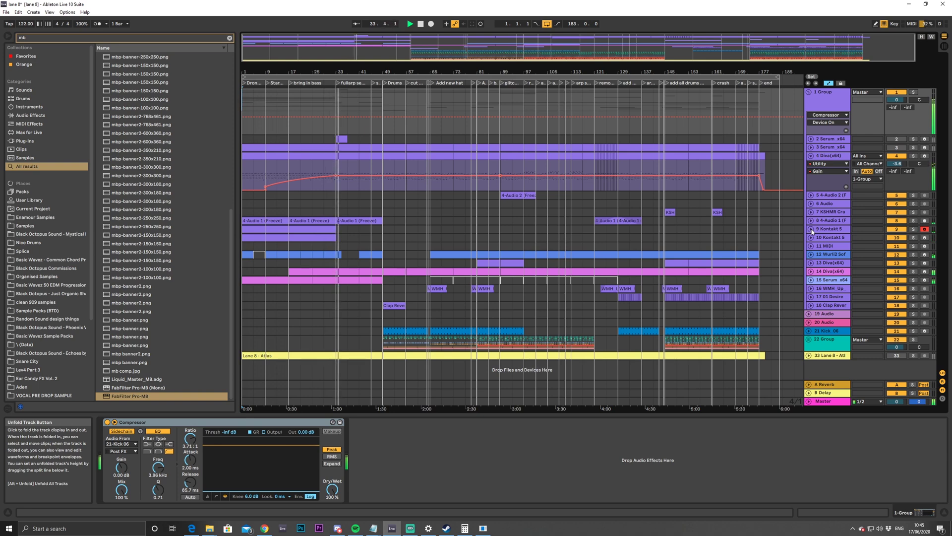
Show the VCF1: Frequency automation of the 4 Diva(x64) track and unfold the 22 Group track to inspect its contents
left_click(828, 164)
left_click(830, 178)
left_click(827, 171)
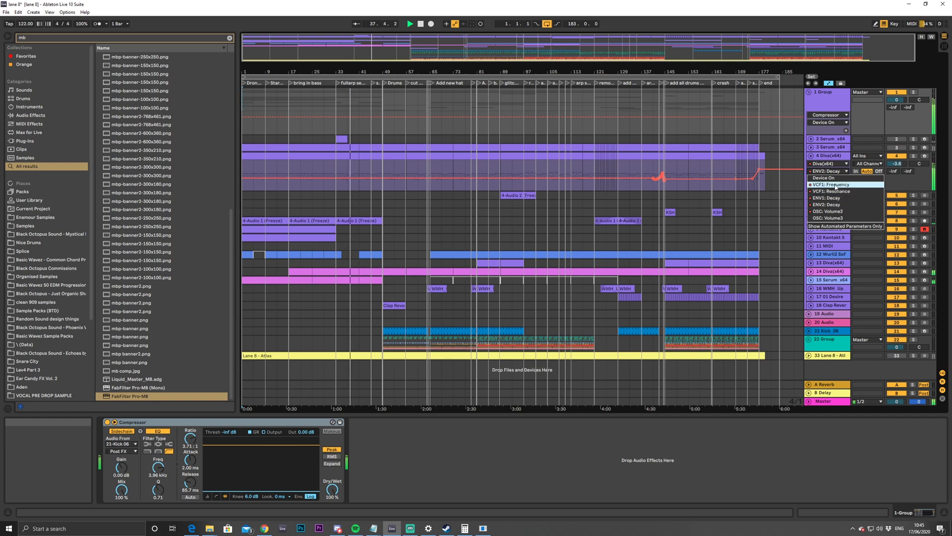
left_click(835, 185)
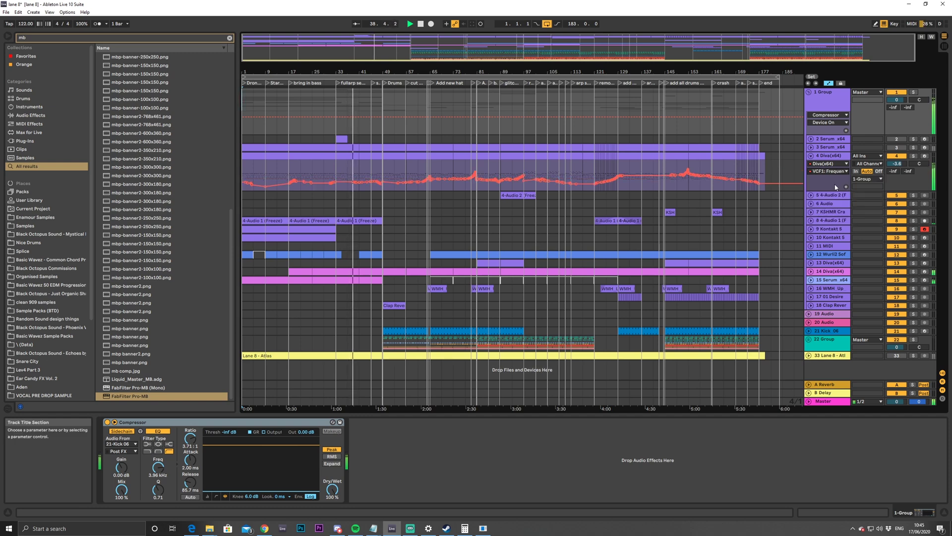
left_click(809, 339)
scroll(804, 322, "down", 4)
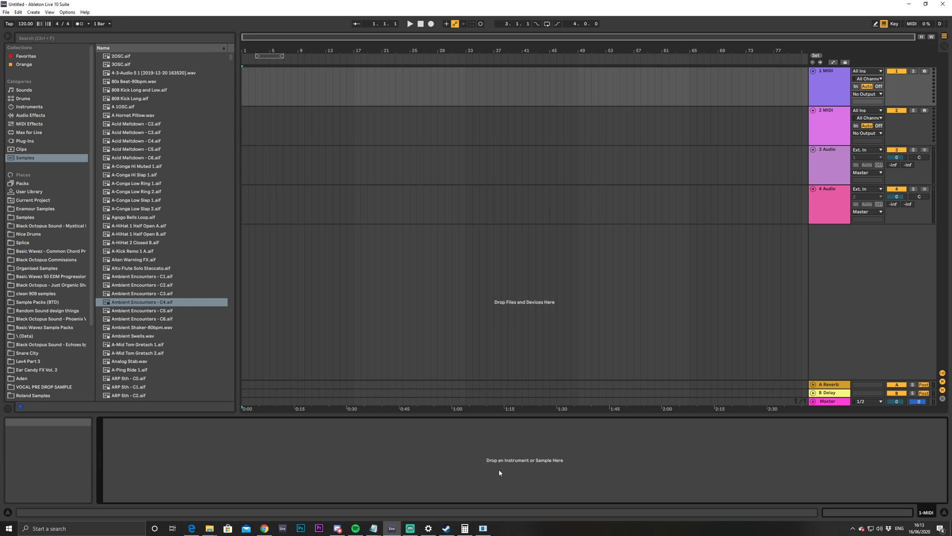
Switch to Spotify for Lane 8's popular songs and to the "Lane 8 keys and bpms" Notepad file, and examine the listed keys and tempos
left_click(356, 528)
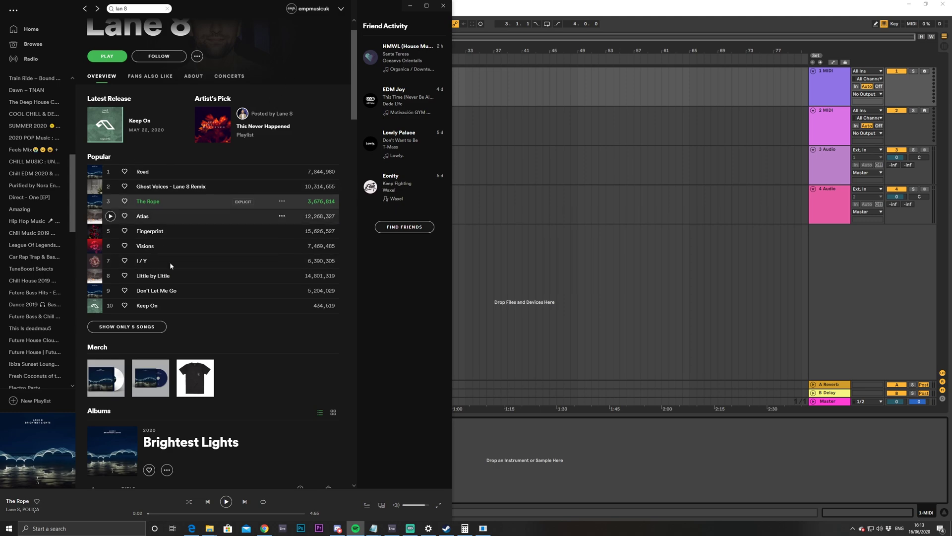
mouse_move(374, 528)
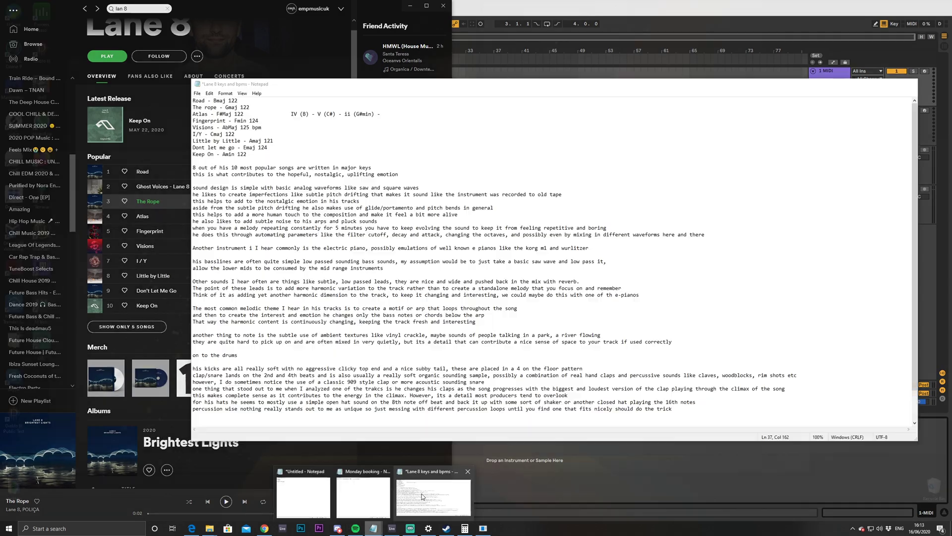
left_click(429, 506)
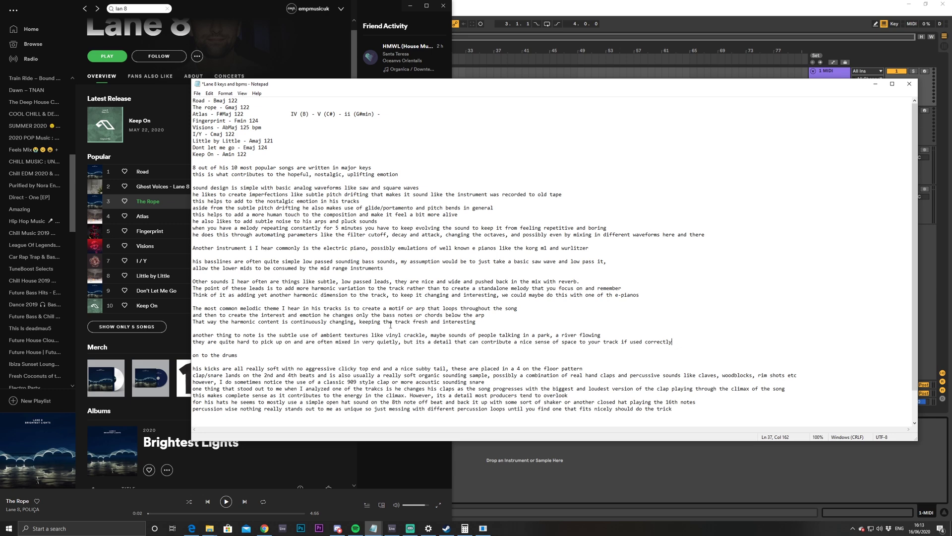
left_click_drag(194, 100, 264, 154)
left_click(243, 168)
left_click_drag(330, 167, 389, 168)
left_click(558, 71)
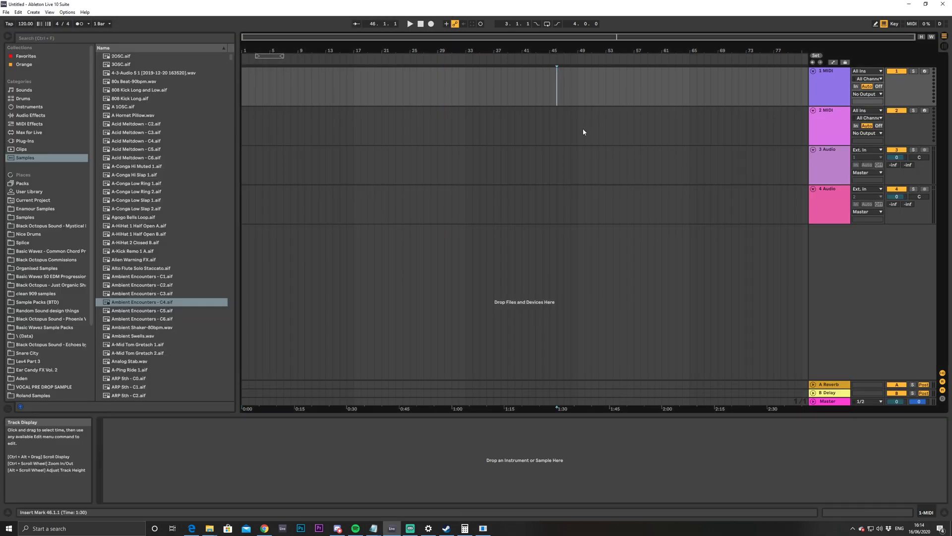
left_click_drag(470, 104, 514, 96)
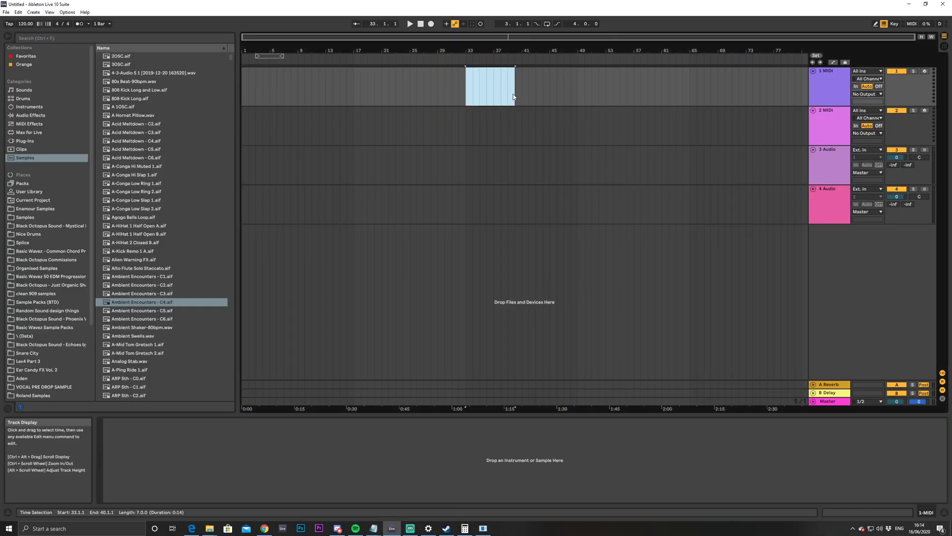
left_click(536, 95)
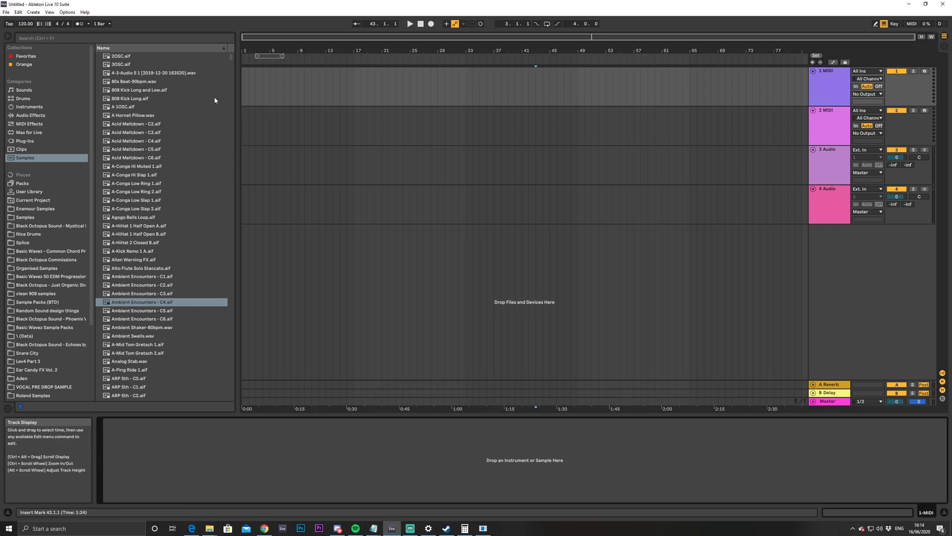
key("ctrl+f")
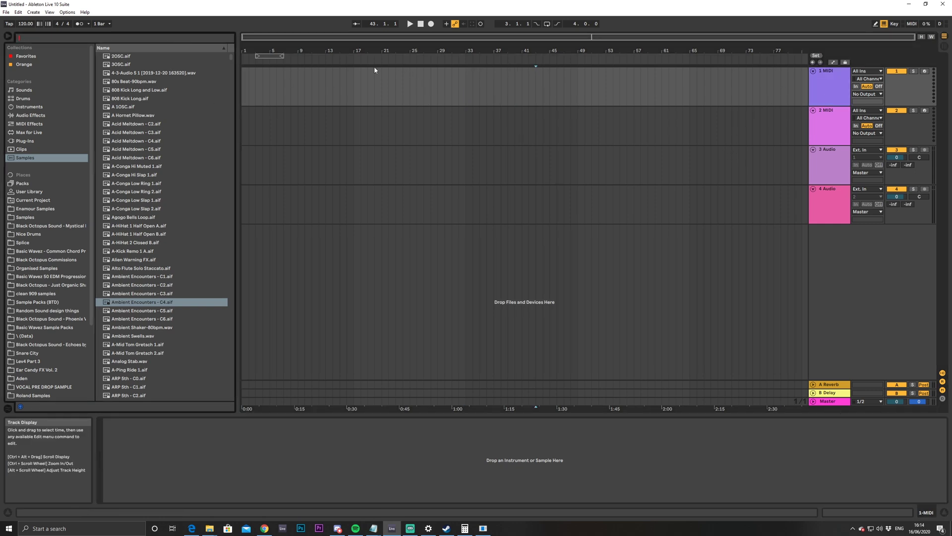
left_click(360, 89)
left_click(465, 95)
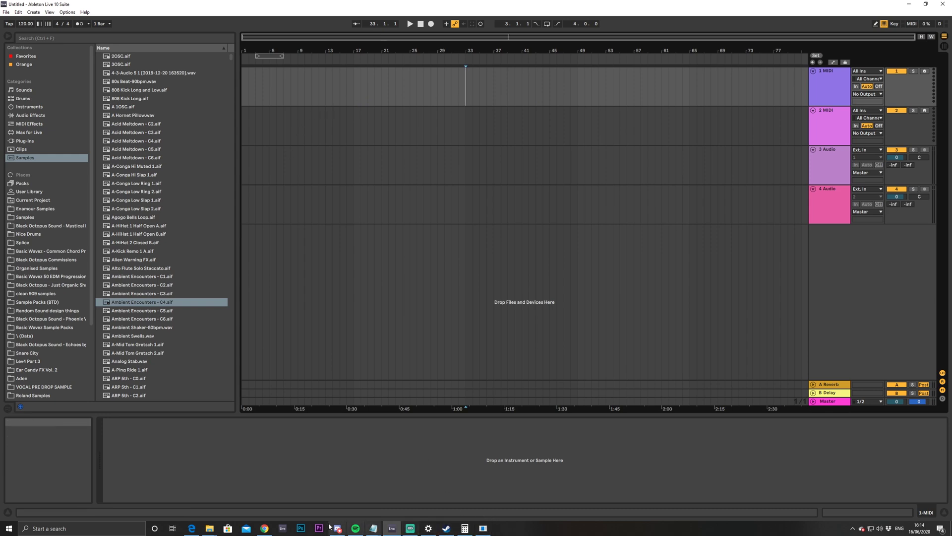
Reopen the "Lane 8 keys and bpms" notes in Notepad and compare the keys and tempos listed for each song
left_click(374, 528)
left_click(428, 507)
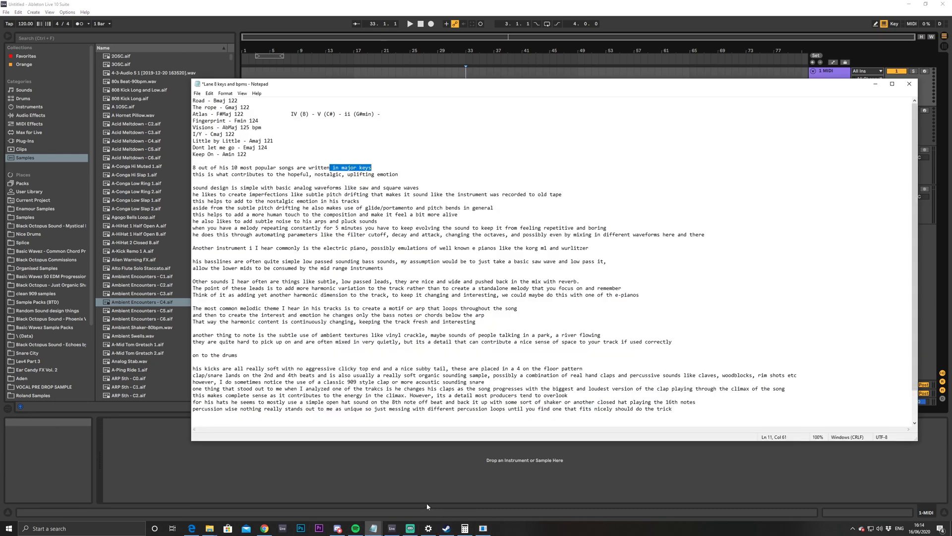
left_click(236, 121)
double_click(244, 107)
left_click(228, 100)
left_click_drag(227, 115, 246, 128)
left_click(245, 128)
left_click(289, 148)
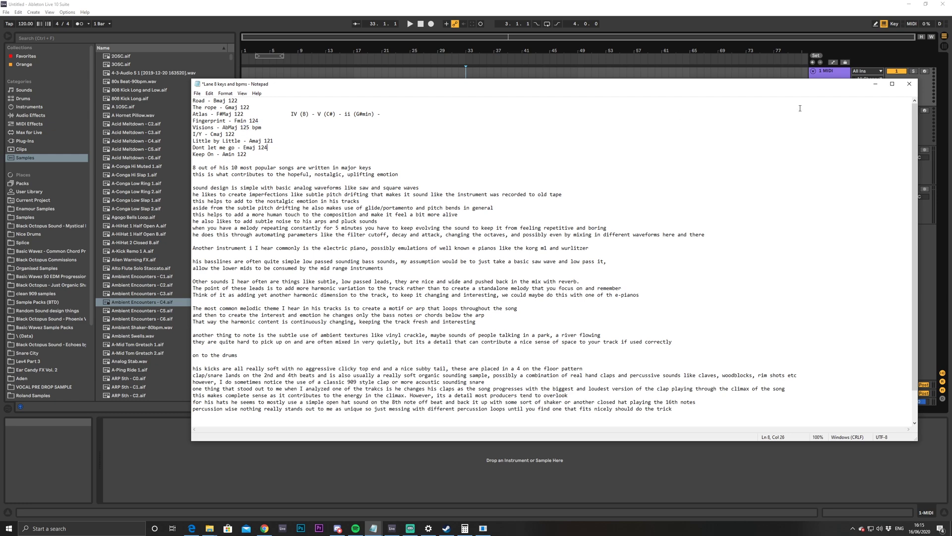
Return to Ableton Live and set the project tempo to 122 BPM
left_click(875, 84)
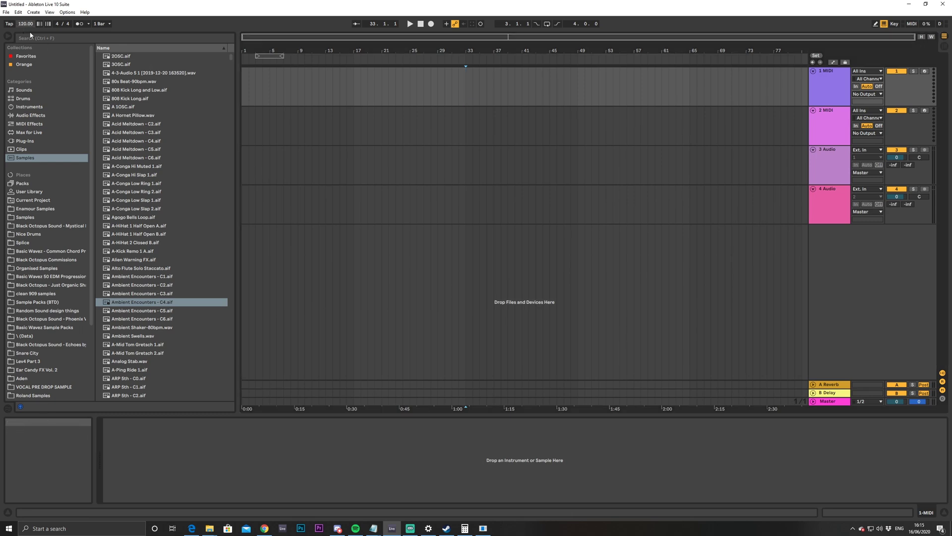
type("122")
key("Return")
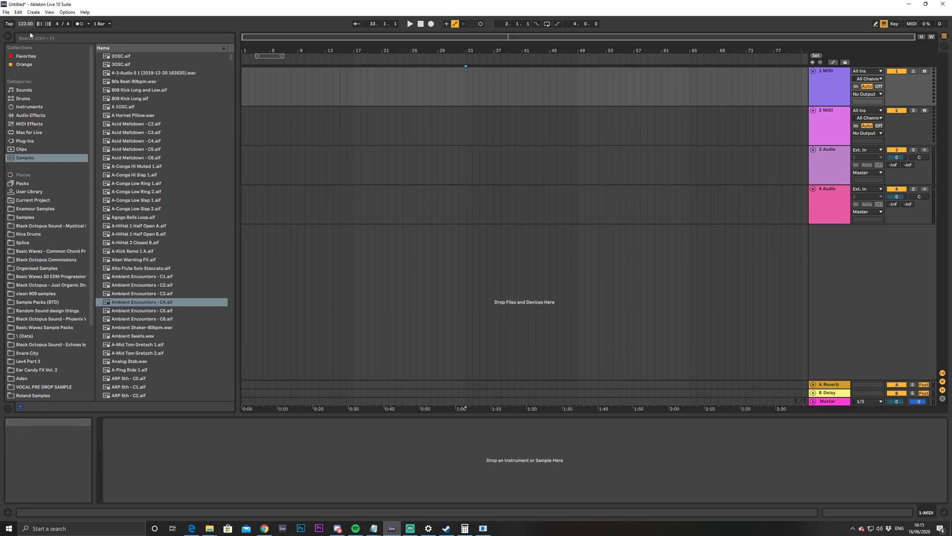
Insert an empty MIDI clip at bar 33 on the 1 MIDI track and shorten it to end at bar 37
left_click_drag(465, 91, 579, 98)
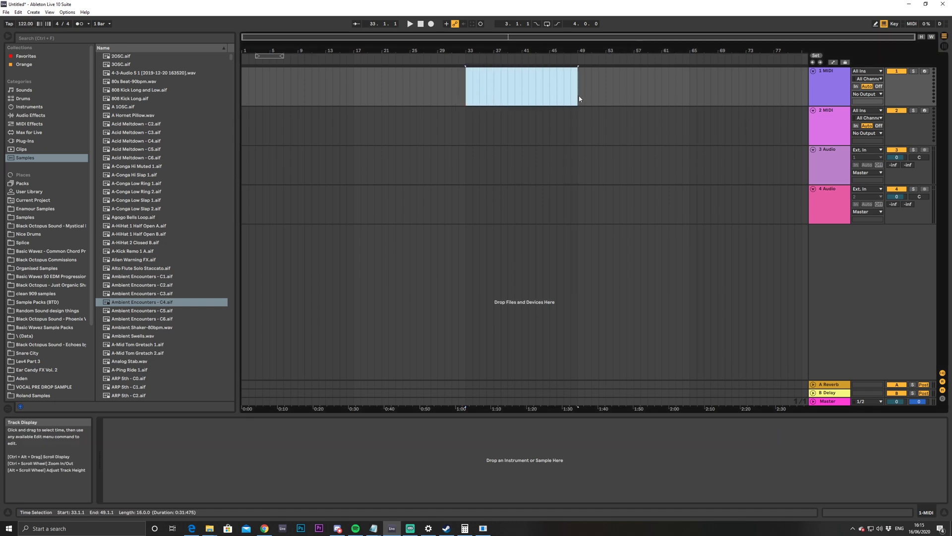
key("ctrl+shift+m")
key("space")
left_click_drag(634, 36, 634, 44)
left_click_drag(705, 70, 518, 70)
left_click_drag(517, 37, 406, 35)
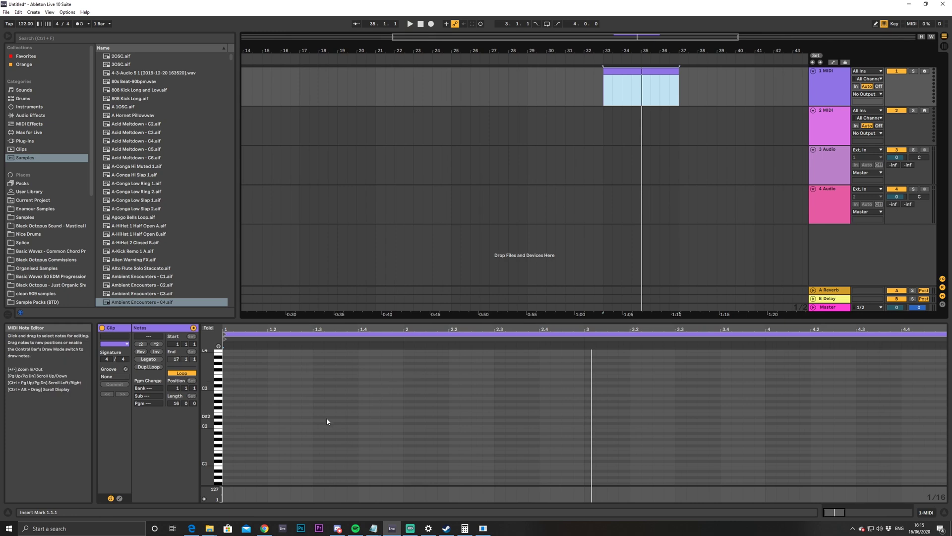
Try sketching an ascending scale from C2 to C3 at the start of the MIDI clip
left_click(250, 425)
double_click(231, 420)
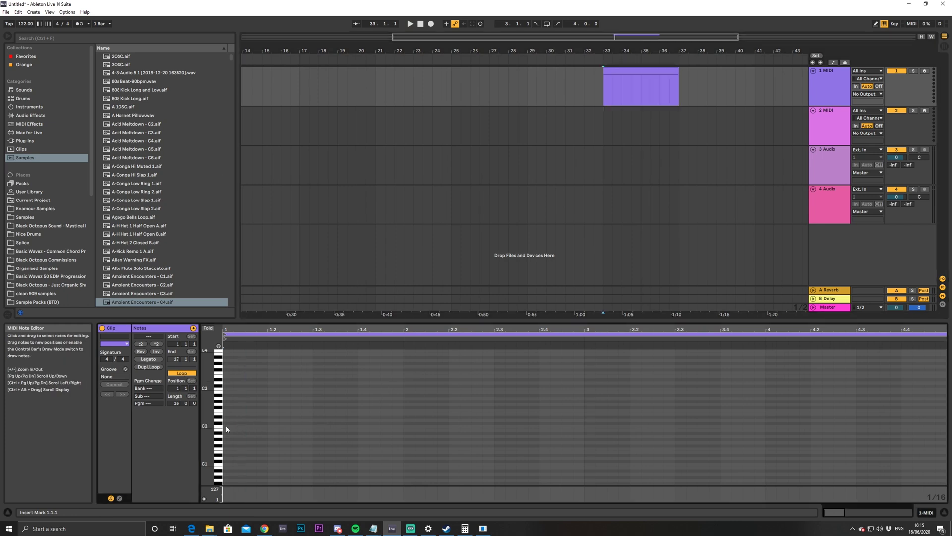
double_click(231, 413)
double_click(231, 410)
double_click(231, 404)
double_click(230, 397)
double_click(227, 388)
double_click(227, 391)
key("ctrl+a")
key("Delete")
left_click(347, 415)
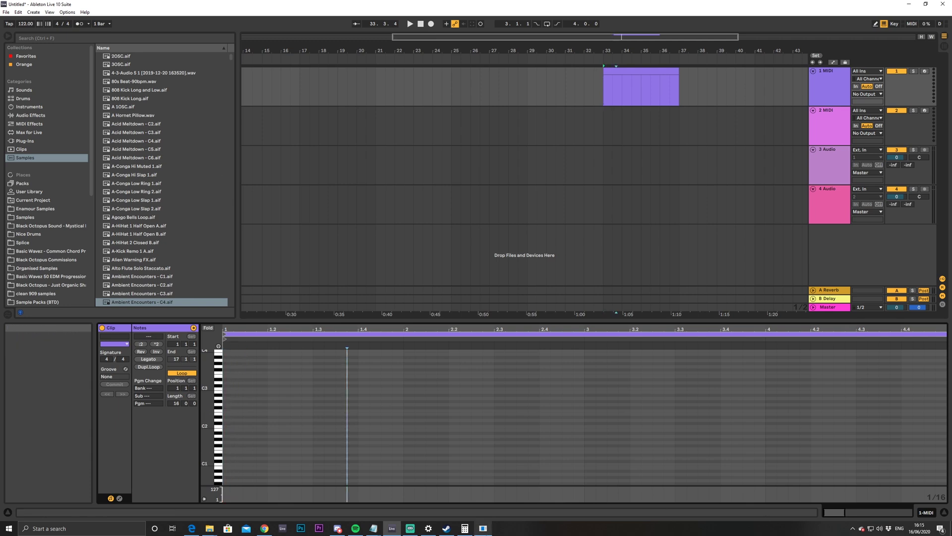
Switch to the "Lane 8 keys and bpms" notes in Notepad and examine the lines on the looping motif and the sound design
left_click(486, 529)
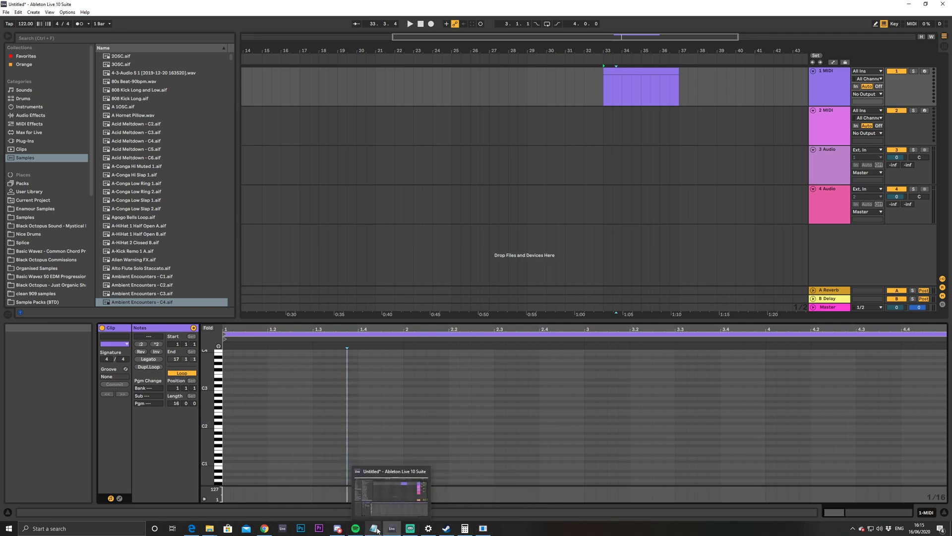
mouse_move(374, 529)
left_click(417, 505)
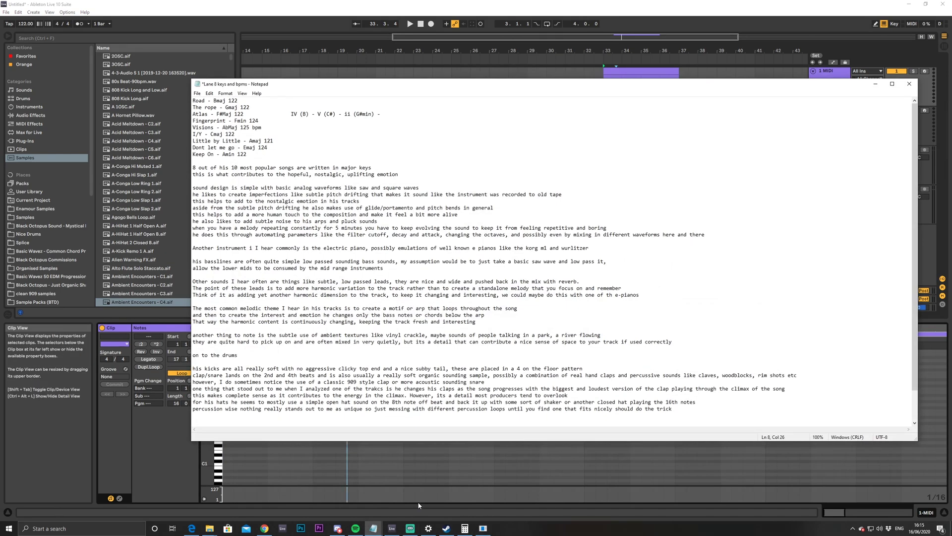
left_click(211, 195)
left_click_drag(195, 309, 353, 308)
left_click(354, 308)
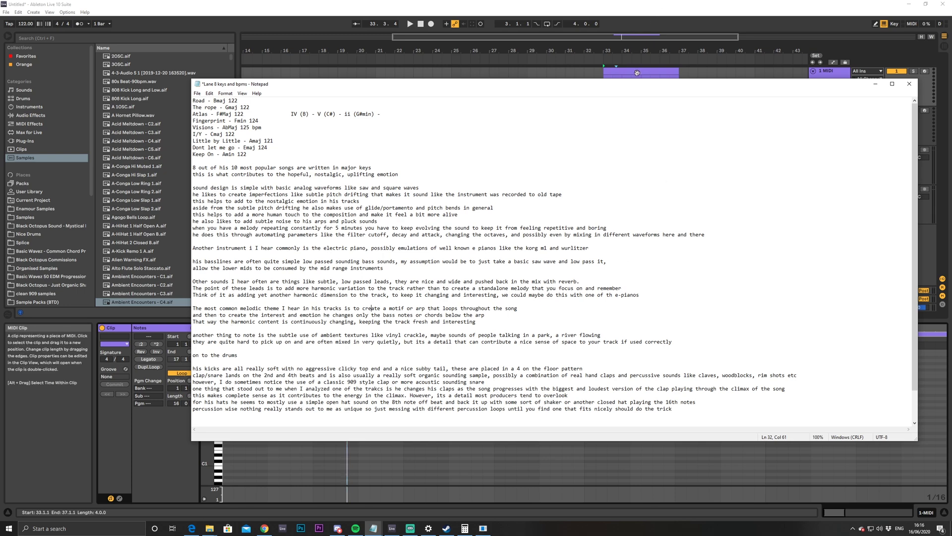
left_click_drag(626, 83, 618, 139)
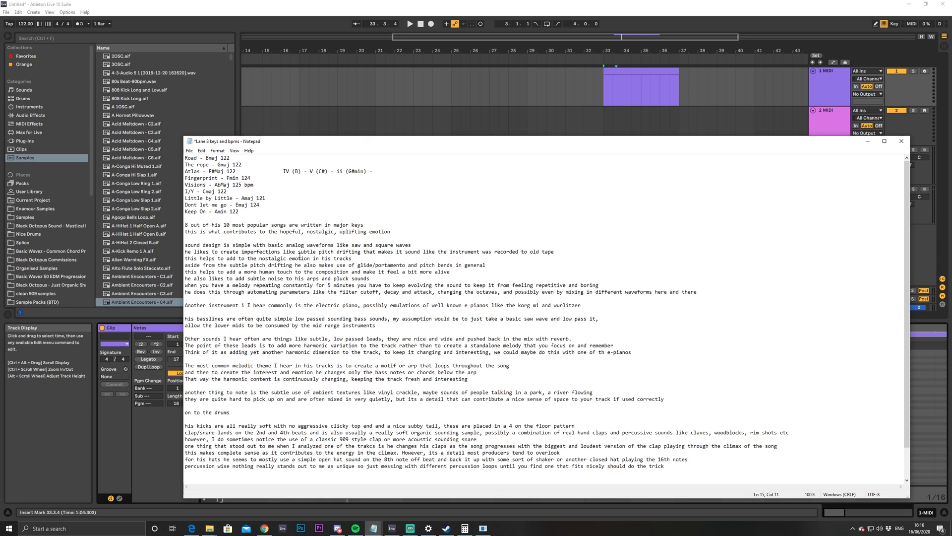
left_click_drag(191, 241, 339, 245)
left_click(215, 236)
left_click_drag(538, 140, 543, 108)
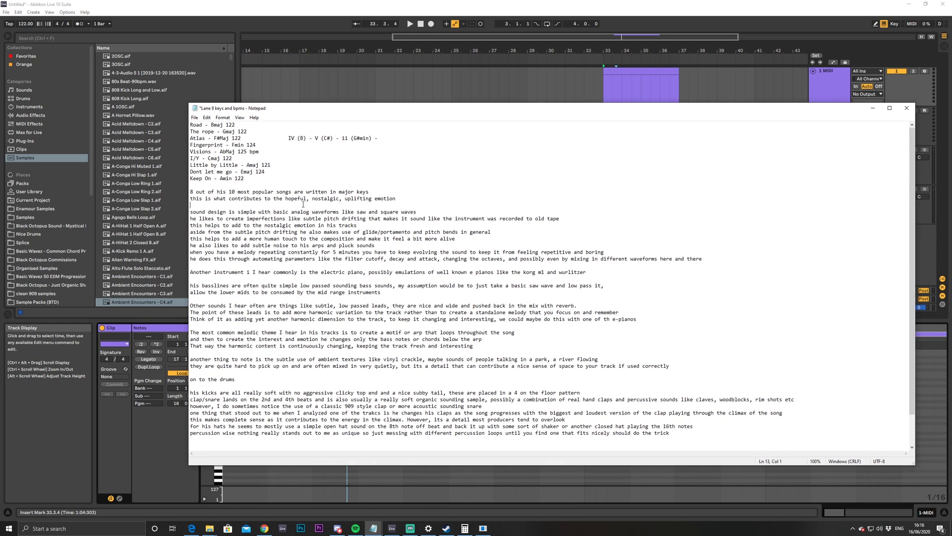
left_click(180, 211)
left_click(640, 86)
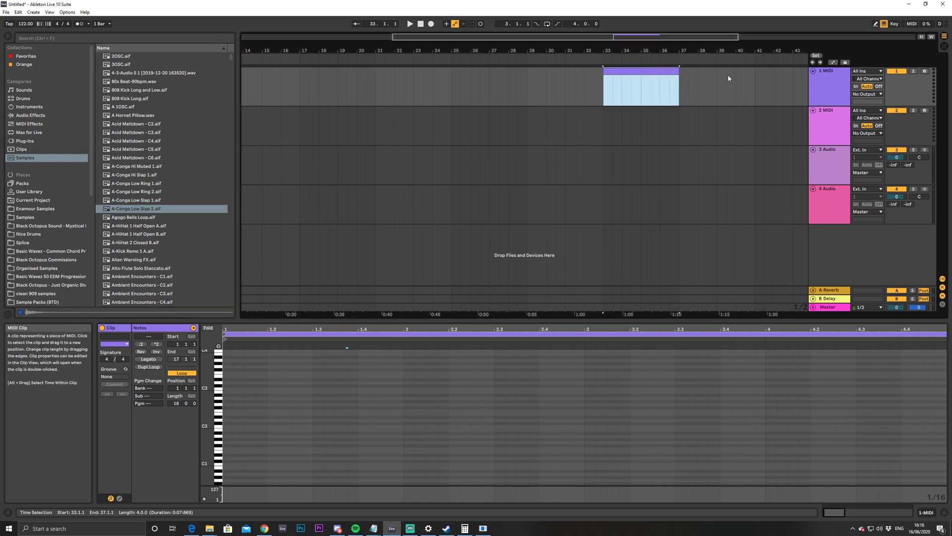
left_click(828, 86)
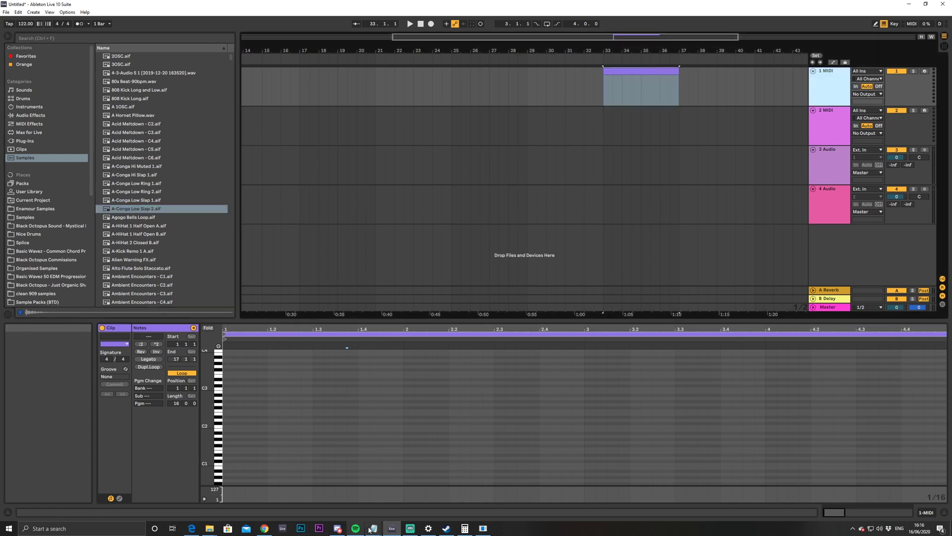
Reopen the Notepad notes and read the lines on saw and square waveforms and subtle pitch drifting
mouse_move(376, 529)
left_click(434, 496)
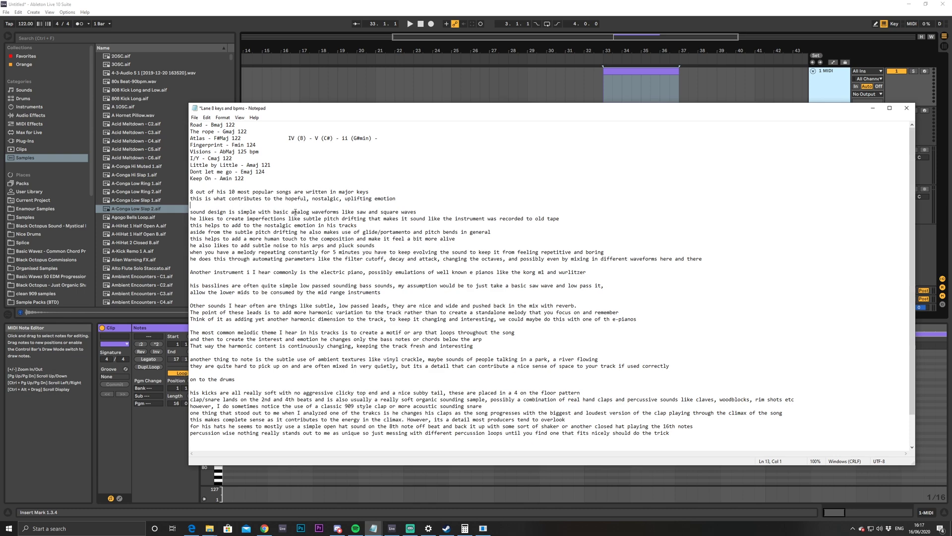
left_click_drag(381, 212, 380, 205)
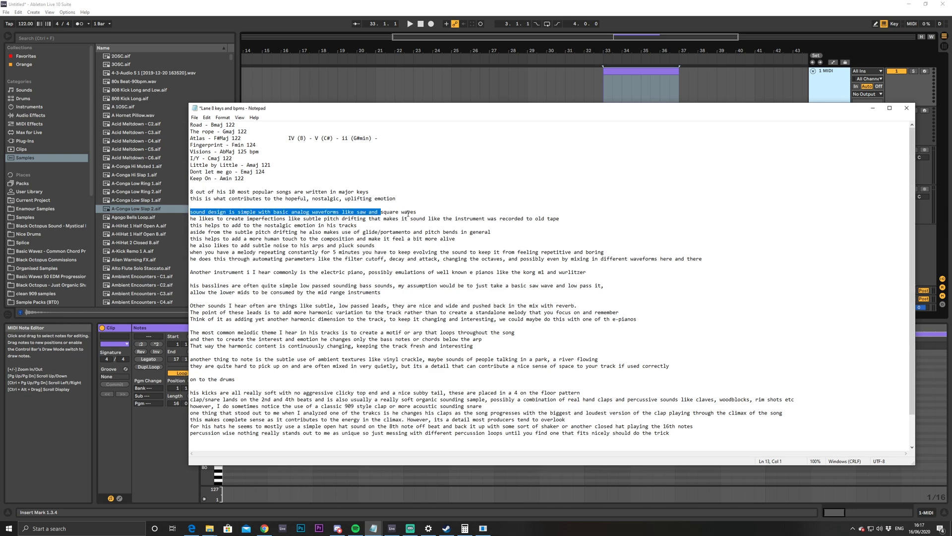
left_click_drag(220, 219, 337, 220)
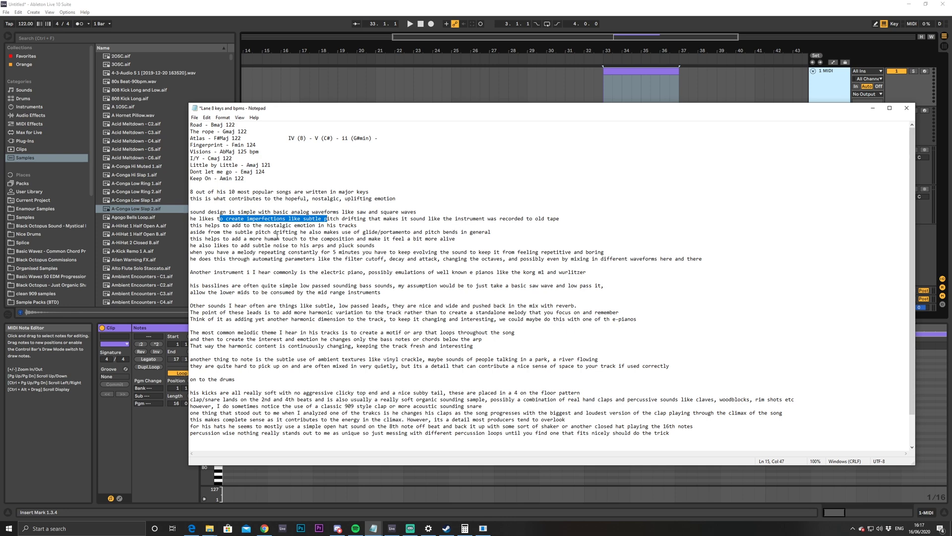
left_click(206, 225)
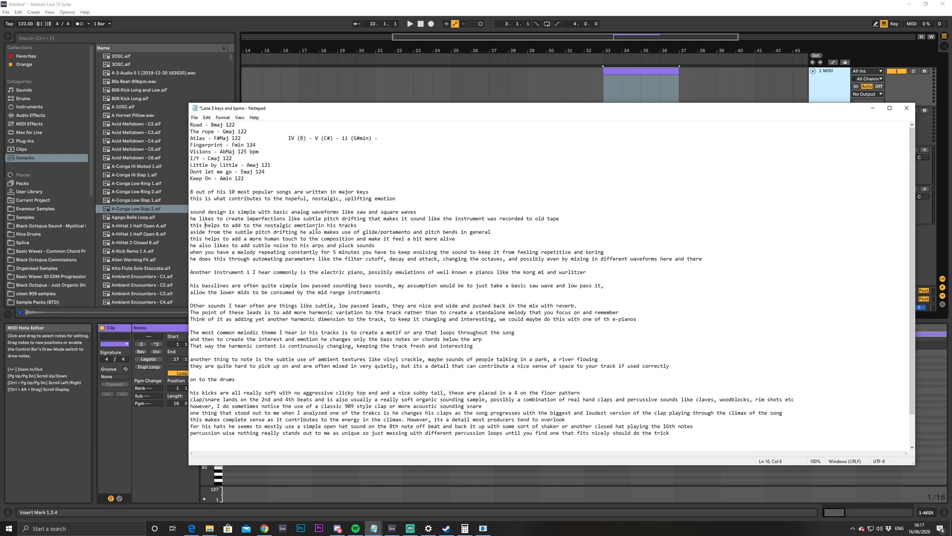
Switch back to Ableton Live and frame the MIDI clip between bars 33 and 37 on the 1 MIDI track
left_click(634, 71)
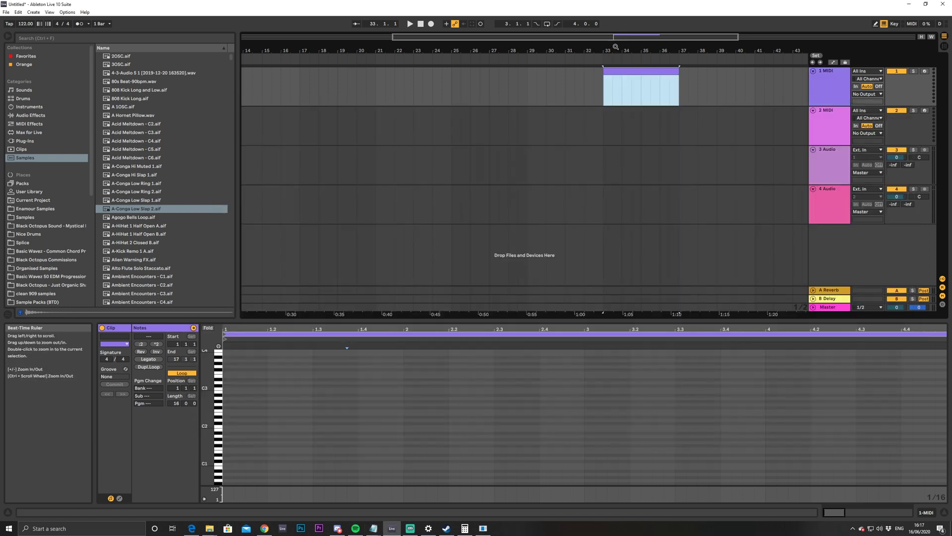
left_click_drag(517, 51, 518, 70)
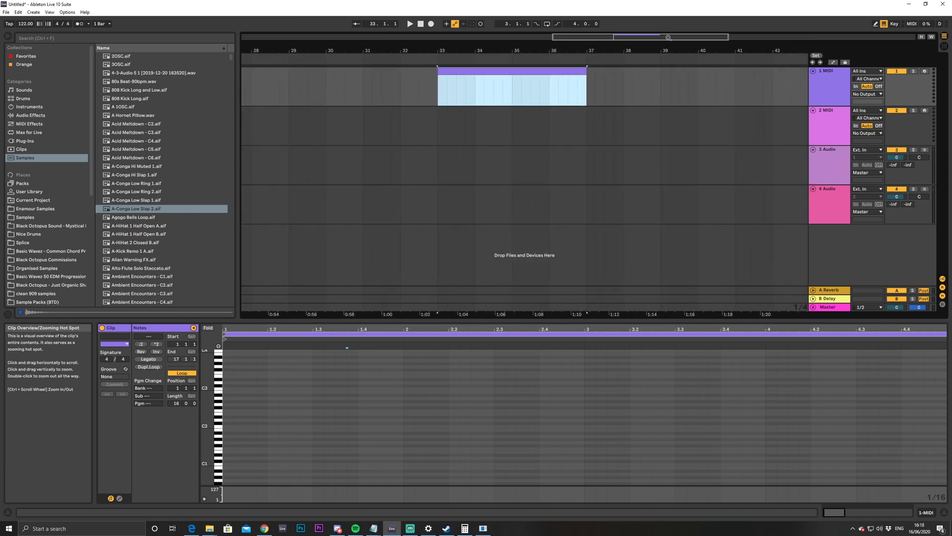
left_click(518, 70)
left_click(829, 76)
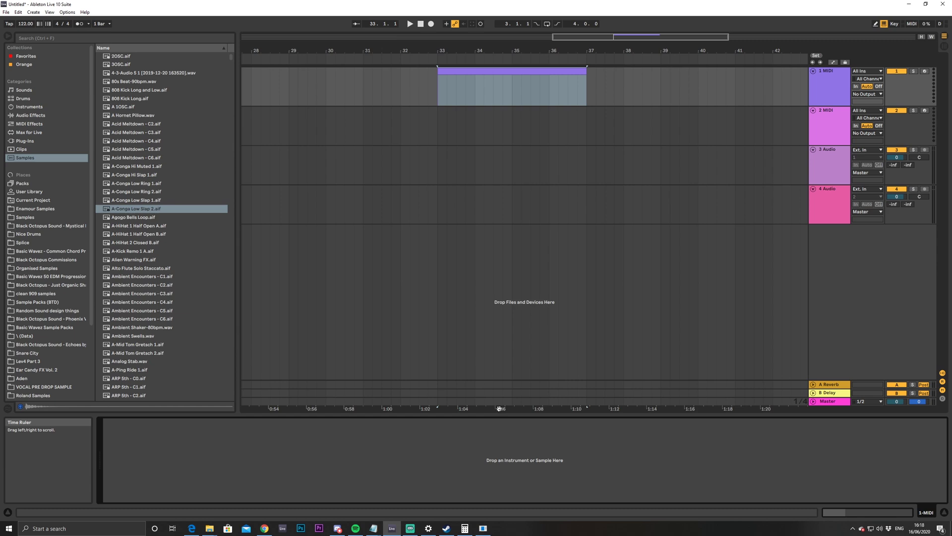
left_click_drag(510, 60, 551, 74)
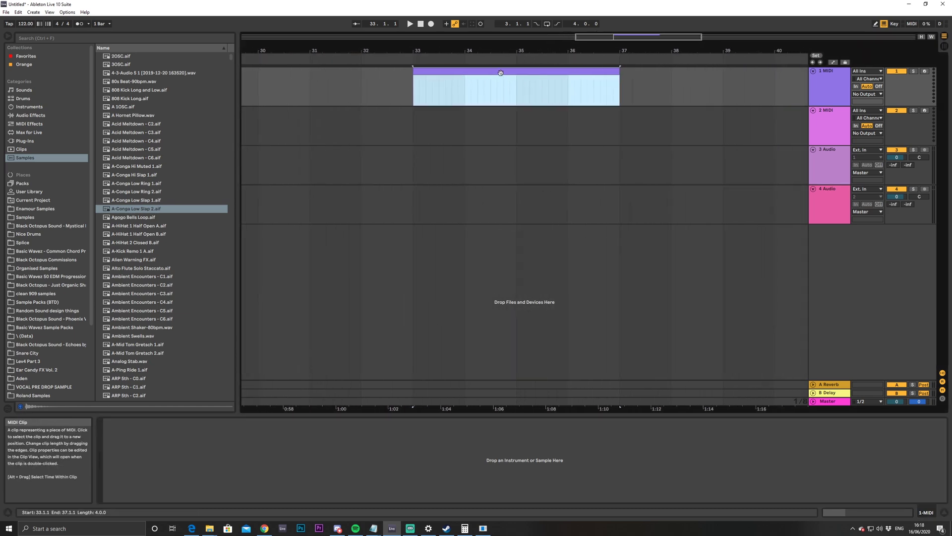
key("shift+Tab")
Search the browser for diva across all results and load Diva(x64) onto the 1 MIDI track
left_click(67, 39)
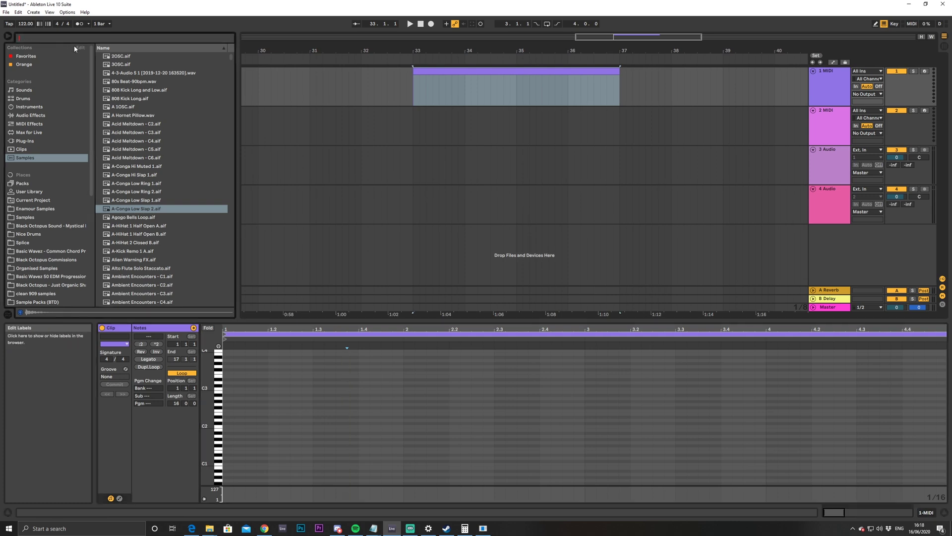
type("diva")
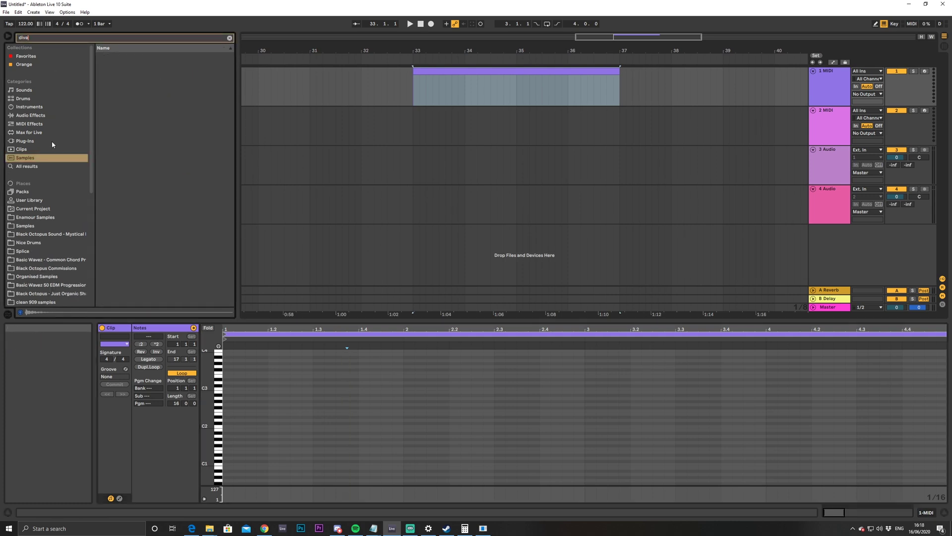
left_click(27, 167)
double_click(122, 387)
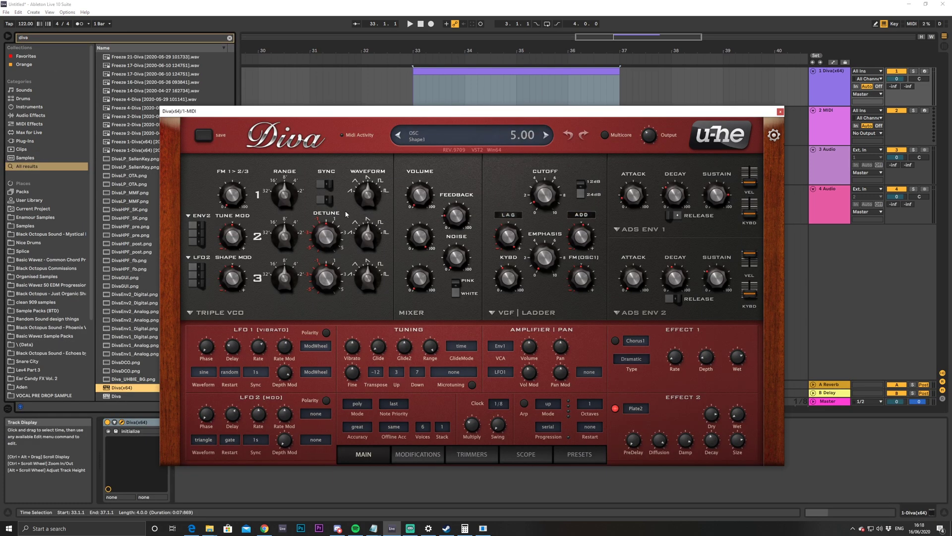
scroll(368, 194, "up", 1)
scroll(368, 195, "down", 3)
scroll(369, 194, "up", 3)
scroll(368, 194, "down", 3)
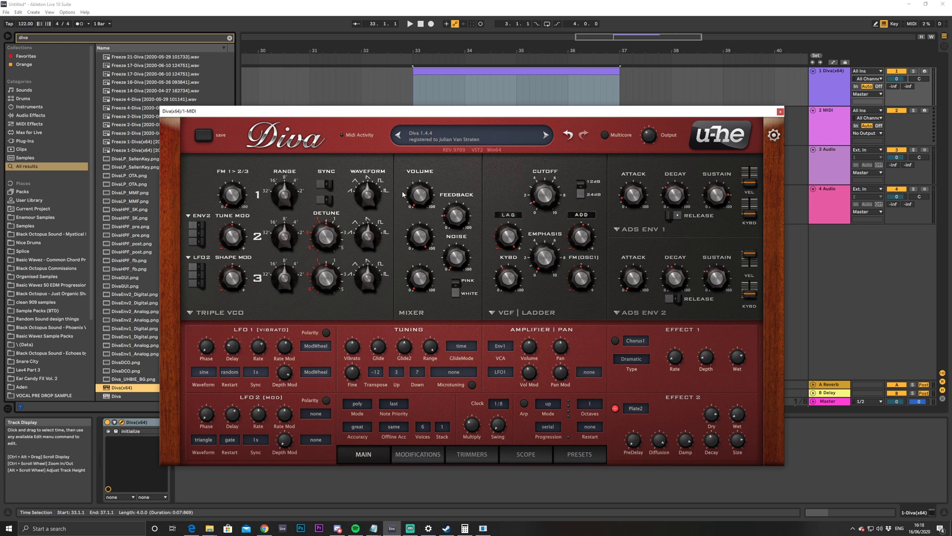
Place the Diva window clear of the MIDI clip and arm the synth's track for recording
left_click_drag(468, 114, 469, 93)
left_click_drag(371, 174, 371, 174)
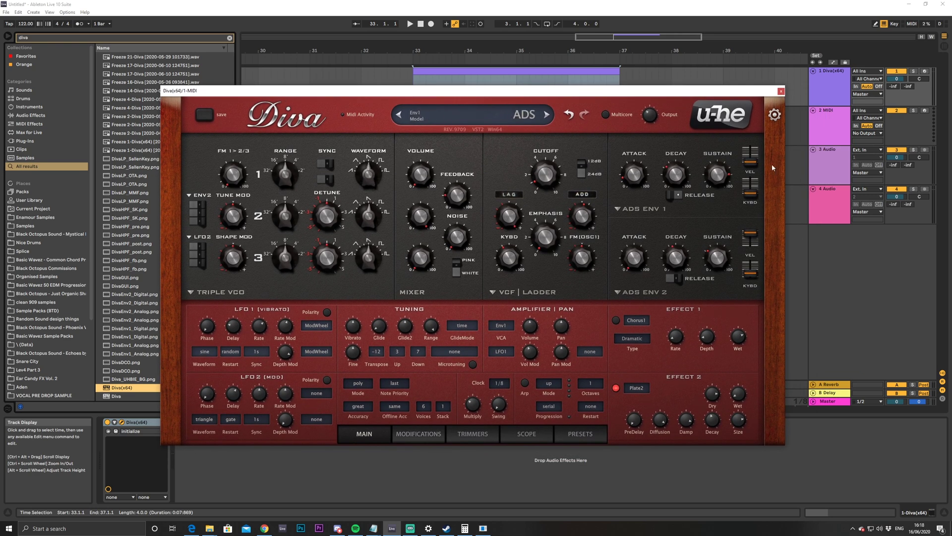
left_click_drag(487, 91, 458, 132)
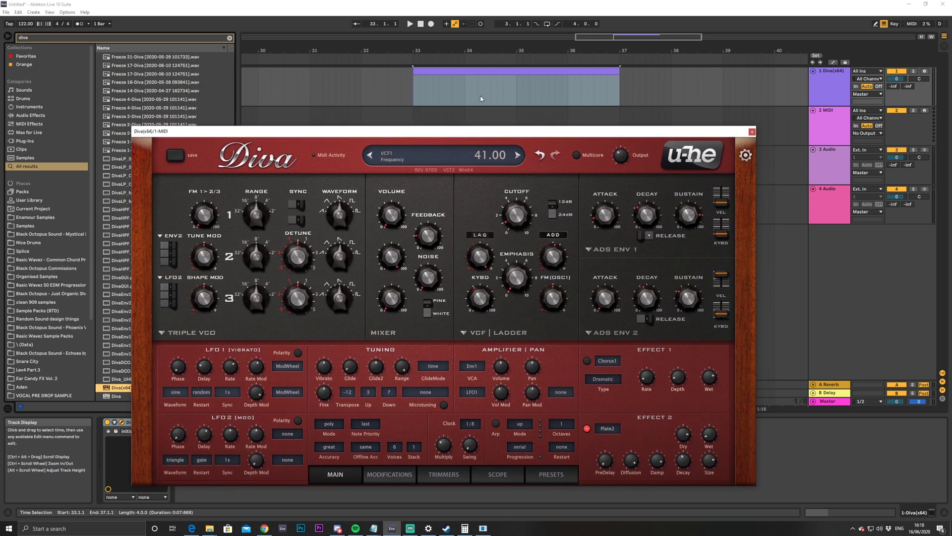
left_click(941, 68)
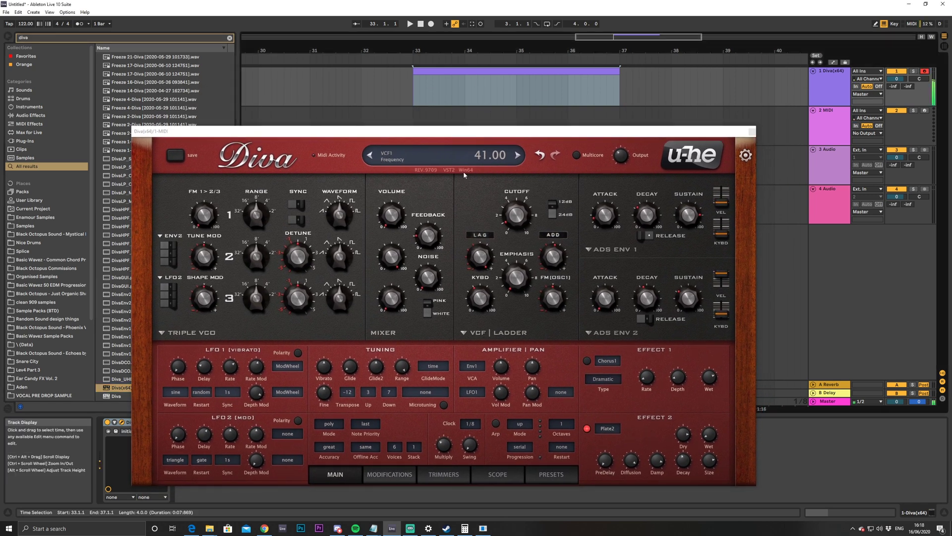
Try the INIT Minimono template in Diva, load INIT Minipoly from 8 TEMPLATES, and return to the main synth controls
left_click(551, 474)
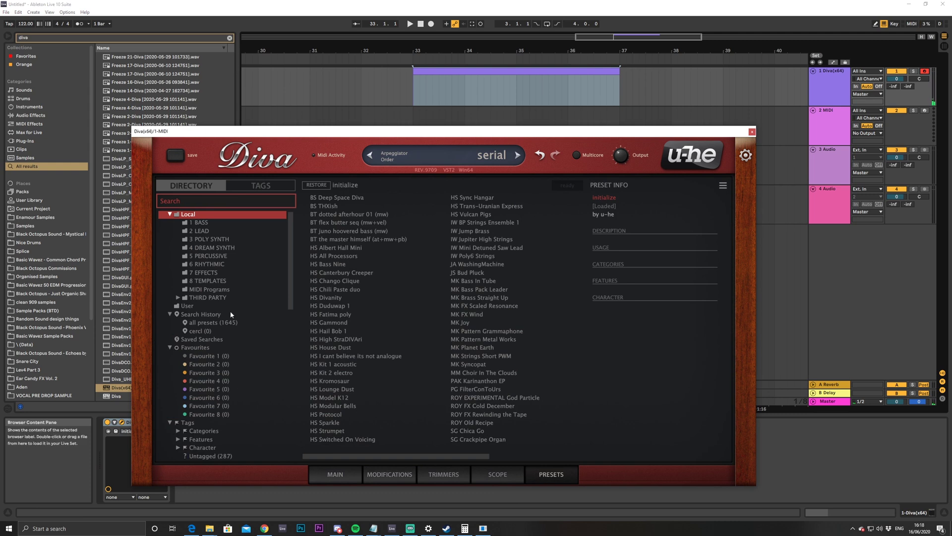
left_click(211, 281)
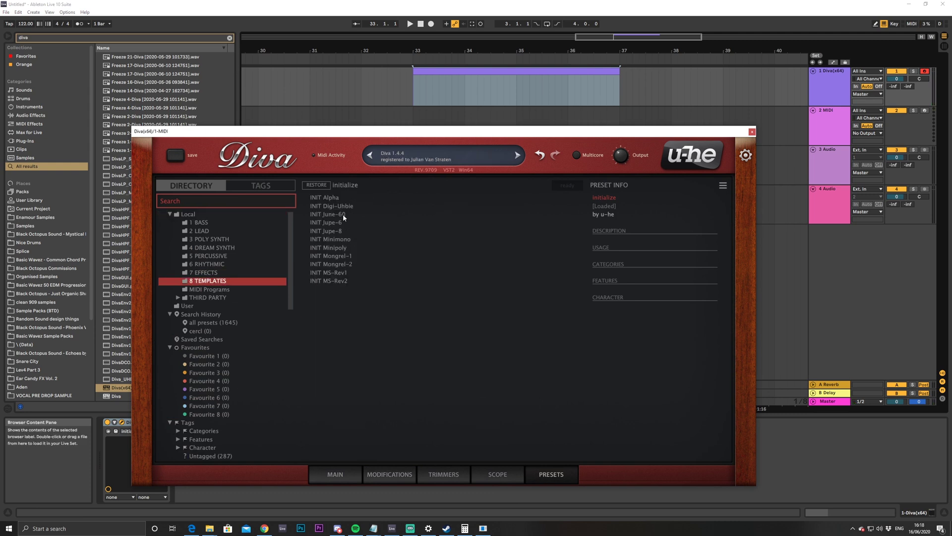
left_click(339, 241)
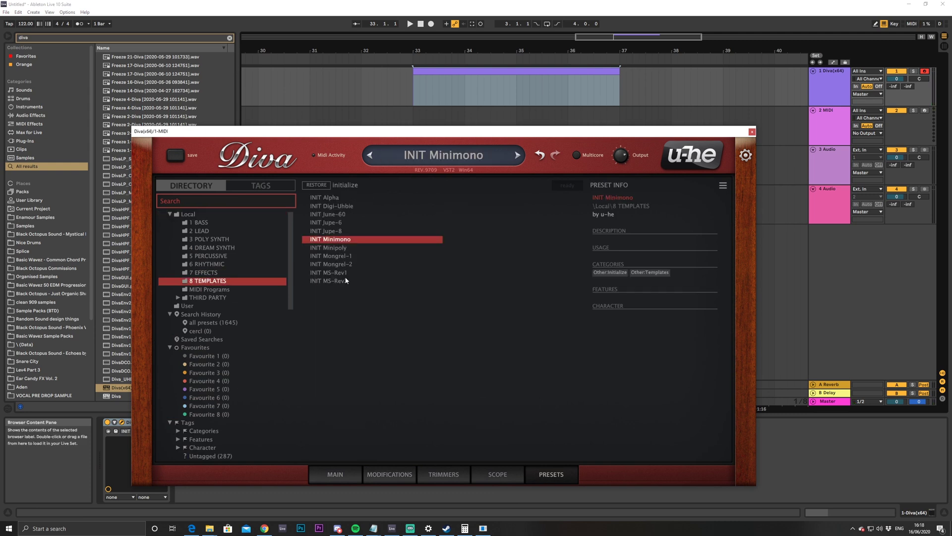
left_click(337, 249)
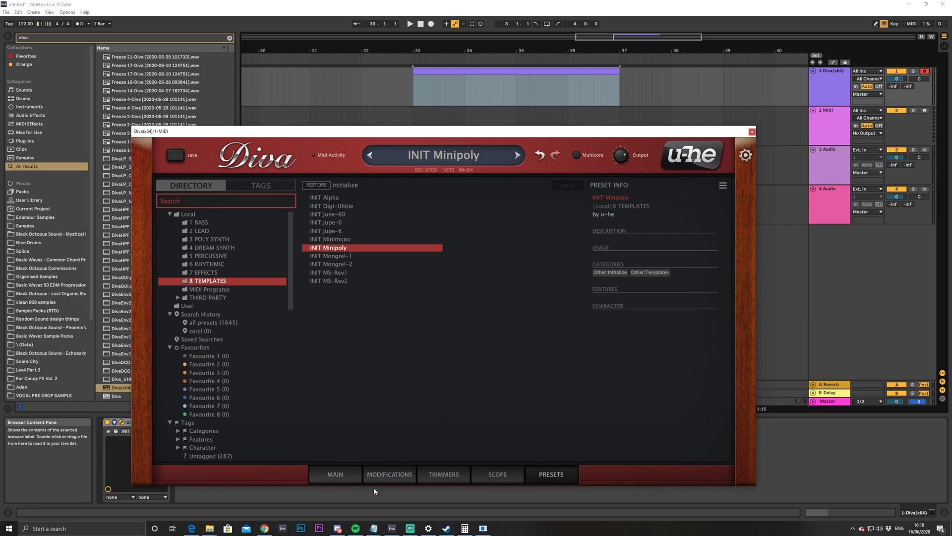
left_click(335, 474)
Try shaping Diva's tone with the oscillator mix, the oscillator waveform and the filter cutoff, with filter resonance at 0.00
left_click_drag(395, 278, 395, 248)
left_click_drag(341, 214, 392, 215)
left_click_drag(520, 220, 523, 274)
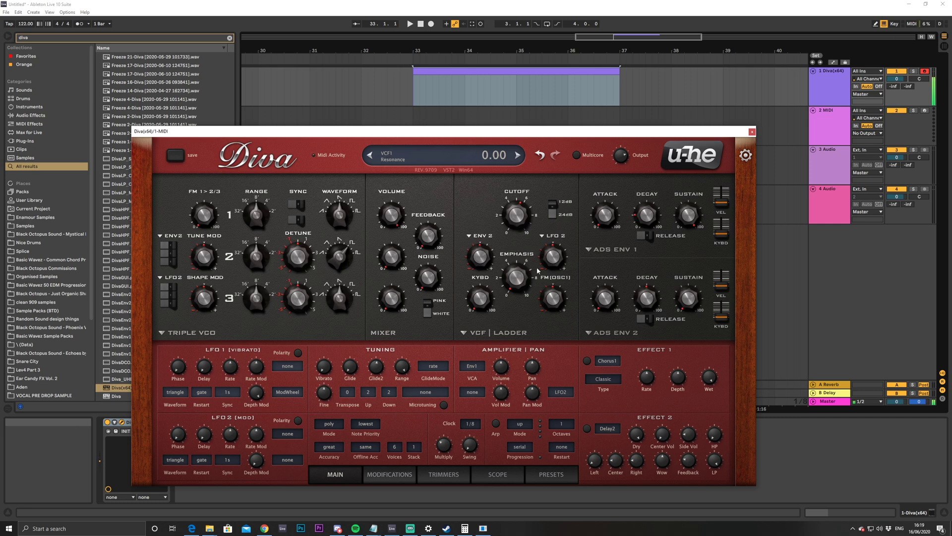
left_click_drag(515, 216, 514, 222)
Lower the first track's volume to -7.4 dB and check the loaded template among Diva's presets
left_click_drag(897, 80, 897, 87)
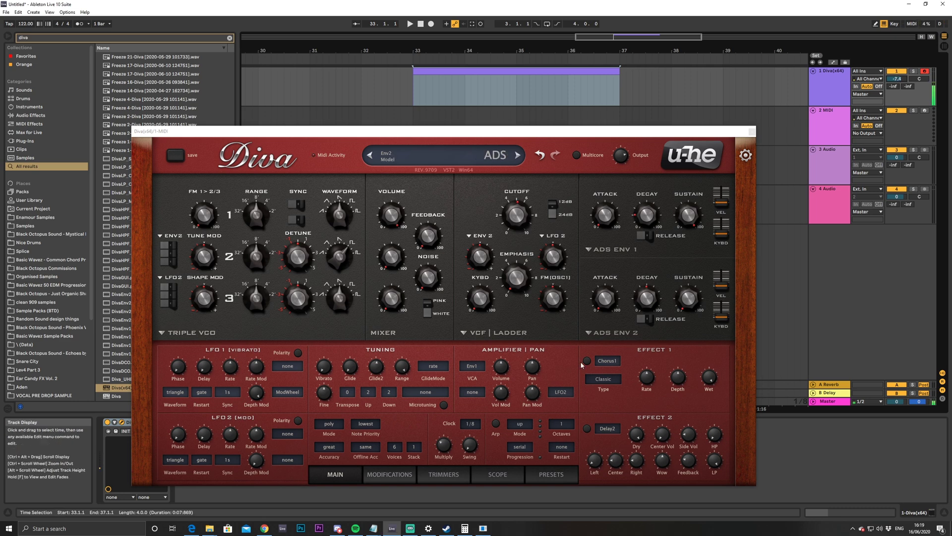
left_click(527, 203)
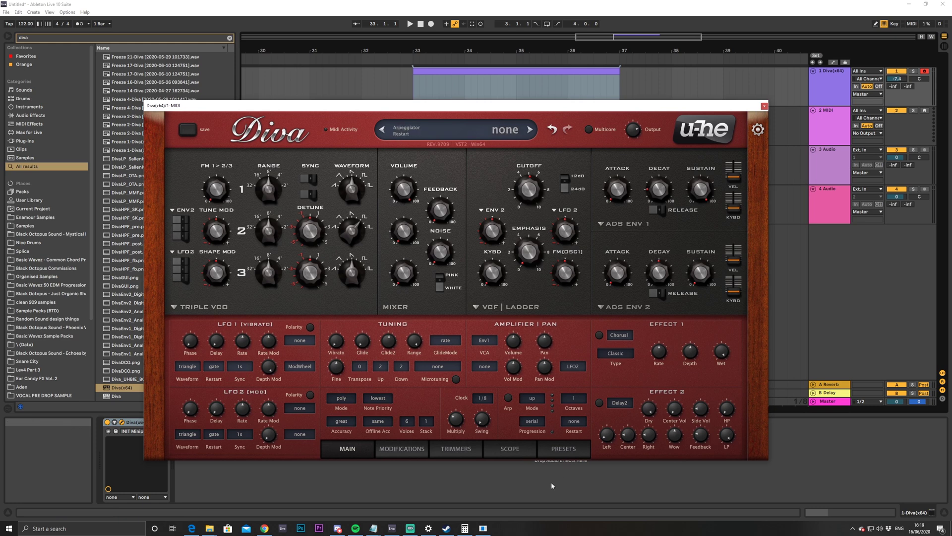
left_click(570, 449)
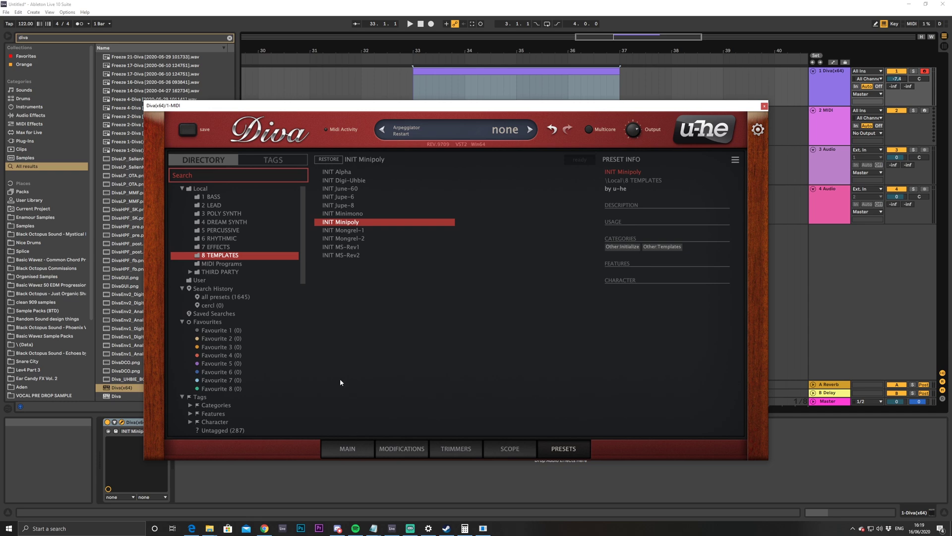
left_click(349, 449)
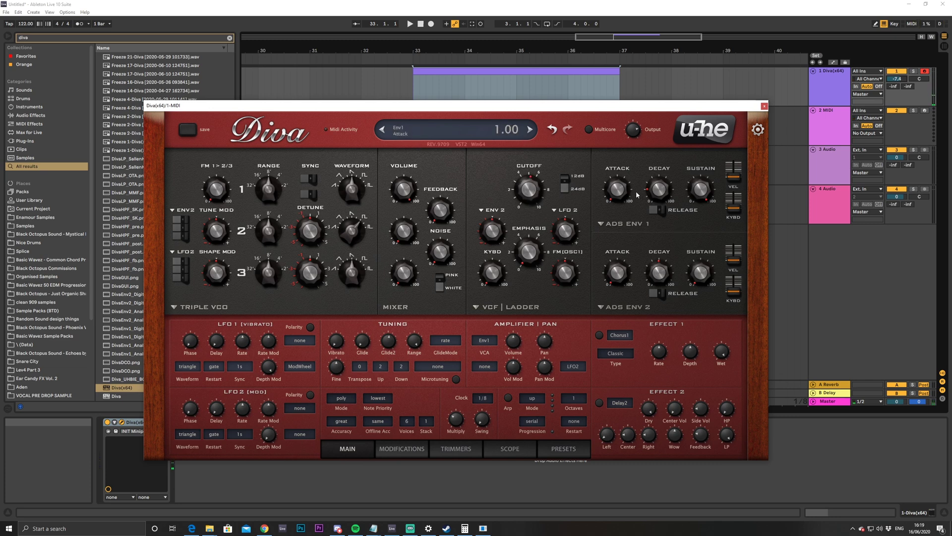
Lower the sustain and adjust the decay of Diva's envelope 1, and try out the vibrato amount
left_click_drag(701, 189, 691, 292)
mouse_move(660, 196)
left_mouse_down()
mouse_move(661, 176)
mouse_move(660, 185)
left_mouse_up()
left_click_drag(340, 347, 336, 261)
left_click_drag(337, 342, 338, 320)
Try Diva's pitch options: enable microtuning, readjust the vibrato, keep the glide mode at rate, and pick the Crypto Bach tuning
left_click(456, 379)
left_click_drag(337, 341, 345, 380)
left_click(444, 341)
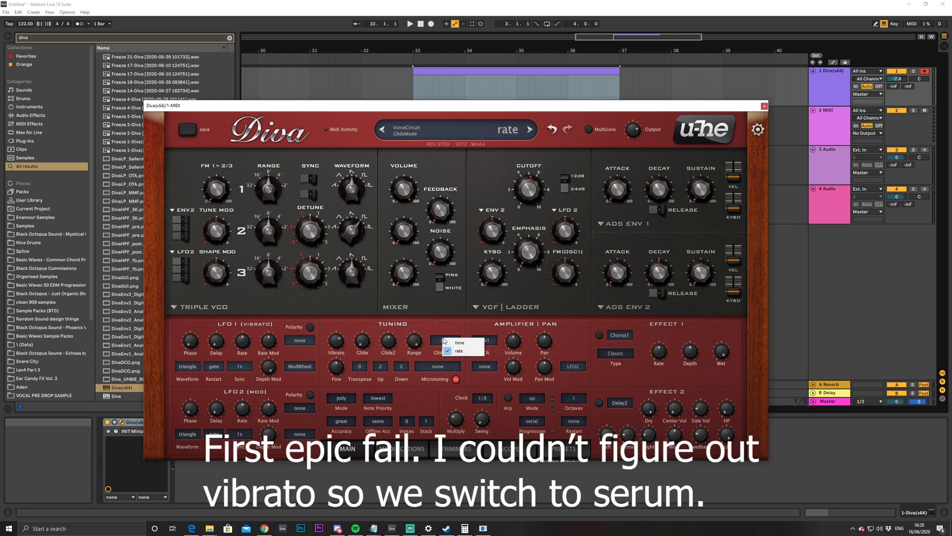
left_click(458, 351)
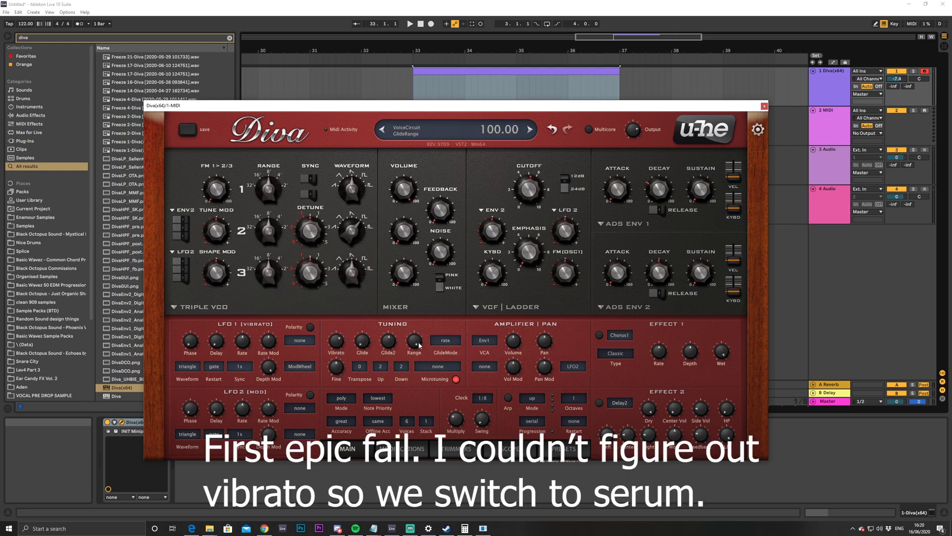
left_click(431, 367)
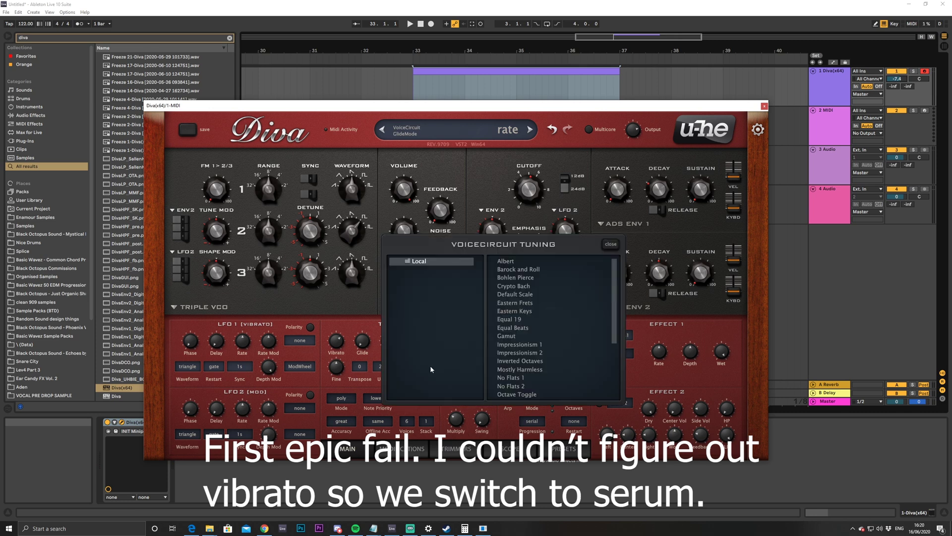
left_click(514, 286)
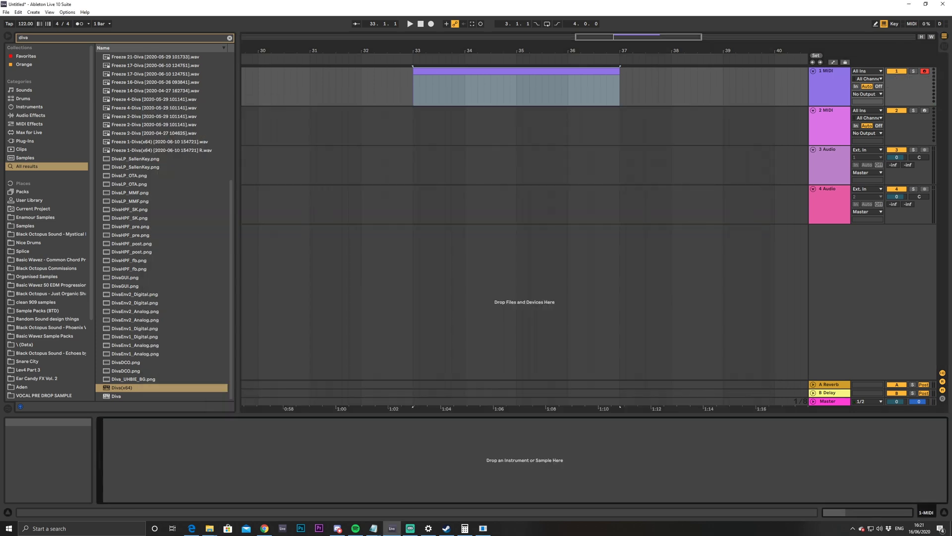
Select the 1 MIDI track, replace the browser search with serum, and locate Serum_x64 at the end of the results
left_click(838, 93)
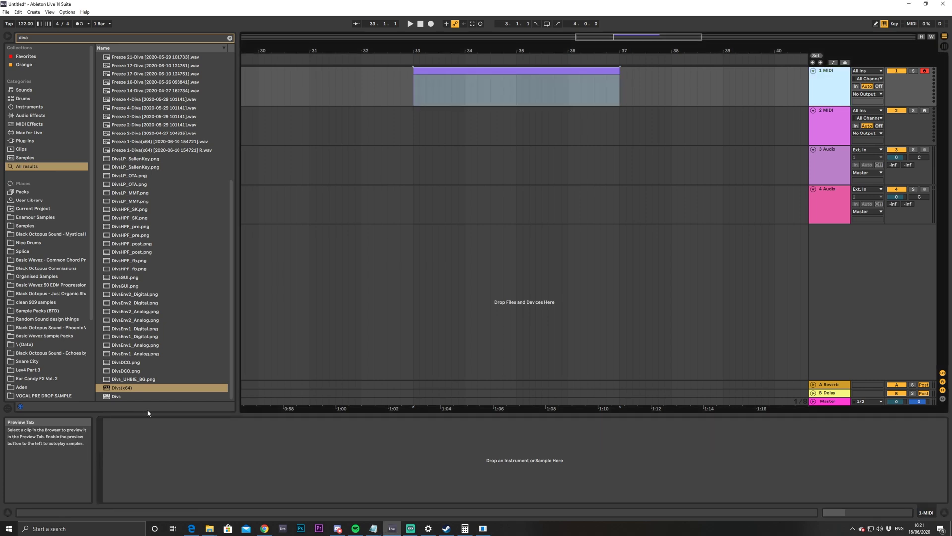
left_click(141, 379)
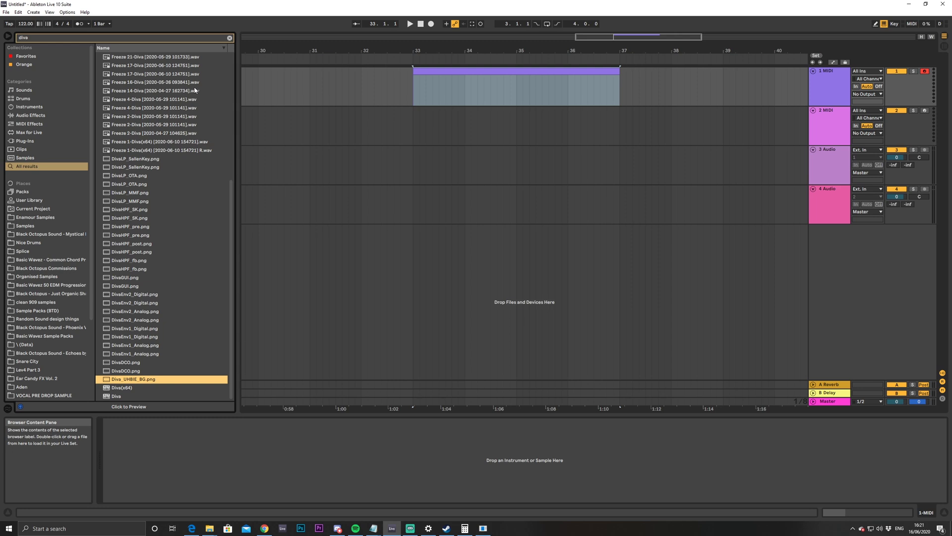
left_click(230, 37)
type("serum")
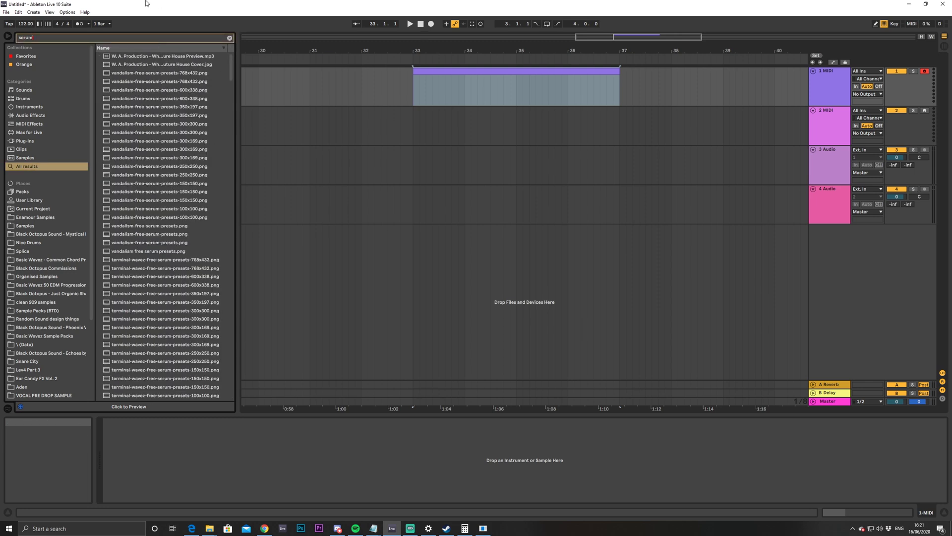
scroll(218, 155, "down", 5)
left_click_drag(231, 142, 232, 392)
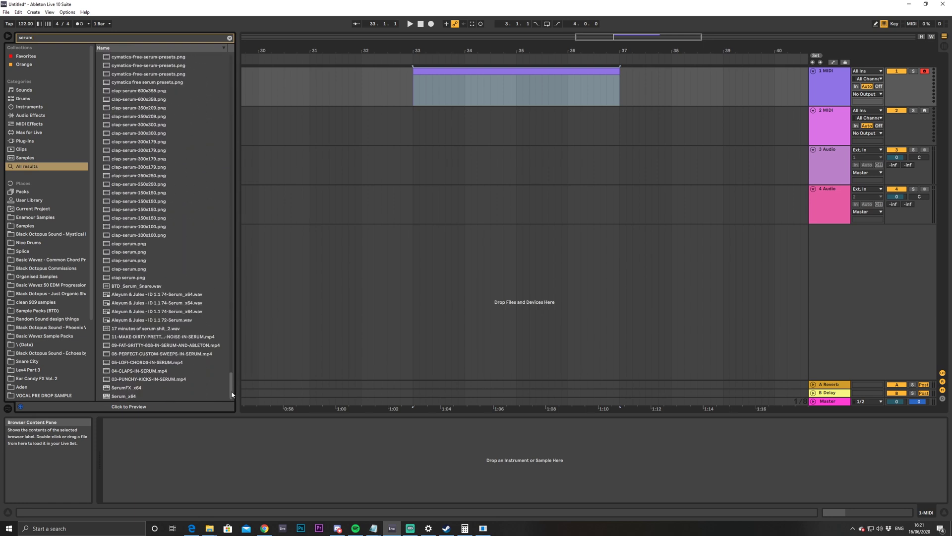
left_click(134, 396)
Load Serum_x64 onto the 1 MIDI track and delete the mistakenly added SerumFX_x64 device
left_click_drag(130, 388, 495, 94)
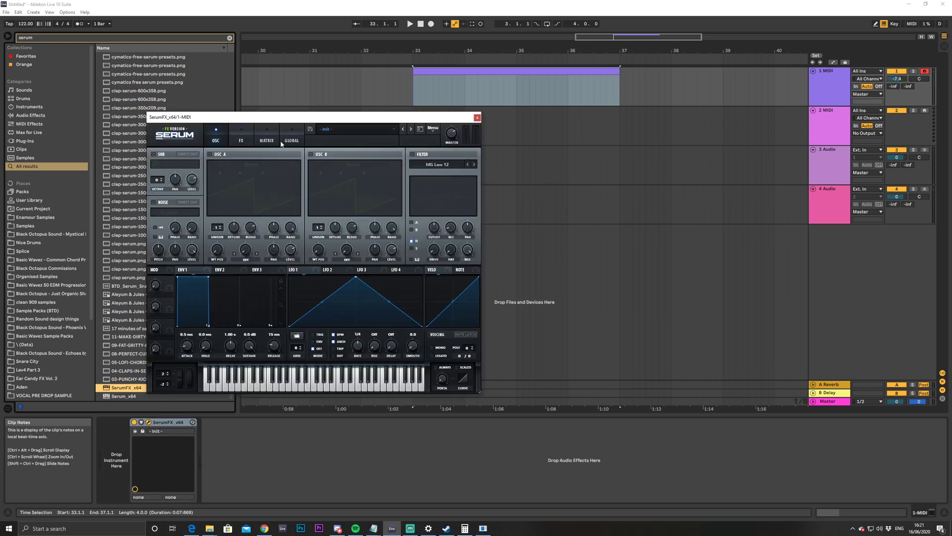
key("ctrl+alt+p")
left_click_drag(132, 400, 364, 479)
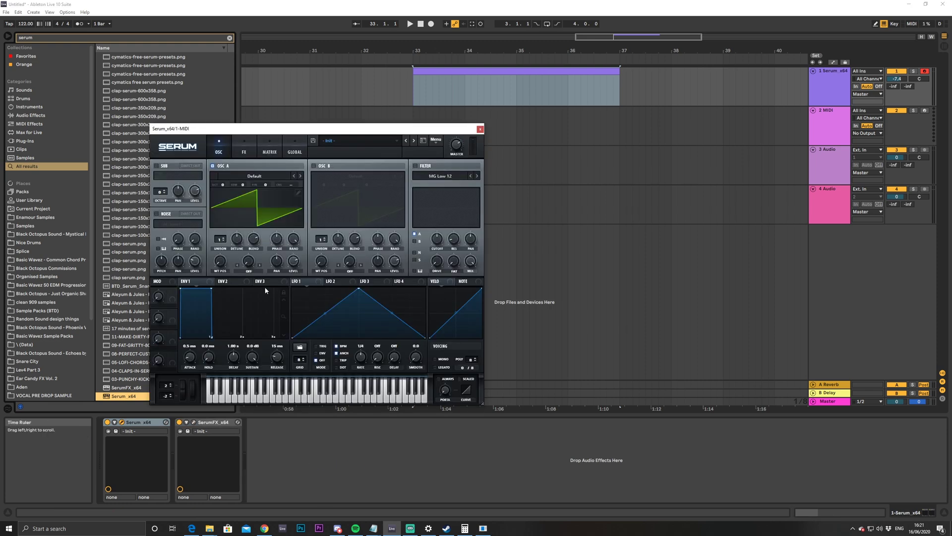
left_click(203, 426)
key("Delete")
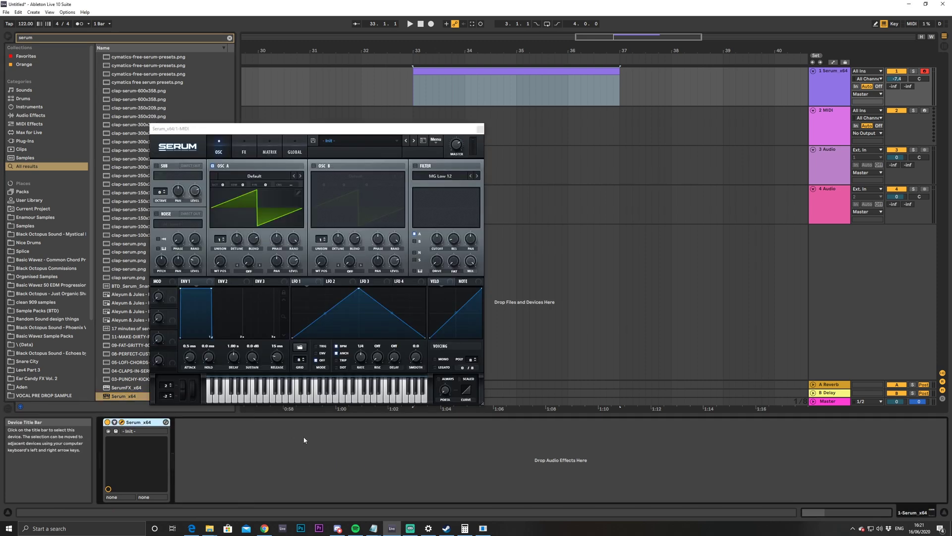
Give Serum's Env 1 a short decay with sustain at minimum, and load the Analog wavetable Basic Mini into oscillator A
left_click_drag(258, 132, 399, 186)
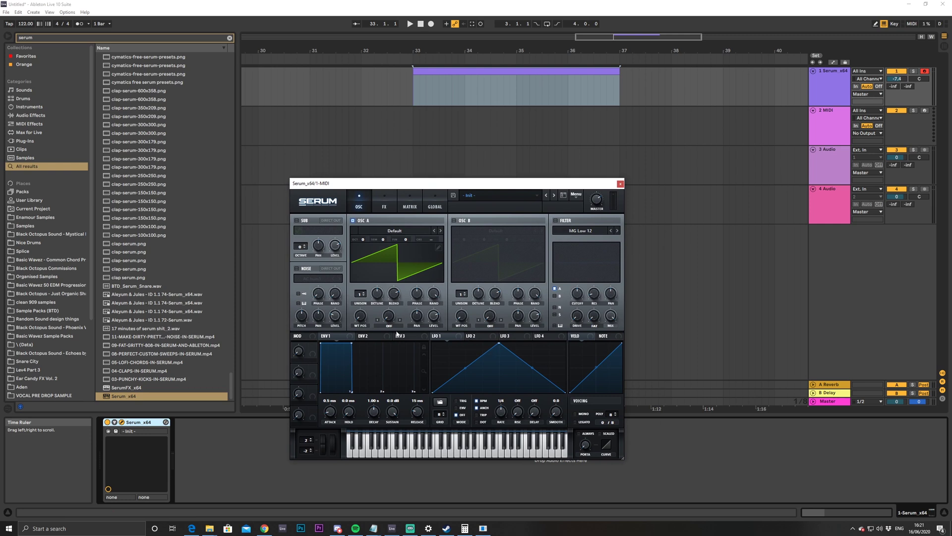
left_click_drag(350, 346, 339, 417)
left_click(405, 231)
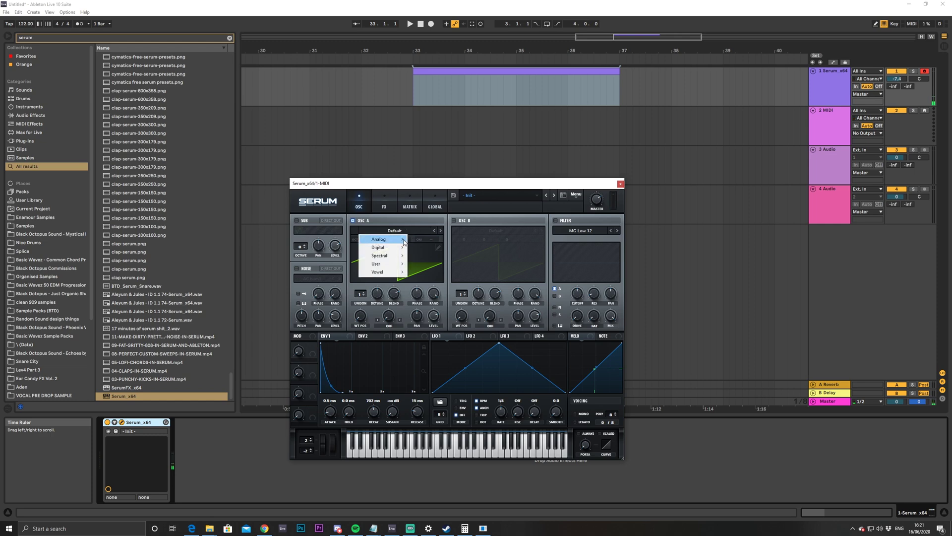
mouse_move(404, 241)
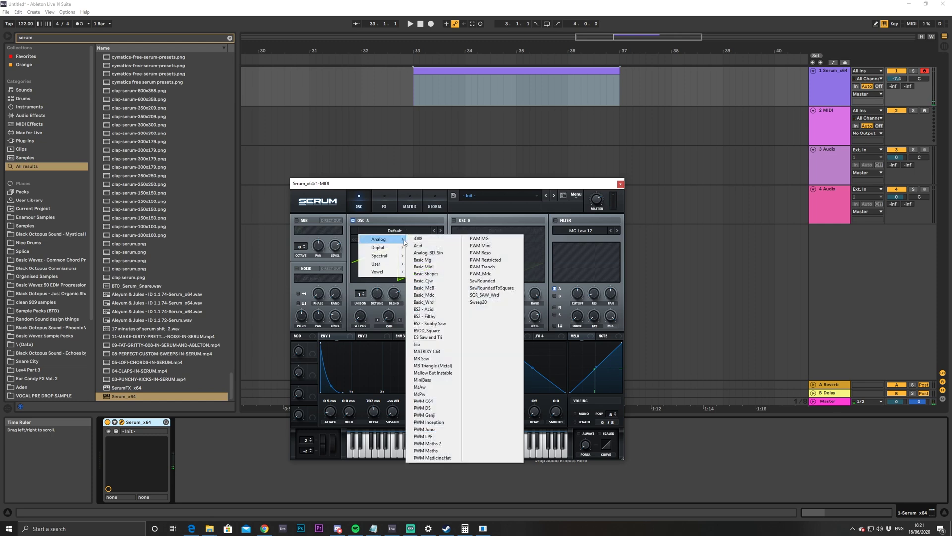
left_click(434, 267)
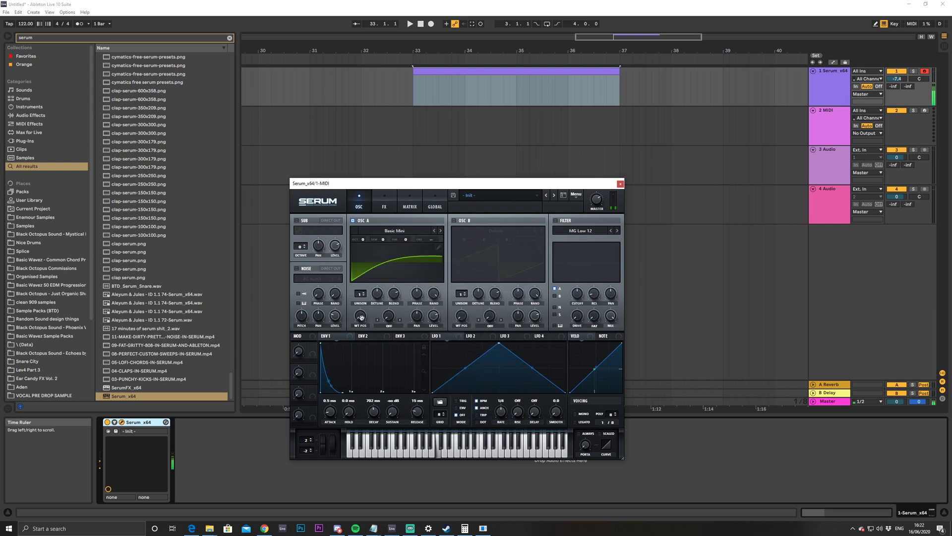
Switch oscillator A to the Basic Mg wavetable and move its wavetable position to the saw-like frame
left_click(435, 231)
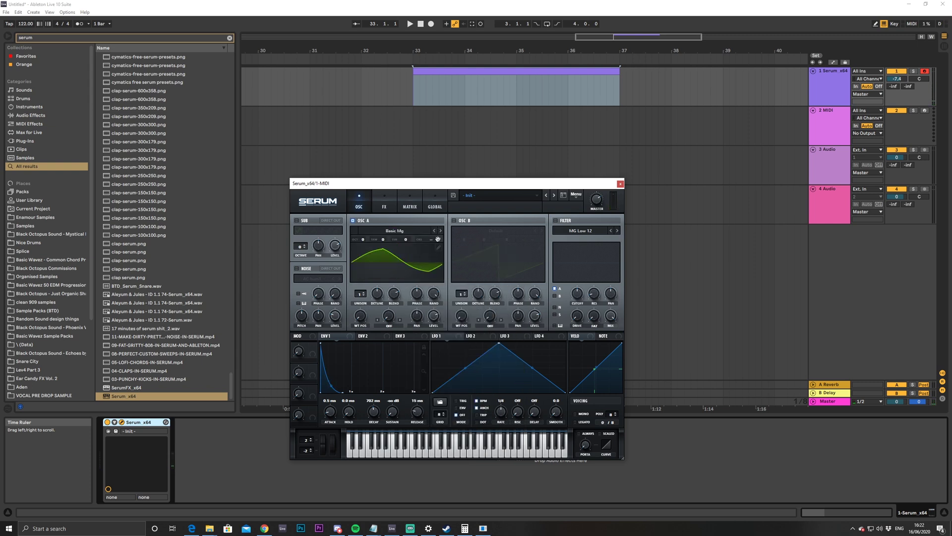
left_click_drag(360, 316, 364, 293)
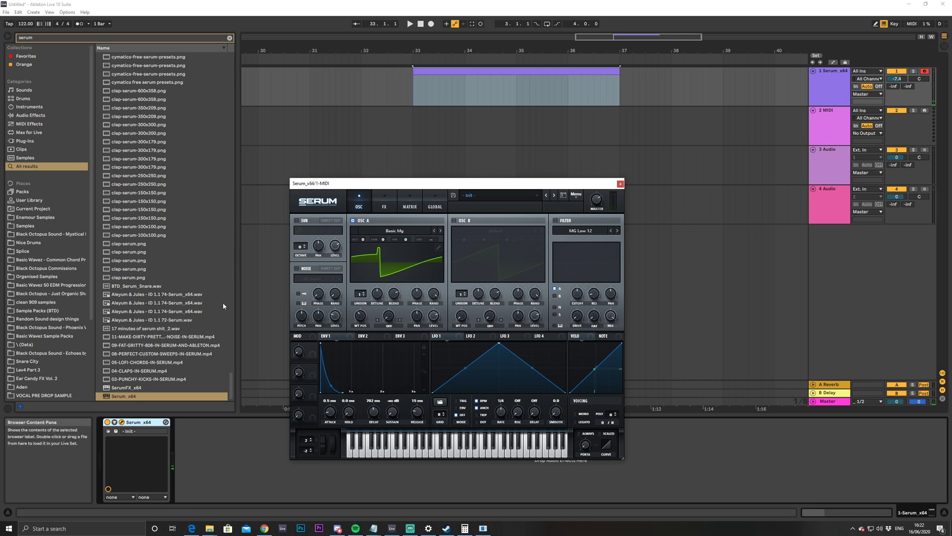
Load the basic sine shape into LFO 1
left_click(441, 403)
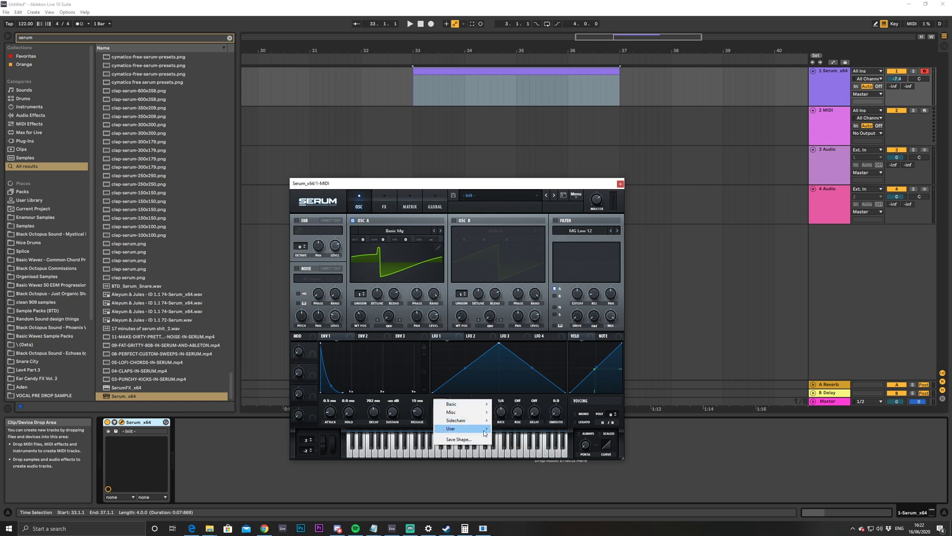
mouse_move(479, 406)
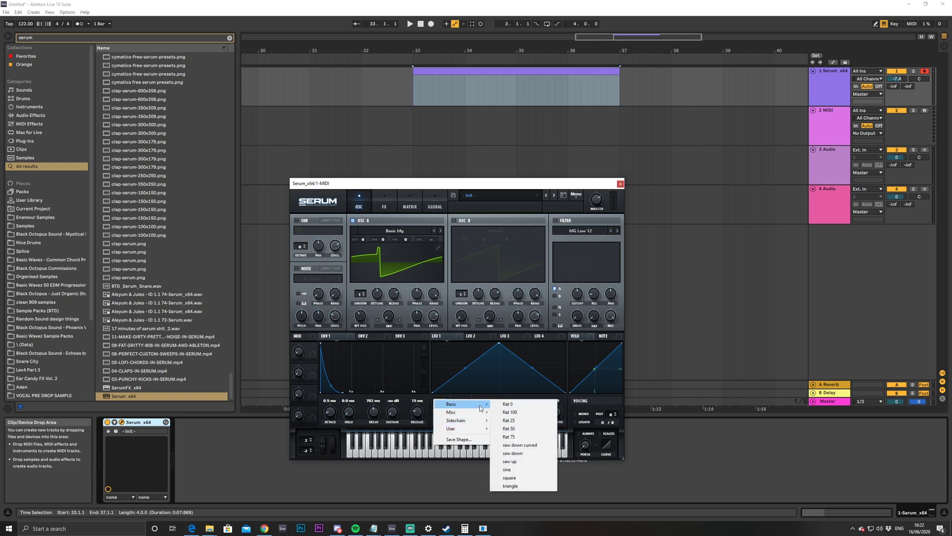
left_click(519, 469)
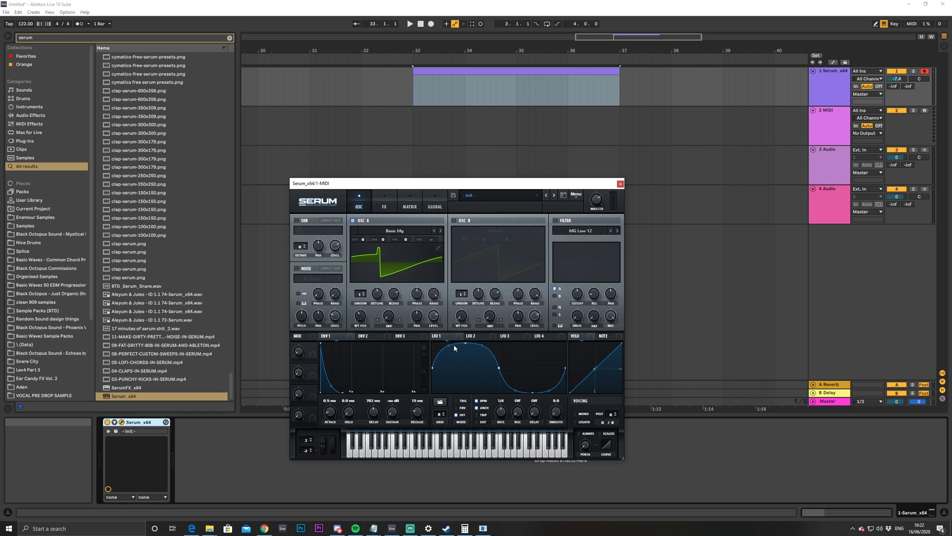
Modulate oscillator A's fine pitch with LFO 1, turn off its BPM sync, and set its rate to about 9.0 Hz
left_click_drag(410, 280, 405, 240)
left_click(478, 402)
left_click_drag(500, 411, 499, 407)
left_click_drag(413, 238, 415, 233)
left_click_drag(501, 425, 502, 413)
Reduce the output of the LFO 1 to A Fine routing in the modulation matrix and slow LFO 1 to 4.7 Hz
left_click(384, 203)
left_click(358, 202)
left_click(409, 206)
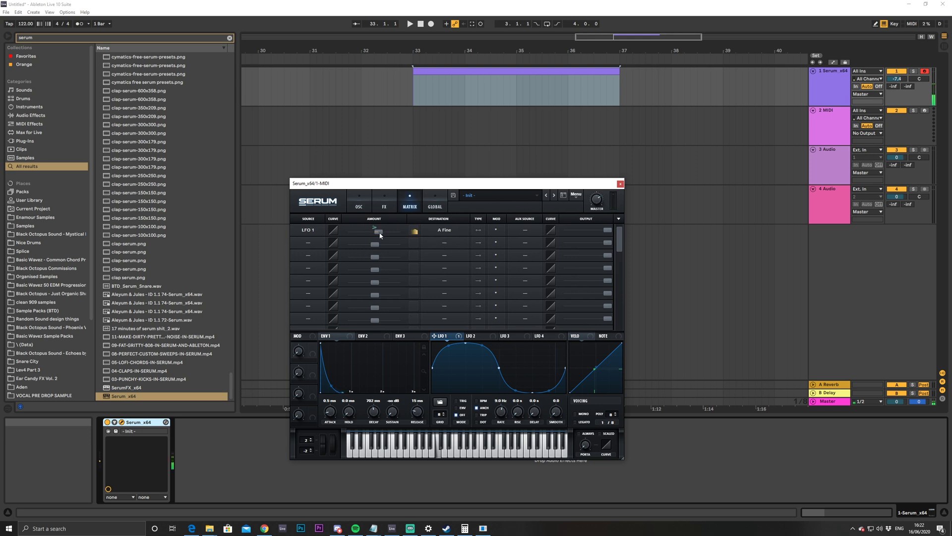
left_click_drag(603, 230, 573, 231)
left_click_drag(506, 422, 506, 424)
left_click(358, 204)
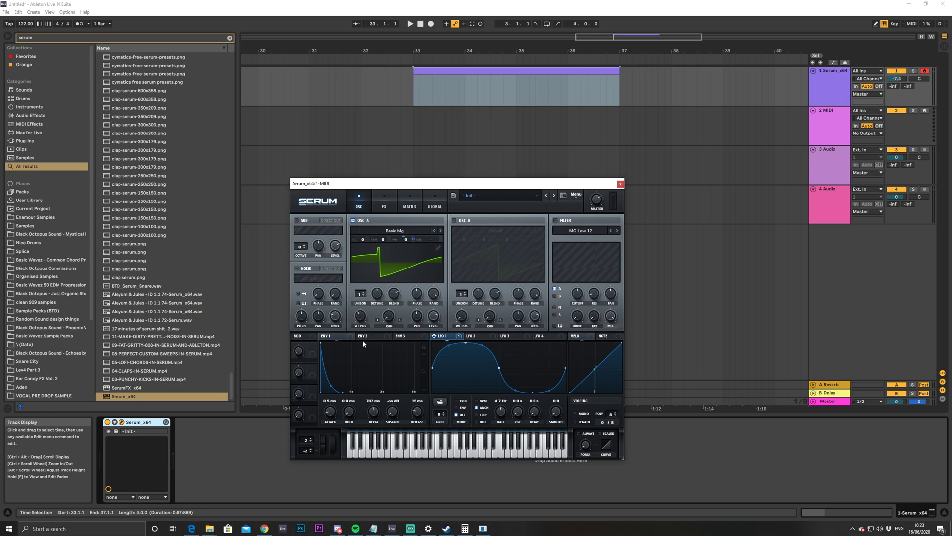
Enable the MG Low 12 filter, adjust its cutoff, and readjust the pitch-drift depth on oscillator A's fine tuning
left_click(557, 221)
left_click_drag(579, 297, 581, 289)
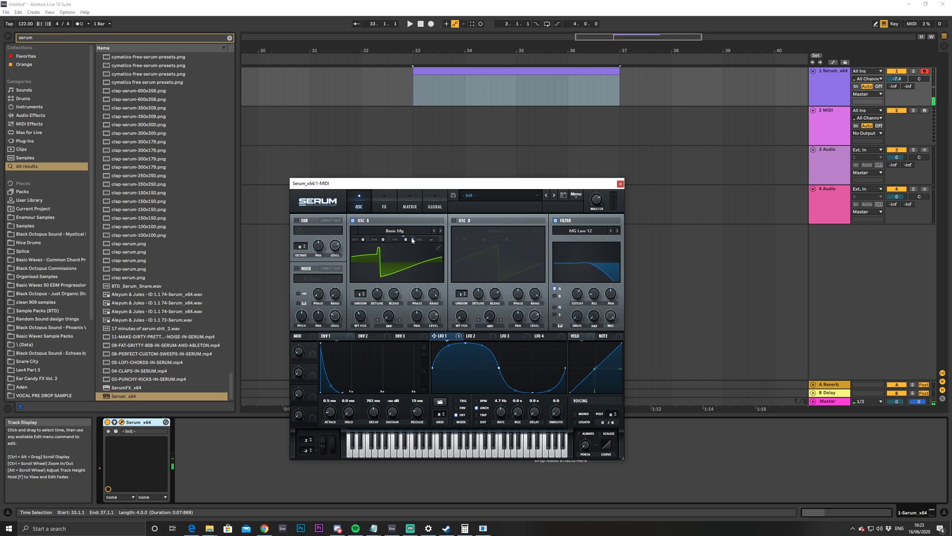
left_click_drag(413, 239, 413, 237)
left_click(472, 336)
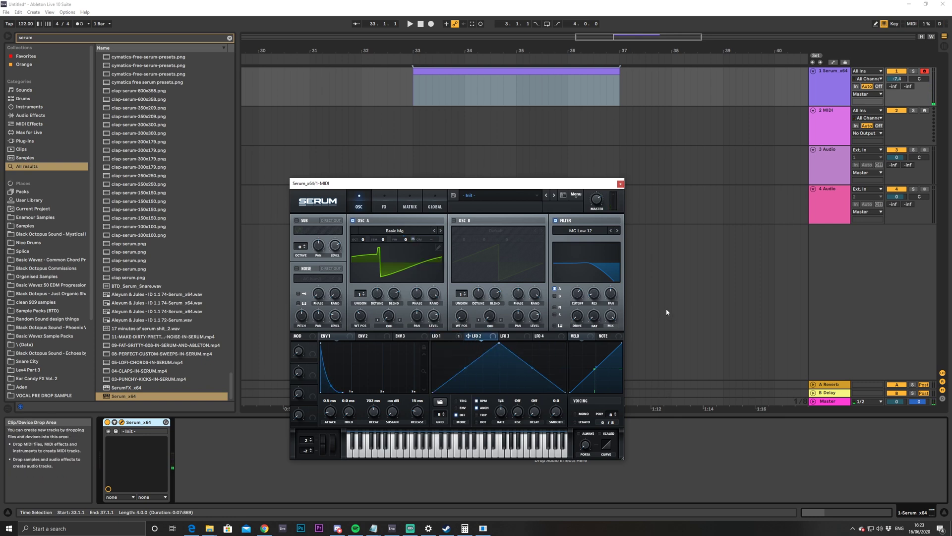
Shape Env 2 with a decay of about 850 ms and 0% sustain, and assign it to a lowered filter cutoff
left_click(361, 337)
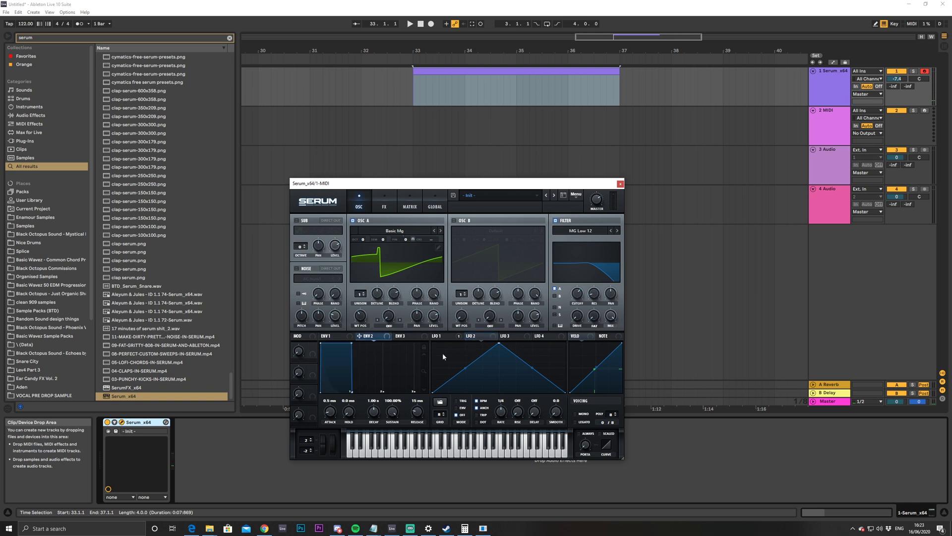
left_click_drag(348, 346, 349, 401)
left_click_drag(359, 335, 572, 293)
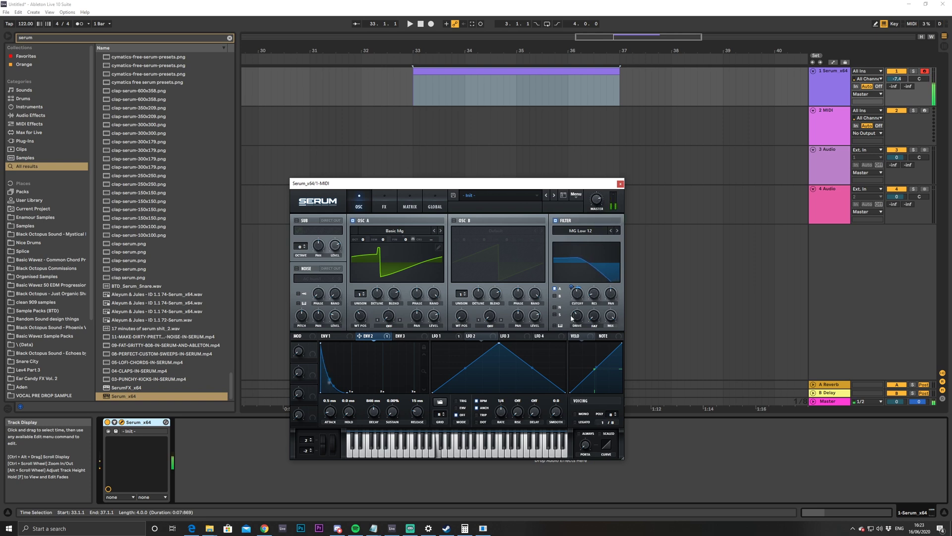
mouse_move(578, 295)
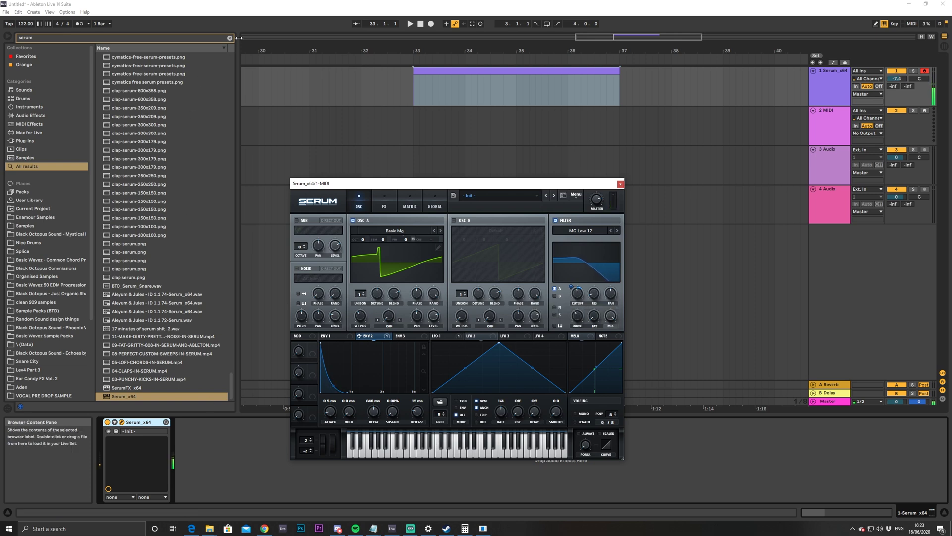
Replace the browser search with valha and load ValhallaRoom_x64 after Serum
left_click(230, 38)
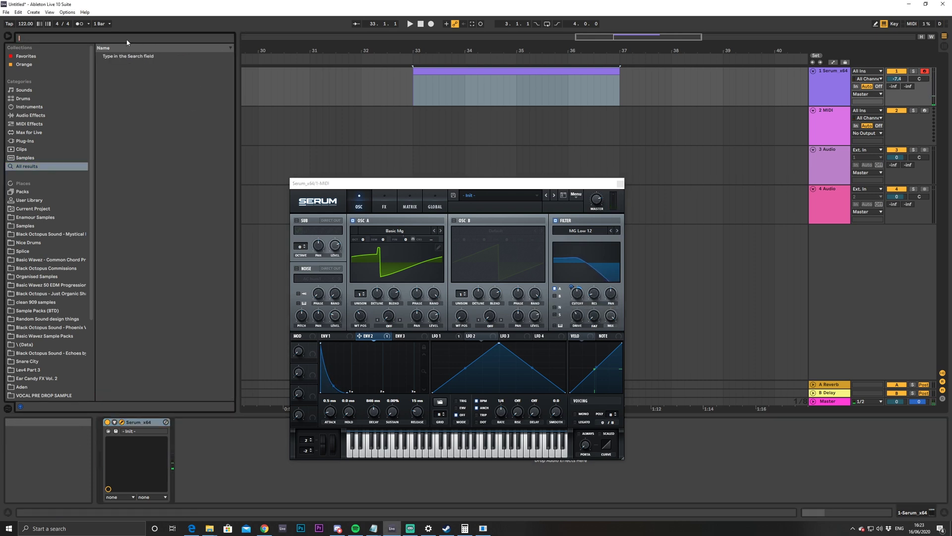
type("valha")
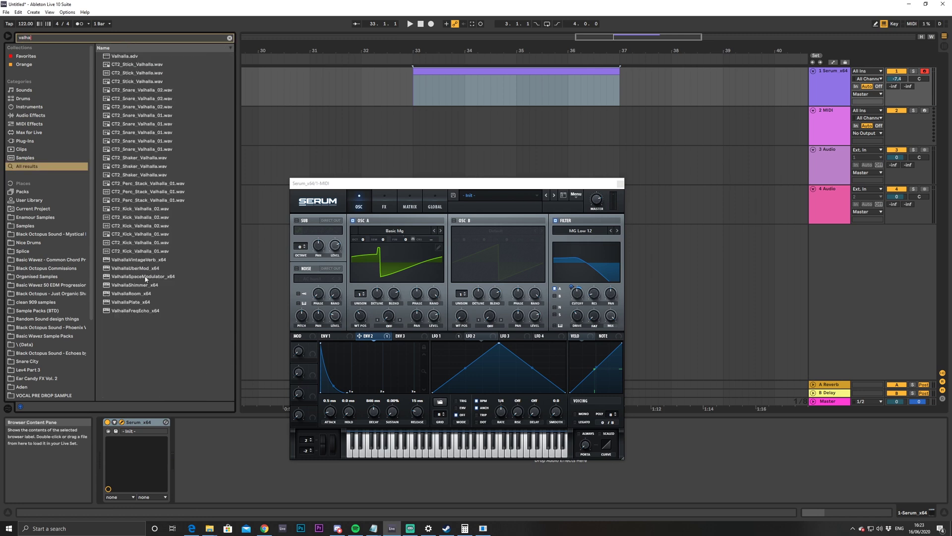
left_click(135, 297)
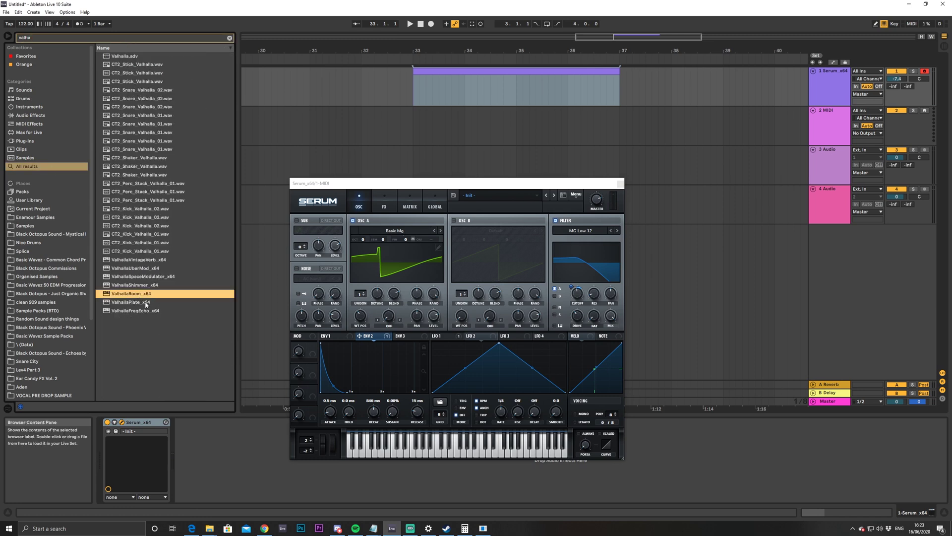
left_click(149, 268)
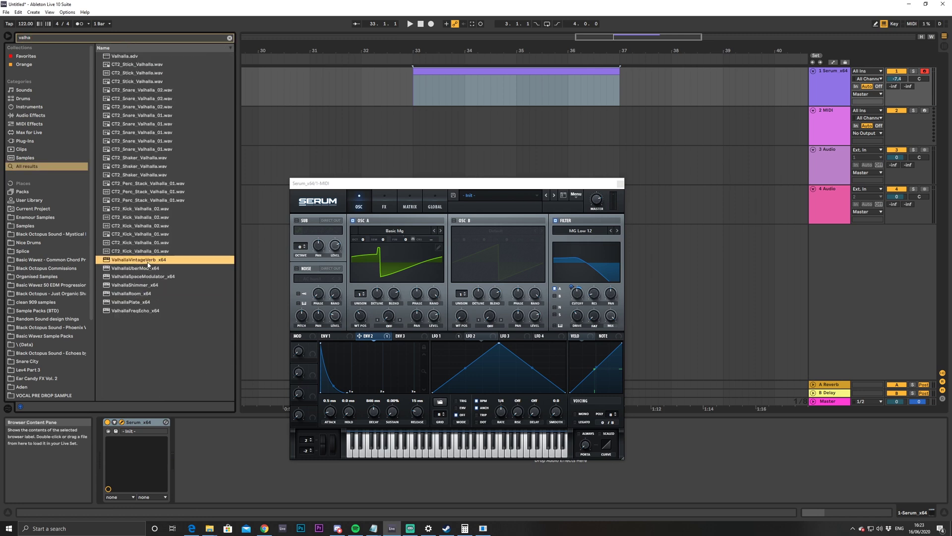
left_click(138, 285)
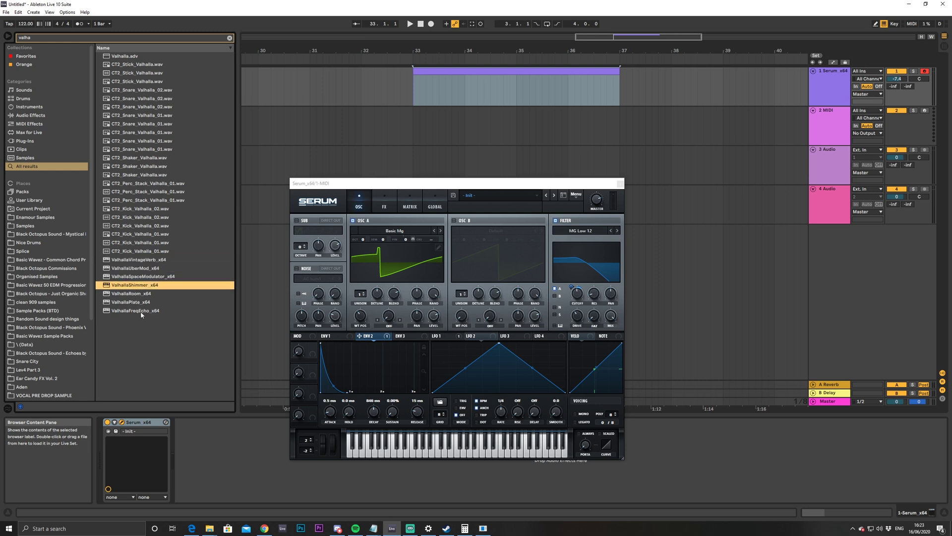
double_click(139, 294)
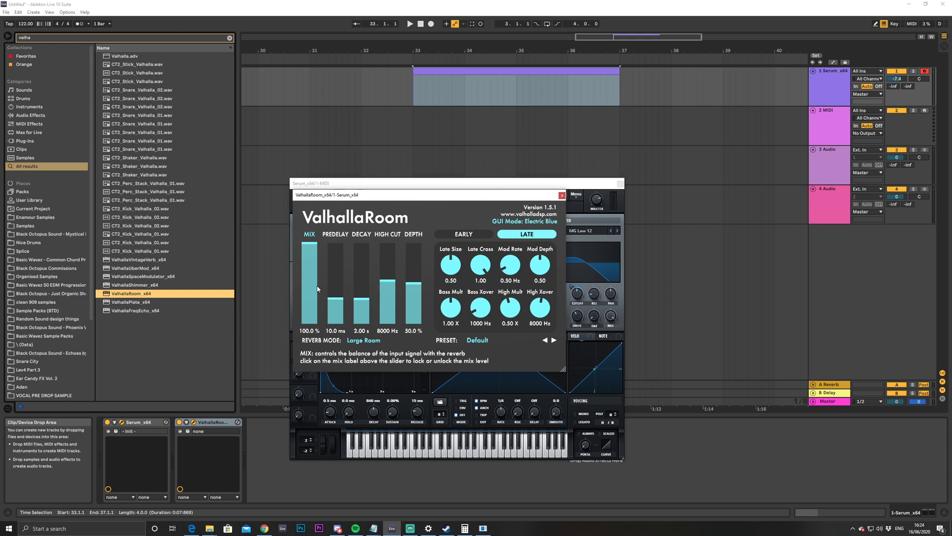
Set ValhallaRoom's high cut to 3600 Hz, mix to 12.9%, and decay to 2.75 s, and close its window
mouse_move(361, 294)
left_mouse_down()
mouse_move(388, 284)
mouse_move(388, 306)
mouse_move(360, 301)
left_mouse_up()
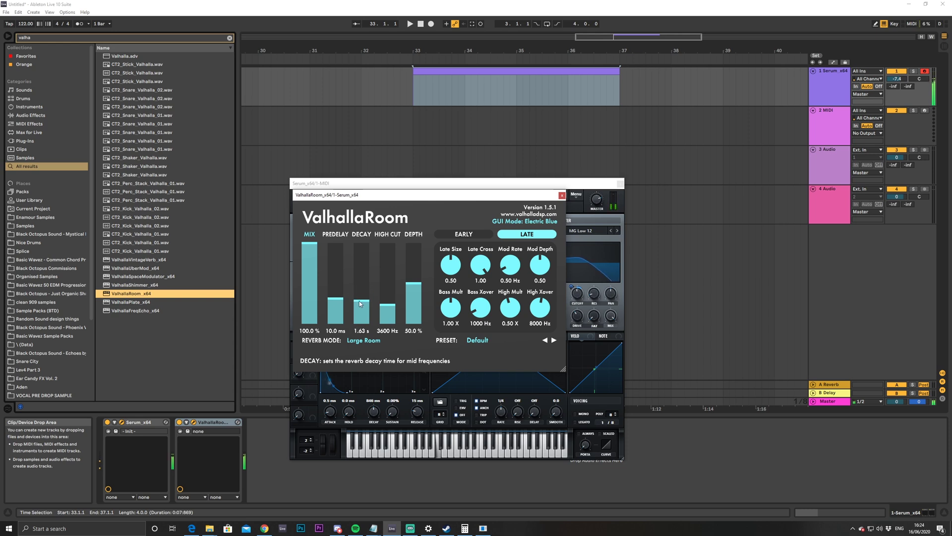
left_click_drag(310, 244, 317, 317)
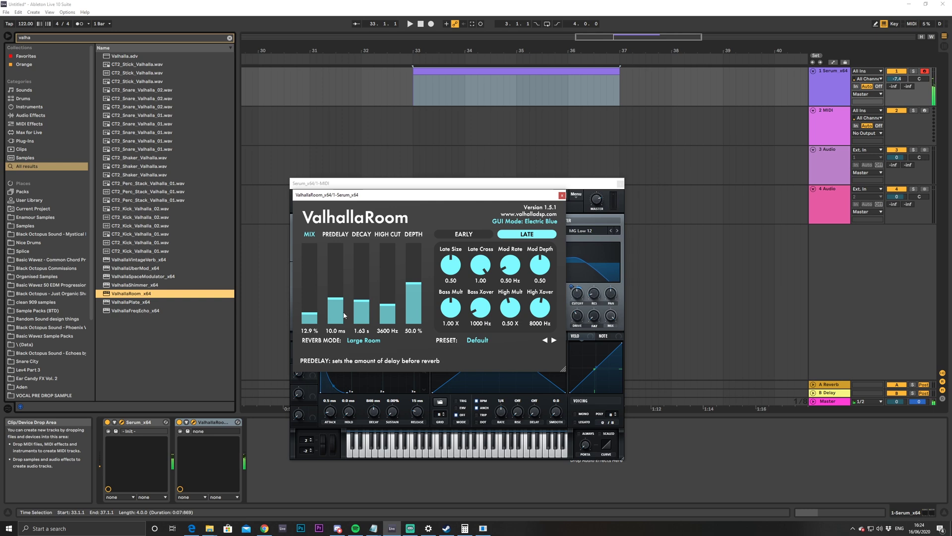
left_click_drag(366, 304, 367, 300)
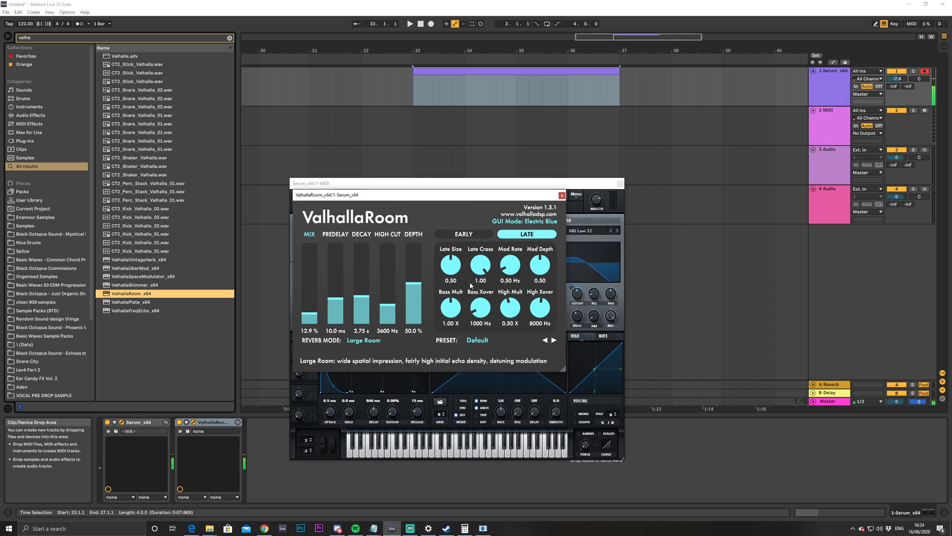
left_click(562, 195)
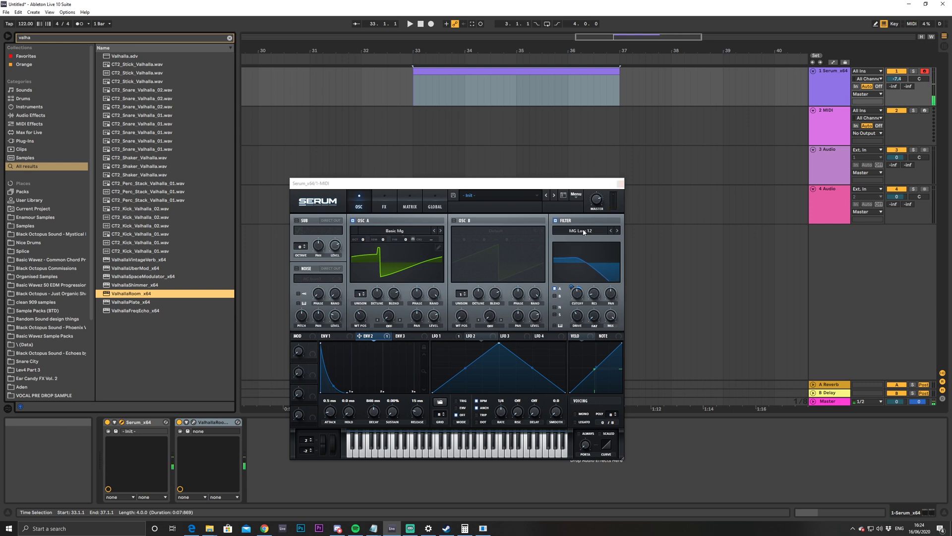
Enable Serum's noise oscillator and load the Analog noise BrightWhite
left_click_drag(595, 188, 586, 227)
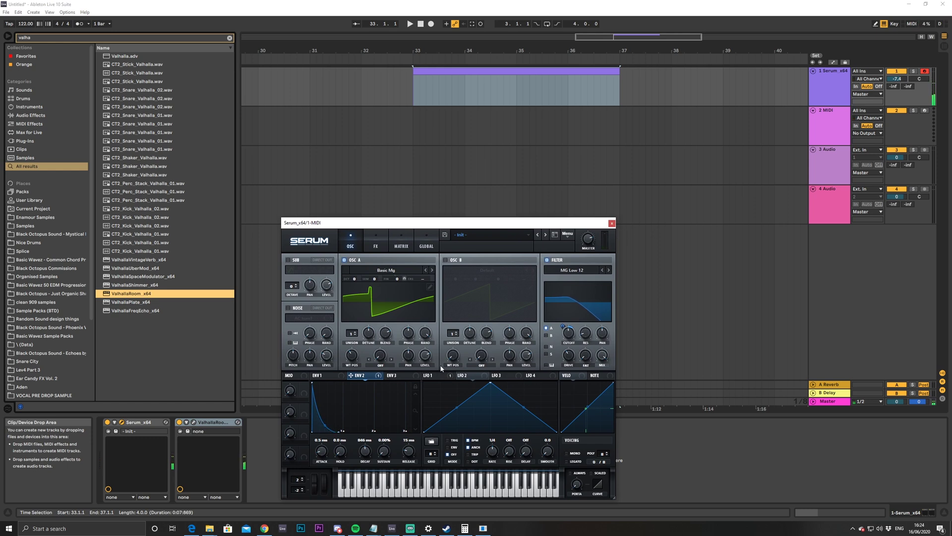
left_click(288, 308)
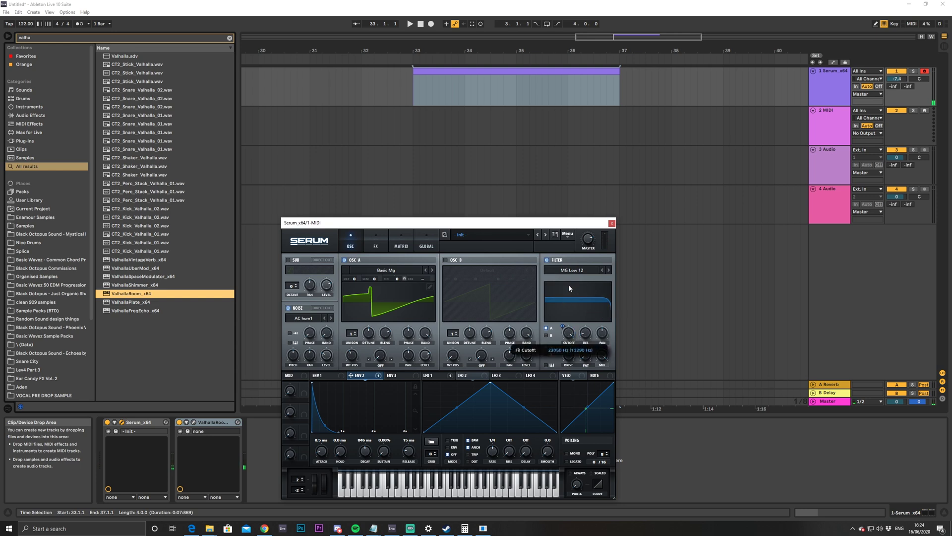
left_click(313, 321)
mouse_move(329, 330)
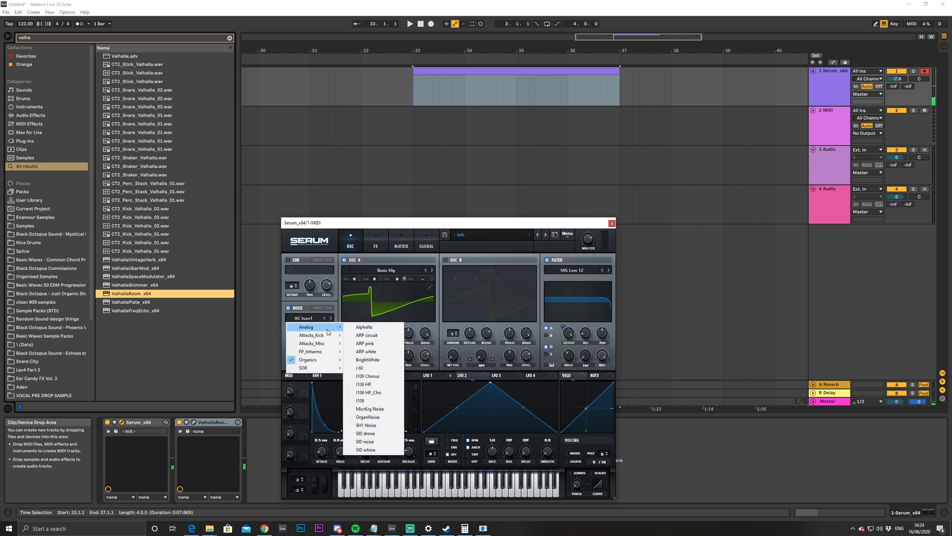
left_click(379, 362)
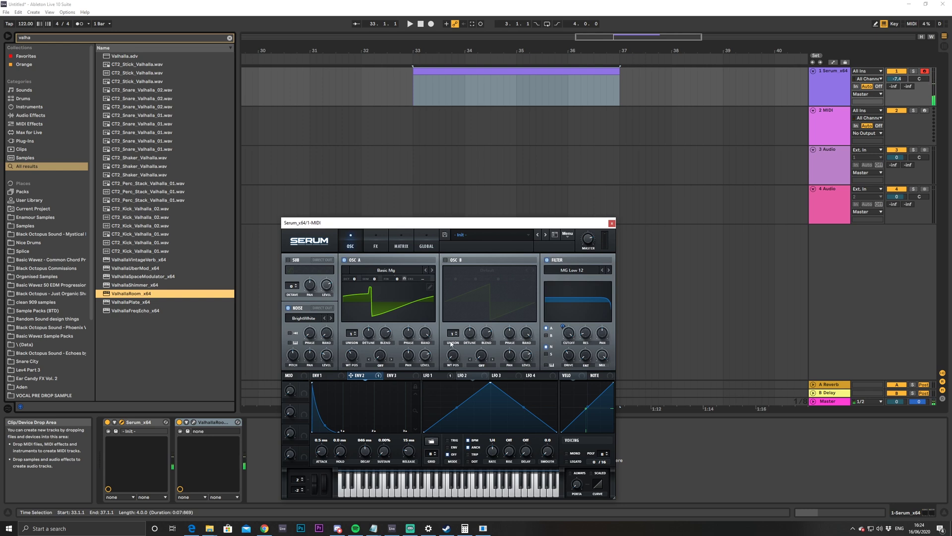
Switch Serum's filter to MG Low 18, lower its cutoff to around 400 Hz, and close the plugin window
mouse_move(566, 342)
left_mouse_down()
mouse_move(570, 367)
mouse_move(573, 349)
left_mouse_up()
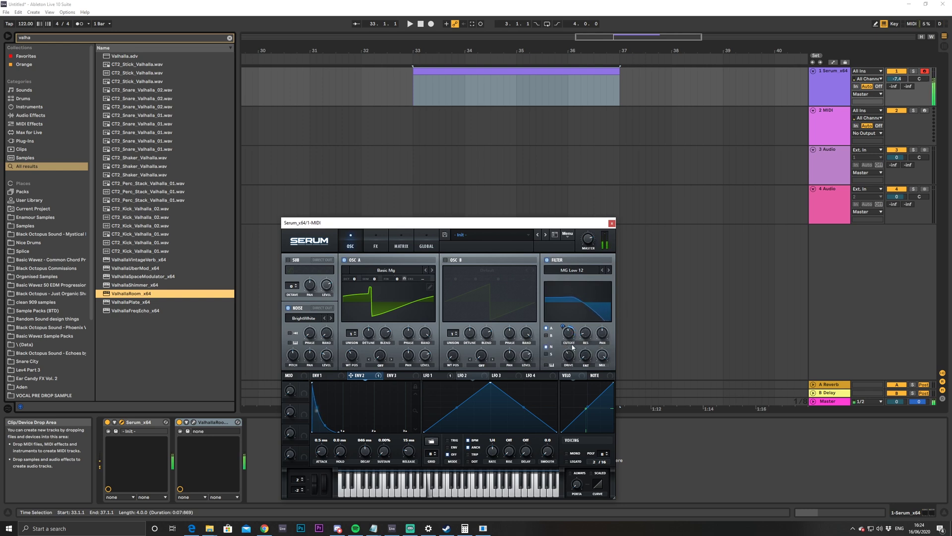
left_click(609, 270)
mouse_move(565, 331)
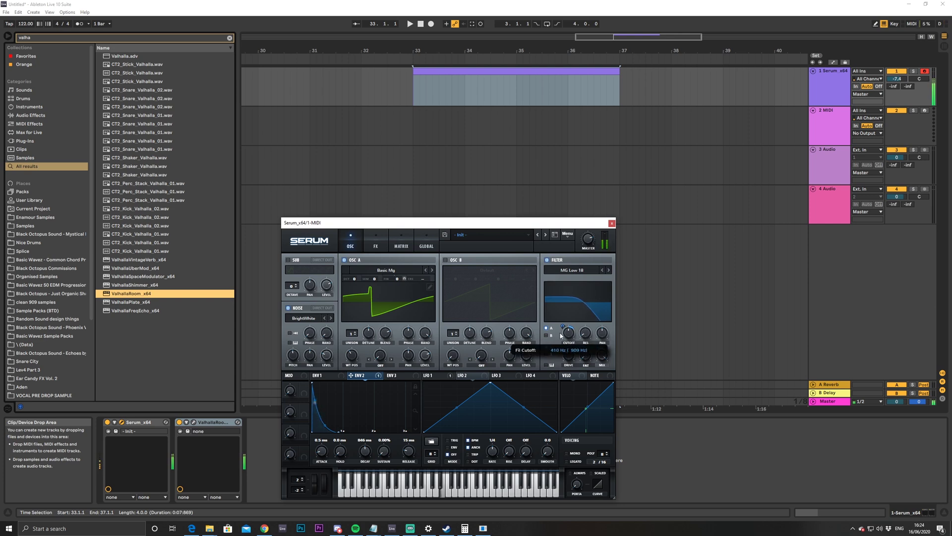
left_click_drag(561, 335, 565, 336)
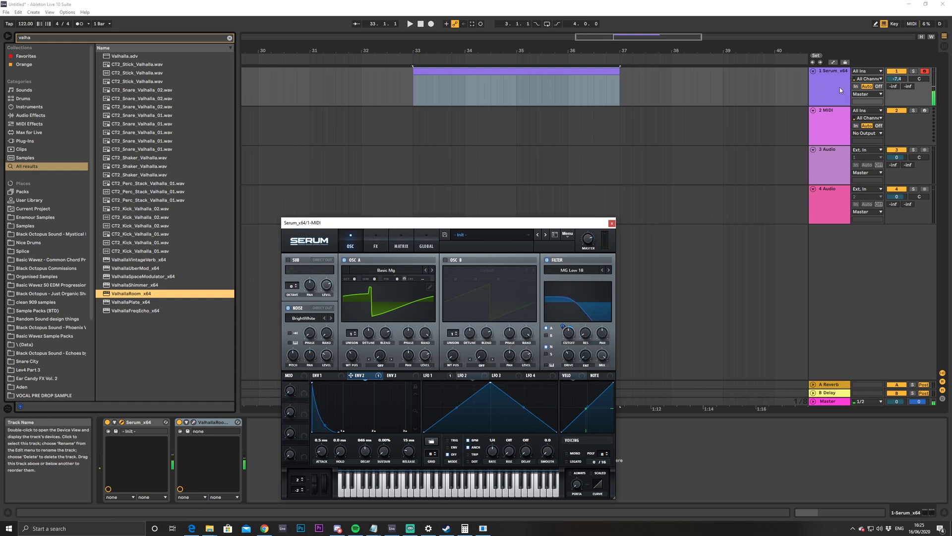
left_click(612, 223)
Open the MIDI clip on the Serum track, add a sixteenth-length C2 note at its start, and play it
double_click(488, 78)
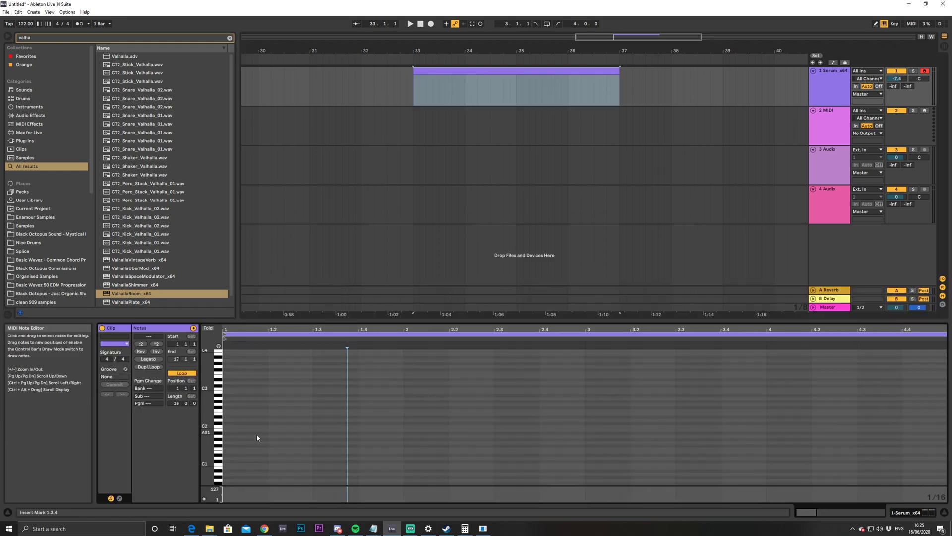
left_click(230, 429)
double_click(229, 428)
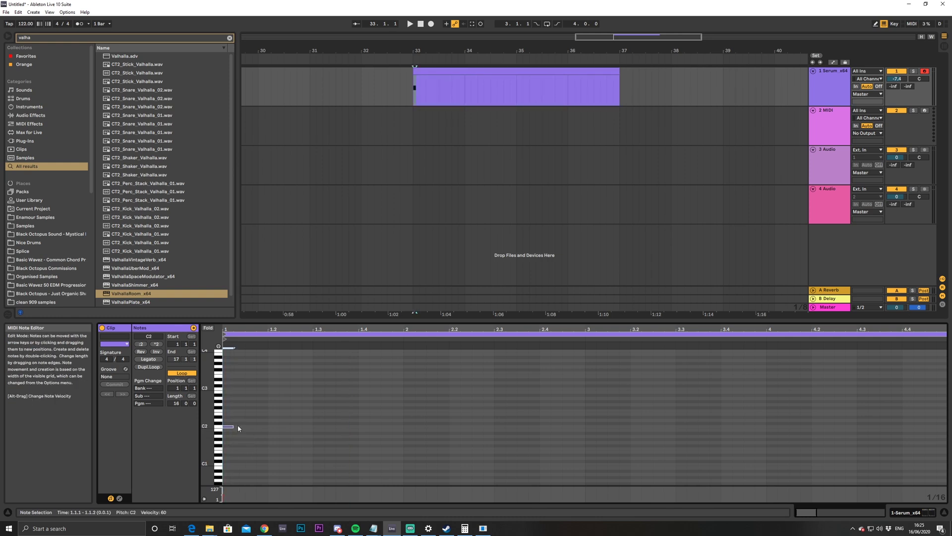
key("space")
Add an E2 note at 1.1.2 and a third note at 1.1.3, trying F#2 and G2 before placing it on A2
left_click_drag(238, 329, 238, 347)
left_click_drag(239, 425, 293, 431)
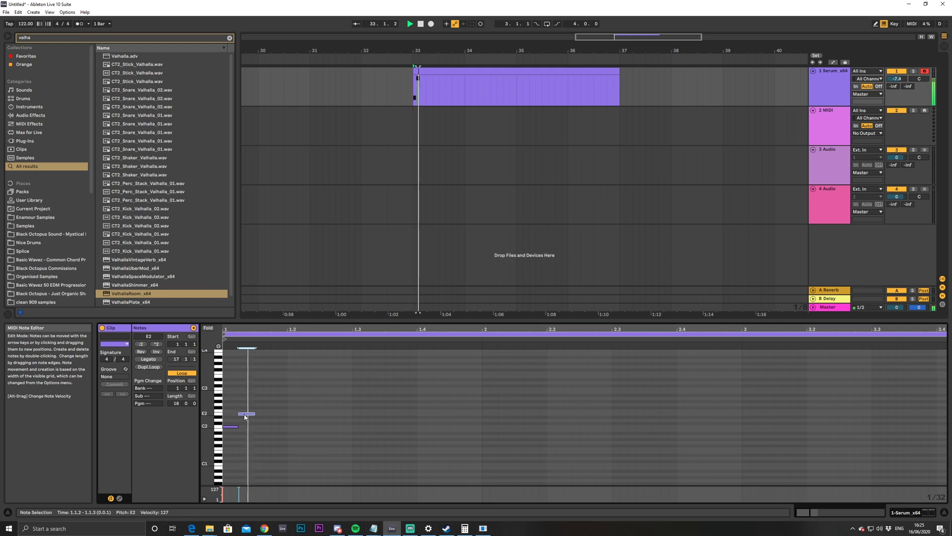
left_click_drag(244, 414, 261, 414)
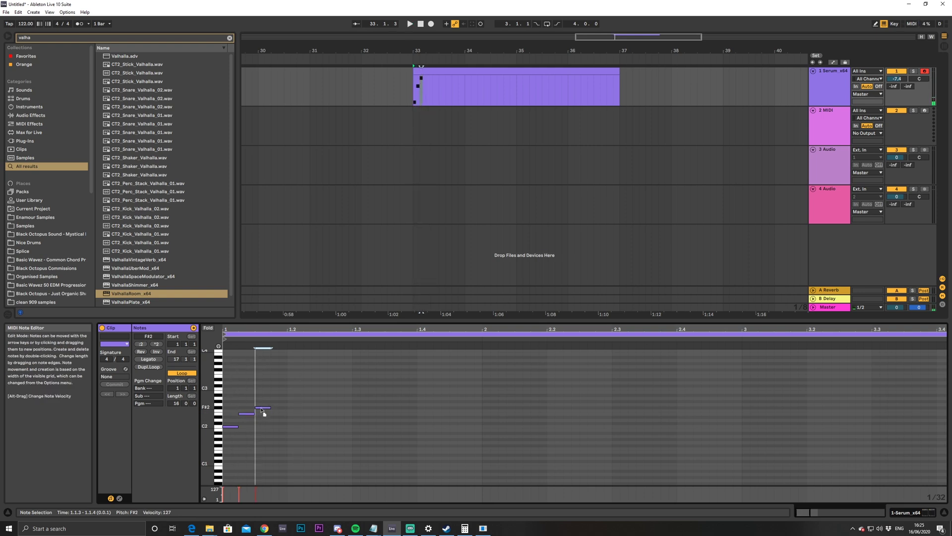
left_click(293, 406)
left_click_drag(294, 406, 268, 409)
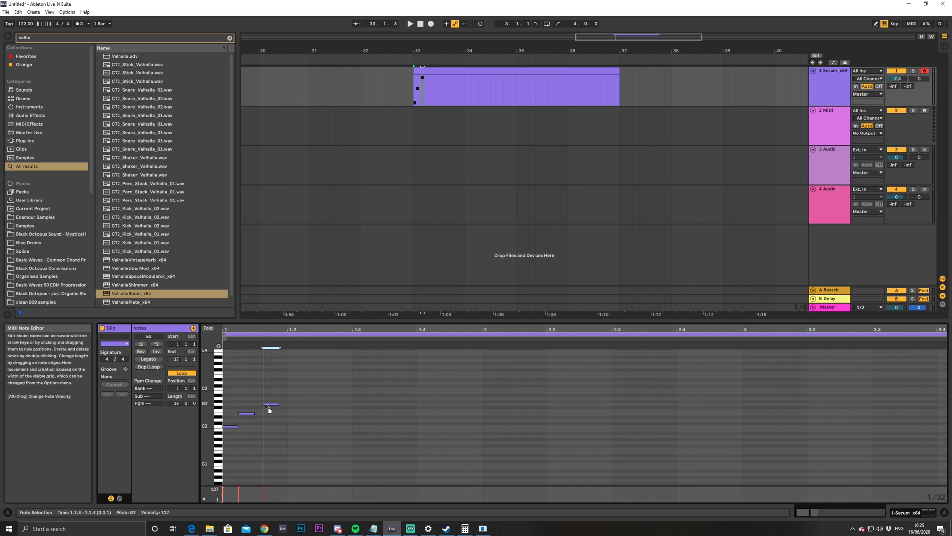
key("space")
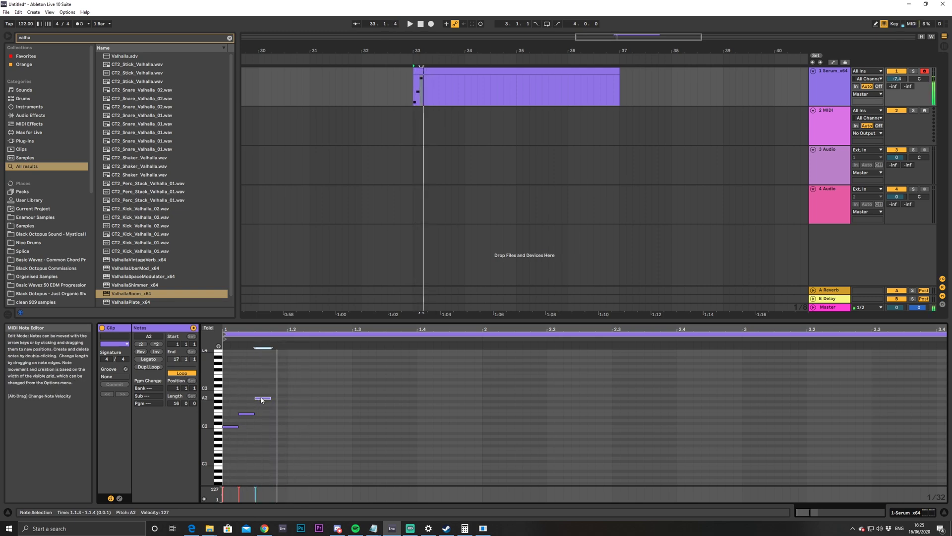
Space the motif with E2 at 1.1.3, A2 at 1.1.4 and C3 at 1.2.2, briefly trying the A2 note on G2
double_click(278, 399)
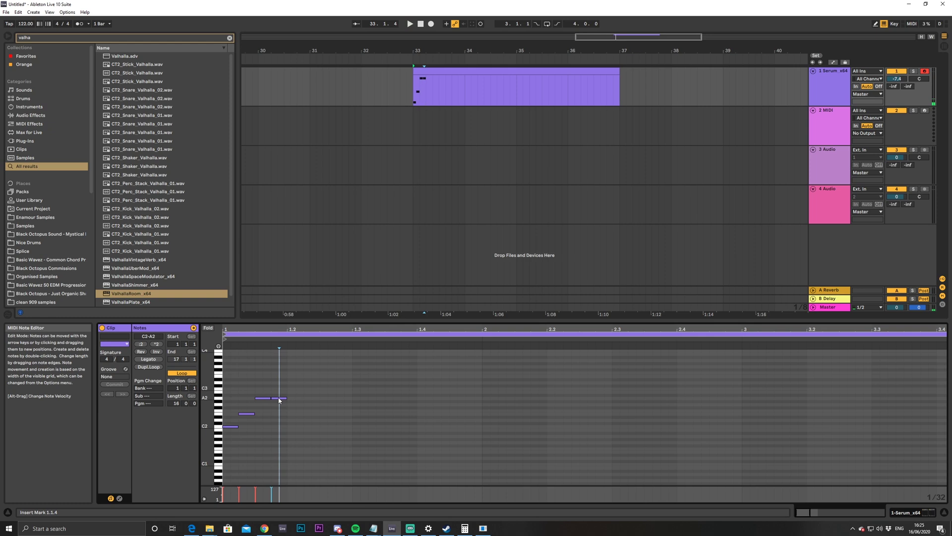
key("space")
left_click_drag(278, 392, 311, 389)
key("space")
key("space")
left_click(273, 398)
left_click(279, 399)
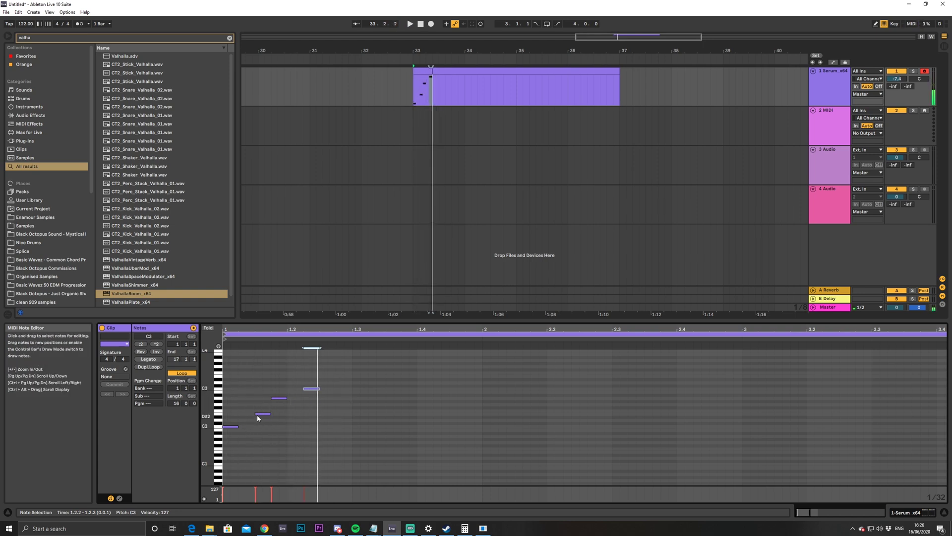
left_click_drag(279, 398, 278, 405)
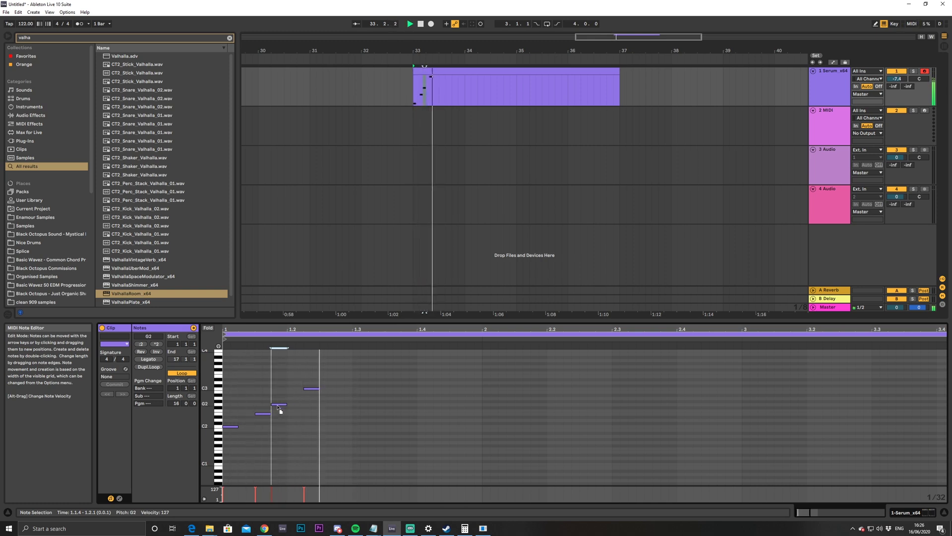
key("ctrl+z")
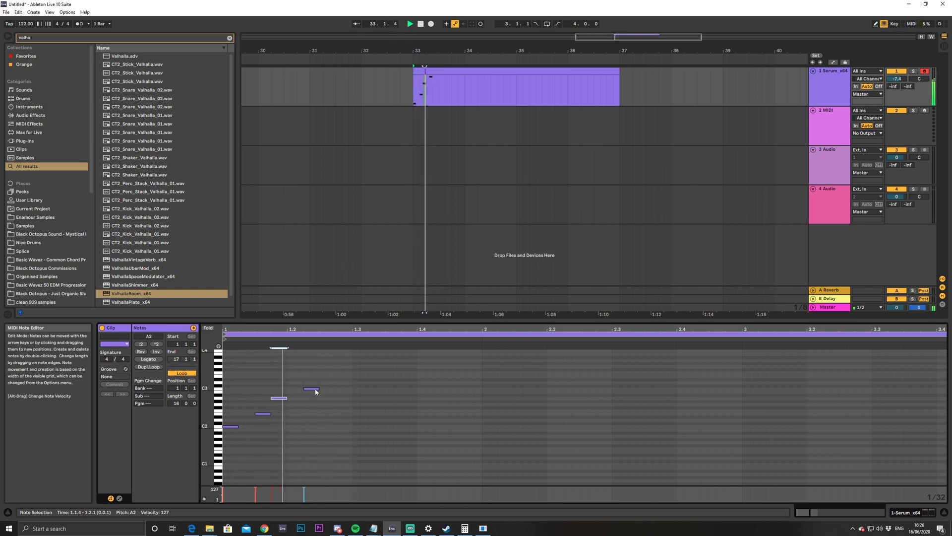
Duplicate the four-note phrase to start at 1.3.1 and add a linking note at 1.2.4, trying G2 before placing it on A2
left_click_drag(227, 385, 282, 429)
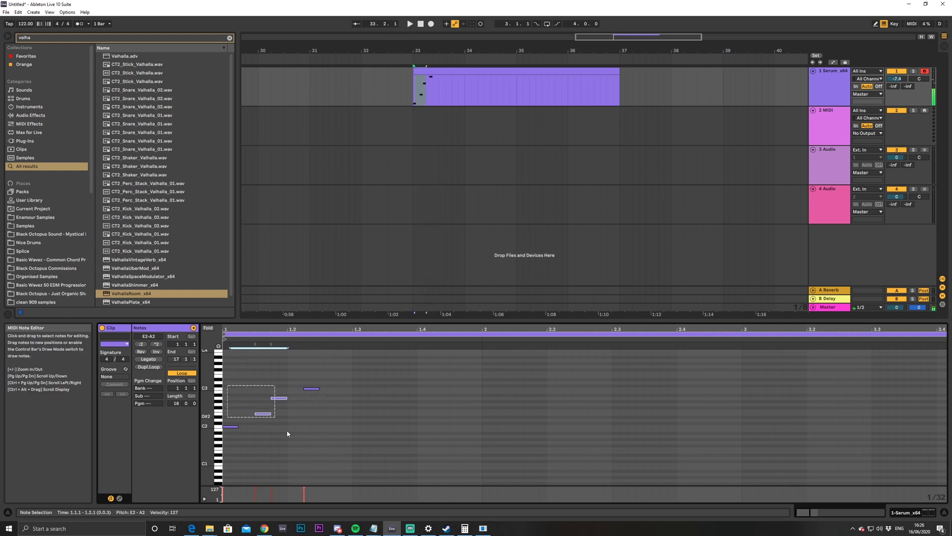
left_click_drag(314, 469, 313, 468)
key("ctrl+d")
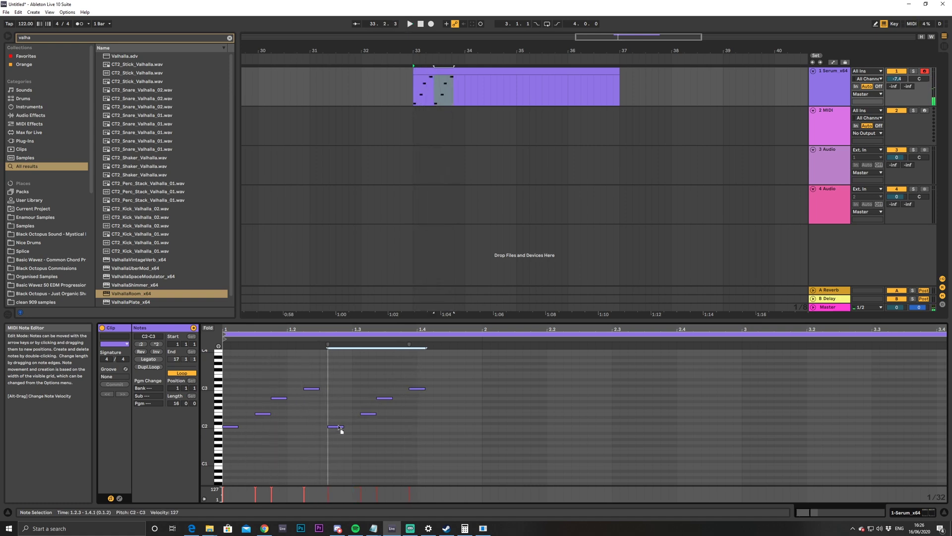
left_click_drag(346, 427, 366, 428)
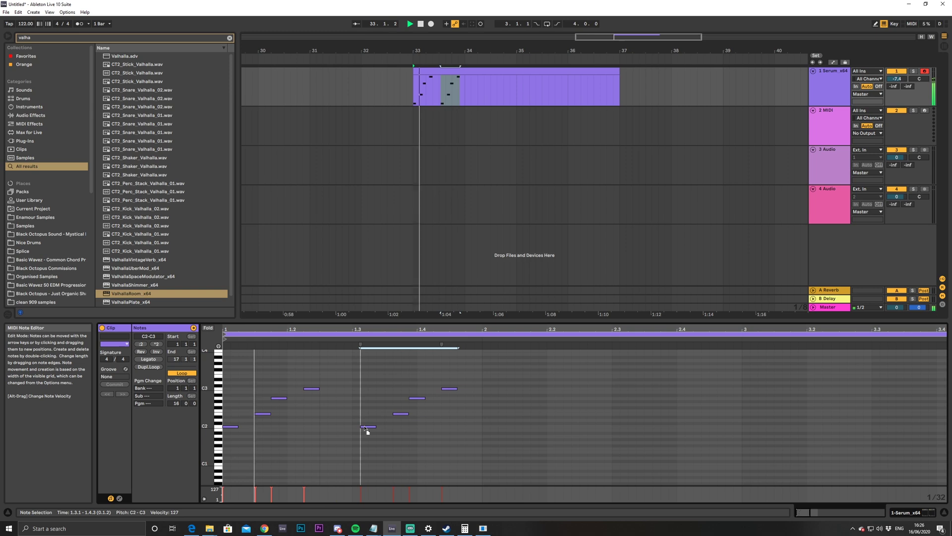
double_click(330, 398)
mouse_move(337, 398)
left_mouse_down()
mouse_move(351, 398)
mouse_move(337, 398)
mouse_move(347, 407)
left_mouse_up()
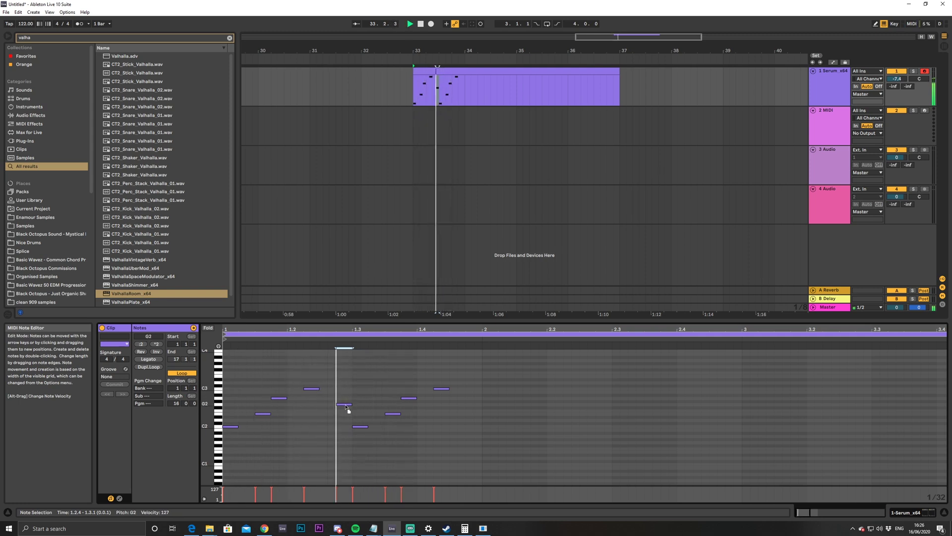
left_click_drag(348, 407, 346, 401)
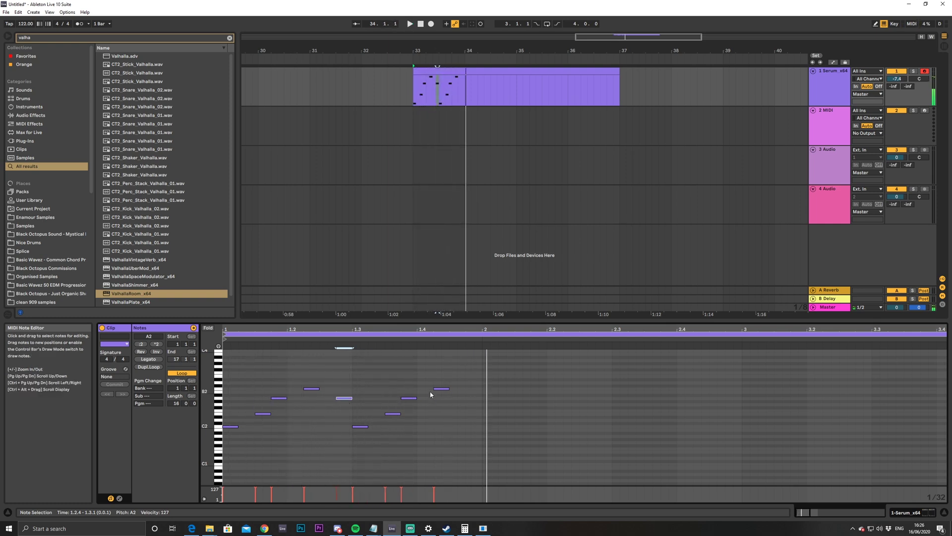
Duplicate the five-note phrase repeatedly until it fills the four-bar clip, and play it back
left_click_drag(228, 380, 341, 464)
key("ctrl+d")
key("ctrl+d")
key("ctrl+d")
key("ctrl+d")
key("ctrl+d")
left_click(466, 71)
key("space")
scroll(472, 316, "down", 3)
left_click_drag(474, 330, 520, 358)
key("space")
key("space")
Lower the A2 linking notes at 3.2.4, 3.4.4, 4.2.4 and 4.4.4 to G2
left_click(560, 398)
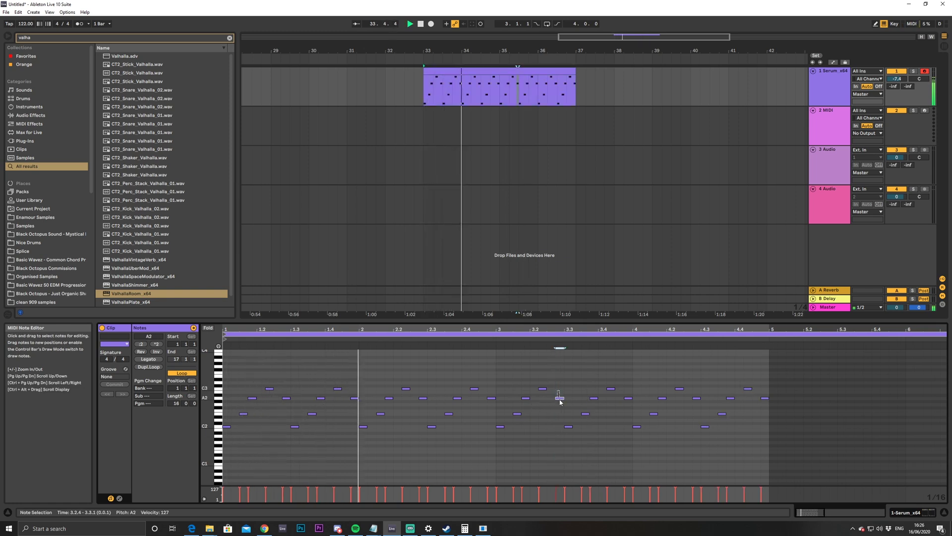
left_click(627, 398, "shift")
left_click(697, 398, "shift")
key("Down")
key("Down")
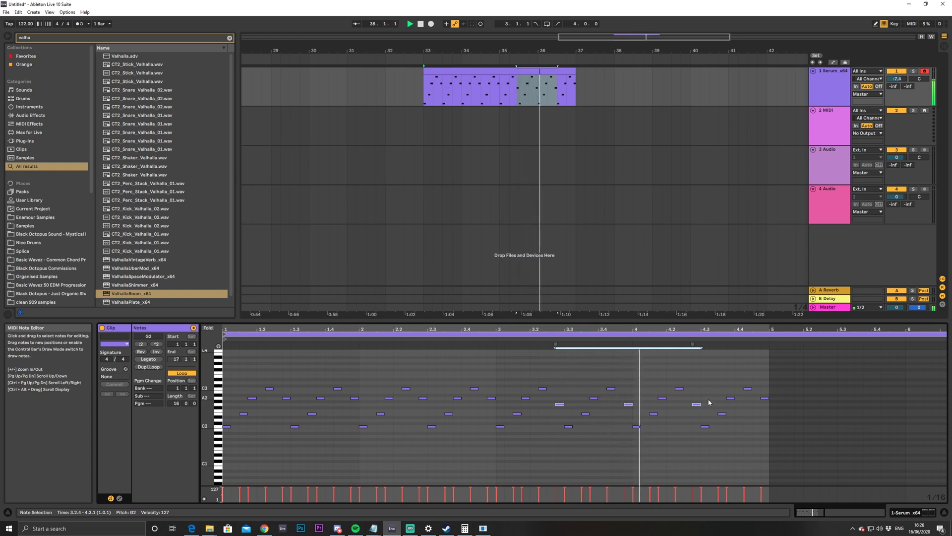
left_click(765, 398)
key("Down")
key("Down")
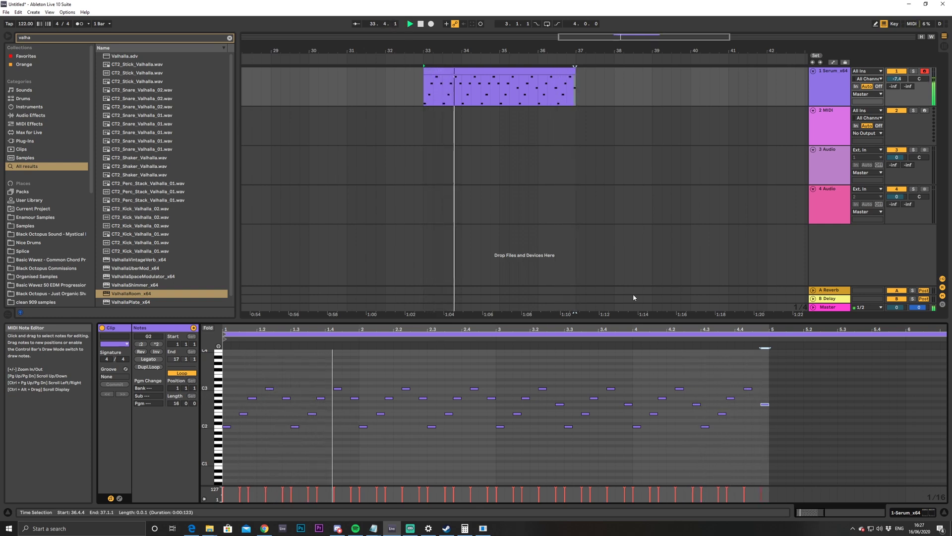
Duplicate the Serum track, mute the original, and open the copied clip in the note editor
left_click(835, 90)
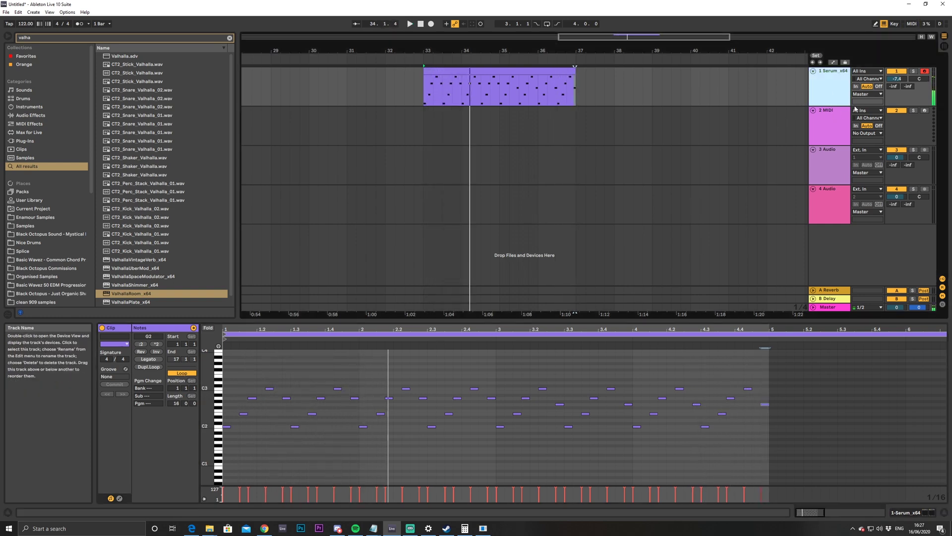
key("ctrl+d")
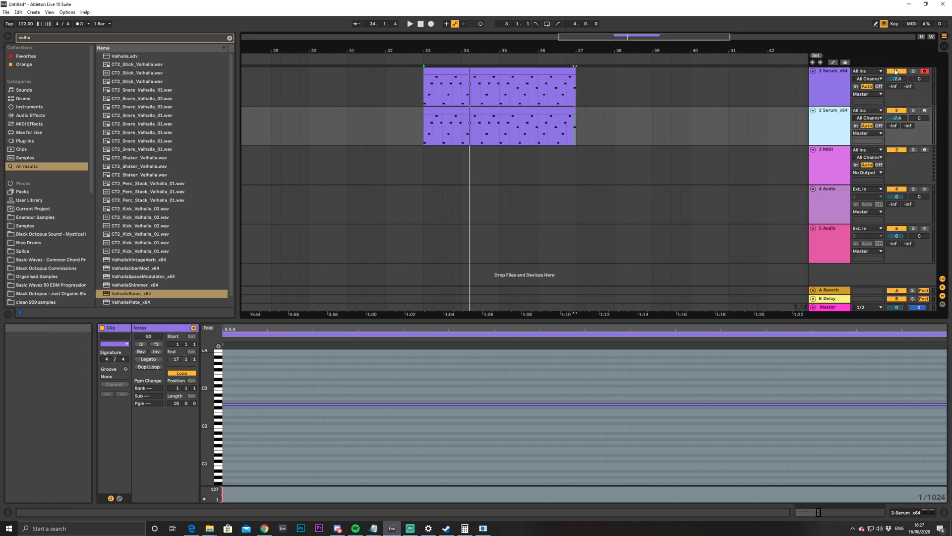
left_click(502, 108)
double_click(502, 109)
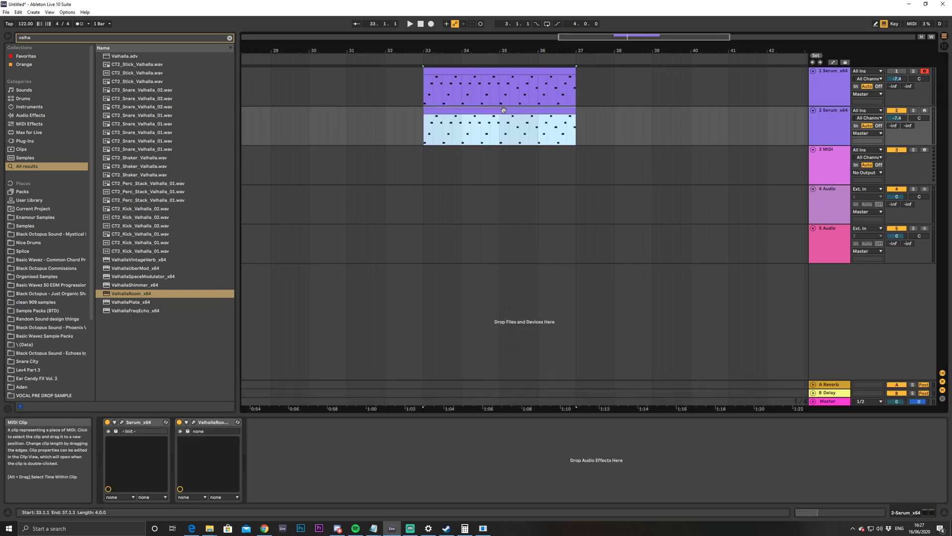
left_click_drag(433, 326, 627, 382)
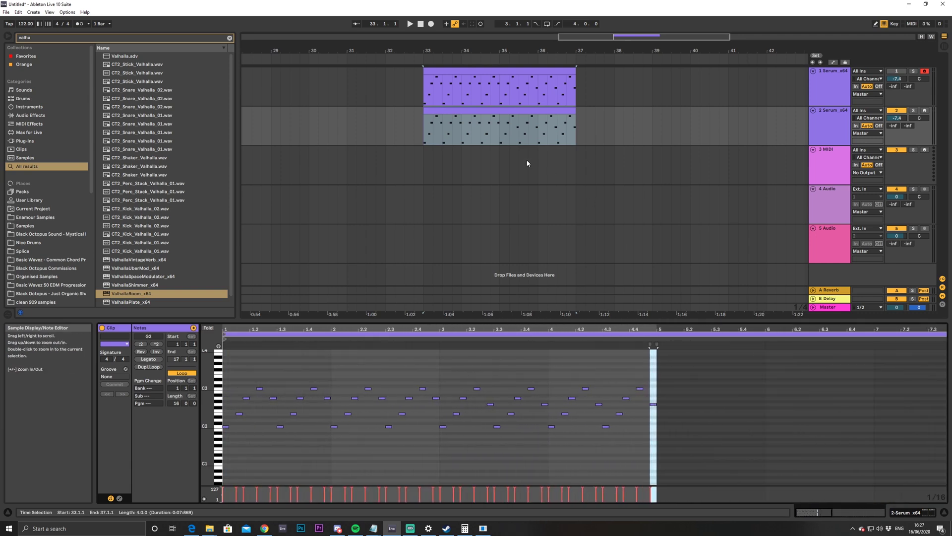
Consolidate the copied clip to its four bars and delete all its notes except the first C2
left_click(517, 112)
key("ctrl+a")
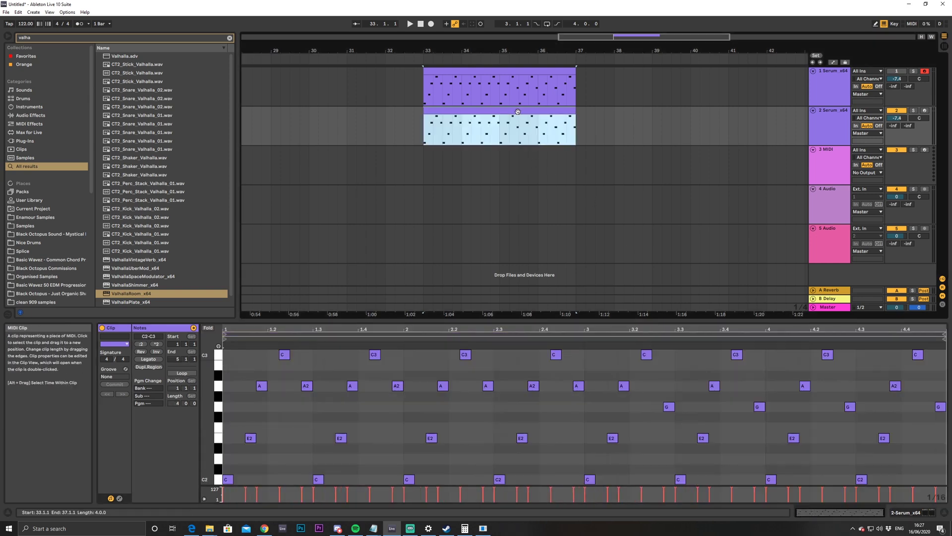
left_click_drag(406, 320, 414, 231)
left_click(415, 362)
scroll(397, 418, "up", 2)
left_click_drag(246, 281, 930, 484)
key("Delete")
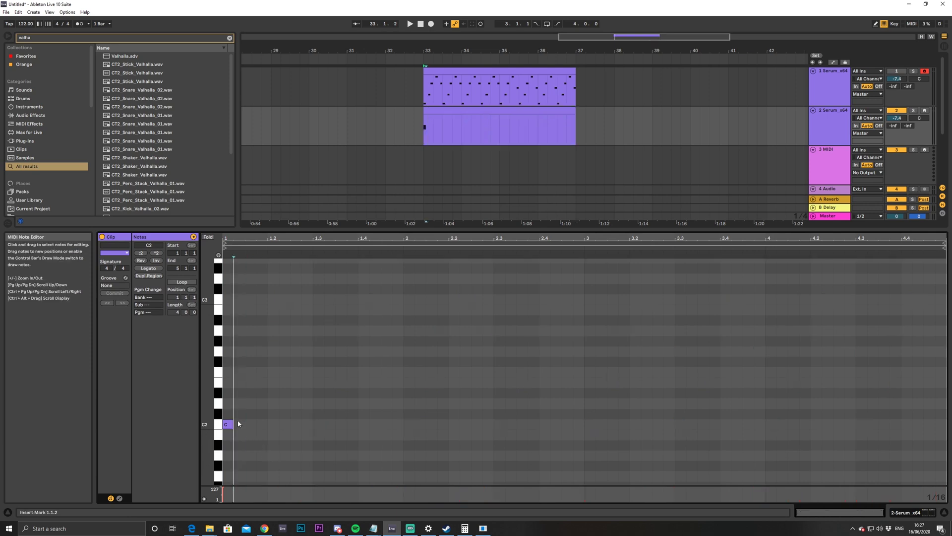
Start a new motif by adding a D2 note at 1.1.2 and a G2 note at 1.1.3 during playback
double_click(238, 424)
key("Right")
key("space")
left_click_drag(250, 403, 240, 404)
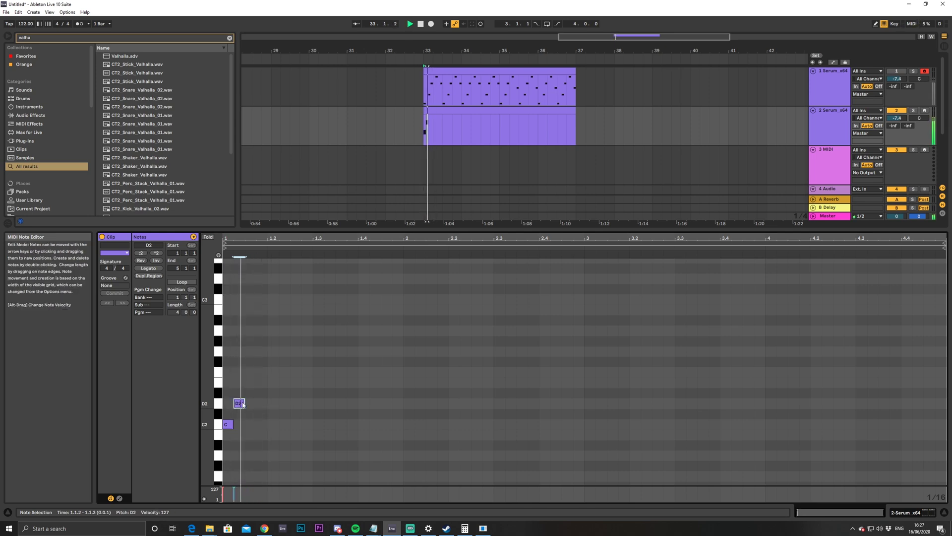
double_click(251, 372)
left_click_drag(250, 372, 250, 351)
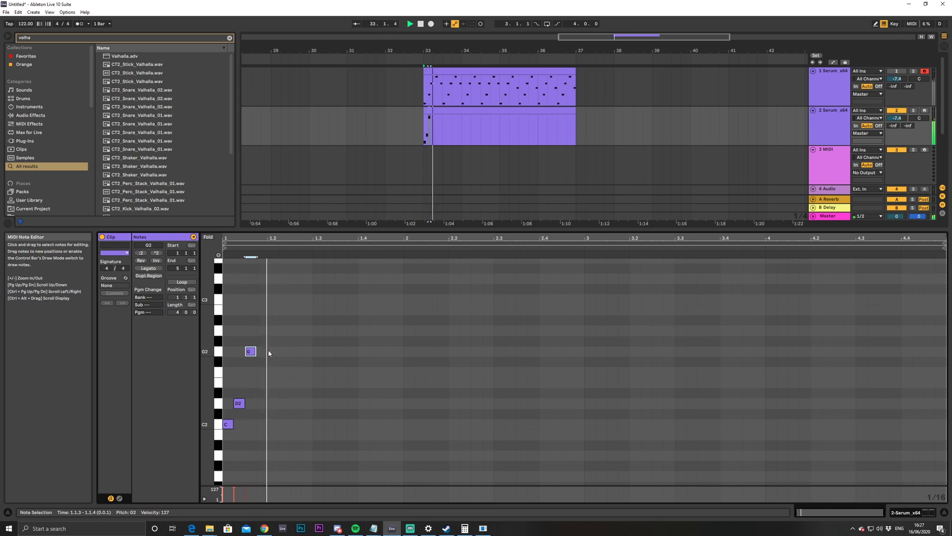
Add a C3 note at 1.1.4 and a B2 note at 1.2.2 to the new motif
double_click(261, 319)
left_click_drag(261, 320, 285, 315)
key("ctrl+d")
key("space")
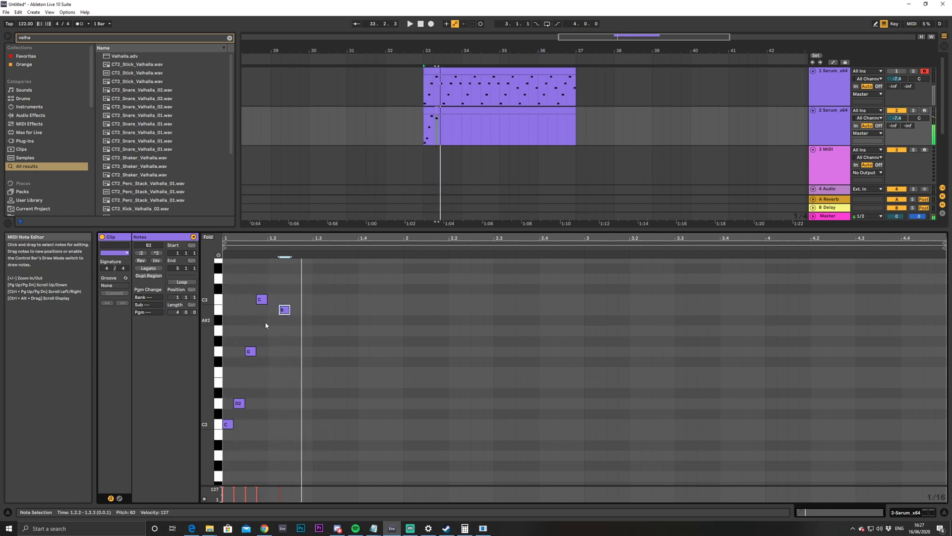
Duplicate the five-note motif so the copy starts at 1.3.1, and play it
left_click_drag(225, 294, 316, 443)
key("ctrl+d")
key("space")
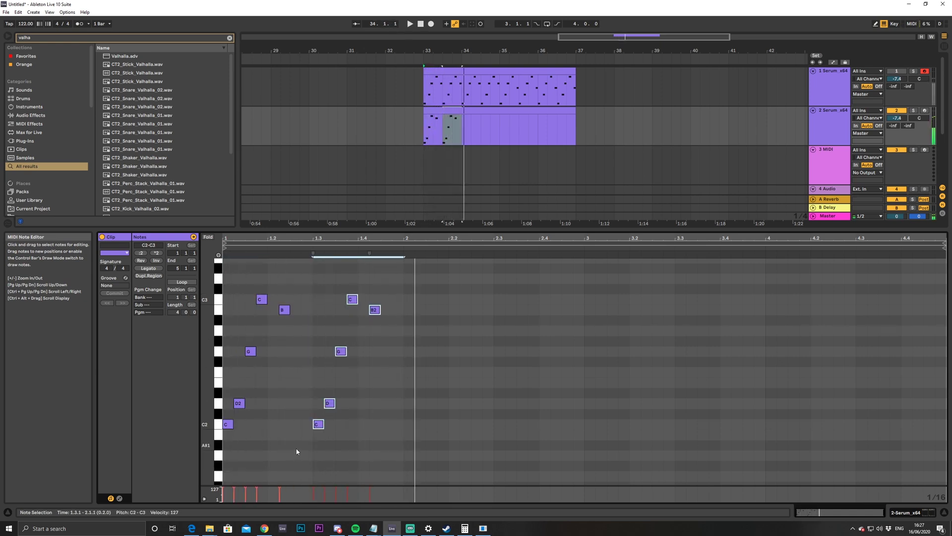
Add a passing note at 1.2.4, trying B1 and D2 before choosing E2, and move it to 1.4.4
left_click(287, 353)
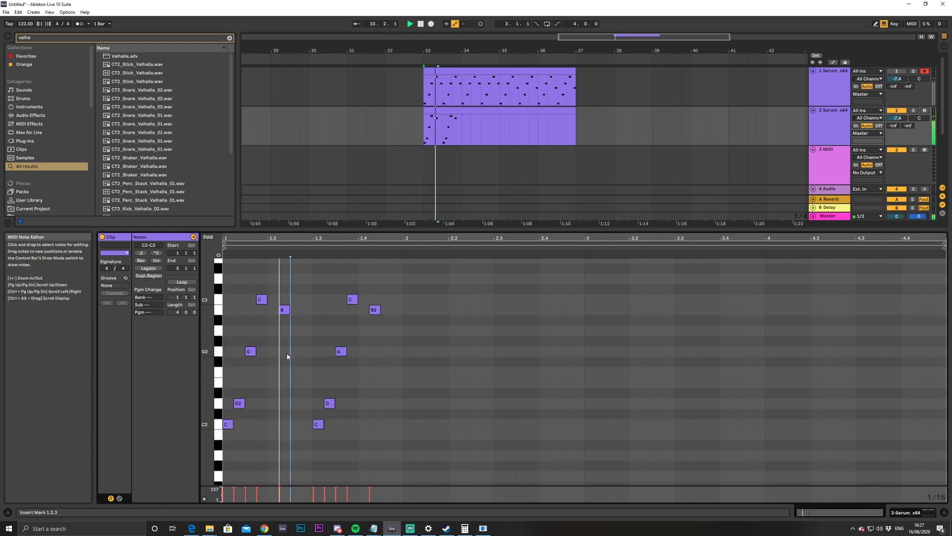
double_click(306, 433)
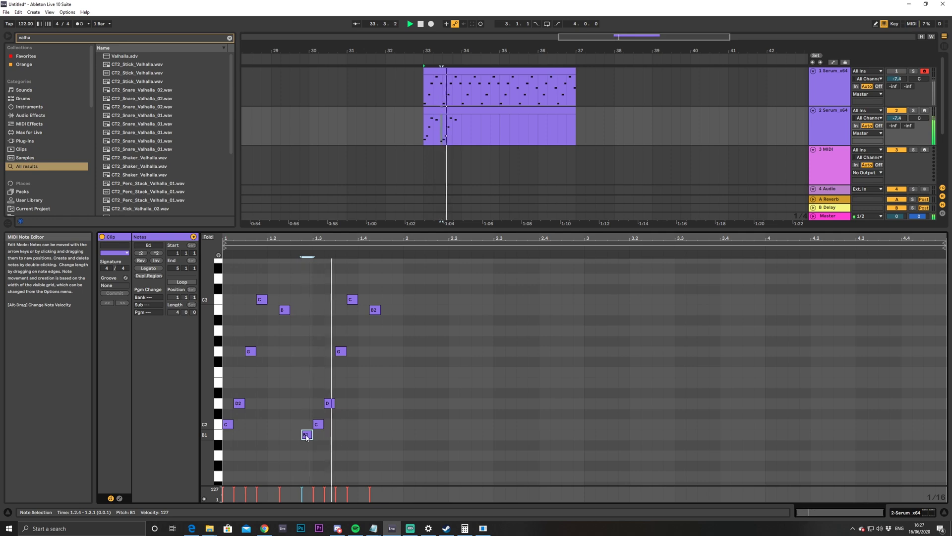
left_click_drag(306, 418, 307, 409)
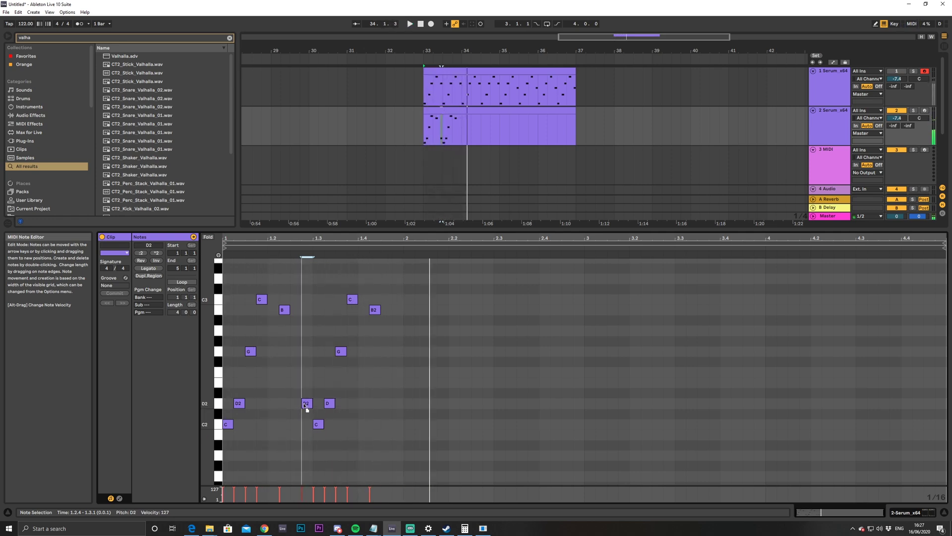
key("Up")
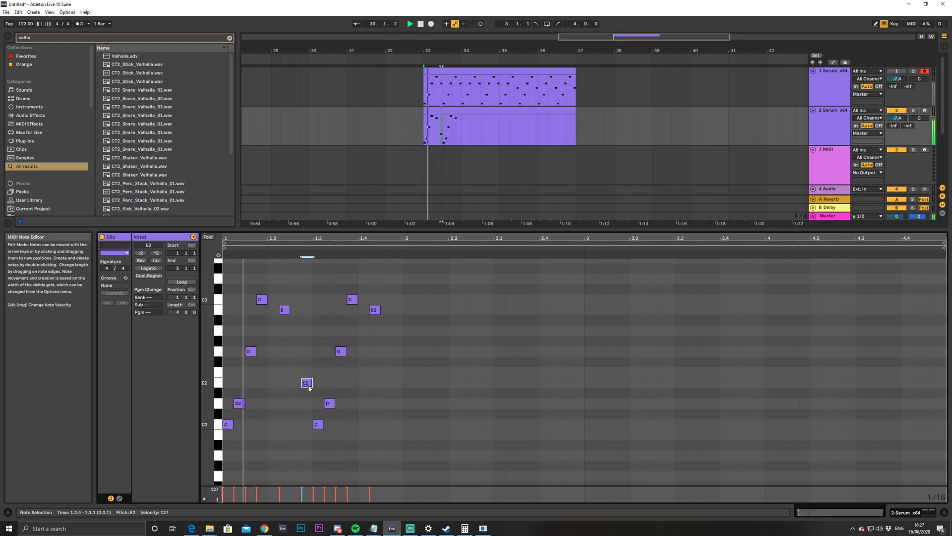
left_click_drag(308, 388, 403, 388)
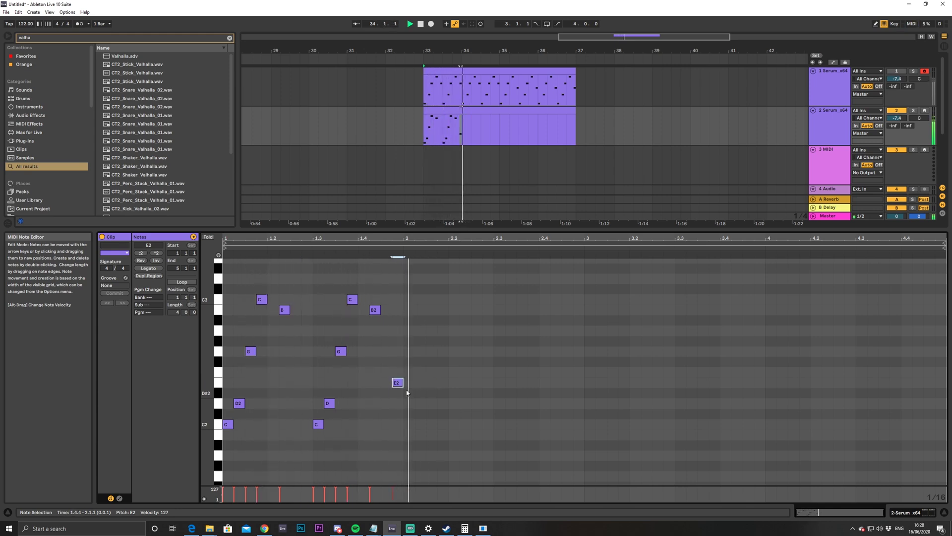
Duplicate the one-bar pattern across bars 2 to 4 of the clip, playing it back along the way
left_click_drag(225, 296, 401, 456)
key("ctrl+d")
key("space")
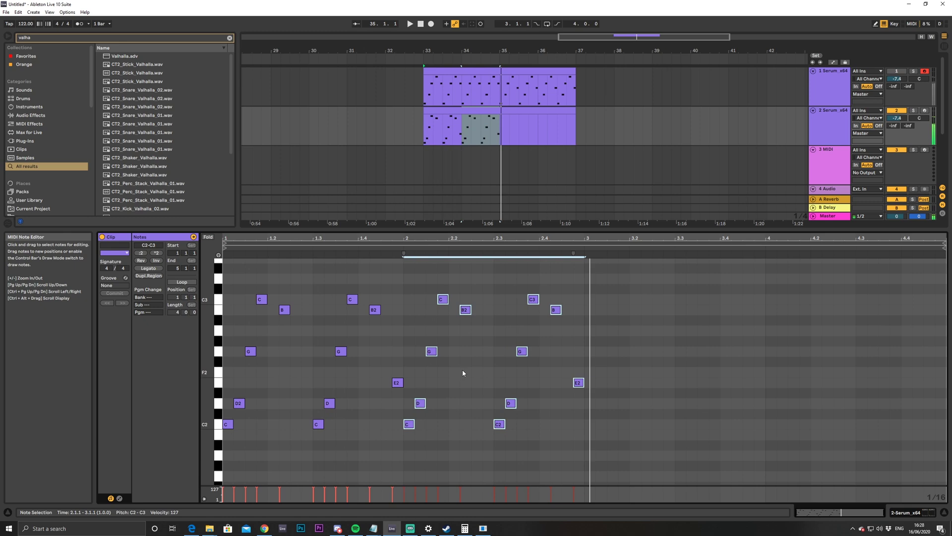
key("ctrl+d")
key("space")
key("ctrl+d")
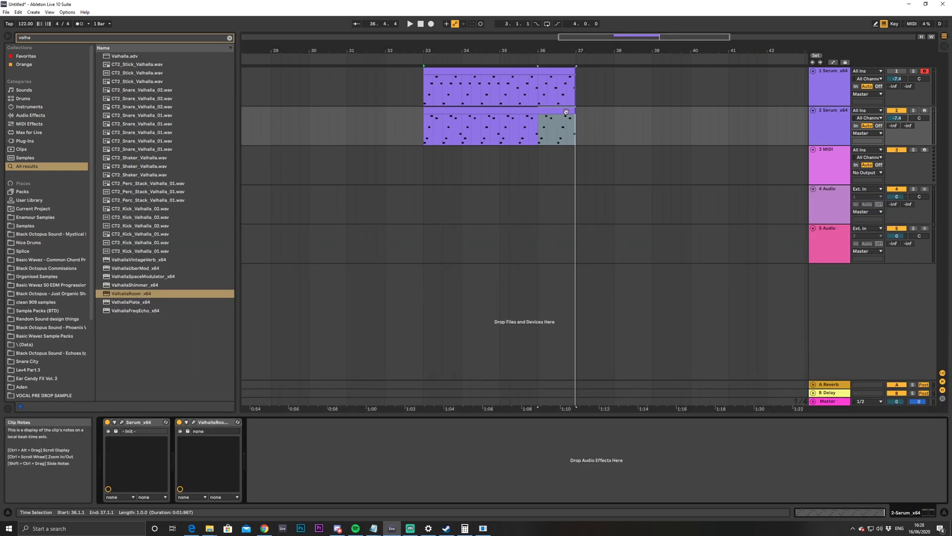
Solo the second Serum track and play its clip while reviewing the notes
left_click(506, 111)
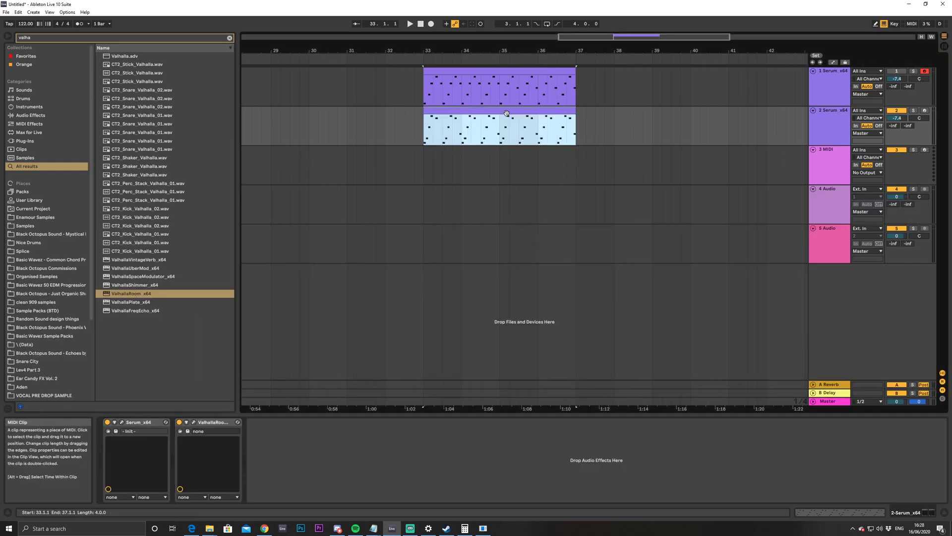
left_click(914, 110)
key("space")
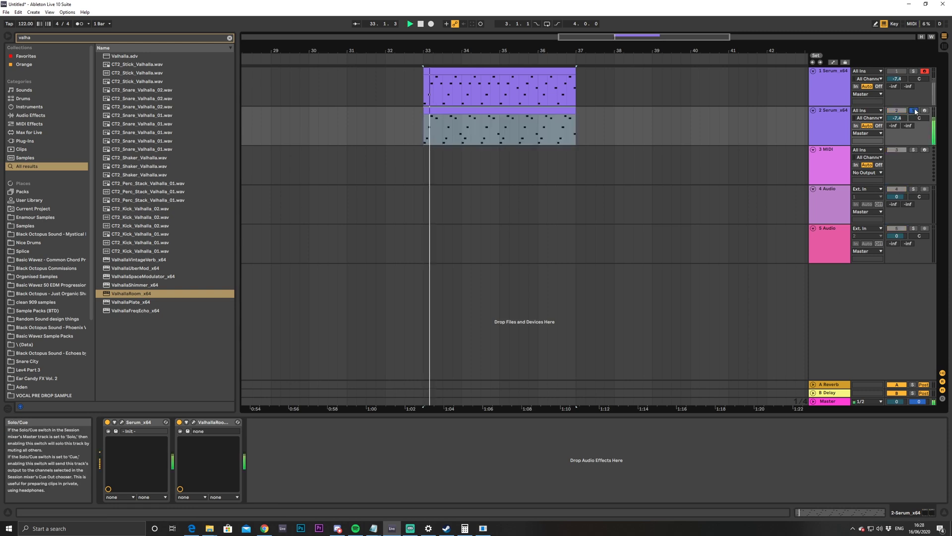
double_click(509, 111)
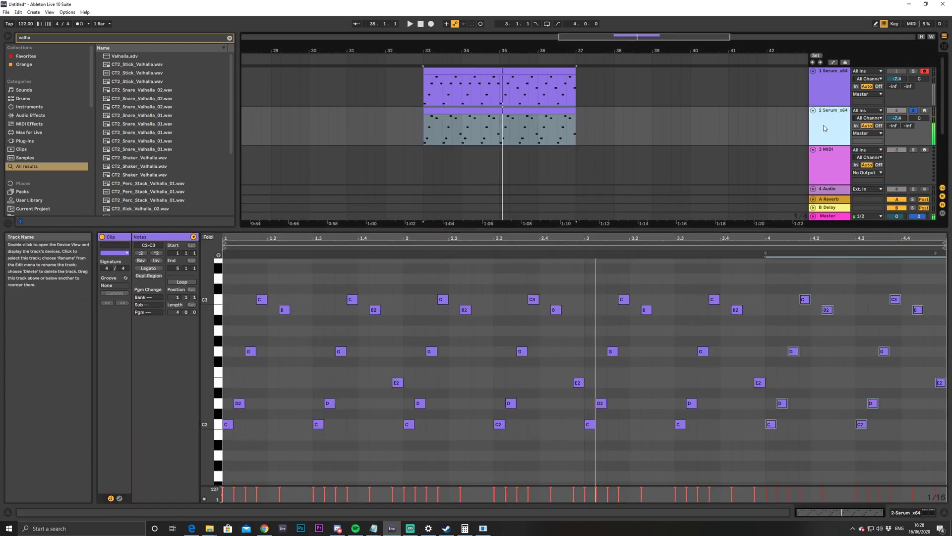
key("shift+Tab")
Duplicate the second Serum track's four-bar clip to bar 37 and reopen the first clip's notes
scroll(461, 113, "down", 3)
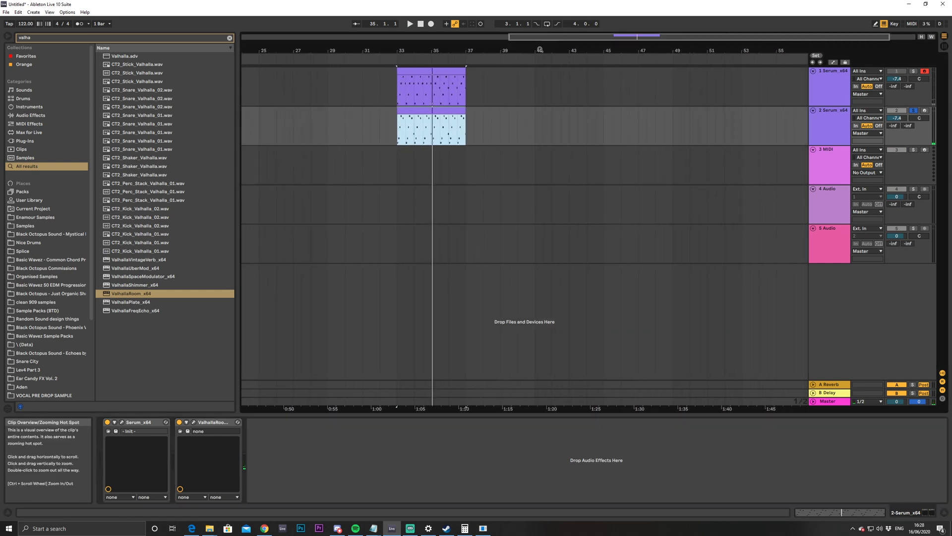
mouse_move(461, 113)
left_mouse_down()
mouse_move(534, 113)
mouse_move(468, 111)
left_mouse_up()
key("ctrl+d")
left_click(444, 111)
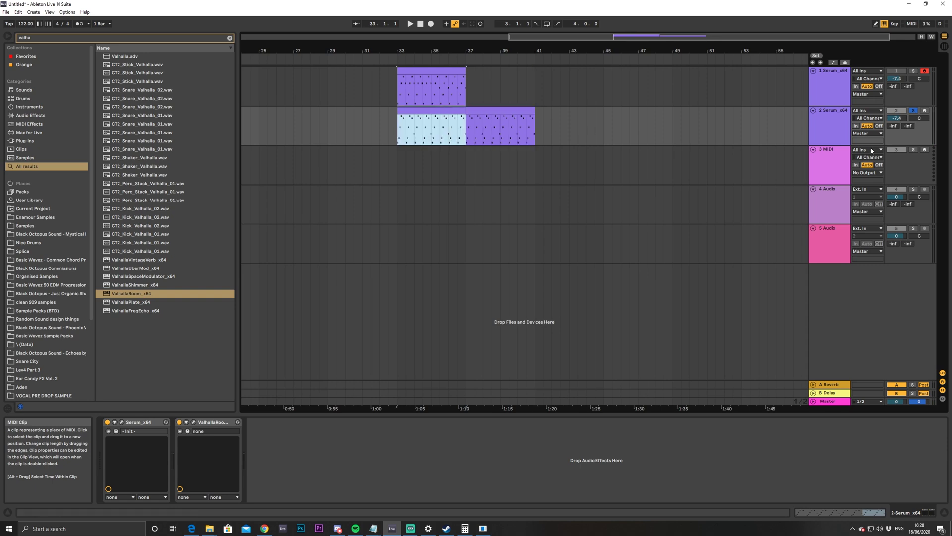
double_click(436, 109)
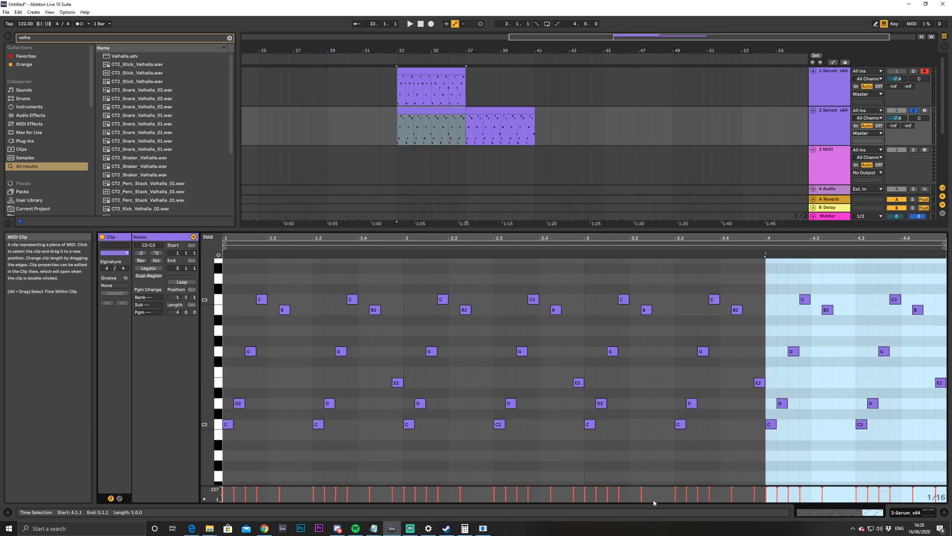
Try the B2 note at 1.2.2 as A2 during playback, and move it back to B2
left_click(260, 300)
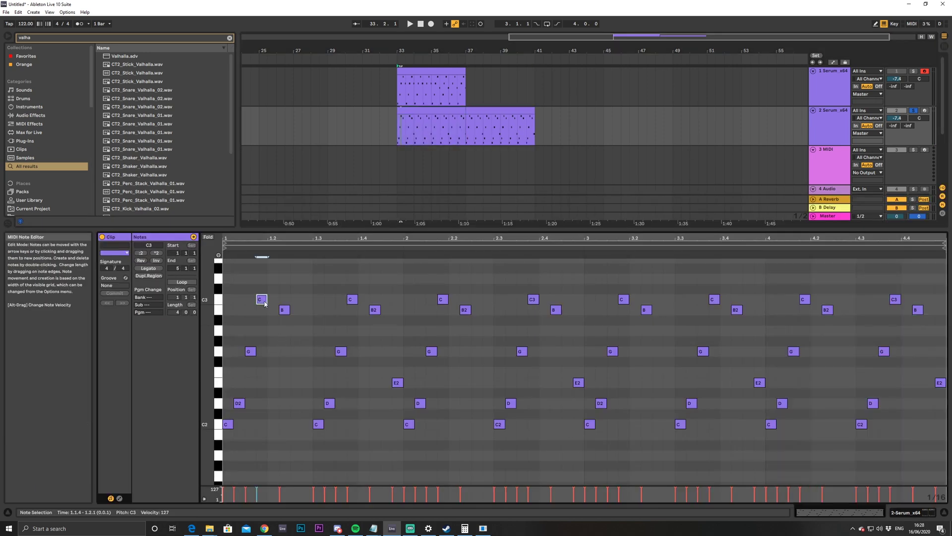
left_click(282, 312)
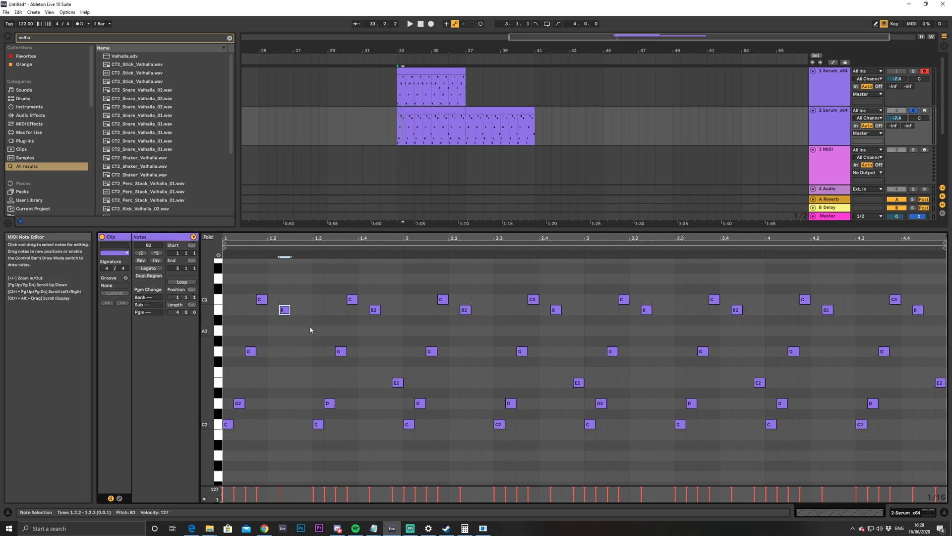
key("space")
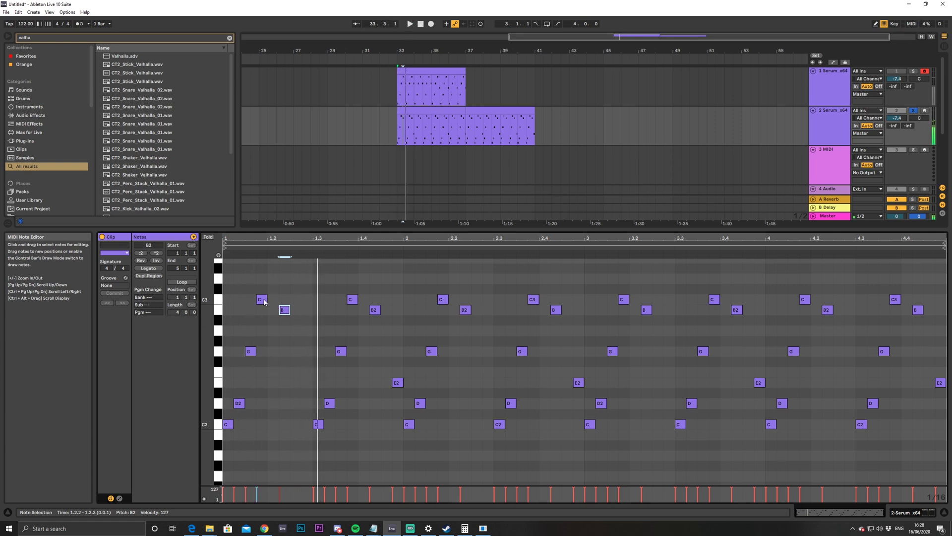
left_click_drag(284, 310, 284, 332)
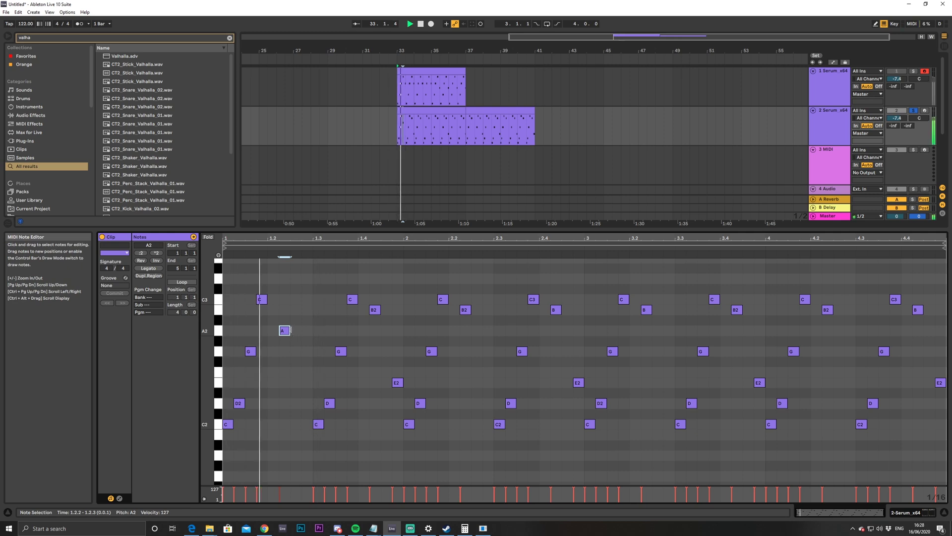
left_click_drag(285, 331, 287, 311)
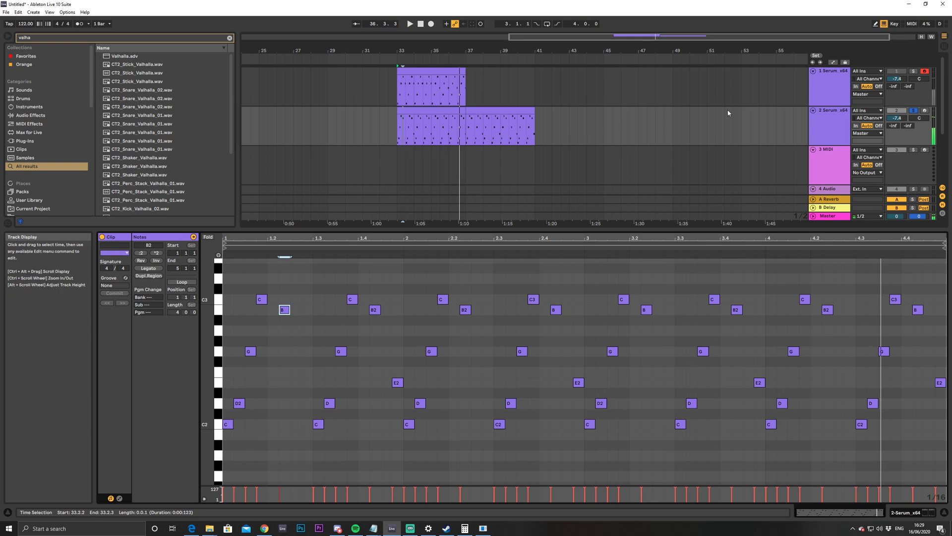
Open Serum on the second Serum track and play the motif while reviewing the synth's settings
double_click(816, 133)
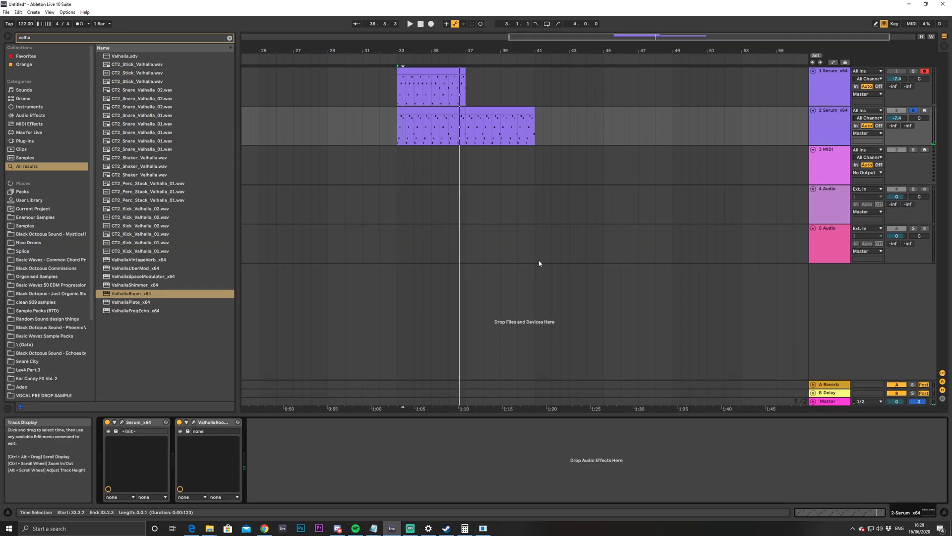
left_click(122, 423)
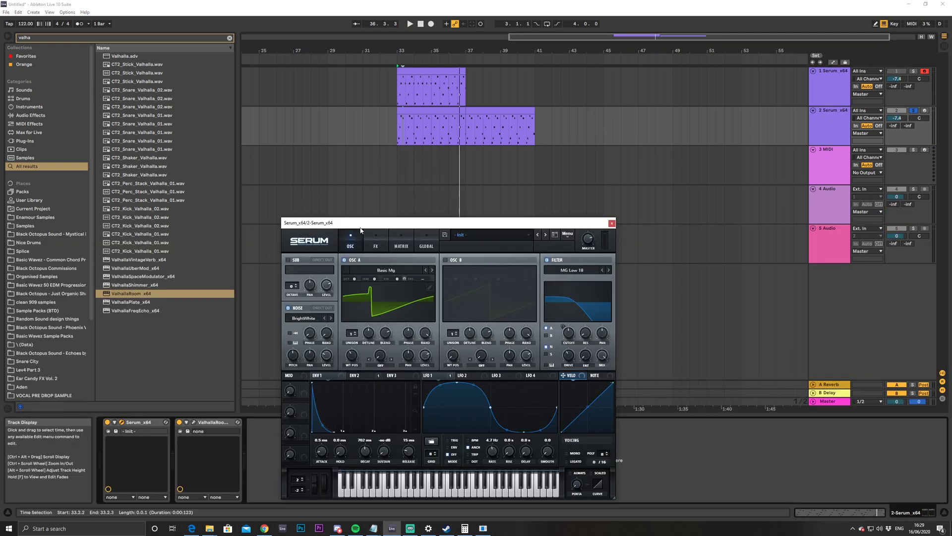
mouse_move(355, 279)
key("space")
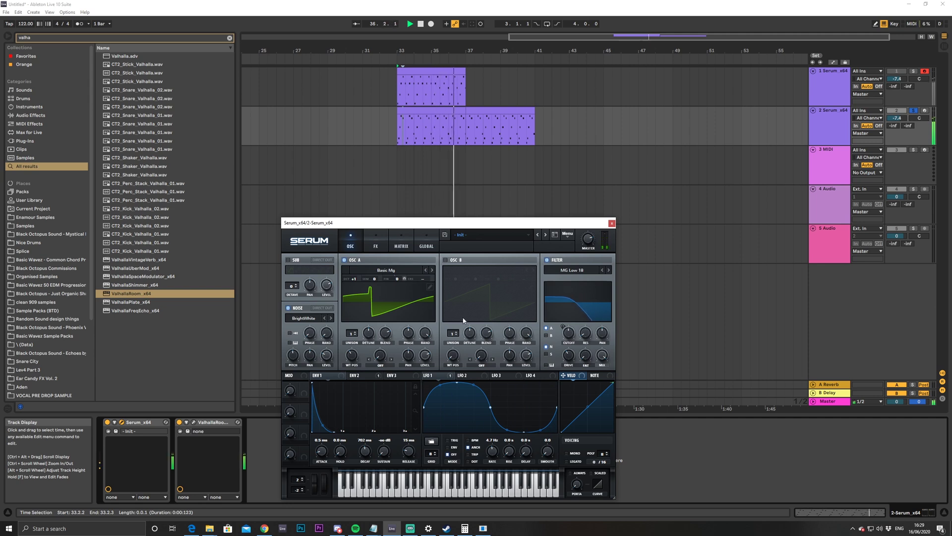
key("space")
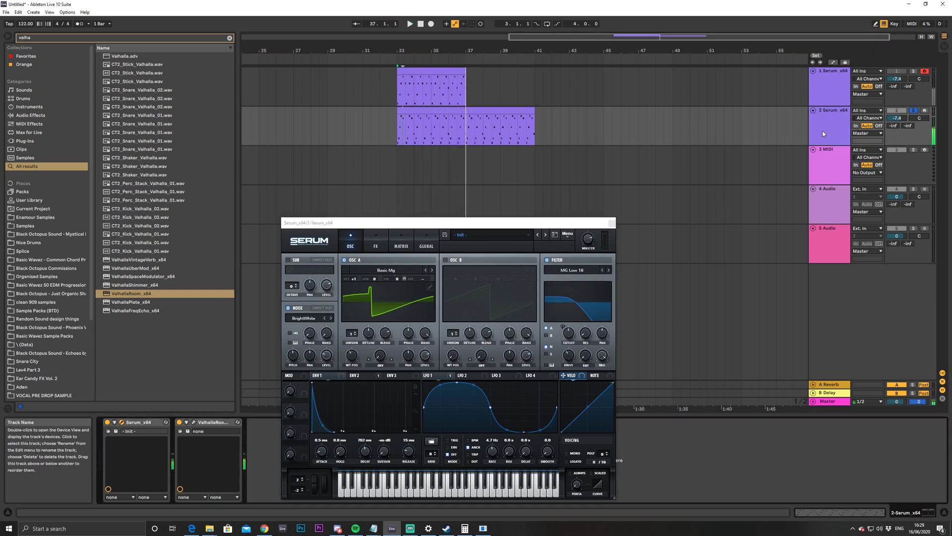
Lower the second Serum track's volume to -8.2 dB and close its Serum window
left_click_drag(455, 226, 613, 158)
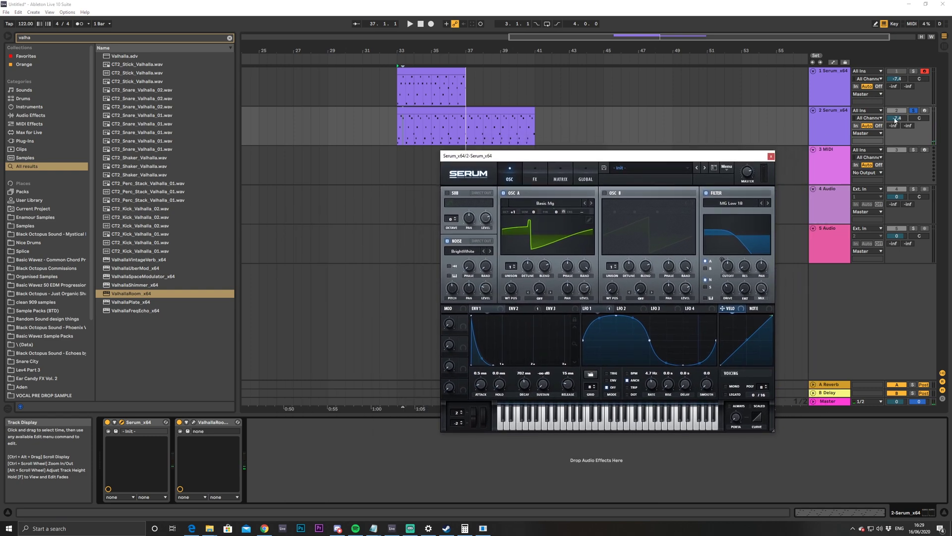
left_click_drag(897, 118, 896, 125)
key("space")
double_click(413, 117)
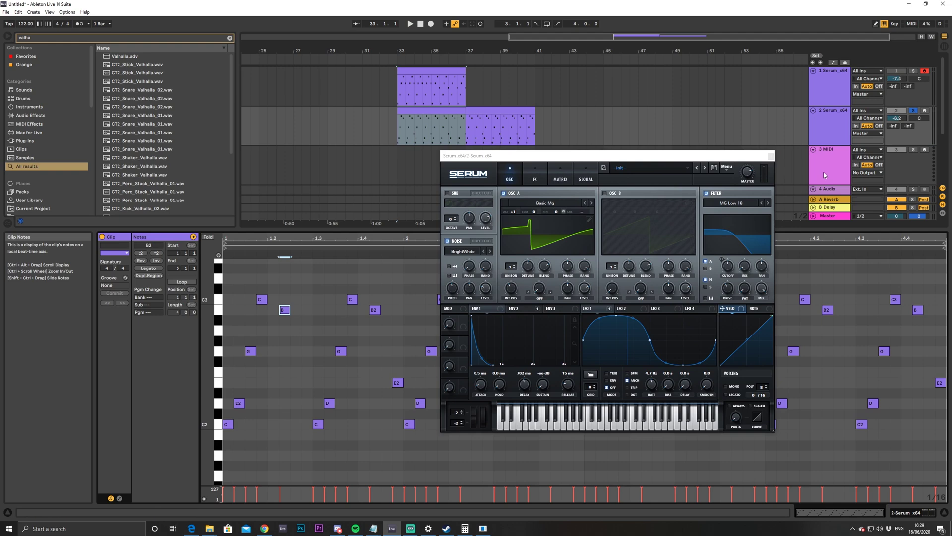
left_click(826, 124)
left_click(771, 156)
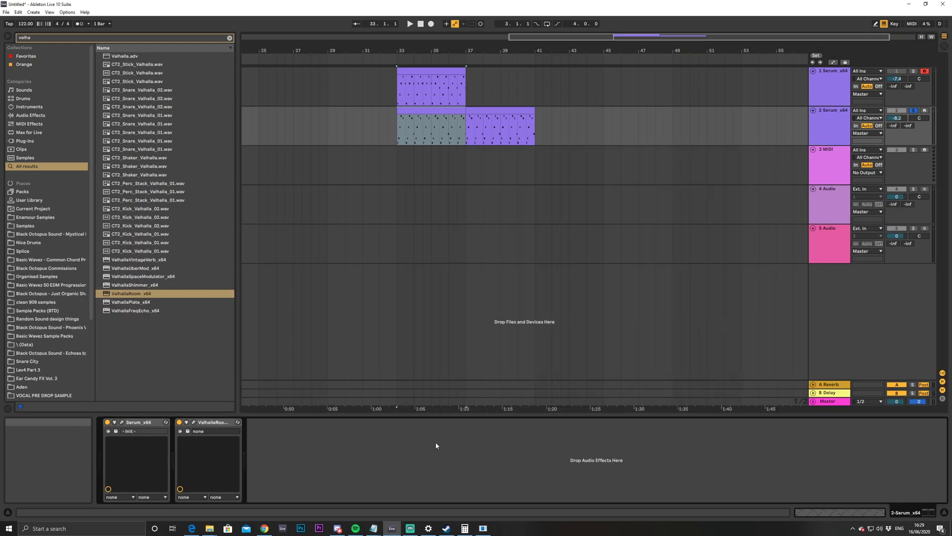
Switch to the "Lane 8 keys and bpms" notes in Notepad, read the composition notes and return to Ableton Live
left_click(833, 127)
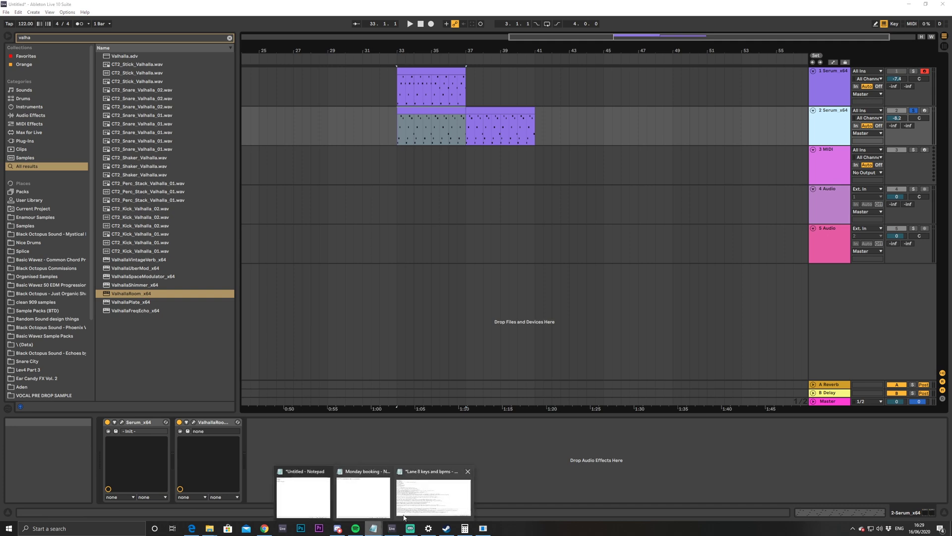
left_click(431, 488)
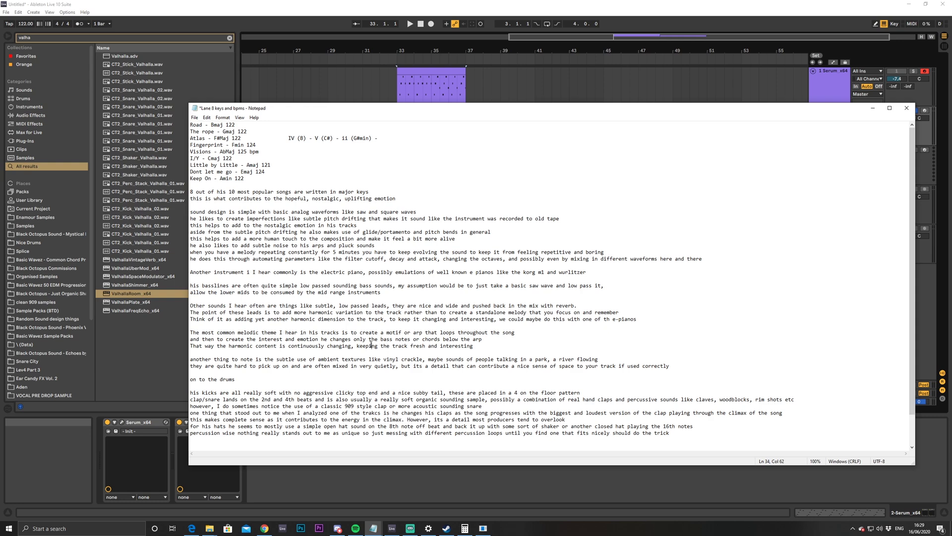
left_click_drag(461, 111, 458, 226)
left_click(501, 124)
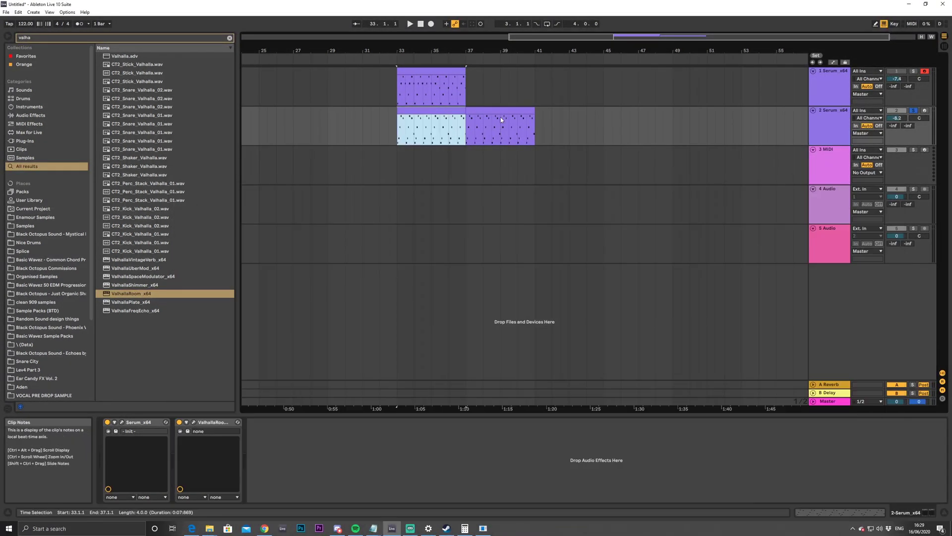
left_click(559, 138)
key("ctrl+z")
left_click(481, 117)
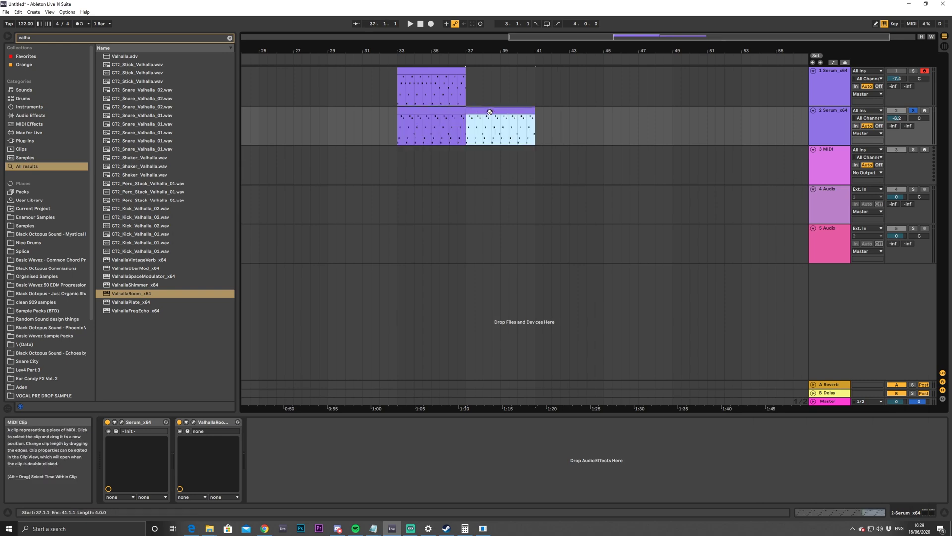
left_click(440, 112)
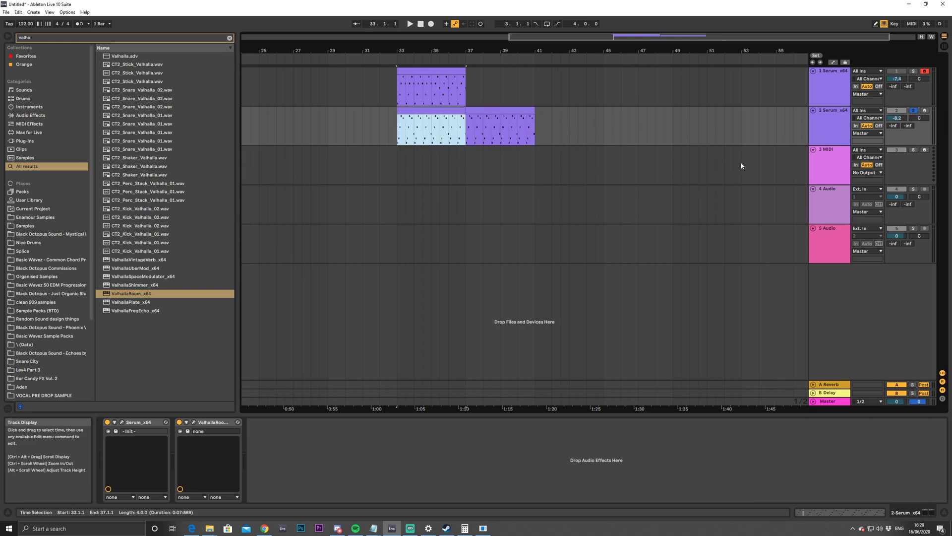
Search the browser for "diva" and load Diva(x64) onto the empty third MIDI track
left_click(824, 164)
left_click(825, 133)
left_click(830, 165)
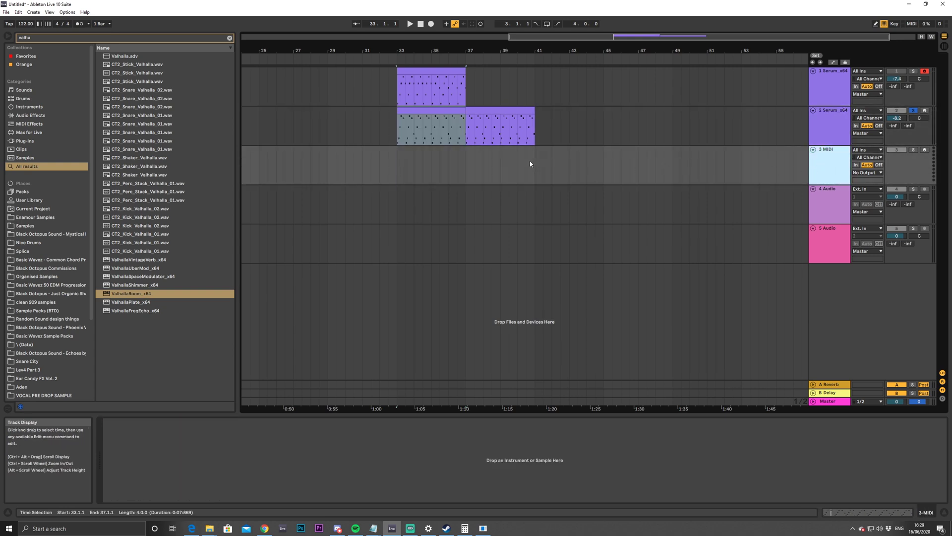
left_click(229, 38)
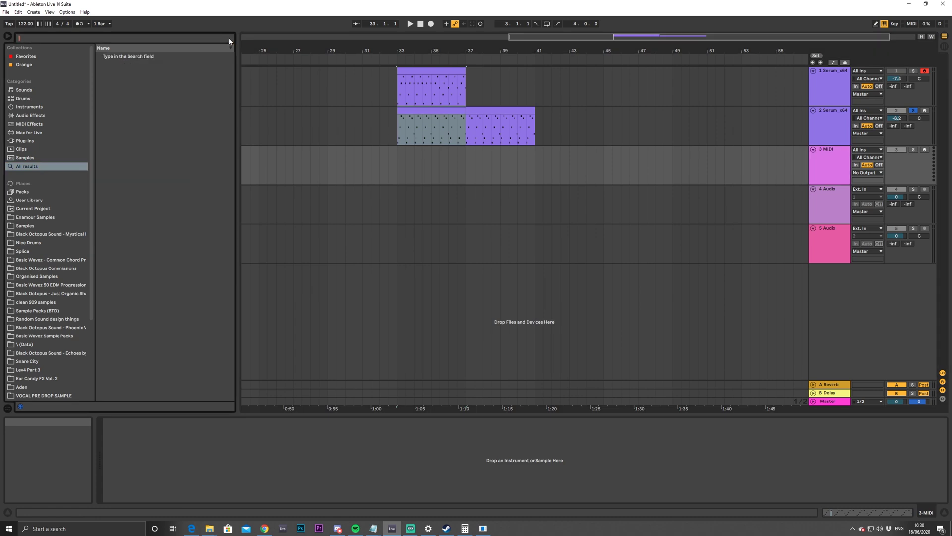
type("diva")
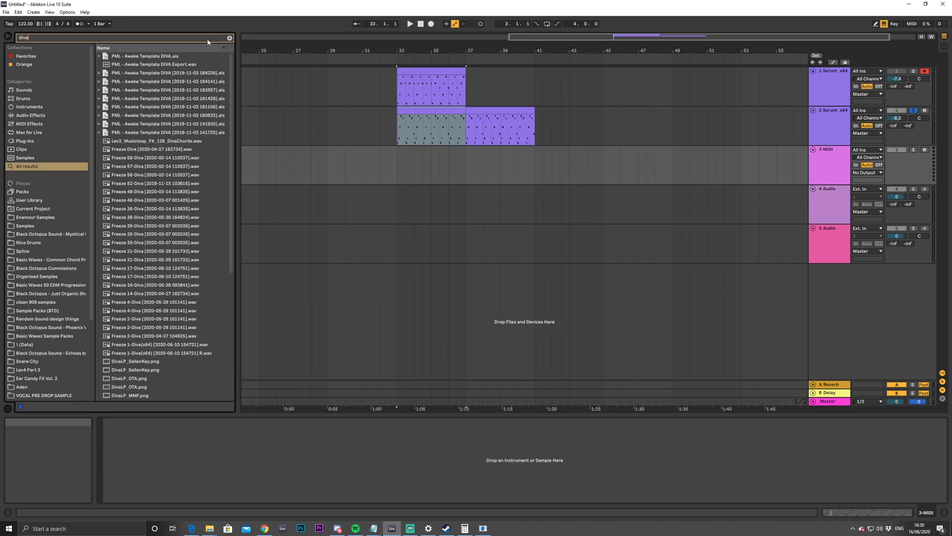
scroll(208, 248, "down", 5)
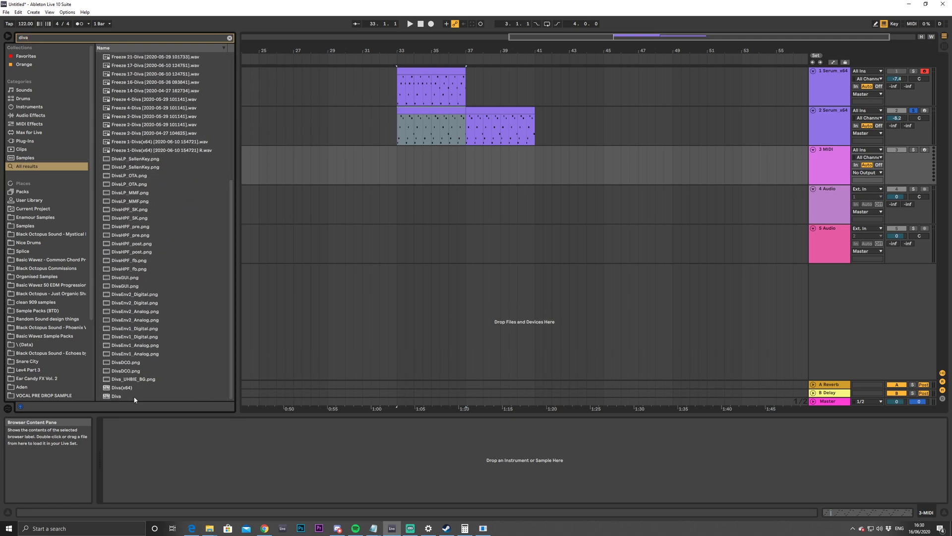
left_click_drag(115, 390, 410, 175)
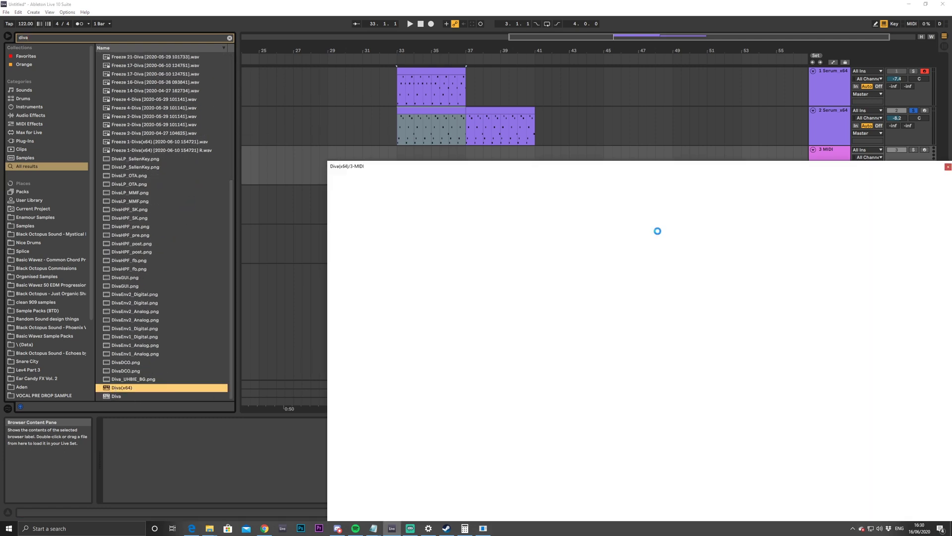
Insert an empty eight-bar MIDI clip on the Diva track from bar 33 to bar 41
left_click_drag(552, 170, 456, 169)
key("space")
left_click_drag(585, 165, 517, 152)
left_click(518, 142)
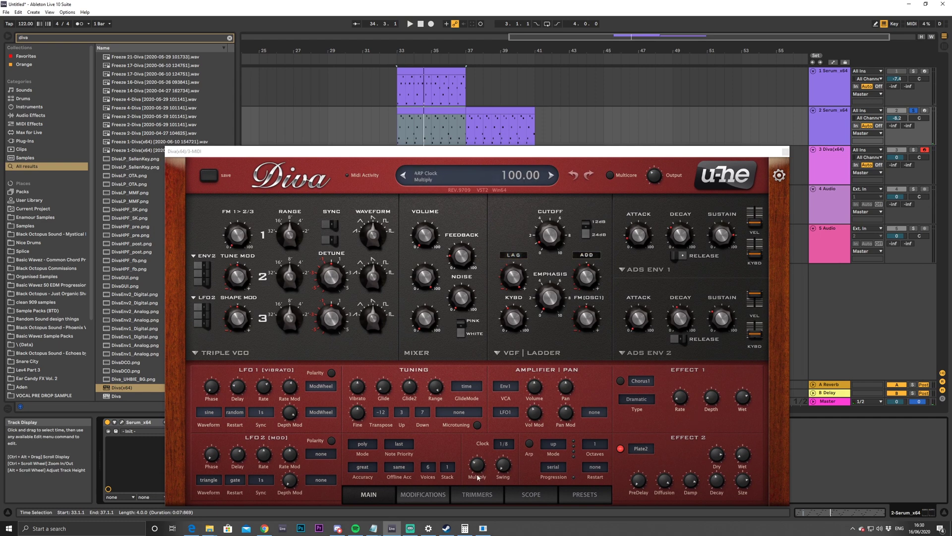
left_click_drag(590, 155, 619, 158)
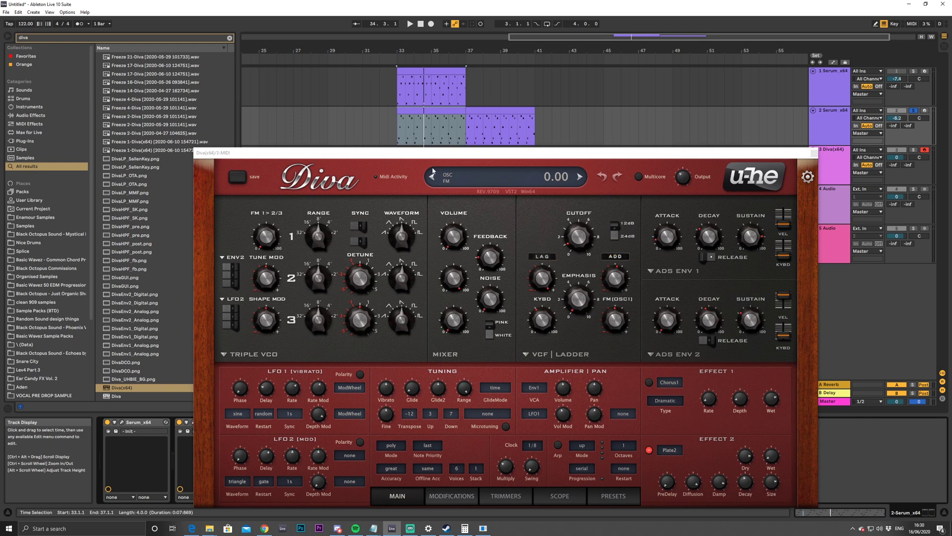
left_click_drag(656, 157, 631, 206)
left_click_drag(396, 161, 535, 165)
key("ctrl+shift+m")
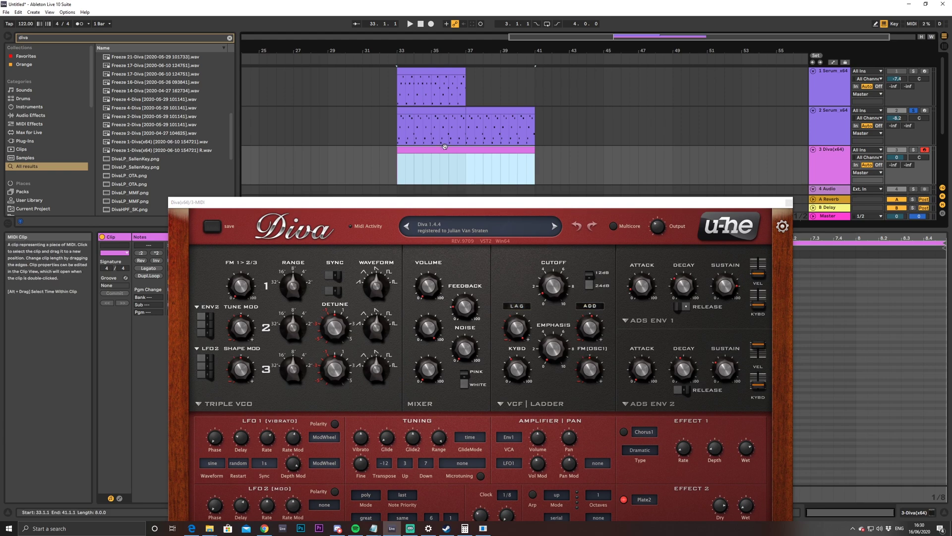
Load the INIT Minimono template preset in Diva, return to its main controls and unsolo the second Serum track
left_click_drag(520, 205, 428, 60)
left_click(498, 399)
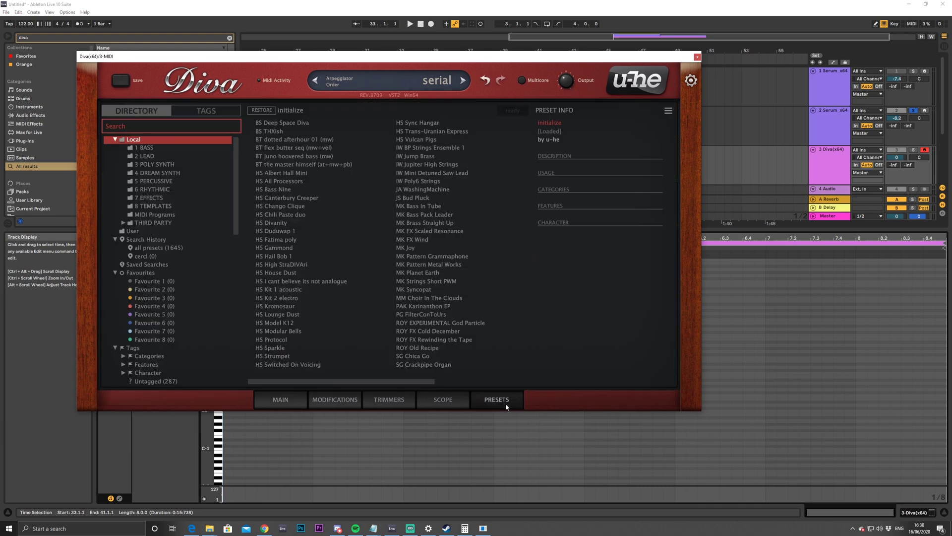
left_click(157, 206)
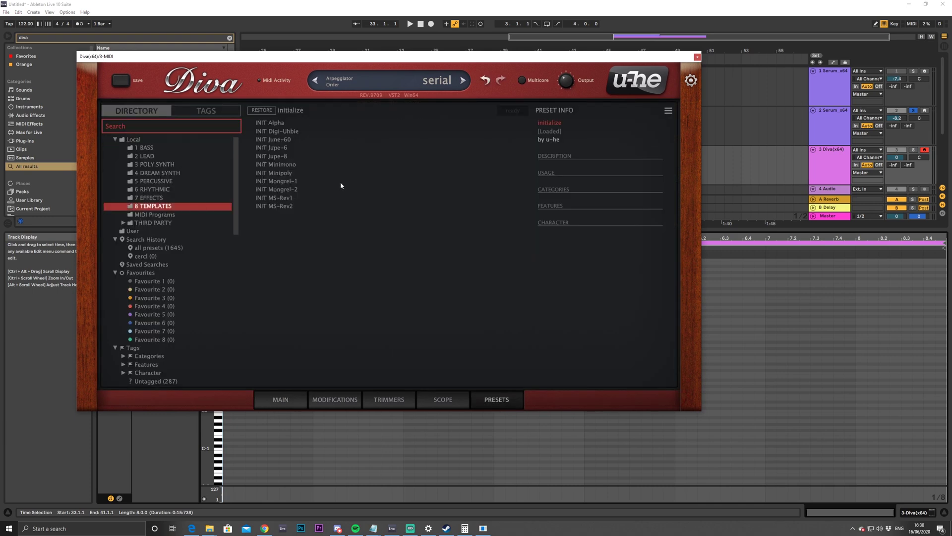
left_click(284, 166)
left_click(280, 399)
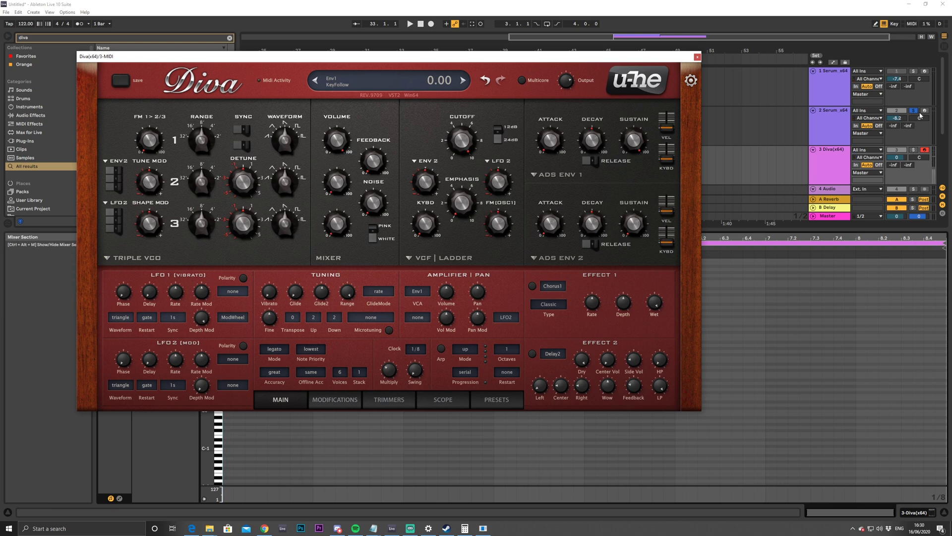
left_click(905, 182)
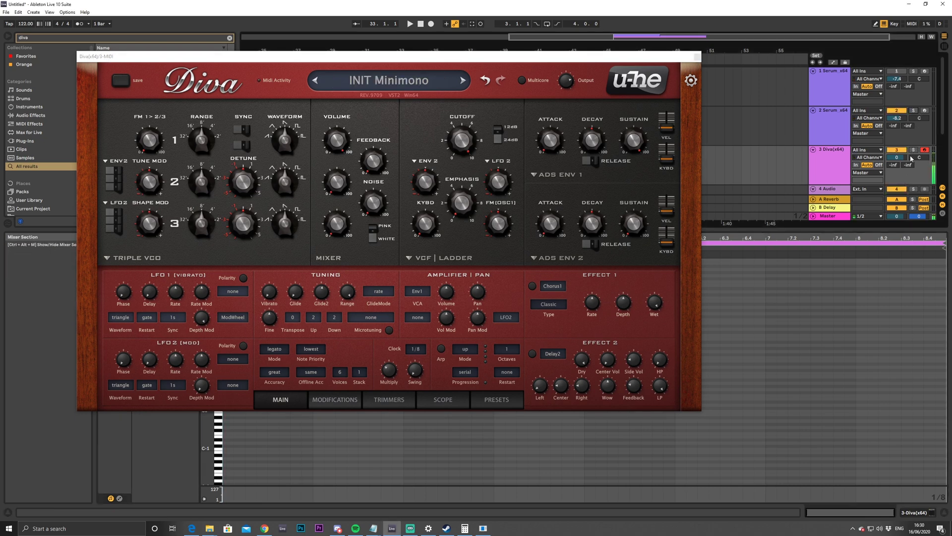
Adjust Diva's filter cutoff and glide to shape the bass sound
left_click_drag(461, 141, 459, 212)
left_click_drag(459, 139, 463, 140)
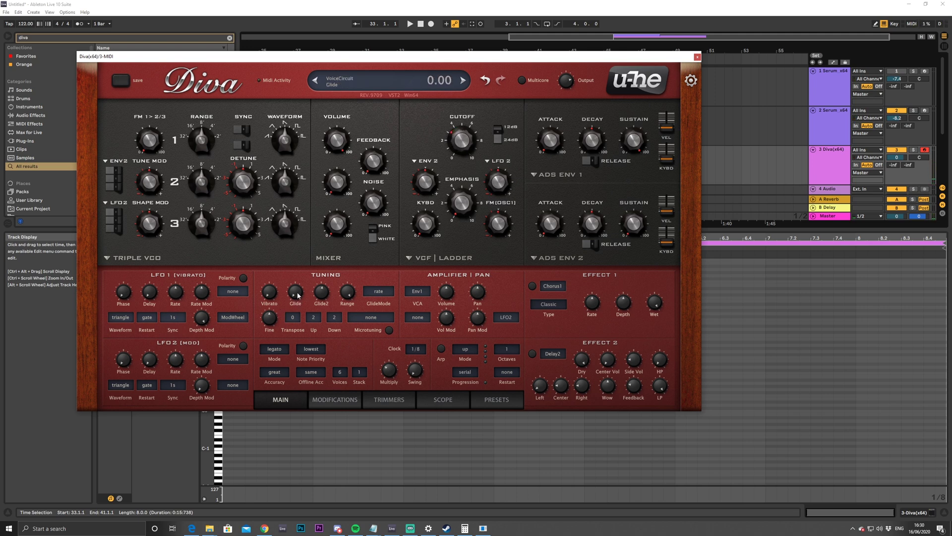
left_click_drag(295, 297, 294, 277)
mouse_move(460, 144)
mouse_move(460, 145)
left_mouse_down()
mouse_move(464, 93)
mouse_move(460, 140)
left_mouse_up()
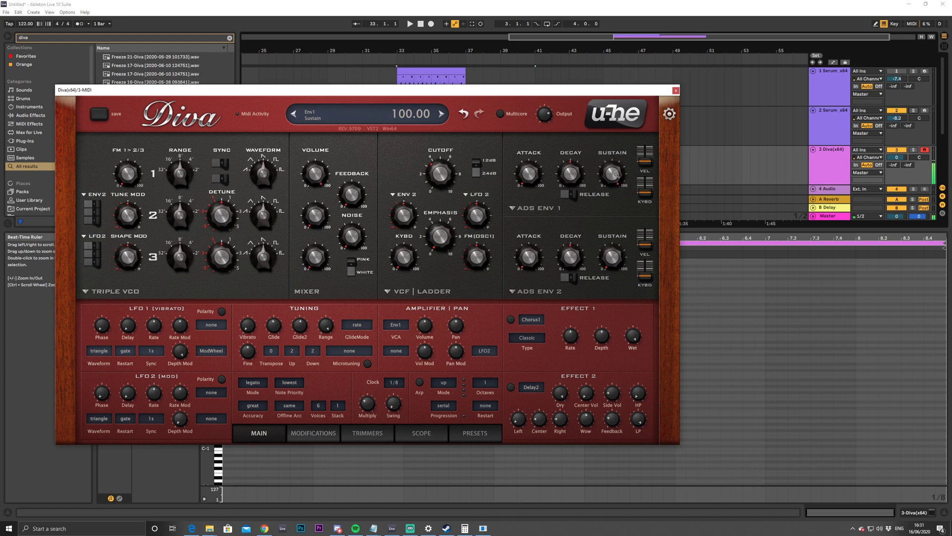
Adjust the sustain, decay and attack of Diva's envelope 1, and close the synth window
left_click_drag(614, 176, 608, 219)
left_click_drag(612, 172, 610, 221)
mouse_move(571, 173)
left_mouse_down()
mouse_move(570, 188)
mouse_move(569, 178)
left_mouse_up()
left_click_drag(613, 172, 609, 127)
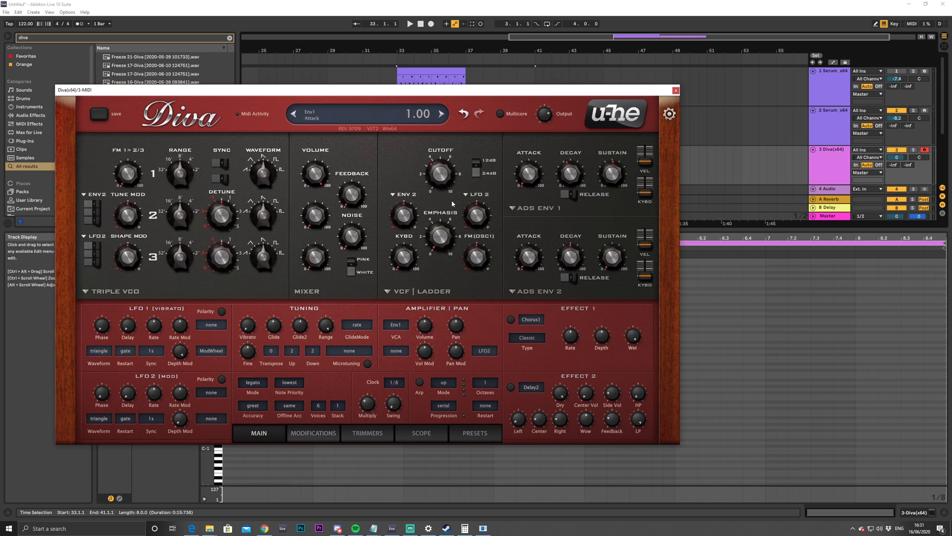
mouse_move(531, 182)
left_mouse_down()
mouse_move(526, 146)
mouse_move(523, 169)
left_mouse_up()
left_click(675, 90)
Add a two-bar C1 note at the start of the Diva clip and lower the track volume to -6.6 dB during playback
left_click(227, 449)
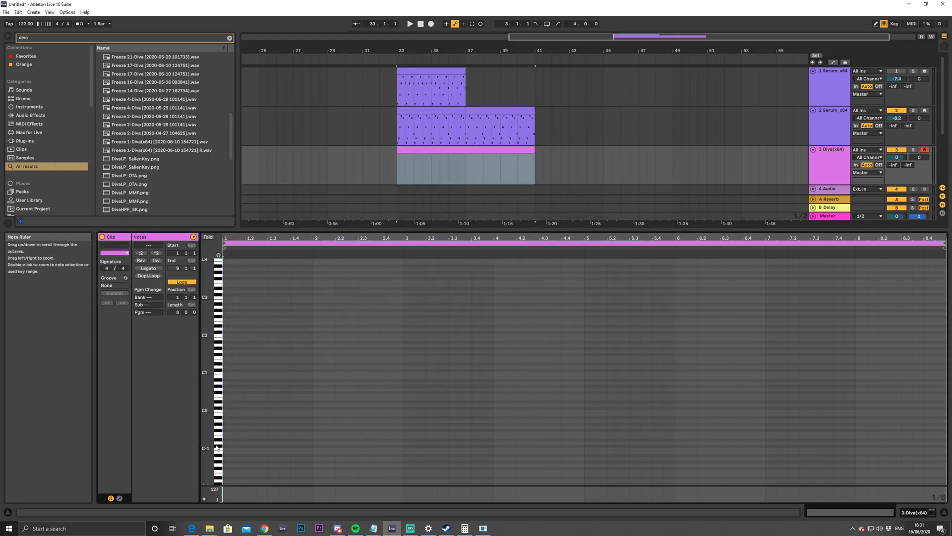
double_click(227, 412)
key("space")
left_click_drag(233, 410, 404, 410)
key("shift+Up")
key("space")
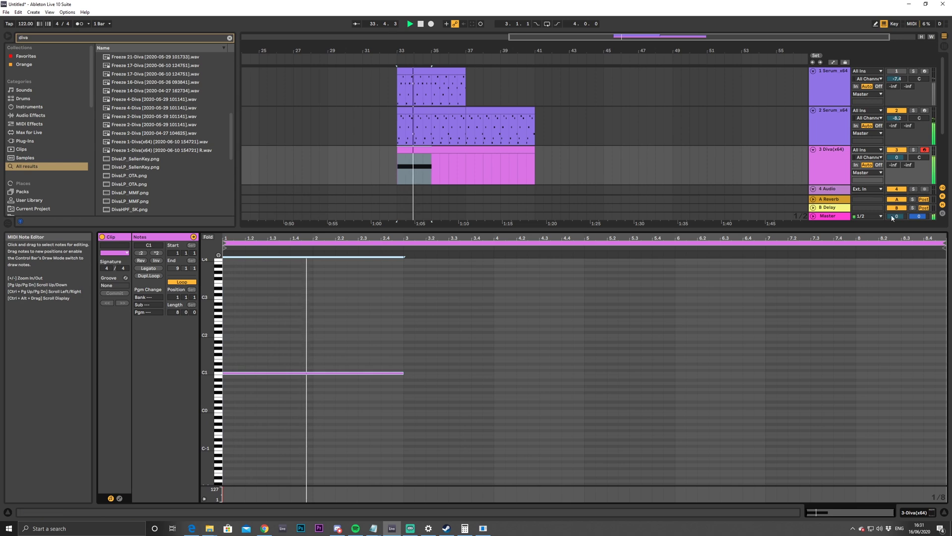
left_click_drag(897, 157, 897, 163)
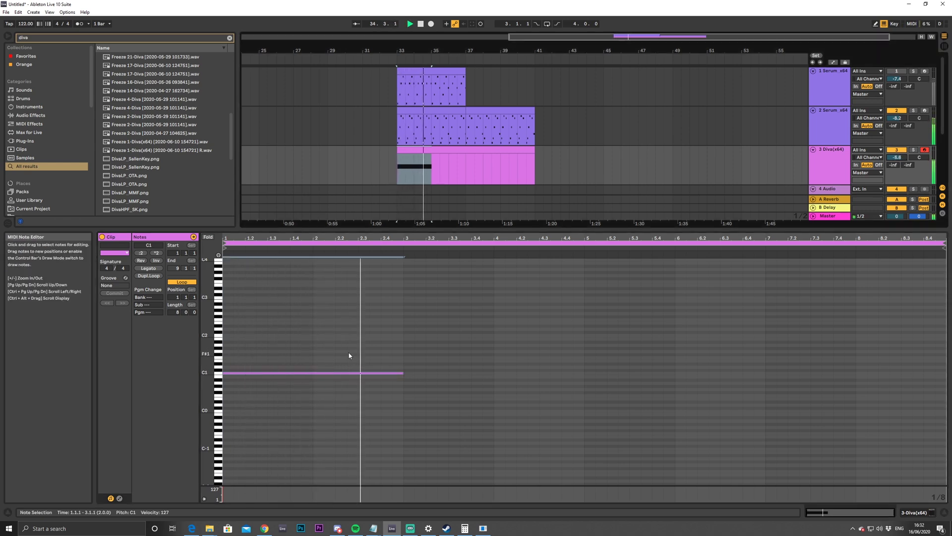
Duplicate the two-bar C1 note into bars 3–4 of the Diva clip and move the copy to E1
left_click(362, 349)
key("space")
left_click(392, 373)
key("ctrl+d")
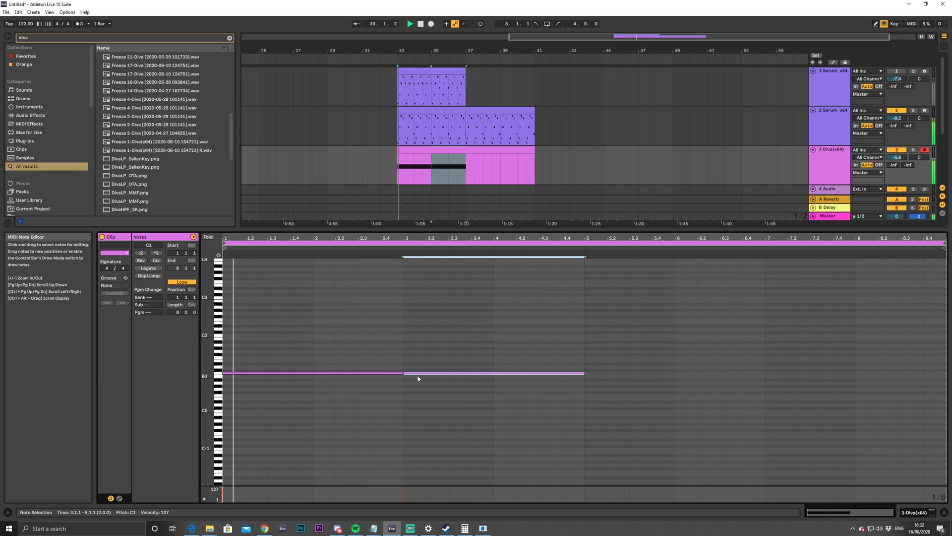
mouse_move(417, 375)
left_mouse_down()
mouse_move(453, 351)
mouse_move(421, 364)
left_mouse_up()
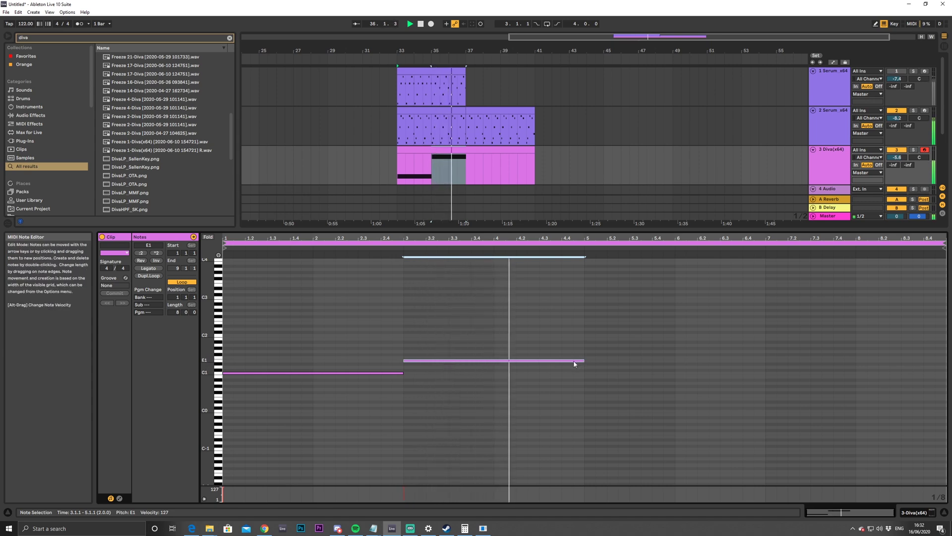
Duplicate the E1 note into bars 5–6, move the copy to A0, and play from the second note
key("ctrl+d")
left_click_drag(602, 363, 607, 387)
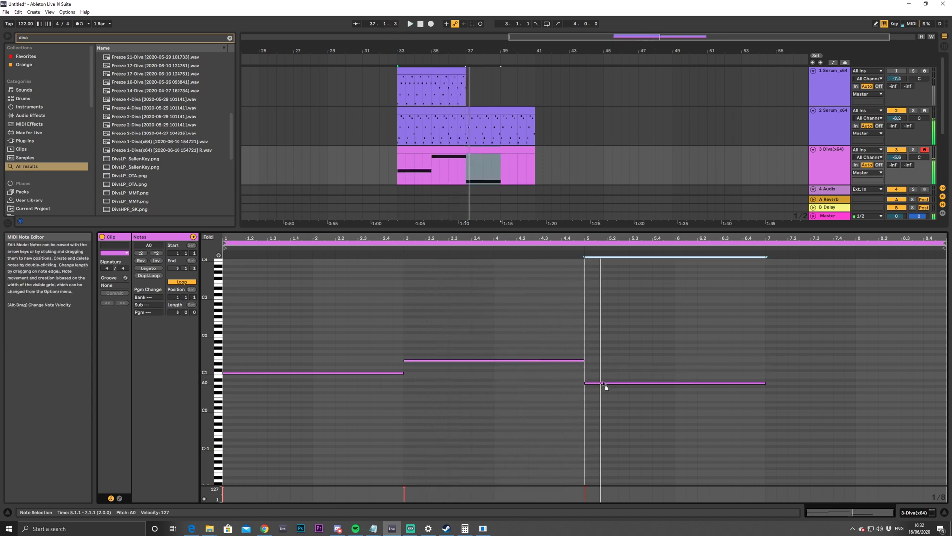
key("space")
left_click(432, 170)
key("space")
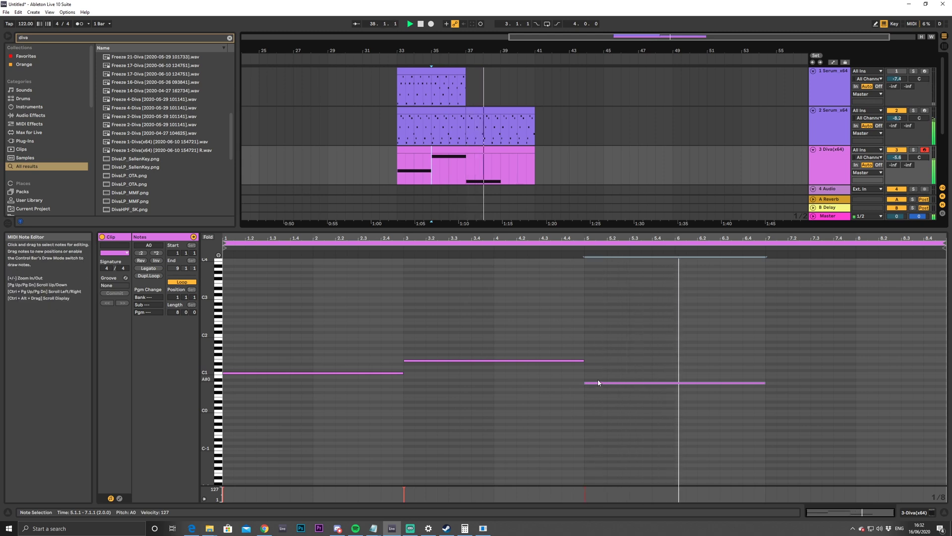
Transpose all three bass notes up one octave and play the clip from the second and third notes
key("space")
left_click_drag(340, 336, 719, 465)
key("shift+Up")
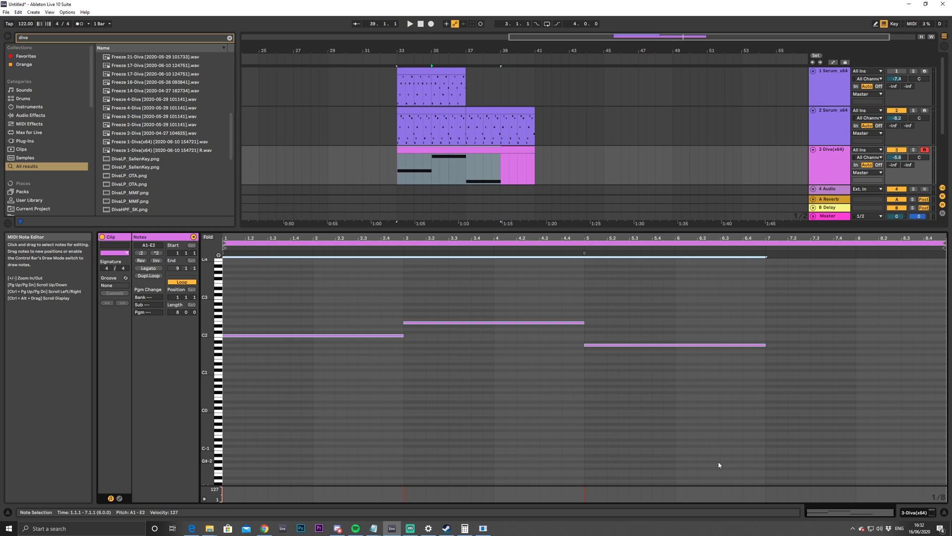
key("space")
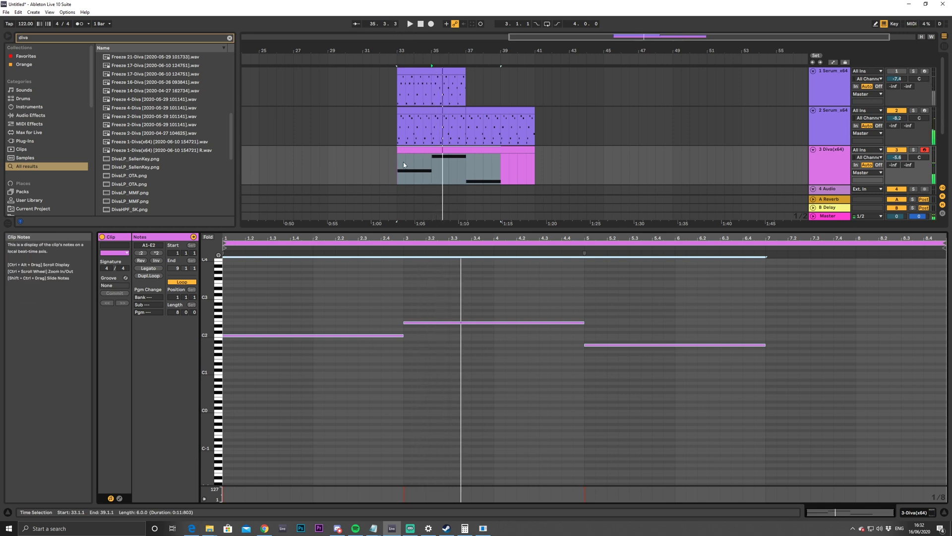
left_click(405, 165)
left_click(433, 166)
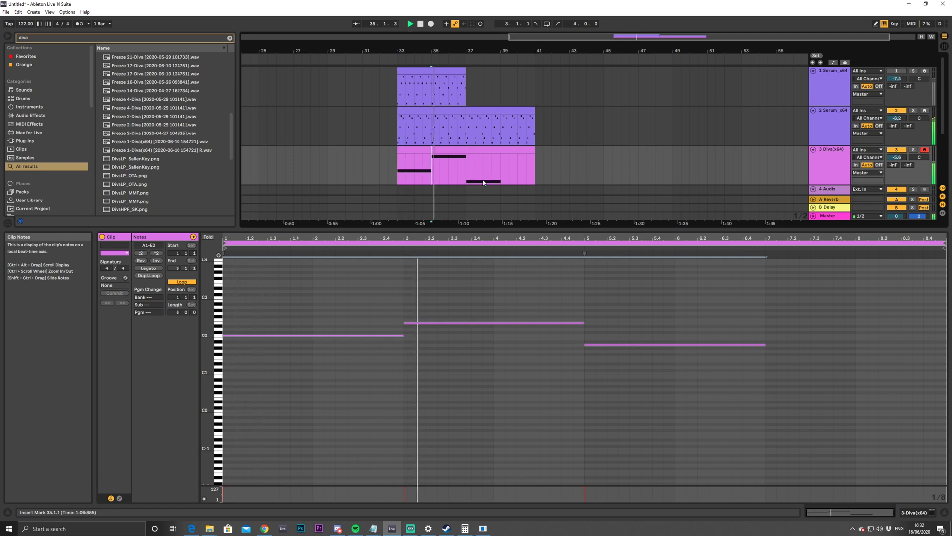
left_click(467, 172)
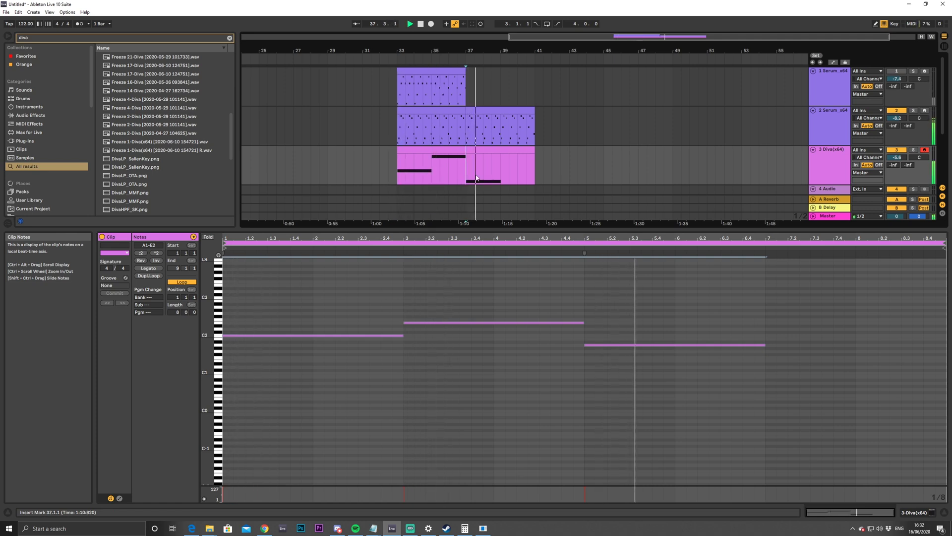
Duplicate the A1 note into bars 7–8 to fill the eight-bar Diva clip, and play it back
left_click_drag(727, 344, 772, 422)
key("space")
key("ctrl+z")
left_click(649, 345)
key("ctrl+d")
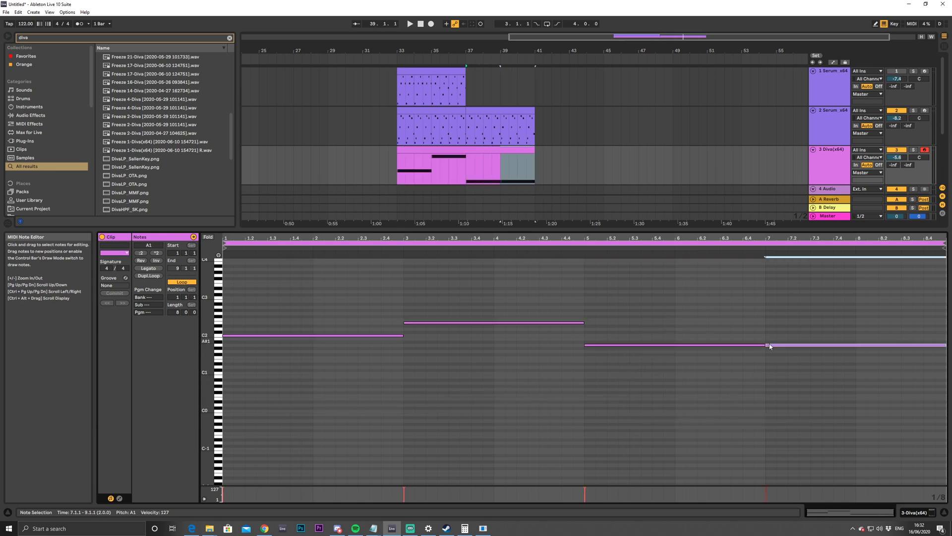
key("space")
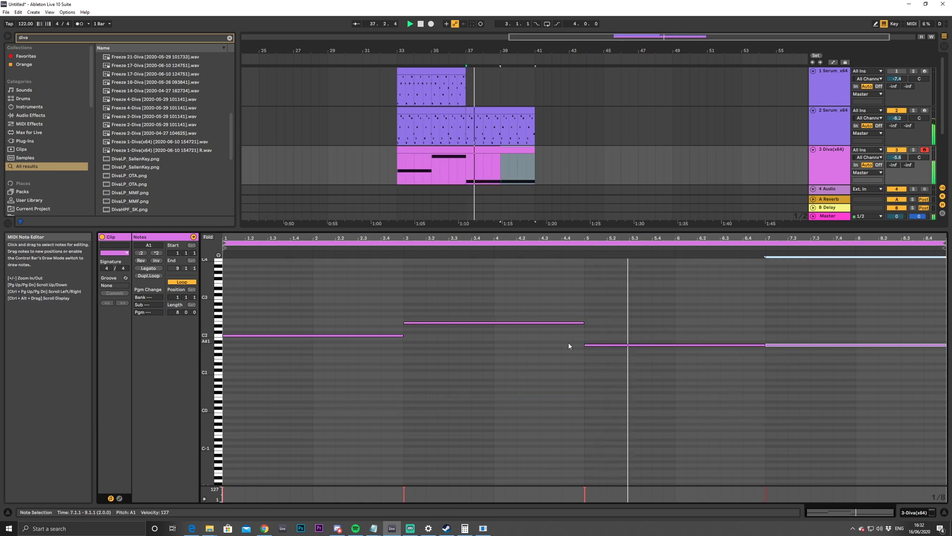
Examine the intervals between the first, second and third bass notes by selecting them in turn
left_click(370, 335)
key("space")
left_click(449, 327)
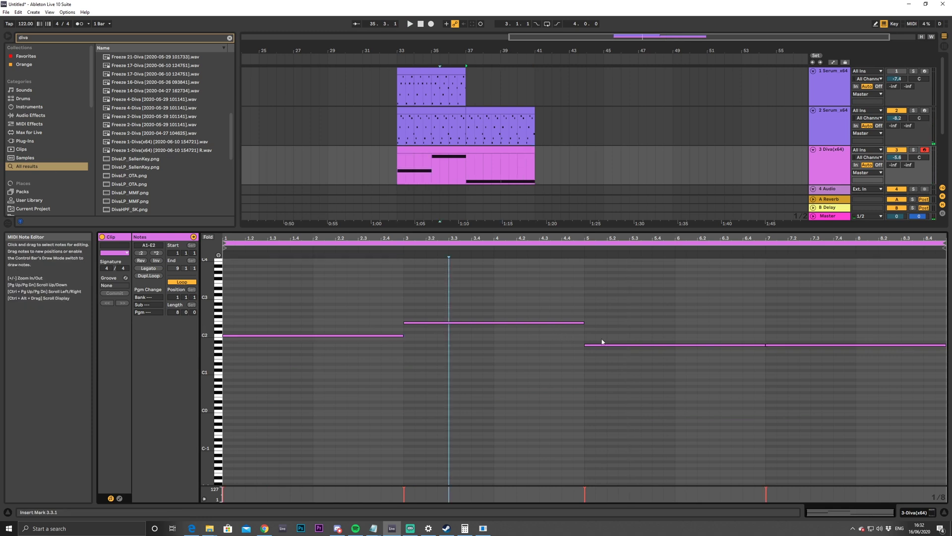
left_click(380, 336)
left_click(436, 323)
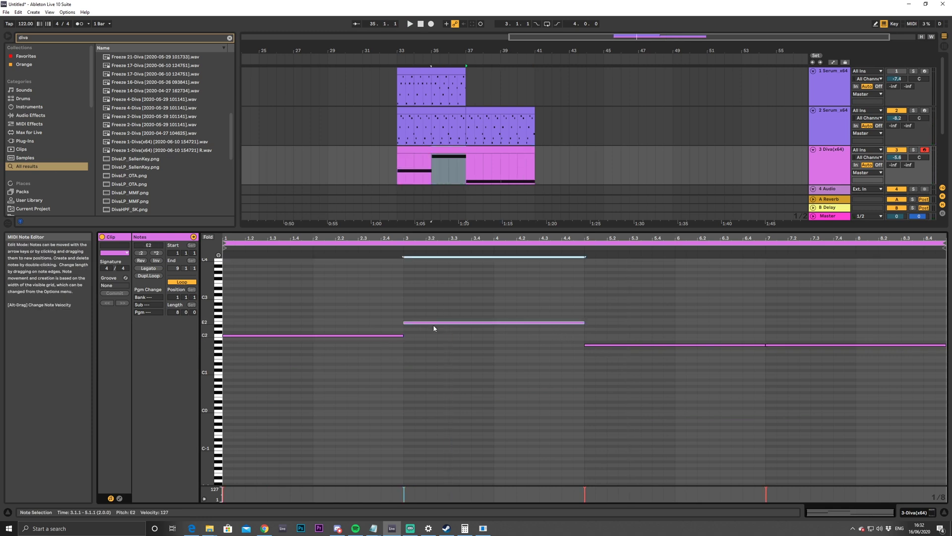
left_click(395, 335)
left_click(447, 323)
left_click(392, 336)
left_click(430, 323)
left_click(386, 336)
key("space")
key("space")
left_click(596, 345)
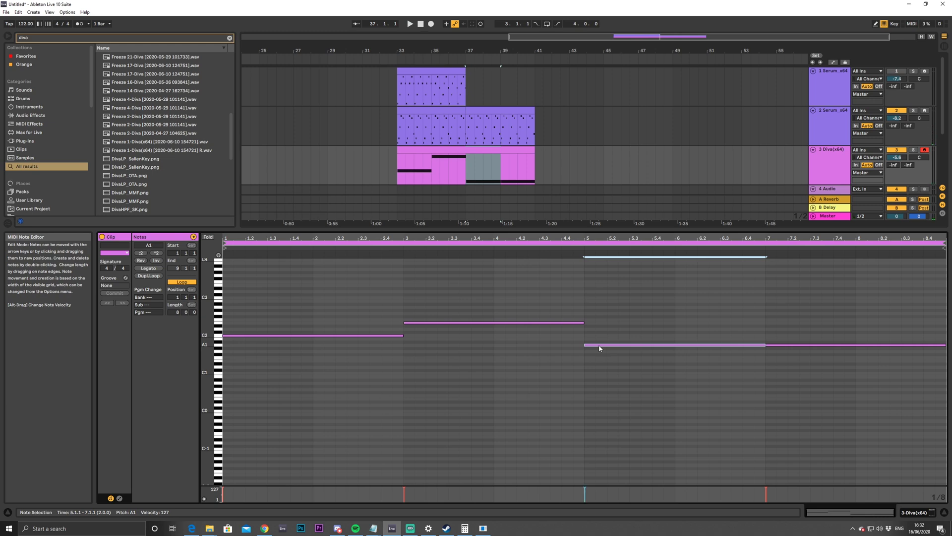
left_click(385, 336)
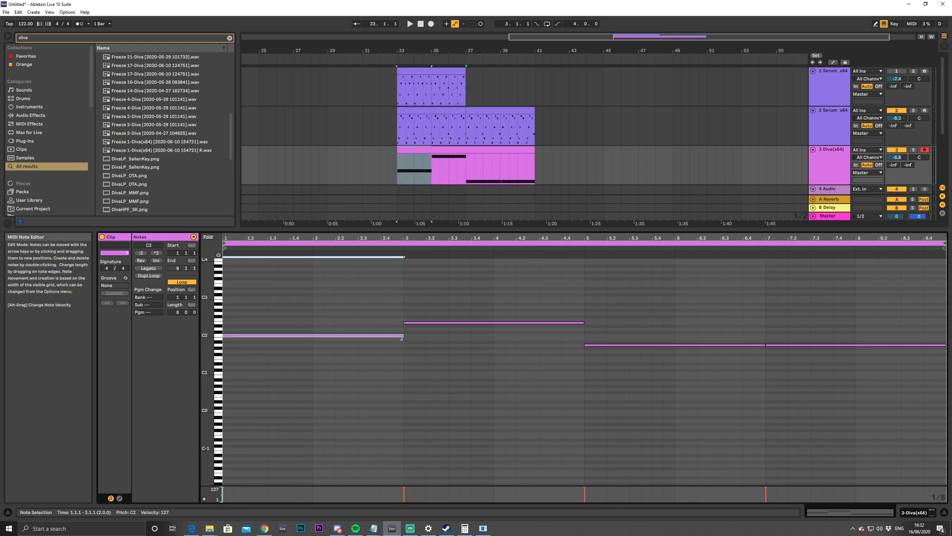
left_click(386, 342)
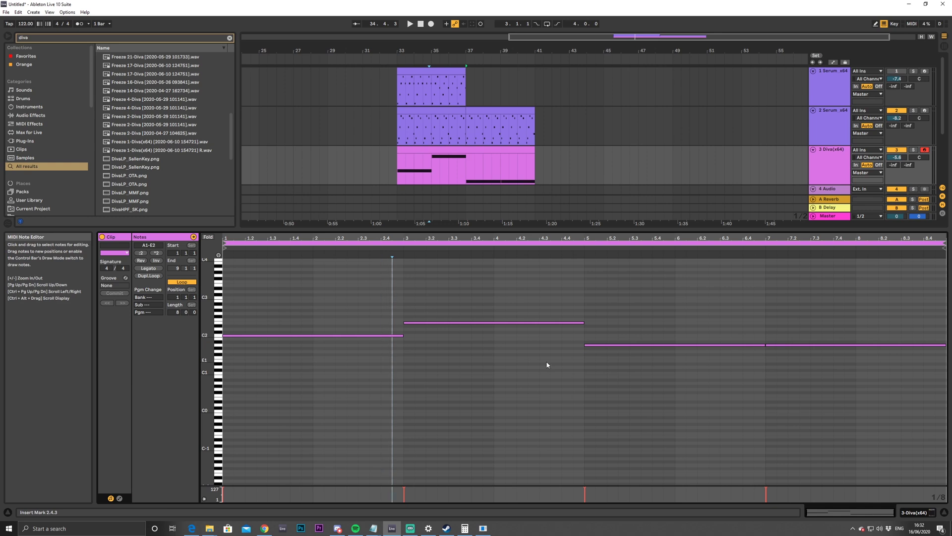
left_click(607, 346)
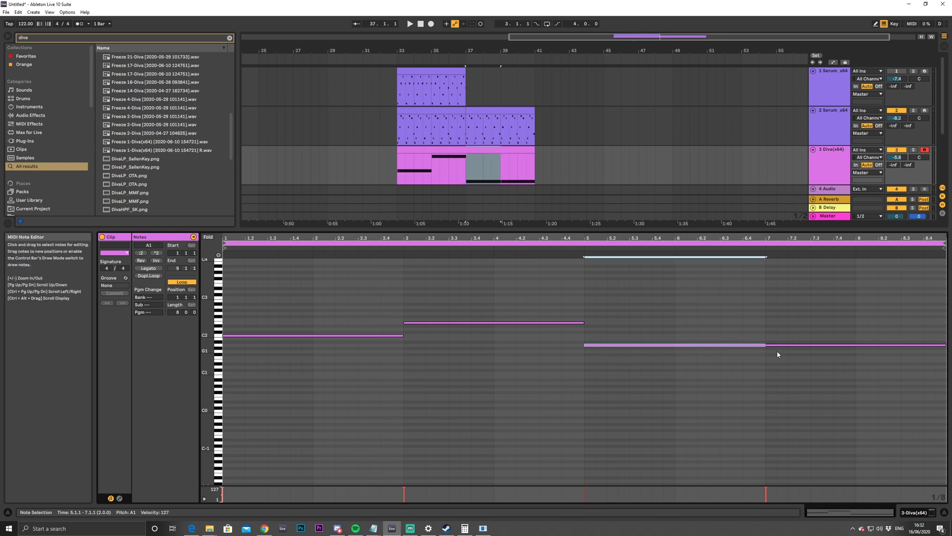
Raise the last bass note to B1 and play the clip from its first note
left_click_drag(779, 346, 778, 341)
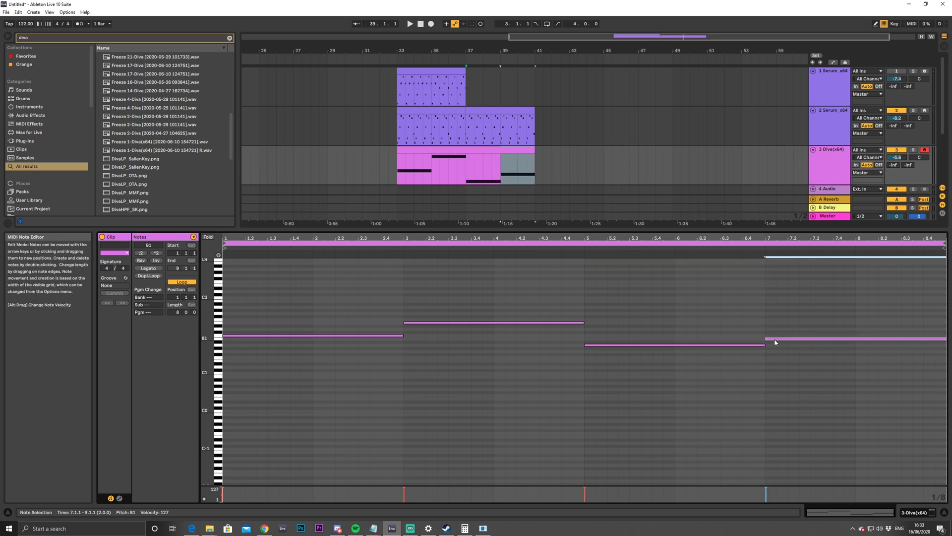
left_click(343, 336)
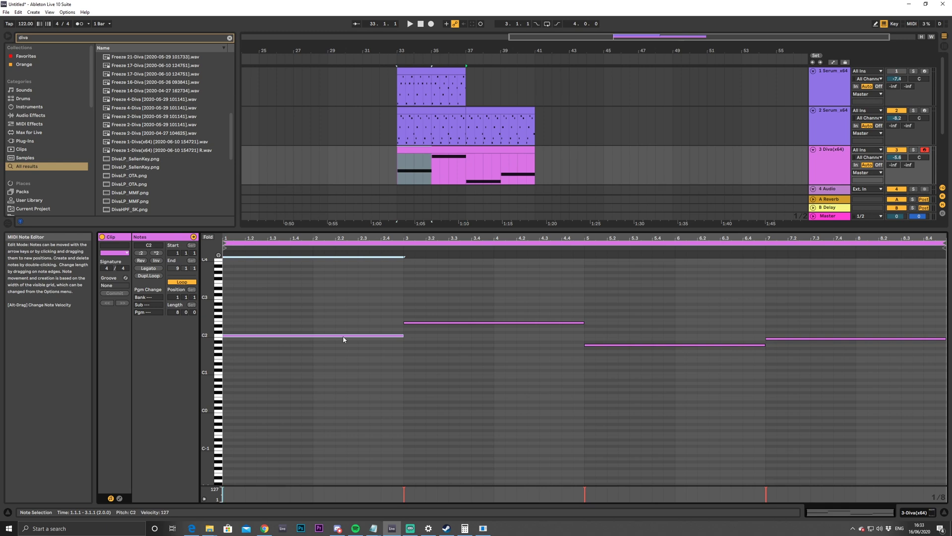
key("space")
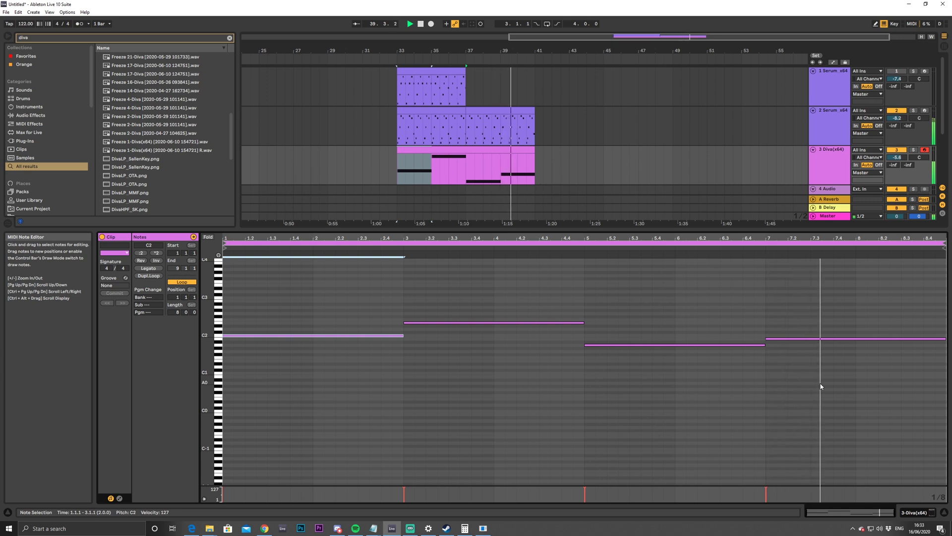
Loop the arrangement over the full eight-bar Diva clip and stop playback in the note editor
left_click(488, 150)
key("ctrl+l")
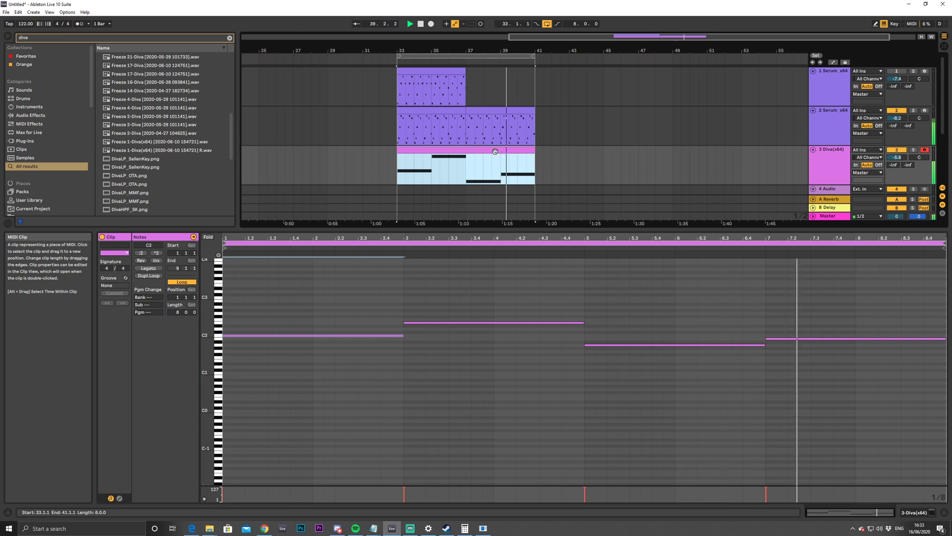
left_click(376, 307)
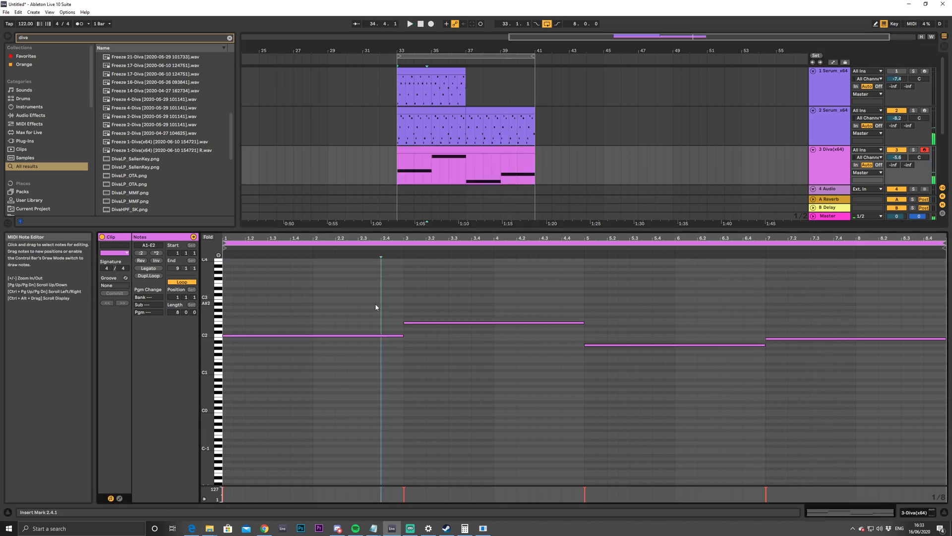
Move the third bass note, in bars 5–6, up to G2 and audition it in the loop
left_click(593, 343)
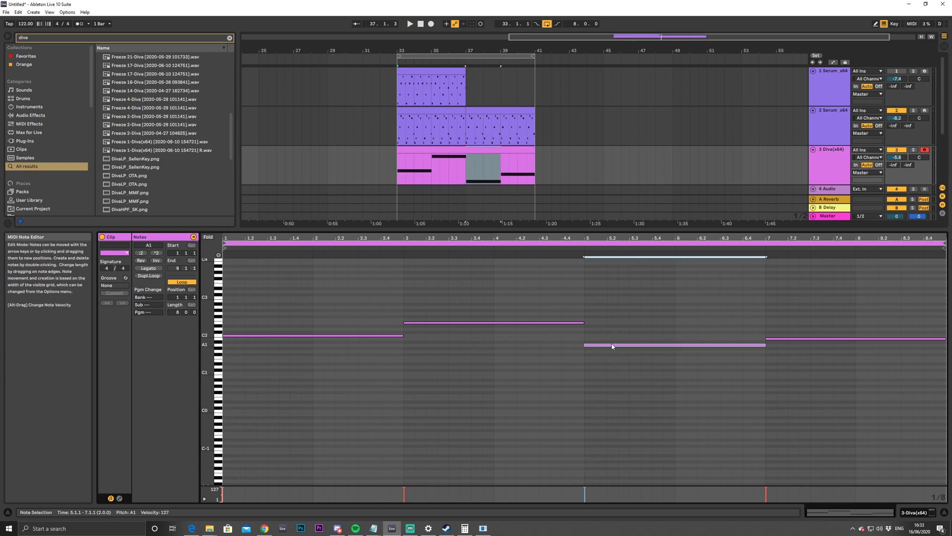
left_click_drag(613, 346, 613, 313)
key("space")
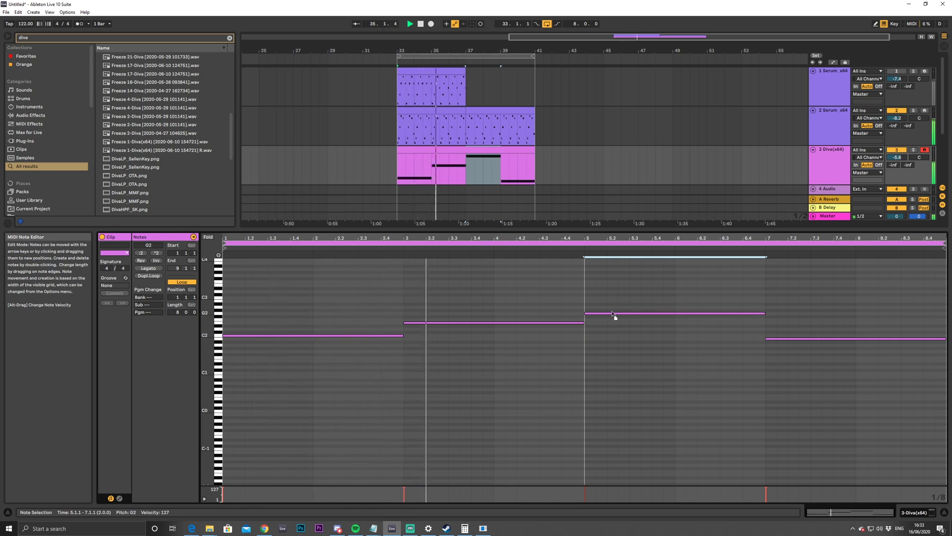
left_click_drag(613, 314, 613, 314)
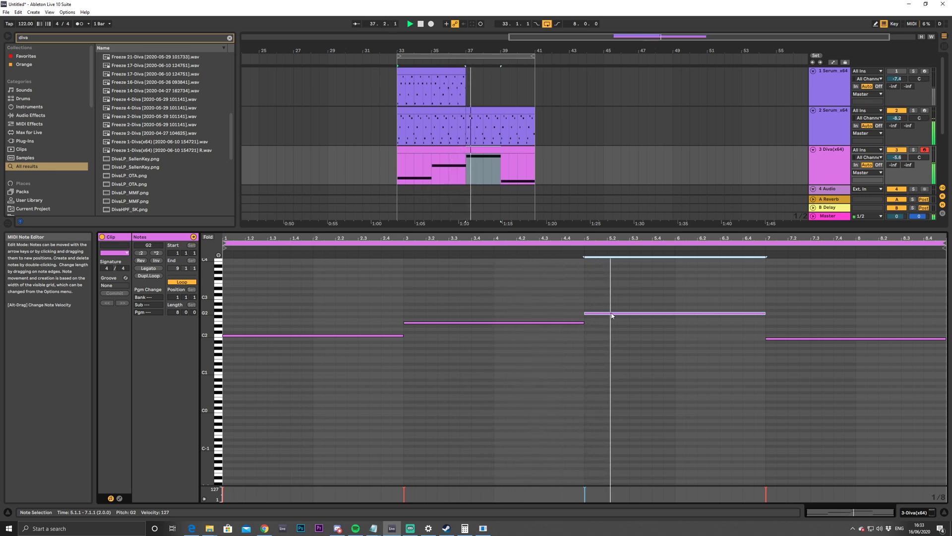
Move the last bass note, in bars 7–8, up to A2 while the loop plays
left_click(777, 340)
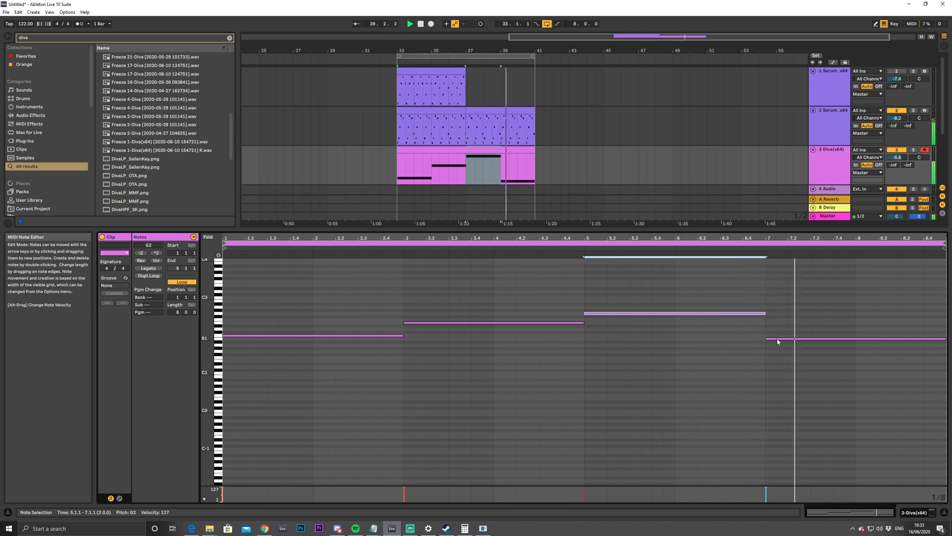
left_click_drag(778, 341, 777, 308)
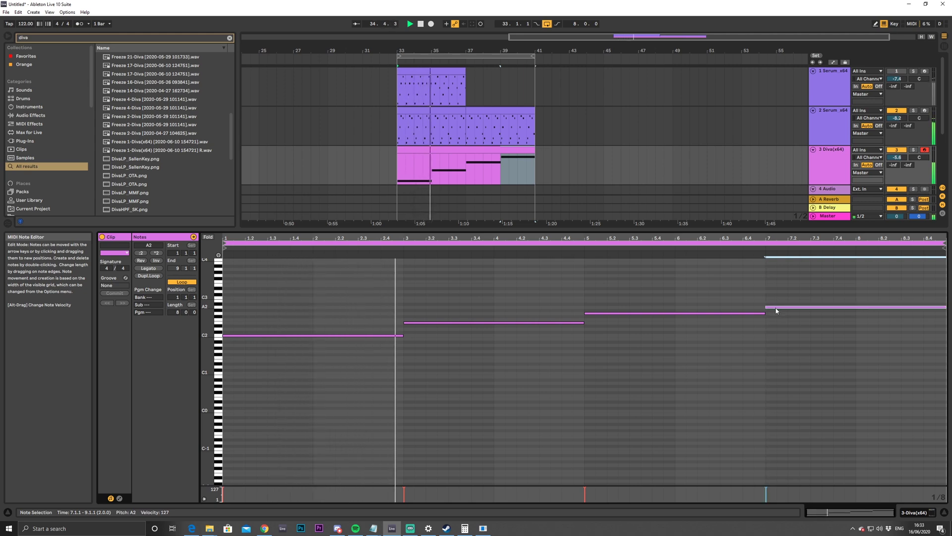
left_click(688, 296)
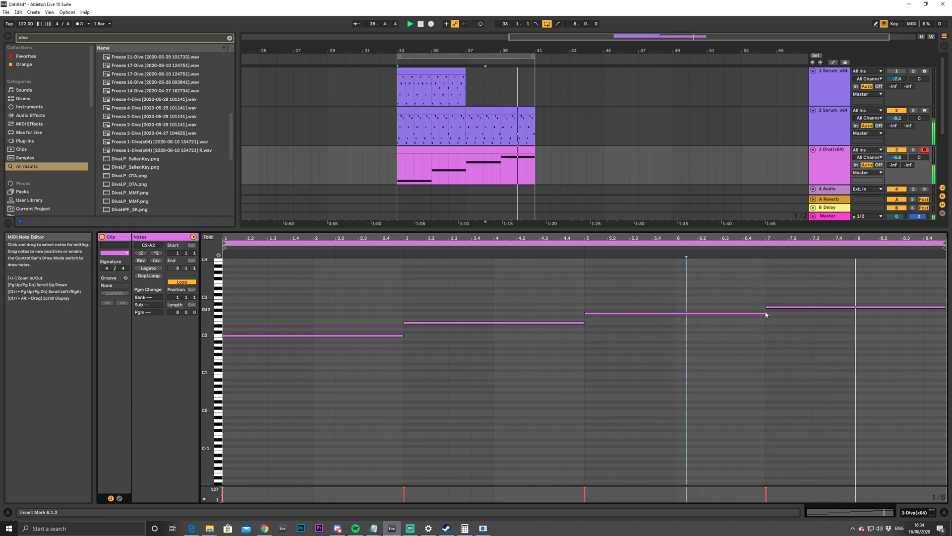
Transpose the last two bass notes down one octave to G1 and A1, and check them in playback
left_click_drag(652, 288, 857, 390)
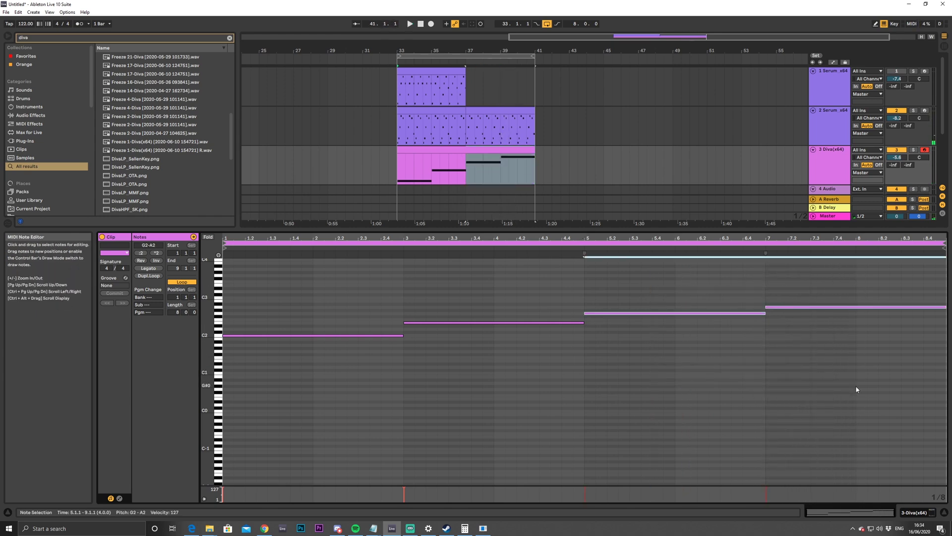
key("shift+Down")
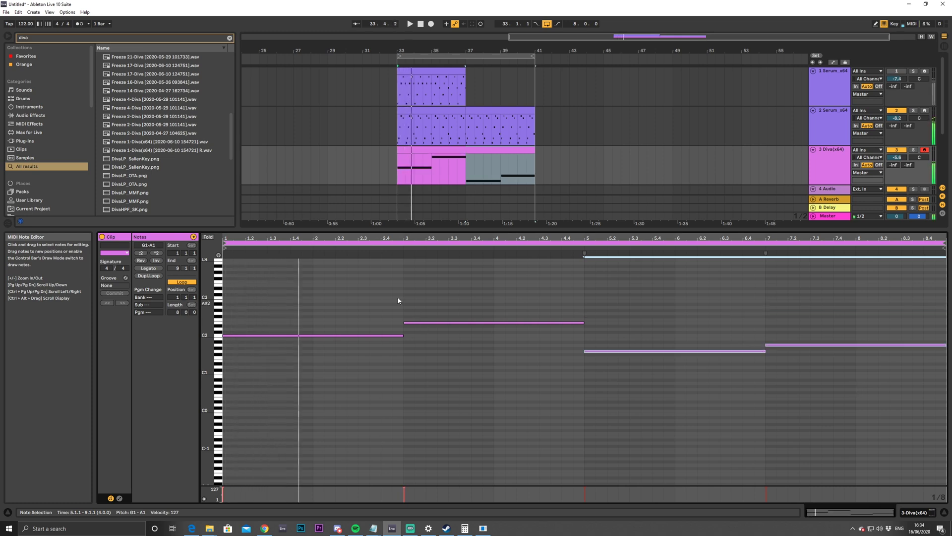
key("space")
Transpose all notes in the Diva clip down one octave and restart loop playback
key("ctrl+a")
key("shift+Down")
key("space")
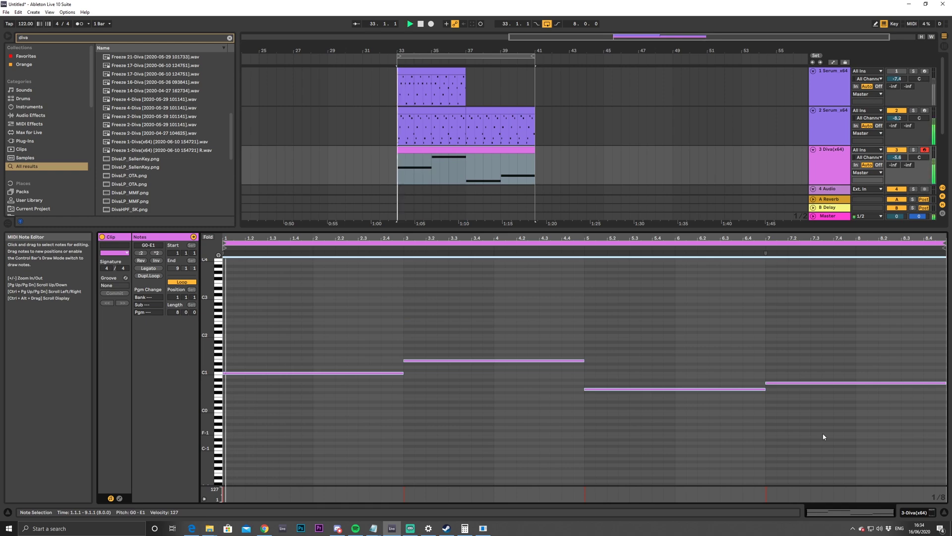
Open the Diva synth window to check its filter settings during playback, and close it again
left_click(826, 160)
left_click(120, 424)
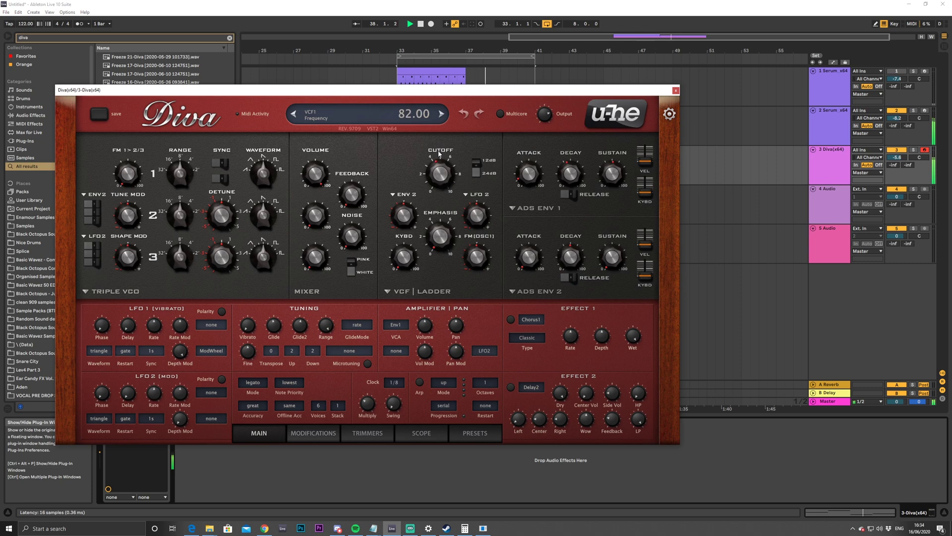
left_click_drag(459, 93, 588, 182)
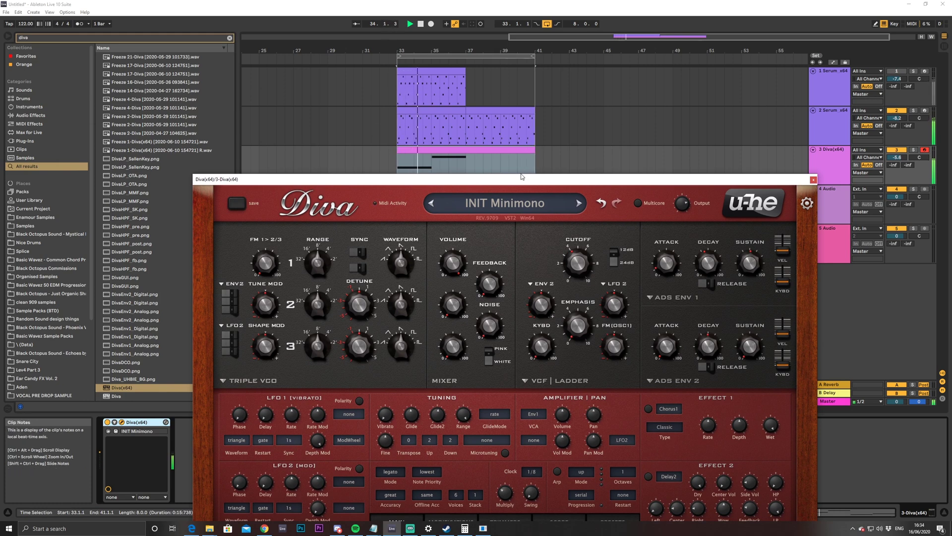
left_click(813, 180)
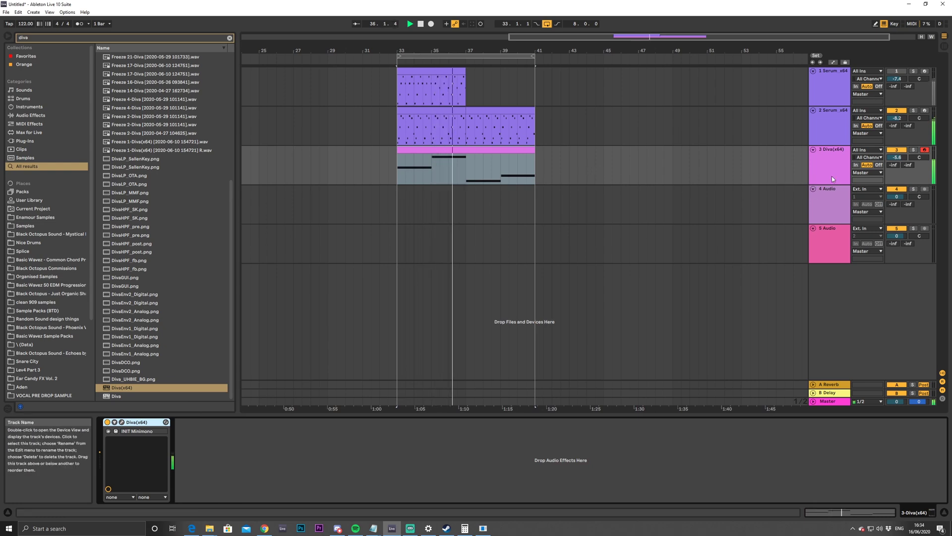
Lower the Diva track's volume to -12.5 dB while the loop plays
left_click_drag(897, 157, 897, 164)
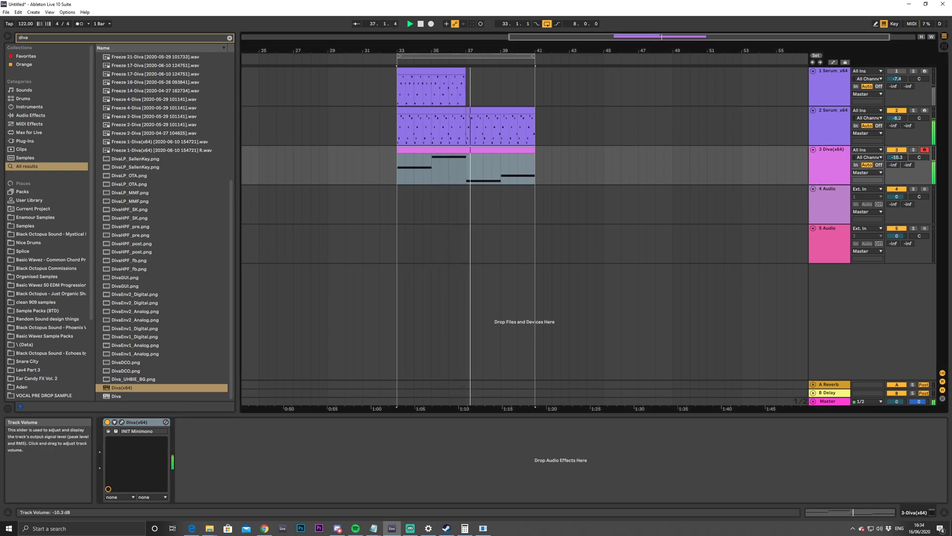
left_click_drag(892, 157, 892, 159)
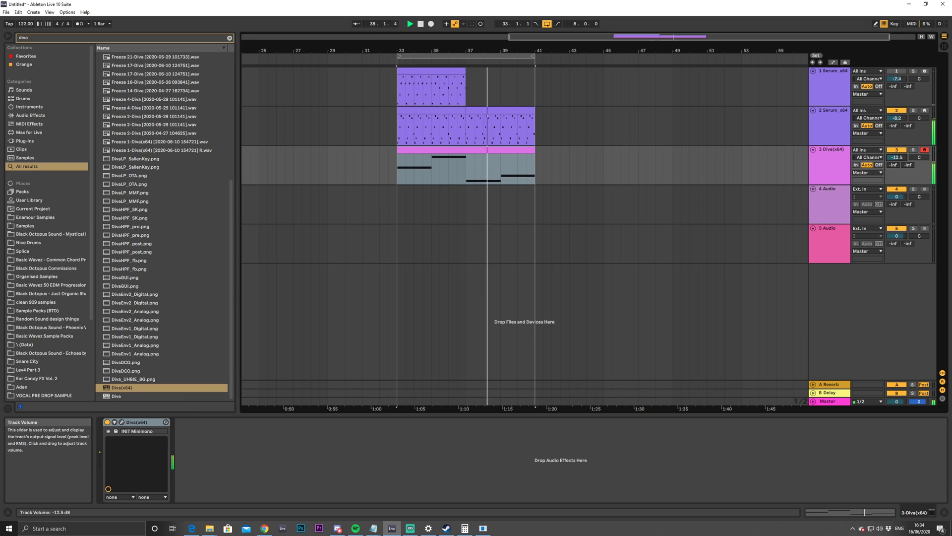
Lengthen the first three bass notes in the Diva clip so each slightly overlaps the following note, checking them in loop playback
key("space")
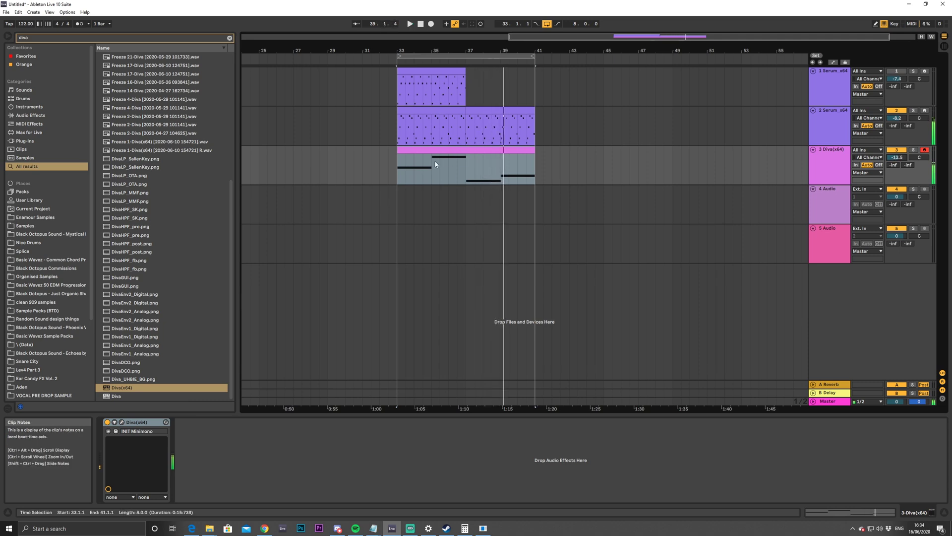
left_click(397, 176)
key("space")
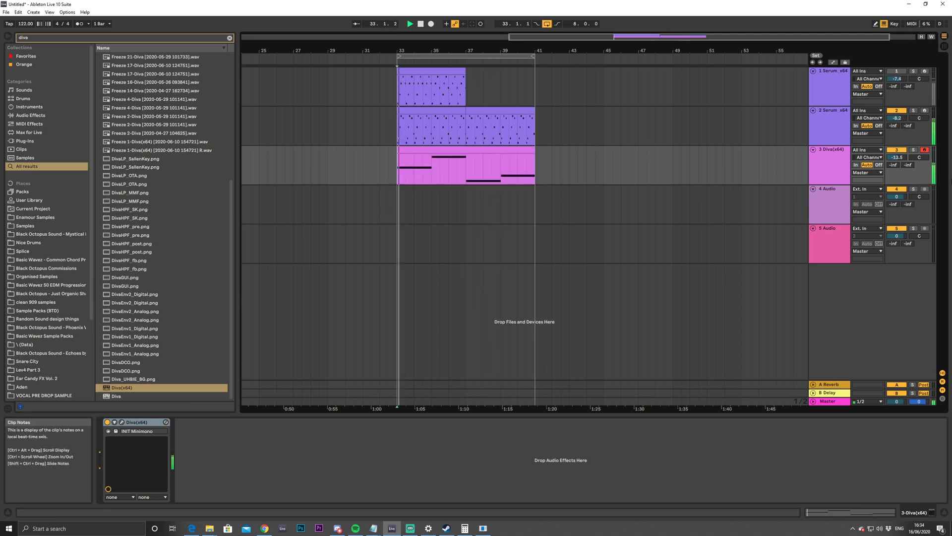
double_click(437, 146)
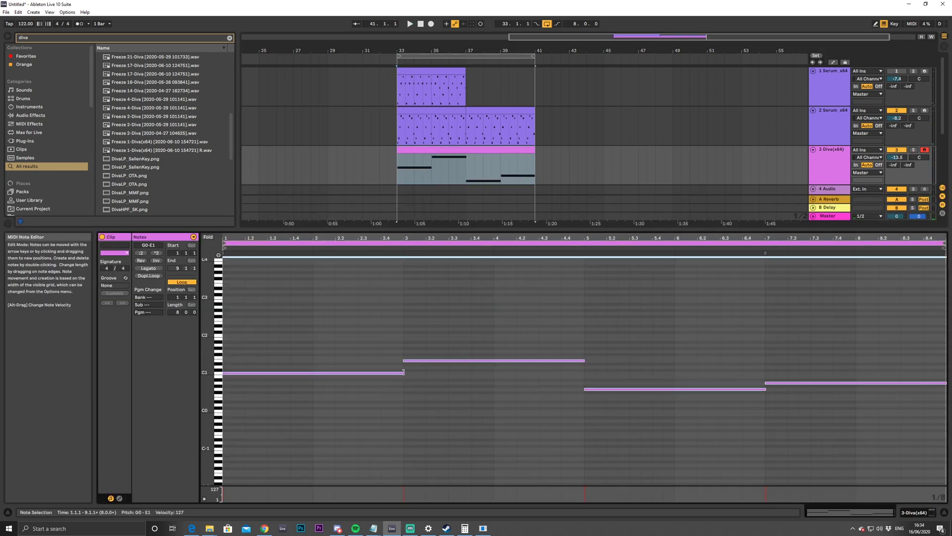
left_click(400, 370)
left_click_drag(403, 373, 412, 373)
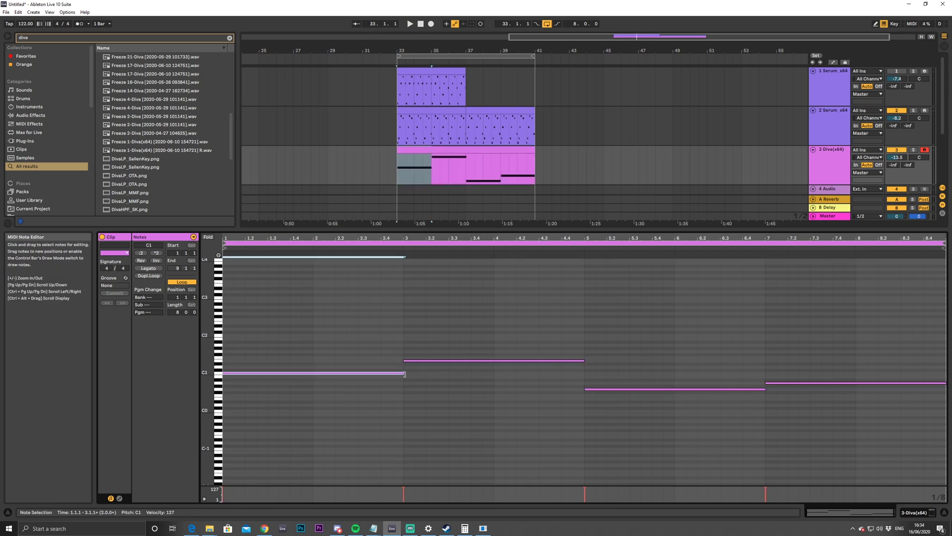
key("space")
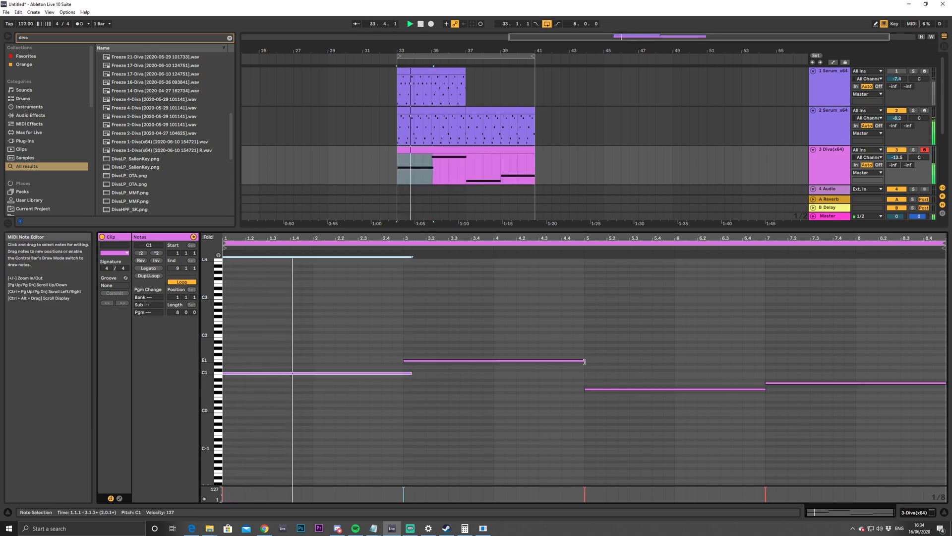
left_click_drag(585, 362, 593, 362)
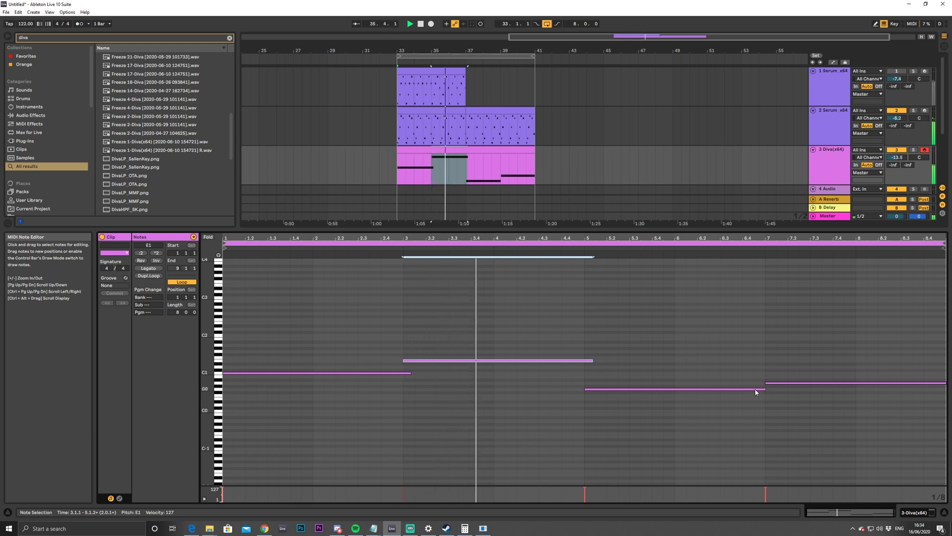
left_click_drag(767, 389, 772, 391)
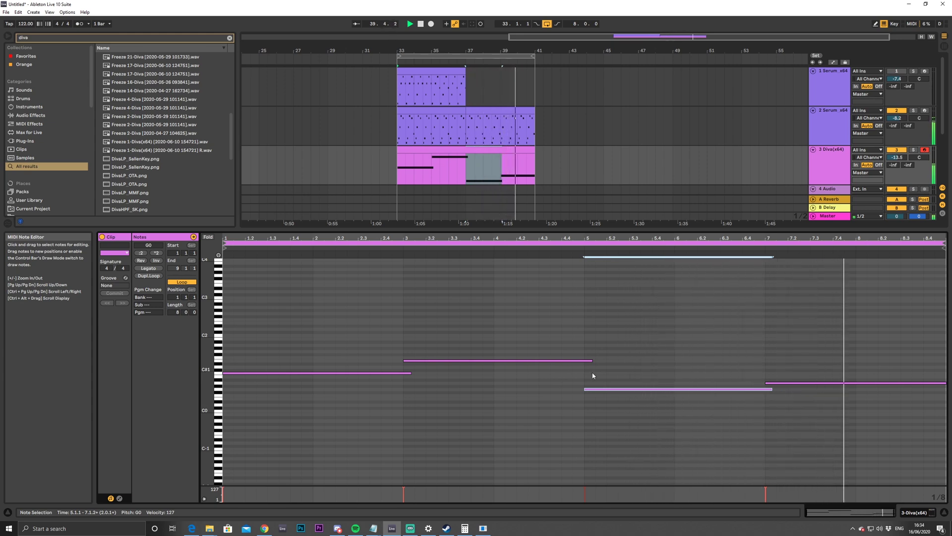
Consolidate the two adjacent pluck clips on the second Serum track into one eight-bar clip
left_click(492, 109)
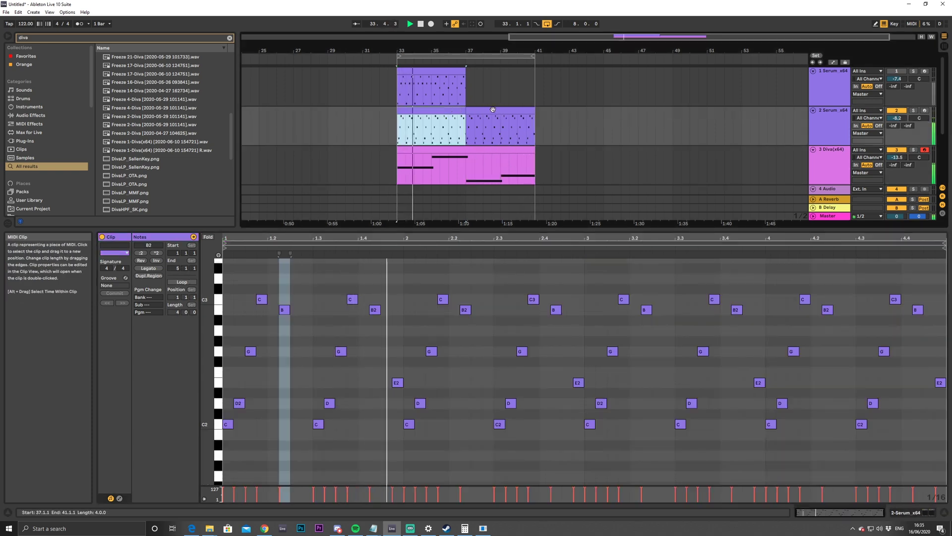
left_click(492, 109, "shift")
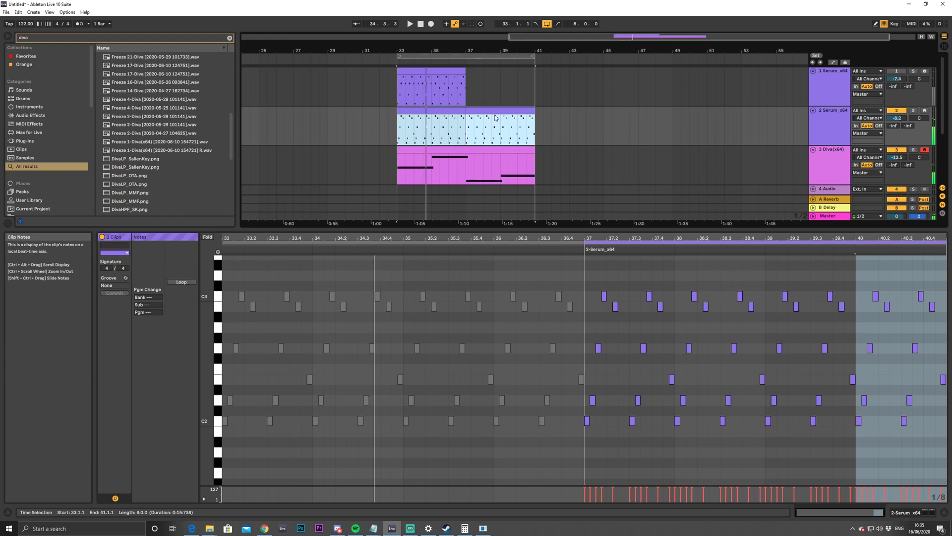
left_click(474, 109)
left_click(508, 109, "shift")
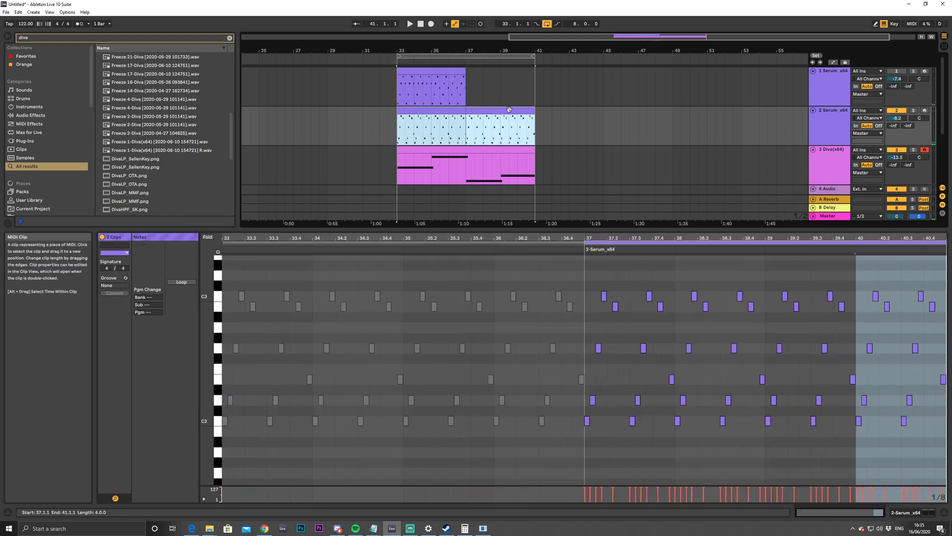
key("ctrl+j")
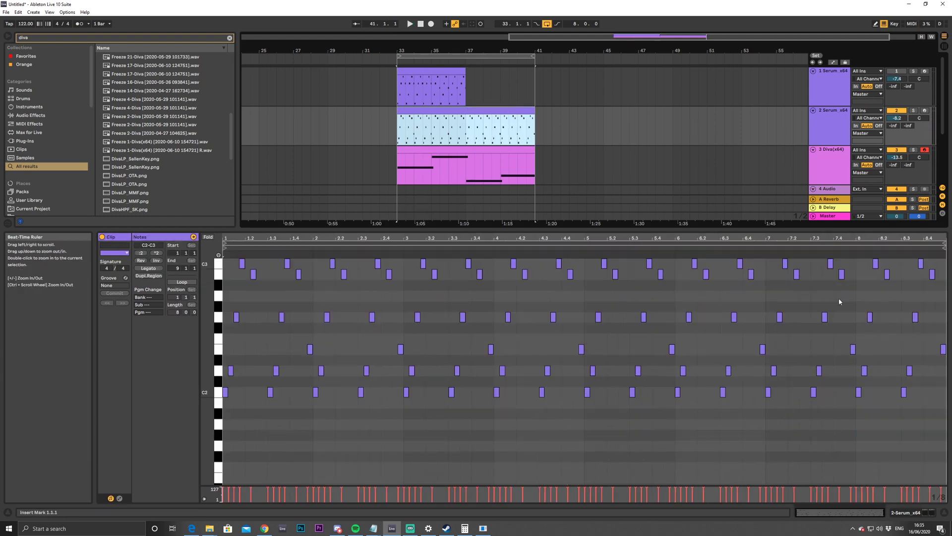
Lower the final C2 and D2 notes in bar 8 of the pluck clip to A1 and B1, and audition the ending
left_click(933, 337)
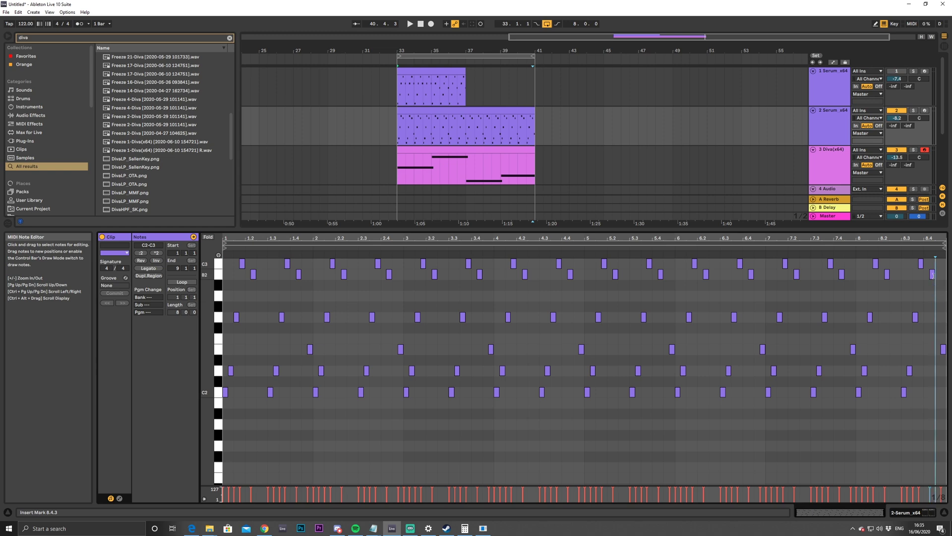
scroll(903, 376, "up", 1)
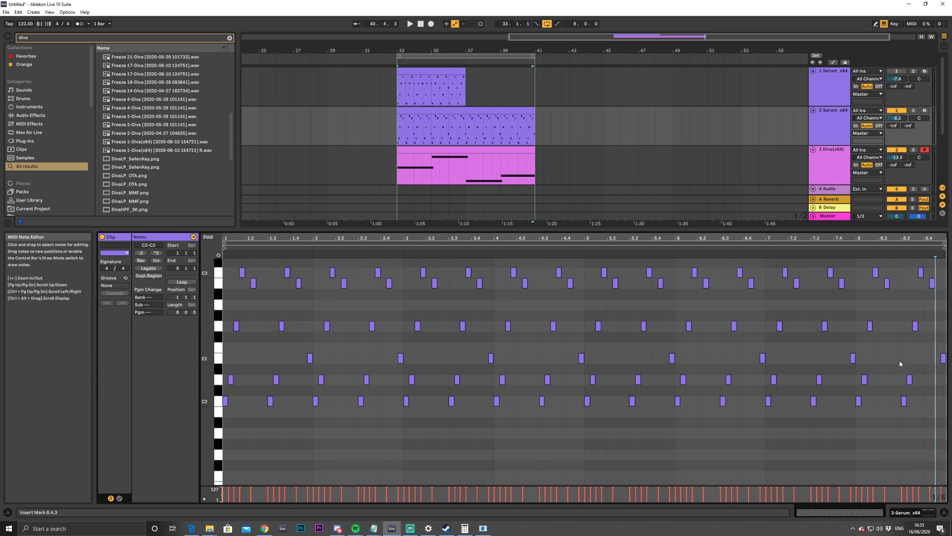
left_click_drag(905, 376, 929, 418)
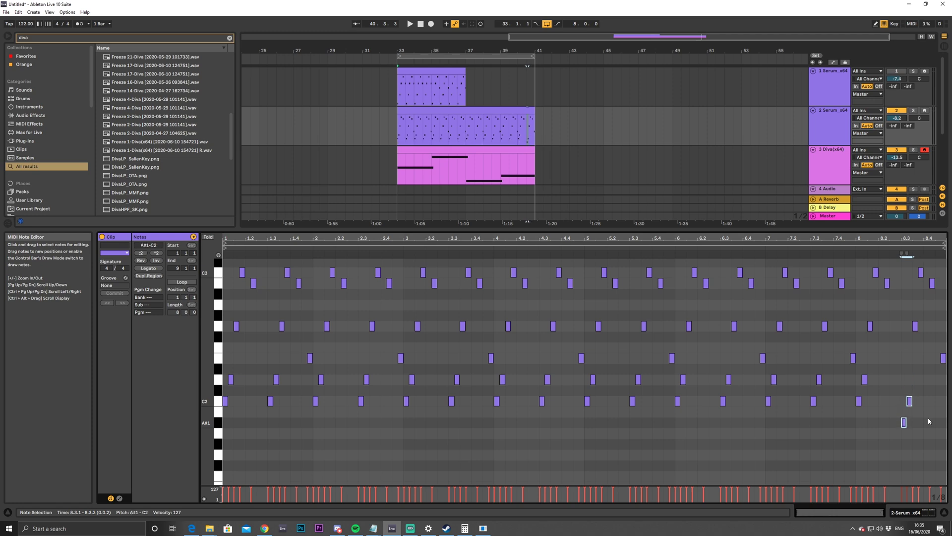
left_click(516, 105)
key("space")
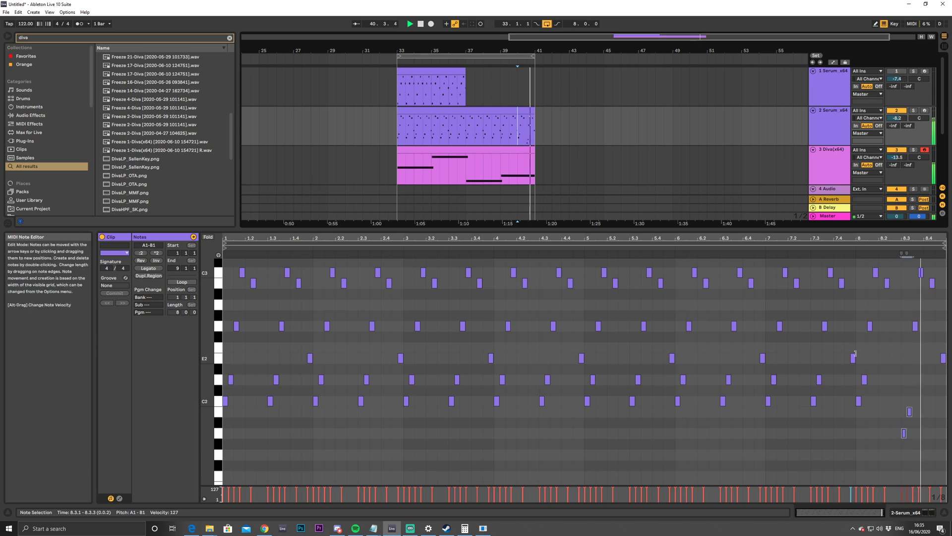
key("space")
key("space")
Lower the pluck clip's last C3 to B2 and its last B2 to A2, and replay the loop
double_click(921, 284)
left_click_drag(934, 284, 933, 304)
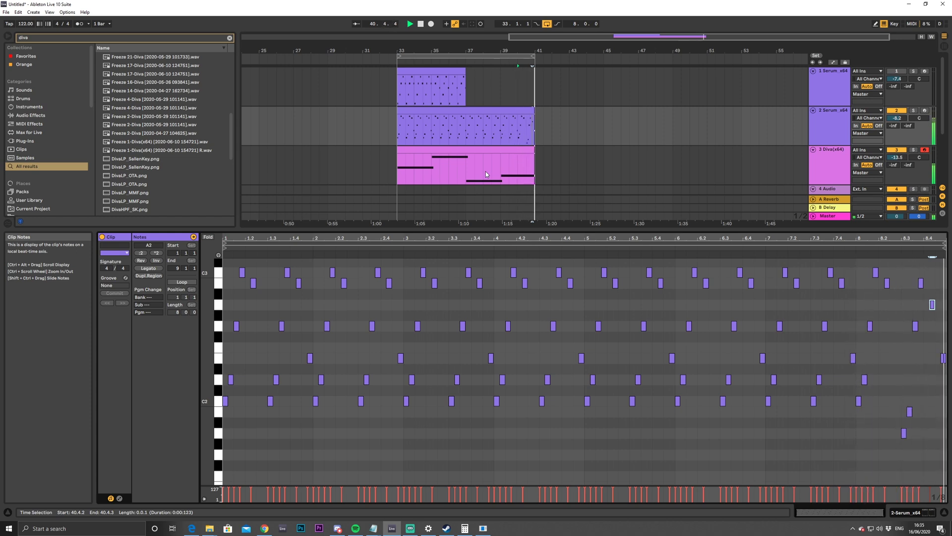
left_click(436, 110)
left_click(830, 166)
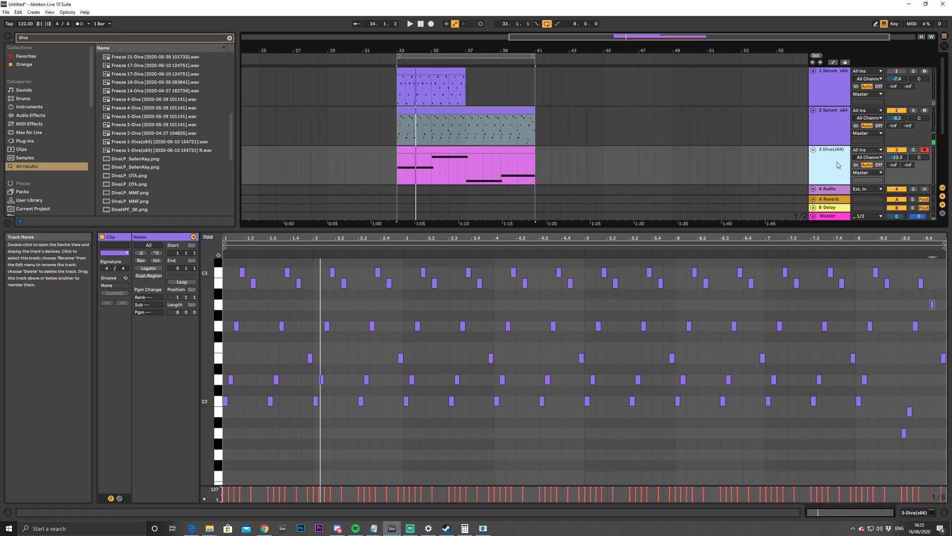
left_click(824, 121)
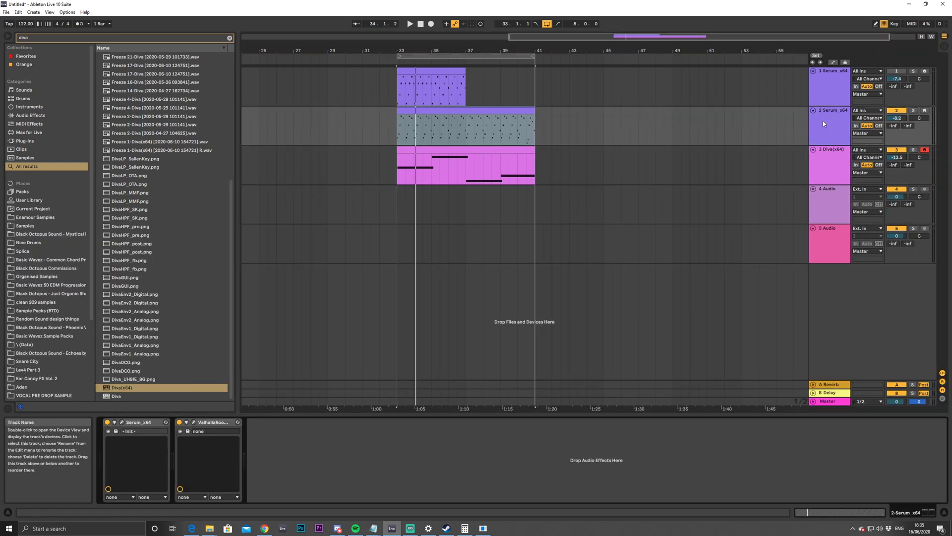
left_click_drag(532, 50, 791, 141)
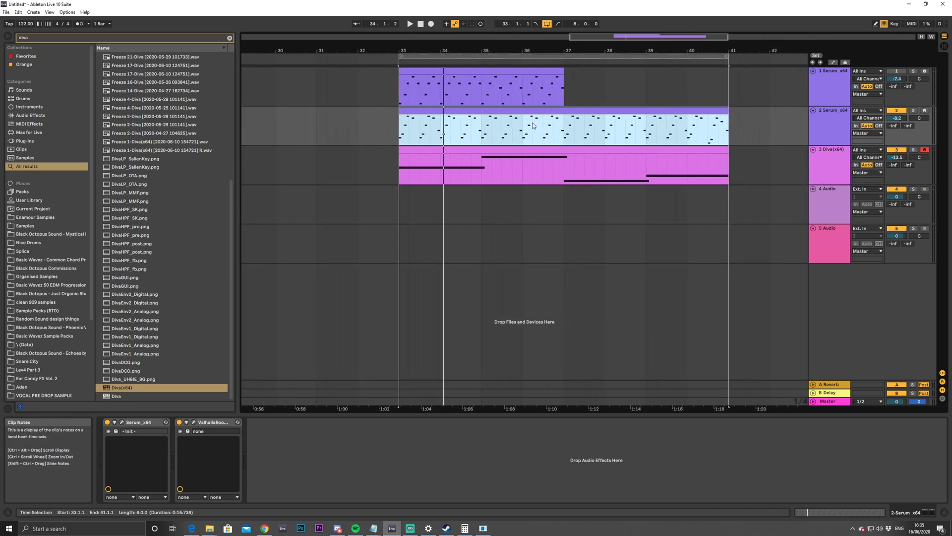
double_click(714, 130)
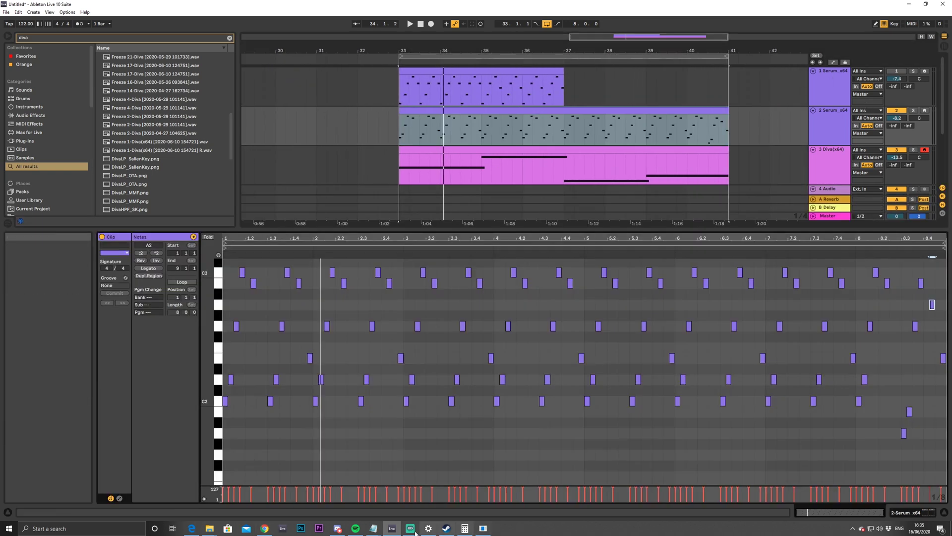
Switch to the "Lane 8 keys and bpms" document in Notepad to read the production notes, and return to Ableton Live
mouse_move(366, 532)
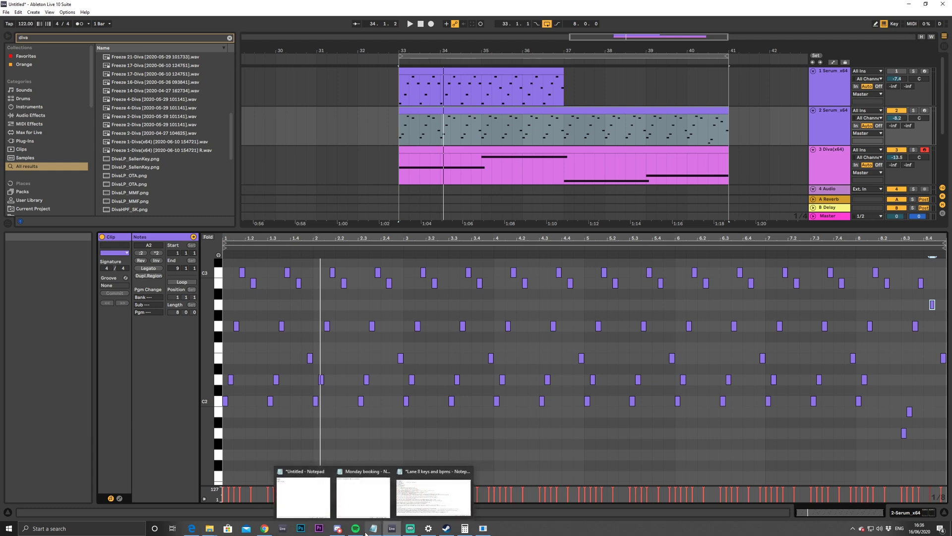
left_click(433, 494)
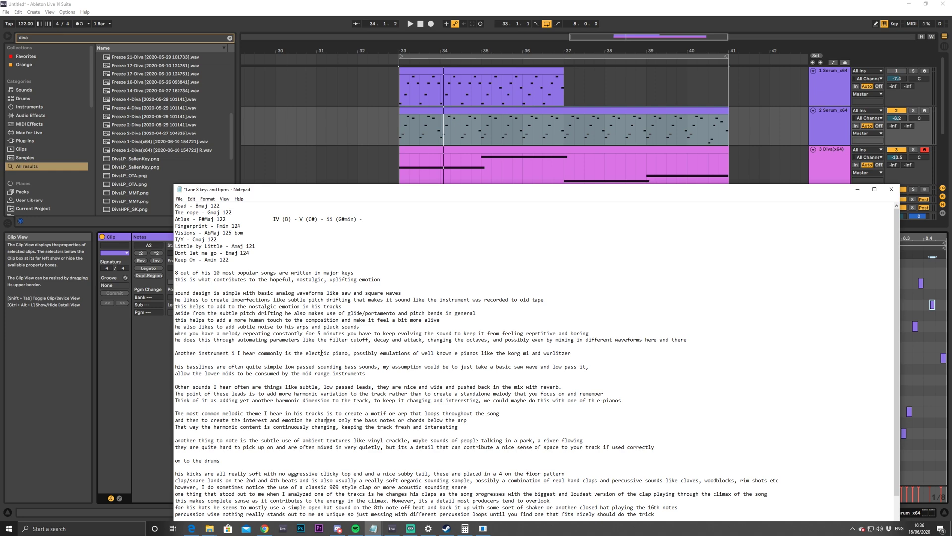
left_click(528, 112)
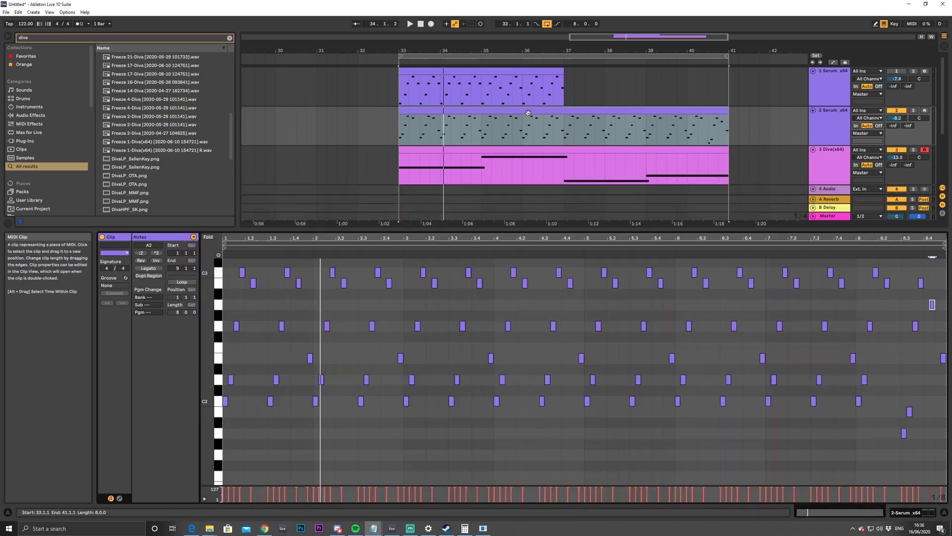
Turn on automation display, open the second Serum track's synth window and bring up its Fil Cutoff automation lane
left_click(837, 121)
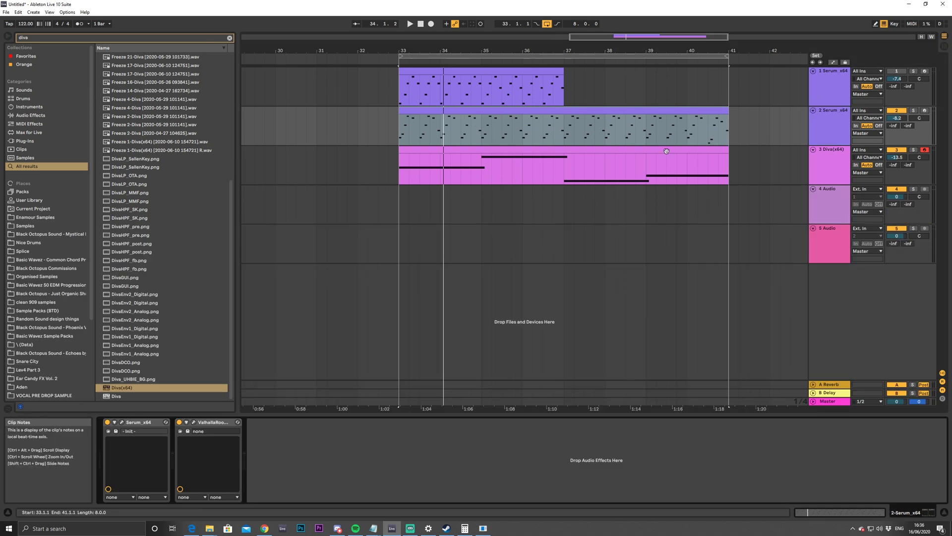
left_click(620, 113)
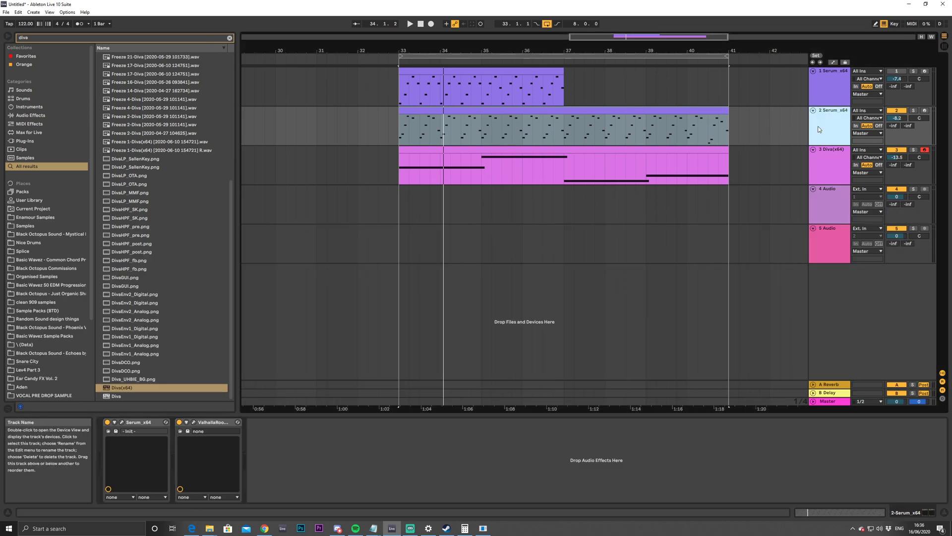
double_click(624, 112)
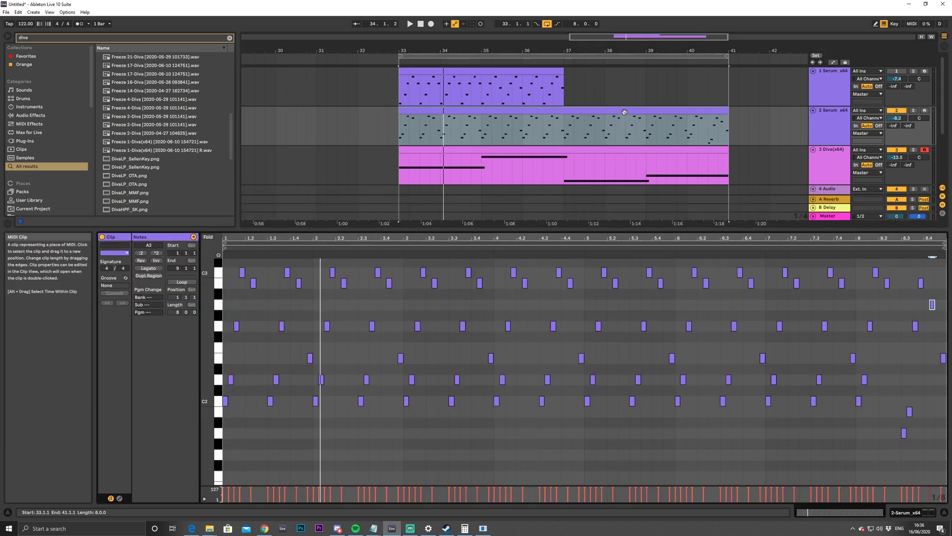
double_click(841, 134)
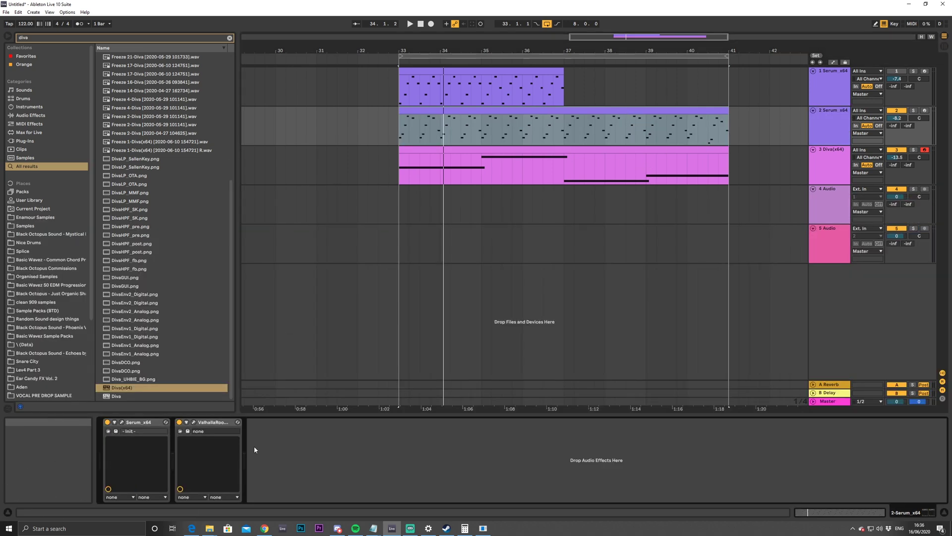
left_click(833, 62)
left_click(121, 423)
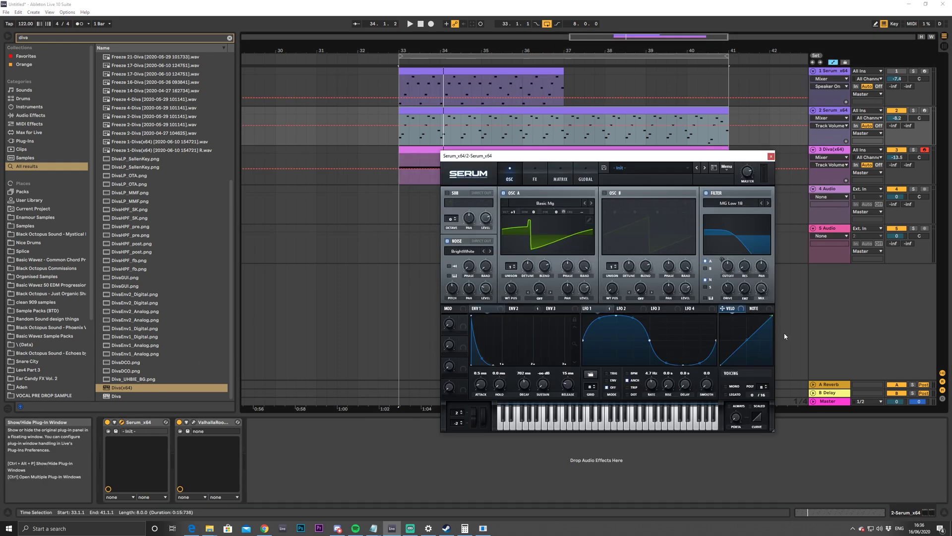
left_click(729, 269)
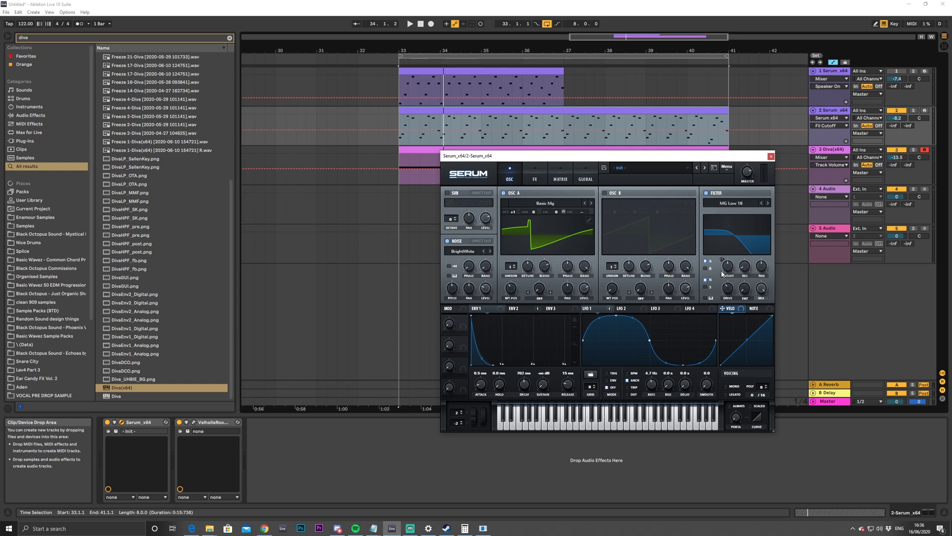
mouse_move(729, 274)
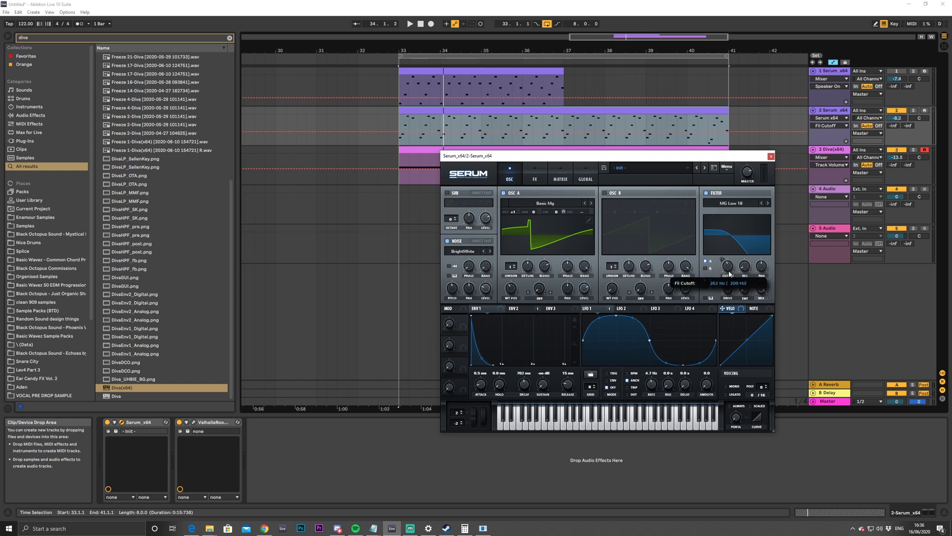
Shape the second Serum track's Fil Cutoff automation to rise gently toward the loop's end at bar 41, moving the synth window clear
left_click(401, 133)
key("space")
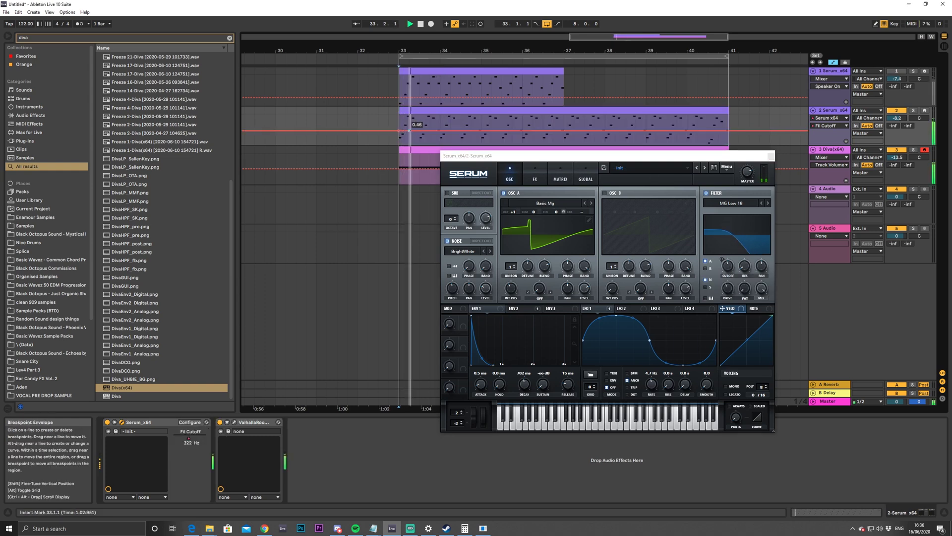
left_click_drag(550, 155, 525, 192)
mouse_move(533, 131)
left_mouse_down()
mouse_move(727, 126)
mouse_move(687, 133)
left_mouse_up()
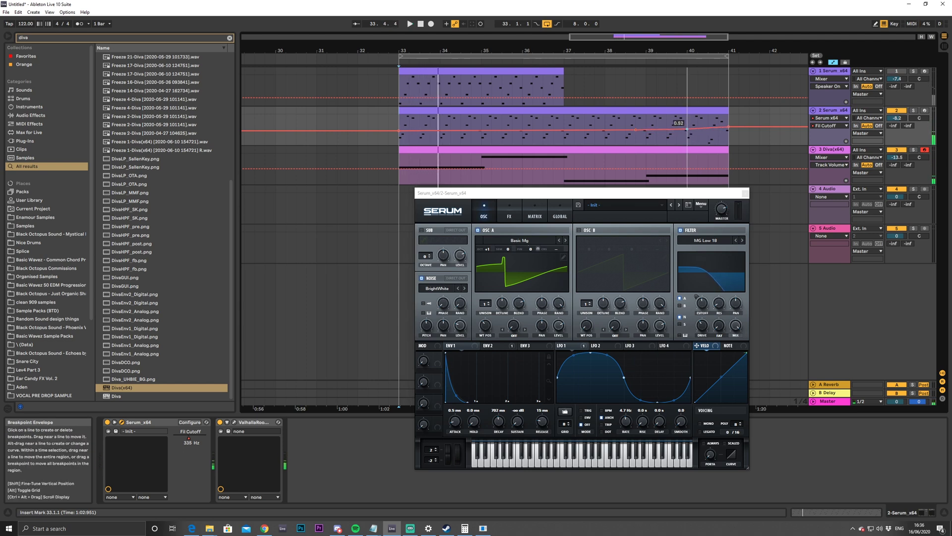
Add small rises and dips to the Fil Cutoff automation across the pluck clip, checking the filter movement in playback
key("space")
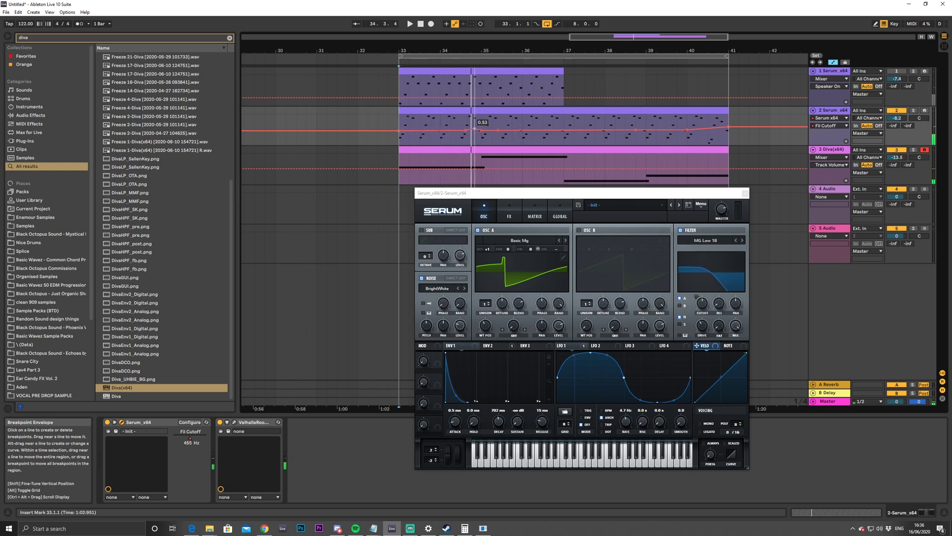
key("space")
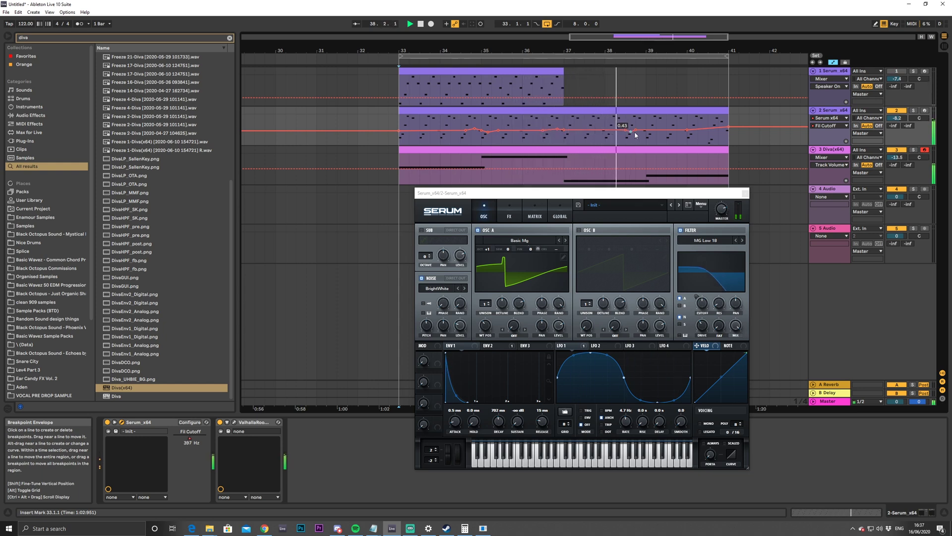
left_click_drag(637, 130, 643, 125)
key("space")
key("space")
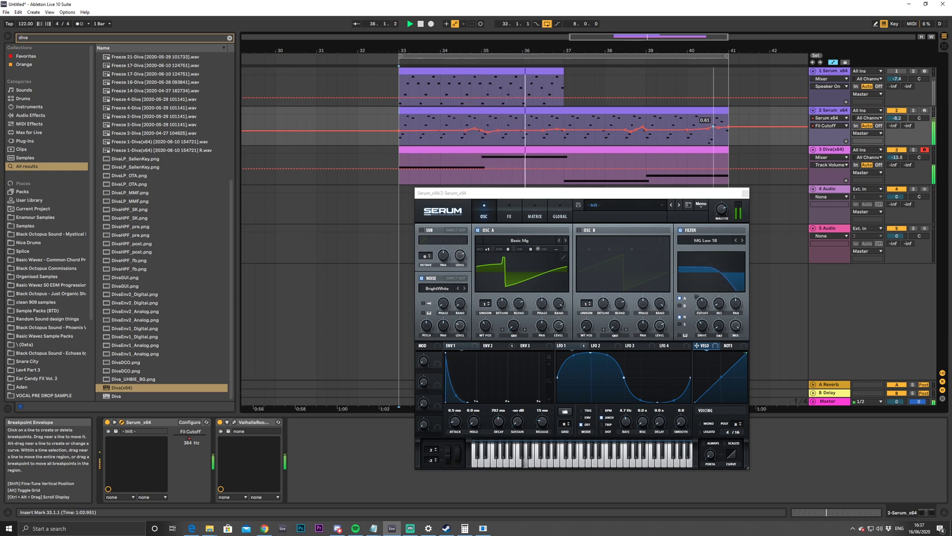
Raise the second Serum track's Fil Cutoff automation slightly at its end near bar 41 and play the loop
left_click_drag(713, 127, 728, 125)
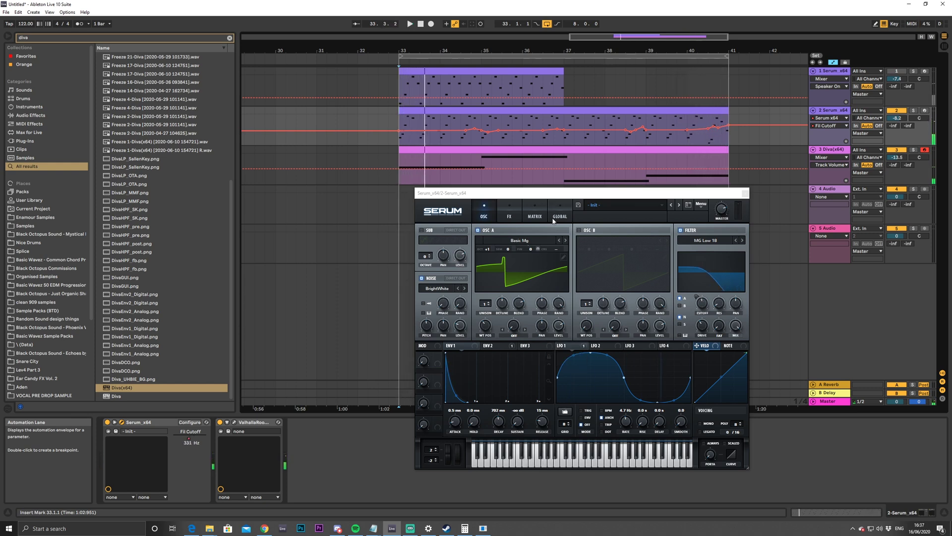
left_click(724, 169)
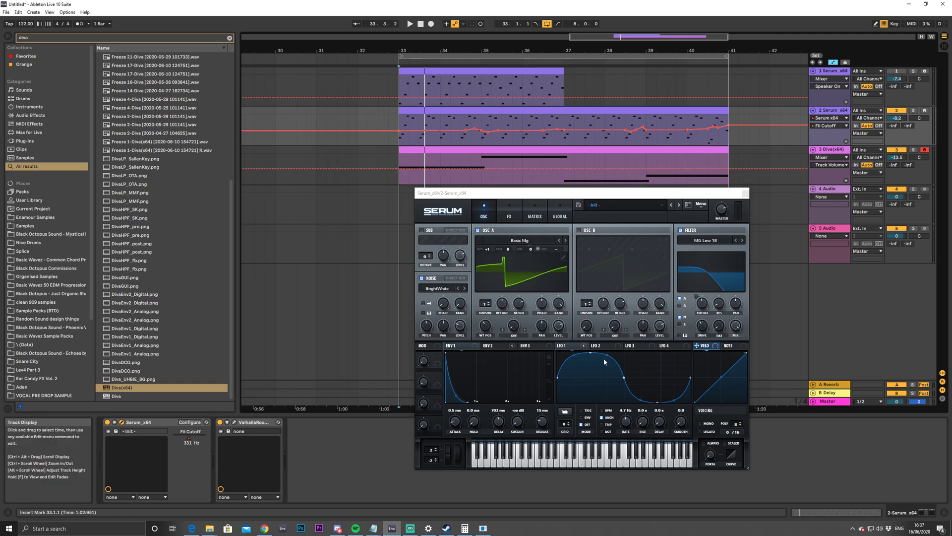
key("space")
Try adjusting Serum's portamento time while the loop plays, and stop playback
left_click(704, 443)
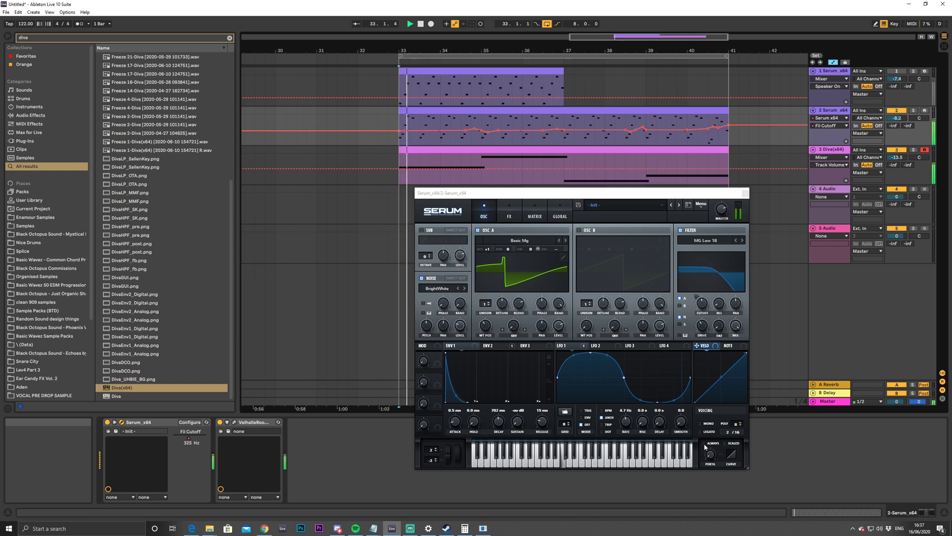
left_click_drag(711, 453, 712, 431)
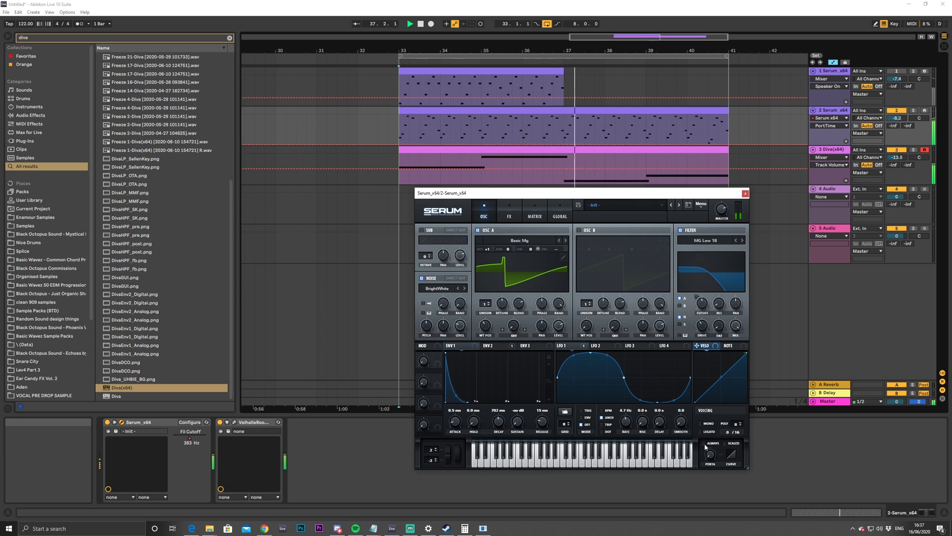
key("space")
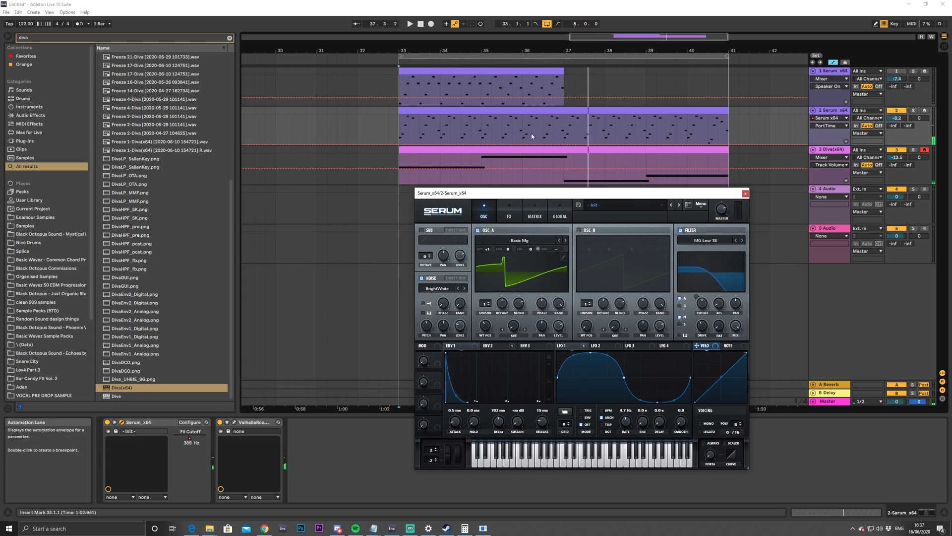
Load a preset shape from the Misc category into LFO 2
left_click(601, 346)
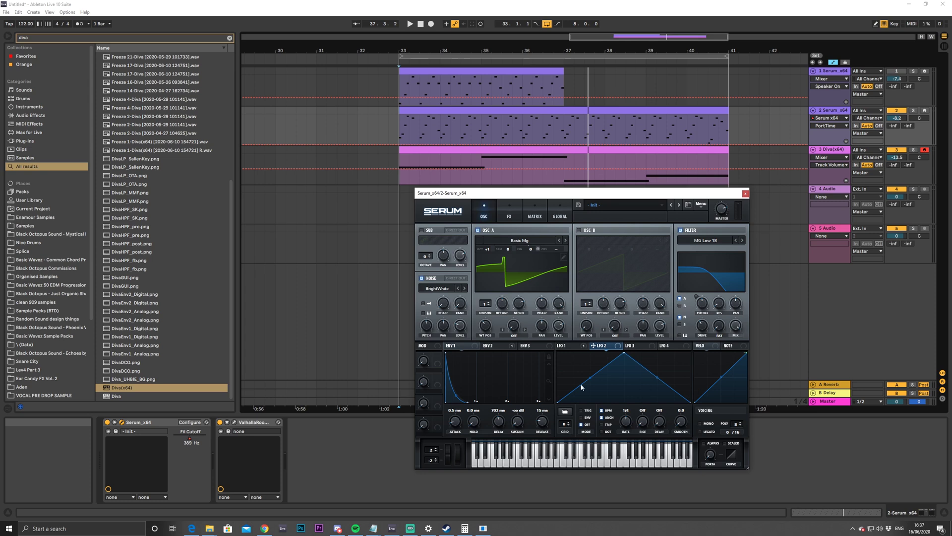
left_click(566, 411)
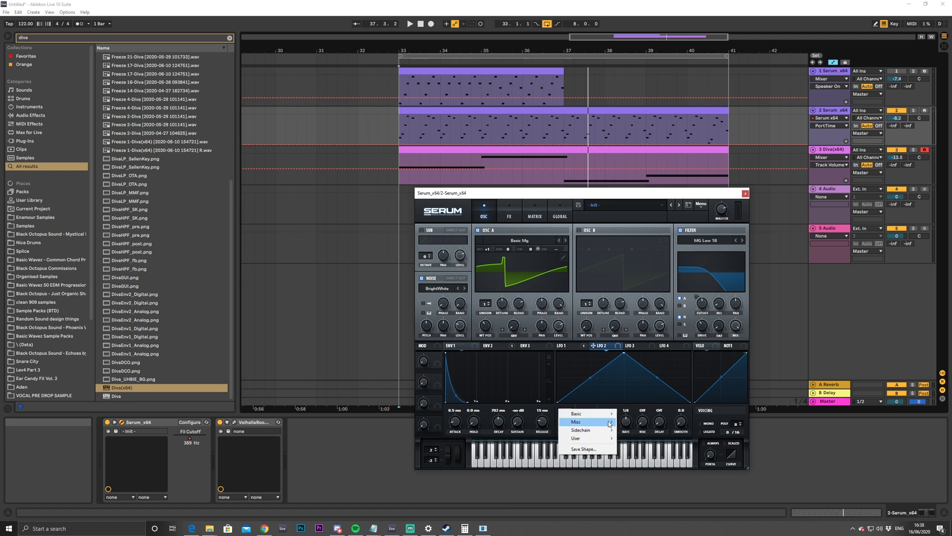
mouse_move(609, 422)
left_click(663, 474)
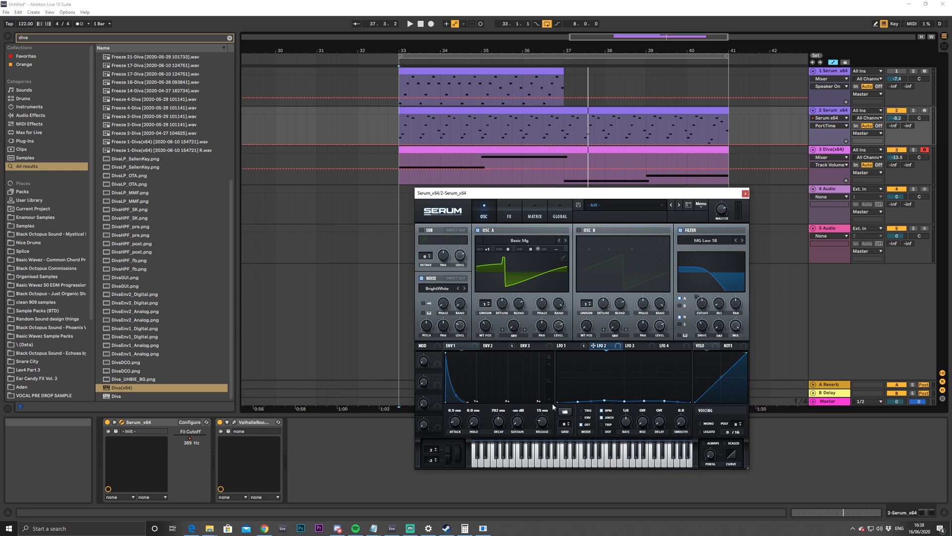
Add a modulation matrix routing with LFO 2 as source and Mast.Tun as destination
left_click(534, 210)
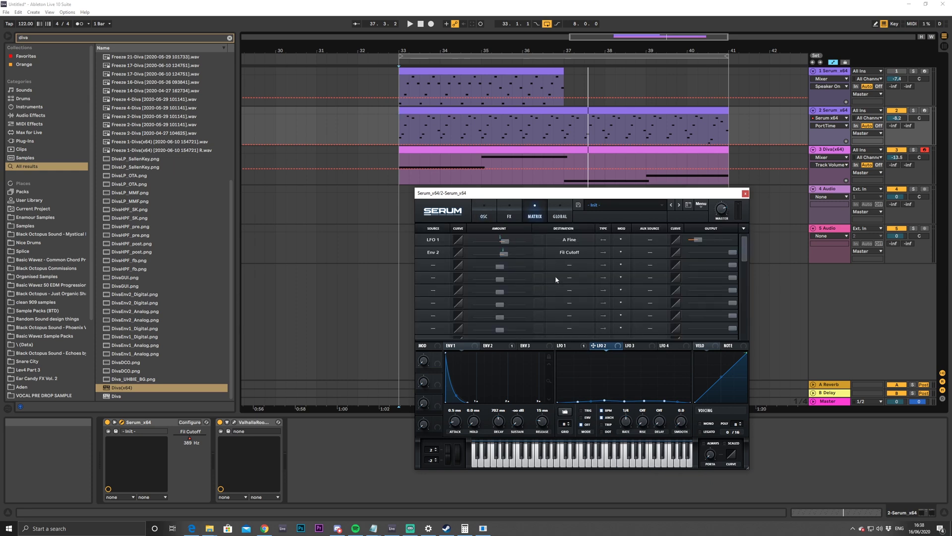
left_click(436, 266)
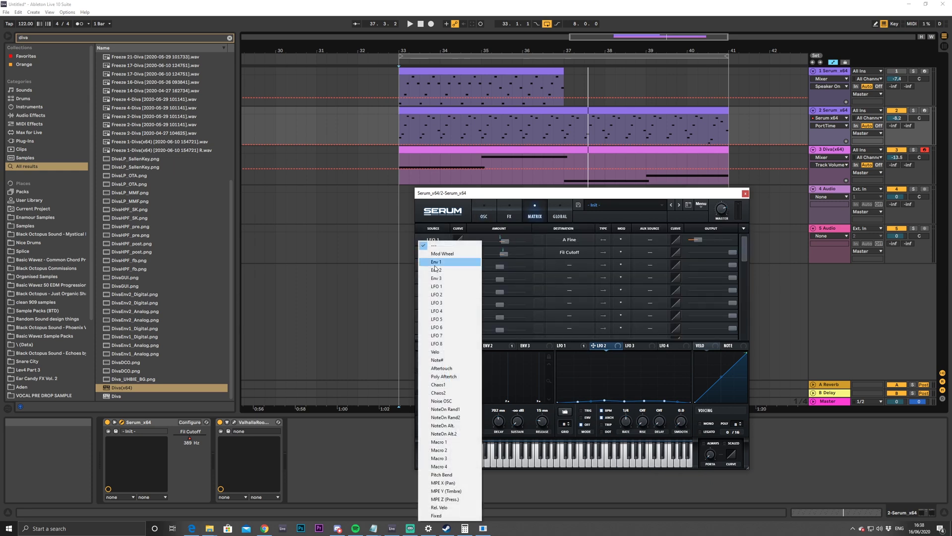
left_click(450, 295)
left_click(569, 265)
mouse_move(570, 331)
left_click(620, 332)
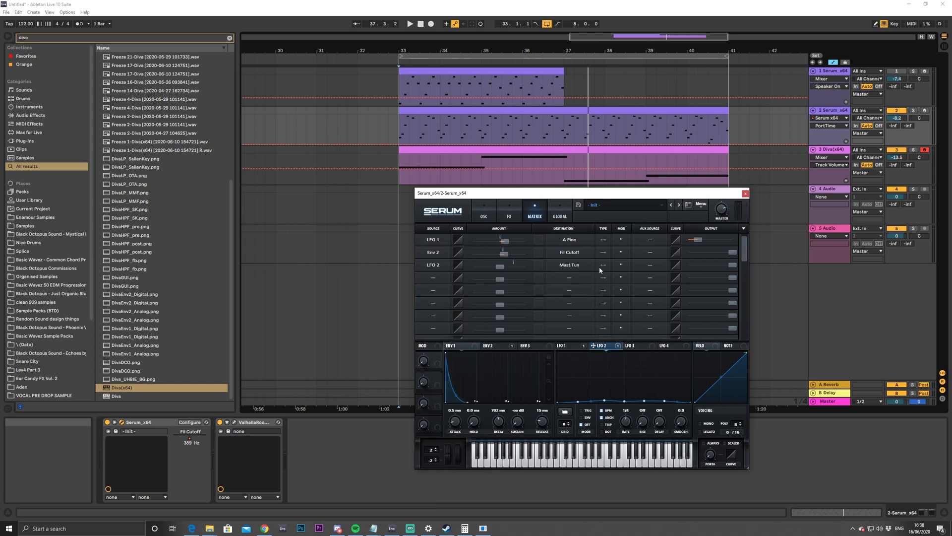
Turn off LFO 2's BPM sync and set its rate to 0.2 Hz, checking the result in playback
key("space")
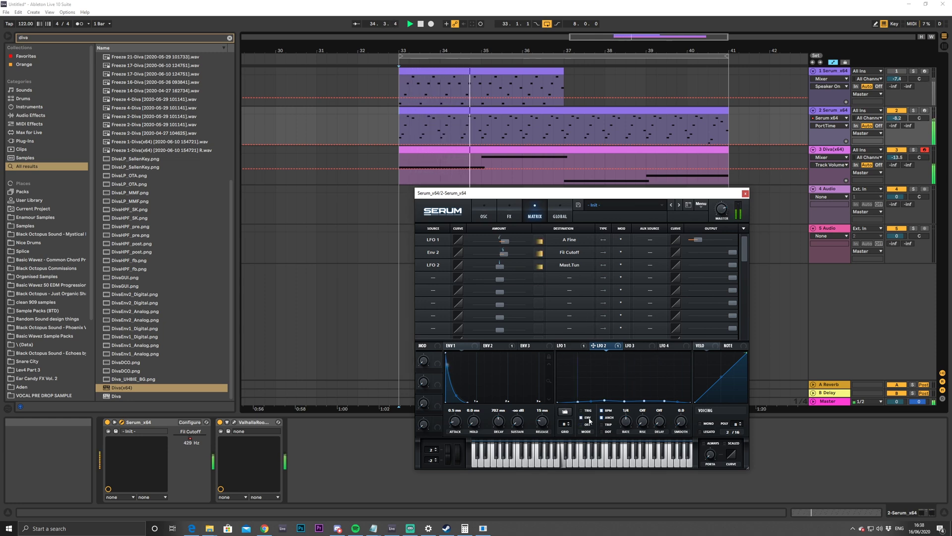
left_click_drag(633, 427, 627, 442)
key("space")
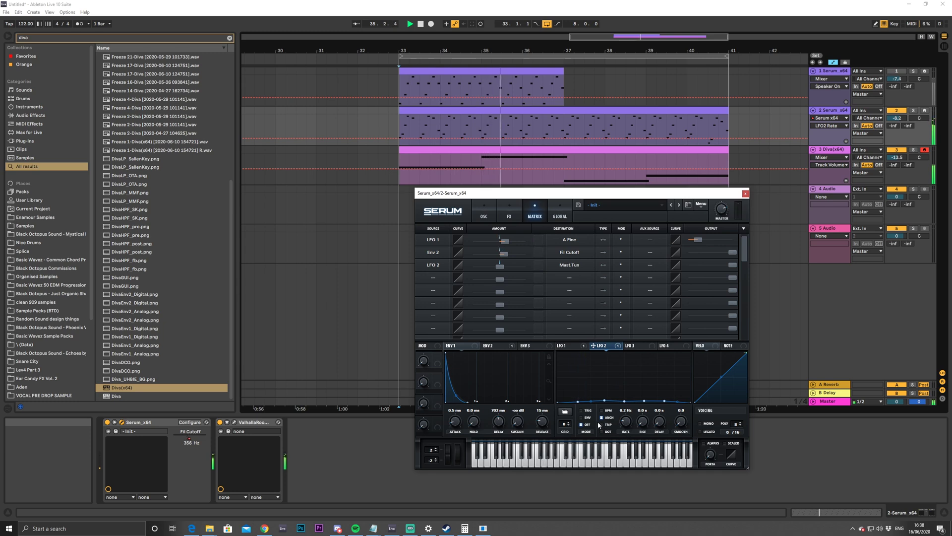
key("space")
key("space")
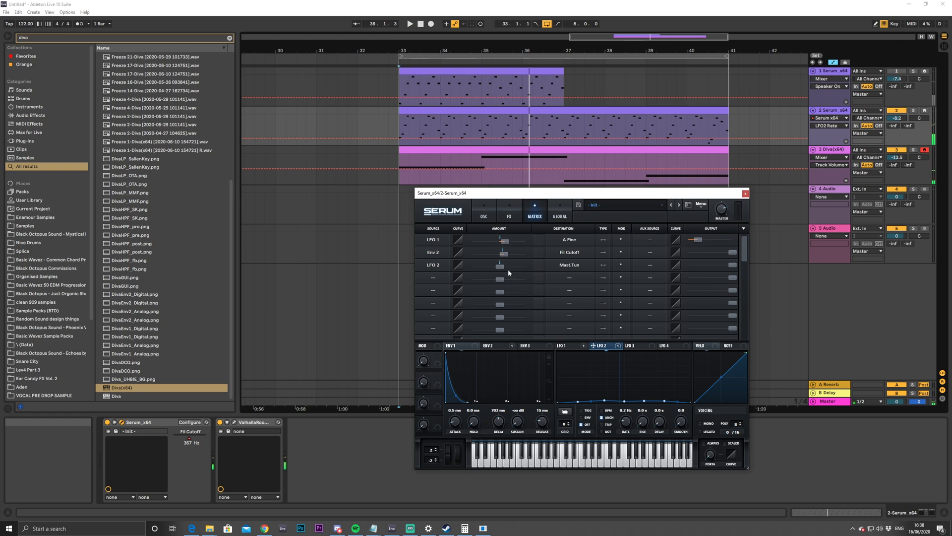
Adjust the LFO 2 to Mast.Tun modulation to a very small amount and reduce its output level during playback
mouse_move(500, 269)
left_mouse_down()
mouse_move(527, 270)
mouse_move(513, 271)
left_mouse_up()
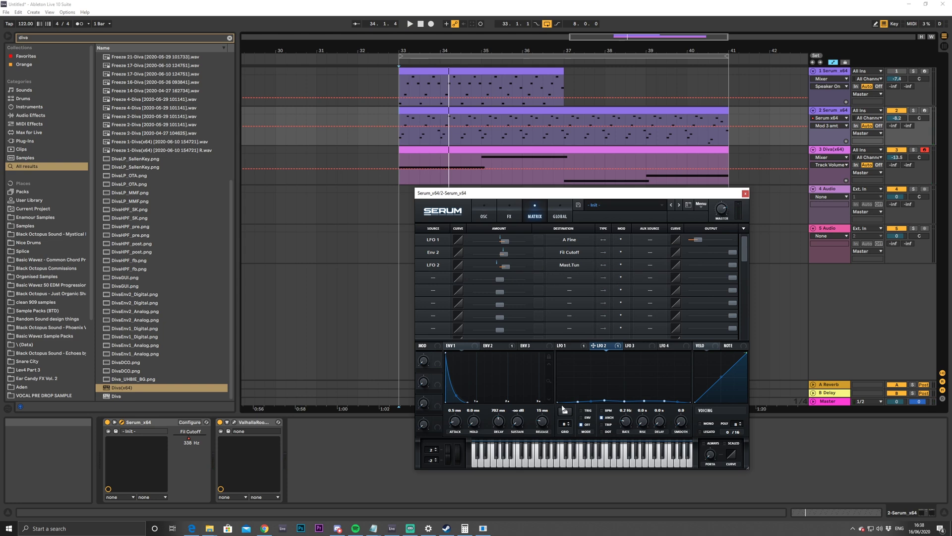
key("space")
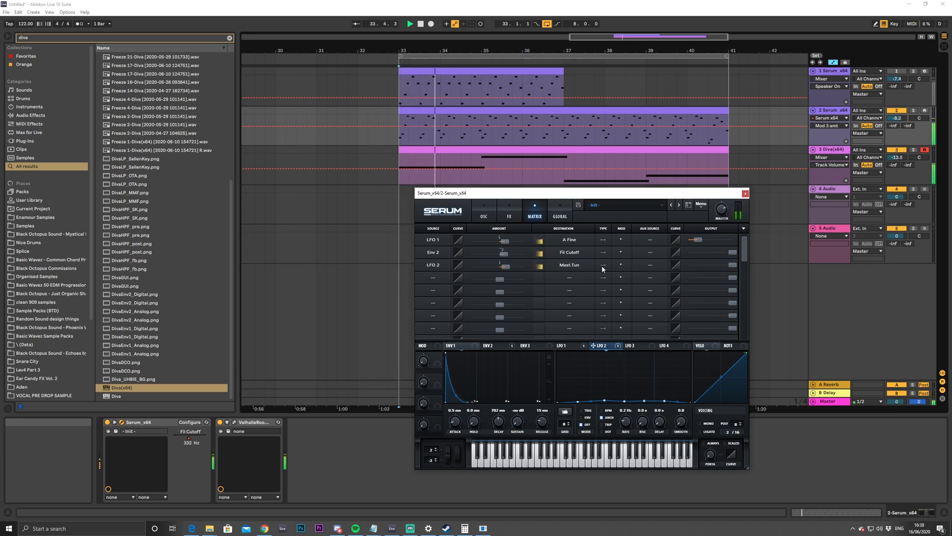
mouse_move(505, 271)
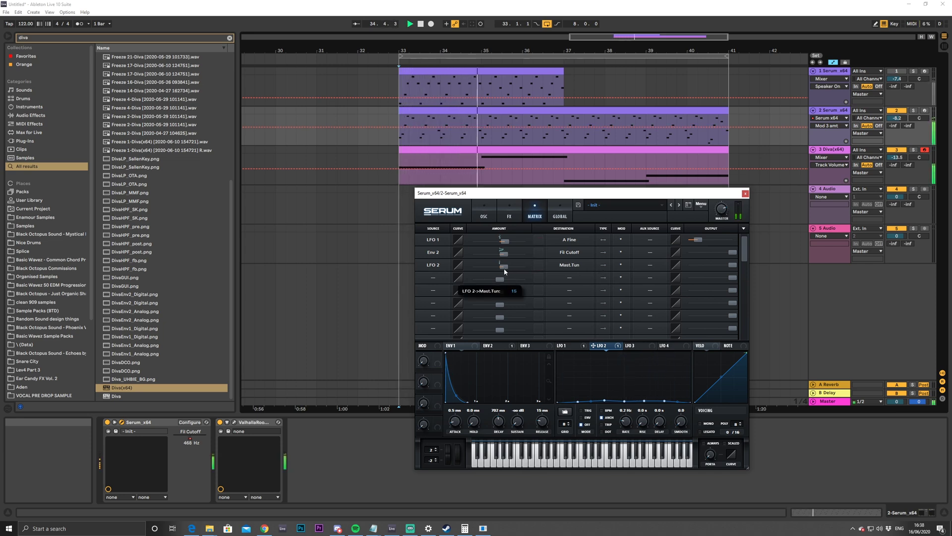
scroll(504, 268, "down", 3)
left_click_drag(504, 271, 501, 271)
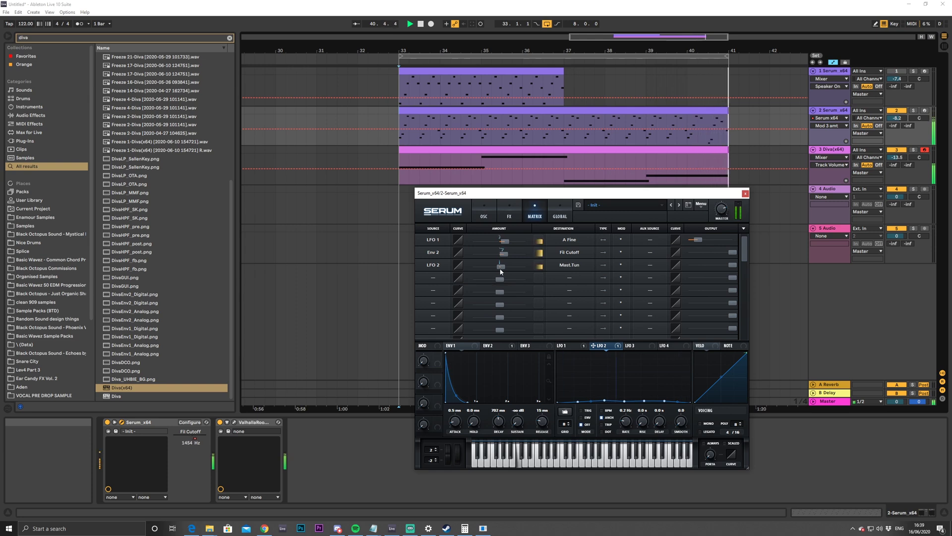
left_click(733, 266)
left_click_drag(733, 265, 703, 268)
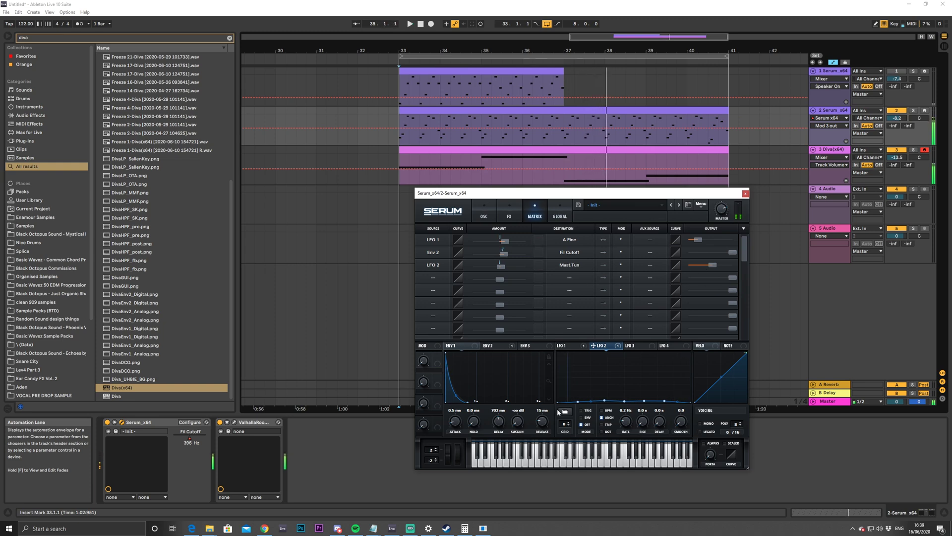
Reshape the LFO 2 curve into a mostly level mid-height line with small dips and bumps
left_click_drag(559, 390, 692, 403)
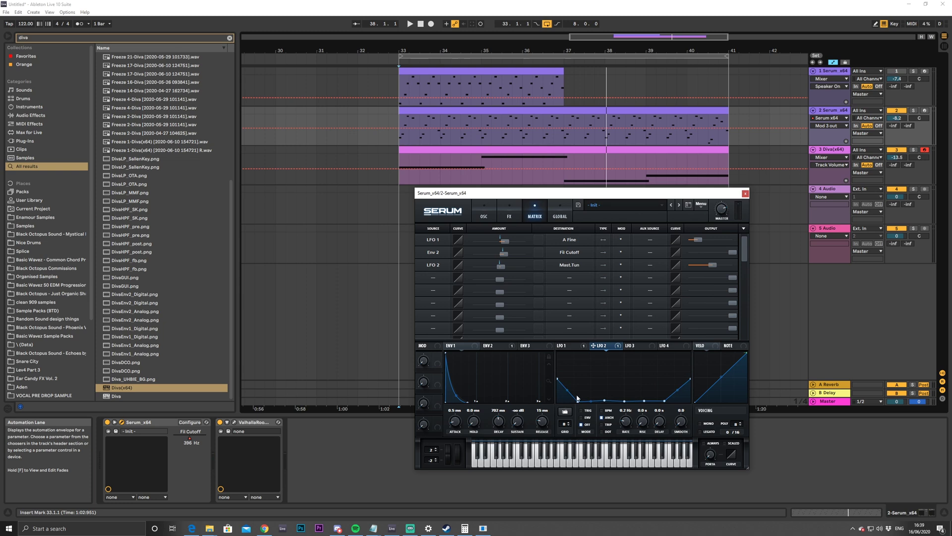
left_click_drag(578, 401, 575, 379)
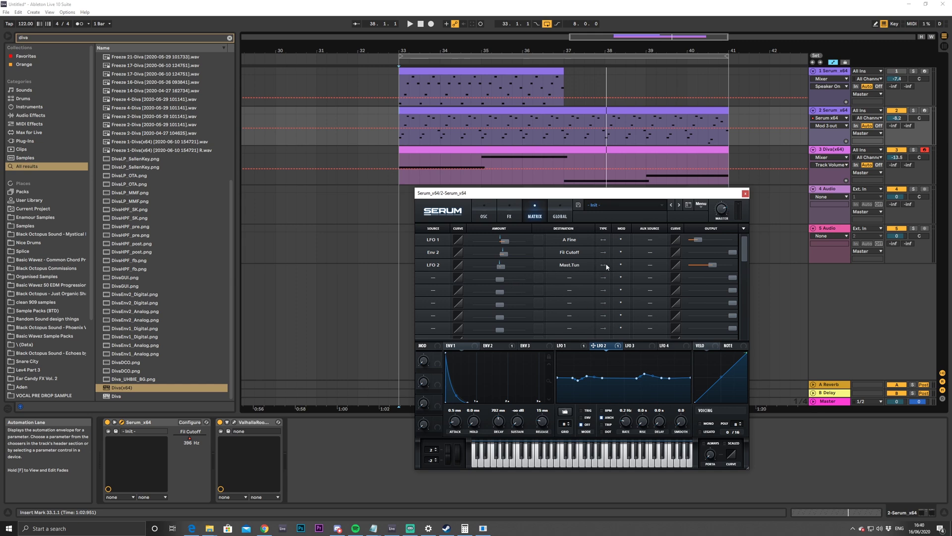
Set the LFO 2 to Mast.Tun output to 100 and, after trying a strong amount, reduce the amount to a very slight detune
key("space")
left_click_drag(716, 266, 758, 268)
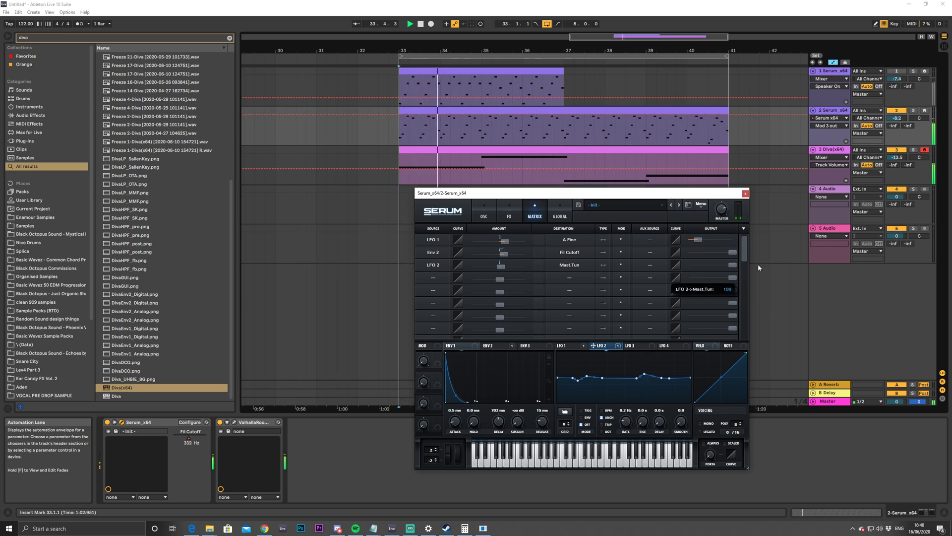
left_click_drag(507, 268, 534, 265)
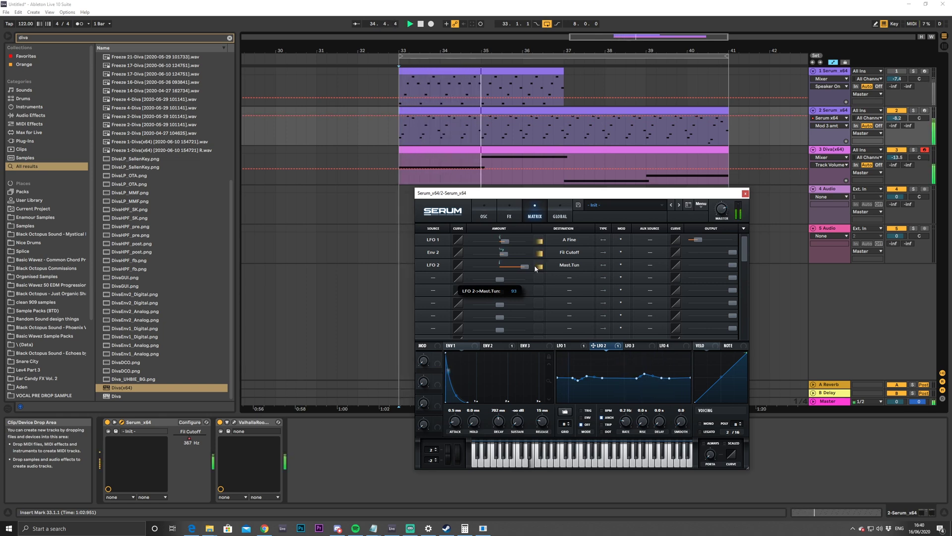
left_click_drag(534, 265, 502, 267)
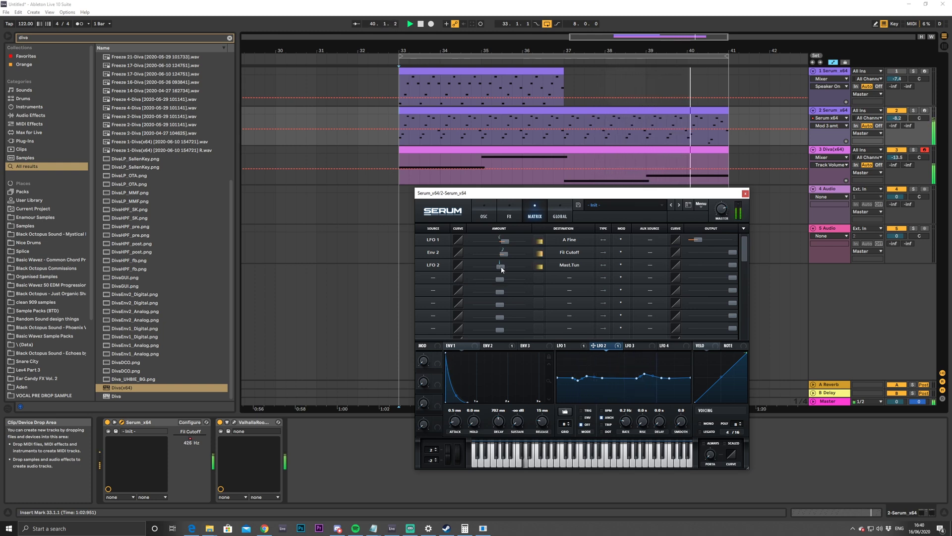
mouse_move(501, 269)
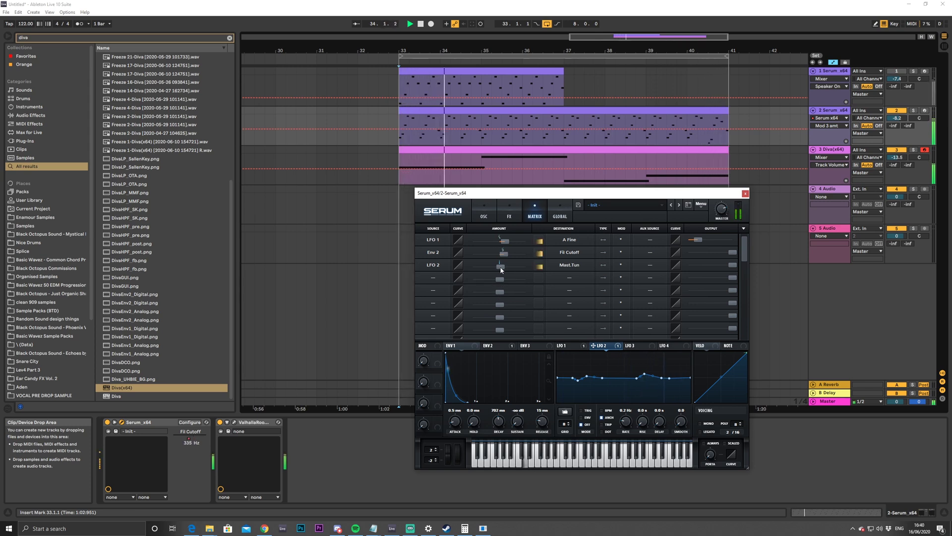
scroll(501, 269, "down", 1)
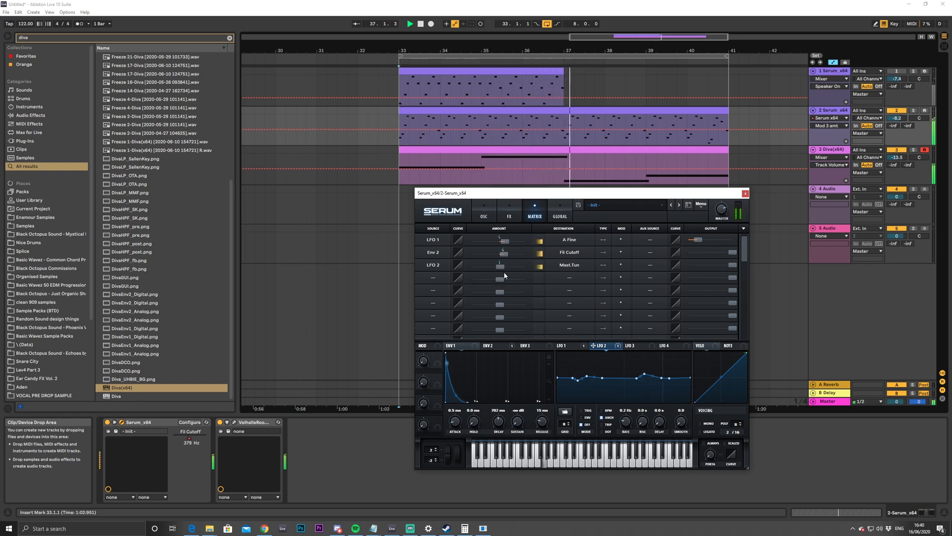
Slow LFO 2's rate to 0.1 Hz, add small variations to its curve, and return to the oscillator page
left_click_drag(628, 422, 626, 426)
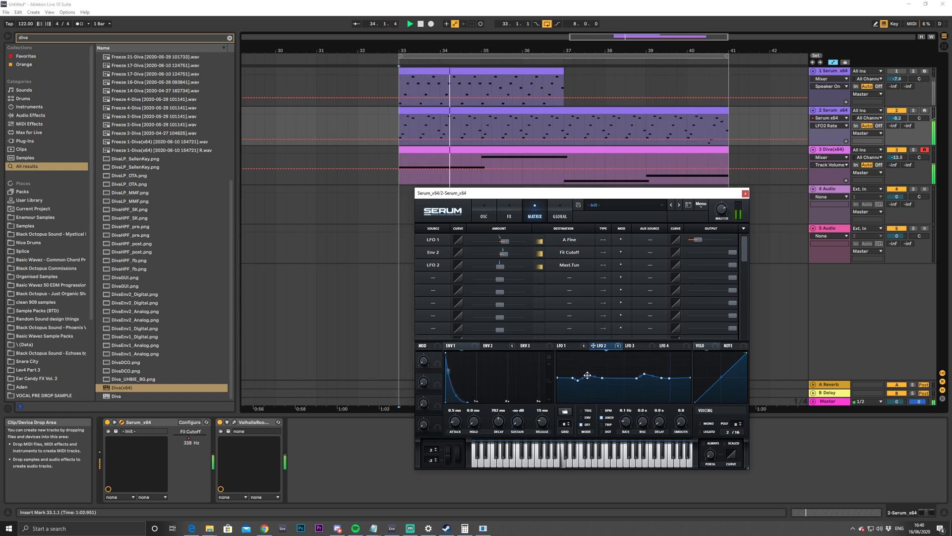
left_click_drag(588, 376, 587, 367)
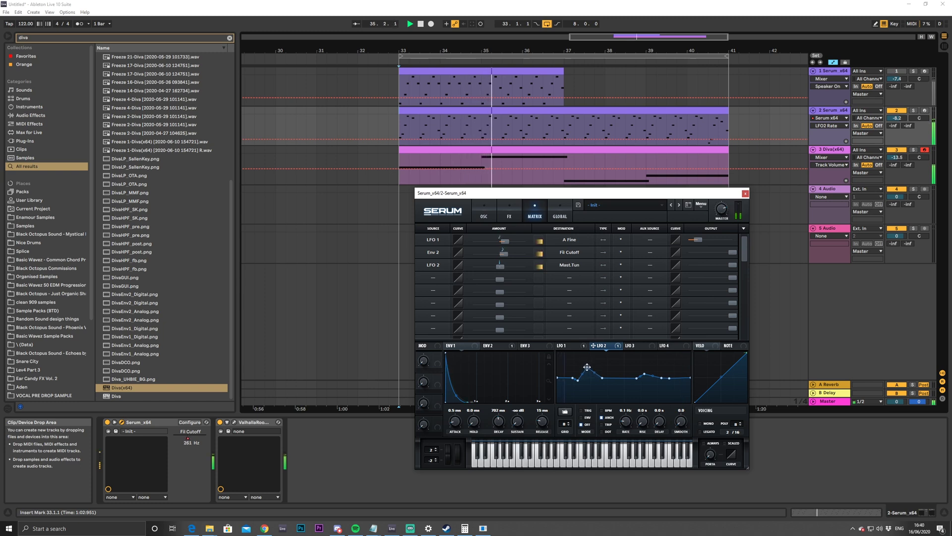
left_click_drag(589, 369, 589, 376)
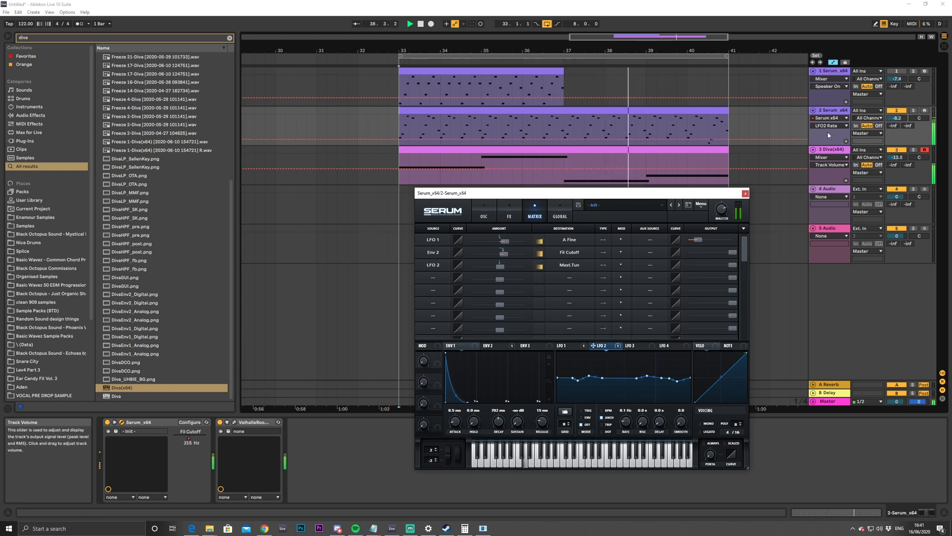
left_click(482, 216)
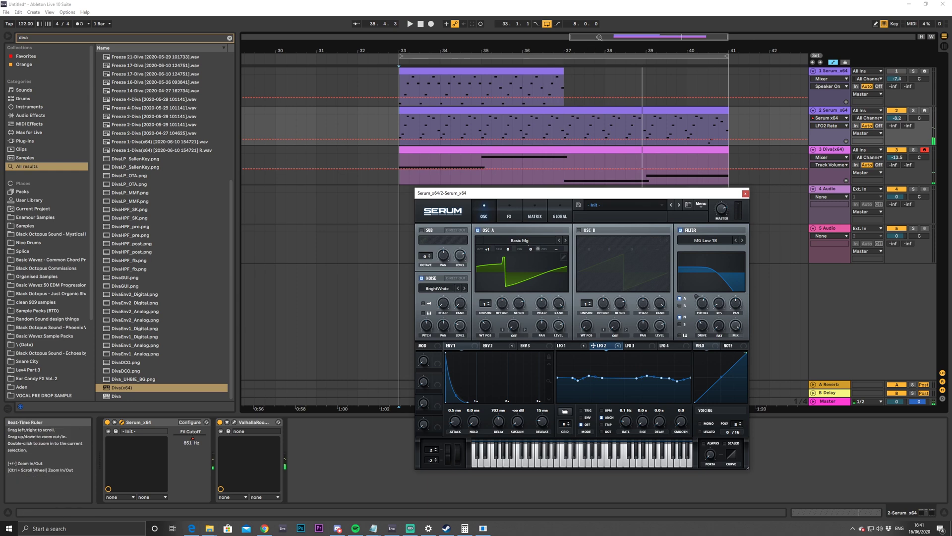
Duplicate the eight-bar second Serum and Diva clips to bars 41–49 and extend the loop to 16 bars
left_click(399, 77)
scroll(398, 78, "down", 5)
left_click_drag(633, 110, 553, 183)
key("ctrl+d")
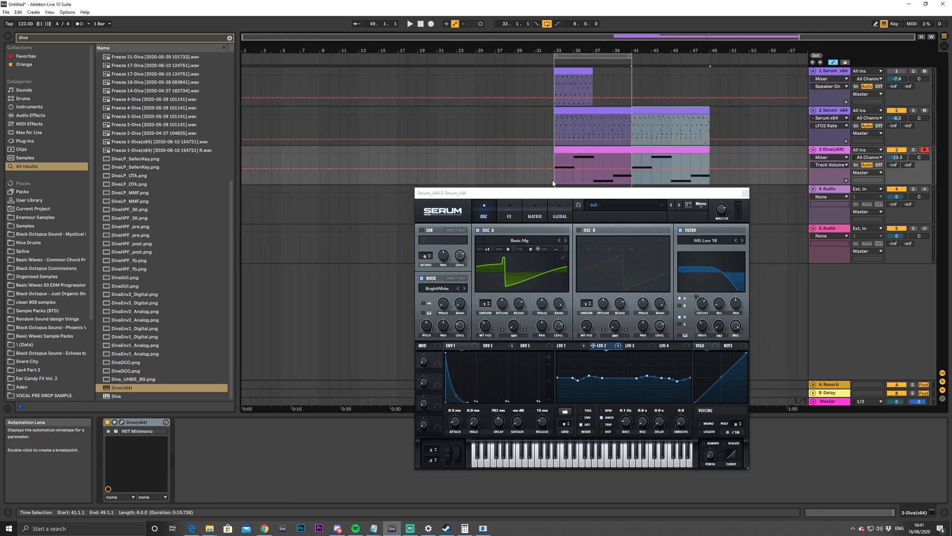
left_click_drag(632, 55, 710, 56)
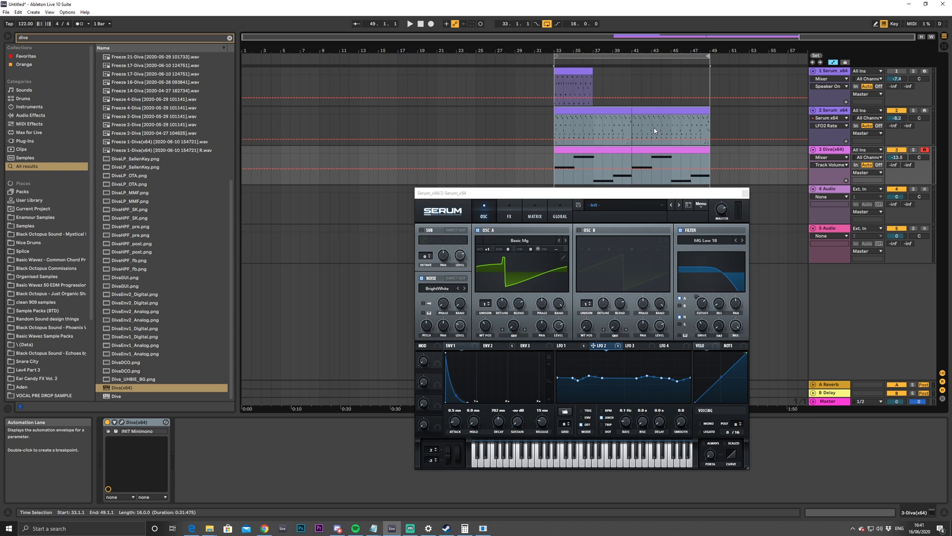
Select the first eight-bar clip on the second Serum track and show its Fil Cutoff automation in a separate lane
left_click(601, 109)
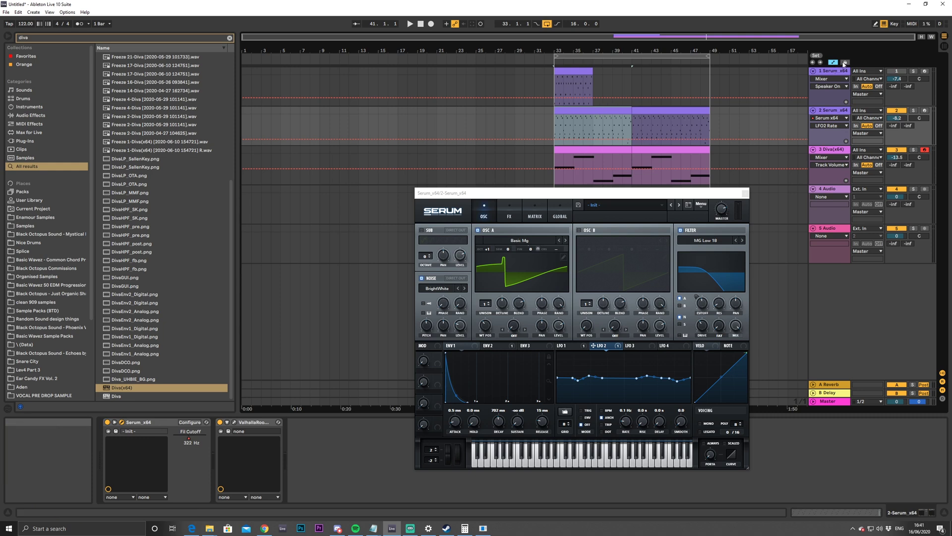
left_click(829, 125)
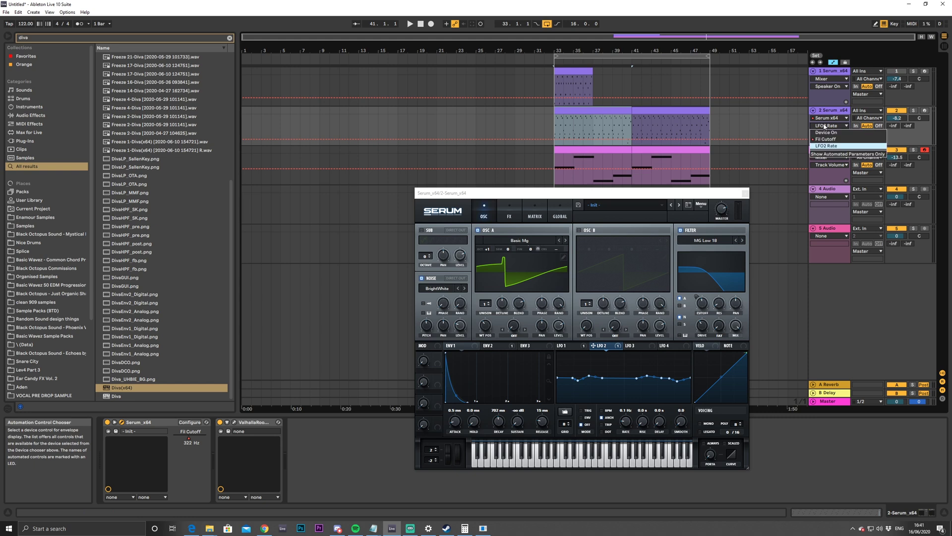
left_click(846, 140)
left_click(846, 140)
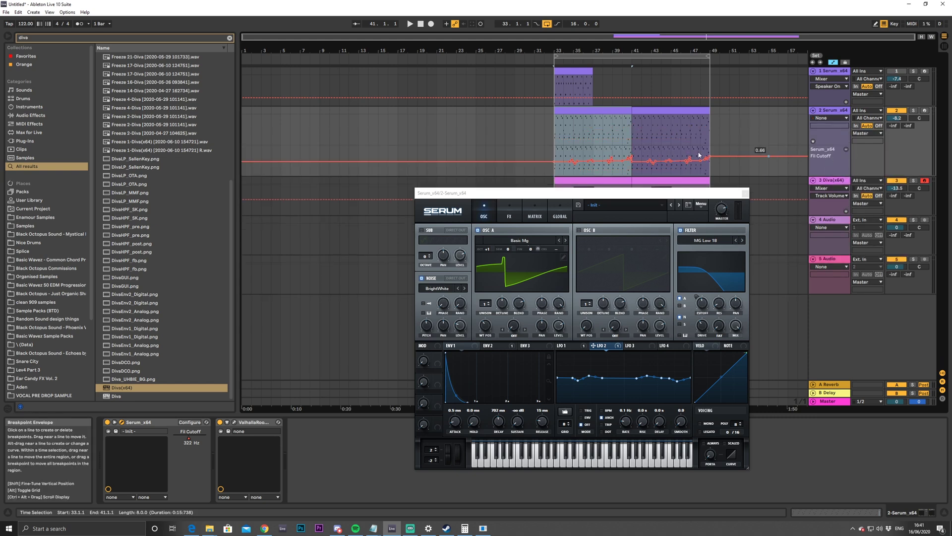
Close the Serum window and play the loop from bar 33 to review the second Serum track's Fil Cutoff automation
left_click_drag(694, 50, 695, 69)
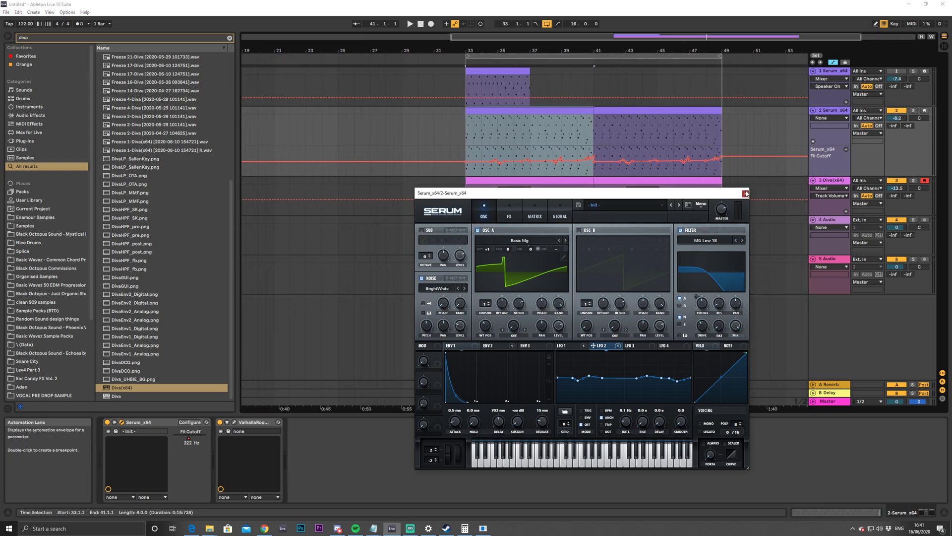
left_click(745, 193)
key("Left")
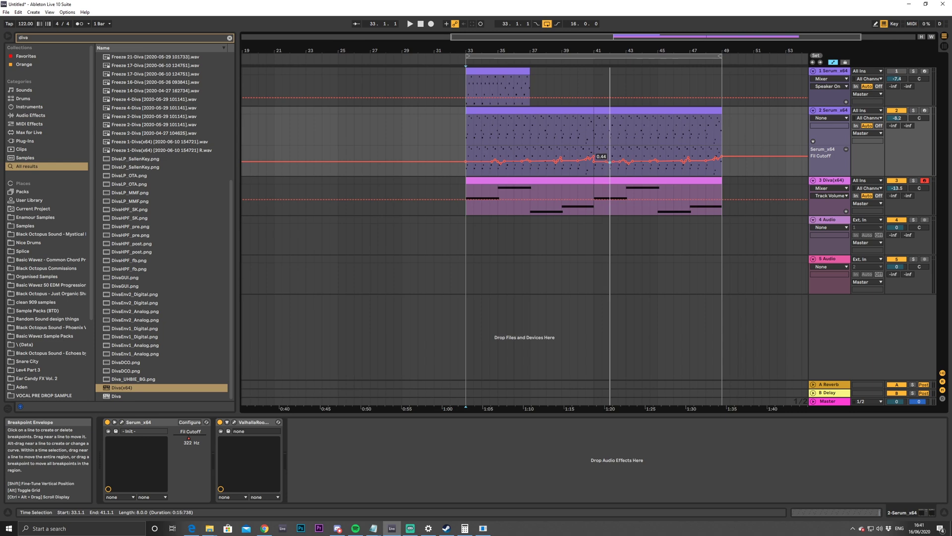
left_click_drag(628, 161, 627, 162)
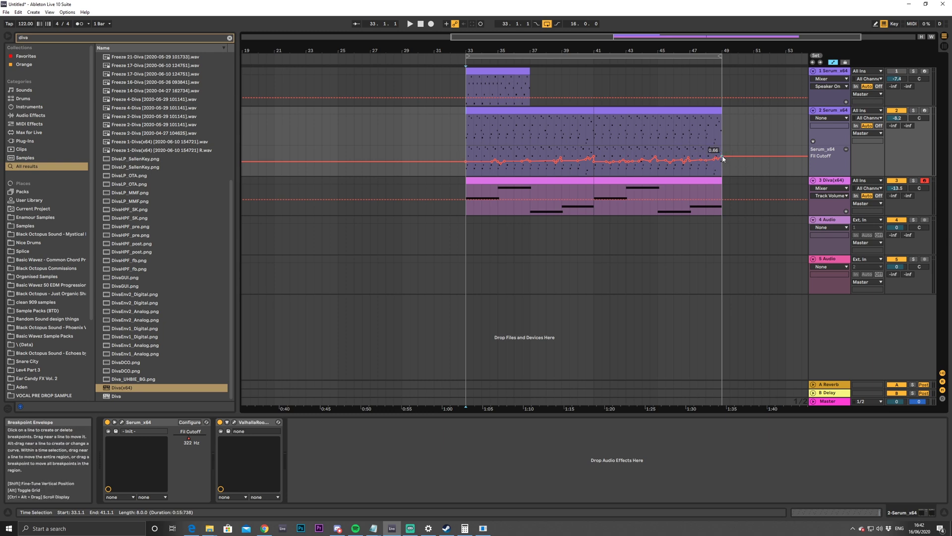
left_click_drag(468, 171, 618, 176)
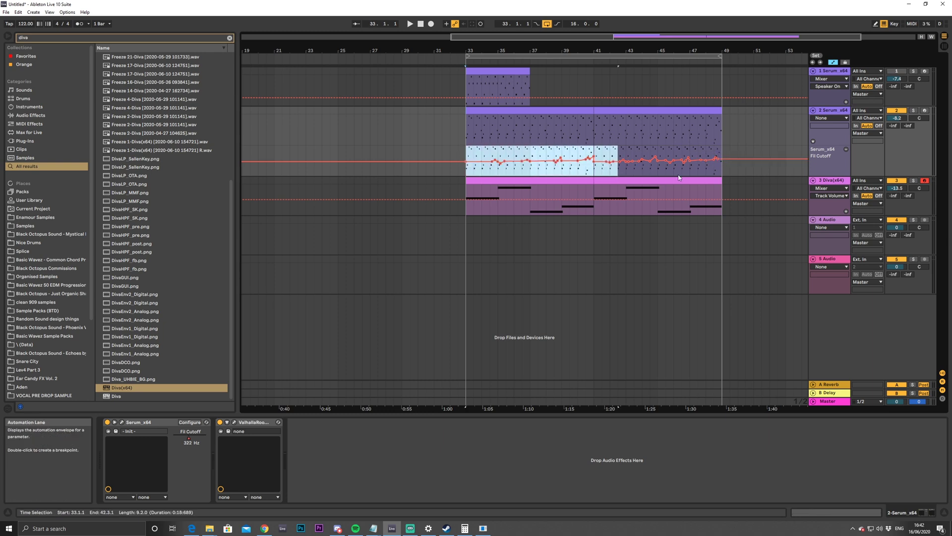
left_click_drag(717, 171, 459, 168)
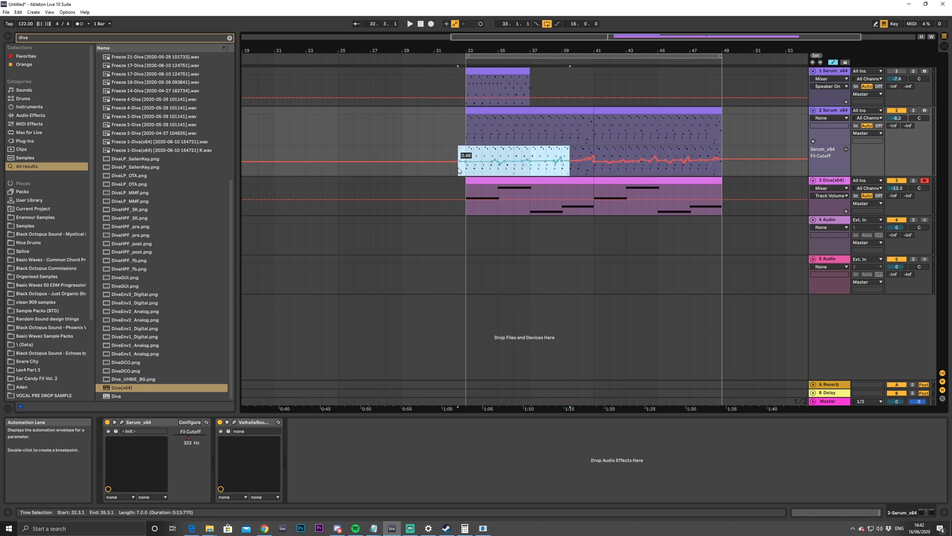
left_click(472, 152)
key("space")
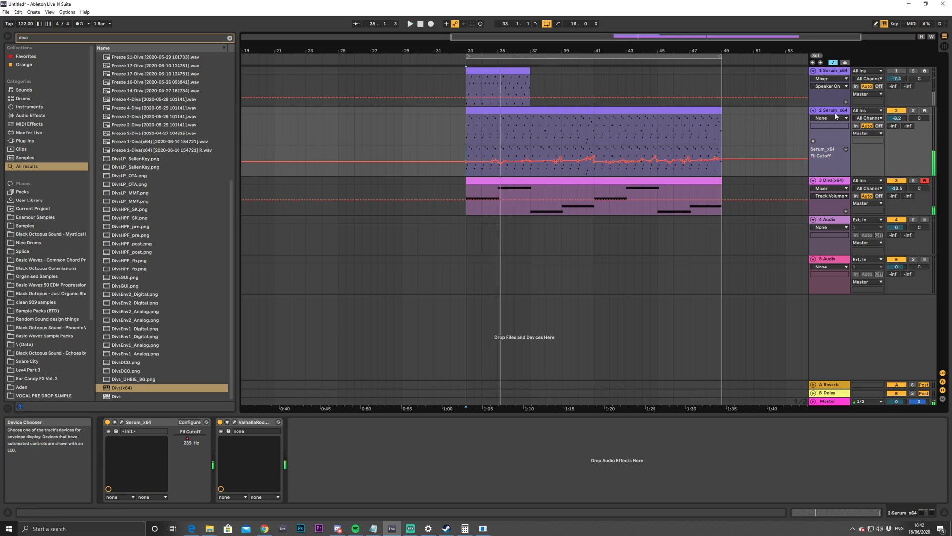
left_click_drag(445, 52, 445, 37)
key("space")
Duplicate the 16 bars of second Serum and Diva clips to bars 49–65 and extend the loop to 32 bars
left_click_drag(710, 129, 555, 211)
key("ctrl+d")
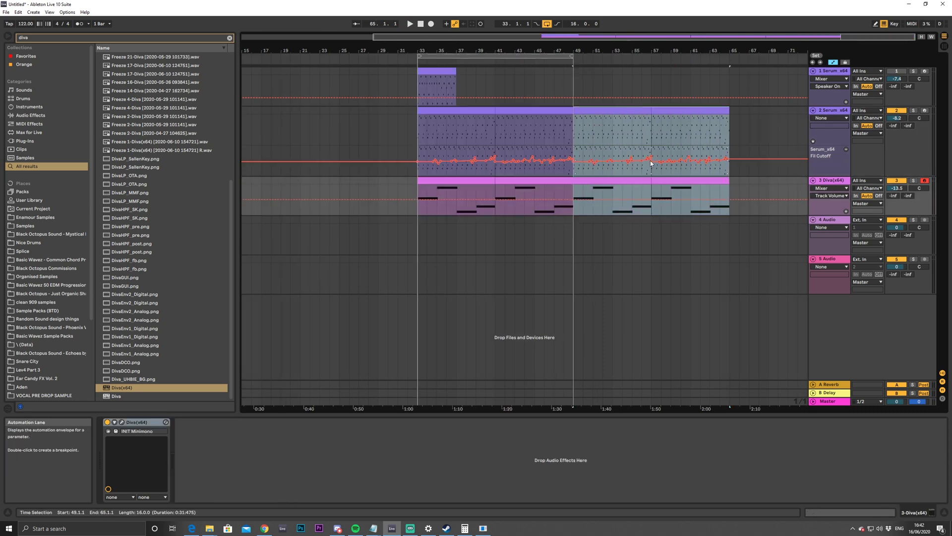
left_click(571, 56)
left_click_drag(572, 56, 728, 56)
Select the clip at bars 49–57 on the second Serum track and open its Serum window on the oscillator page
left_click(584, 155)
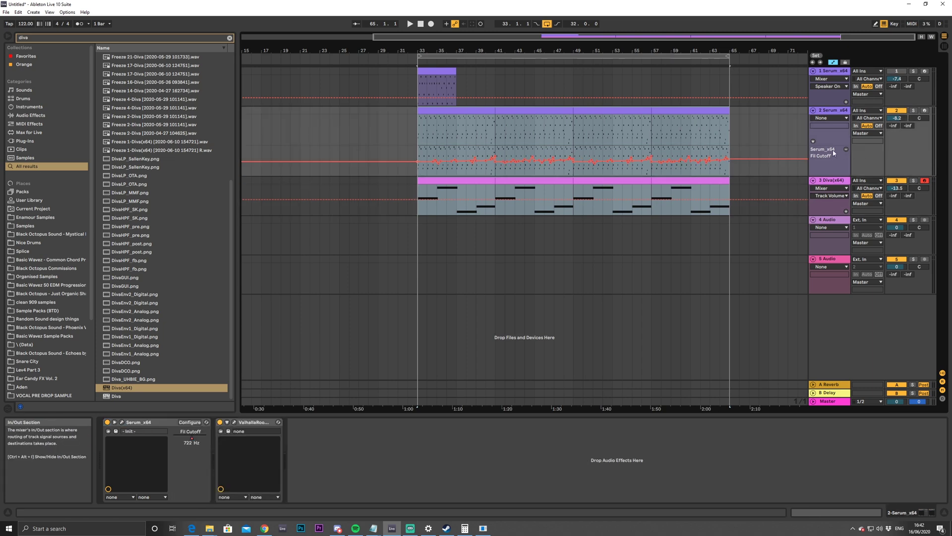
left_click_drag(573, 130, 740, 133)
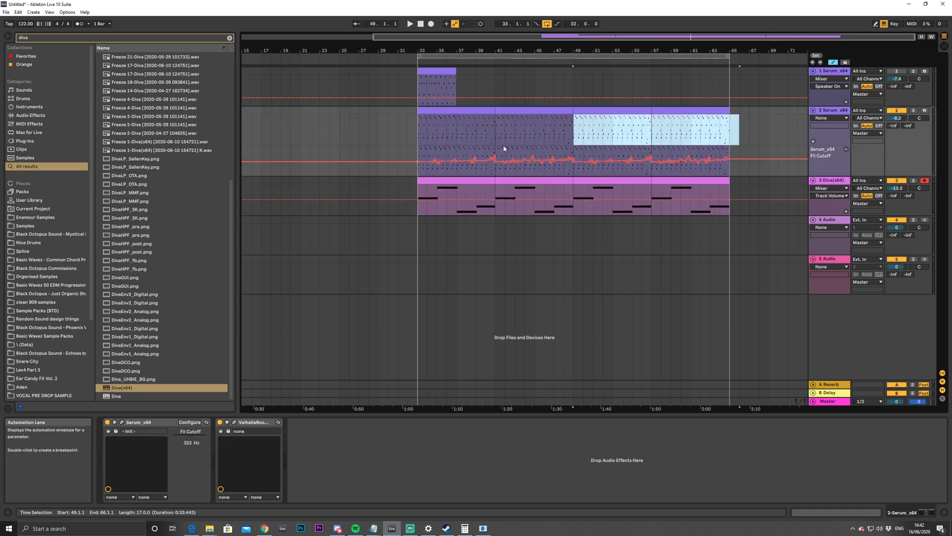
left_click(487, 130)
left_click(621, 117)
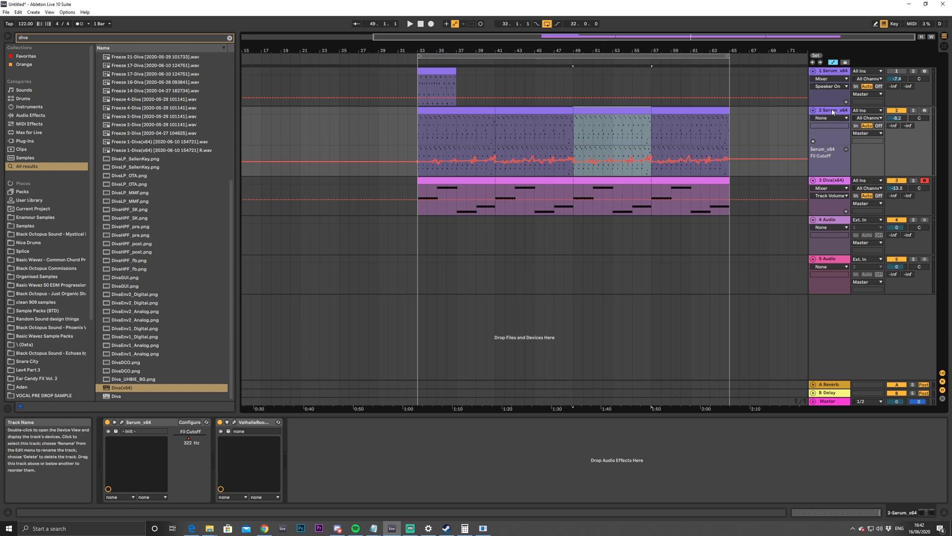
left_click(121, 422)
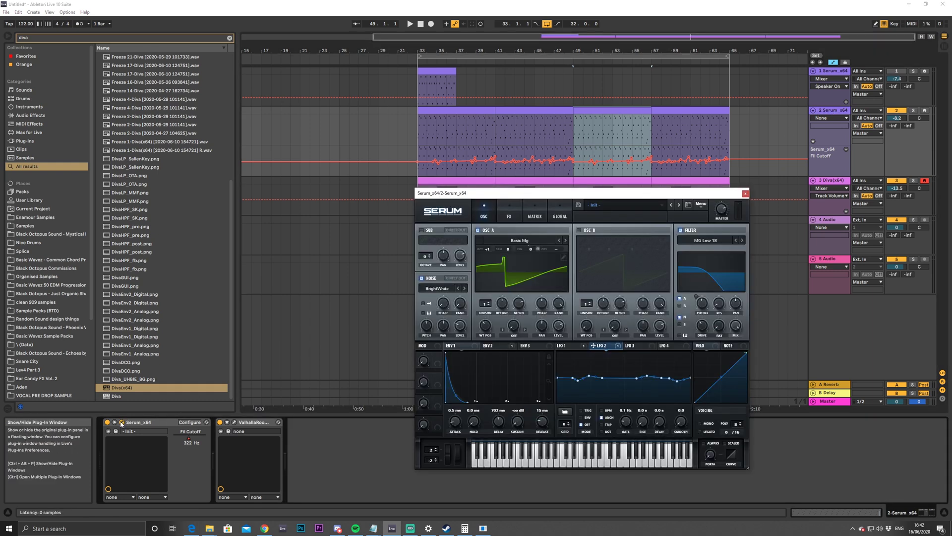
left_click_drag(568, 196, 402, 203)
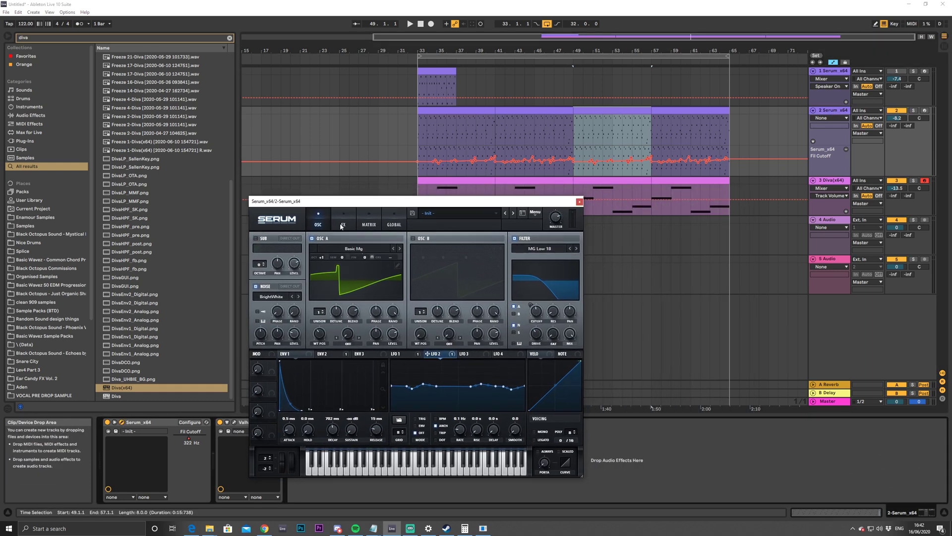
left_click(348, 220)
left_click(318, 219)
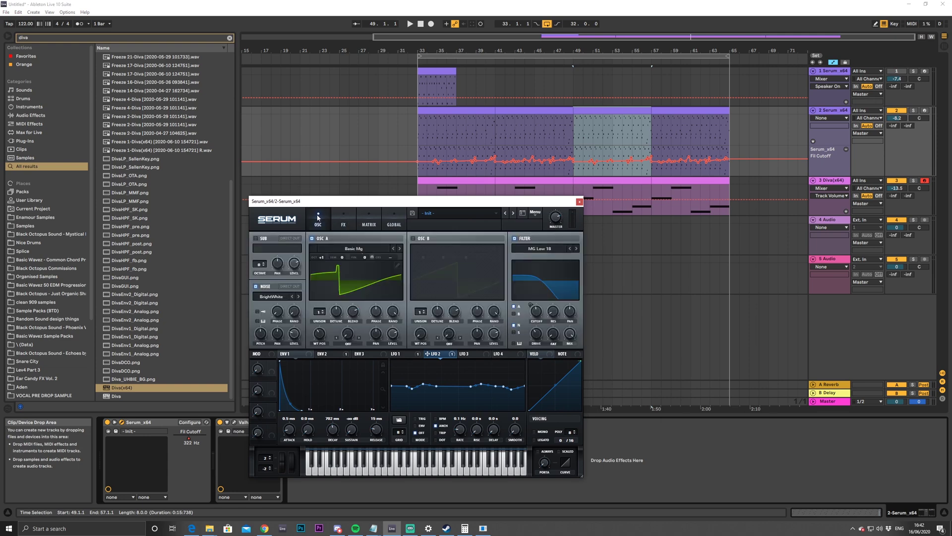
Automate ValhallaRoom's mix on the second Serum track to rise from 0.13 at bar 49 to 0.19 at bar 57, and close the reverb
left_click(234, 422)
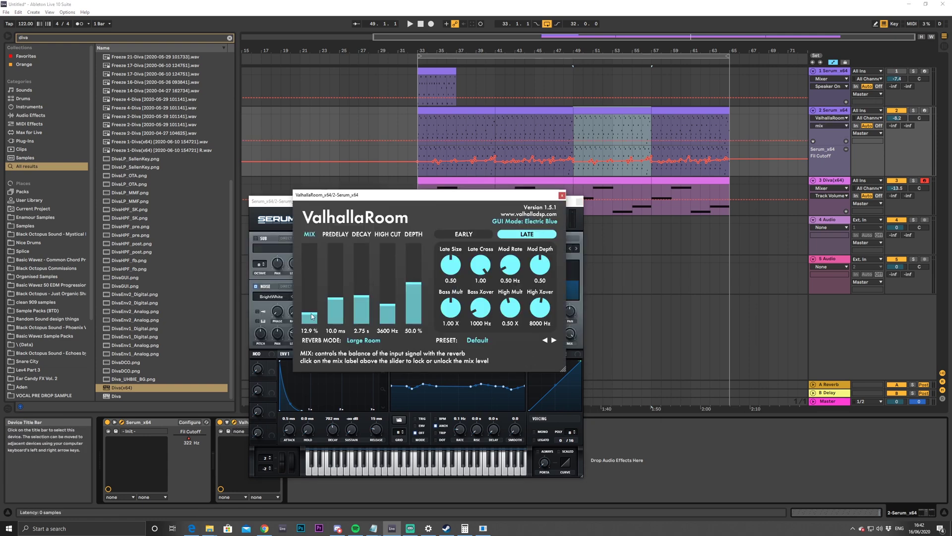
left_click(573, 142)
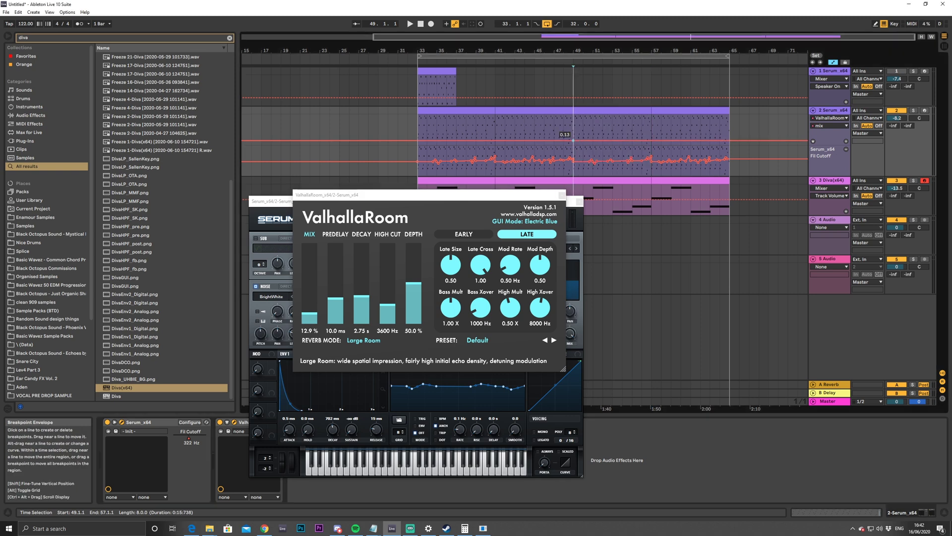
key("space")
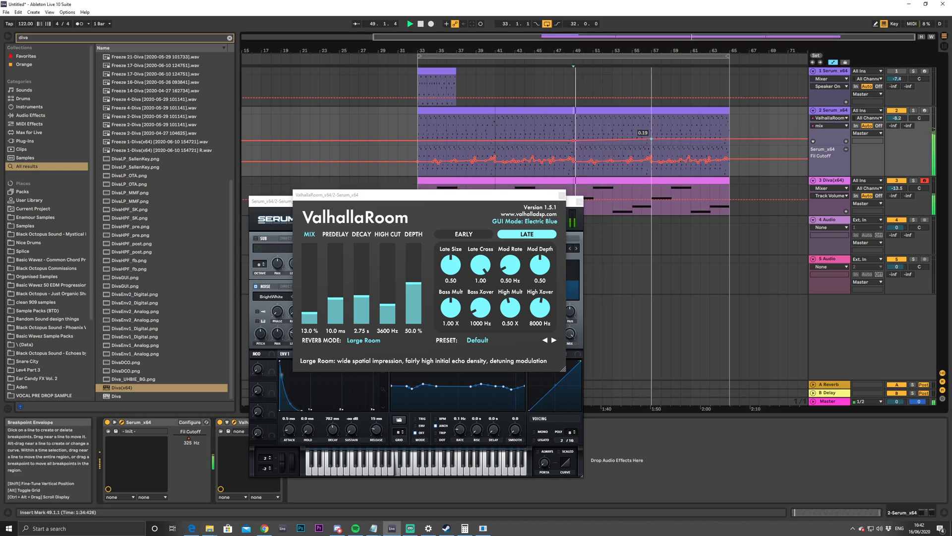
left_click(652, 131)
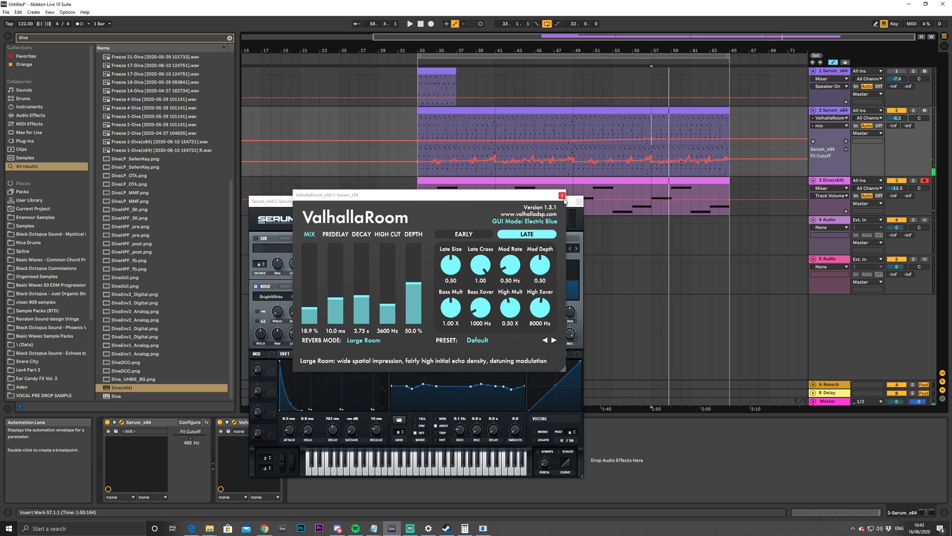
left_click(562, 195)
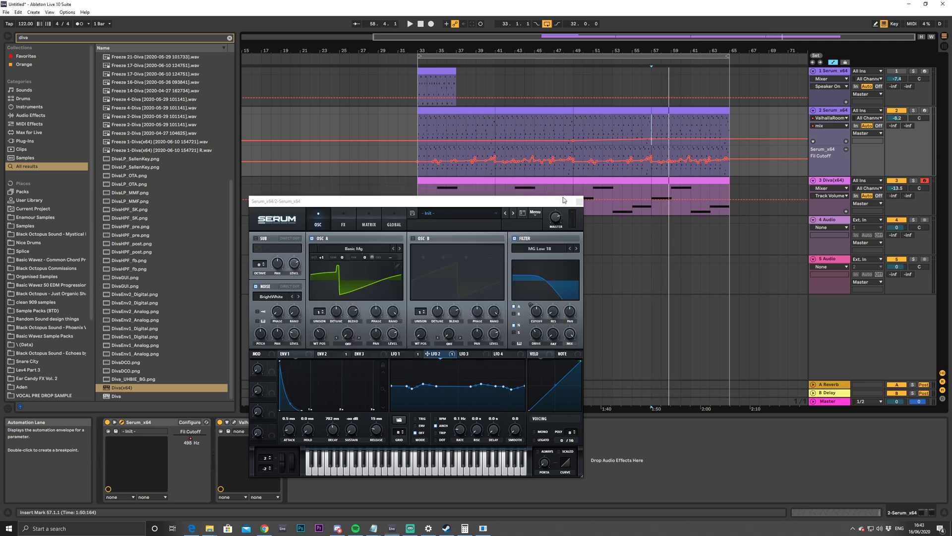
Turn on Serum's oscillator B, load the Analog_BD_Sin wavetable, and raise its octave to +2
left_click(413, 238)
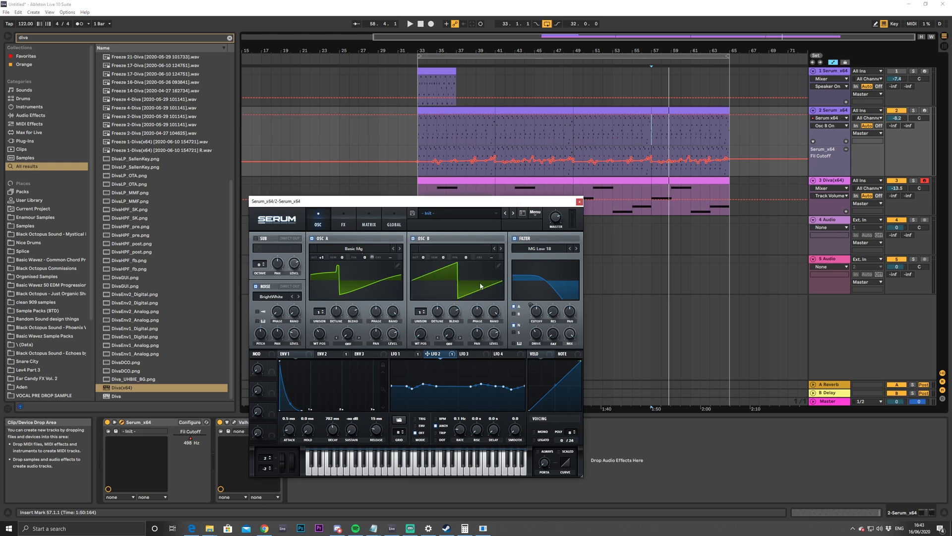
left_click(476, 249)
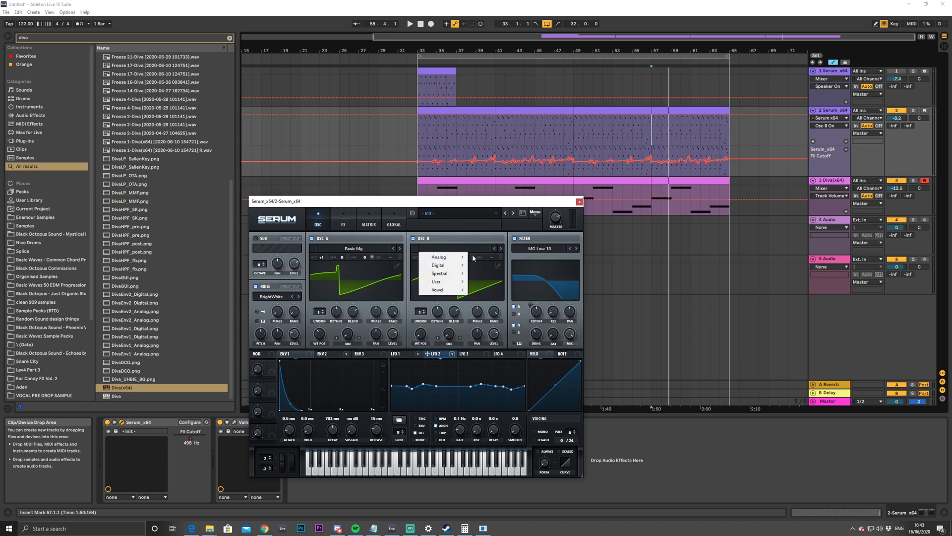
mouse_move(465, 259)
left_click(490, 272)
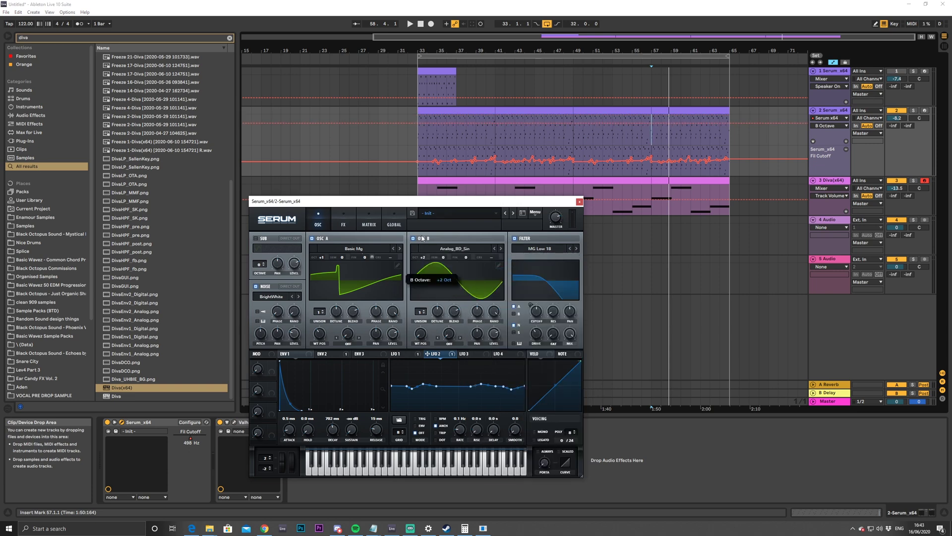
Audition Analog_BD_Sin on oscillator B during playback, trying different levels and moving the wavetable position up to 256
key("space")
left_click(420, 334)
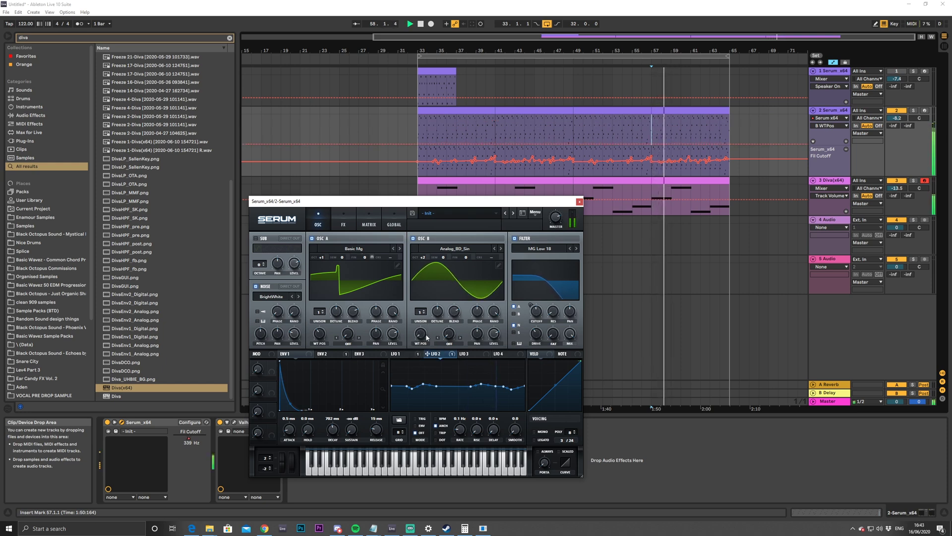
left_click(495, 346)
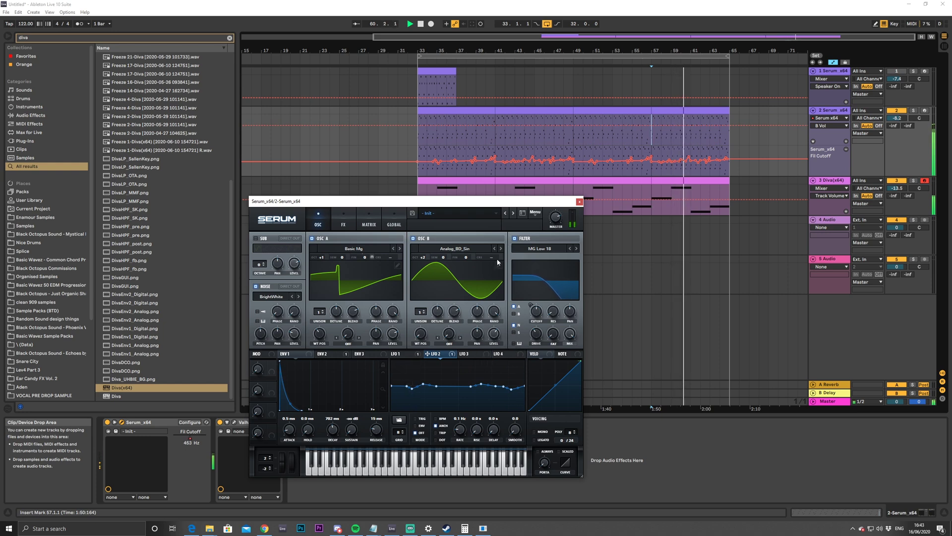
left_click(420, 333)
key("space")
key("space")
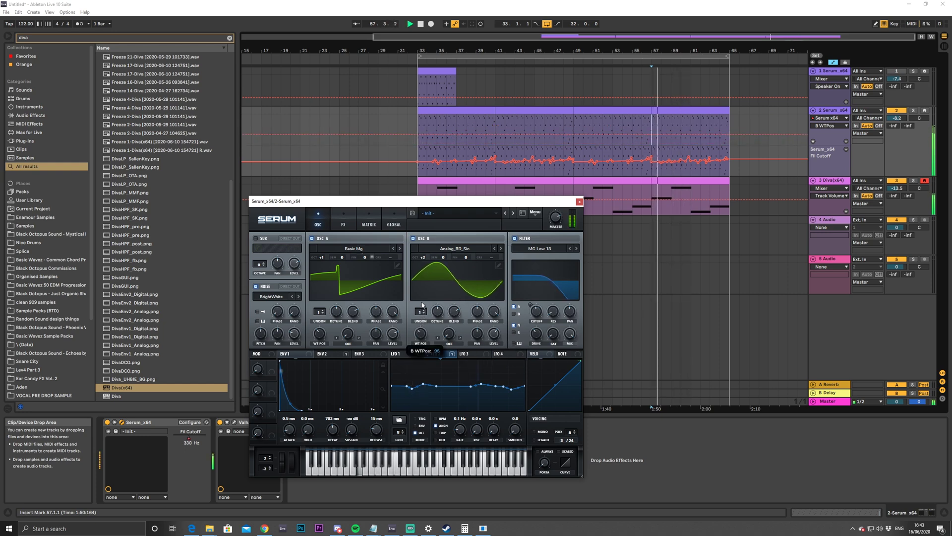
left_click_drag(424, 287, 446, 248)
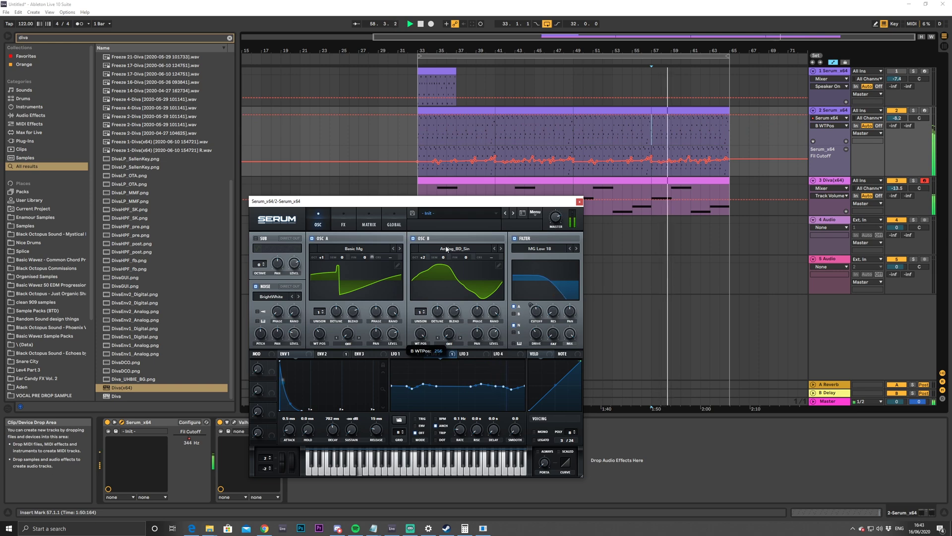
Switch oscillator B to the Basic Shapes wavetable, move its position to the pulse shape, and adjust its level with filter routing enabled
left_click(446, 248)
mouse_move(464, 259)
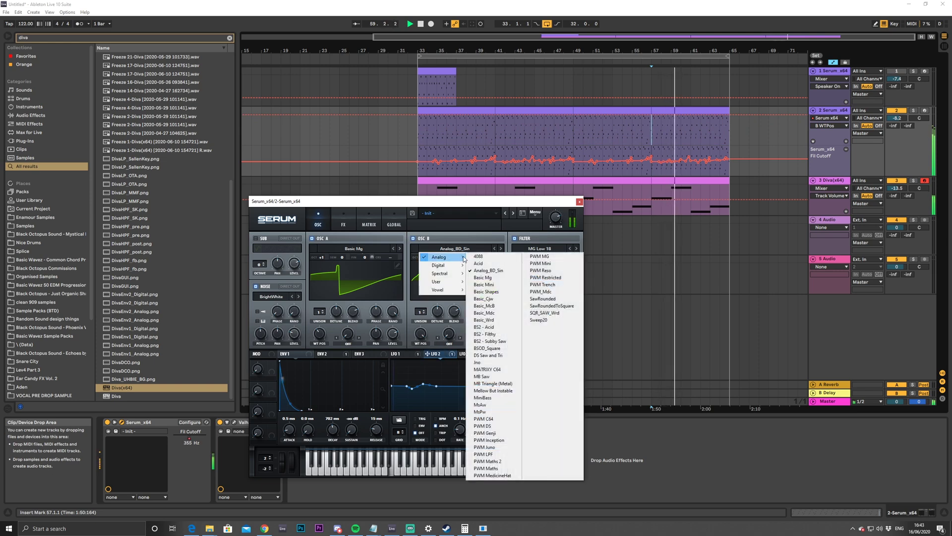
left_click(486, 291)
left_click_drag(420, 345, 418, 360)
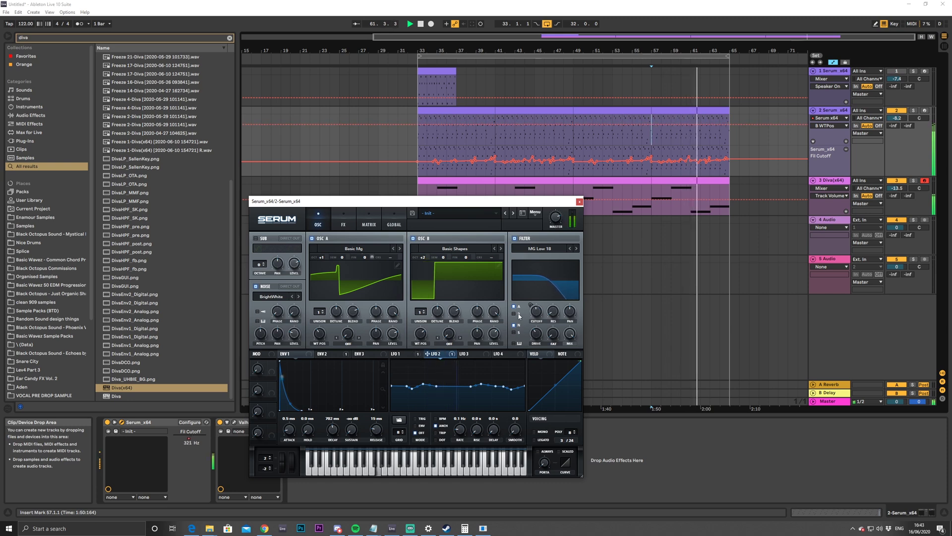
mouse_move(419, 340)
left_mouse_down()
mouse_move(424, 328)
mouse_move(424, 341)
left_mouse_up()
left_click(495, 343)
left_click_drag(497, 348, 492, 333)
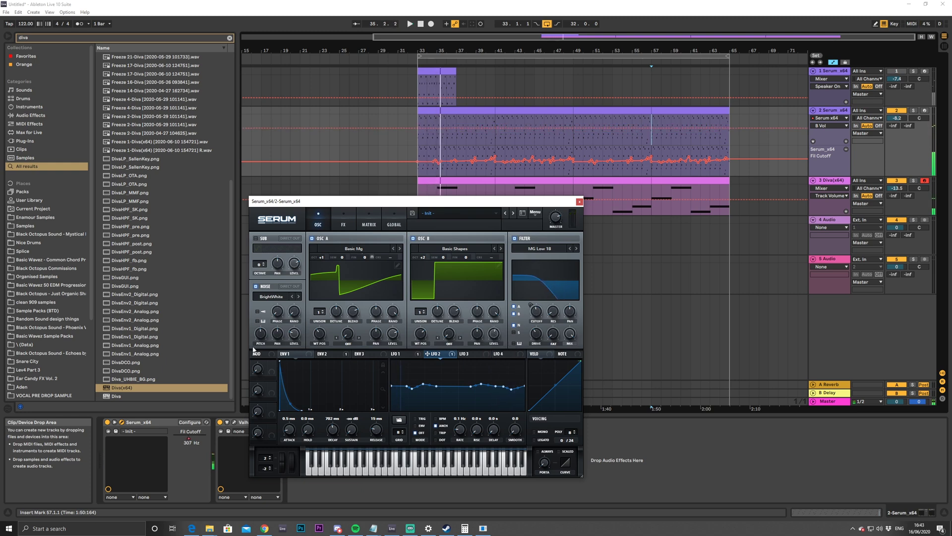
Set oscillator B's warp mode to FM NoiseOsc and raise the warp amount to 46% while playing back
left_click(456, 348)
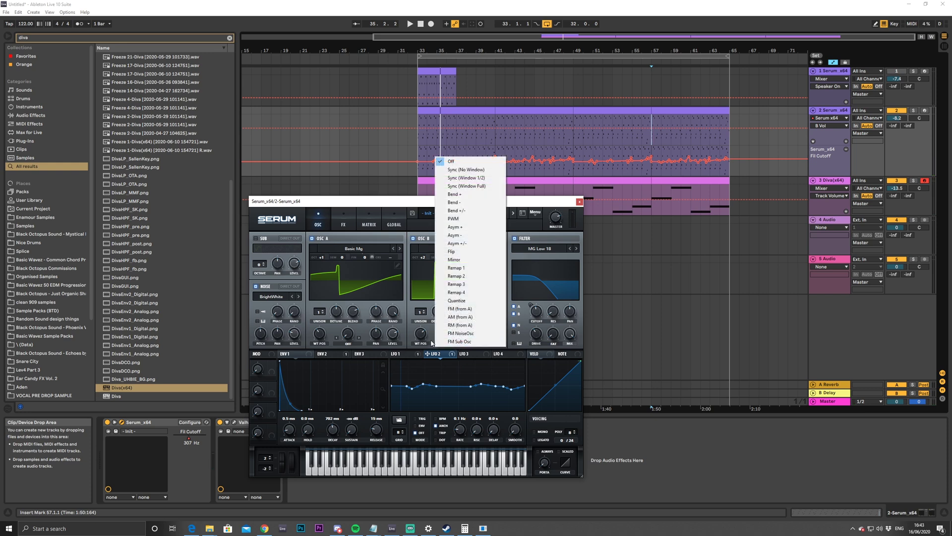
left_click(431, 344)
left_click(451, 346)
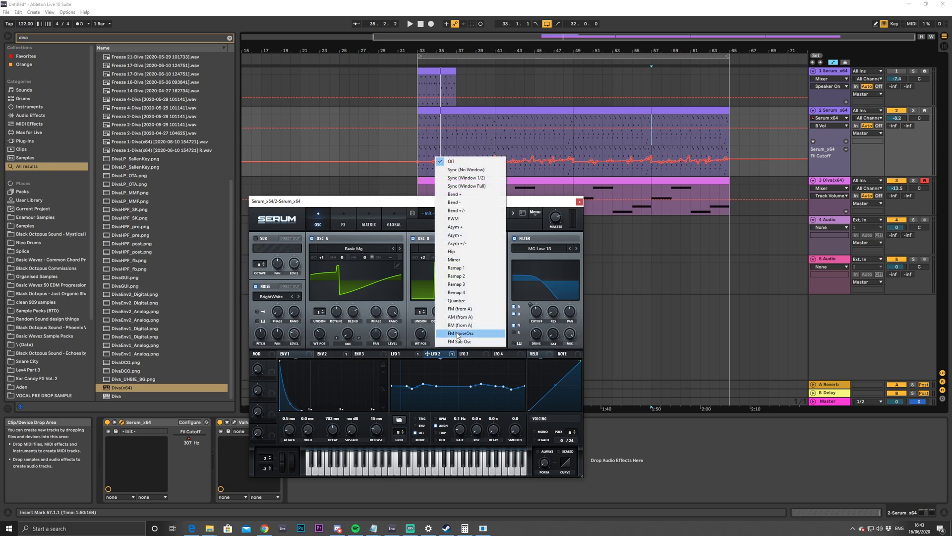
left_click(458, 335)
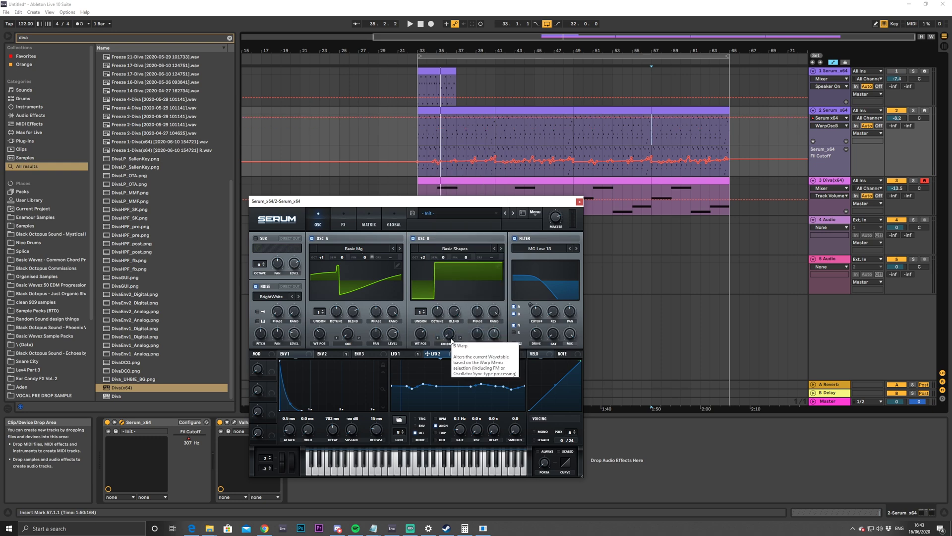
left_click_drag(448, 338, 445, 297)
key("space")
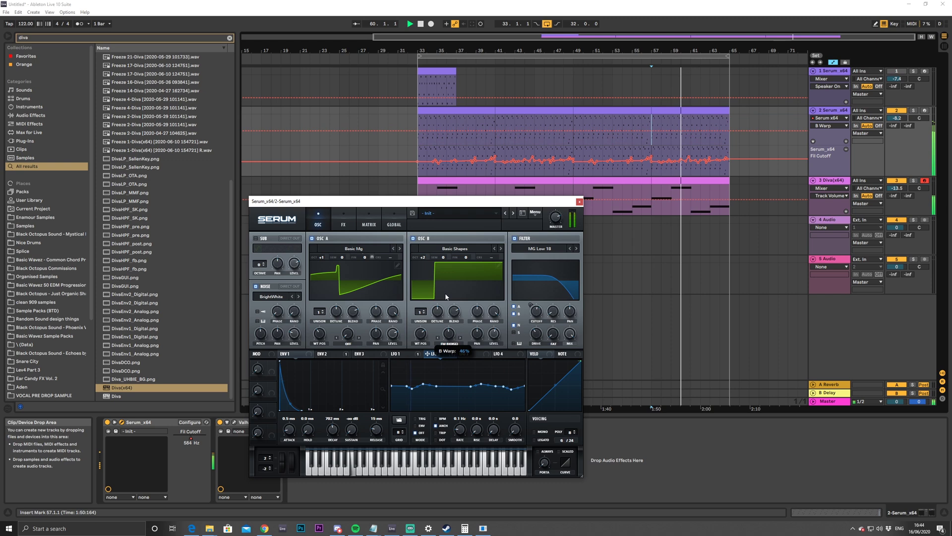
Try other octaves for oscillator B, return it to +2, and fine-tune its FM NoiseOsc warp amount
left_click(422, 259)
left_click_drag(422, 260, 422, 264)
mouse_move(449, 333)
left_mouse_down()
mouse_move(448, 323)
mouse_move(447, 333)
left_mouse_up()
left_click(422, 257)
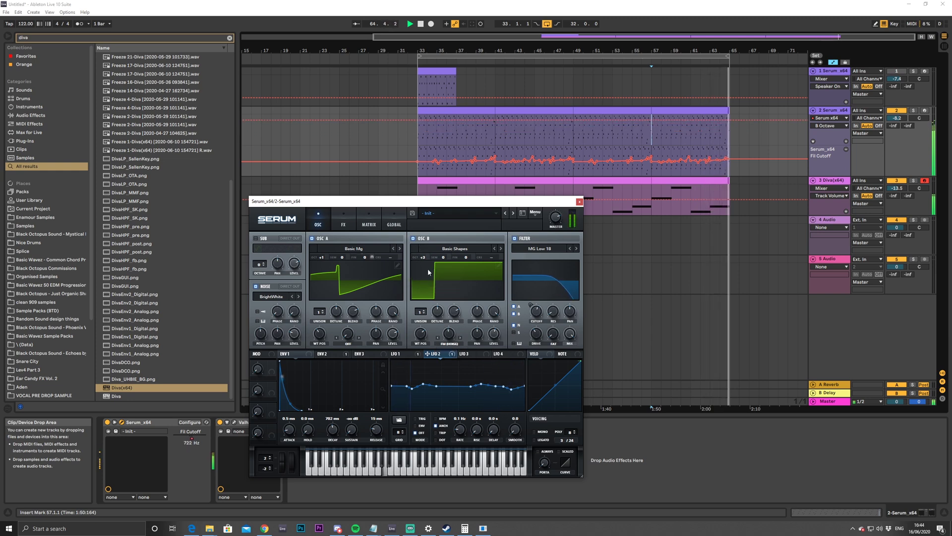
left_click_drag(422, 258, 424, 265)
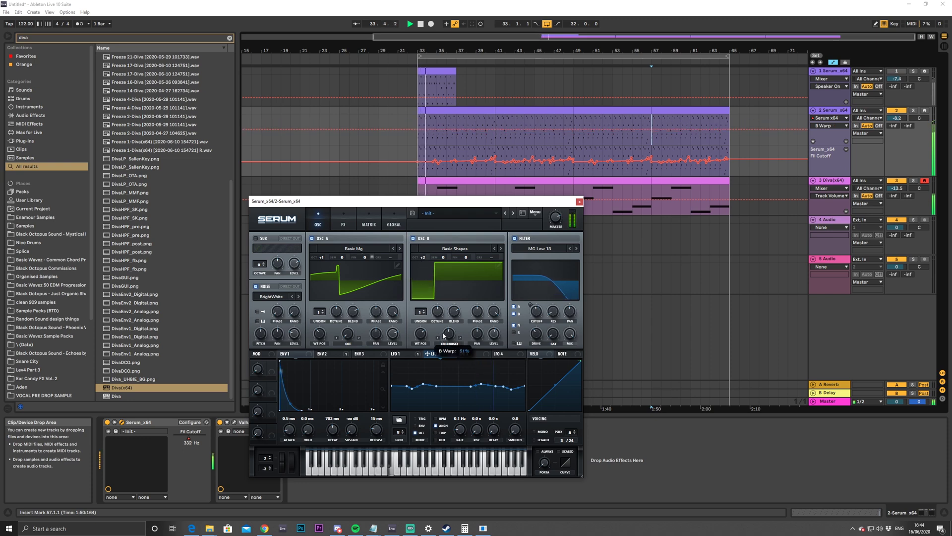
left_click_drag(445, 336, 447, 336)
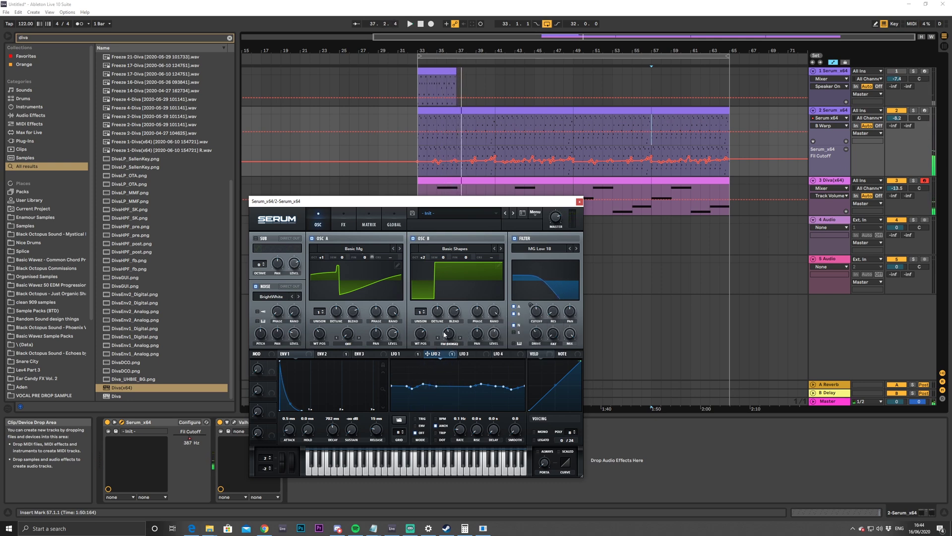
Lower oscillator B's level to 0%, automate it to jump to 46% at bar 49, and play back the transition
left_click(493, 339)
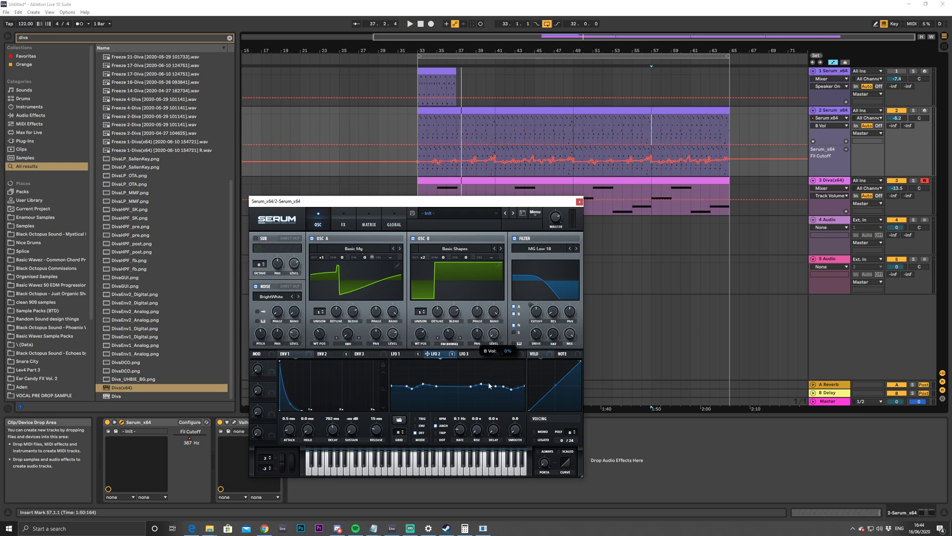
left_click_drag(573, 145, 573, 132)
key("space")
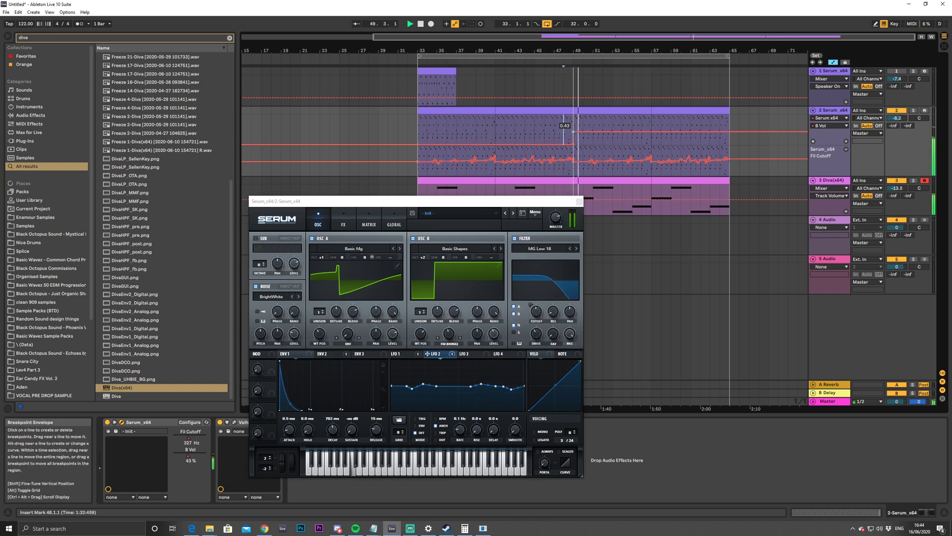
left_click_drag(573, 131, 574, 130)
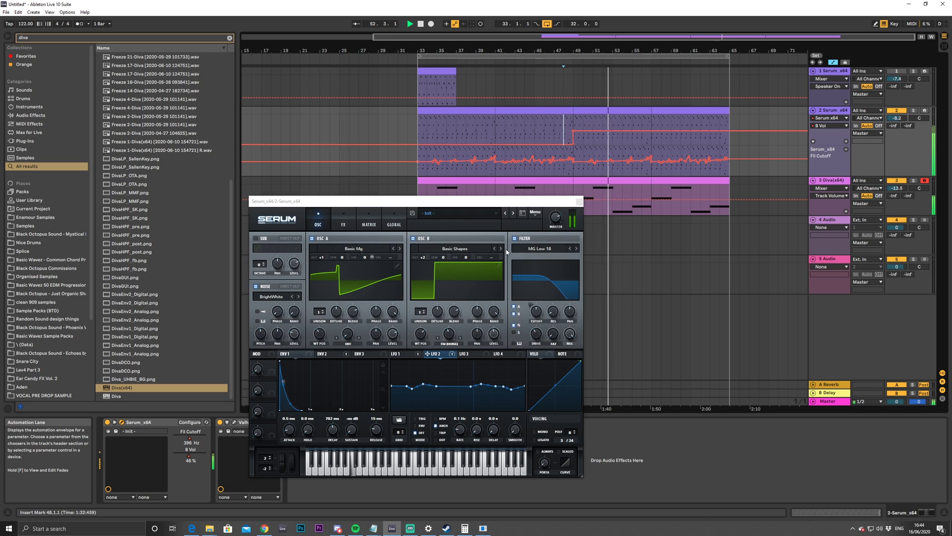
left_click_drag(522, 209, 464, 214)
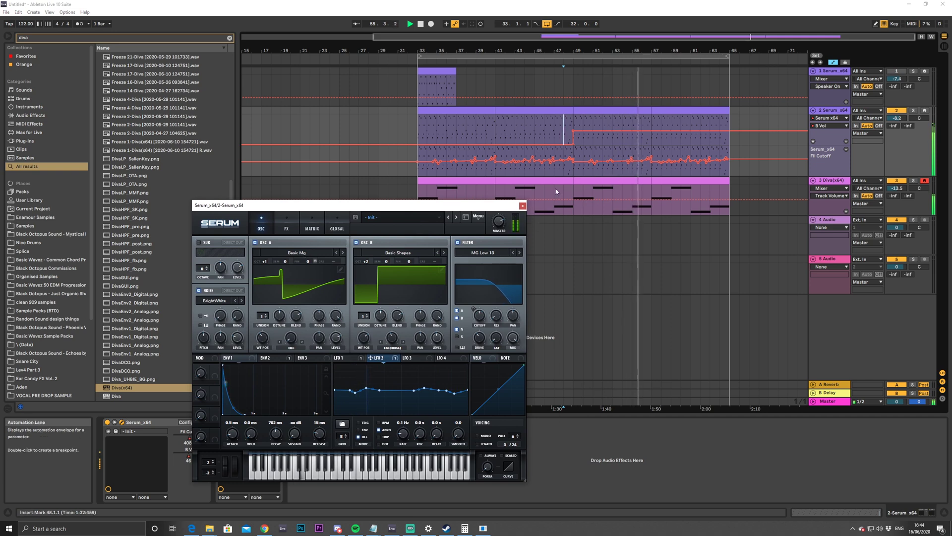
key("space")
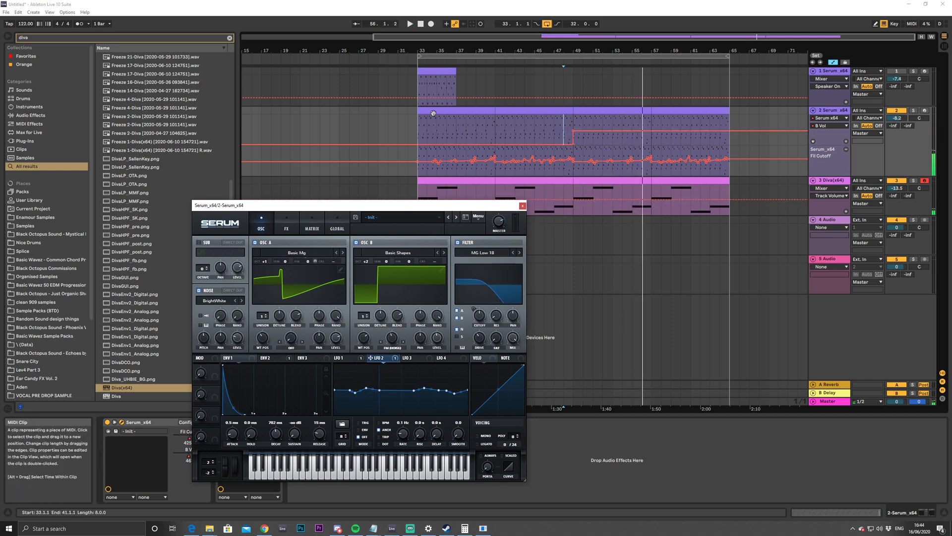
Close the synth and consolidate the four pluck clips on track 2 into one 32-bar clip, opening its notes
left_click(421, 118)
left_click(522, 206)
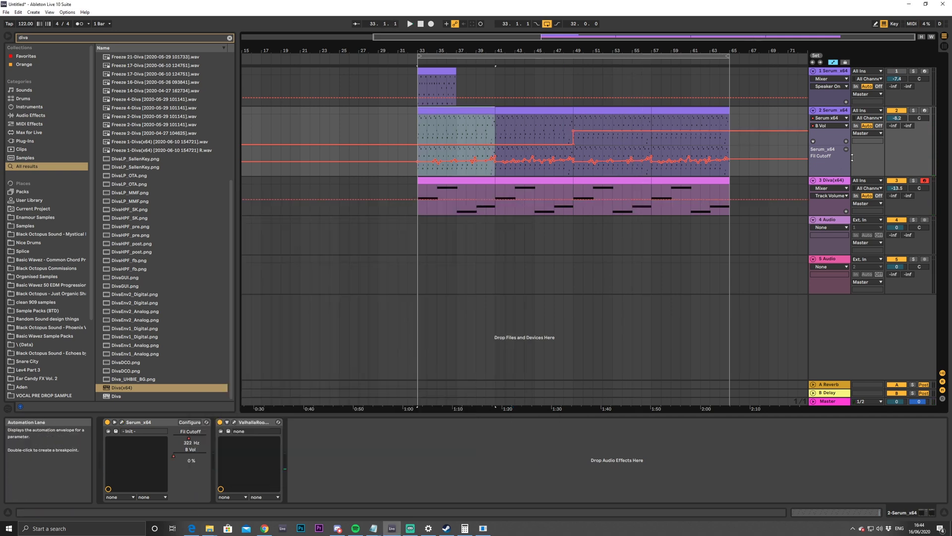
left_click(702, 110, "shift")
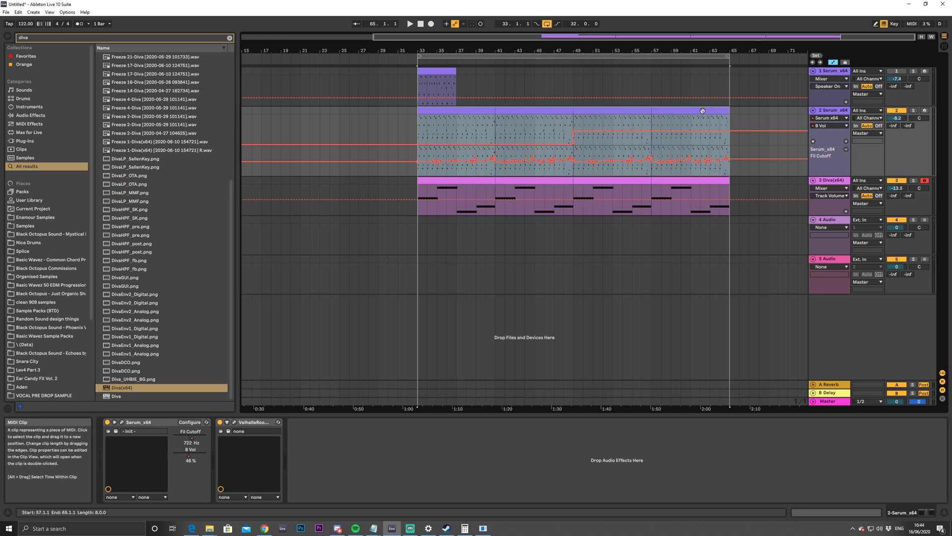
double_click(670, 114)
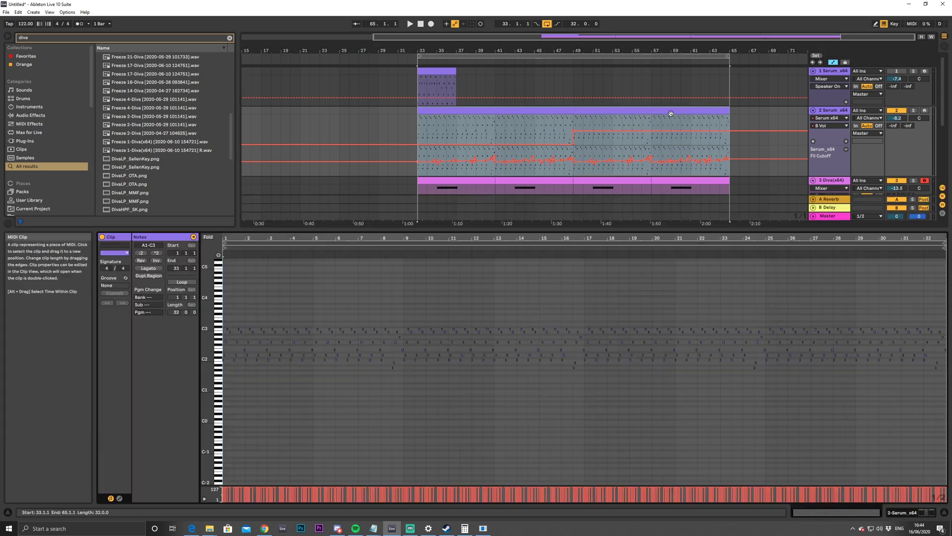
left_click(405, 379)
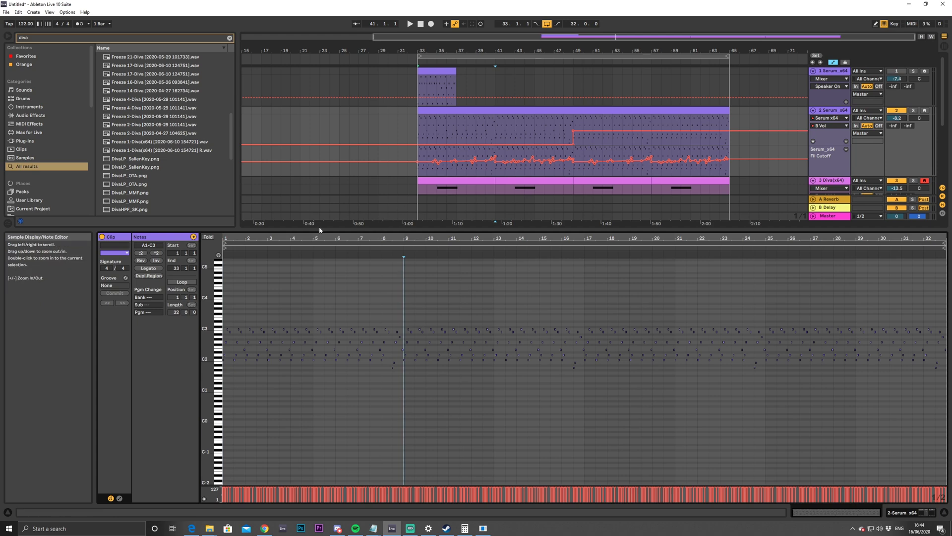
Search the browser for agr groove files and look through the Swing and SP1200 grooves
left_click(229, 38)
type("agr")
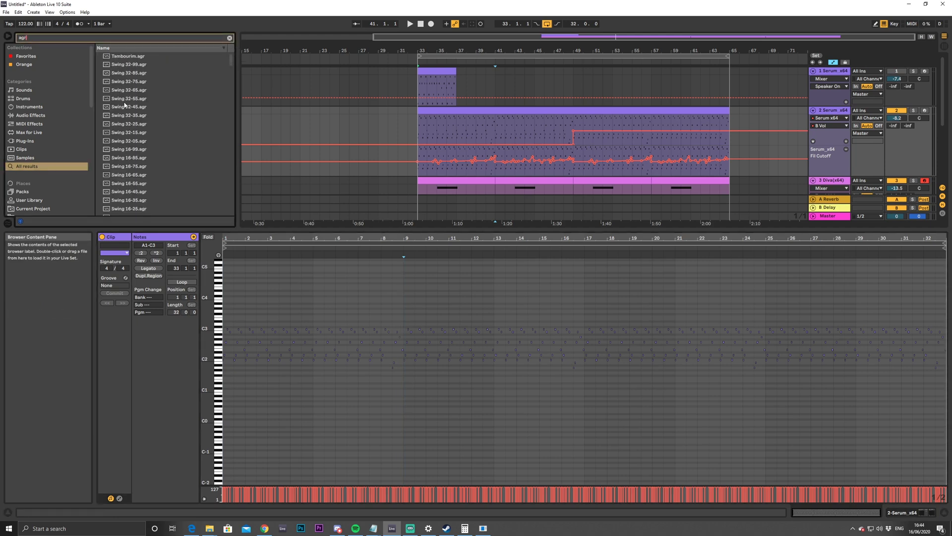
scroll(130, 125, "down", 3)
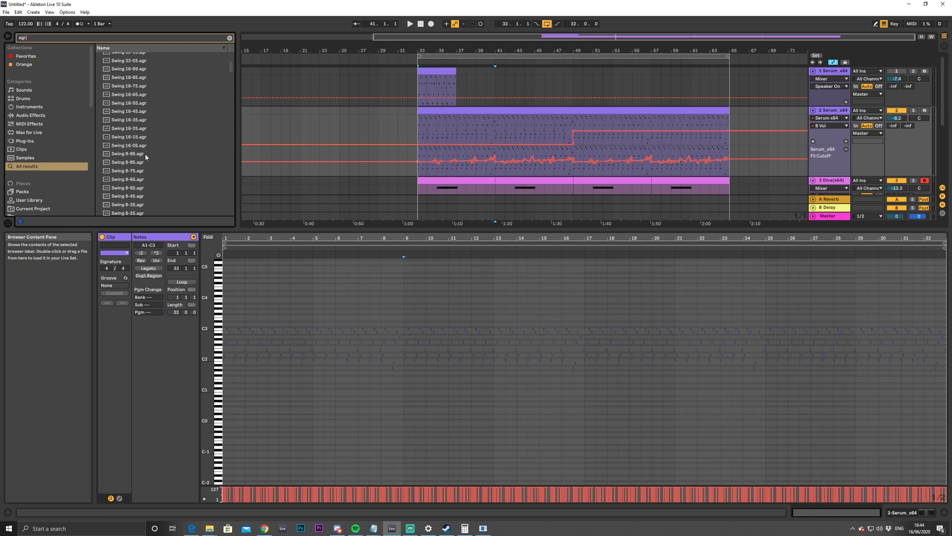
left_click(132, 123)
scroll(138, 128, "down", 2)
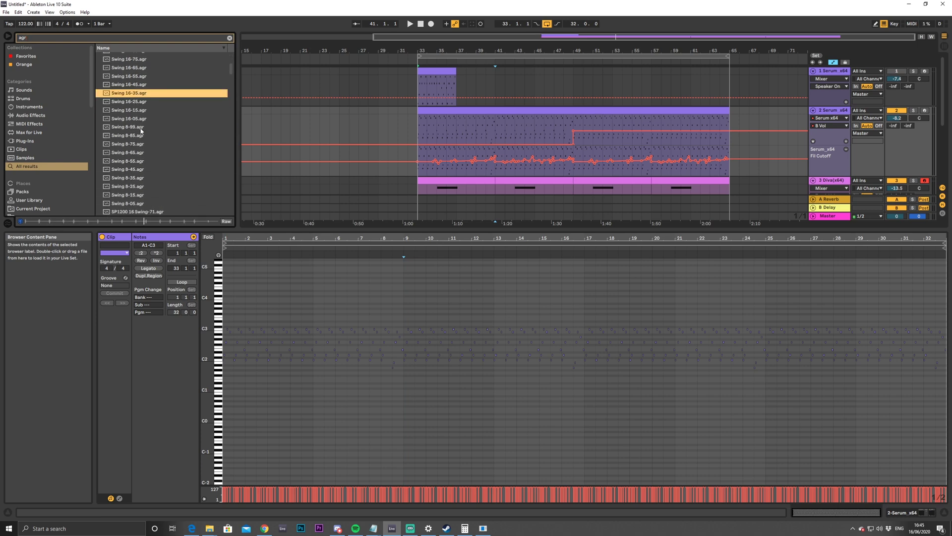
scroll(141, 130, "down", 2)
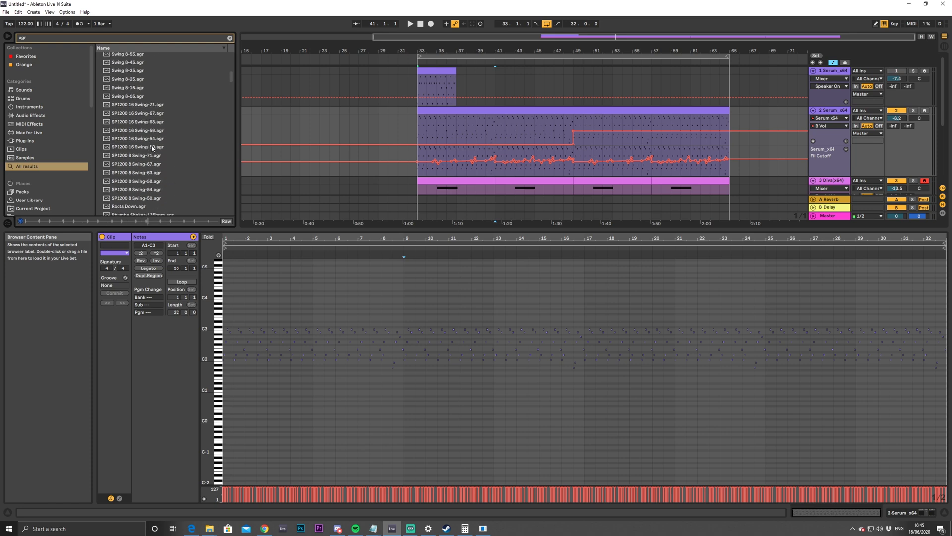
scroll(138, 116, "up", 2)
left_click(139, 117)
scroll(141, 134, "up", 4)
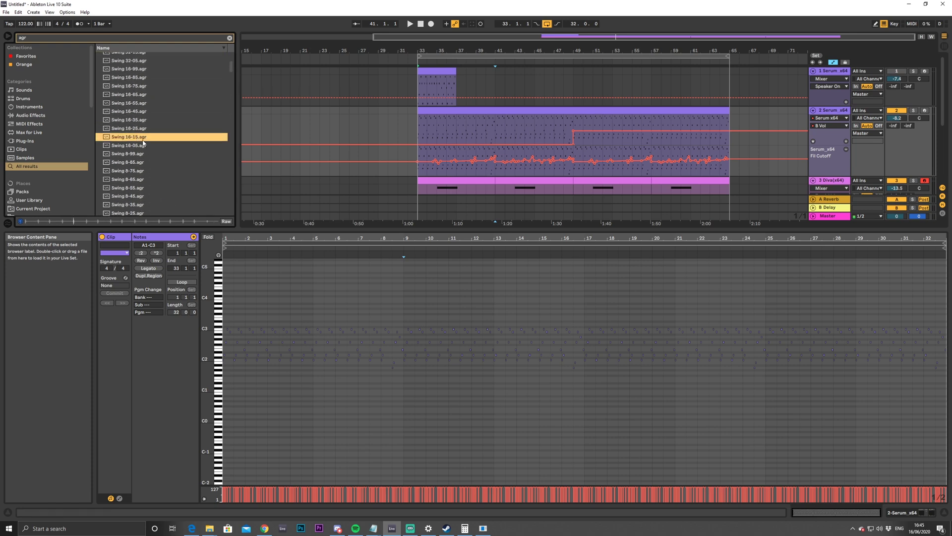
scroll(144, 150, "up", 1)
scroll(139, 148, "down", 8)
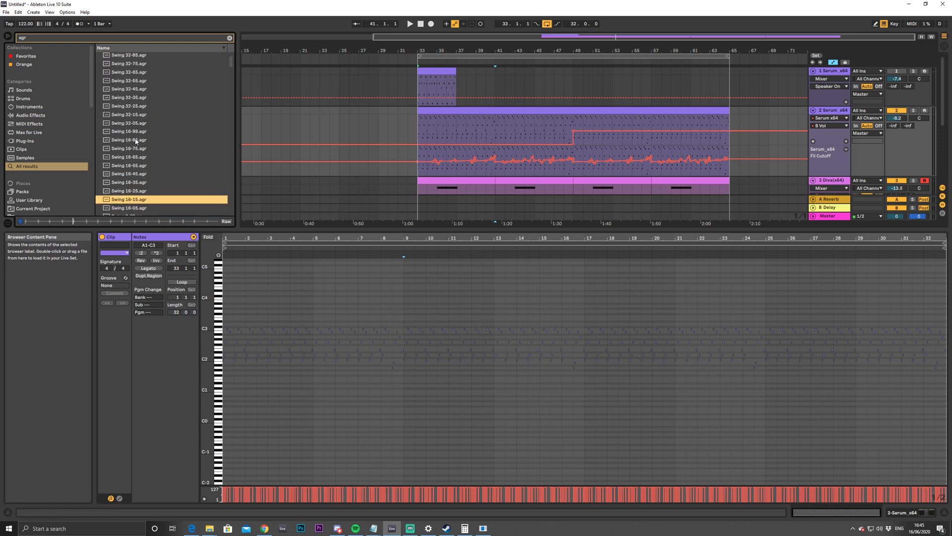
scroll(145, 153, "down", 7)
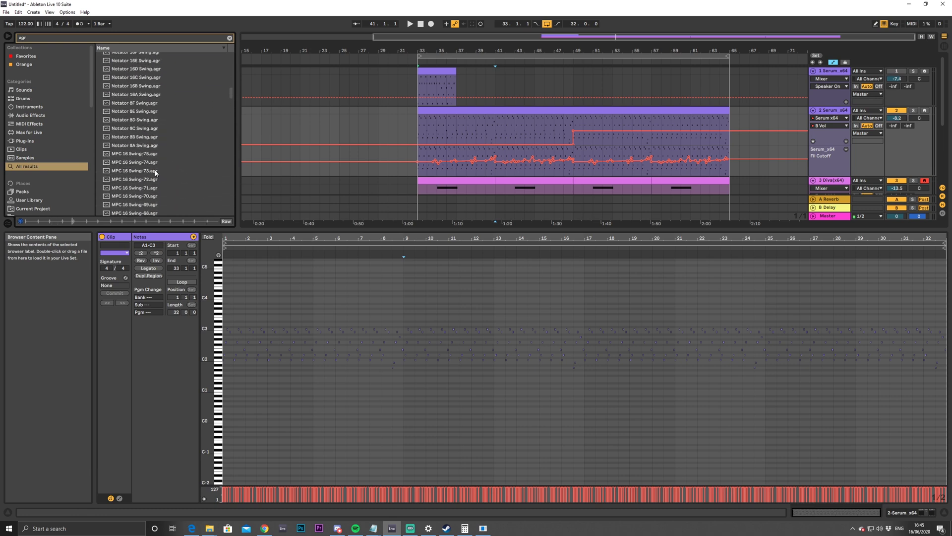
Find the MPC 16 Swing-57 groove among the MPC 16 Swing files and apply it to the consolidated pluck clip
left_click(146, 159)
key("Up")
key("Up")
key("Up")
key("Up")
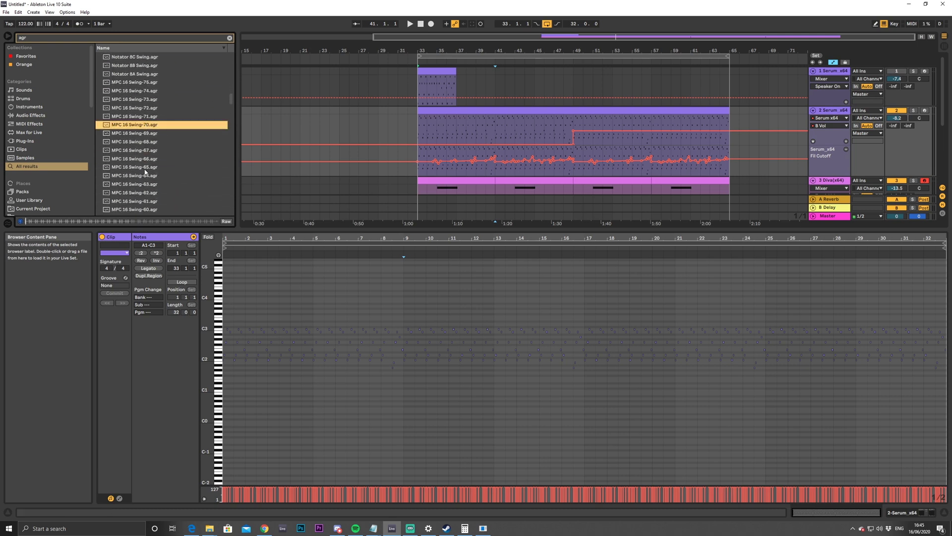
scroll(148, 184, "down", 2)
left_click(145, 191)
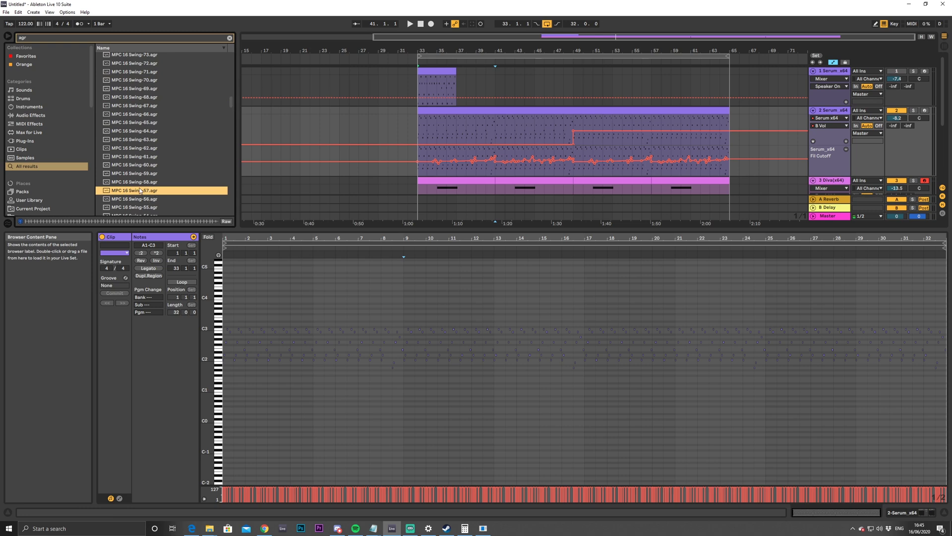
left_click_drag(141, 190, 504, 120)
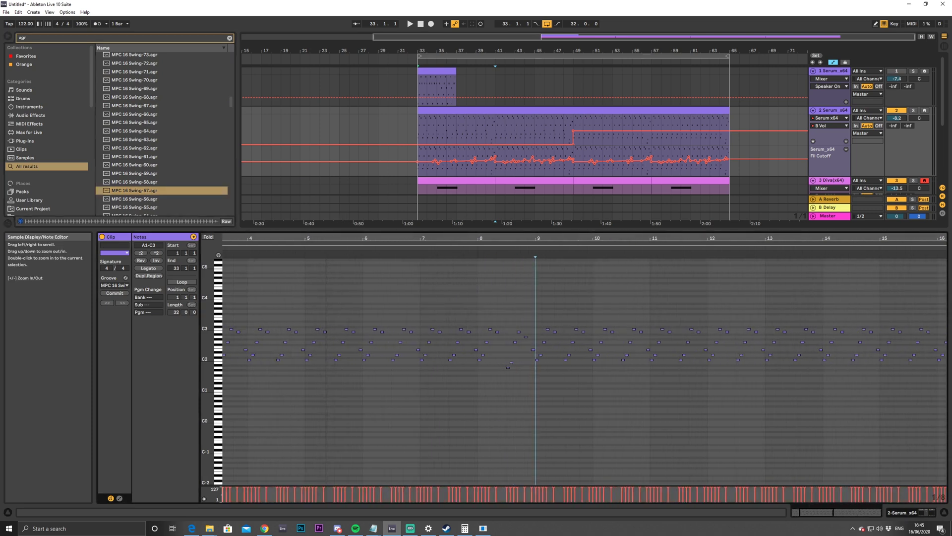
Commit the groove to the pluck clip's notes to inspect the shifted timing around bar 5, and undo the commit
left_click_drag(325, 238, 326, 277)
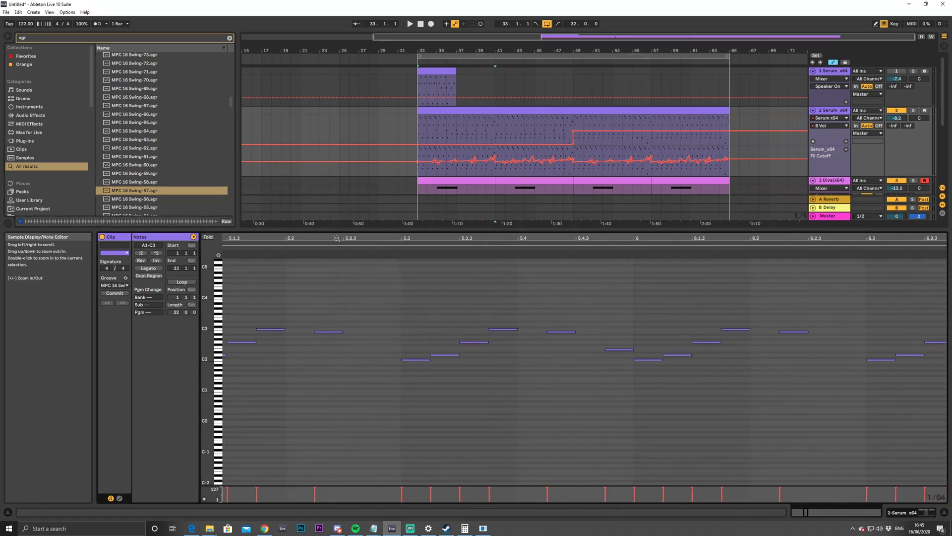
left_click(114, 293)
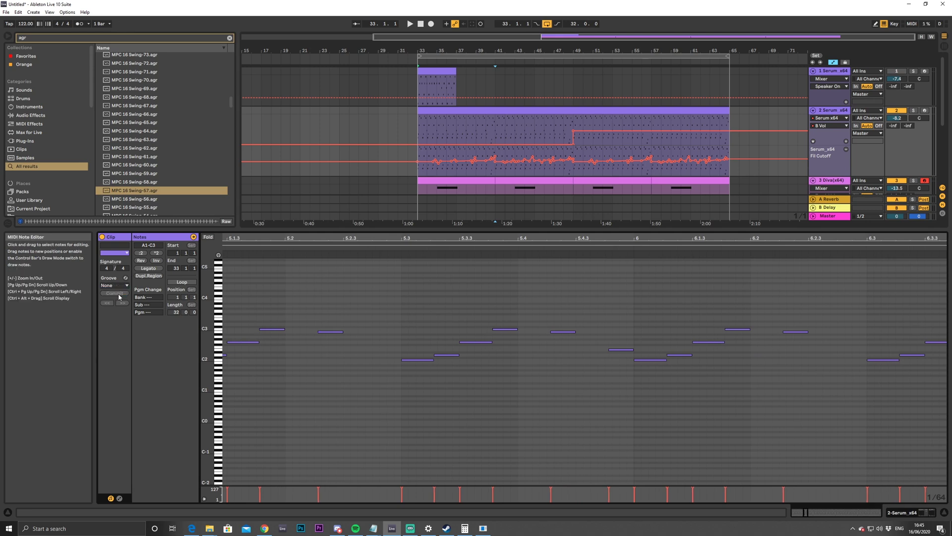
key("ctrl+z")
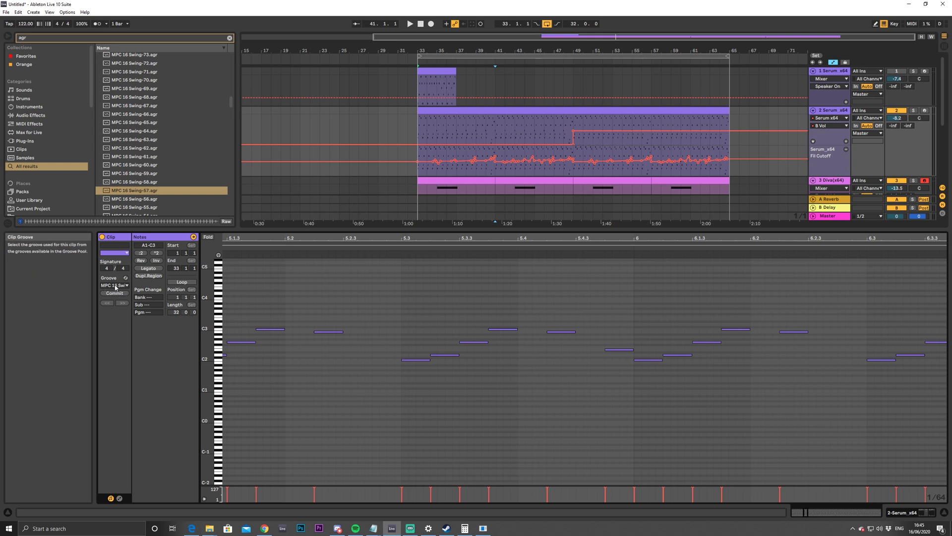
left_click(117, 298)
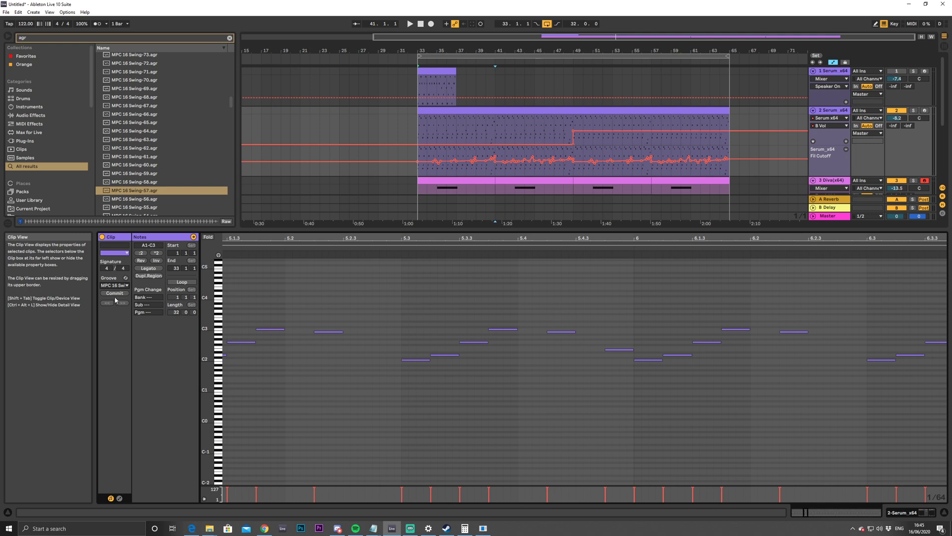
Set the pluck clip's groove to None for a playback comparison, and restore MPC 16 Swing-57
left_click_drag(418, 318, 636, 440)
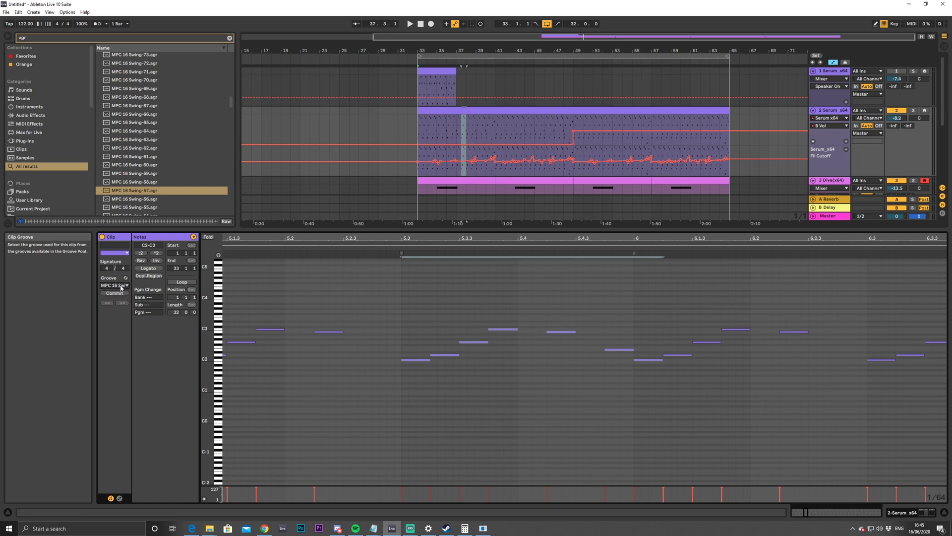
left_click(118, 293)
left_click(120, 287)
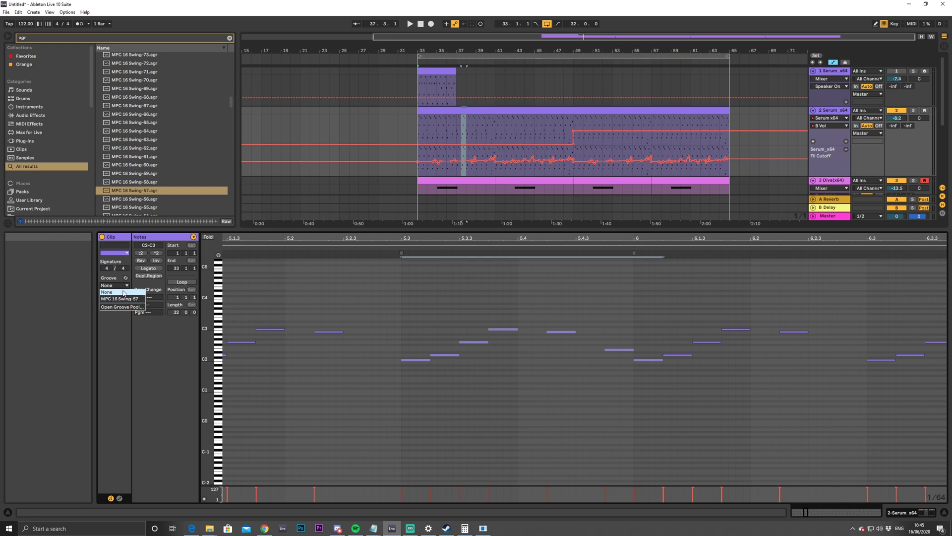
left_click(121, 294)
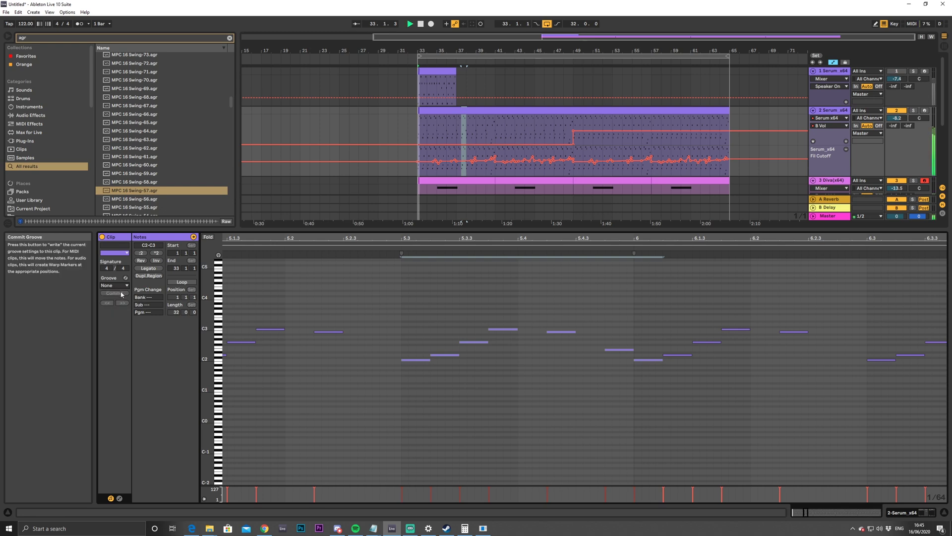
left_click(119, 286)
left_click(119, 298)
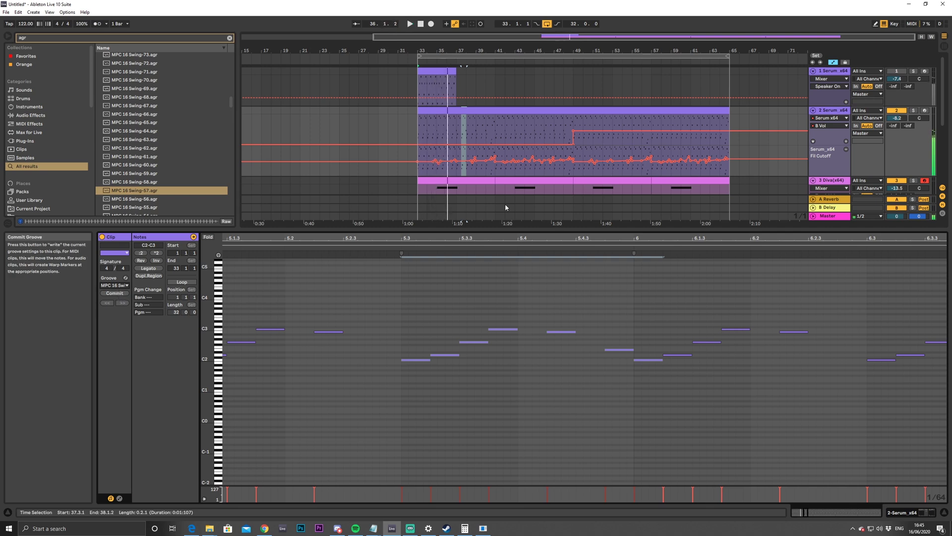
Play back the swung pluck clip and set oscillator A's unison to 4 voices in track 2's Serum
left_click(443, 117)
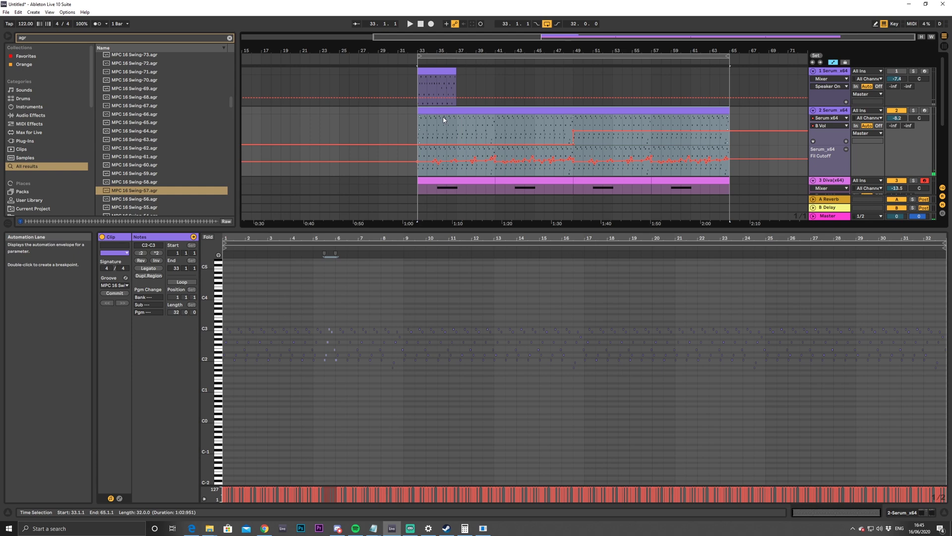
key("space")
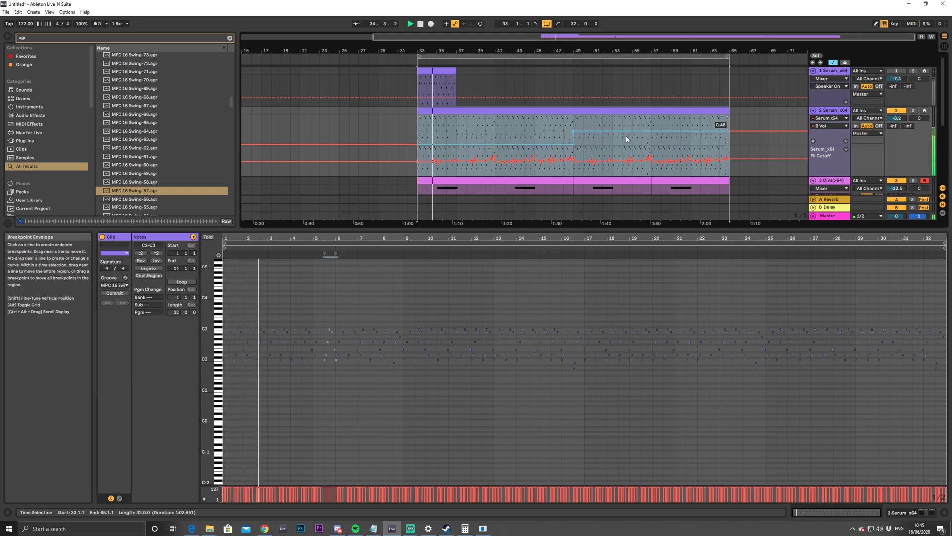
double_click(823, 113)
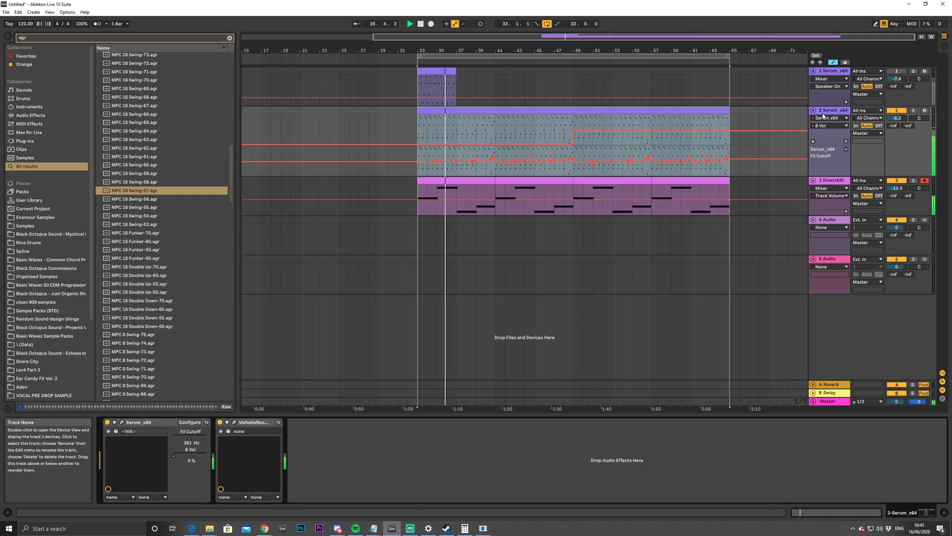
left_click(121, 423)
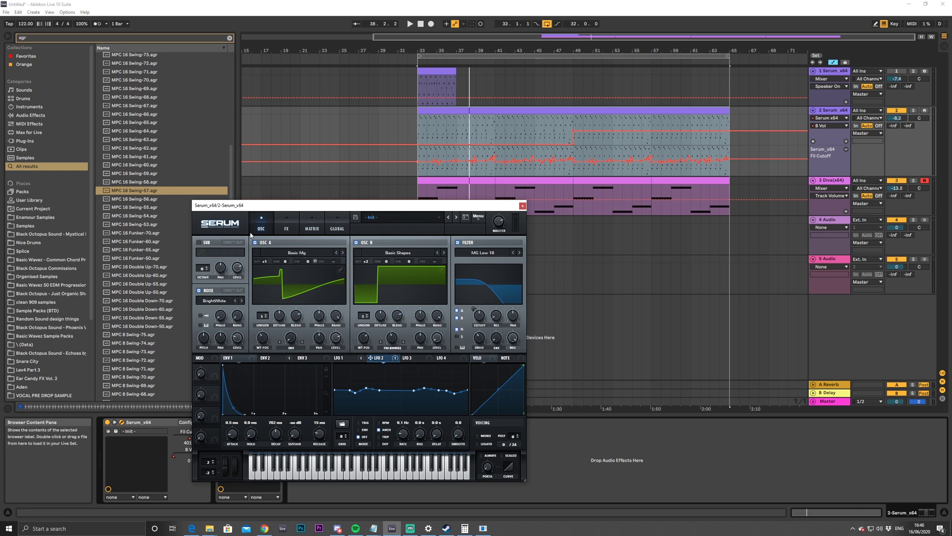
mouse_move(263, 319)
left_mouse_down()
mouse_move(278, 319)
mouse_move(277, 332)
left_mouse_up()
key("space")
left_click(268, 316)
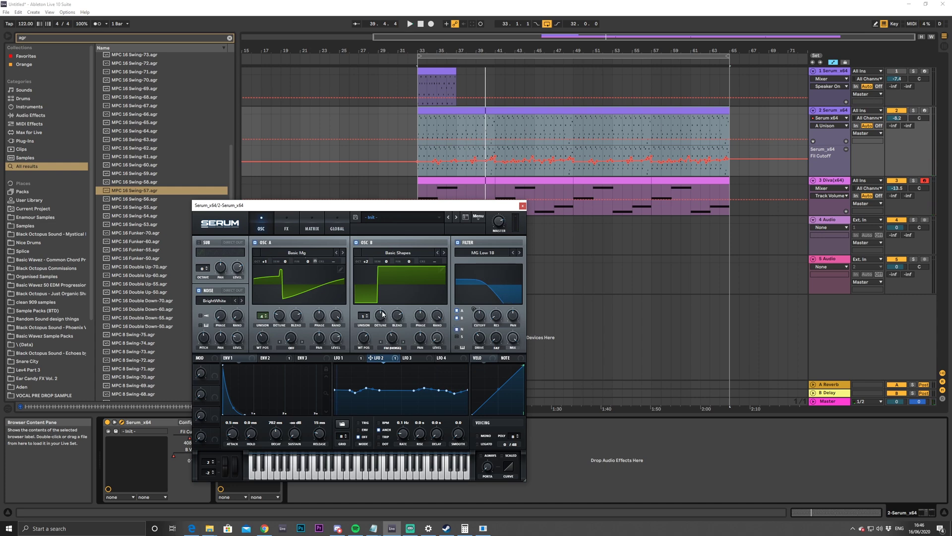
Audition the pluck before and after the oscillator B level change at bar 49, and hide the Serum window
left_click(573, 126)
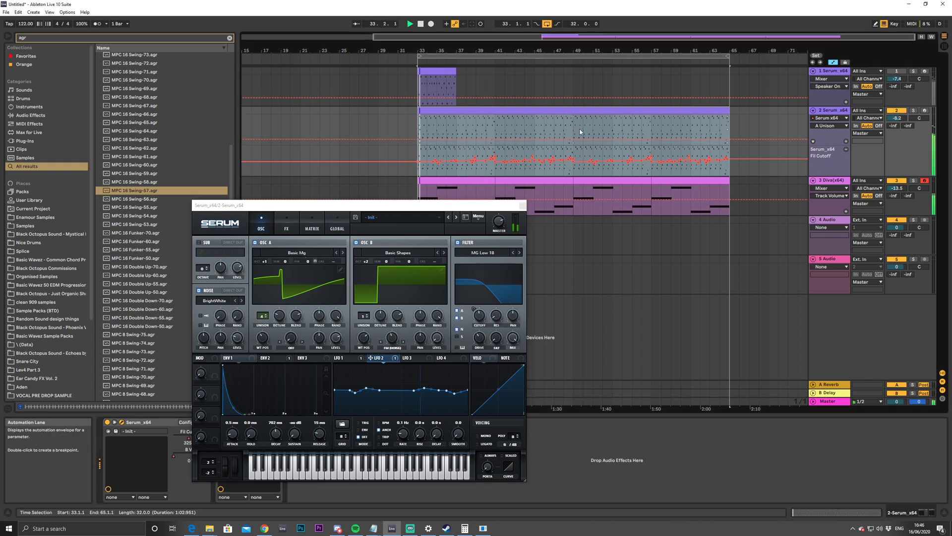
left_click(582, 130)
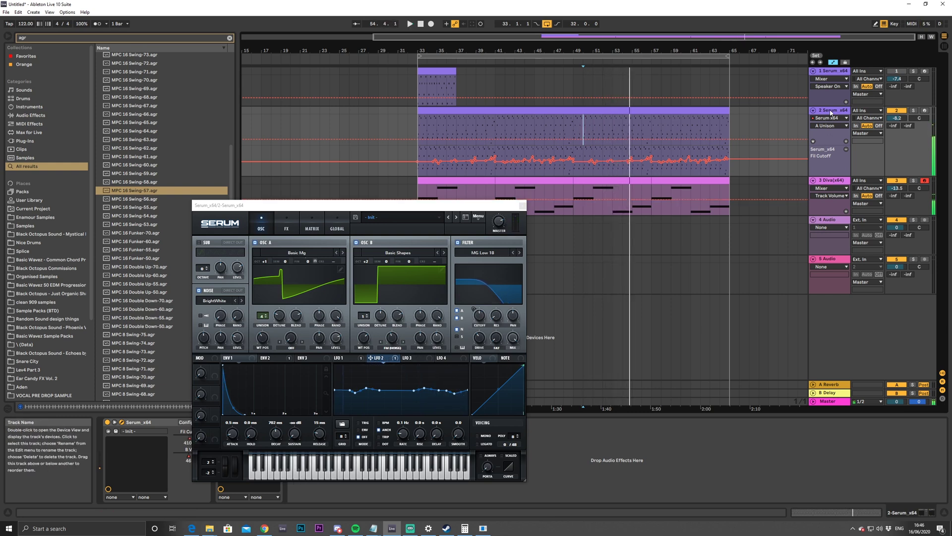
key("ctrl+alt+p")
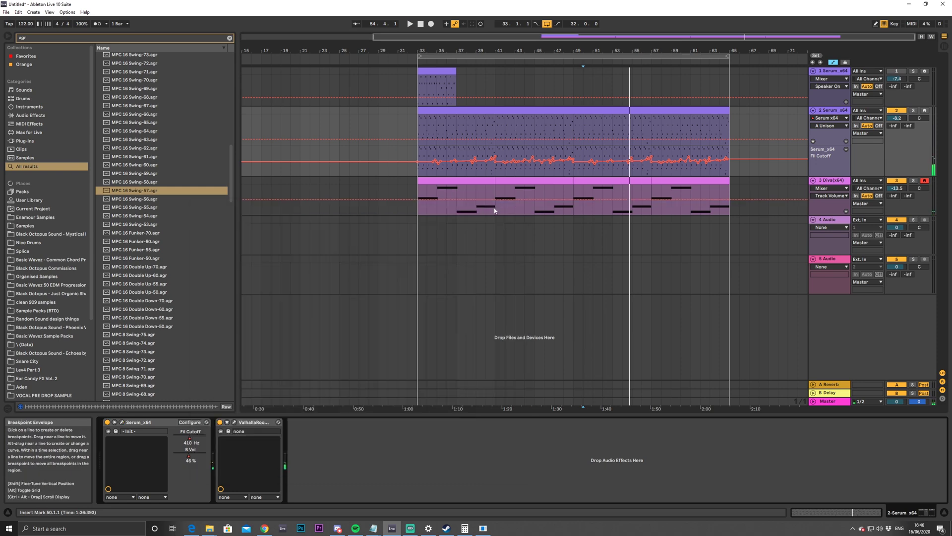
Search the browser for echoboy and load EchoBoyJr after ValhallaRoom on track 2's Serum pluck
left_click(229, 38)
type("del")
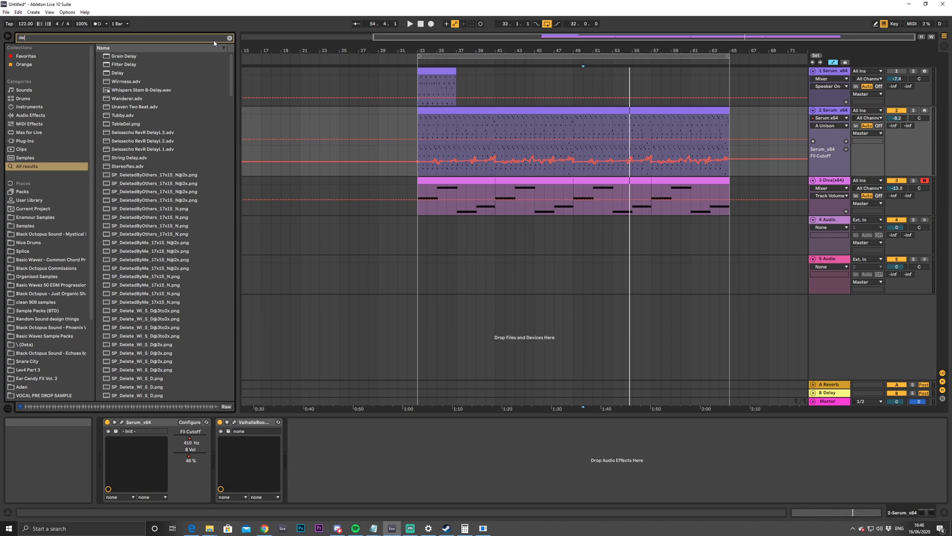
key("BackSpace")
key("BackSpace")
key("BackSpace")
type("echo")
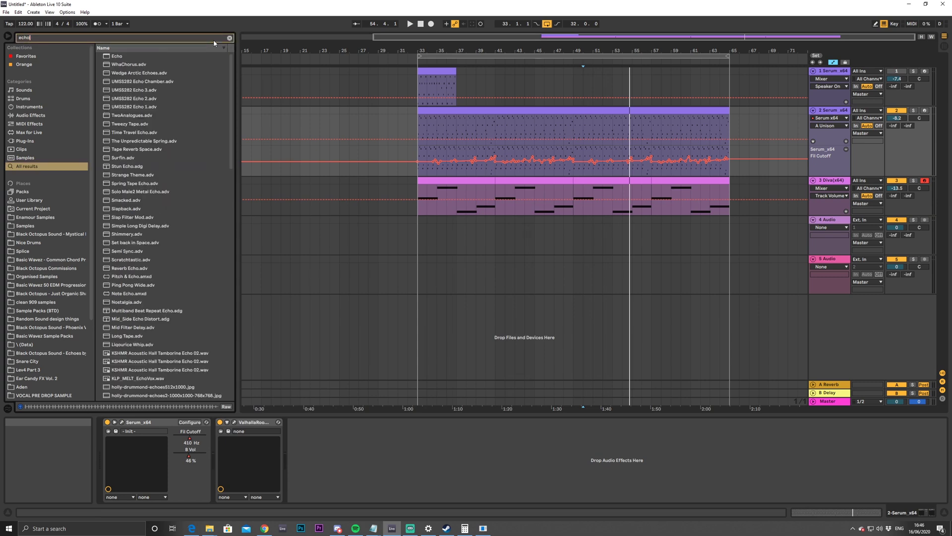
type("boy")
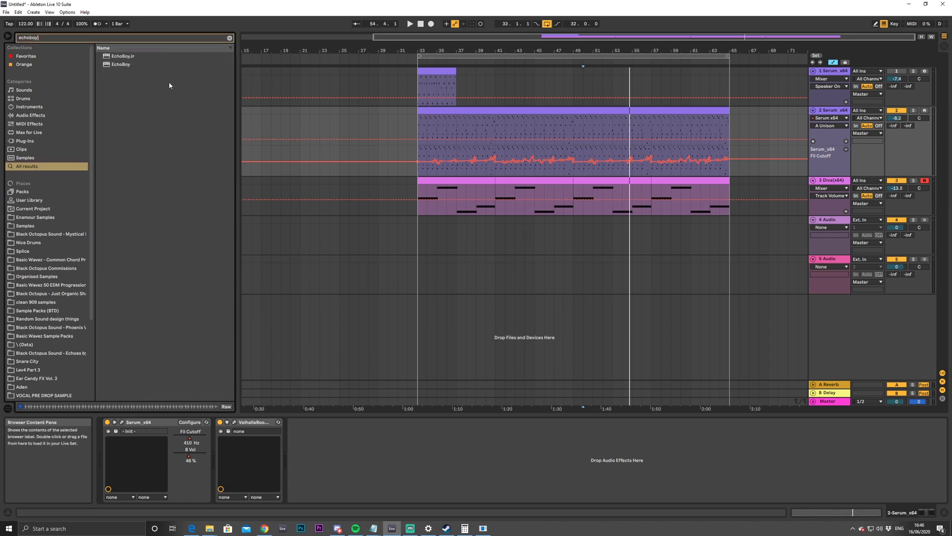
double_click(133, 57)
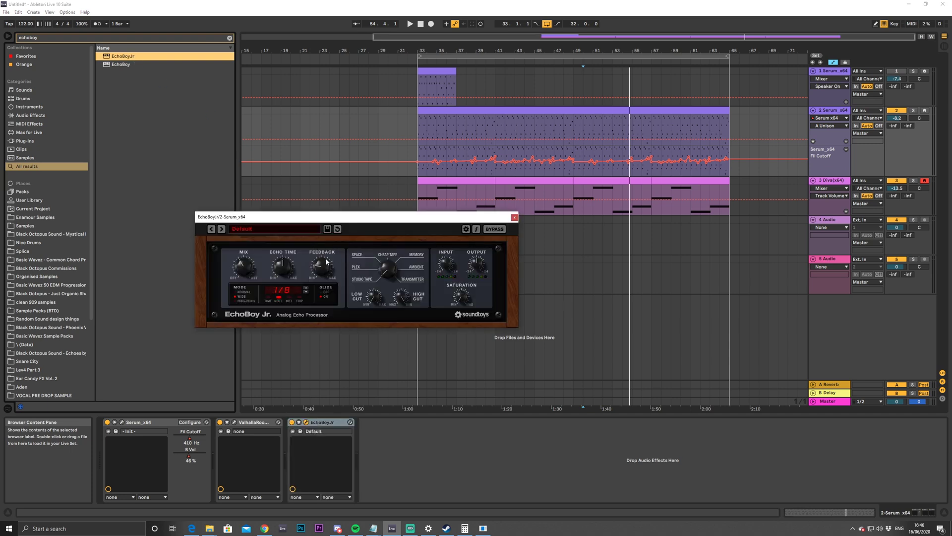
Adjust EchoBoy Jr.'s mix and feedback while the loop plays, and hide the plugin window
key("space")
left_click_drag(247, 266, 241, 270)
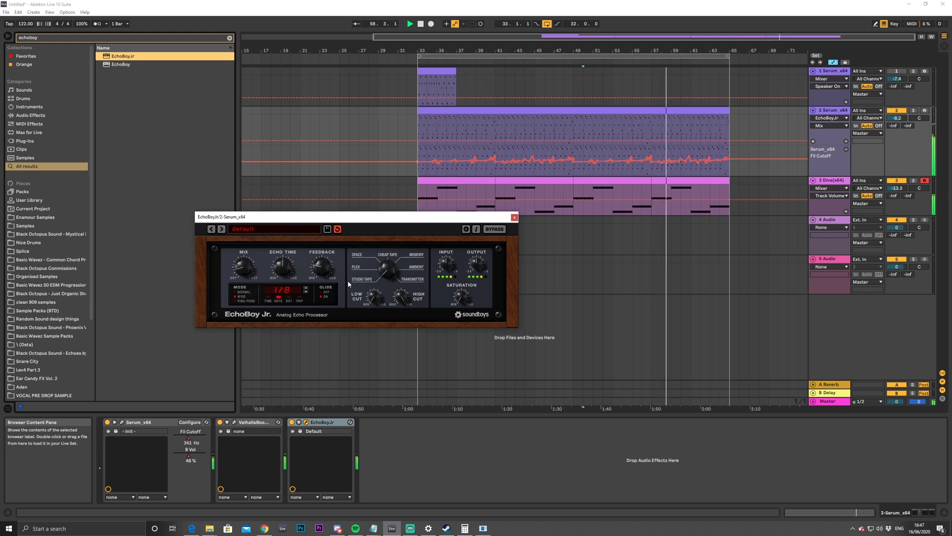
left_click(322, 270)
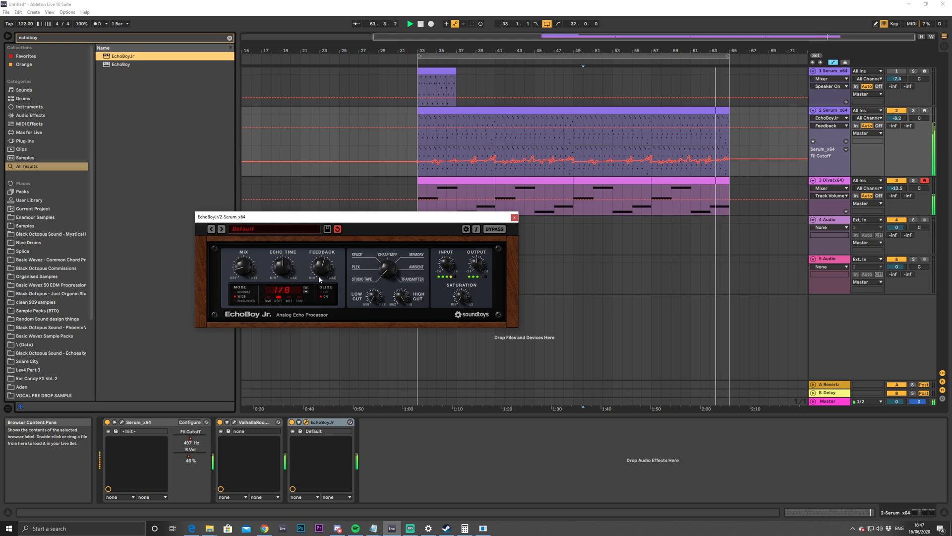
left_click(97, 24)
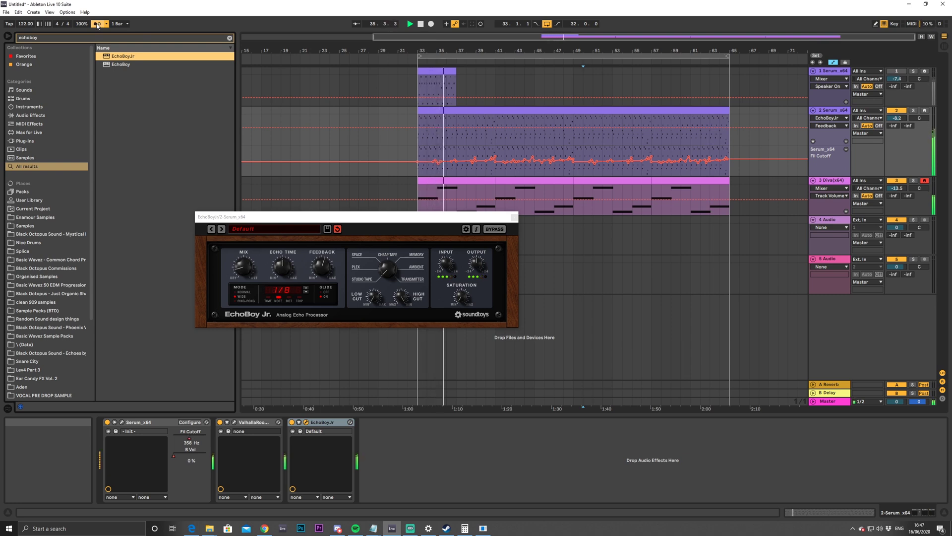
left_click(97, 24)
left_click(514, 218)
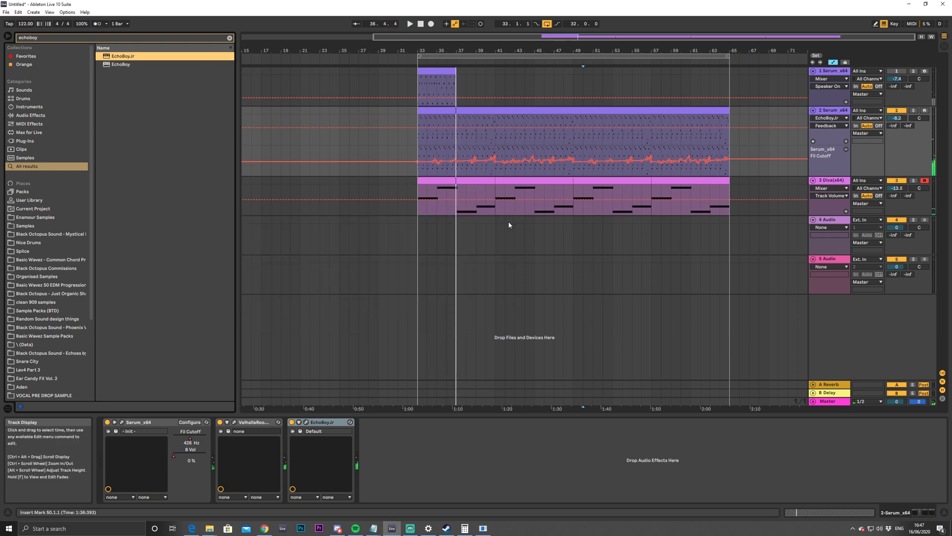
Solo the Diva track and transpose all notes of its first bass clip down one semitone while auditioning
double_click(448, 181)
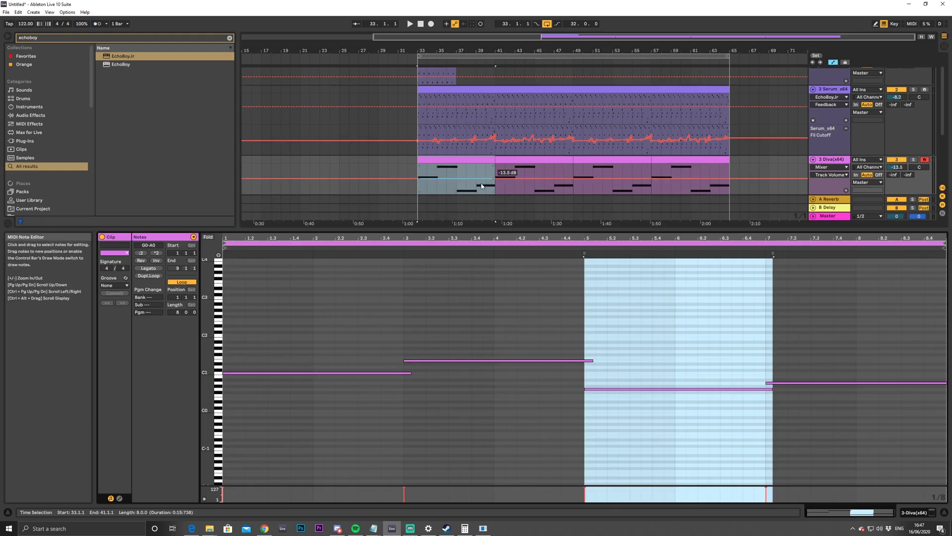
left_click(437, 300)
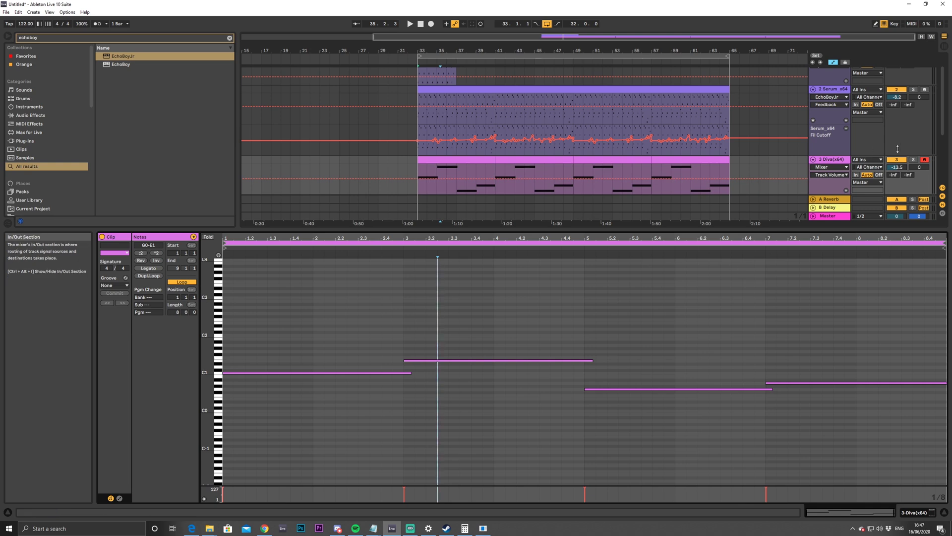
left_click(449, 160)
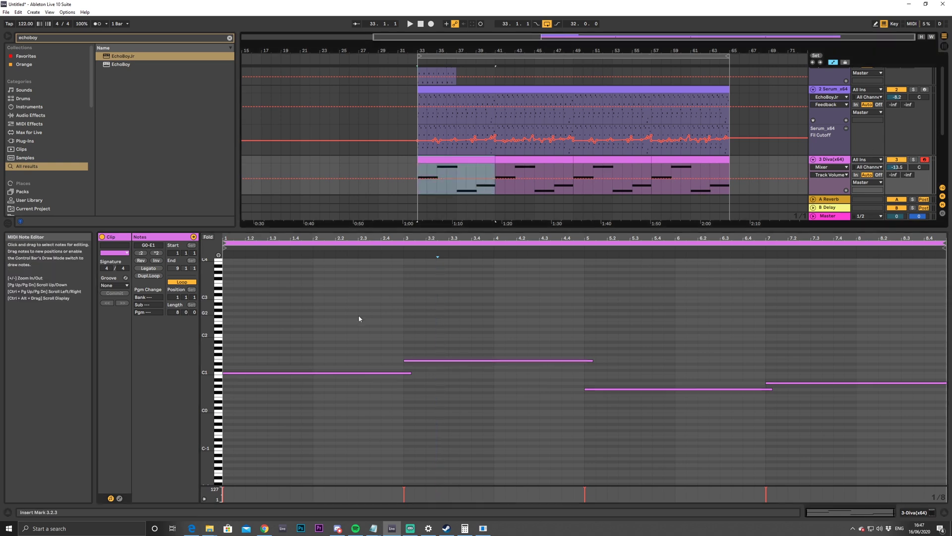
key("ctrl+a")
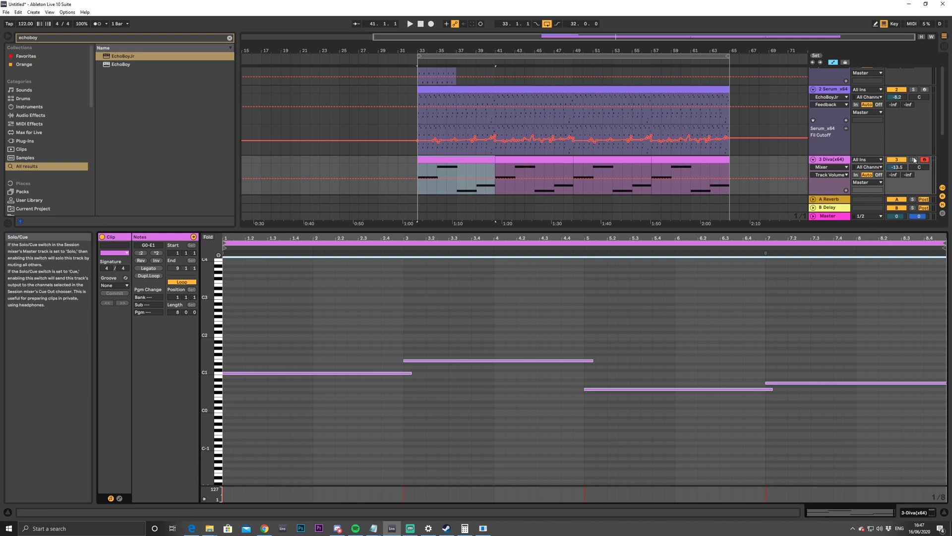
left_click_drag(318, 310, 934, 487)
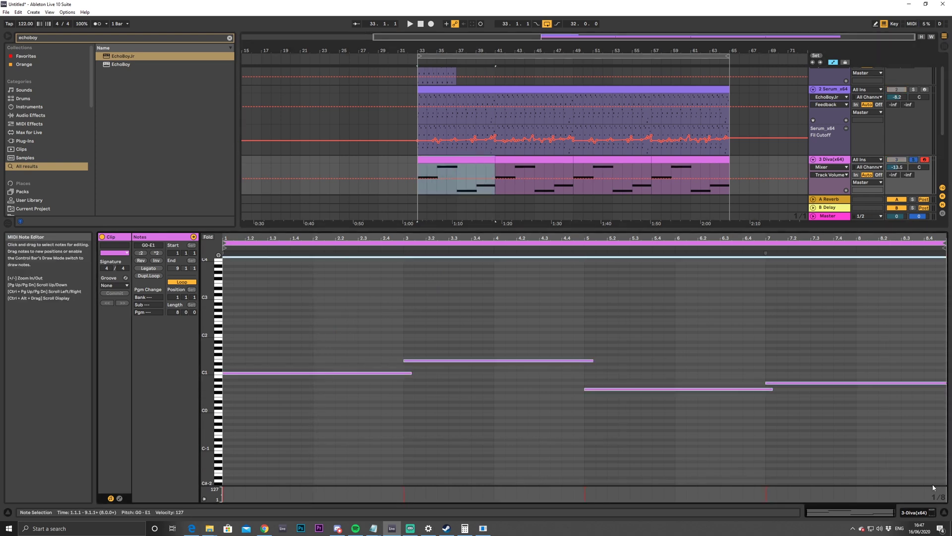
key("space")
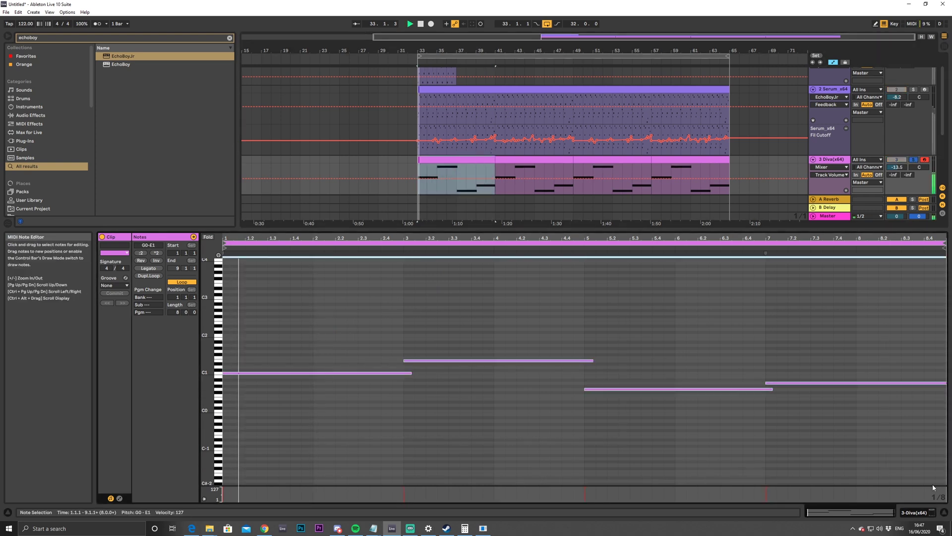
key("Down")
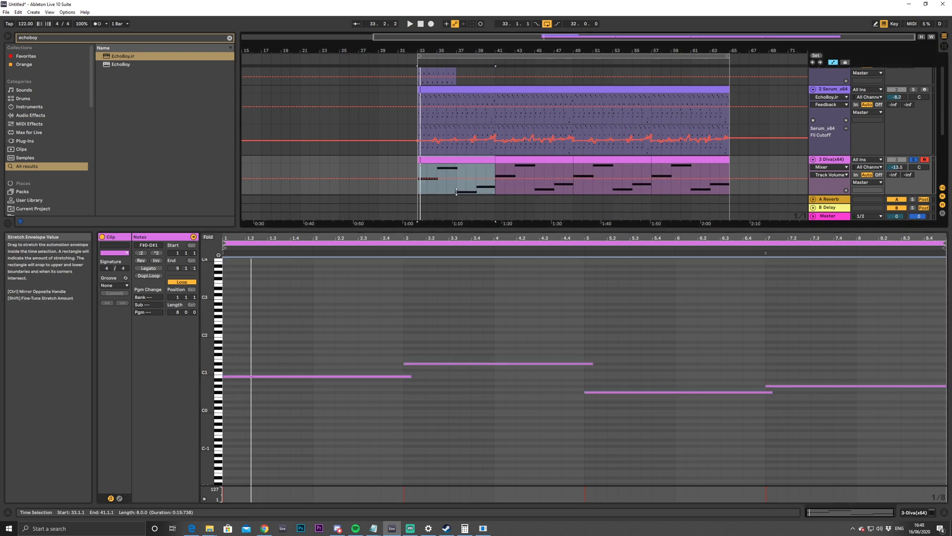
left_click(592, 235)
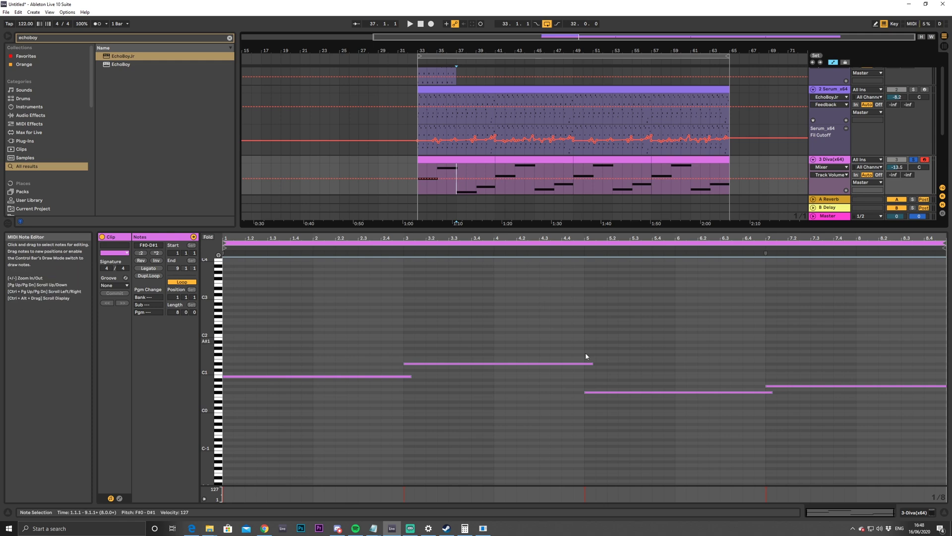
key("space")
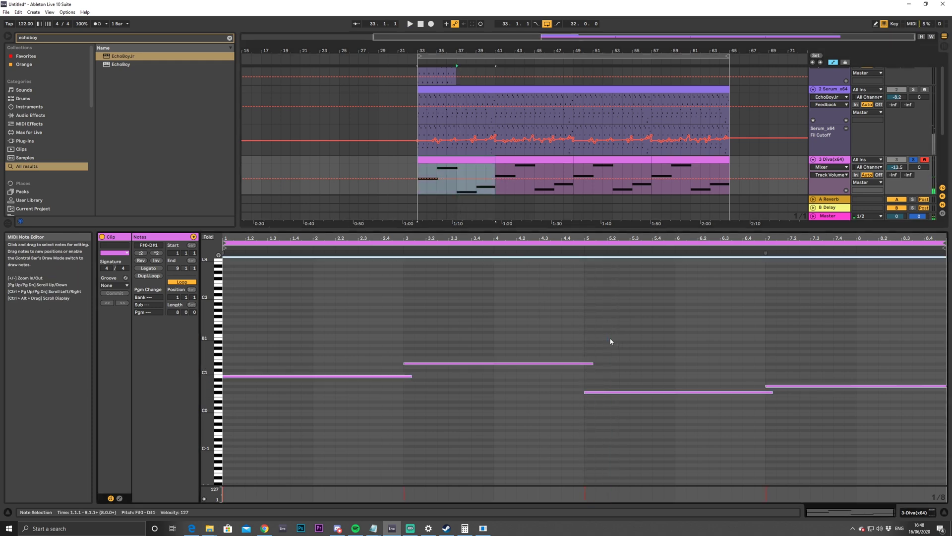
Lower the first bass clip's notes two more semitones to E0–C#1, auditioning from bar 37
key("Down")
key("space")
key("Down")
key("space")
key("space")
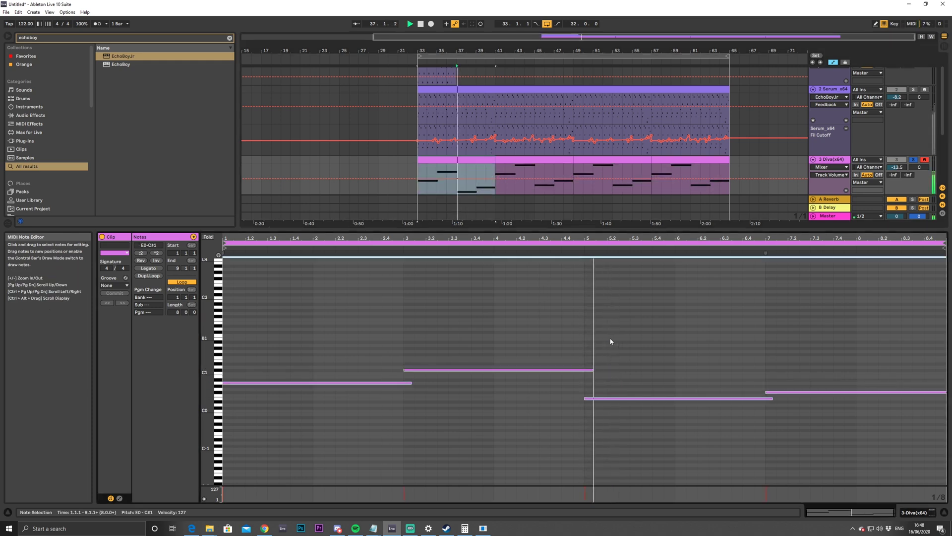
Try the first bass clip's notes one semitone higher, return them to E0–C#1, and replay the low note from bar 37
key("Up")
key("space")
key("space")
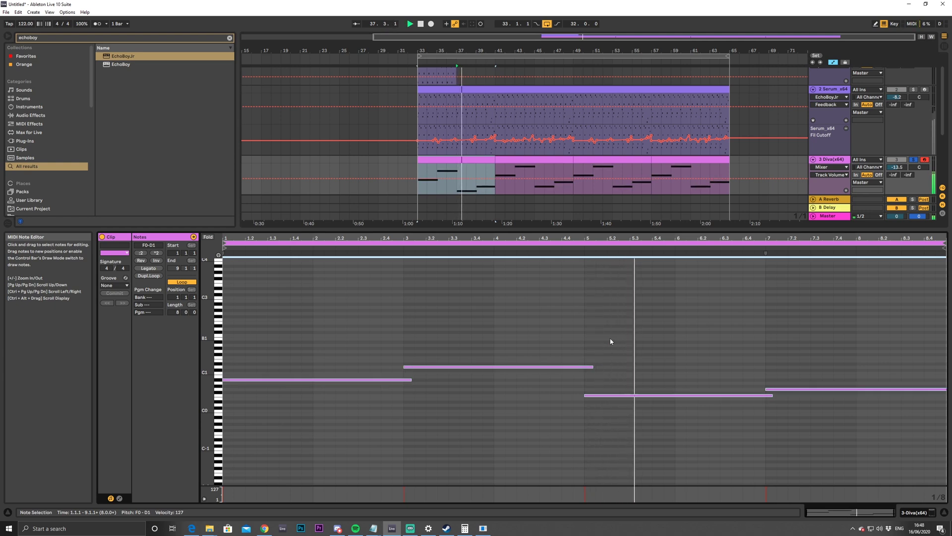
key("space")
key("space")
key("space")
key("space")
key("Down")
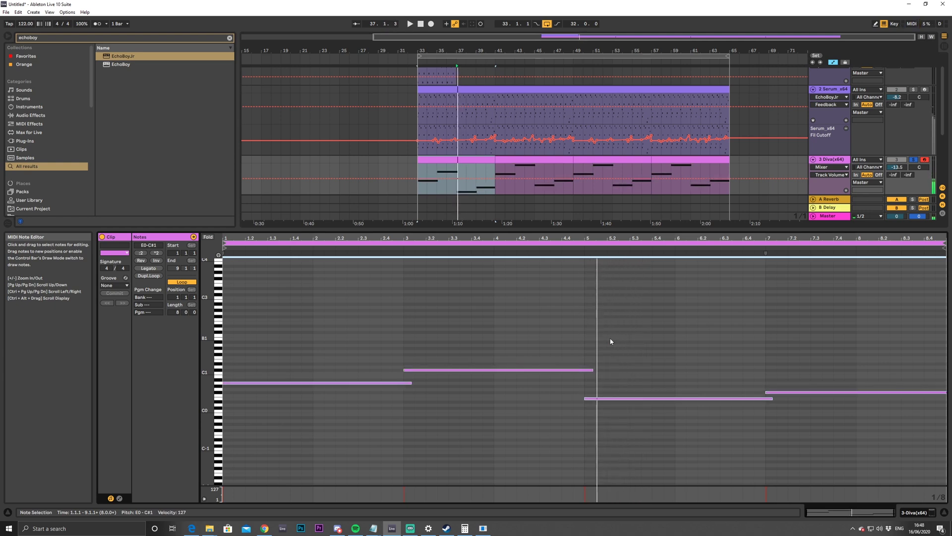
key("space")
key("space")
key("space")
key("space")
key("space")
key("space")
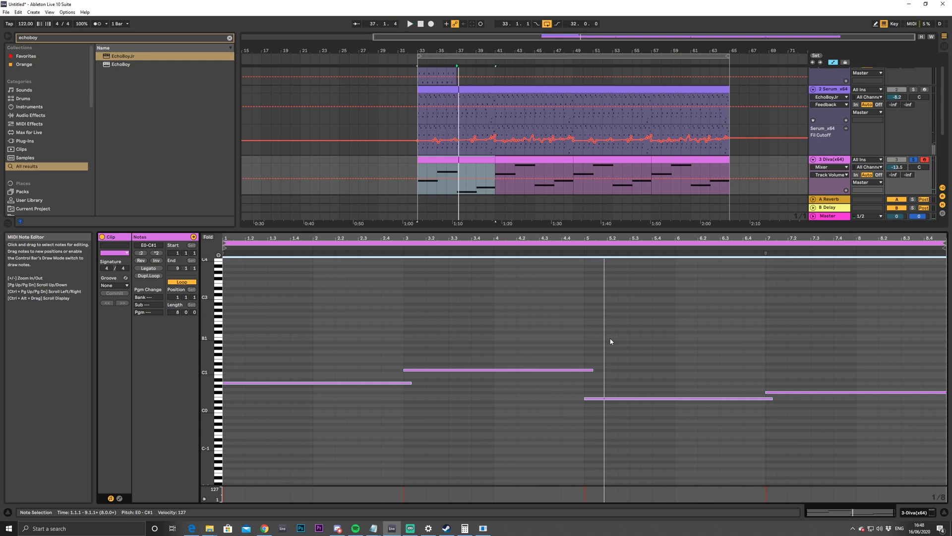
Lower the first bass clip's notes one more semitone to D#0–C1 and audition the bass from bar 37
key("Down")
key("space")
key("space")
key("space")
key("space")
key("space")
key("space")
key("space")
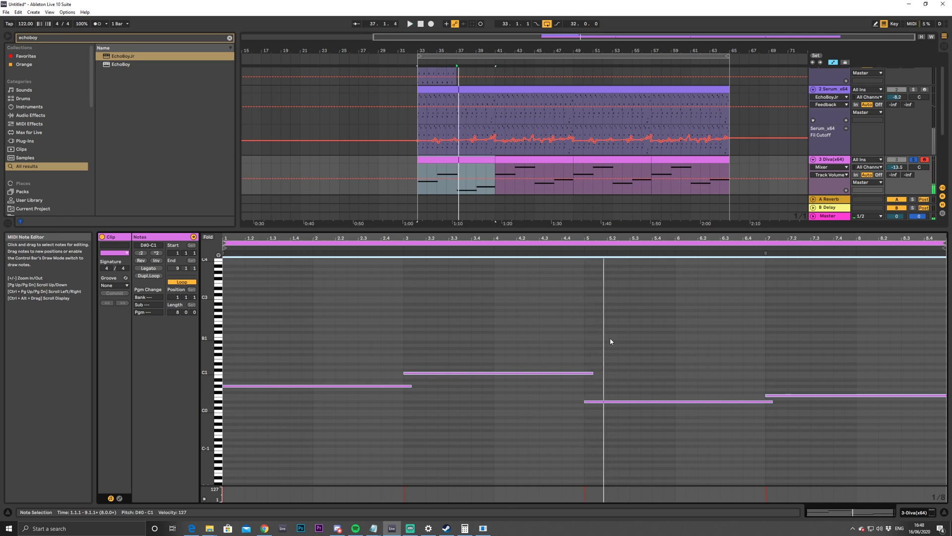
left_click(444, 159)
key("space")
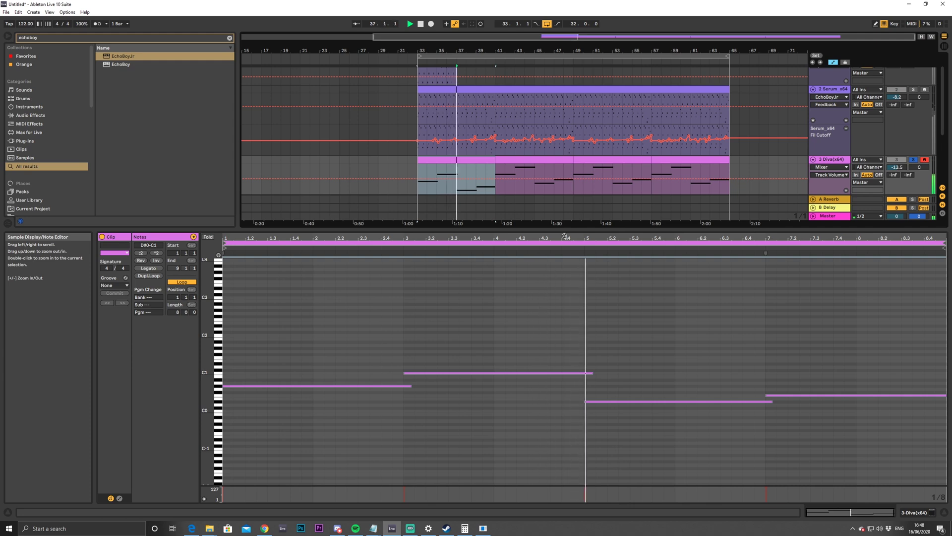
Transpose all notes in track 2's pluck clip down four semitones, and unsolo the Diva track for playback
left_click(489, 93)
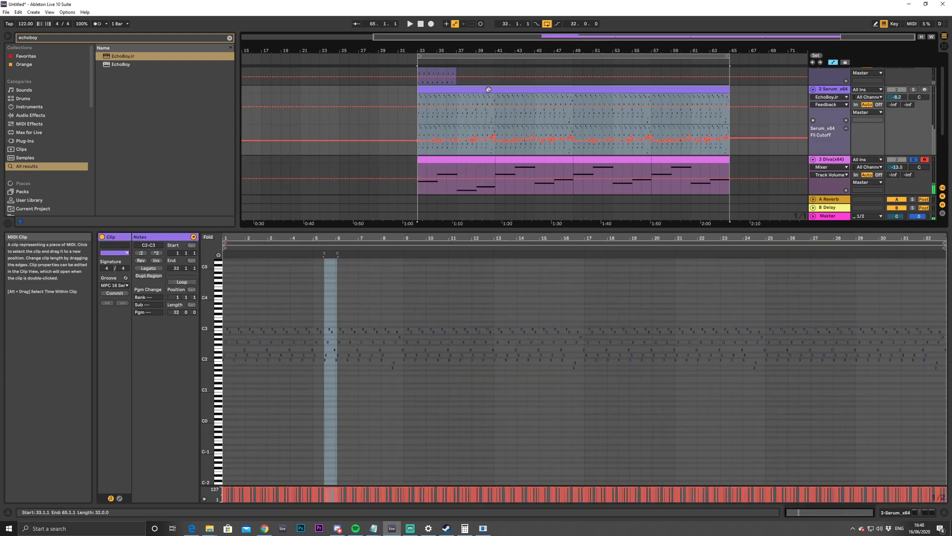
key("space")
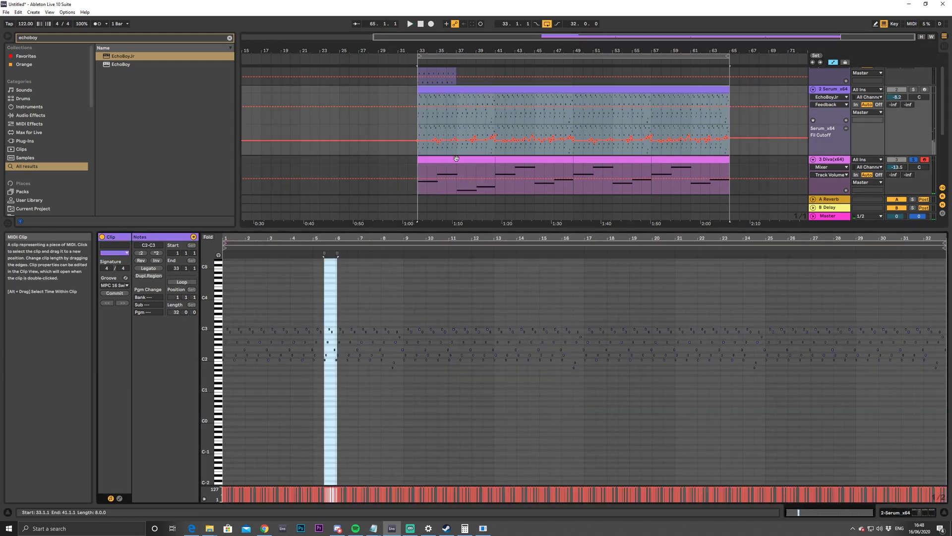
left_click(402, 285)
key("ctrl+a")
key("Down")
key("Down")
key("Down")
key("Down")
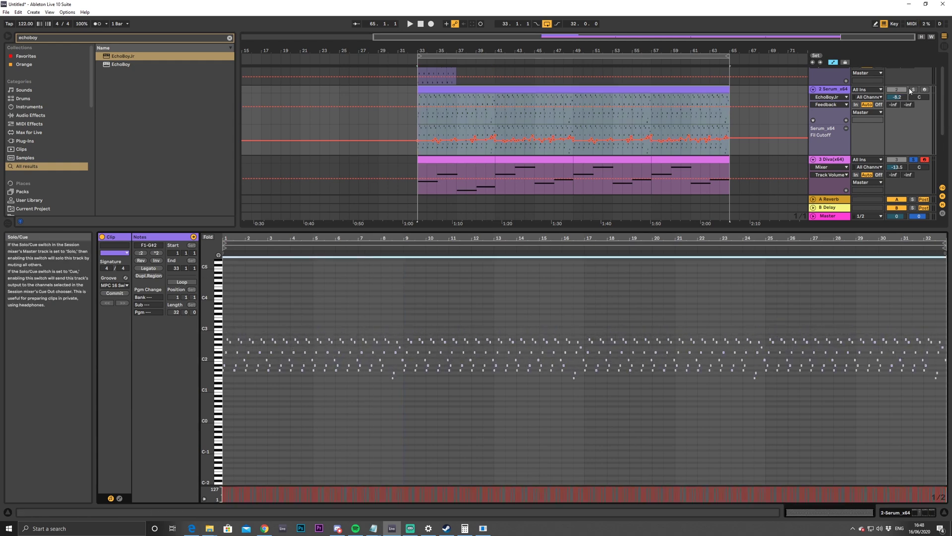
left_click(914, 160)
key("space")
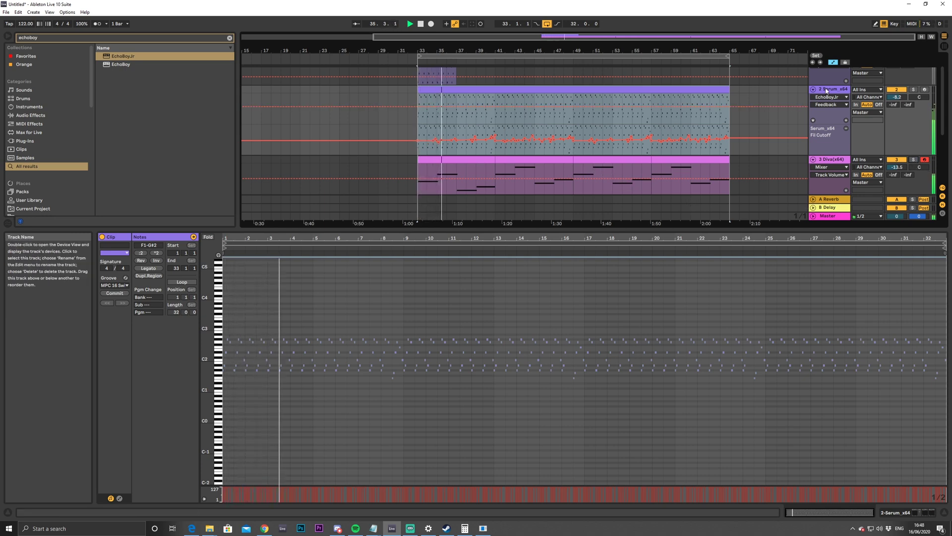
Duplicate the transposed first Diva clip three times, replacing the bass clips from bar 41 to bar 65
left_click(497, 161)
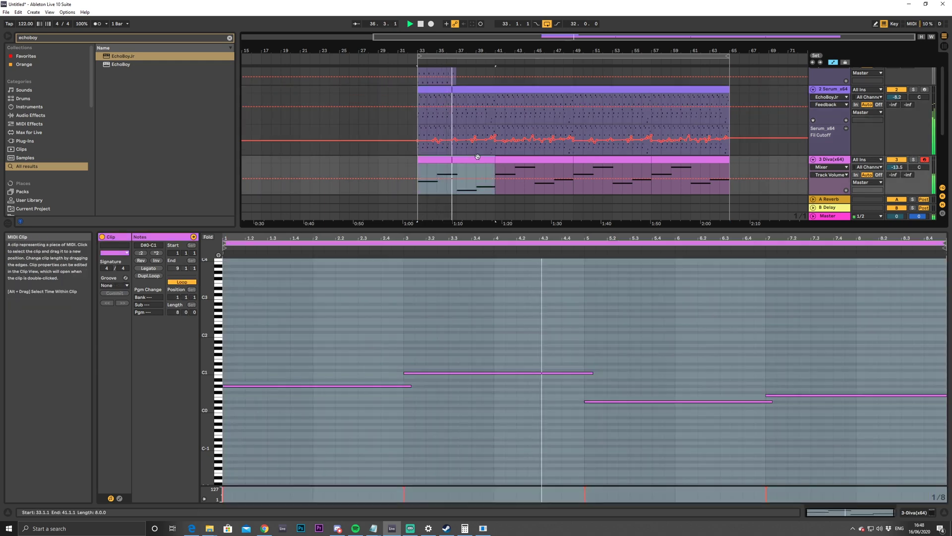
key("Right")
key("Right")
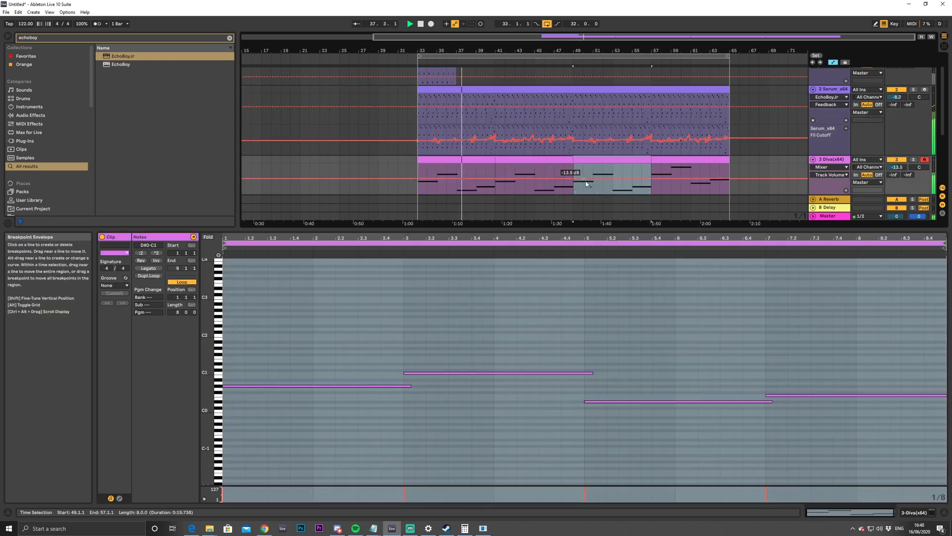
key("Right")
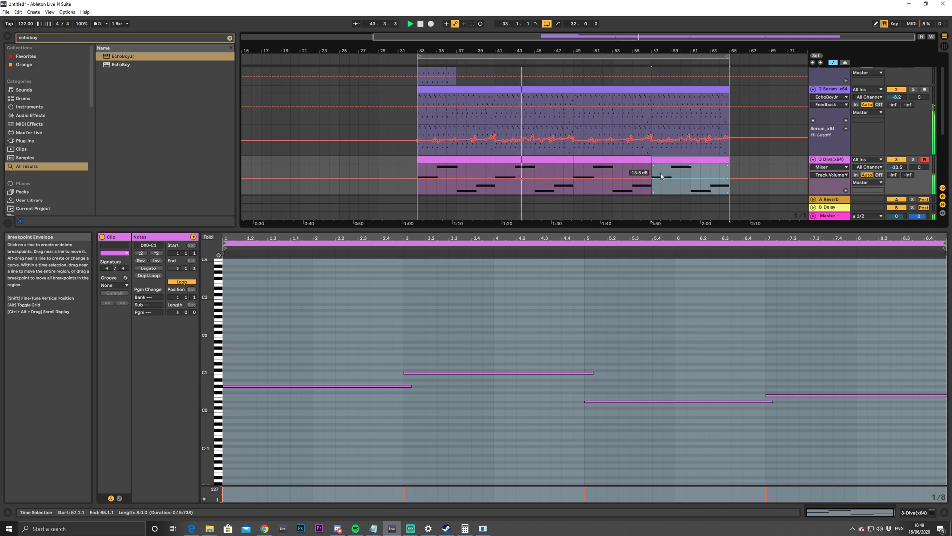
Show Serum's B Vol automation on track 2 in its own lane and place the insert marker at bar 57
left_click(831, 96)
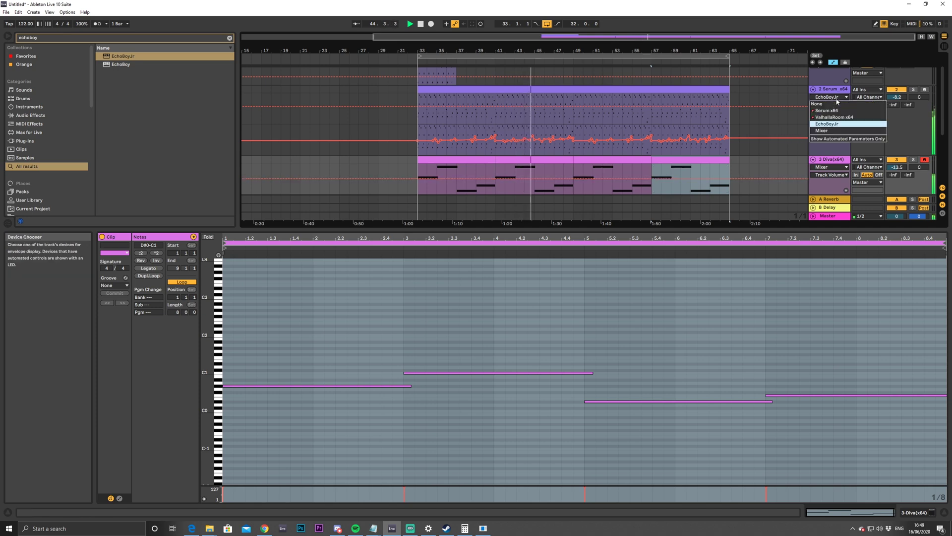
left_click(834, 110)
left_click(831, 104)
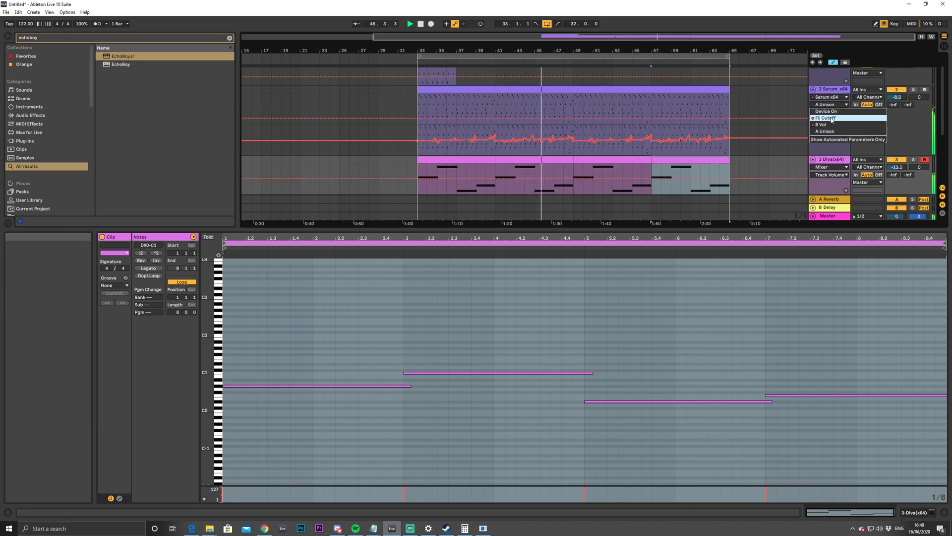
left_click(832, 125)
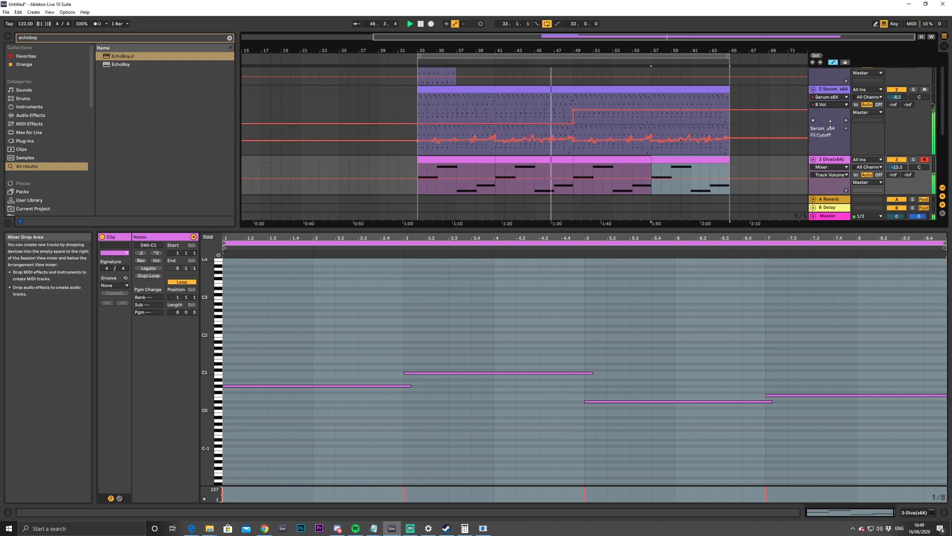
left_click(844, 117)
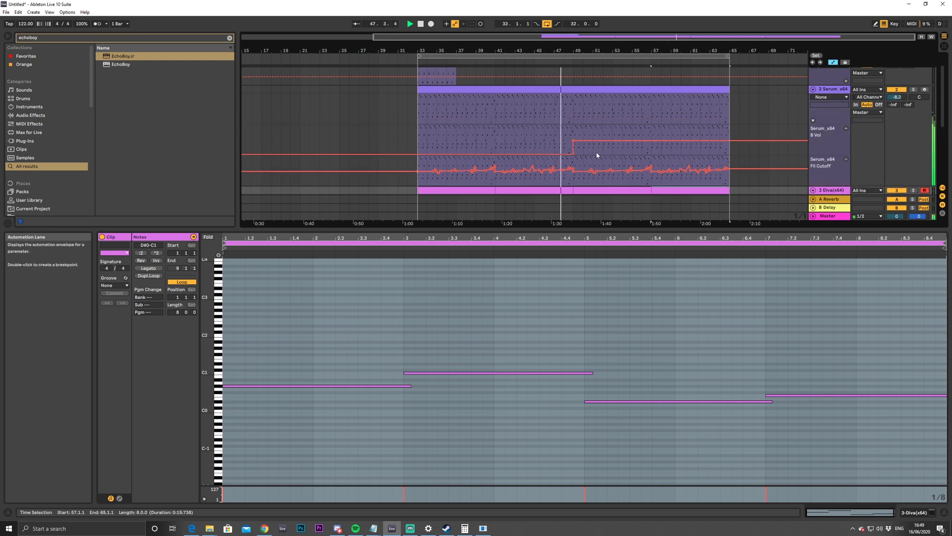
left_click(641, 144)
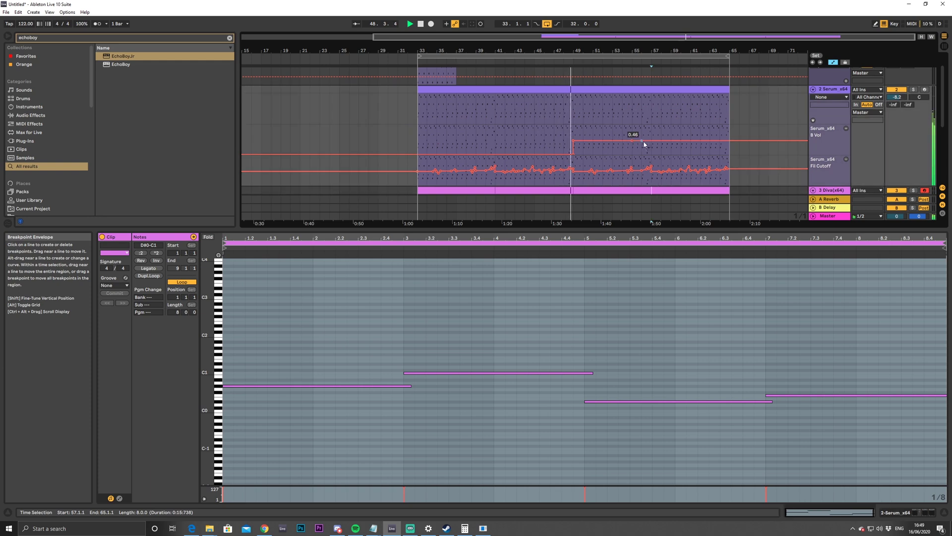
Add brief upward bumps to the B Vol automation just before bars 57 and 65, raising the first to about 0.63, and audition from bar 49
left_click_drag(641, 145, 647, 137)
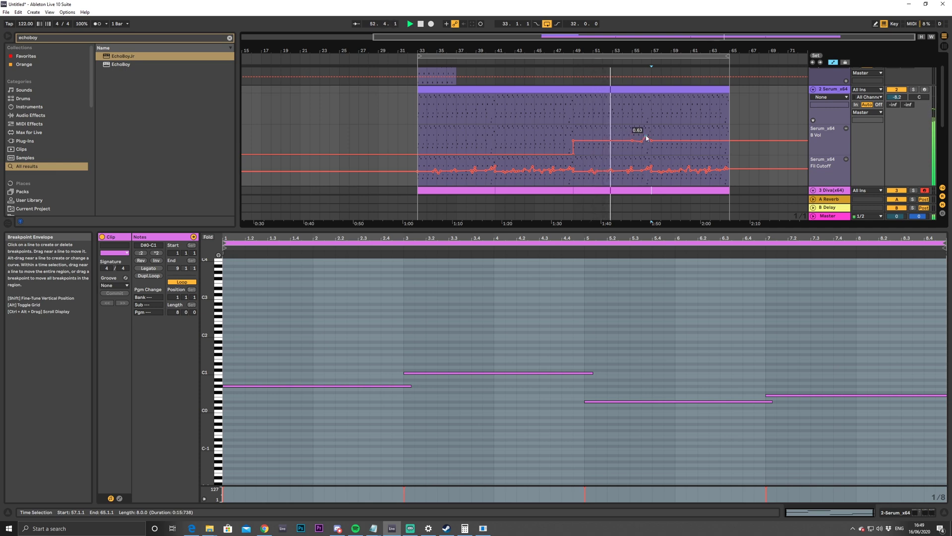
left_click_drag(704, 37, 704, 54)
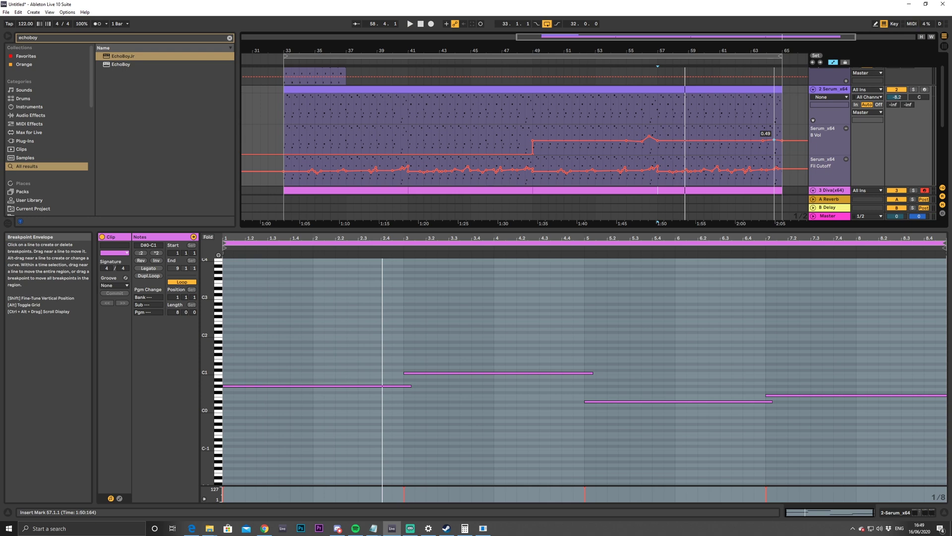
left_click(774, 138)
key("space")
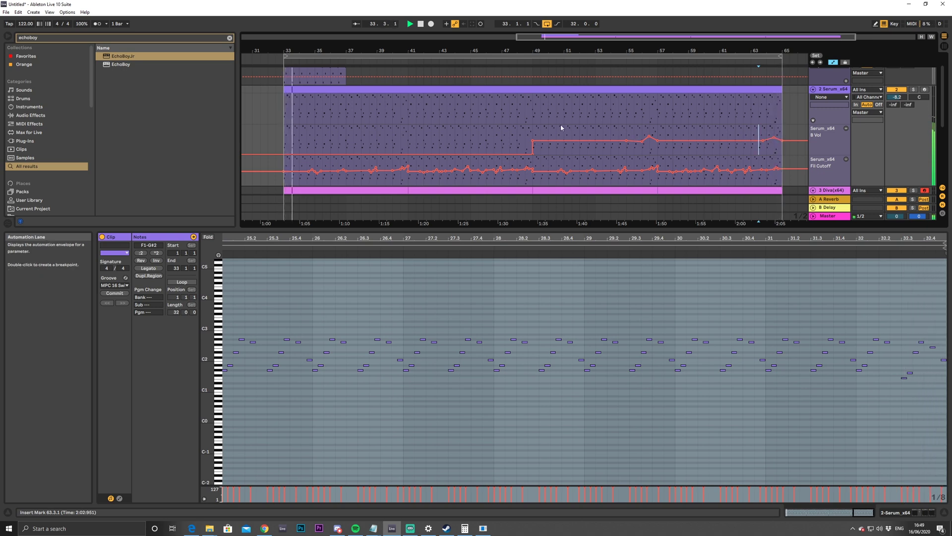
left_click(520, 132)
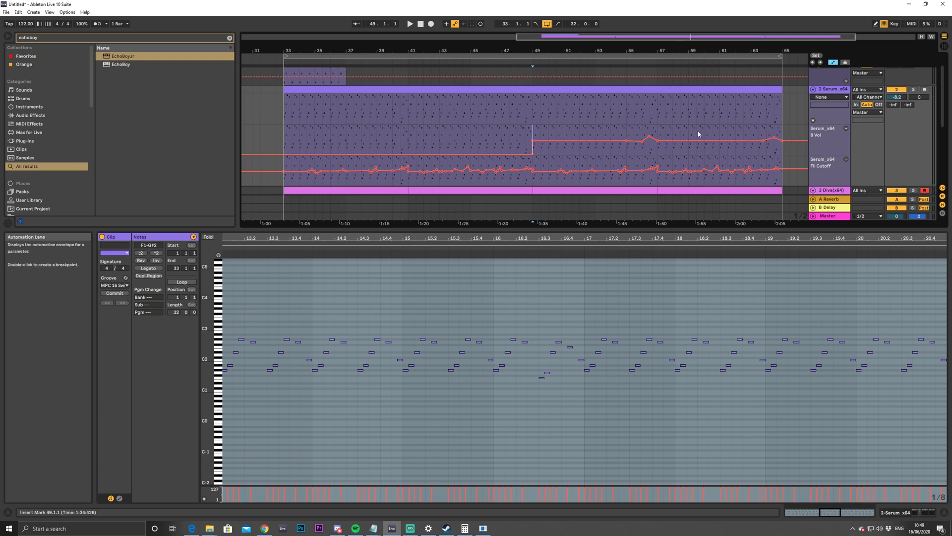
key("space")
Add an EQ Eight after EchoBoyJr in track 2's Serum device chain
left_click(824, 93)
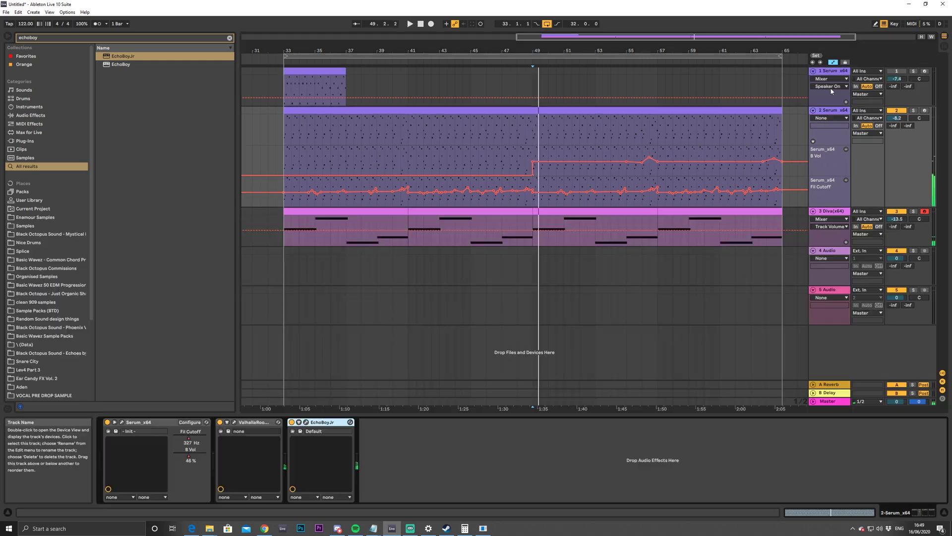
left_click(229, 39)
type("eq")
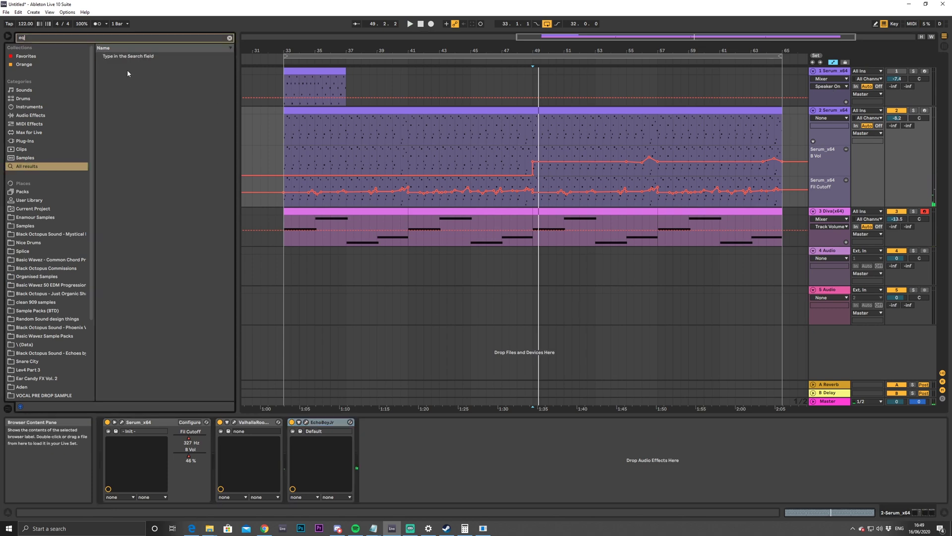
key("Down")
key("Down")
key("Return")
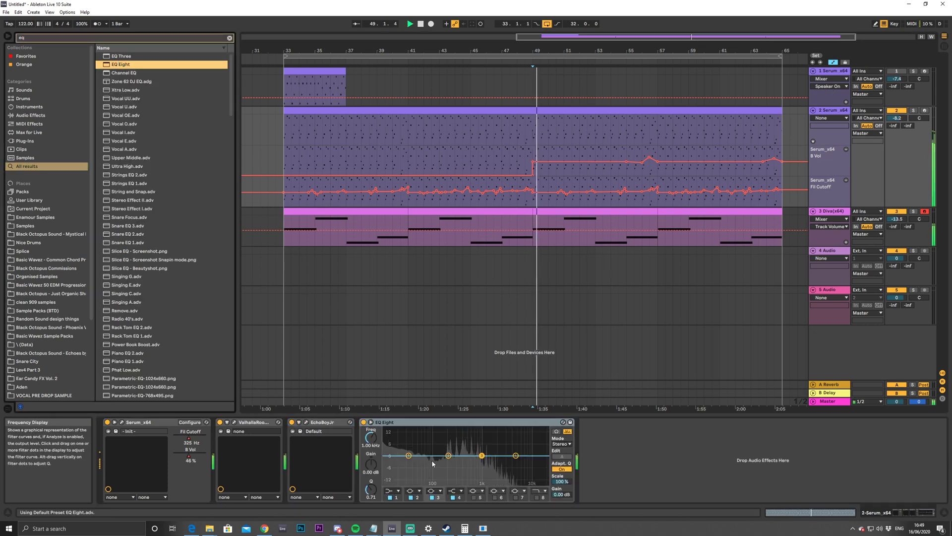
Make EQ Eight's band 1 a low cut at about 182 Hz and audition the pluck
key("space")
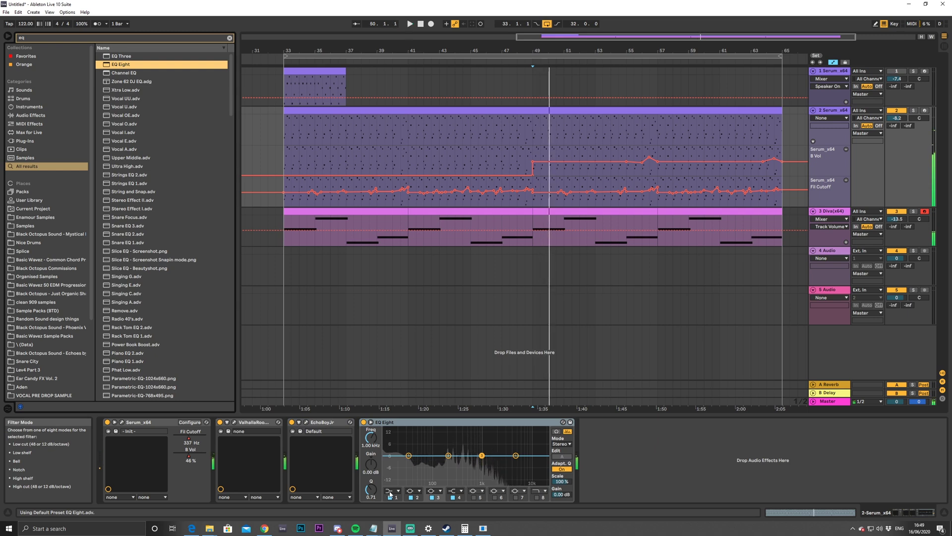
left_click(388, 491)
left_click(389, 441)
left_click_drag(409, 461, 447, 463)
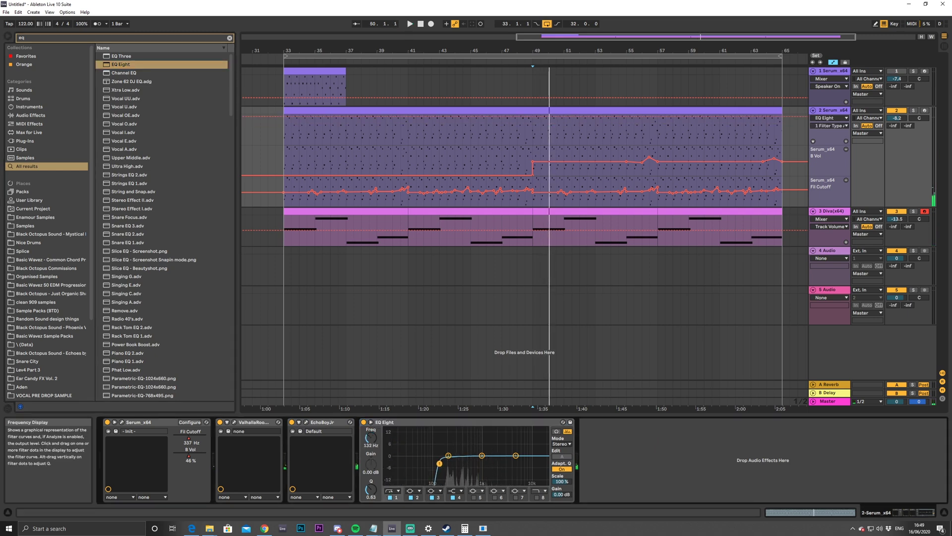
key("space")
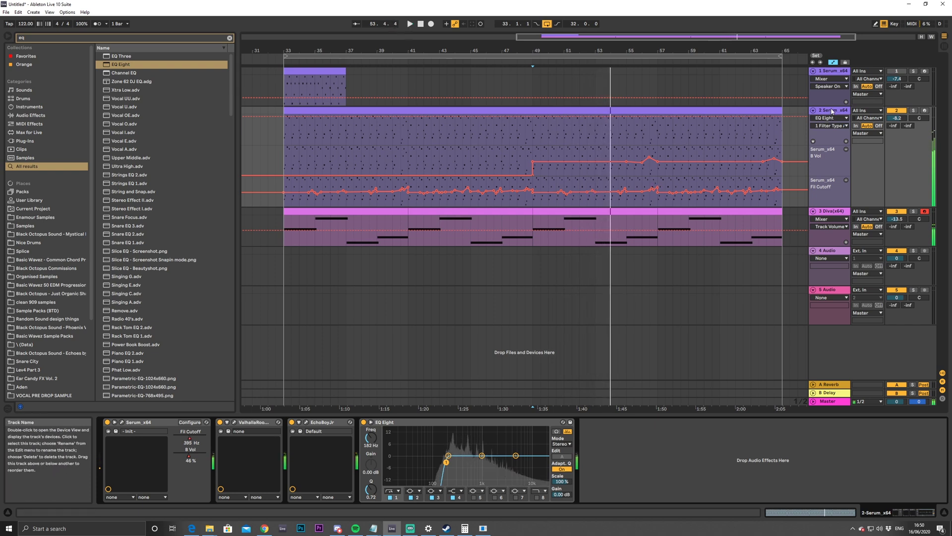
Open track 2's Serum and adjust its filter resonance while playing back from bar 49
left_click(122, 422)
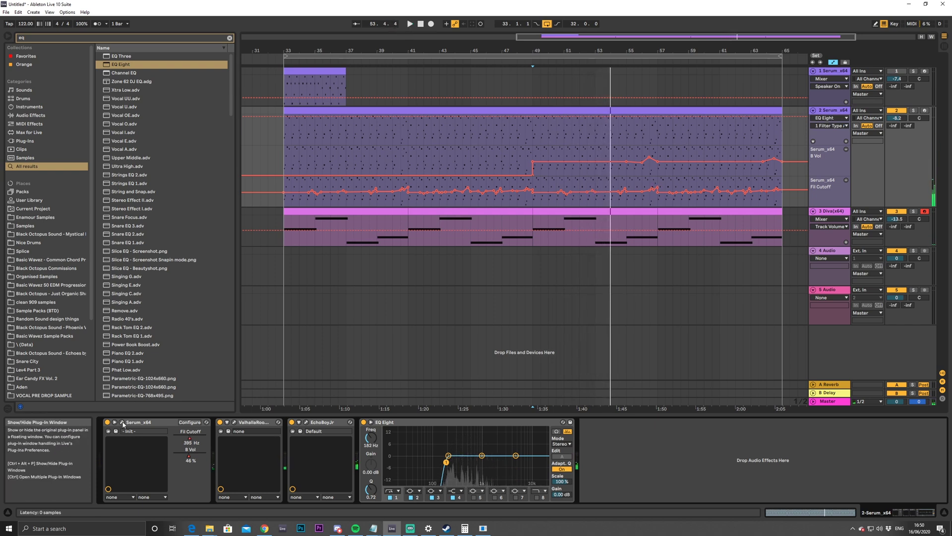
key("space")
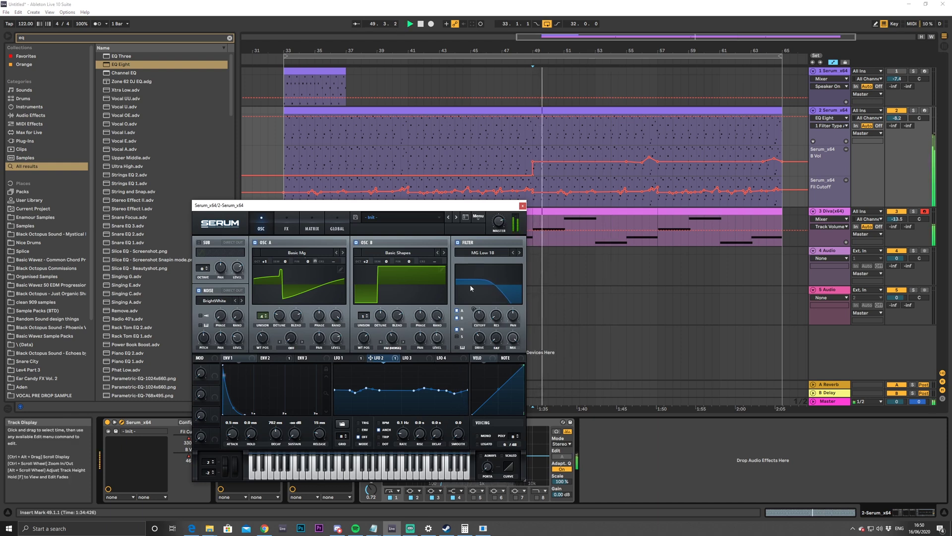
left_click_drag(496, 290, 496, 301)
key("space")
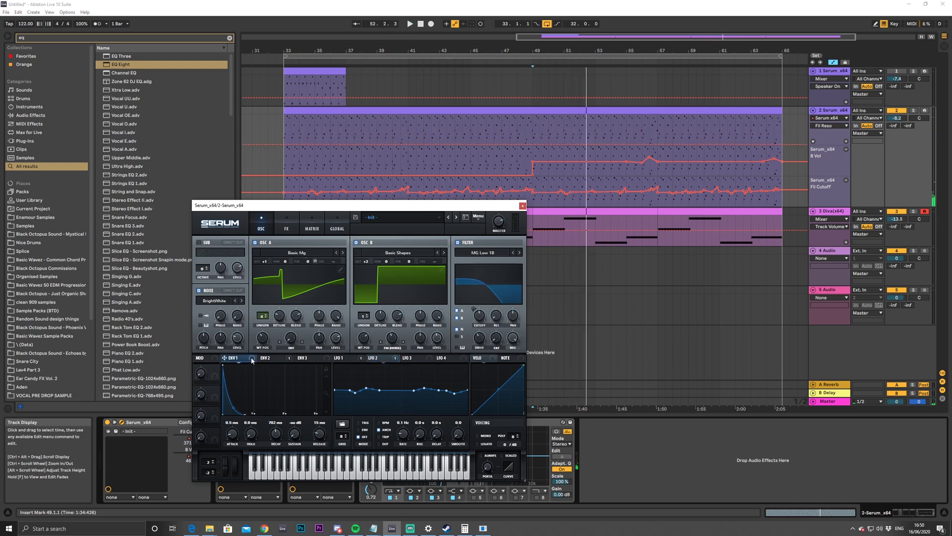
Assign Macro 1 to the Env 2 decay in Serum with an amount of 27, and audition the macro during playback
left_click(276, 435)
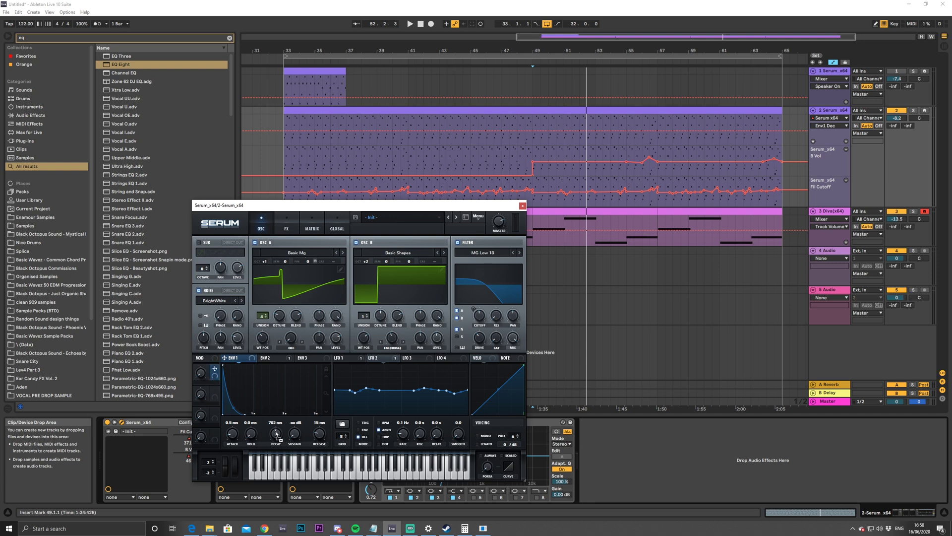
mouse_move(269, 431)
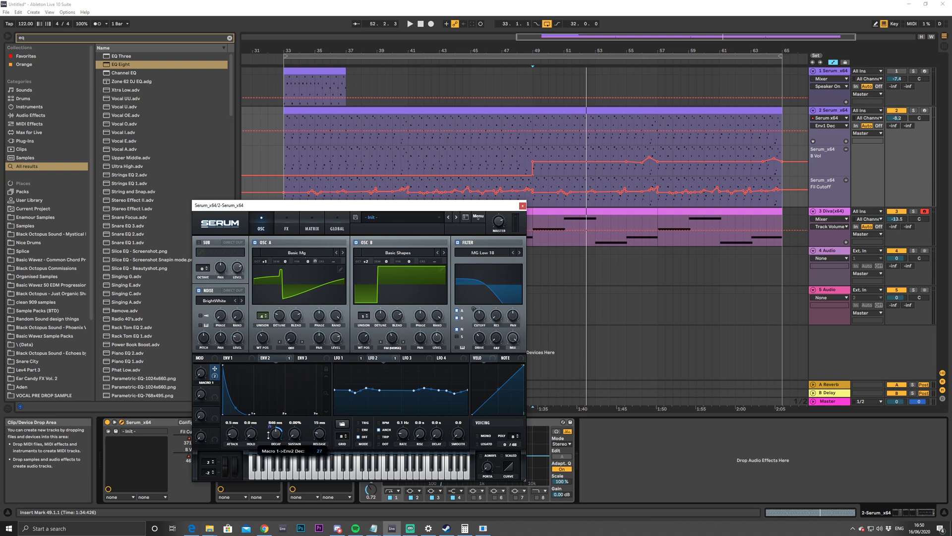
key("space")
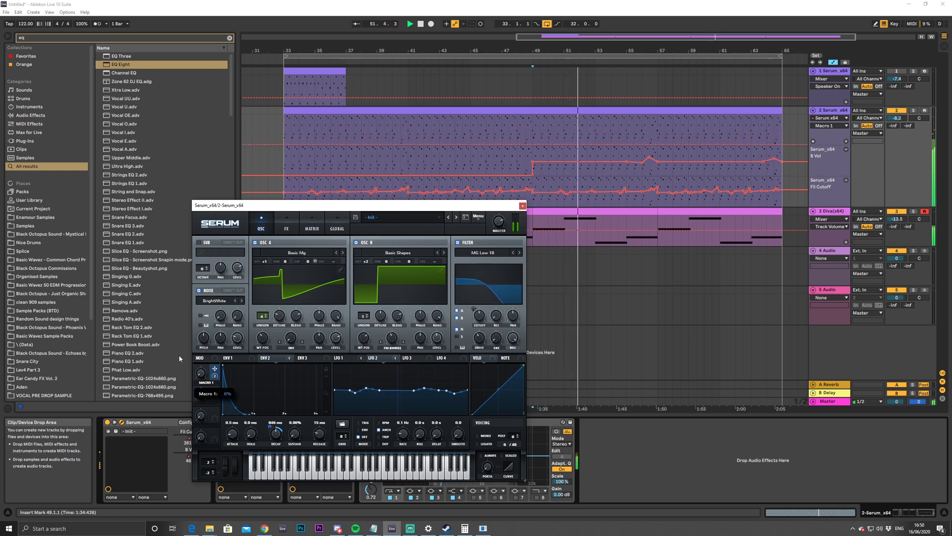
key("space")
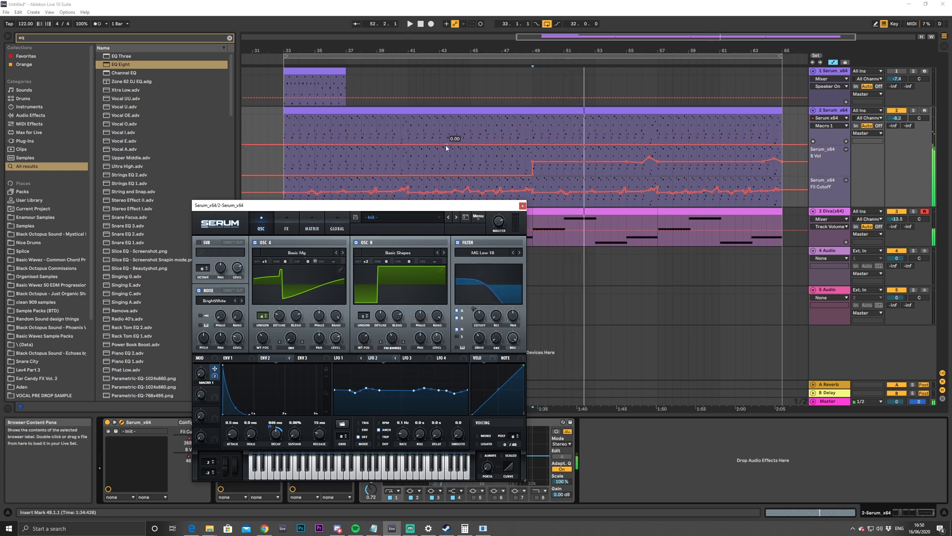
Shape the Macro 1 automation as a ramp from bar 61 up to about 0.39 near bar 64, falling back to 0.00
left_click(719, 144)
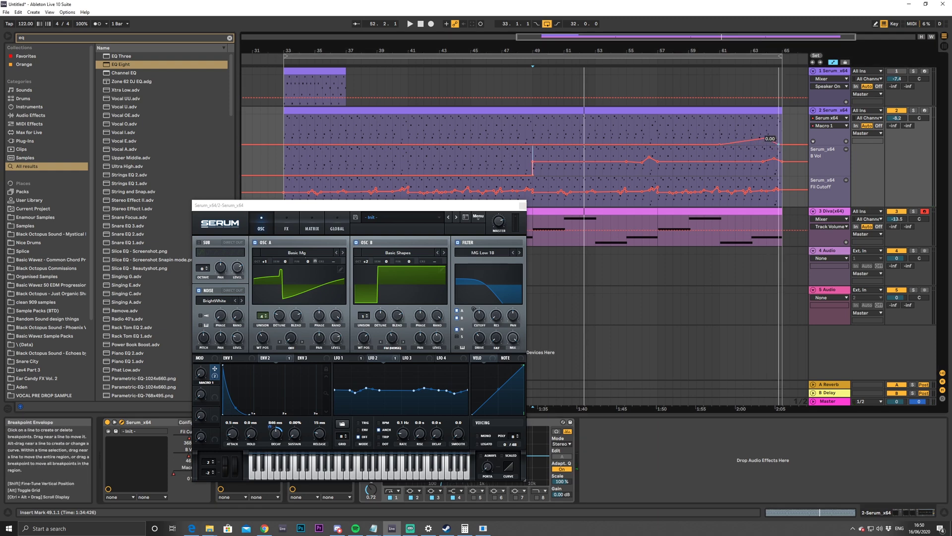
key("space")
left_click(722, 133)
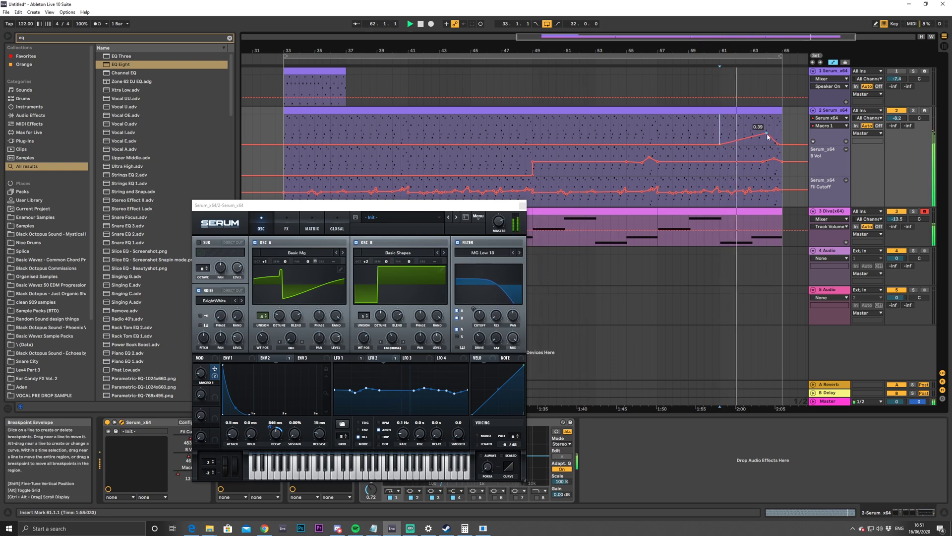
left_click_drag(767, 135, 768, 133)
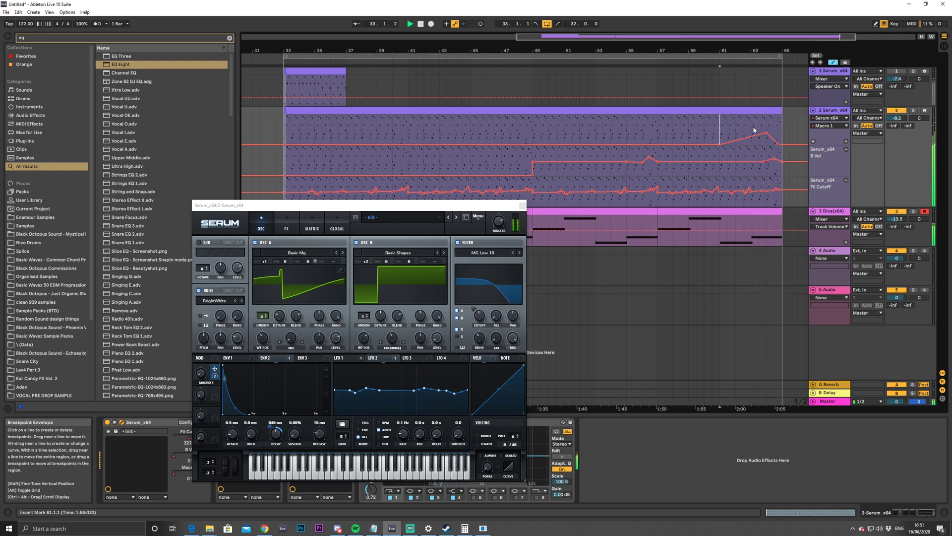
Open the long MIDI clip on the second Serum track and force legato on all of its notes
double_click(528, 110)
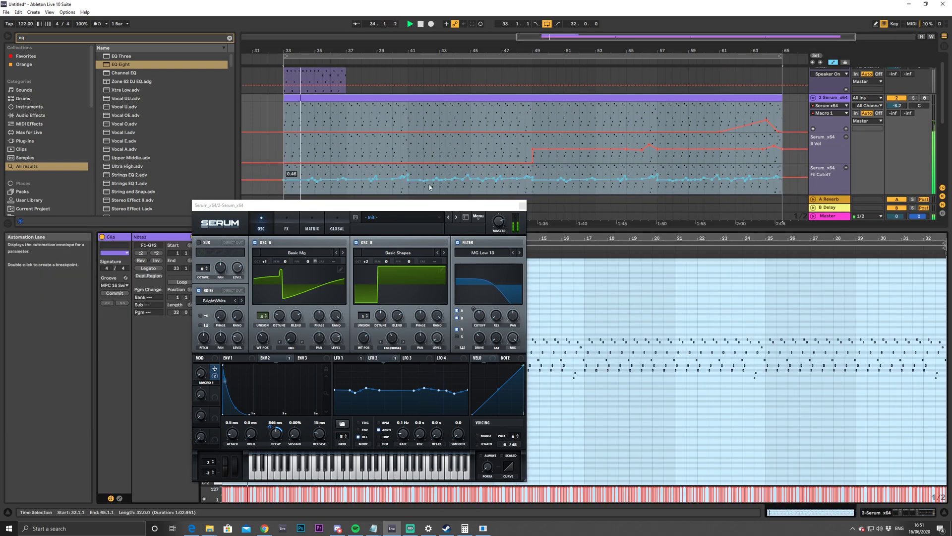
left_click_drag(430, 205, 621, 8)
left_click(429, 419)
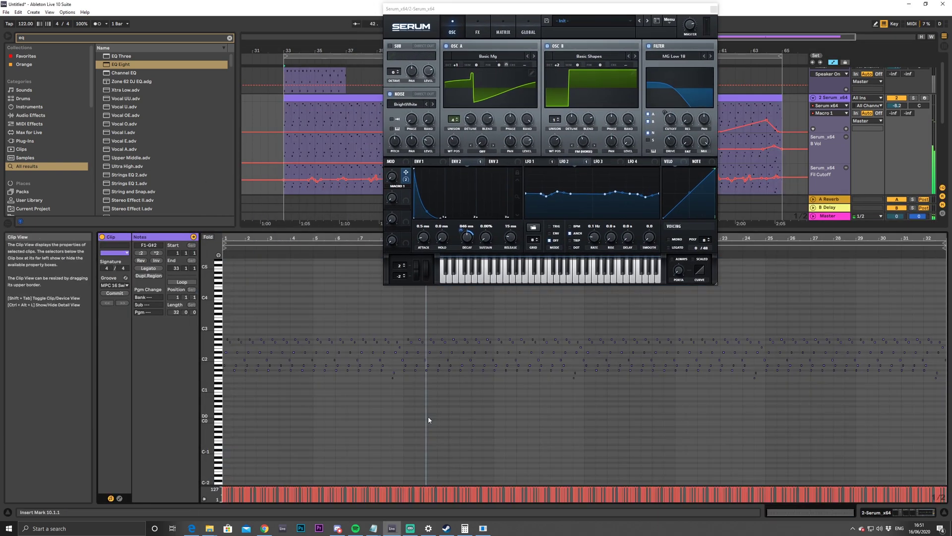
key("ctrl+a")
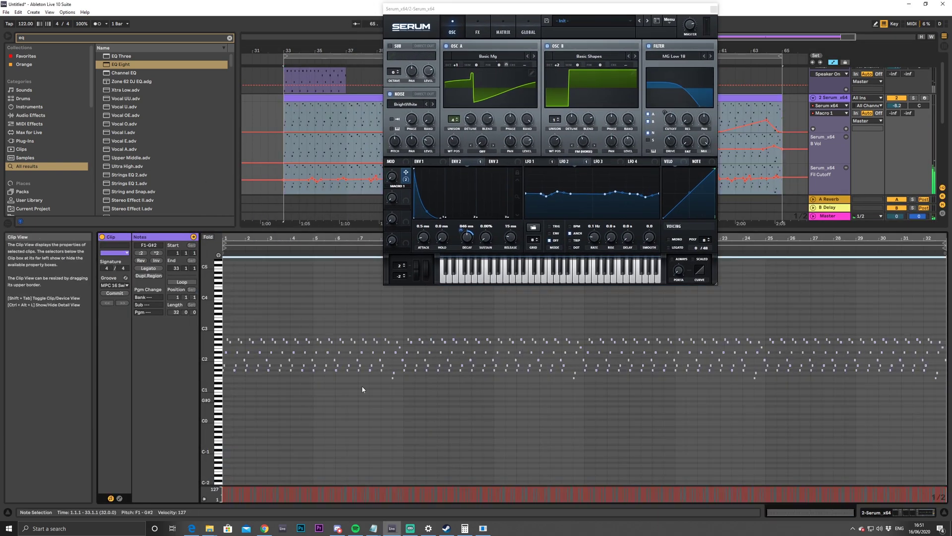
left_click_drag(281, 234, 316, 240)
left_click(149, 269)
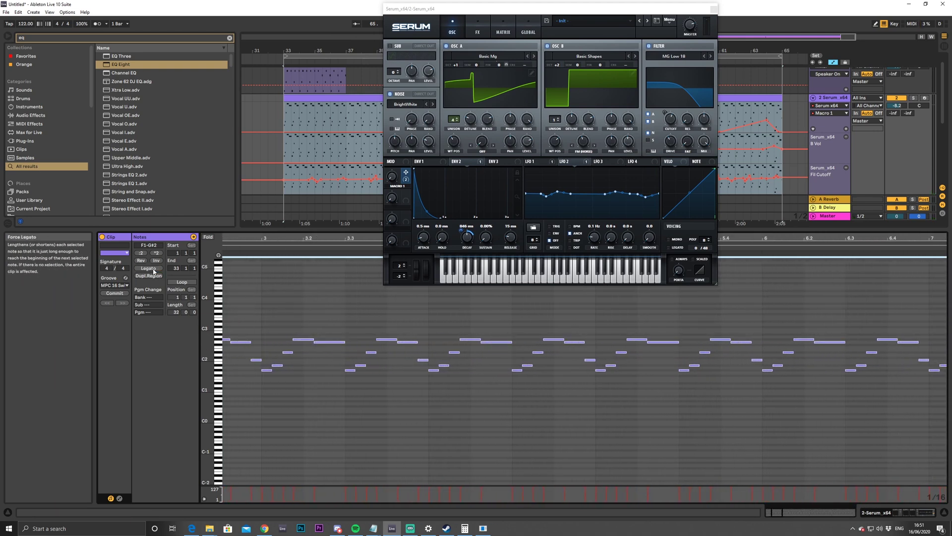
Play back the legato arpeggio, including the Macro 1 ramp starting at bar 61
key("space")
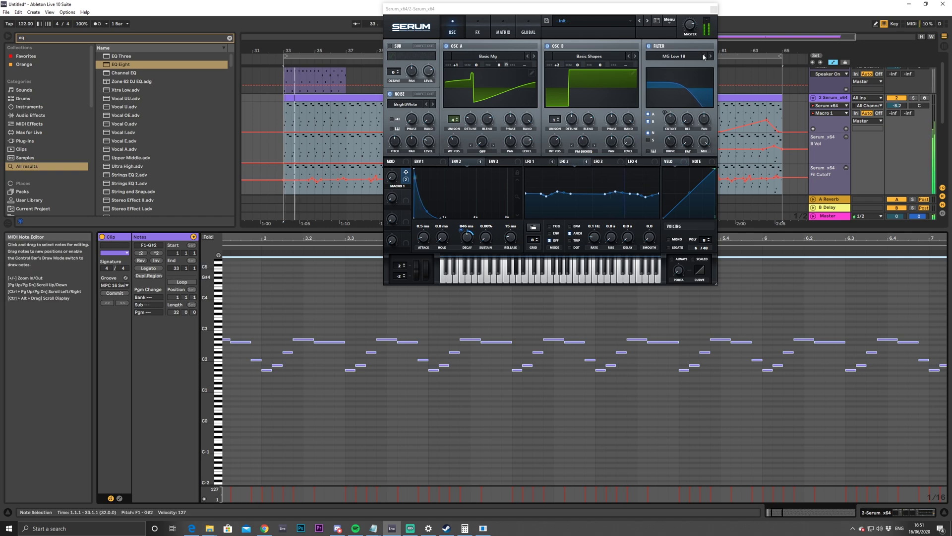
left_click_drag(675, 13, 551, 20)
left_click(719, 123)
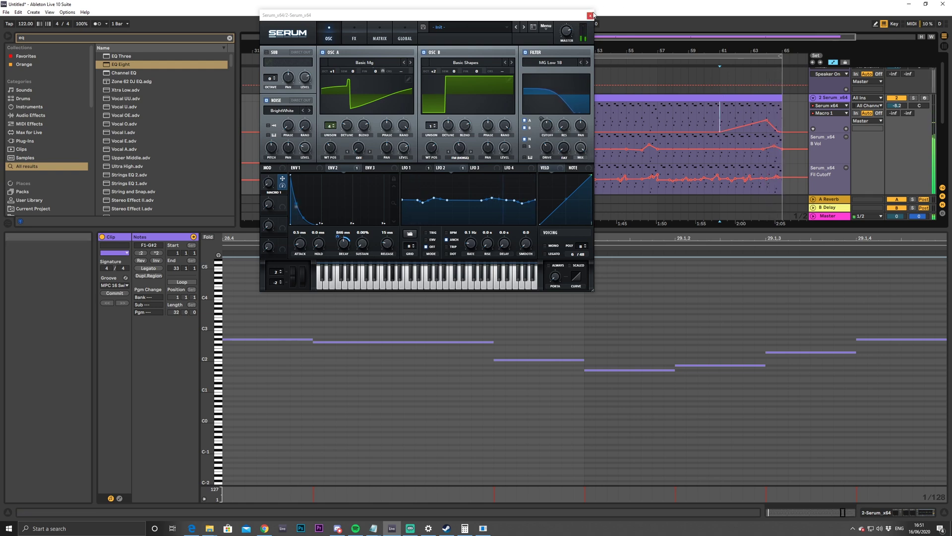
Close the Serum window and bring up the device chain of the Diva track
left_click(590, 15)
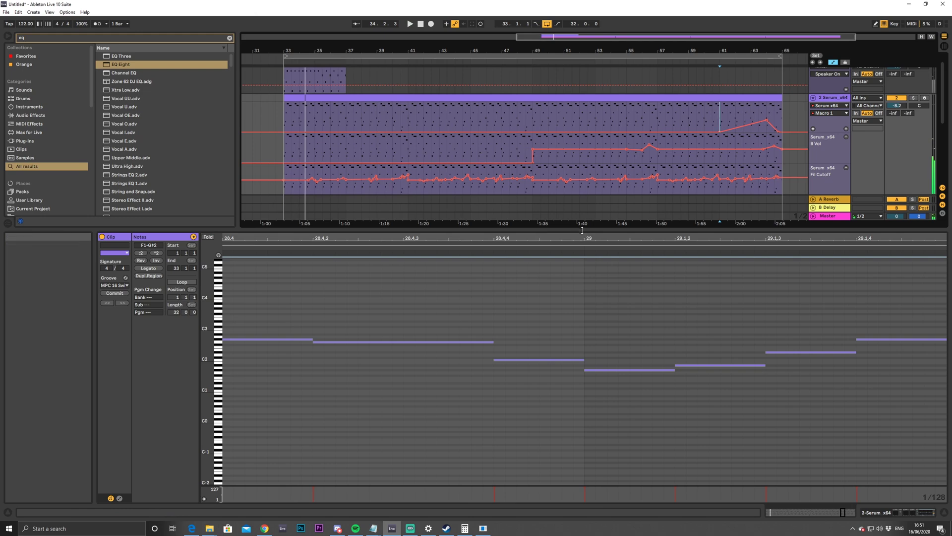
left_click_drag(582, 236, 582, 277)
double_click(828, 102)
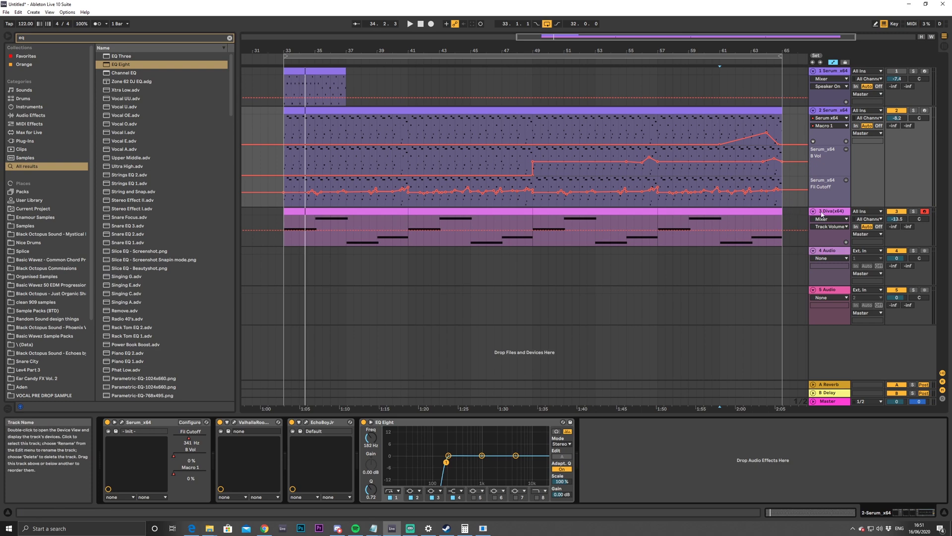
left_click(792, 229)
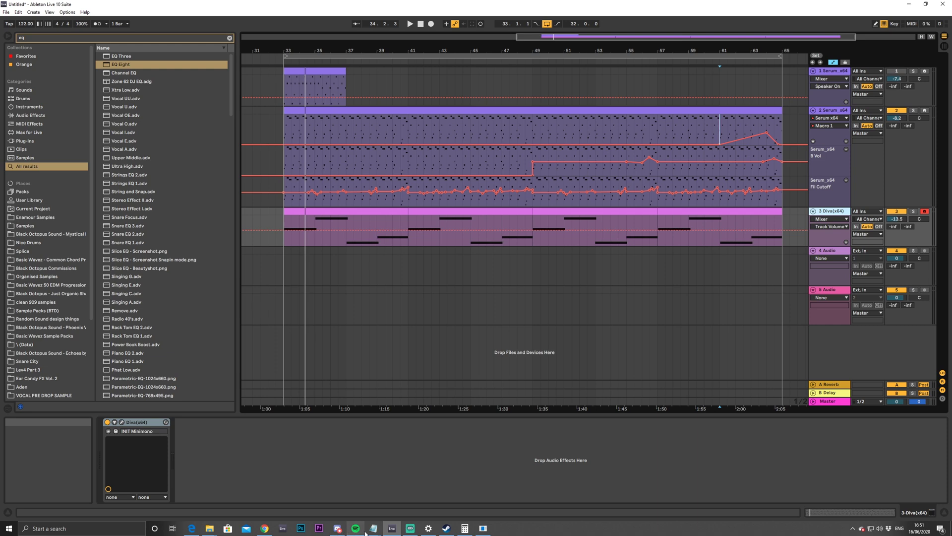
Switch to the Notepad document "Lane 8 keys and bpms" and position its window so that all the notes are readable
mouse_move(372, 532)
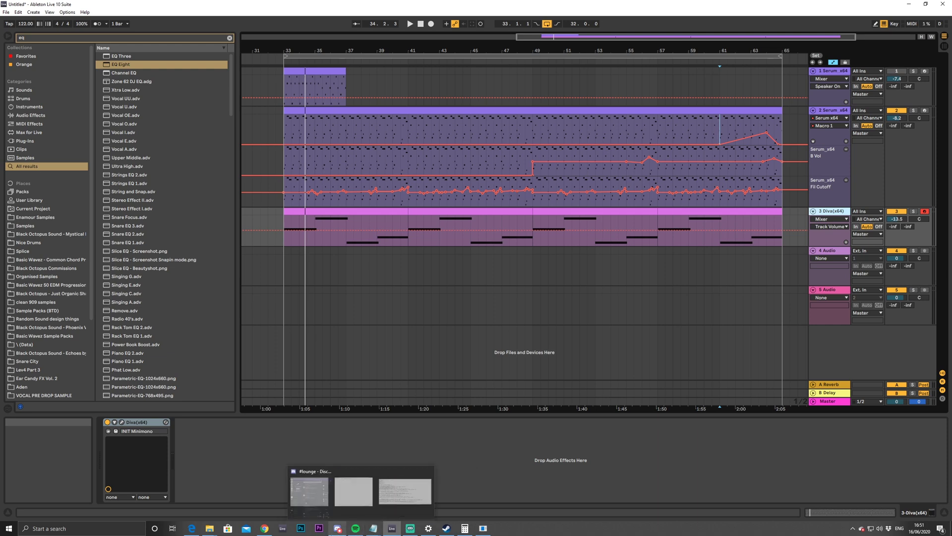
left_click(454, 508)
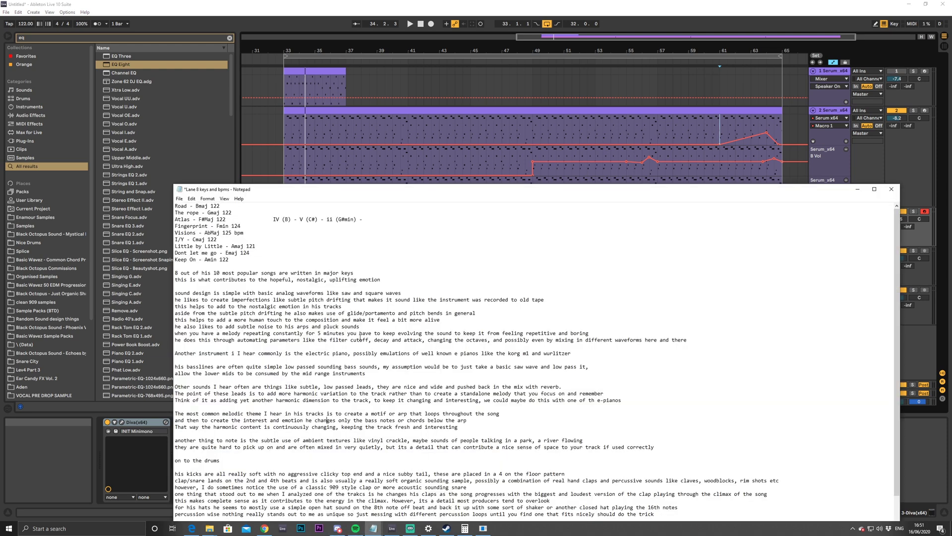
left_click_drag(379, 186, 374, 80)
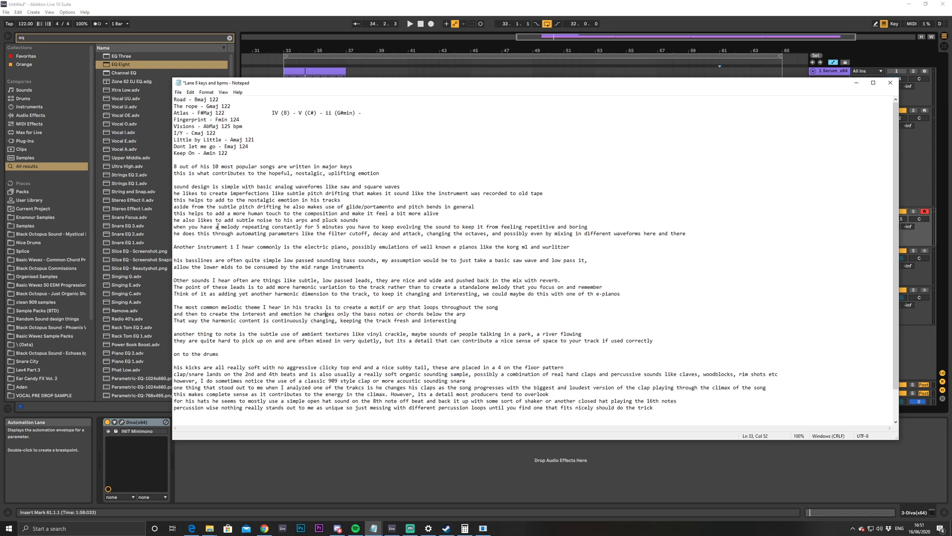
Read through the notes on melody evolution, electric piano, ambient textures and subtle low passed leads
left_click_drag(193, 209, 437, 222)
left_click(213, 253)
left_click_drag(561, 281, 620, 294)
left_click(252, 313)
left_click(188, 314)
left_click(293, 341)
left_click_drag(373, 248, 497, 247)
left_click(535, 247)
left_click(545, 247)
left_click_drag(228, 220, 248, 228)
left_click(248, 228)
left_click_drag(220, 280, 384, 279)
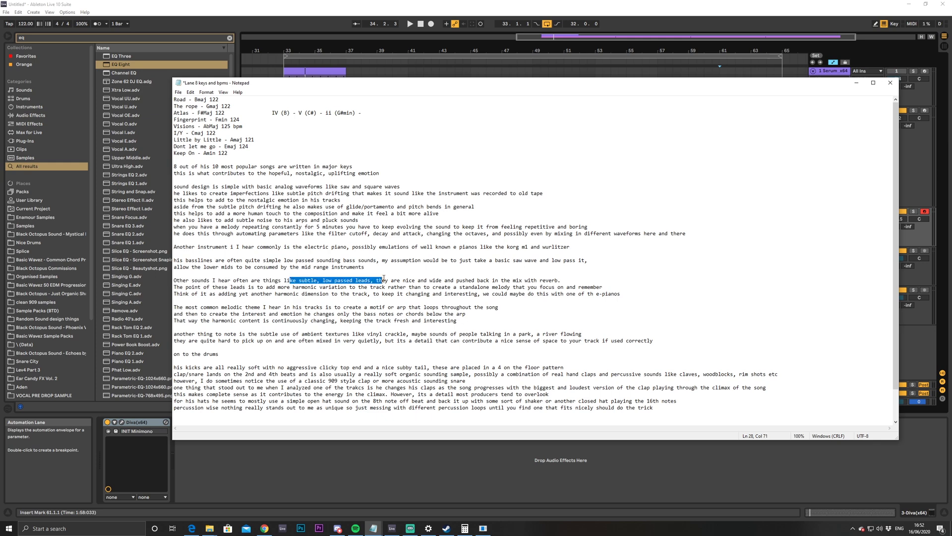
left_click(180, 280)
left_click_drag(175, 280, 290, 279)
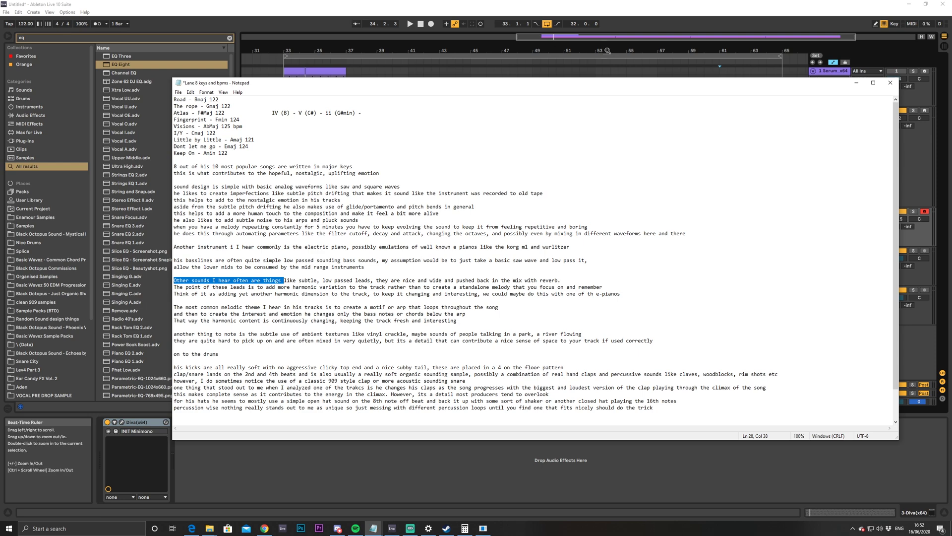
Return to Ableton Live and save the Live Set as "lane 8" in the Splice folder
left_click(425, 74)
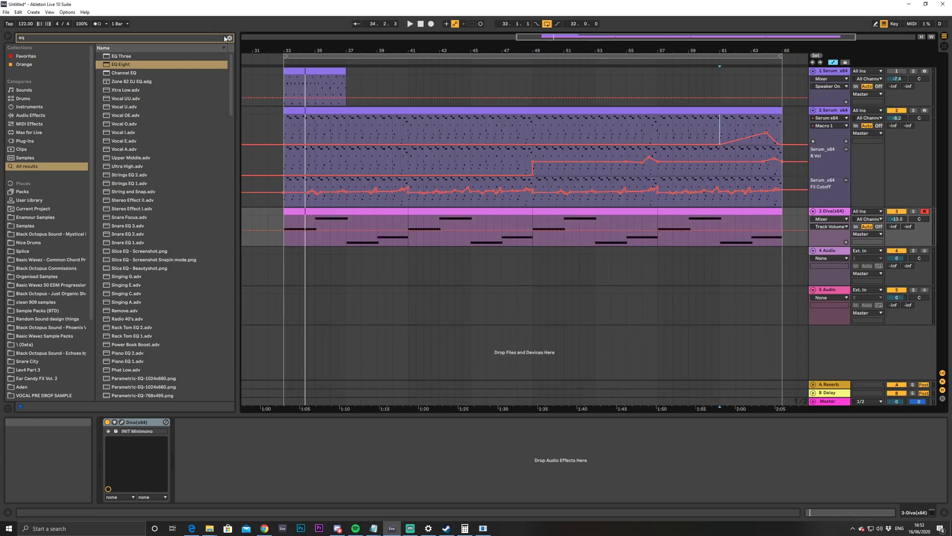
left_click(6, 12)
left_click(30, 104)
left_click(469, 308)
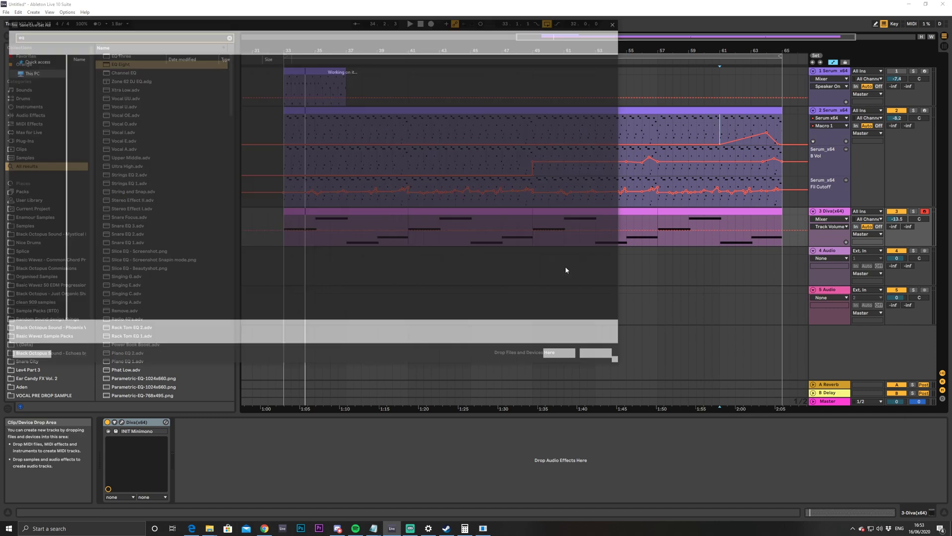
left_click(111, 33)
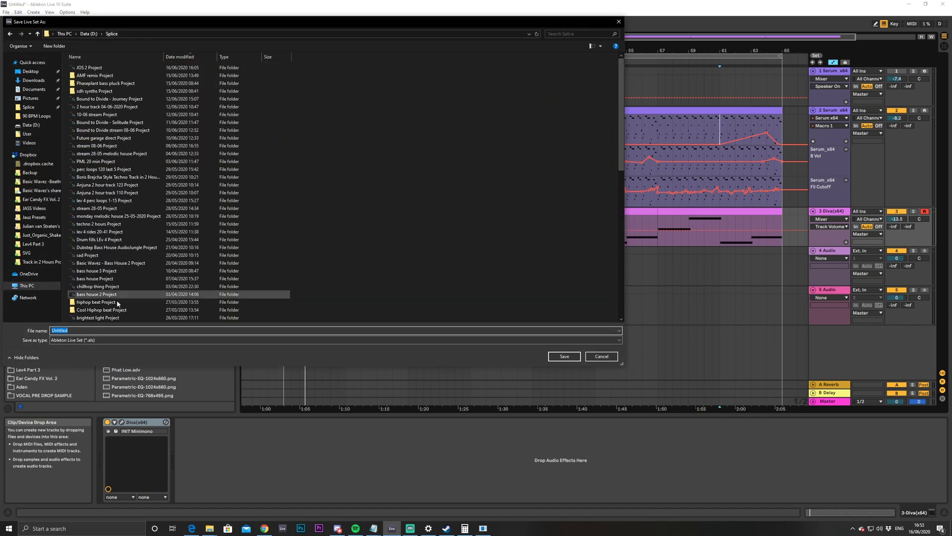
type("lane 8")
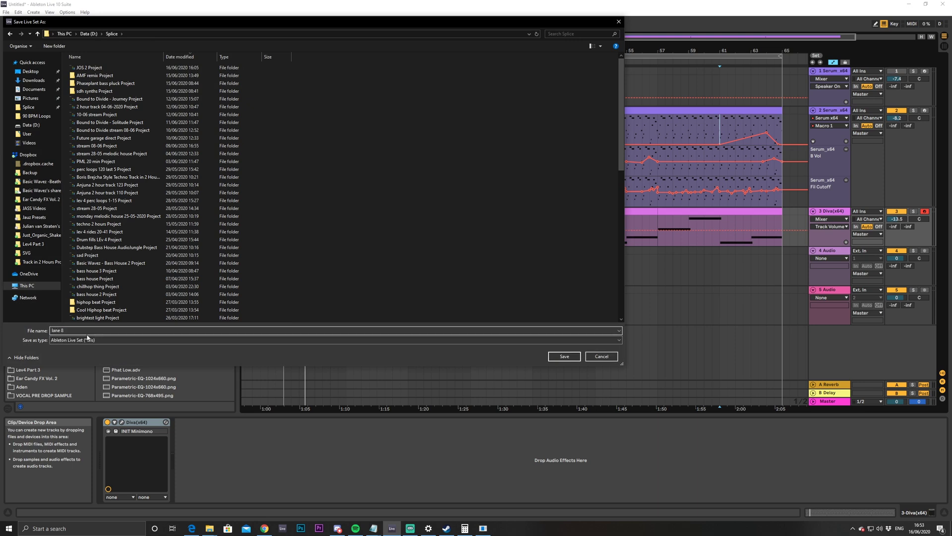
key("Return")
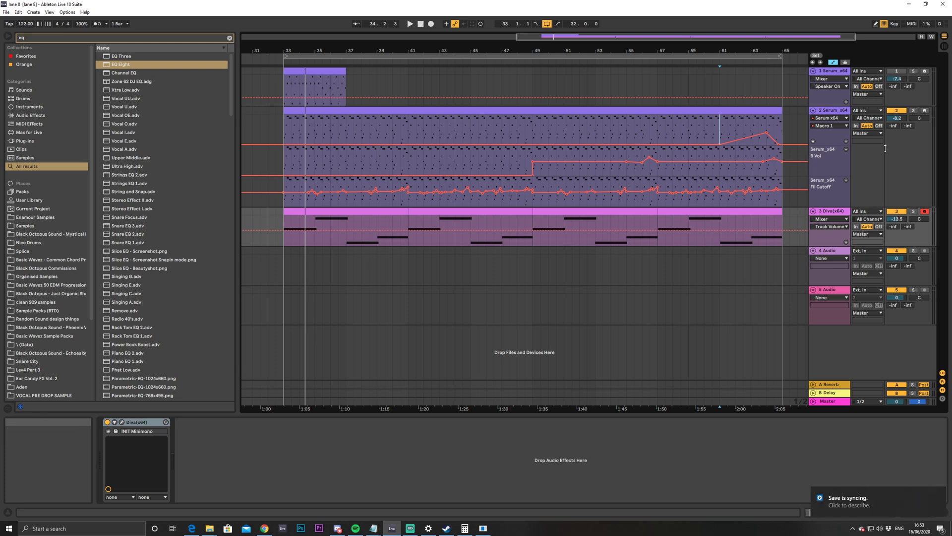
Insert a new MIDI track below the second Serum track and search the browser for "wurl"
left_click(840, 113)
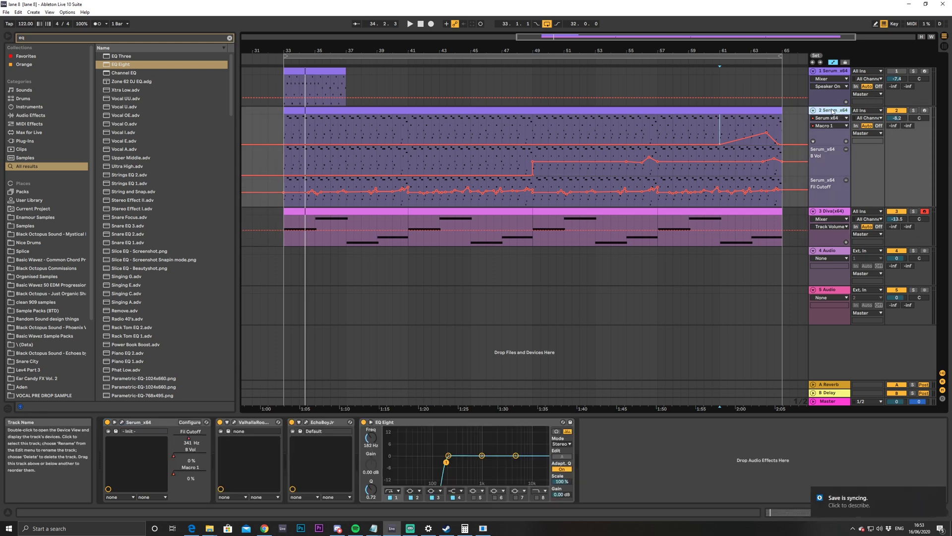
key("ctrl+shift+t")
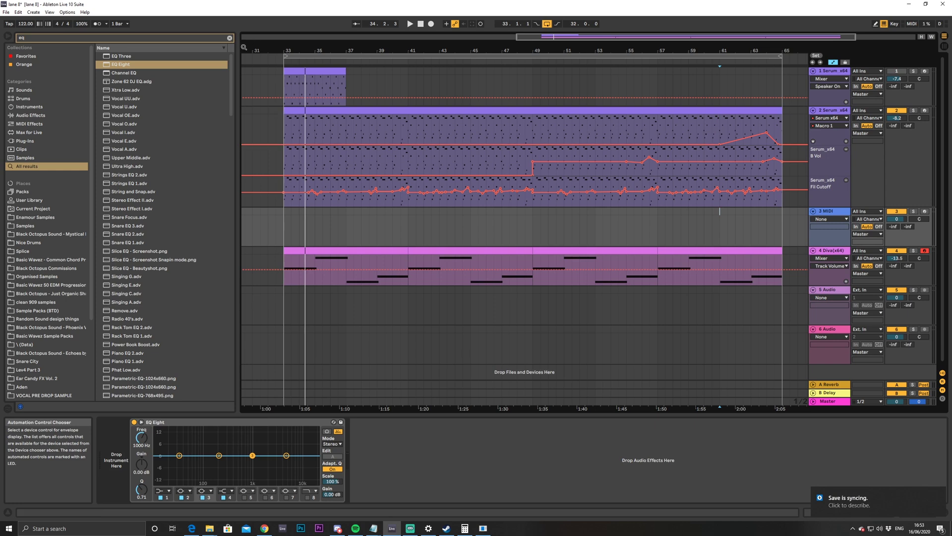
left_click(230, 37)
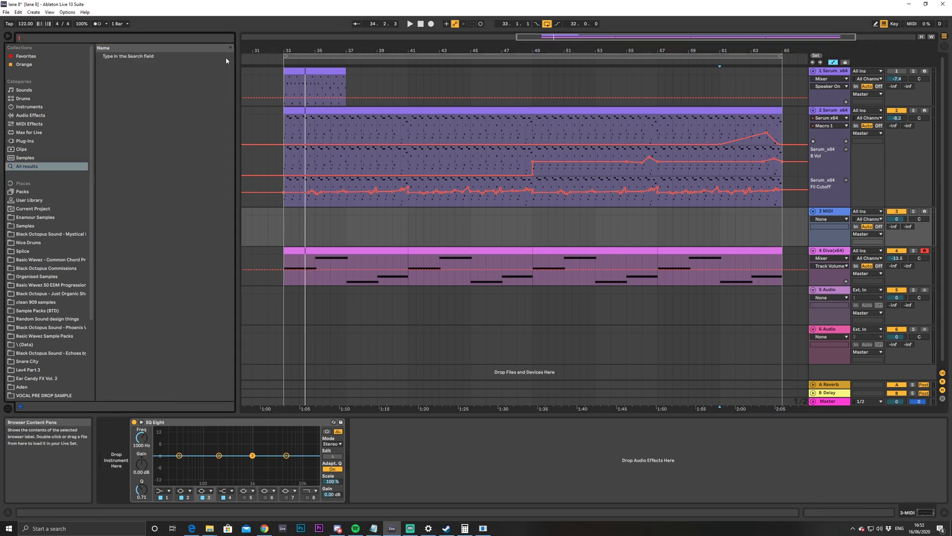
type("wurl")
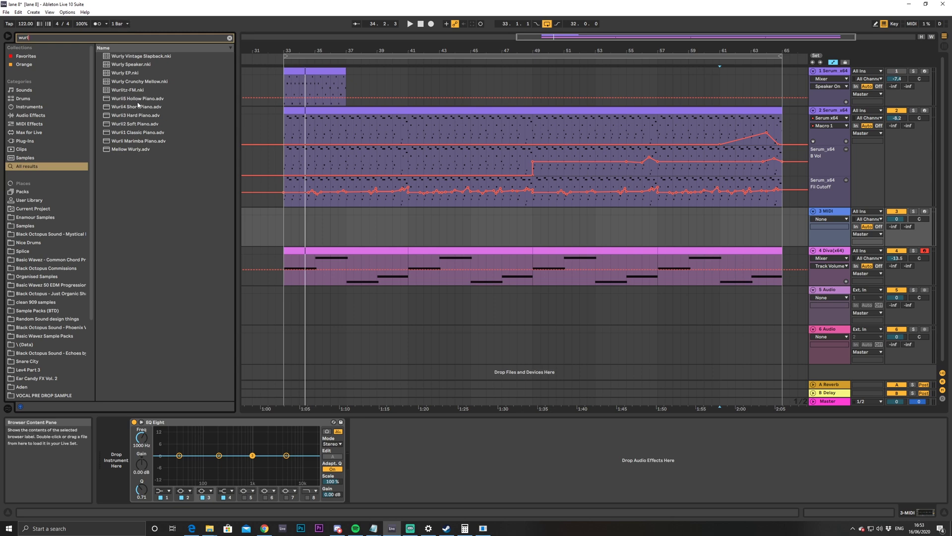
Preview the Wurli piano presets and load Wurli2 Soft Piano onto the new MIDI track
left_click(143, 101)
left_click(144, 107)
left_click(145, 124)
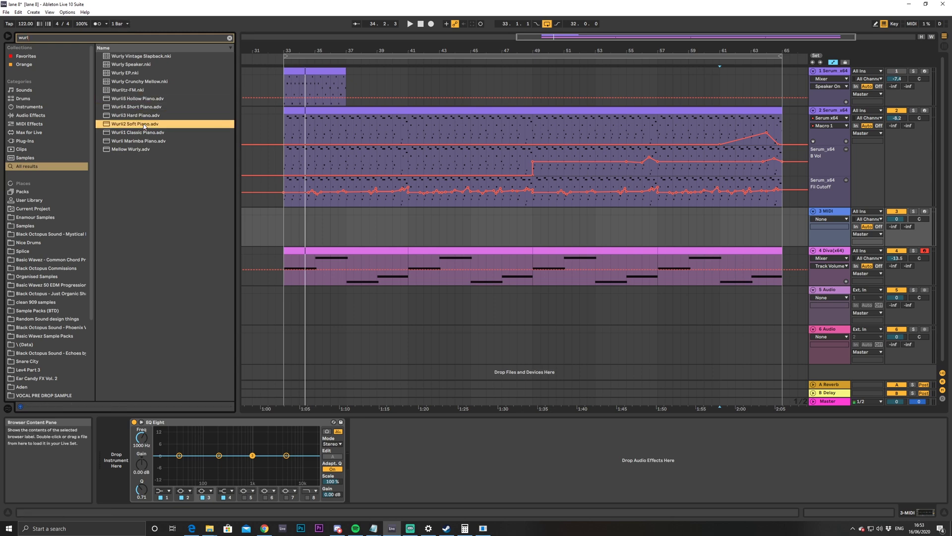
left_click(145, 133)
left_click(145, 125)
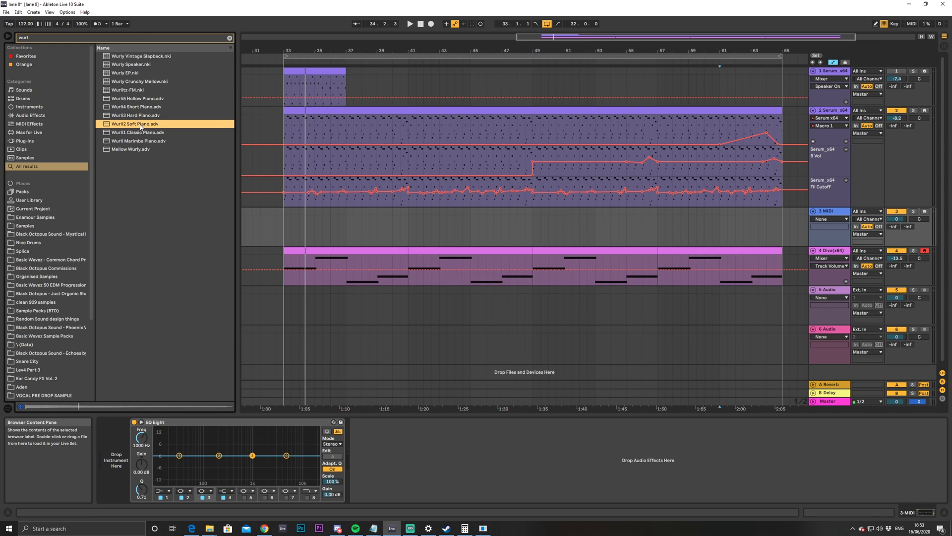
left_click(140, 117)
left_click(142, 124)
left_click_drag(376, 218, 517, 237)
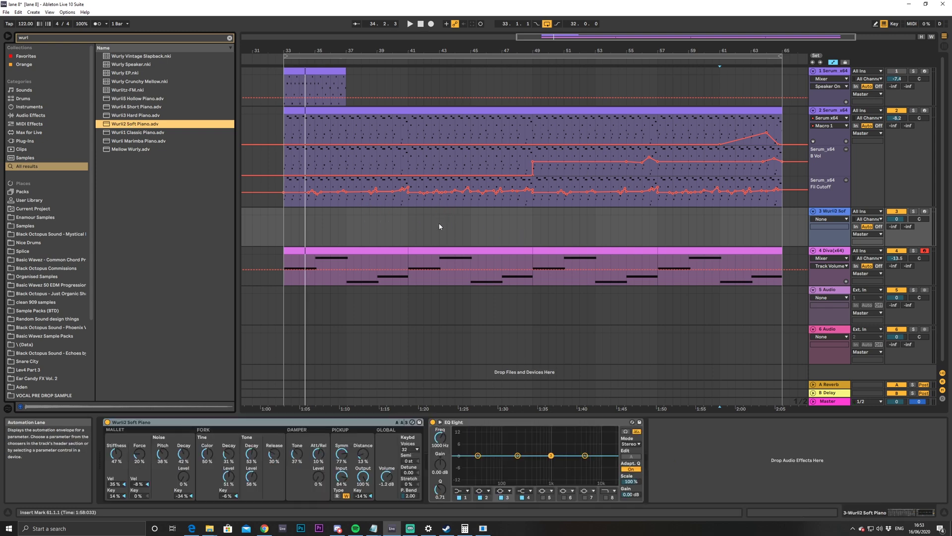
Copy the second Serum and Diva clips with their automation from bars 33 to 65 and paste them at bar 1
left_click_drag(285, 211, 406, 218)
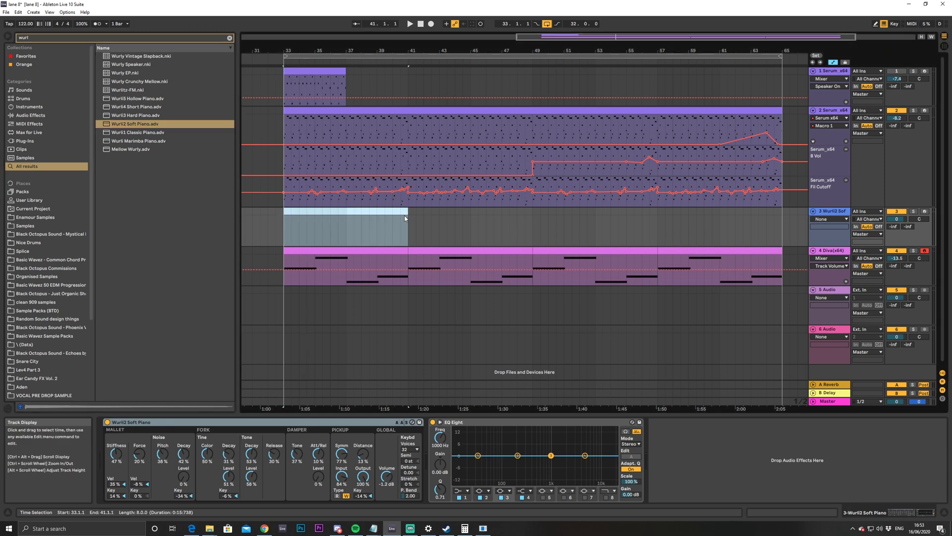
left_click(525, 211)
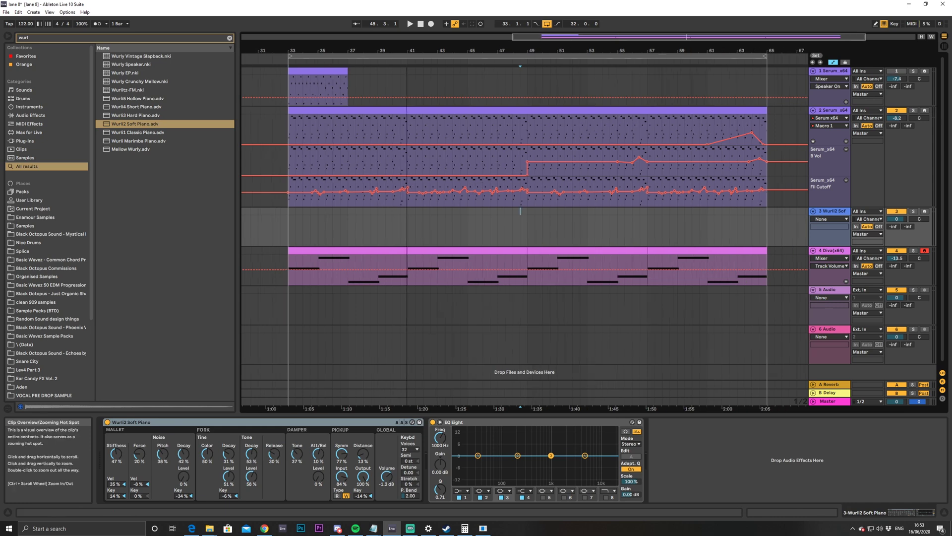
key("minus")
left_click(635, 165)
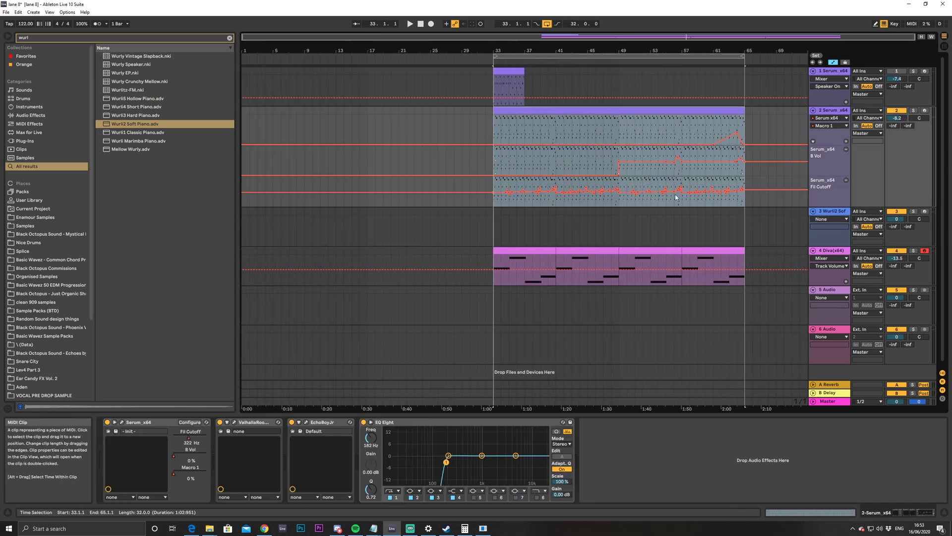
left_click(729, 253, "shift")
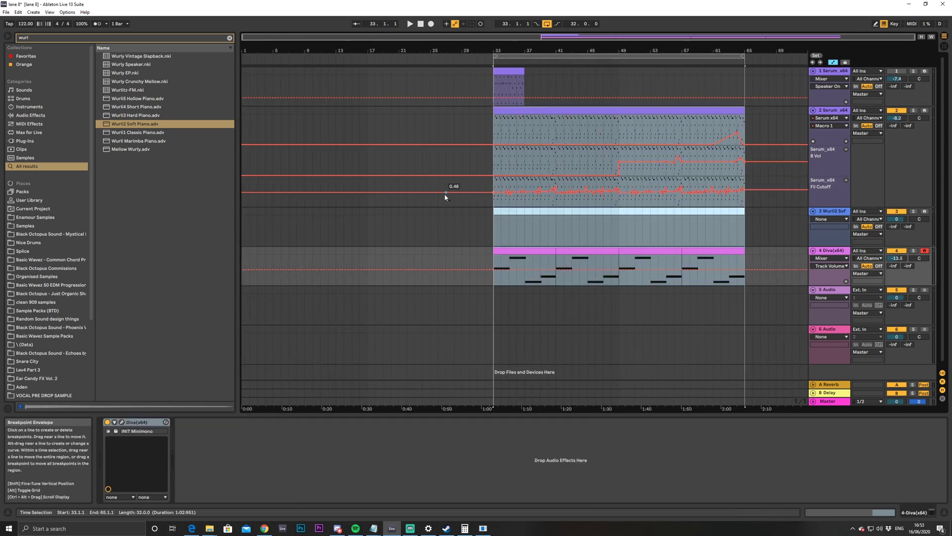
left_click(245, 110)
key("ctrl+v")
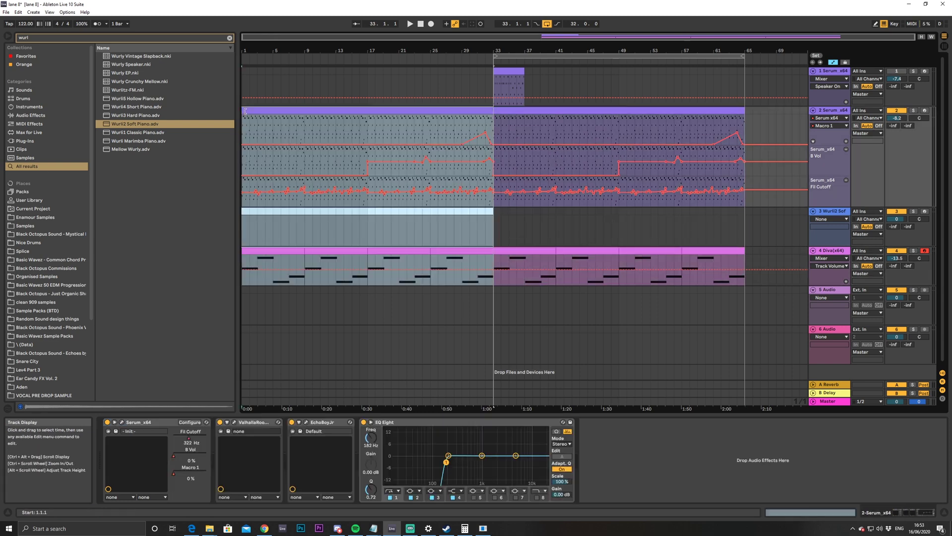
left_click(489, 220)
key("Left")
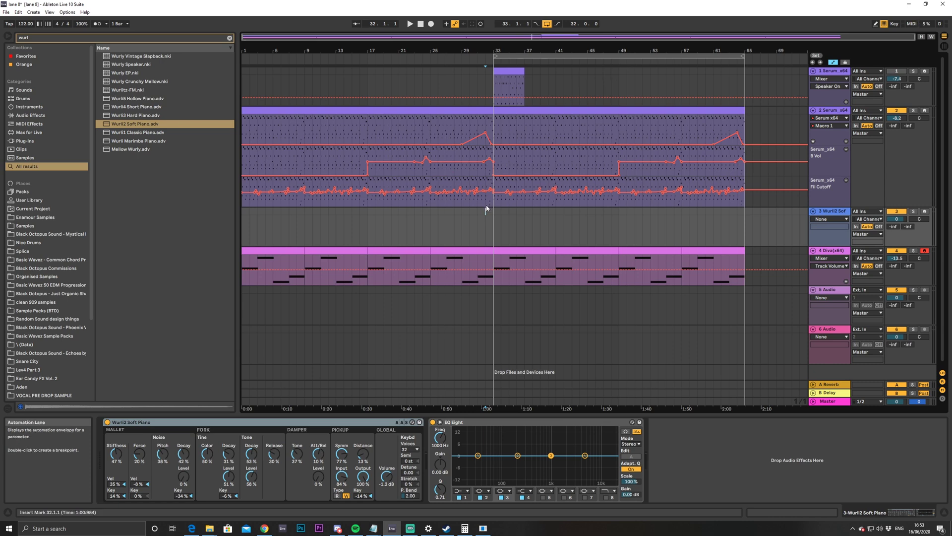
left_click_drag(493, 221, 745, 200)
key("ctrl+shift+m")
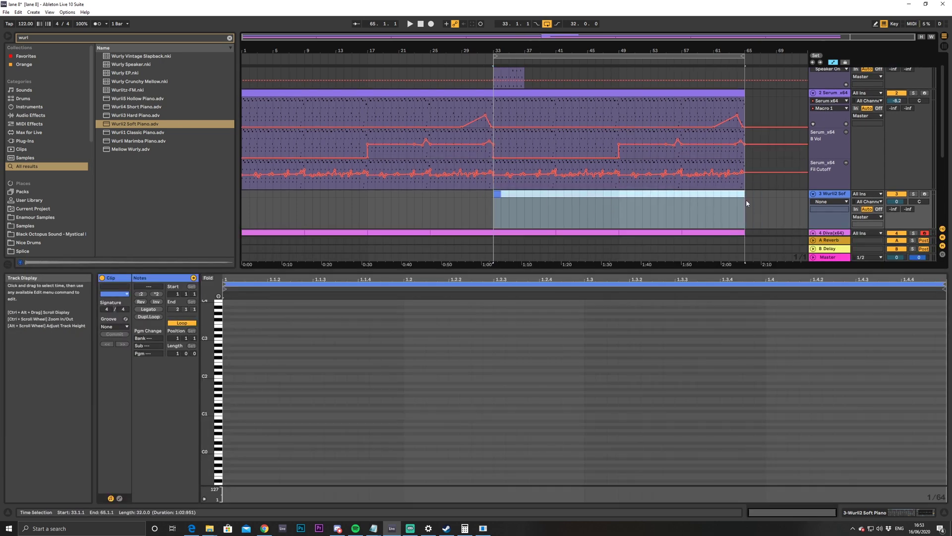
key("ctrl+z")
key("ctrl+z")
left_click(495, 196)
left_click_drag(495, 196, 545, 203)
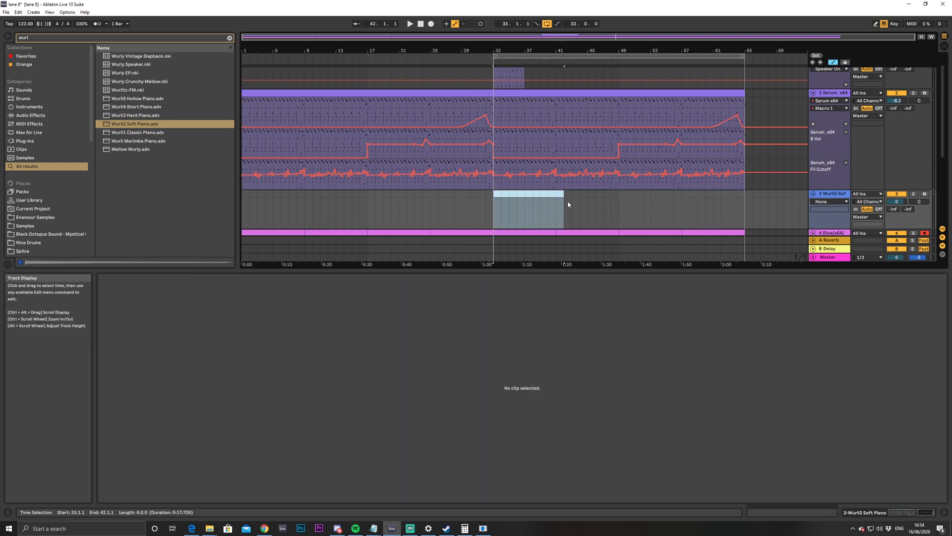
scroll(567, 204, "down", 2)
left_click(532, 155)
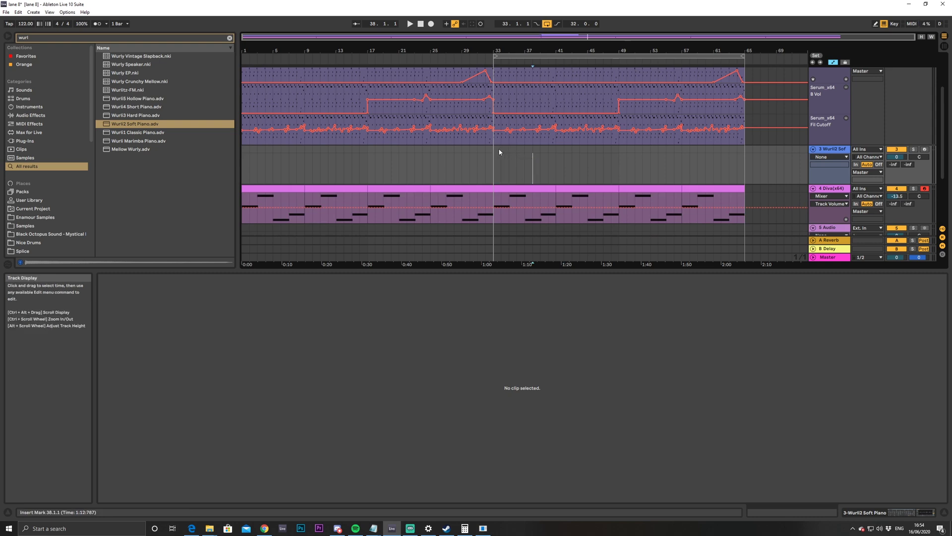
Create an empty 16-bar MIDI clip on the Wurli2 Soft Piano track from bar 33 to bar 49
left_click_drag(495, 150, 620, 157)
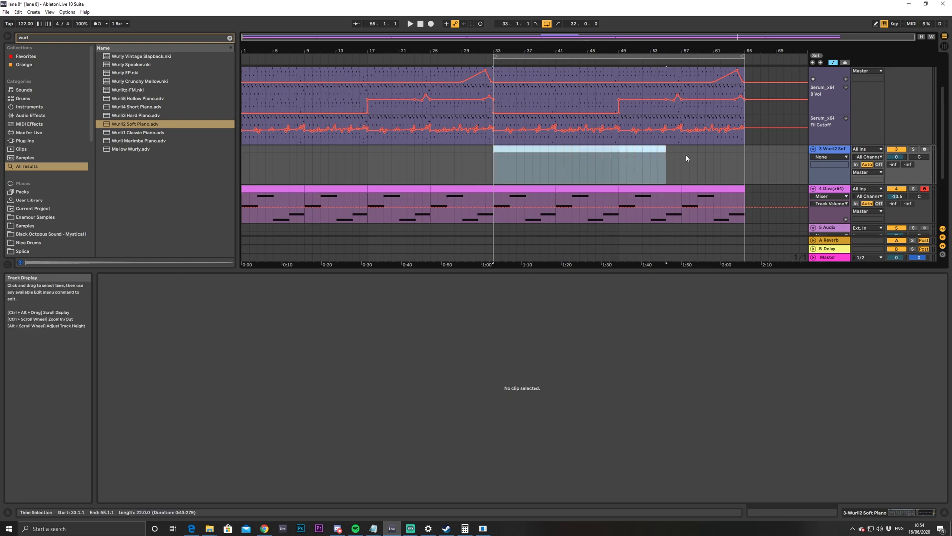
key("ctrl+shift+m")
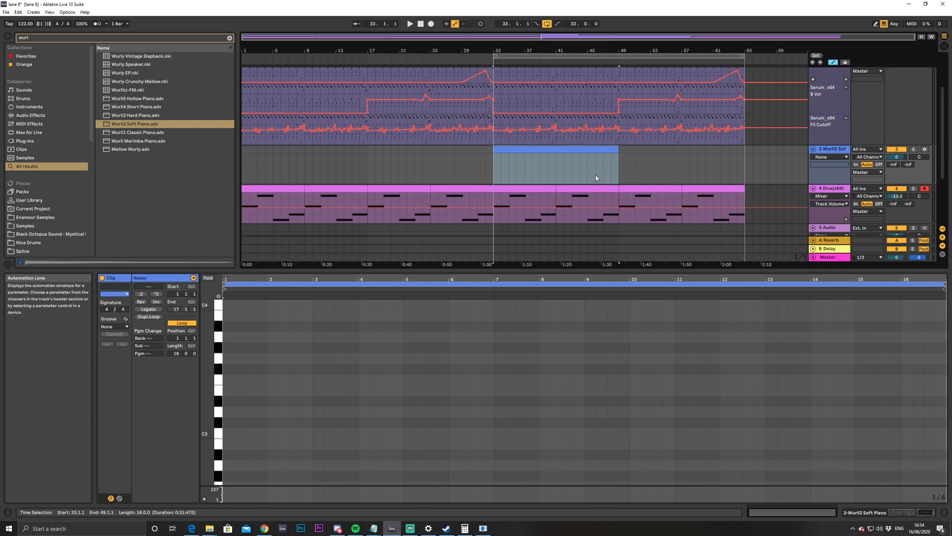
left_click(609, 179)
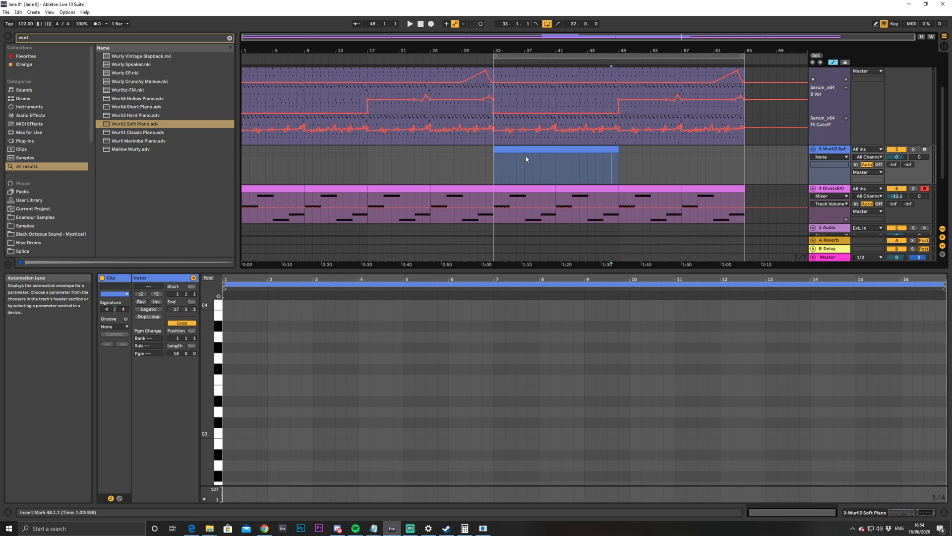
left_click(539, 148)
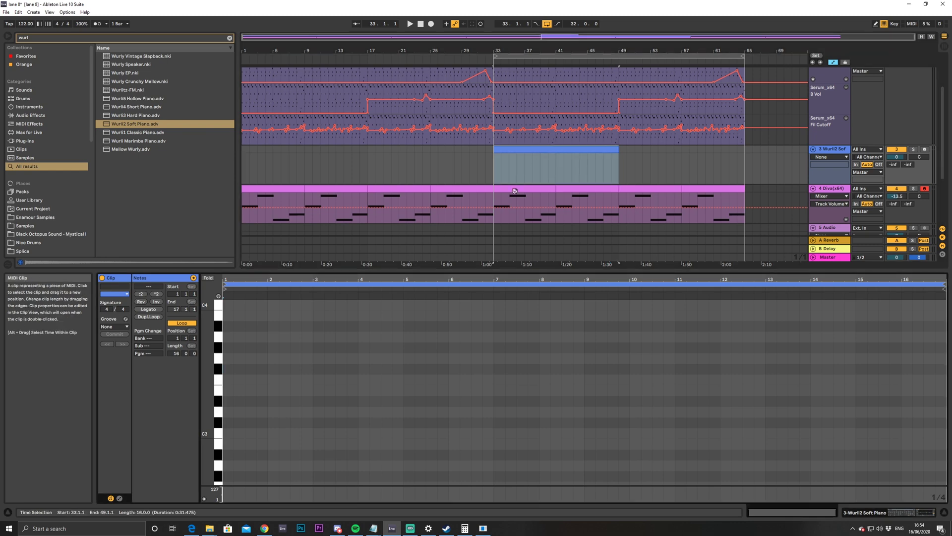
Add a G#3 note from bar 1 to bar 7 of the Wurli clip and solo the track to audition it
key("space")
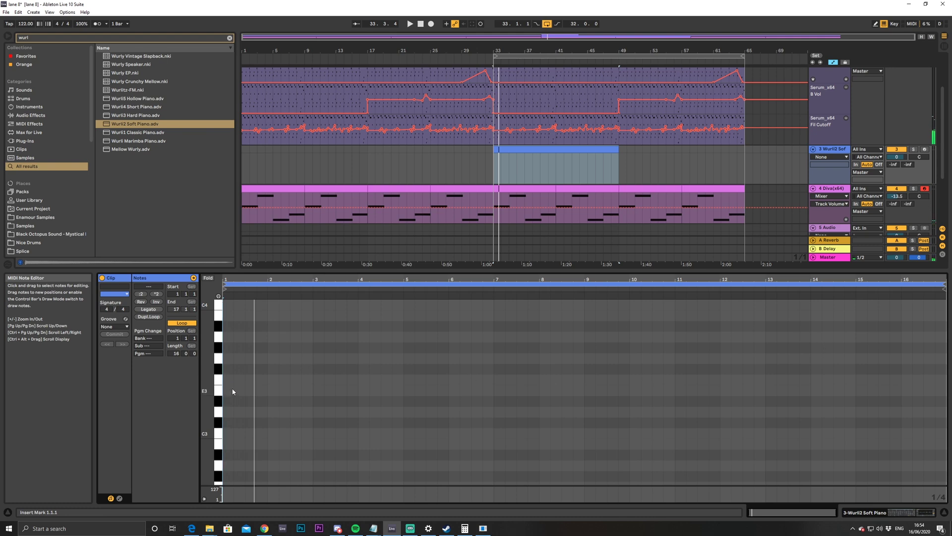
double_click(227, 347)
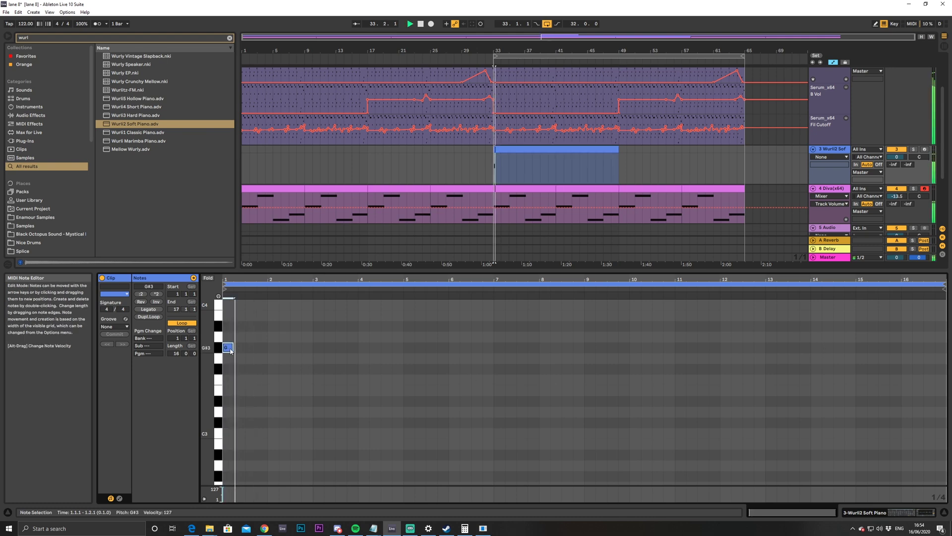
left_click_drag(233, 347, 301, 347)
left_click_drag(441, 360, 497, 361)
left_click(913, 149)
key("space")
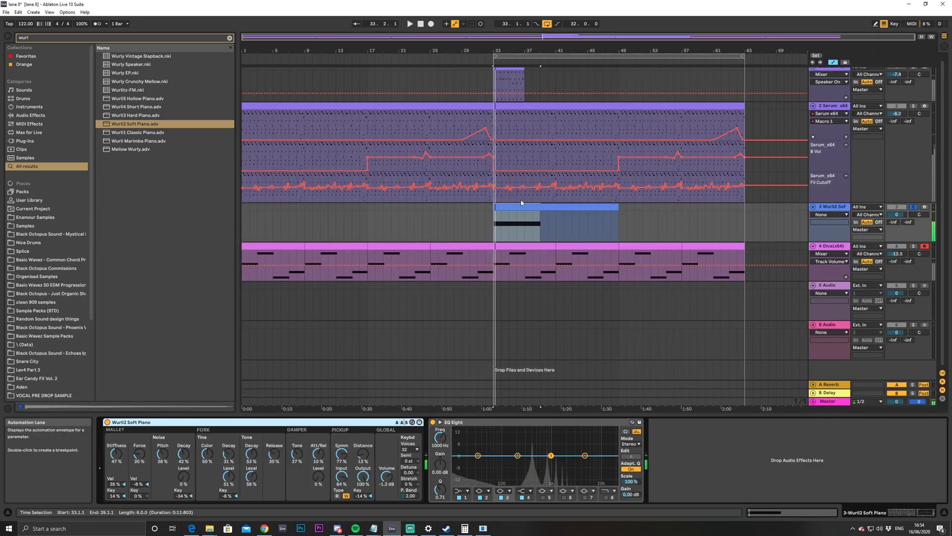
Change the Wurli track's first EQ Eight band to a low cut and set its frequency to 344 Hz
key("space")
left_click(467, 491)
left_click(469, 444)
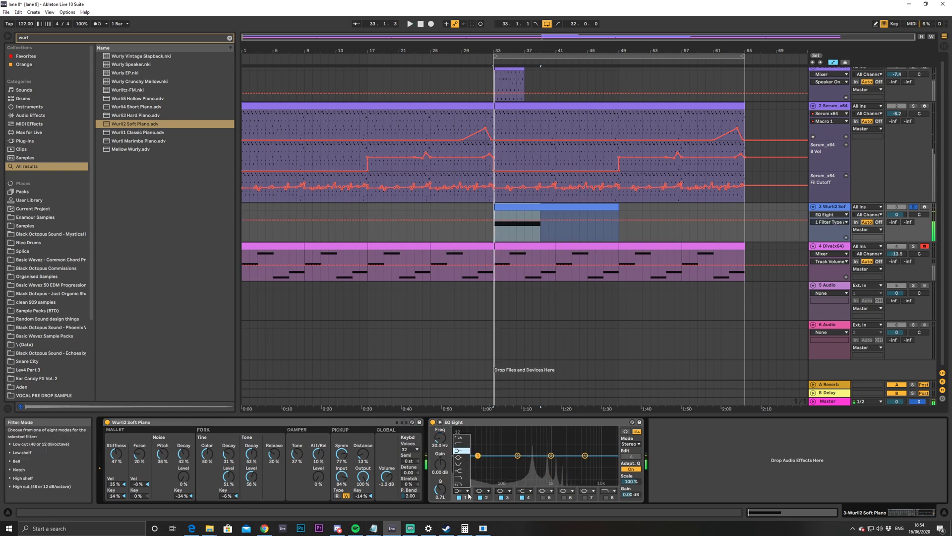
key("space")
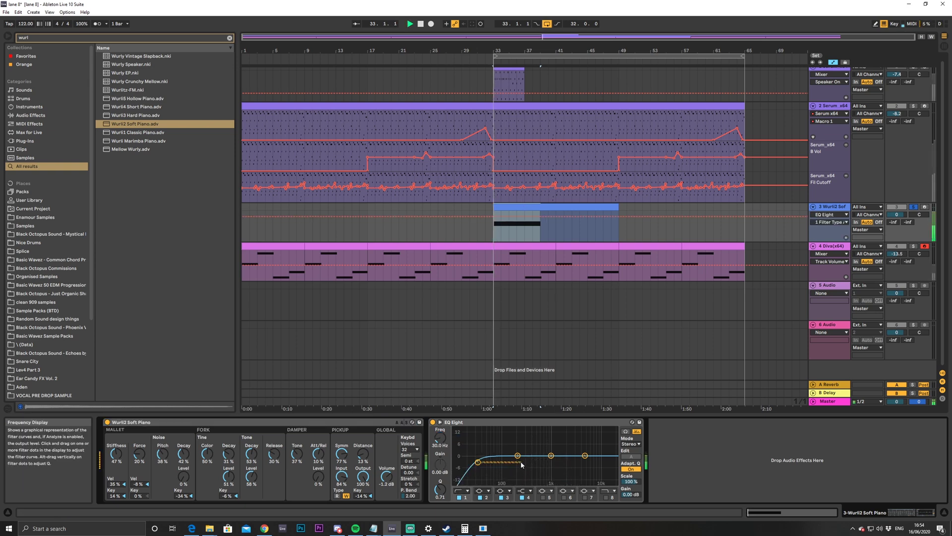
left_click_drag(480, 463, 529, 462)
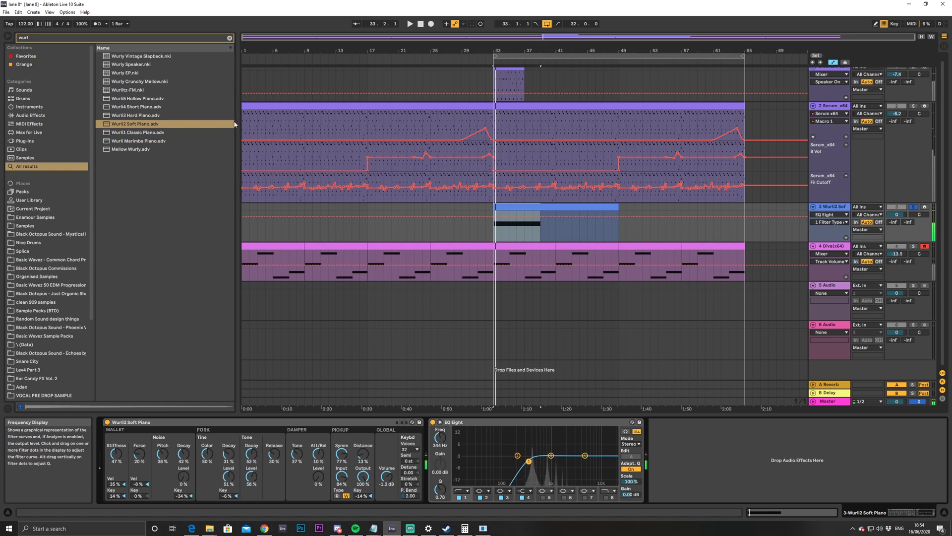
key("space")
Search the browser for "valha" and add ValhallaShimmer_x64 to the Wurli track after the EQ Eight
left_click(189, 37)
key("BackSpace")
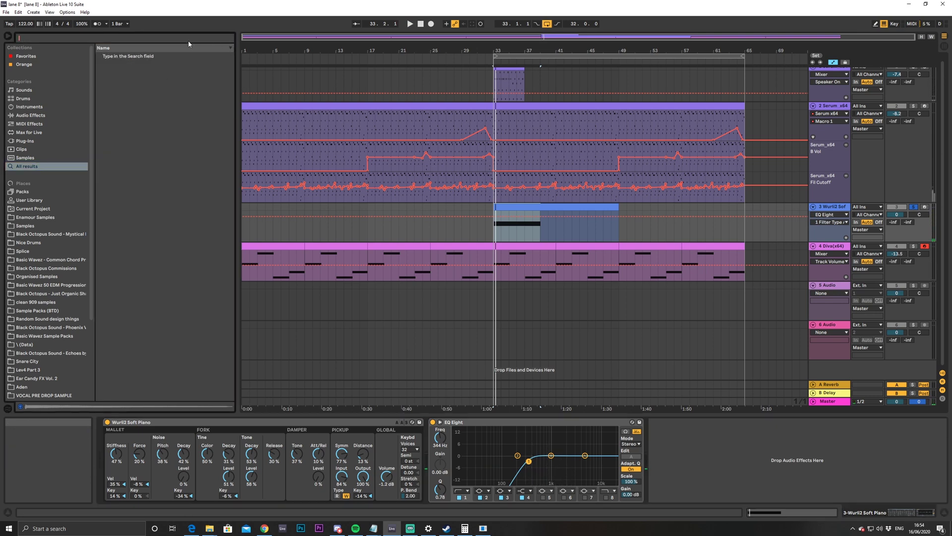
type("valha")
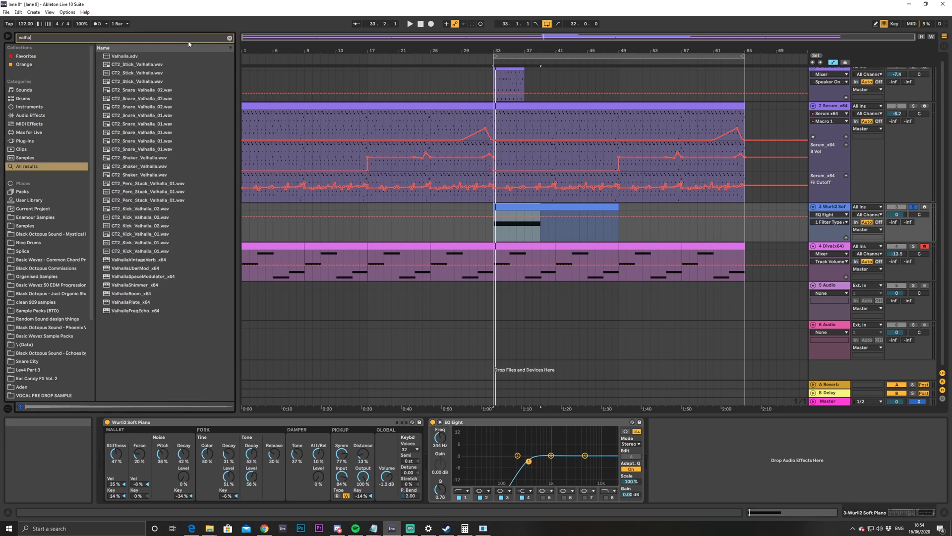
double_click(133, 285)
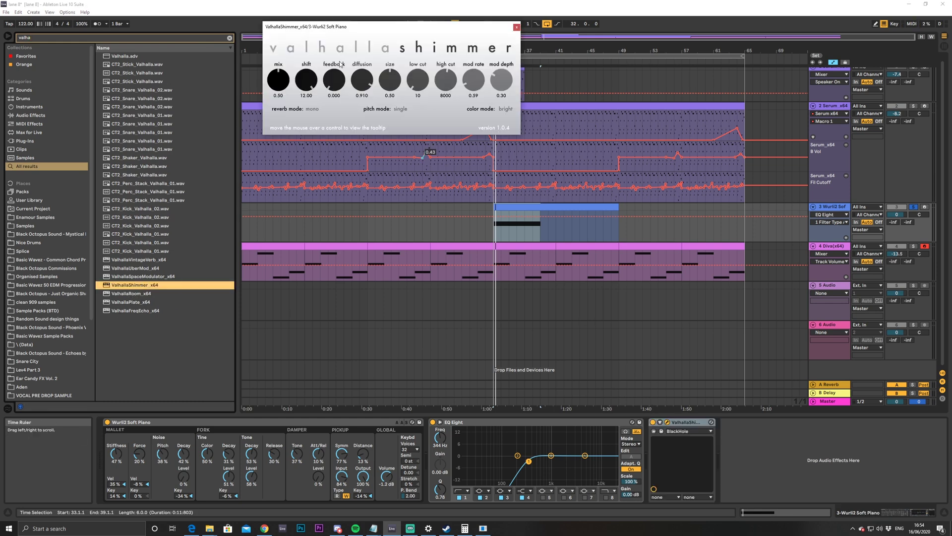
Set ValhallaShimmer's mix to 1.00 and its pitch shift to 7.00, auditioning the reverb on the Wurli note
left_click_drag(287, 94, 290, 37)
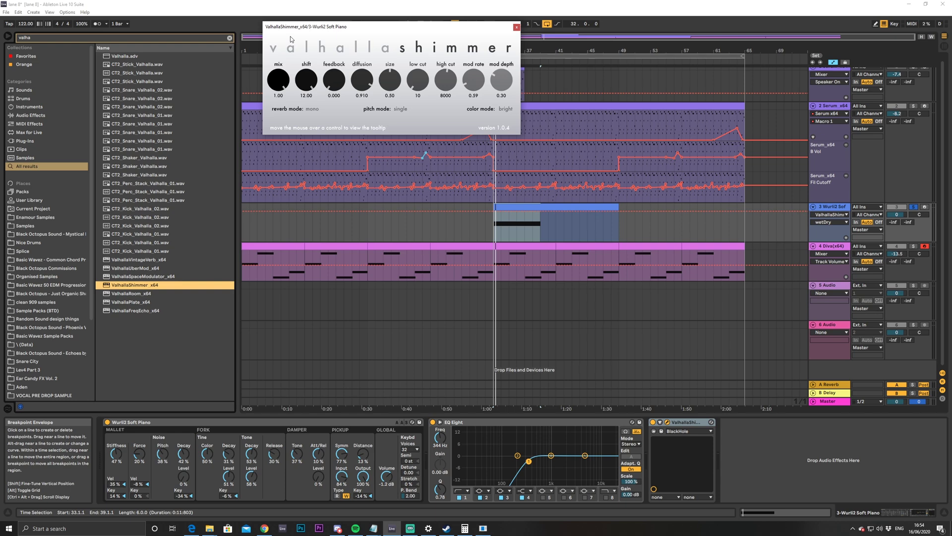
key("space")
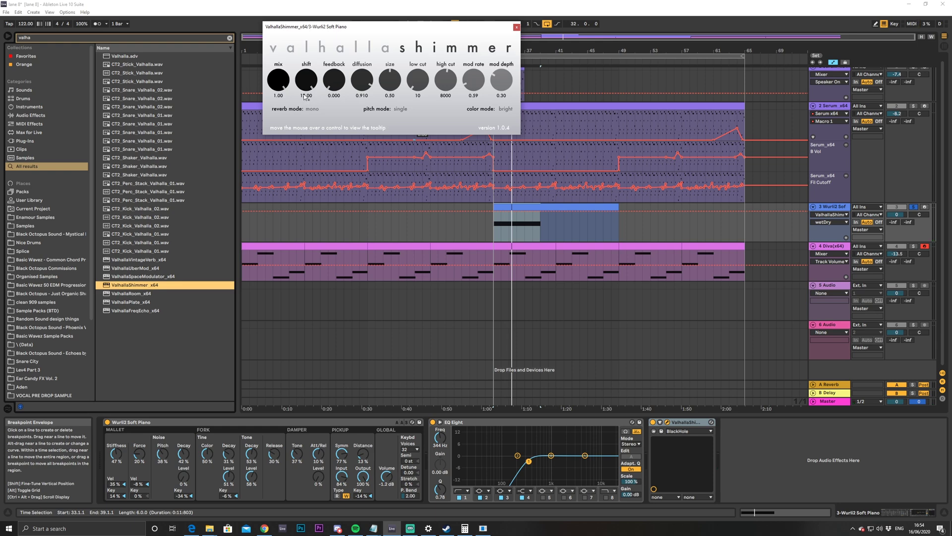
left_click(304, 96)
type("7")
key("Return")
key("space")
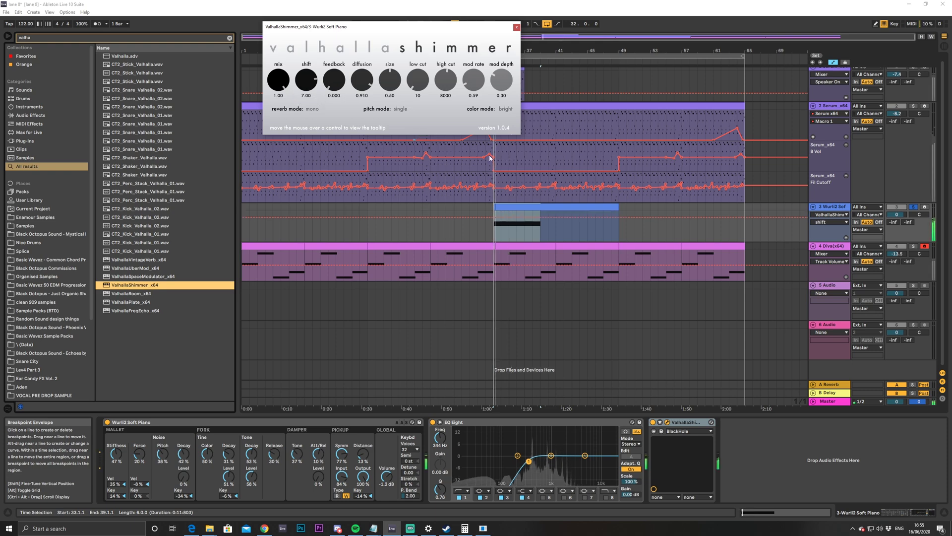
left_click(540, 207)
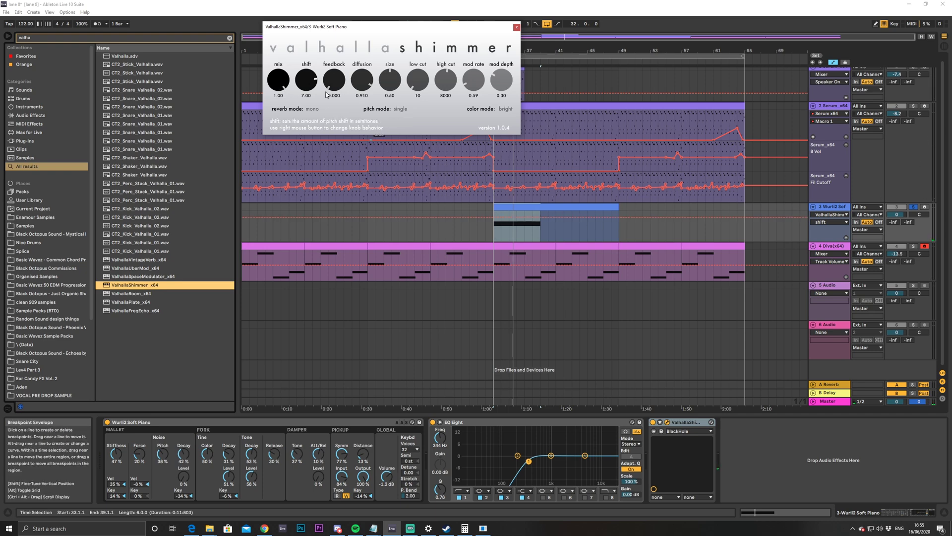
Reduce ValhallaShimmer's size to 0.30 and play the Wurli clip
left_click_drag(391, 78, 390, 98)
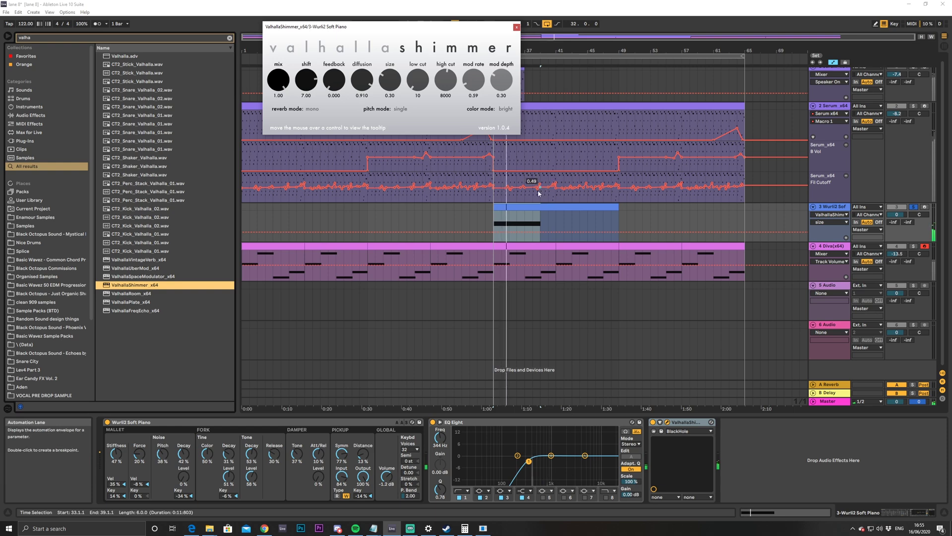
left_click(519, 208)
key("space")
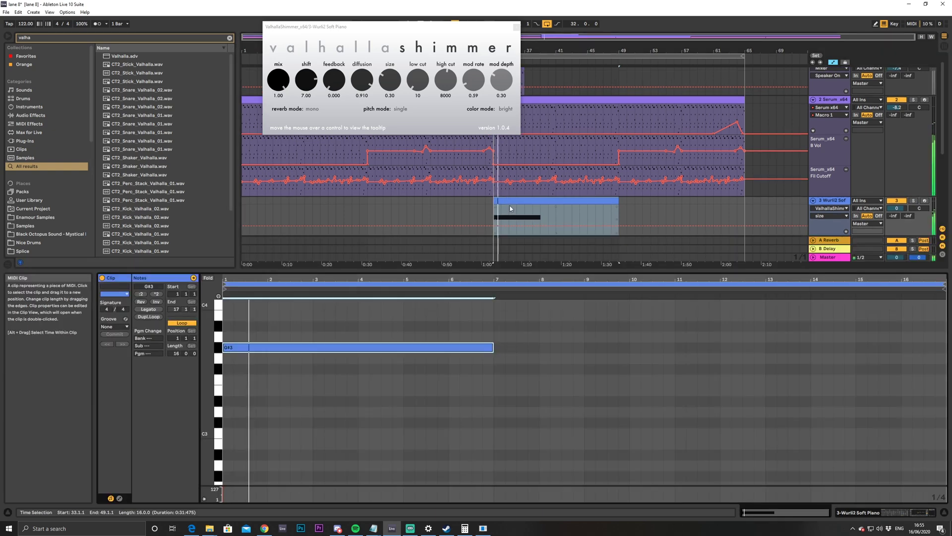
Shorten the G#3 note to end at 2.4.1 and duplicate it directly after as an equally long A#3 note
double_click(575, 225)
left_click_drag(494, 348, 318, 332)
key("ctrl+d")
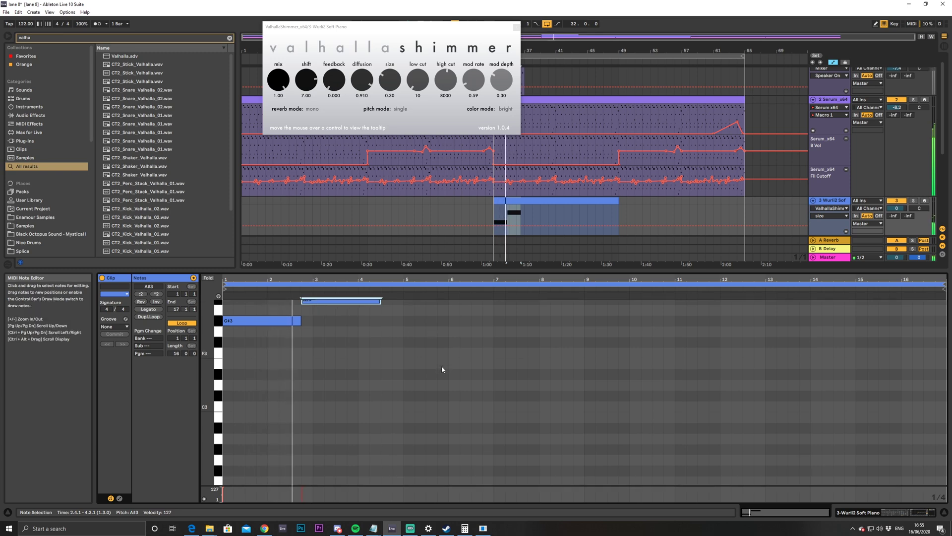
Move the A#3 note to bar 3, extend the first note to meet it, and raise that first note to C4
scroll(364, 354, "up", 2)
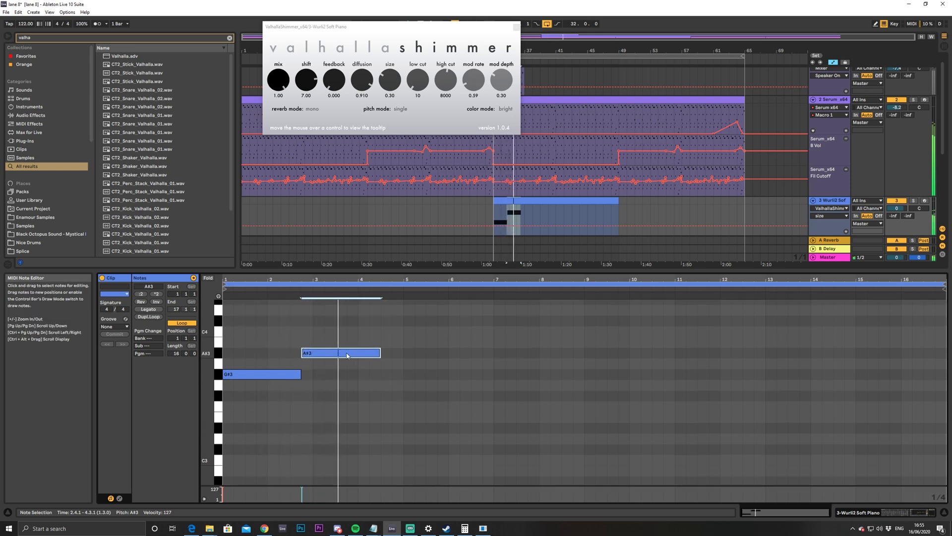
left_click_drag(326, 355, 313, 374)
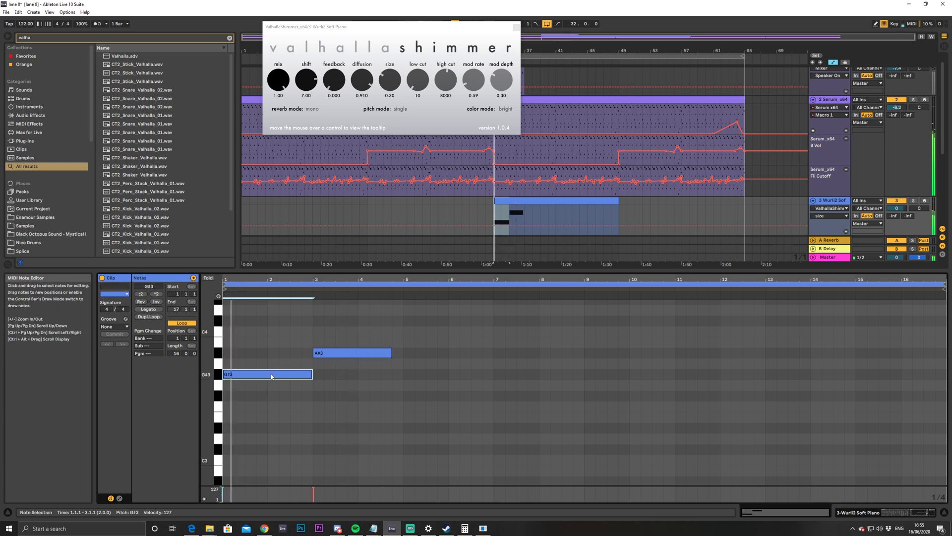
left_click_drag(273, 375, 266, 331)
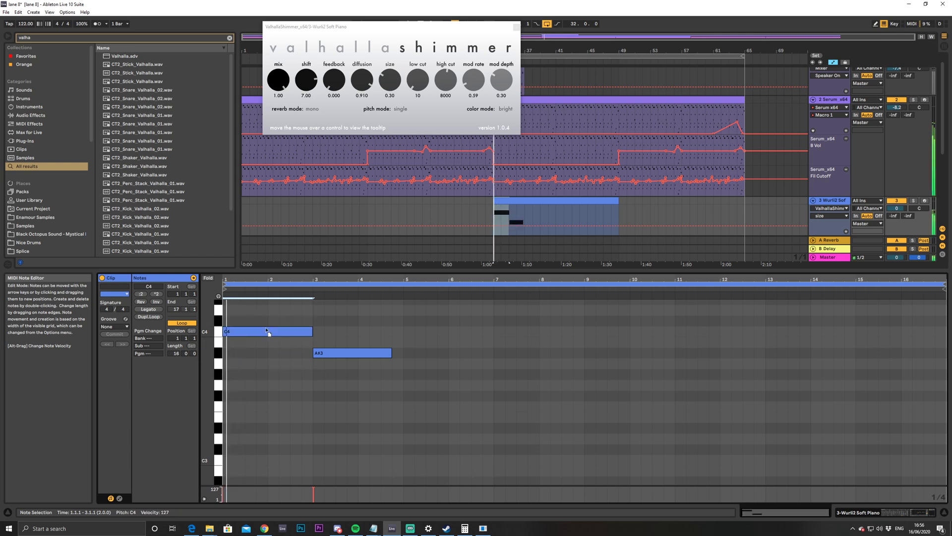
scroll(290, 359, "up", 2)
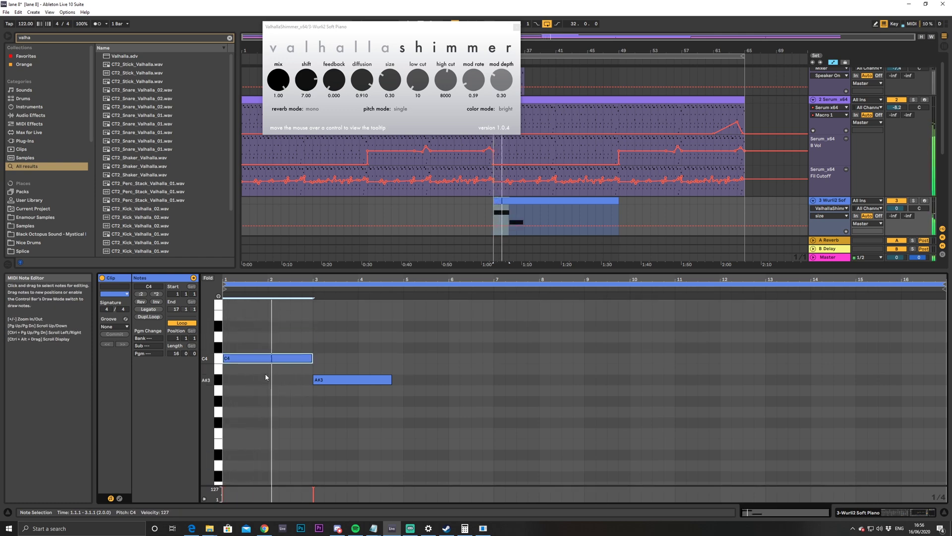
left_click_drag(285, 274, 285, 283)
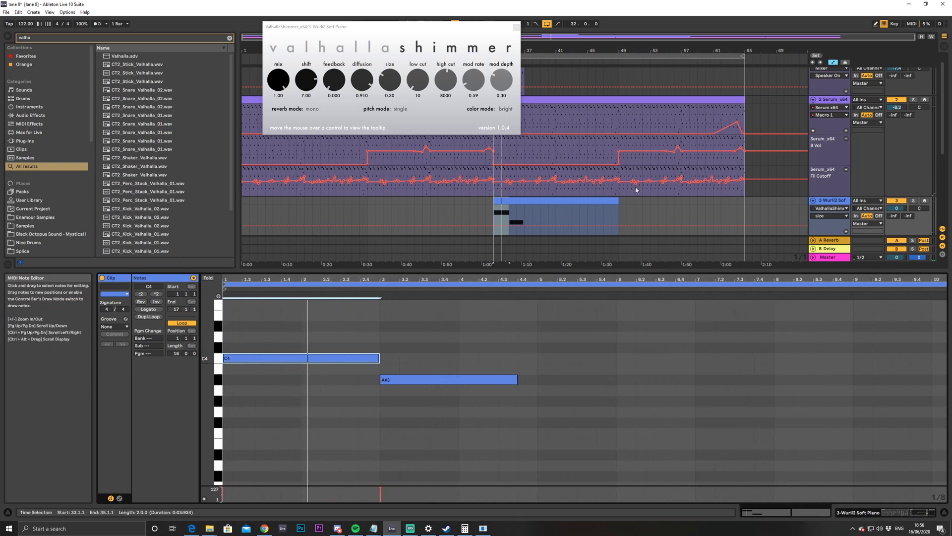
left_click(500, 201)
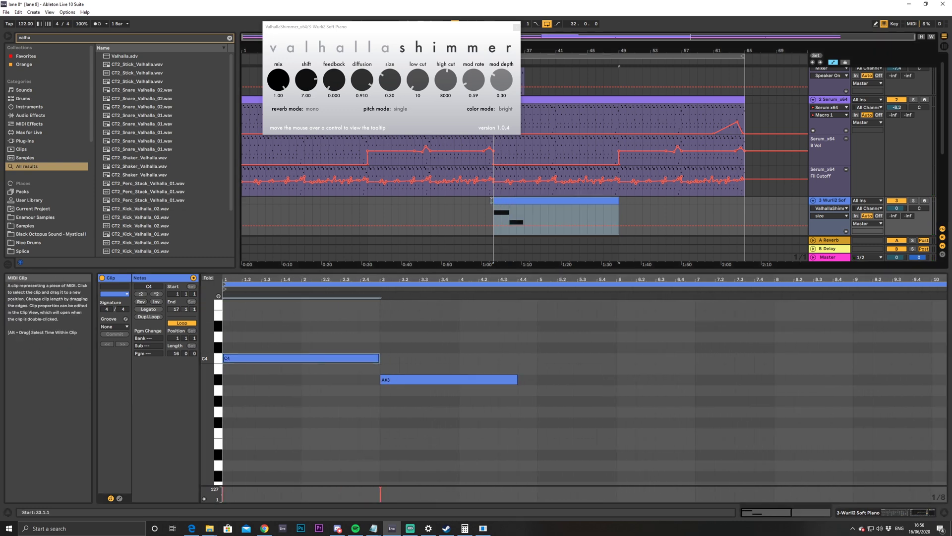
Turn off the Wurli clip's loop and extend the clip's start one bar earlier to bar 32
left_click_drag(491, 201, 487, 201)
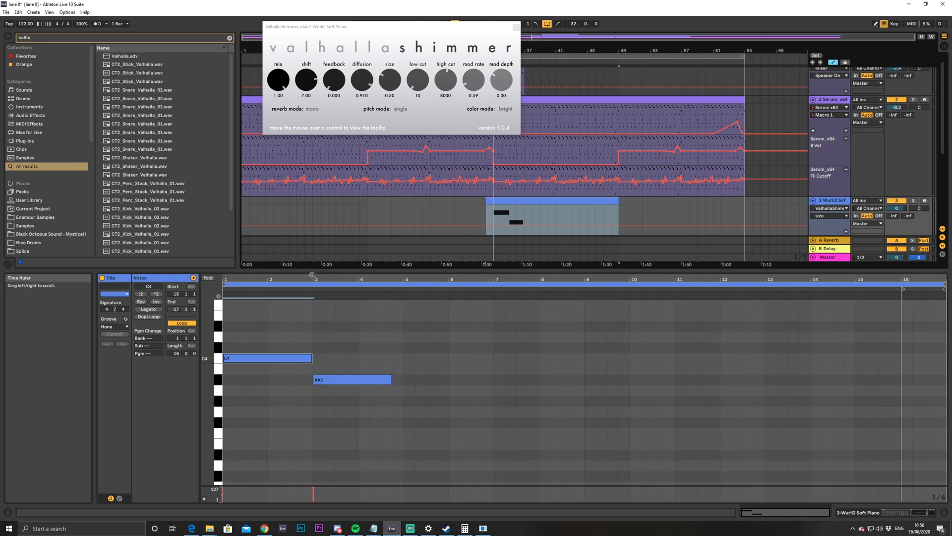
left_click(312, 342)
left_click_drag(312, 283, 312, 296)
left_click(509, 208)
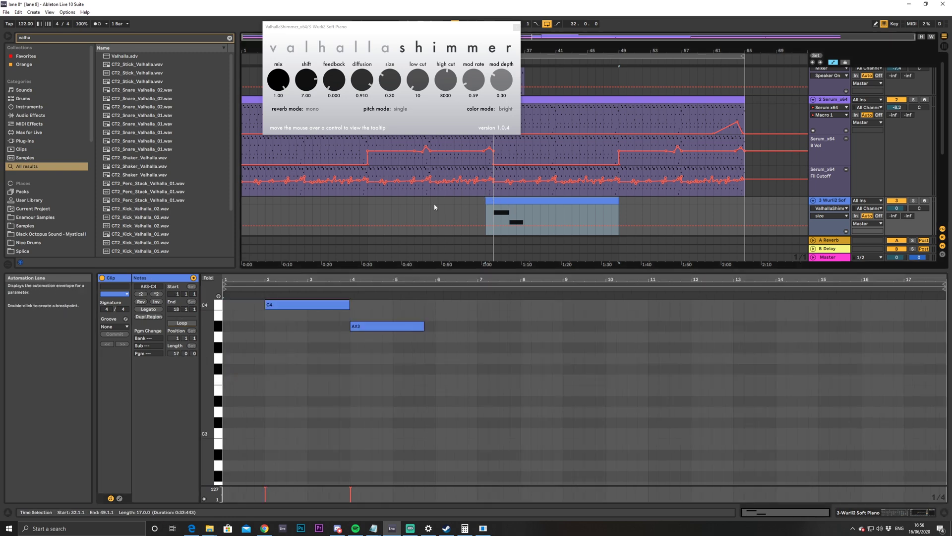
Add a C#4 pickup note from 1.3.1 to 2.1.1 in the Wurli clip and play the melody
left_click(248, 316)
scroll(251, 324, "up", 2)
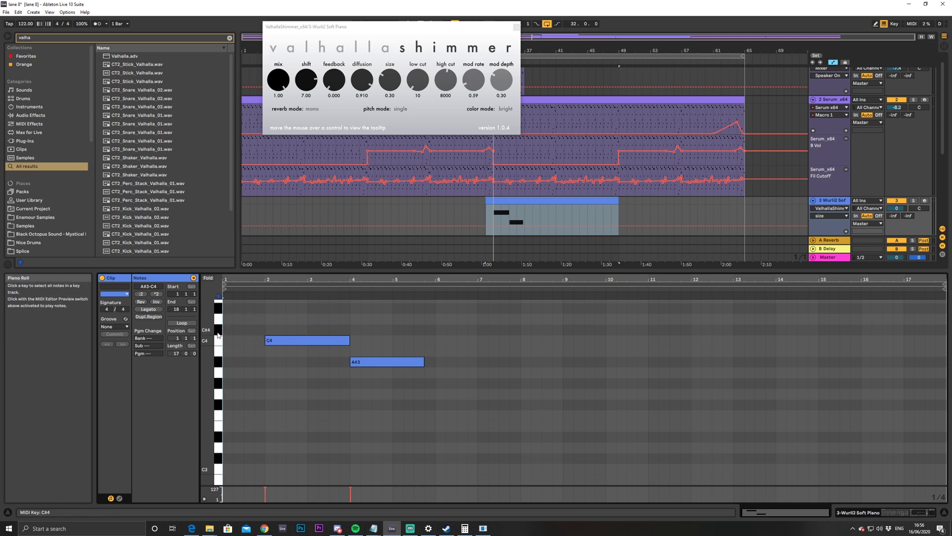
left_click(272, 339)
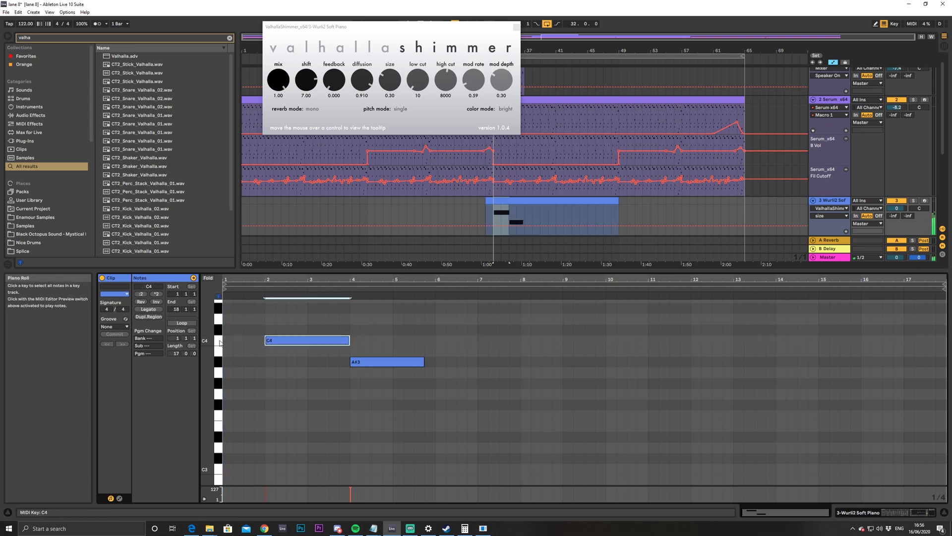
double_click(249, 331)
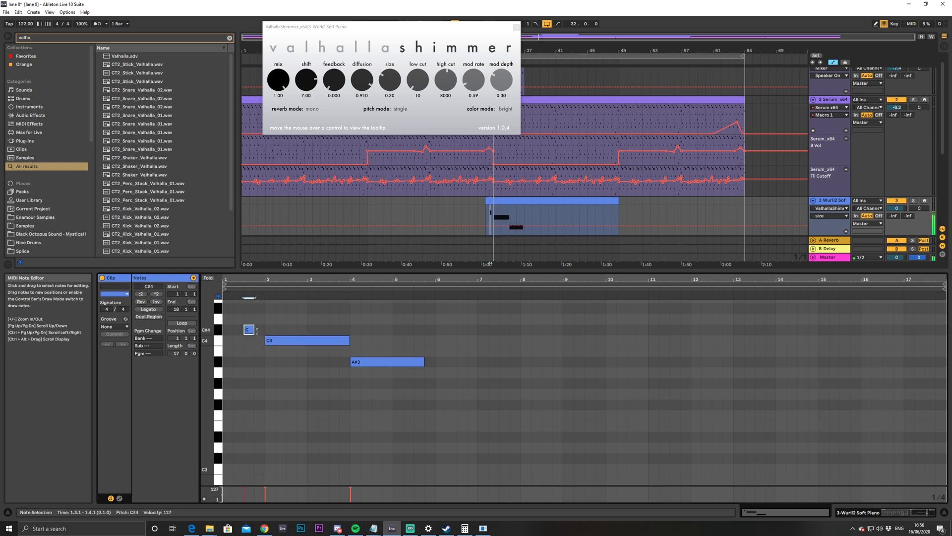
key("space")
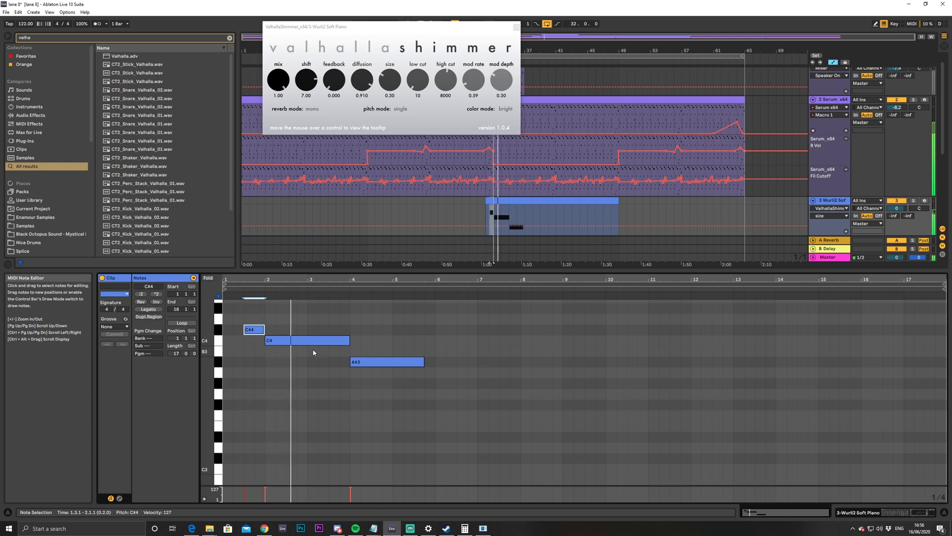
Raise the Wurli clip's A#3 note at 4.1.1 to C4 and play the clip from its start
left_click_drag(378, 363, 372, 340)
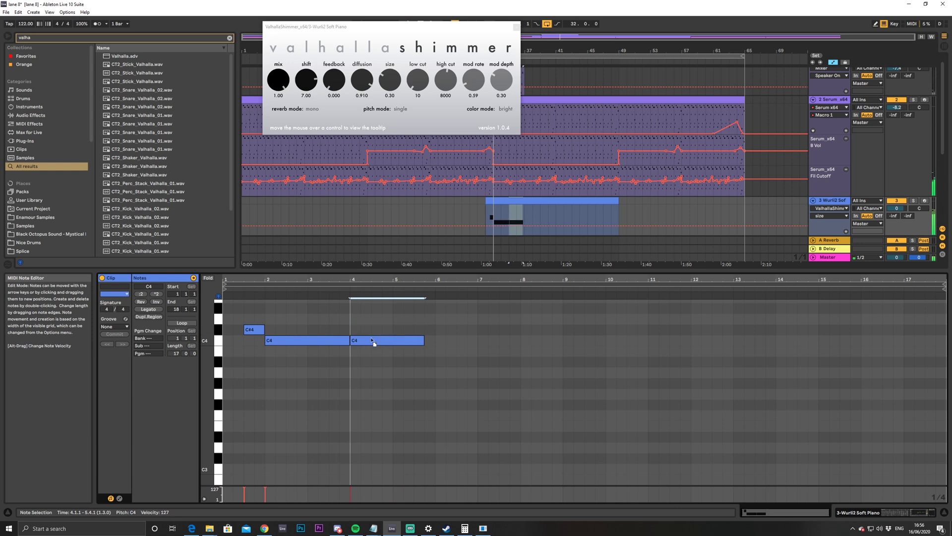
left_click(486, 215)
key("space")
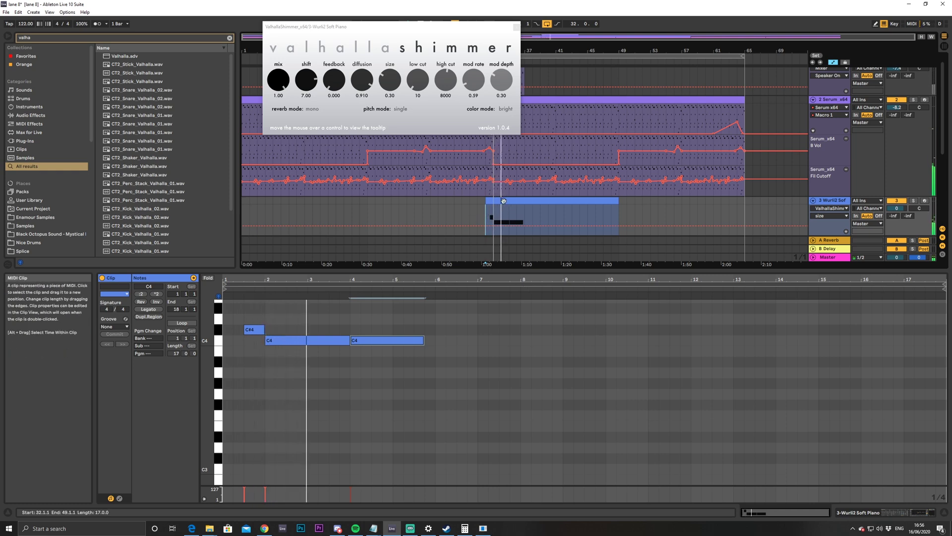
key("space")
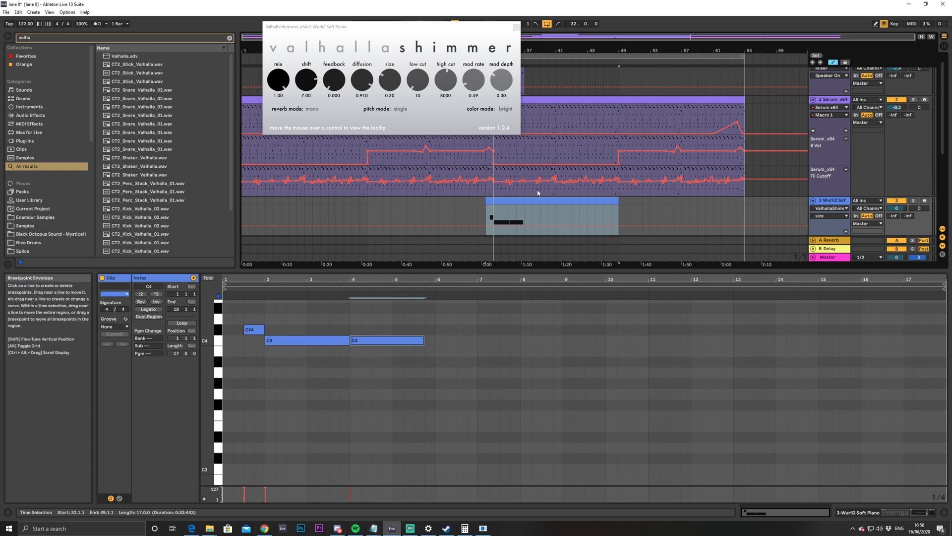
Examine the arpeggio notes in the opening bars of the Serum clip that starts at bar 33
scroll(574, 213, "down", 2)
scroll(557, 220, "down", 4)
scroll(557, 221, "up", 7)
left_click(559, 156)
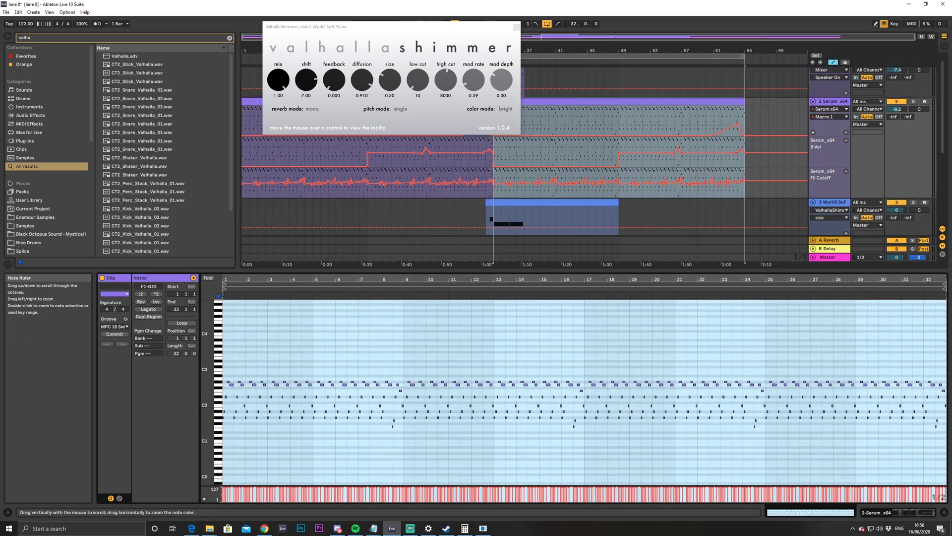
mouse_move(208, 376)
left_mouse_down()
mouse_move(226, 380)
mouse_move(213, 372)
left_mouse_up()
scroll(240, 328, "up", 3)
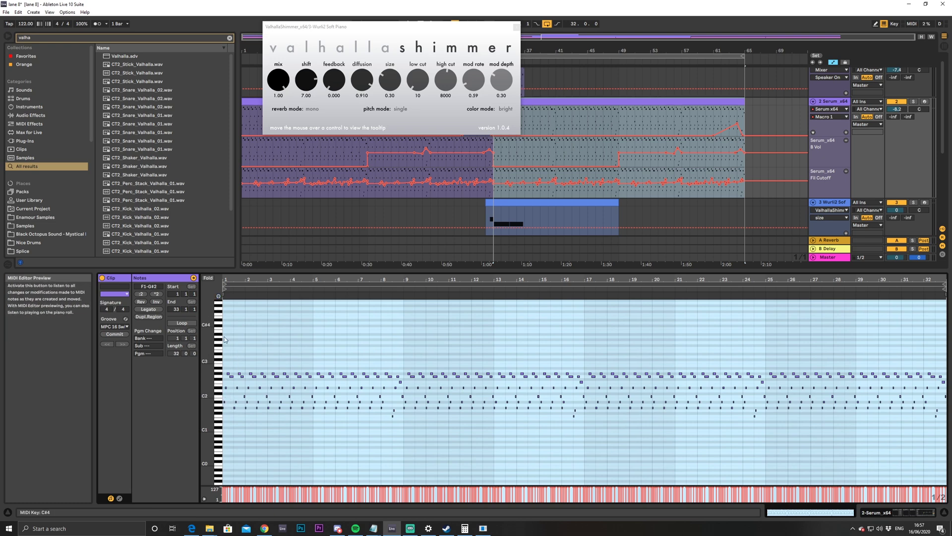
left_click(245, 347)
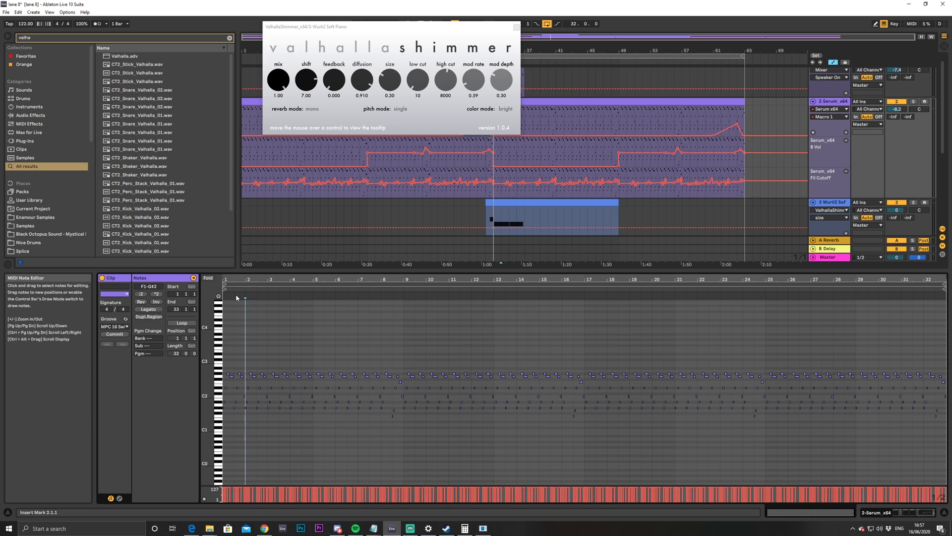
left_click_drag(243, 286, 242, 367)
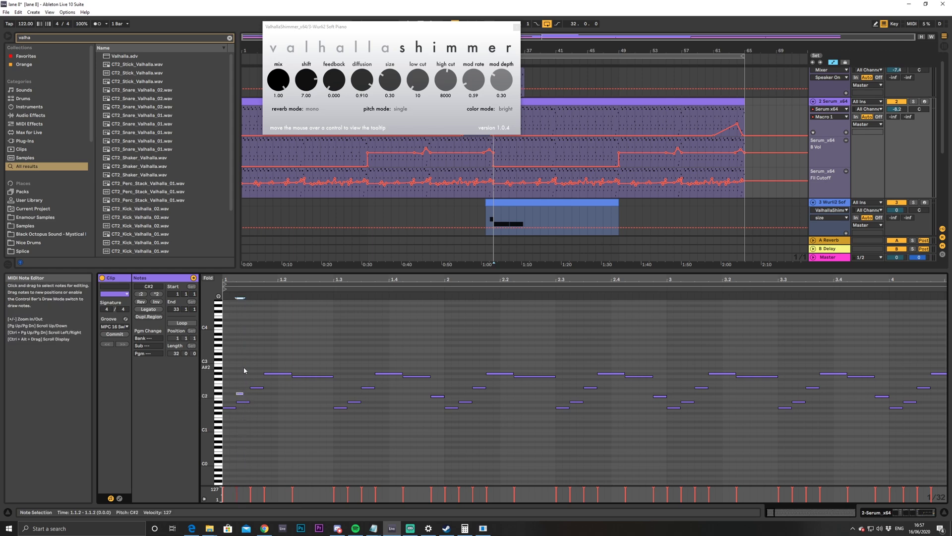
Try transposing all the Serum clip's notes up to A1–C3 and return them to F1–G#2
key("ctrl+a")
key("Up")
key("Up")
key("Up")
key("Up")
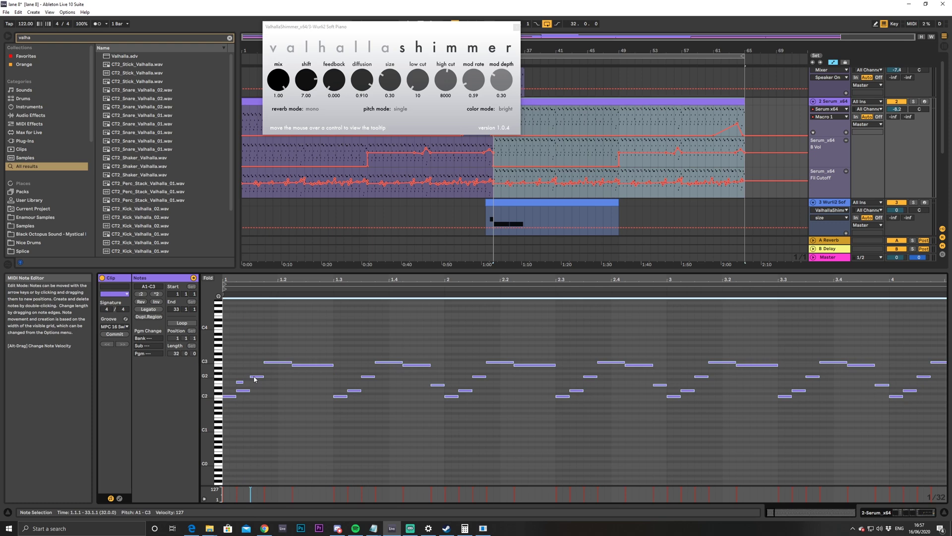
key("Down")
key("Down")
key("Down")
key("Down")
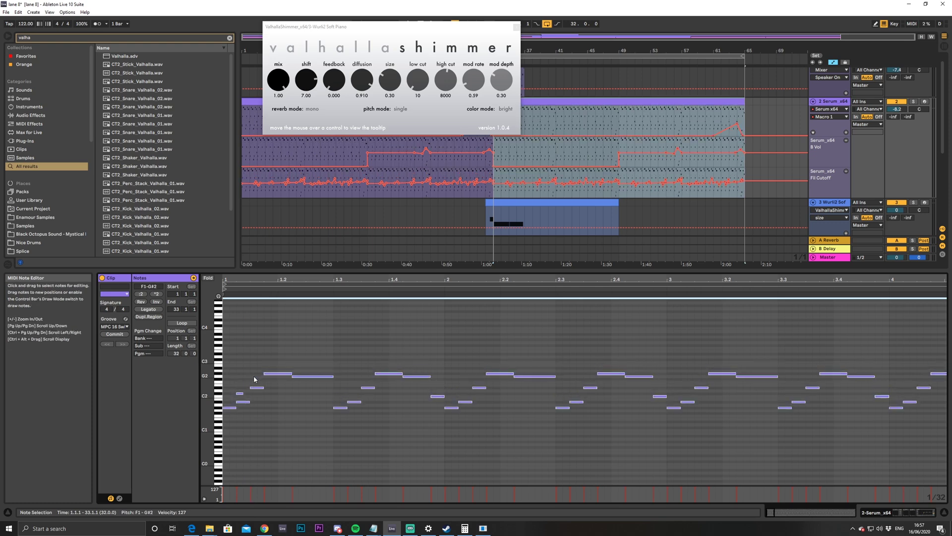
left_click(237, 397)
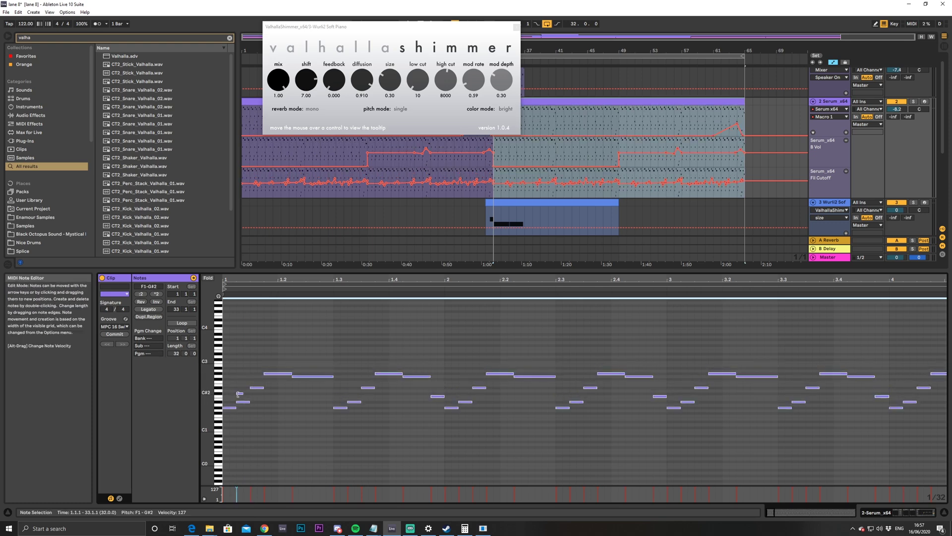
Try moving the Wurli clip one bar later to bar 33, playing it before and after the move
left_click(508, 215)
key("space")
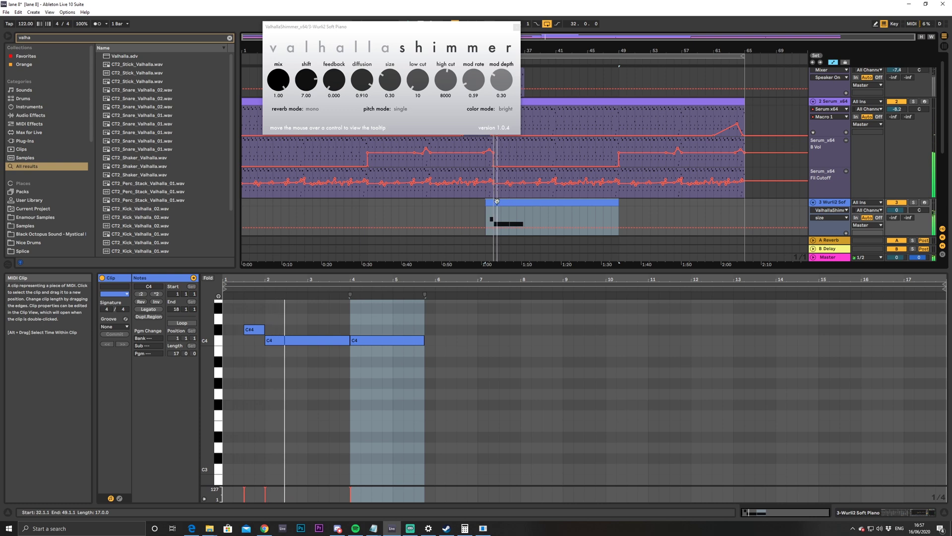
left_click_drag(511, 201, 520, 201)
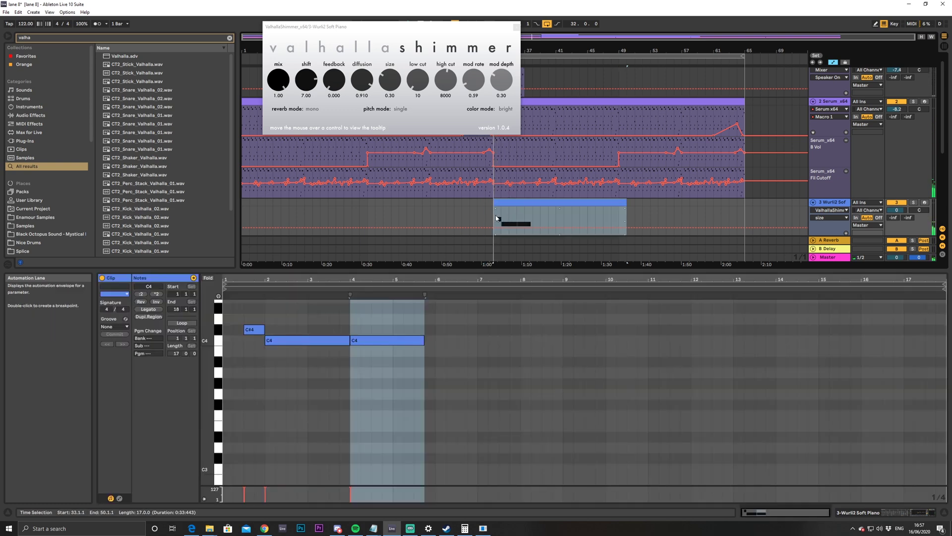
left_click(499, 220)
key("space")
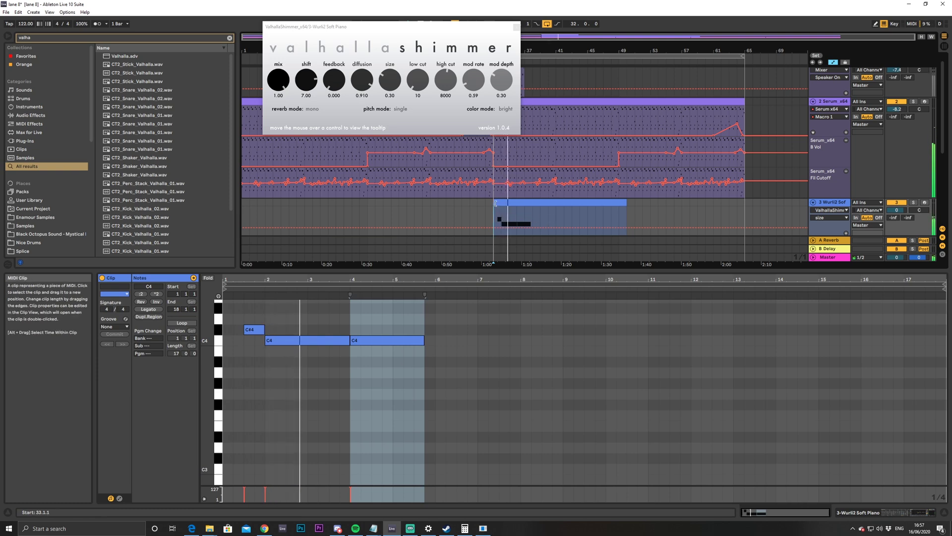
left_click(502, 202)
left_click_drag(504, 200, 492, 216)
Delete the C#4 pickup note from the Wurli clip and play the remaining notes
left_click_drag(255, 329, 279, 335)
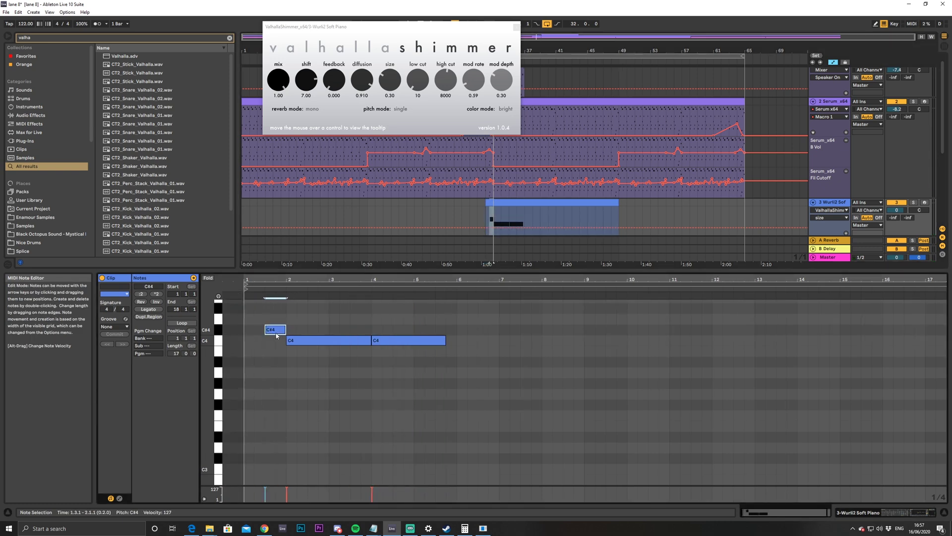
key("space")
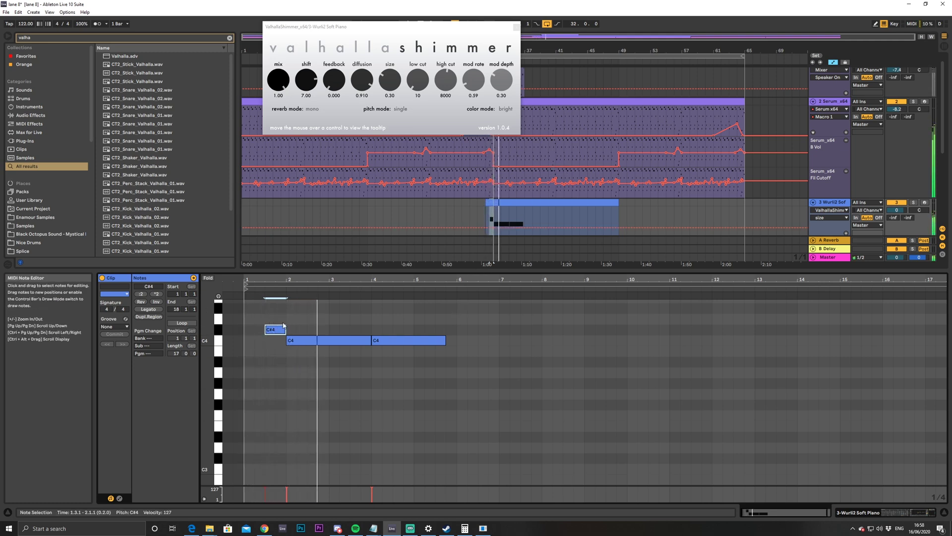
key("space")
key("Delete")
left_click(297, 345)
key("space")
left_click(507, 218)
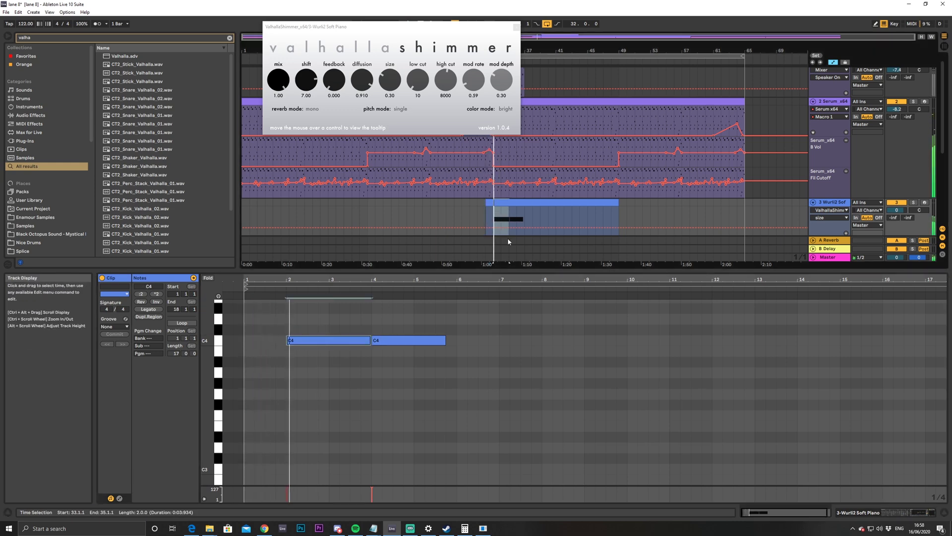
left_click(334, 411)
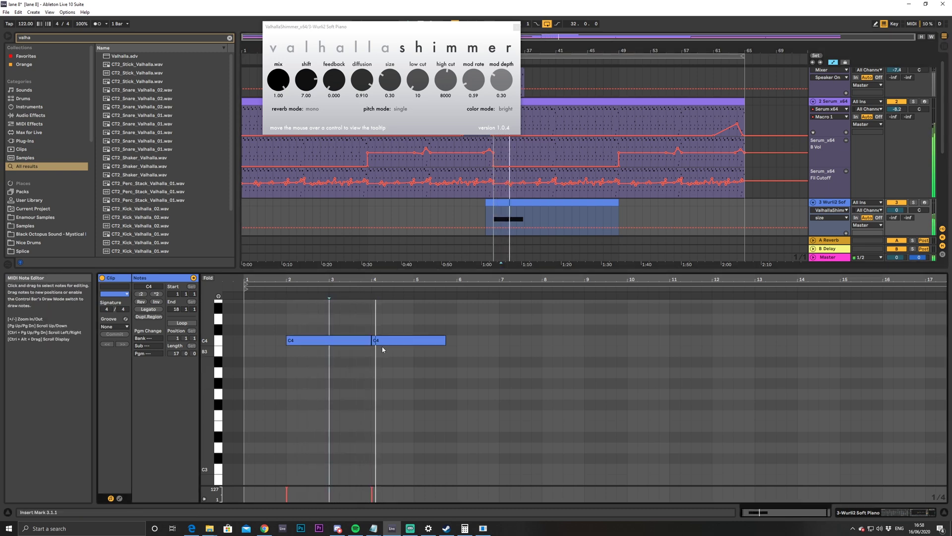
Raise the Wurli clip's second C4 note, starting at 4.1.1, to D#4 while listening to it
mouse_move(380, 342)
left_mouse_down()
mouse_move(376, 364)
mouse_move(384, 334)
left_mouse_up()
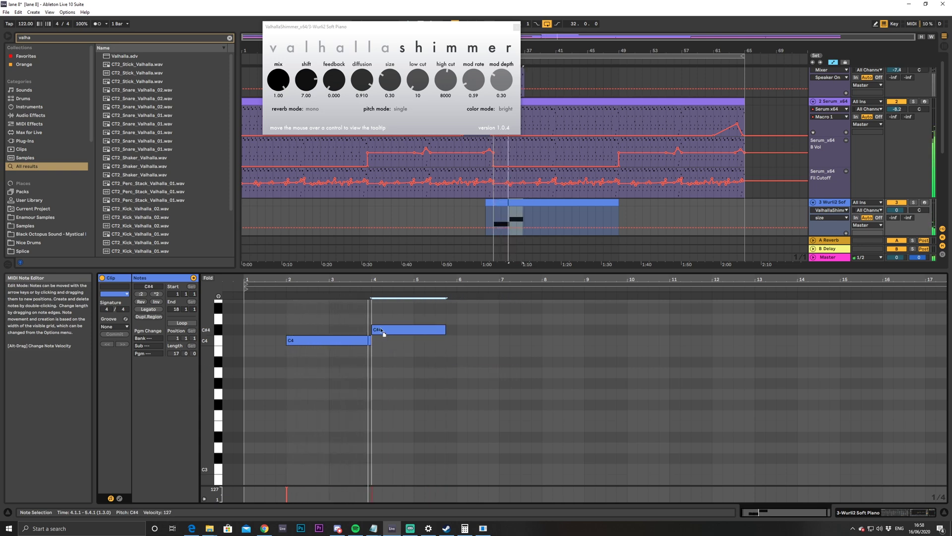
left_click_drag(383, 333, 387, 313)
left_click(509, 222)
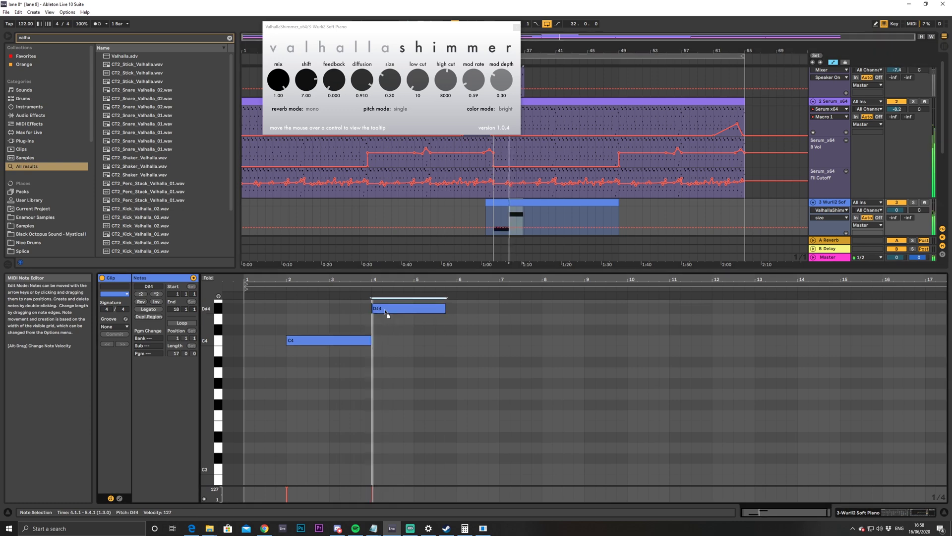
scroll(387, 342, "up", 2)
key("space")
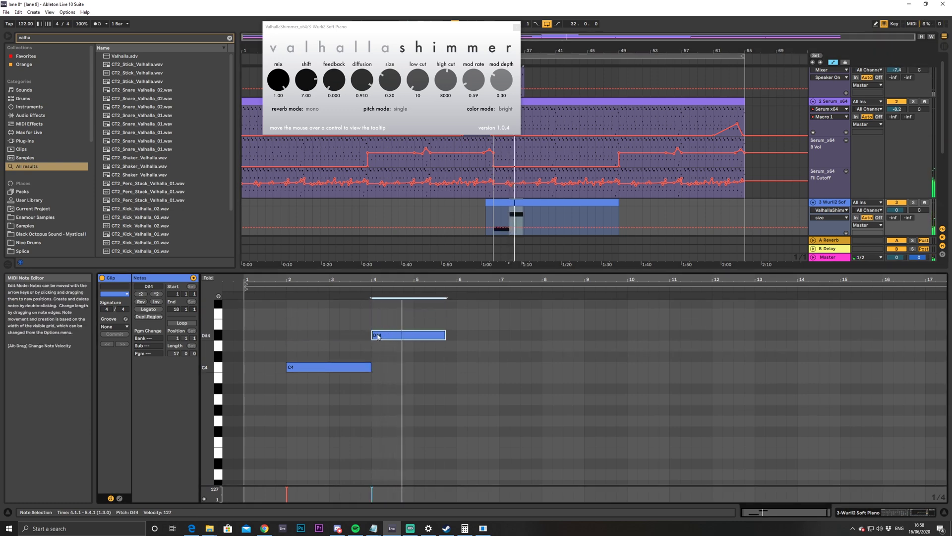
Move the D#4 note earlier to start at 3.4.1, with the metronome switched on for playback
left_click_drag(379, 339, 360, 337)
key("space")
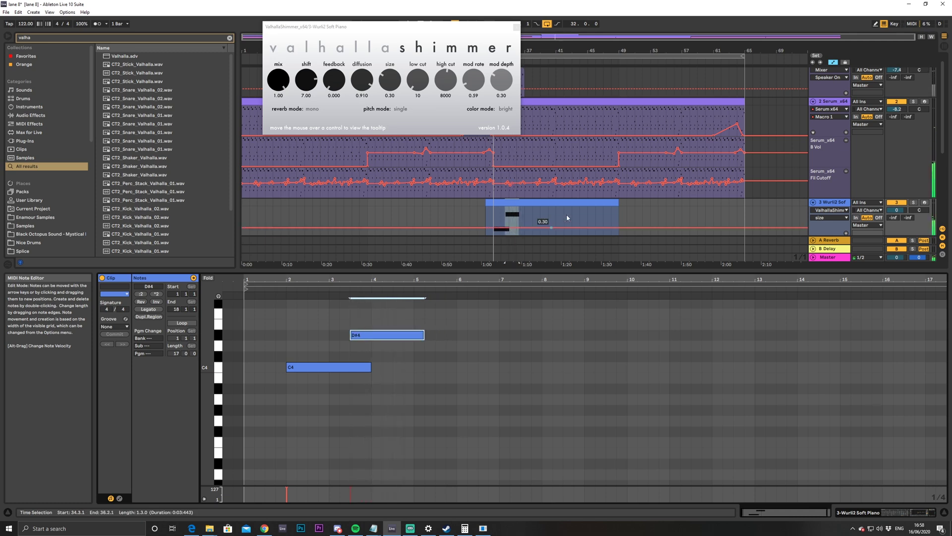
left_click(102, 25)
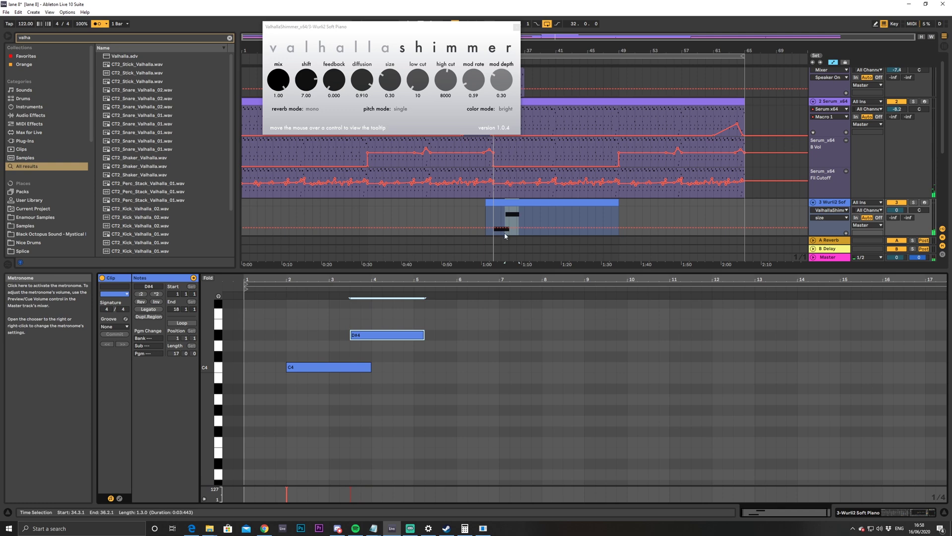
key("space")
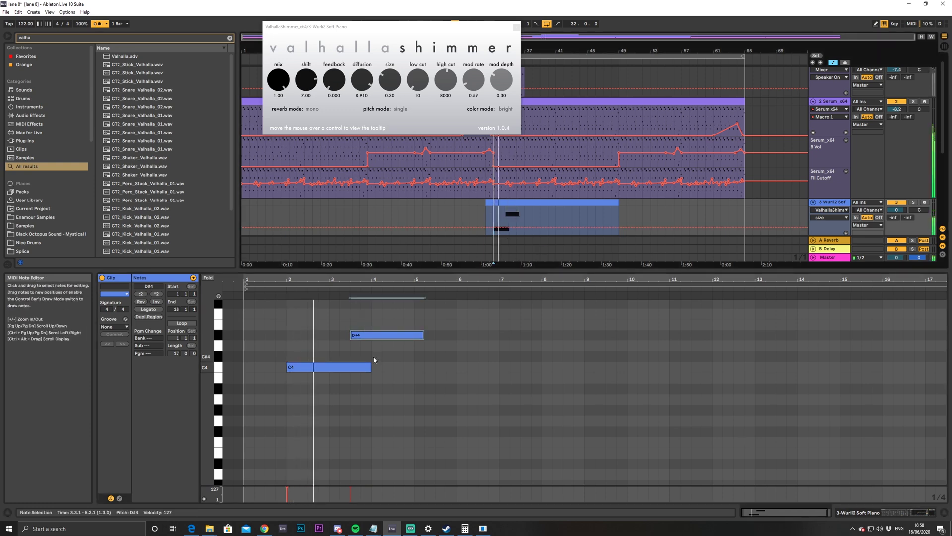
left_click_drag(368, 335, 378, 335)
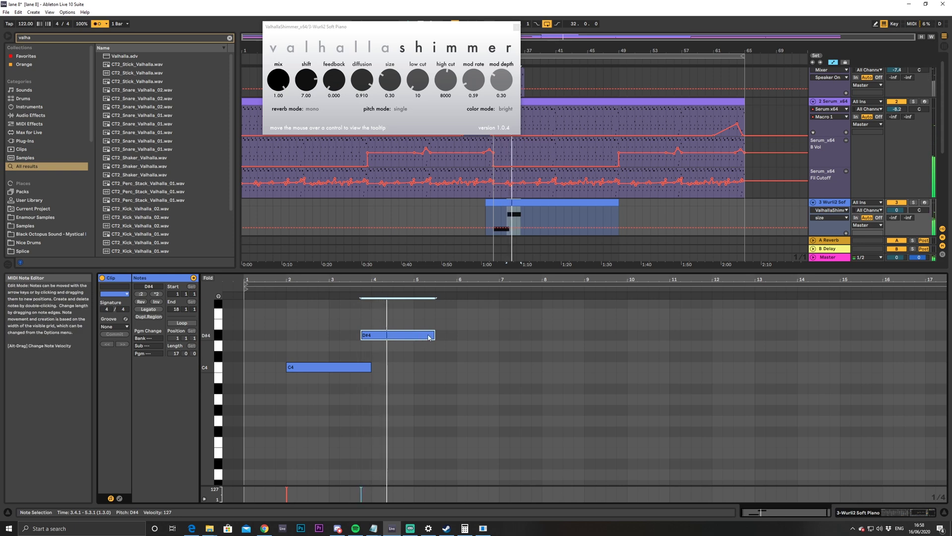
Shorten the D#4 note to end at 4.1.1 and add a copy at A#3 lasting from 4.1.1 to 5.4.1
key("space")
left_click_drag(434, 335, 377, 394)
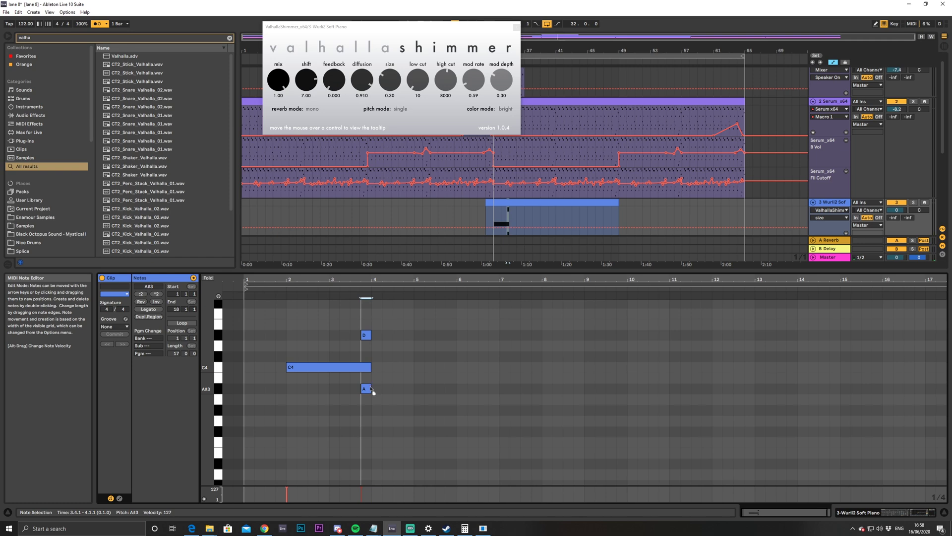
key("space")
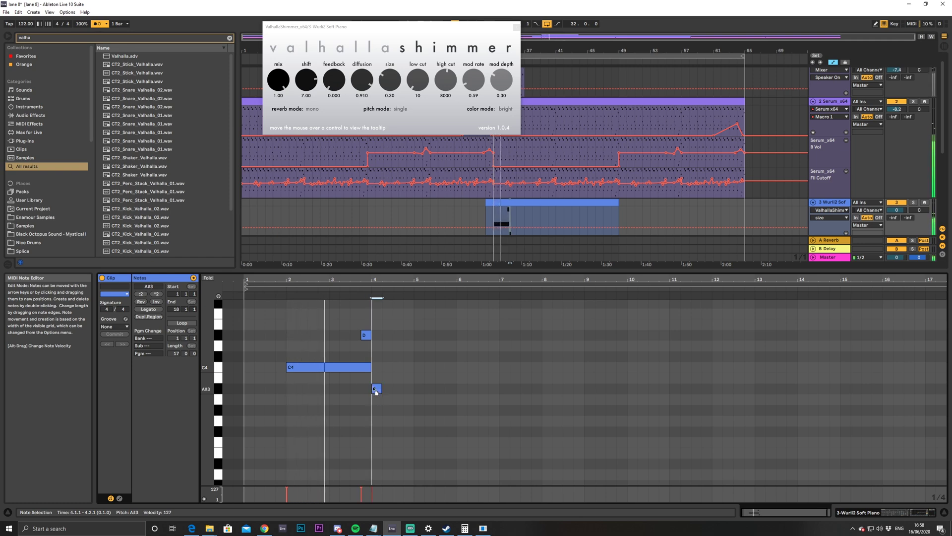
left_click_drag(381, 390, 432, 394)
left_click_drag(434, 389, 445, 390)
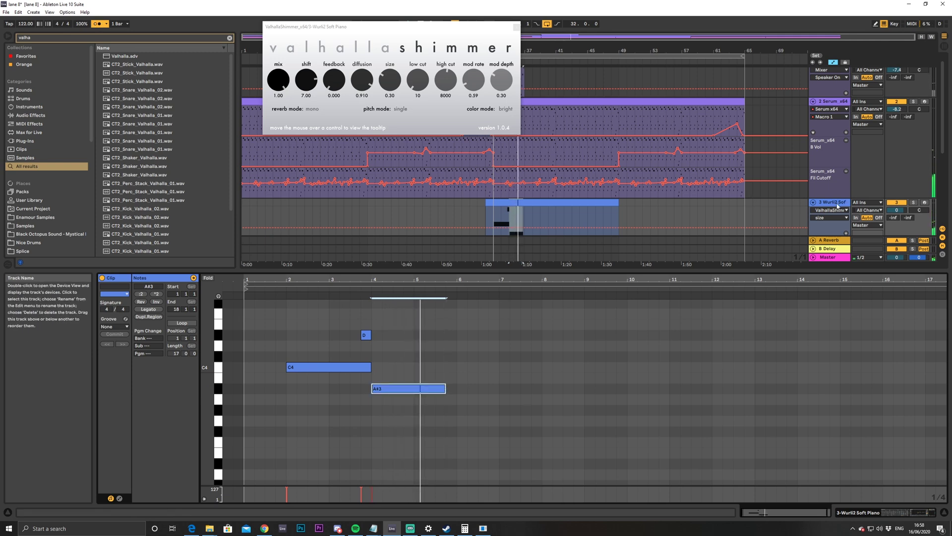
Lower the Wurli track's volume to -0.8 dB and reopen its MIDI clip for note editing
left_click(751, 200)
left_click_drag(897, 215, 899, 218)
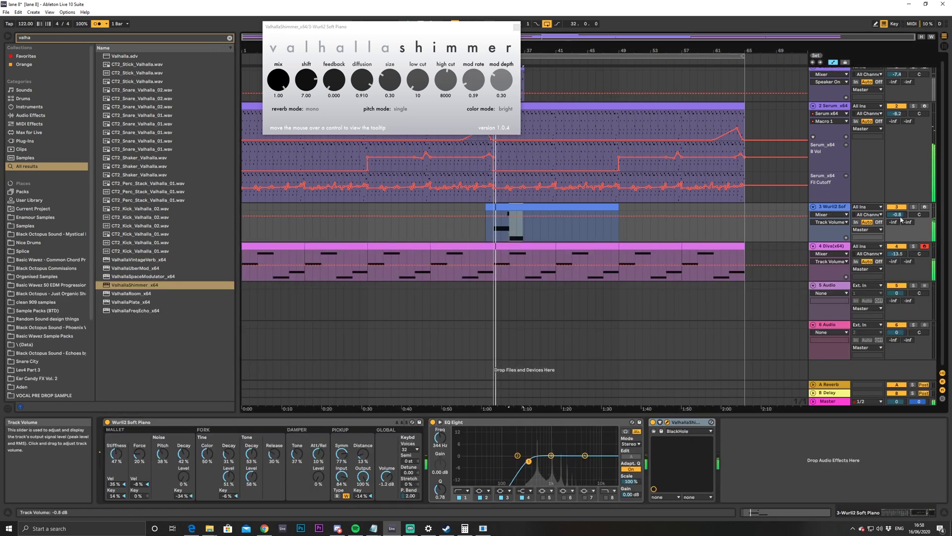
left_click(518, 210)
double_click(517, 210)
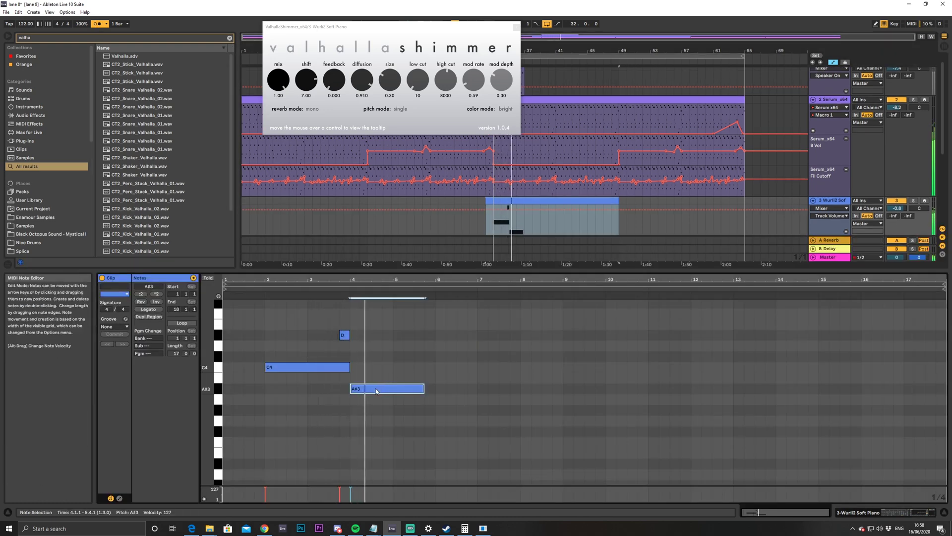
Try delaying the A#3 note to 4.2.1 with D#4 extended to meet it, and restore both notes' timing
left_click_drag(376, 391, 388, 392)
left_click_drag(350, 336, 361, 336)
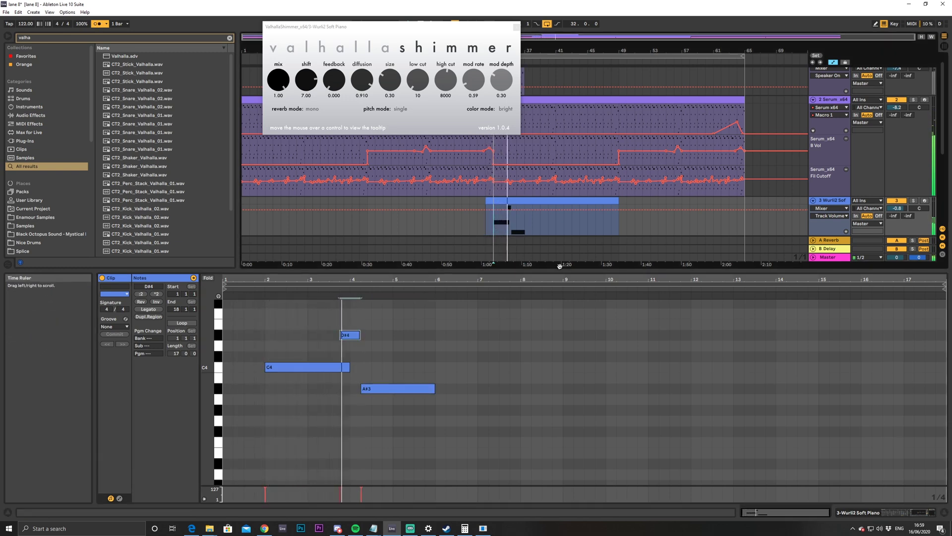
left_click_drag(295, 279, 295, 318)
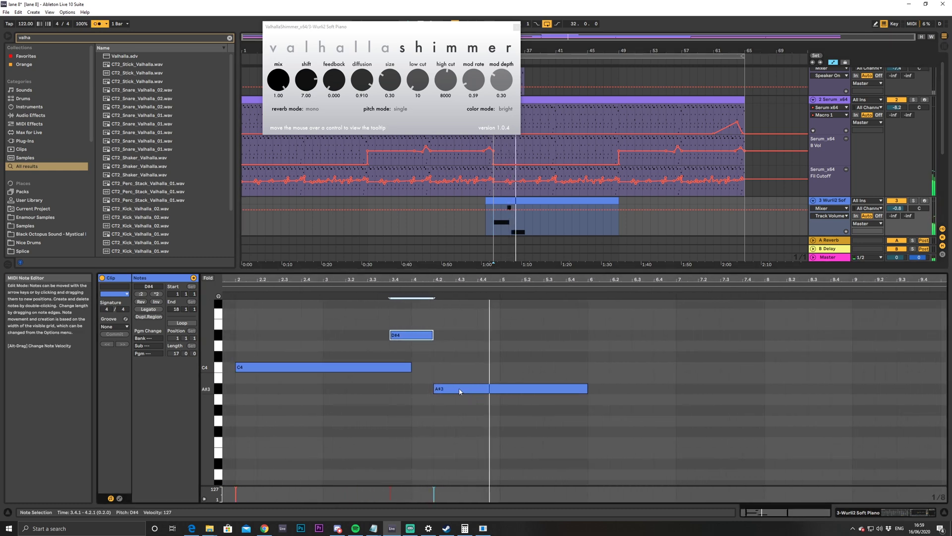
left_click_drag(454, 389, 440, 390)
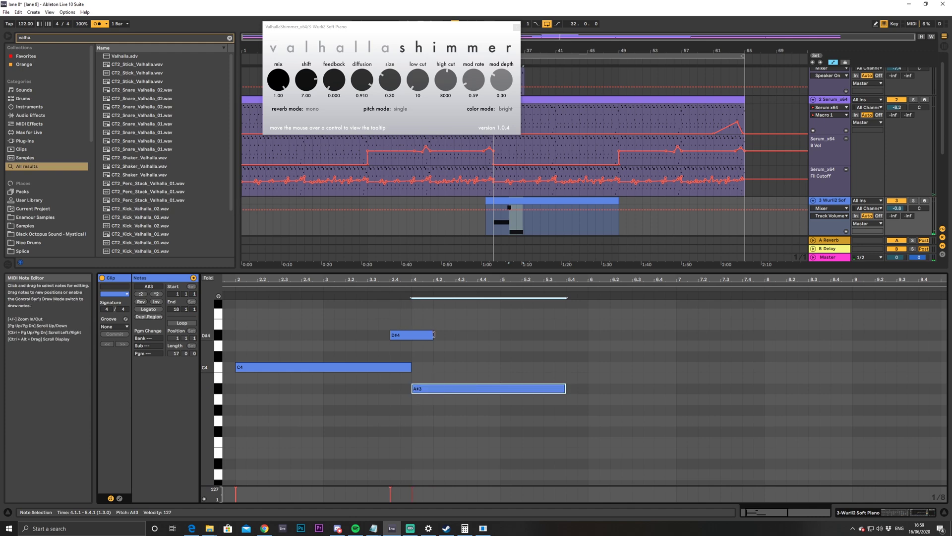
left_click_drag(432, 335, 422, 335)
Set the ValhallaShimmer mix on the Wurli track to 0.45 and play the arrangement to hear it
left_click(749, 250)
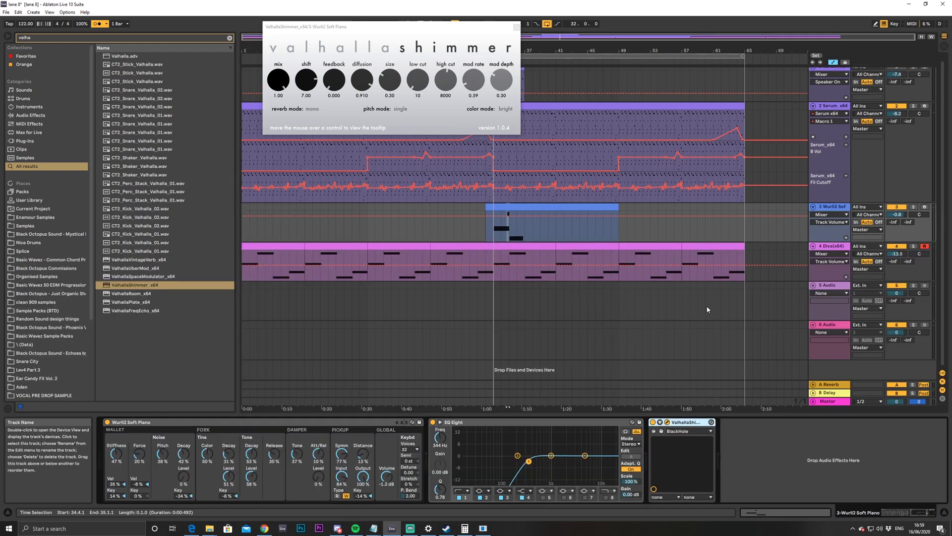
left_click_drag(277, 81, 285, 126)
key("space")
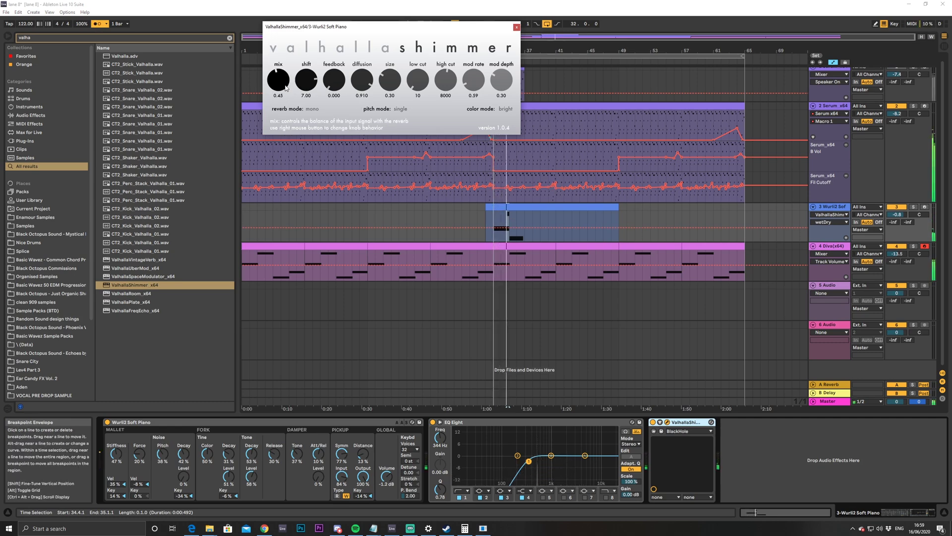
Add a G#3 copy of the Wurli clip's A#3 note at 5.1.1 and shorten the A#3 note to end there
double_click(560, 223)
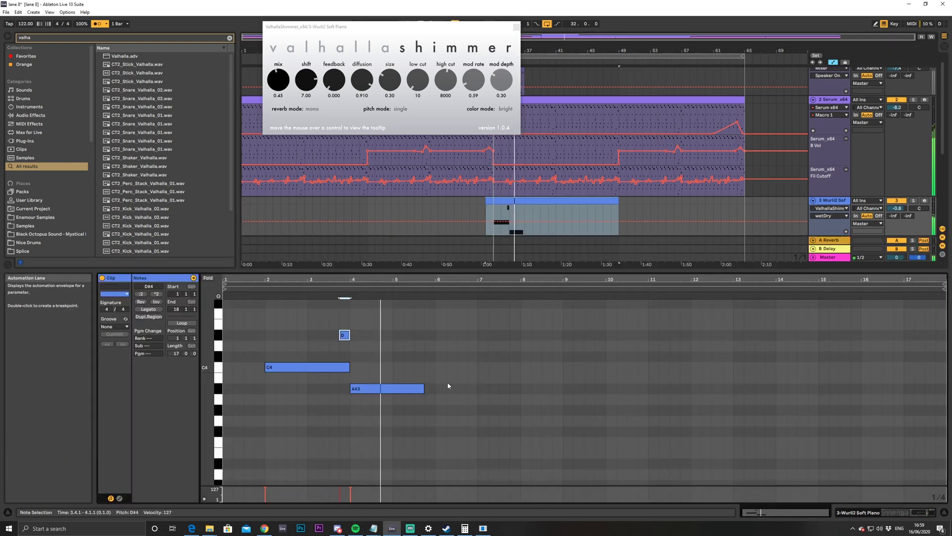
left_click(416, 389)
key("ctrl+d")
left_click_drag(440, 389, 393, 390)
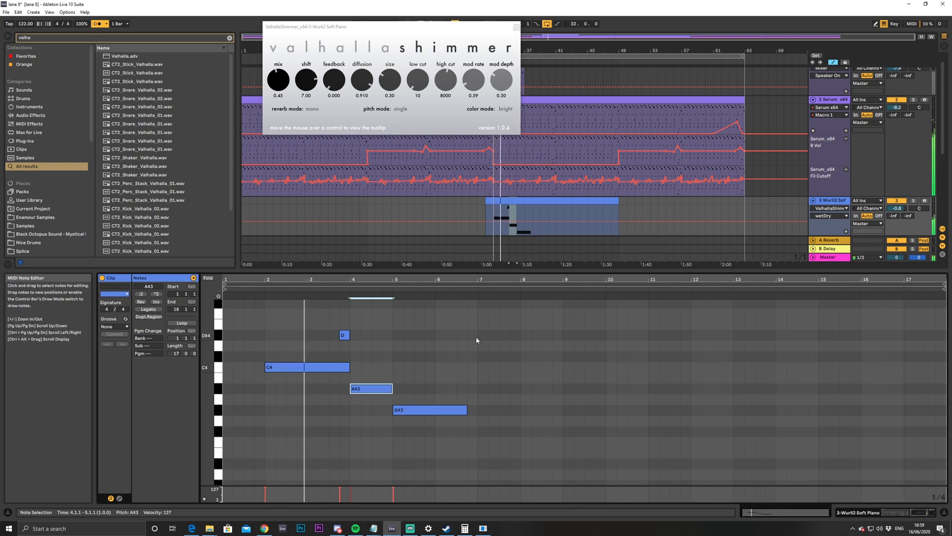
Try a copy of the G#3 note at A3 starting at 6.1.1 against the Diva part, and remove it
scroll(474, 345, "down", 2)
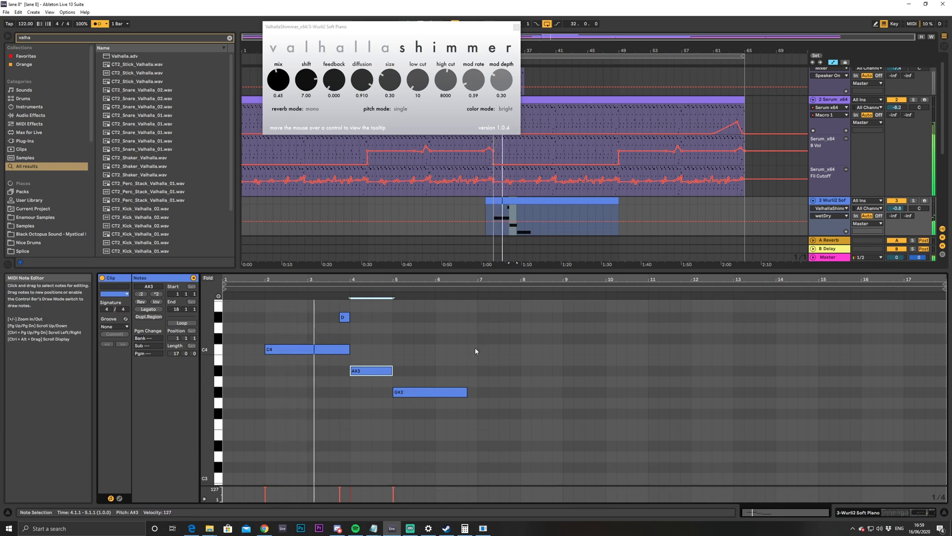
left_click(430, 396)
key("ctrl+d")
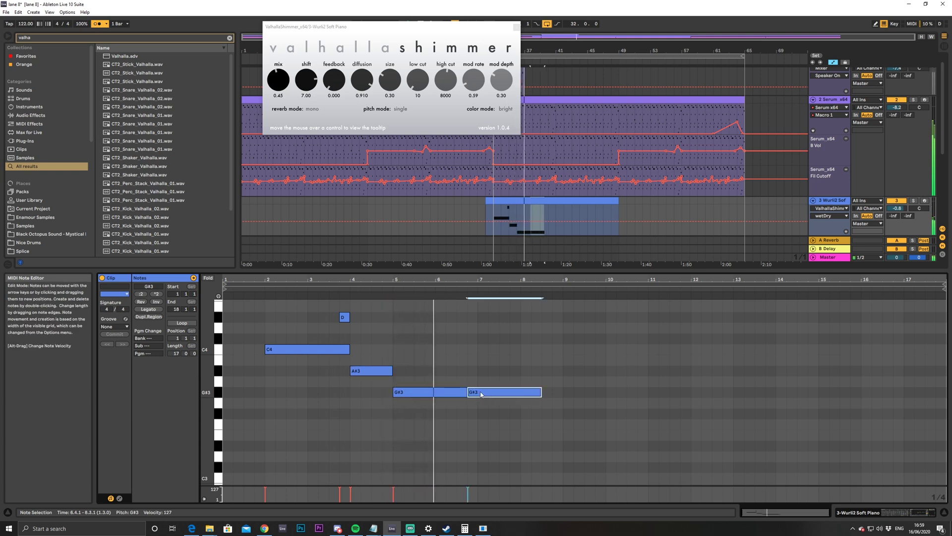
left_click_drag(481, 394, 458, 384)
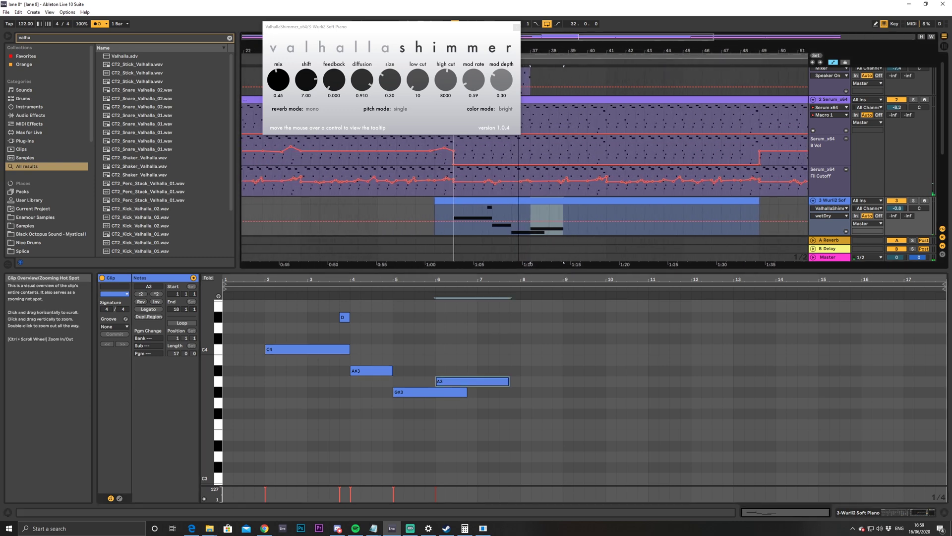
scroll(492, 149, "up", 3)
scroll(564, 203, "down", 2)
scroll(615, 191, "down", 1)
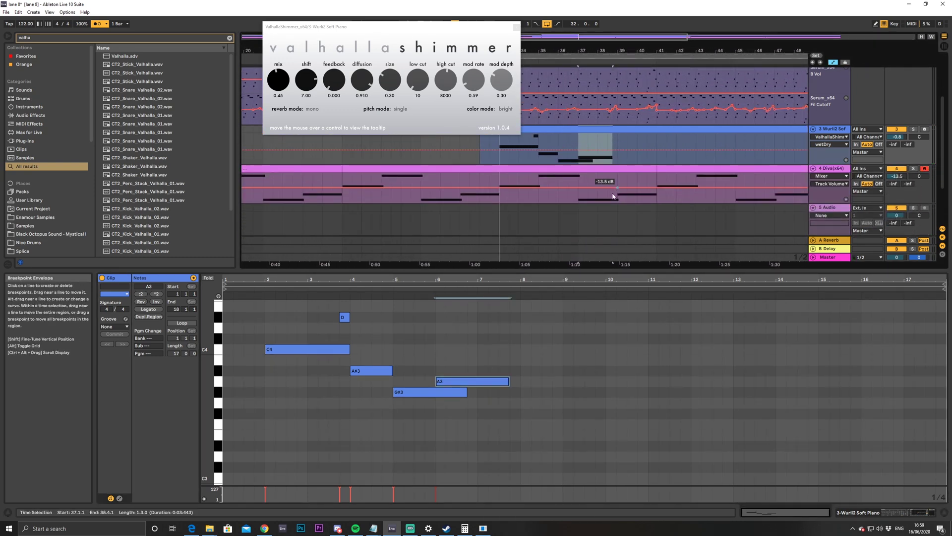
double_click(457, 380)
Duplicate the four-note Wurli phrase to start at 6.1.1 and shorten the first G#3 note to end there
left_click_drag(287, 313, 408, 443)
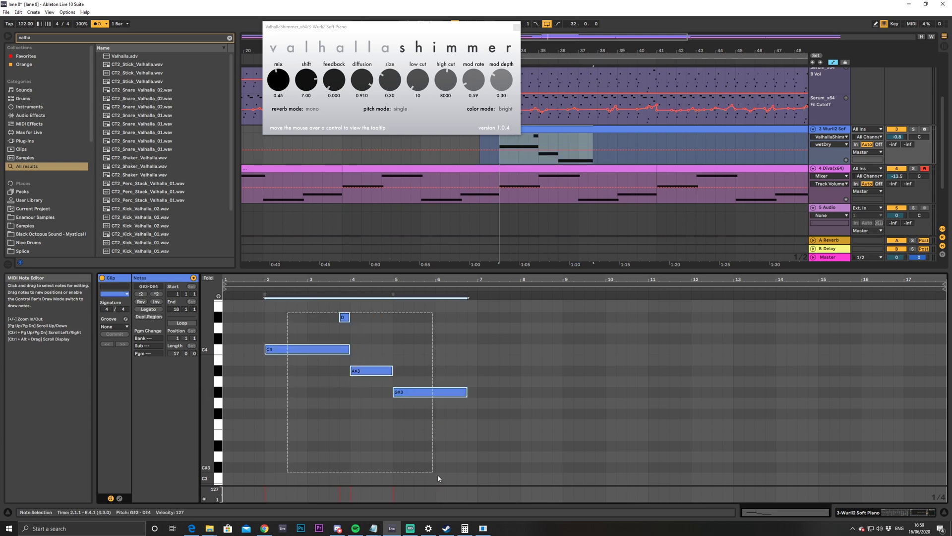
key("ctrl+d")
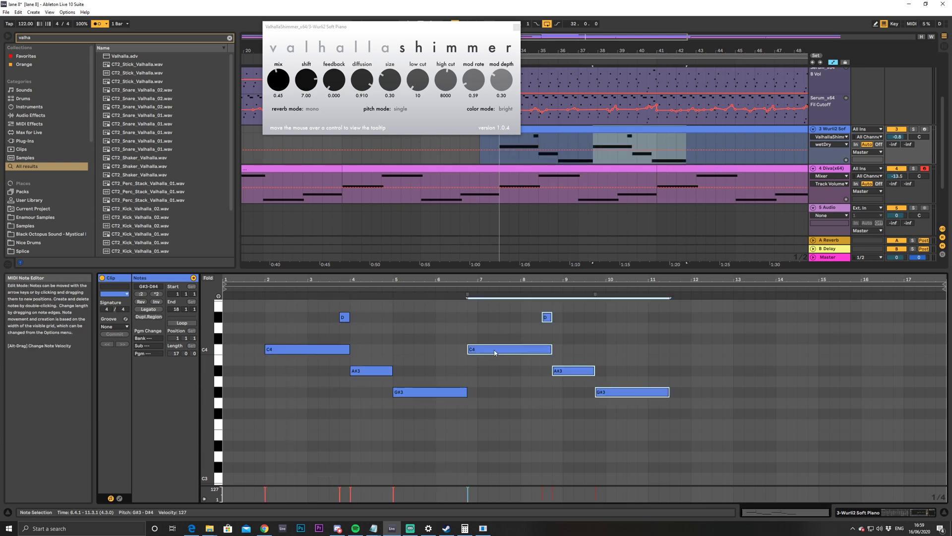
left_click_drag(492, 350, 461, 350)
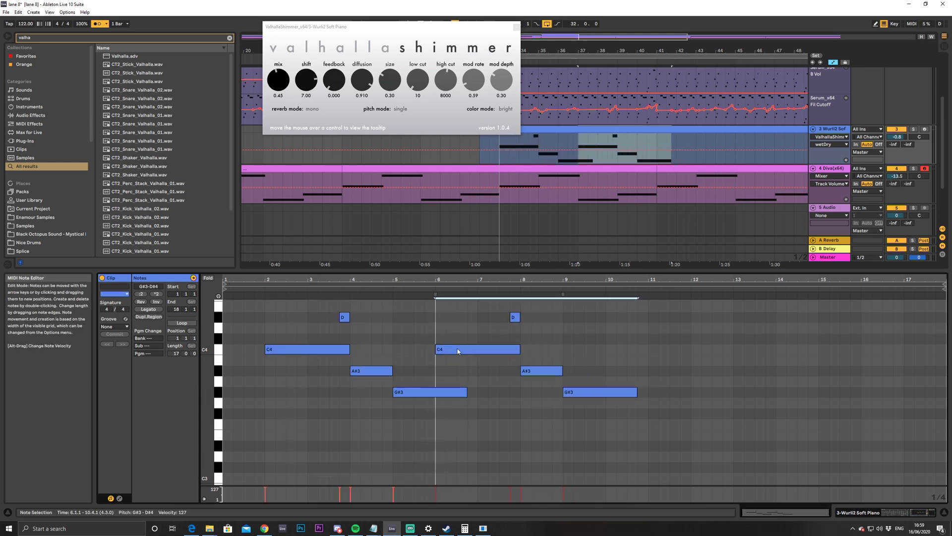
left_click(464, 378)
left_click_drag(466, 392, 435, 392)
left_click(475, 397)
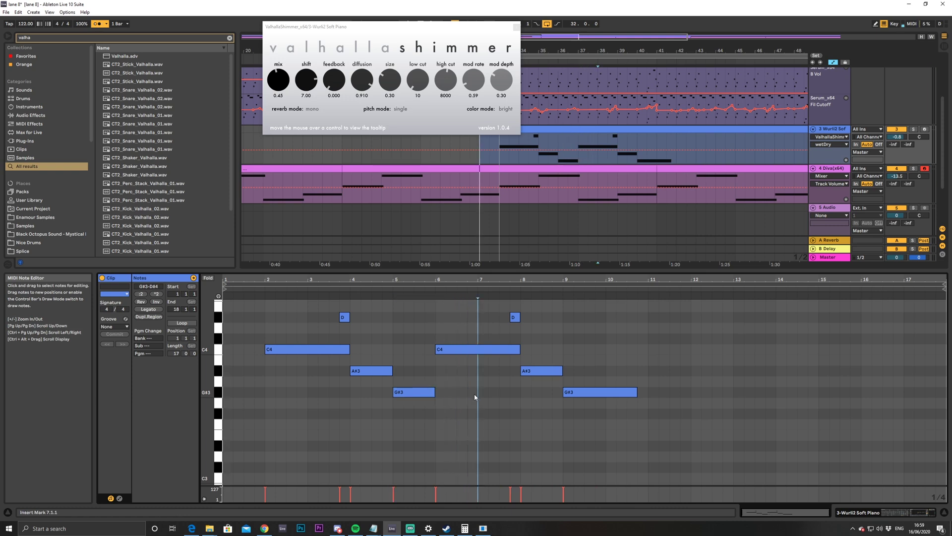
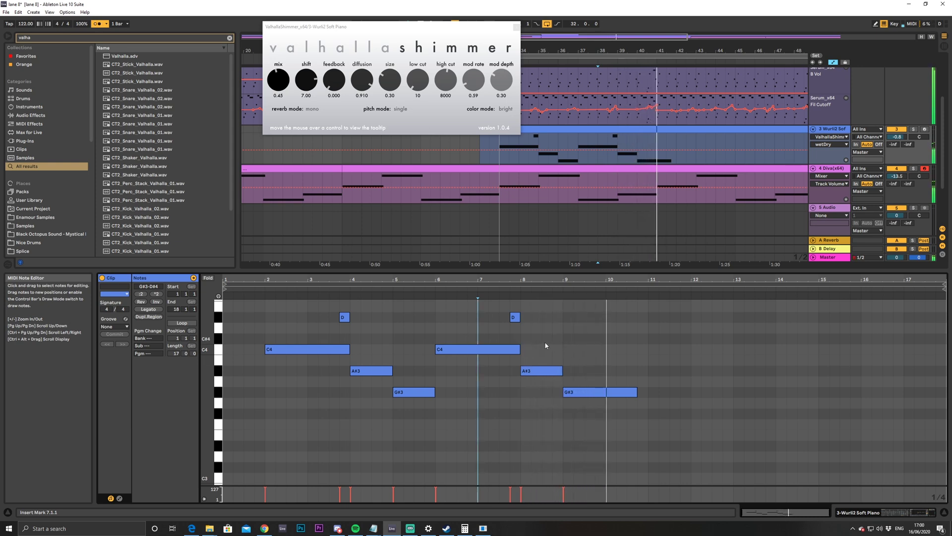
Lower the second phrase's C4 note at 6.1.1 to D#3, with playback positioned at bar 37
key("space")
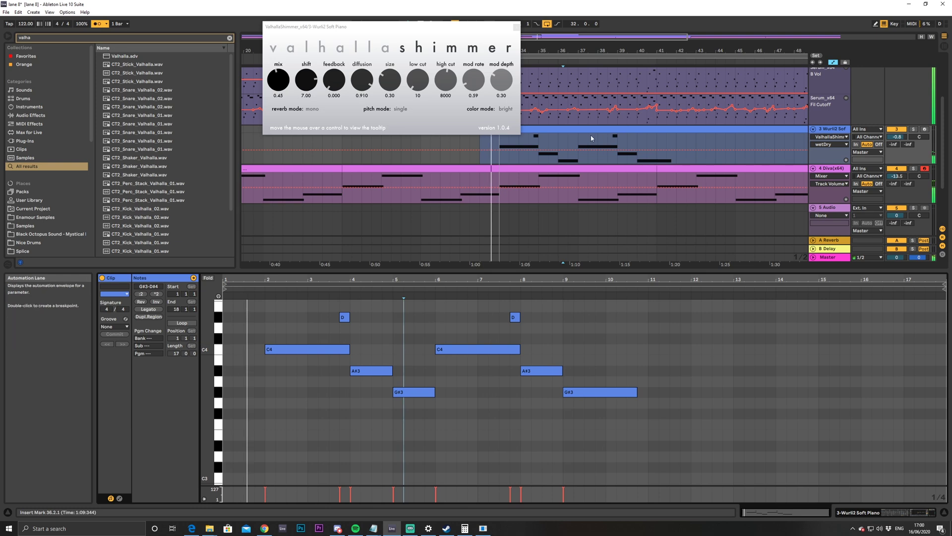
left_click(582, 164)
left_click(456, 353)
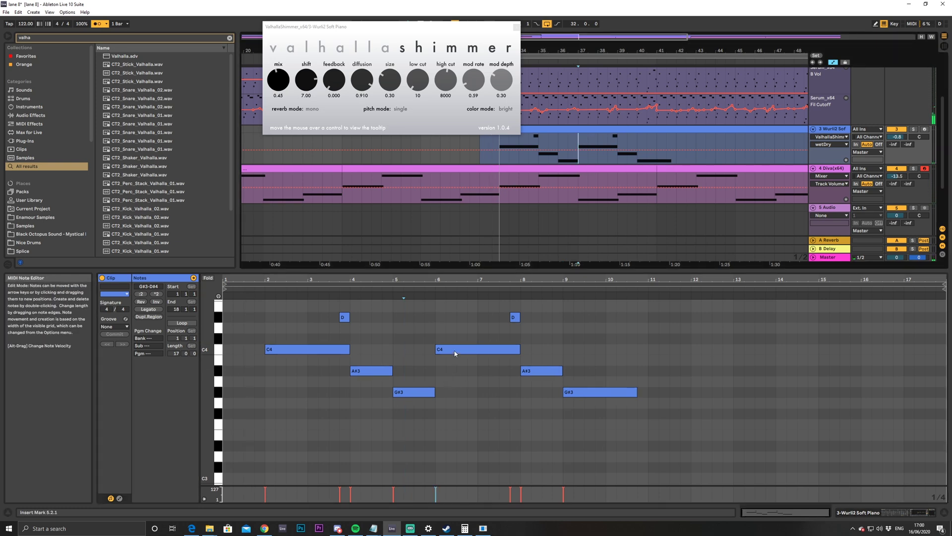
left_click_drag(455, 354, 452, 446)
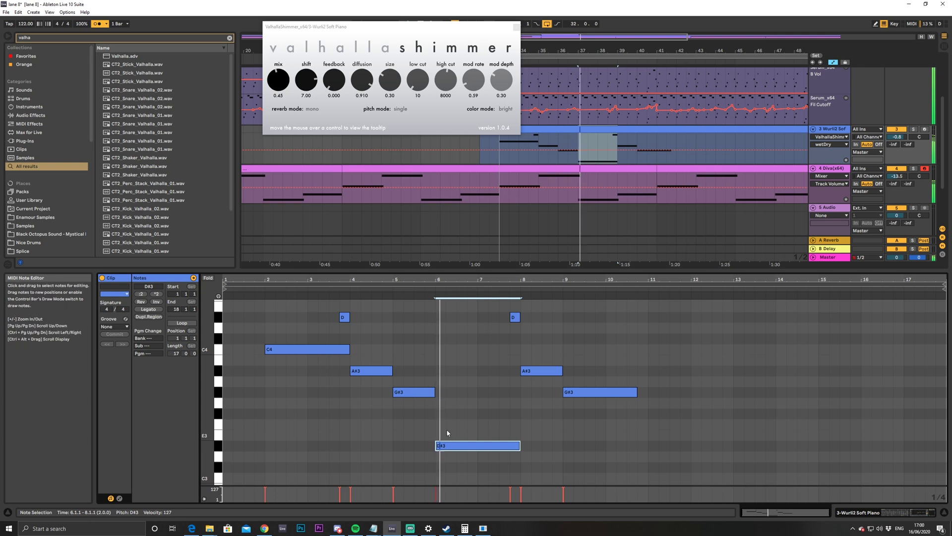
Delete the second phrase's D#4 note at 7.4.1 and lower its A#3 note at 8.1.1 to F3
left_click(541, 162)
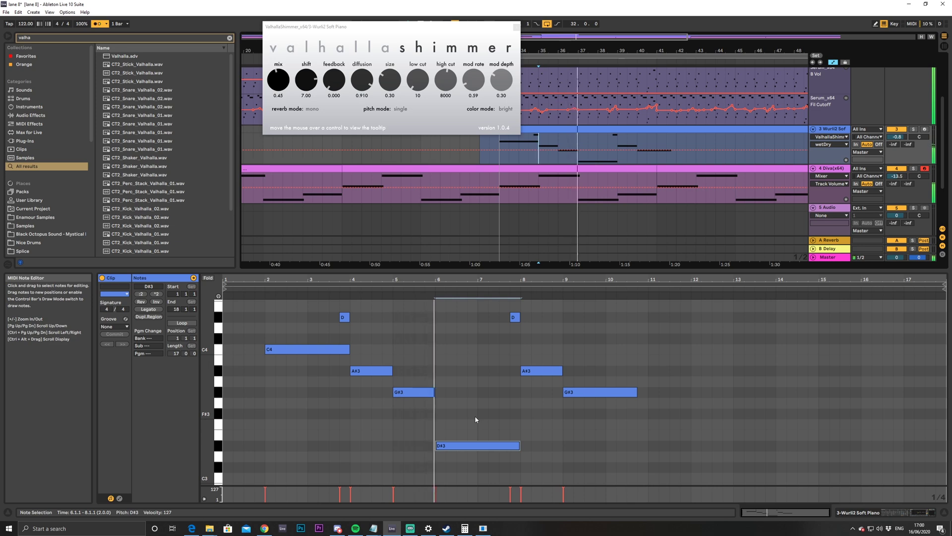
left_click(514, 318, "shift")
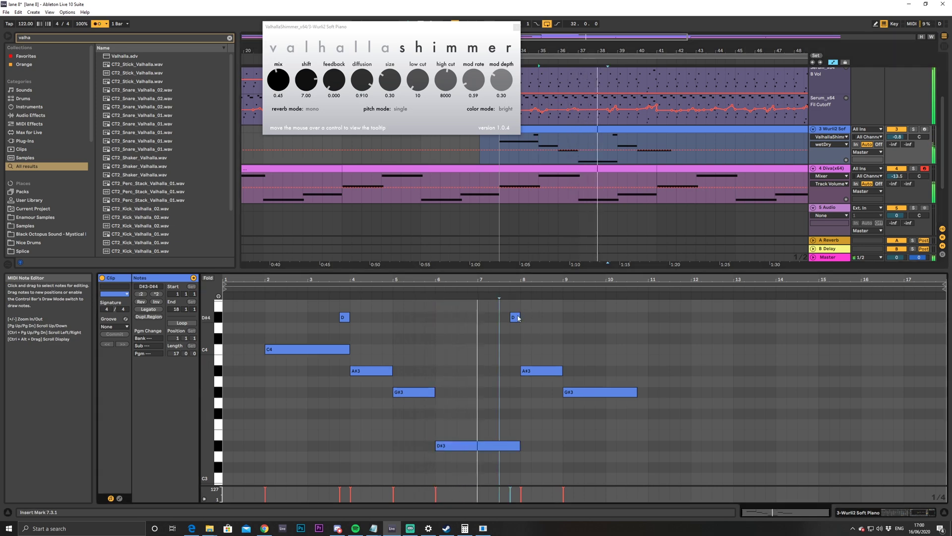
left_click_drag(515, 318, 513, 415)
key("Delete")
left_click_drag(535, 371, 535, 417)
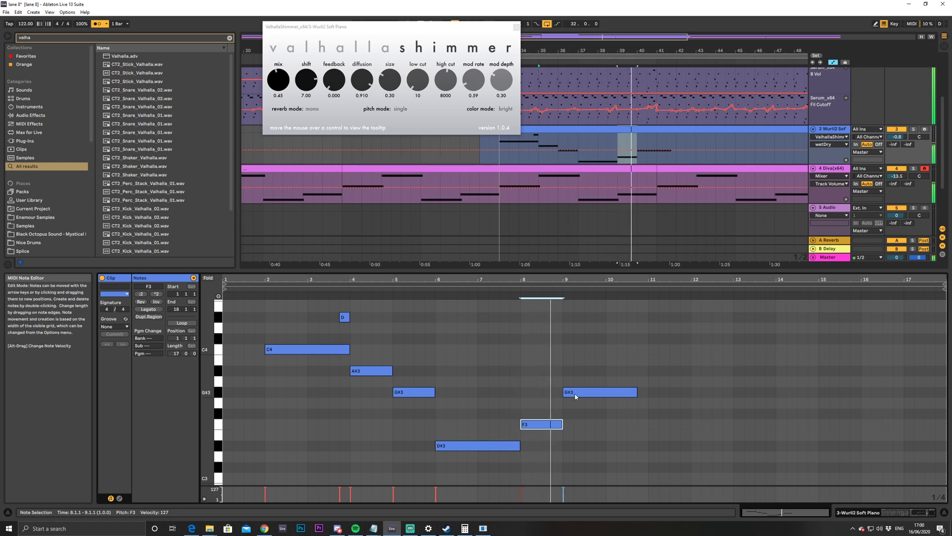
Shorten the final G#3 note to end at 10.1.1 and duplicate the whole melody to start from there
left_click(636, 392)
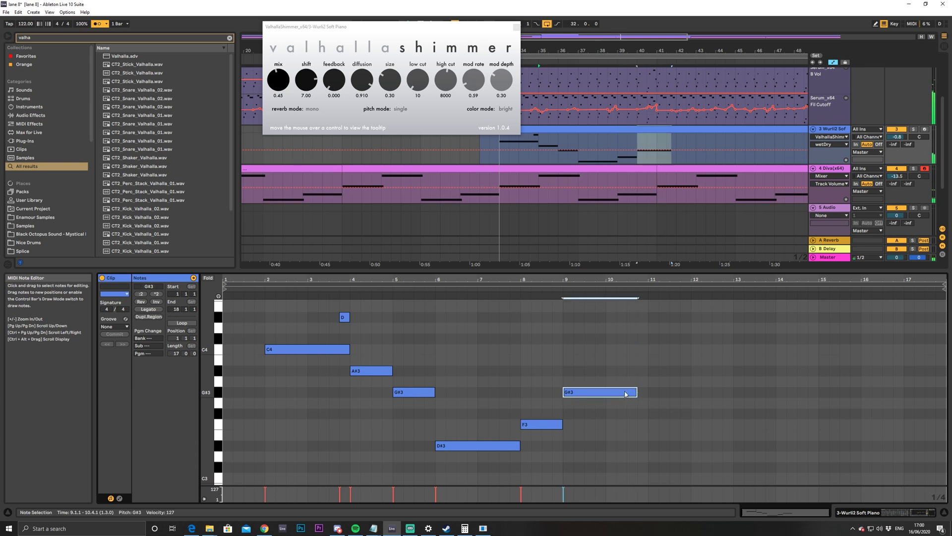
left_click(604, 393)
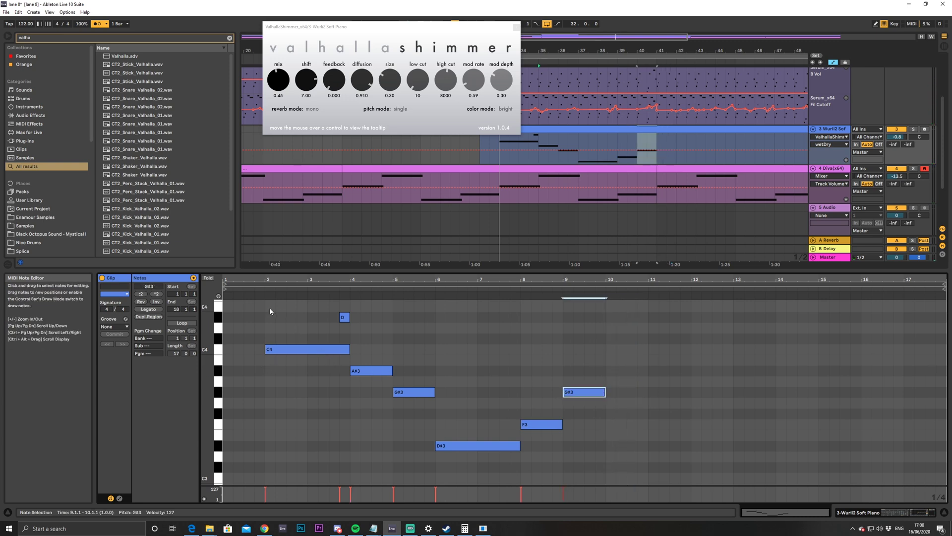
left_click_drag(270, 307, 617, 481)
key("ctrl+d")
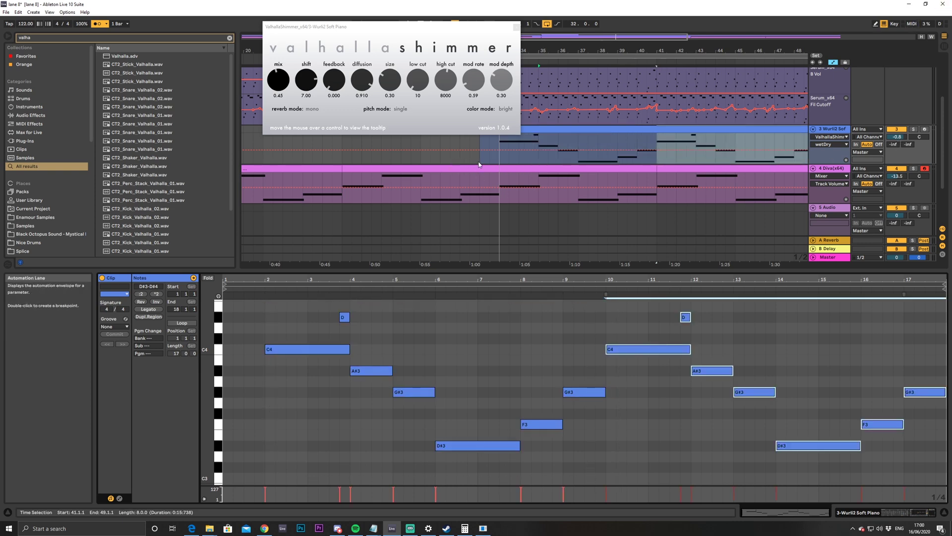
Lower the Wurli track's volume to -9.7 dB, and close the ValhallaShimmer window in favour of the track's device chain
left_click(503, 166)
left_click_drag(897, 137, 897, 139)
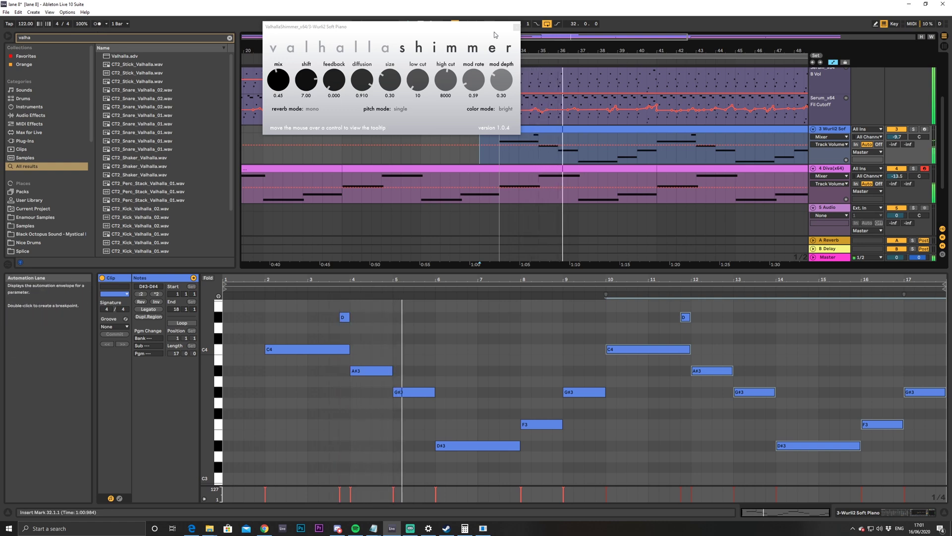
left_click(517, 28)
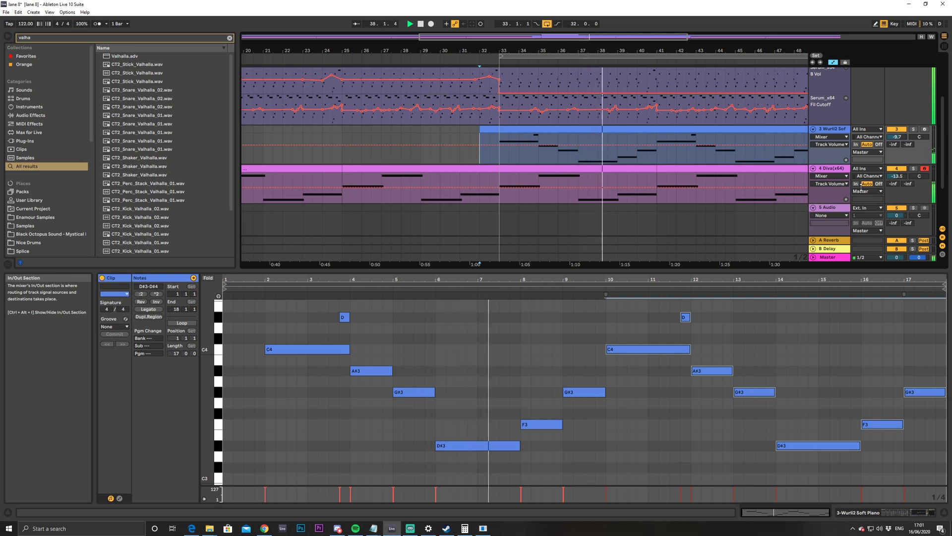
left_click(833, 129)
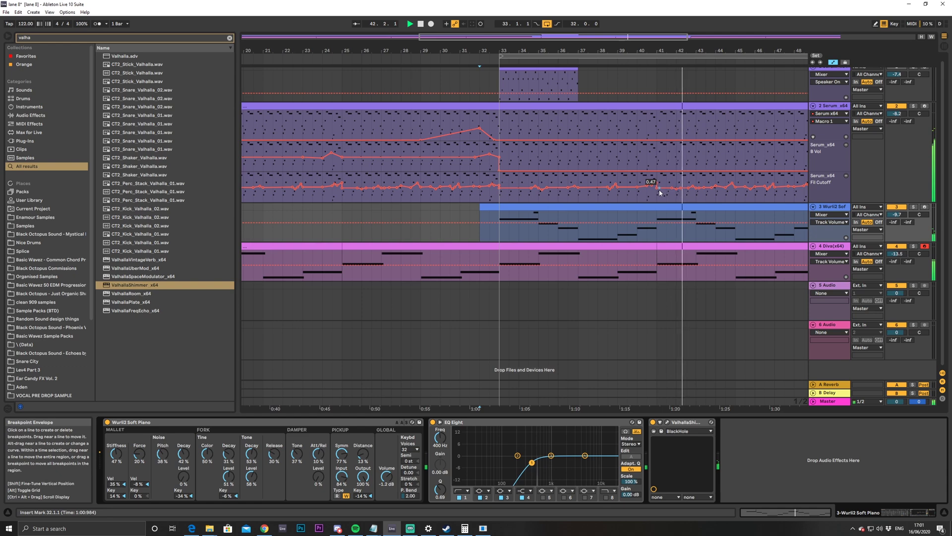
Trim the Wurli clip's start to bar 33 and duplicate the clip to fill bars 49 to 65
left_click_drag(559, 37, 598, 132)
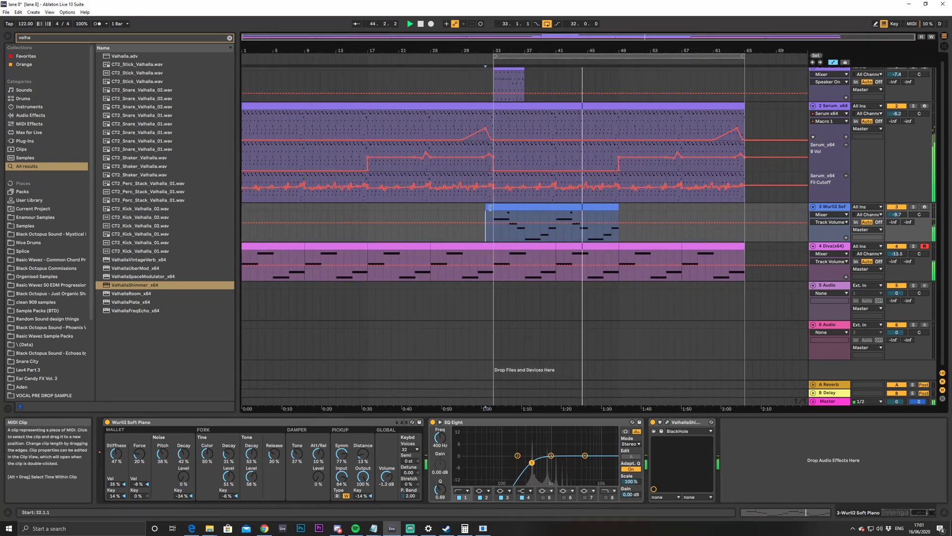
left_click_drag(486, 208, 495, 208)
key("ctrl+d")
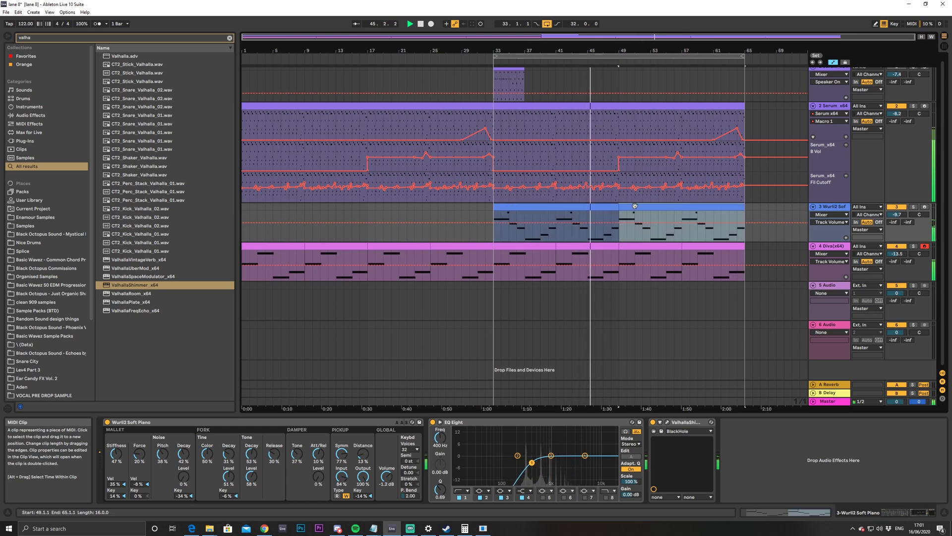
Open the duplicated Wurli clip and the second Serum clip from bar 33 to view their notes
double_click(623, 222)
left_click(610, 412)
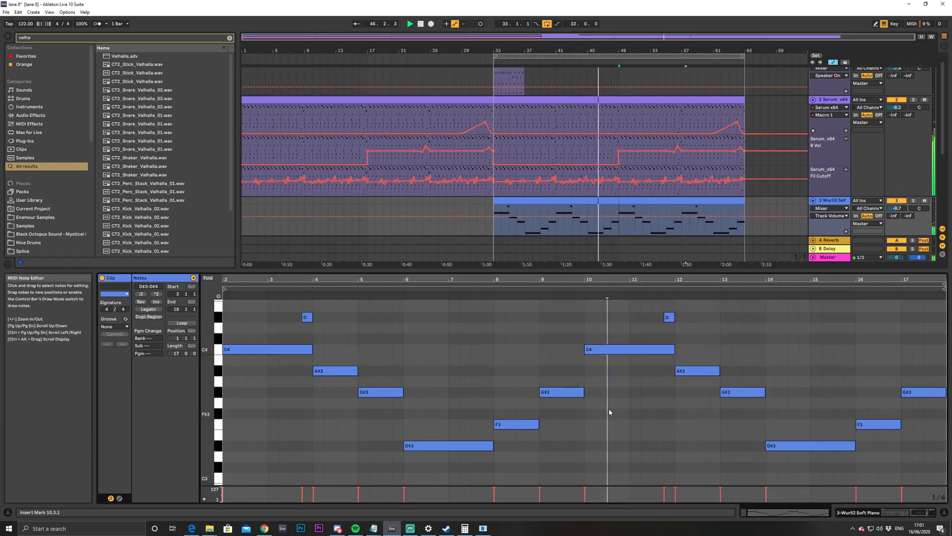
left_click(627, 142)
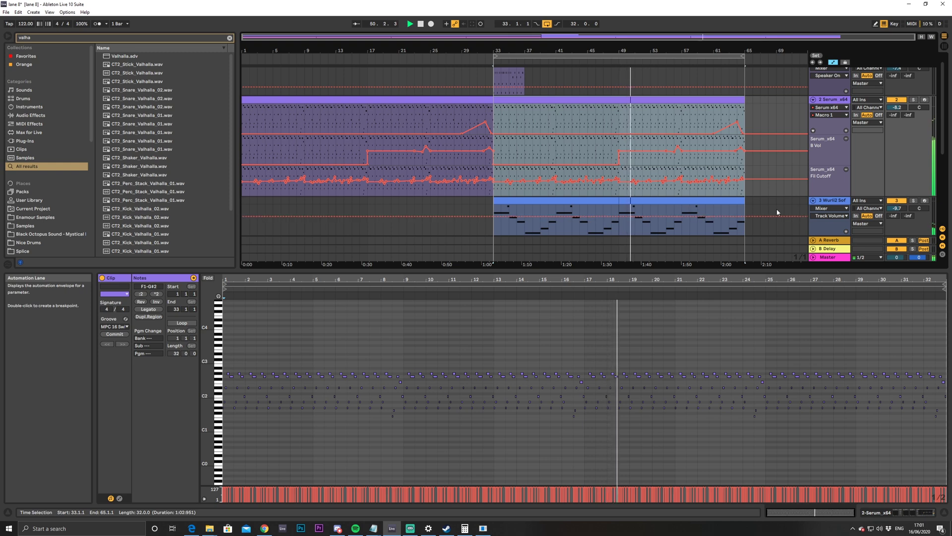
Collapse all tracks in the arrangement and stop playback
left_click(812, 200, "alt")
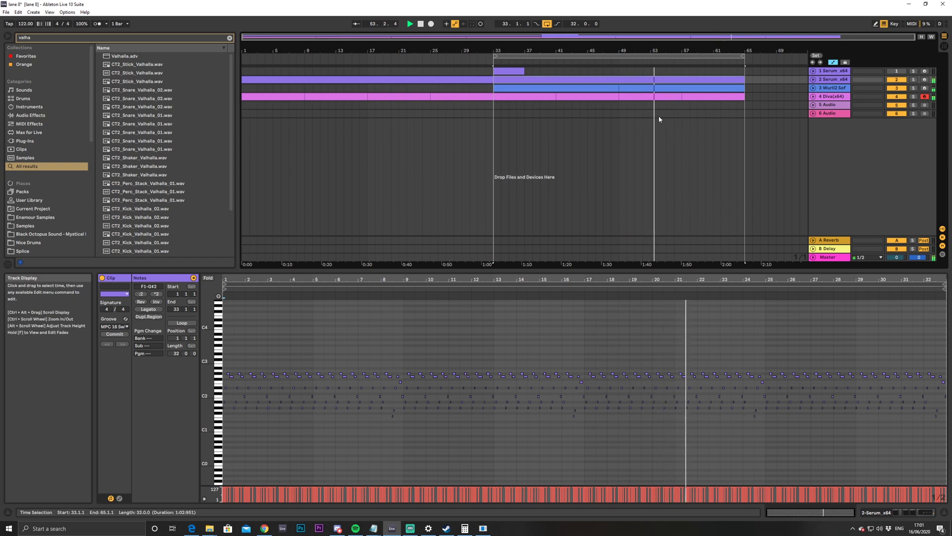
left_click(540, 114)
key("space")
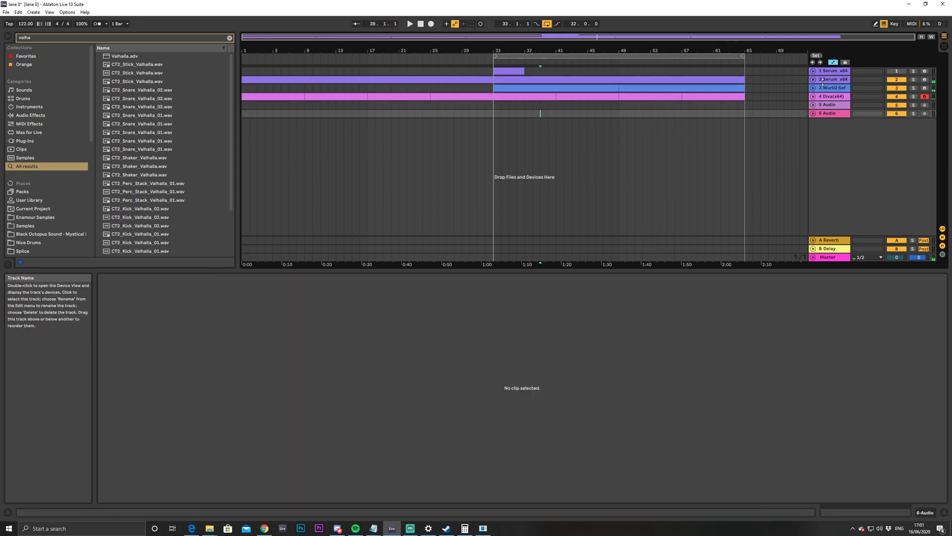
Collect all media and save the set, including files from elsewhere, other projects and the User Library
left_click(6, 12)
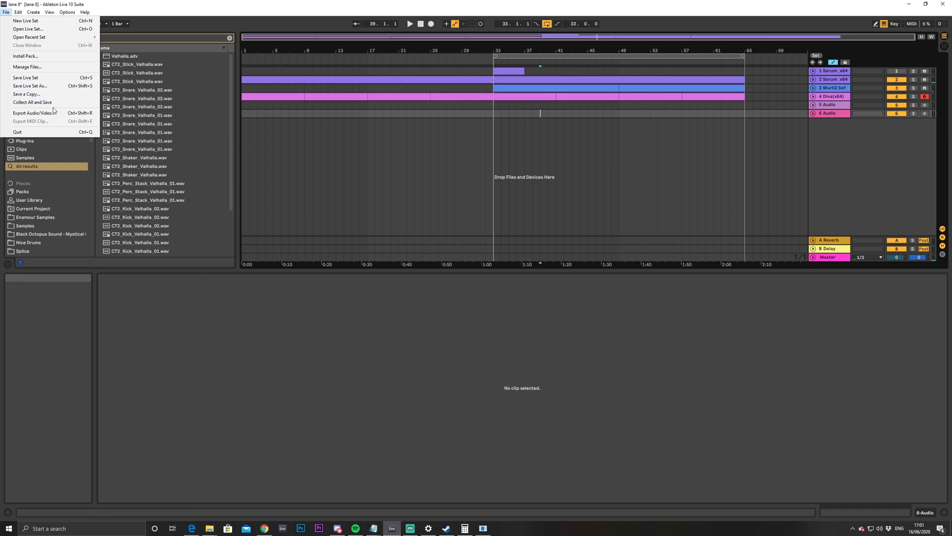
left_click(33, 103)
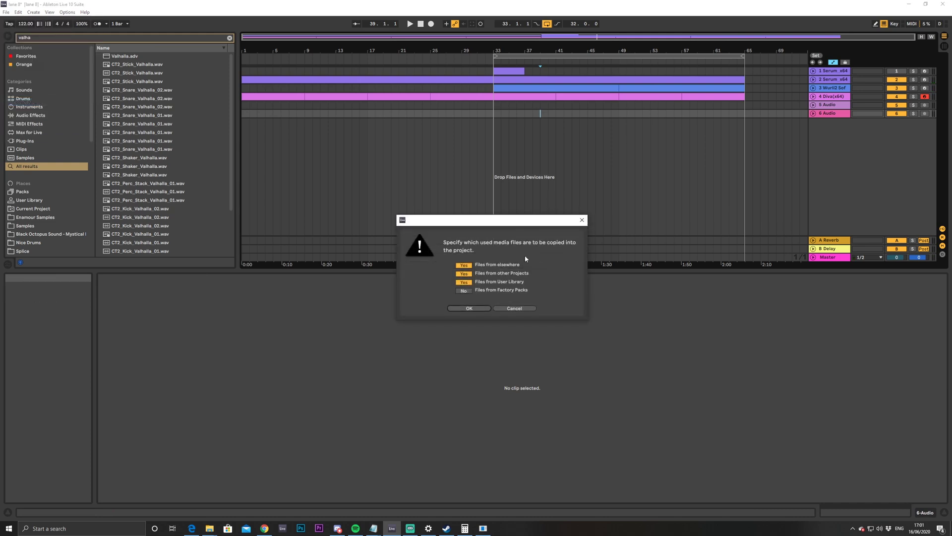
left_click(474, 309)
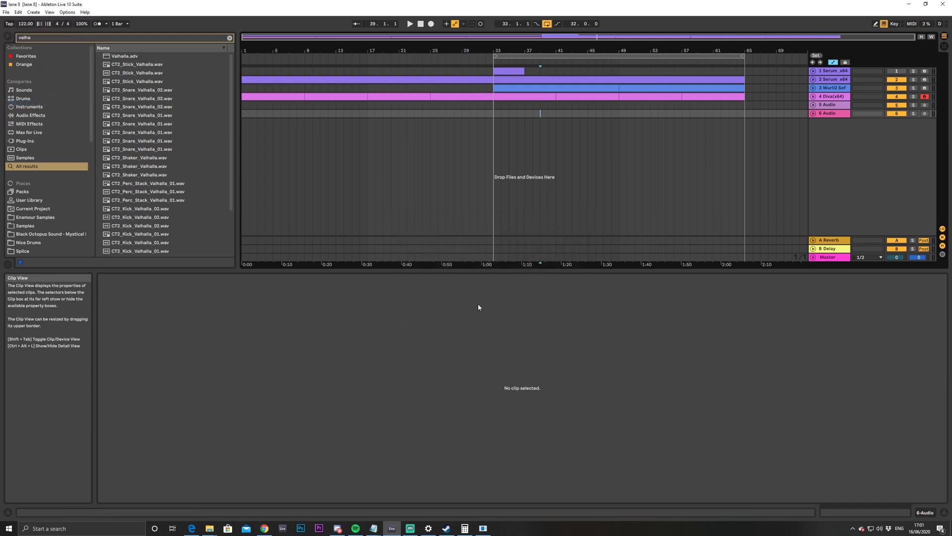
Copy the Diva clip that starts at bar 33 onto a new MIDI track directly below, at the same position
left_click(812, 97)
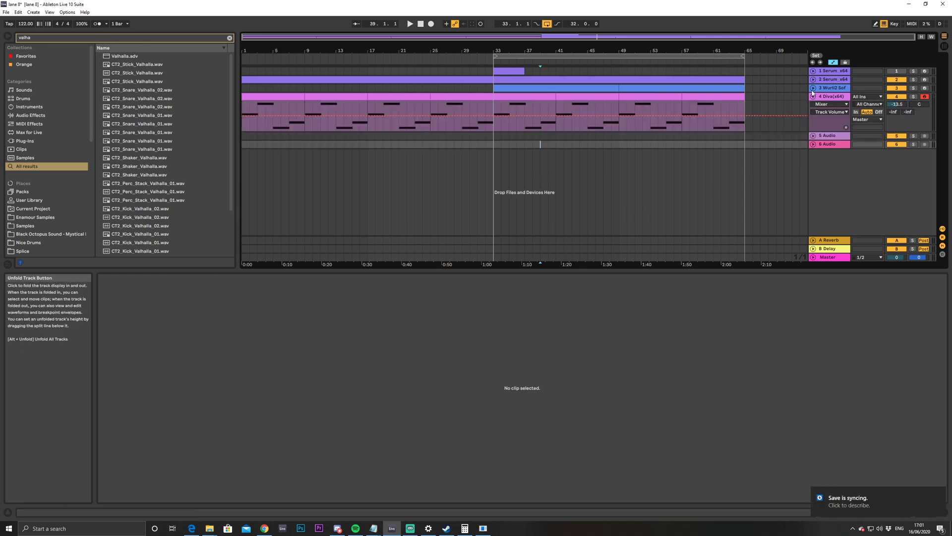
left_click_drag(436, 35, 455, 42)
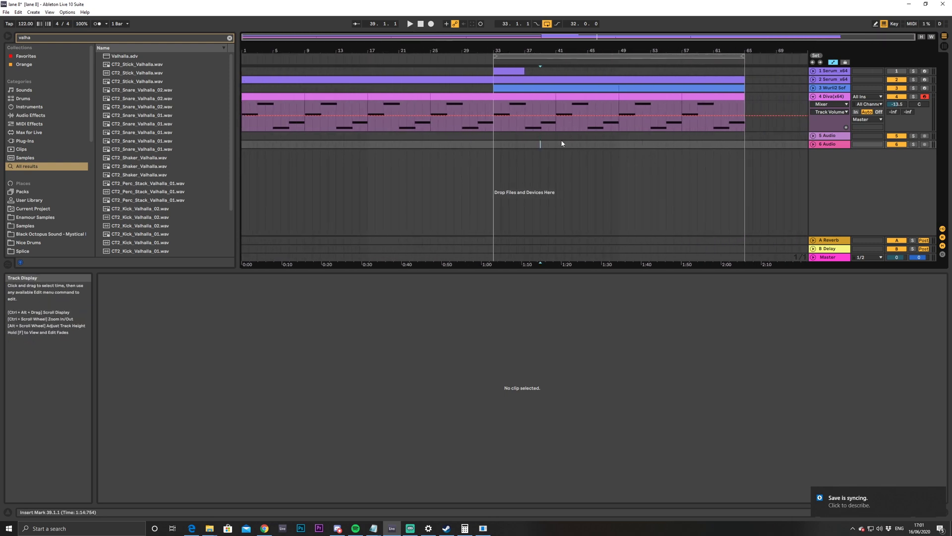
left_click(543, 137)
left_click(822, 99)
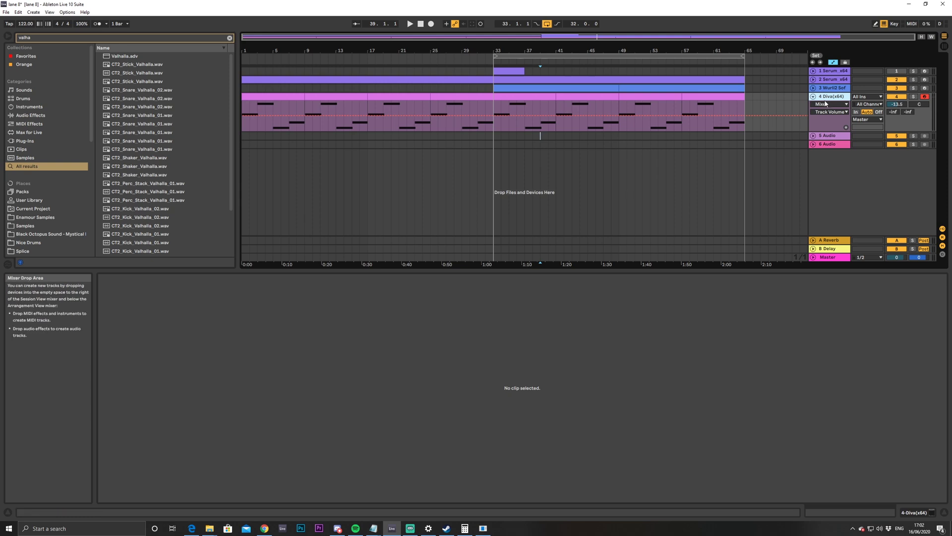
left_click(548, 99)
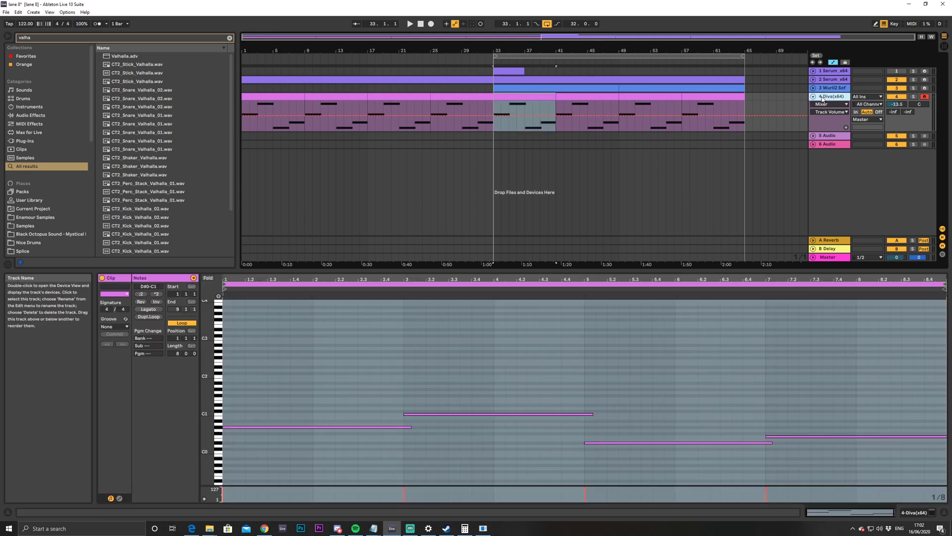
key("ctrl+shift+t")
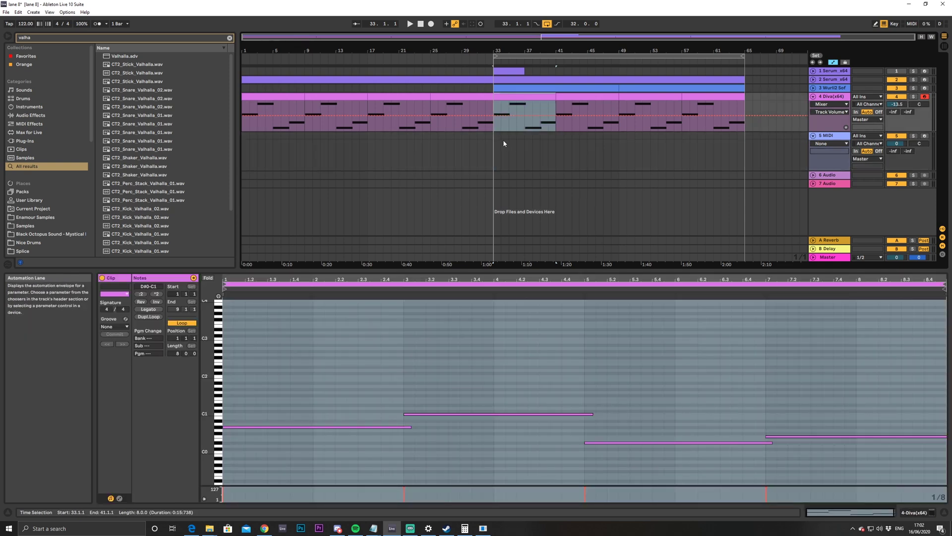
left_click(495, 138)
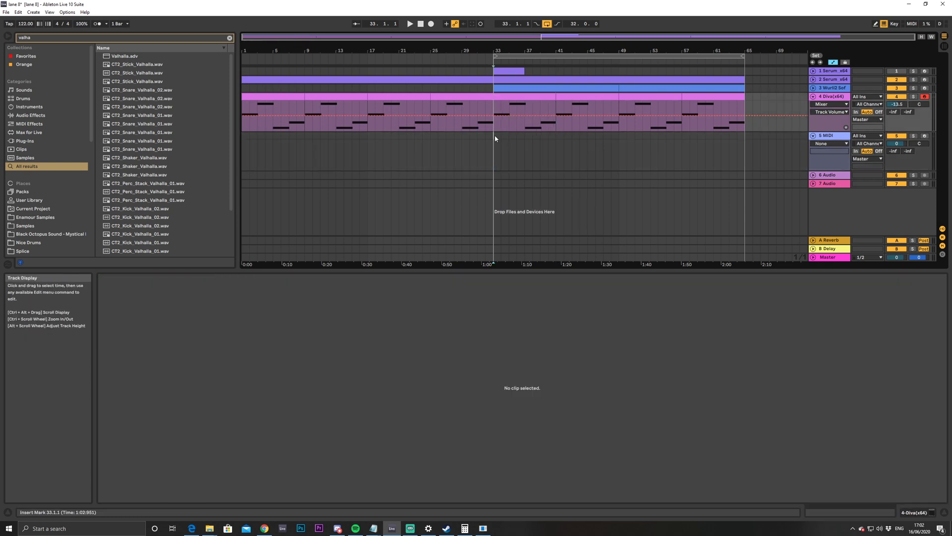
key("ctrl+v")
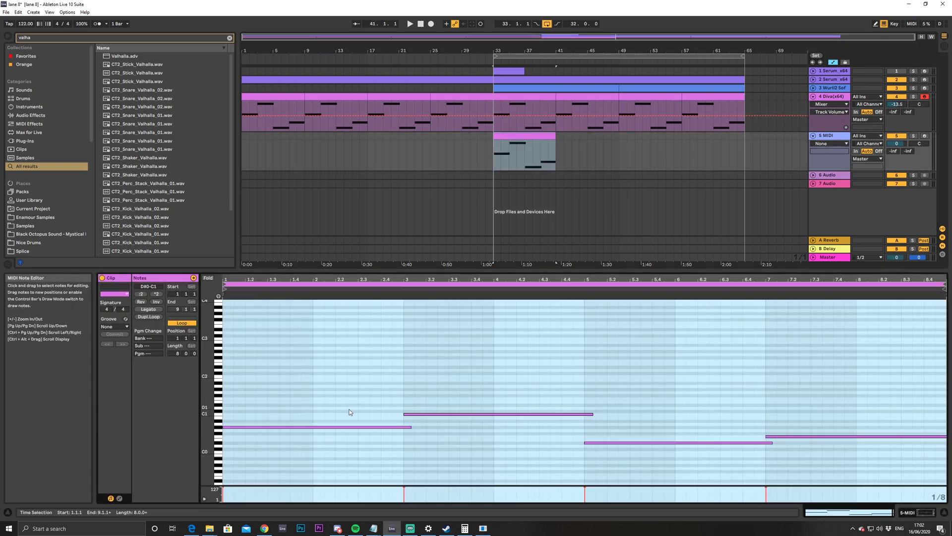
Apply Legato to all notes in the copied clip to remove the overlaps
left_click(439, 394)
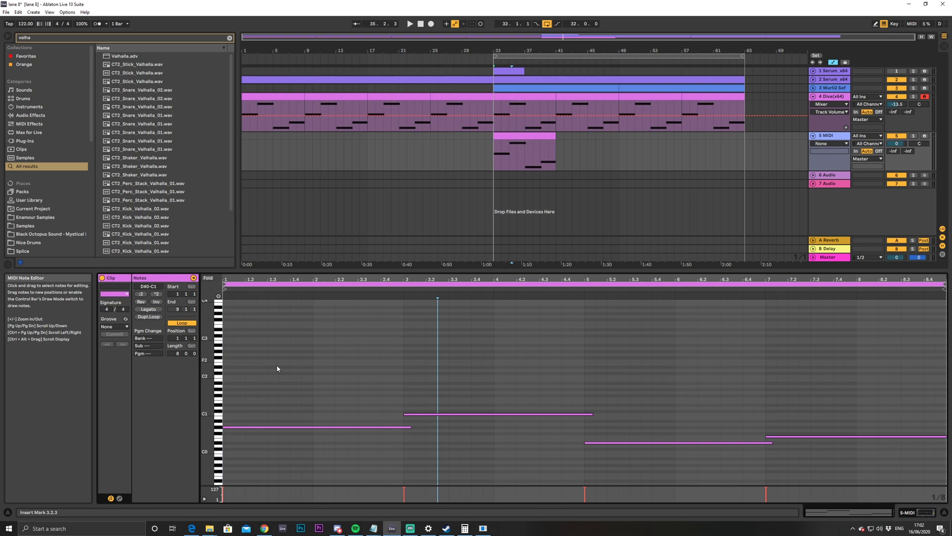
key("ctrl+a")
left_click(148, 309)
left_click(450, 364)
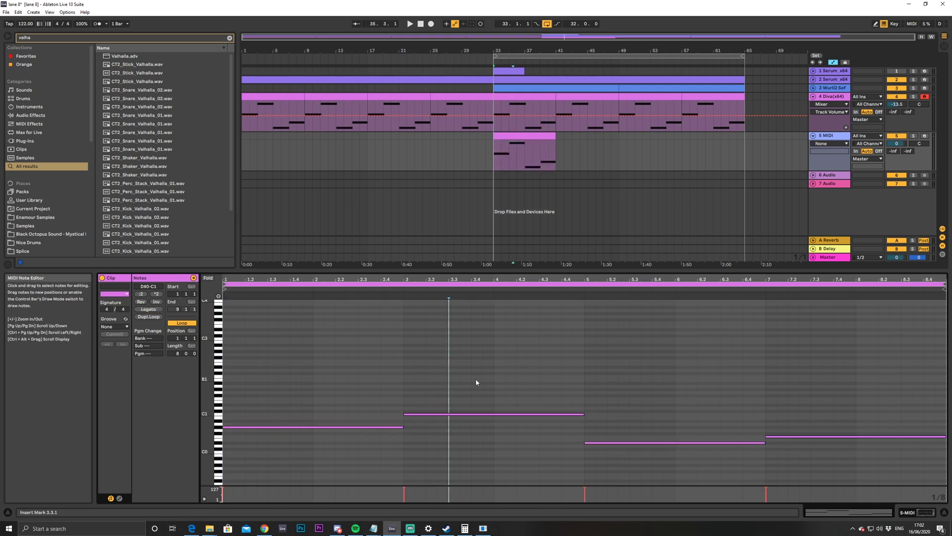
Duplicate all four bass notes in place and raise the copies seven semitones to form fifths
left_click_drag(312, 385, 359, 469)
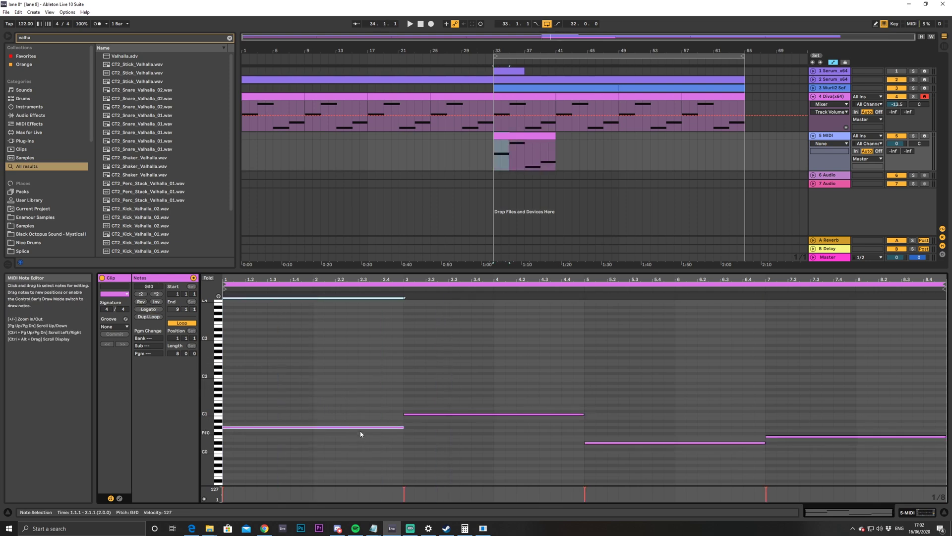
left_click(350, 395)
key("ctrl+a")
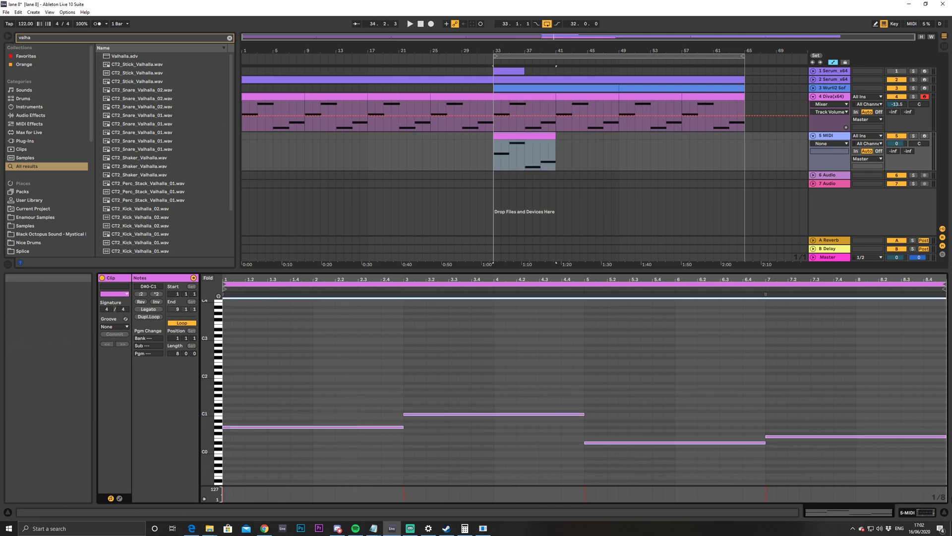
key("ctrl+c")
key("ctrl+v")
key("Up")
key("Up")
key("Up")
key("Up")
key("Up")
key("Up")
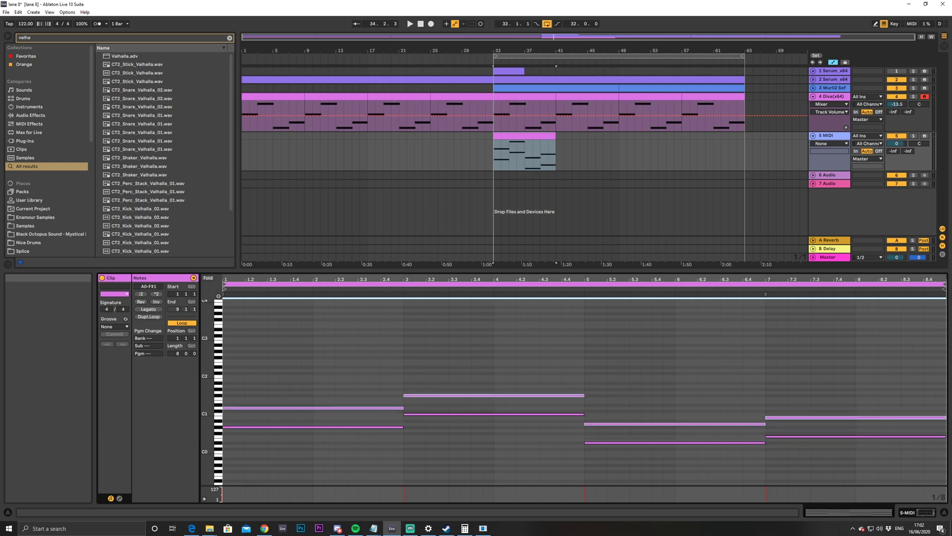
key("Up")
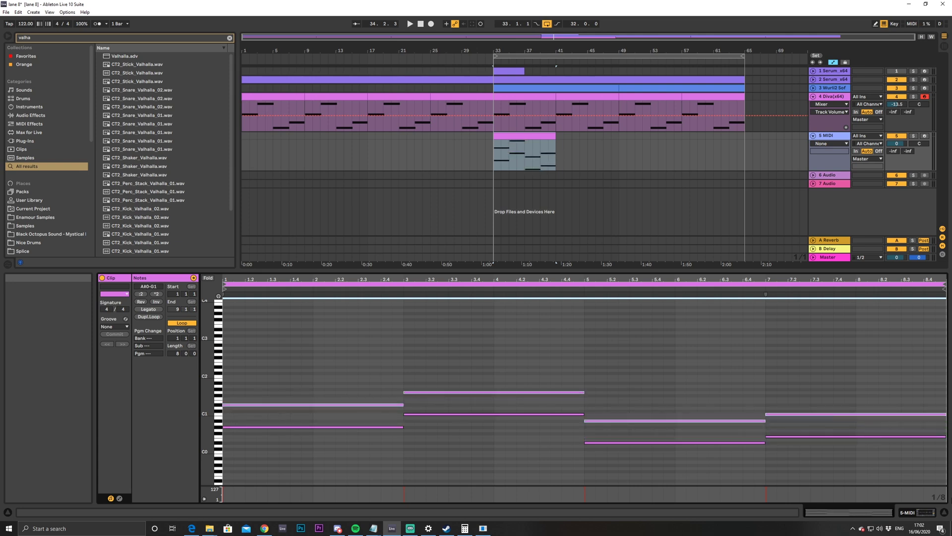
Solo the new MIDI track and transpose all its notes up four semitones so the first chord's root is C1
left_click(915, 136)
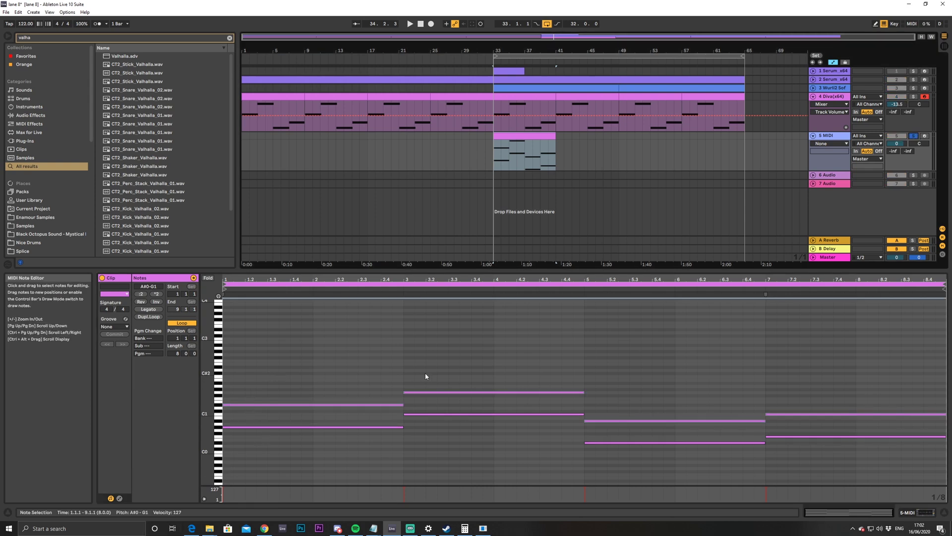
left_click(310, 423)
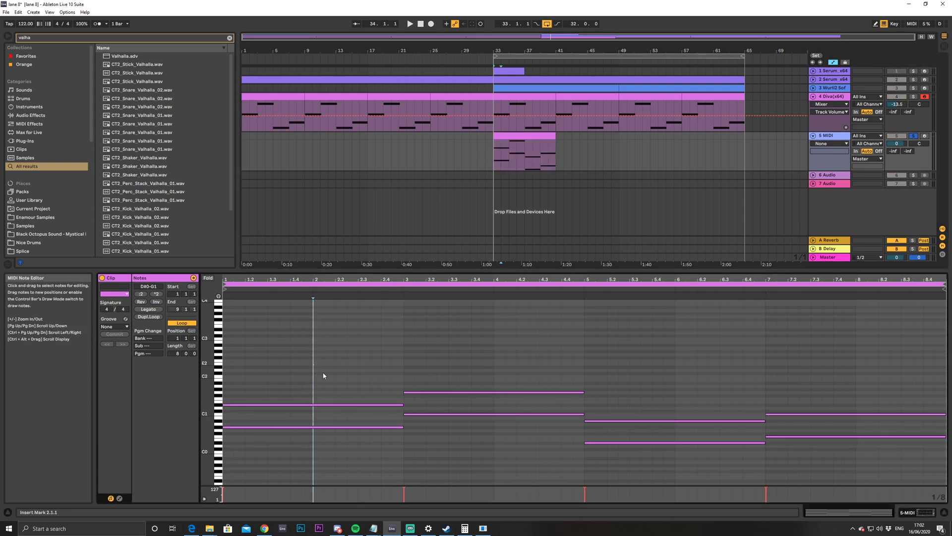
key("ctrl+a")
key("Up")
key("Up")
key("Up")
key("Up")
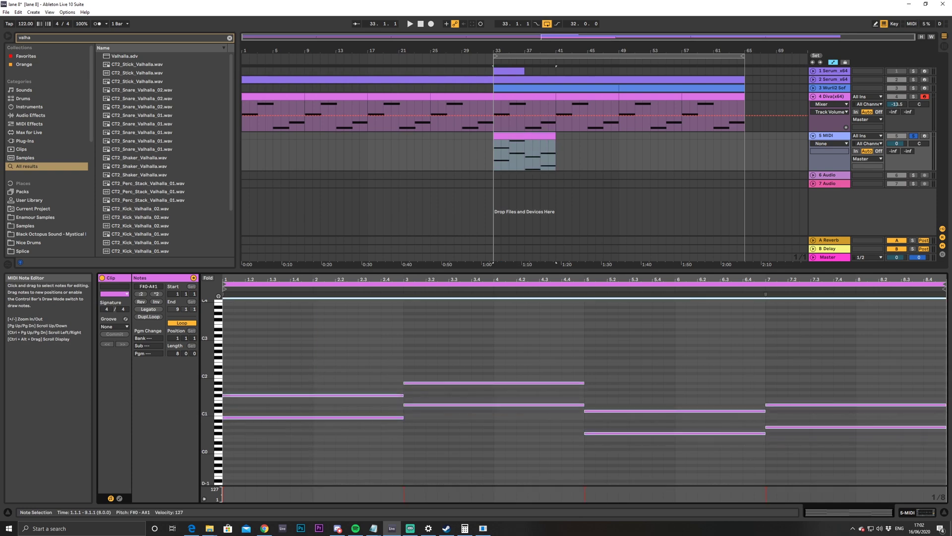
left_click(347, 414)
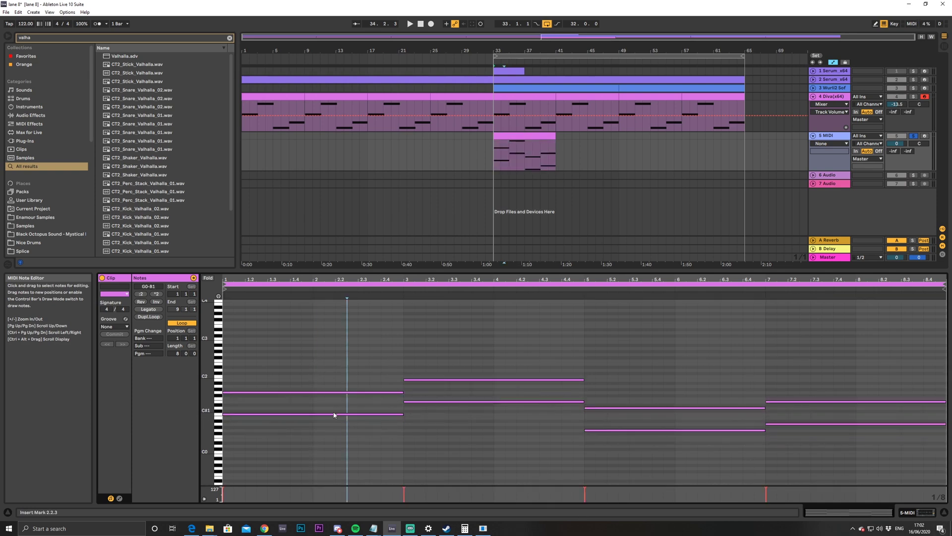
Add the middle notes of the first two chords: E1 from bar 1 to 3 and G1 from bar 3 to 5
double_click(332, 401)
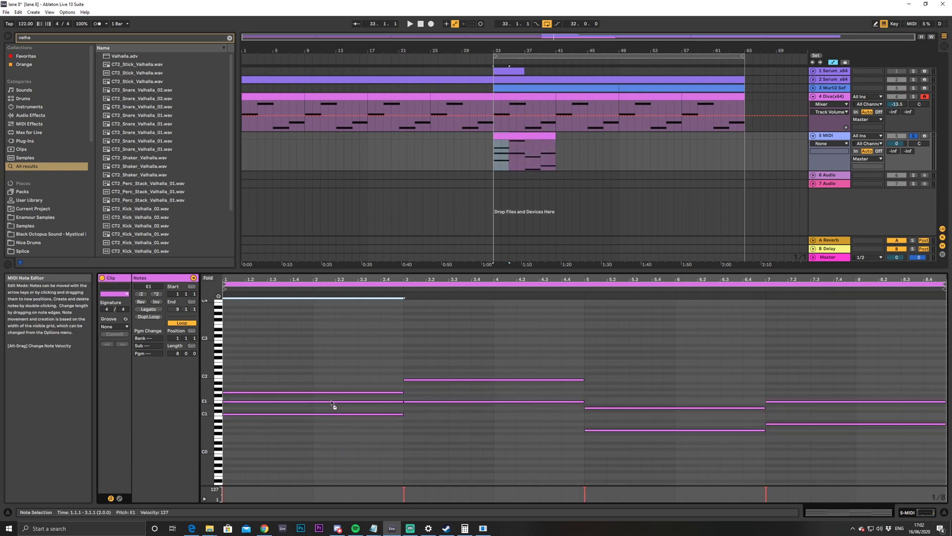
double_click(439, 395)
left_click_drag(439, 397, 439, 392)
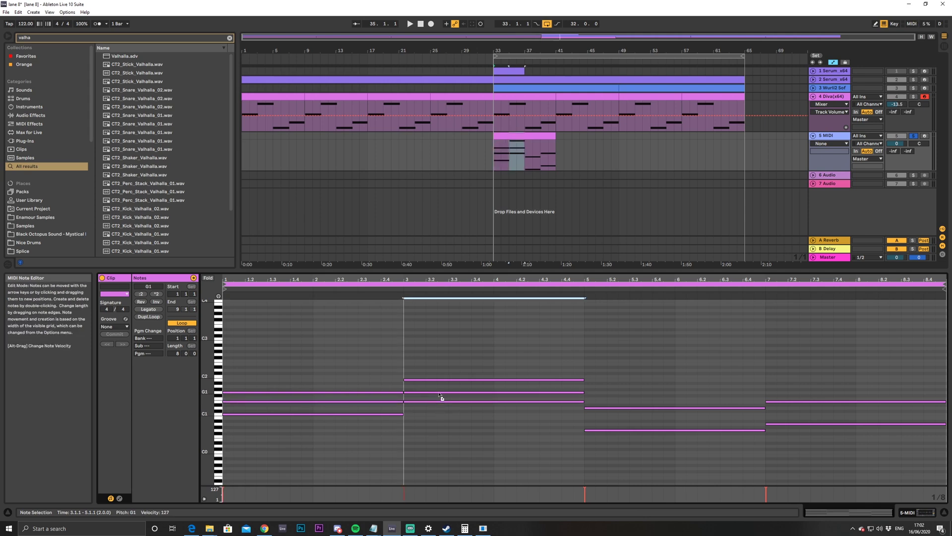
Add the middle notes of the last two chords: B0 from bar 5 to 7 and C1 from bar 7 to 9
left_click(606, 427)
double_click(606, 427)
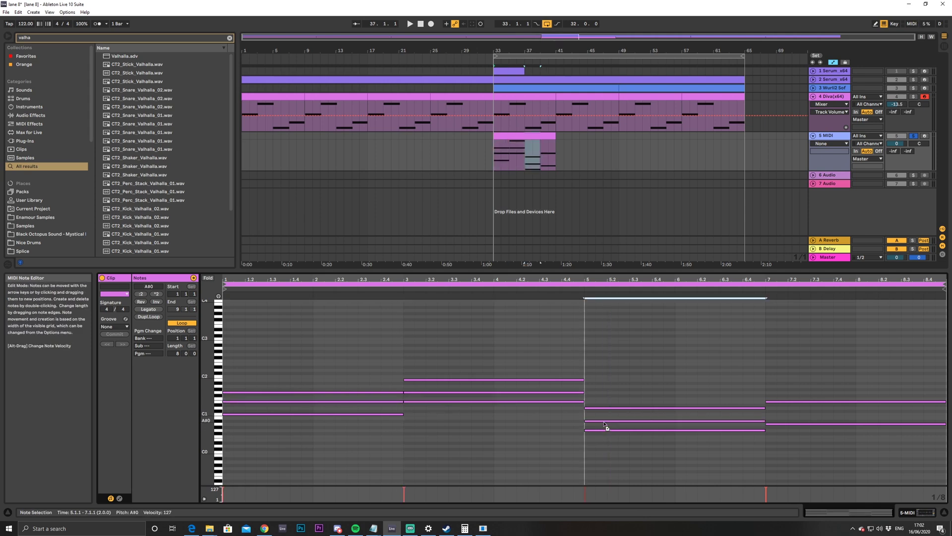
key("Up")
key("Up")
key("Up")
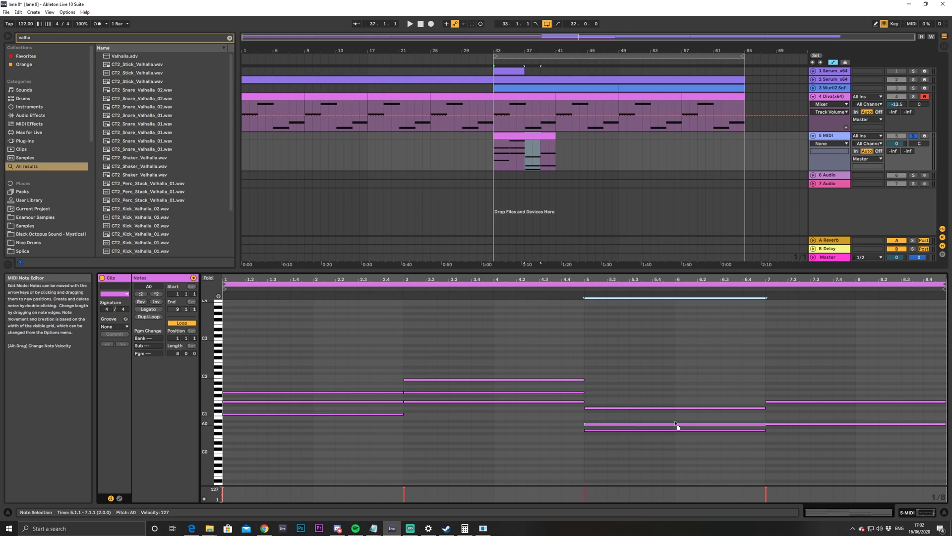
left_click(789, 427)
double_click(790, 427)
key("Up")
key("Up")
key("Up")
key("Up")
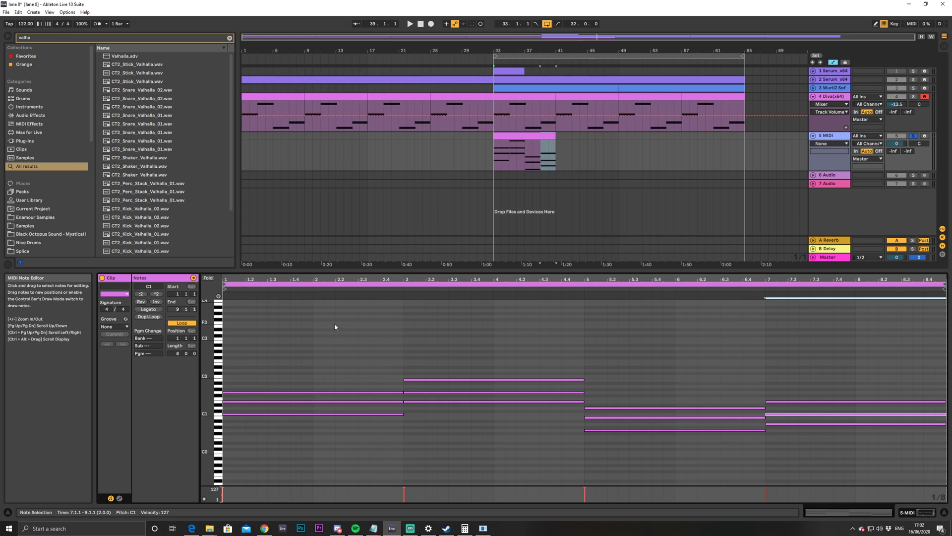
Transpose all the chord notes down four semitones to return them to the original key
key("ctrl+a")
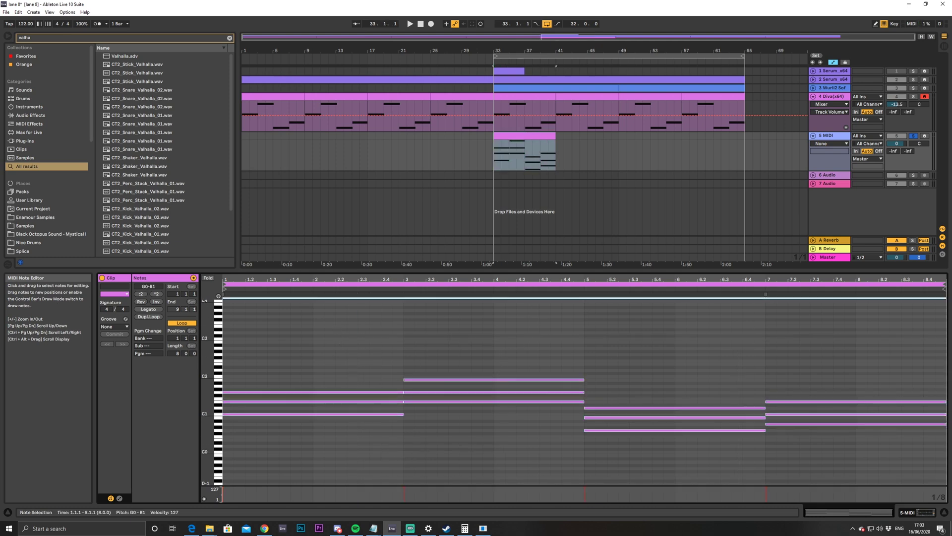
key("Down")
key("Down")
key("Down")
key("Down")
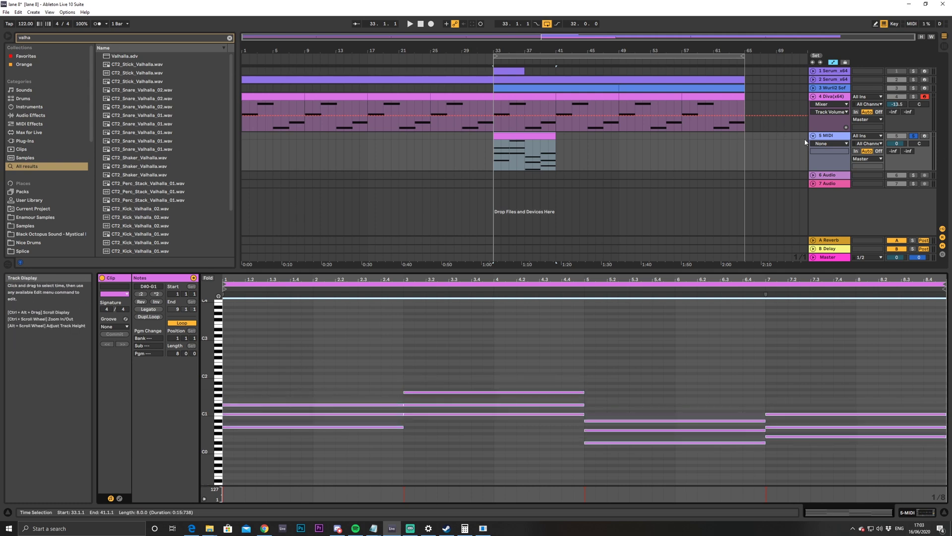
Search the browser for "serum" and load Serum_x64 onto the new chord track
double_click(832, 137)
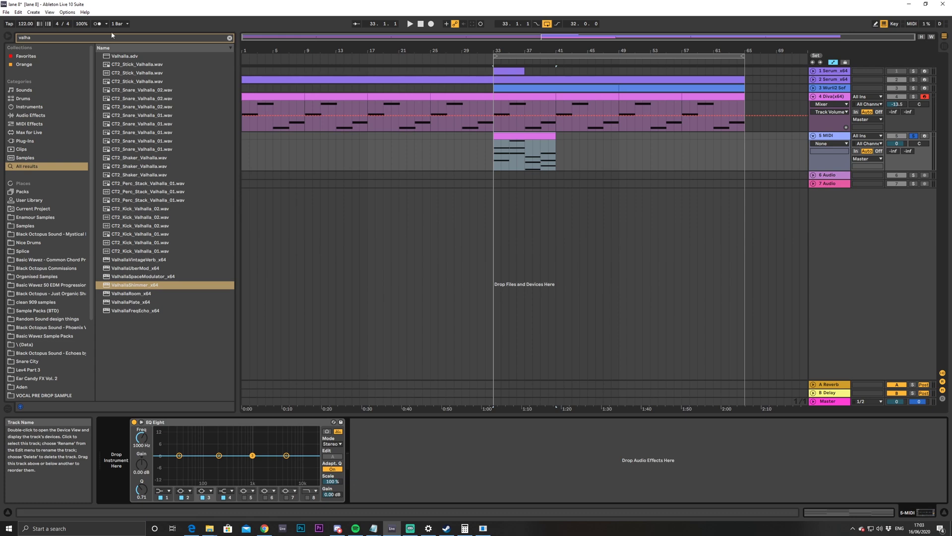
left_click(230, 38)
type("serum")
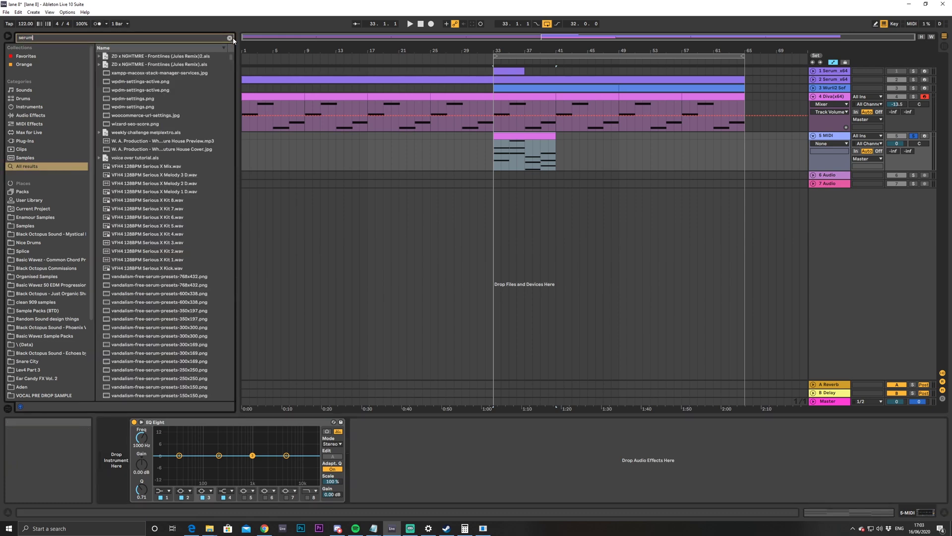
left_click_drag(230, 60, 235, 400)
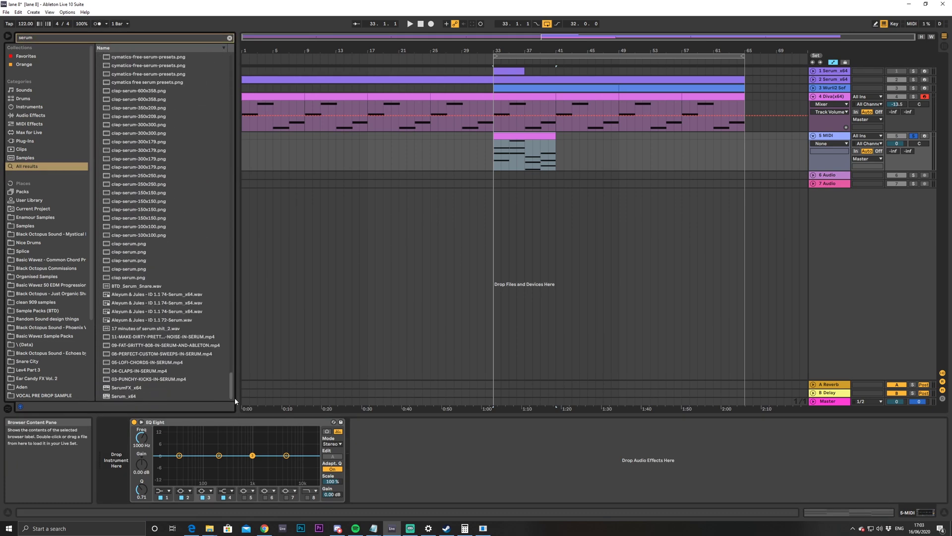
left_click(127, 394)
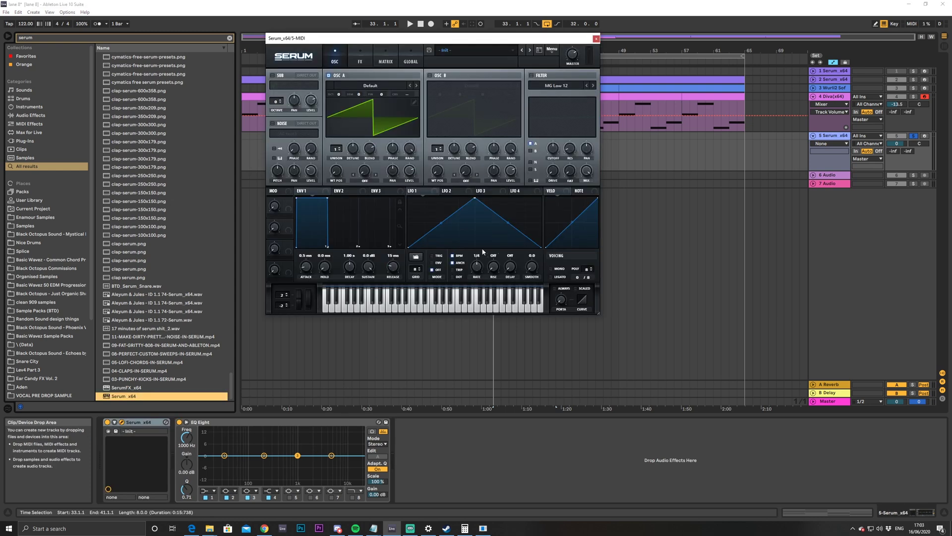
Turn on Serum's filter and reshape LFO 1 with an earlier peak, a bowed rise and a curved fall
left_click_drag(499, 39, 586, 155)
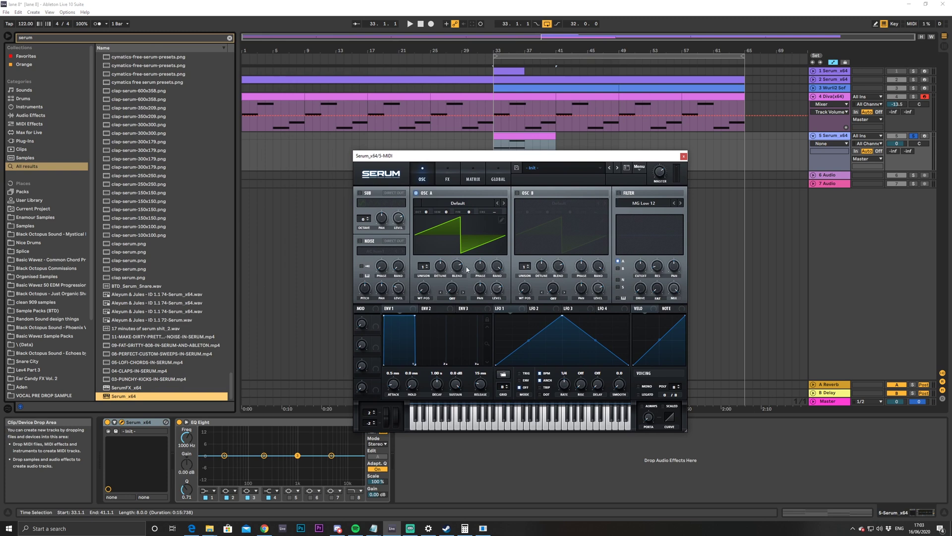
left_click(619, 193)
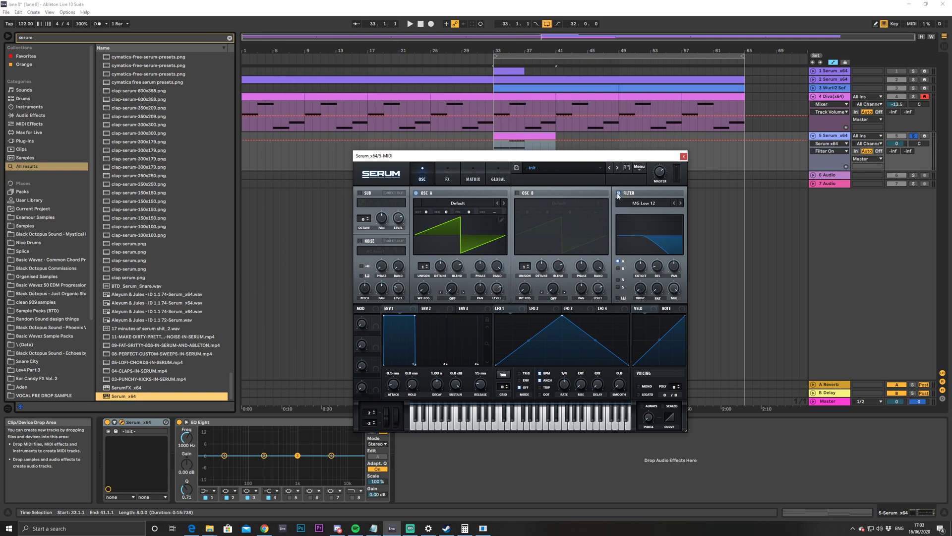
left_click_drag(559, 316, 529, 303)
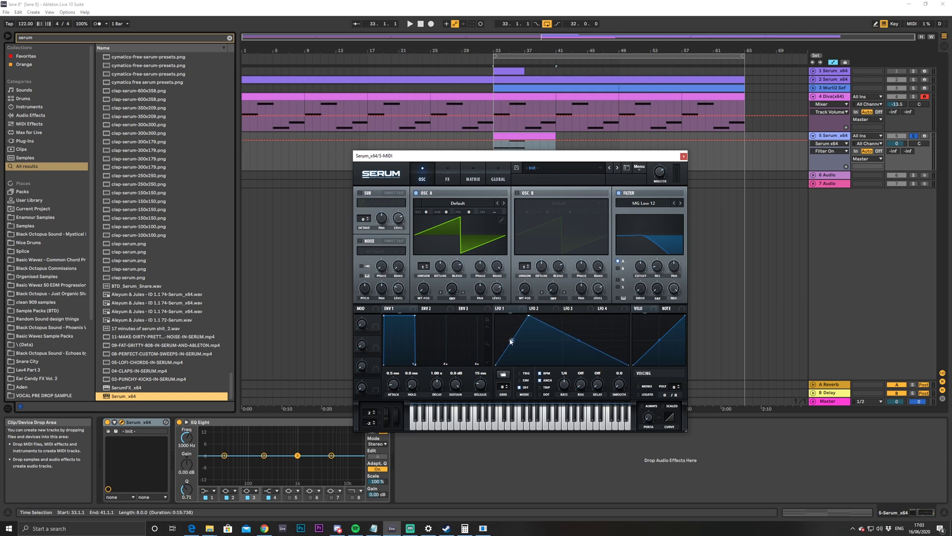
left_click_drag(574, 340, 577, 345)
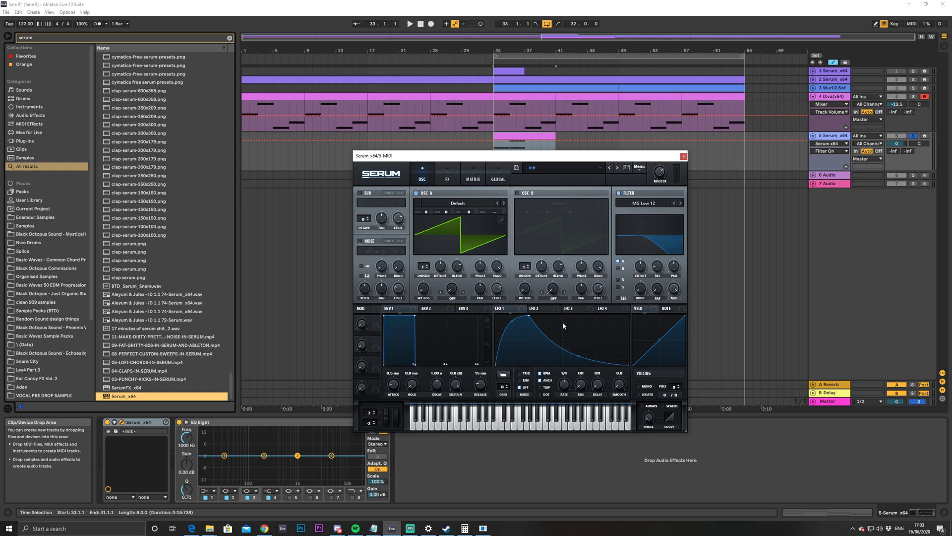
Assign LFO 1 to Serum's filter cutoff and lower the chord track's volume to -9.3 dB
left_click_drag(512, 309, 622, 298)
left_click_drag(640, 266, 640, 267)
key("space")
left_click_drag(897, 144, 897, 158)
key("space")
Transpose all notes of the Serum chord clip up two octaves and play it back
left_click(496, 141)
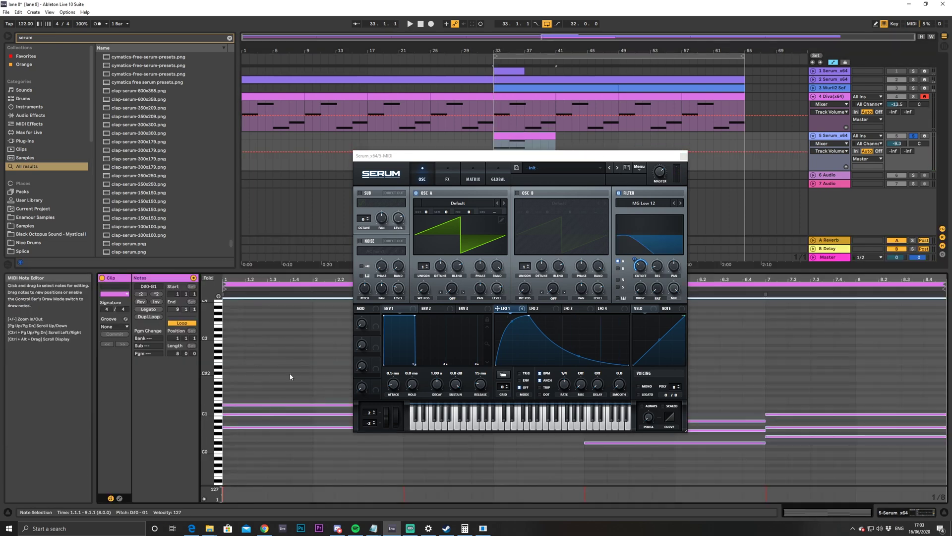
key("shift+Up")
key("shift+Up")
key("space")
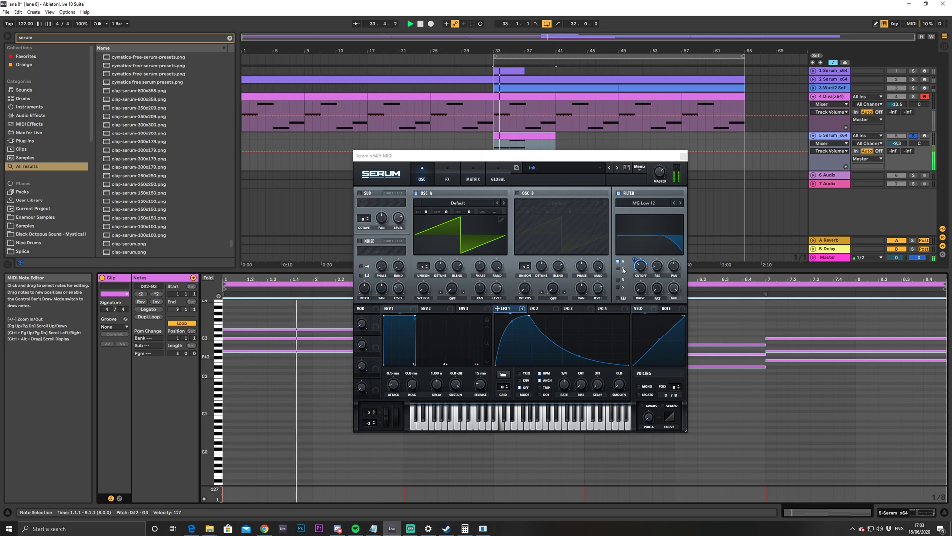
Set LFO 1's rate to a dotted 1/8 and change Serum's filter type to MG Low 24
mouse_move(642, 264)
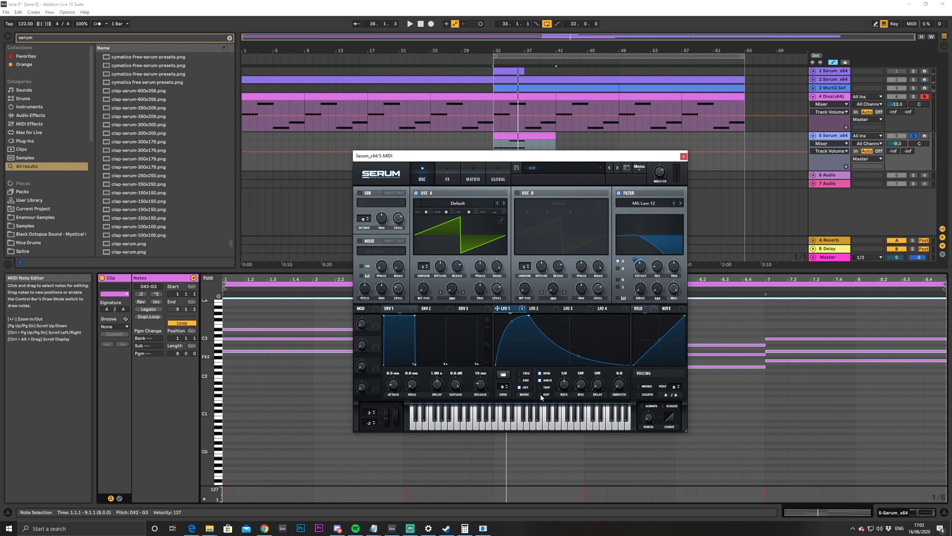
left_click_drag(564, 390, 564, 387)
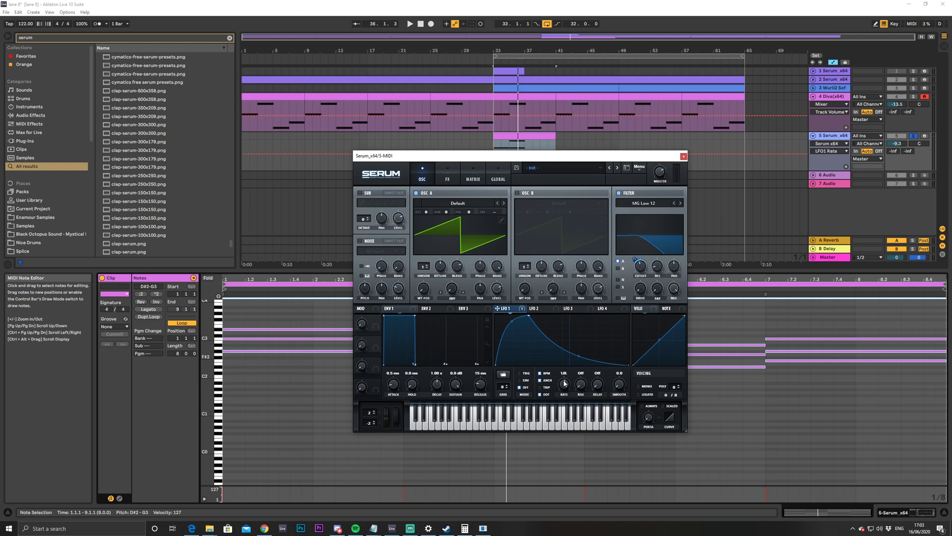
key("space")
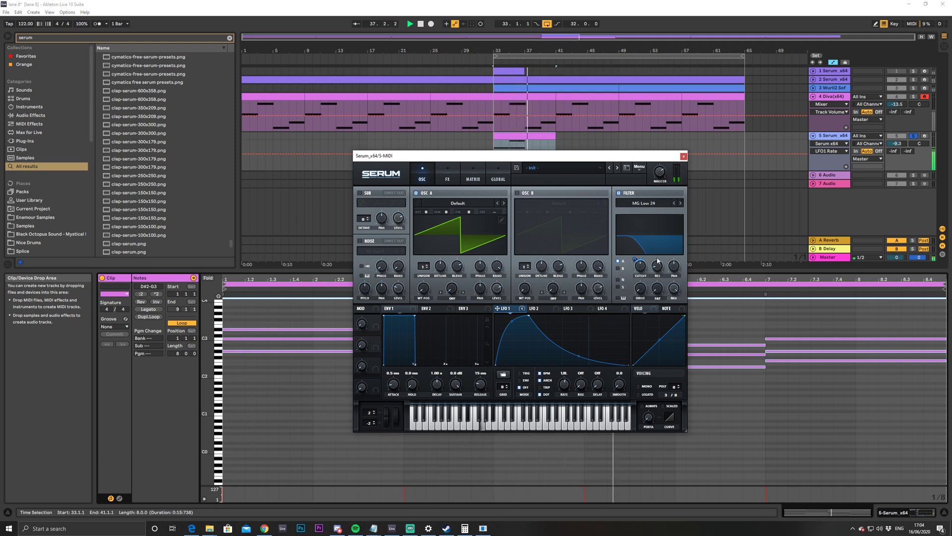
Unsolo the chord track, set its volume to -7.7 dB and adjust Serum's filter cutoff against the full mix
left_click(894, 144)
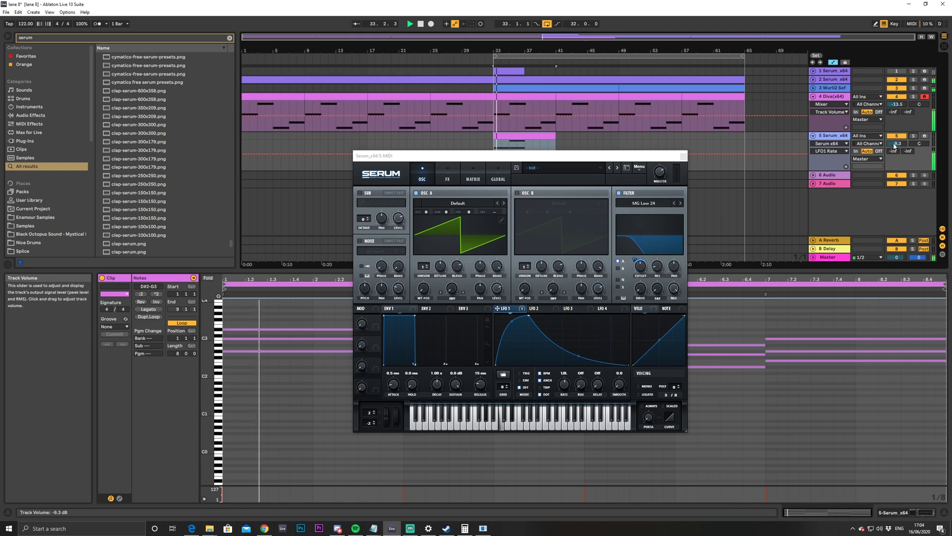
left_click_drag(898, 144, 899, 136)
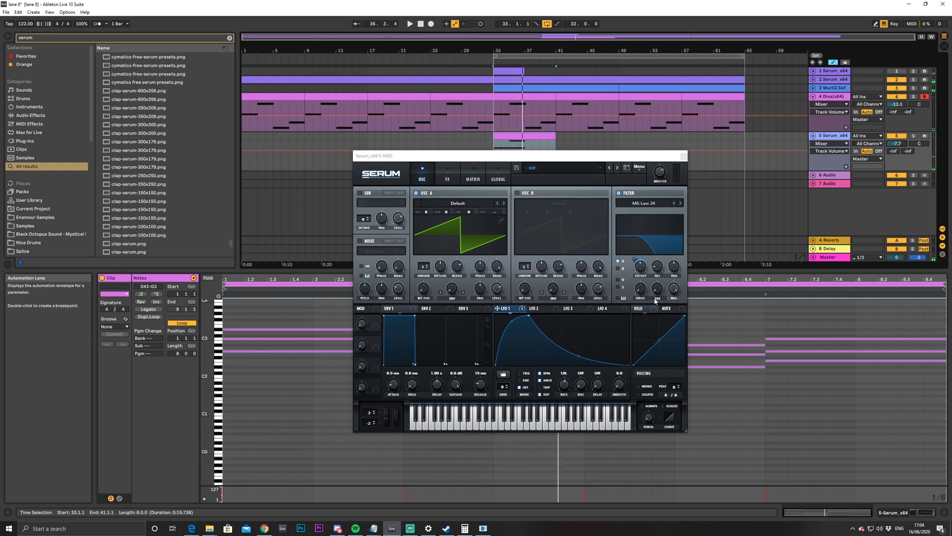
key("space")
mouse_move(641, 266)
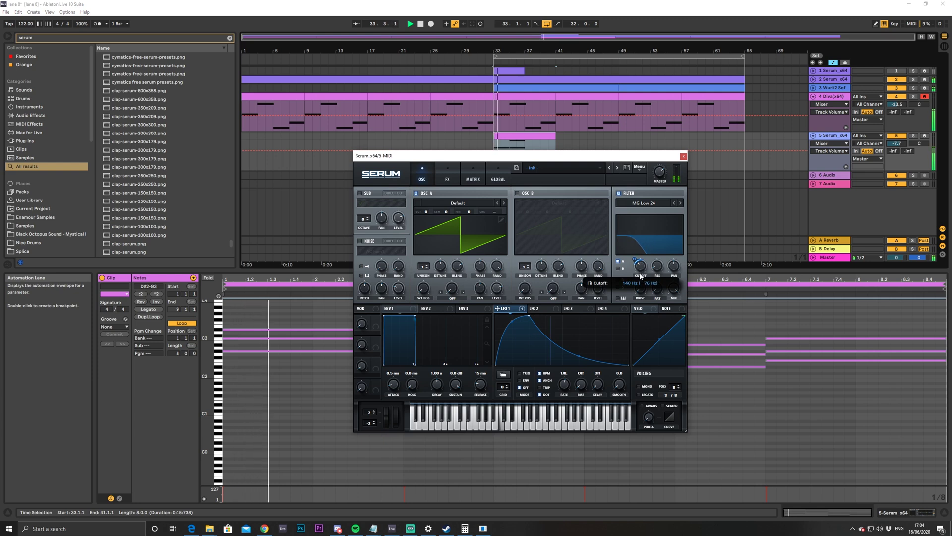
mouse_move(641, 267)
left_mouse_down()
mouse_move(639, 240)
mouse_move(642, 265)
left_mouse_up()
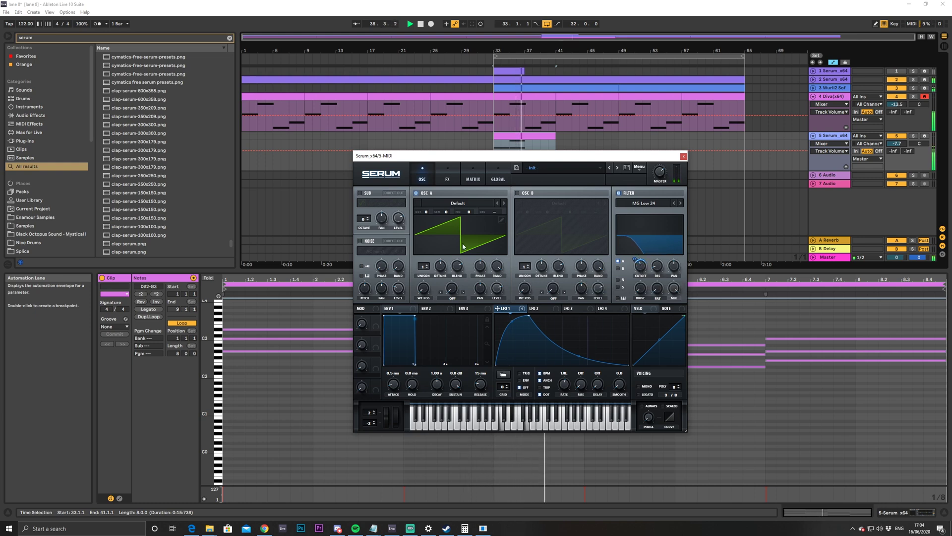
Solo the chord track and raise the middle notes of the first two chords one octave, to C4 and D#4
left_click(913, 135)
key("space")
key("space")
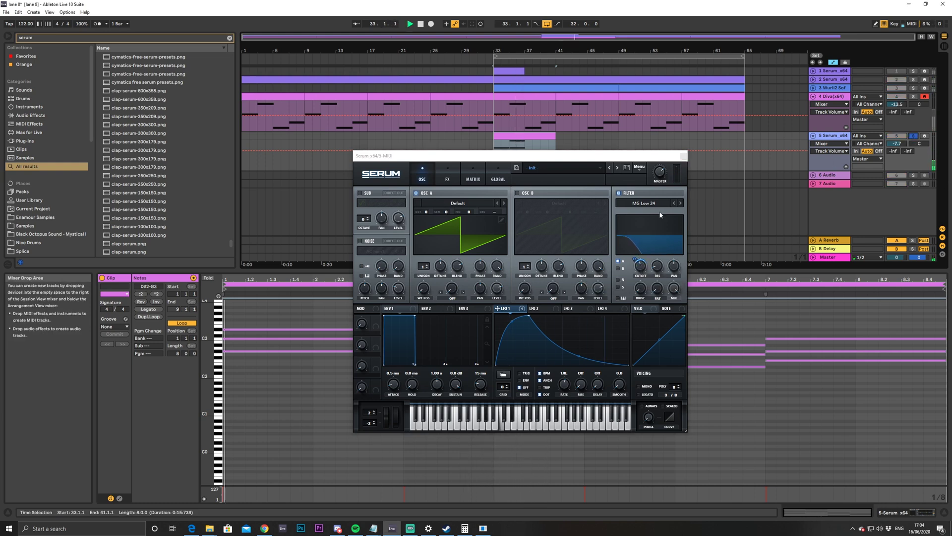
left_click(292, 324)
left_click_drag(411, 155, 390, 396)
left_click(365, 340)
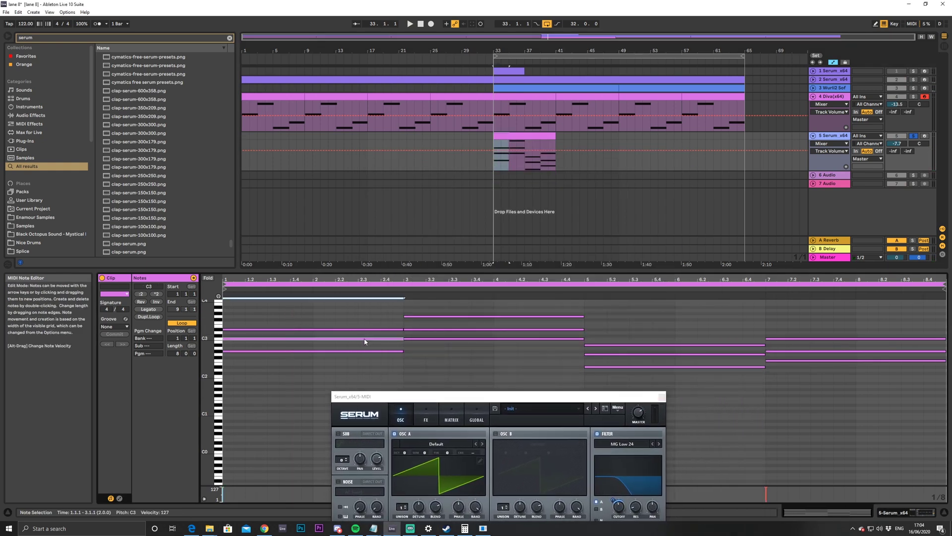
key("shift+Up")
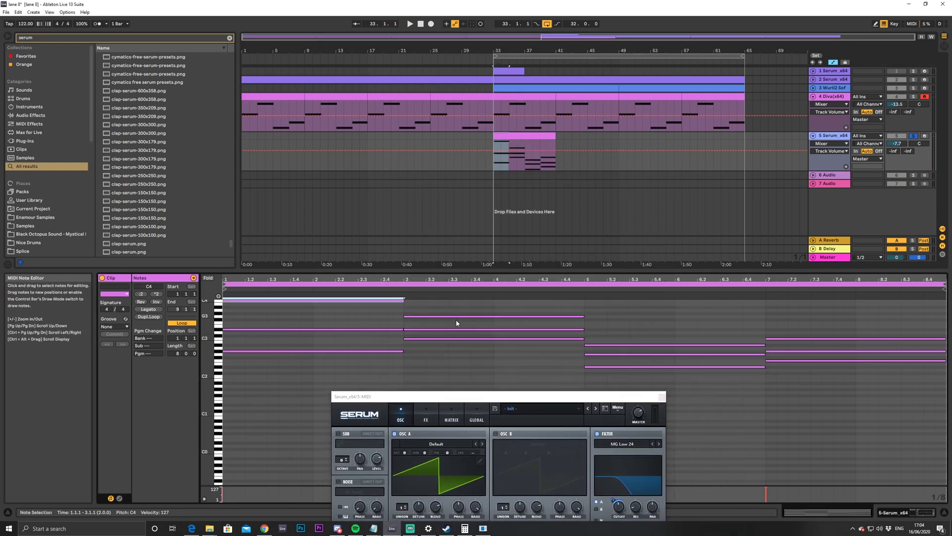
left_click(450, 330)
key("shift+Up")
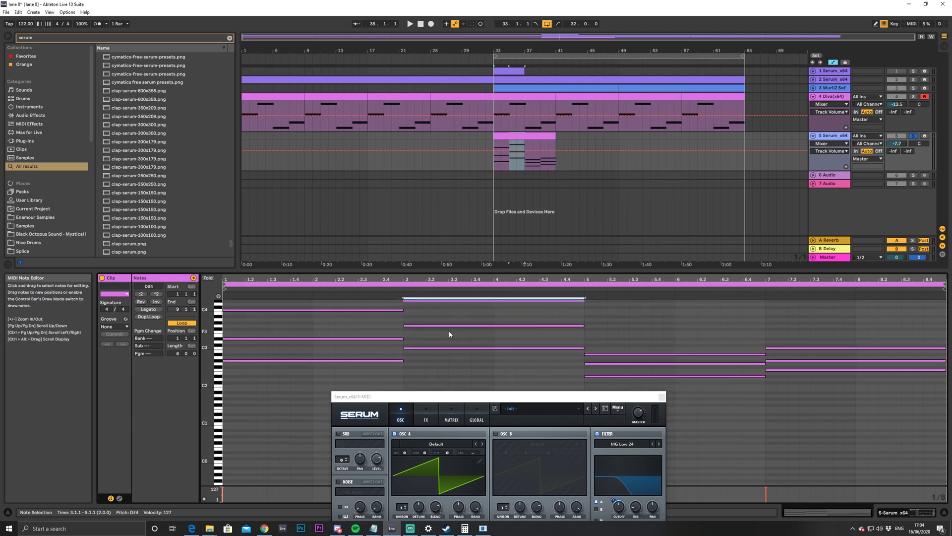
Raise the whole third chord, bars 5 to 7, one octave with G3 as its middle note, and play it back
left_click(613, 364)
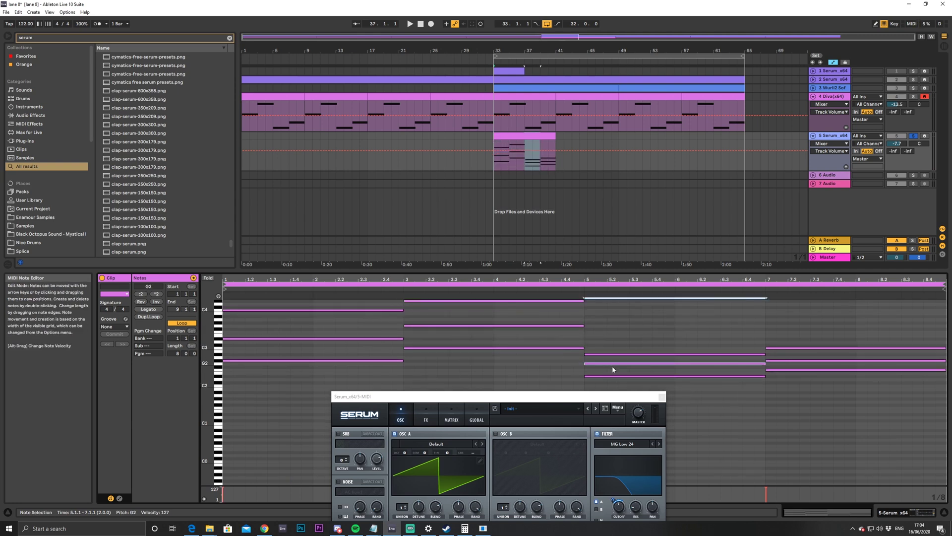
key("shift+Up")
left_click_drag(609, 316, 625, 404)
key("shift+Up")
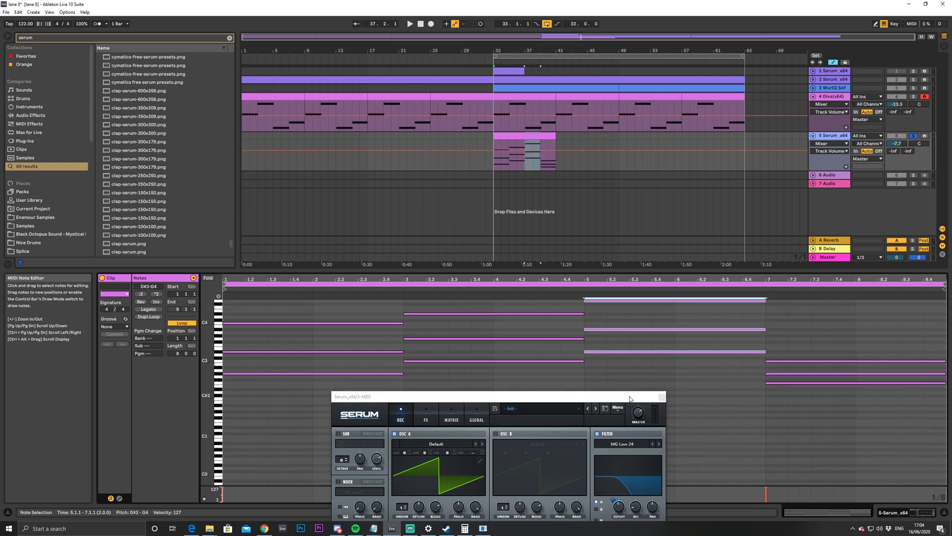
left_click(664, 312)
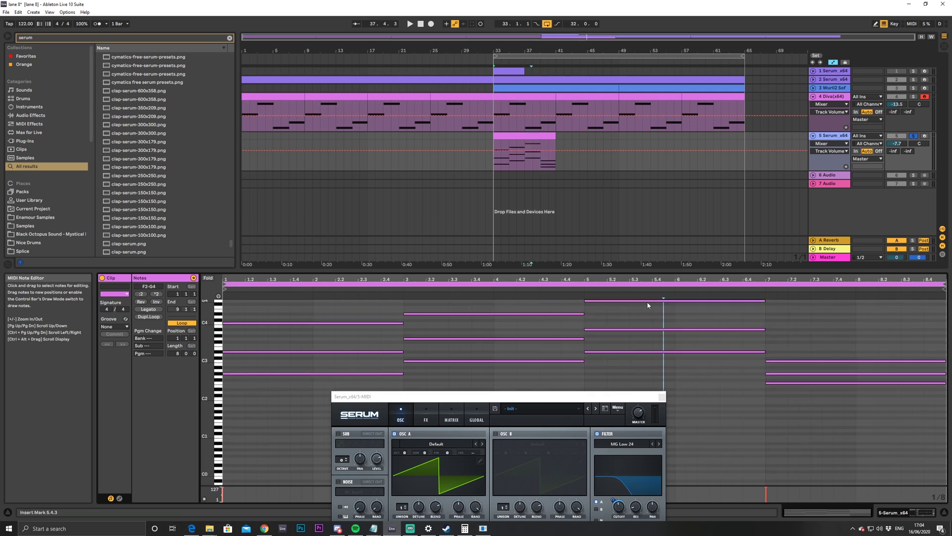
left_click(649, 301)
key("shift+Down")
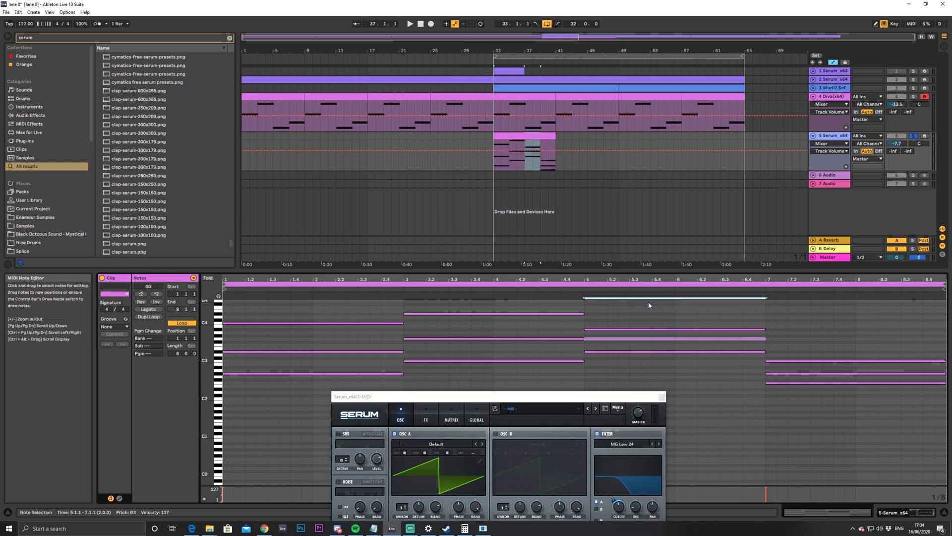
key("space")
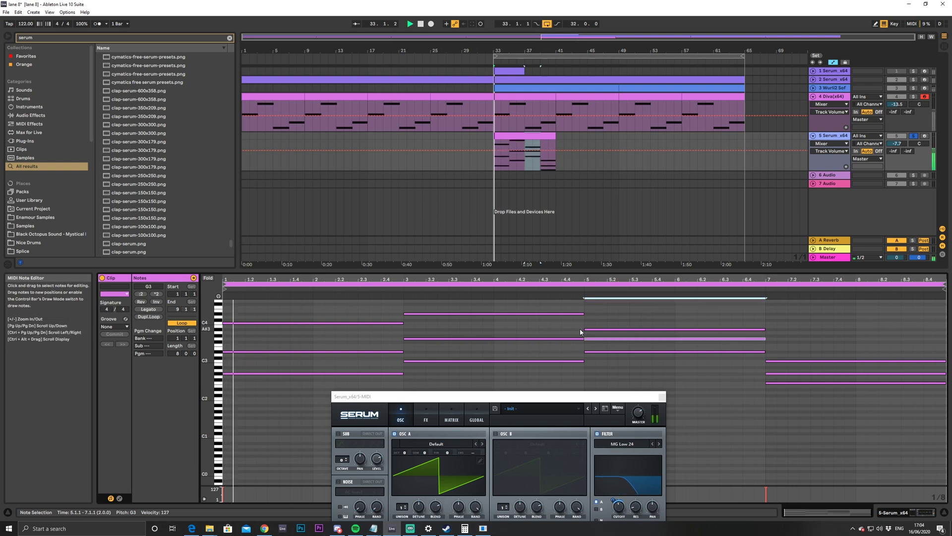
Solo the Diva bassline together with the chords, play both, and switch LFO 1 to envelope mode
left_click_drag(555, 396, 672, 321)
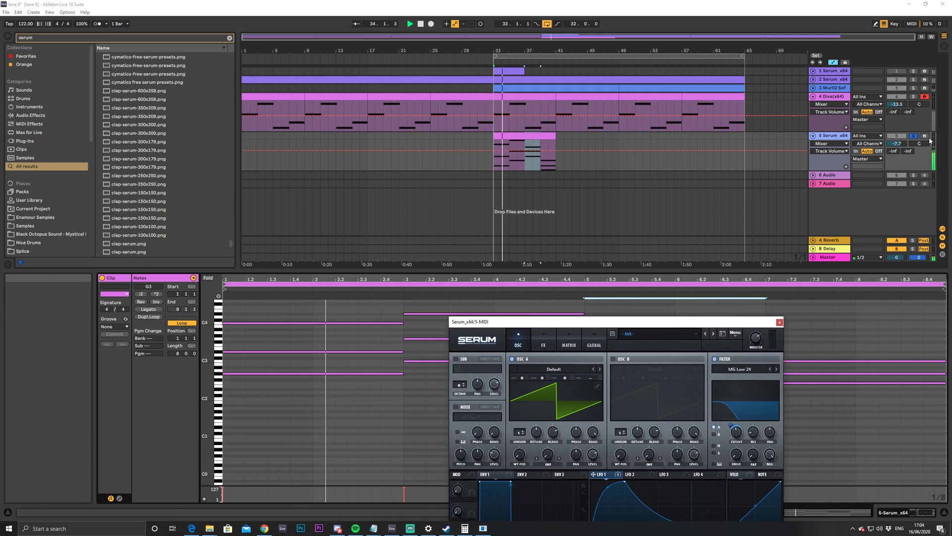
left_click(913, 97)
key("space")
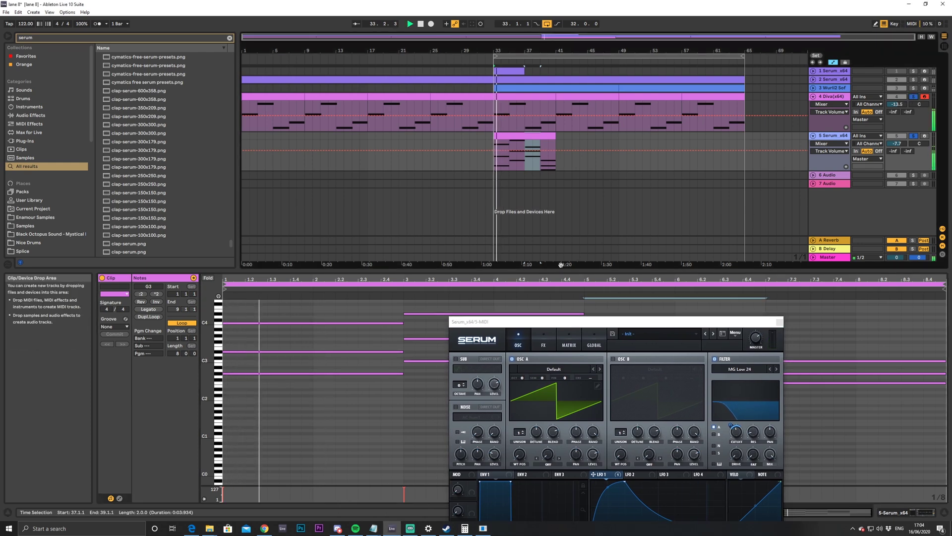
left_click_drag(512, 322, 701, 105)
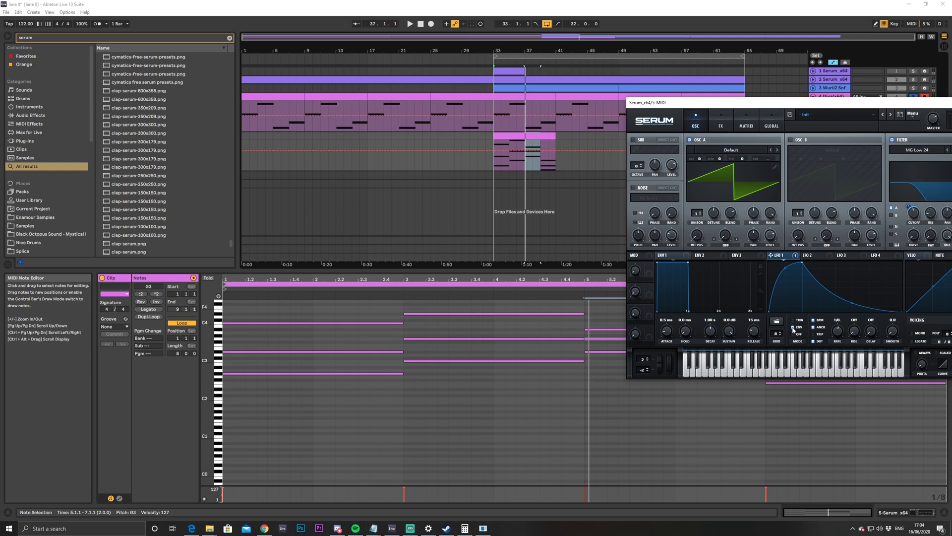
key("space")
Shorten the first chord's three notes to three sixteenths, duplicate them four times in succession, and play the result
left_click_drag(404, 304, 340, 394)
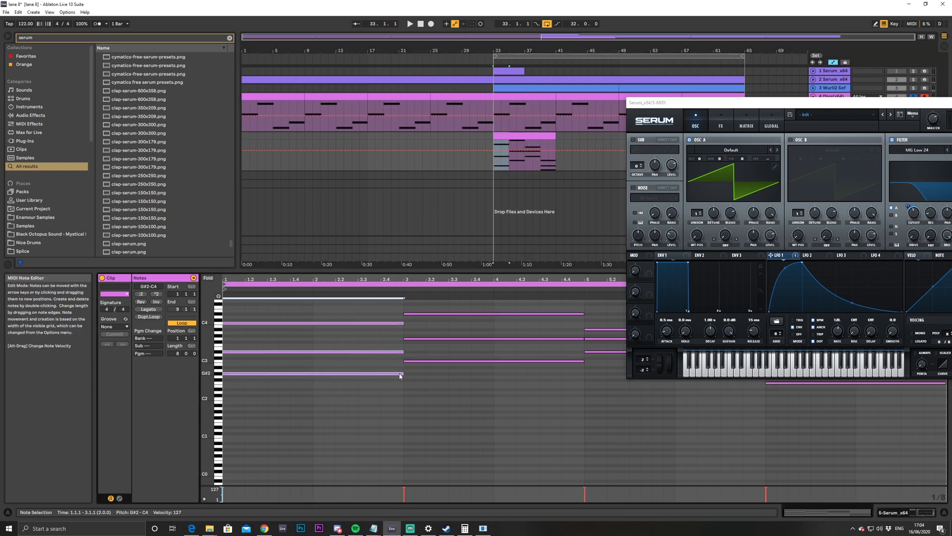
left_click_drag(402, 373, 245, 373)
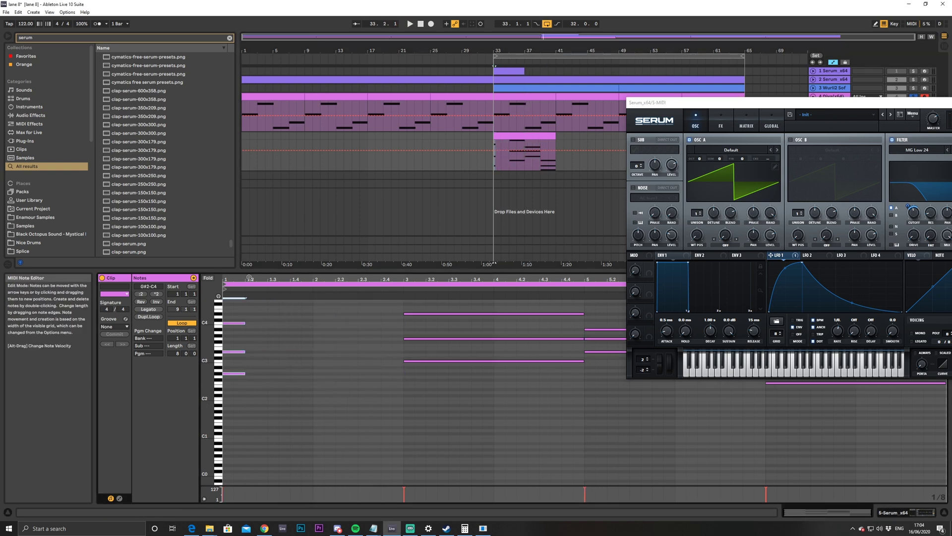
left_click_drag(242, 279, 275, 315)
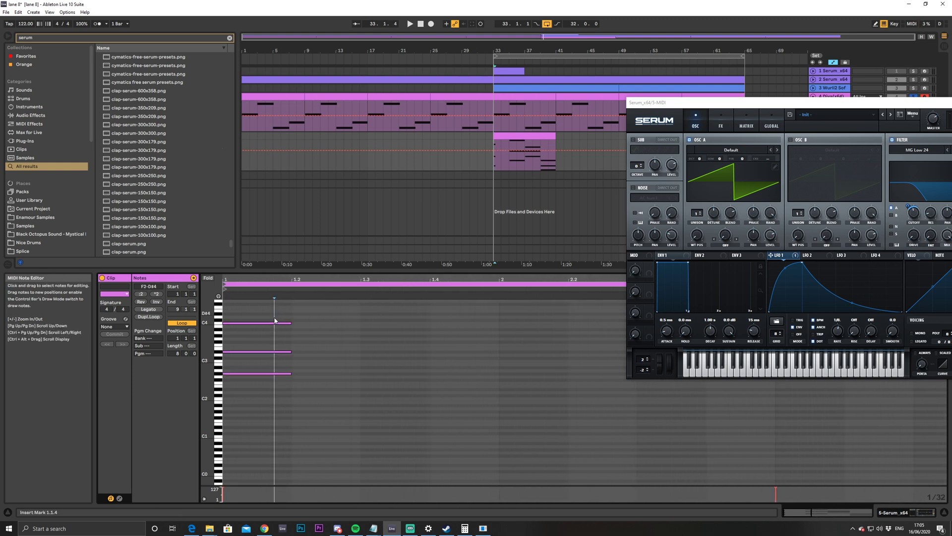
left_click_drag(291, 373, 270, 373)
key("ctrl+d")
key("ctrl+d")
key("ctrl+d")
key("ctrl+d")
key("space")
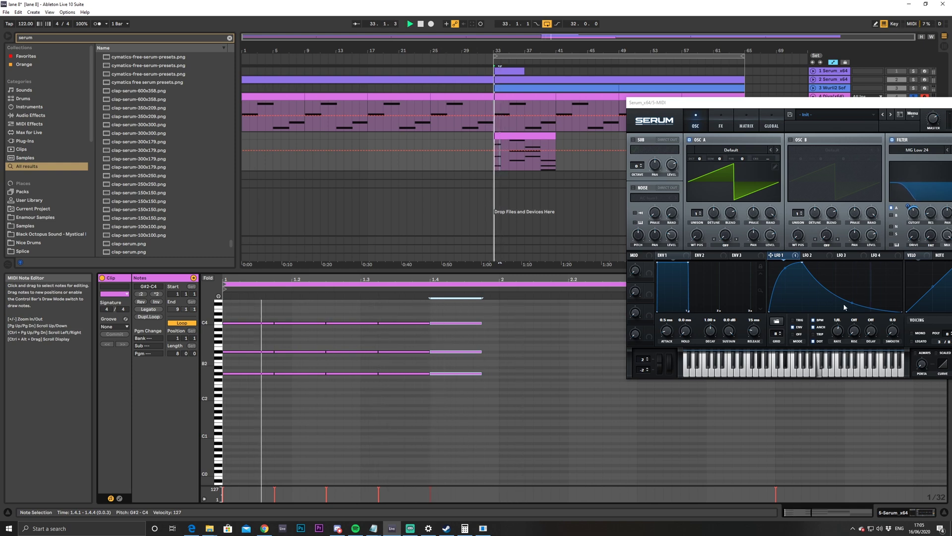
Reshape LFO 1 during playback with a slightly later peak and an adjusted falling curve
left_click_drag(844, 307, 806, 264)
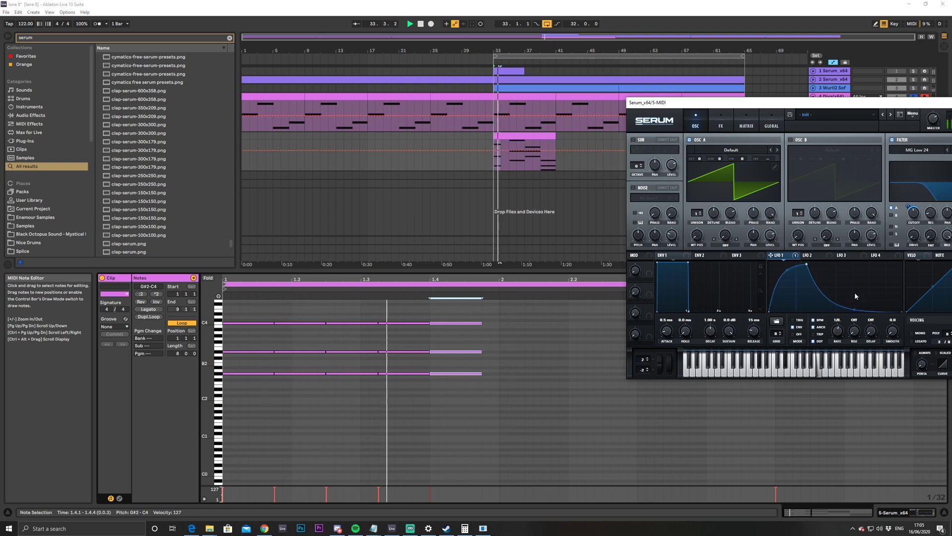
left_click_drag(854, 309, 857, 302)
key("space")
Keep duplicating the short first chord up to bar 3 and trim the last repeat to end exactly there
left_click_drag(700, 101, 707, 370)
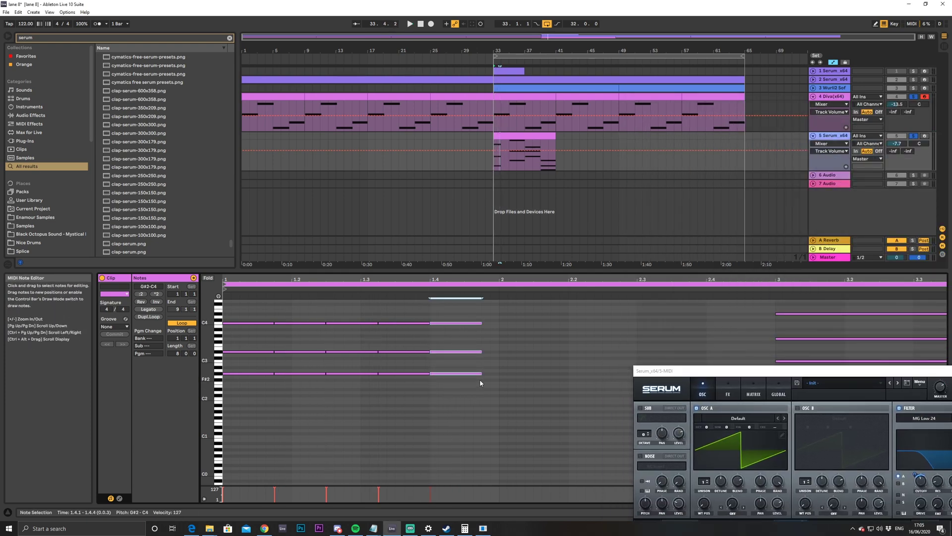
key("ctrl+d")
key("ctrl+d")
key("ctrl+d")
key("ctrl+d")
key("ctrl+d")
key("ctrl+d")
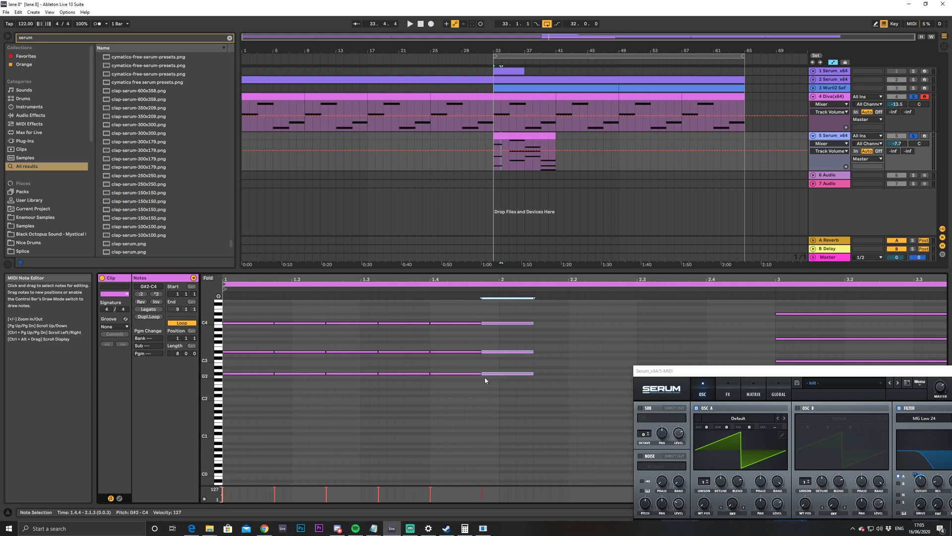
left_click_drag(755, 372, 421, 404)
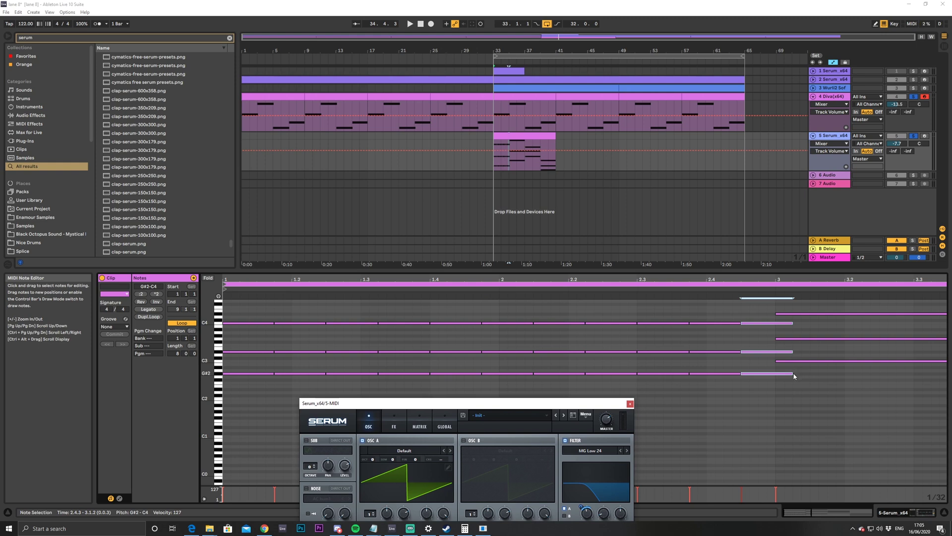
left_click_drag(793, 373, 776, 373)
Apply the same repeating three-sixteenth rhythm to the notes of the other three chords from bar 3 onward
left_click_drag(847, 279, 847, 262)
key("plus")
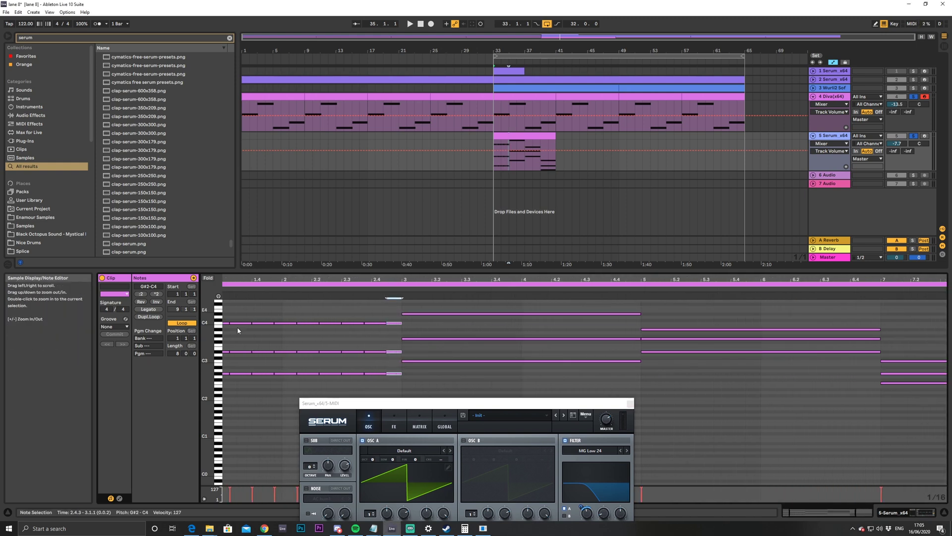
key("minus")
key("minus")
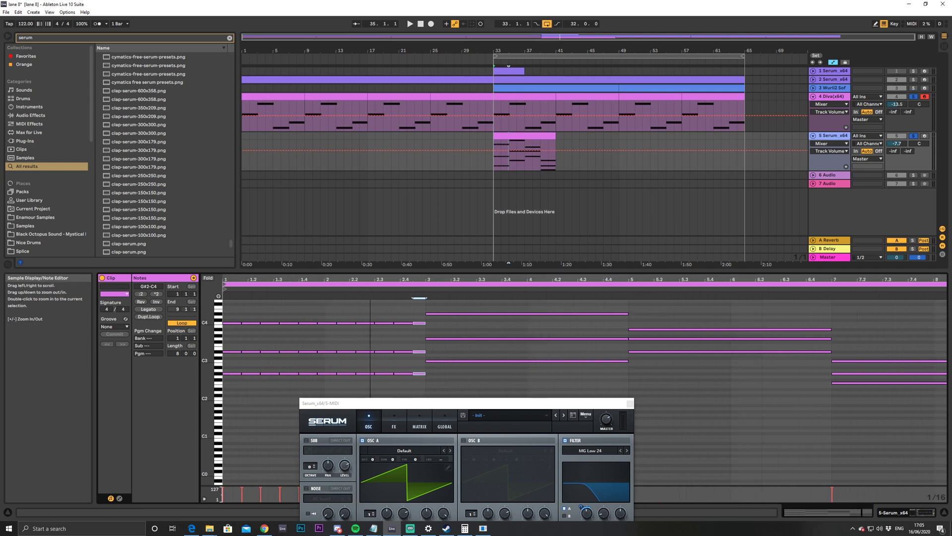
left_click_drag(230, 314, 380, 341)
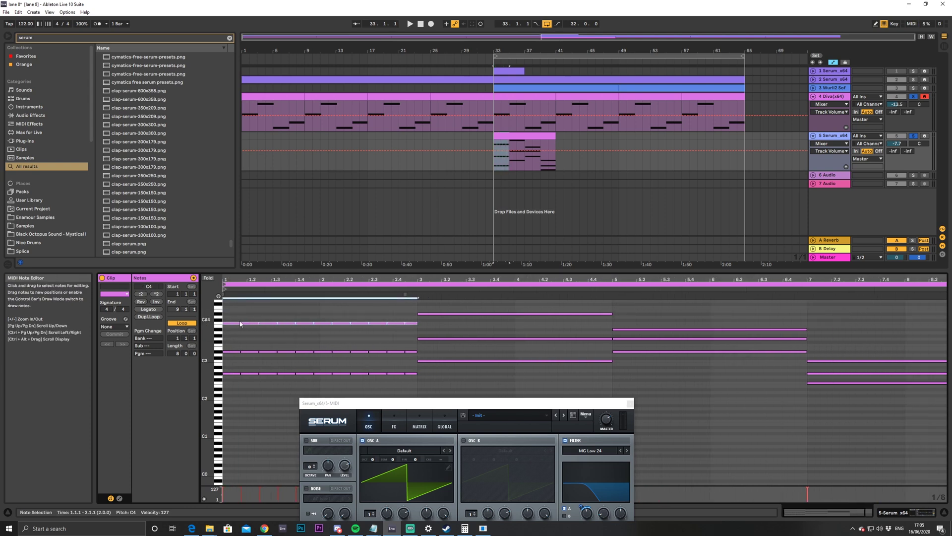
left_click_drag(230, 323, 932, 380)
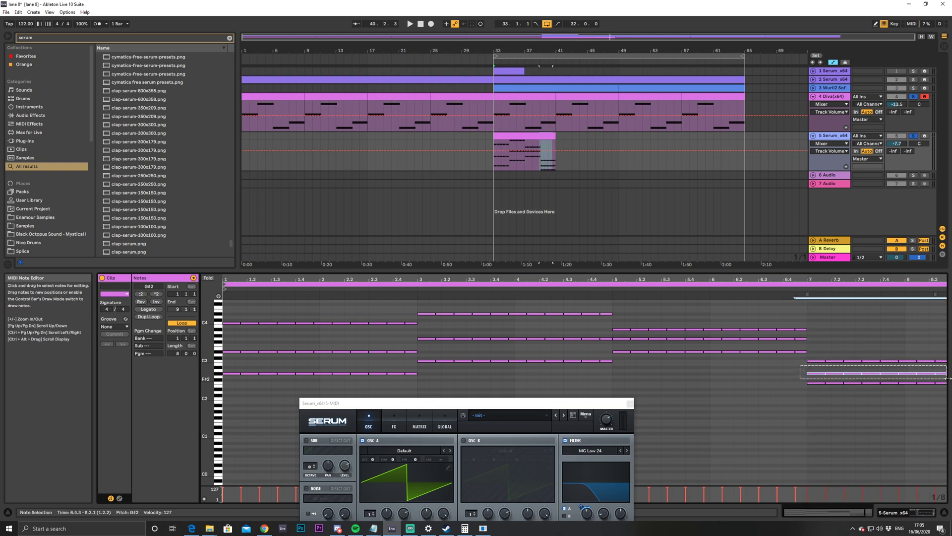
Raise the middle notes of the last chord, from bar 7, one octave to G#3 and play the clip
left_click(809, 372)
left_click_drag(808, 373, 945, 383)
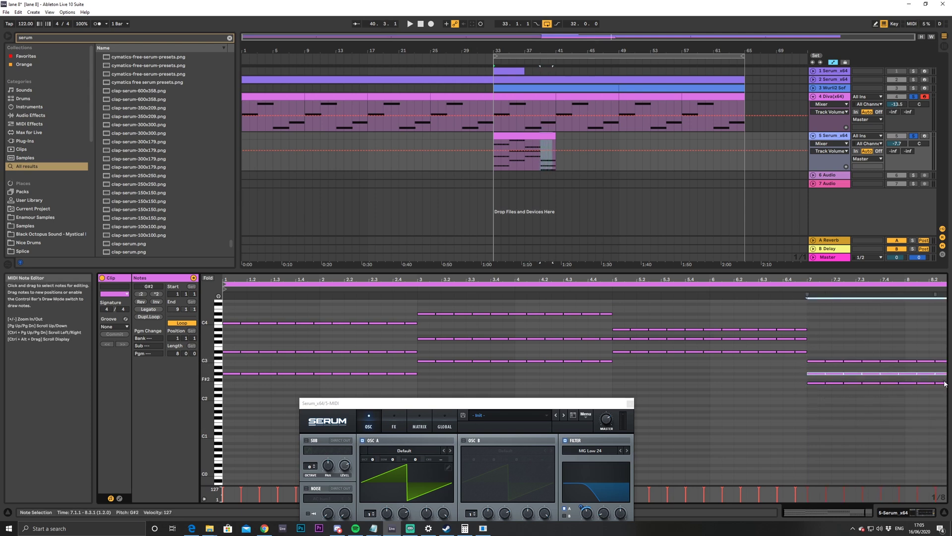
key("space")
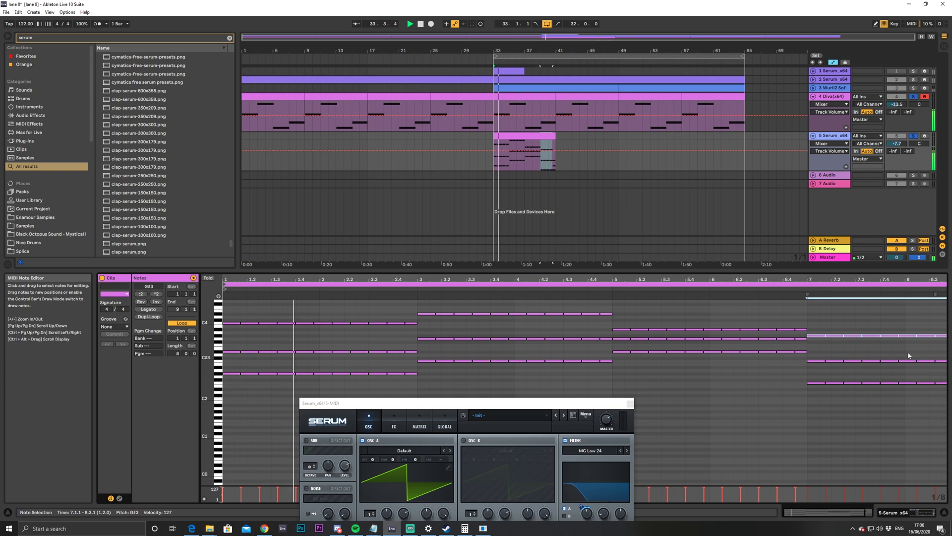
Raise the lowest notes of the last chord, from bar 7, one octave to F3 and play the clip
left_click(828, 382)
key("shift+Up")
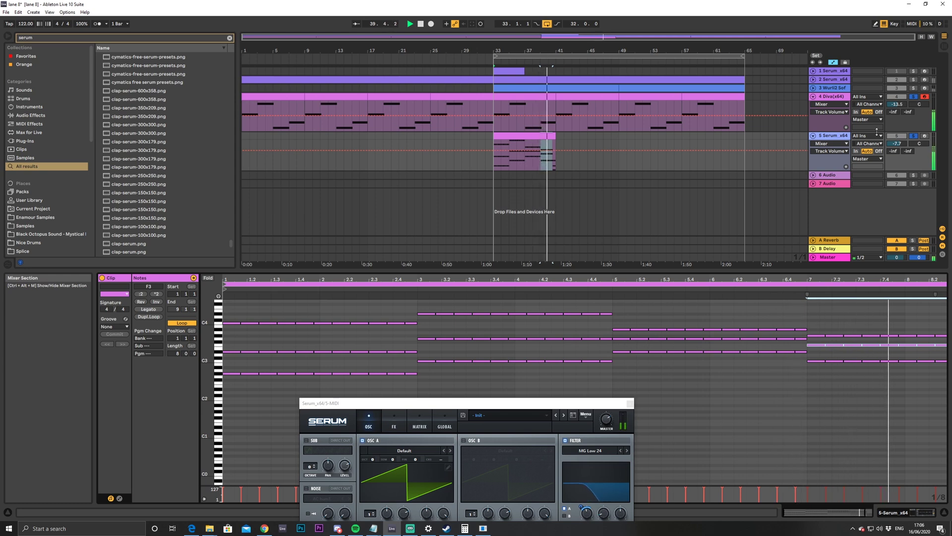
key("space")
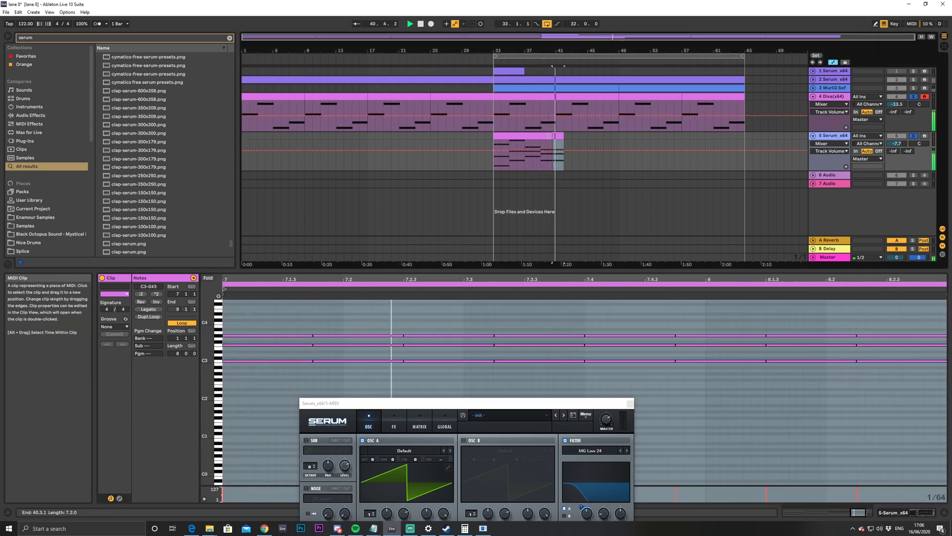
Duplicate the last chord's revoiced notes from 7.4.4 to 8.3.1 over the old voicing at the clip's end
left_click(552, 136)
left_click_drag(552, 137, 557, 136)
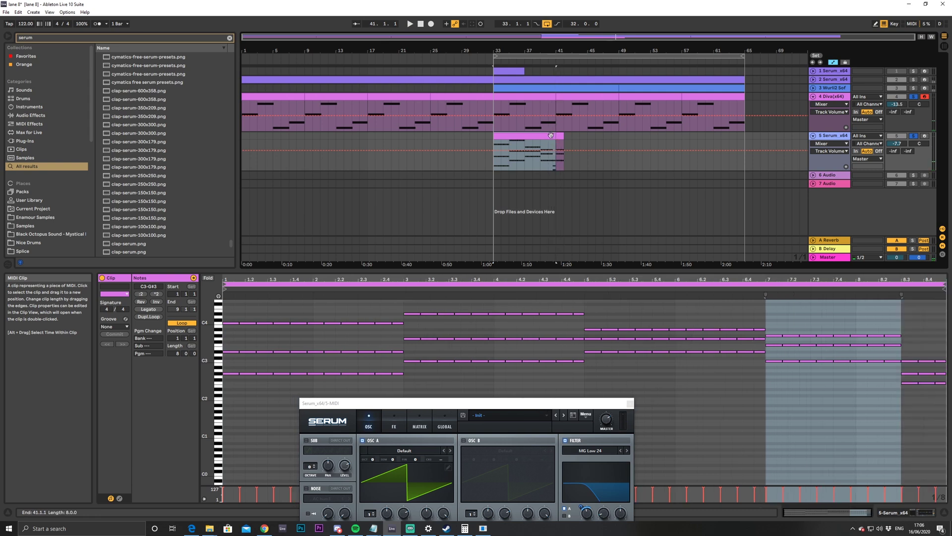
left_click(552, 149)
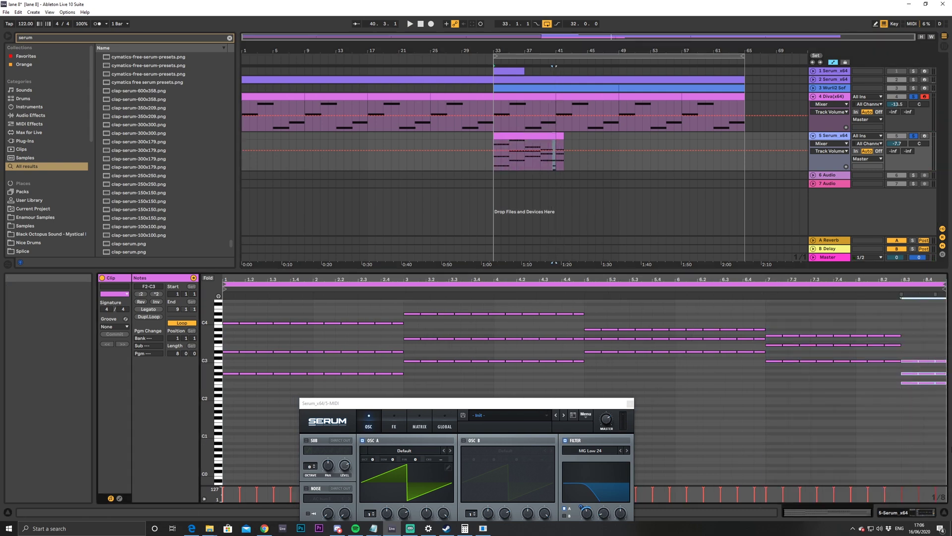
left_click_drag(852, 323, 900, 382)
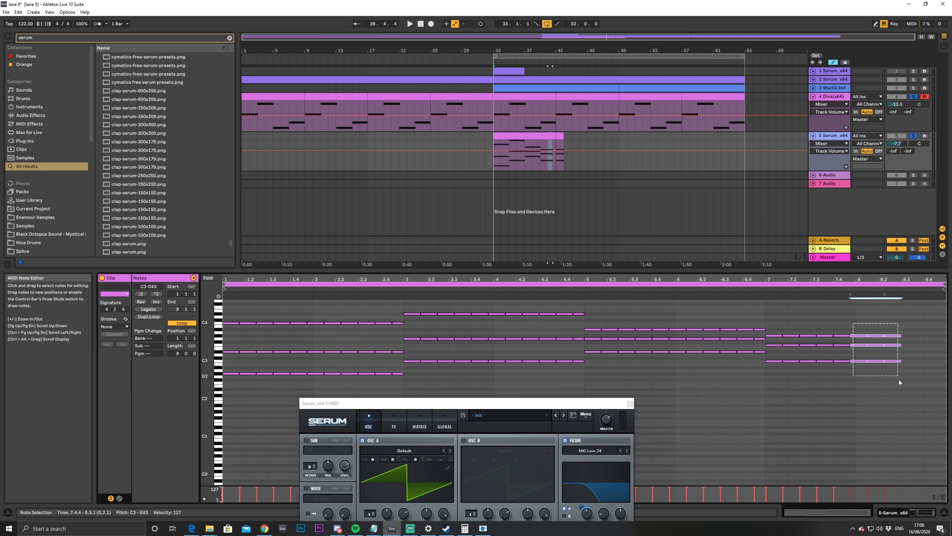
key("ctrl+d")
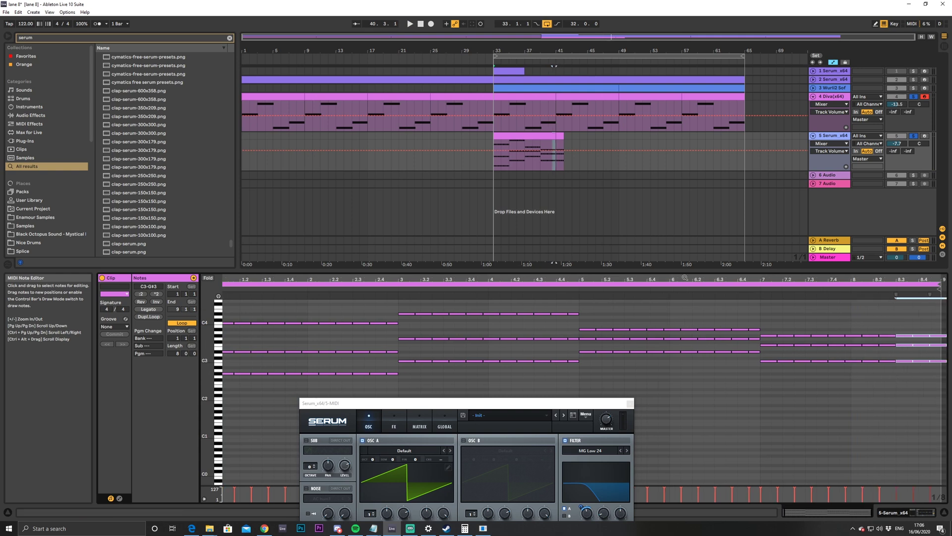
Duplicate the eight-bar Serum chord clip from bar 33 until the copies fill the arrangement up to bar 65
left_click(547, 134)
key("ctrl+d")
key("ctrl+d")
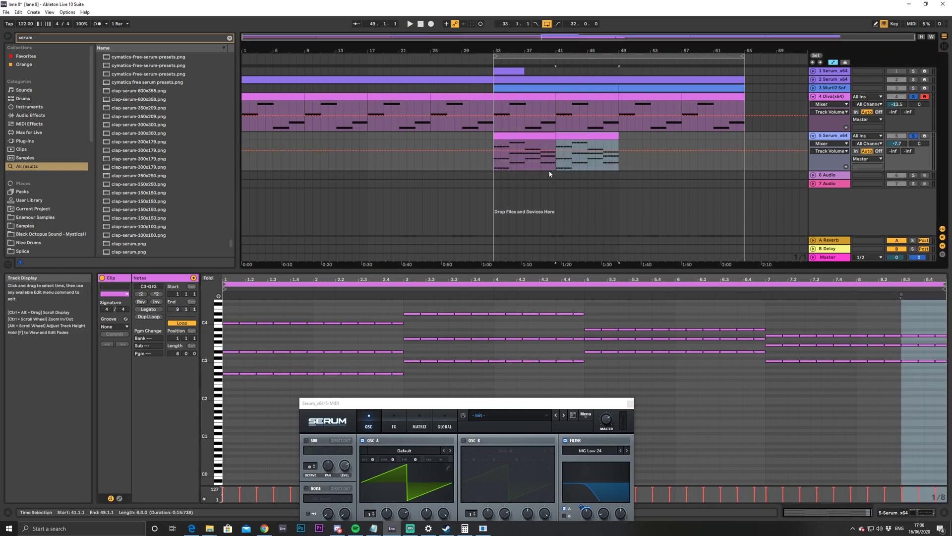
key("ctrl+d")
left_click(549, 160)
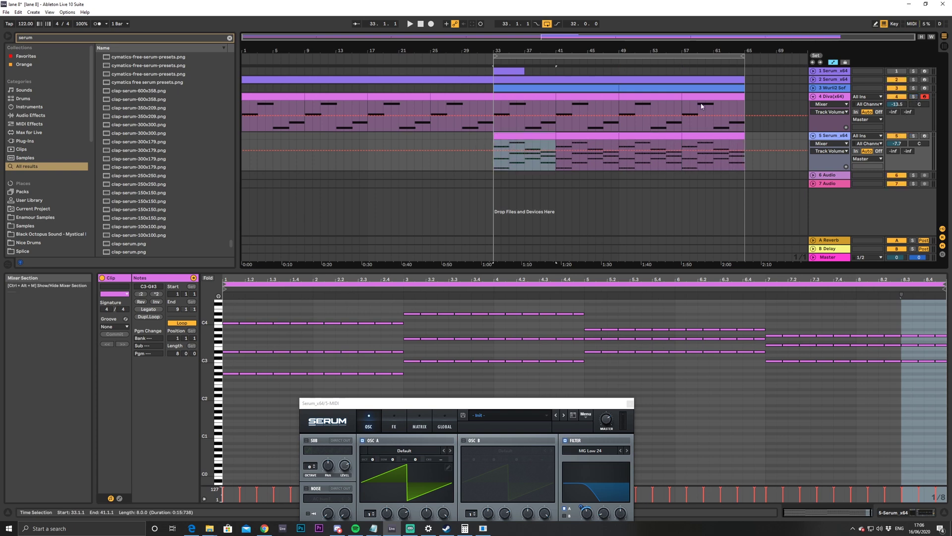
Move the Serum window fully into view while auditioning the chord track, and raise the track's volume to -6.0 dB
left_click(913, 136)
key("space")
left_click_drag(501, 406, 506, 168)
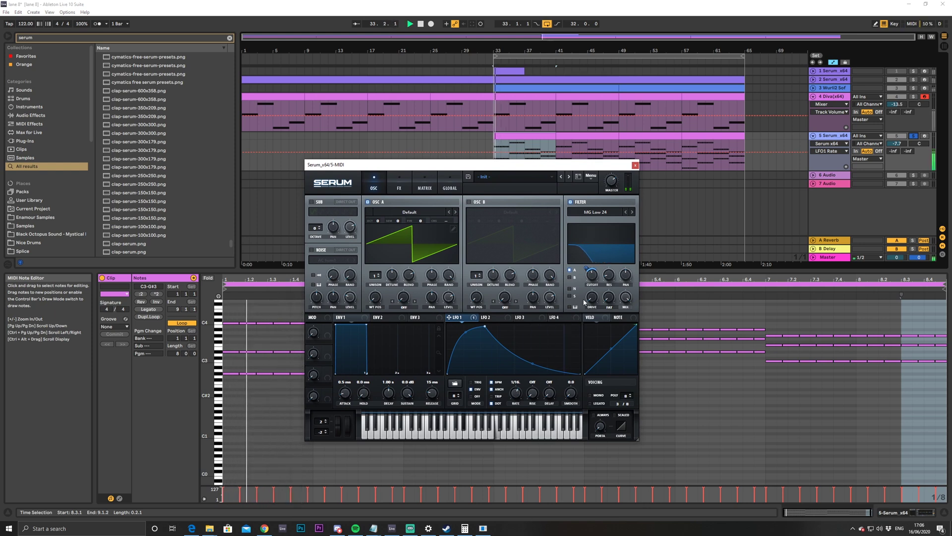
left_click(522, 131)
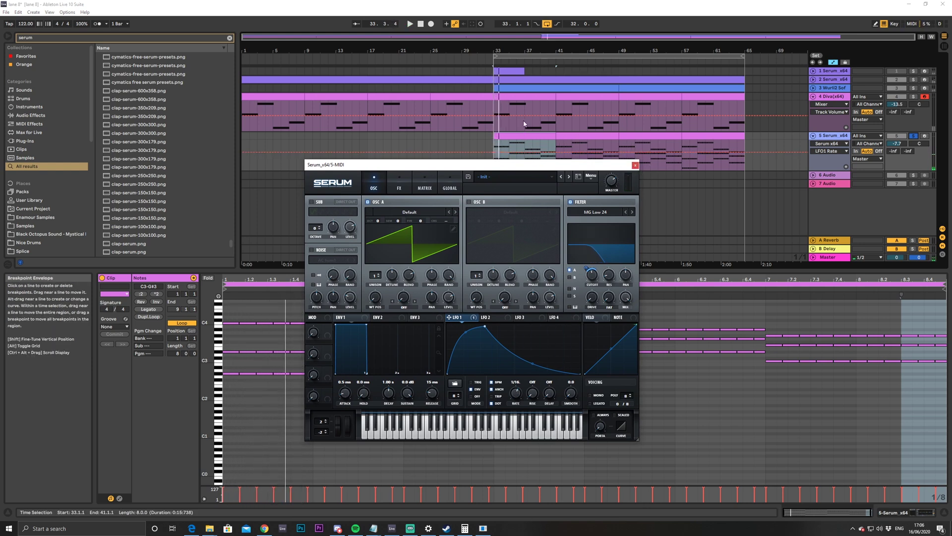
left_click_drag(897, 144, 897, 140)
key("space")
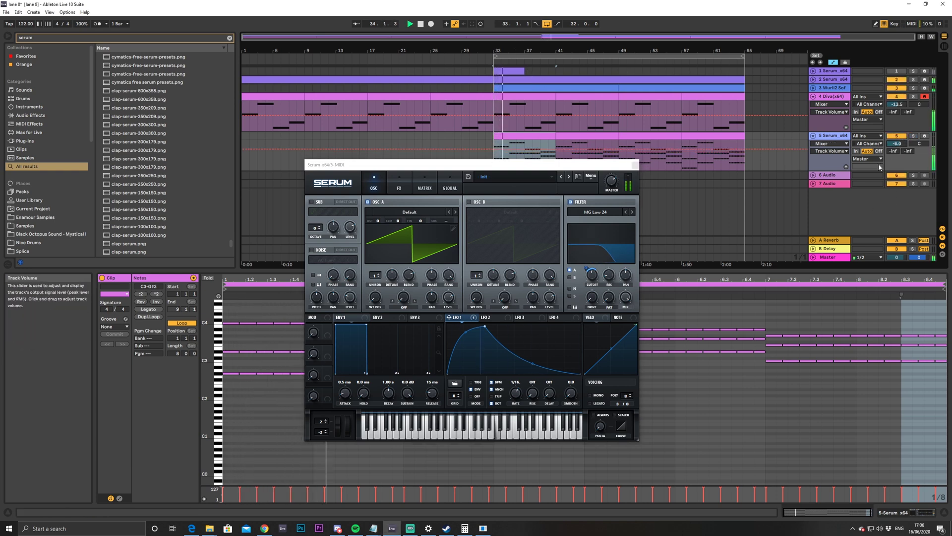
Reshape LFO 1 during playback with an early peak that stays high and falls steeply only near the end
left_click(530, 367)
left_click_drag(530, 368, 485, 319)
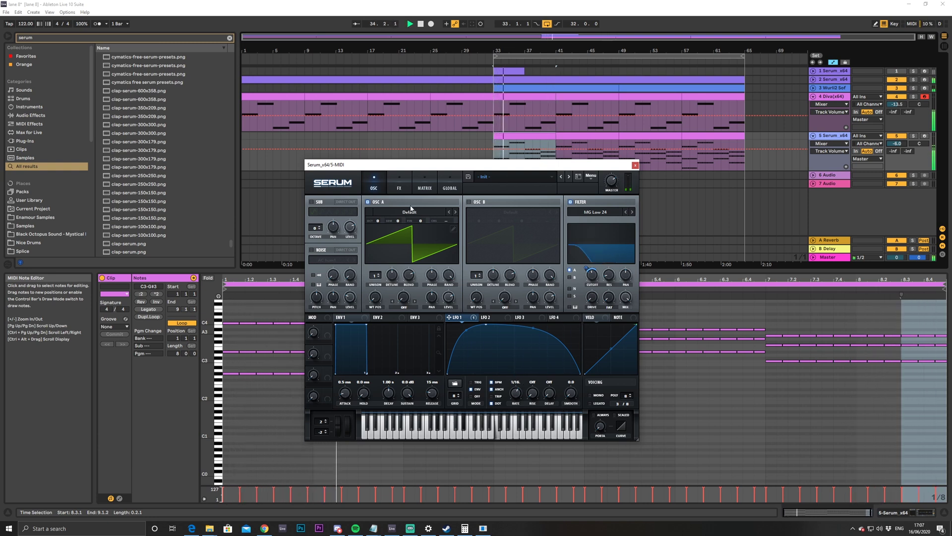
left_click_drag(487, 324, 473, 362)
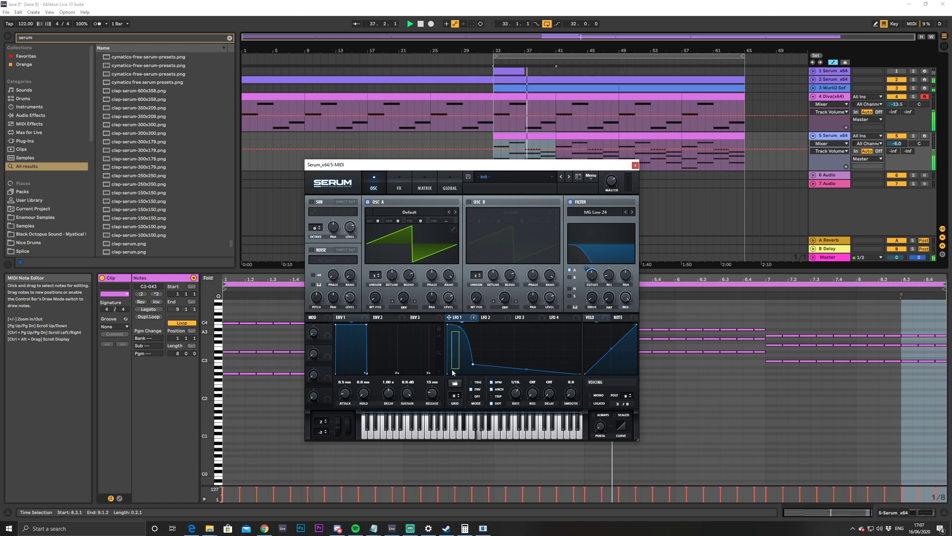
left_click_drag(459, 328, 557, 370)
left_click_drag(500, 365, 500, 333)
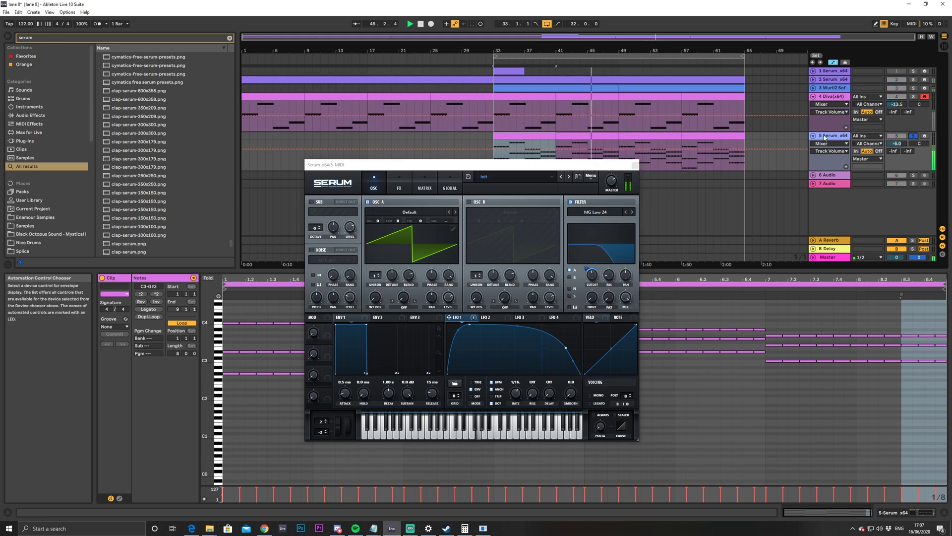
Solo the Serum chord track, enable the Hall reverb in Serum's effects, audition it and close the plugin window
left_click(914, 136)
left_click(398, 184)
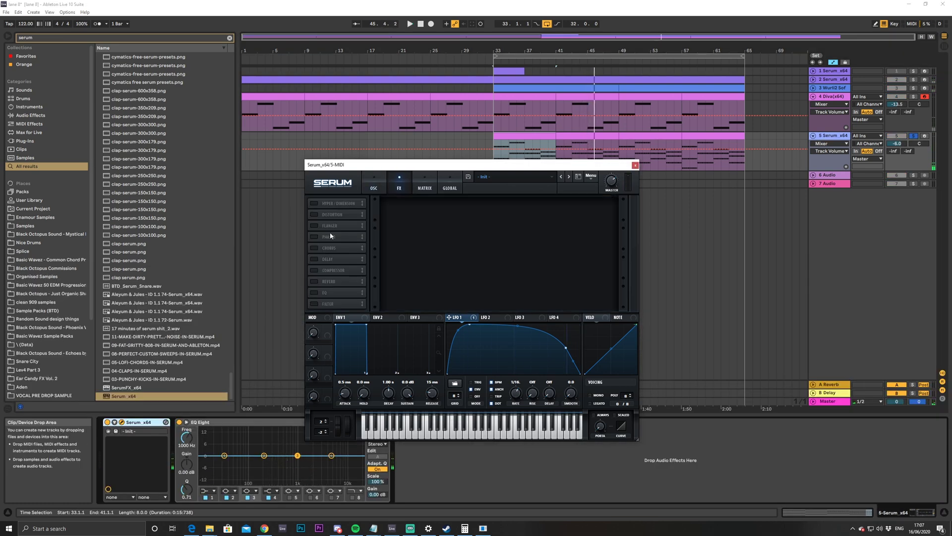
left_click(314, 283)
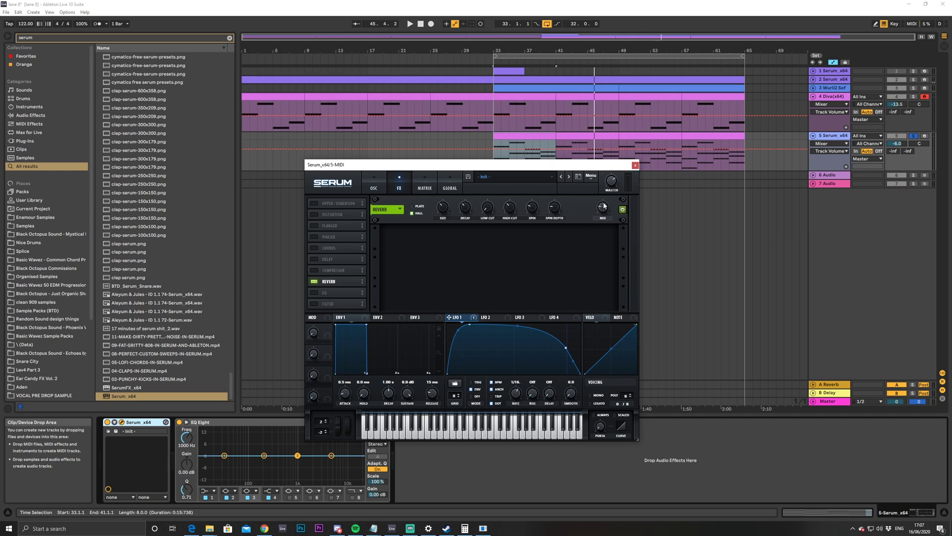
key("space")
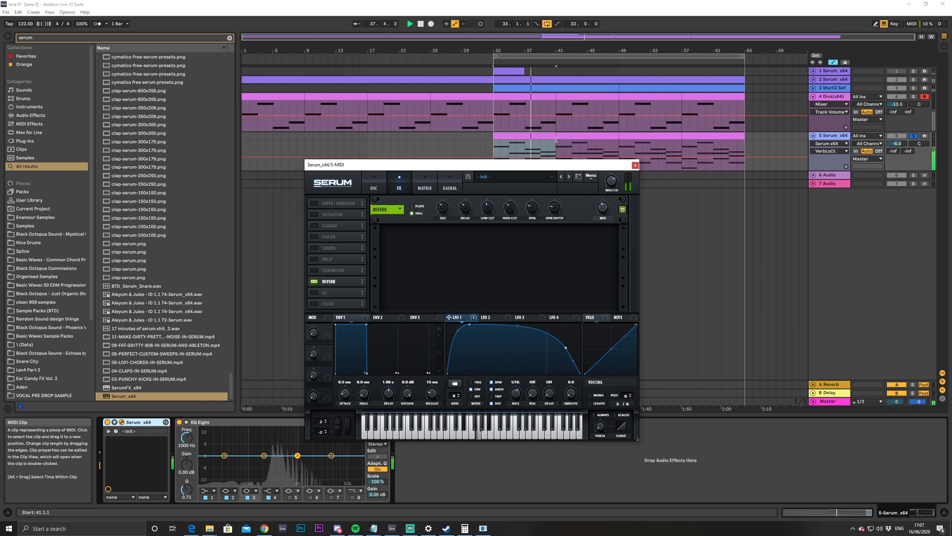
left_click(635, 164)
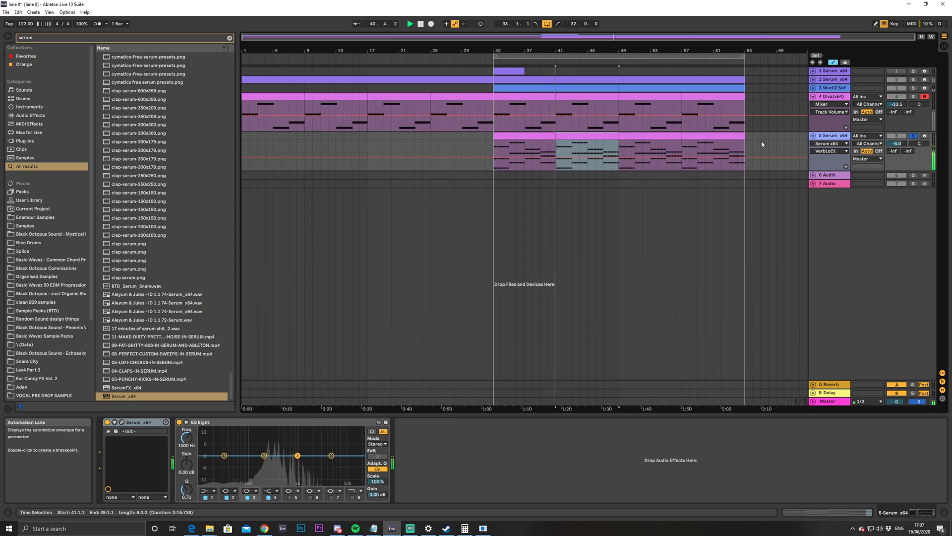
Open the chord clip at bar 41, add a row of C4 notes to its second chord and play it
key("Tab")
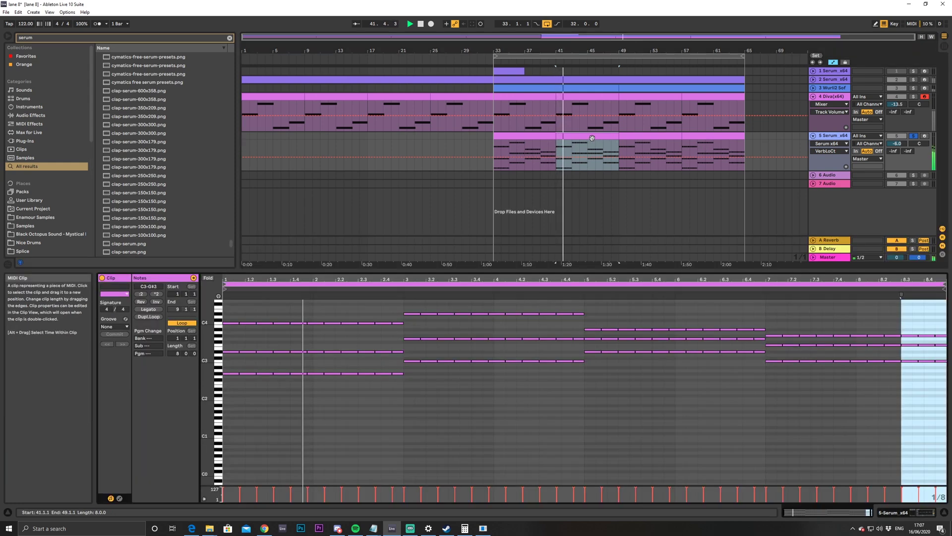
scroll(465, 325, "up", 2)
key("space")
left_click_drag(412, 339, 574, 361)
left_click_drag(410, 350, 414, 361)
key("space")
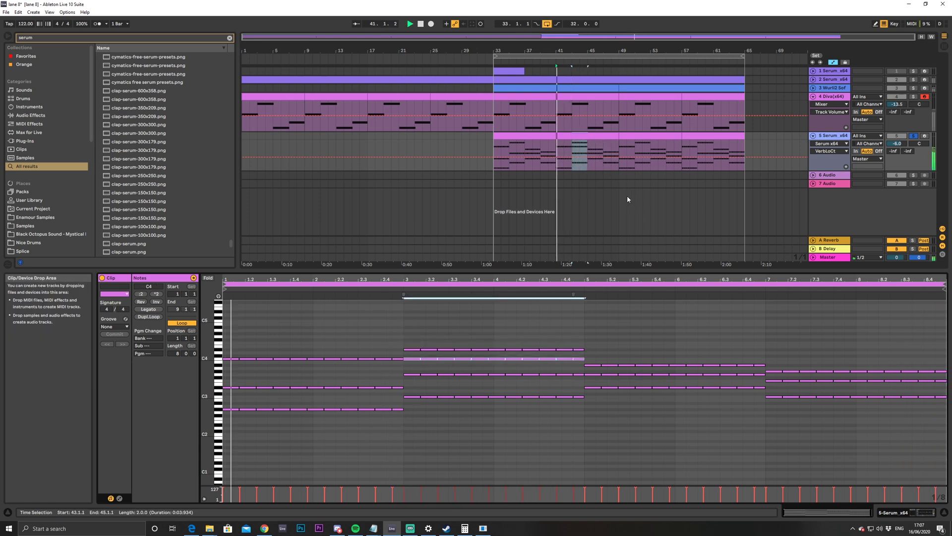
Audition the second chord's added note row at B3, A3 and C4, and move it to D4
left_click(448, 358)
key("space")
left_click_drag(412, 356, 558, 369)
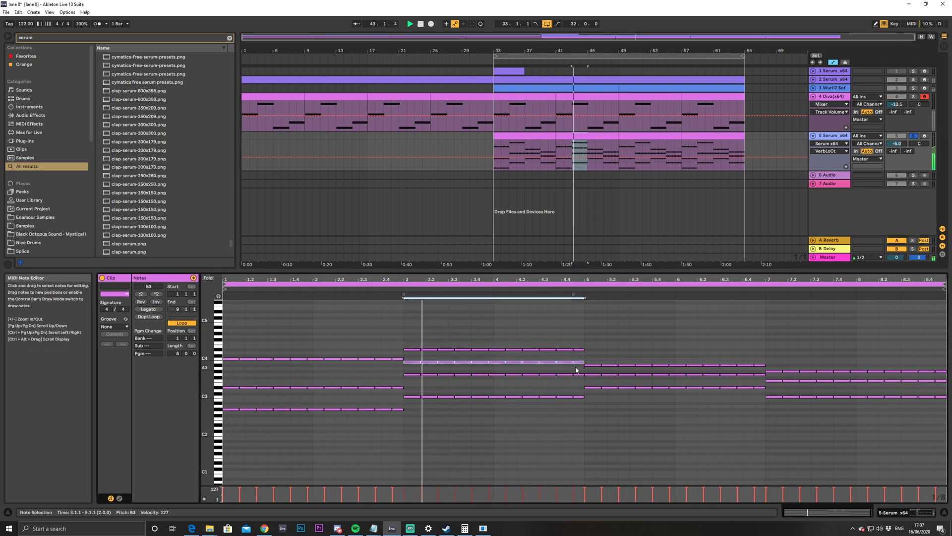
key("Down")
key("Down")
key("Down")
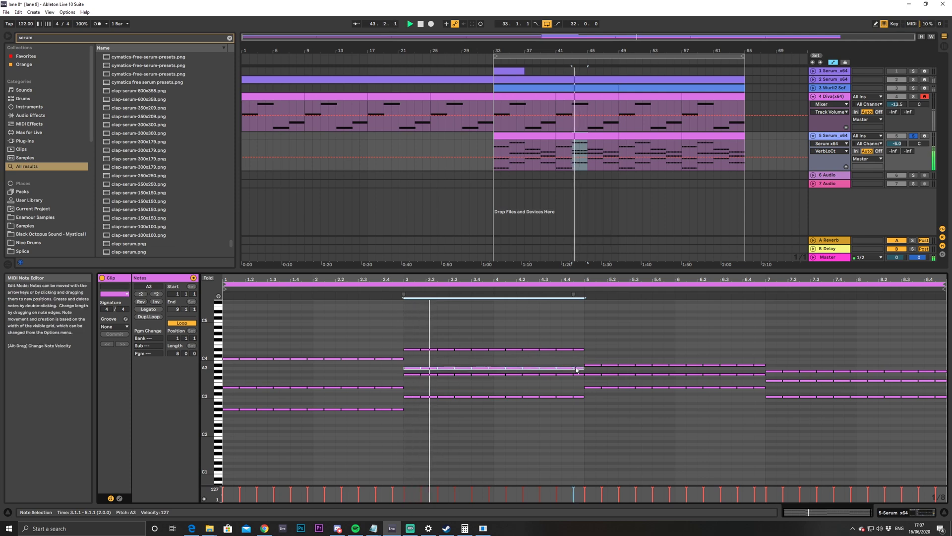
key("Up")
key("Up")
key("Up")
key("Up")
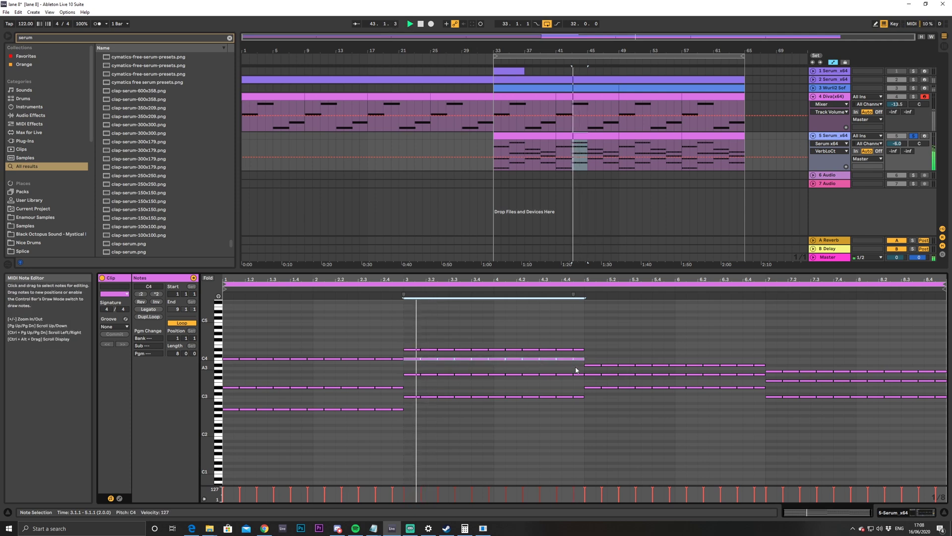
key("Up")
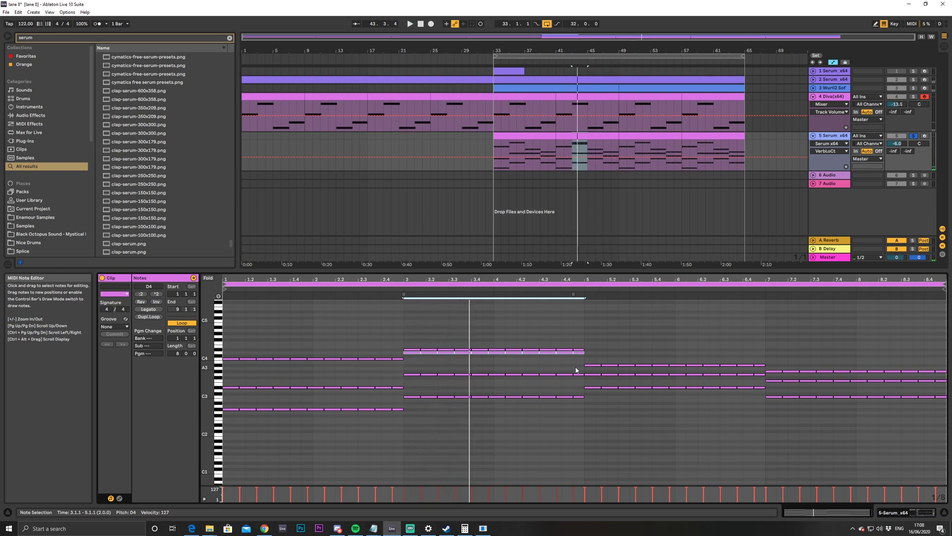
Unsolo the Serum chord track, play it with the other tracks and raise its volume to -2.0 dB
left_click(555, 148)
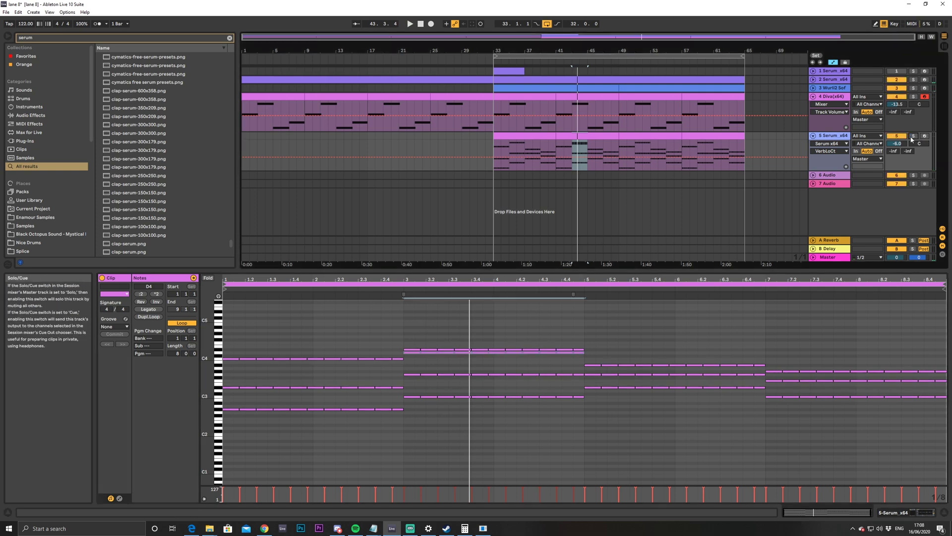
key("space")
key("space")
left_click_drag(897, 143, 897, 139)
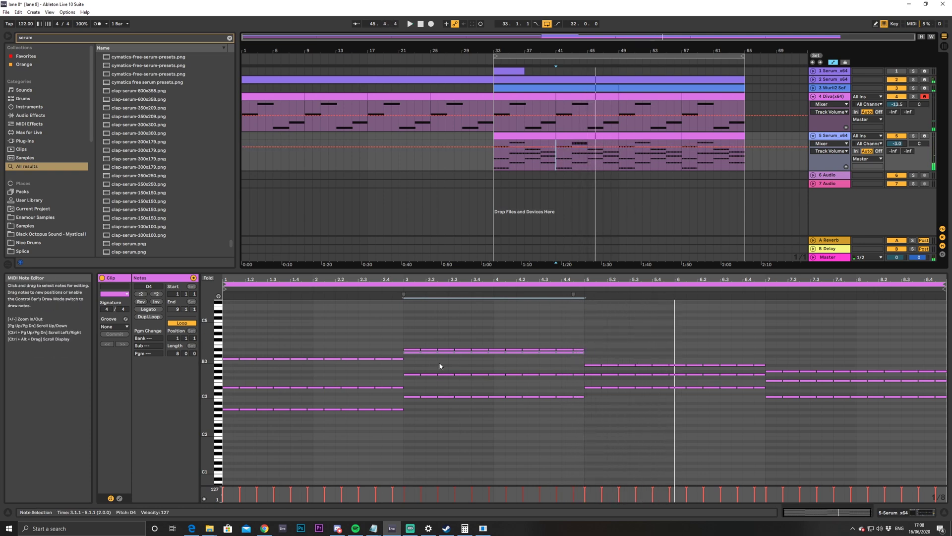
Raise the second chord's D4 note row to F#4 and on to G#4 during playback
left_click_drag(399, 350, 566, 354)
key("Up")
key("Up")
key("Up")
key("Up")
key("space")
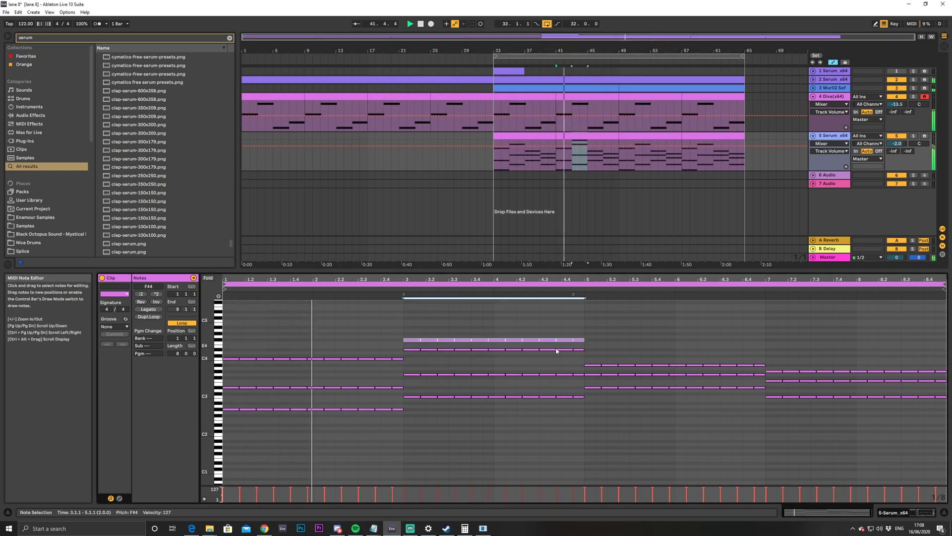
key("Up")
key("Up")
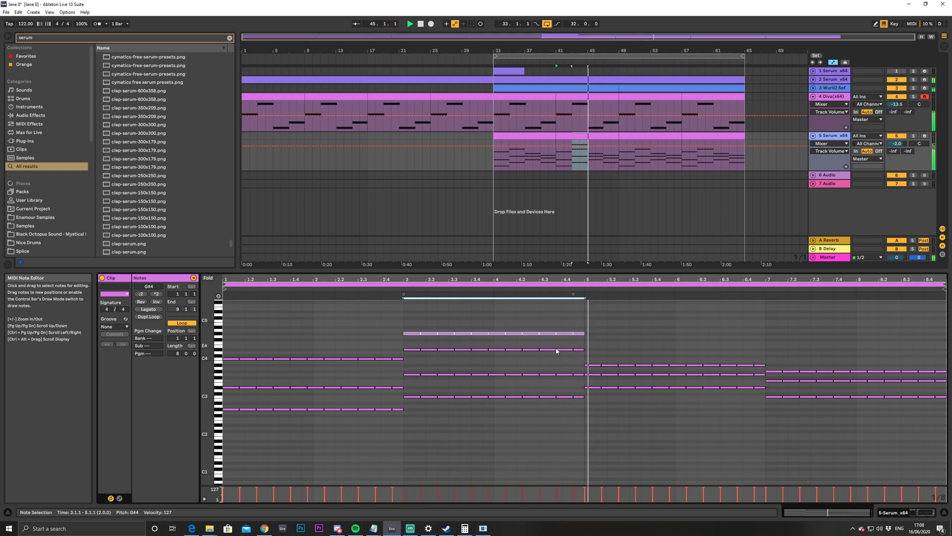
Raise the middle notes of the third chord, from bar 5, one octave to G4 and play the clip
left_click(604, 375)
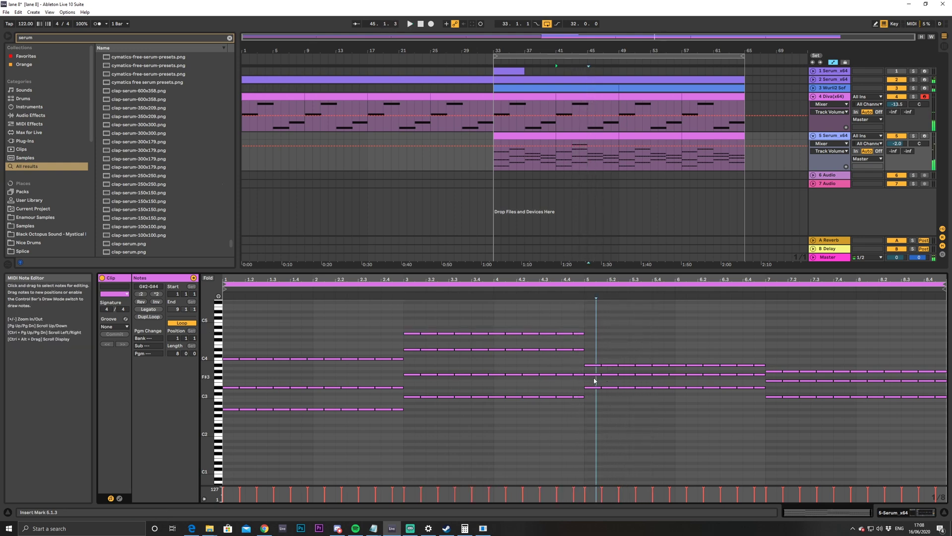
key("shift+Up")
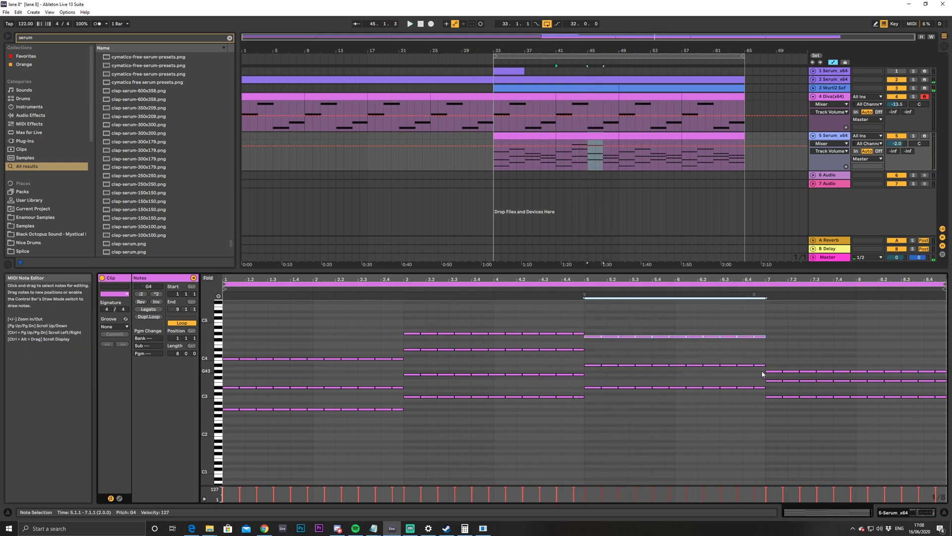
key("space")
Lower the top notes of the second chord, from bar 3, one semitone to G4 and play the clip
left_click_drag(406, 323, 559, 336)
key("Down")
key("space")
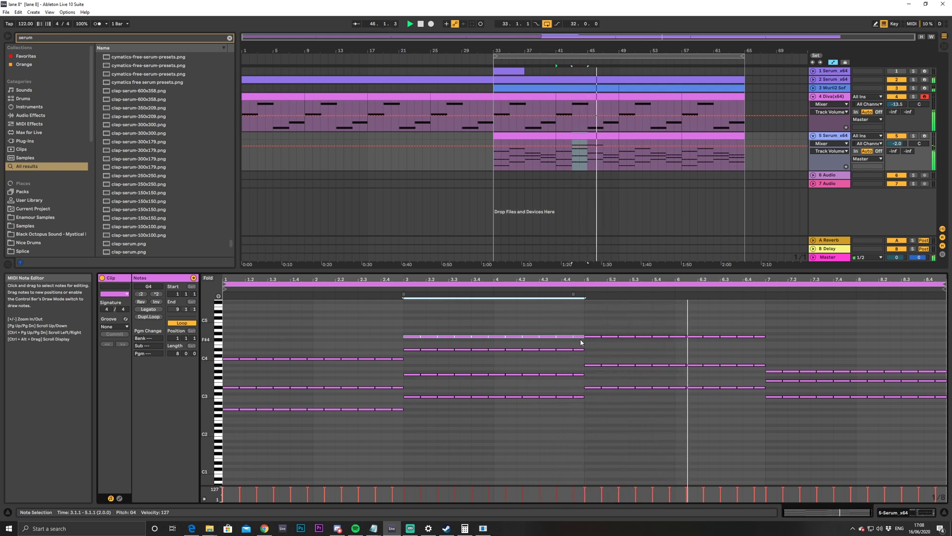
Raise the last chord's top notes from 8.3.4 onward through A3 and B3 to C4, playing the passage
left_click(791, 381)
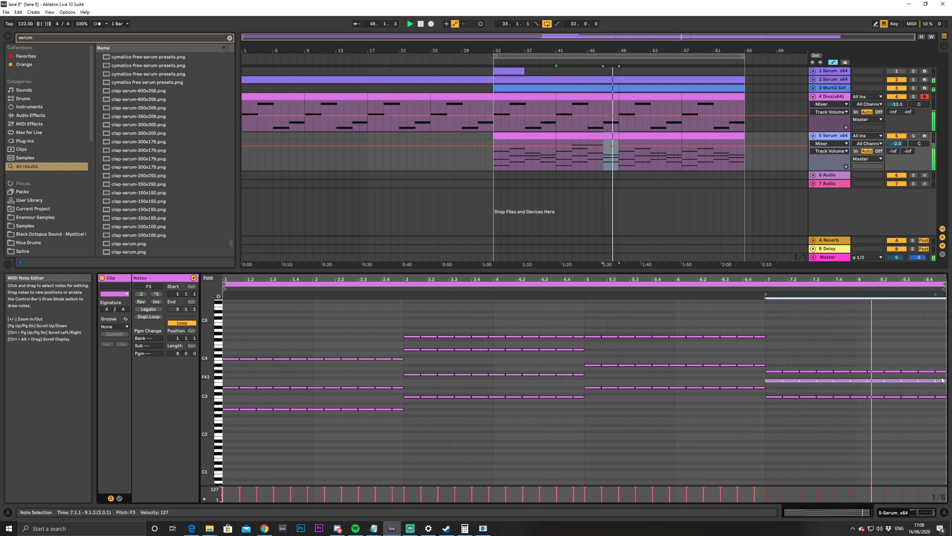
key("space")
left_click(931, 372)
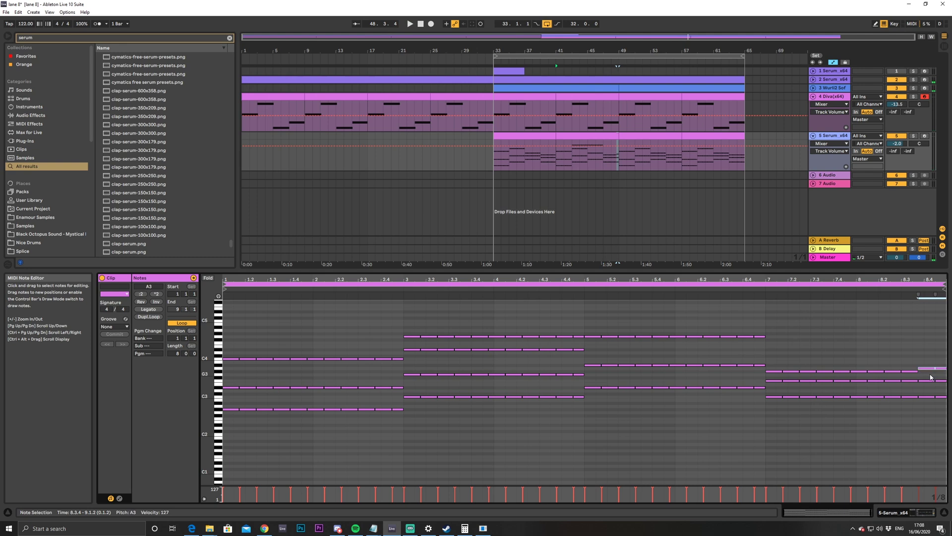
key("Up")
key("space")
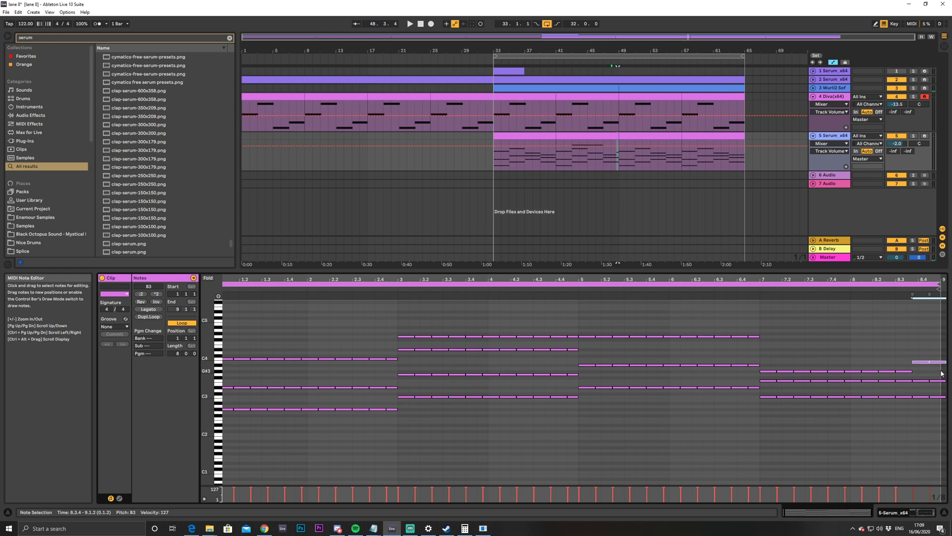
key("Up")
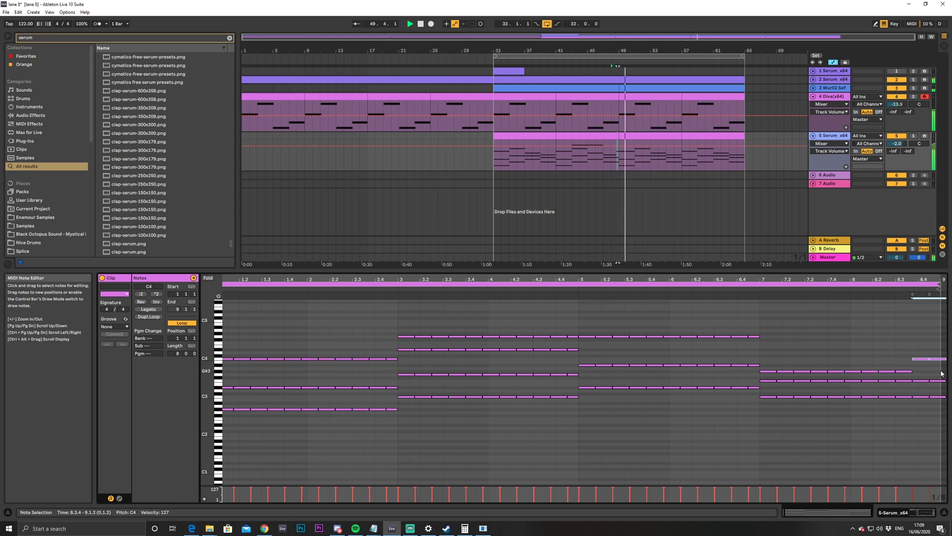
Stop playback, duplicate the Serum chord clips from bars 33–49 onto bars 49–65, and collapse the tracks
key("space")
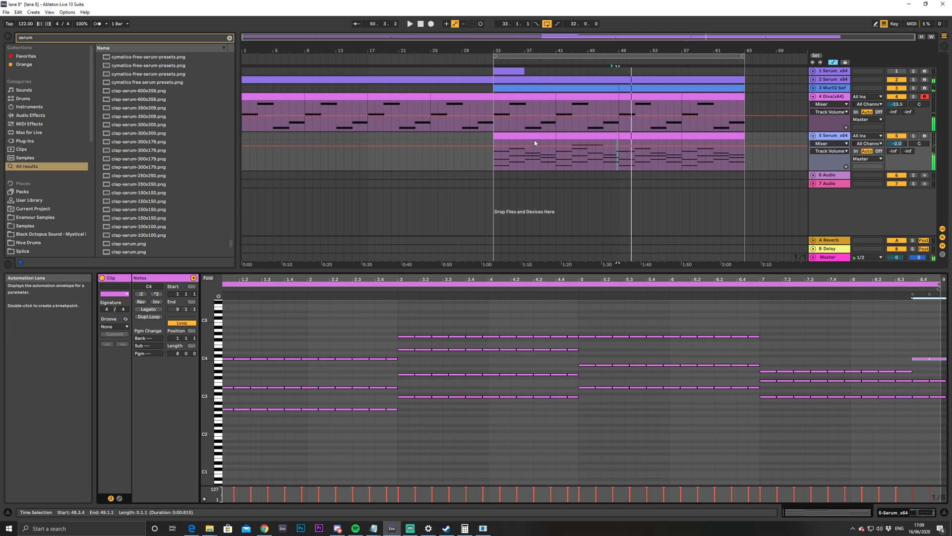
left_click(535, 139)
key("Right")
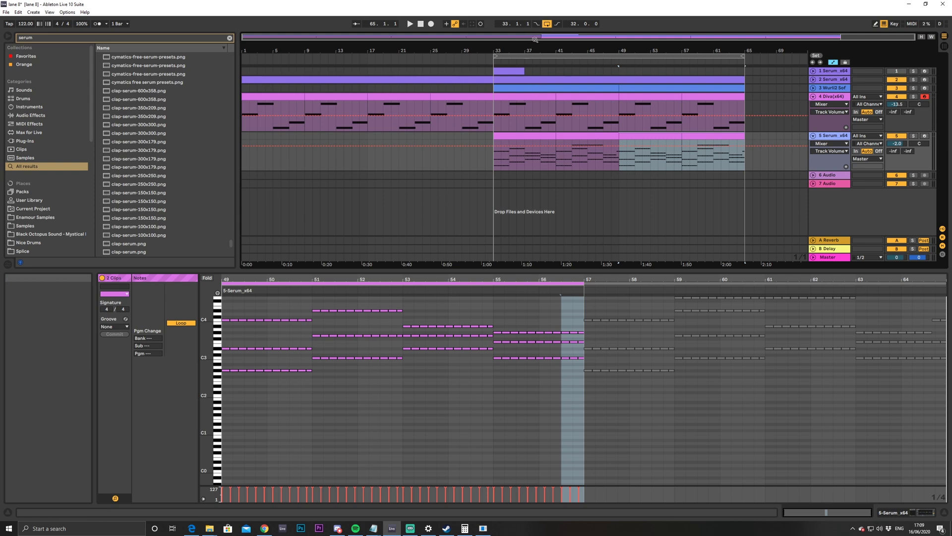
key("alt+u")
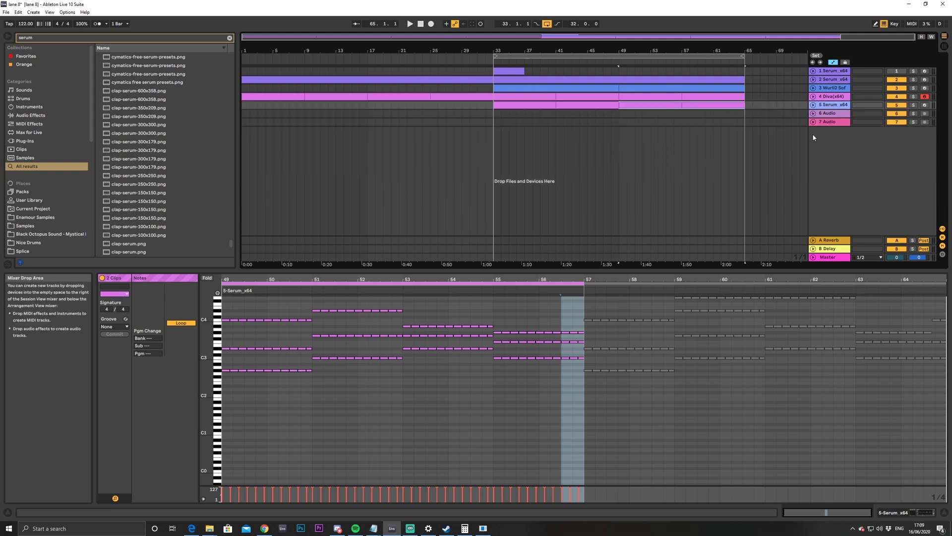
Collect all files and save the set, and deactivate track 5 with the Serum chords
left_click(6, 13)
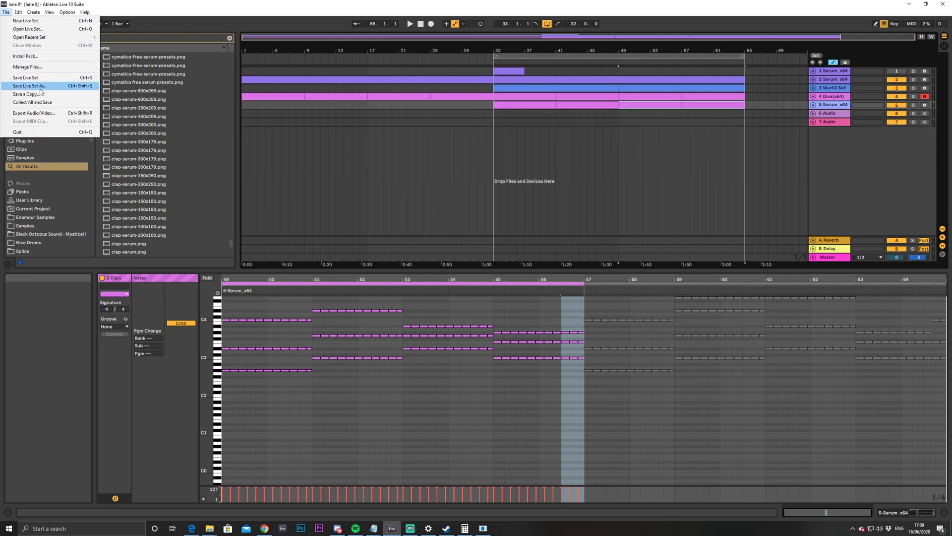
left_click(30, 104)
left_click(481, 309)
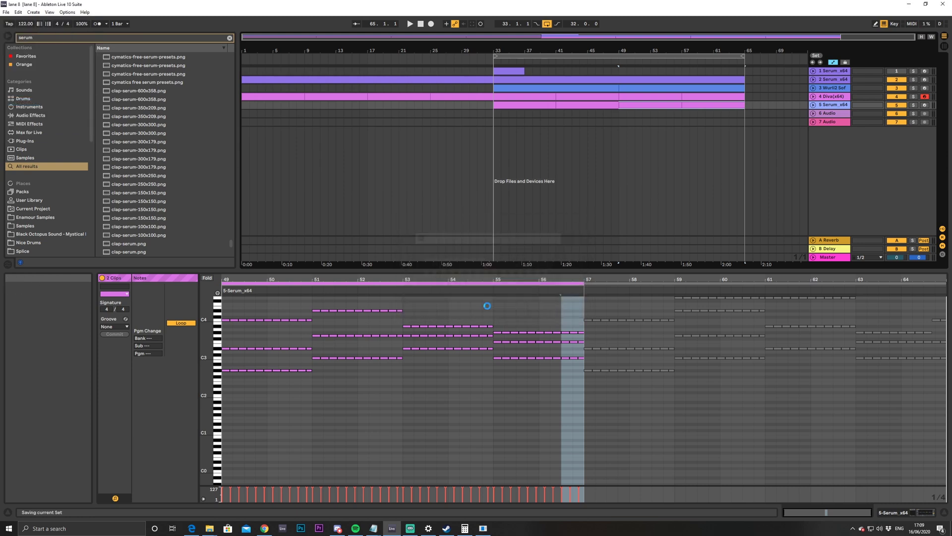
left_click(898, 106)
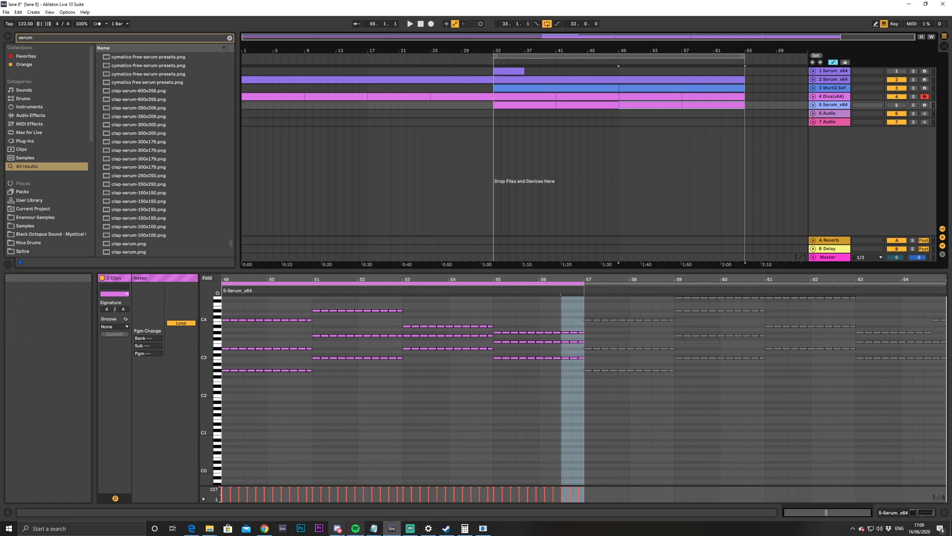
Switch to the Notepad file with the Lane 8 notes and read the drums section about his kicks
mouse_move(377, 528)
left_click(421, 502)
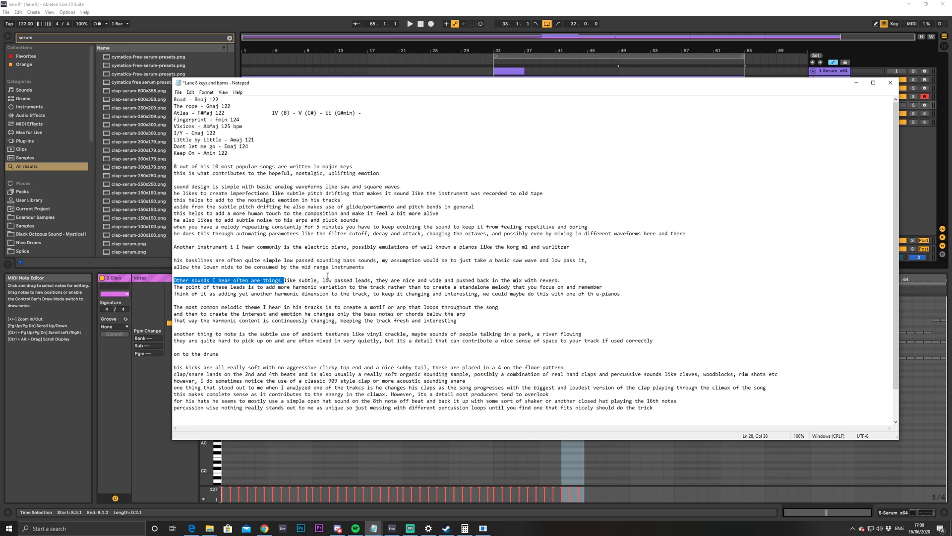
left_click(270, 306)
left_click(189, 373)
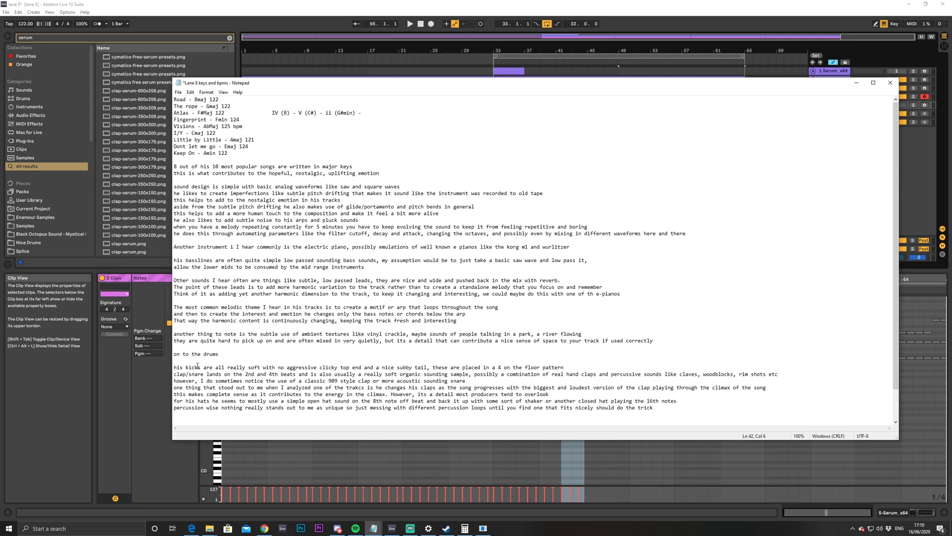
left_click_drag(402, 364, 438, 364)
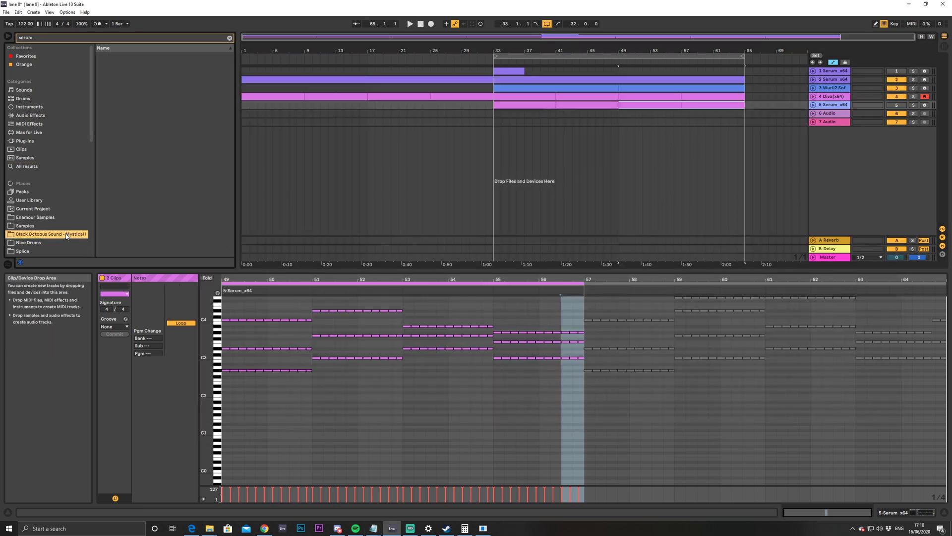
Open the Nice Drums sample folder in the browser and clear the serum search
left_click(50, 234)
scroll(38, 225, "down", 2)
left_click(29, 207)
left_click(230, 38)
scroll(132, 233, "down", 4)
Preview the kick samples in the Nice Drums folder, including Kick_06.wav and Kick_07.wav
left_click(130, 238)
left_click(134, 166)
key("Down")
key("Down")
left_click(130, 193)
left_click(132, 202)
left_click(128, 209)
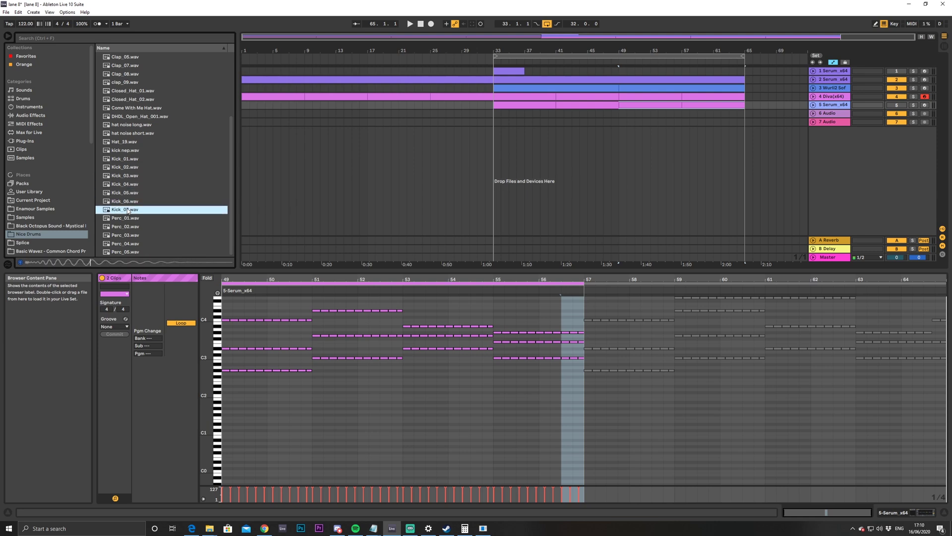
left_click(128, 218)
left_click(135, 201)
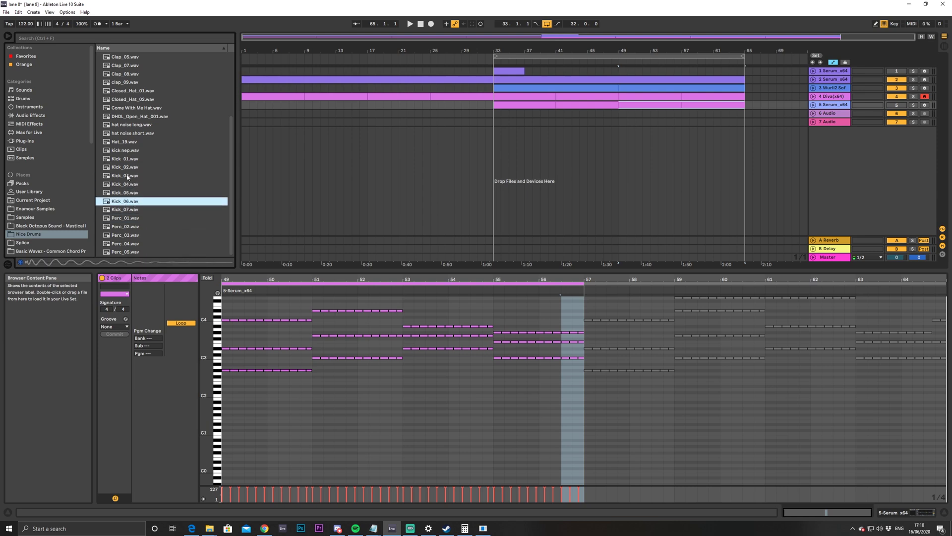
Insert a MIDI track below 7 Audio and create an empty one-bar MIDI clip on it at bar 33
left_click(494, 122)
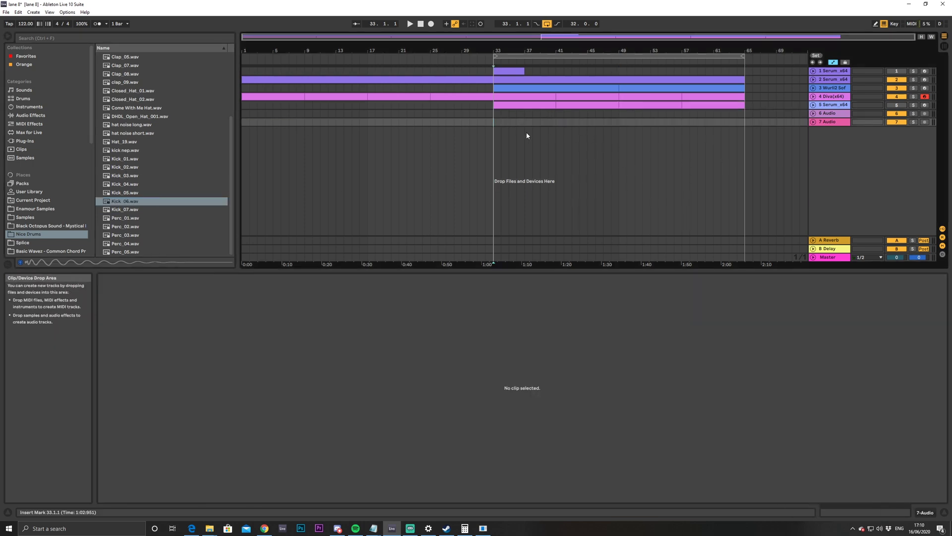
left_click_drag(494, 122, 638, 132)
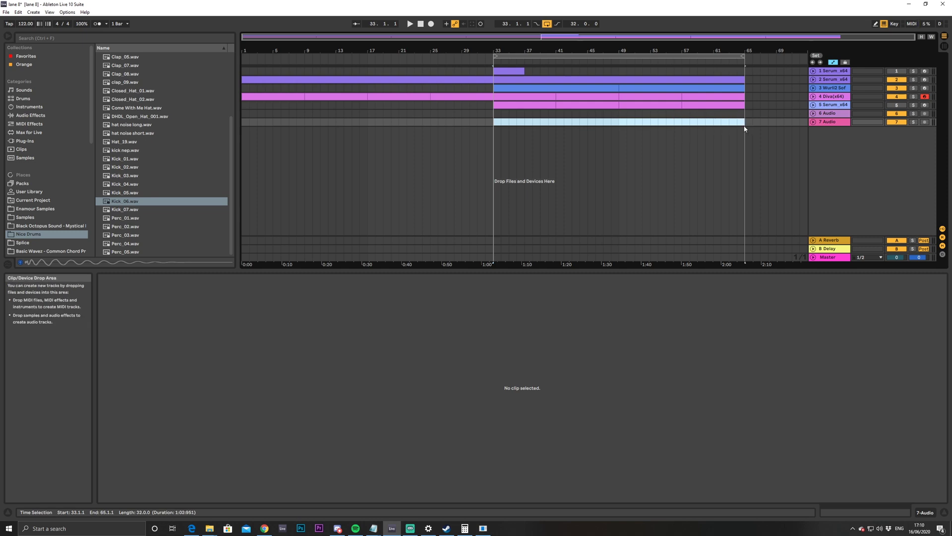
left_click(835, 122)
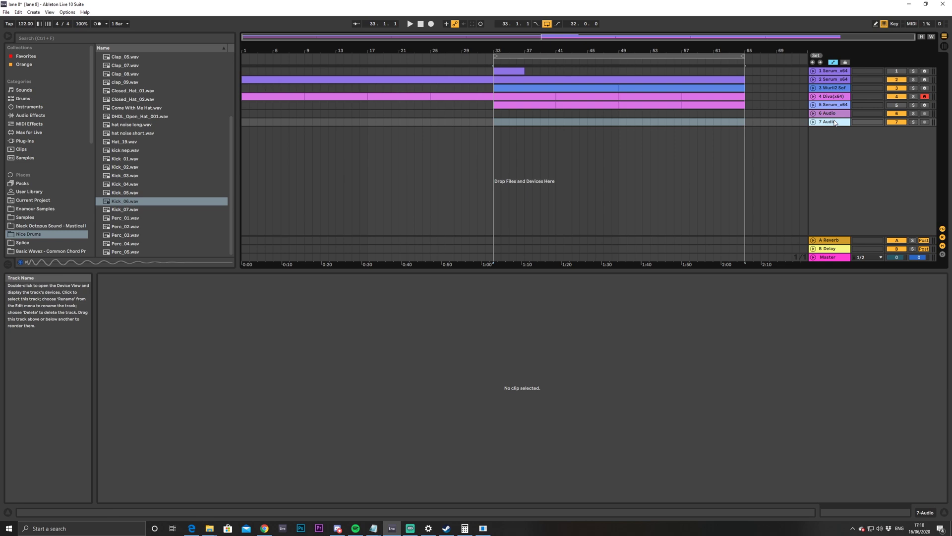
key("ctrl+shift+t")
double_click(831, 130)
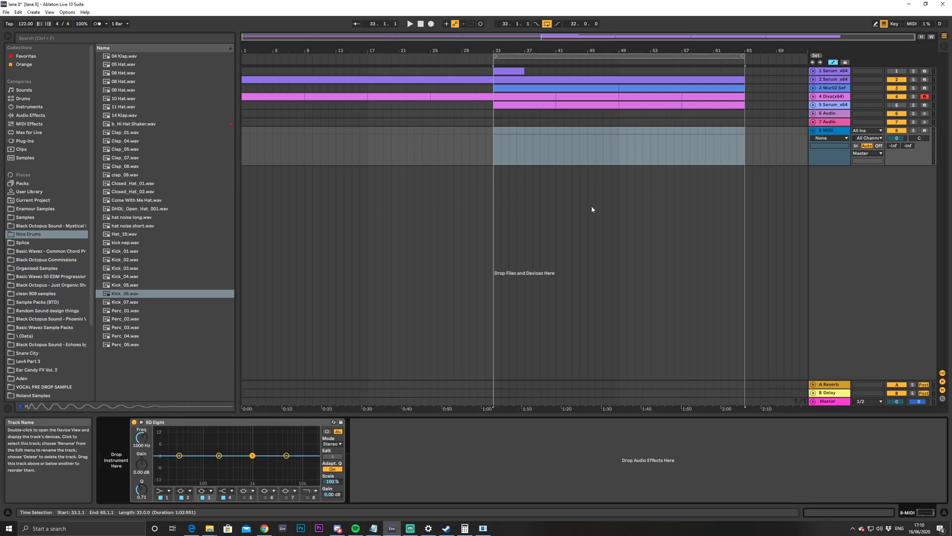
left_click(496, 130)
key("ctrl+shift+m")
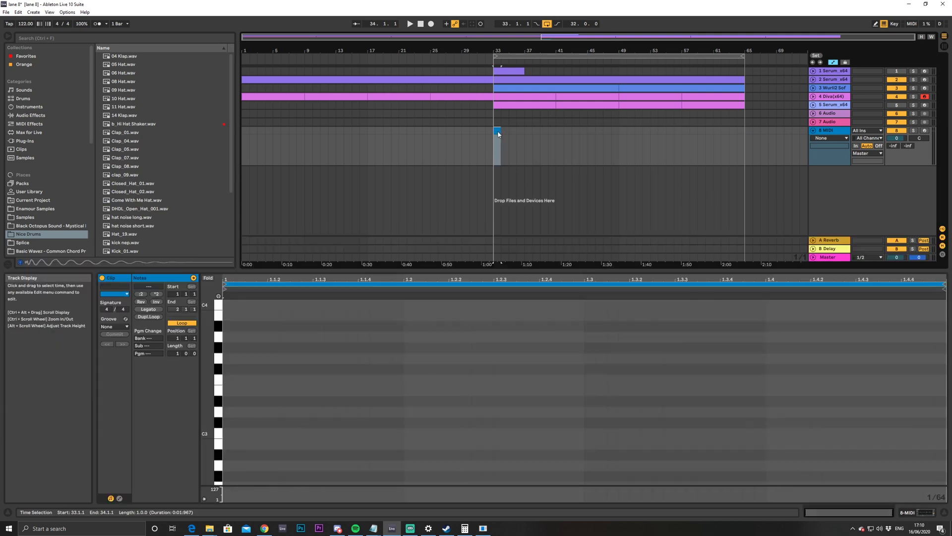
Fill the one-bar clip with four quarter-note C3 notes and extend the looped clip to bar 65
left_click(304, 350)
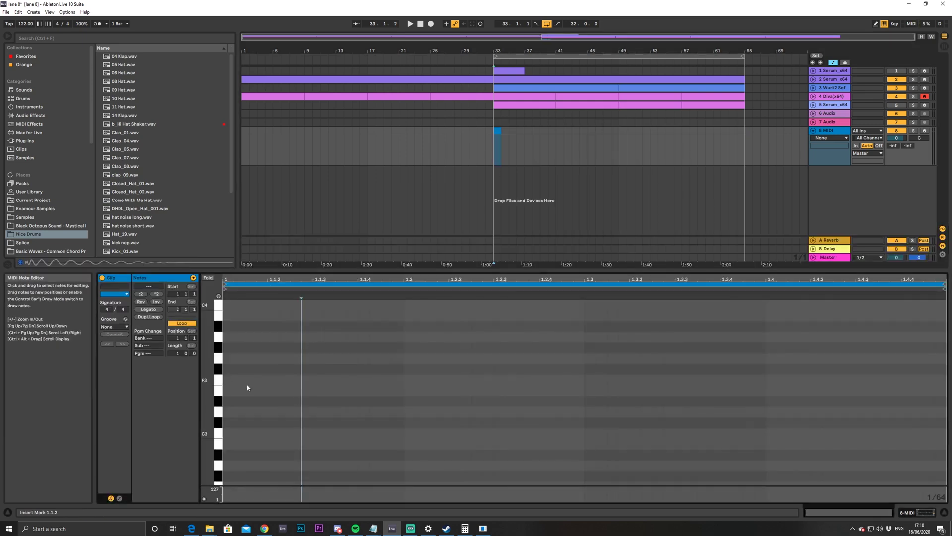
double_click(227, 434)
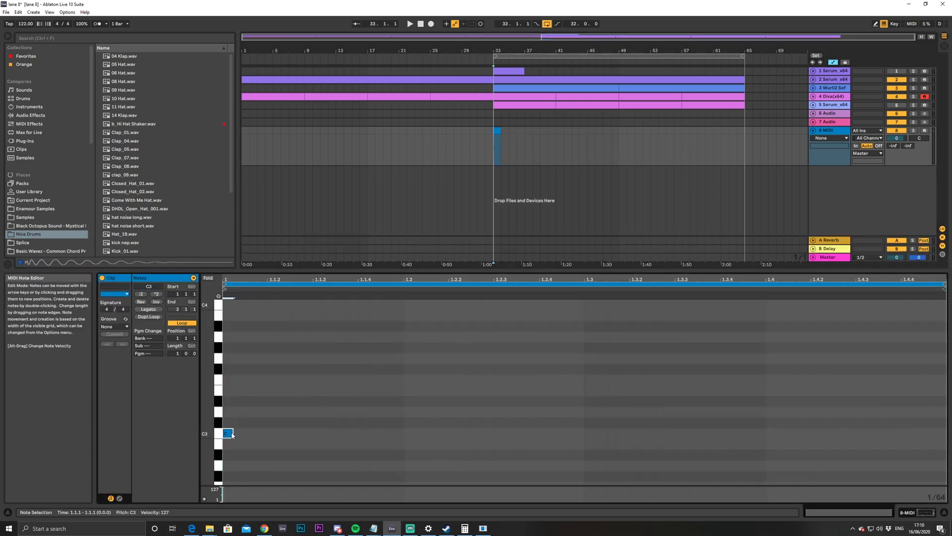
left_click_drag(232, 433, 411, 446)
key("ctrl+d")
key("ctrl+d")
key("ctrl+d")
key("space")
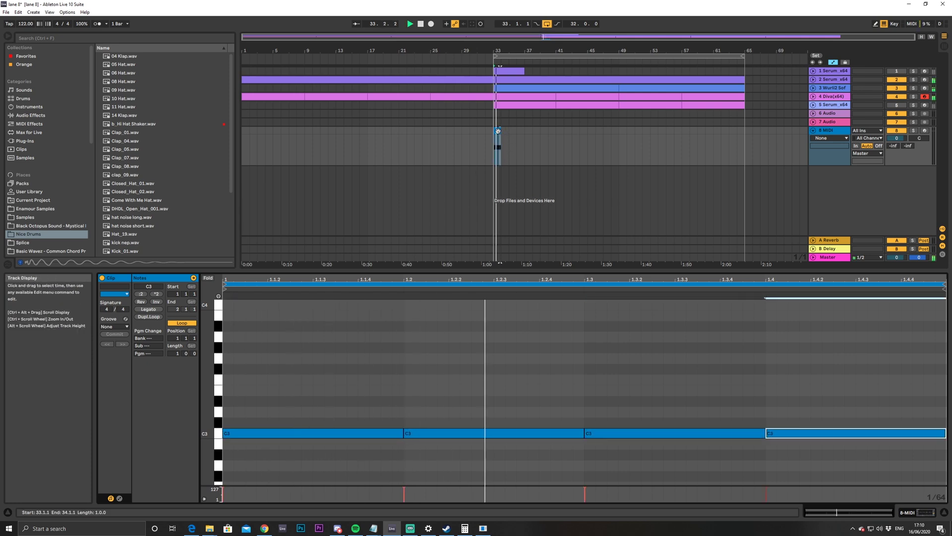
left_click_drag(501, 149, 740, 151)
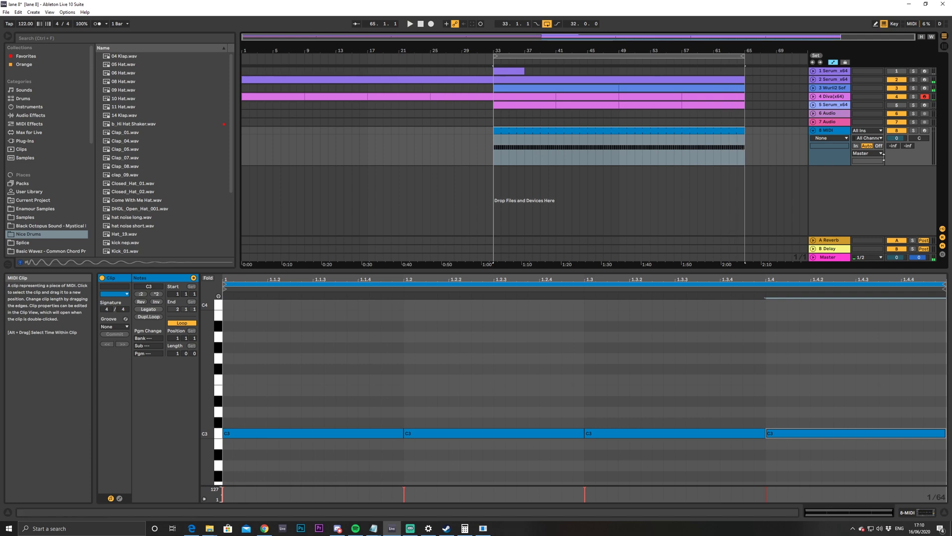
Load Kick_01.wav as the new MIDI track's instrument and lower the track volume to -4.7 dB during playback
key("shift+Tab")
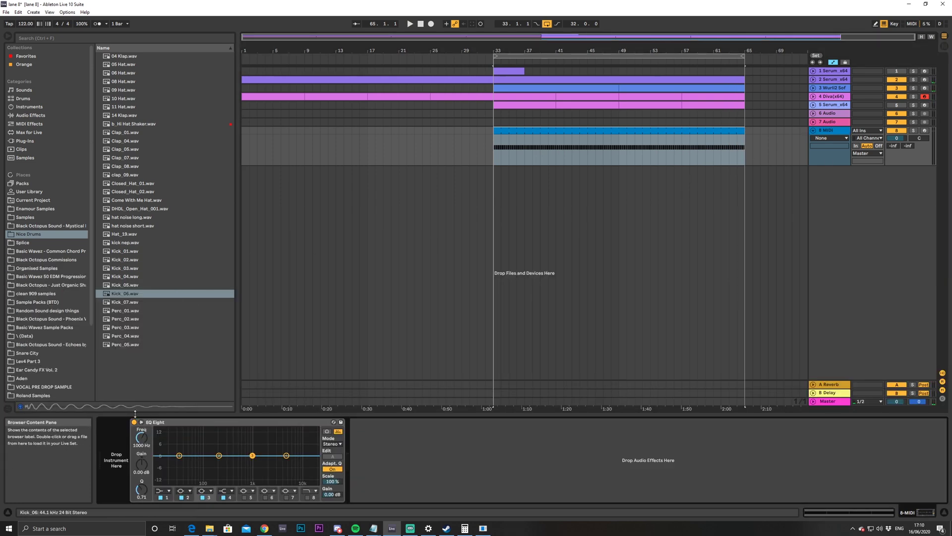
mouse_move(124, 252)
left_mouse_down()
mouse_move(115, 465)
mouse_move(130, 455)
left_mouse_up()
key("space")
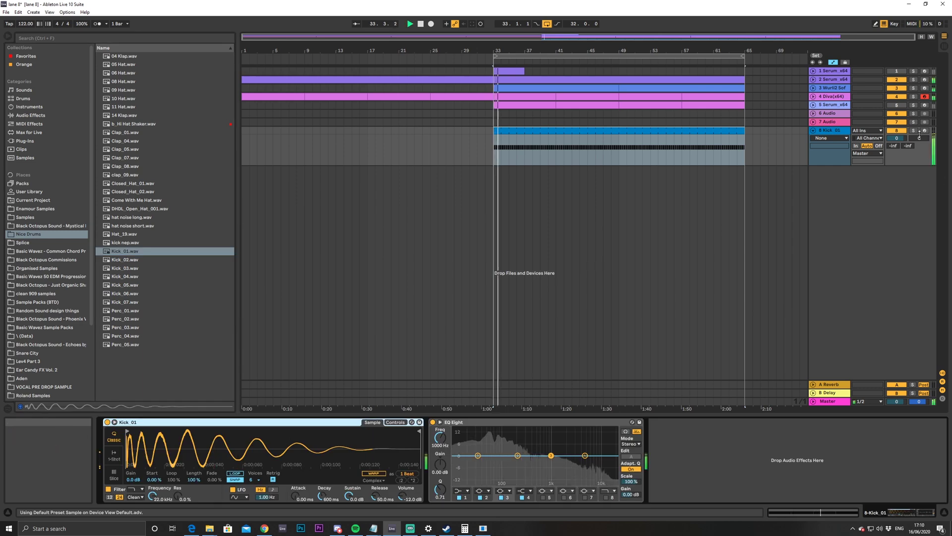
left_click_drag(896, 138, 897, 147)
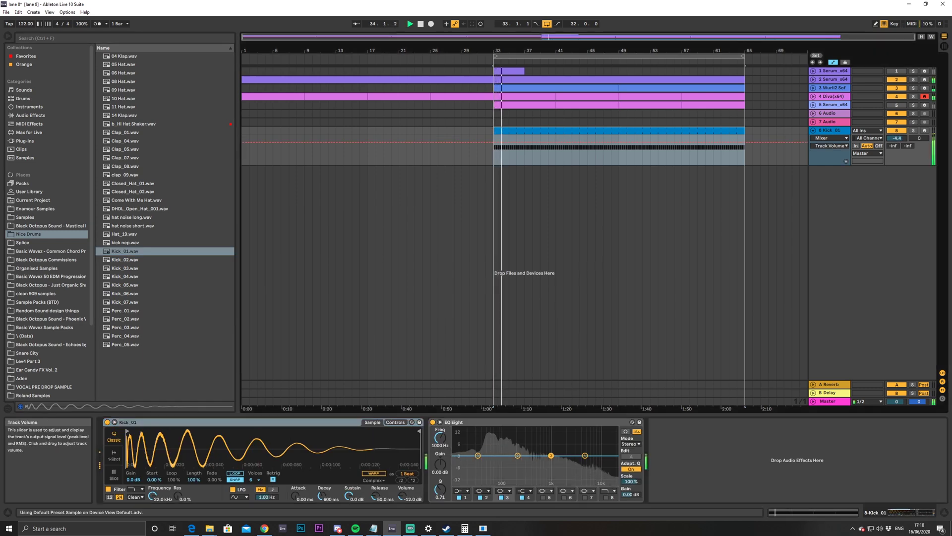
Swap the kick sample through Kick_02.wav to Kick_07.wav in turn while the loop plays
double_click(119, 260)
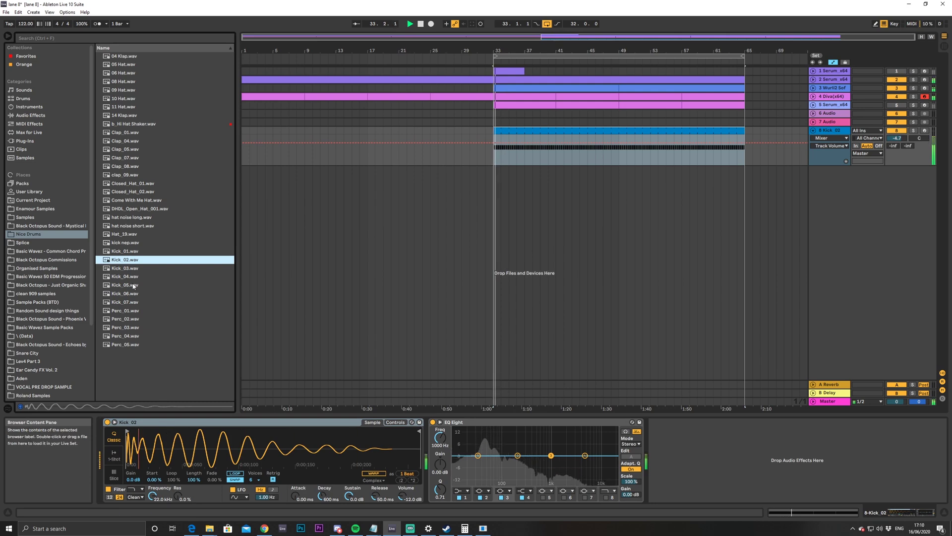
double_click(124, 268)
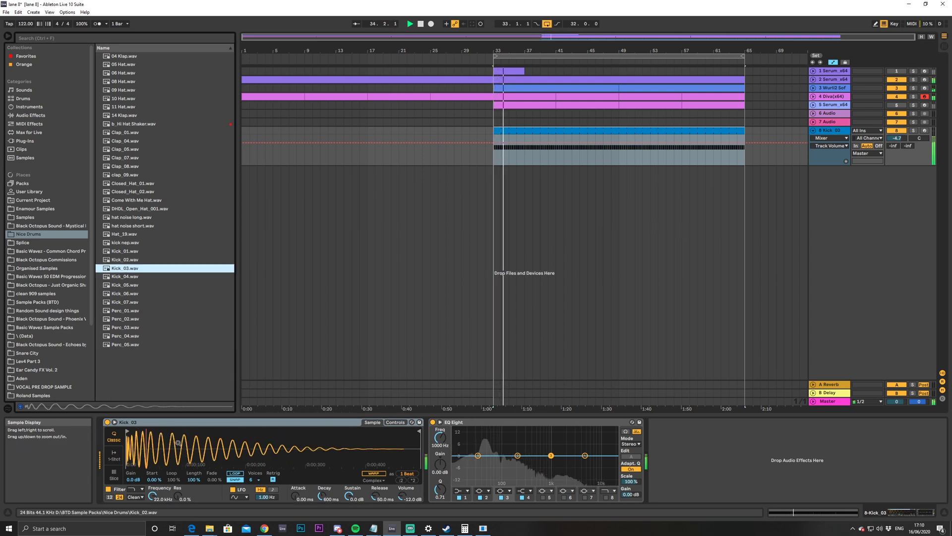
double_click(124, 276)
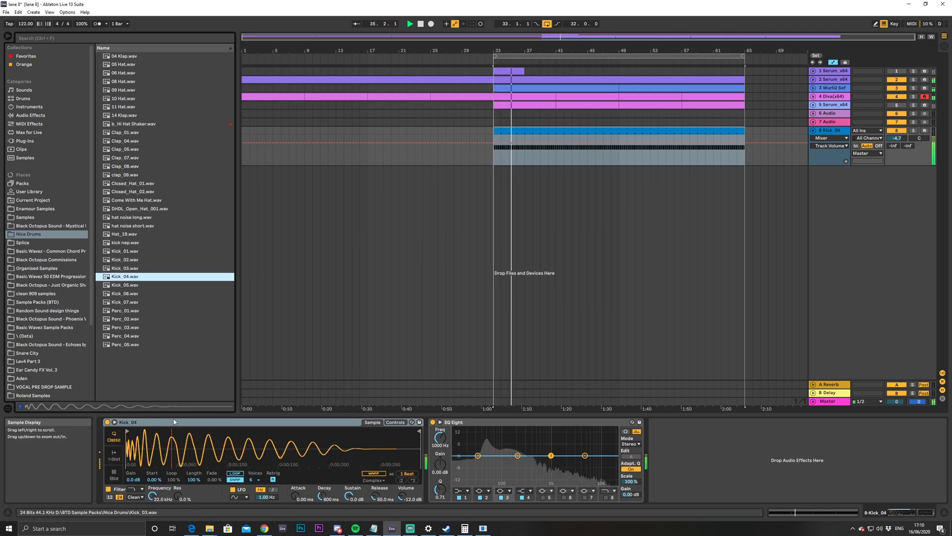
double_click(125, 286)
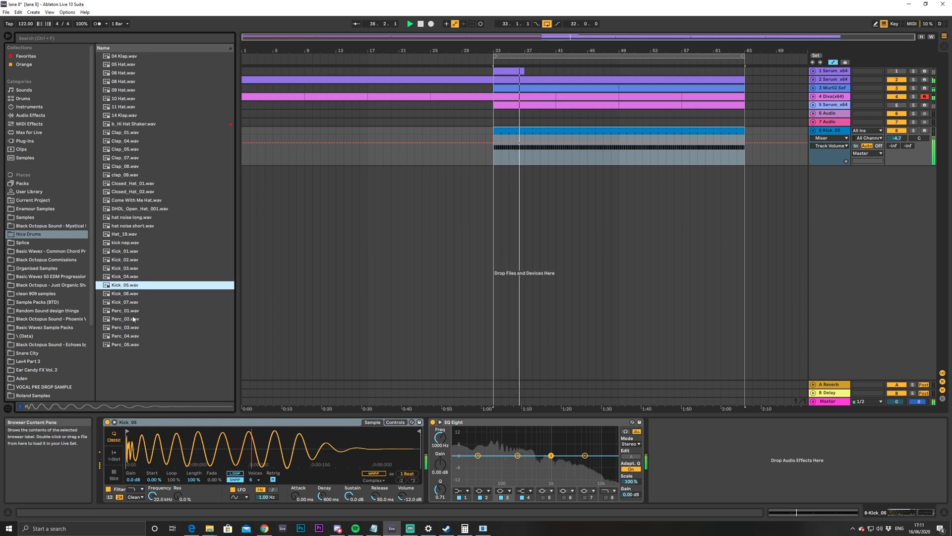
double_click(127, 294)
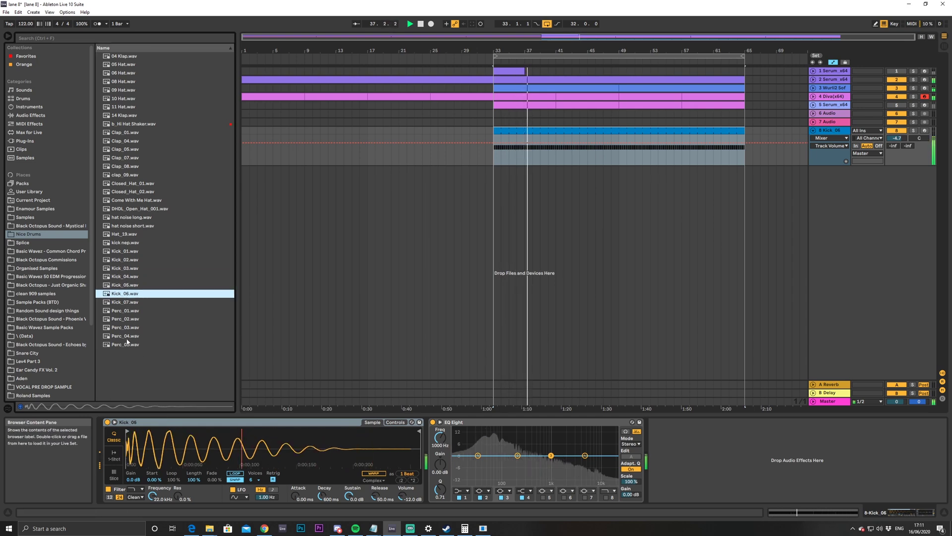
double_click(127, 303)
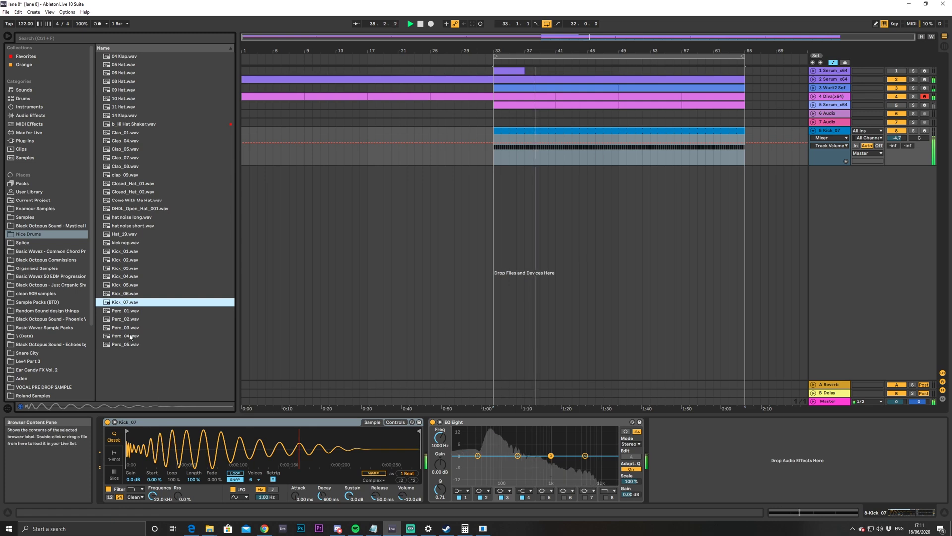
Load Kick_06.wav into the kick track, play the loop, and swap in Kick_02.wav for comparison
left_click(125, 294)
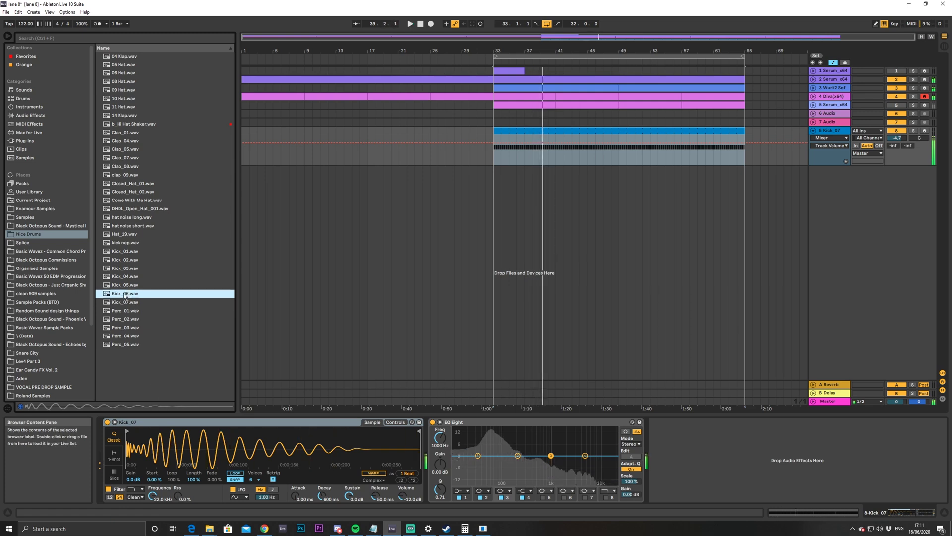
left_click_drag(189, 450, 190, 451)
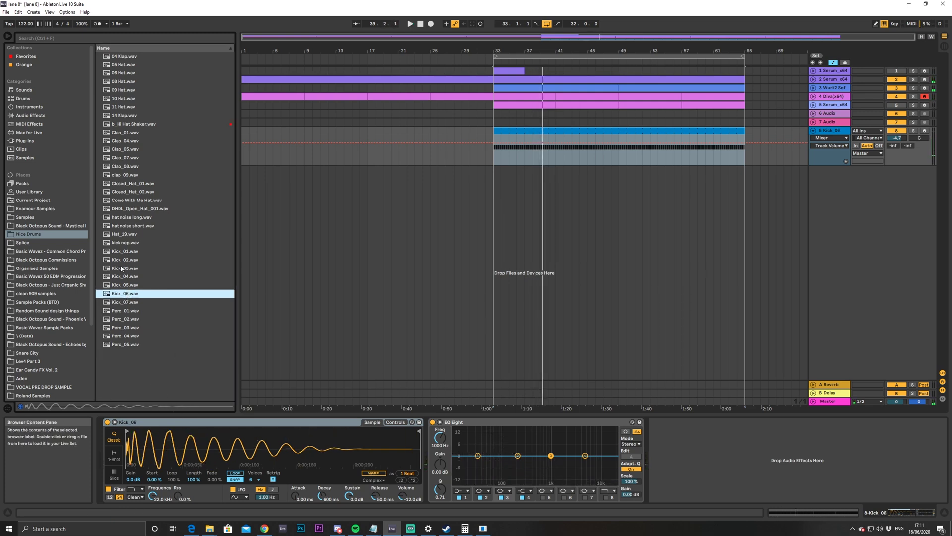
key("space")
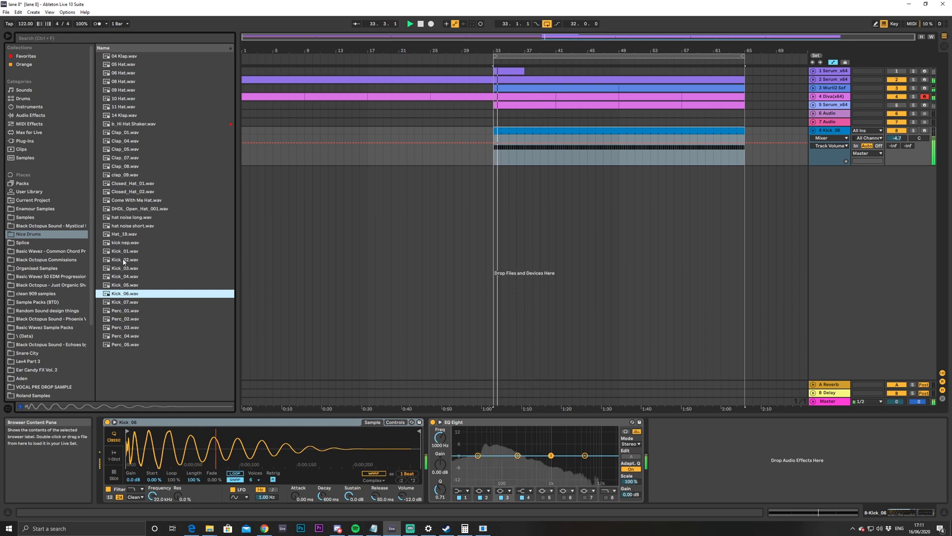
left_click_drag(124, 262, 179, 426)
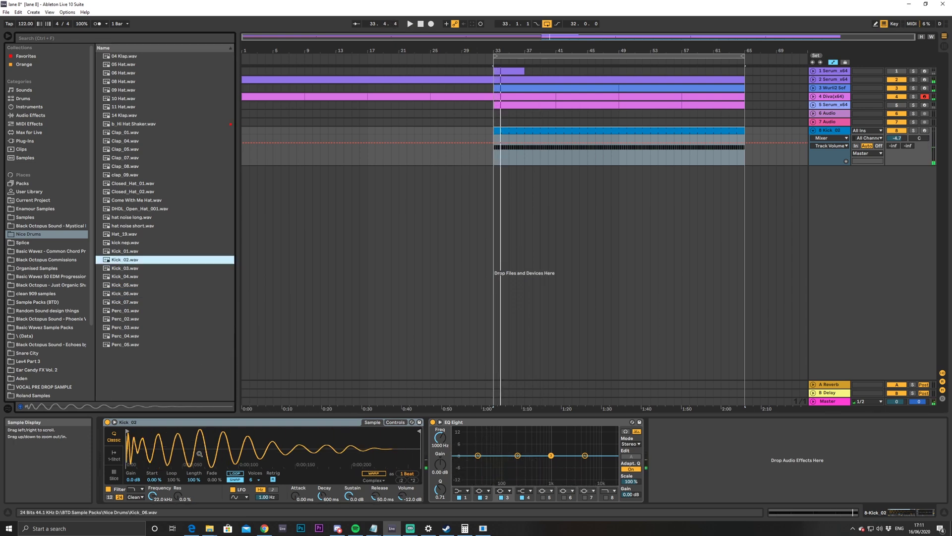
Replace the kick track's sample with Kick_06.wav, play the loop and solo the track
left_click(125, 296)
left_click_drag(124, 297, 248, 447)
key("space")
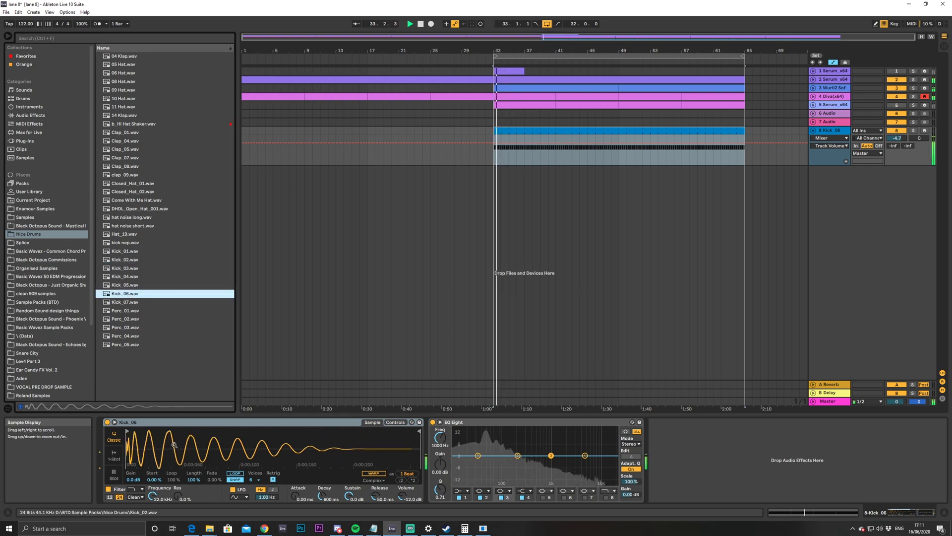
left_click(914, 130)
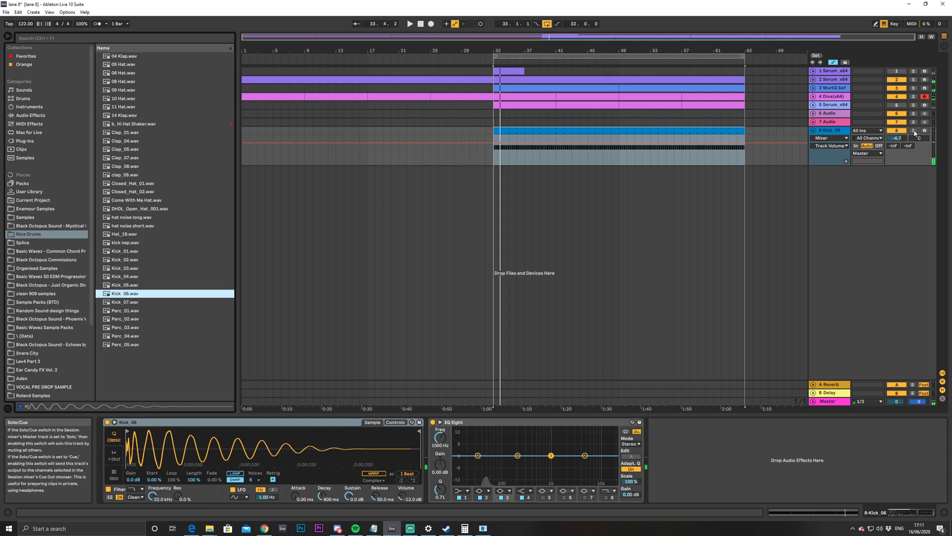
Play the kick soloed and cut its top end with an EQ Eight bell at 8.43 kHz, -6.82 dB
key("space")
key("space")
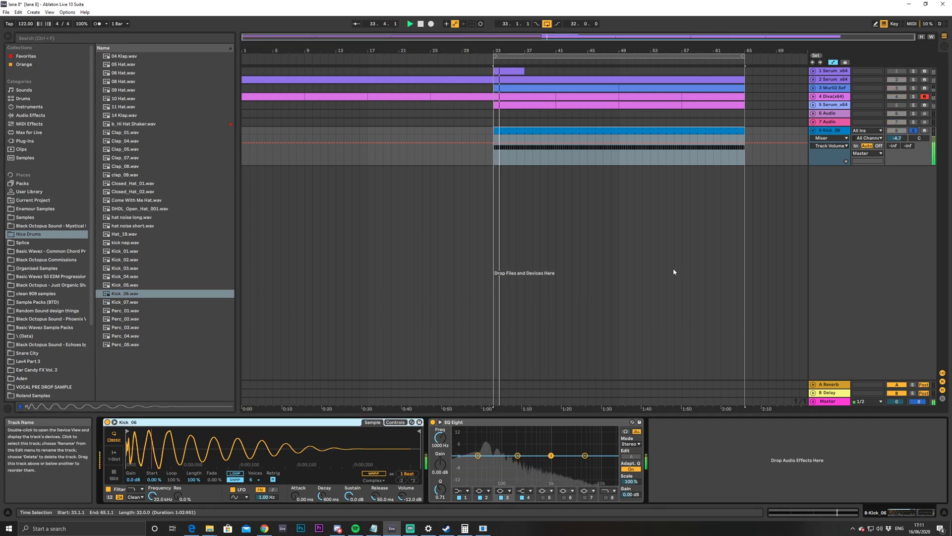
key("space")
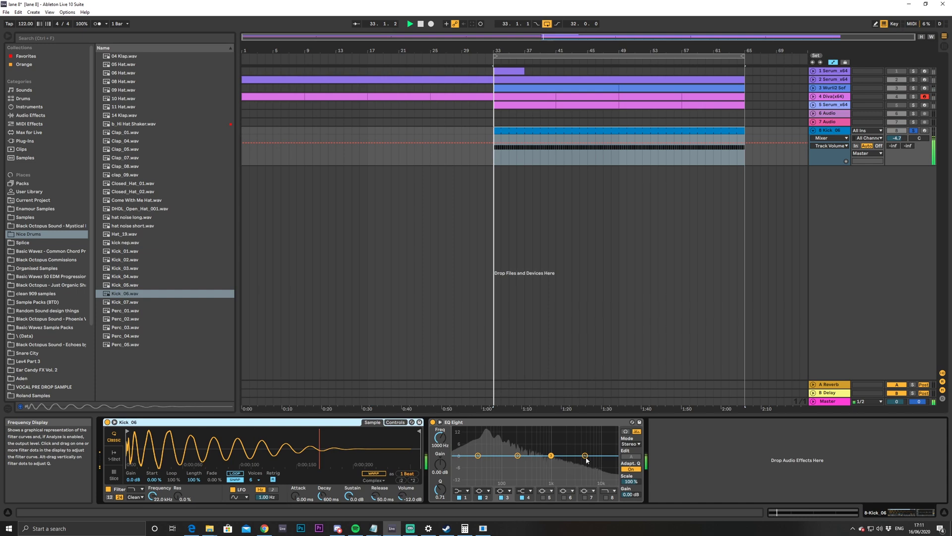
left_click(588, 458)
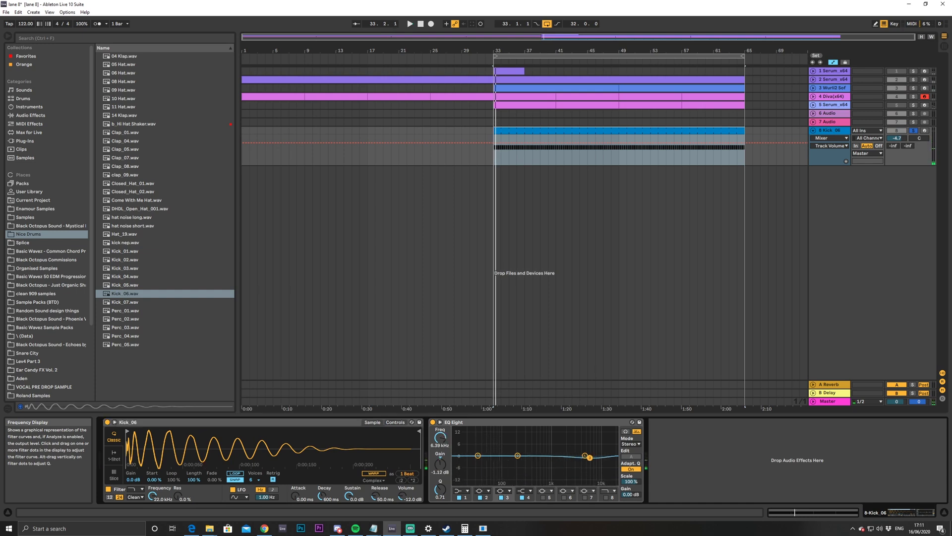
left_click_drag(589, 458, 594, 466)
key("space")
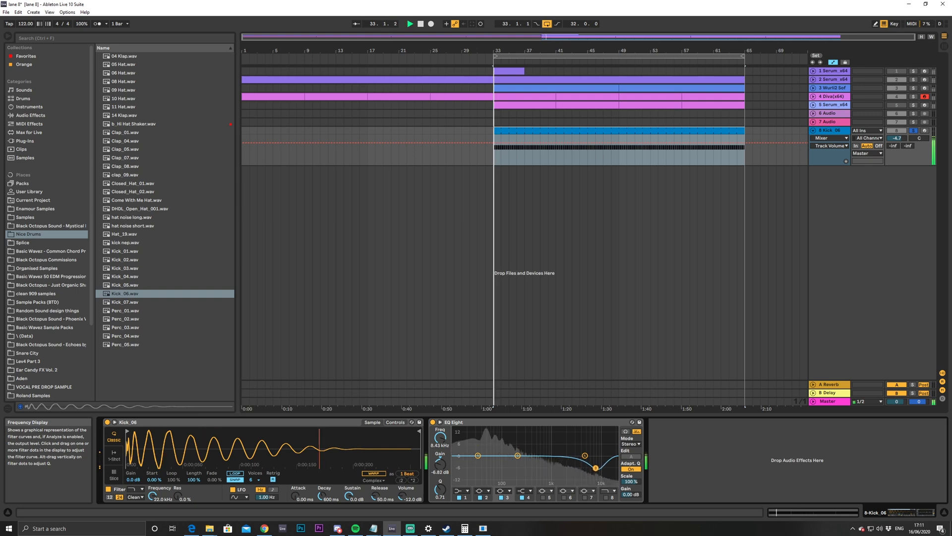
left_click_drag(593, 466, 596, 468)
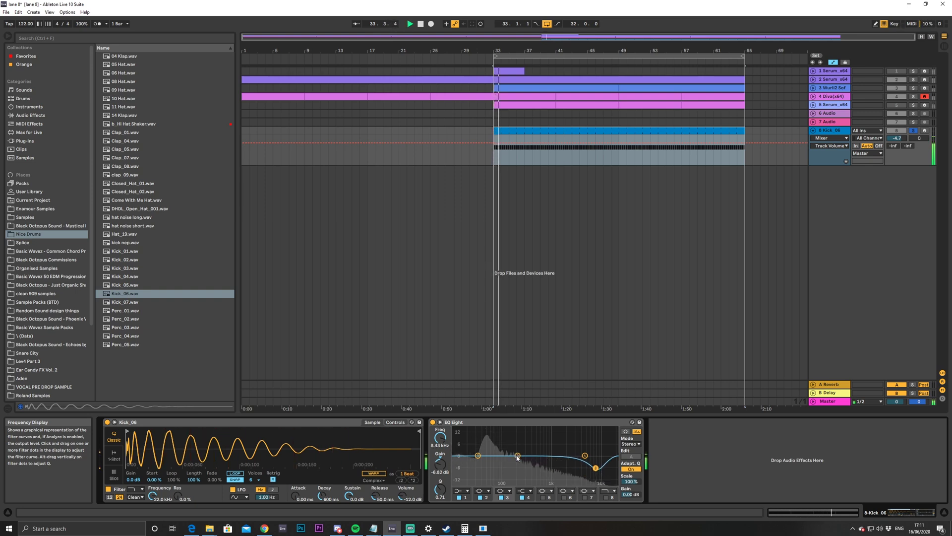
Unsolo the kick track and lower its volume to -6.7 dB while the loop plays
key("space")
key("space")
left_click_drag(897, 138, 897, 145)
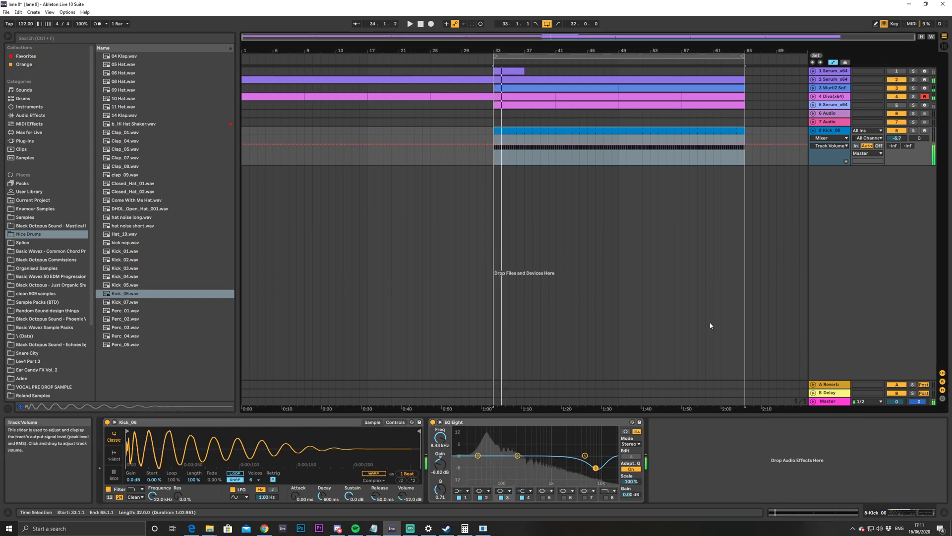
key("space")
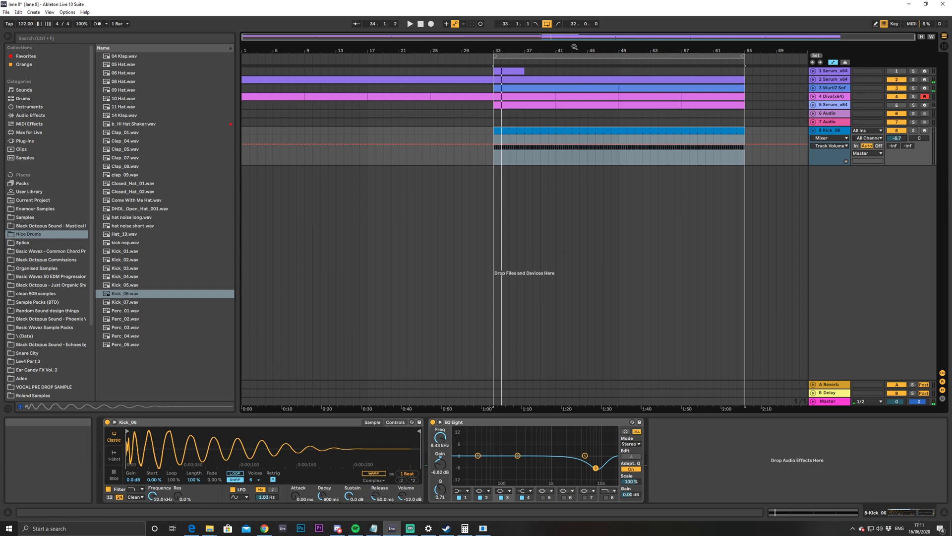
Open the kick track's MIDI clip, examine the C3 notes on each beat, and play the loop
left_click_drag(578, 35, 569, 124)
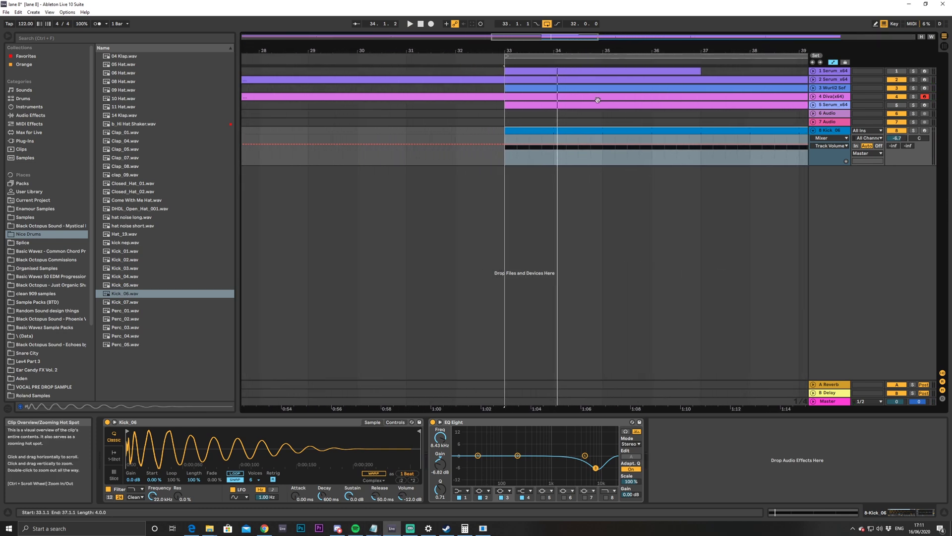
double_click(567, 134)
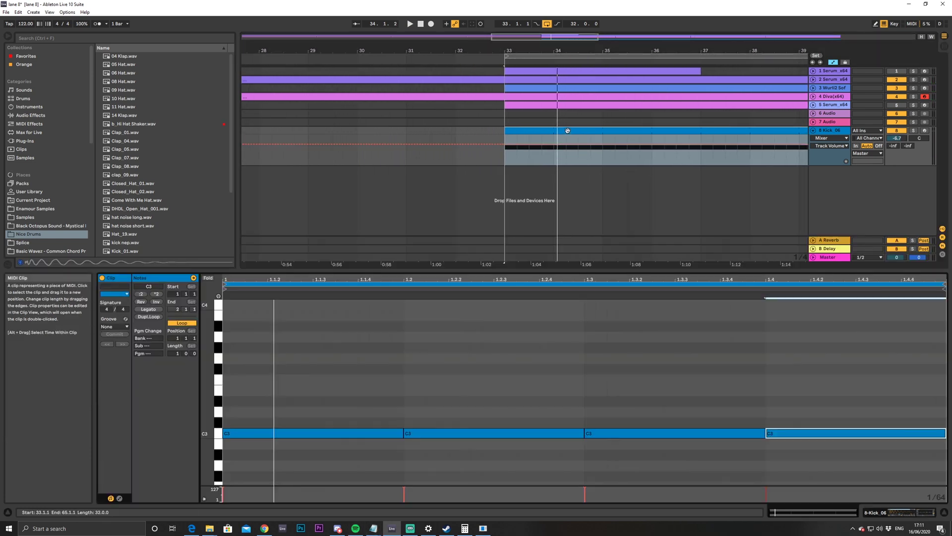
left_click(450, 384)
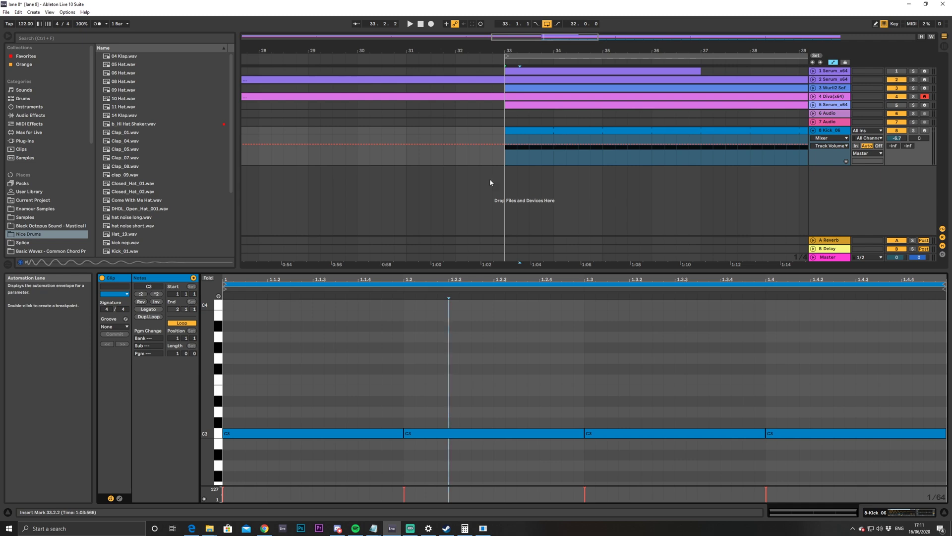
left_click(528, 131)
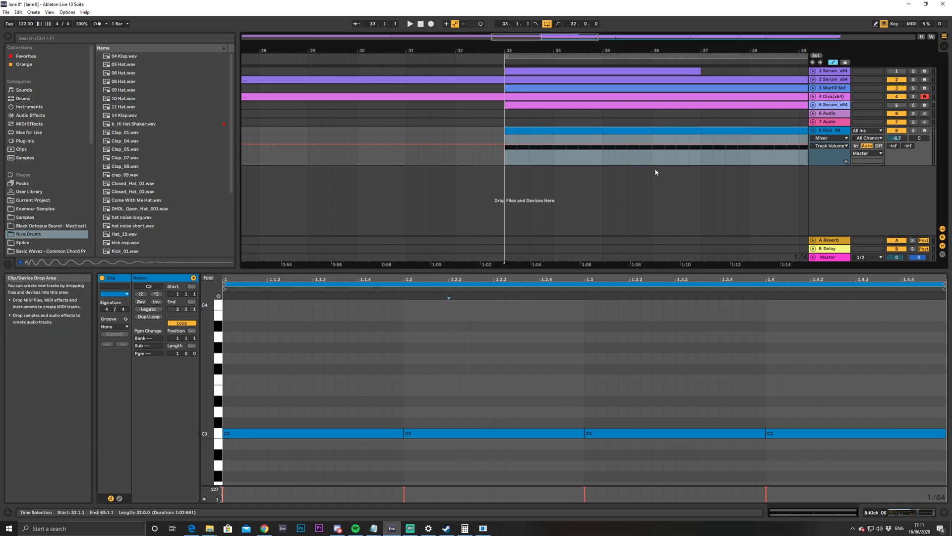
left_click(347, 433)
left_click(491, 433)
left_click(667, 433)
left_click(815, 443)
left_click(826, 434)
key("space")
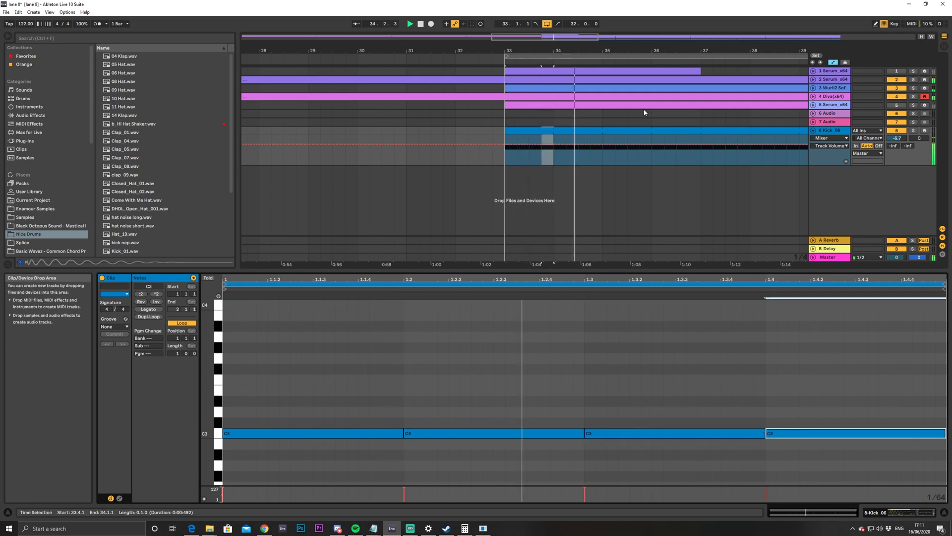
Group the five instrument tracks, from the first Serum track through the last Serum track
left_click(827, 72)
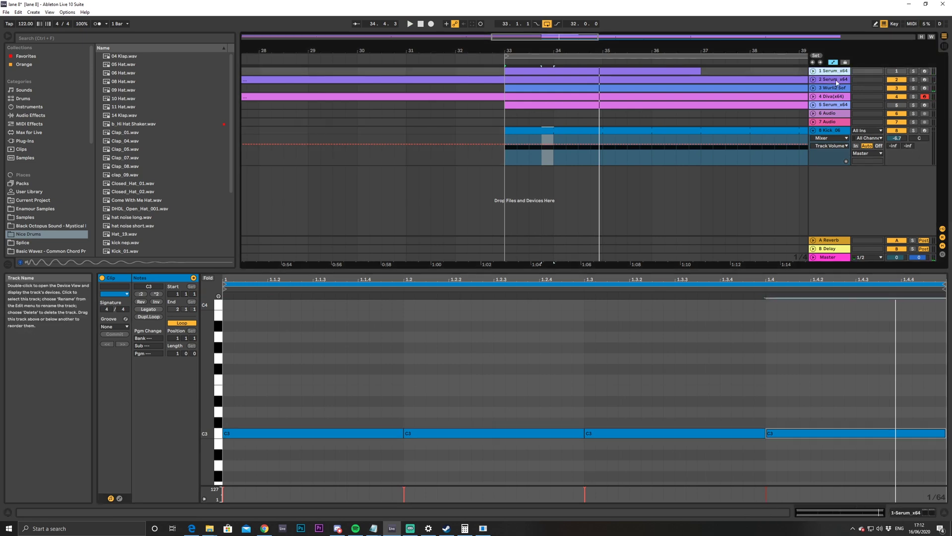
left_click(838, 107)
key("ctrl+g")
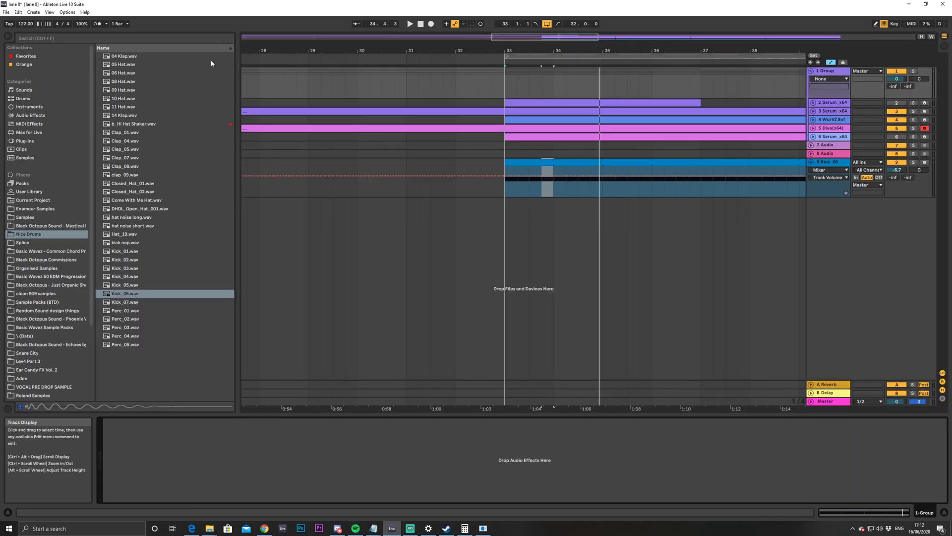
Add a Compressor to the new group and enable its sidechain with the Kick_06 track as the source
left_click(161, 38)
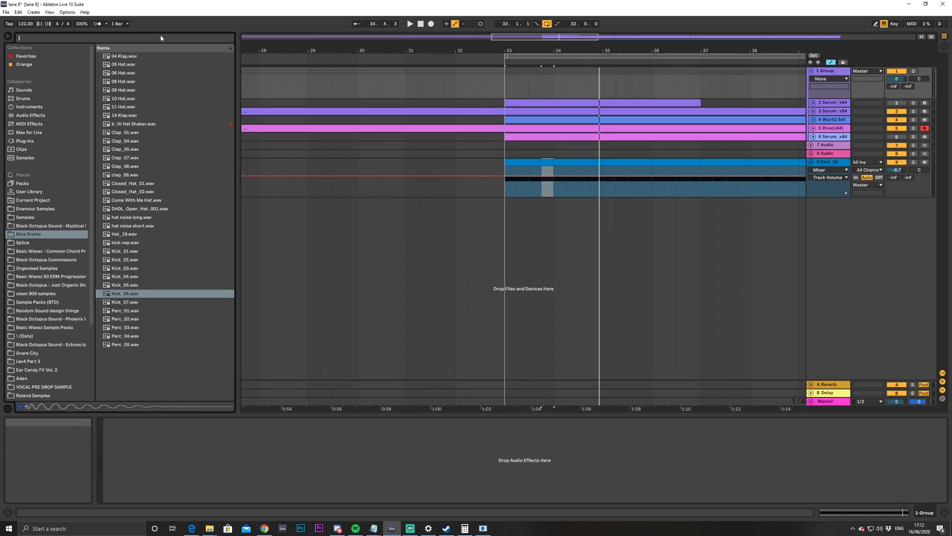
type("press")
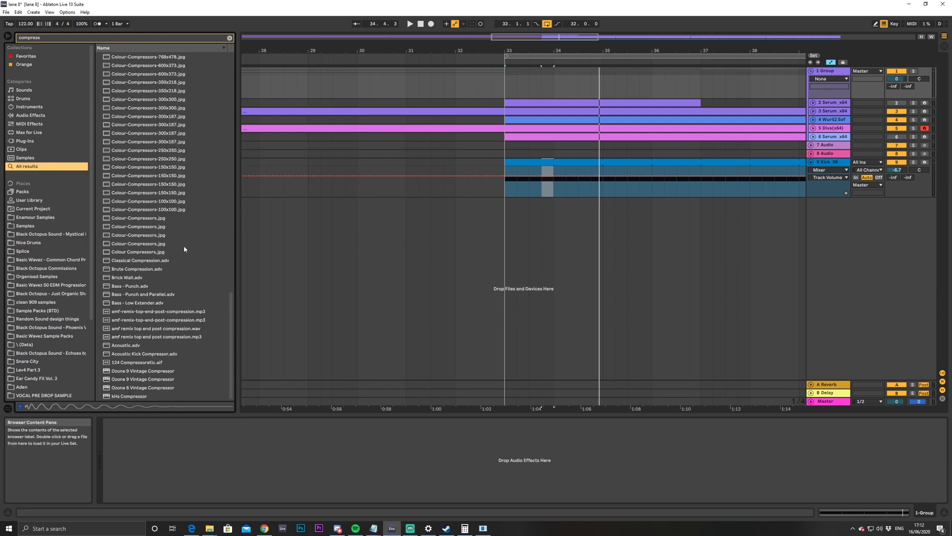
scroll(173, 298, "up", 6)
left_click_drag(234, 263, 235, 43)
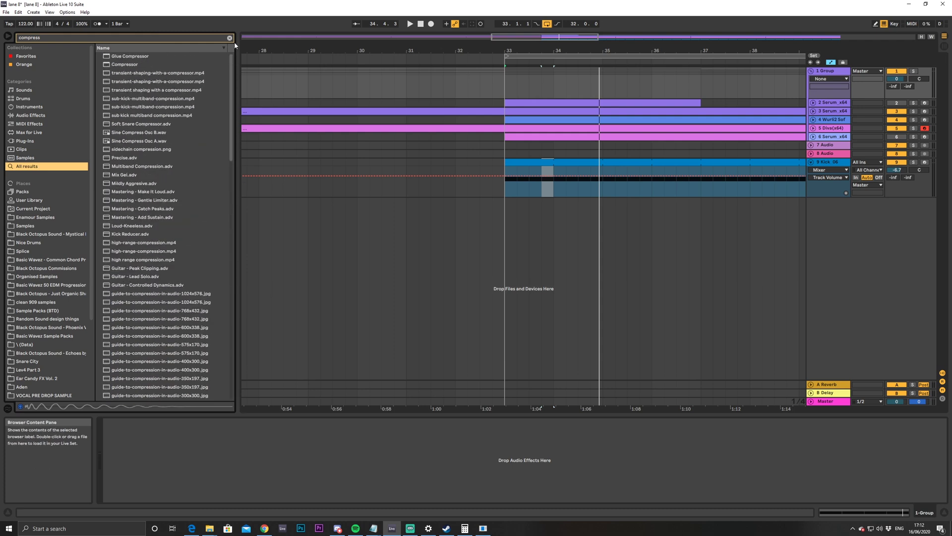
double_click(130, 64)
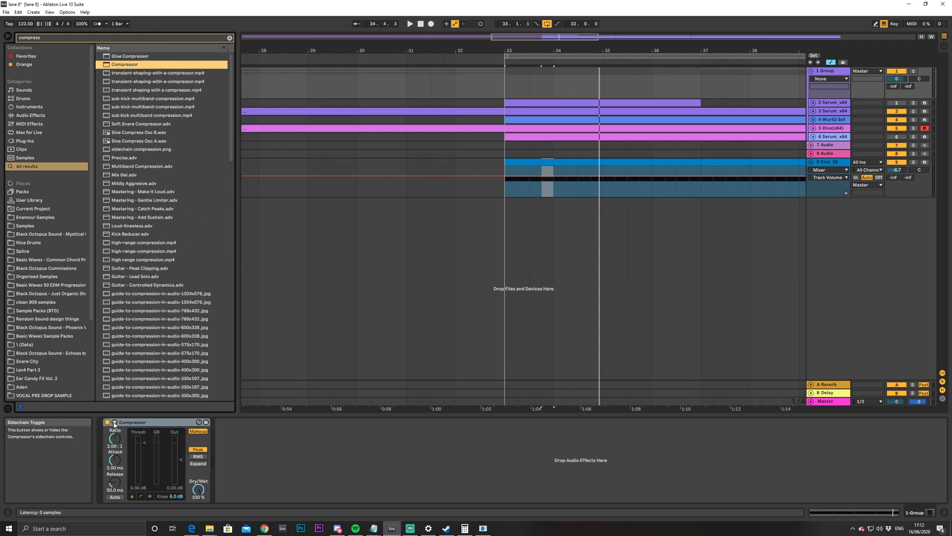
left_click(120, 431)
left_click(122, 444)
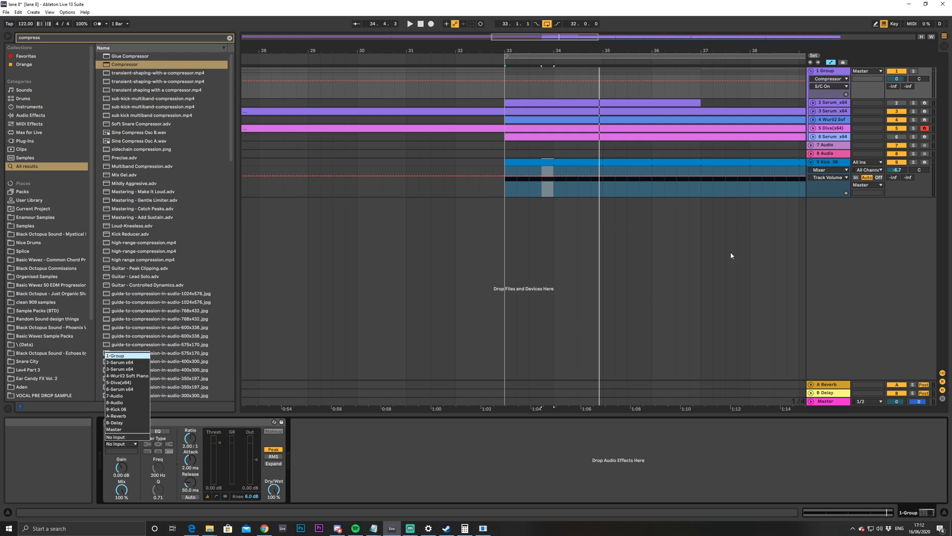
left_click(144, 408)
Show the compressor's activity view and lower its threshold to about -54.5 dB while the loop plays
key("space")
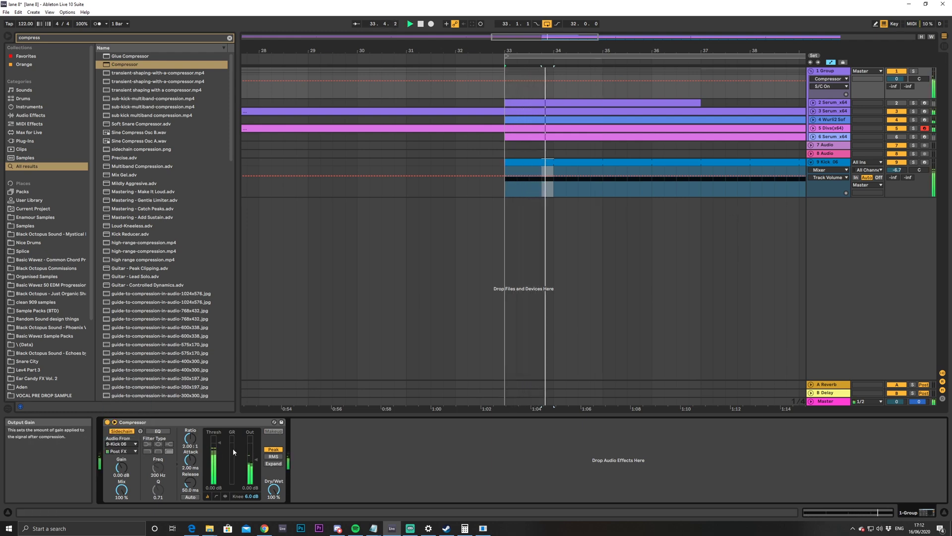
left_click_drag(219, 441, 232, 492)
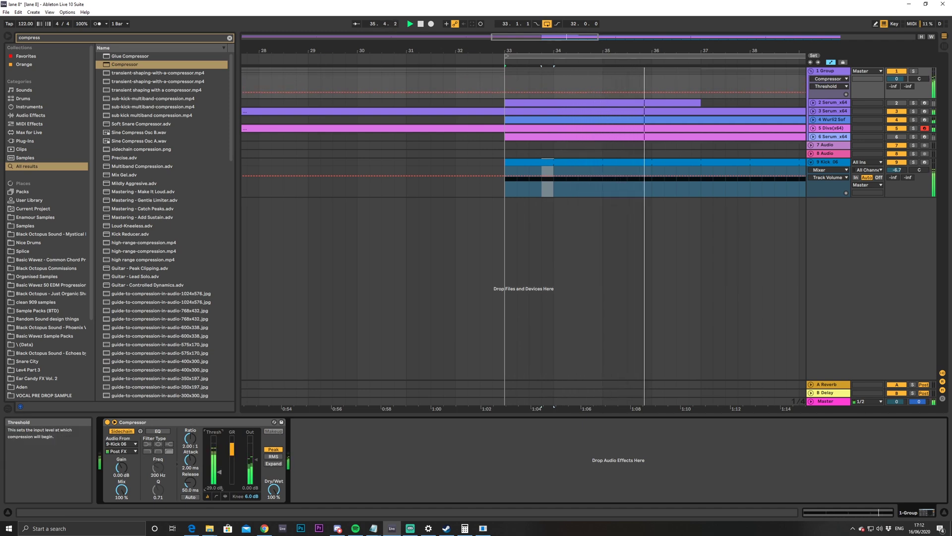
left_click(225, 496)
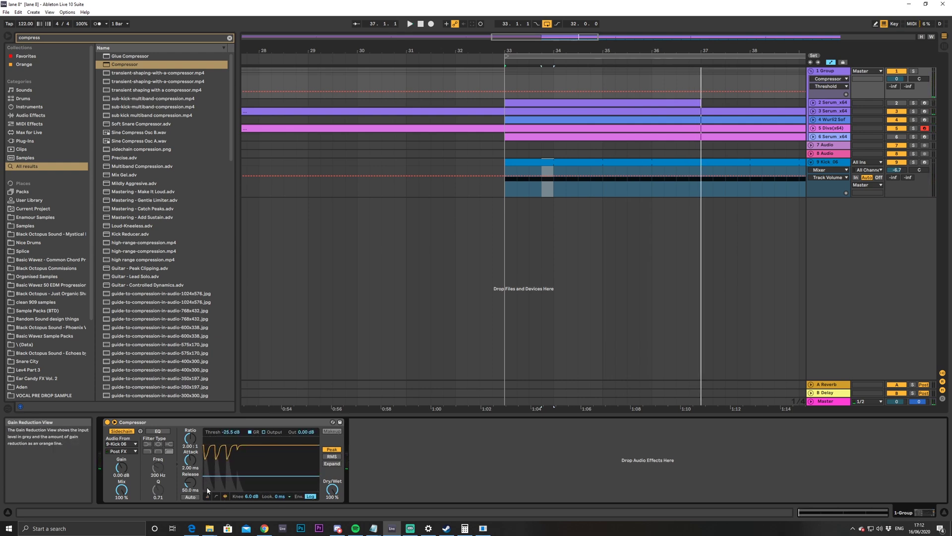
left_click_drag(226, 477, 226, 492)
key("space")
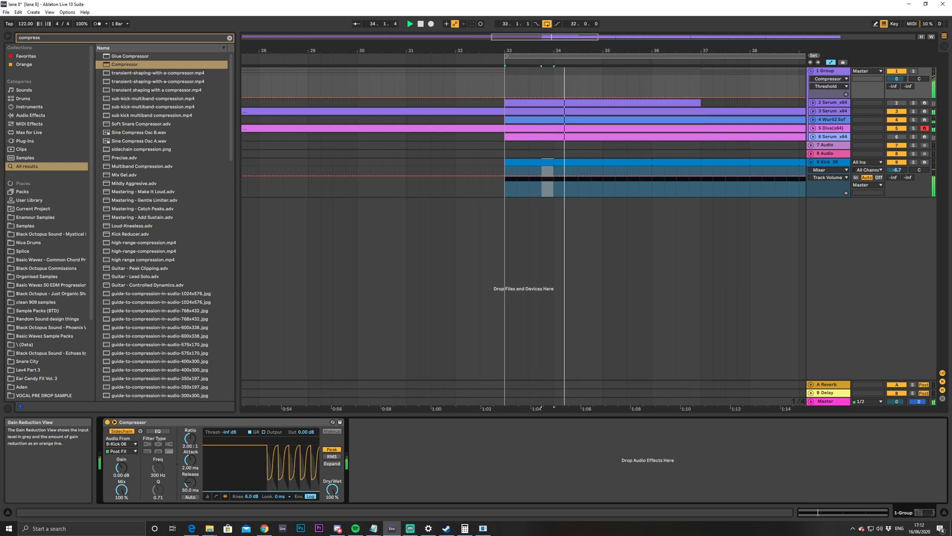
left_click_drag(226, 492, 226, 486)
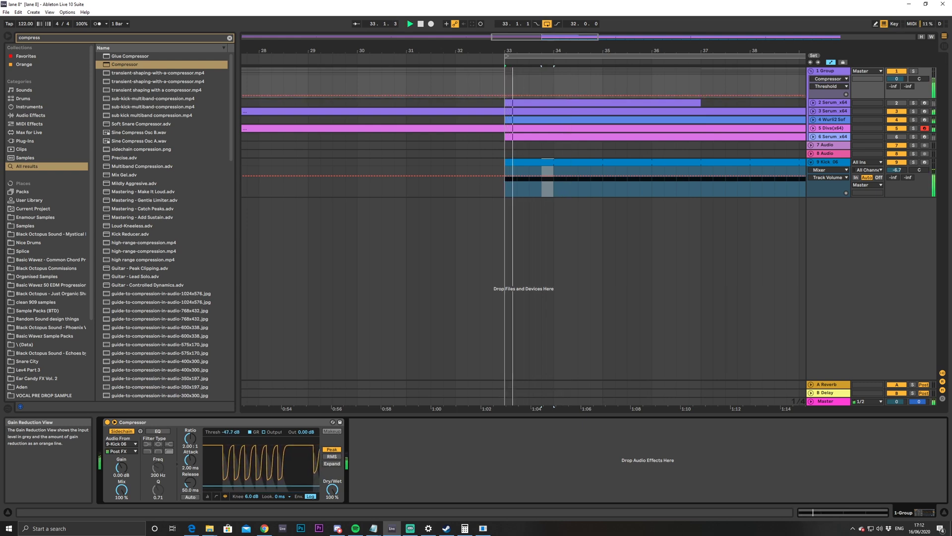
Enable the sidechain EQ at 3.96 kHz, set the compressor threshold to -inf dB and release to 85.7 ms, checking during playback
left_click(158, 430)
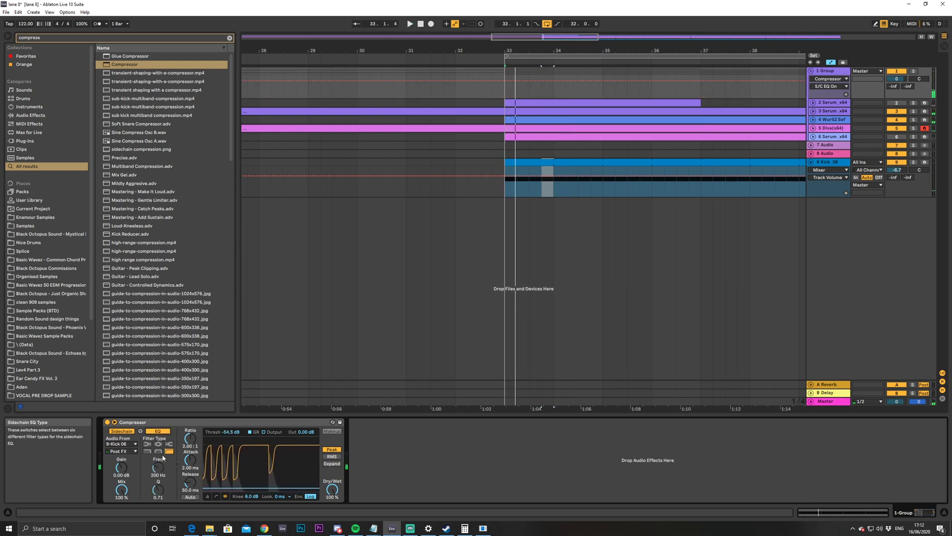
left_click_drag(158, 467, 157, 431)
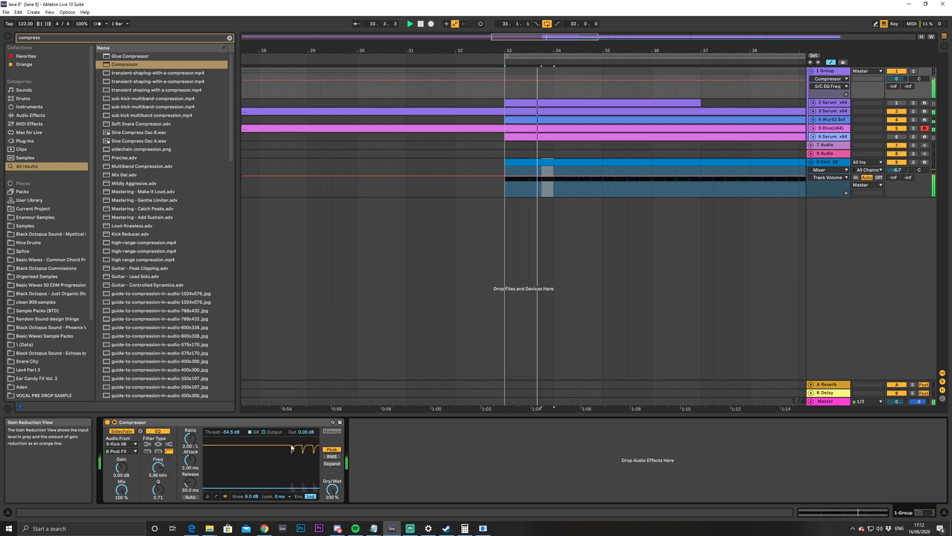
key("space")
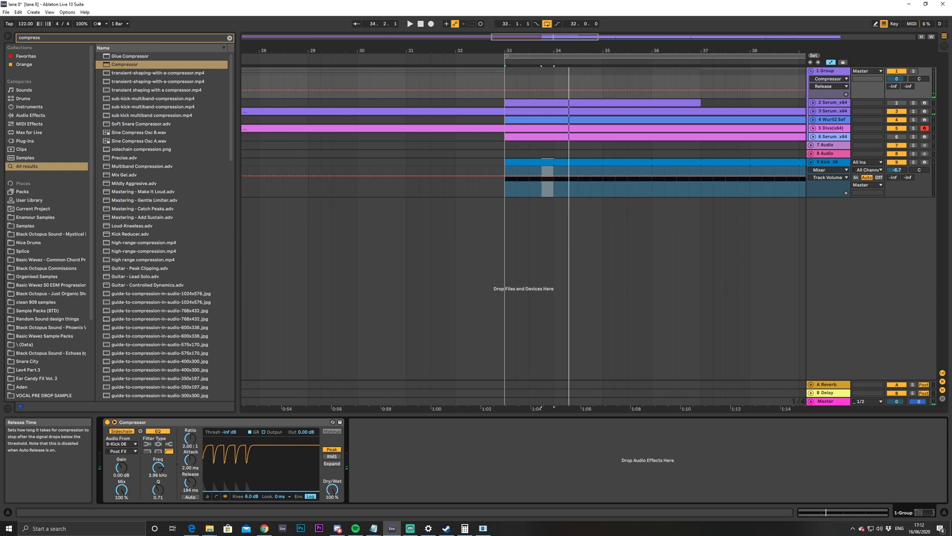
key("space")
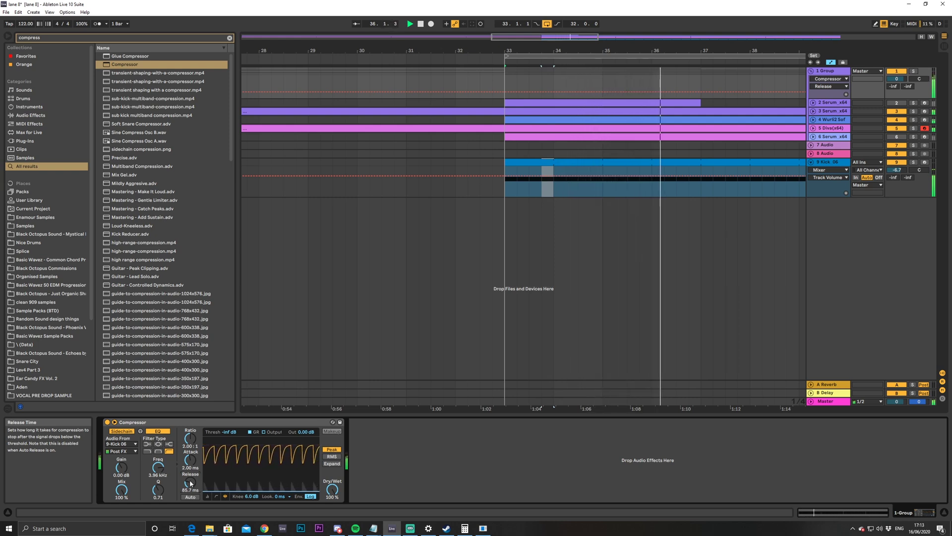
left_click_drag(569, 36, 570, 13)
key("space")
Select the kick track and read the drum section of the Lane 8 keys and bpms notes in Notepad about clap and snare sounds
left_click(496, 163)
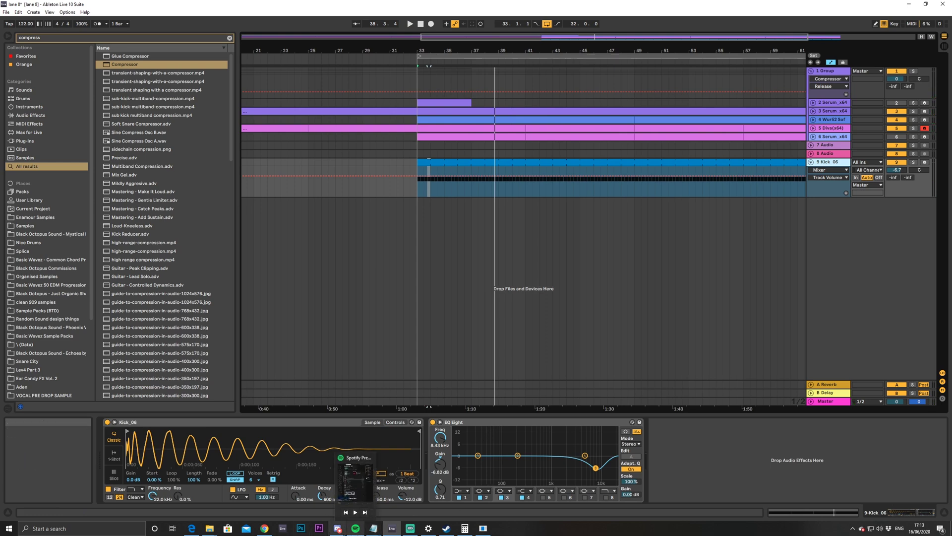
mouse_move(479, 528)
mouse_move(342, 533)
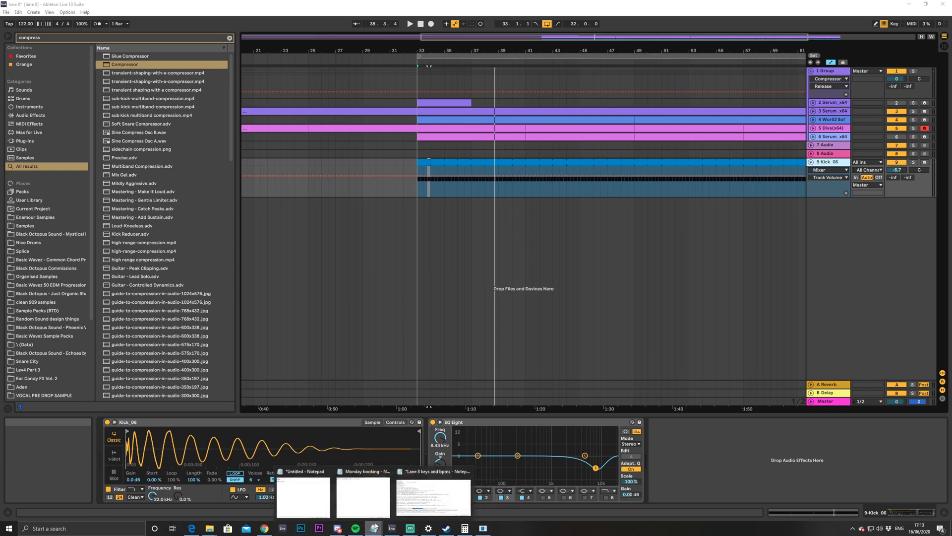
left_click(432, 489)
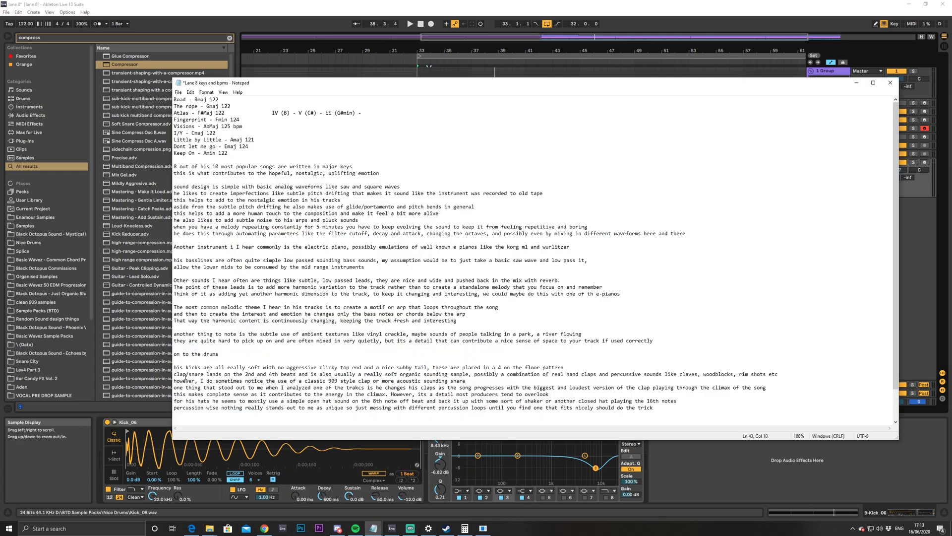
left_click_drag(221, 374, 234, 369)
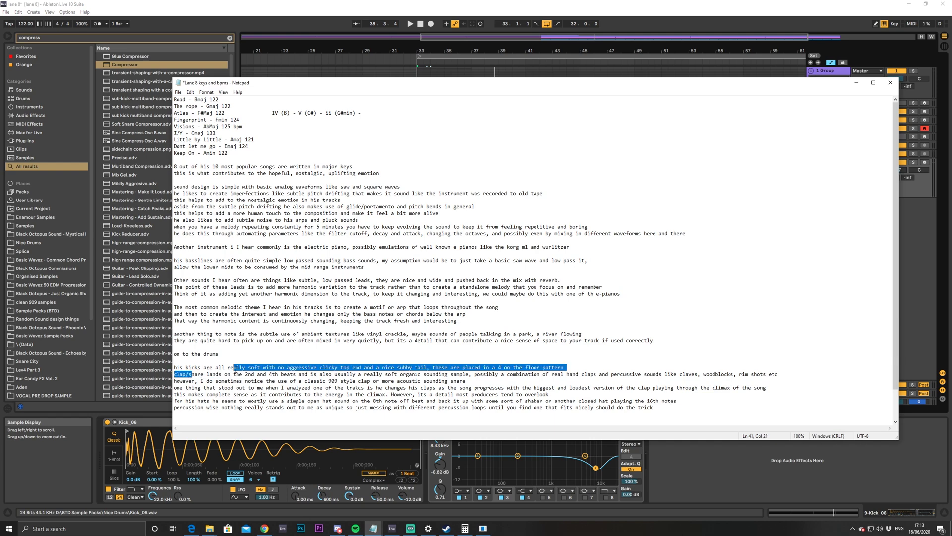
left_click(277, 375)
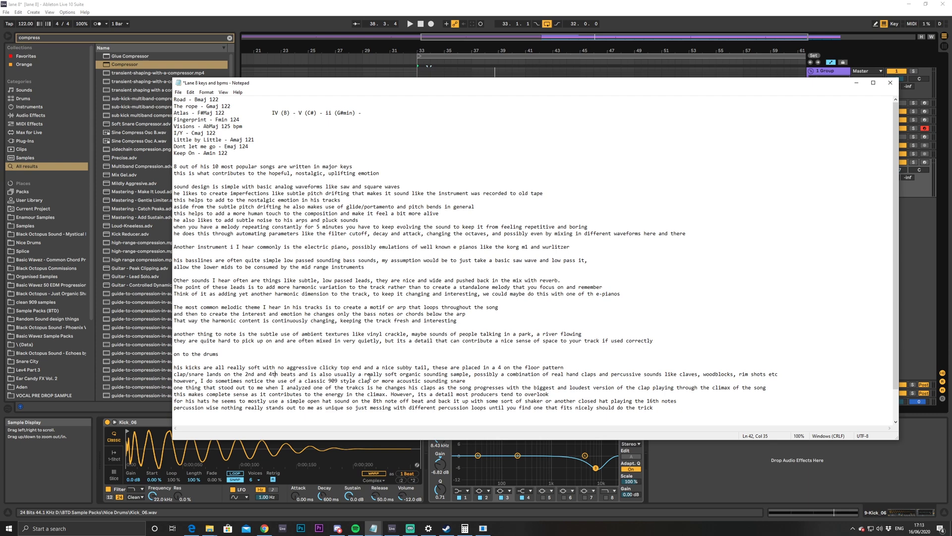
left_click_drag(392, 376, 459, 375)
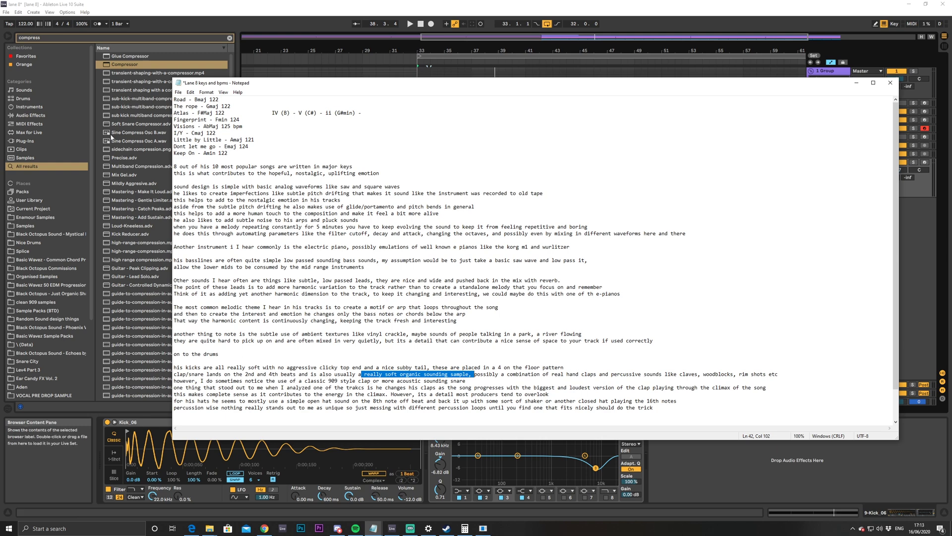
Open the Nice Drums folder in the browser and clear the "compress" search so its samples are listed
left_click(49, 243)
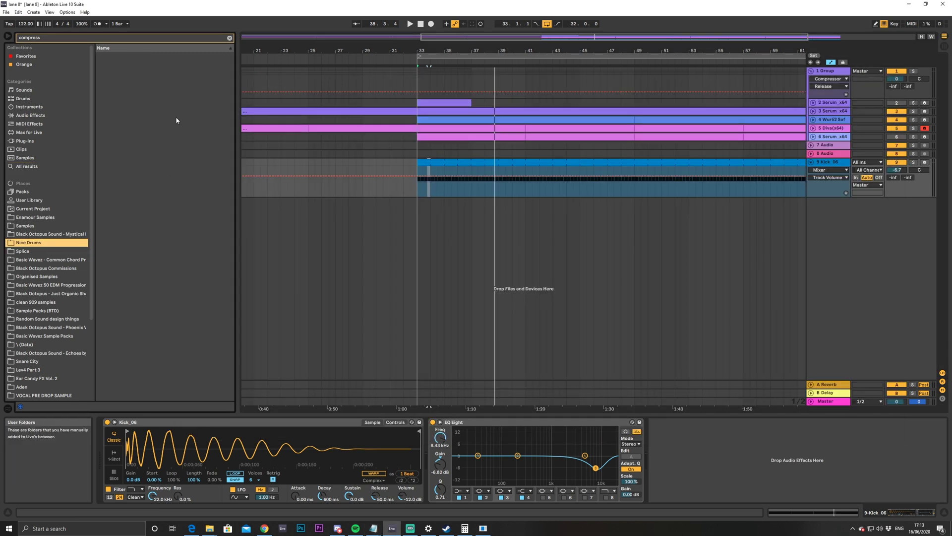
scroll(84, 369, "down", 5)
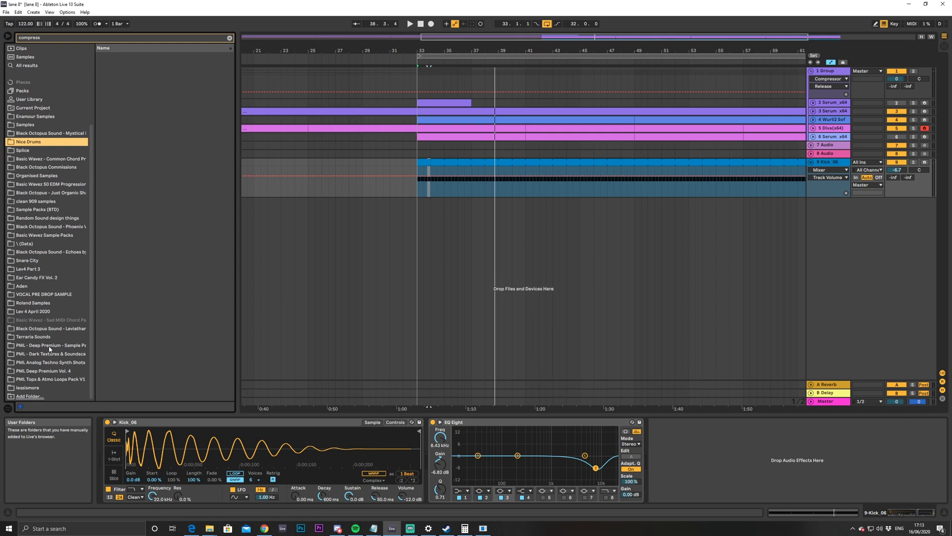
left_click(228, 39)
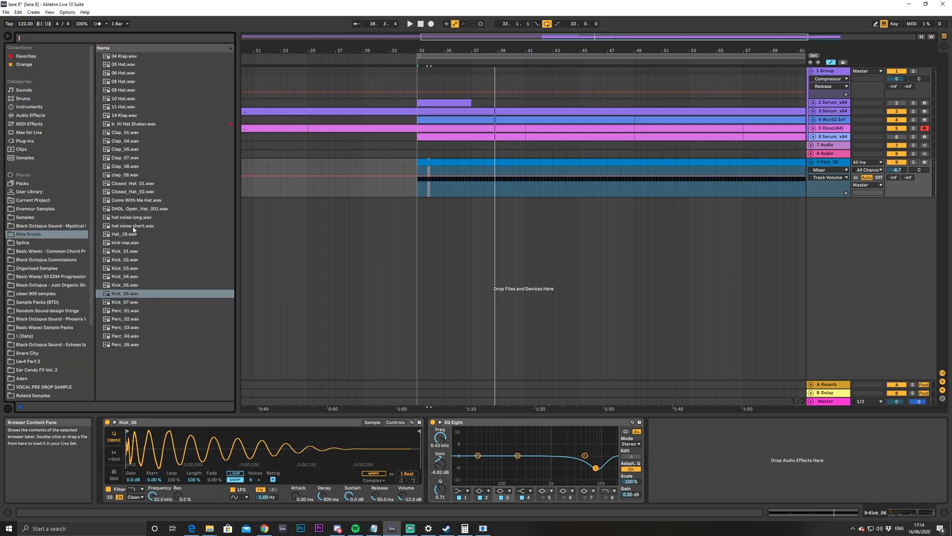
Audition the Nice Drums clap samples from Clap_01 through clap_09 and settle on Clap_04
left_click(132, 133)
left_click(132, 141)
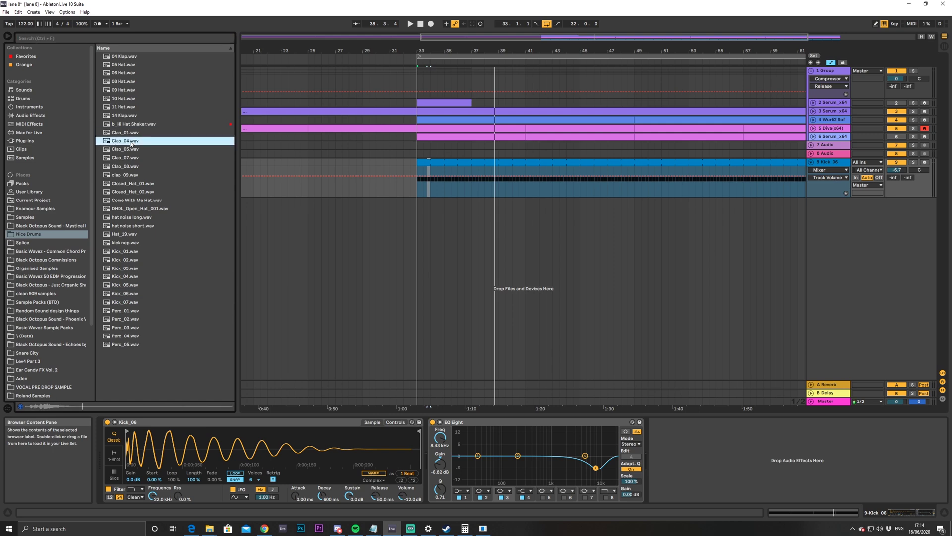
left_click(135, 149)
left_click(132, 158)
left_click(134, 149)
left_click(135, 141)
left_click(134, 166)
left_click(137, 175)
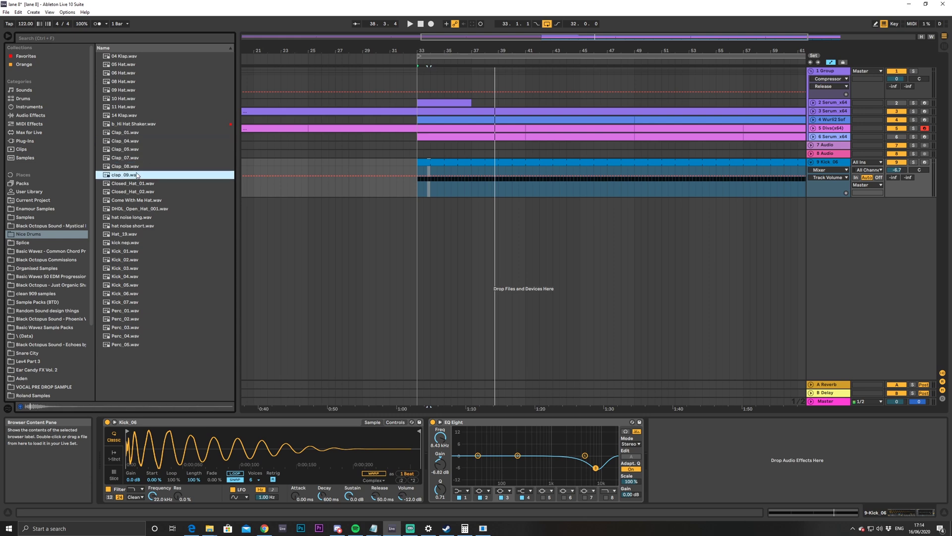
left_click(130, 144)
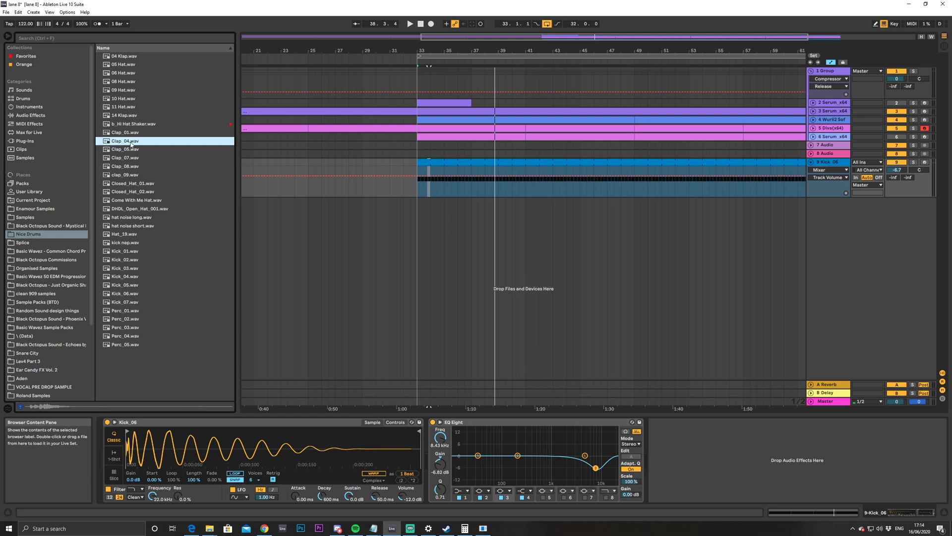
Place Clap_04.wav on a new audio track below the kick at beat 33.2
left_click_drag(471, 33, 381, 110)
left_click(128, 142)
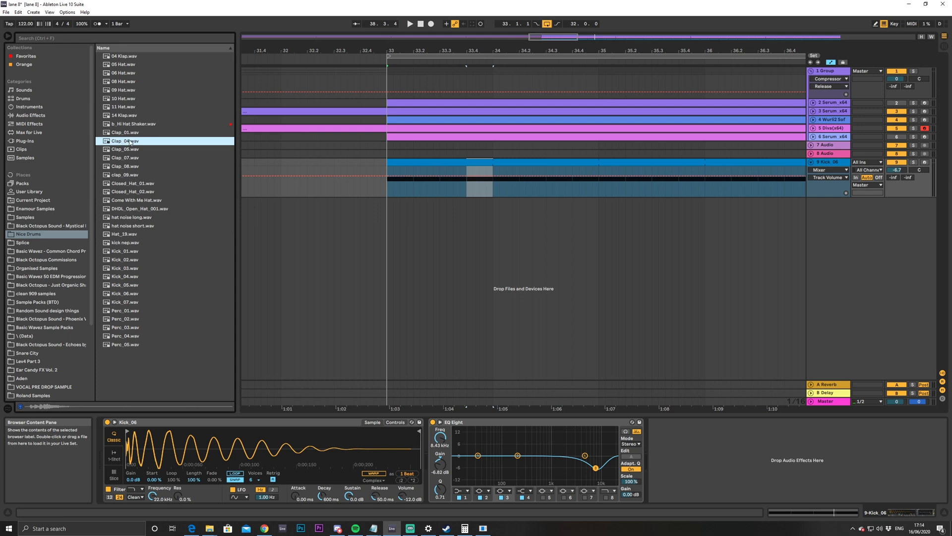
left_click_drag(127, 142, 415, 227)
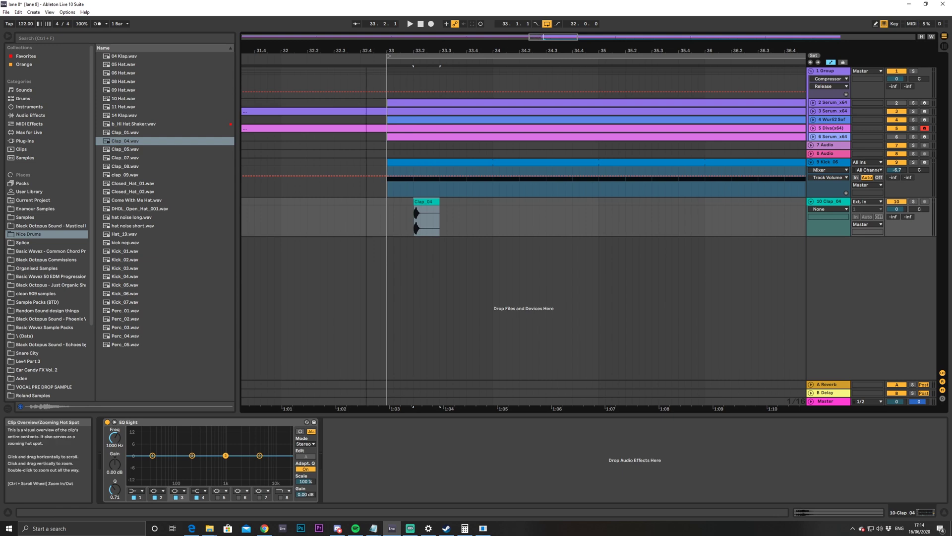
Lower the Clap_04 track volume to -18.8 dB and play it back with the loop
left_click_drag(482, 39, 381, 164)
left_click(399, 217)
mouse_move(897, 209)
left_mouse_down()
mouse_move(896, 233)
mouse_move(905, 207)
left_mouse_up()
key("space")
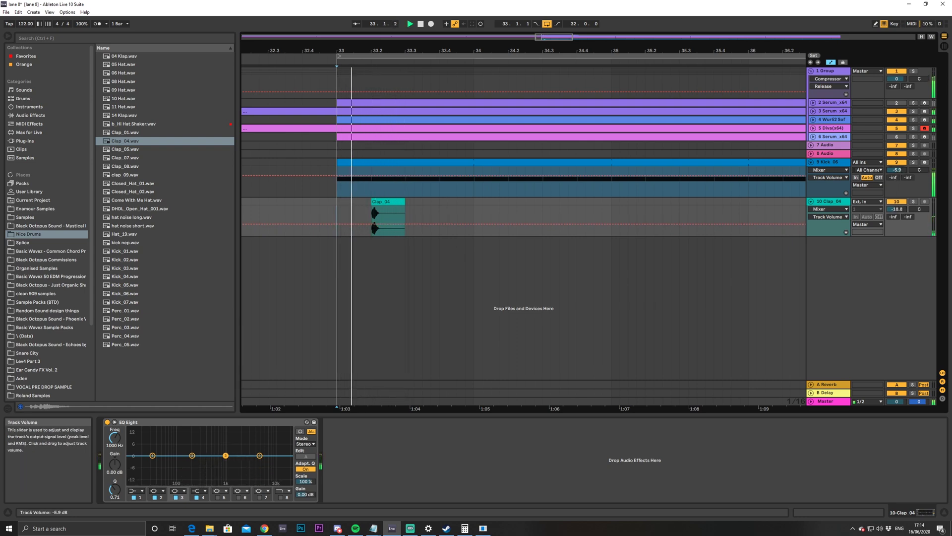
key("space")
Duplicate the Clap_04 clip with its preceding gap to beats 33.4, 34.2 and 34.4, and play back from bar 33
left_click_drag(404, 219, 333, 218)
key("ctrl+d")
key("ctrl+d")
key("ctrl+d")
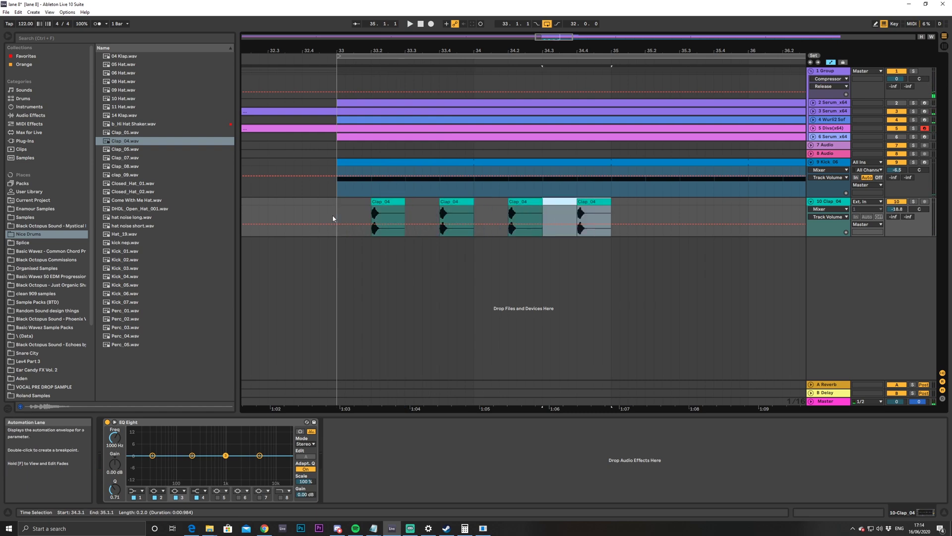
left_click(338, 211)
key("space")
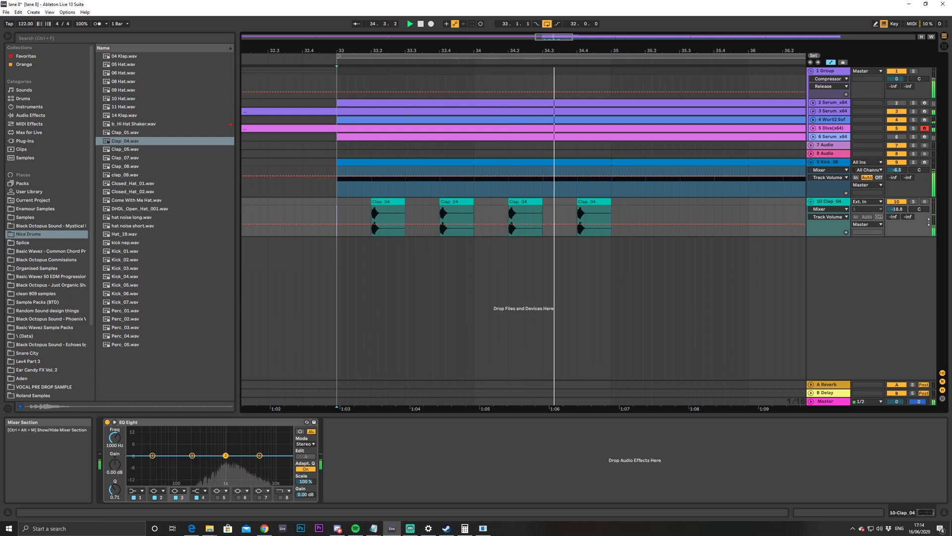
Try shifting the first Clap_04 clip slightly ahead of beat 33.2 and listen to the timing against the kick
left_click_drag(541, 36, 534, 143)
left_click_drag(529, 204, 514, 206)
left_click(258, 211)
key("space")
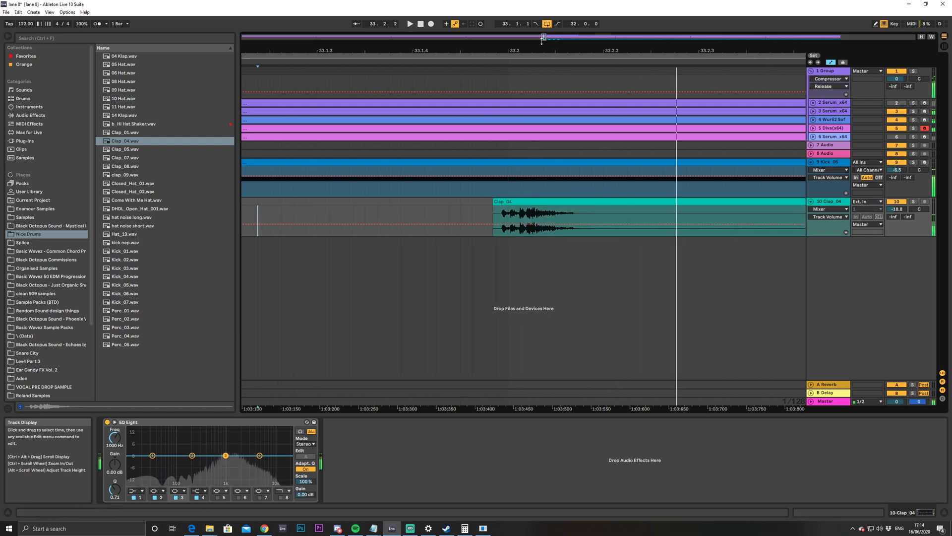
scroll(543, 37, "down", 3)
left_click(377, 204)
key("space")
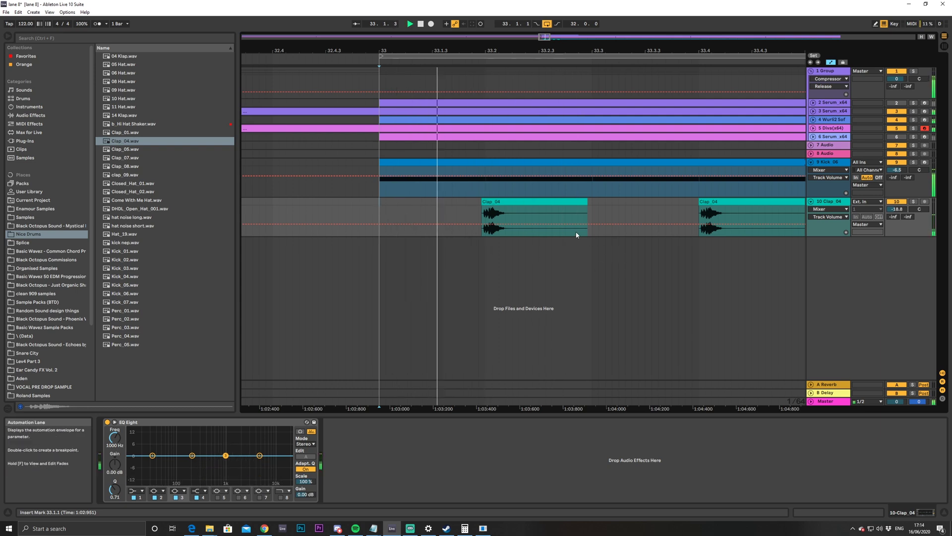
Set the Clap_04 track volume to -17.6 dB and inspect where the first clap starts relative to beat 33.2
mouse_move(897, 208)
left_mouse_down()
mouse_move(897, 220)
mouse_move(897, 207)
left_mouse_up()
key("space")
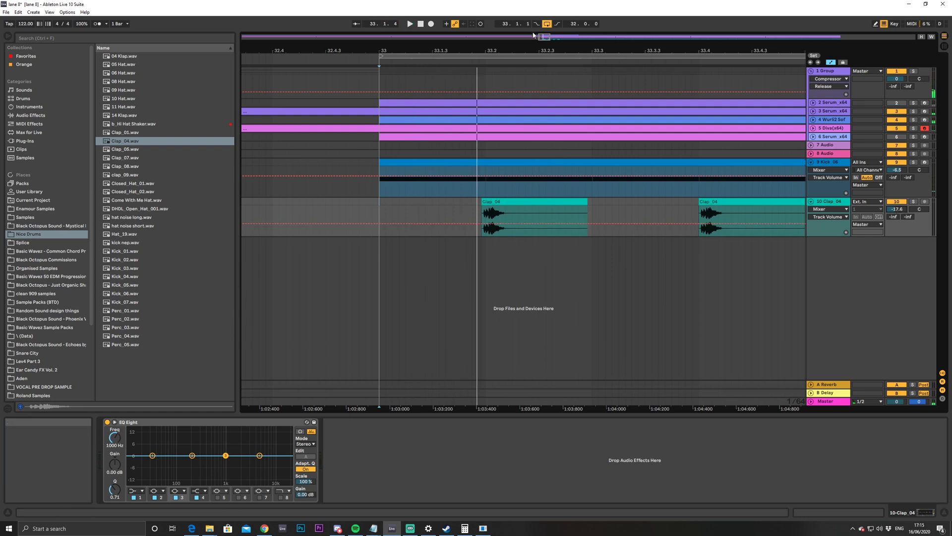
mouse_move(479, 50)
left_mouse_down()
mouse_move(479, 107)
mouse_move(479, 59)
left_mouse_up()
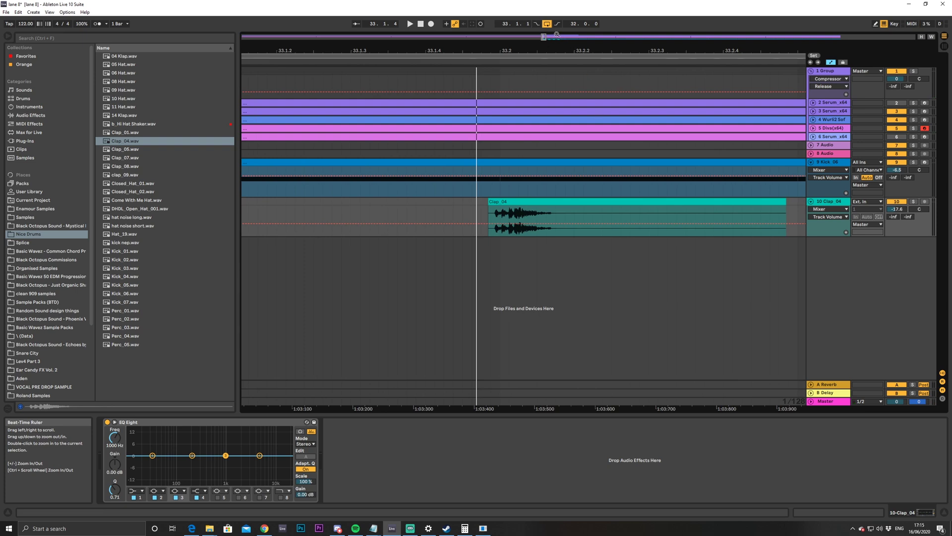
left_click_drag(558, 34, 558, 23)
Reduce the high-frequency cut in the Kick_06 track's EQ Eight to -1.36 dB at 8.25 kHz and play back
left_click(829, 162)
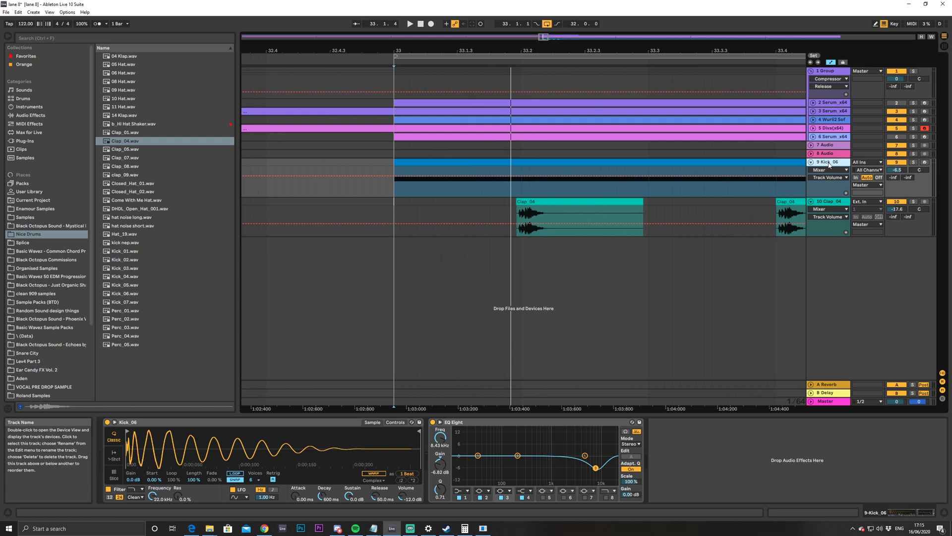
left_click_drag(595, 468, 596, 459)
key("space")
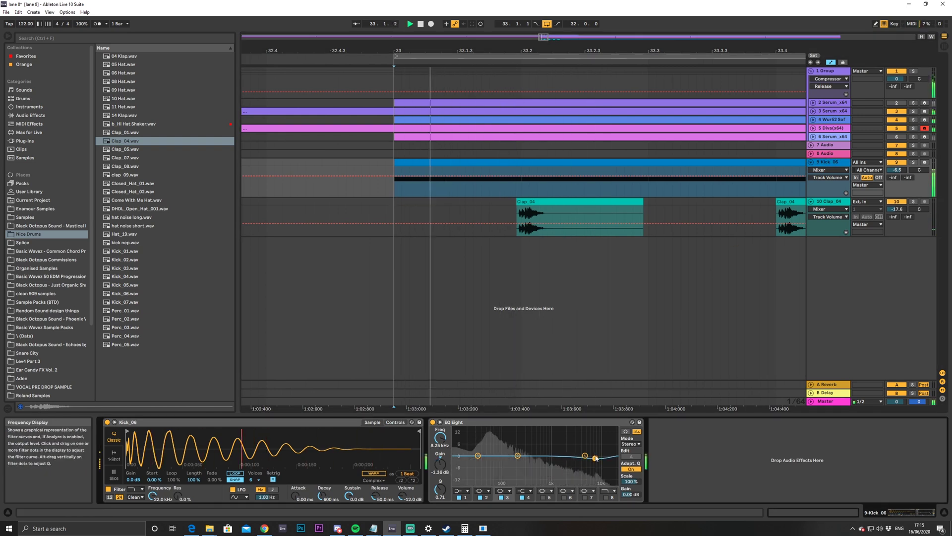
Move the first Clap_04 clip back onto beat 33.2 and check its timing by playing from bar 33
left_click(531, 202)
left_click_drag(531, 201, 536, 201)
key("space")
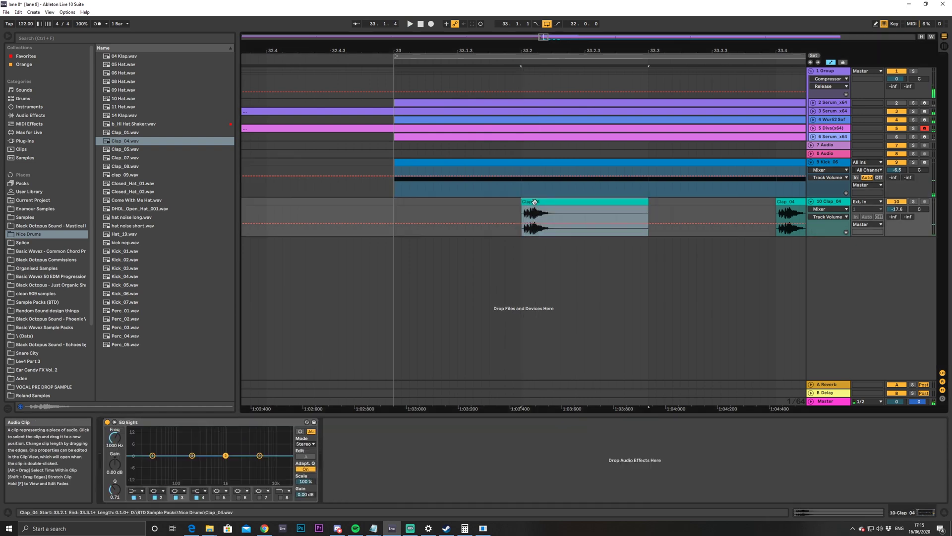
left_click(392, 201)
key("space")
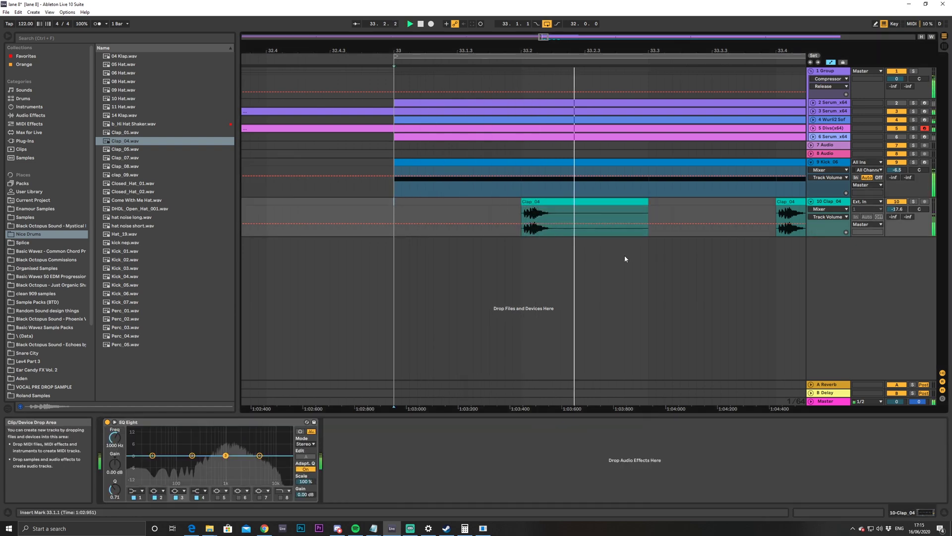
key("space")
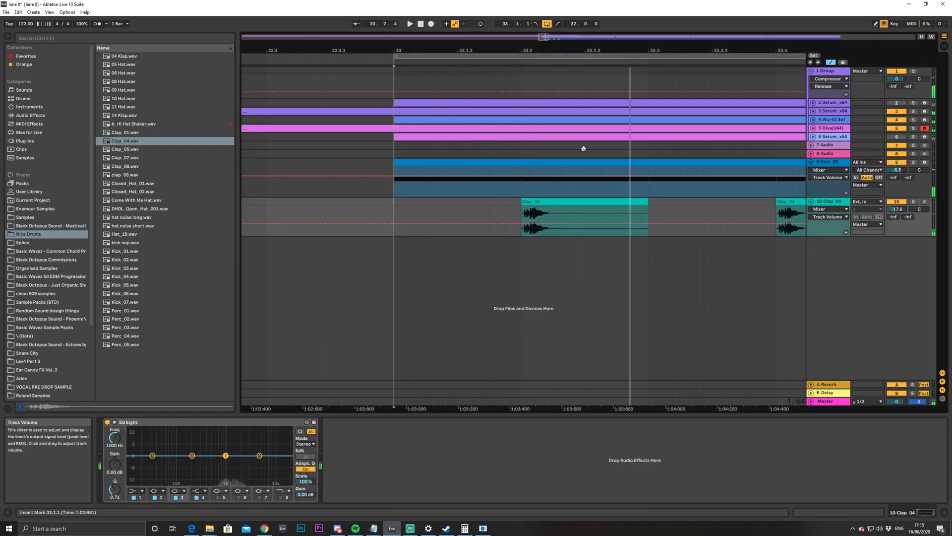
left_click_drag(546, 36, 592, 134)
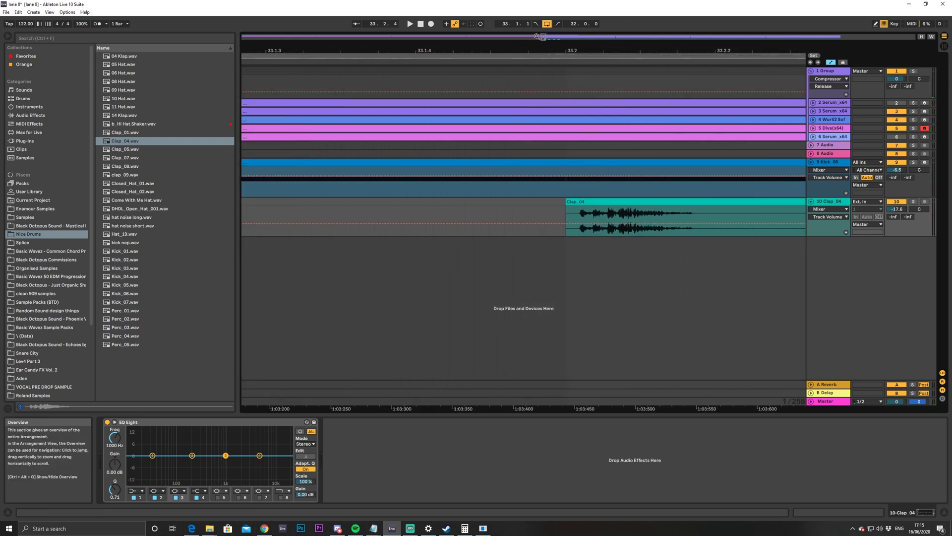
left_click_drag(543, 39, 546, 4)
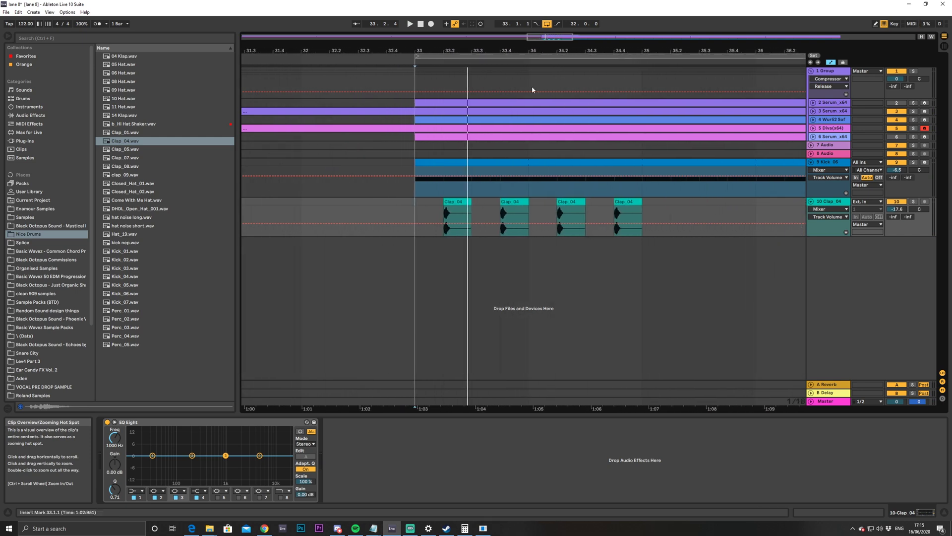
key("space")
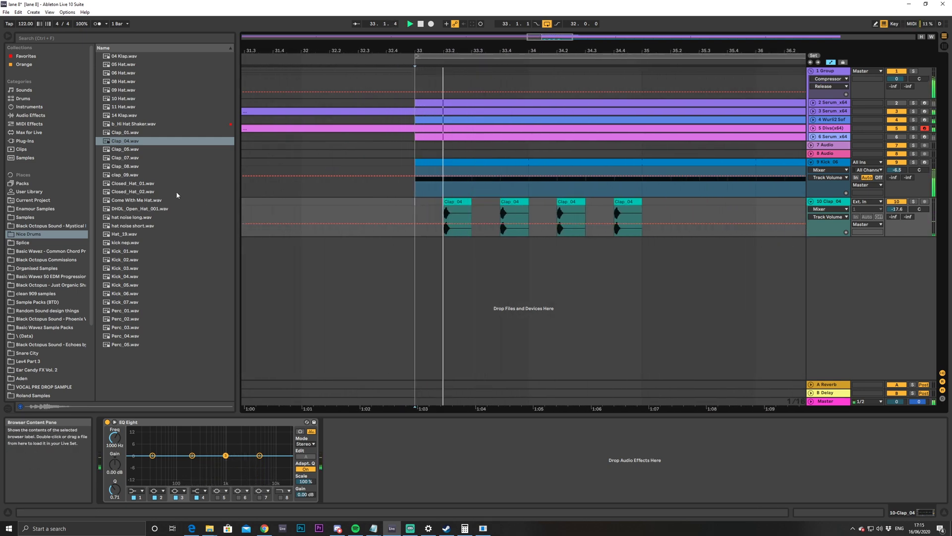
Mute the Clap_04 track and audition Clap_05, Clap_07, Clap_08 and clap_09 as a second clap layer
left_click(898, 203)
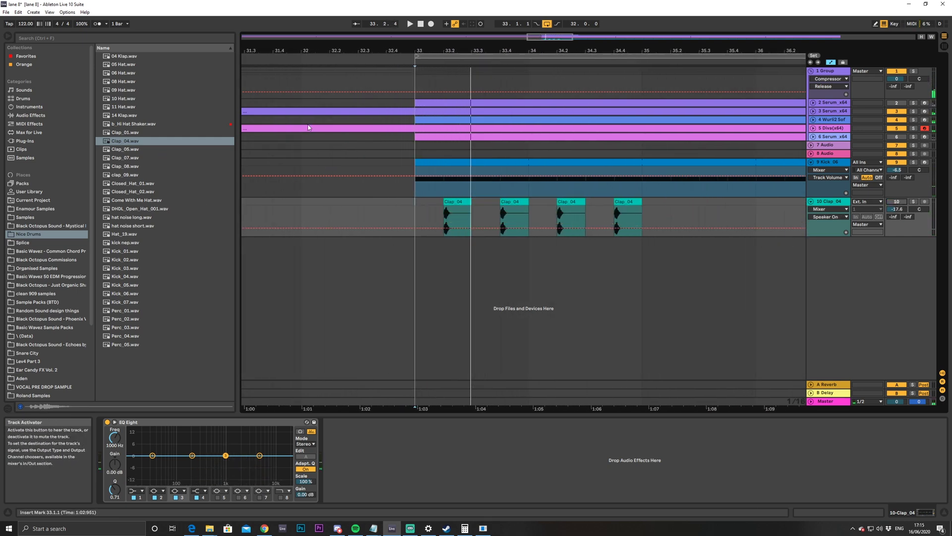
left_click(124, 151)
left_click(127, 159)
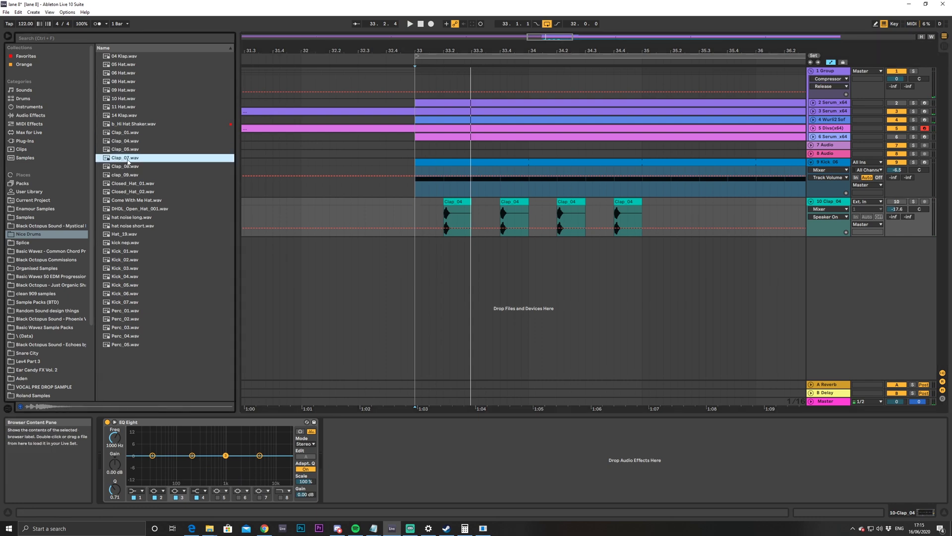
left_click(130, 168)
left_click(131, 176)
left_click(131, 168)
left_click(131, 152)
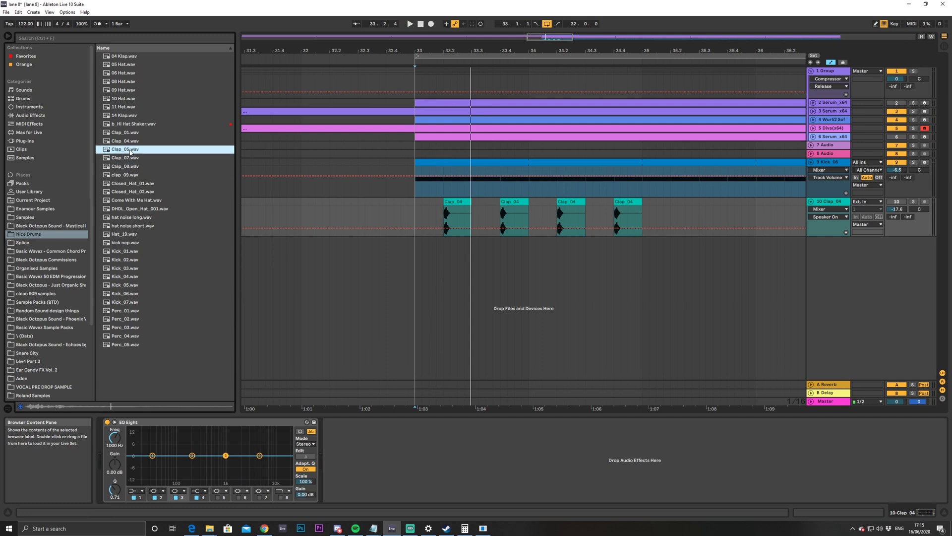
Place Clap_05.wav on a new track at beat 33.2 and lower its volume to -6.8 dB during playback
left_click_drag(122, 152, 441, 272)
key("space")
left_click_drag(897, 248, 897, 270)
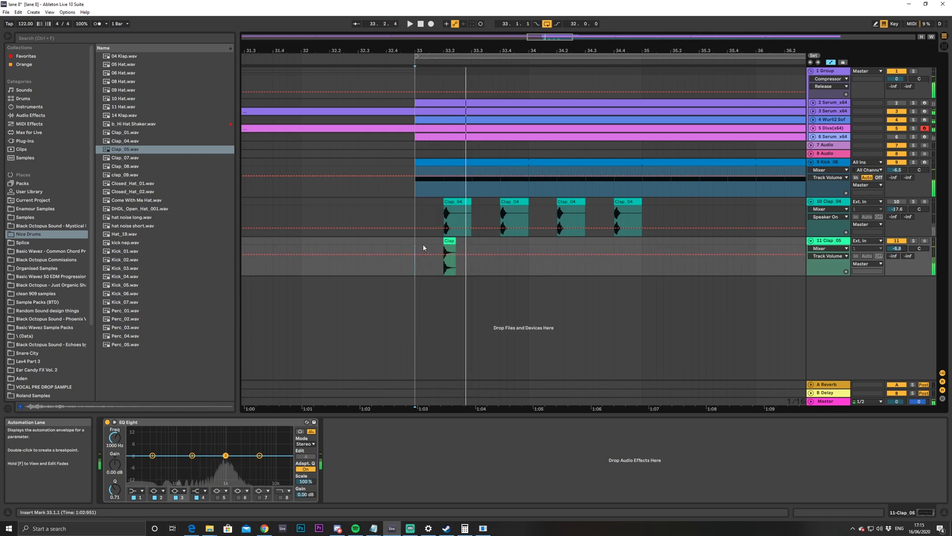
key("space")
Duplicate the Clap_05 clip with its surrounding gap to beats 33.4, 34.2 and 34.4
left_click_drag(416, 251, 469, 261)
key("ctrl+d")
key("ctrl+d")
key("ctrl+d")
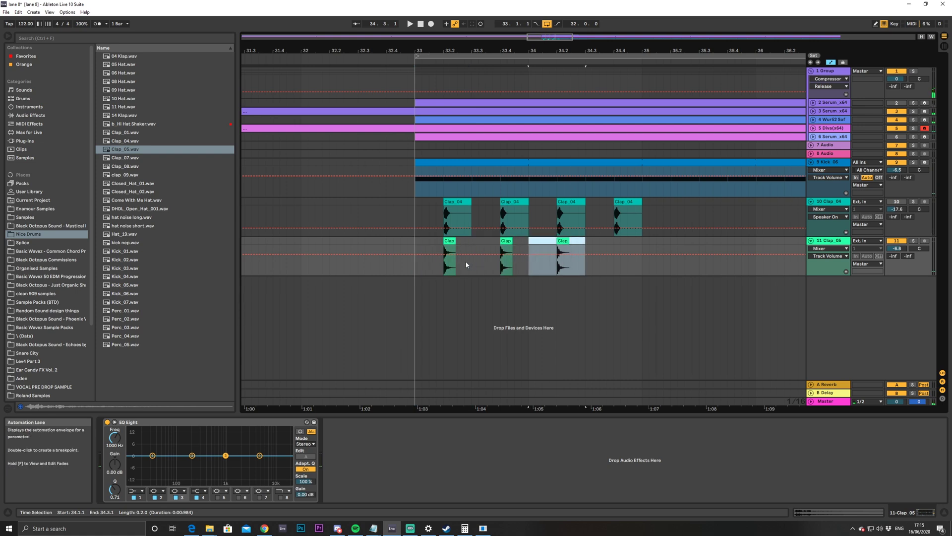
Play the loop from bar 33 and lower the Clap_05 track volume to -10.0 dB
left_click(416, 243)
key("space")
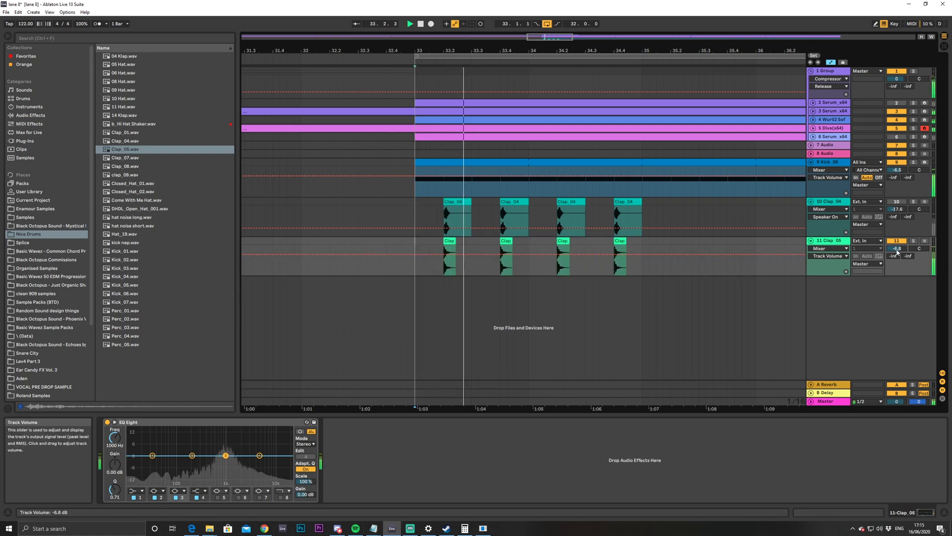
left_click_drag(897, 248, 897, 257)
key("space")
key("space")
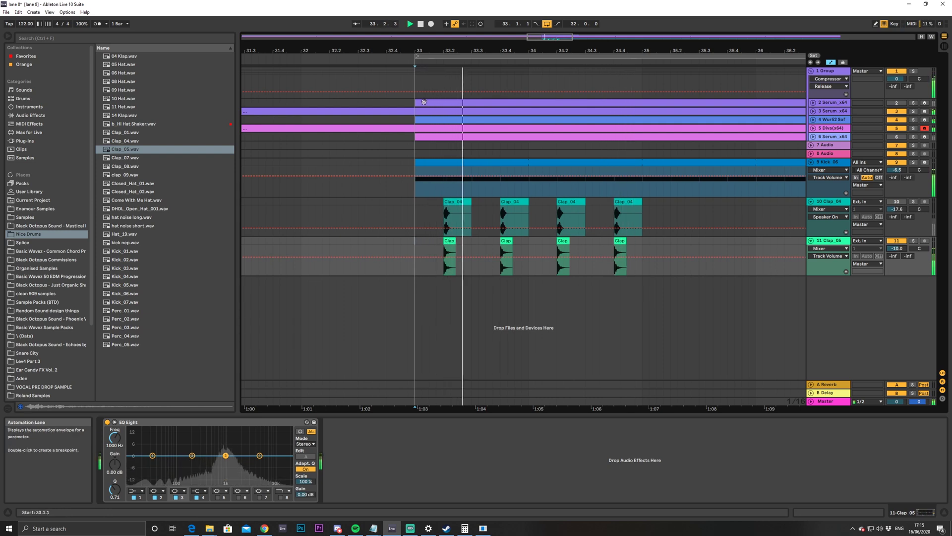
Compare the first Clap_04 and Clap_05 clips, reactivate the Clap_04 track and play both claps together
left_click_drag(549, 37, 550, 36)
left_click(435, 209)
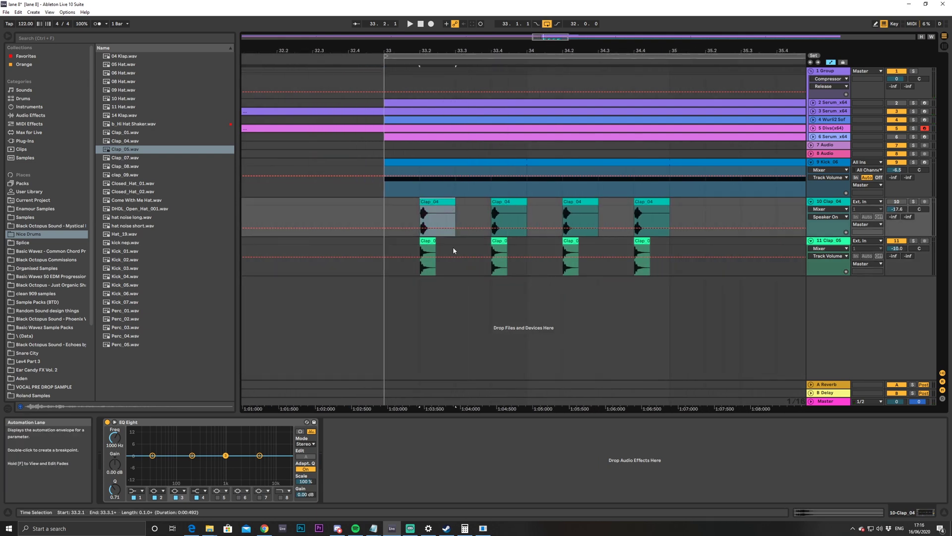
left_click(499, 251)
left_click(425, 240)
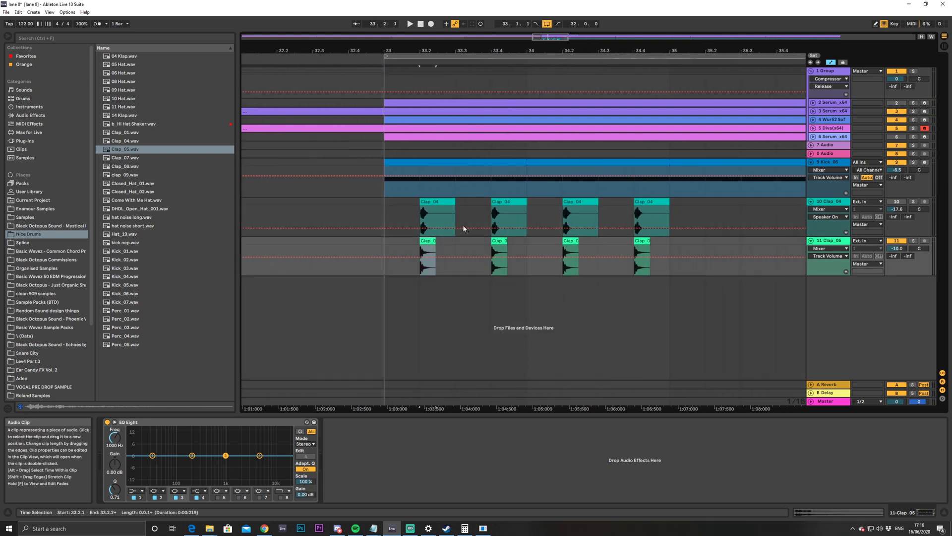
left_click(397, 211)
key("space")
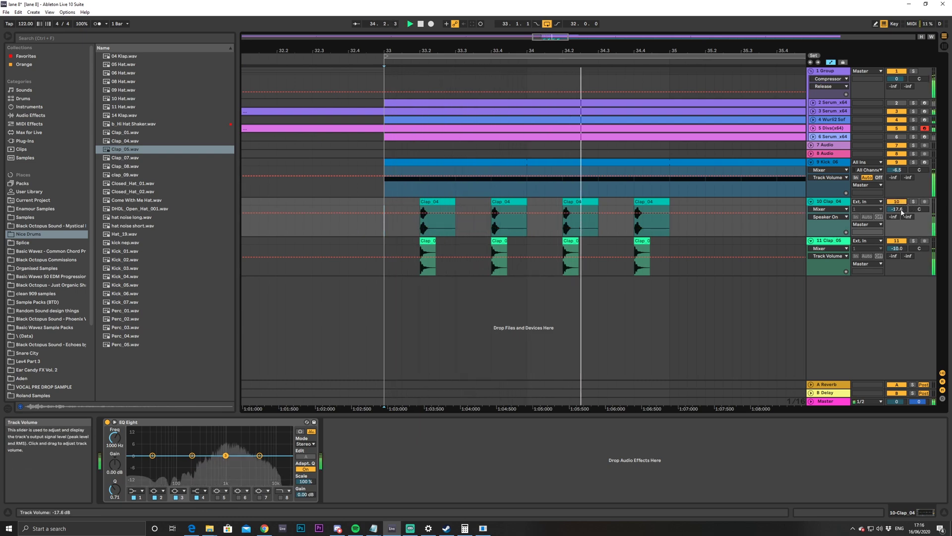
key("space")
key("space")
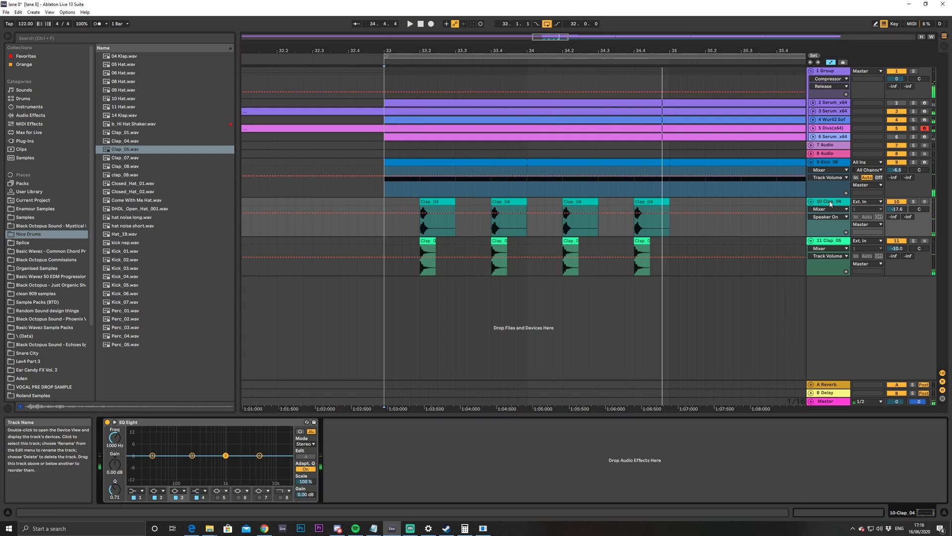
Set band 1 of Clap_04's EQ Eight to a low cut at 1.29 kHz with Q 0.27, and deactivate the Clap_04 track
left_click(138, 490)
left_click(139, 440)
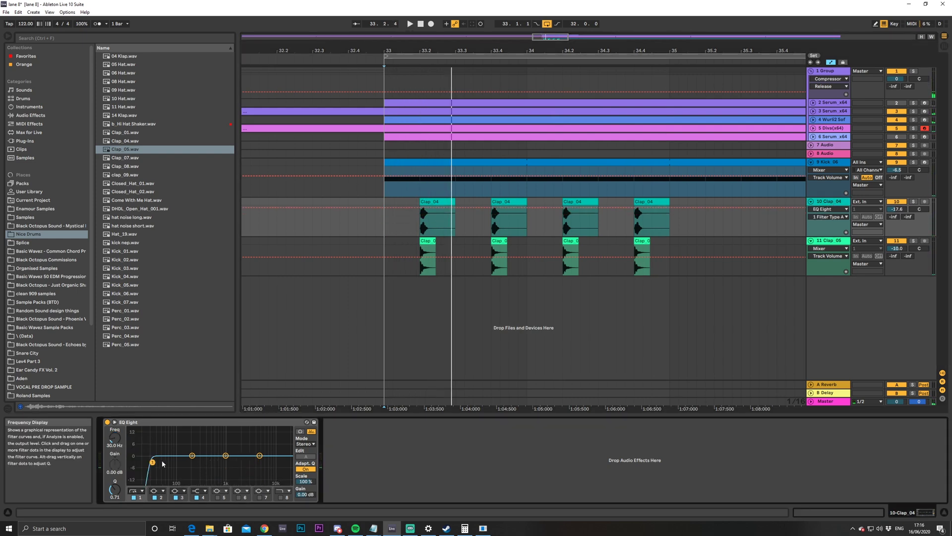
left_click_drag(224, 464, 230, 472)
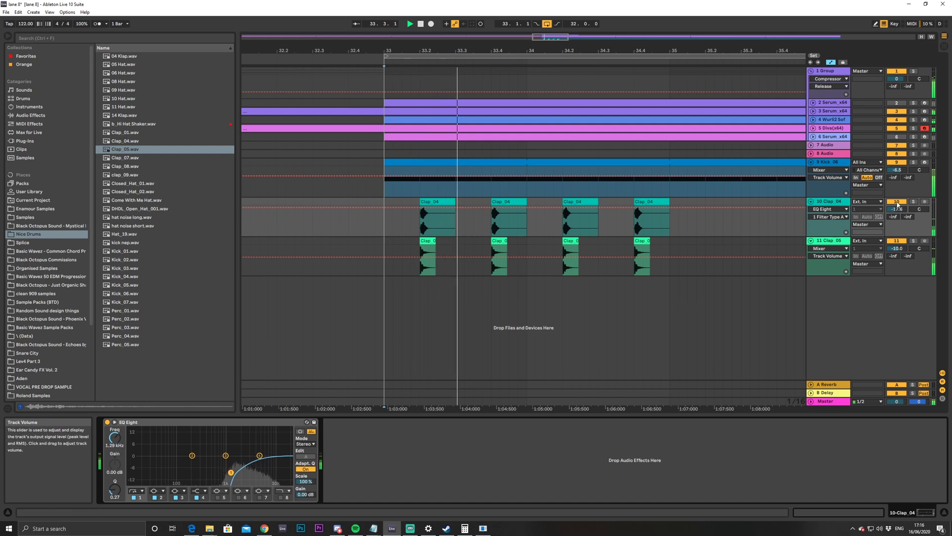
left_click(897, 202)
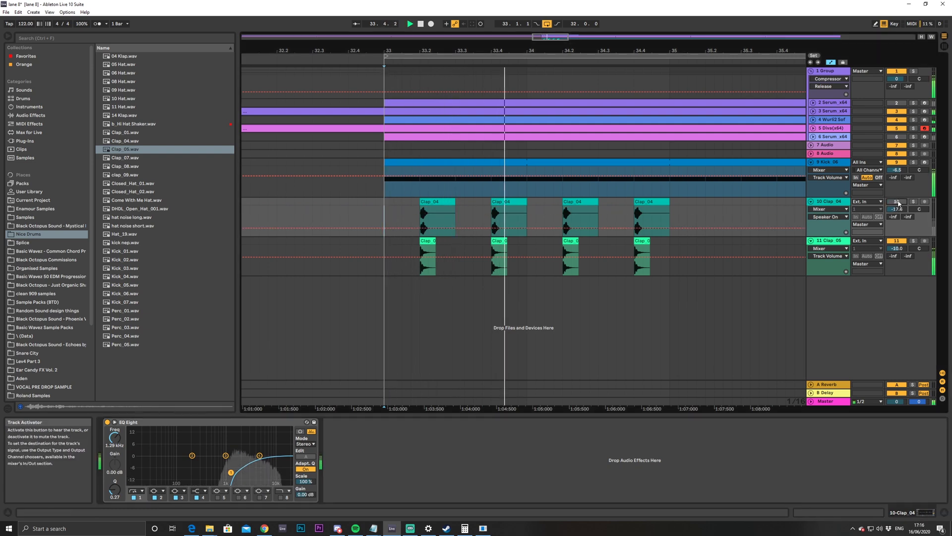
Duplicate the two-bar Clap_04 and Clap_05 pattern from bar 33 repeatedly until it fills both tracks up to bar 65
left_click_drag(573, 49, 534, 209)
left_click(547, 261, "shift")
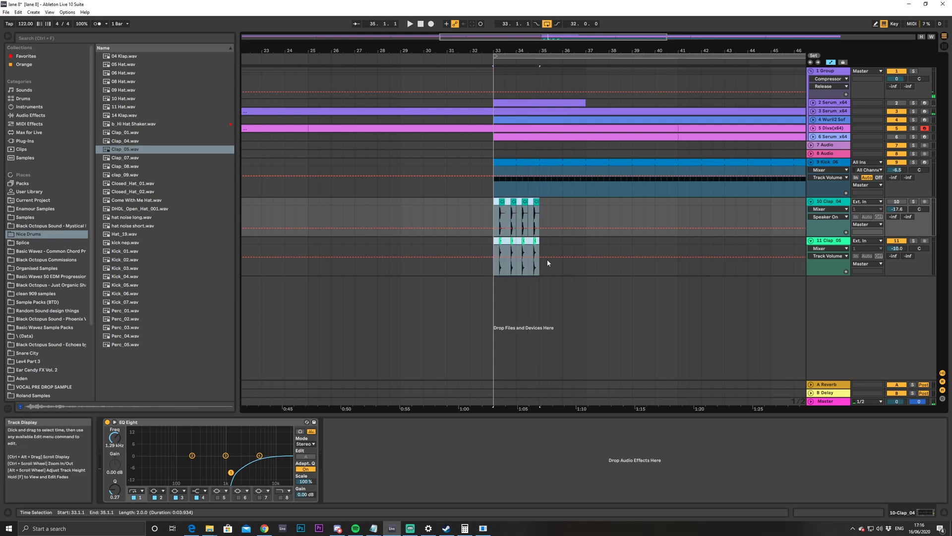
key("ctrl+d")
key("ctrl+d")
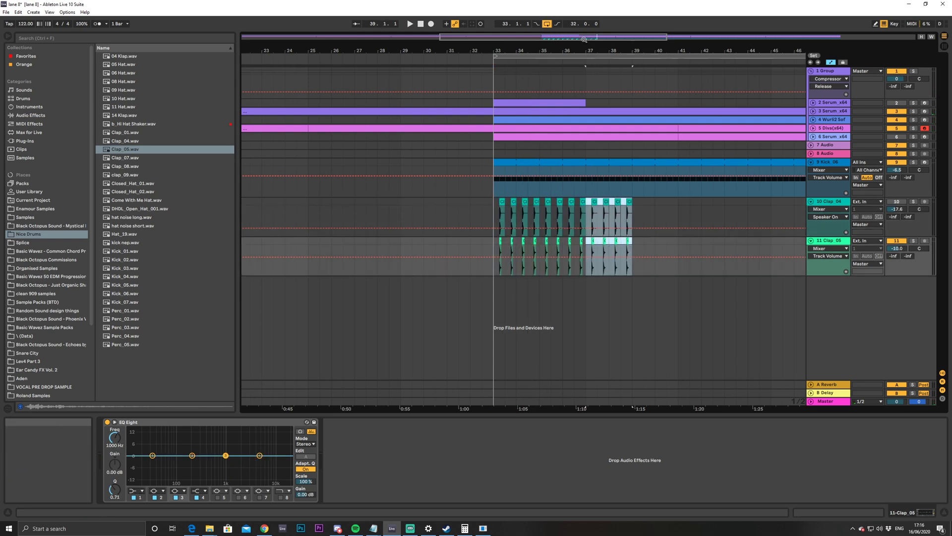
double_click(711, 36)
key("ctrl+d")
key("ctrl+d")
key("ctrl+d")
key("ctrl+d")
key("ctrl+d")
key("ctrl+d")
key("ctrl+d")
key("ctrl+d")
key("ctrl+d")
key("ctrl+d")
key("ctrl+d")
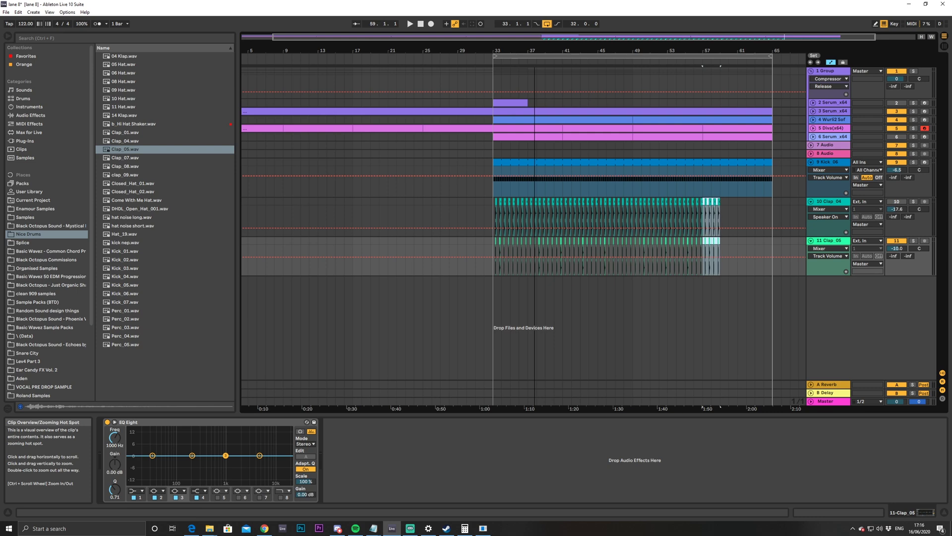
key("ctrl+d")
key("ctrl+d")
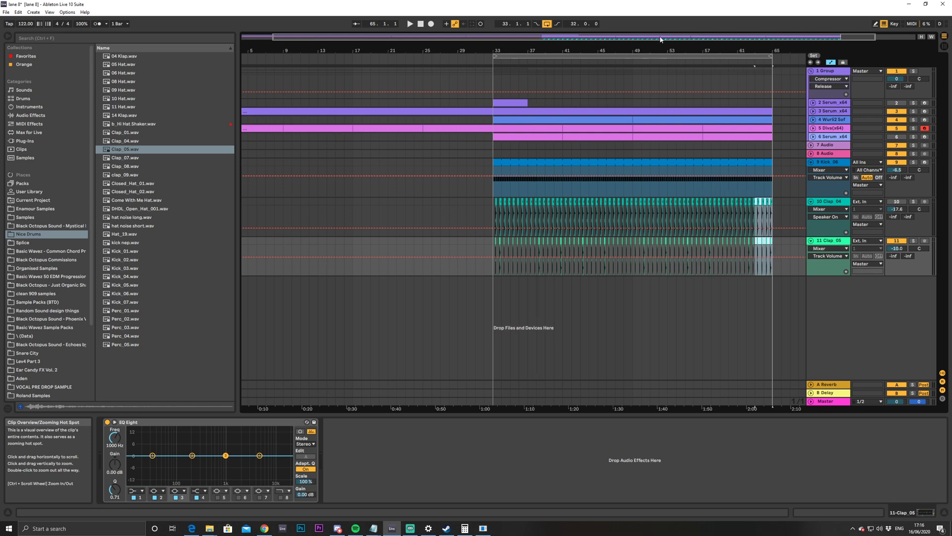
Play the arrangement from bar 33 to check the duplicated claps
left_click(490, 209)
key("space")
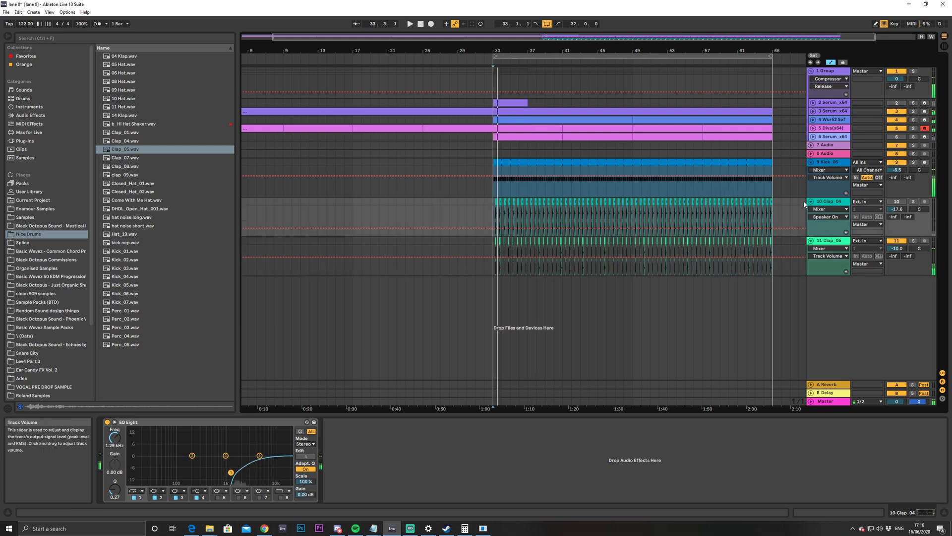
mouse_move(570, 37)
left_mouse_down()
mouse_move(571, 80)
mouse_move(567, 54)
left_mouse_up()
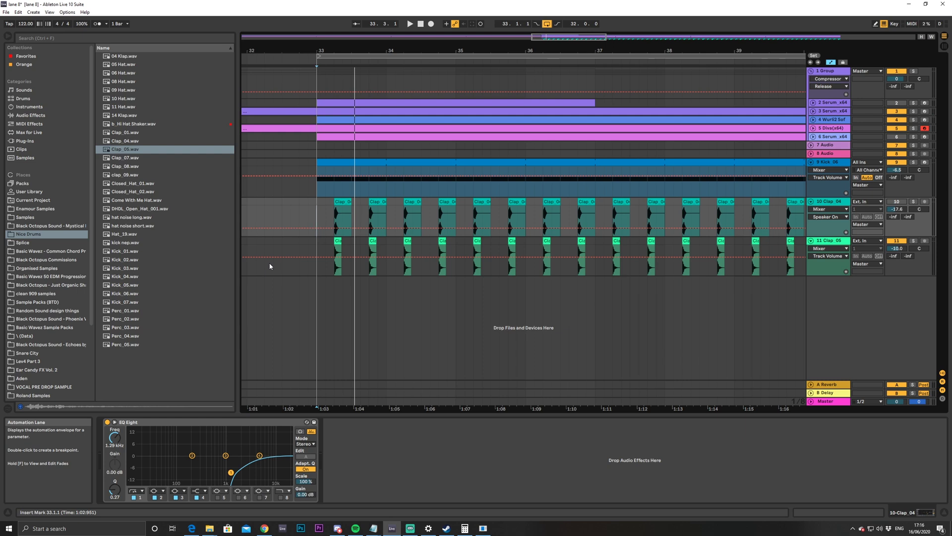
left_click_drag(556, 35, 576, 65)
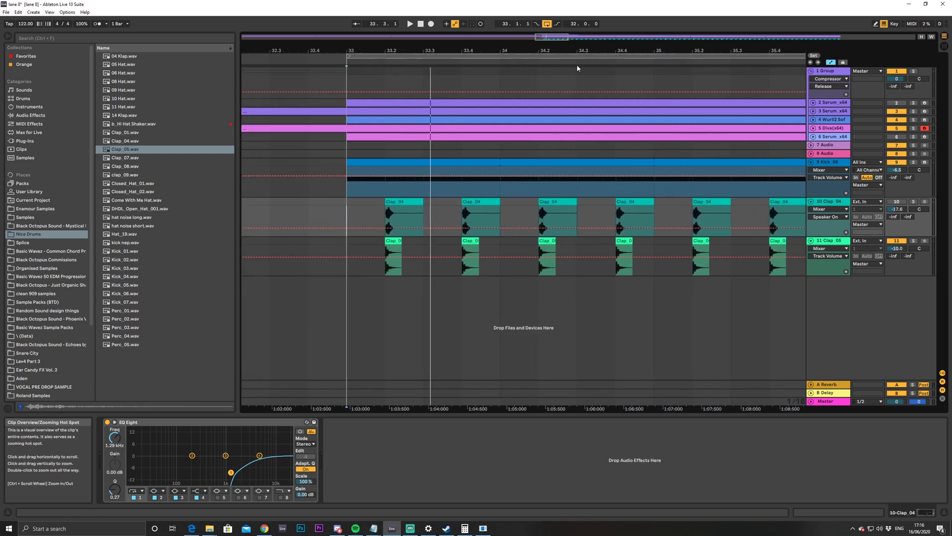
left_click(485, 273)
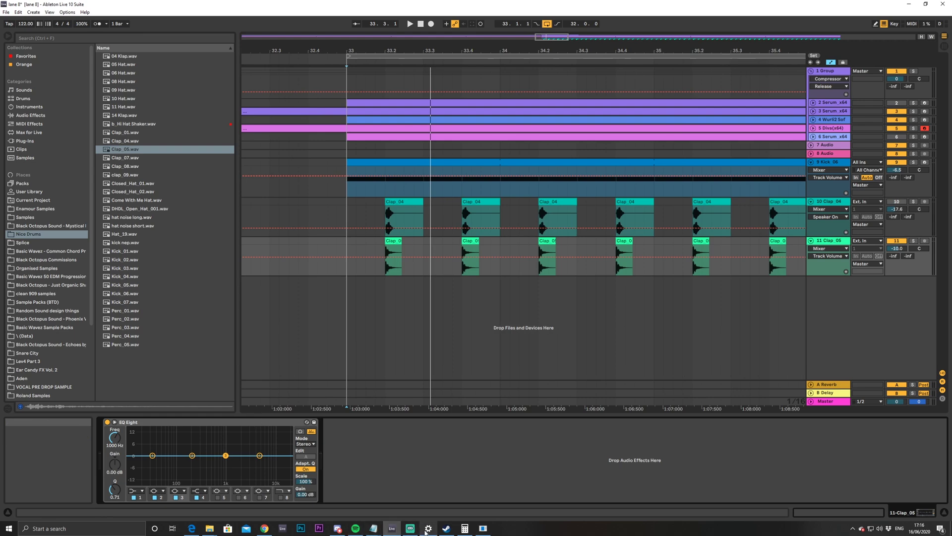
Switch to the Notepad notes, read the drum section's line about open hats on the 8th-note offbeat, and return to Ableton Live
mouse_move(373, 527)
left_click(419, 502)
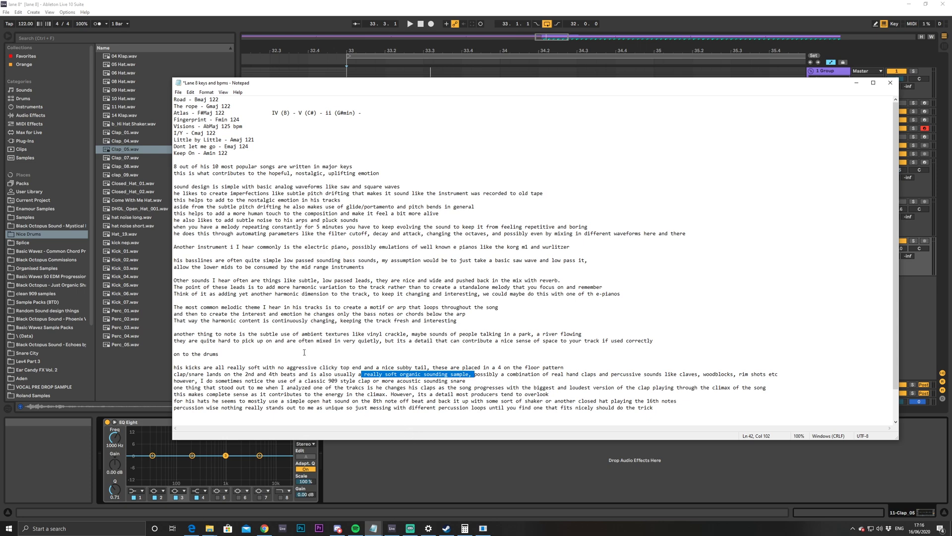
scroll(279, 335, "down", 2)
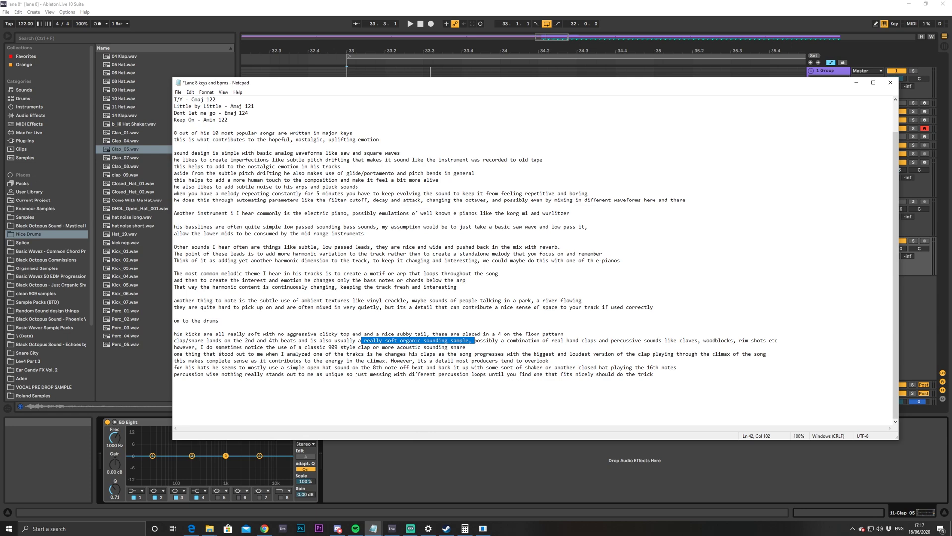
left_click(180, 360)
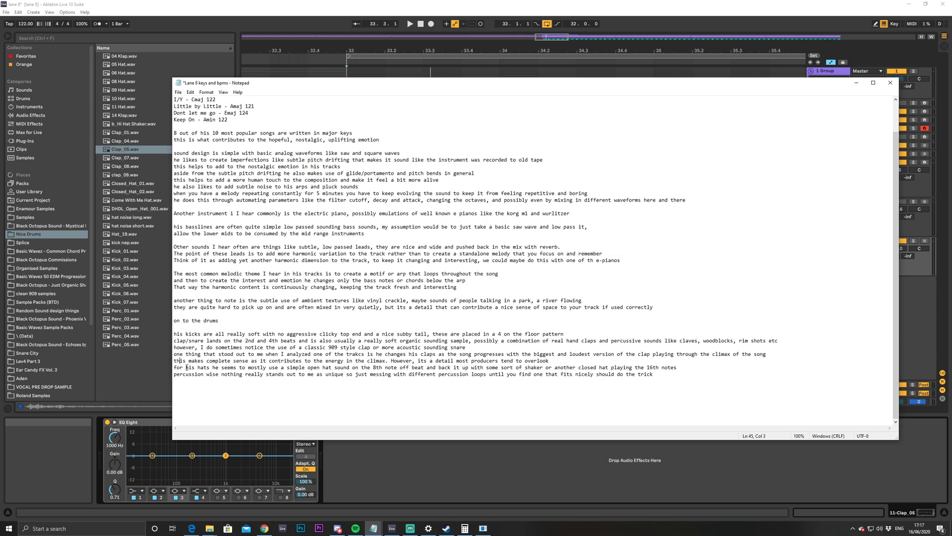
left_click_drag(214, 367, 278, 372)
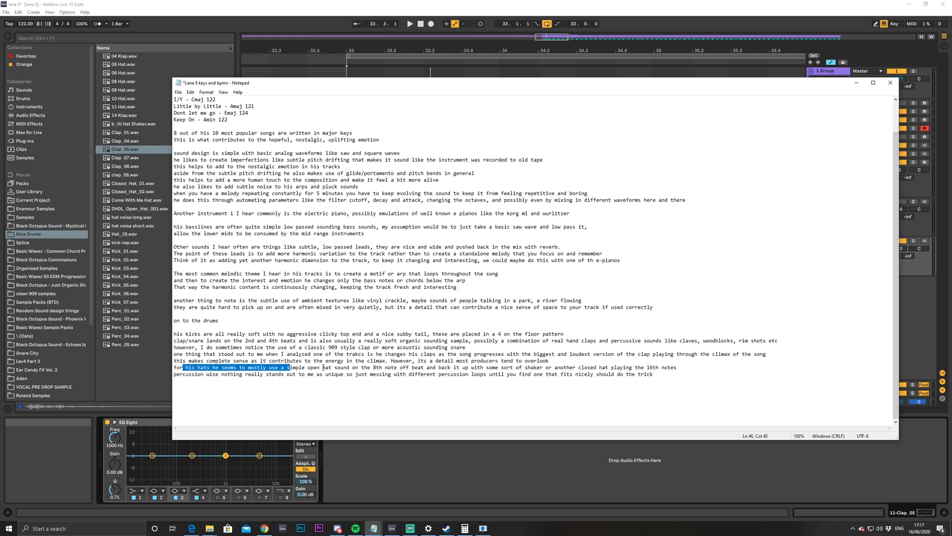
left_click(350, 368)
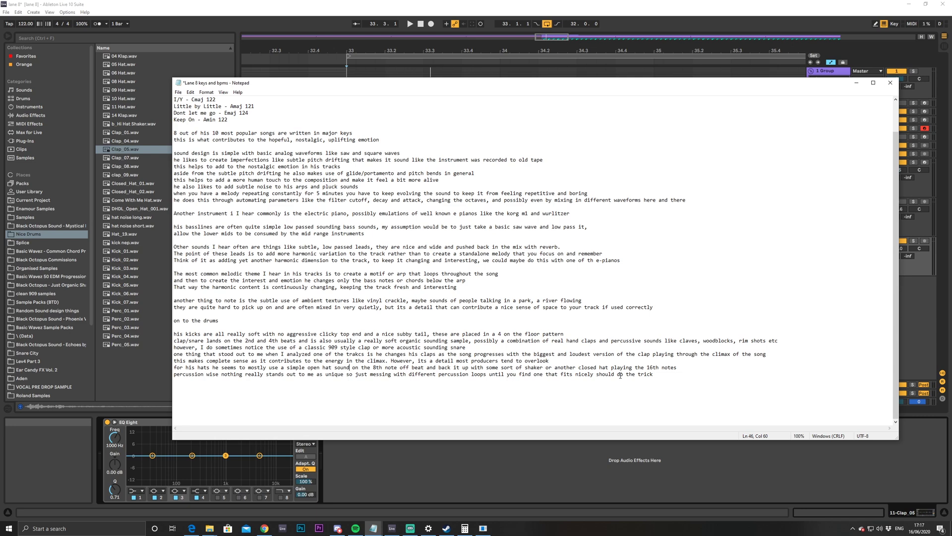
left_click(857, 84)
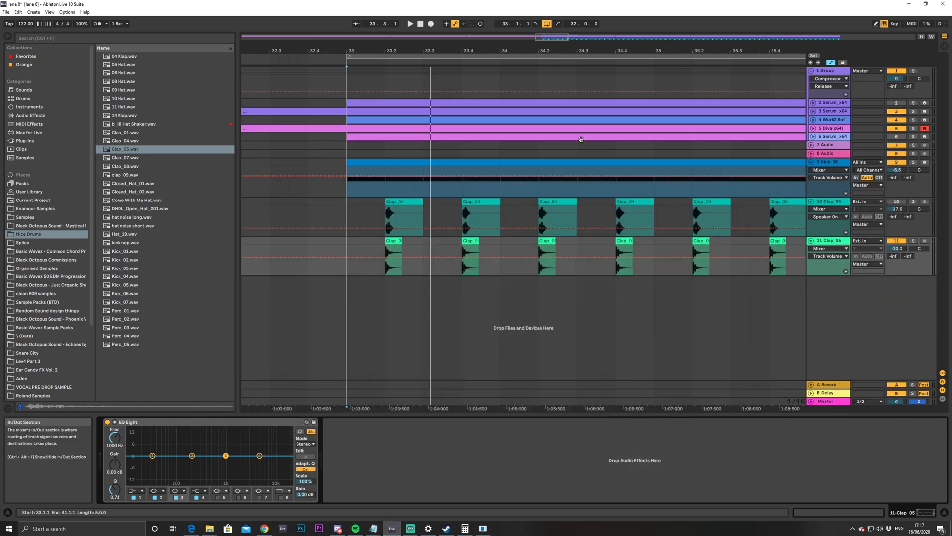
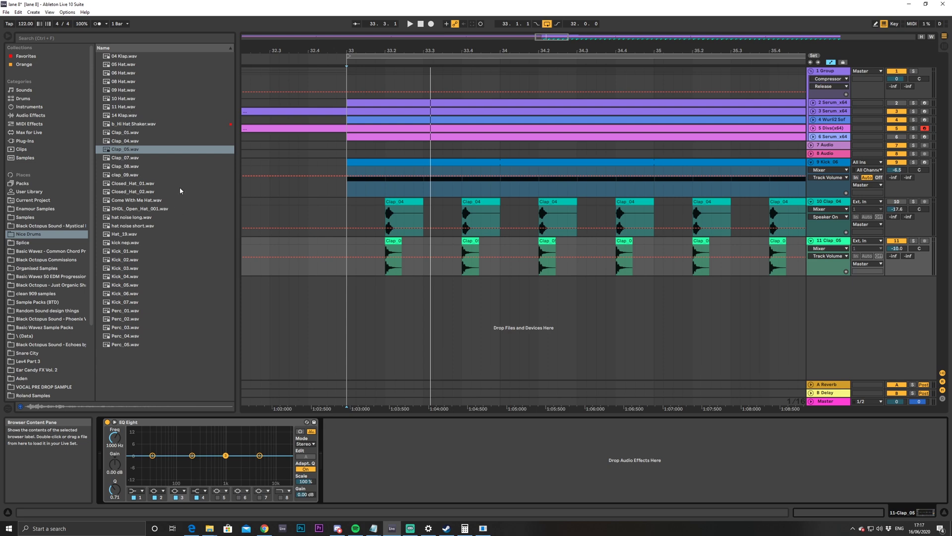
Audition the numbered hat samples in the Nice Drums folder, including 09 Hat, 10 Hat and 11 Hat
left_click(124, 99)
left_click(128, 85)
left_click(130, 91)
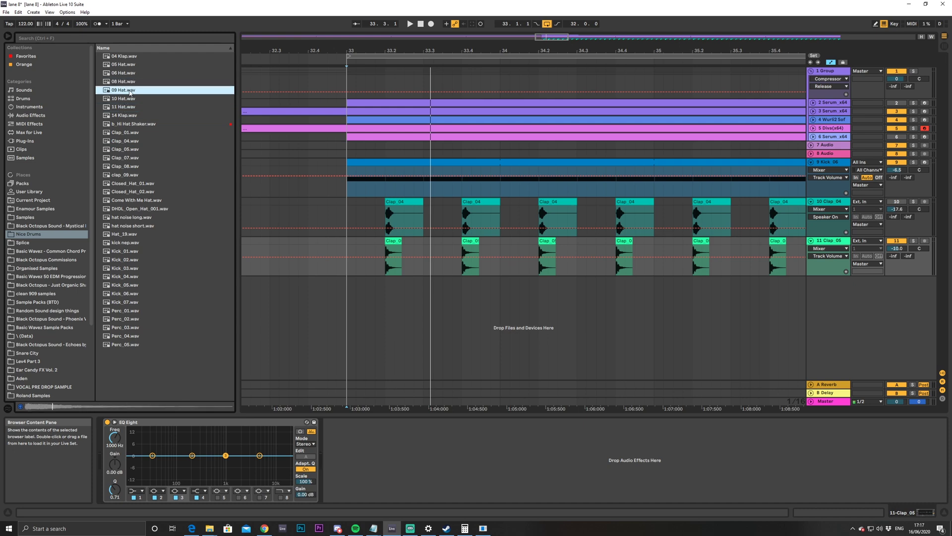
left_click(131, 74)
left_click(133, 65)
left_click(131, 57)
left_click(129, 90)
left_click(128, 99)
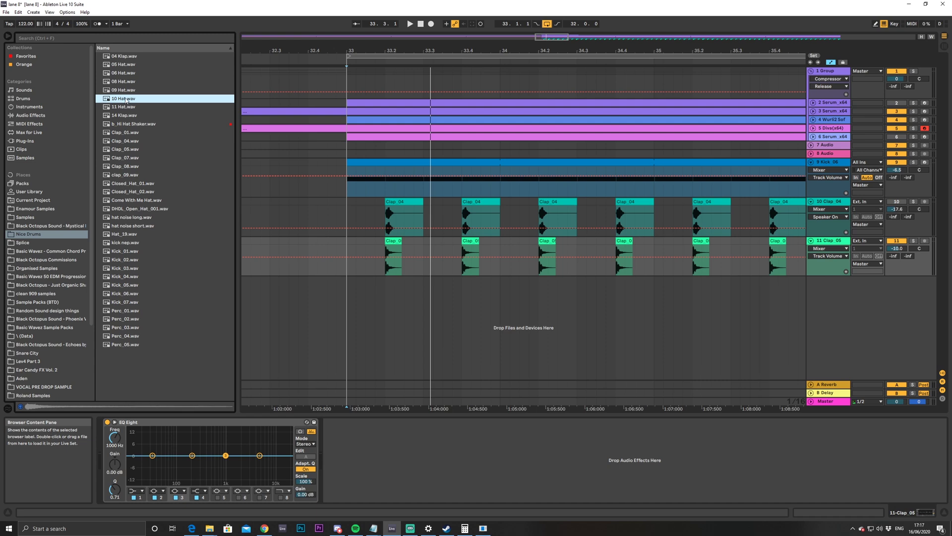
left_click(127, 107)
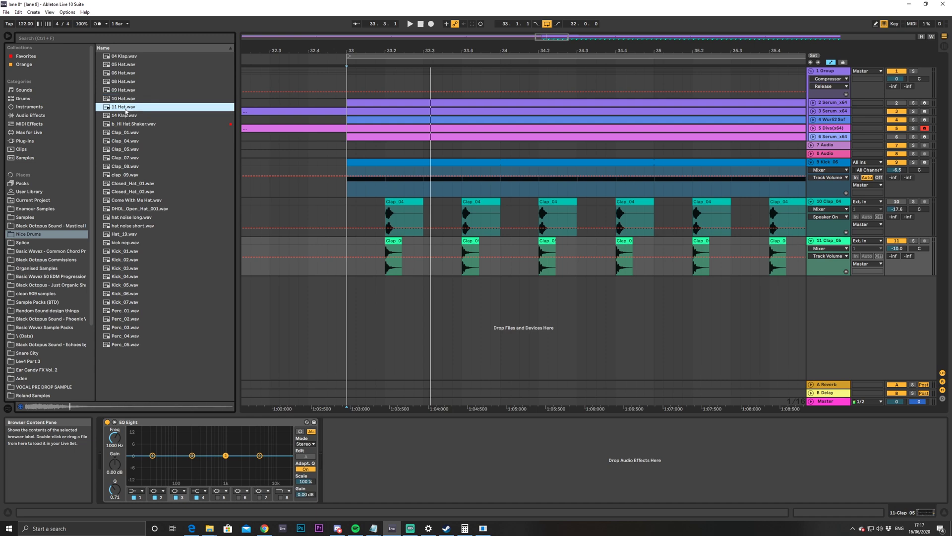
Place 11 Hat.wav on a new track at the 33.1.3 offbeat and lower its volume to -16.8 dB during playback
left_click_drag(121, 110, 351, 286)
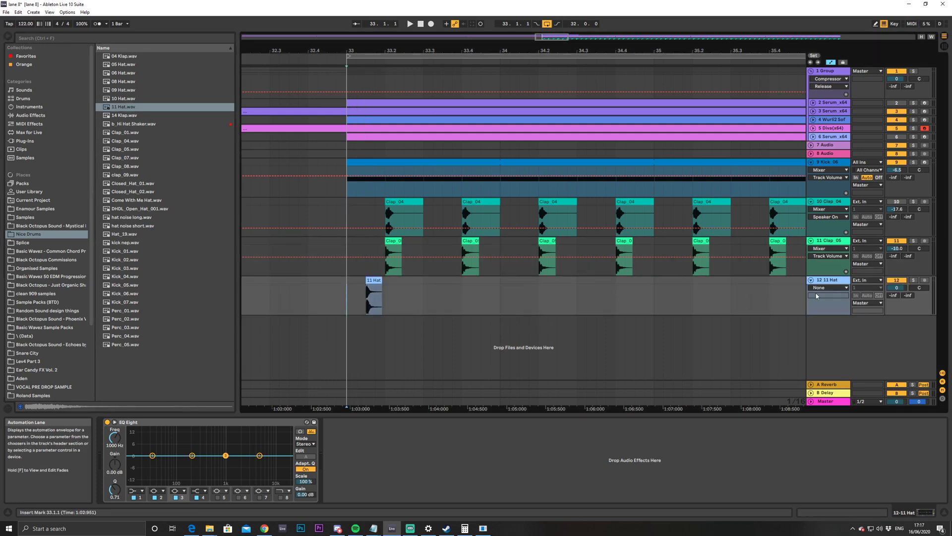
left_click_drag(903, 290, 904, 328)
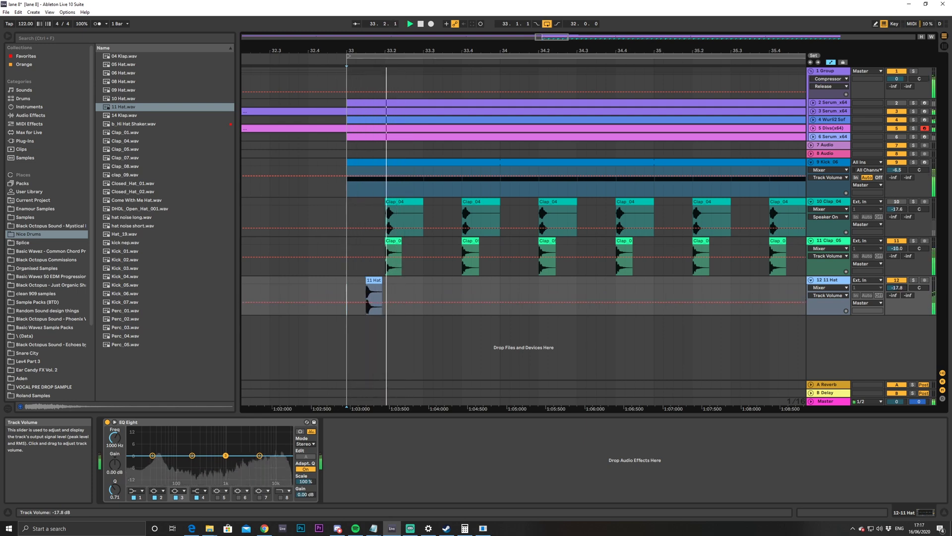
key("space")
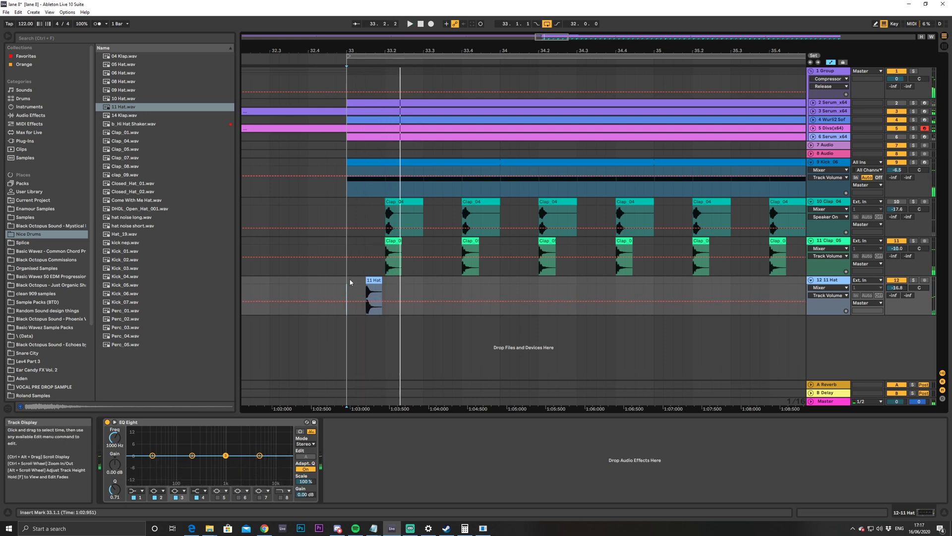
Duplicate the first beat of the 11 Hat track three times to fill bar 33's offbeats, and play it back
left_click_drag(350, 281, 398, 303)
key("shift+Left")
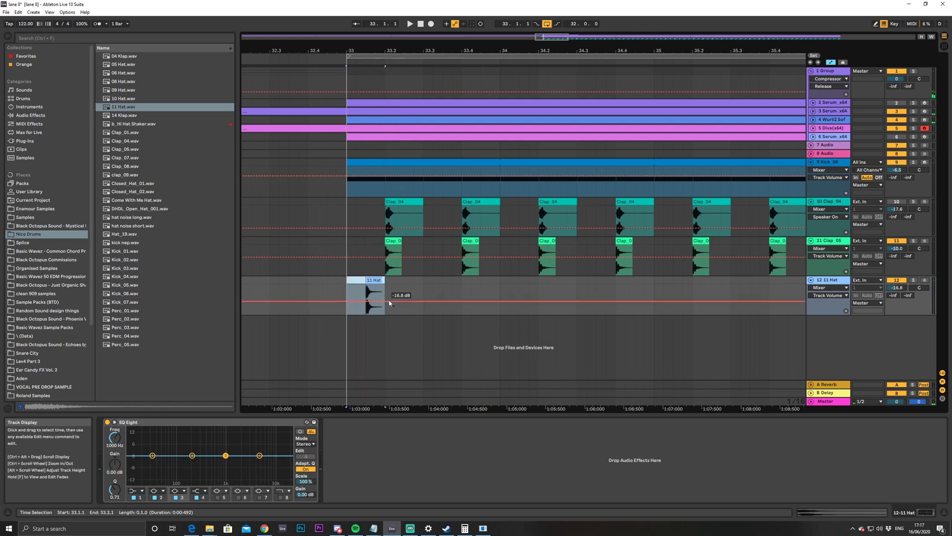
key("ctrl+d")
key("ctrl+d")
key("ctrl+d")
left_click(345, 282)
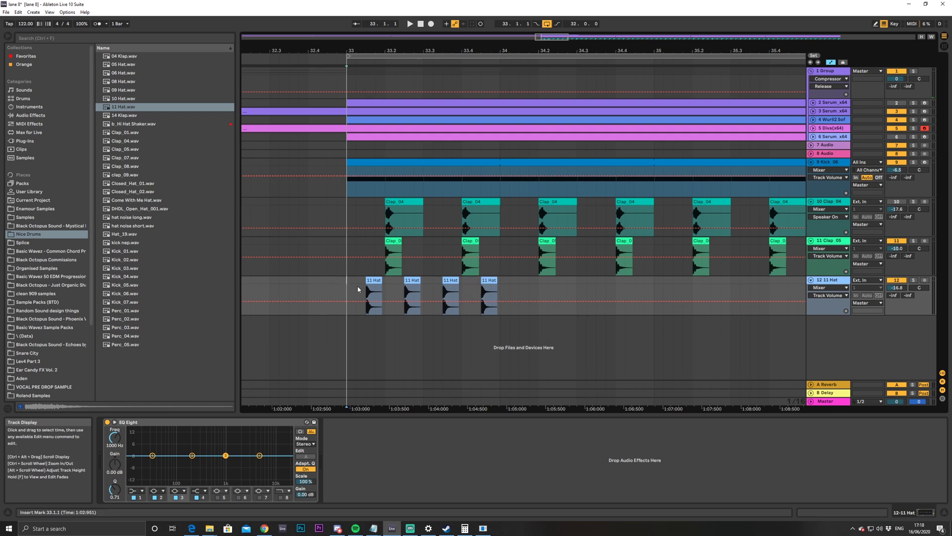
key("space")
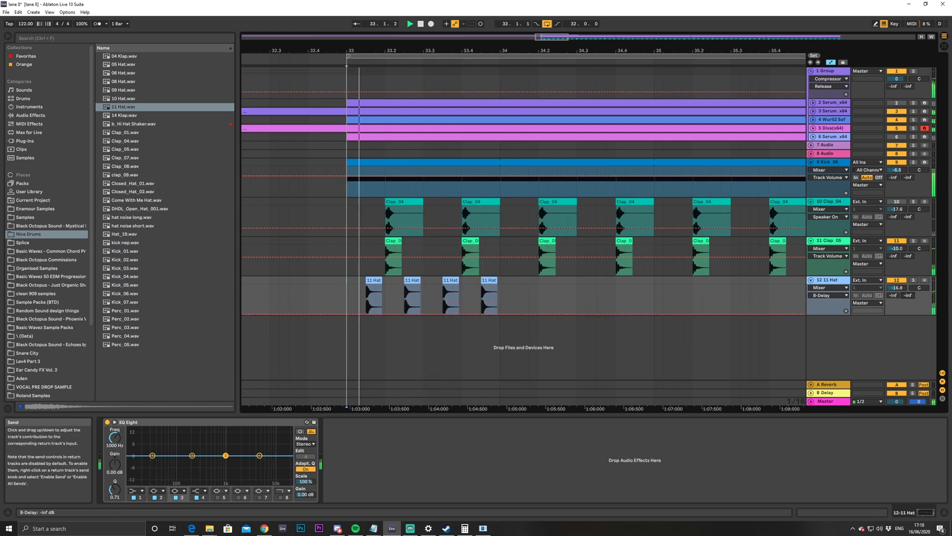
key("space")
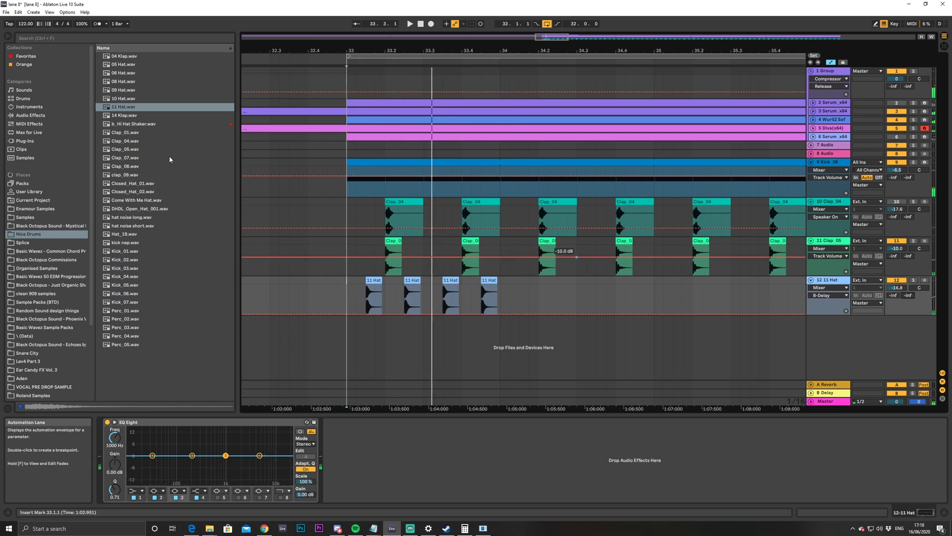
Place 10 Hat.wav on a new track at 33.1.3 and hide the track automation
left_click(121, 99)
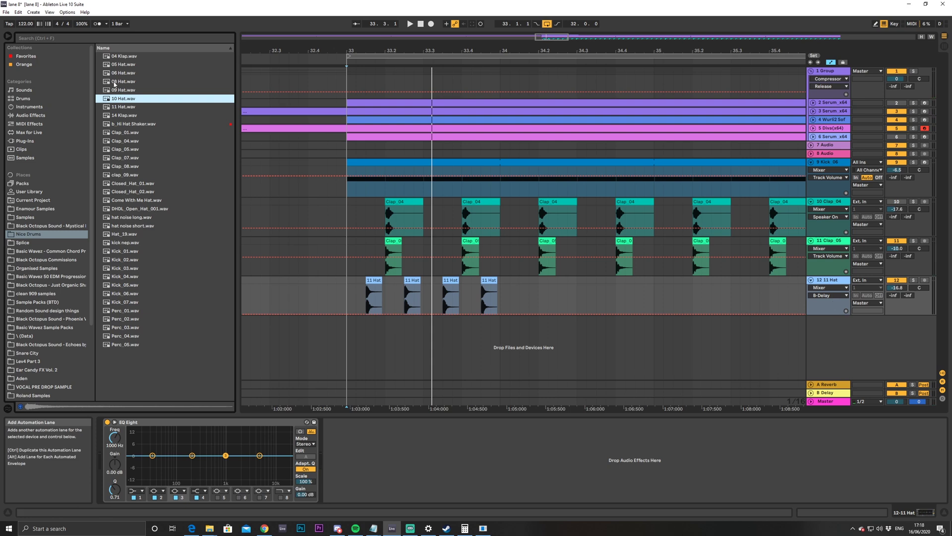
left_click(120, 91)
left_click_drag(121, 97, 402, 326)
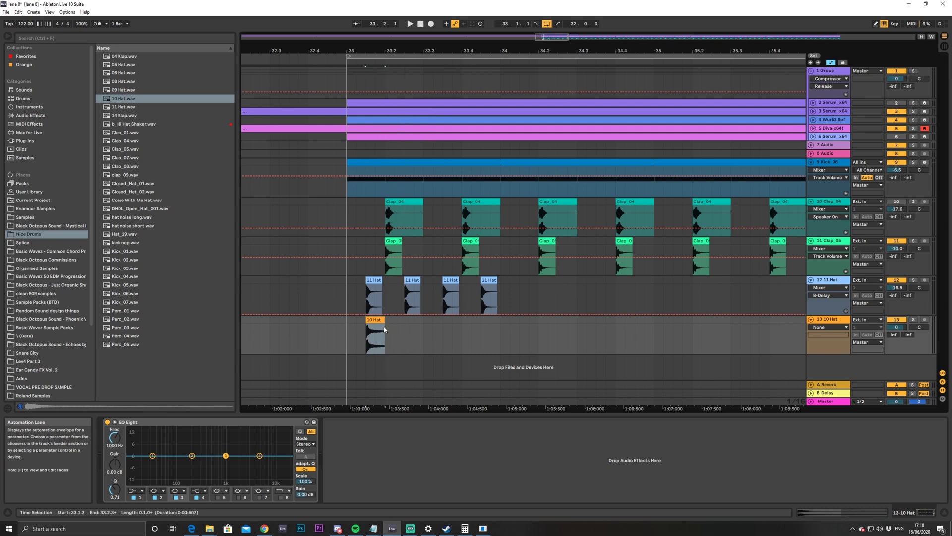
left_click(829, 62)
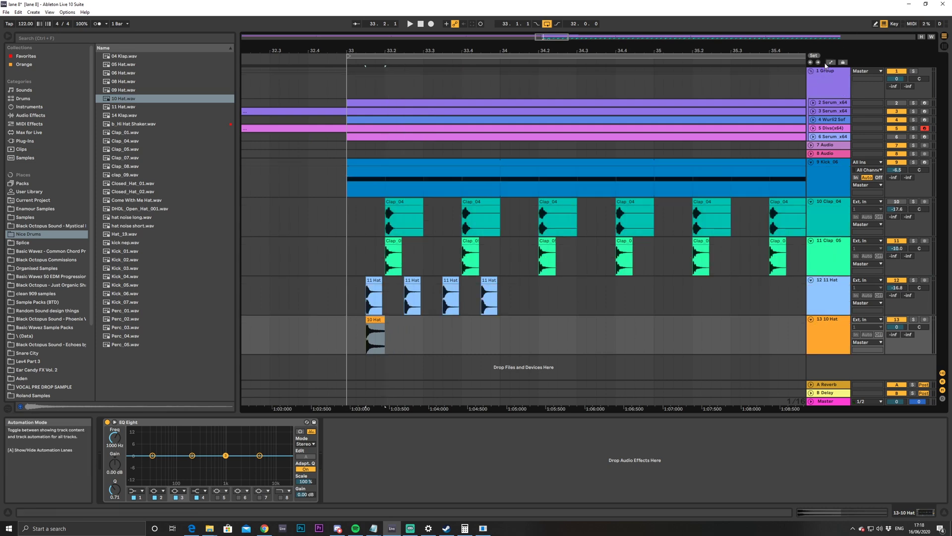
Lower the 10 Hat track volume to -16.3 dB and play from bar 33
left_click(350, 329)
left_click_drag(896, 326, 897, 347)
key("space")
key("space")
Duplicate the first beat of the 10 Hat track three times across the offbeats of bar 33
left_click_drag(347, 334, 385, 335)
key("ctrl+d")
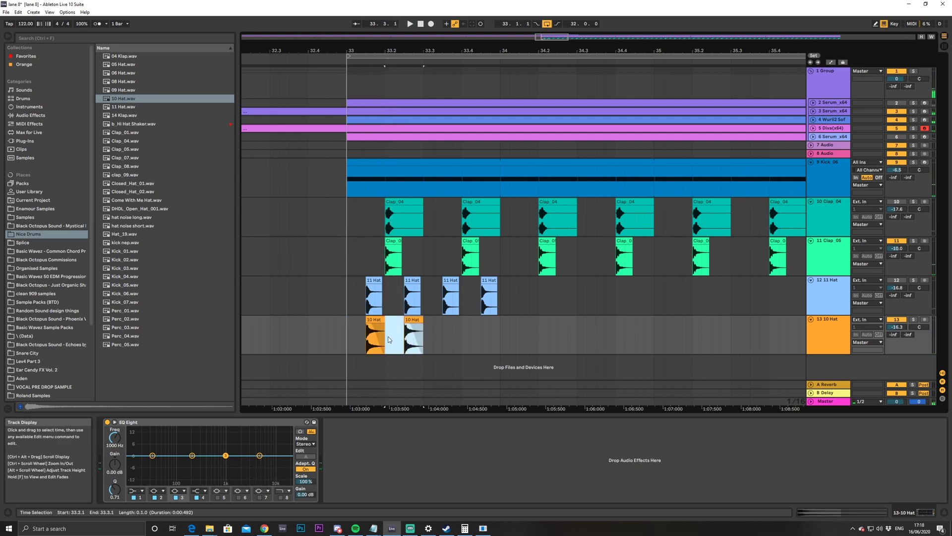
key("ctrl+d")
key("ctrl+d")
Play both hat layers from just before bar 33 and lower the 11 Hat track volume to -23.8 dB
left_click(338, 339)
key("space")
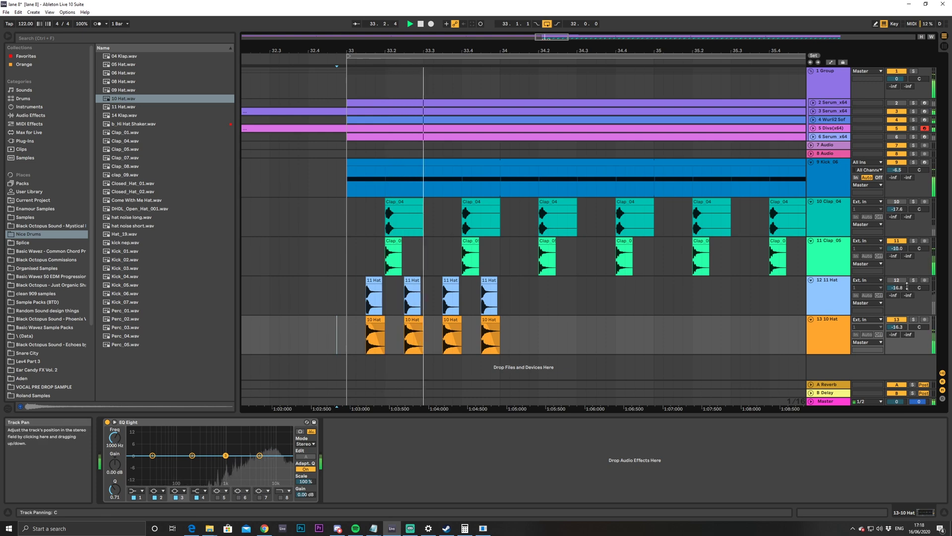
left_click_drag(898, 290, 899, 305)
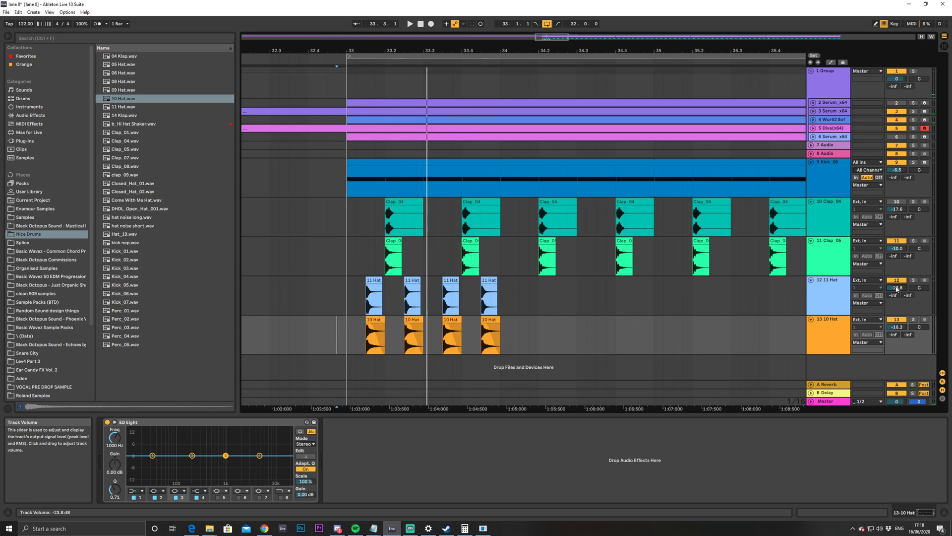
key("space")
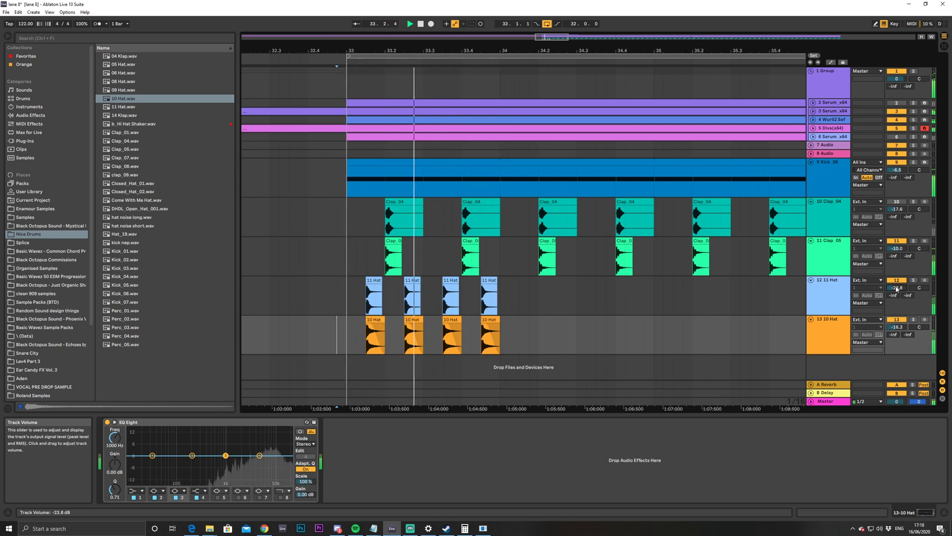
Stop playback and repeat bar 33 of the 11 Hat and 10 Hat tracks one bar at a time up to bar 41
key("space")
left_click_drag(353, 291, 501, 335)
key("ctrl+d")
key("ctrl+d")
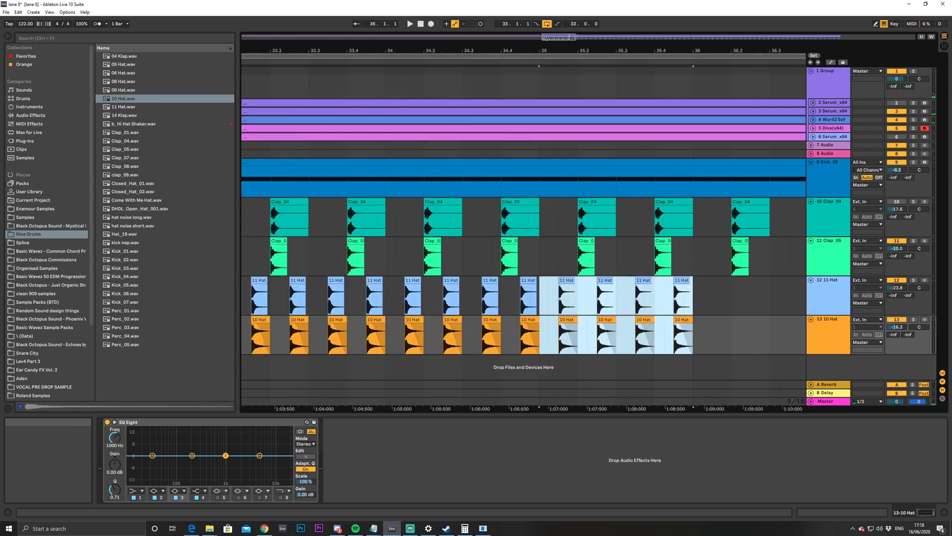
key("ctrl+d")
key("minus")
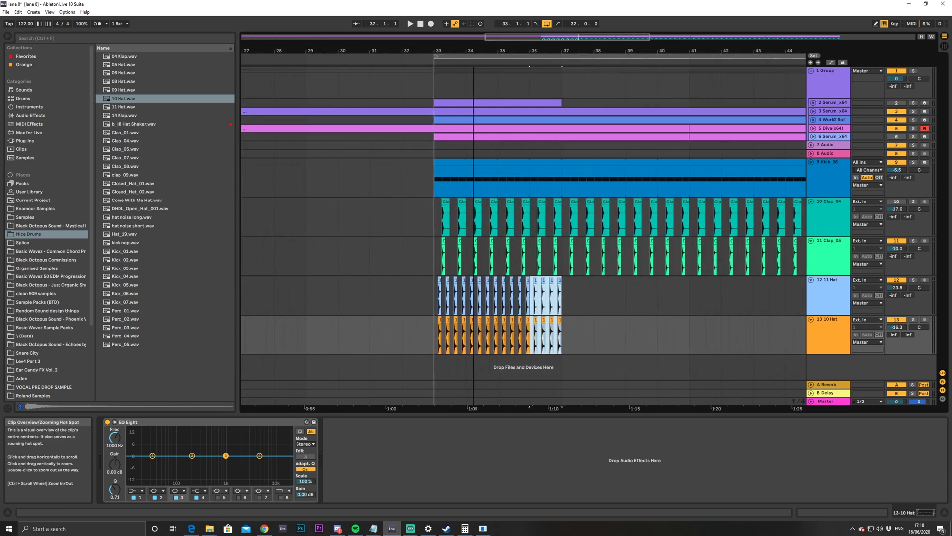
key("ctrl+d")
key("ctrl+d")
key("ctrl+d")
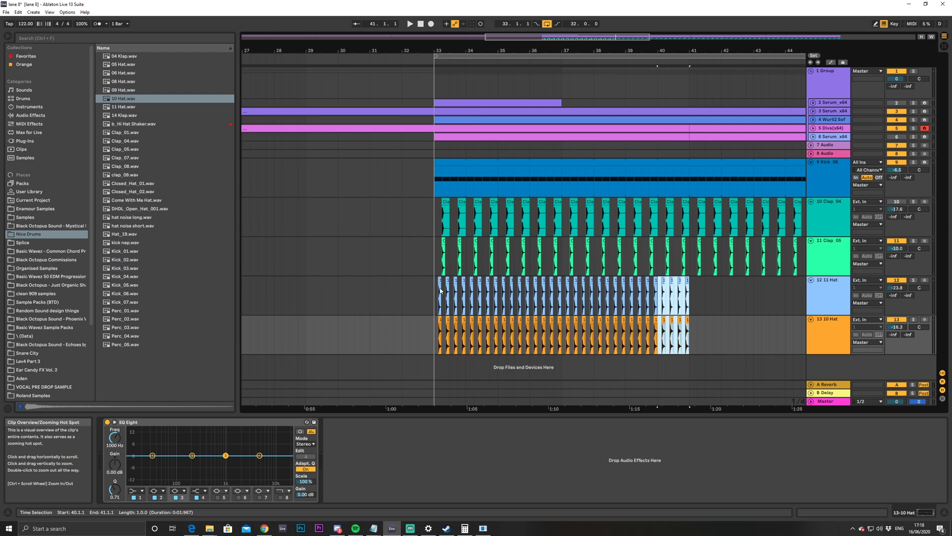
Duplicate the eight-bar hat section from bar 33 to 41 on both hat tracks three times, up to bar 65
left_click_drag(440, 286, 678, 337)
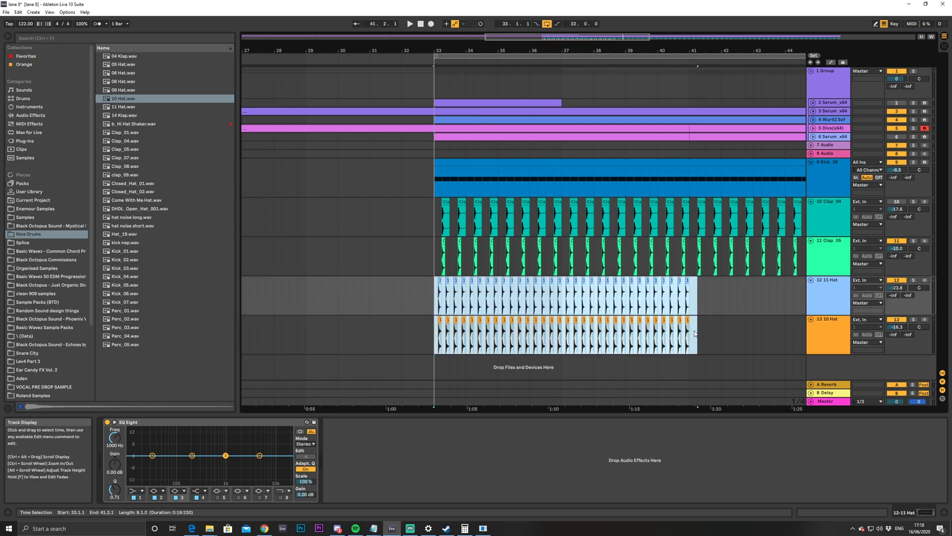
key("ctrl+d")
left_click_drag(546, 36, 491, 114)
key("ctrl+d")
key("ctrl+d")
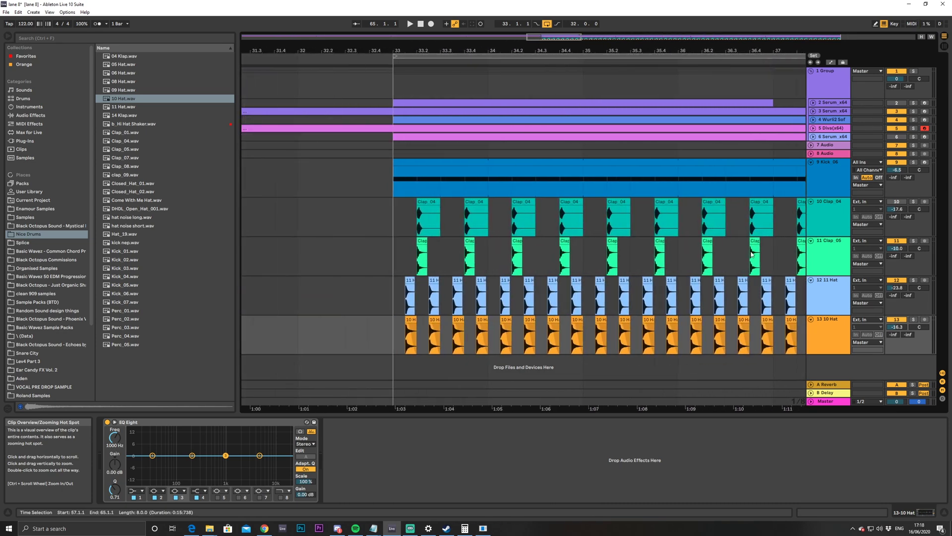
Insert a new audio track below the 10 Hat track
left_click(846, 333)
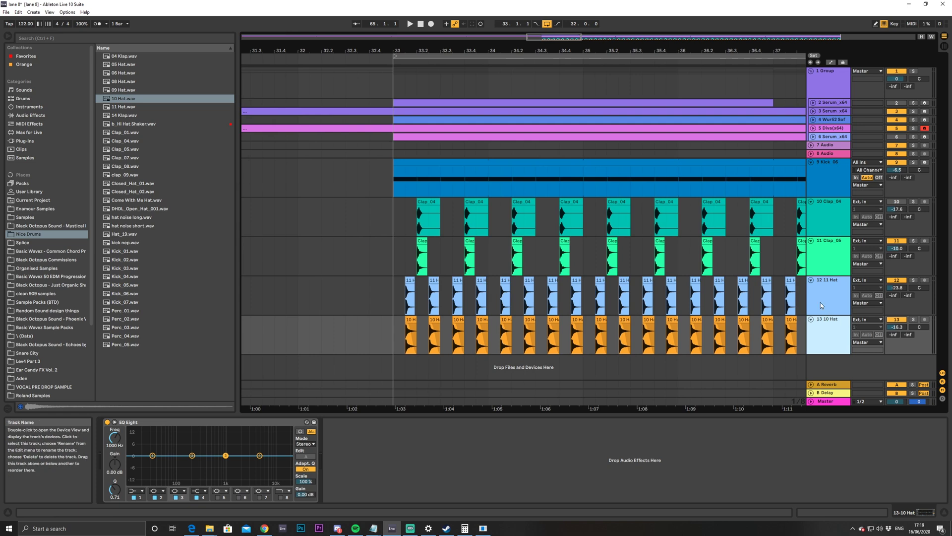
left_click_drag(532, 46, 477, 19)
left_click(384, 353)
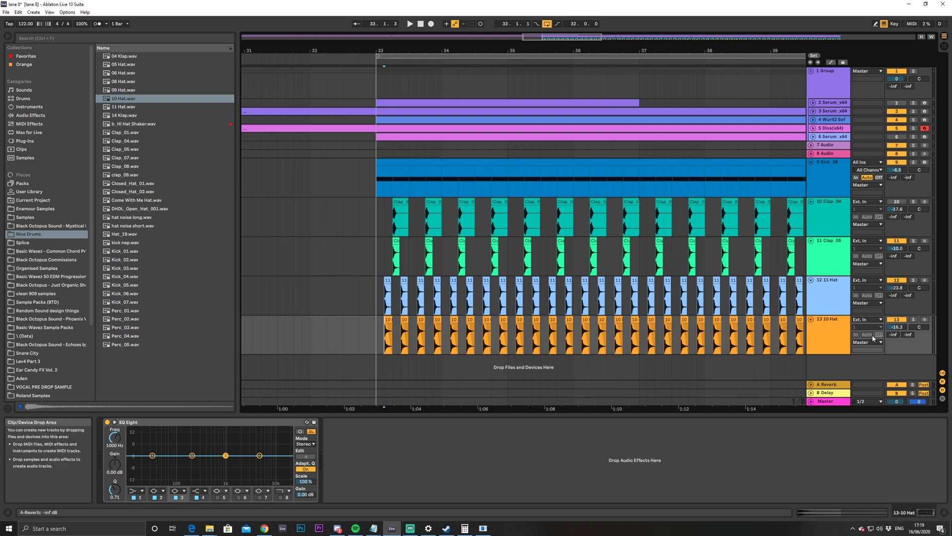
key("ctrl+t")
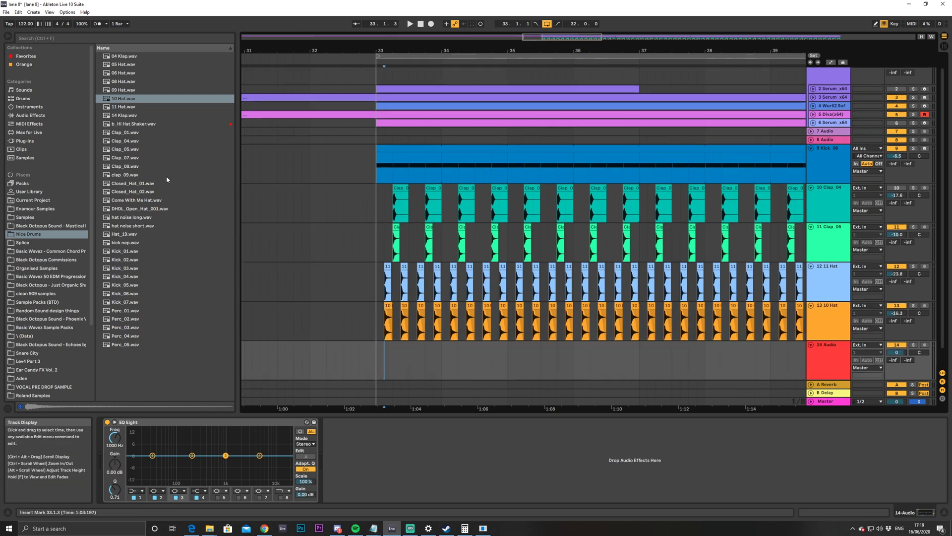
Audition b. Hi Hat Shaker.wav and Come With Me Hat.wav from the Nice Drums folder
left_click(126, 124)
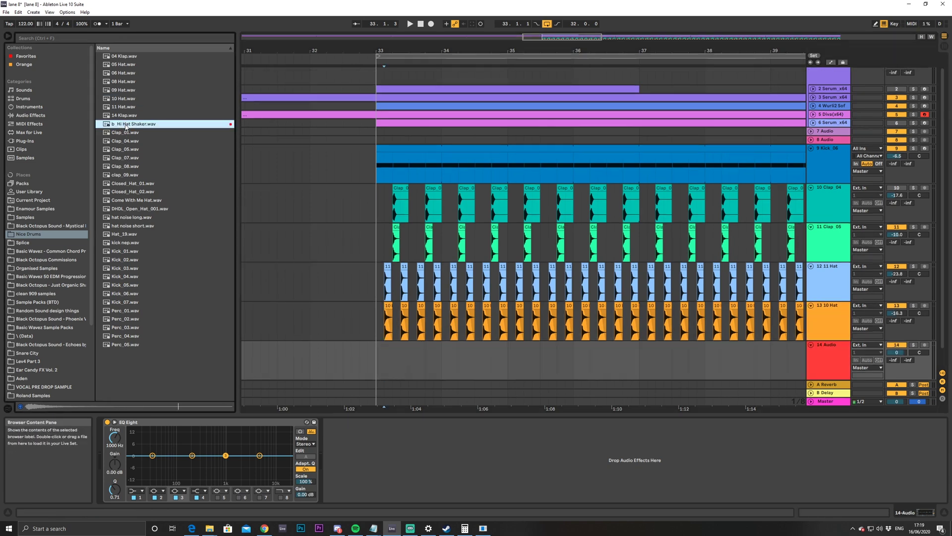
left_click(125, 133)
left_click(119, 201)
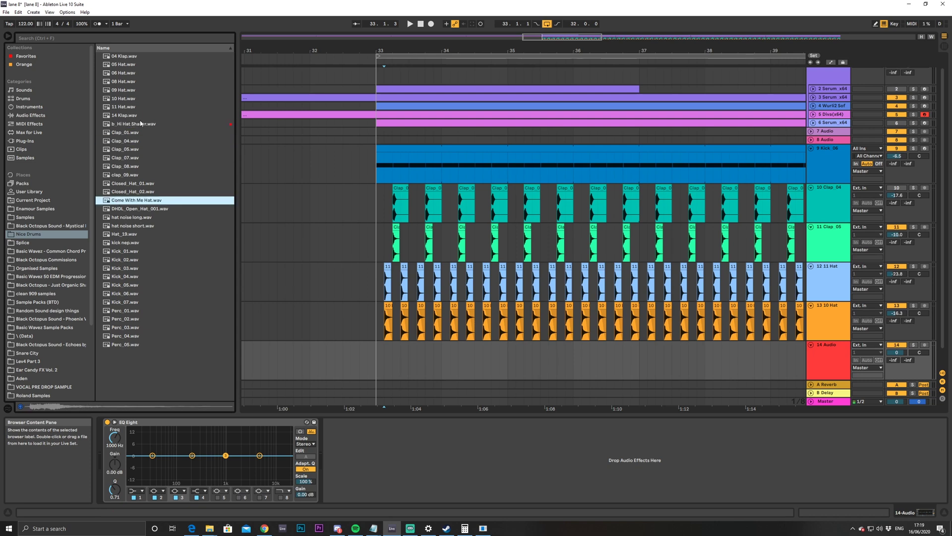
Search all browser content for "shaker loop" and preview JOS_Shaker_Loop_120bpm_27.wav
left_click(149, 38)
type("shaker loop")
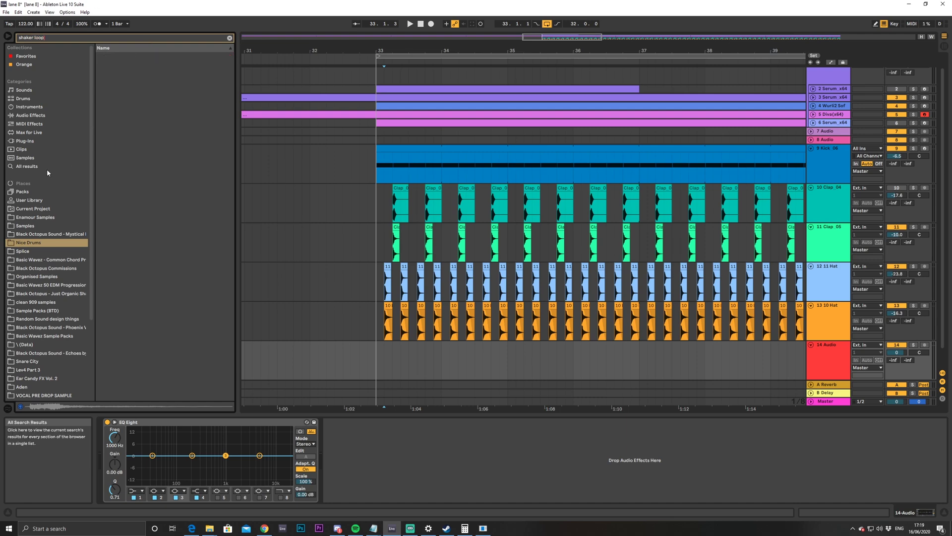
left_click(46, 169)
left_click_drag(233, 63, 265, 227)
left_click(180, 200)
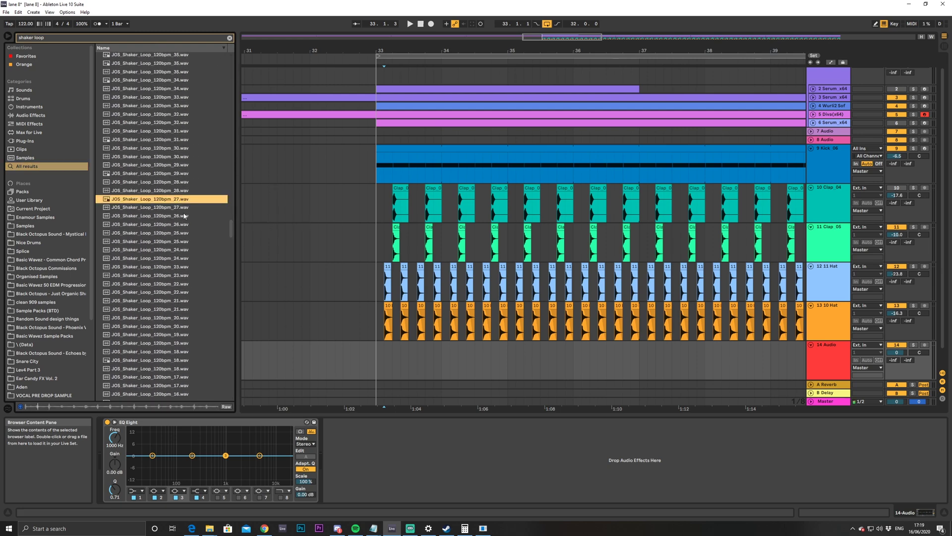
Audition the JOS_Shaker_Loop_120bpm samples in the search results, working from number 26 to the lower-numbered loops
left_click(160, 218)
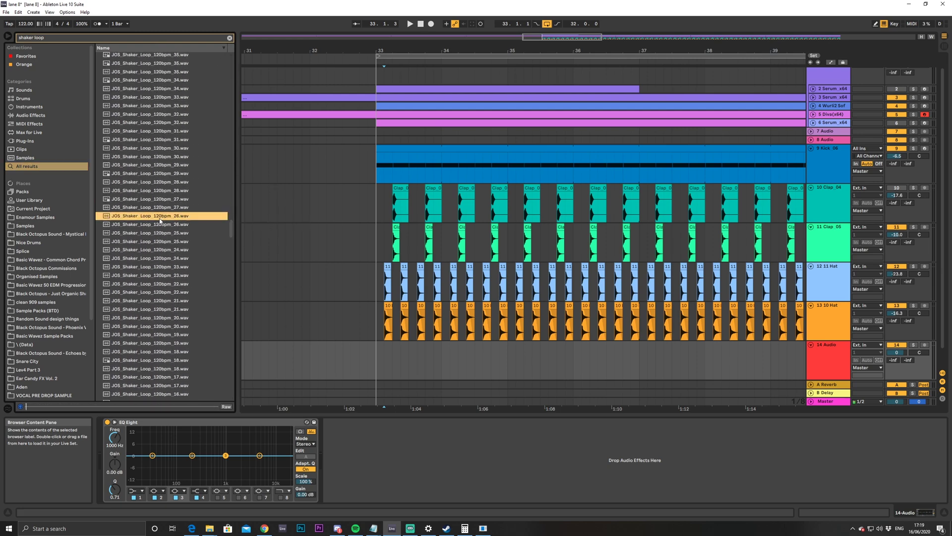
left_click(159, 258)
left_click(153, 267)
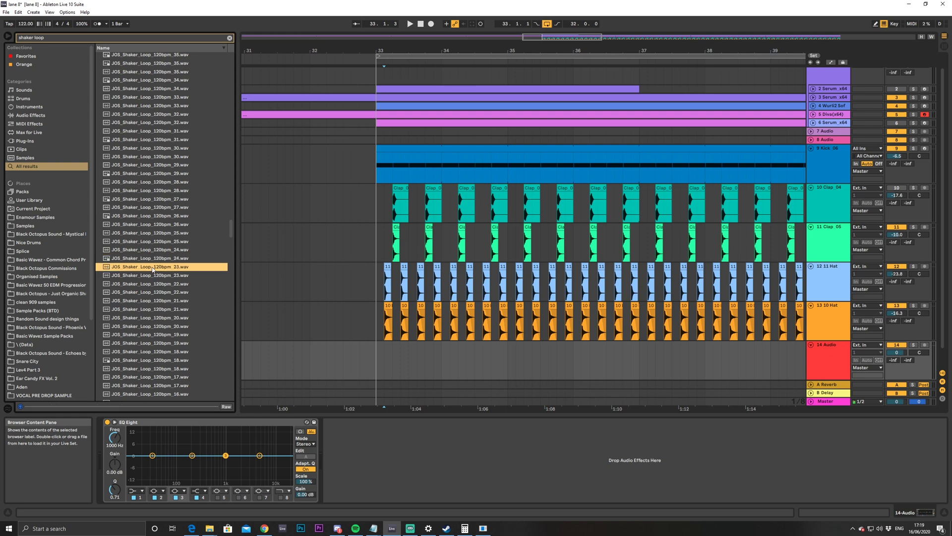
left_click(158, 284)
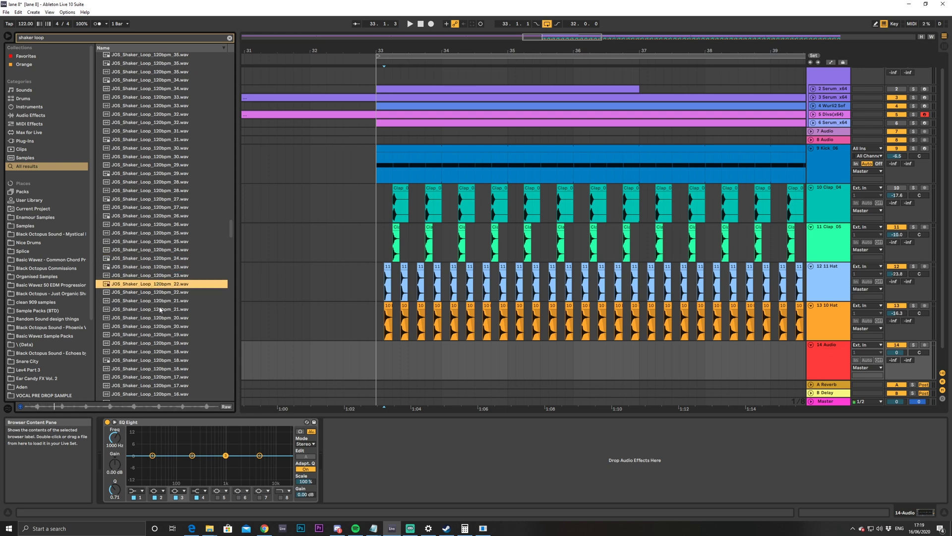
left_click(159, 301)
scroll(159, 325, "down", 2)
left_click(160, 306)
scroll(161, 297, "down", 2)
scroll(164, 264, "up", 1)
scroll(163, 264, "up", 3)
Audition the higher-numbered JOS_Shaker_Loop_120bpm samples, working up through numbers 35 to 40
left_click(163, 154)
left_click(165, 135)
scroll(169, 161, "up", 2)
left_click(170, 189)
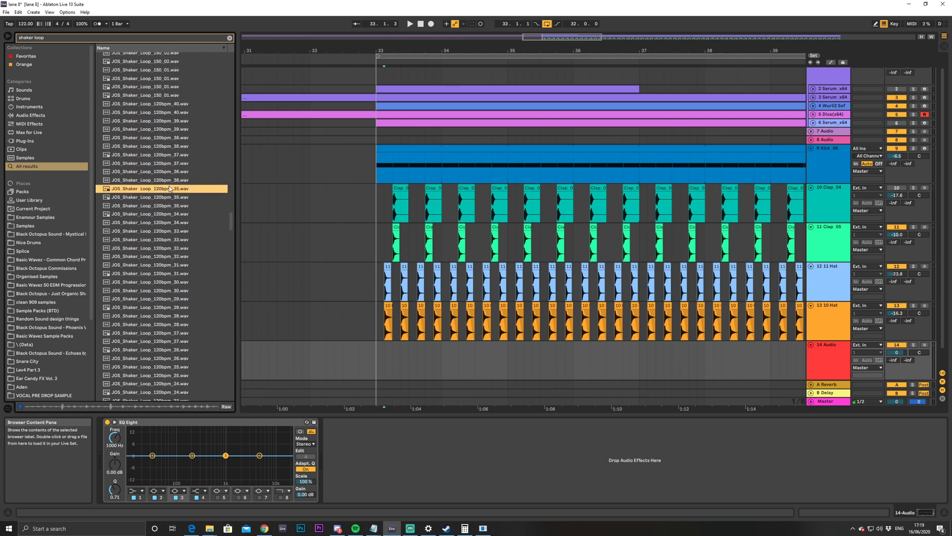
left_click(169, 173)
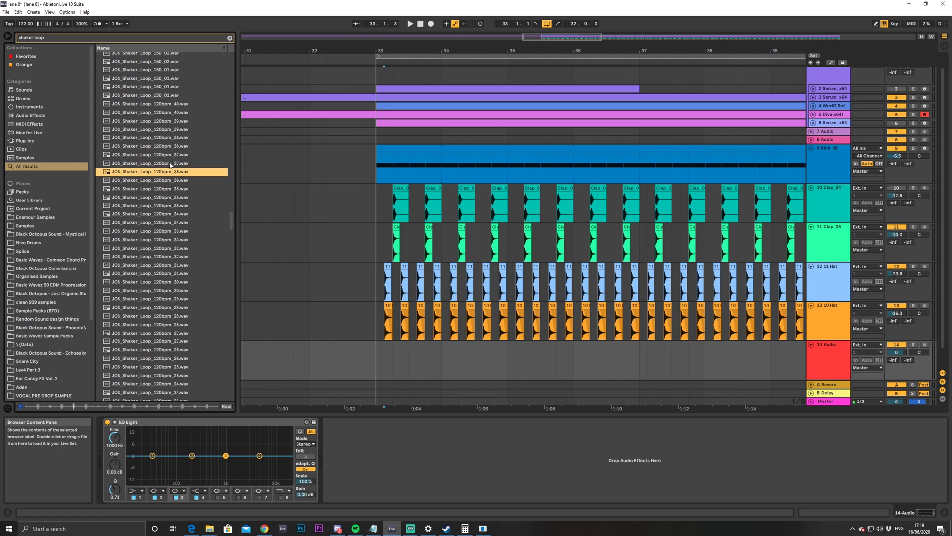
left_click(171, 163)
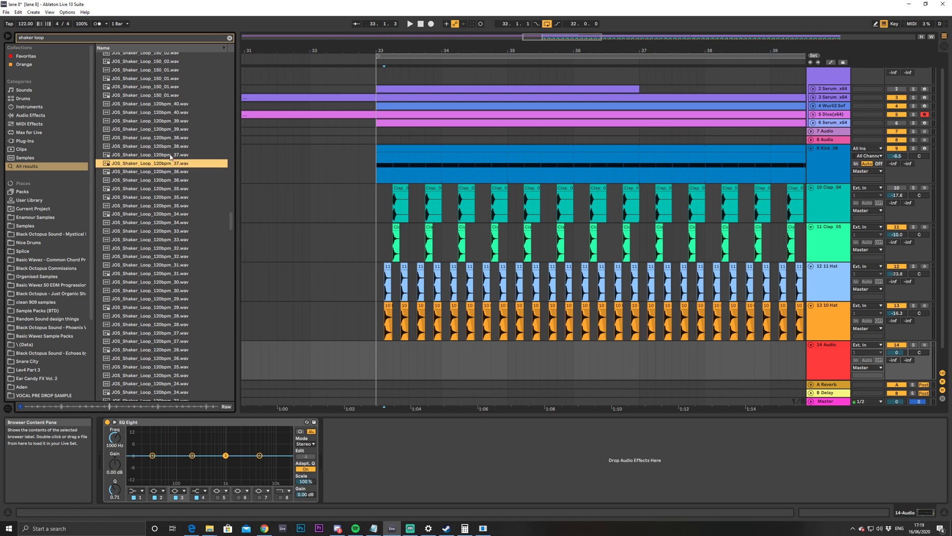
left_click(173, 142)
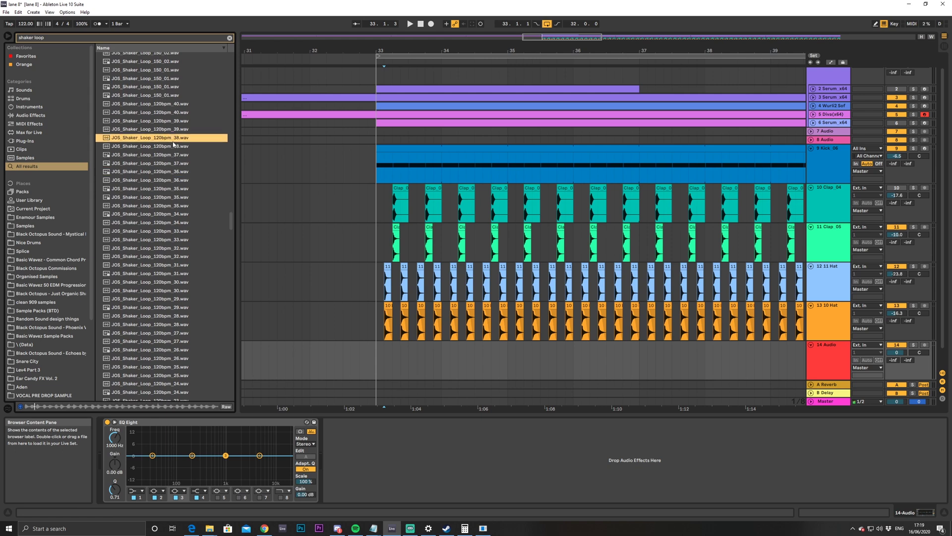
left_click(172, 129)
left_click(173, 121)
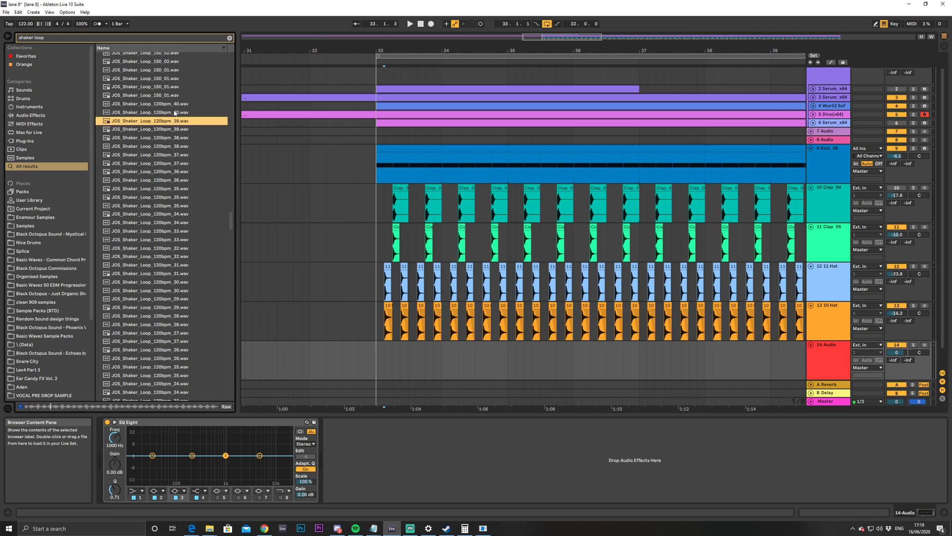
left_click(174, 113)
left_click(175, 106)
Compare shaker loops 33 to 37 and place JOS_Shaker_Loop_120bpm_37.wav on audio track 14 at bar 33
left_click(163, 214)
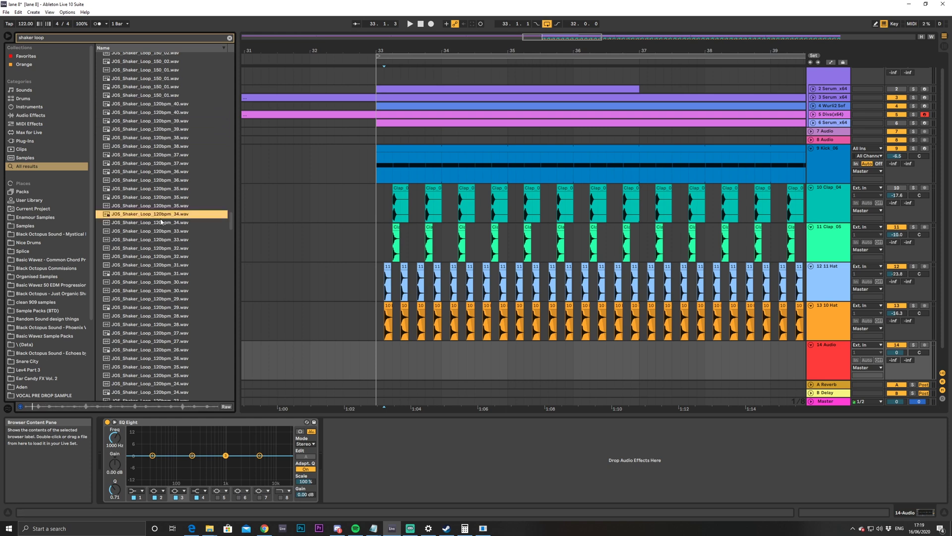
left_click(154, 226)
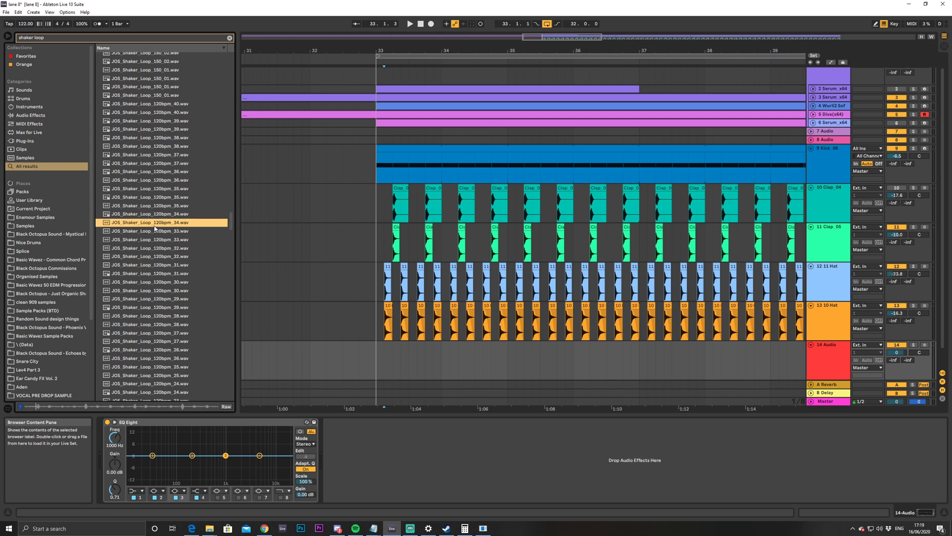
left_click(156, 232)
left_click(167, 172)
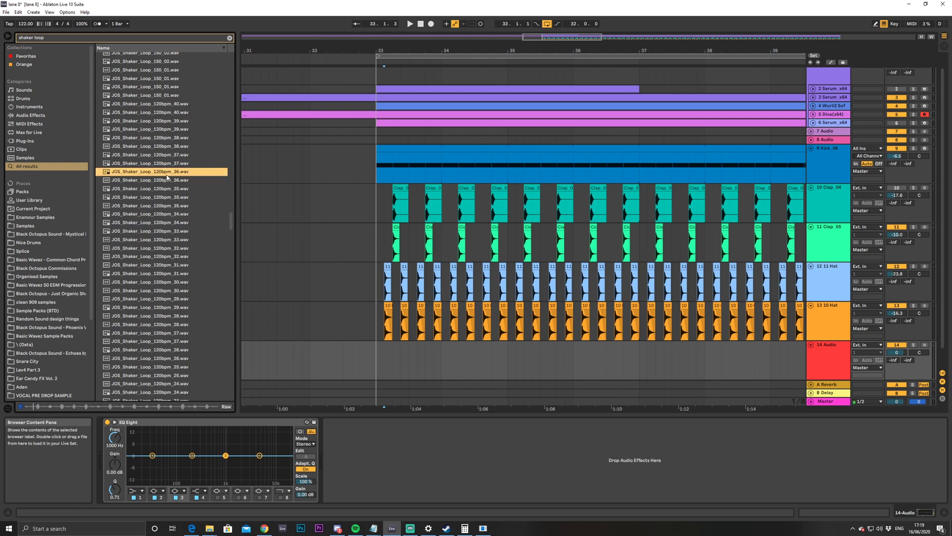
left_click(168, 167)
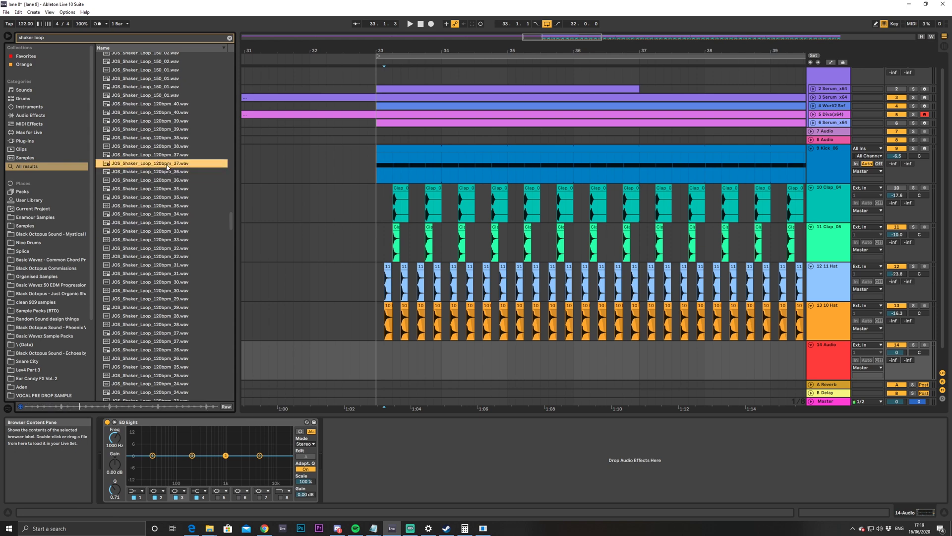
left_click_drag(167, 167, 375, 367)
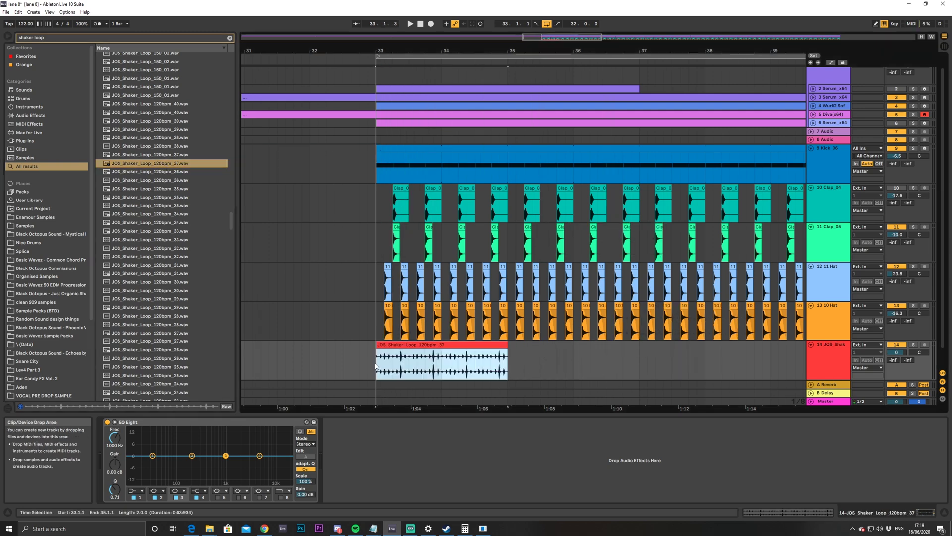
Open the shaker clip's settings, lower its track volume to -15.1 dB and play the loop with the drums
double_click(407, 353)
left_click_drag(897, 207, 897, 220)
key("space")
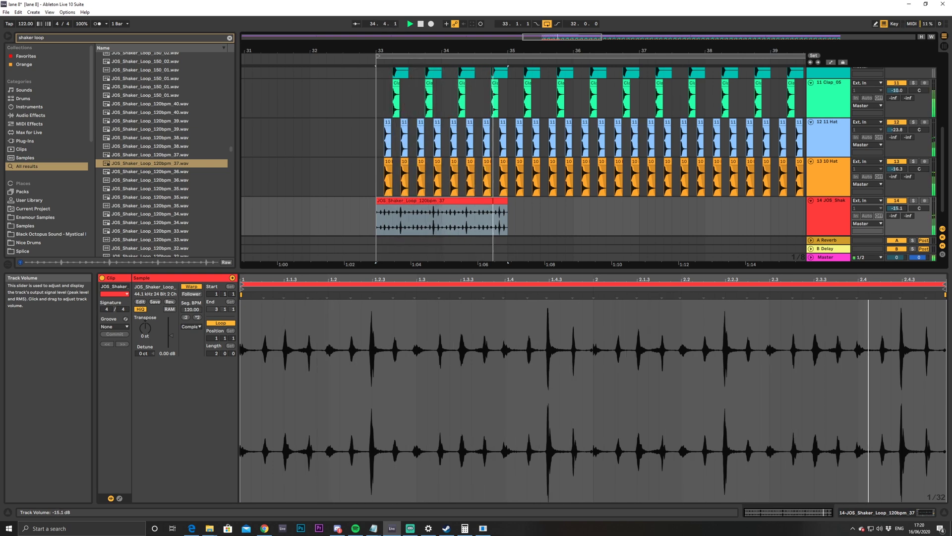
Set the shaker clip's warp mode to Complex Pro with formants 0.00 and envelope 8, and its clip gain to -2.22 dB
left_click(412, 201)
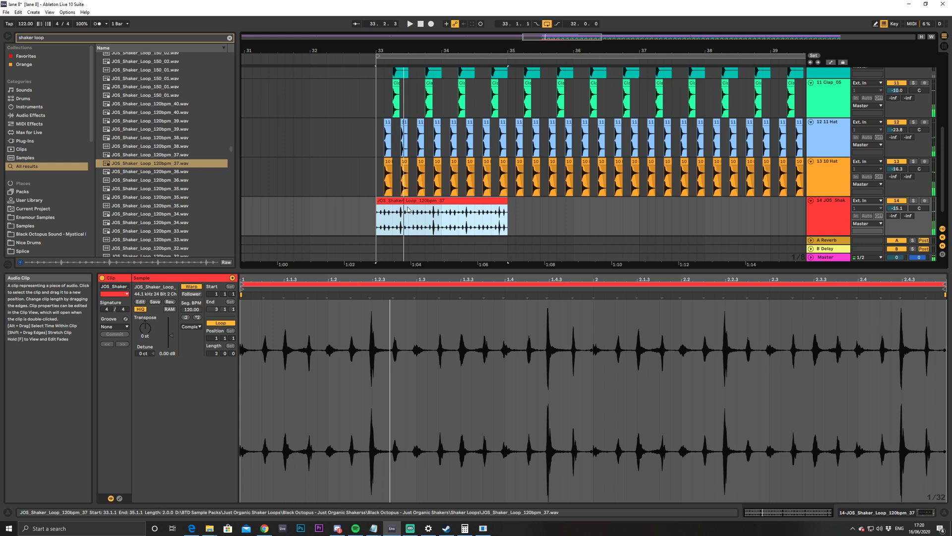
left_click(191, 328)
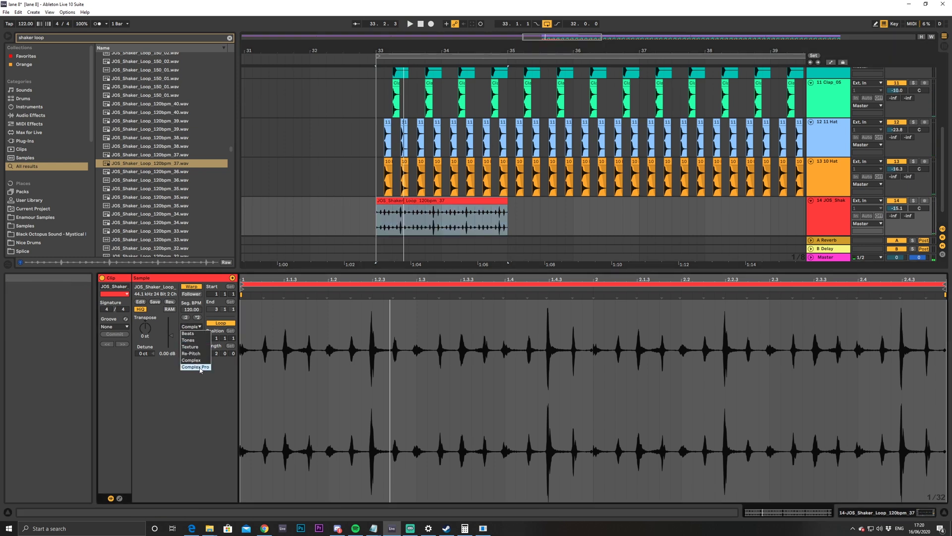
left_click(201, 367)
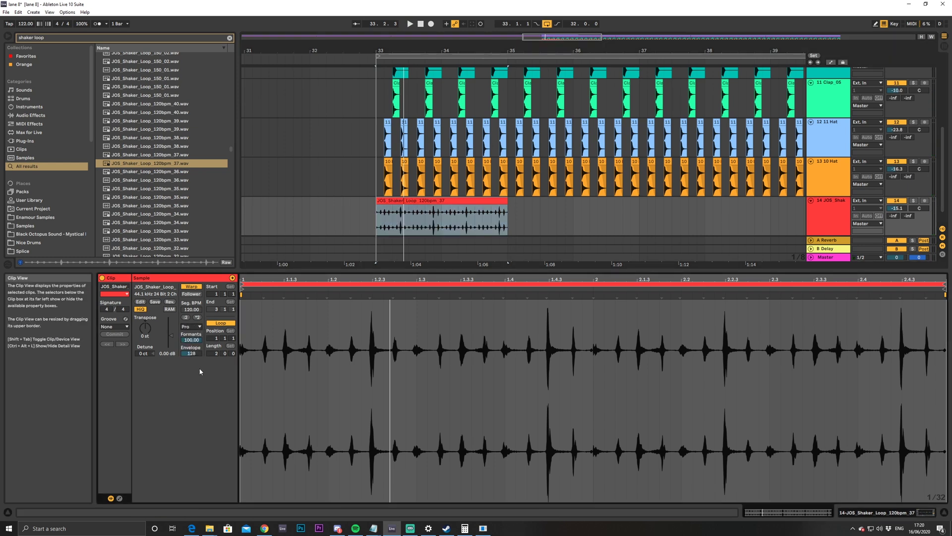
left_click_drag(191, 340, 170, 339)
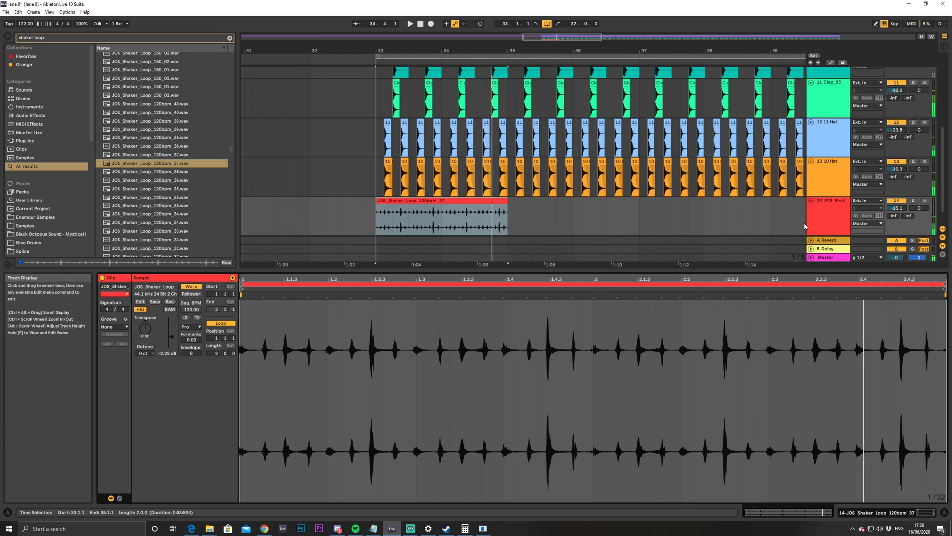
Duplicate the two-bar shaker clip repeatedly until it fills track 14 from bar 33 to bar 65
key("ctrl+d")
key("space")
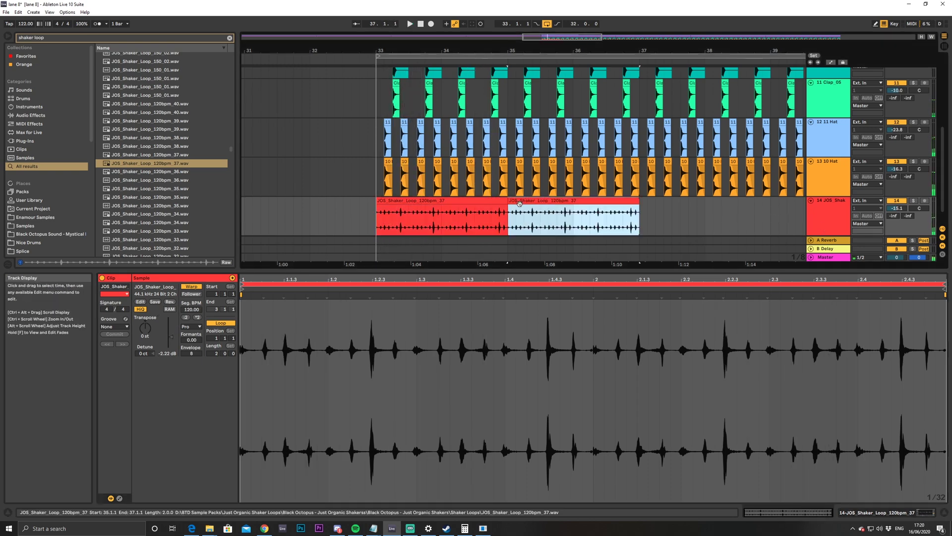
key("ctrl+d")
key("ctrl+d")
key("minus")
key("minus")
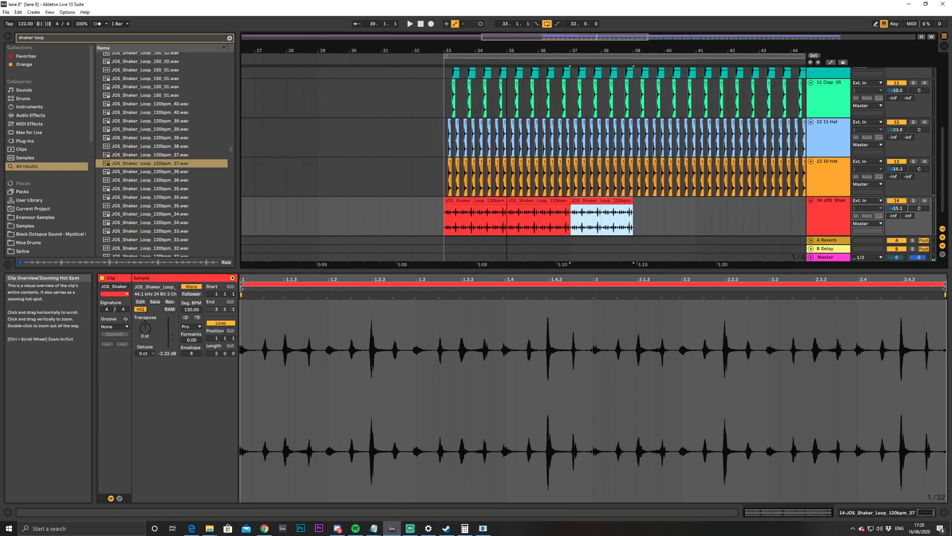
key("ctrl+d")
key("ctrl+d")
key("ctrl+d")
key("ctrl+d")
key("ctrl+d")
key("ctrl+d")
key("ctrl+d")
key("ctrl+d")
key("minus")
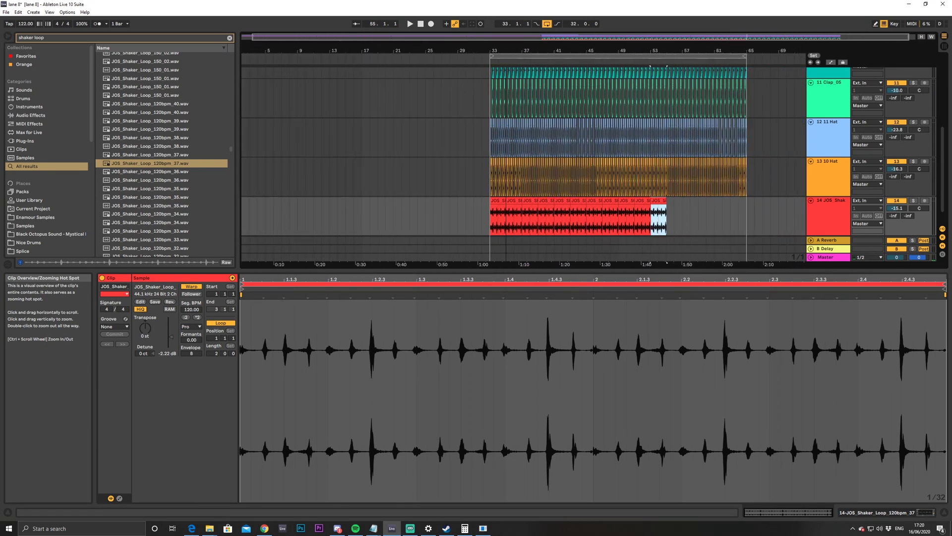
key("ctrl+d")
key("ctrl+d")
key("ctrl+d")
key("ctrl+d")
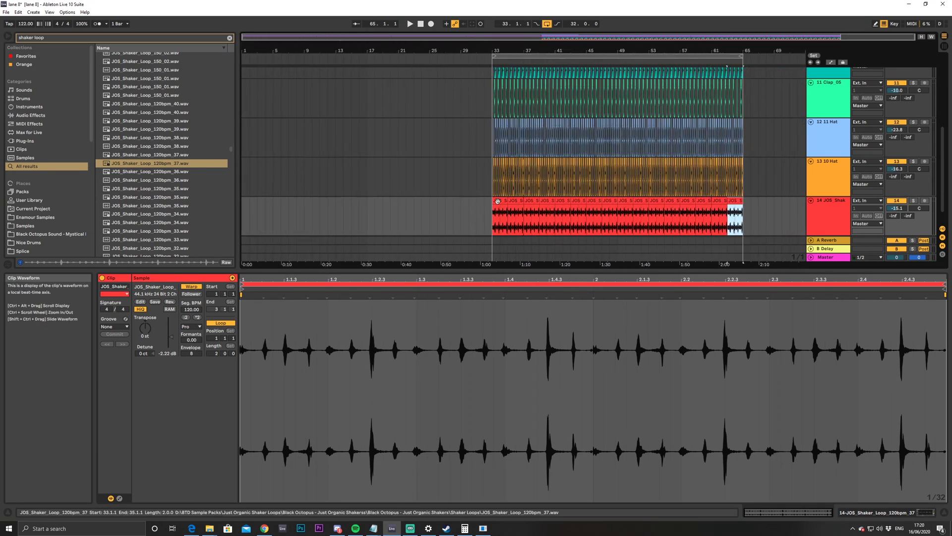
Play the arrangement from bar 33 and inspect the first shaker clip's timing closely against the claps and hats
left_click(492, 206)
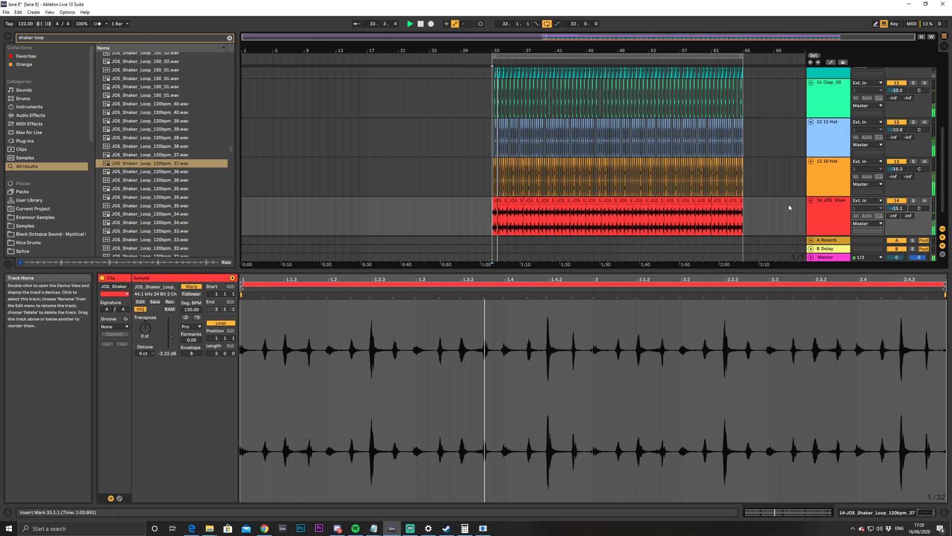
scroll(793, 207, "down", 2)
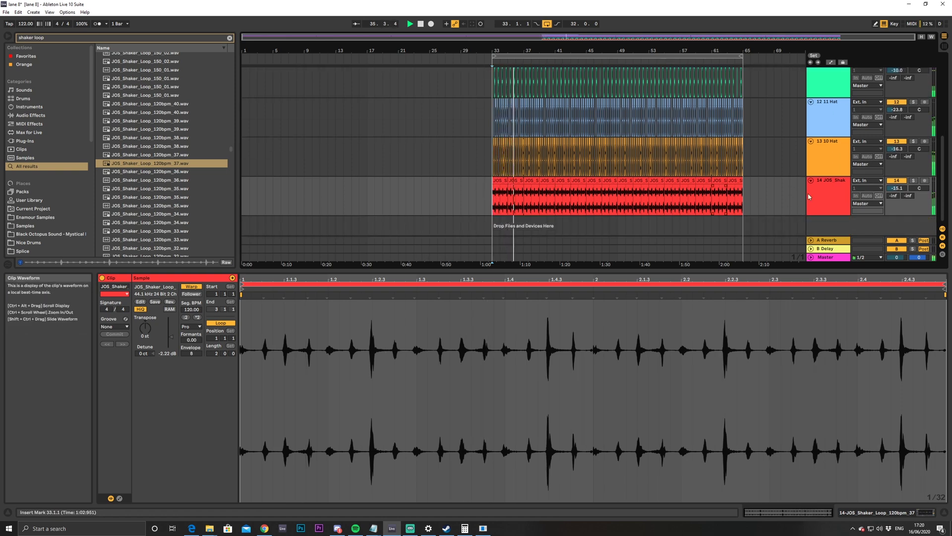
scroll(858, 183, "up", 5)
scroll(839, 186, "up", 5)
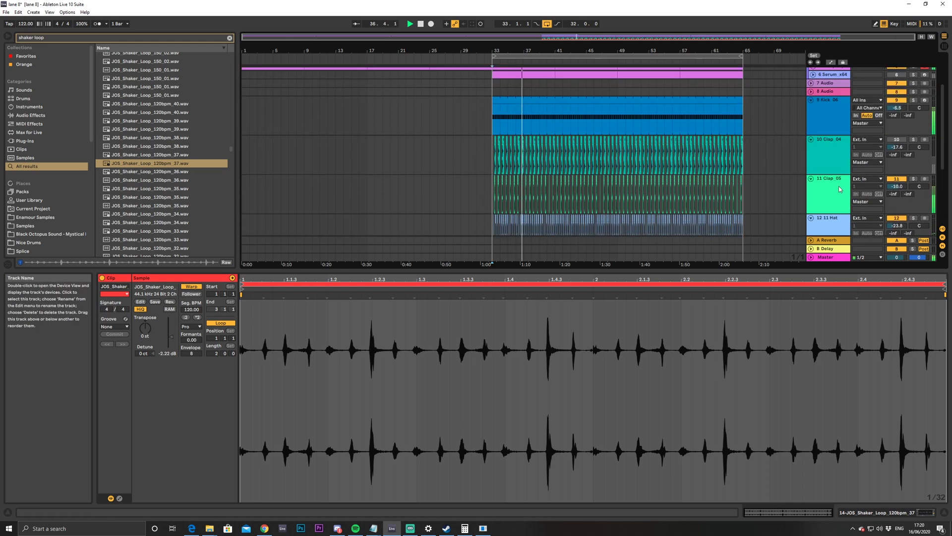
scroll(739, 245, "down", 8)
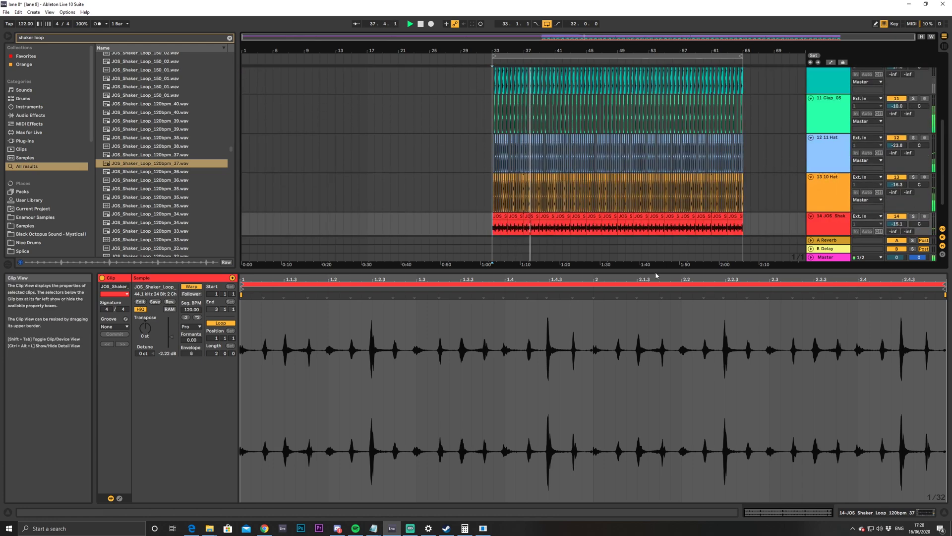
left_click_drag(656, 272, 645, 355)
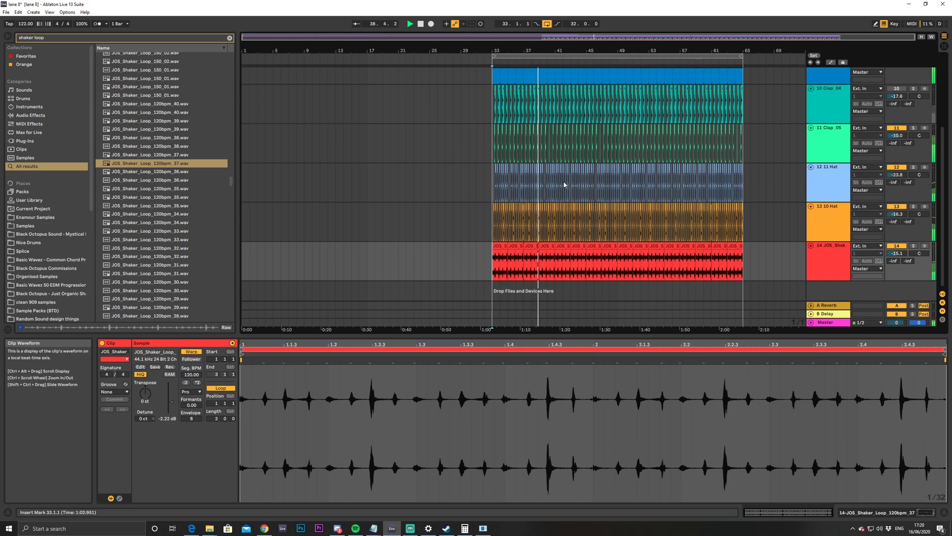
left_click_drag(522, 33, 511, 121)
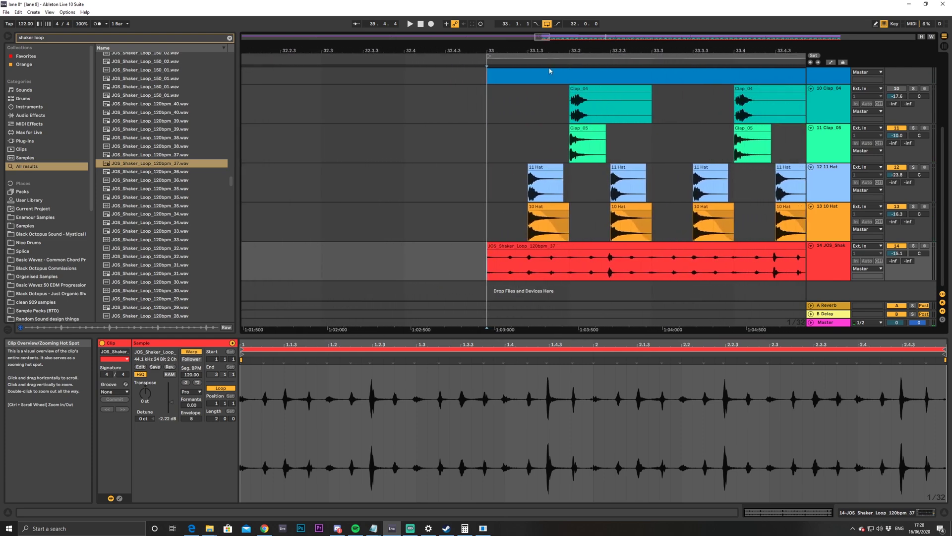
left_click(531, 246)
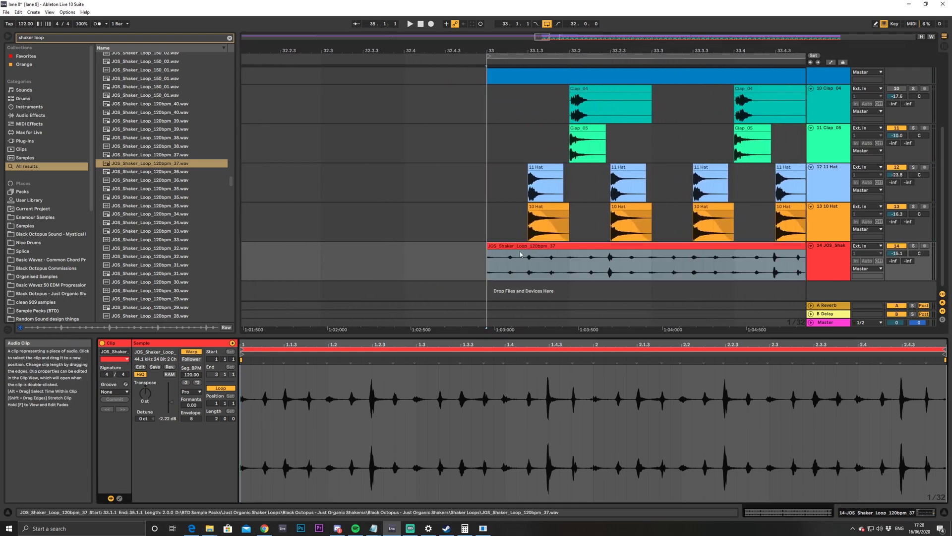
Examine the note timing of the Serum, Wurli and Diva tracks around bar 33
scroll(821, 115, "up", 5)
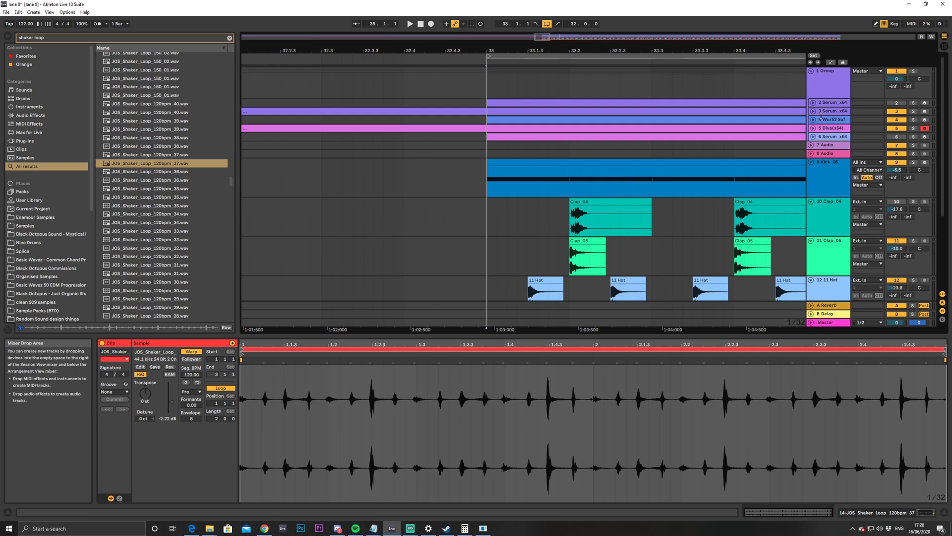
left_click(814, 113)
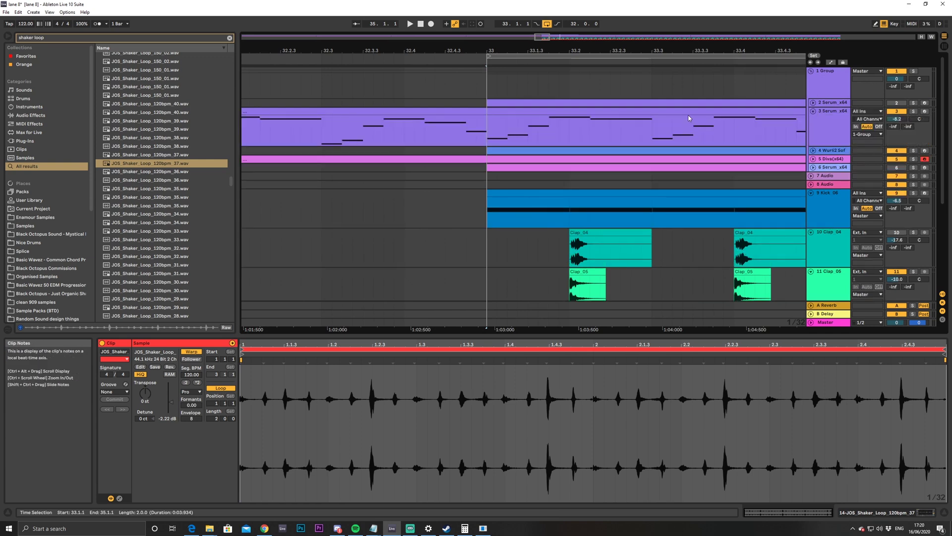
scroll(728, 130, "down", 2)
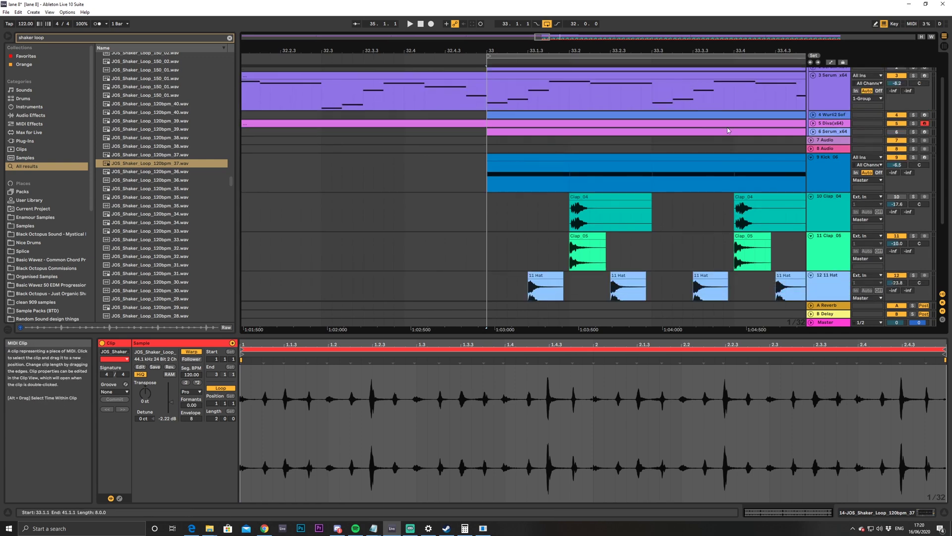
left_click(813, 115)
scroll(813, 119, "down", 3)
left_click(814, 110)
scroll(814, 116, "down", 3)
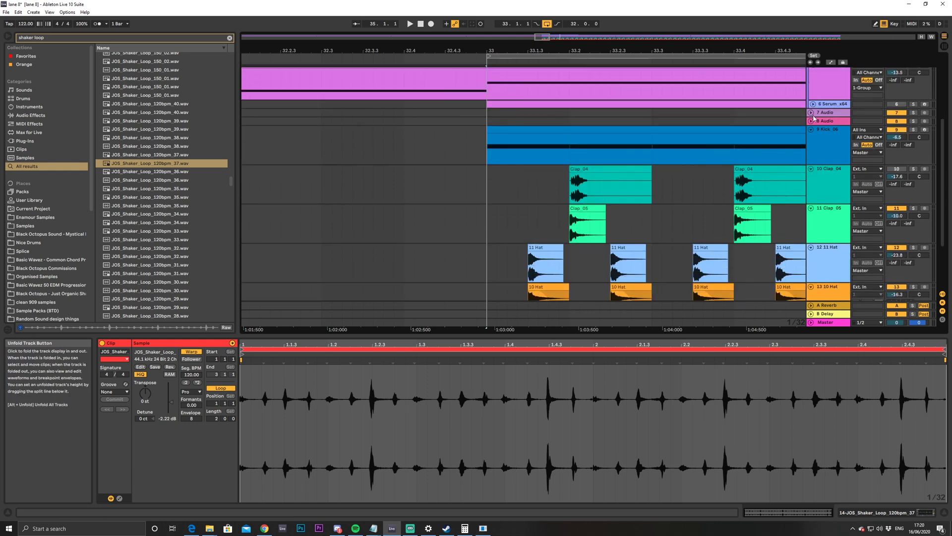
left_click(813, 105)
scroll(661, 167, "down", 6)
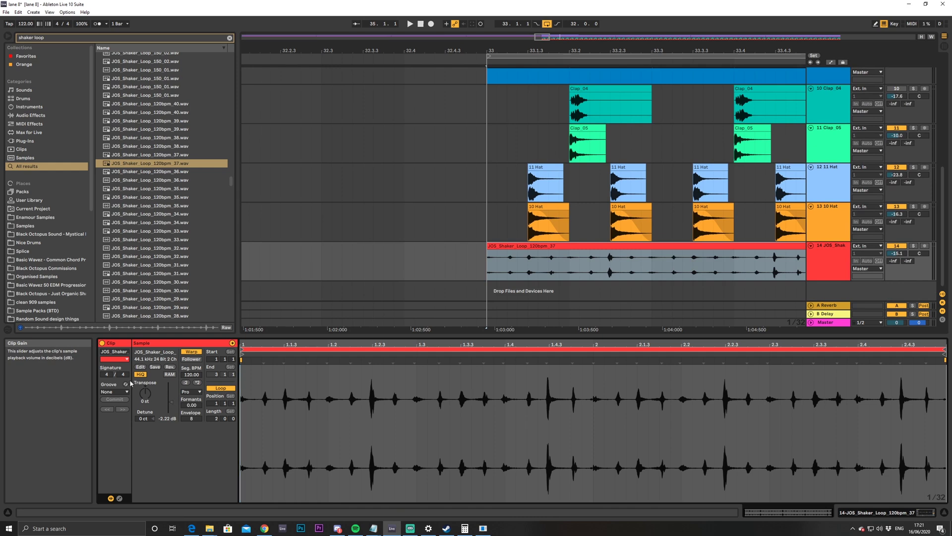
Assign an MPC swing groove to the first shaker clip
left_click(121, 405)
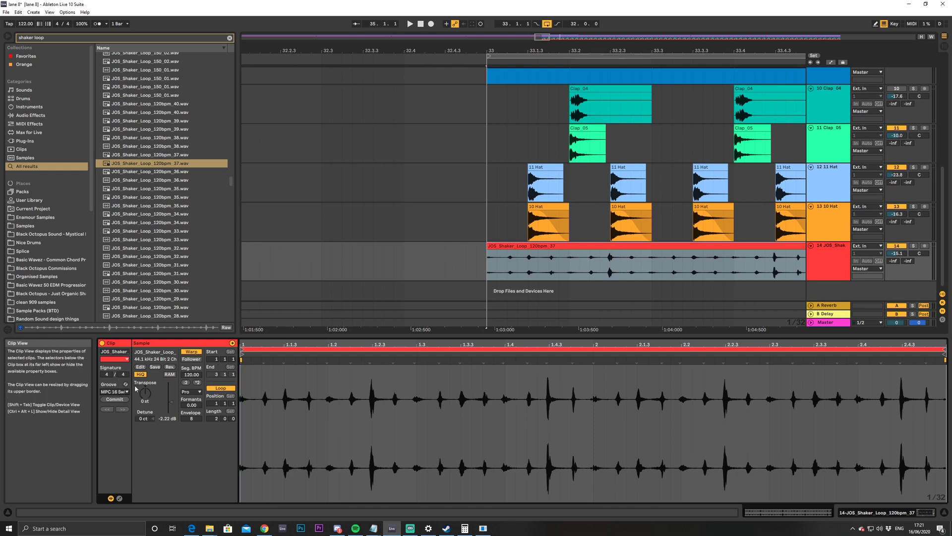
Commit the swing groove on the first shaker clip and play from bar 33 across the other shaker clips to compare the timing
left_click(123, 402)
key("space")
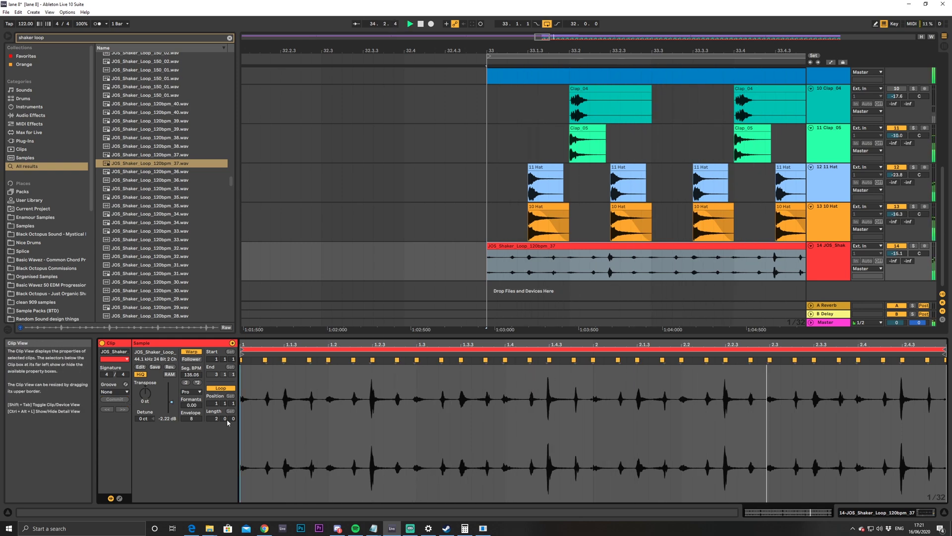
key("minus")
key("minus")
key("minus")
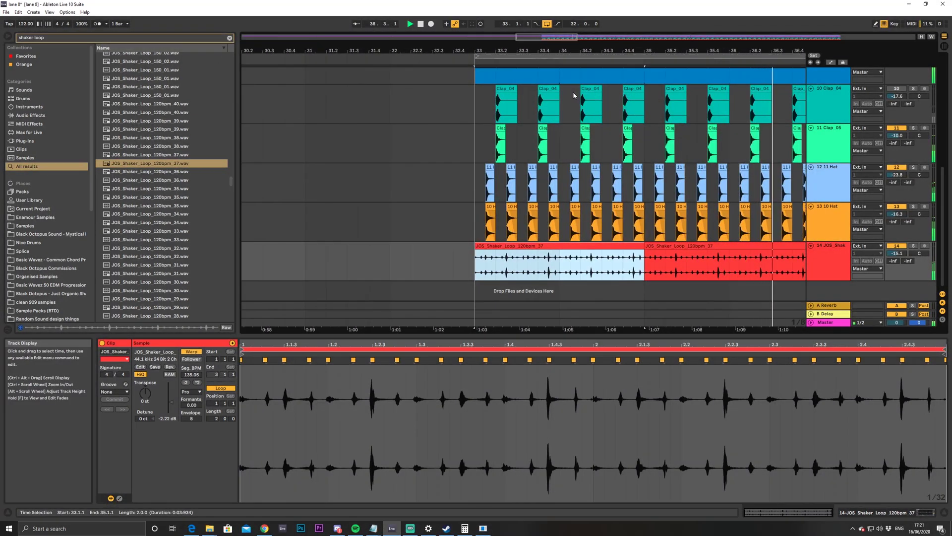
left_click_drag(551, 50, 595, 204)
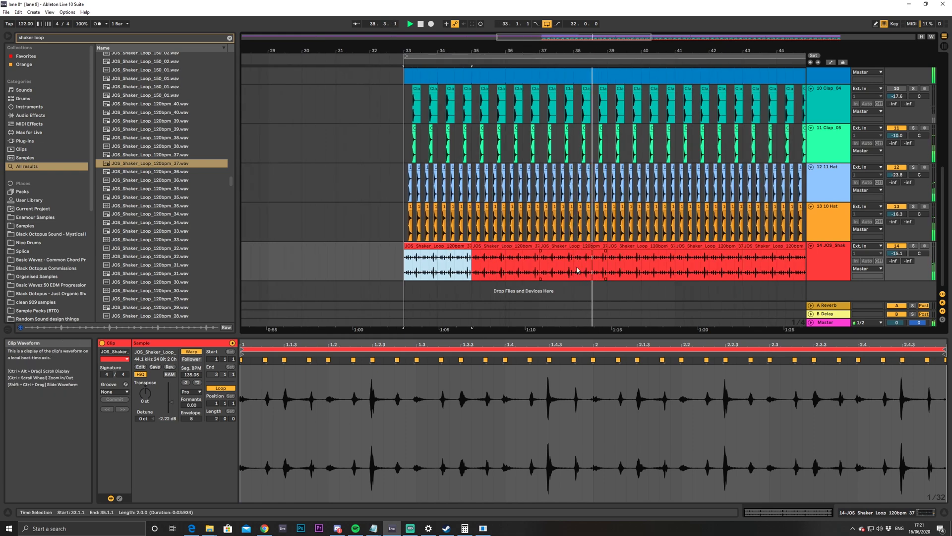
left_click(588, 263)
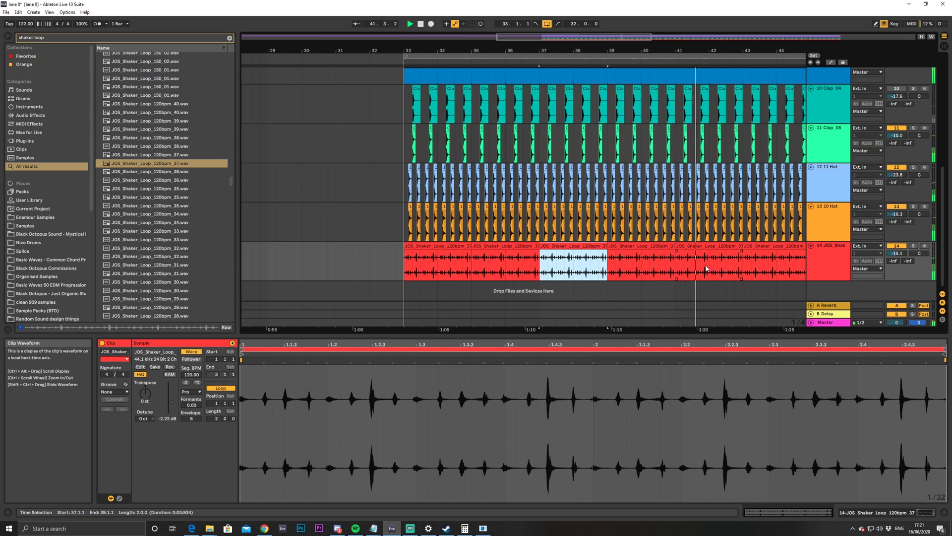
key("minus")
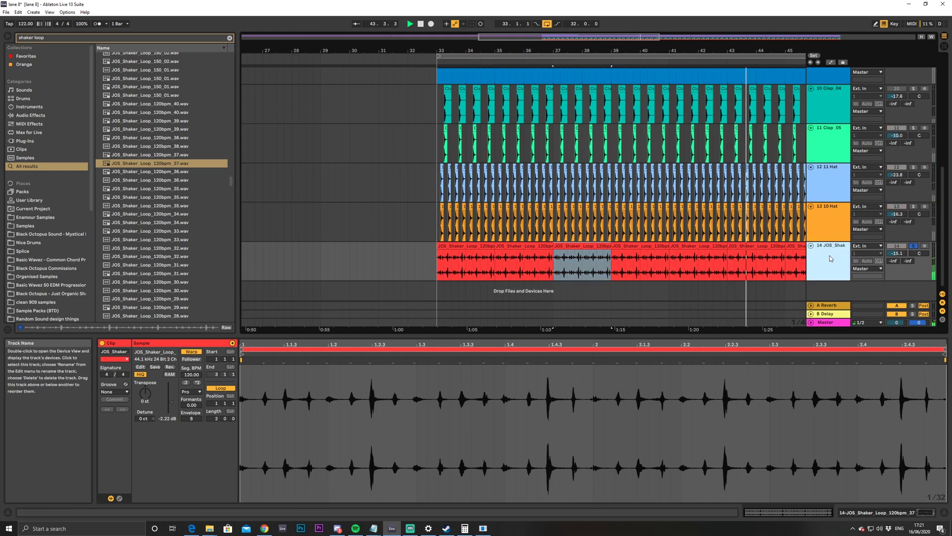
Shape the soloed shaker track in EQ Eight with a low cut and a dip of about -5.83 dB at 14.4 kHz
key("shift+Tab")
left_click_drag(152, 455, 276, 452)
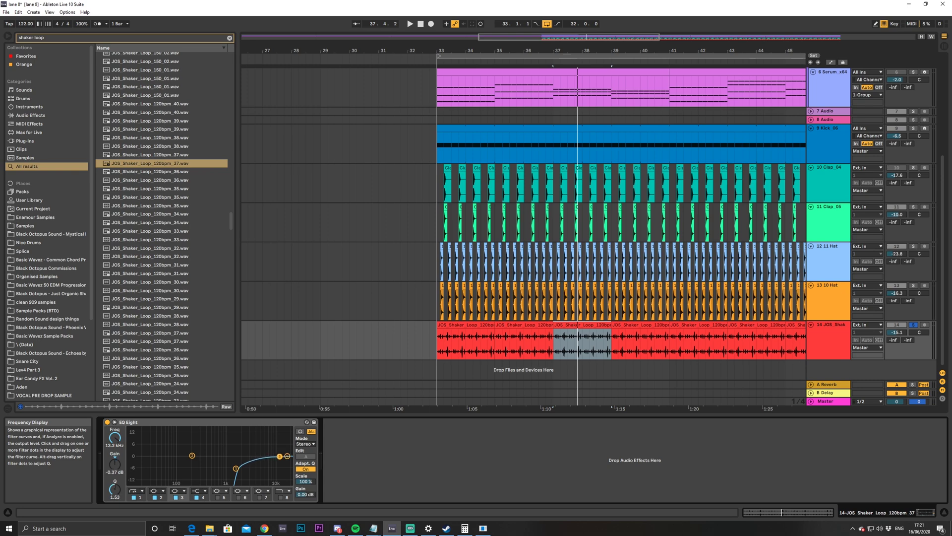
key("space")
left_click_drag(279, 463, 279, 465)
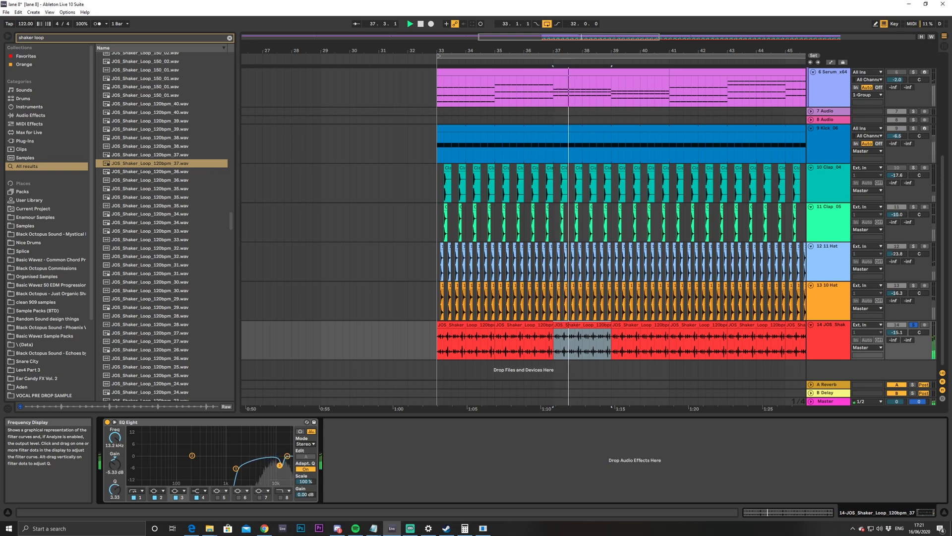
mouse_move(281, 469)
left_mouse_down()
mouse_move(284, 451)
mouse_move(281, 466)
left_mouse_up()
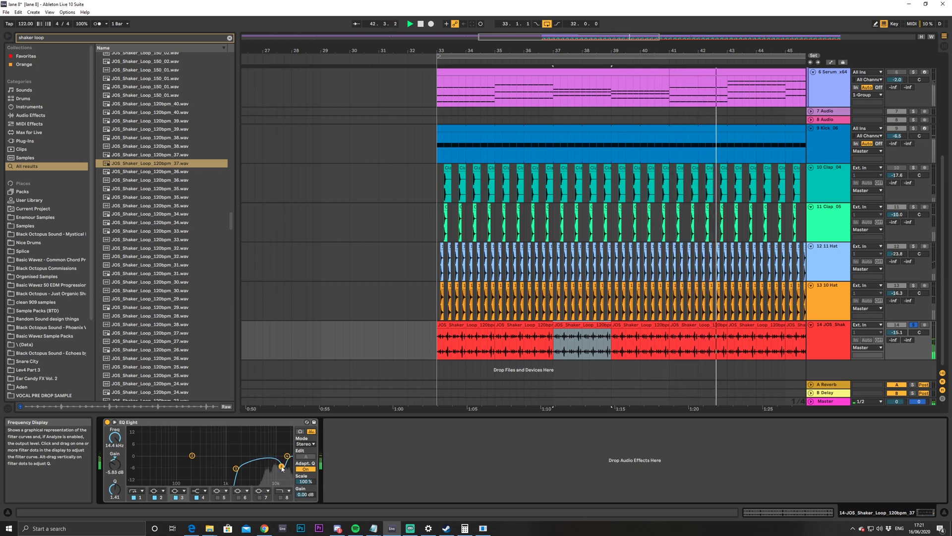
Toggle the shaker track's solo during playback to compare the equalized shaker alone and within the full drum mix
left_click(914, 324)
key("space")
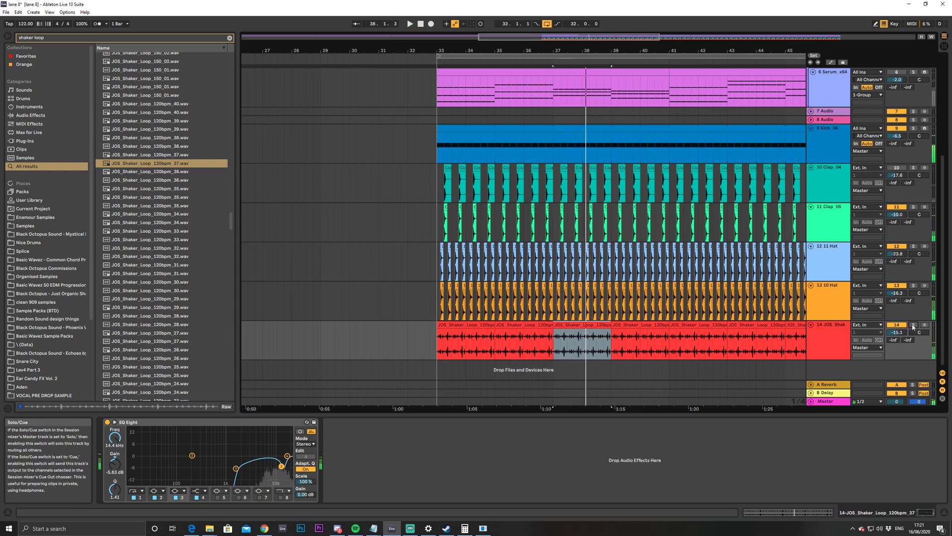
left_click(914, 324)
Add an Auto Pan effect to the shaker track and set its amount to 43.7%
left_click(825, 335)
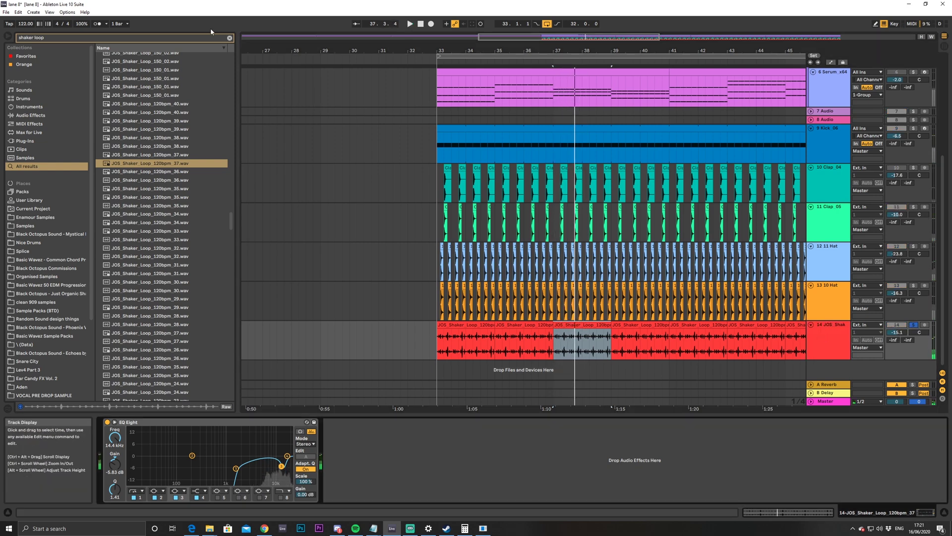
left_click(228, 39)
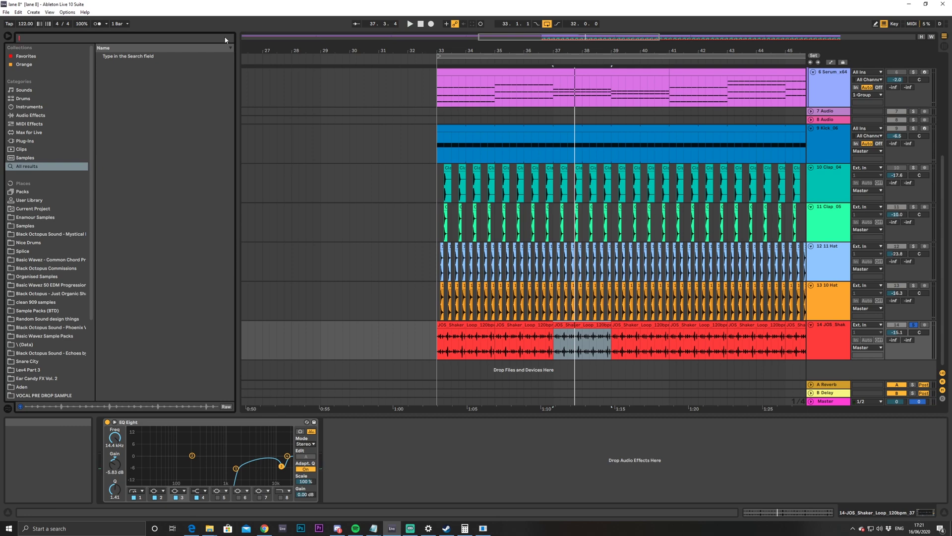
type("auto")
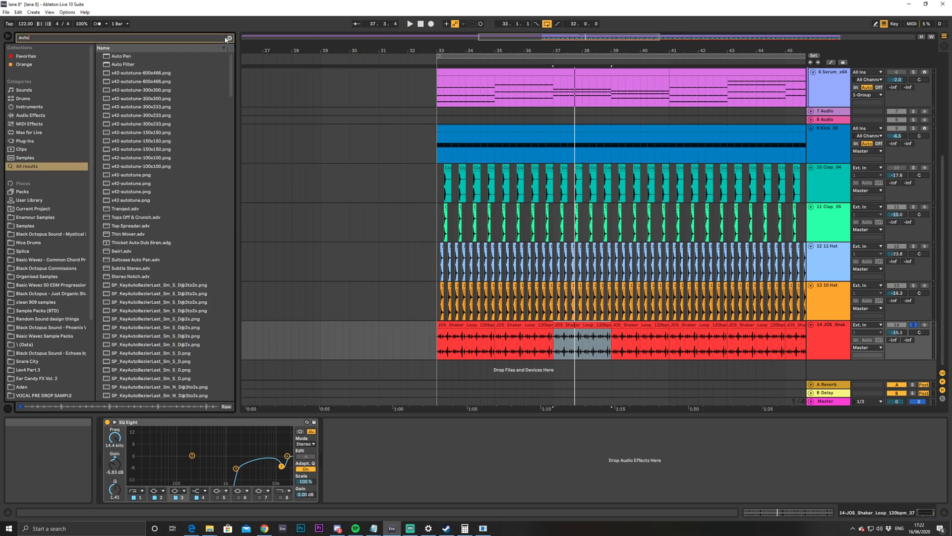
double_click(115, 57)
key("space")
left_click_drag(334, 467, 334, 458)
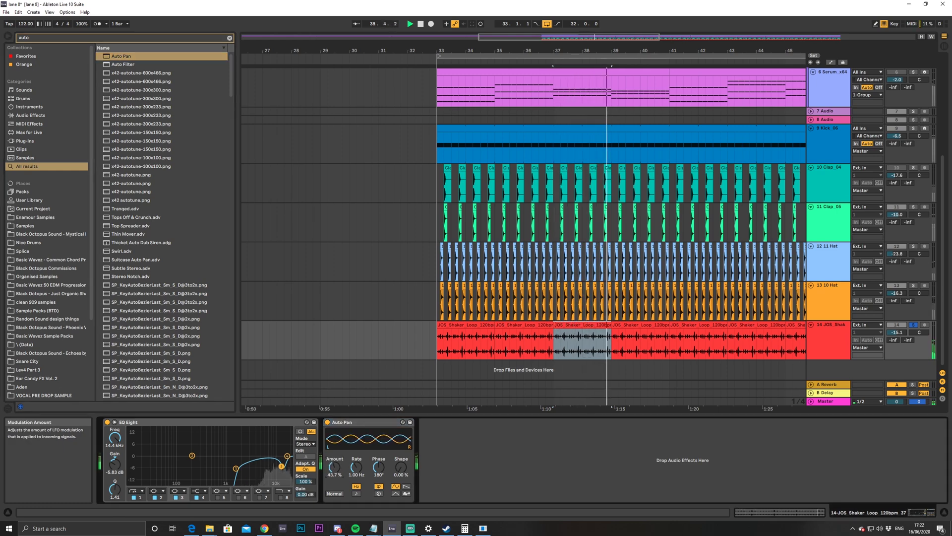
Unsolo the shaker track and lower its volume to -16.3 dB while the full mix plays
left_click(913, 325)
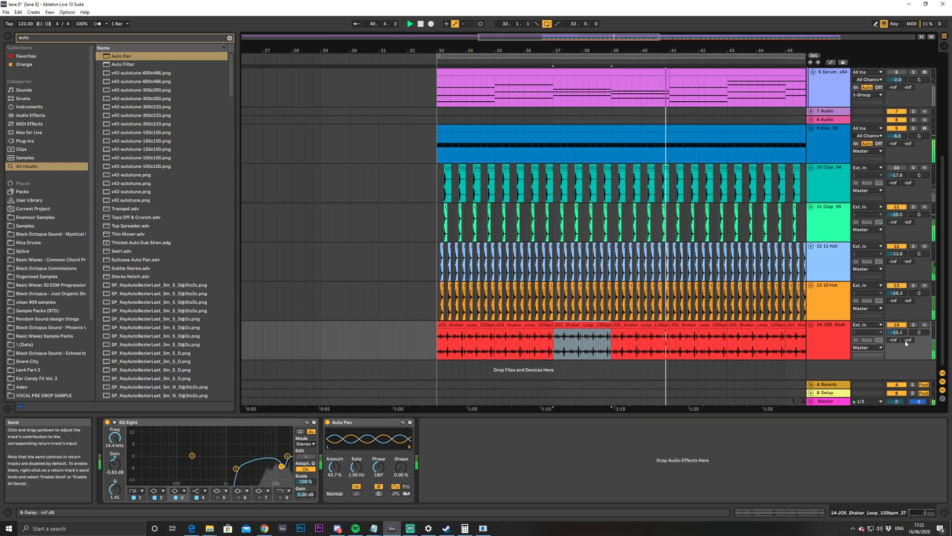
left_click_drag(894, 333, 895, 335)
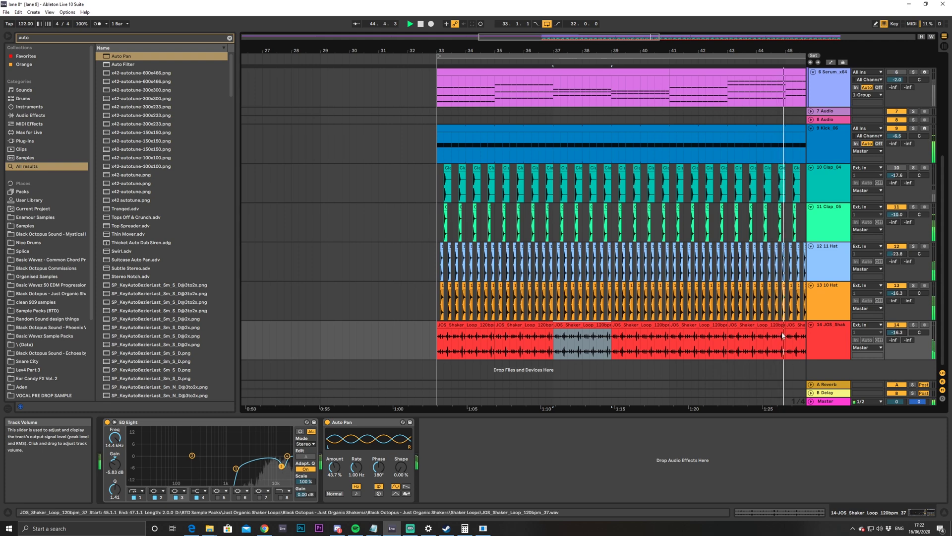
left_click_drag(559, 41, 684, 126)
Switch to the Notepad song notes, read the line about percussion loops, and return to the Ableton Live arrangement
mouse_move(374, 528)
left_click(387, 472)
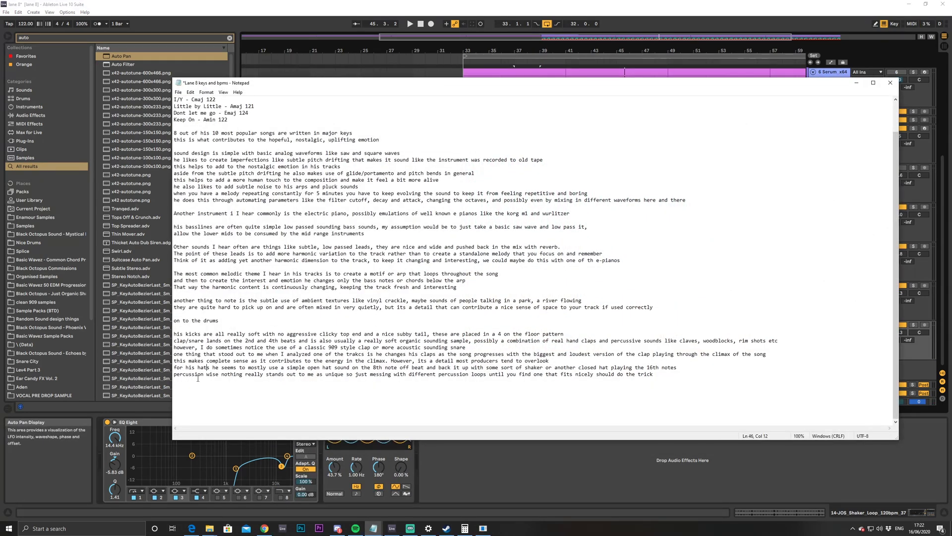
left_click_drag(254, 374, 325, 386)
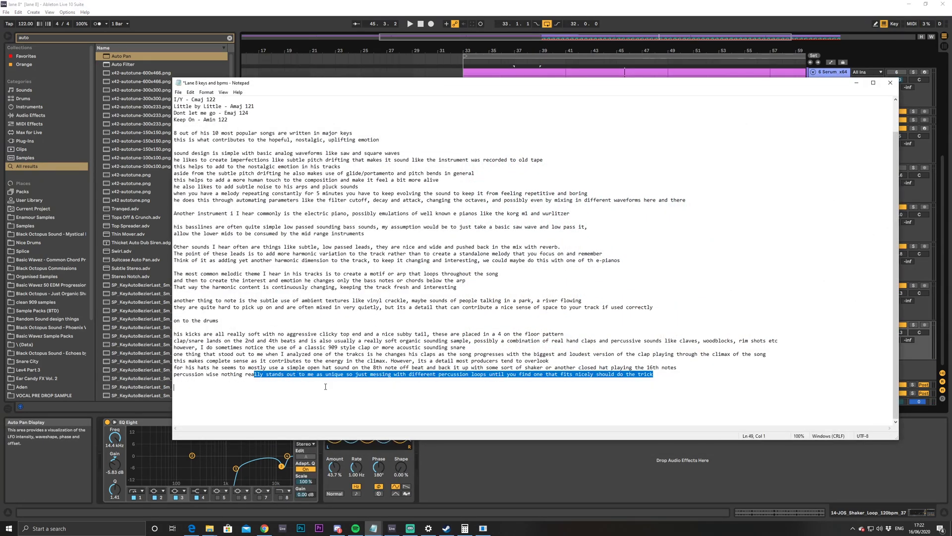
left_click(352, 375)
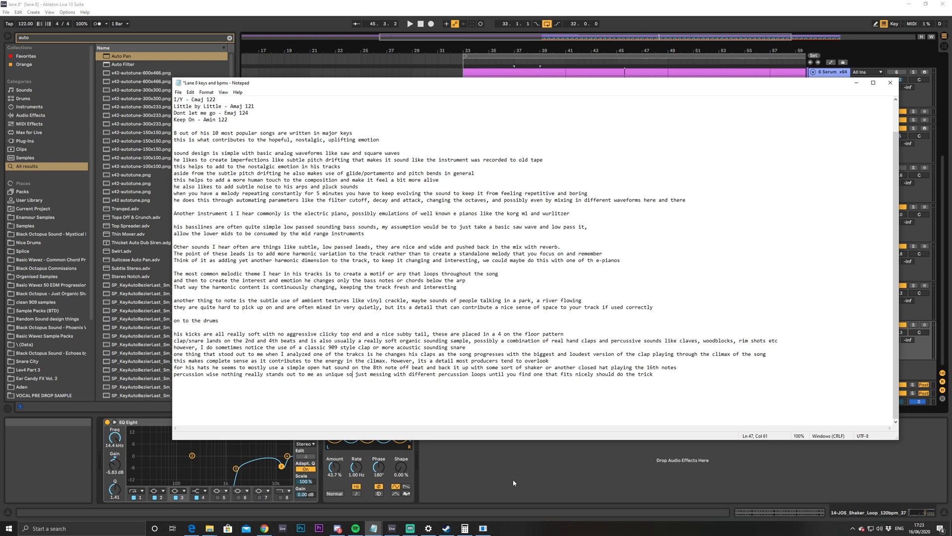
left_click(461, 493)
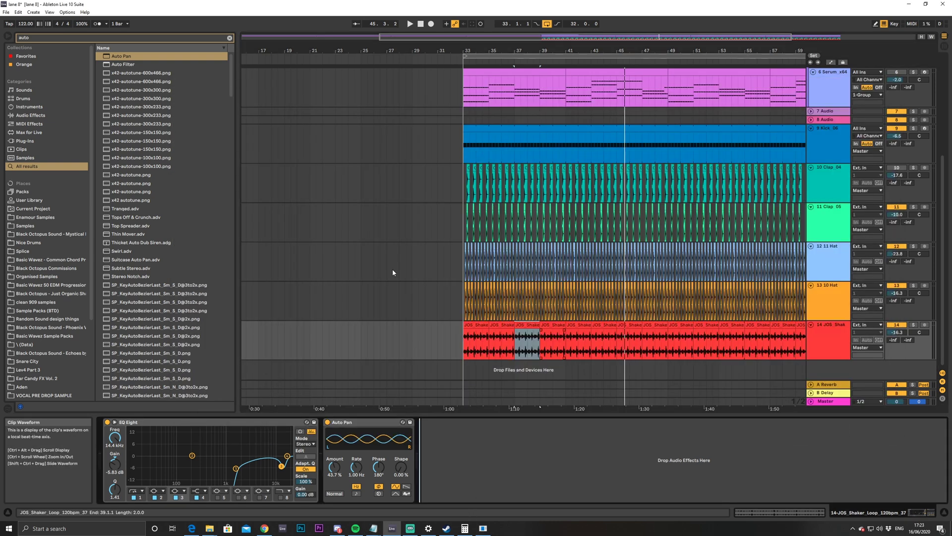
Search the browser for "lspc perc loo" and audition LSPC percussion loops 17, 19 and 20
left_click(230, 38)
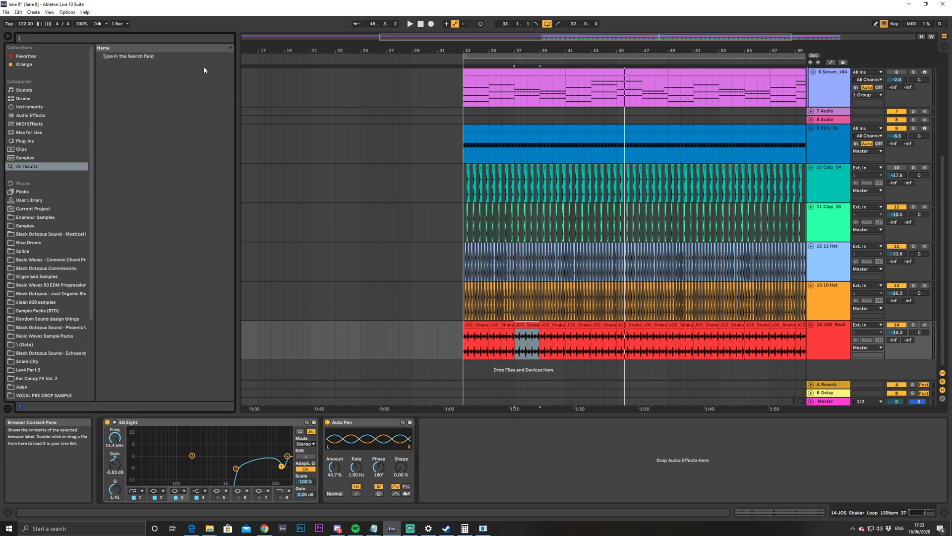
type("lspc")
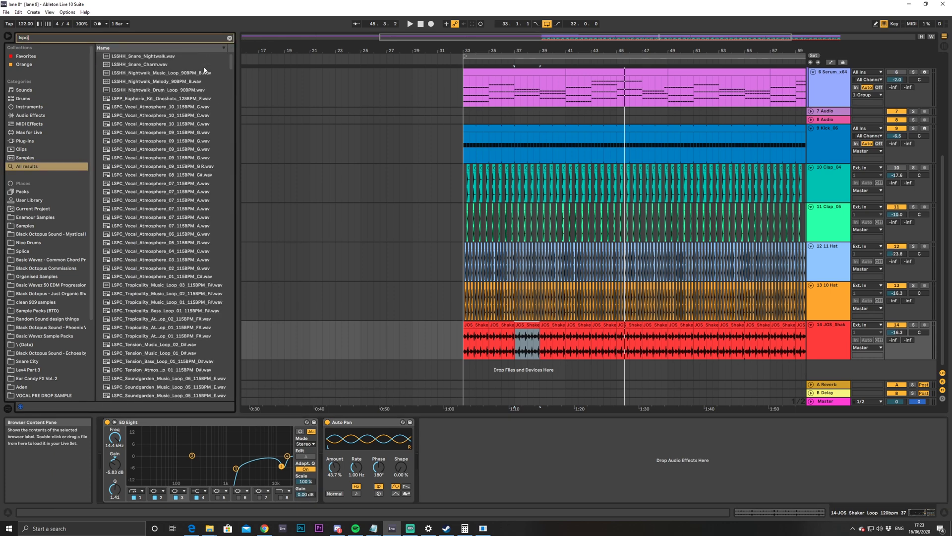
type(" perc loo")
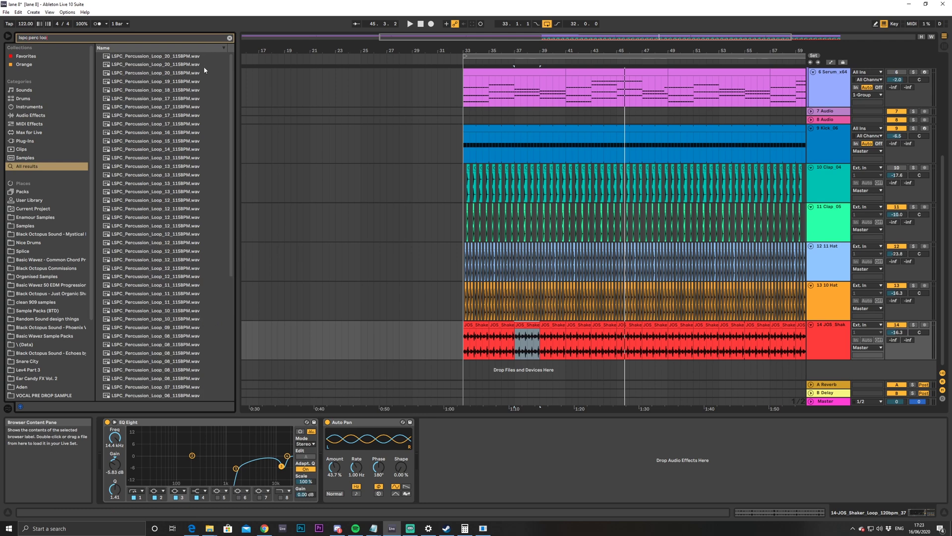
left_click(163, 100)
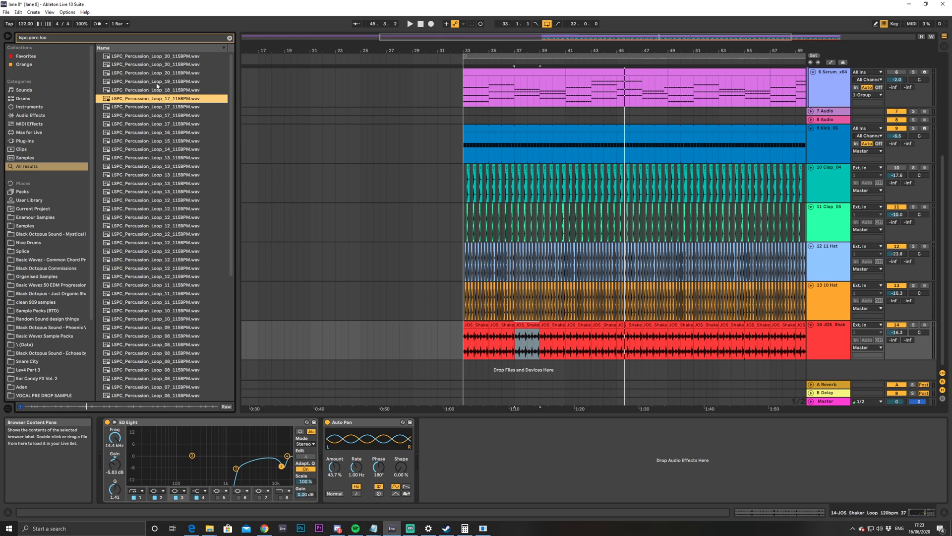
left_click(165, 81)
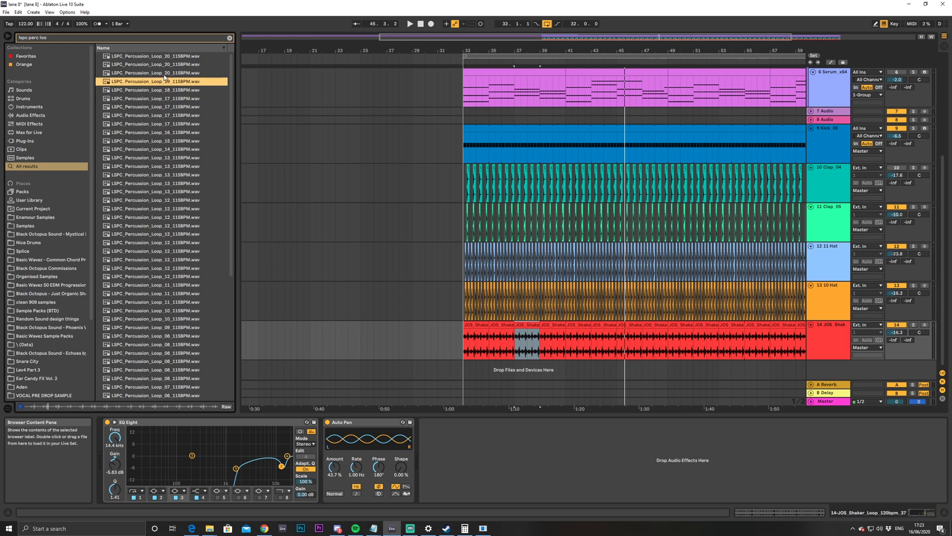
left_click(166, 73)
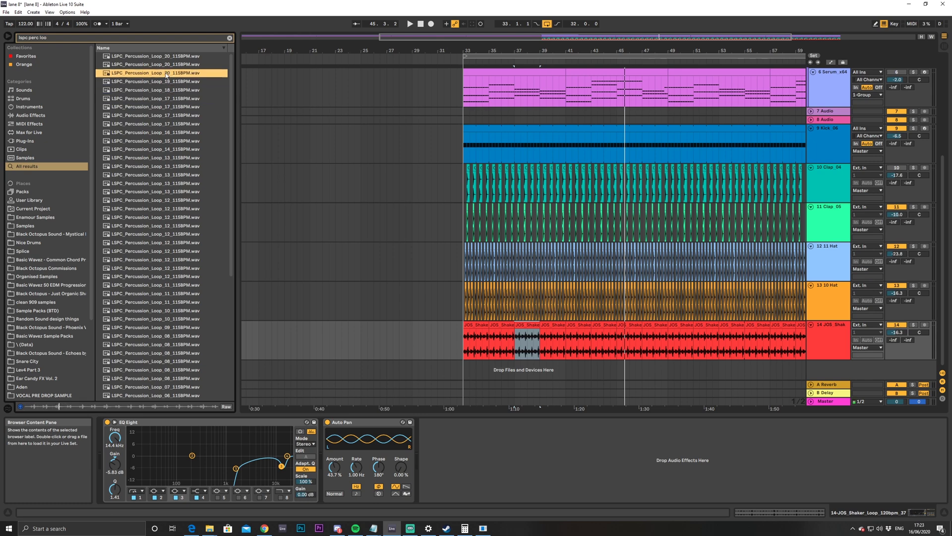
left_click(170, 99)
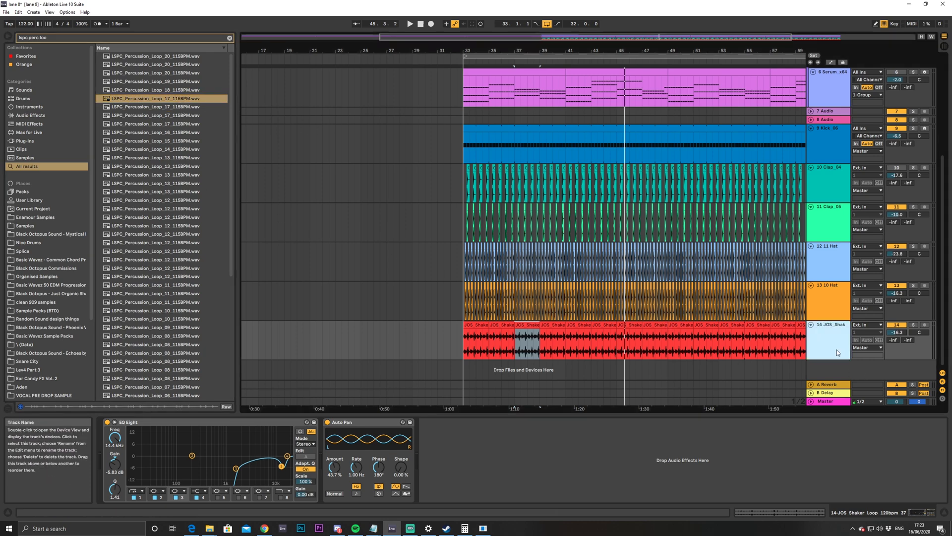
Place LSPC_Percussion_Loop_17_115BPM on a new audio track at bar 33 and lower that track's volume to -9.3 dB during playback
key("ctrl+t")
left_click_drag(150, 98, 469, 352)
key("space")
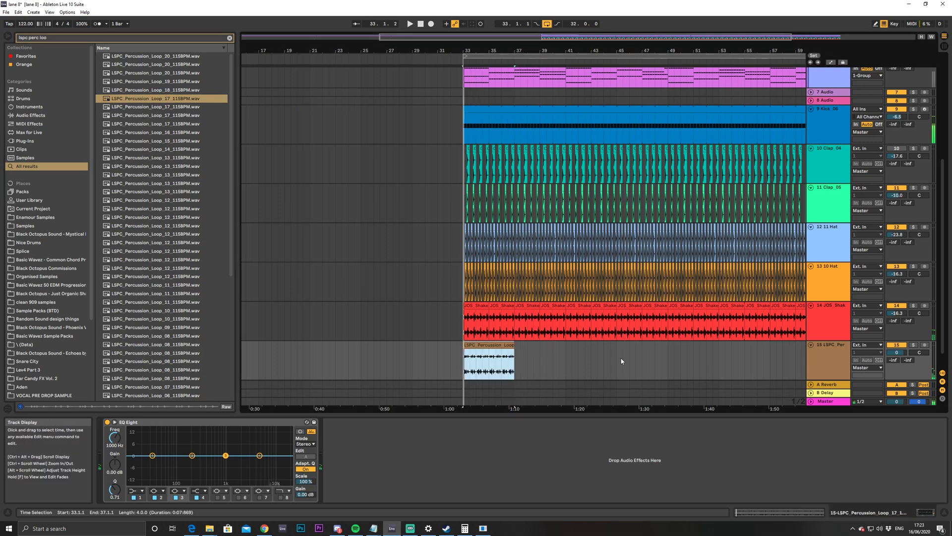
left_click_drag(896, 352, 897, 372)
Play from bar 33 and closely examine the percussion loop's waveform timing against the shaker, hats and claps
left_click(475, 344)
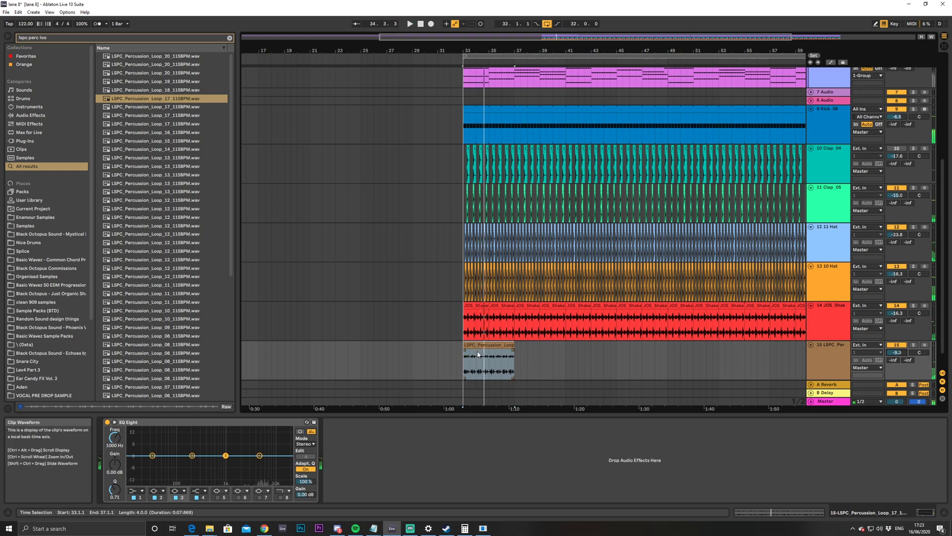
double_click(481, 354)
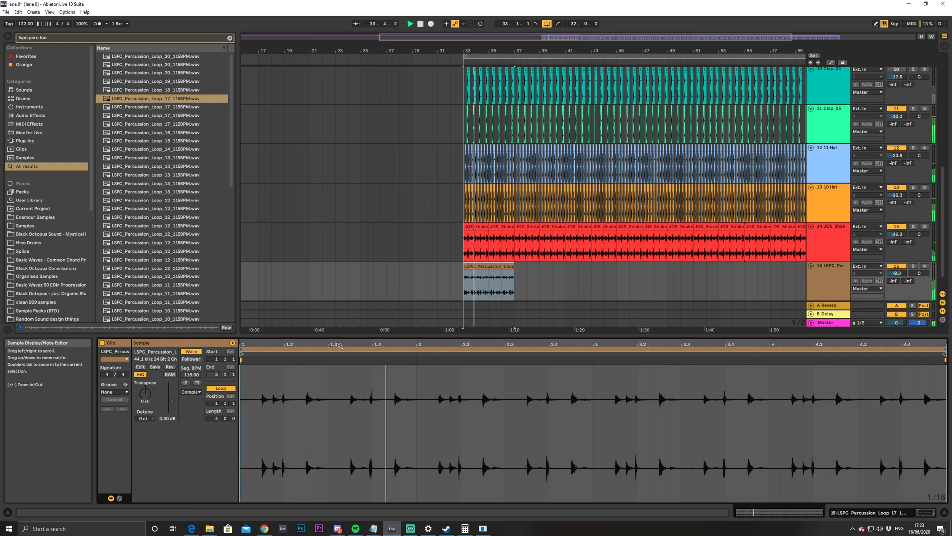
left_click_drag(343, 397, 343, 431)
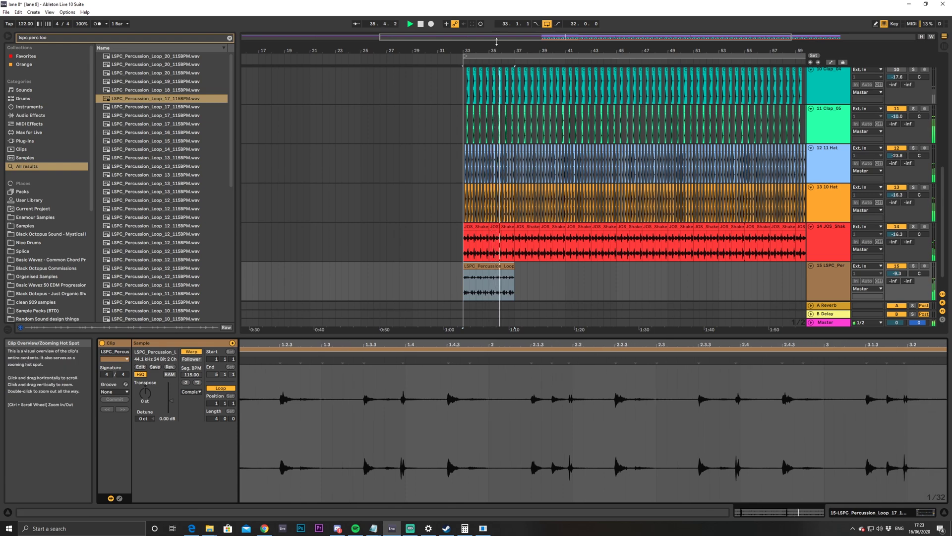
key("plus")
key("plus")
key("plus")
key("plus")
key("plus")
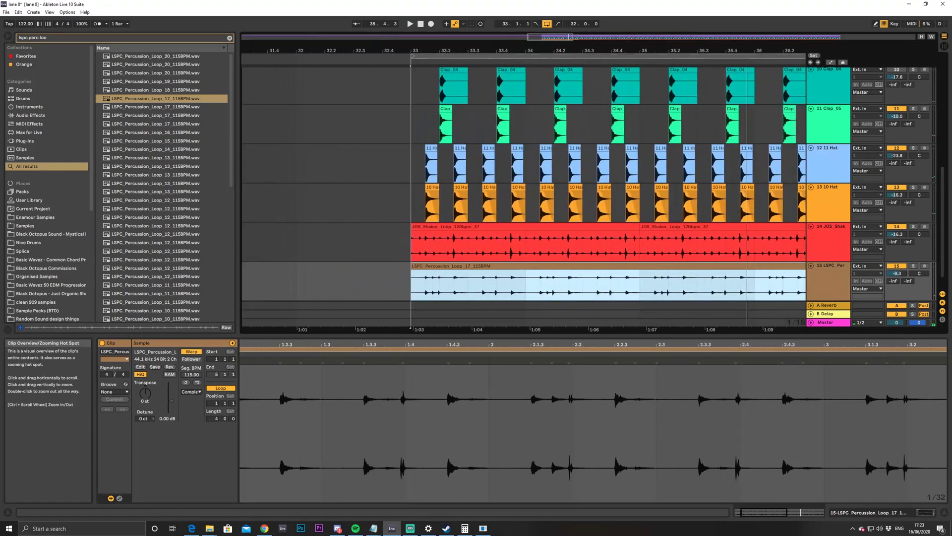
key("plus")
key("plus")
key("plus")
key("plus")
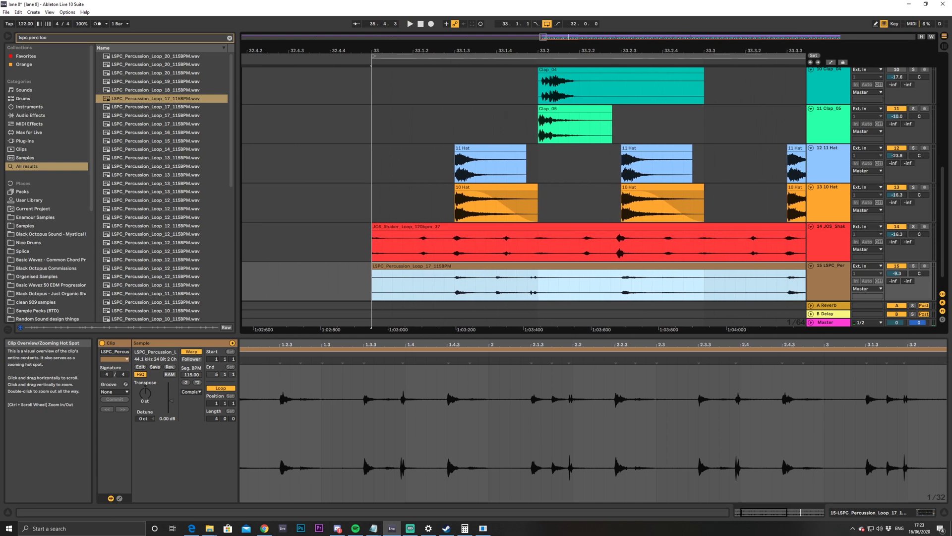
Move the first Clap_04 clip's start marker past the initial silence to the clap's transient
scroll(545, 79, "up", 1)
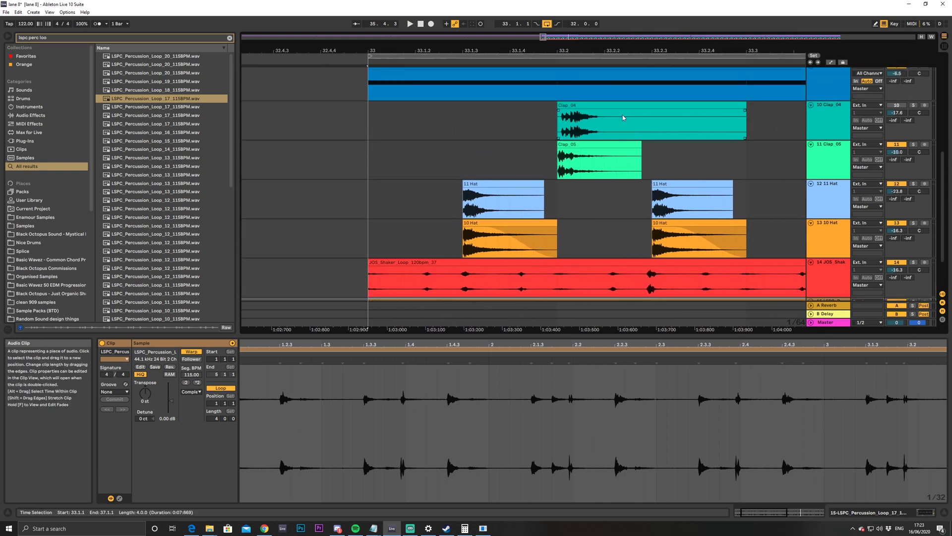
left_click(573, 105)
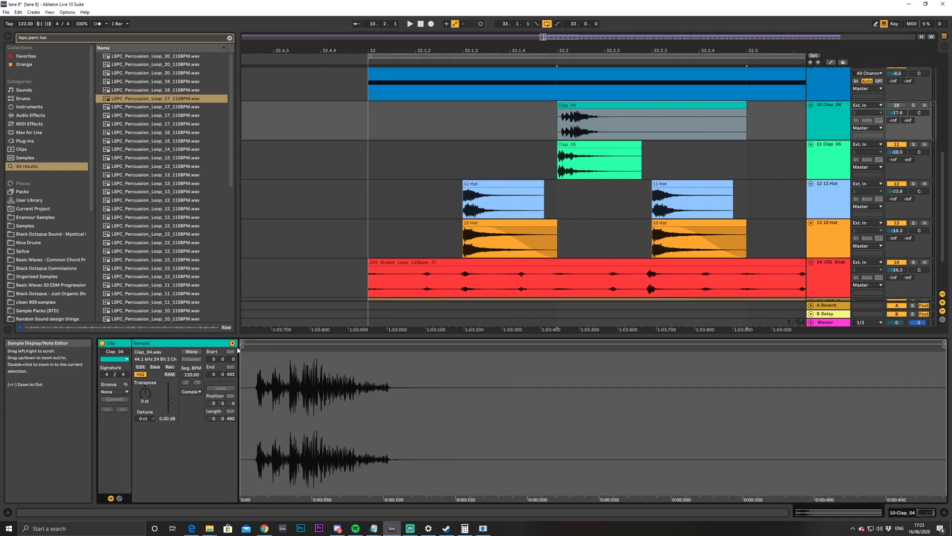
left_click_drag(242, 345, 255, 346)
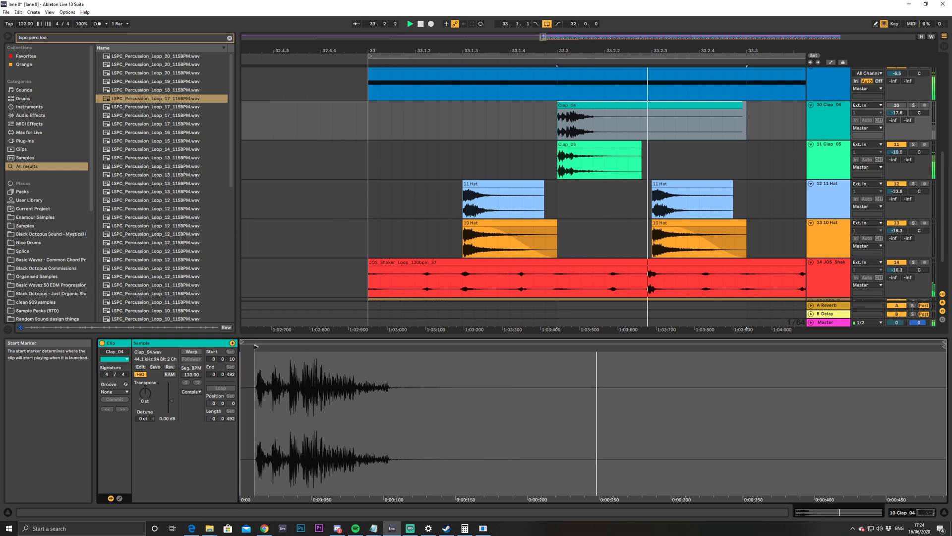
Split out and delete the percussion loop 17 hit between 33.1.4 and 33.2.1, and play the edit from bar 33
left_click(369, 120)
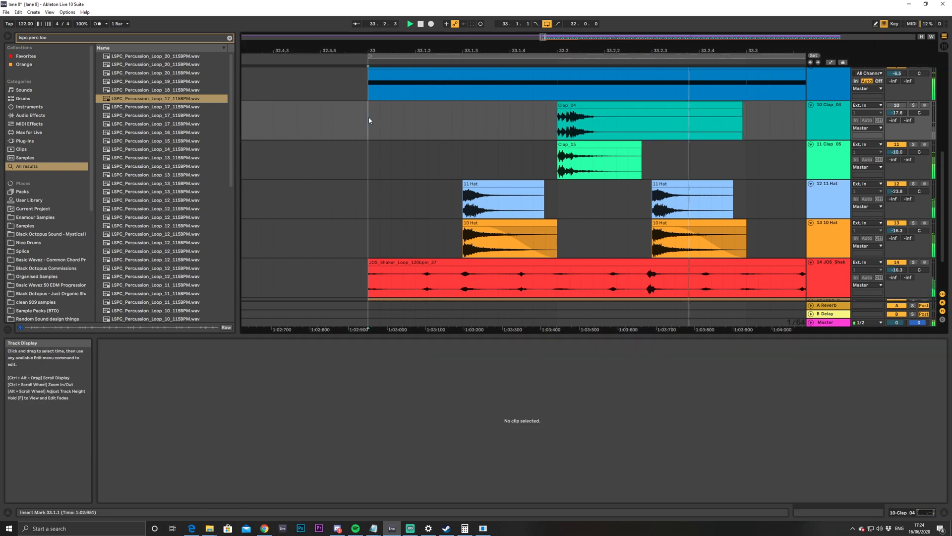
scroll(663, 166, "down", 1)
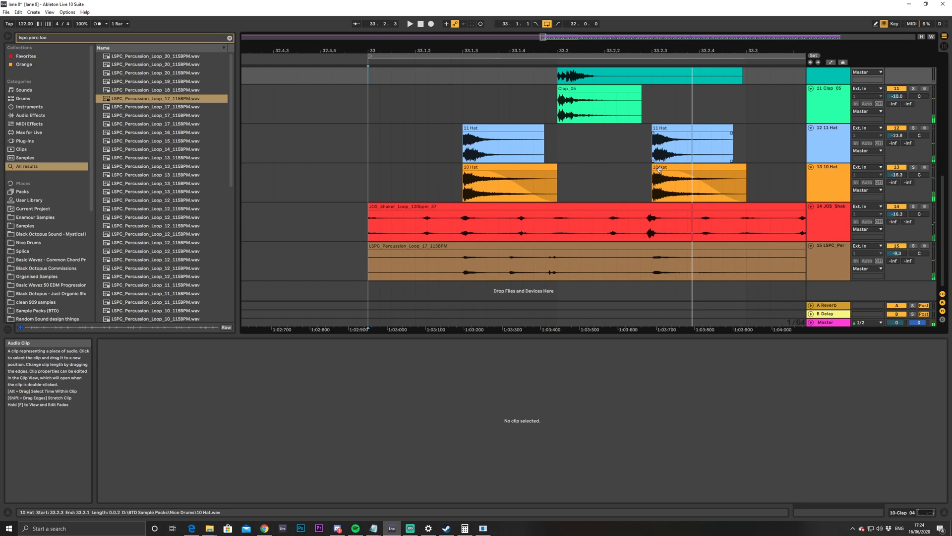
left_click_drag(546, 263, 558, 260)
key("ctrl+e")
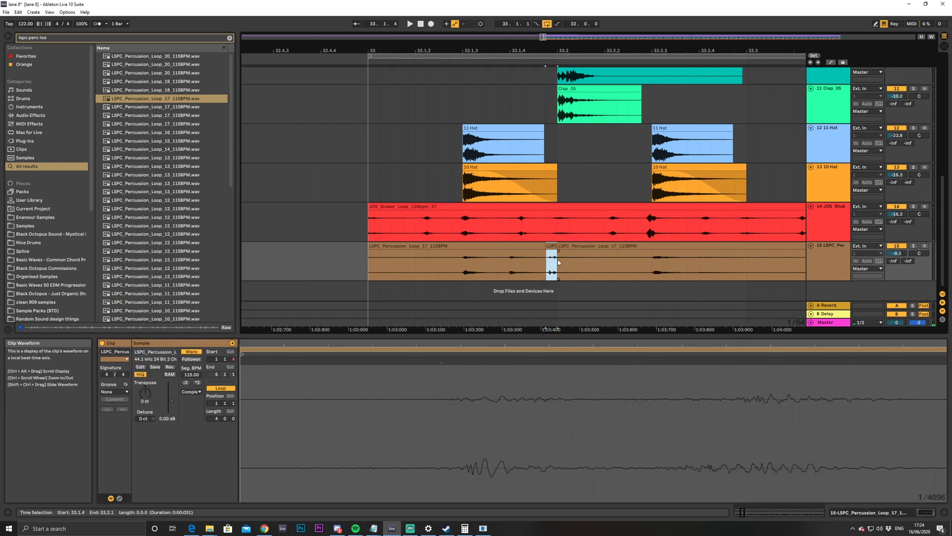
key("Delete")
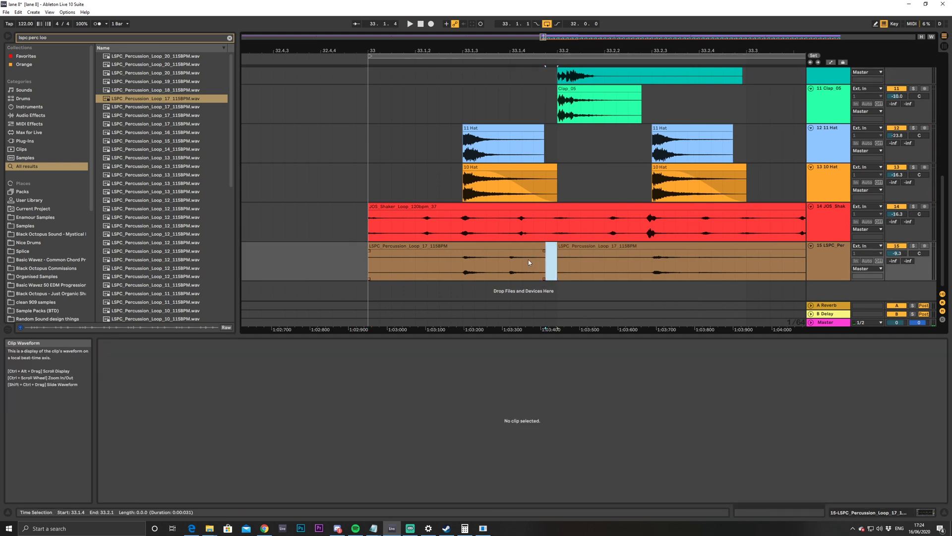
left_click(369, 266)
key("space")
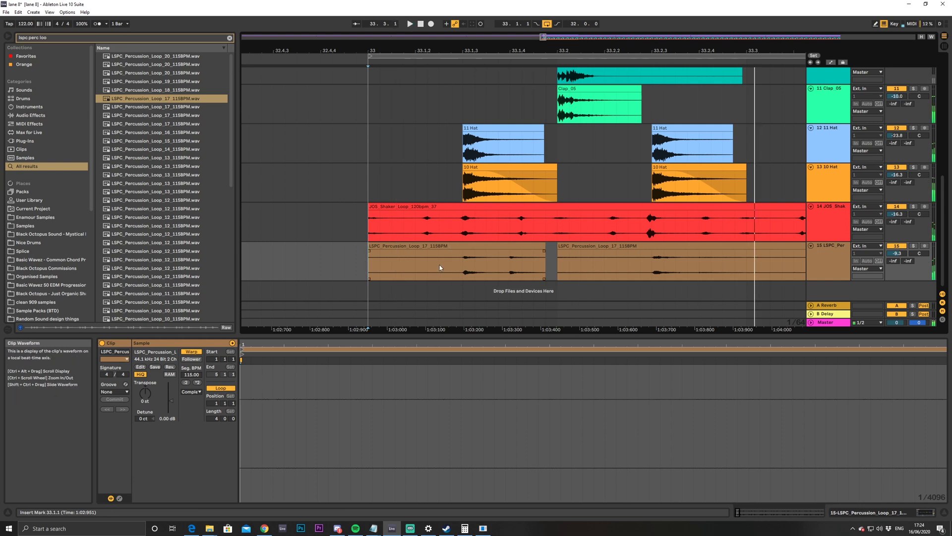
key("space")
Split out and silence the percussion loop 17 hit between 33.3.4 and 33.4.1, and replay from bar 33
key("minus")
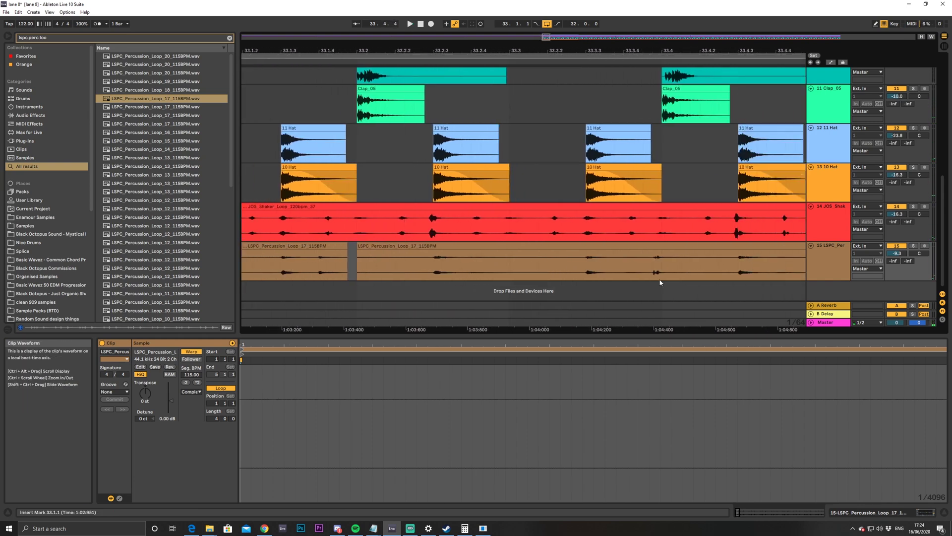
left_click(657, 248)
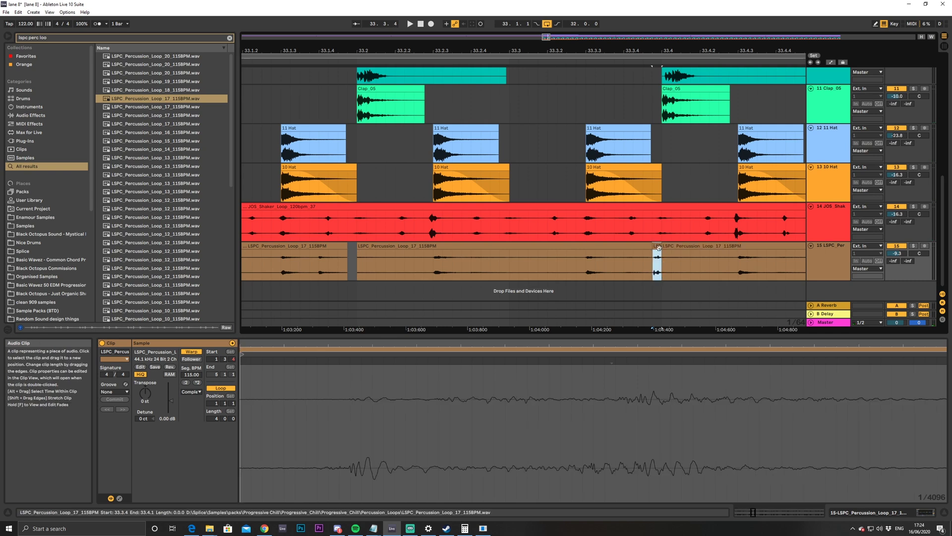
left_click(493, 270)
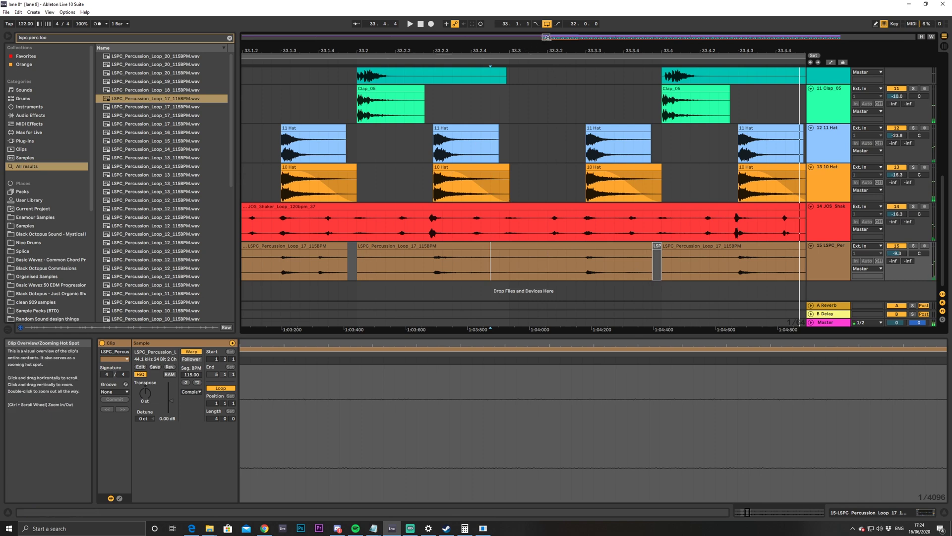
key("minus")
left_click(460, 269)
key("space")
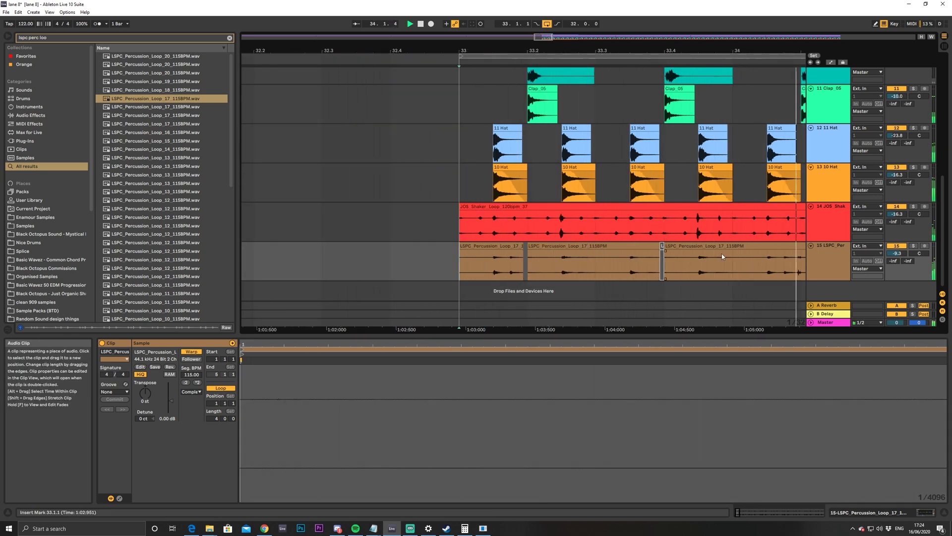
key("space")
Split percussion loop 17 at the hit just before 34.2 and shift that hit slightly later onto the clap at 34.2
left_click_drag(545, 34, 550, 35)
left_click(510, 266)
key("space")
key("space")
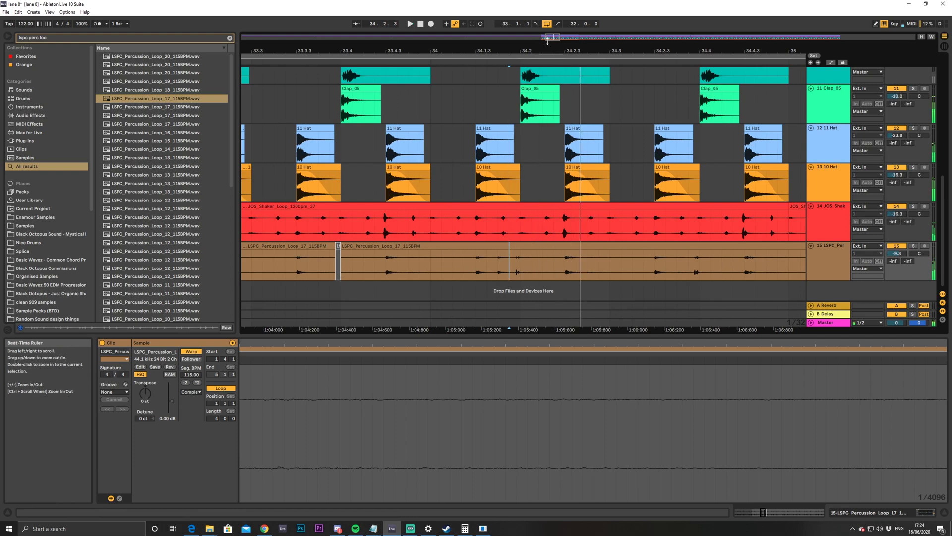
left_click_drag(551, 36, 552, 46)
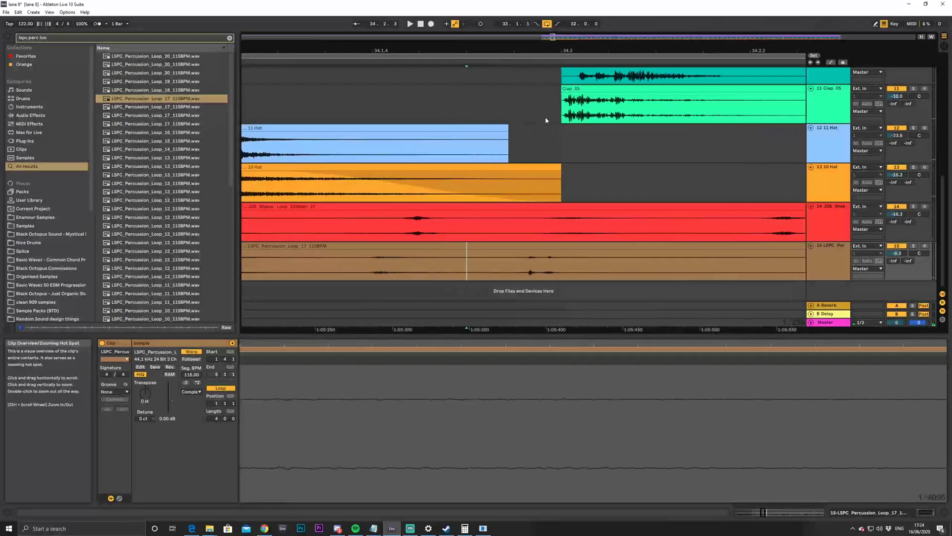
left_click(525, 266)
key("ctrl+e")
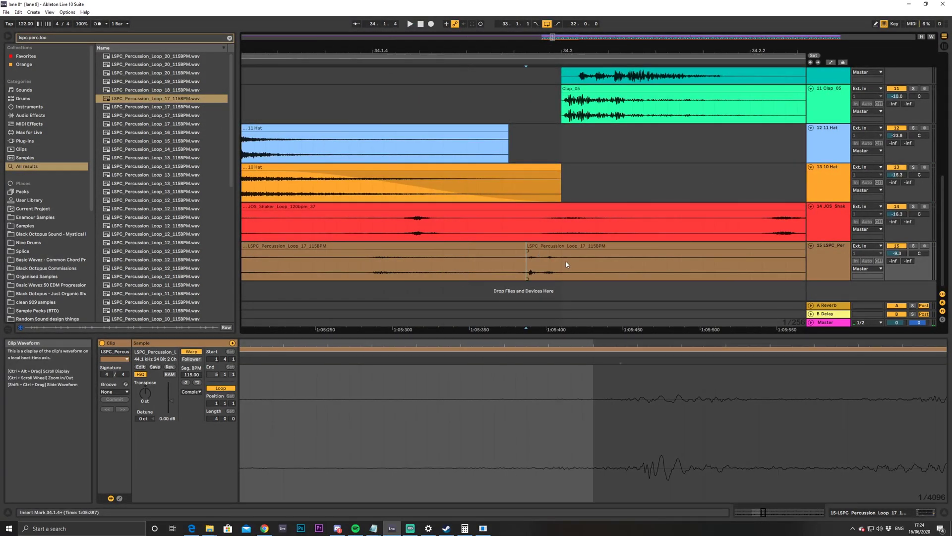
left_click_drag(553, 243, 574, 246)
left_click(456, 265)
left_click(443, 266)
Cut the hit between 34.3.4 and 34.4.1 out of percussion loop 17 and play on from 34.2.1
left_click_drag(554, 40, 697, 244)
left_click_drag(569, 270, 573, 270)
key("ctrl+e")
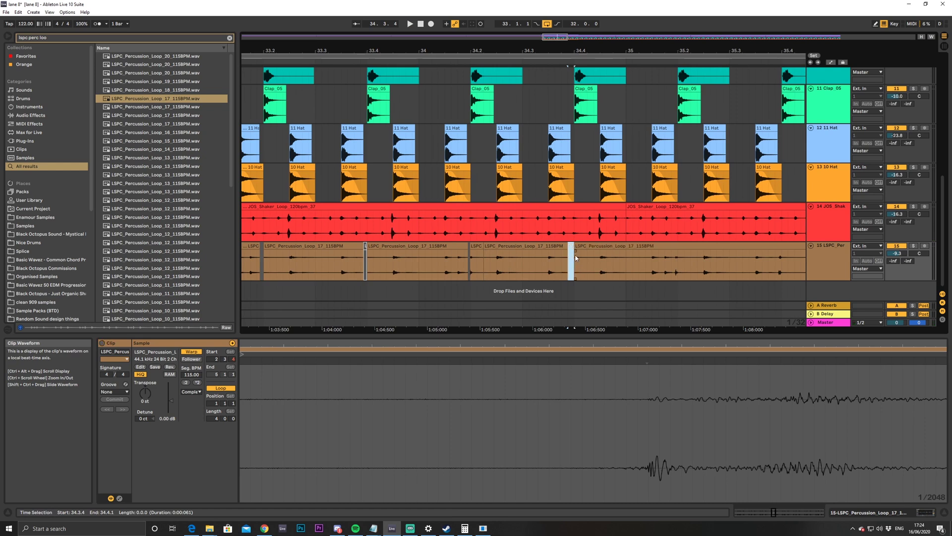
left_click(483, 265)
key("space")
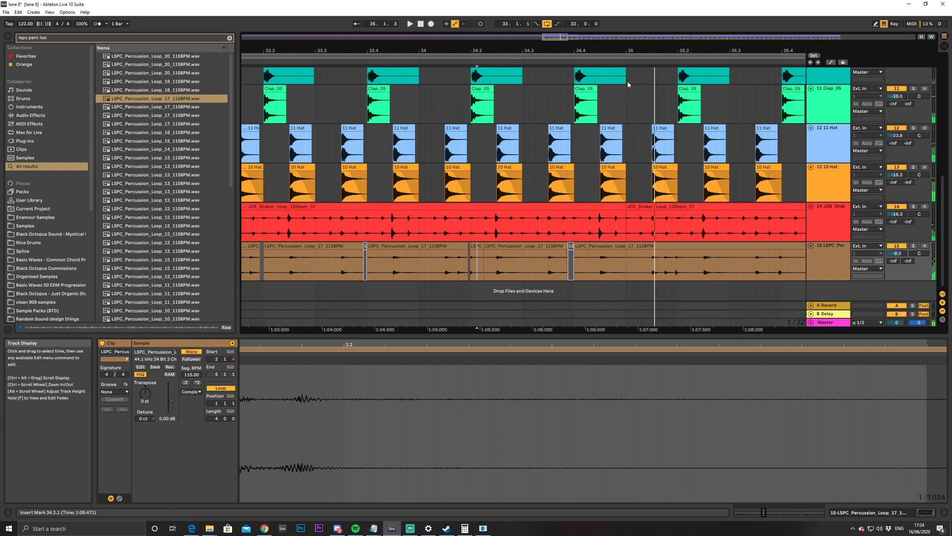
left_click_drag(549, 35, 549, 27)
key("space")
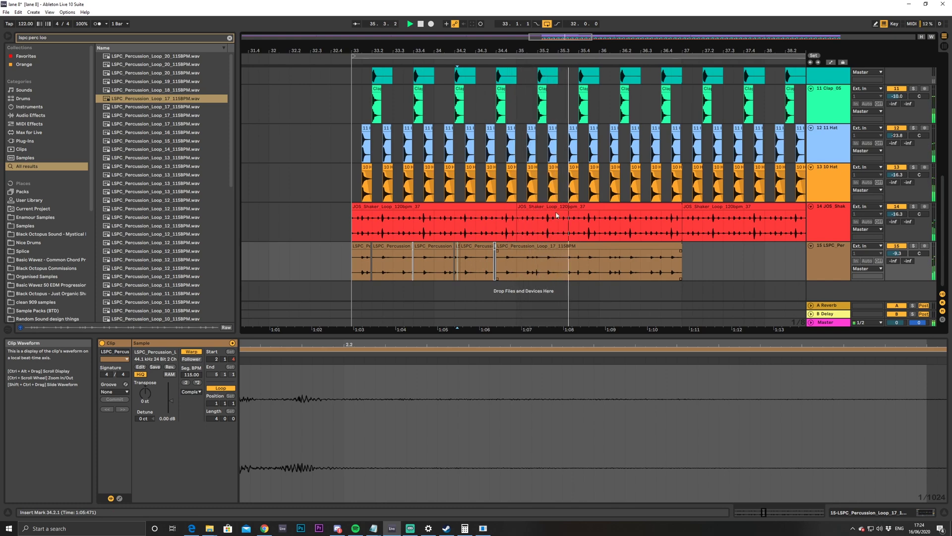
Cut out percussion loop 17's hit between 35.1.4 and 35.2.1, and shift the hit before 35.4 slightly later towards the clap
left_click_drag(581, 39, 547, 260)
key("ctrl+e")
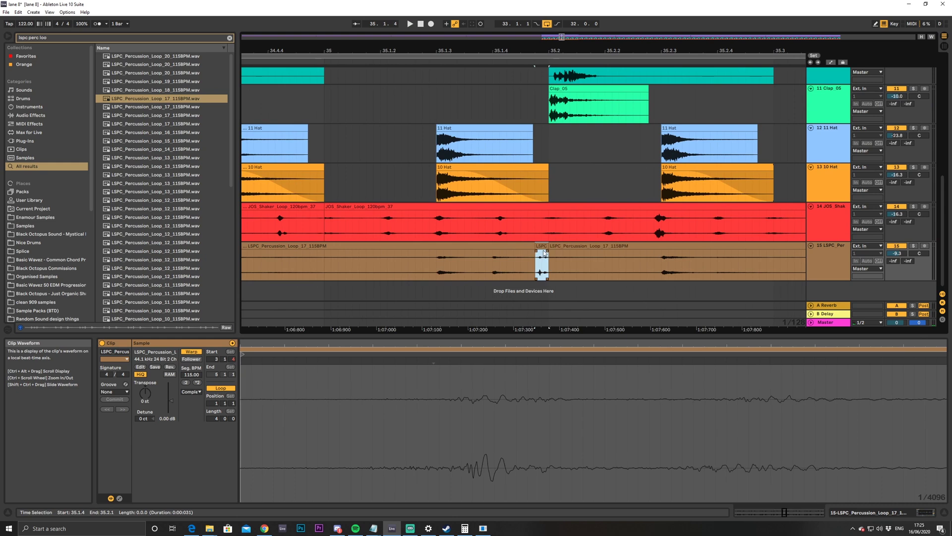
left_click_drag(563, 37, 568, 35)
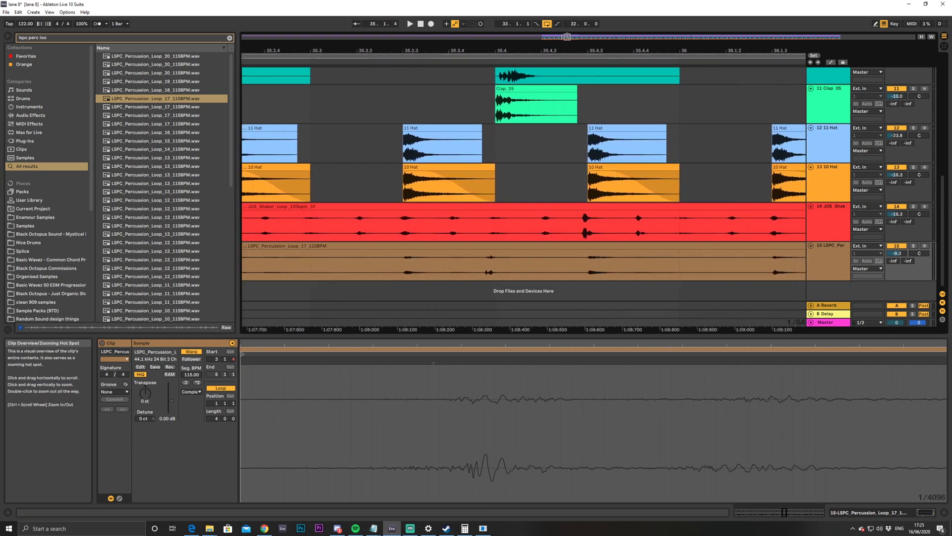
left_click_drag(484, 258, 495, 250)
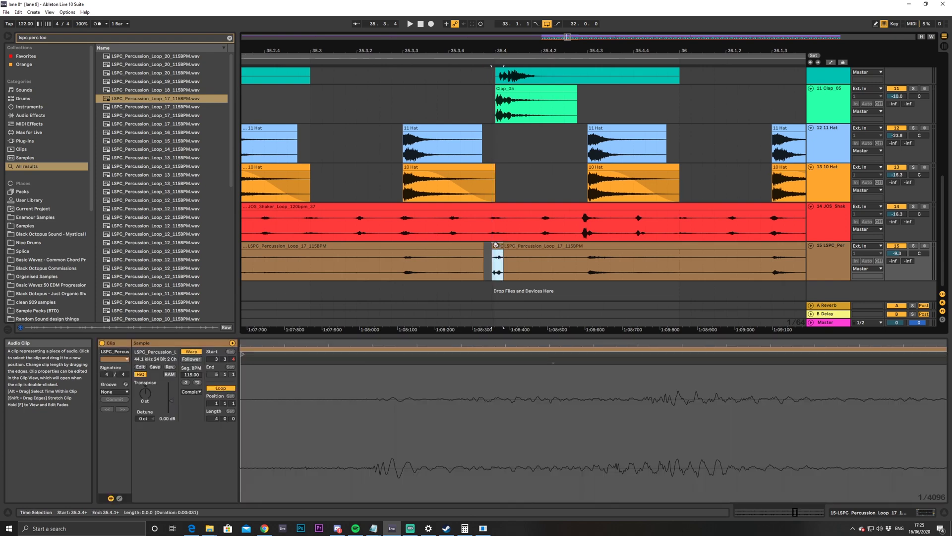
key("Delete")
key("space")
left_click(471, 258)
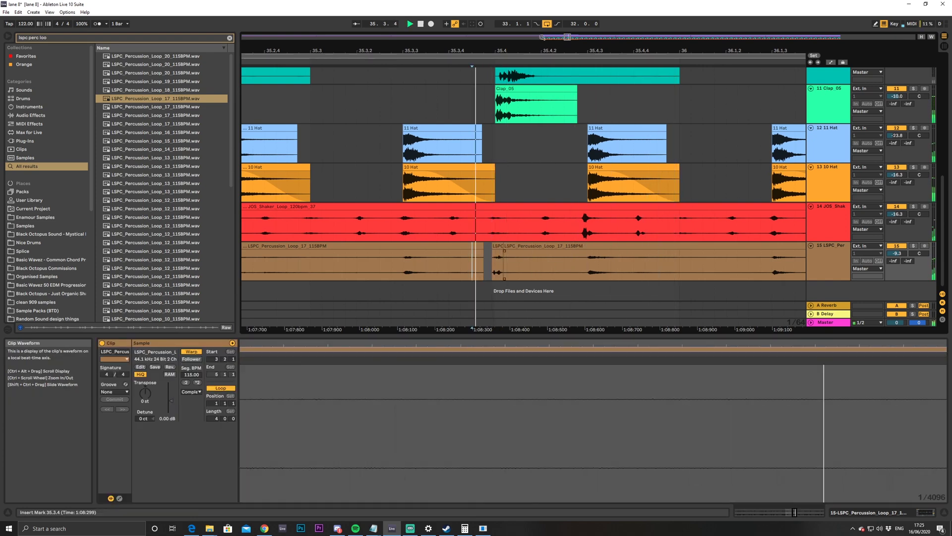
key("minus")
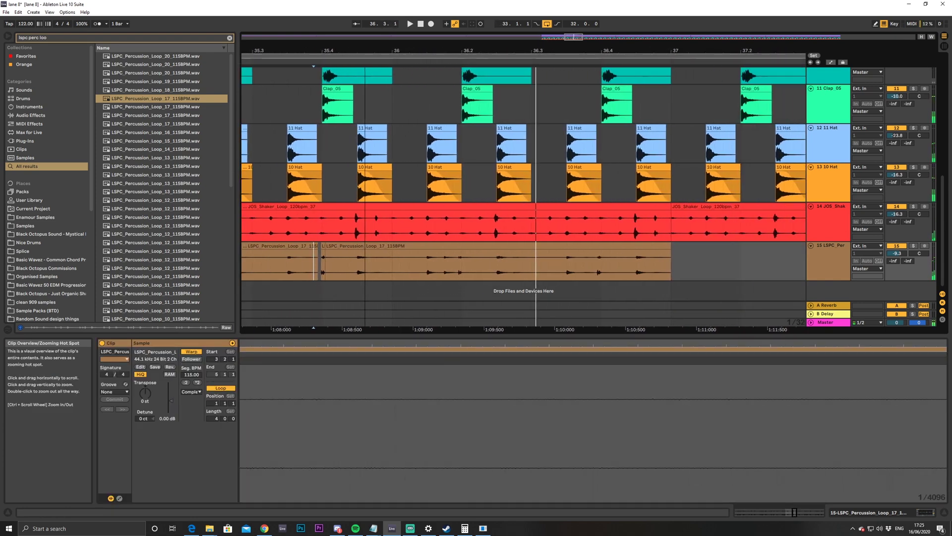
Play percussion loop 17 from bar 36, and split out and delete its hit between 36.3.4 and 36.4.1
left_click_drag(571, 51, 572, 74)
left_click(351, 261)
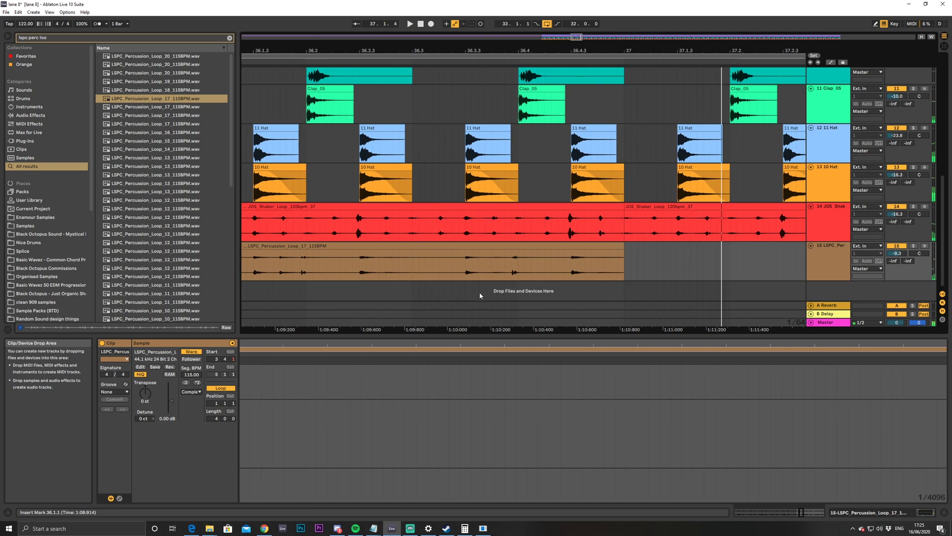
key("space")
left_click(513, 262)
key("ctrl+e")
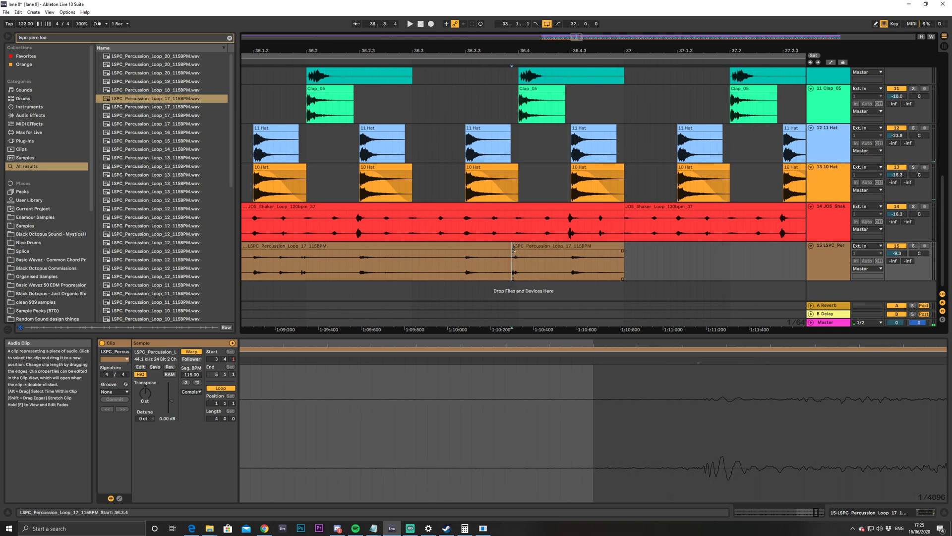
left_click_drag(514, 262, 521, 254)
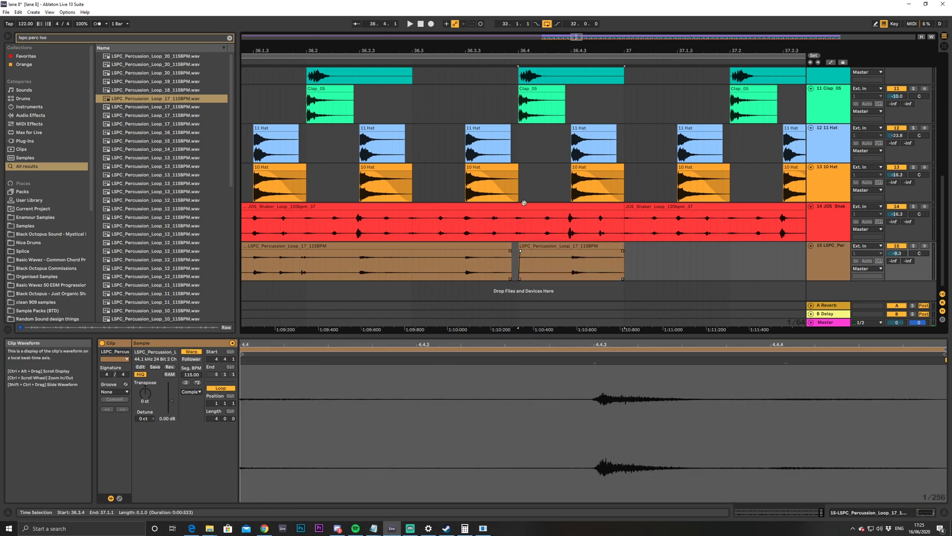
Play the whole edited percussion loop 17 from bar 33 to check it against the claps and hats
left_click_drag(574, 36, 537, 158)
left_click(388, 260)
key("space")
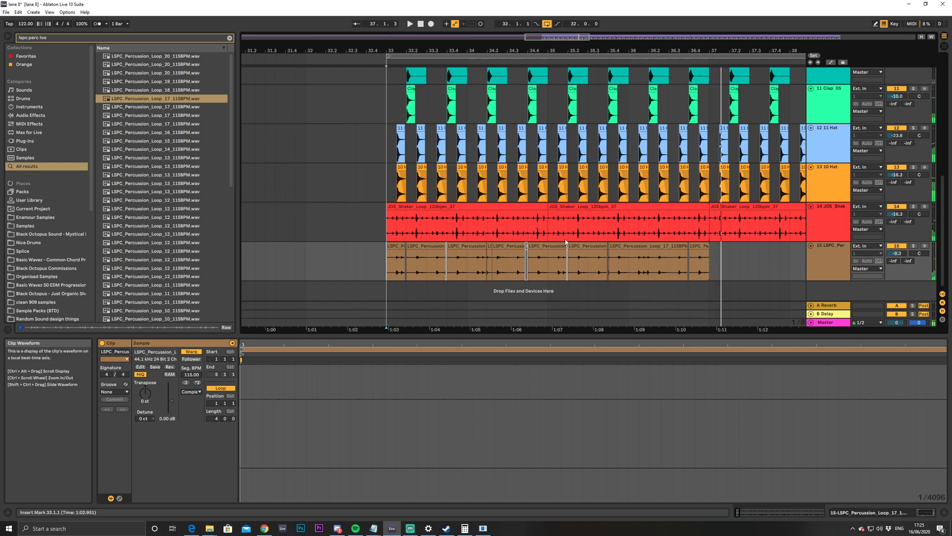
key("space")
left_click(394, 270)
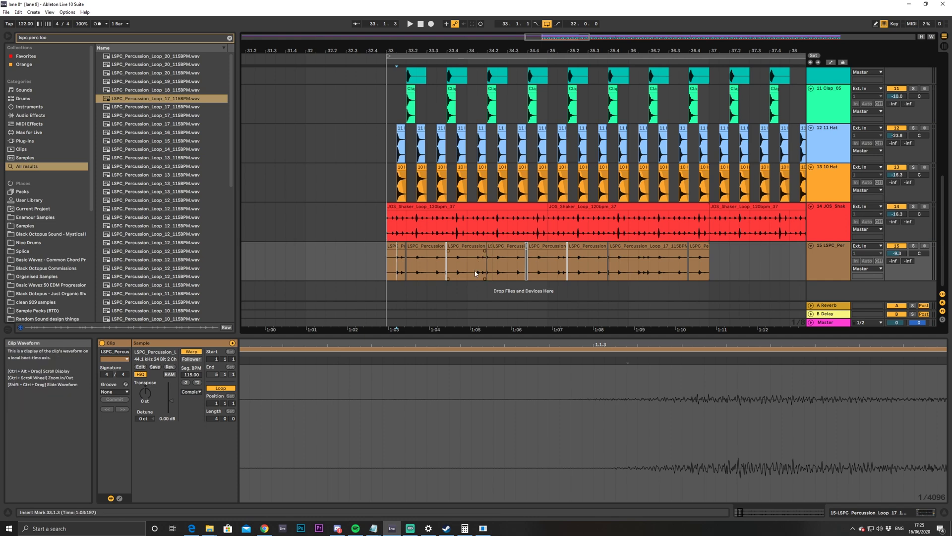
left_click(387, 266)
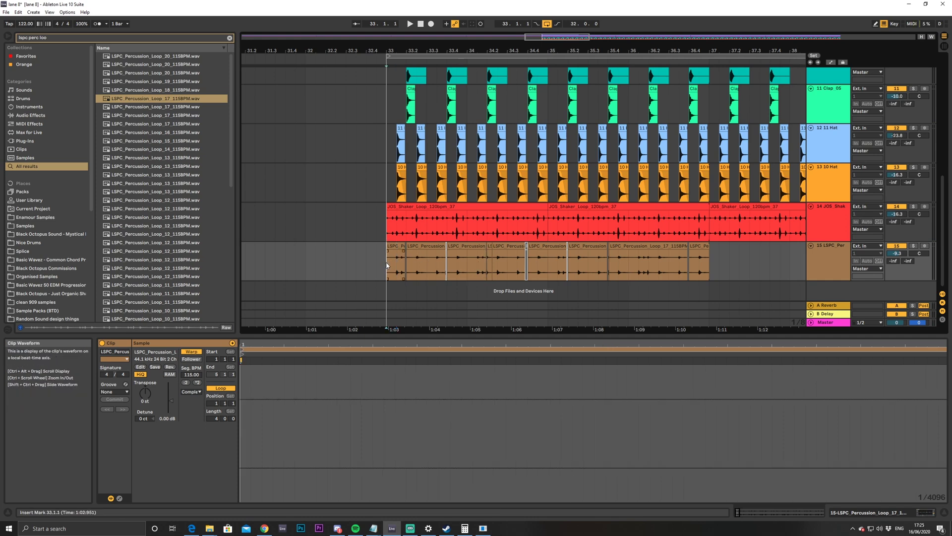
left_click_drag(555, 37, 555, 30)
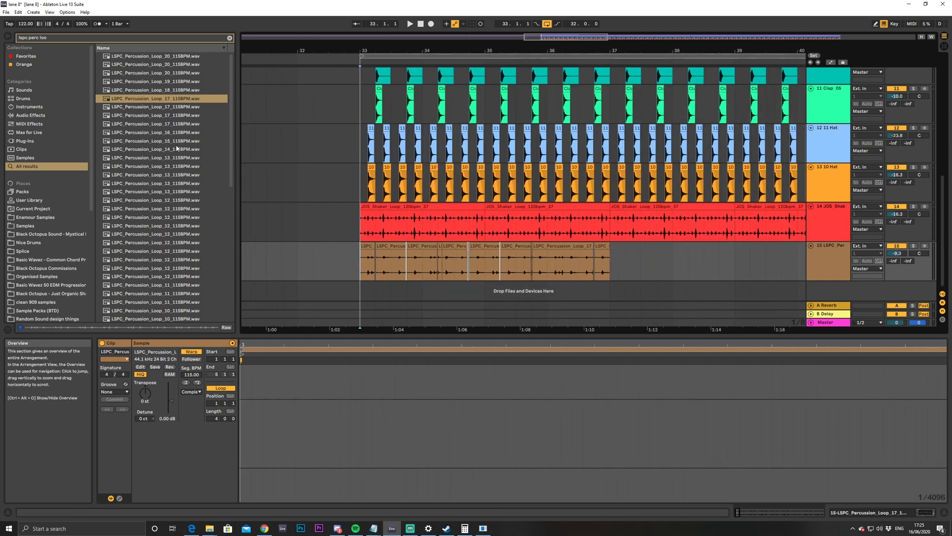
Audition further LSPC percussion loops in the browser, including 13, 12, 11, 08 and 07
left_click(157, 200)
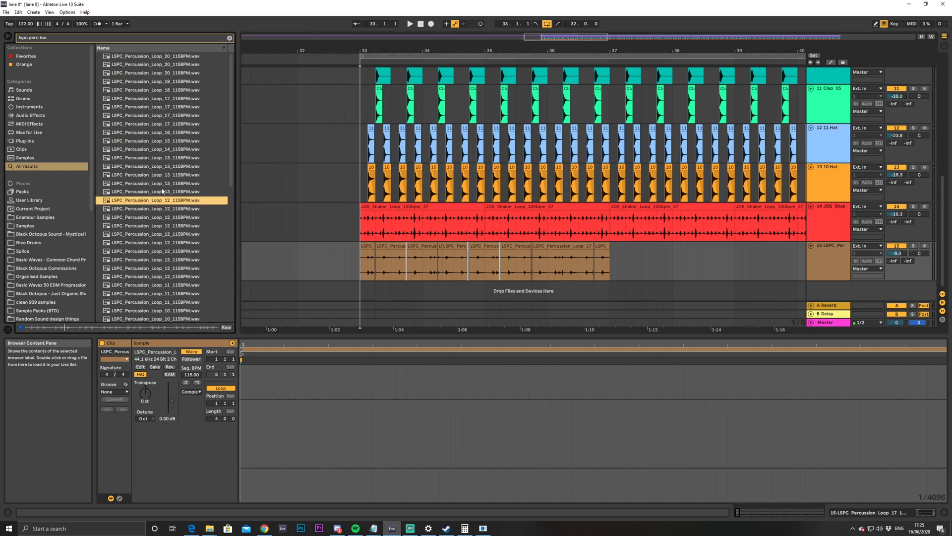
left_click(162, 190)
left_click(177, 243)
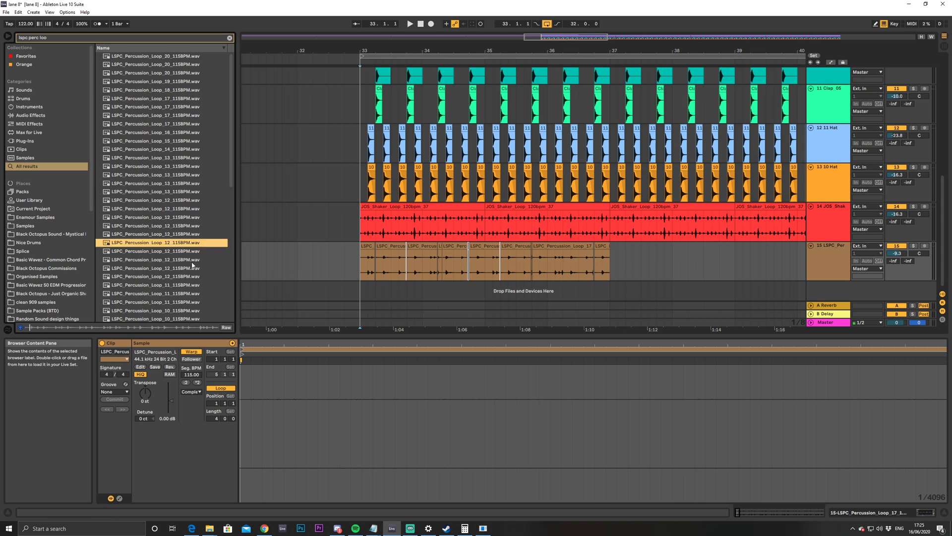
scroll(171, 252, "down", 3)
left_click(169, 258)
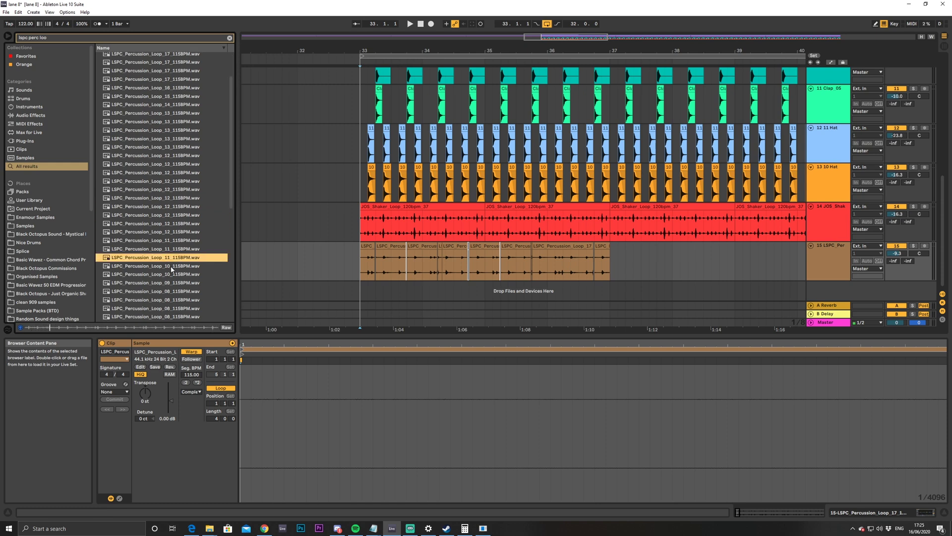
left_click(170, 278)
scroll(170, 279, "down", 4)
left_click(168, 257)
scroll(170, 263, "down", 3)
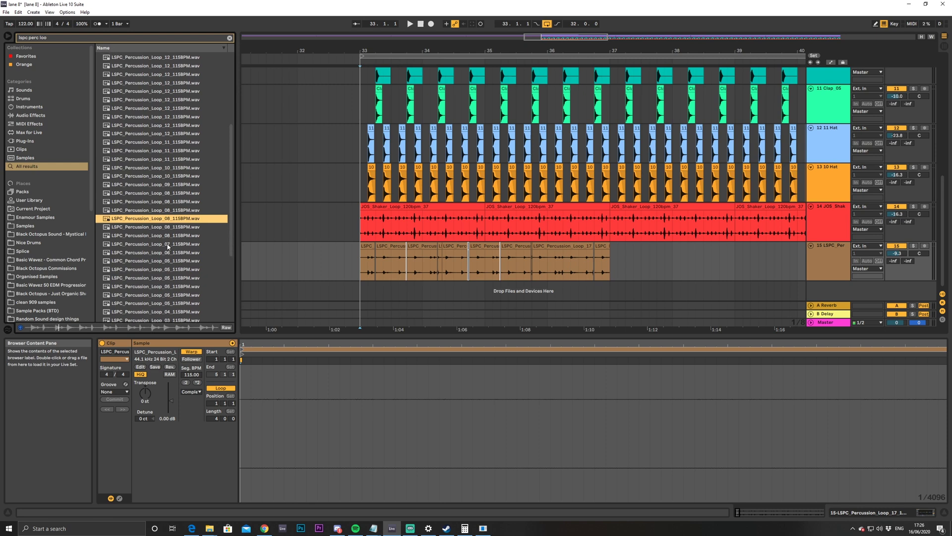
left_click(168, 245)
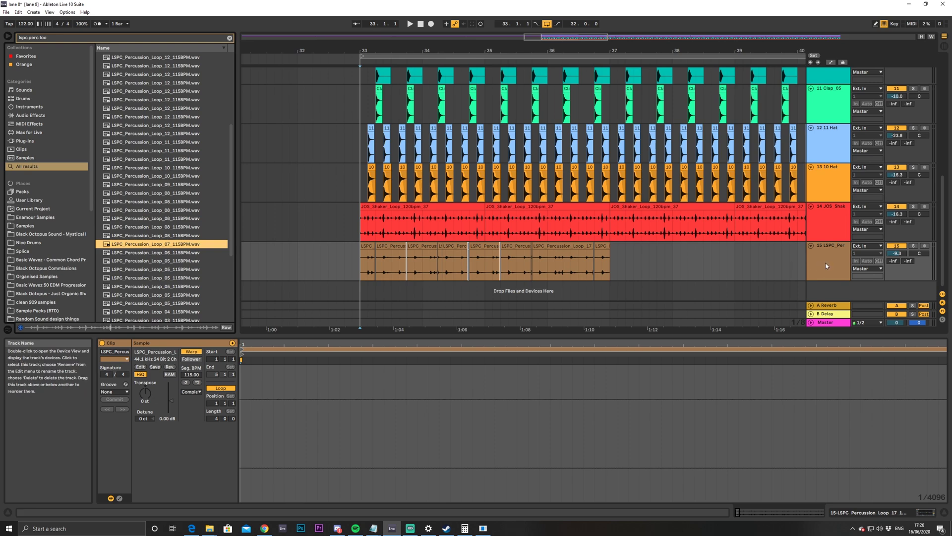
Place LSPC_Percussion_Loop_07_115BPM on a new audio track at bar 33 and lower that track's volume to about -17.8 dB during playback
left_click_drag(164, 248, 358, 295)
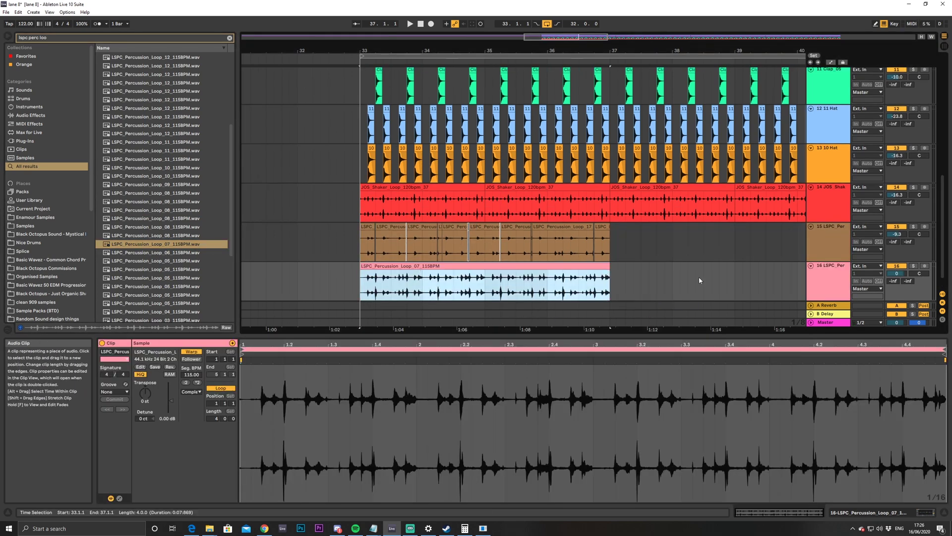
left_click_drag(896, 273, 897, 272)
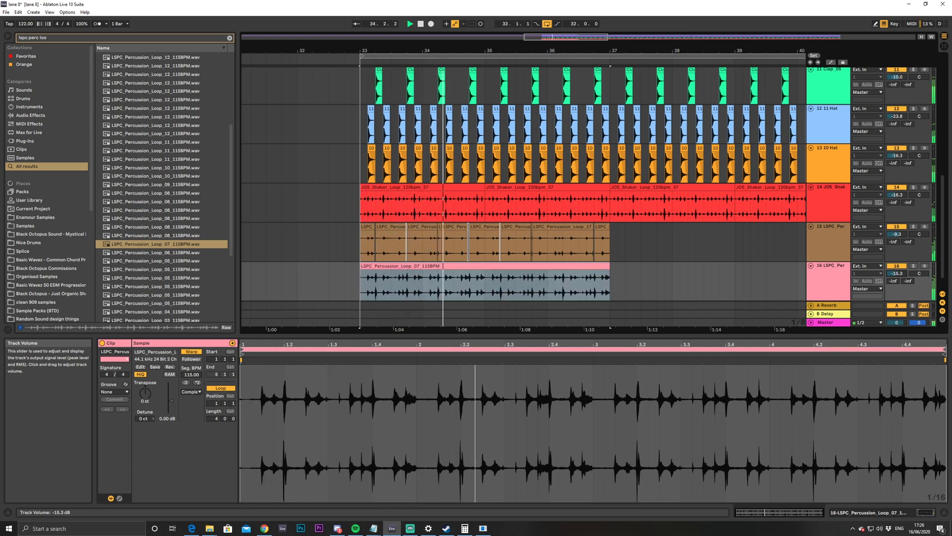
left_click_drag(897, 272, 897, 275)
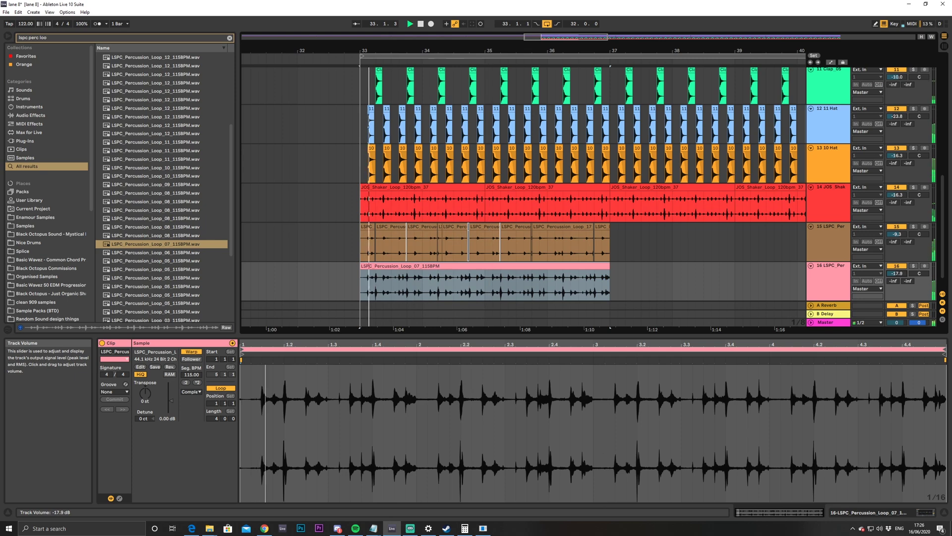
Solo the percussion loop 07 track and apply a low cut at about 3.52 kHz with band 1 of EQ Eight
left_click(832, 285)
key("space")
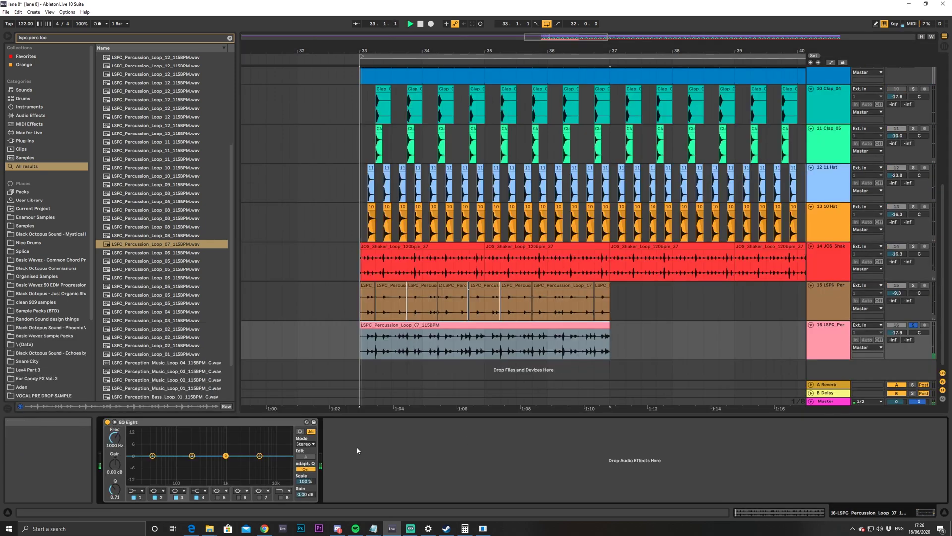
key("space")
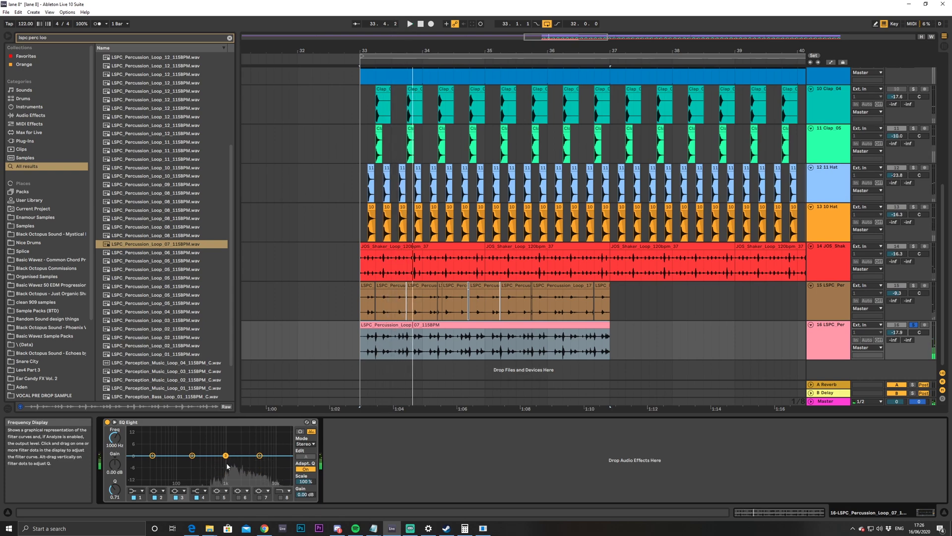
left_click(135, 490)
left_click(139, 438)
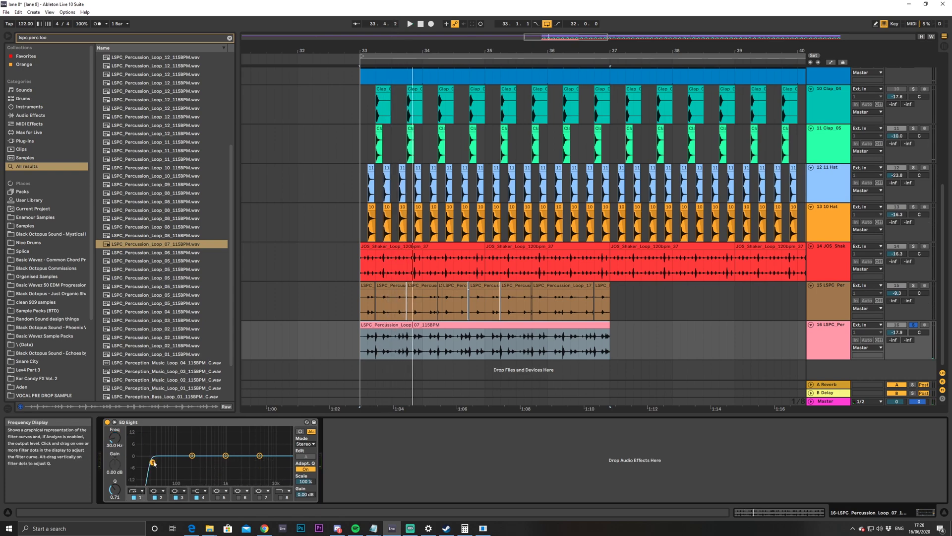
key("space")
left_click_drag(244, 465, 252, 472)
key("space")
key("space")
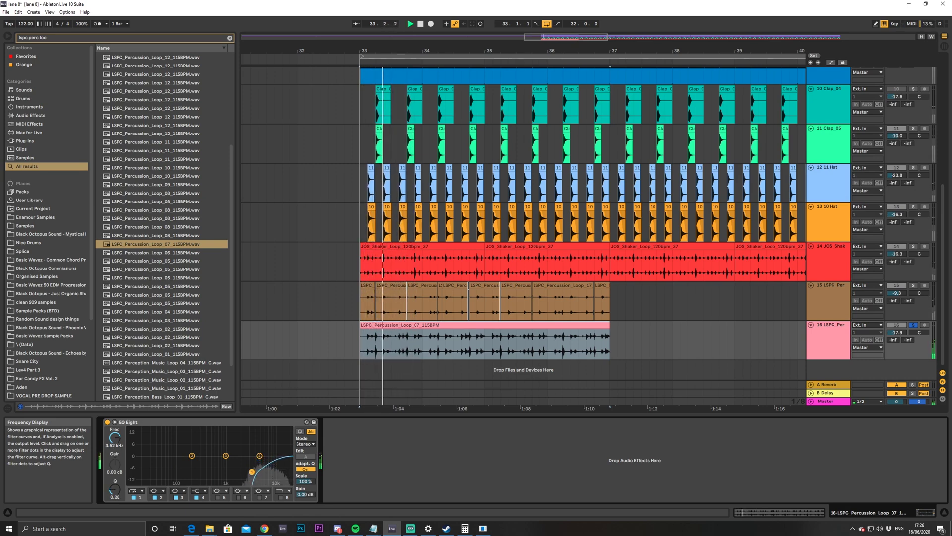
Raise the percussion loop 07 track's volume to about -14.3 dB during playback and take the track out of solo
left_click_drag(897, 332, 898, 327)
key("space")
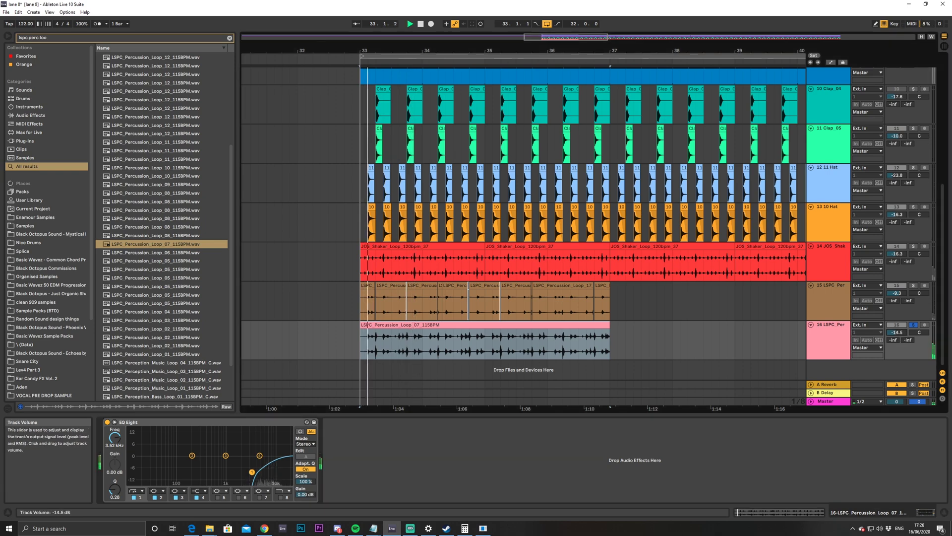
left_click_drag(898, 332, 909, 330)
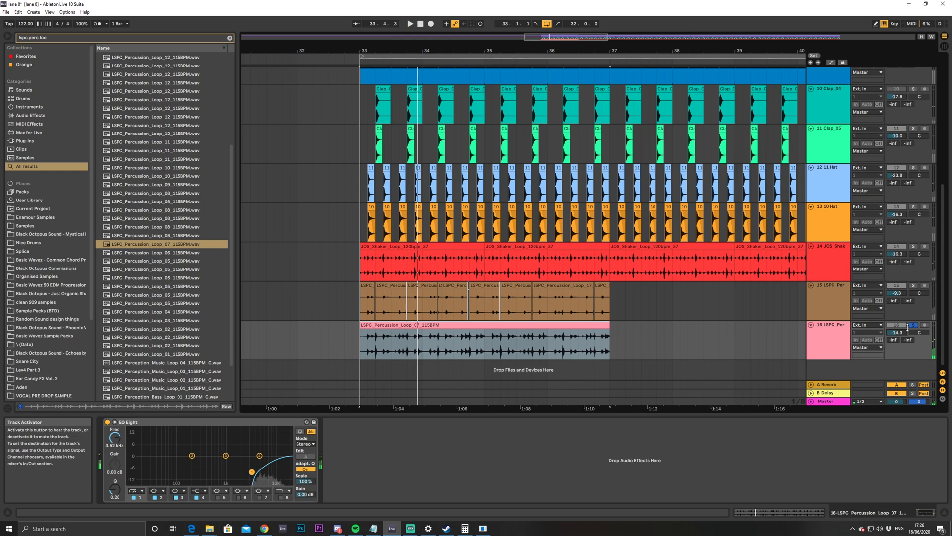
left_click(914, 326)
Sweep percussion loop 07's low cut against the full mix and leave it at about 3.59 kHz
key("space")
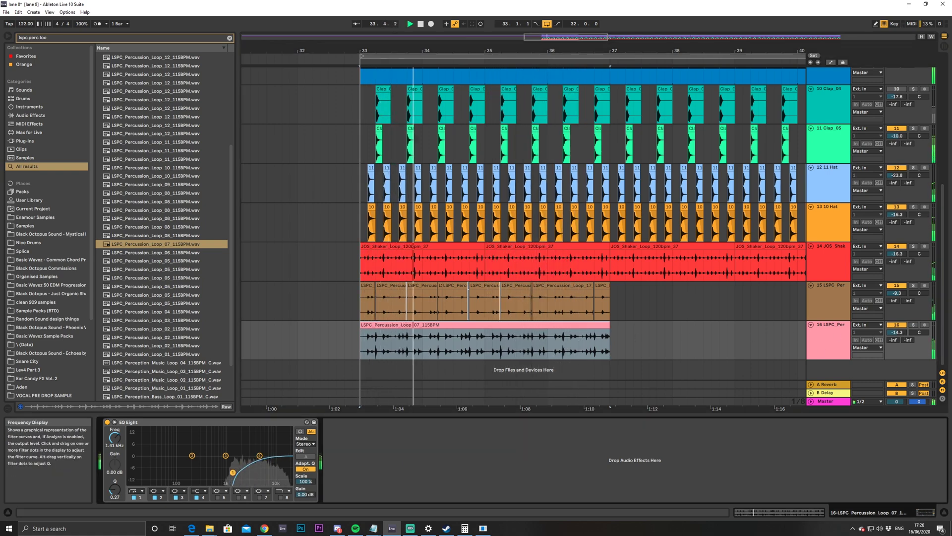
left_click_drag(210, 475, 253, 474)
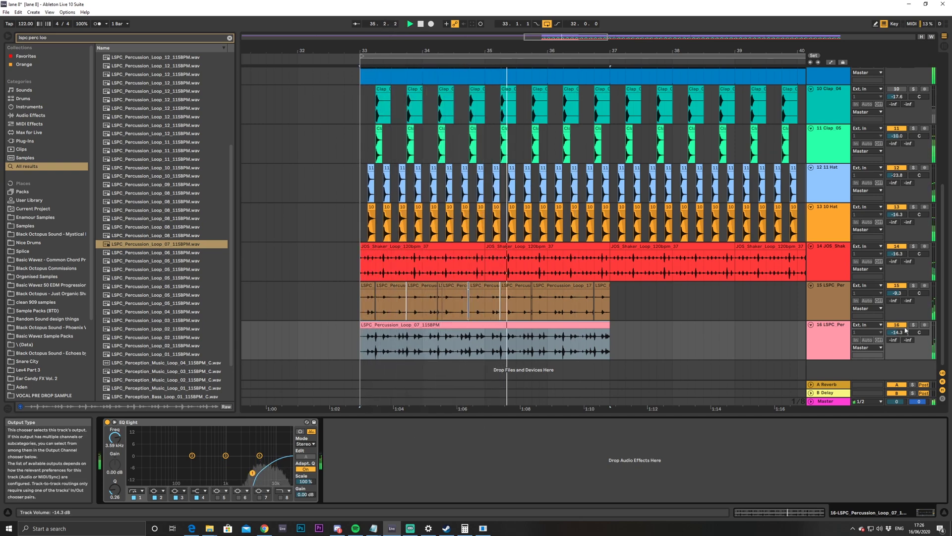
key("space")
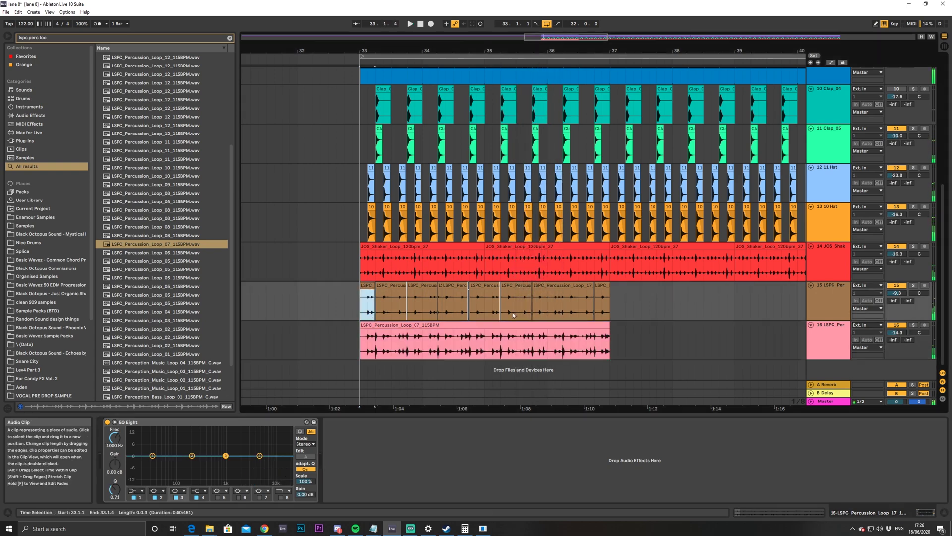
Duplicate the four-bar section of both percussion loop tracks repeatedly so they fill the arrangement from bar 33 to bar 65
left_click_drag(457, 302, 609, 347)
key("ctrl+d")
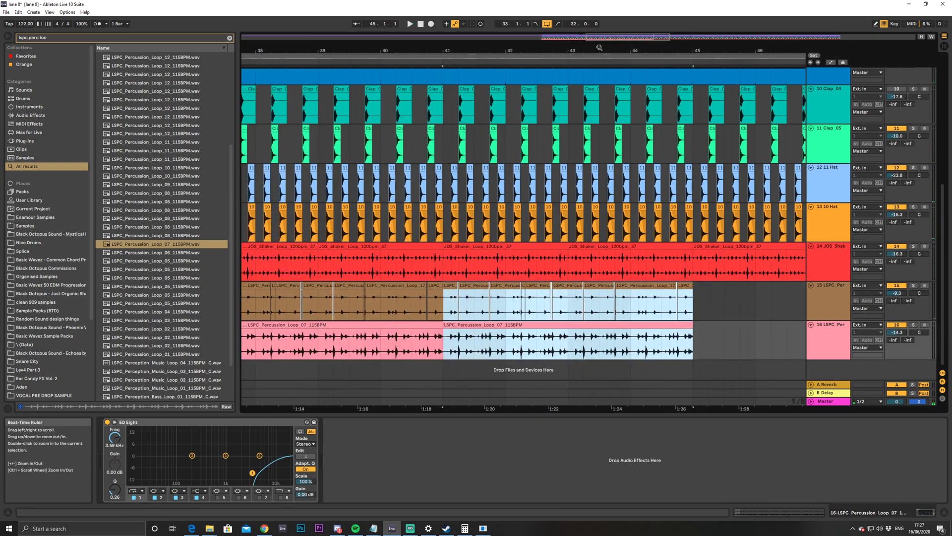
left_click_drag(625, 37, 625, 23)
left_click_drag(504, 38, 481, 38)
key("ctrl+d")
key("ctrl+d")
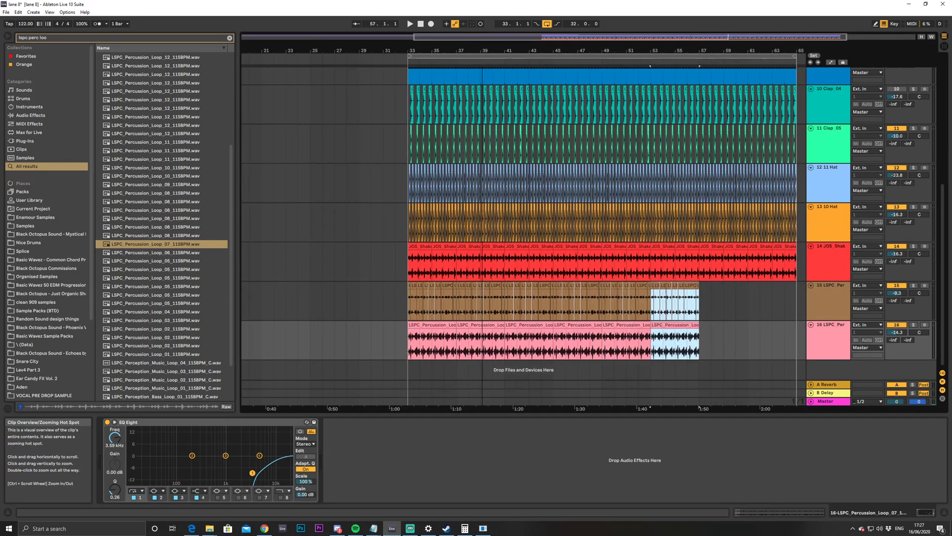
key("ctrl+d")
key("ctrl+d")
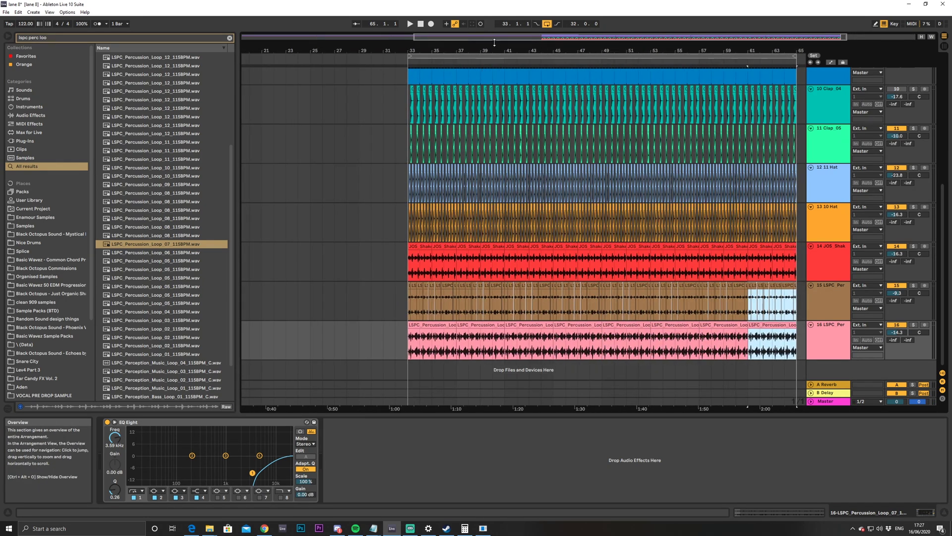
Play the arrangement from bar 33 to check both extended percussion loops with the other drums
left_click(407, 187)
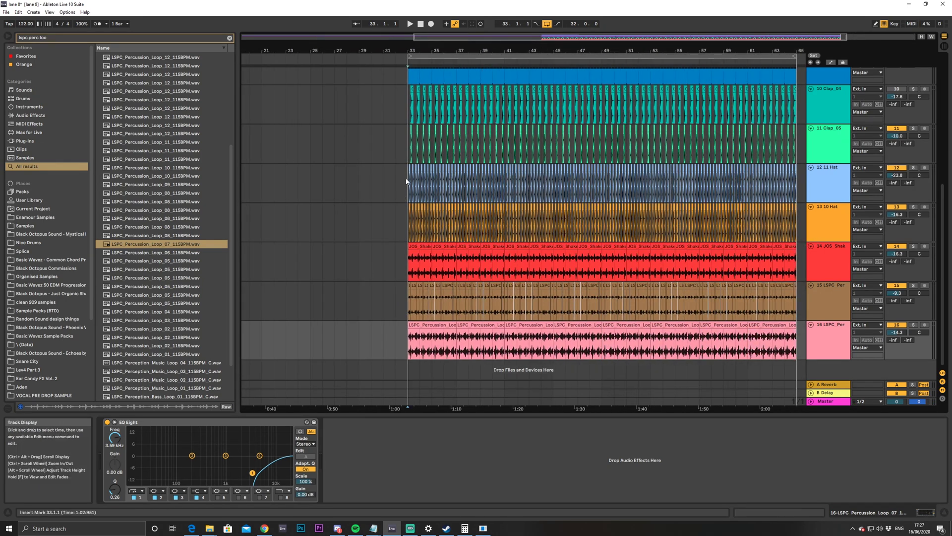
key("space")
scroll(793, 195, "up", 3)
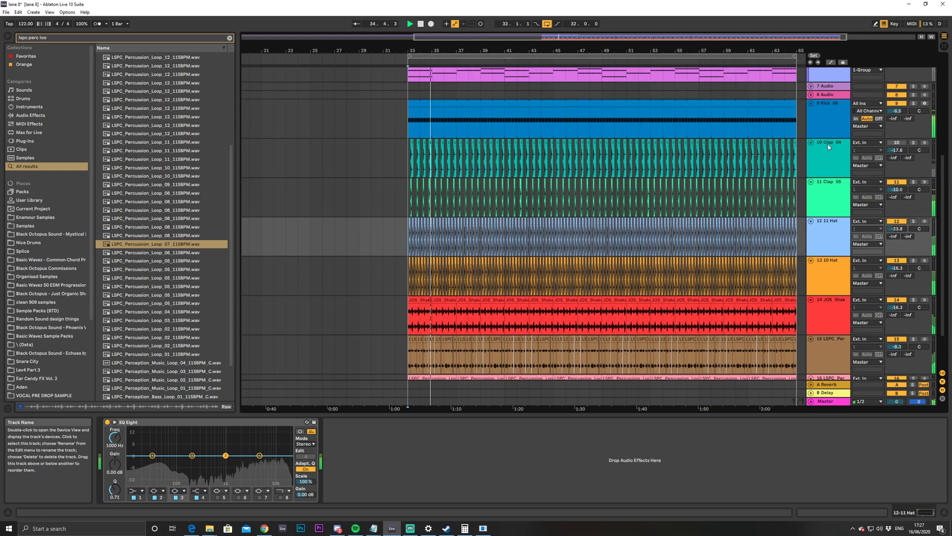
key("space")
Group the tracks from Clap_04 through percussion loop 07 and collapse the new group
left_click(823, 161)
scroll(827, 298, "down", 3)
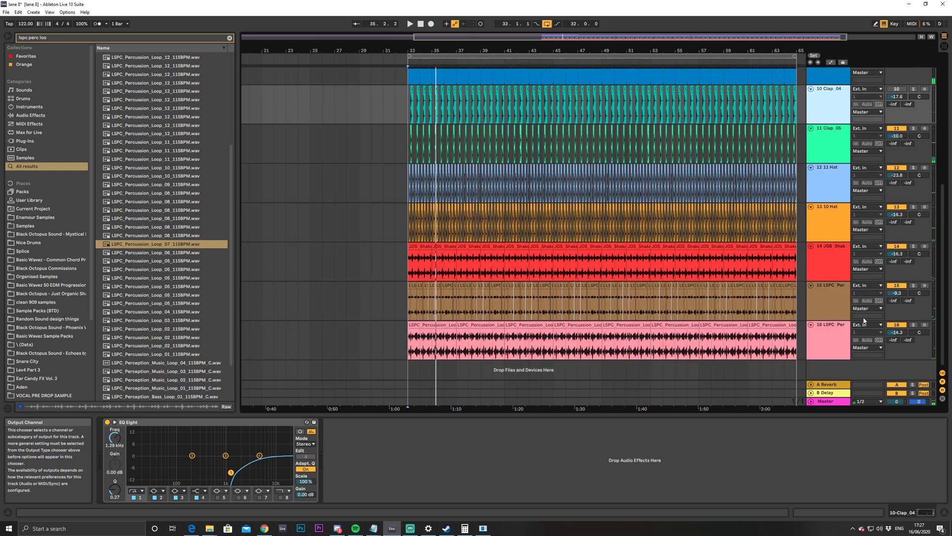
key("ctrl+g")
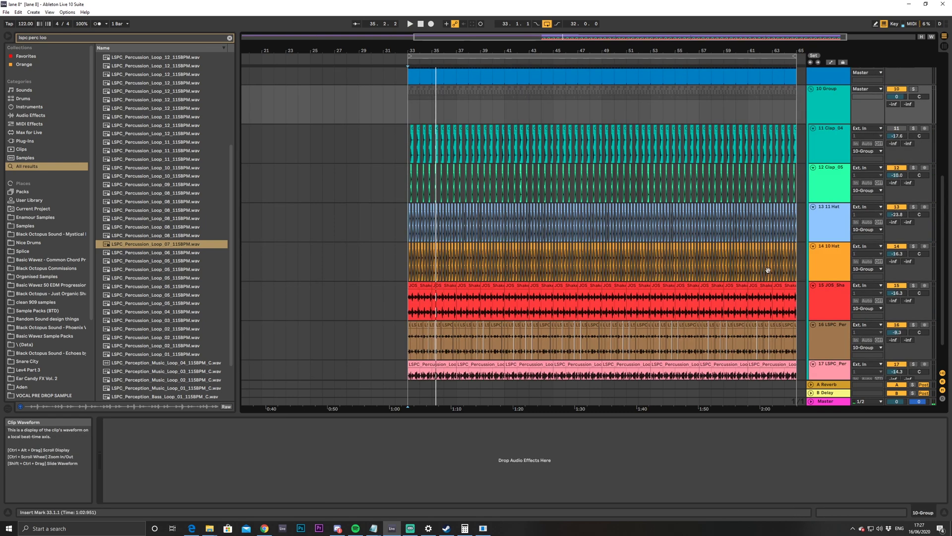
left_click(811, 89)
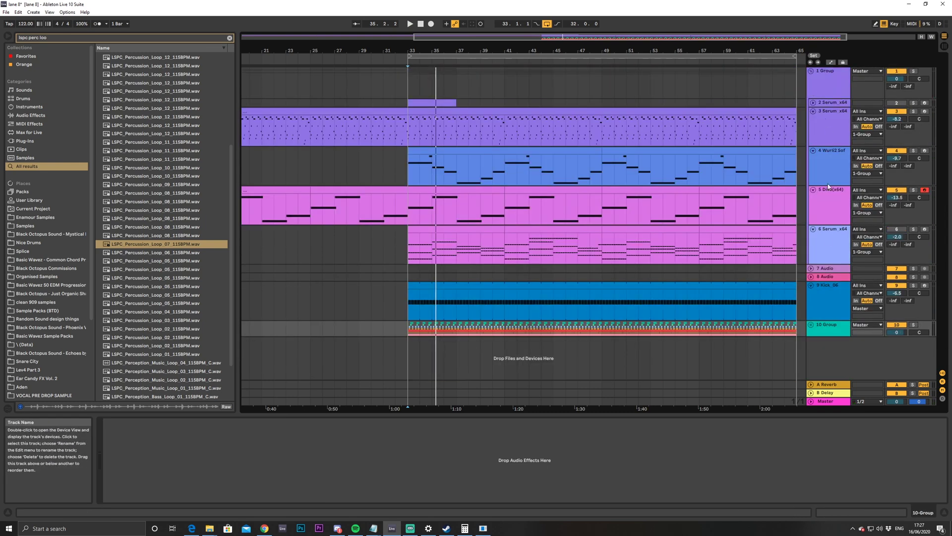
Search the browser for "drum" and add the Drum Buss effect to the new drum group
left_click(229, 38)
type("drum")
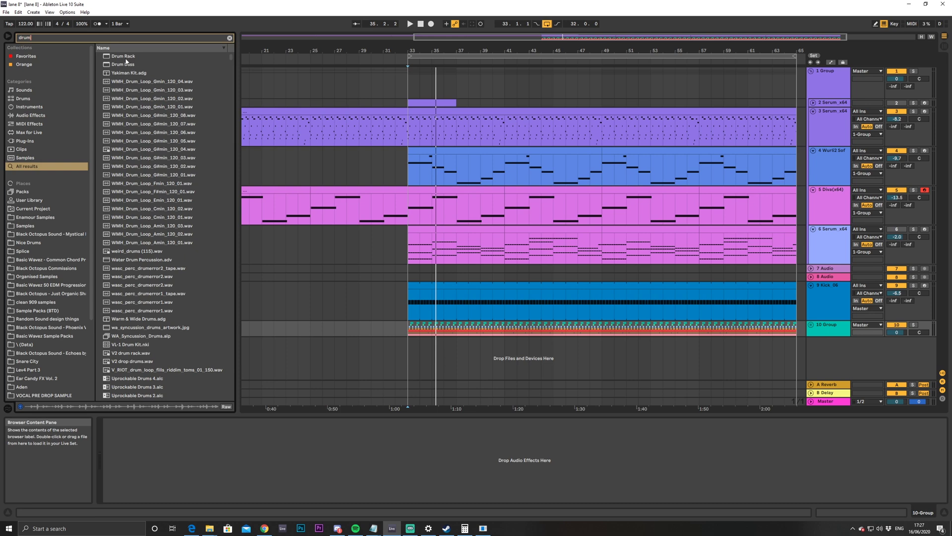
left_click_drag(126, 59, 229, 442)
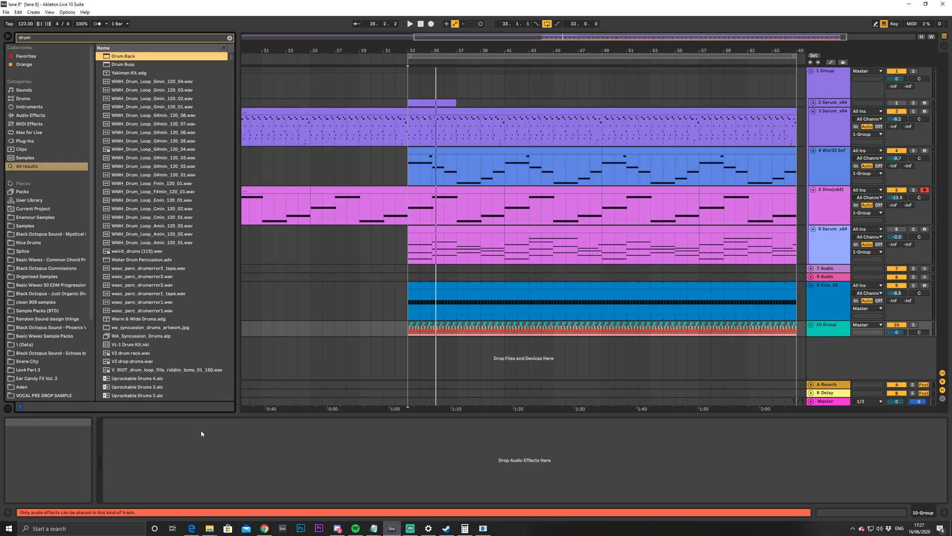
left_click_drag(124, 67, 231, 442)
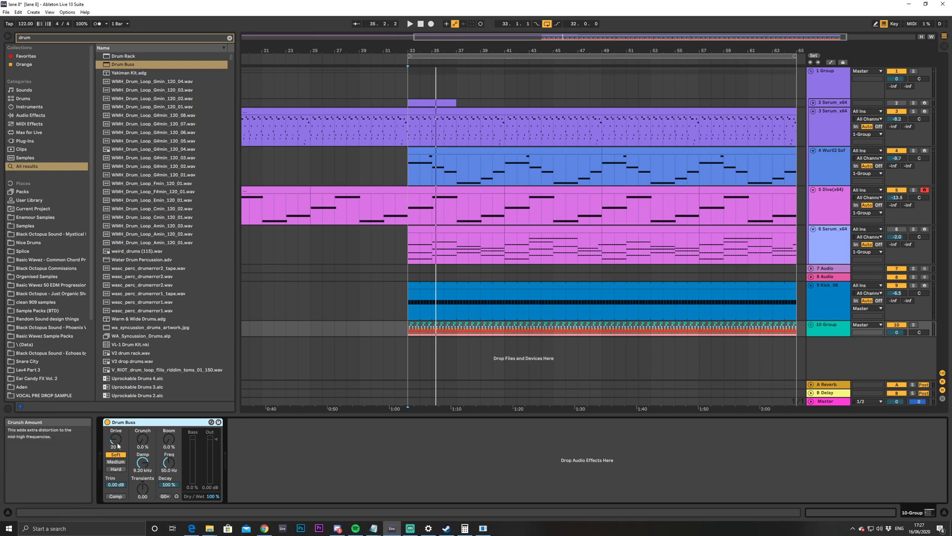
Set Drum Buss during playback to 4.0% Drive, about 7.84 kHz Damp, 30 Hz boom frequency and 0% Decay
key("space")
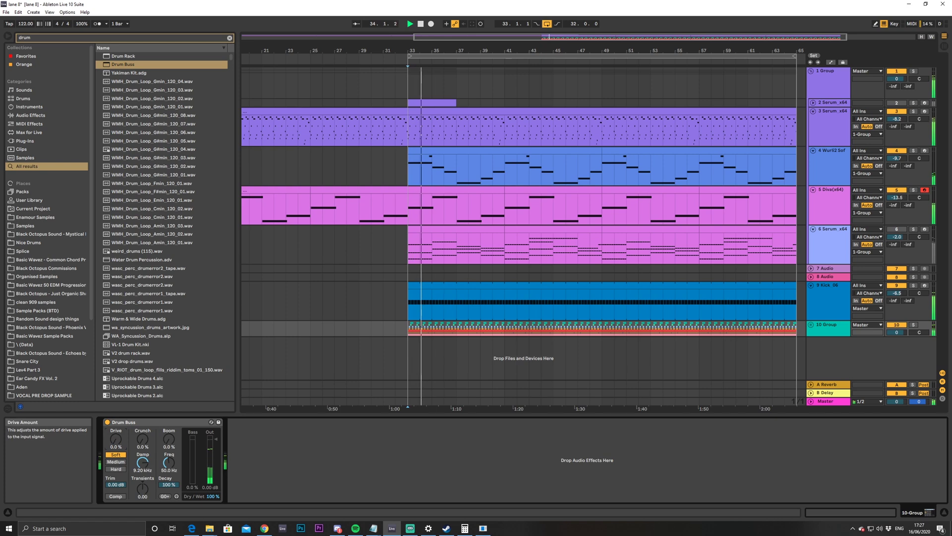
left_click_drag(115, 439, 116, 431)
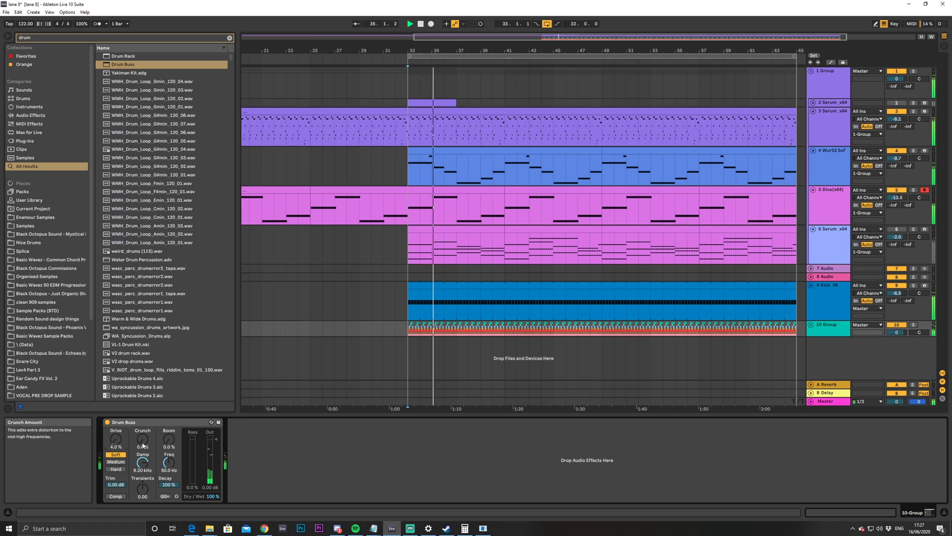
left_click_drag(142, 462, 142, 465)
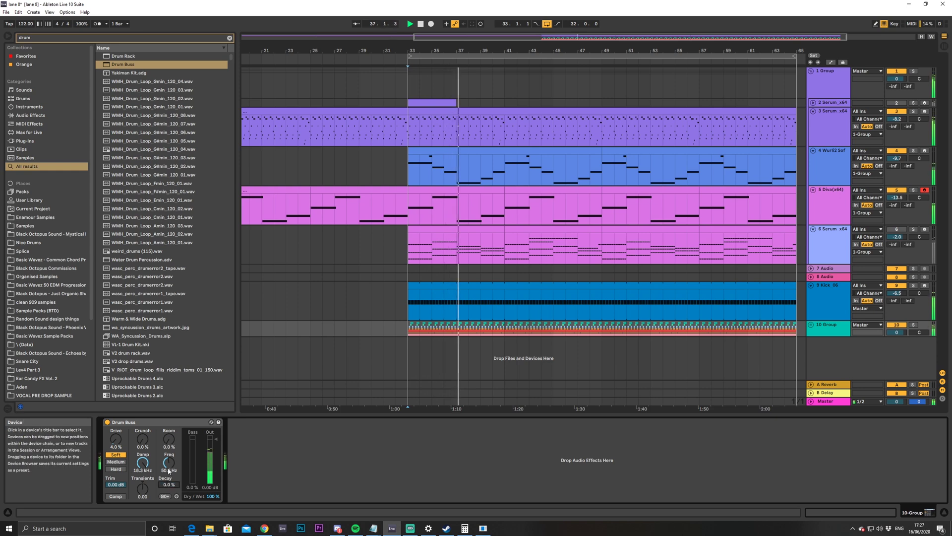
left_click_drag(169, 462, 169, 471)
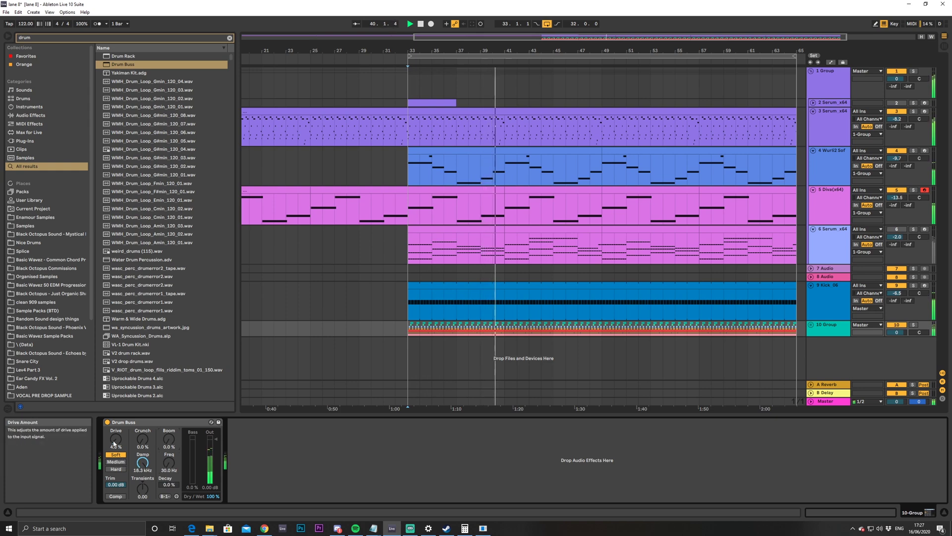
left_click_drag(142, 463, 142, 470)
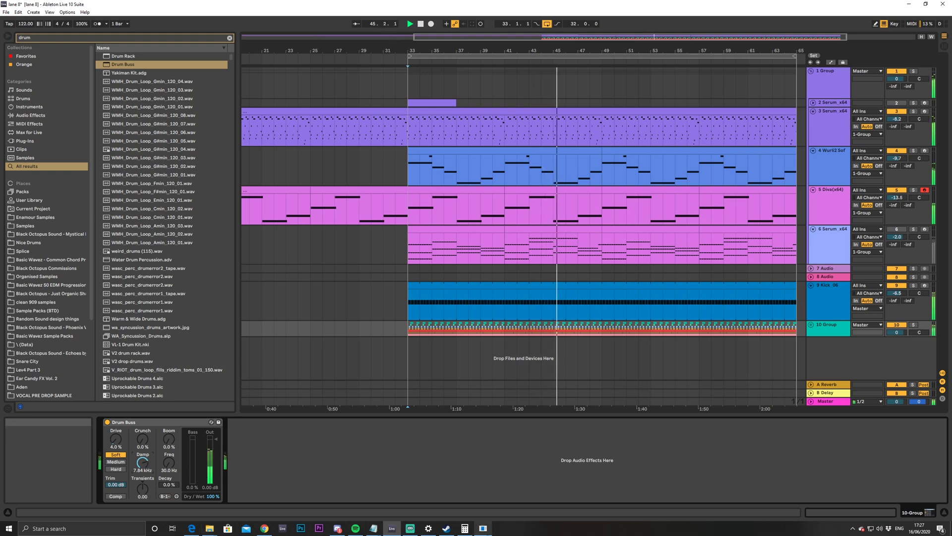
Raise the kick track's volume to about -3.4 dB while playing from bar 33
left_click_drag(503, 37, 503, 44)
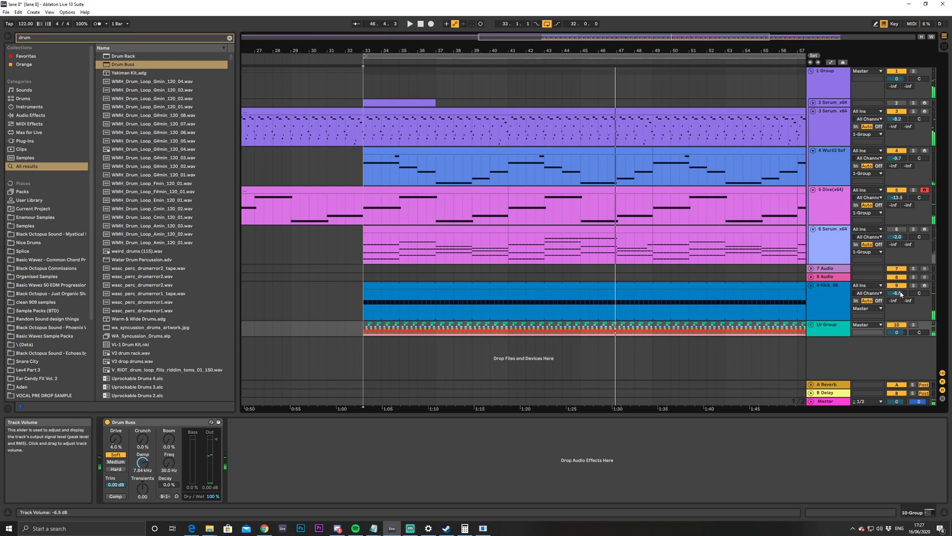
key("space")
left_click_drag(897, 292, 897, 287)
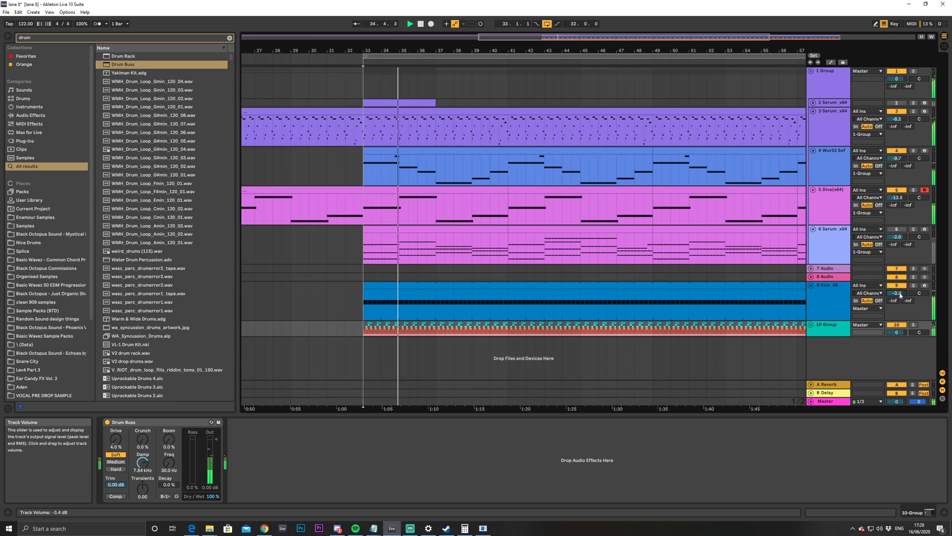
Inside the expanded drum group, activate Clap_04 and lower Clap_05's volume to about -15.1 dB during playback
left_click(811, 325)
scroll(817, 331, "down", 2)
scroll(817, 331, "down", 2)
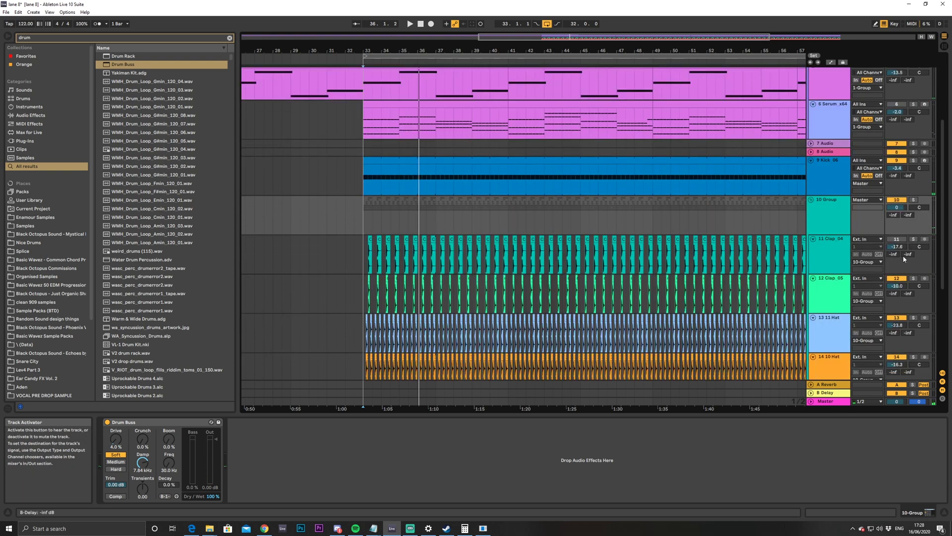
key("space")
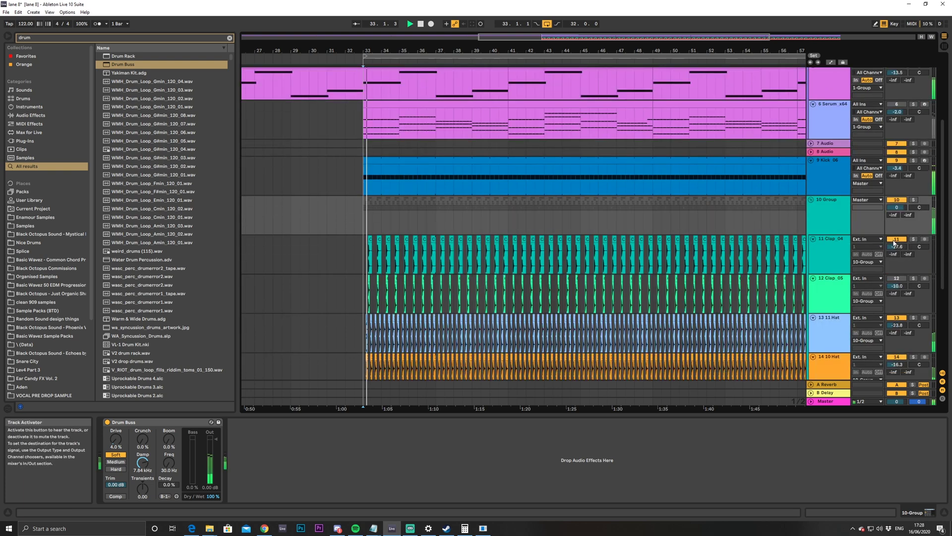
left_click(852, 255)
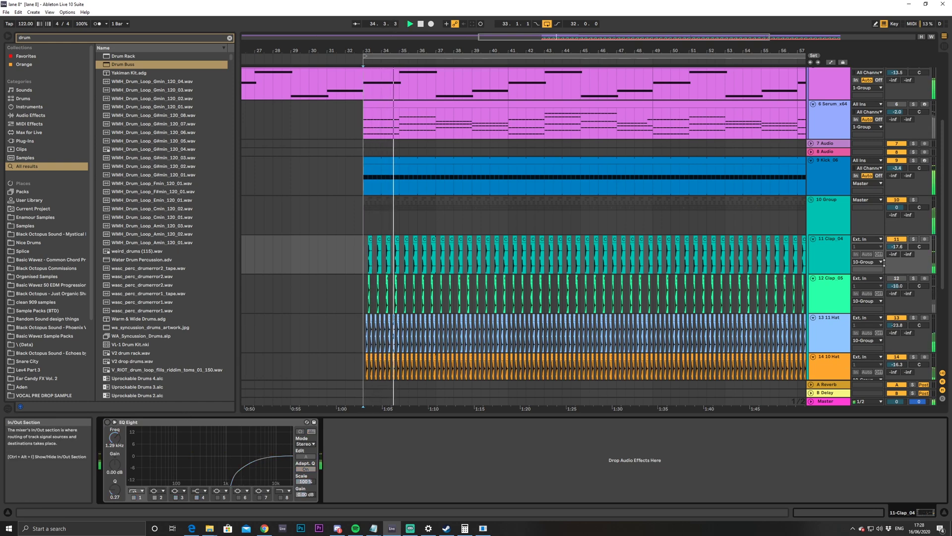
key("space")
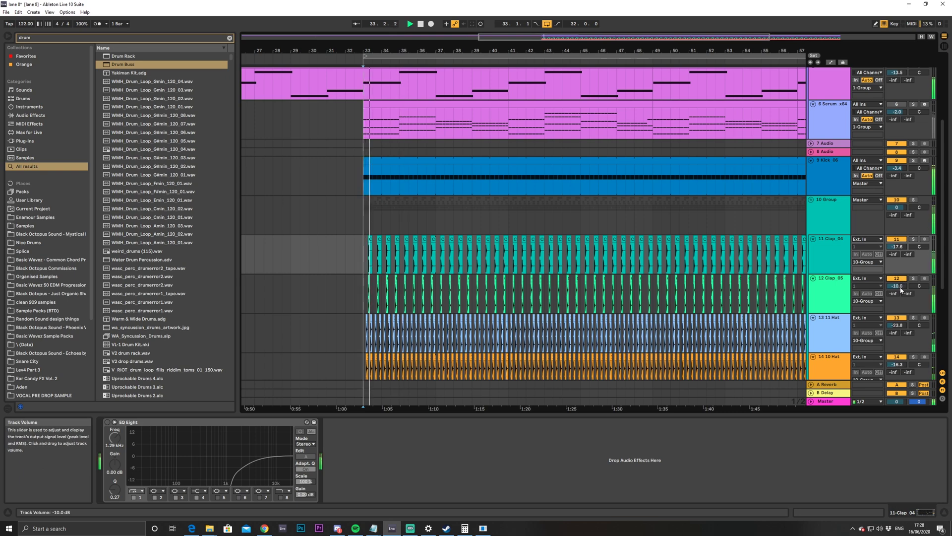
left_click_drag(897, 286, 897, 290)
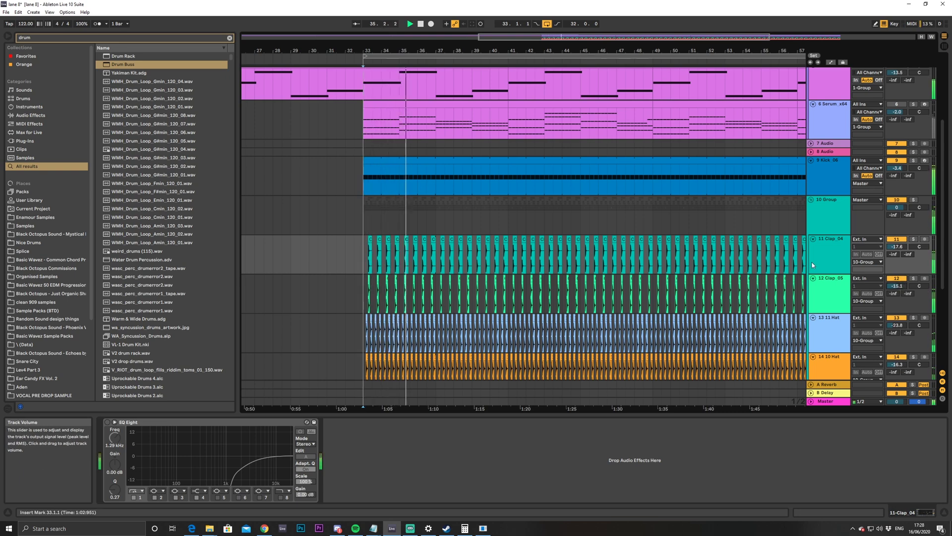
Turn on Clap_04's EQ Eight, lower its low cut to about 158 Hz and raise the track's volume to about -15.3 dB
left_click(113, 423)
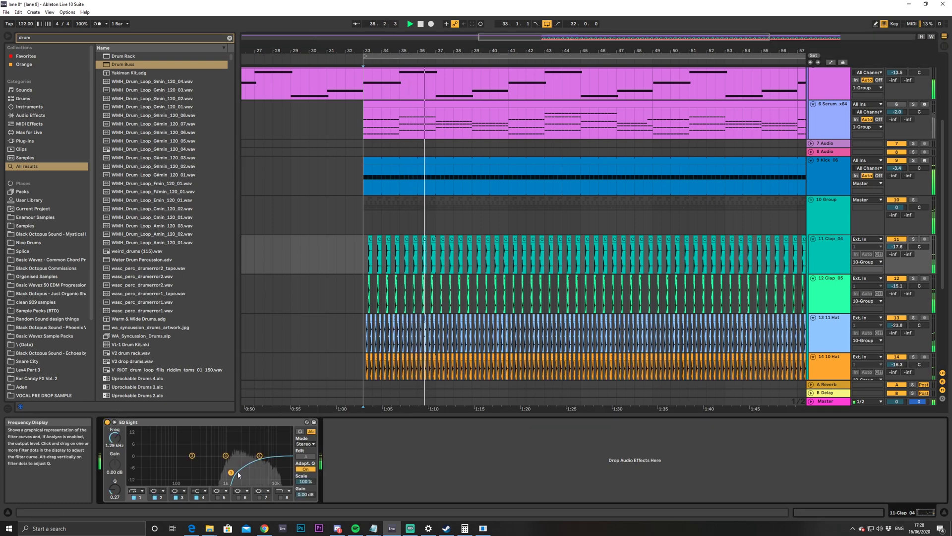
mouse_move(231, 473)
left_mouse_down()
mouse_move(193, 461)
mouse_move(215, 468)
left_mouse_up()
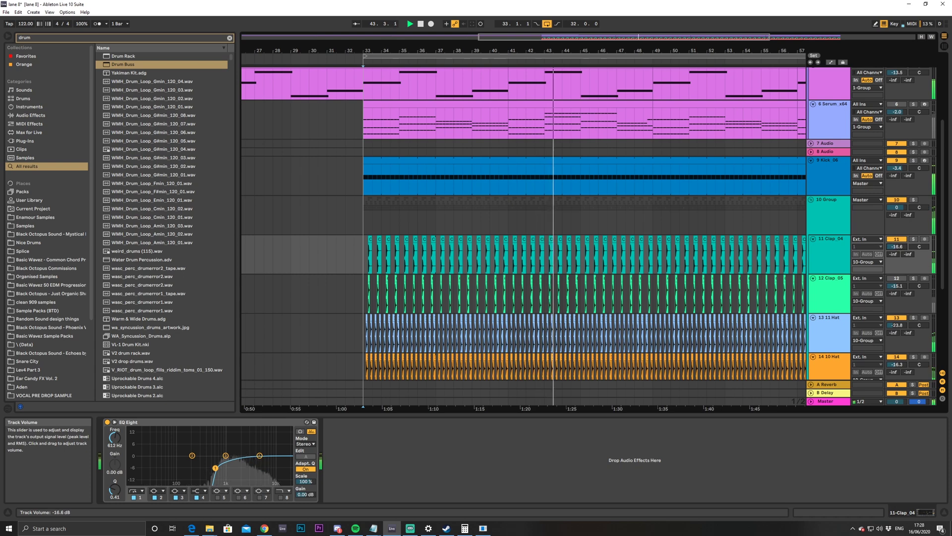
left_click_drag(215, 468, 187, 470)
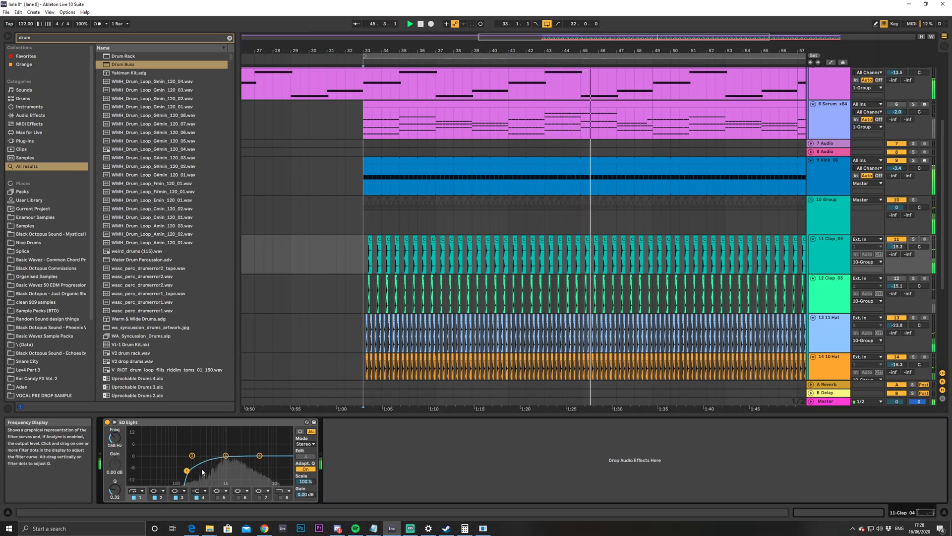
Lower Clap_04's volume to about -23.8 dB during playback, then mute it and audition Clap_05 alone from bar 33
left_click_drag(897, 246, 897, 261)
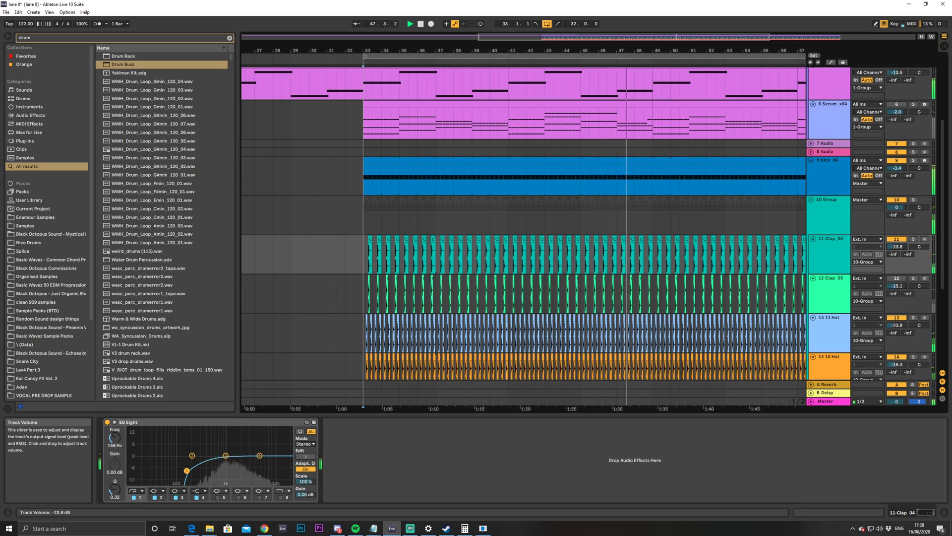
key("space")
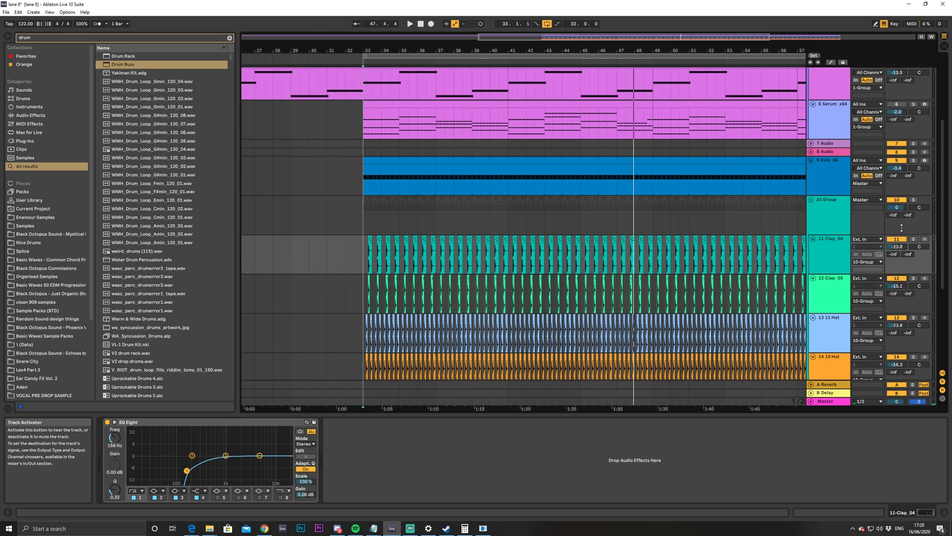
key("space")
left_click(835, 301)
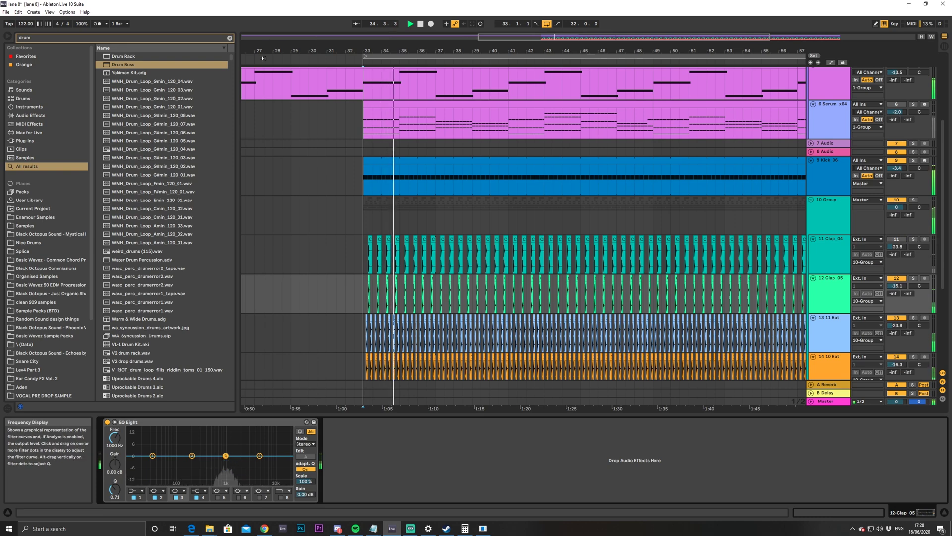
key("space")
Clear the browser search and audition Enamour Samples drum sounds, including the brush loop, the lo-fi shaker and a_Real Clap.wav
key("ctrl+f")
key("BackSpace")
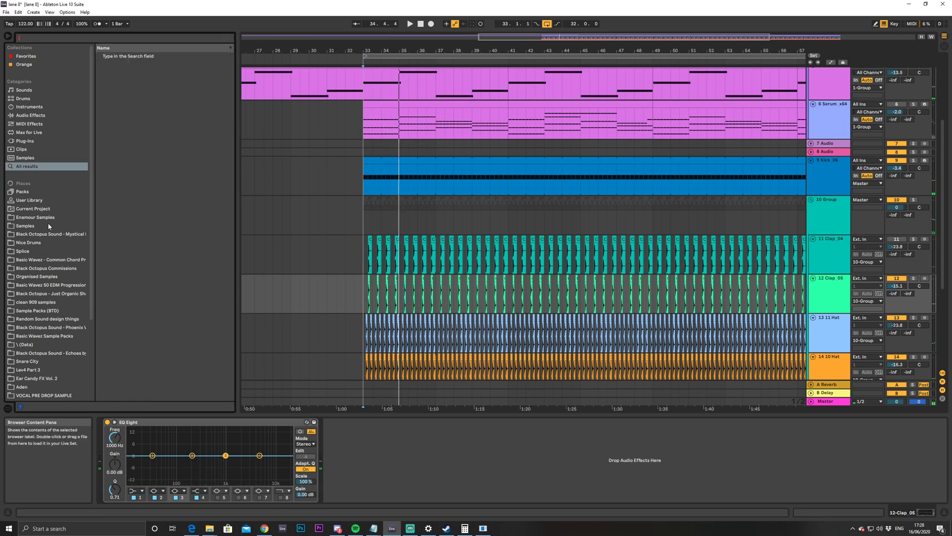
left_click(30, 218)
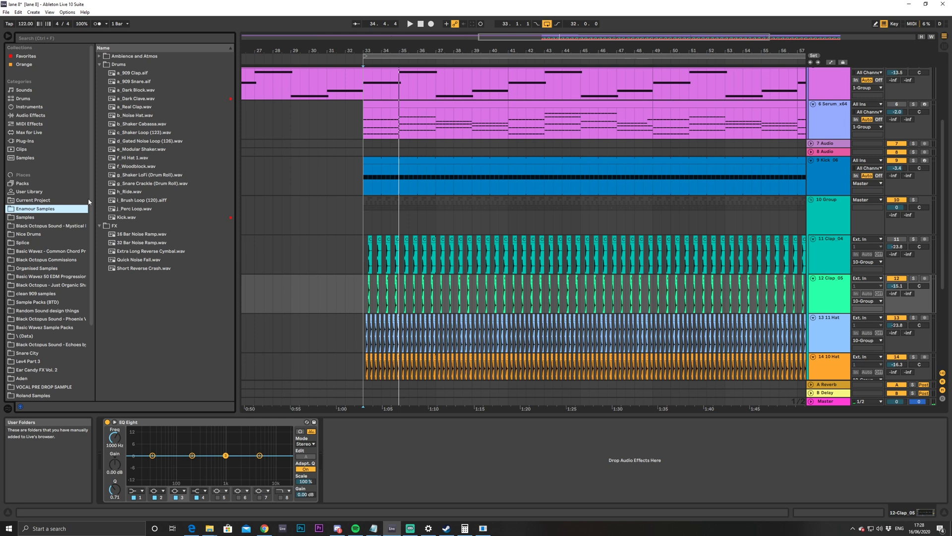
left_click(140, 201)
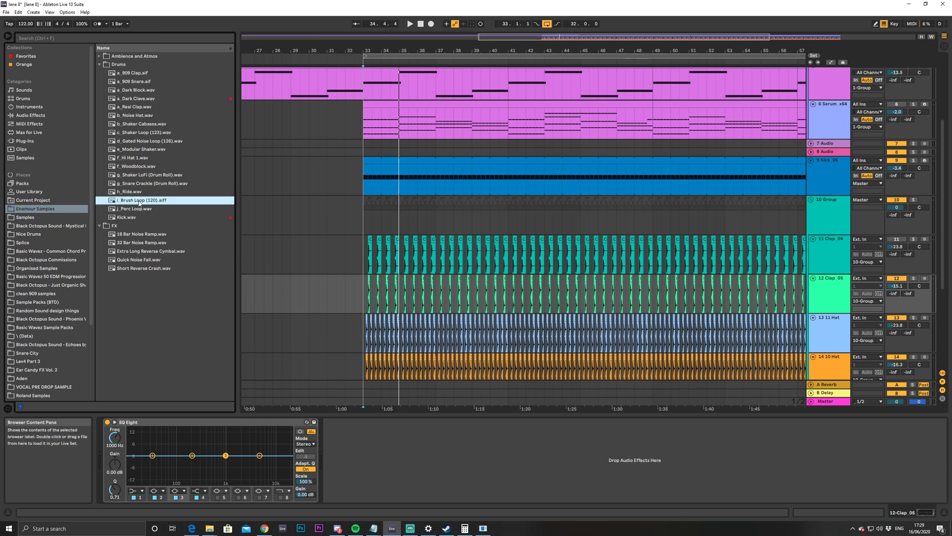
left_click(142, 175)
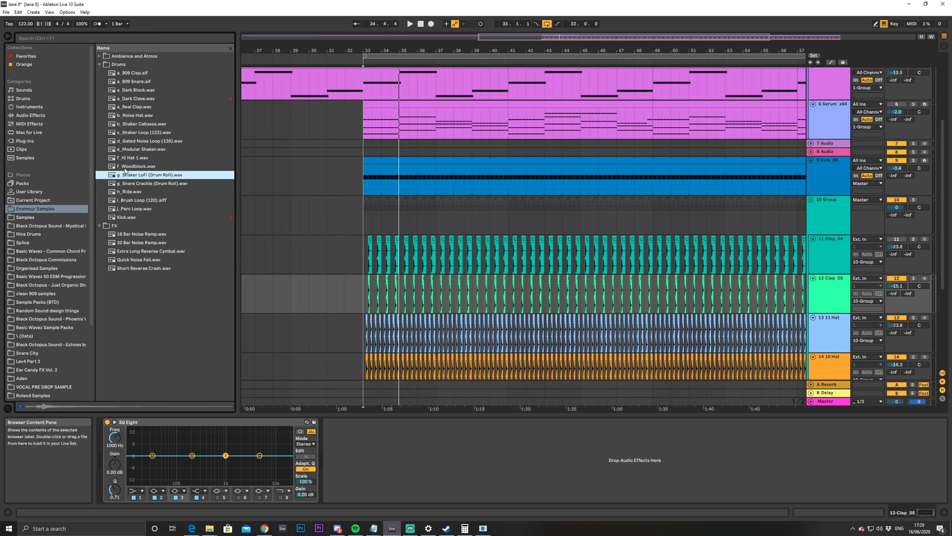
left_click(138, 107)
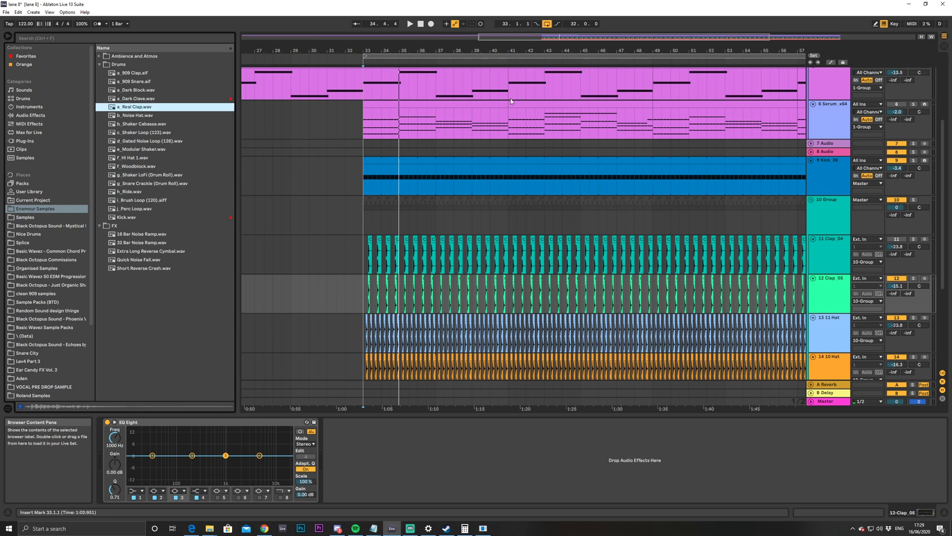
Insert a new audio track between Clap_05 and 11 Hat and place a_Real Clap.wav on the first clap hit in bar 33
left_click_drag(551, 37, 780, 303)
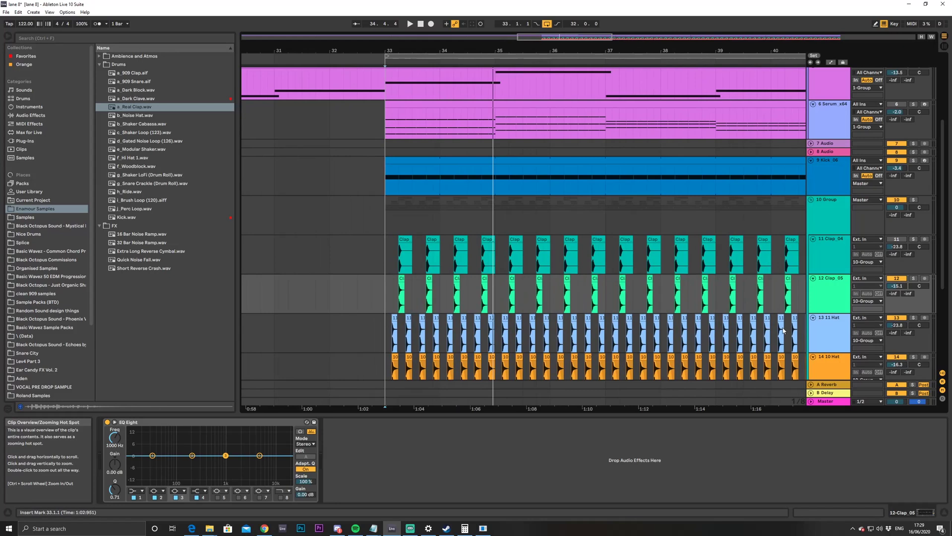
left_click(826, 312)
key("ctrl+t")
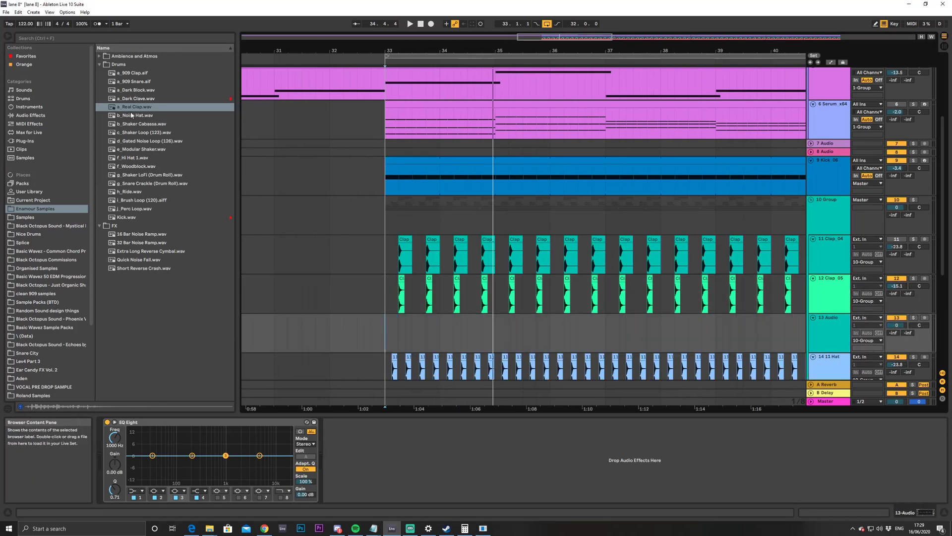
left_click_drag(134, 108, 400, 330)
Lower the Real Clap track's volume to about -25.3 dB while playing from bar 33
key("space")
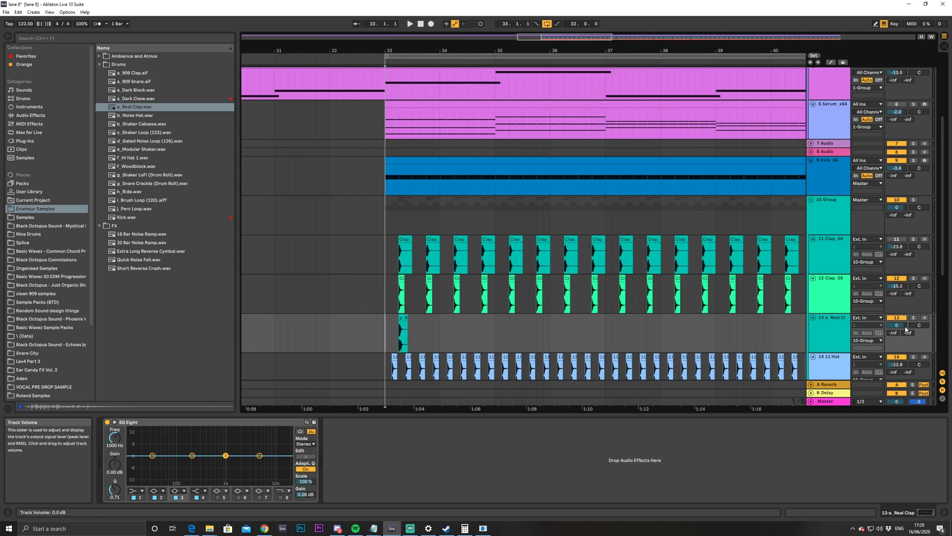
left_click_drag(897, 325, 896, 366)
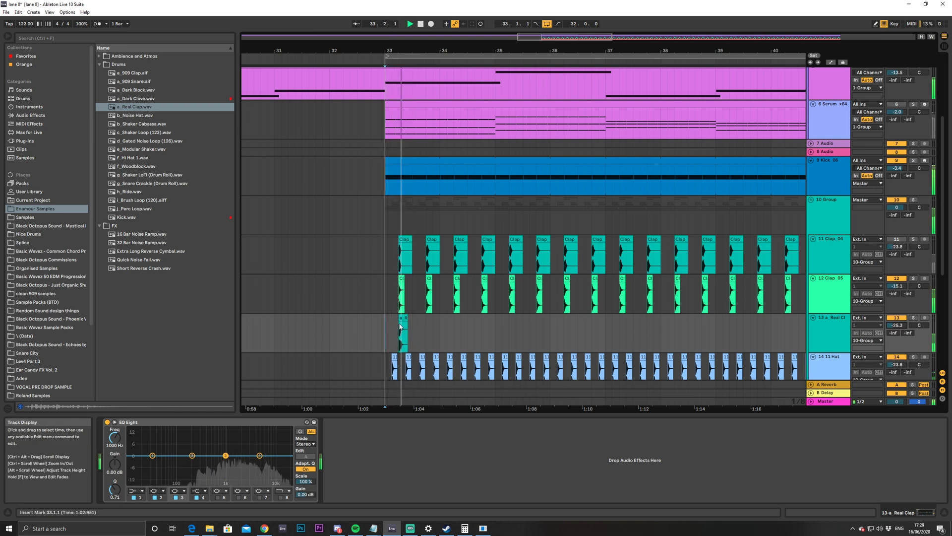
key("space")
Select the half bar holding the first Real Clap hit and duplicate it repeatedly to match the existing clap pattern
left_click_drag(387, 326, 414, 328)
key("ctrl+d")
key("ctrl+d")
key("ctrl+d")
key("ctrl+d")
key("ctrl+d")
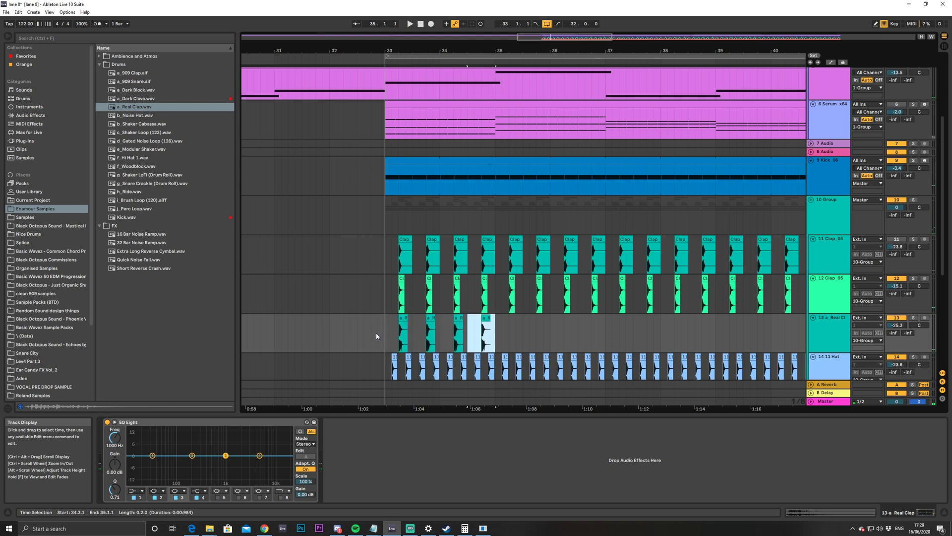
Duplicate the first three bars of Real Clap hits through to bar 65 and remove the copies beyond the section's end
left_click(386, 334)
key("space")
left_click_drag(386, 334, 548, 344)
key("ctrl+d")
key("ctrl+d")
key("ctrl+d")
key("ctrl+d")
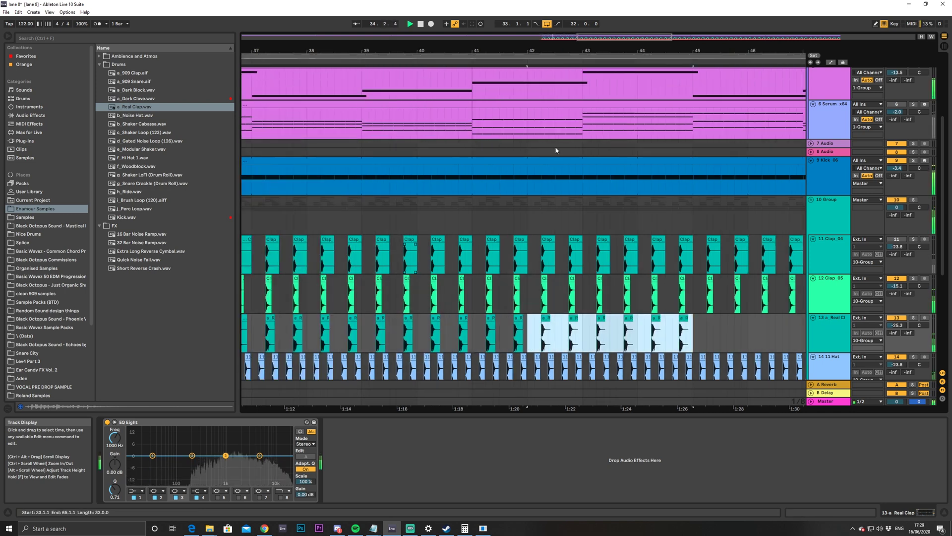
key("ctrl+d")
left_click_drag(546, 37, 570, 37)
key("ctrl+d")
key("ctrl+d")
key("ctrl+d")
key("ctrl+d")
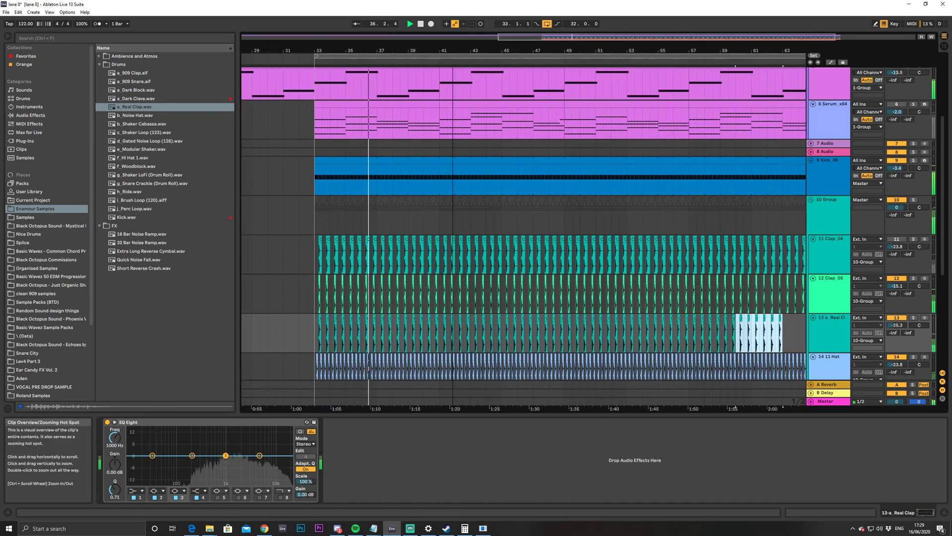
key("ctrl+d")
left_click_drag(704, 333, 682, 335)
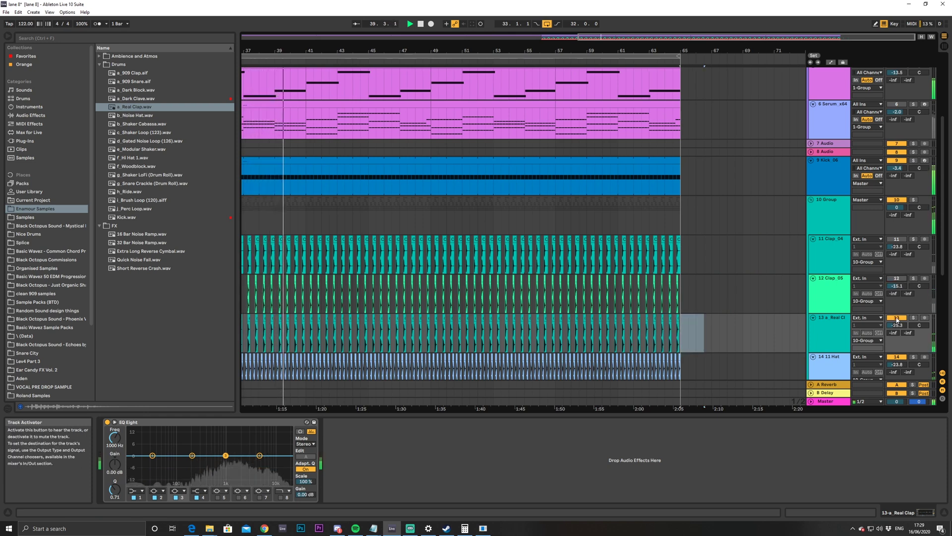
Compare Clap_04 with the Real Clap layer during playback and lower Clap_05's volume to about -20.3 dB
left_click(896, 239)
left_click(897, 317)
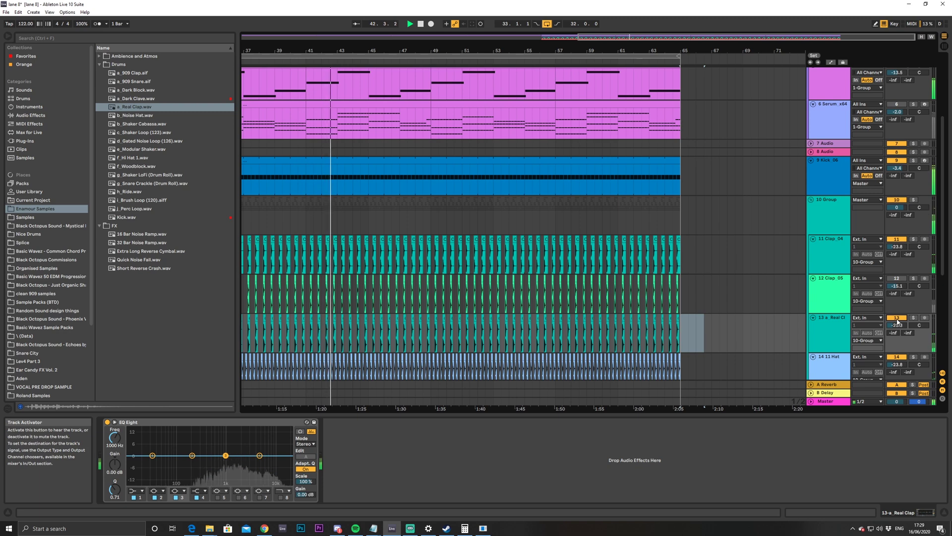
left_click_drag(896, 286, 896, 299)
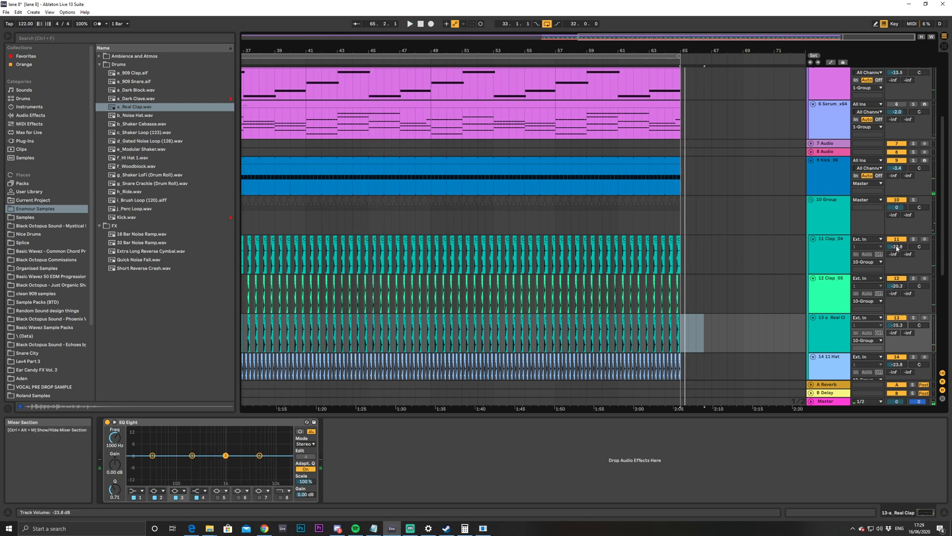
left_click(898, 240)
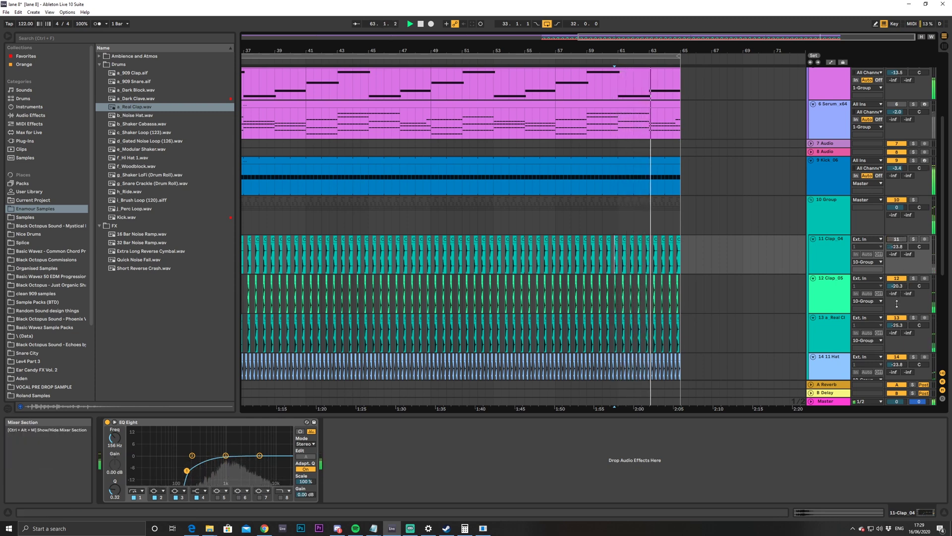
Compare the clap layers from bar 33 by muting and unmuting them, leaving Clap_04, Clap_05 and Real Clap all active
left_click_drag(540, 37, 516, 38)
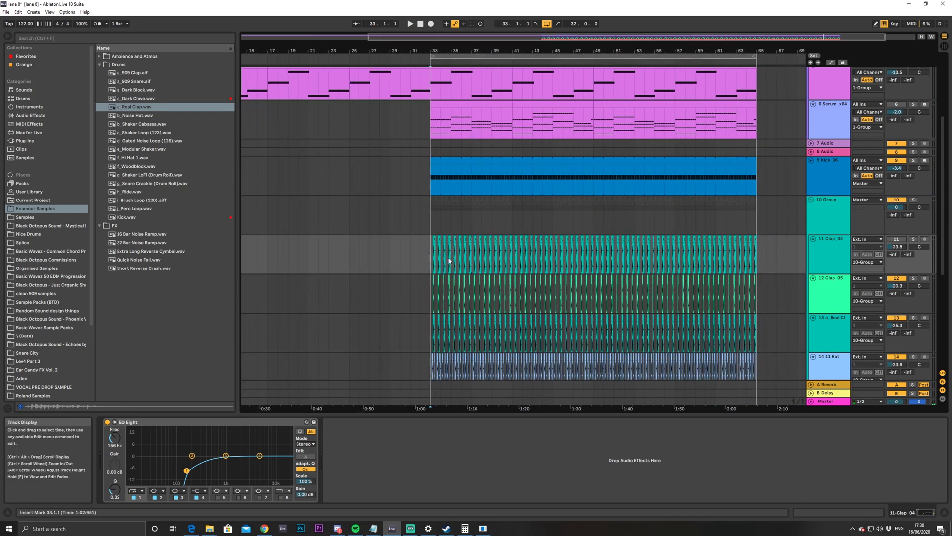
left_click(900, 279)
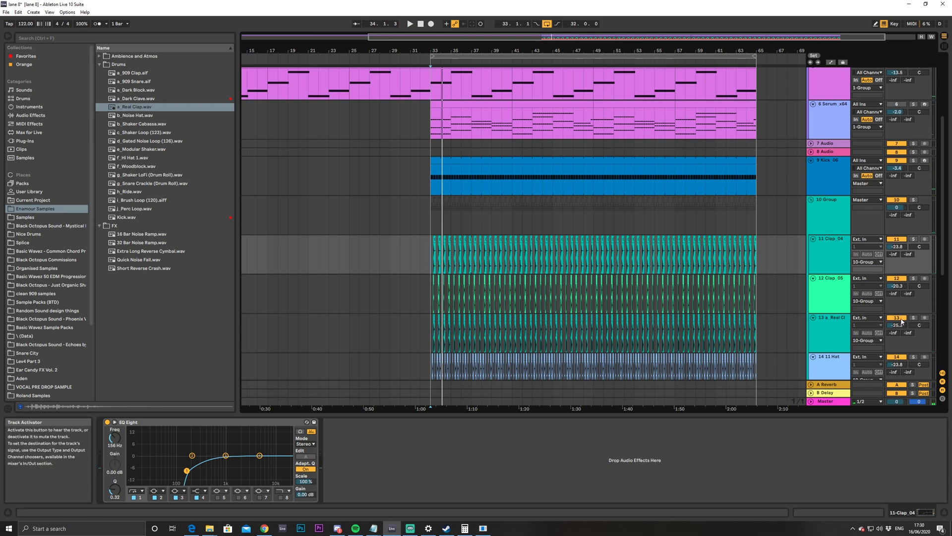
key("space")
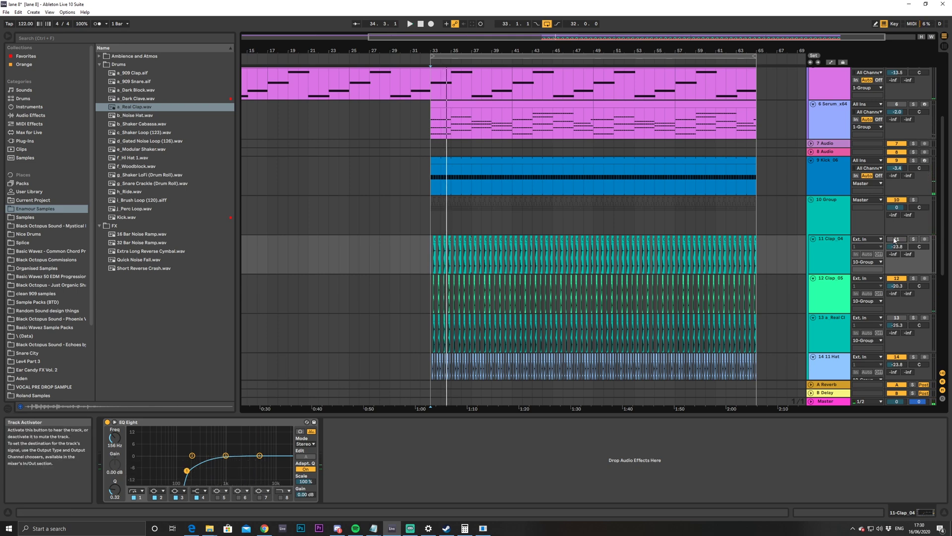
key("space")
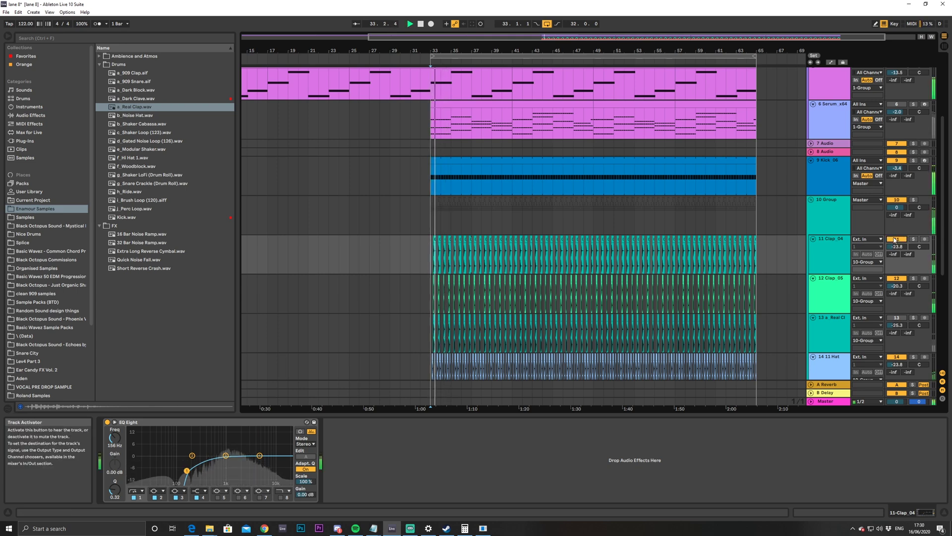
key("space")
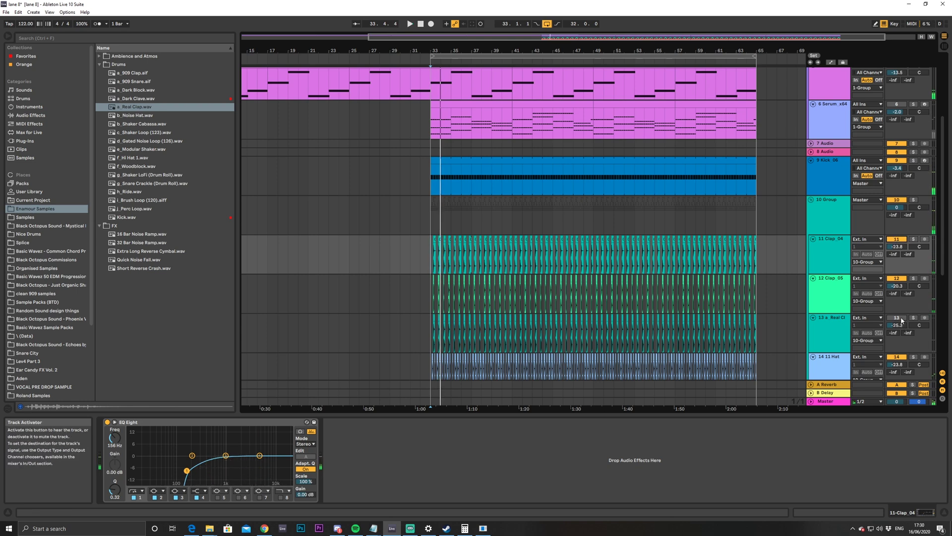
key("space")
key("space")
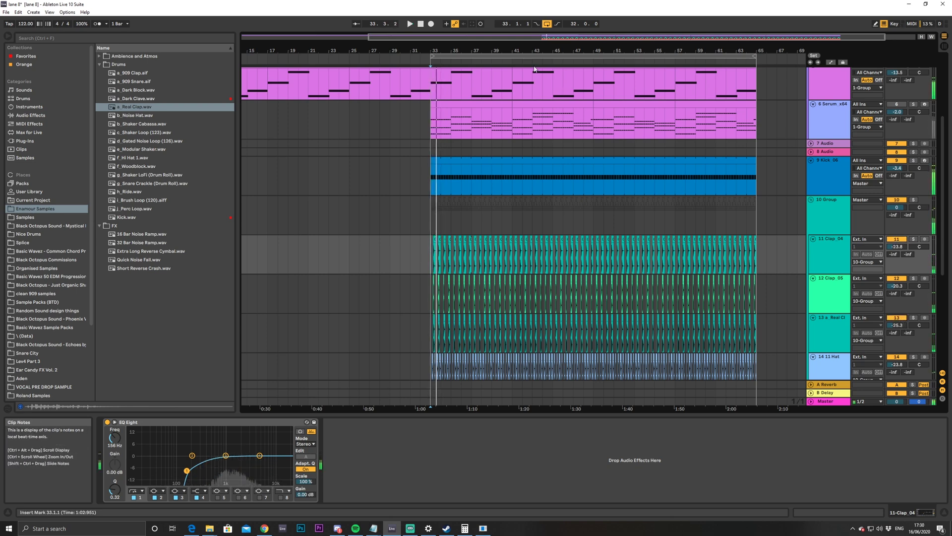
Collapse all the groups and tracks, then collect all files and save the Live Set
left_click(811, 201, "alt")
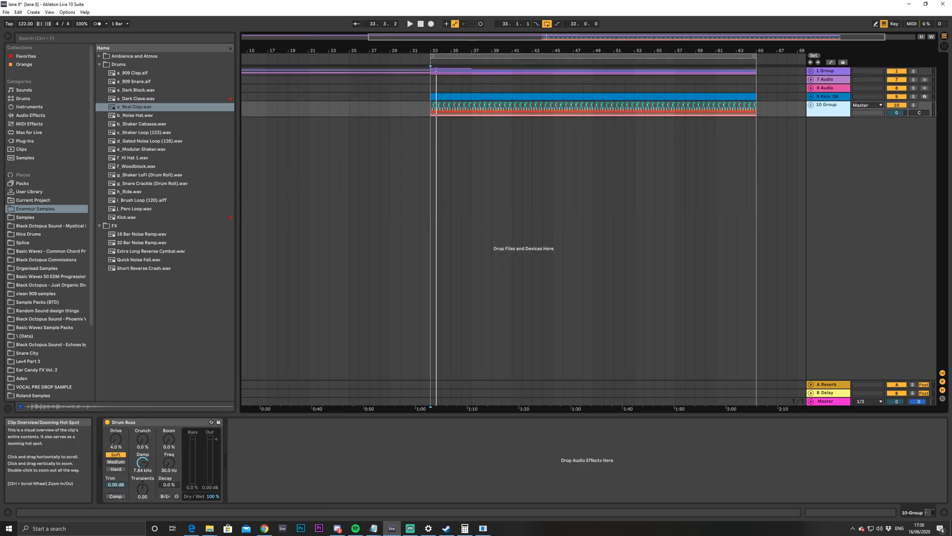
double_click(496, 37)
left_click(6, 12)
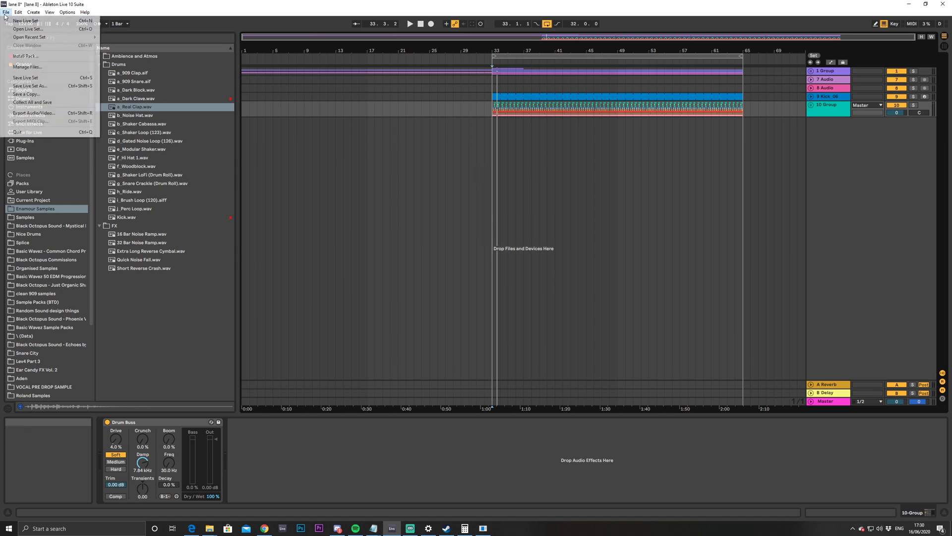
left_click(30, 102)
left_click(466, 308)
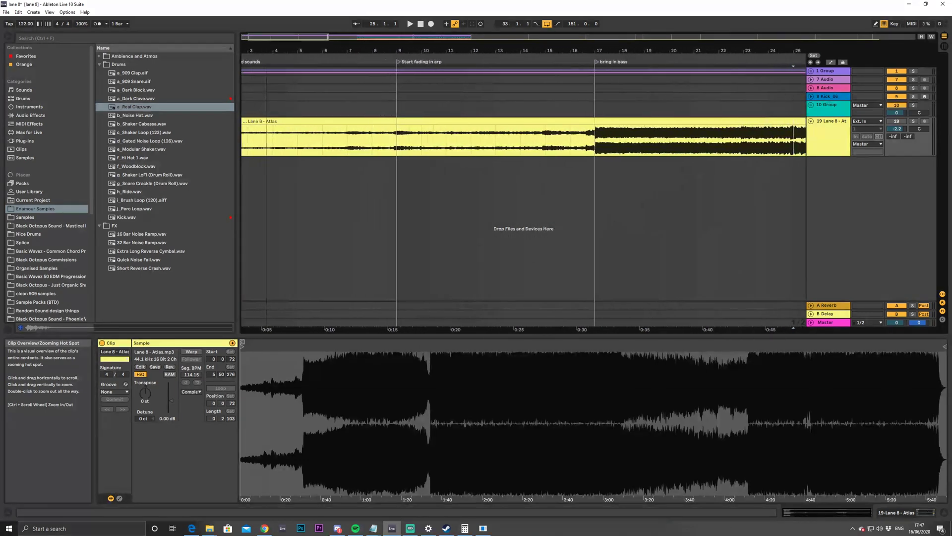
Examine the Lane 8 - Atlas reference track's arrangement and its section markers against the existing parts
left_click_drag(273, 45, 274, 47)
key("w")
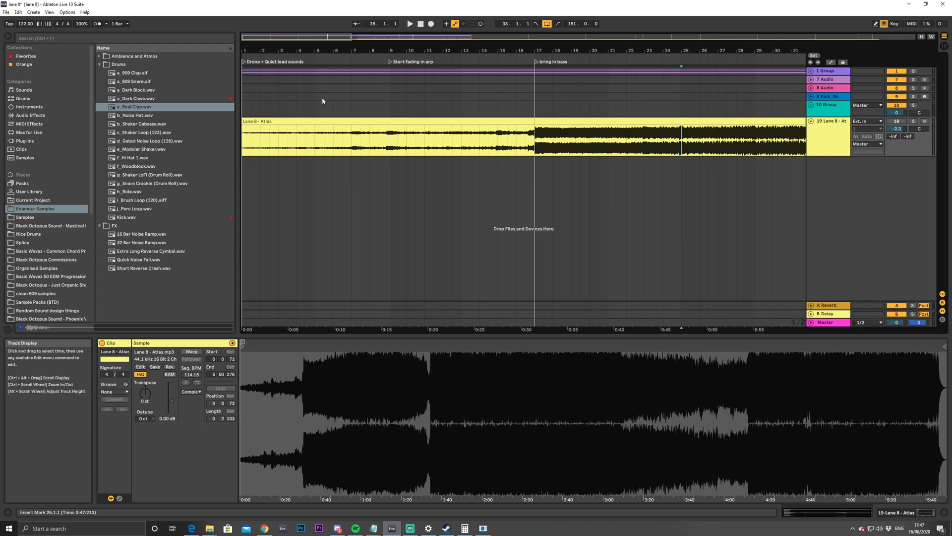
double_click(320, 37)
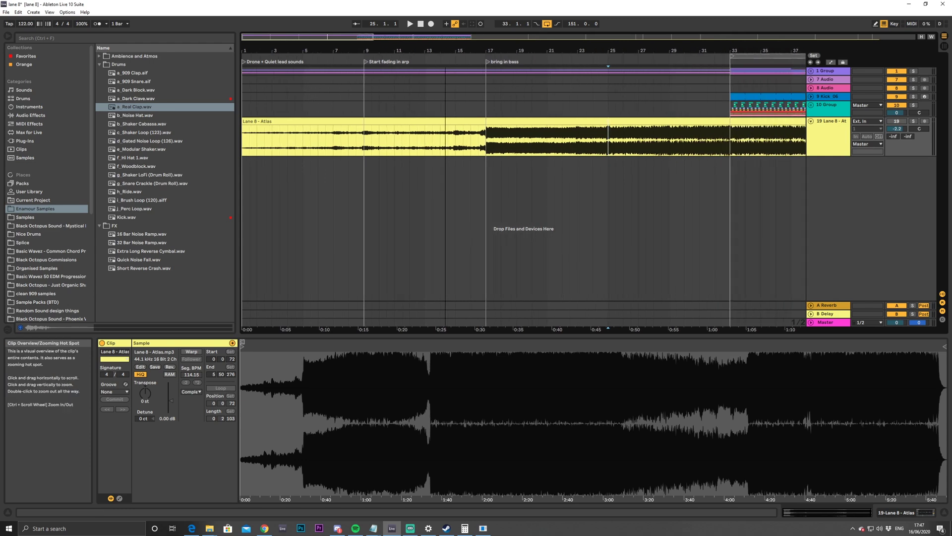
left_click(264, 123)
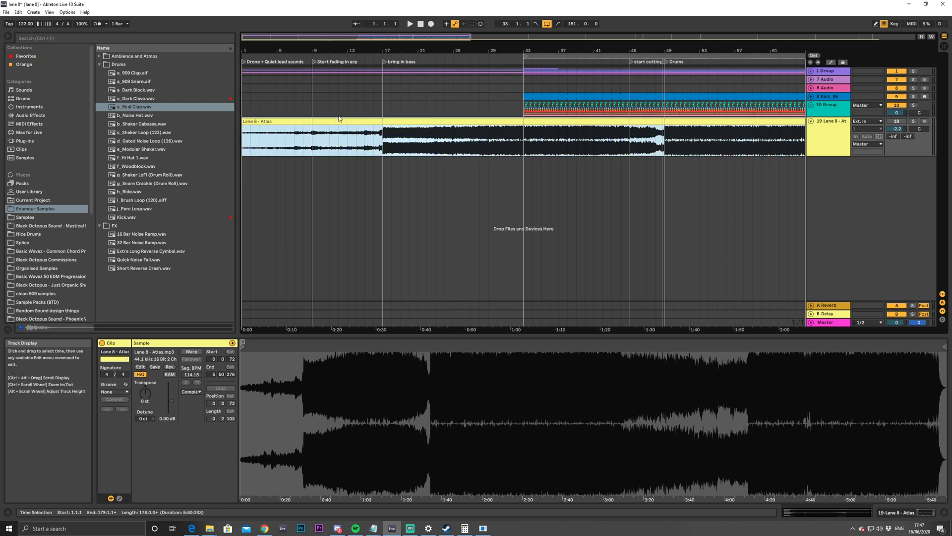
left_click(245, 147)
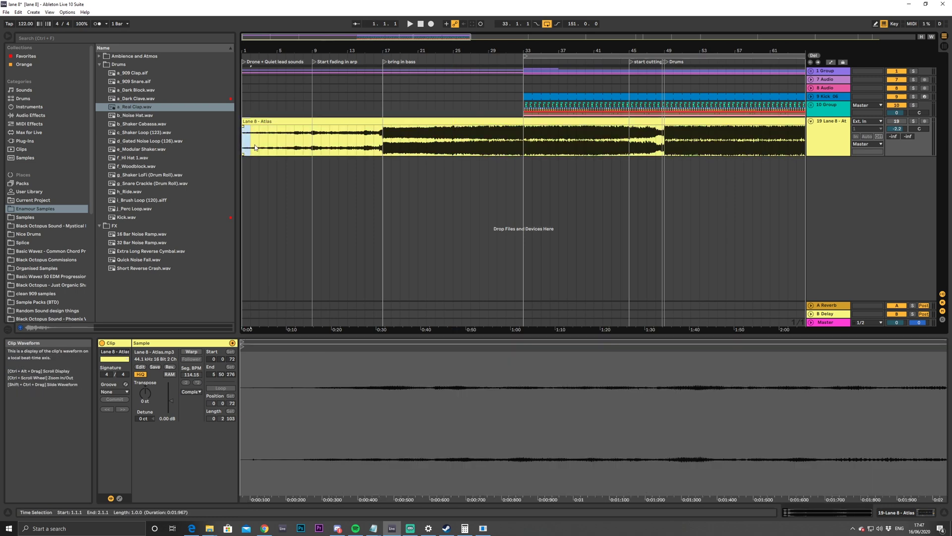
left_click_drag(268, 146, 282, 144)
left_click(285, 144)
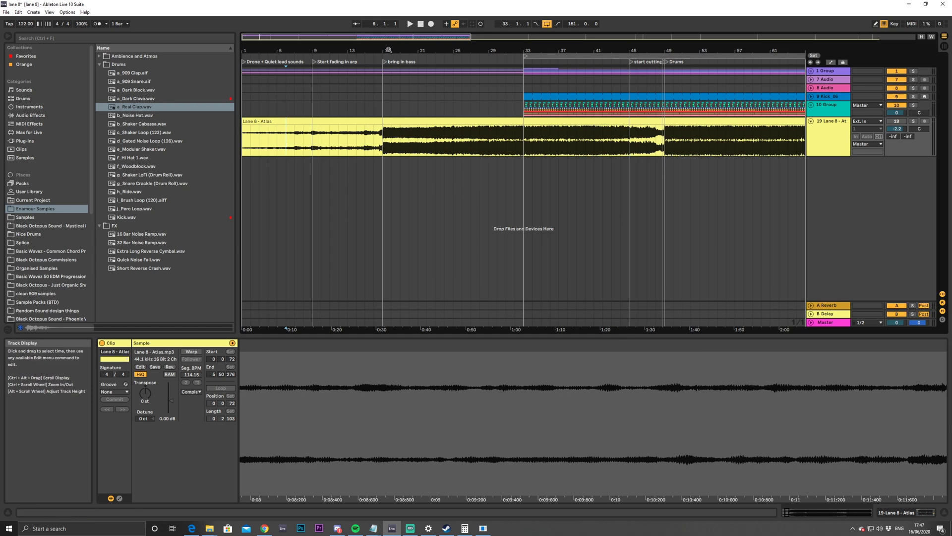
key("minus")
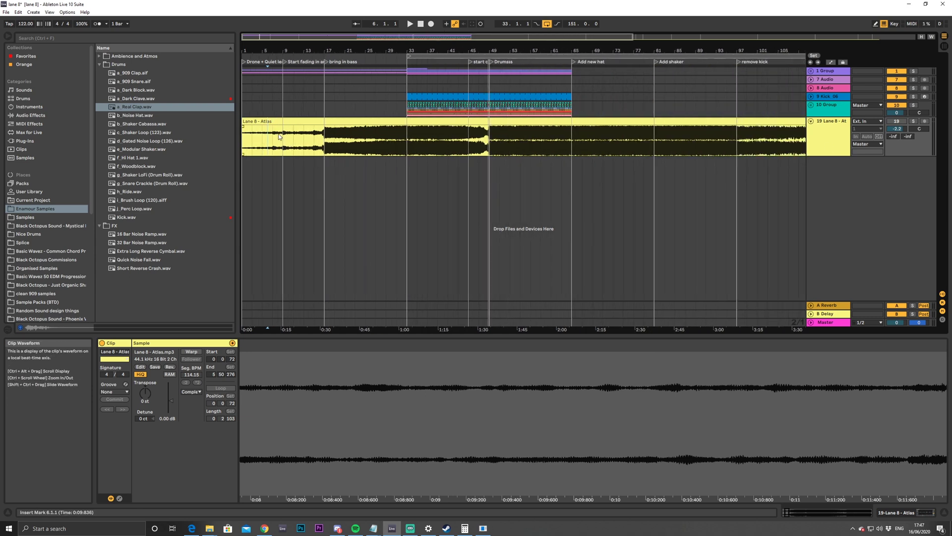
mouse_move(298, 36)
left_mouse_down()
mouse_move(317, 42)
mouse_move(287, 47)
mouse_move(297, 50)
left_mouse_up()
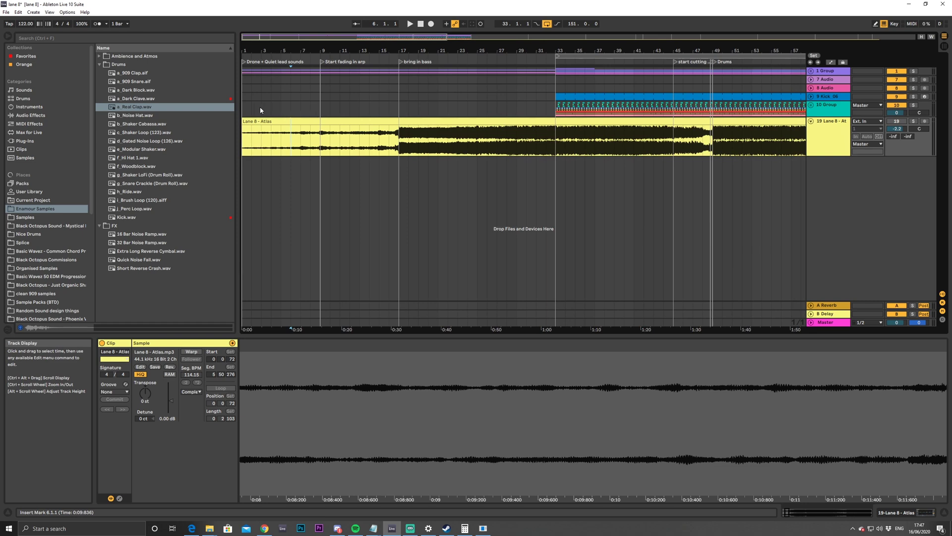
Examine the empty drum group range from the "Start fading in arp" marker at bar 9 and onward from "bring in bass" at bar 17
left_click(281, 109)
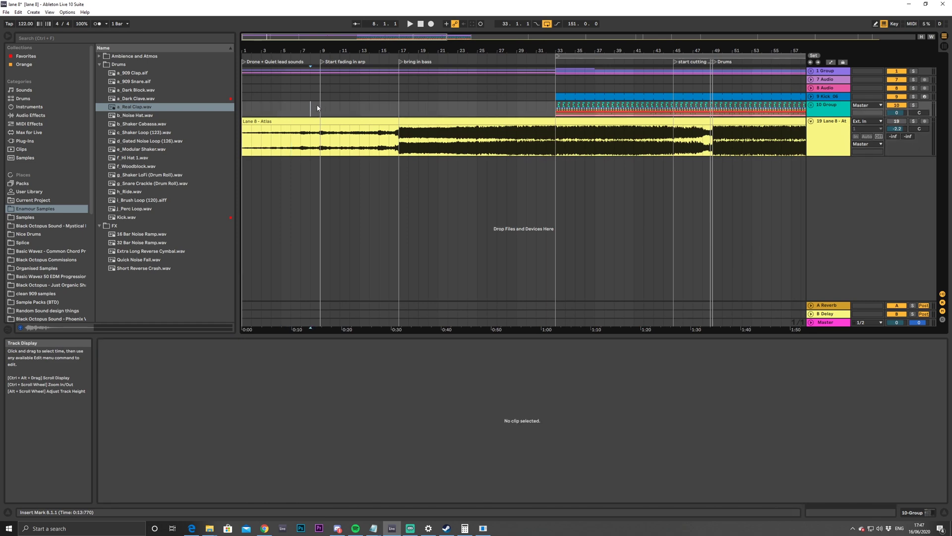
left_click_drag(321, 109, 368, 114)
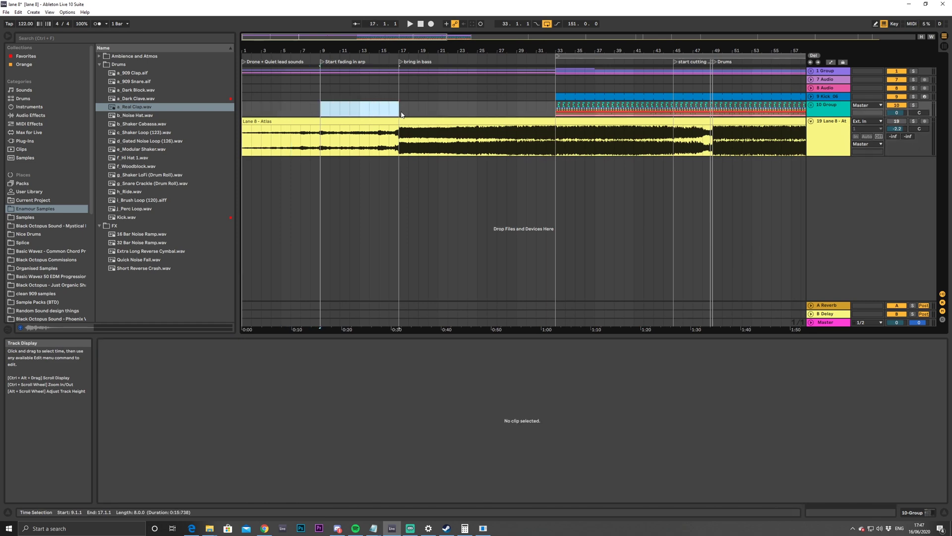
left_click(404, 113)
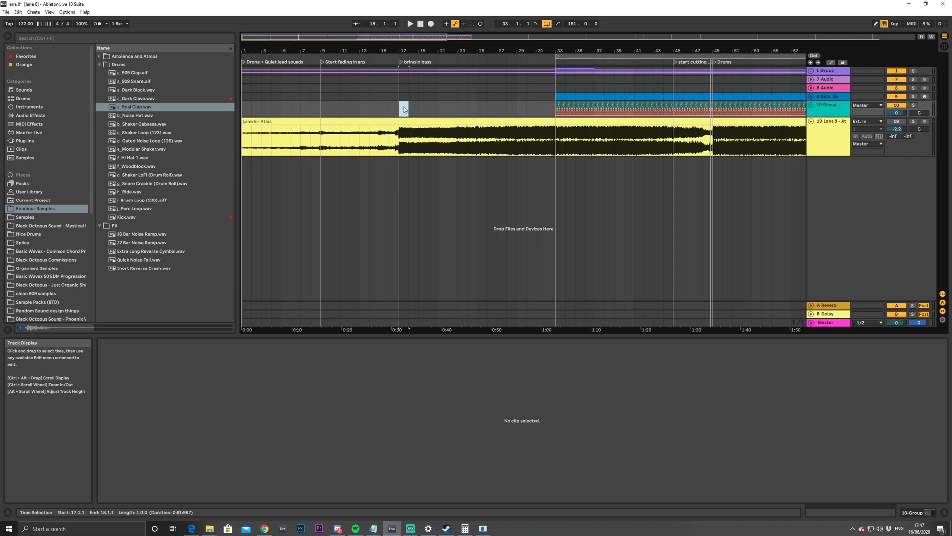
left_click(390, 109)
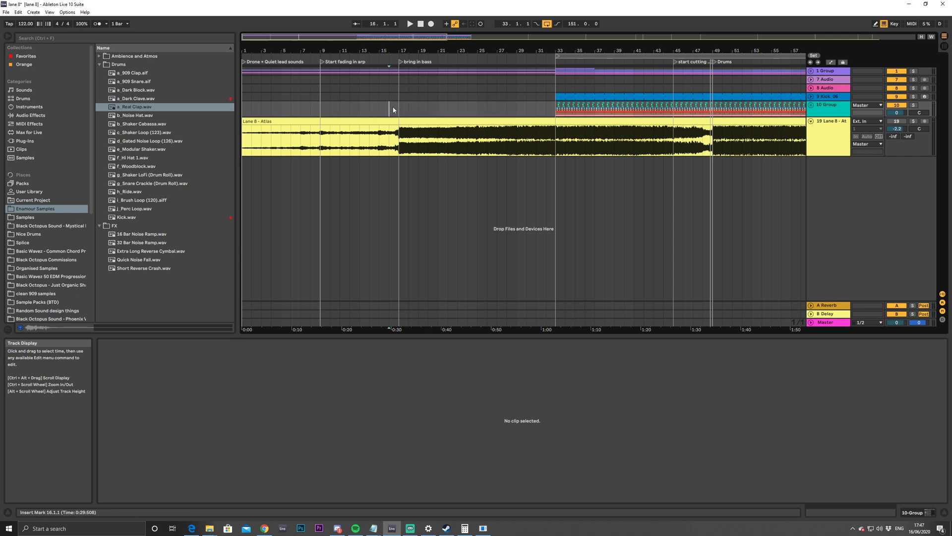
left_click_drag(406, 110, 493, 111)
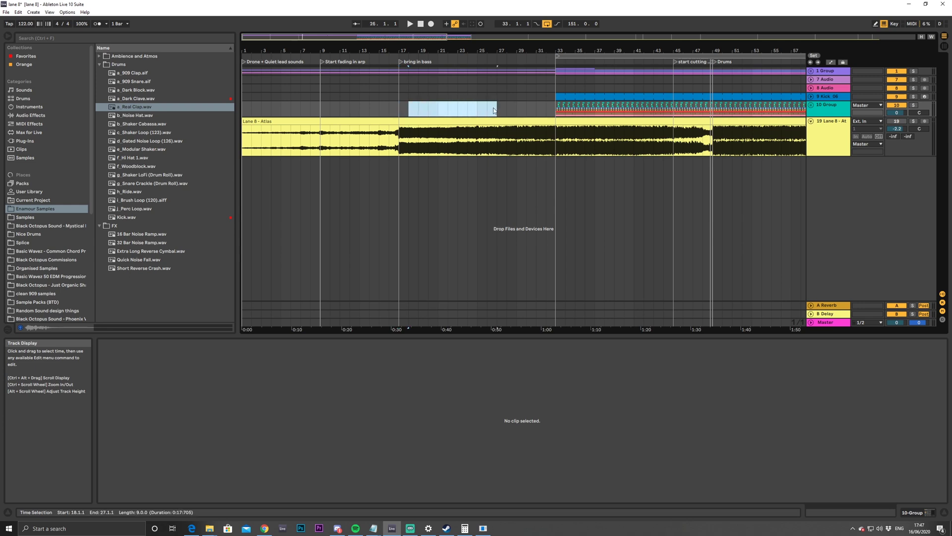
left_click(403, 108)
left_click_drag(401, 109, 439, 113)
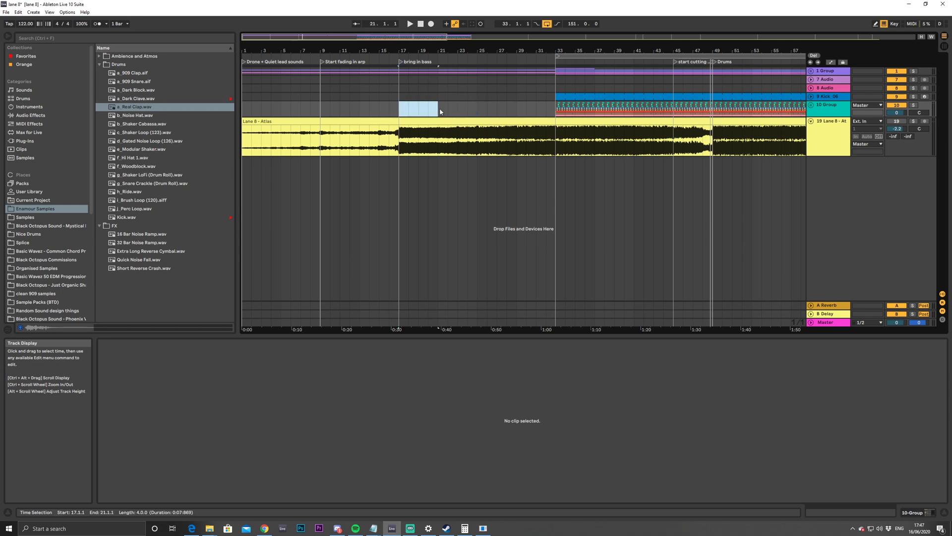
Extend the arrangement loop's start back to bar 4, making the loop 180 bars long
left_click(551, 112)
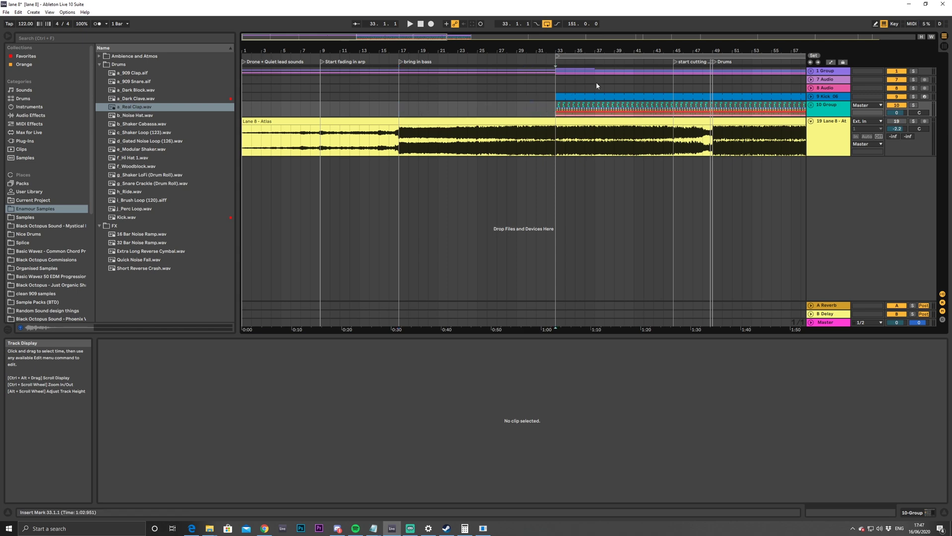
mouse_move(535, 37)
left_mouse_down()
mouse_move(534, 50)
mouse_move(266, 56)
left_mouse_up()
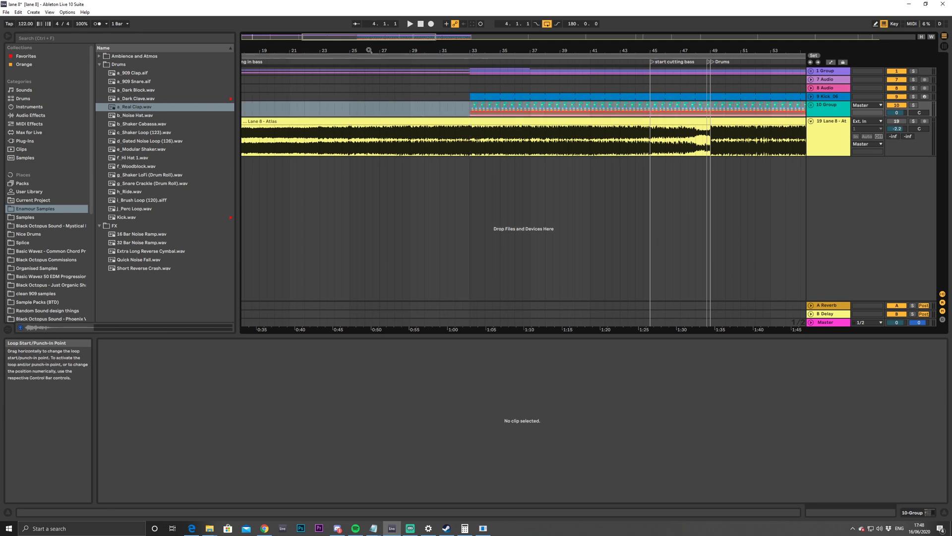
left_click(327, 102)
key("z")
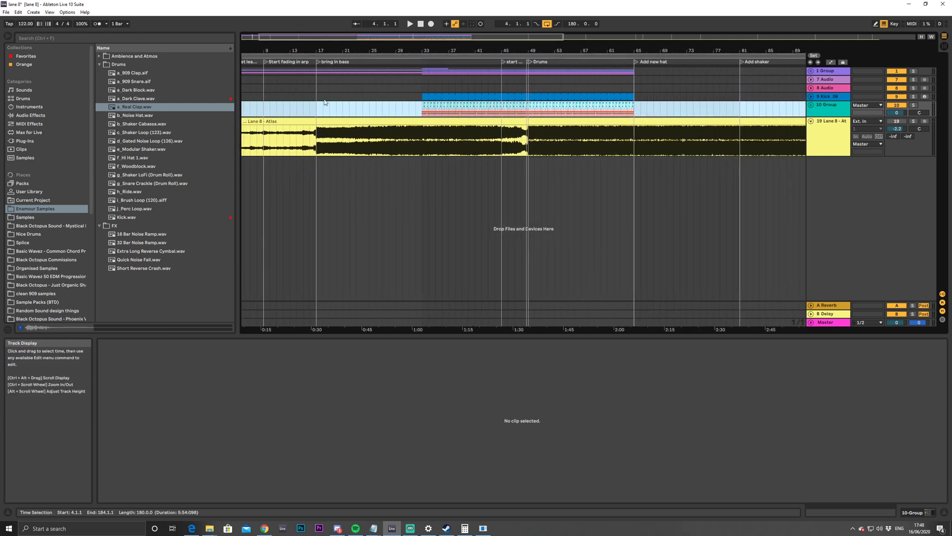
Examine the Lane 8 - Atlas waveform from bar 17 to 49, focusing on the bass cut leading into the "Drums" marker
left_click(319, 107)
left_click_drag(318, 139, 528, 151)
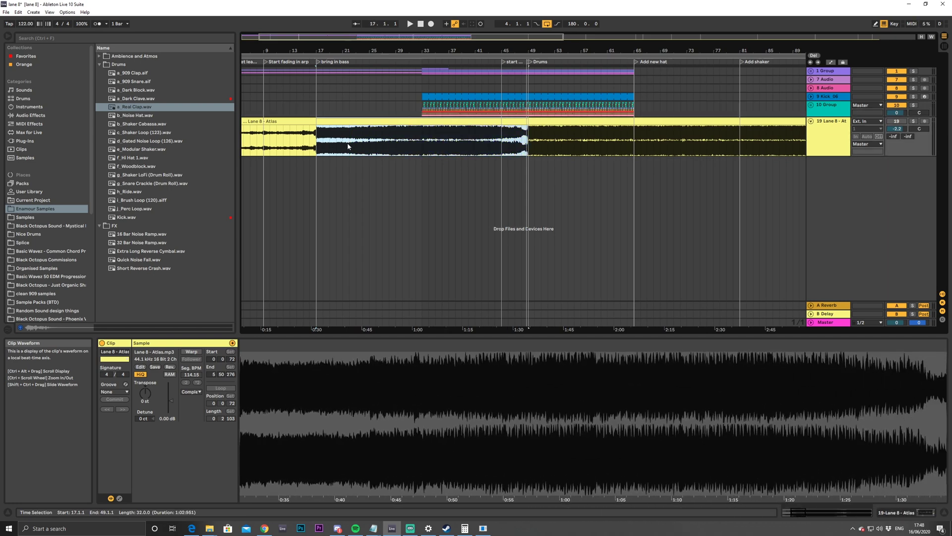
left_click(462, 150)
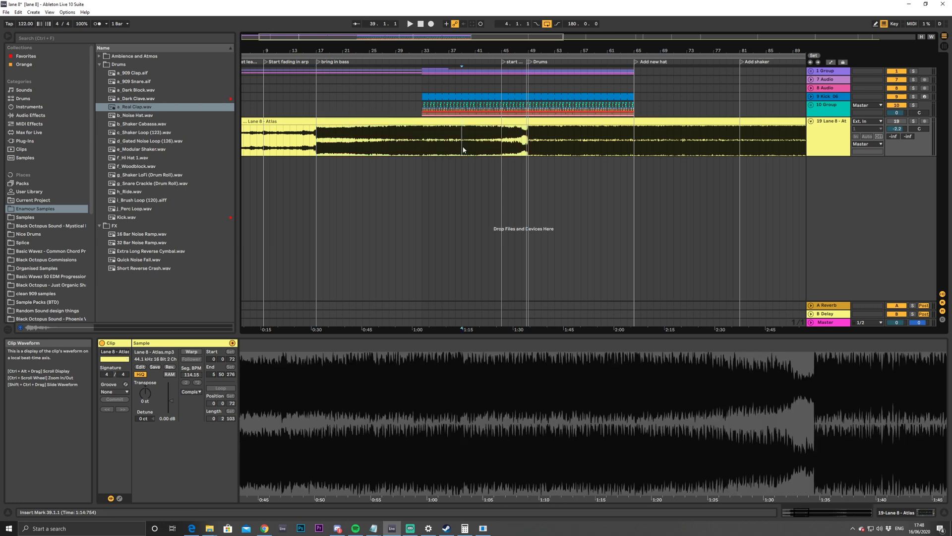
left_click(489, 144)
left_click_drag(531, 36, 481, 117)
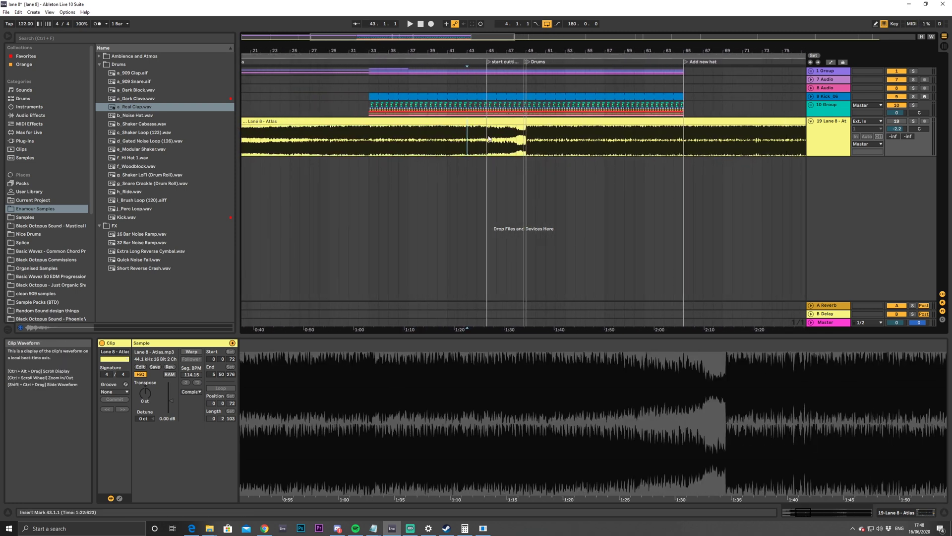
left_click_drag(489, 151, 509, 150)
left_click(518, 149)
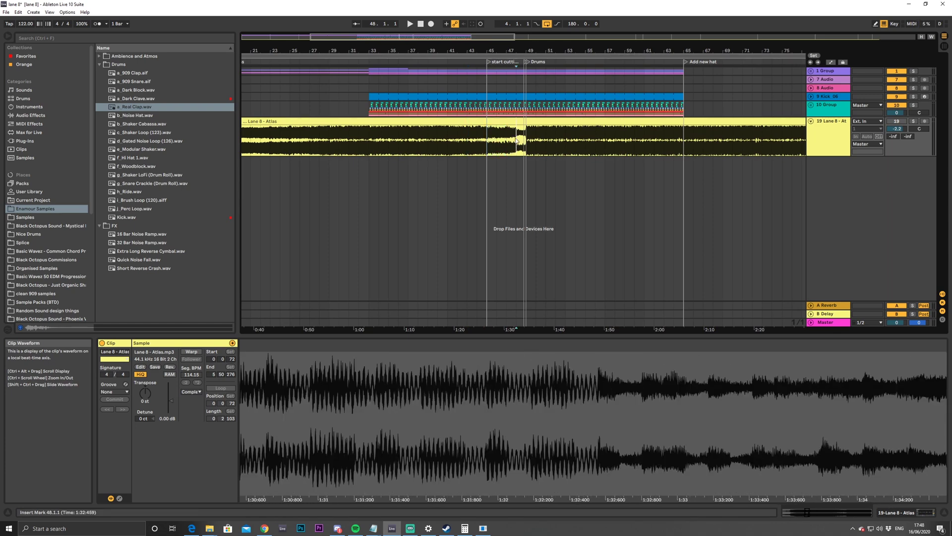
mouse_move(491, 36)
left_mouse_down()
mouse_move(518, 66)
mouse_move(507, 84)
left_mouse_up()
left_click_drag(442, 151, 460, 152)
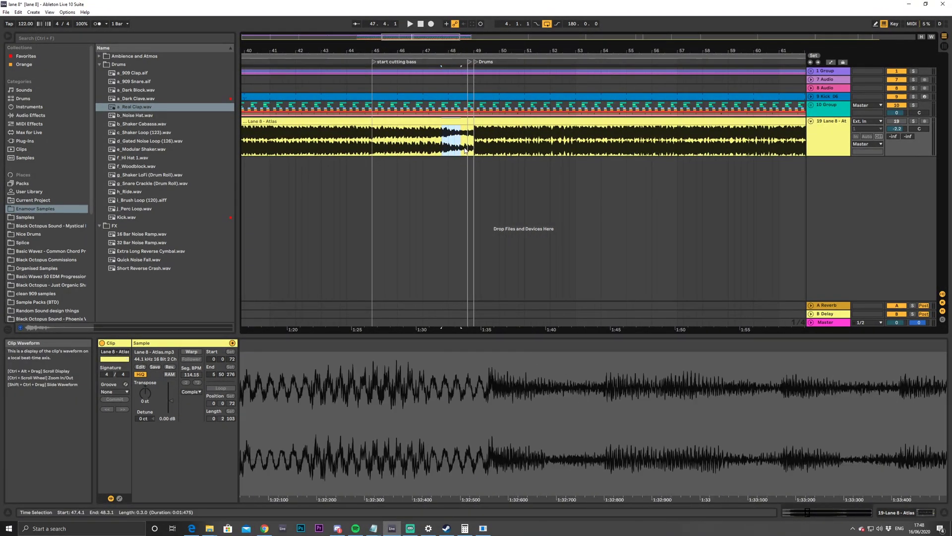
left_click(469, 149)
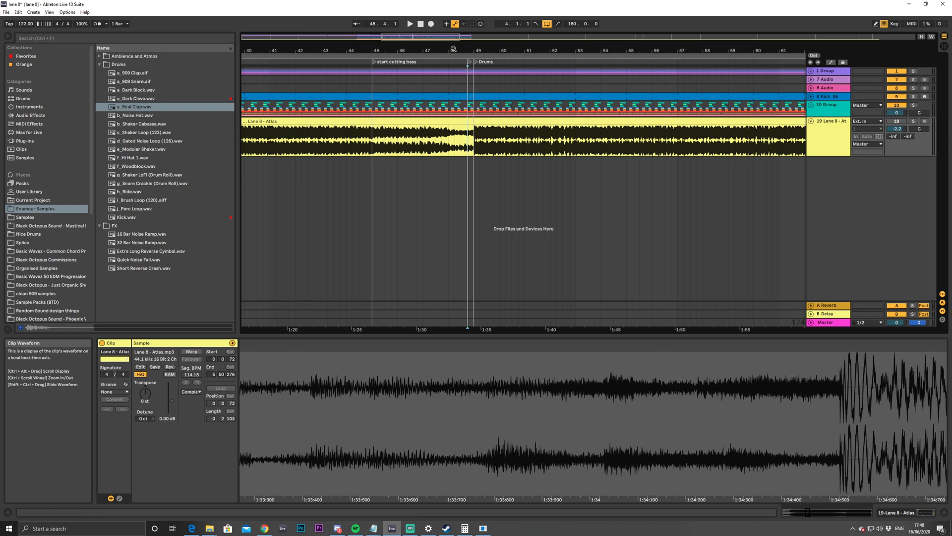
left_click_drag(455, 55, 456, 143)
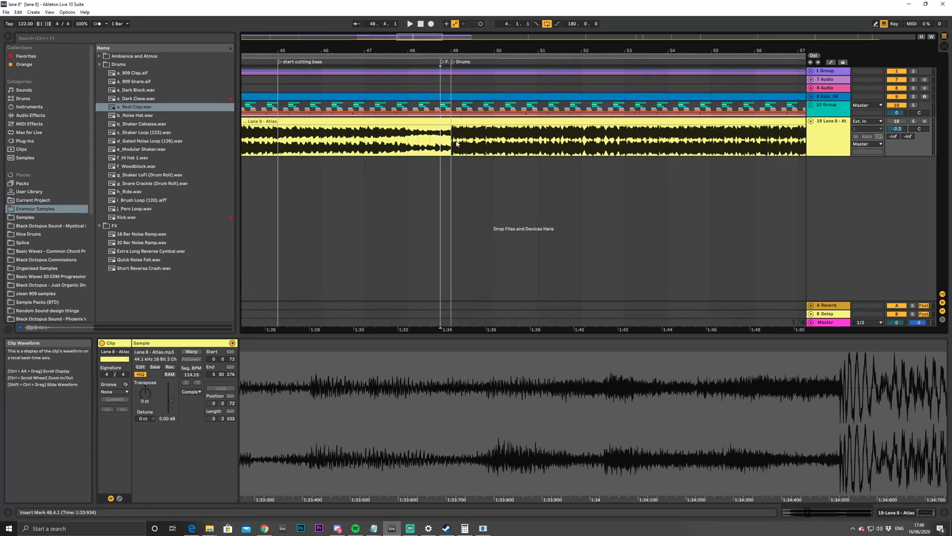
left_click(457, 143)
Examine the reference track's drum section from the "Drums" marker at bar 49 to "Add new hat" at bar 65
left_click_drag(440, 40, 441, 11)
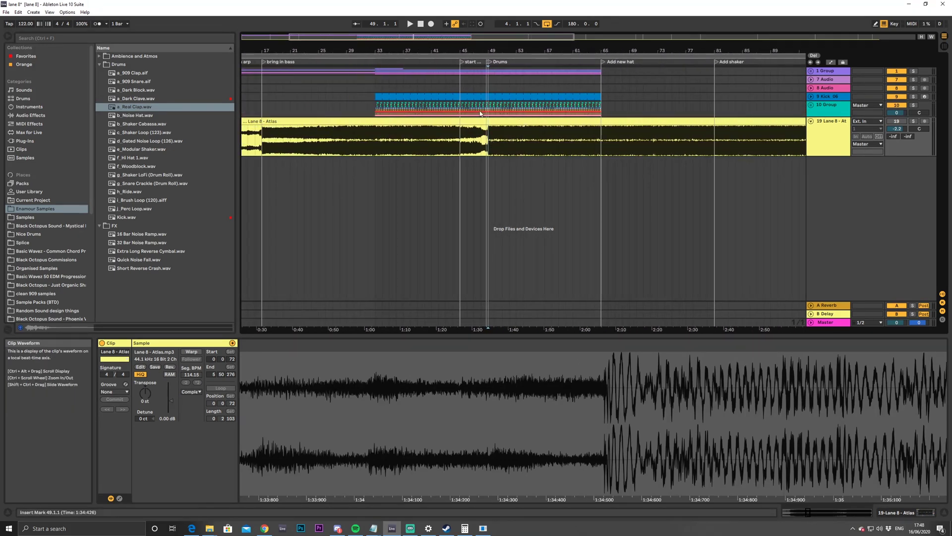
left_click_drag(488, 42, 488, 45)
scroll(479, 71, "up", 2)
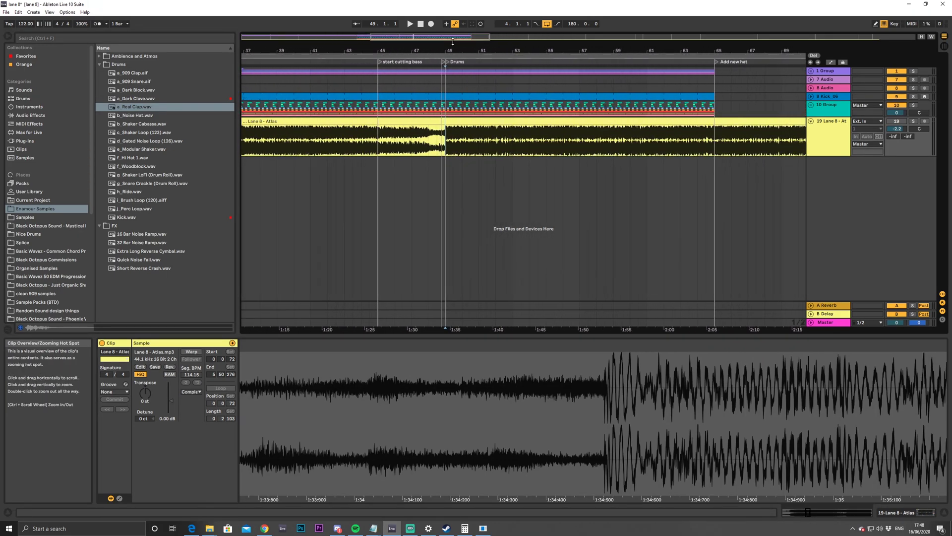
left_click_drag(478, 37, 500, 43)
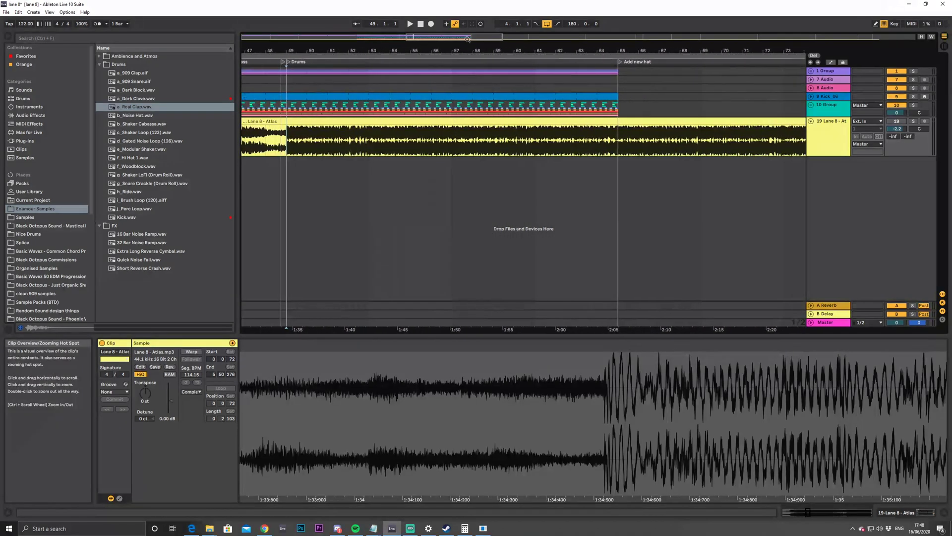
left_click(615, 144)
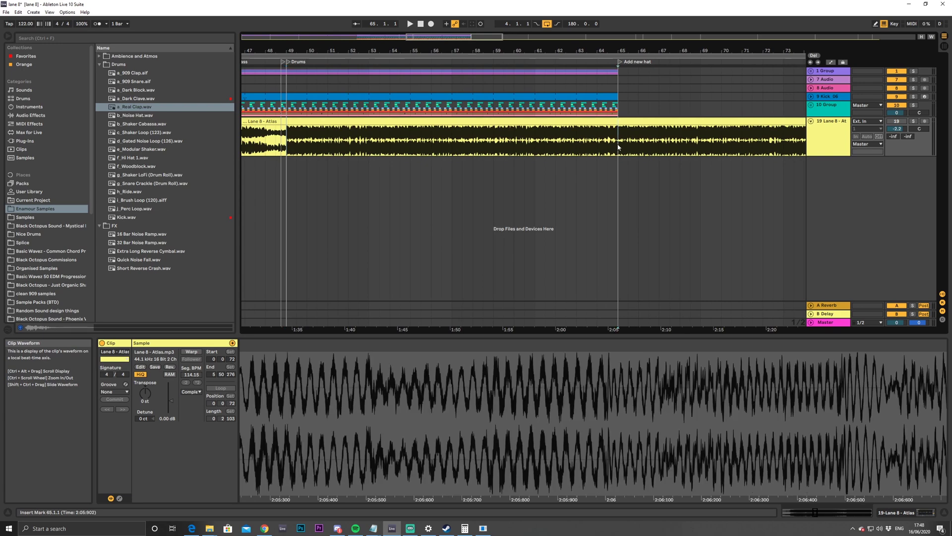
key("plus")
key("plus")
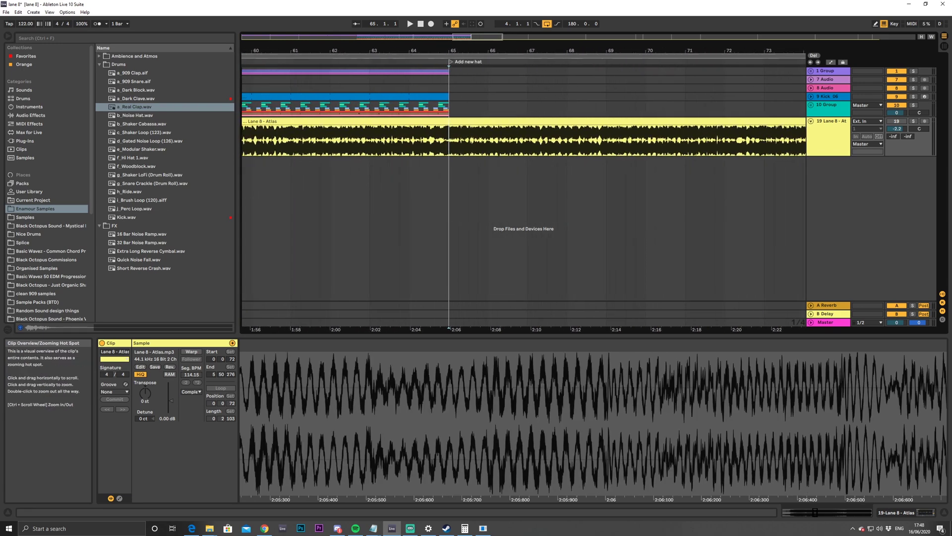
left_click(418, 143)
key("Left")
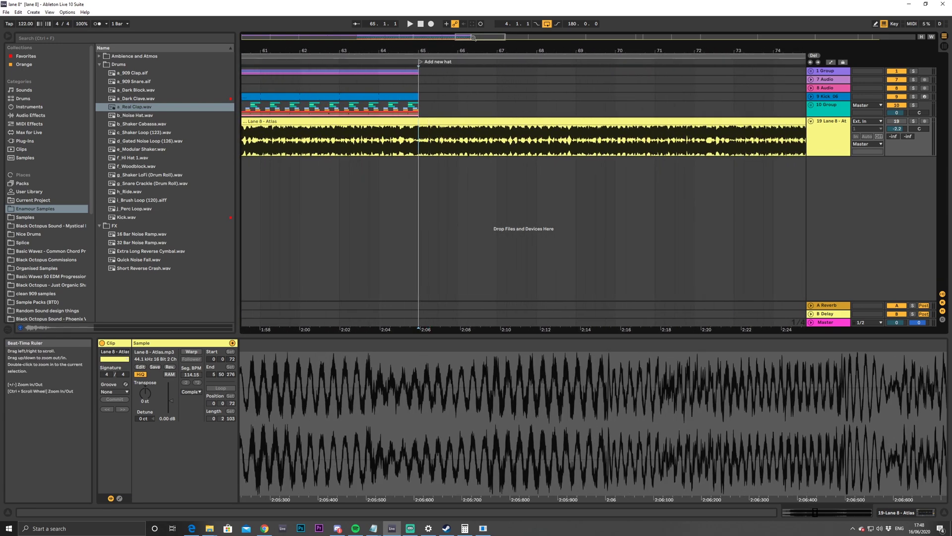
Examine the reference section between the "Add new hat" marker at bar 65 and "Add shaker" at bar 81
key("minus")
key("minus")
key("minus")
scroll(543, 148, "right", 3)
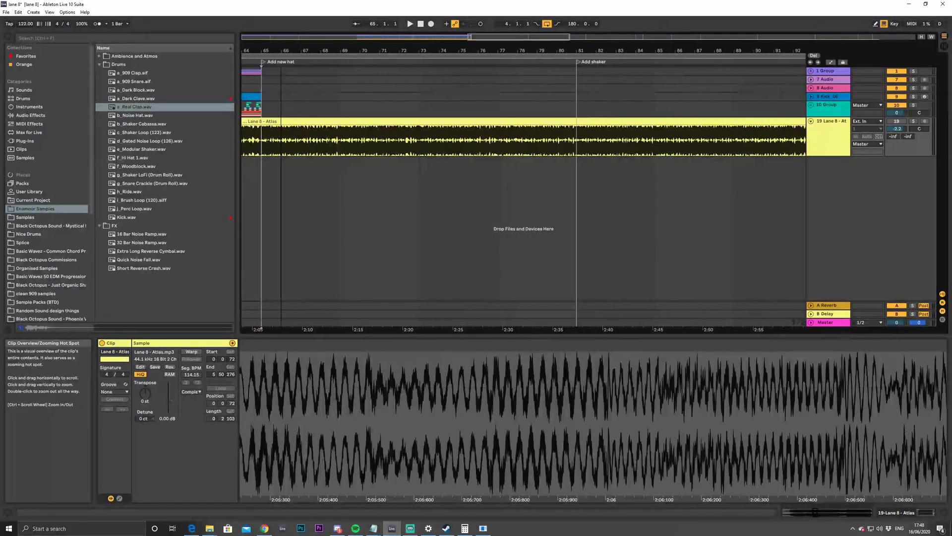
left_click(562, 144)
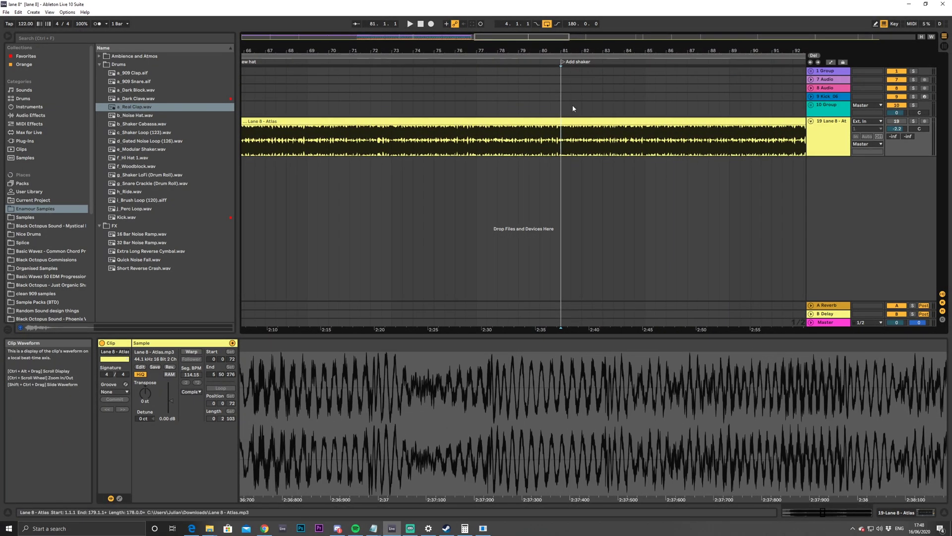
key("minus")
key("minus")
key("minus")
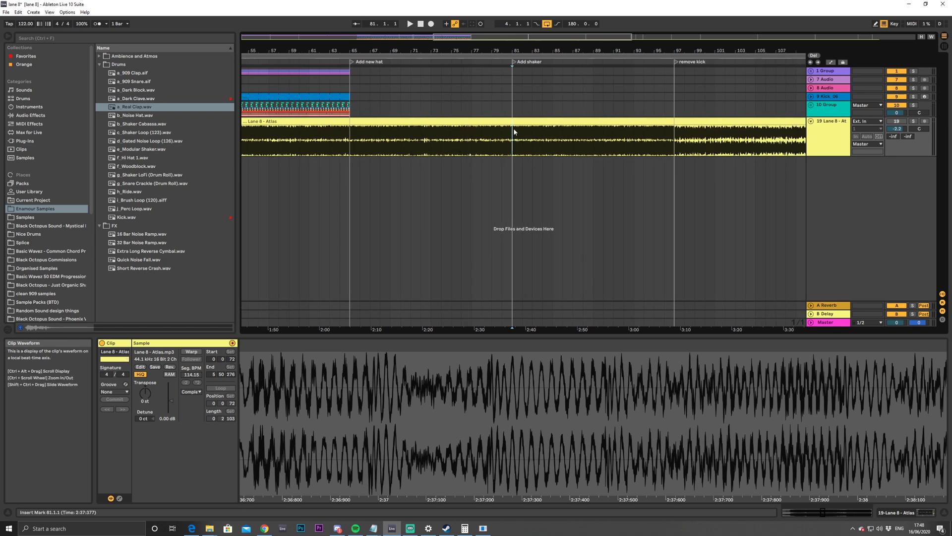
Examine the reference track from "Add shaker" at bar 81 through "remove kick", "sweep" and "change arp octave" up to bar 121
left_click_drag(513, 136, 674, 147)
left_click_drag(570, 45, 379, 49)
left_click(485, 152)
left_click_drag(488, 152, 647, 152)
left_click(488, 148)
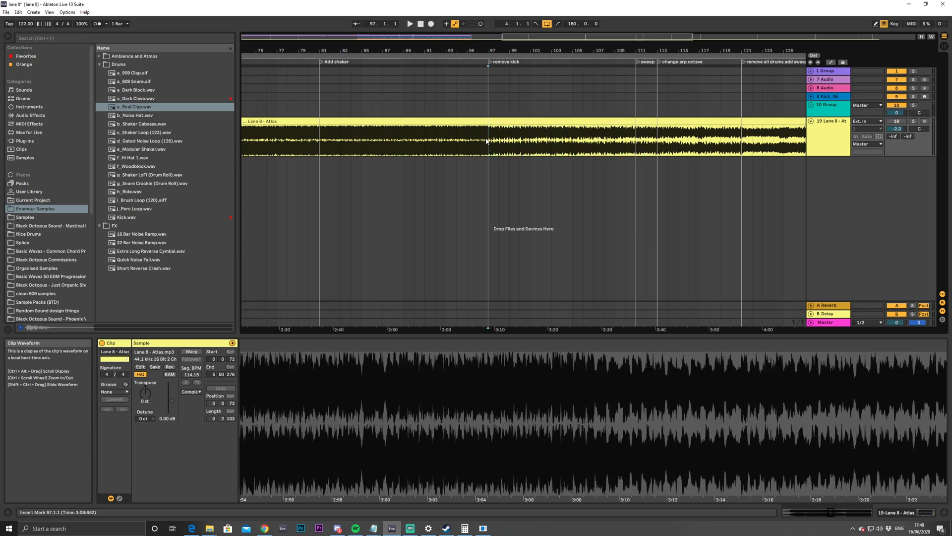
key("plus")
left_click_drag(601, 37, 651, 33)
left_click_drag(307, 149, 596, 156)
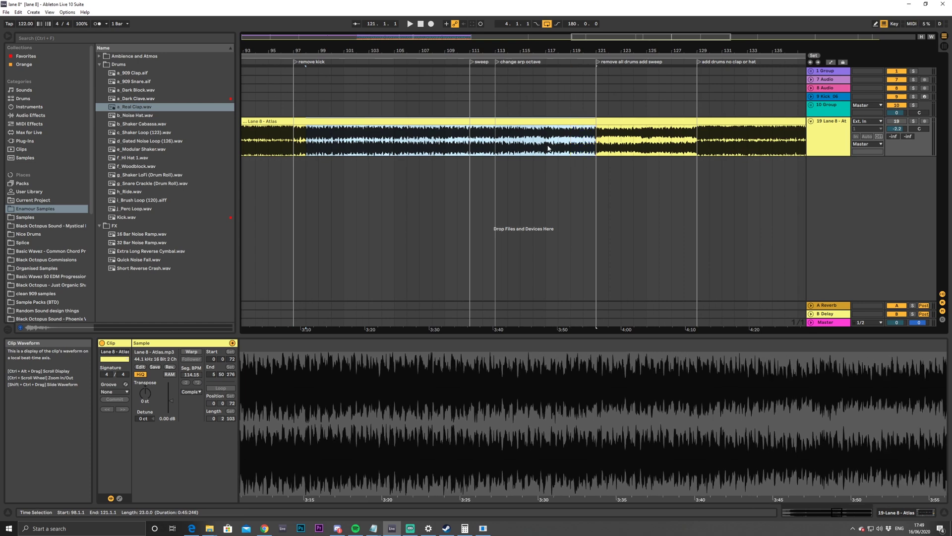
left_click(508, 148)
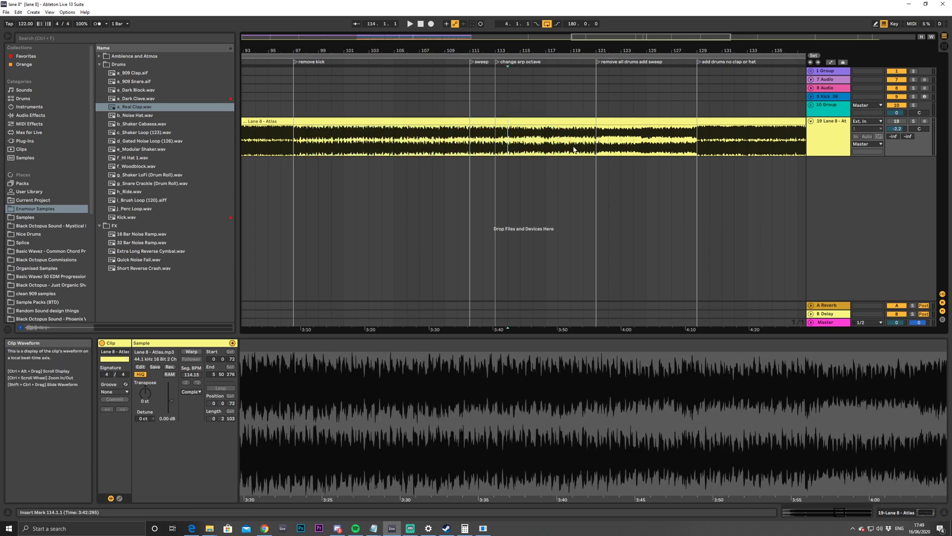
left_click_drag(474, 152, 593, 151)
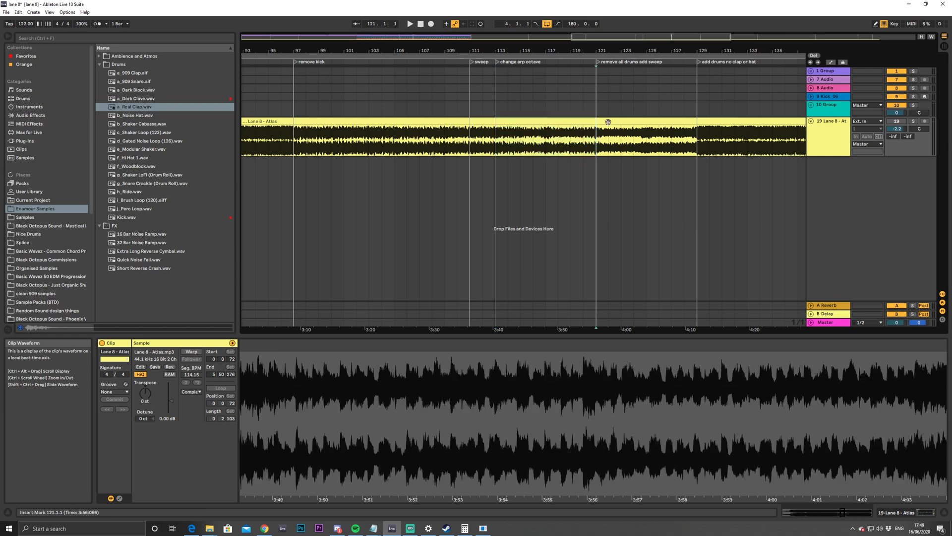
Examine the reference breakdown from bar 121 to 129 and the "add drums no clap or hat" section leading up to the climax marker
left_click_drag(596, 146, 633, 150)
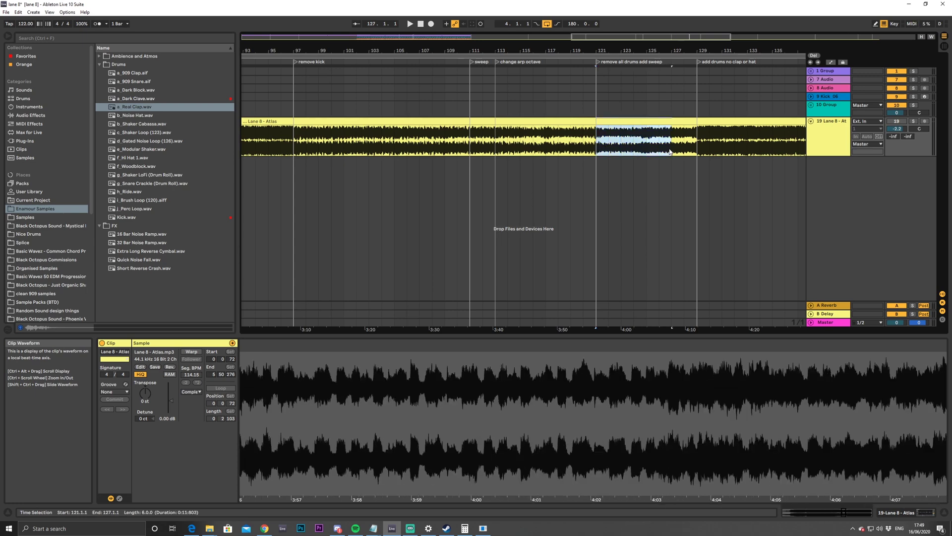
left_click(696, 151, "shift")
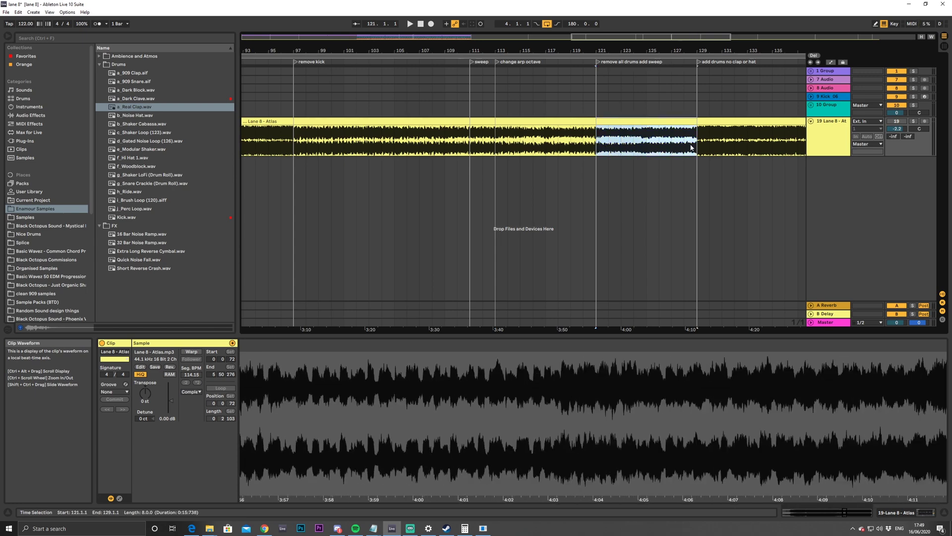
left_click_drag(644, 50, 484, 40)
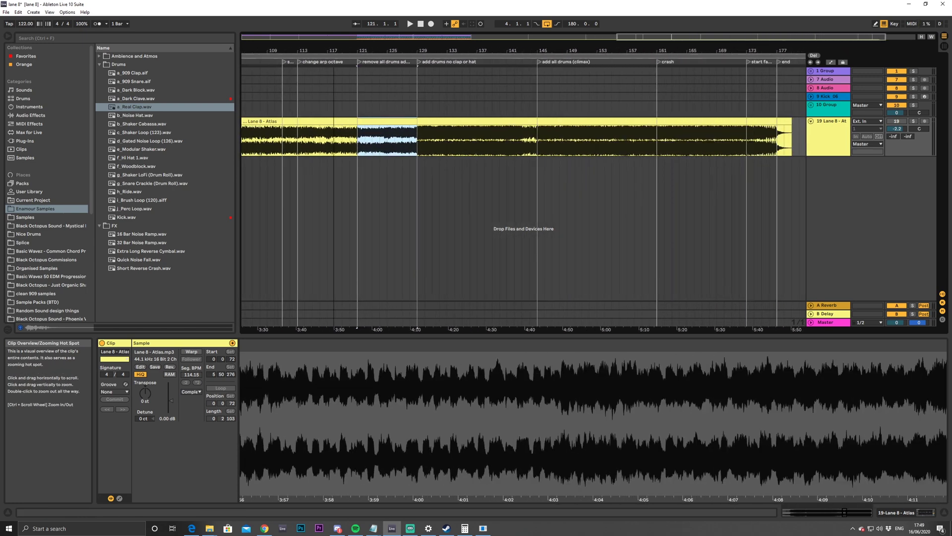
left_click(418, 149)
left_click(462, 152, "shift")
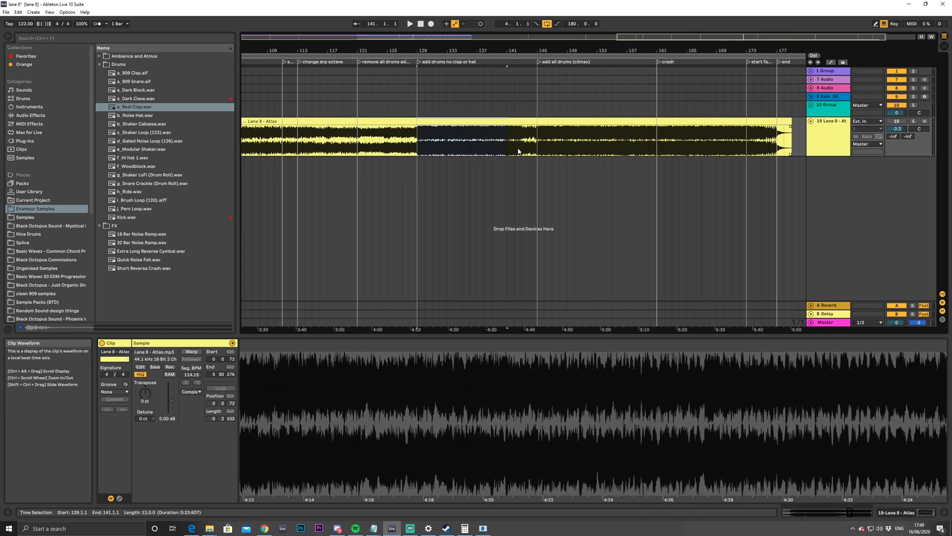
left_click(536, 152, "shift")
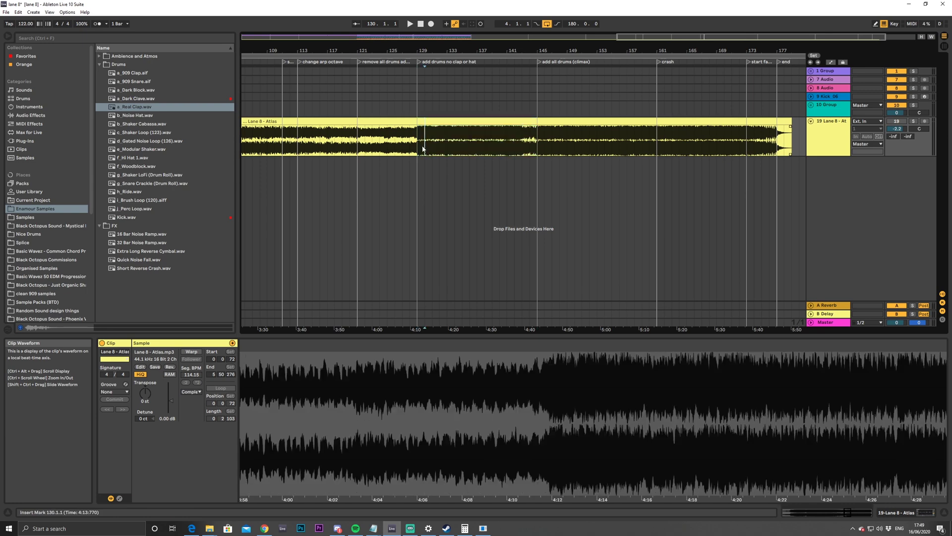
left_click(500, 149)
left_click(532, 149)
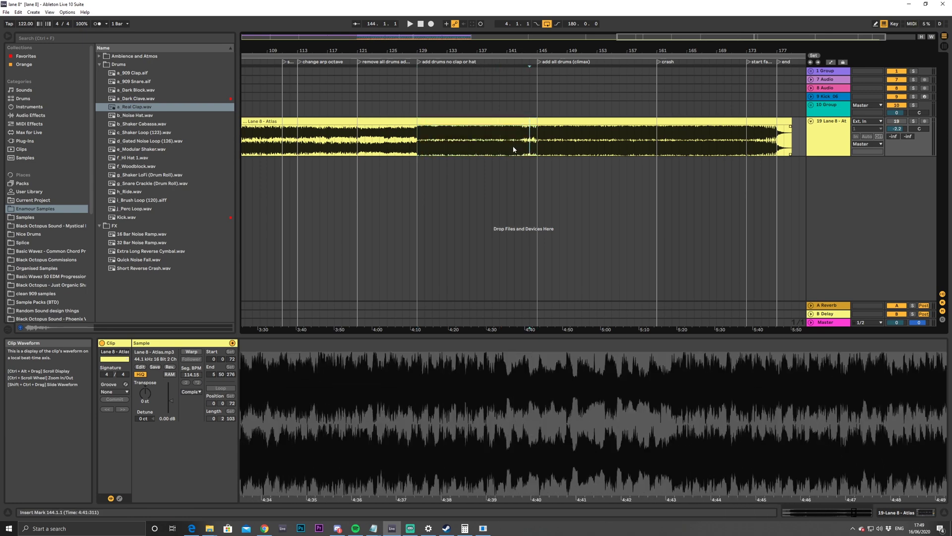
Examine the reference track from the buildup before bar 145 through the "add all drums (climax)" and "crash" sections
left_click(516, 149)
left_click_drag(739, 37, 739, 57)
left_click_drag(579, 148, 604, 151)
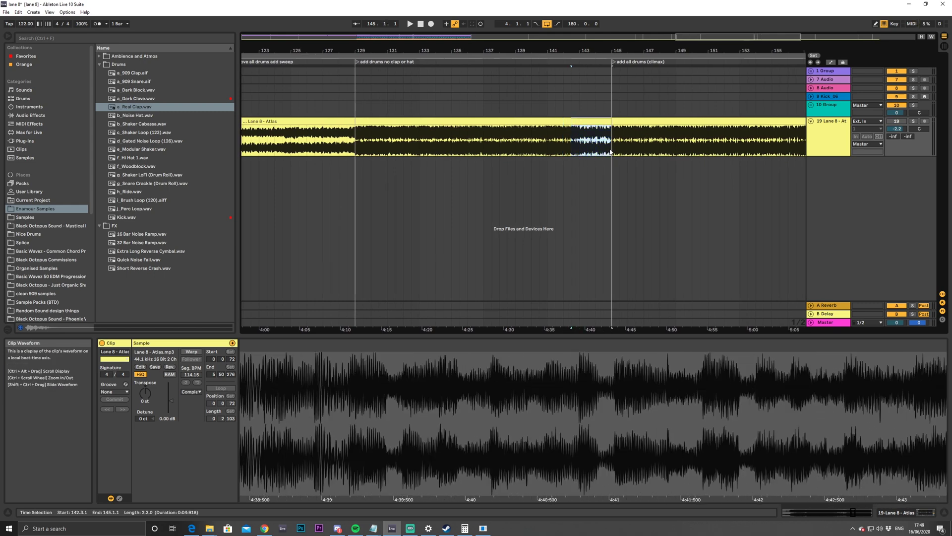
key("minus")
left_click_drag(466, 151, 624, 152)
left_click_drag(465, 157, 664, 143)
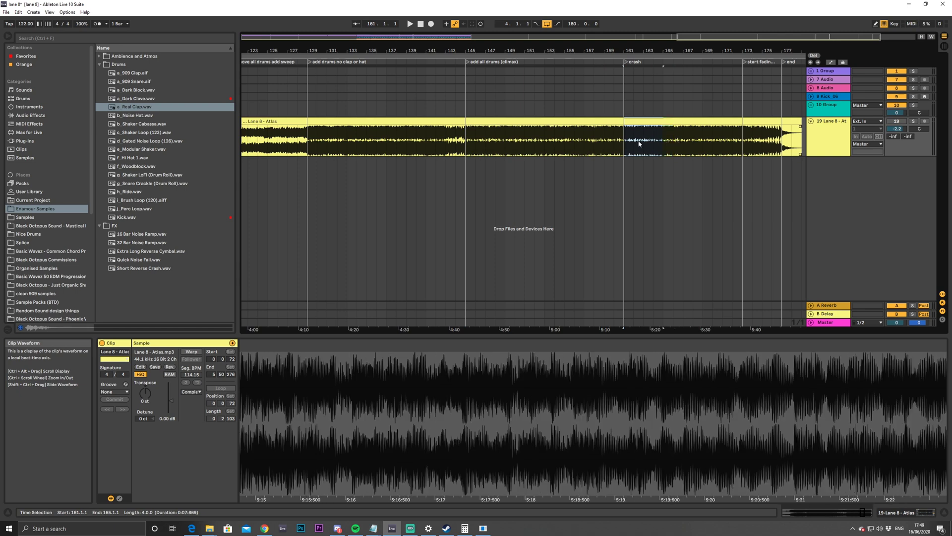
left_click(625, 150)
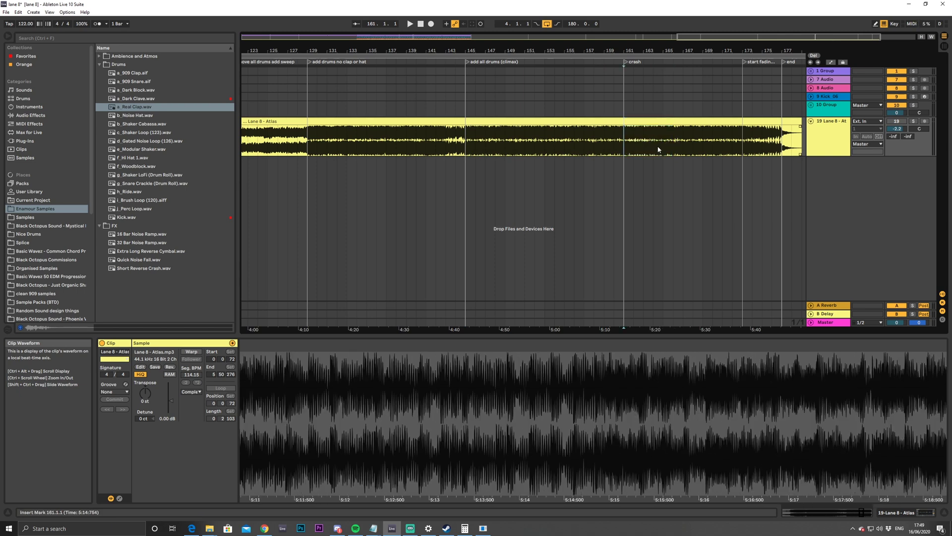
left_click(712, 141)
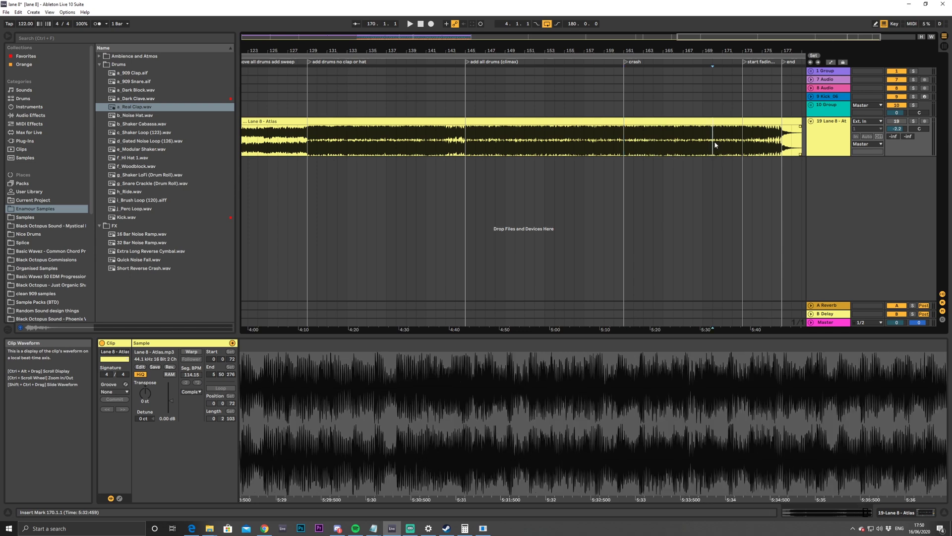
Examine the reference ending from "start fading sub out" at bar 173 to the "end" marker at bar 177
left_click_drag(745, 149, 769, 150)
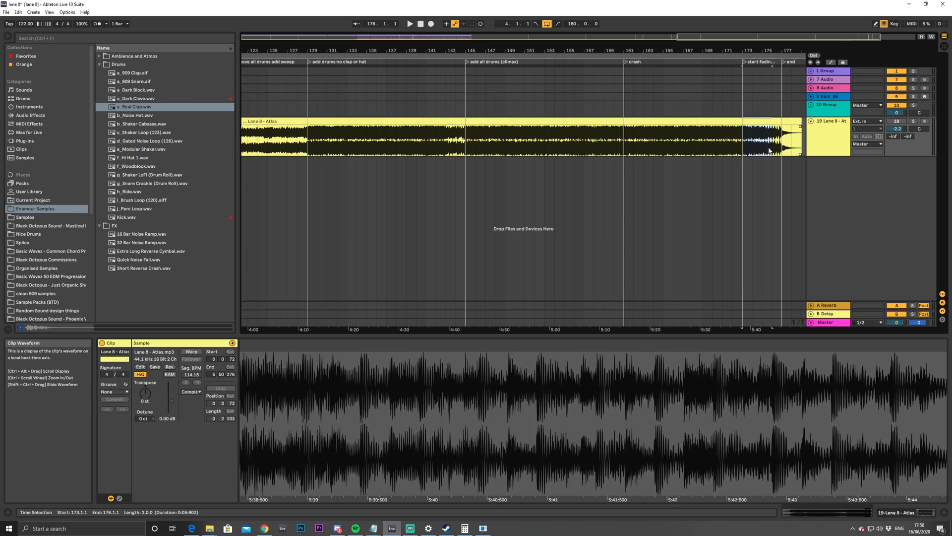
left_click_drag(837, 36, 837, 37)
left_click(732, 149, "shift")
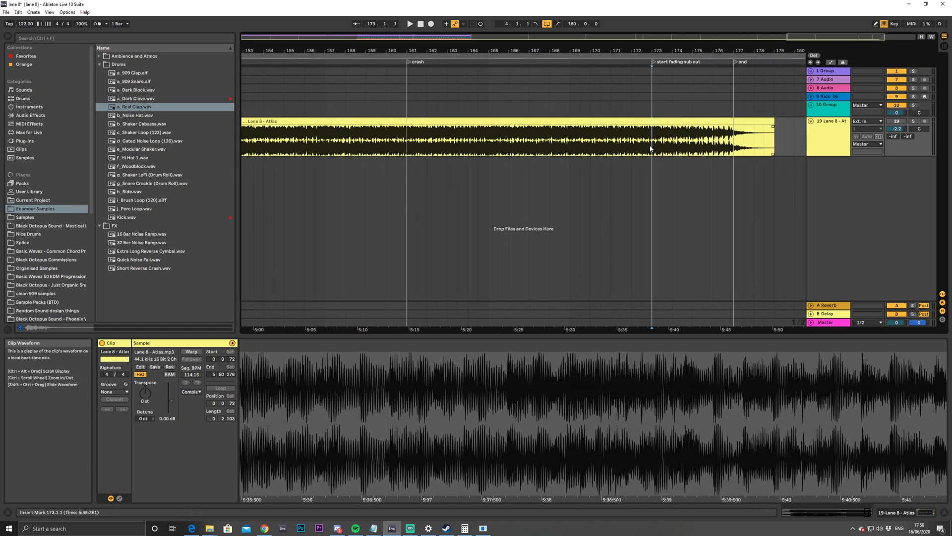
left_click(732, 149)
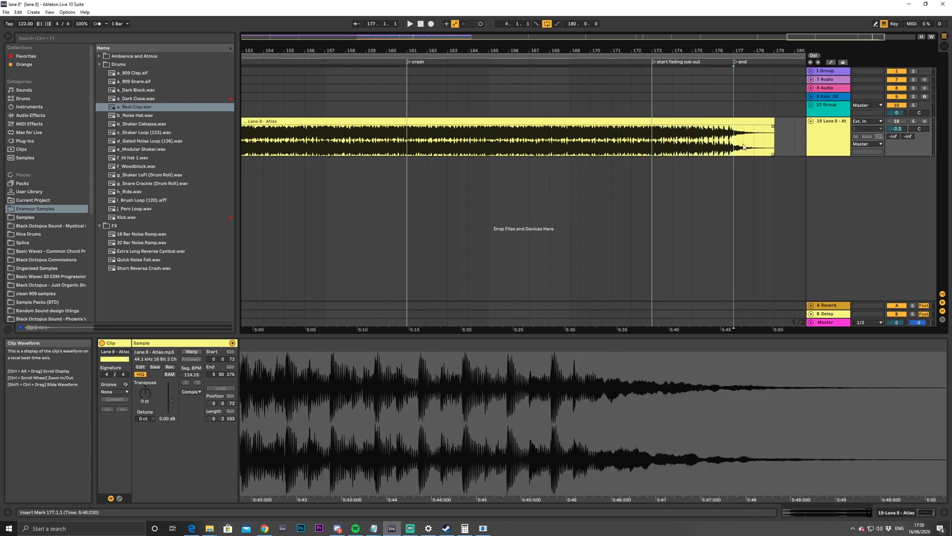
left_click_drag(873, 35, 873, 36)
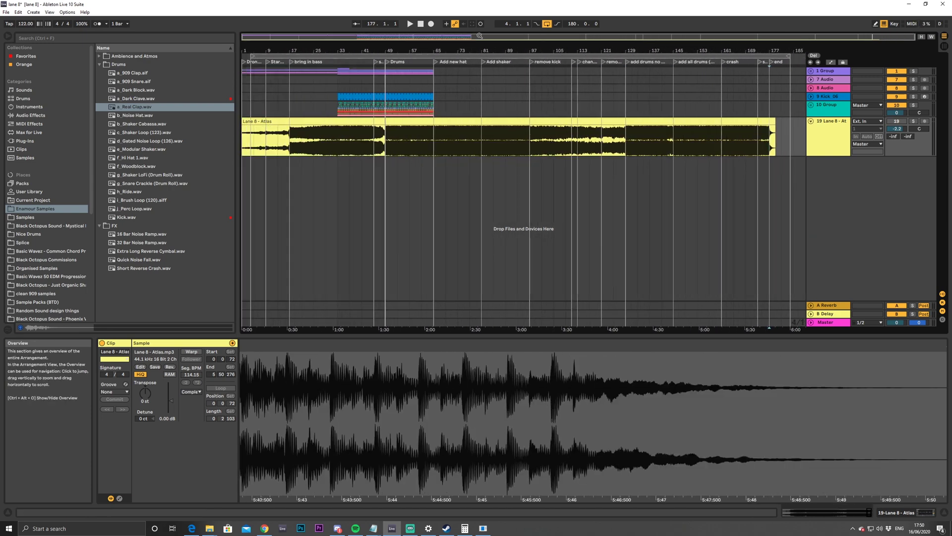
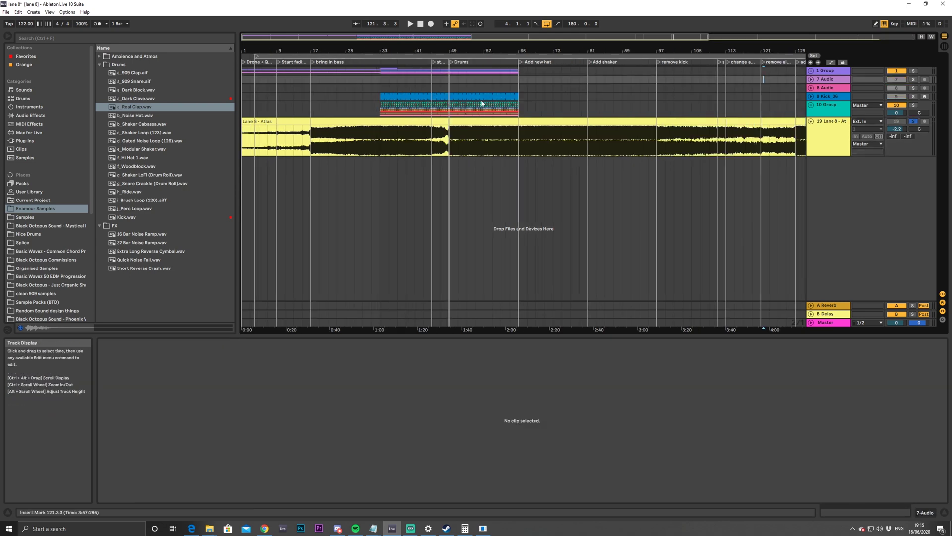
Move the 32-bar drum group and Kick_06 clips from bar 33 to the "Drums" marker at bar 49
left_click(411, 95)
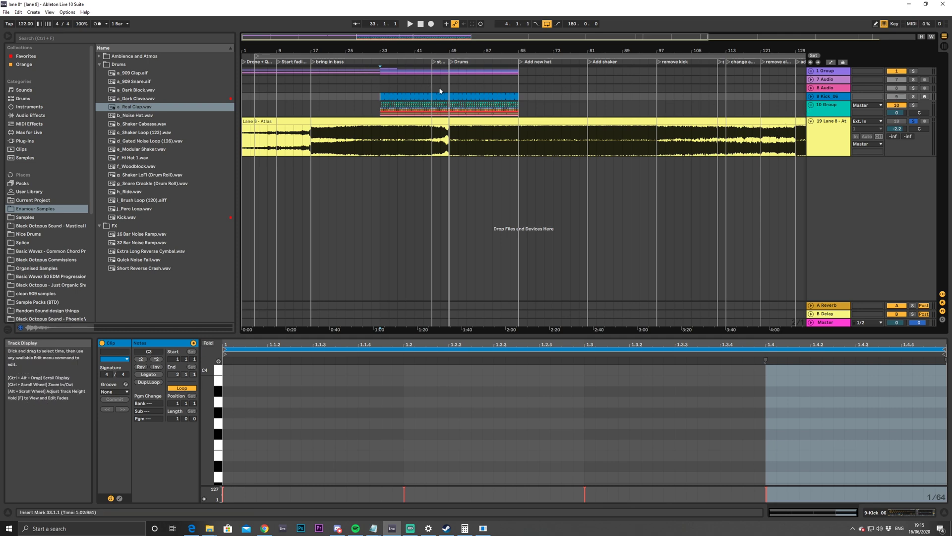
left_click_drag(386, 108, 498, 111)
left_click(451, 113)
key("ctrl+v")
left_click(483, 100)
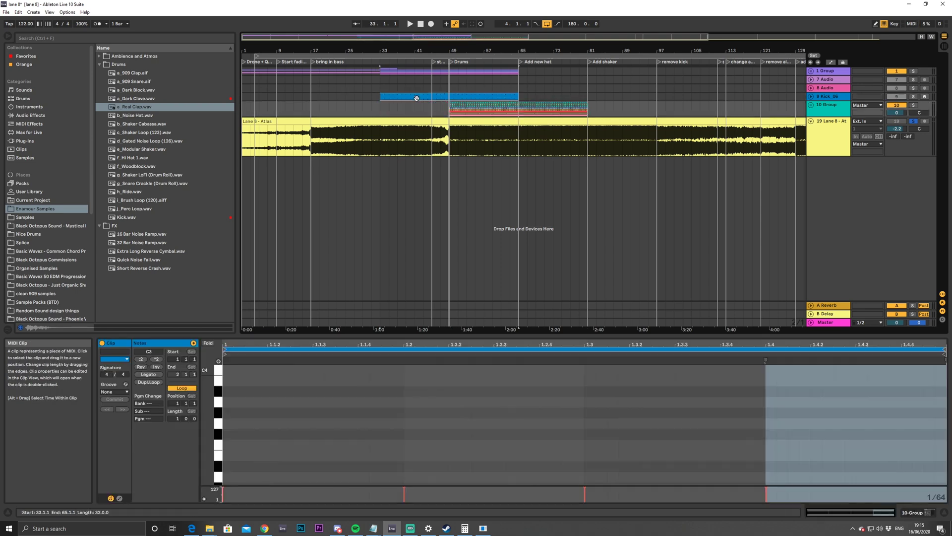
left_click_drag(491, 98, 559, 98)
Duplicate the kick and drum group clips of bars 65 to 81 twice, extending them to bar 113
left_click_drag(472, 37, 486, 59)
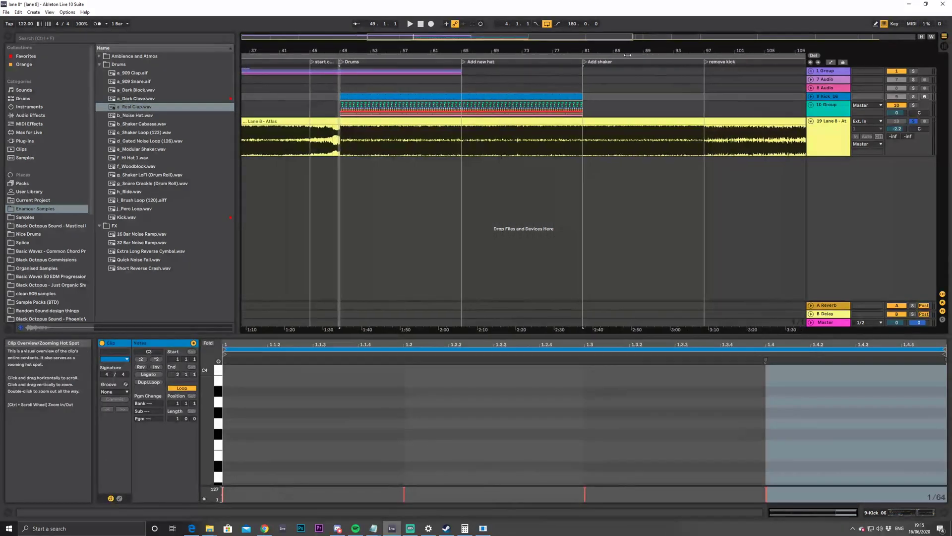
left_click(813, 106)
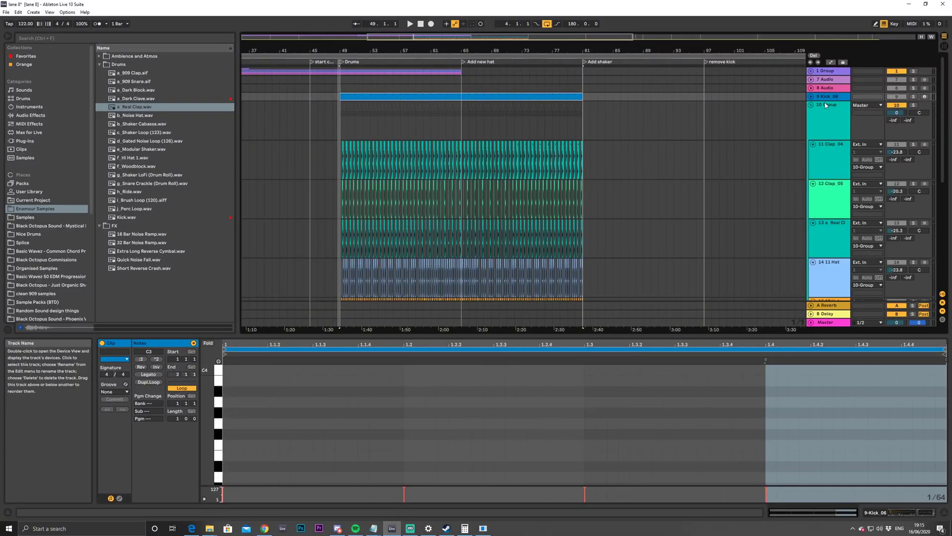
left_click(812, 105)
left_click_drag(469, 40, 469, 36)
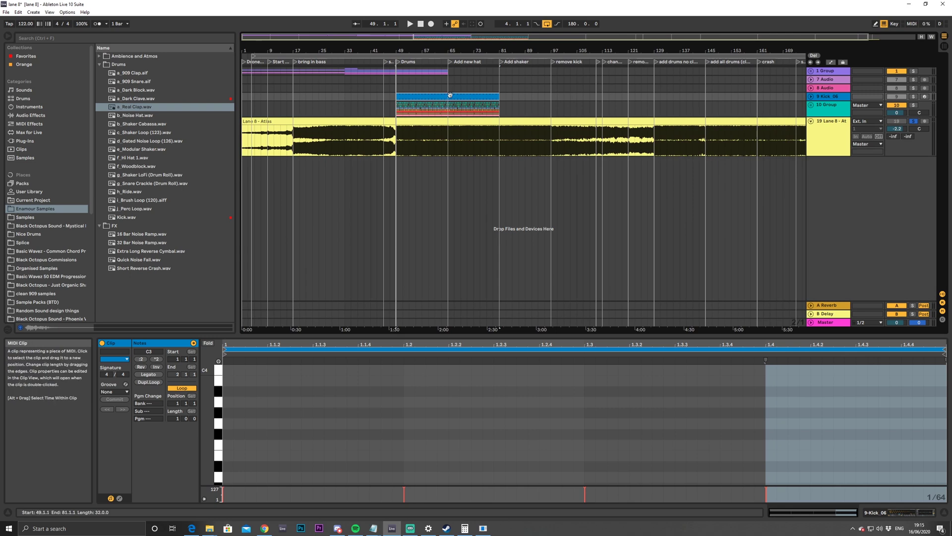
left_click_drag(499, 110, 451, 114)
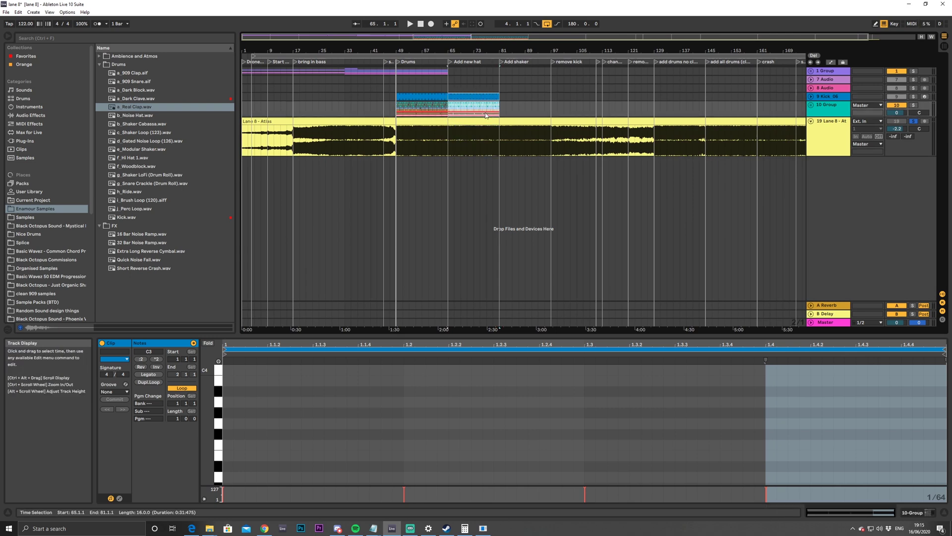
key("ctrl+d")
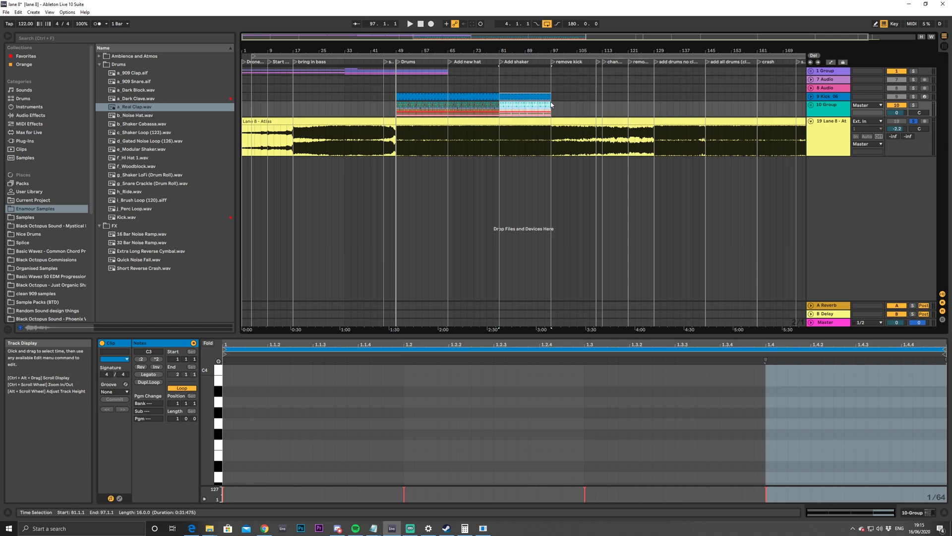
key("ctrl+d")
Delete the Kick_06 clip between bars 97 and 113 to follow the "remove kick" marker
left_click(590, 95)
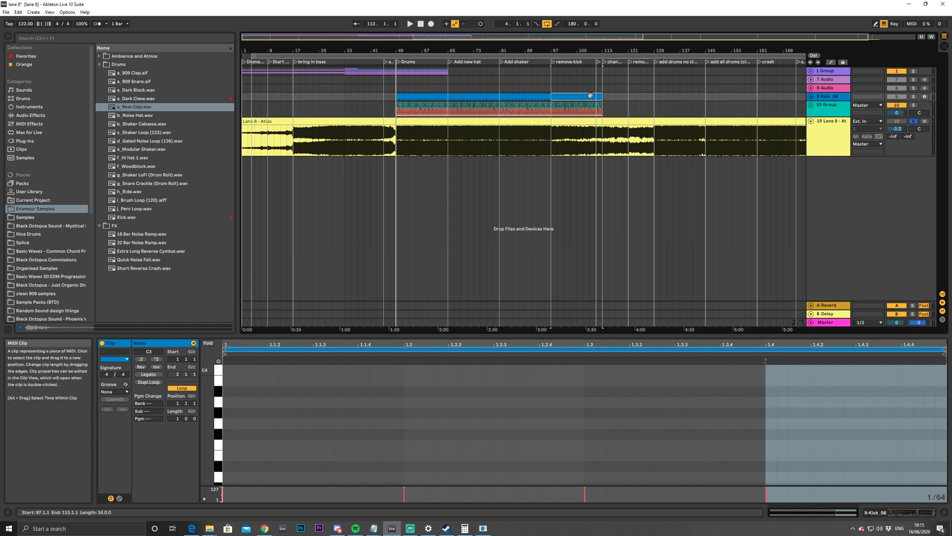
key("Delete")
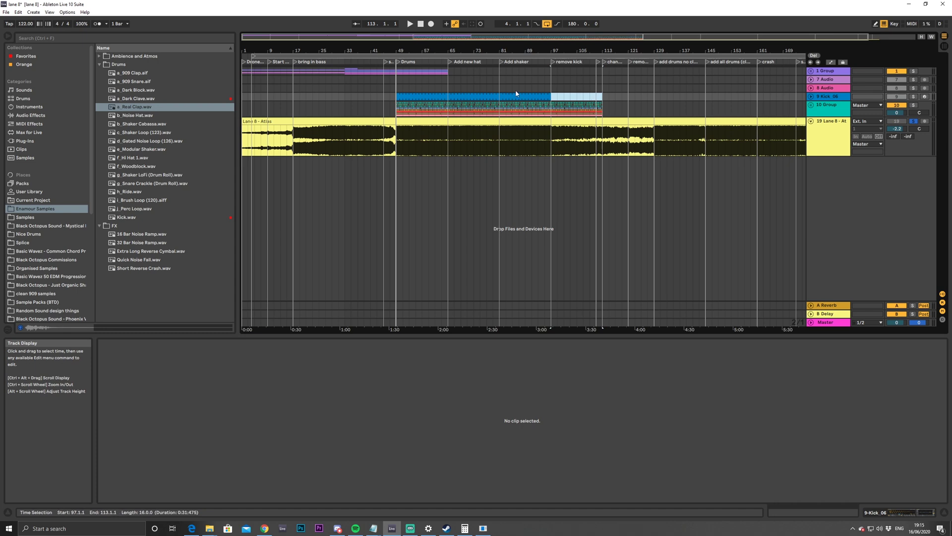
key("Left")
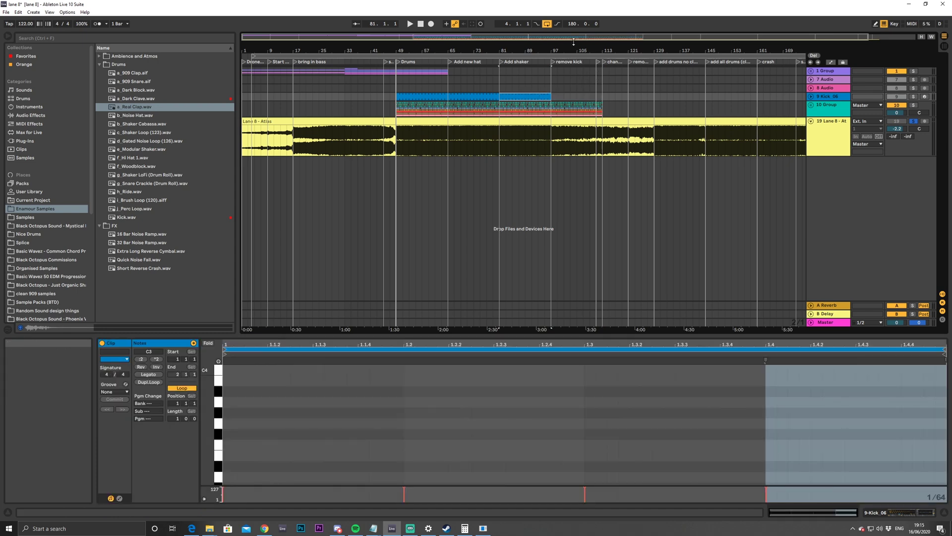
Expand the drum group and collapse the height of all its individual tracks
key("plus")
left_click_drag(578, 37, 640, 36)
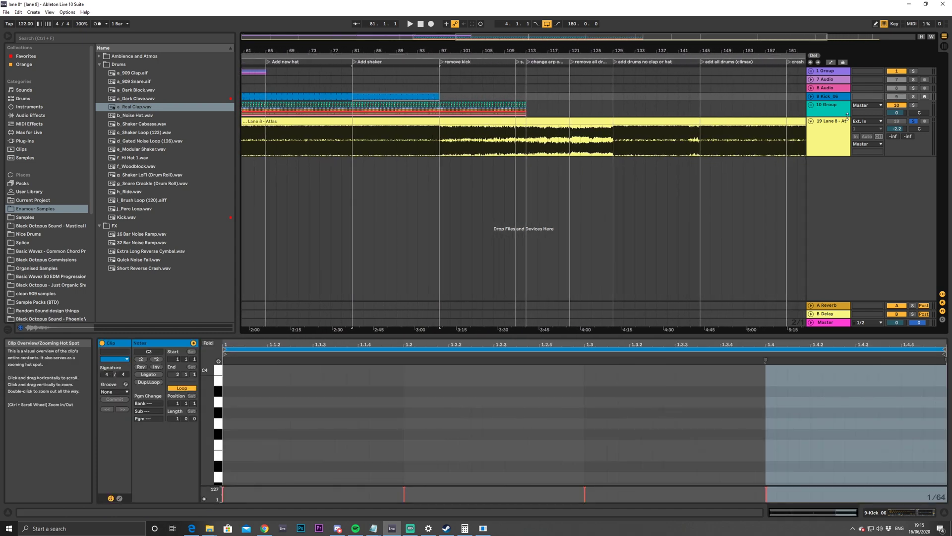
left_click(812, 105)
key("minus")
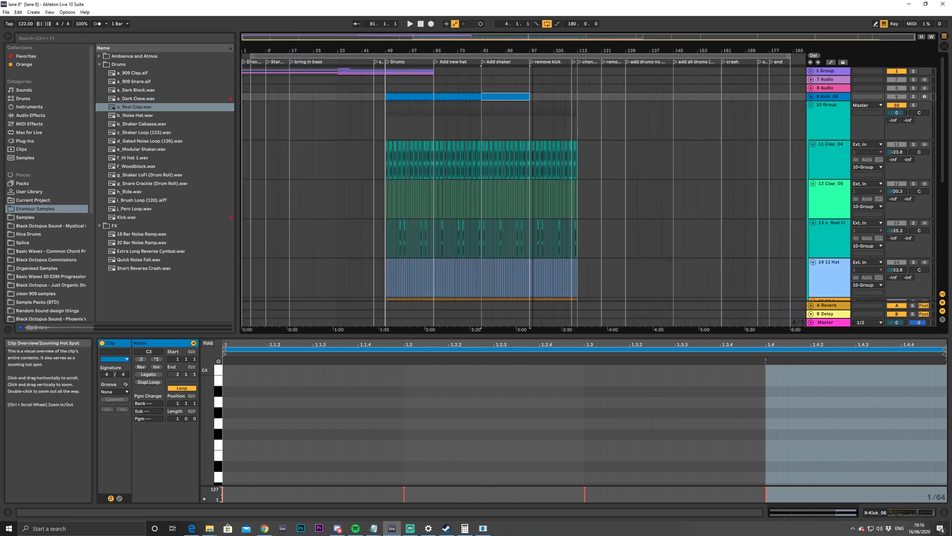
scroll(646, 151, "down", 3)
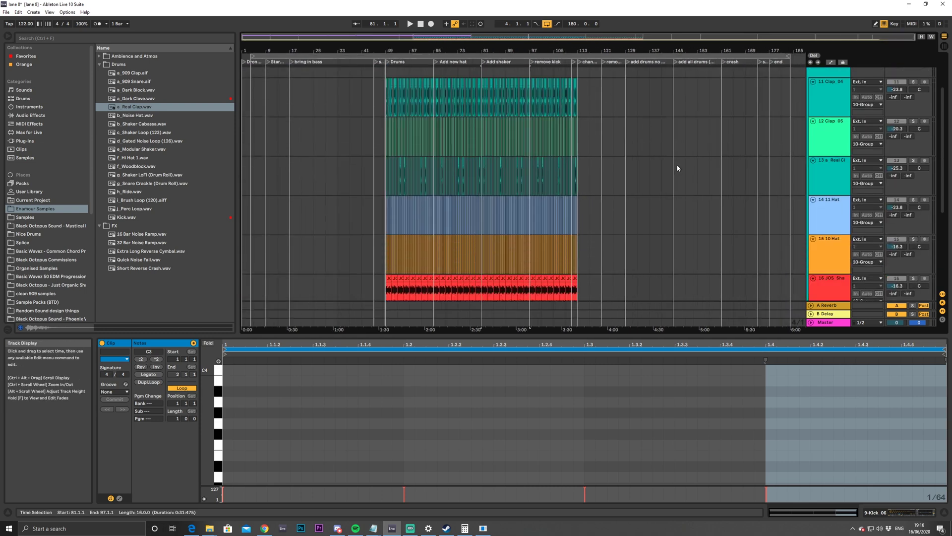
left_click(817, 197)
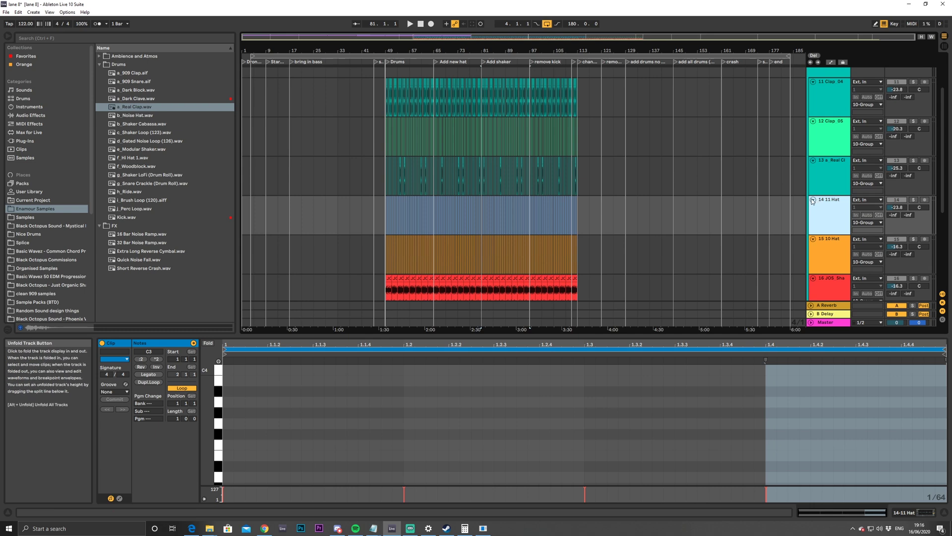
left_click(813, 199, "alt")
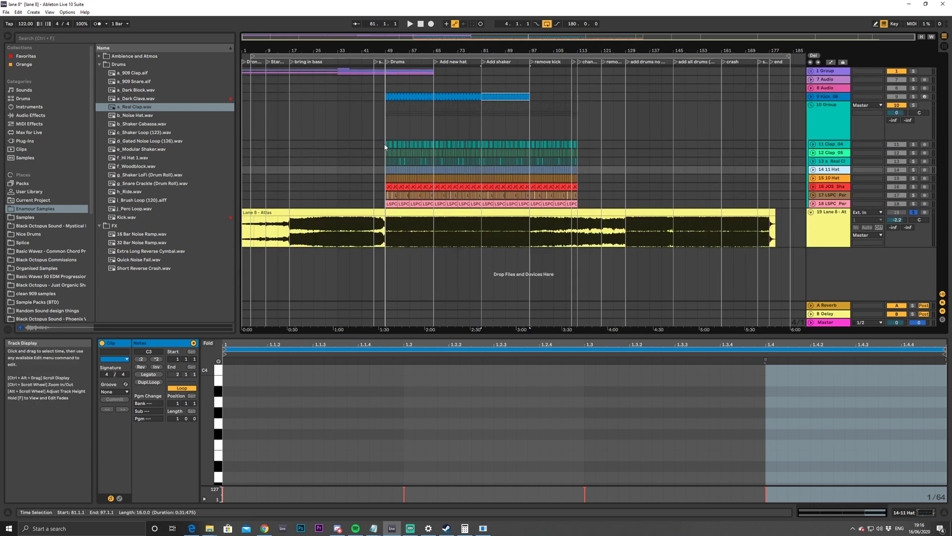
Copy the clips of all eight drum group tracks from bars 49 to 113 and paste them at bar 129
left_click_drag(387, 143, 505, 181)
mouse_move(580, 194)
left_mouse_down()
mouse_move(592, 199)
mouse_move(578, 207)
left_mouse_up()
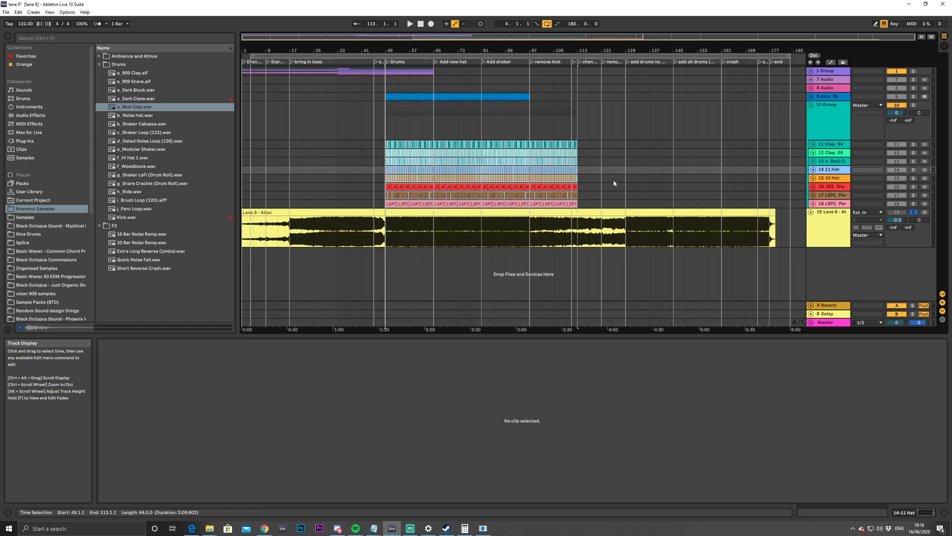
left_click(628, 144)
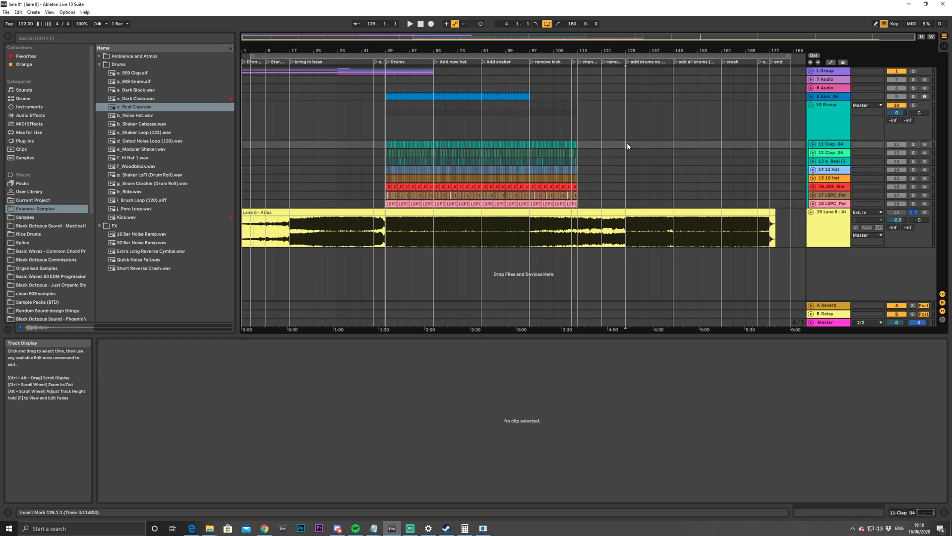
key("ctrl+v")
Delete the pasted drum group clips that run past the "end" marker, from bar 177 to 193
left_click_drag(628, 36, 769, 90)
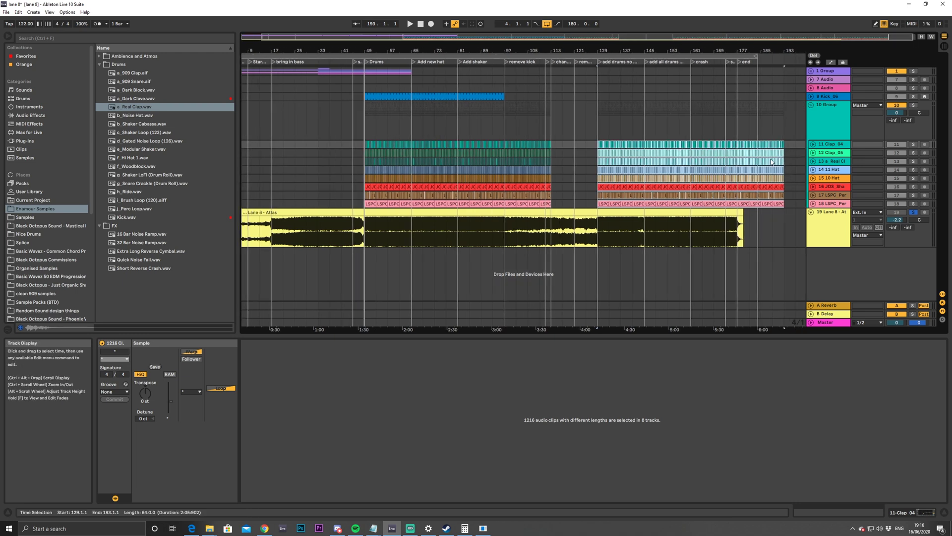
left_click_drag(775, 159, 743, 194)
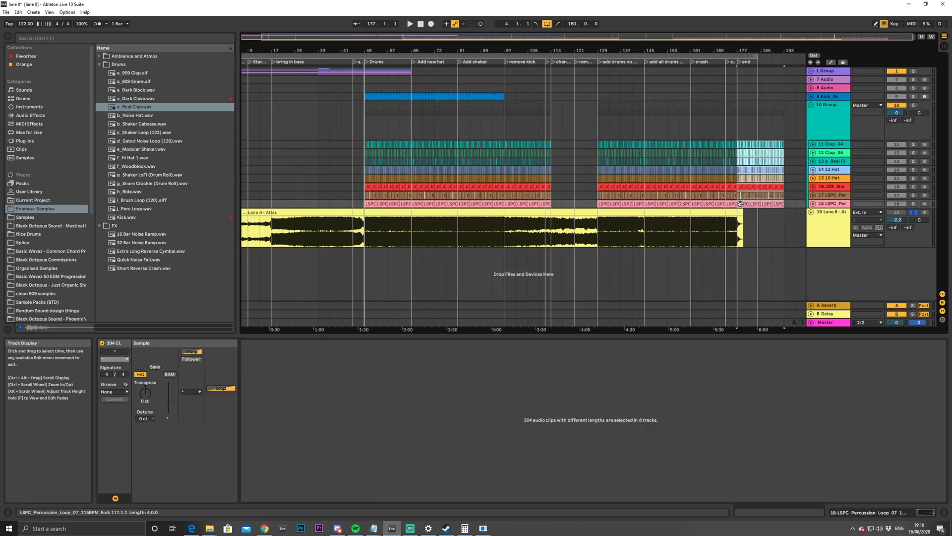
key("Delete")
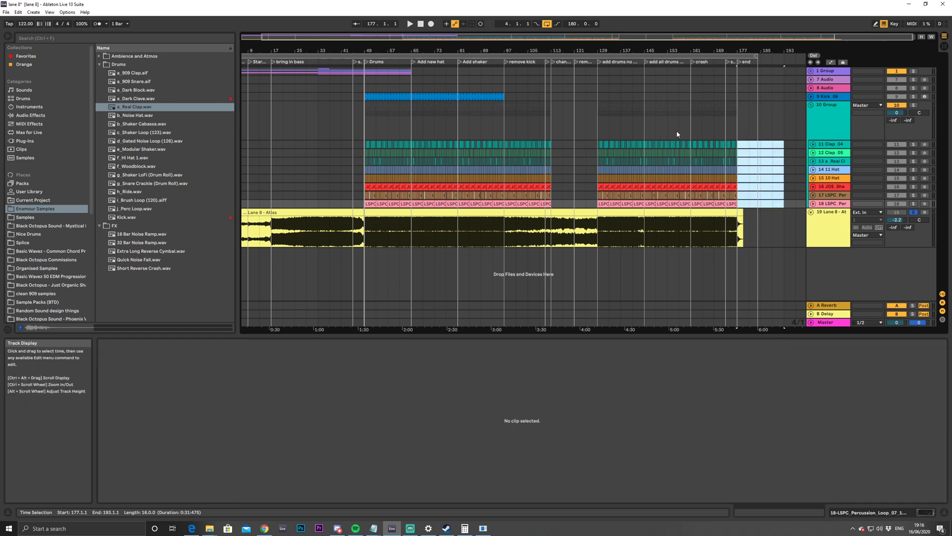
Copy the Kick_06 clip to bar 129 and extend the kick to bar 177
left_click(452, 97)
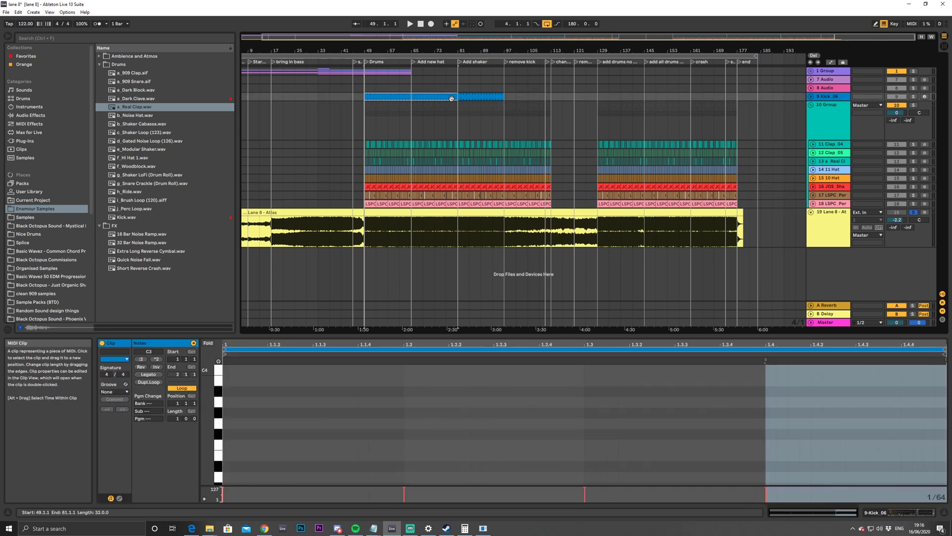
left_click(600, 97)
key("ctrl+v")
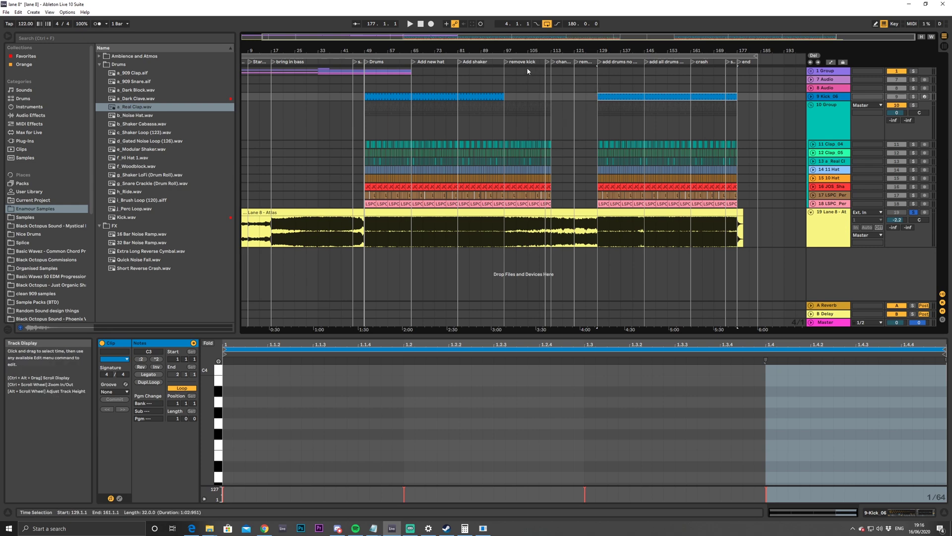
Delete the clips of all eight drum group tracks in the "add drums no clap or hat" section, from bar 129 to 145
left_click_drag(530, 36, 610, 49)
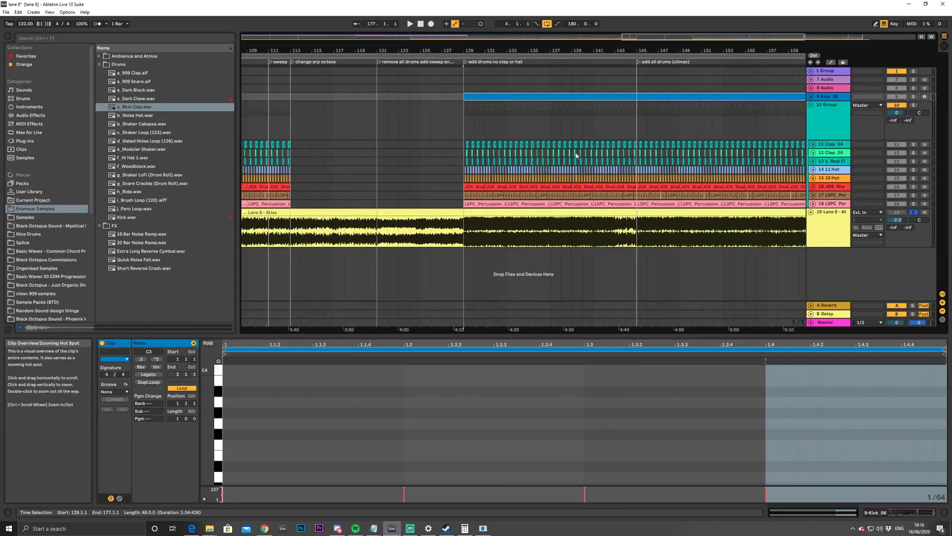
left_click_drag(464, 150, 522, 180)
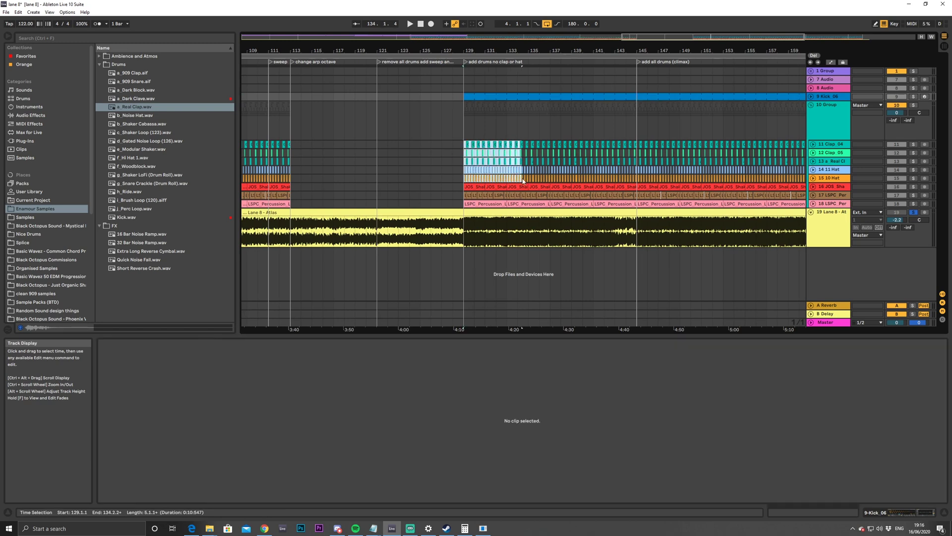
left_click(472, 151)
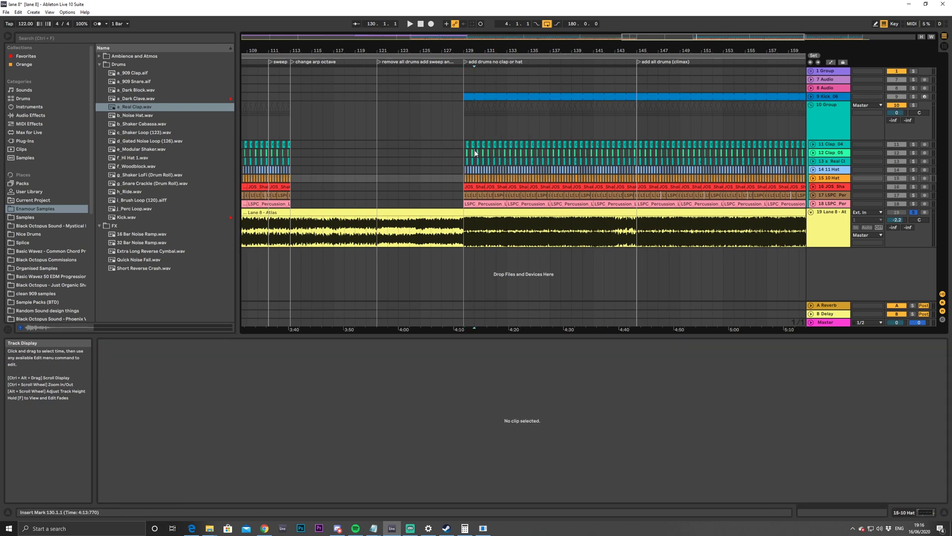
left_click_drag(465, 144, 638, 204)
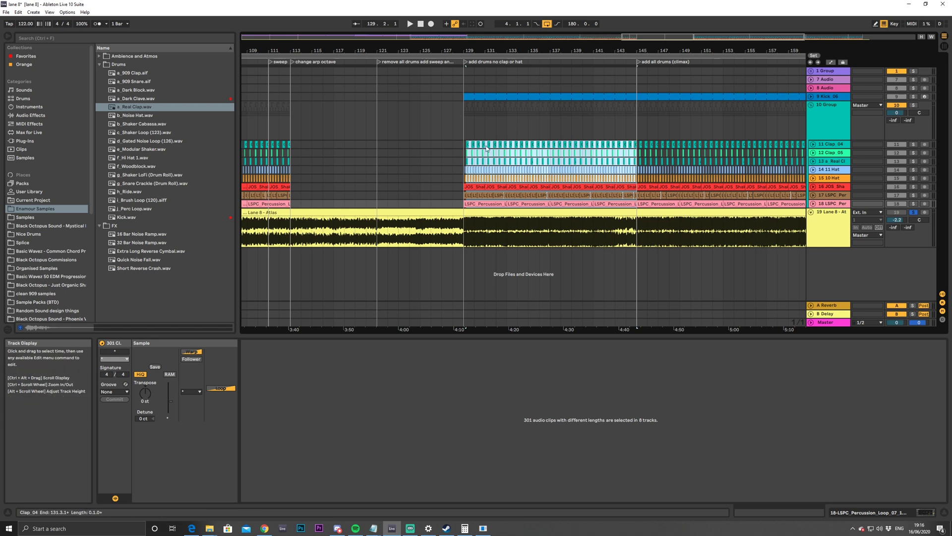
left_click_drag(464, 144, 639, 209)
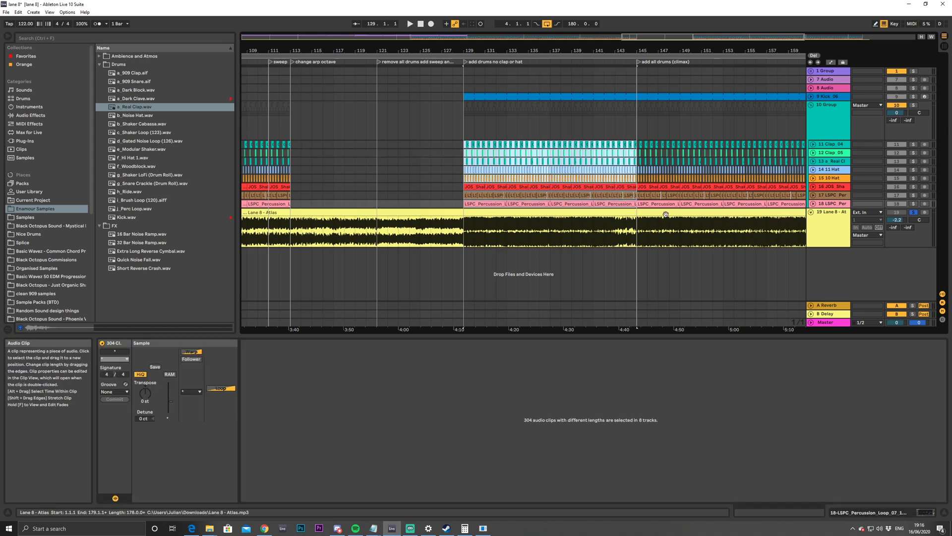
key("Delete")
double_click(629, 38)
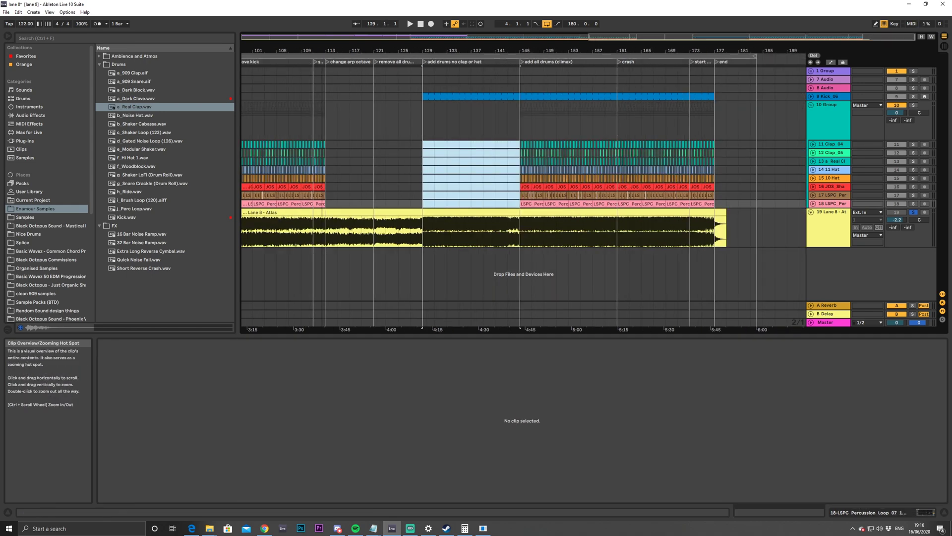
Unsolo the Lane 8 - Atlas reference track, solo the drum group and play it from the "Drums" marker at bar 49
left_click_drag(629, 38, 436, 95)
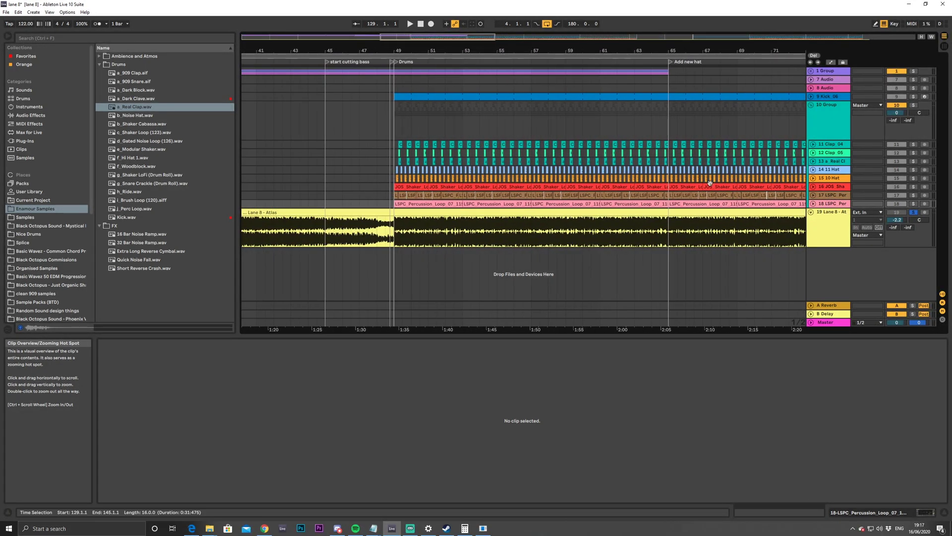
left_click(915, 212)
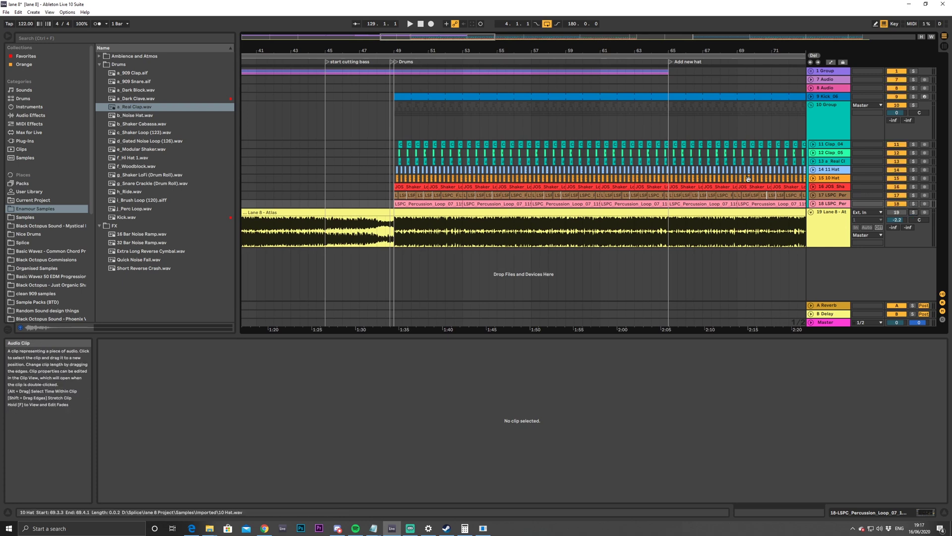
left_click(393, 152)
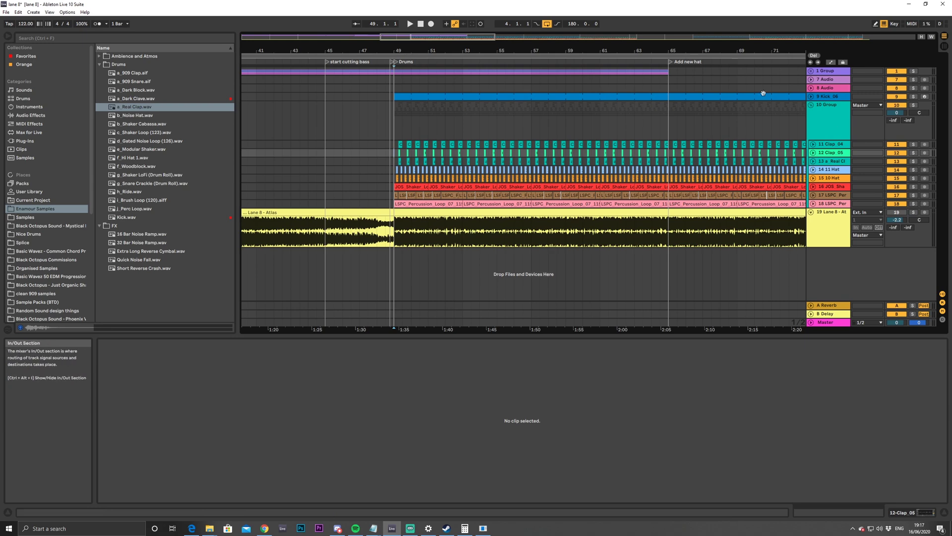
left_click_drag(453, 35, 453, 49)
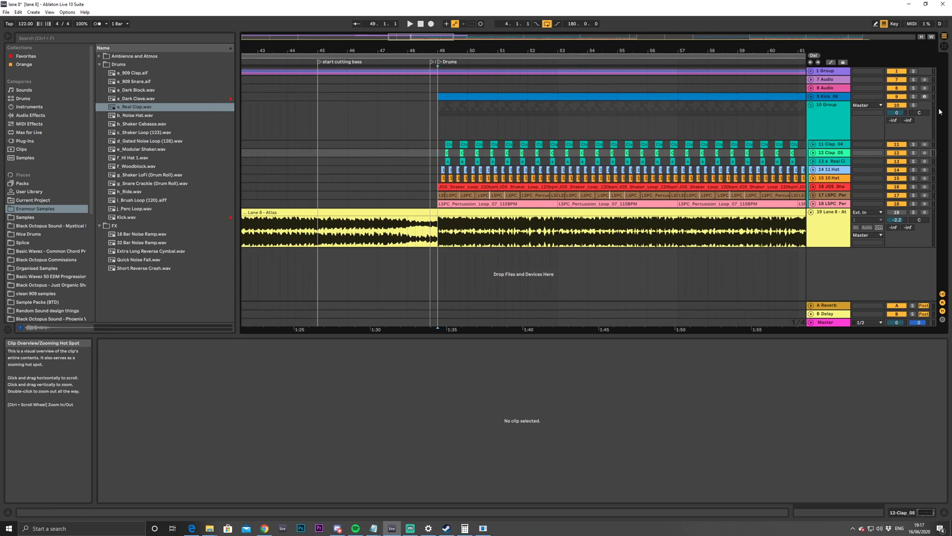
left_click(438, 145)
key("space")
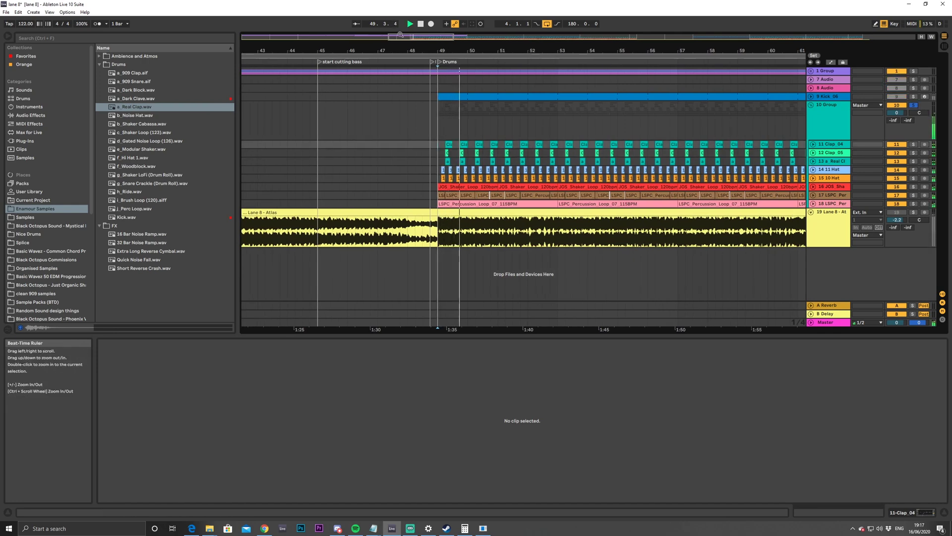
Audition the drum group with the Real Clap track muted and delete the Real Clap clips from bar 49 to 65
left_click_drag(402, 35, 412, 53)
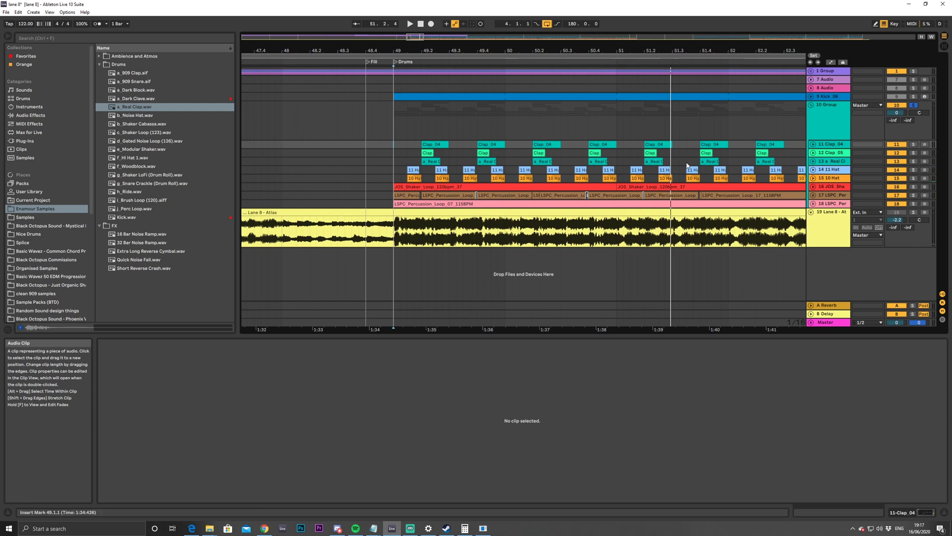
key("space")
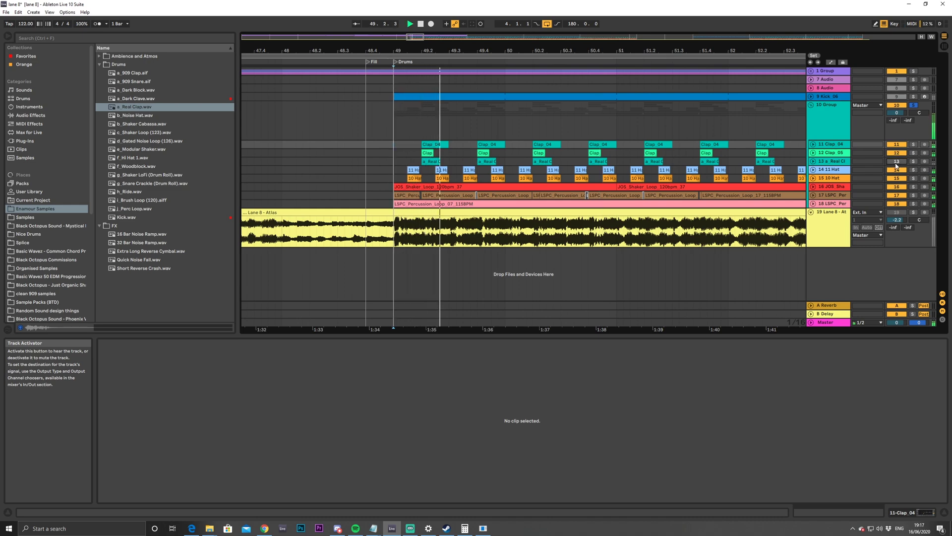
left_click_drag(420, 37, 419, 27)
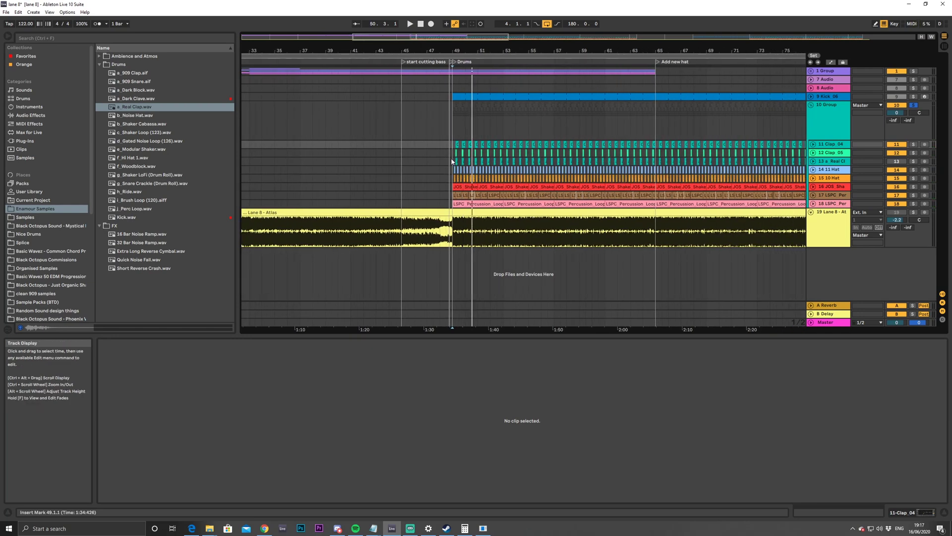
left_click(654, 162)
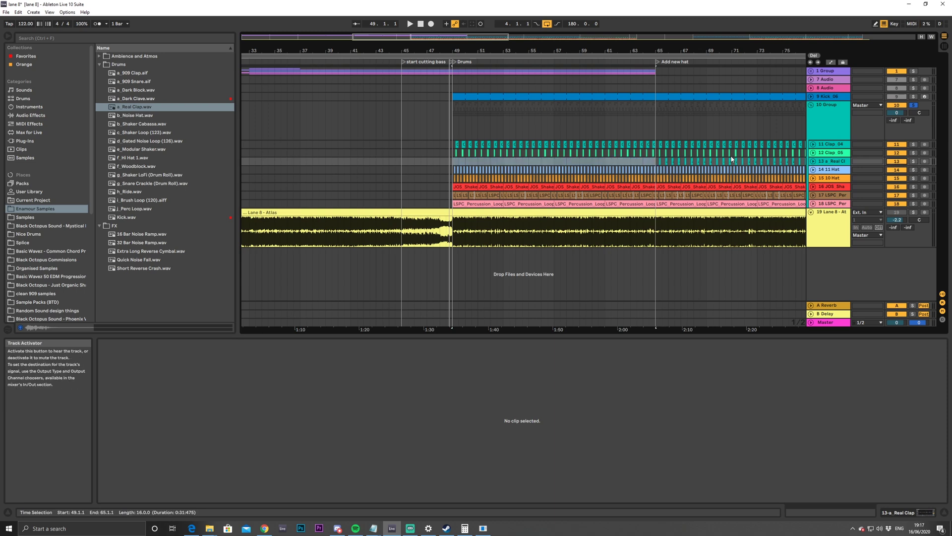
Listen to the two hat tracks in solo from bar 49, and play them with the whole drum group
left_click_drag(510, 38, 501, 57)
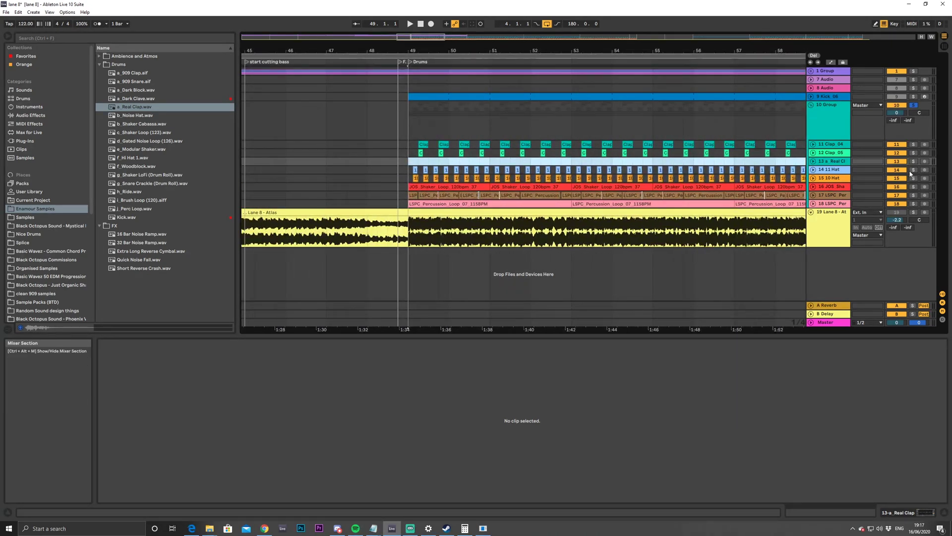
left_click(913, 170)
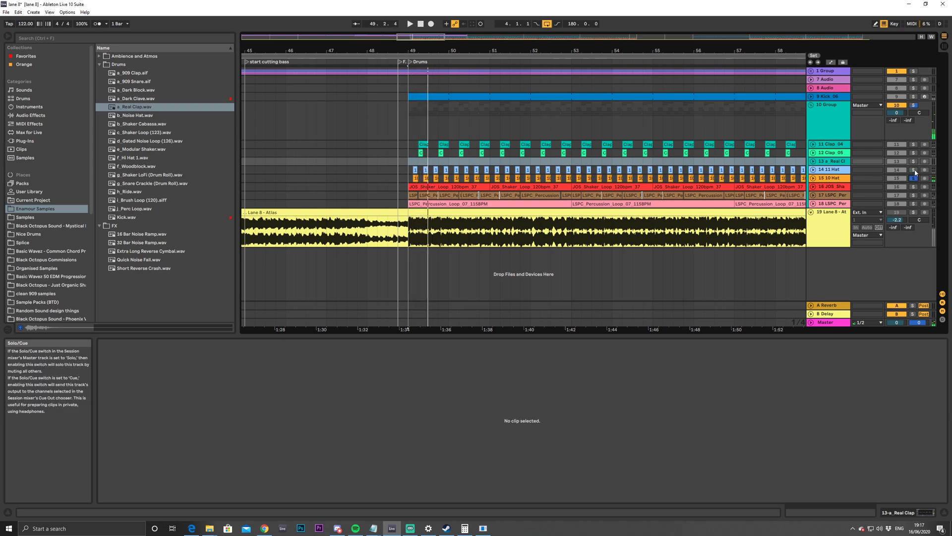
left_click(913, 170)
key("space")
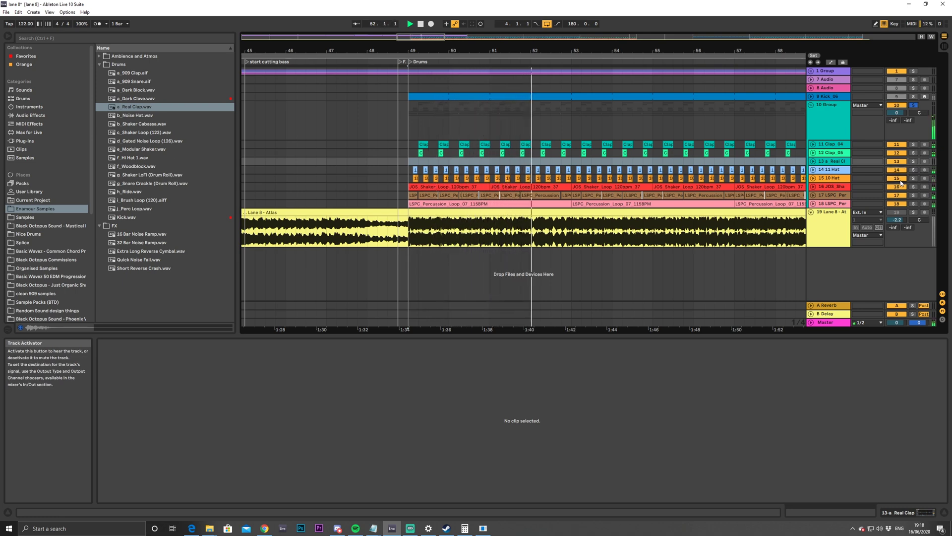
Delete the 10 Hat clips between the "Drums" and "Add new hat" markers, from bar 49 to 65
scroll(458, 198, "down", 5)
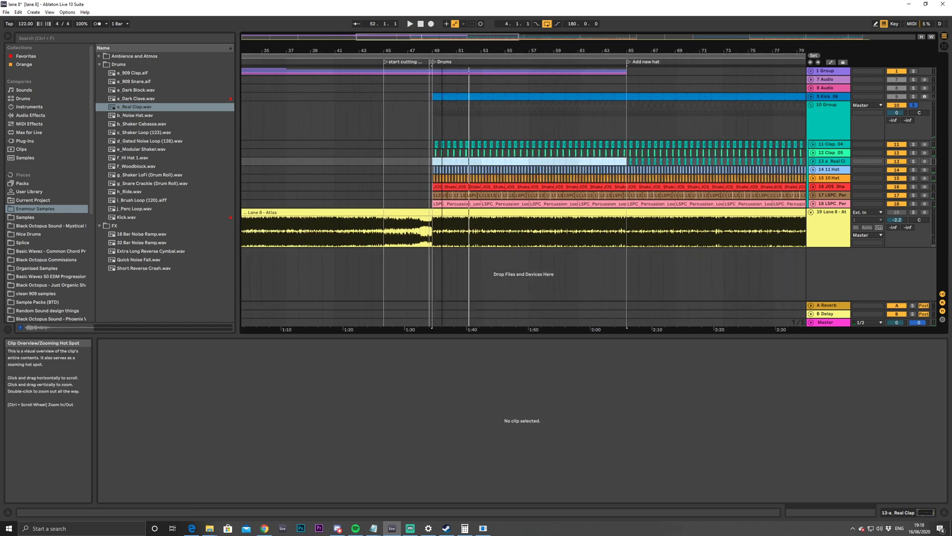
left_click_drag(433, 179, 627, 178)
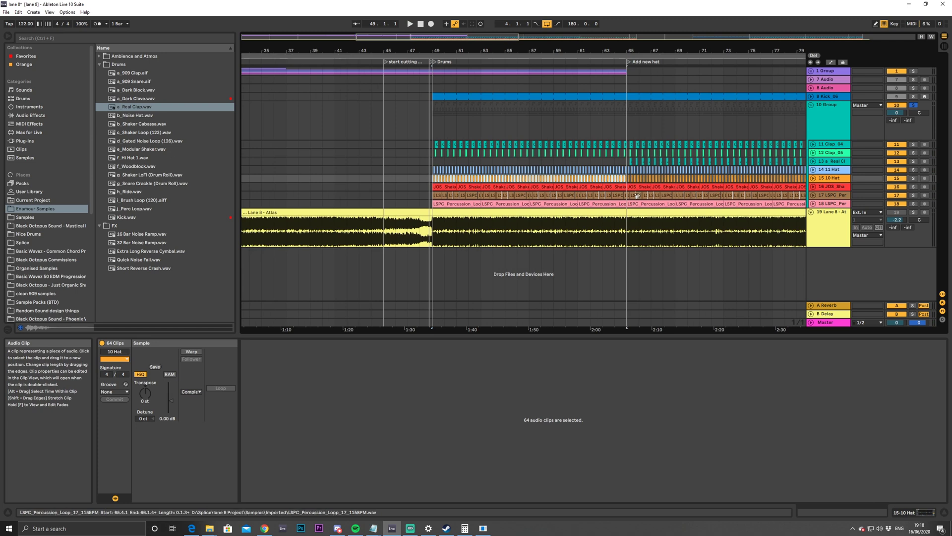
left_click(445, 182)
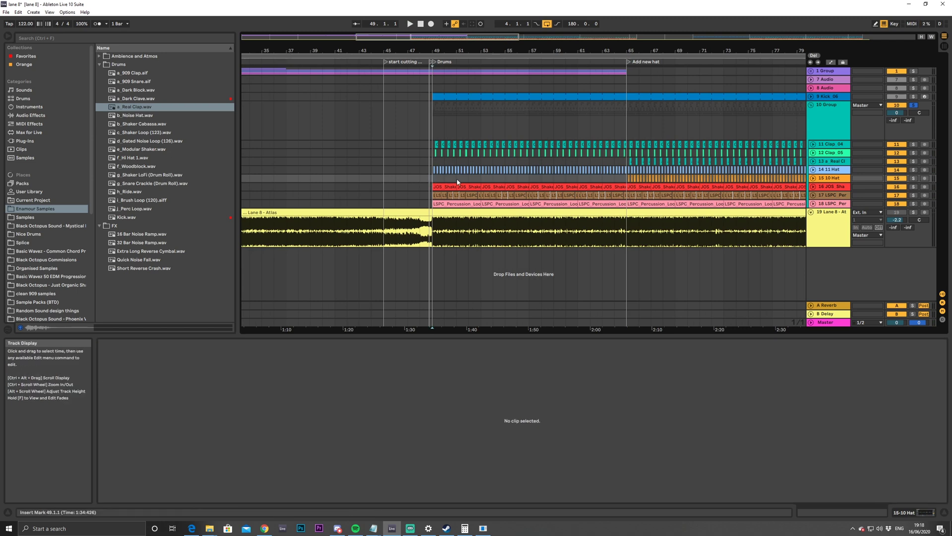
Compare the drum groove from bar 49 with the JOS_Shaker clips up to bar 65 activated and deactivated
scroll(516, 189, "down", 2)
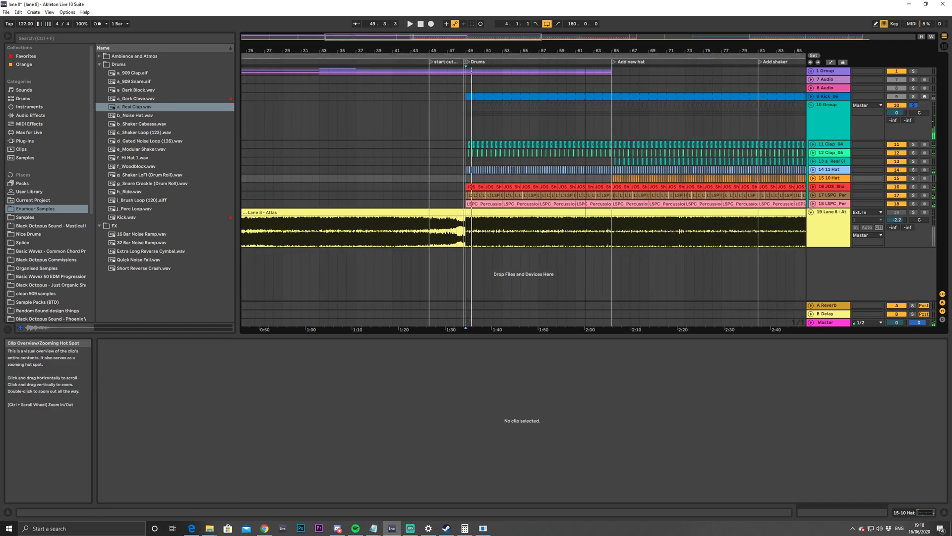
left_click(570, 186, "shift")
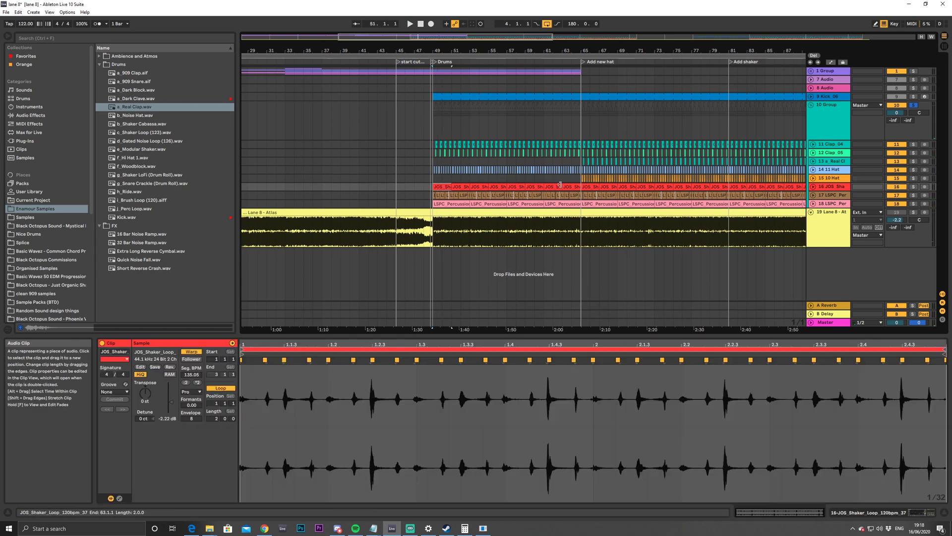
left_click(476, 188)
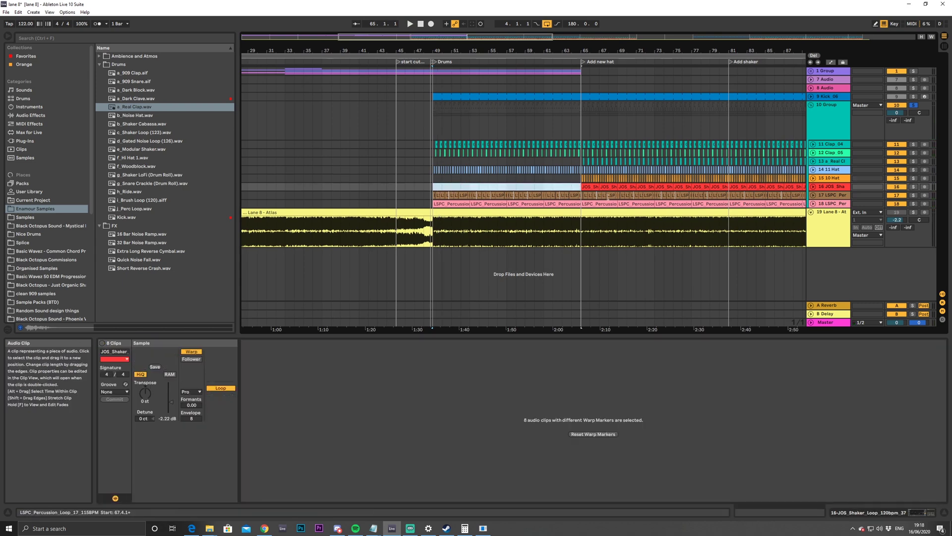
key("space")
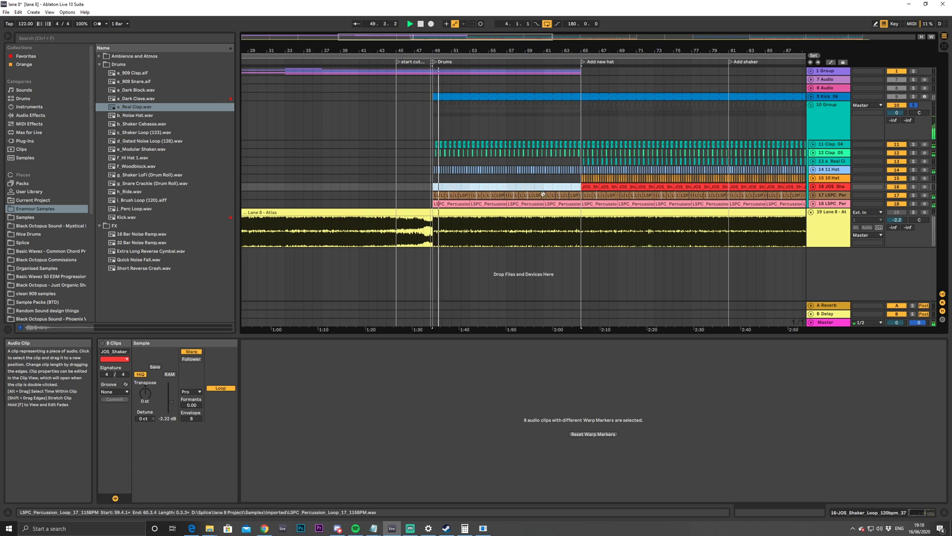
key("0")
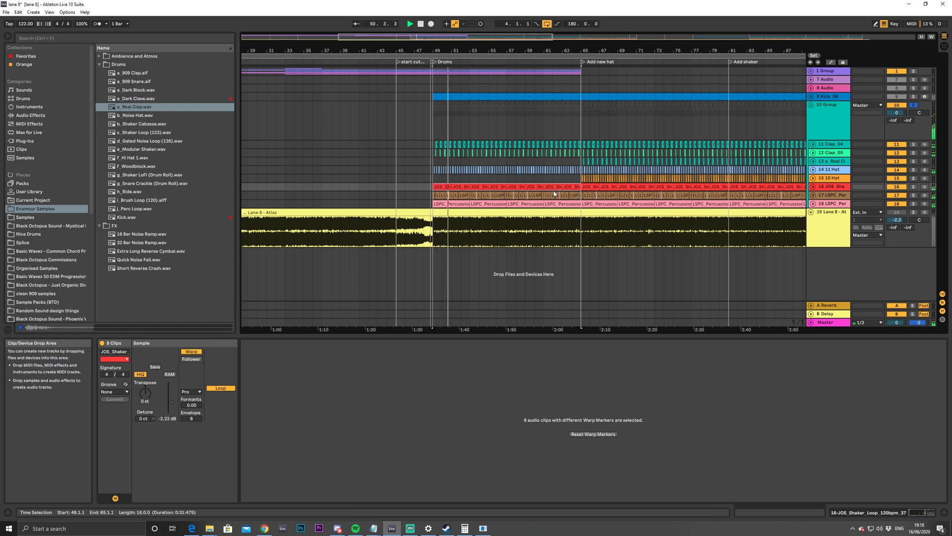
key("0")
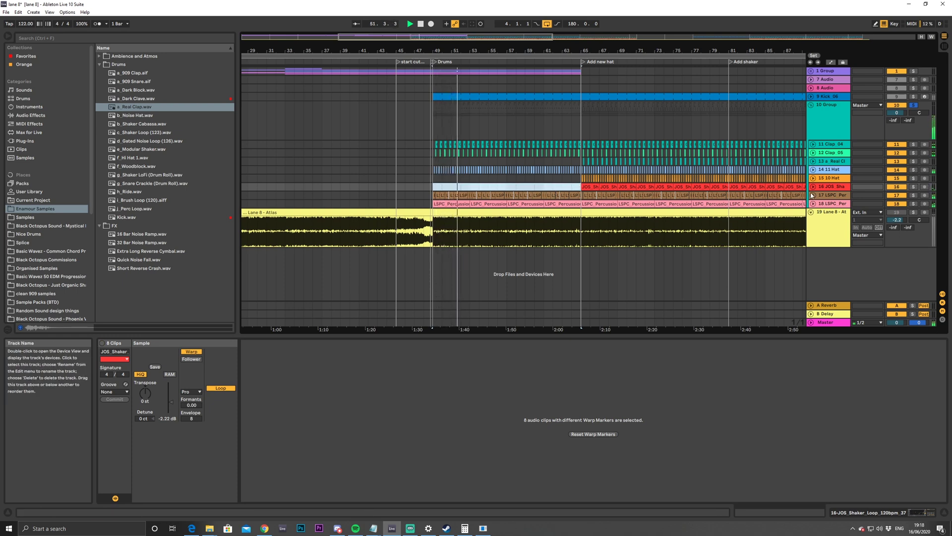
Unfold the JOS_Shaker track and delete its clips from bar 49 up to the "Add shaker" marker at bar 81
left_click(813, 187)
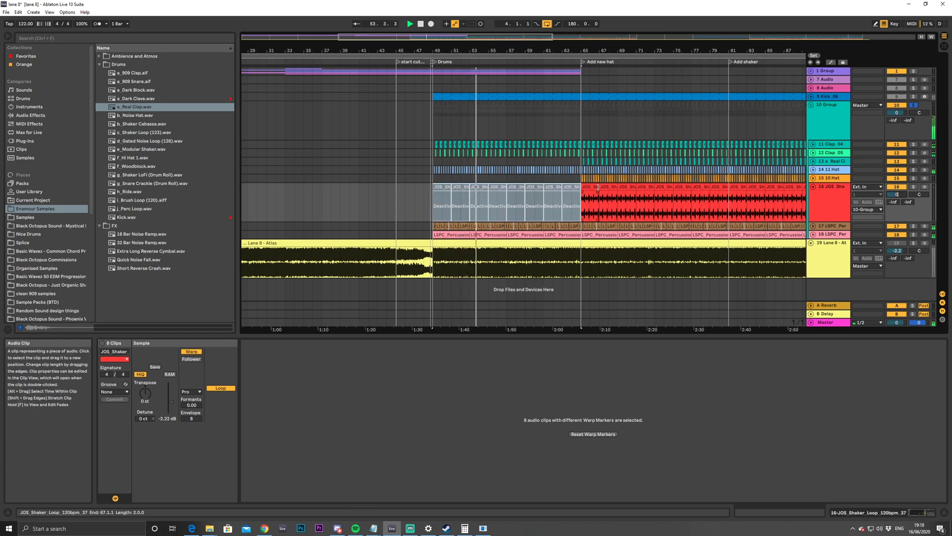
left_click(597, 188)
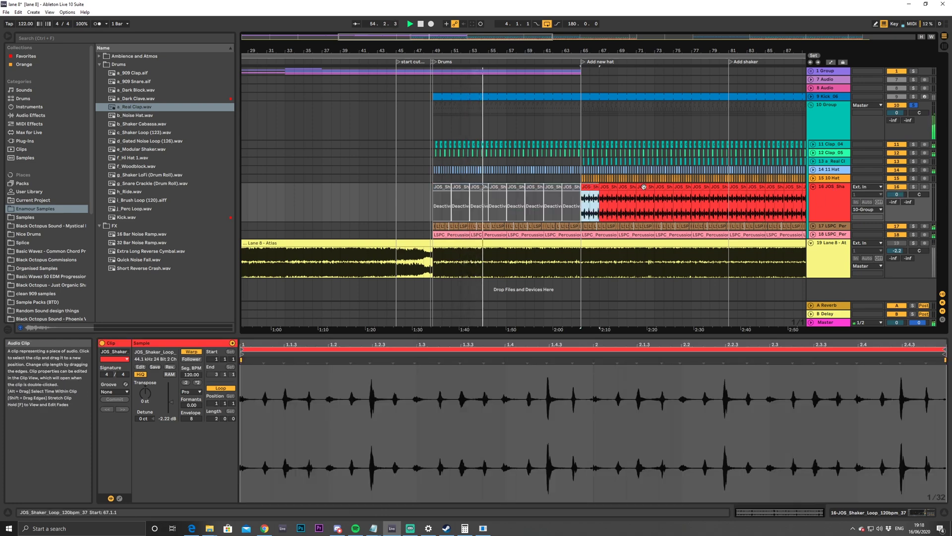
left_click(720, 187, "shift")
key("Delete")
left_click_drag(592, 193, 439, 189)
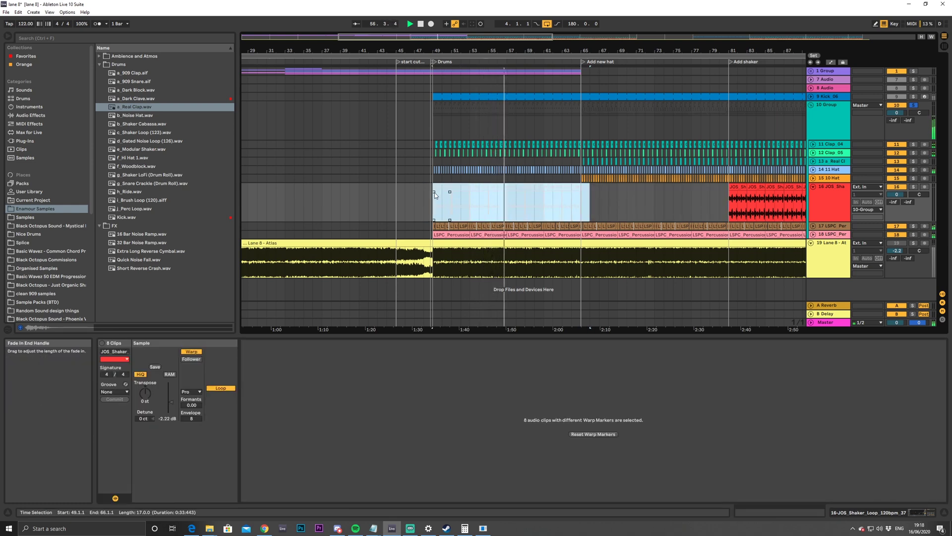
left_click(583, 203)
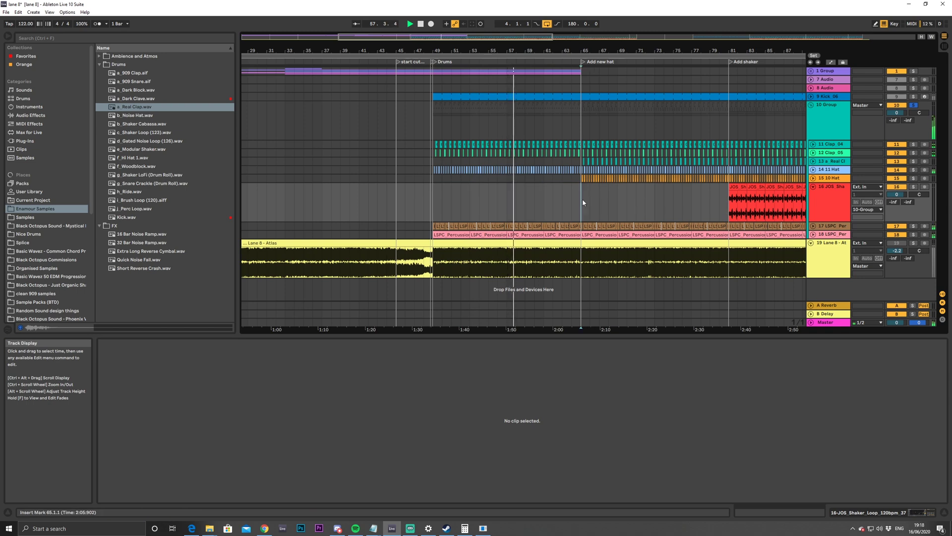
Play the drum group from bars 65 and 81 and lower the JOS_Shaker track volume to -3.9 dB
left_click_drag(561, 45, 594, 38)
left_click_drag(405, 43, 406, 99)
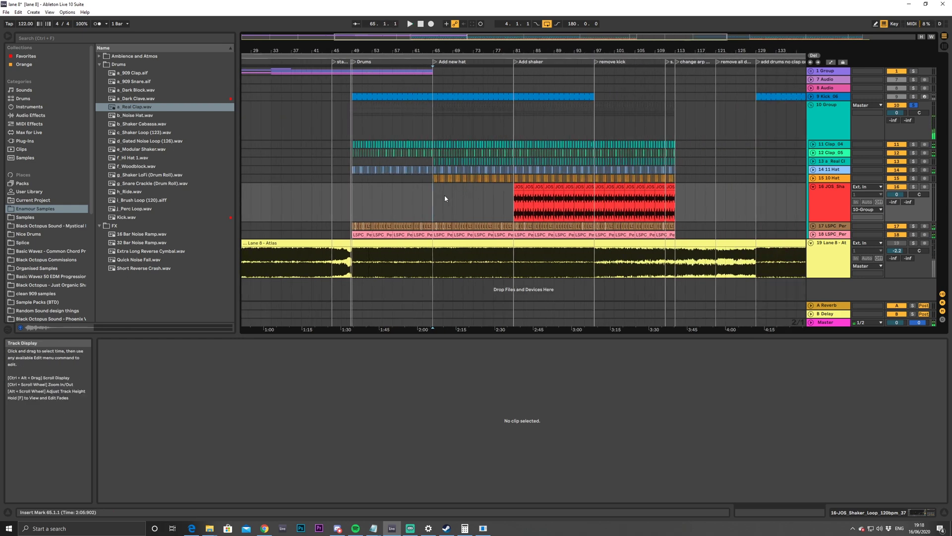
key("space")
left_click(512, 204)
key("space")
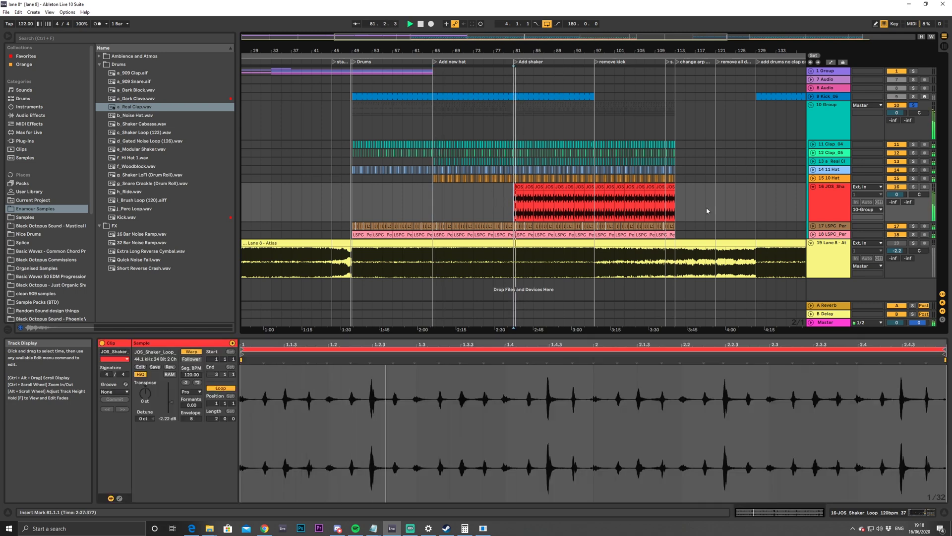
left_click_drag(897, 194, 897, 208)
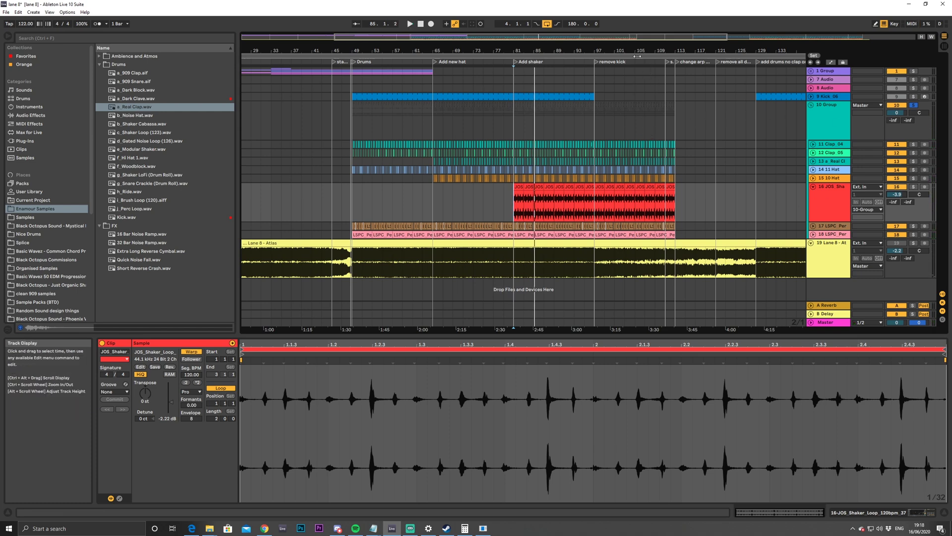
double_click(640, 36)
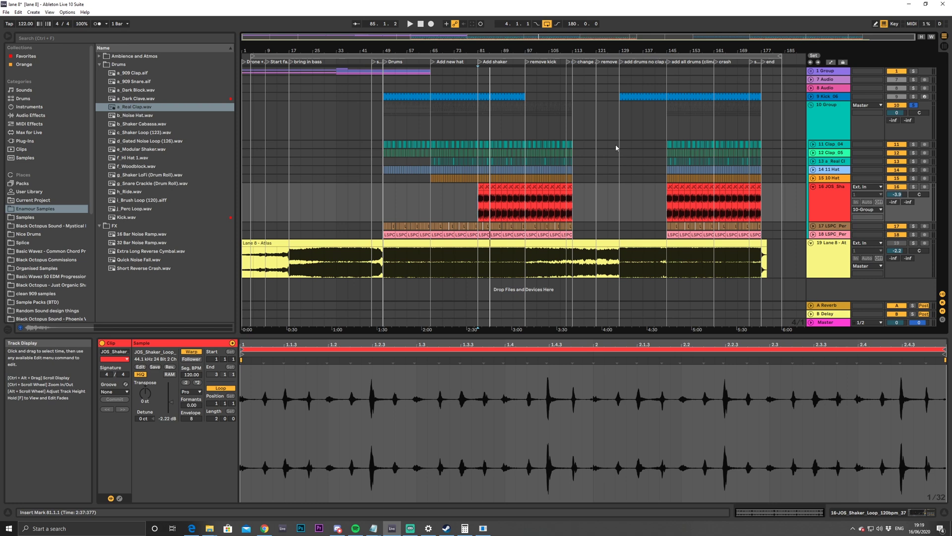
Unfold the 1 Group track and move the clips of tracks 3 to 6 from bar 33 to the "Drums" marker at bar 49
left_click_drag(524, 34, 446, 49)
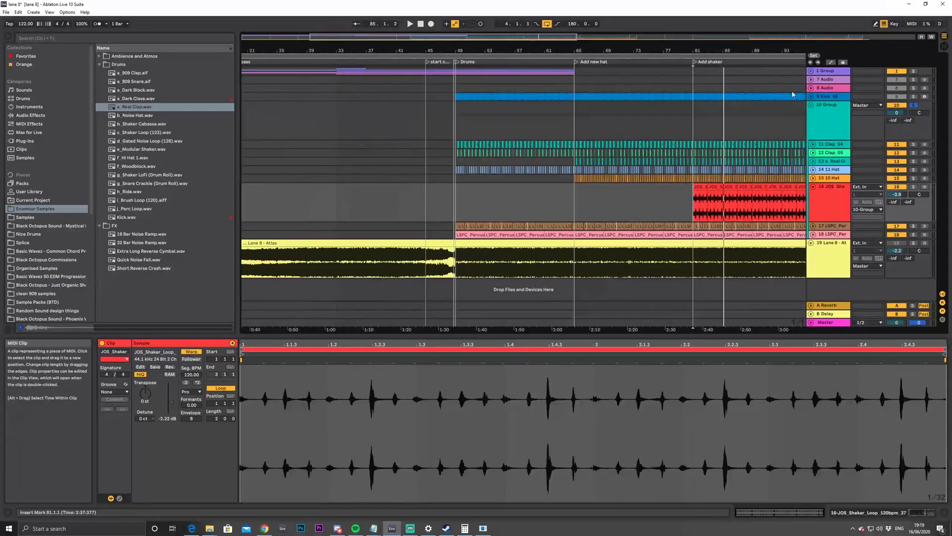
left_click(811, 71)
double_click(439, 36)
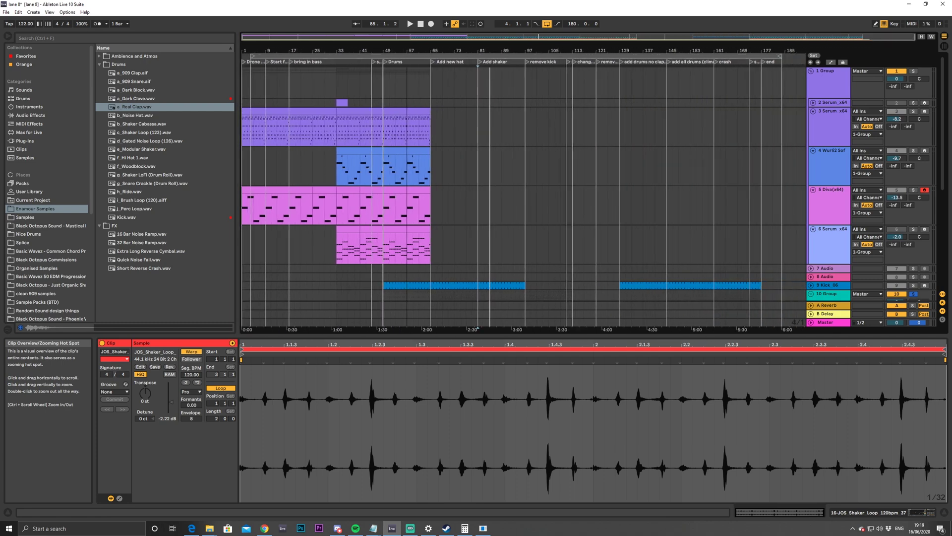
left_click(396, 110)
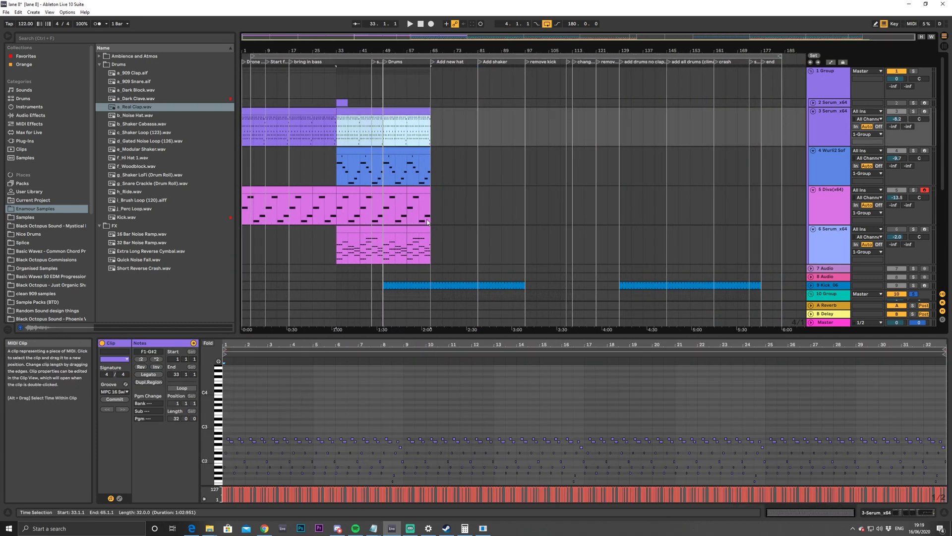
left_click(390, 187, "shift")
left_click_drag(355, 111, 400, 109)
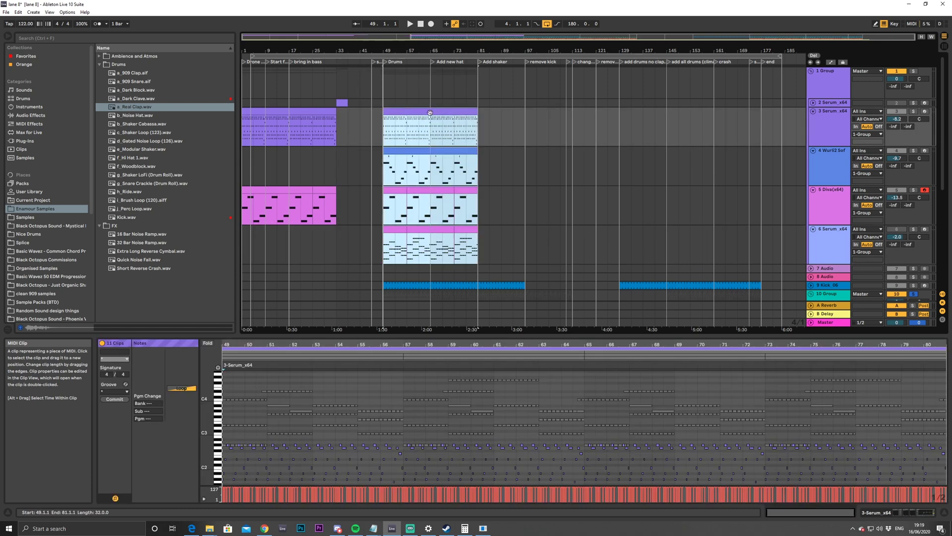
Unsolo the drum group and play the synth clips together with the kick and drums from bar 49
scroll(680, 136, "down", 2)
scroll(946, 125, "up", 2)
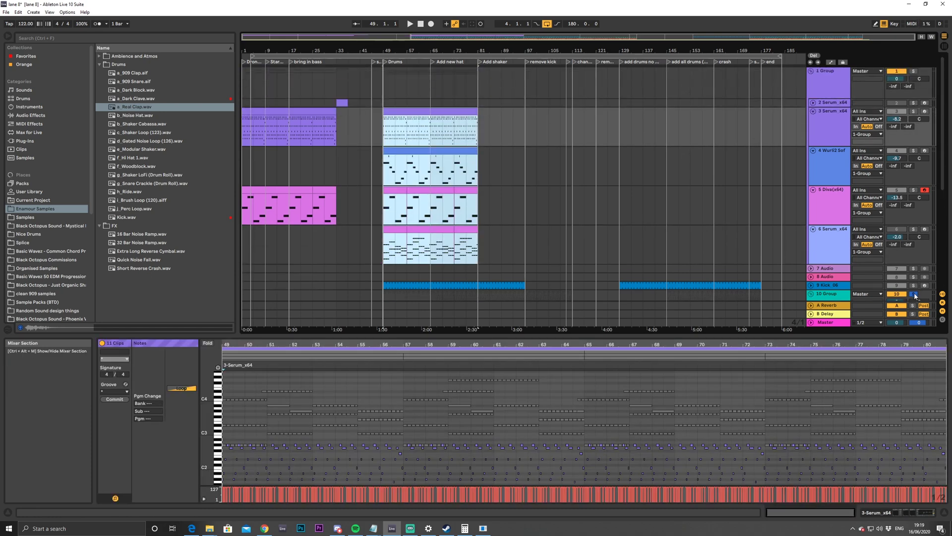
scroll(535, 245, "down", 4)
scroll(623, 225, "up", 2)
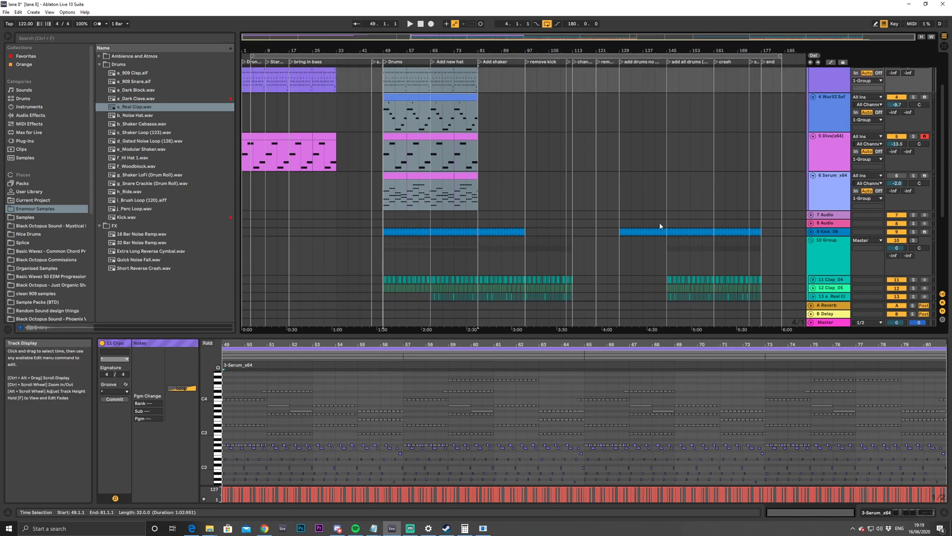
left_click(385, 194)
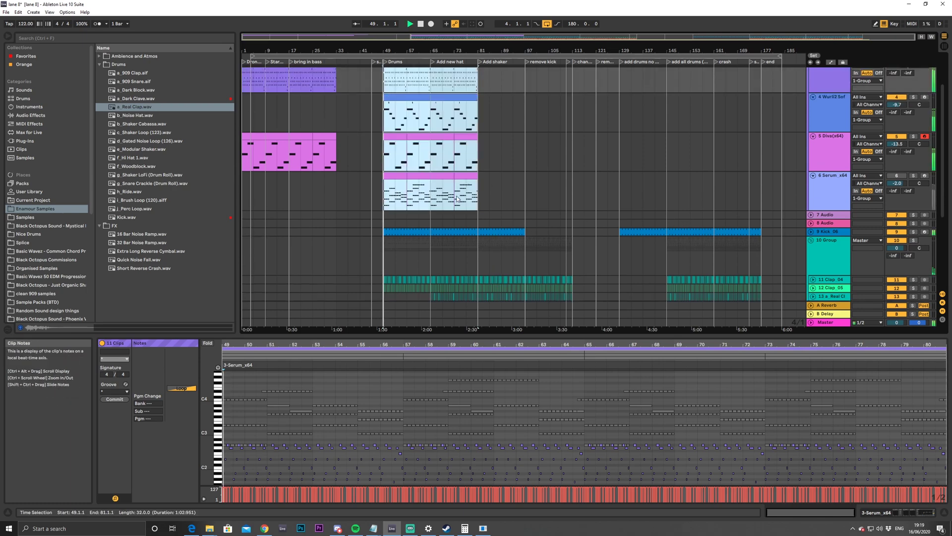
scroll(456, 198, "down", 5)
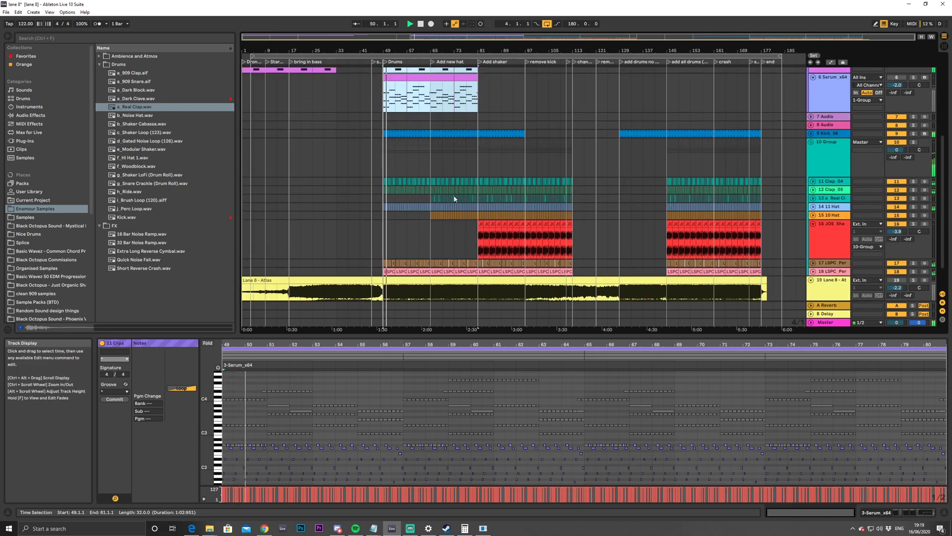
scroll(454, 195, "up", 5)
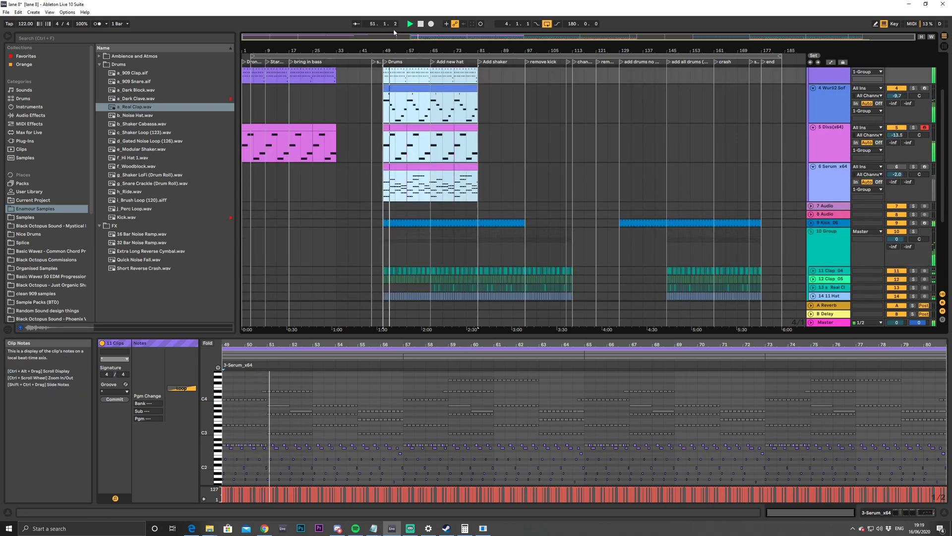
left_click_drag(395, 36, 397, 89)
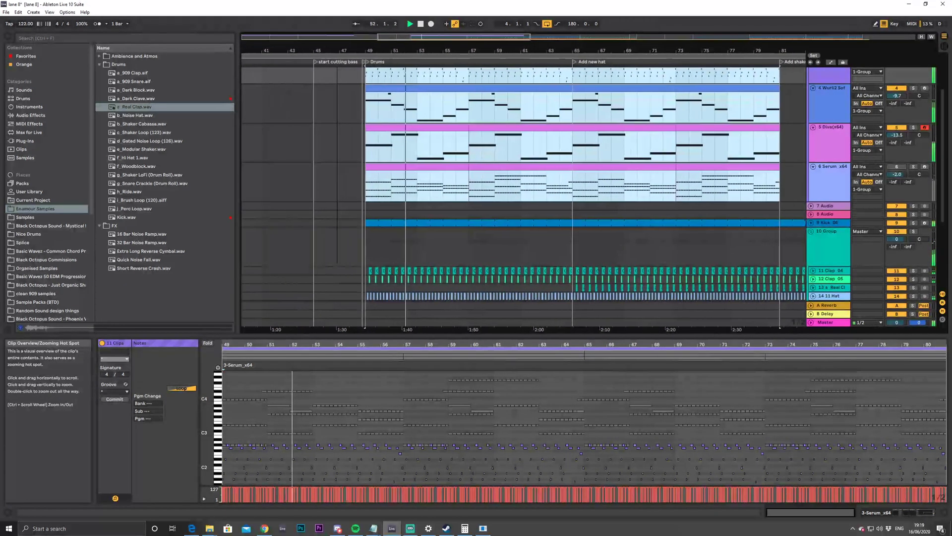
scroll(434, 109, "up", 3)
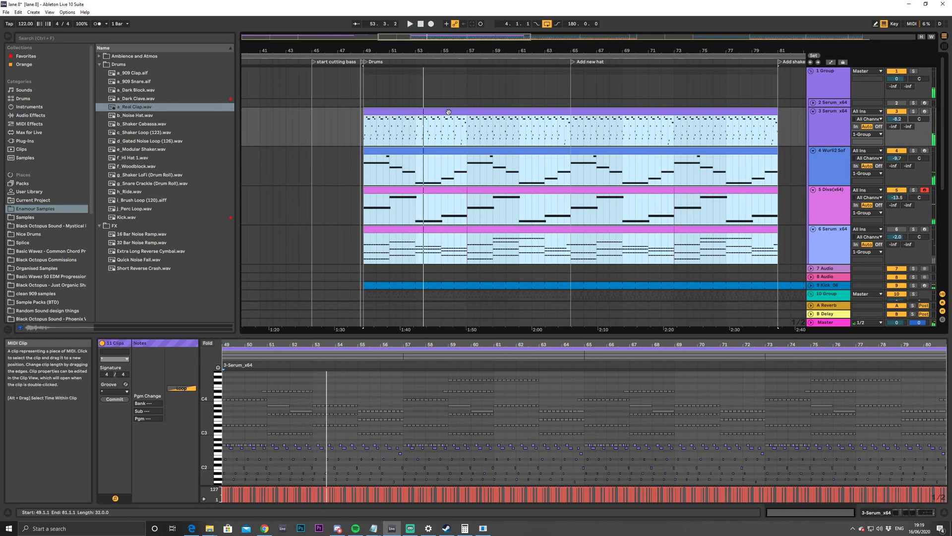
Search the browser for "decap" across all results and add Decapitator after the EQ Eight on the 3 Serum_x64 track
left_click(450, 110)
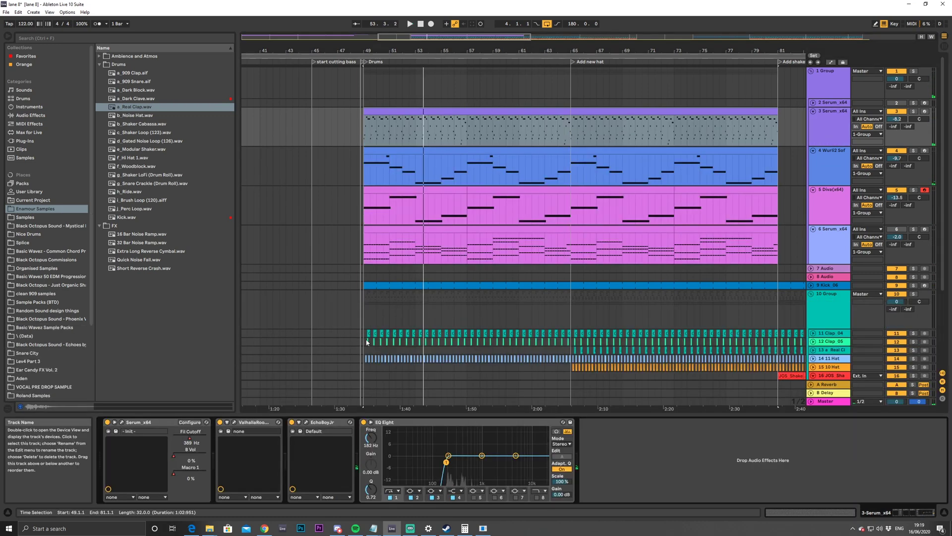
left_click(819, 120)
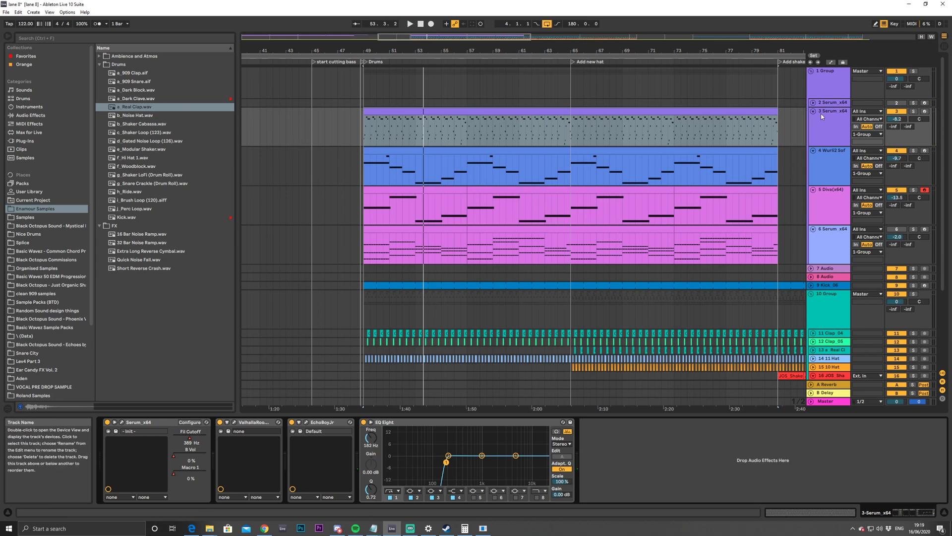
key("ctrl+f")
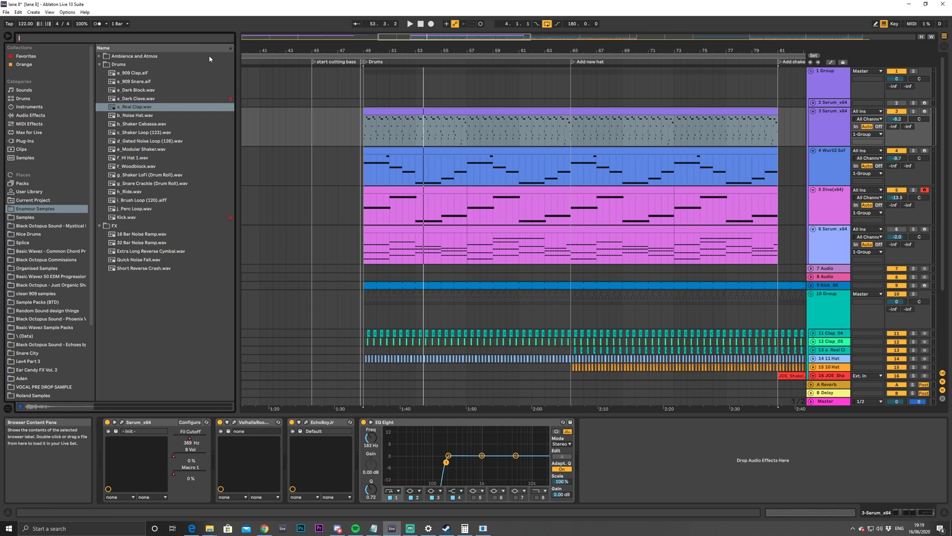
type("decap")
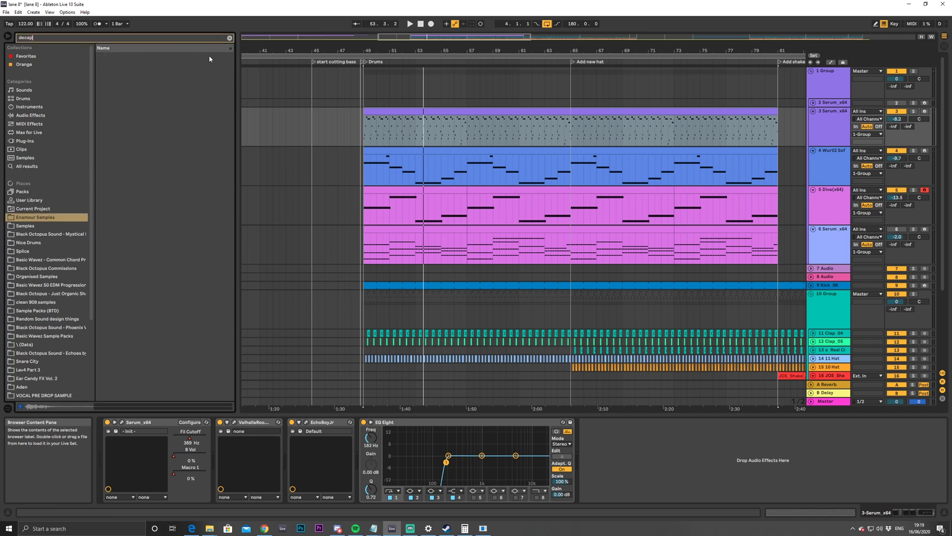
left_click(42, 168)
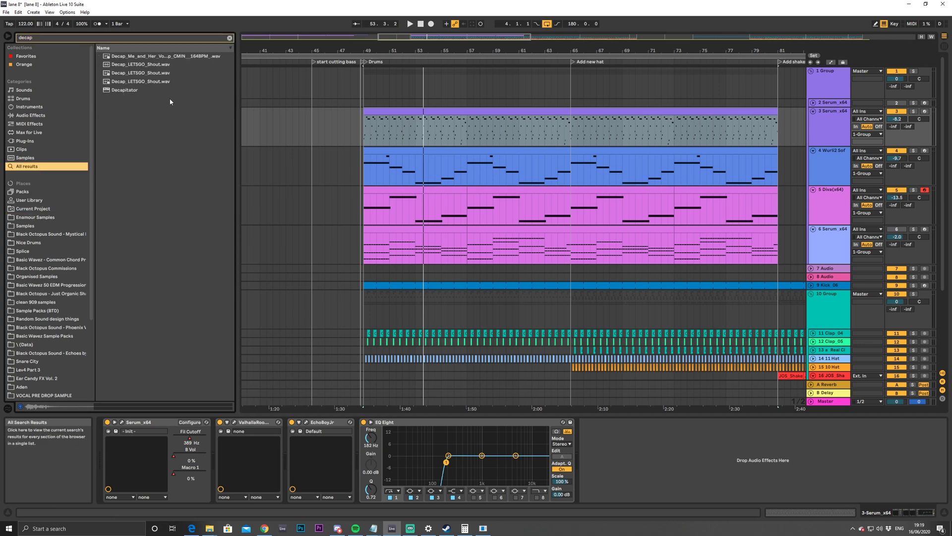
left_click_drag(124, 90, 587, 202)
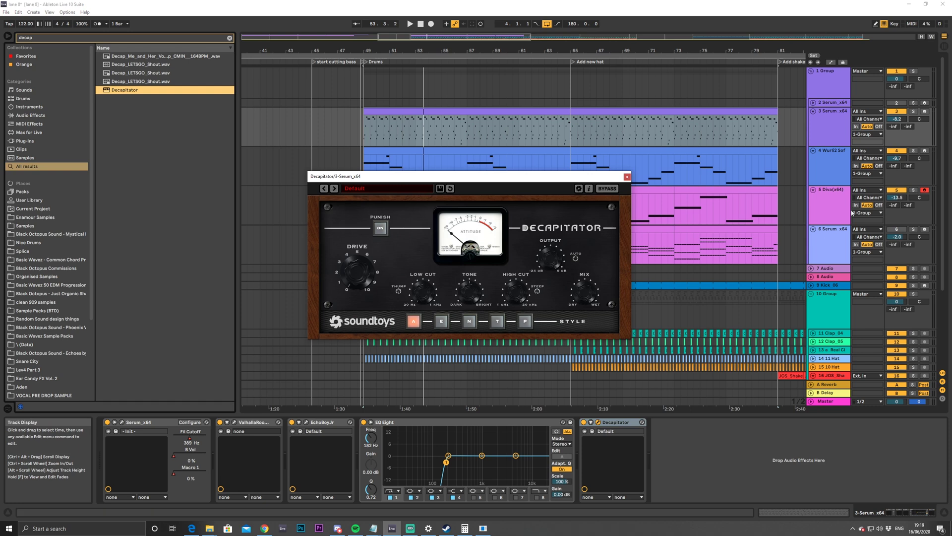
Solo the 3 Serum_x64 track, play from bar 49 and set the Decapitator style to T
left_click(913, 111)
left_click(364, 61)
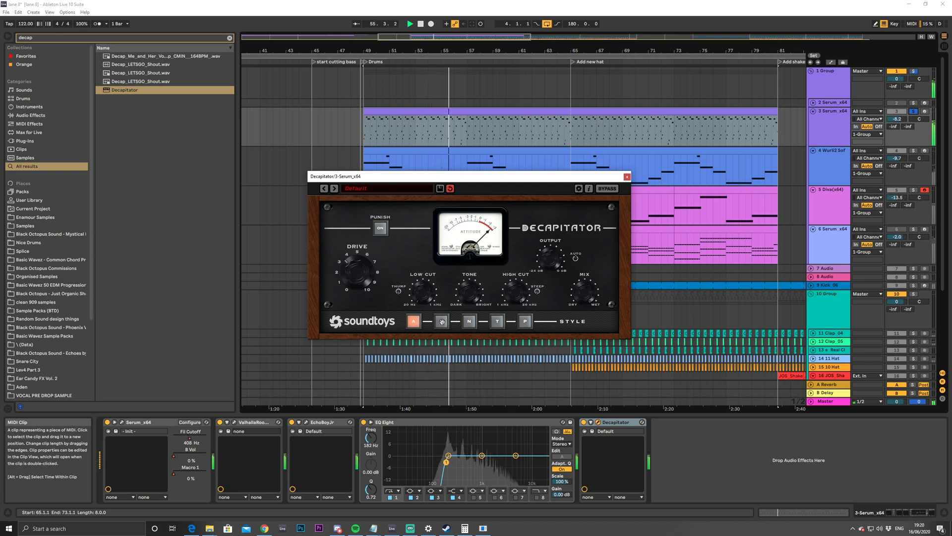
left_click(470, 321)
left_click(497, 321)
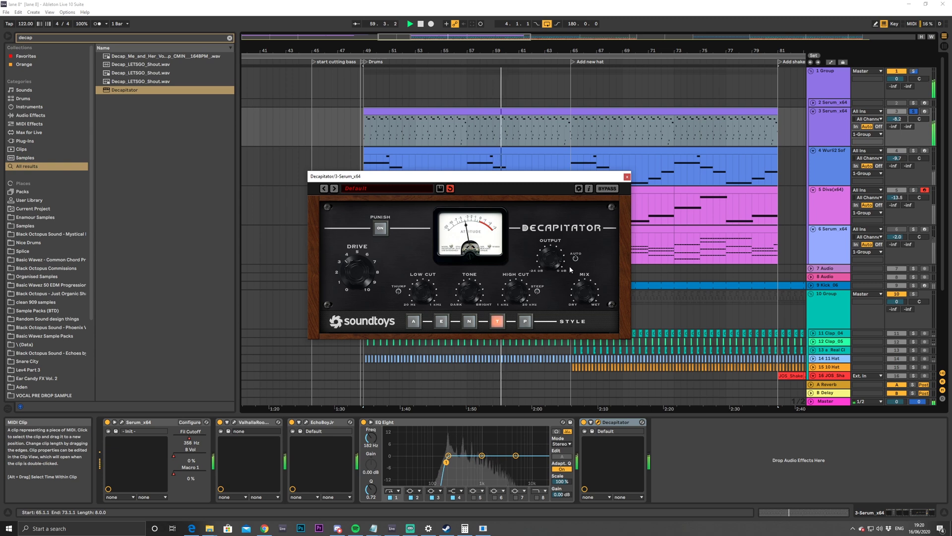
Play the full mix from bar 49 with 3 Serum_x64 unsoloed and compare Decapitator switched off and on
left_click(694, 213)
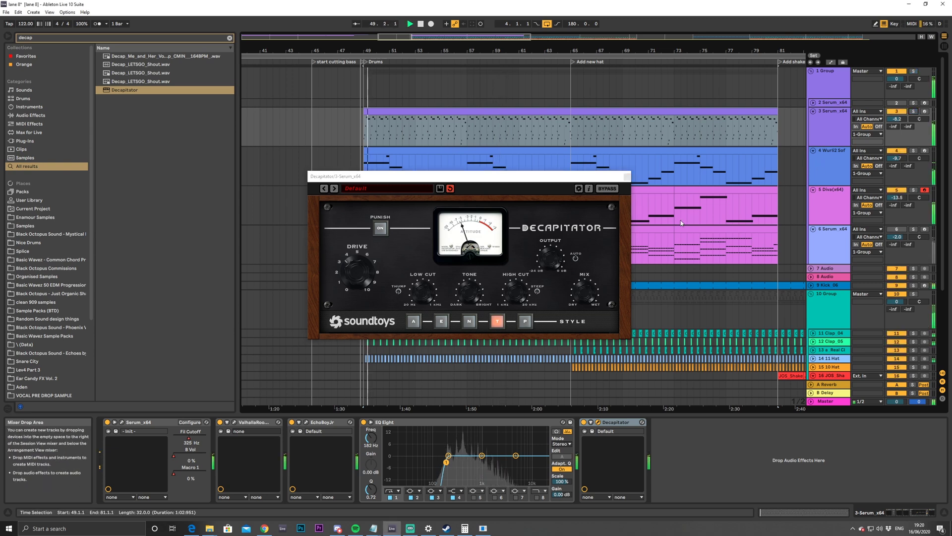
left_click(583, 422)
left_click(584, 422)
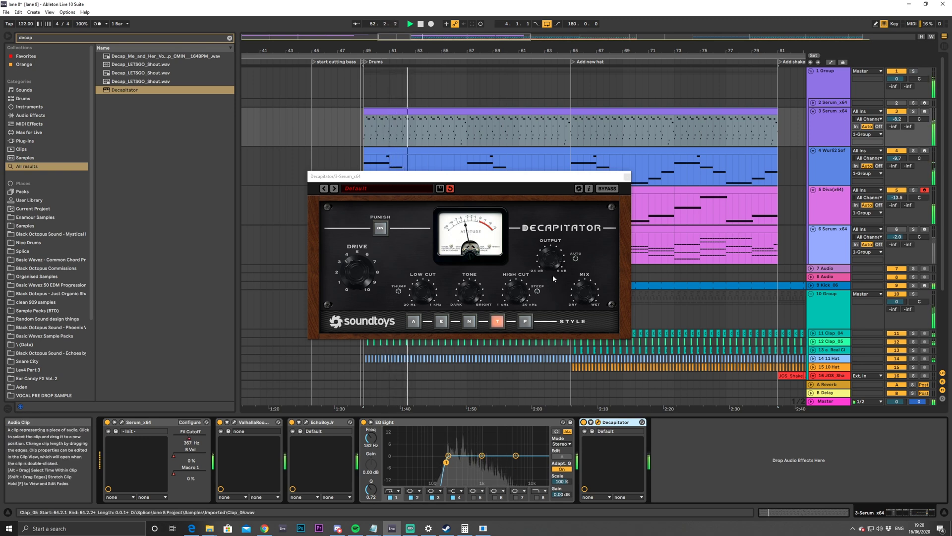
left_click(627, 177)
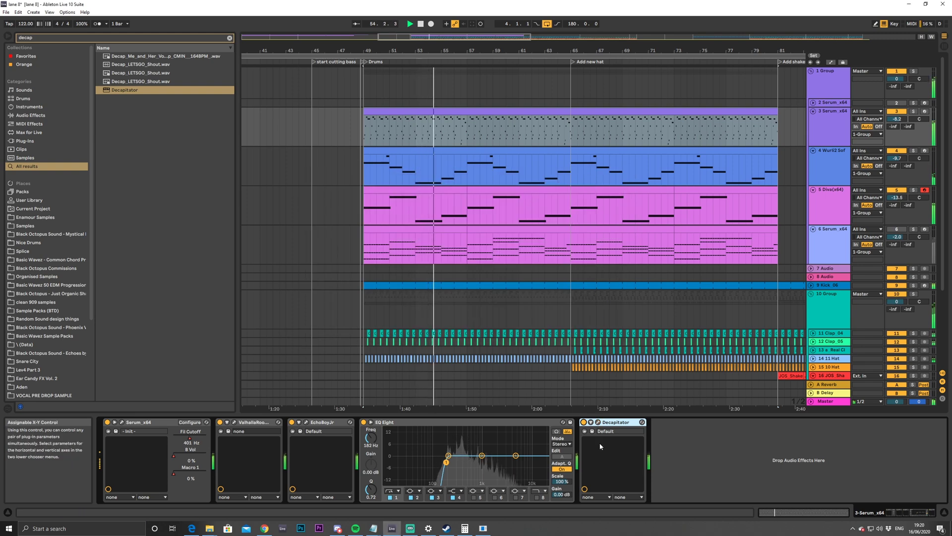
left_click(598, 422)
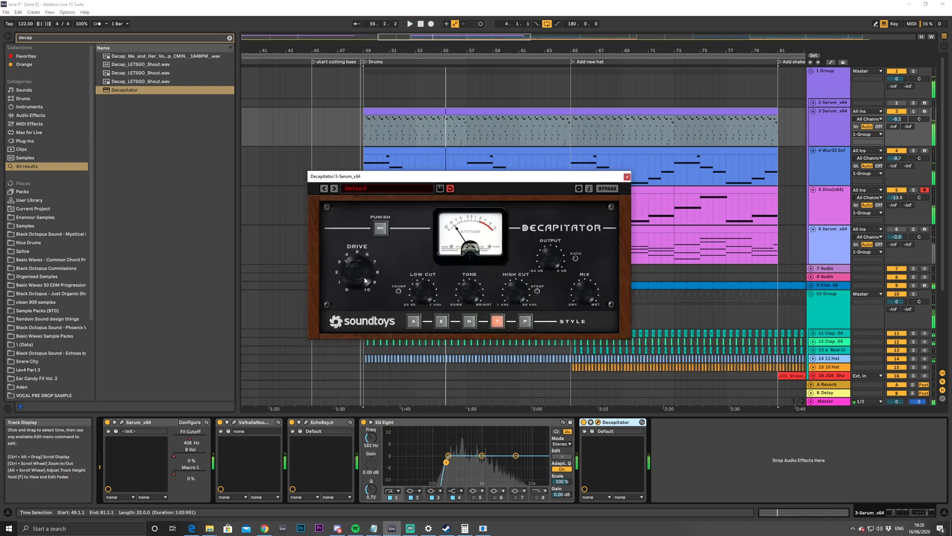
key("space")
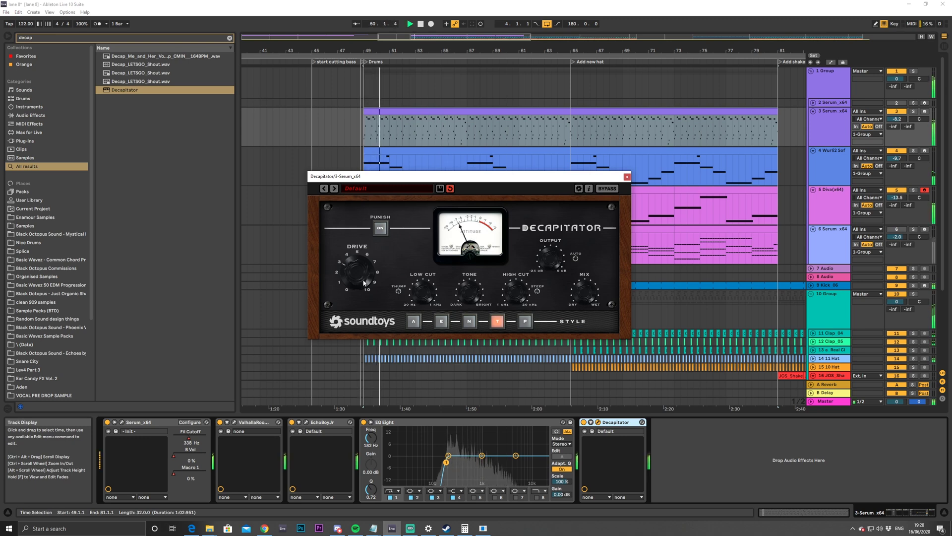
left_click(626, 177)
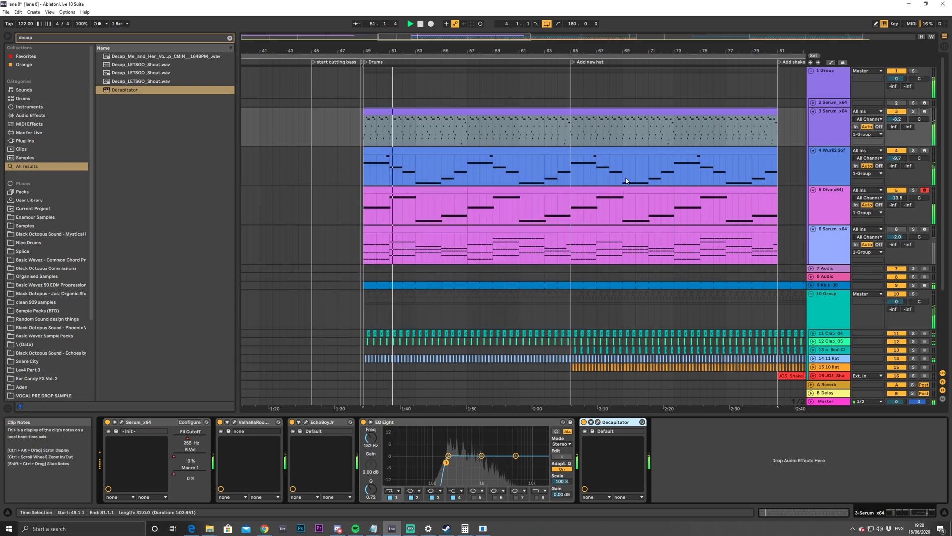
Duplicate the clips of tracks 3 to 6 from bars 65–81 into the section from bar 81 to the "remove kick" marker
scroll(522, 234, "down", 3)
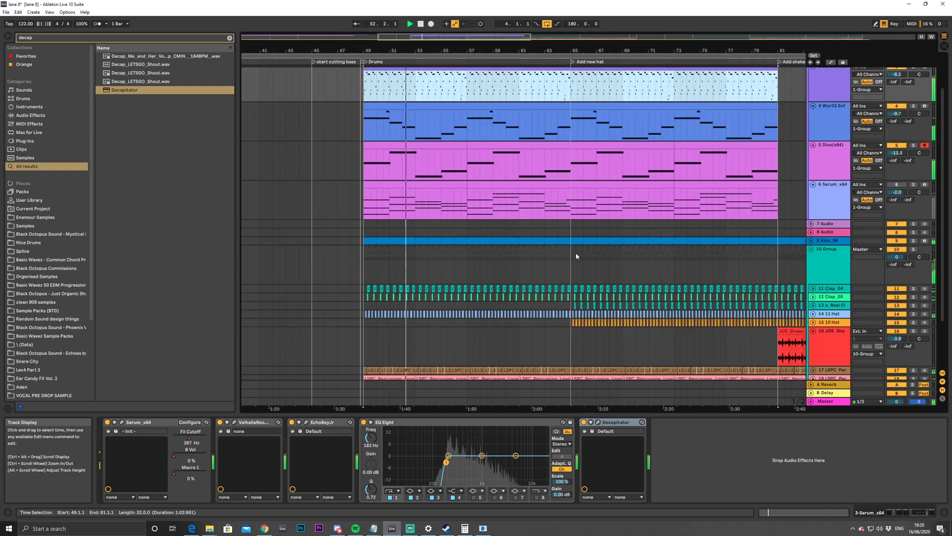
scroll(941, 153, "up", 3)
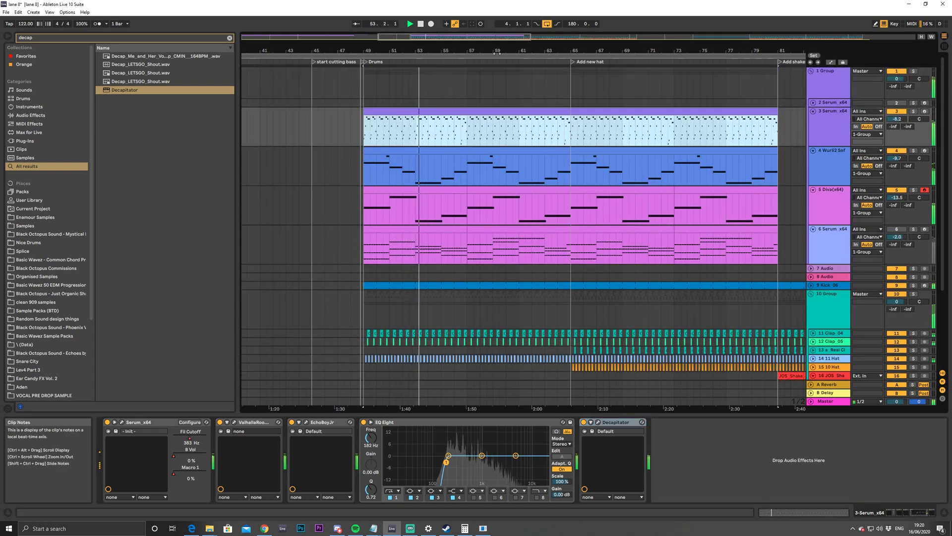
left_click_drag(454, 37, 473, 33)
left_click(620, 128)
left_click_drag(620, 128, 503, 264)
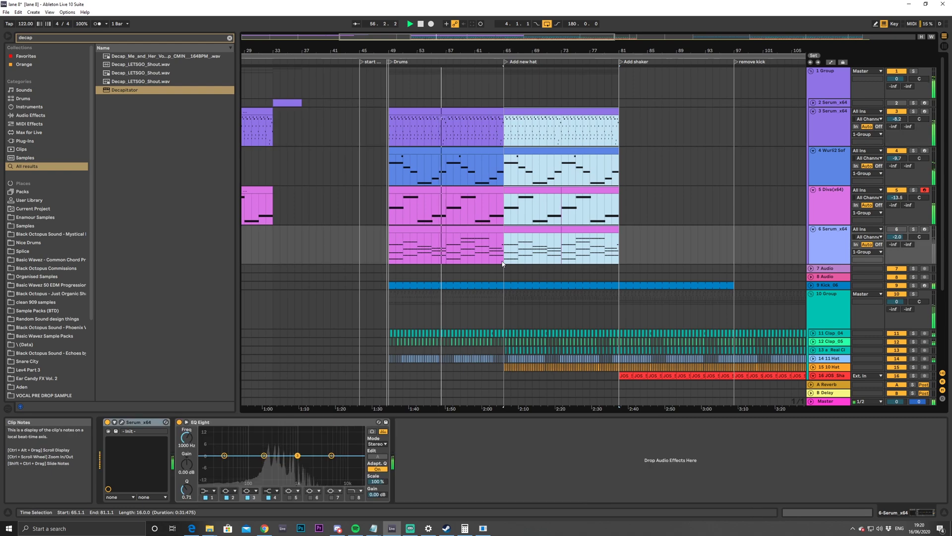
key("ctrl+d")
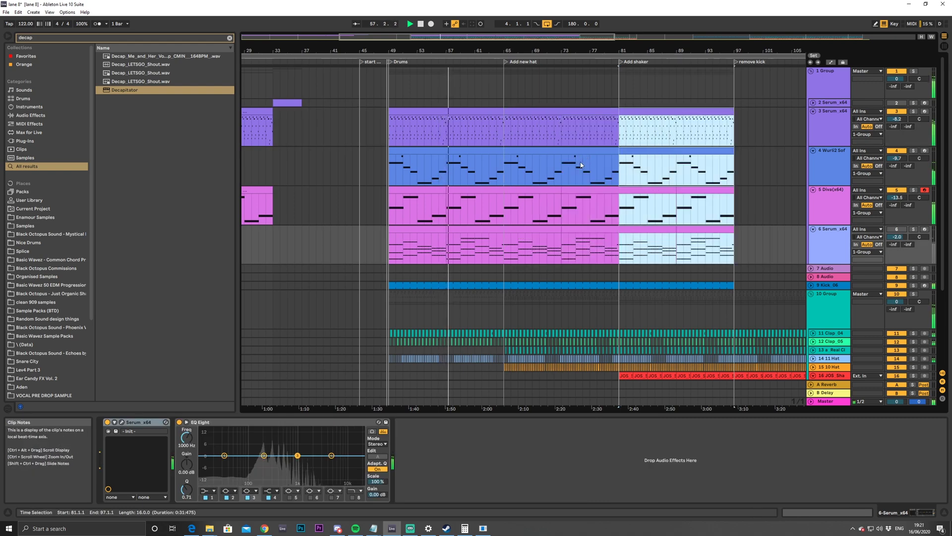
Play the arrangement past the "Drums" marker and check the 5 Diva(x64) and 4 Wurli2 parts in the mix
left_click(823, 209)
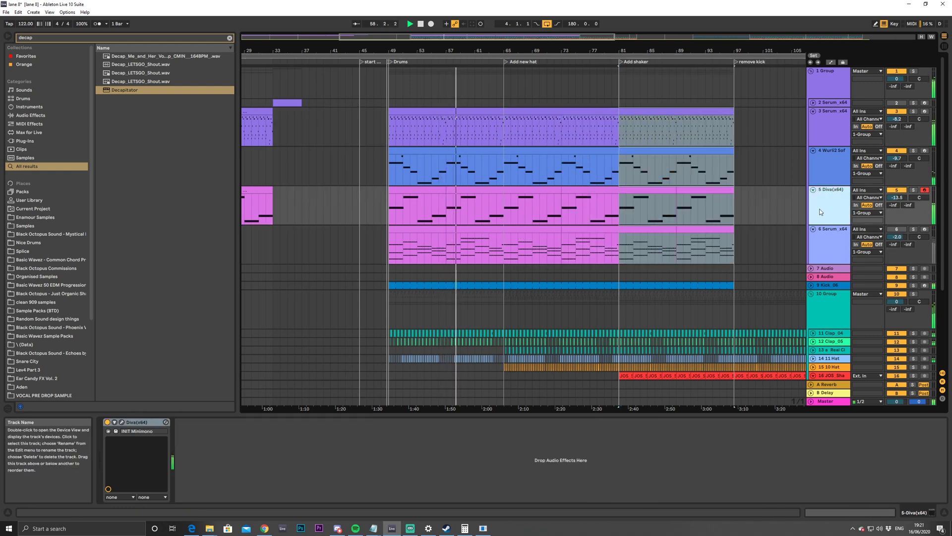
left_click(419, 200)
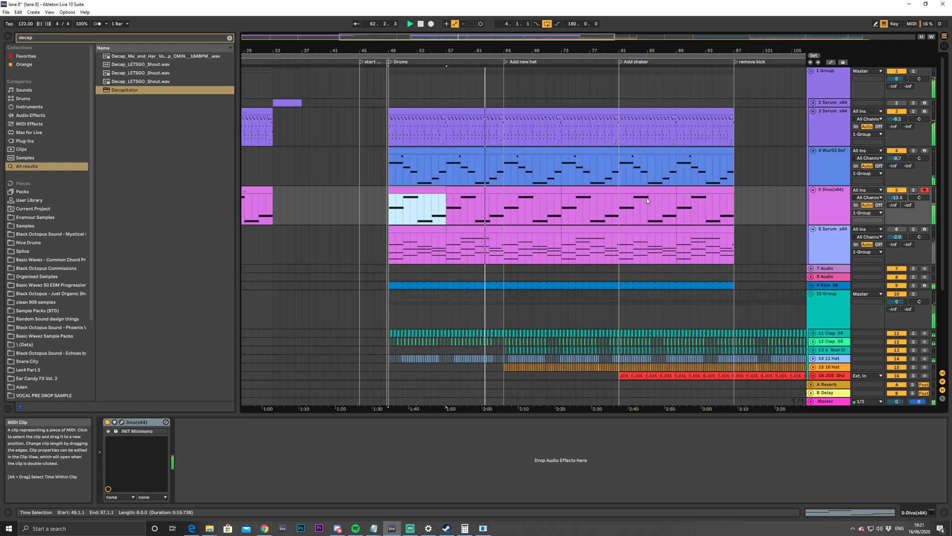
left_click(900, 152)
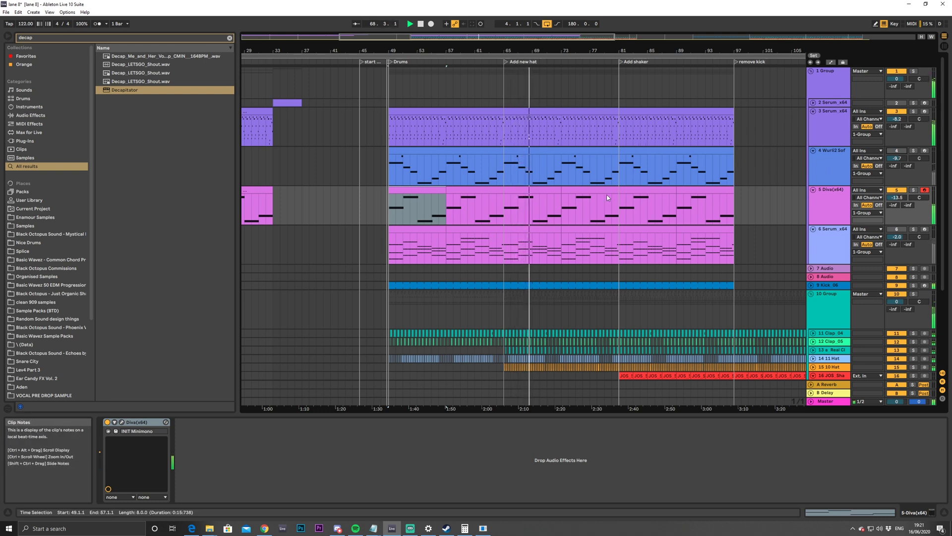
Solo the 3 Serum_x64 track and play its clips from bar 65 and from the "Add shaker" marker at bar 81
left_click(915, 111)
left_click(507, 136)
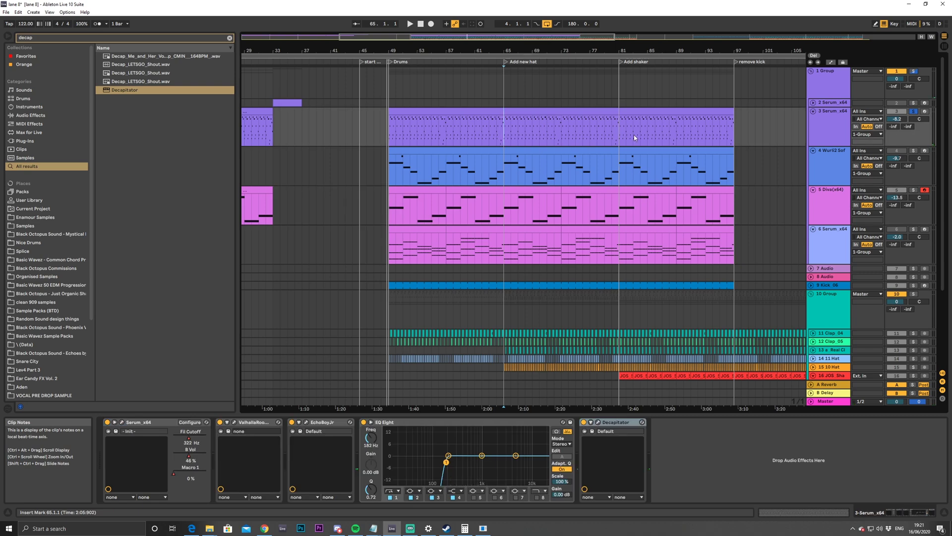
left_click_drag(496, 38, 496, 21)
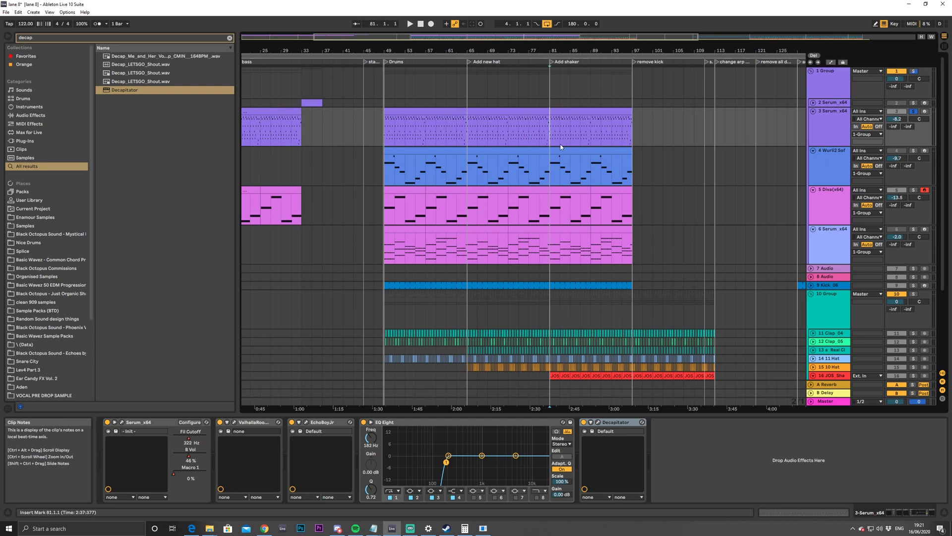
key("space")
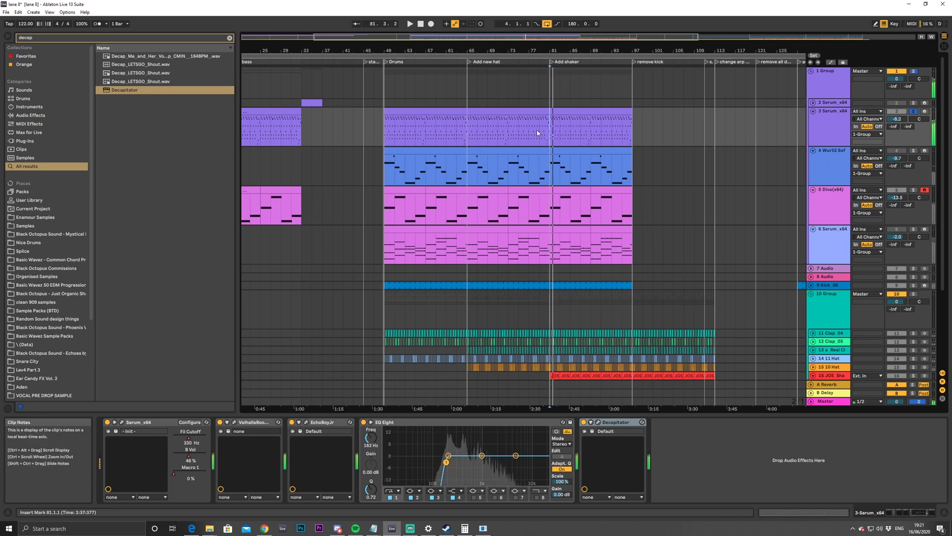
Show the automation lanes, select bars 81–97 of the 3 Serum_x64 track and play that section
left_click(831, 62)
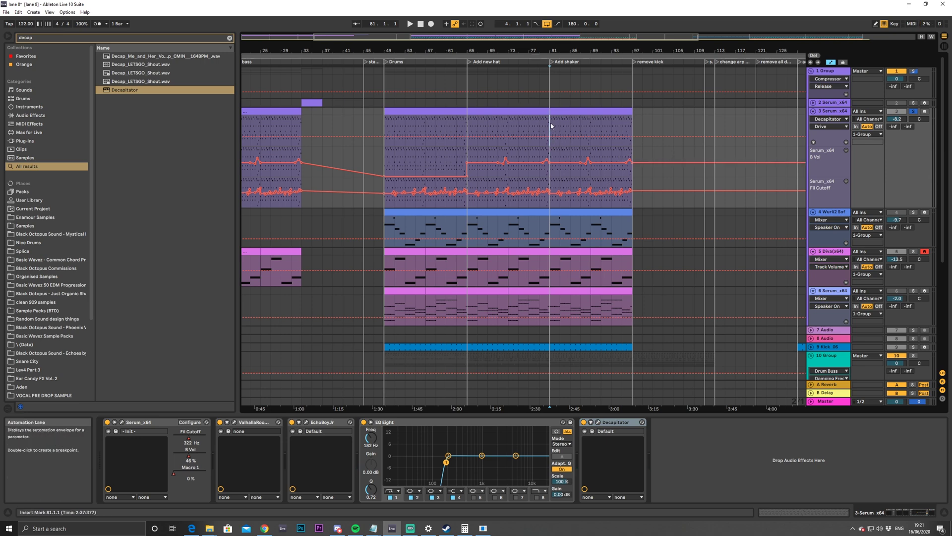
left_click_drag(551, 125, 643, 127)
key("space")
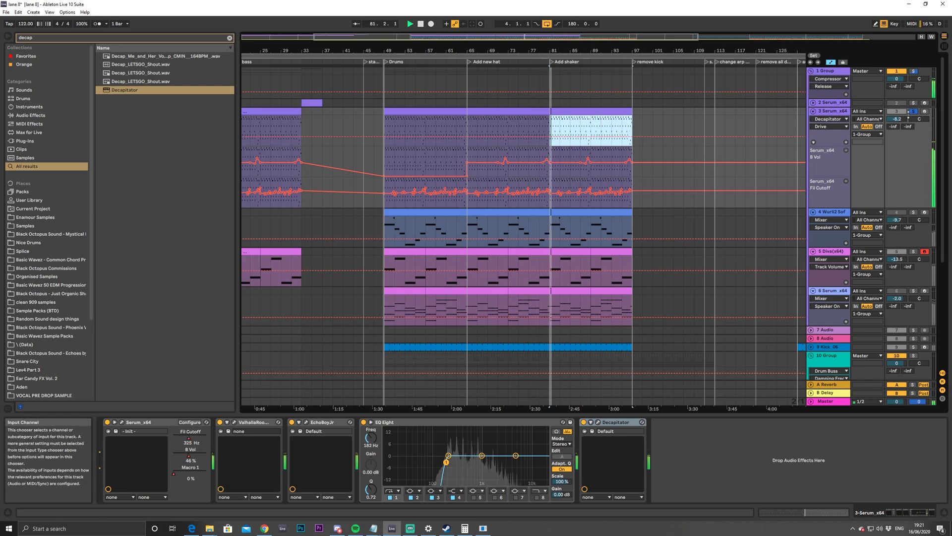
key("space")
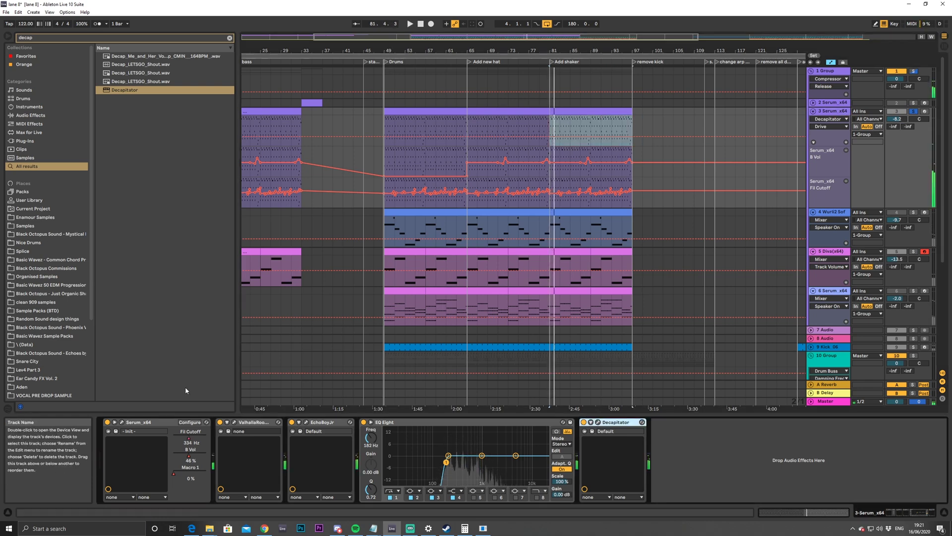
Open the Serum synth of track 3 and try out oscillator B's wavetable position during playback
left_click(122, 423)
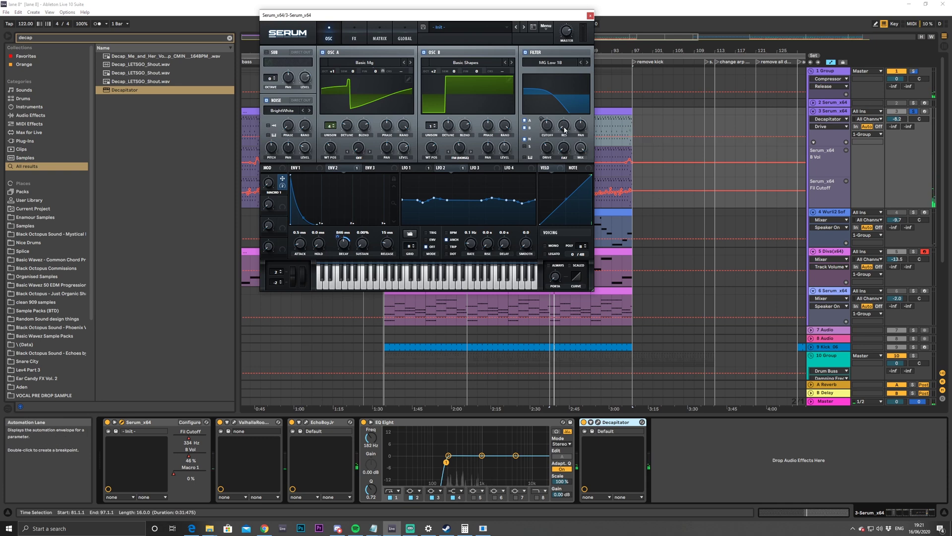
mouse_move(564, 128)
left_mouse_down()
mouse_move(561, 91)
mouse_move(561, 129)
left_mouse_up()
key("space")
left_click_drag(430, 152, 430, 155)
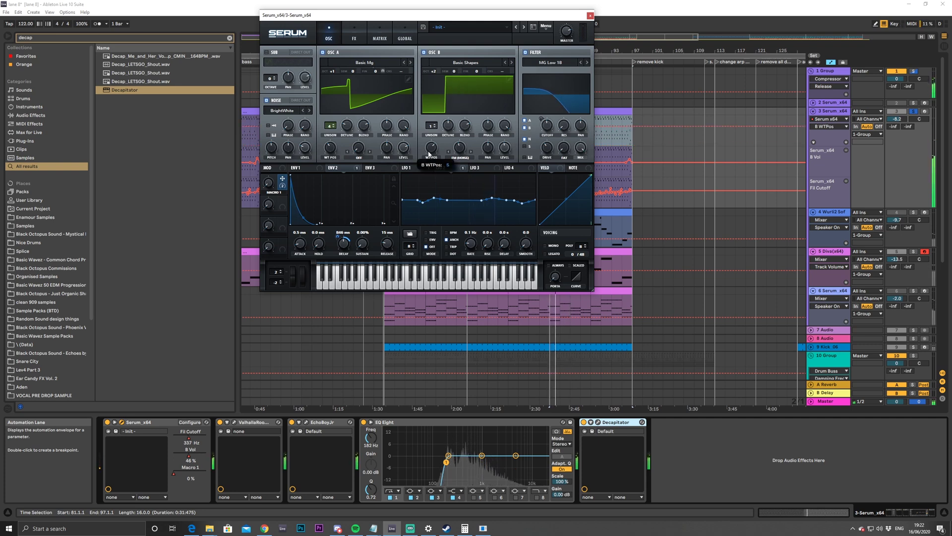
Replay from bar 81 and turn on Serum's sub oscillator with the sine shape and octave 2
left_click(551, 407)
mouse_move(274, 83)
left_mouse_down()
mouse_move(273, 57)
mouse_move(271, 71)
left_mouse_up()
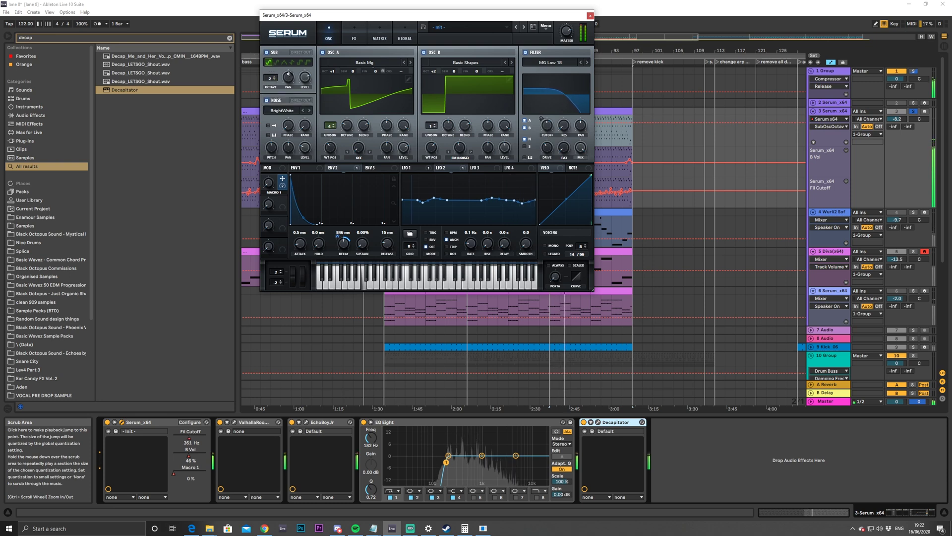
left_click(306, 76)
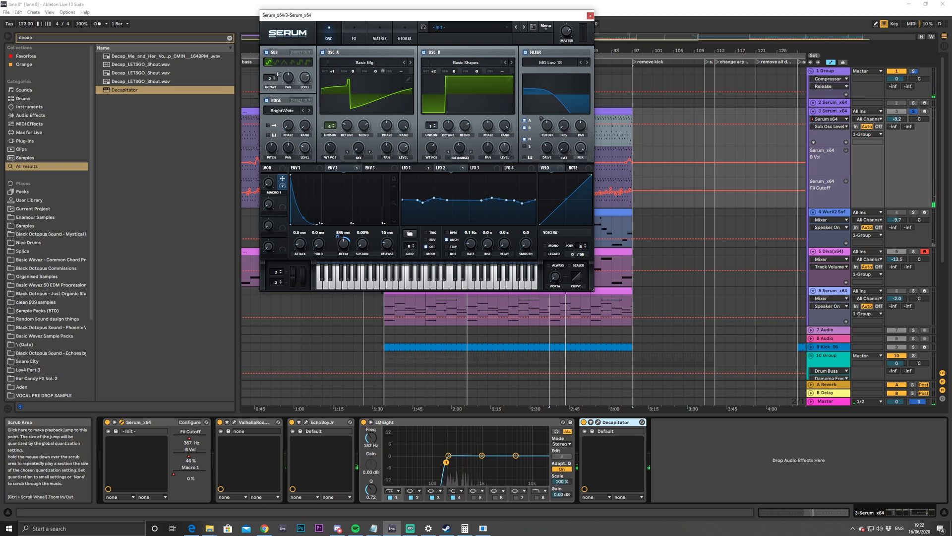
left_click_drag(271, 77, 267, 65)
Audition other sub oscillator shapes and settle on the triangle with its octave set to 3
left_click(279, 62)
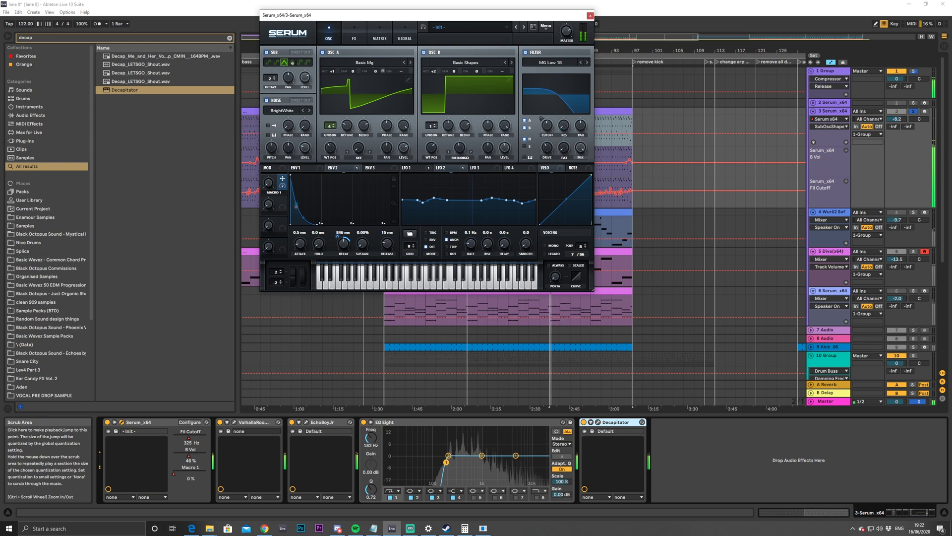
left_click(292, 63)
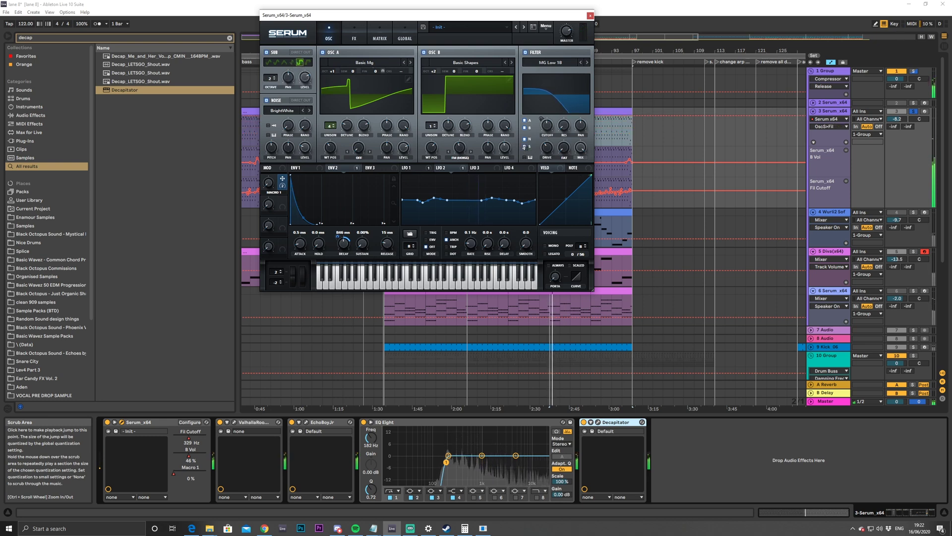
left_click_drag(274, 78, 273, 82)
left_click(285, 62)
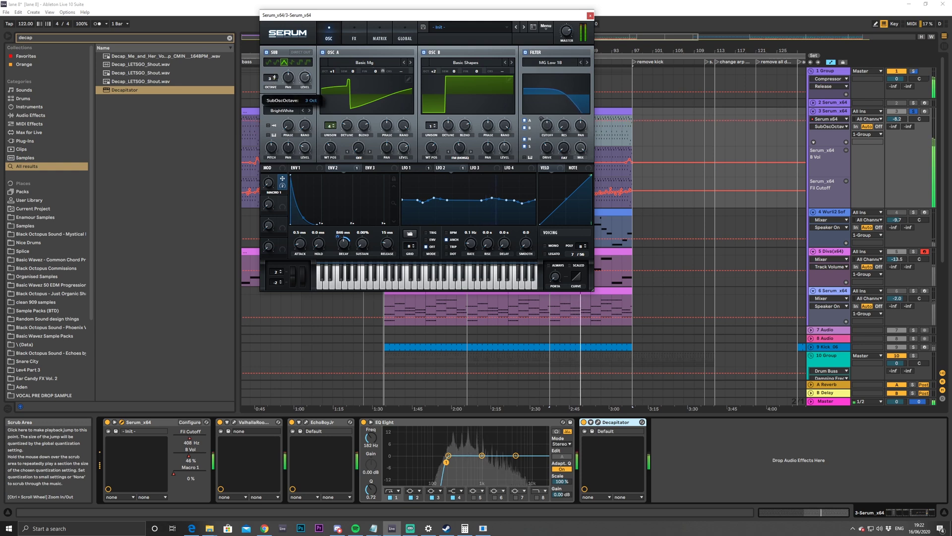
left_click_drag(274, 77, 273, 78)
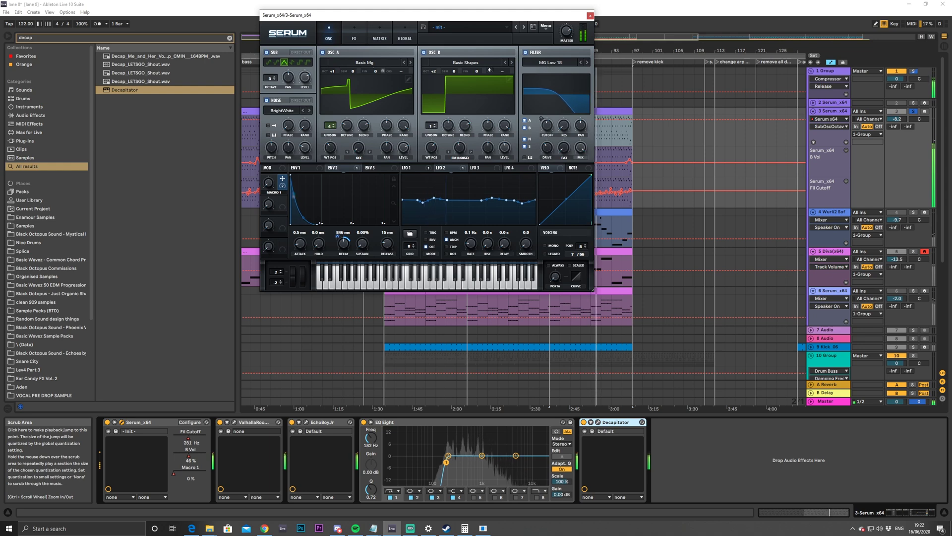
Automate Serum's Sub Osc Level to ramp up from 0 just before bar 81 and hold at 0.39 from the "Add shaker" marker
left_click_drag(506, 15, 411, 23)
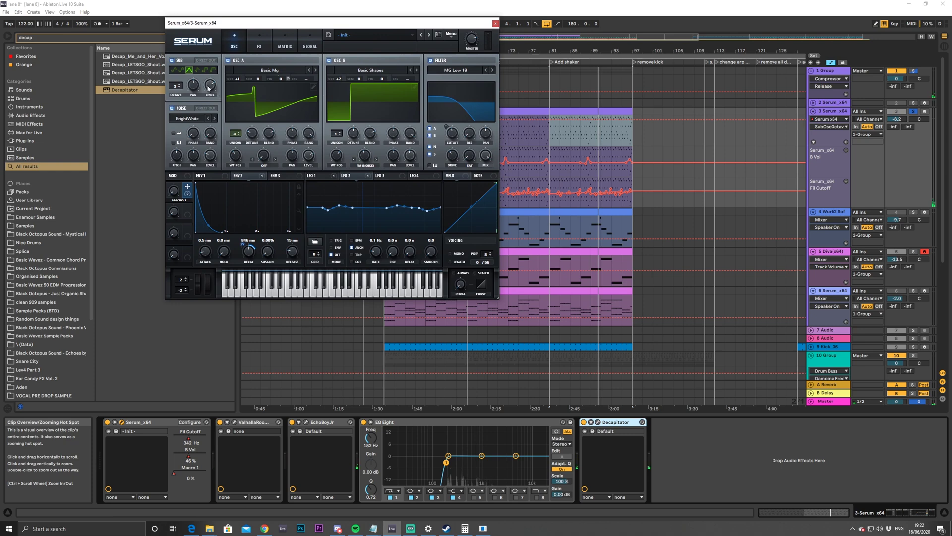
left_click_drag(210, 88, 209, 113)
left_click_drag(203, 149, 205, 113)
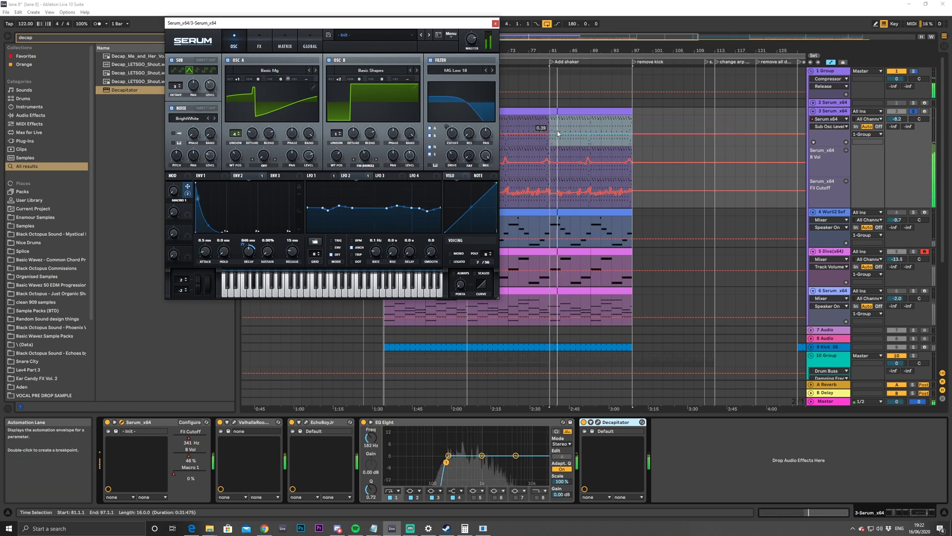
left_click(604, 137)
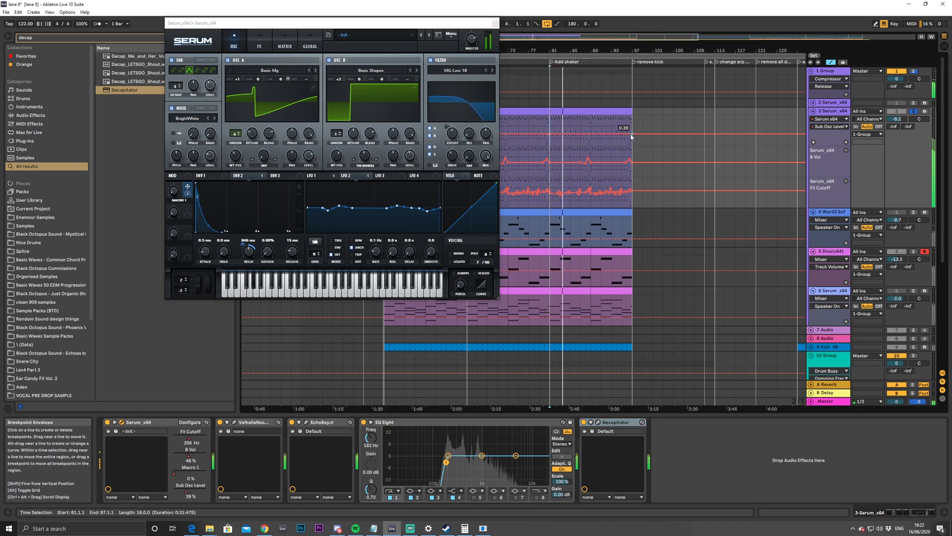
left_click(538, 133)
Unsolo the 3 Serum_x64 track, play the full mix into the "Add shaker" section and close the Serum window
key("space")
left_click(912, 113)
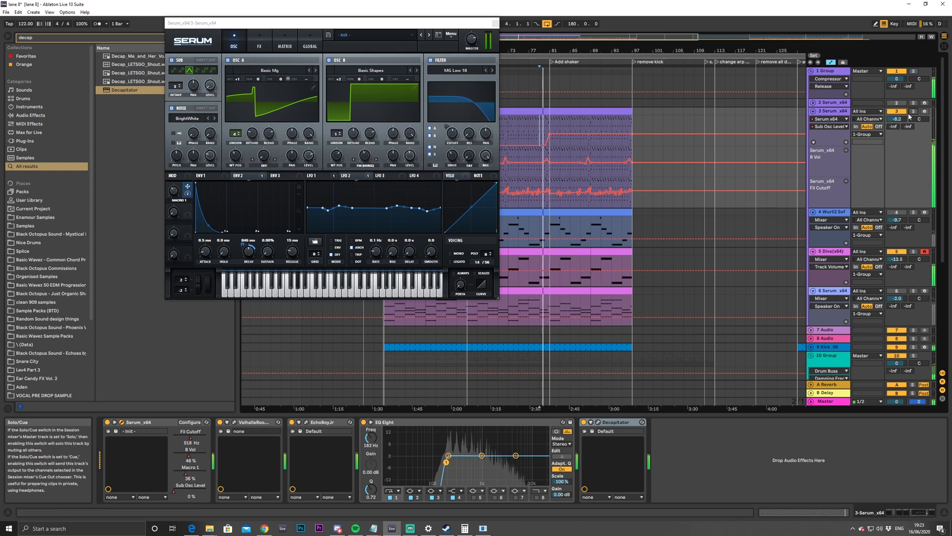
left_click_drag(590, 36, 521, 35)
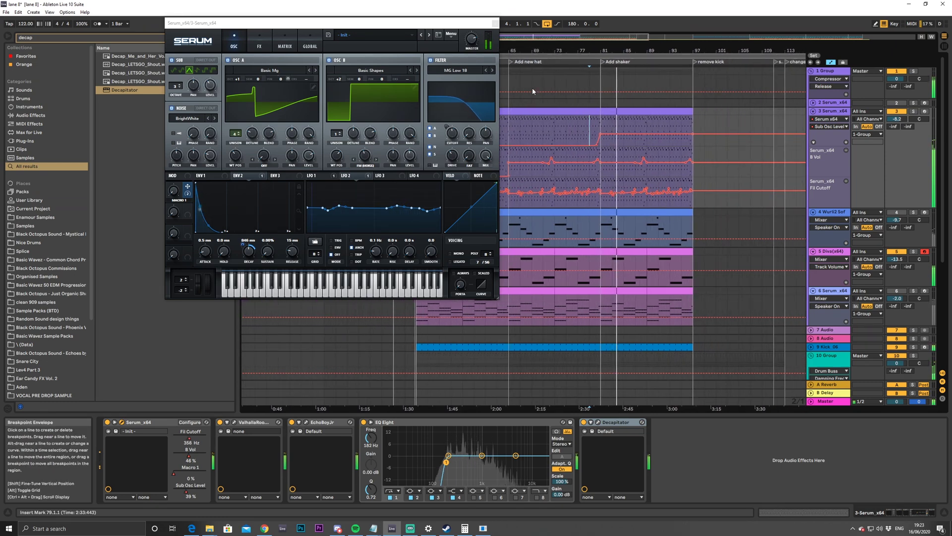
left_click(495, 23)
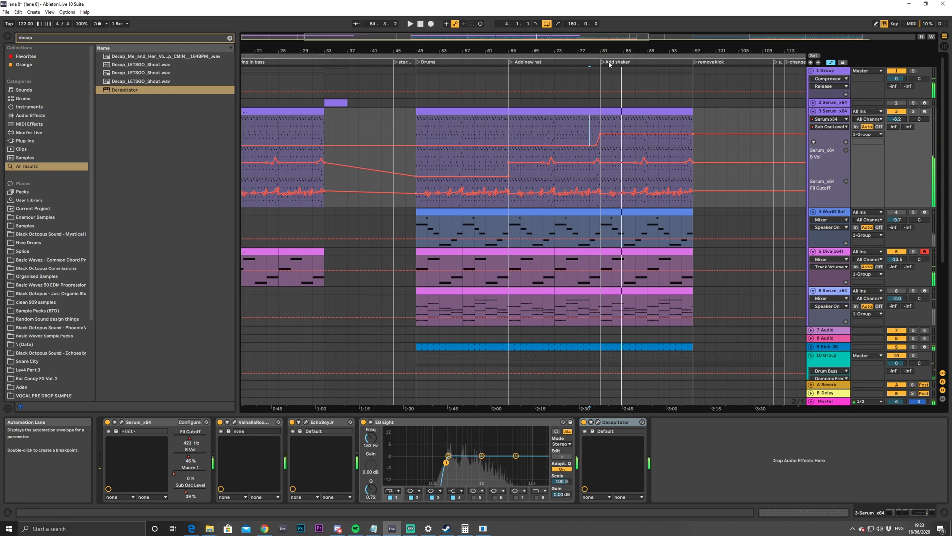
Raise the 3 Serum_x64 Fil Cutoff automation slightly across bars 81–97 and play the mix from just before bar 81
left_click_drag(599, 37, 559, 146)
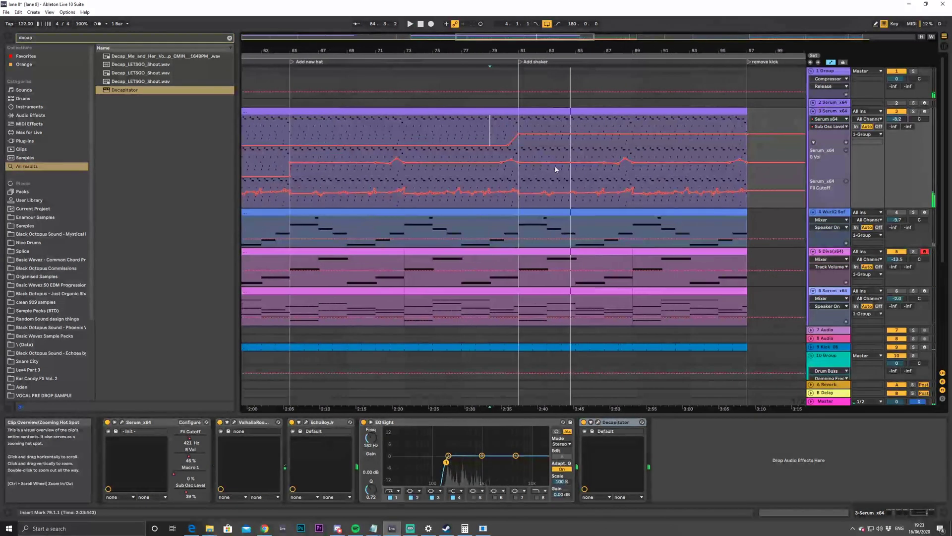
left_click_drag(523, 203, 737, 209)
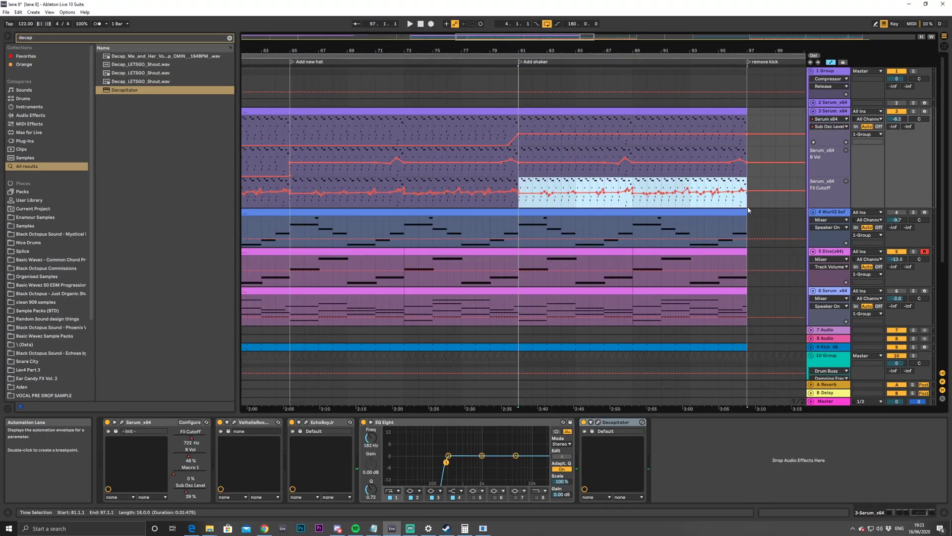
left_click(523, 198)
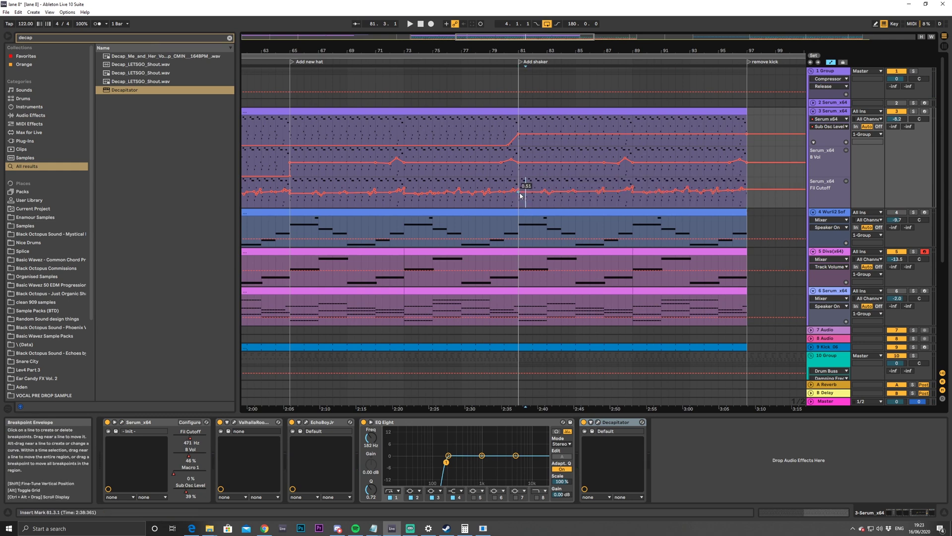
left_click(511, 197)
key("space")
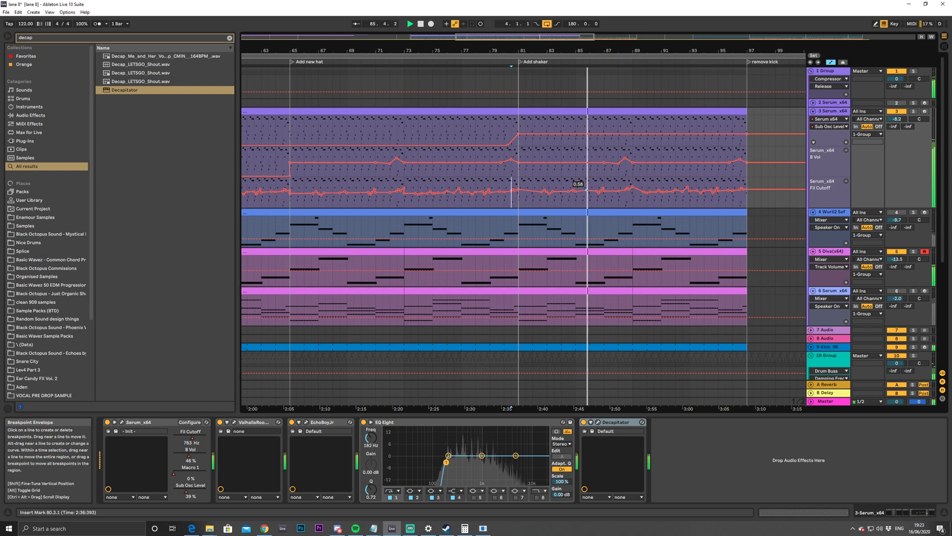
left_click(610, 192)
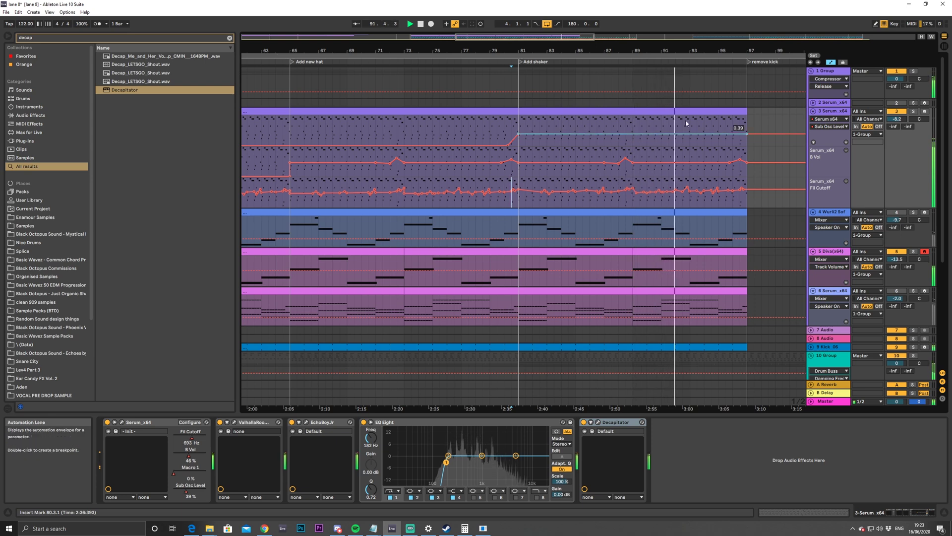
Open Decapitator on the 3 Serum_x64 track, solo the track and play it from bar 88
left_click(591, 423)
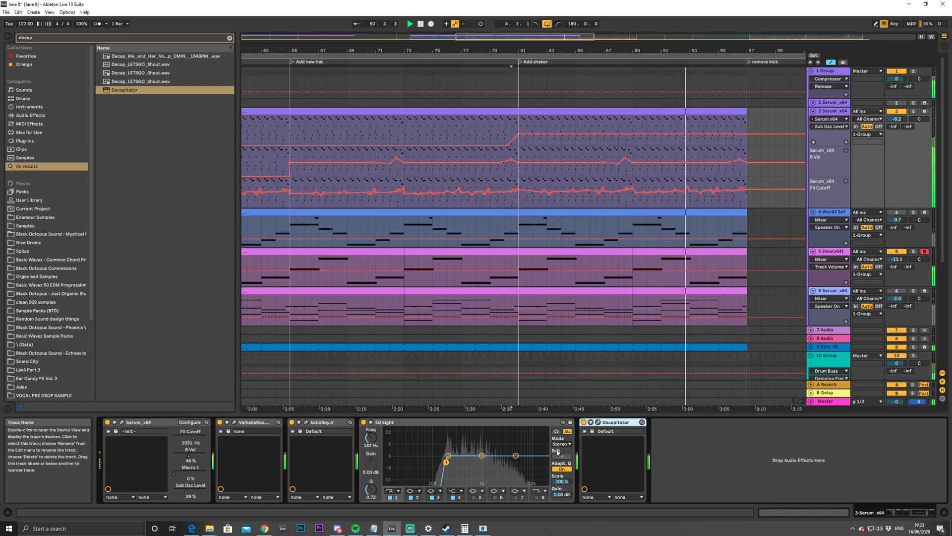
left_click(598, 423)
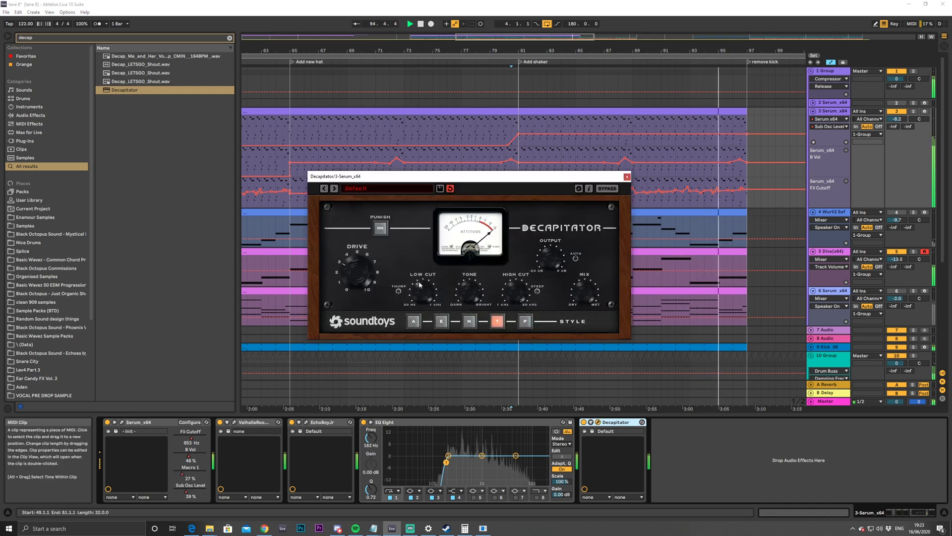
key("space")
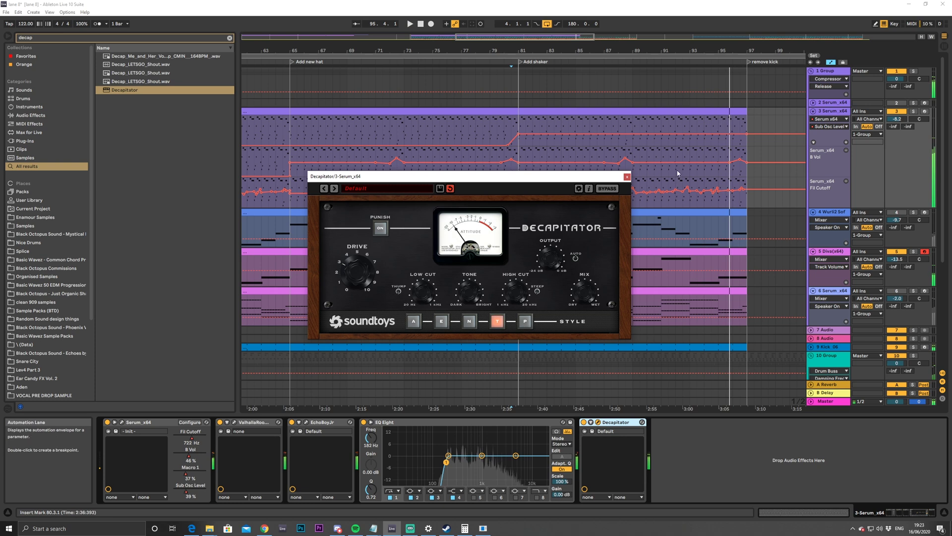
left_click(914, 111)
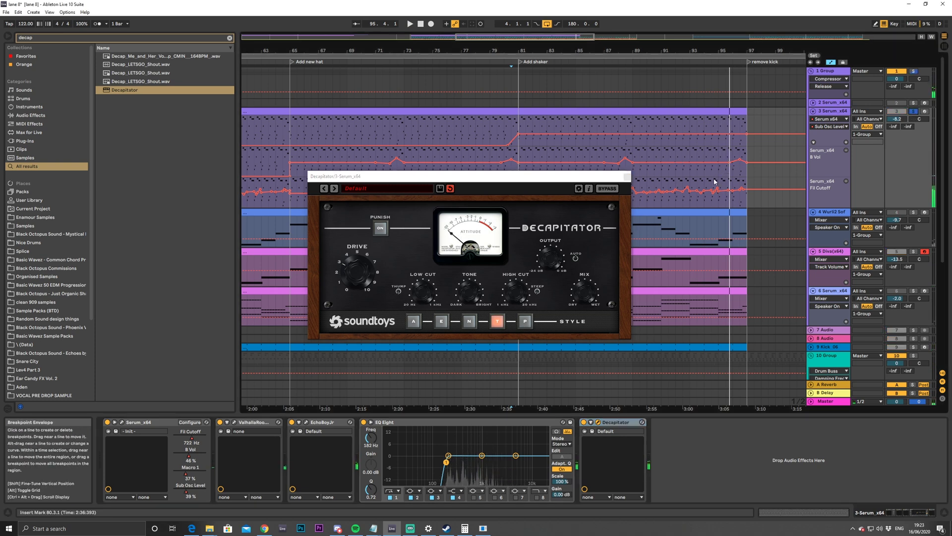
left_click(614, 161)
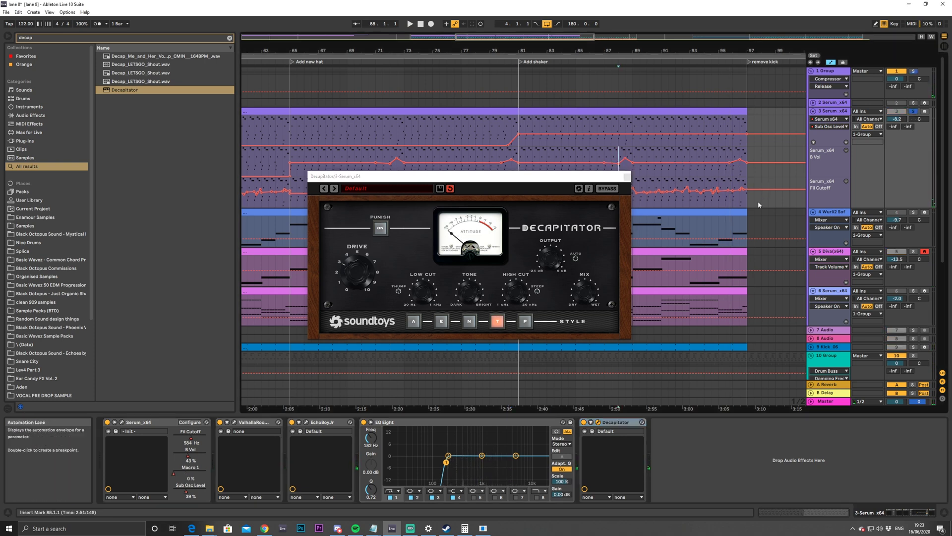
key("space")
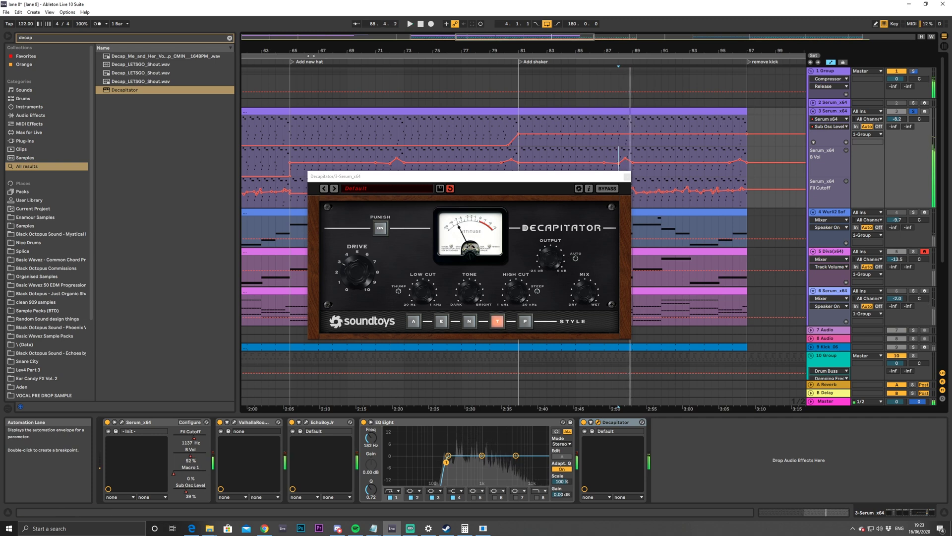
Insert a Glue Compressor between EQ Eight and Decapitator on the 3 Serum_x64 track and set its threshold to -12.1 dB
left_click(217, 37)
left_click(230, 37)
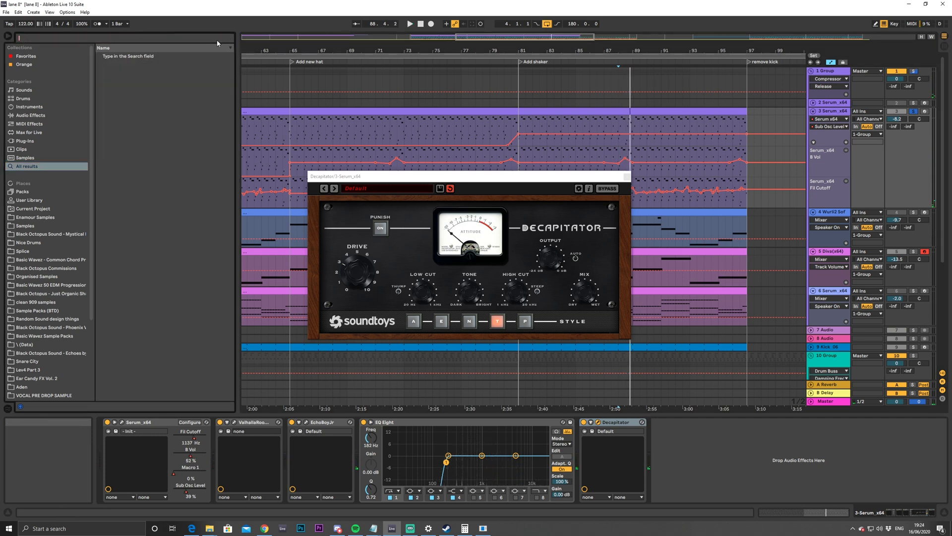
type("glue")
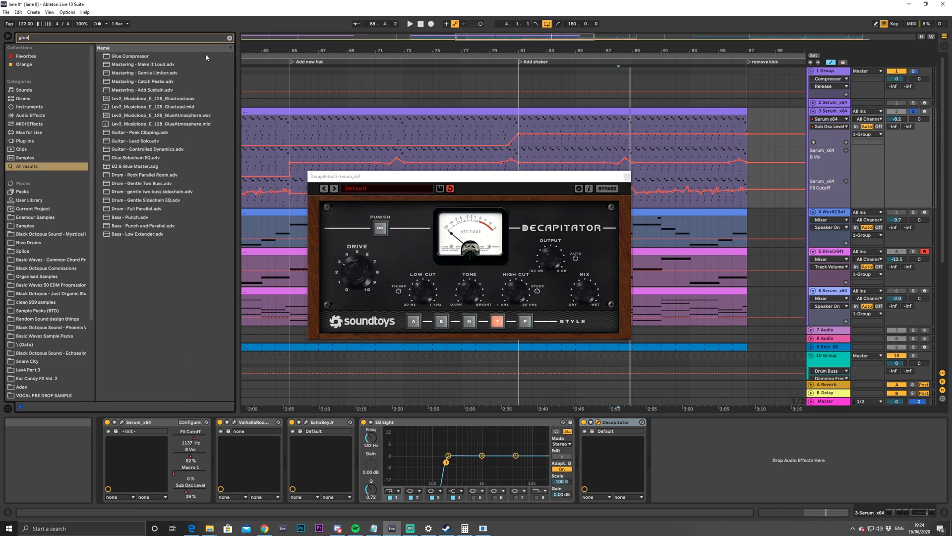
left_click_drag(110, 56, 575, 431)
left_click(631, 481)
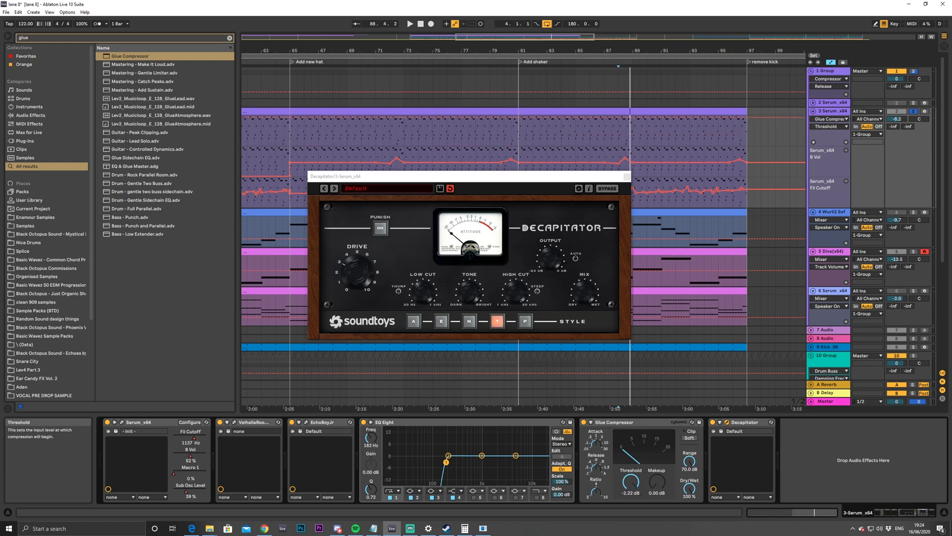
key("space")
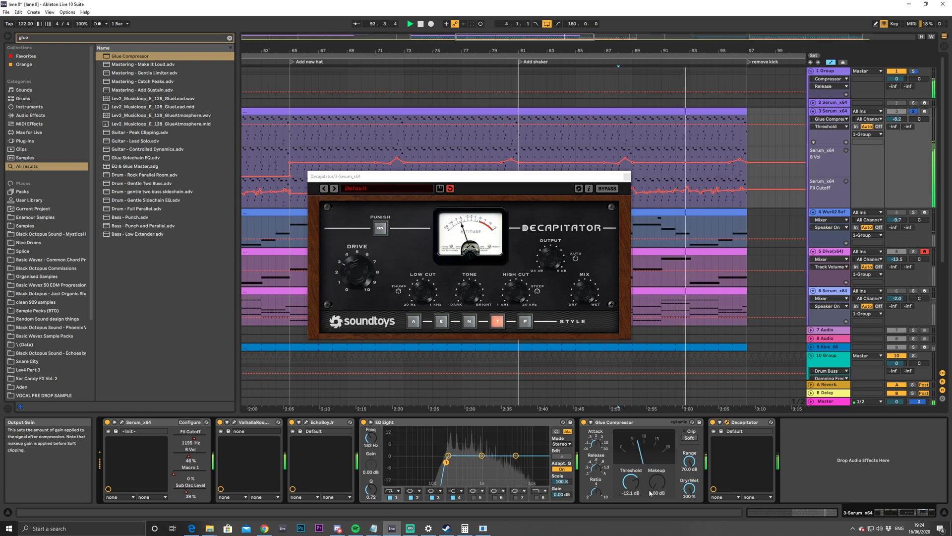
Replay the soloed synth from bar 88 and compare the Glue Compressor switched off and on
left_click(619, 154)
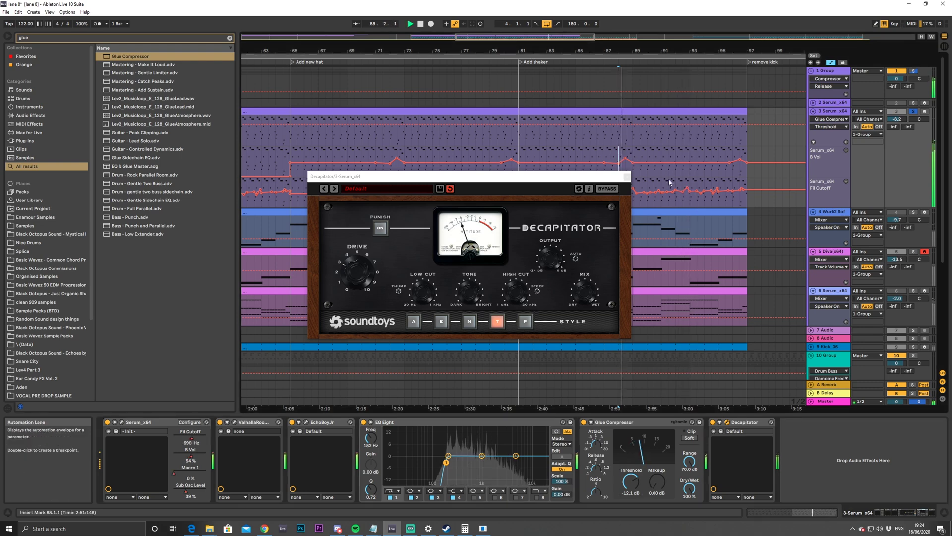
key("space")
key("space")
left_click(584, 423)
left_click(584, 422)
key("space")
key("space")
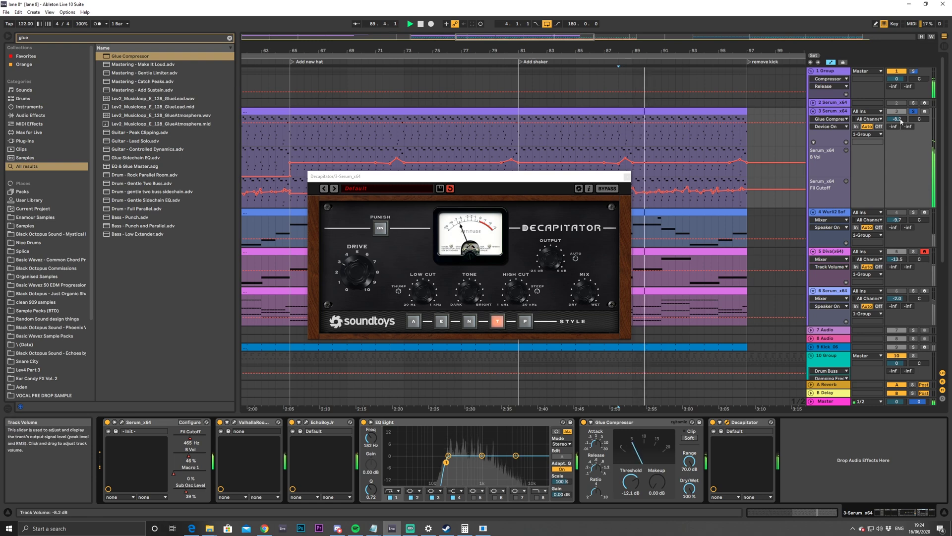
Set the 3 Serum_x64 track volume to -6.7 dB, listen to it in the full mix and close the Decapitator window
mouse_move(902, 121)
left_mouse_down()
mouse_move(896, 103)
mouse_move(897, 116)
left_mouse_up()
left_click_drag(526, 37, 526, 30)
key("space")
left_click(627, 176)
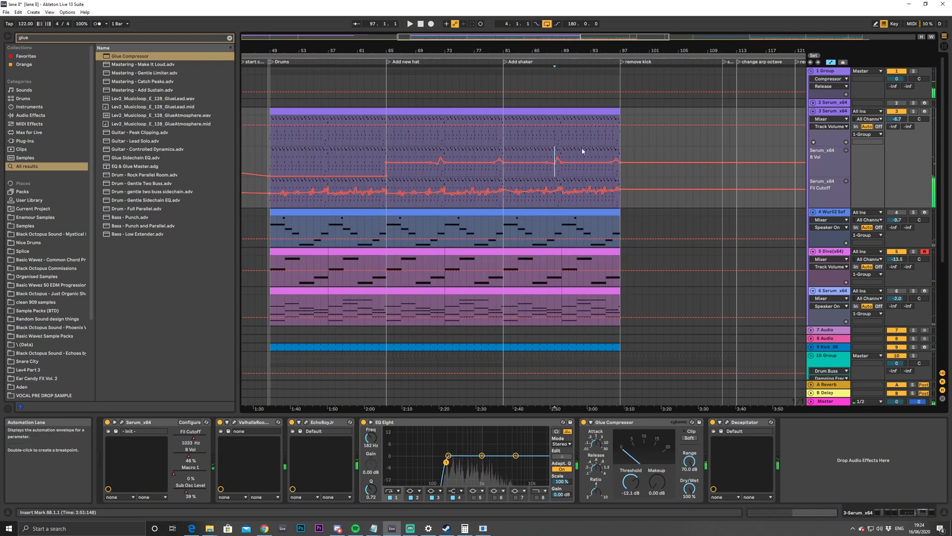
Duplicate the bar 49–97 clips on tracks 3 to 6 to start at bar 97, and delete the part past bar 129
scroll(449, 97, "down", 3)
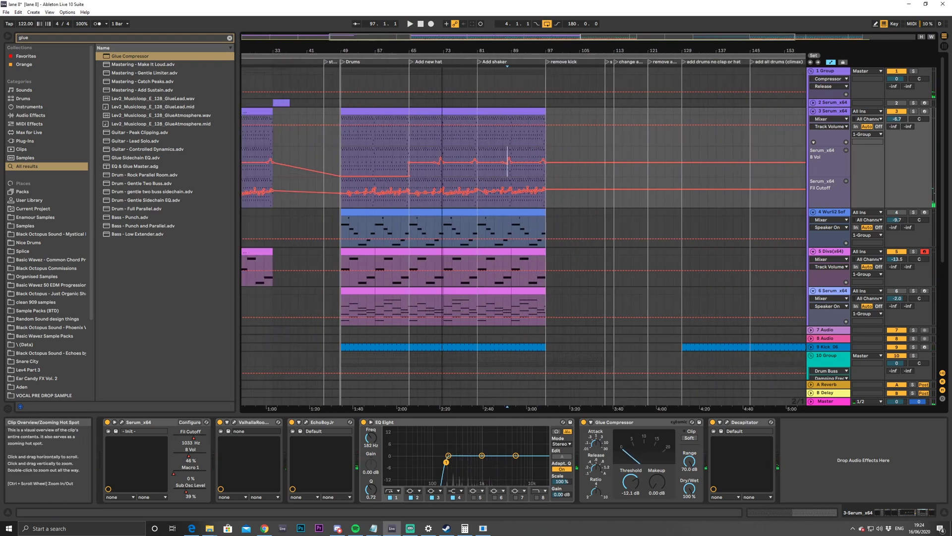
left_click(432, 115)
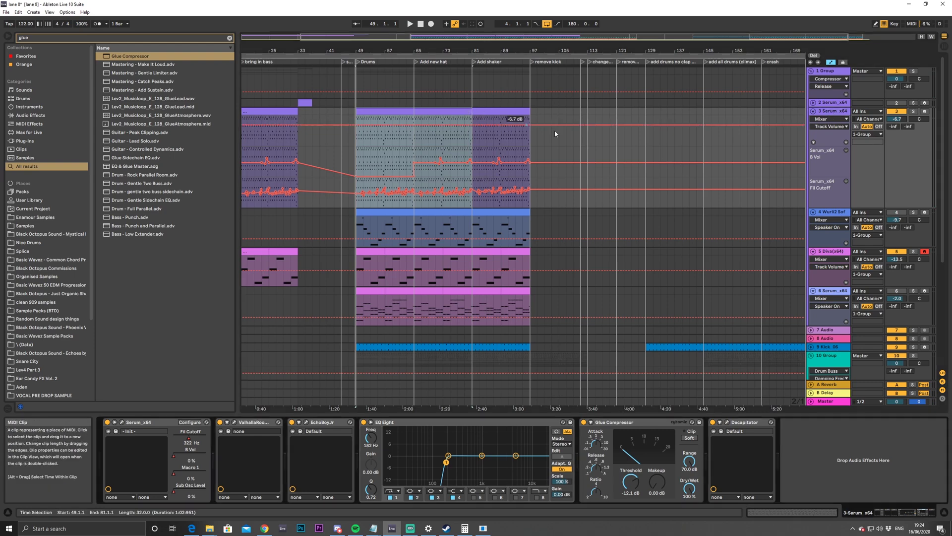
left_click(813, 112)
left_click(449, 128)
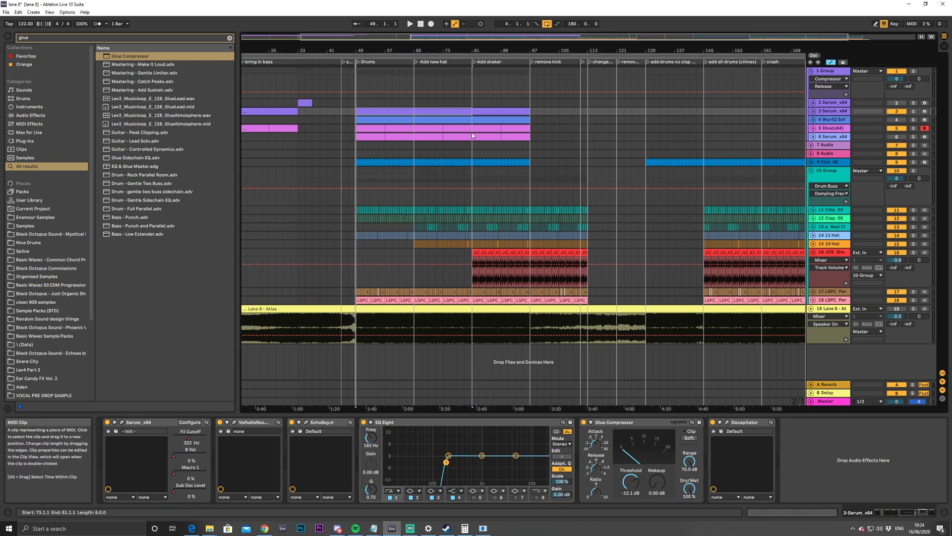
key("ctrl+d")
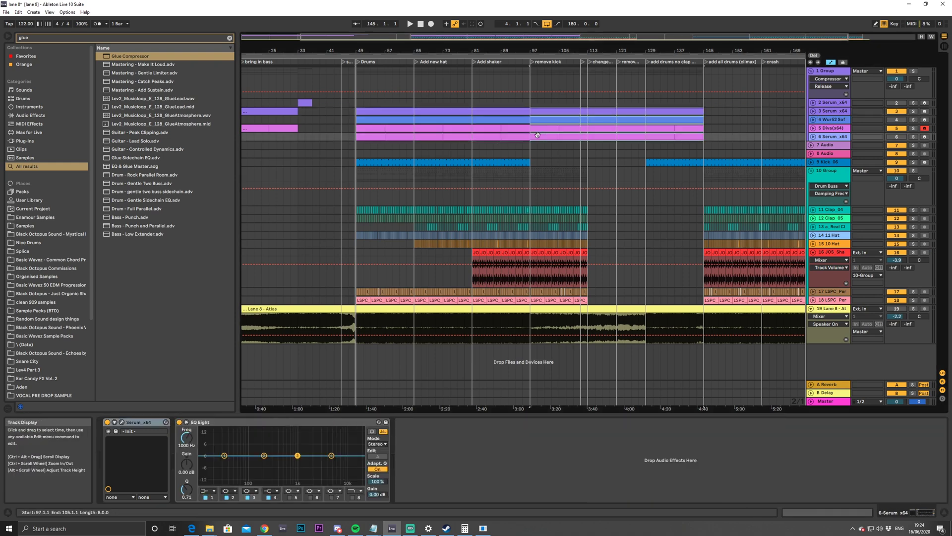
left_click_drag(710, 117, 647, 144)
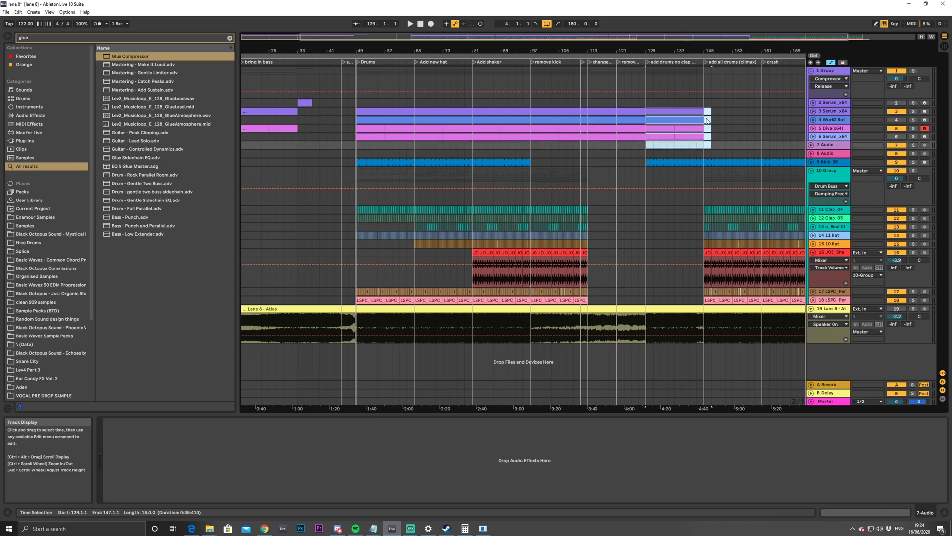
key("Delete")
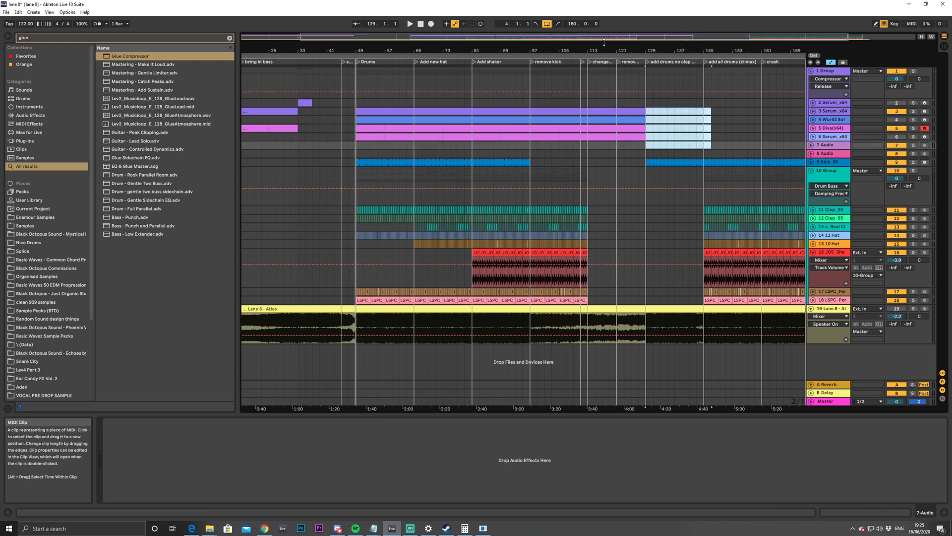
Play the arrangement from bar 95 to hear the duplicated synth clips through the remove kick section
left_click_drag(655, 36, 655, 79)
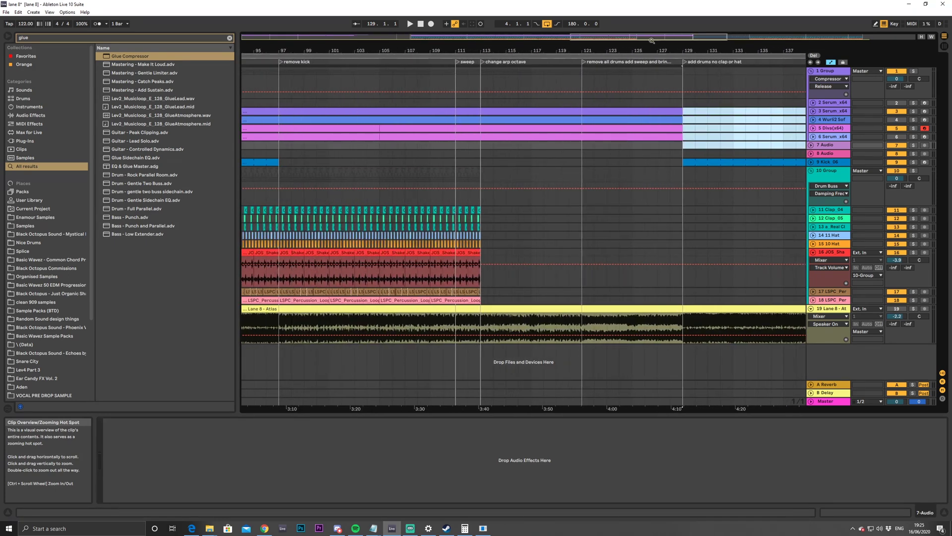
left_click(453, 149)
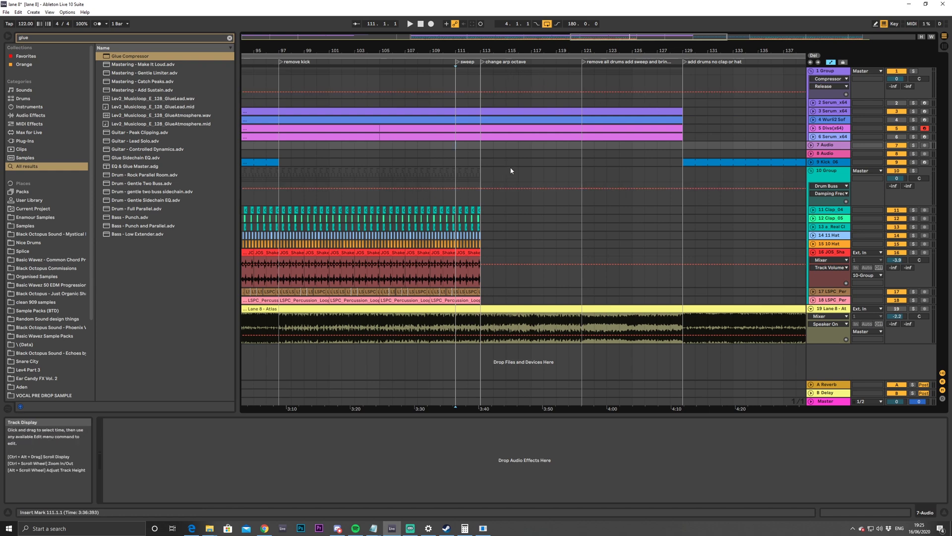
left_click(489, 136)
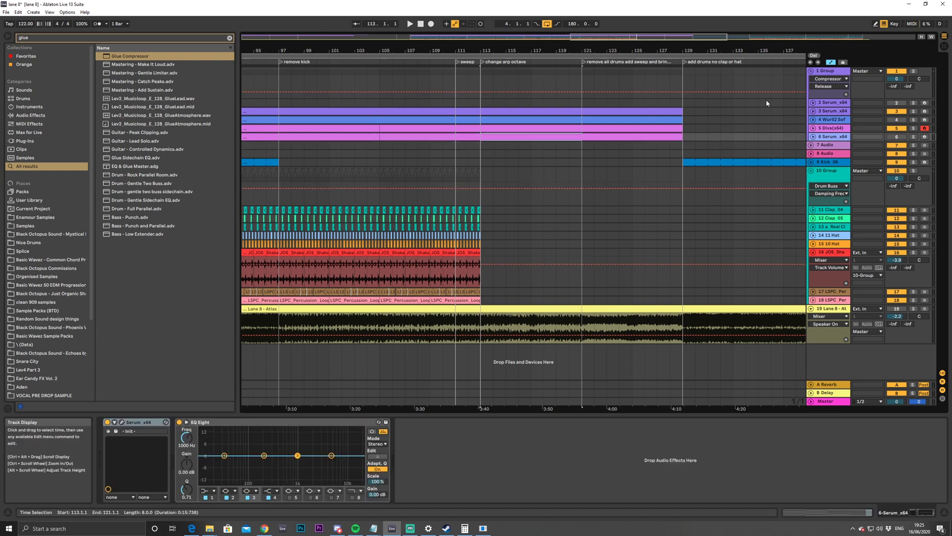
left_click(804, 112)
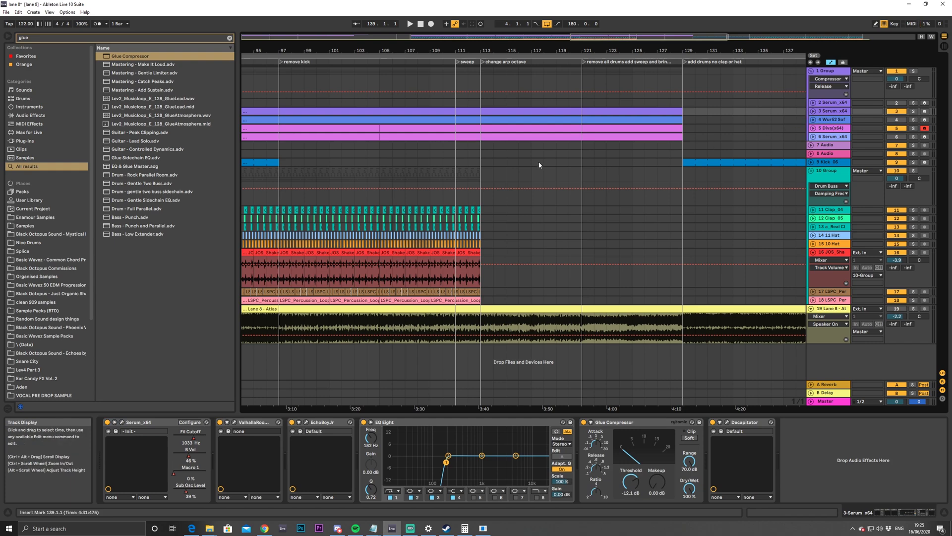
scroll(600, 39, "up", 4)
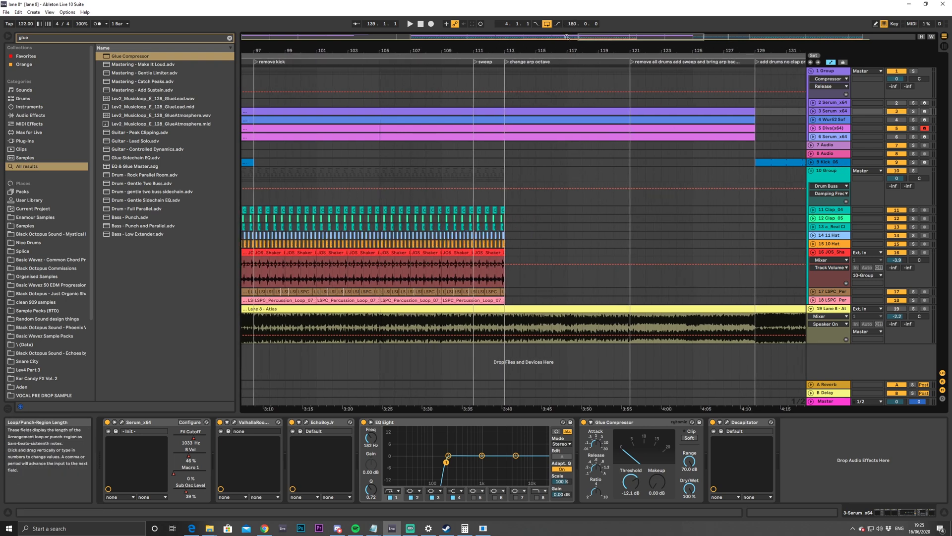
left_click_drag(442, 37, 442, 90)
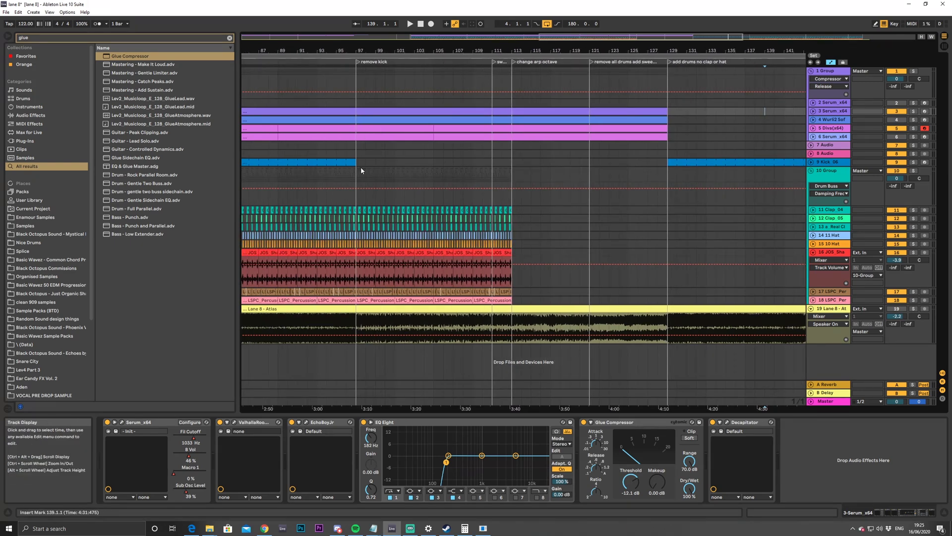
left_click(341, 174)
key("space")
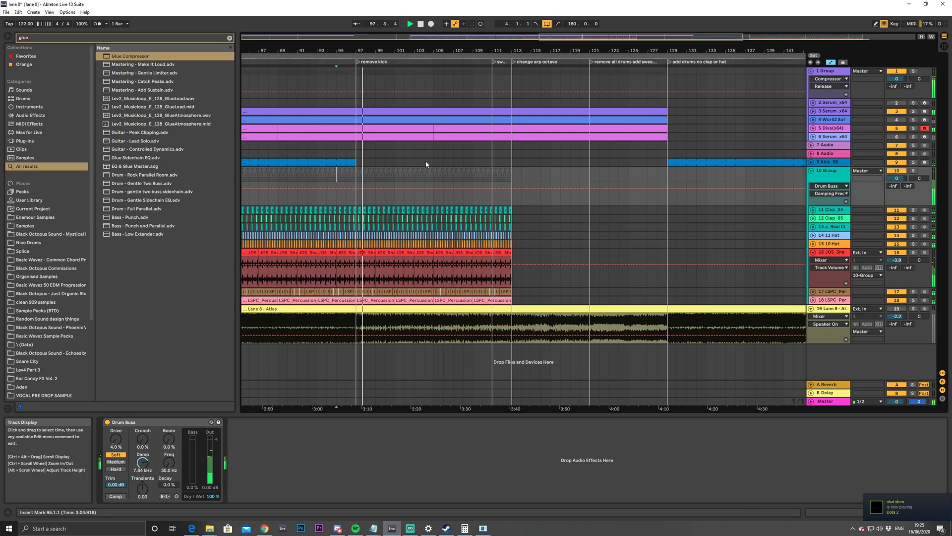
Unfold the Wurli2 Soft Piano and 3 Serum_x64 tracks and examine their notes and automation during playback
left_click(813, 129)
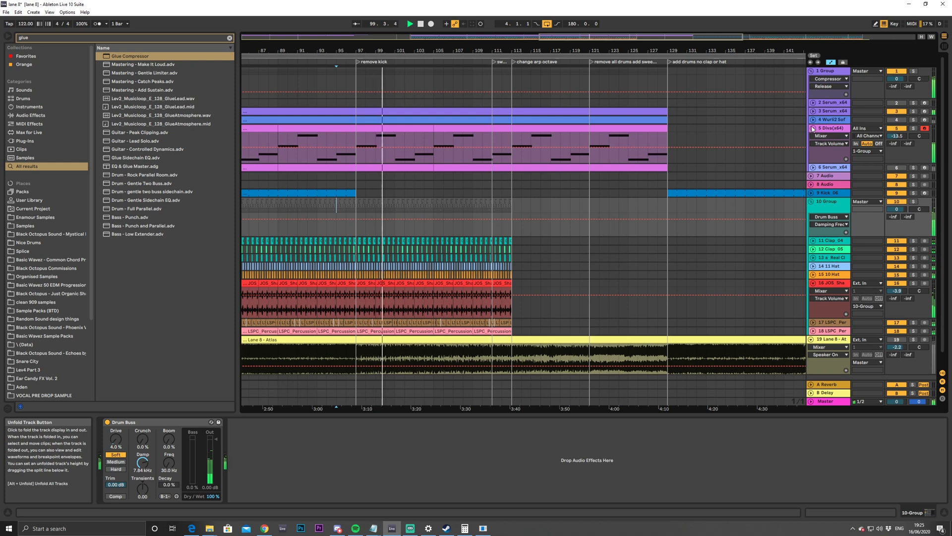
left_click(813, 129)
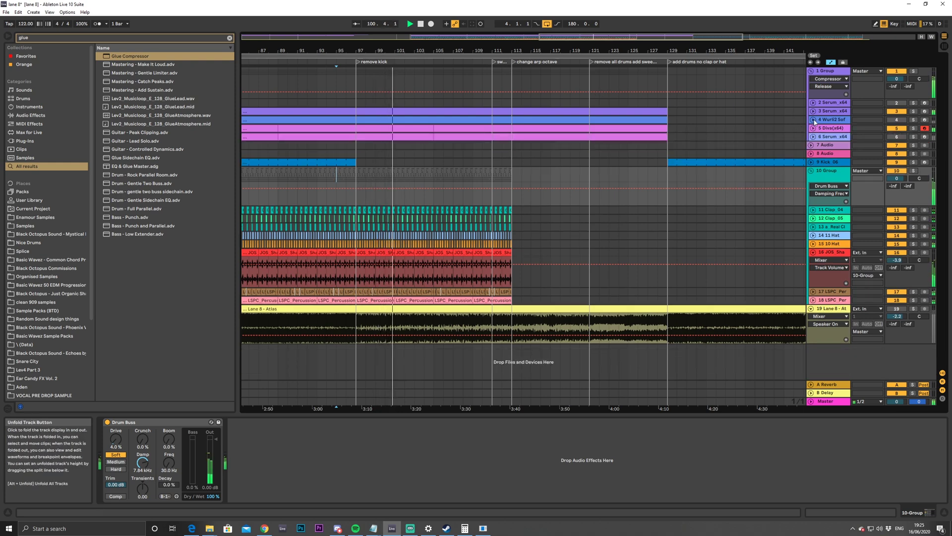
left_click(813, 120)
left_click(813, 111)
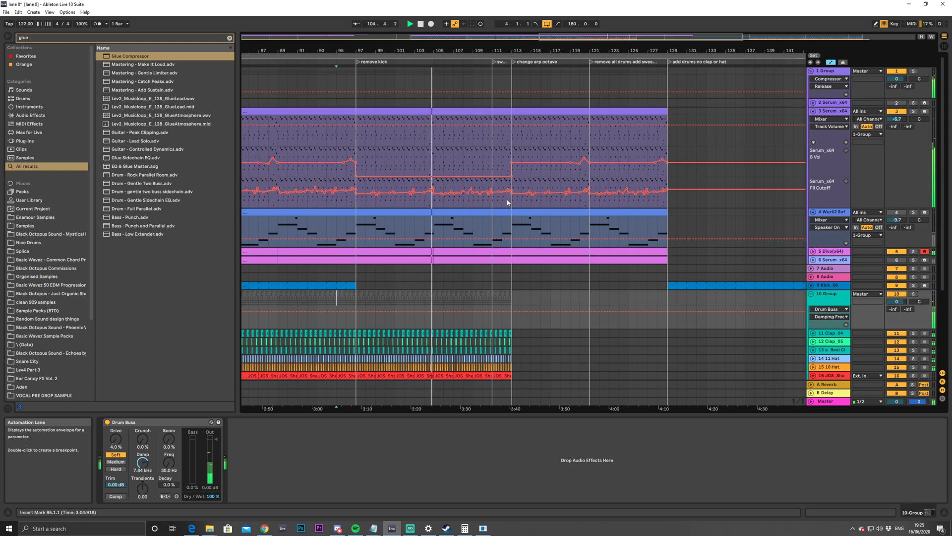
left_click_drag(501, 37, 477, 28)
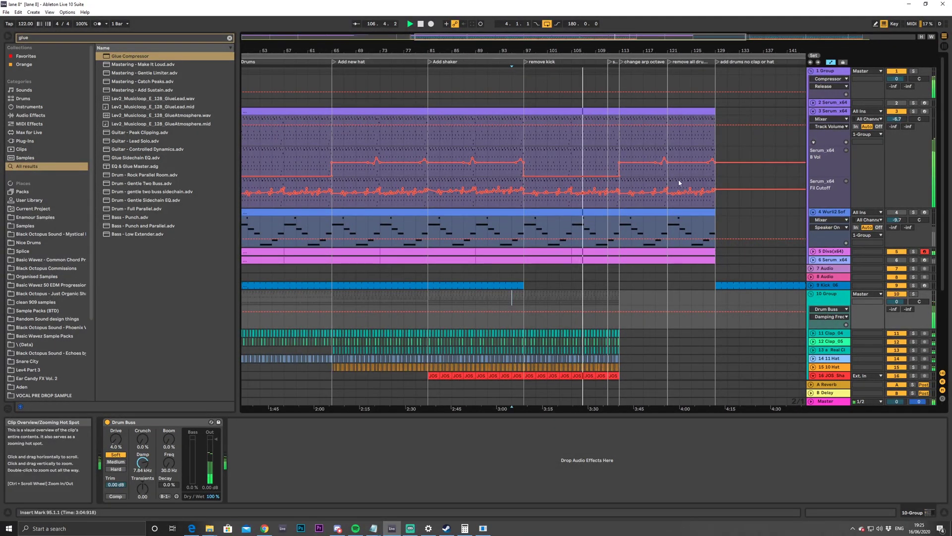
scroll(682, 238, "down", 2)
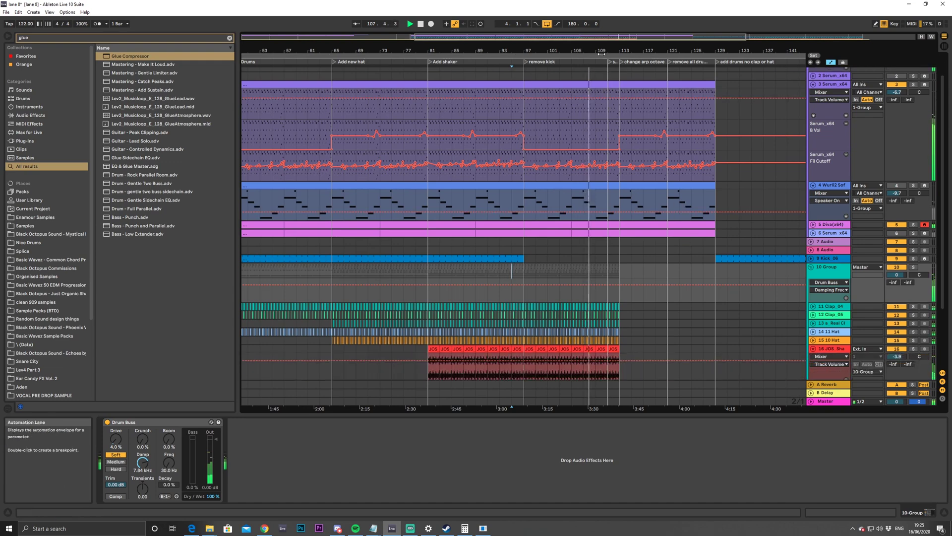
left_click_drag(597, 37, 637, 37)
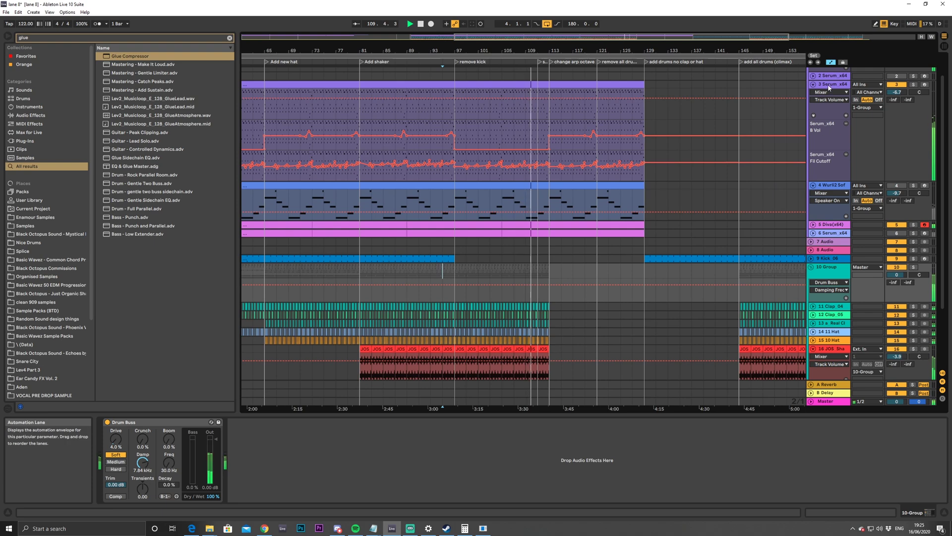
Adjust Decapitator's drive on the 3 Serum_x64 track while playing from bar 95, and close the plug-in window
left_click(741, 196)
key("space")
left_click(727, 422)
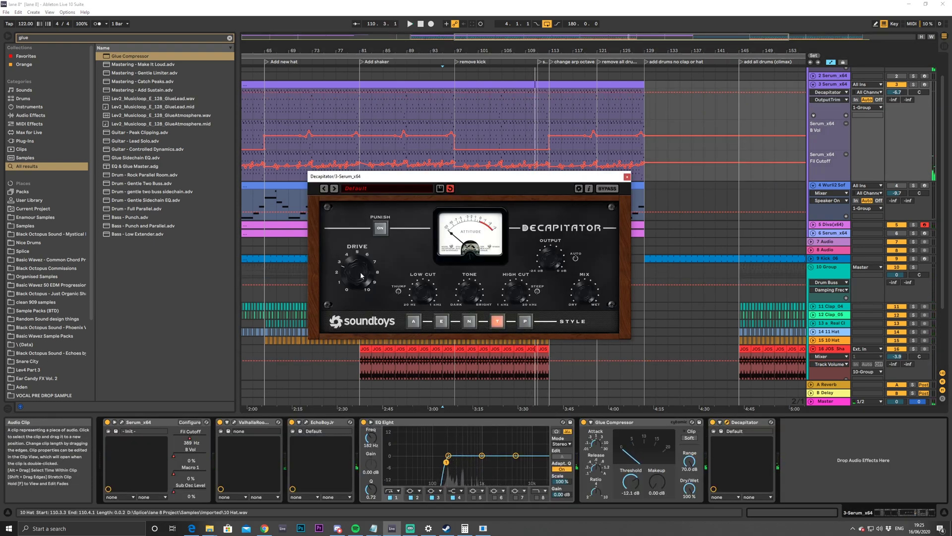
key("space")
left_click_drag(362, 276, 369, 282)
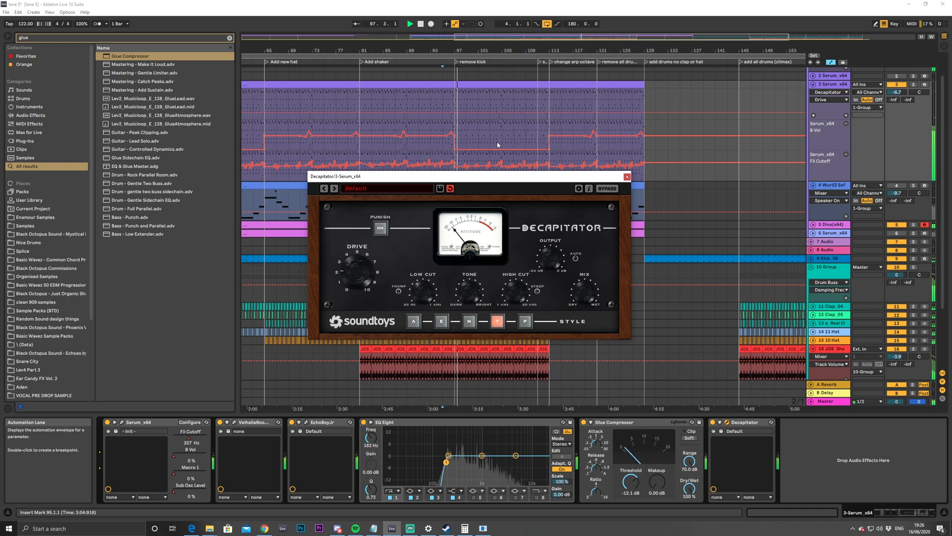
left_click(627, 178)
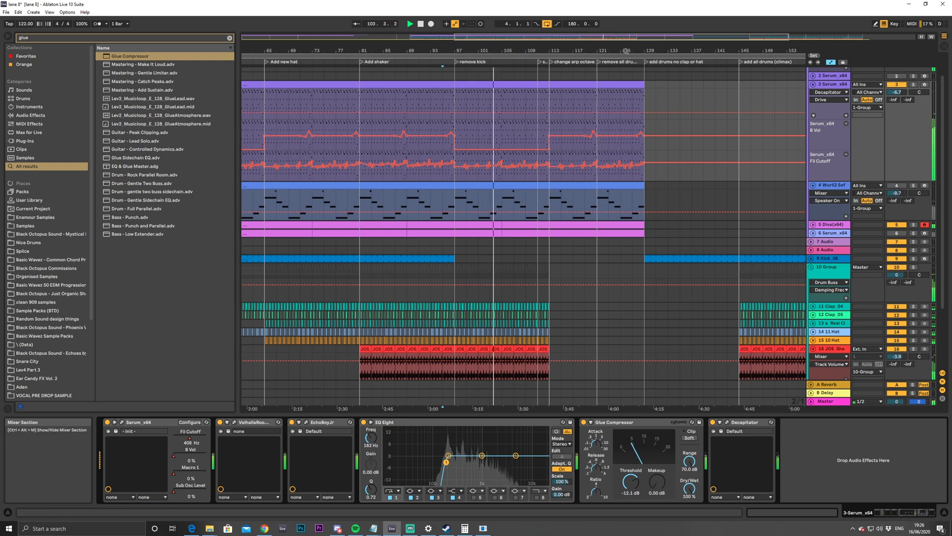
Duplicate the bar 97–129 clips of the 3 Serum_x64 and Wurli2 Soft Piano tracks to start at bar 129
left_click_drag(477, 50, 478, 44)
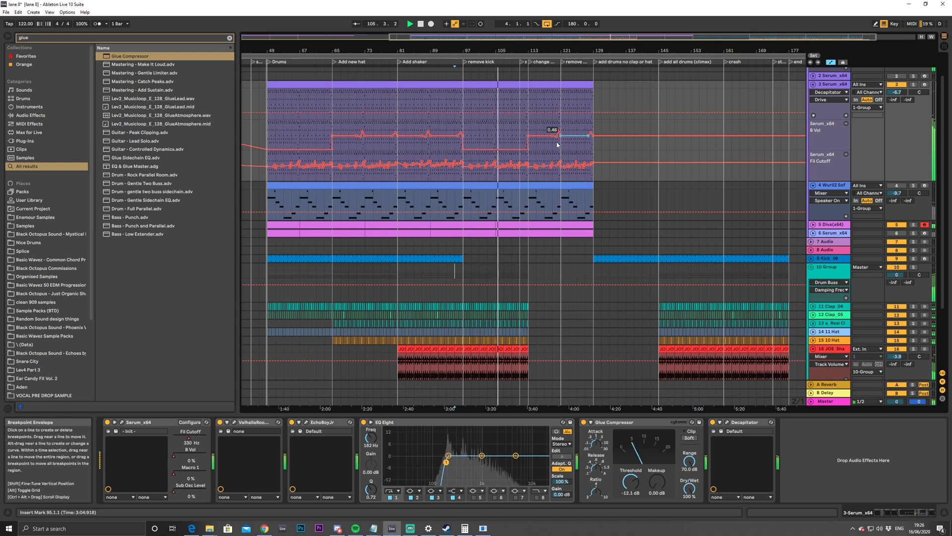
left_click(550, 89)
left_click_drag(542, 39, 542, 23)
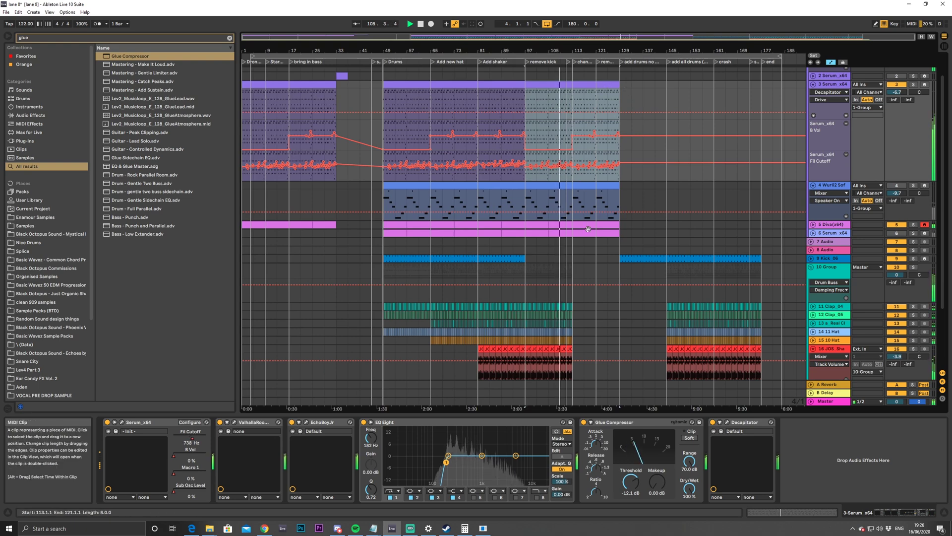
left_click(573, 199)
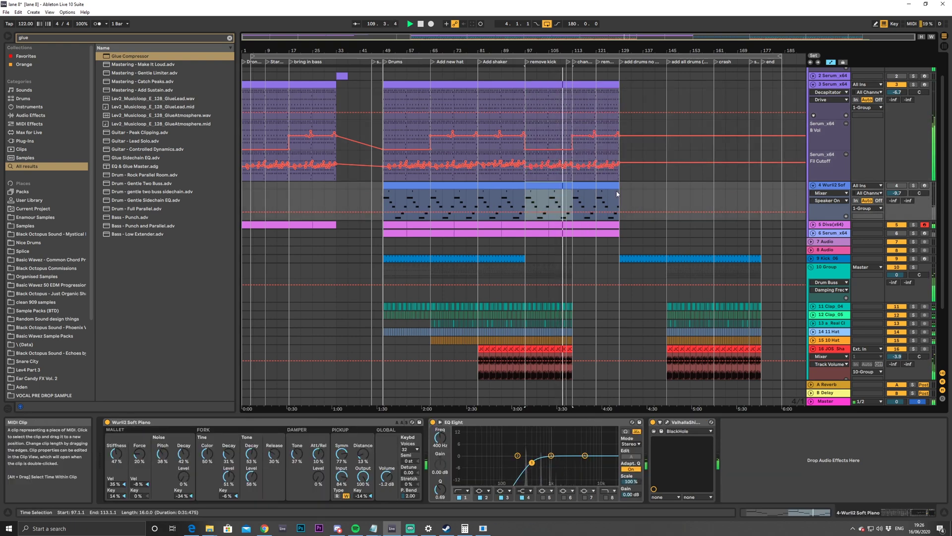
mouse_move(617, 47)
left_mouse_down()
mouse_move(616, 60)
mouse_move(616, 52)
left_mouse_up()
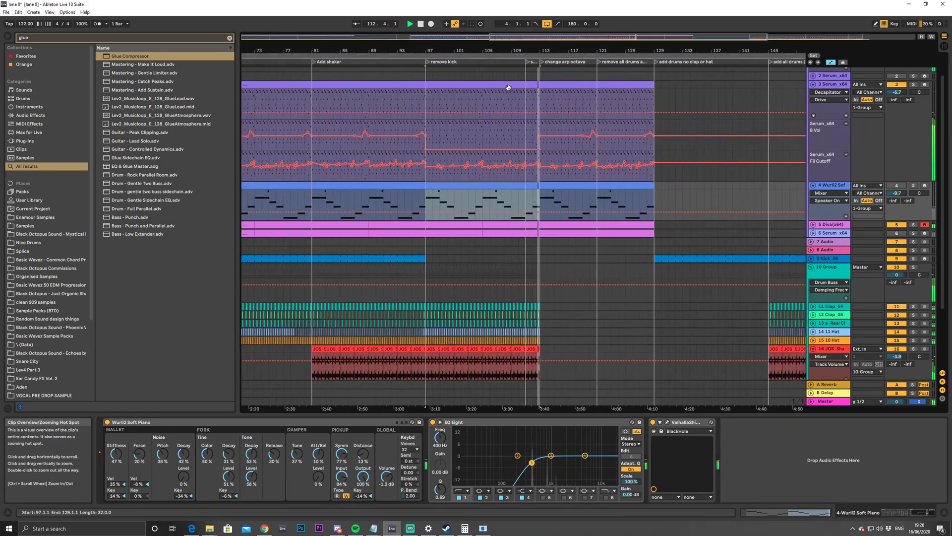
left_click(551, 159)
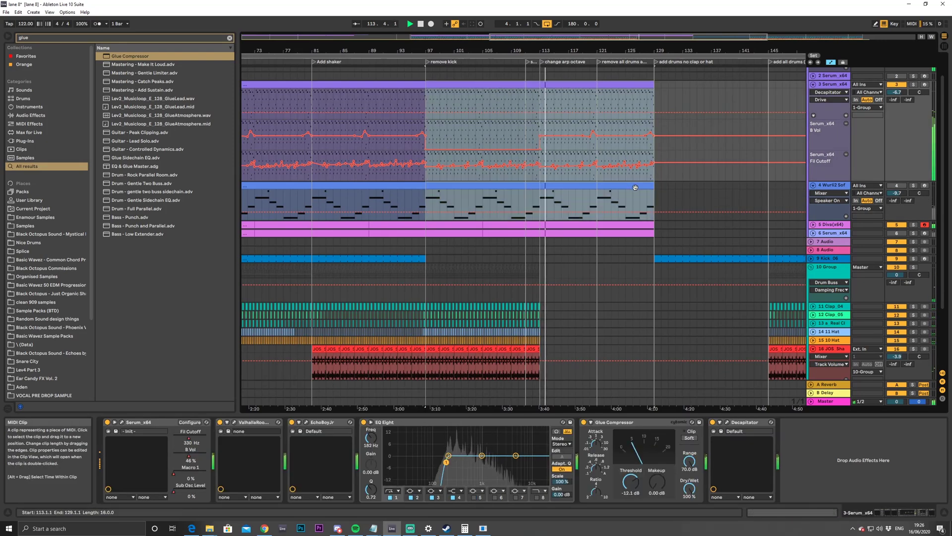
left_click(632, 185)
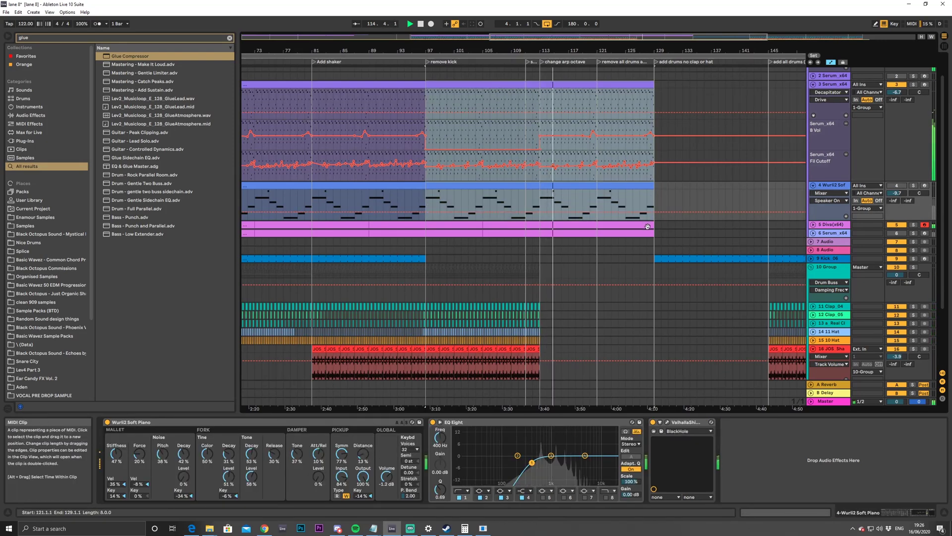
key("ctrl+d")
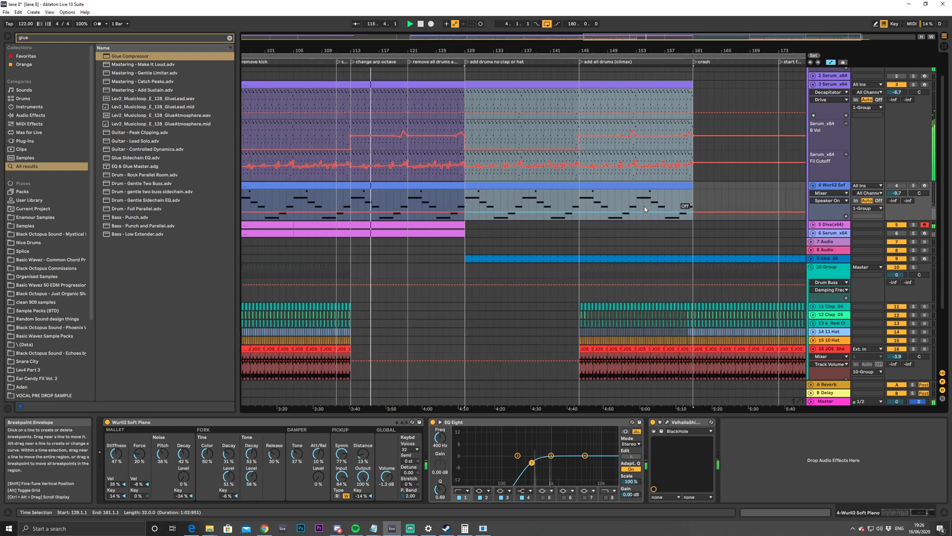
Copy the 3 Serum_x64 clips from bars 49–97 over the section starting at bar 129
left_click_drag(523, 38, 521, 26)
left_click(413, 87)
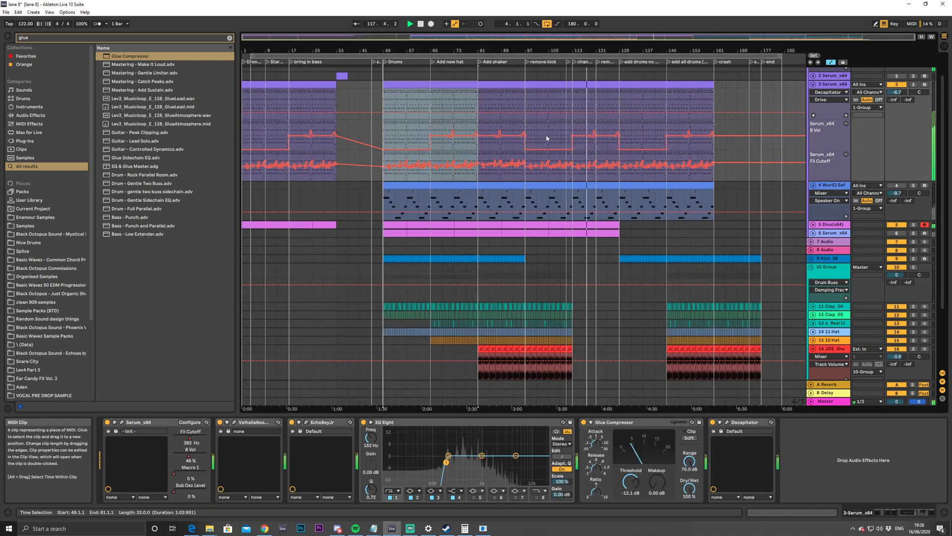
left_click(507, 87, "shift")
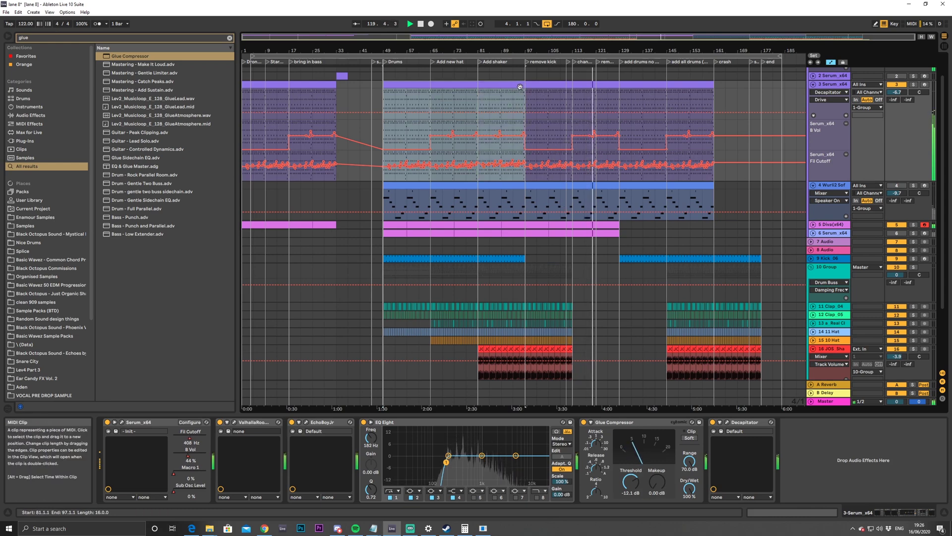
left_click(626, 89)
key("ctrl+d")
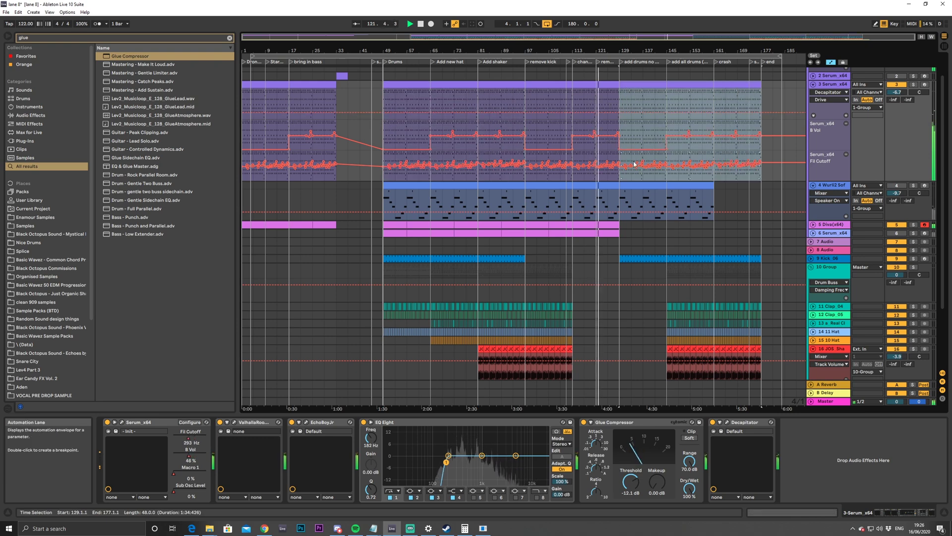
Copy bars 137–145 of the 3 Serum_x64 track, including its automation, over bars 121–129 of the same track
left_click_drag(615, 37, 615, 80)
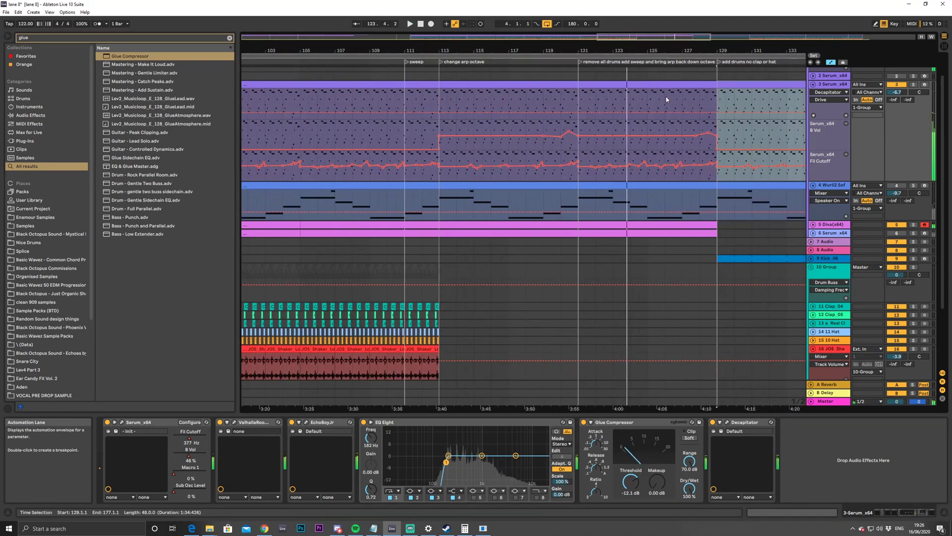
left_click(628, 86)
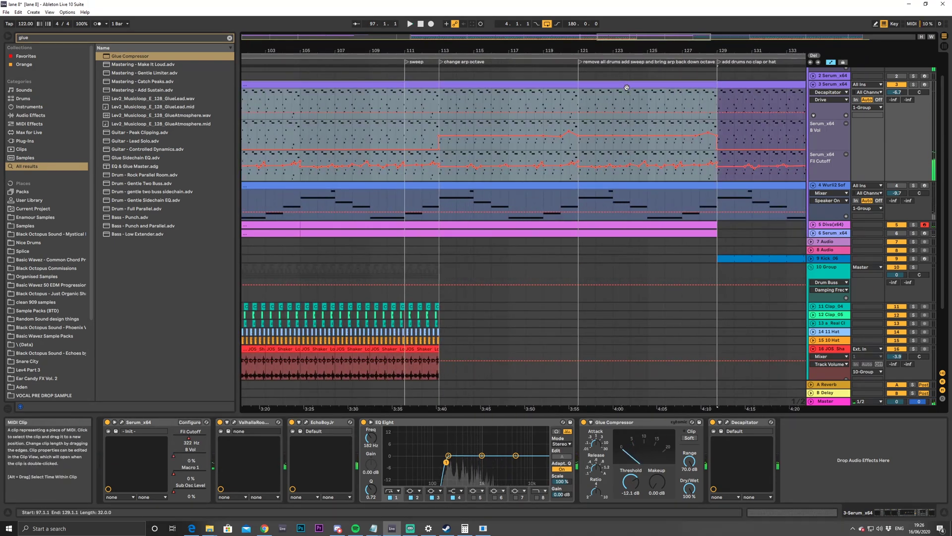
left_click(733, 86)
left_click_drag(606, 34, 659, 89)
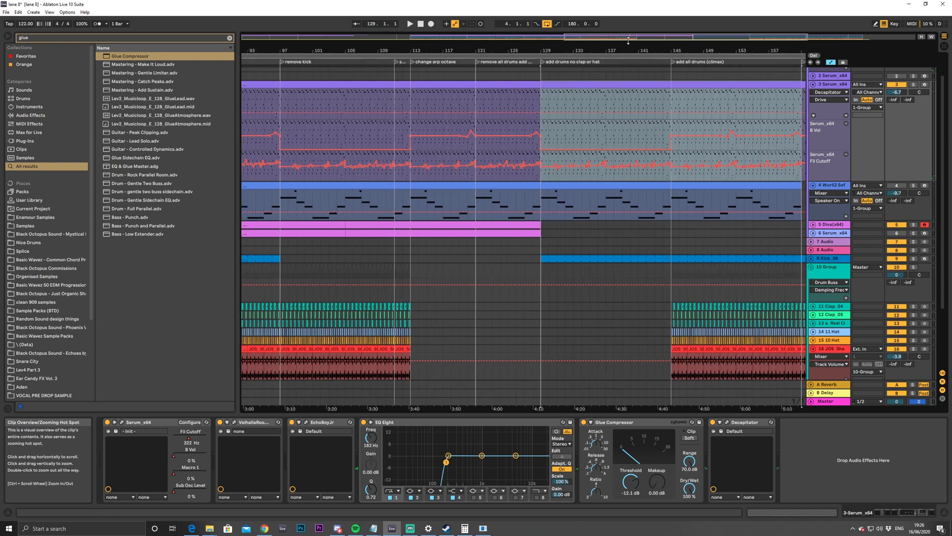
left_click(669, 100)
left_click(660, 90)
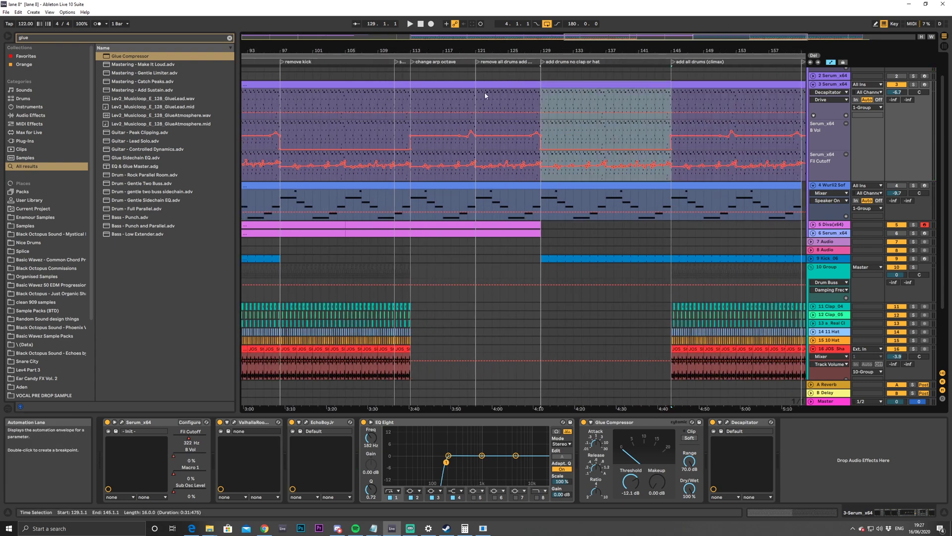
left_click_drag(607, 99, 674, 159)
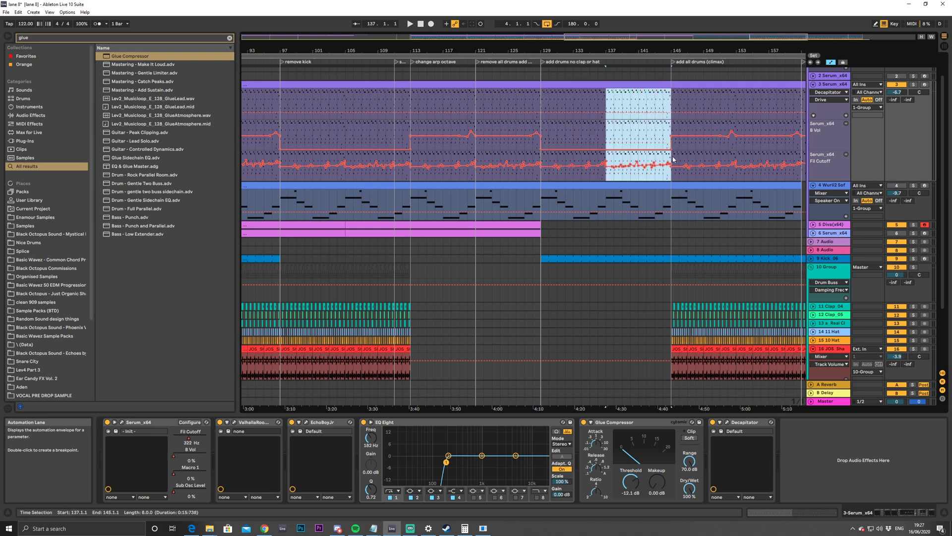
left_click(481, 101)
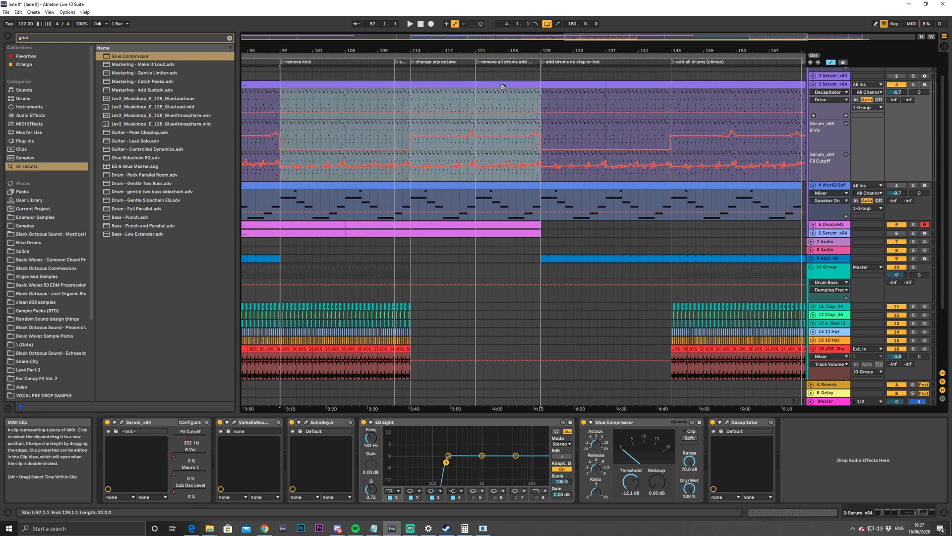
left_click(475, 97)
left_click_drag(475, 98, 541, 100)
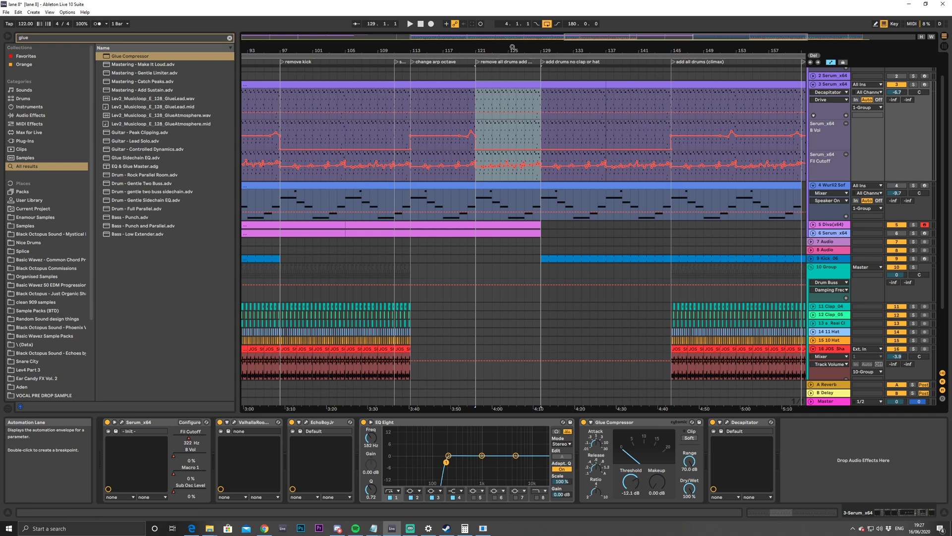
Play from bar 119 to check the 3 Serum_x64 track's transition into bar 121
left_click_drag(578, 41, 555, 124)
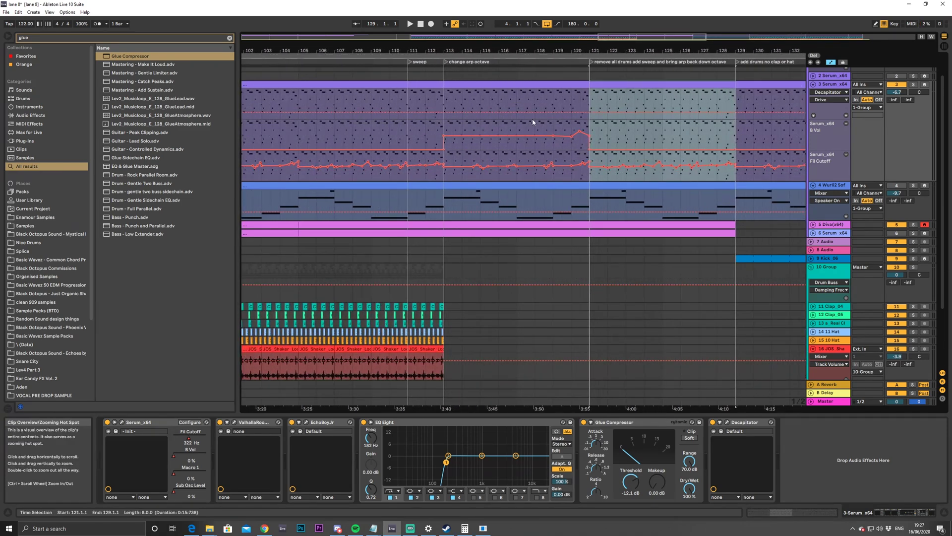
left_click(552, 134)
key("space")
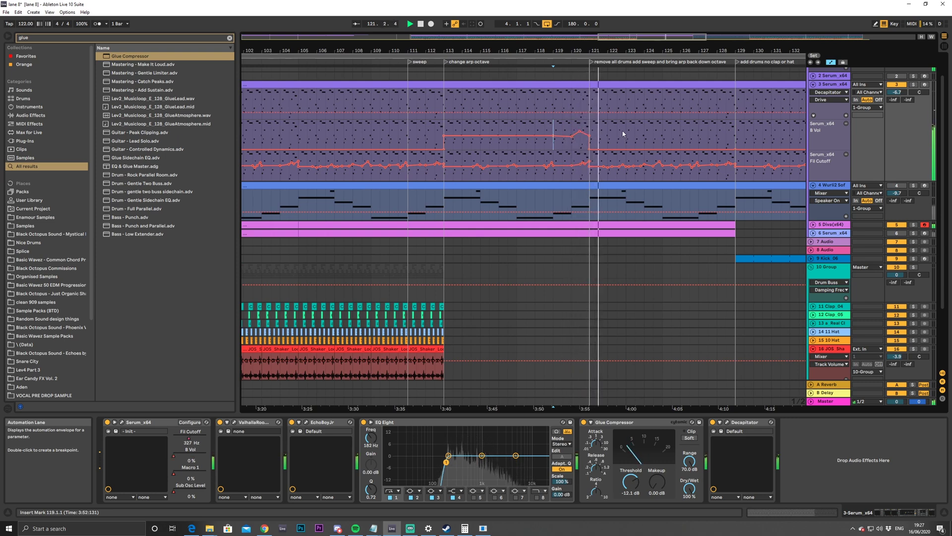
scroll(474, 151, "up", 1)
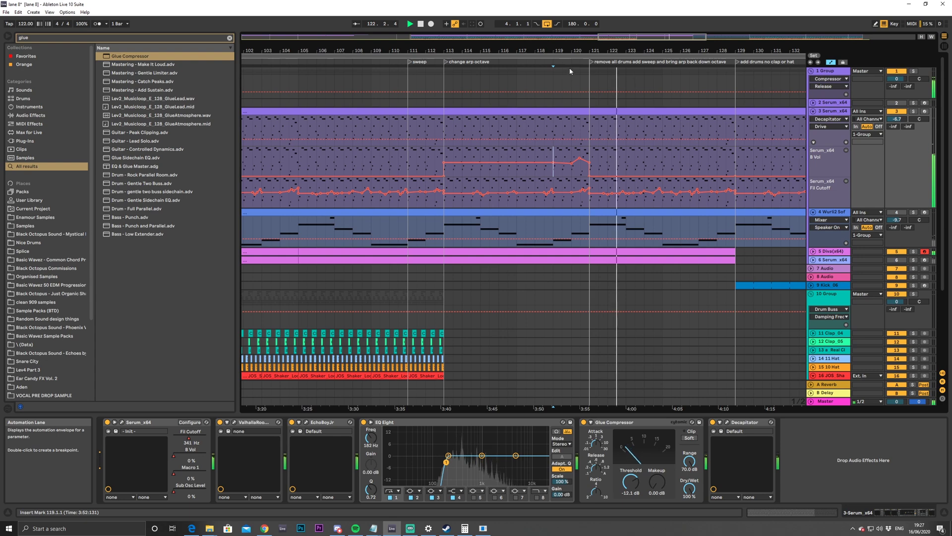
key("space")
Duplicate the clap, hat, shaker and percussion clips of bars 97–113 to start at bar 113
scroll(474, 151, "down", 3, "ctrl")
scroll(493, 209, "down", 3)
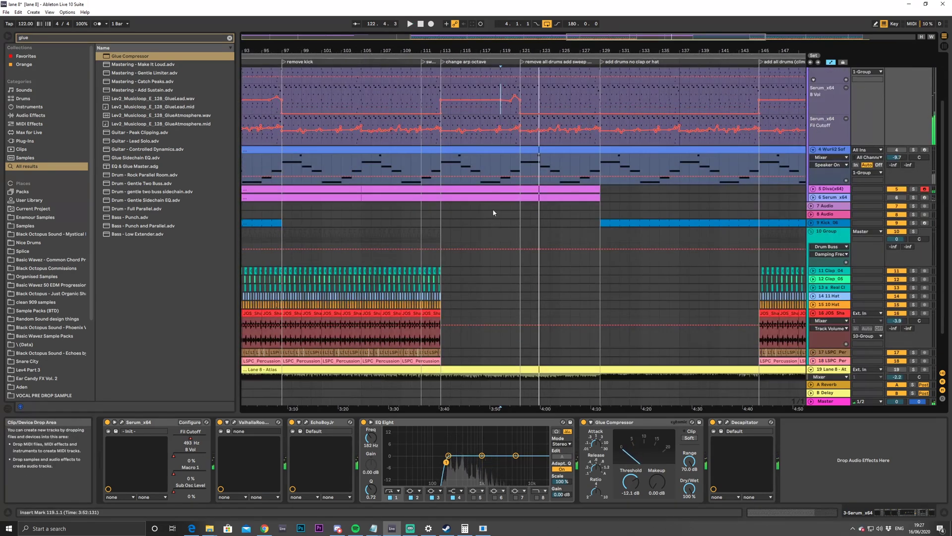
scroll(543, 111, "up", 1)
scroll(445, 281, "down", 1)
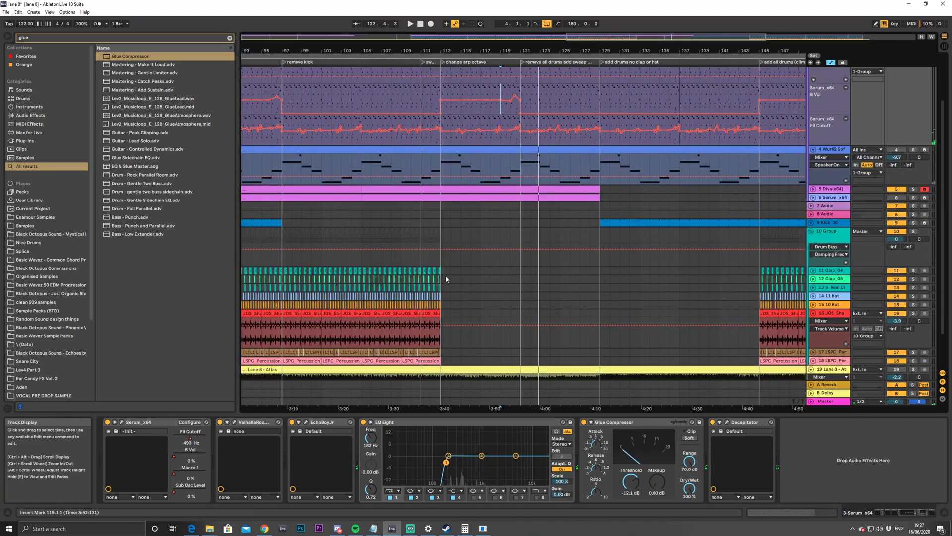
left_click_drag(441, 269, 284, 360)
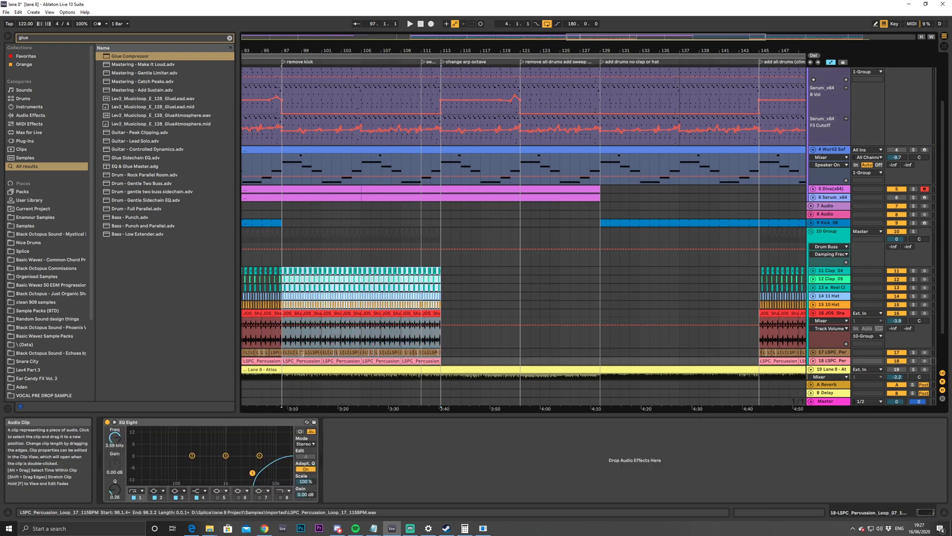
left_click_drag(441, 271, 283, 361)
left_click(280, 360)
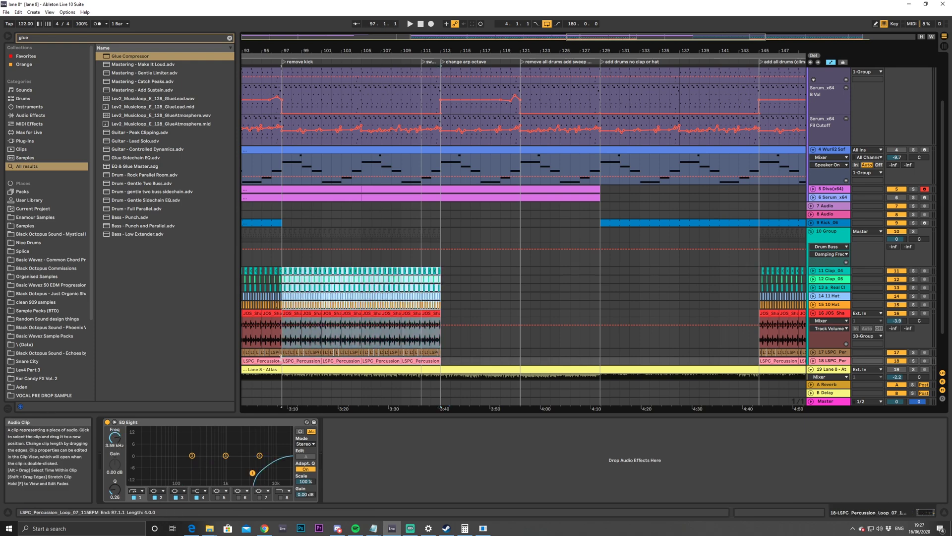
key("ctrl+d")
Select the clap, hat, shaker and percussion clips across bars 121–129
left_click_drag(601, 267, 527, 361)
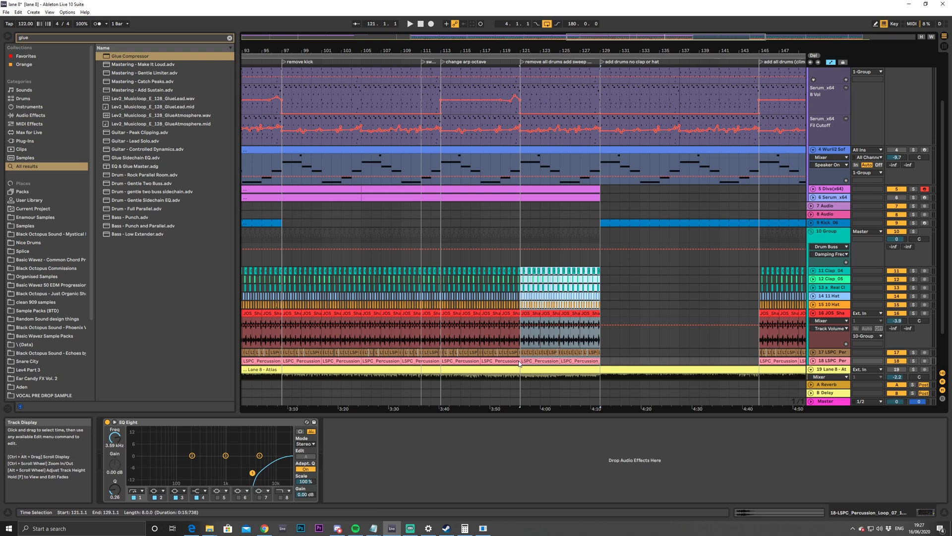
Delete the drum and percussion clips between bars 121 and 129, and play the arrangement from bar 111
key("Delete")
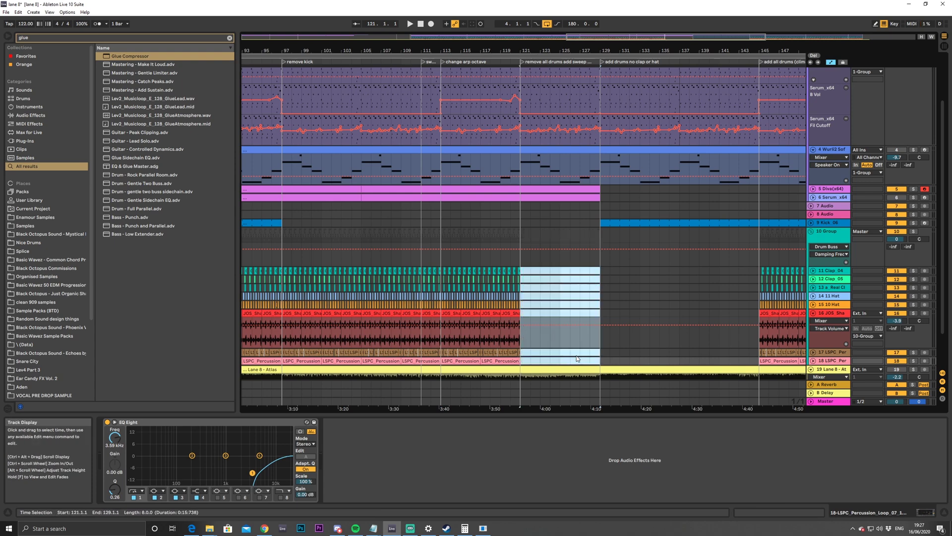
left_click(424, 240)
key("space")
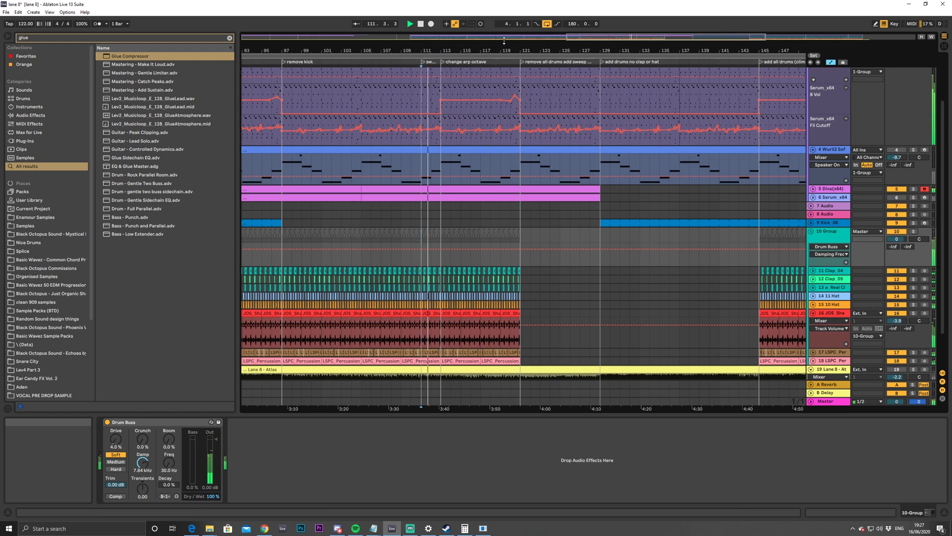
left_click_drag(508, 38, 657, 47)
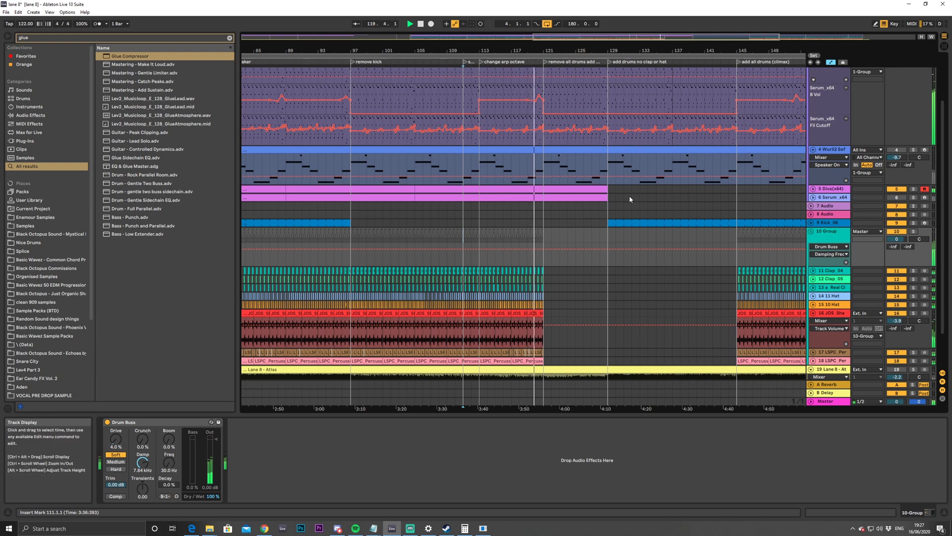
Unfold the Diva track and duplicate its eight-bar section from bar 121 repeatedly so the part runs to bar 161
left_click(813, 188)
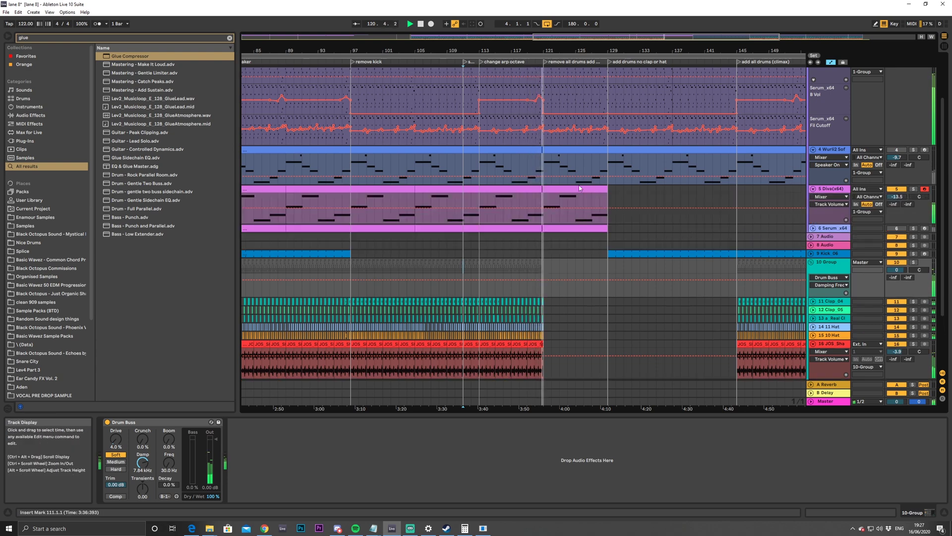
left_click(570, 191)
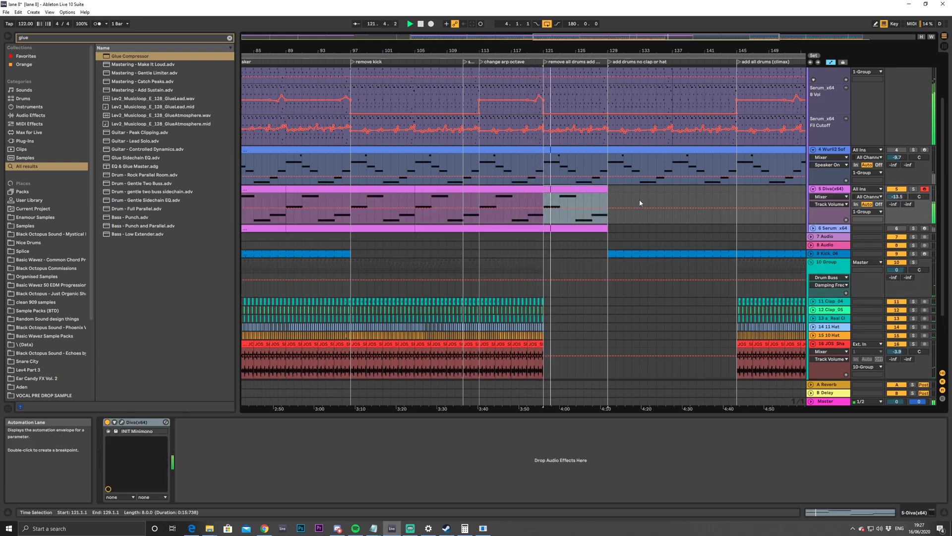
key("ctrl+d")
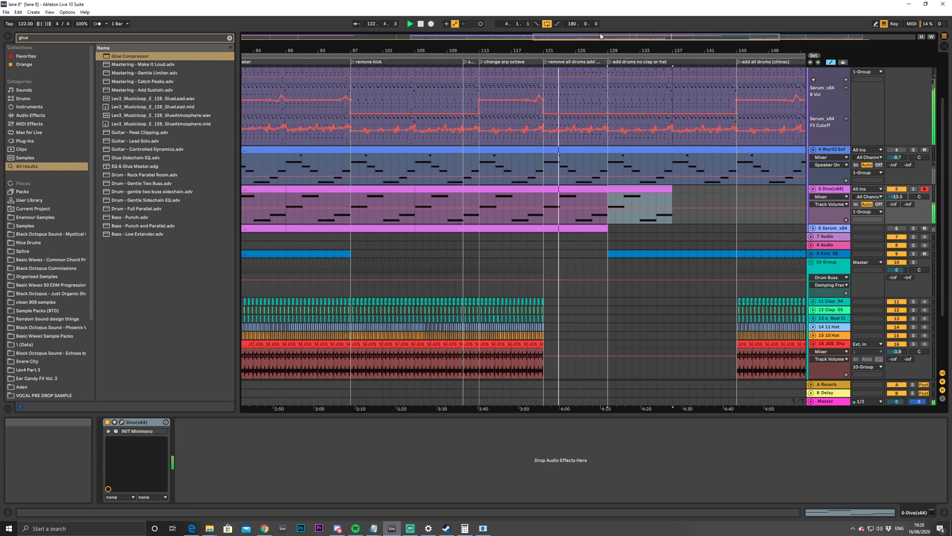
key("plus")
scroll(714, 250, "down", 3)
scroll(717, 251, "up", 3)
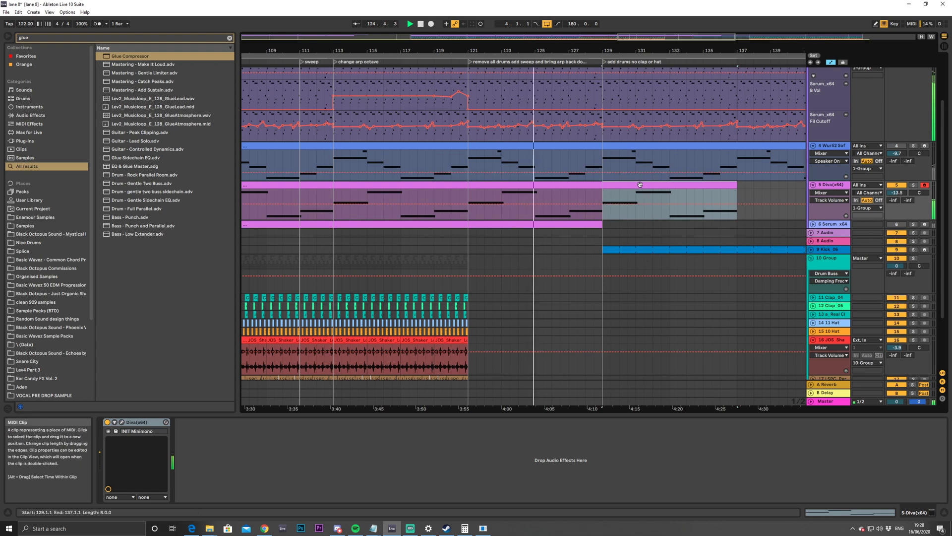
left_click_drag(538, 42, 633, 138)
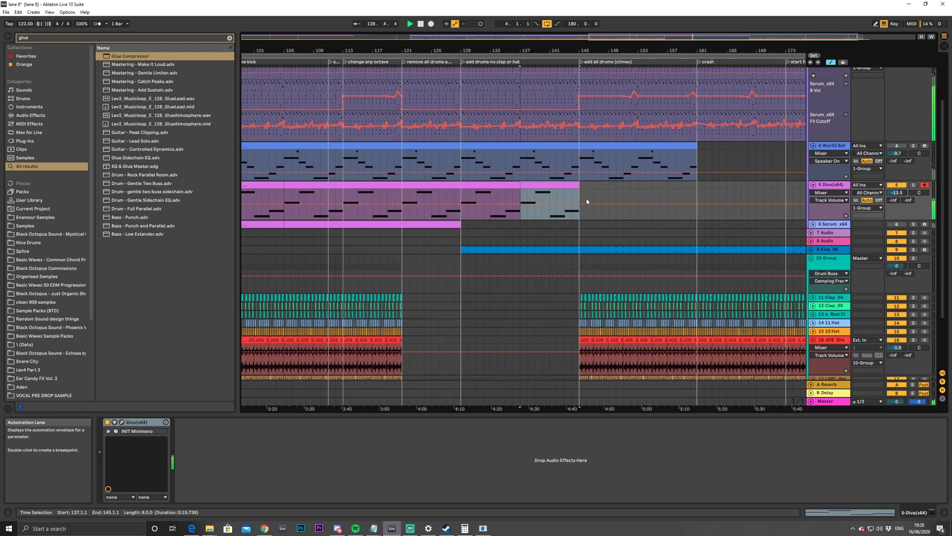
key("ctrl+d")
key("ctrl+d")
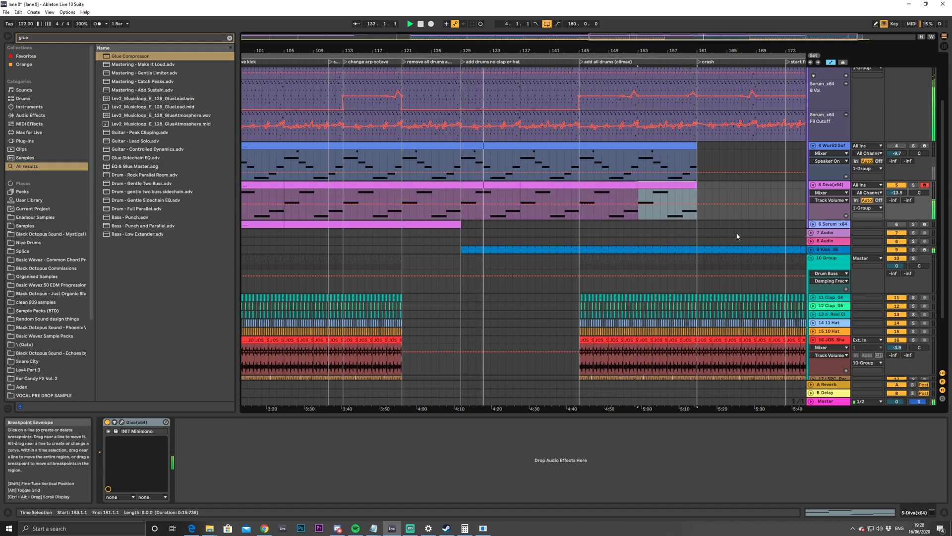
Clear the detailed Fil Cutoff automation on the Serum track between bars 129 and 145
left_click_drag(614, 39, 564, 131)
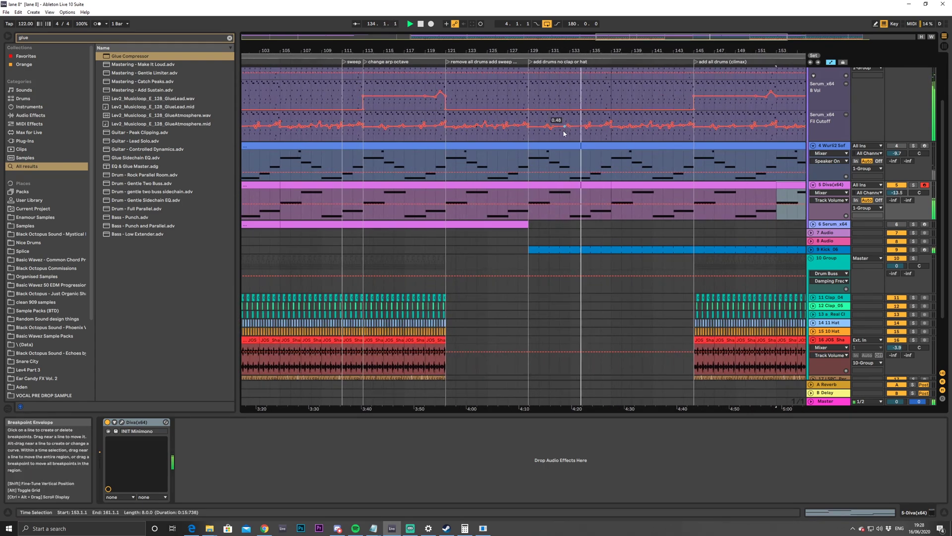
scroll(560, 132, "up", 1)
key("space")
left_click_drag(529, 165, 693, 158)
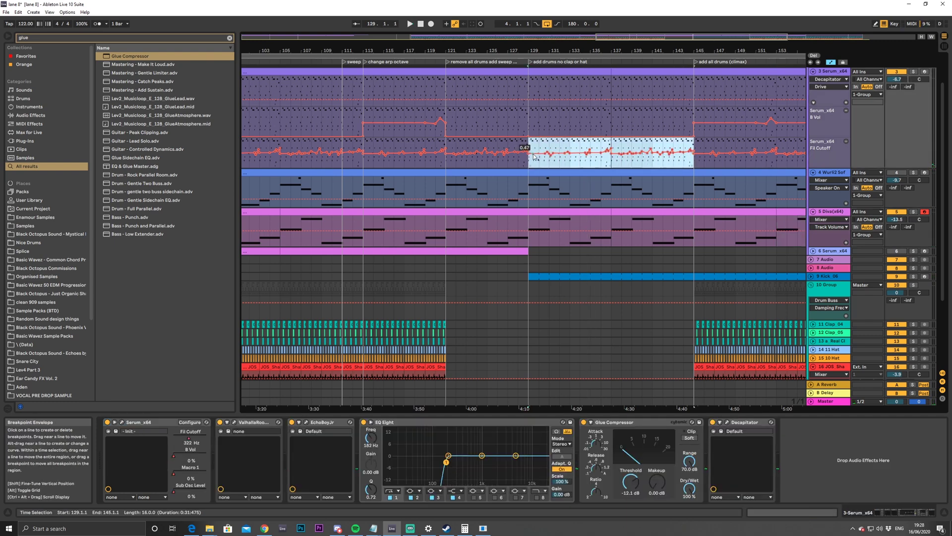
left_click(533, 156)
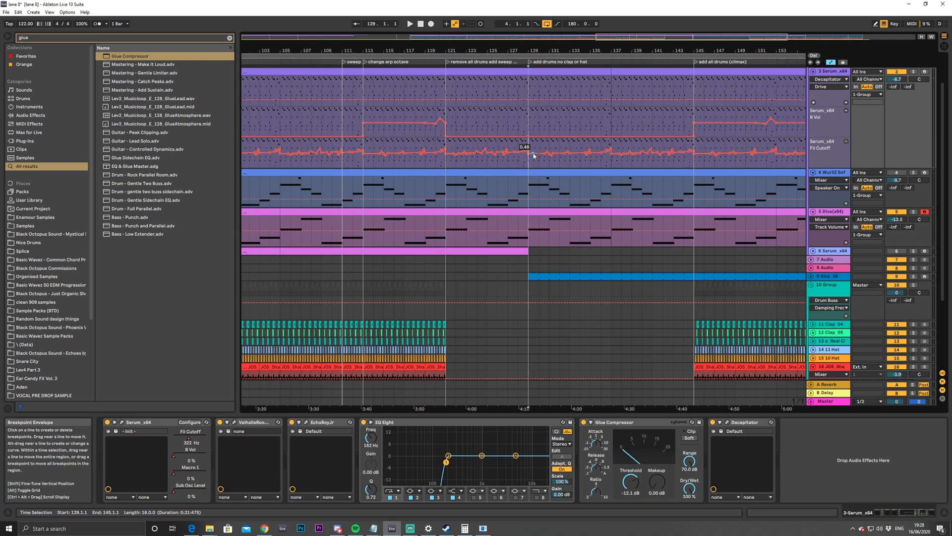
left_click_drag(532, 158, 688, 168)
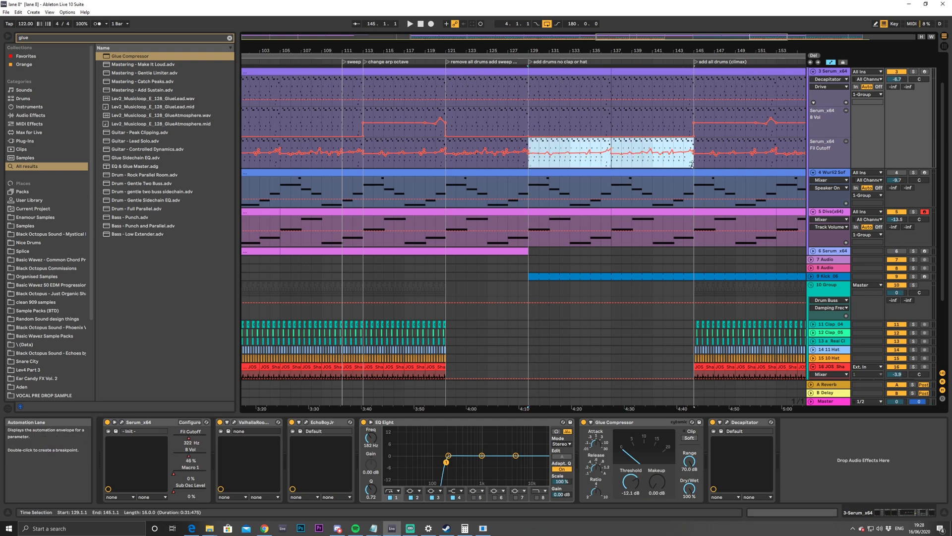
left_click(539, 149)
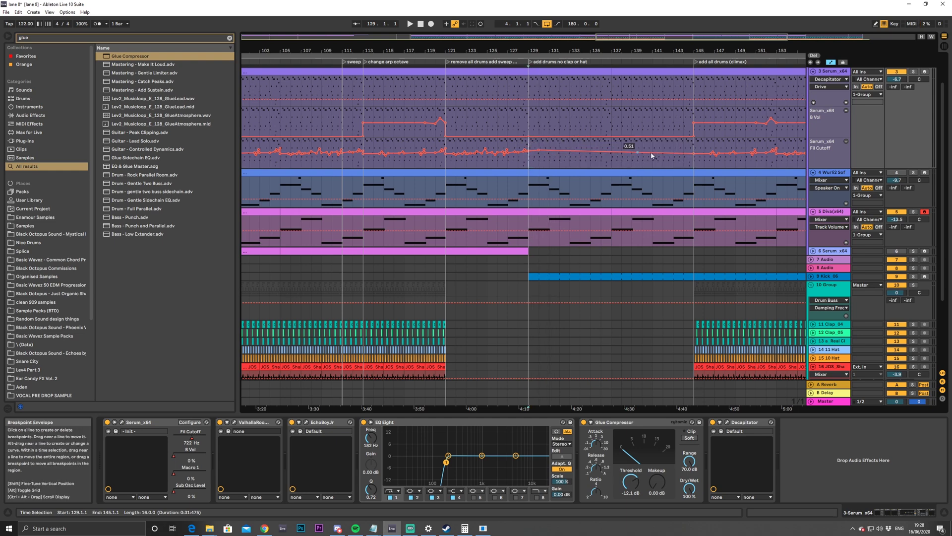
Play from bar 129 and shape a smooth rise and fall in Serum's Fil Cutoff automation up to bar 145
left_click(538, 154)
key("space")
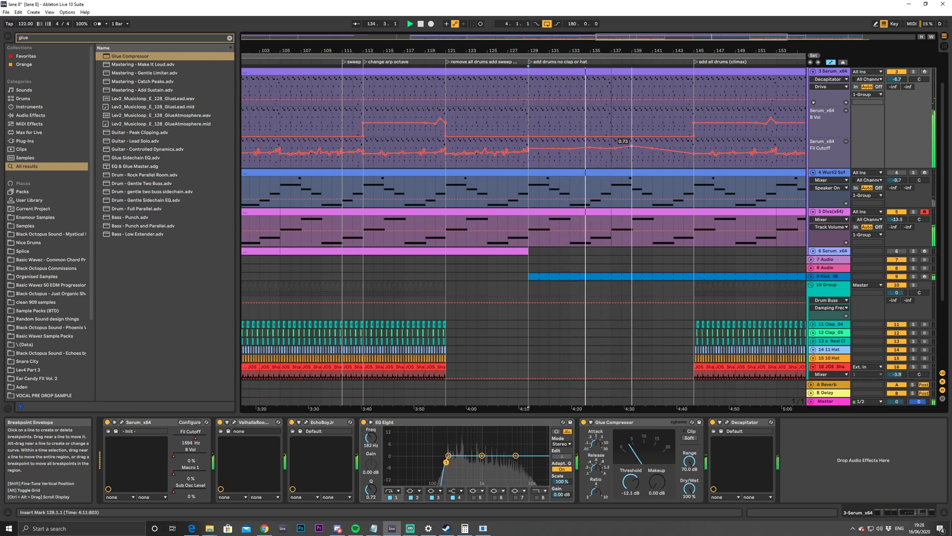
left_click_drag(610, 151, 612, 145)
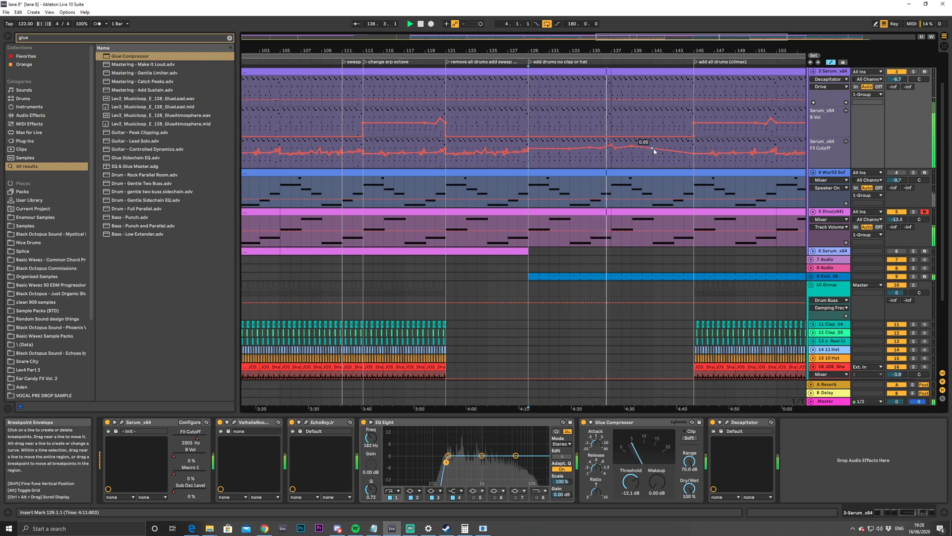
left_click(673, 152)
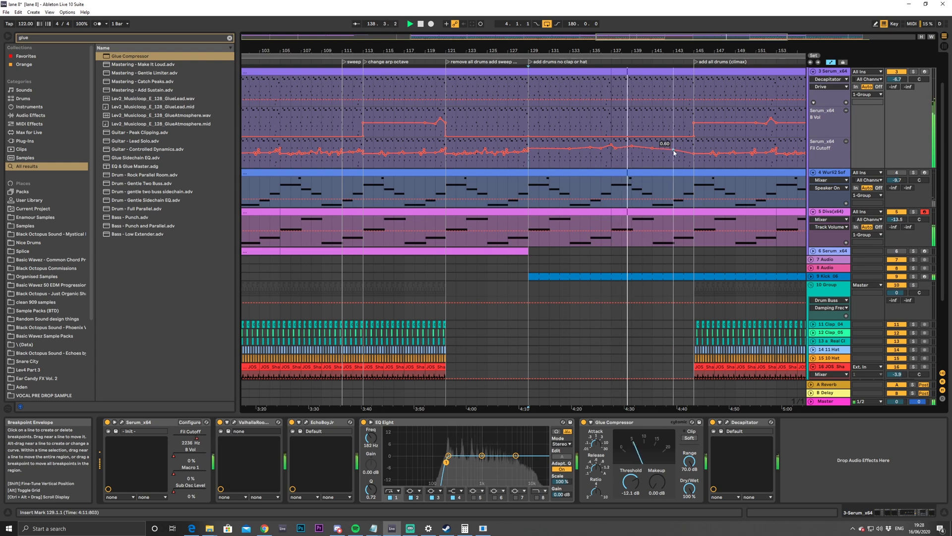
left_click_drag(673, 149, 693, 148)
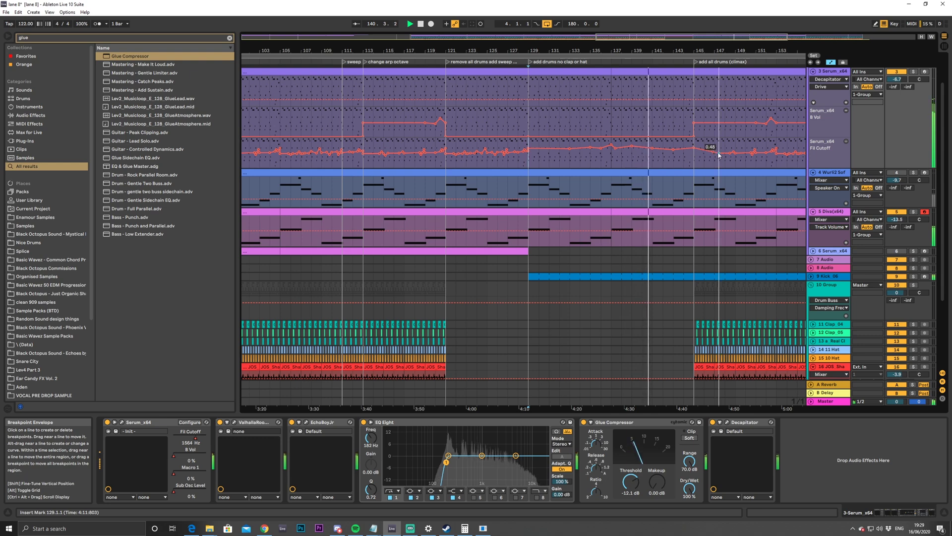
Raise Serum's Fil Cutoff automation slightly across the climax section, bars 145 to 161
left_click_drag(694, 37, 606, 131)
mouse_move(537, 152)
left_mouse_down()
mouse_move(635, 152)
mouse_move(543, 148)
left_mouse_up()
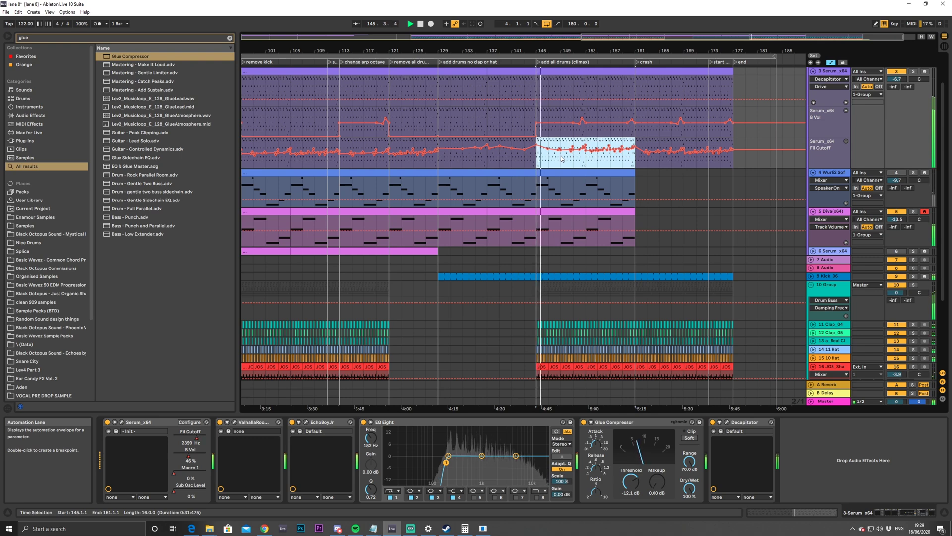
left_click(538, 149)
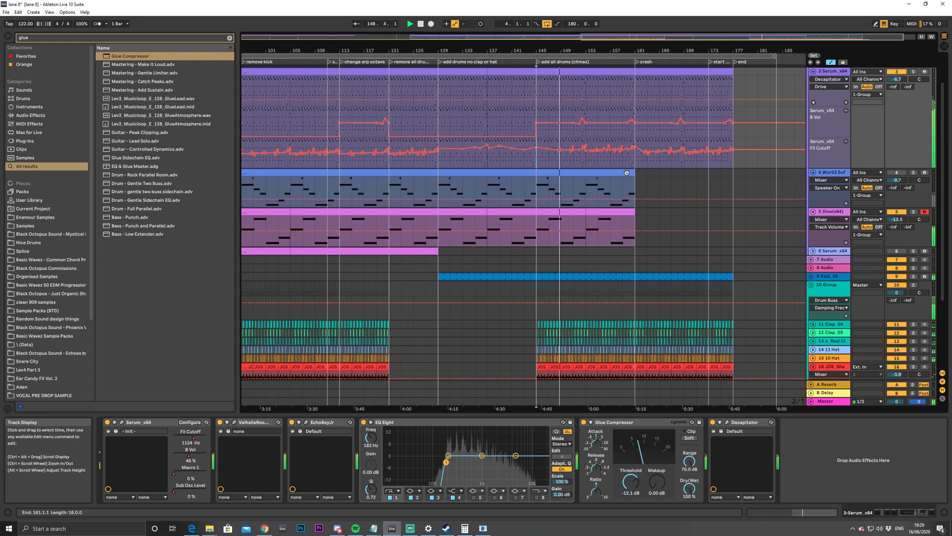
Duplicate the Wurli and Diva clips together to fill bars 161 to 177, up to the end marker
left_click(608, 187)
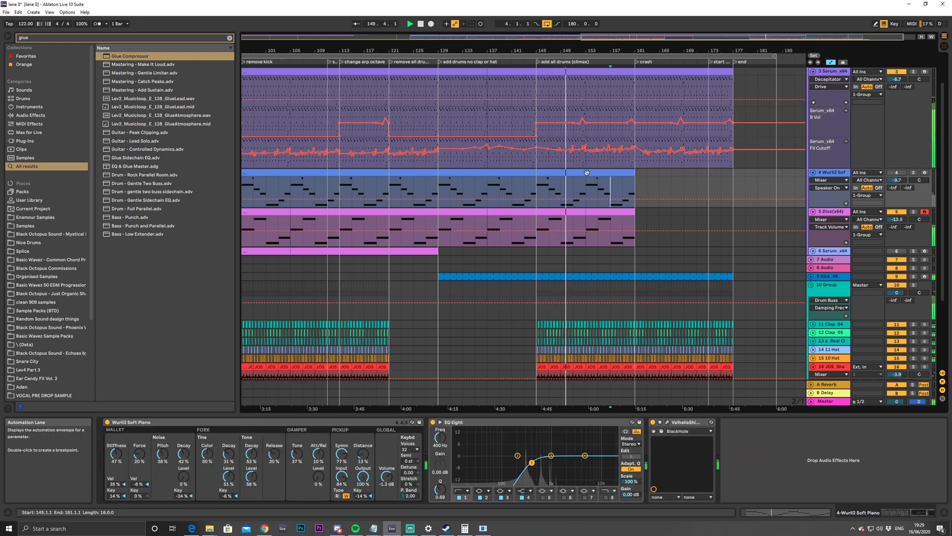
left_click(614, 214, "shift")
key("ctrl+d")
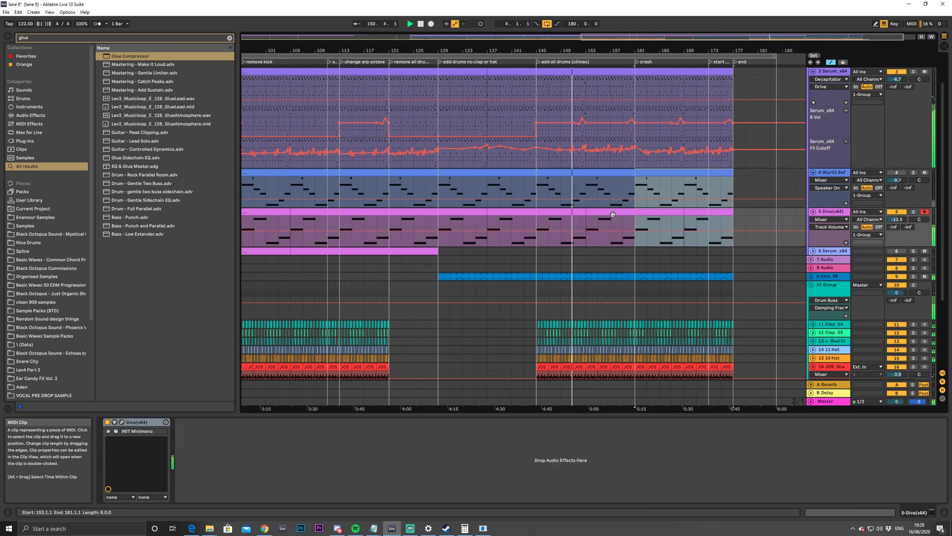
key("plus")
key("plus")
key("plus")
key("plus")
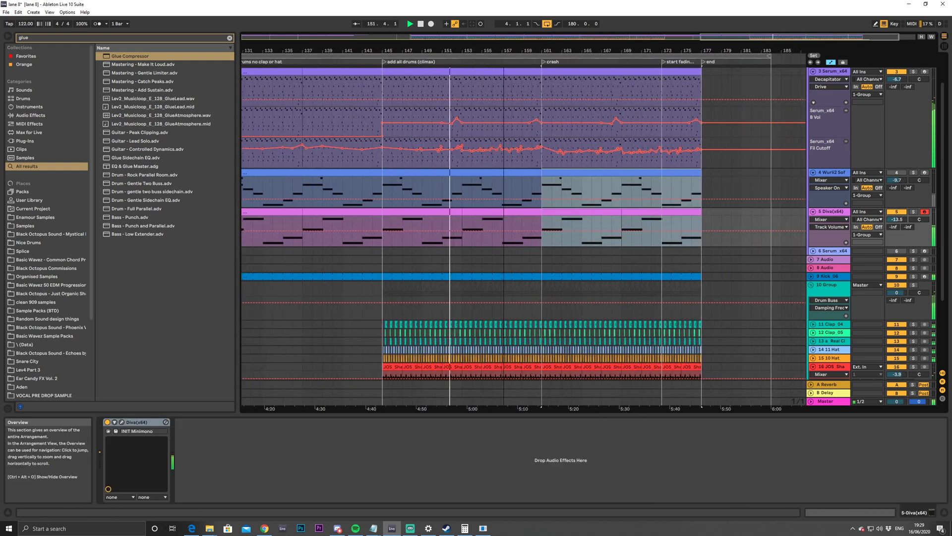
scroll(781, 70, "right", 10)
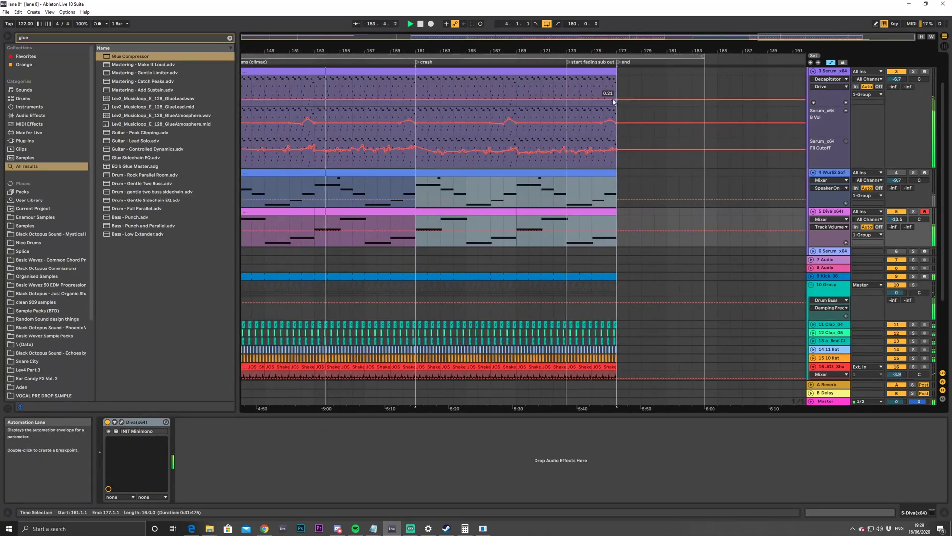
left_click_drag(774, 37, 581, 39)
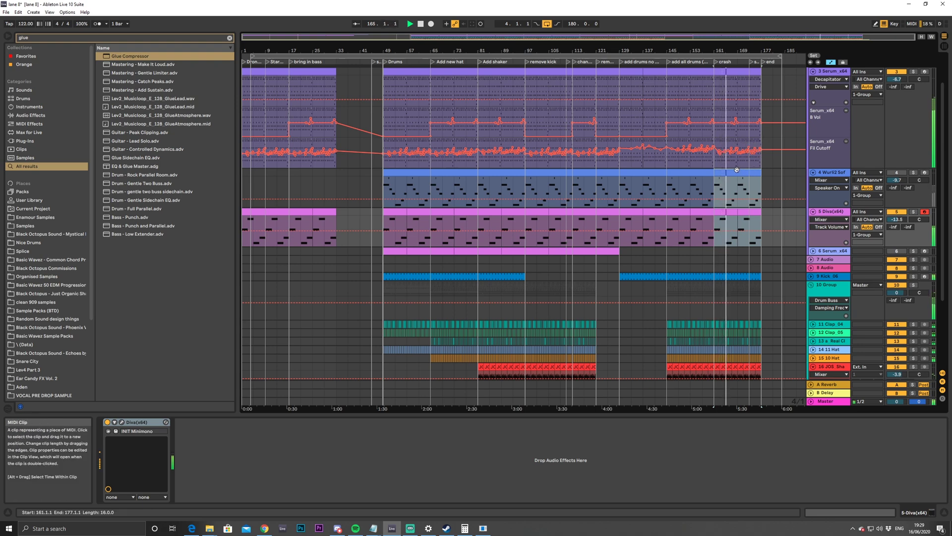
Unfold the second Serum track and audition the Diva and Wurli tracks in solo from bar 137
left_click(519, 193)
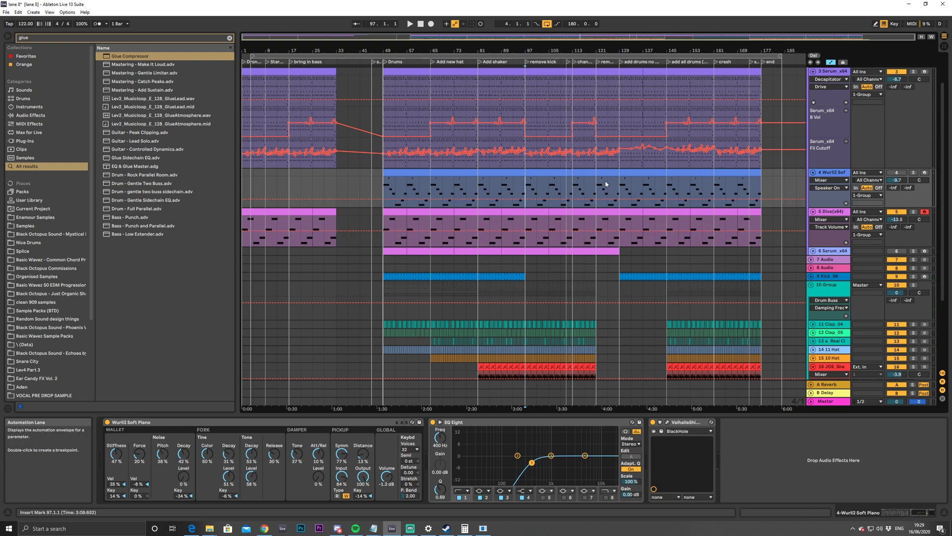
left_click(813, 252)
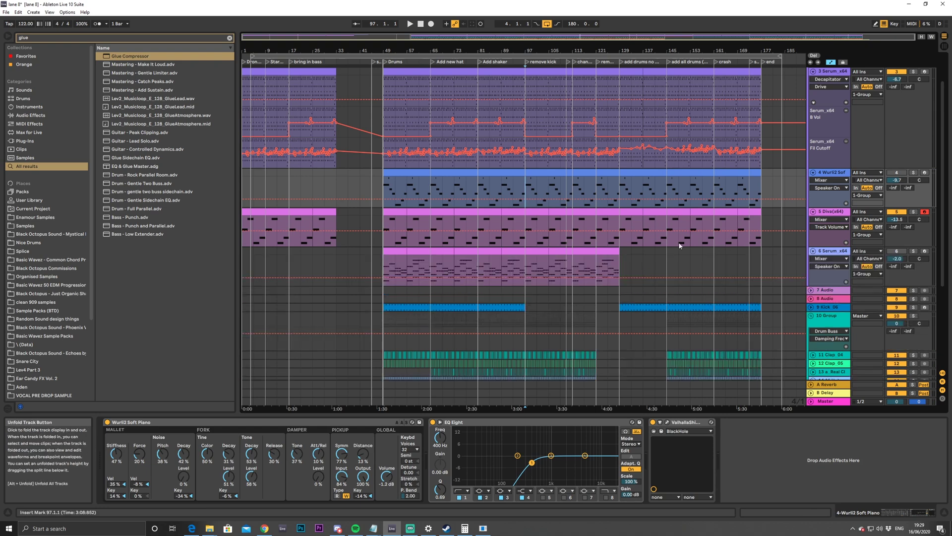
left_click(647, 221)
key("space")
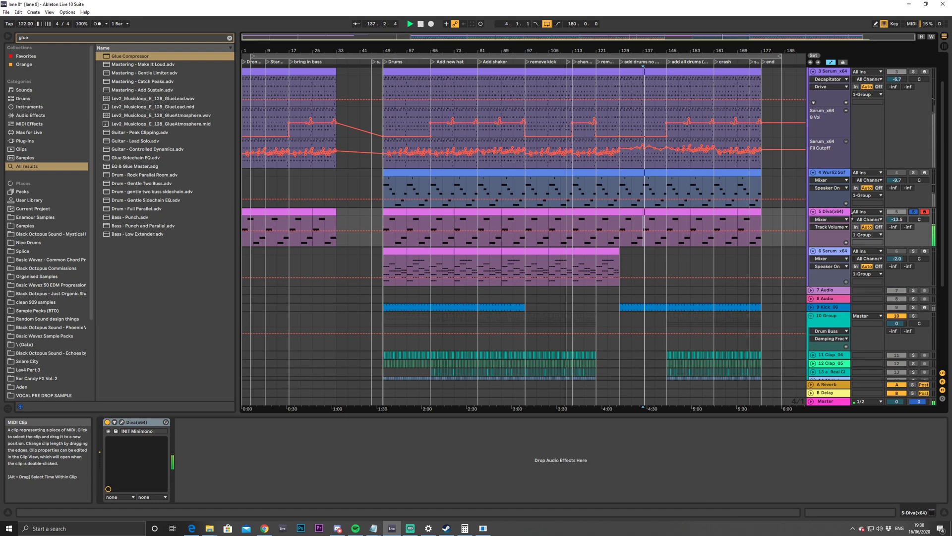
left_click(913, 172)
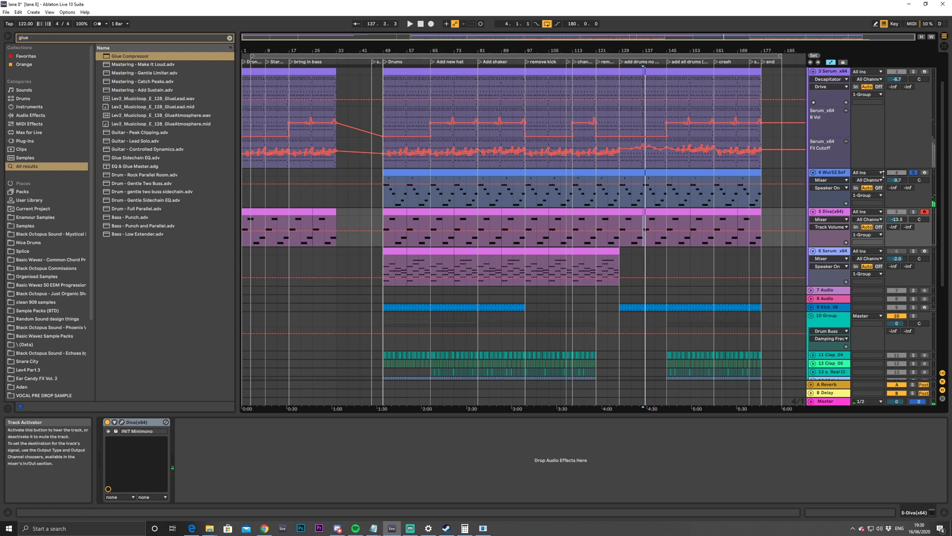
Move the 16-bar Wurli clip from bar 49 to the start of the arrangement at bar 1
left_click_drag(667, 196, 620, 196)
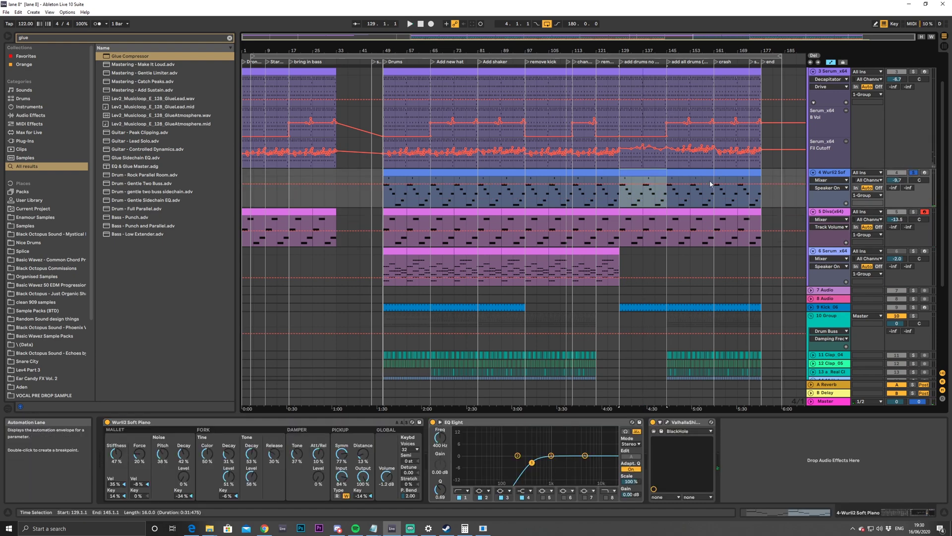
left_click(769, 175, "shift")
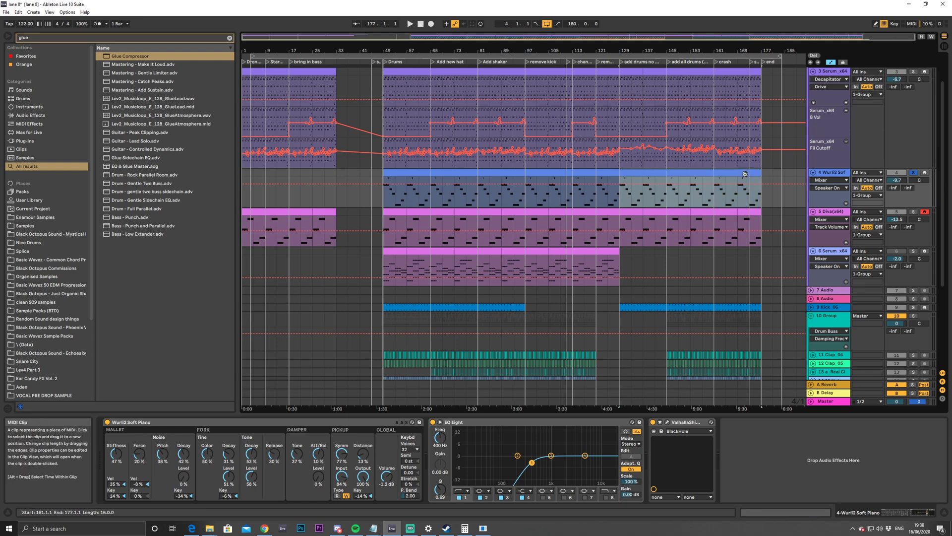
left_click(422, 174)
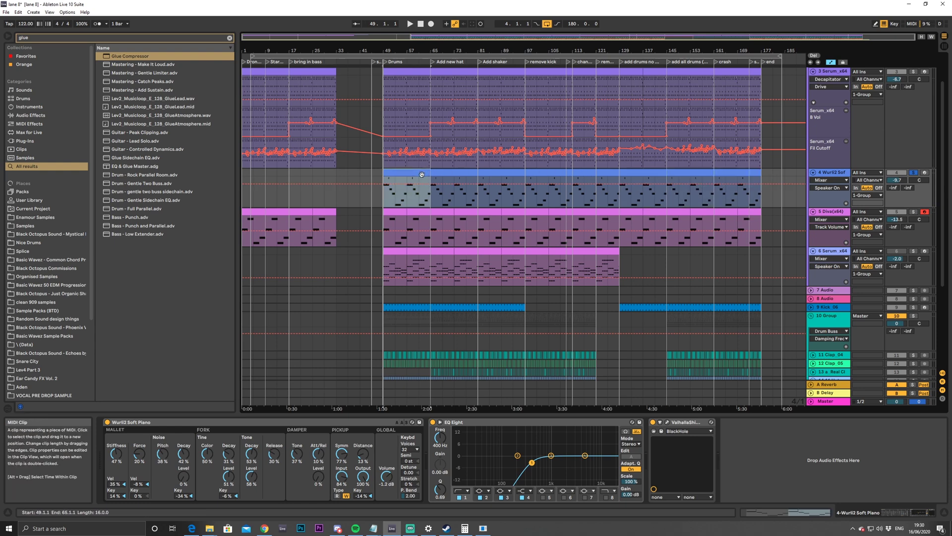
left_click_drag(403, 174, 257, 170)
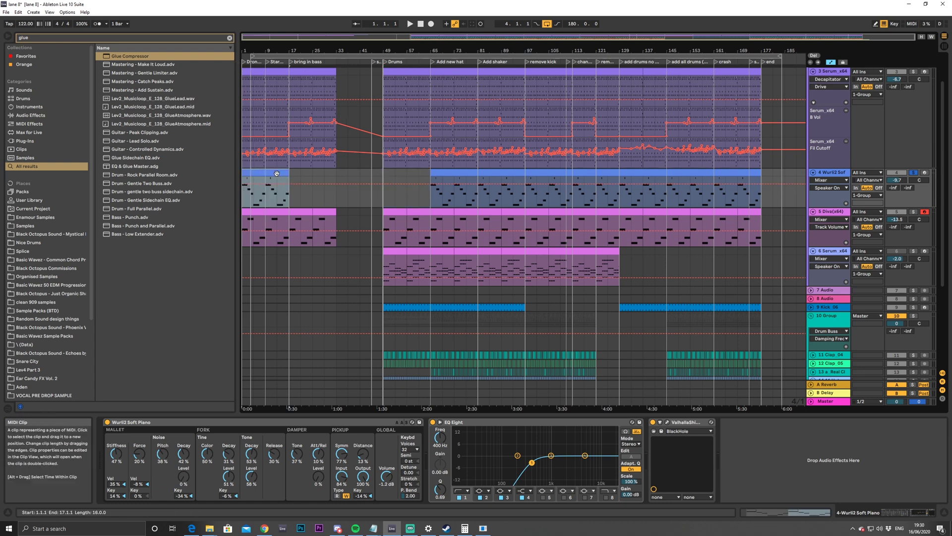
Turn off solo on the Wurli track and play the full arrangement from bar 1
key("space")
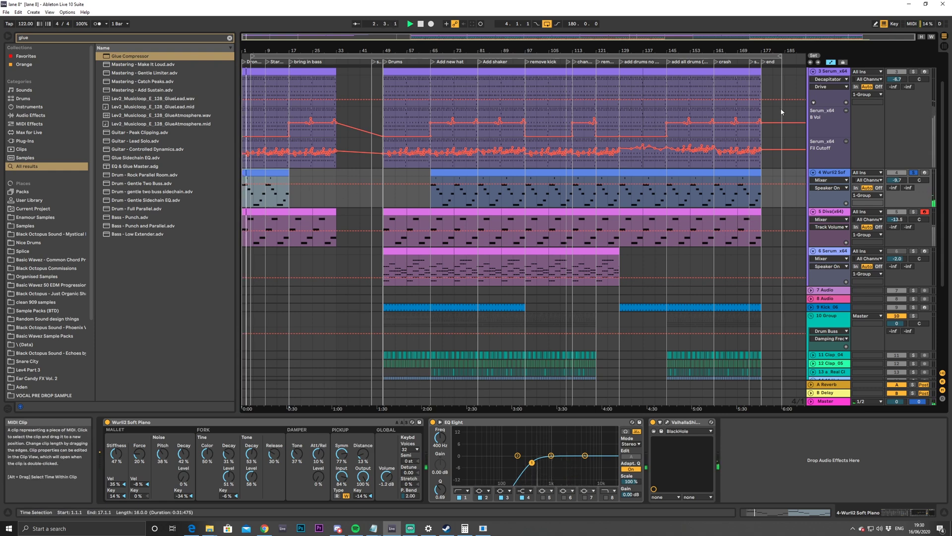
left_click(914, 173)
key("space")
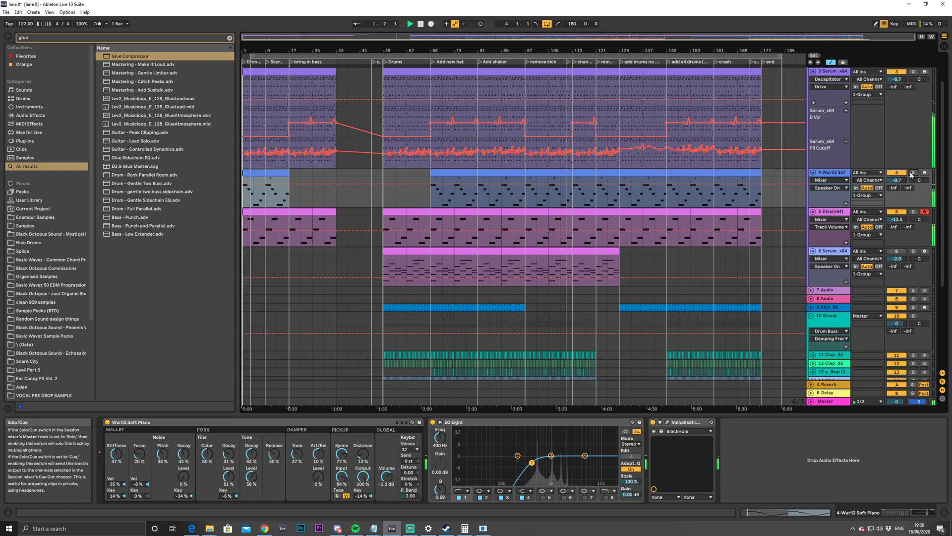
Move the Diva clips from bars 1–33 to start at the bring in bass marker at bar 17, filling the track up to bar 49
left_click(272, 212)
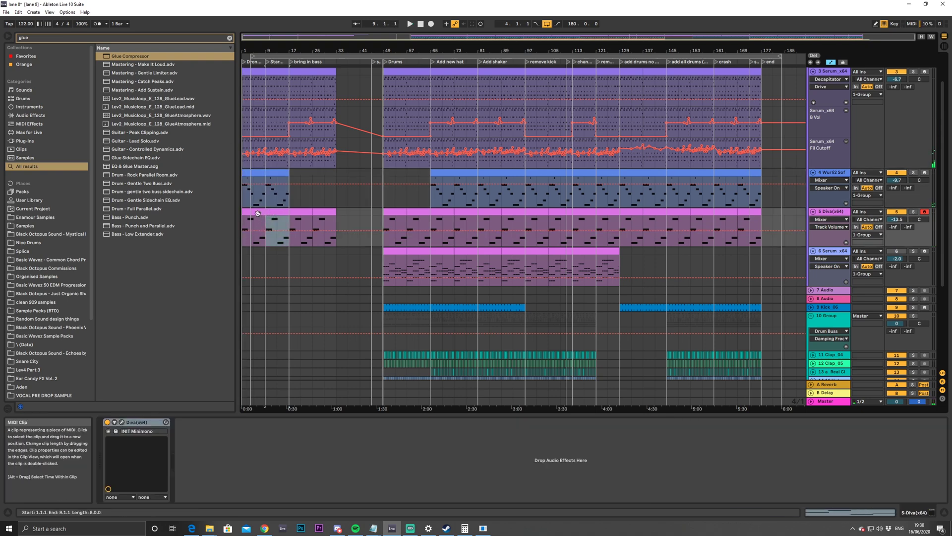
left_click(258, 214)
left_click(262, 212, "shift")
left_click_drag(253, 212, 301, 213)
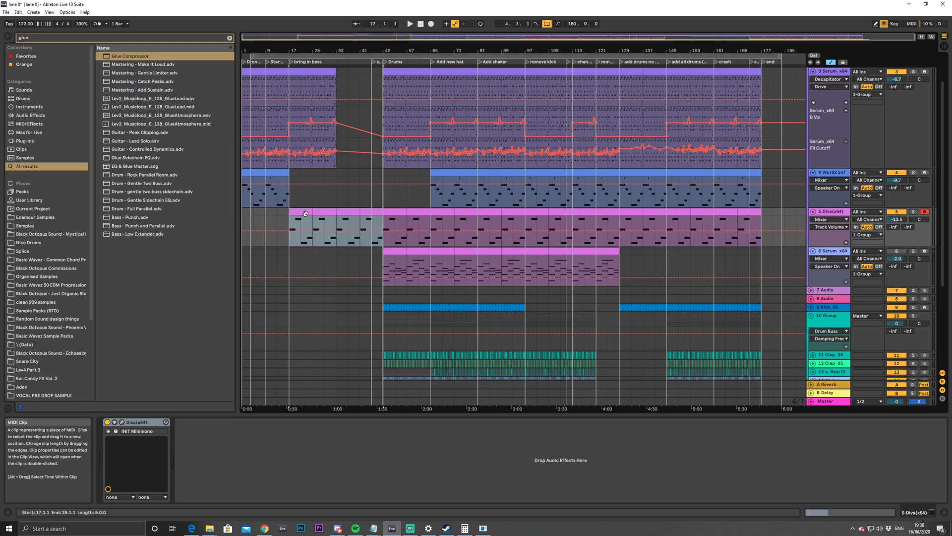
left_click(277, 219)
Duplicate the first 16-bar clip on the third Serum track twice, filling bars 17 to 49 up to the Drums marker
left_click(255, 170)
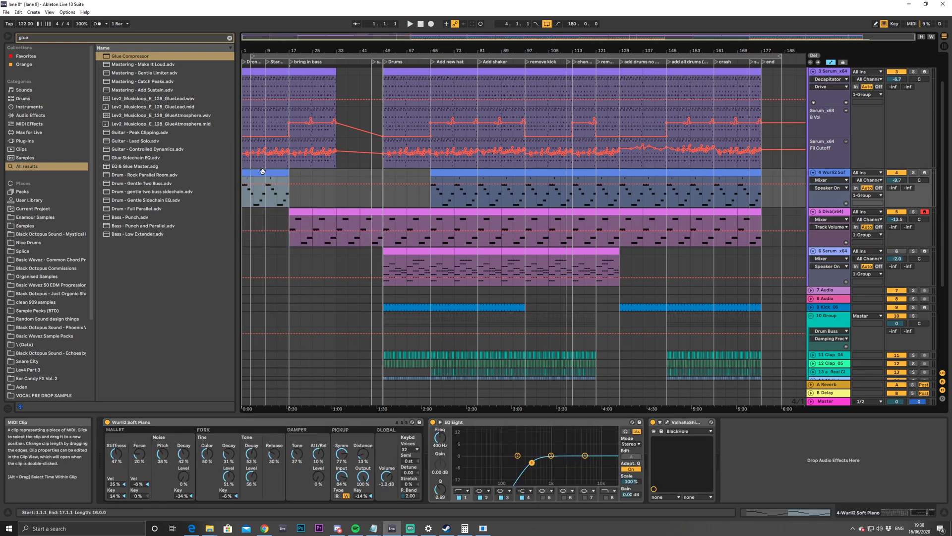
mouse_move(246, 37)
left_mouse_down()
mouse_move(246, 47)
mouse_move(246, 37)
left_mouse_up()
scroll(372, 134, "up", 2)
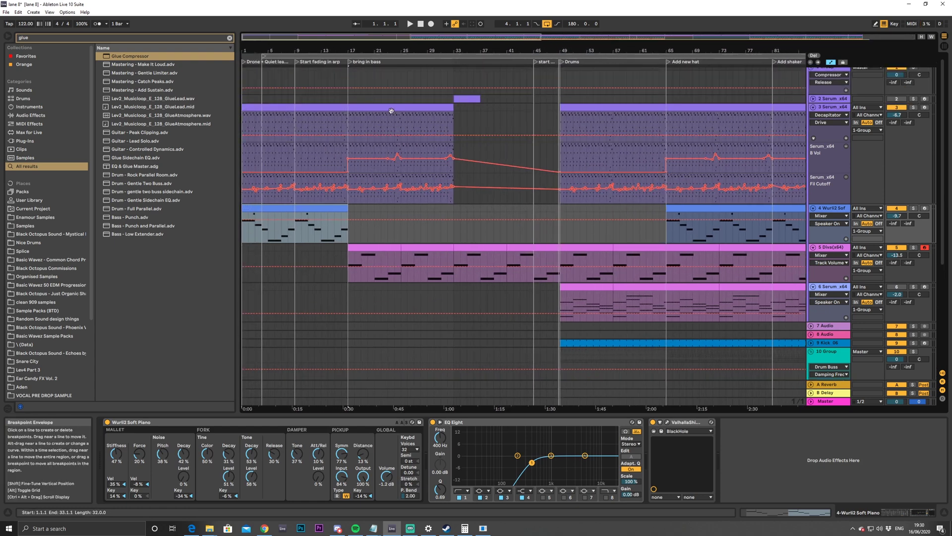
mouse_move(294, 117)
left_mouse_down()
mouse_move(322, 118)
mouse_move(305, 124)
left_mouse_up()
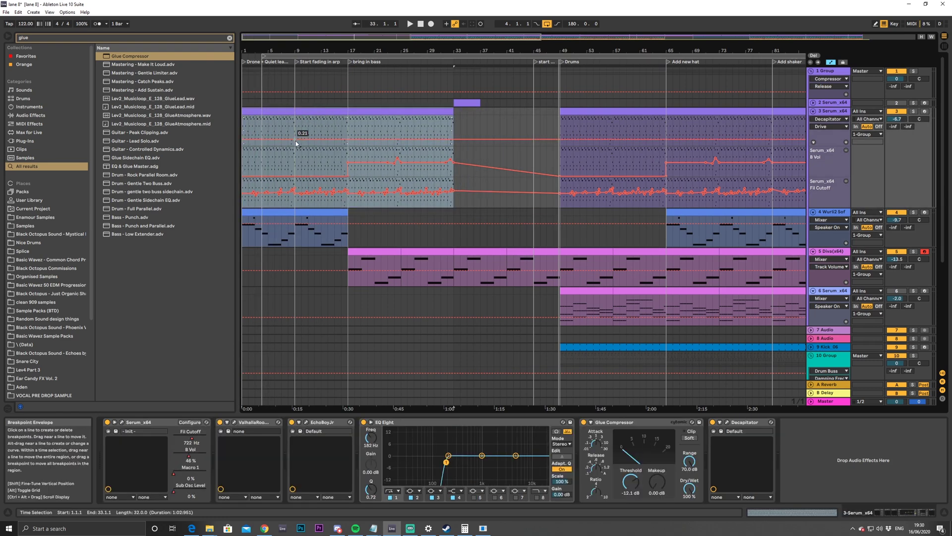
left_click(827, 161)
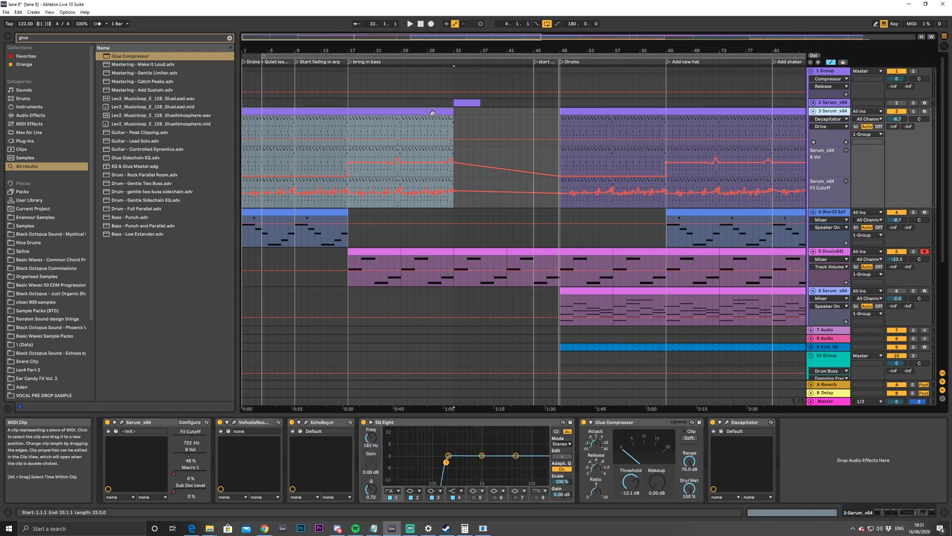
left_click(351, 128)
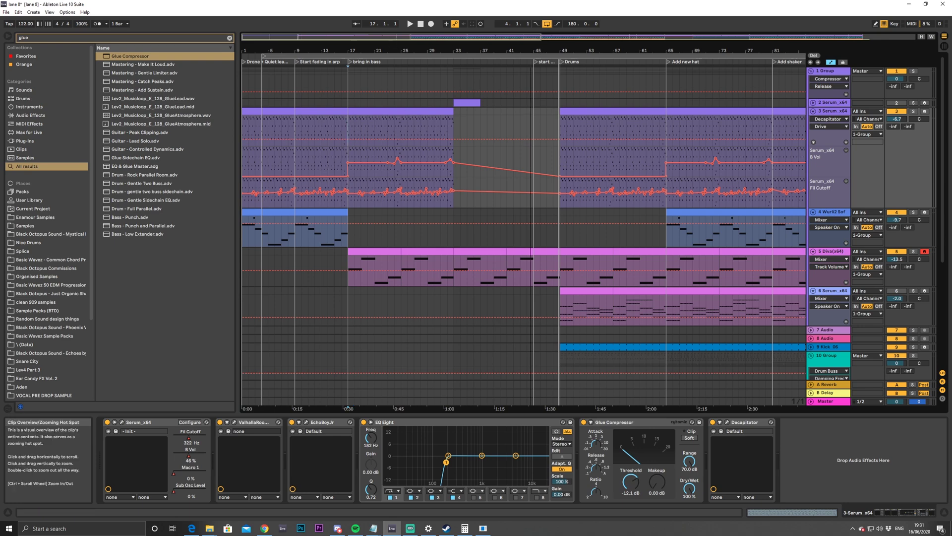
left_click_drag(398, 45, 397, 70)
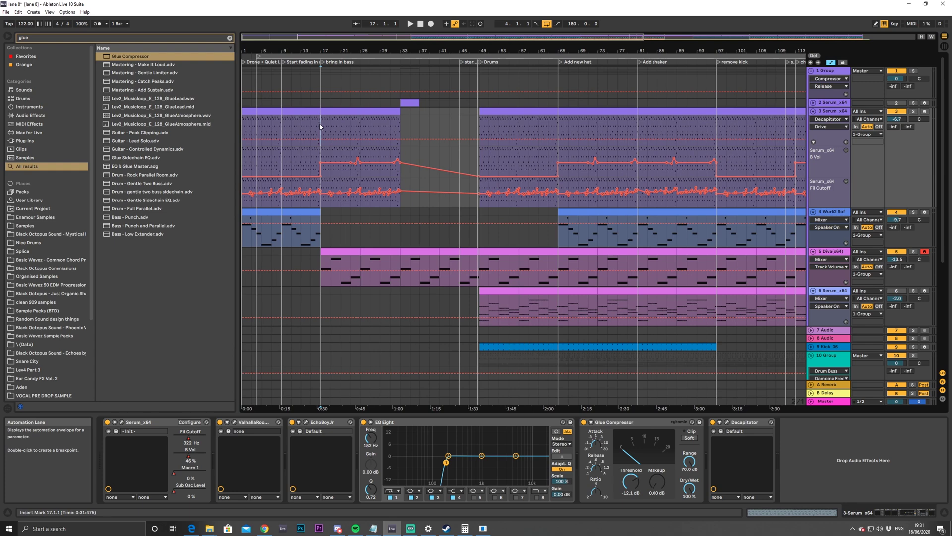
left_click(306, 112)
key("ctrl+d")
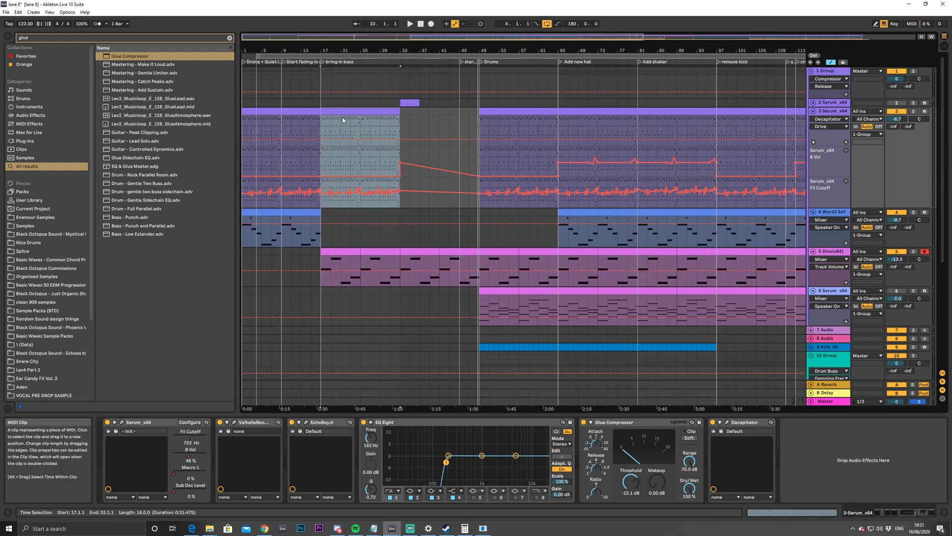
key("ctrl+d")
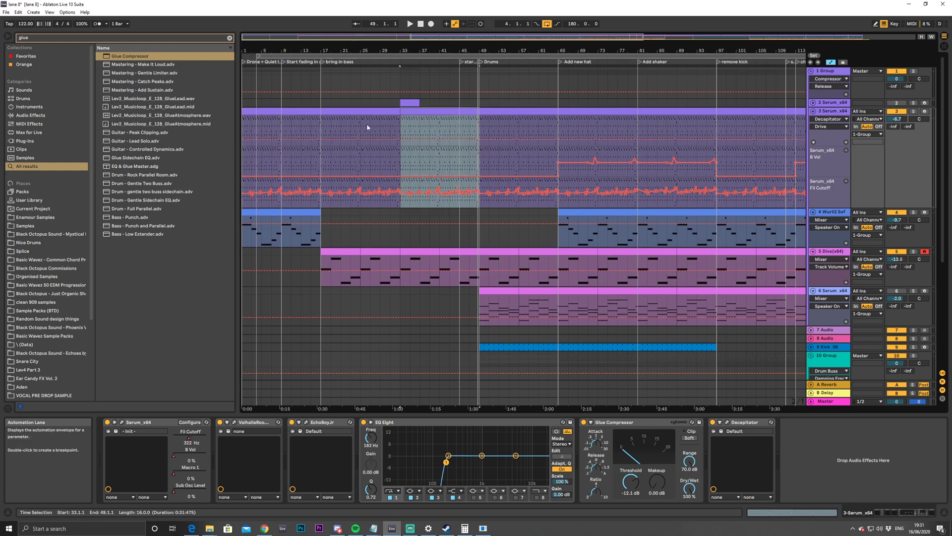
Add a Utility effect after Decapitator on the third Serum track and show its Gain automation
double_click(554, 38)
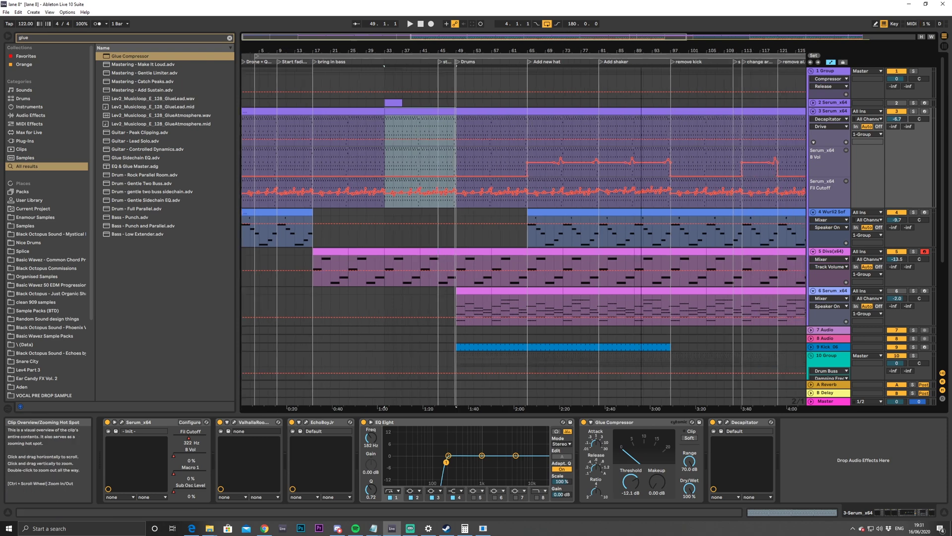
left_click_drag(554, 37, 555, 45)
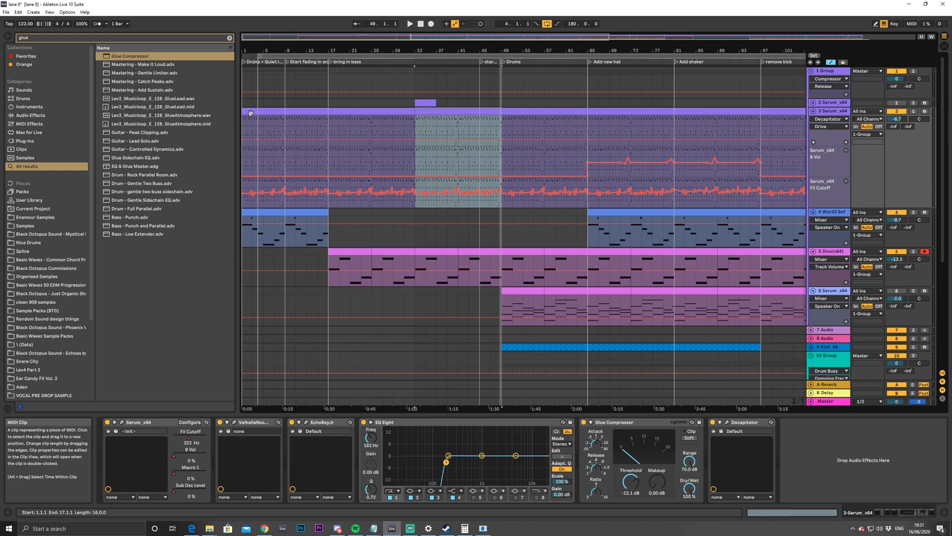
left_click(305, 120)
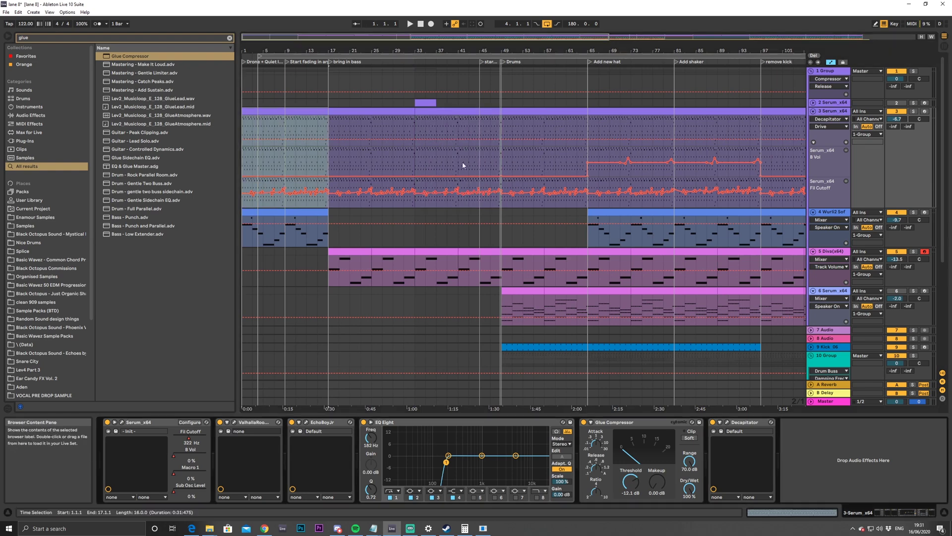
left_click(229, 38)
type("ut")
left_click(128, 55)
left_click_drag(129, 56, 897, 503)
left_click(827, 449)
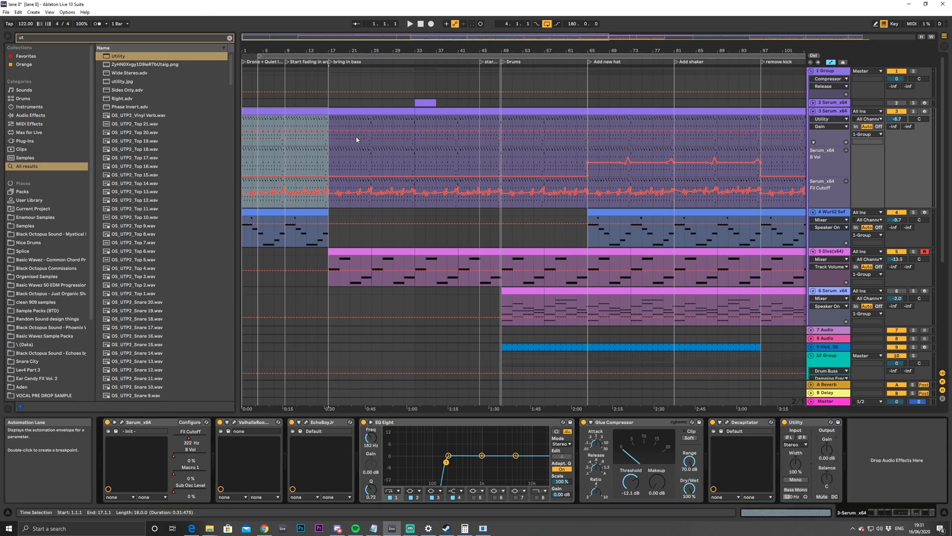
Draw a Utility Gain fade-in on the Serum arp from -inf dB at bar 9 up to bar 17, and play it from bar 9
left_click(330, 133)
left_click_drag(285, 133, 285, 145)
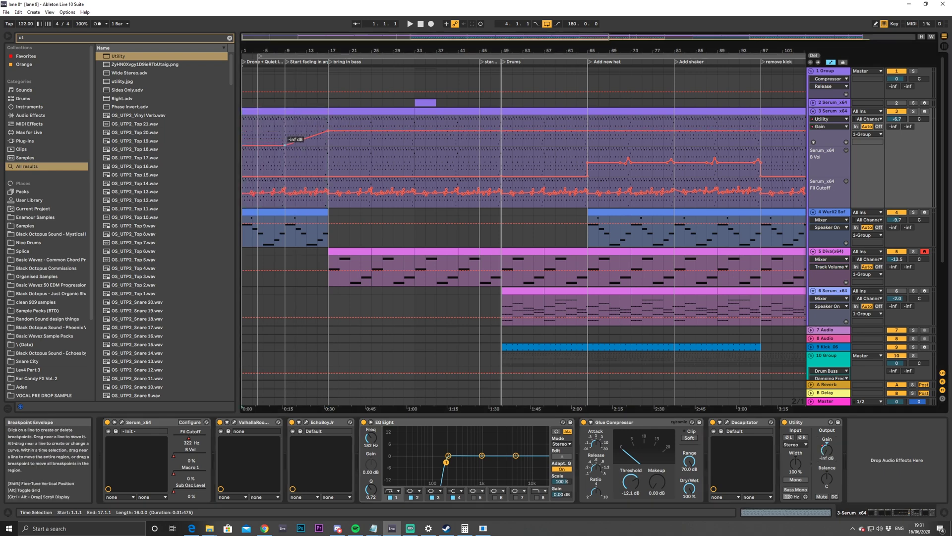
key("space")
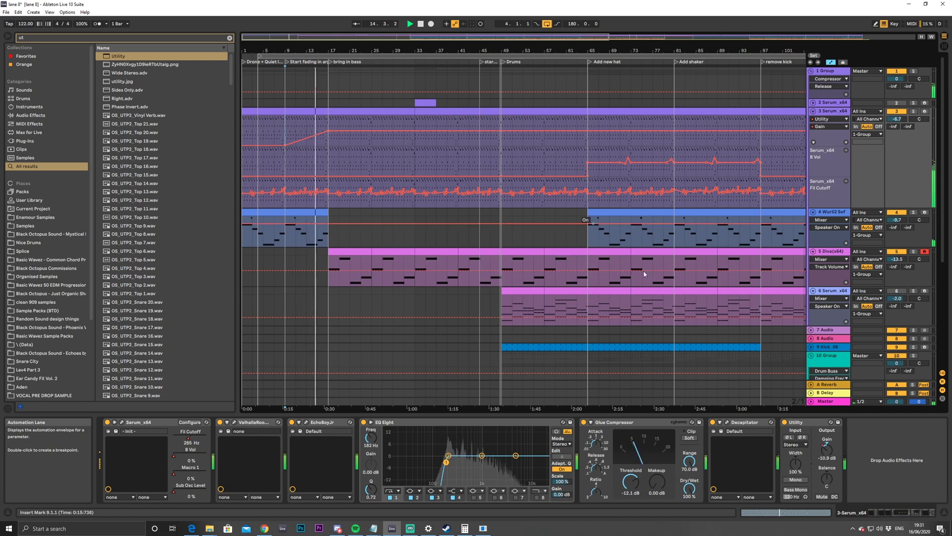
Lower the Drive slightly in the Serum track's Decapitator and close the plug-in
left_click(727, 422)
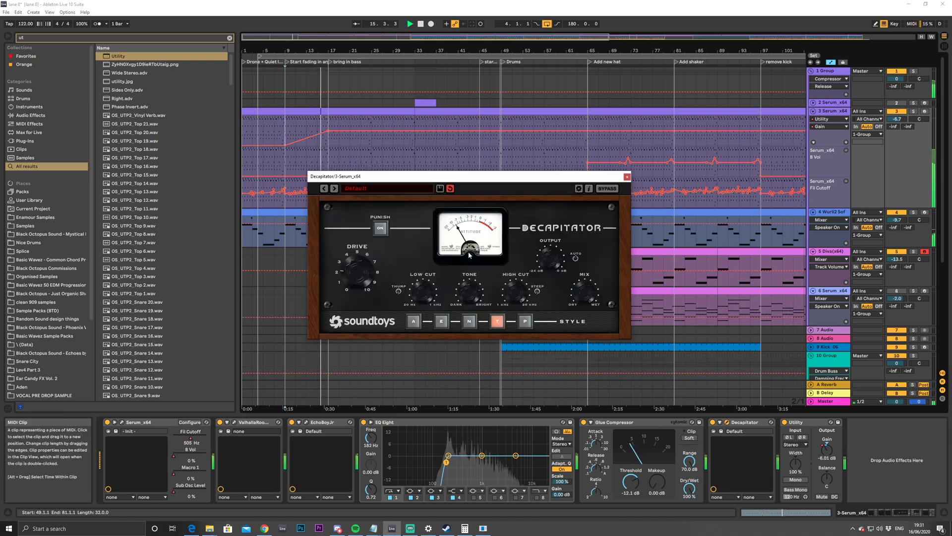
left_click_drag(352, 271, 354, 282)
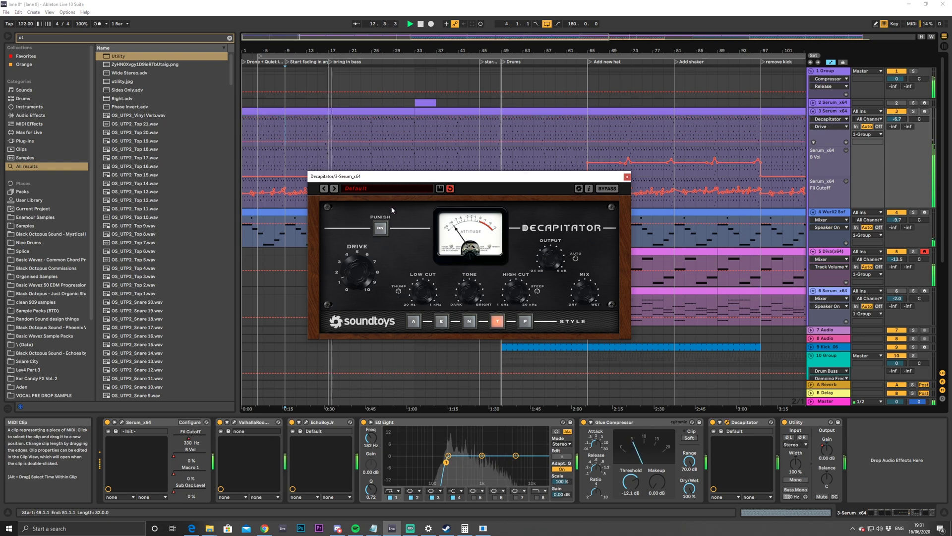
left_click(627, 176)
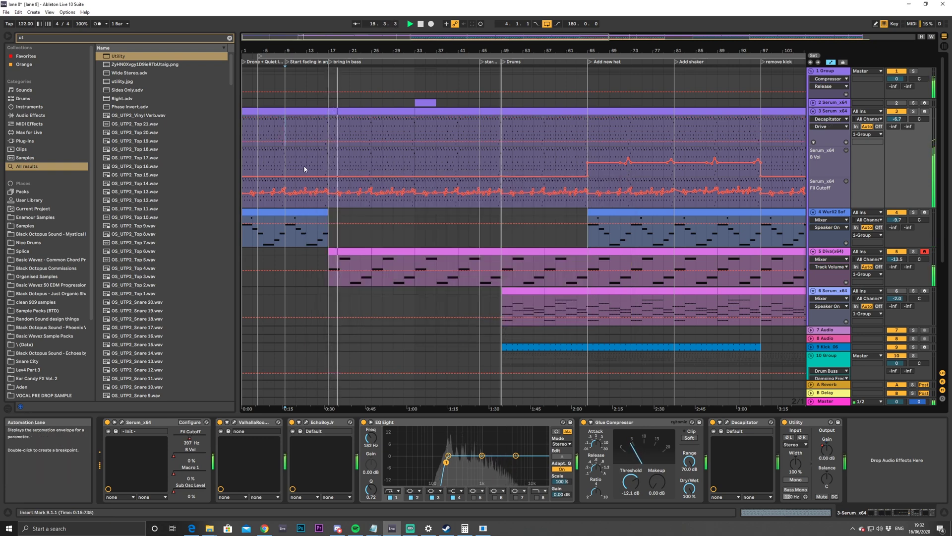
Stop playback and delete the section of the intro Wurli clip between bars 4 and 9
left_click(245, 212)
key("space")
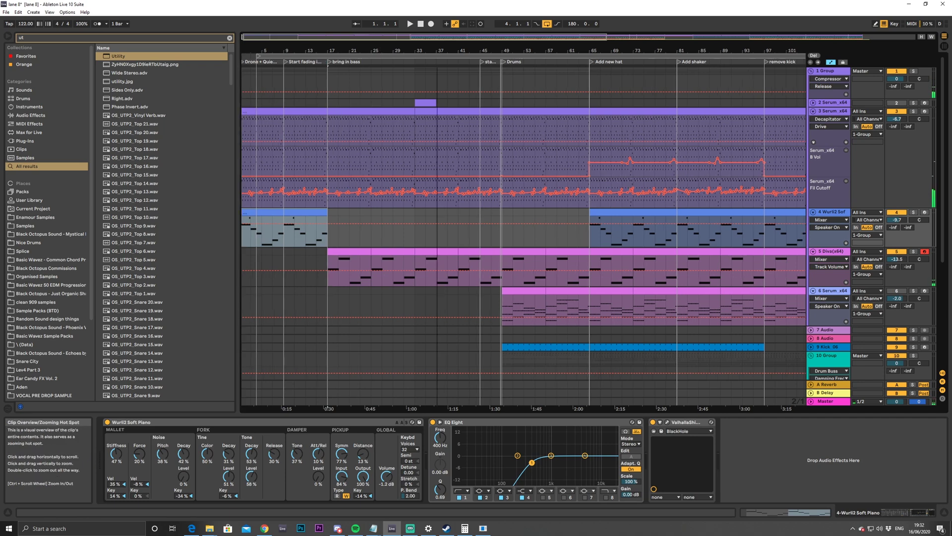
scroll(257, 249, "up", 4)
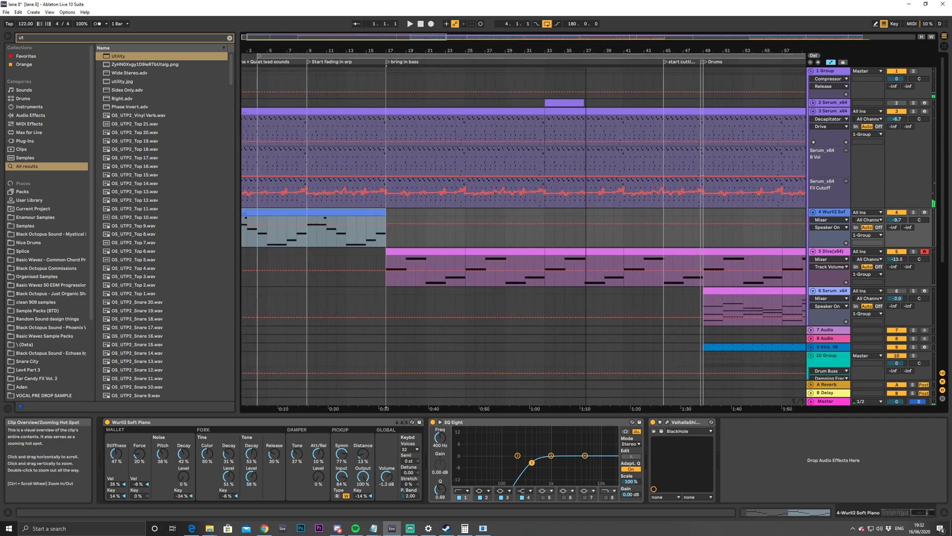
left_click(268, 236)
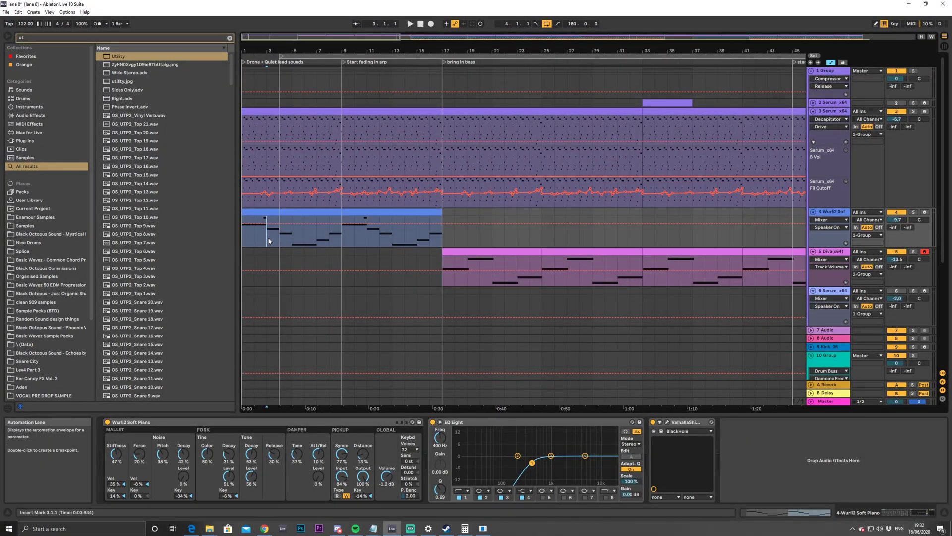
left_click_drag(290, 239, 341, 239)
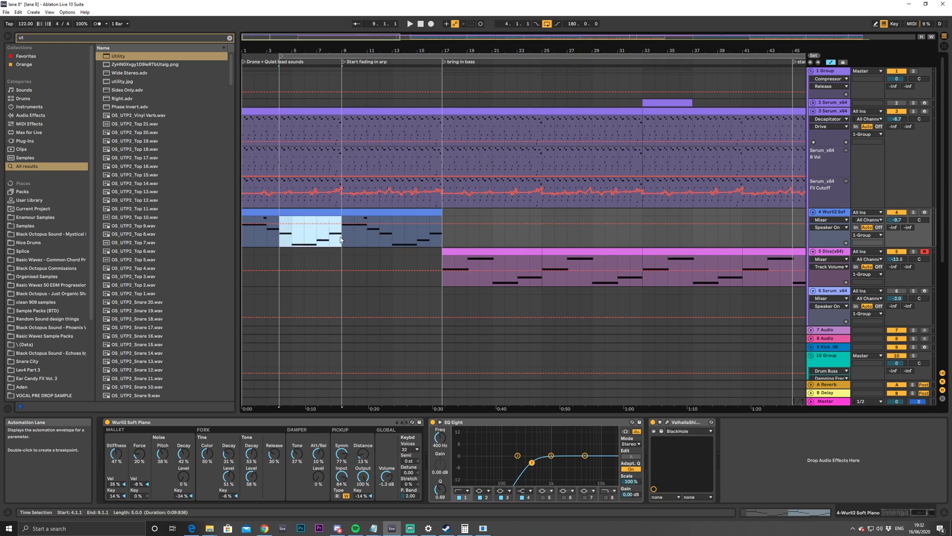
left_click(309, 214)
key("Delete")
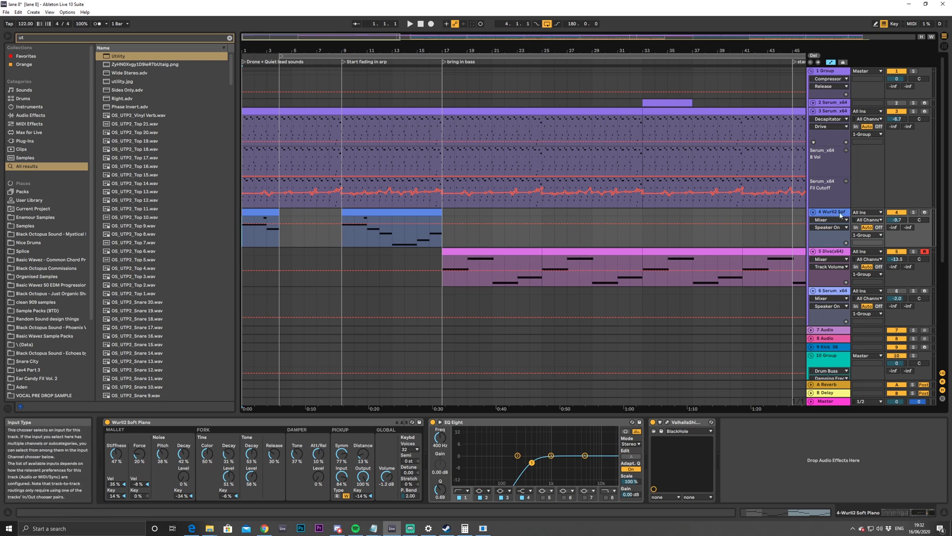
Enable band 8 of the Wurli track's EQ Eight and set its frequency to 22.0 kHz during playback
left_click(606, 497)
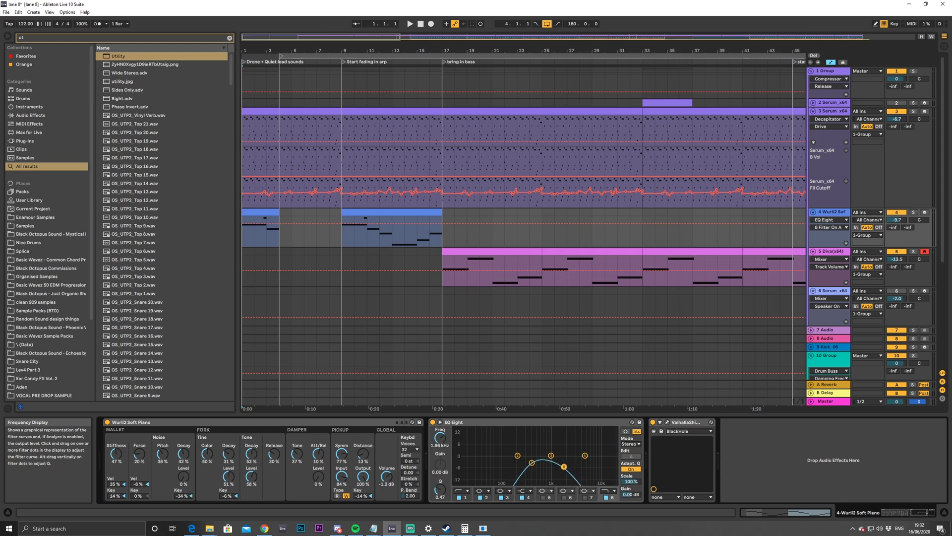
key("space")
left_click_drag(561, 468, 616, 463)
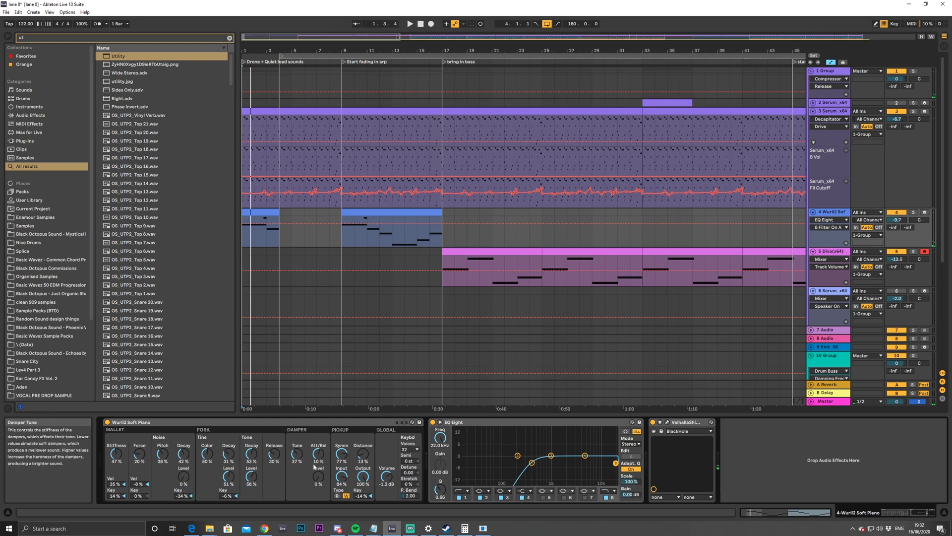
Set the Wurli's damper Tone to 30 % and mallet Force to 14 %, auditioning the changes from bar 1
key("space")
mouse_move(300, 457)
left_mouse_down()
mouse_move(300, 476)
mouse_move(298, 444)
left_mouse_up()
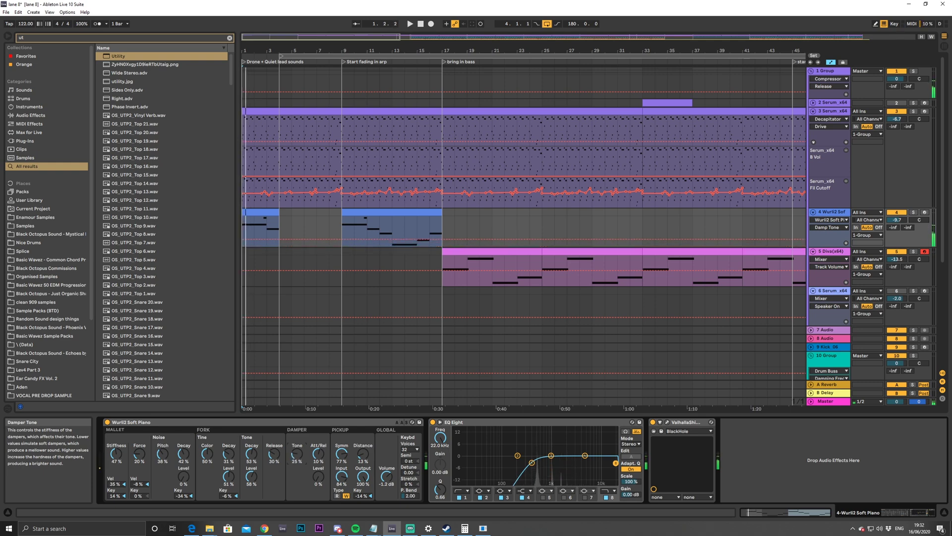
key("space")
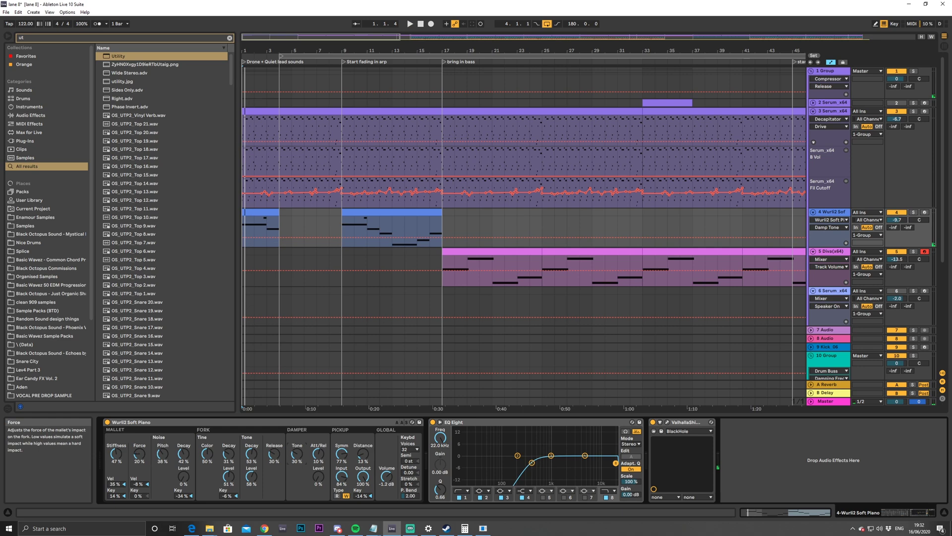
key("space")
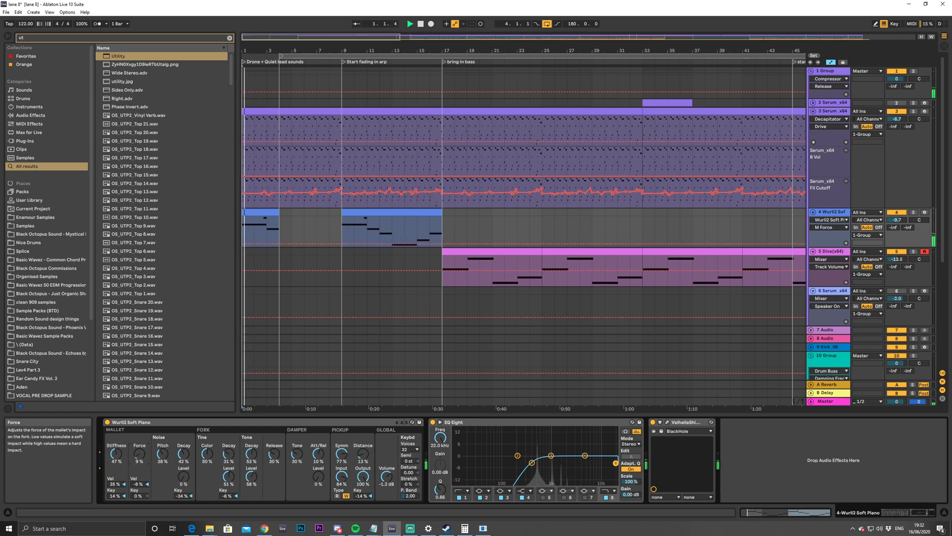
key("space")
key("space")
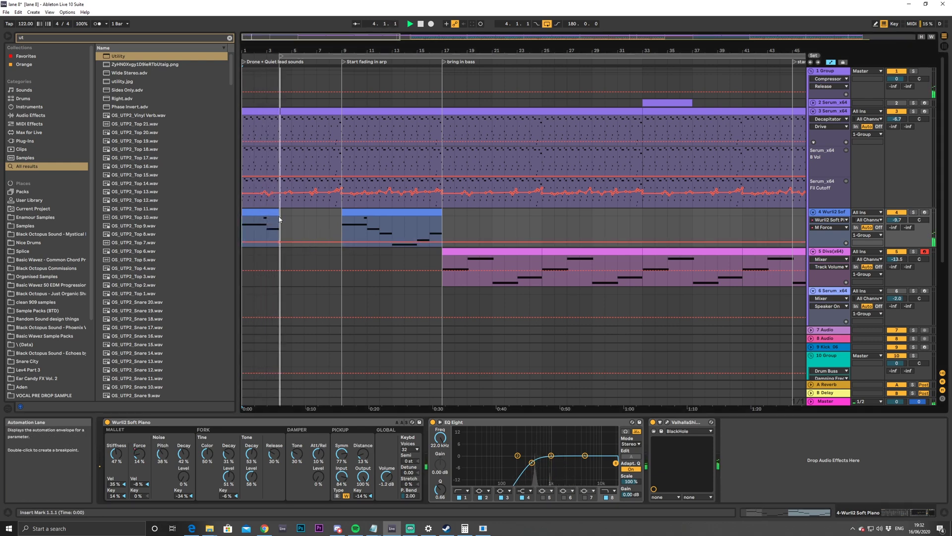
Extend the first Wurli clip to bar 5 and lengthen its A#3 note to the end of the clip
left_click_drag(280, 215, 288, 214)
key("space")
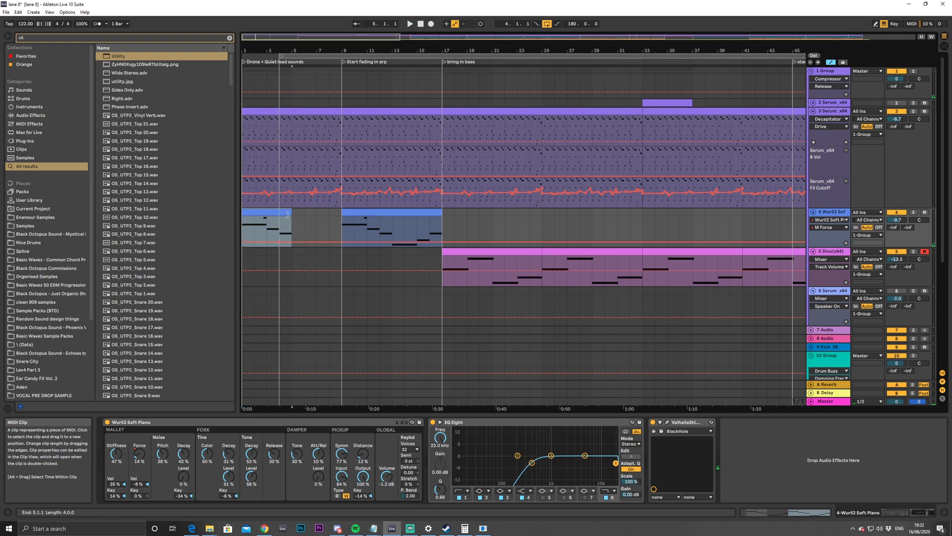
double_click(287, 215)
double_click(777, 457)
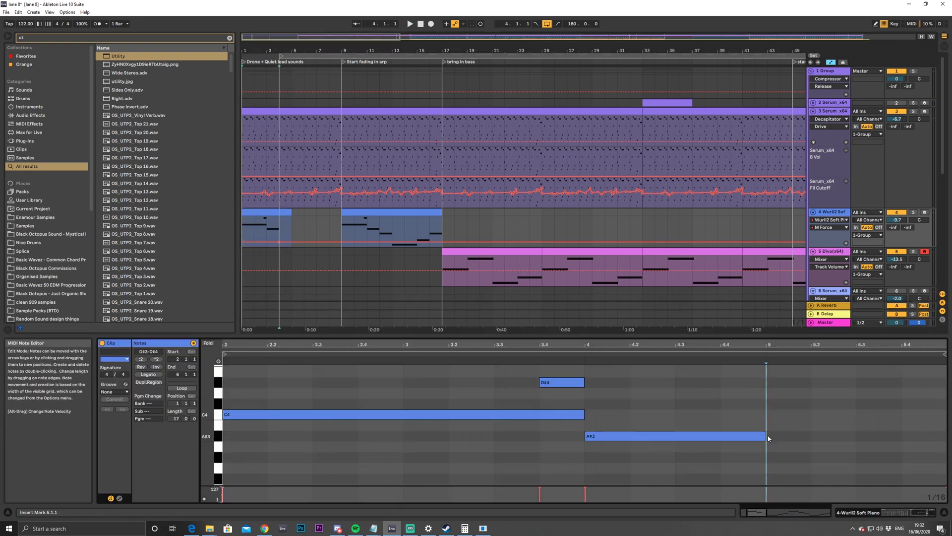
left_click_drag(766, 436, 946, 436)
Audition the extended Wurli clip from bar 1, toggling solo on its track, and select the third Serum track
key("space")
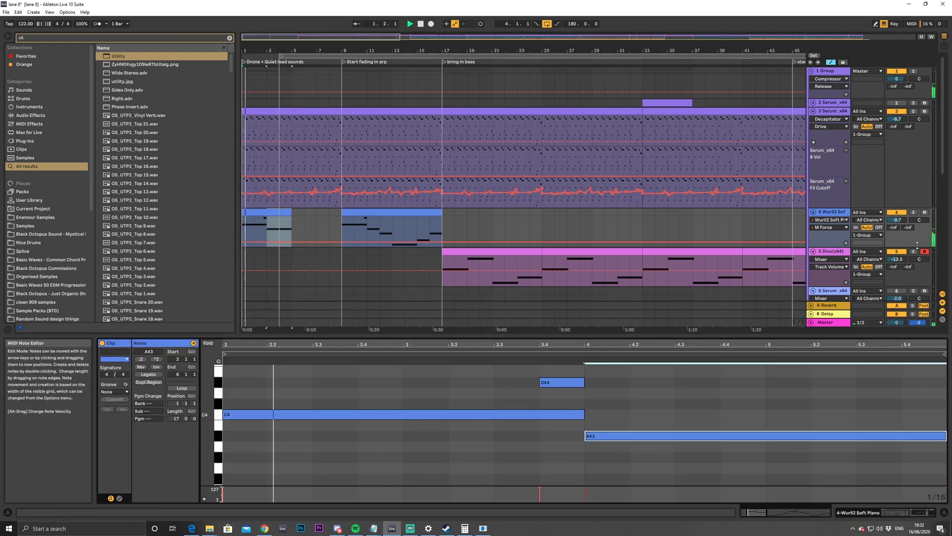
left_click(914, 213)
left_click(915, 214)
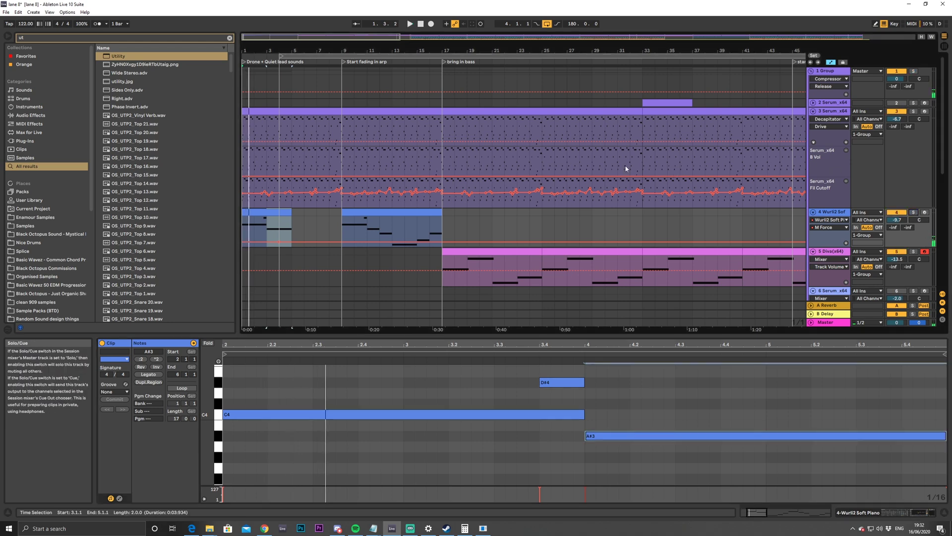
left_click(827, 112)
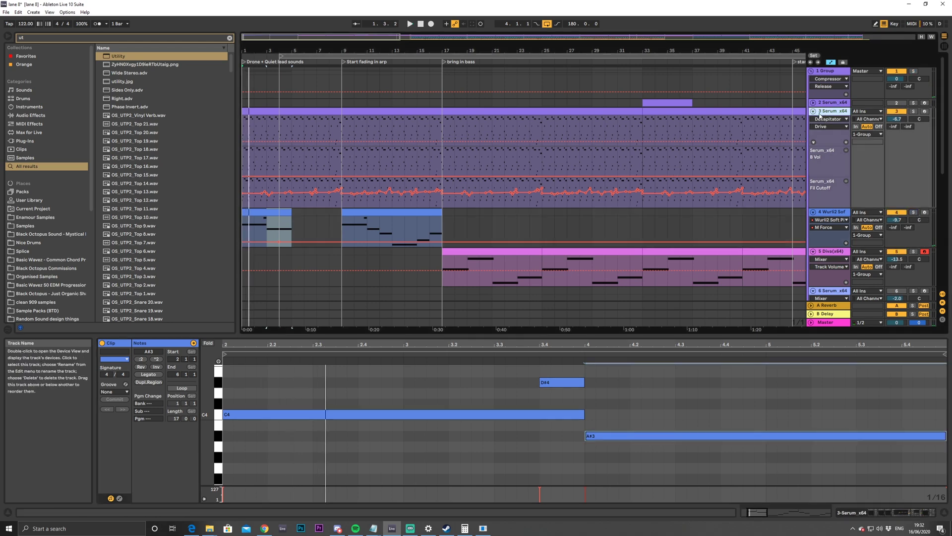
Insert a new MIDI track and a new audio track below the third Serum track
key("ctrl+shift+t")
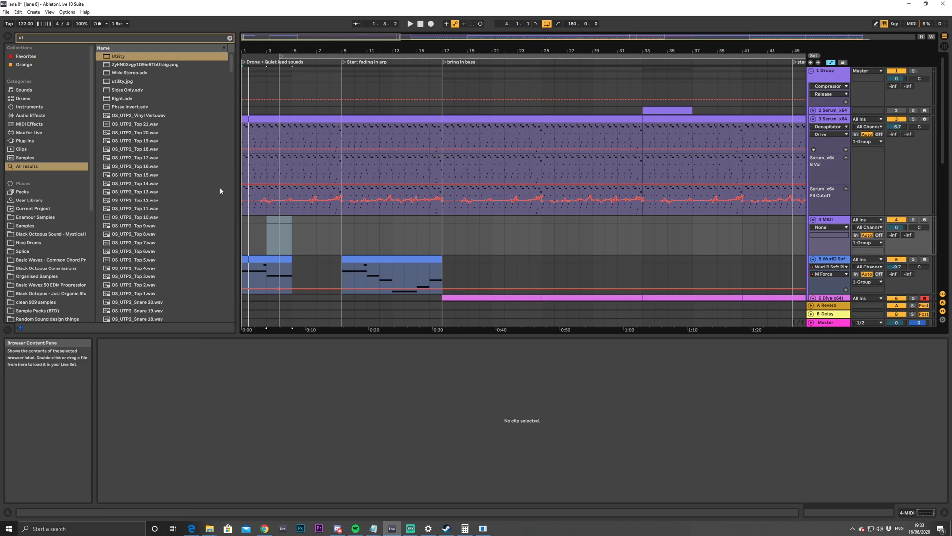
left_click(246, 225)
left_click(831, 120)
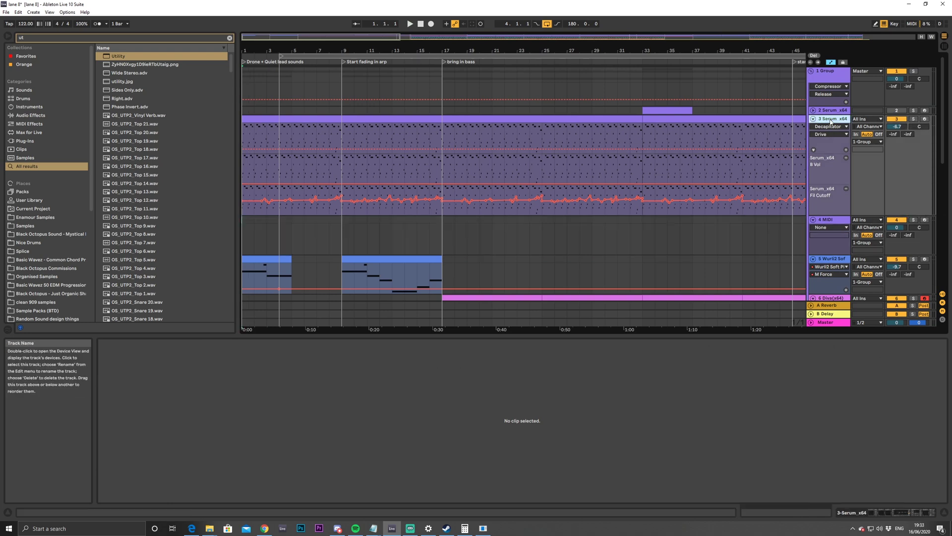
key("ctrl+t")
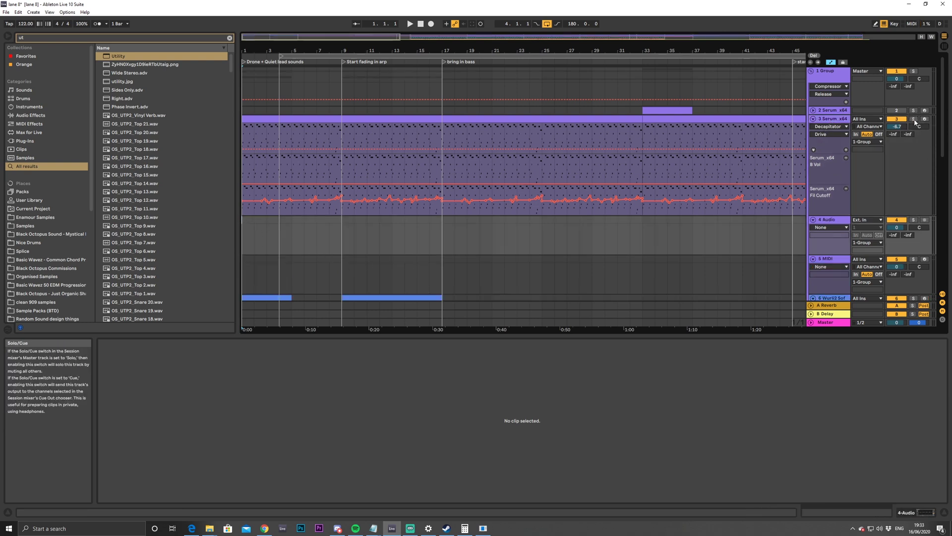
Audition the soloed third Serum track from bar 17 and from bar 65, and show its device chain
key("space")
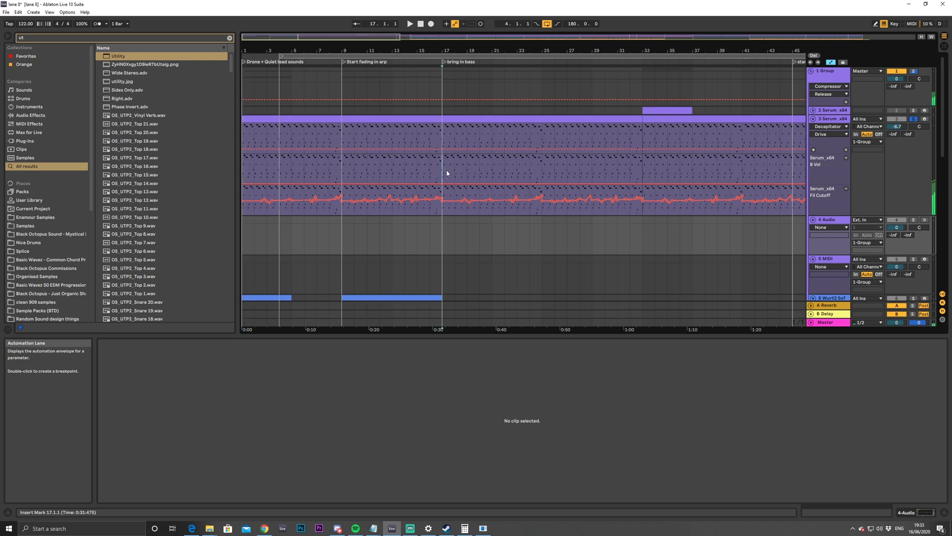
key("space")
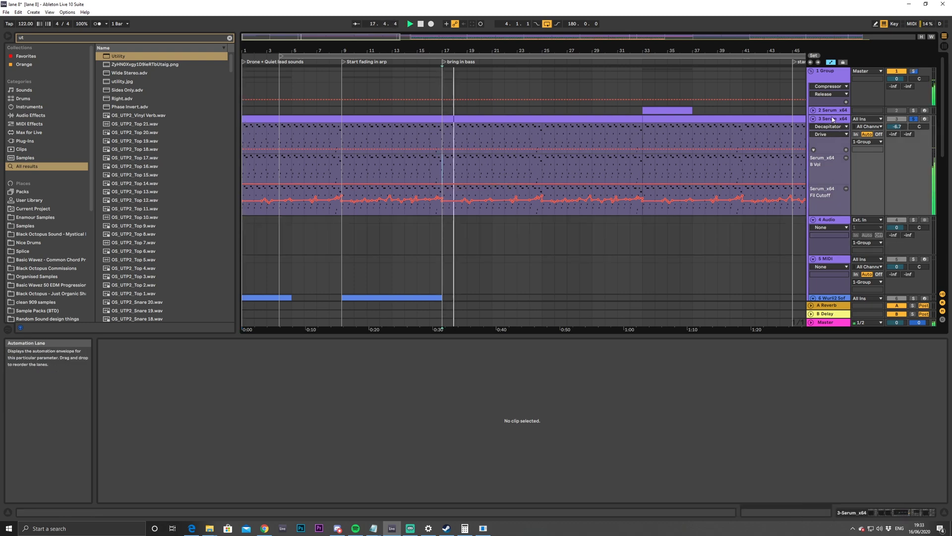
key("space")
left_click_drag(349, 36, 442, 37)
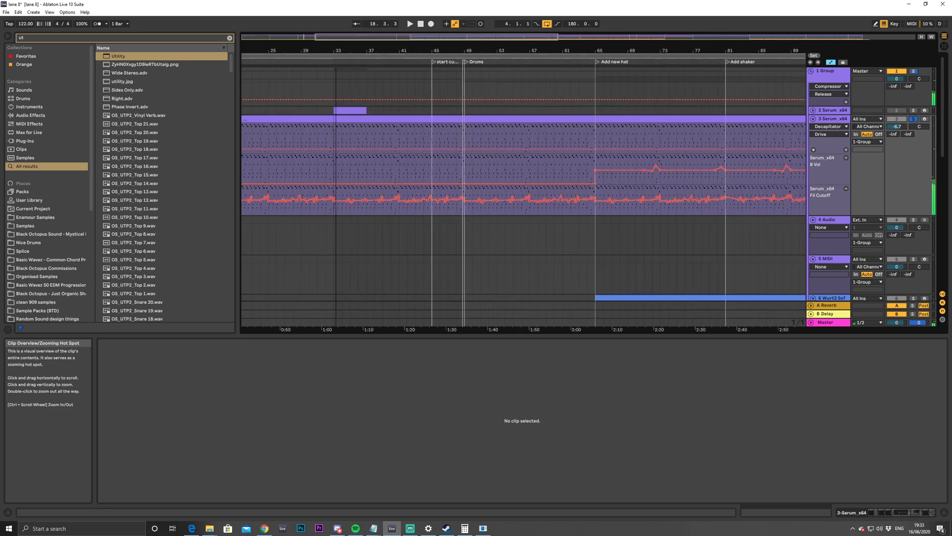
left_click(578, 219)
key("space")
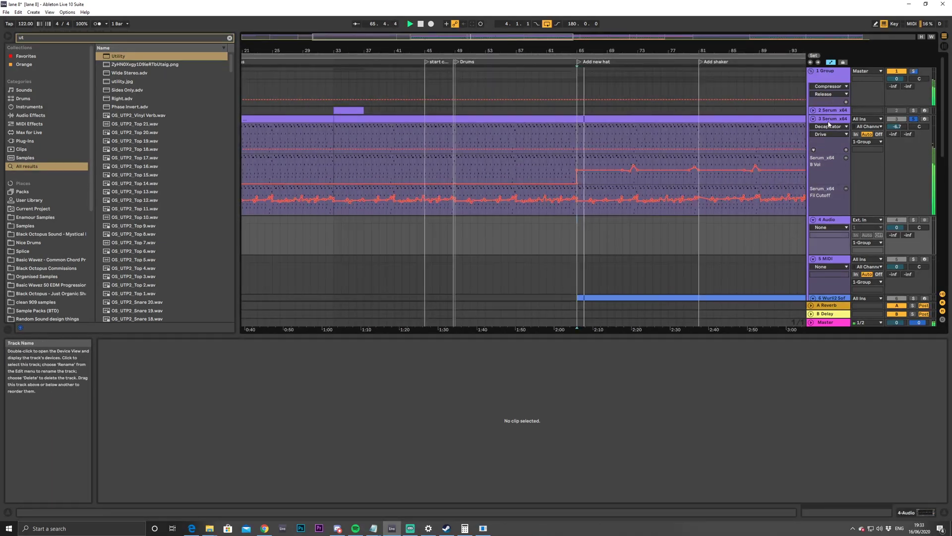
double_click(831, 120)
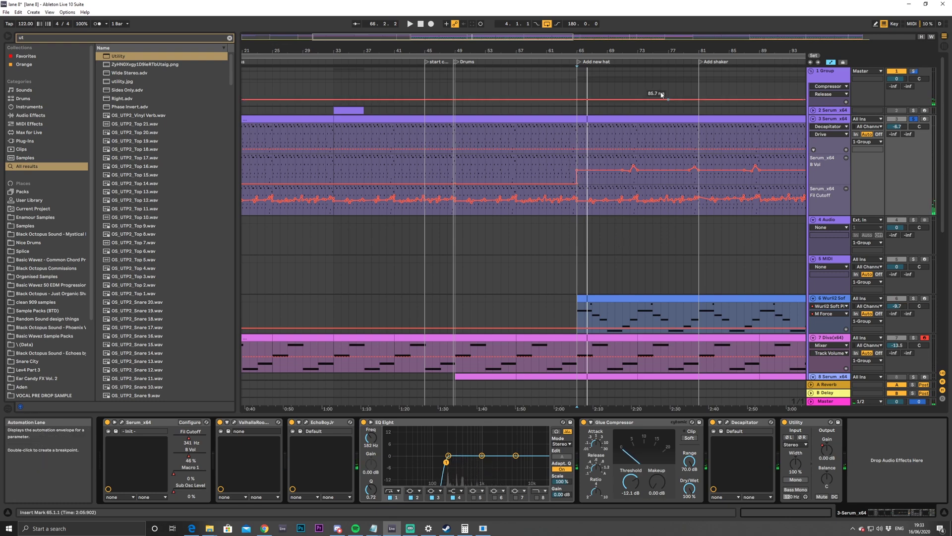
Set the new audio track's input to Resampling and arm it for recording
left_click_drag(621, 41, 561, 47)
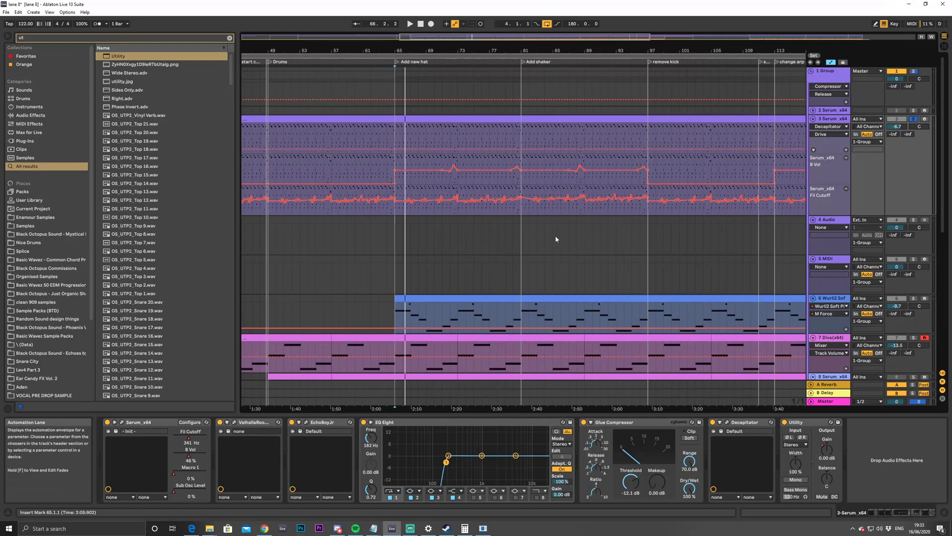
left_click(397, 221)
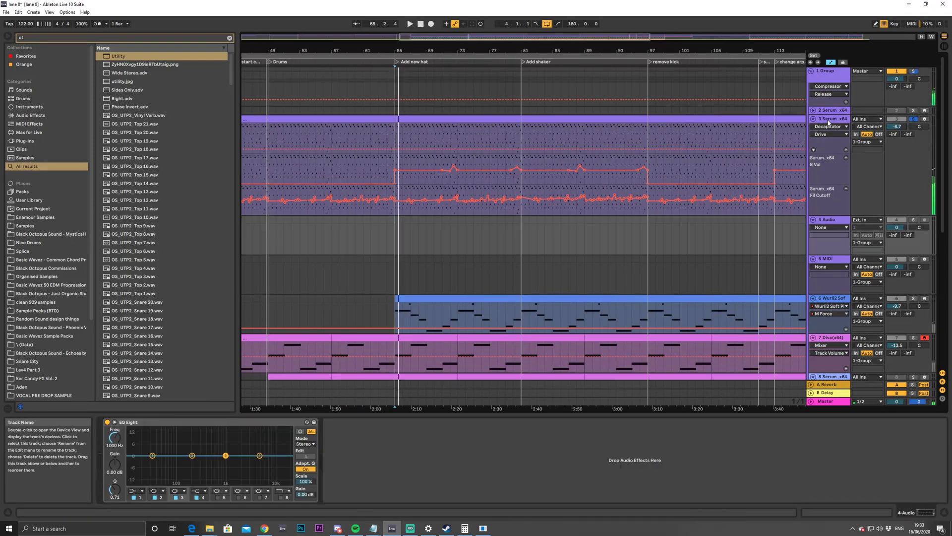
left_click(867, 219)
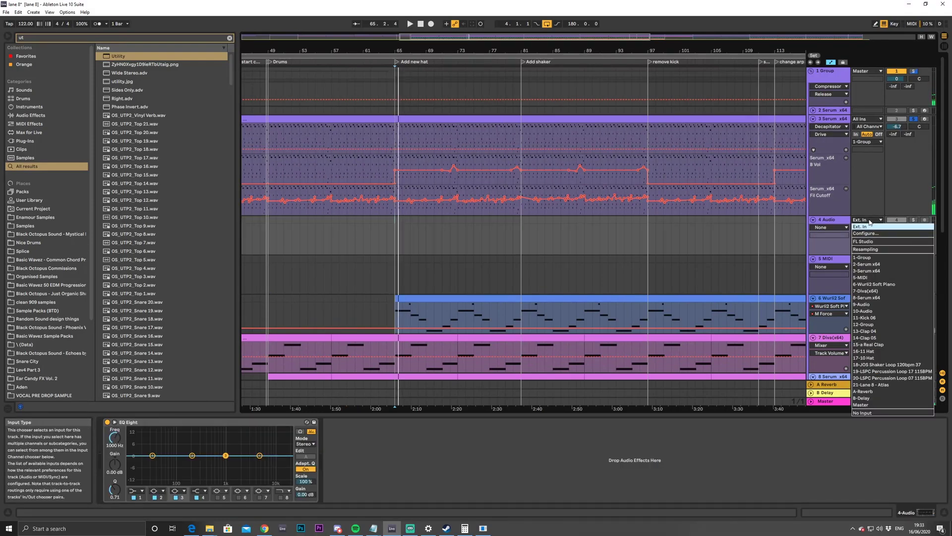
left_click(875, 249)
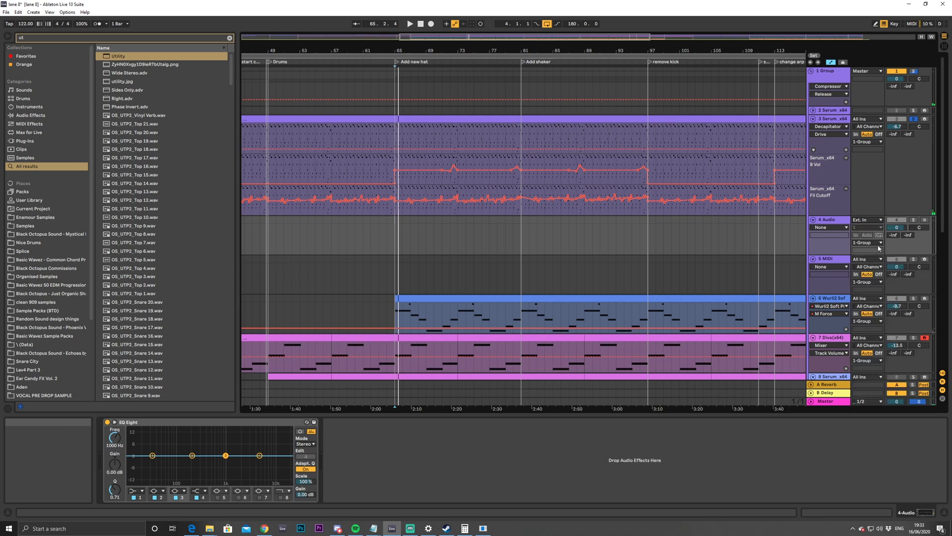
Record the soloed Serum part onto the audio track from bar 65 and trim the clip's end to bar 81
left_click(396, 226)
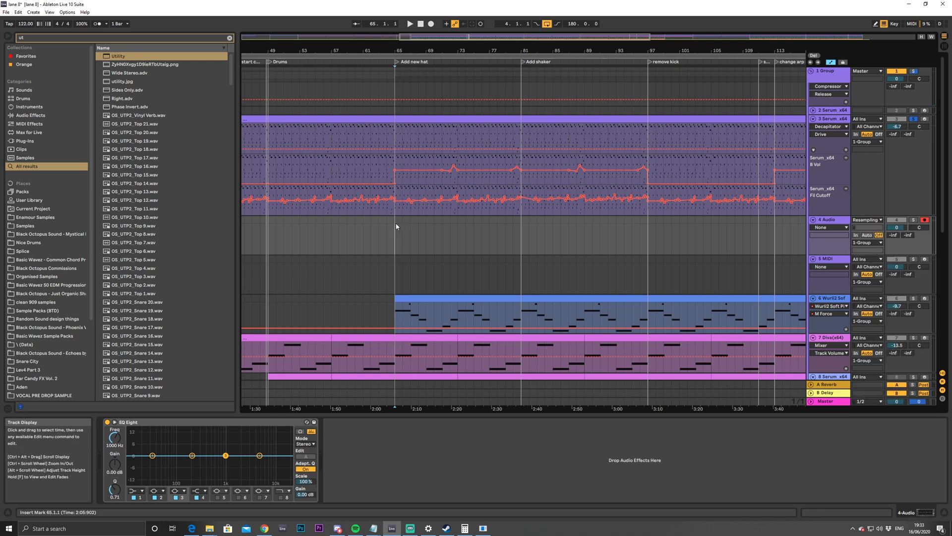
left_click(431, 24)
left_click_drag(424, 36, 425, 62)
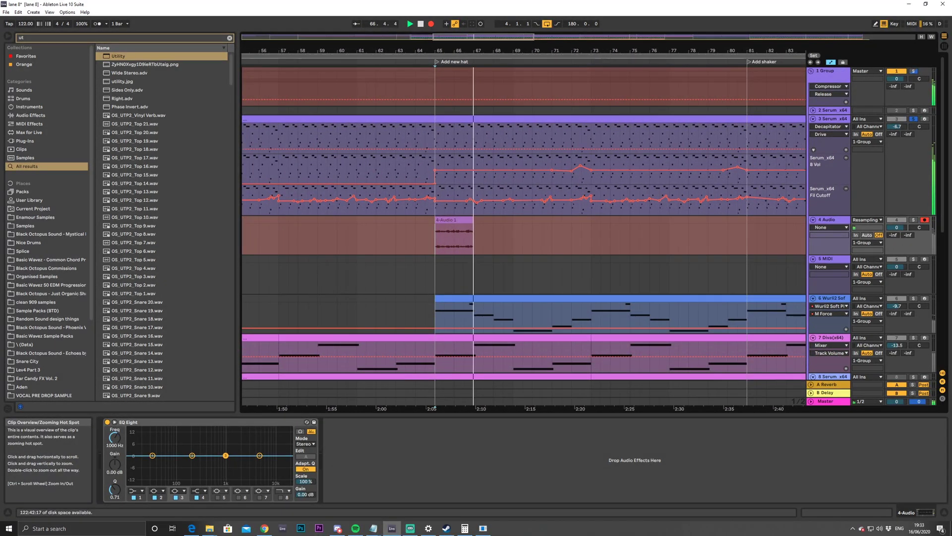
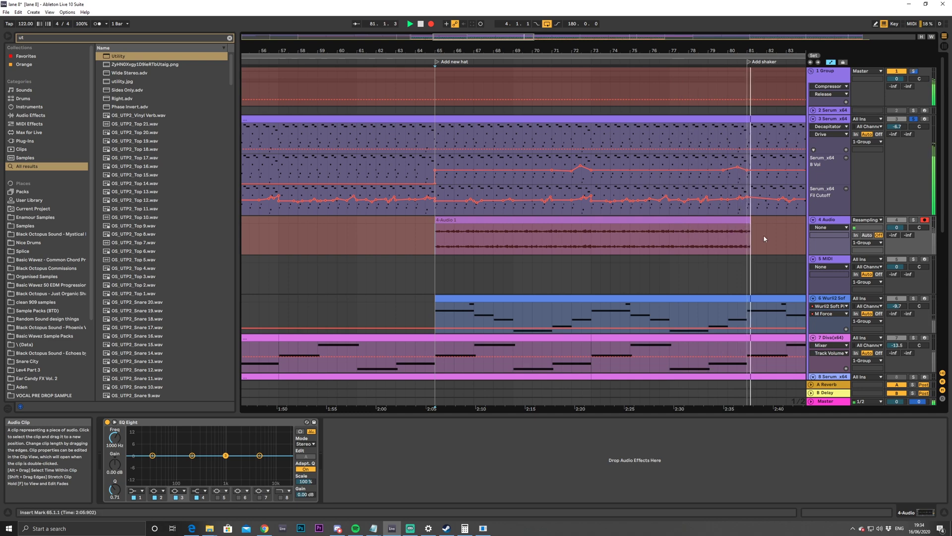
key("space")
left_click(749, 219)
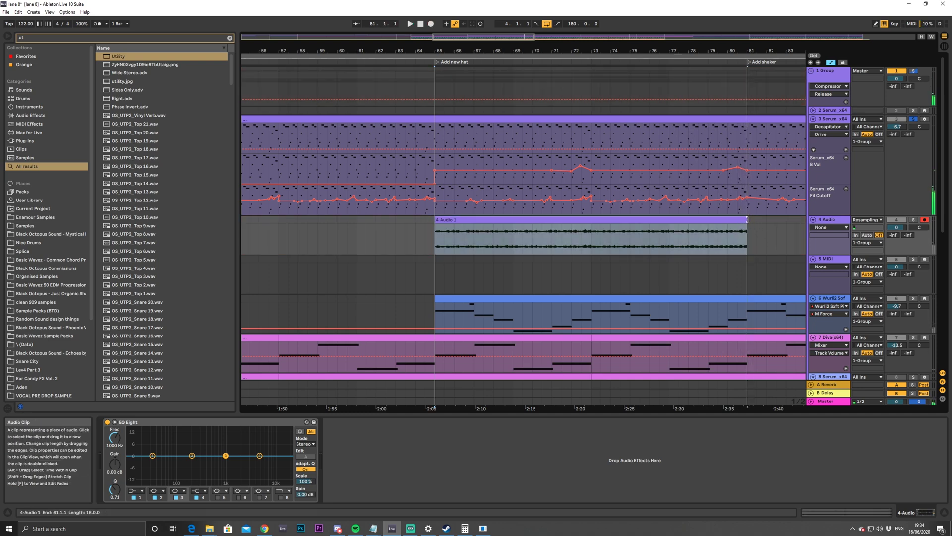
Move the resampled audio clip to the start of the arrangement at bar 1
left_click_drag(484, 36, 421, 25)
left_click_drag(606, 226, 268, 227)
left_click_drag(297, 34, 297, 51)
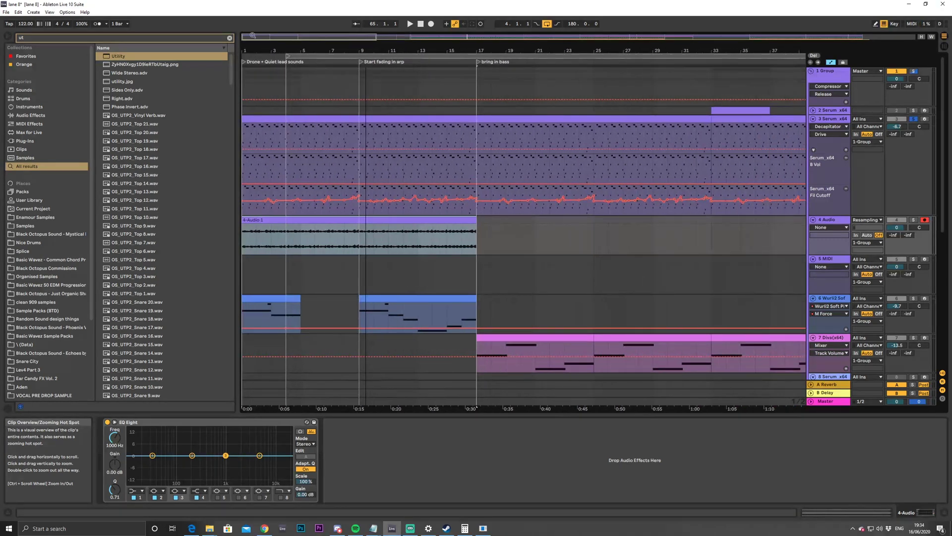
Solo the resampled audio track and transpose its clip up 12 semitones while auditioning from bar 1
key("shift+Tab")
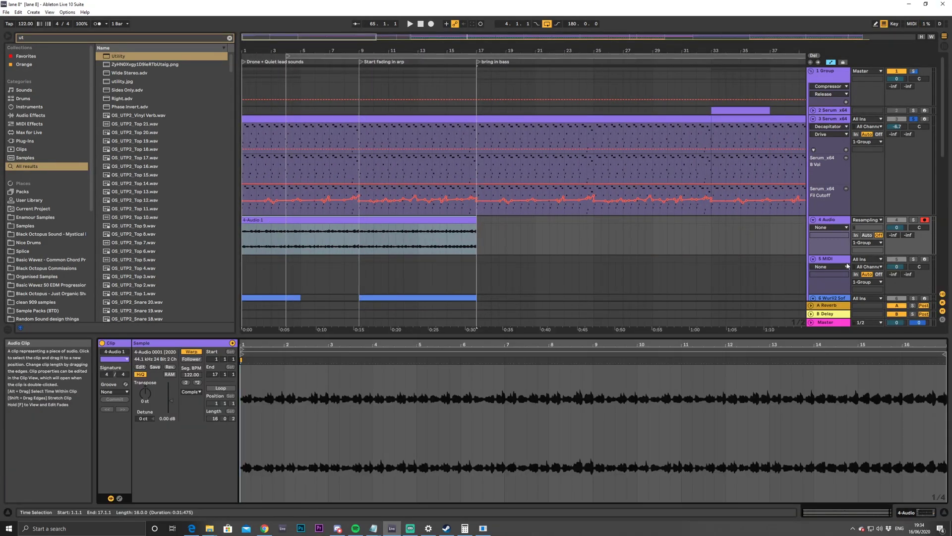
left_click(914, 220)
key("space")
left_click(828, 221)
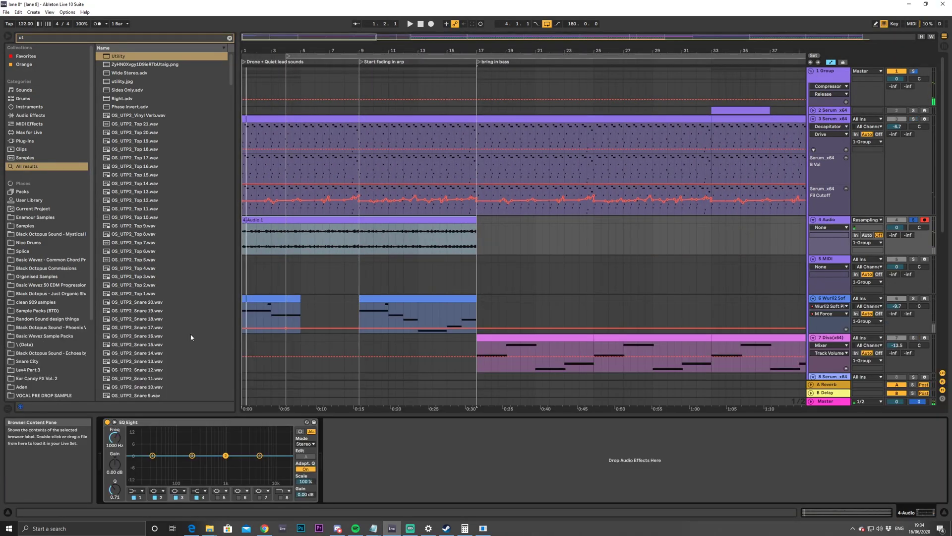
key("shift+Tab")
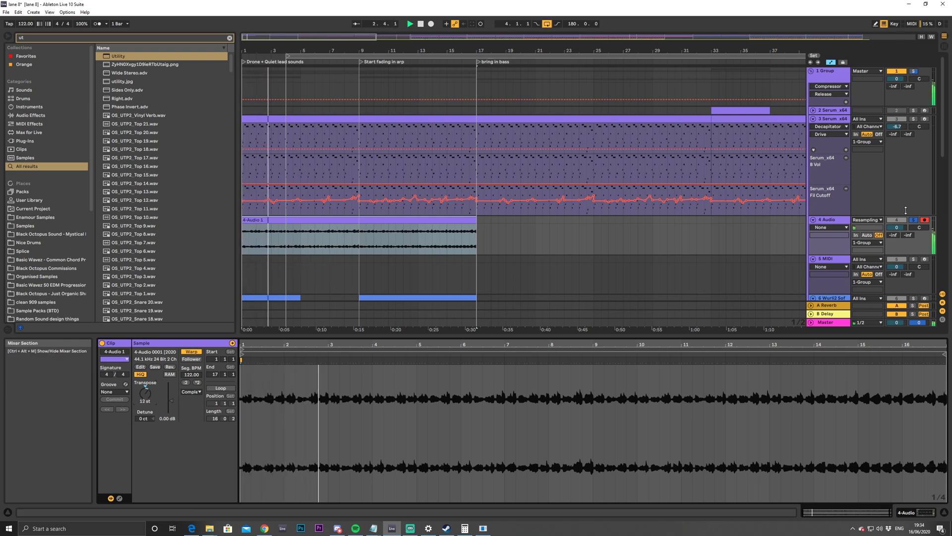
key("shift+Tab")
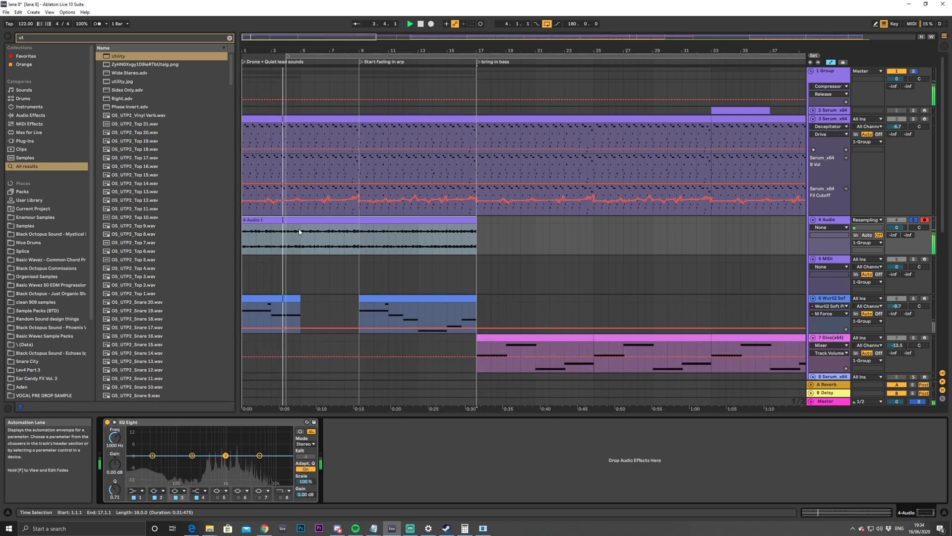
Find Grain Delay in the browser and add it to the resampled audio track
left_click(229, 38)
type("grain")
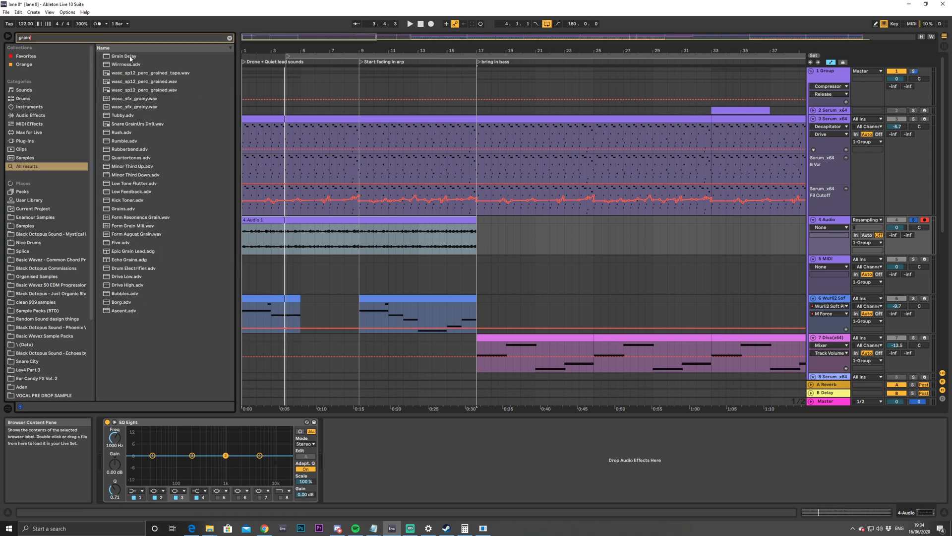
double_click(124, 56)
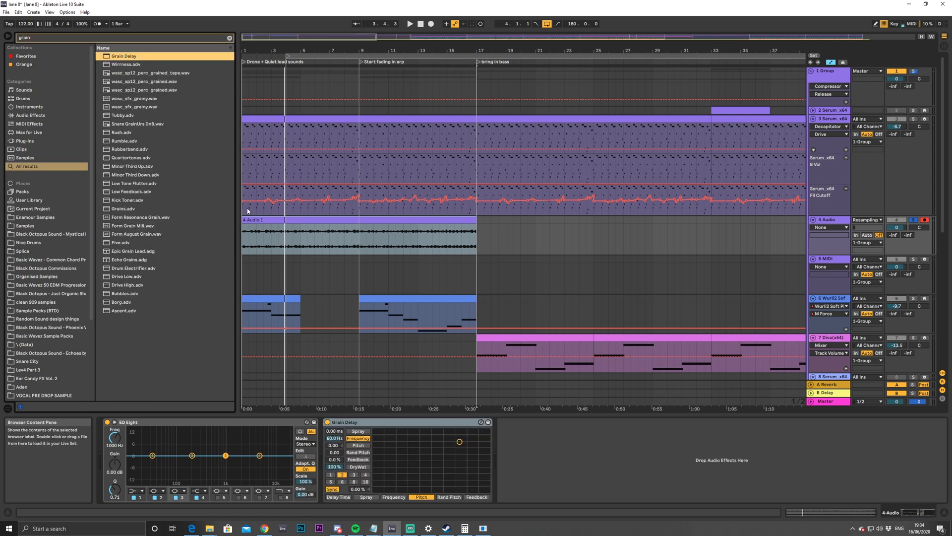
Set Grain Delay's Frequency to 20.8 Hz during playback, trying different Pitch values and resetting Pitch to 0
key("space")
mouse_move(458, 443)
left_mouse_down()
mouse_move(472, 433)
mouse_move(417, 453)
mouse_move(457, 453)
left_mouse_up()
left_click(351, 446)
key("Delete")
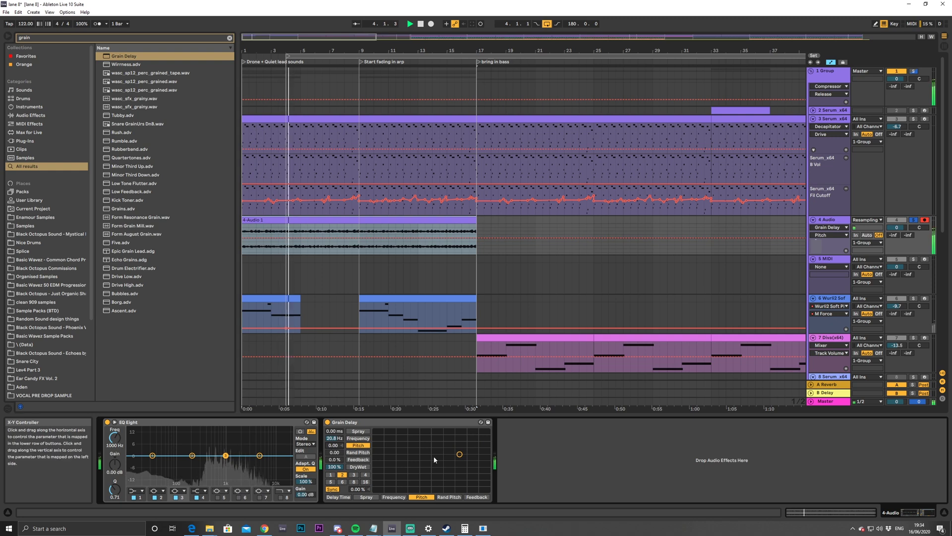
left_click_drag(335, 453, 334, 427)
key("Delete")
Set Grain Delay's Spray to 172 ms, Feedback to 48 % and beat swing to 22.9 %
left_click_drag(335, 431, 335, 419)
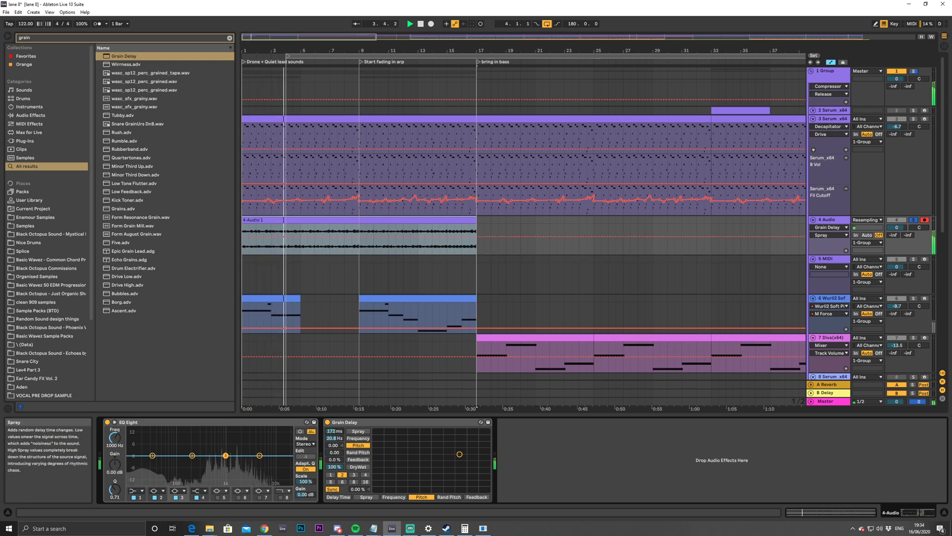
left_click_drag(335, 459, 334, 435)
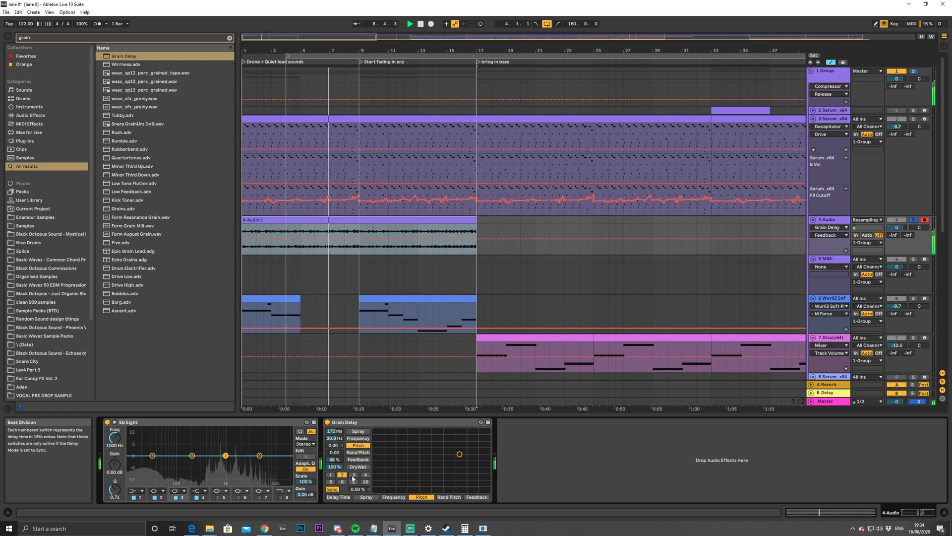
mouse_move(357, 489)
left_mouse_down()
mouse_move(357, 475)
mouse_move(355, 494)
left_mouse_up()
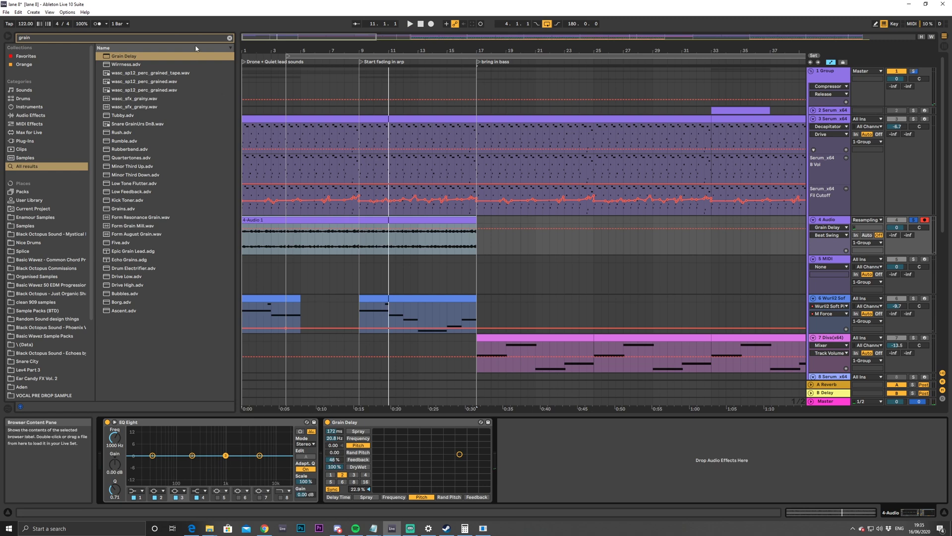
Add FabFilter Pro-R to the resampled audio track and load its Very Large preset Black Hole
left_click(209, 38)
key("BackSpace")
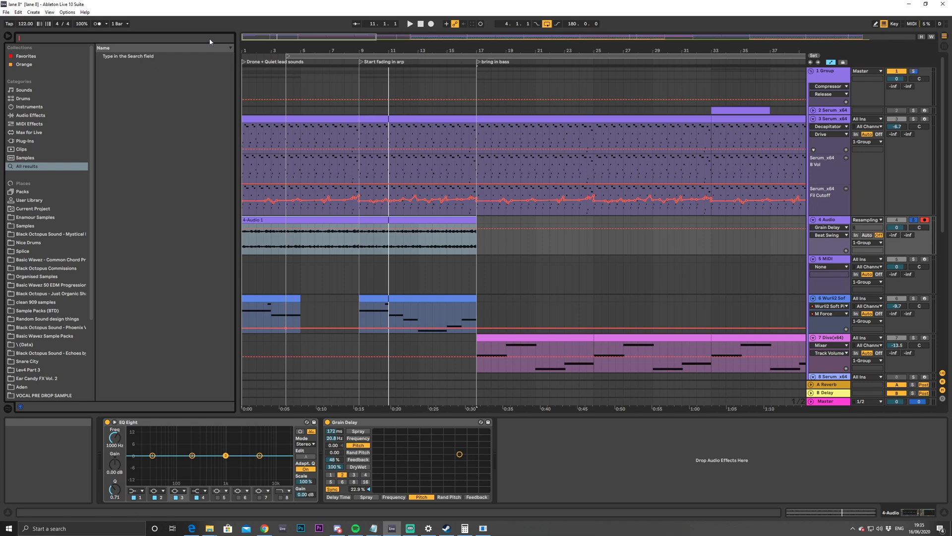
type("pro-r")
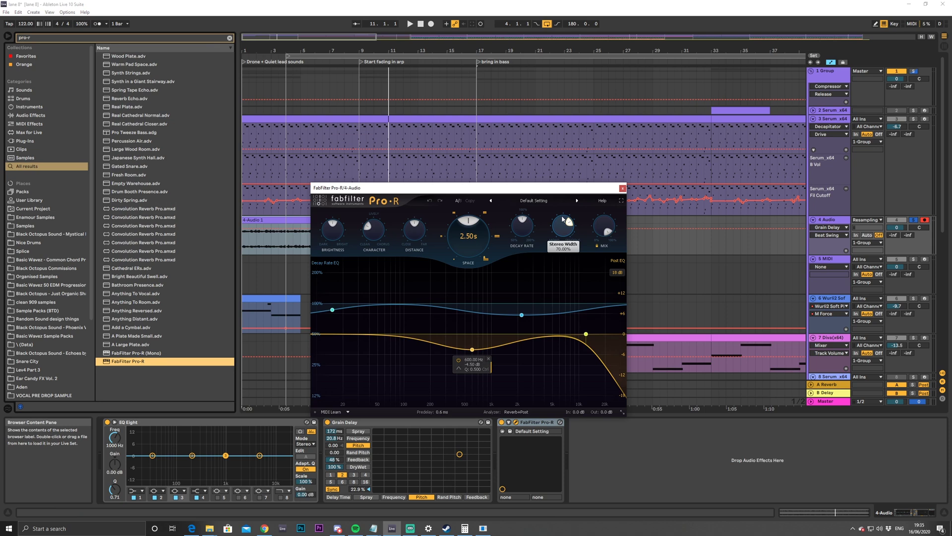
left_click(534, 201)
mouse_move(548, 244)
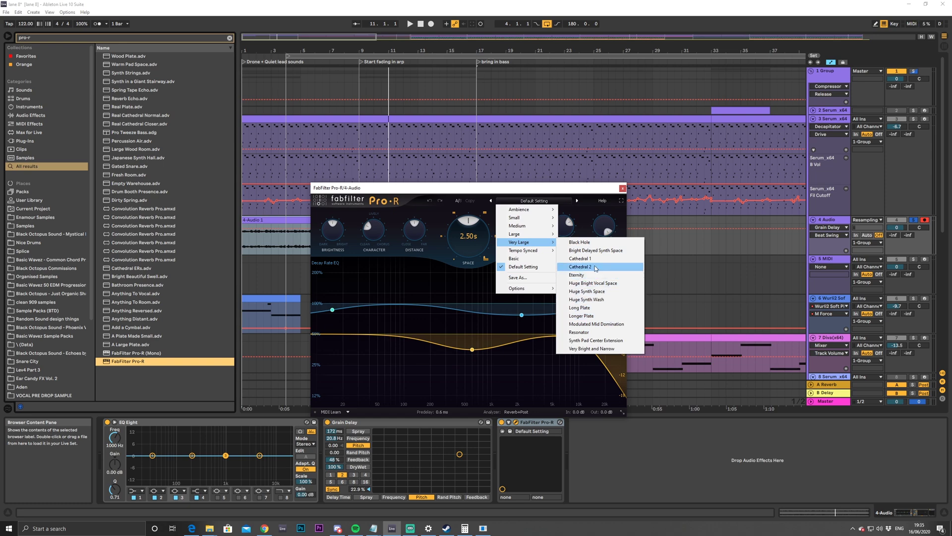
left_click(579, 242)
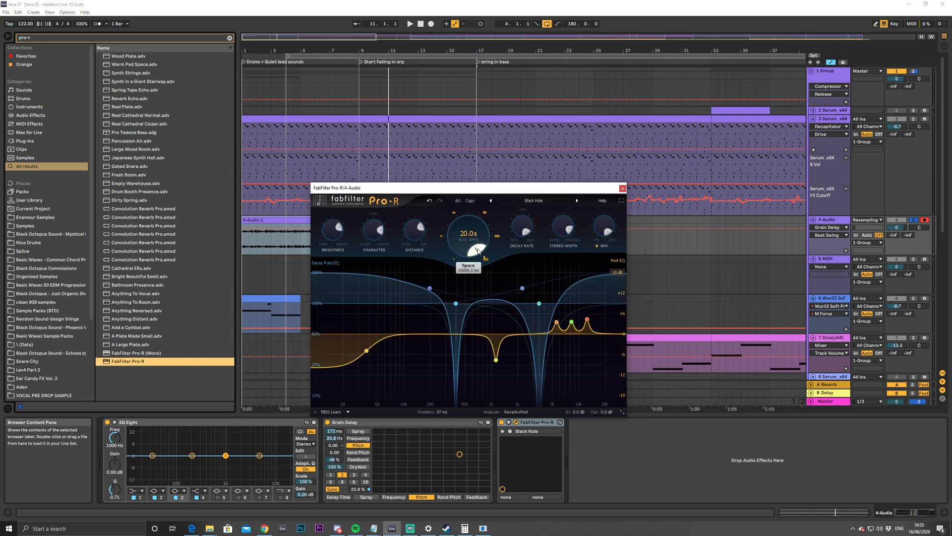
Move EQ Eight between Grain Delay and Pro-R and enable its band 8 low-pass at 1.24 kHz
key("space")
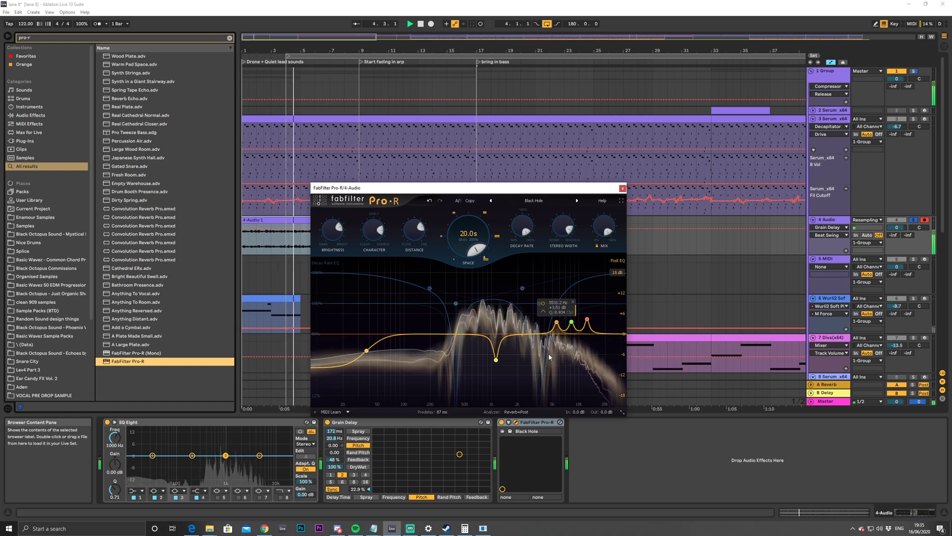
left_click(279, 497)
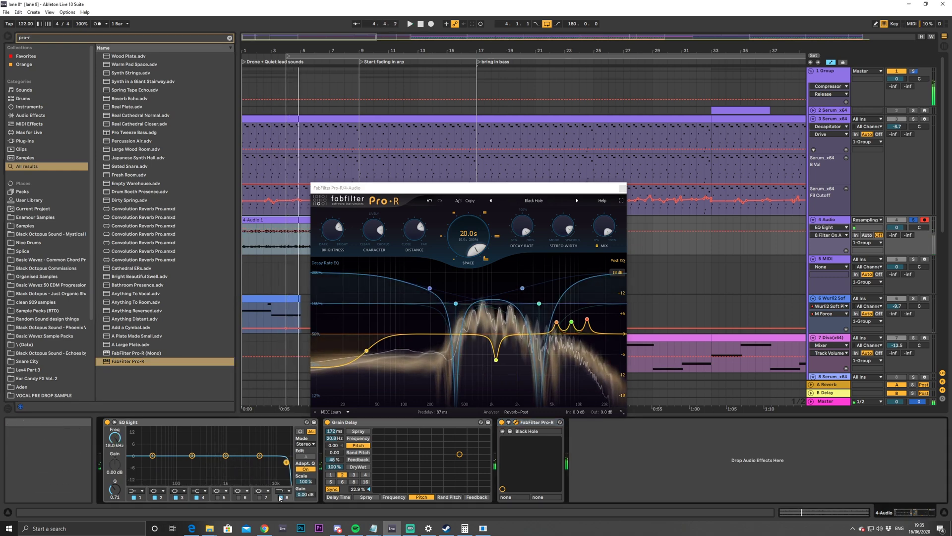
left_click_drag(209, 422, 494, 433)
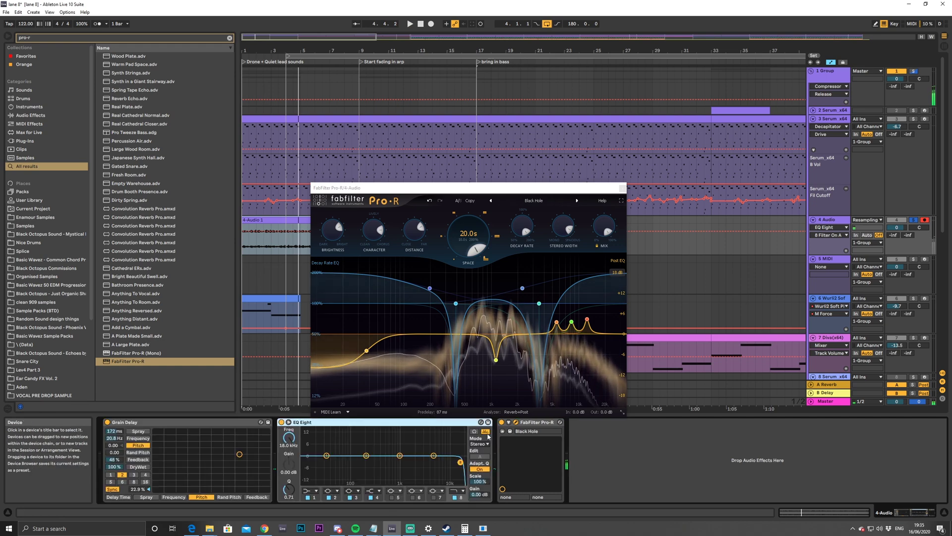
left_click(320, 492)
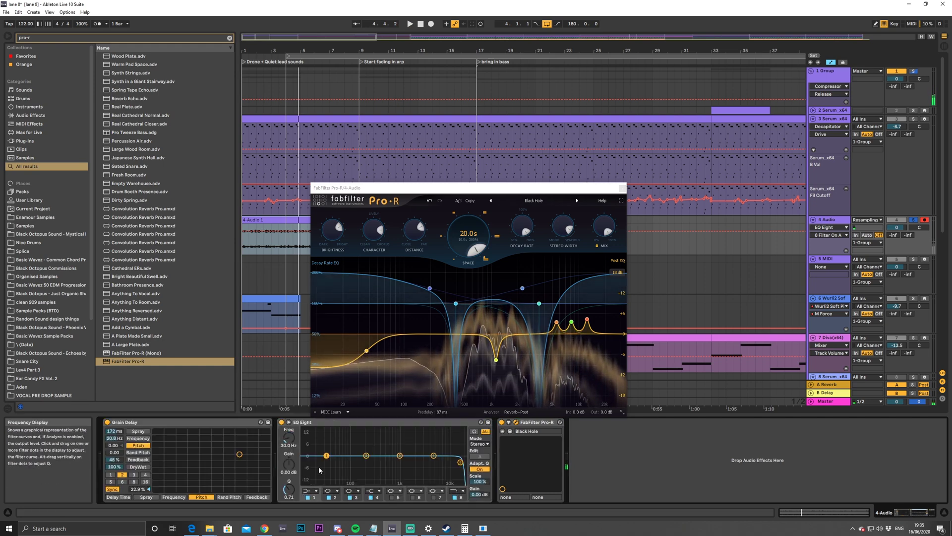
left_click_drag(419, 459, 405, 461)
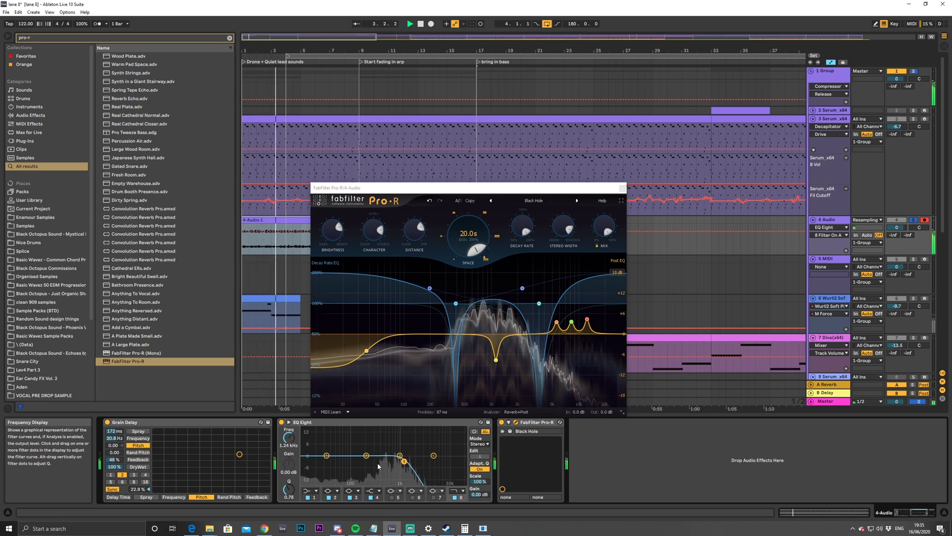
Change band 1 of the EQ Eight before Pro-R to a high-pass filter at 310 Hz
left_click(310, 491)
left_click(306, 443)
left_click_drag(327, 455, 375, 467)
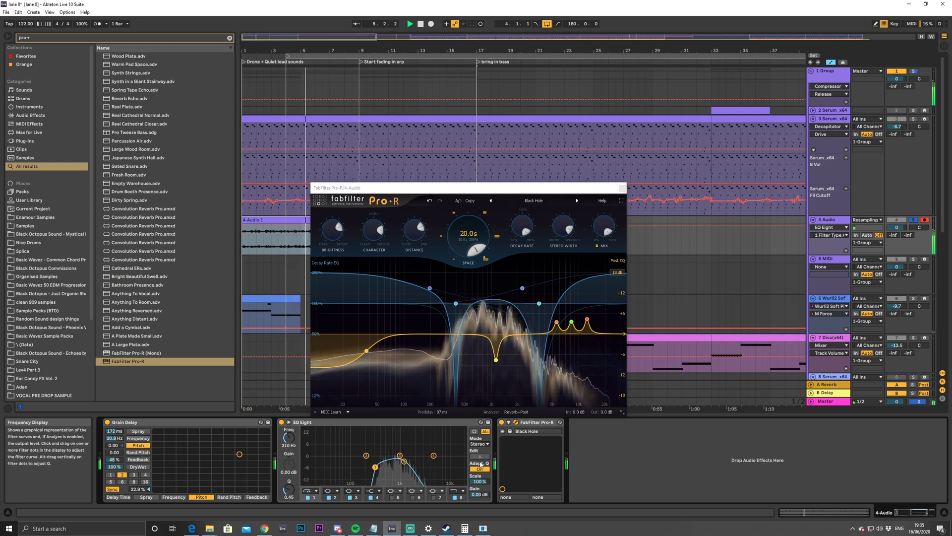
Copy the EQ Eight to after Pro-R and cut its band 3 by 8.55 dB at 843 Hz during playback
left_click(491, 425)
left_click_drag(493, 424, 603, 441)
key("space")
mouse_move(697, 461)
left_mouse_down()
mouse_move(712, 464)
mouse_move(685, 469)
mouse_move(705, 463)
left_mouse_up()
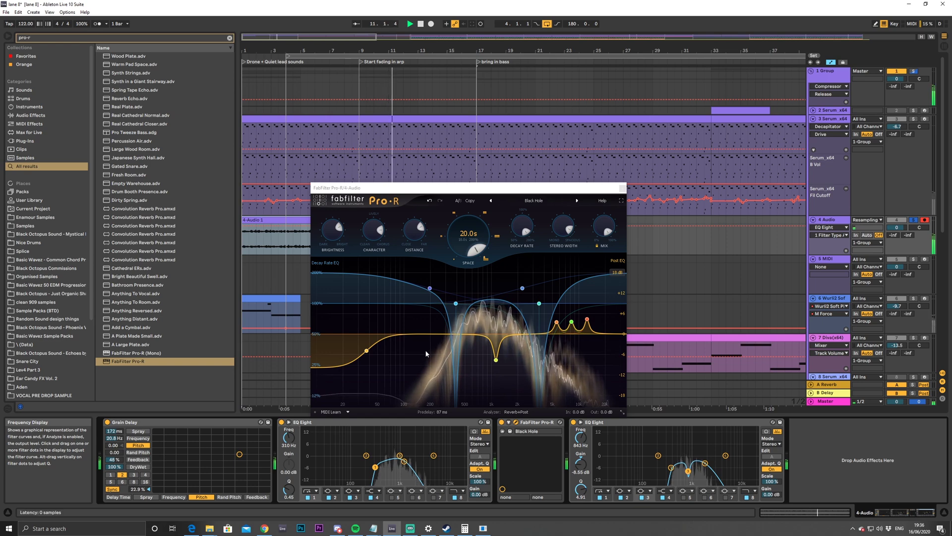
Try a different transposition on the resampled audio clip during playback and undo it
key("space")
left_click(278, 227)
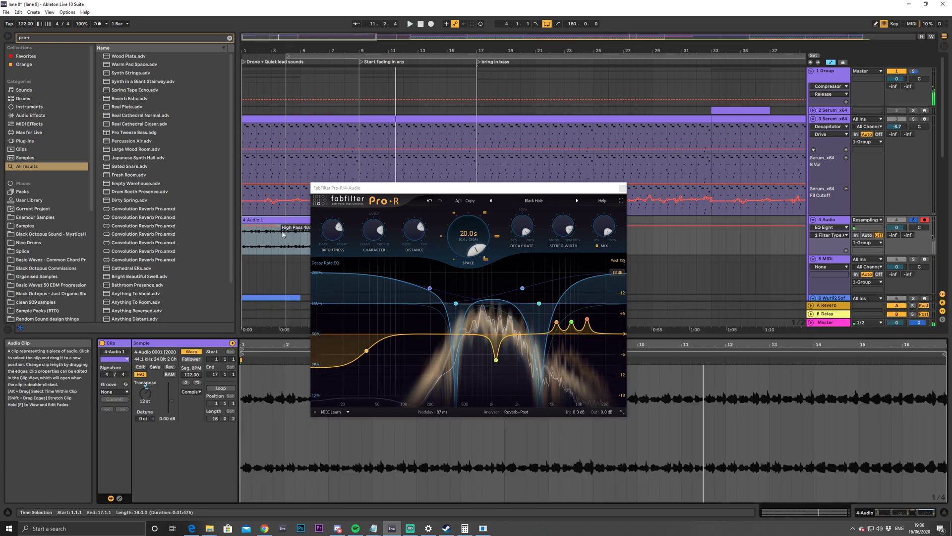
left_click_drag(145, 394, 262, 408)
key("space")
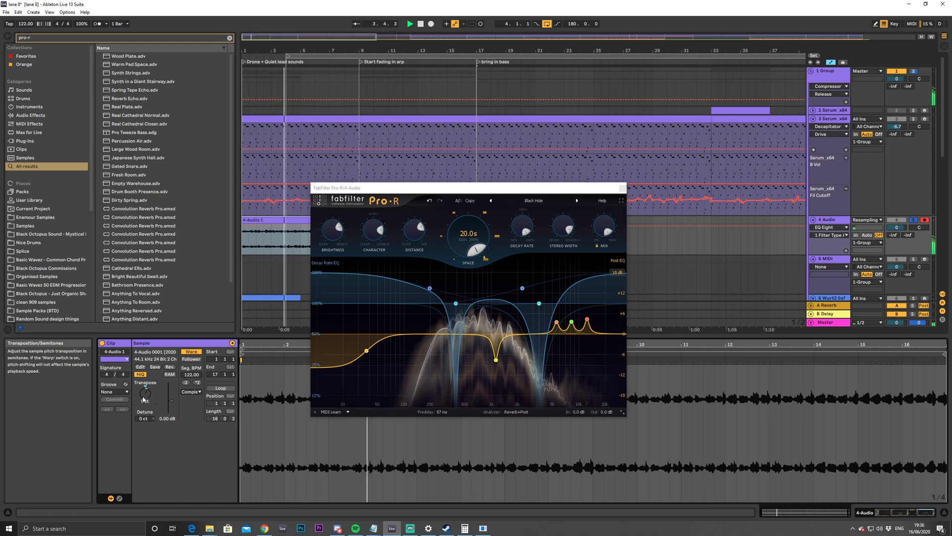
key("ctrl+z")
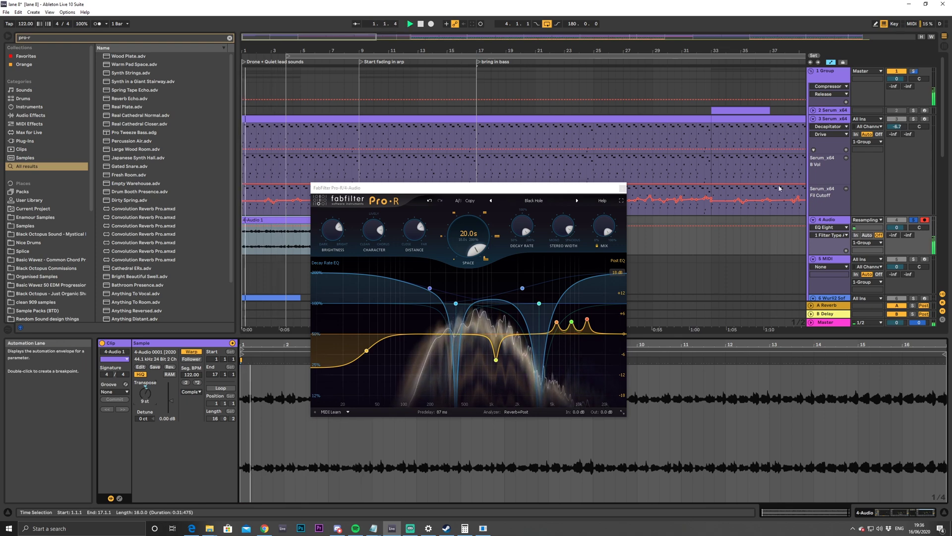
Turn off solo on the resampled audio track and set its volume to -7.7 dB
left_click(824, 220)
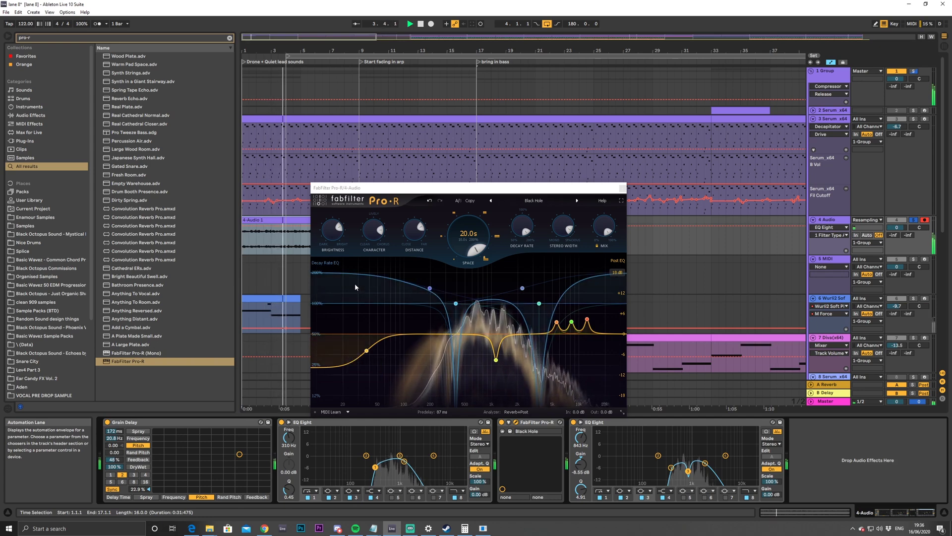
left_click(915, 221)
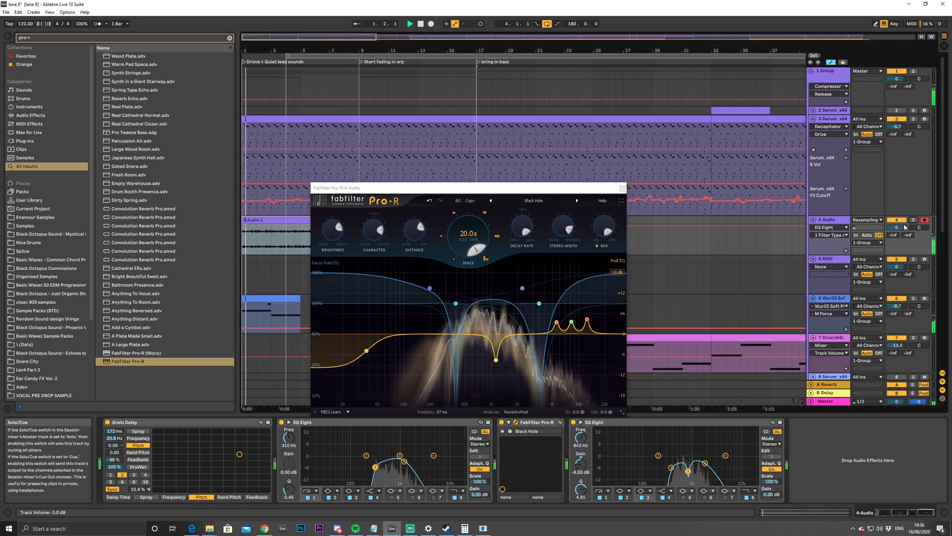
left_click_drag(906, 227, 906, 246)
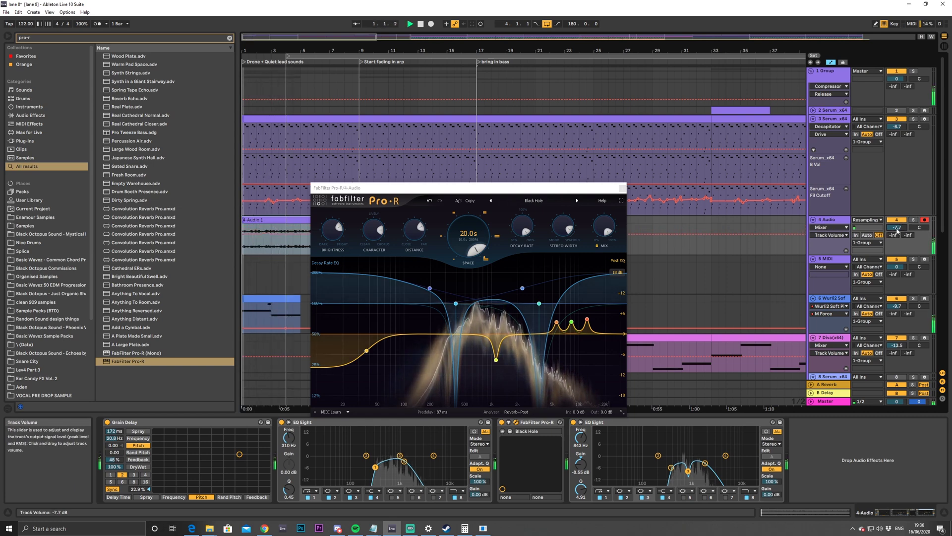
Bypass Grain Delay on the resampled audio track and set the Wurli track's volume to -7.1 dB
left_click(107, 423)
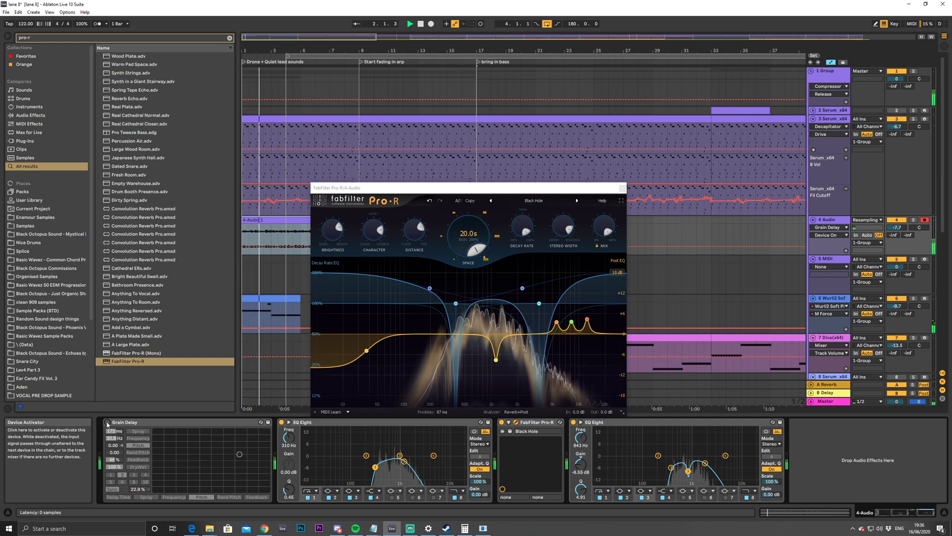
left_click_drag(896, 306, 896, 298)
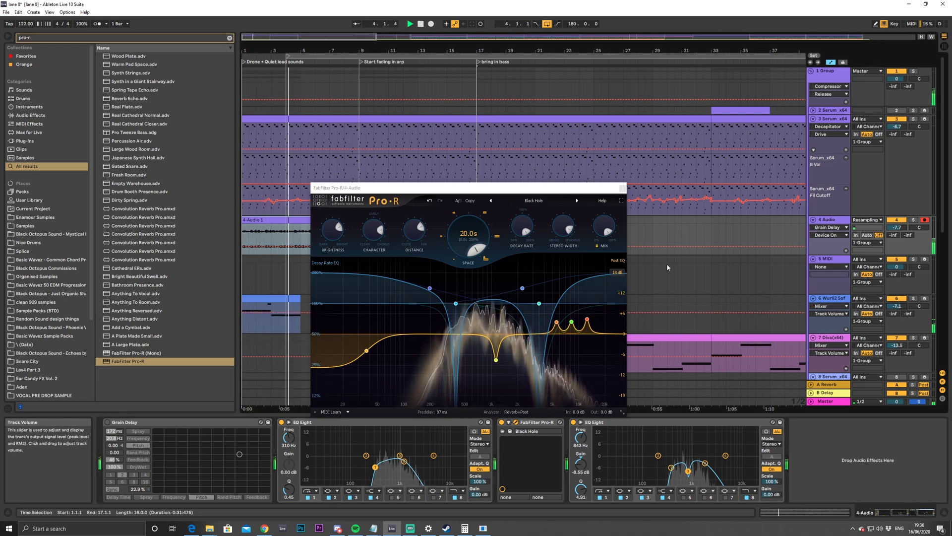
Reduce band 3's cut in the EQ Eight after Pro-R to -0.87 dB at 758 Hz while playing the intro
left_click_drag(499, 189, 664, 70)
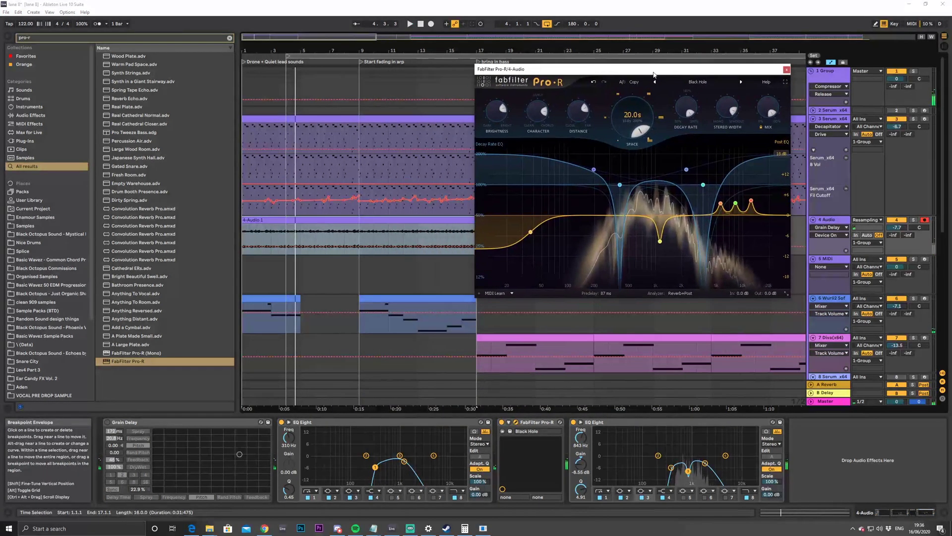
left_click(422, 298)
left_click(252, 232)
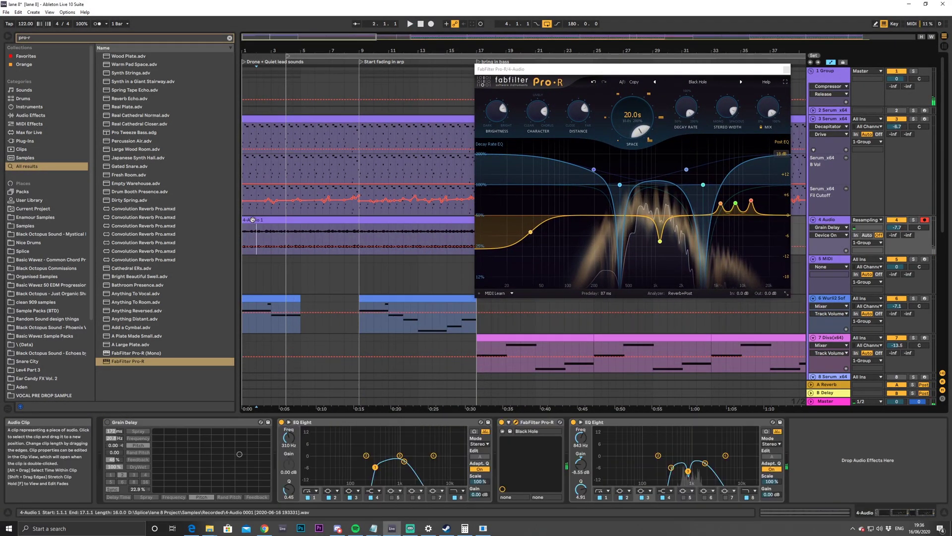
key("space")
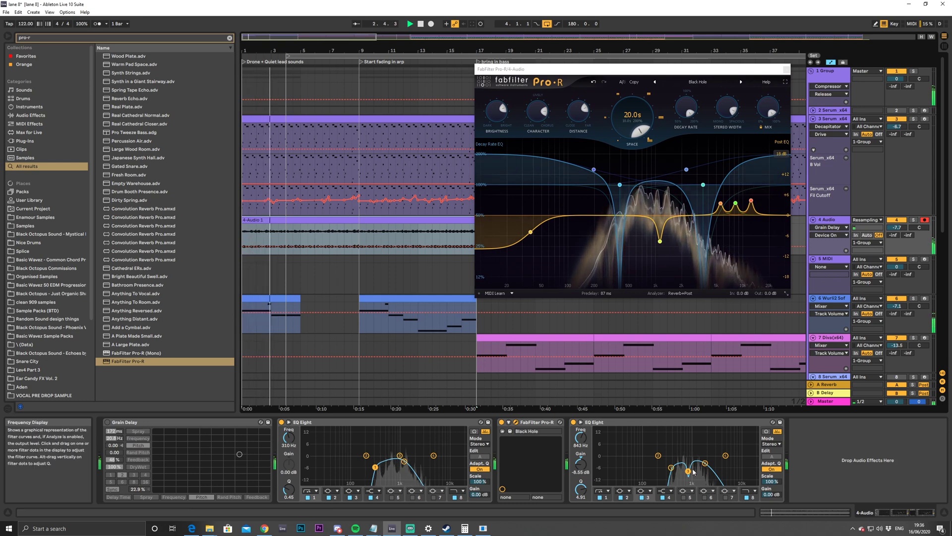
left_click_drag(688, 471, 687, 459)
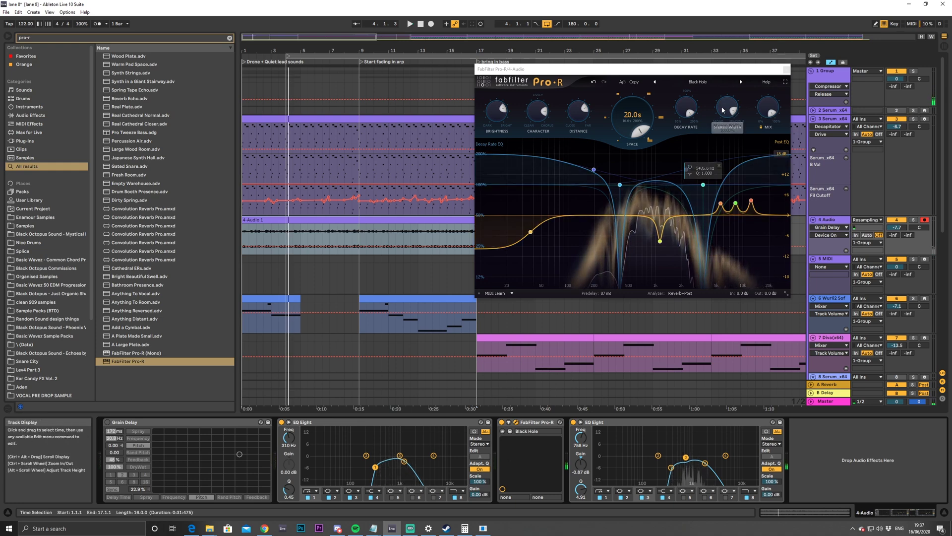
Audition the next Pro-R presets during playback and settle on Cathedral 1
left_click(741, 83)
key("space")
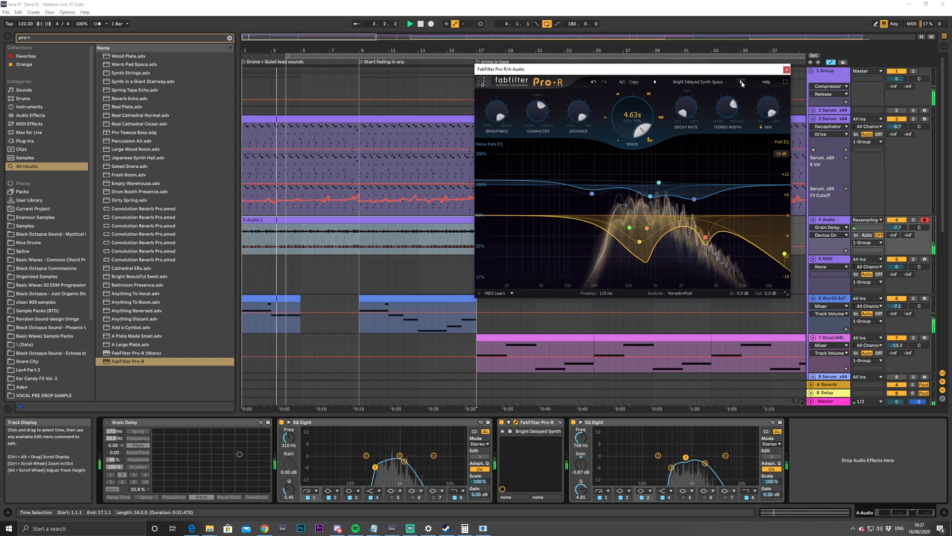
left_click(741, 82)
key("space")
key("space")
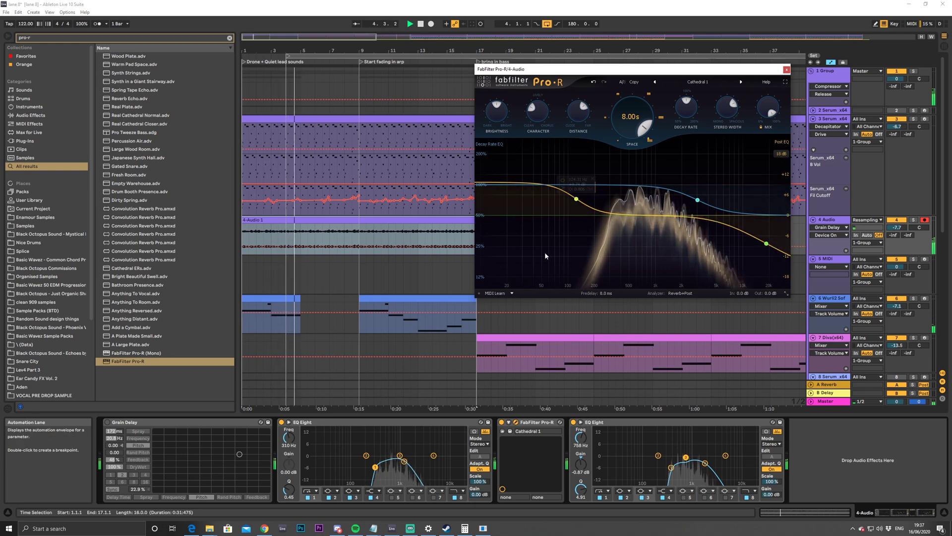
Try the intro with the first Wurli clip deactivated and the Wurli track muted, and restore both
left_click(255, 301)
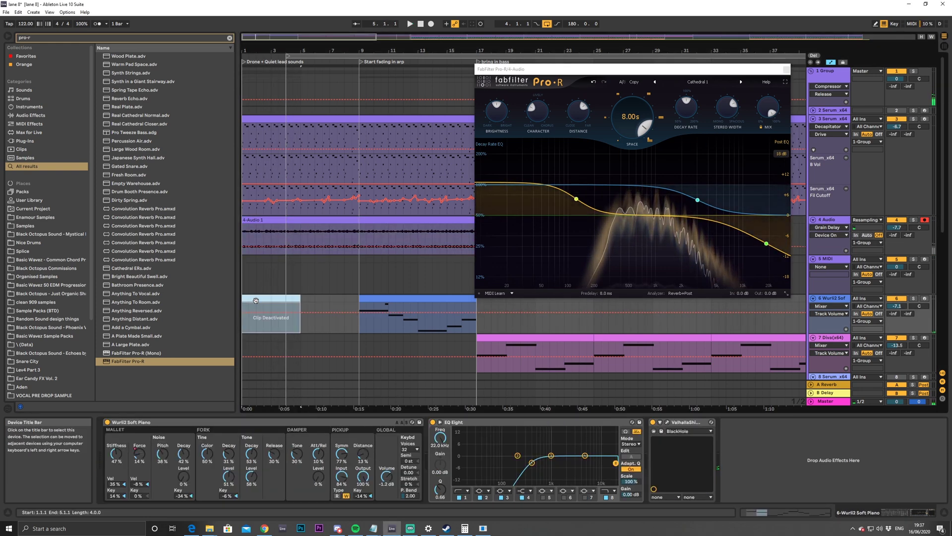
left_click(377, 298)
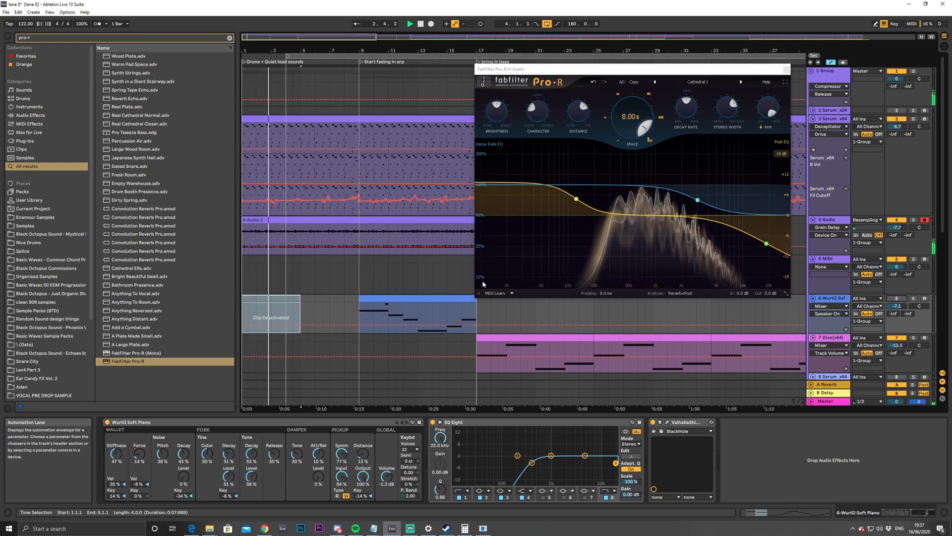
left_click_drag(585, 70, 777, 63)
left_click(361, 229)
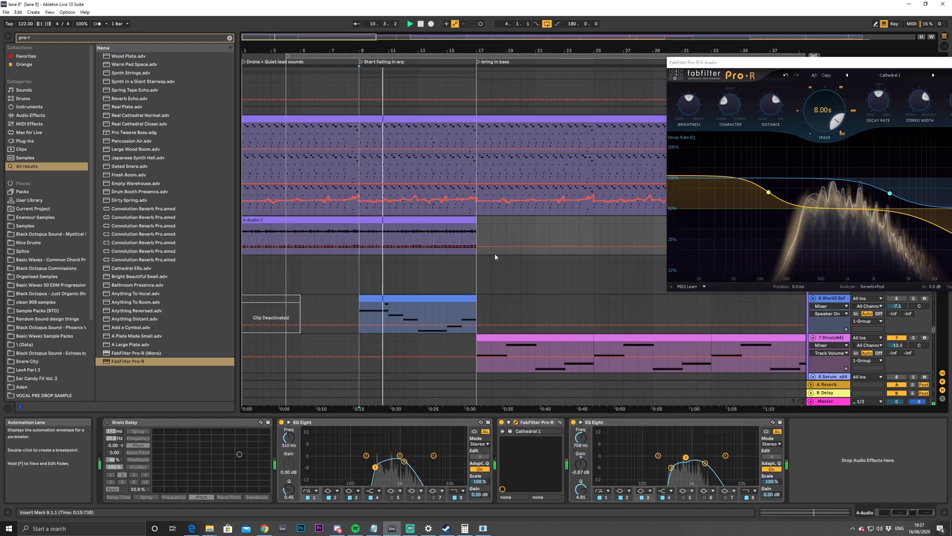
left_click_drag(820, 63, 612, 193)
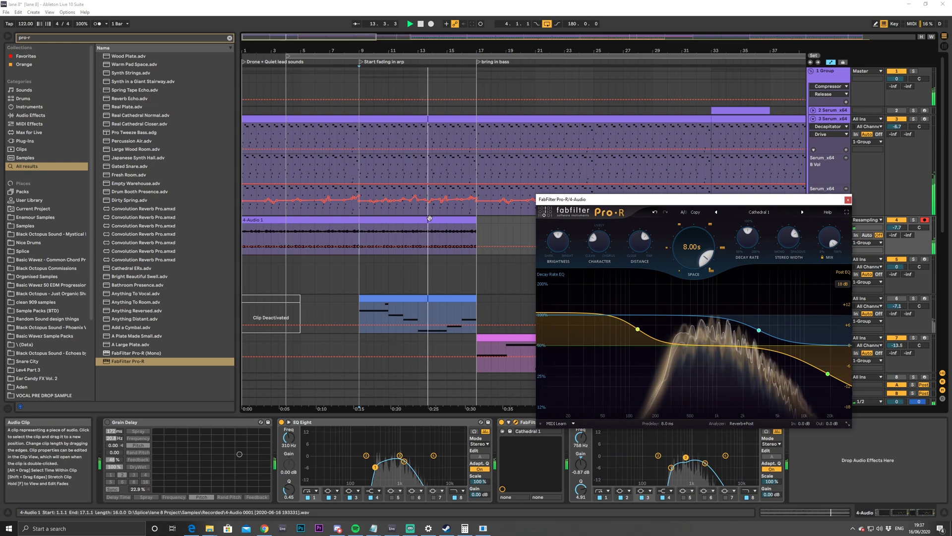
double_click(430, 236)
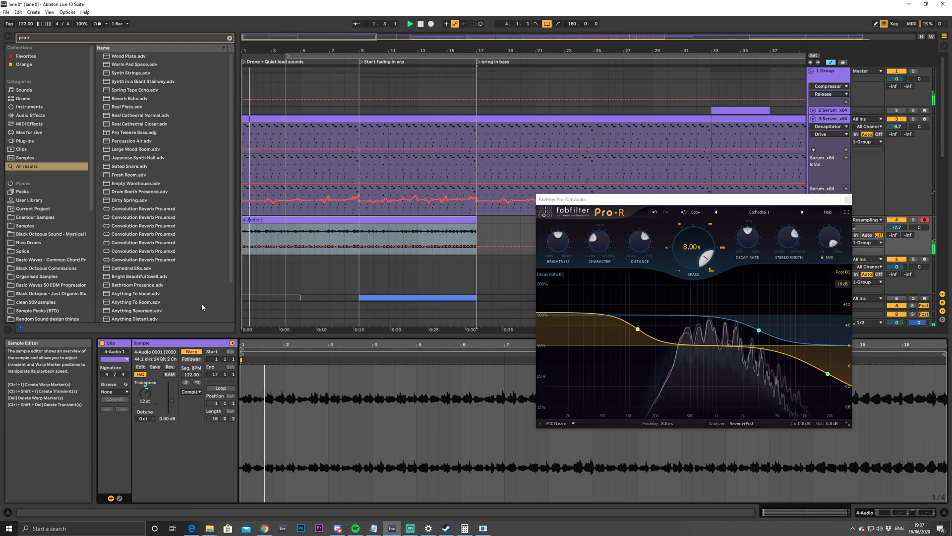
scroll(335, 276, "down", 1)
left_click(286, 269)
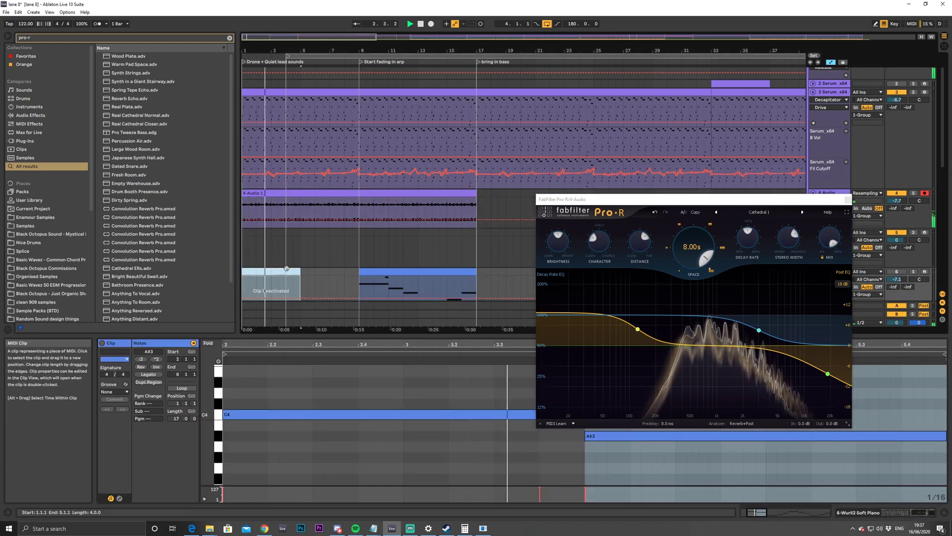
key("space")
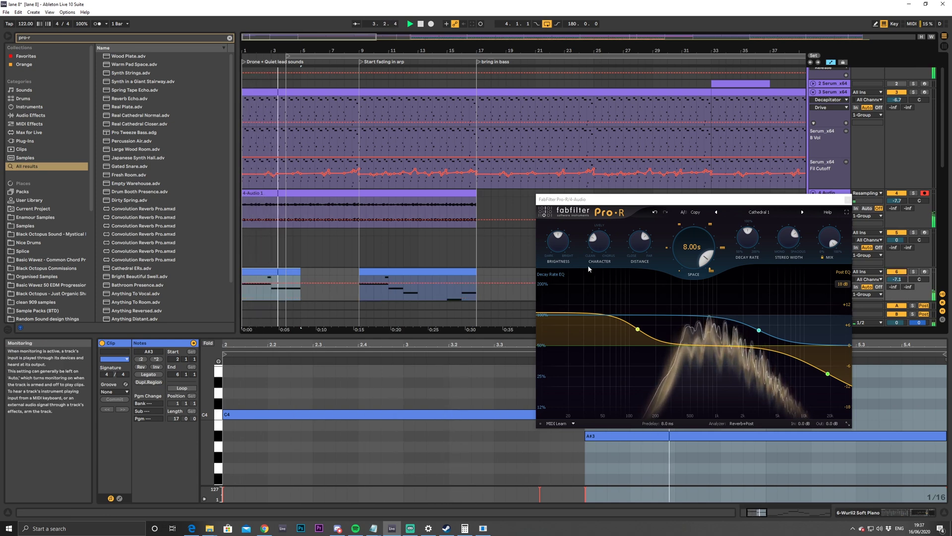
Shorten the Wurli clip at bar 9 to four bars and duplicate it twice, up to bar 21
scroll(361, 264, "down", 2)
scroll(360, 263, "down", 2)
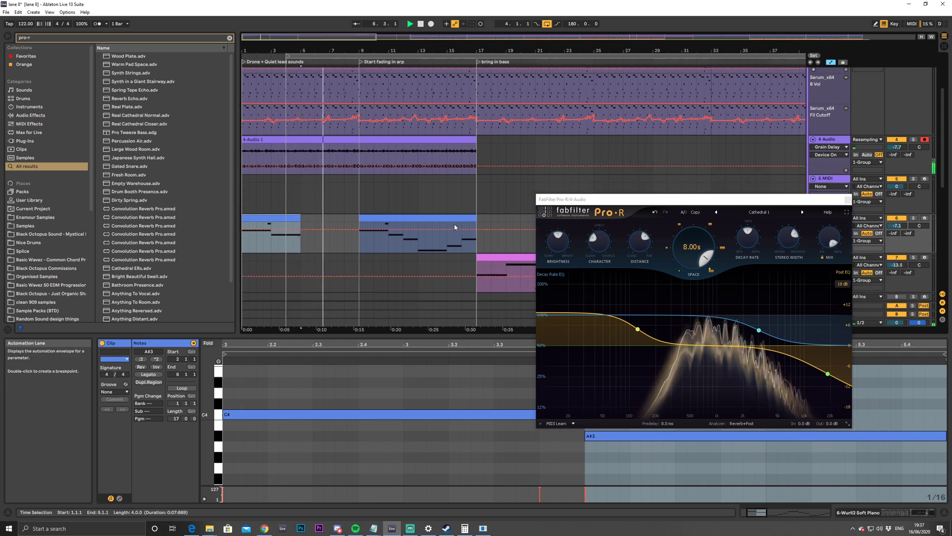
mouse_move(471, 218)
left_mouse_down()
mouse_move(405, 218)
mouse_move(474, 218)
left_mouse_up()
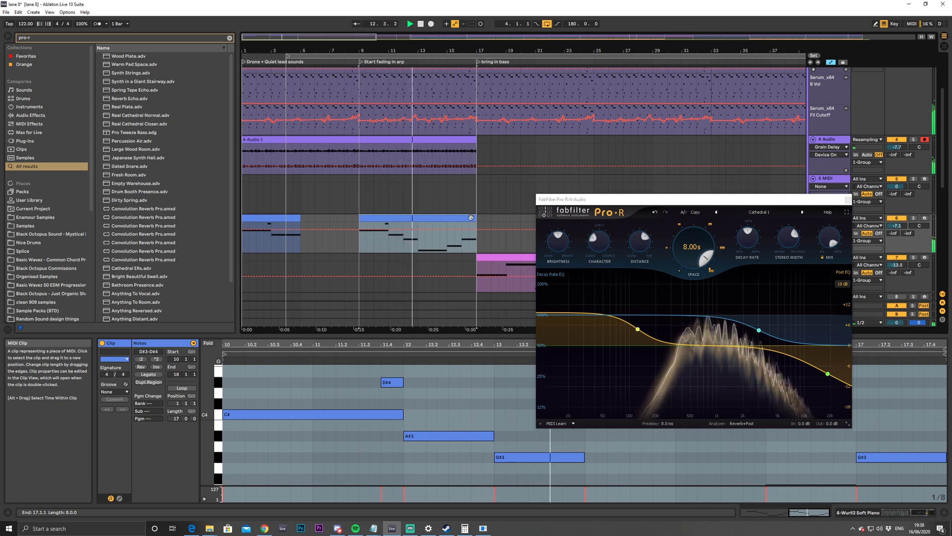
left_click_drag(466, 216, 416, 221)
key("ctrl+d")
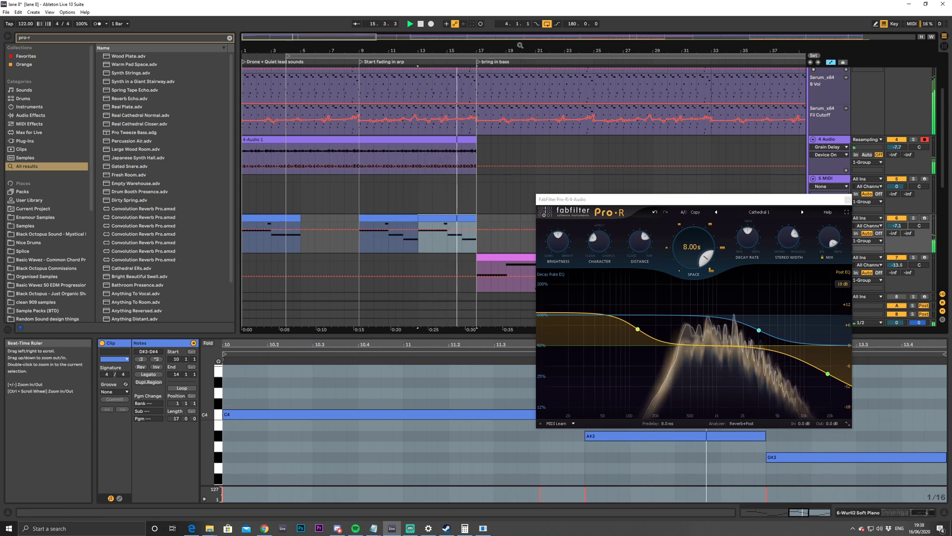
key("ctrl+d")
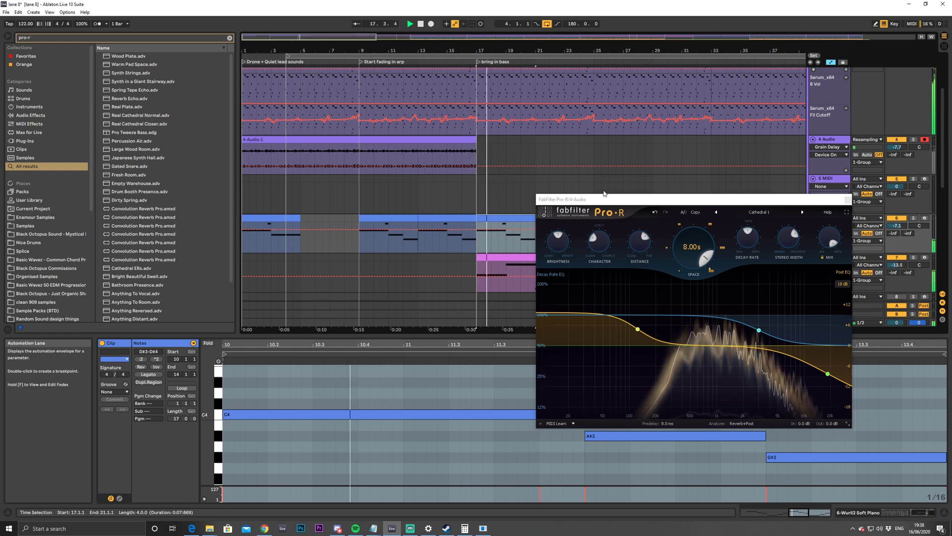
Hide the Pro-R window and duplicate the last four-bar Wurli clip up to bar 25
left_click_drag(671, 203, 717, 180)
key("minus")
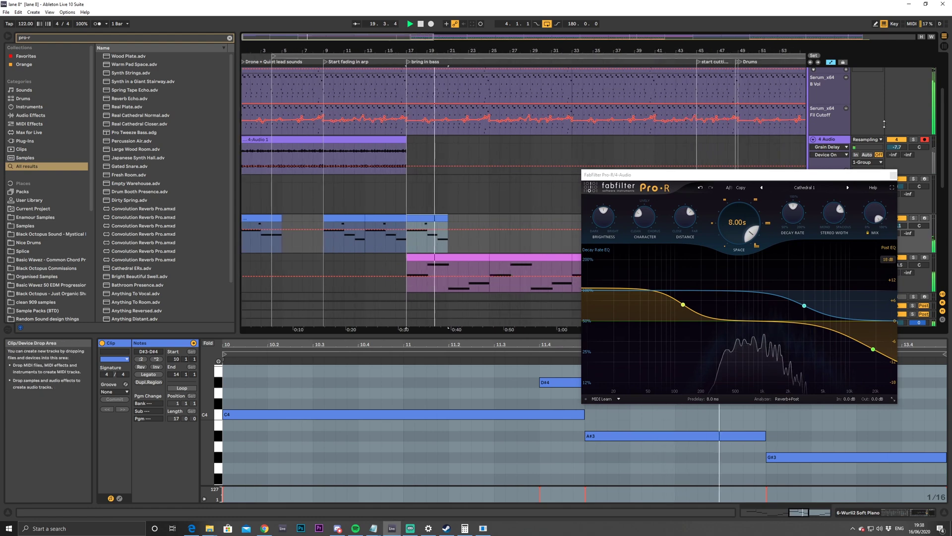
key("ctrl+alt+p")
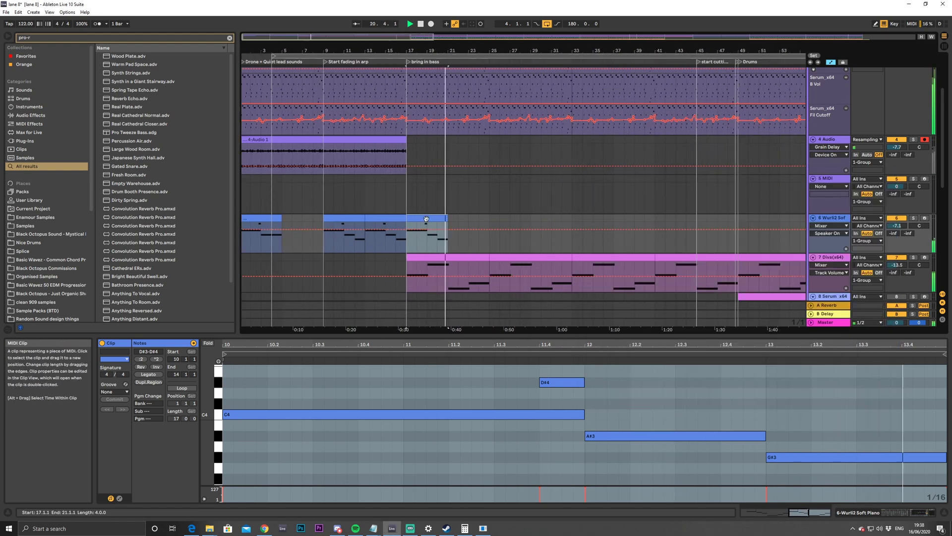
key("ctrl+d")
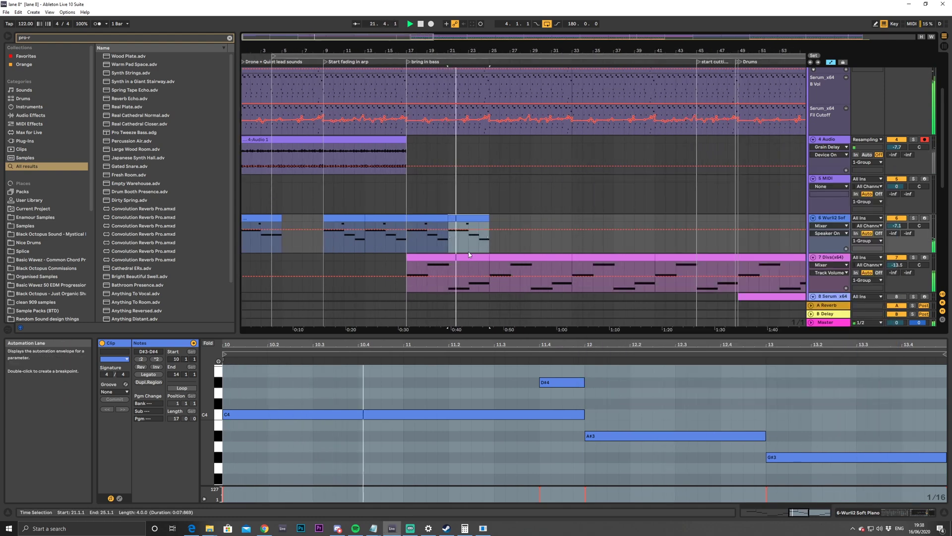
Lower the frequency of the Wurli EQ Eight's upper band slightly and duplicate the last four-bar Wurli clip five times, up to bar 45
double_click(831, 218)
left_click_drag(562, 462, 553, 465)
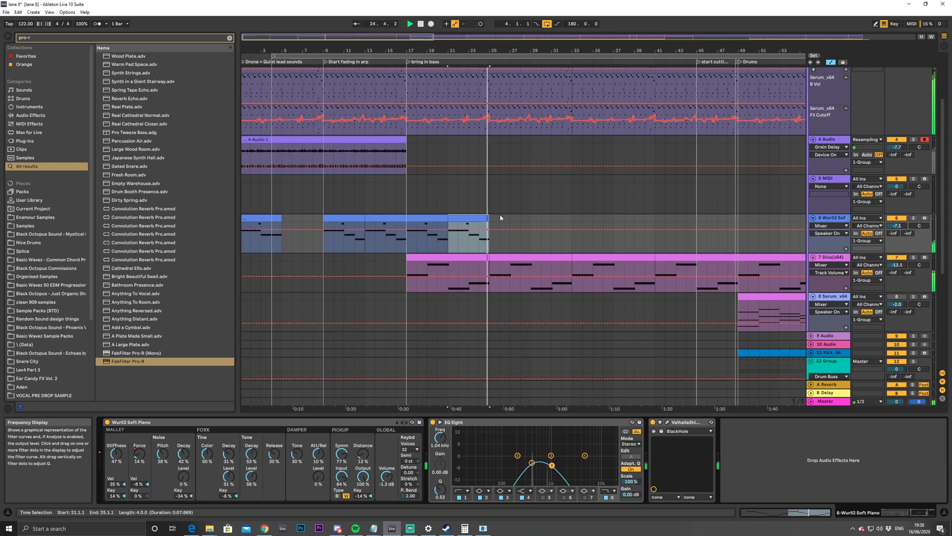
key("ctrl+d")
key("ctrl+d")
key("ctrl+d")
key("ctrl+d")
key("ctrl+d")
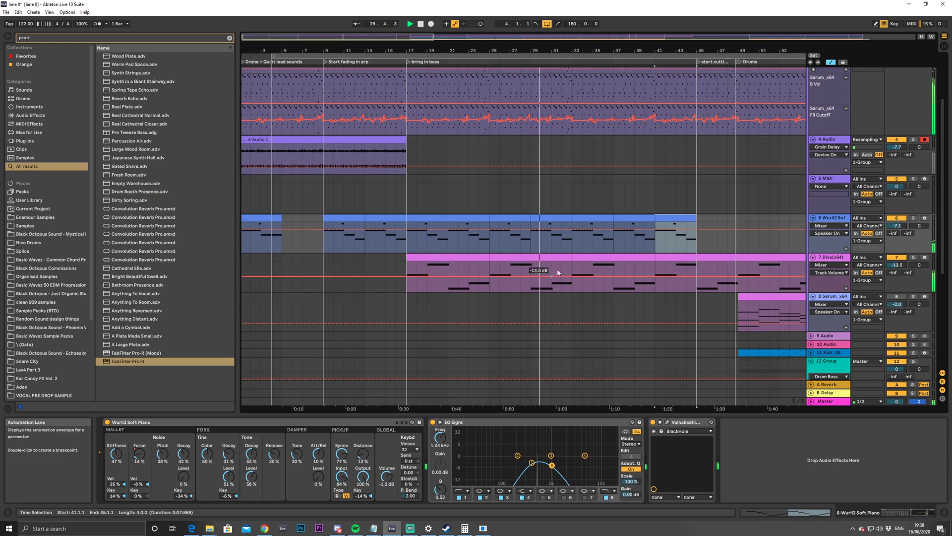
Extend the Wurli clip at bar 33 to eight bars and duplicate it once, up to bar 49
left_click(611, 219)
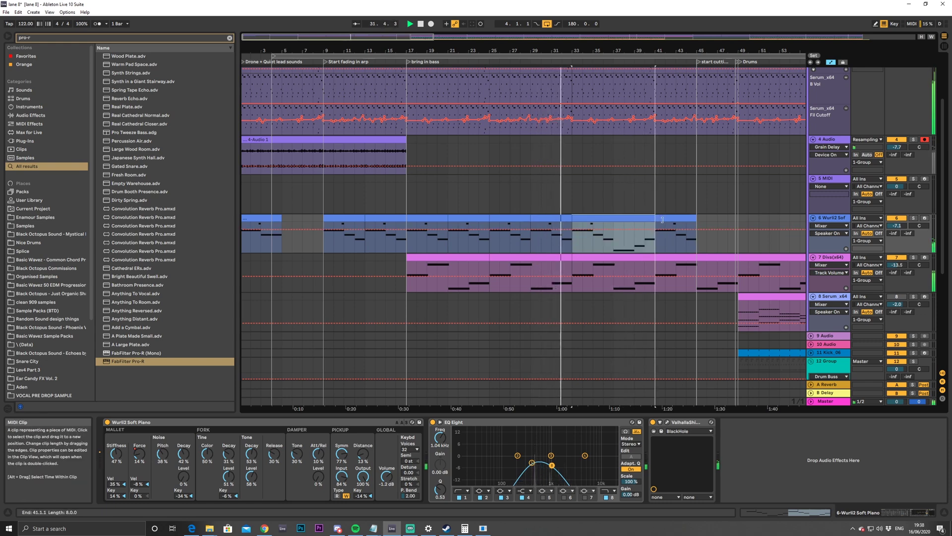
key("ctrl+d")
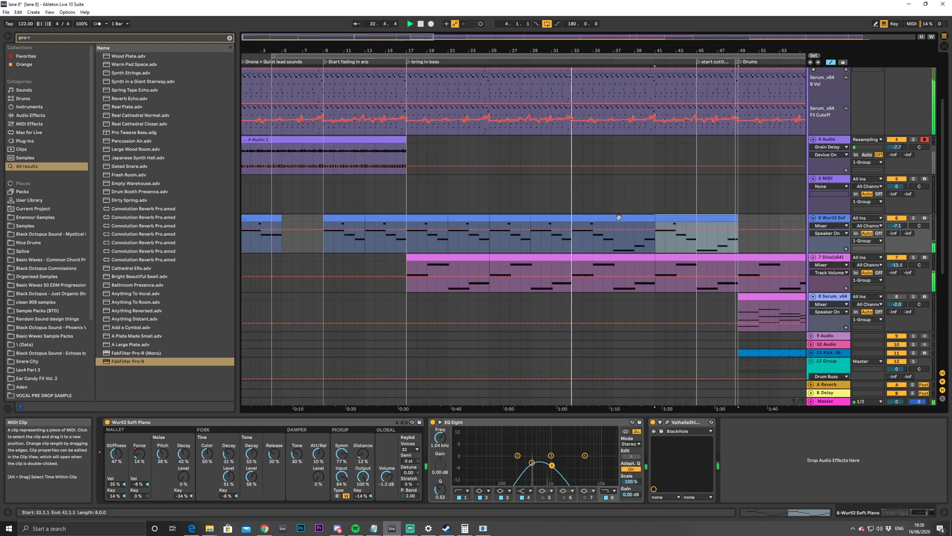
left_click(562, 219)
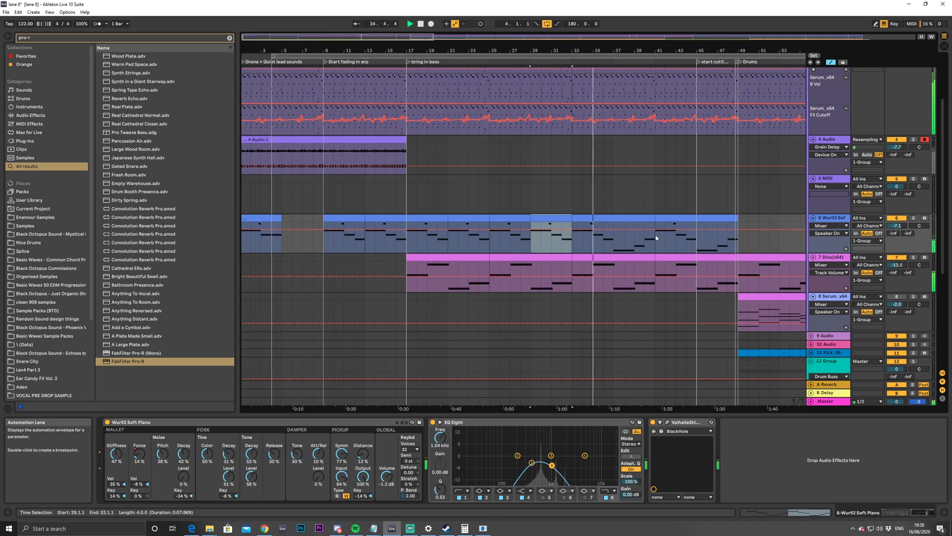
Shorten the Wurli clip at bar 33 to two bars and deactivate its D#4 note
left_click_drag(654, 218, 590, 218)
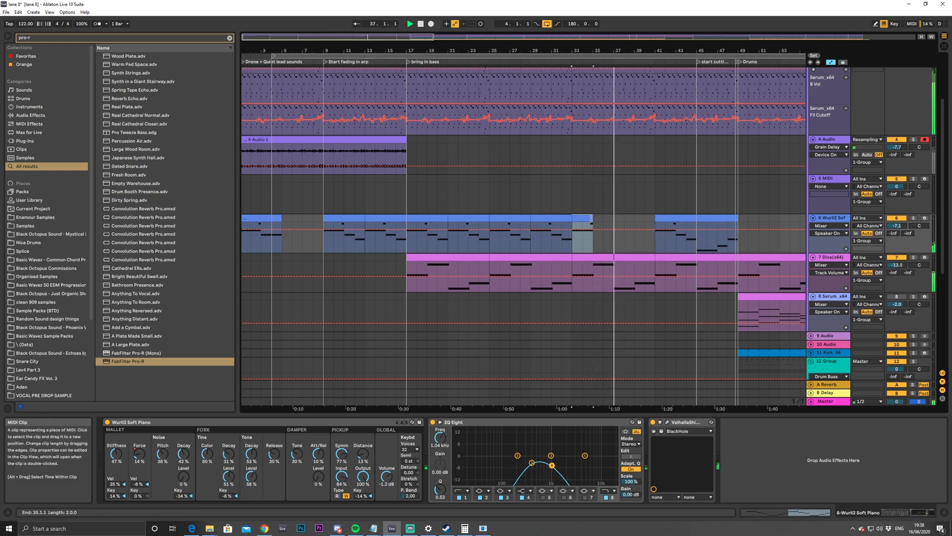
double_click(586, 222)
left_click(875, 382)
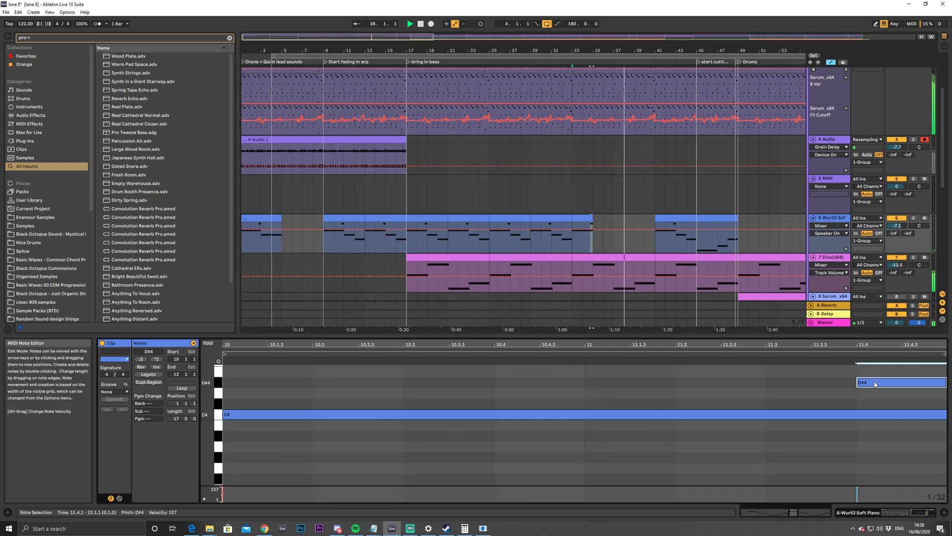
left_click(874, 388)
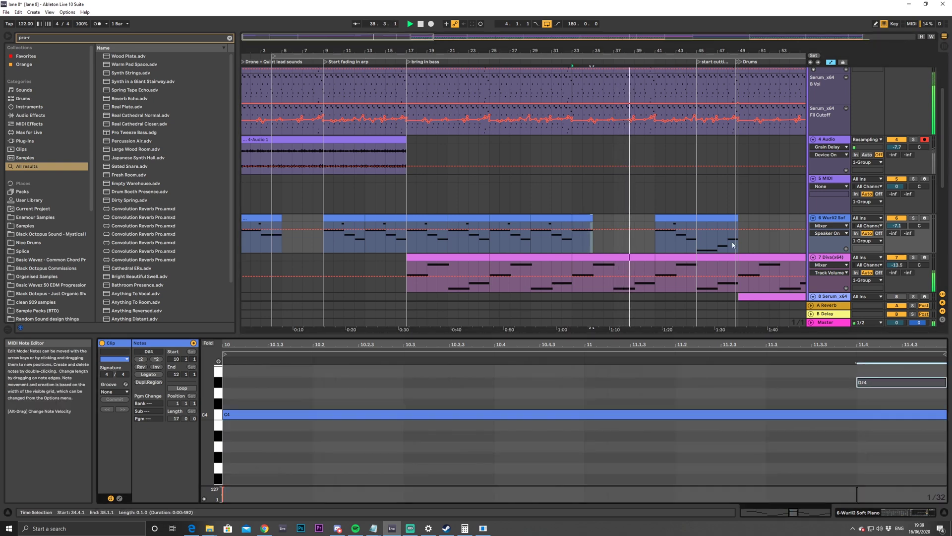
left_click(678, 217)
Reduce the Osc A unison to 1 voice in Serum on track 3 and close the plug-in window
scroll(709, 217, "up", 2)
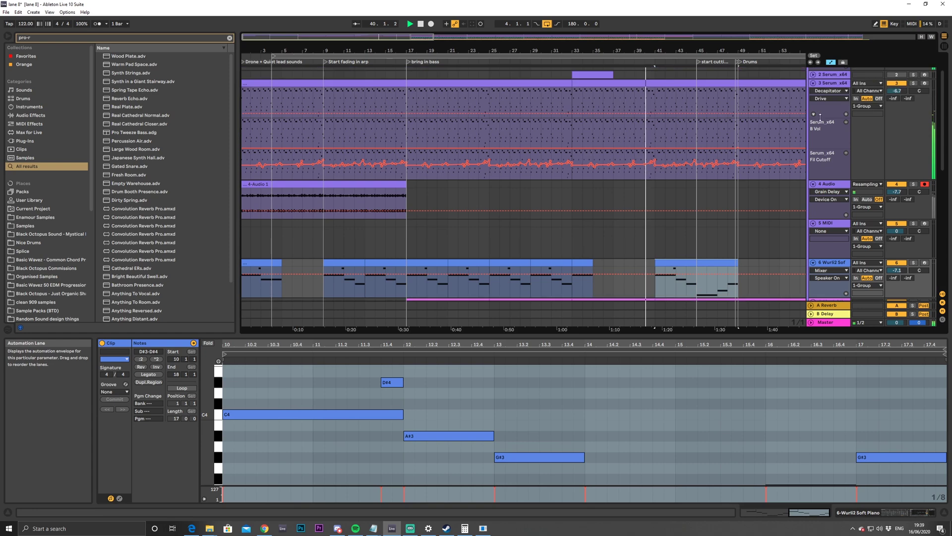
key("shift+Tab")
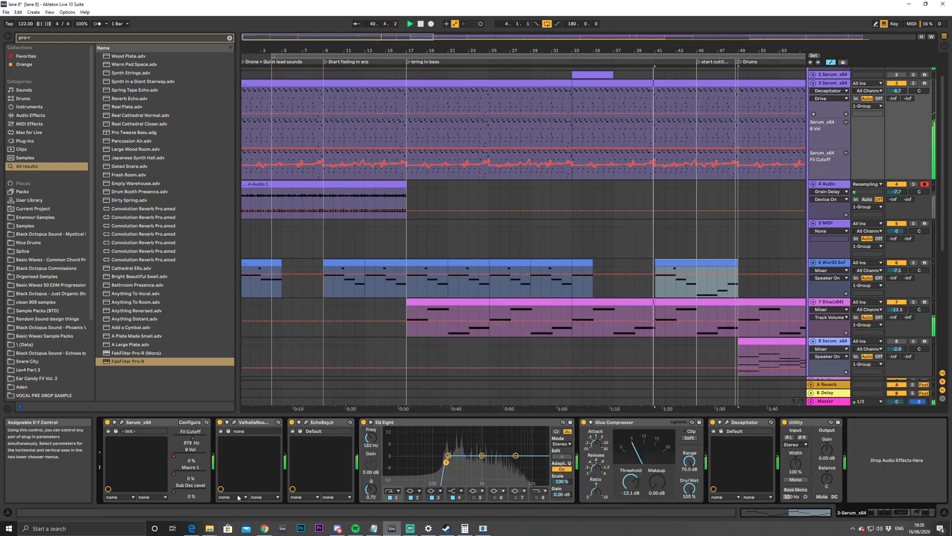
left_click(122, 422)
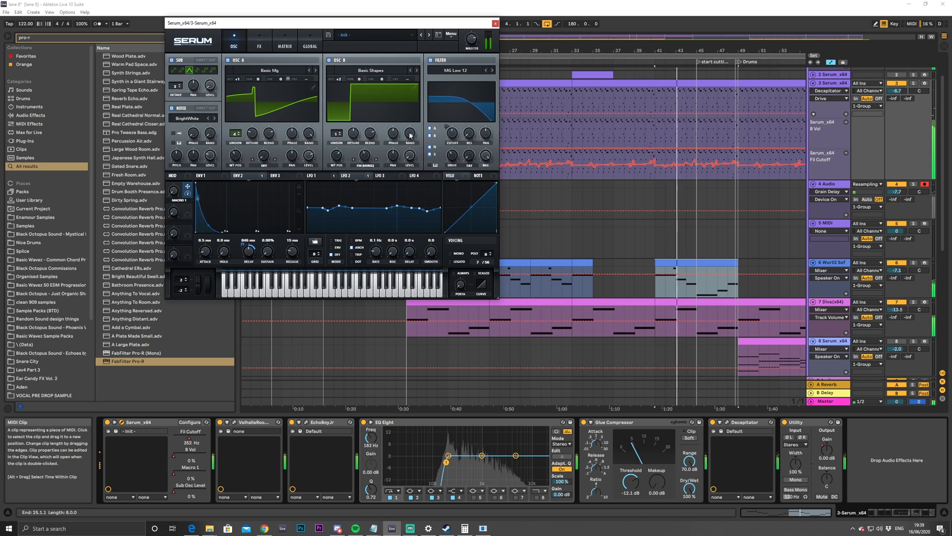
left_click_drag(241, 153, 234, 162)
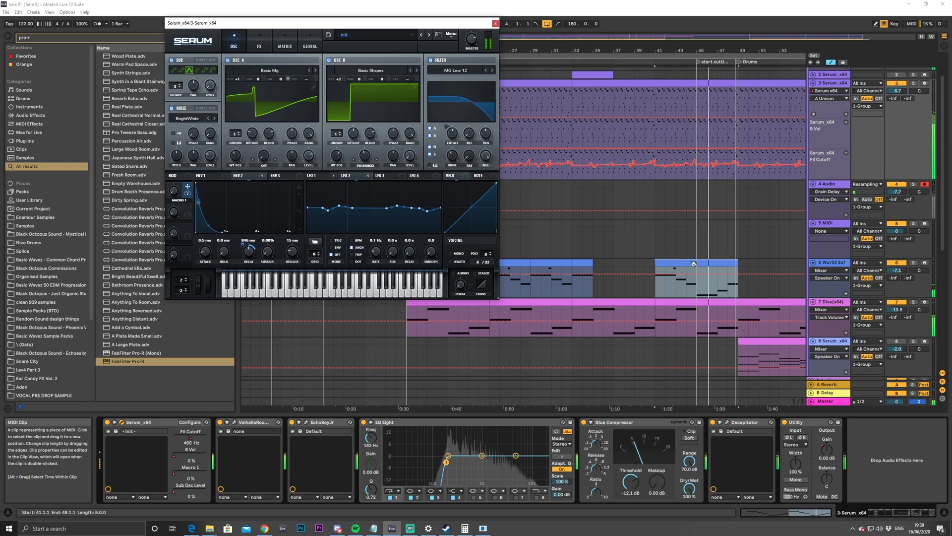
left_click(495, 23)
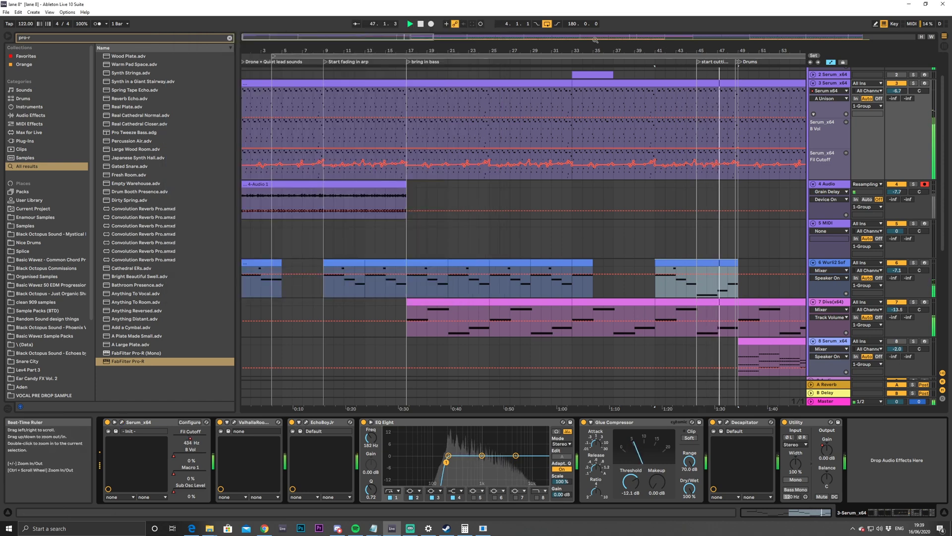
Play the arrangement from the start and set the Wurli track's ValhallaShimmer mix to 0.75
key("minus")
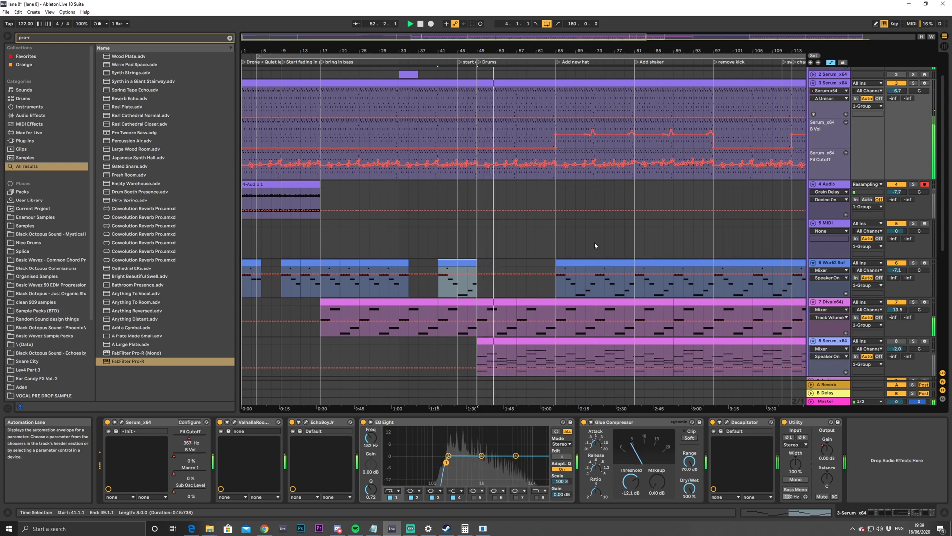
key("space")
left_click(448, 105)
left_click(814, 186)
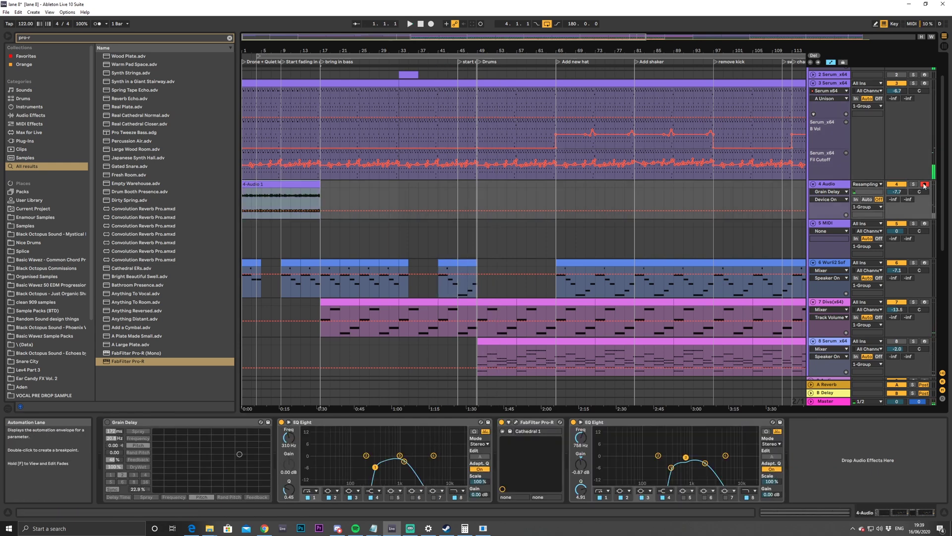
key("space")
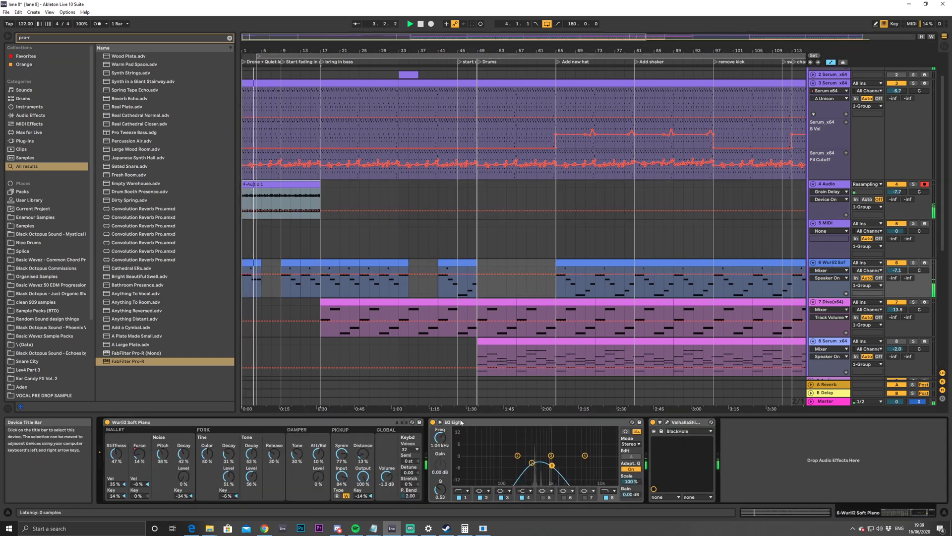
left_click(667, 422)
left_click_drag(278, 81, 277, 58)
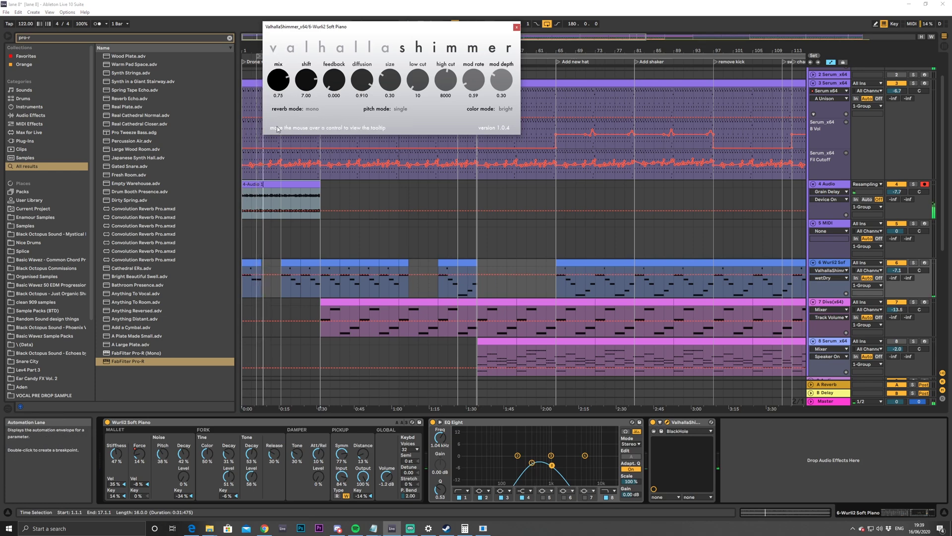
Fill the Wurli gap between bars 5 and 9 with a copy of the first four-bar clip and play through it
left_click_drag(263, 278, 281, 278)
key("space")
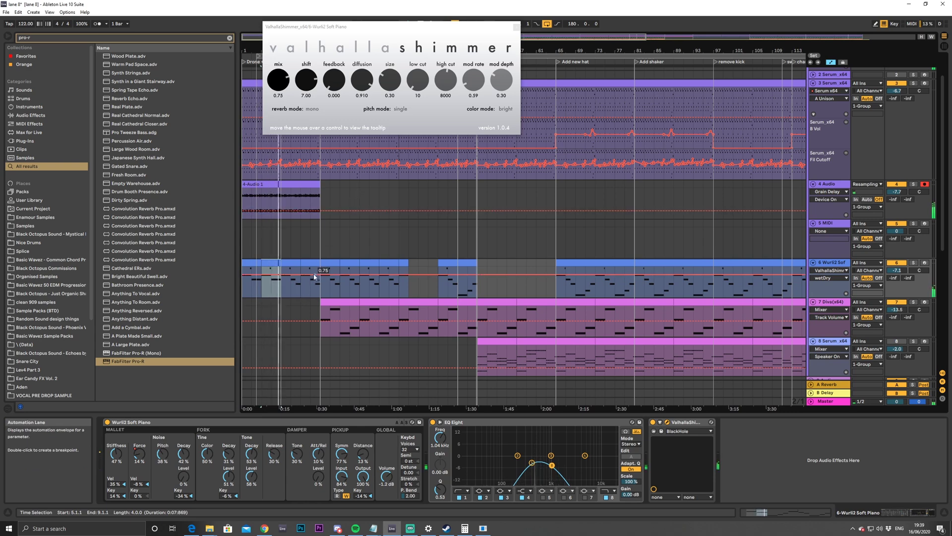
left_click(297, 263)
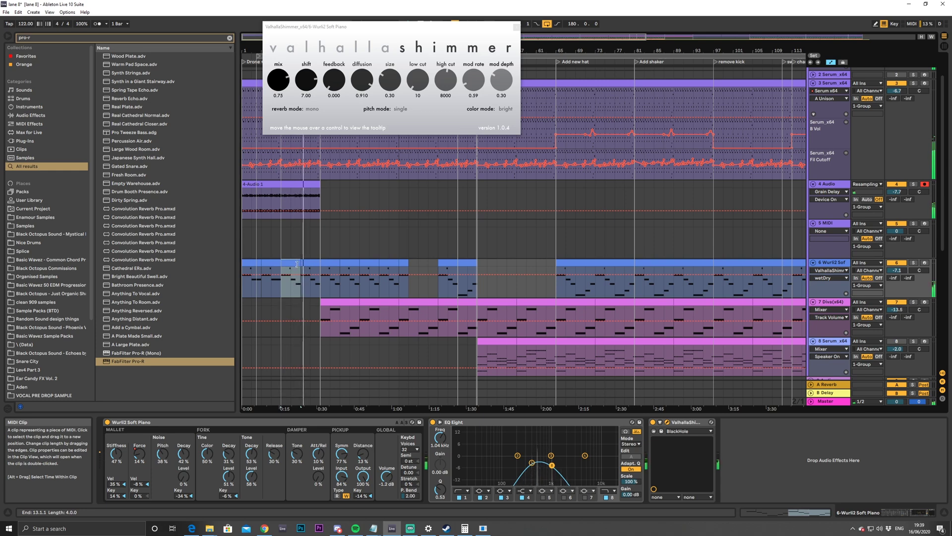
left_click_drag(359, 28, 552, 23)
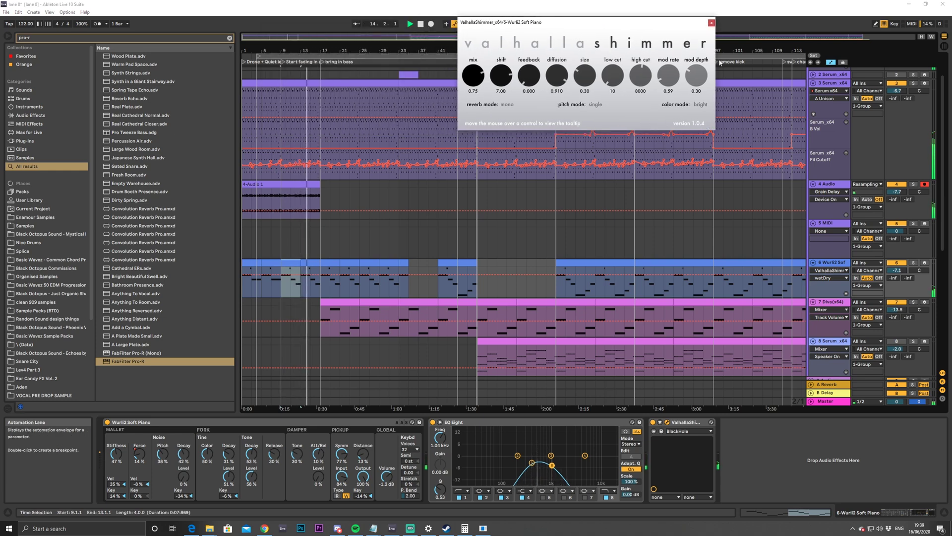
Extend the Utility Gain fade-in on Serum track 3 to bar 33, bend it with a breakpoint at bar 17, and audition it
left_click(824, 87)
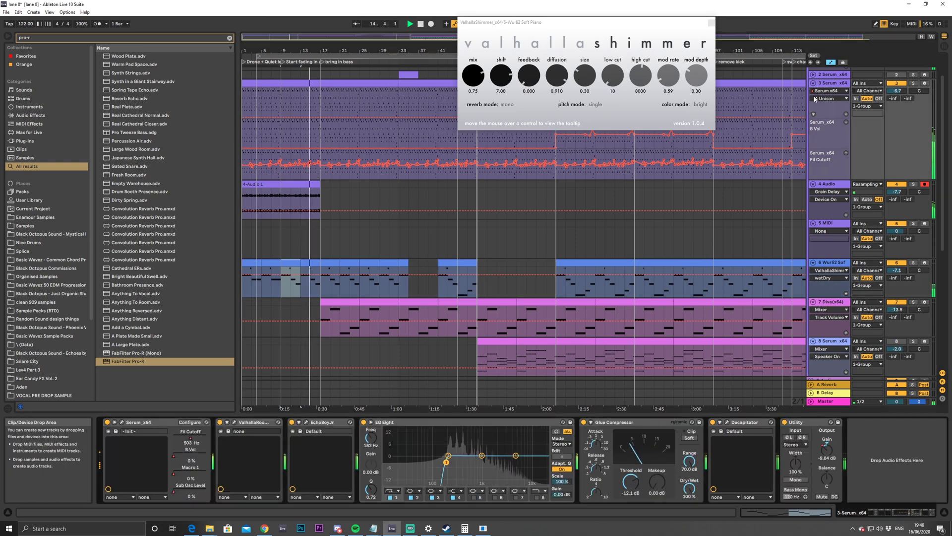
left_click(833, 452)
left_click_drag(320, 103, 399, 103)
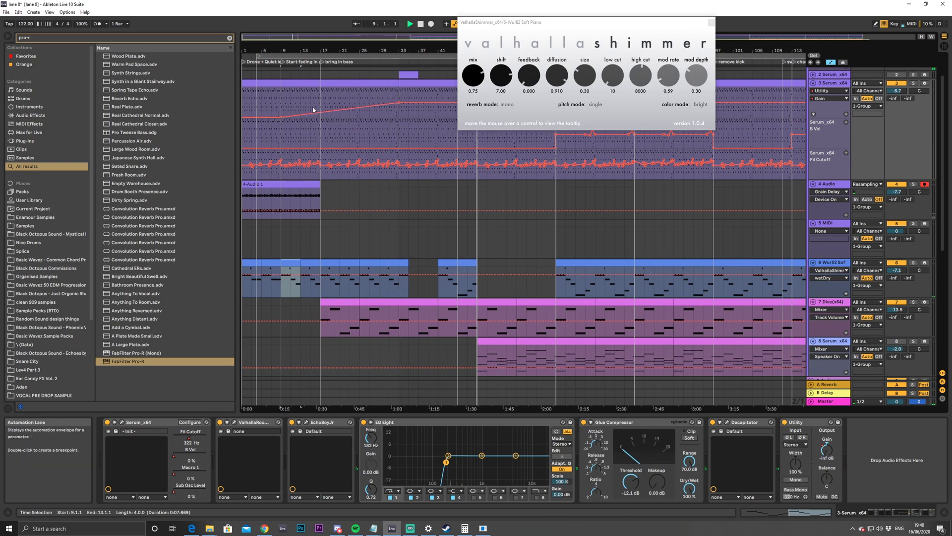
key("space")
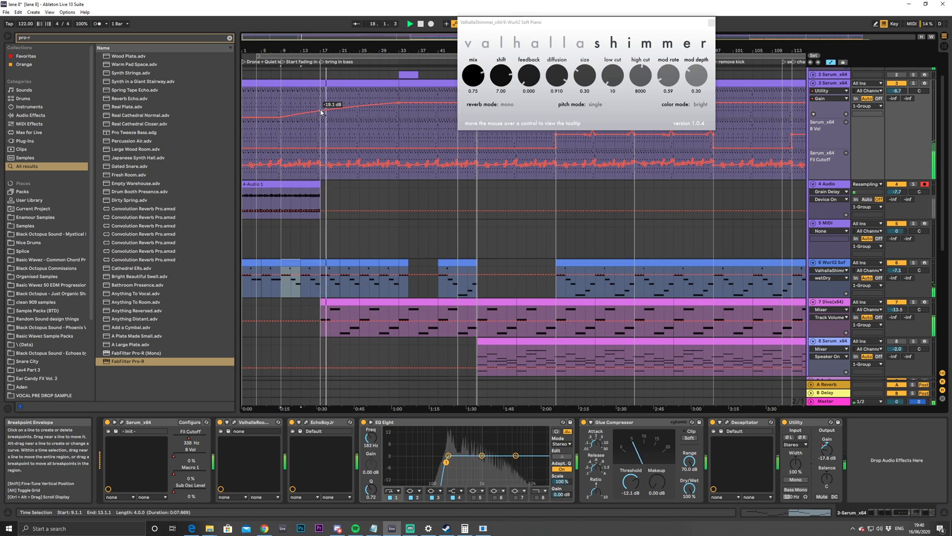
key("space")
Trim the drone audio clip on track 4 to end at bar 17 and duplicate it twice, up to bar 49
left_click(312, 184)
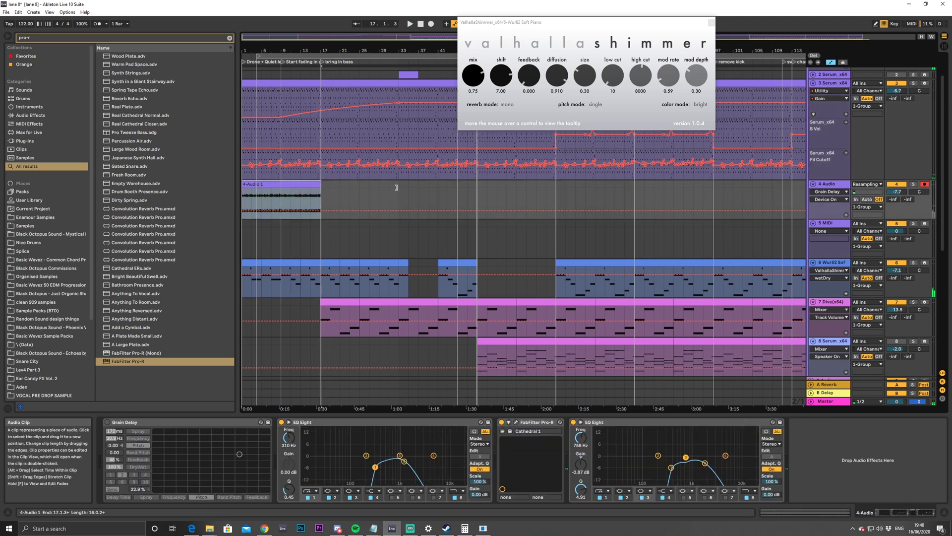
left_click(318, 185)
left_click_drag(319, 185, 317, 185)
key("ctrl+d")
key("ctrl+d")
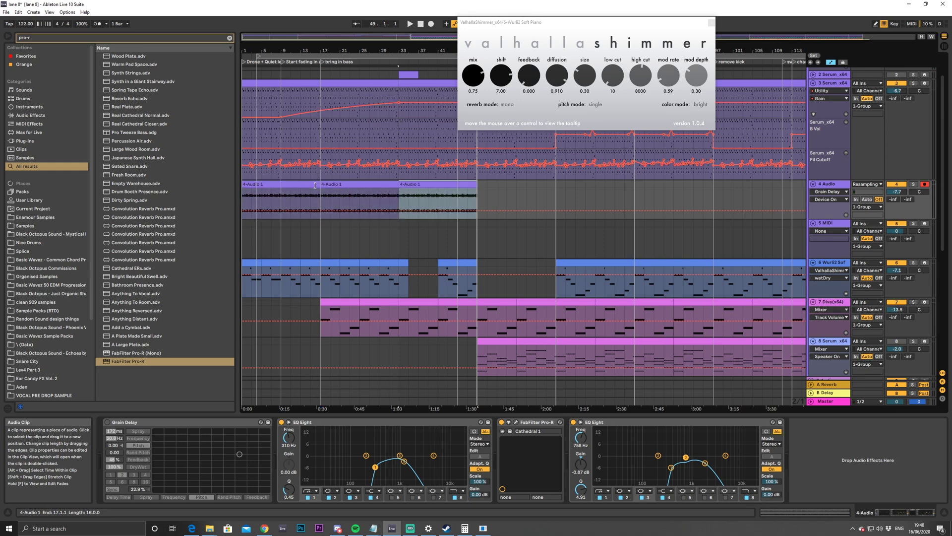
Play from bar 23, hide the ValhallaShimmer window, and set the upper band of the drone's second EQ Eight to 1.47 kHz
left_click(354, 195)
key("space")
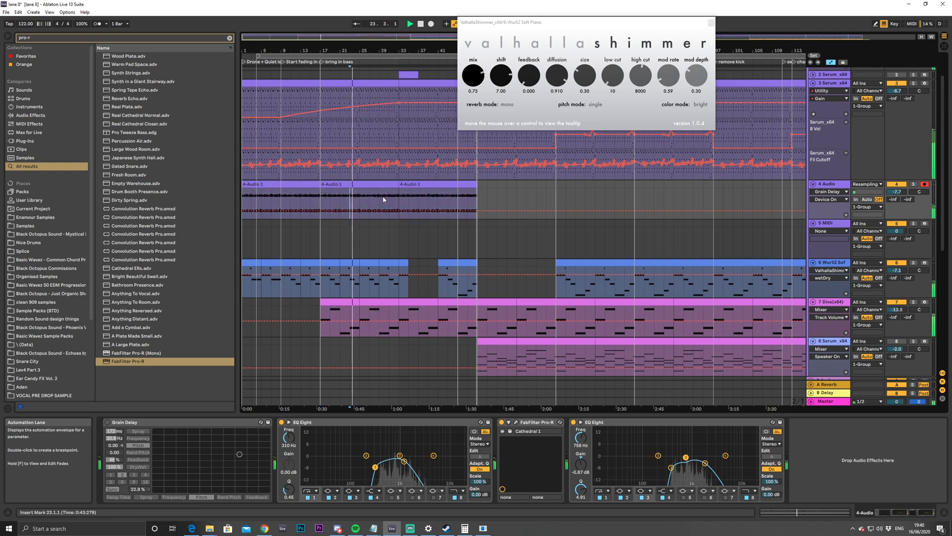
key("ctrl+alt+p")
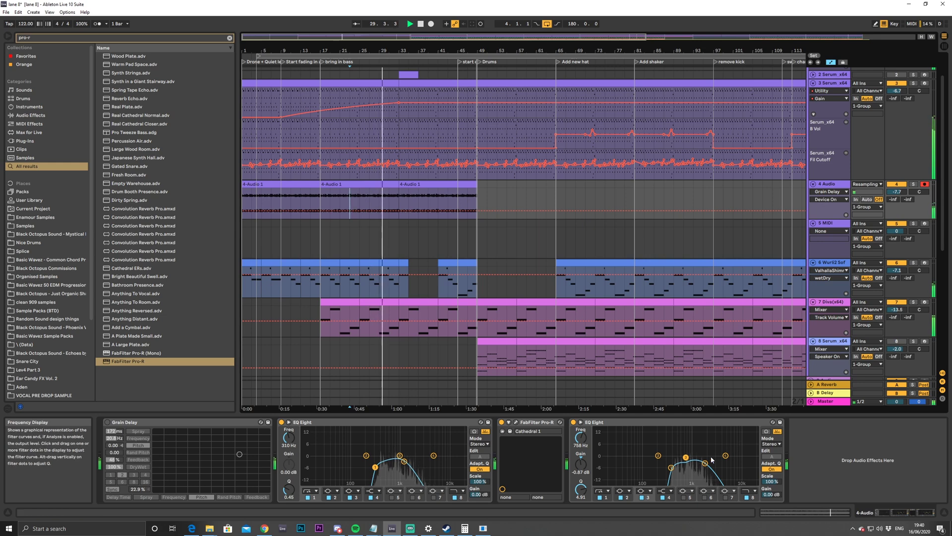
mouse_move(708, 466)
left_mouse_down()
mouse_move(727, 457)
mouse_move(700, 457)
left_mouse_up()
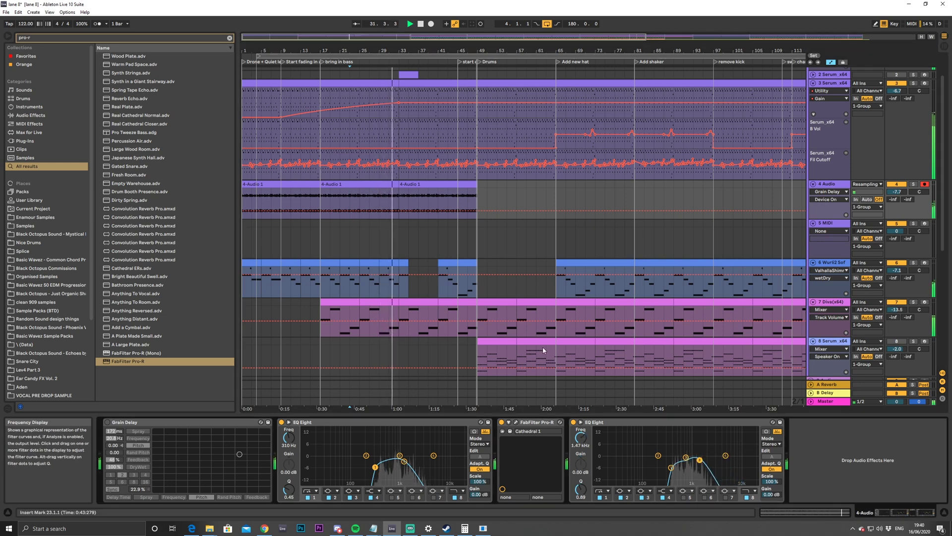
Stop playback and fold all the tracks into a compact overview of the arrangement
scroll(441, 220, "up", 2)
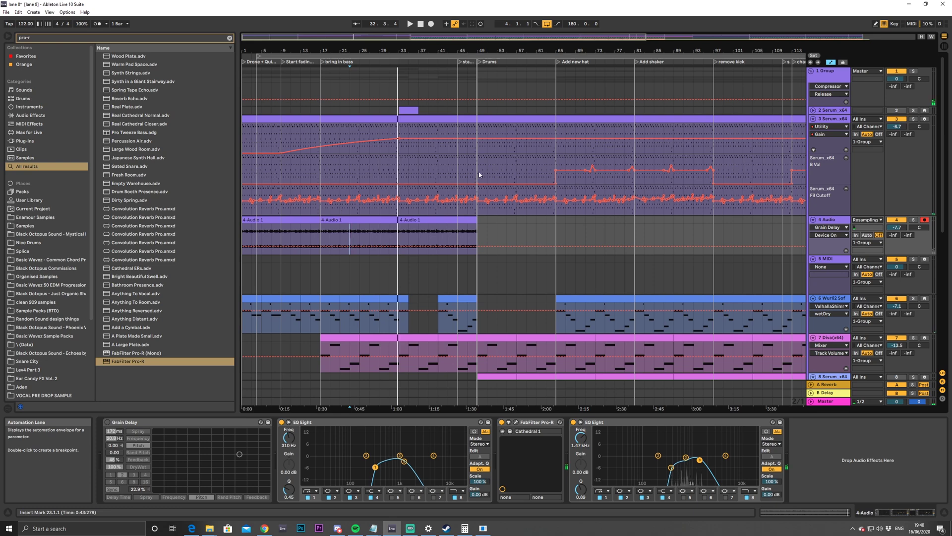
key("minus")
scroll(628, 212, "down", 5)
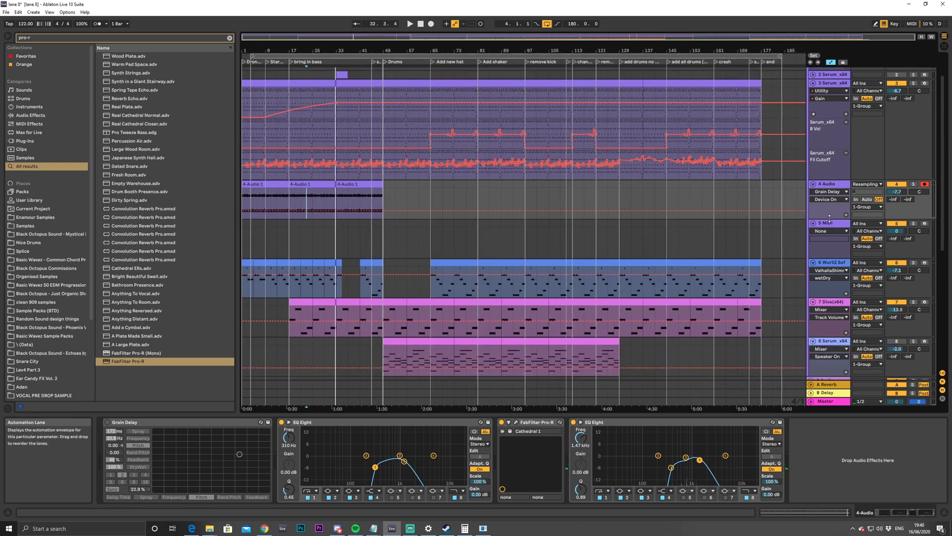
left_click(259, 208)
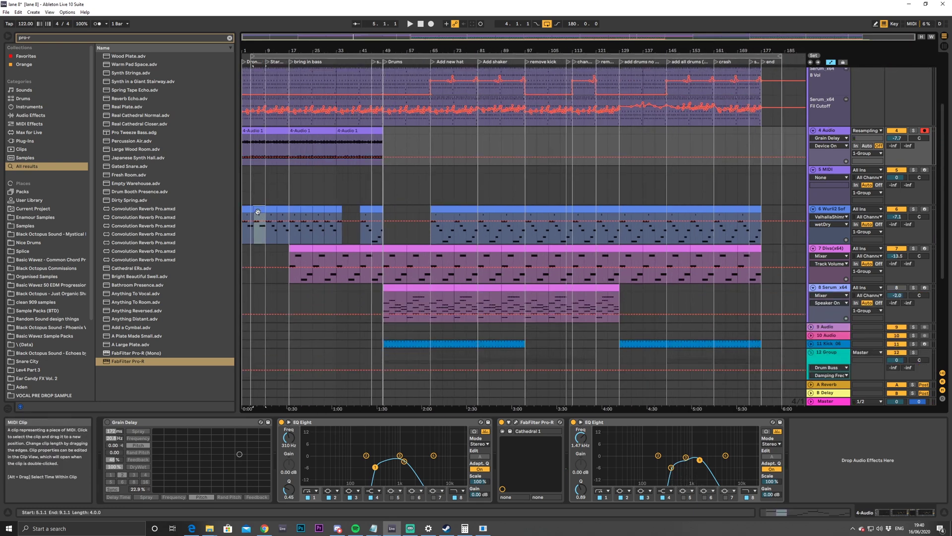
left_click(320, 209)
scroll(816, 203, "up", 4)
left_click(814, 203, "alt")
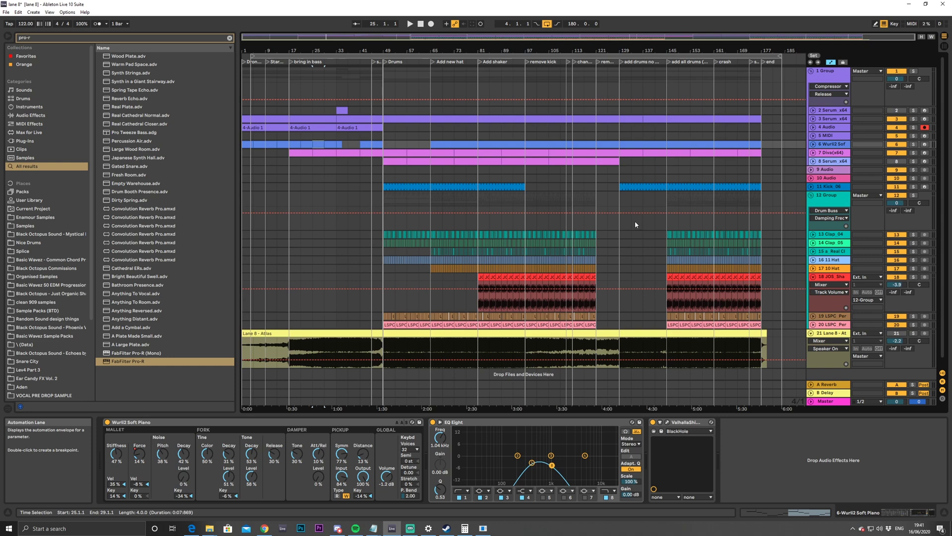
scroll(636, 221, "down", 1)
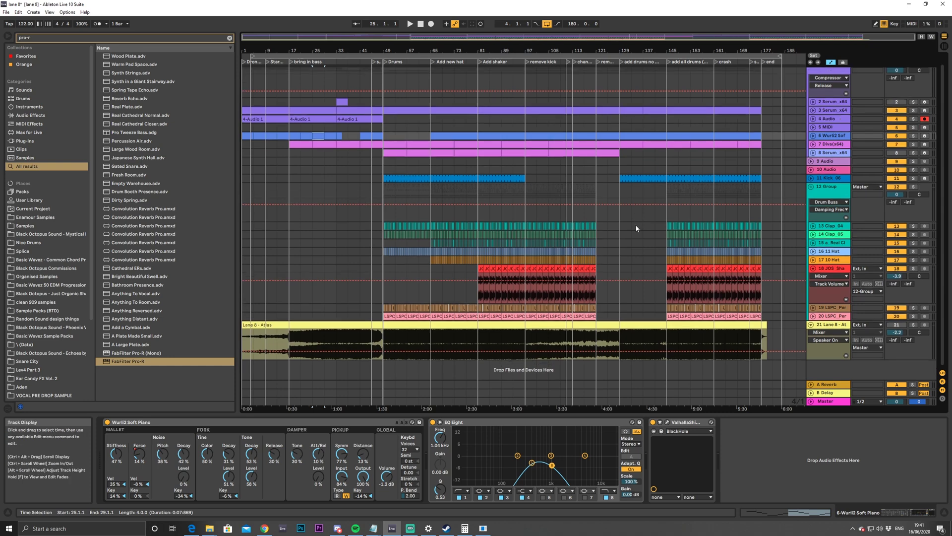
Unsolo the Lane 8 - Atlas reference track
left_click(410, 528)
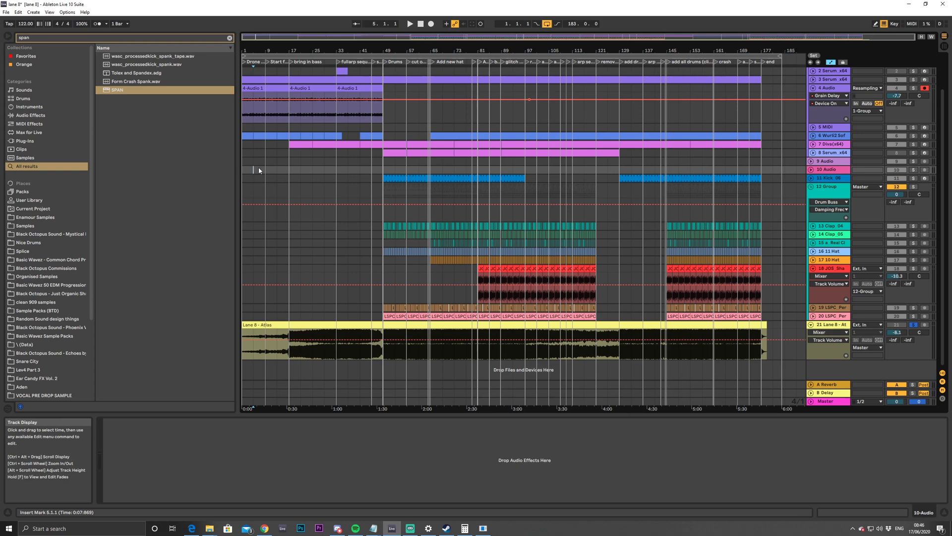
left_click(911, 327)
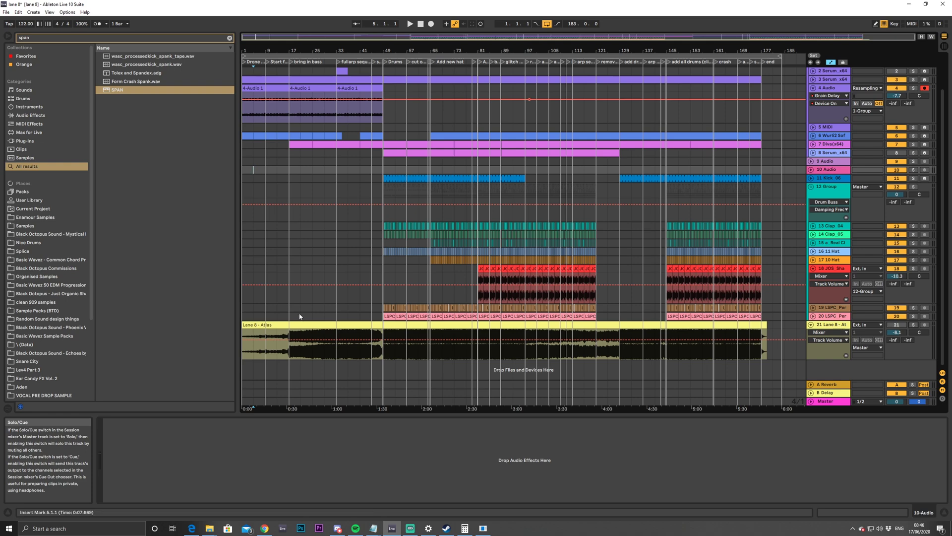
mouse_move(254, 37)
left_mouse_down()
mouse_move(256, 47)
mouse_move(684, 42)
mouse_move(263, 50)
left_mouse_up()
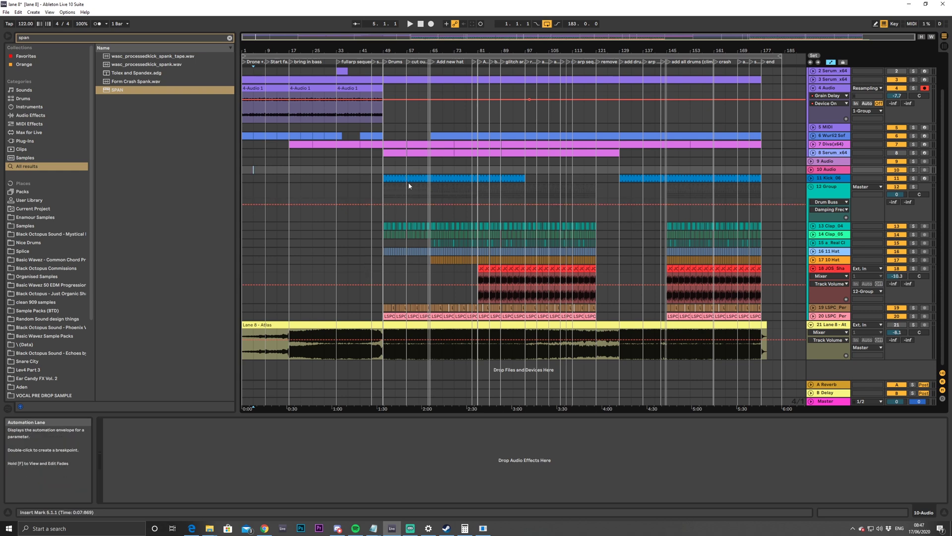
left_click_drag(491, 37, 243, 58)
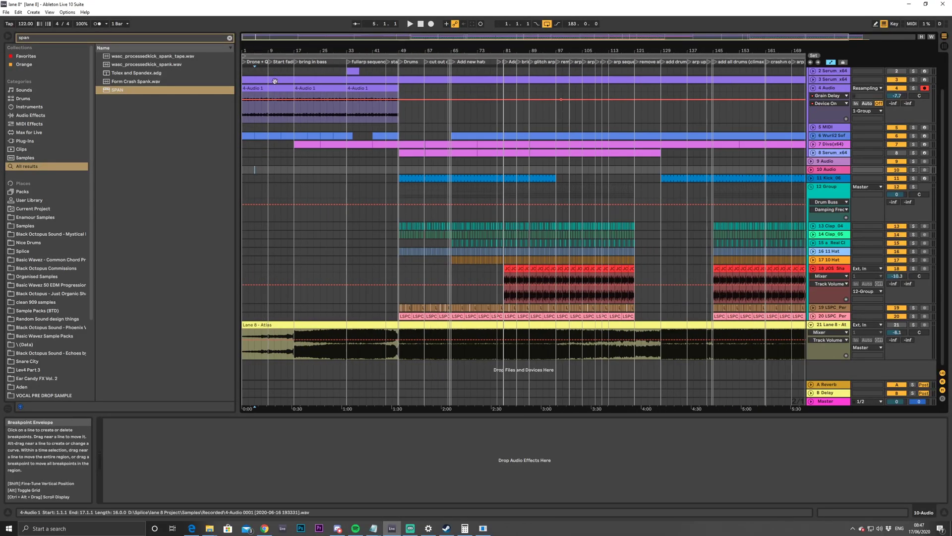
left_click_drag(259, 36, 258, 50)
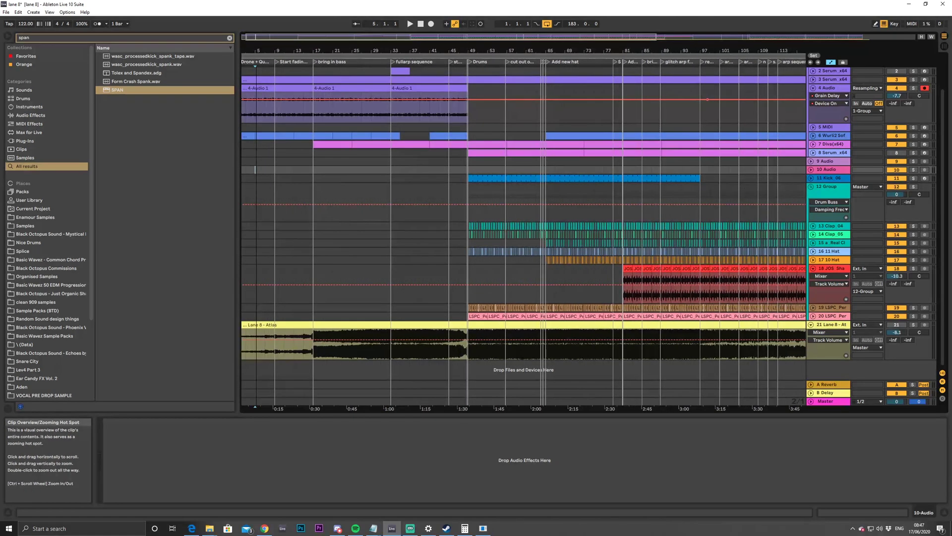
scroll(693, 117, "up", 2)
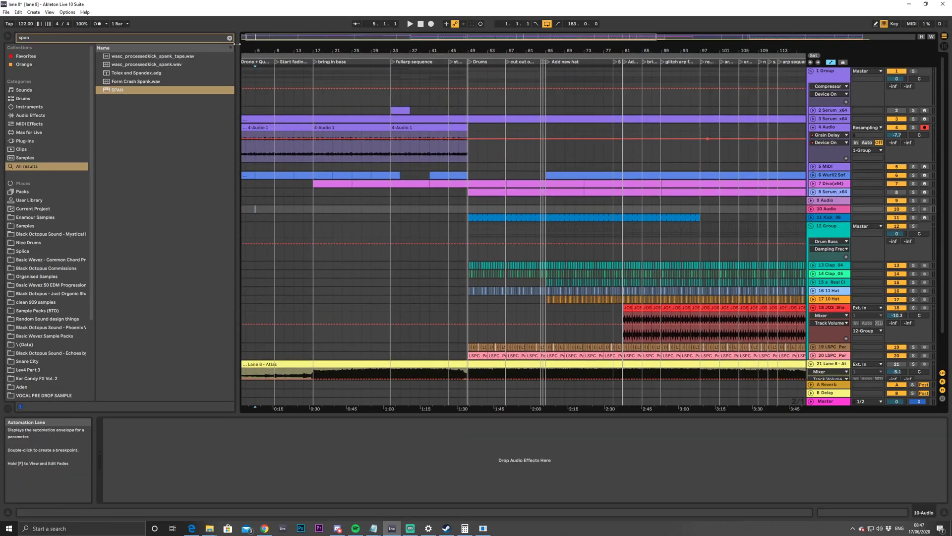
mouse_move(256, 37)
left_mouse_down()
mouse_move(256, 49)
mouse_move(255, 33)
left_mouse_up()
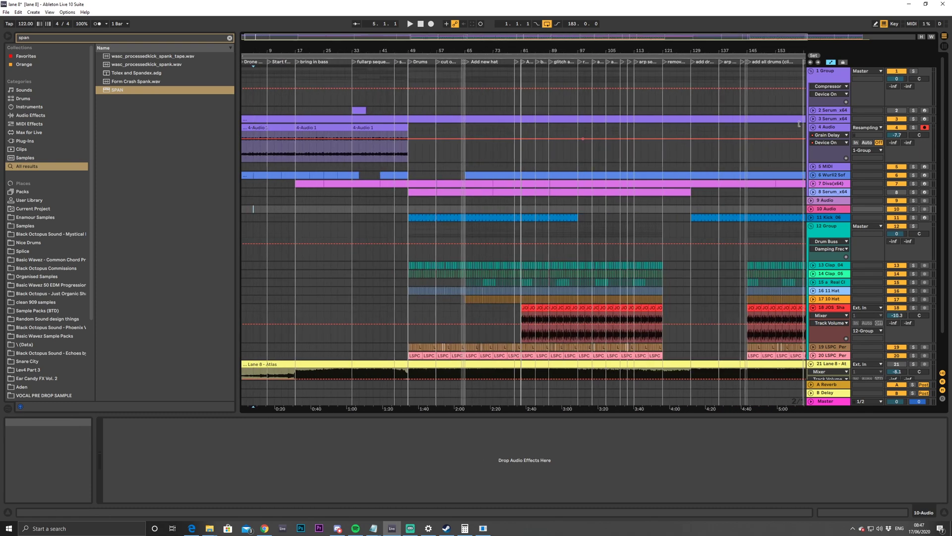
Unfold the 3 Serum arp track and display its Utility Gain automation in the main lane
left_click_drag(565, 39, 302, 48)
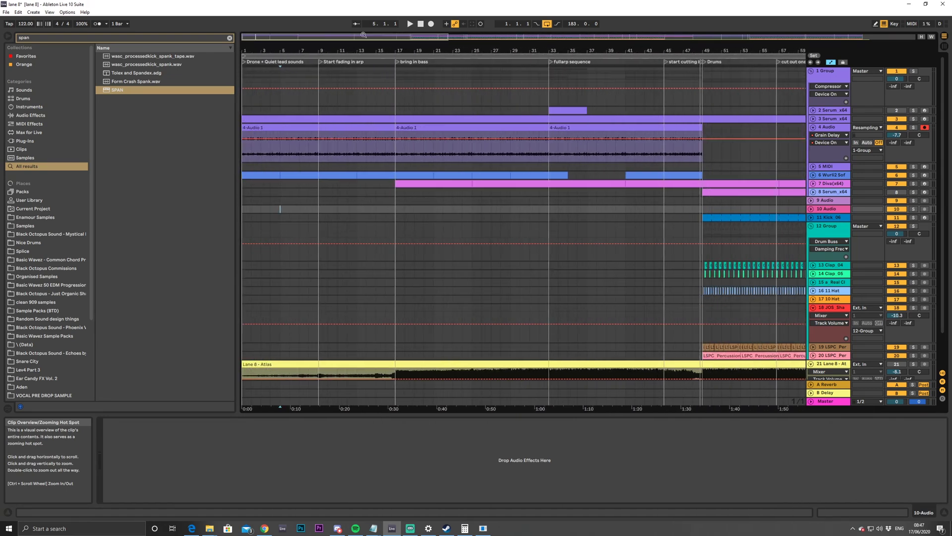
left_click(814, 119)
left_click(319, 164)
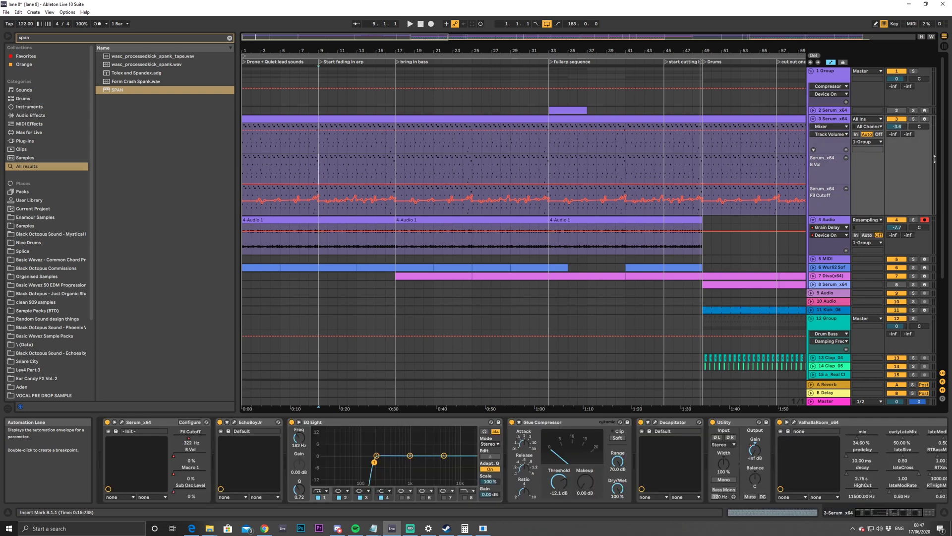
left_click(825, 127)
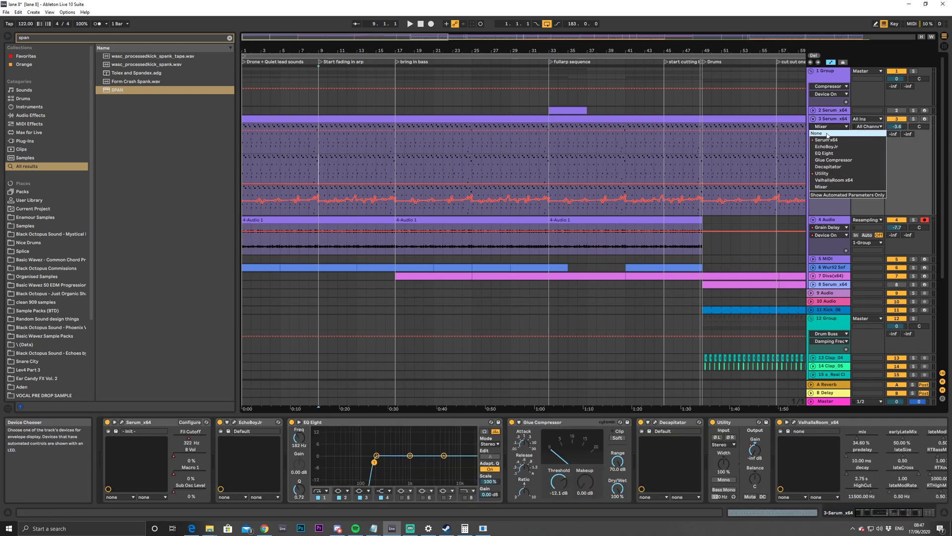
left_click(845, 175)
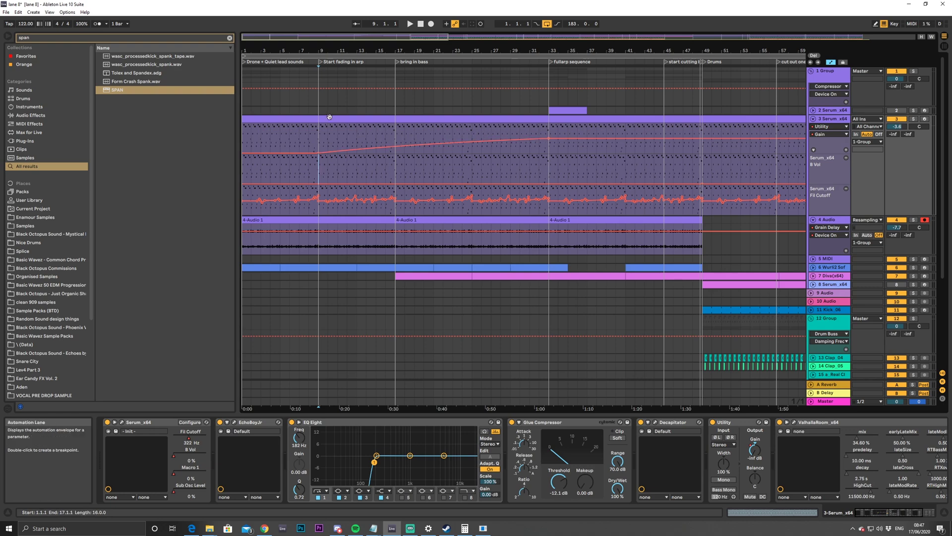
left_click(389, 140)
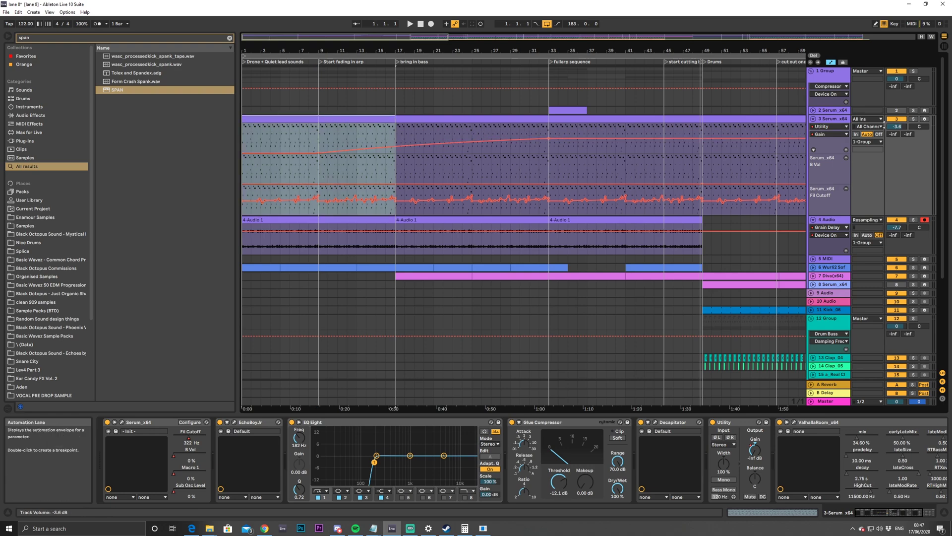
Solo the 3 Serum arp track and play it from the fullarp sequence marker at bar 33
left_click_drag(420, 35, 470, 36)
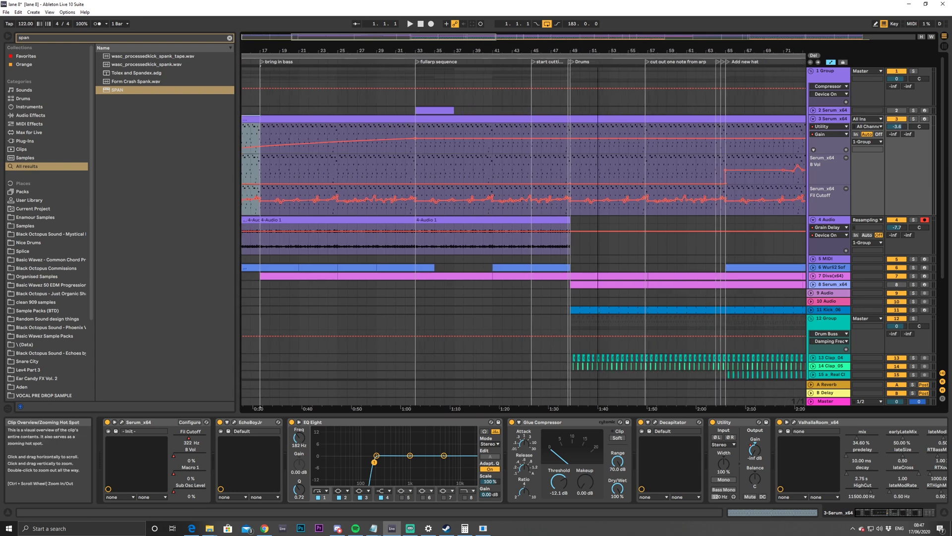
left_click(415, 154)
left_click(914, 120)
key("space")
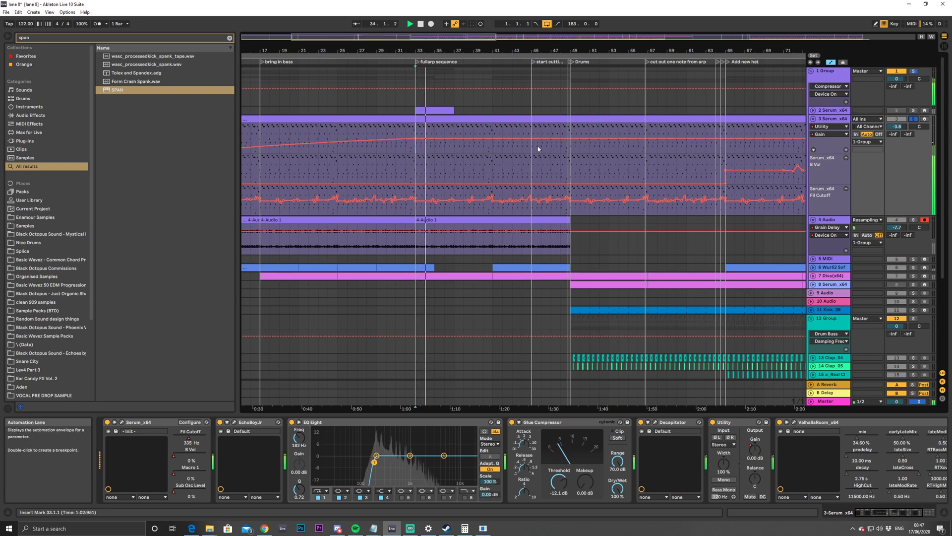
Open the arp clip spanning bars 33 to 49 in the MIDI note editor and enlarge the editor
left_click(443, 117)
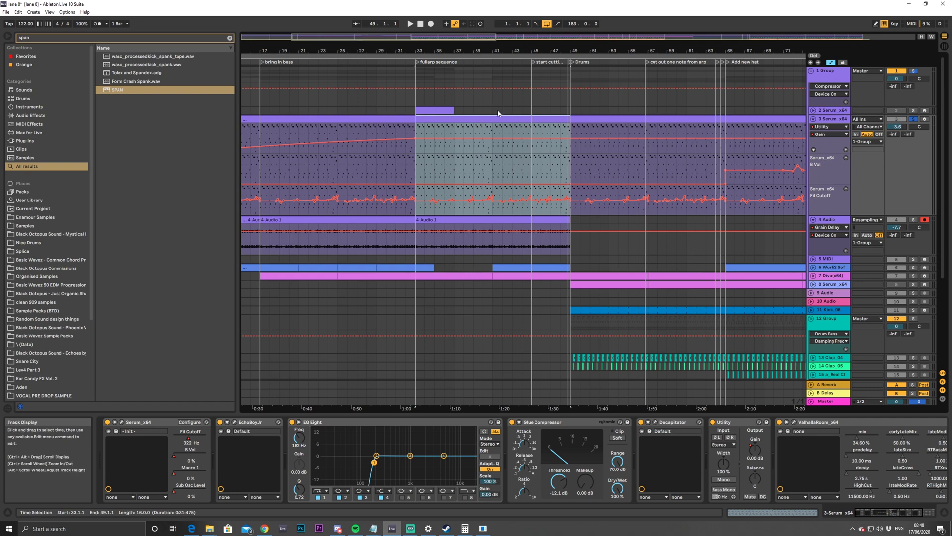
left_click_drag(496, 36, 448, 48)
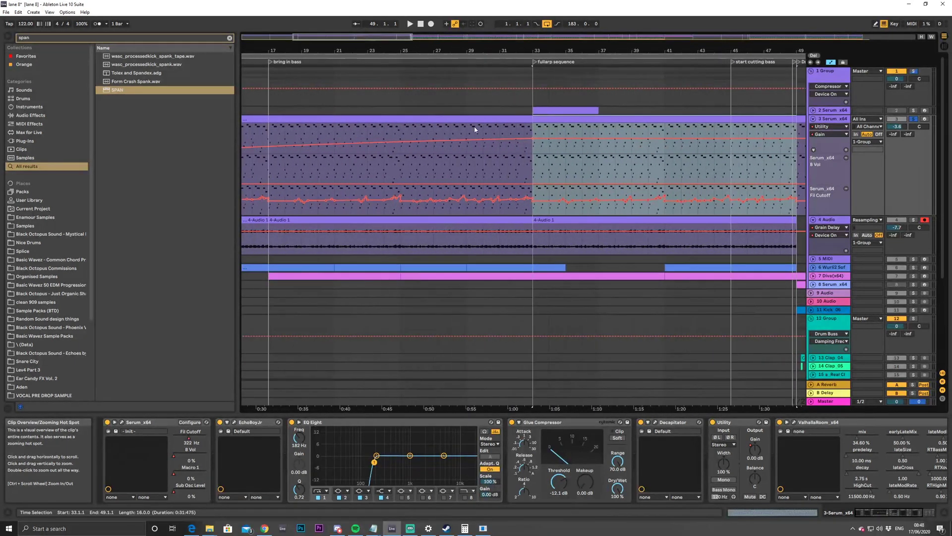
left_click(589, 120)
left_click_drag(219, 421, 240, 414)
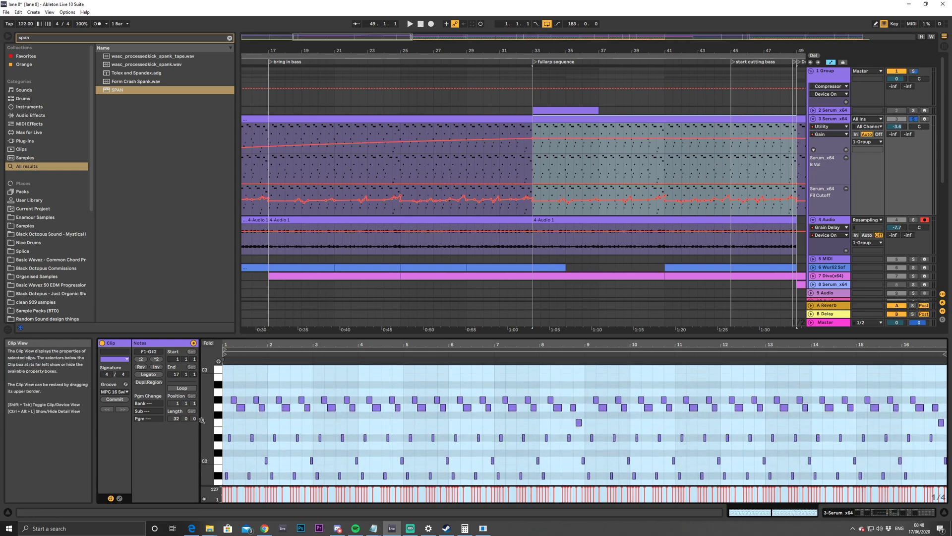
scroll(238, 392, "down", 3)
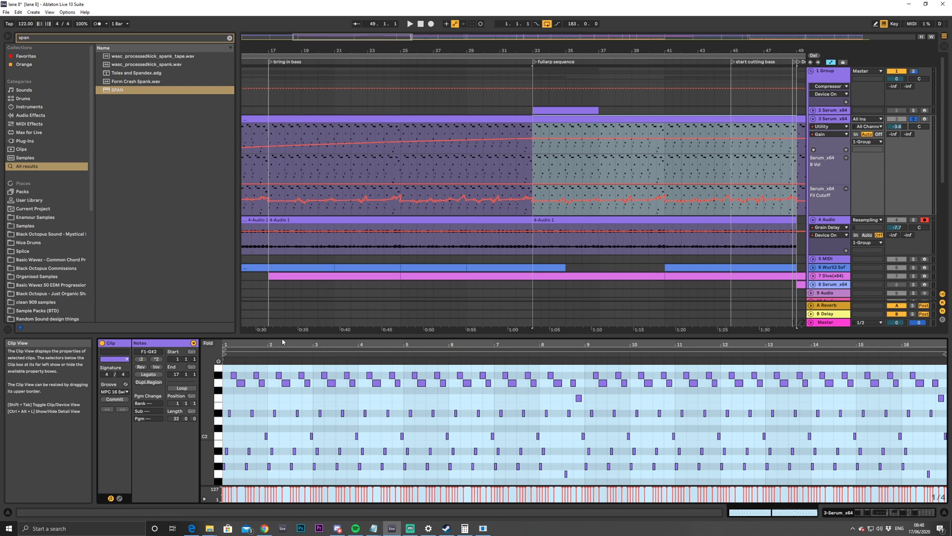
left_click_drag(276, 337, 268, 194)
left_click(268, 386)
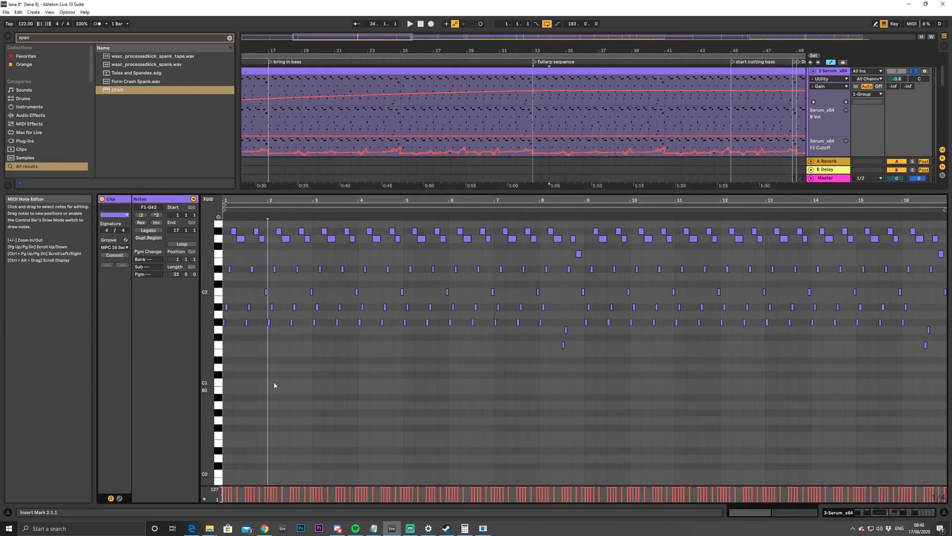
Solo the 7 Diva bass track alongside the arp, play it, and show the arp's opening bars up close in the note editor
scroll(937, 145, "down", 5)
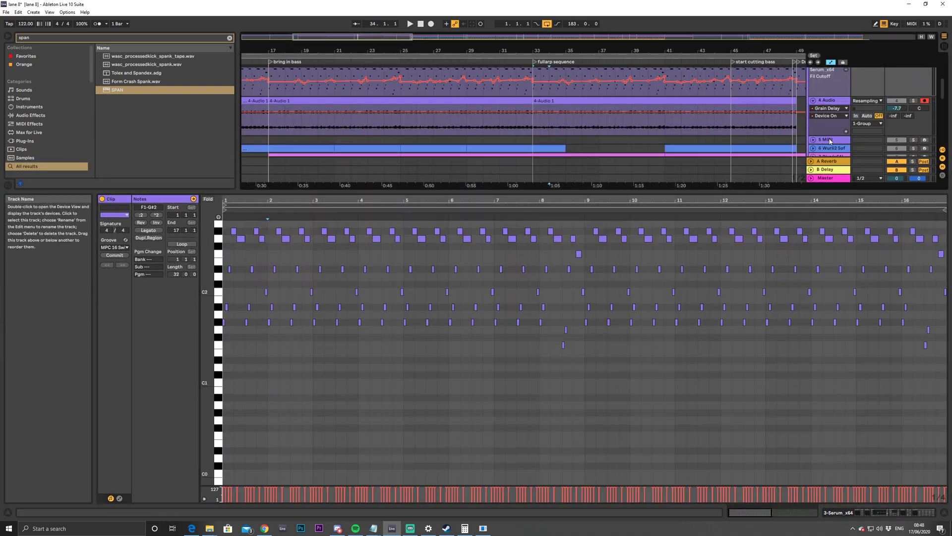
left_click(913, 130)
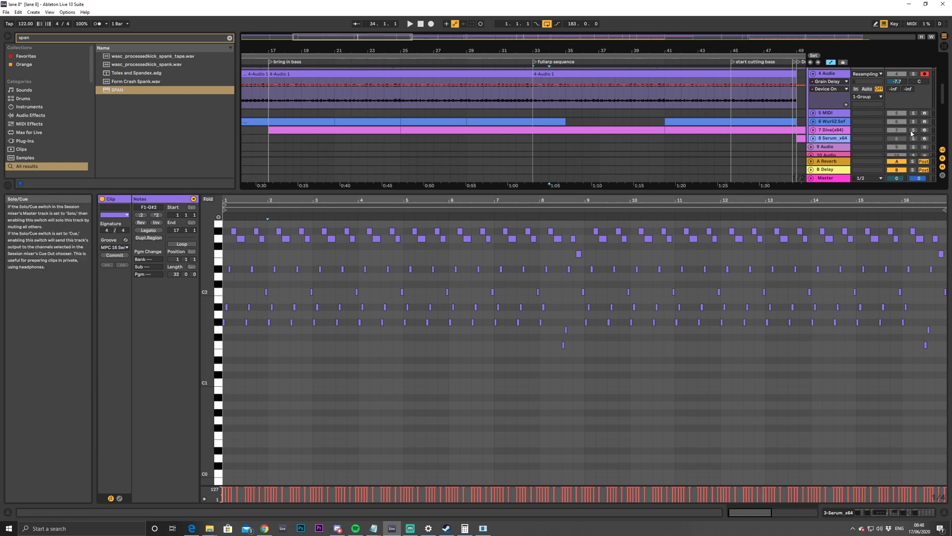
key("space")
key("plus")
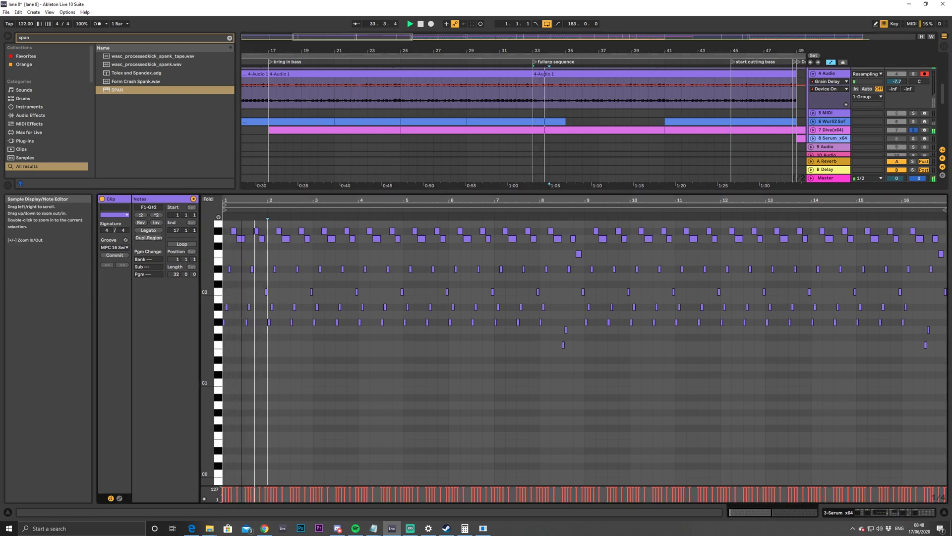
left_click_drag(283, 202, 283, 211)
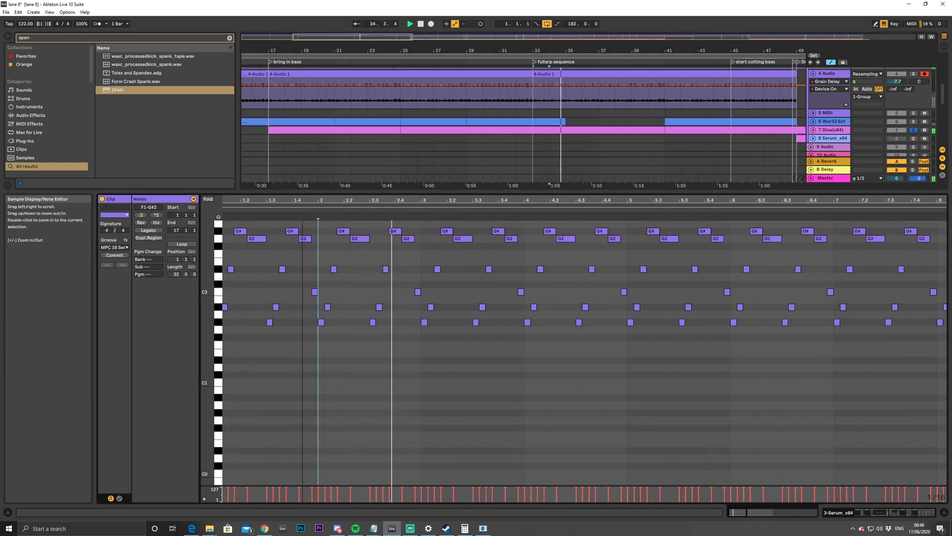
Lower the G#1 and A#1 notes at the start of bar 3 in the arp clip by two semitones
left_click(431, 330)
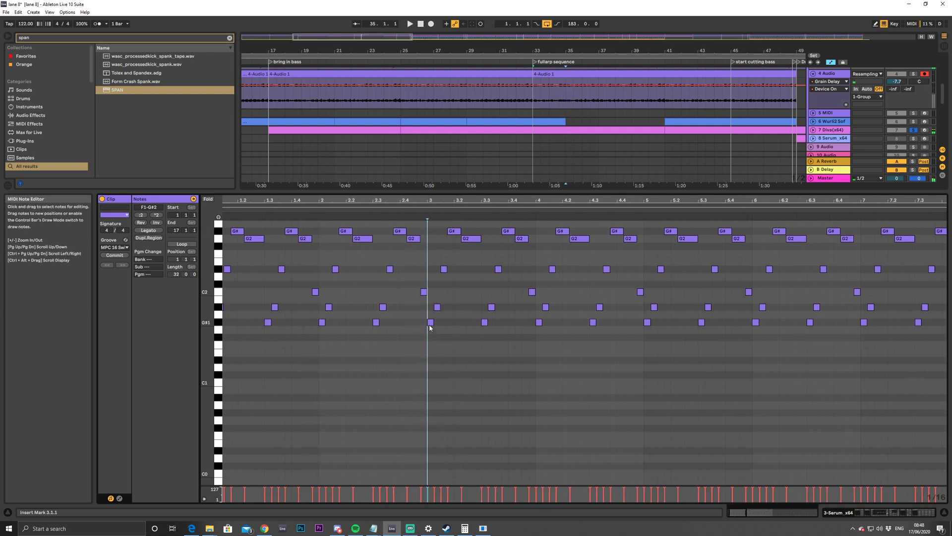
left_click_drag(445, 339, 444, 339)
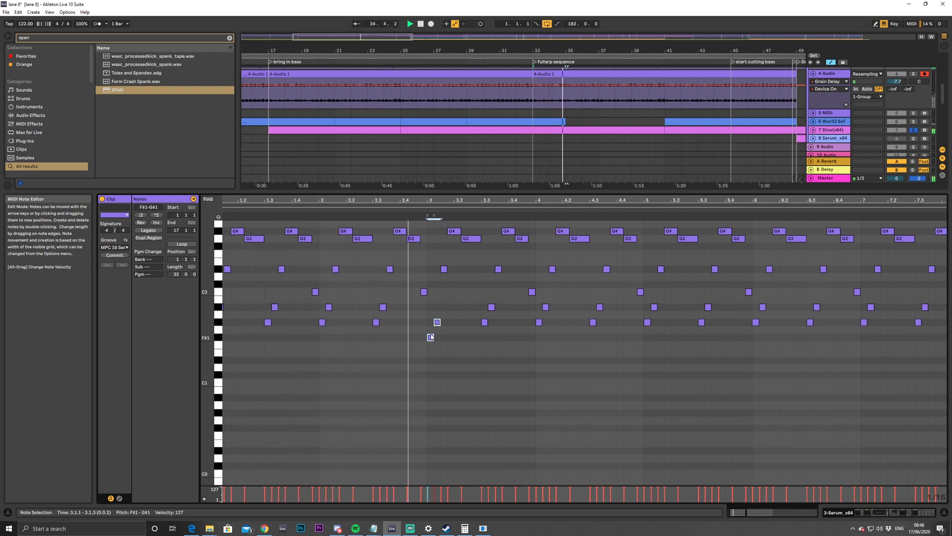
key("space")
left_click(470, 328)
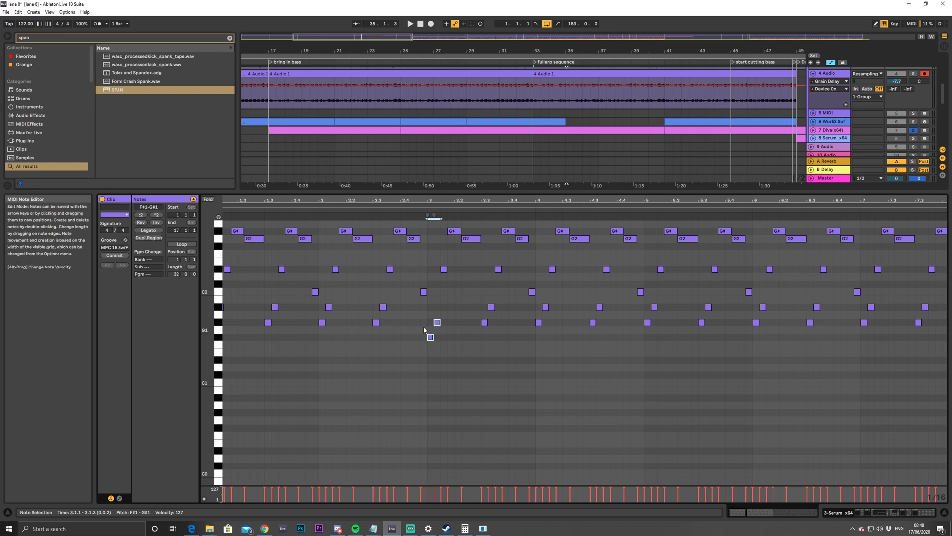
left_click(442, 343)
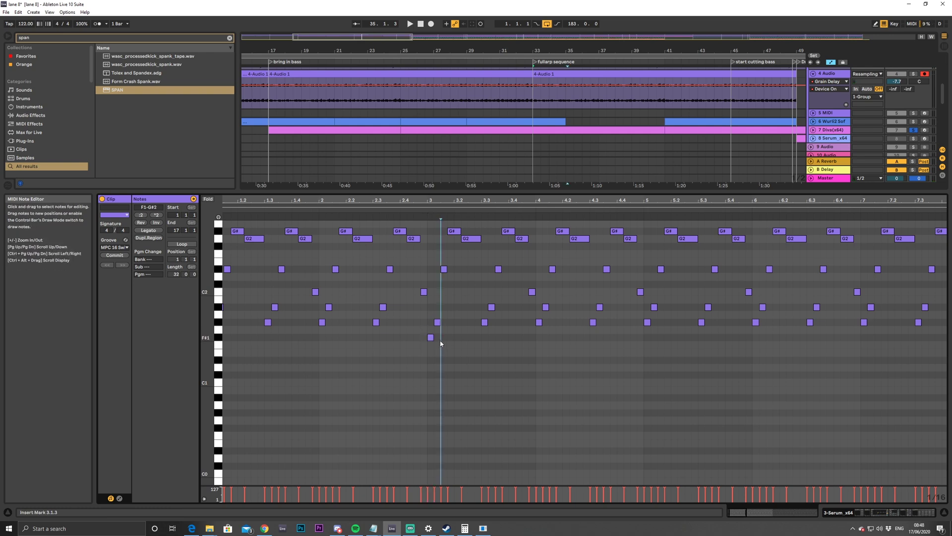
Raise the F#1 note at 3.1.1 of the arp clip to G1 and play from bar 35
left_click(431, 338)
key("Up")
key("space")
scroll(616, 119, "down", 5)
scroll(606, 133, "up", 8)
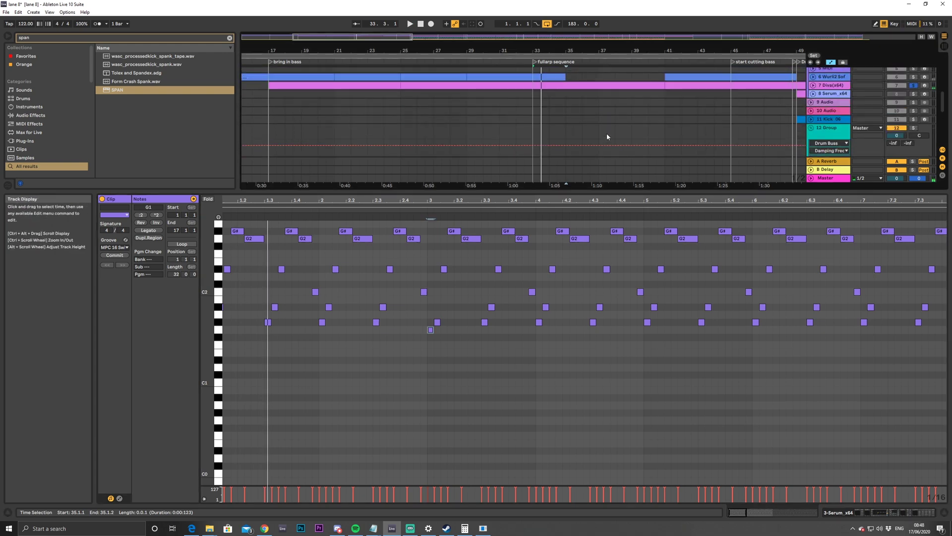
left_click(567, 103)
key("space")
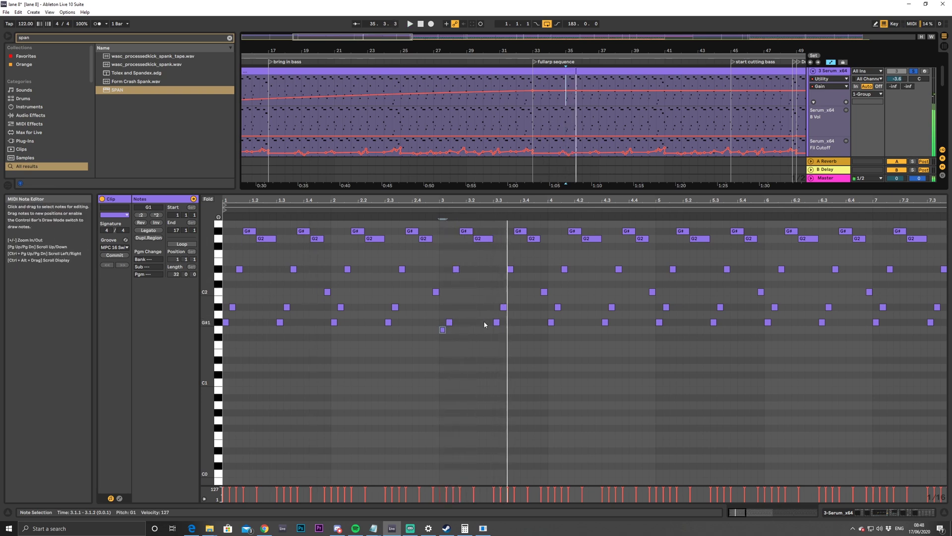
Lower the two low arp notes at beat 3.3 to G1 and G#1, and play from bar 33
key("space")
left_click_drag(494, 298, 497, 329)
left_click(503, 314)
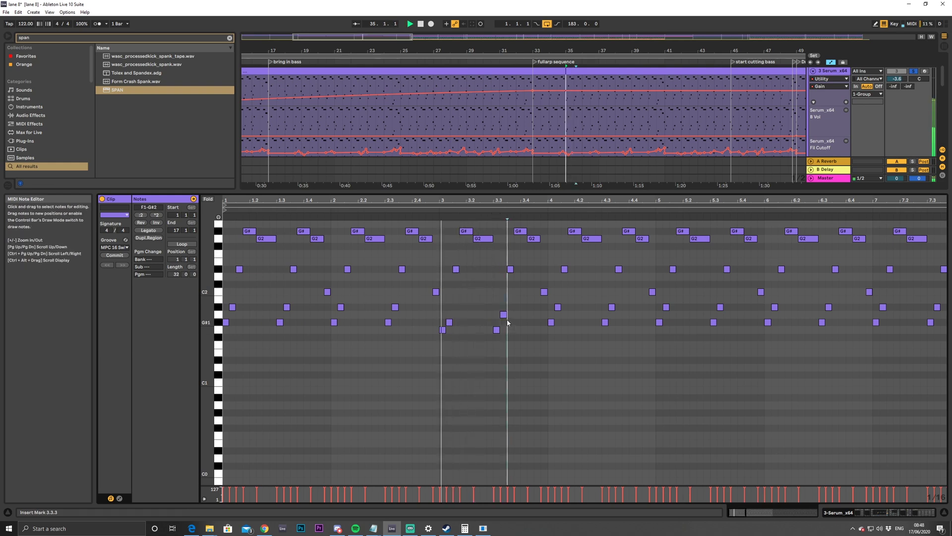
key("Down")
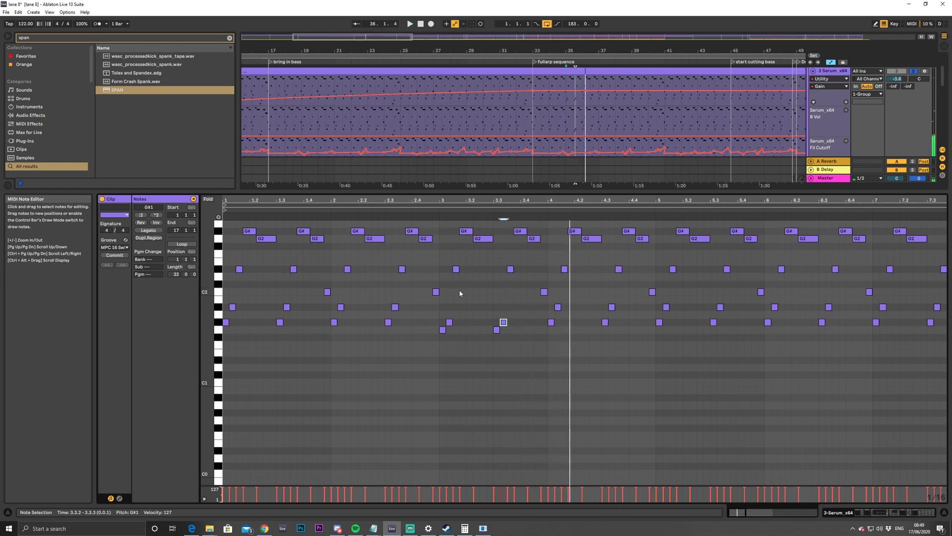
left_click(534, 107)
key("space")
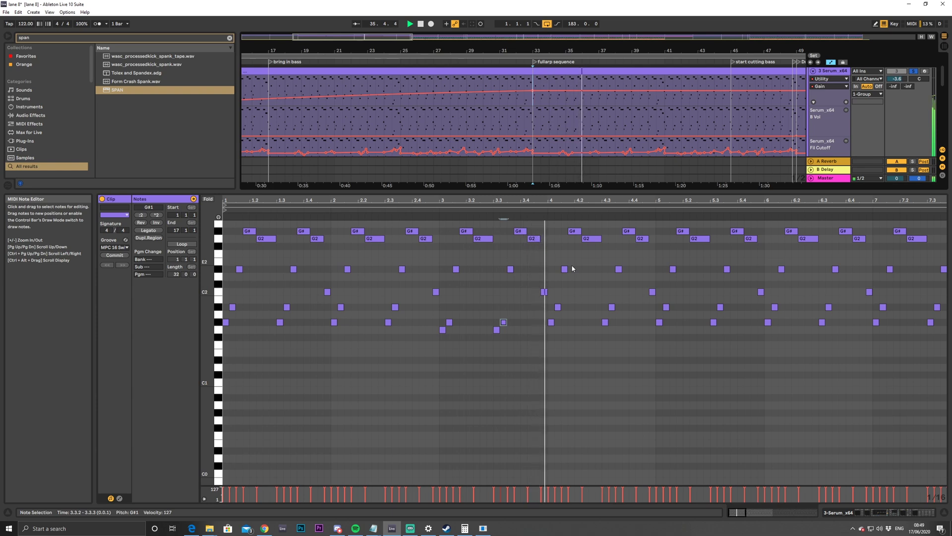
Lower the pairs of low arp notes at beats 4.1 and 4.3 to G1 and G#1, and audition the change
key("space")
left_click_drag(544, 304, 582, 333)
left_click_drag(545, 307, 630, 332)
left_click_drag(552, 323, 616, 323)
left_click(588, 324)
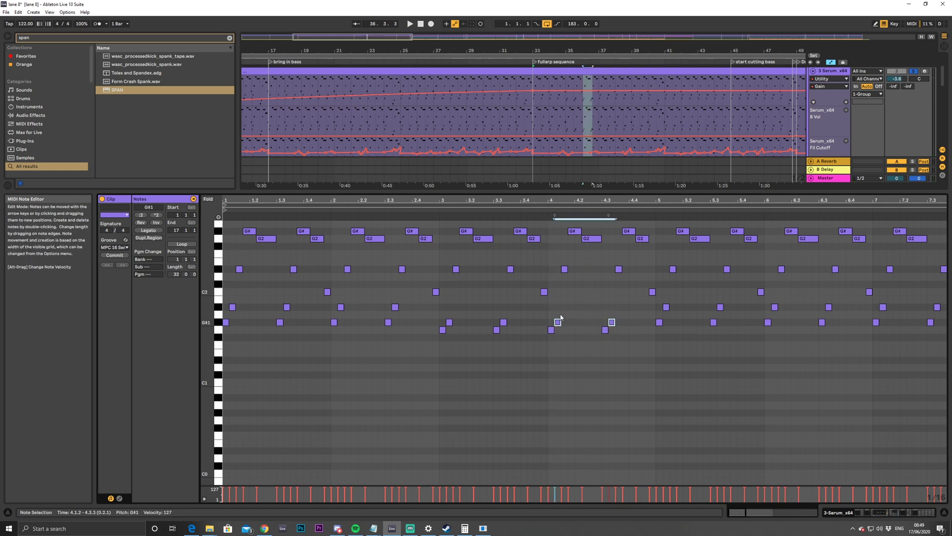
left_click(559, 321)
key("space")
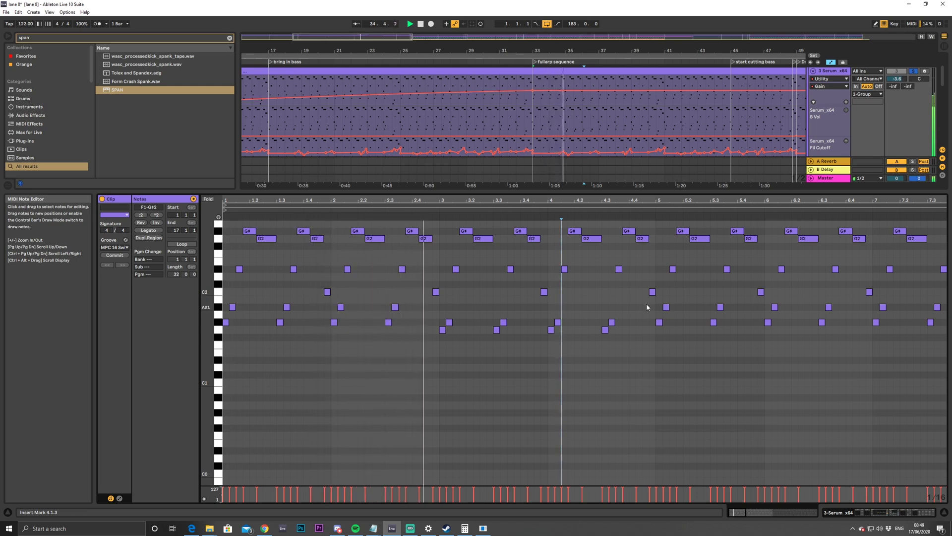
Lower the G#2 note at 4.3.4 of the arp clip to F2 and audition it
left_click(609, 293)
left_click(613, 283)
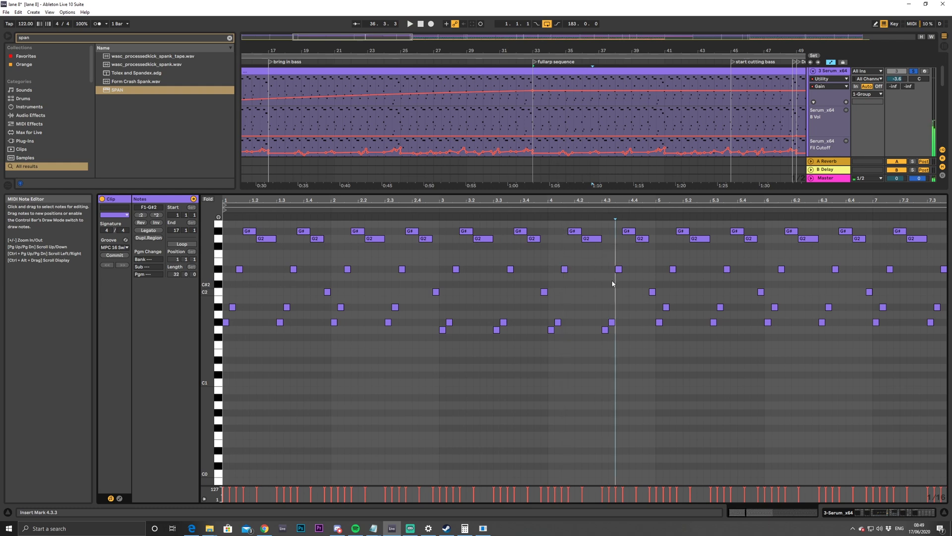
double_click(629, 238)
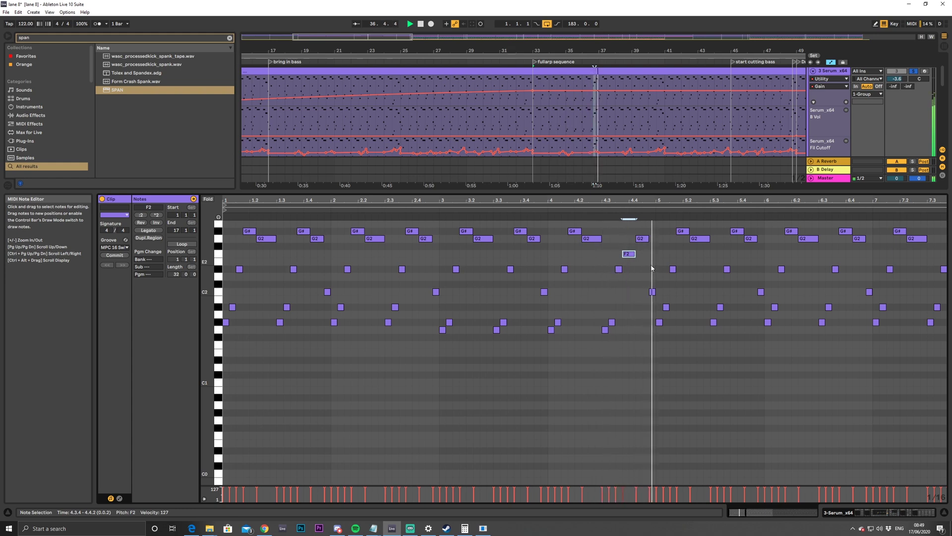
left_click(636, 261)
key("space")
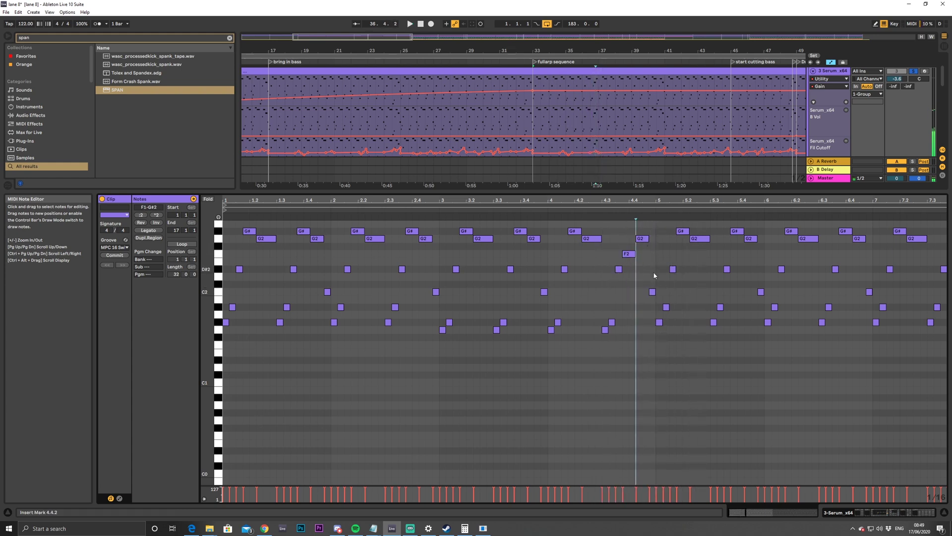
Lower the G2 note at 4.4.2 of the arp clip to D#2 and audition it
left_click_drag(661, 299, 763, 351)
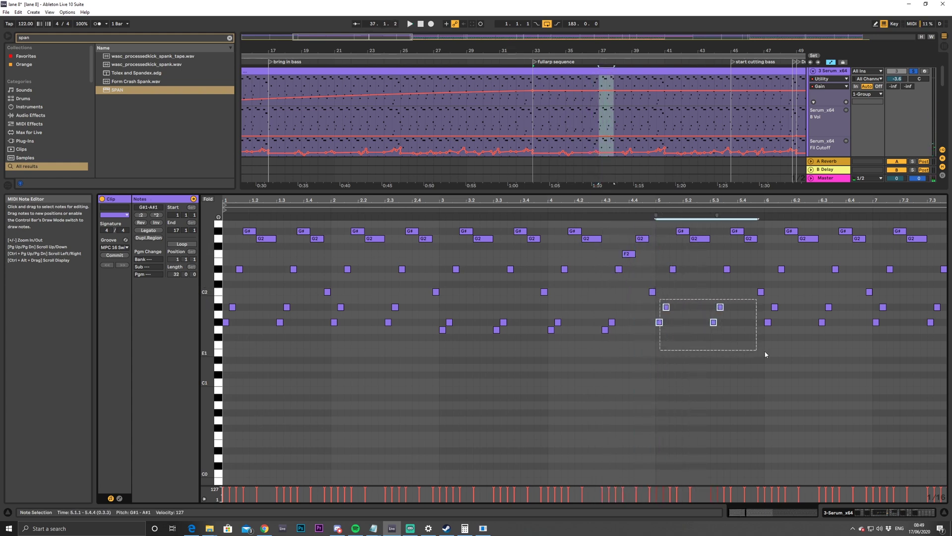
left_click_drag(714, 201, 485, 209)
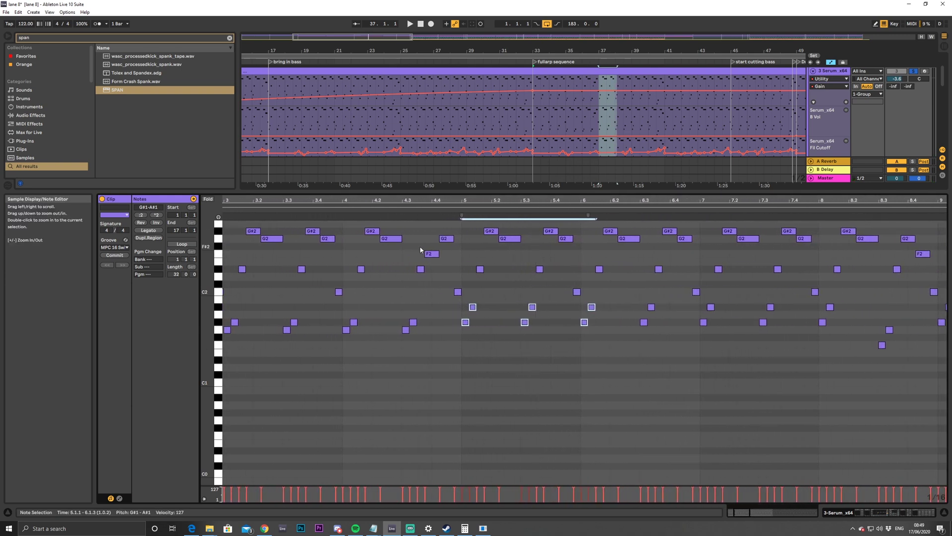
left_click(431, 253)
left_click(446, 240)
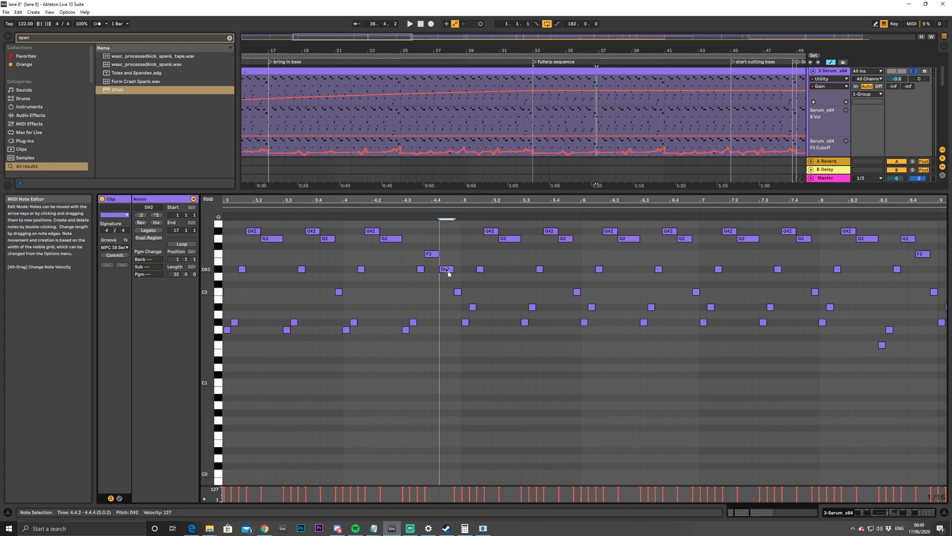
left_click(590, 101)
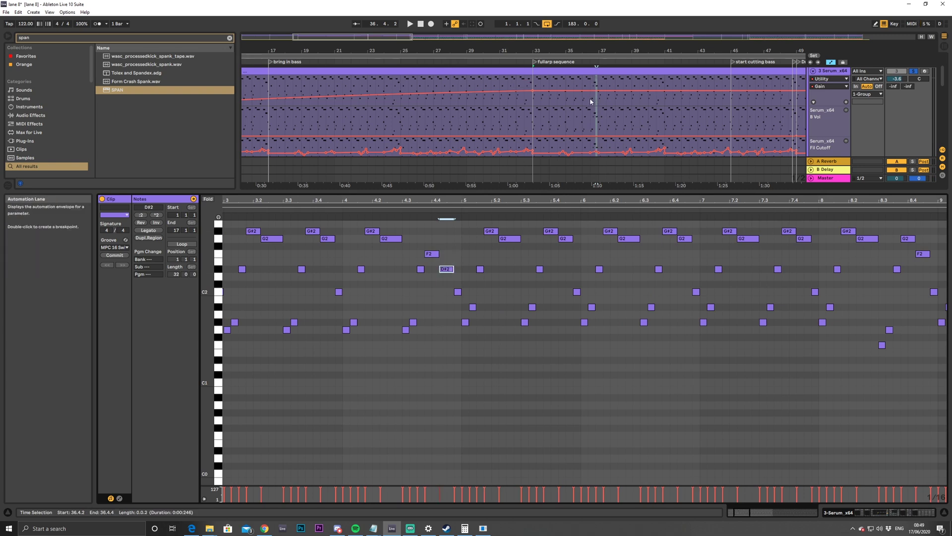
key("space")
Return the arp note at 4.4.2 to G2 during playback
left_click(626, 270)
left_click_drag(627, 270, 627, 241)
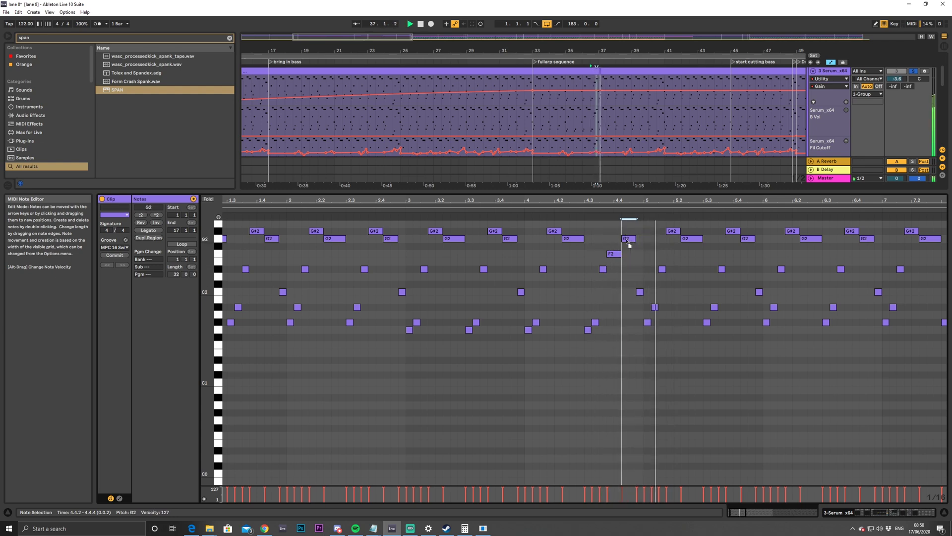
key("space")
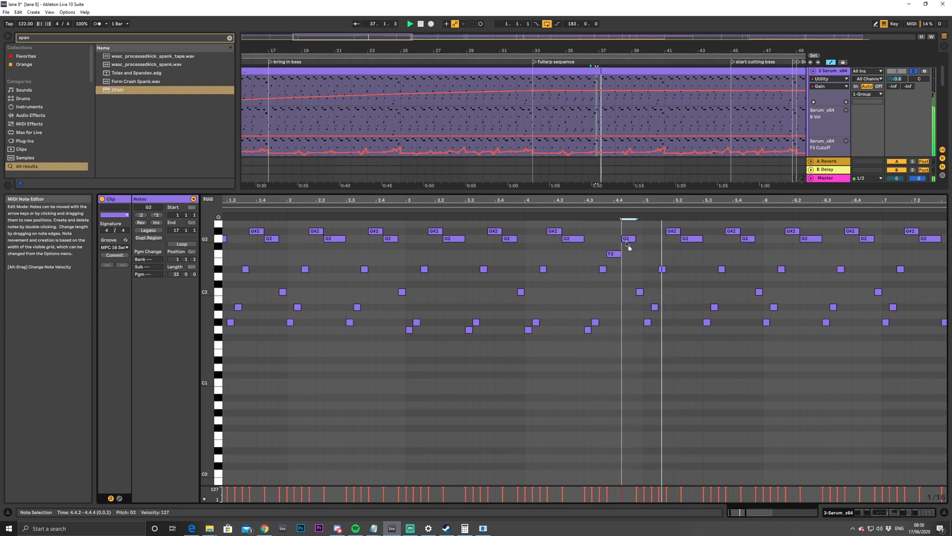
Swap the pitches of the arp notes at 4.3.4 and 4.4.2 to G2 and F2, and play from bar 36
left_click(629, 255)
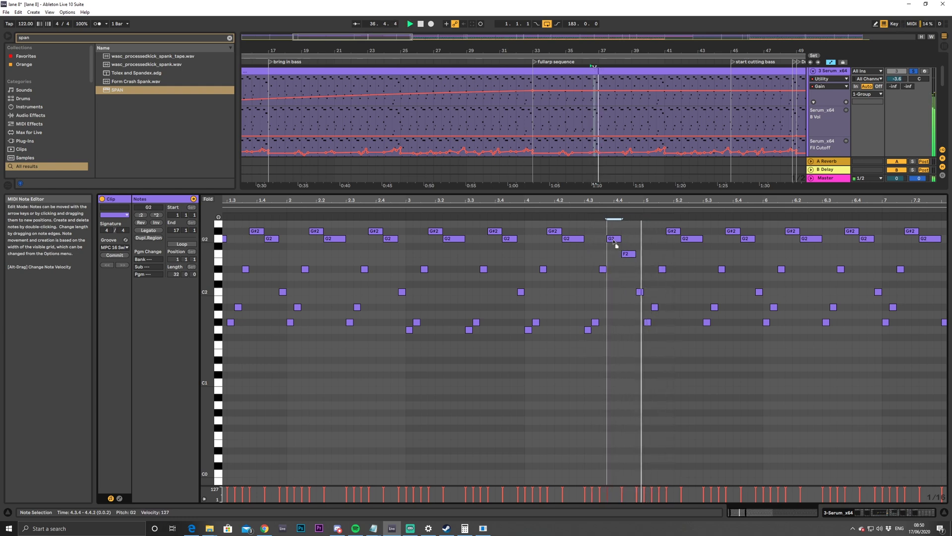
key("space")
key("space")
left_click(582, 105)
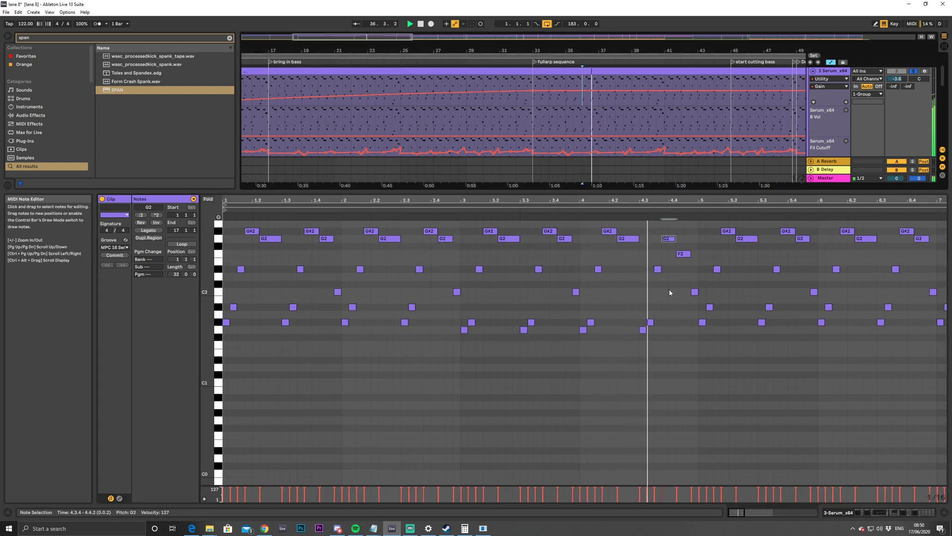
key("space")
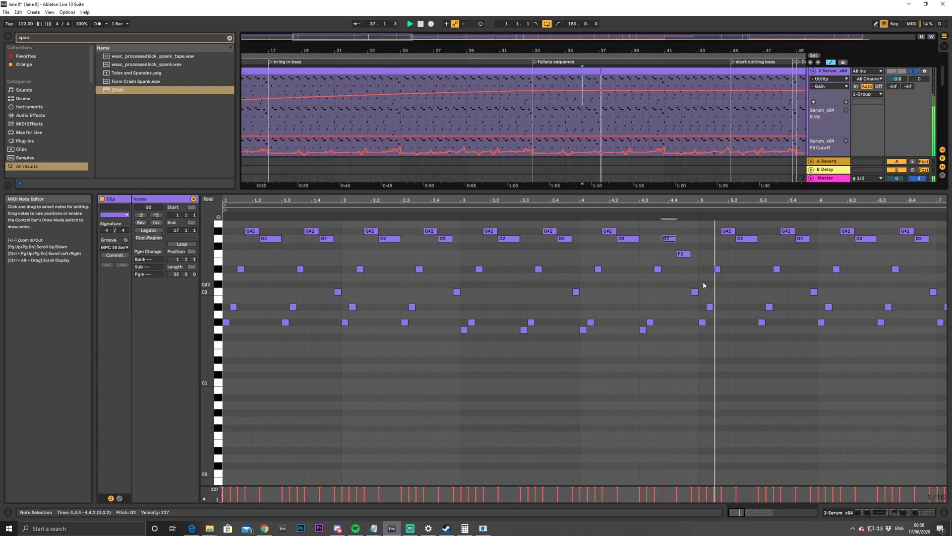
Lower the two low arp notes at 5.1.1 and 5.1.2 to E1 and F#1, and audition them from bar 37
left_click(700, 311)
key("space")
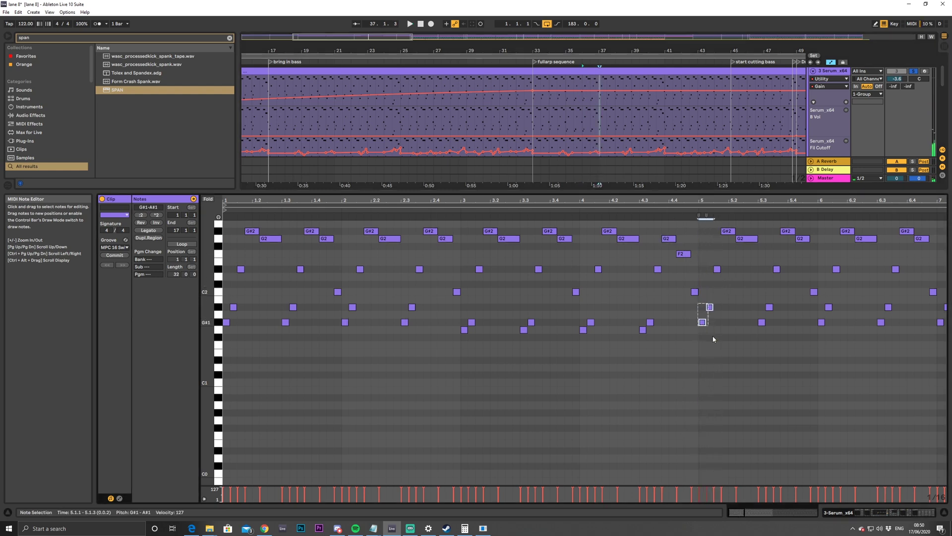
left_click_drag(704, 324, 705, 353)
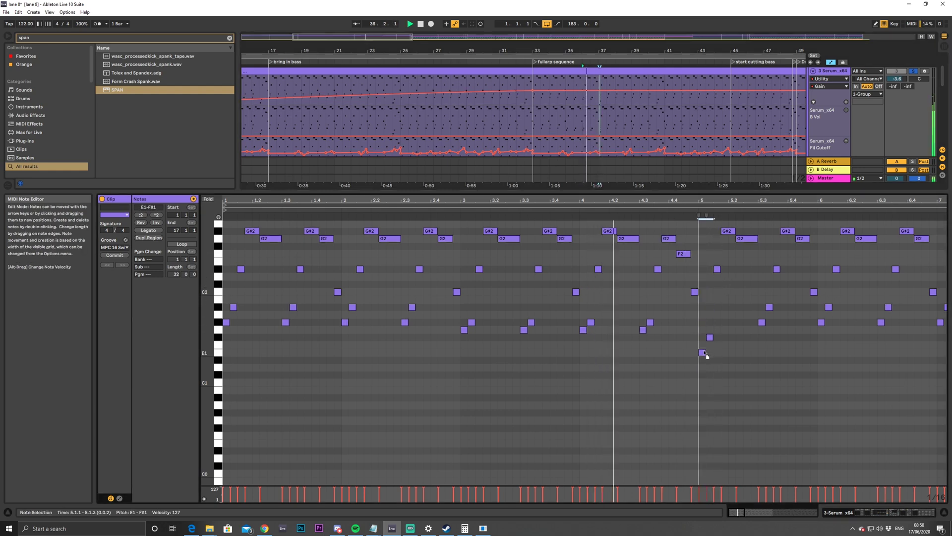
key("space")
left_click(598, 101)
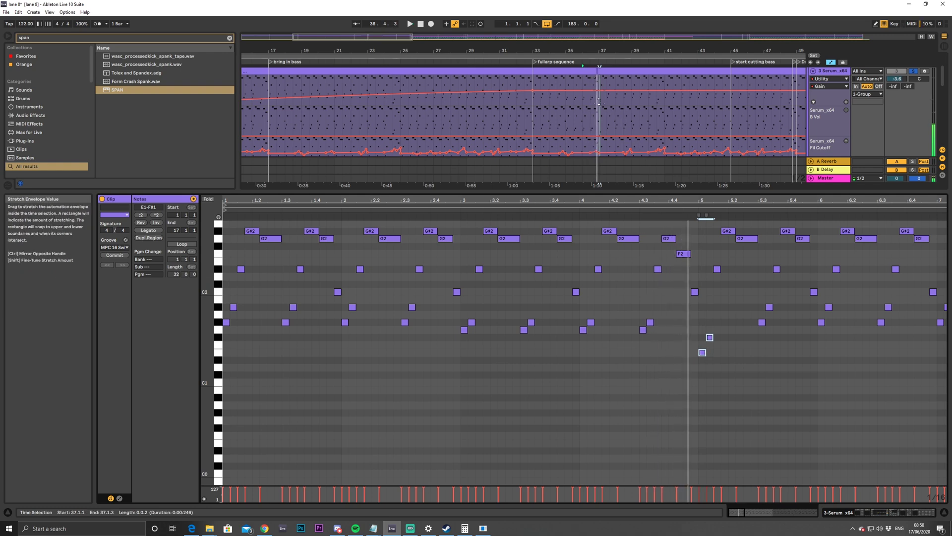
key("space")
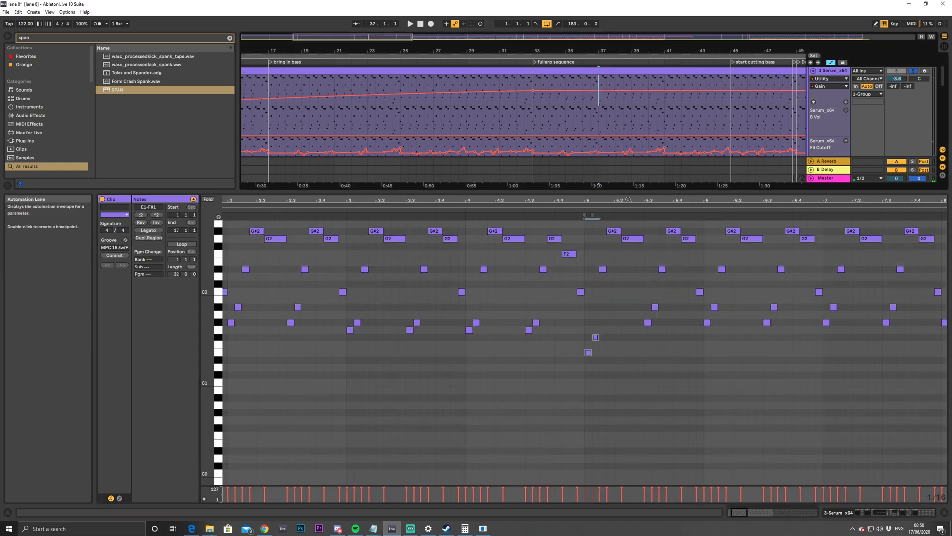
key("space")
Try D#1 and F1 for the two low arp notes at beat 5.1, and settle on G1 and A#1
left_click(592, 345)
key("space")
key("space")
left_click(589, 342)
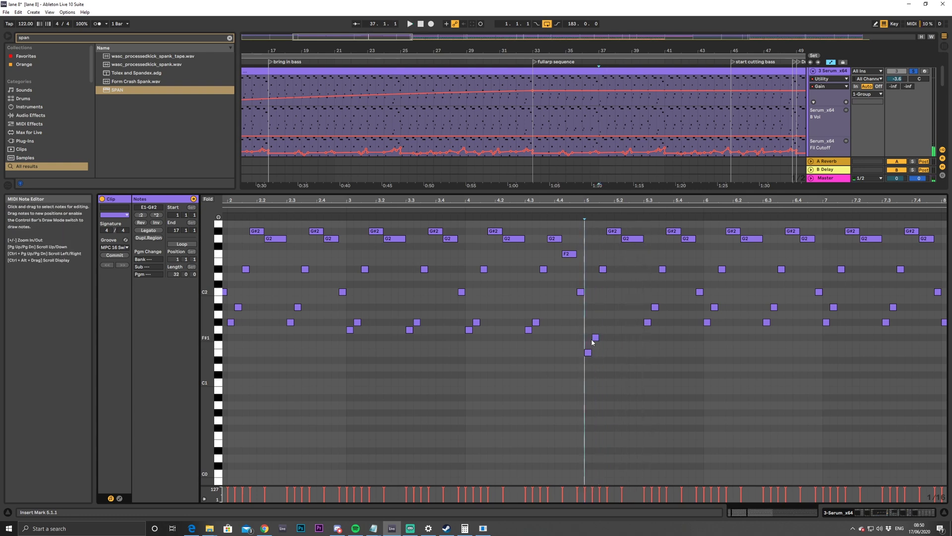
left_click_drag(596, 341, 594, 347)
key("space")
left_click(588, 353)
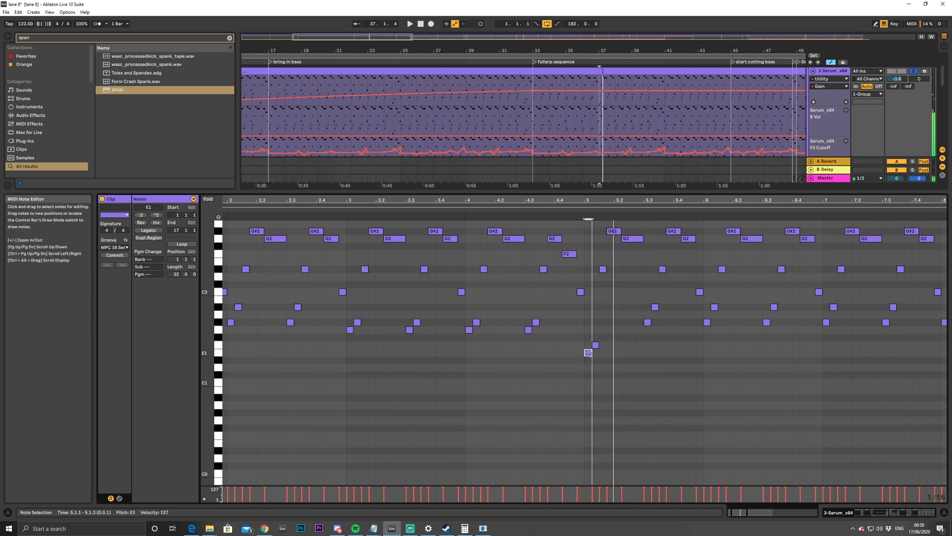
key("Down")
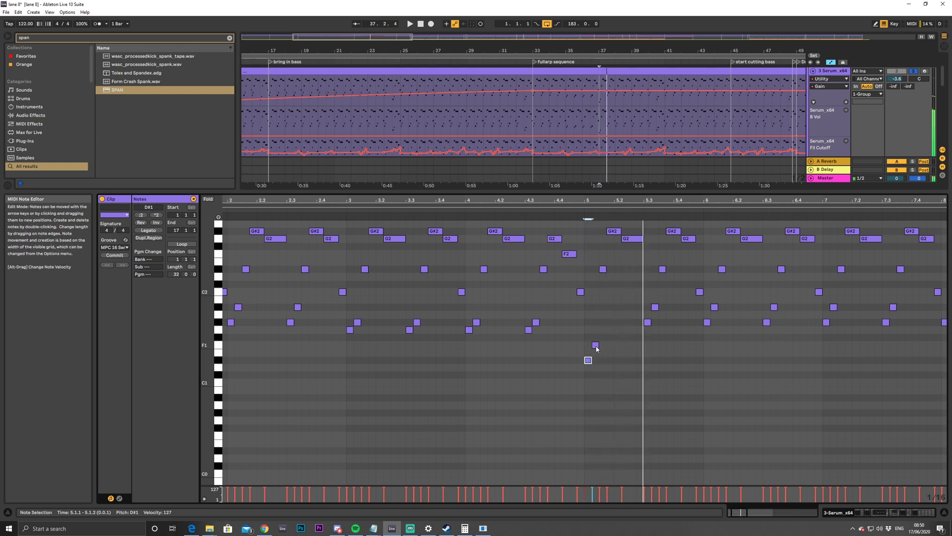
left_click_drag(596, 346, 596, 312)
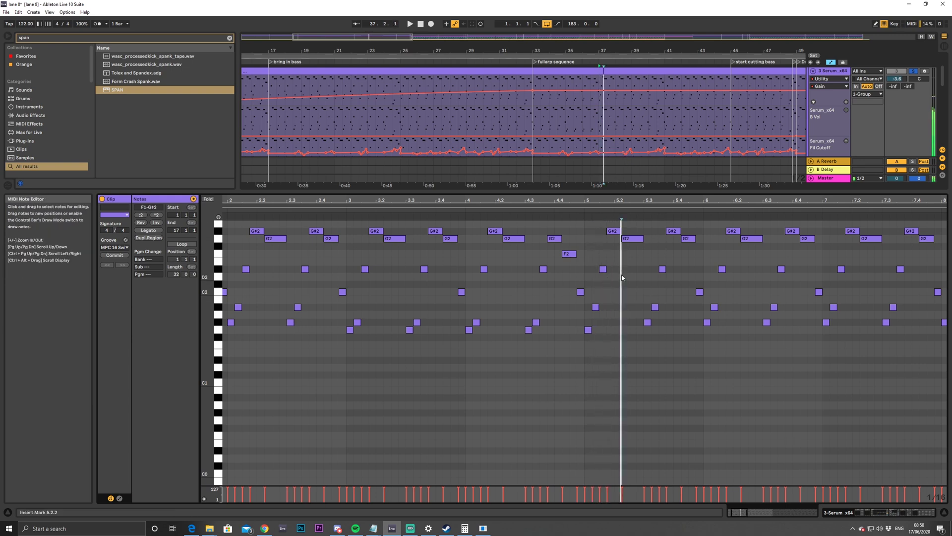
Lower the high arp notes at 5.1.4 and 5.2.2 to G2 and F2, and play from bar 36
double_click(614, 239)
left_click_drag(635, 242, 636, 256)
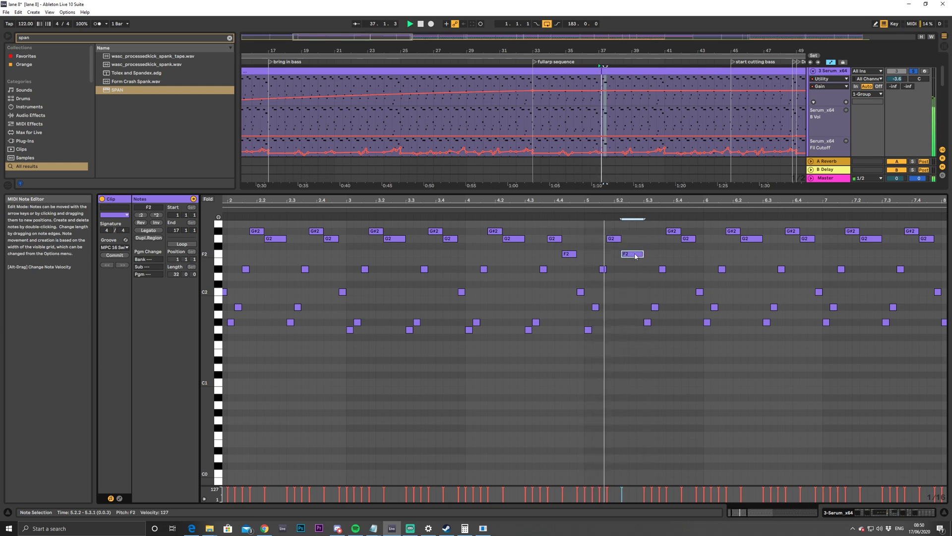
key("space")
left_click(583, 107)
key("space")
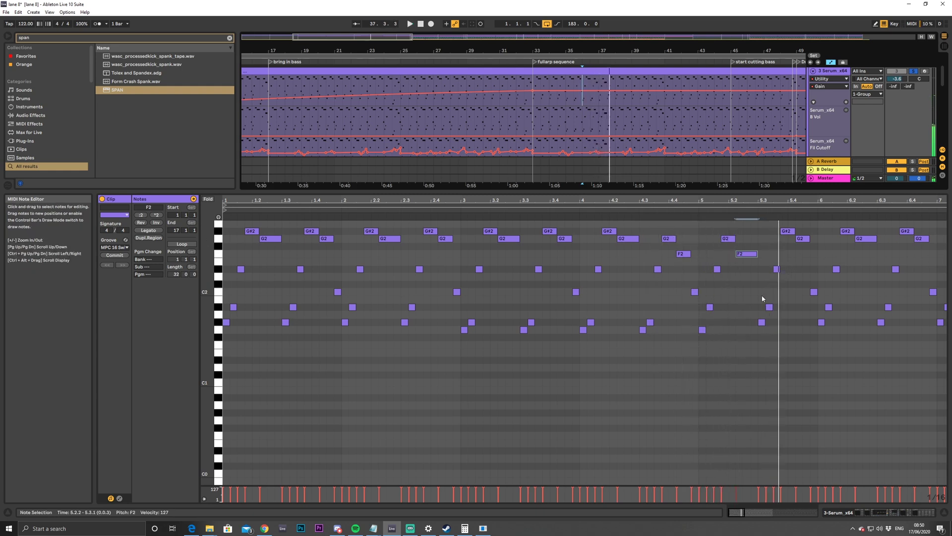
Lower the arp note at 5.3.1 to G1 and the high notes at 5.3.4 and 5.4.2 to G2 and F2
key("space")
left_click_drag(764, 325, 762, 331)
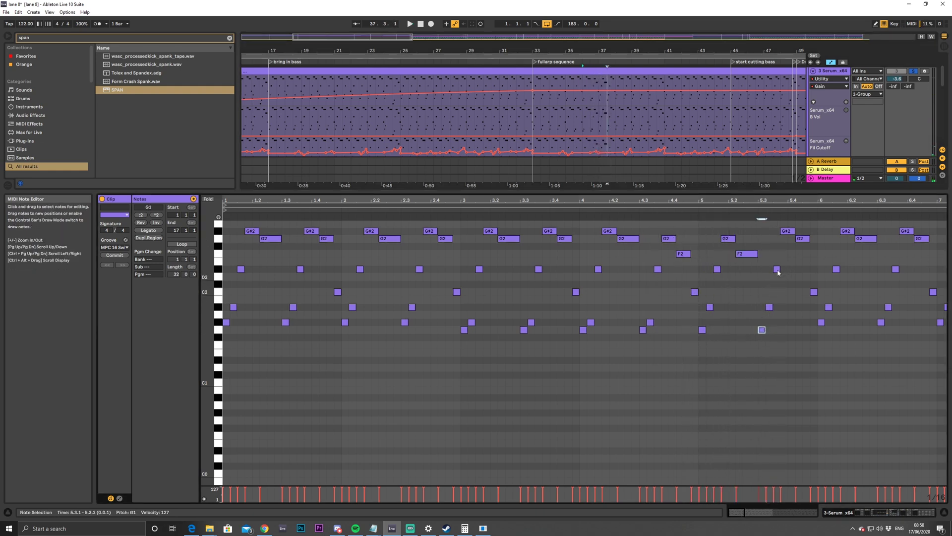
left_click_drag(790, 231, 792, 239)
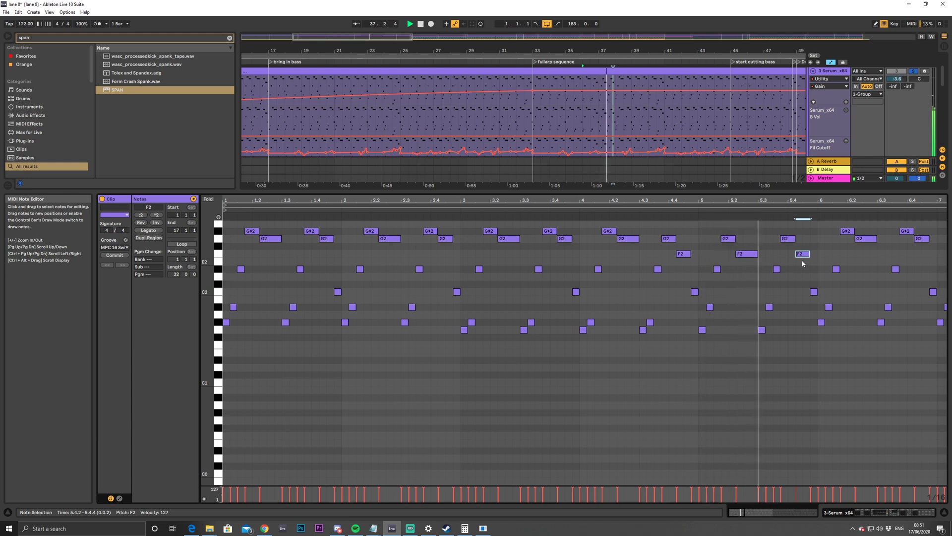
Lower the high arp notes at 6.1.4 and 6.2.2 to G2 and F2, and the low notes at 6.1.1 and 6.3.1 to G1
left_click_drag(849, 231, 869, 254)
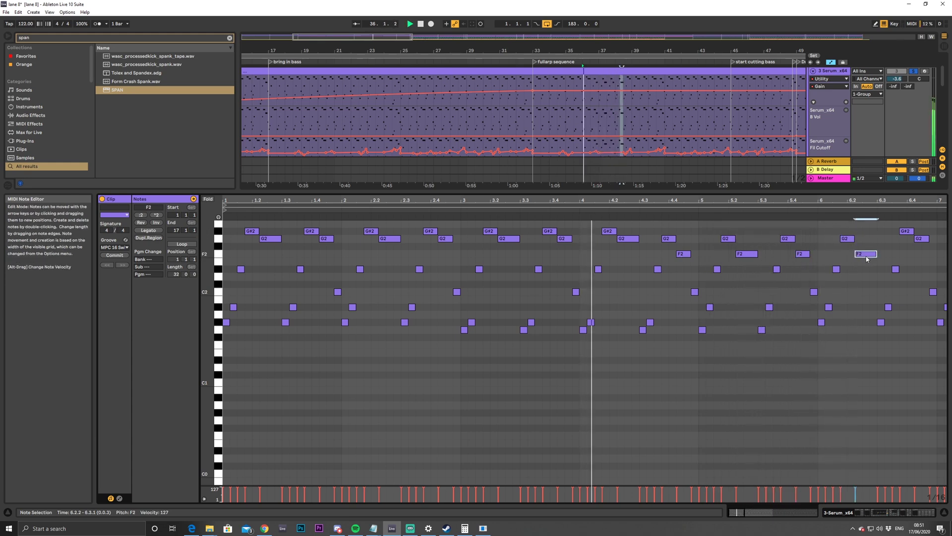
left_click_drag(822, 322, 822, 330)
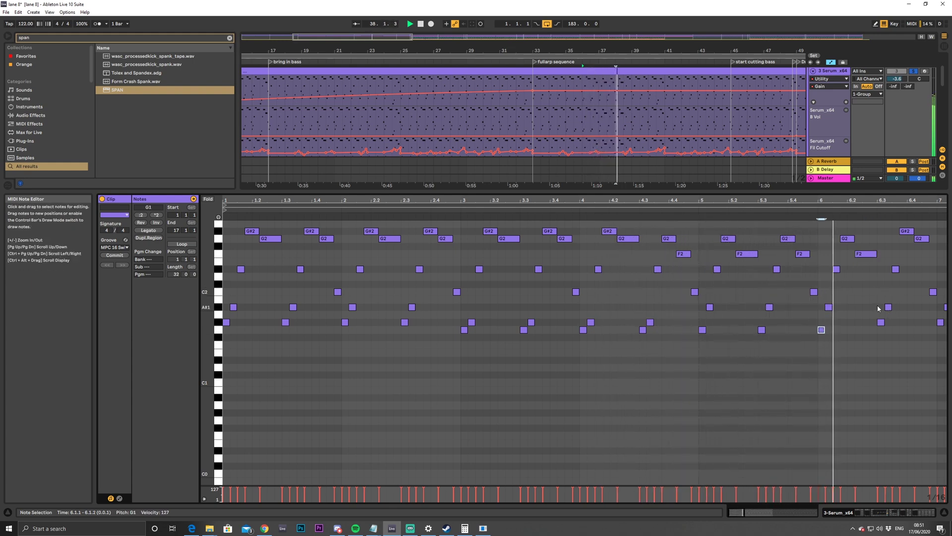
key("space")
left_click_drag(882, 323, 883, 330)
key("space")
Lower the high arp notes at 6.3.4 and 6.4.2 to G2 and F2, and audition the passage
left_click(912, 225)
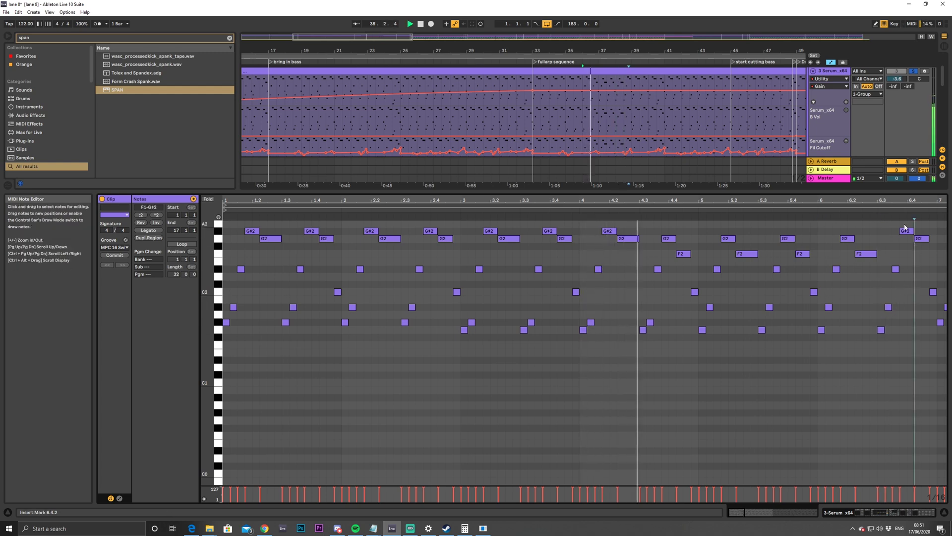
left_click_drag(905, 229, 922, 247)
key("space")
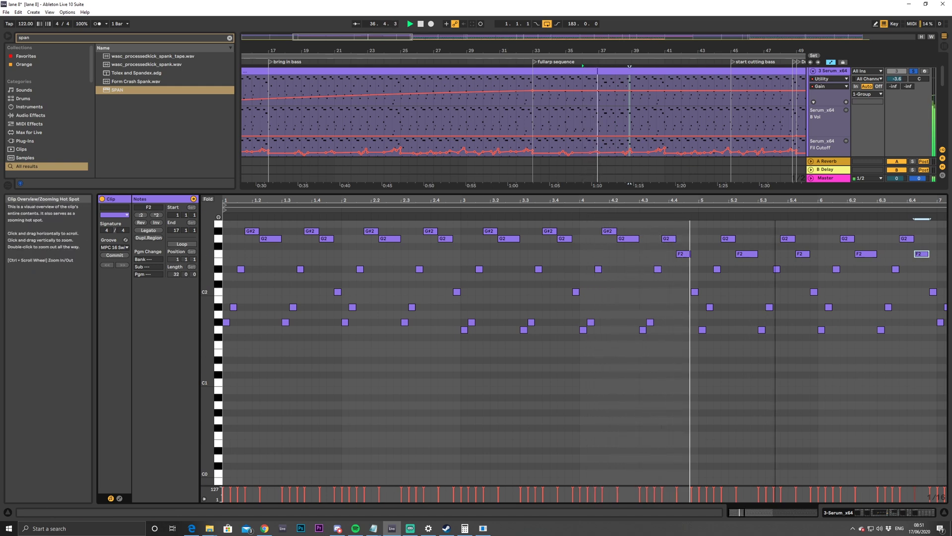
scroll(741, 513, "down", 3)
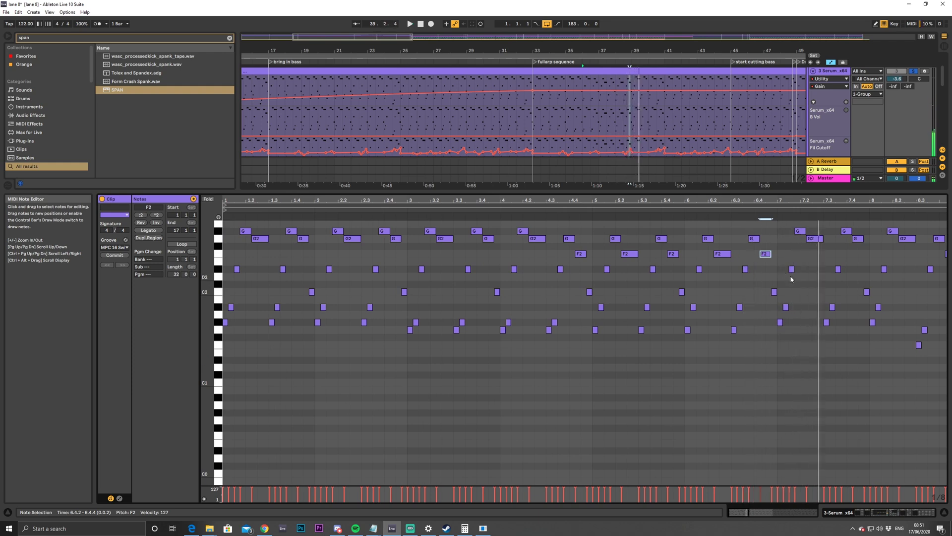
Split the arp clip at bar 41 and select the eight-bar clip spanning bars 33 to 41
left_click(530, 105)
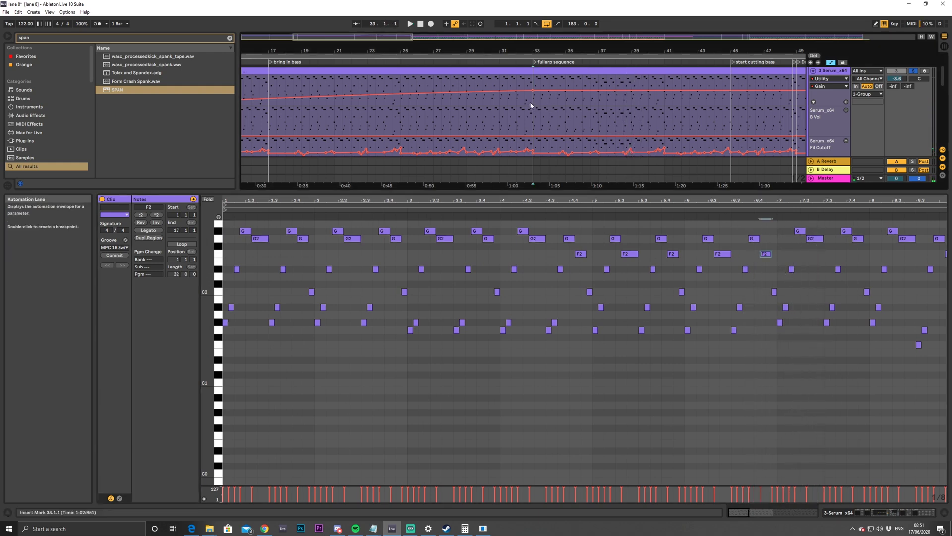
left_click_drag(452, 202, 451, 186)
left_click(598, 105)
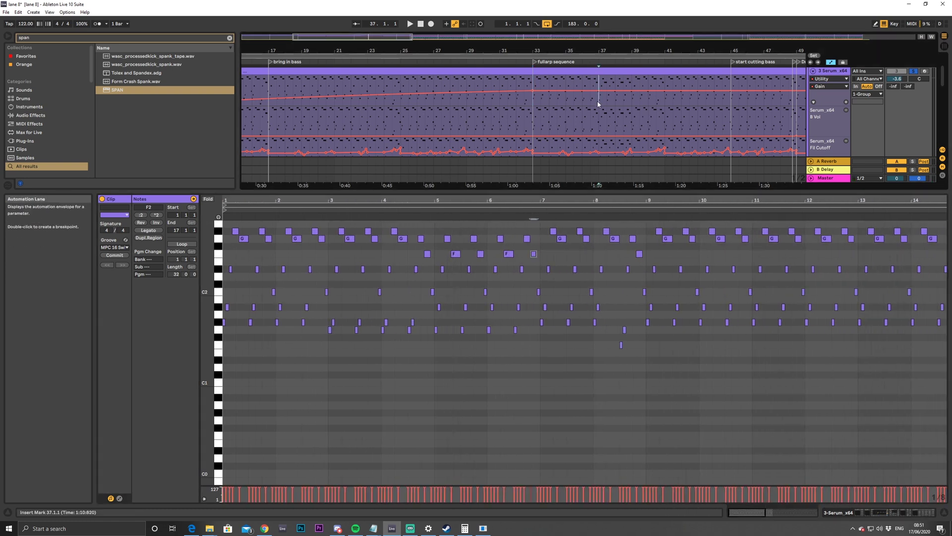
left_click(665, 107)
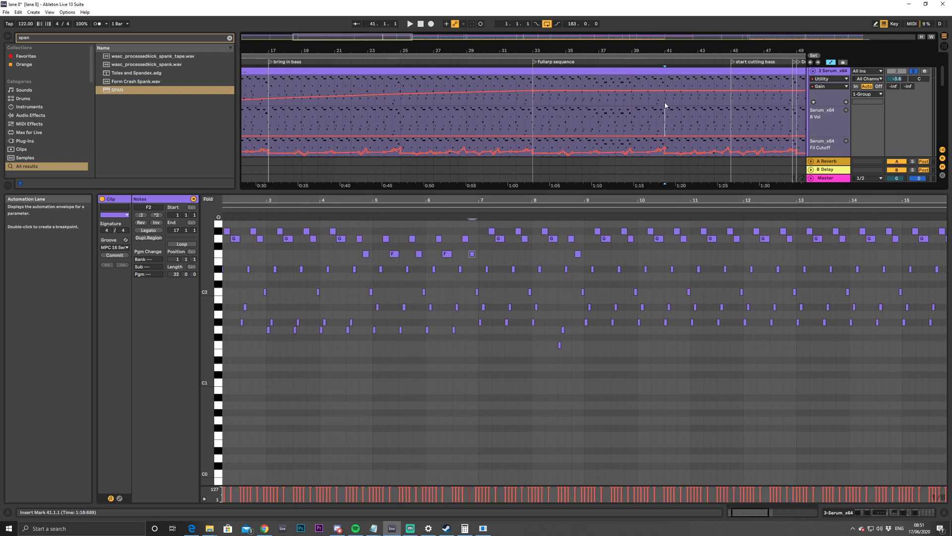
key("ctrl+e")
left_click(619, 73)
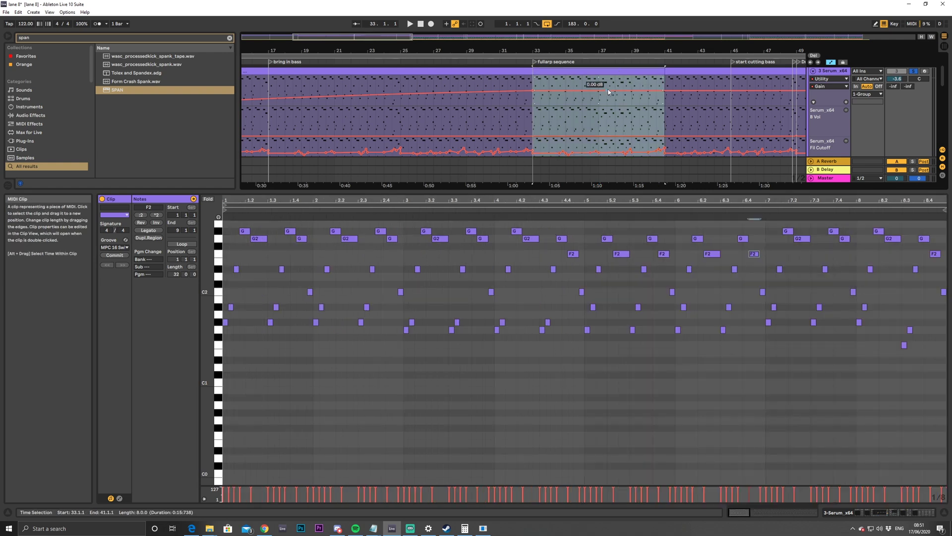
Play the eight-bar arp clip from bar 33 and review its note pattern up to the clip's end
left_click(868, 251)
scroll(898, 272, "up", 3)
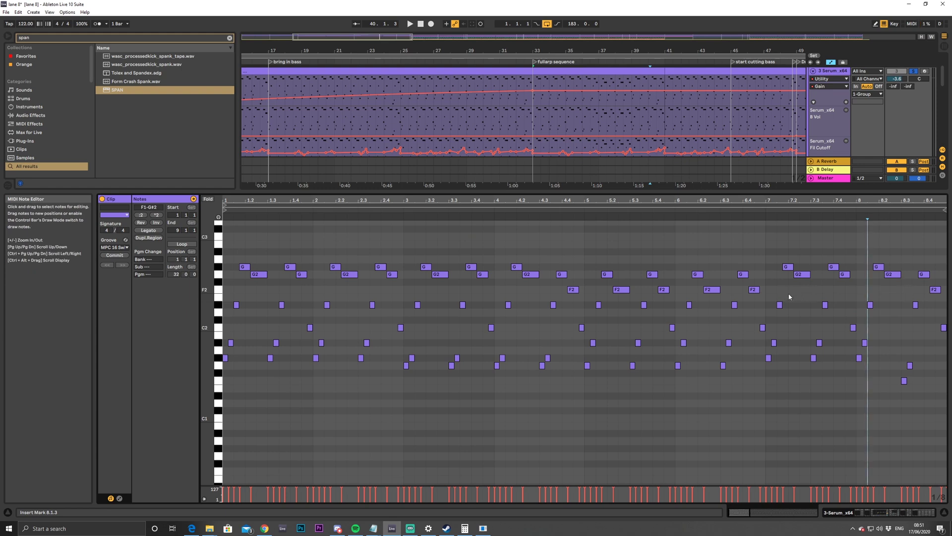
key("minus")
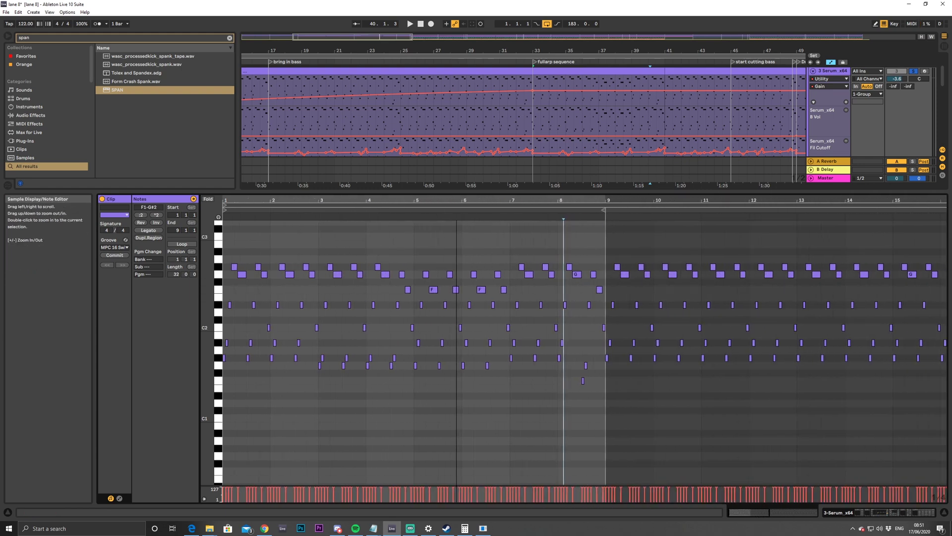
key("plus")
key("plus")
key("plus")
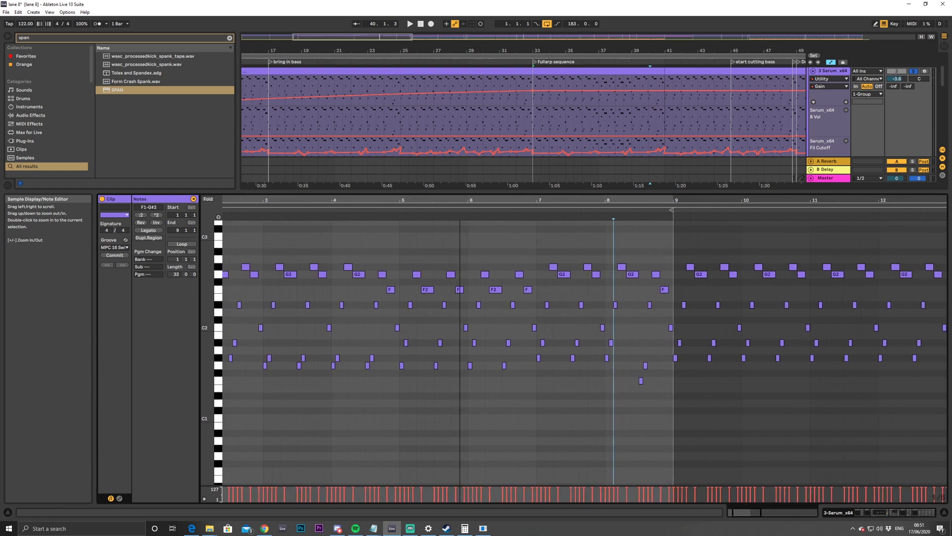
key("space")
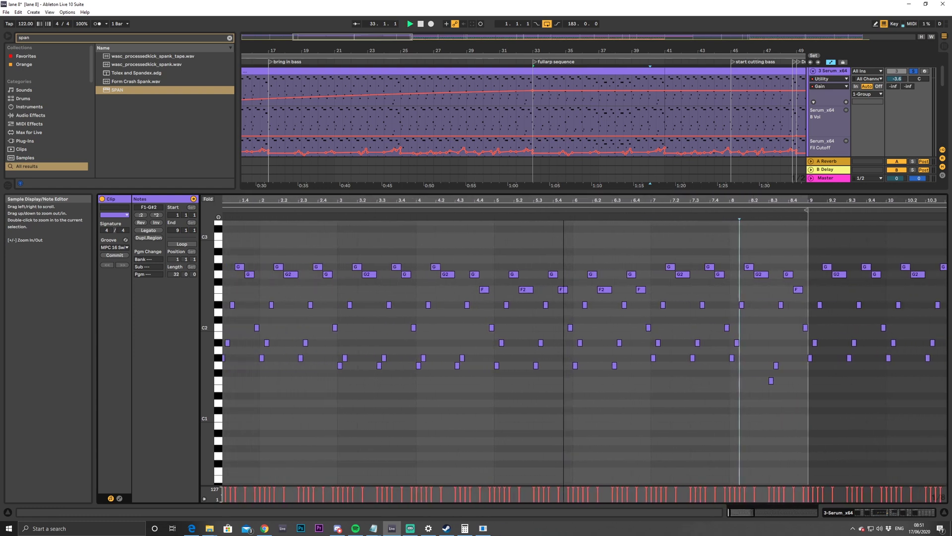
key("minus")
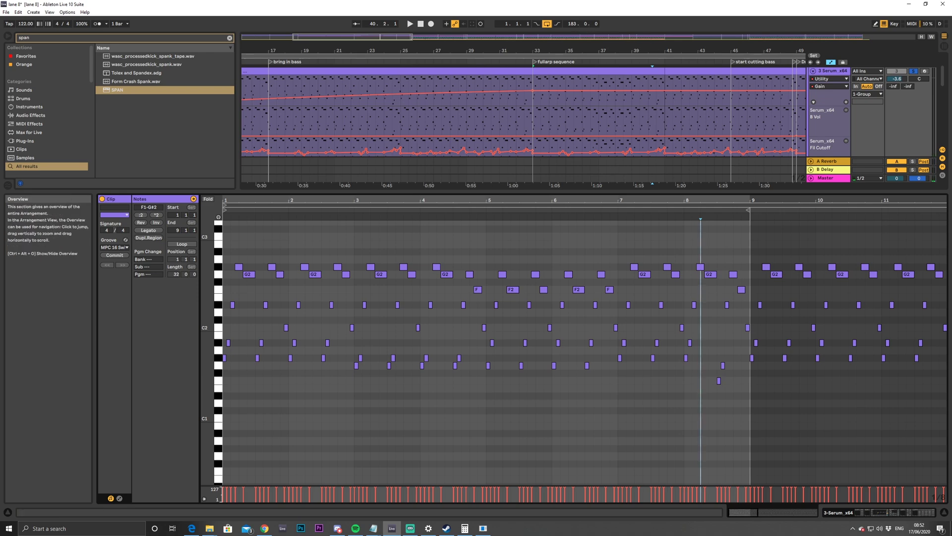
Audition the eight-bar arp clip from bar 33, including its ending around bar 40
key("minus")
key("minus")
key("minus")
key("minus")
key("plus")
key("plus")
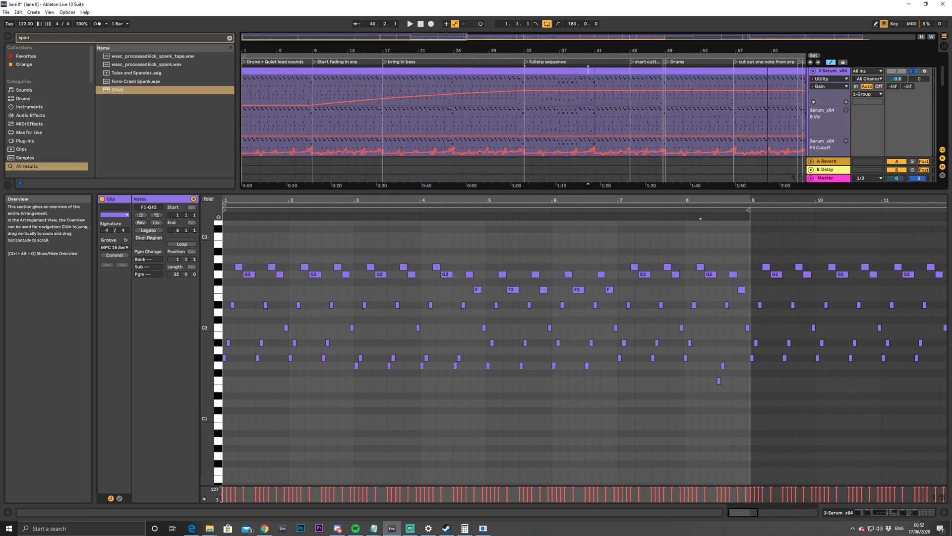
left_click(574, 85)
left_click(529, 79)
key("space")
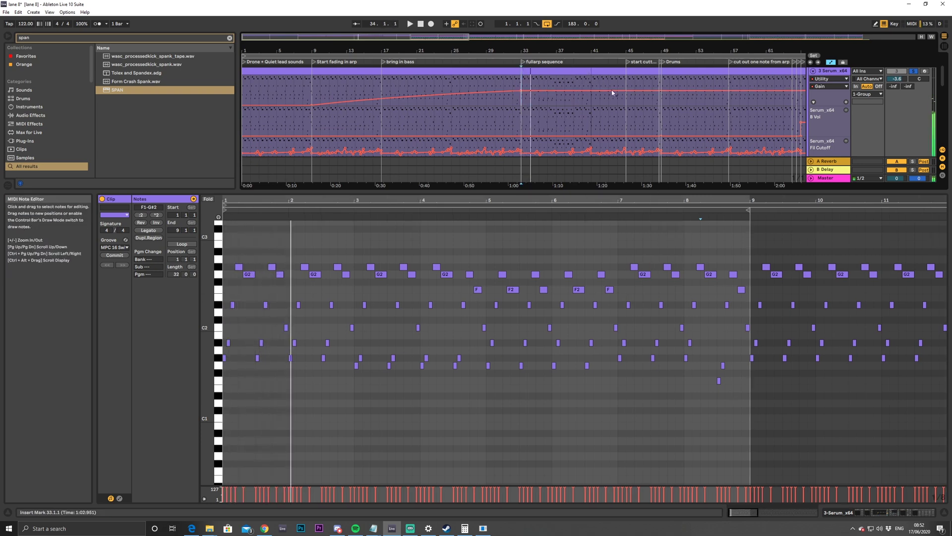
left_click(582, 87)
key("space")
key("space")
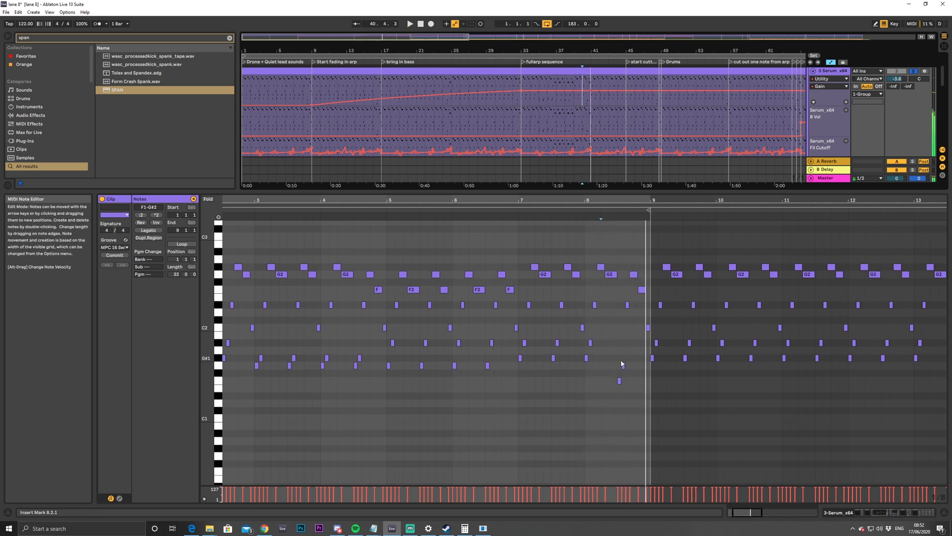
Raise the low arp notes at 8.3.1 and 8.3.3 to G#1 and A#1, and audition the clip's ending
key("space")
left_click_drag(626, 361, 621, 380)
key("space")
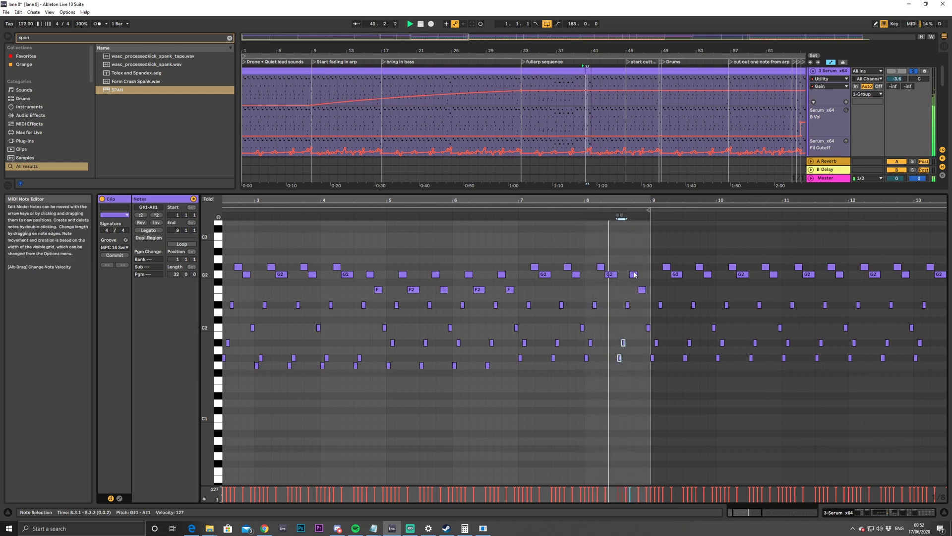
left_click(649, 300)
key("space")
key("space")
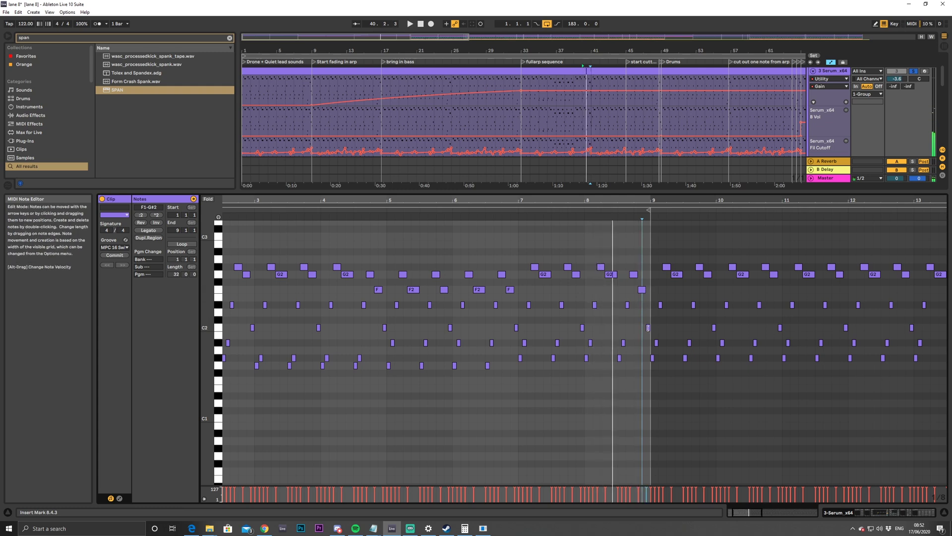
Raise the clip's last arp note at 8.4.4 by an octave to C3 and audition it
left_click(649, 327)
key("shift+Up")
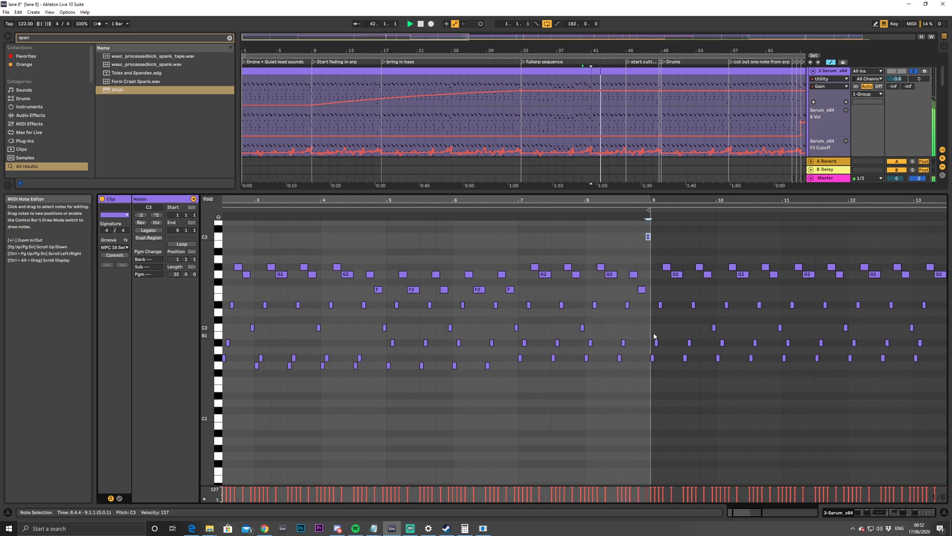
key("space")
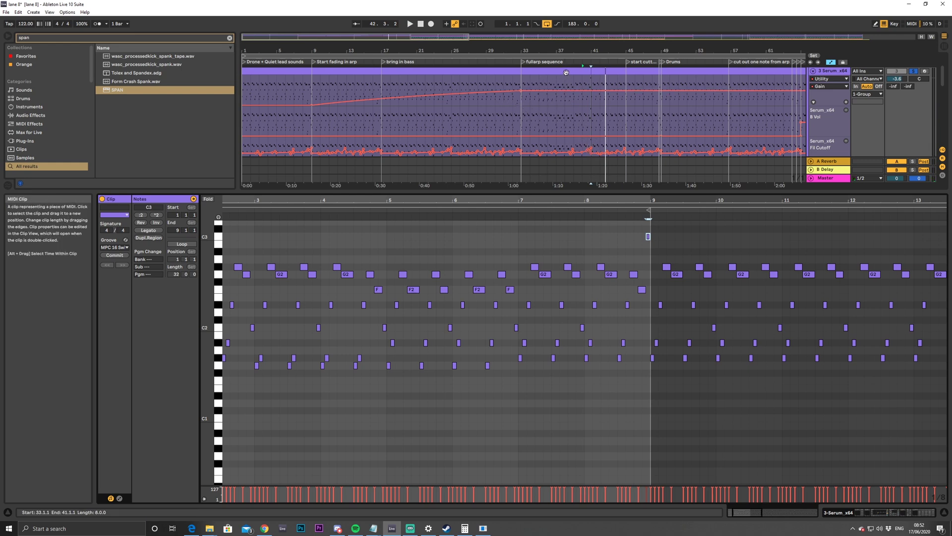
Duplicate the eight-bar arp clip at bar 33 so the copy fills bars 41 to 49
scroll(591, 111, "up", 1)
left_click_drag(618, 37, 383, 51)
left_click(588, 78)
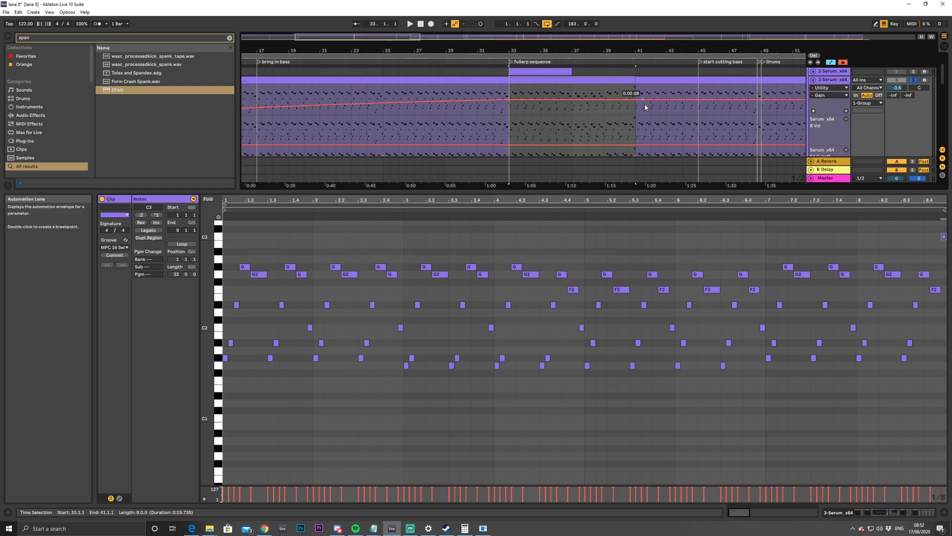
key("ctrl+d")
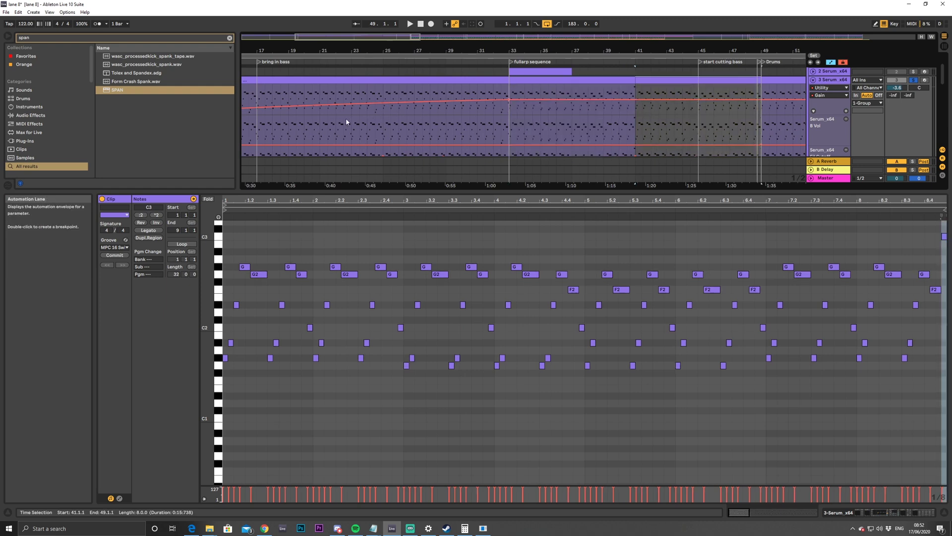
Play the arrangement from bar 17 and follow the arp through both varied clips up to bar 49
left_click(263, 115)
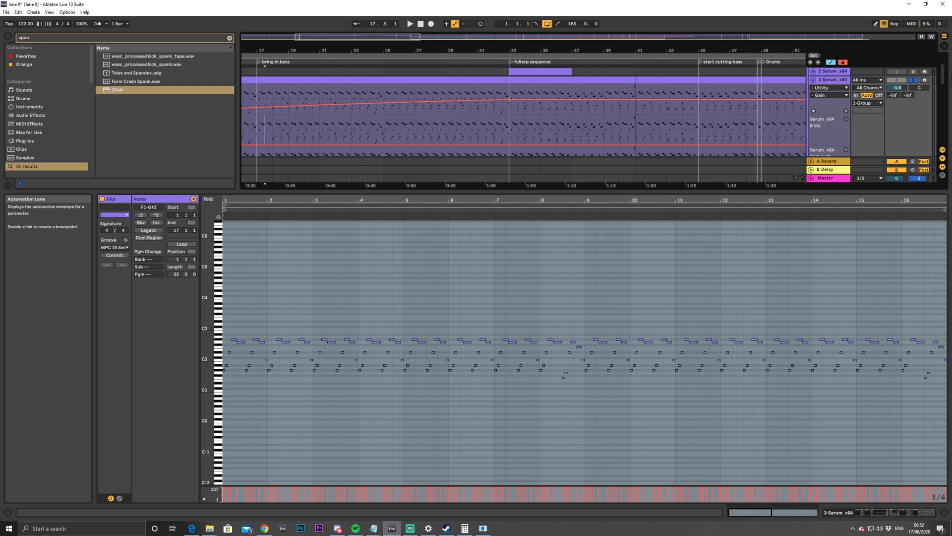
key("space")
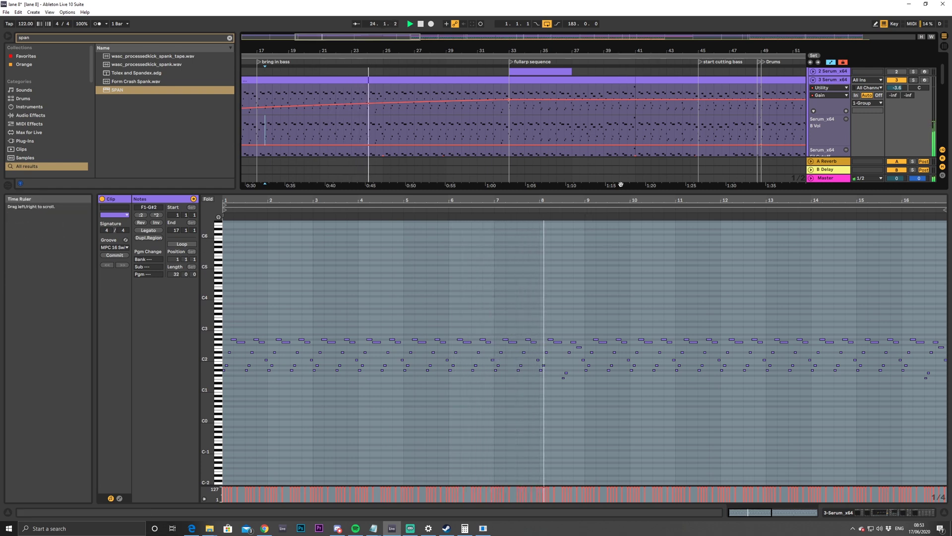
left_click_drag(618, 193, 611, 279)
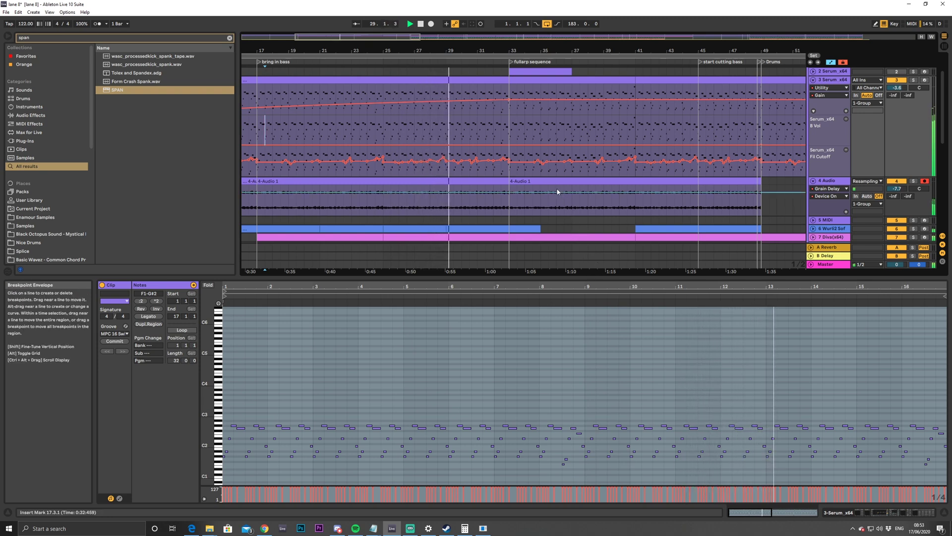
left_click_drag(373, 43, 373, 66)
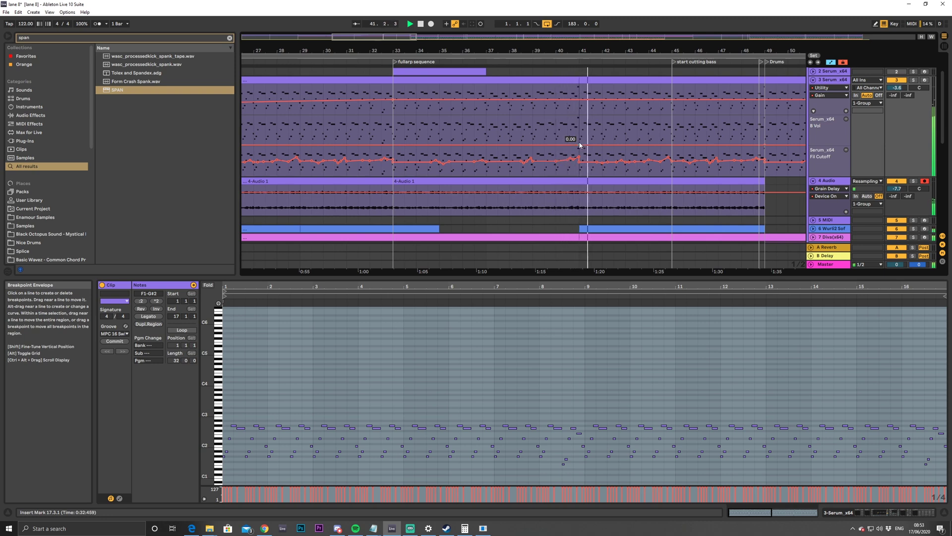
left_click(605, 77)
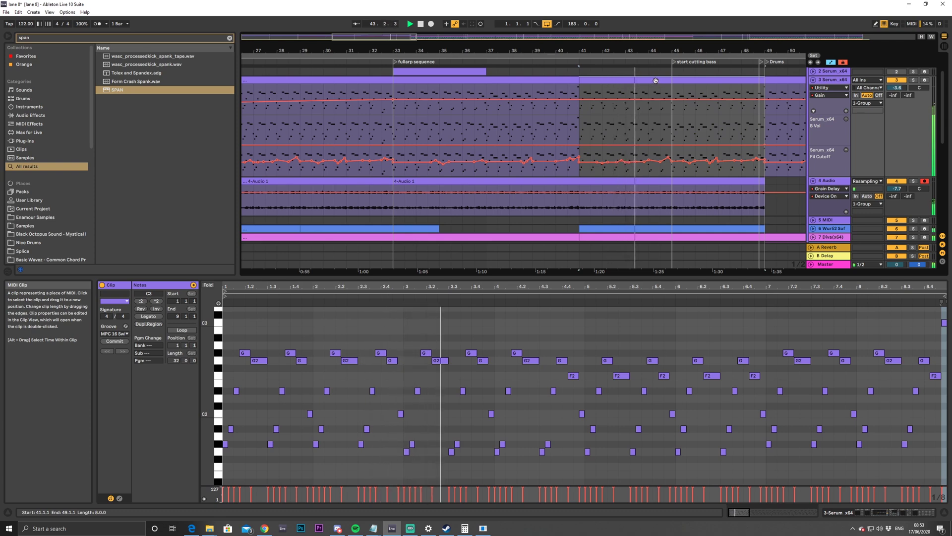
left_click_drag(388, 36, 409, 36)
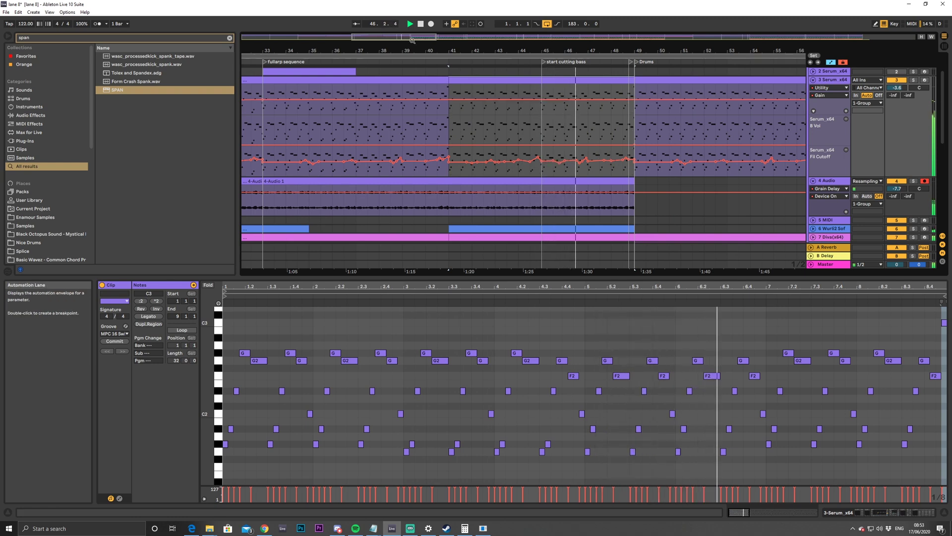
left_click_drag(394, 36, 410, 40)
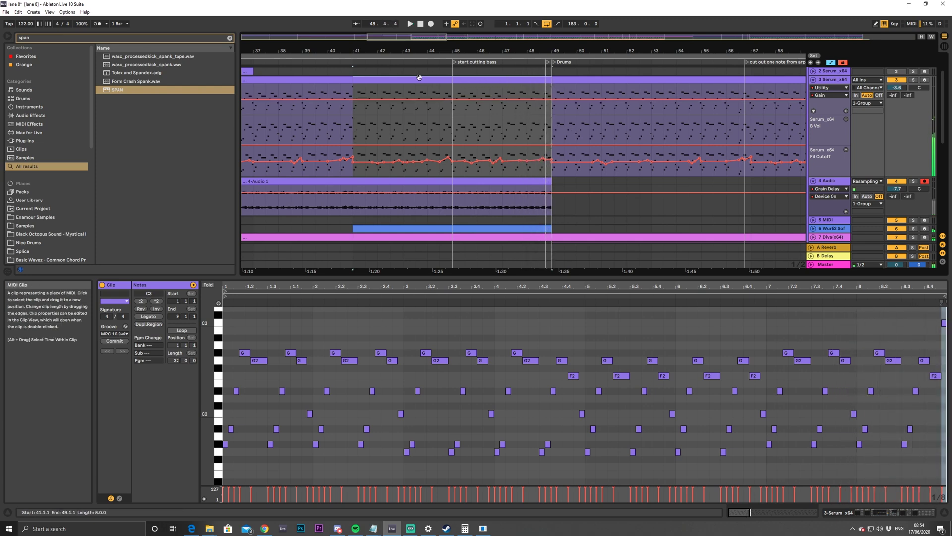
Duplicate the two arp clips spanning bars 33 to 49 so the copies fill bars 49 to 65
key("minus")
key("minus")
key("minus")
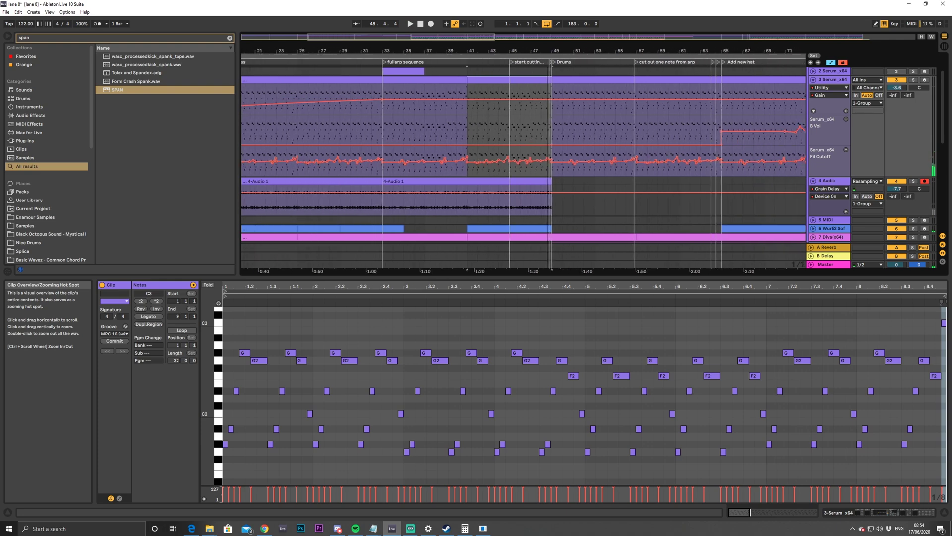
left_click(423, 80)
left_click(499, 83, "shift")
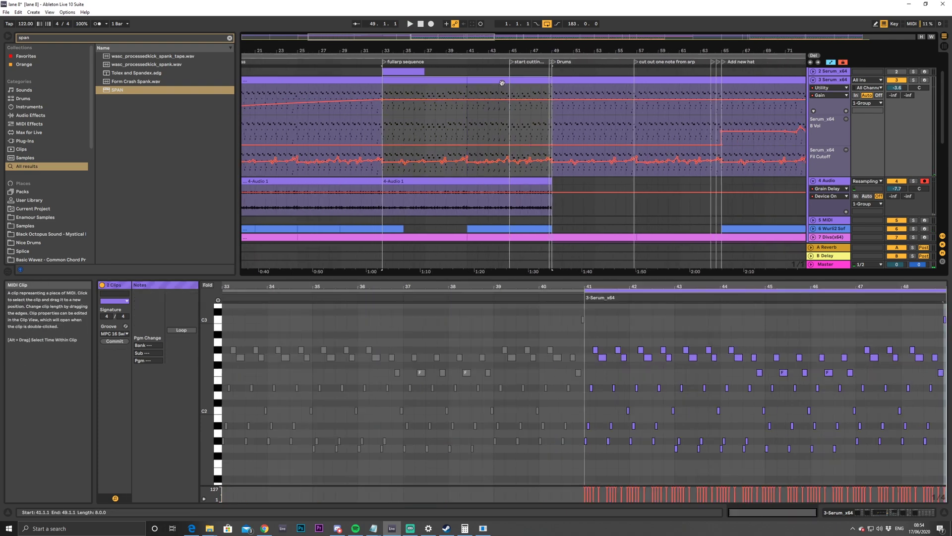
key("ctrl+d")
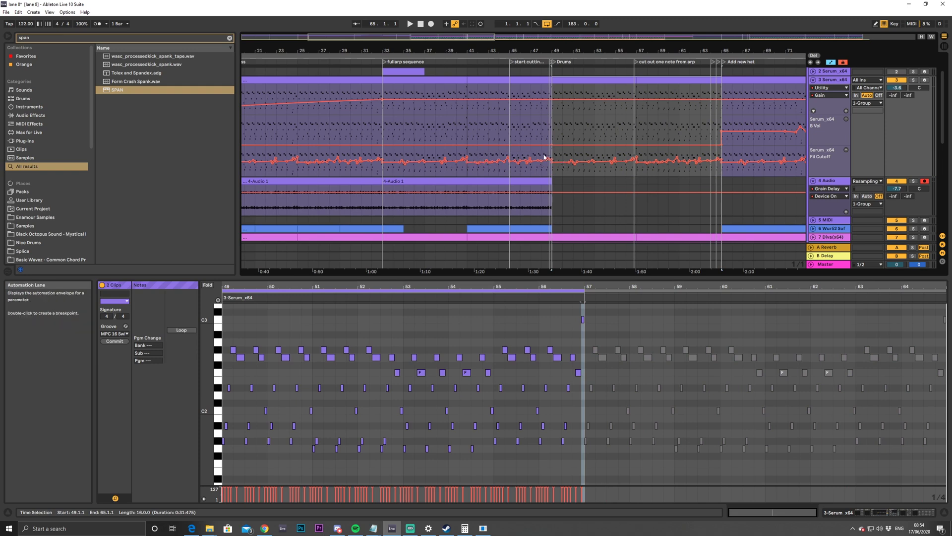
Play the duplicated arp from bar 51 and examine the notes around the "cut out one note from arp" marker
left_click(588, 155)
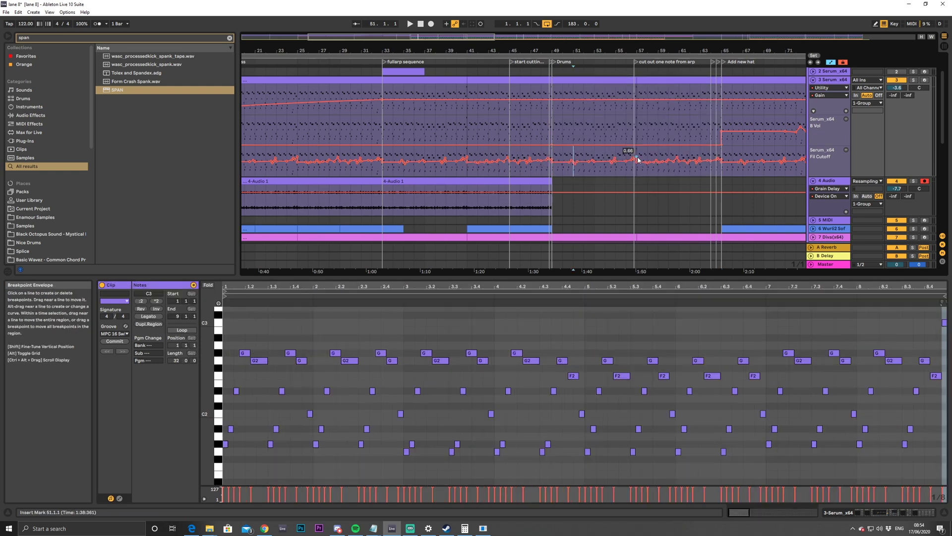
left_click_drag(654, 37, 543, 37)
left_click_drag(418, 37, 424, 41)
left_click(545, 157)
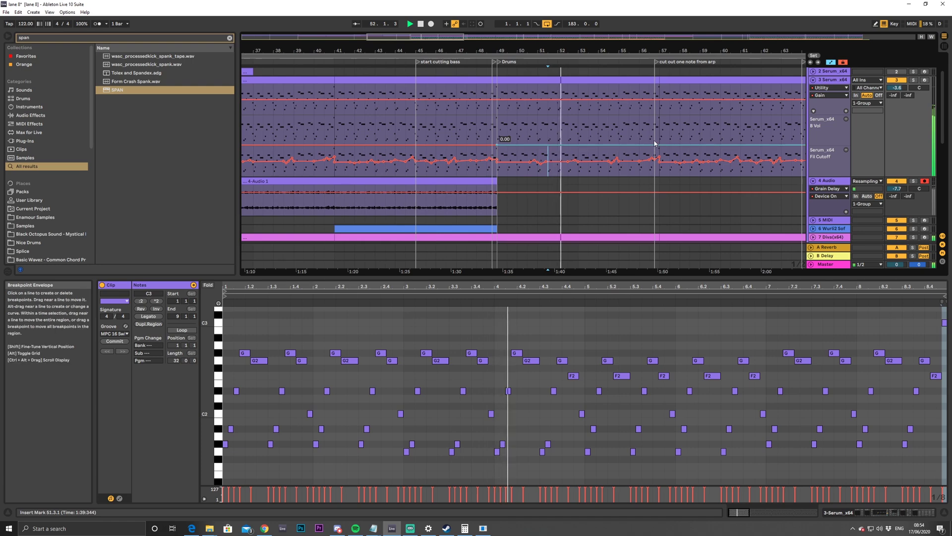
left_click(694, 36)
left_click_drag(695, 37, 435, 51)
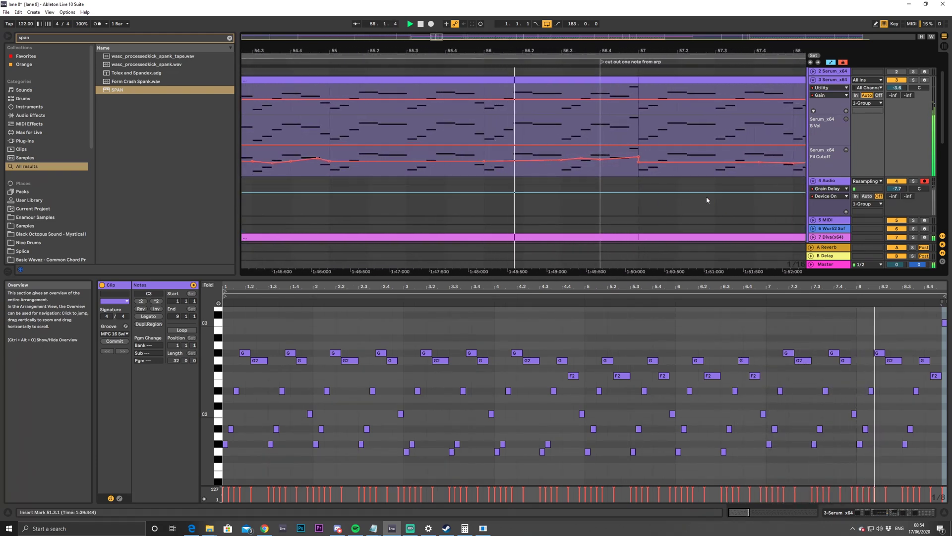
key("space")
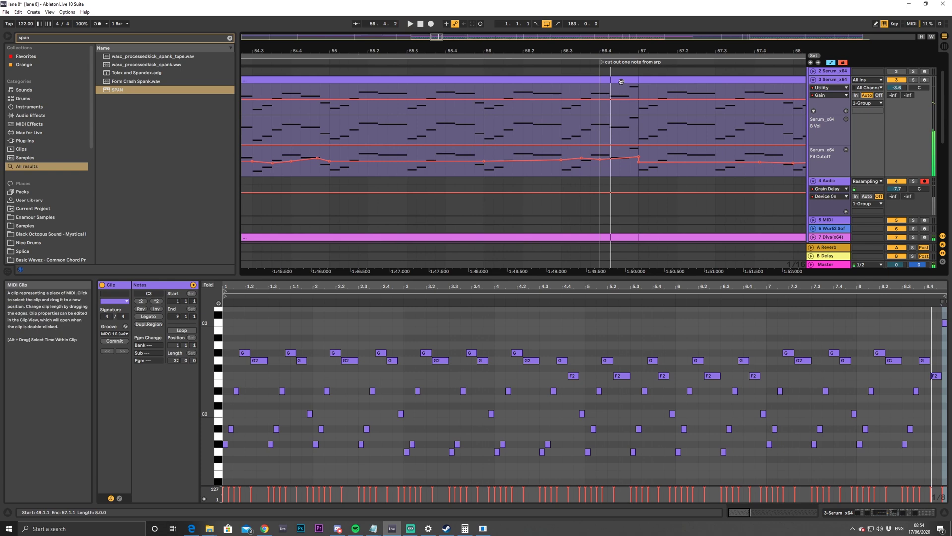
In the clip at bars 49 to 57, delete the final F2 note, deactivate the closing C3 note and audition the change
left_click(601, 117)
left_click(601, 117)
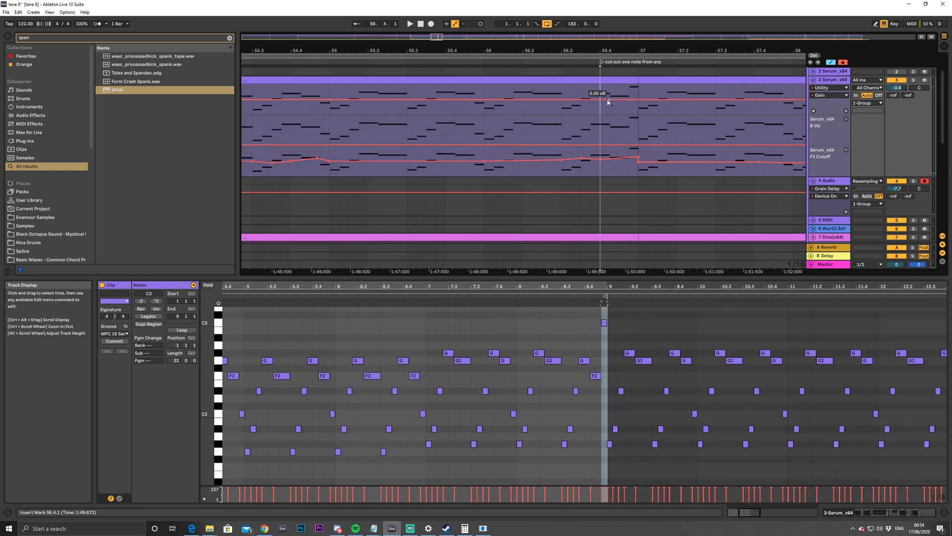
left_click(597, 377)
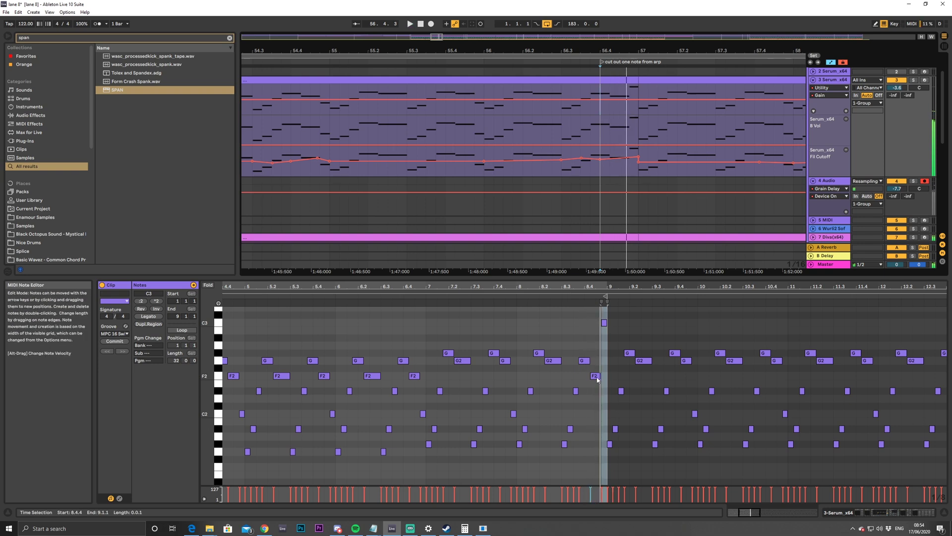
key("Delete")
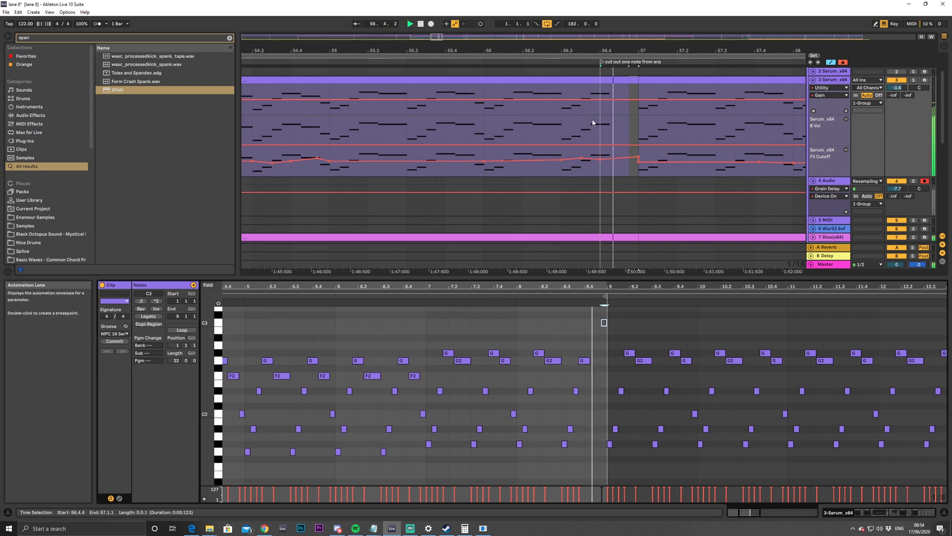
left_click(552, 121)
key("space")
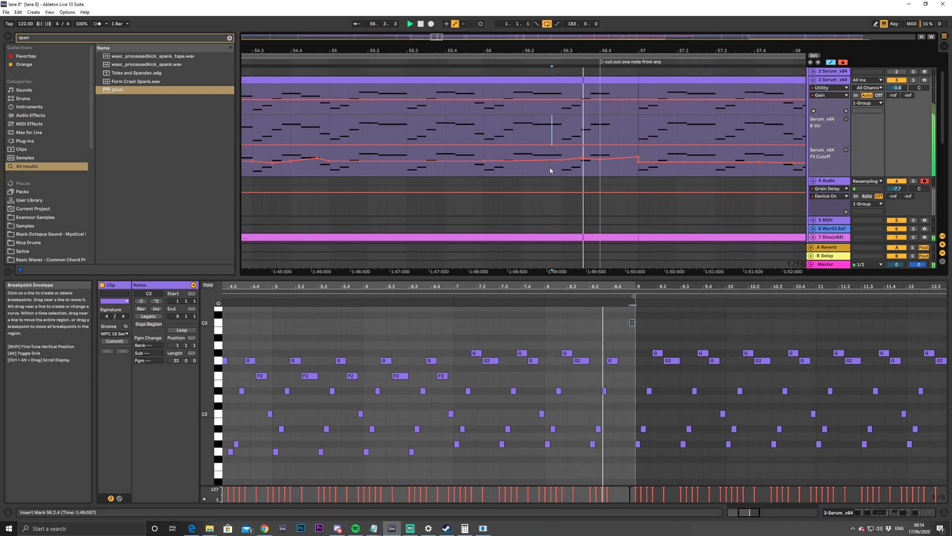
Add a D#2 note at the very end of the same clip's eighth bar and audition it
key("space")
left_click(613, 360)
left_click_drag(614, 363, 633, 395)
key("space")
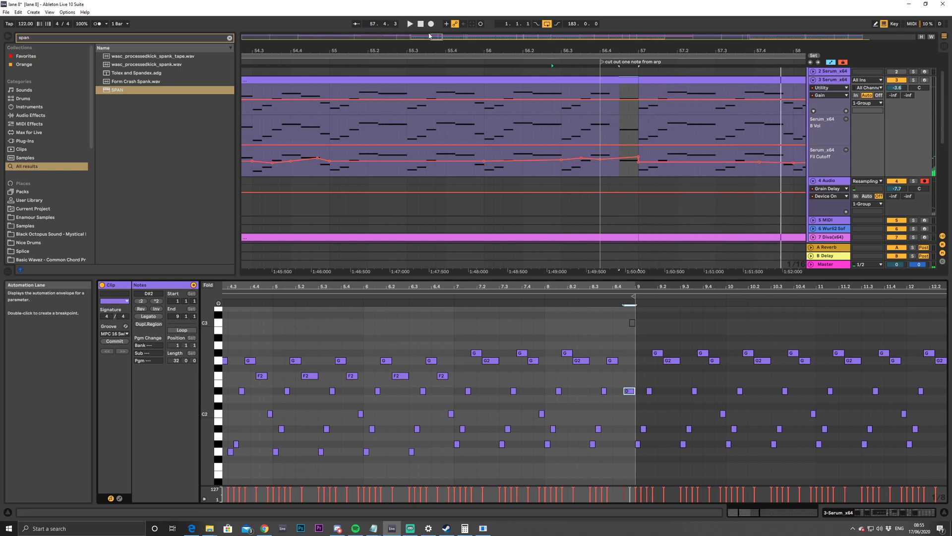
Play from bar 54 across the edited clip ending and review the following sections past bar 57
left_click(272, 116)
key("space")
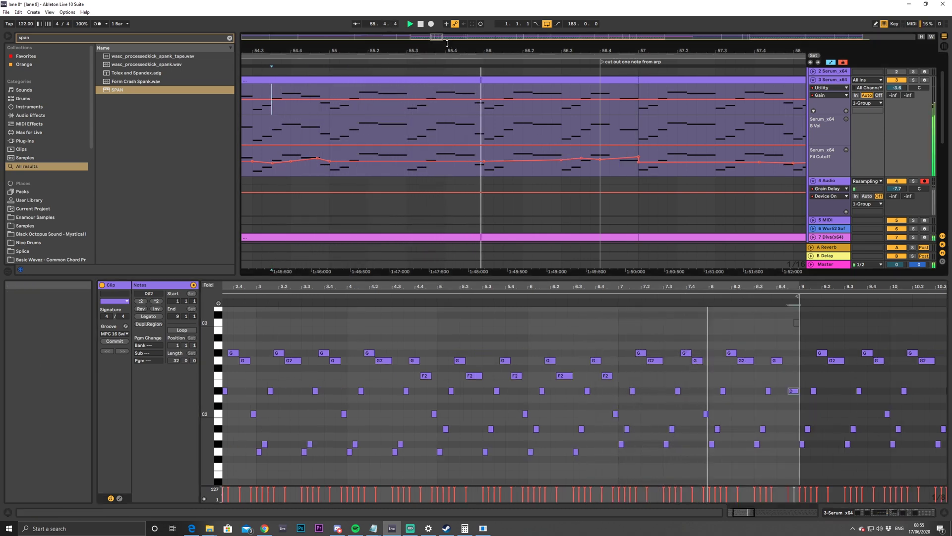
key("minus")
key("minus")
key("minus")
key("minus")
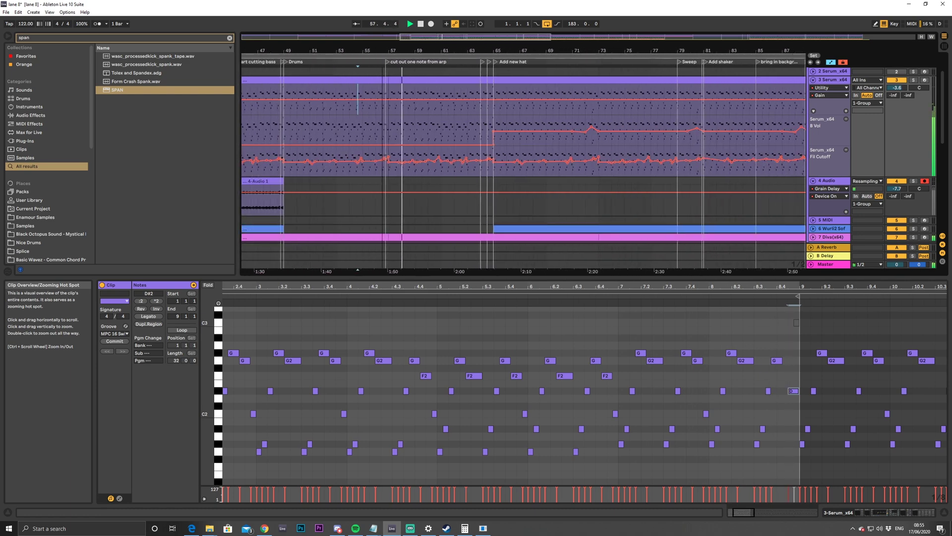
key("minus")
key("minus")
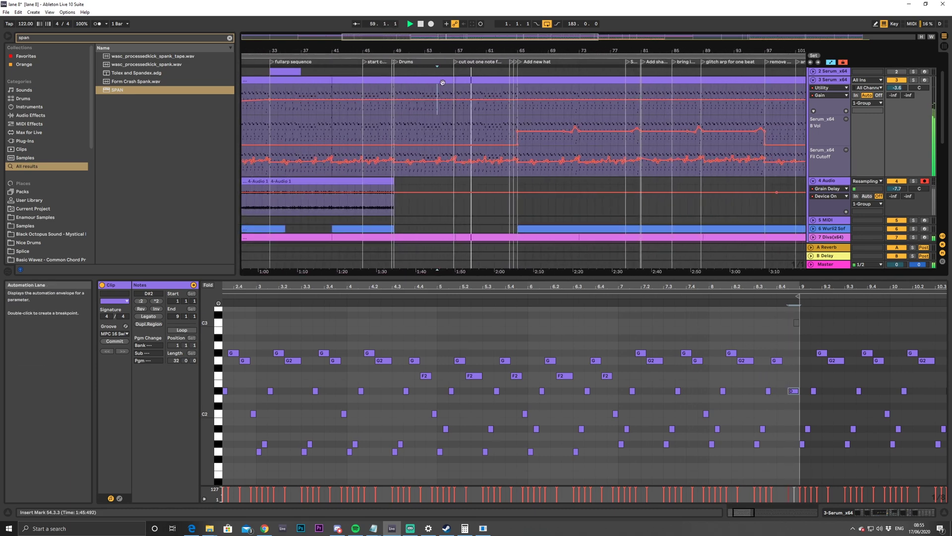
Duplicate the eight-bar arp clip at bar 57 so the copy fills bars 65 to 73
left_click(419, 80)
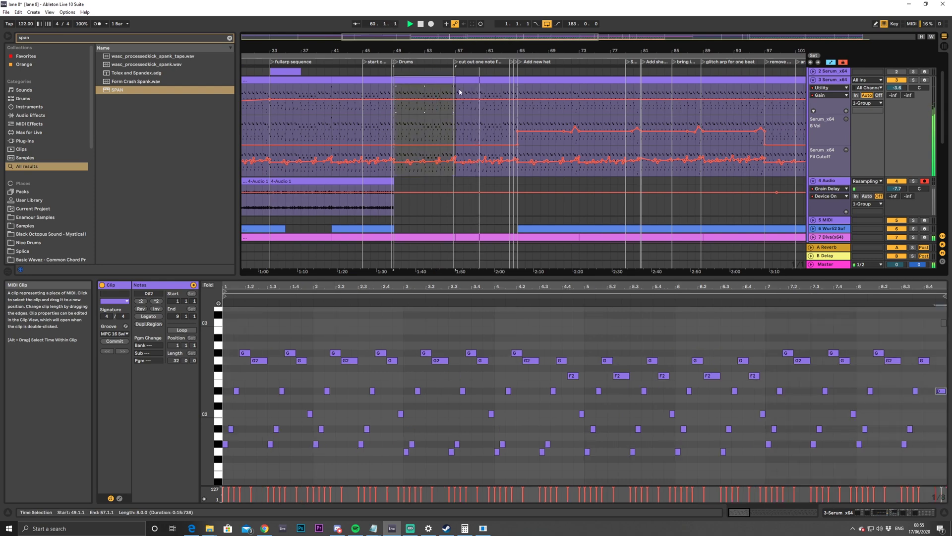
left_click(499, 82)
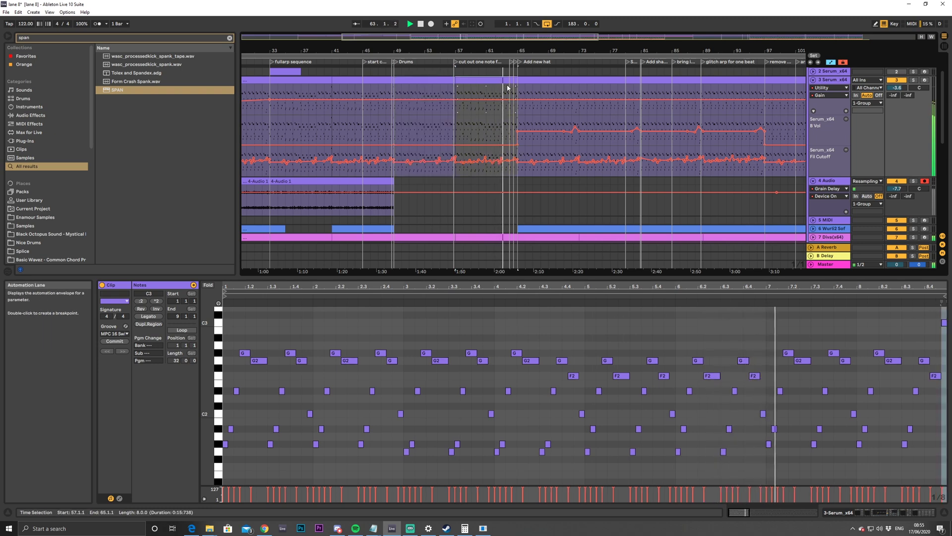
left_click(564, 99)
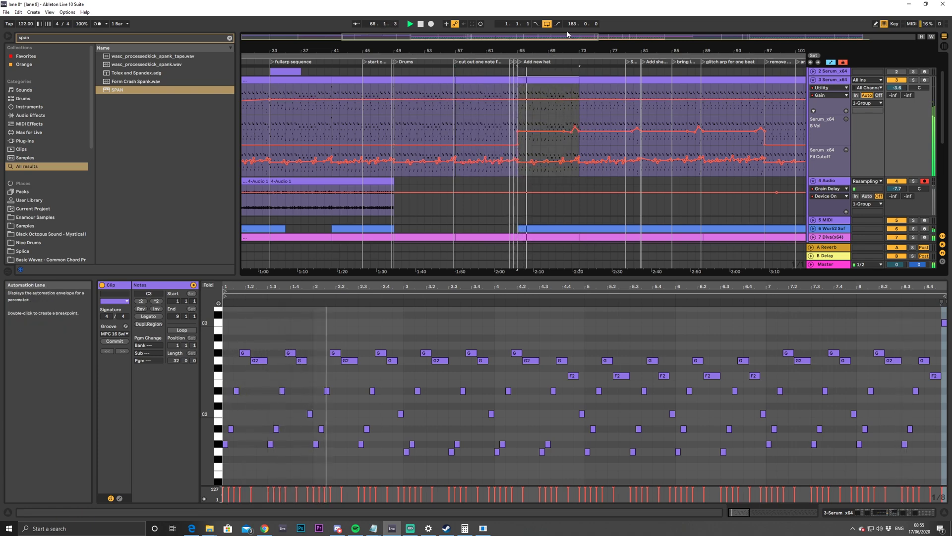
left_click_drag(567, 39, 503, 70)
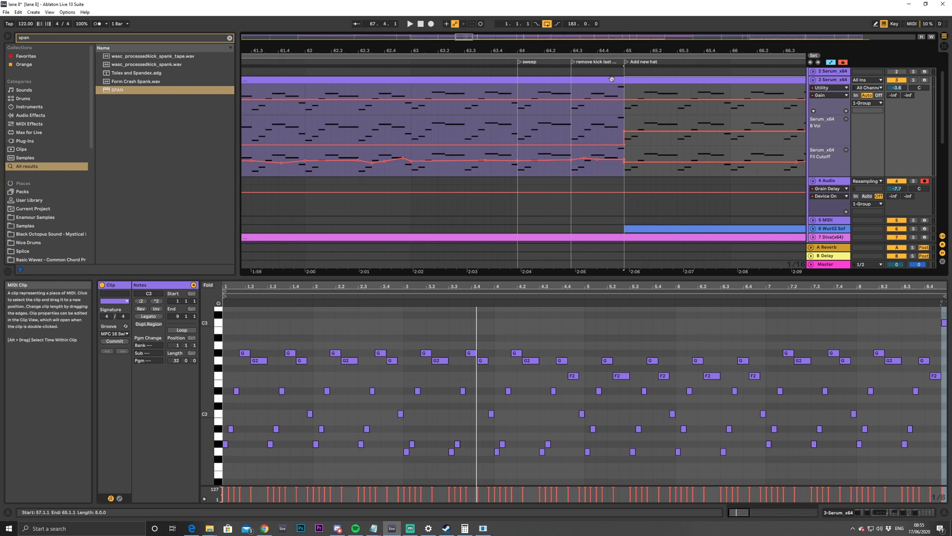
Remove the last two beats of the kick before bar 65, leaving a gap from 64.3 to 65
left_click_drag(523, 36, 523, 54)
scroll(663, 169, "down", 5)
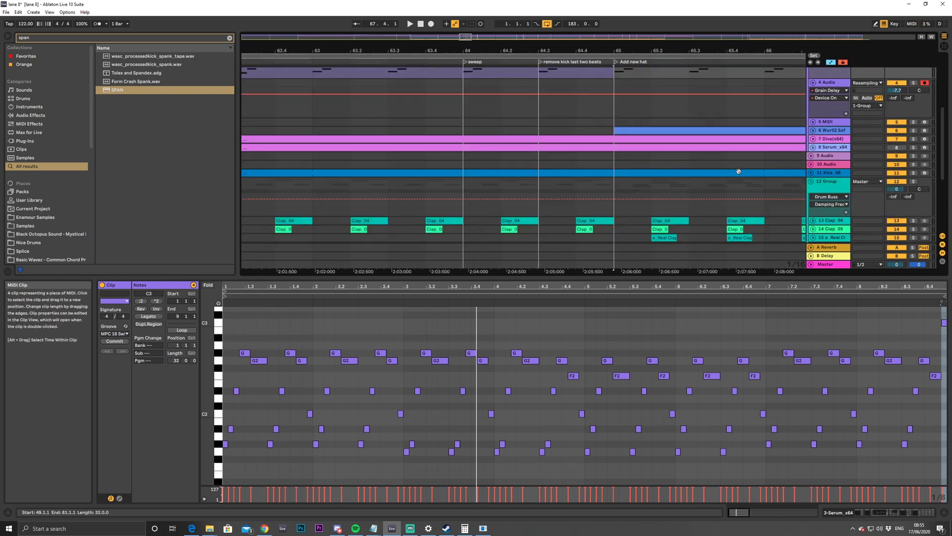
left_click(813, 173)
left_click(604, 202)
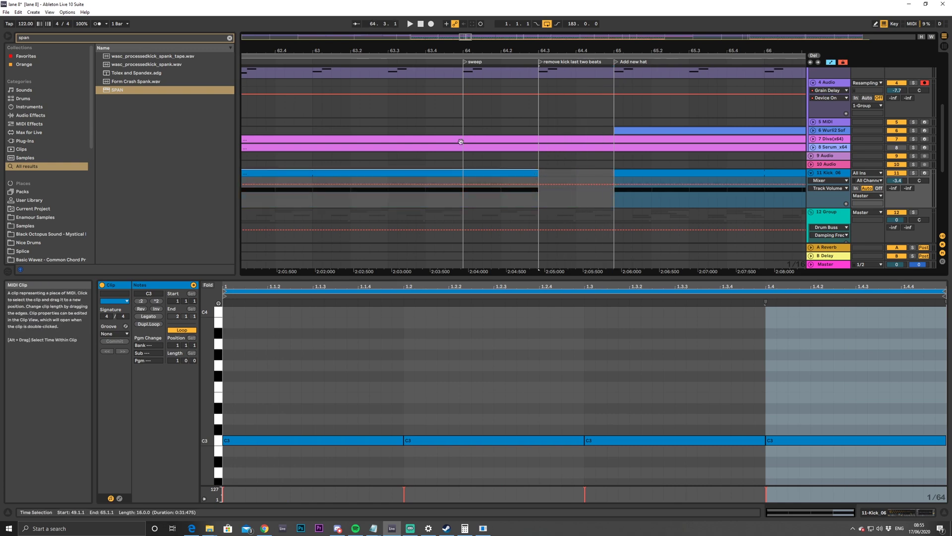
Insert a new audio track directly below the 8 Serum_x64 track
scroll(551, 151, "up", 3)
scroll(542, 157, "down", 2)
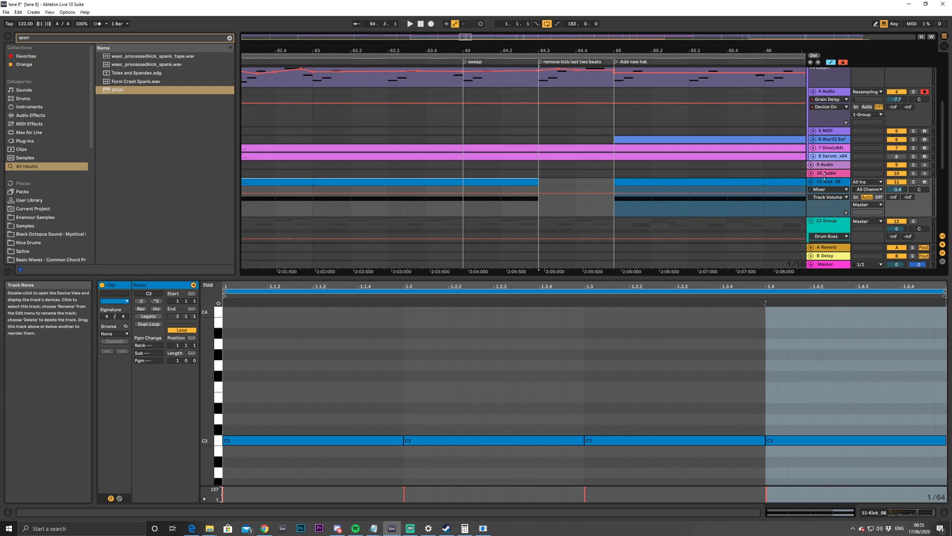
scroll(819, 174, "up", 2)
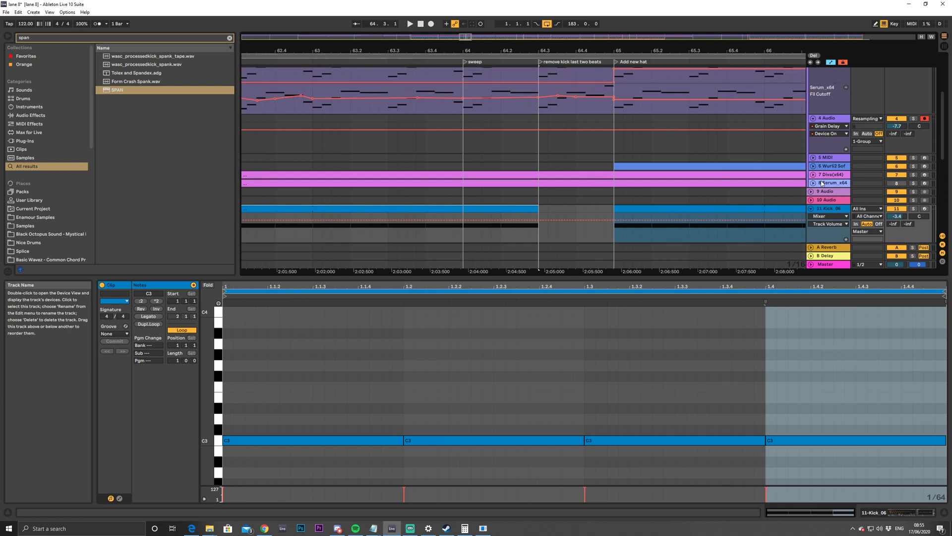
left_click(822, 183)
key("ctrl+z")
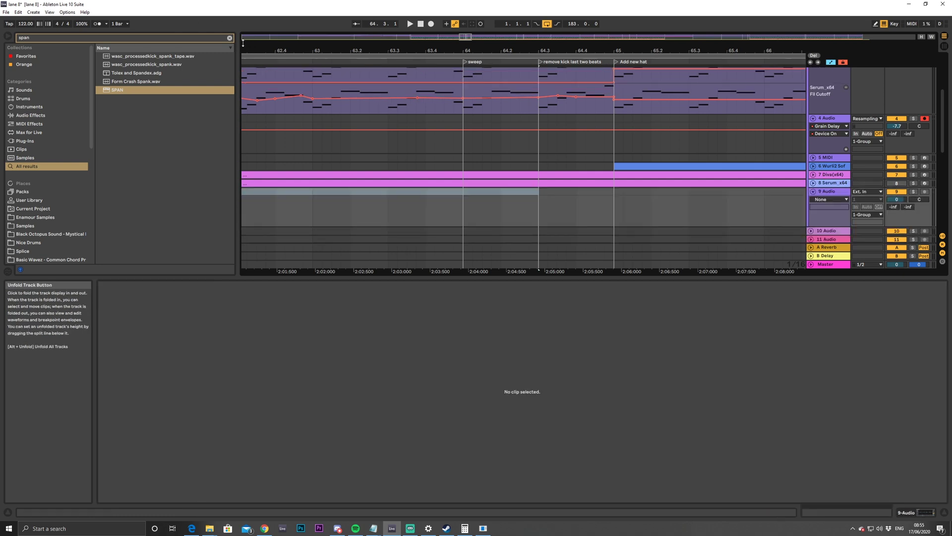
Search the sample library for "sweep" and audition WMH_Up_Sweep_120_01, WMH_Down_Sweep_120_02 and WMH_Up_Sweep_120_02
left_click(229, 37)
type("sweep")
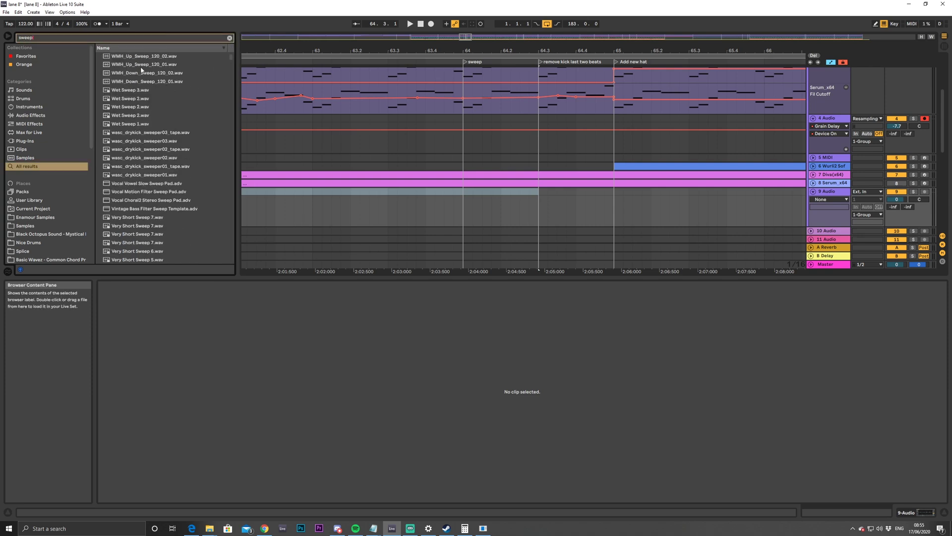
left_click(141, 65)
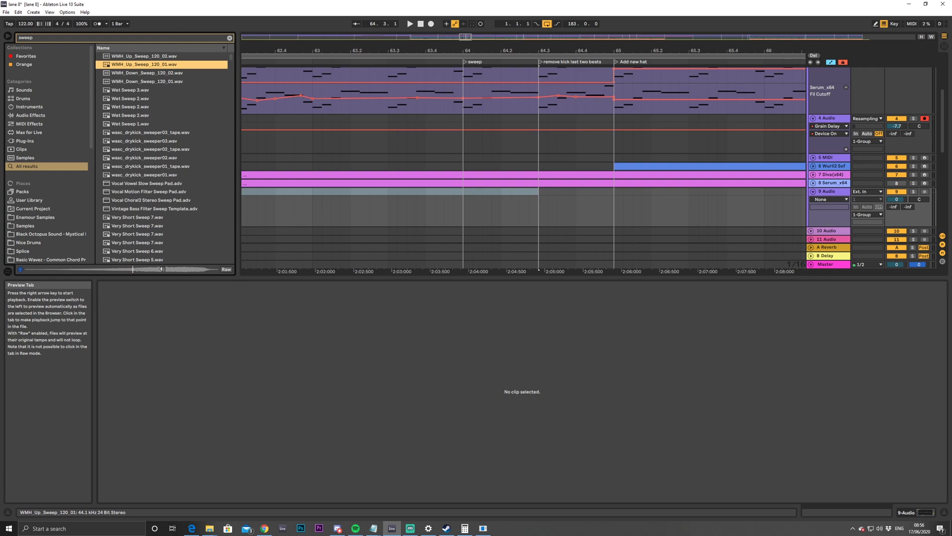
left_click(122, 75)
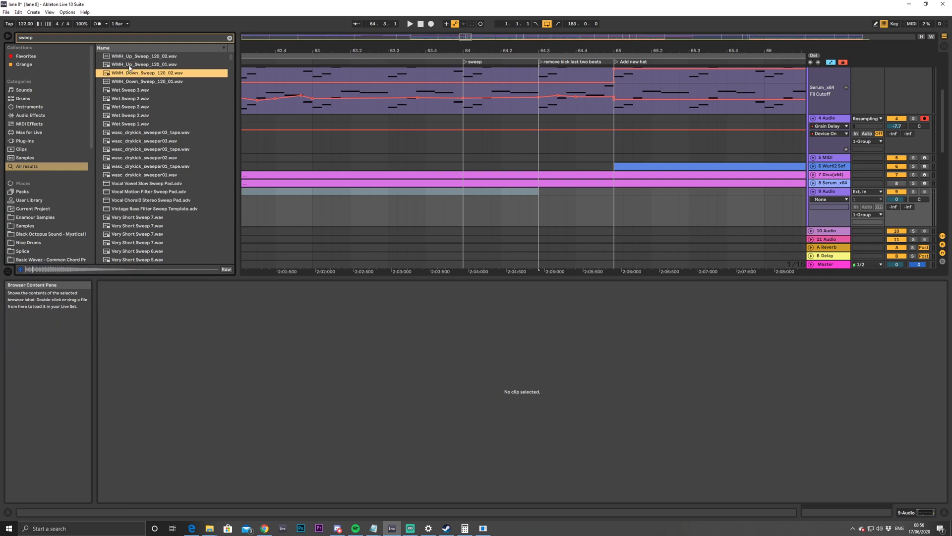
left_click(141, 57)
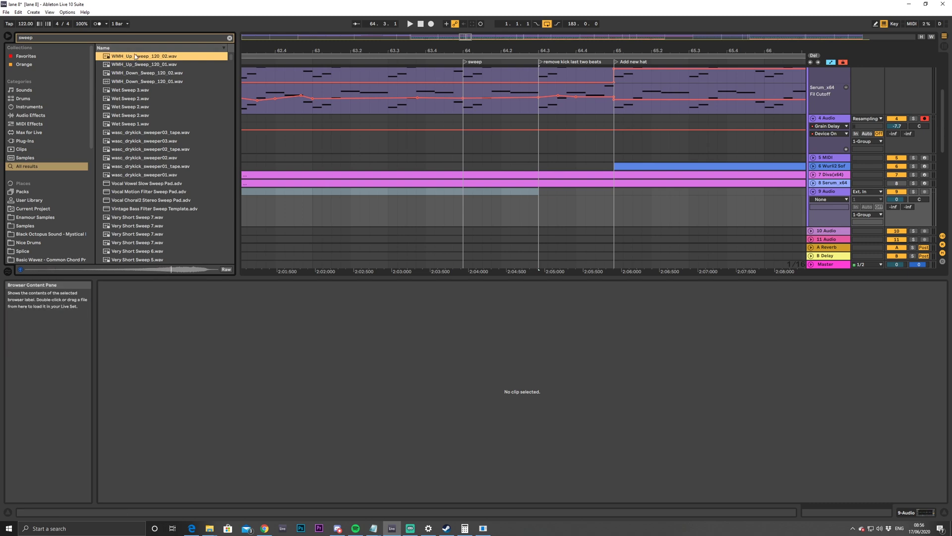
Place WMH_Up_Sweep_120_02.wav on the new audio track and lower its clip gain to -11.1 dB
scroll(109, 59, "down", 1)
left_click_drag(200, 53, 380, 223)
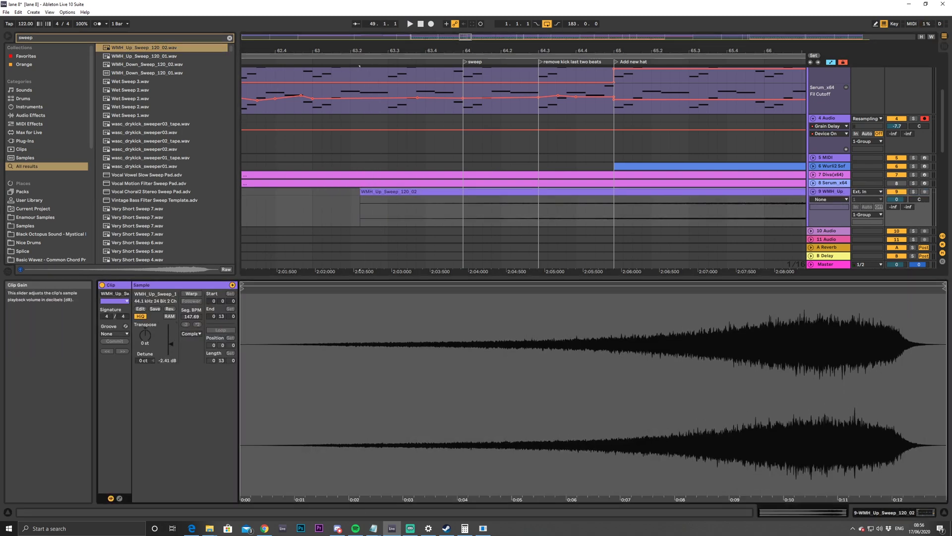
left_click_drag(171, 339, 171, 357)
Move the up-sweep clip earlier so that it starts at 59.1.2 and builds into bar 65
left_click_drag(719, 202, 645, 183)
left_click(543, 225)
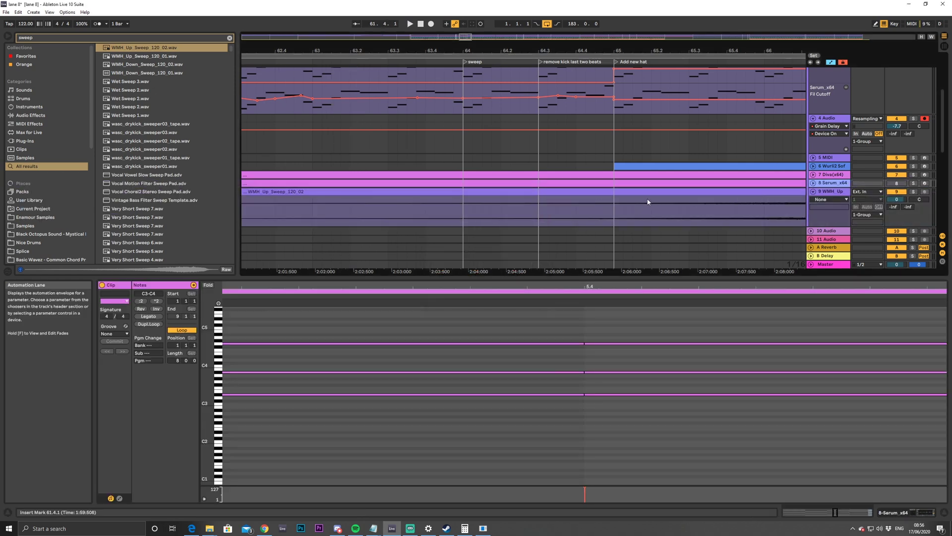
left_click(386, 195)
left_click_drag(388, 197, 299, 197)
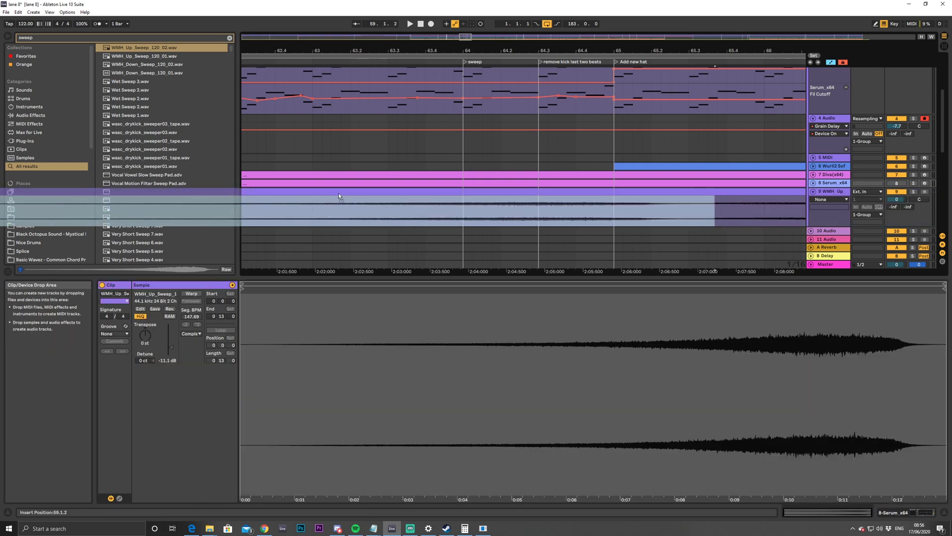
left_click_drag(336, 197, 336, 197)
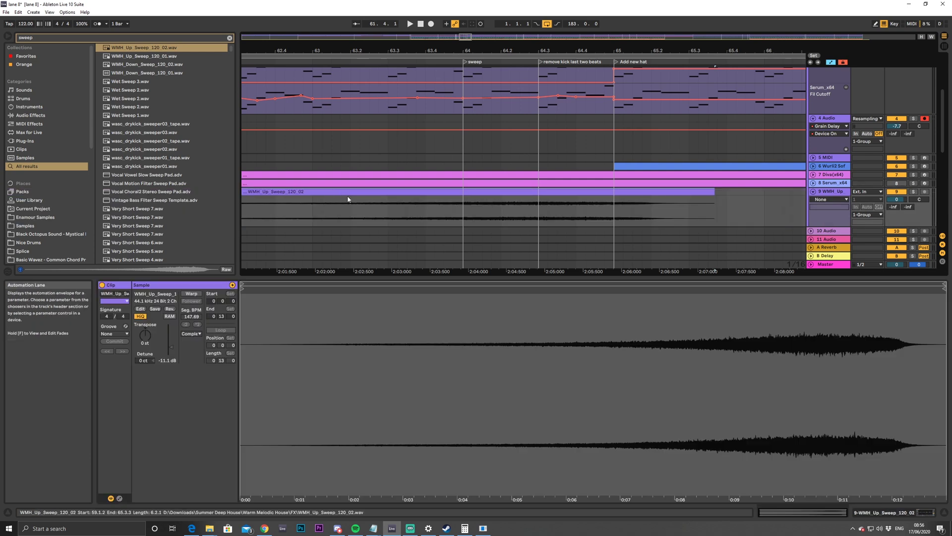
Audition the sweep from bar 62 and lower the sweep track's volume to -9.5 dB
left_click(292, 216)
key("space")
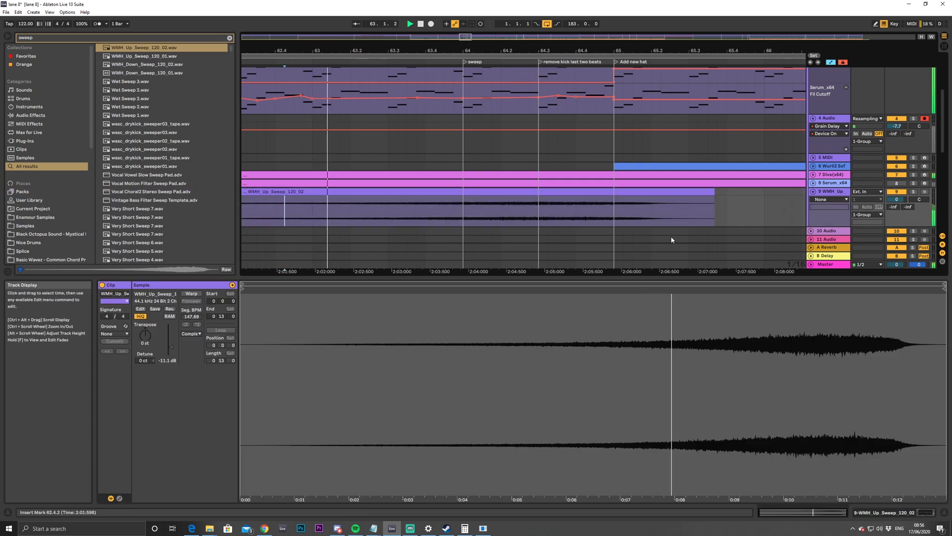
left_click_drag(496, 200, 496, 207)
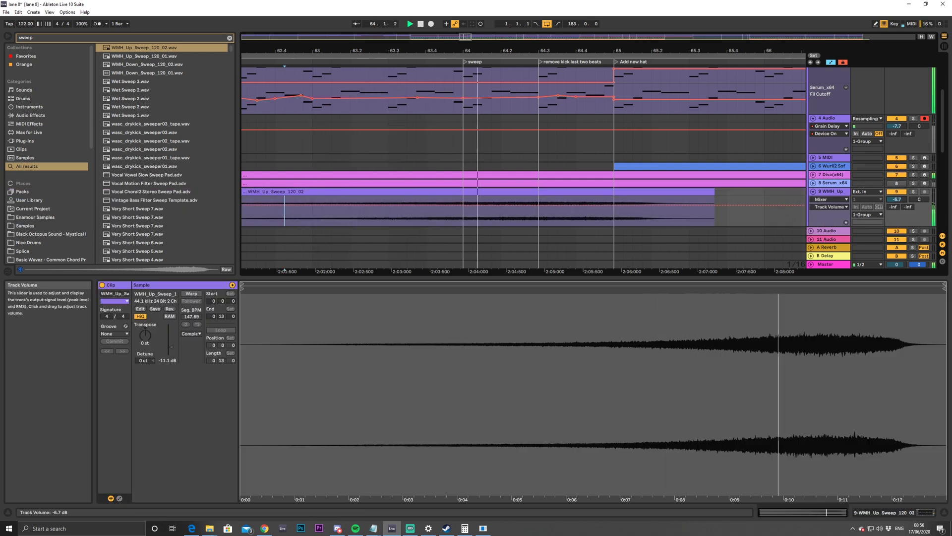
key("space")
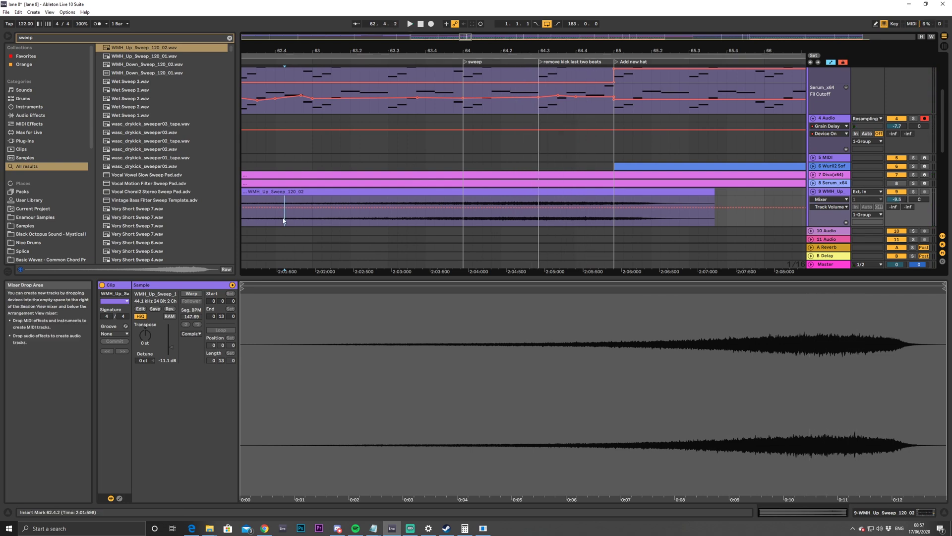
key("space")
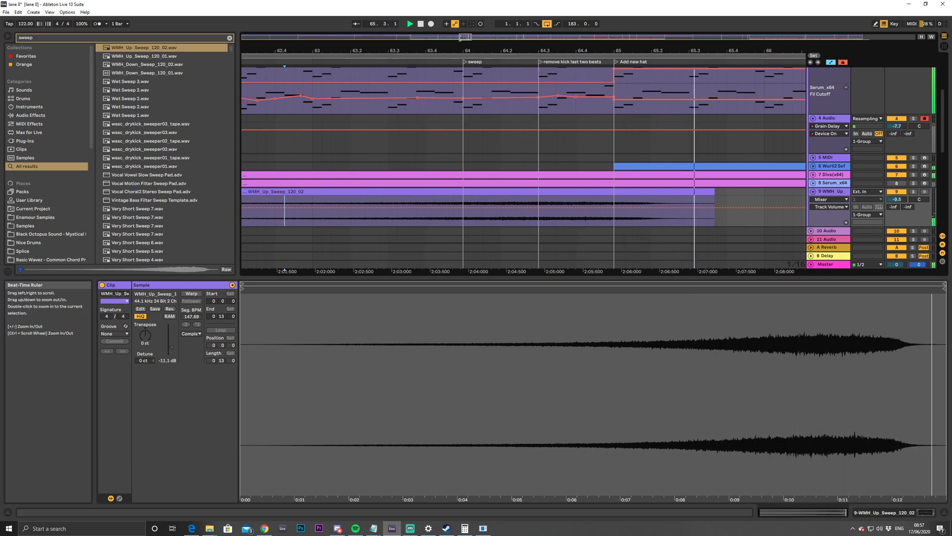
Duplicate the sweep clip, reverse the copy and position it to start at bar 65
left_click_drag(465, 37, 465, 31)
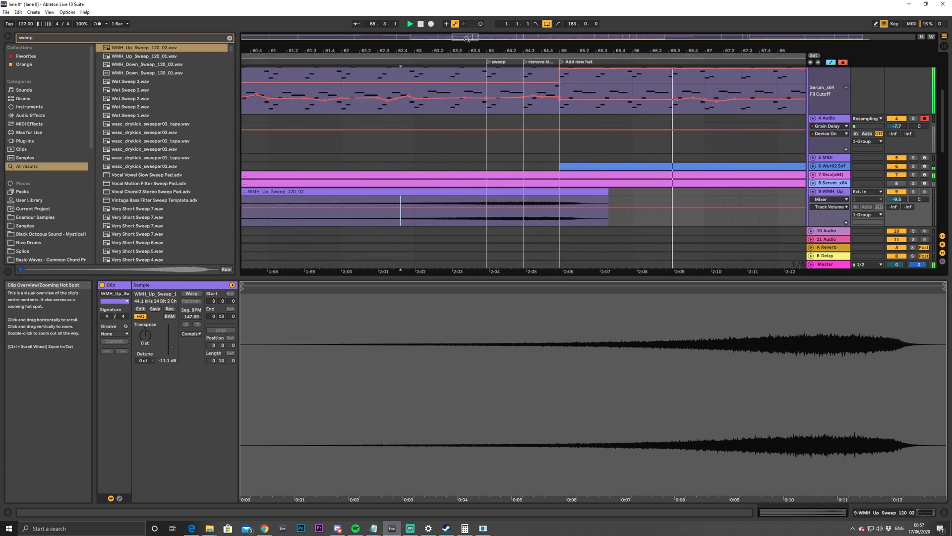
scroll(523, 114, "down", 5)
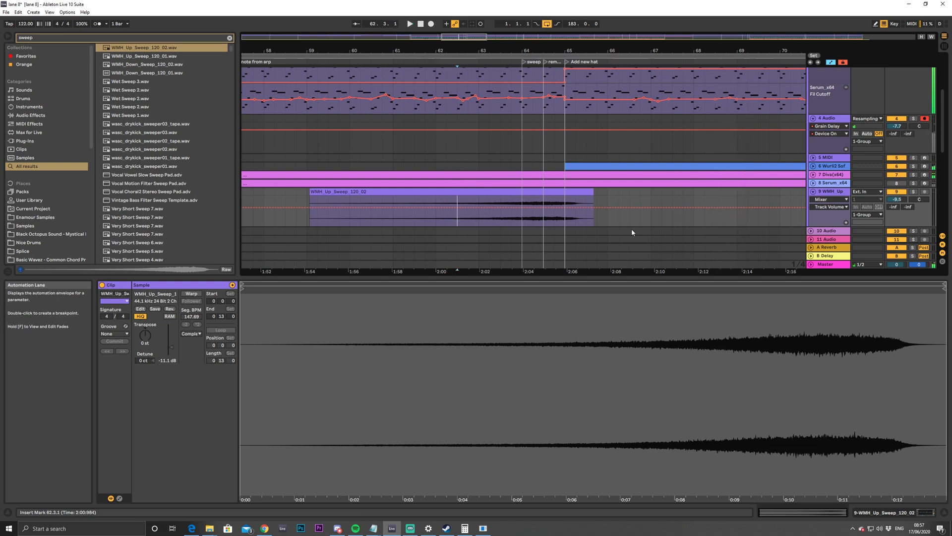
left_click(554, 200)
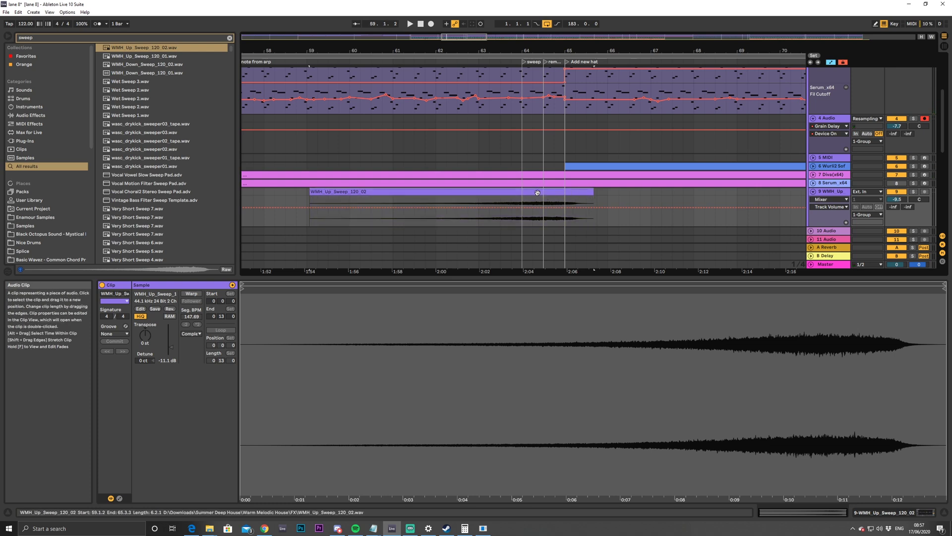
key("ctrl+d")
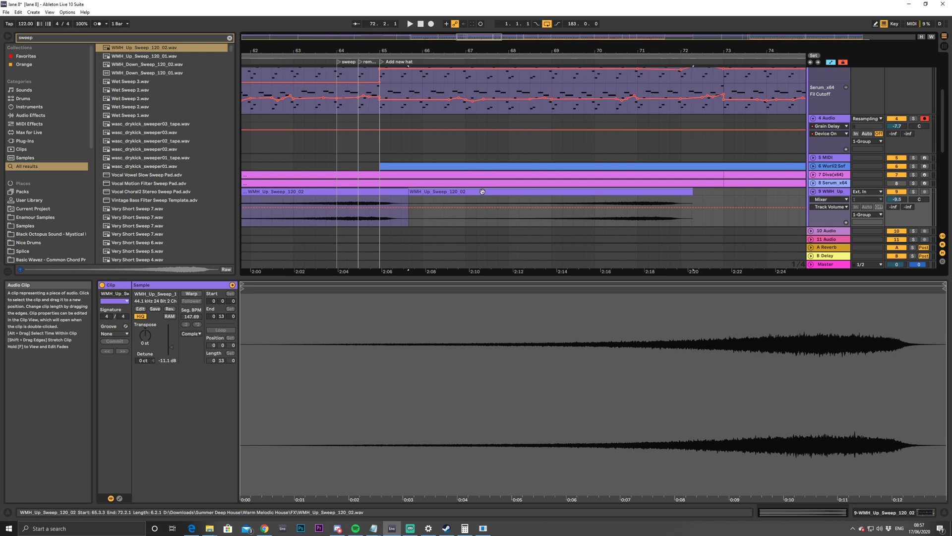
key("r")
mouse_move(412, 192)
left_mouse_down()
mouse_move(445, 193)
mouse_move(394, 192)
left_mouse_up()
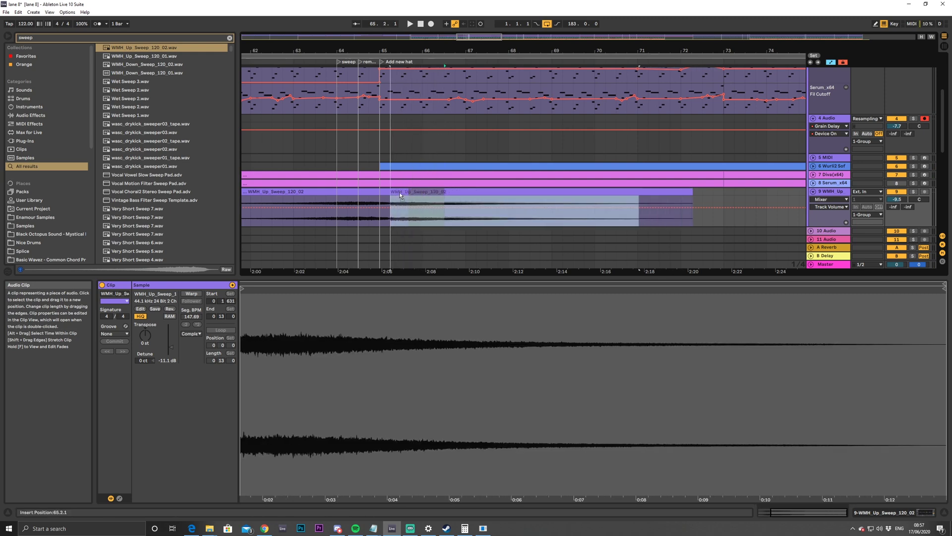
Show the clip fades and add a short crossfade between the two sweep clips just after bar 65
left_click(831, 62)
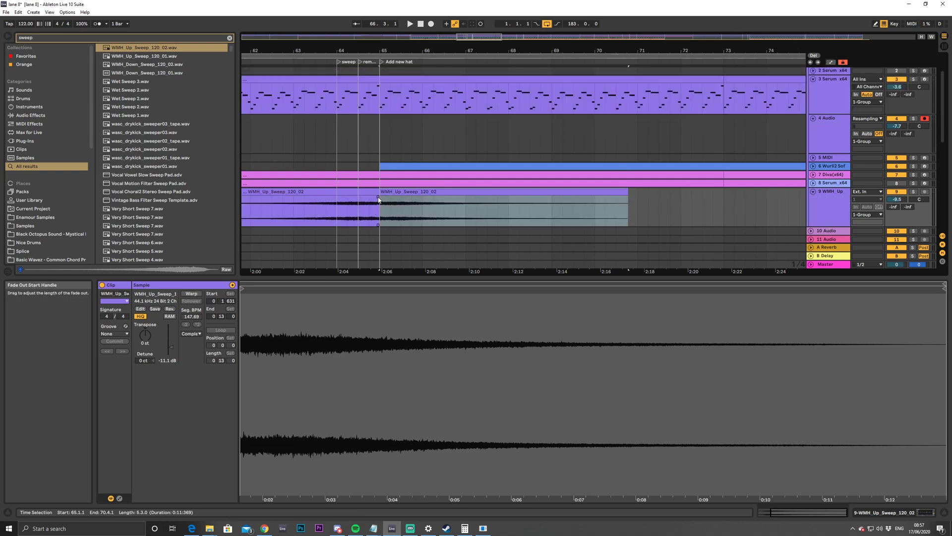
left_click_drag(379, 200, 389, 199)
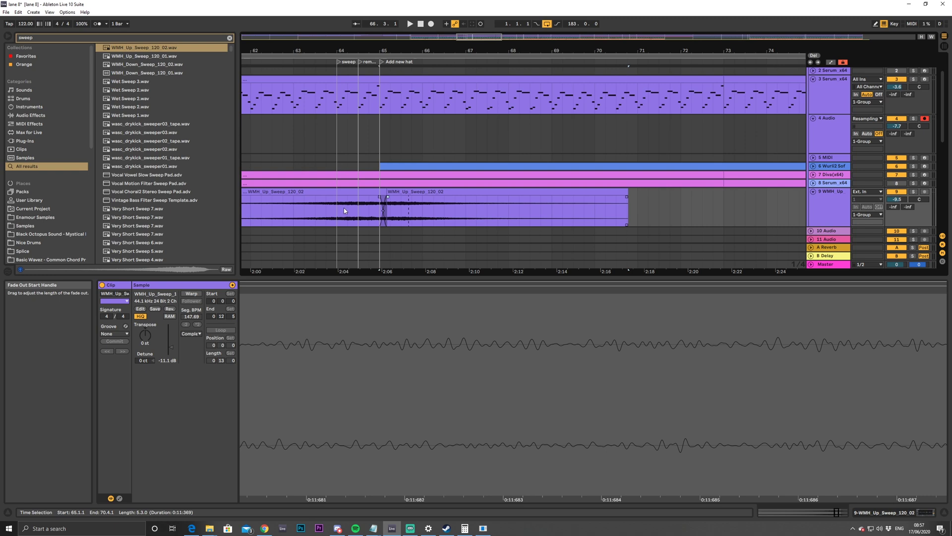
Play the crossfaded sweeps from bar 64 and lower the sweep track's volume to -11.6 dB
left_click(332, 210)
key("space")
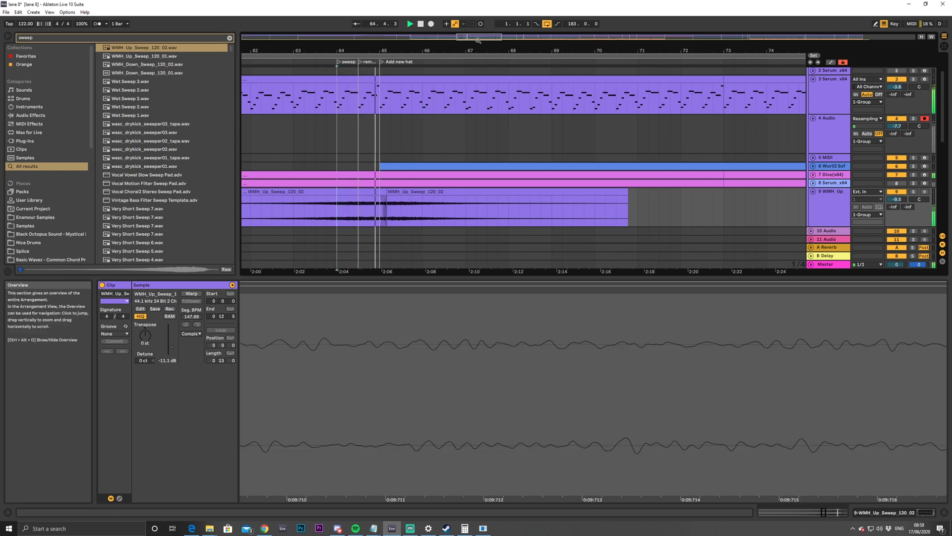
left_click_drag(478, 36, 543, 58)
left_click_drag(474, 38, 474, 31)
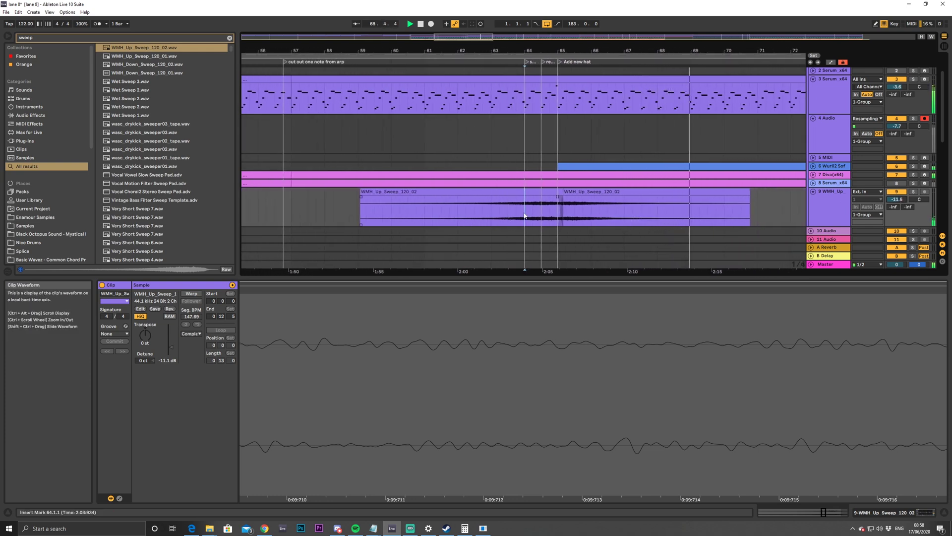
Review the sections following bar 65 during playback, inspecting the arp clips at bars 65 and 73
left_click_drag(457, 39, 492, 46)
scroll(603, 150, "up", 2)
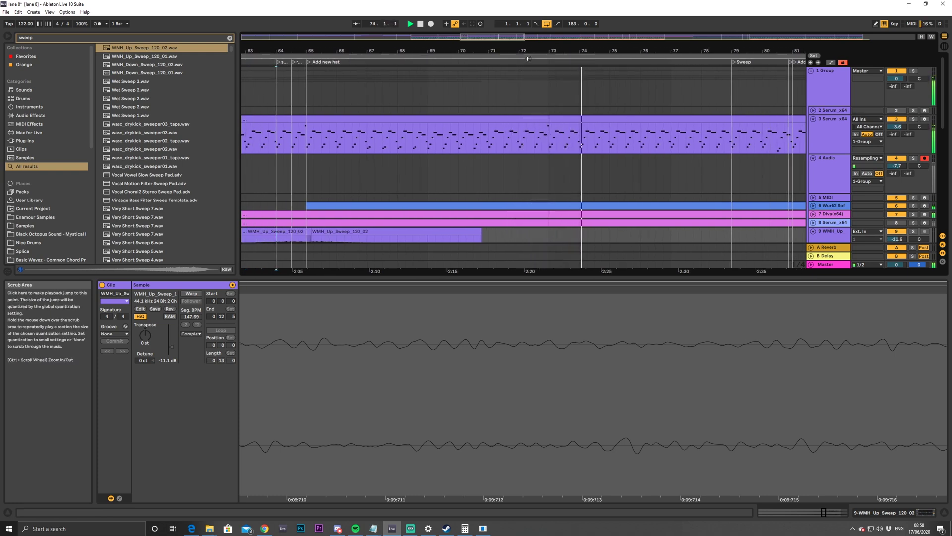
left_click_drag(464, 33, 486, 22)
left_click(394, 119)
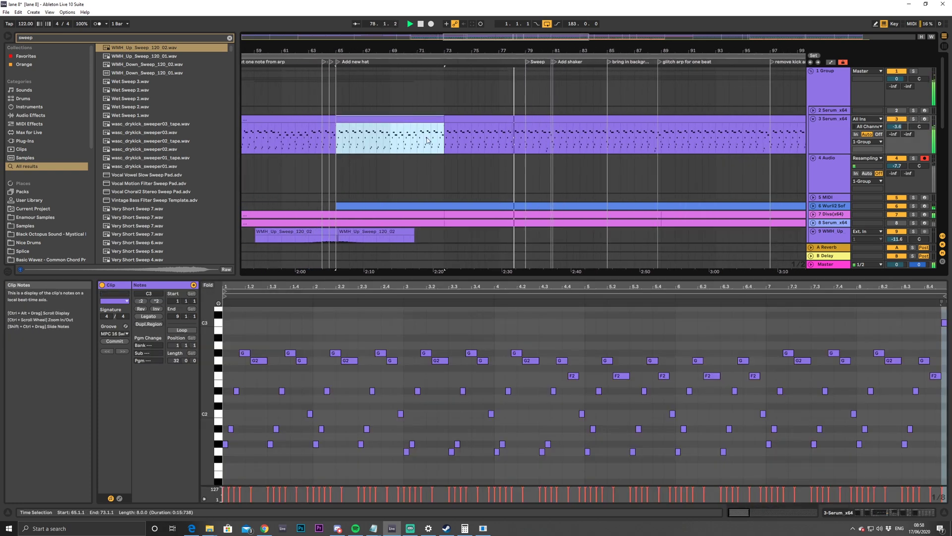
key("Right")
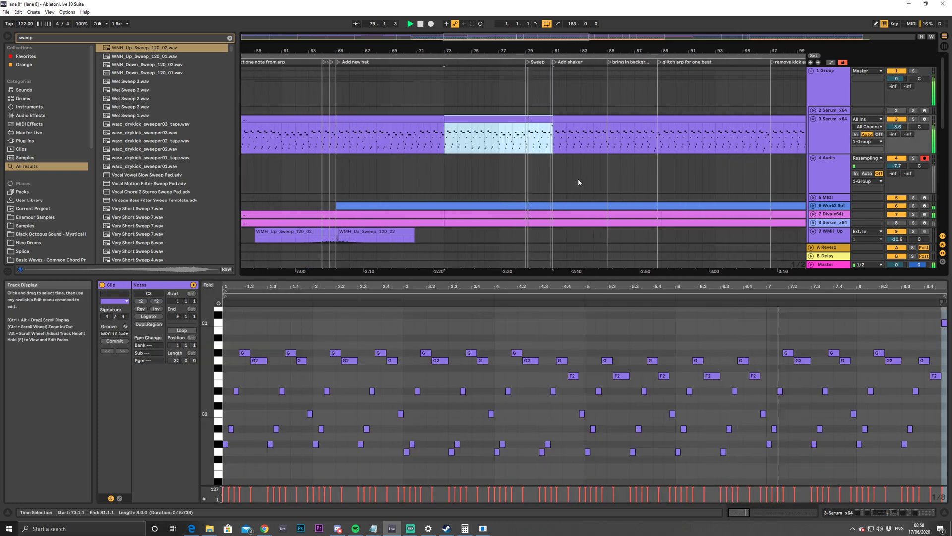
key("space")
Trim the first sweep clip to start at bar 64 and give it a fade-in
left_click(276, 134)
left_click_drag(447, 38, 493, 75)
scroll(554, 229, "down", 3)
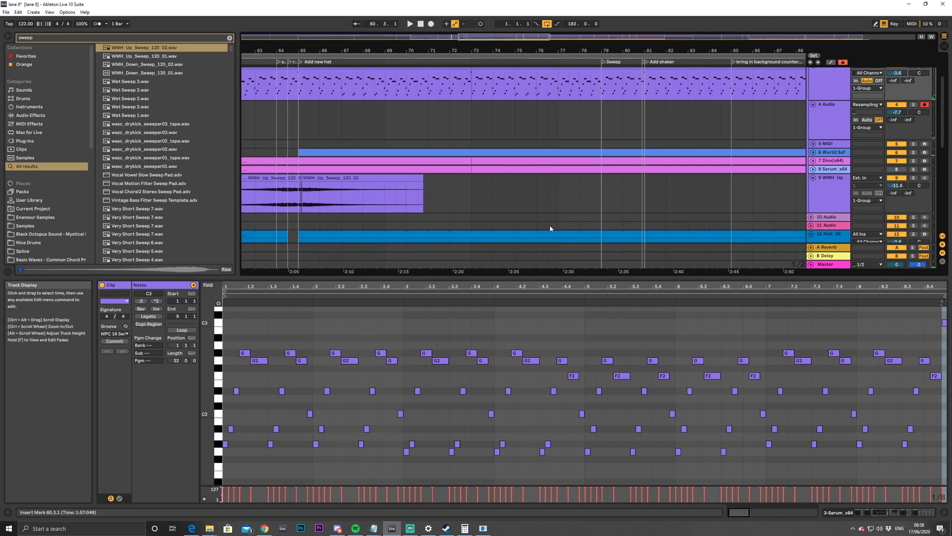
left_click(299, 188)
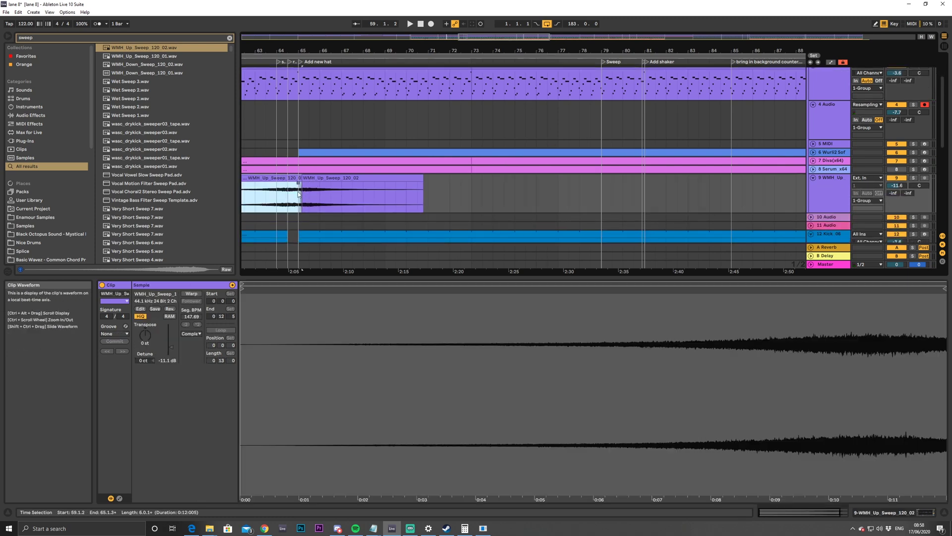
left_click_drag(560, 41, 523, 38)
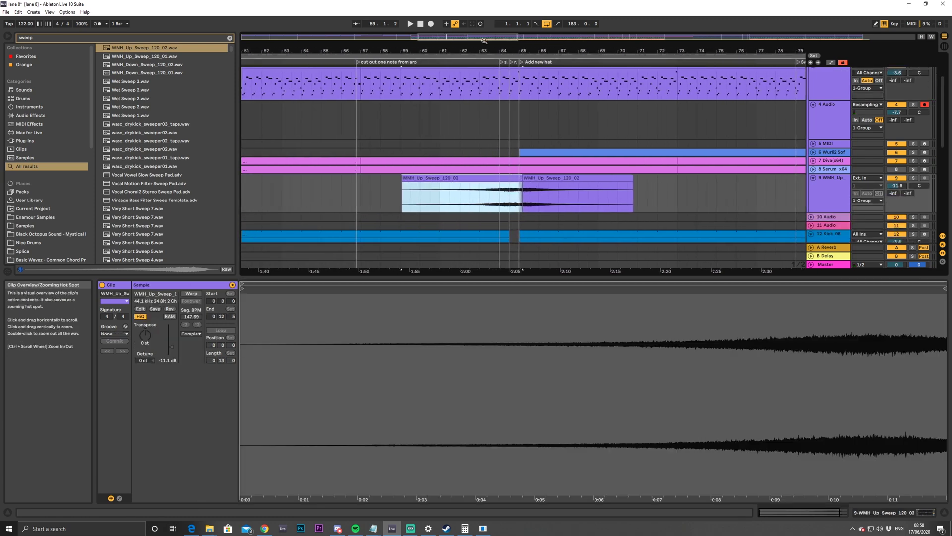
left_click_drag(404, 178, 500, 188)
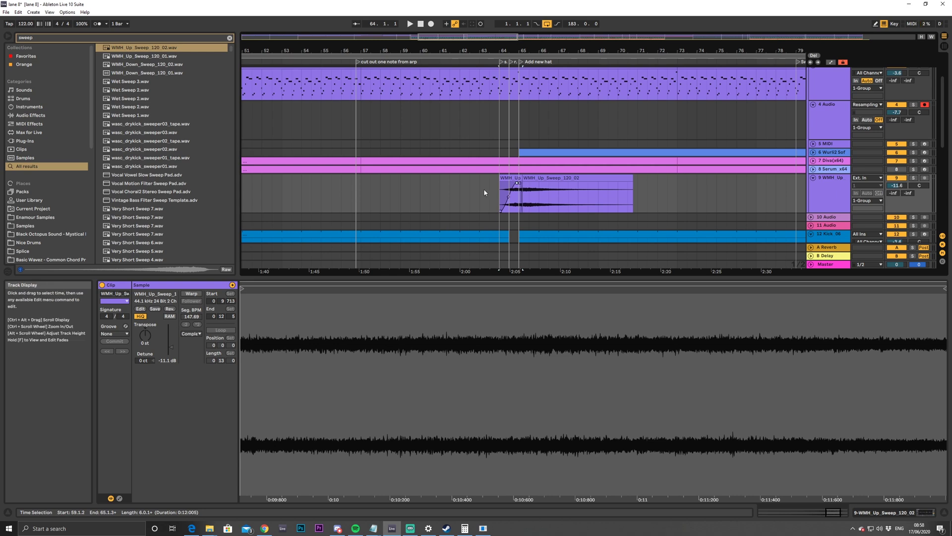
Audition the shortened sweep from bar 63 into the reversed one and select the first sweep clip
left_click(485, 192)
key("space")
scroll(529, 86, "up", 5)
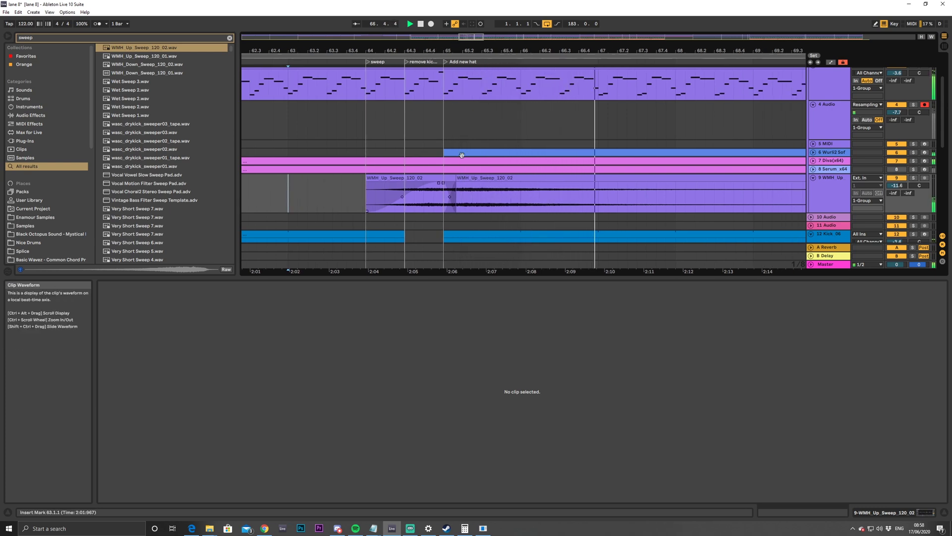
scroll(522, 288, "down", 3)
scroll(522, 288, "down", 3)
left_click(412, 196)
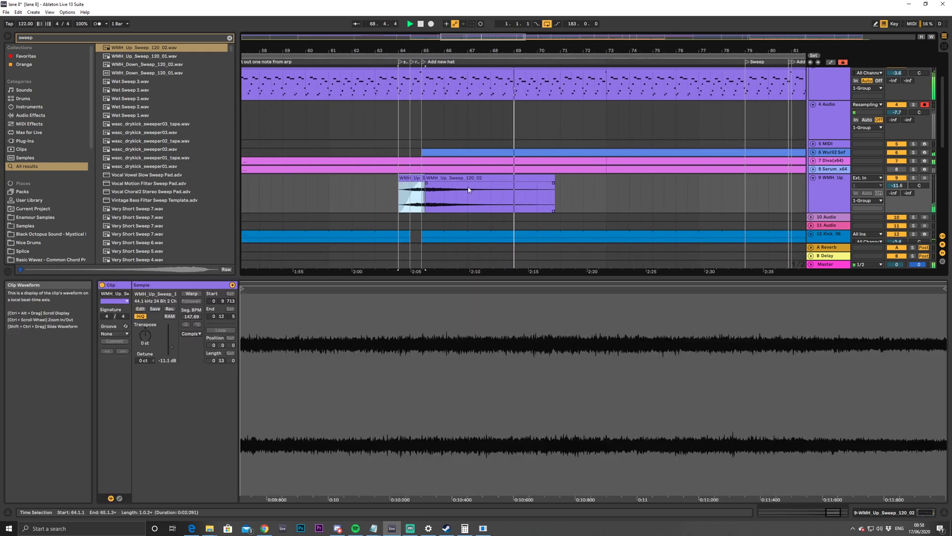
Duplicate the pair of sweep clips from bar 64 so the copy starts at bar 80 on the sweep track
left_click(468, 184, "shift")
left_click_drag(475, 40, 503, 40)
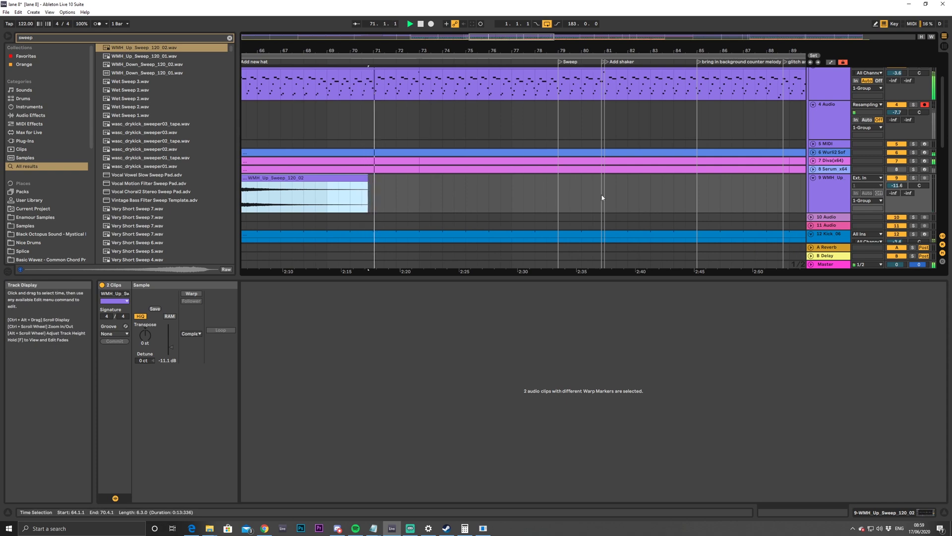
left_click(579, 191)
key("ctrl+v")
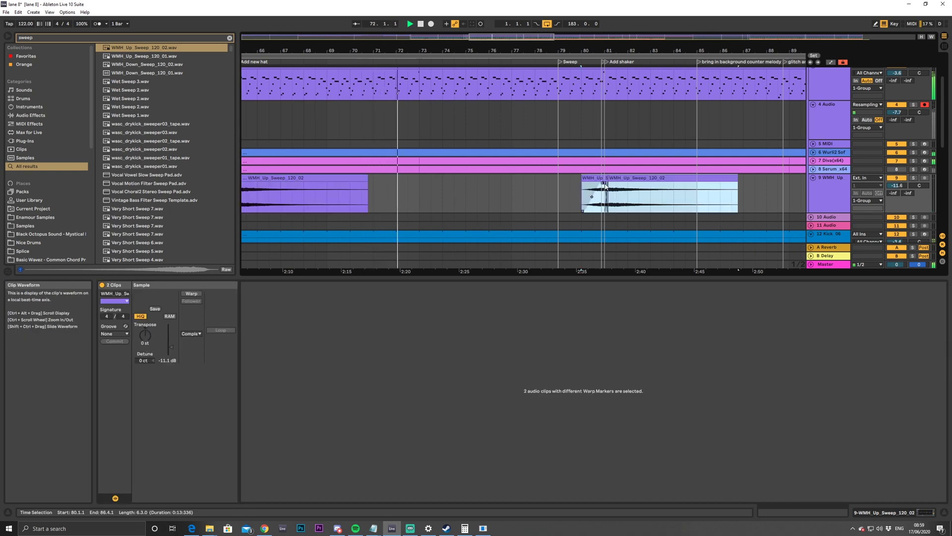
left_click(583, 178)
left_click(583, 178)
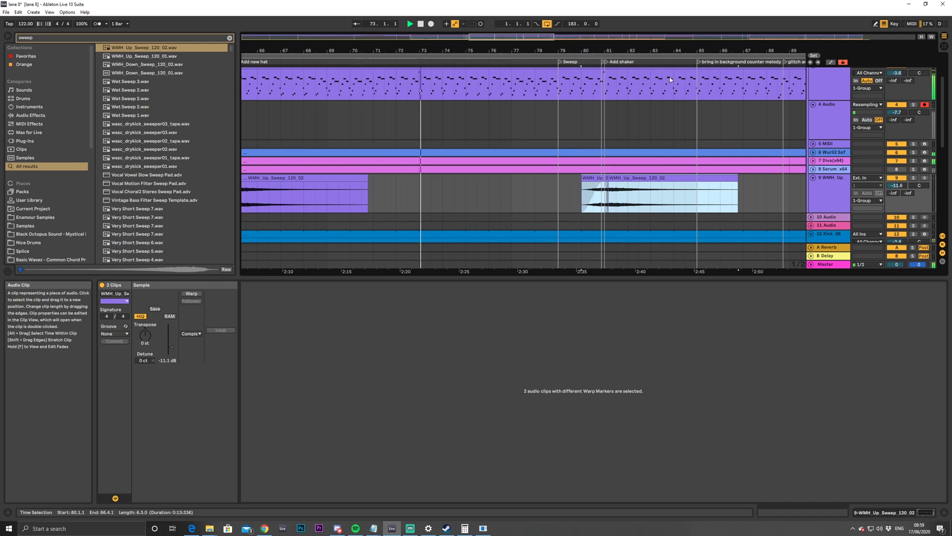
Extend the copied first sweep back to bar 79 at the Sweep marker and lengthen its fade-in to about bar 81
mouse_move(471, 44)
left_mouse_down()
mouse_move(471, 36)
mouse_move(472, 53)
left_mouse_up()
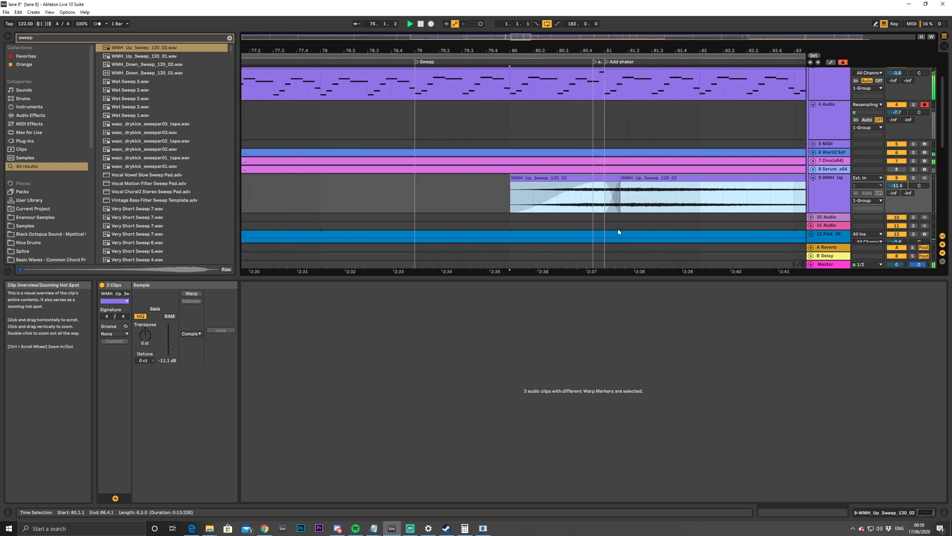
left_click_drag(512, 177, 414, 187)
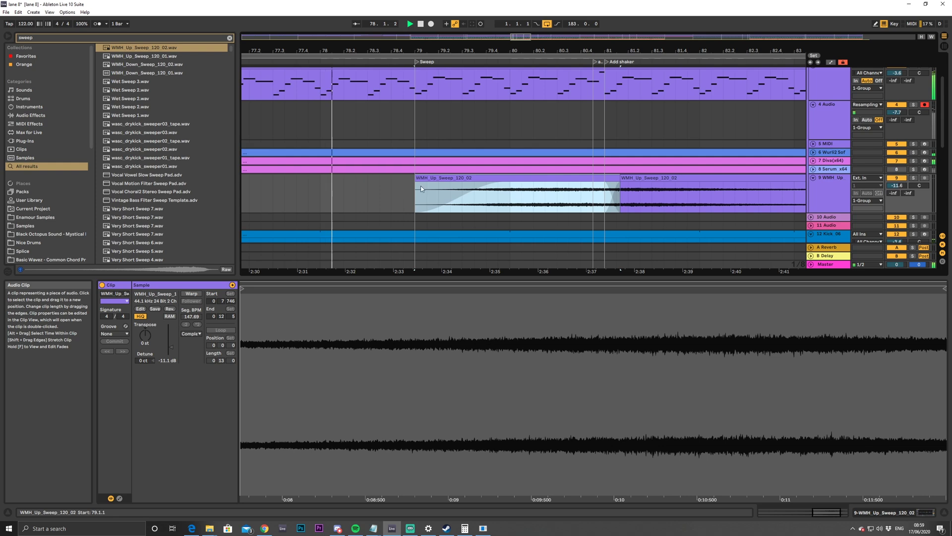
left_click_drag(510, 183, 599, 189)
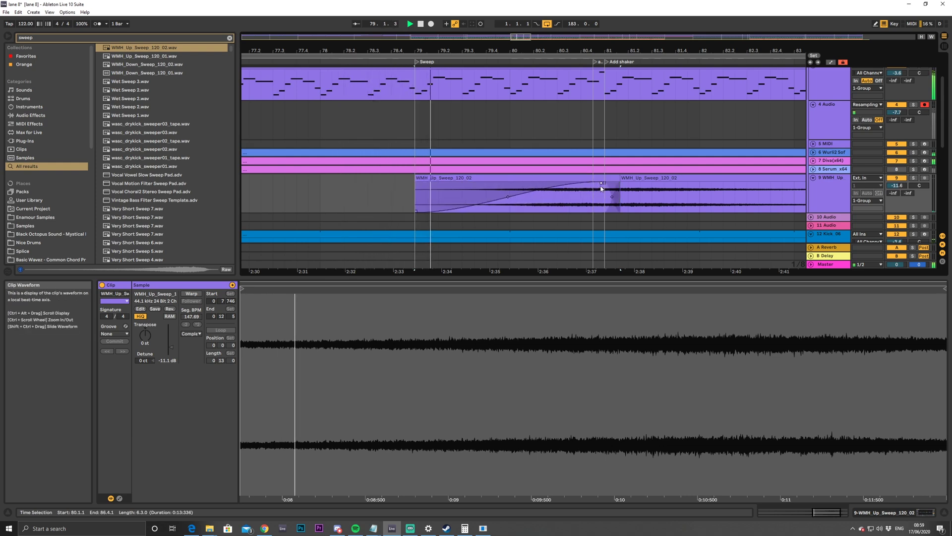
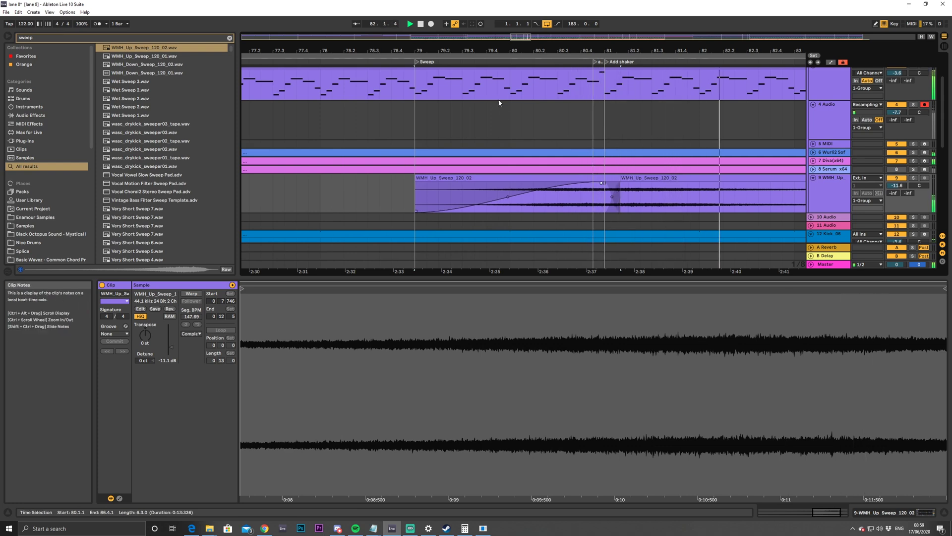
Examine the arp between bars 81 and 89 and the kick track around the add extra kick marker
left_click(382, 130)
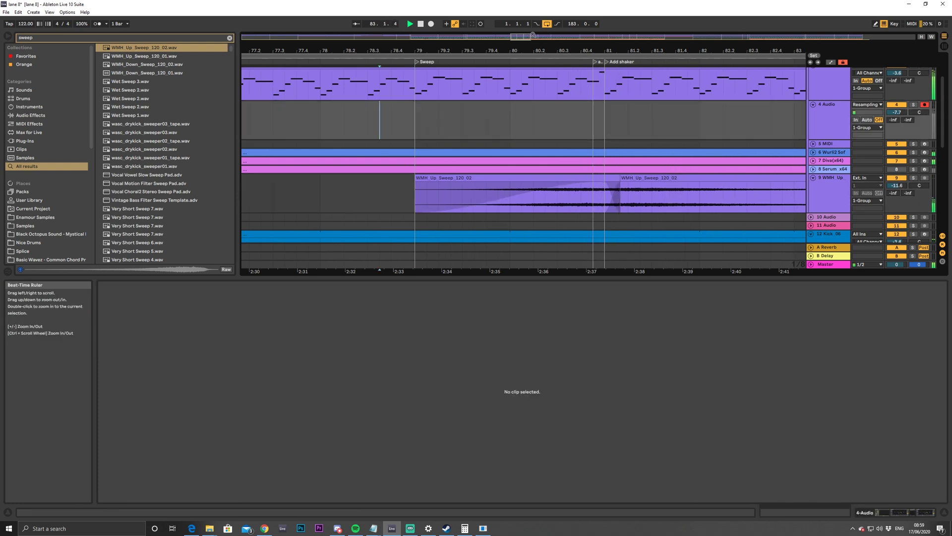
left_click_drag(524, 36, 523, 55)
scroll(501, 144, "up", 3)
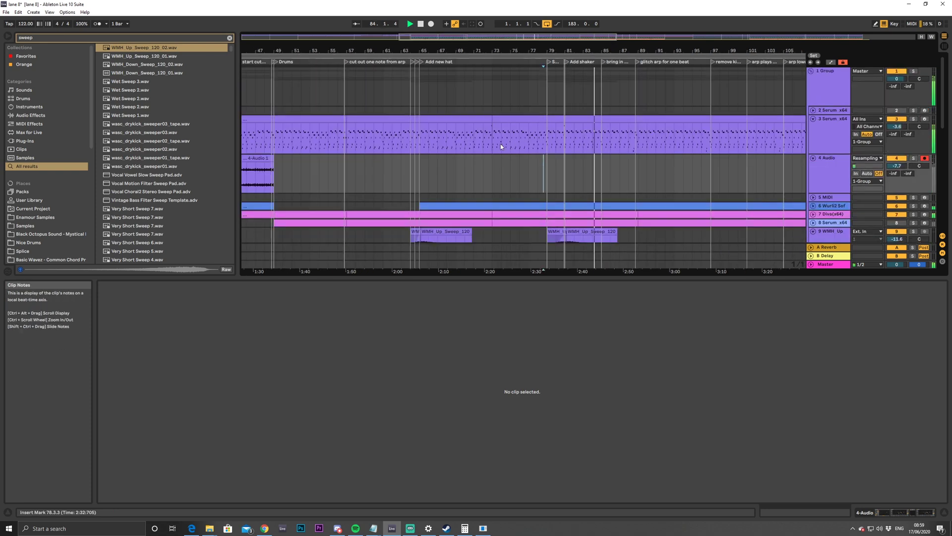
left_click(520, 138)
key("Right")
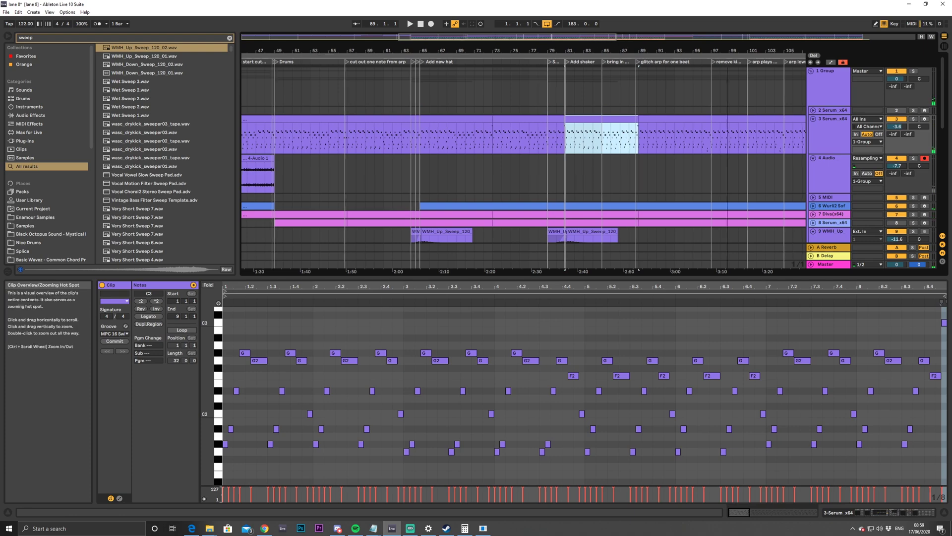
key("z")
key("plus")
key("plus")
key("plus")
key("plus")
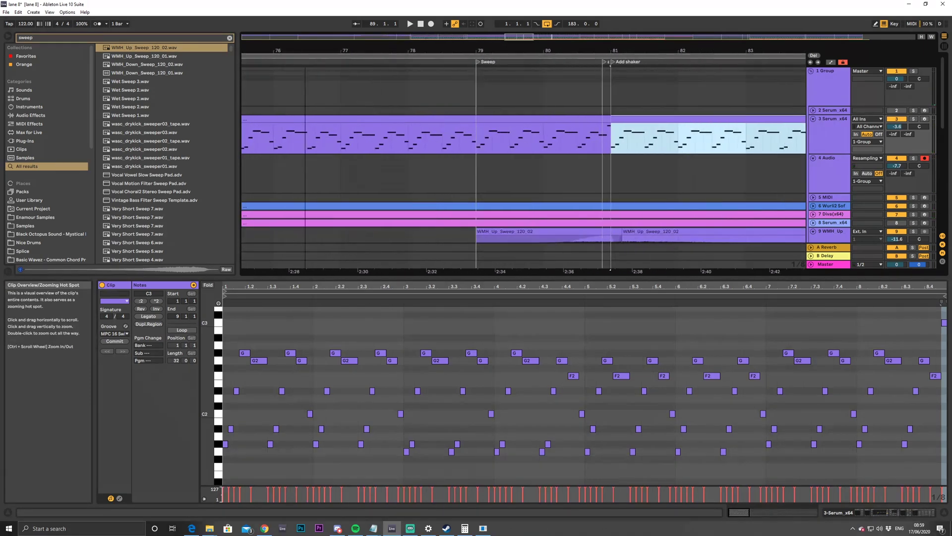
left_click_drag(522, 37, 518, 39)
scroll(523, 109, "down", 5)
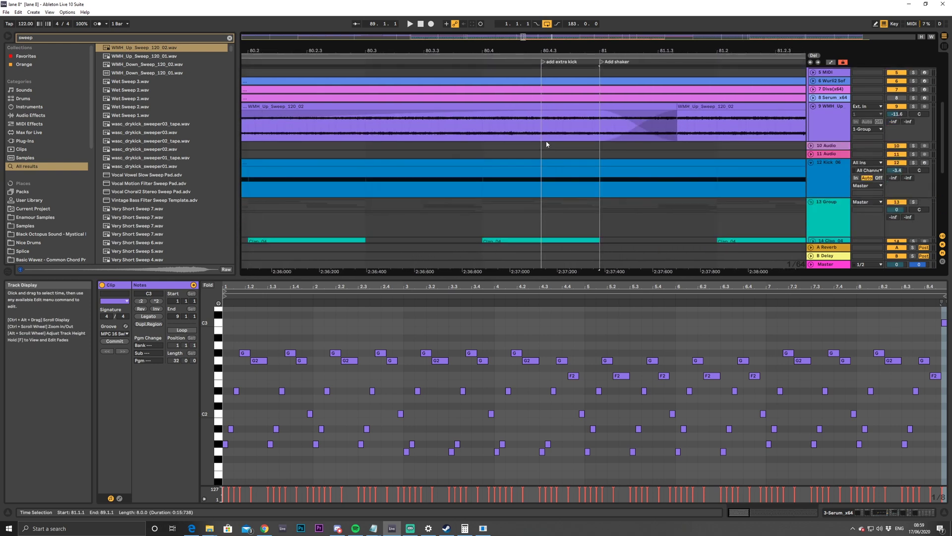
Try splitting the kick clip between 80.4.3 and 81.1.1 to create an extra kick, and play it from 80.2.3
left_click(594, 183)
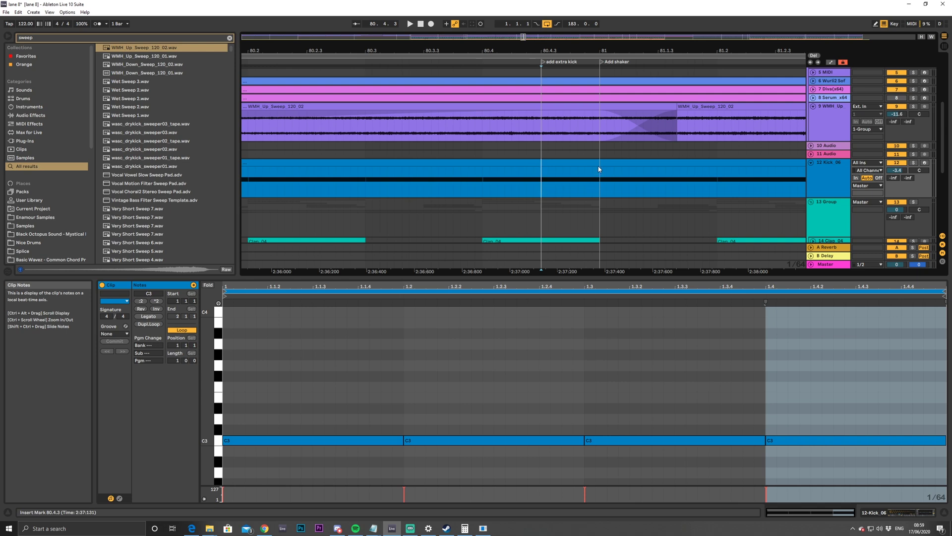
left_click(600, 171)
left_click(542, 172, "shift")
key("ctrl+e")
mouse_move(599, 166)
left_mouse_down()
mouse_move(570, 166)
mouse_move(582, 162)
left_mouse_up()
left_click(423, 185)
key("space")
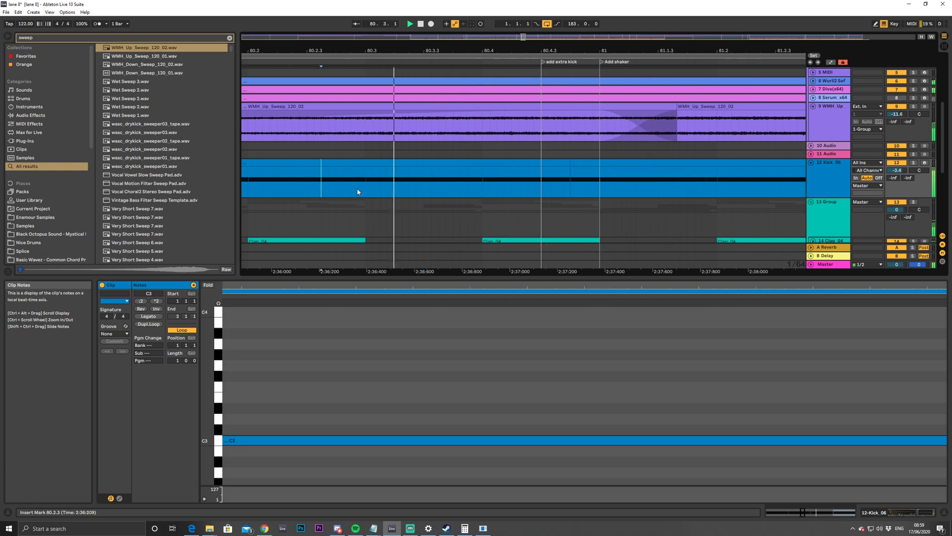
Stop playback and undo the extra-kick edits on the kick clip
key("space")
key("ctrl+z")
key("ctrl+z")
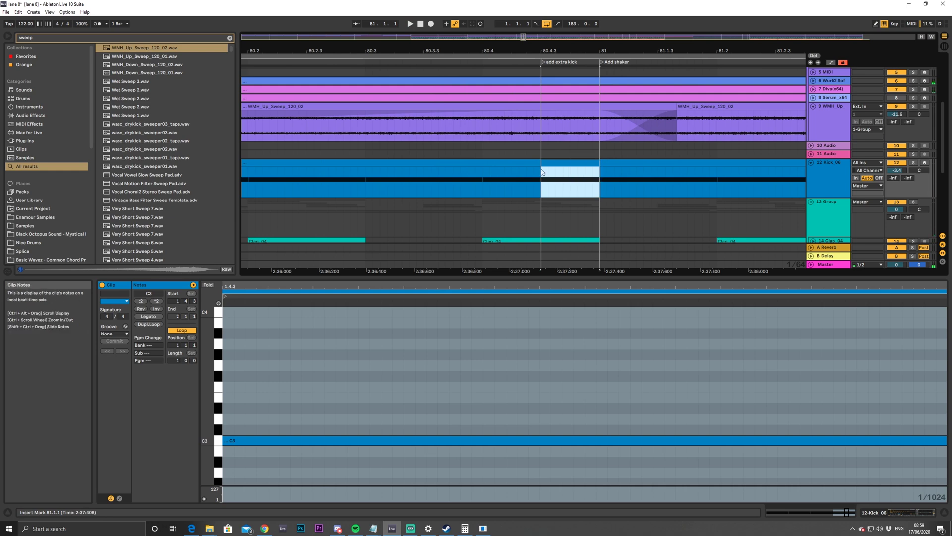
key("ctrl+z")
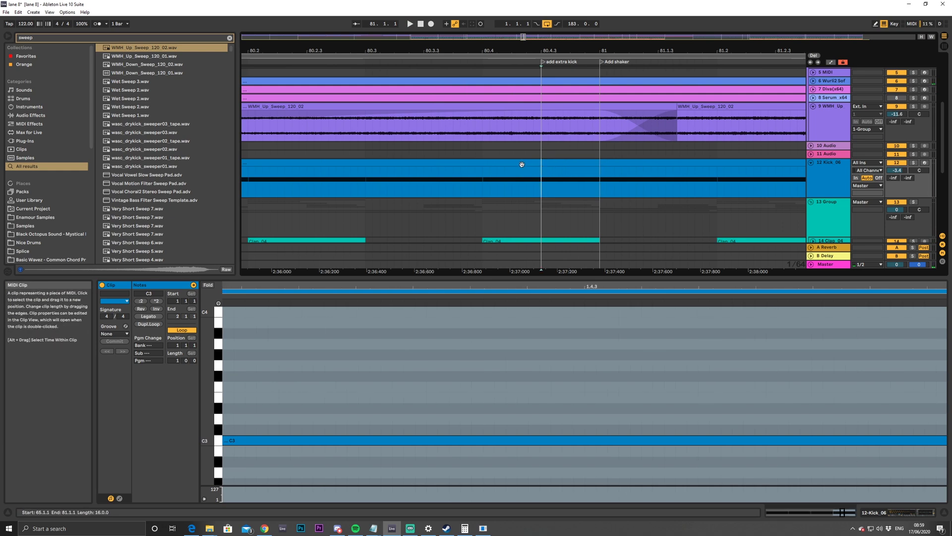
key("ctrl+z")
Split the kick clip at 80.4.1 for the extra kick and play the passage from 80.3.2
left_click(484, 185)
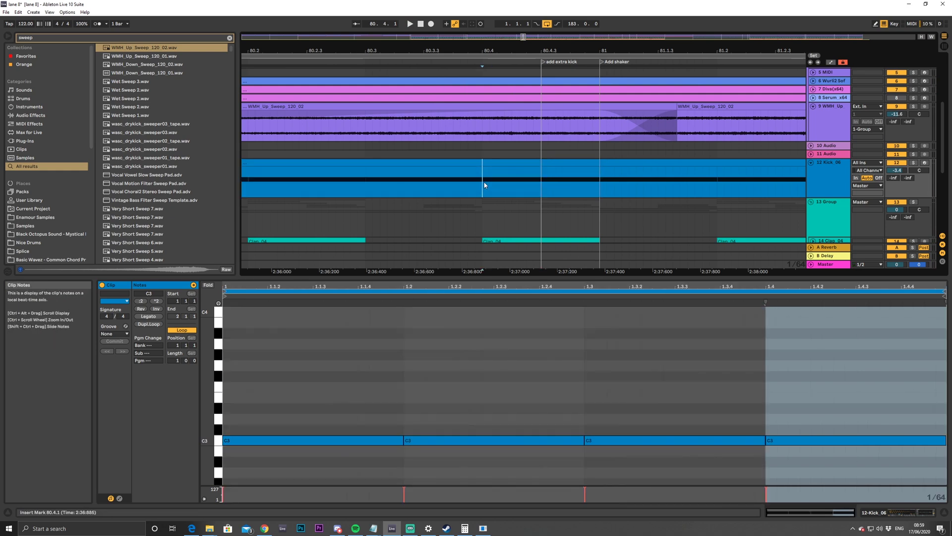
left_click(542, 184)
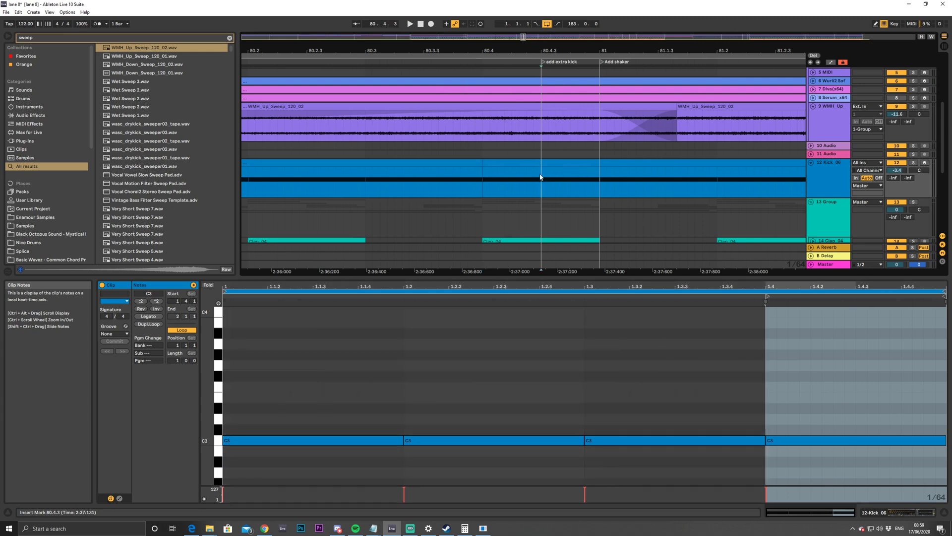
key("ctrl+z")
key("ctrl+z")
left_click(395, 186)
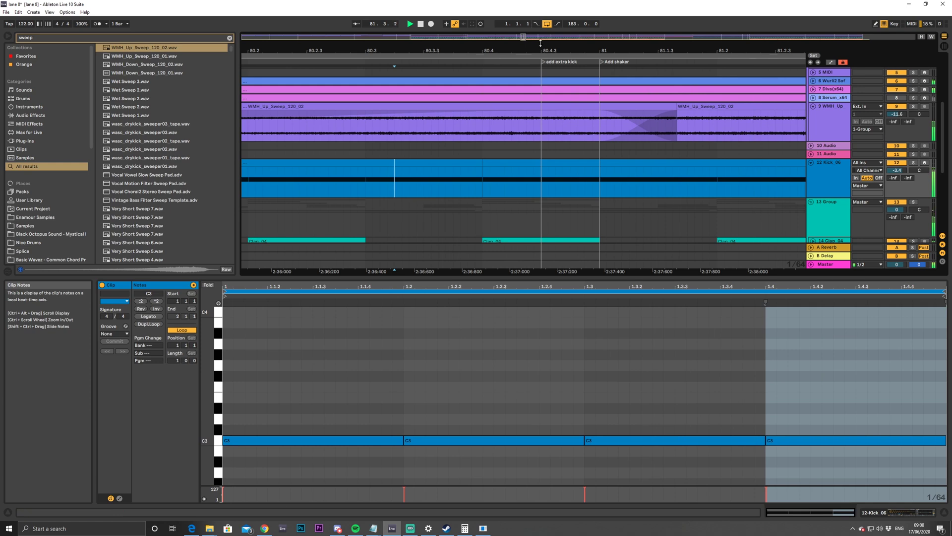
Play the shaker loop from bar 81 and lower the shaker track's volume to -12.1 dB
left_click_drag(523, 36, 539, 22)
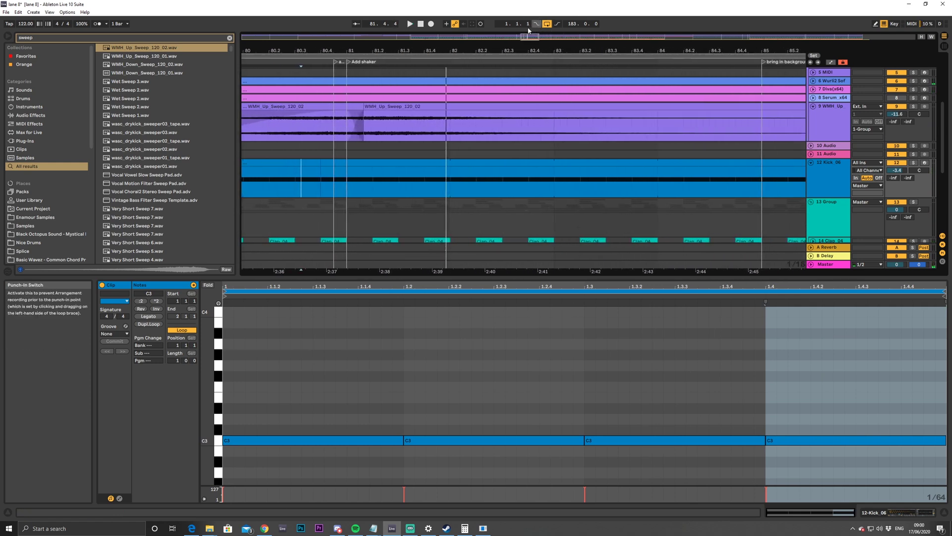
scroll(536, 50, "down", 2)
scroll(537, 235, "down", 3)
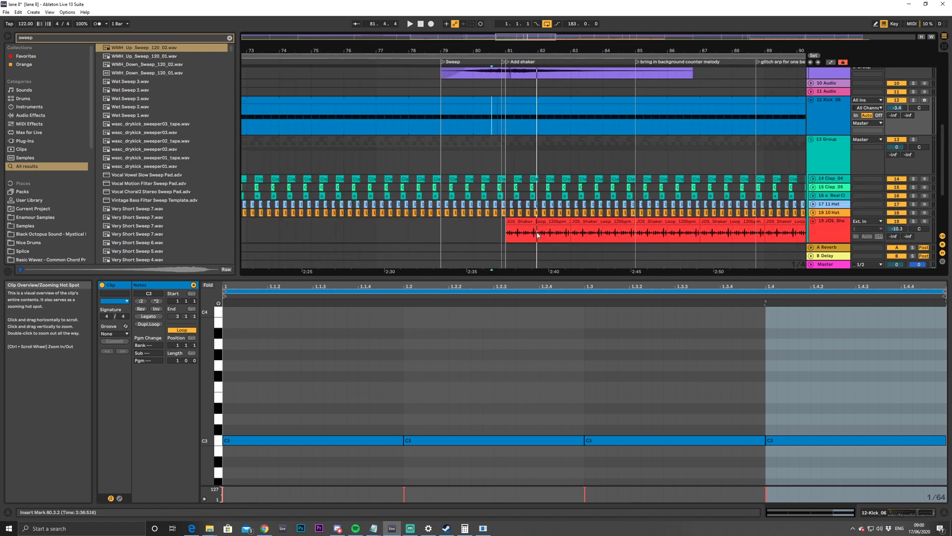
left_click(509, 224)
key("space")
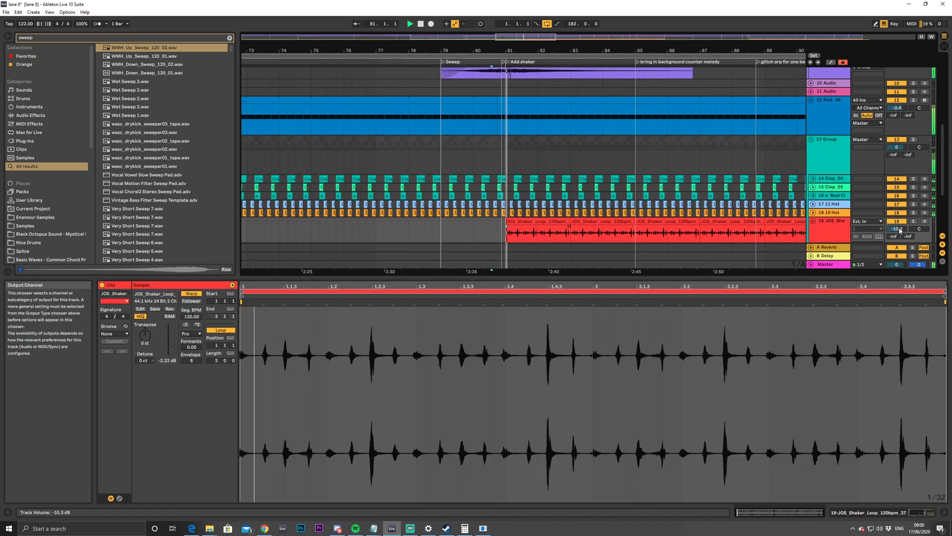
left_click_drag(900, 231, 901, 239)
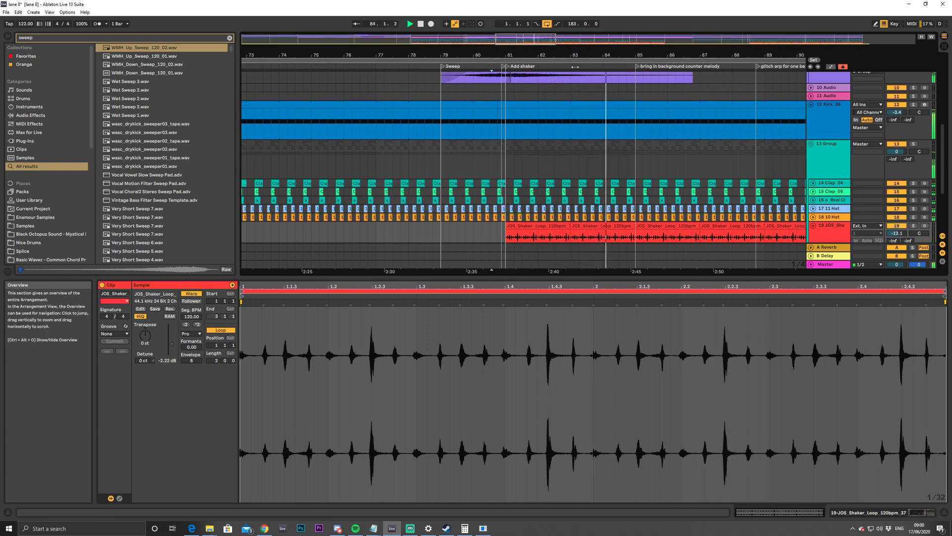
Solo the arp track for resampling from the glitch arp marker at 88.4.1 and deactivate the Compressor on 1 Group
scroll(704, 154, "up", 5)
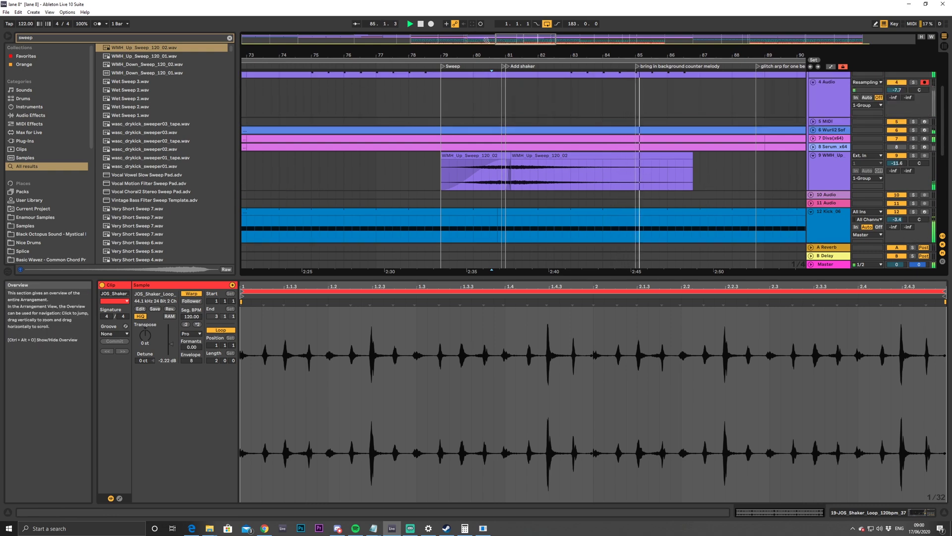
scroll(651, 198, "down", 3)
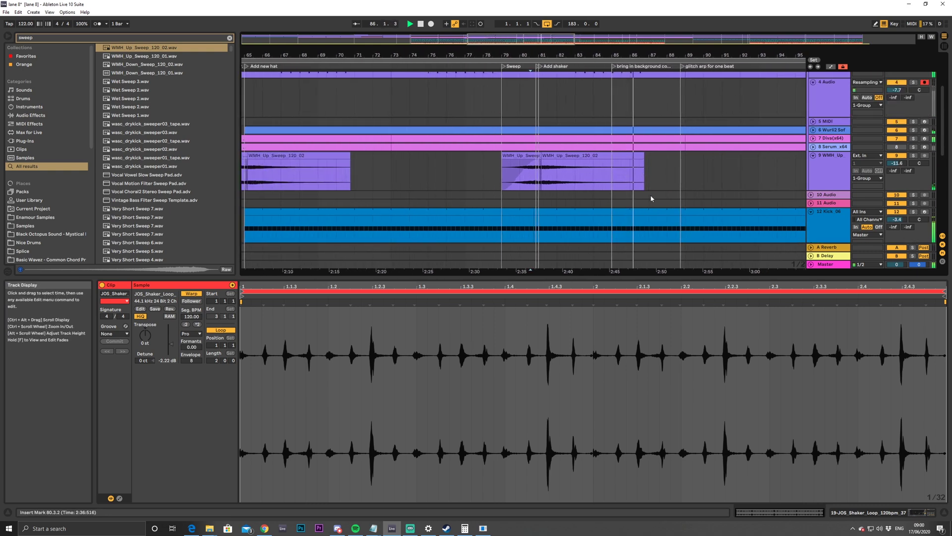
scroll(651, 198, "up", 4)
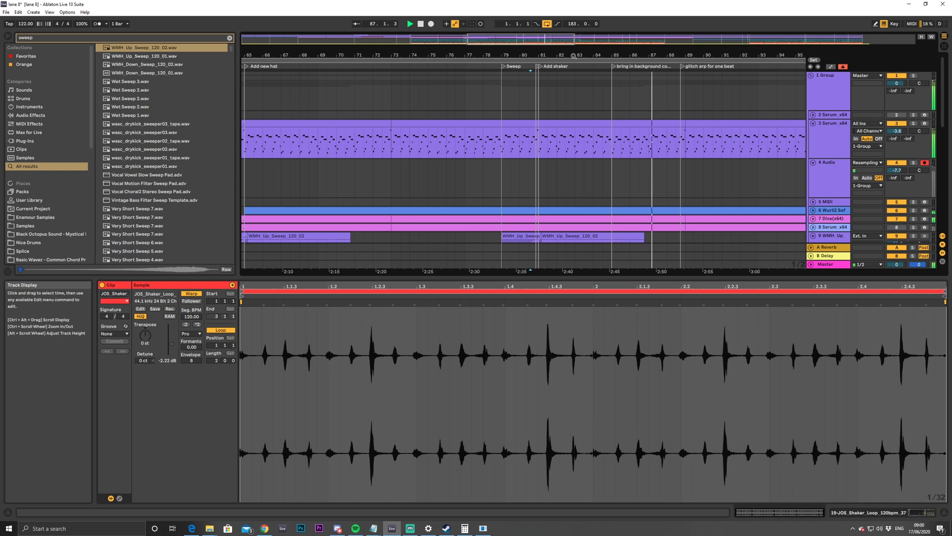
scroll(637, 149, "down", 2)
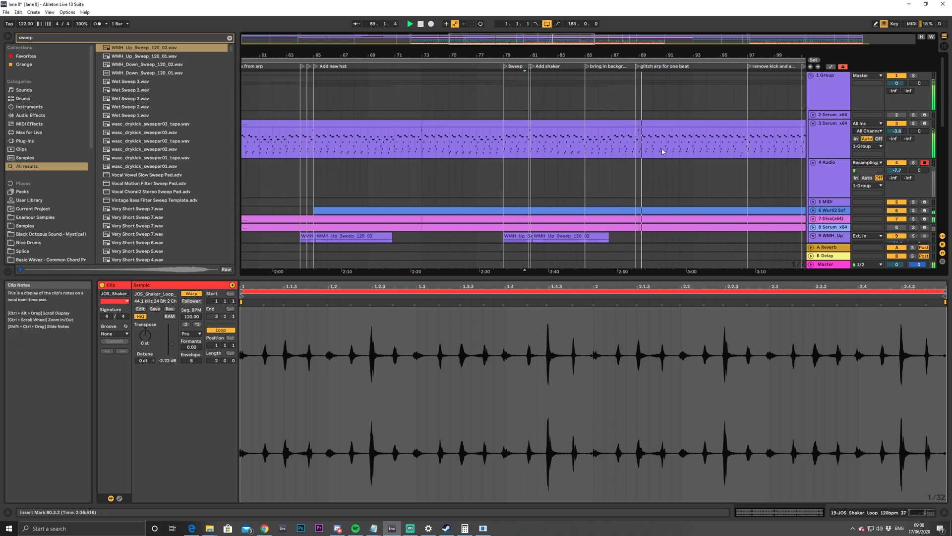
left_click_drag(551, 39, 565, 75)
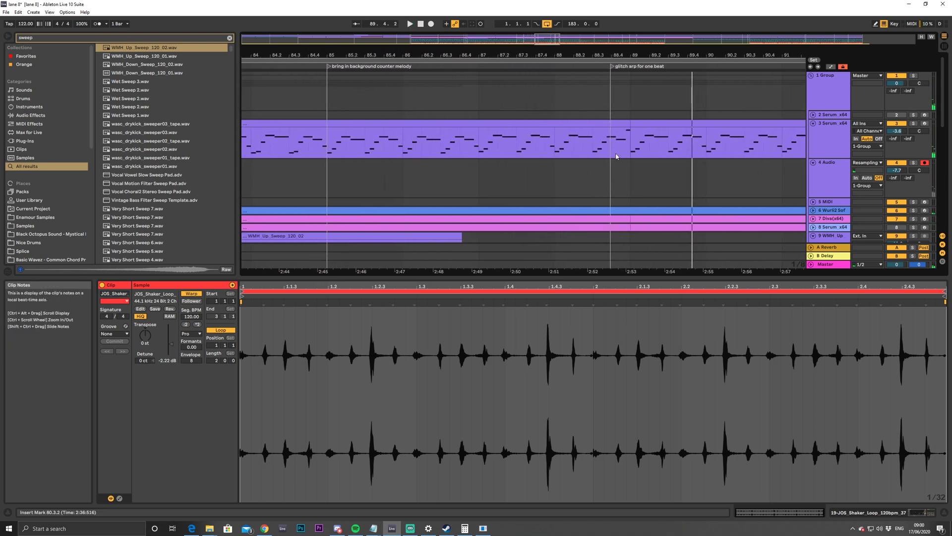
left_click(627, 145)
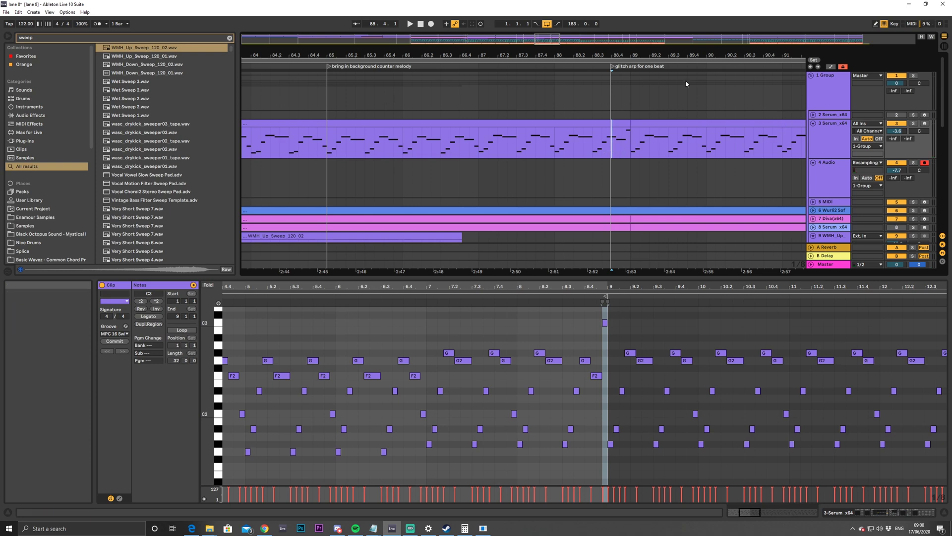
left_click(830, 152)
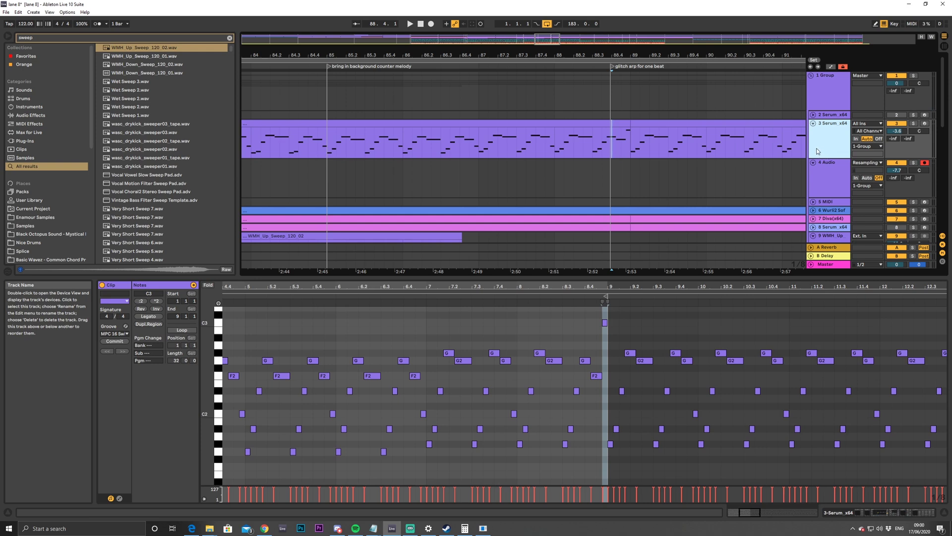
left_click(832, 178)
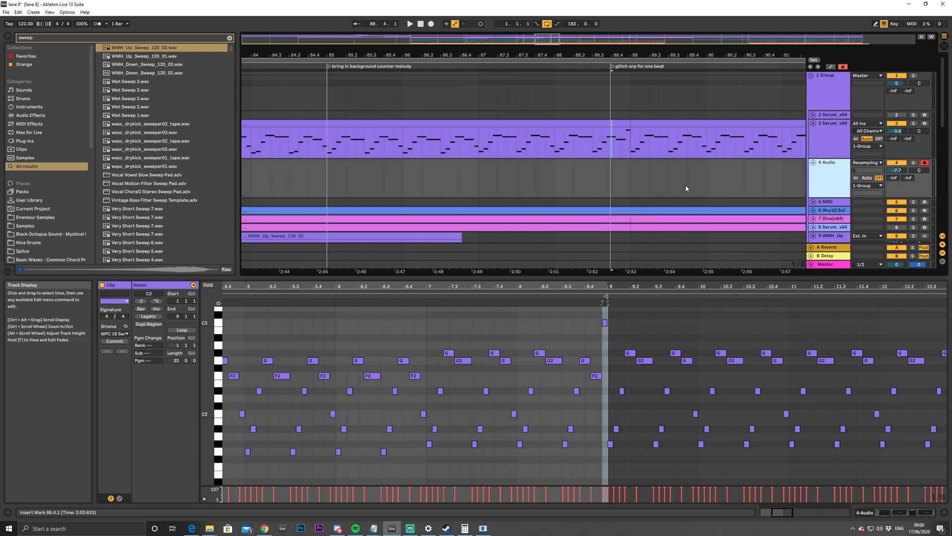
left_click(612, 177)
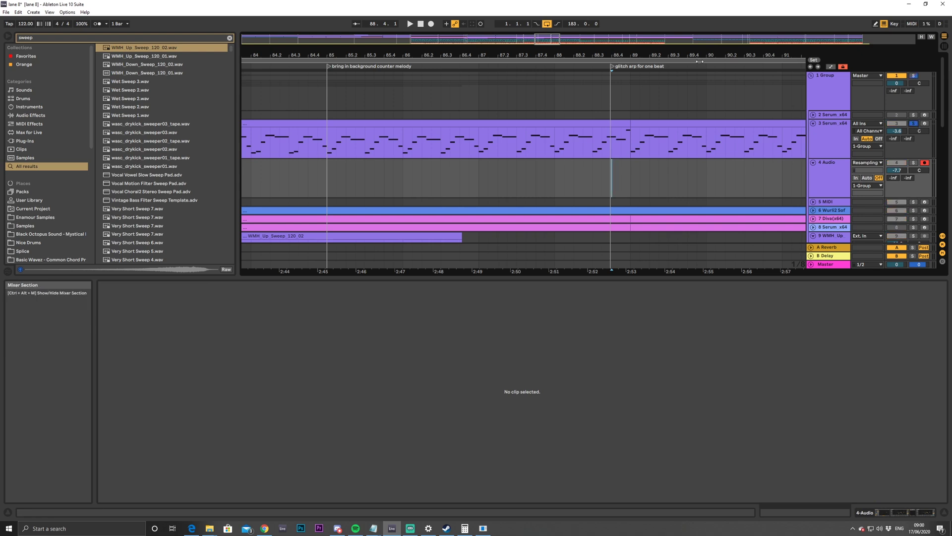
left_click(838, 103)
left_click(107, 421)
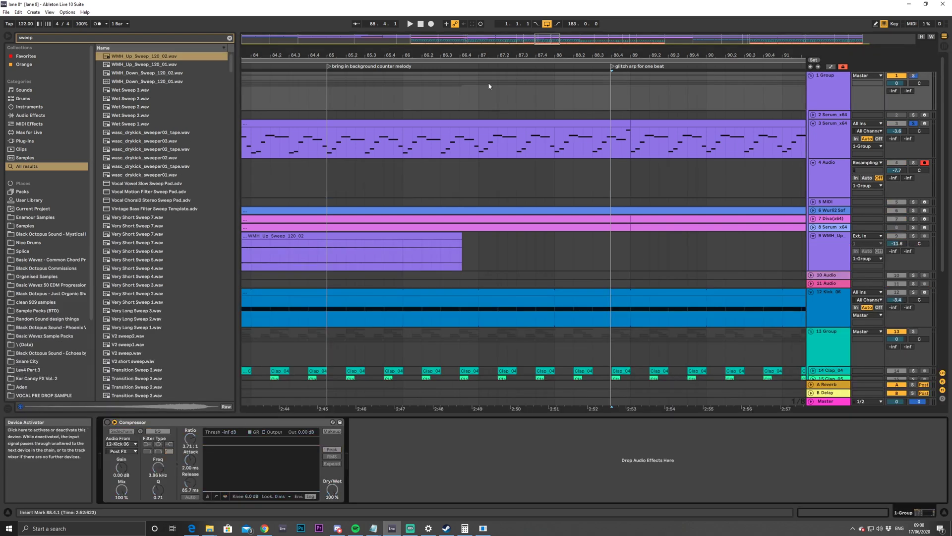
Record the arp onto the 4 Audio track from 88.4.1 and trim the recorded clip to end at 89.1.1
left_click(431, 24)
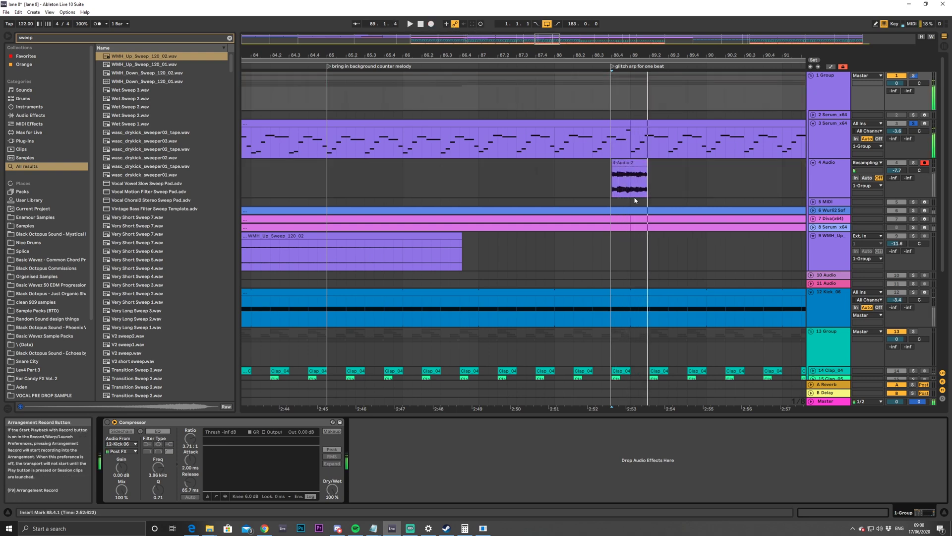
key("space")
left_click(644, 164)
left_click_drag(647, 162, 631, 162)
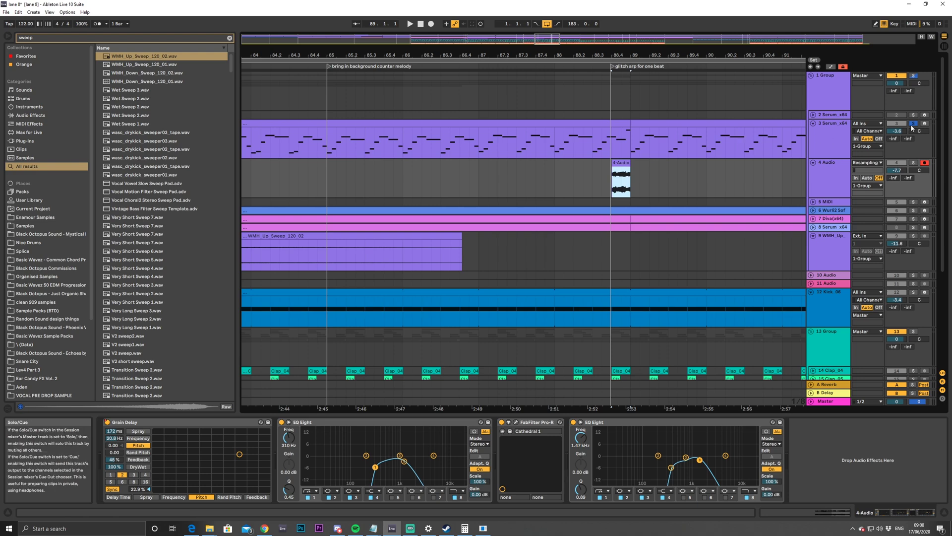
Remove the arp MIDI between 88.4.1 and 89.1.1 and move the recorded glitch clip onto a new audio track set to -3.8 dB
left_click(625, 125)
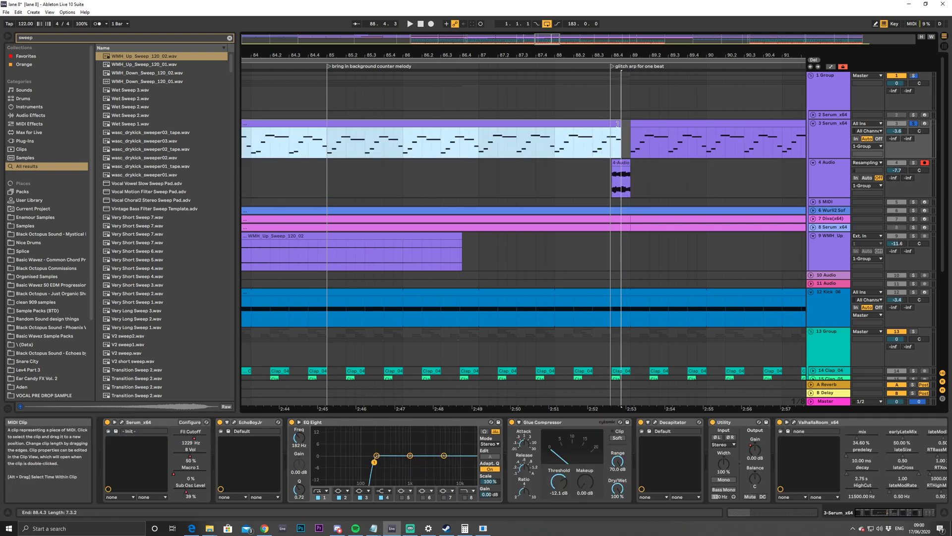
left_click(828, 151)
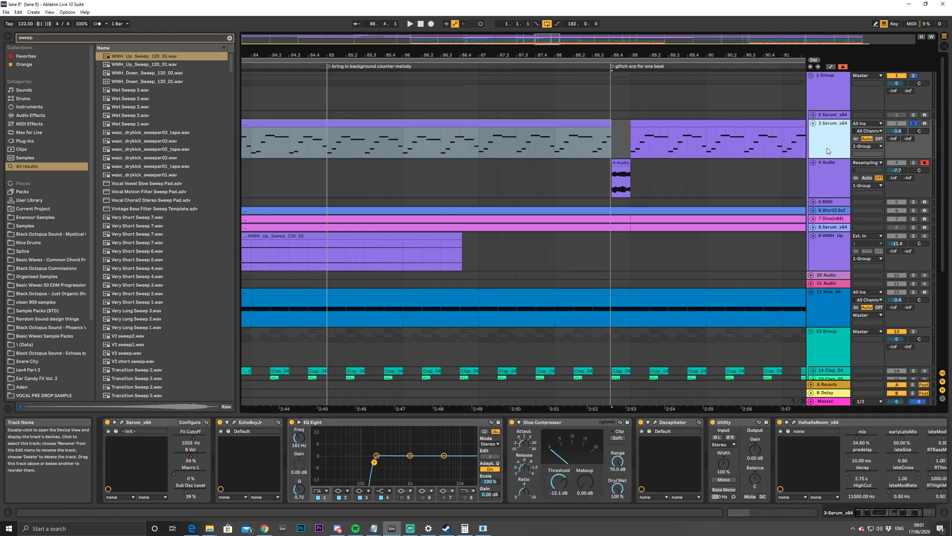
key("ctrl+t")
left_click_drag(621, 218, 621, 181)
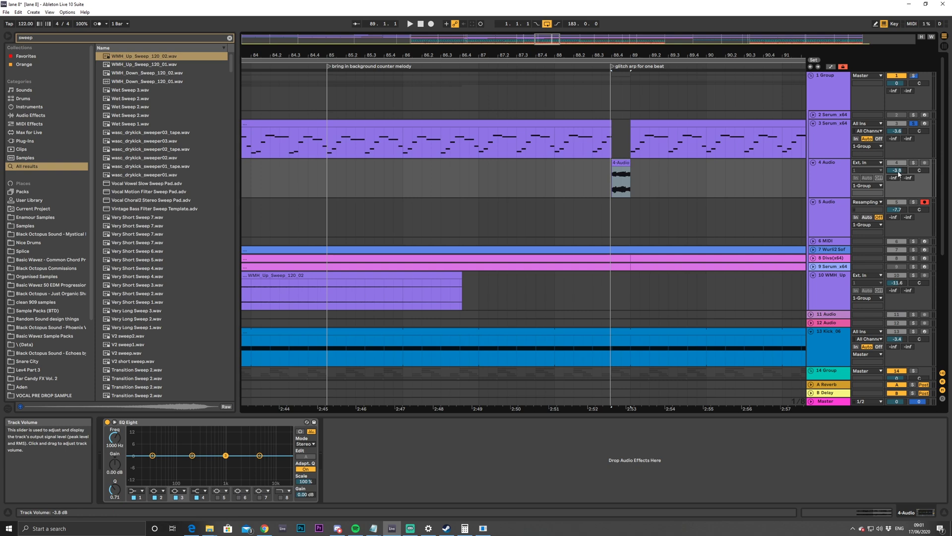
Bring up the Compressor on 1 Group, unsolo the arp track and play the full mix from 88.1.1
left_click(822, 93)
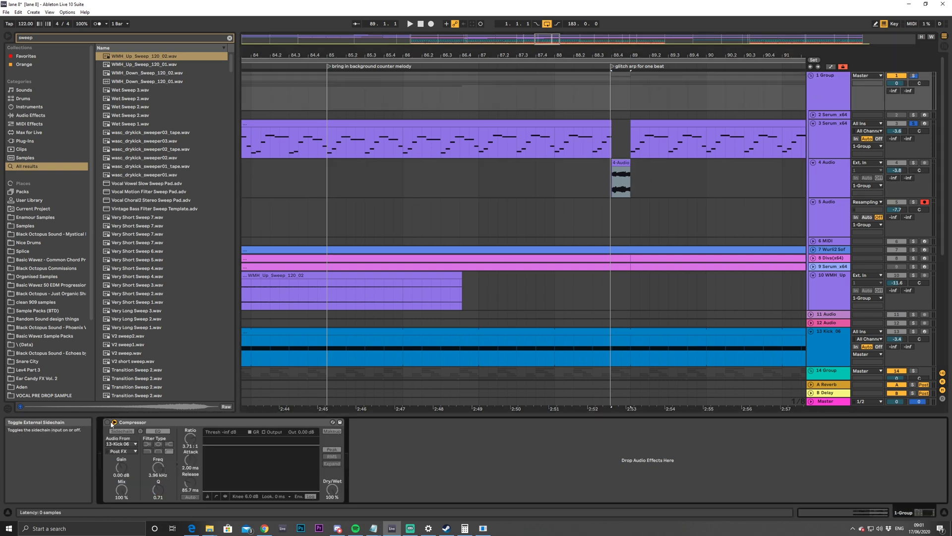
left_click(559, 175)
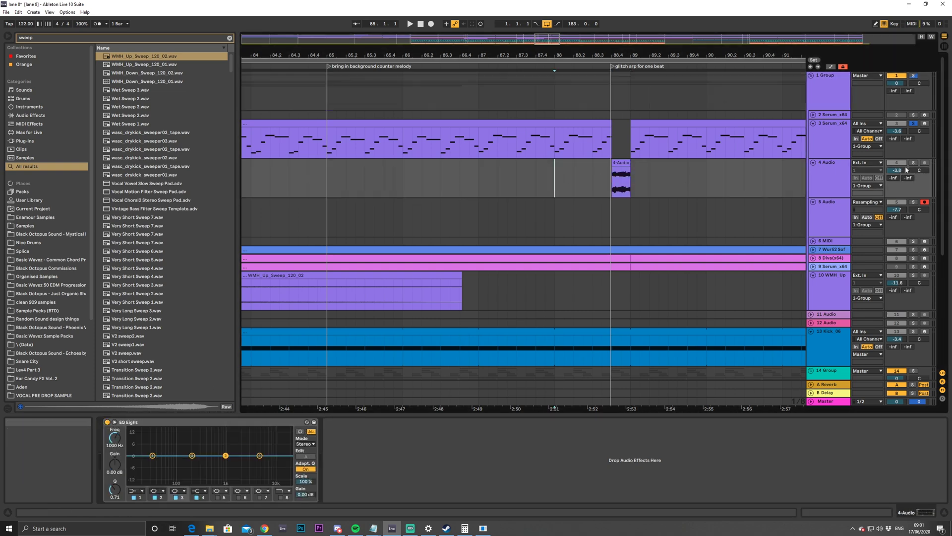
key("space")
left_click(915, 123)
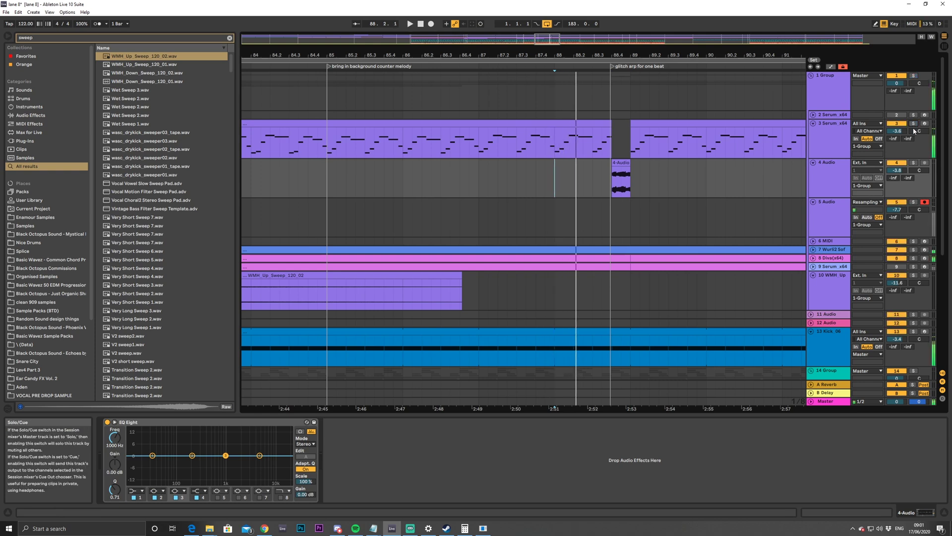
left_click_drag(554, 44, 562, 183)
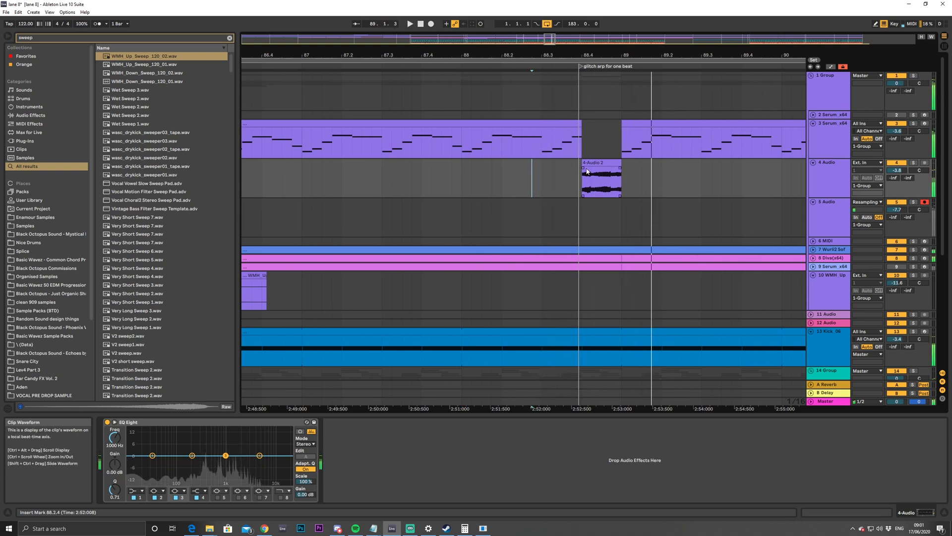
key("space")
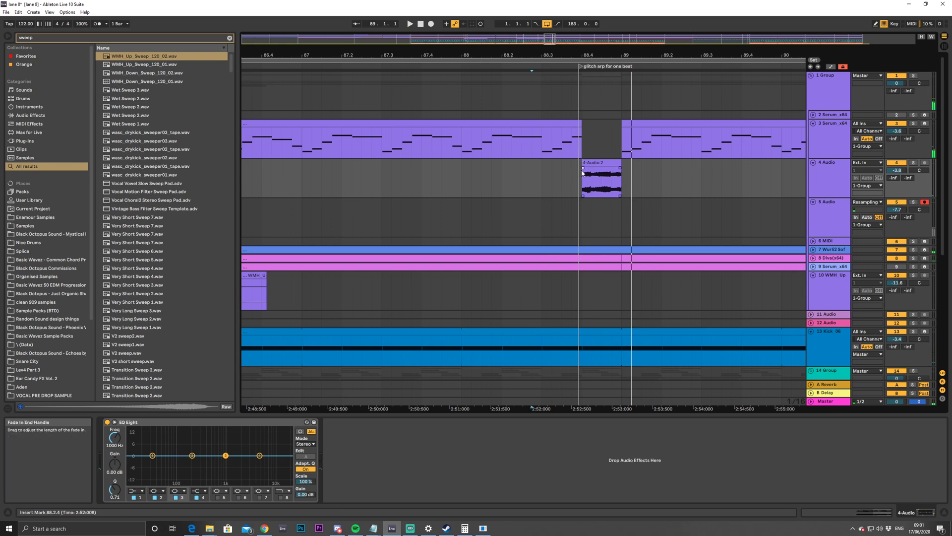
Solo the 4 Audio track and play the glitch clip, starting from 88.2.4
left_click(913, 163)
key("space")
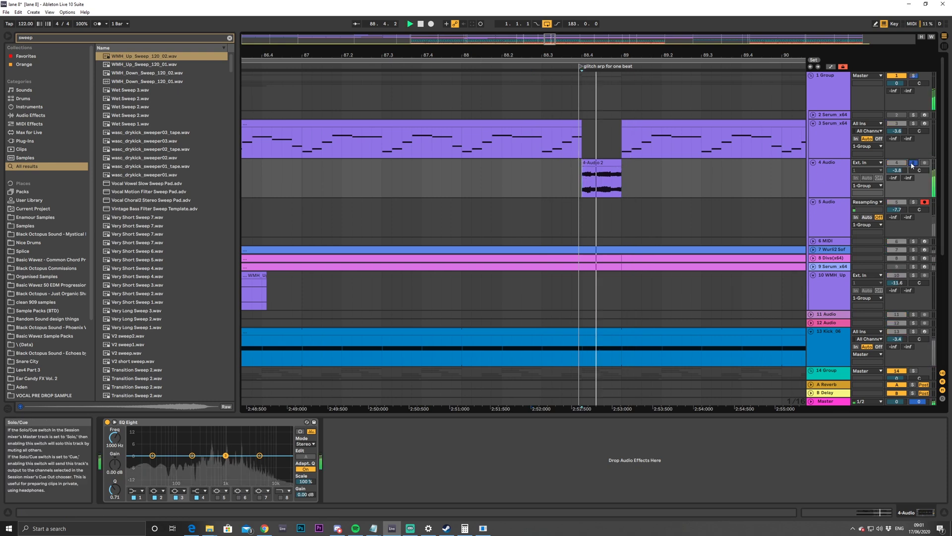
left_click(532, 166)
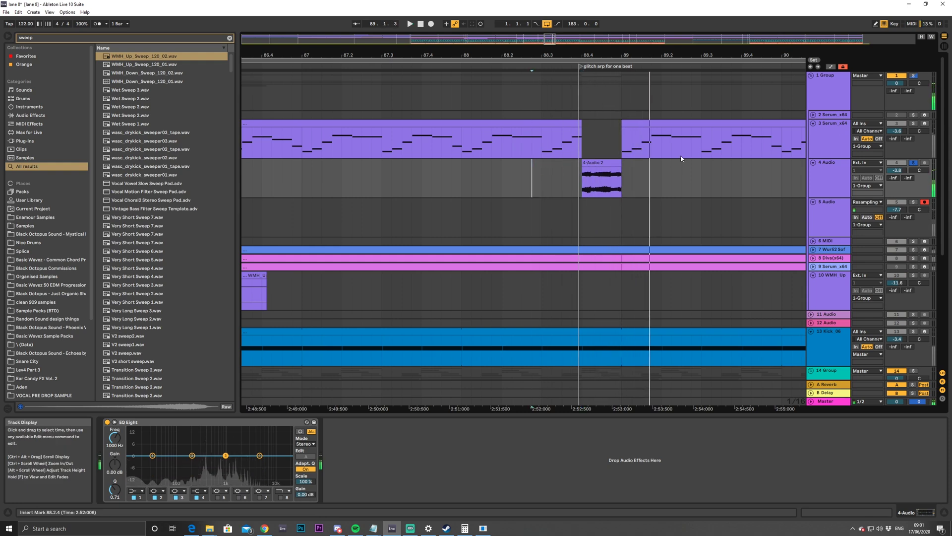
Try reversing the glitch clip at 88.4.1, restore it and play the passage from 88.3.2
double_click(597, 170)
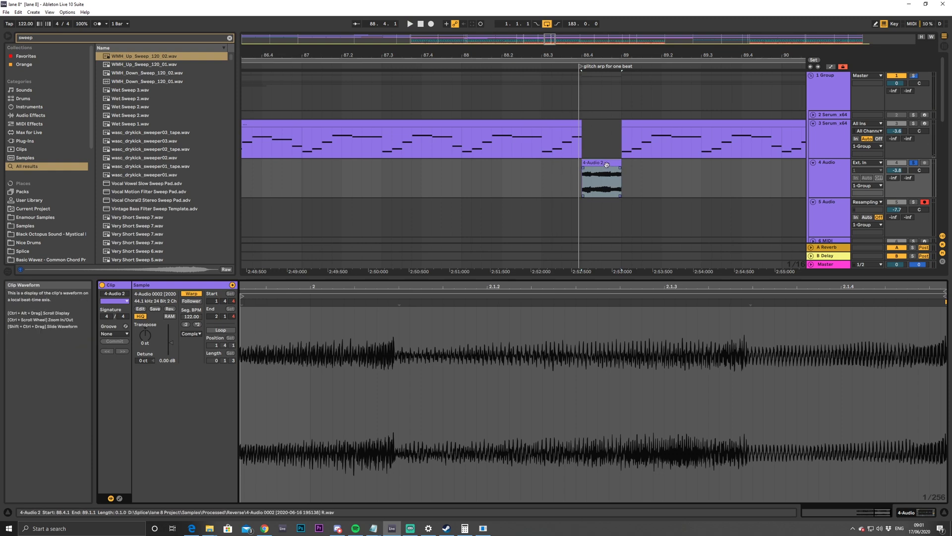
left_click(605, 170)
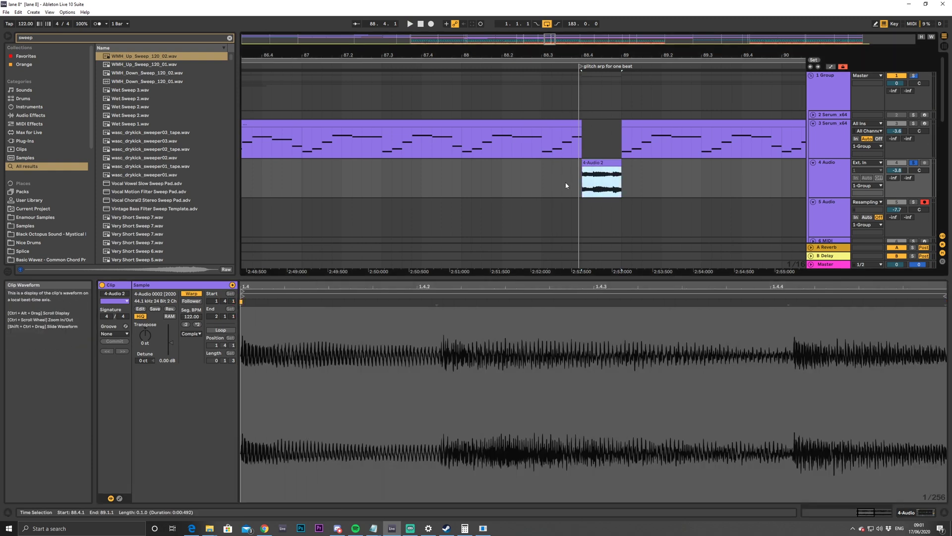
left_click(580, 179)
key("space")
left_click(552, 194)
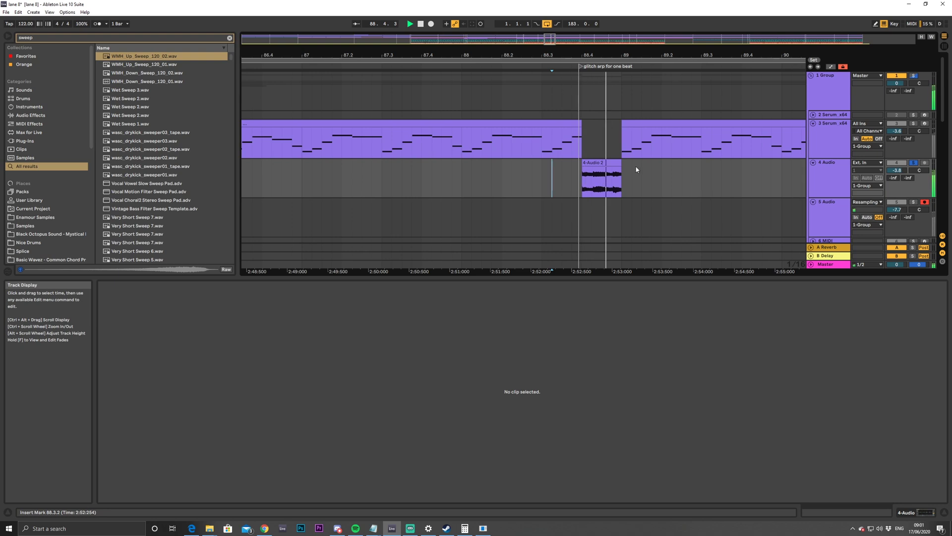
Automate the arp track's Utility gain down between 88.4.1 and 89.1.1 and play the transition into the glitch clip
left_click(834, 131)
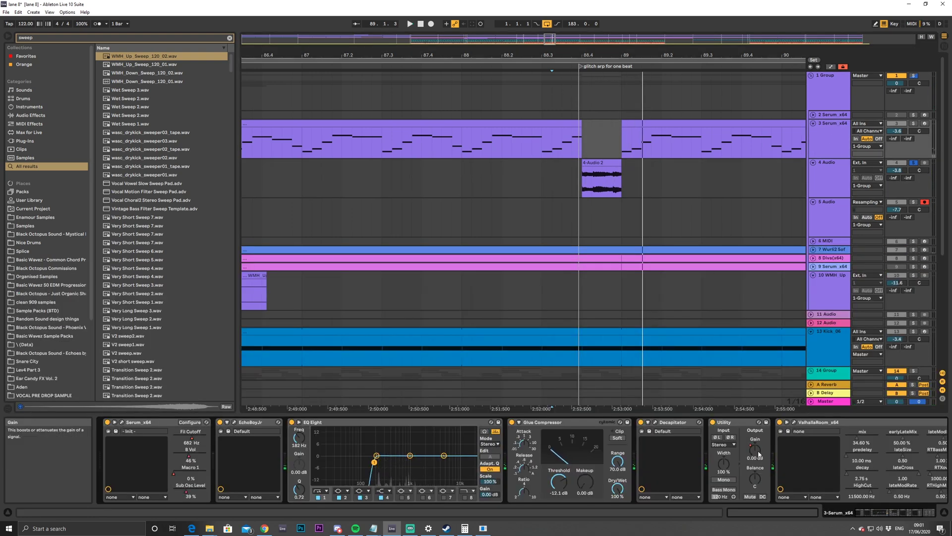
key("a")
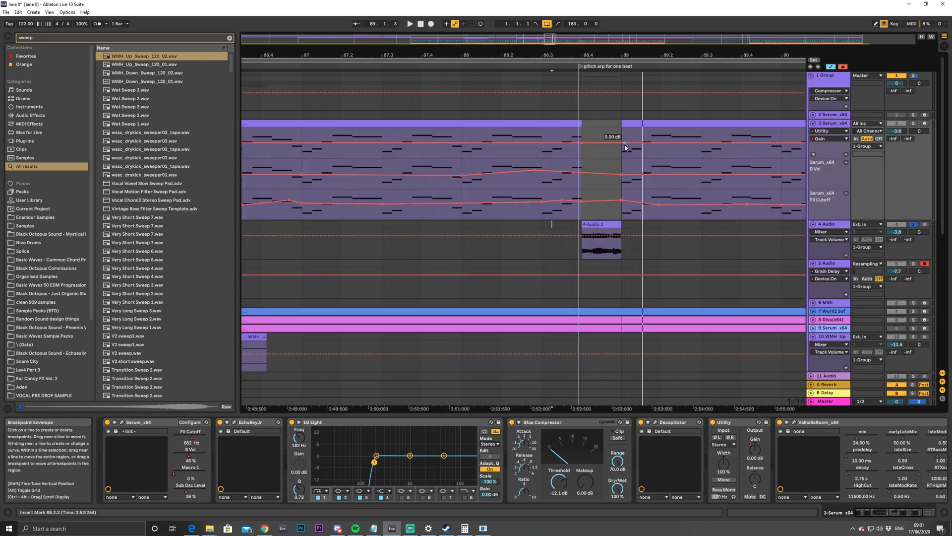
mouse_move(612, 143)
left_mouse_down()
mouse_move(582, 157)
mouse_move(621, 156)
left_mouse_up()
left_click(584, 252)
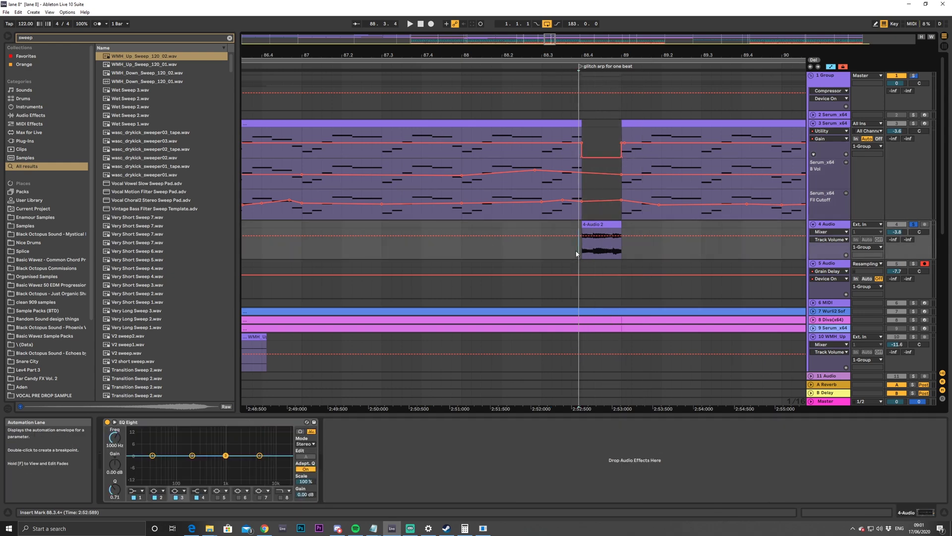
key("space")
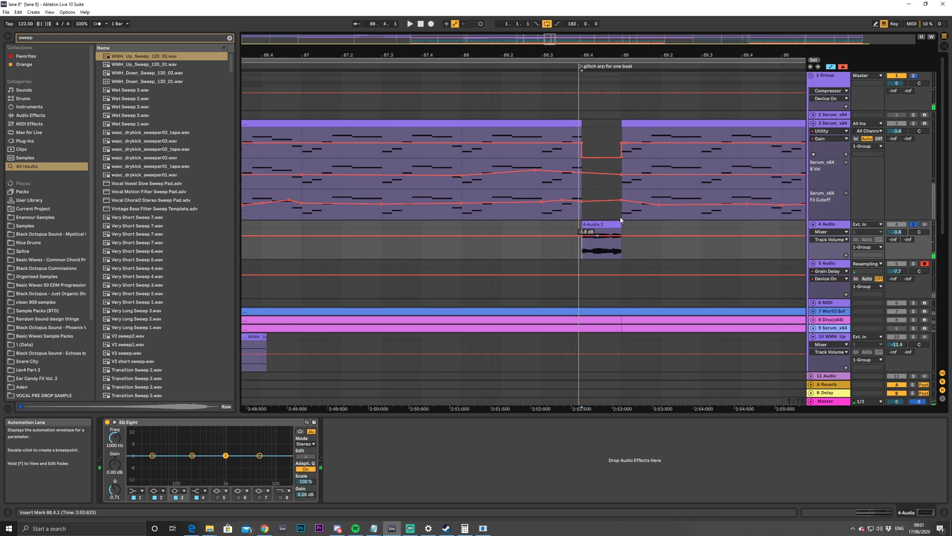
Halve the glitch clip's segment tempo to 61 BPM and fill the beat with a duplicate of the shortened clip
double_click(602, 238)
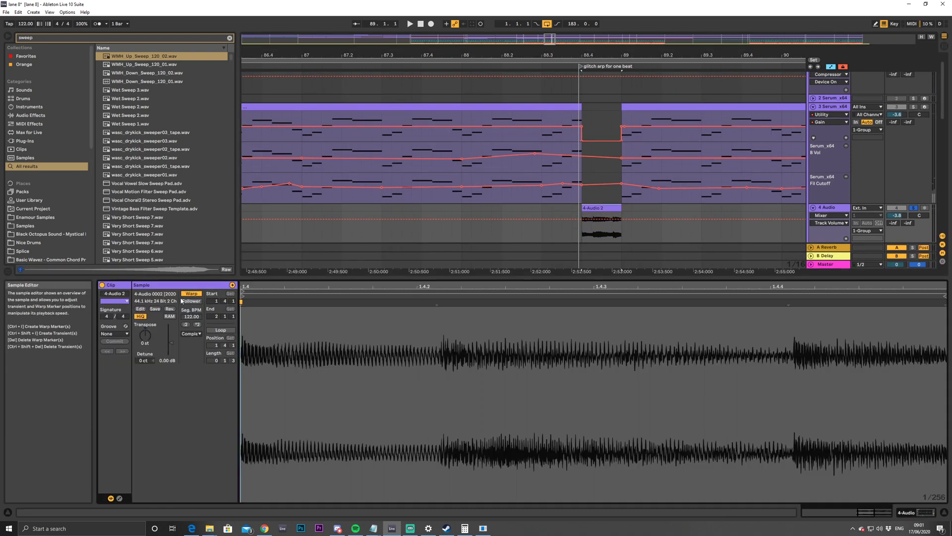
left_click(191, 333)
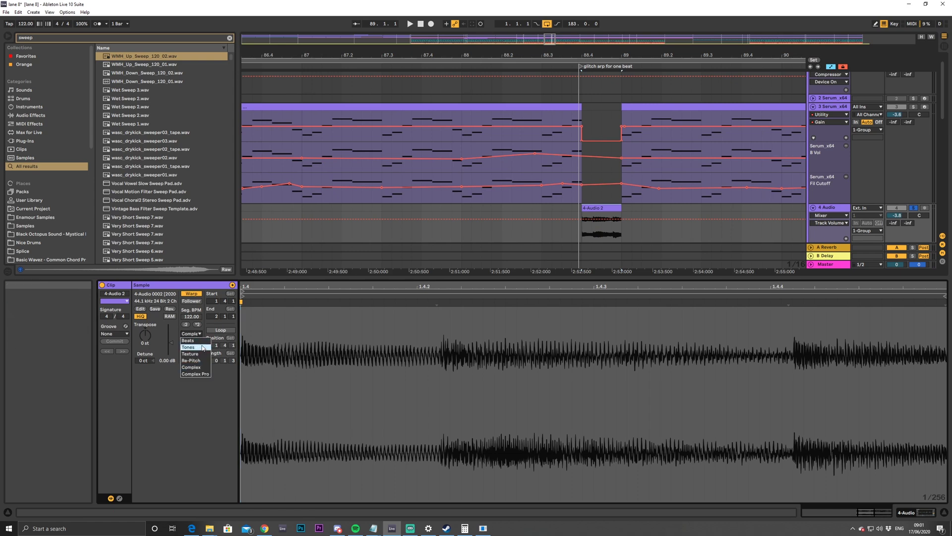
left_click(194, 334)
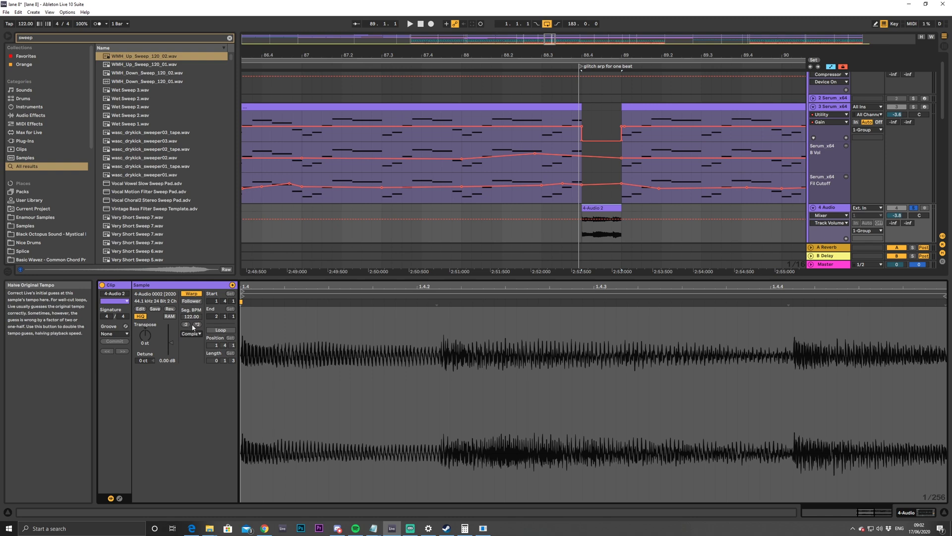
left_click(187, 325)
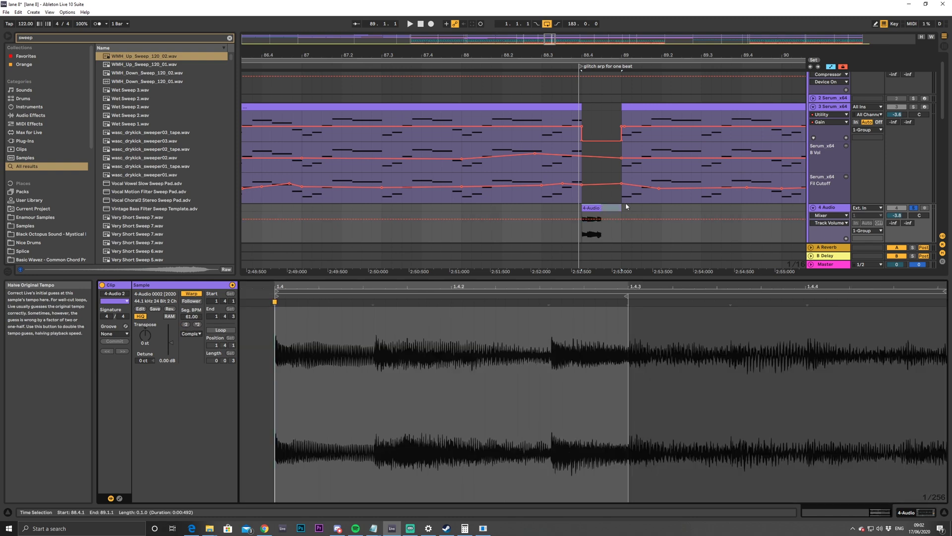
key("ctrl+d")
left_click(577, 216)
key("space")
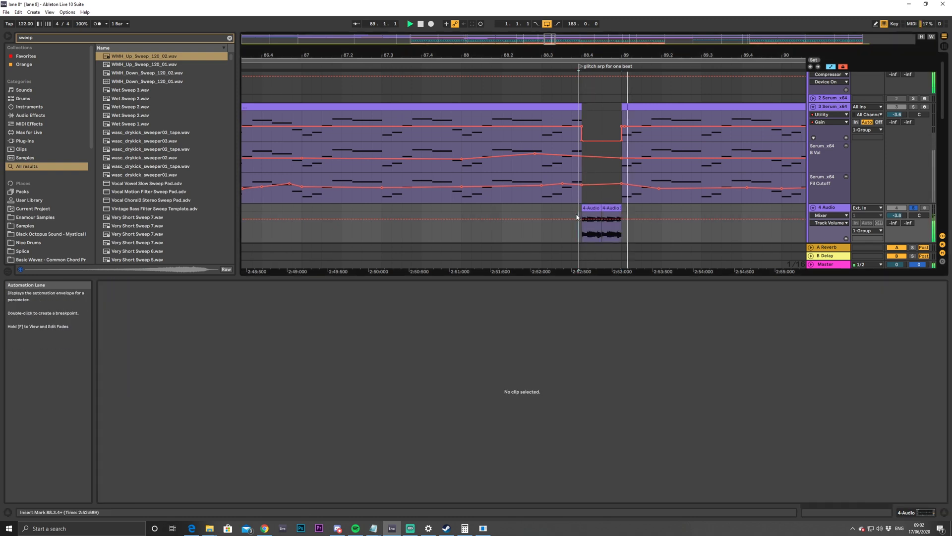
key("space")
Extend the first glitch clip to end at 89.1.1 and set its segment tempo to 67 BPM
left_click(591, 208)
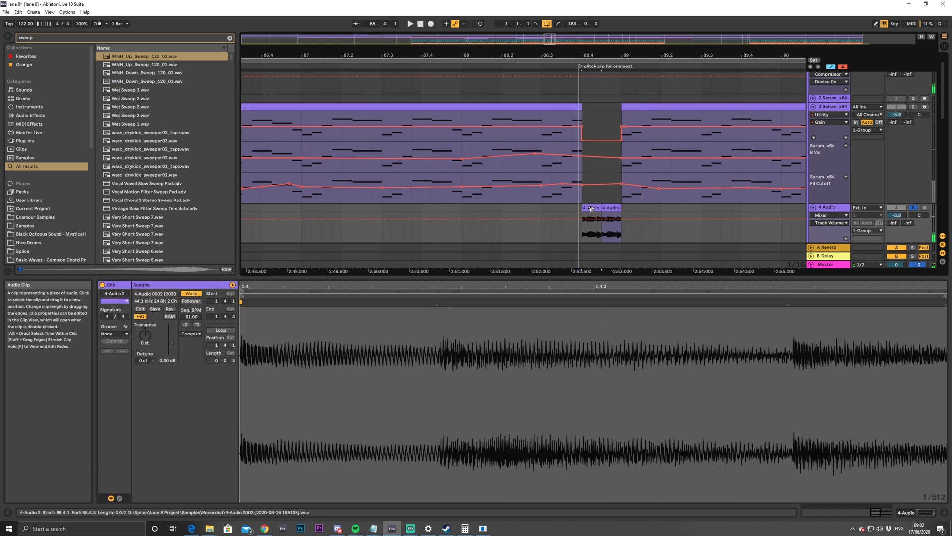
left_click_drag(601, 211, 643, 211)
key("space")
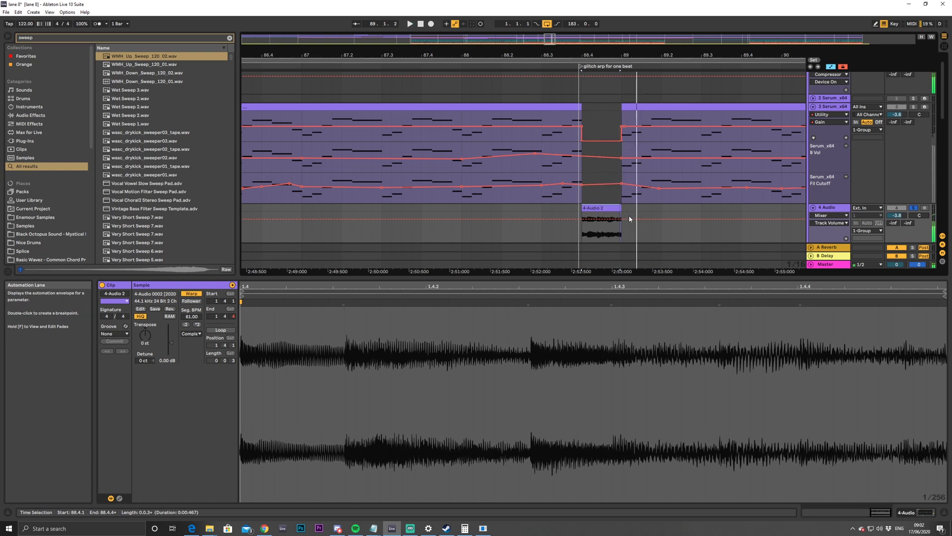
left_click(616, 208)
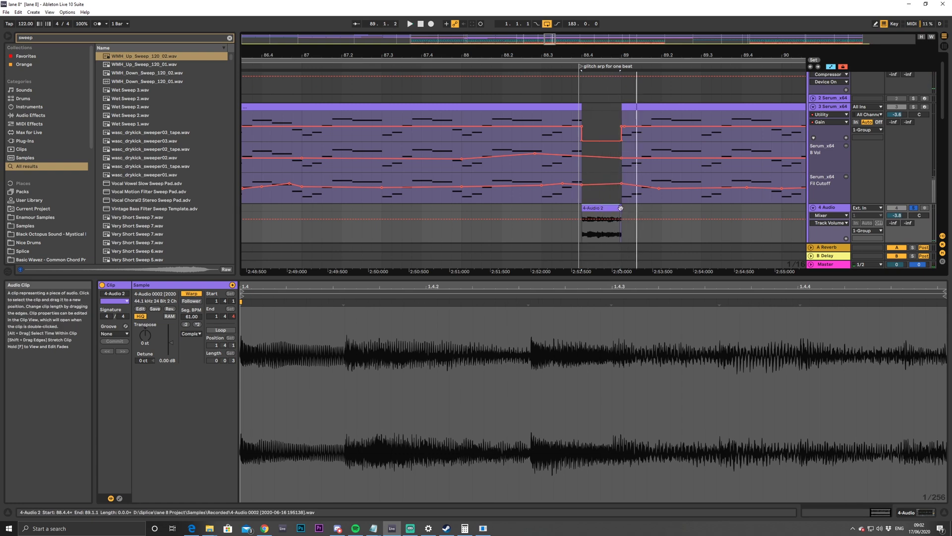
left_click(619, 209)
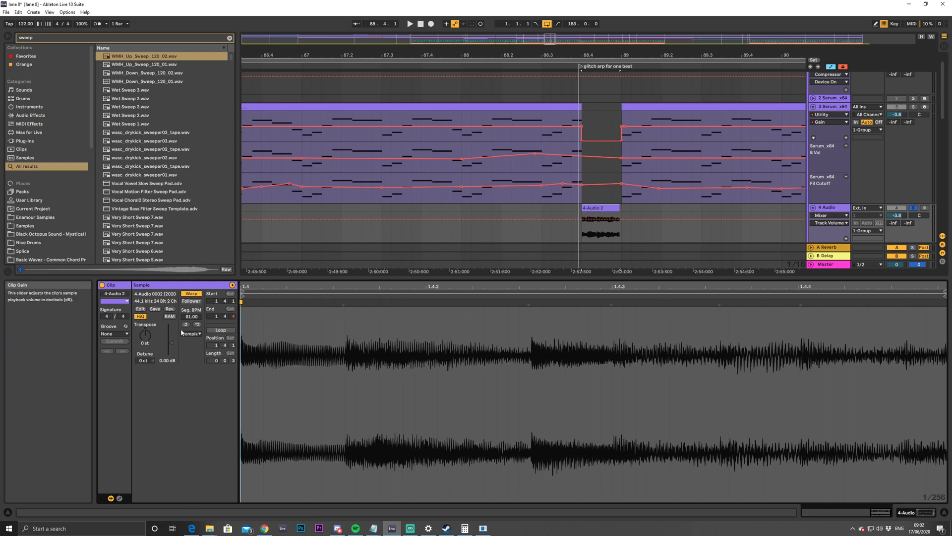
left_click_drag(189, 317, 189, 303)
key("space")
left_click_drag(620, 207, 622, 207)
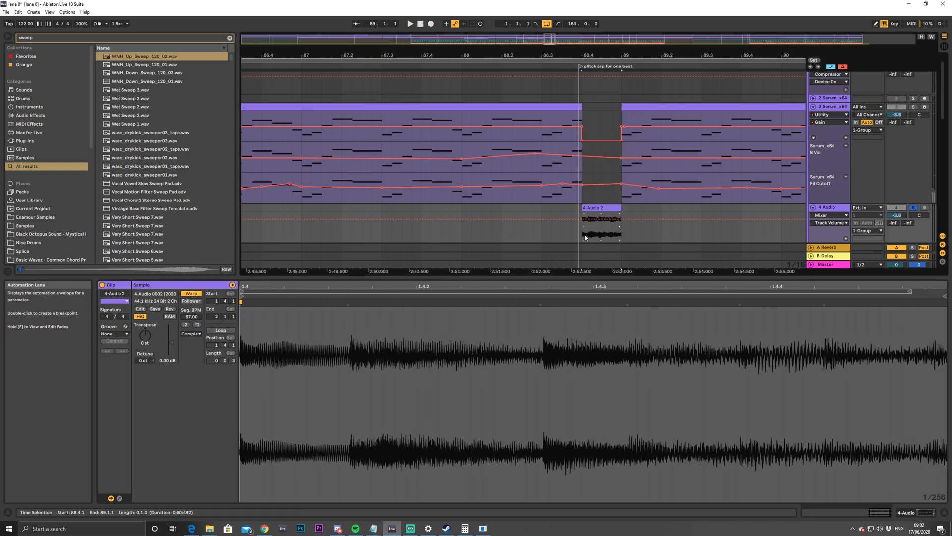
Set the glitch clip's warp mode to Beats with a transient envelope of 82 and transpose it to 7 st
left_click(189, 336)
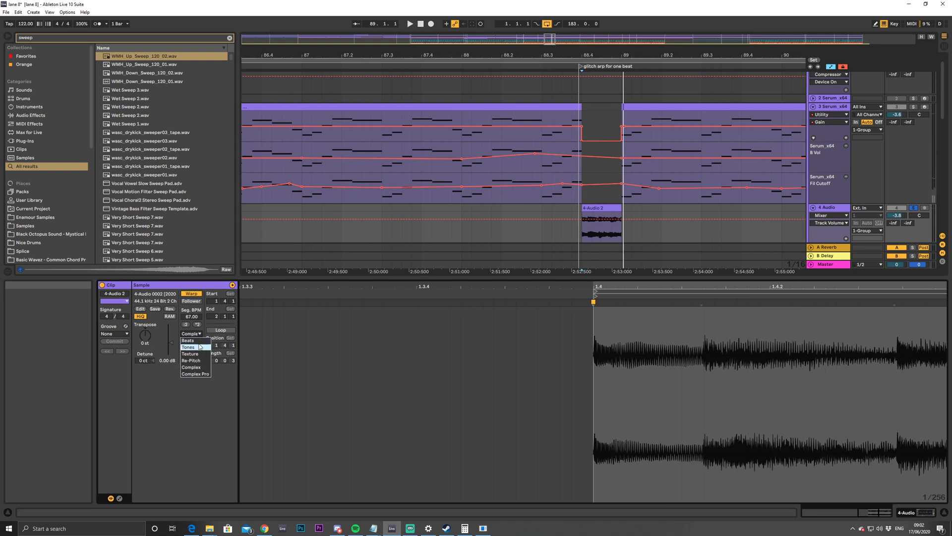
left_click(190, 363)
left_click_drag(197, 355, 197, 390)
key("space")
left_click_drag(197, 355, 197, 326)
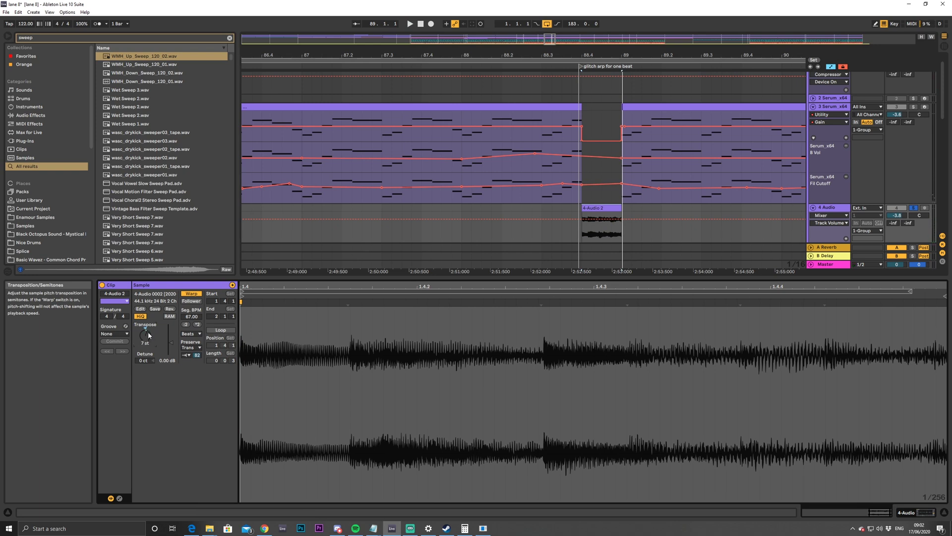
Unsolo the 4 Audio track and play the glitch passage with the full mix from 88.2.3
left_click(522, 226)
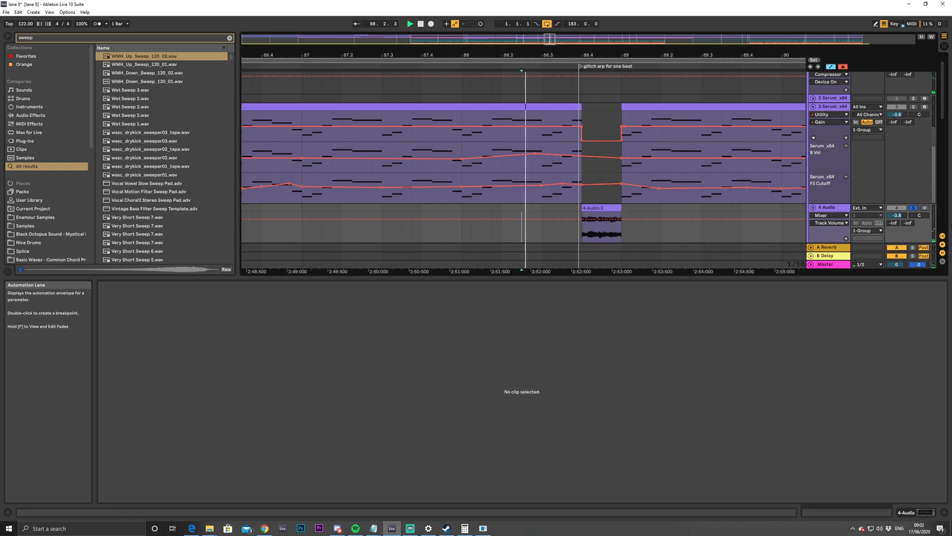
left_click(913, 208)
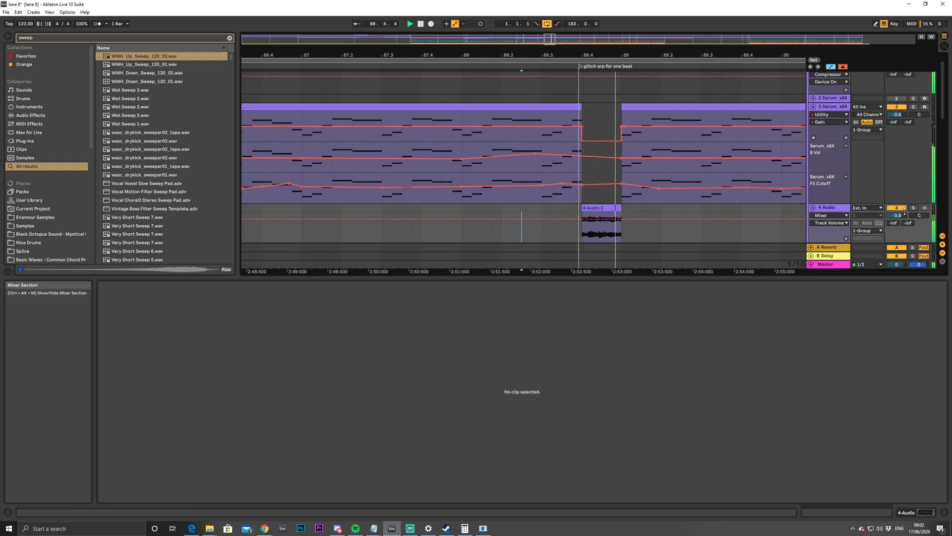
left_click_drag(549, 39, 600, 245)
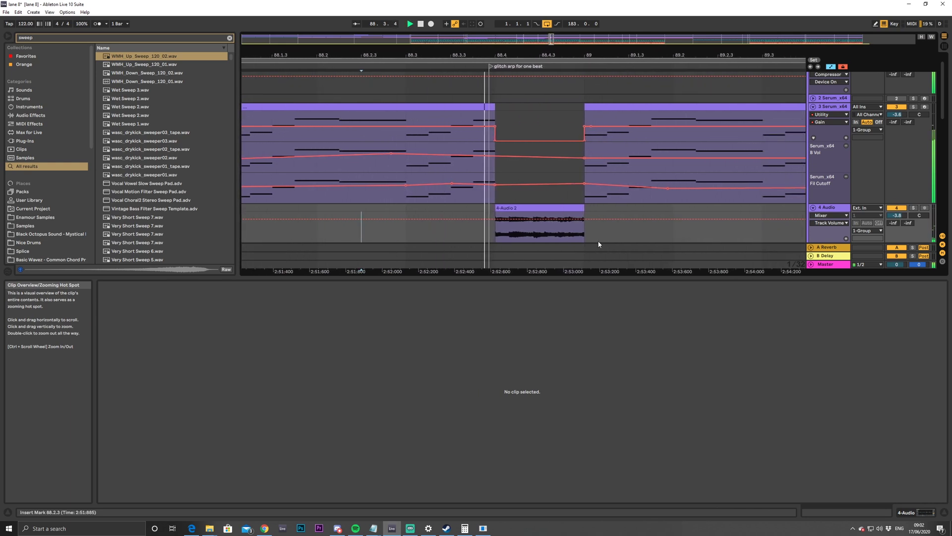
Raise the glitch clip's segment tempo to 83 BPM and play it back in the mix
left_click(556, 208)
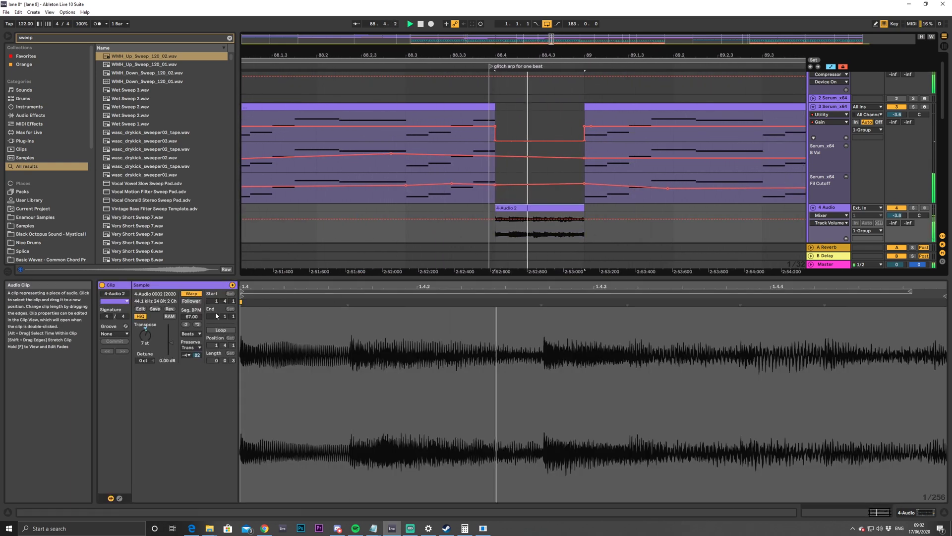
left_click(191, 316)
type("76")
key("Return")
key("space")
mouse_move(192, 316)
left_mouse_down()
mouse_move(191, 286)
mouse_move(191, 339)
mouse_move(191, 317)
left_mouse_up()
key("space")
key("space")
key("space")
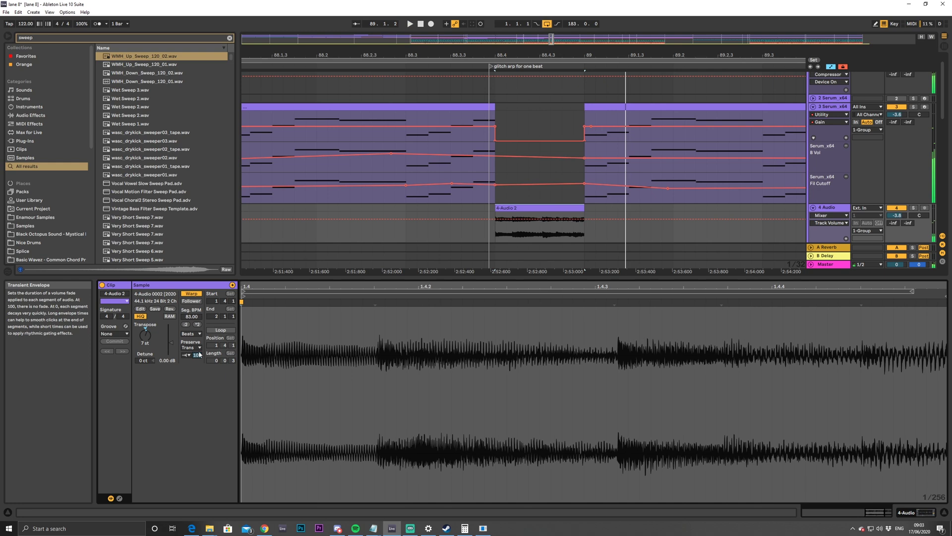
Try the glitch clip in Tones warp mode with a grain size of 21.08 and a segment tempo of 208 BPM
left_click(191, 334)
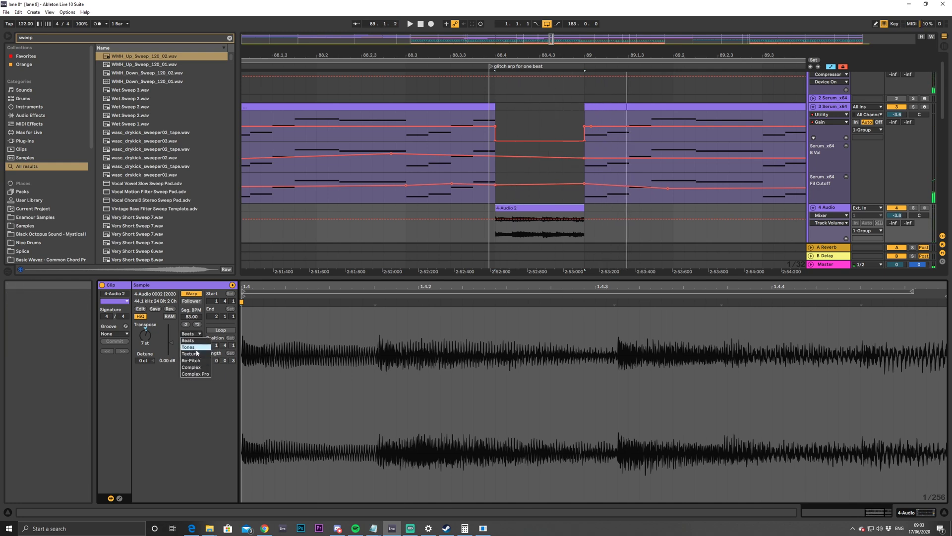
left_click(196, 349)
mouse_move(194, 353)
left_mouse_down()
mouse_move(194, 338)
mouse_move(194, 353)
left_mouse_up()
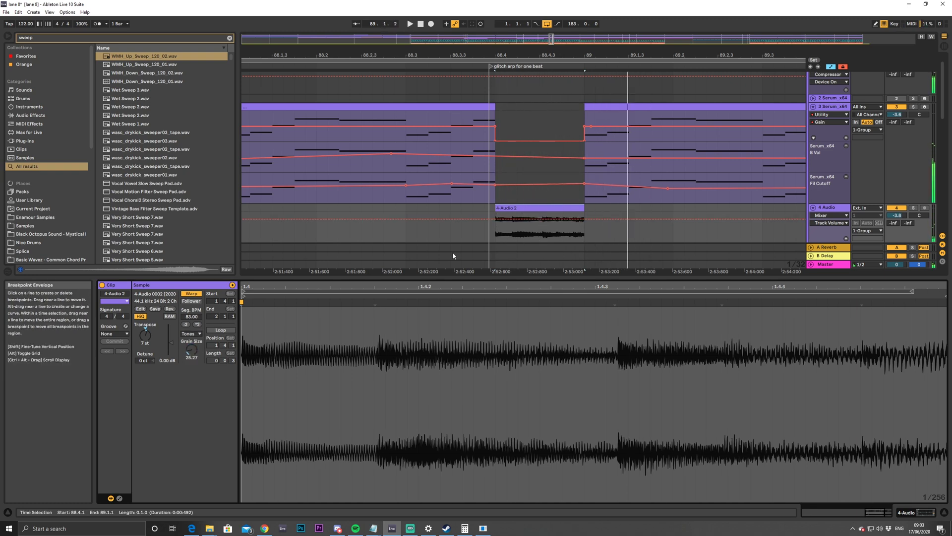
mouse_move(192, 316)
left_mouse_down()
mouse_move(191, 336)
mouse_move(191, 303)
left_mouse_up()
mouse_move(189, 353)
left_mouse_down()
mouse_move(189, 330)
mouse_move(189, 353)
left_mouse_up()
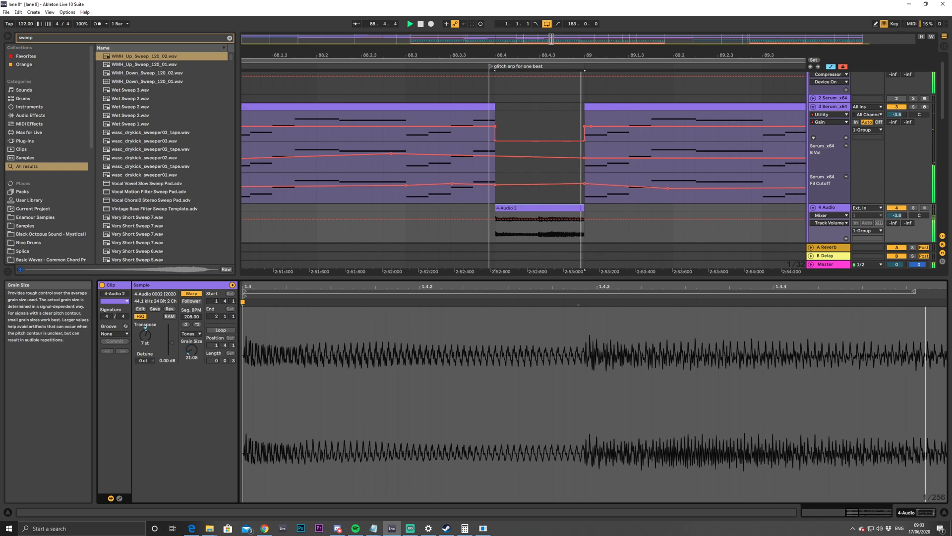
Set the glitch clip's warp mode to Complex Pro, its segment tempo to 120 BPM and its transposition to 0 st
left_click(190, 335)
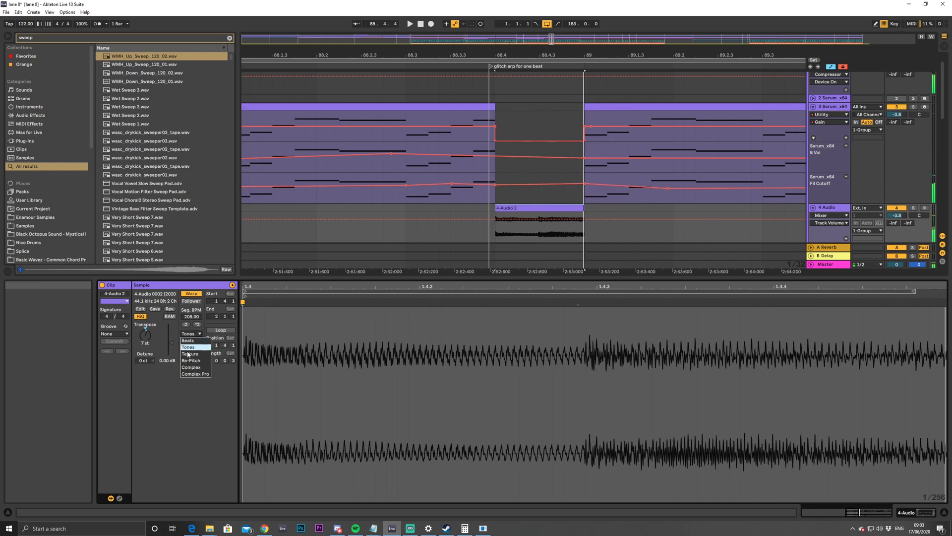
left_click(197, 374)
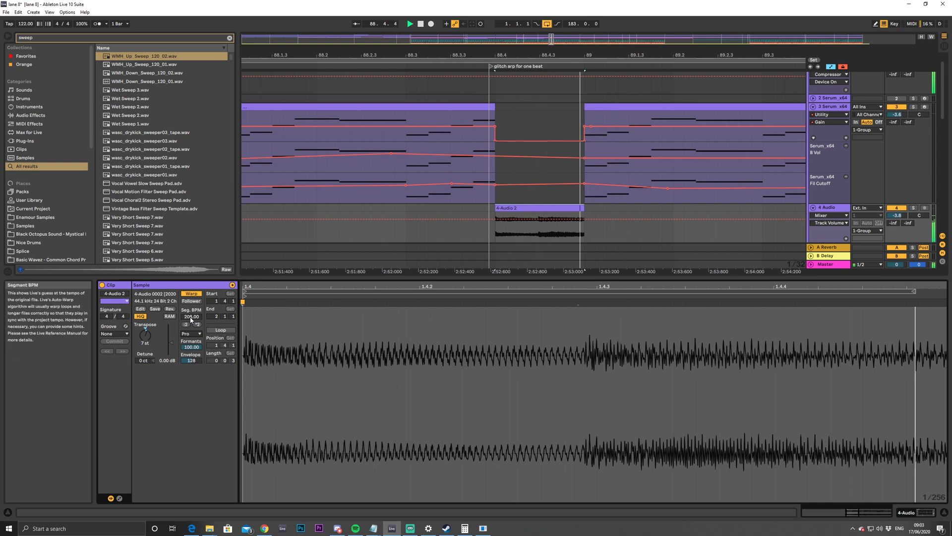
left_click_drag(192, 316, 192, 331)
key("space")
key("space")
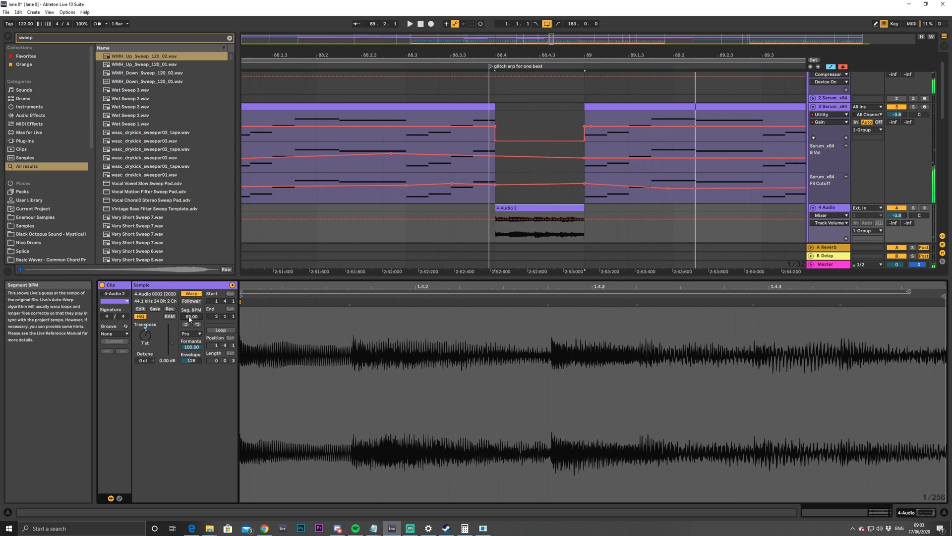
left_click_drag(189, 318, 148, 338)
key("space")
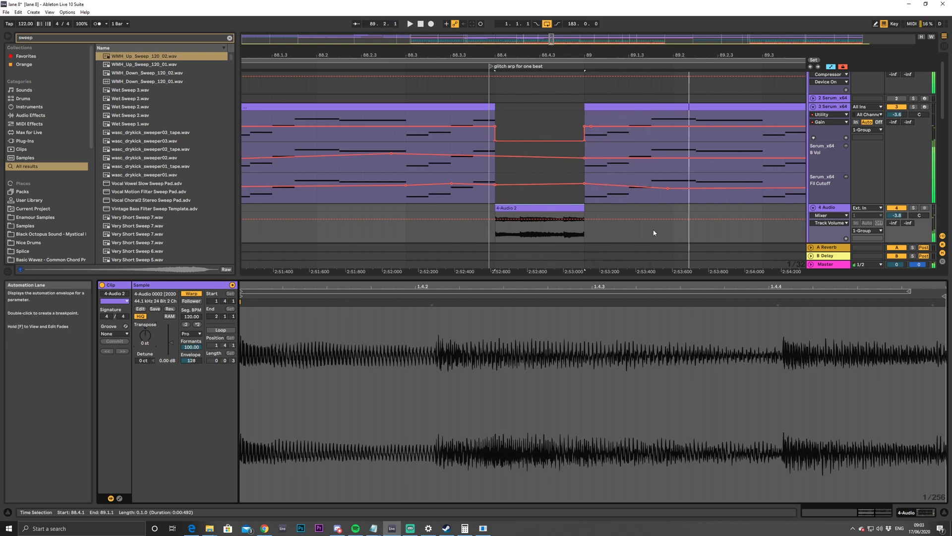
Play the glitch passage in the mix from 88.2.2 and place the insert marker inside the glitch clip at 88.4.2
key("shift+Tab")
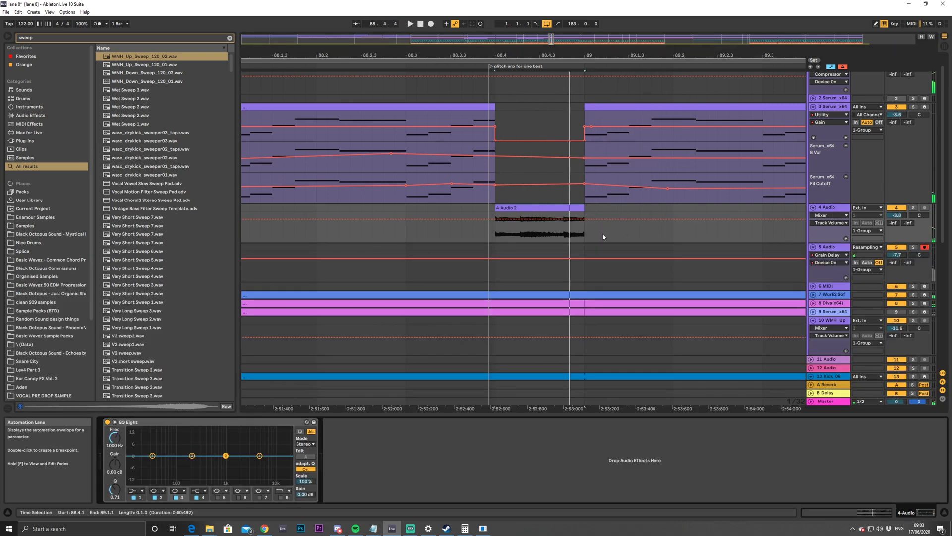
left_click(518, 236)
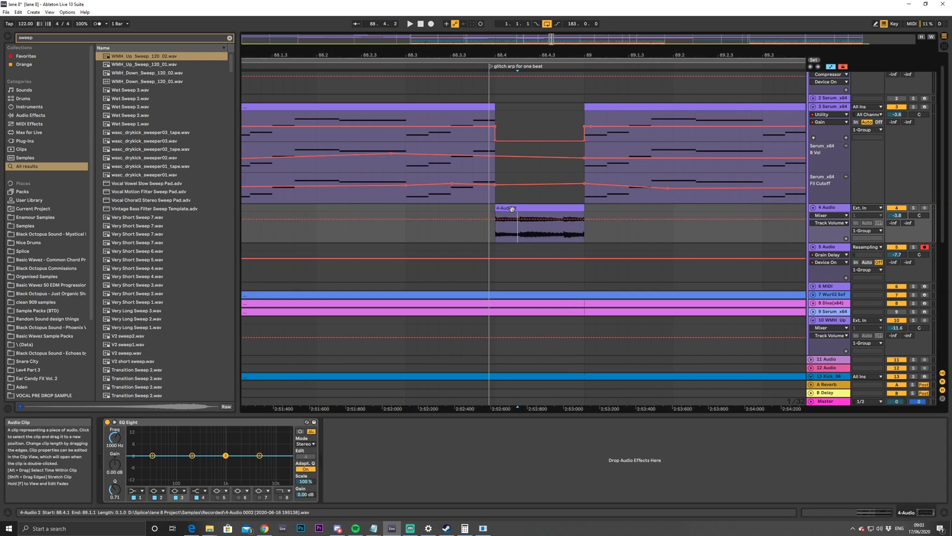
key("space")
key("shift+Tab")
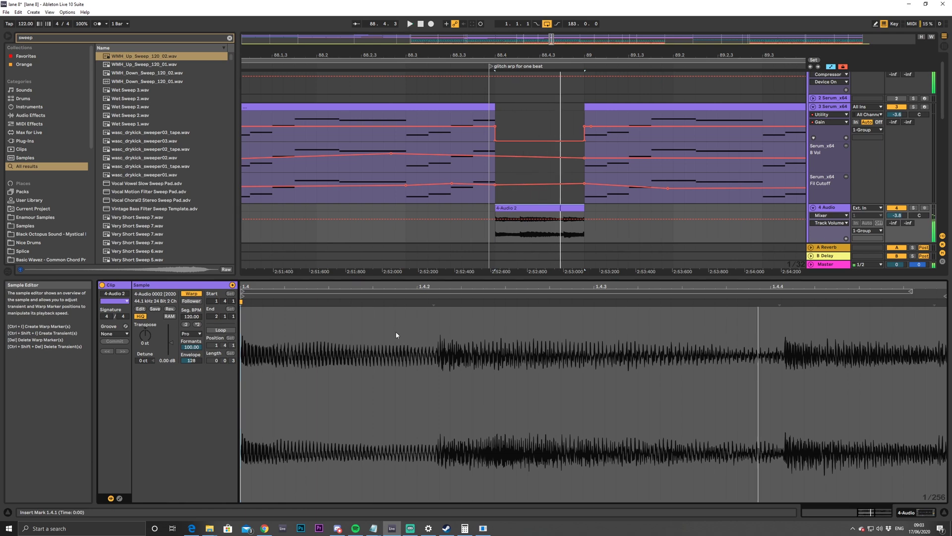
left_click(339, 236)
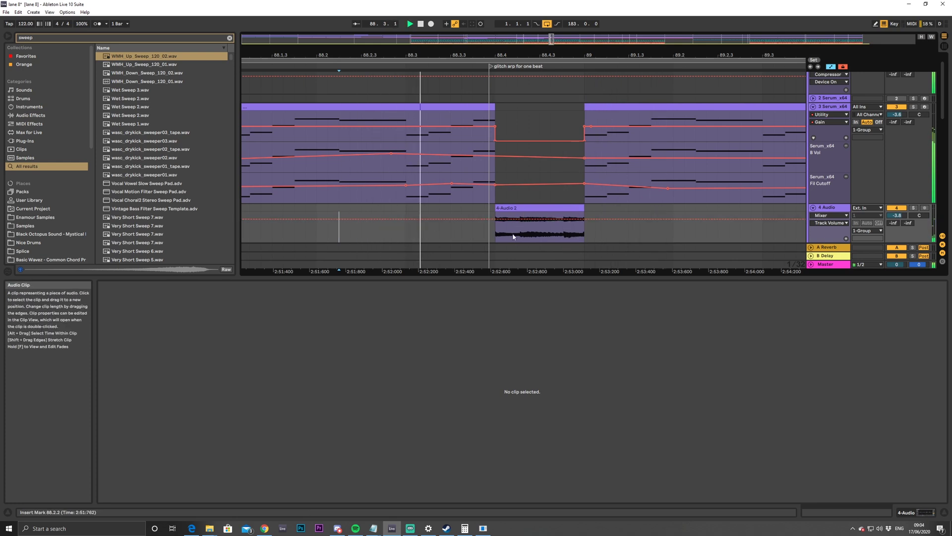
left_click(499, 239)
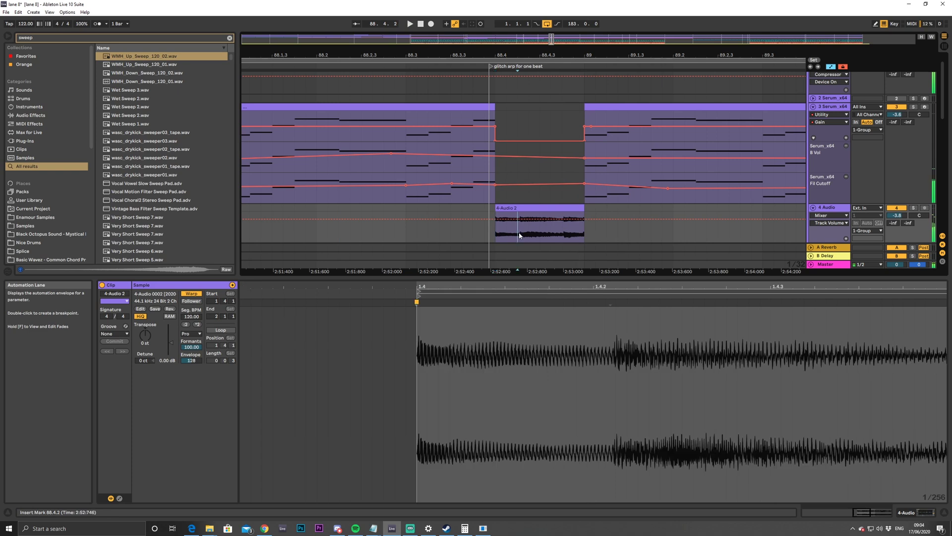
Trim the start of the audio clip on the 4 Audio track to 88.4.2 and play it back
left_click_drag(495, 208, 516, 208)
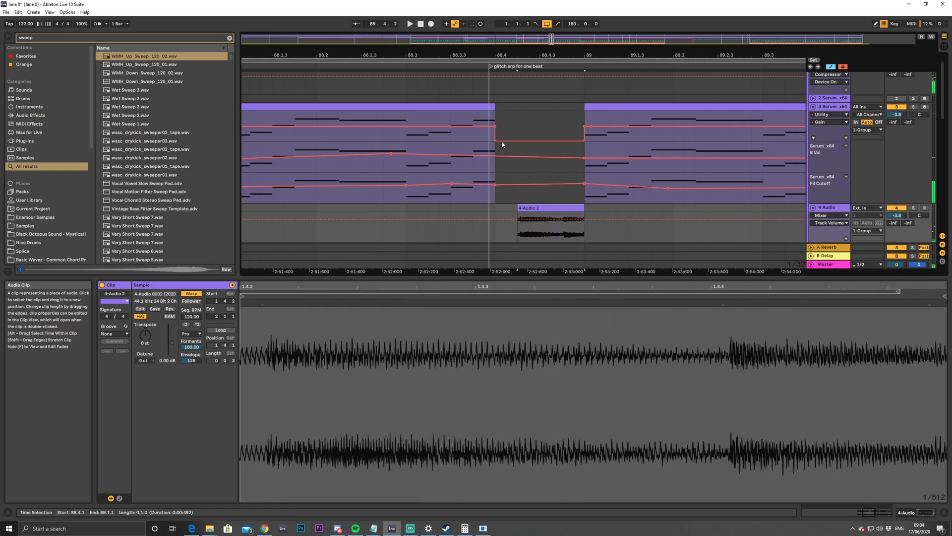
left_click(430, 213)
key("space")
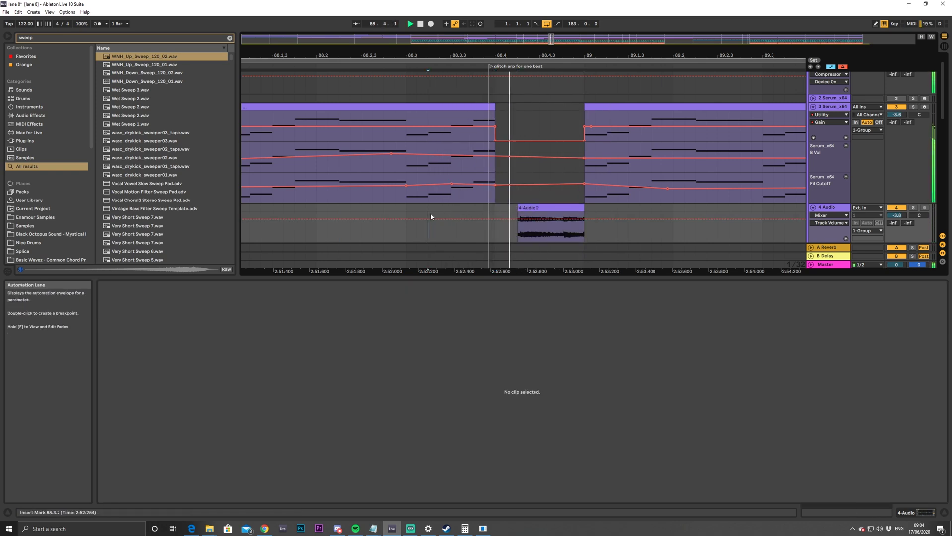
key("space")
left_click(563, 239)
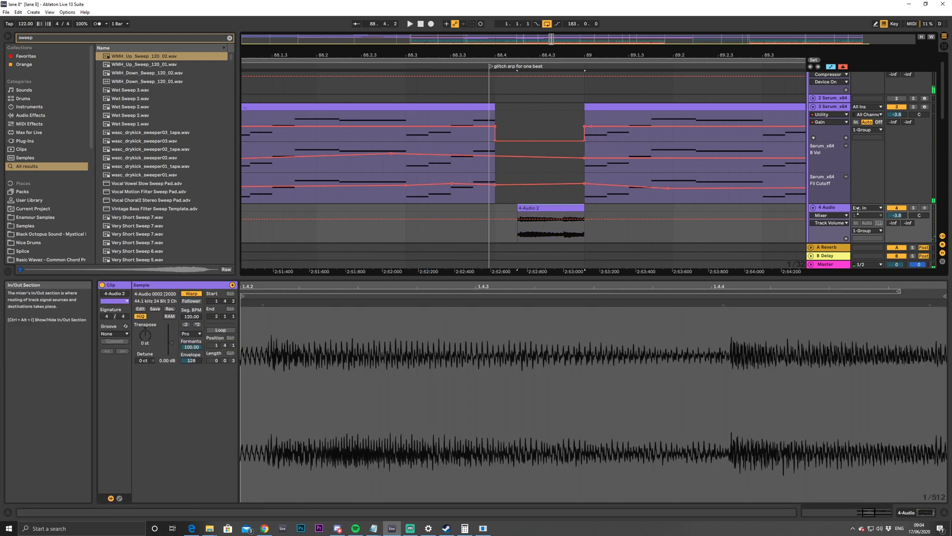
Clear the browser search and add the Crystallizer plug-in from the Soundtoys Bundle to the 4 Audio track
left_click(230, 38)
left_click(30, 142)
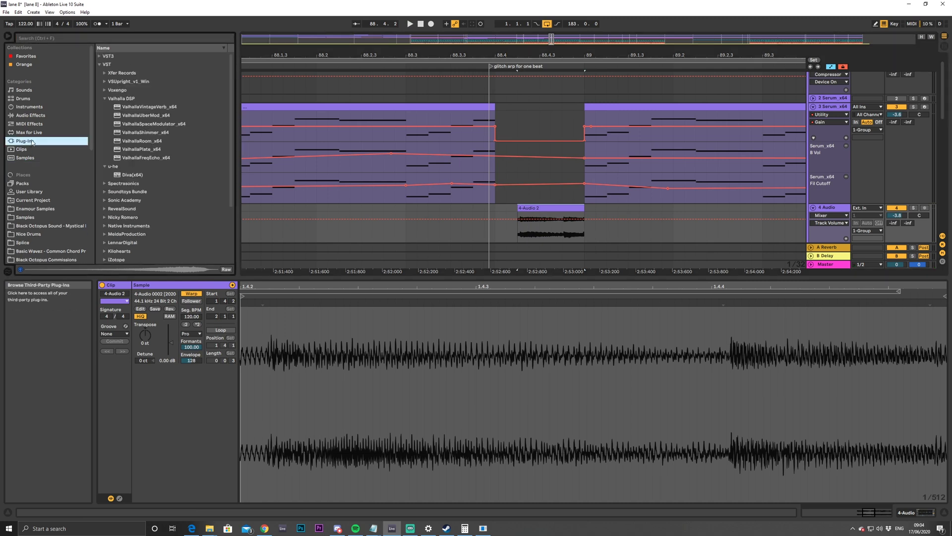
left_click(105, 99)
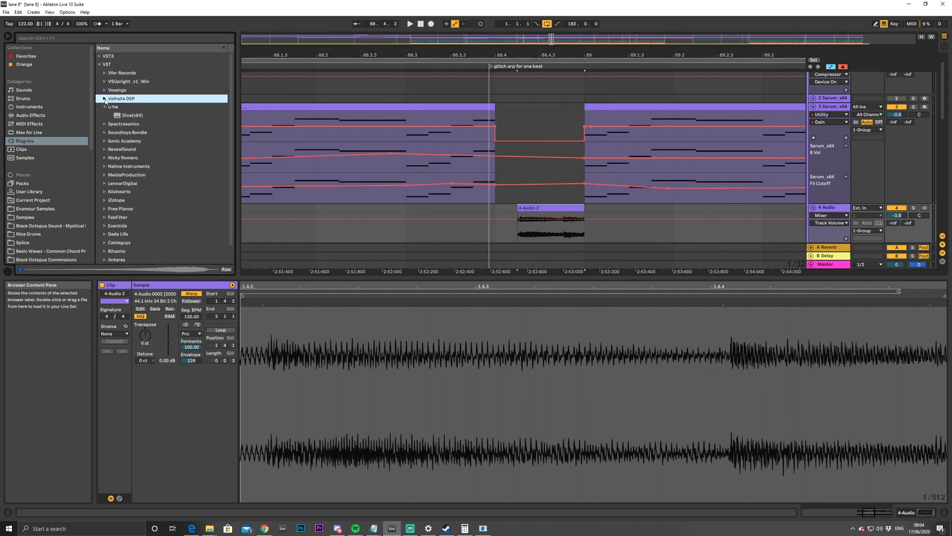
left_click(105, 108)
left_click(105, 124)
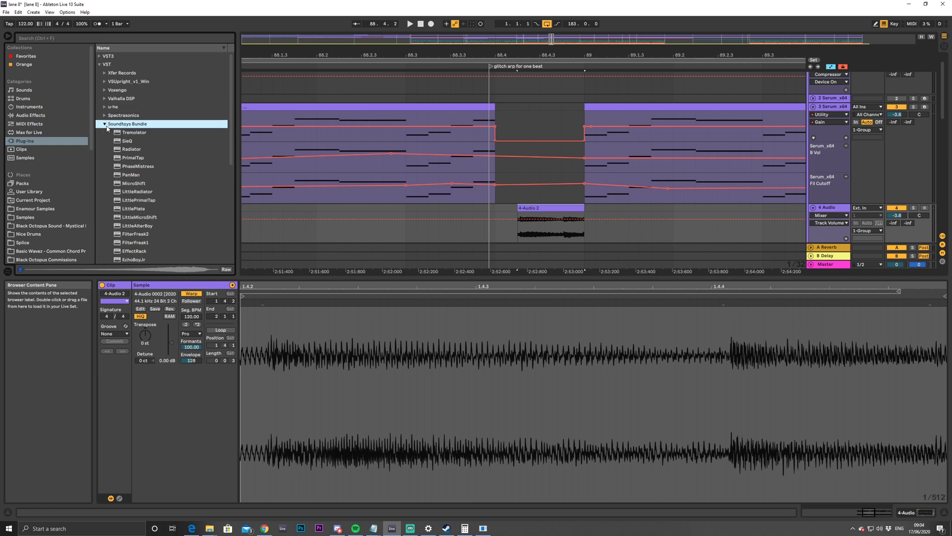
scroll(144, 158, "down", 5)
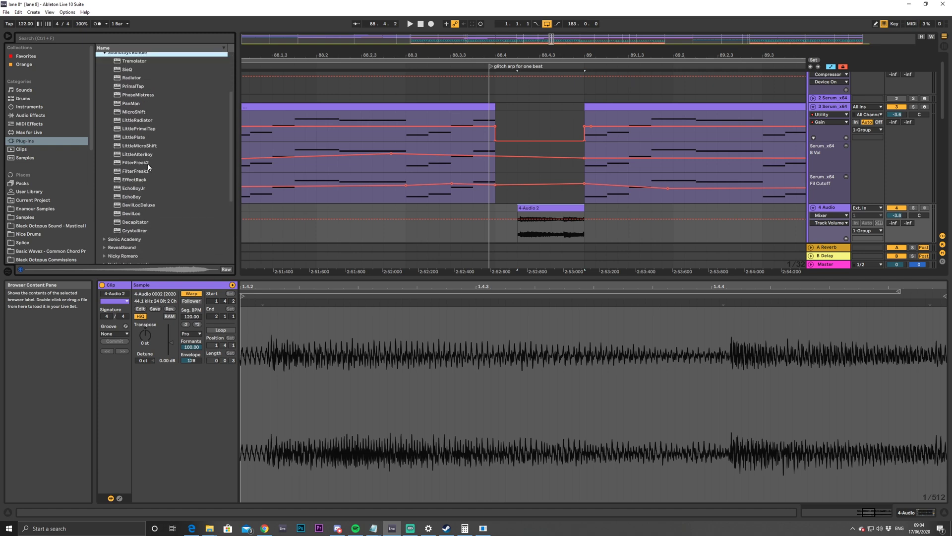
scroll(148, 167, "down", 1)
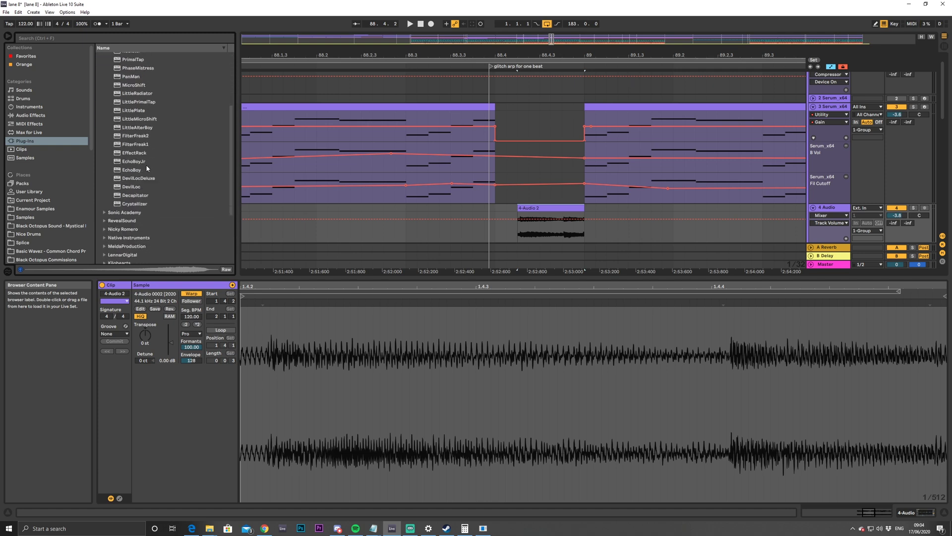
left_click(136, 206)
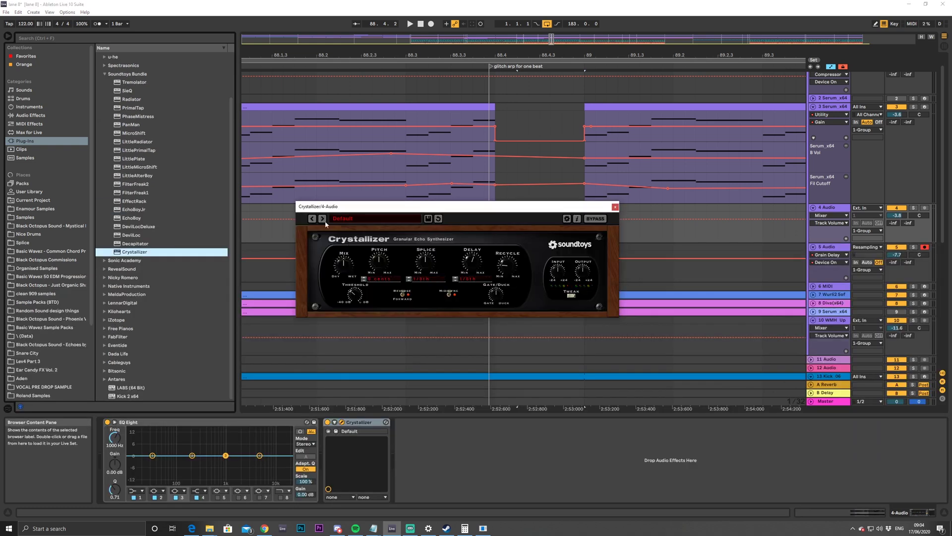
Load Crystallizer's Accordion Crystals preset and solo the 4 Audio track to hear the effect alone
left_click(336, 219)
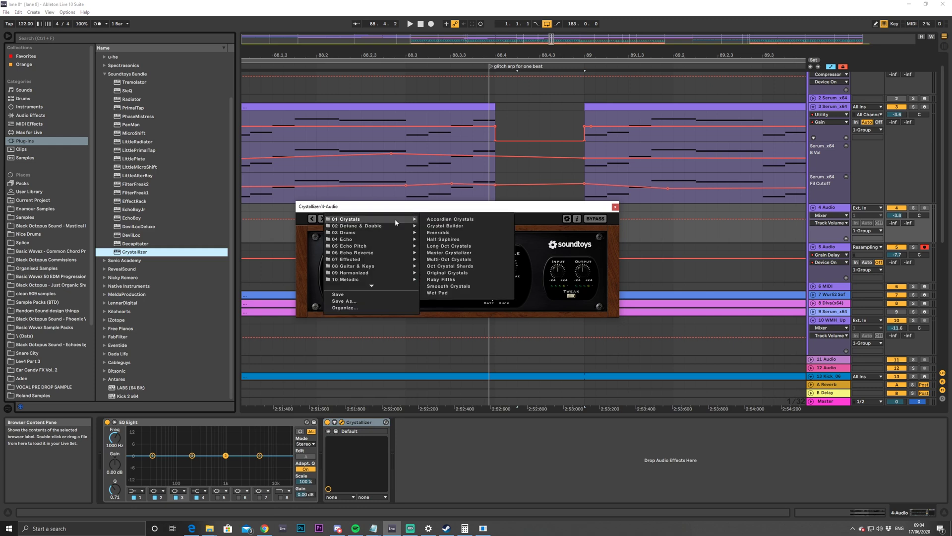
left_click(429, 220)
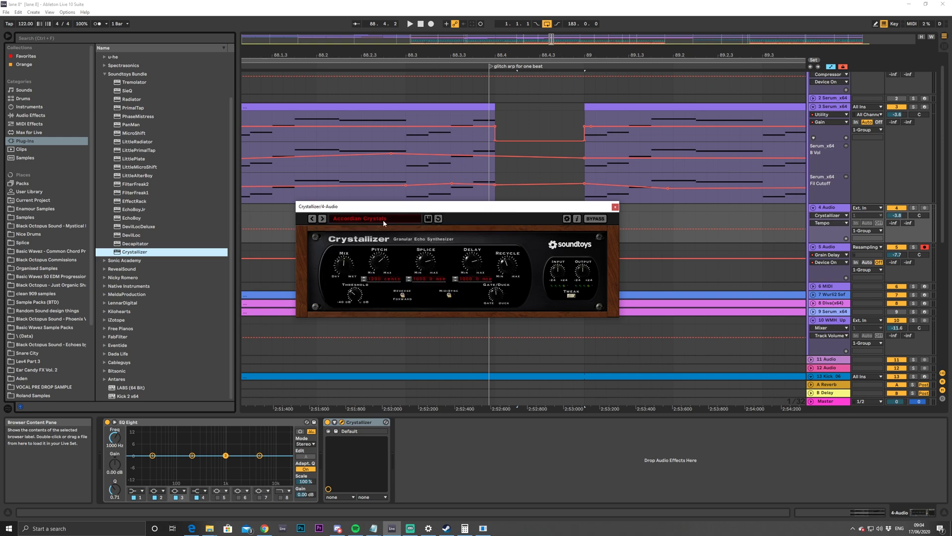
left_click(913, 208)
key("space")
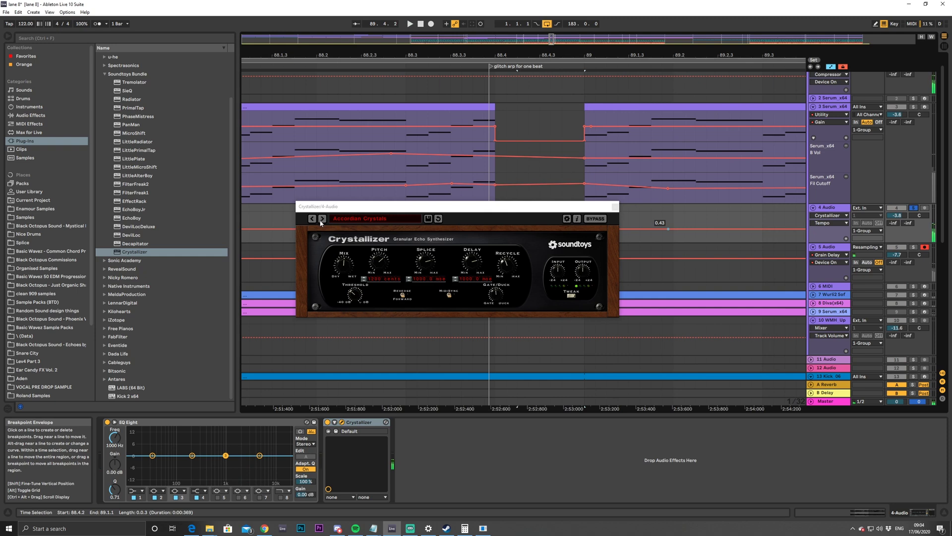
Audition Crystallizer's Crystal Builder and Emeralds presets on the soloed track
left_click(323, 218)
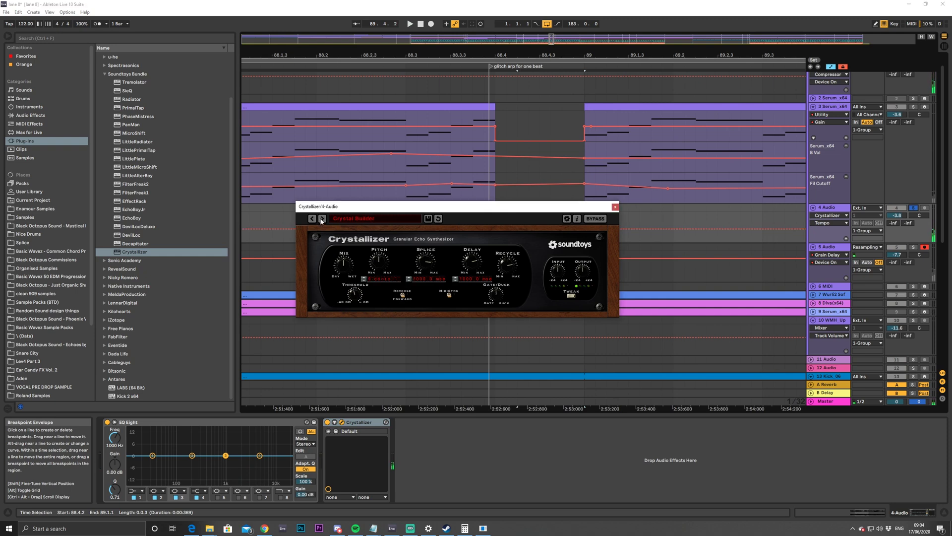
key("space")
left_click(323, 219)
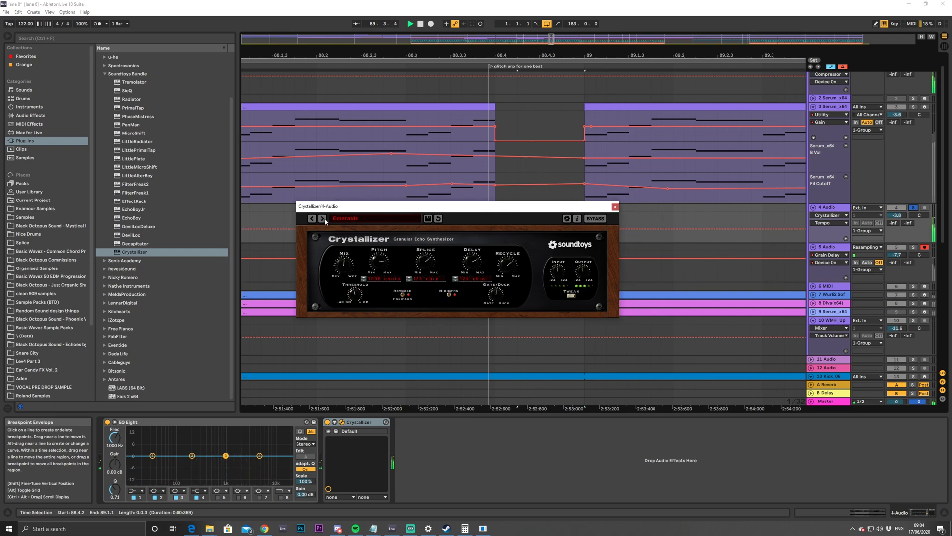
Load Crystallizer's Berkley Graduates preset from the Melodic category and audition it on the soloed track
left_click(338, 221)
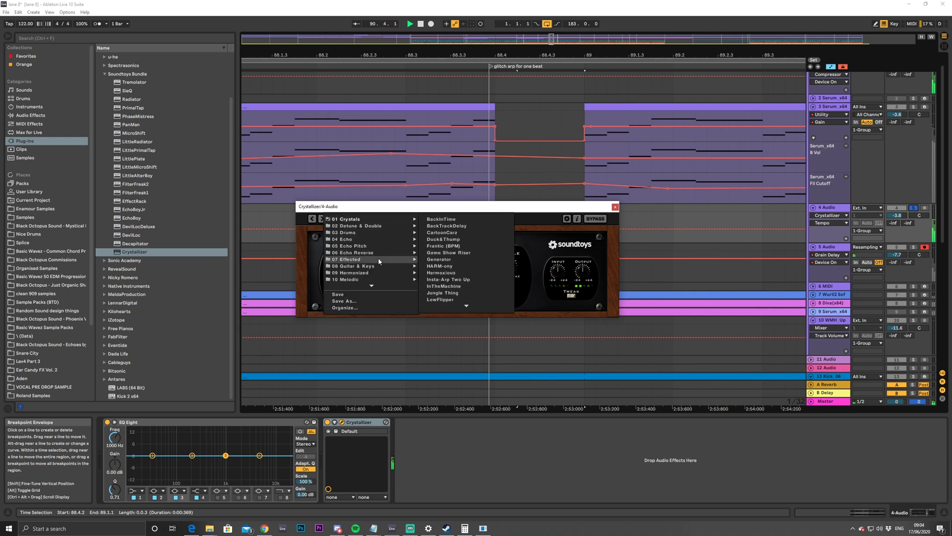
mouse_move(379, 252)
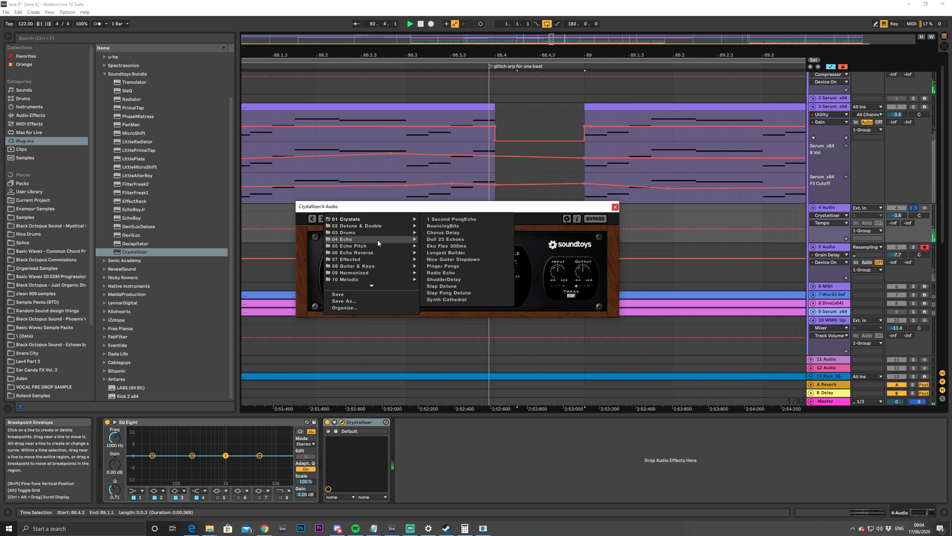
mouse_move(384, 283)
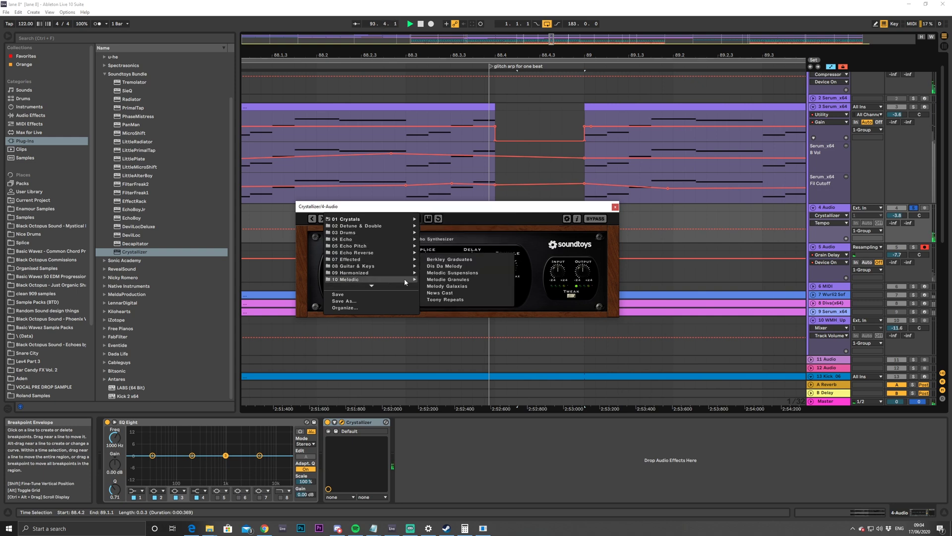
left_click(449, 259)
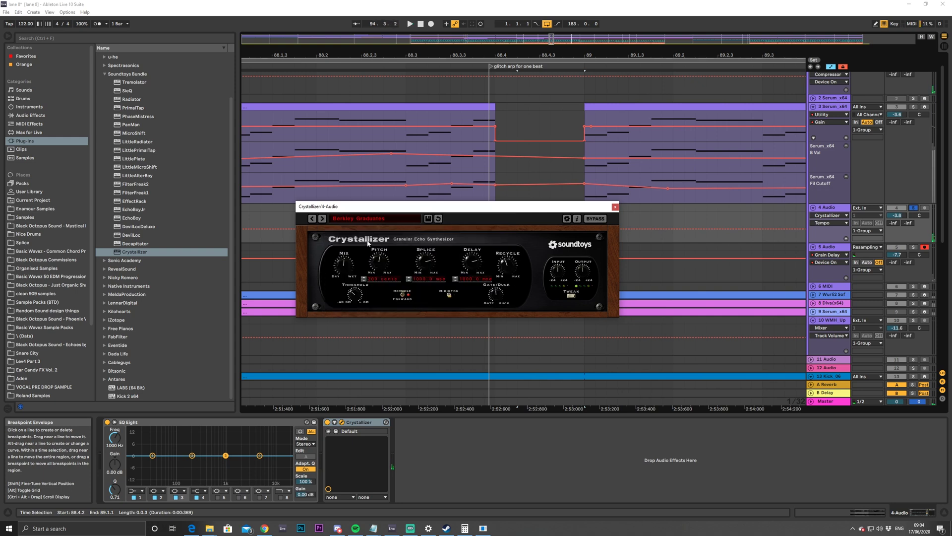
key("space")
key("space")
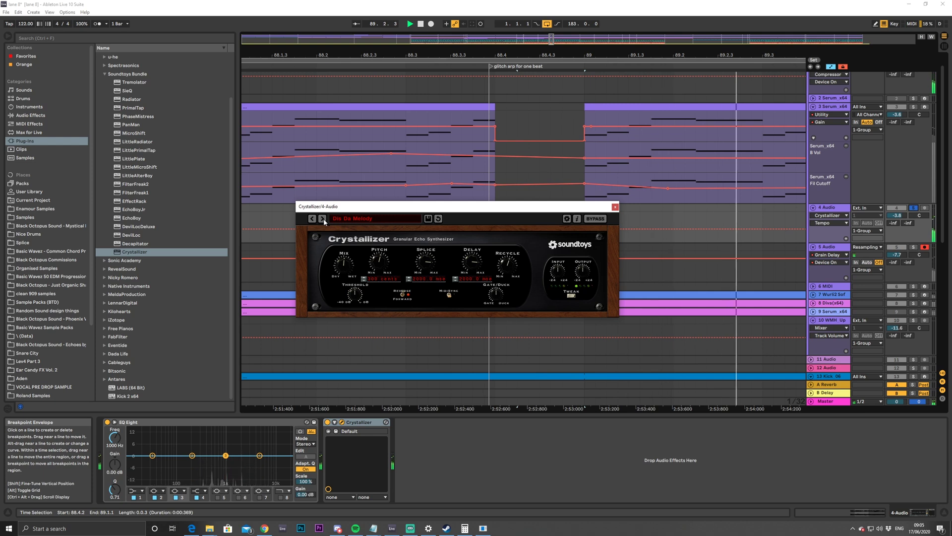
Audition the following Melodic presets, from Melodic Suspensions through Melodic Granules and Melody Galaxies to News Cast
left_click(323, 218)
key("space")
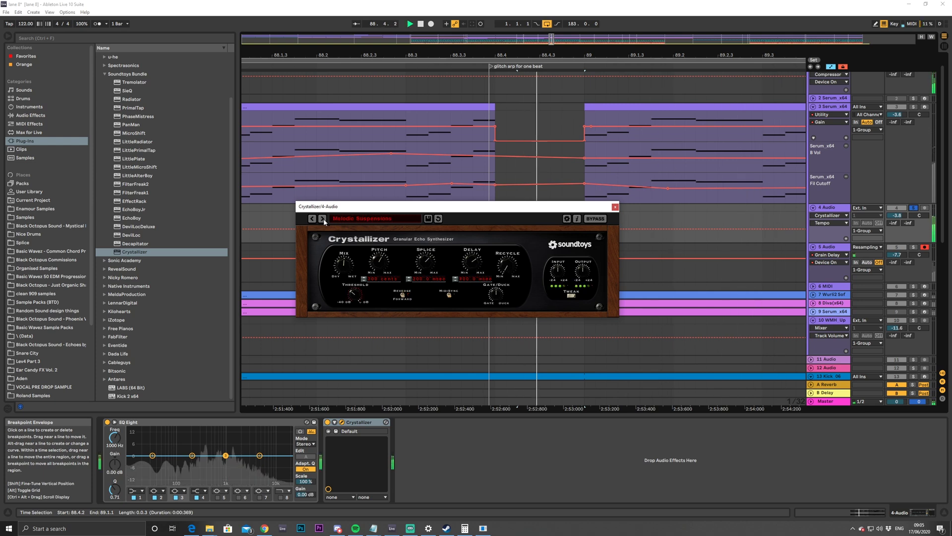
left_click(323, 218)
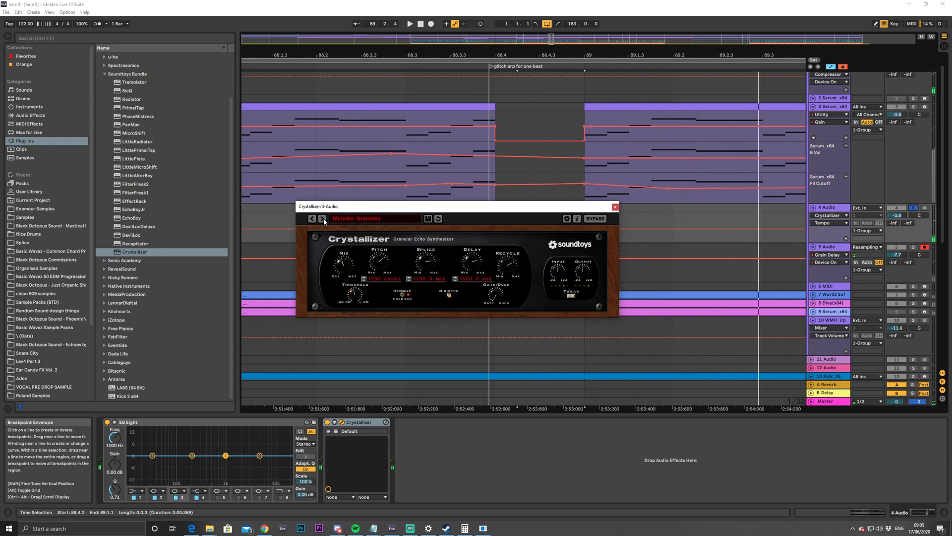
left_click(323, 218)
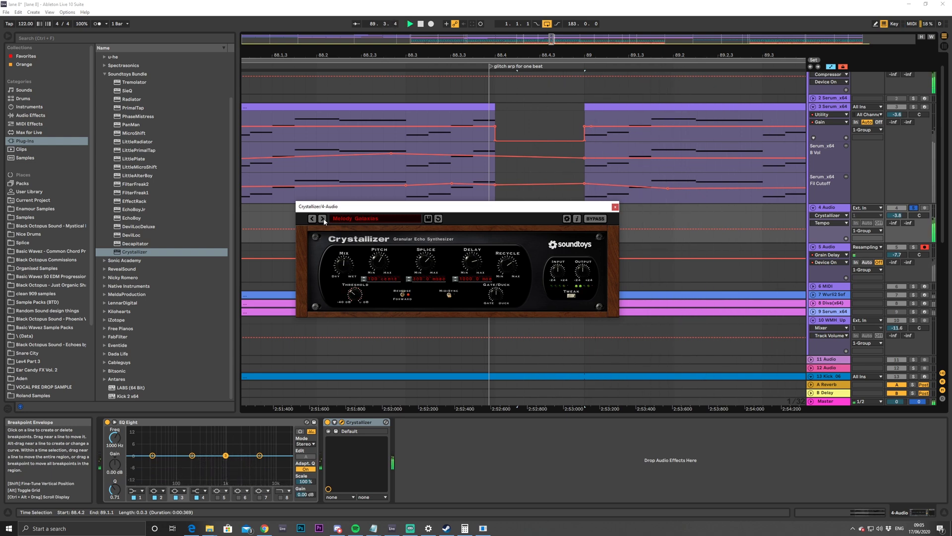
left_click(323, 218)
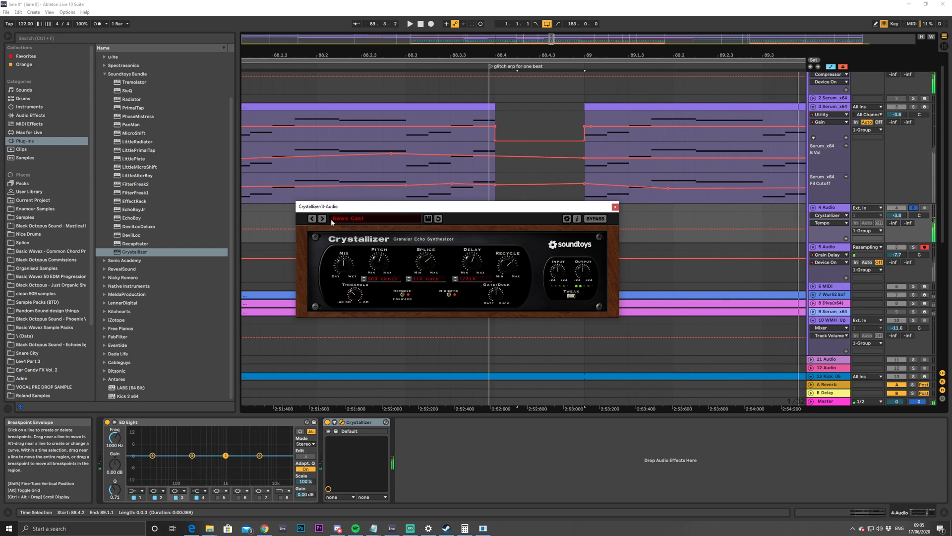
Load the A 5th preset from Crystallizer's Harmonized category, play it, and switch to A Fourth
left_click(330, 220)
mouse_move(389, 235)
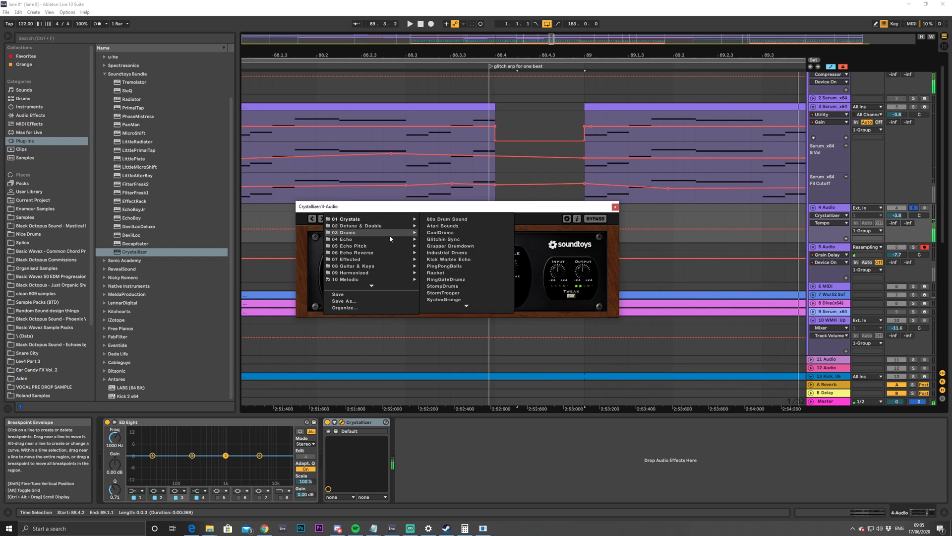
mouse_move(414, 268)
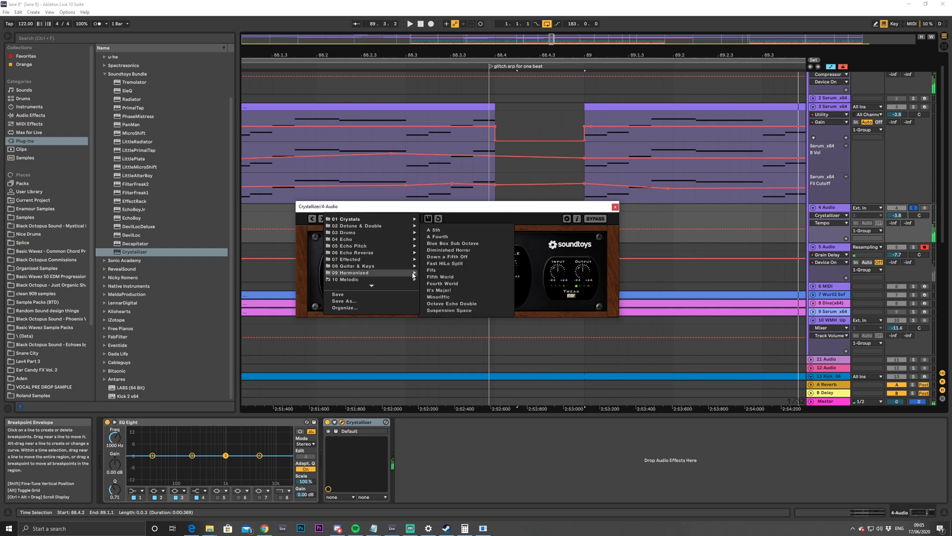
left_click(434, 229)
key("space")
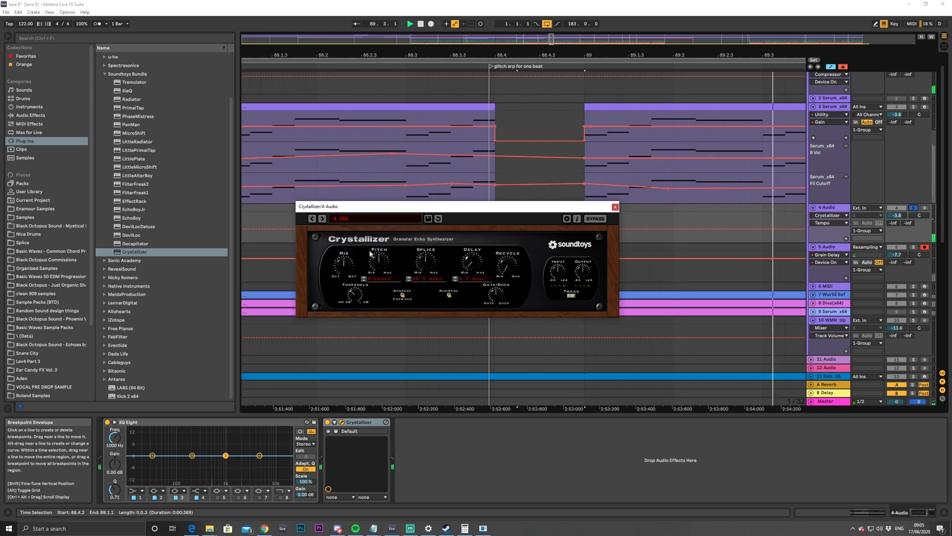
left_click(322, 220)
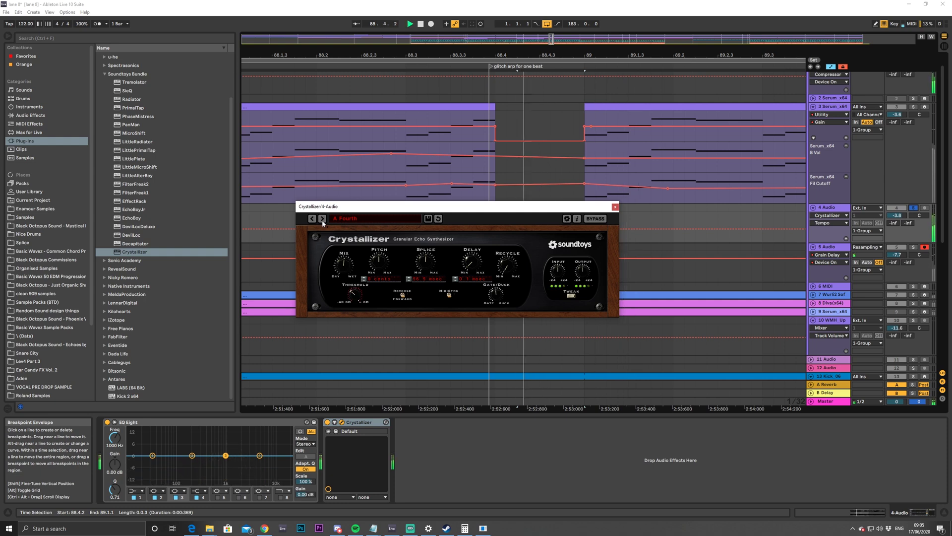
Unsolo the 4 Audio track and play the section to hear the effect within the full mix
left_click(913, 208)
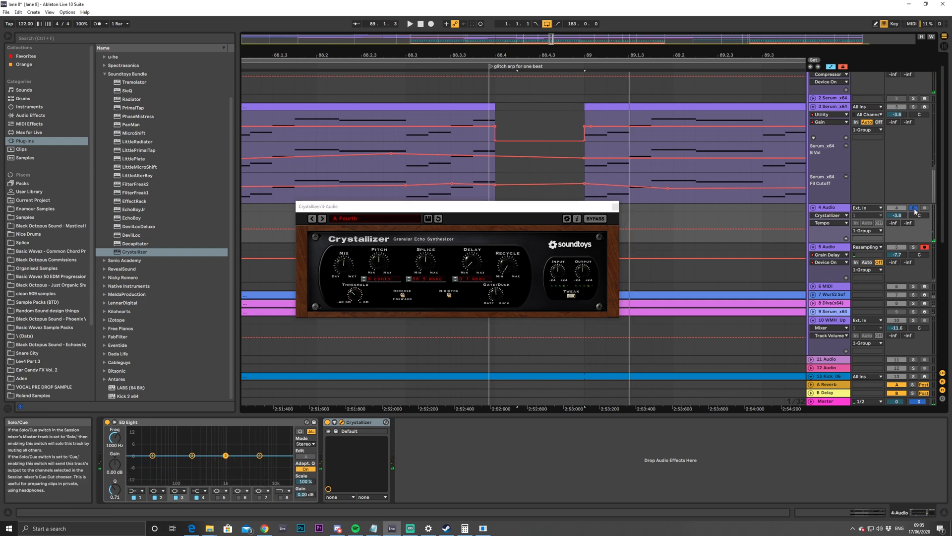
key("space")
key("space")
key("space")
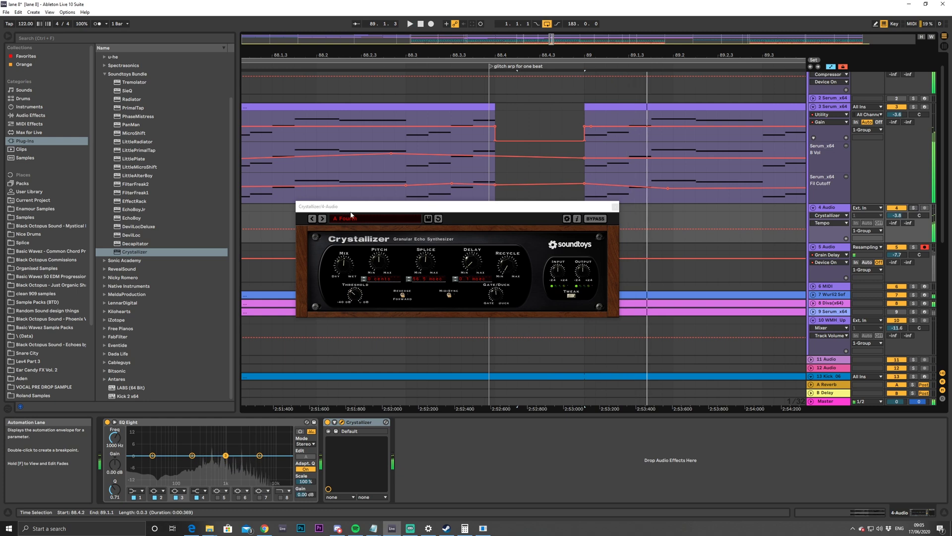
Advance through the Harmonized presets to Octave Echo Double during playback, and close the Crystallizer window
left_click(322, 219)
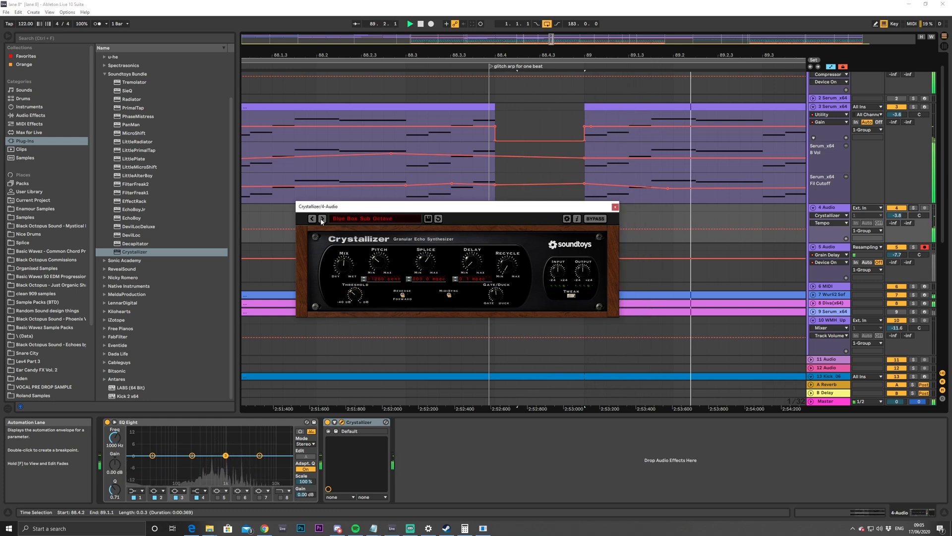
left_click(322, 219)
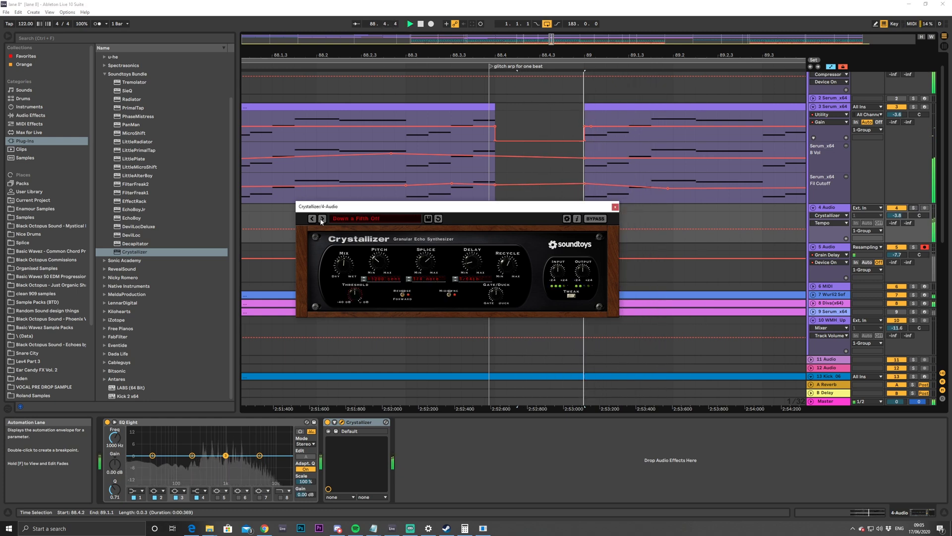
left_click(322, 218)
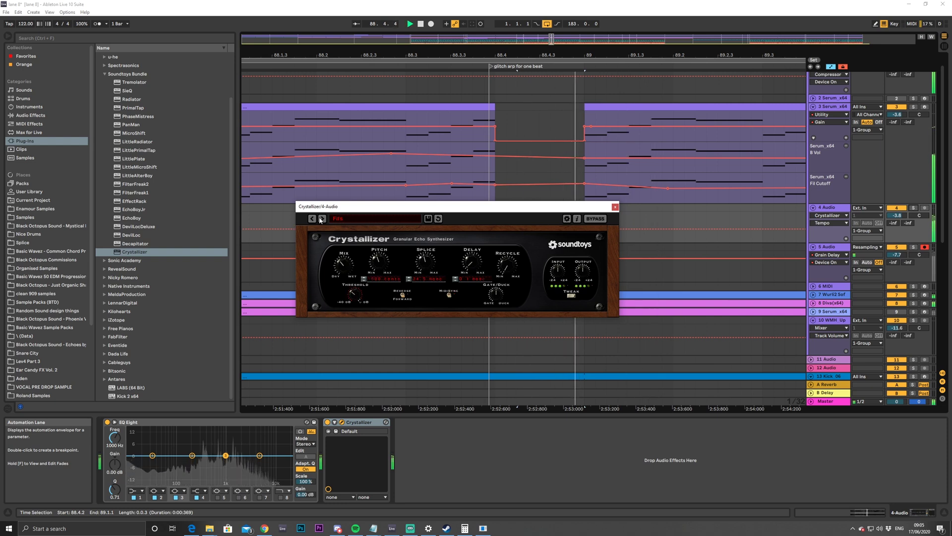
left_click(322, 219)
left_click(322, 218)
left_click(322, 219)
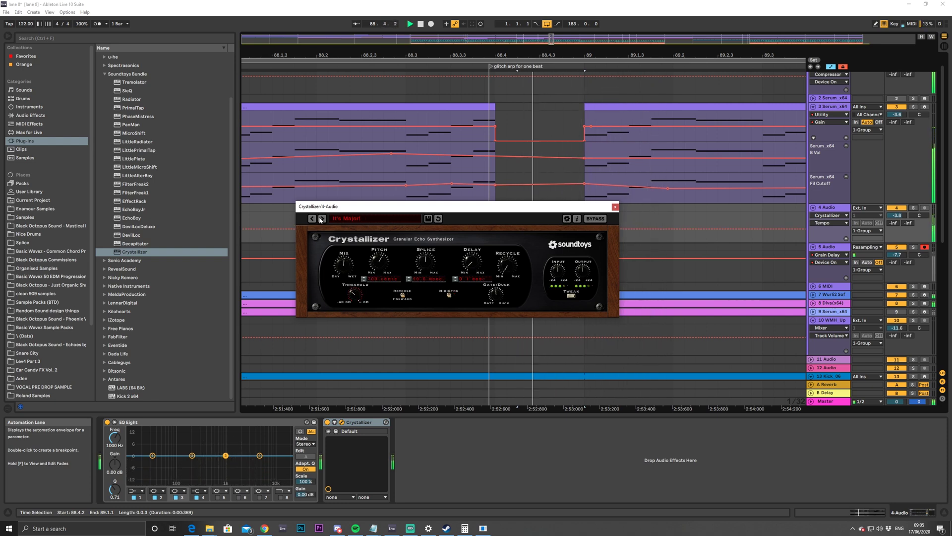
left_click(322, 218)
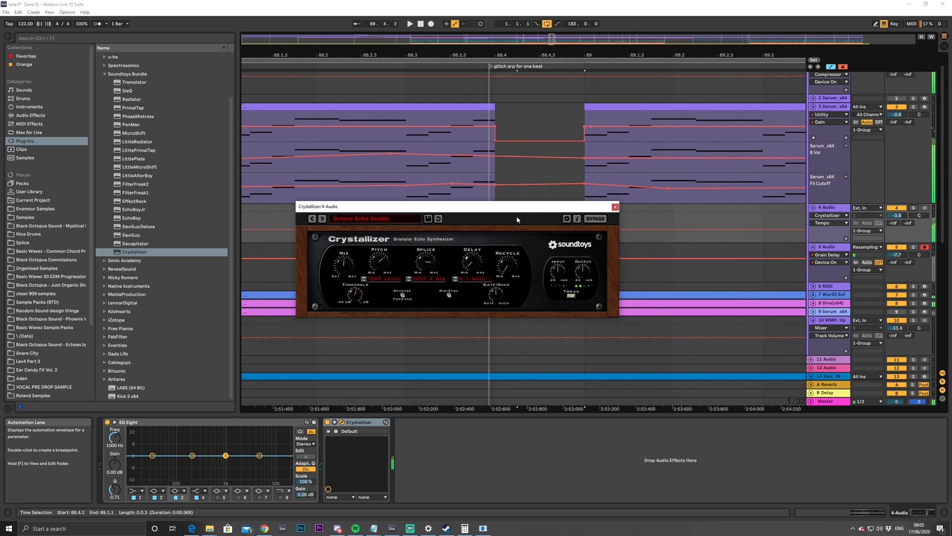
key("space")
left_click(615, 206)
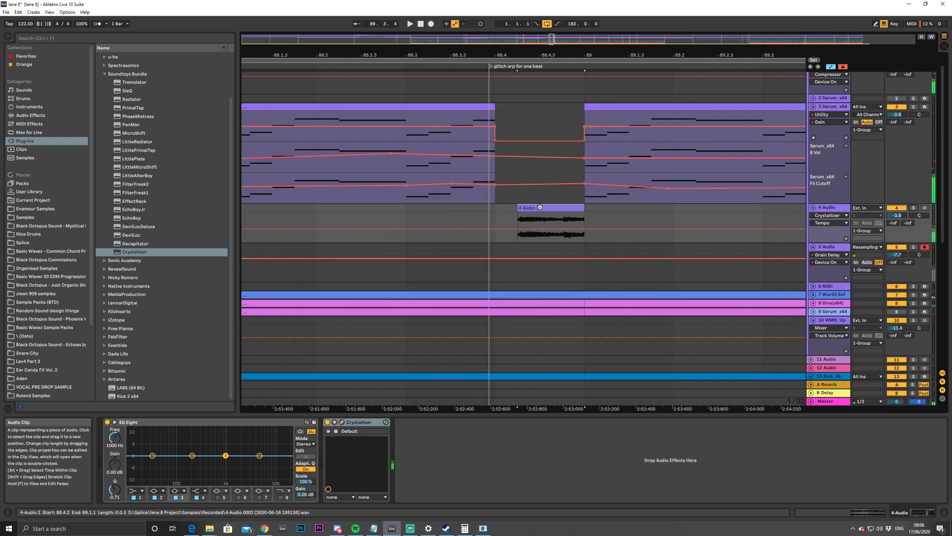
Open the audio clip on the 4 Audio track and set its transposition to 12 st during playback
double_click(520, 229)
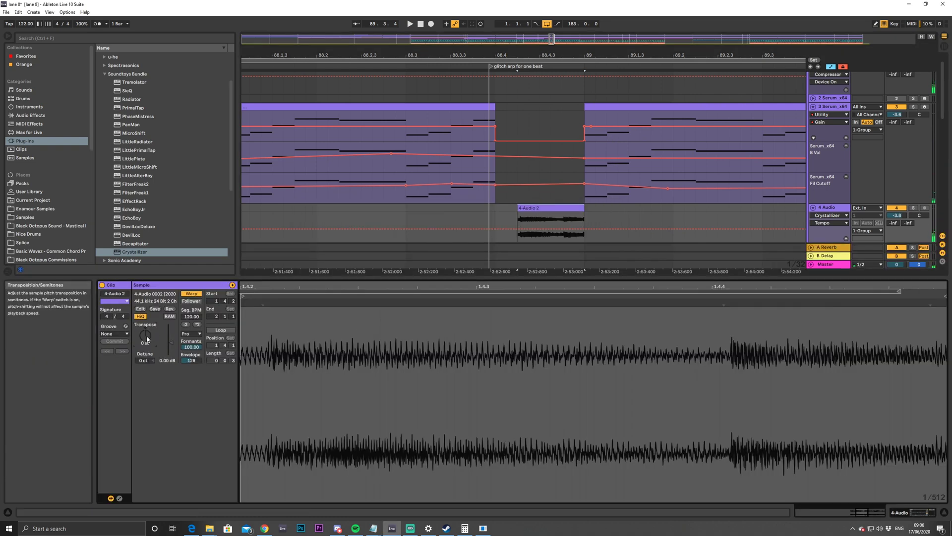
key("space")
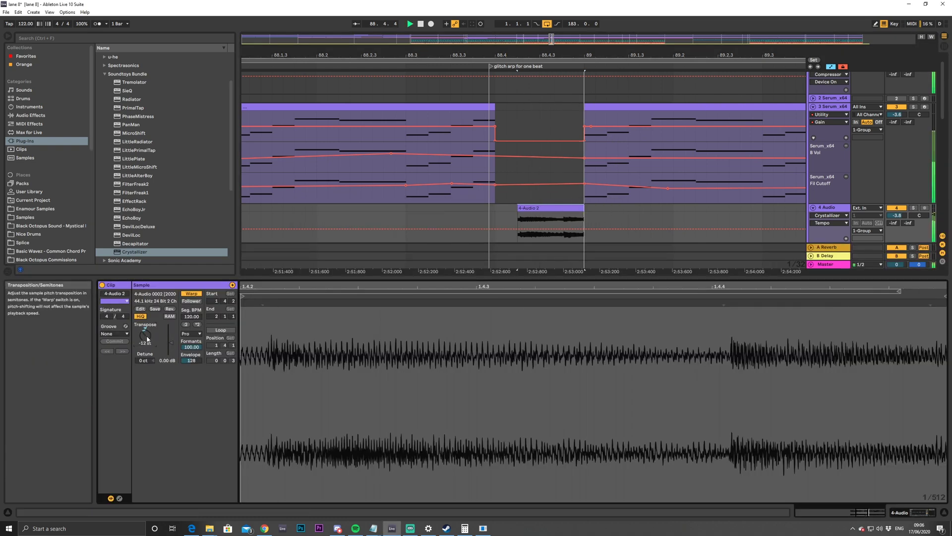
key("space")
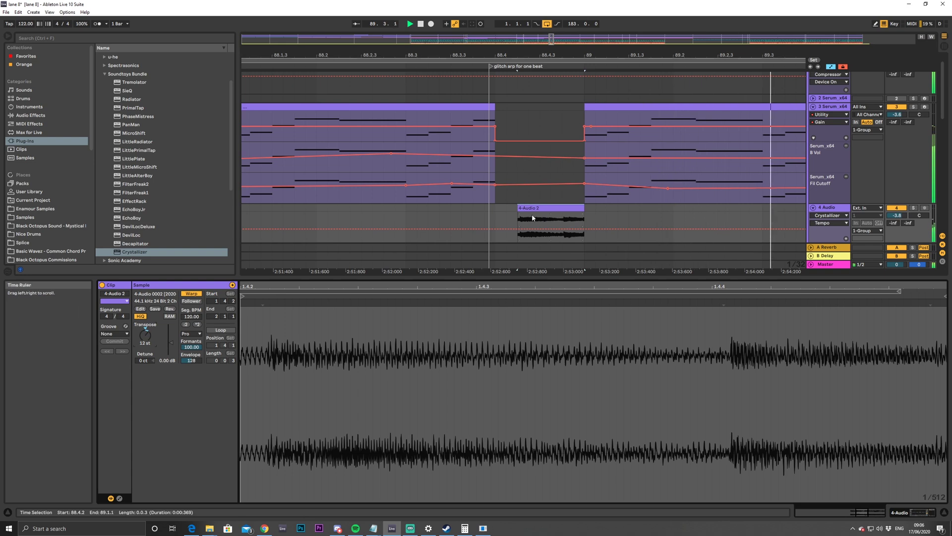
Play the section from bar 88 and set the 4 Audio track's volume to -2.2 dB during playback
left_click(474, 213)
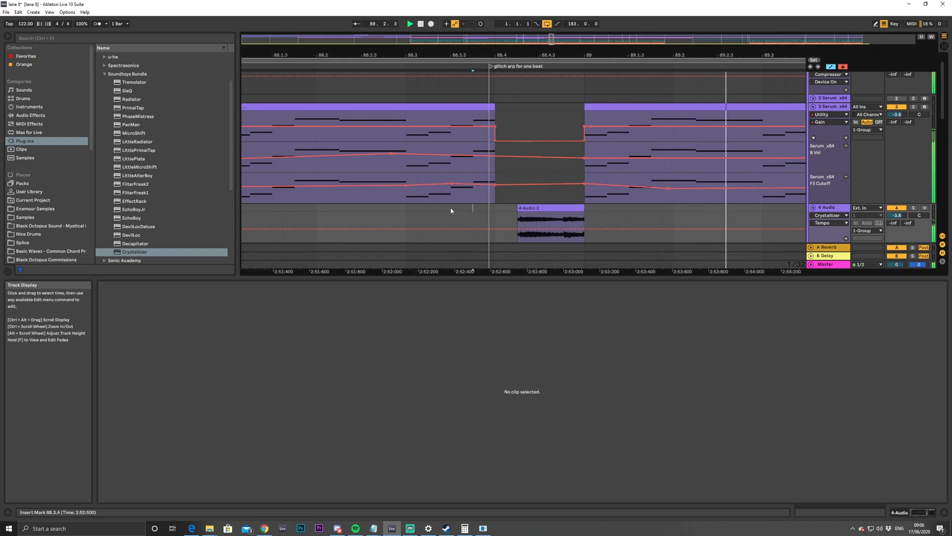
left_click(396, 209)
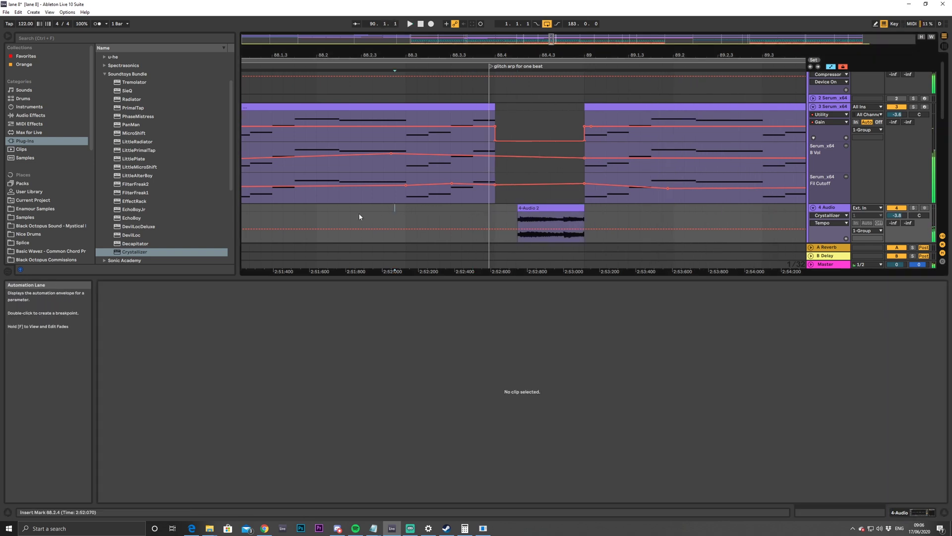
left_click(274, 208)
key("space")
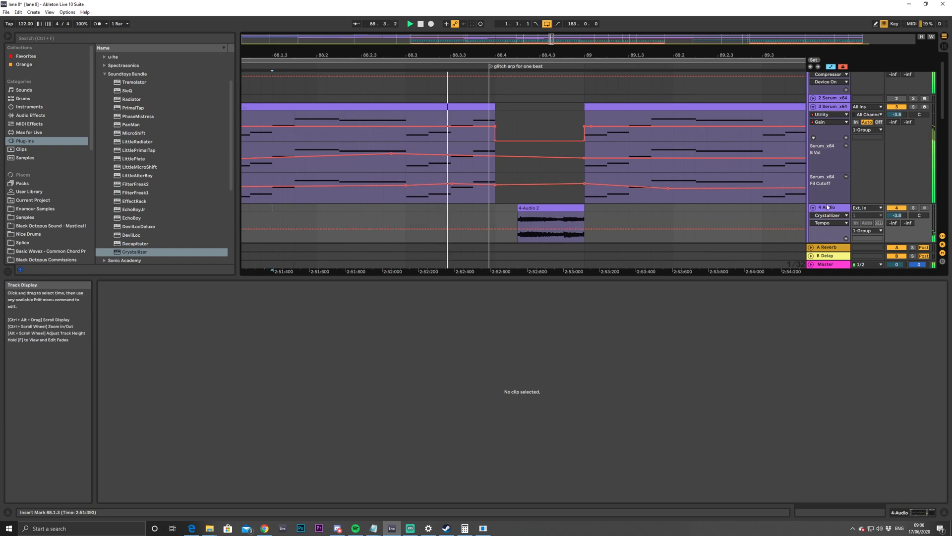
left_click(535, 207)
mouse_move(897, 215)
left_mouse_down()
mouse_move(897, 203)
mouse_move(897, 221)
left_mouse_up()
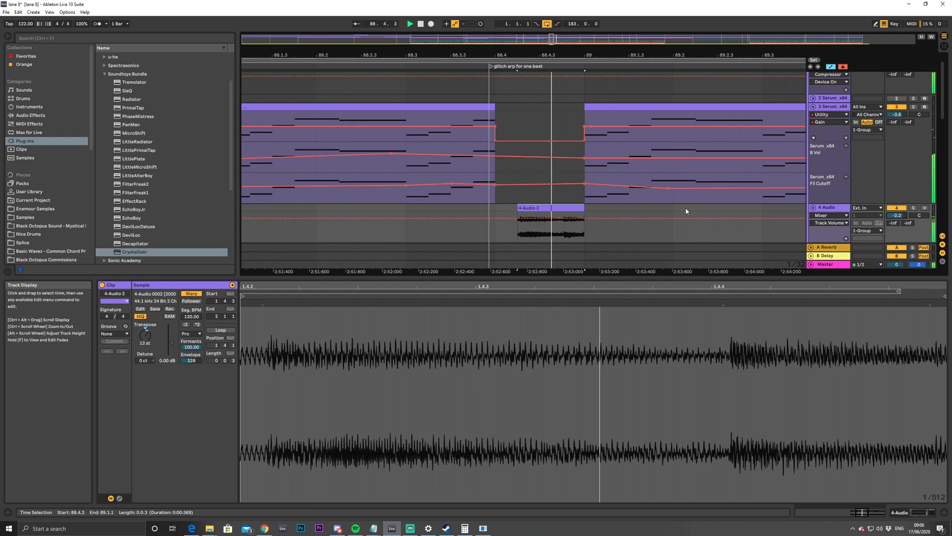
left_click(249, 209)
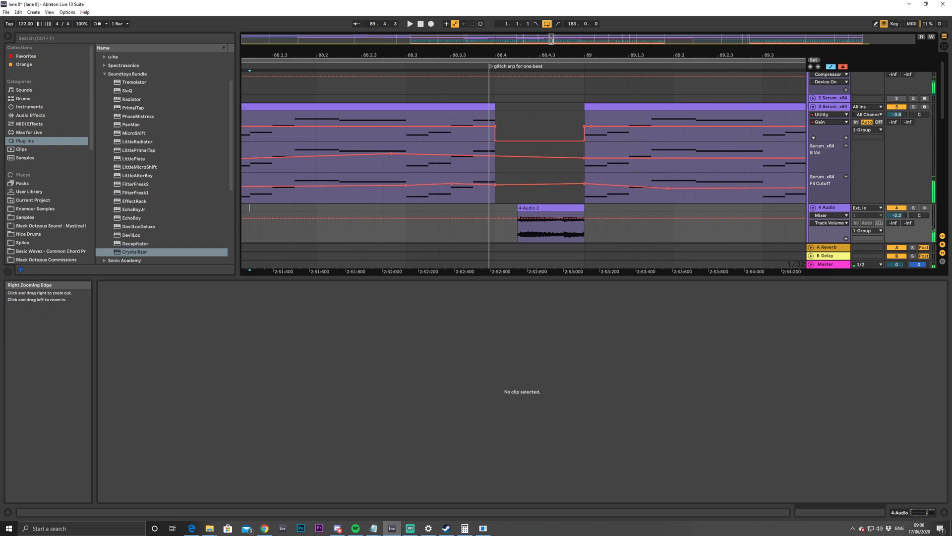
Examine the 3 Serum arp clips from bar 65 to bar 105, around the glitch and lower harmony markers
left_click_drag(551, 39, 576, 208)
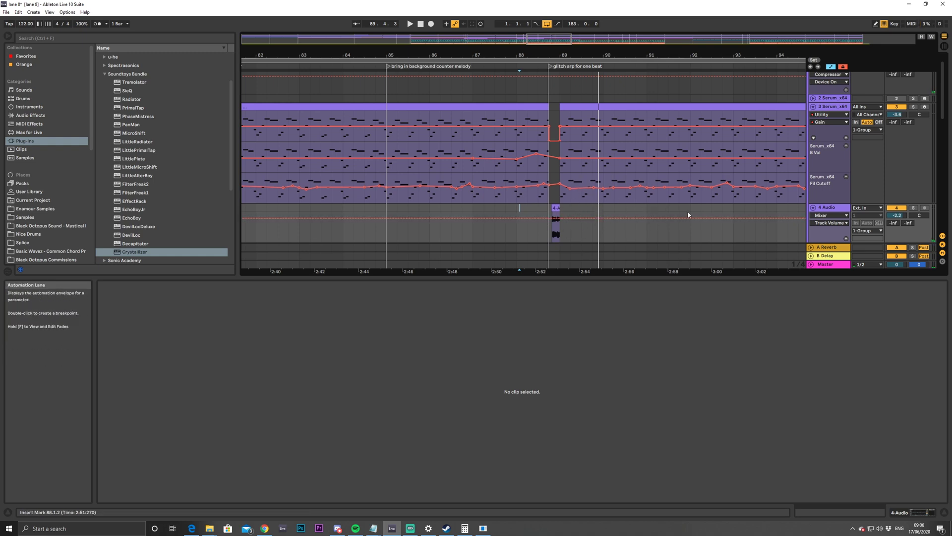
left_click_drag(564, 40, 564, 26)
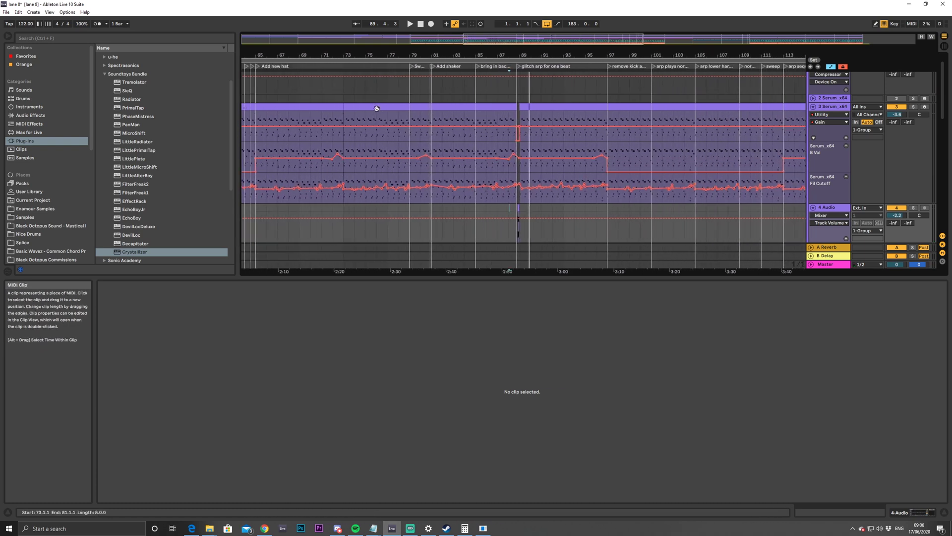
left_click(276, 111)
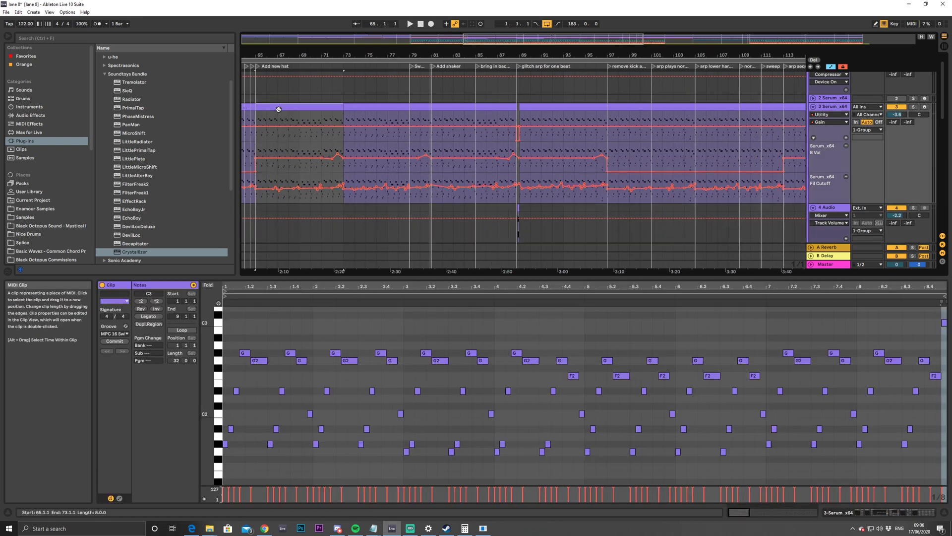
left_click(537, 108)
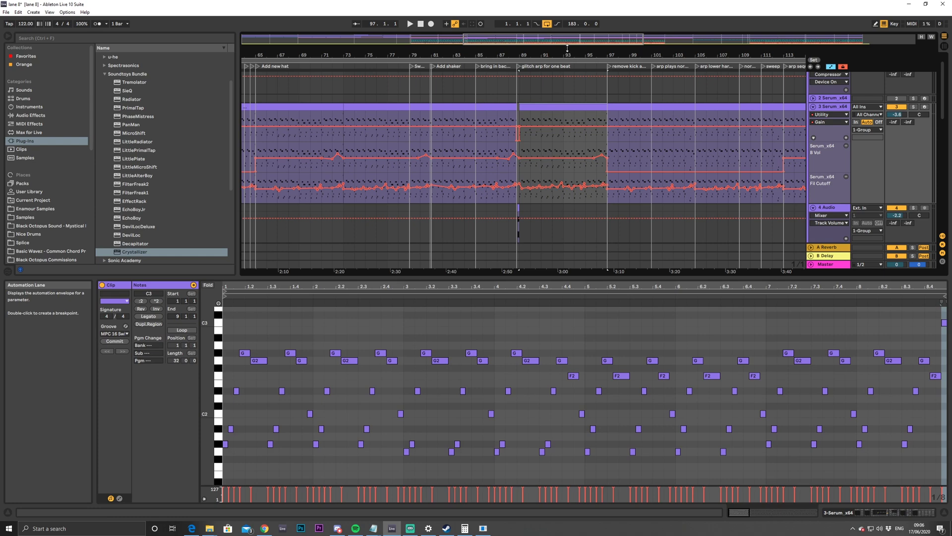
left_click_drag(569, 39, 569, 23)
left_click(640, 150)
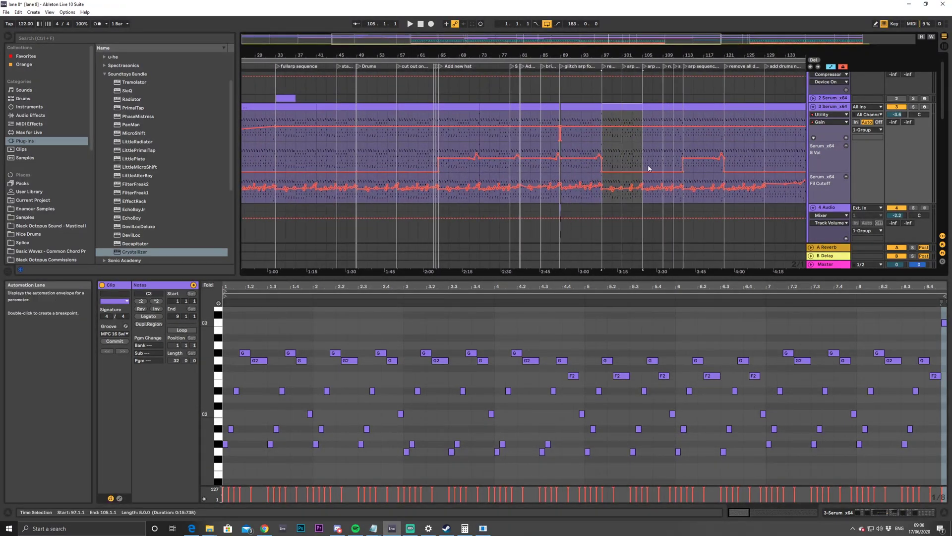
mouse_move(584, 39)
left_mouse_down()
mouse_move(583, 60)
mouse_move(546, 56)
mouse_move(588, 65)
mouse_move(595, 36)
left_mouse_up()
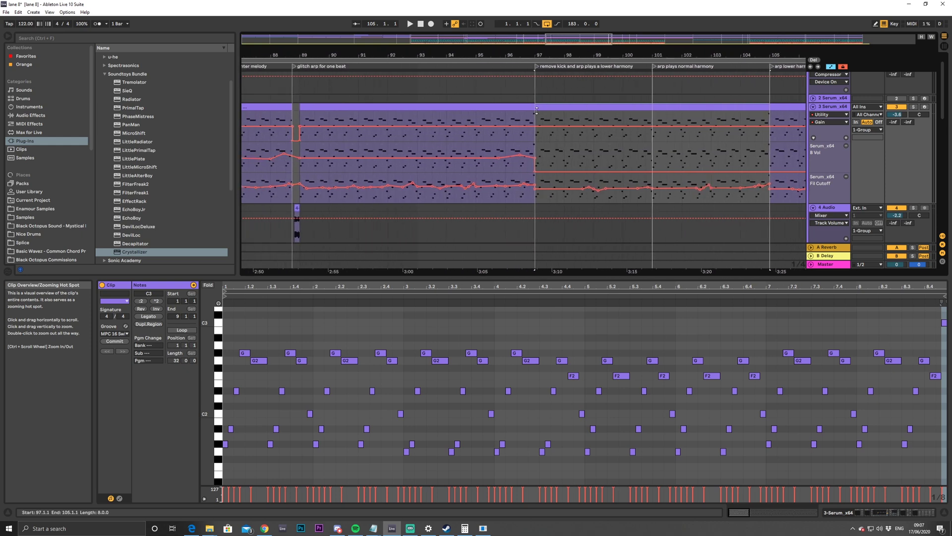
left_click(535, 141)
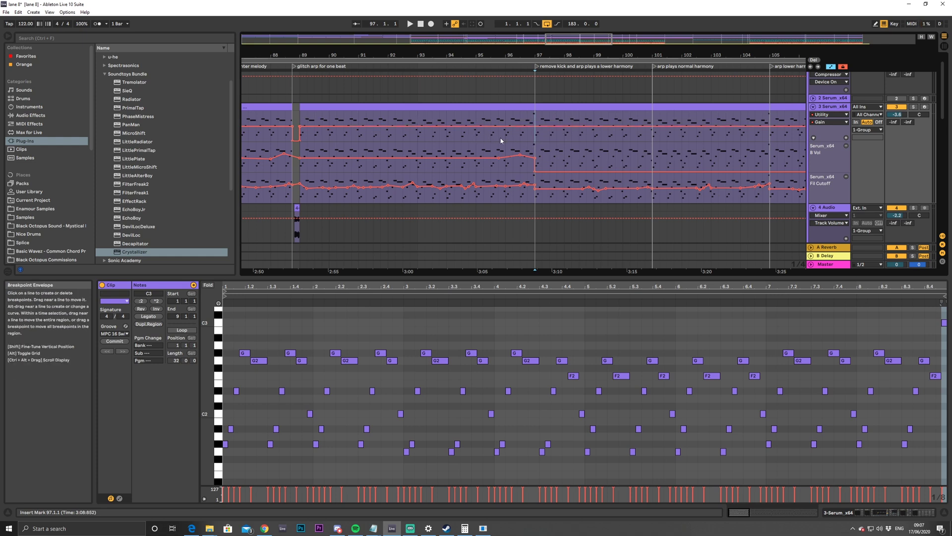
left_click(368, 110)
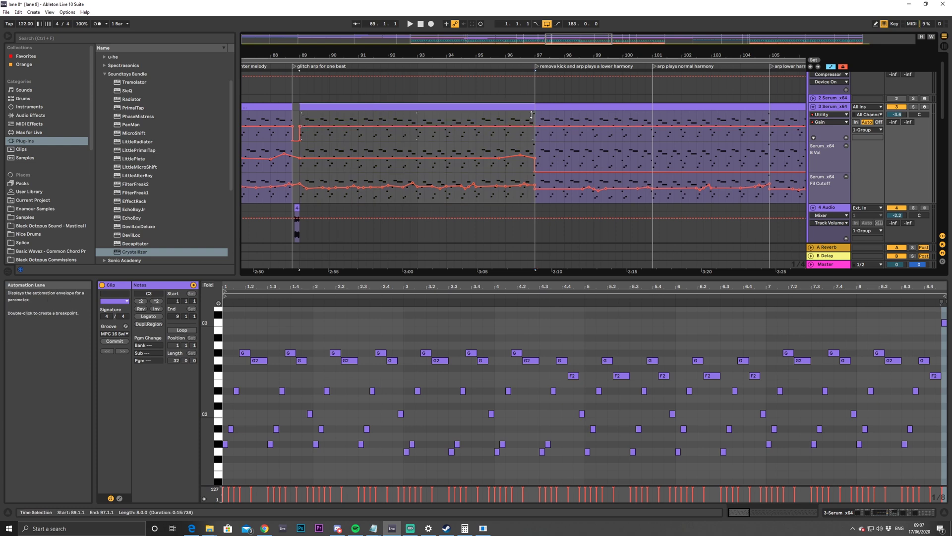
Transpose all notes of the 3 Serum arp clip spanning bars 97 to 105 down by 5 semitones
left_click(574, 107)
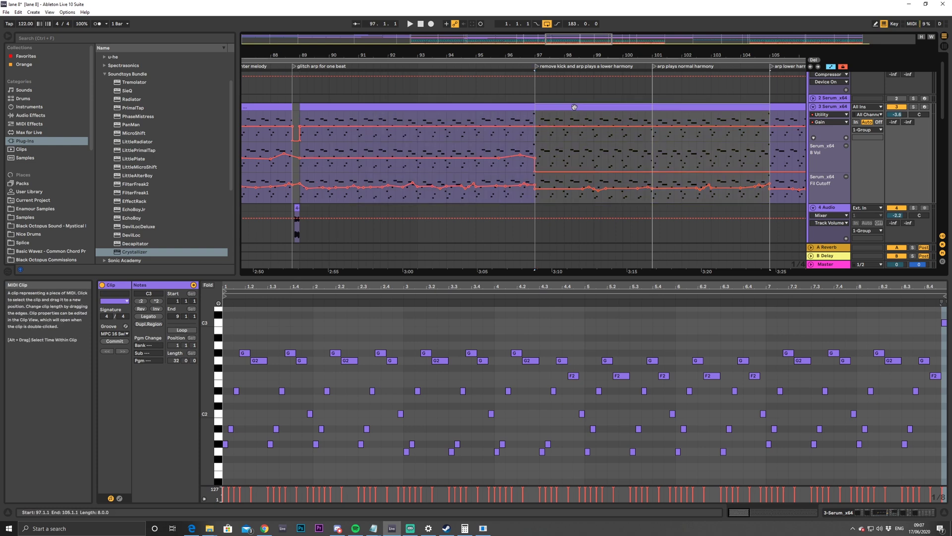
left_click(427, 320)
key("ctrl+a")
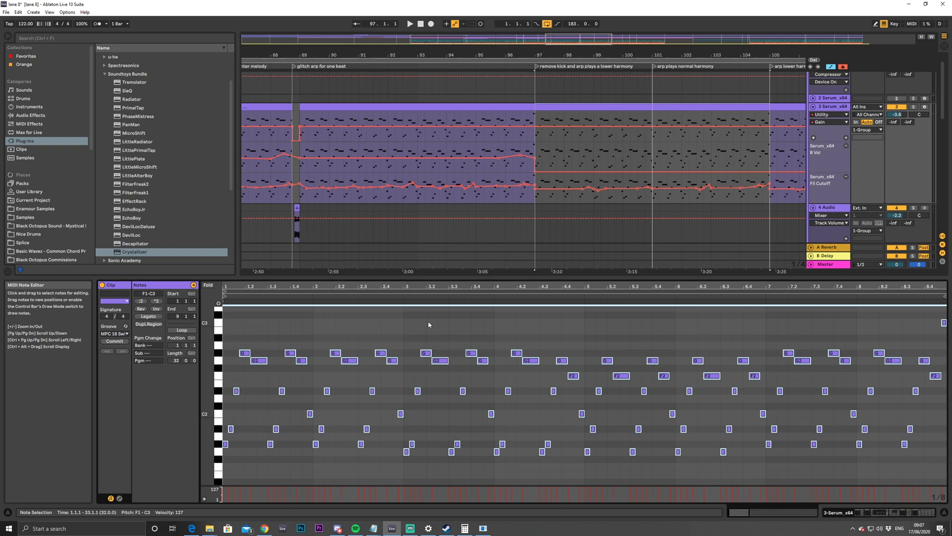
key("Down")
key("Down")
key("Down")
key("Down")
key("Down")
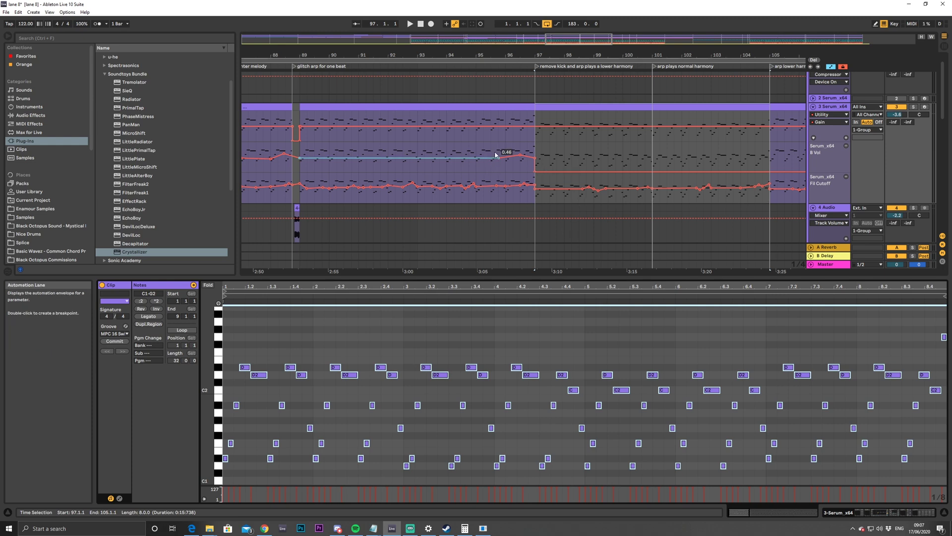
Play the arrangement from bar 95 to hear the lowered arp enter at bar 97
left_click(485, 141)
key("space")
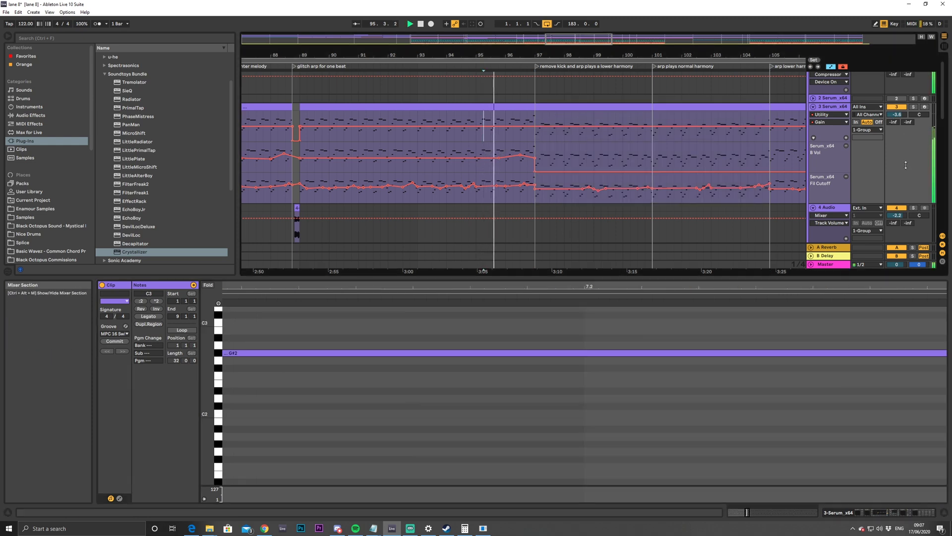
mouse_move(583, 45)
left_mouse_down()
mouse_move(584, 70)
mouse_move(584, 47)
left_mouse_up()
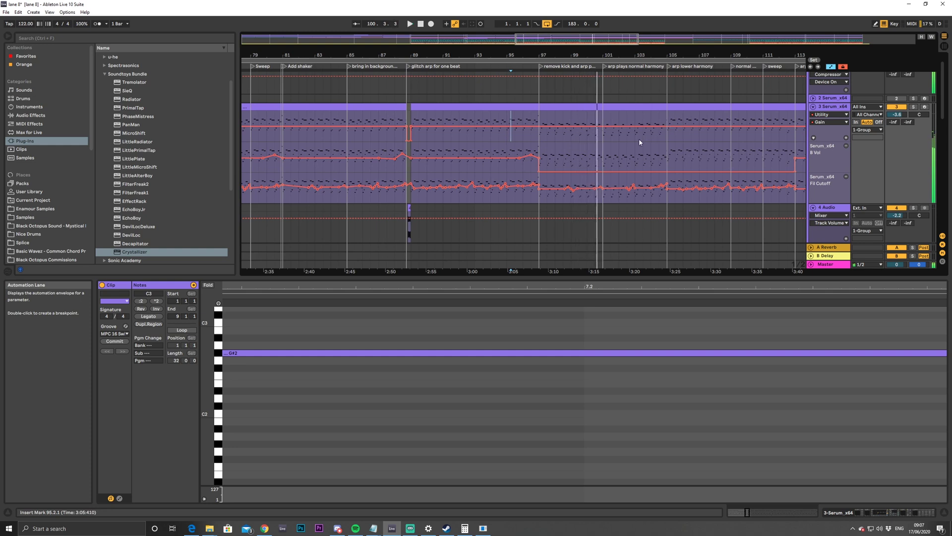
Unfold the 8 Diva track, transpose all notes of its clip at bars 97 to 105 down by 5 semitones, and play it
scroll(640, 140, "down", 3)
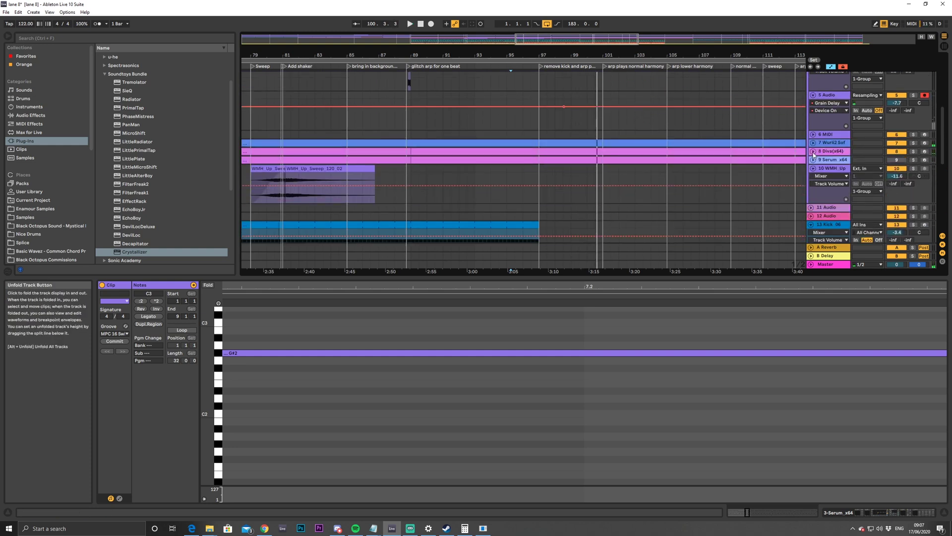
left_click(813, 154)
left_click(581, 176)
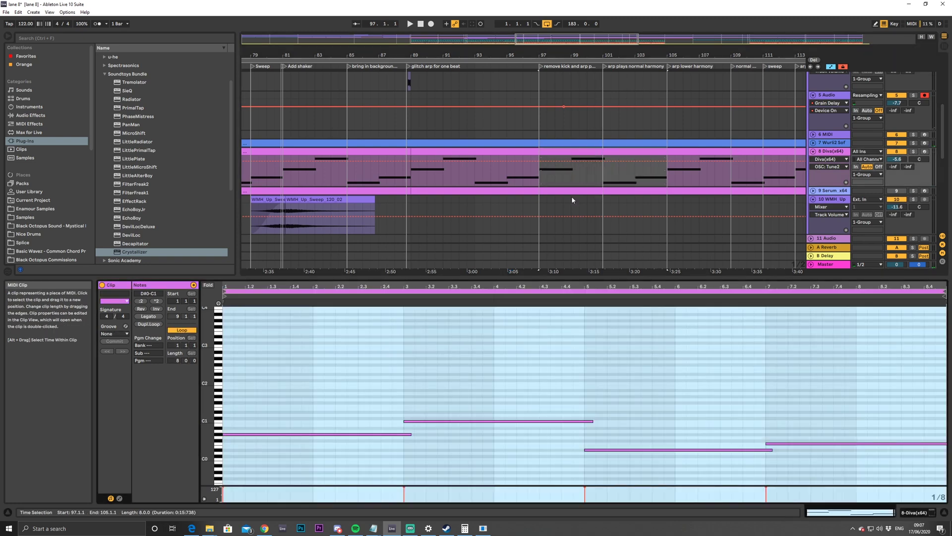
left_click(421, 354)
key("ctrl+a")
key("Down")
key("Down")
key("Down")
key("Down")
key("Down")
key("space")
left_click(597, 169)
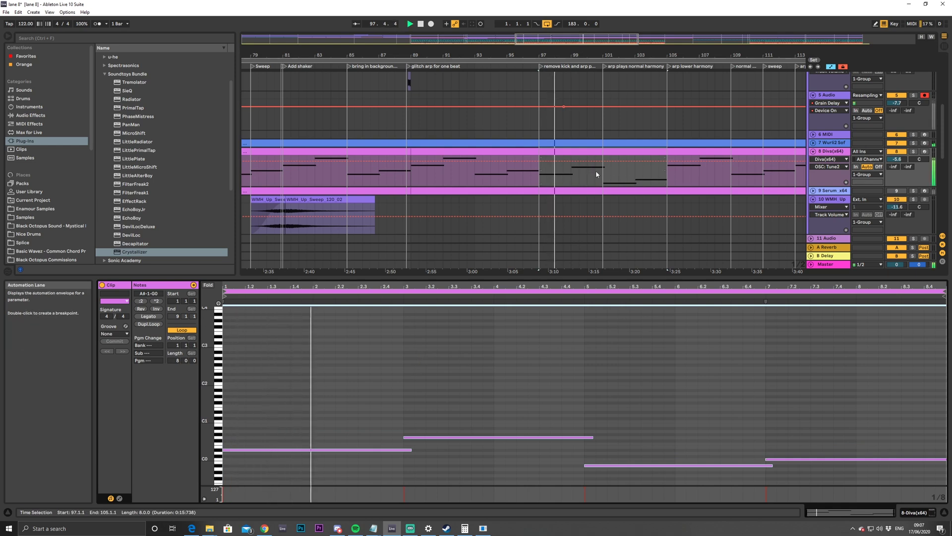
Unfold the 7 Wurli2 Soft Piano track, transpose all notes of its clip starting at bar 97 down by 5 semitones, and play it
left_click(814, 143)
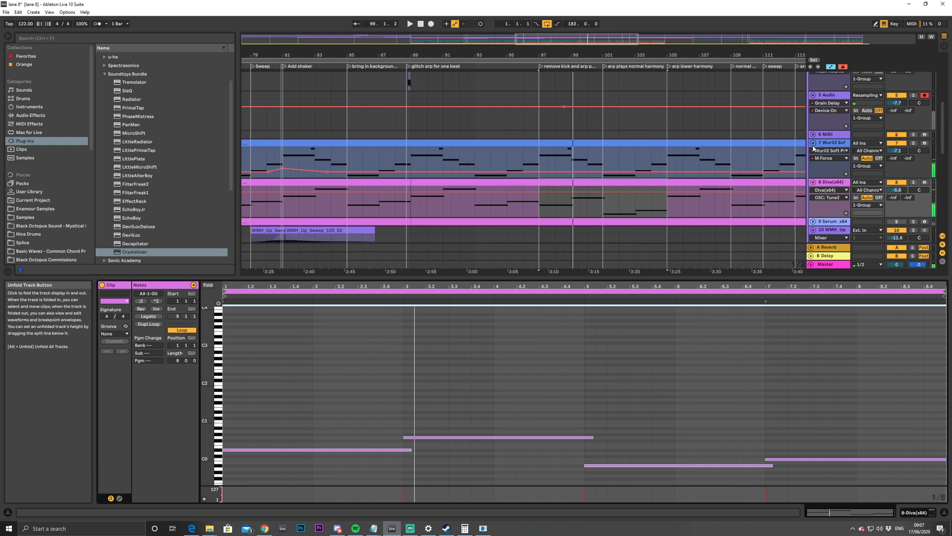
left_click(575, 143)
left_click(475, 353)
key("ctrl+a")
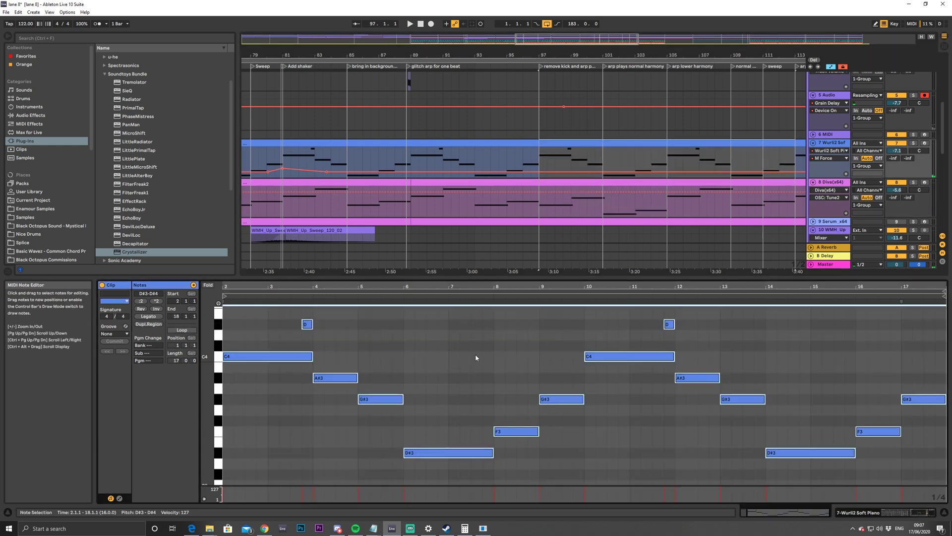
key("Down")
key("Down")
key("Down")
key("Down")
key("Down")
key("space")
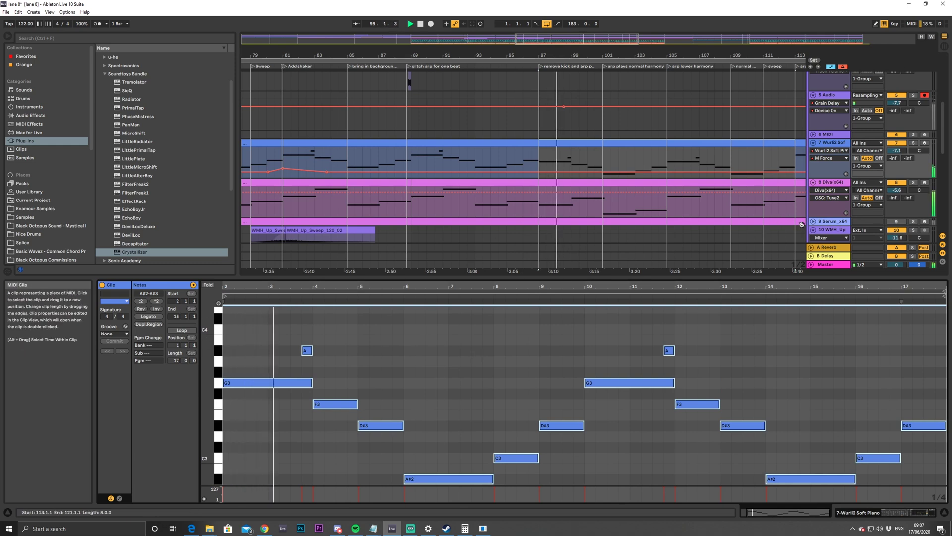
Play the arrangement from bar 89 through the lower harmony section at bar 97 to check the transition
scroll(745, 214, "down", 2)
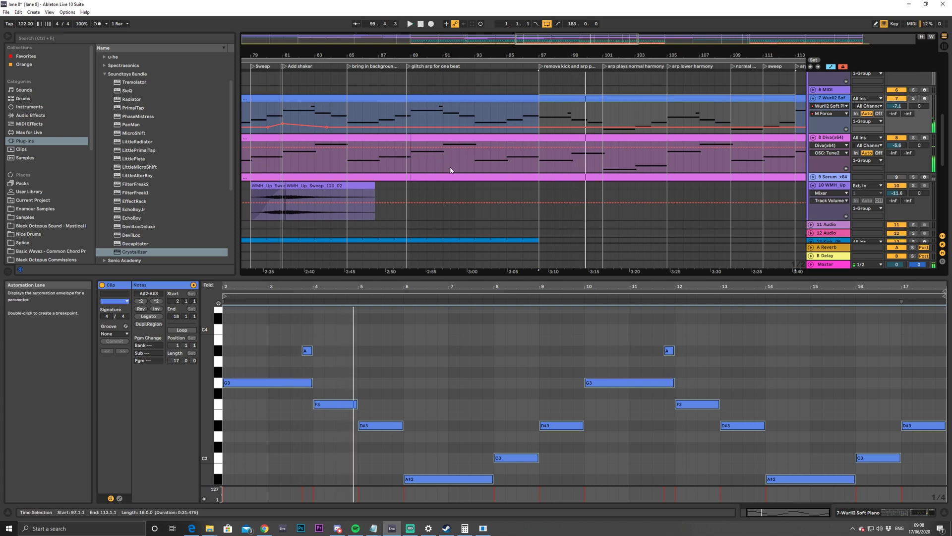
left_click(410, 168)
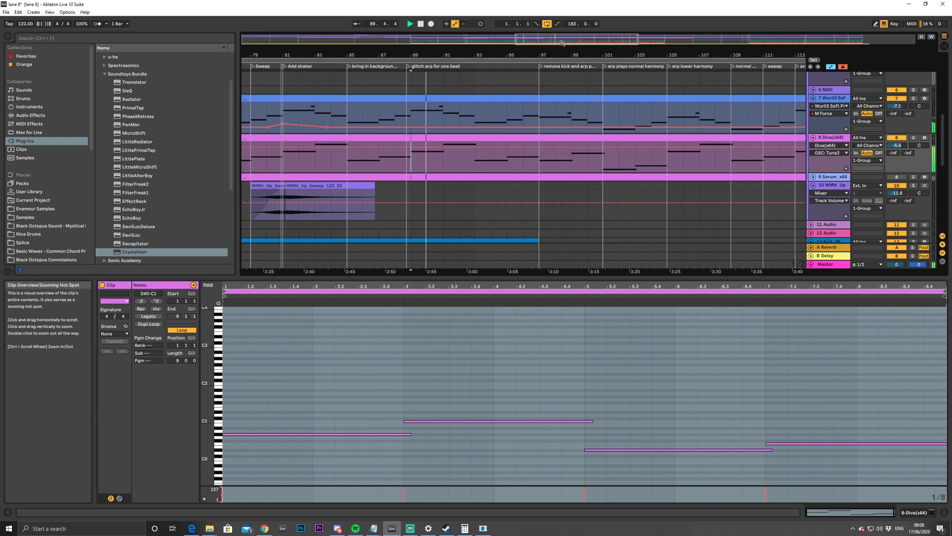
left_click_drag(559, 40, 551, 39)
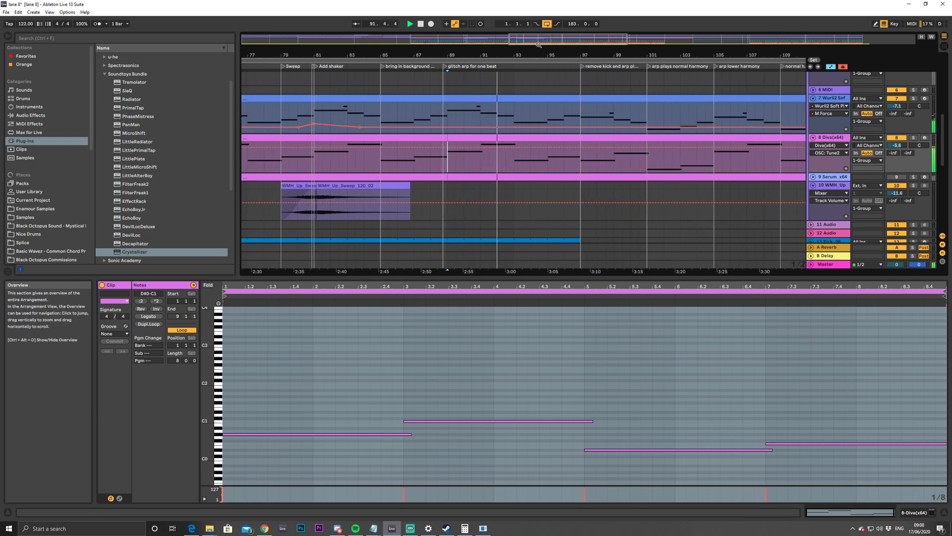
left_click_drag(541, 47, 565, 55)
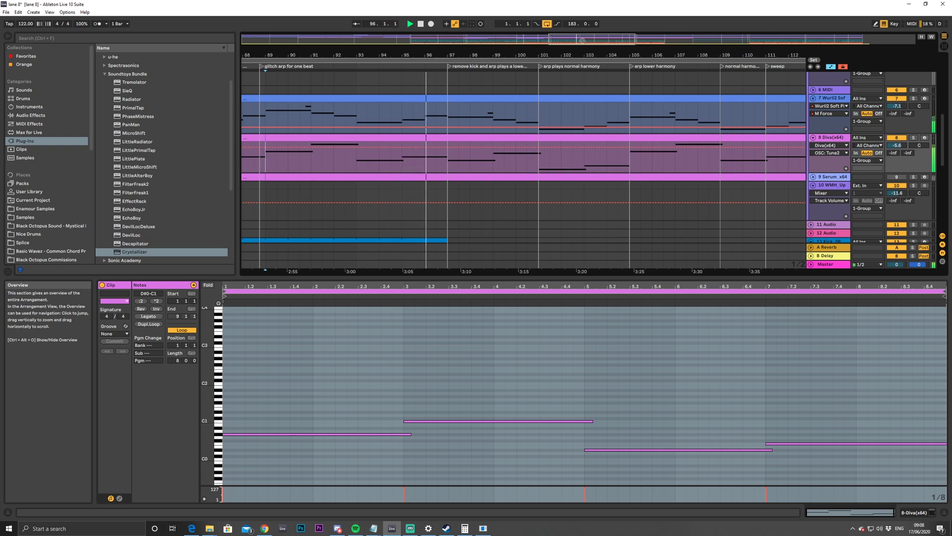
left_click_drag(577, 42, 579, 62)
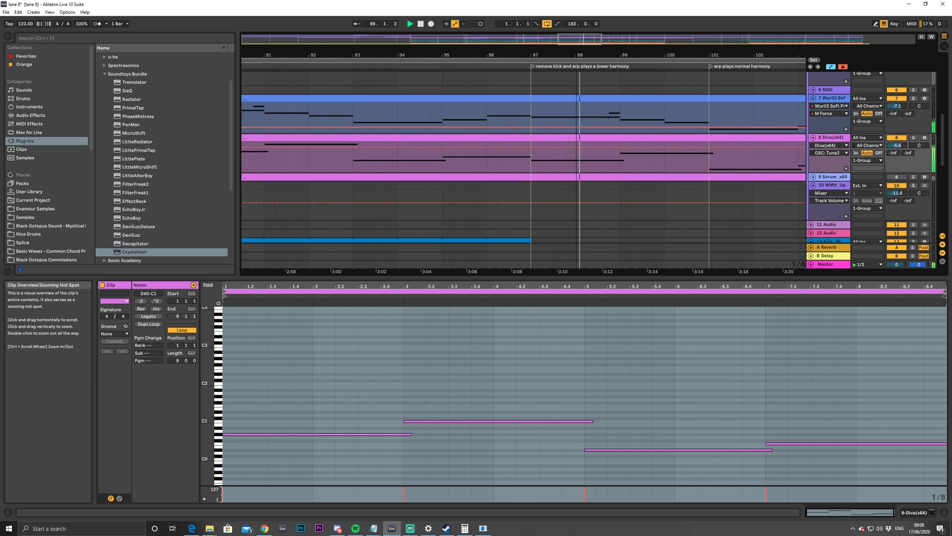
left_click_drag(579, 62, 617, 54)
key("space")
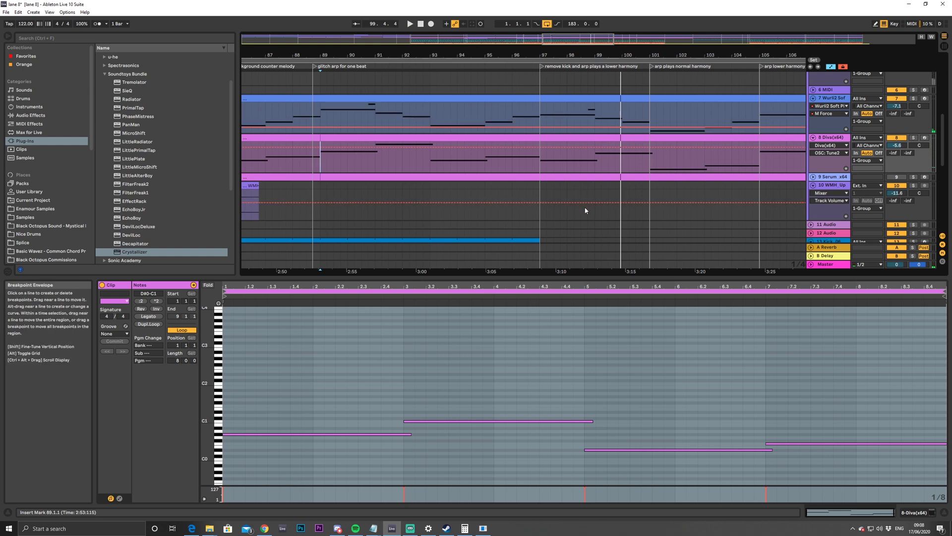
Play the arrangement from just before bar 97 to hear the arp enter the lower harmony section
left_click(568, 127)
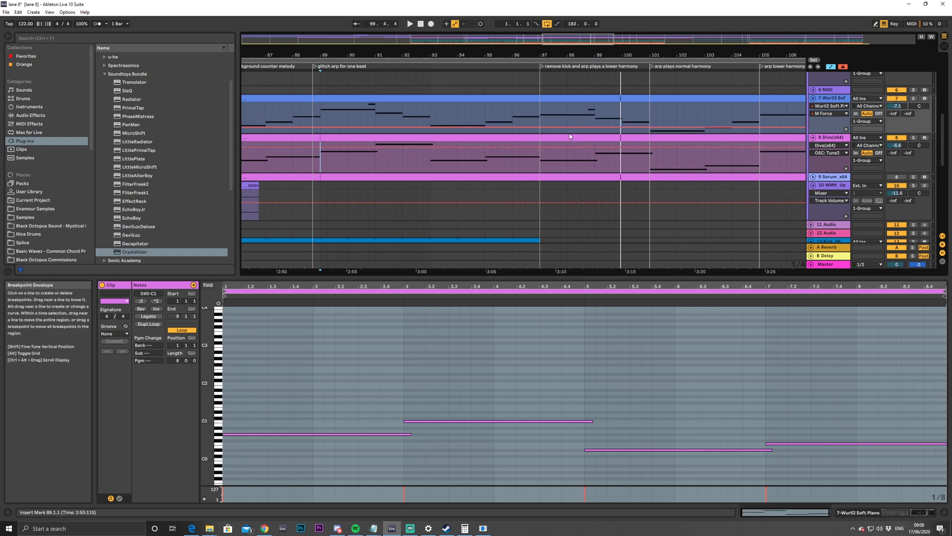
left_click(570, 138)
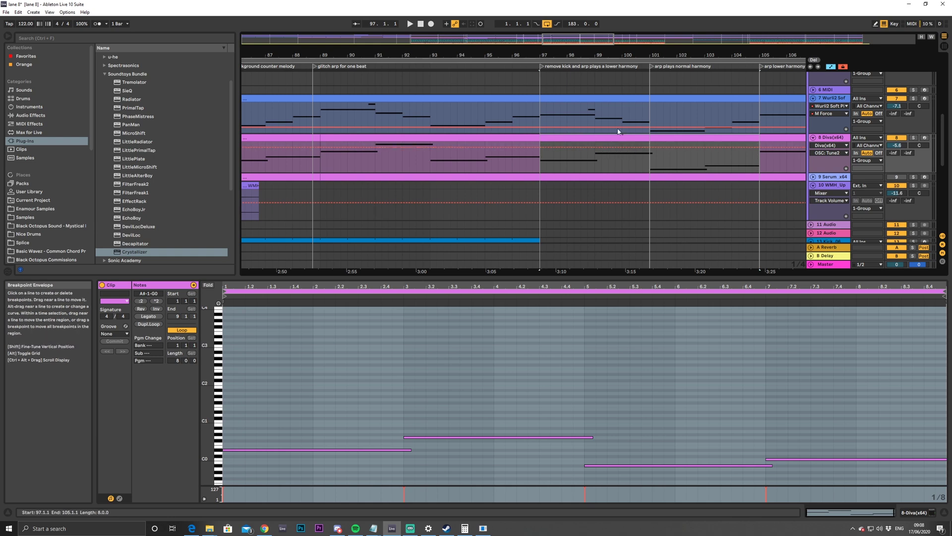
left_click(538, 112)
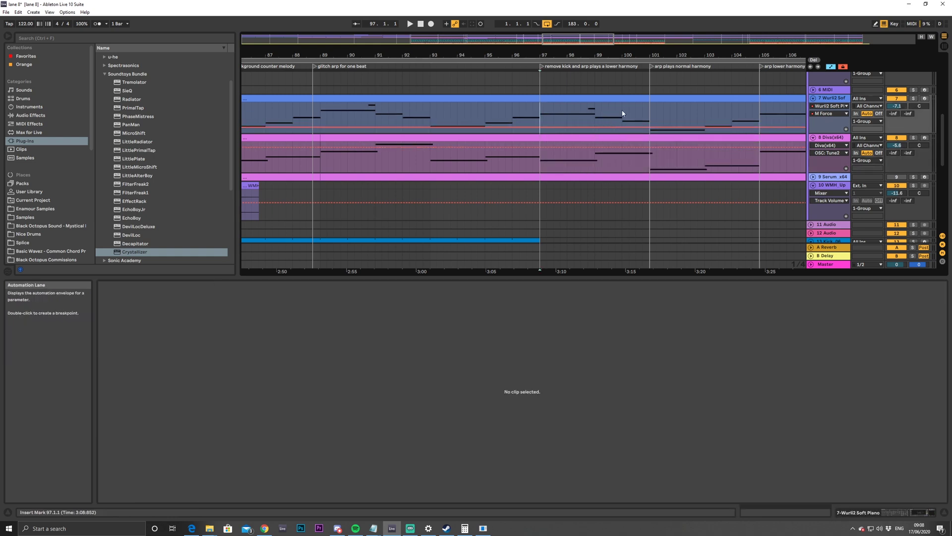
scroll(639, 106, "up", 5)
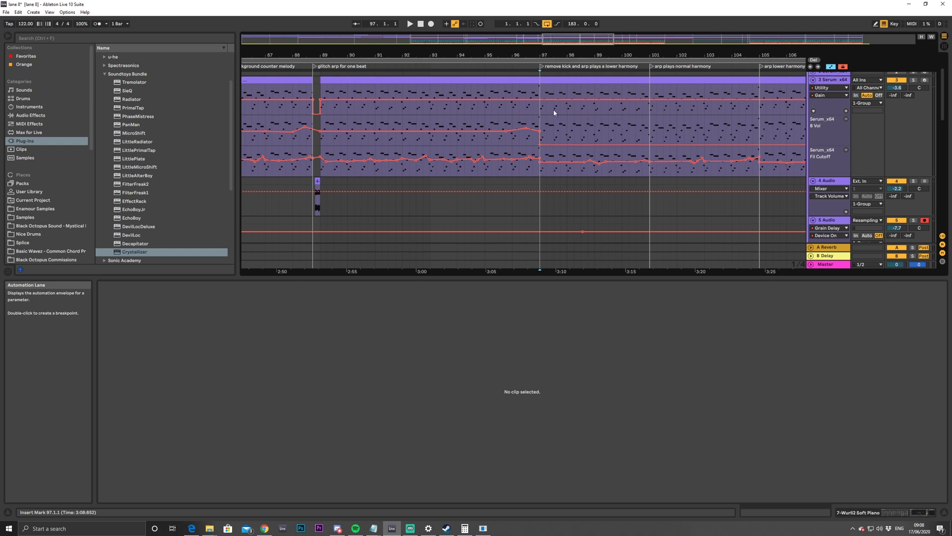
left_click(527, 107)
key("space")
key("space")
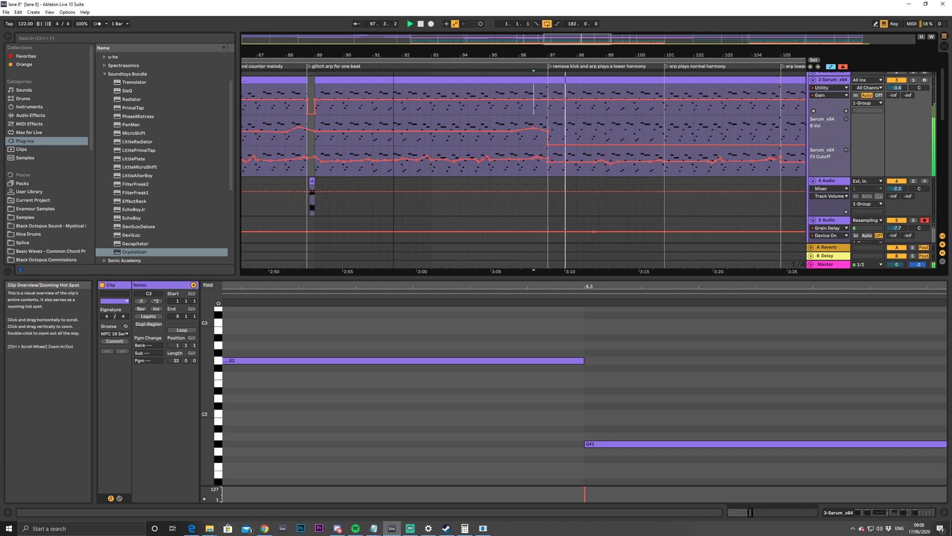
key("space")
Transpose the Serum arp notes in bars 97 to 101 down one octave and play the result
left_click(596, 80)
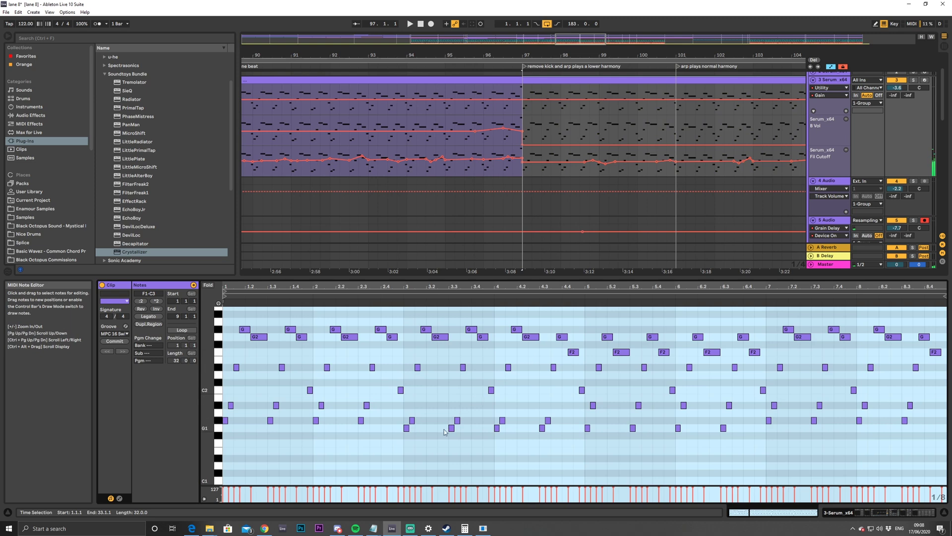
left_click(445, 467)
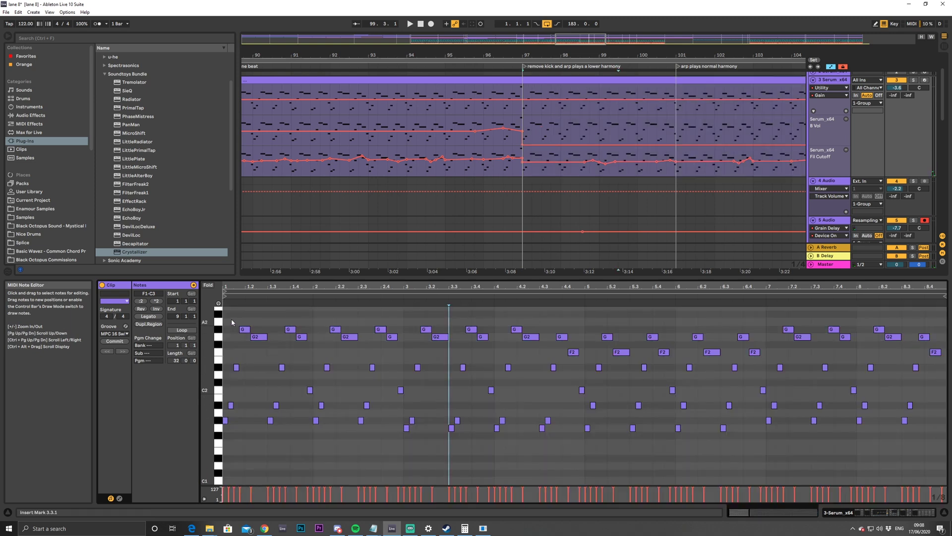
left_click_drag(232, 323, 579, 502)
left_click_drag(229, 333, 582, 521)
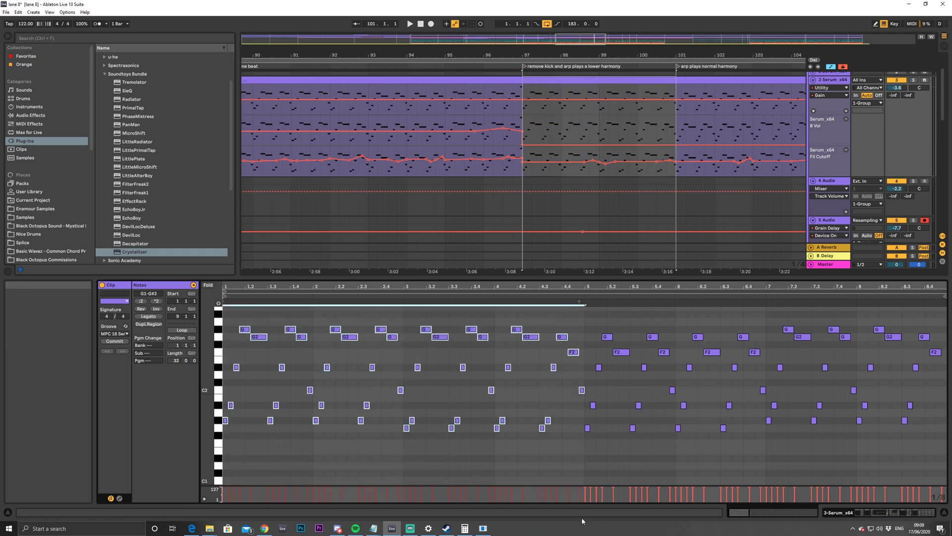
key("shift+Down")
key("space")
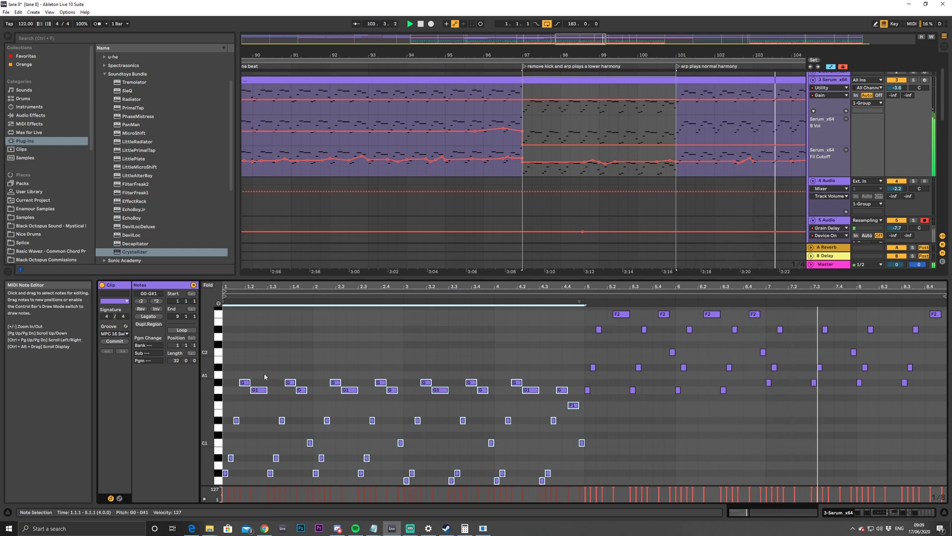
left_click_drag(584, 39, 584, 33)
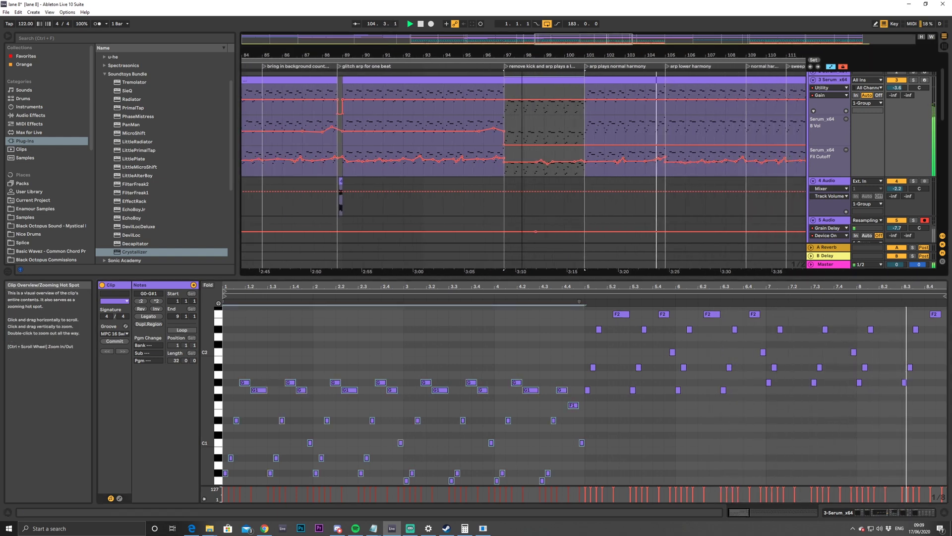
key("space")
Split the arp clip at bar 101 and paste a copy of its lowered four bars at bar 105
left_click(552, 81)
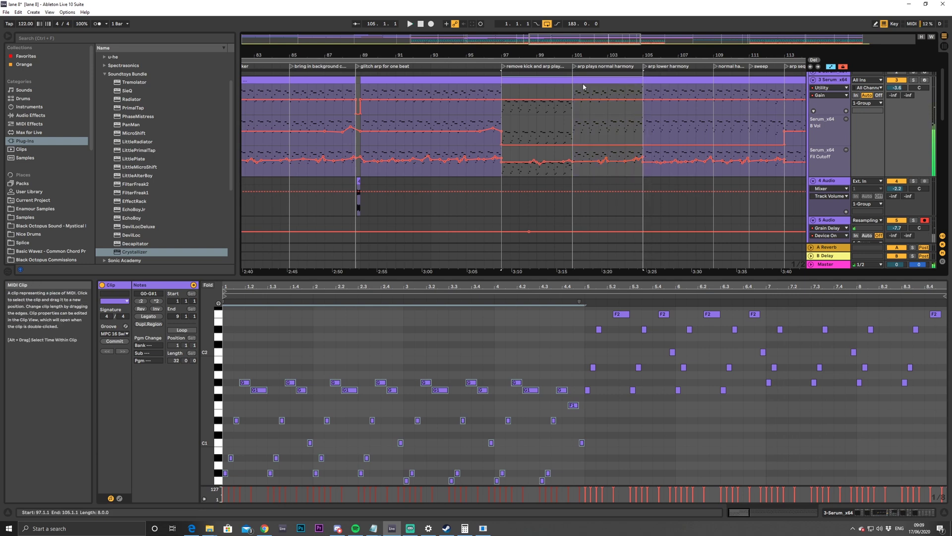
left_click(562, 79)
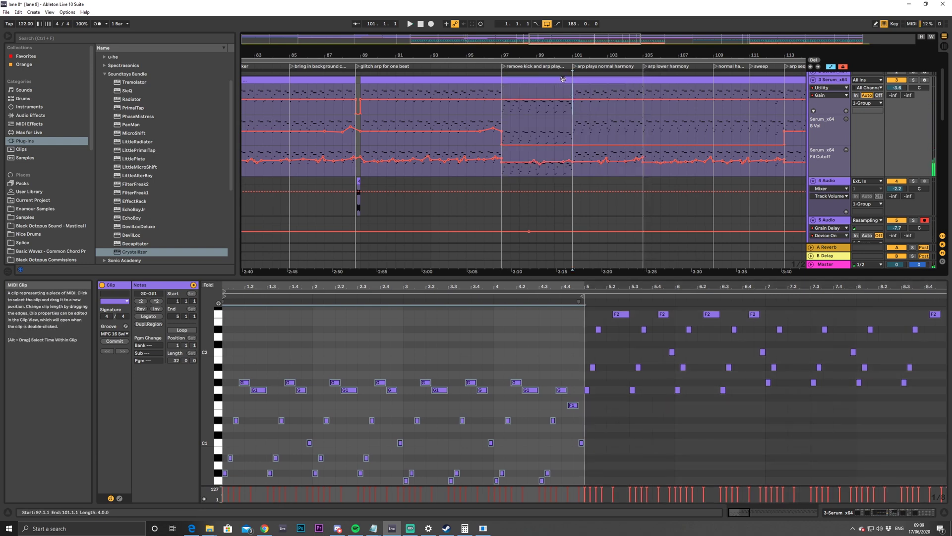
left_click(645, 92)
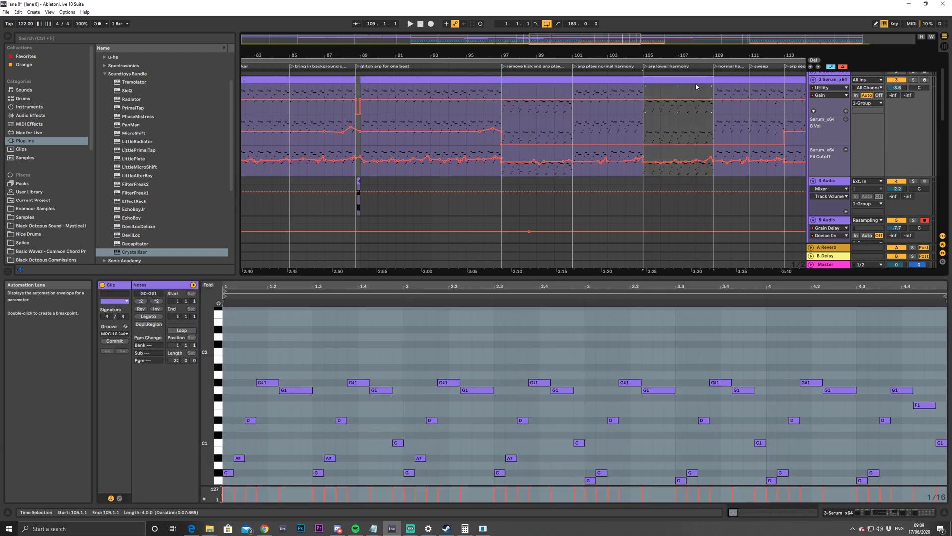
Copy the normal-harmony arp clip of bars 101 to 105 over bars 109 to 113
left_click_drag(607, 40, 620, 40)
left_click(535, 84)
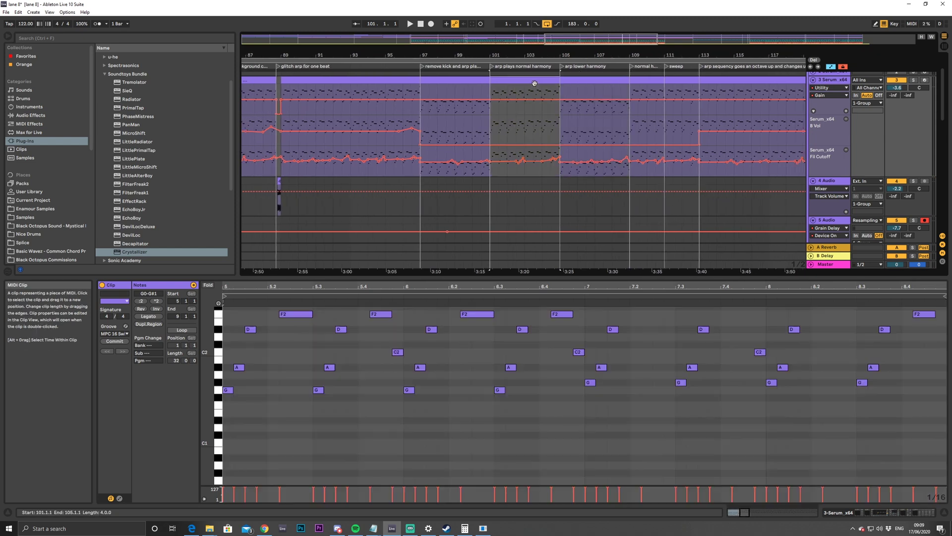
left_click(643, 81)
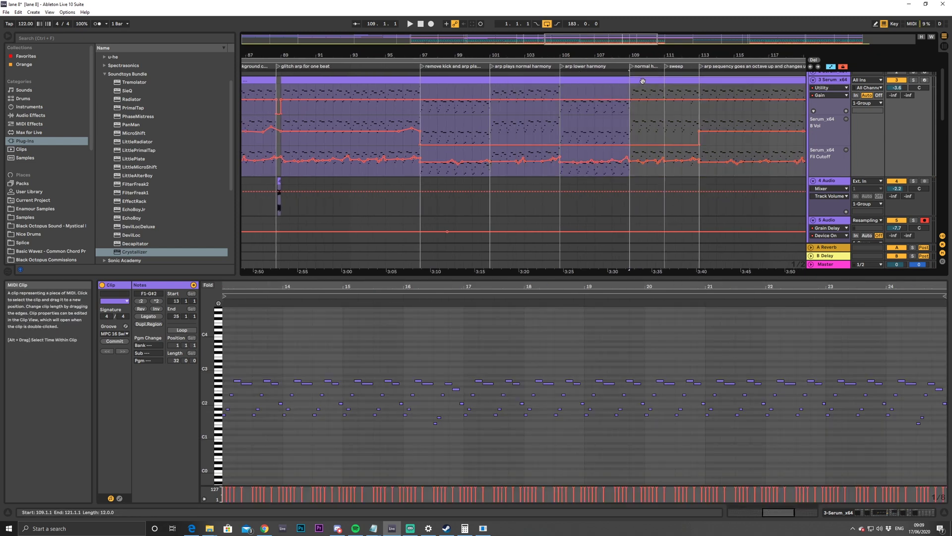
left_click(614, 52)
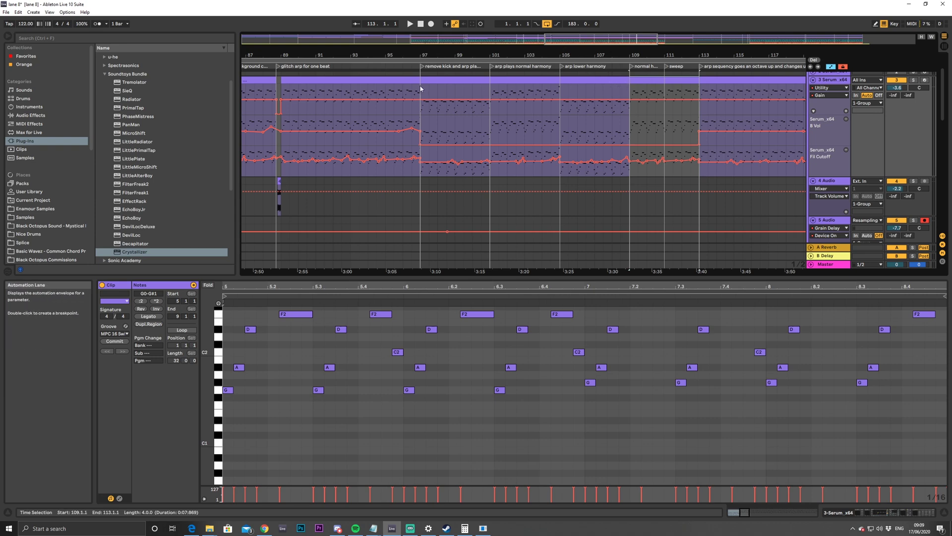
Play from bar 96 and set the low-cut band of the arp's EQ Eight to 102 Hz with a Q of 0.61
left_click(401, 113)
key("space")
left_click(829, 80)
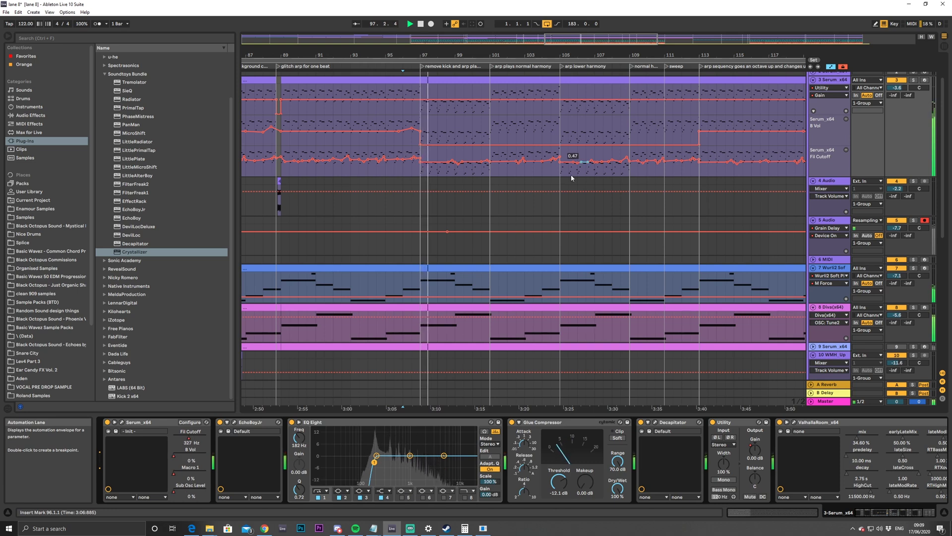
mouse_move(374, 462)
left_mouse_down()
mouse_move(352, 464)
mouse_move(362, 463)
left_mouse_up()
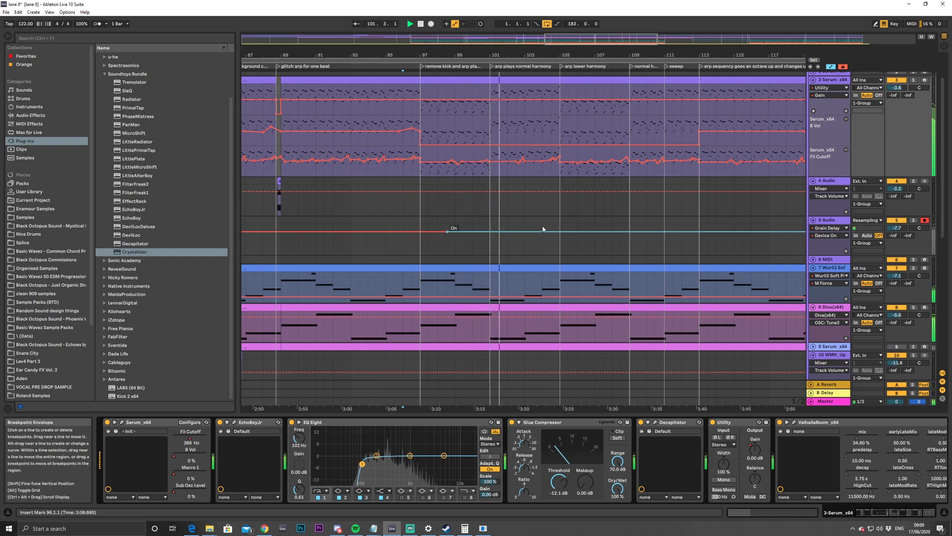
Solo the 3 Serum arp track, play it from bar 97, and turn off its ValhallaRoom reverb
left_click(415, 113)
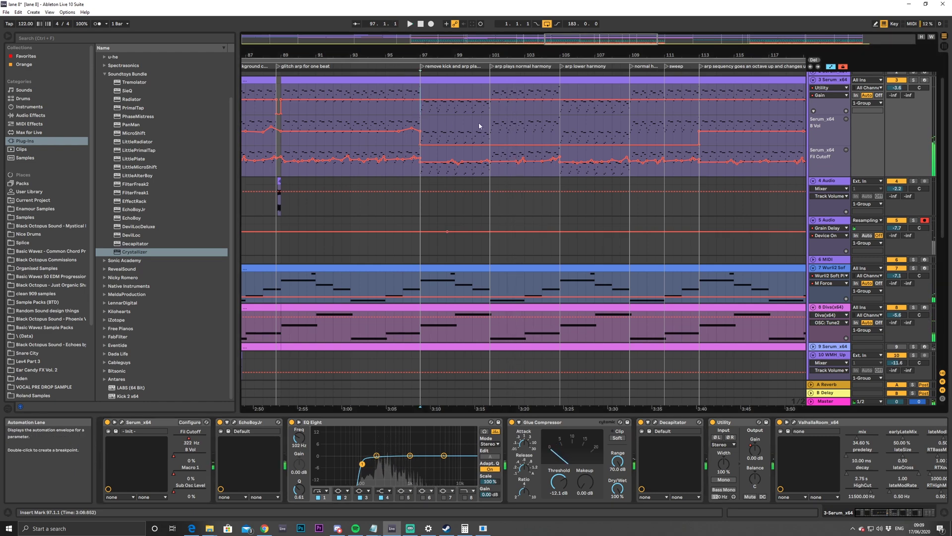
left_click(913, 80)
key("space")
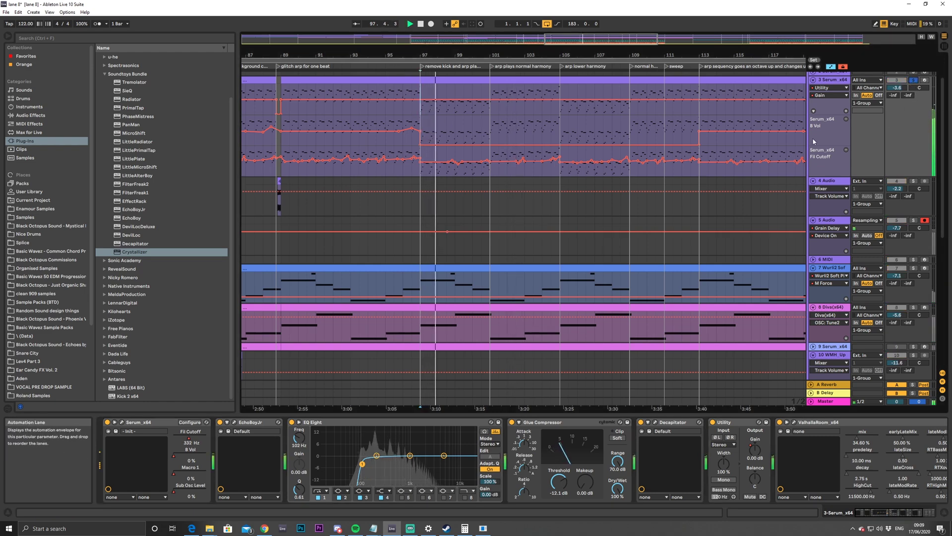
left_click(779, 422)
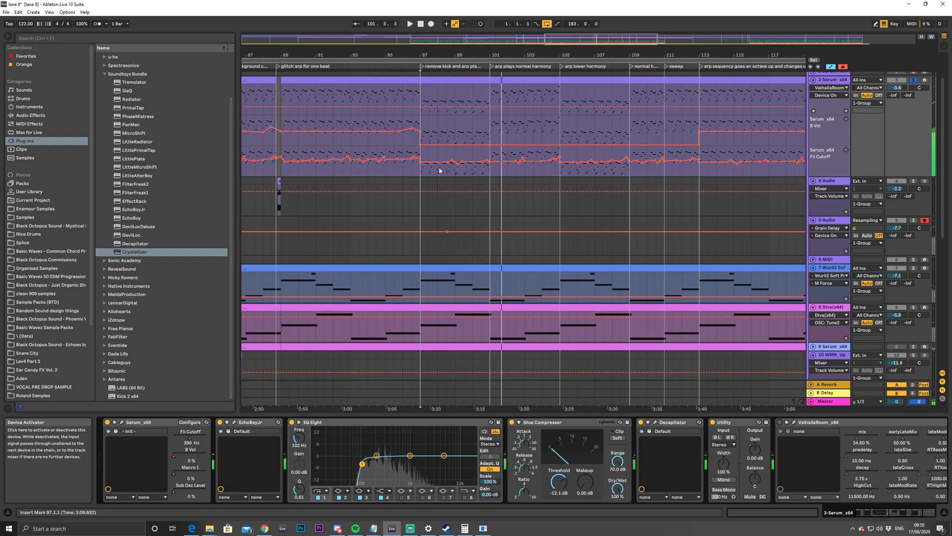
Transpose all notes of the arp clip at bars 97 to 101 up one octave and play it
left_click(457, 80)
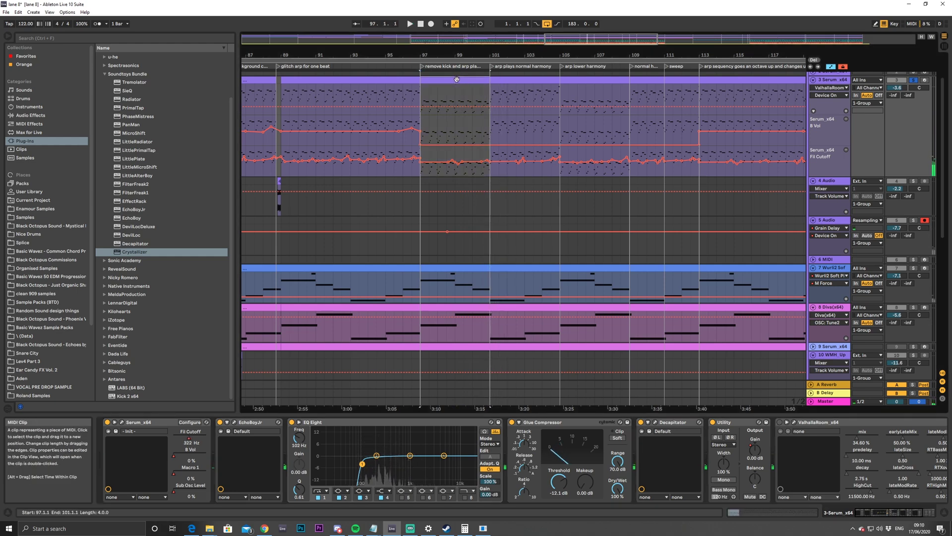
double_click(456, 80)
scroll(835, 177, "down", 3)
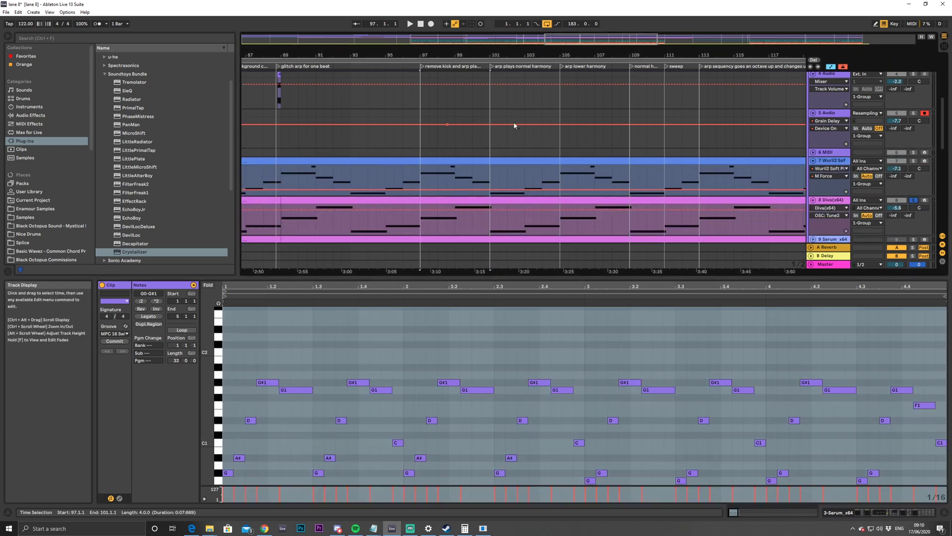
scroll(513, 117, "up", 4)
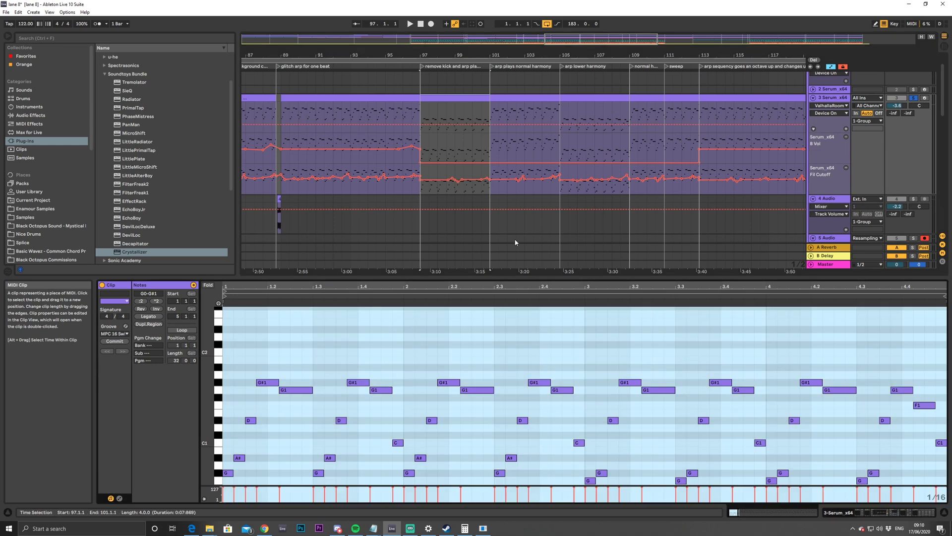
left_click_drag(312, 293, 286, 272)
left_click(339, 366)
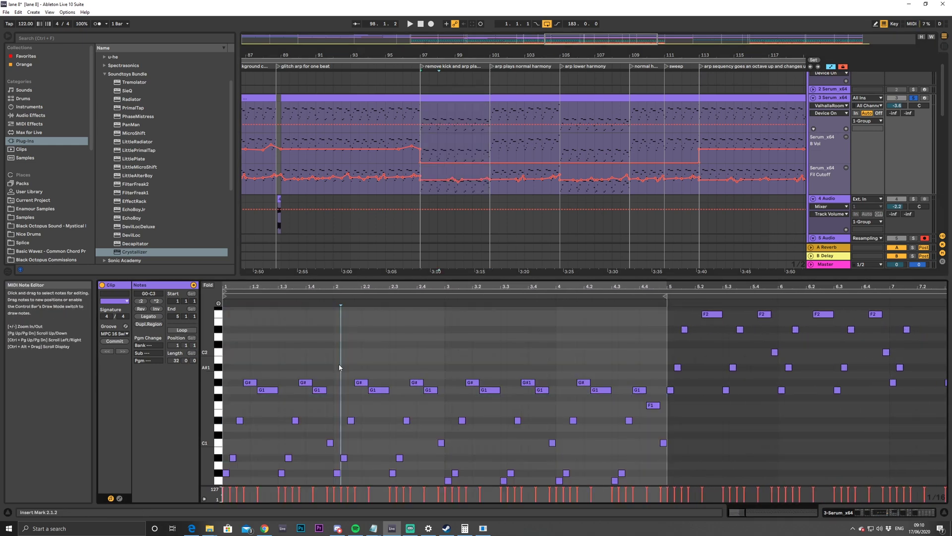
key("ctrl+a")
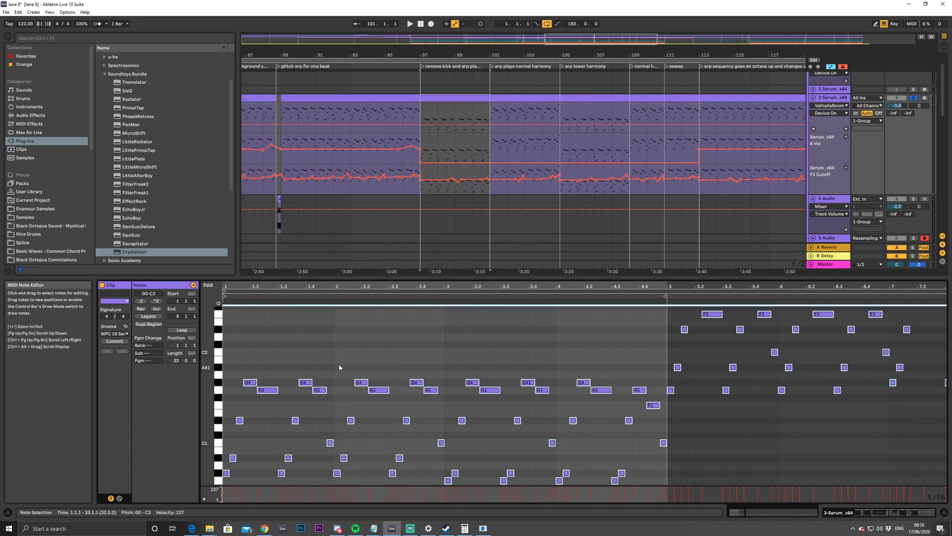
key("shift+Up")
key("space")
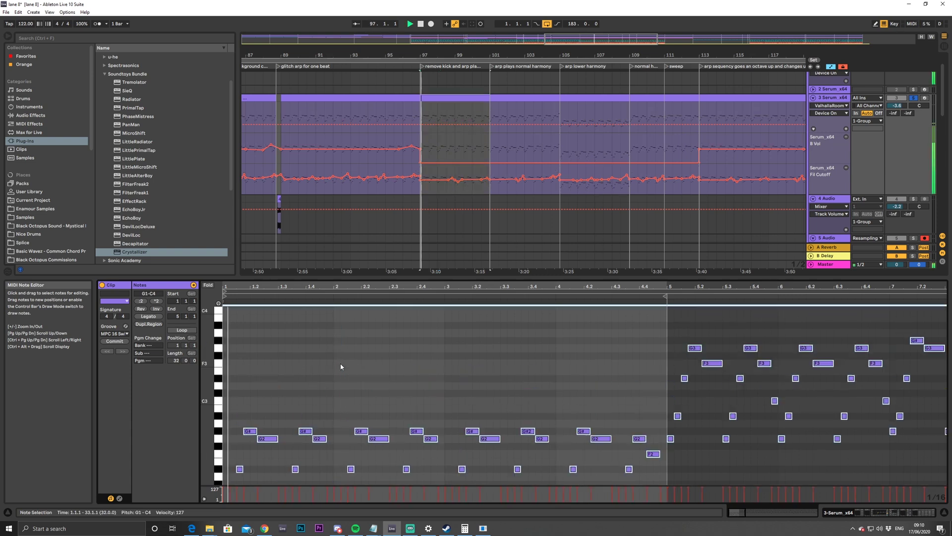
Lower the arp clip's first note to F1 and its second note to G#1, auditioning the changes
scroll(327, 372, "down", 5)
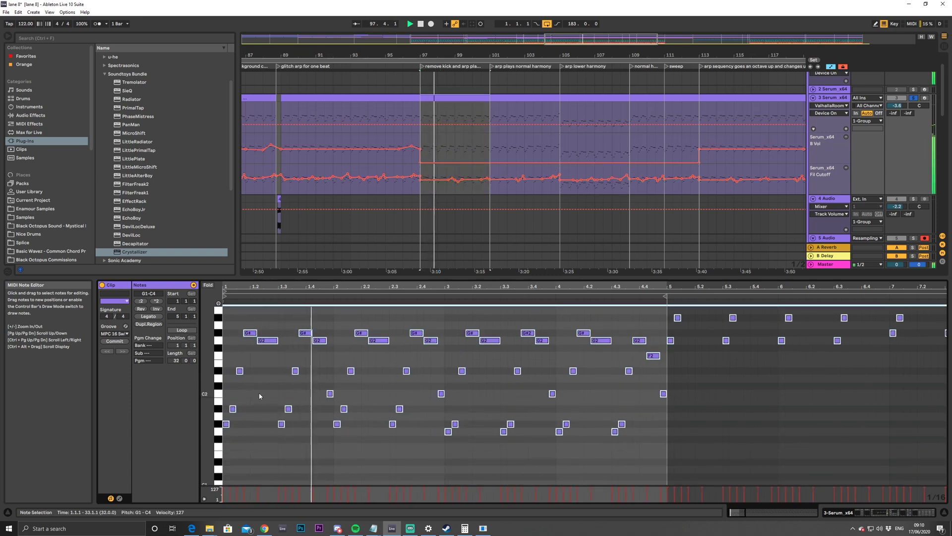
left_click(235, 403)
key("space")
left_click(228, 425)
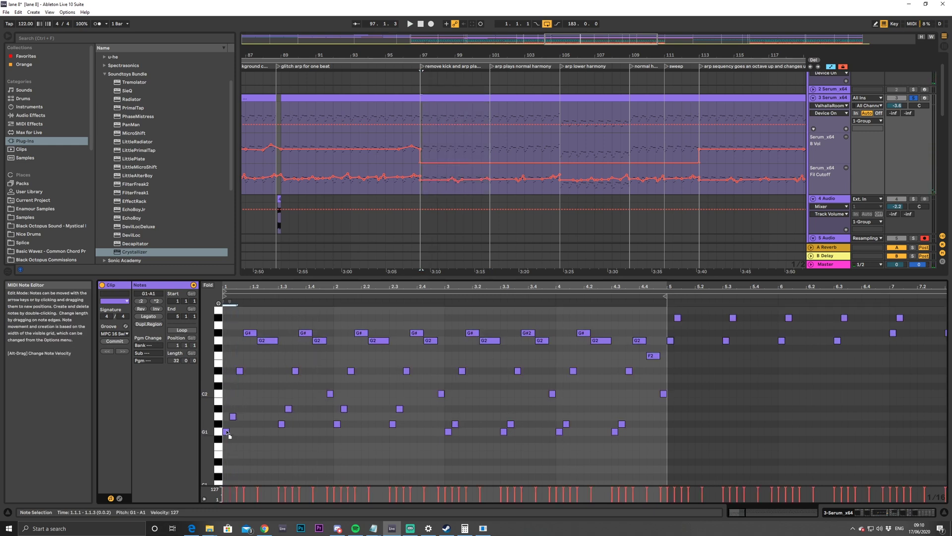
left_click(238, 440)
key("space")
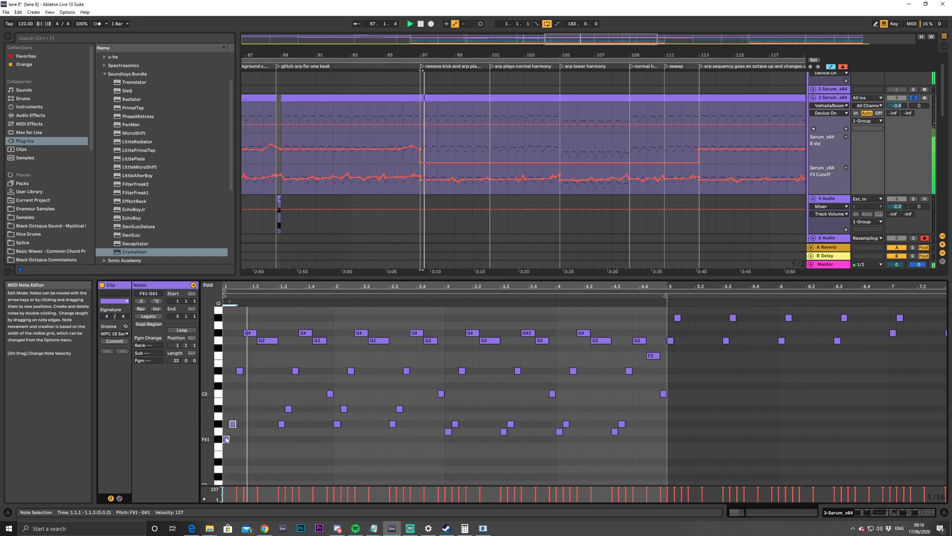
left_click_drag(226, 439, 228, 447)
key("space")
key("space")
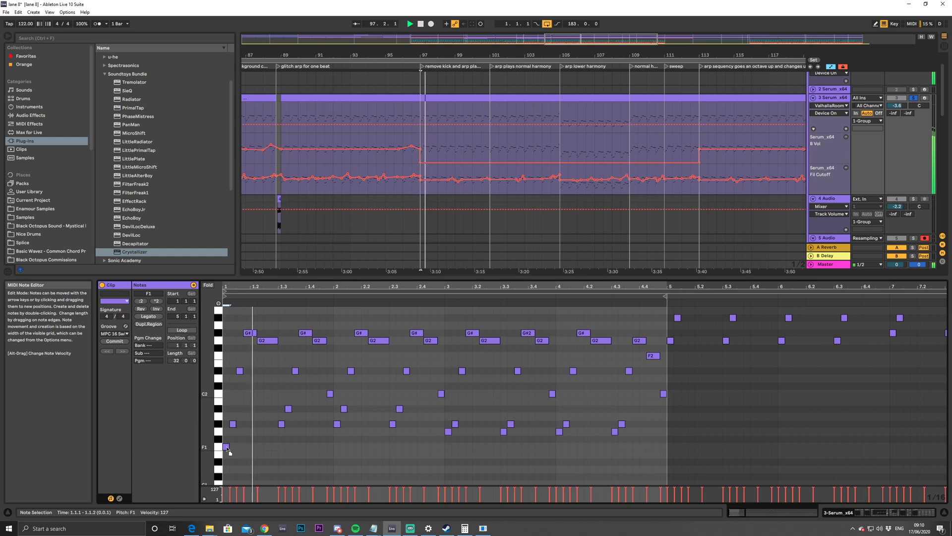
Lower the next pair of low arp notes, around beat 1.3, to F1 and G#1 and play them
mouse_move(274, 427)
left_mouse_down()
mouse_move(292, 406)
mouse_move(283, 432)
mouse_move(287, 423)
left_mouse_up()
left_click(288, 431)
key("space")
key("space")
Lower the first two upper arp notes, around beat 1.2, to G2 and F2 while auditioning the pattern
left_click_drag(245, 328, 271, 347)
key("space")
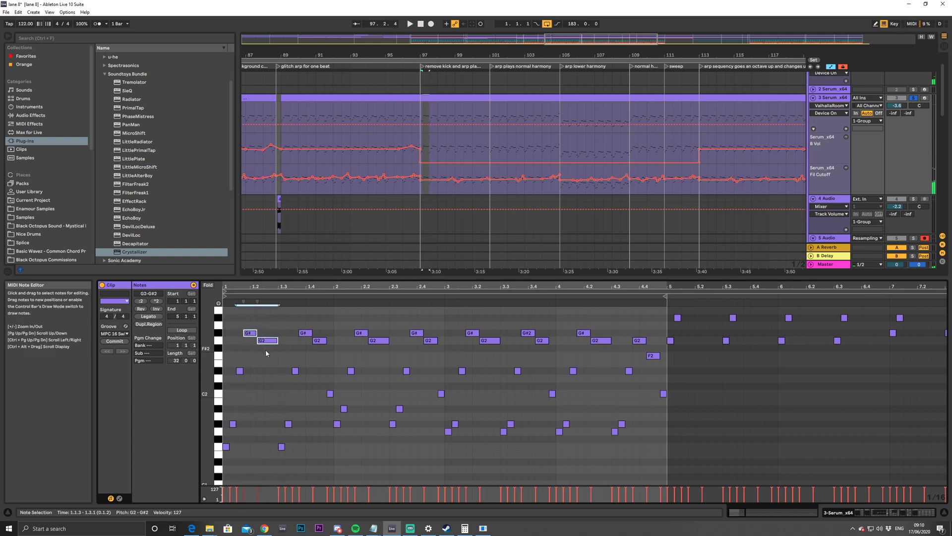
key("Down")
key("Down")
key("Down")
key("space")
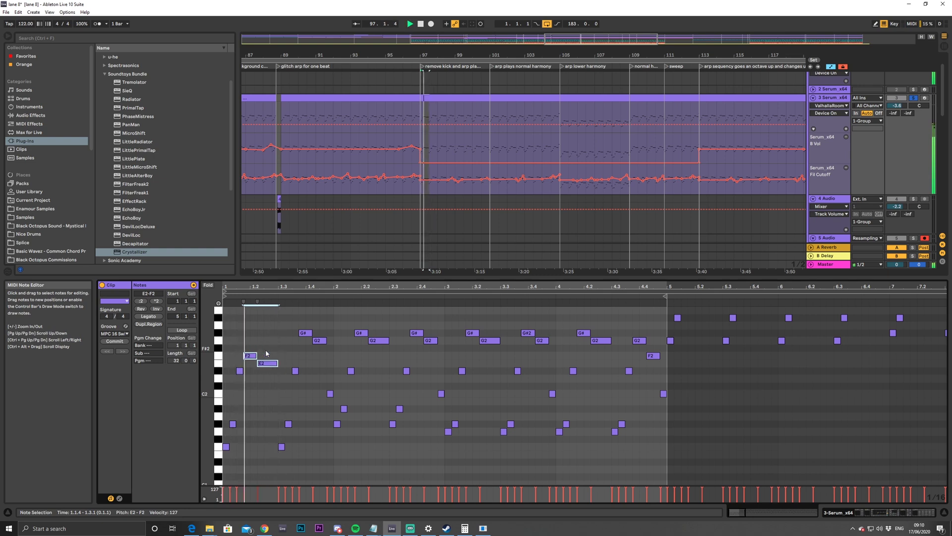
key("Up")
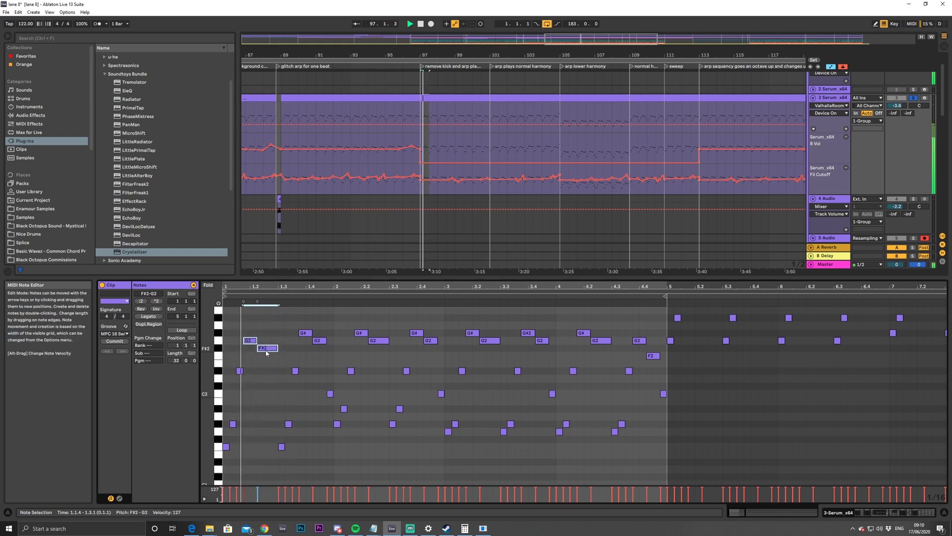
key("Up")
left_click(264, 353)
left_click(264, 349)
key("Down")
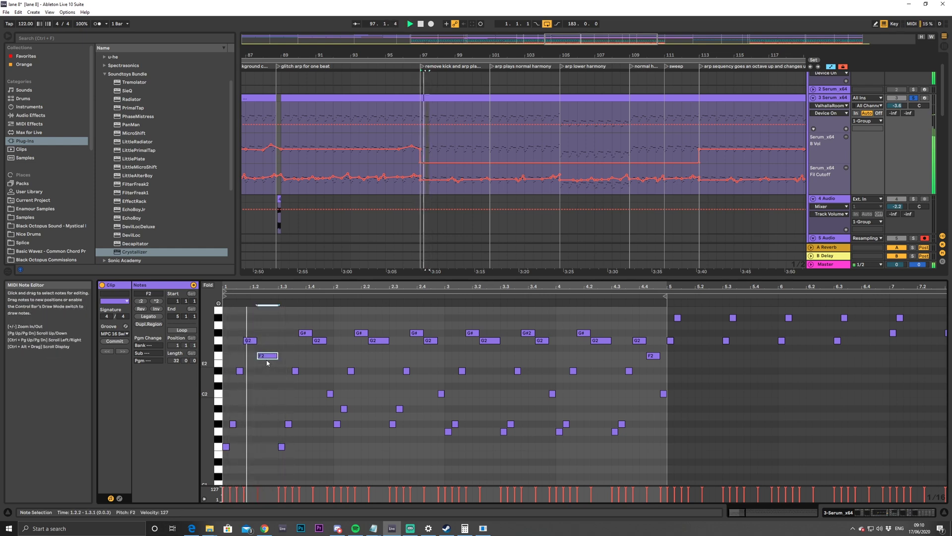
Raise the two upper arp notes around beat 1.2 back to G#2 and G2
key("space")
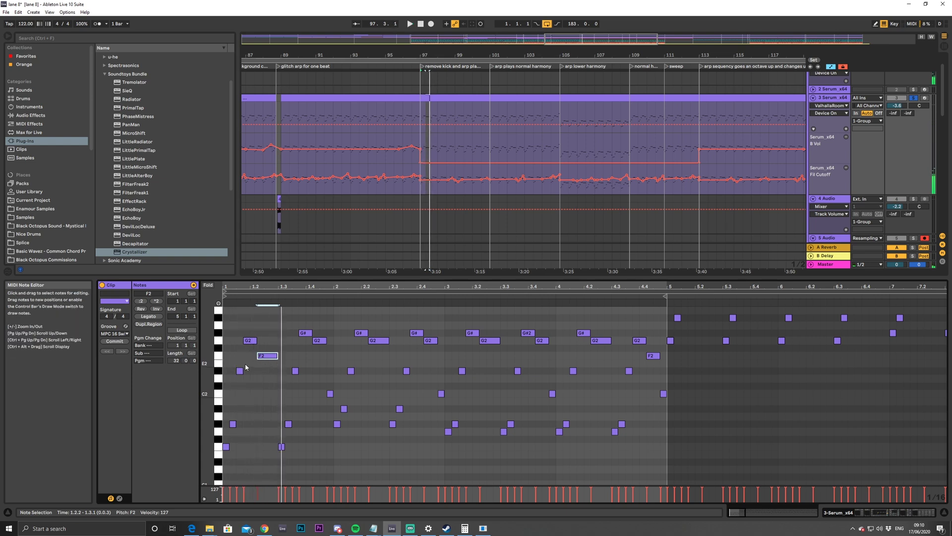
key("ctrl+v")
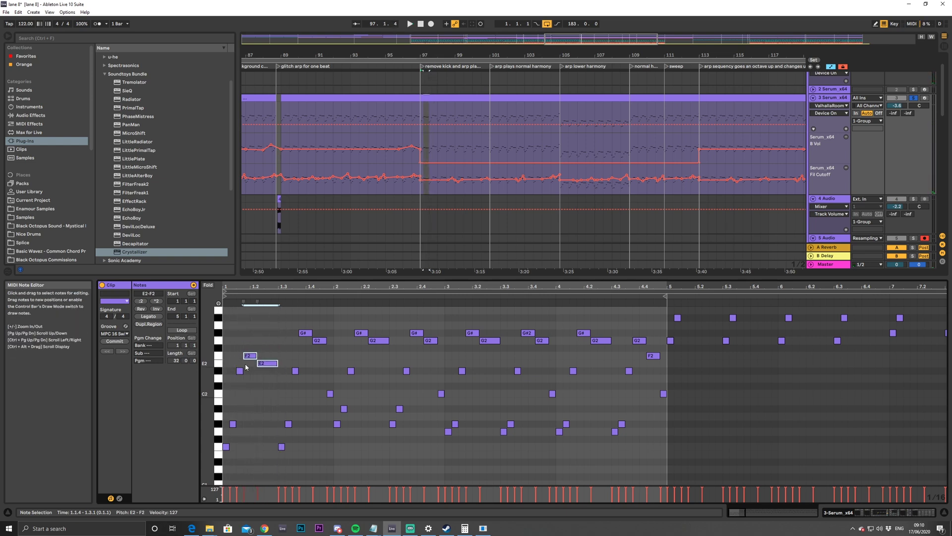
key("Up")
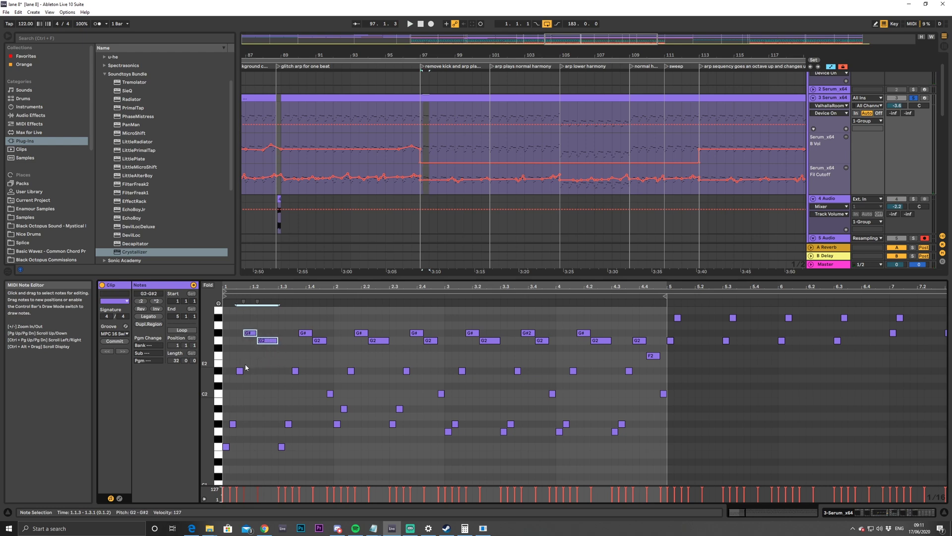
left_click(249, 414)
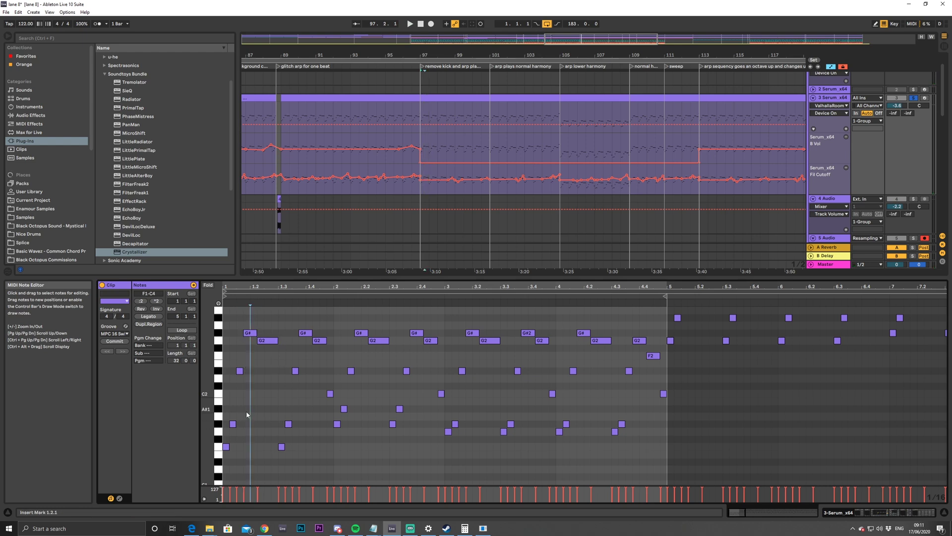
Raise the low note pairs at beats 1.1 and 1.3 to G#1 and A#1 and play the pattern
left_click_drag(228, 413, 257, 455)
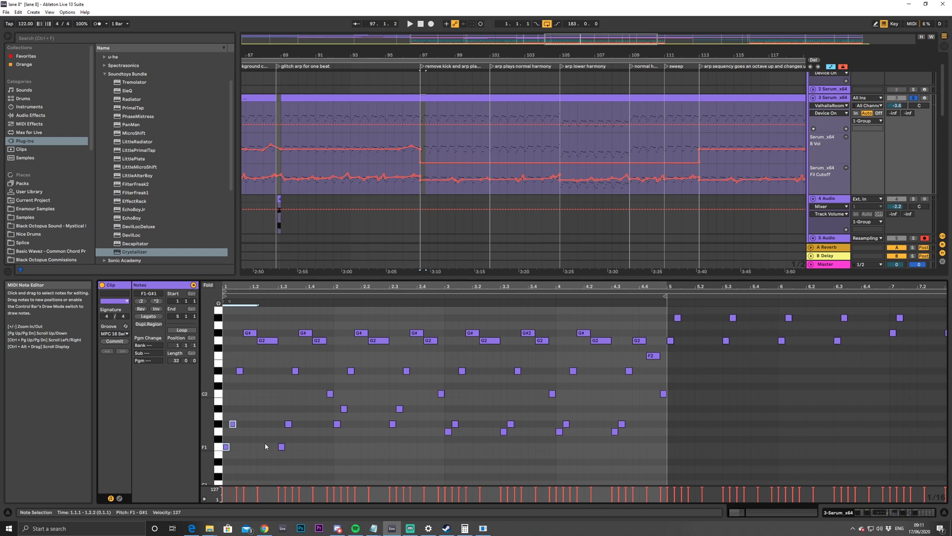
left_click_drag(230, 392, 310, 470)
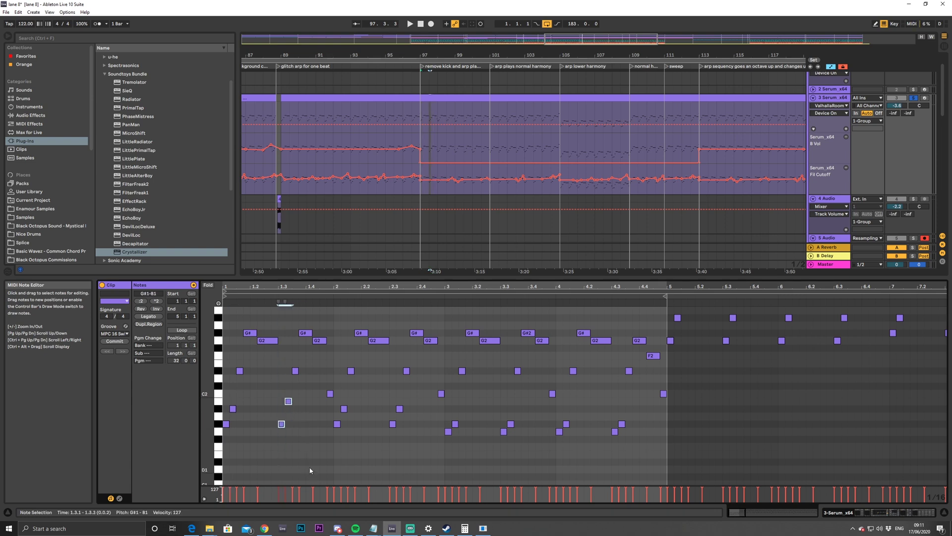
left_click_drag(284, 395, 294, 408)
key("space")
left_click(291, 382)
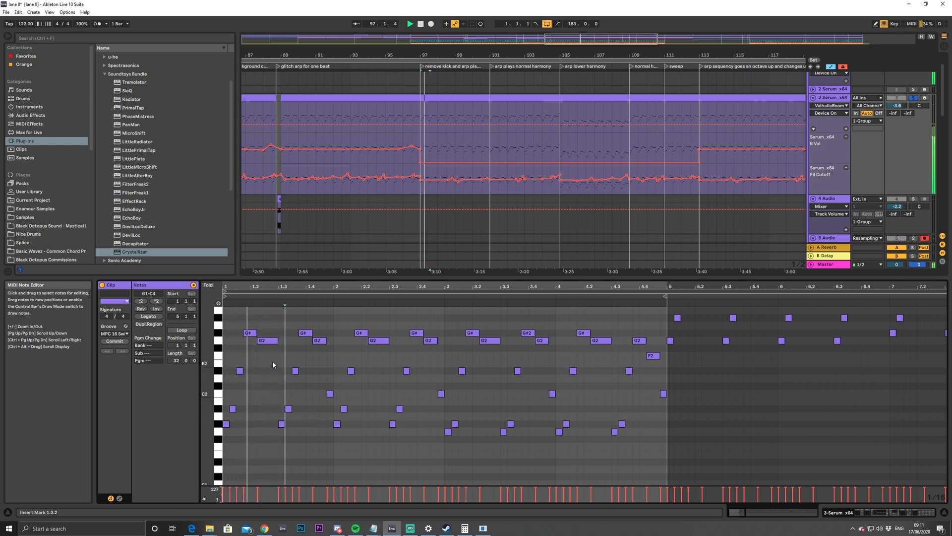
Try an extra upper note at 1.2.4 on G#2 and G2, and the clip's third note on G2, while auditioning
mouse_move(276, 341)
left_mouse_down()
mouse_move(267, 341)
mouse_move(278, 337)
left_mouse_up()
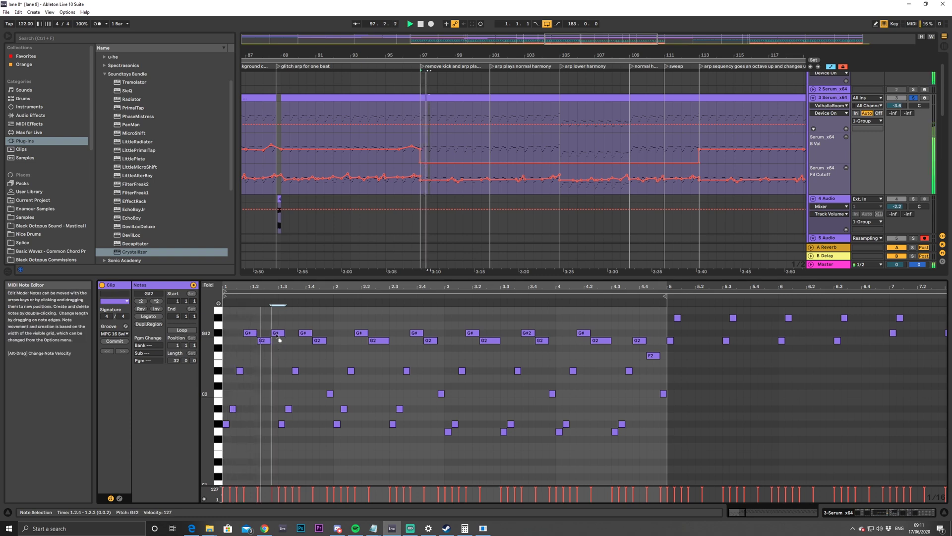
mouse_move(276, 336)
left_mouse_down()
mouse_move(279, 325)
mouse_move(276, 335)
left_mouse_up()
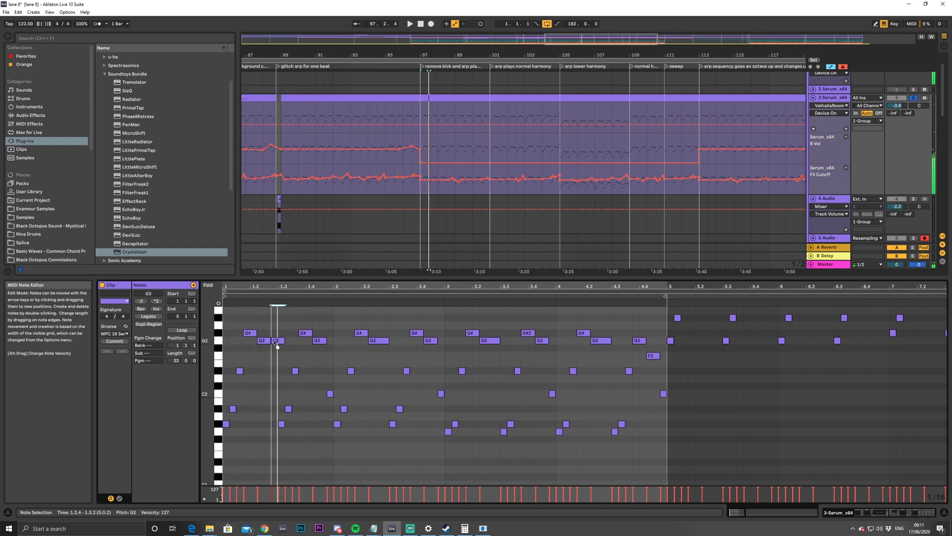
left_click_drag(239, 371, 239, 345)
key("space")
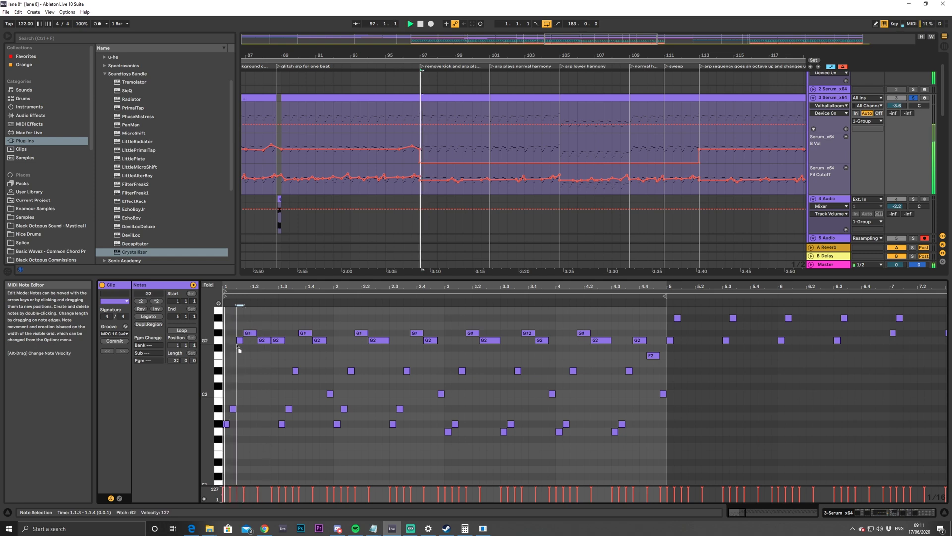
key("ctrl+z")
key("ctrl+z")
left_click(257, 348)
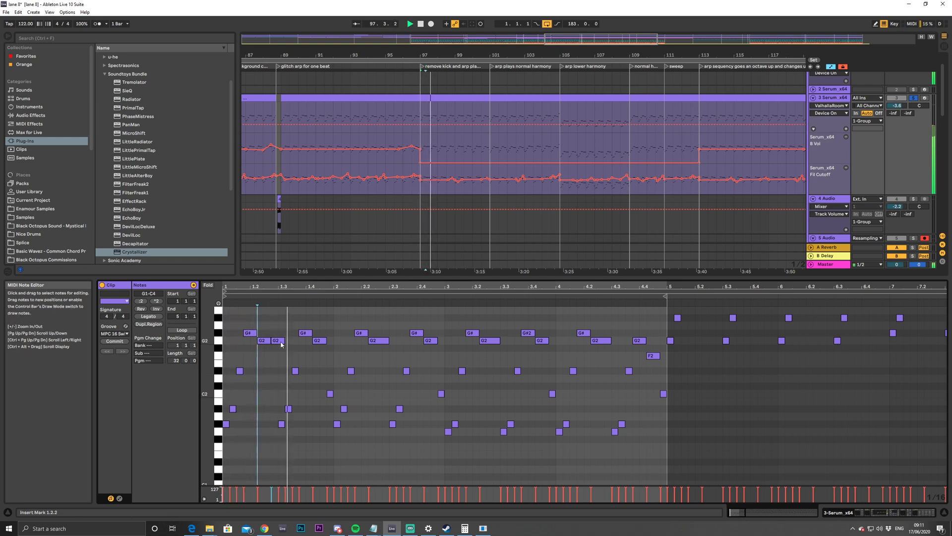
Shift the upper G2 note to 1.2.3, keep the G#2 note at 1.1.4, and insert a short C2 note at 1.2.2
key("ctrl+y")
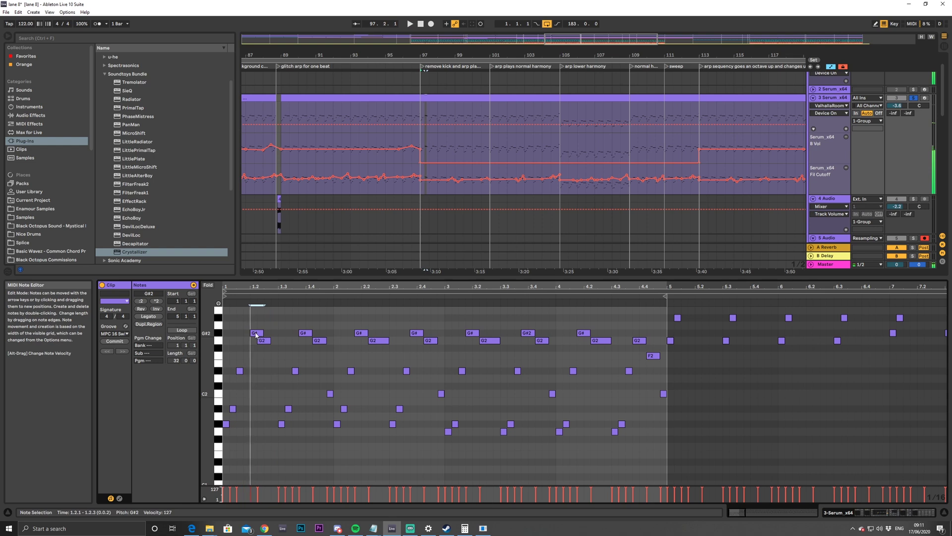
left_click(270, 340)
key("space")
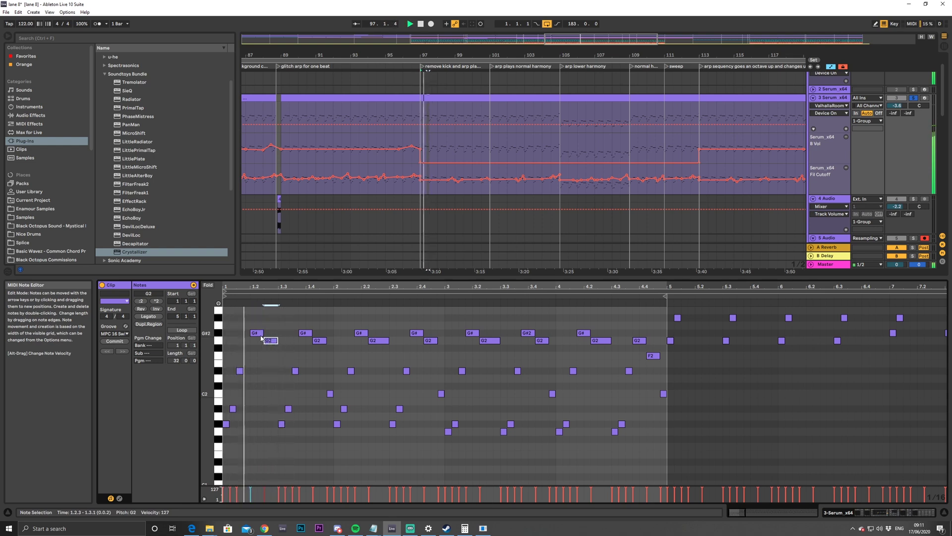
key("space")
left_click(256, 336)
key("Left")
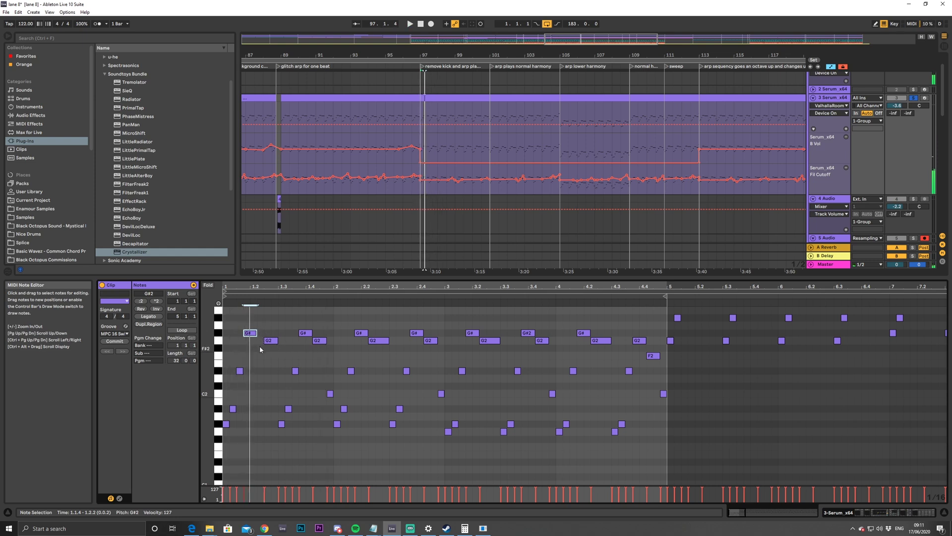
double_click(259, 347)
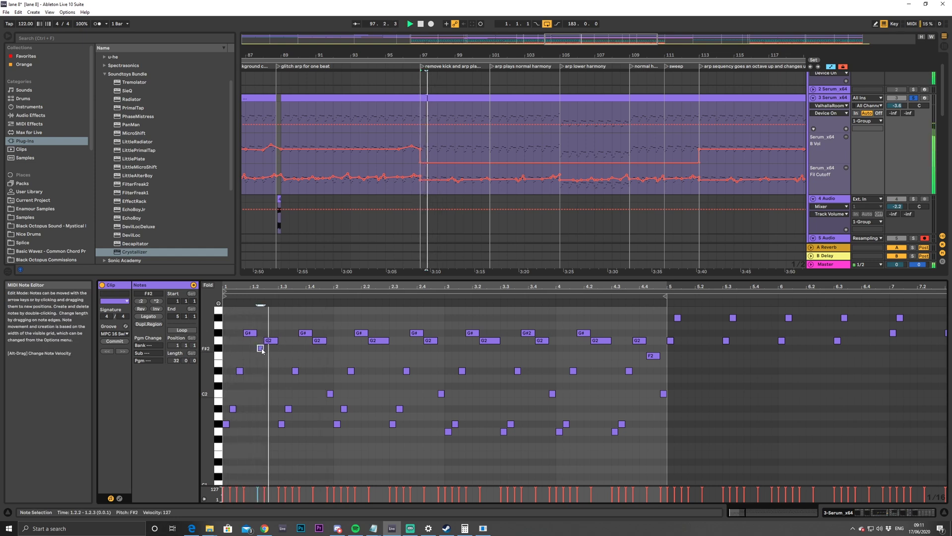
left_click_drag(261, 350, 261, 395)
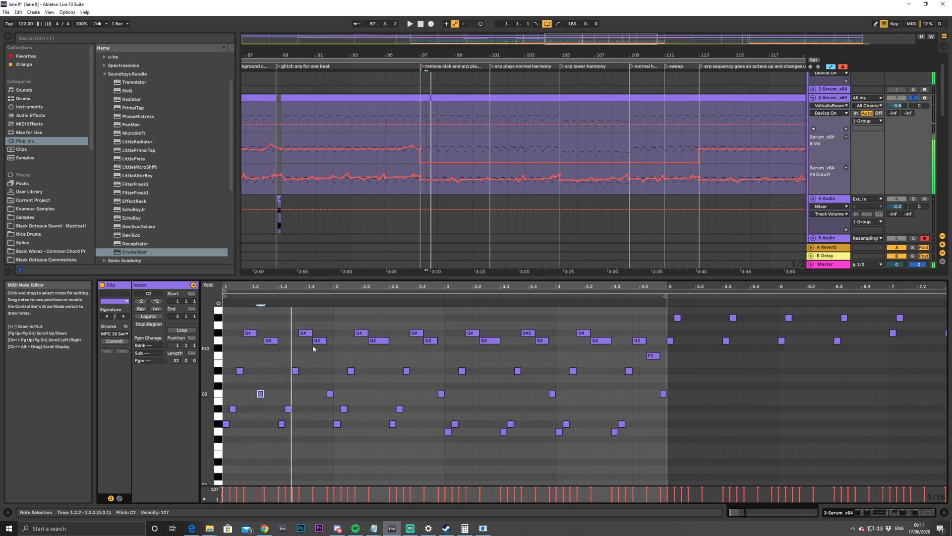
Try shifting the next upper G2 note to 1.4.3 with a short note added at 1.4.2, testing C2, B1 and F2
left_click_drag(321, 341, 328, 345)
double_click(316, 394)
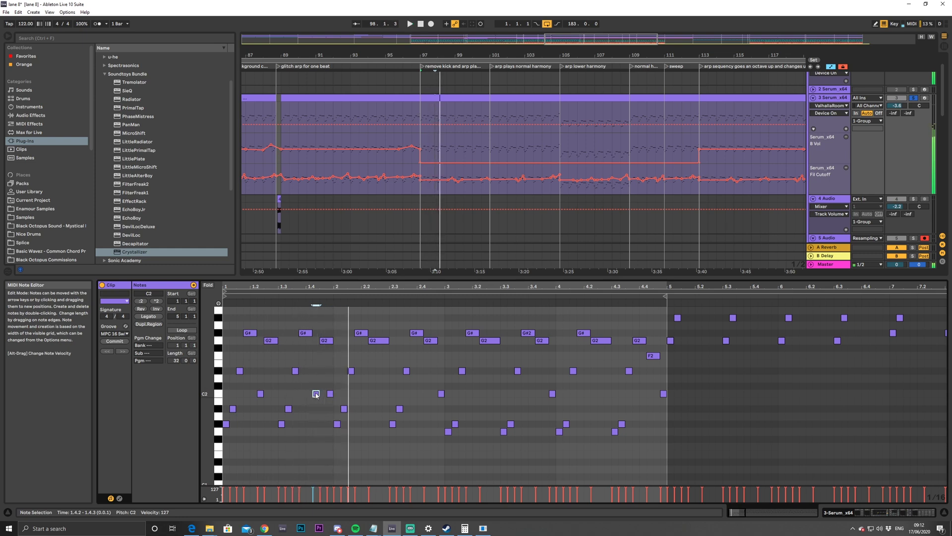
key("space")
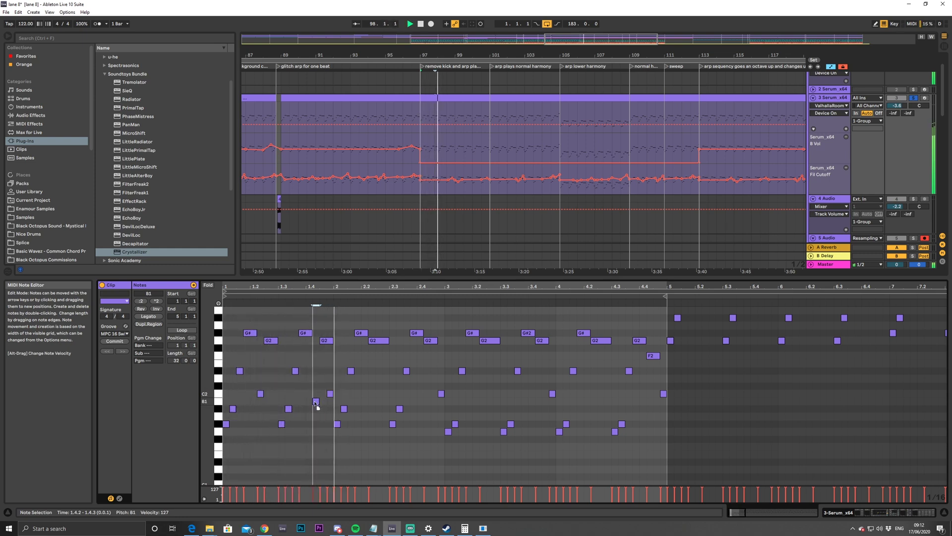
left_click_drag(316, 402, 318, 369)
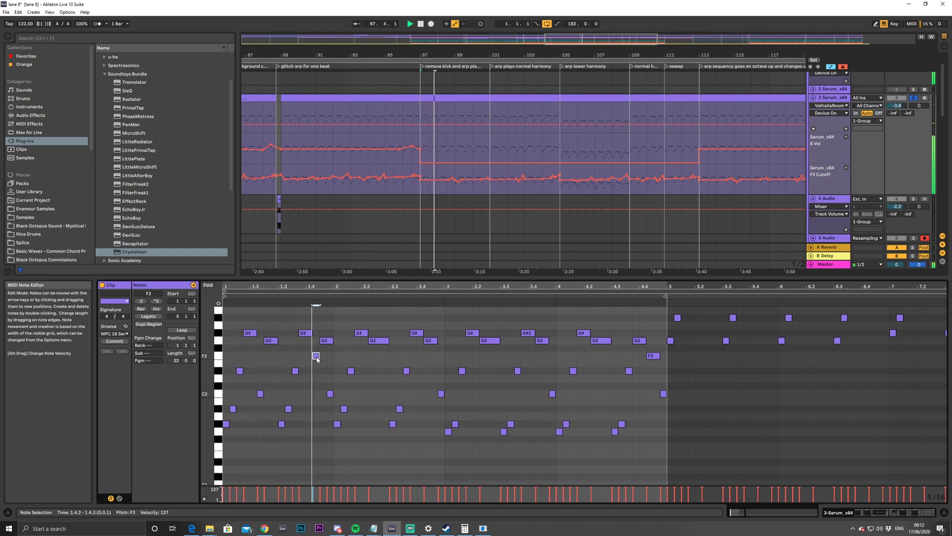
double_click(317, 357)
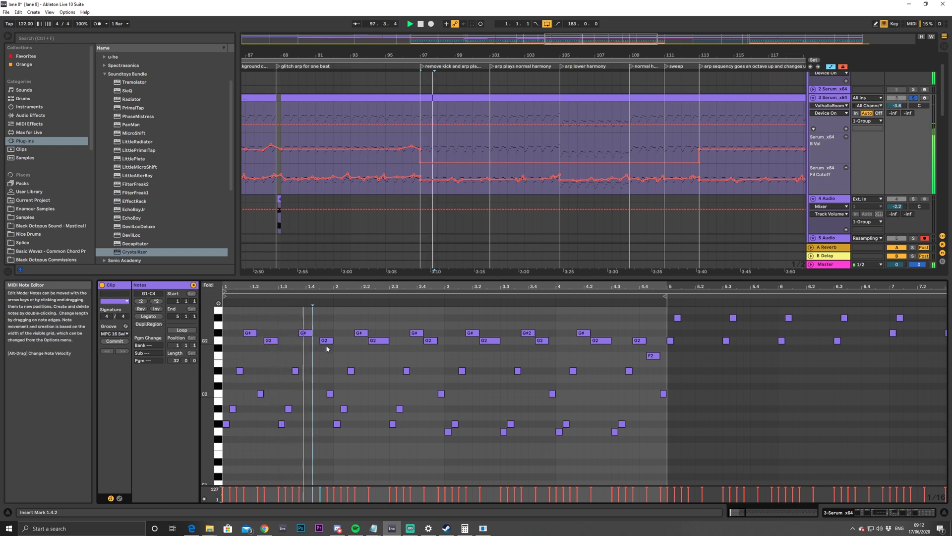
left_click_drag(327, 341, 321, 341)
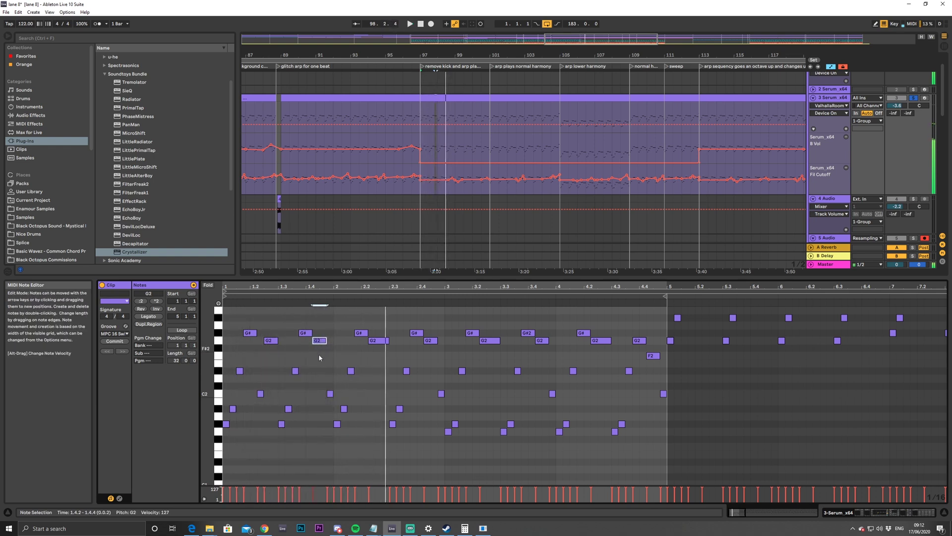
Shift the long G2 note after beat 2.2 to 2.2.3 and insert a short C2 note at 2.2.2
left_click_drag(376, 344, 383, 346)
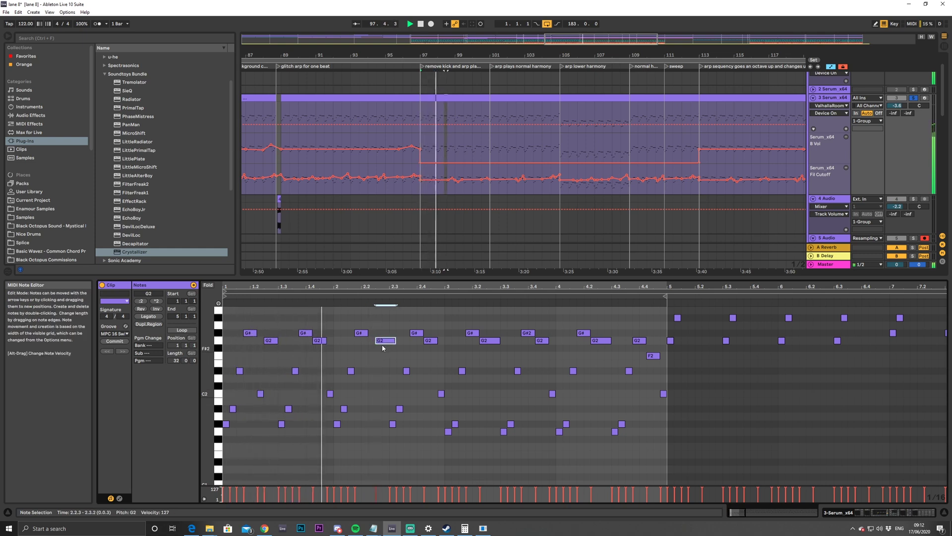
double_click(371, 394)
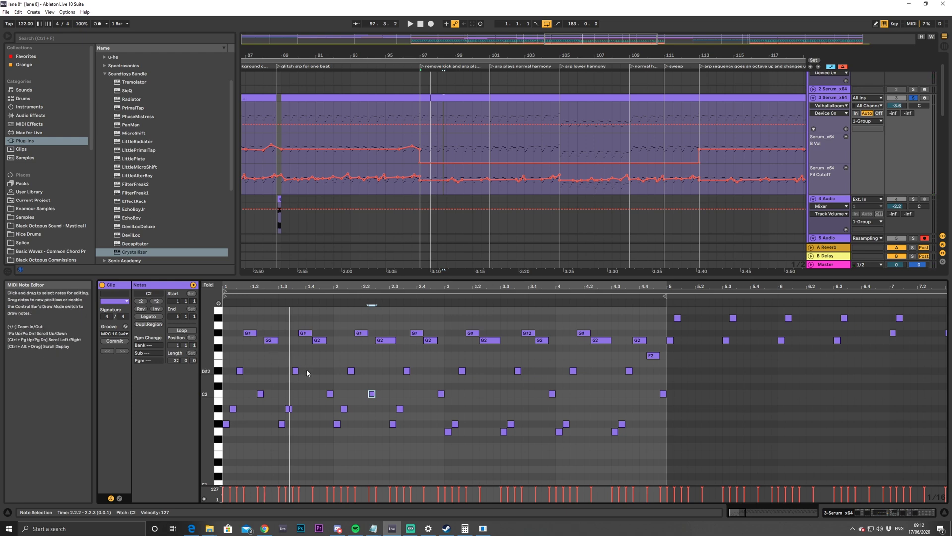
key("space")
Raise the first upper pair to A#2 at 1.1.4 and G#2 at 1.2.3 during playback
left_click_drag(250, 334, 251, 319)
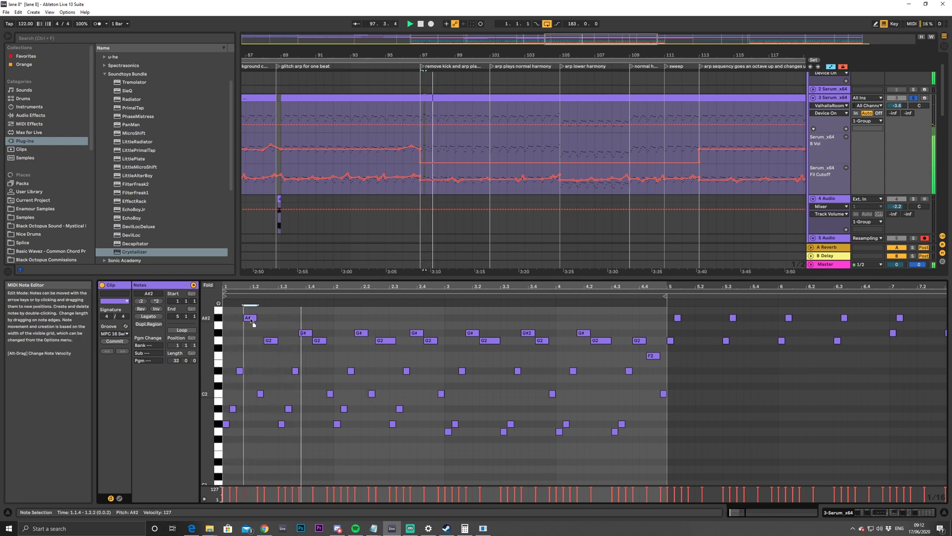
left_click(272, 333)
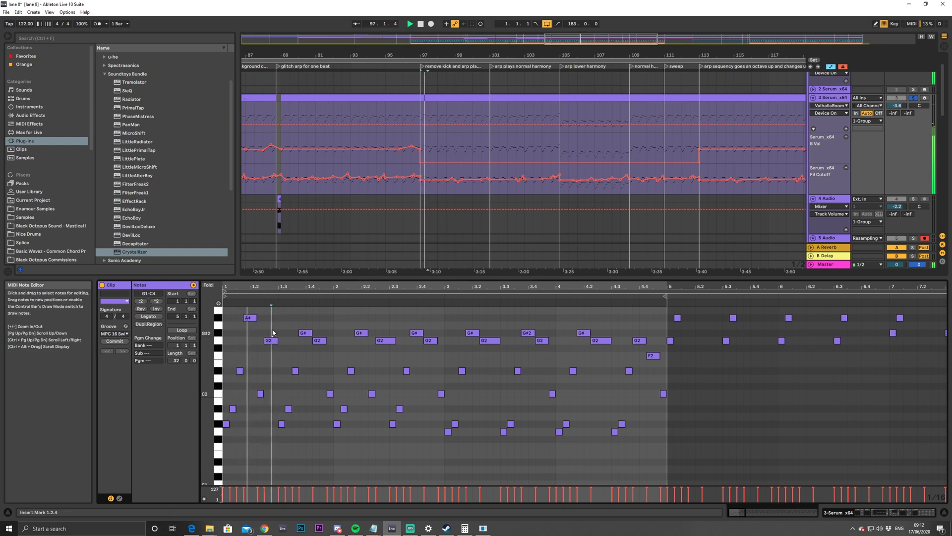
double_click(272, 333)
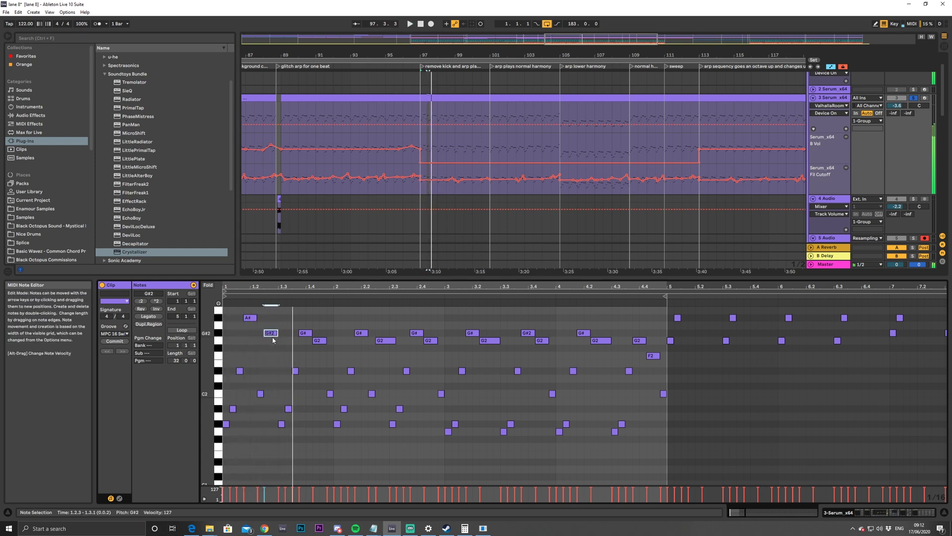
Set the second upper pair to C3 at 1.3.4 and A#2 at 1.4.3, with a short G#2 note inserted between them
double_click(304, 332)
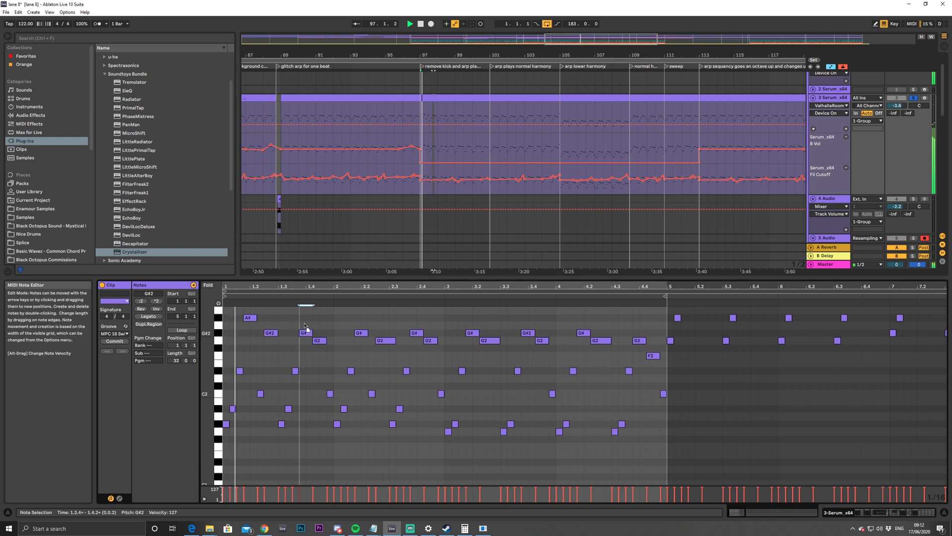
mouse_move(319, 340)
left_mouse_down()
mouse_move(306, 312)
mouse_move(308, 333)
left_mouse_up()
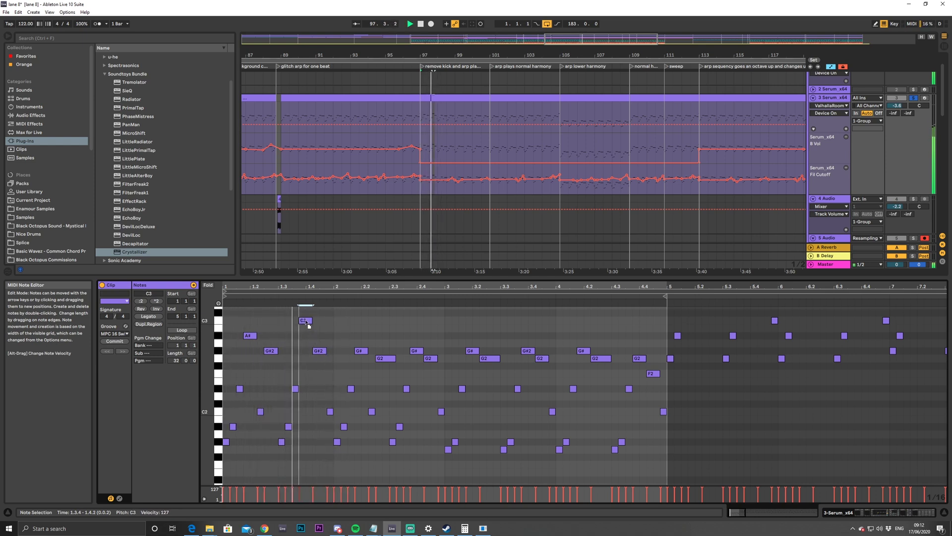
left_click_drag(318, 354, 330, 340)
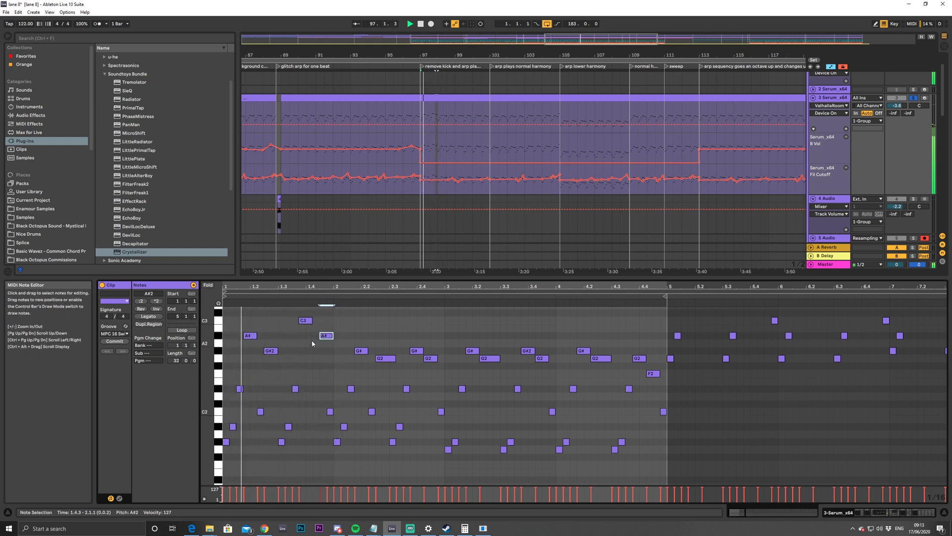
double_click(316, 351)
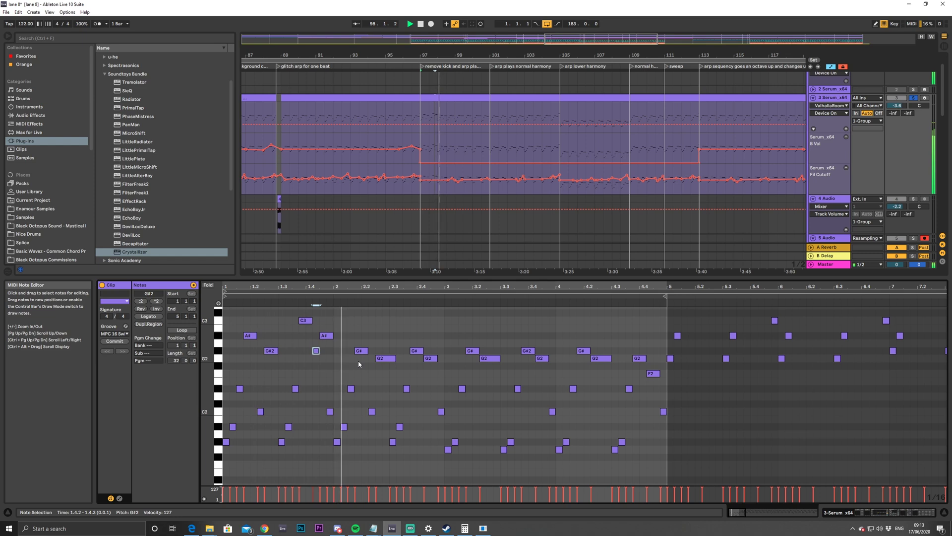
Raise the third upper pair, around beat 2.2, to A#2 and G#2
double_click(361, 343)
key("Up")
left_click(386, 358)
key("Up")
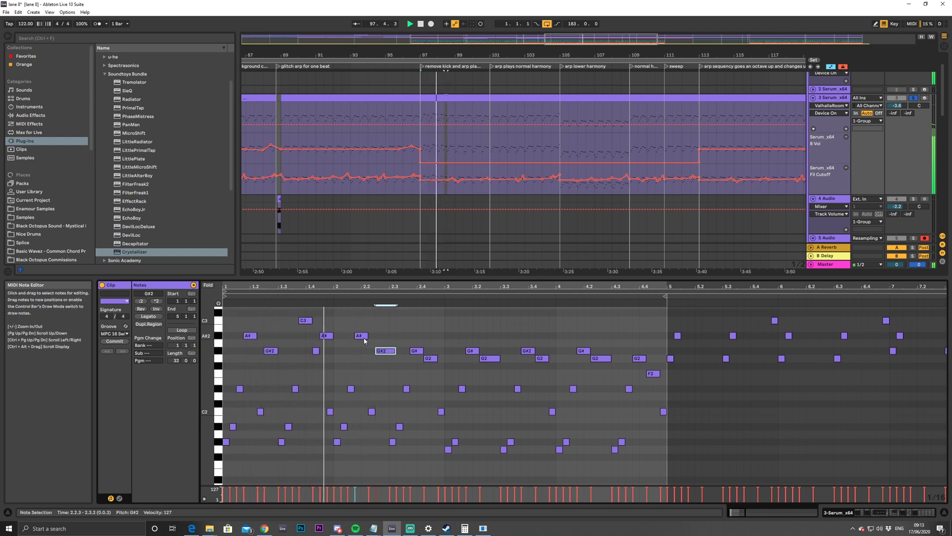
Raise the upper note at 2.3.4 to C3 and play the pattern
double_click(412, 314)
left_click_drag(411, 315, 417, 325)
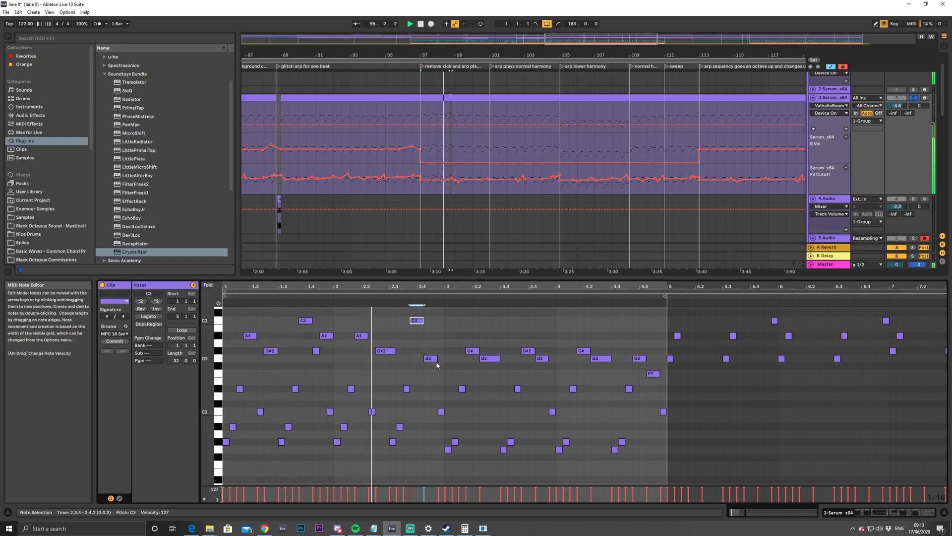
key("space")
scroll(423, 343, "up", 2)
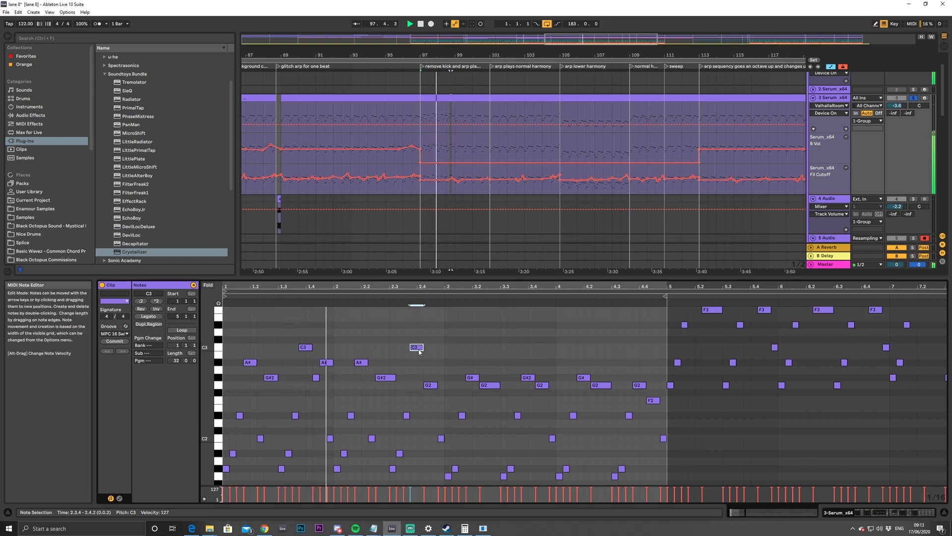
Shift the upper G2 note after beat 2.4 to 2.4.3 and insert a short D3 note at 2.4.2
left_click_drag(431, 387, 438, 389)
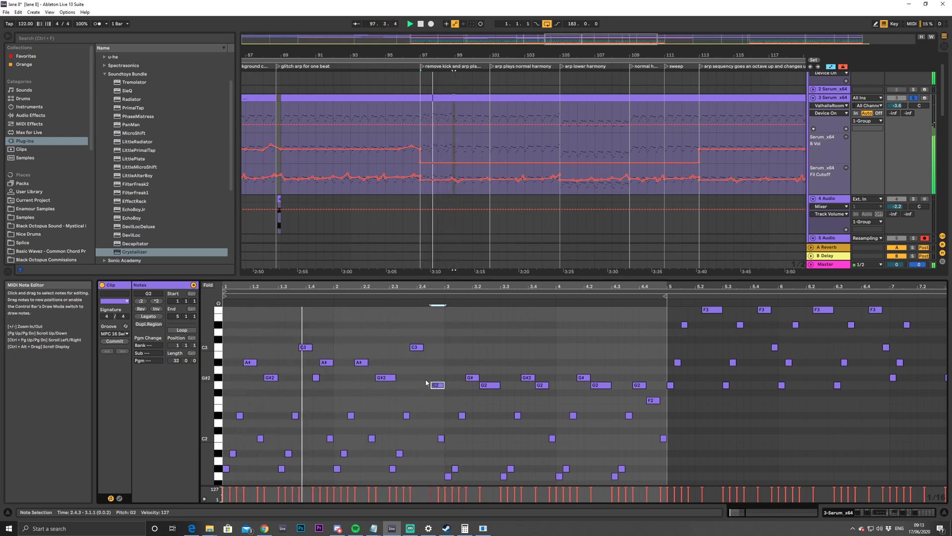
double_click(427, 332)
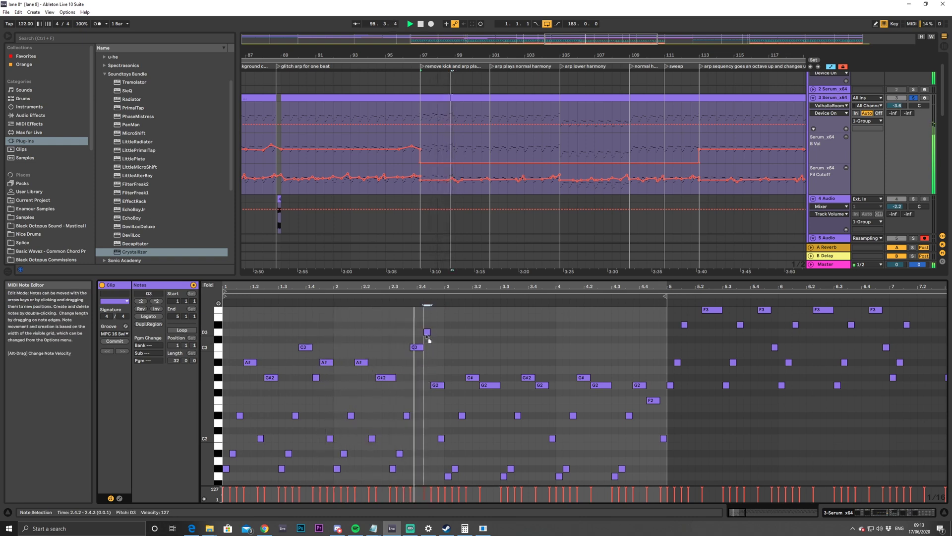
Lower the short note at 2.4.2 to G#2 and delete the upper G2 and G#2 notes from 3.1.3 to 4.4.3
left_click_drag(426, 338, 427, 383)
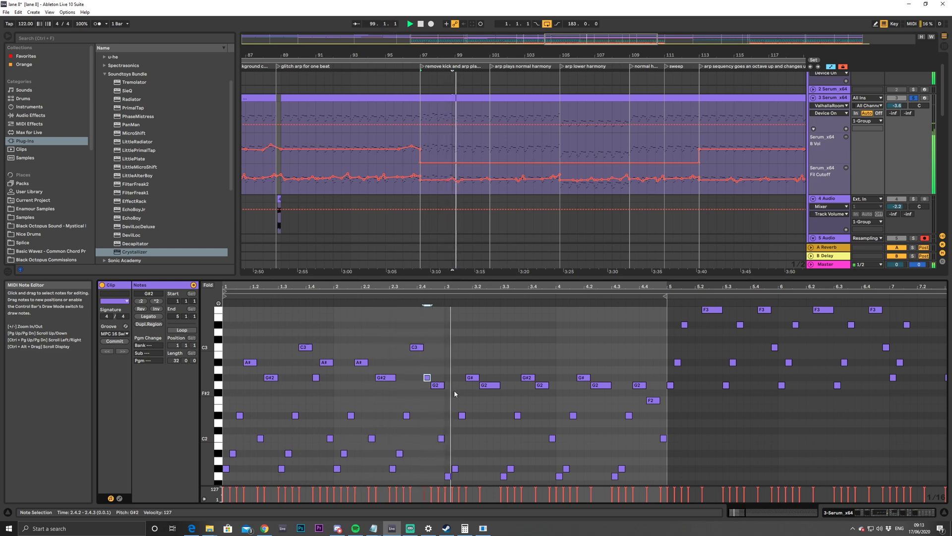
left_click_drag(461, 350, 649, 396)
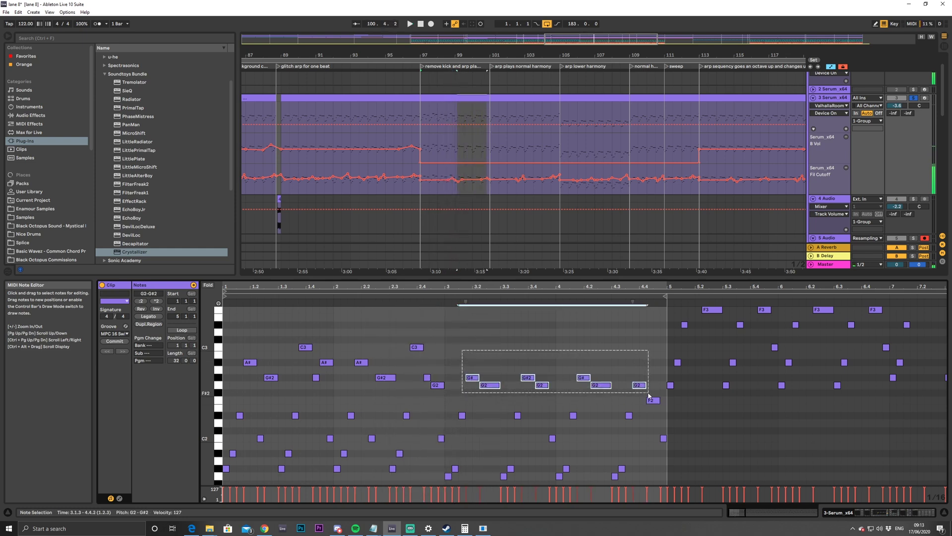
left_click(648, 395)
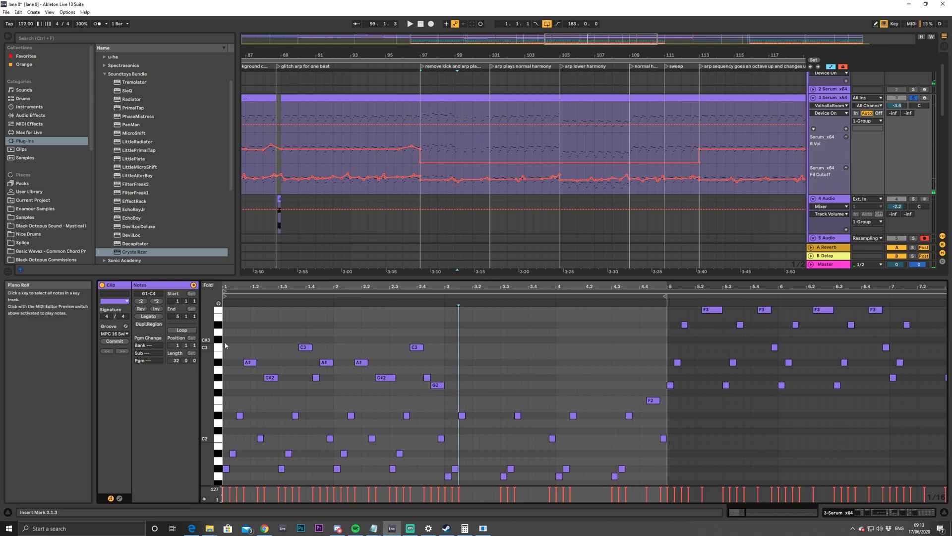
Duplicate the rewritten upper notes of bars 1 and 2 into bars 3 and 4, and delete the leftover F2 note at 4.4.2
left_click_drag(226, 340, 455, 397)
key("ctrl+d")
key("space")
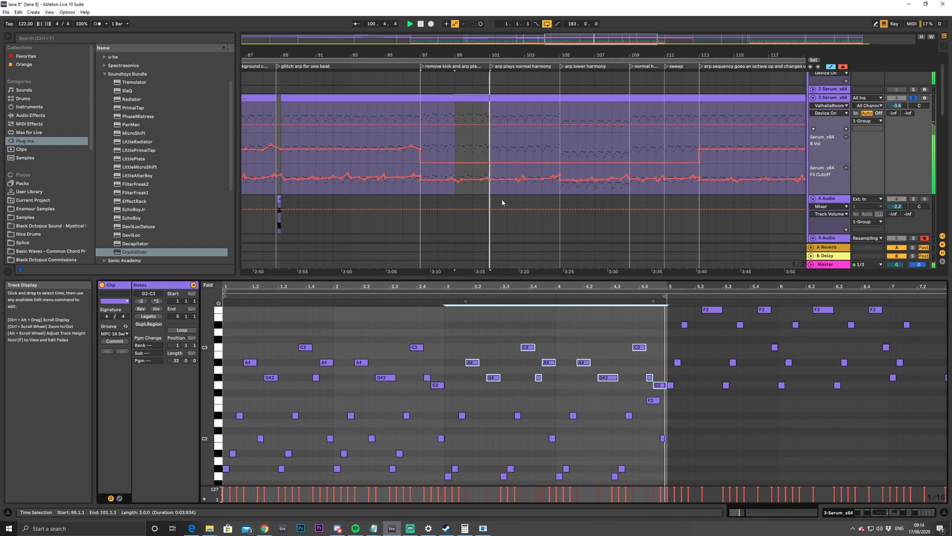
left_click(653, 406)
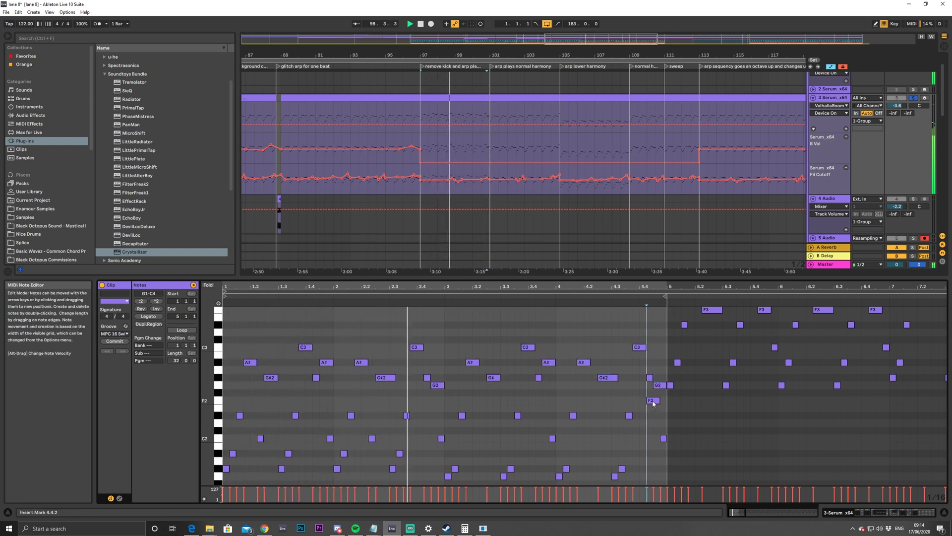
double_click(653, 400)
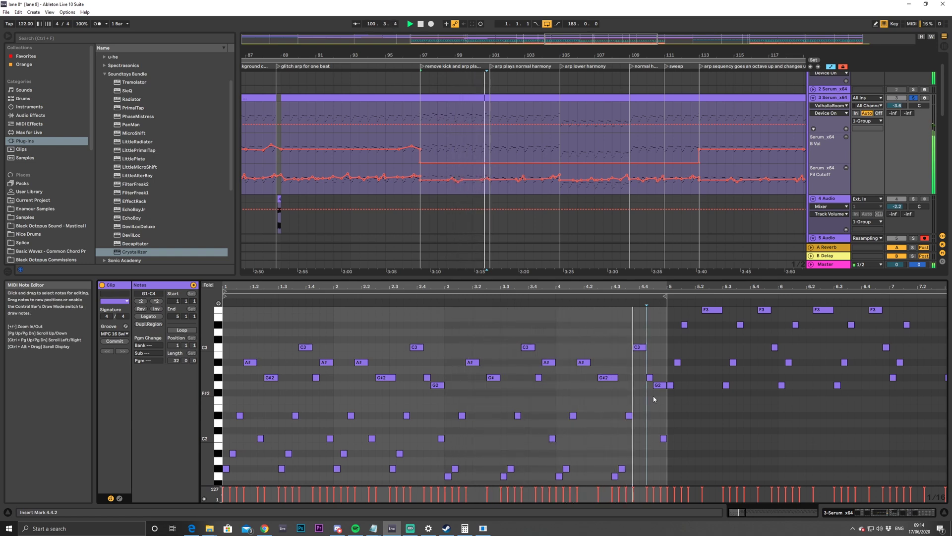
key("space")
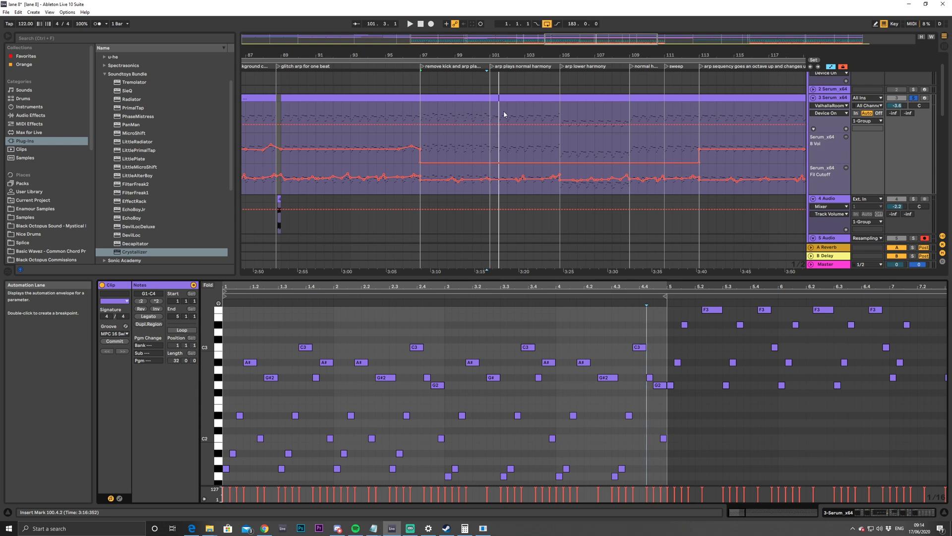
Turn off the arp track's solo and play the full arrangement from just before bar 89
key("space")
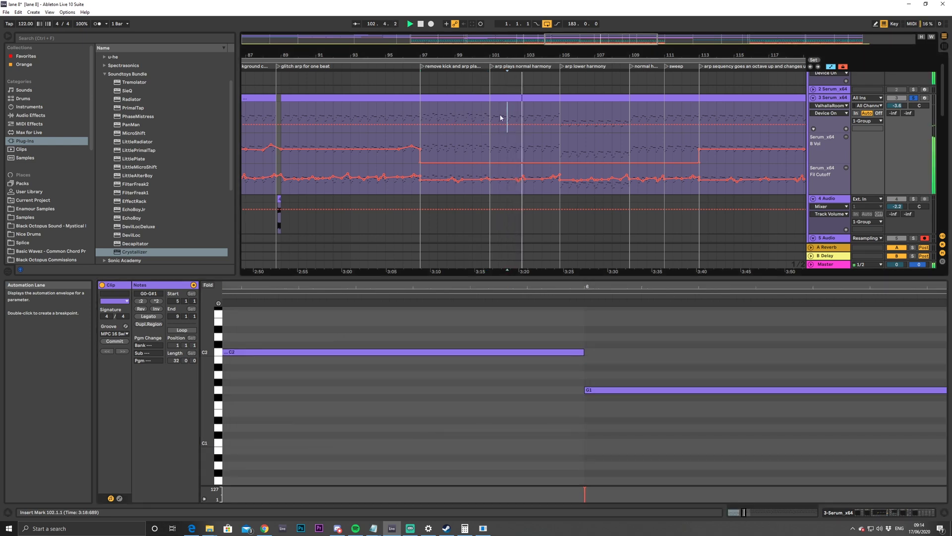
left_click(491, 118)
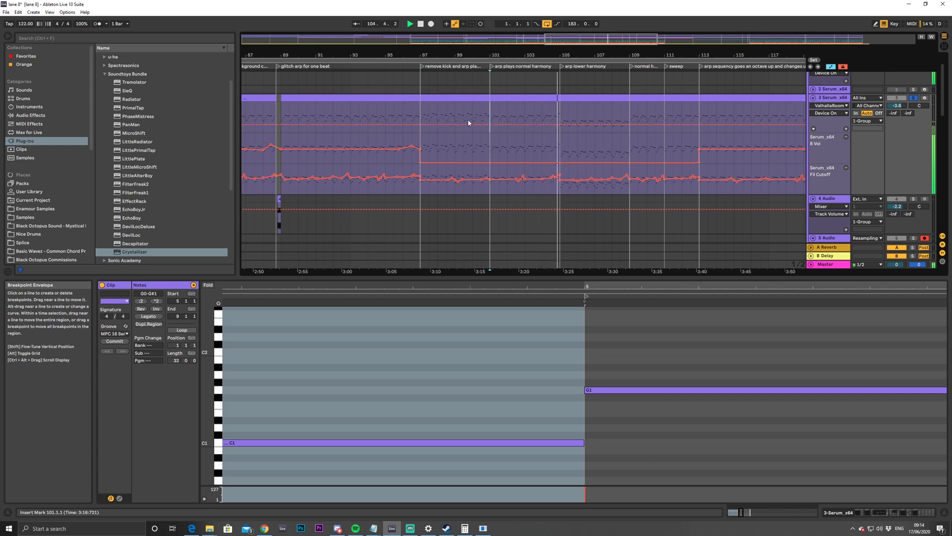
left_click(276, 114)
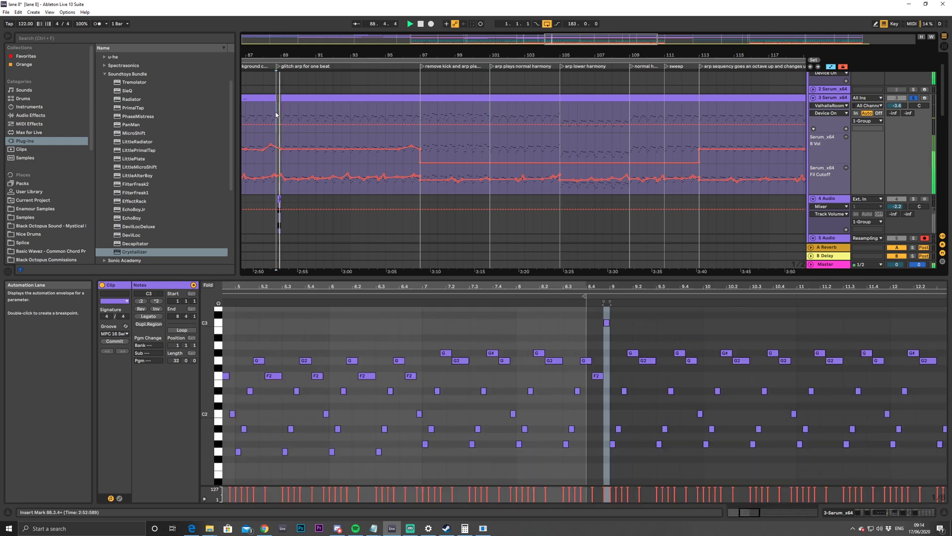
key("space")
key("space")
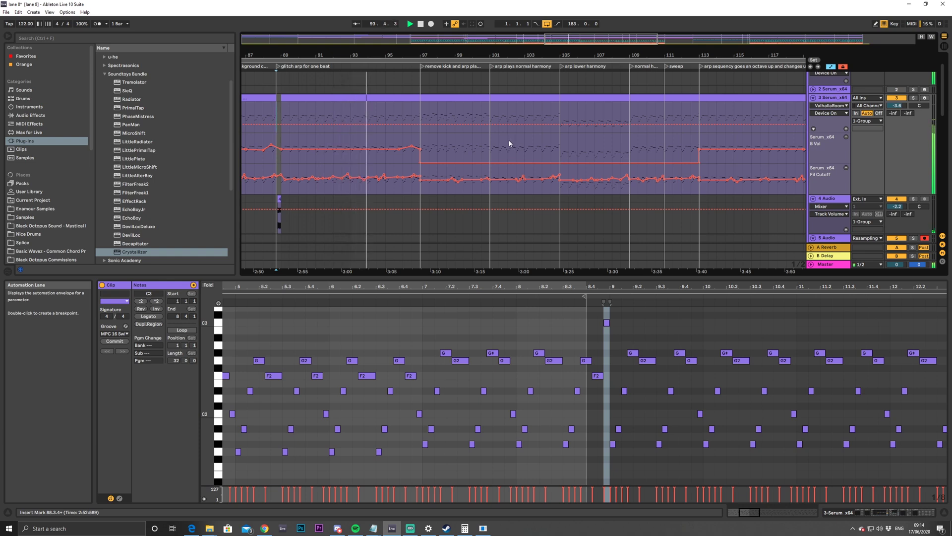
left_click_drag(552, 36, 572, 53)
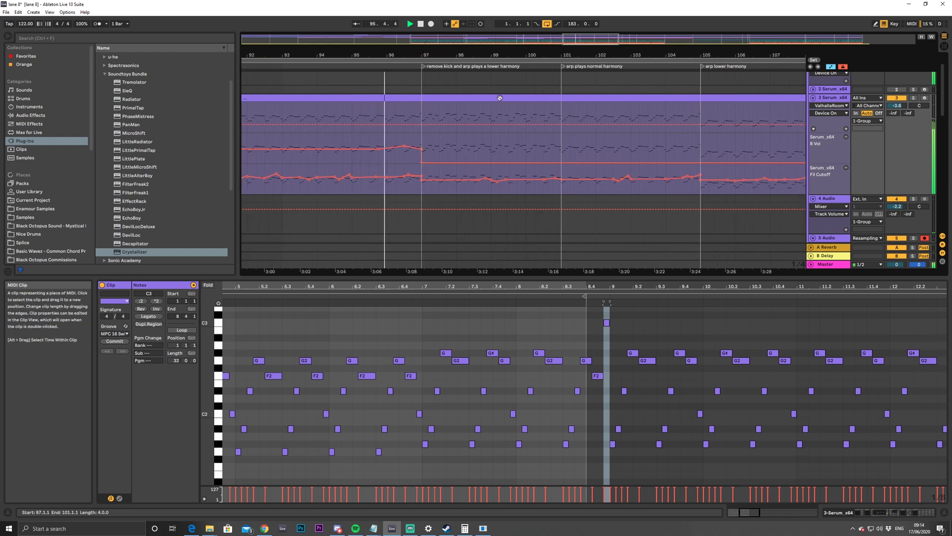
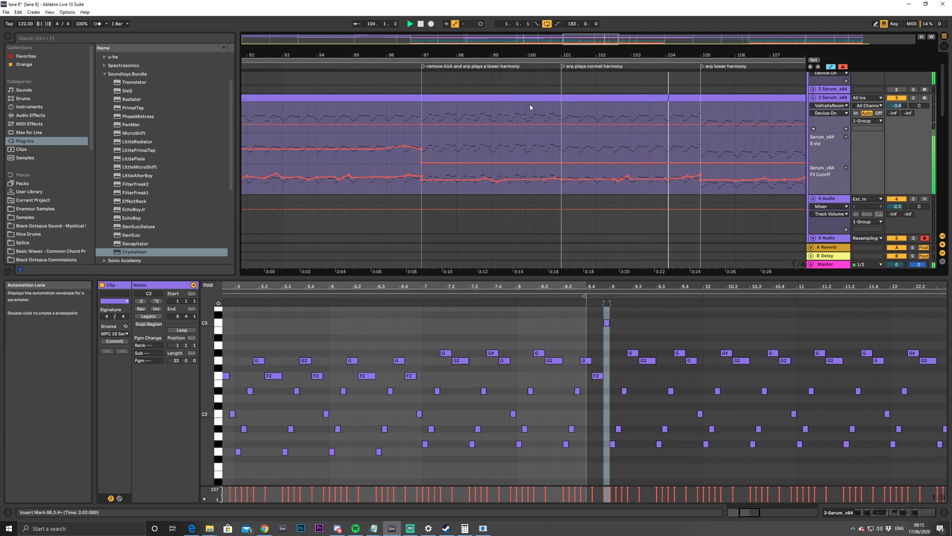
Copy the lower-harmony arp clip at bar 97 over the clip at bar 105 and listen through to bar 113
left_click(523, 98)
left_click(702, 102)
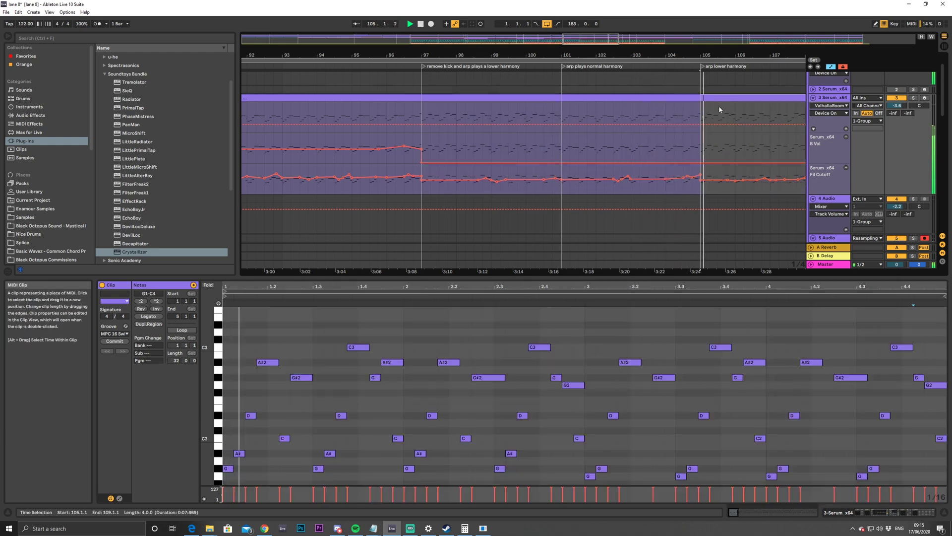
left_click_drag(688, 43, 697, 39)
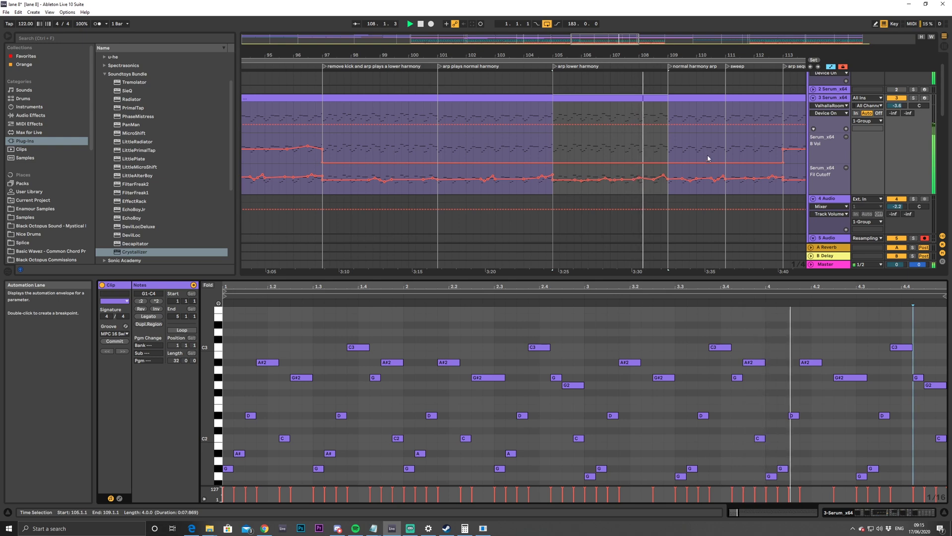
mouse_move(620, 38)
left_mouse_down()
mouse_move(628, 44)
mouse_move(600, 50)
mouse_move(615, 45)
left_mouse_up()
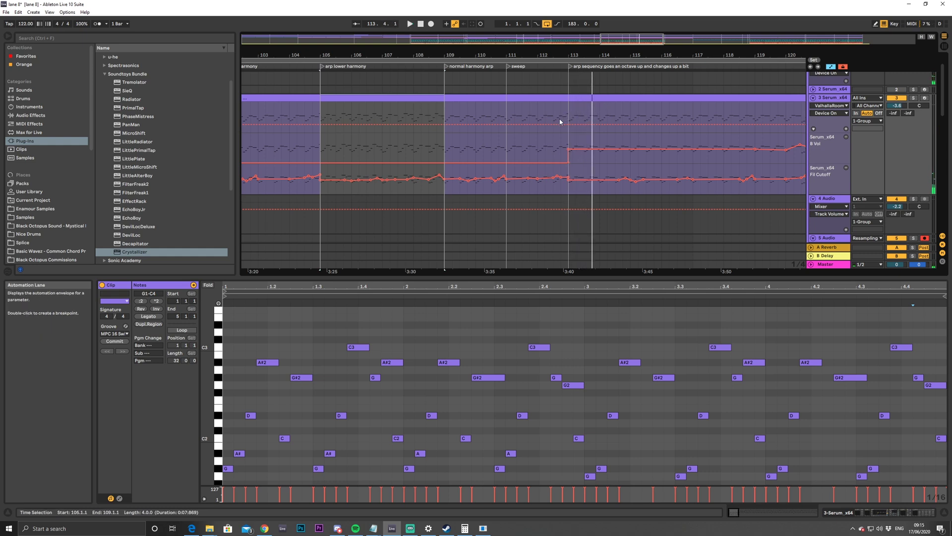
Paste the same four-bar arp clip at bar 113 and again at bar 117
left_click_drag(458, 55, 449, 46)
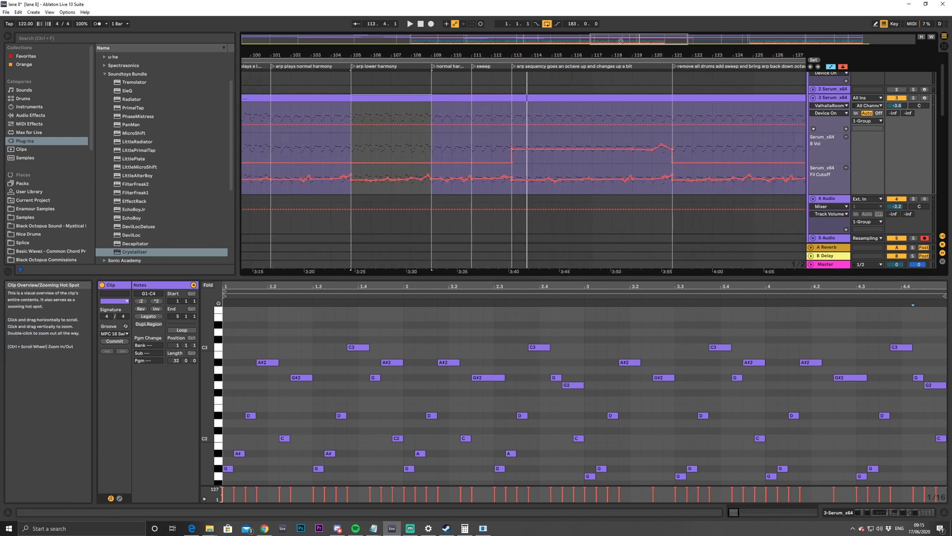
left_click(521, 98)
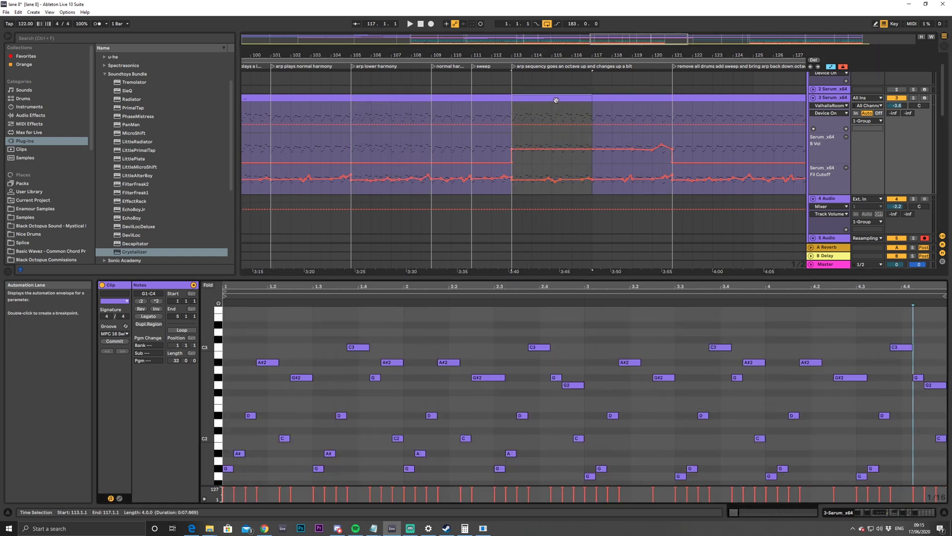
left_click(625, 98)
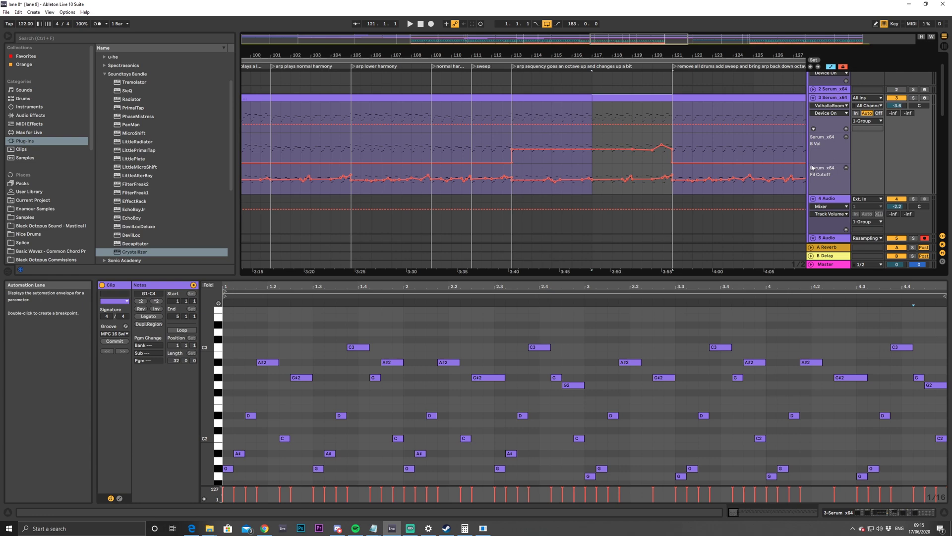
Open Serum on the arp track, move its window below the arp lane, and play from the sweep section after bar 111
left_click(832, 98)
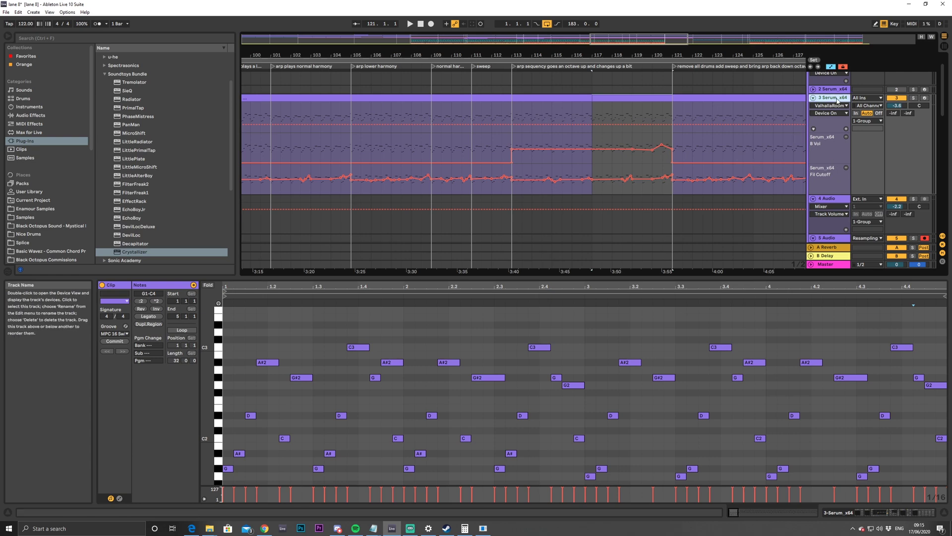
left_click(121, 422)
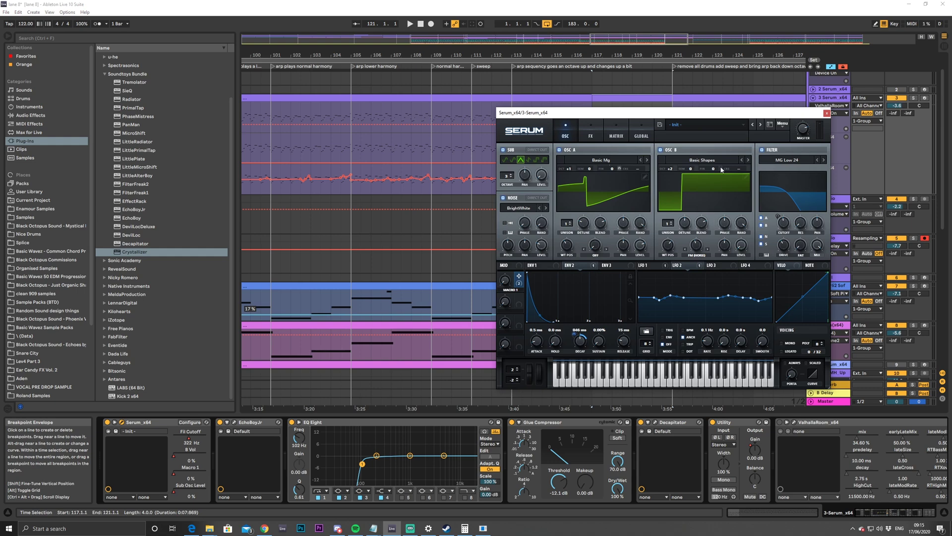
left_click_drag(662, 114, 440, 241)
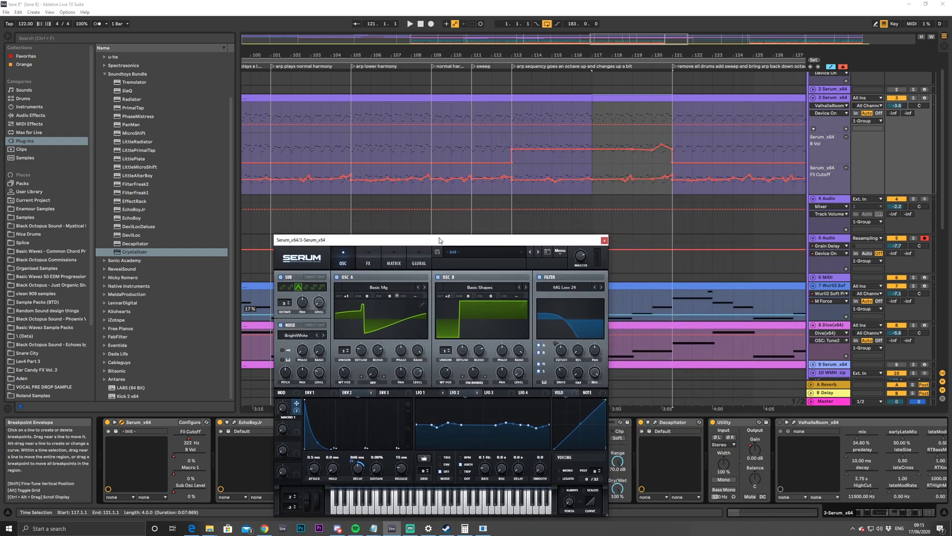
left_click(481, 146)
key("space")
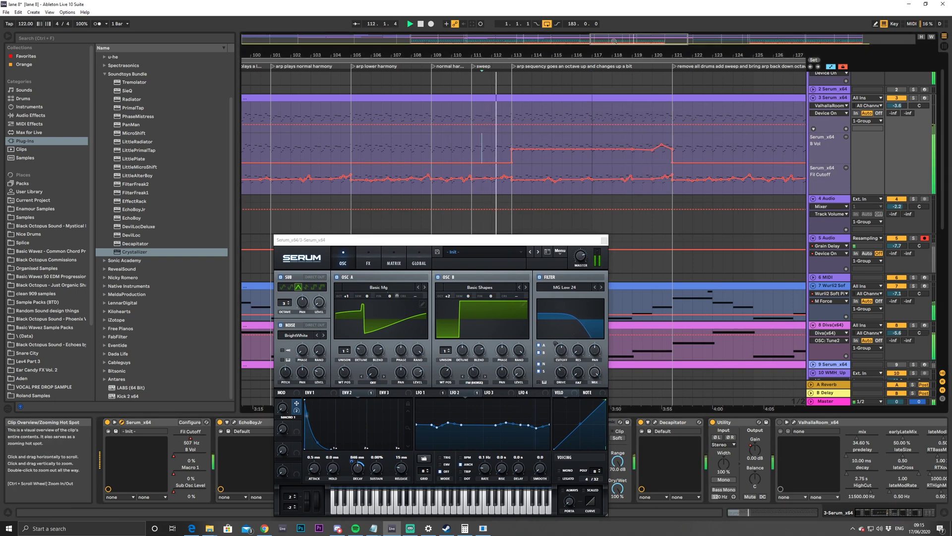
left_click_drag(640, 40, 640, 49)
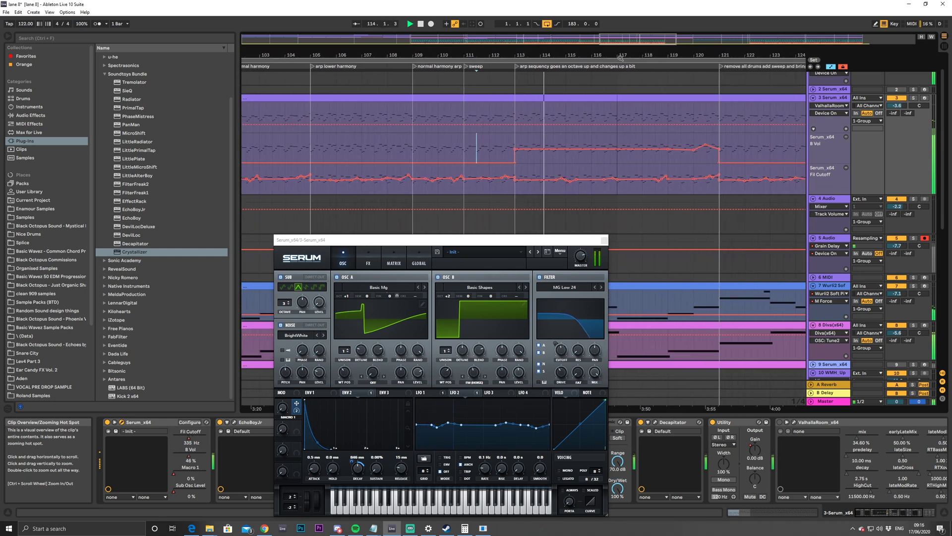
Open the notes of the arp clip at bar 113 and move the Serum window clear of the lower part of the note editor
double_click(610, 102)
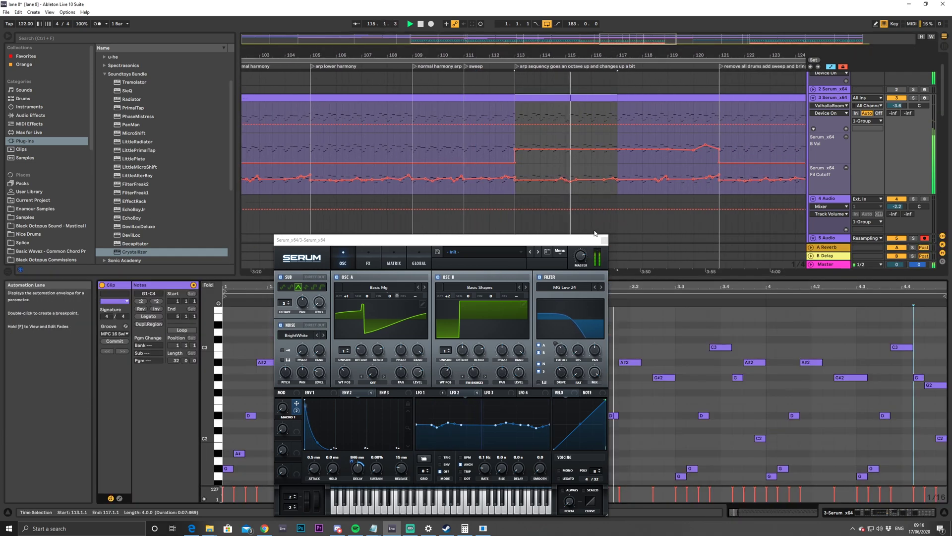
left_click_drag(575, 242, 567, 70)
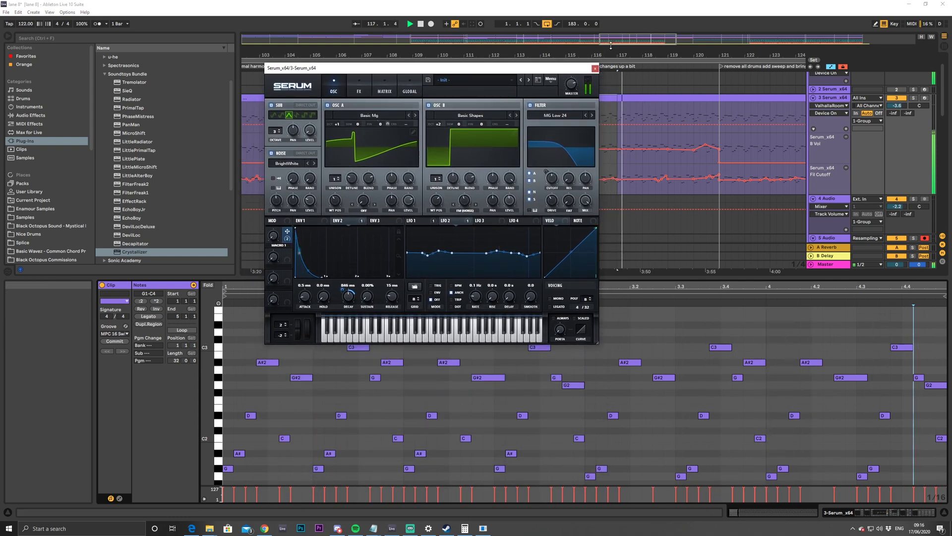
left_click(769, 296)
Copy the normal-harmony arp clip at bar 101 over the clip at bar 117, moving the Serum window out of the way
key("minus")
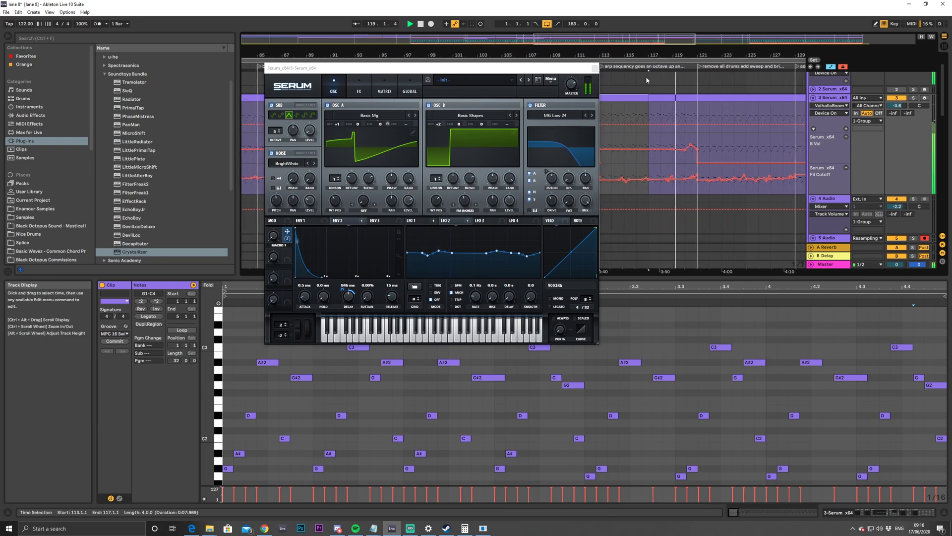
key("minus")
left_click_drag(560, 68, 503, 177)
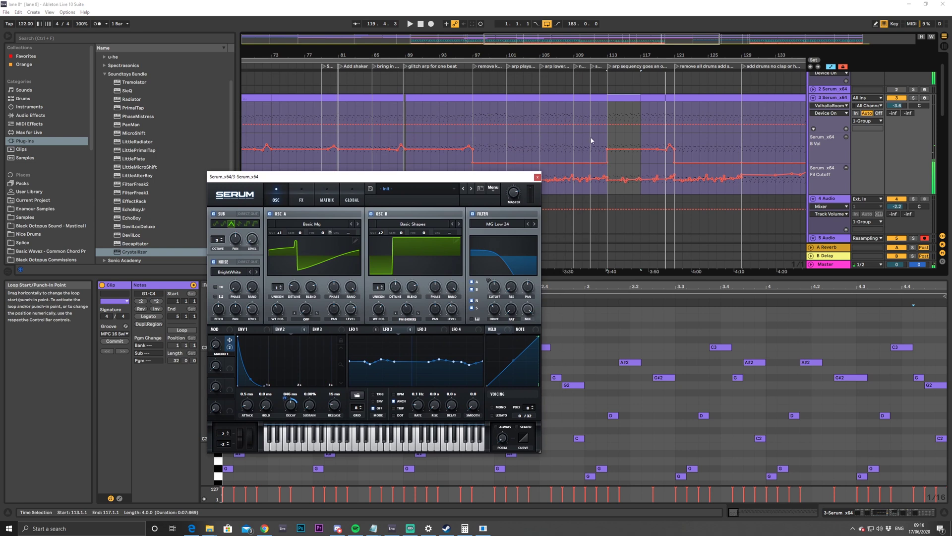
left_click(531, 98)
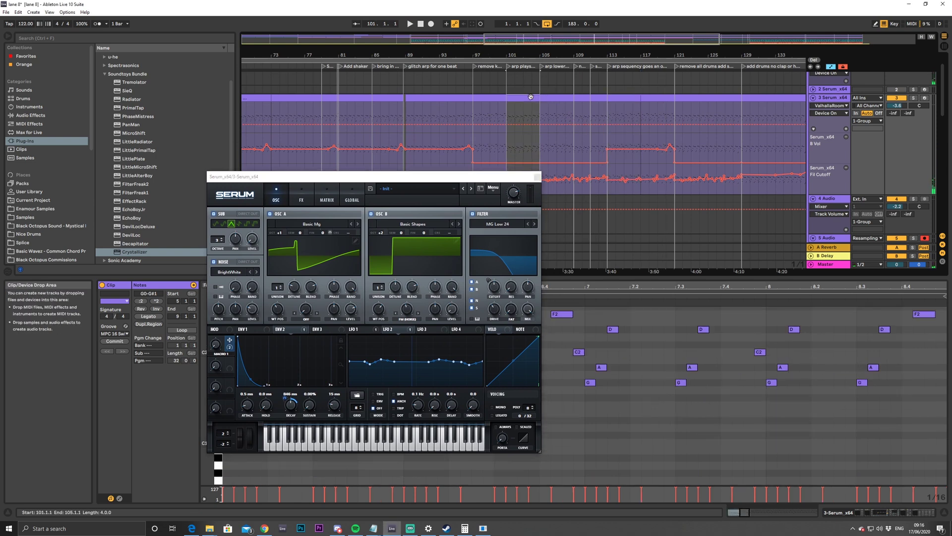
left_click(648, 99)
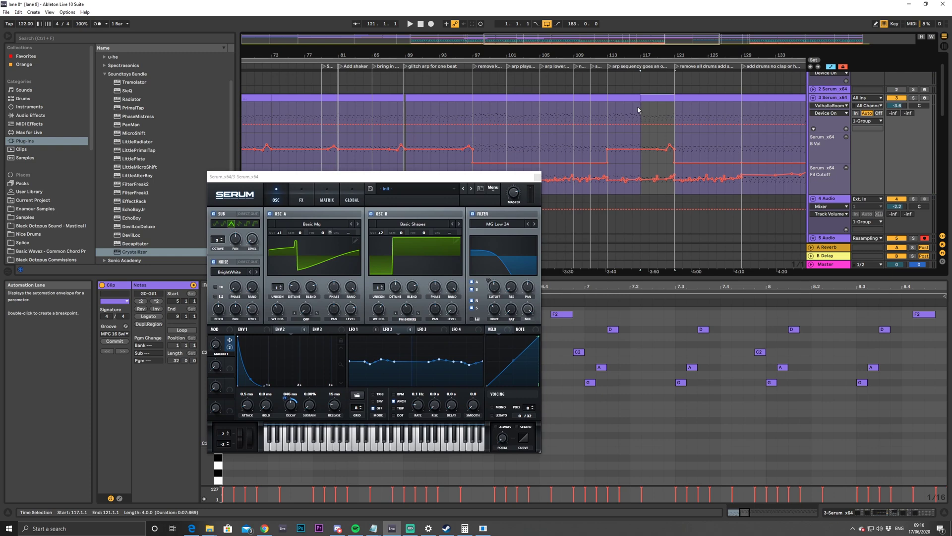
Play the arrangement from bar 116 into the section at bar 121 and hide the Serum window
left_click(633, 113)
mouse_move(684, 59)
left_mouse_down()
mouse_move(685, 82)
mouse_move(685, 69)
left_mouse_up()
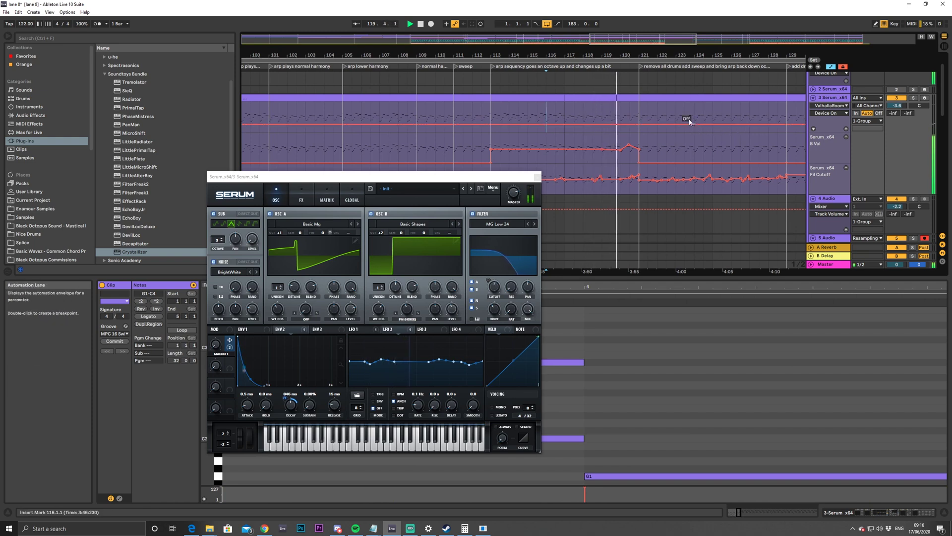
left_click_drag(679, 88, 679, 93)
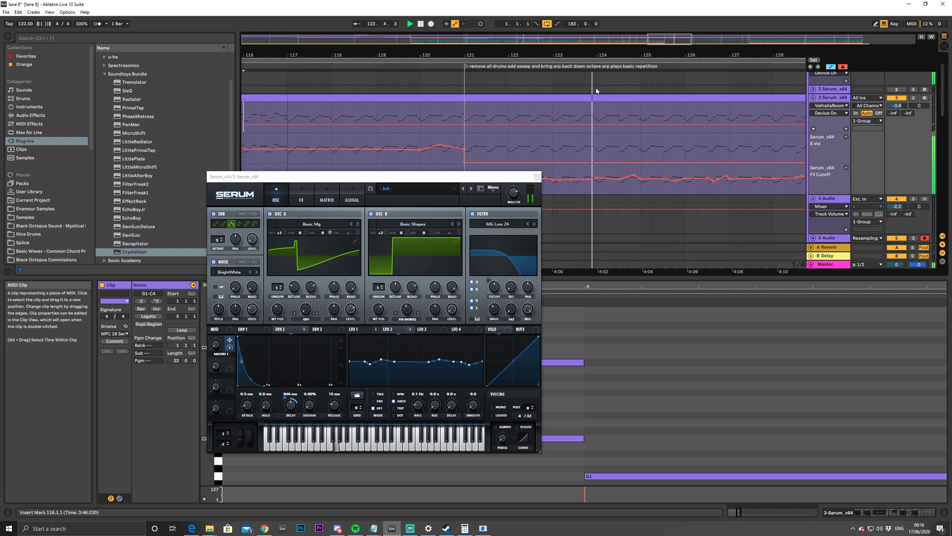
key("ctrl+alt+p")
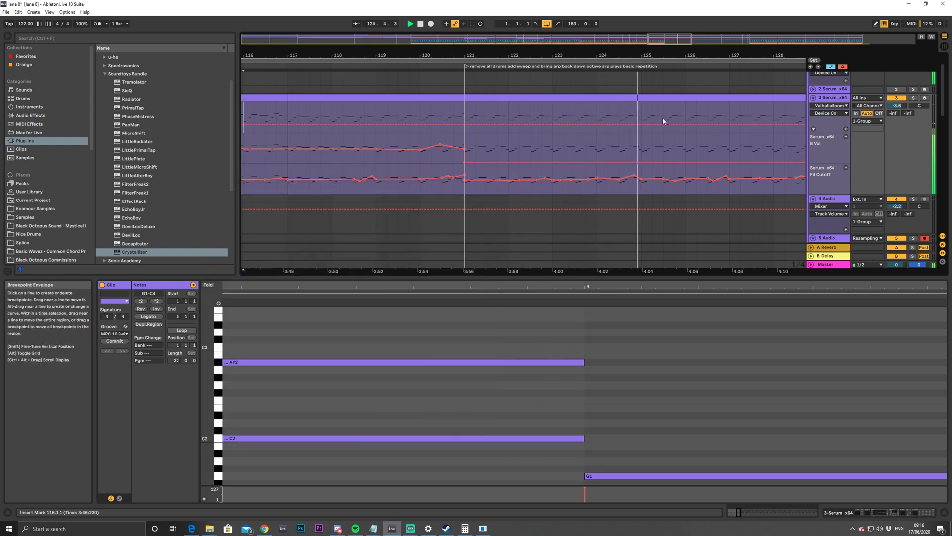
Delete the C2 notes that end the first four bars of the arp clip at bar 121 and play from bar 121
key("minus")
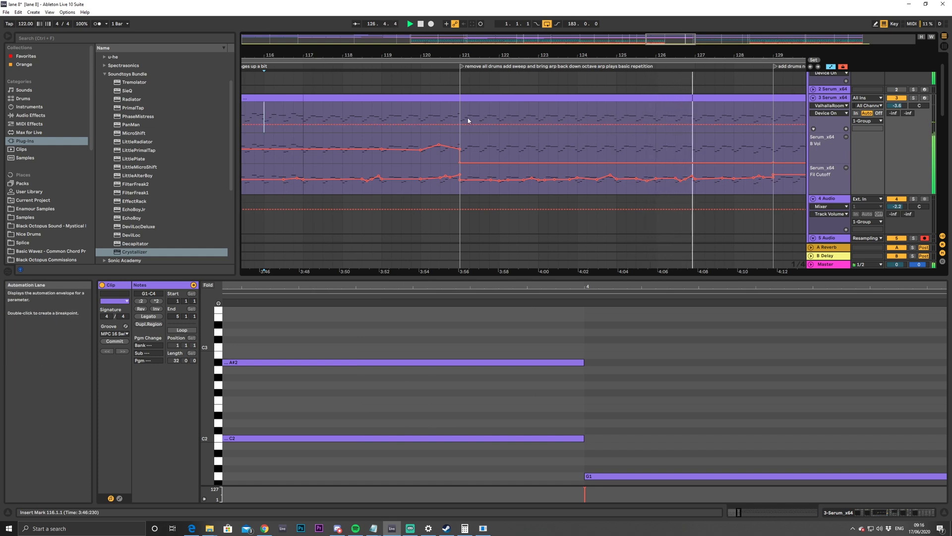
left_click_drag(464, 121, 526, 124)
left_click(539, 126)
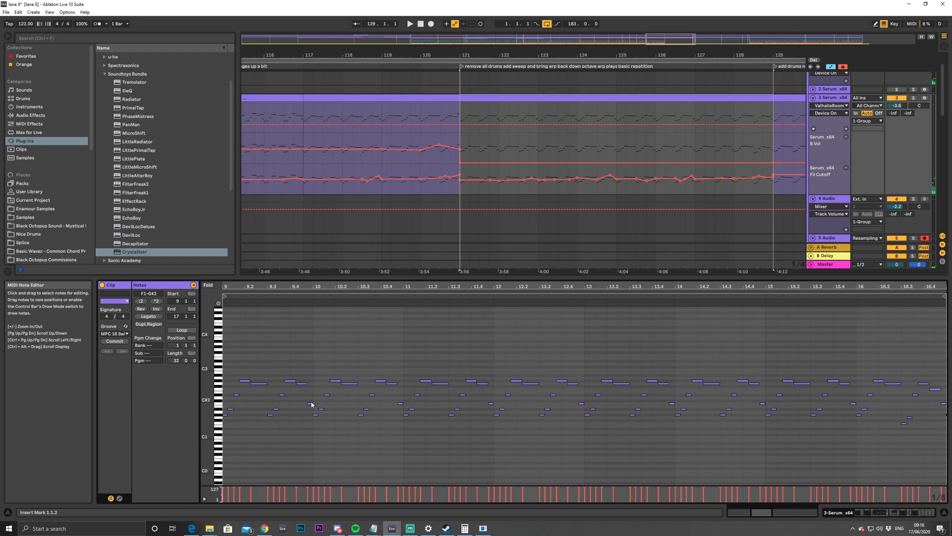
double_click(310, 403)
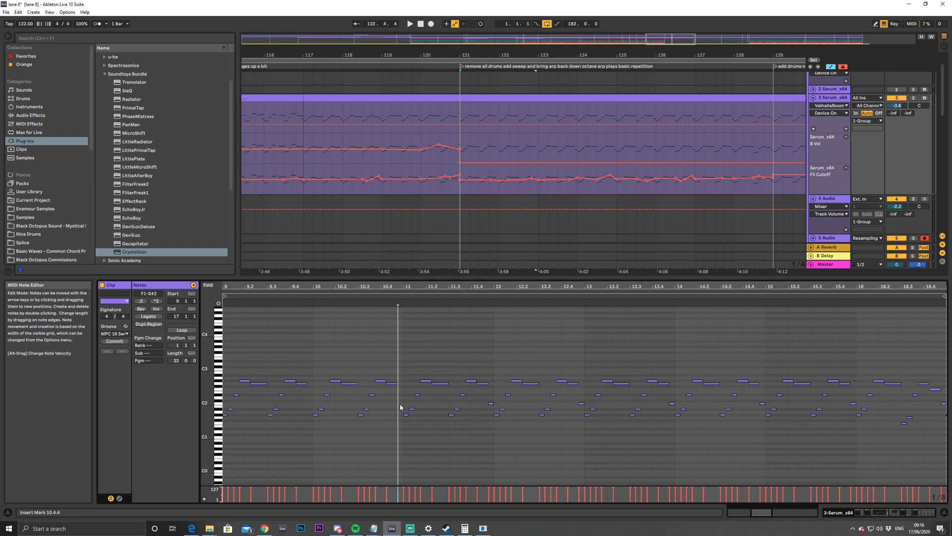
double_click(491, 405)
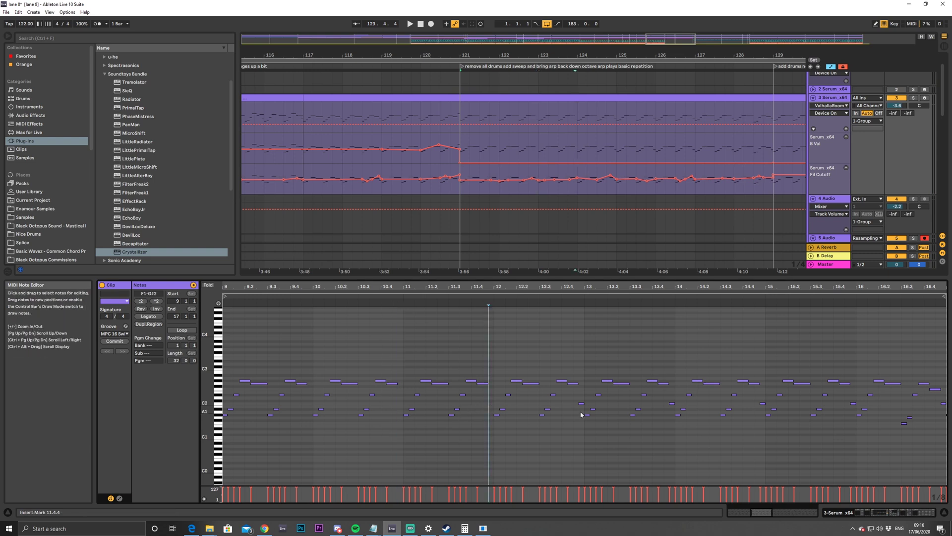
double_click(582, 404)
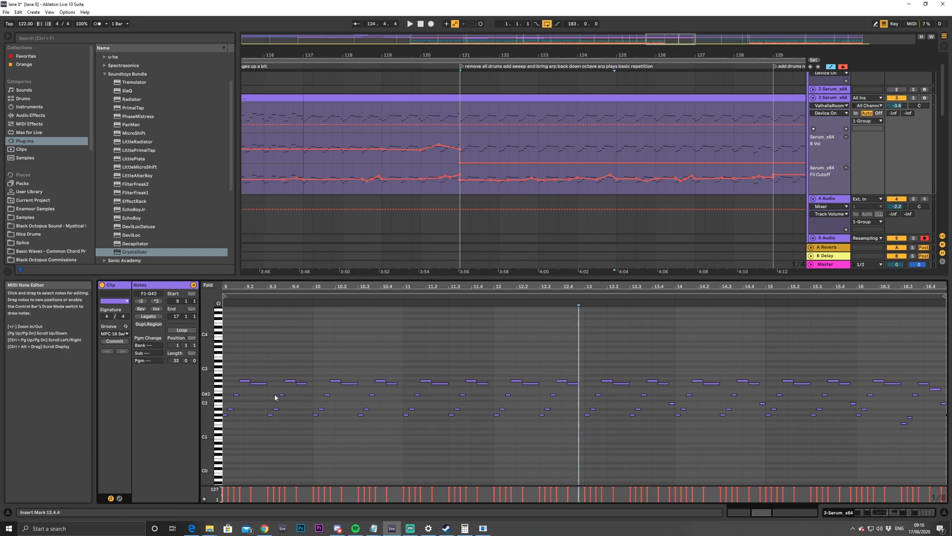
key("space")
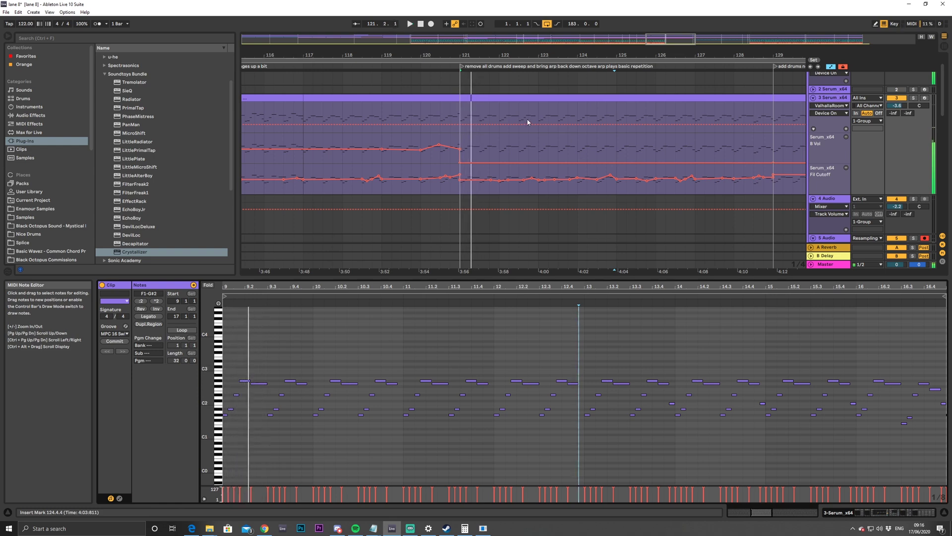
Clear the arp between bars 121 and 129 except its first beat and play from bar 121
left_click(773, 102)
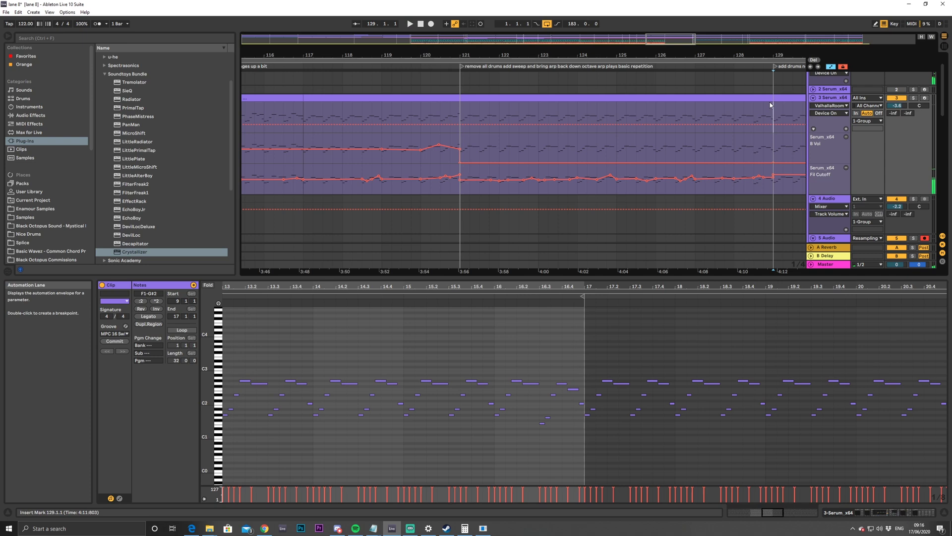
left_click_drag(771, 106, 467, 102)
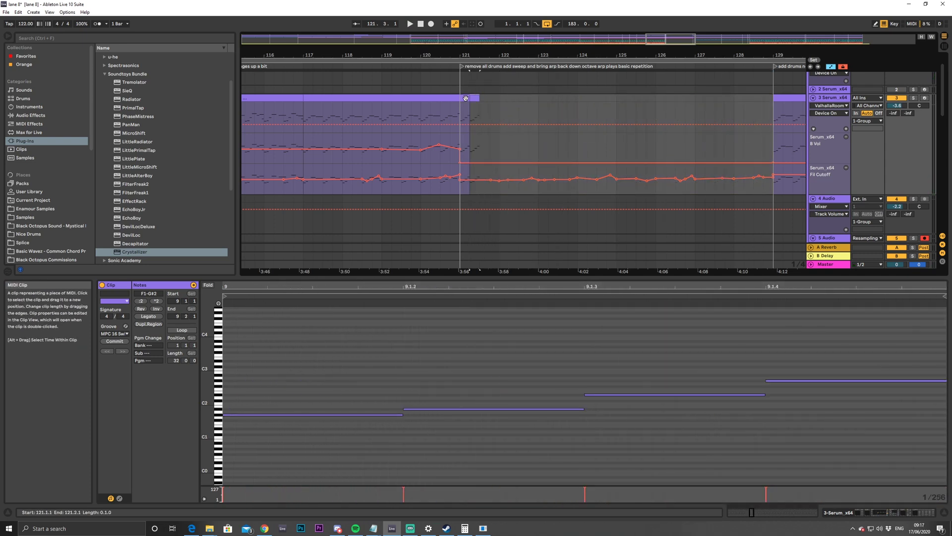
key("space")
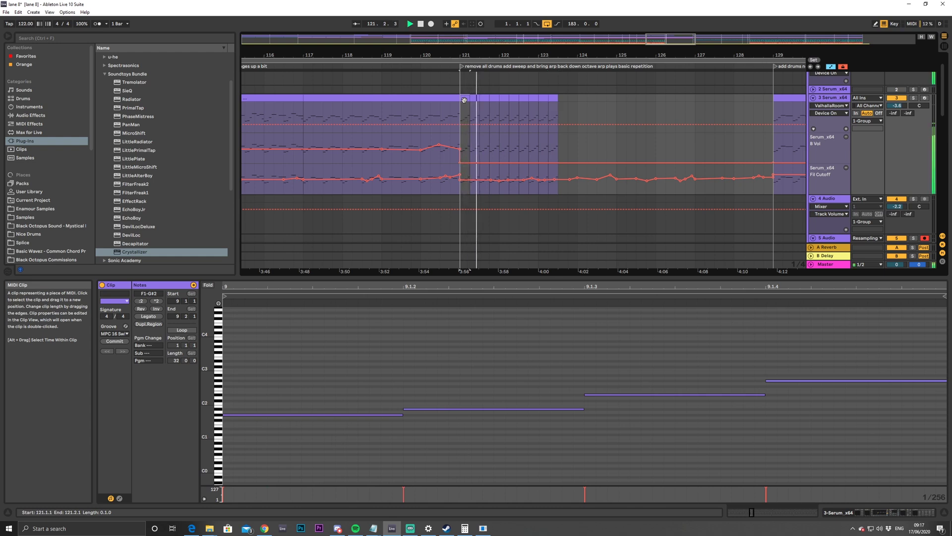
Duplicate the one-beat arp clip repeatedly until it fills the section up to bar 129
key("ctrl+d")
key("ctrl+d")
key("ctrl+d")
key("ctrl+d")
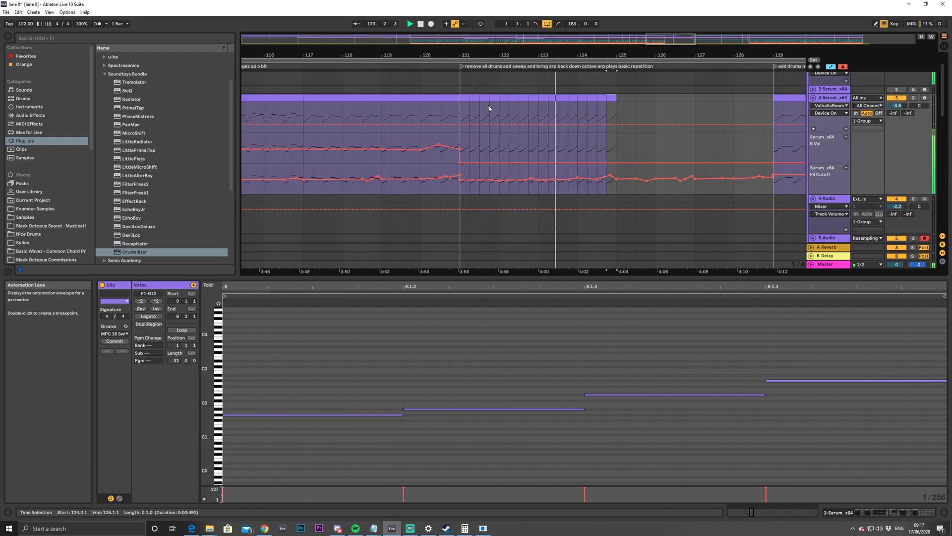
key("ctrl+d")
key("ctrl+d")
key("ctrl+d")
key("ctrl+d")
key("ctrl+d")
key("ctrl+d")
key("ctrl+d")
key("ctrl+d")
key("ctrl+d")
key("ctrl+d")
key("ctrl+d")
key("ctrl+d")
key("ctrl+d")
key("ctrl+d")
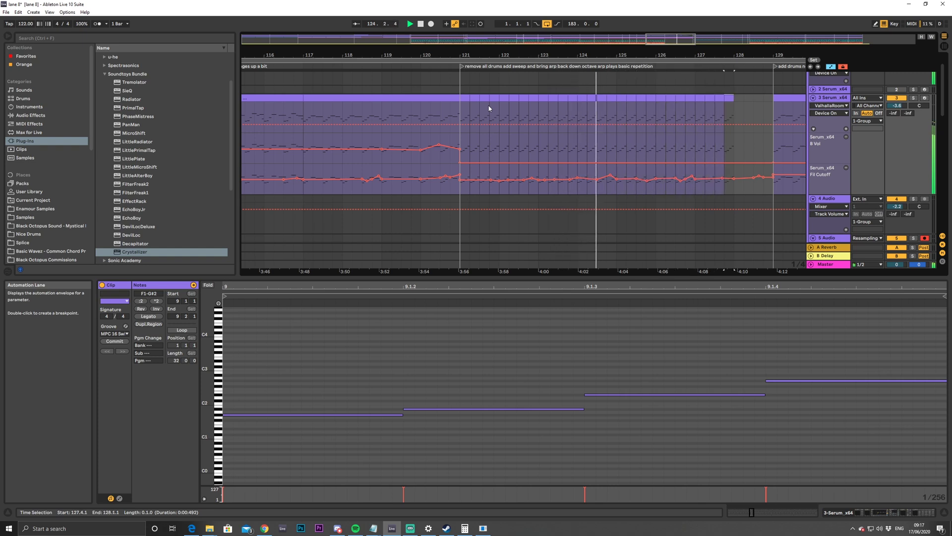
key("ctrl+d")
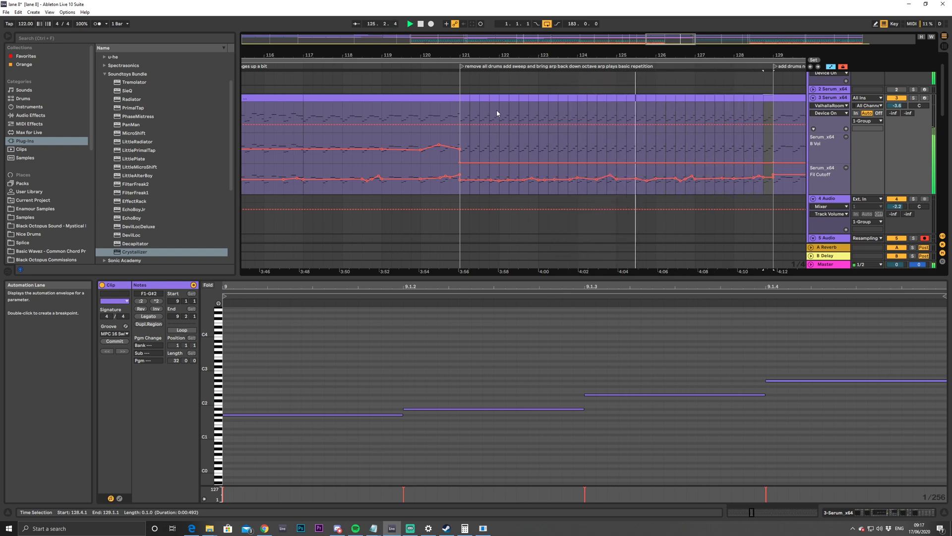
Extend the first arp clip at bar 121 to two beats, duplicate it through the first half of bar 123, and audition the repetition
left_click_drag(673, 44, 672, 21)
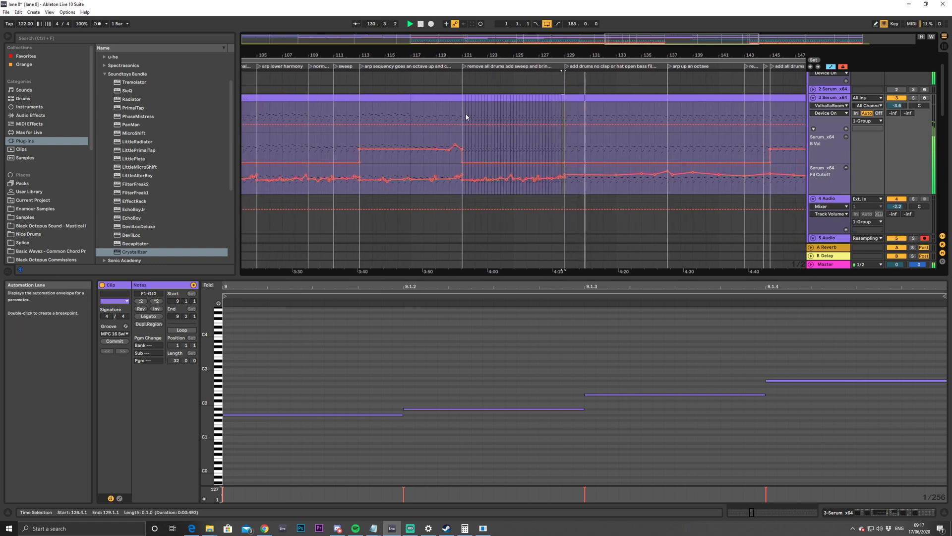
left_click(442, 110)
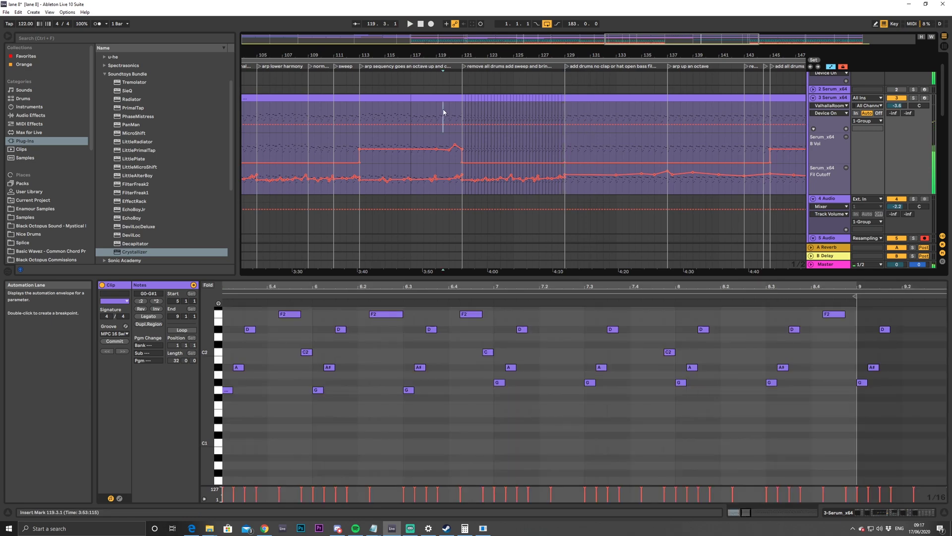
left_click_drag(688, 44, 688, 59)
left_click_drag(473, 99, 501, 96)
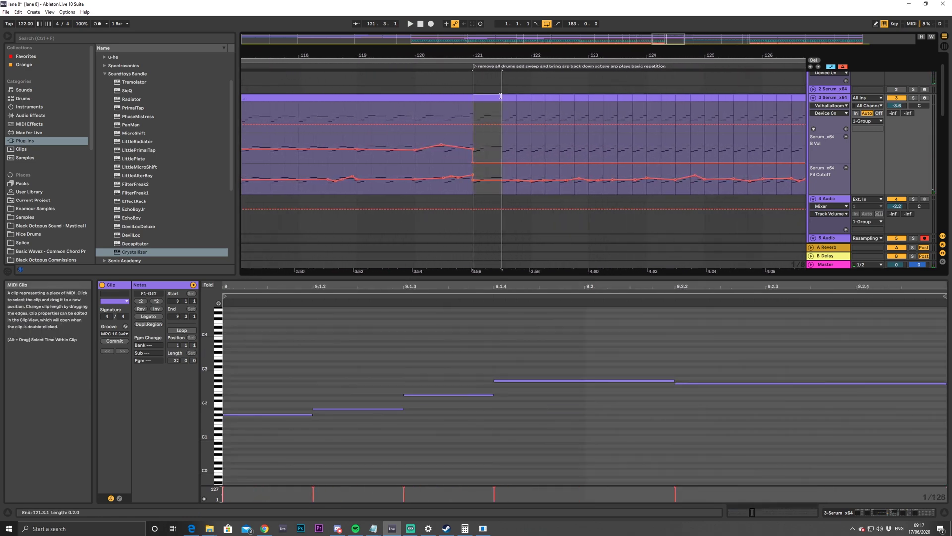
key("Right")
key("Right")
key("Right")
key("Right")
key("Right")
key("Right")
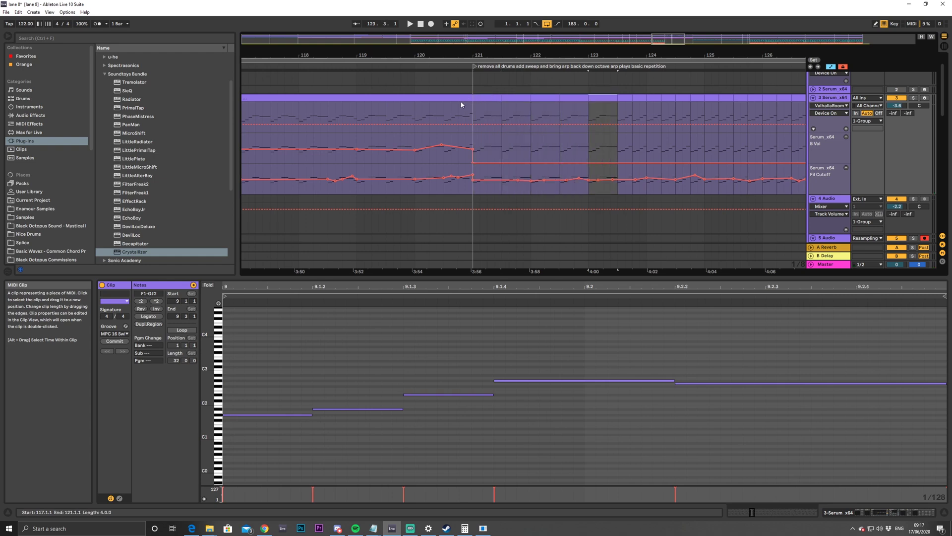
left_click(466, 104)
key("space")
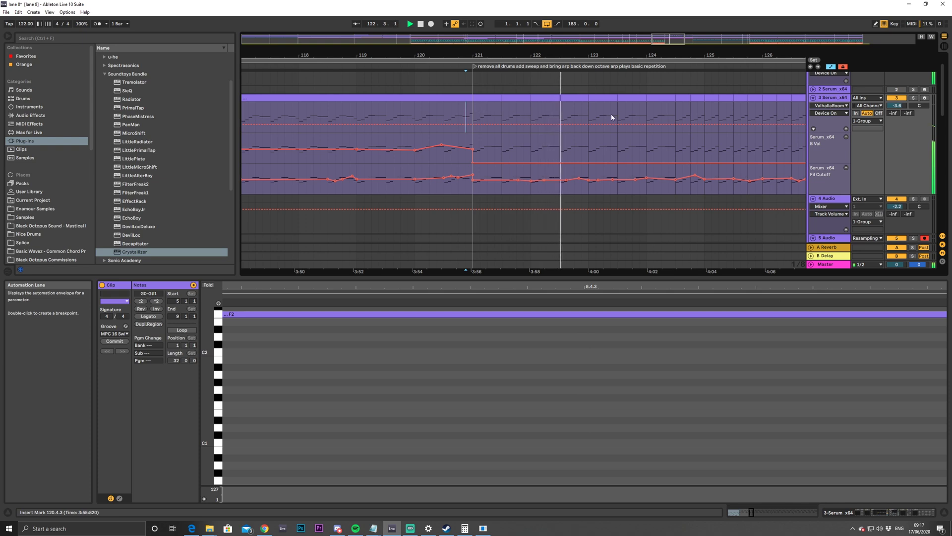
Continue duplicating the two-beat arp clip over the one-beat clips until it reaches bar 129
left_click_drag(663, 106, 677, 105)
key("Right")
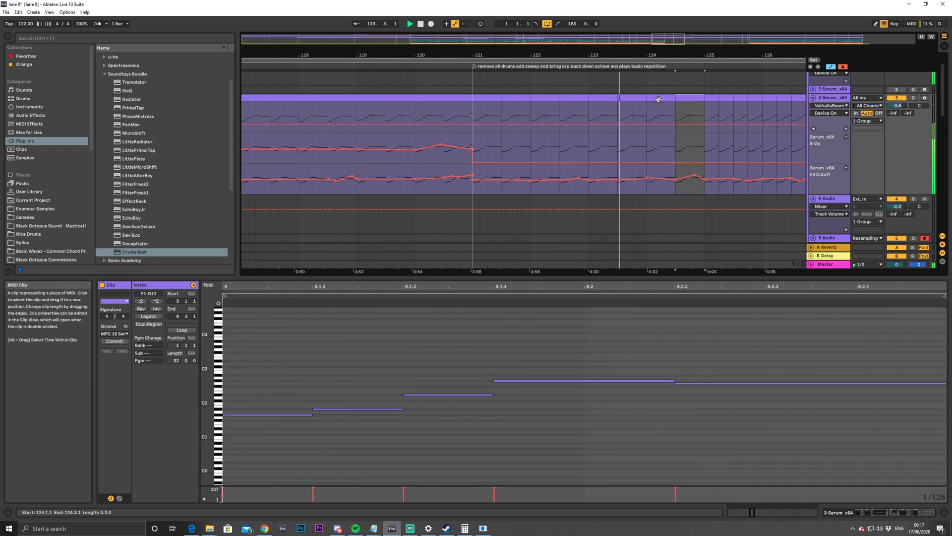
key("Right")
key("Right")
left_click_drag(686, 45, 686, 36)
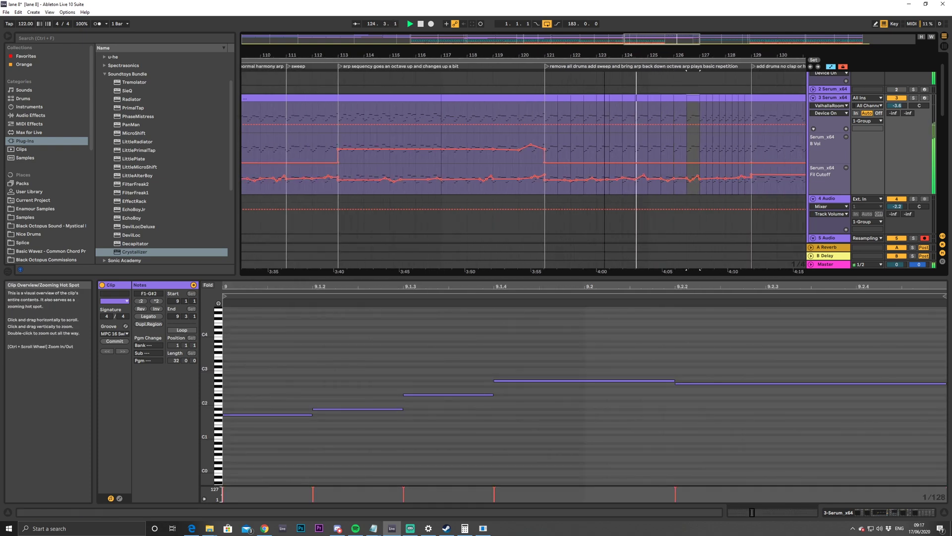
key("Right")
key("Right")
key("Right")
Deactivate the last three notes of the Diva bass clip between bars 121 and 129
key("minus")
left_click_drag(679, 42, 667, 37)
scroll(608, 160, "down", 3)
scroll(556, 210, "down", 3)
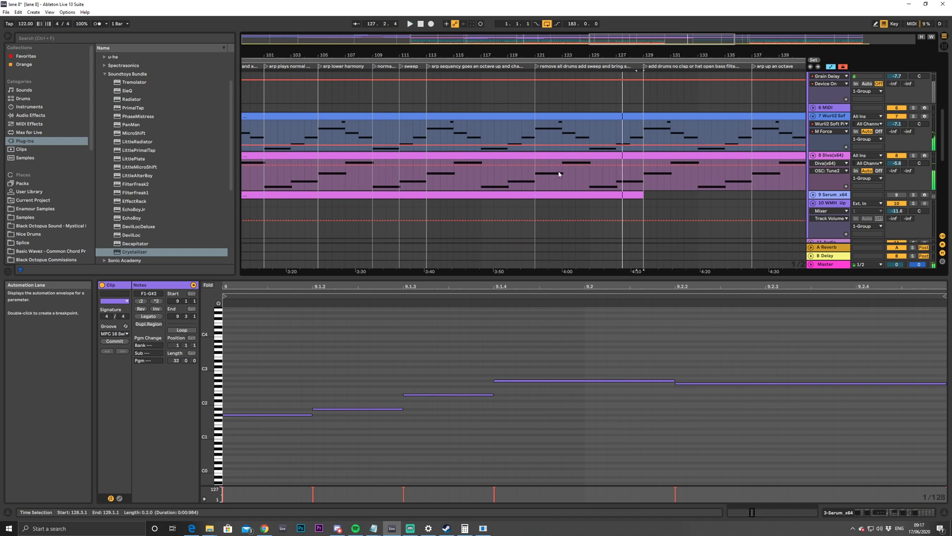
left_click(554, 177)
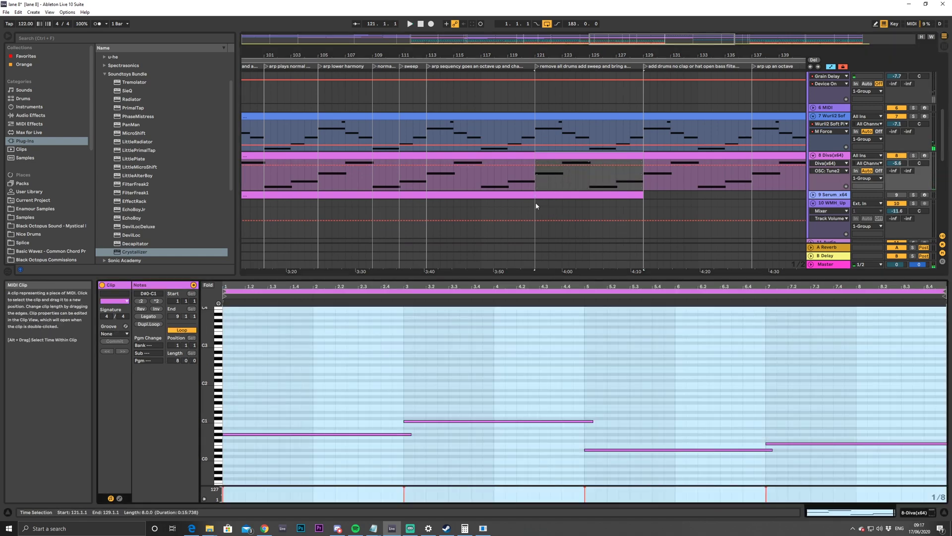
left_click_drag(450, 370, 882, 510)
key("0")
Stretch the first G#0 note of the Diva bass clip across all eight bars and play the section from bar 121
left_click_drag(411, 434, 928, 437)
key("space")
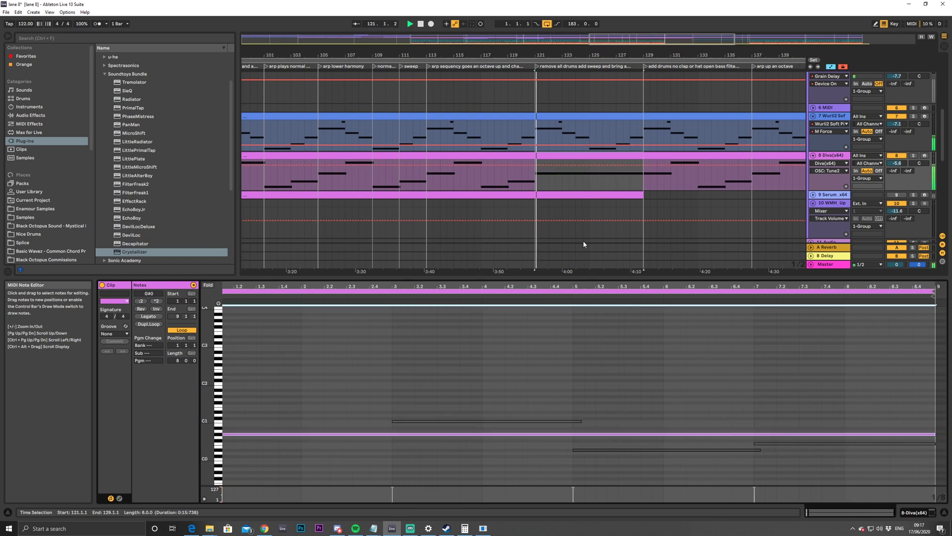
key("plus")
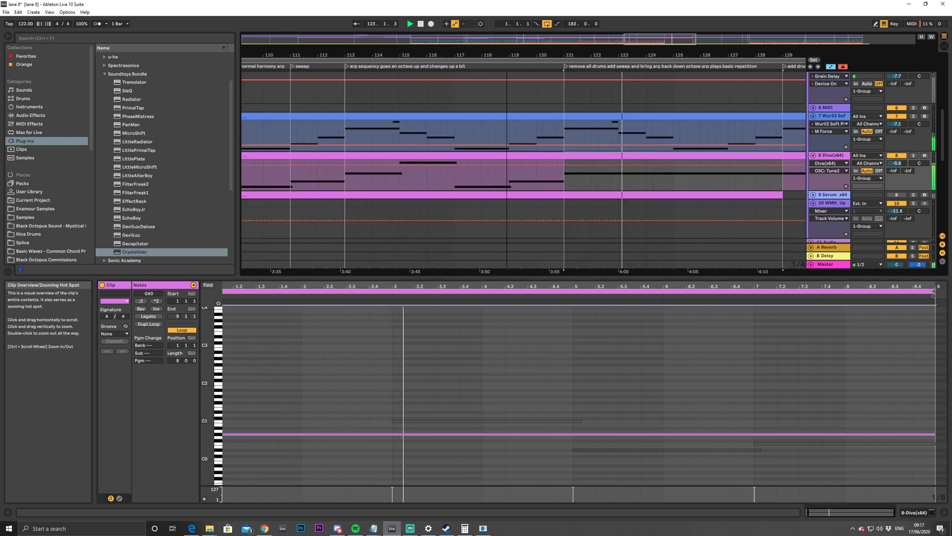
key("minus")
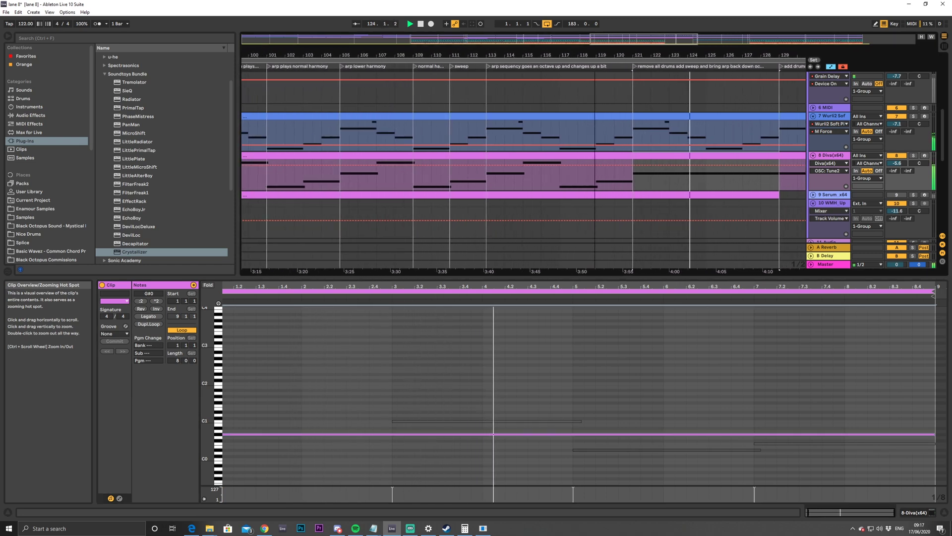
key("plus")
key("plus")
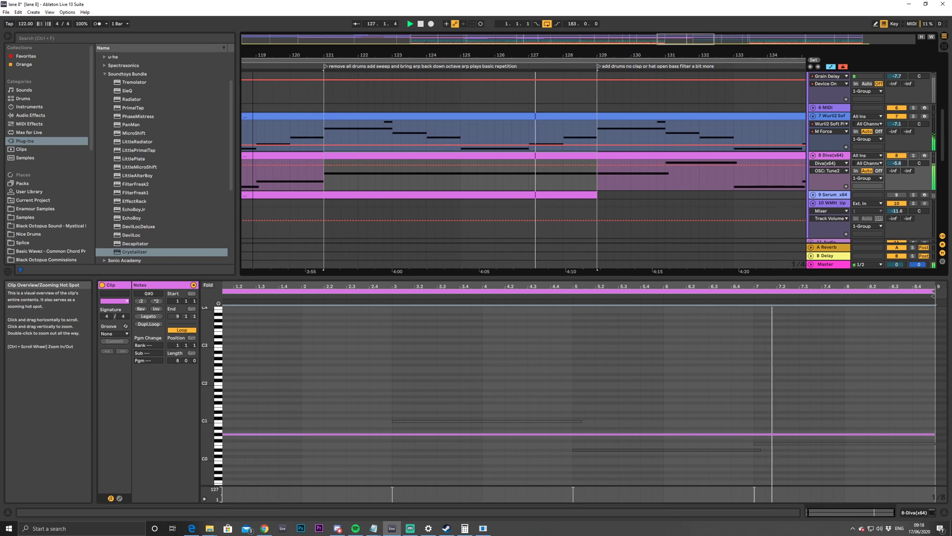
Add Auto Filter to the Diva bass track as a 26 Hz high-pass and automate its frequency to rise from bar 121 to bar 129
left_click(838, 156)
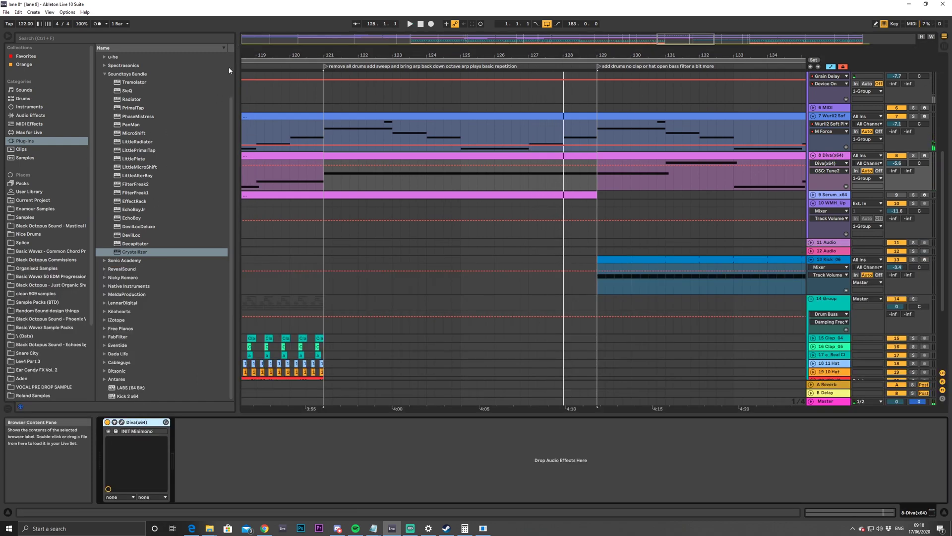
left_click(217, 36)
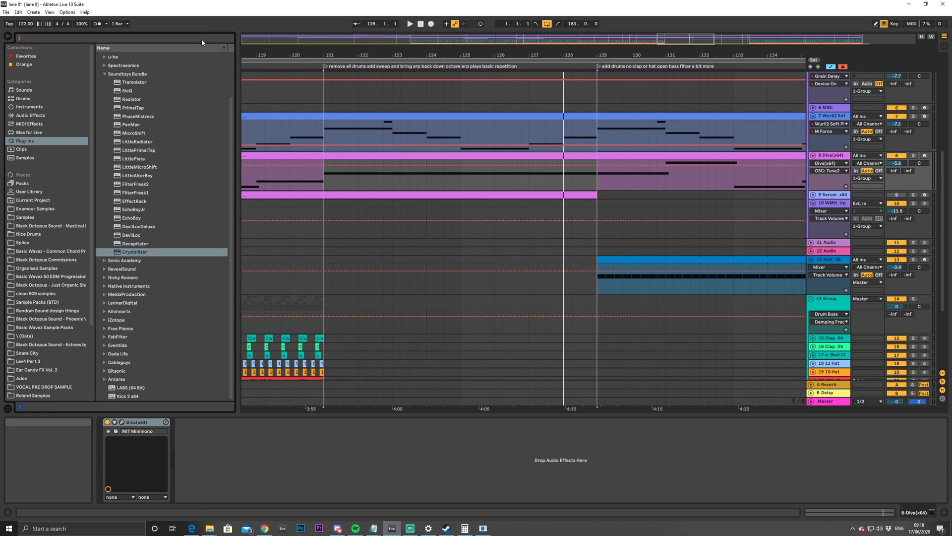
type("auto")
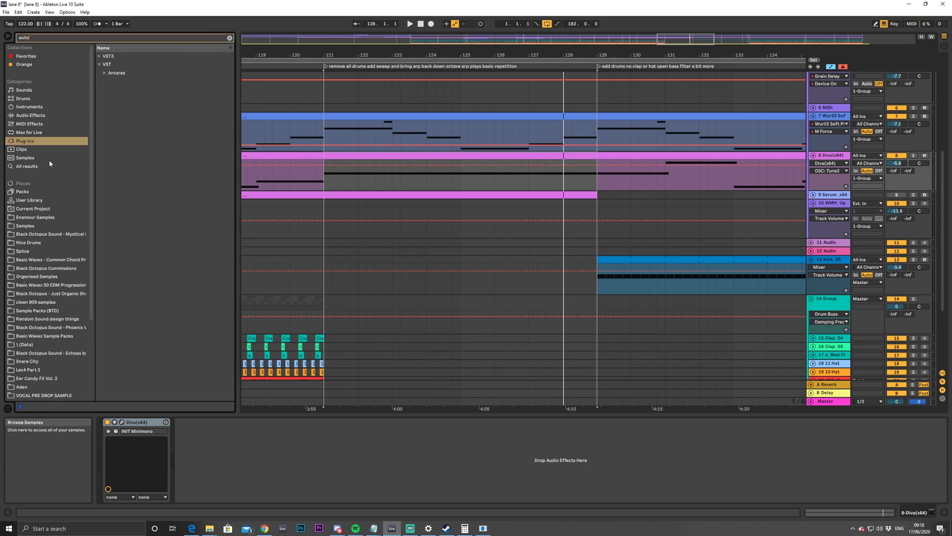
left_click(49, 164)
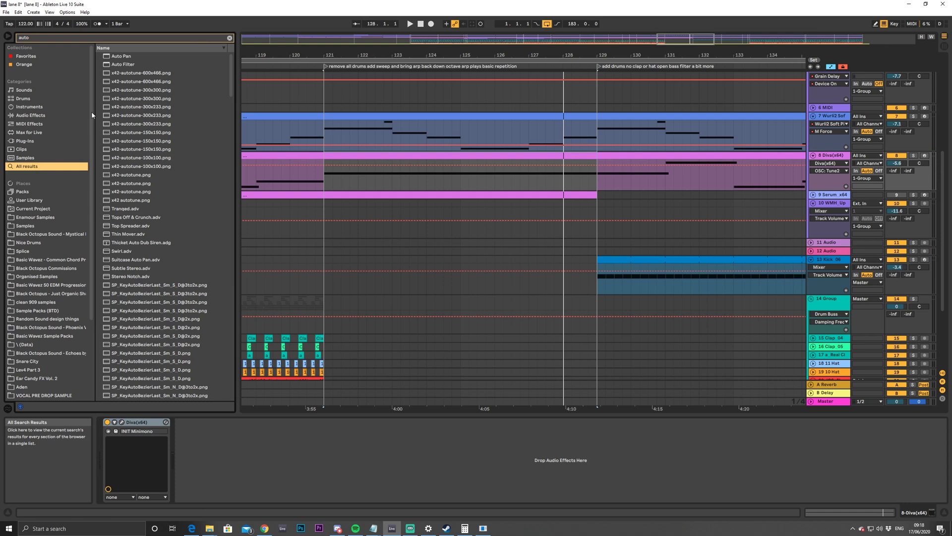
double_click(124, 65)
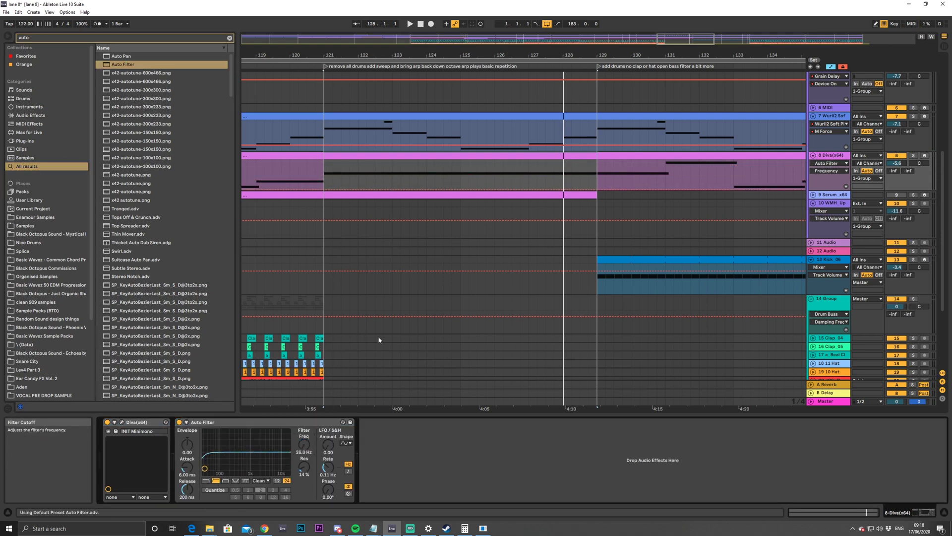
left_click(322, 188)
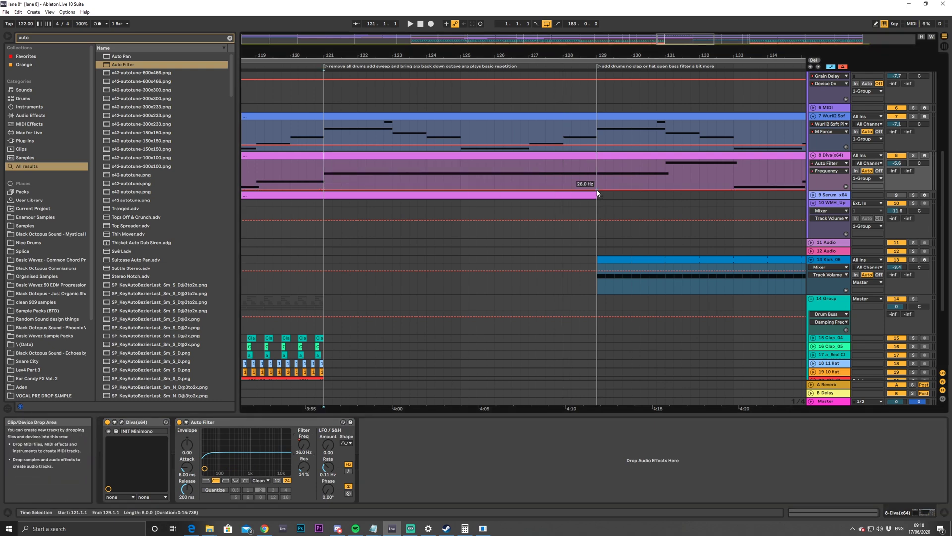
left_click_drag(589, 189, 597, 182)
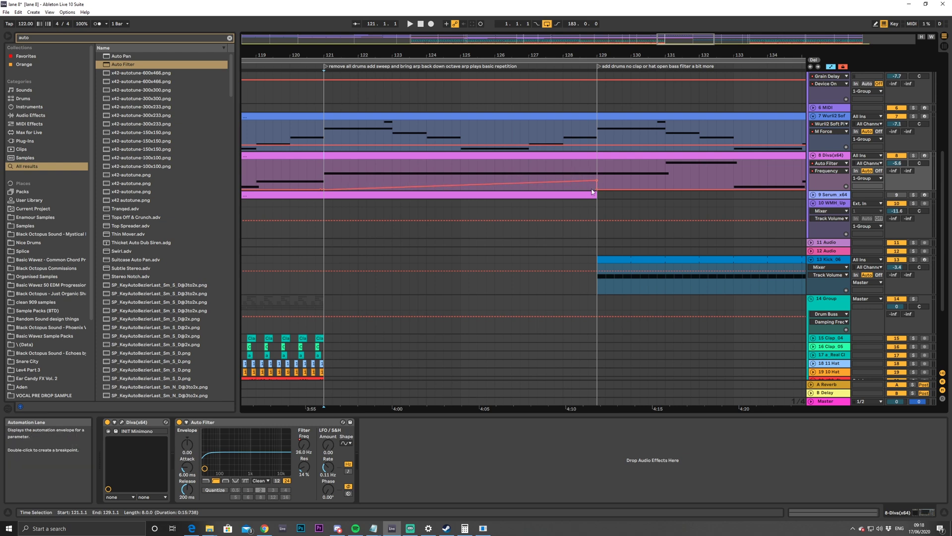
Add a Utility to the Diva bass track and automate its gain to fall from bar 121 to about -13.6 dB at bar 129
left_click(230, 38)
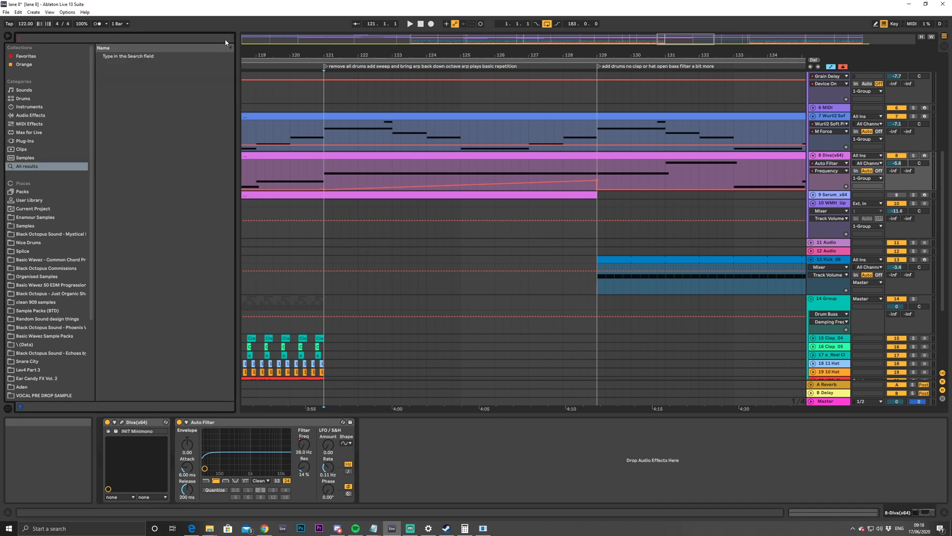
type("ut")
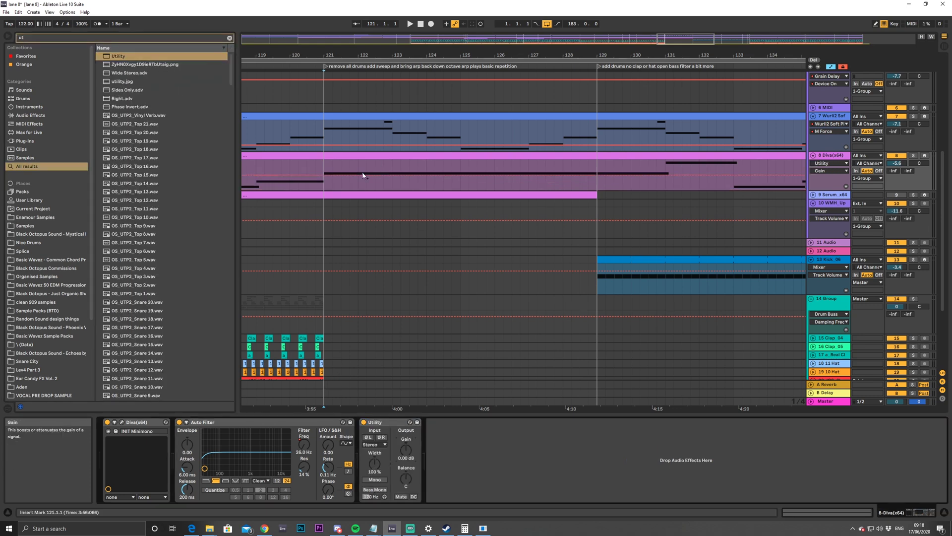
left_click(325, 175)
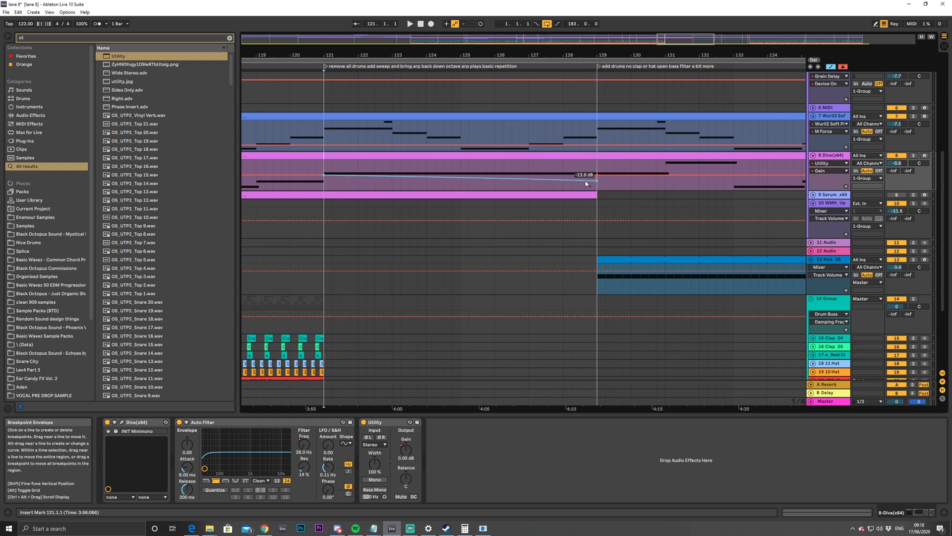
Play from just before bar 121 to check the bass fade and the arp and bass parts following bar 129
left_click(286, 189)
key("space")
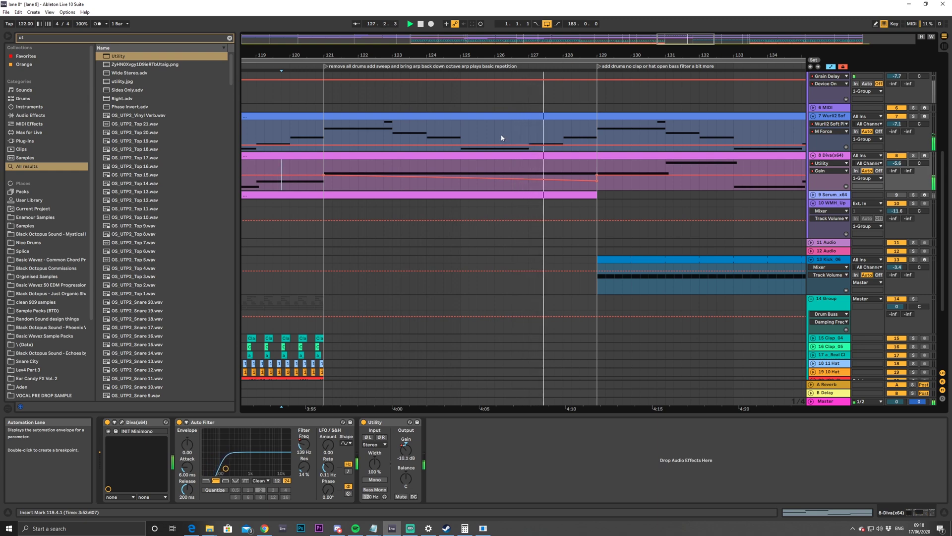
mouse_move(687, 38)
left_mouse_down()
mouse_move(699, 38)
mouse_move(676, 25)
left_mouse_up()
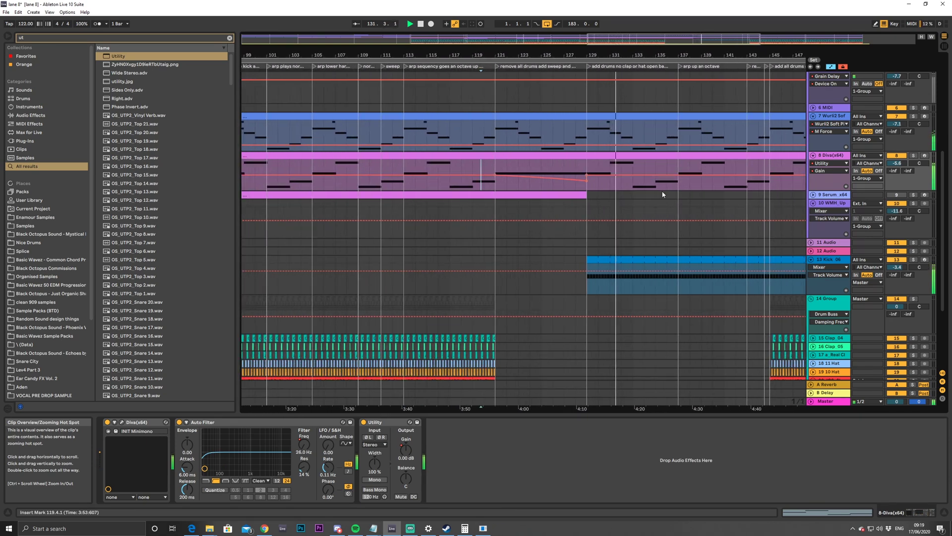
scroll(642, 222, "up", 3)
scroll(642, 222, "up", 5)
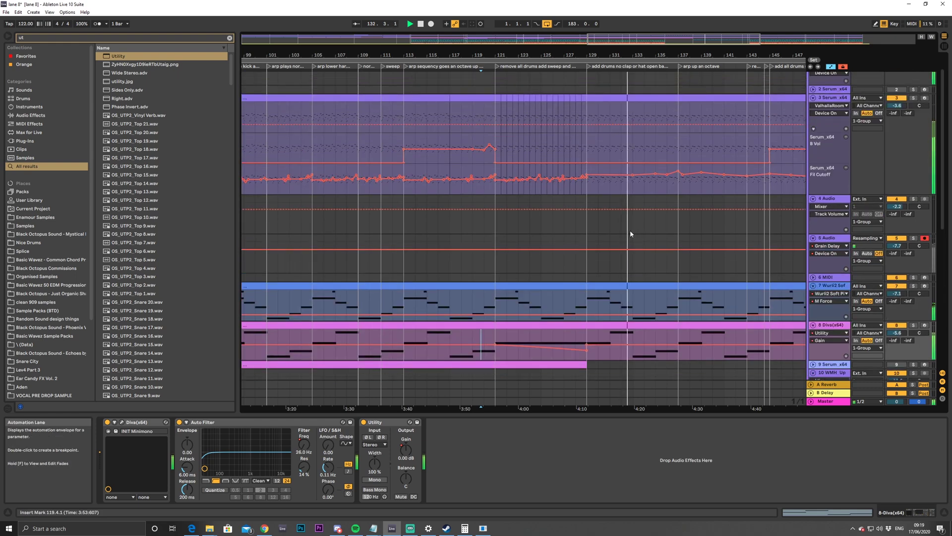
left_click_drag(694, 39, 717, 42)
left_click_drag(656, 44, 655, 40)
key("space")
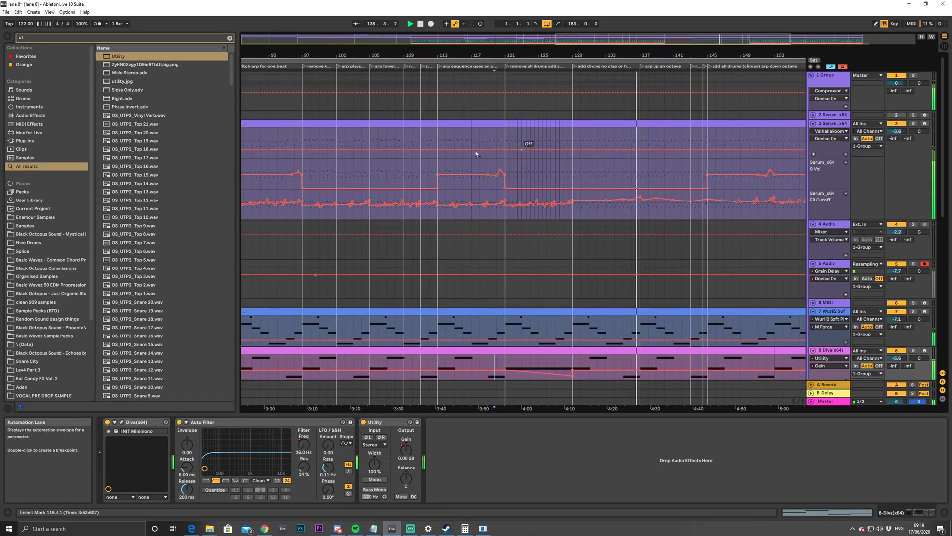
Copy the arp clips from bars 57 to 73 and paste them at bar 145 and again at bar 129
left_click(387, 123)
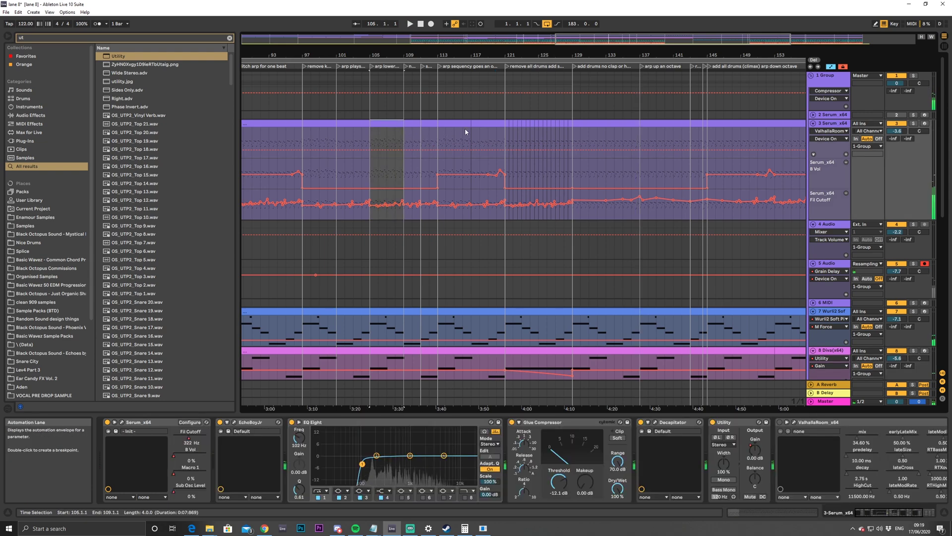
left_click(483, 122, "shift")
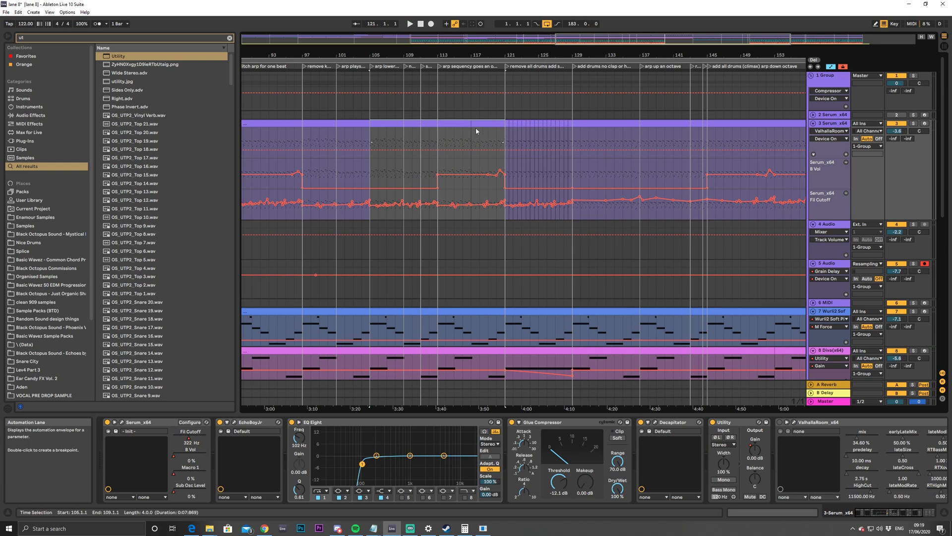
left_click_drag(656, 45, 753, 53)
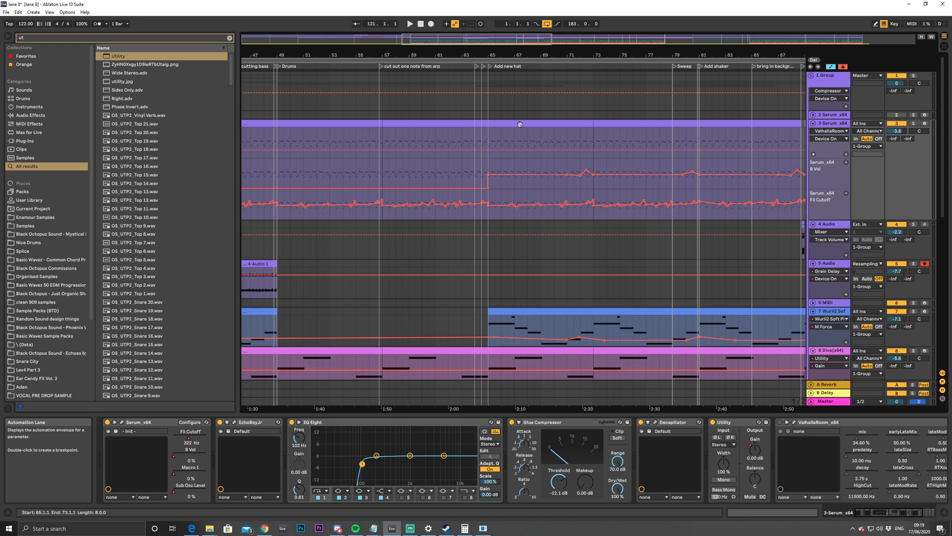
left_click(535, 121)
left_click_drag(545, 42, 471, 28)
left_click(557, 127)
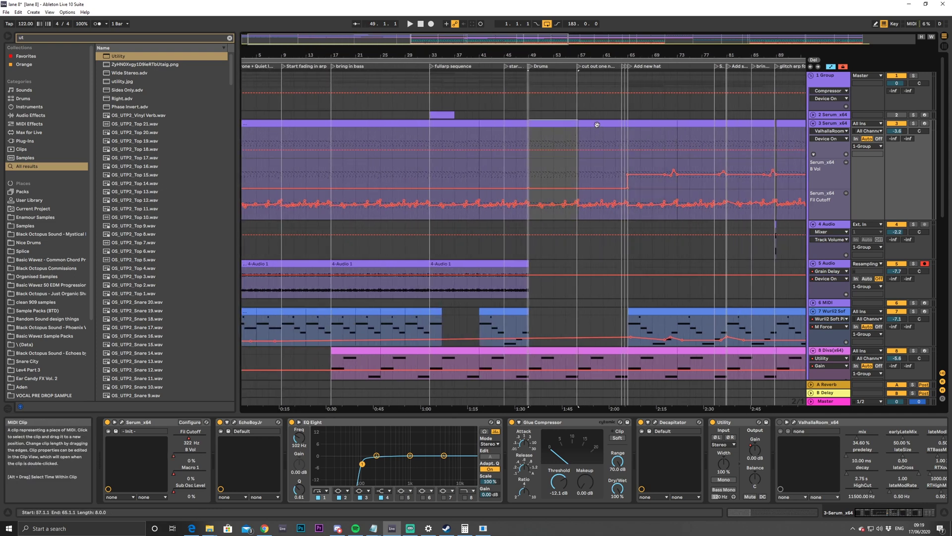
left_click(600, 124)
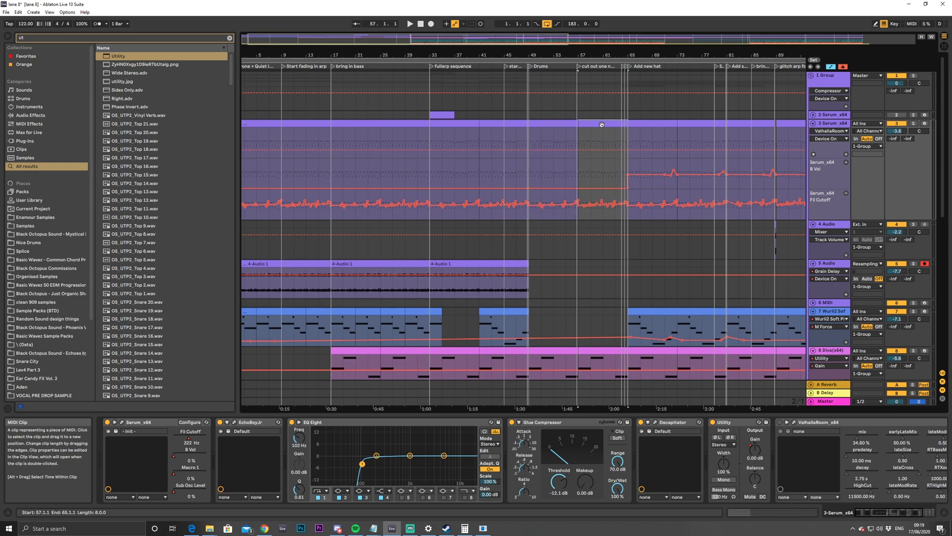
left_click(651, 124, "shift")
left_click_drag(407, 40, 789, 135)
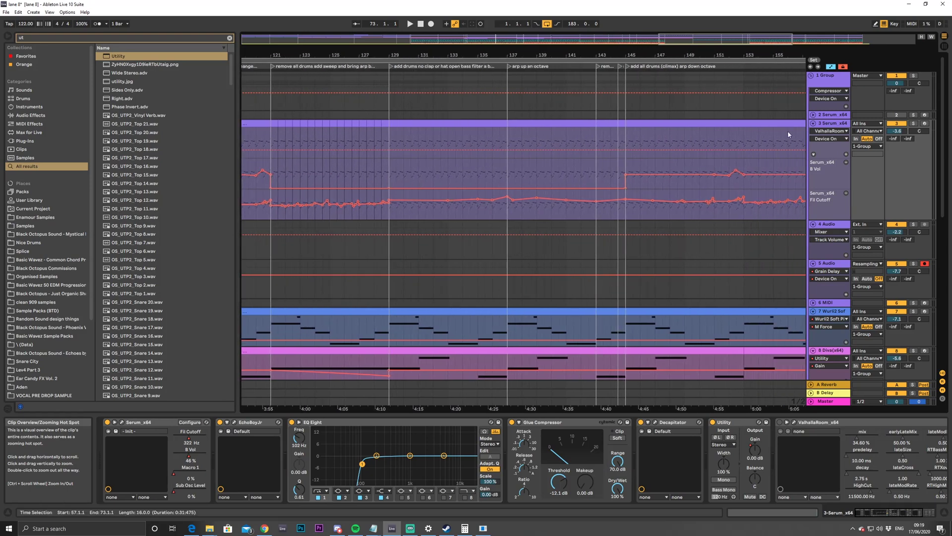
left_click(633, 124)
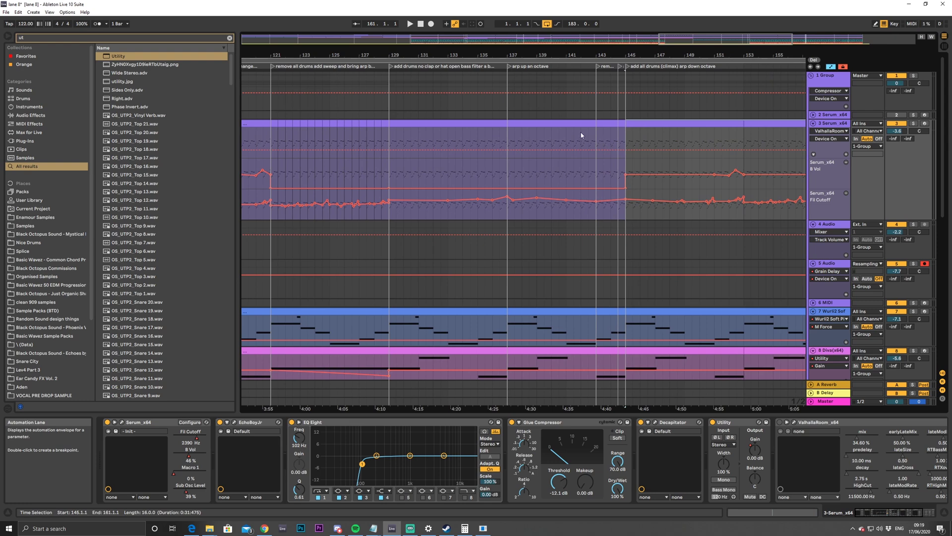
left_click(414, 124)
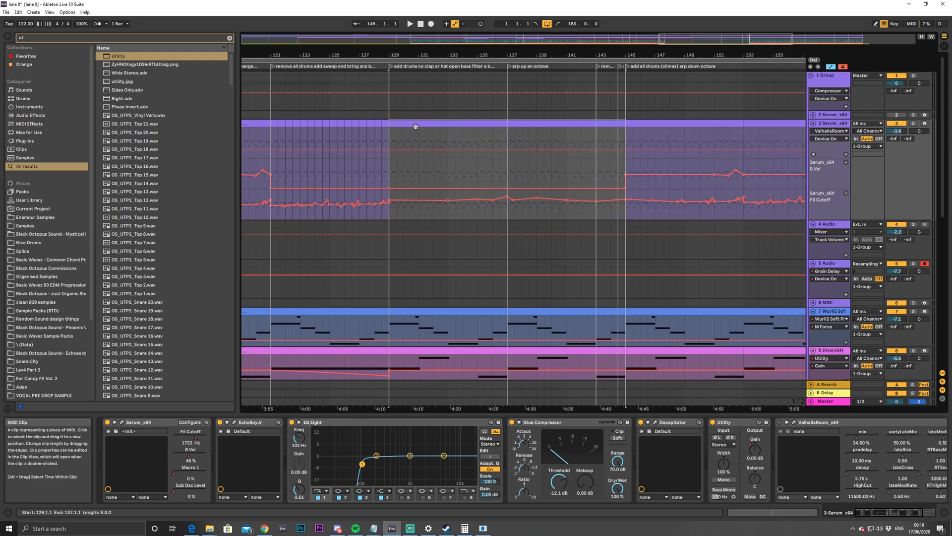
Play from bar 127.3 and set the arp's first EQ Eight band to 126 Hz while listening to the new section
left_click(367, 136)
key("space")
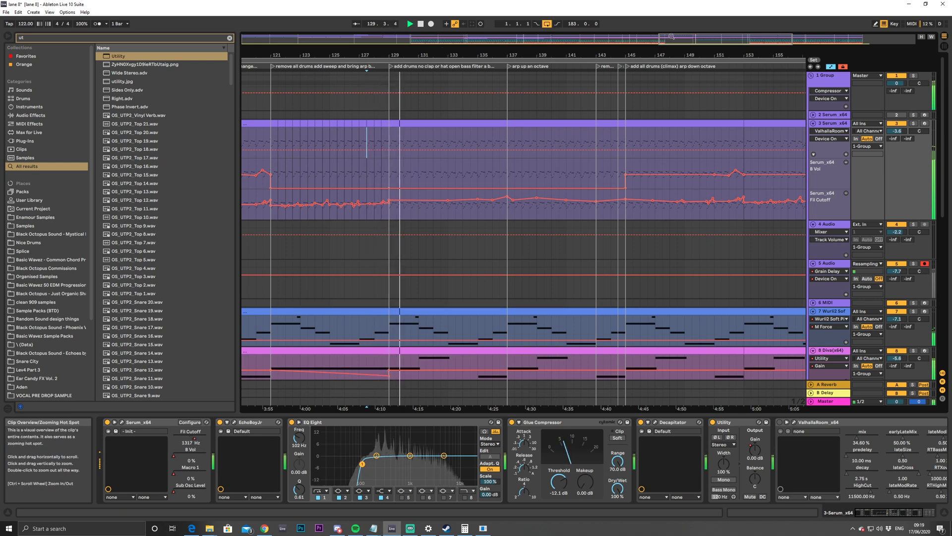
left_click_drag(655, 47, 655, 84)
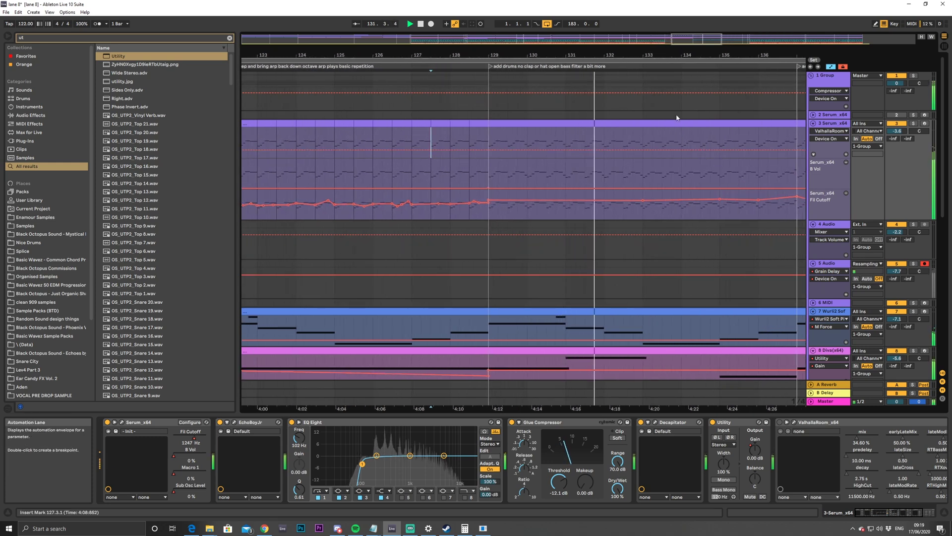
left_click_drag(677, 43, 638, 65)
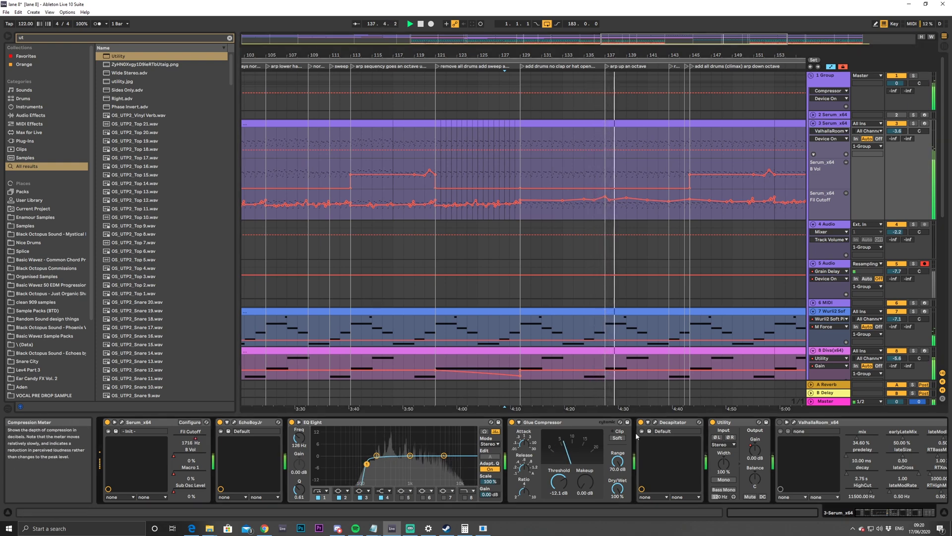
left_click_drag(620, 39, 620, 48)
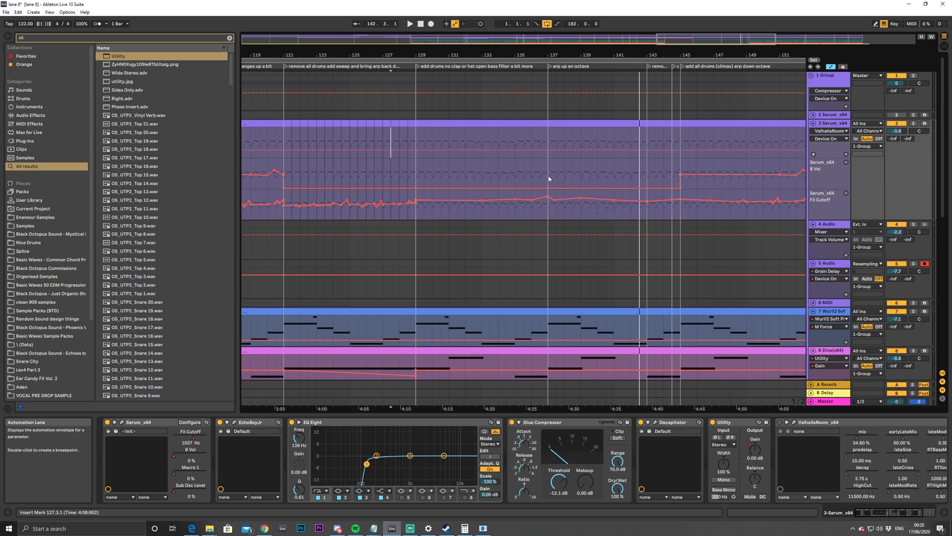
Raise the arp's B Vol automation across bars 137 to 145 for the octave-up section and play it from bar 136
left_click_drag(549, 178, 606, 179)
key("minus")
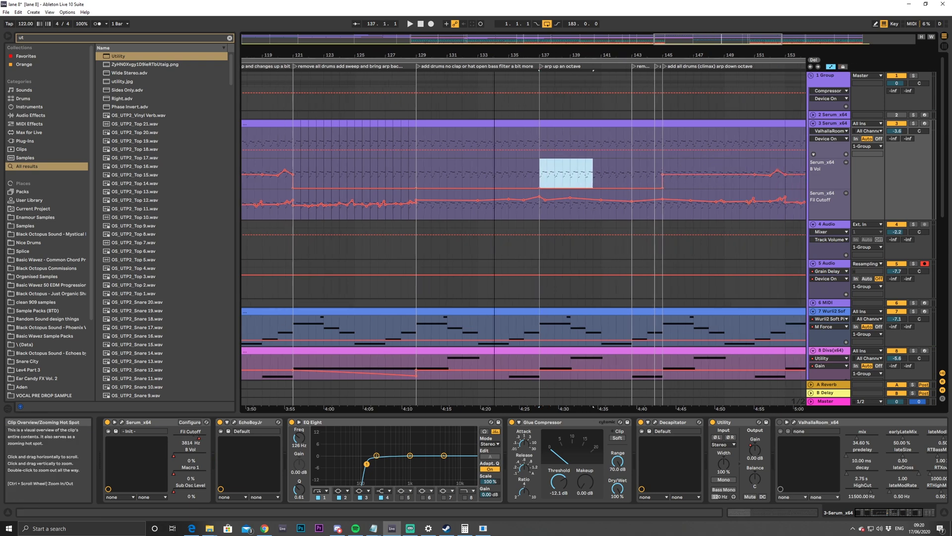
left_click_drag(646, 184, 534, 180)
left_click(520, 176)
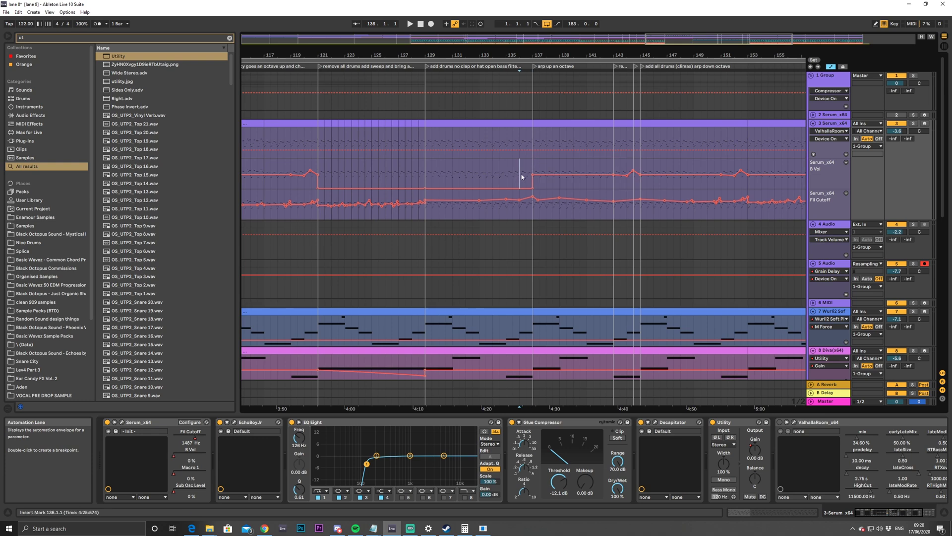
key("space")
mouse_move(672, 30)
left_mouse_down()
mouse_move(672, 46)
mouse_move(672, 29)
left_mouse_up()
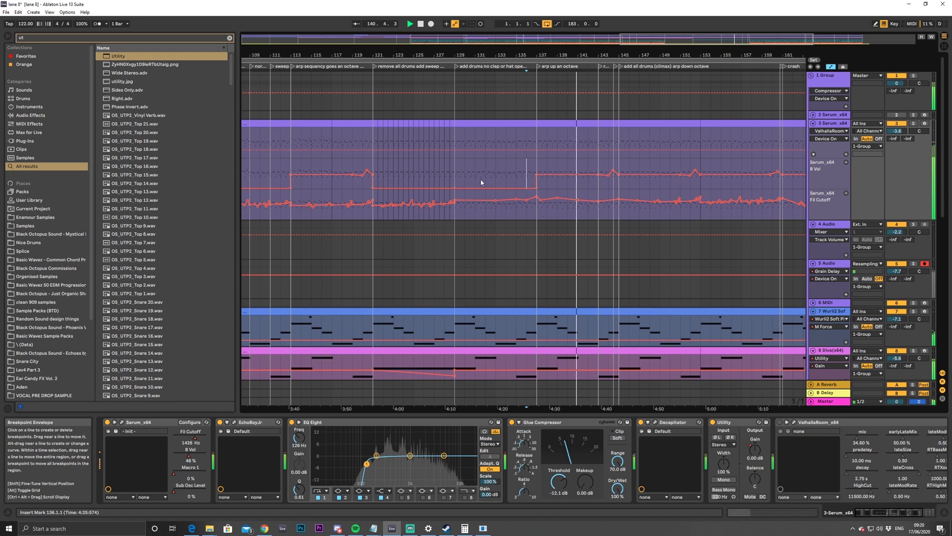
Copy the low B Vol automation from bars 129 to 137 onto bar 145 and duplicate it once to reach bar 161
left_click_drag(457, 183, 534, 184)
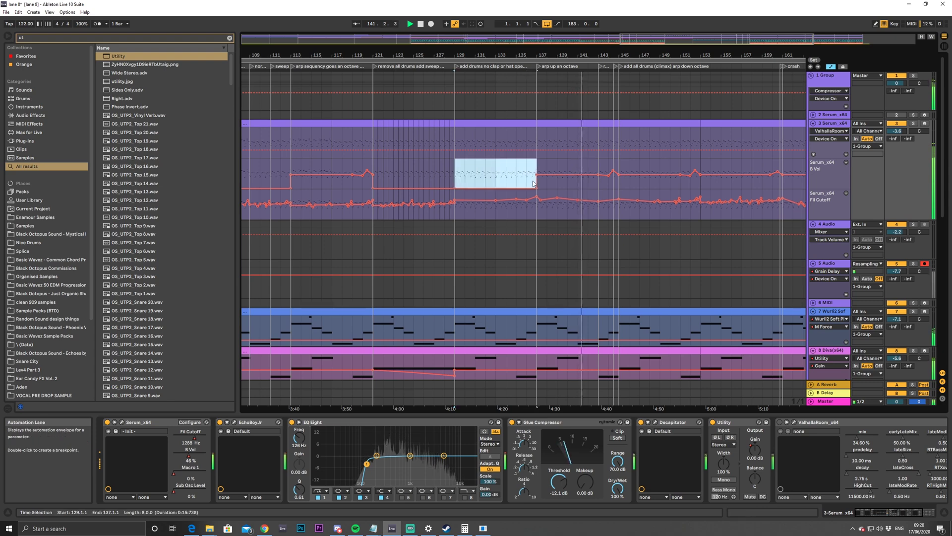
left_click(620, 180)
key("ctrl+v")
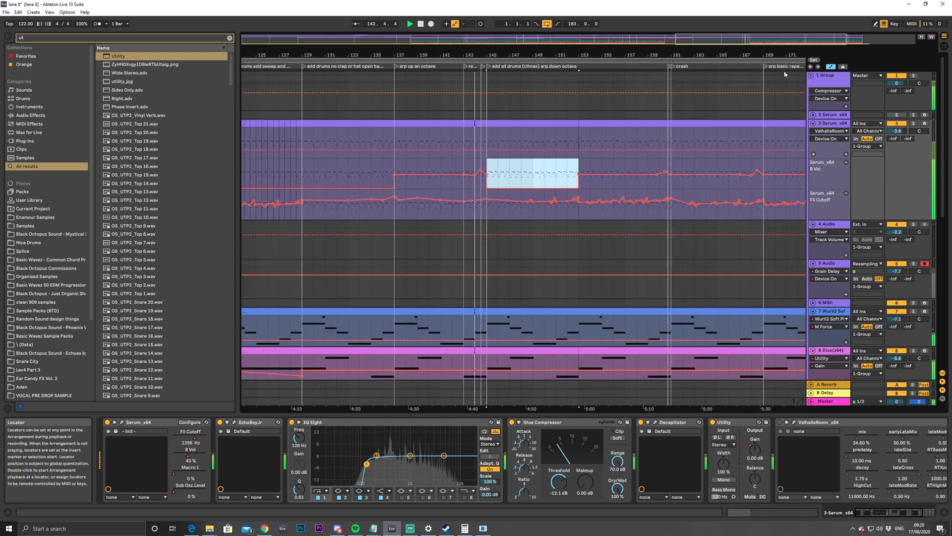
key("ctrl+d")
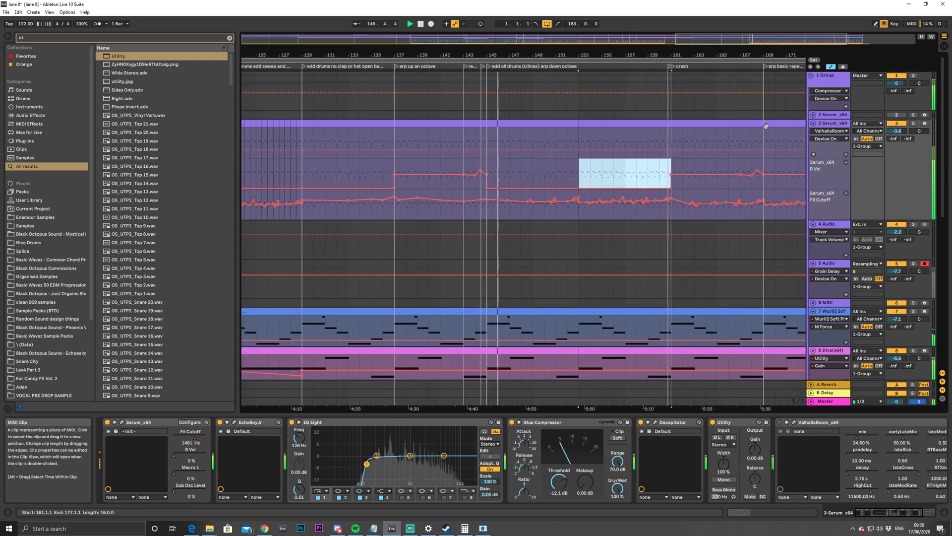
Add the extra kick at 160.4.3 in the last half beat before bar 161 on the Kick track
left_click_drag(713, 43, 734, 70)
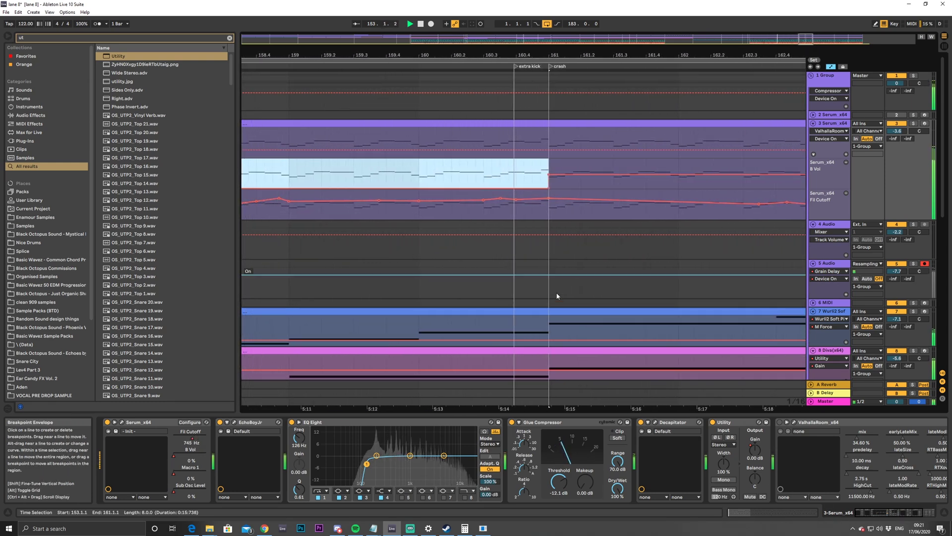
scroll(577, 268, "down", 5)
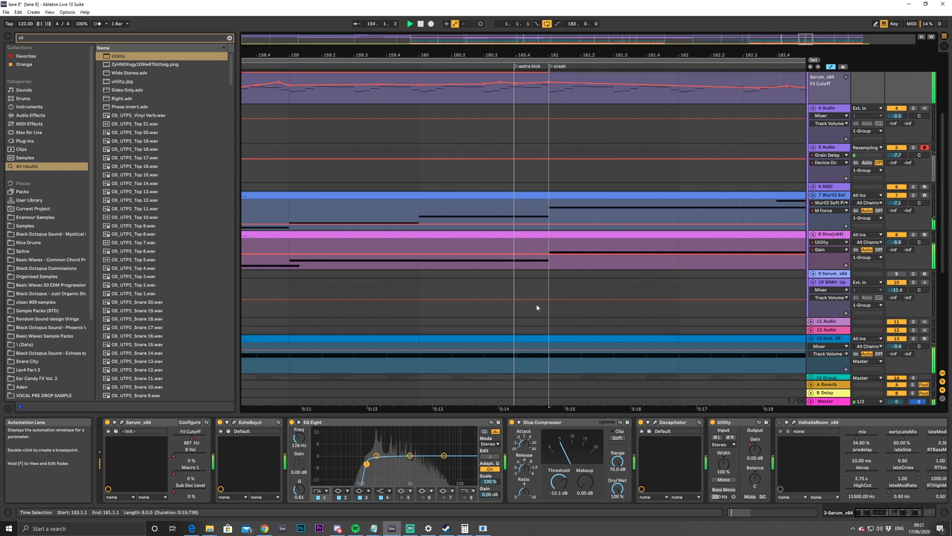
scroll(536, 308, "up", 5)
left_click_drag(806, 40, 806, 39)
scroll(713, 322, "down", 2)
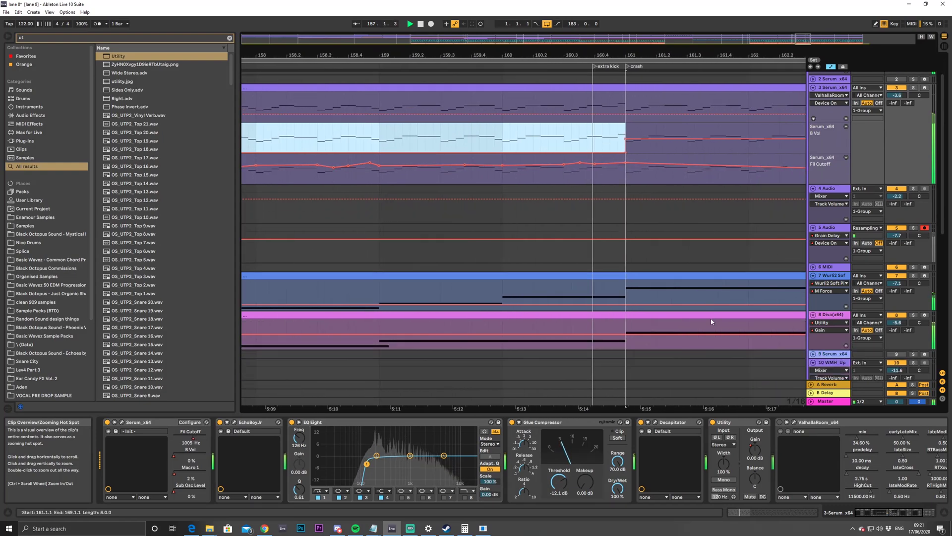
scroll(713, 321, "down", 6)
left_click(598, 315)
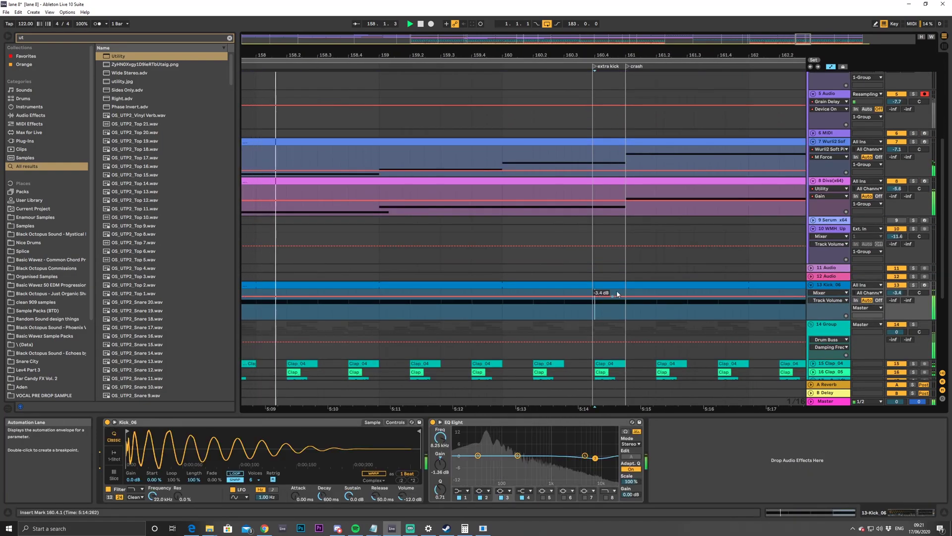
left_click(623, 310)
left_click_drag(626, 288, 604, 293)
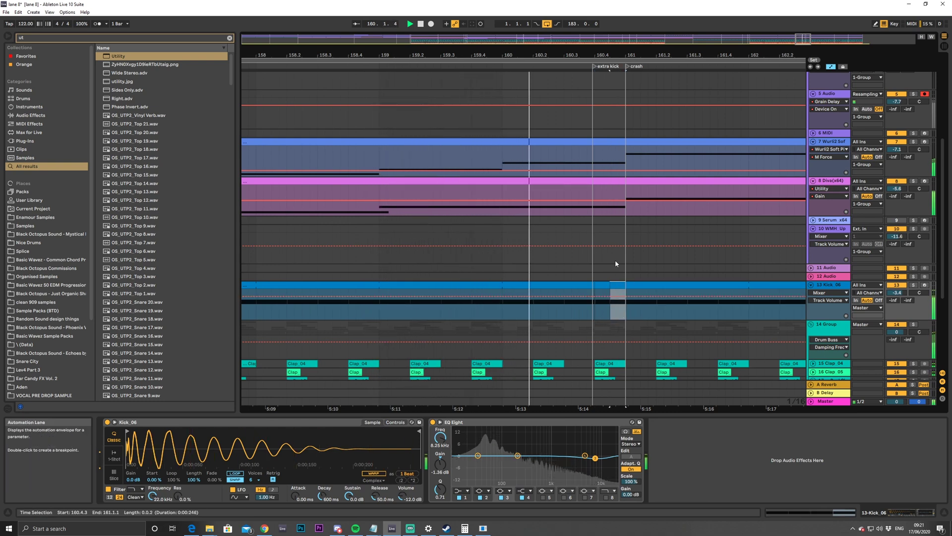
Copy the basic repeating arp clips from bars 121 to 129 and paste them over bars 169 to 177
left_click_drag(804, 41, 765, 97)
scroll(728, 121, "up", 3)
scroll(728, 122, "up", 3)
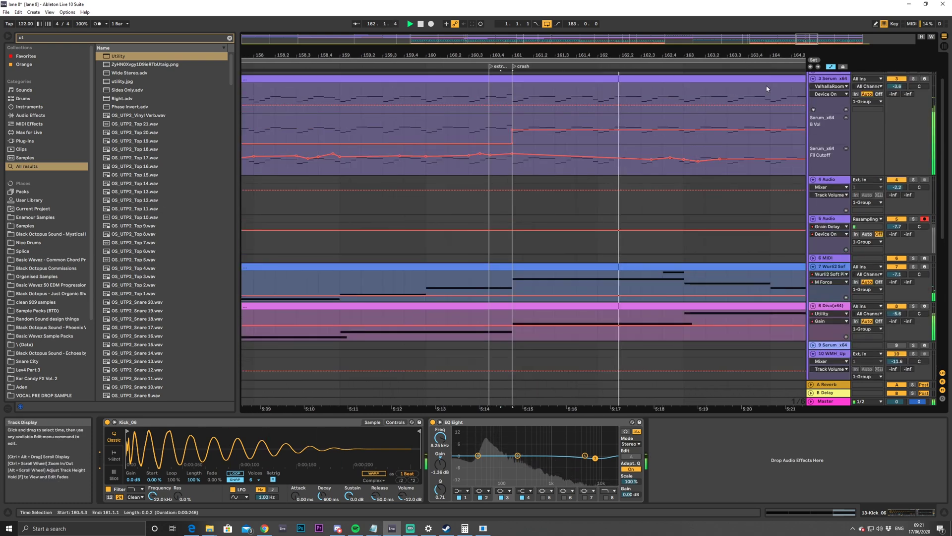
left_click_drag(808, 38, 766, 48)
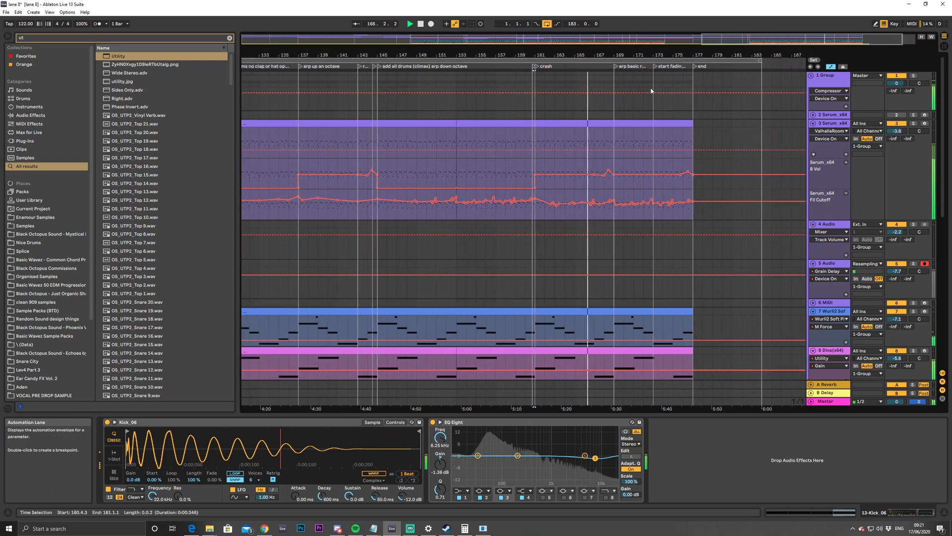
left_click_drag(797, 36, 391, 147)
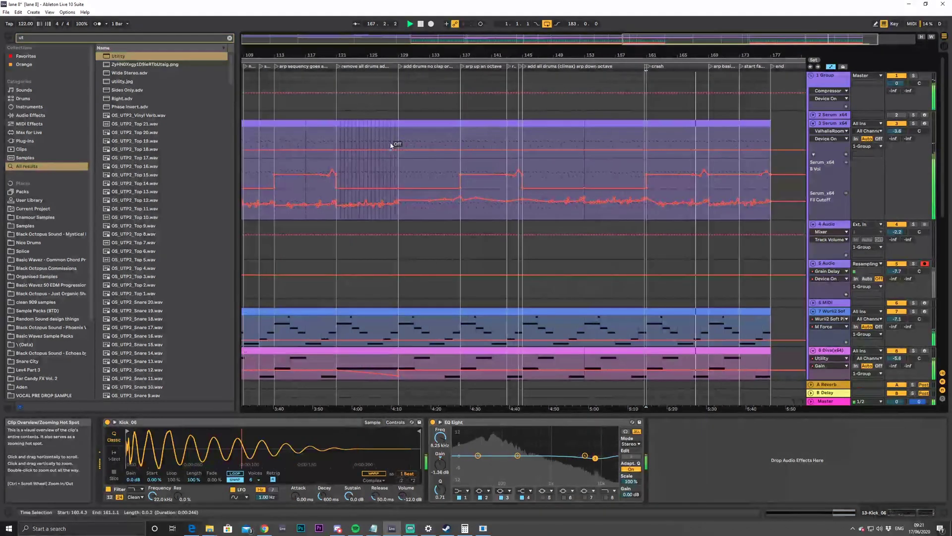
left_click(339, 122)
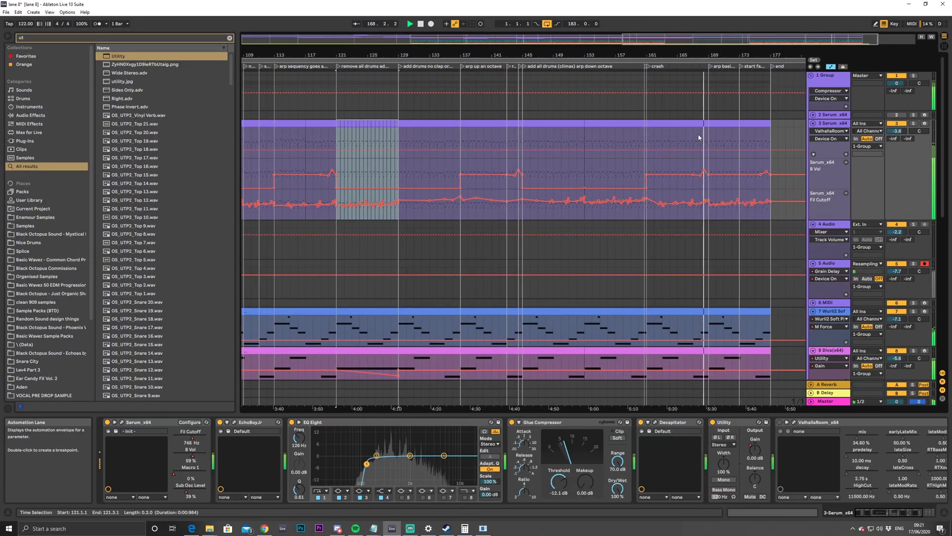
left_click(713, 129)
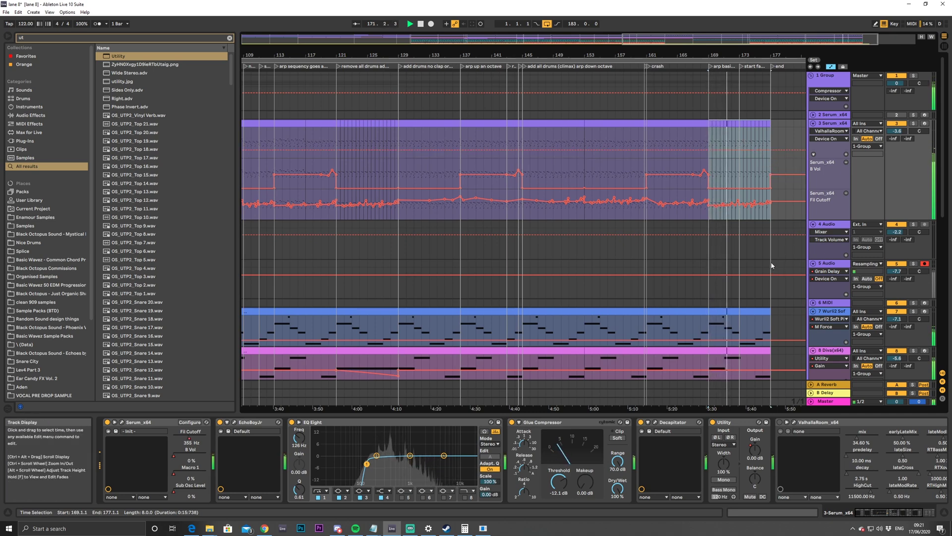
Insert a new audio track directly below the 4 Audio track for the crash at bar 161
scroll(771, 271, "down", 3)
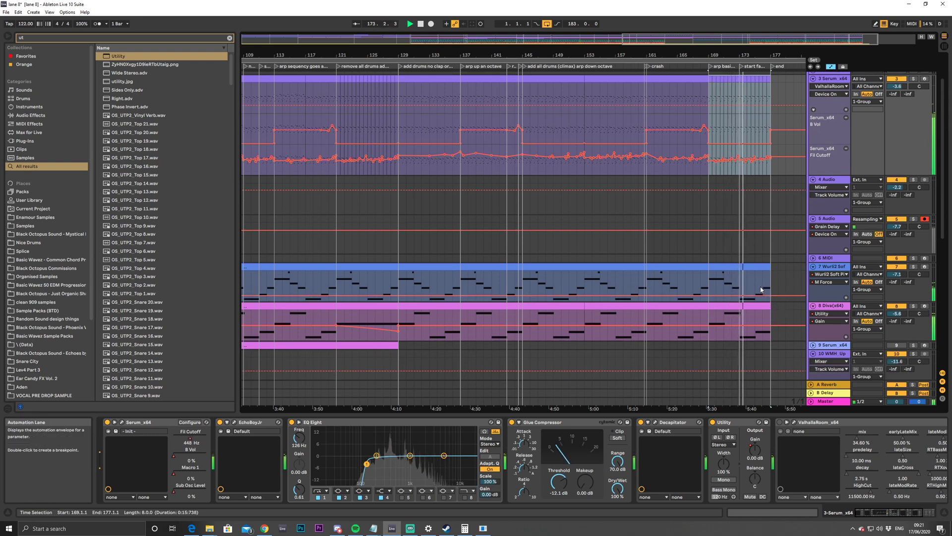
mouse_move(759, 39)
left_mouse_down()
mouse_move(758, 28)
mouse_move(766, 44)
left_mouse_up()
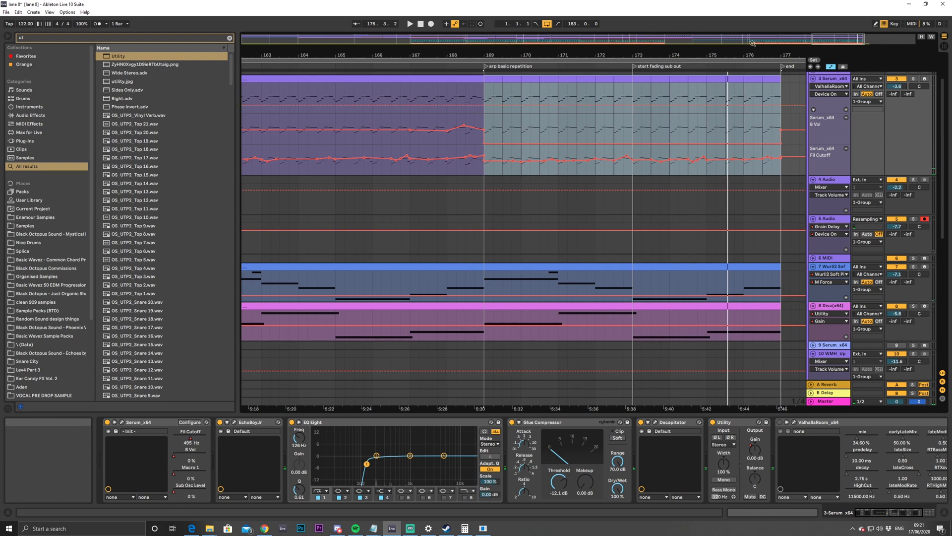
left_click_drag(831, 43, 817, 64)
scroll(576, 261, "down", 8)
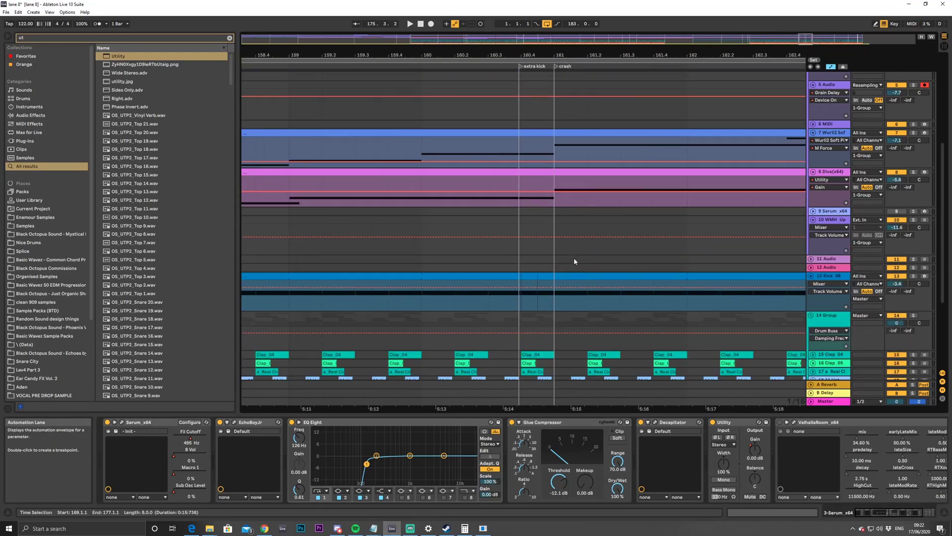
scroll(587, 252, "up", 9)
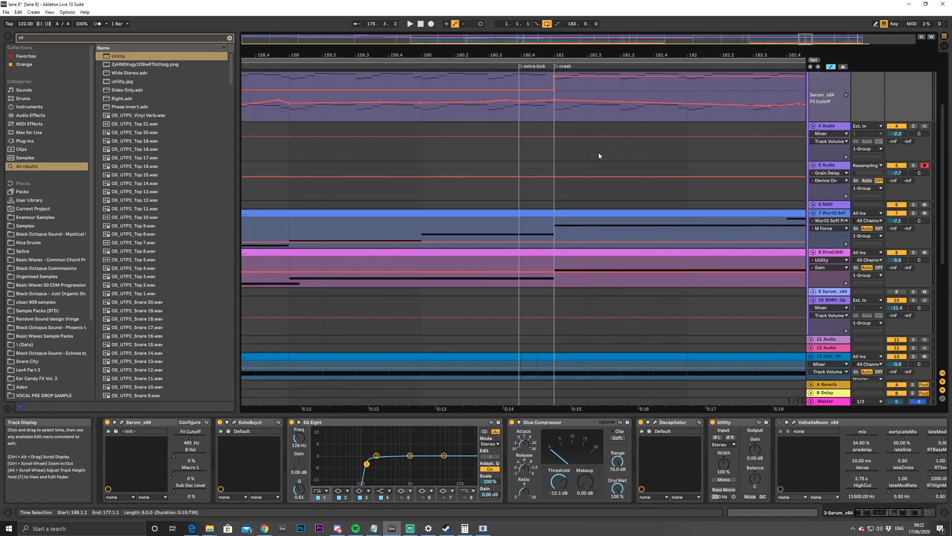
left_click(830, 207)
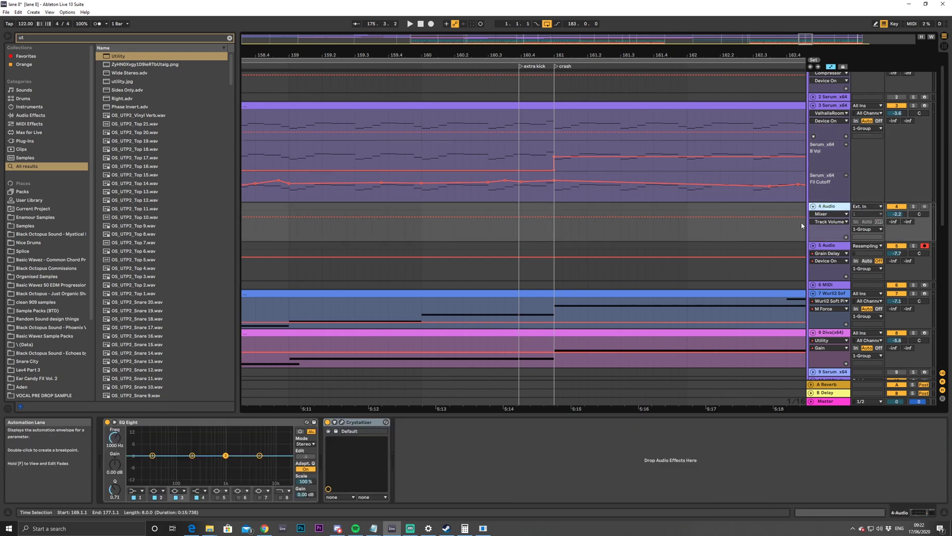
key("ctrl+t")
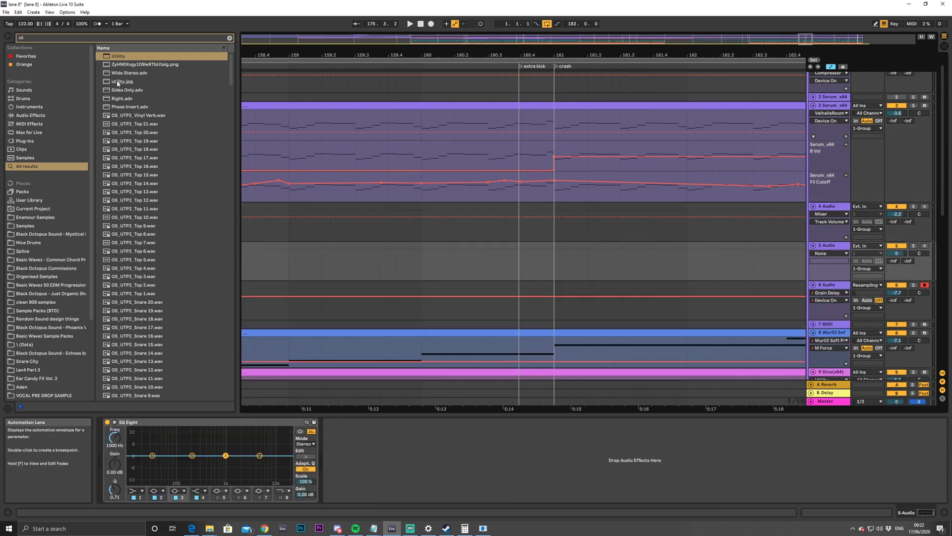
Search the browser for "crash ksh" and place KSHMR Crash 01.wav at bar 161 on the new audio track
left_click(229, 38)
type("crash")
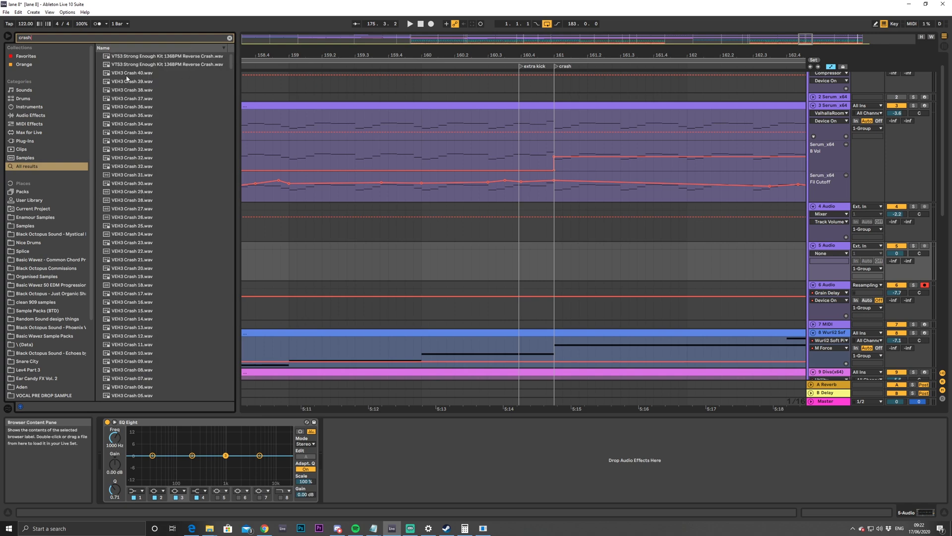
type(" ksh")
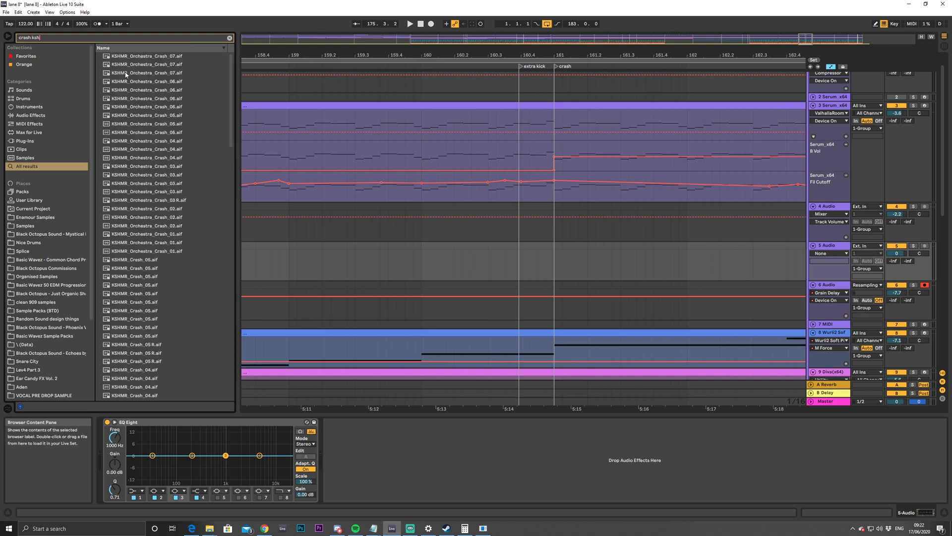
scroll(189, 268, "down", 5)
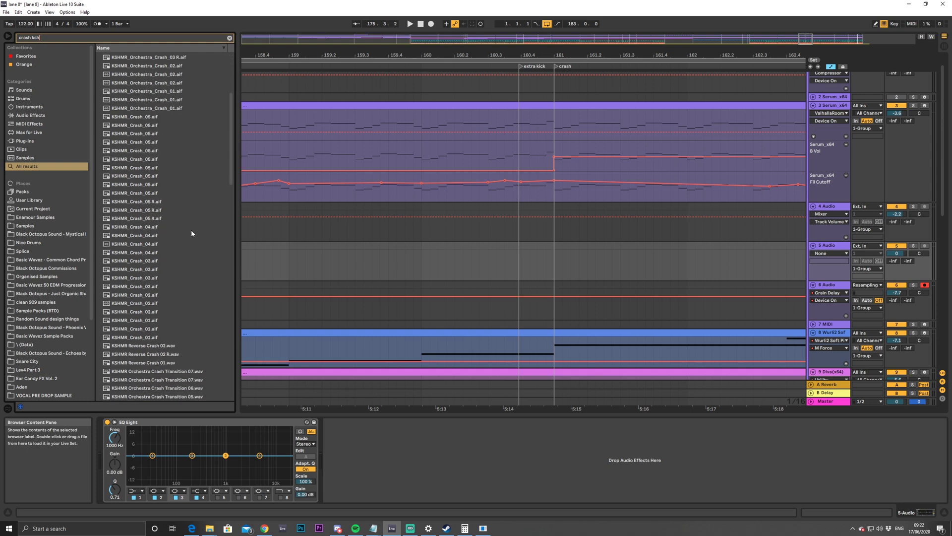
left_click_drag(231, 141, 245, 298)
left_click(153, 336)
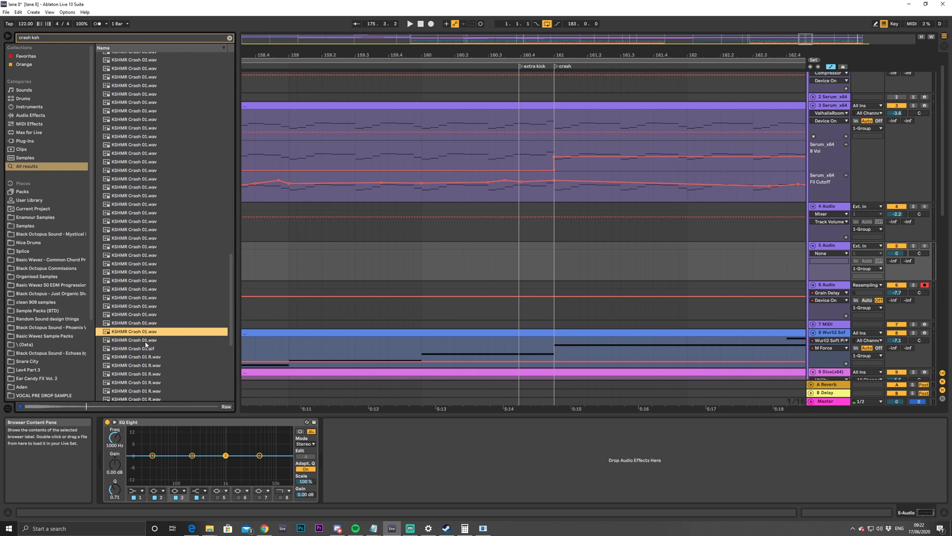
scroll(160, 266, "up", 4)
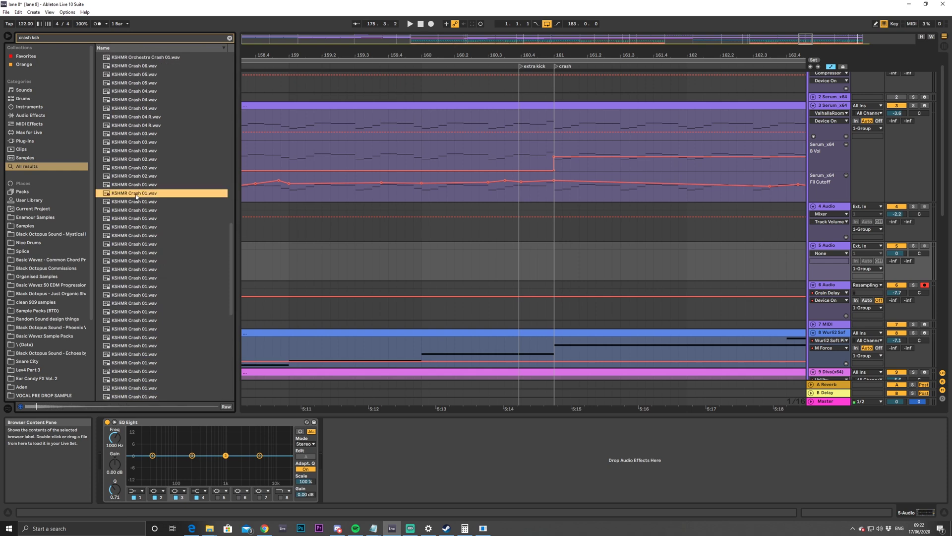
left_click_drag(146, 192, 554, 276)
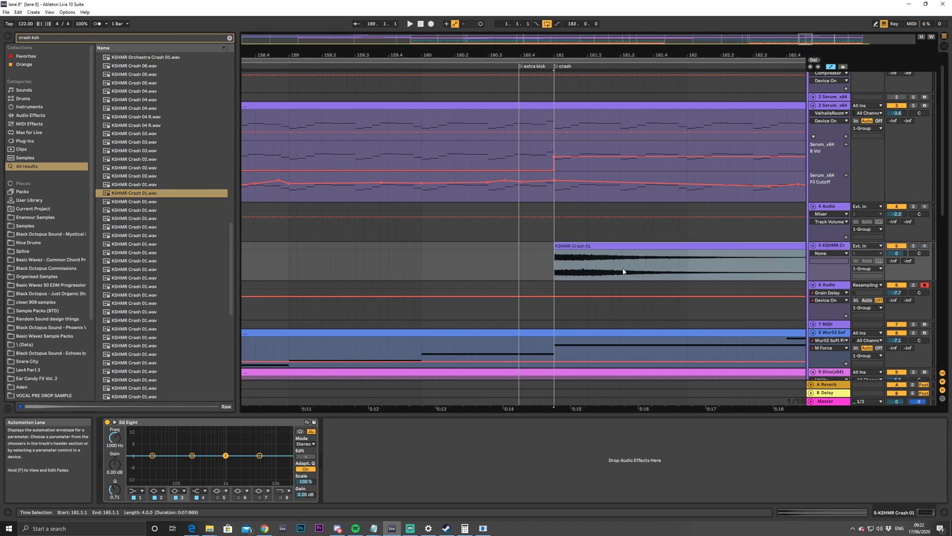
Turn off warping on the crash clip and reduce its level to -6.66 dB clip gain and -9.5 dB track volume
left_click(522, 267)
double_click(620, 247)
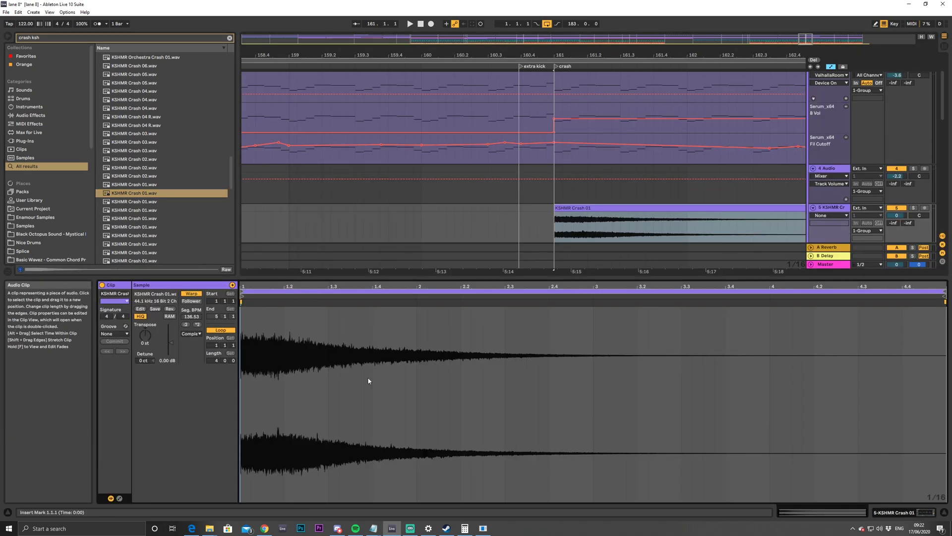
left_click(189, 294)
left_click_drag(171, 343, 171, 345)
key("space")
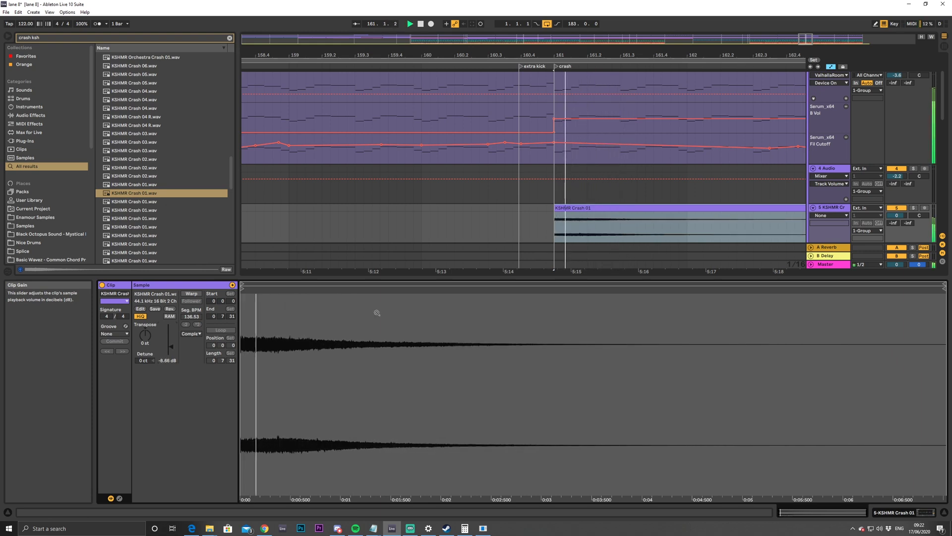
left_click_drag(897, 216, 897, 225)
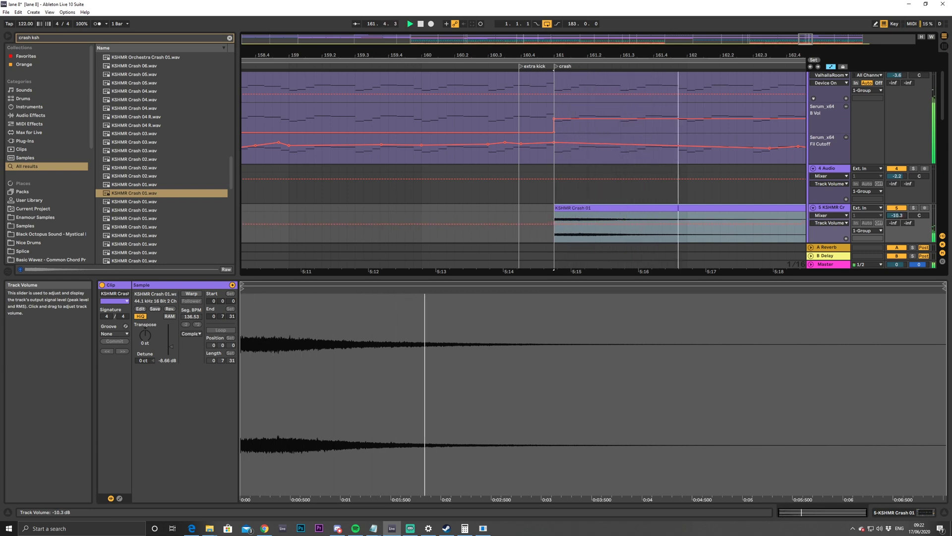
Drop the arp's B Vol automation to the low level from 144.3 for the last two beats before bar 145 and play it
left_click_drag(806, 41, 748, 60)
left_click(553, 215)
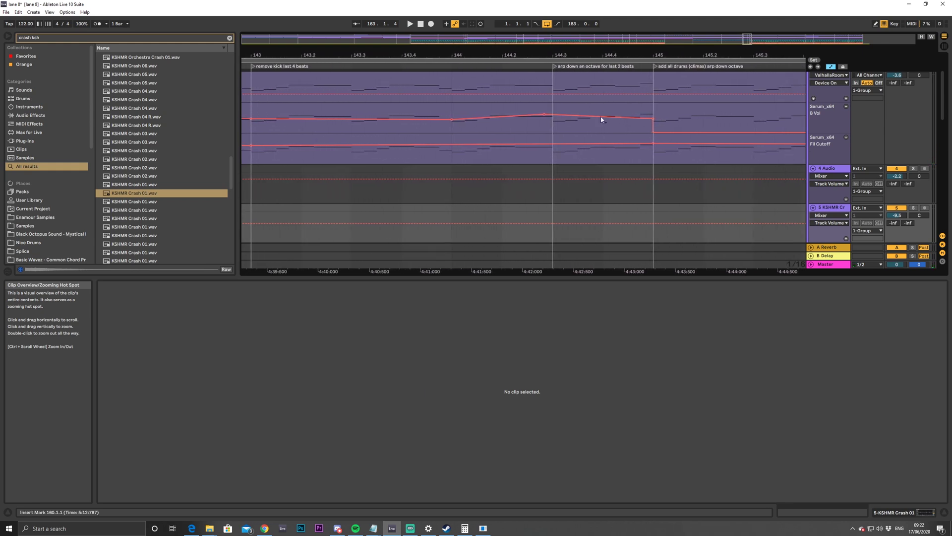
left_click(554, 84)
left_click_drag(554, 87, 649, 87)
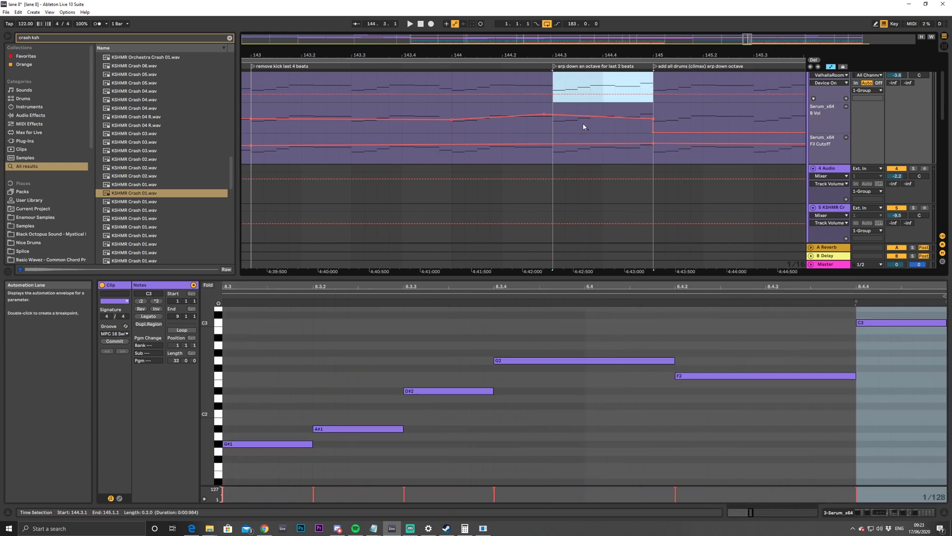
scroll(582, 123, "up", 1)
left_click_drag(555, 142, 558, 157)
left_click(653, 145)
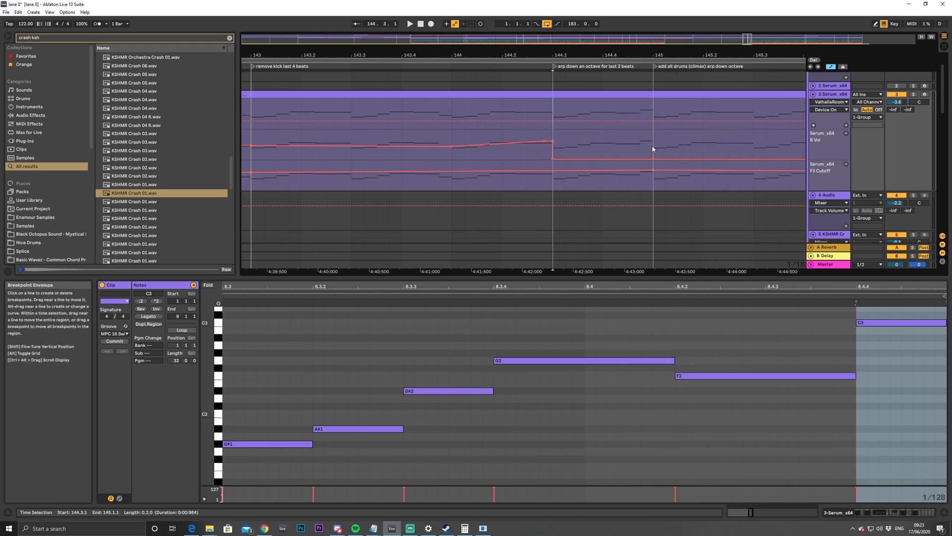
left_click(415, 149)
key("space")
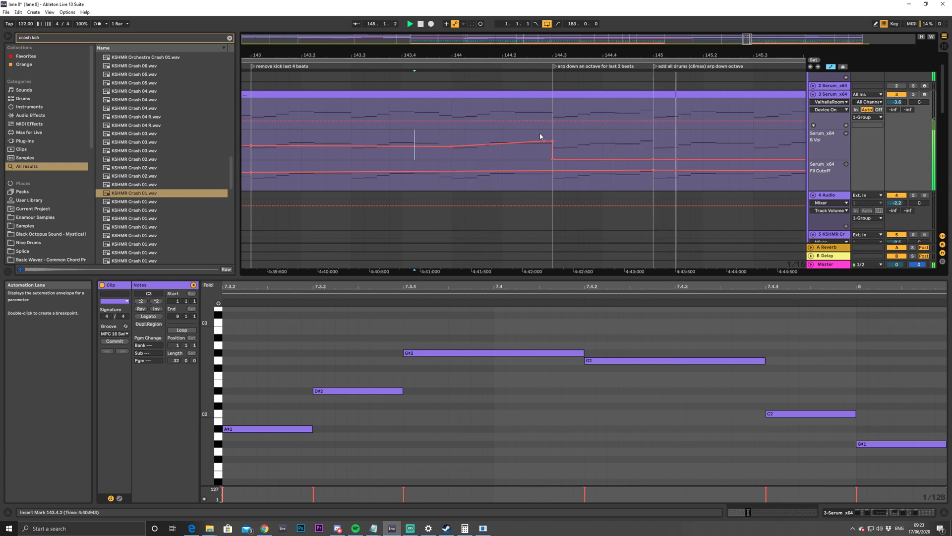
Play the transition from bar 143 through the arp's octave drop at 144.3
left_click_drag(748, 39, 747, 42)
scroll(704, 143, "down", 5)
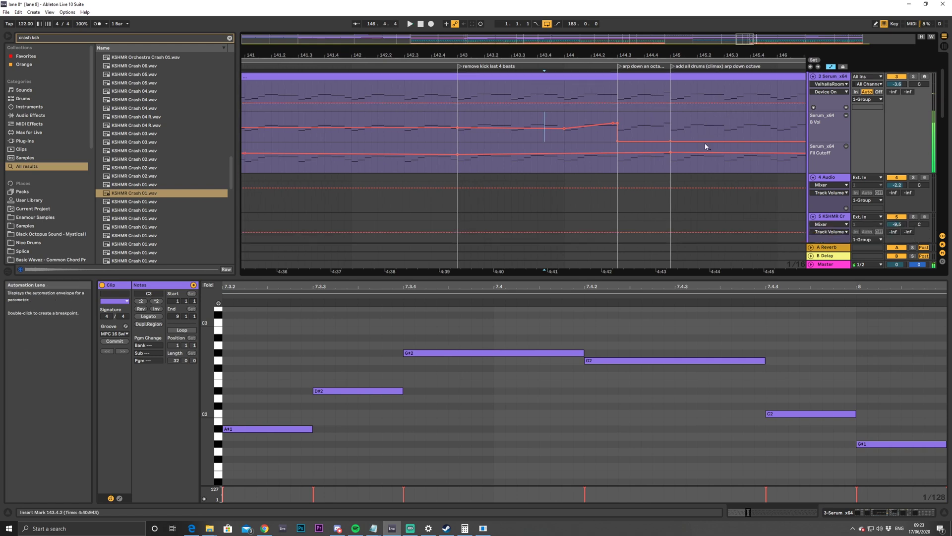
scroll(705, 146, "down", 10)
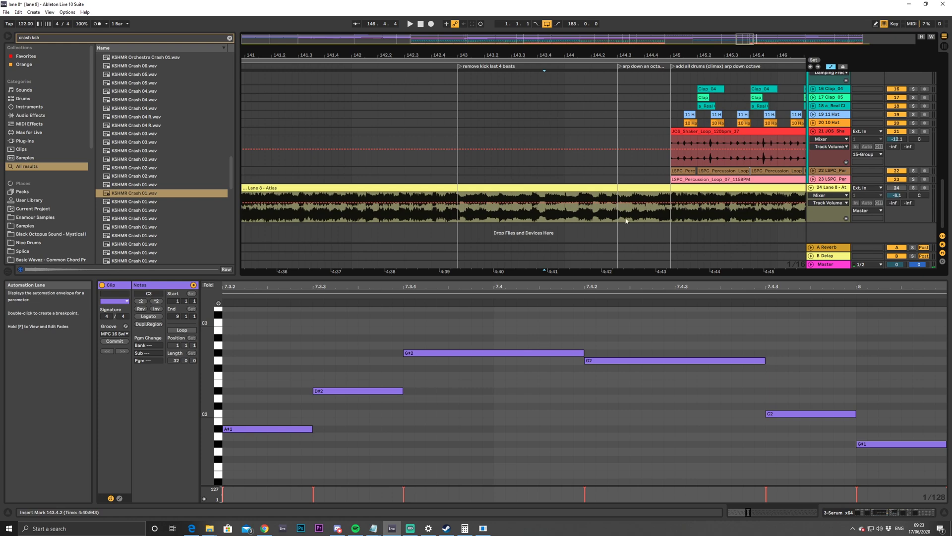
scroll(618, 153, "up", 12)
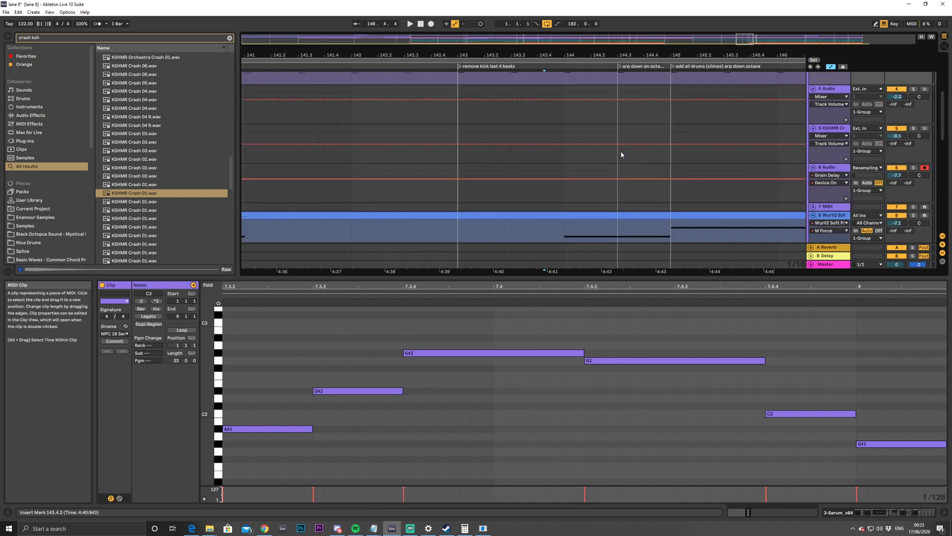
scroll(621, 155, "up", 4)
left_click(459, 136)
key("space")
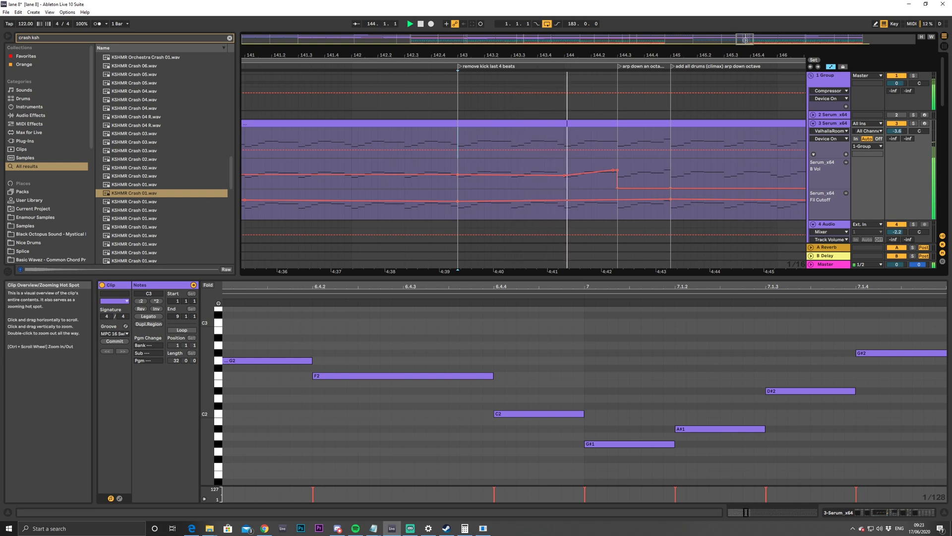
key("space")
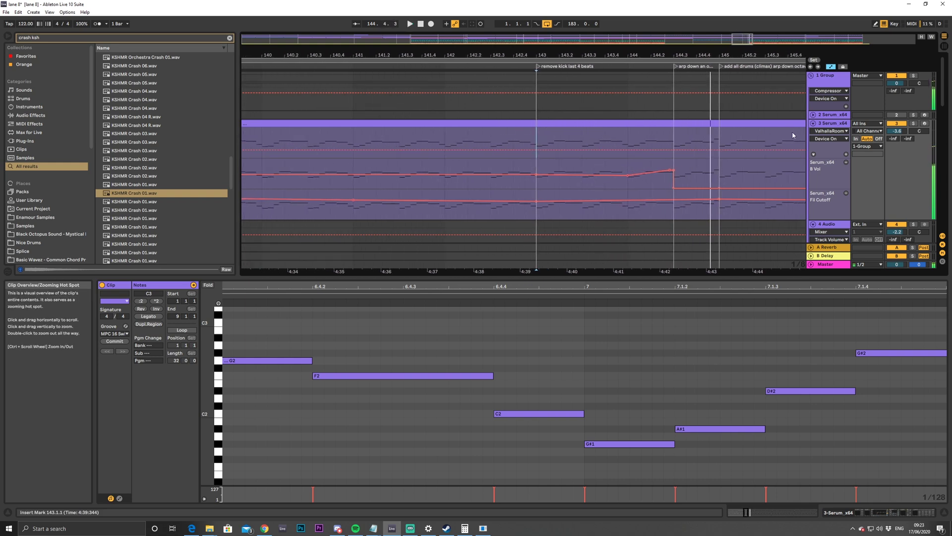
Remove the kick between bars 143 and 145 on the Kick track and play the transition from 141.3
scroll(792, 128, "down", 5)
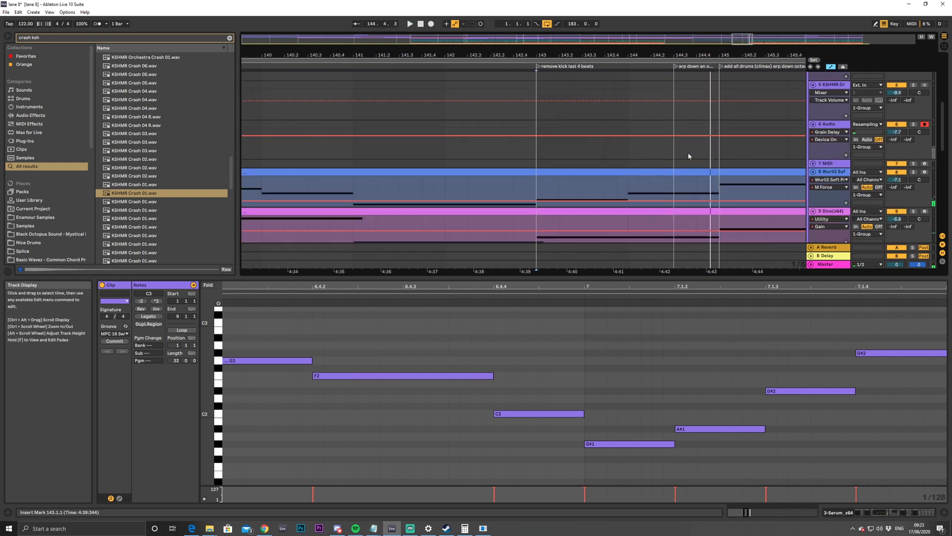
scroll(712, 189, "down", 5)
left_click(720, 191)
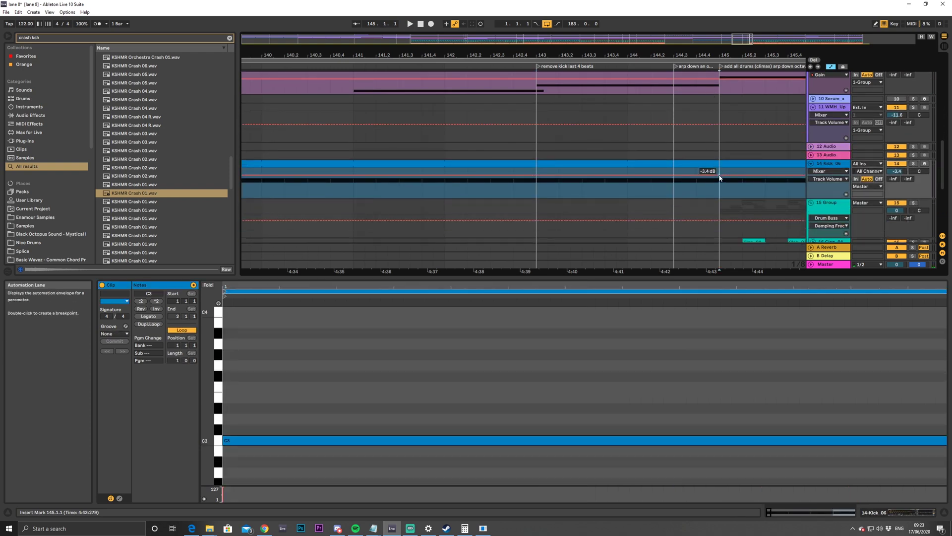
left_click_drag(714, 169, 537, 171)
left_click(399, 188)
key("space")
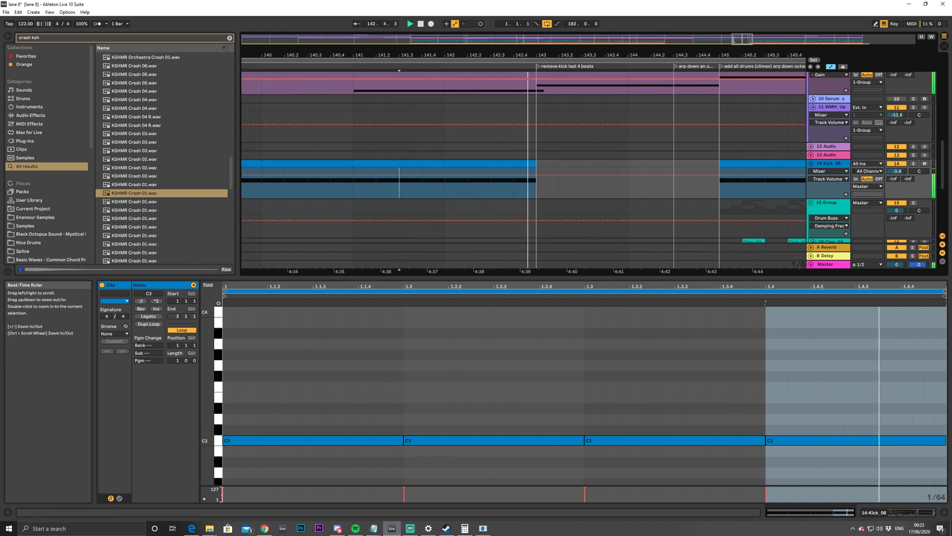
key("minus")
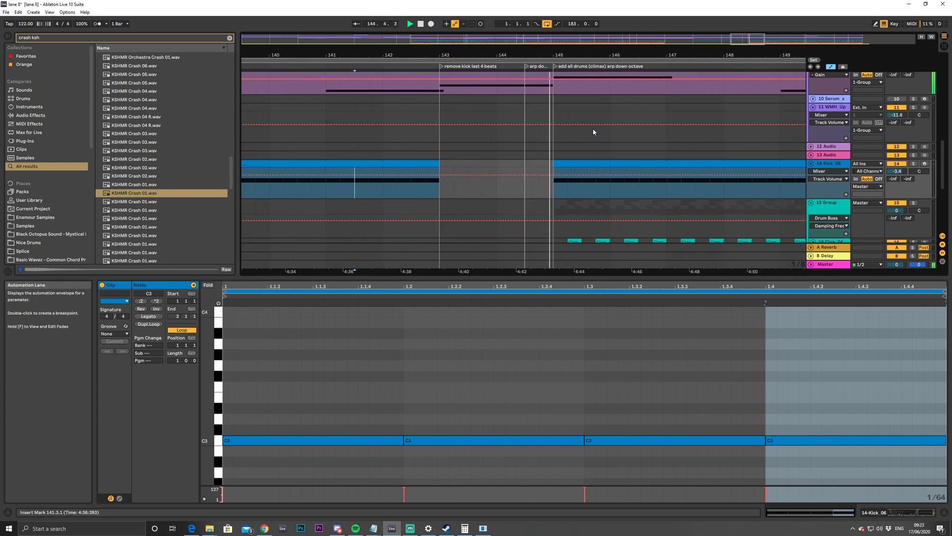
scroll(744, 129, "up", 5)
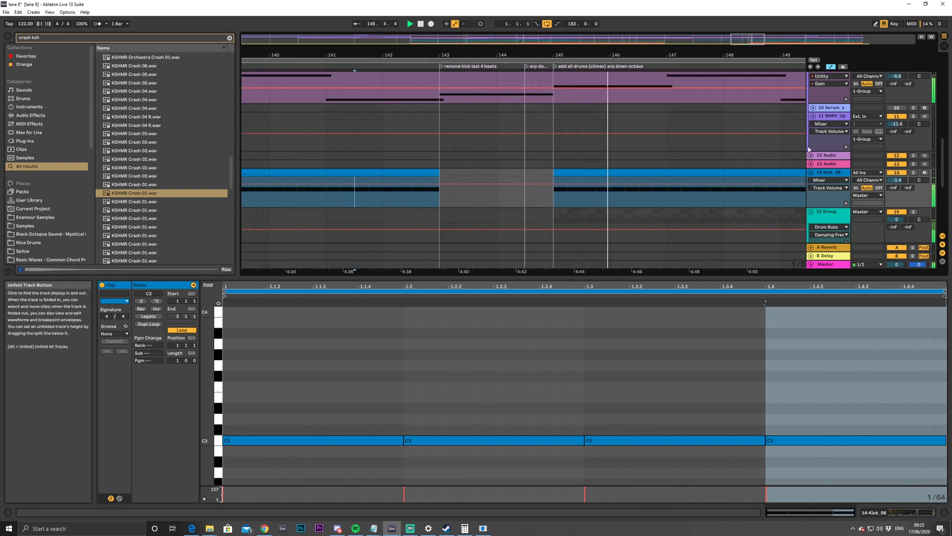
scroll(809, 153, "up", 5)
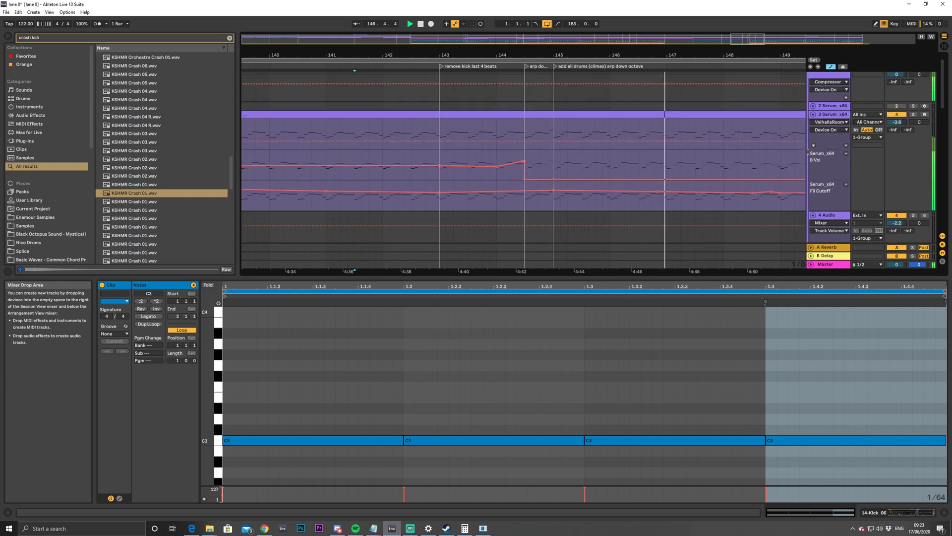
Copy the crash clip from bar 161 to bar 145 at the climax and play it from bar 142
left_click_drag(699, 36, 701, 98)
scroll(727, 156, "down", 3)
scroll(727, 156, "down", 2)
left_click_drag(744, 37, 744, 67)
left_click(750, 151)
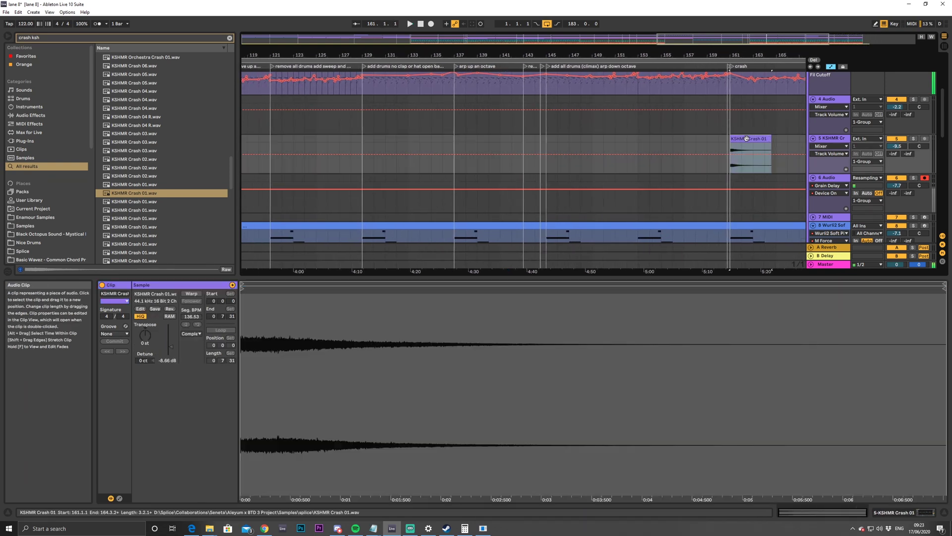
left_click(548, 144)
key("ctrl+v")
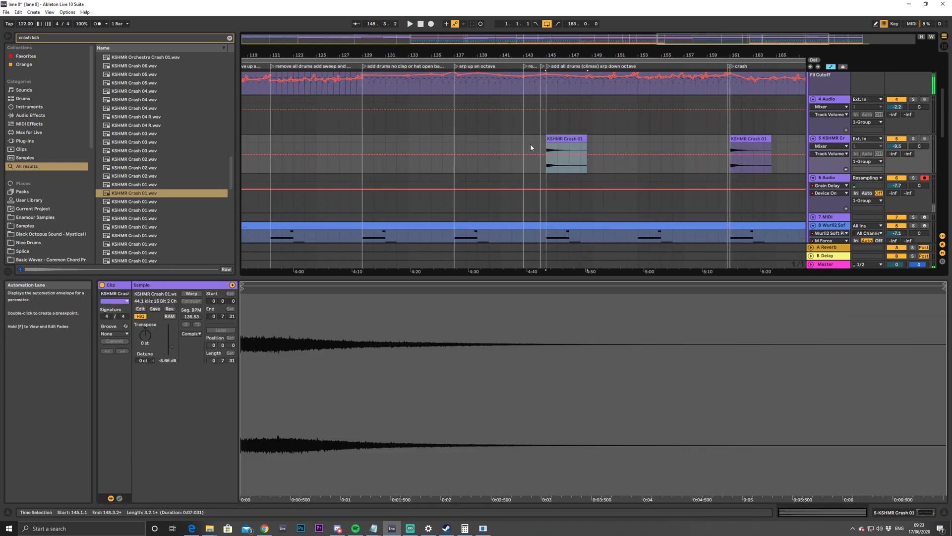
left_click(524, 145)
key("space")
Examine the drum tracks across the arrangement, comparing the bar 49 to 97 section with the climax from bar 145
left_click_drag(774, 39, 717, 41)
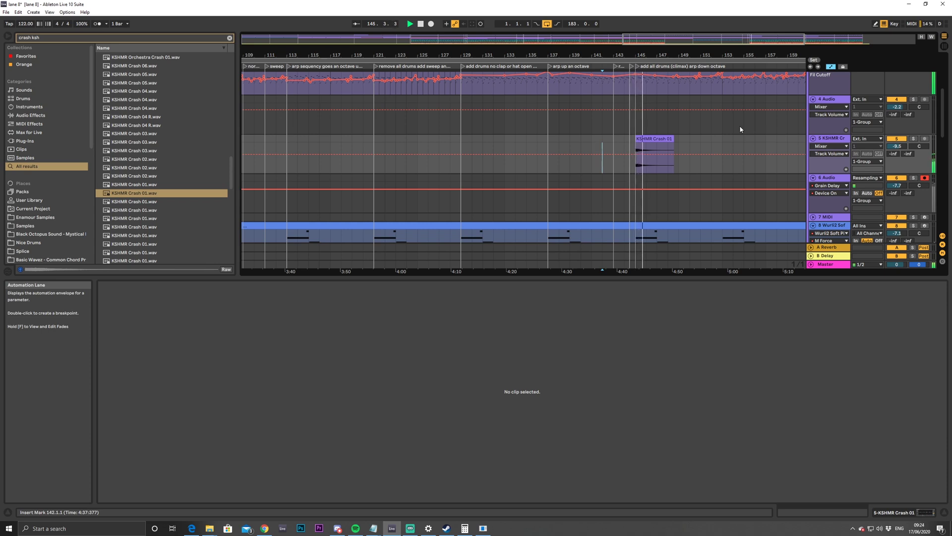
left_click_drag(695, 52, 784, 55)
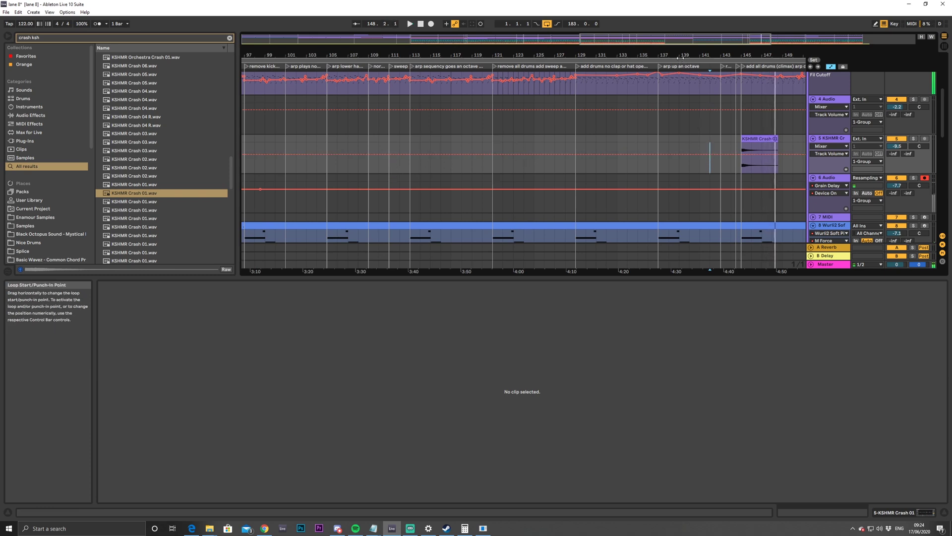
left_click_drag(653, 40, 794, 44)
scroll(720, 198, "down", 3)
scroll(720, 198, "down", 8)
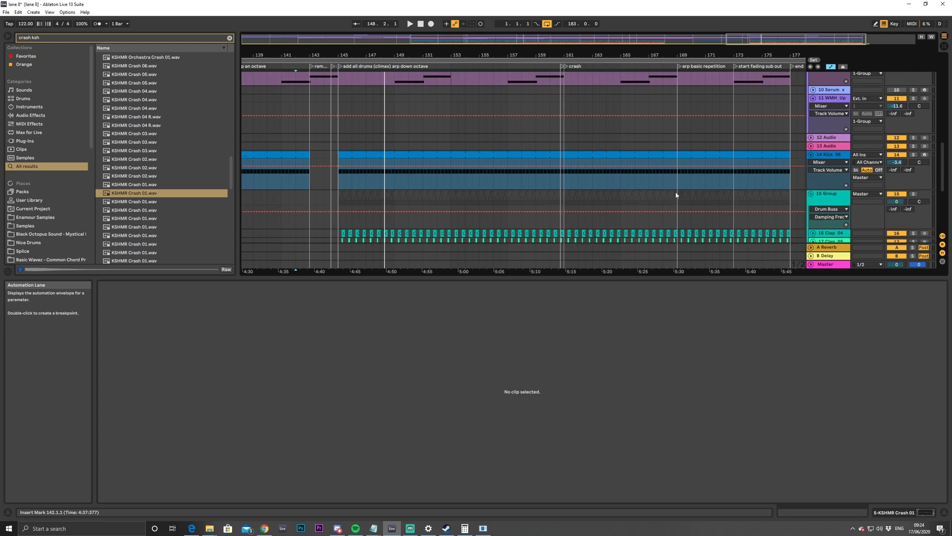
left_click_drag(794, 40, 612, 48)
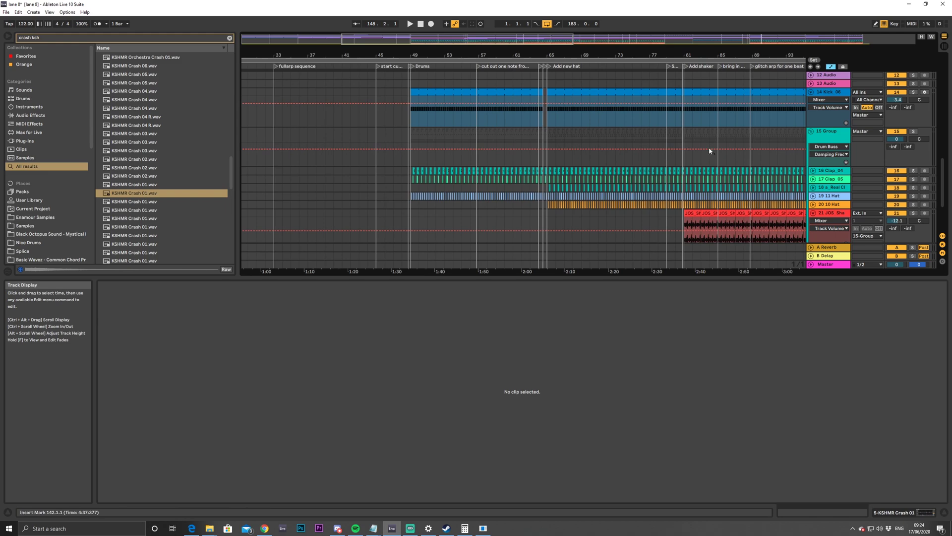
left_click_drag(521, 39, 613, 34)
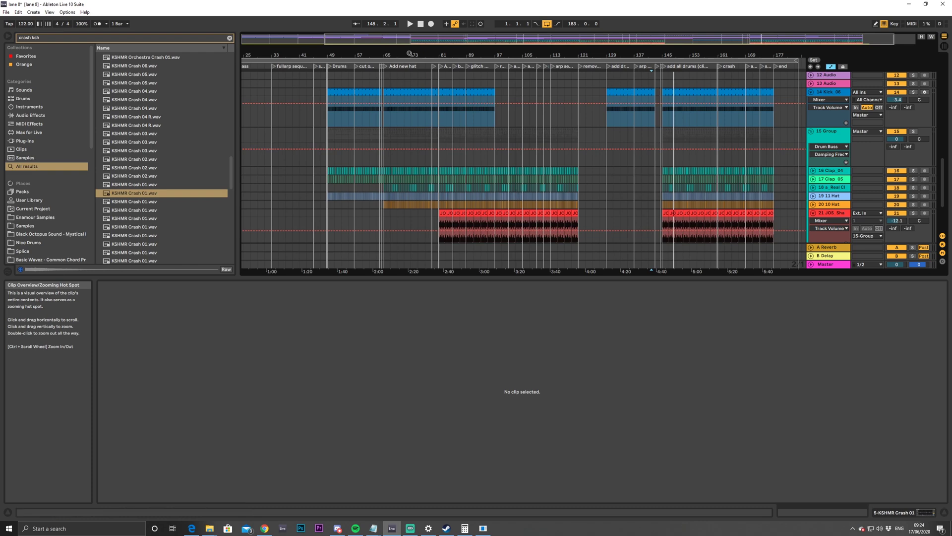
left_click_drag(422, 41, 461, 102)
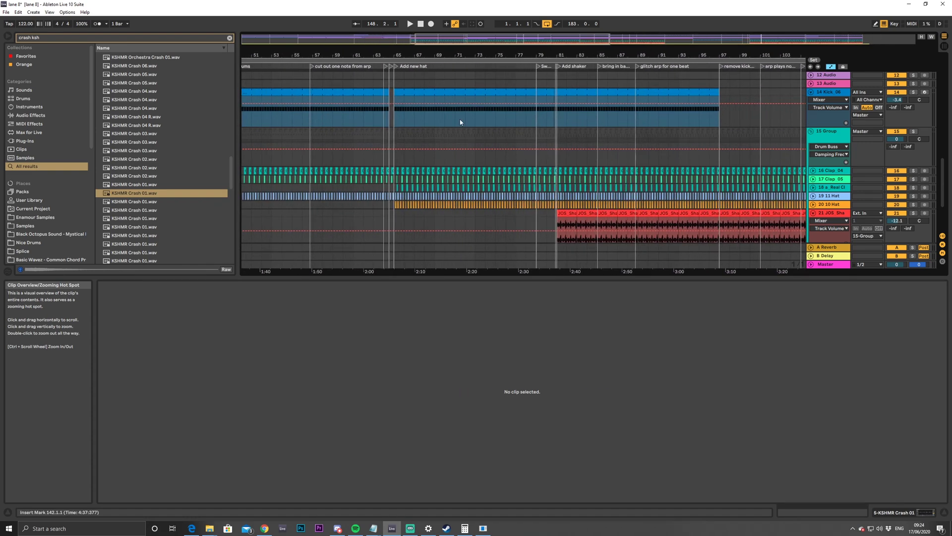
Play the Real Clap layer from bar 65 at the "Add new hat" marker
left_click(395, 191)
left_click(396, 192)
key("space")
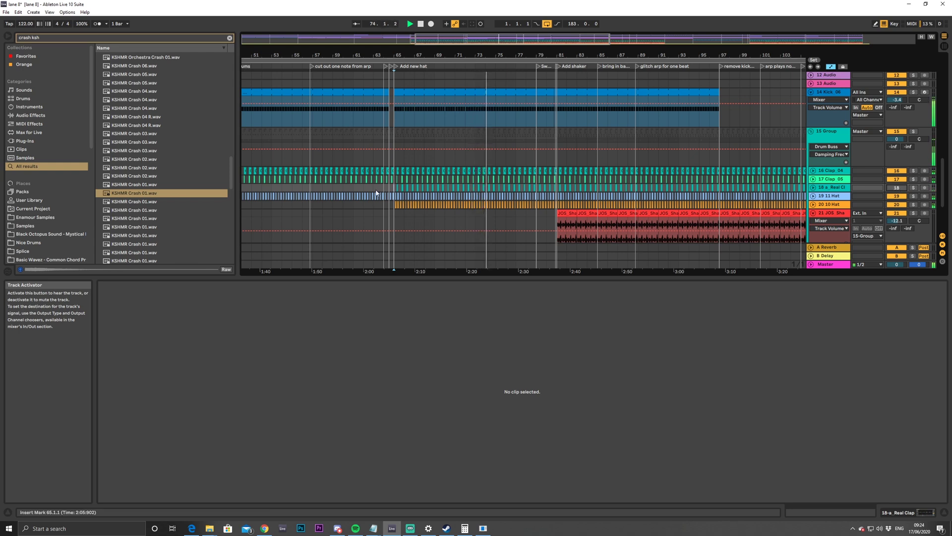
Delete the Real Clap clips from bar 65 up to bar 81 and play from bar 79
left_click_drag(424, 192, 648, 194)
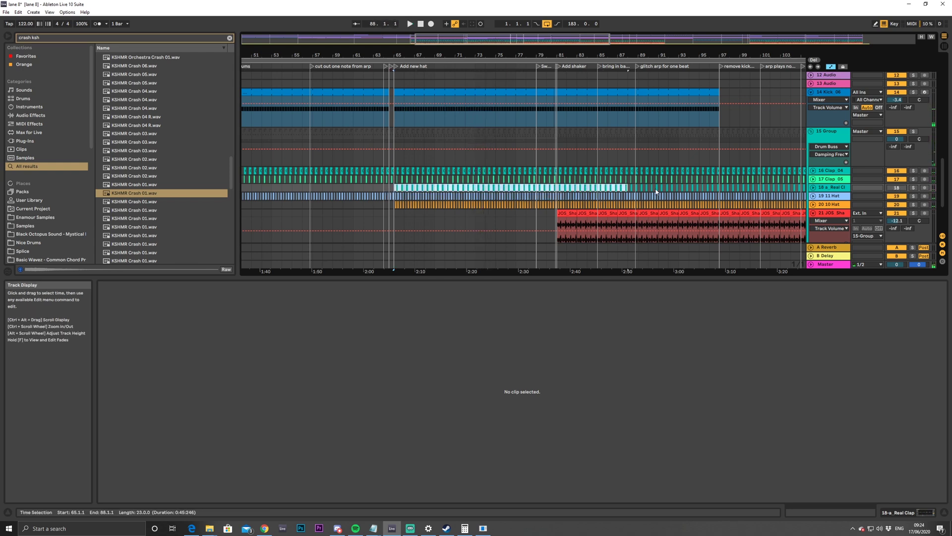
left_click_drag(719, 189, 723, 189)
scroll(711, 180, "down", 3)
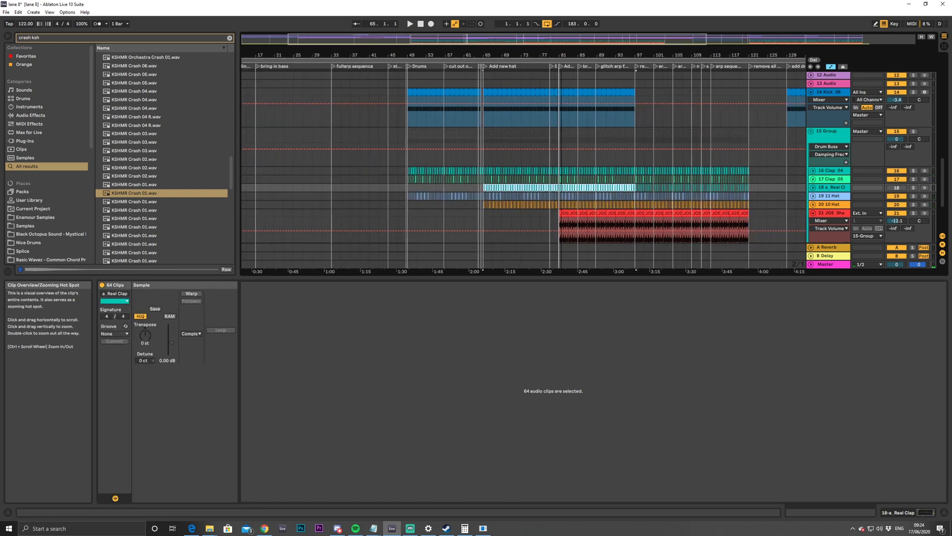
left_click(481, 192)
left_click_drag(533, 193, 556, 193)
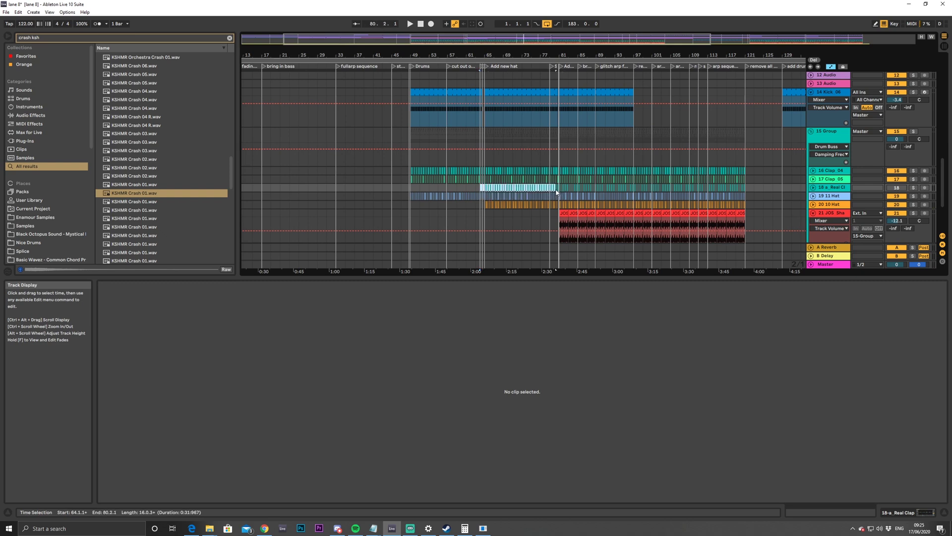
left_click_drag(559, 192, 559, 193)
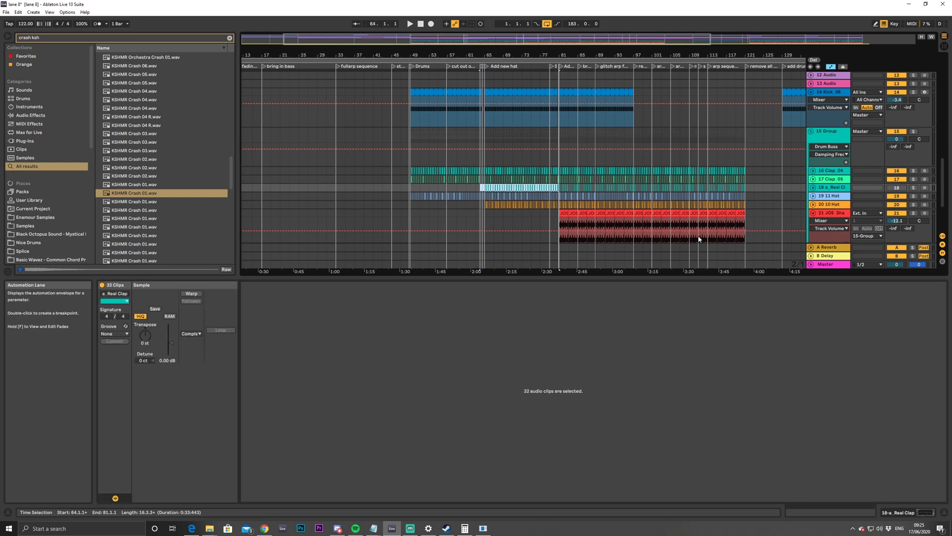
left_click(555, 189)
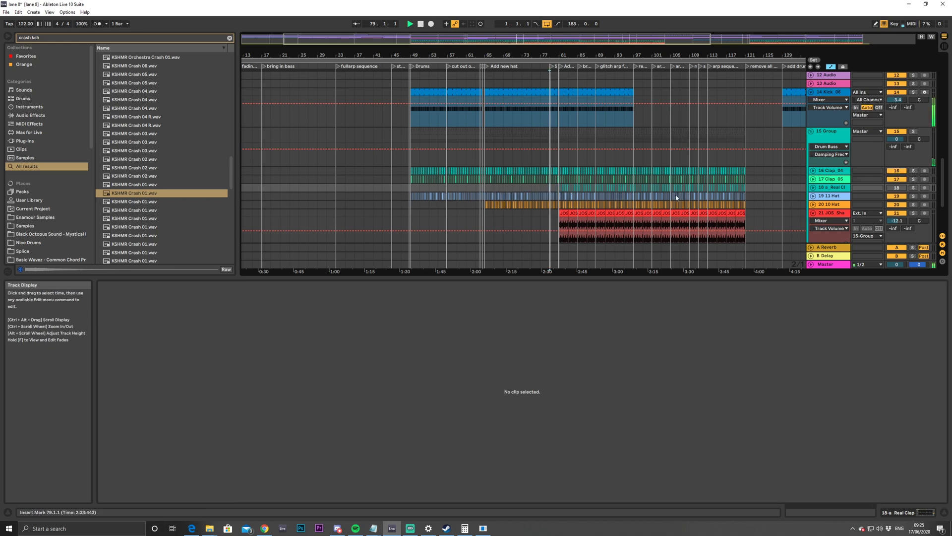
Insert a new audio track below the Real Clap track and place the insert mark at 145.2 in the climax
left_click_drag(653, 43, 615, 45)
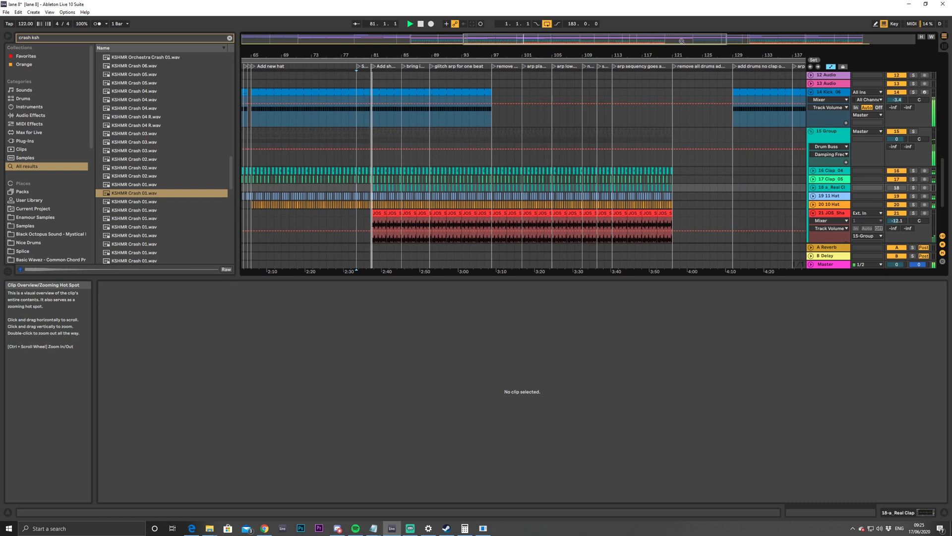
left_click_drag(682, 41, 878, 43)
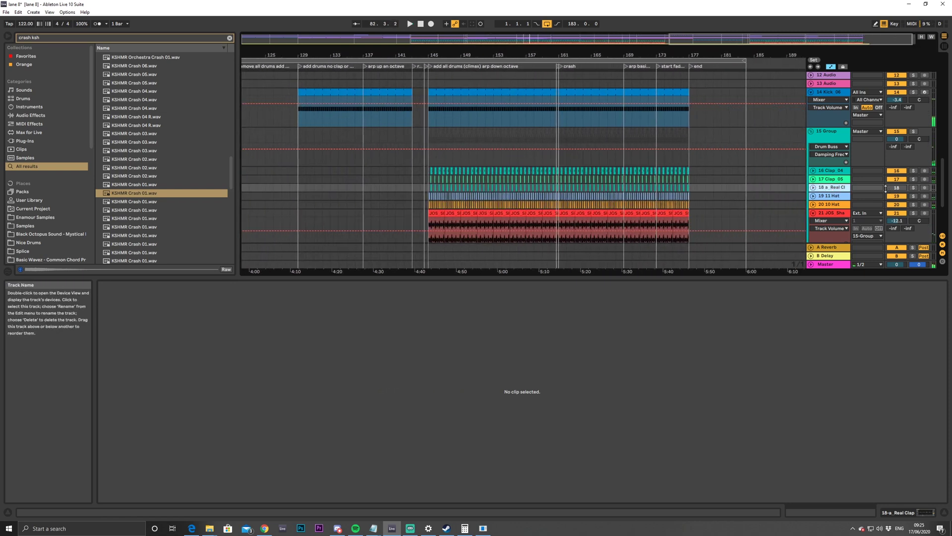
left_click_drag(769, 38, 633, 44)
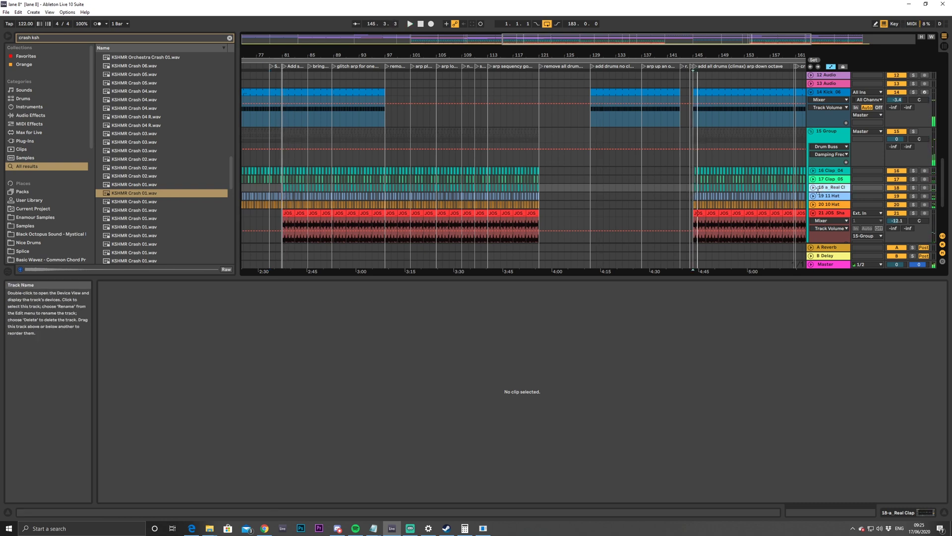
key("ctrl+t")
left_click_drag(744, 37, 737, 125)
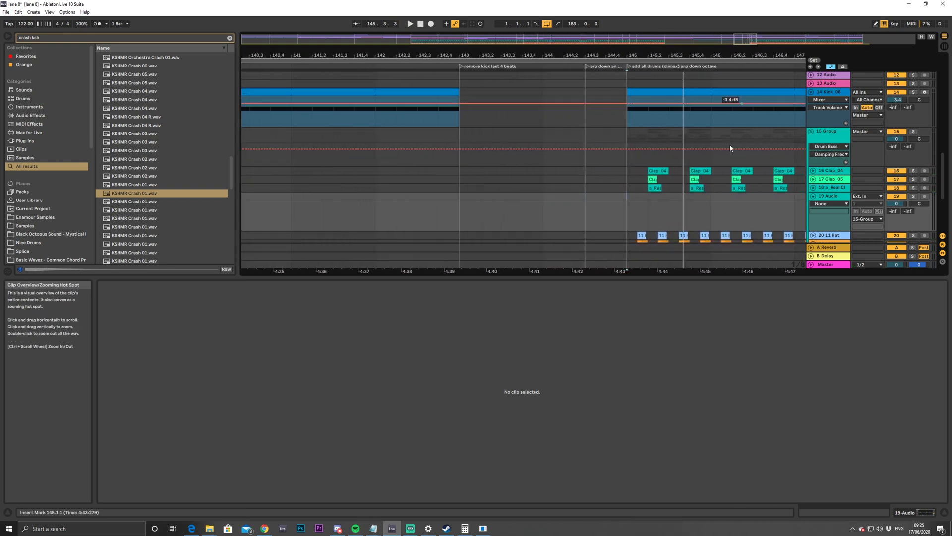
left_click(652, 204)
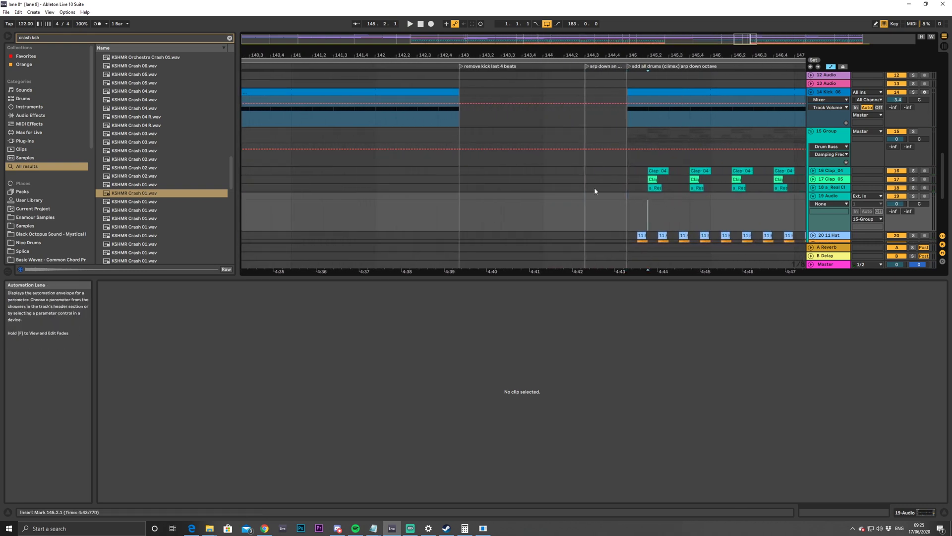
Search the browser for 909 snare and audition the Snare-909-Tune8 and Alesso 909 samples
left_click(230, 38)
type("909 sna")
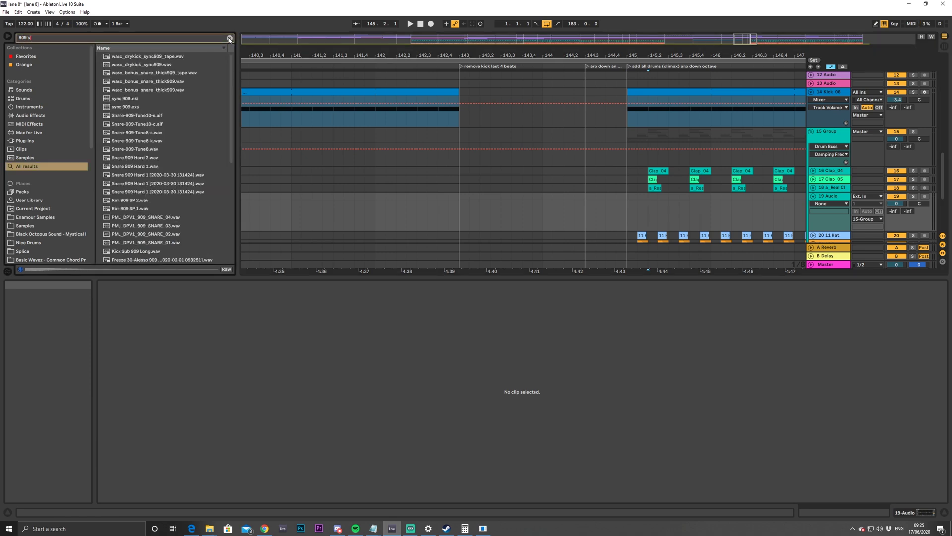
left_click(127, 124)
left_click(134, 116)
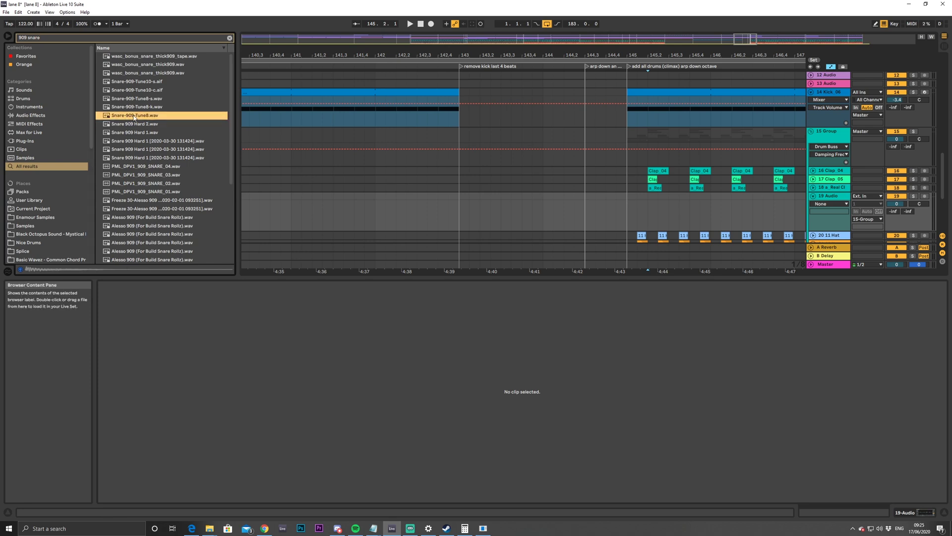
left_click(142, 251)
left_click(145, 235)
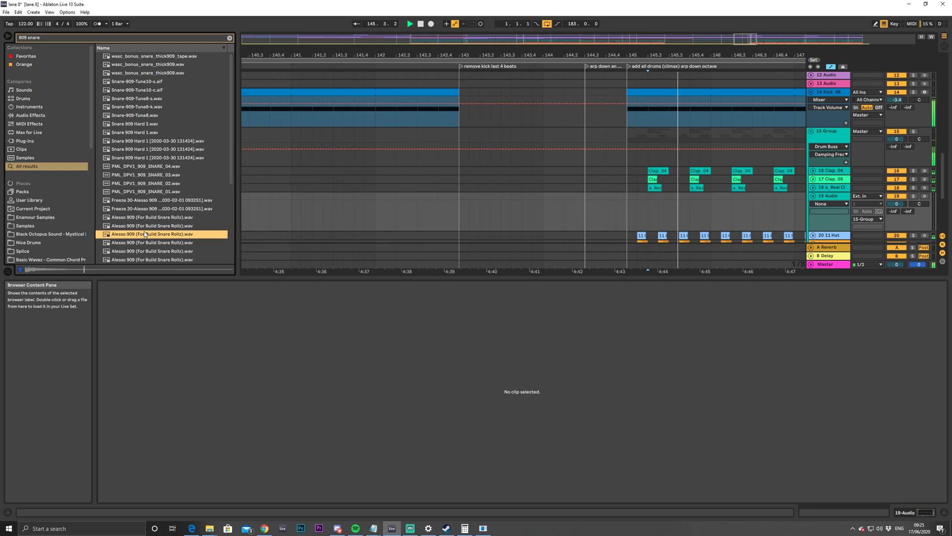
Audition the PML_DPV1_909_SNARE samples 01 to 04 against the playing climax, ending on number 04
left_click(150, 192)
left_click(145, 183)
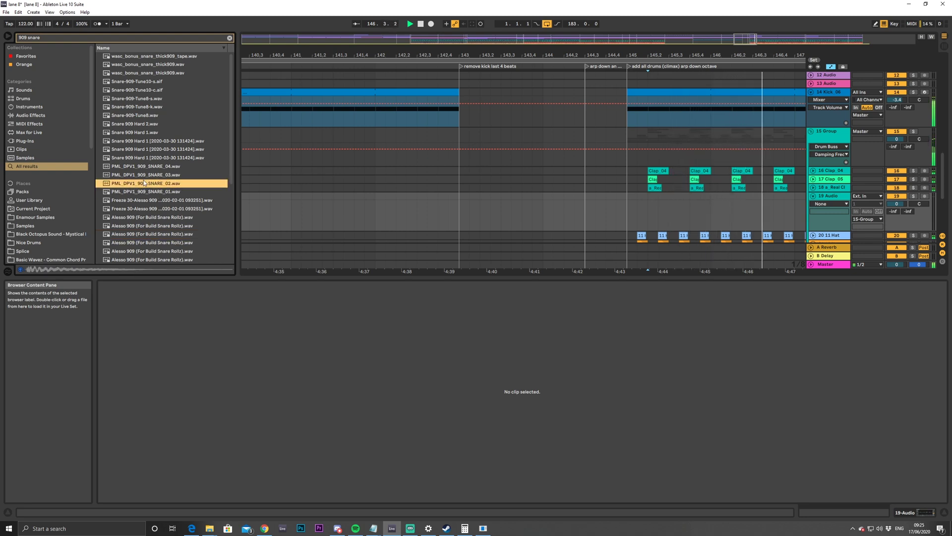
left_click(146, 192)
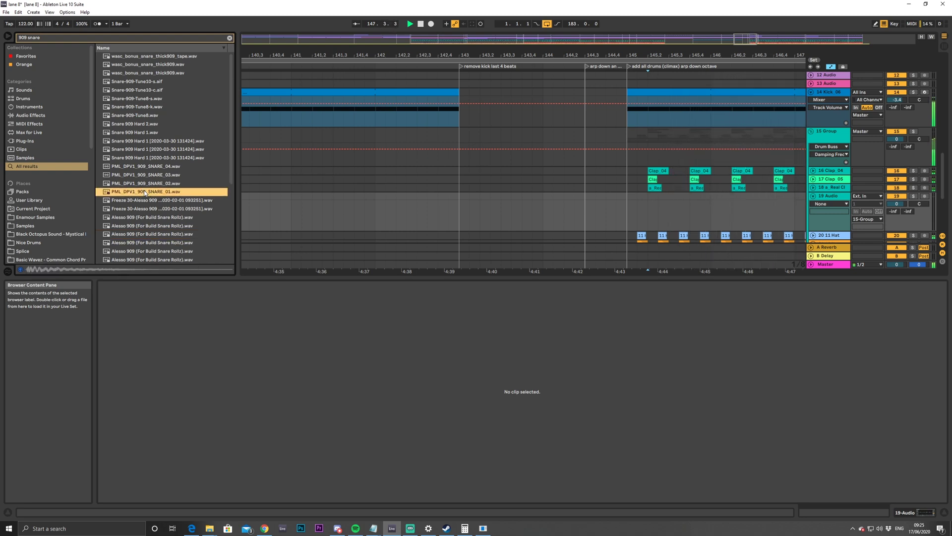
left_click(150, 177)
left_click(150, 168)
left_click(148, 176)
left_click(149, 169)
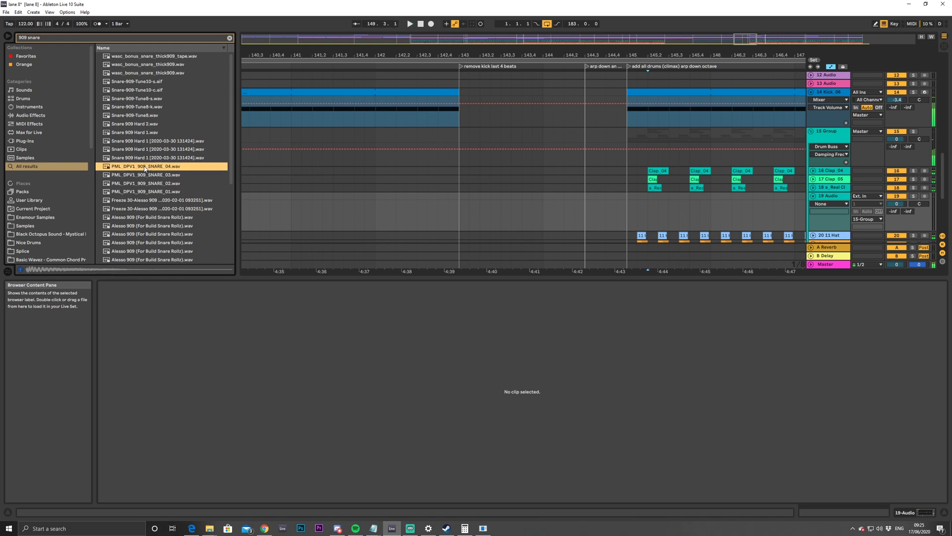
Place PML_DPV1_909_SNARE_04.wav at 145.2 on the new audio track, set its volume to -25.0 dB and play it
left_click_drag(649, 209, 649, 209)
left_click(629, 209)
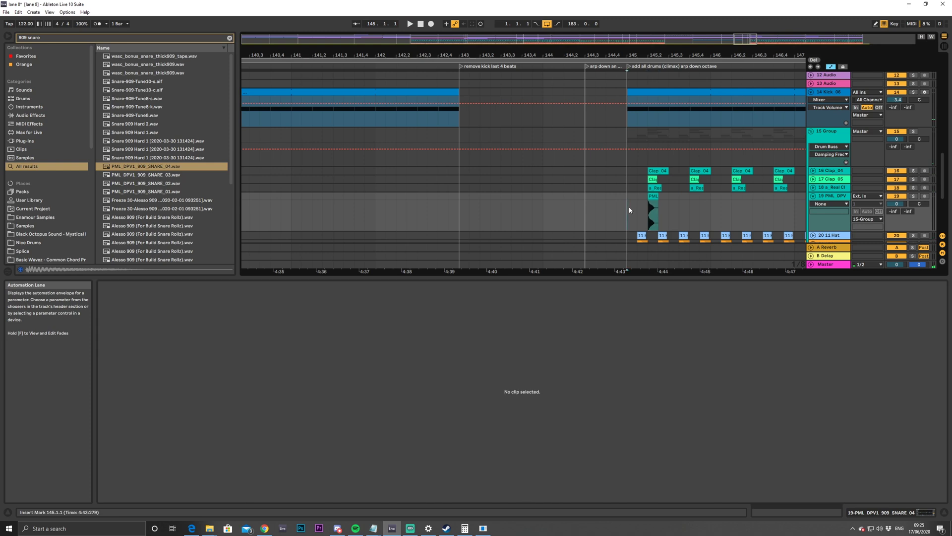
left_click(896, 203)
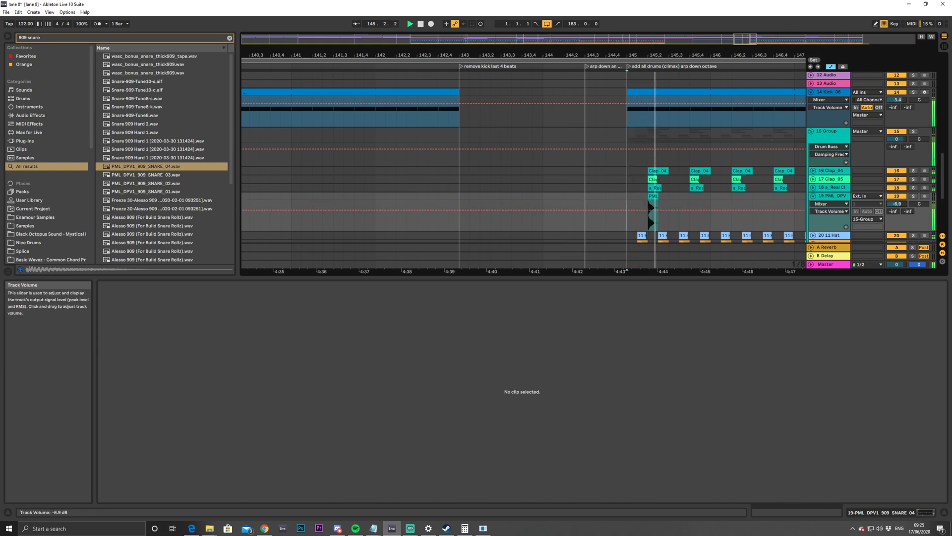
left_click_drag(897, 203, 897, 207)
key("space")
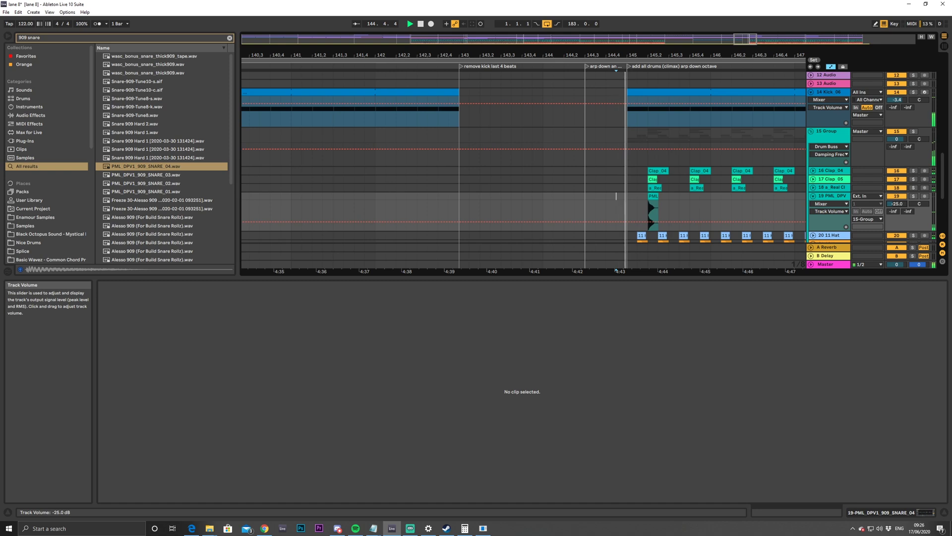
Solo the 909 snare track, set its EQ Eight's first band to a low cut at 190 Hz and play it
left_click(913, 196)
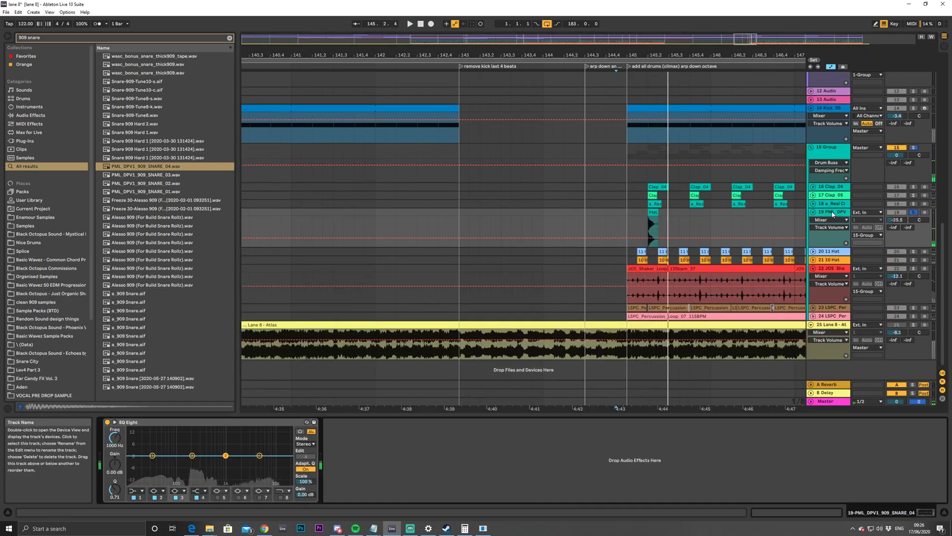
left_click(138, 491)
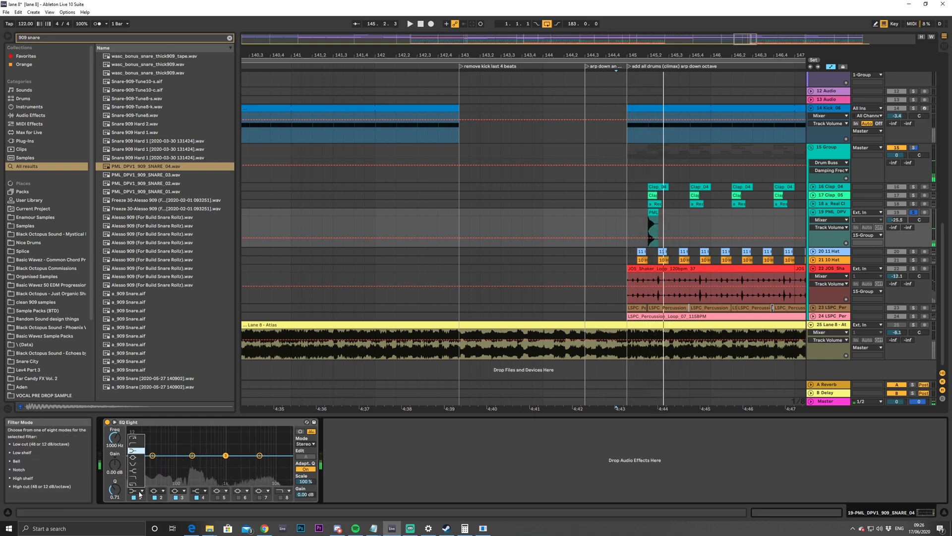
left_click(134, 443)
left_click_drag(182, 464, 191, 465)
key("space")
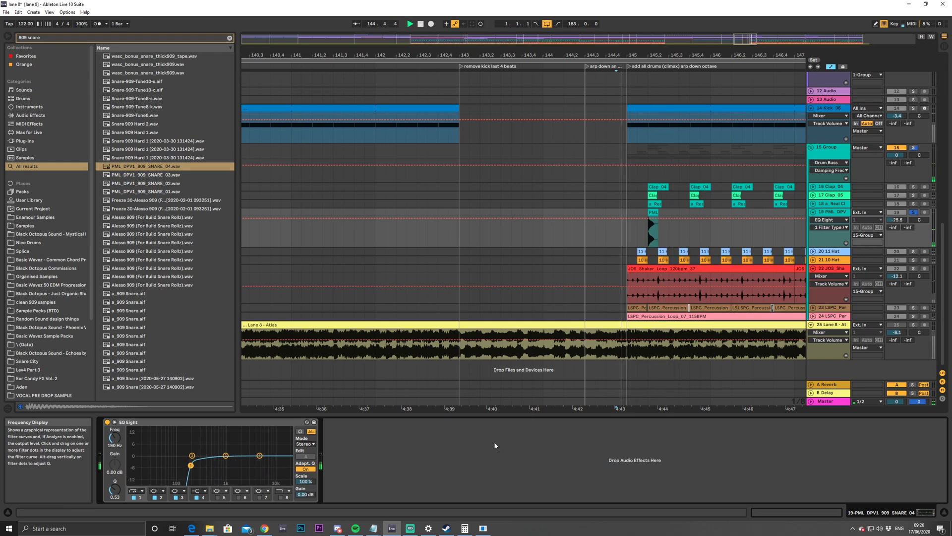
Search for valha, load ValhallaVintageVerb on the 909 snare track and set its mix to 12.8 %
key("ctrl+f")
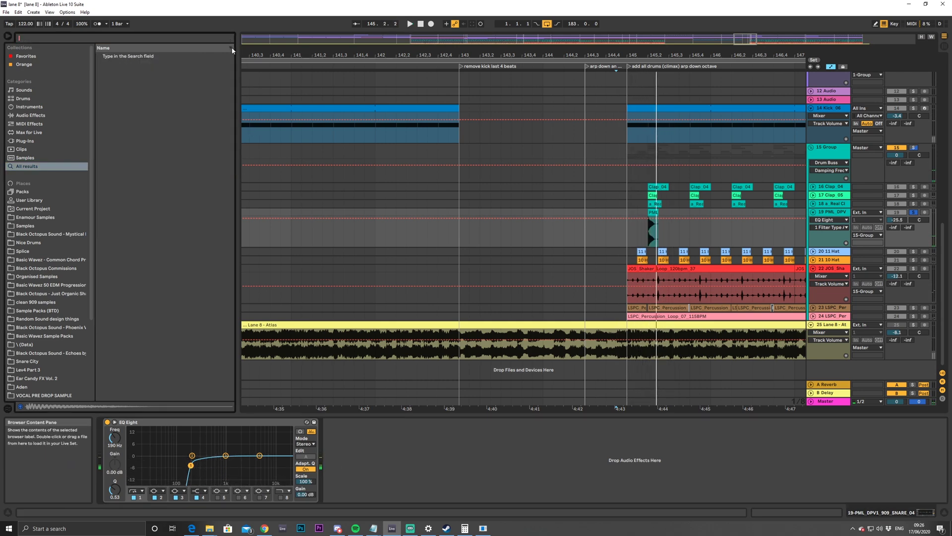
type("valha")
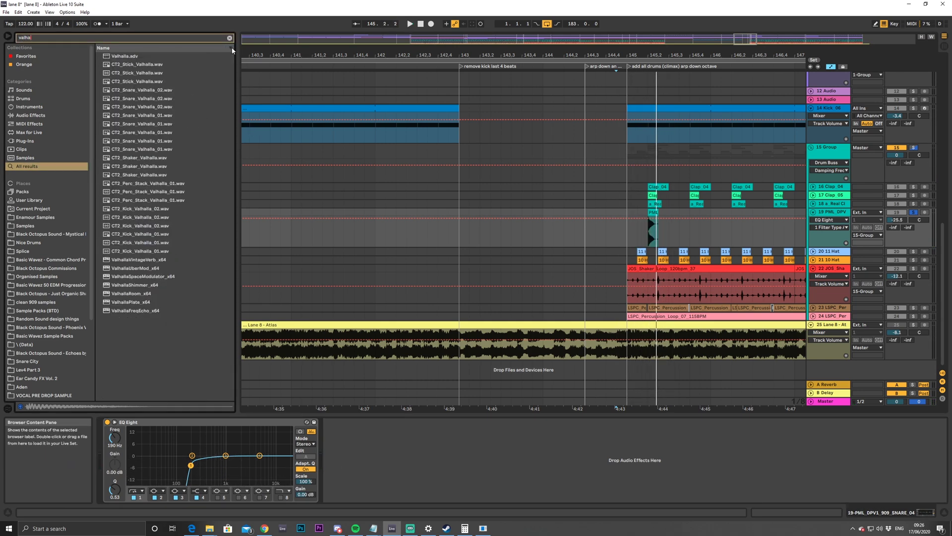
double_click(138, 260)
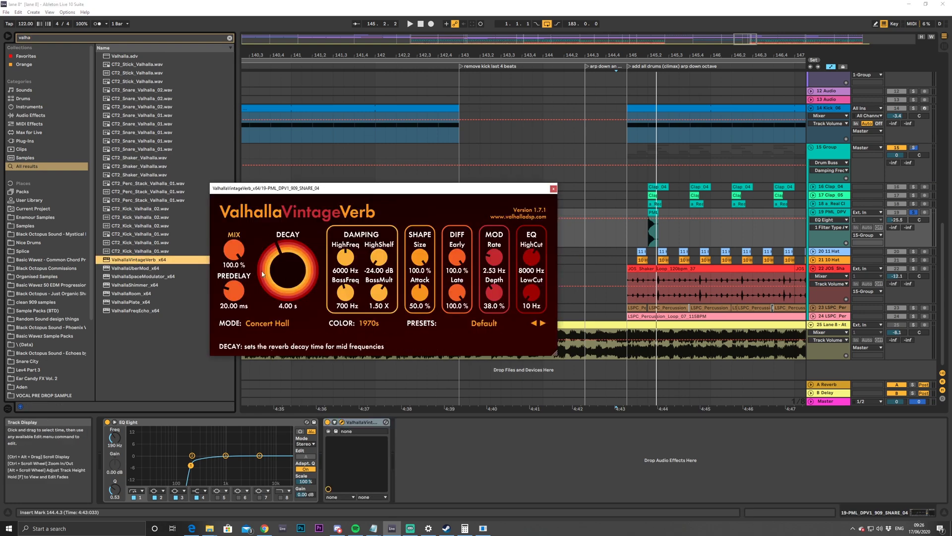
key("space")
left_click_drag(233, 250, 212, 292)
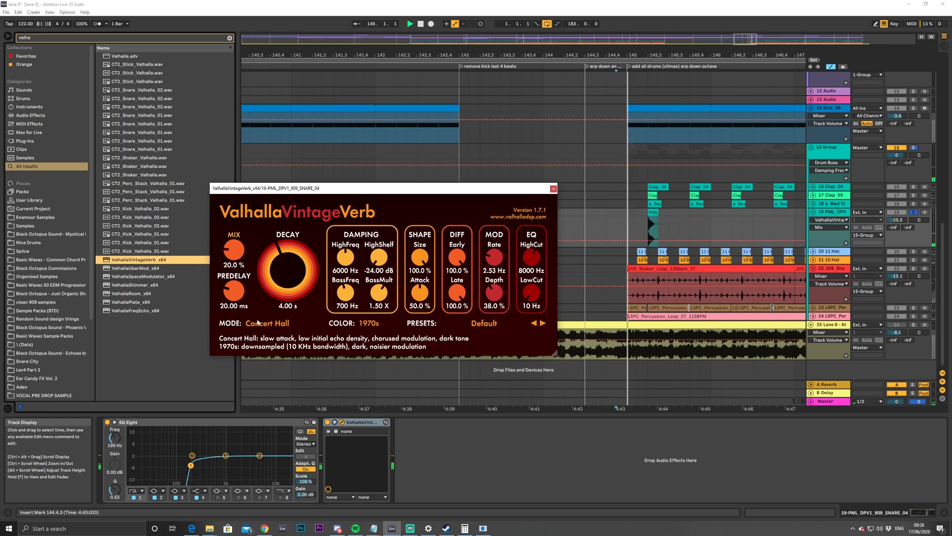
left_click_drag(231, 252, 229, 257)
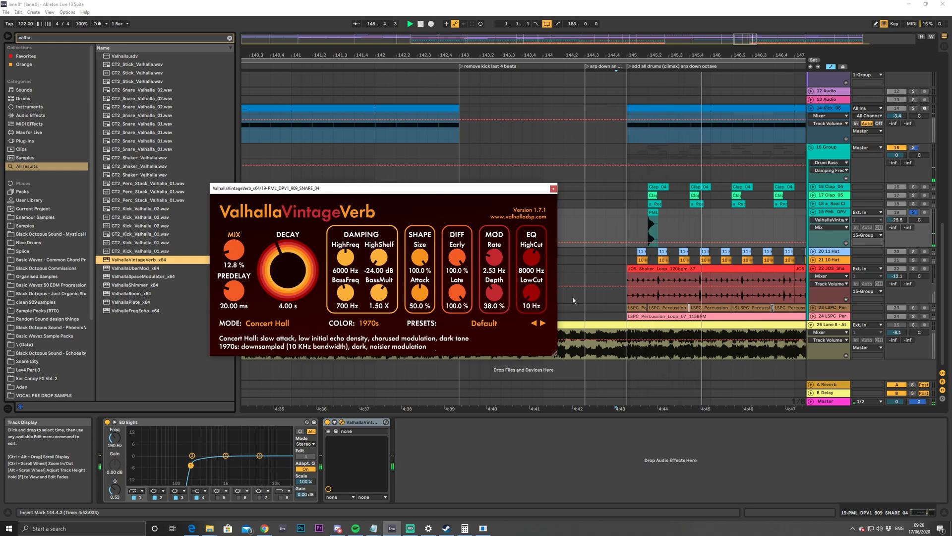
Duplicate the first two beats of the 909 snare track at bar 145 to fill the bar, and play it
left_click_drag(636, 216, 628, 218)
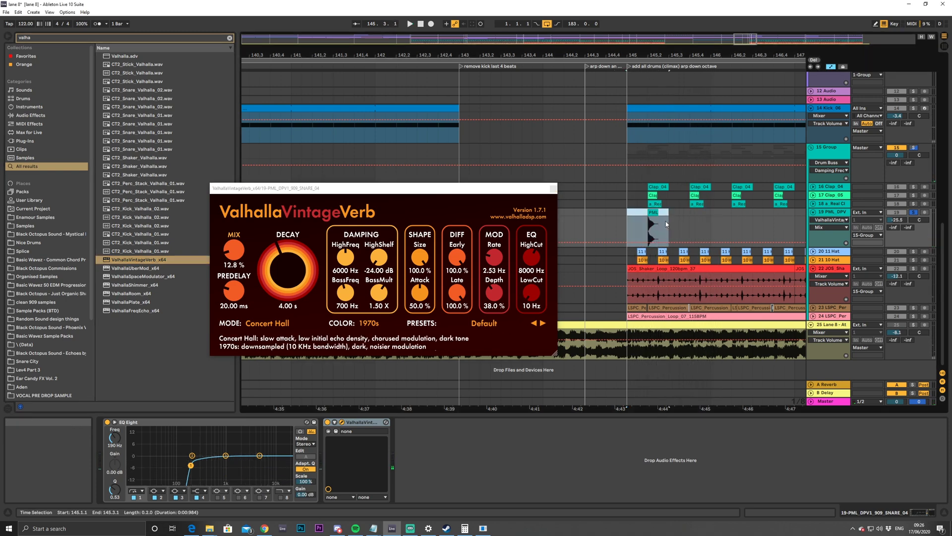
key("ctrl+d")
left_click(630, 217)
key("space")
key("space")
Duplicate the one-bar 909 snare pattern from bar 145 up to bar 153 and close the reverb's window
left_click_drag(627, 216, 706, 227)
key("ctrl+d")
key("ctrl+d")
key("ctrl+d")
mouse_move(749, 39)
left_mouse_down()
mouse_move(749, 27)
mouse_move(762, 35)
left_mouse_up()
key("ctrl+d")
key("ctrl+d")
key("ctrl+d")
key("ctrl+d")
left_click(555, 189)
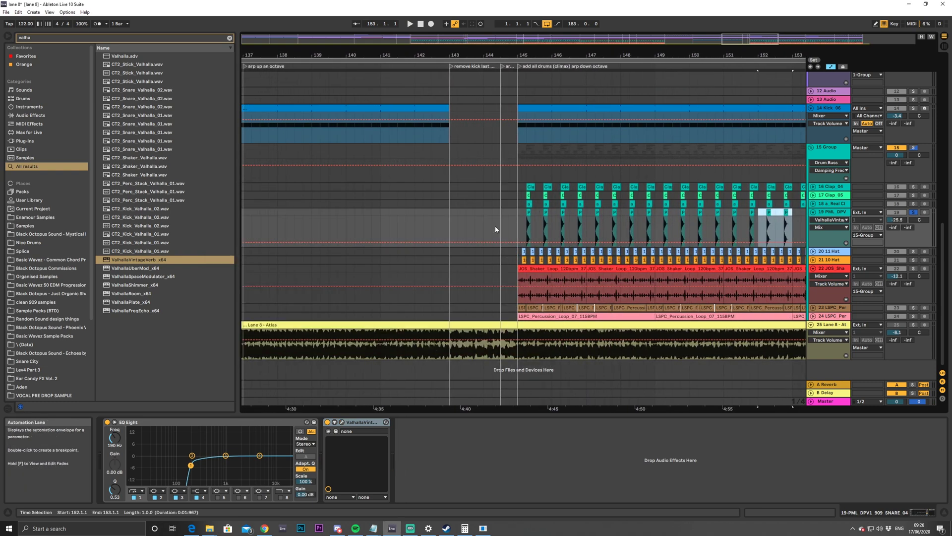
Play the climax with the 909 snare unsoloed, setting its volume to -20.4 dB and its ValhallaVintageVerb mix to 24.4 %
left_click(516, 211)
key("space")
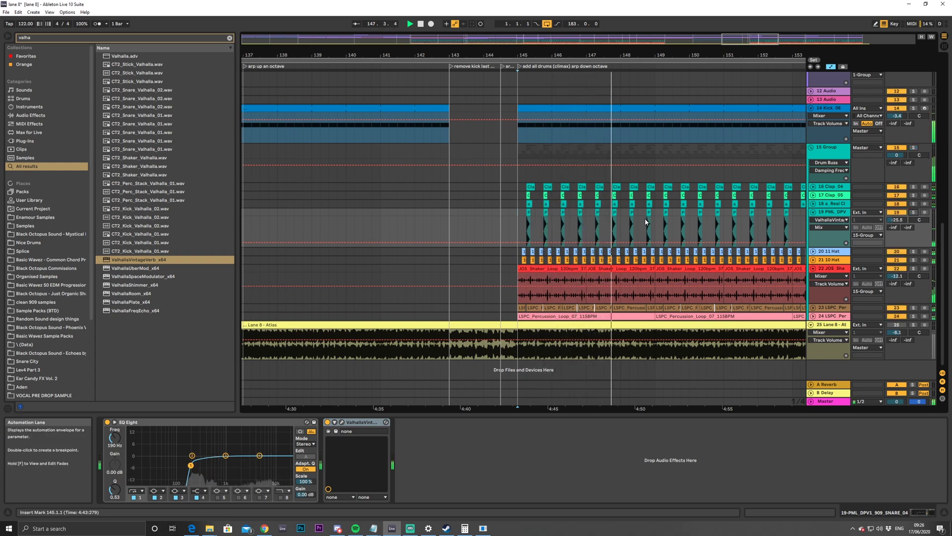
left_click_drag(897, 220, 897, 209)
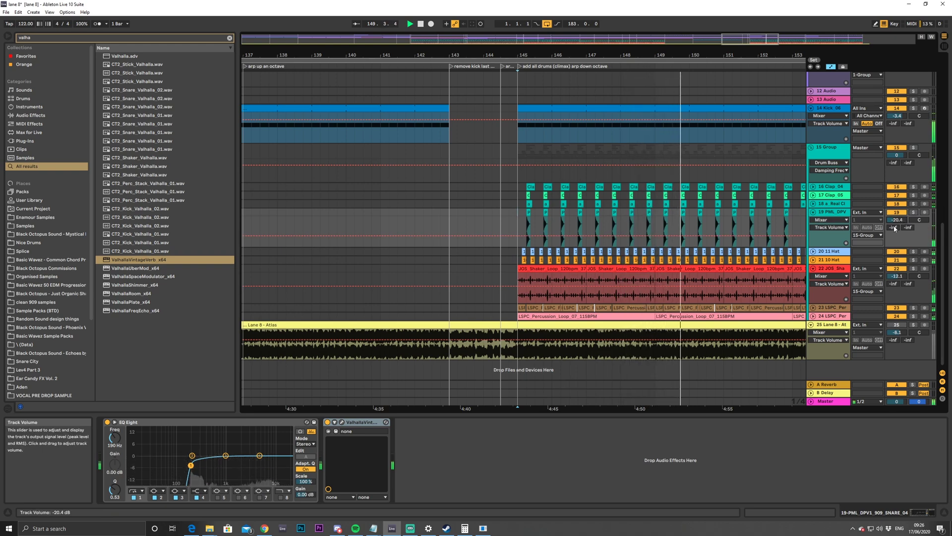
left_click(342, 422)
left_click_drag(234, 251, 235, 245)
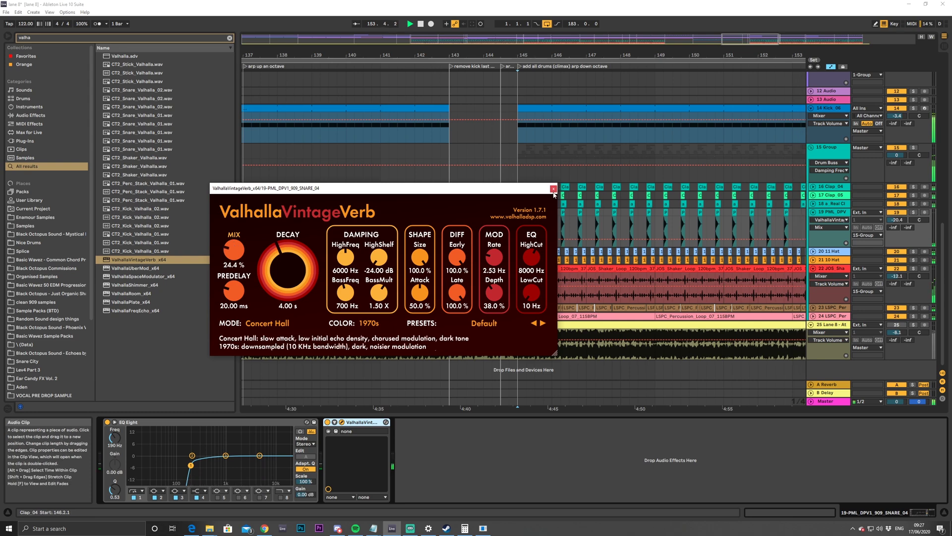
key("ctrl+alt+p")
Duplicate the eight-bar 909 snare pattern from bar 145 through to the end marker at bar 177
scroll(590, 210, "down", 3)
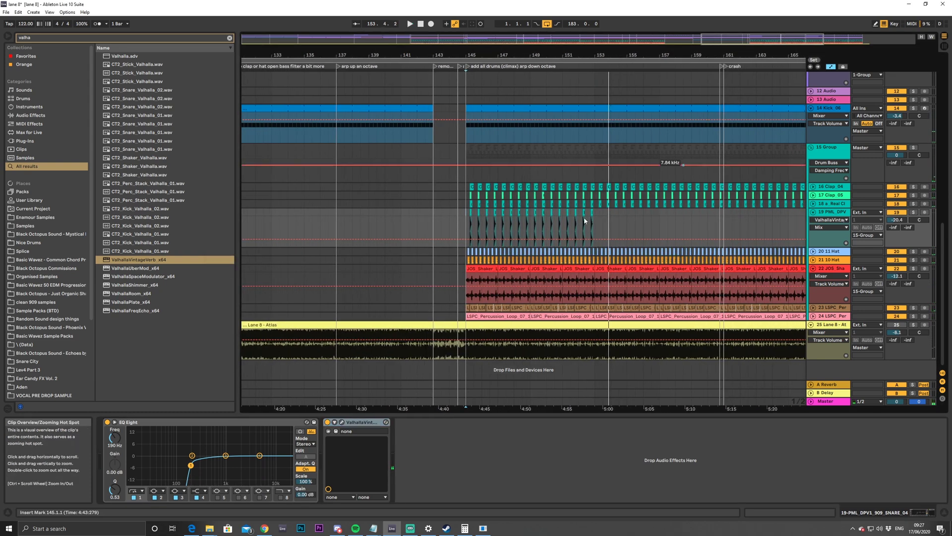
left_click_drag(587, 217, 470, 224)
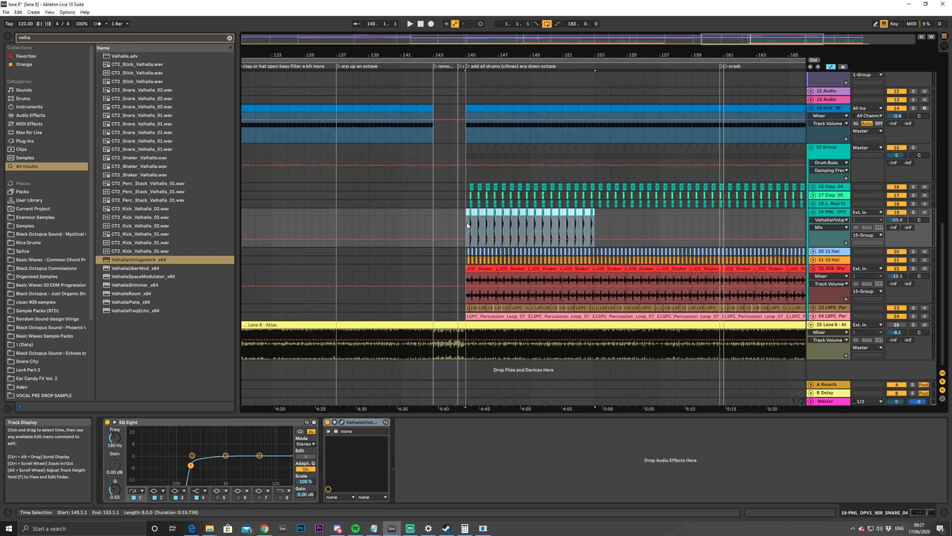
key("ctrl+d")
key("ctrl+d")
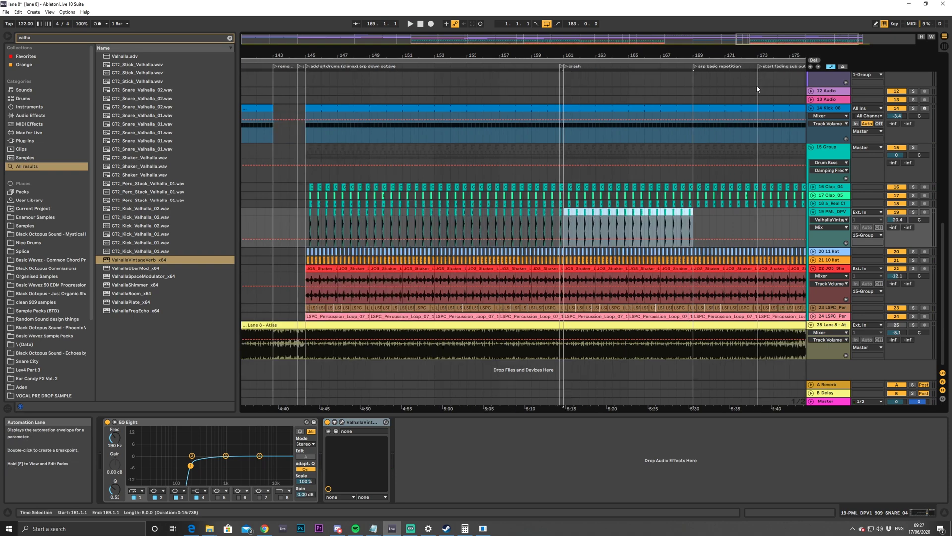
mouse_move(780, 40)
left_mouse_down()
mouse_move(782, 30)
mouse_move(780, 41)
left_mouse_up()
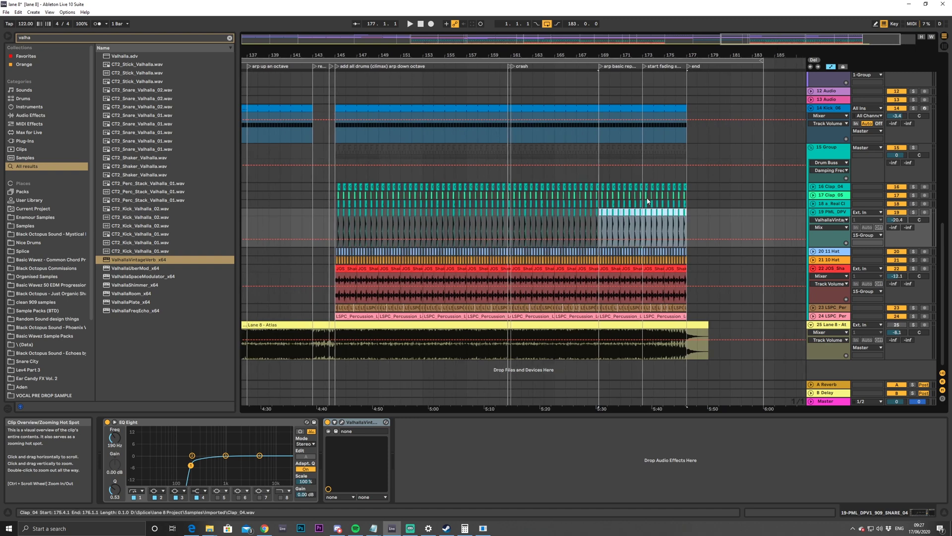
Play the climax from bar 145 and set the 909 snare track's volume to -22.5 dB
left_click(334, 226)
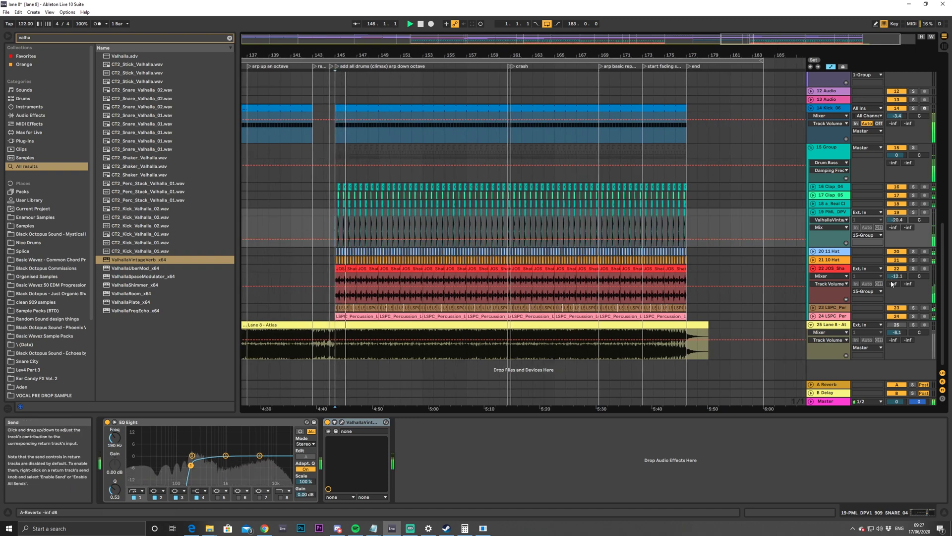
left_click_drag(896, 220, 897, 223)
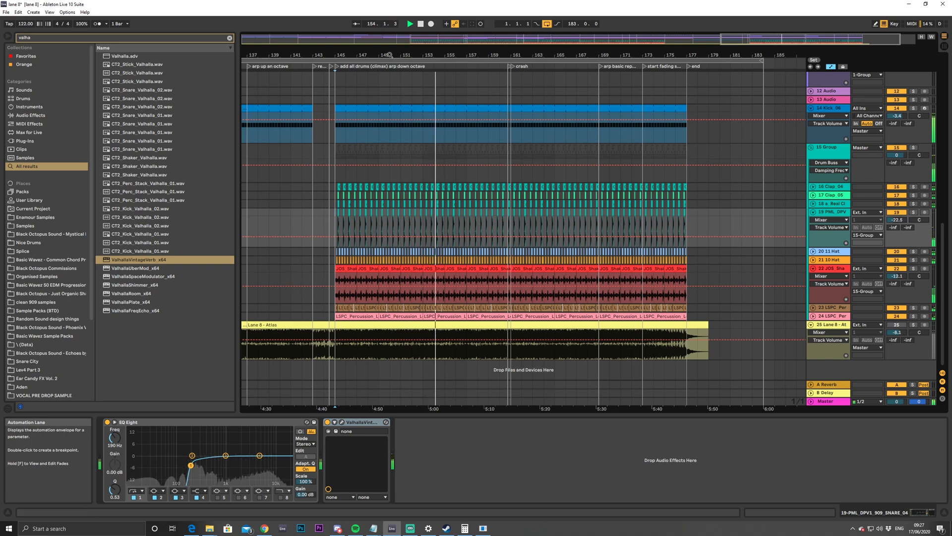
key("space")
Automate the Diva bass's Utility gain to fall from the start cutting bass marker to -20.0 dB at the Drums marker, and play it
left_click_drag(270, 38, 472, 54)
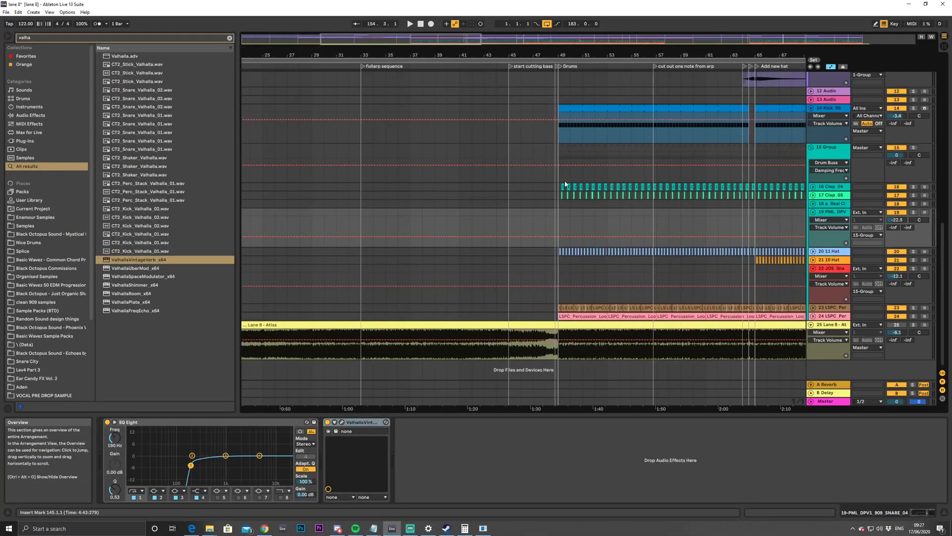
scroll(530, 185, "up", 5)
scroll(611, 189, "up", 2)
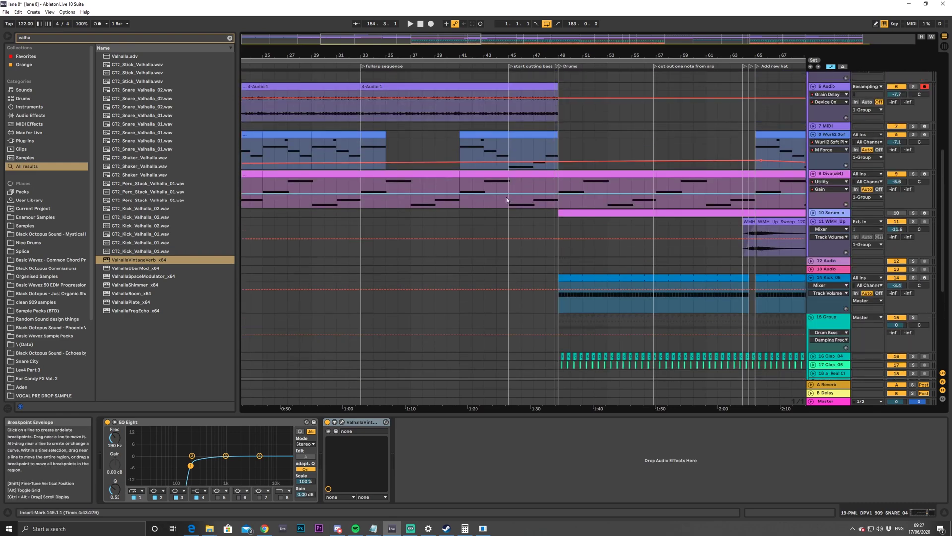
left_click(564, 196)
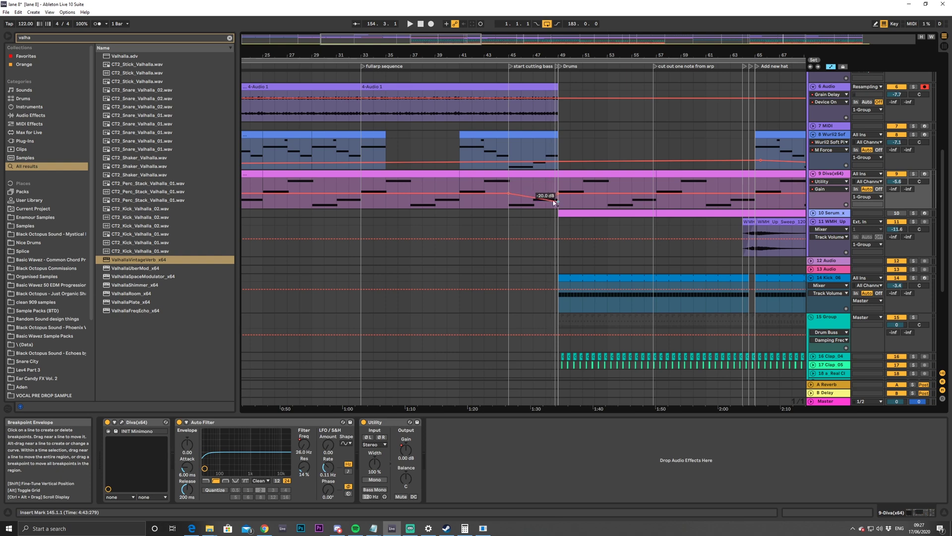
key("space")
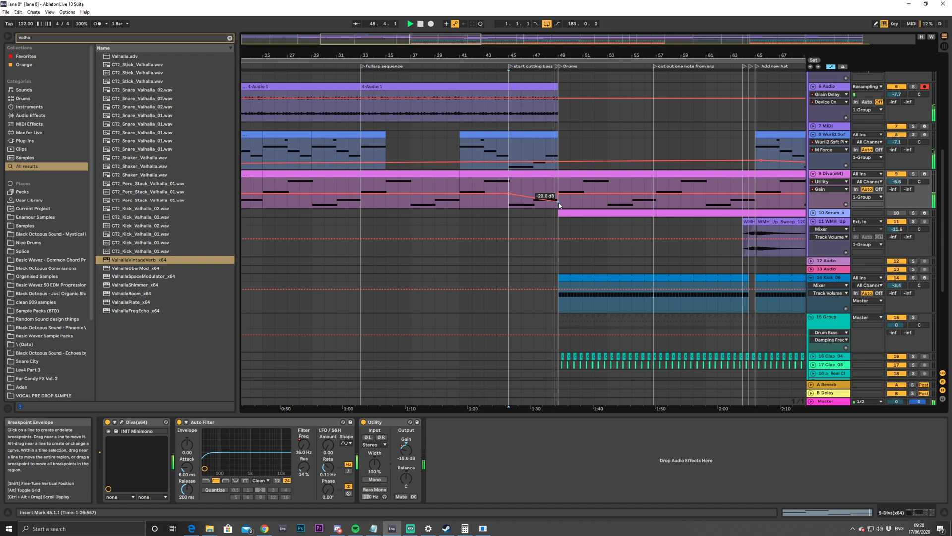
Fold the drum group and insert a new audio track below the WMH Up Sweep track
left_click_drag(446, 39, 433, 62)
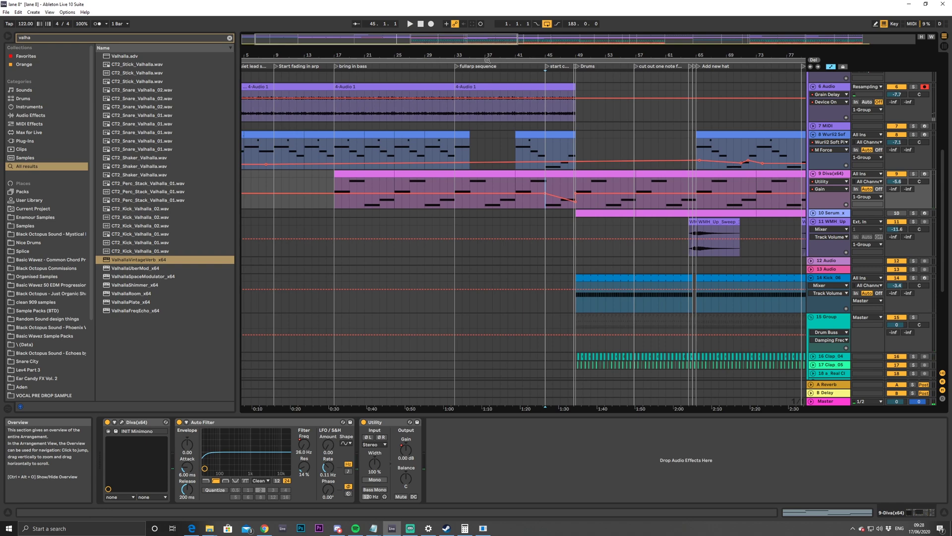
left_click_drag(576, 36, 473, 210)
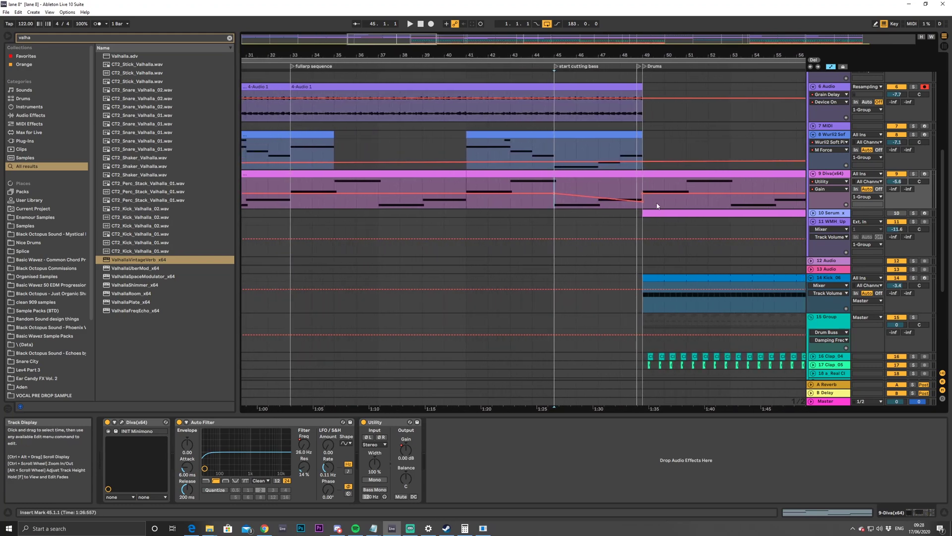
mouse_move(416, 38)
left_mouse_down()
mouse_move(407, 164)
mouse_move(425, 181)
mouse_move(423, 47)
left_mouse_up()
scroll(865, 303, "down", 3)
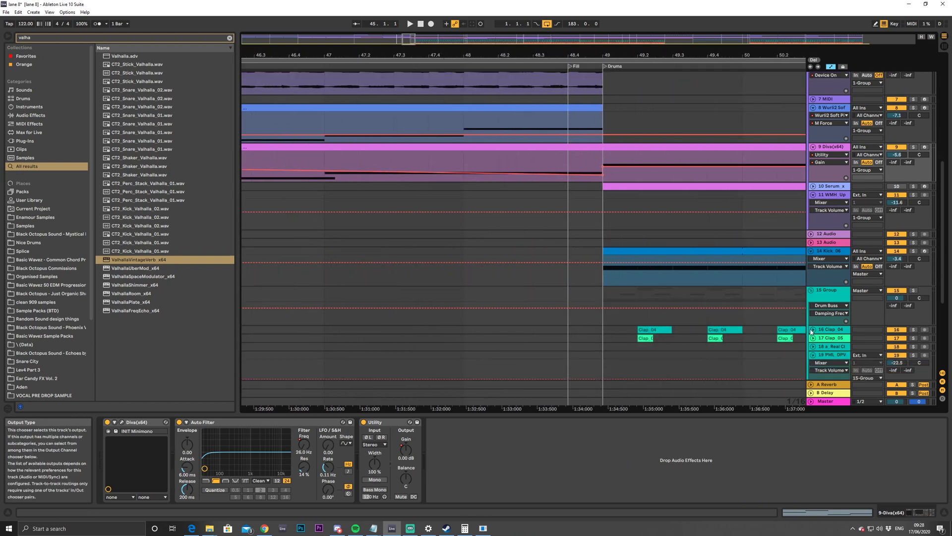
left_click(811, 280)
left_click(569, 198)
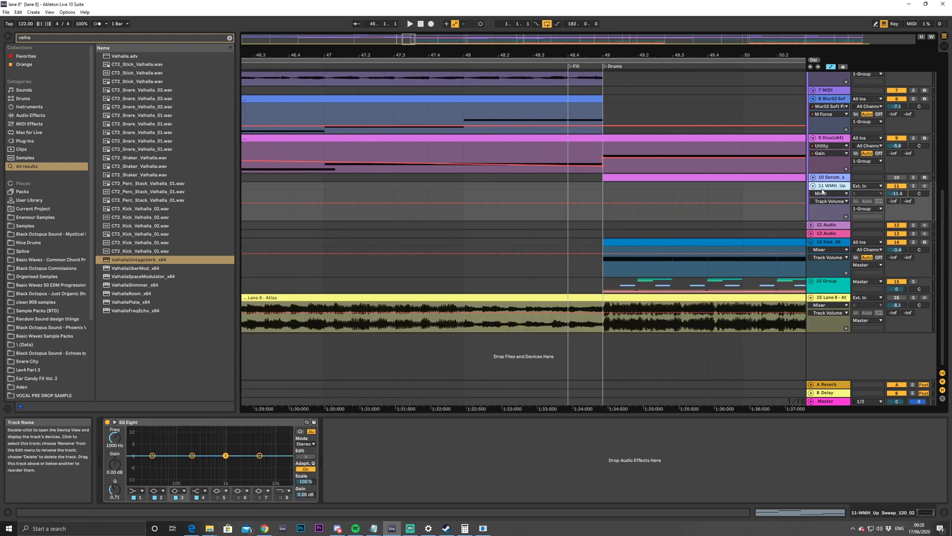
key("ctrl+t")
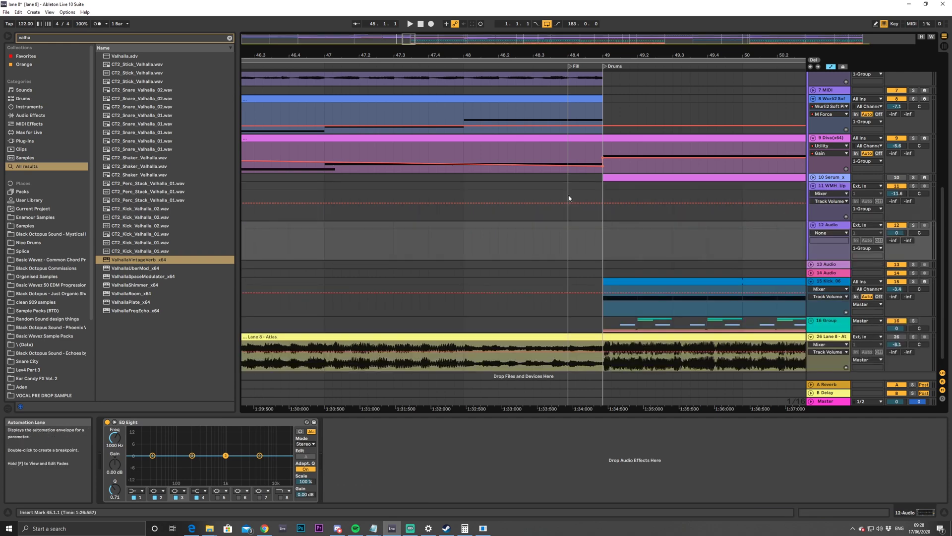
Search the browser for reverb clap and audition Cardiak_Reverb_Clap.wav and the last Clap Reverb.wav
left_click(231, 38)
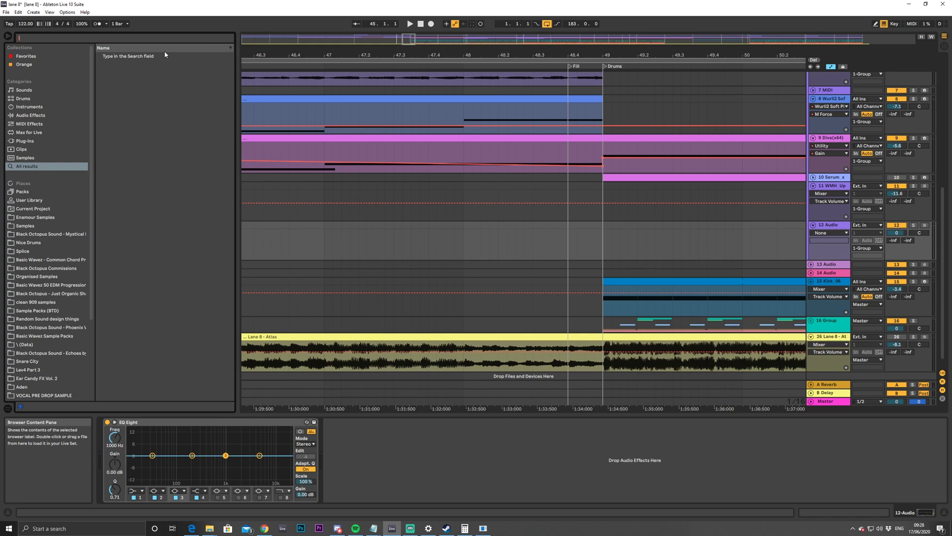
type("rever")
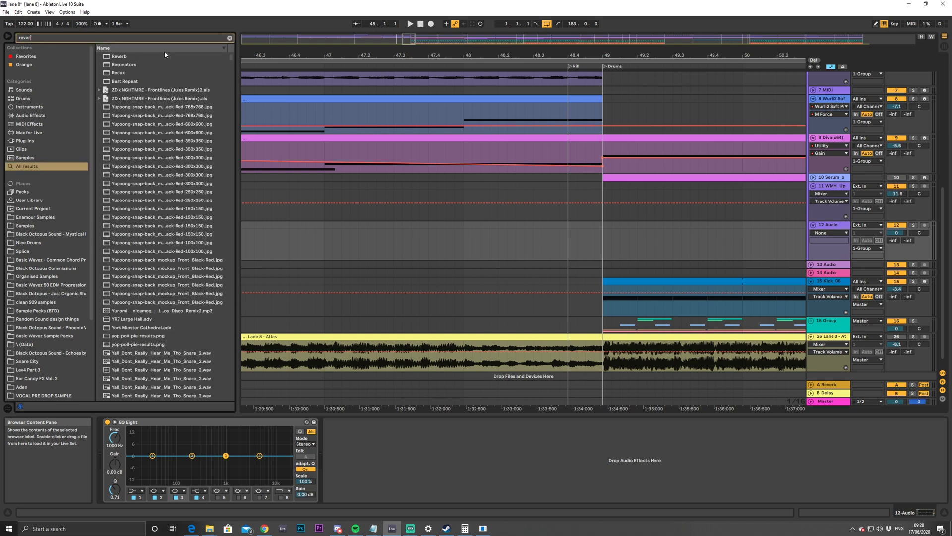
type("b clap")
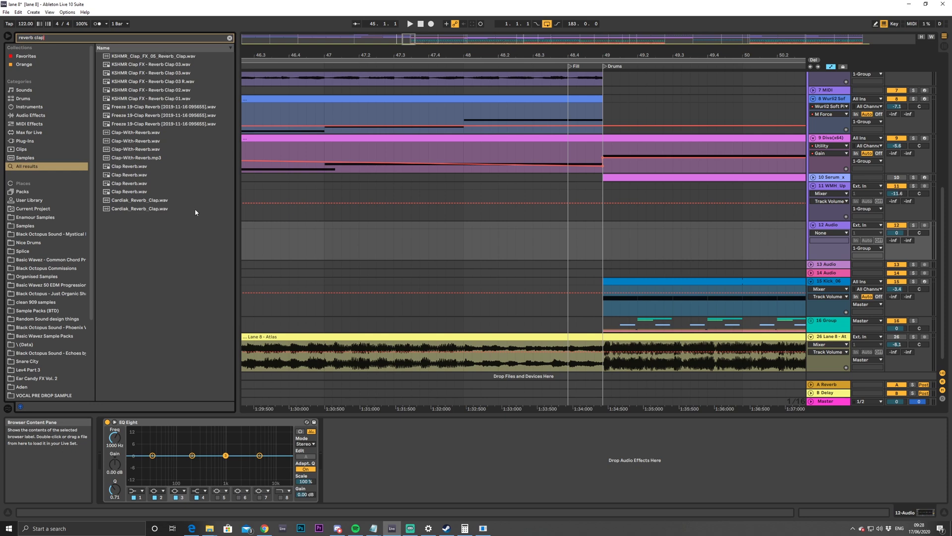
left_click(123, 149)
left_click(153, 208)
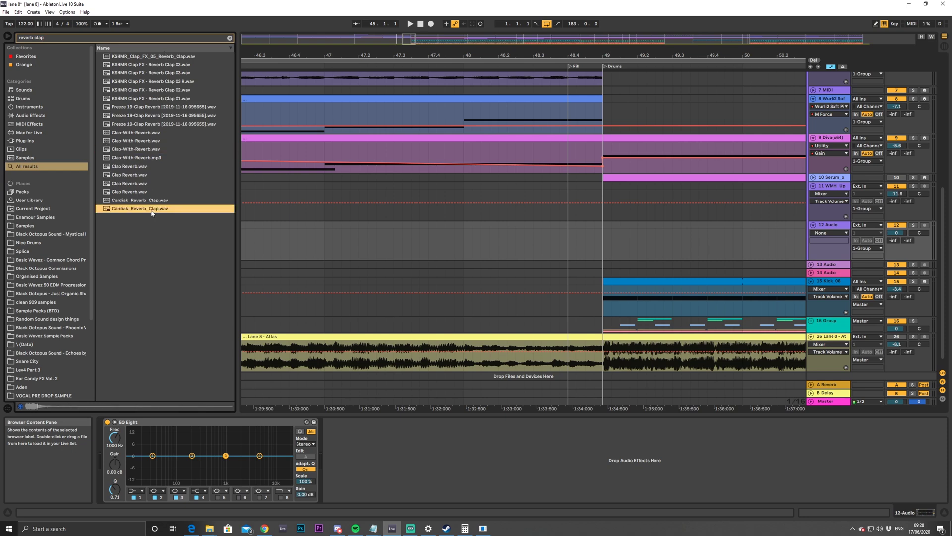
left_click(138, 192)
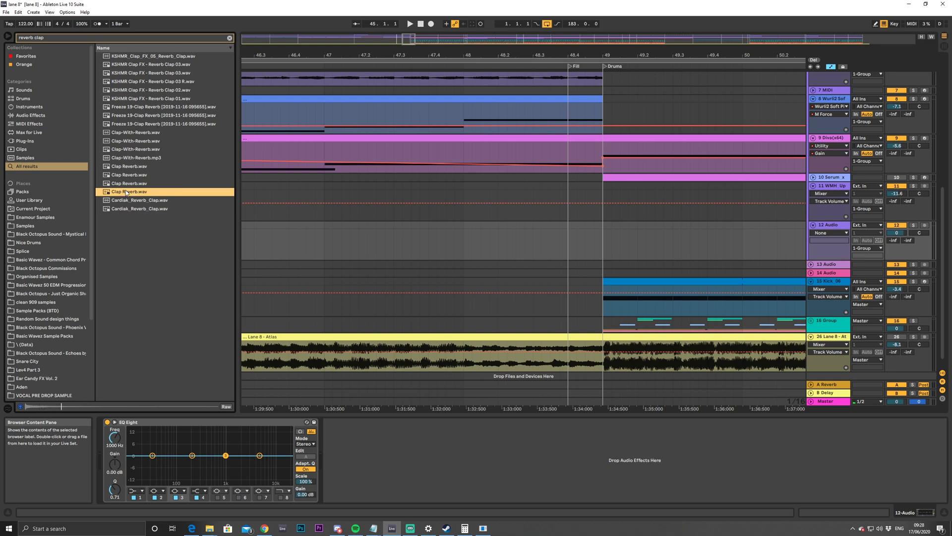
Place Clap Reverb.wav at the Fill marker on the new track, play it and set the track's volume to -15.6 dB
left_click_drag(127, 193, 498, 234)
left_click_drag(571, 236, 572, 236)
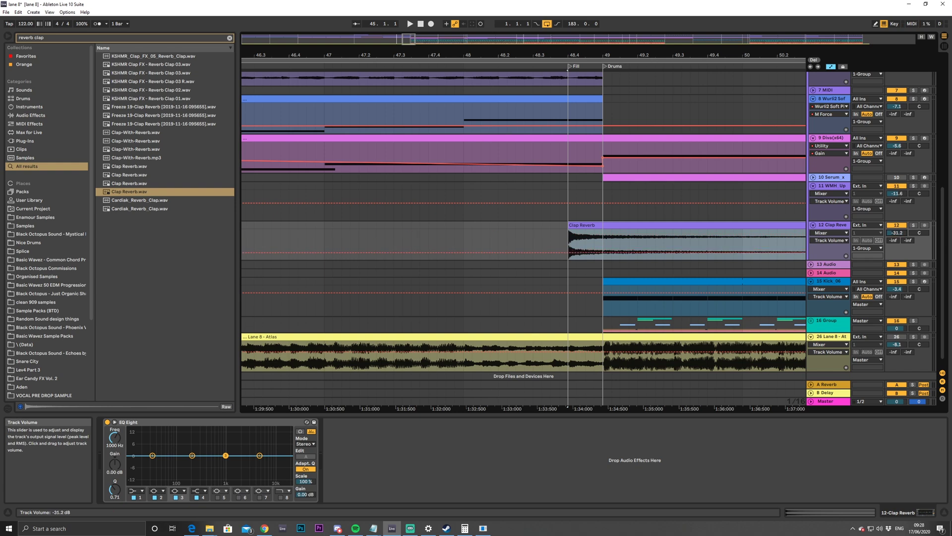
key("space")
left_click_drag(898, 233, 898, 218)
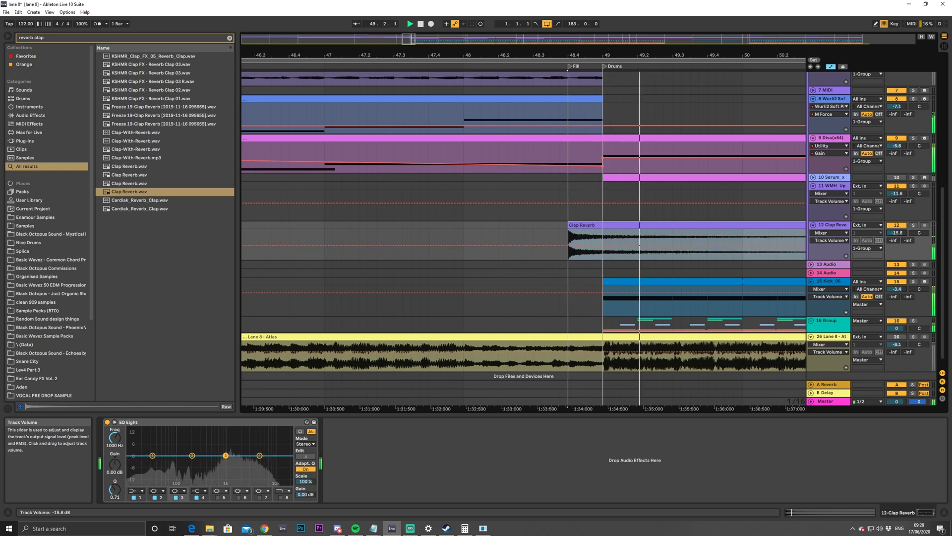
Play the clap fill from about bar 48 and examine the Compressor on the 1 Group track
left_click(452, 257)
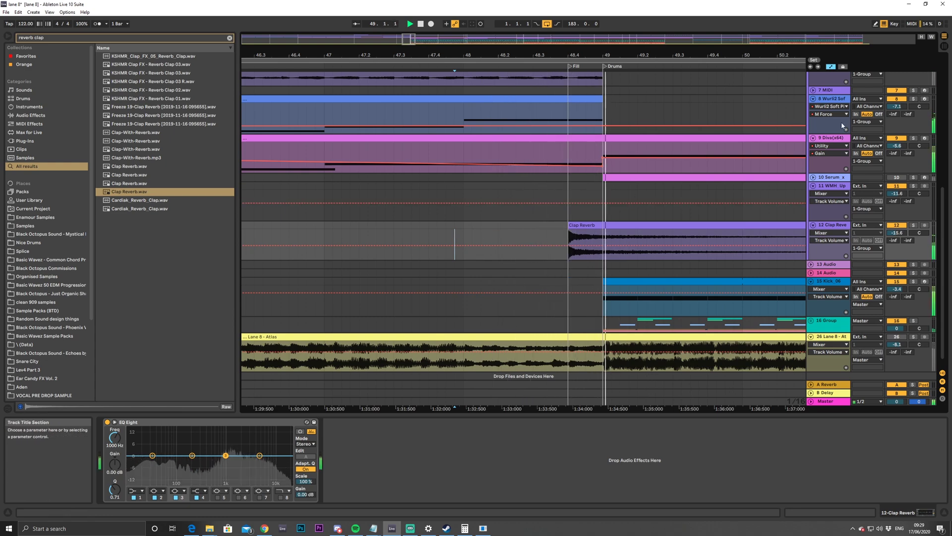
scroll(841, 126, "up", 10)
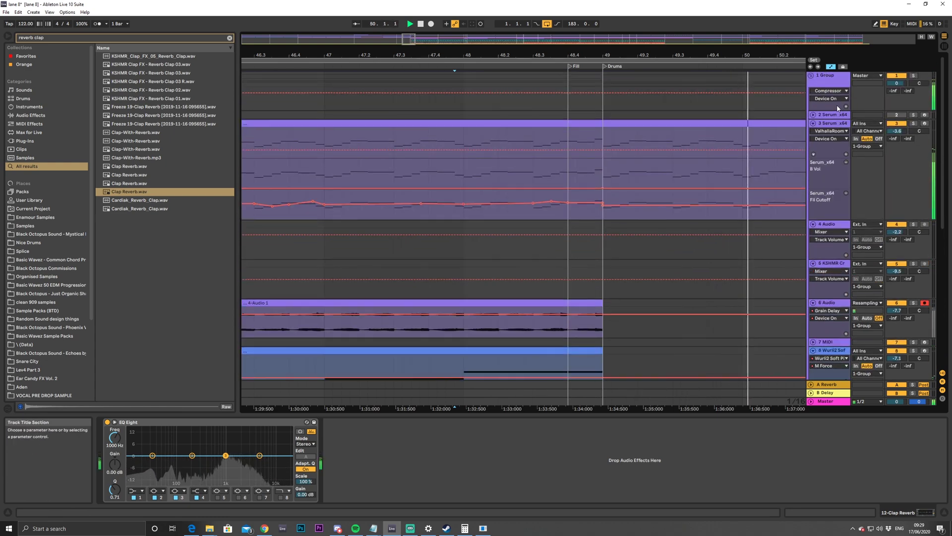
left_click(827, 82)
scroll(629, 268, "down", 8)
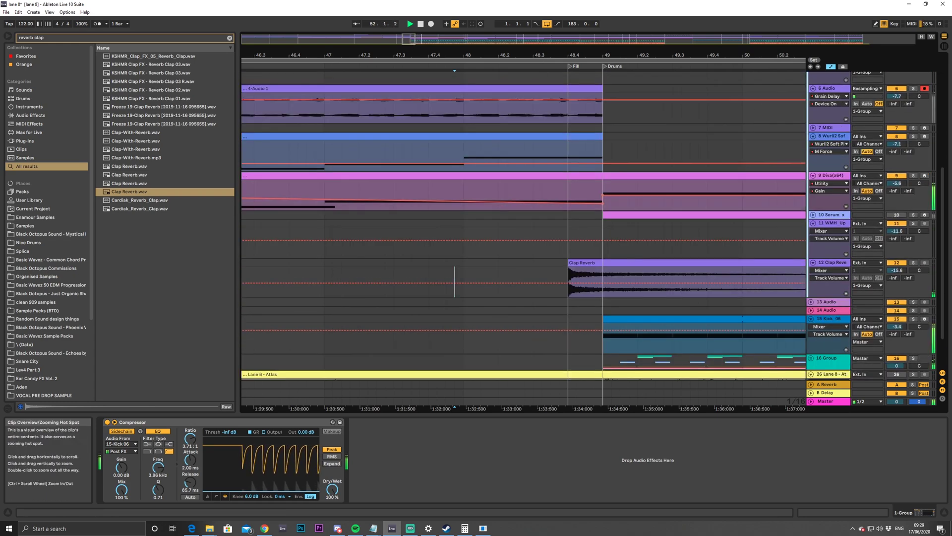
scroll(481, 91, "down", 2)
Play the bass cut and clap fill from bar 46 into the Drums section, checking the transition against the reference track
left_click(377, 268)
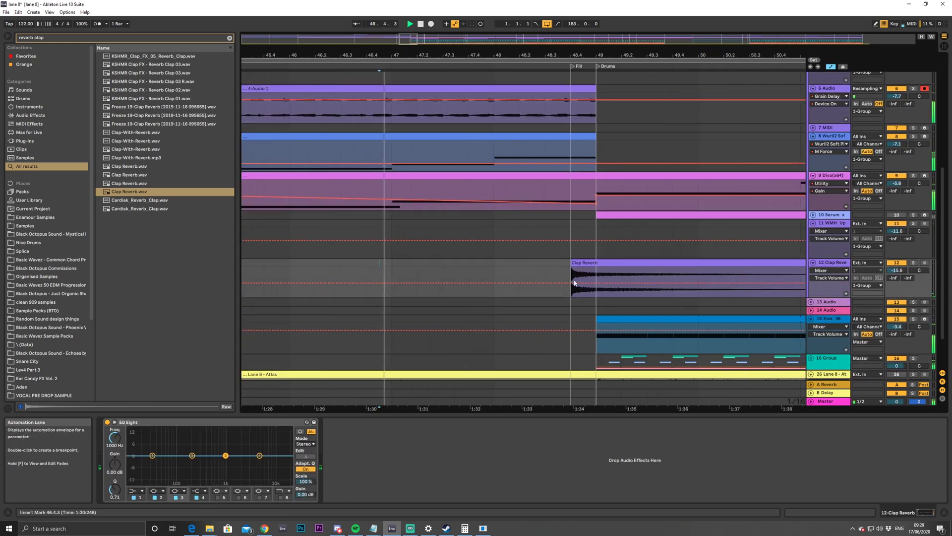
left_click_drag(459, 40, 459, 42)
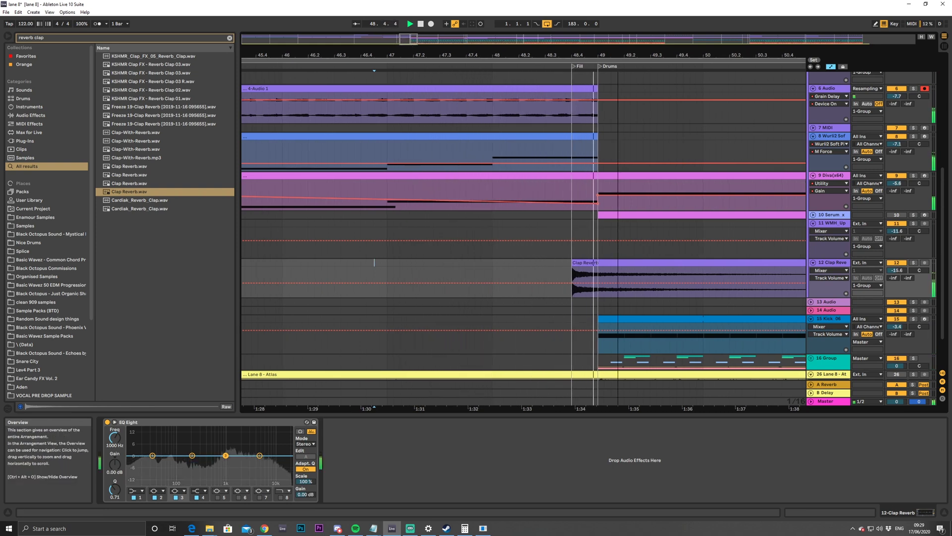
left_click_drag(459, 41, 459, 34)
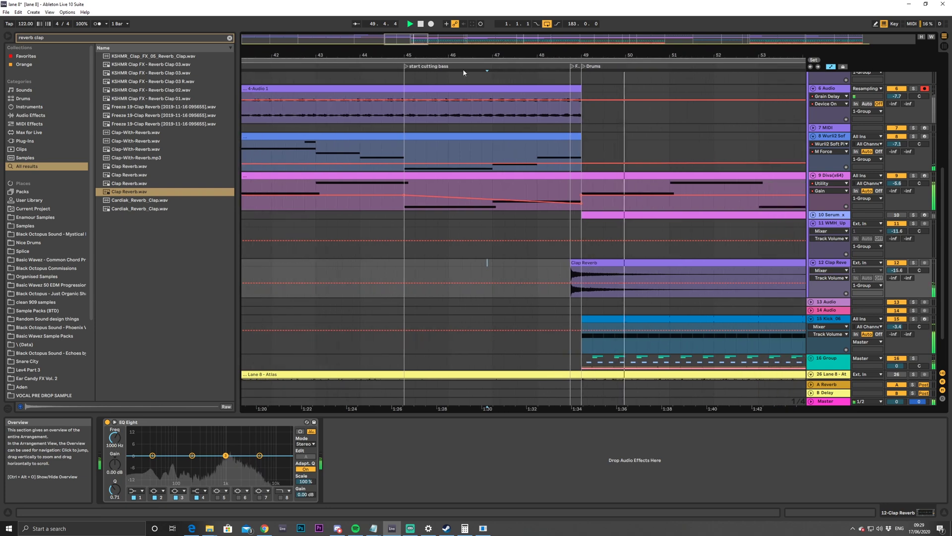
scroll(552, 286, "down", 3)
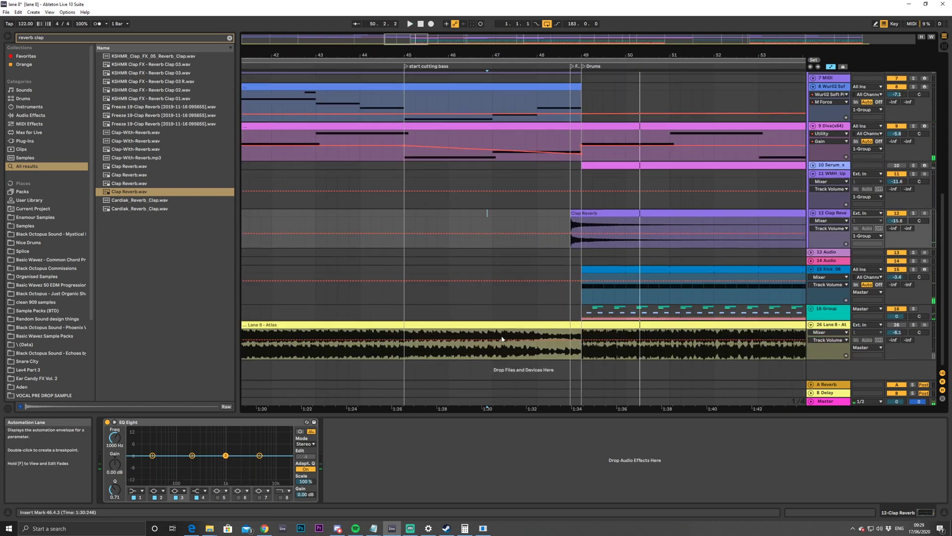
scroll(595, 209, "up", 6)
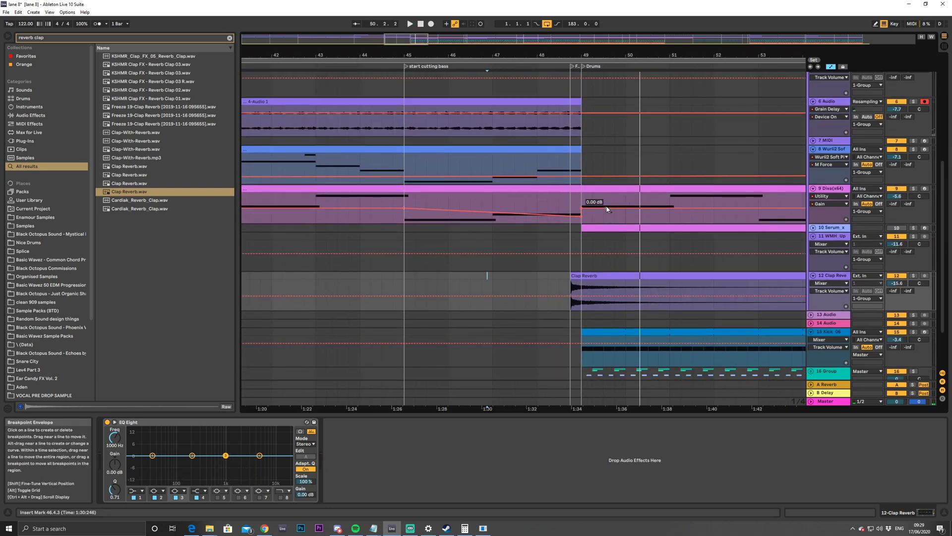
Draw a Utility Gain fade-out on the Diva bass track from the "start fading sub out" marker to the end marker at bar 177
scroll(789, 203, "up", 2)
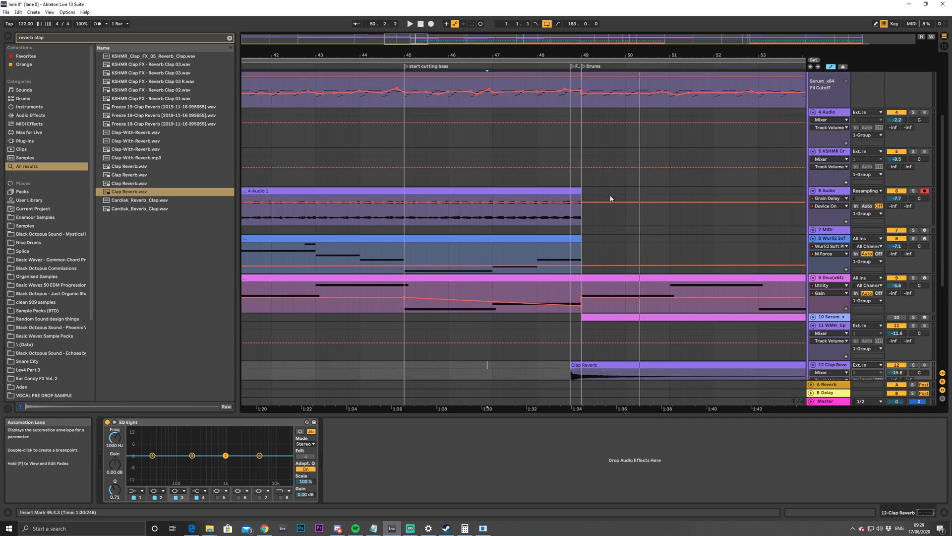
scroll(612, 193, "up", 5)
left_click(812, 77)
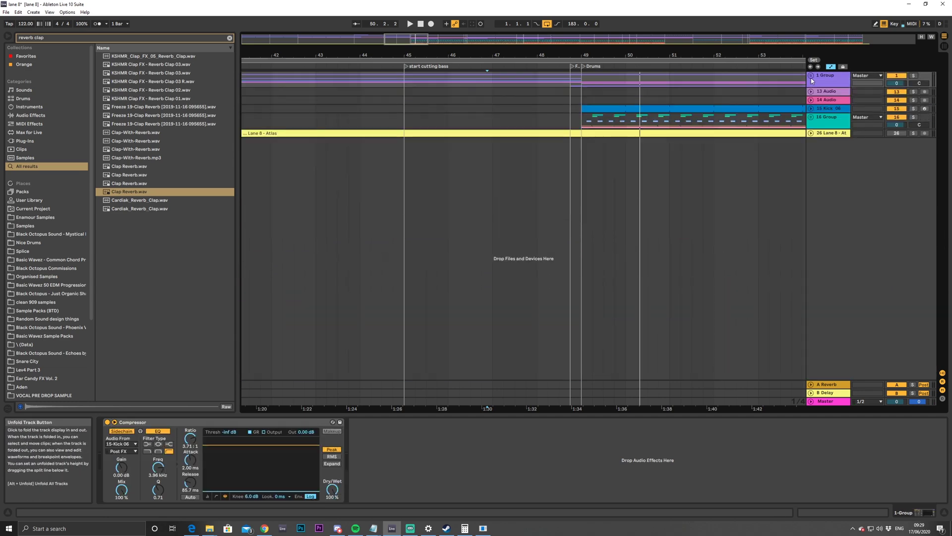
left_click_drag(714, 39, 752, 85)
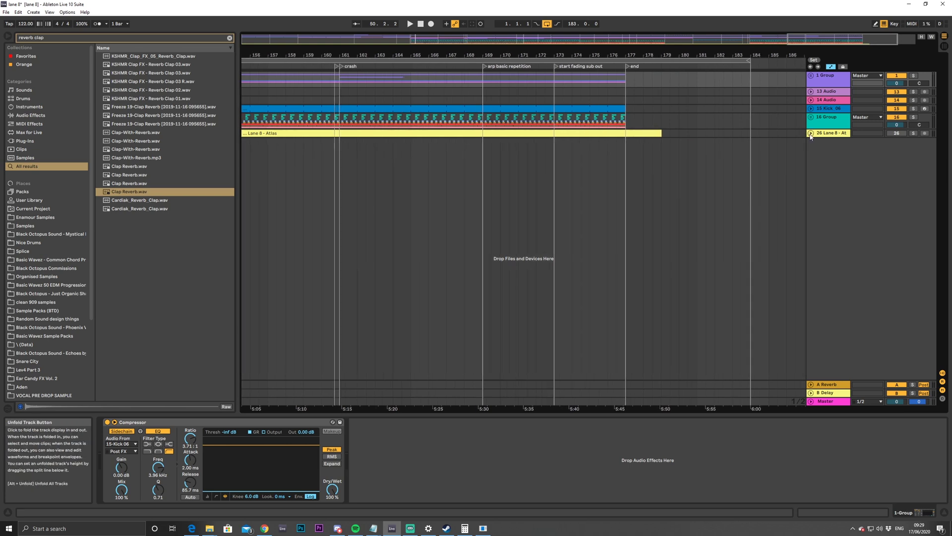
left_click(811, 117)
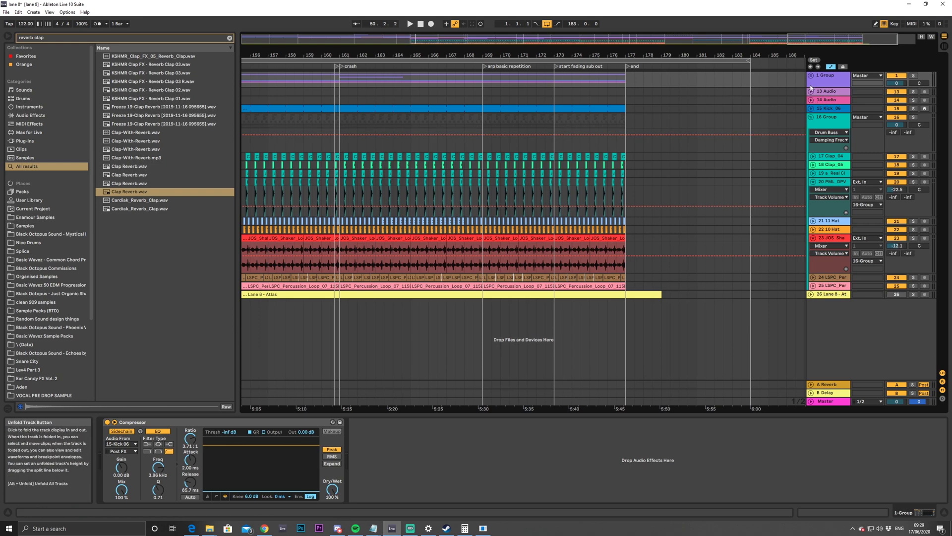
left_click(811, 78)
scroll(600, 337, "down", 5)
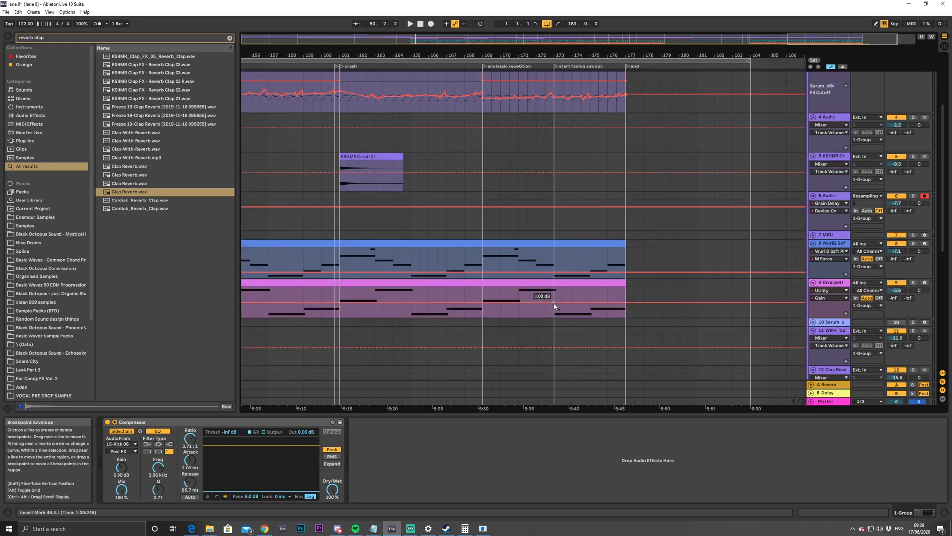
left_click(579, 308)
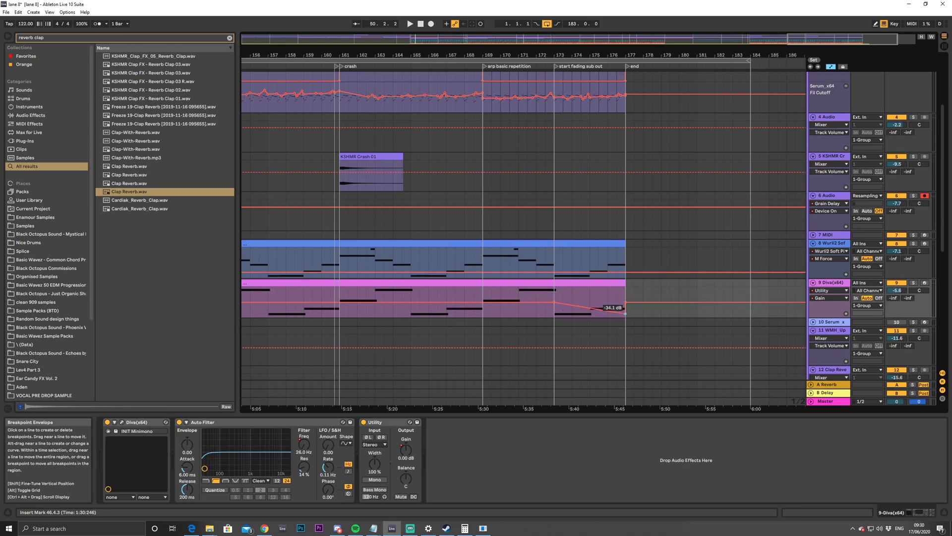
left_click(626, 303)
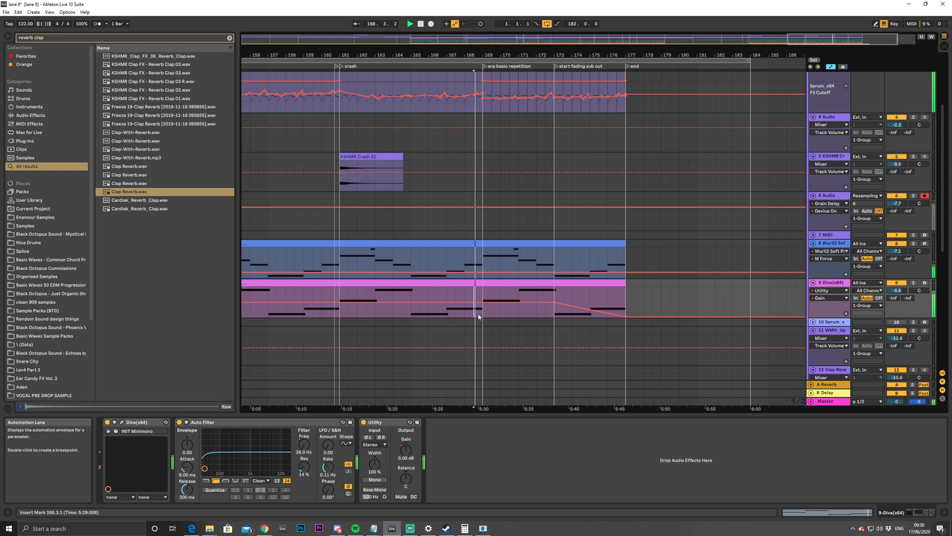
Play the ending and make the Diva bass gain fade start at the "arp basic repetition" marker at bar 169
mouse_move(554, 306)
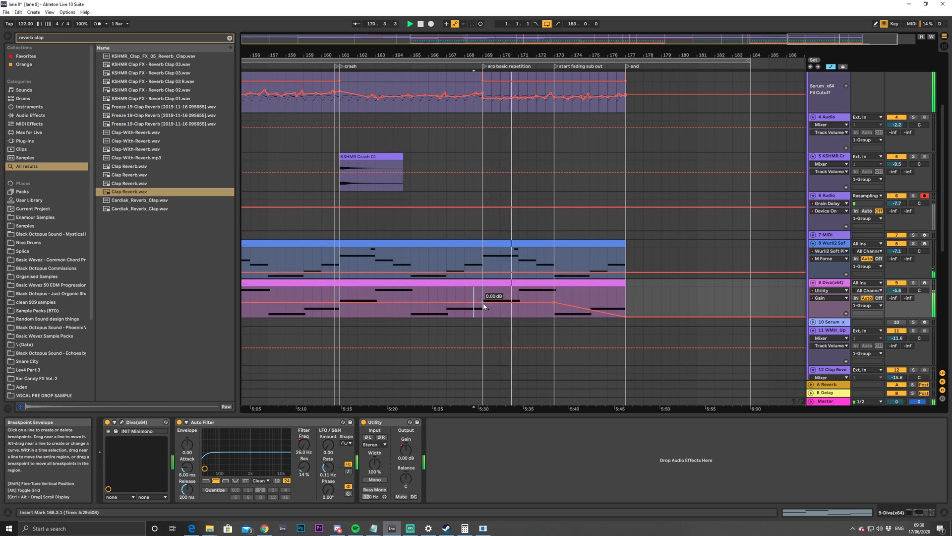
left_click(643, 39)
left_click_drag(642, 39, 759, 47)
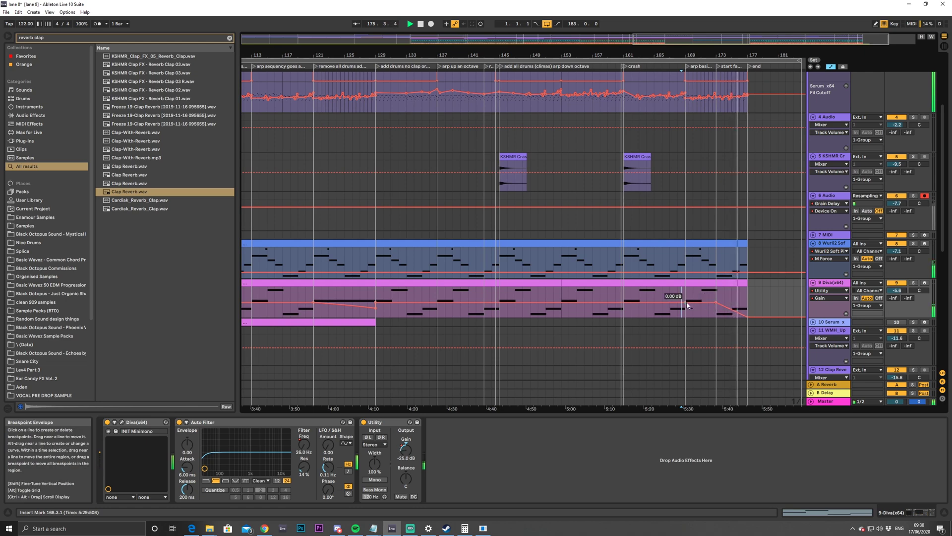
double_click(715, 303)
Try reducing the last Diva bass clip to a single G#0 note held across all eight bars, and undo it
left_click_drag(412, 369, 593, 385)
left_click_drag(525, 375, 793, 471)
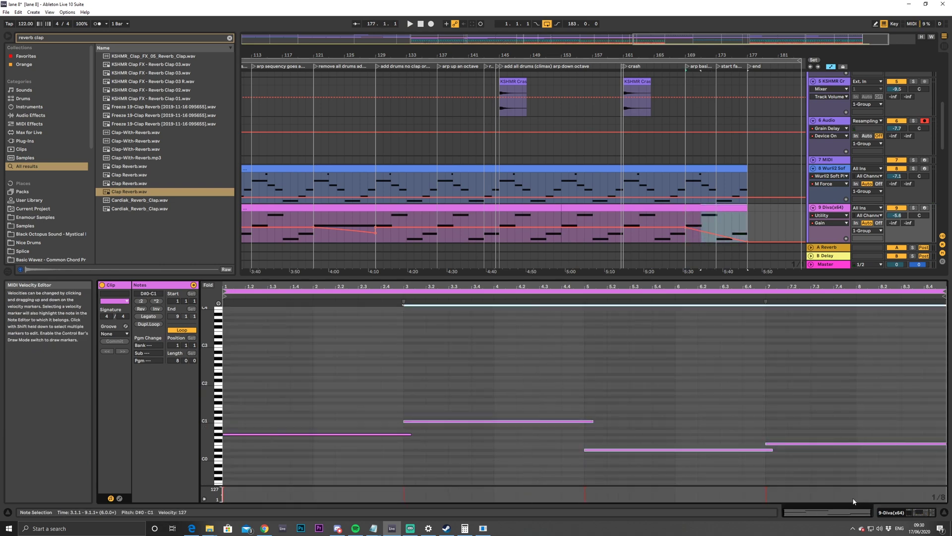
key("Delete")
left_click_drag(409, 434, 895, 435)
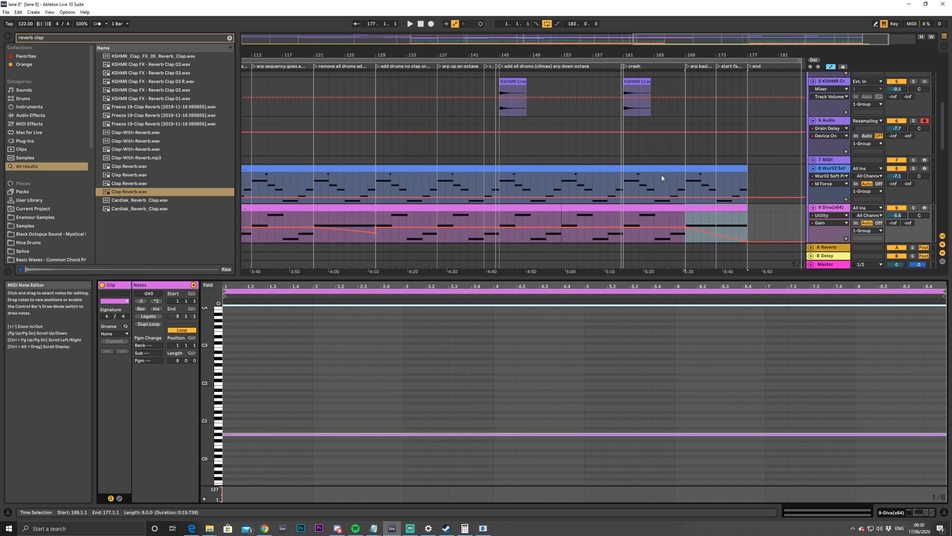
key("ctrl+z")
key("ctrl+z")
Raise the end point of the Diva bass gain fade at bar 177 and play the ending from bars 167 and 174
key("space")
left_click_drag(749, 241, 747, 232)
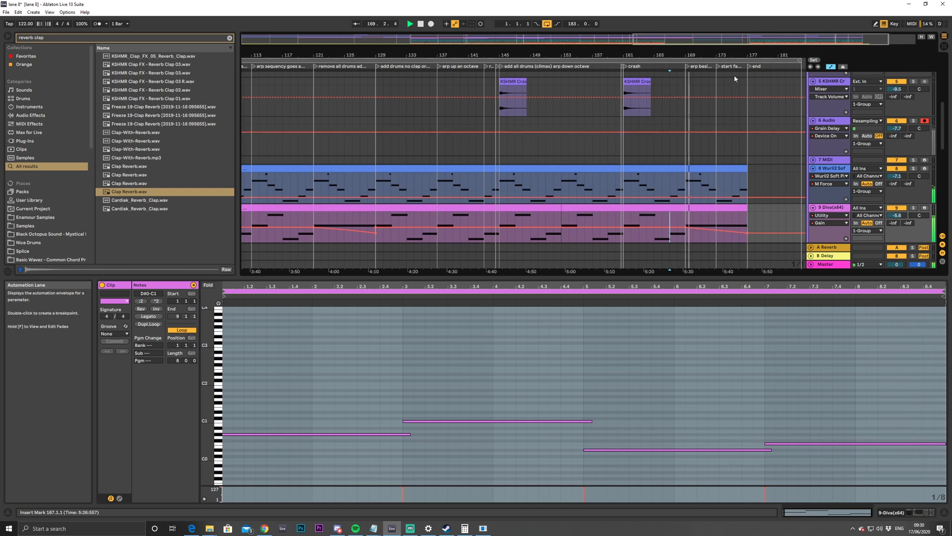
key("plus")
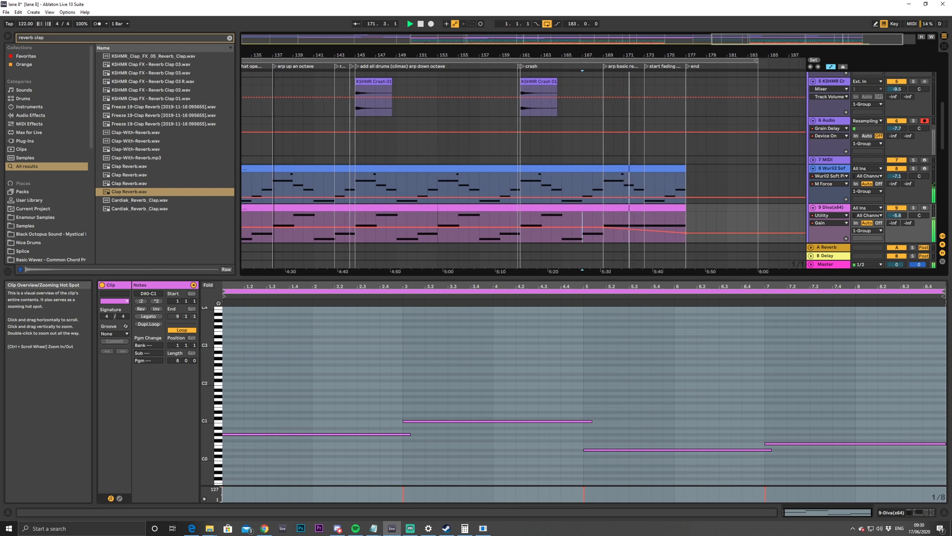
key("minus")
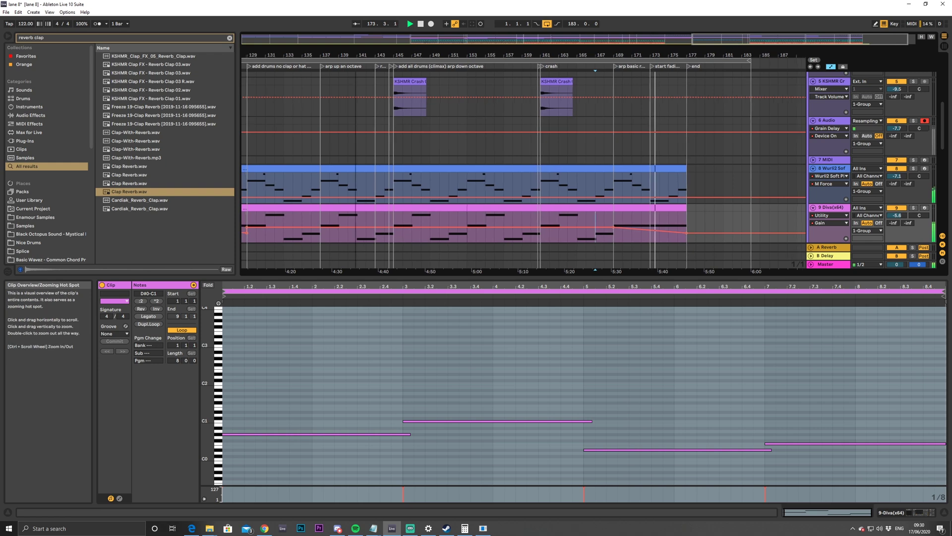
key("minus")
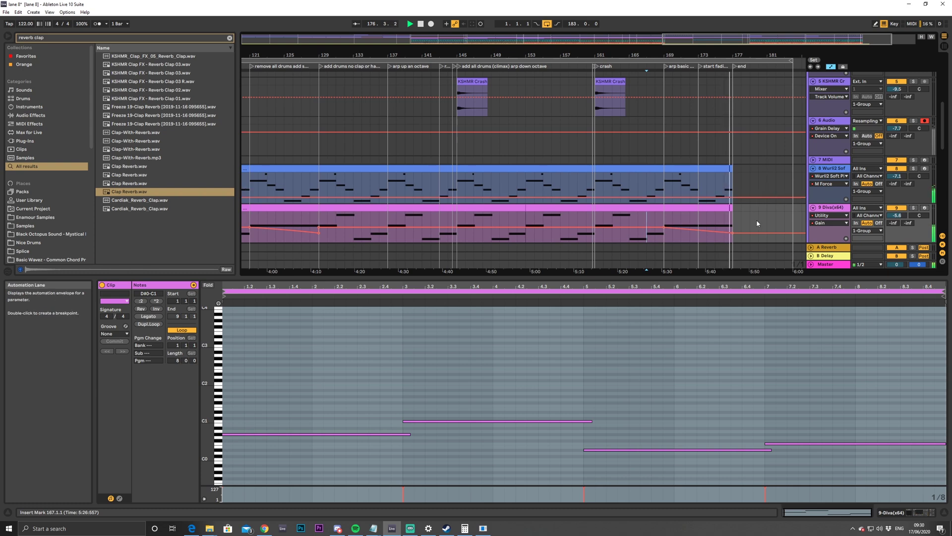
left_click(710, 240)
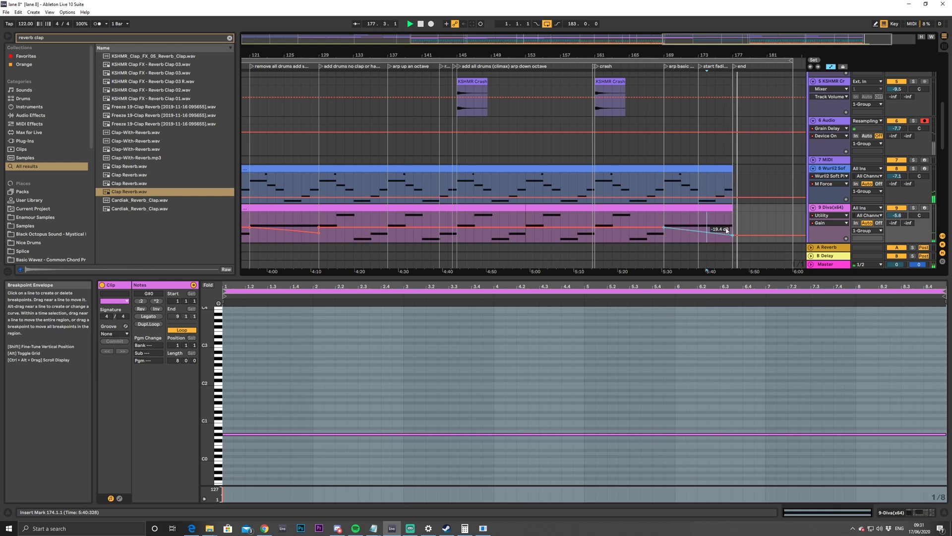
Extend the Serum arp's final clip past the end marker to 177.1.3
scroll(785, 92, "up", 3)
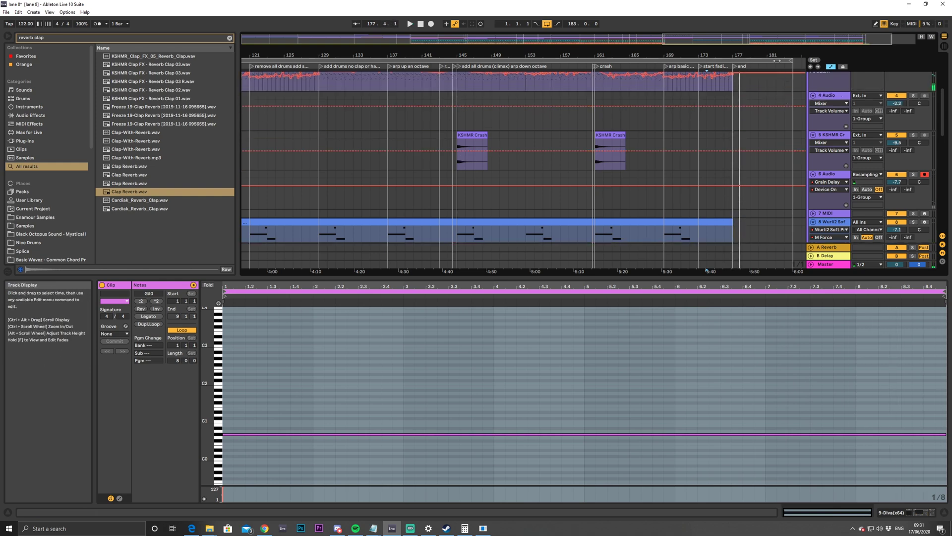
scroll(779, 64, "up", 4)
scroll(705, 153, "up", 3)
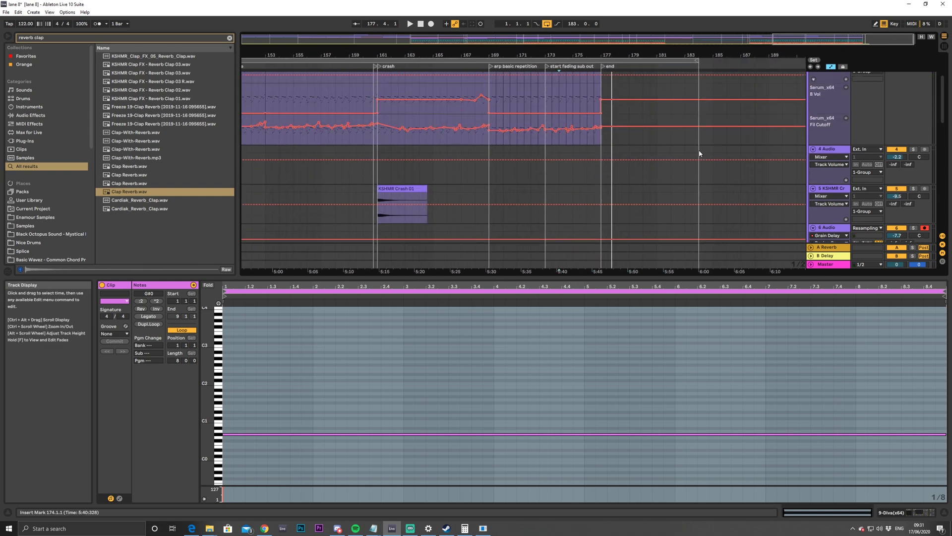
scroll(705, 153, "up", 3)
left_click(598, 149)
left_click_drag(763, 43, 800, 70)
left_click_drag(704, 103, 712, 102)
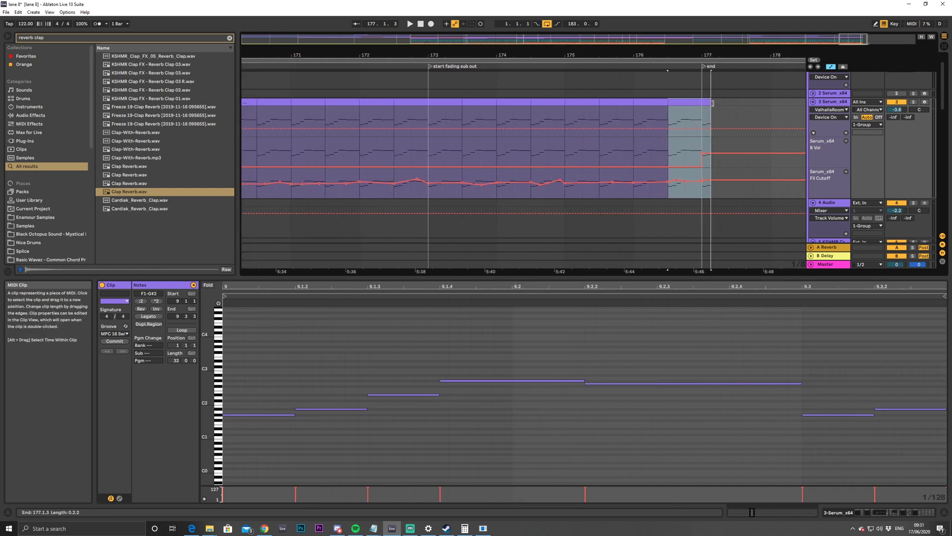
Delete the two notes at 9.3.1 in the extended arp clip, hold the final G#2 note to 9.3.3 and play the ending
left_click_drag(839, 389, 934, 460)
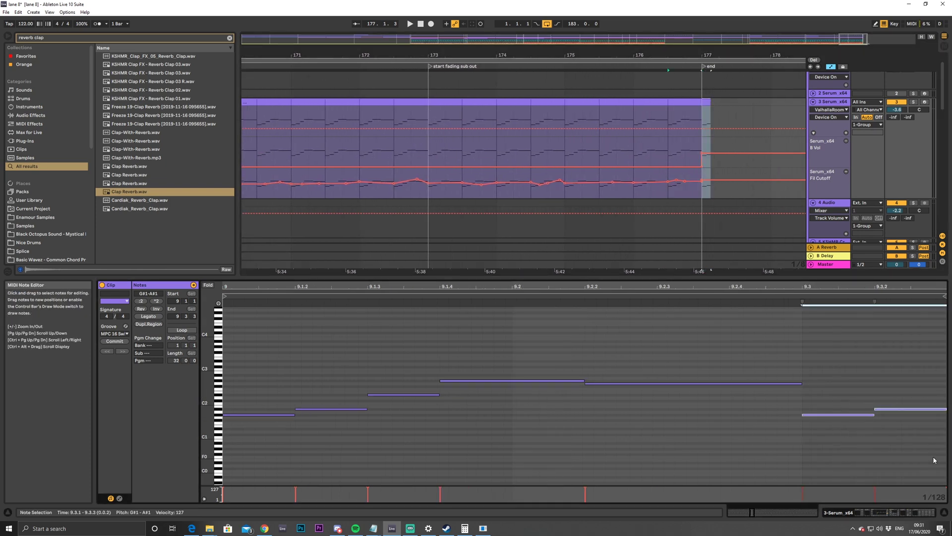
key("Delete")
left_click_drag(758, 384, 715, 418)
key("space")
key("space")
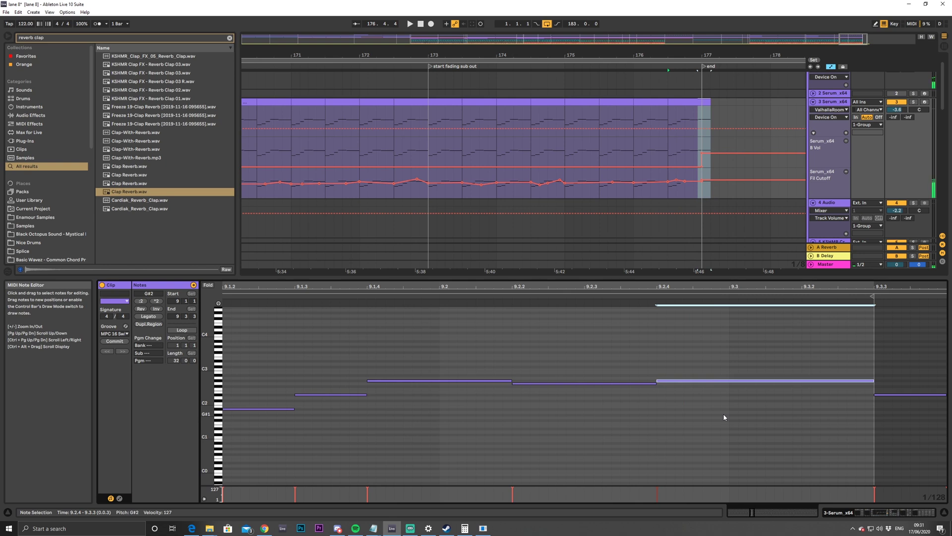
Raise the arp's final held note in semitones from A#2 up to G#3, auditioning the ending along the way
key("Up")
key("Up")
key("space")
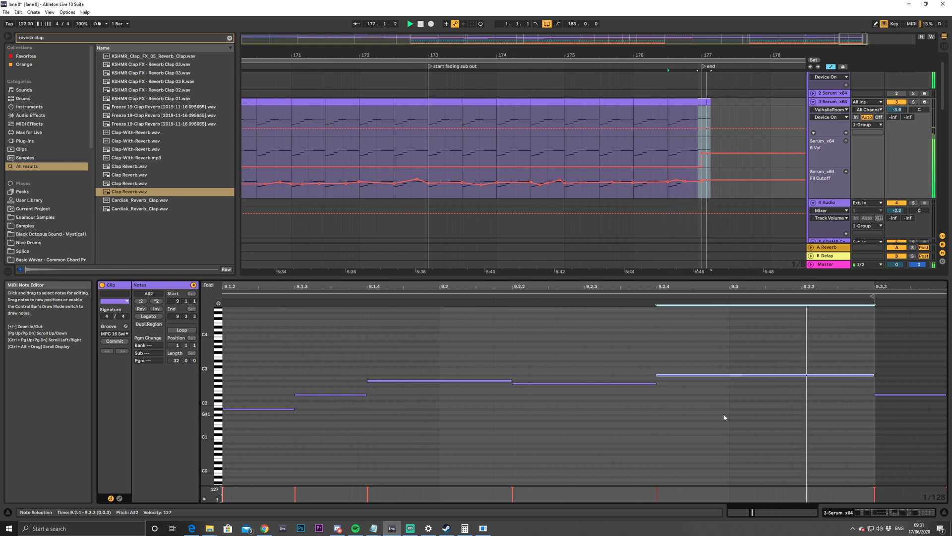
key("Up")
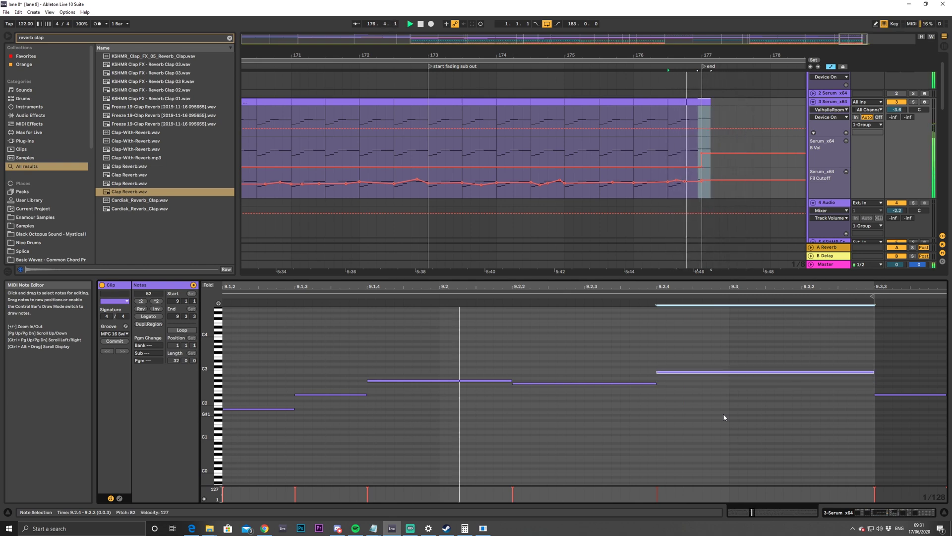
key("Up")
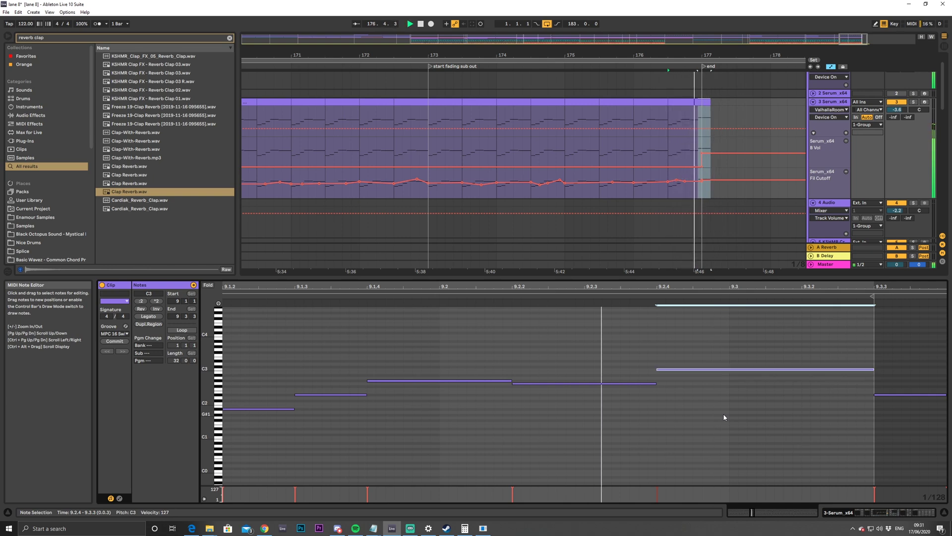
key("Up")
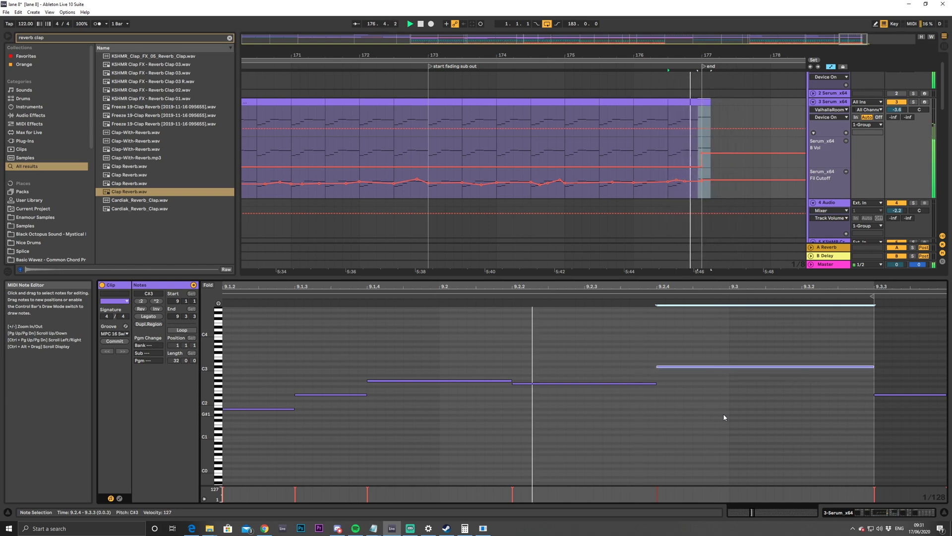
key("Up")
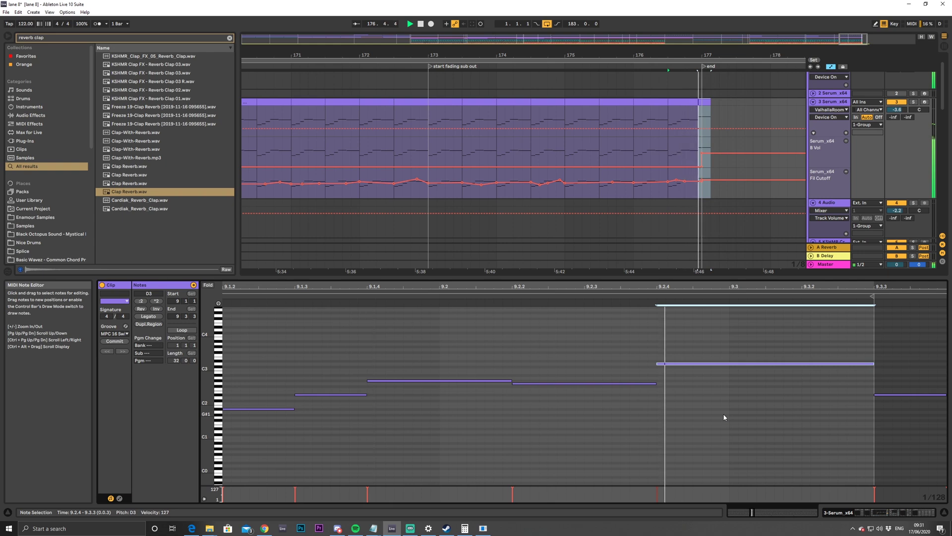
key("Up")
key("Up")
key("Up")
key("Up")
key("Up")
key("Up")
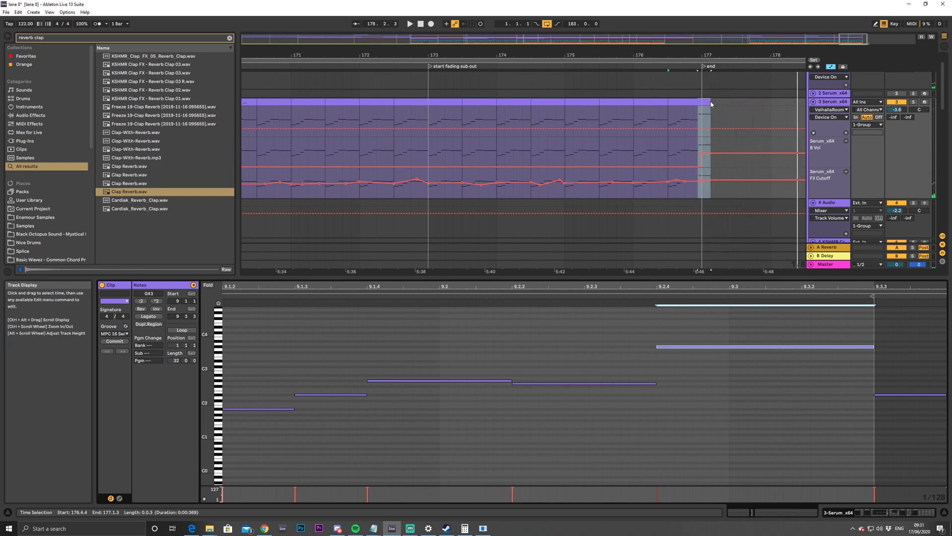
Enable ValhallaRoom on the Serum arp track, play the ending with it, and show the automation of its mix parameter
left_click(832, 101)
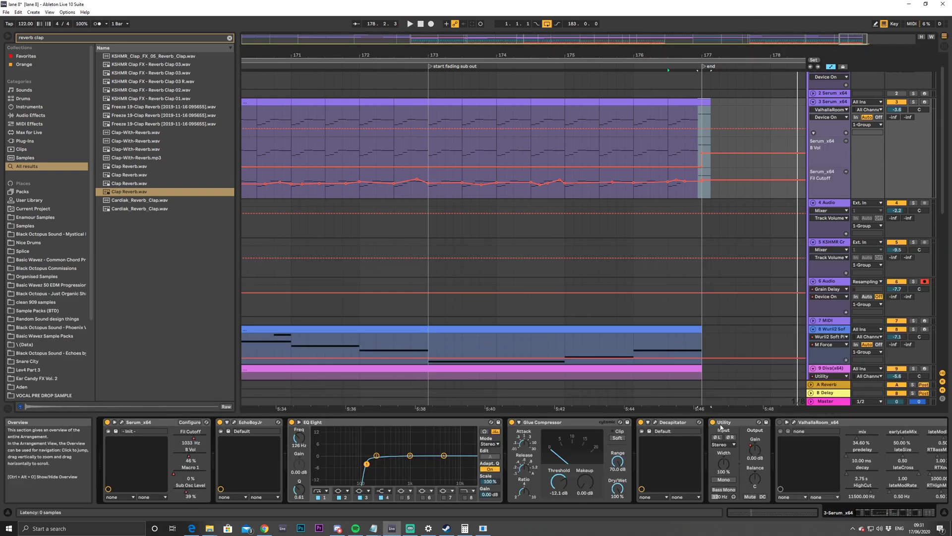
left_click(781, 422)
key("space")
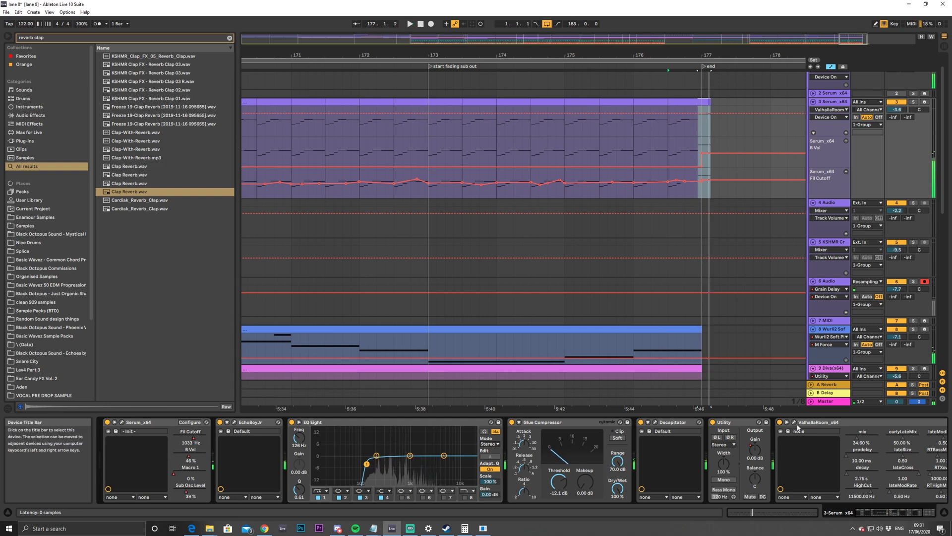
left_click(795, 423)
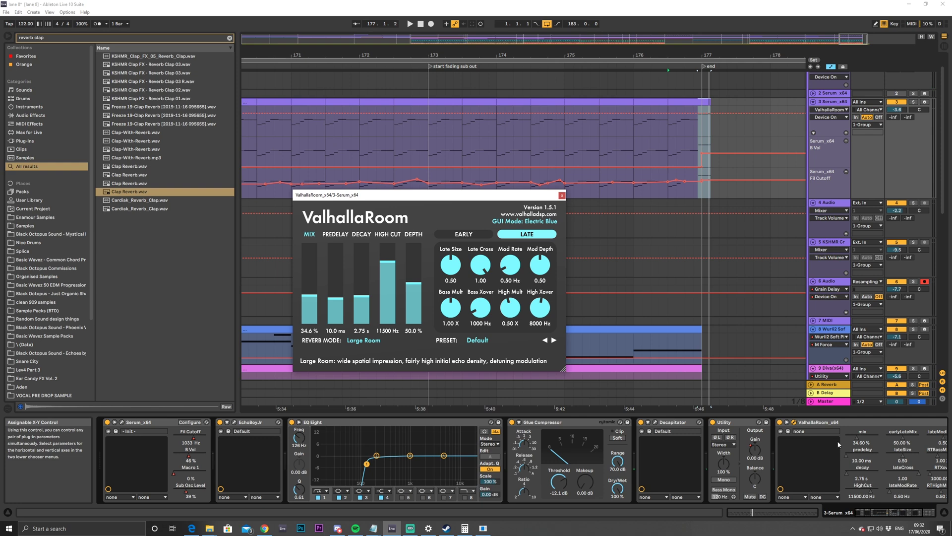
right_click(856, 438)
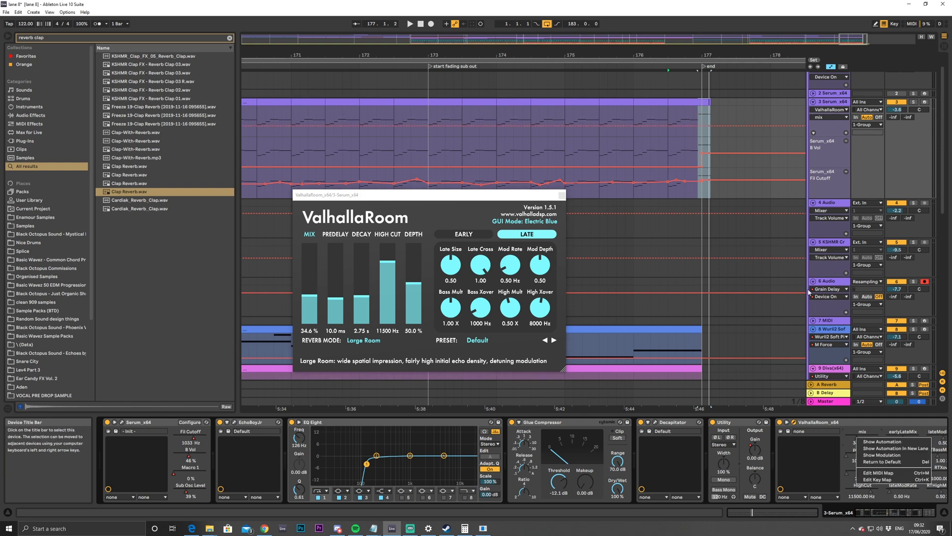
left_click(855, 434)
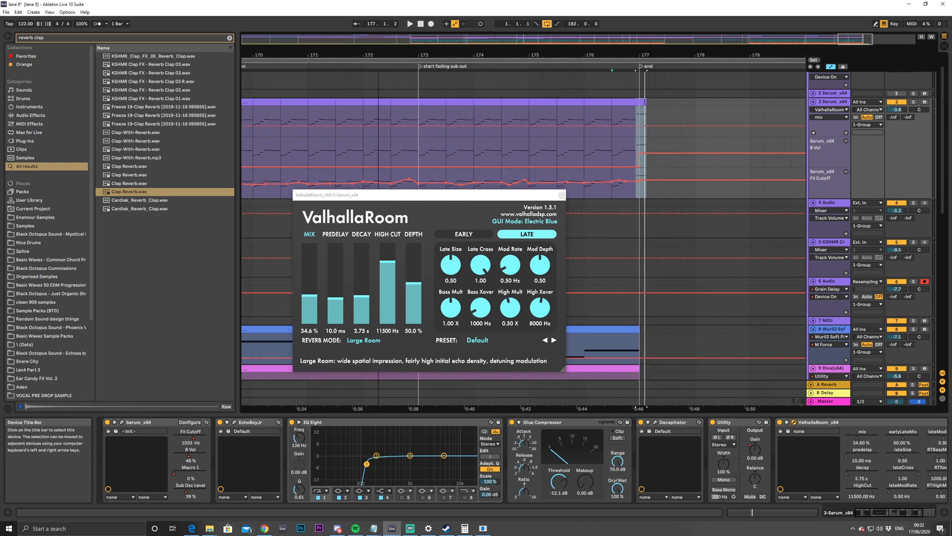
Close the ValhallaRoom window and copy the WMH Up Sweep track's section from 49.1.1 to 97.1.1 to 129.1.1
key("minus")
key("minus")
key("minus")
key("minus")
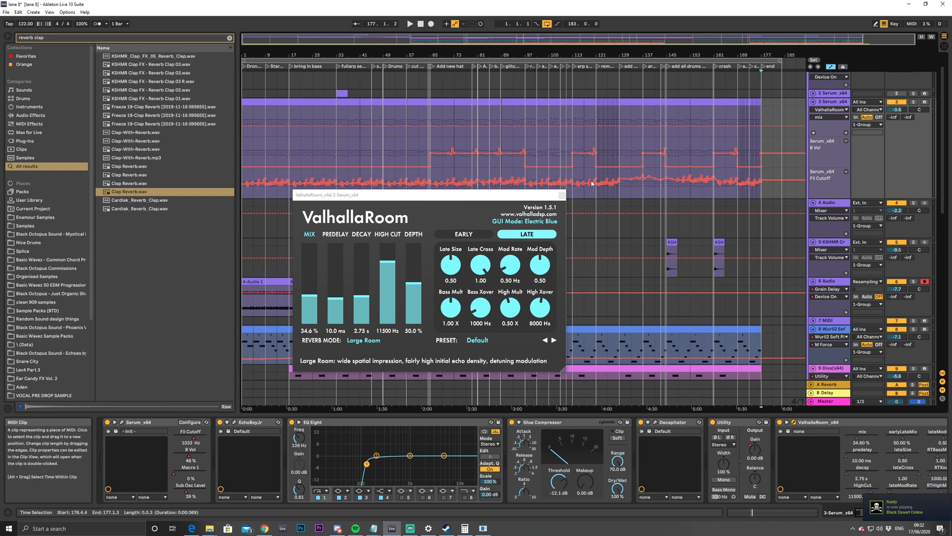
left_click(562, 195)
scroll(627, 197, "down", 5)
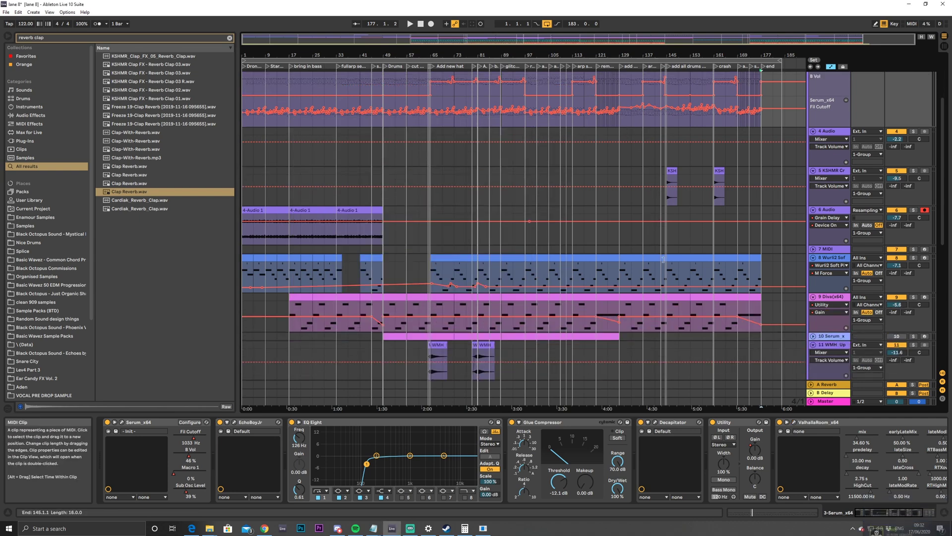
scroll(627, 266, "down", 2)
left_click_drag(575, 47, 571, 253)
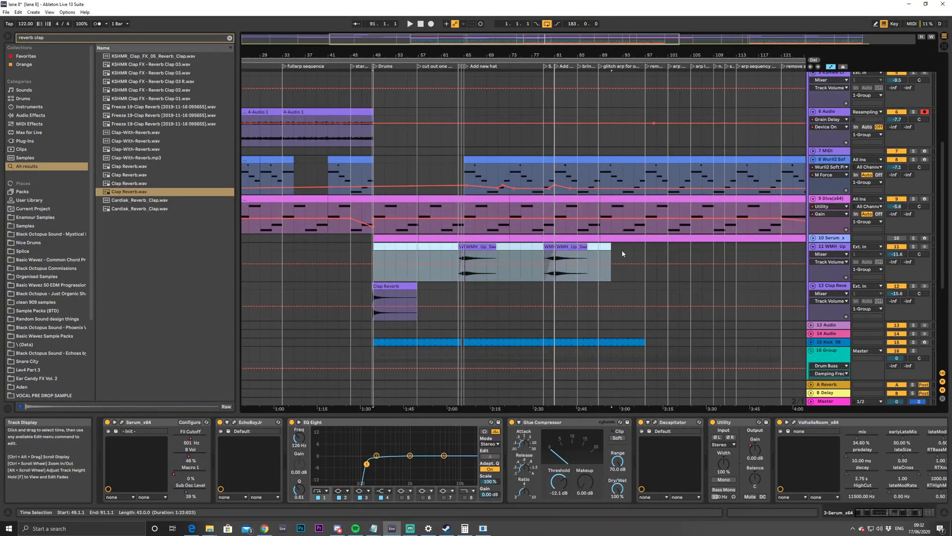
left_click_drag(538, 49, 248, 53)
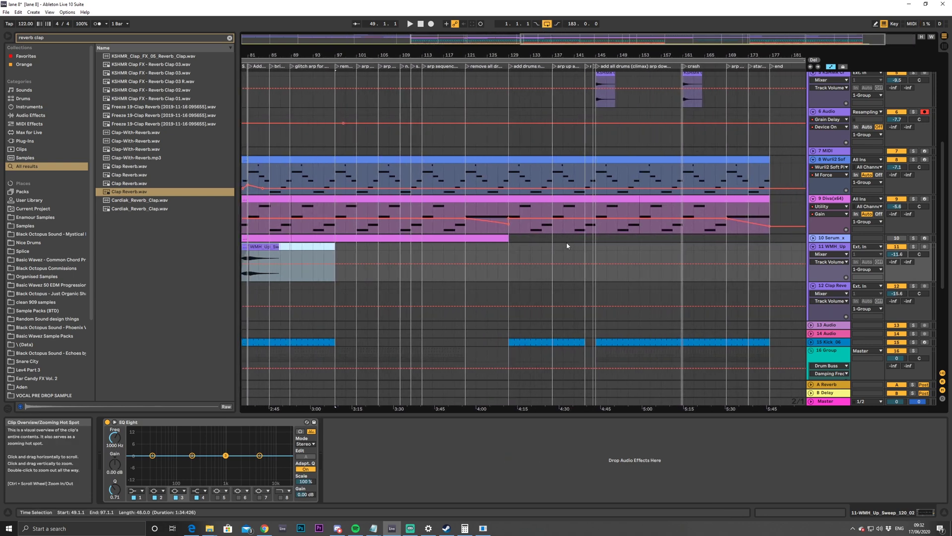
left_click(508, 249)
key("ctrl+v")
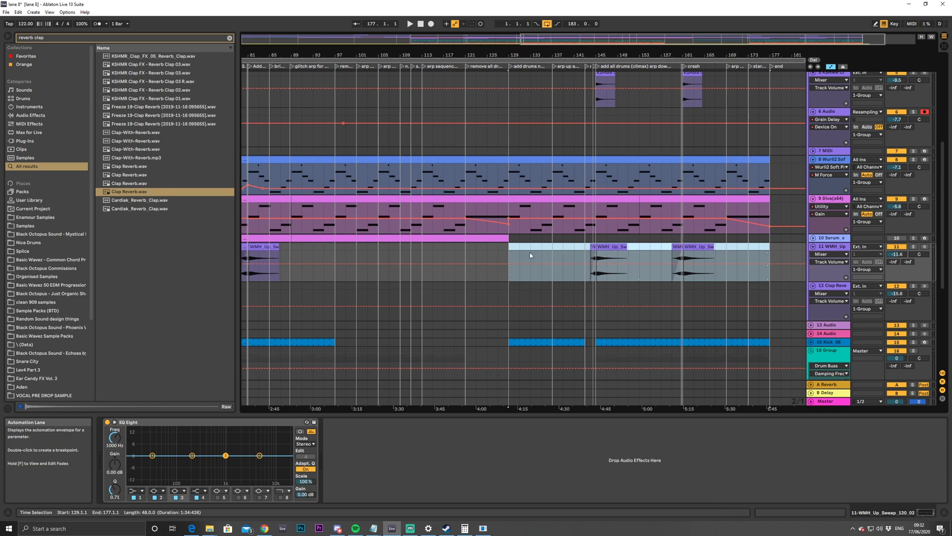
Play the arrangement from 129.1.1 and raise the Kick track's volume to -1.9 dB
key("space")
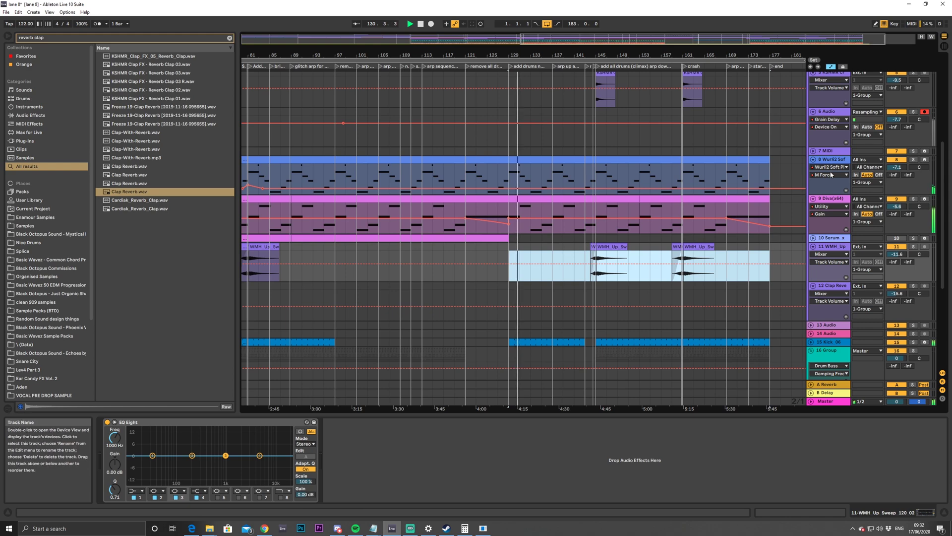
scroll(823, 161, "up", 8)
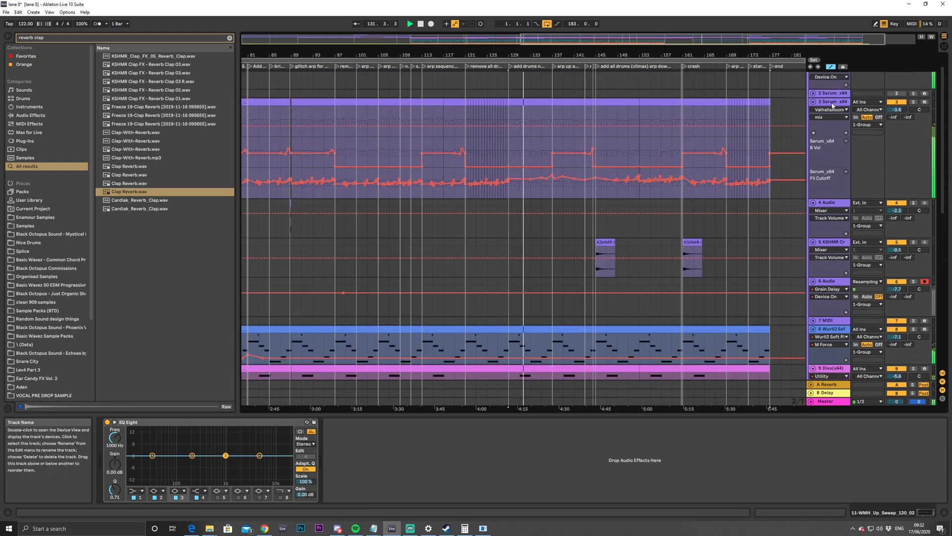
left_click(832, 102)
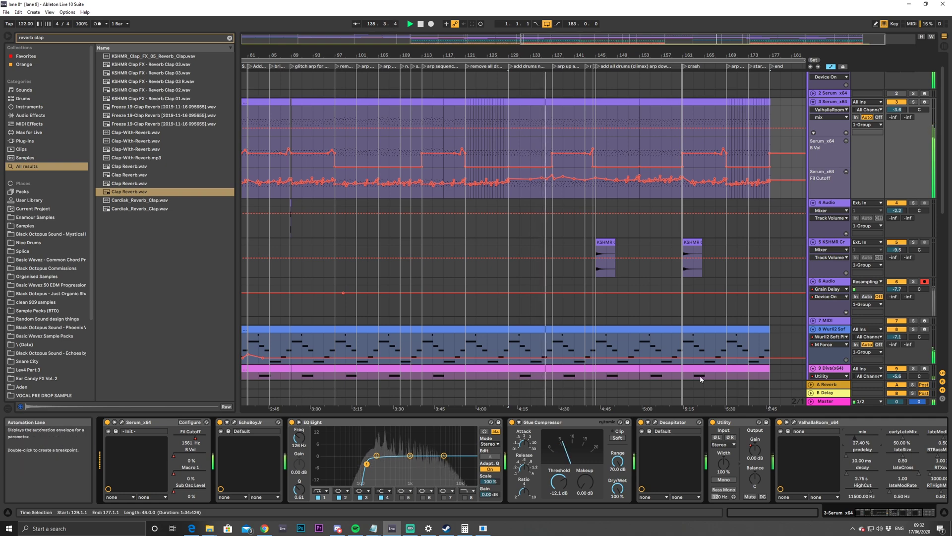
scroll(699, 307, "down", 5)
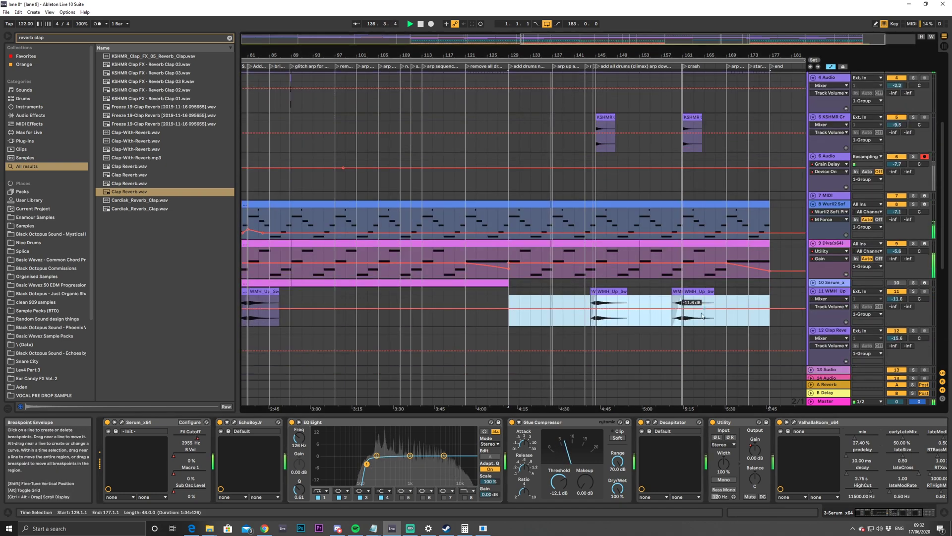
scroll(703, 312, "down", 2)
left_click(810, 334)
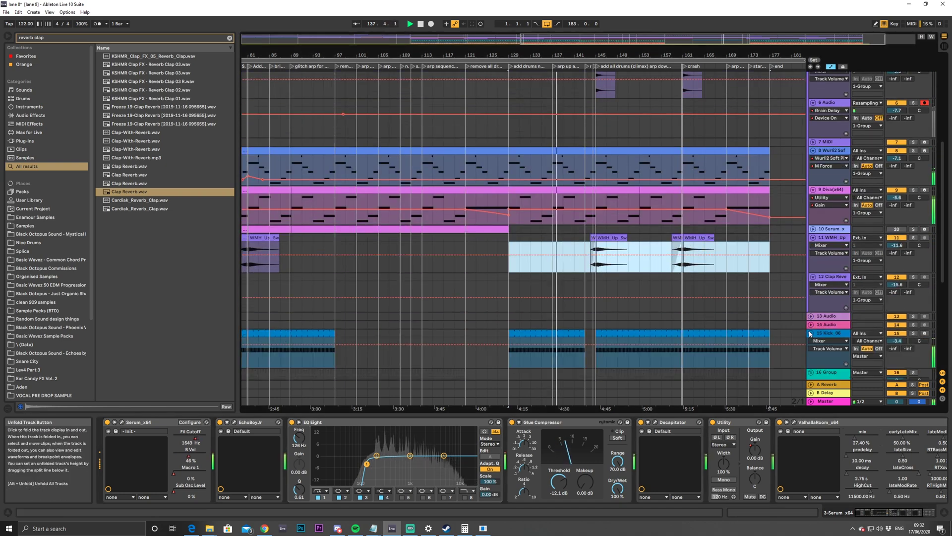
left_click_drag(897, 341, 896, 336)
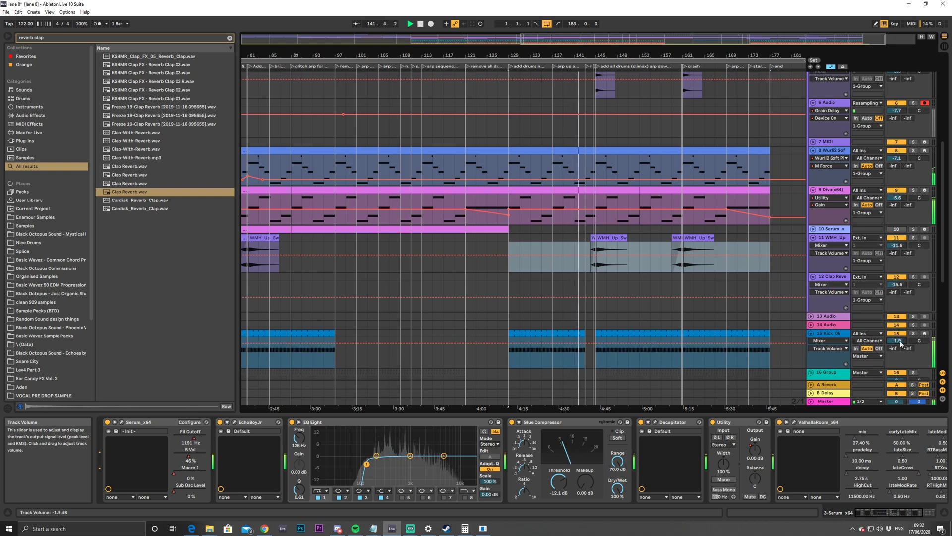
Stop playback, solo the 6 Audio resampling track and play its first clip from 1.1.1
left_click_drag(589, 42, 592, 59)
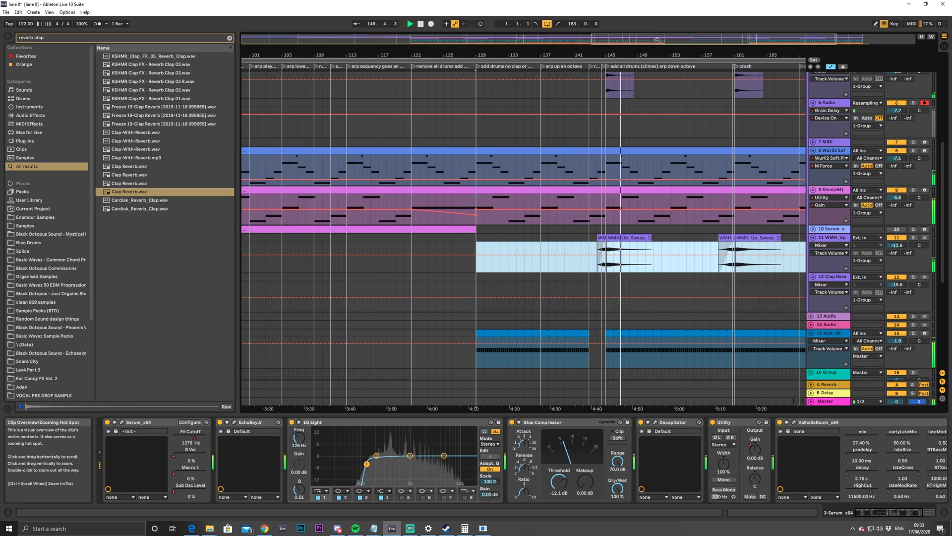
scroll(661, 138, "up", 4)
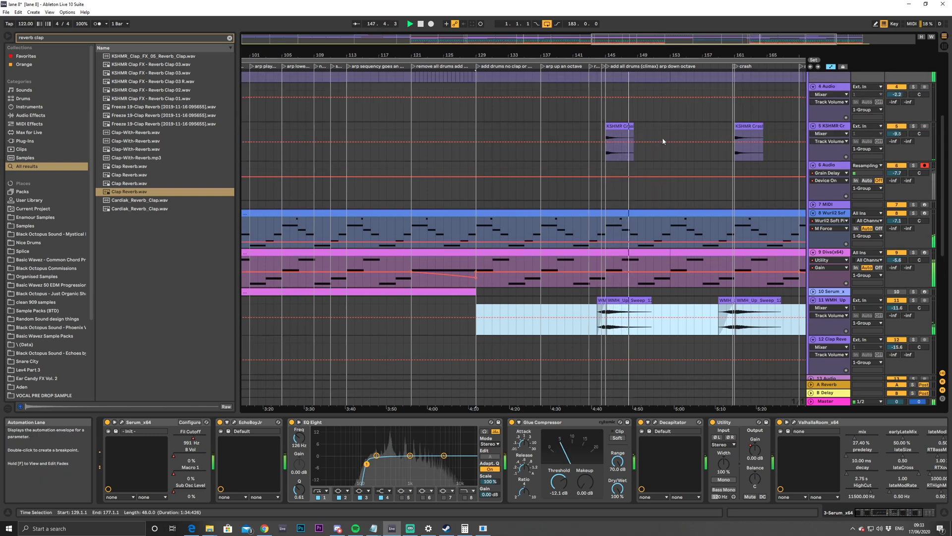
scroll(667, 94, "right", 5)
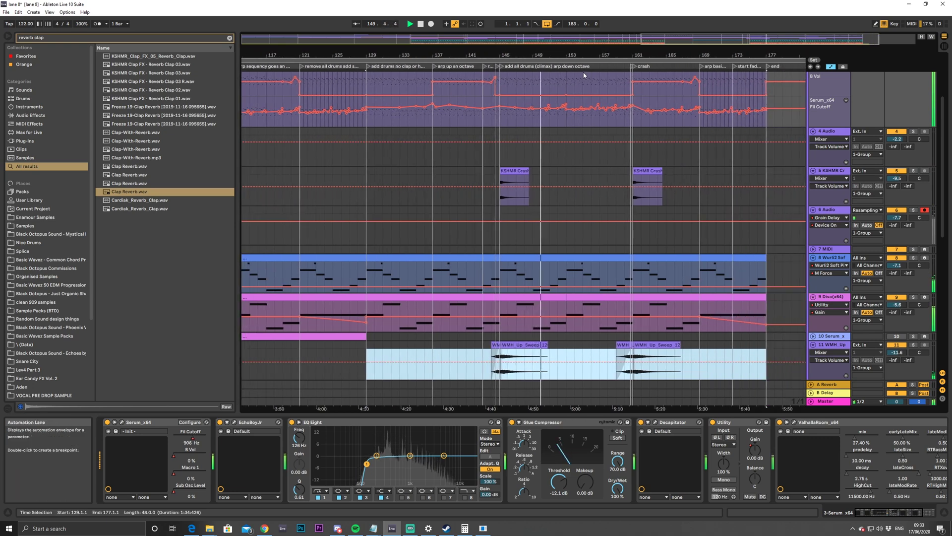
left_click_drag(664, 45, 330, 34)
left_click(421, 24)
left_click_drag(424, 34, 265, 37)
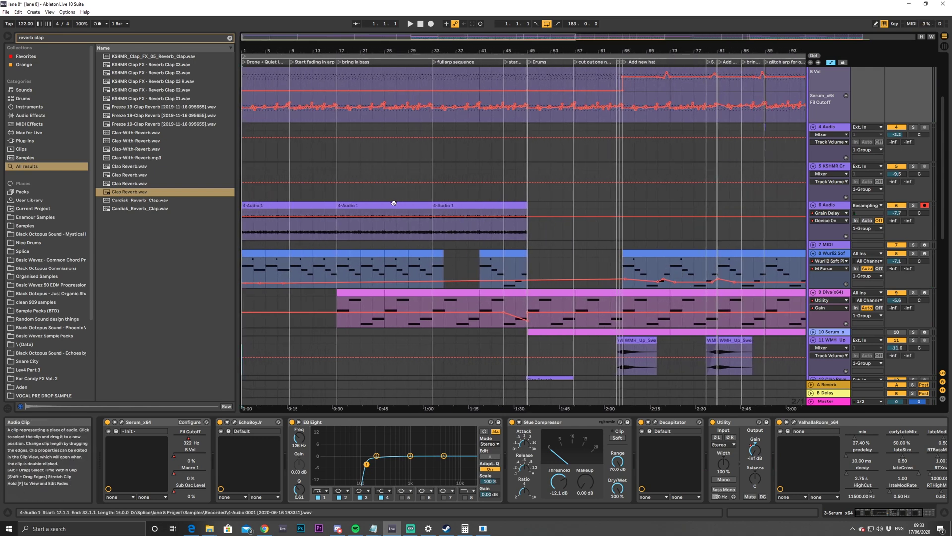
left_click(445, 206)
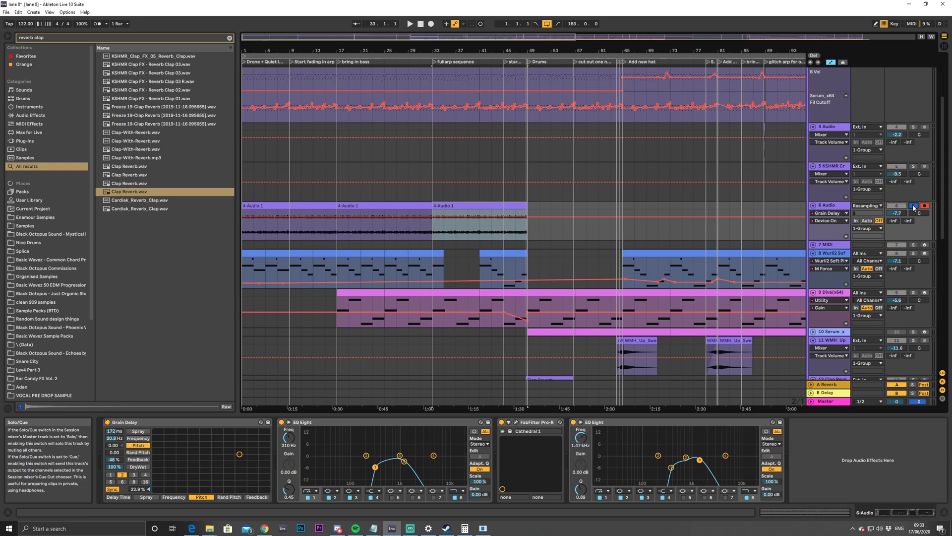
left_click(298, 223)
key("space")
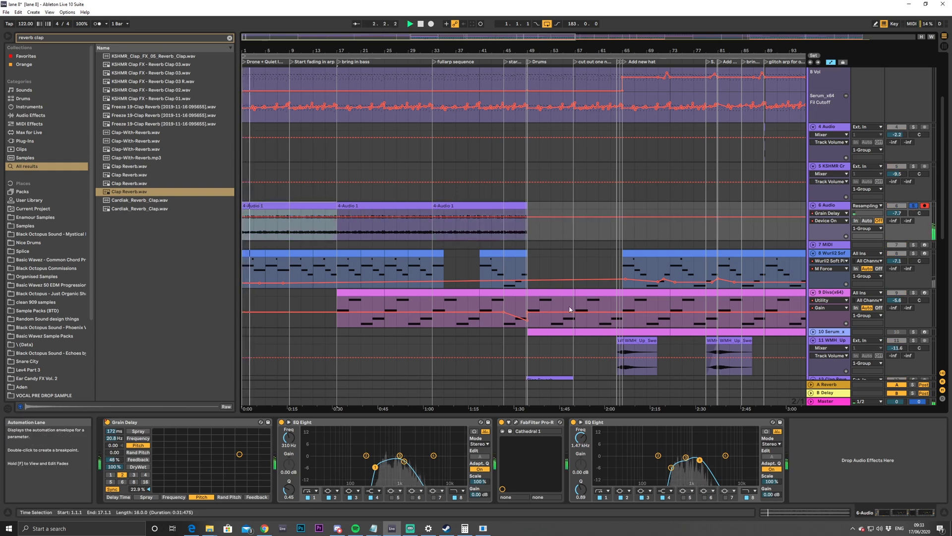
Add a Delay between Grain Delay and the first EQ Eight on the 6 Audio track, and raise its feedback to 71%
left_click(230, 38)
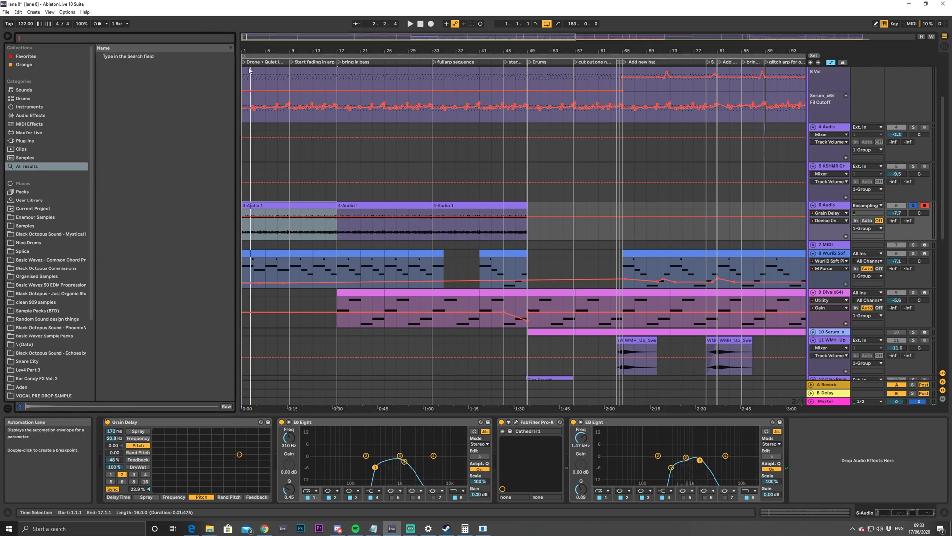
type("delay")
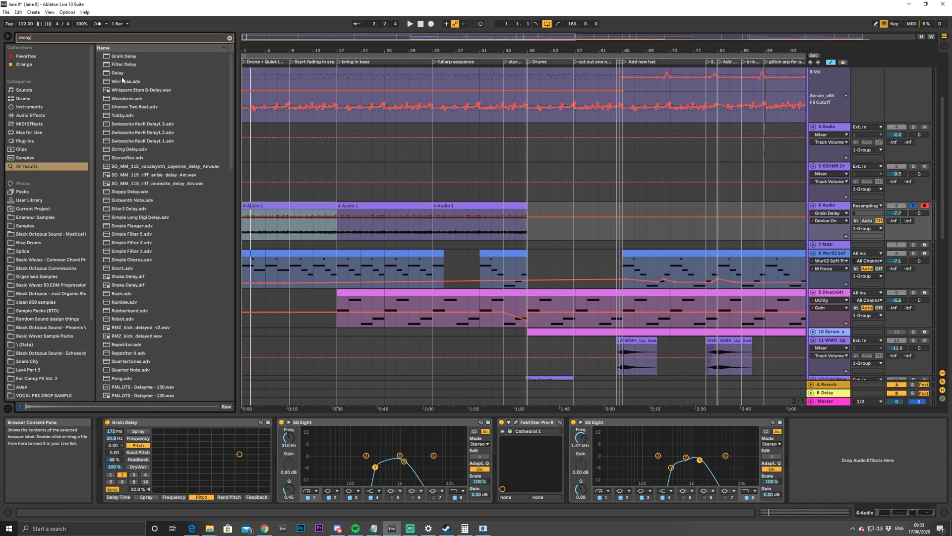
double_click(121, 73)
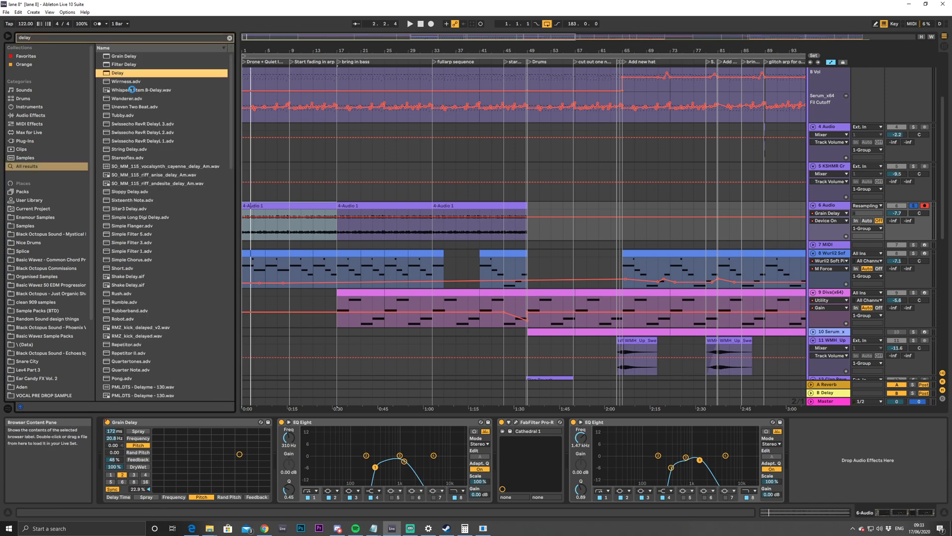
left_click_drag(800, 426, 316, 449)
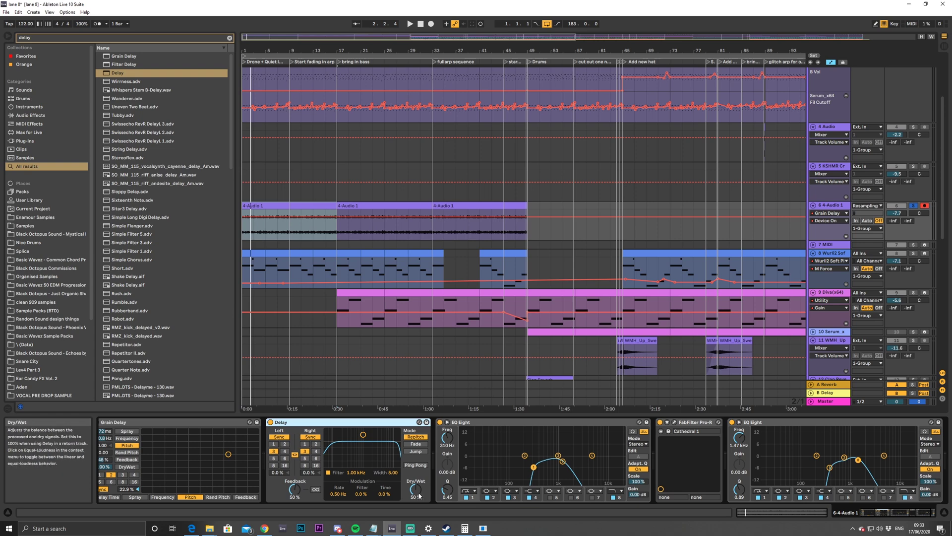
left_click_drag(295, 489, 294, 472)
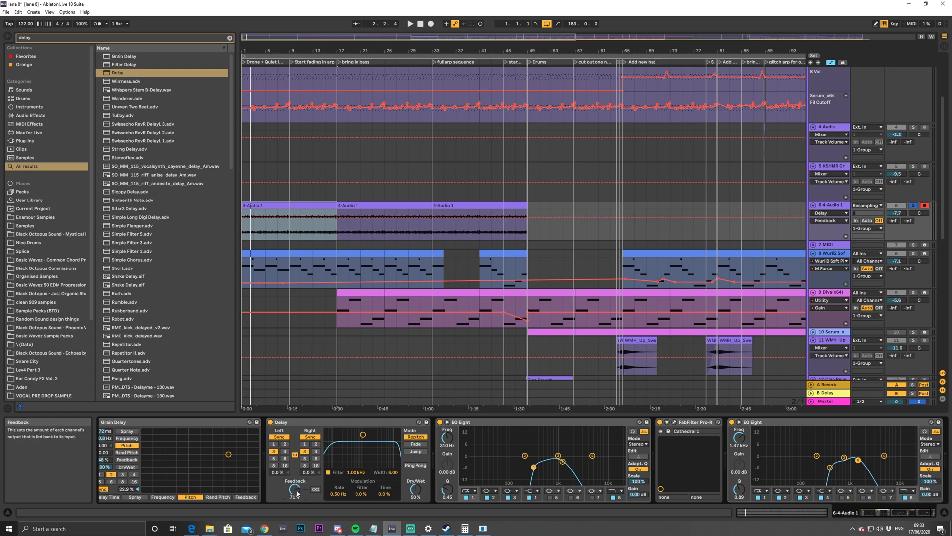
Set the Delay to Ping Pong with Dry/Wet at 100% and play the first 4-Audio 1 clip
left_click(416, 464)
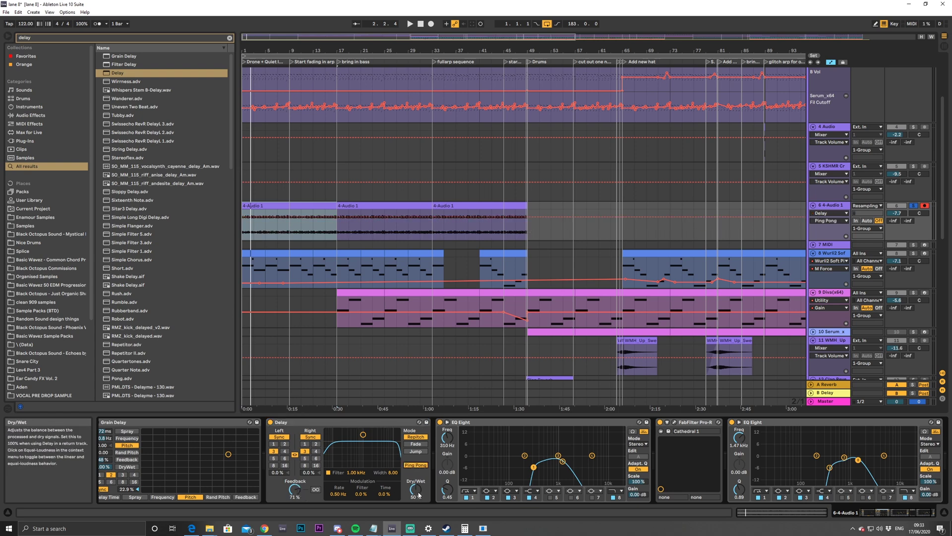
left_click(257, 206)
key("space")
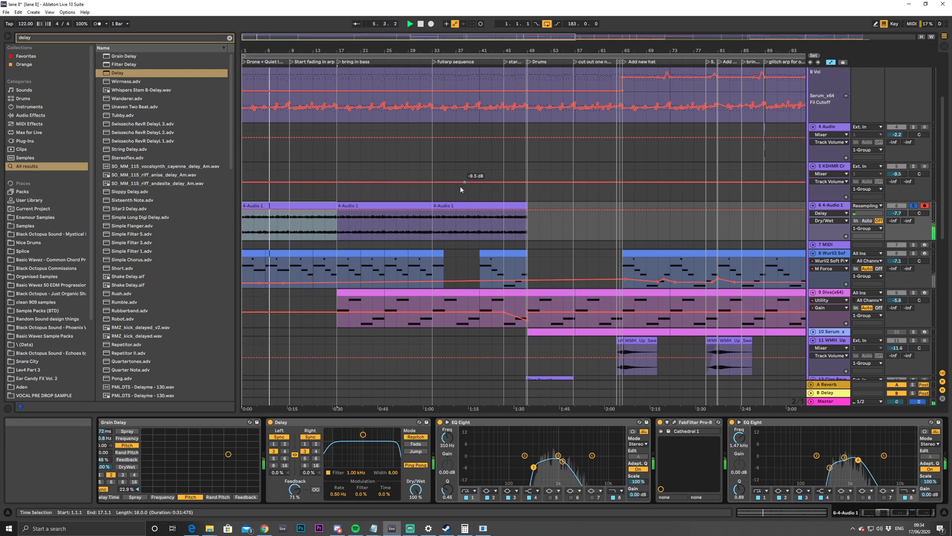
Search the browser for "ut" and add a Utility device to the 4-Audio 1 track
left_click(229, 38)
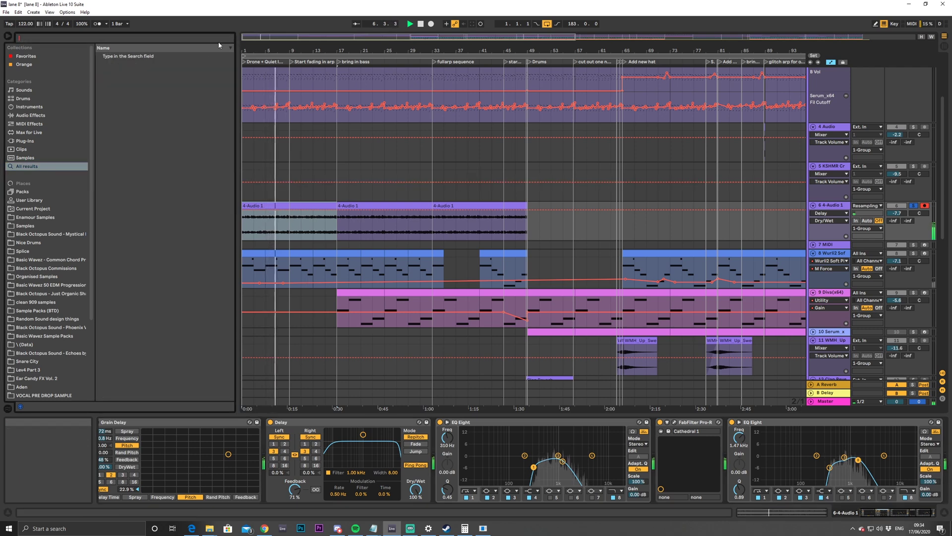
type("ut")
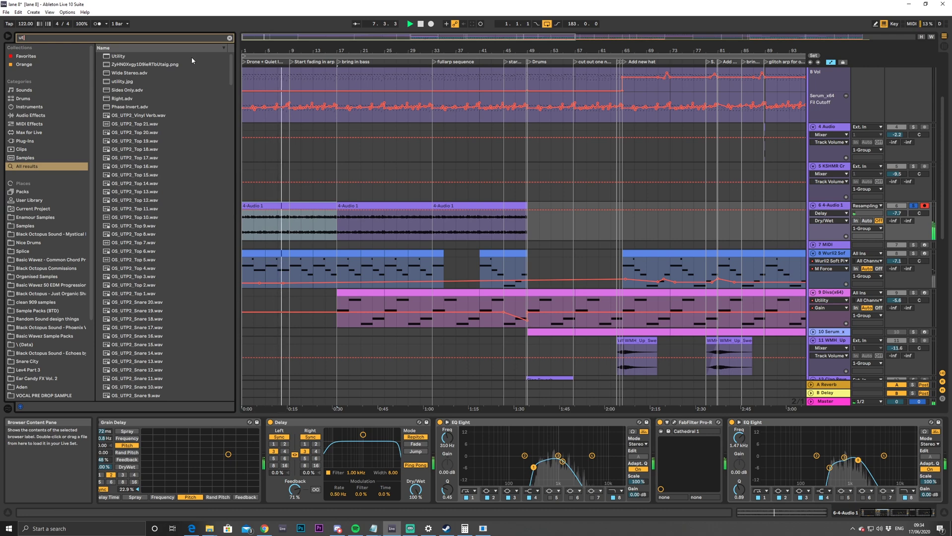
double_click(192, 57)
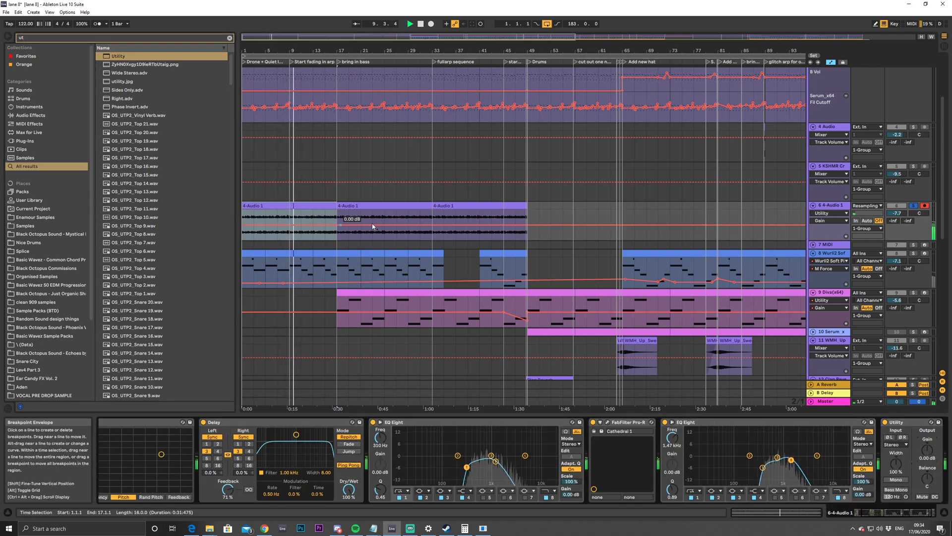
Automate the Utility gain on 4-Audio 1 to fade from 0 dB at bar 17 to -inf dB near the end of its clips
key("a")
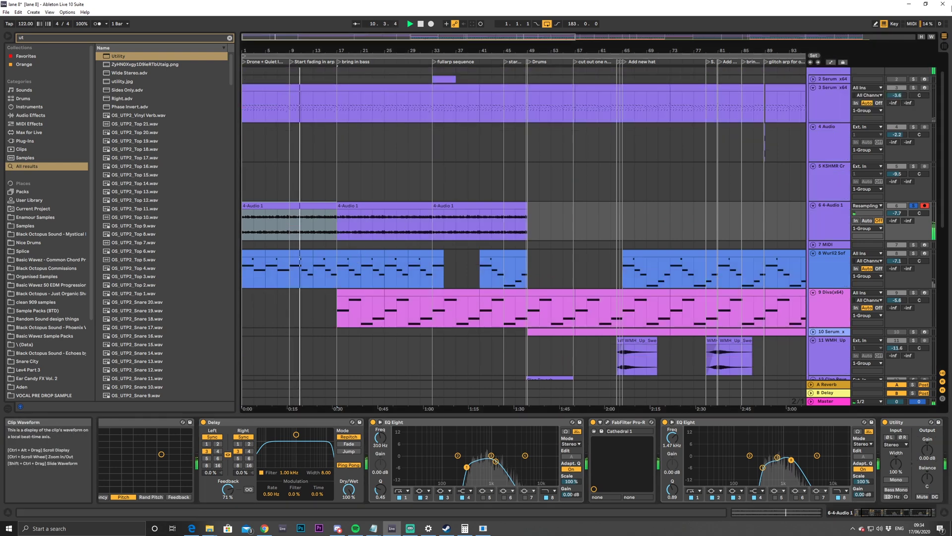
key("a")
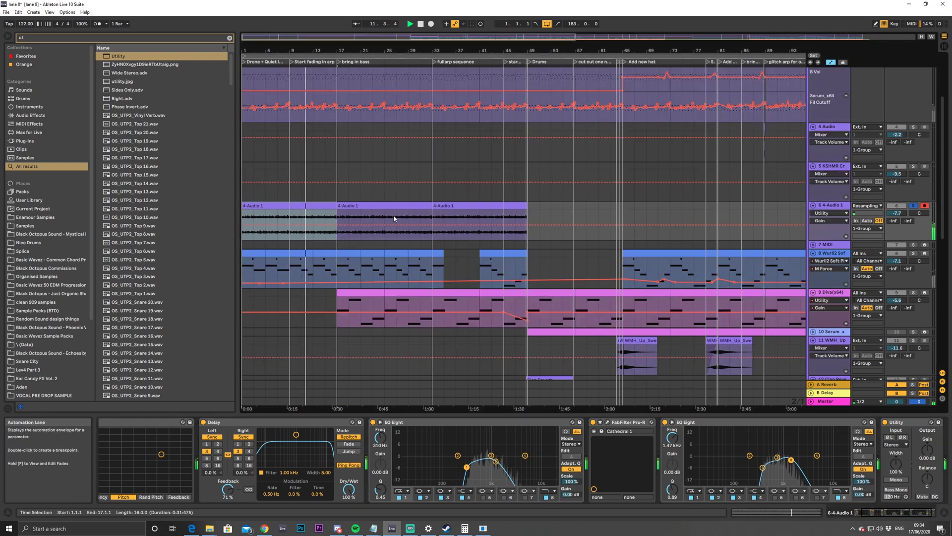
left_click(338, 225)
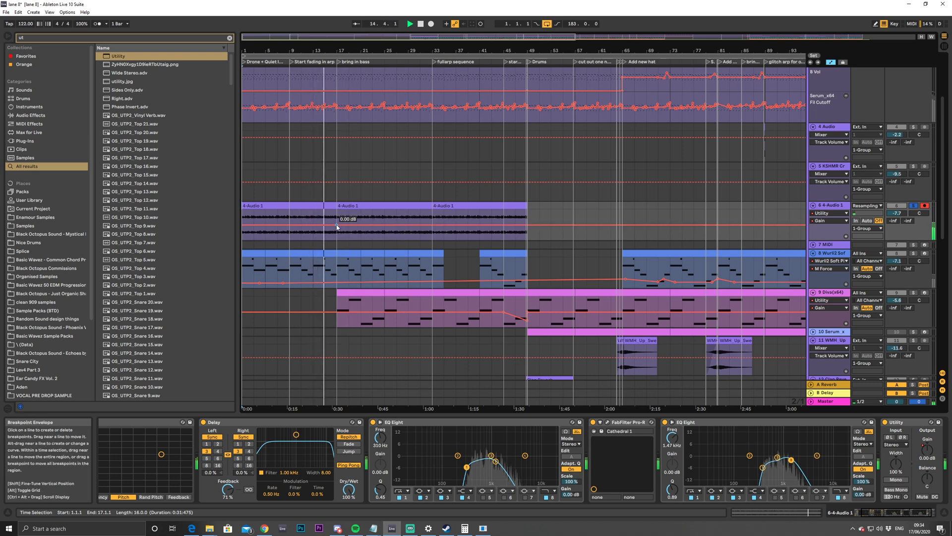
left_click_drag(504, 225, 503, 239)
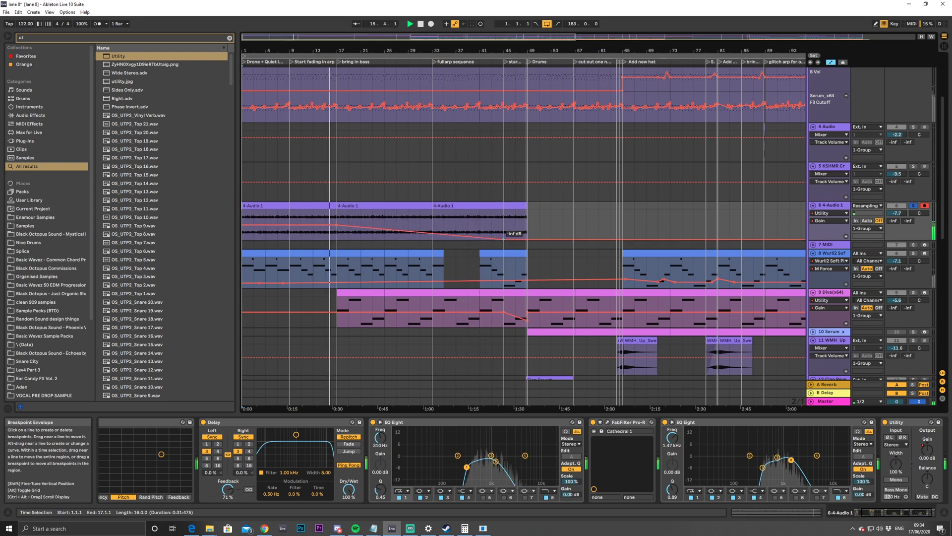
Unsolo the 4-Audio 1 track and play the whole arrangement from bar 1
left_click(915, 206)
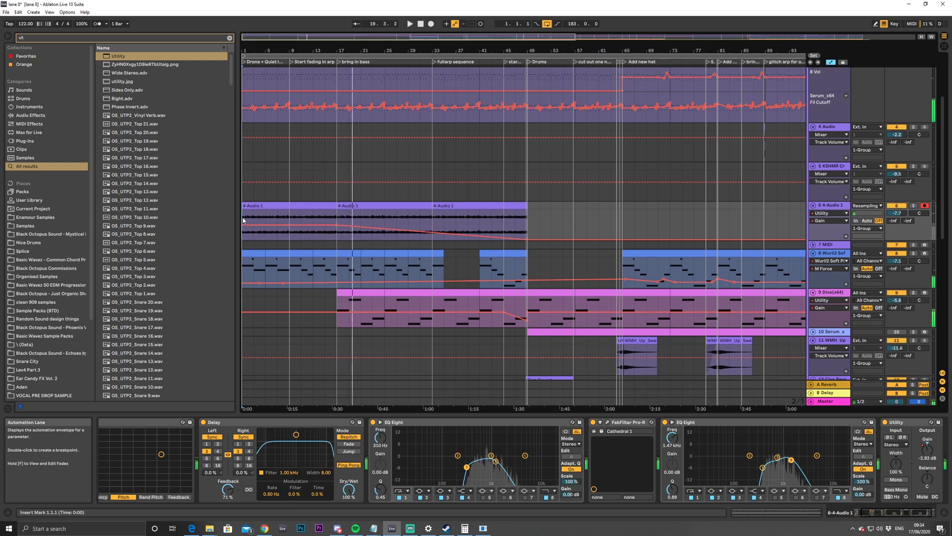
right_click(826, 209)
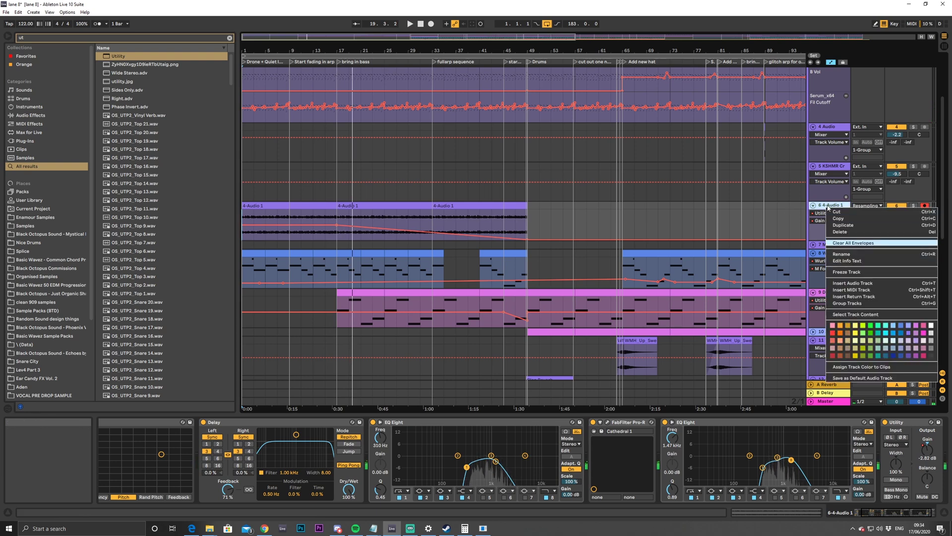
left_click(825, 207)
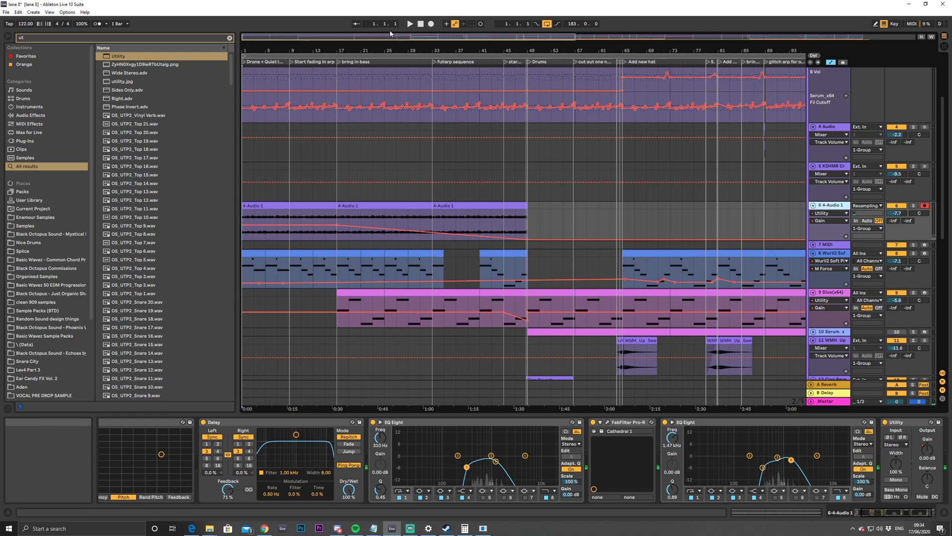
key("space")
key("minus")
left_click_drag(421, 37, 421, 30)
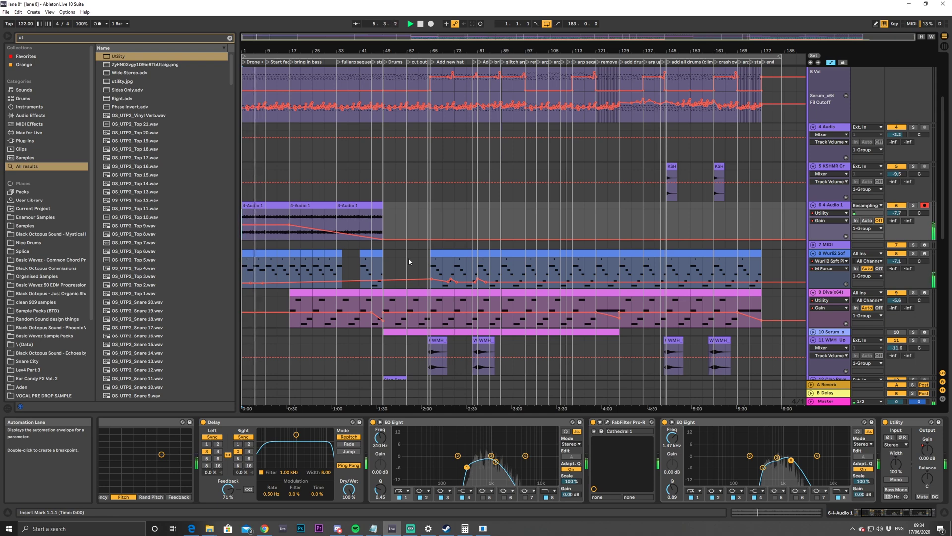
Fold the WMH_Up, Clap Reverb, Diva and Wurli2 tracks
left_click(813, 340)
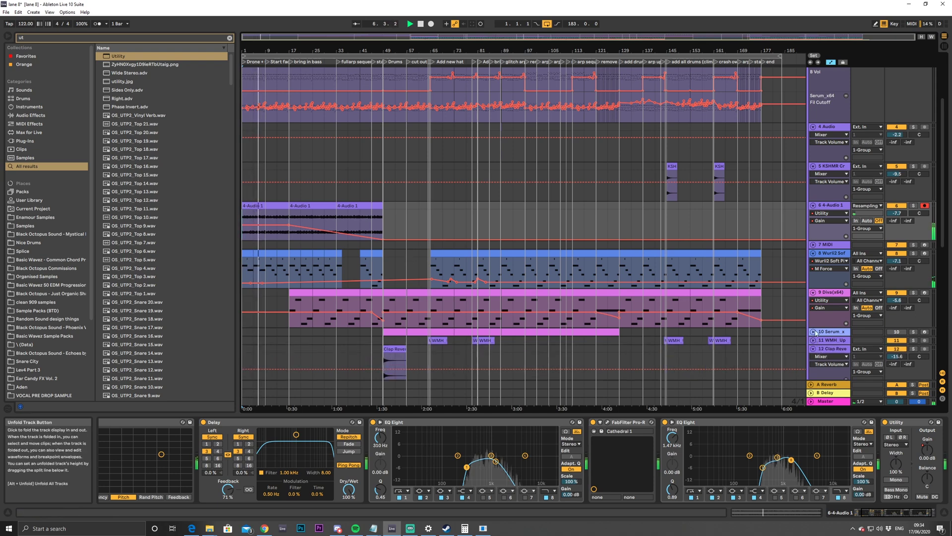
left_click(813, 348)
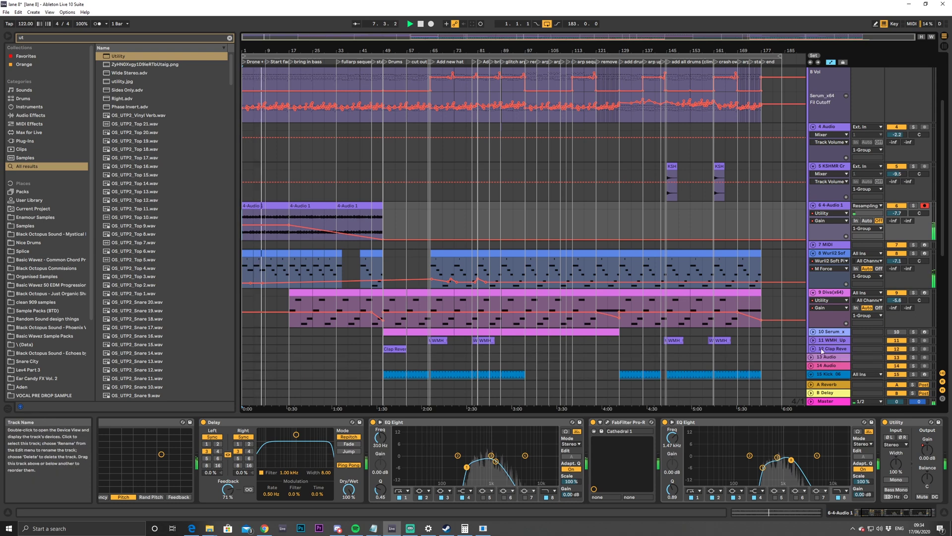
left_click(813, 292)
left_click(814, 253)
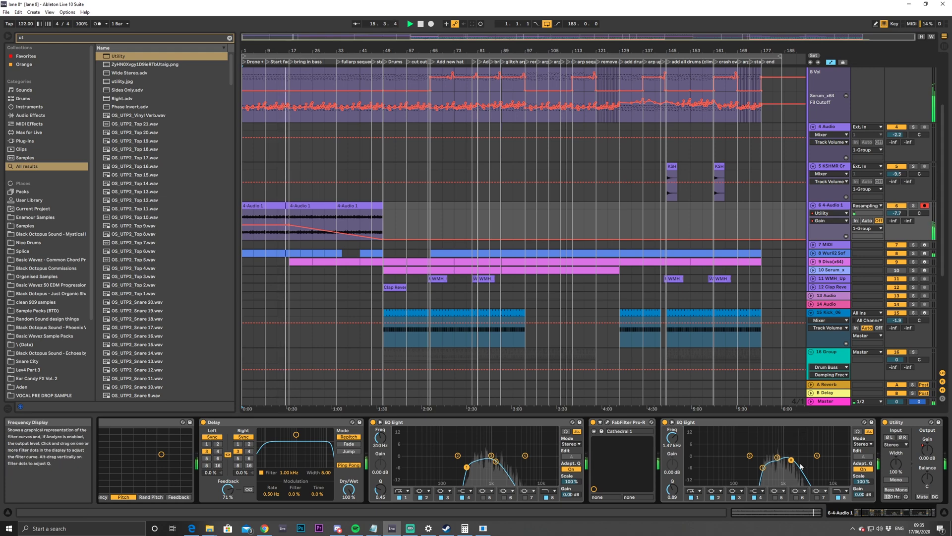
Lower the 4-Audio 1 track volume to -11.2 dB and listen to it in the mix up to the Drums section
left_click_drag(897, 213, 897, 222)
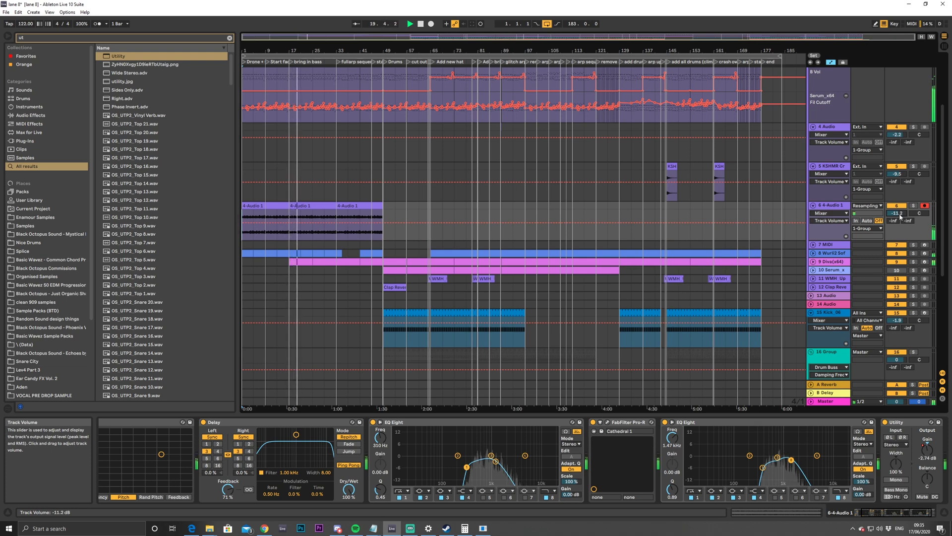
left_click_drag(302, 49, 301, 67)
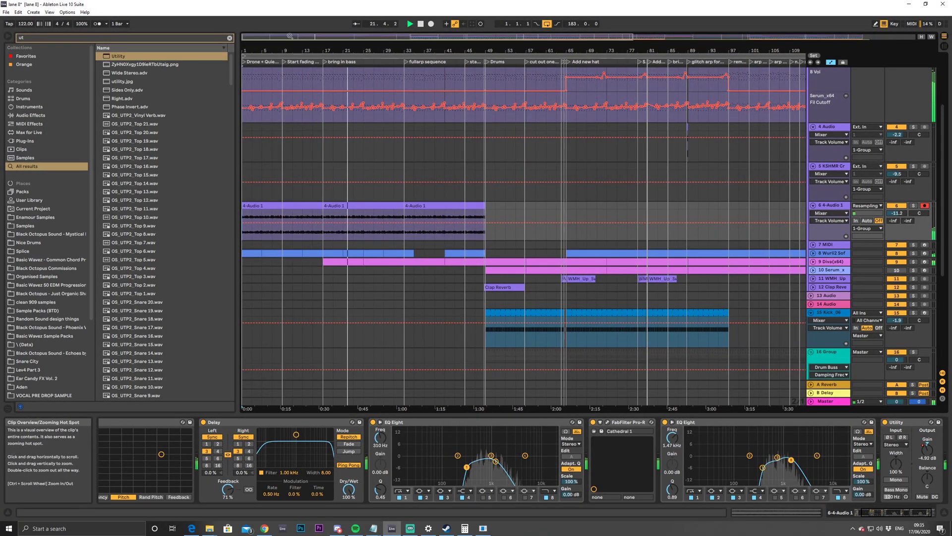
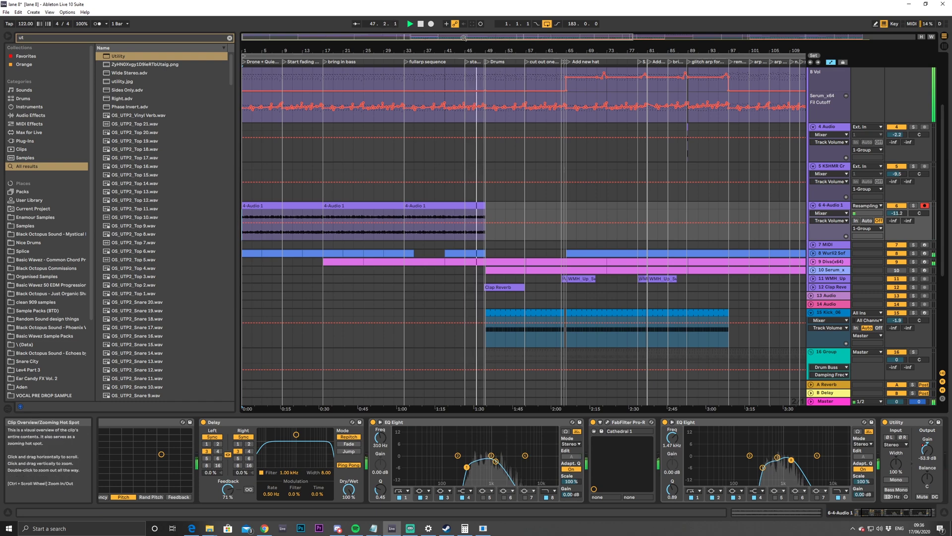
left_click_drag(463, 38, 453, 53)
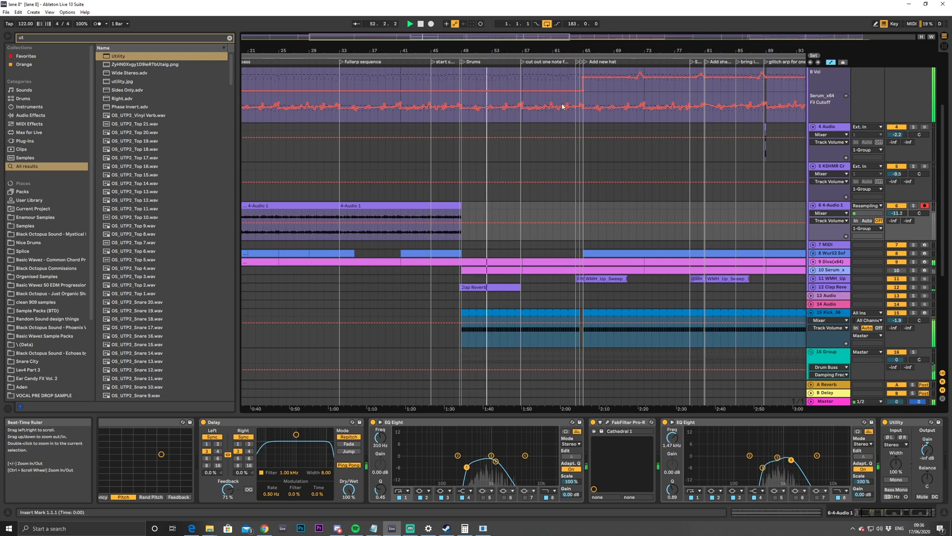
Inspect the Drive control of the Decapitator plug-in on the 3 Serum_x64 track and close its window
scroll(822, 157, "up", 3)
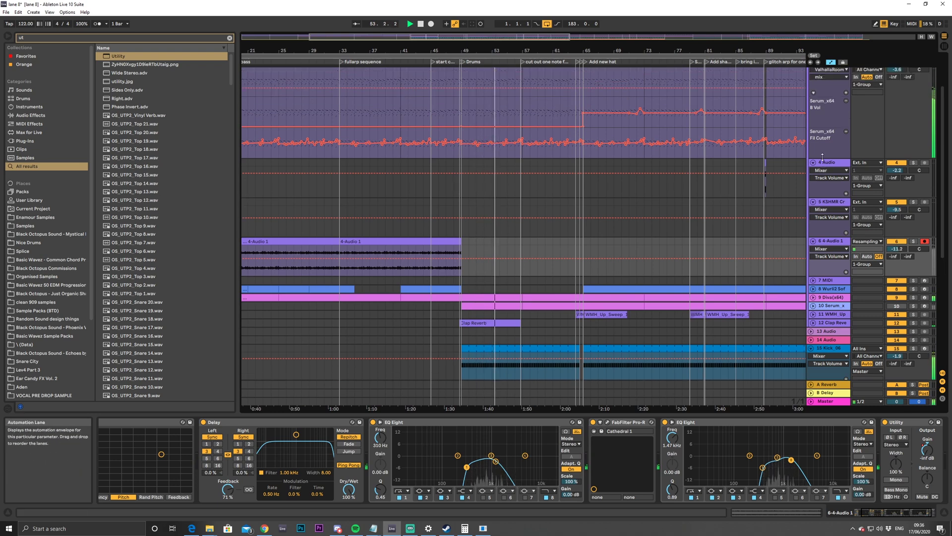
scroll(822, 157, "up", 3)
left_click(828, 99)
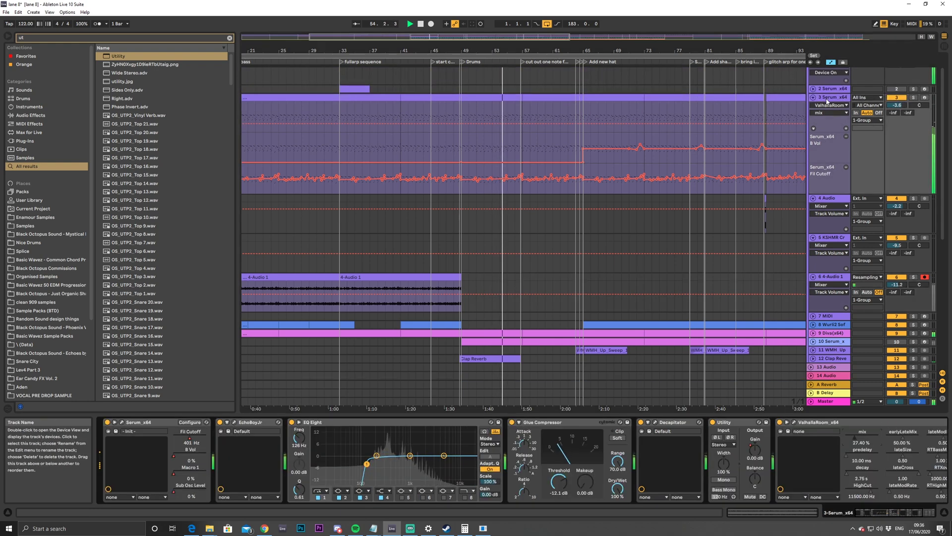
left_click(655, 422)
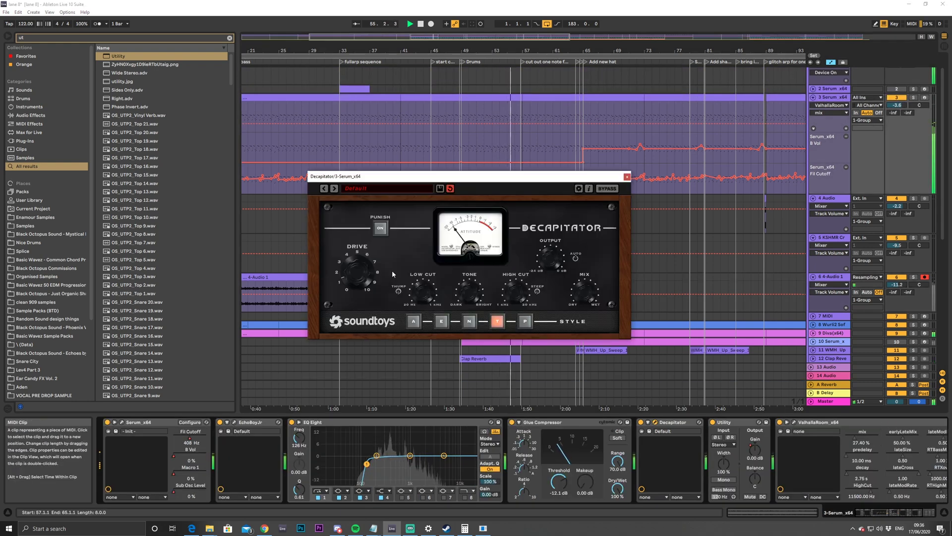
left_click(362, 270)
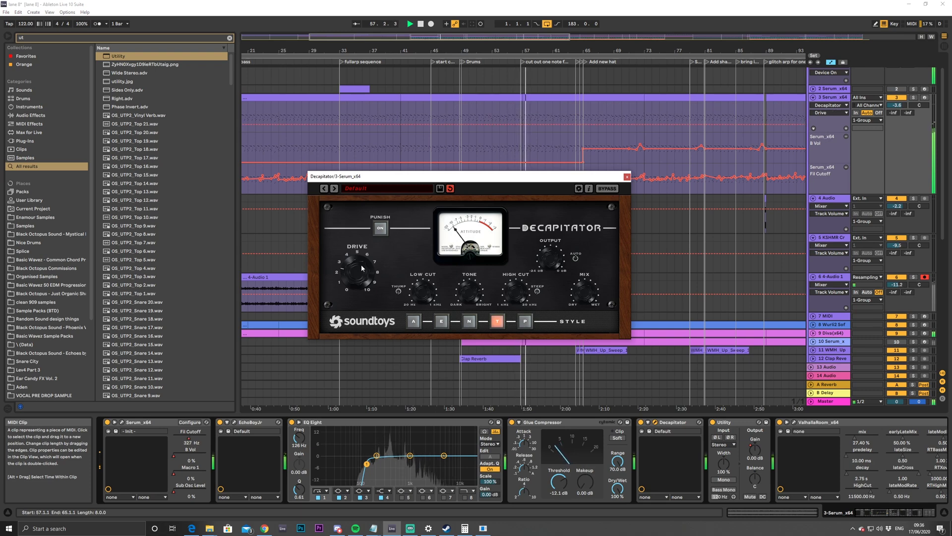
left_click(627, 177)
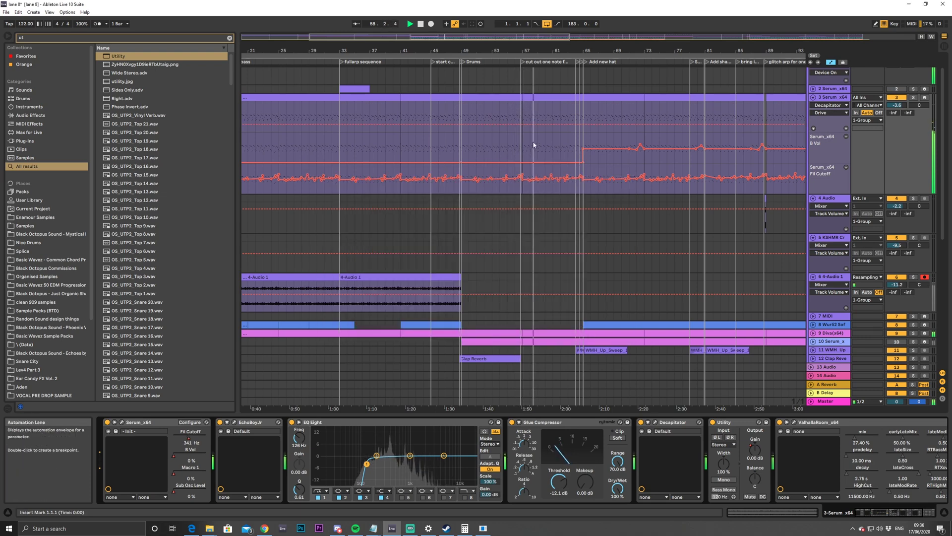
Open the arp MIDI clip at bars 49 to 57 on the 3 Serum_x64 track and move its last note up to G#2
left_click_drag(474, 37, 474, 85)
left_click(501, 95)
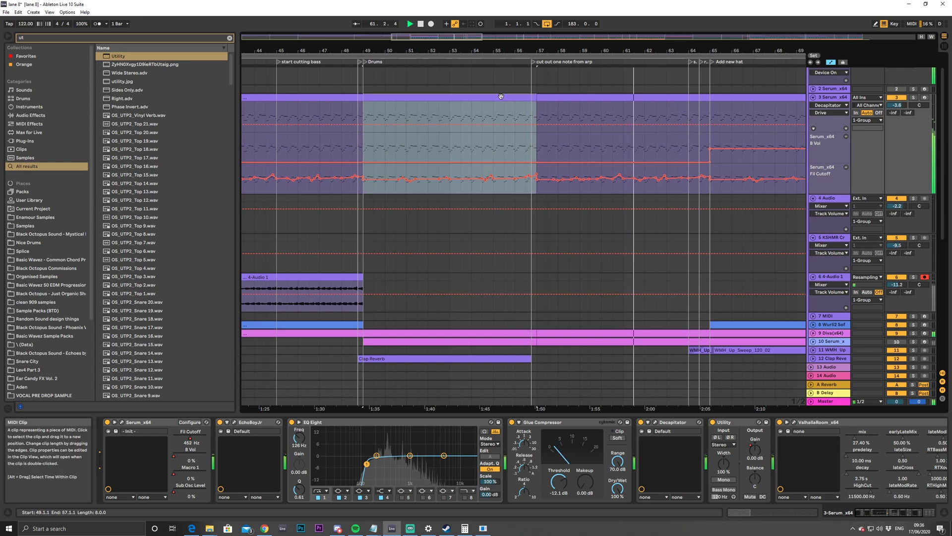
double_click(501, 96)
left_click(941, 392)
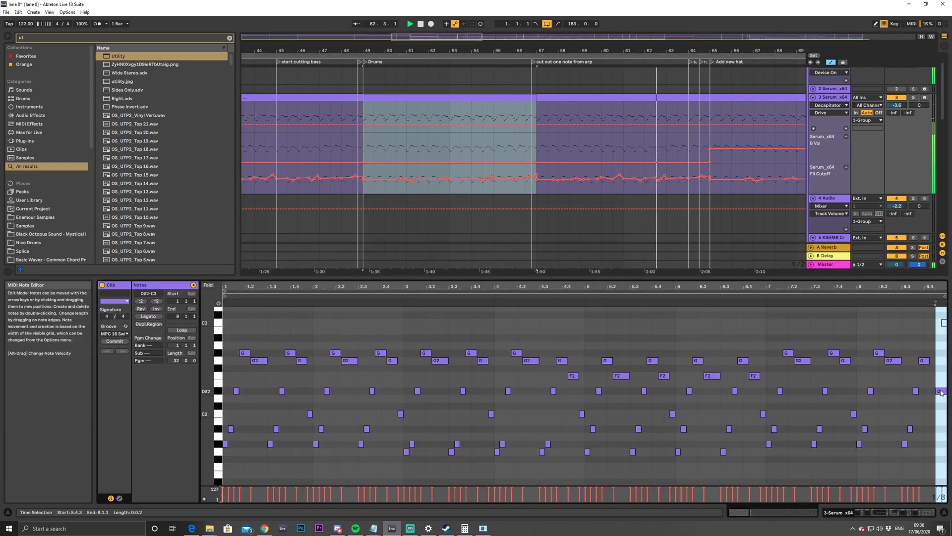
left_click_drag(941, 392, 944, 362)
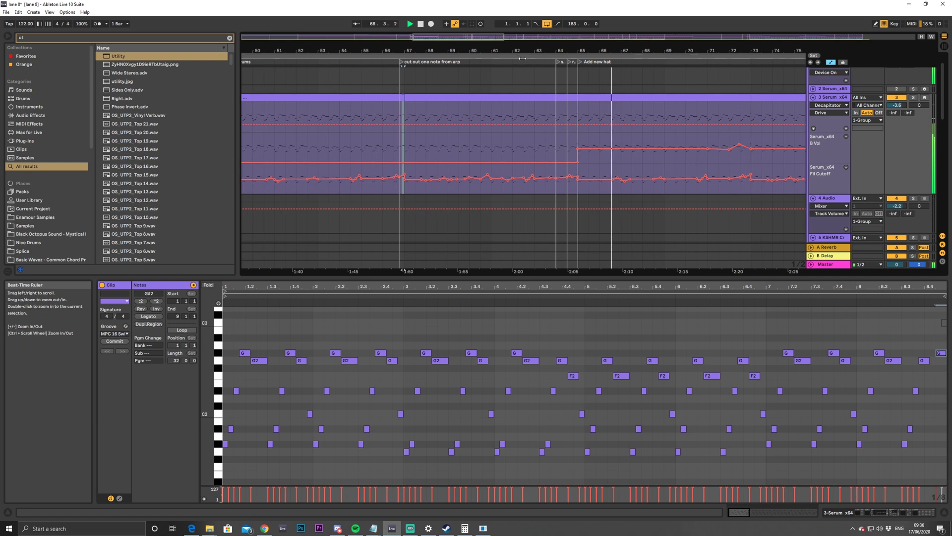
Review the arrangement during playback from the "Add new hat" section through to "arp plays normal harmony"
left_click_drag(454, 37, 482, 37)
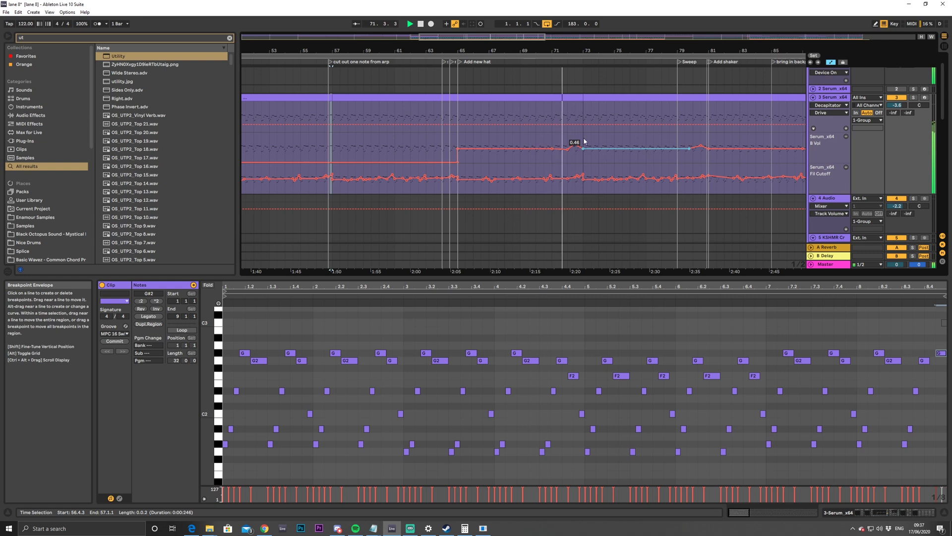
left_click_drag(484, 37, 537, 49)
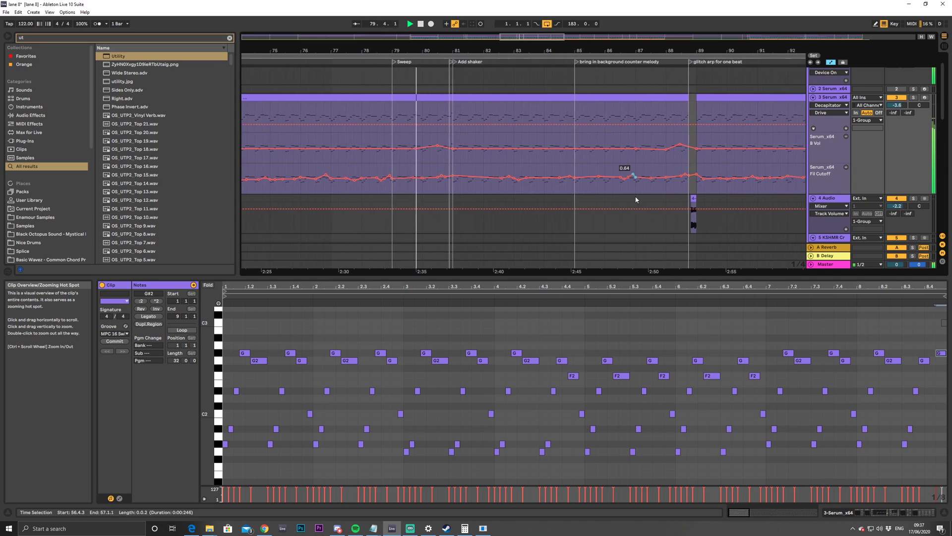
scroll(644, 236, "down", 3)
scroll(647, 240, "down", 2)
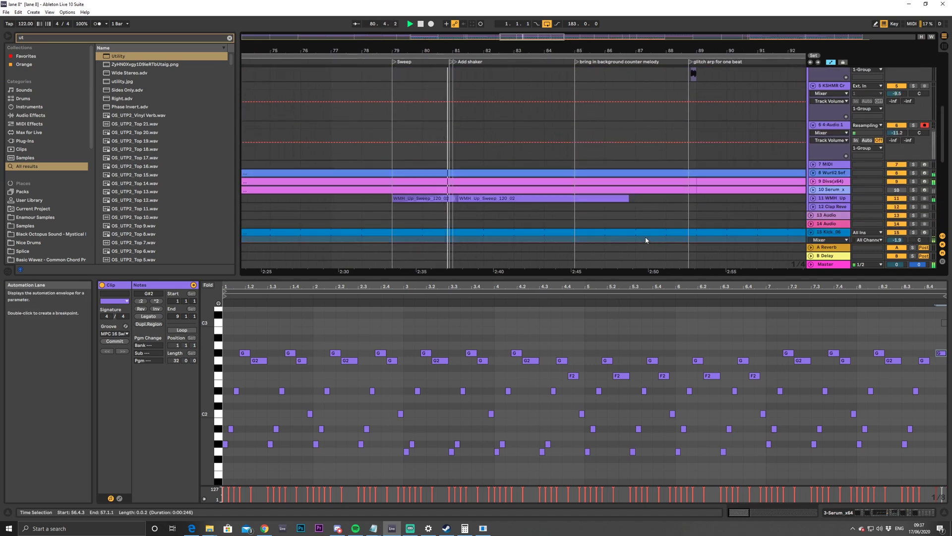
scroll(643, 233, "down", 2)
scroll(640, 223, "up", 2)
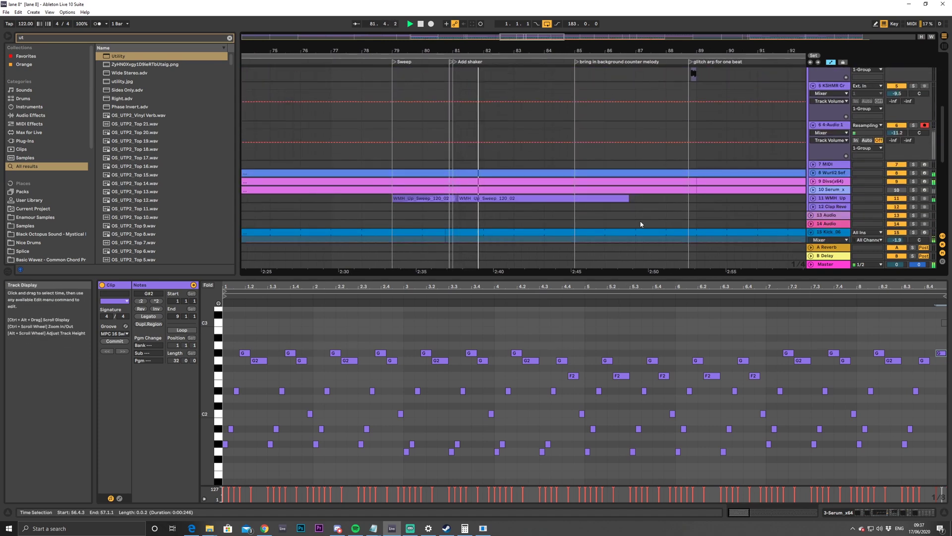
left_click_drag(532, 37, 511, 32)
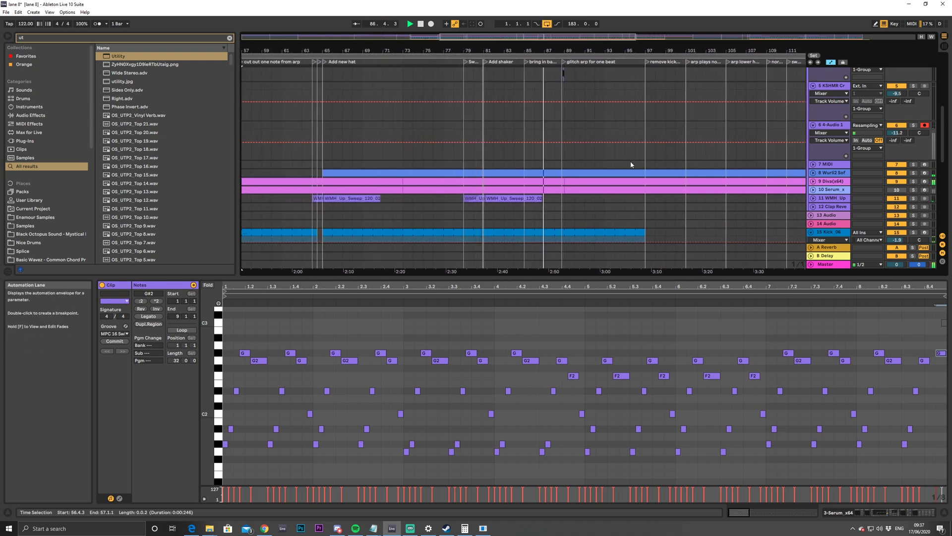
left_click_drag(546, 36, 574, 40)
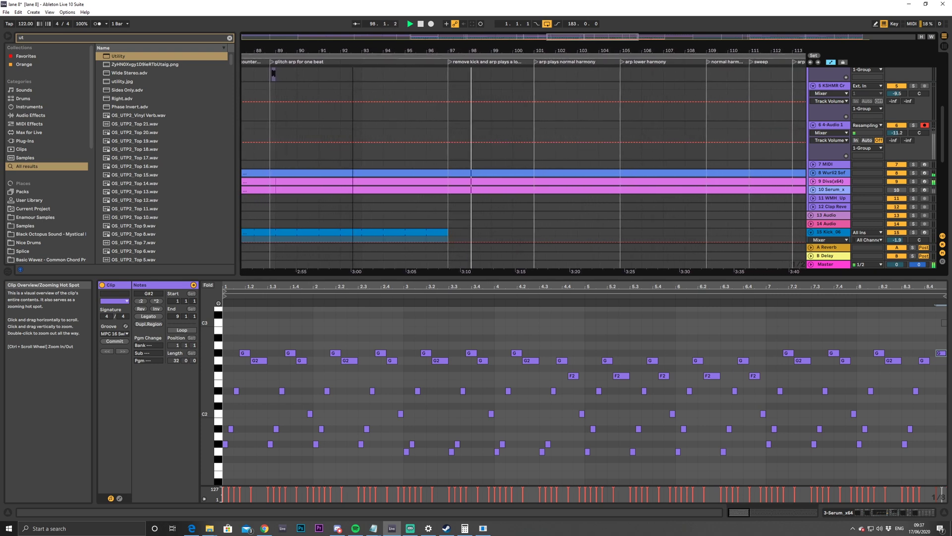
key("minus")
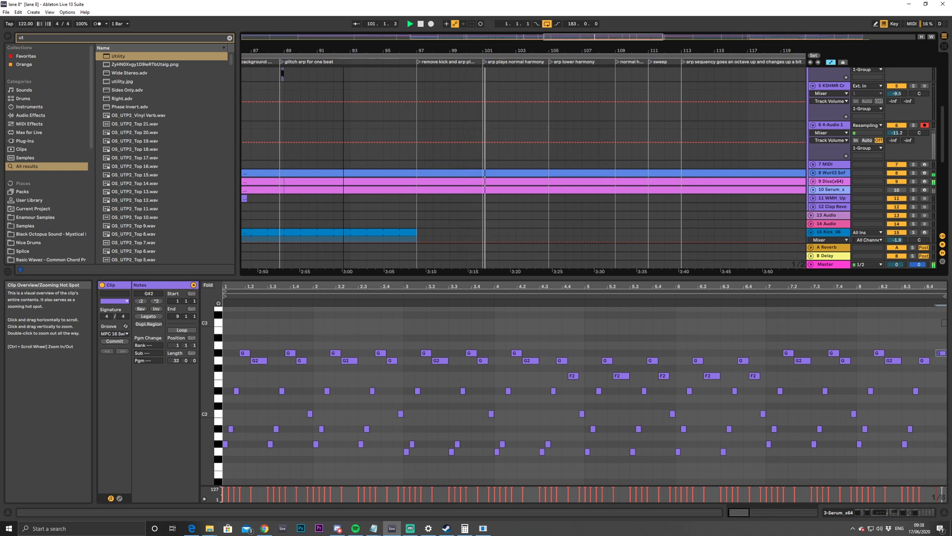
Unfold the 9 Diva(x64) track, open its Diva plug-in and display the VCF1: Frequency automation on the track
left_click_drag(608, 39, 608, 44)
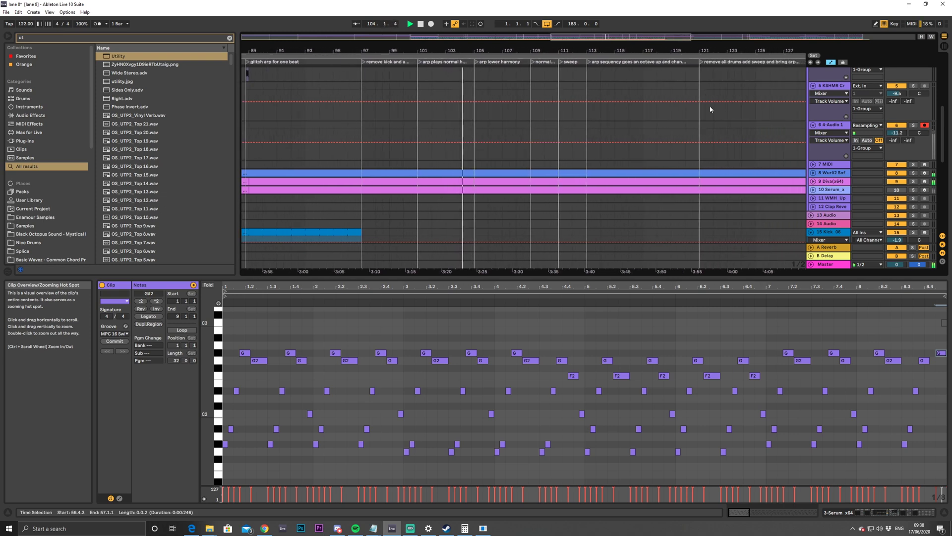
left_click(813, 182)
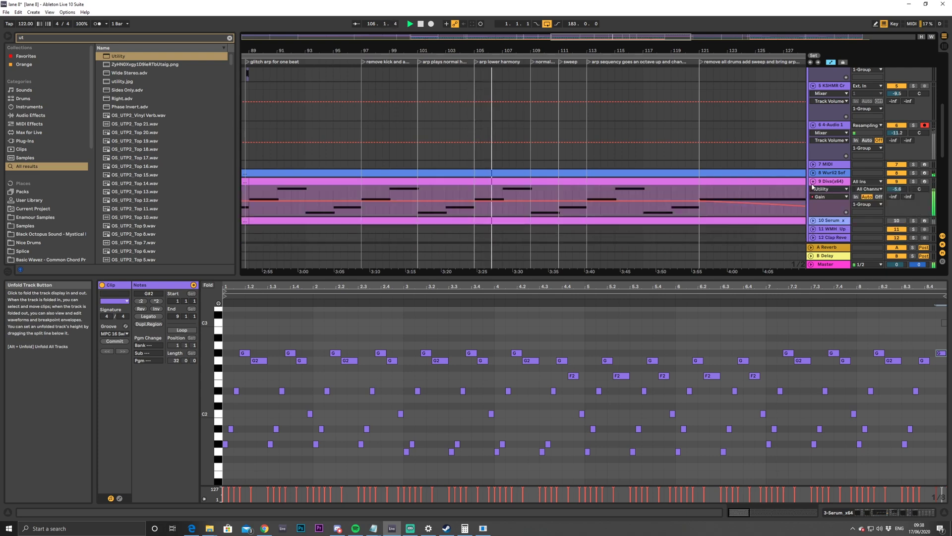
left_click(827, 182)
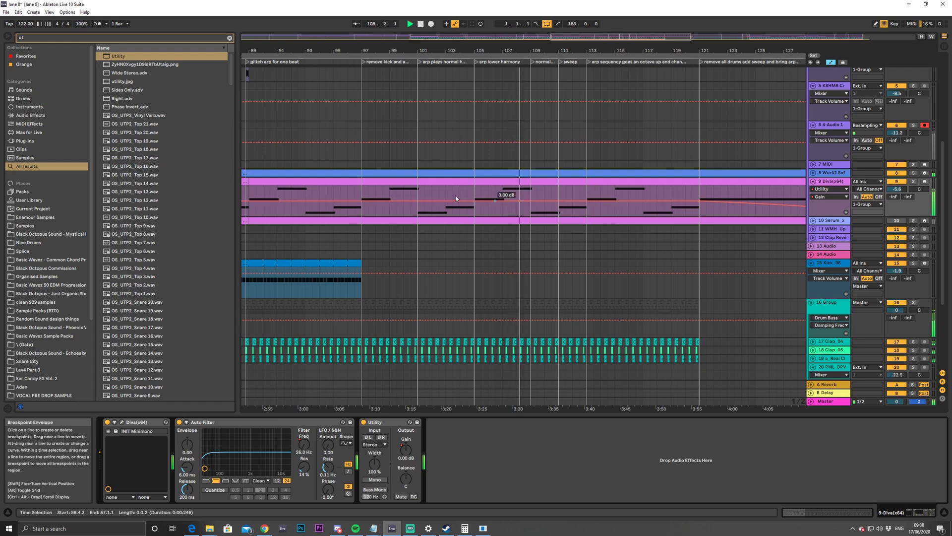
left_click(122, 423)
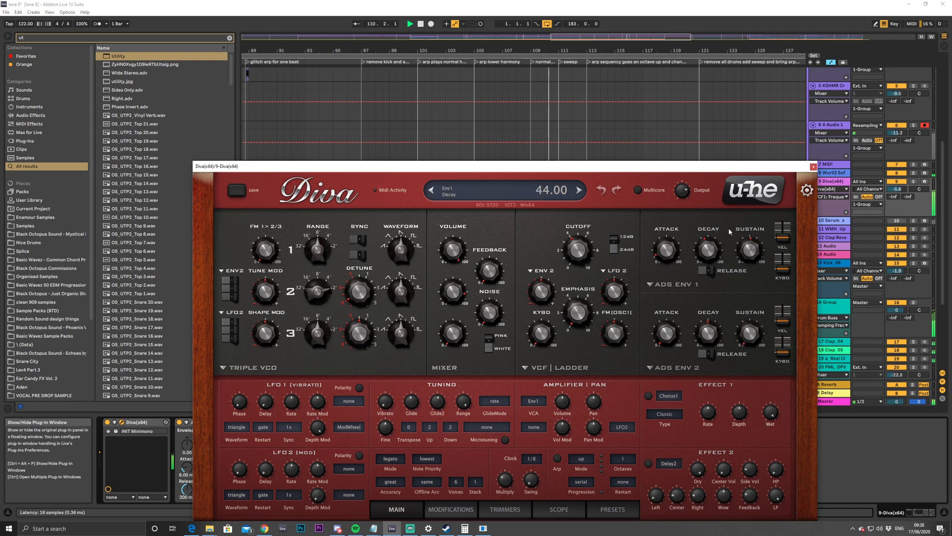
left_click_drag(663, 166, 437, 317)
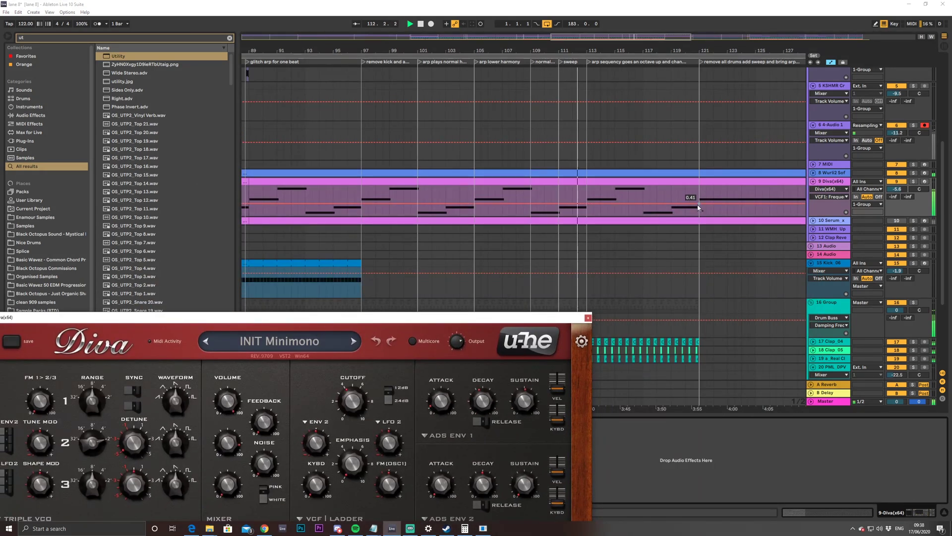
left_click(657, 167)
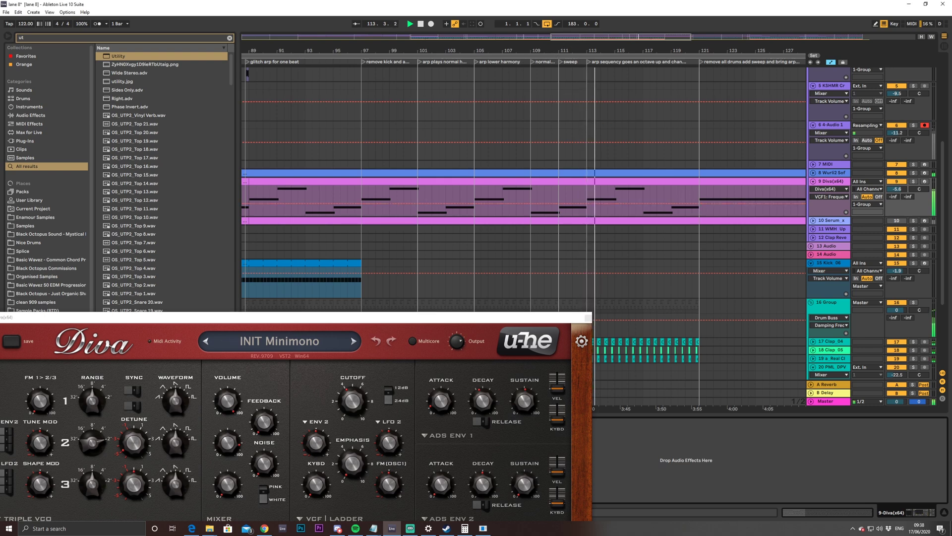
Automate Diva's VCF1 frequency to rise from 0.48 at bar 129 to about 0.59 at bar 133, and close the plug-in window
left_click(601, 203)
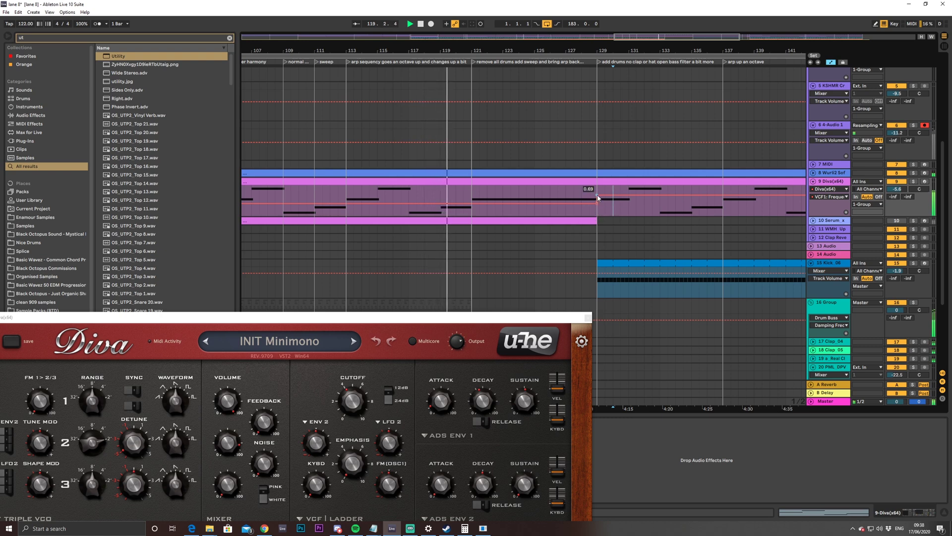
left_click_drag(597, 195, 597, 202)
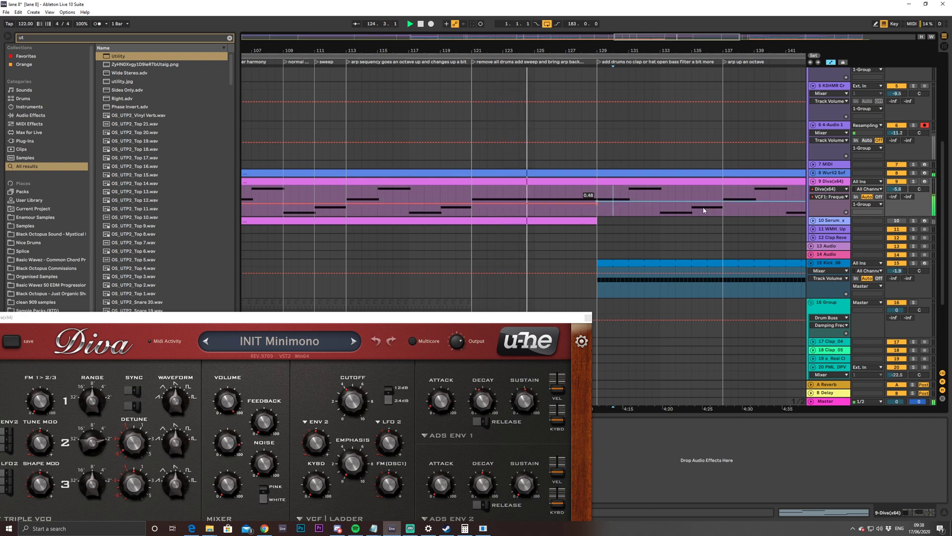
left_click_drag(642, 43, 578, 63)
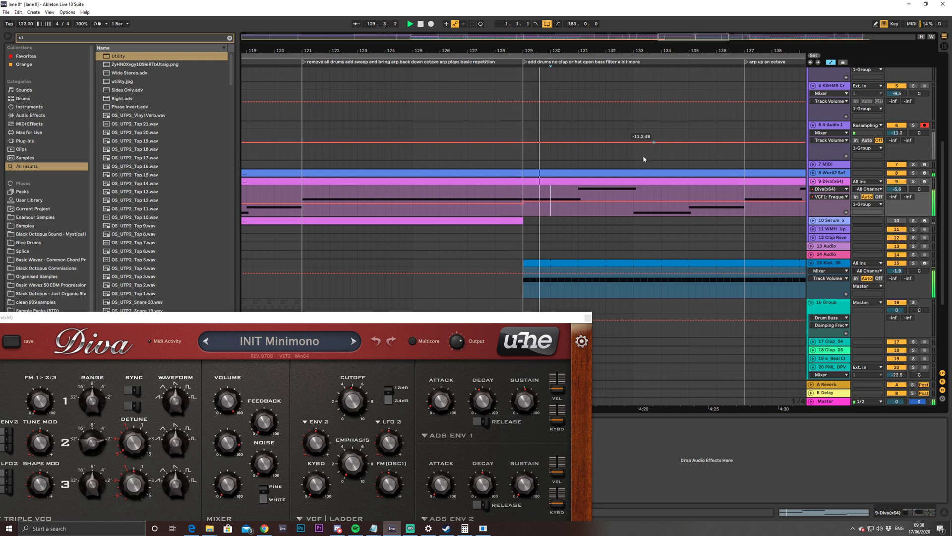
left_click(634, 199)
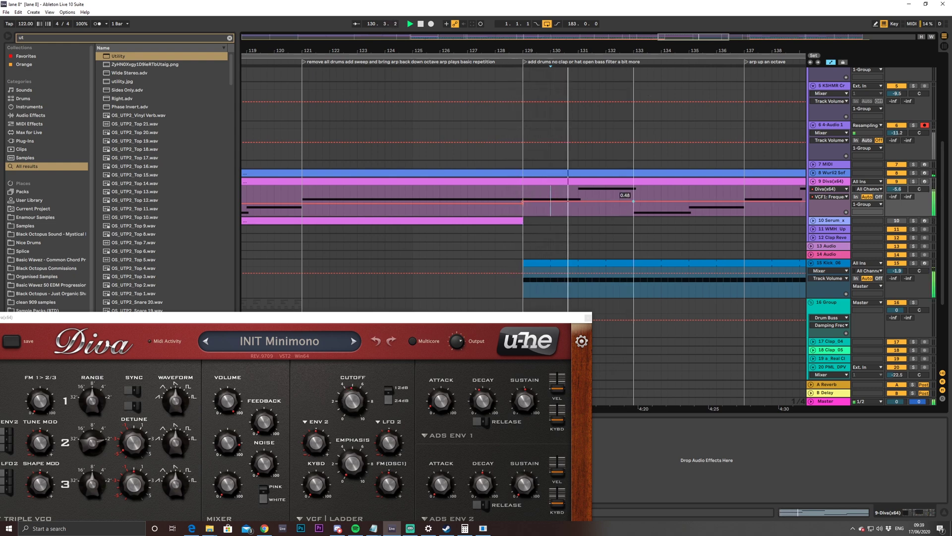
left_click_drag(634, 199, 633, 198)
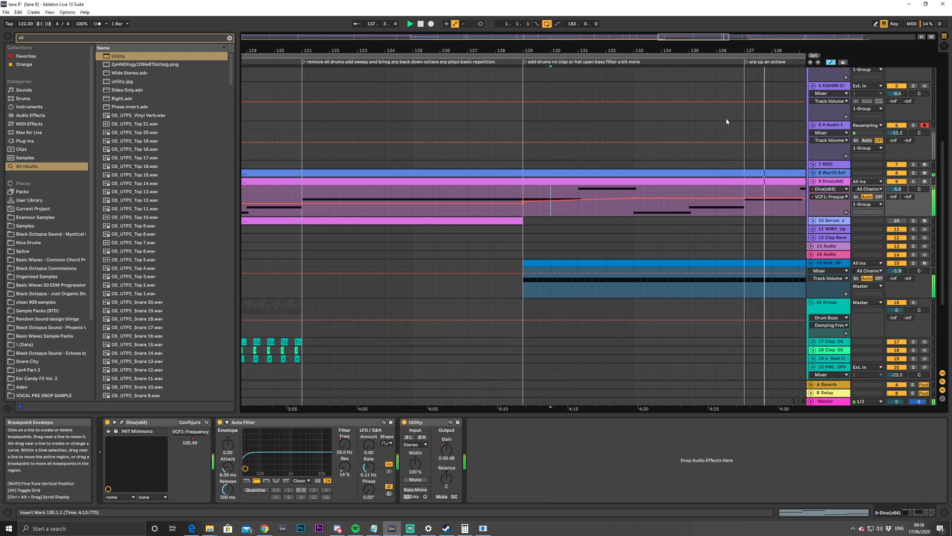
Raise Diva's VCF1 frequency automation slightly at bar 145, where the climax section begins, to about 104
key("minus")
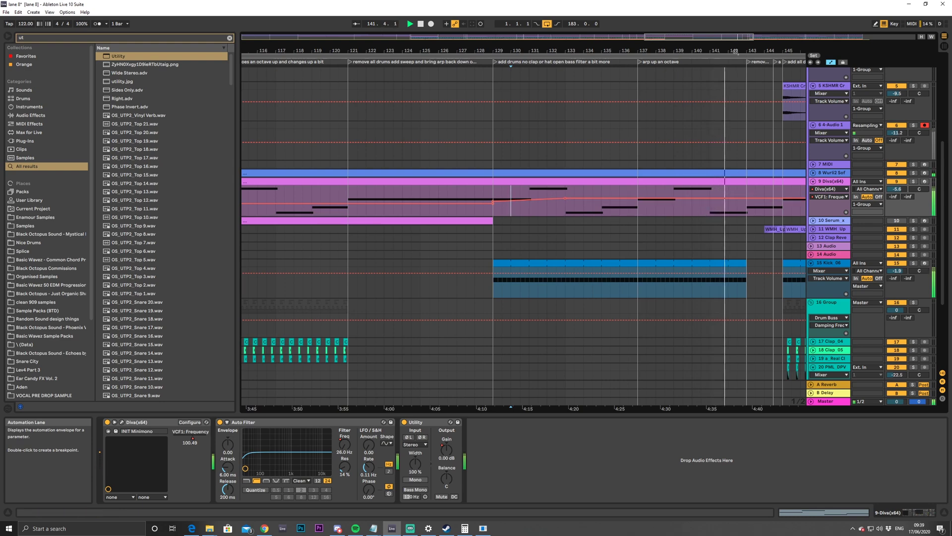
left_click_drag(709, 37, 709, 33)
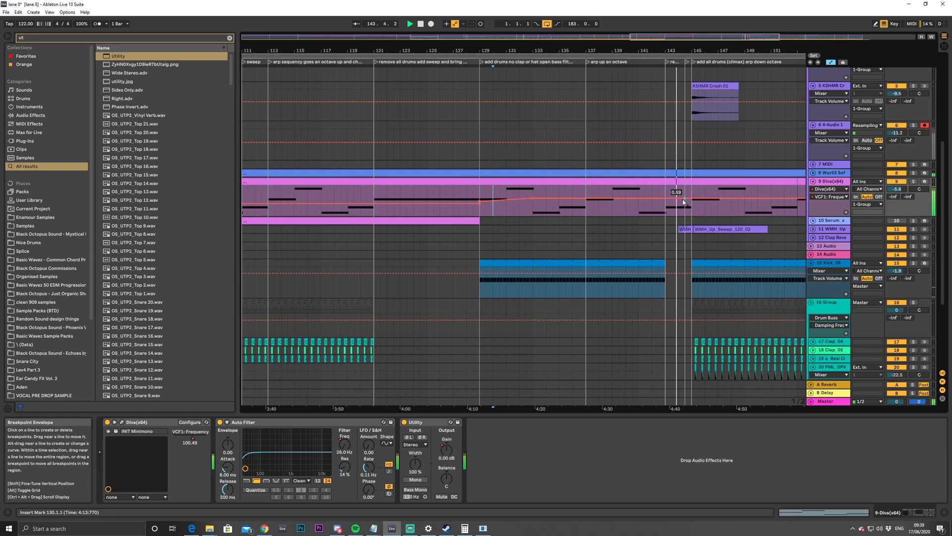
left_click_drag(691, 198, 691, 197)
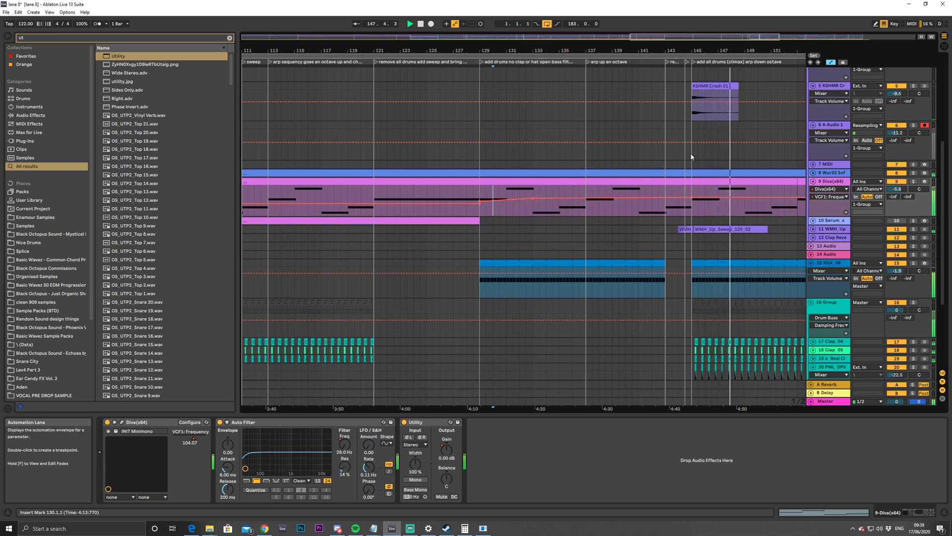
Review the climax section through to the end of the arrangement during playback, then stop with the insert marker at 144.3.1
left_click_drag(704, 37, 699, 22)
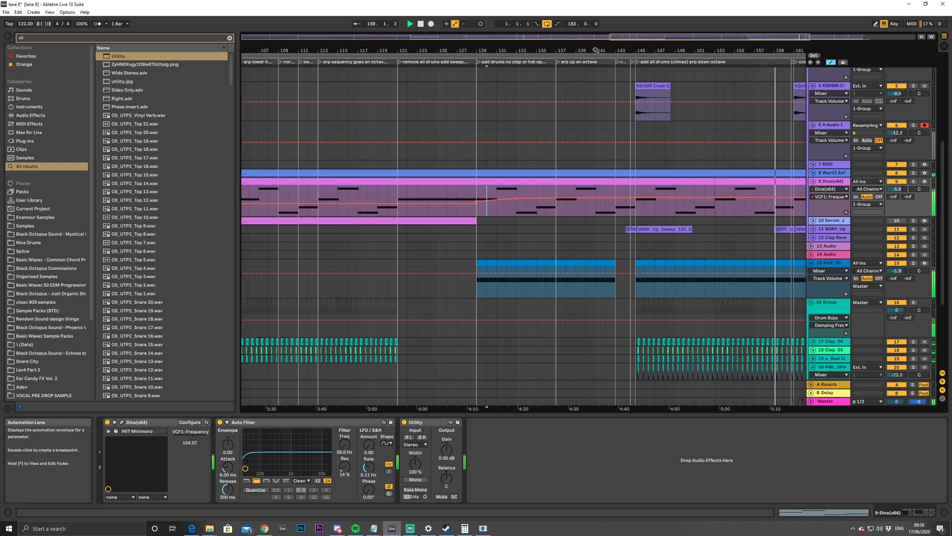
left_click_drag(590, 56, 576, 38)
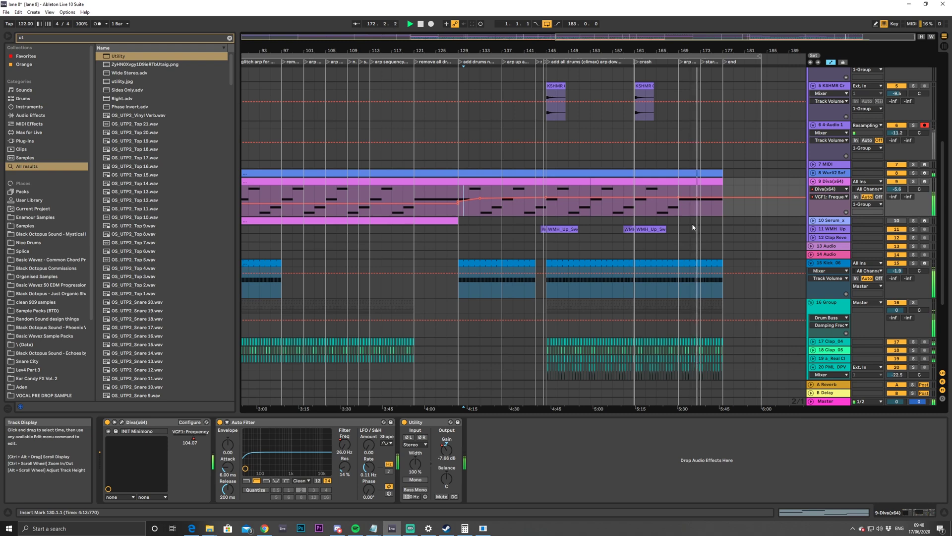
left_click_drag(699, 38, 724, 70)
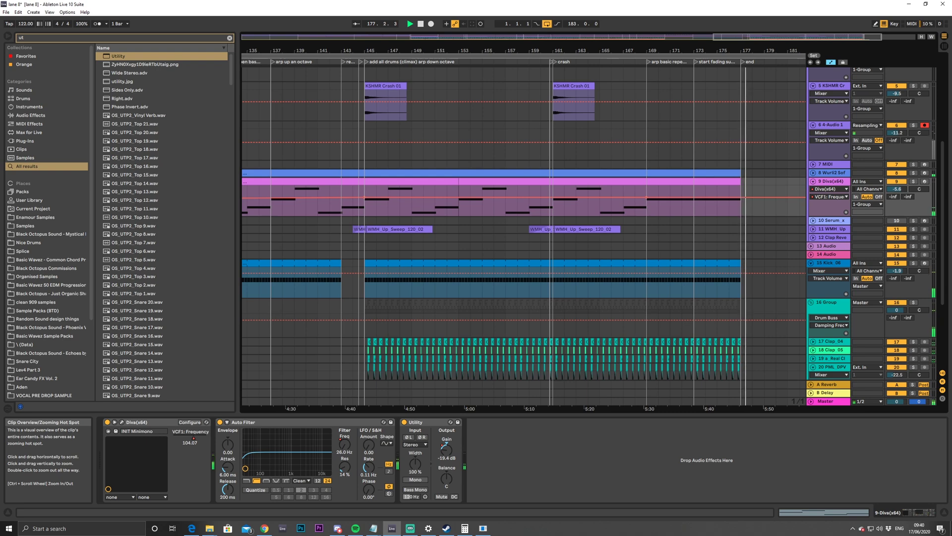
scroll(523, 223, "left", 2)
key("space")
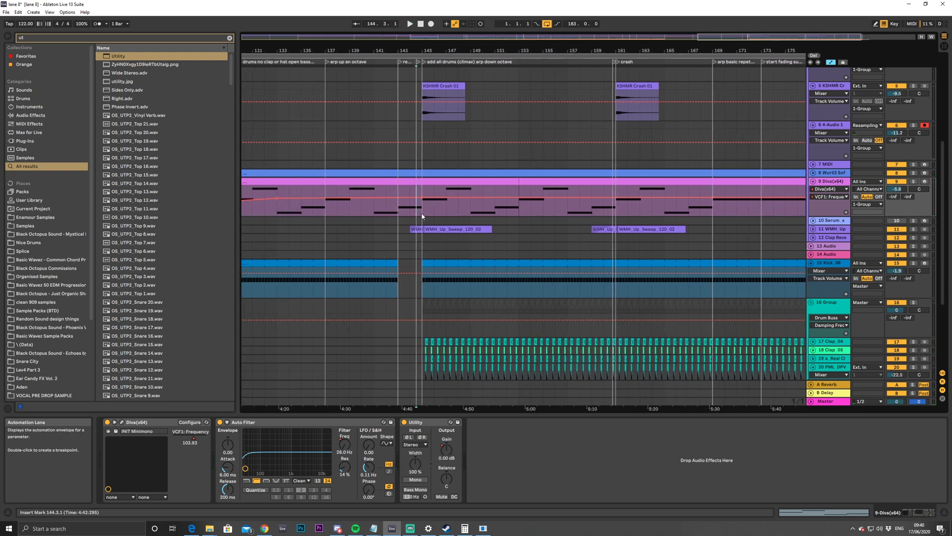
Duplicate the 3 Serum_x64 track with its MIDI and automation, and deactivate the original
left_click_drag(716, 39, 498, 149)
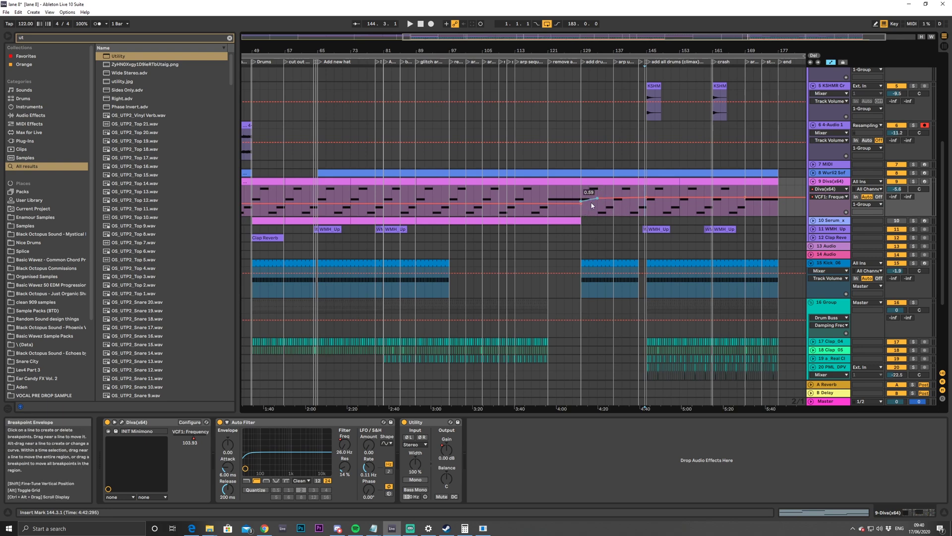
left_click_drag(511, 40, 708, 117)
scroll(736, 171, "up", 5)
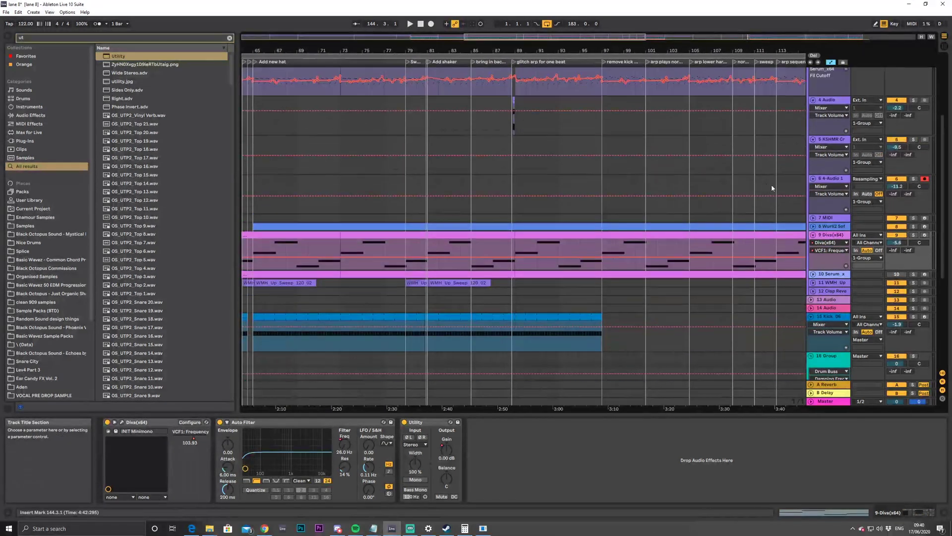
left_click_drag(554, 38, 549, 15)
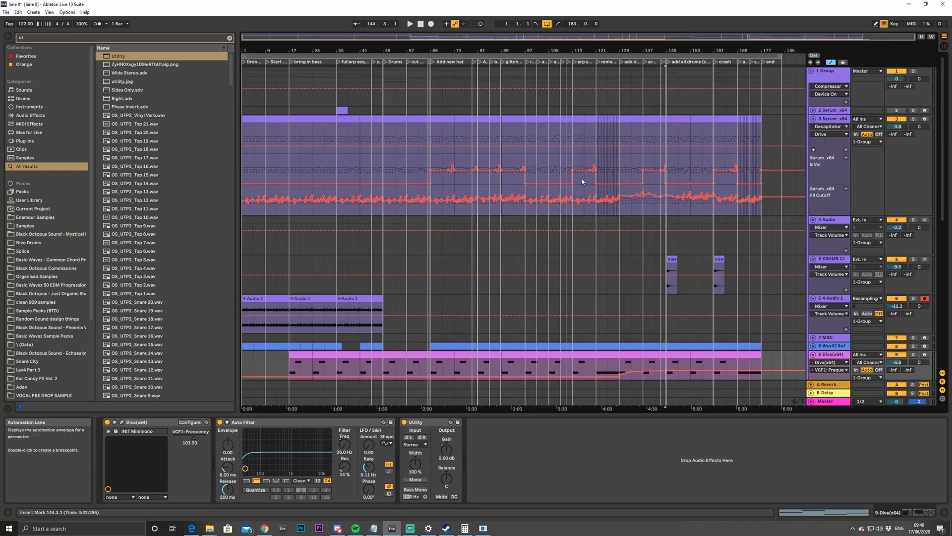
left_click(834, 120)
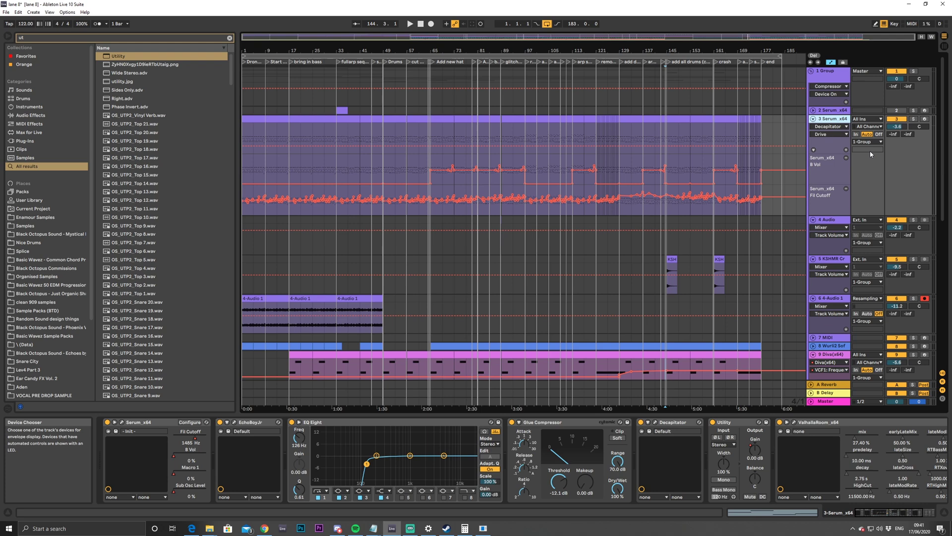
key("ctrl+d")
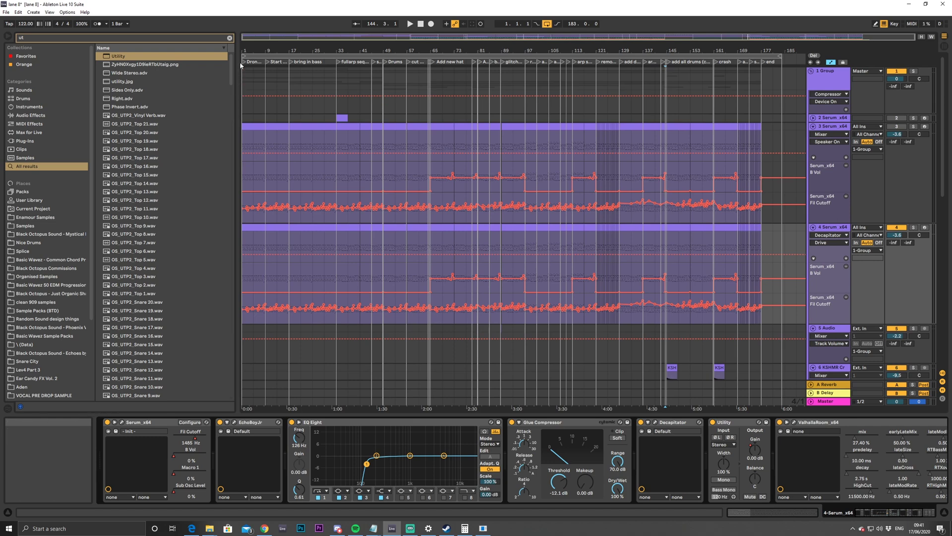
Search the browser for "diva" and load Diva(x64) on the duplicated track in place of Serum
left_click(229, 39)
type("diva")
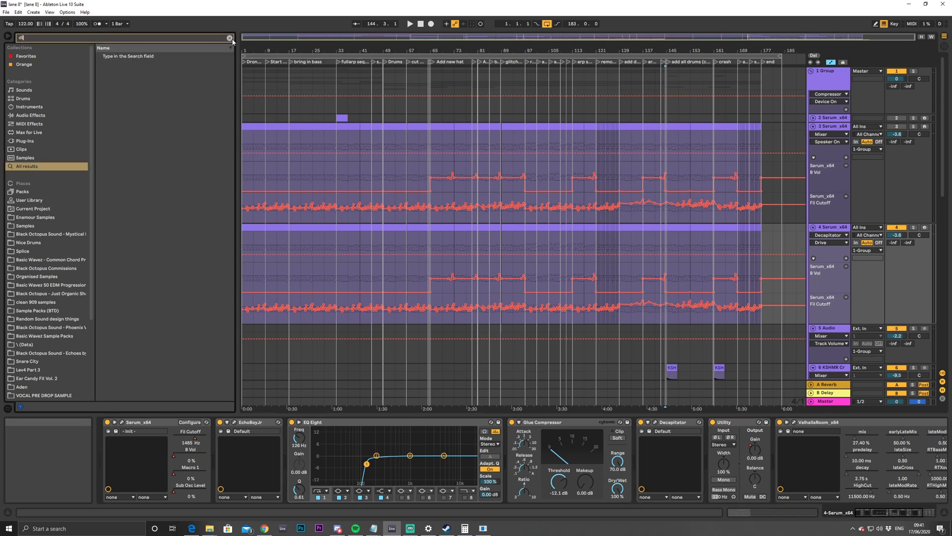
scroll(215, 332, "down", 8)
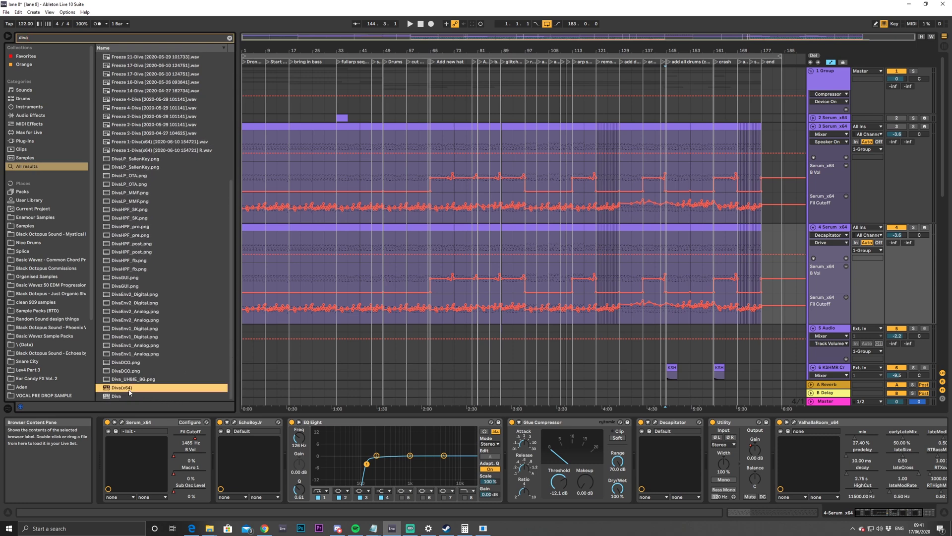
double_click(128, 388)
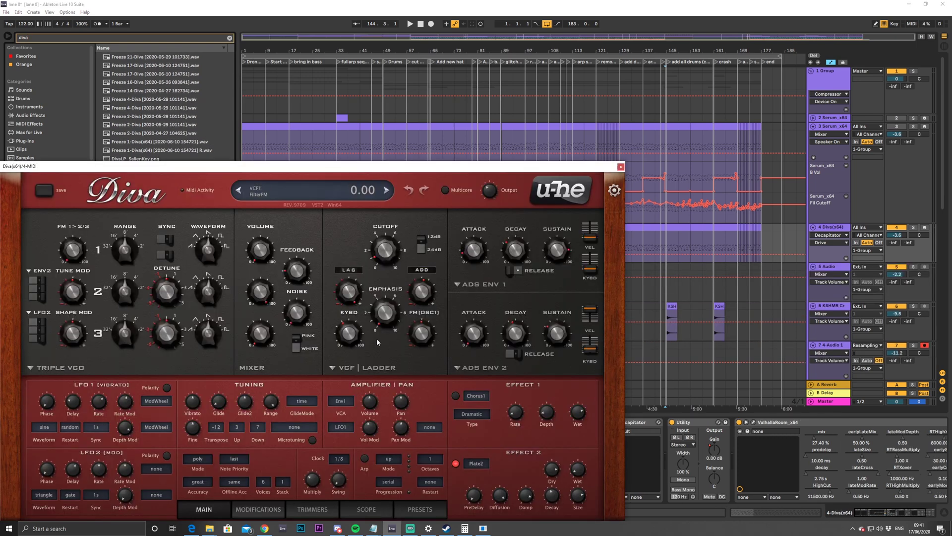
left_click_drag(429, 169, 577, 45)
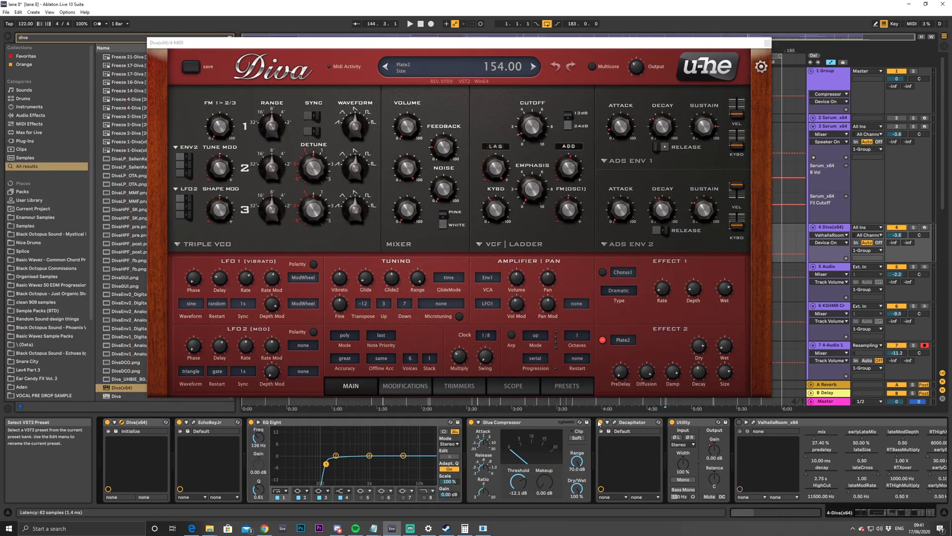
Bypass Decapitator on the 4 Diva(x64) track, start playback and solo the track
left_click(600, 422)
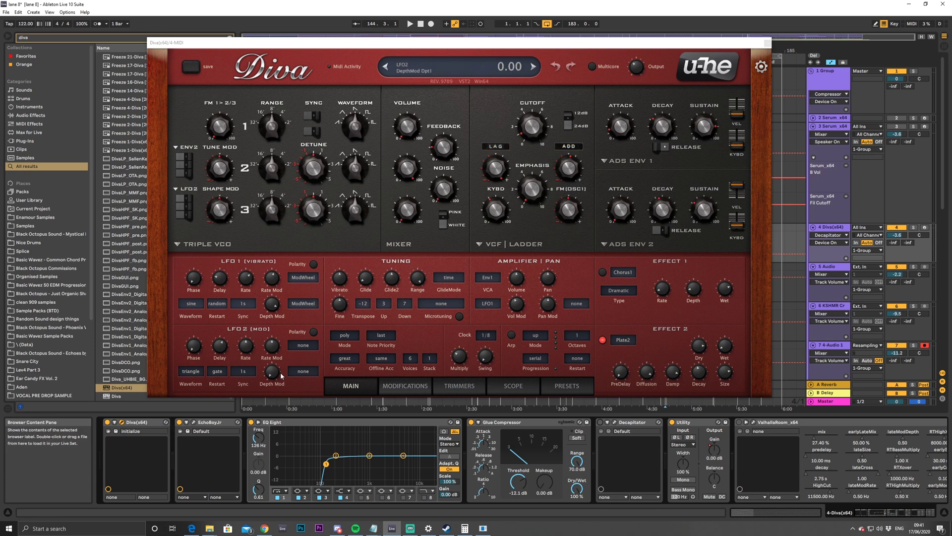
key("space")
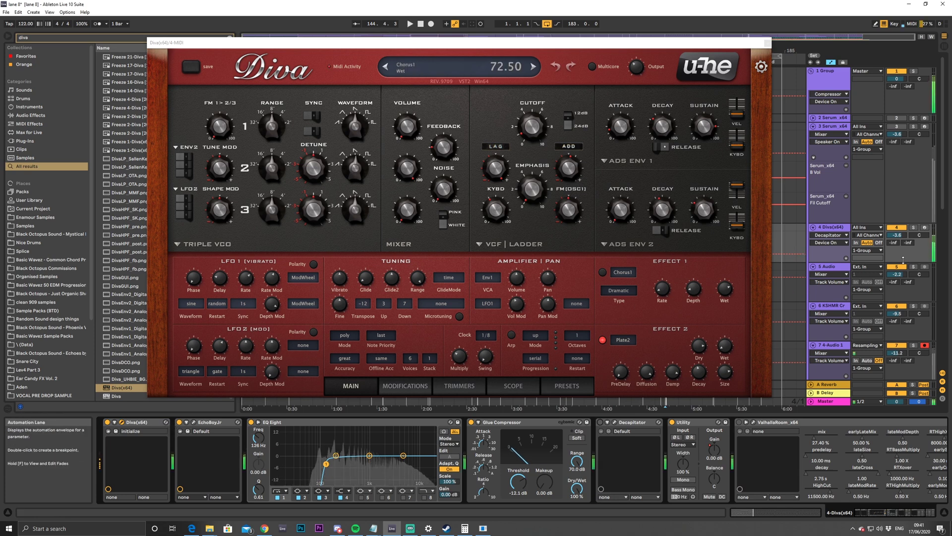
left_click(913, 227)
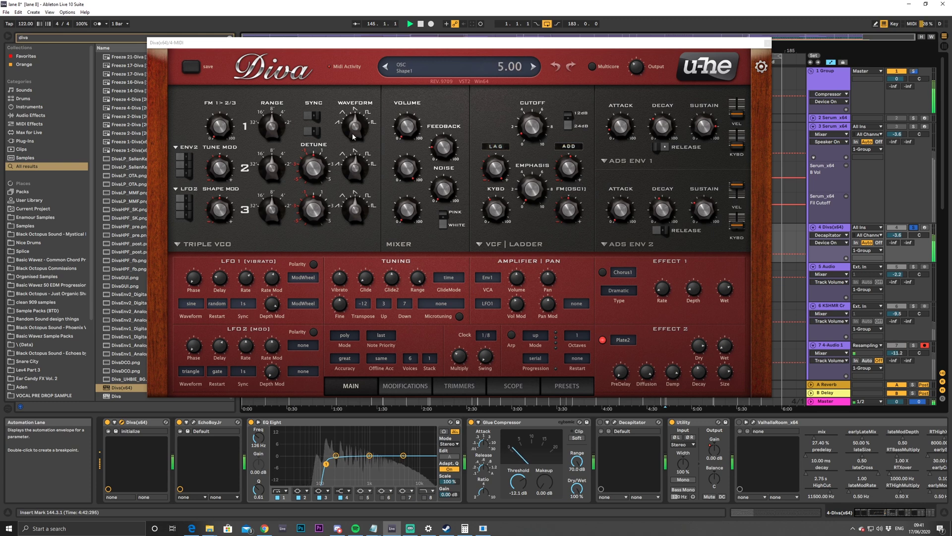
Load the INIT Minipoly preset from Diva's 8 TEMPLATES folder and return to the main synth page
left_click_drag(272, 125, 272, 93)
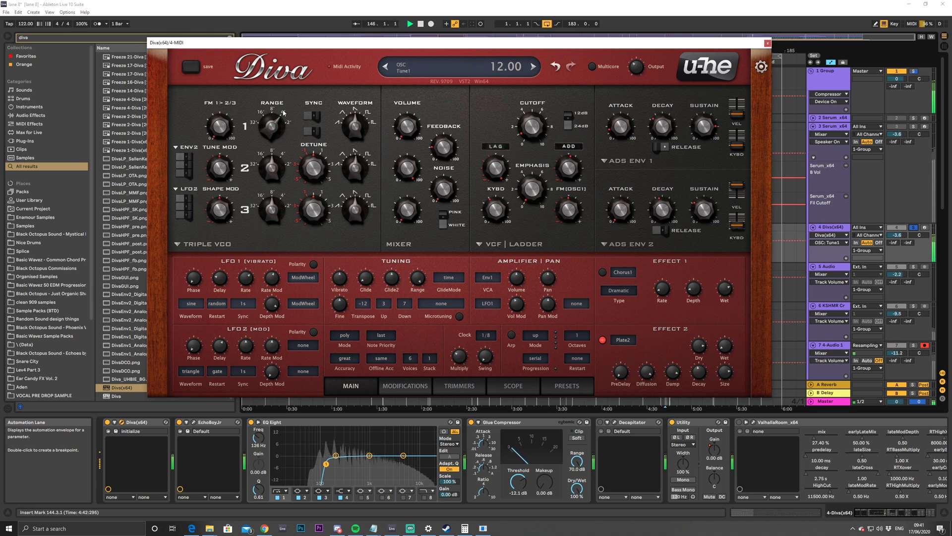
left_click(563, 390)
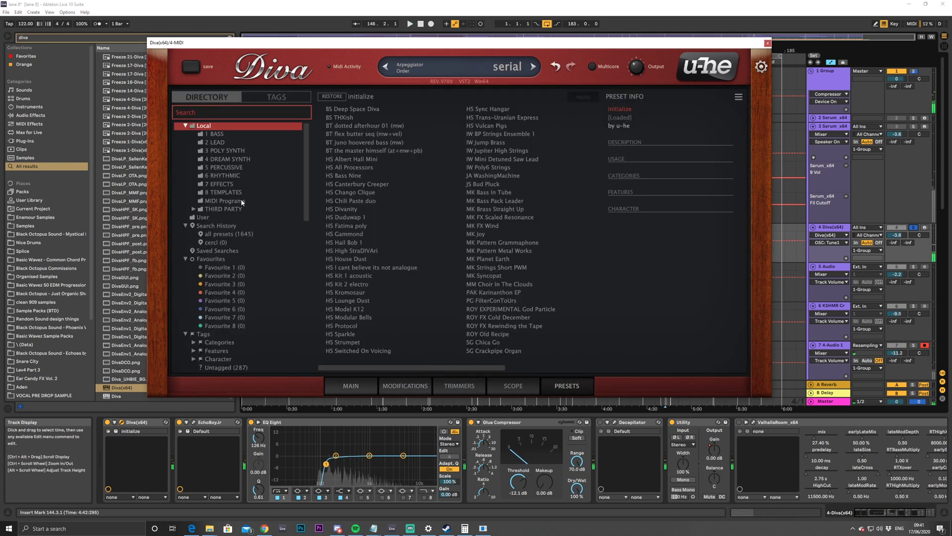
left_click(227, 192)
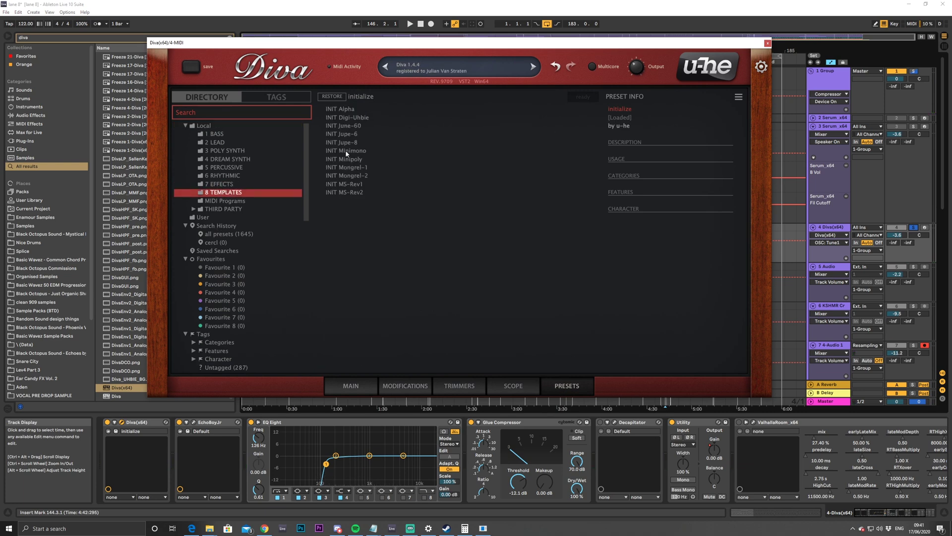
left_click(345, 152)
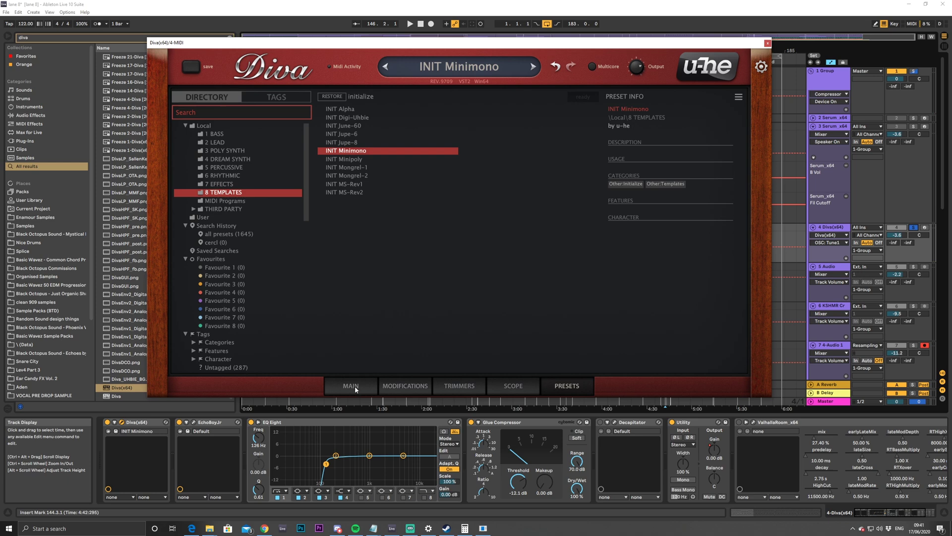
left_click(345, 159)
left_click(339, 388)
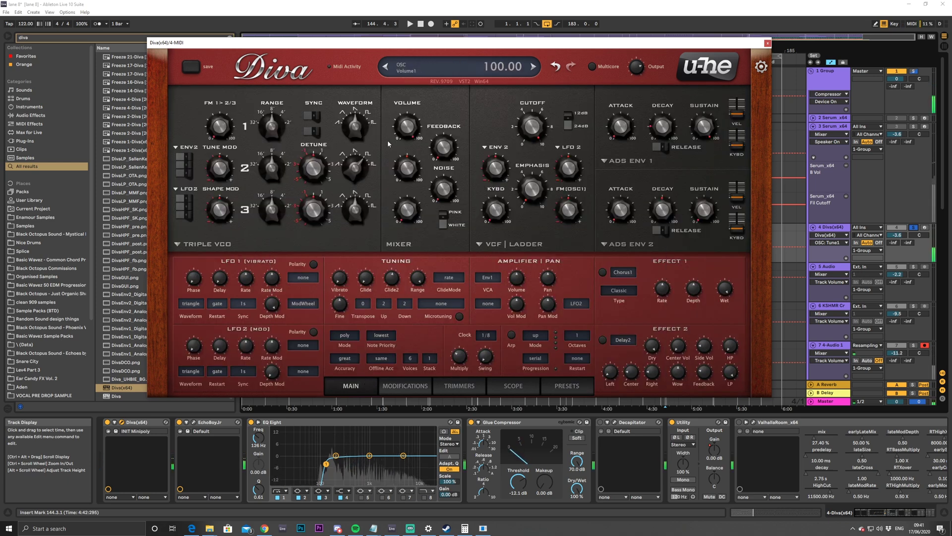
Move the Diva window aside, audition the arp from bar 65, start playback from bar 49 and bring the window back
key("space")
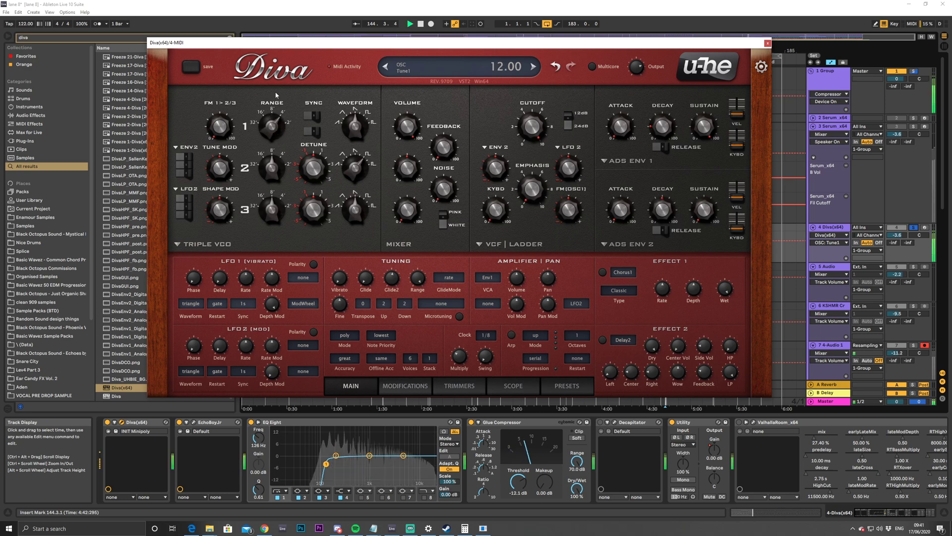
left_click_drag(473, 43, 527, 280)
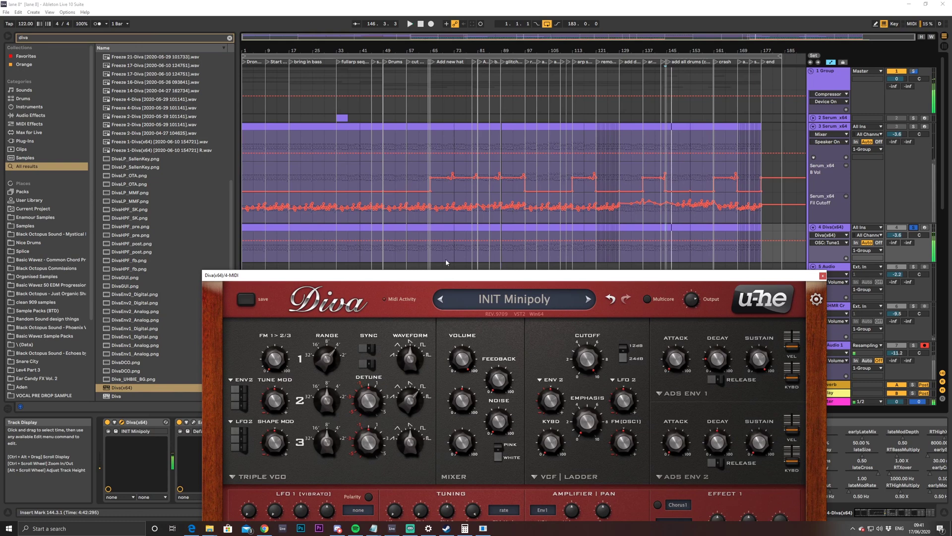
key("space")
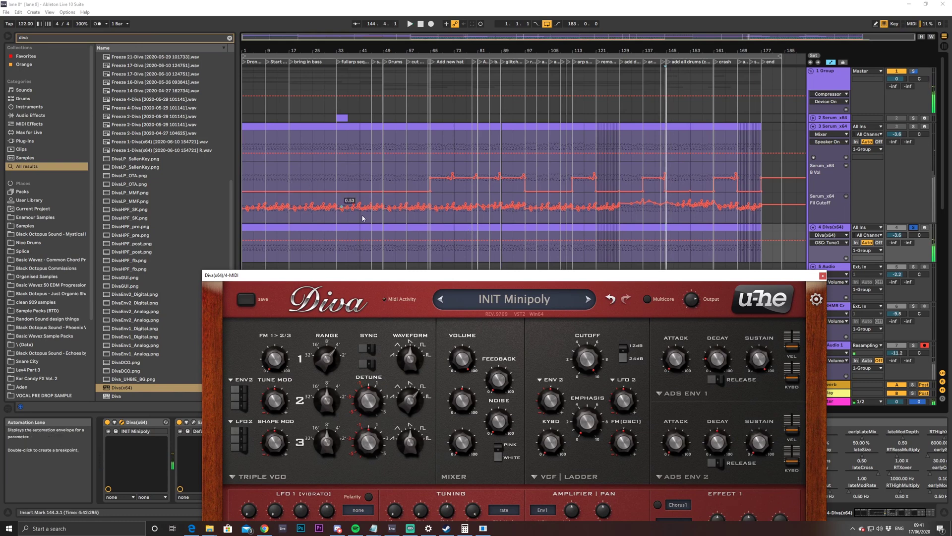
left_click(431, 253)
key("space")
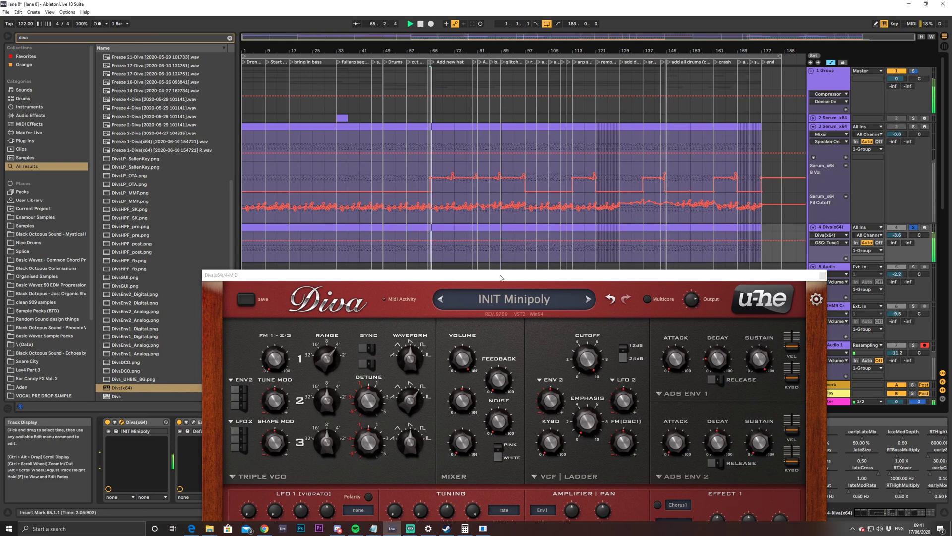
key("space")
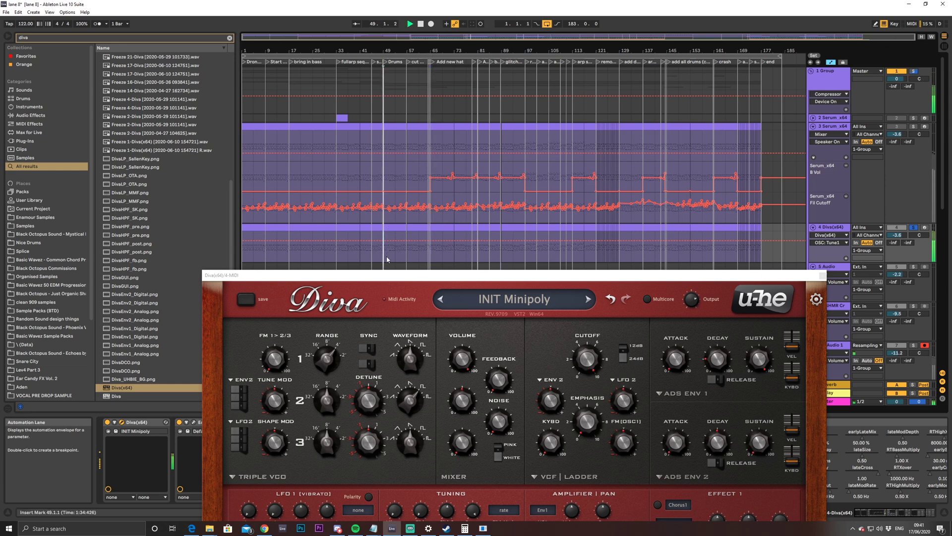
left_click_drag(385, 276, 394, 96)
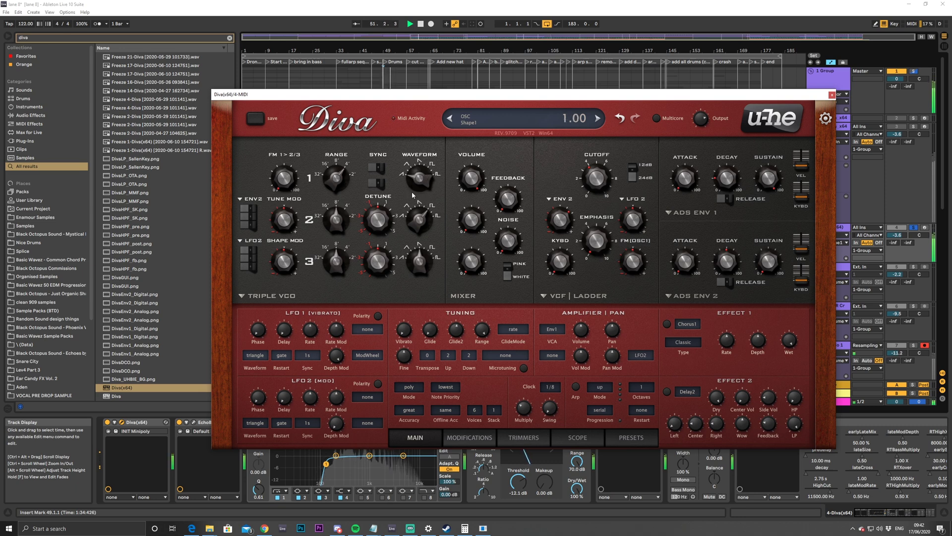
Lower envelope 2's decay to 41 and raise the noise volume in the mixer section during playback
key("space")
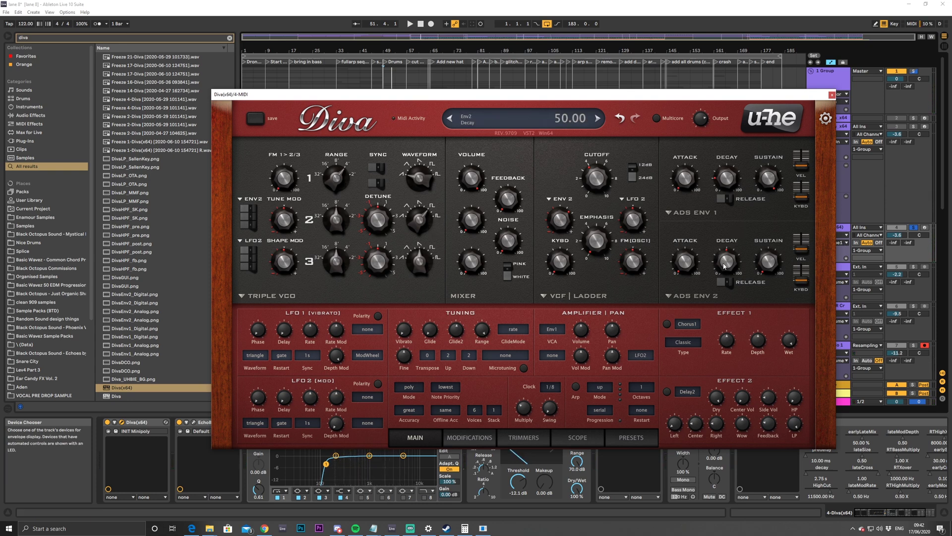
left_click_drag(727, 264, 725, 270)
key("space")
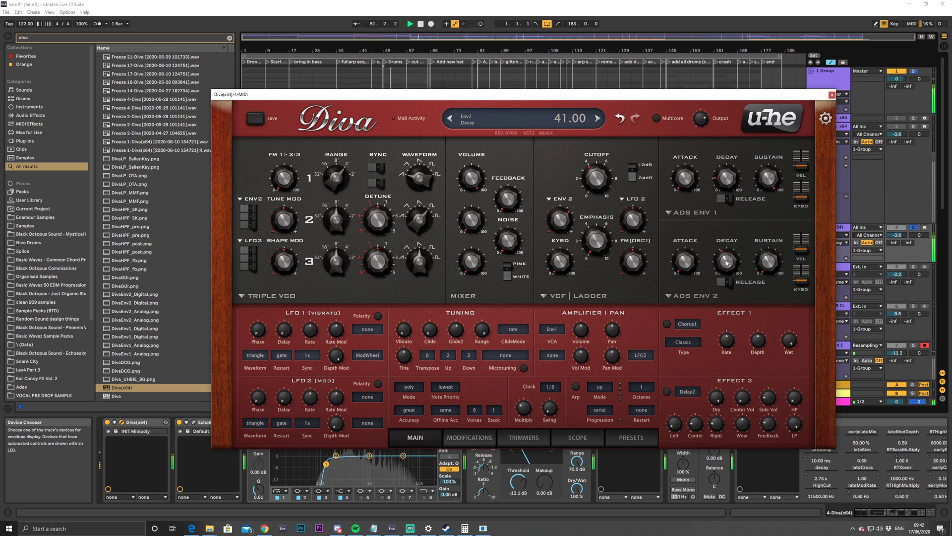
left_click_drag(496, 251, 496, 214)
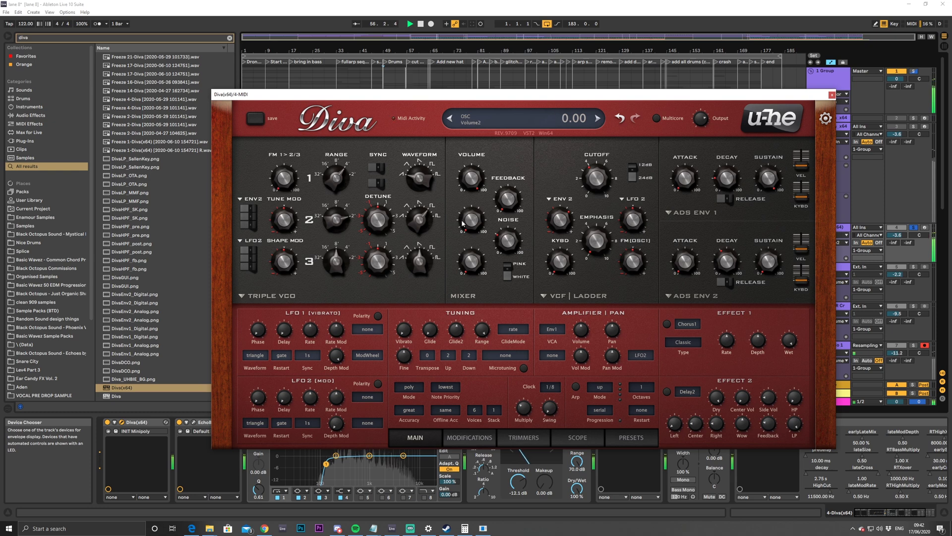
Bring in oscillator 2 at a volume of 89.5 and adjust its waveform and detune
left_click_drag(454, 199, 452, 182)
left_click_drag(419, 218, 464, 176)
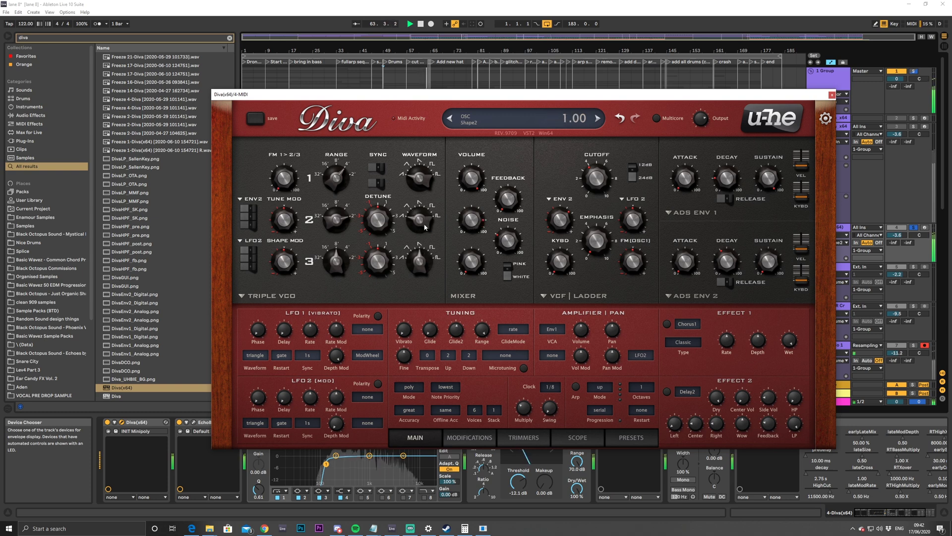
left_click_drag(437, 243, 417, 180)
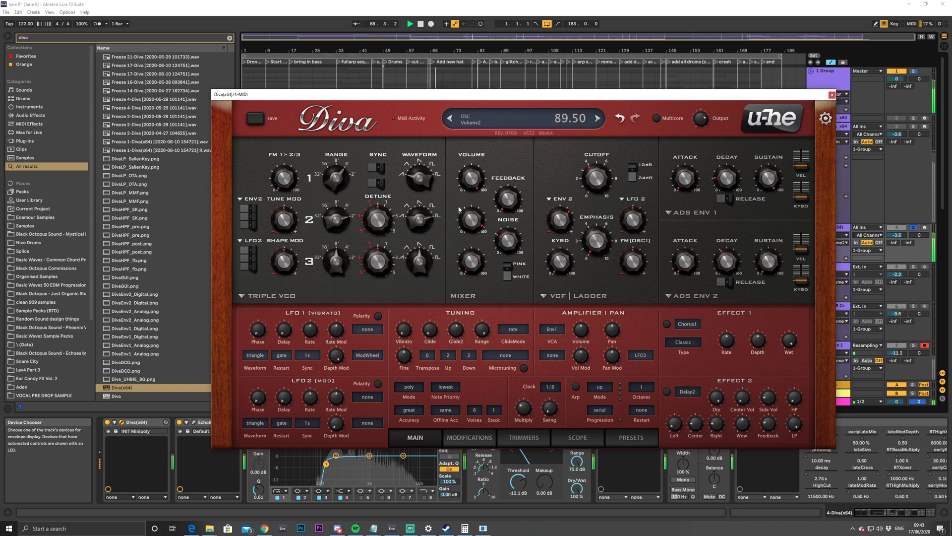
left_click_drag(374, 226, 364, 198)
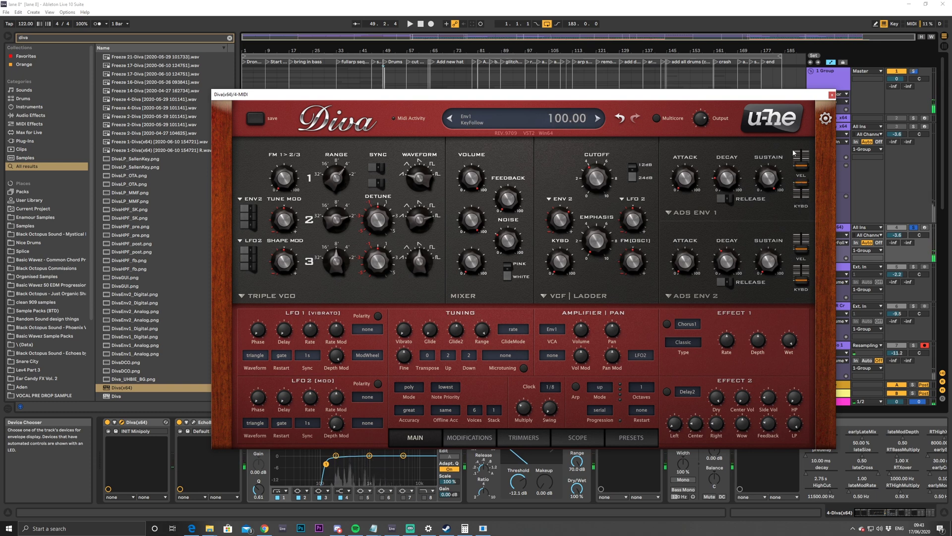
Try envelope 2's key follow at 100 during playback and return it to 0
left_click_drag(802, 280, 818, 181)
key("space")
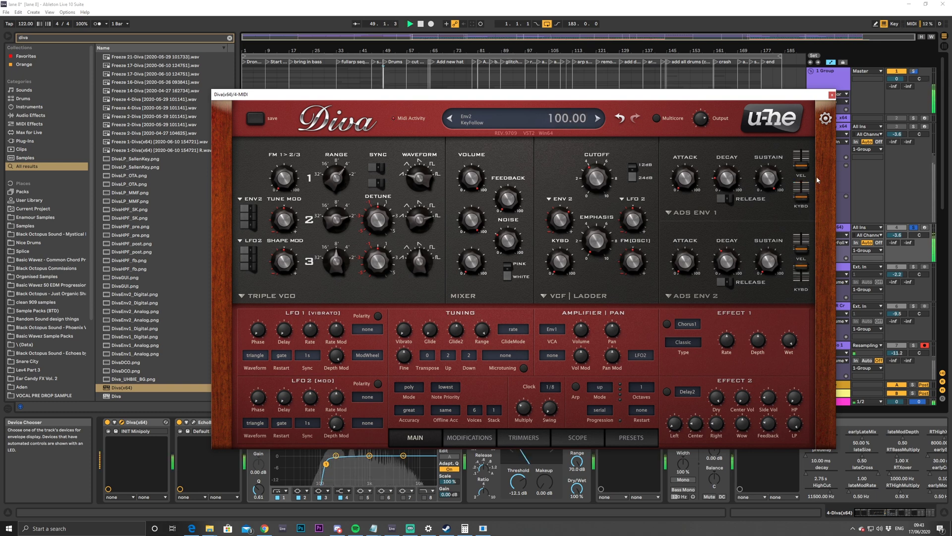
left_click_drag(817, 215, 813, 350)
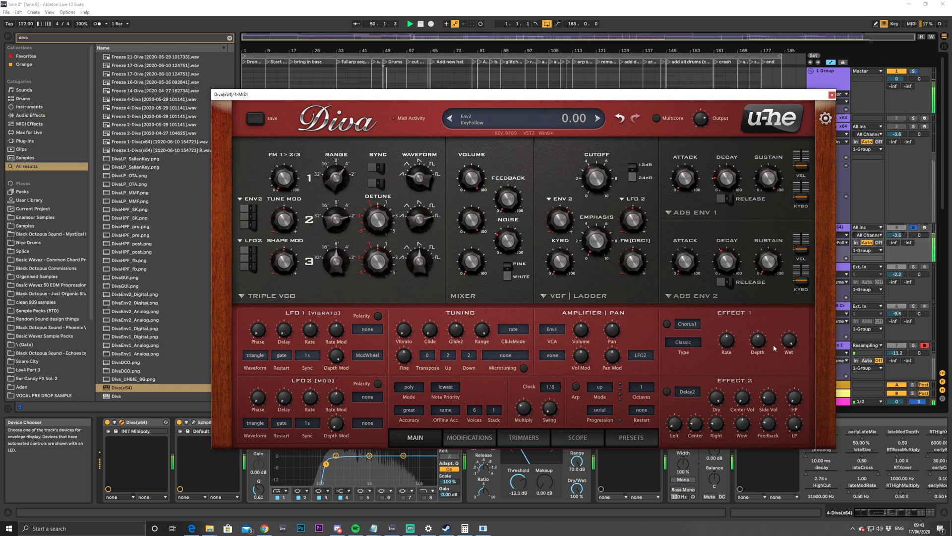
key("space")
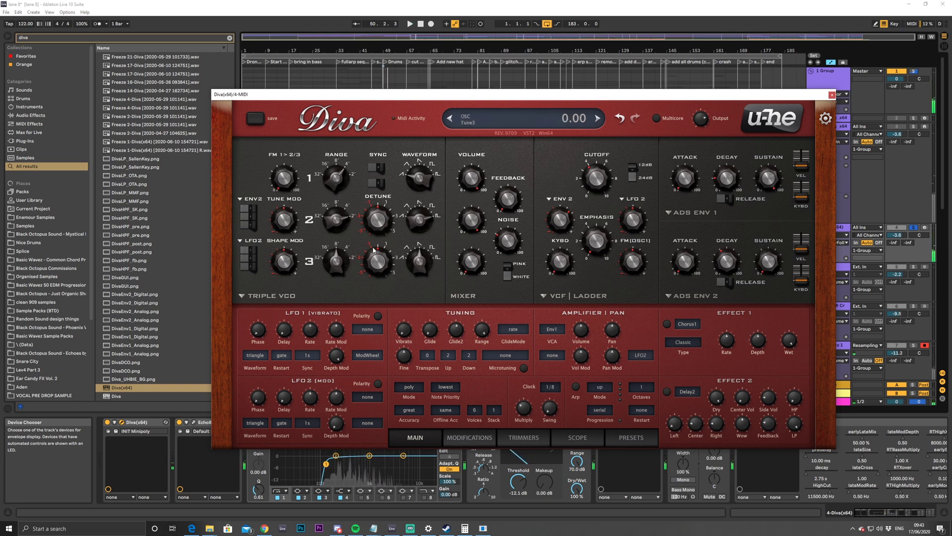
Adjust oscillator 3's range and lower the ladder filter's cutoff while the track plays
key("space")
left_click_drag(342, 258, 333, 391)
left_click_drag(329, 325, 329, 226)
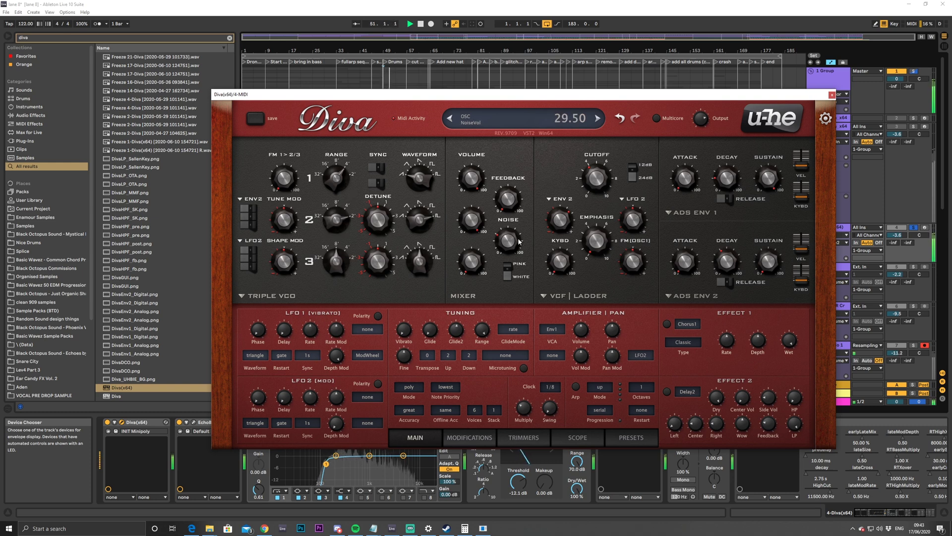
mouse_move(599, 174)
left_mouse_down()
mouse_move(606, 127)
mouse_move(591, 188)
left_mouse_up()
Enable ValhallaRoom on the 4 Diva(x64) track and compare its sound with the 3 Serum_x64 track in solo
left_click_drag(593, 97, 578, 40)
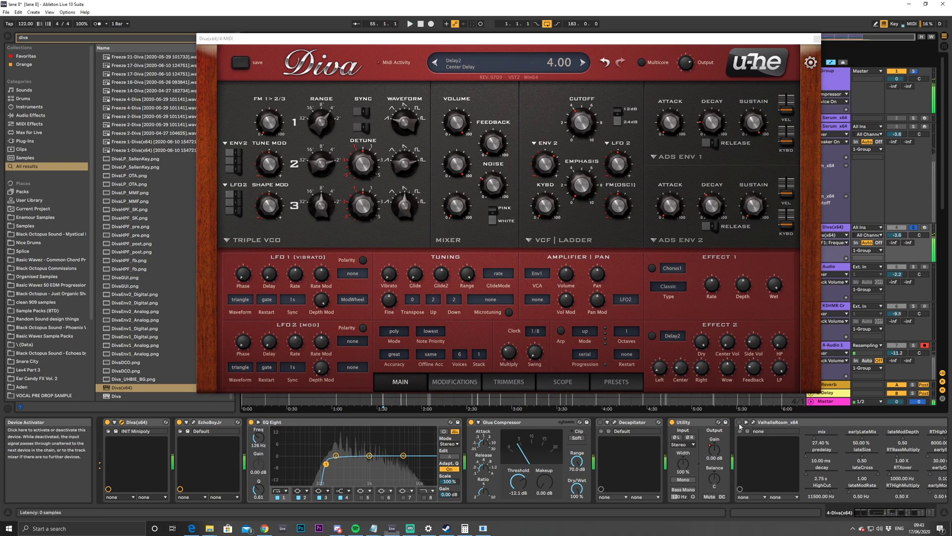
key("space")
left_click(739, 423)
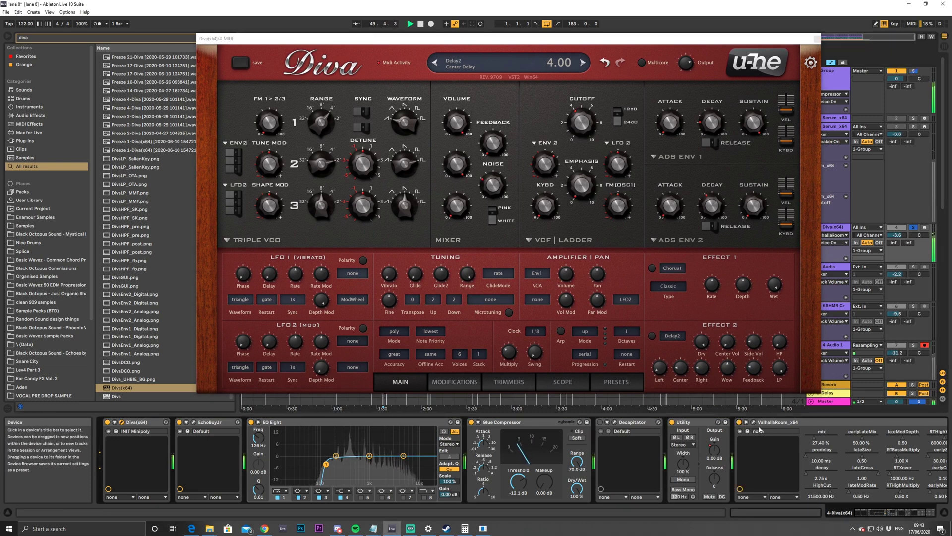
left_click(912, 126)
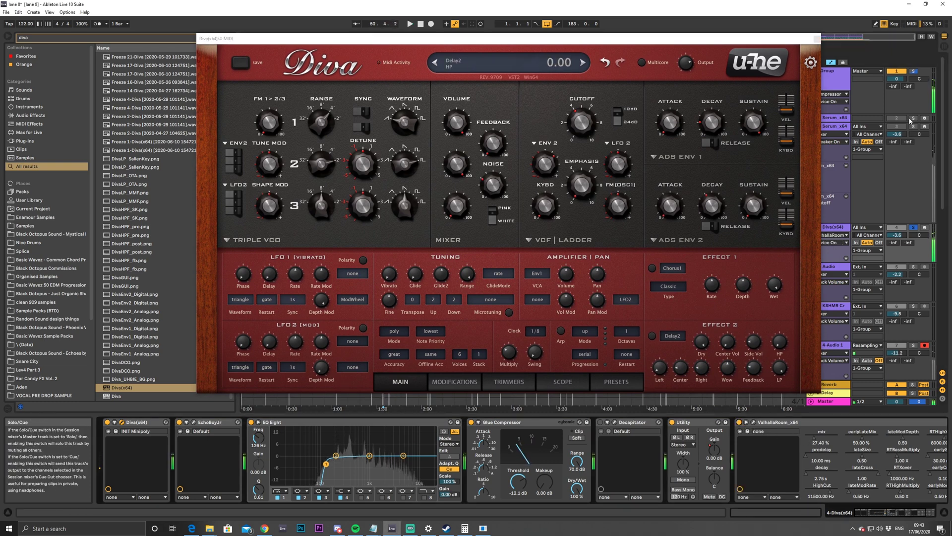
left_click(913, 227)
Set the ladder filter's cutoff to 73 and move the Diva window clear of the track controls
left_click(583, 124)
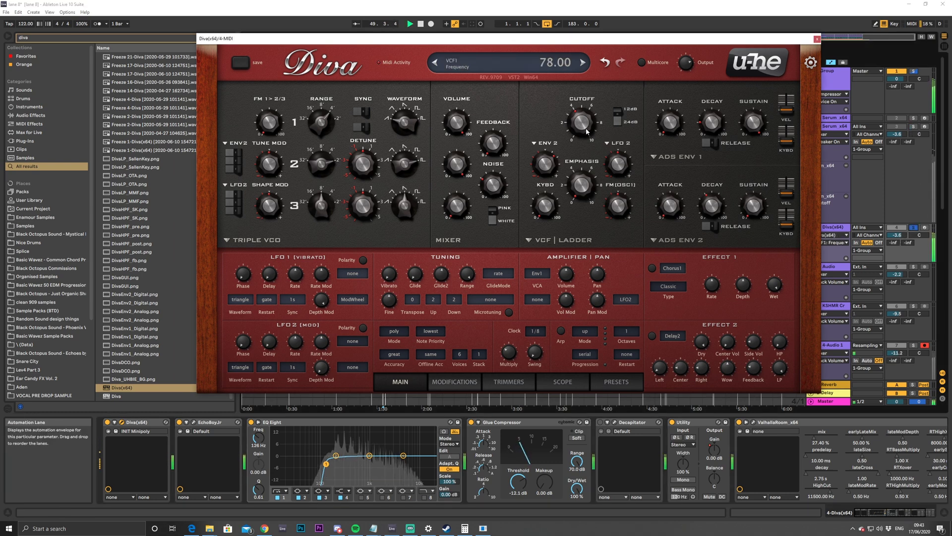
left_click_drag(587, 134, 587, 135)
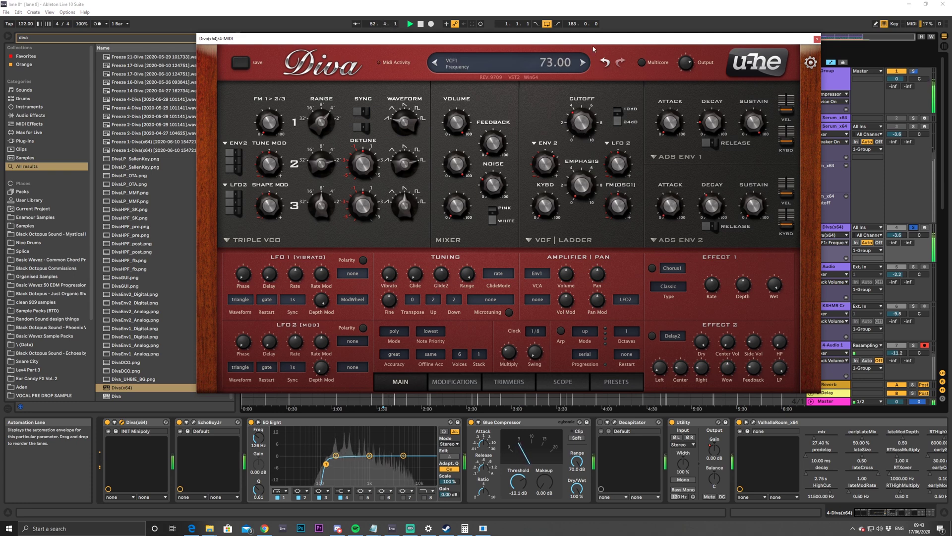
left_click_drag(595, 41, 648, 149)
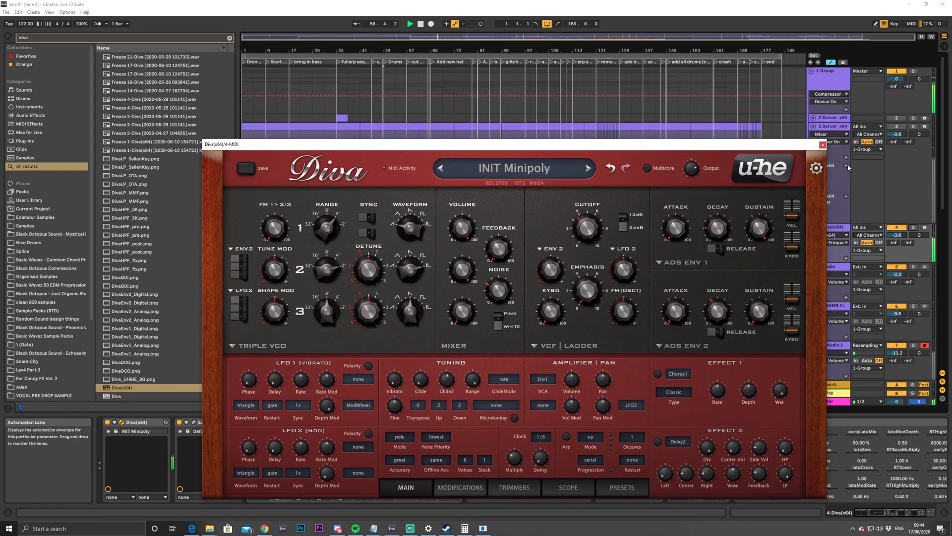
Compare the Serum and Diva arps in the mix by toggling the 3 Serum_x64 and 4 Diva(x64) tracks on and off
left_click(898, 128)
left_click(898, 128)
left_click(898, 128)
left_click(888, 229)
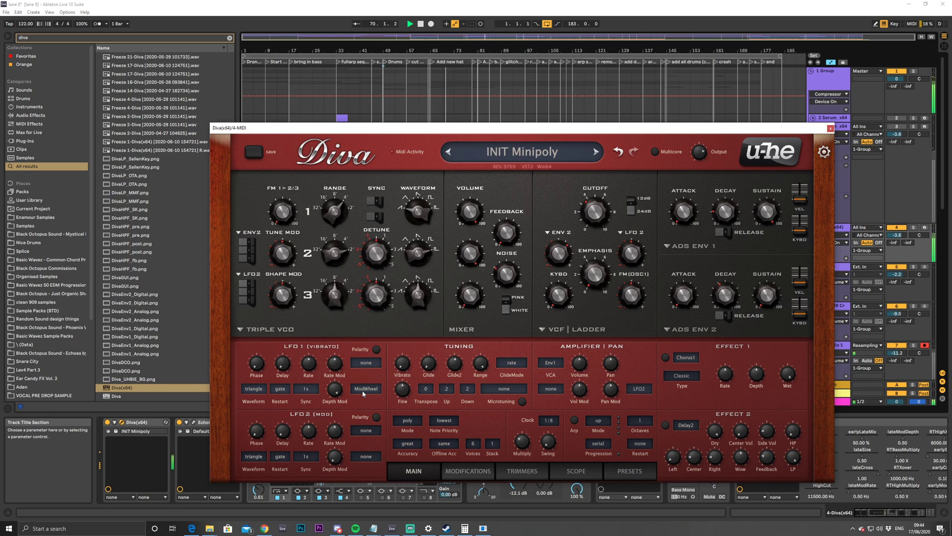
Arm the 4 Diva(x64) track and set LFO 1's depth modulation source to LFO2
left_click_drag(678, 136, 659, 280)
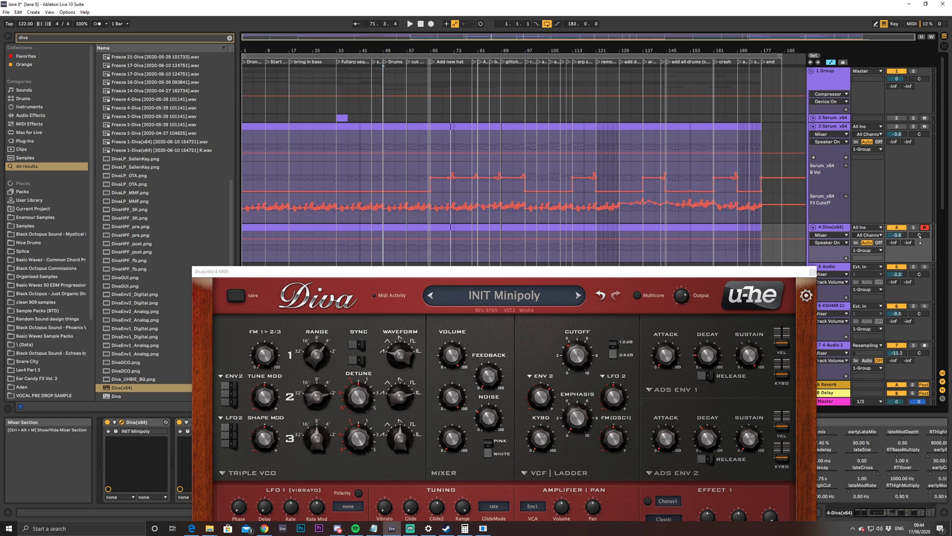
key("space")
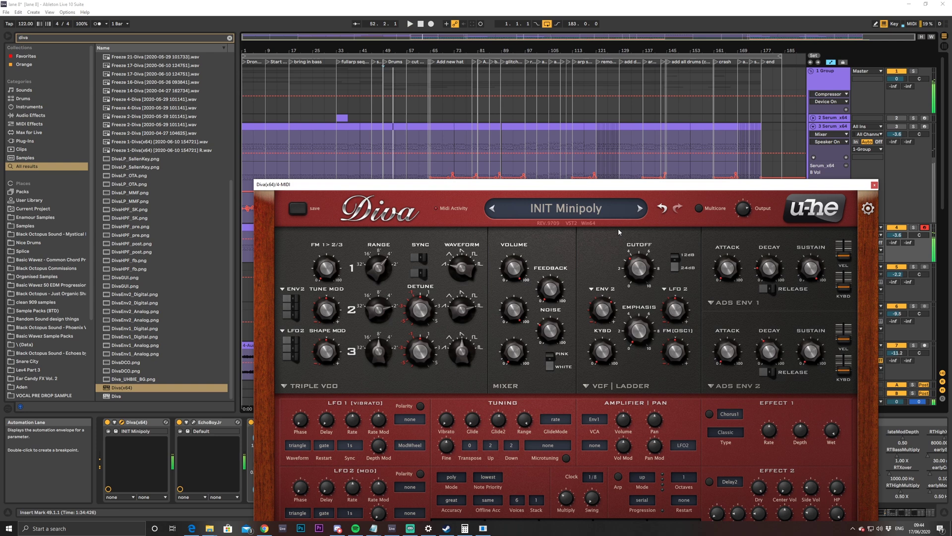
left_click(412, 446)
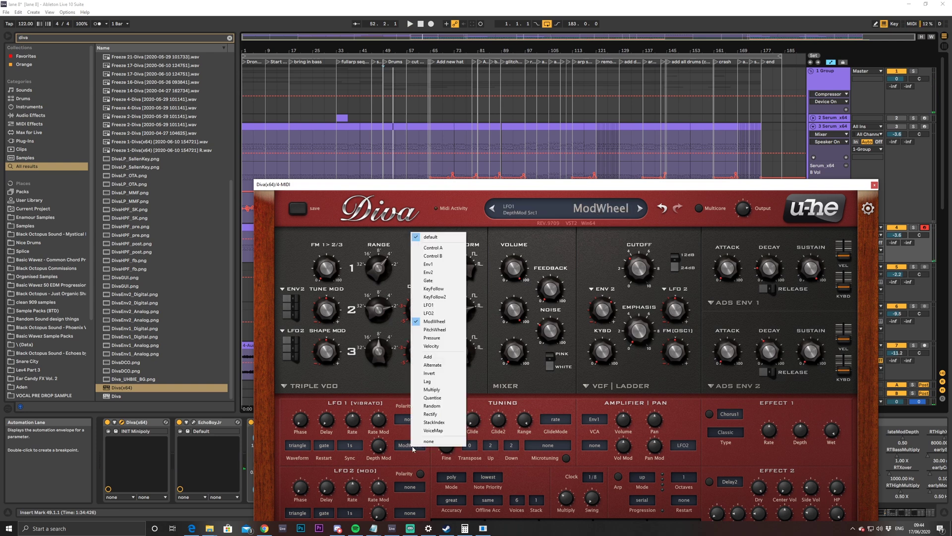
left_click(451, 313)
key("space")
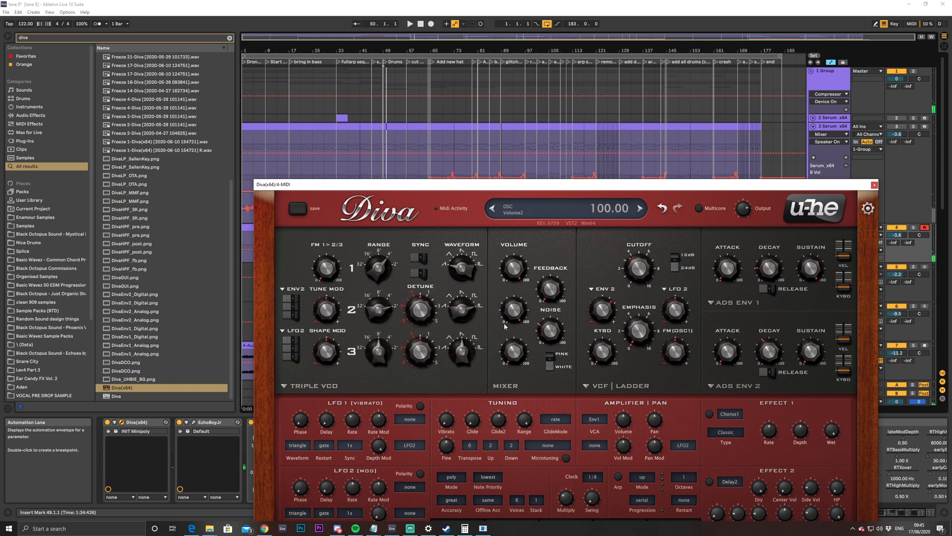
Set LFO 1's restart mode to sync and resume playback with all Diva controls in view
left_click_drag(480, 189, 490, 100)
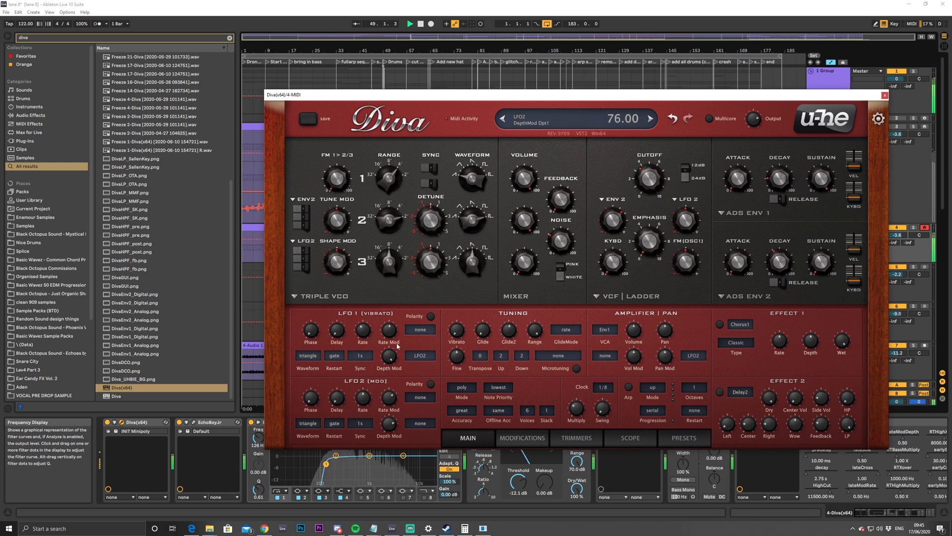
left_click(339, 358)
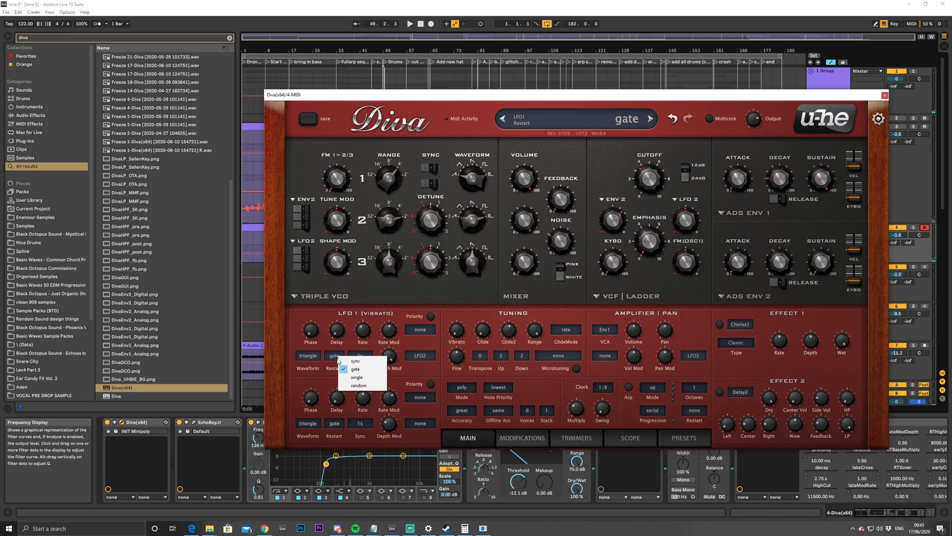
left_click(347, 361)
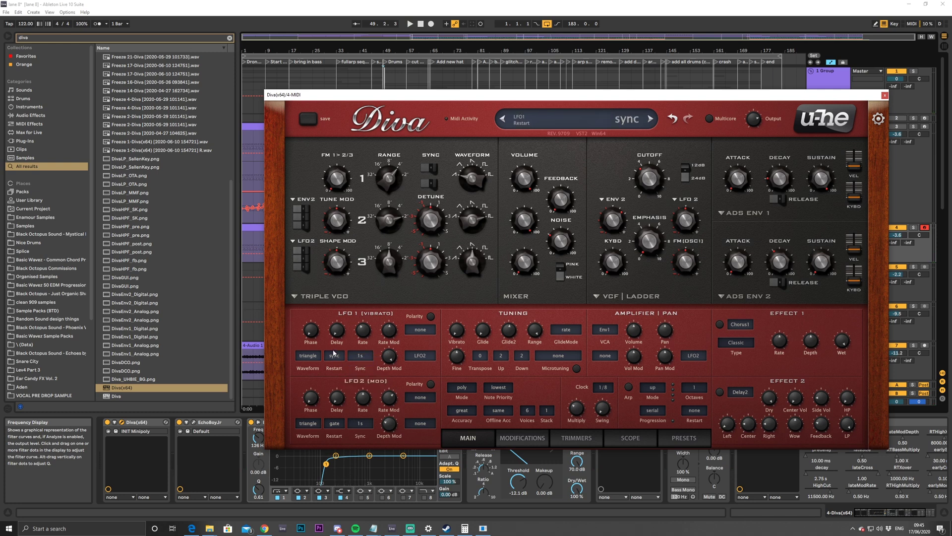
key("space")
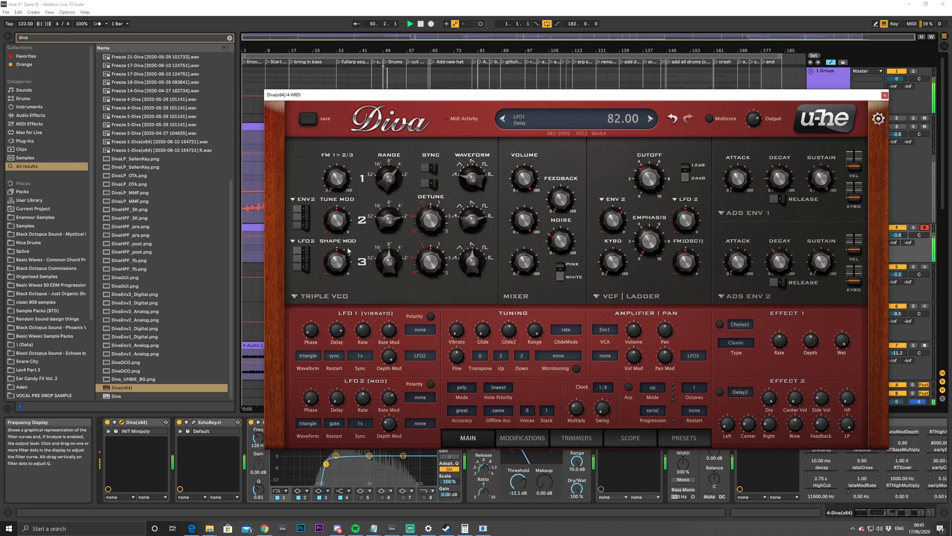
Audition Env1 as LFO 1's rate modulation source and settle on ModWheel
left_click(420, 331)
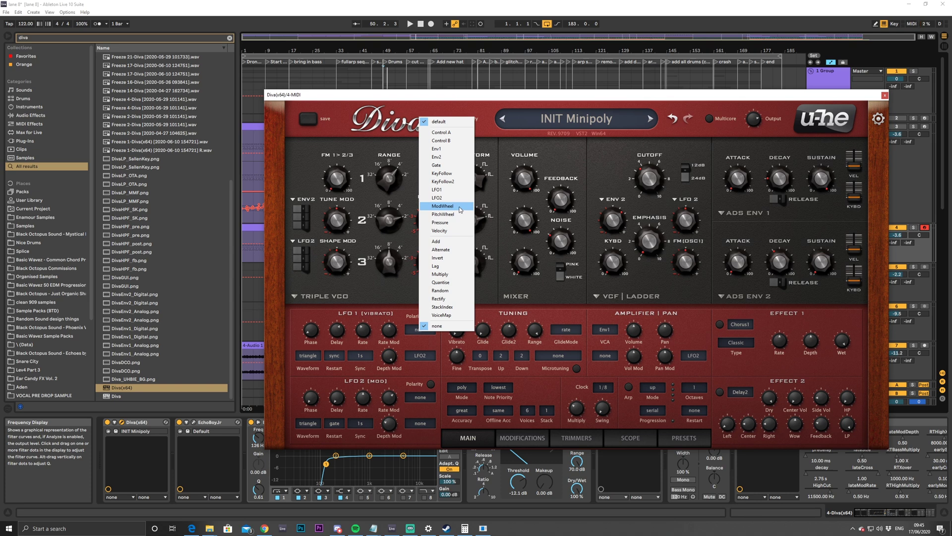
left_click(437, 149)
key("space")
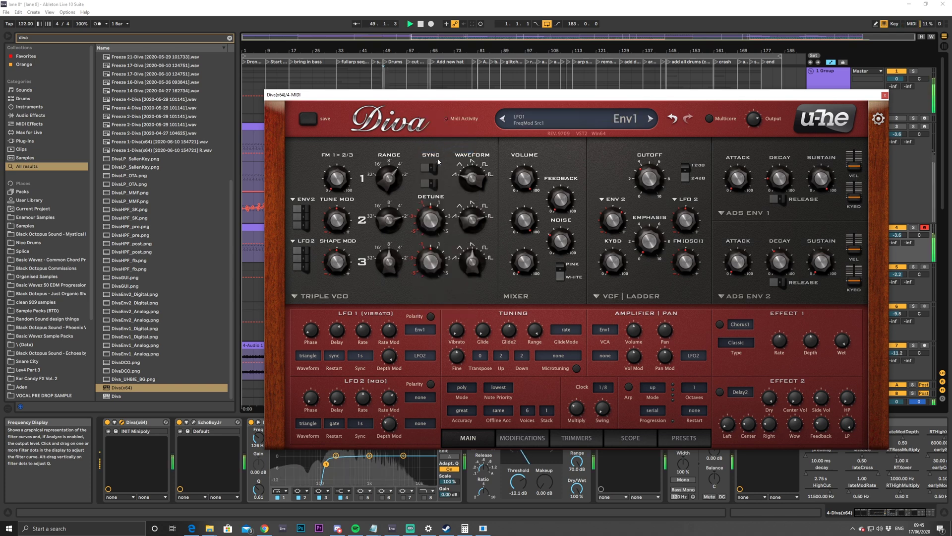
left_click(420, 330)
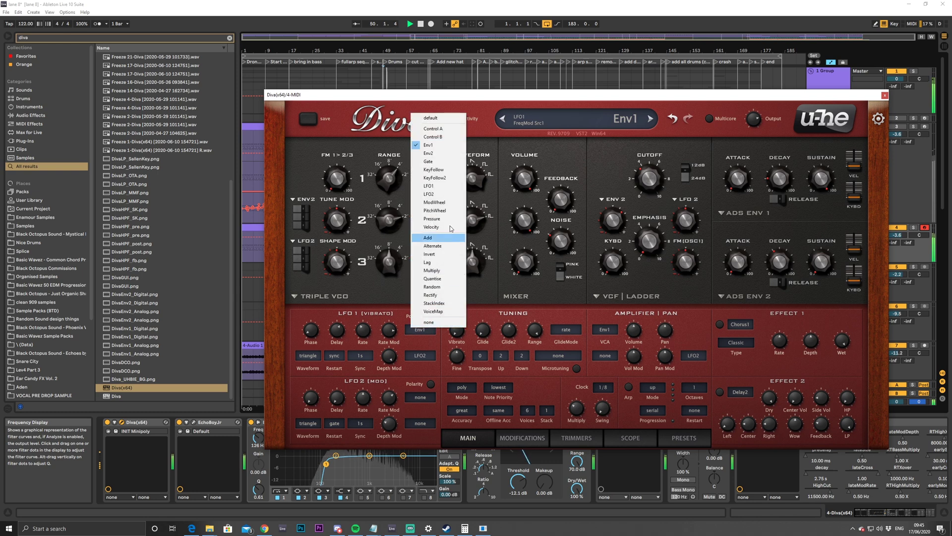
left_click(439, 203)
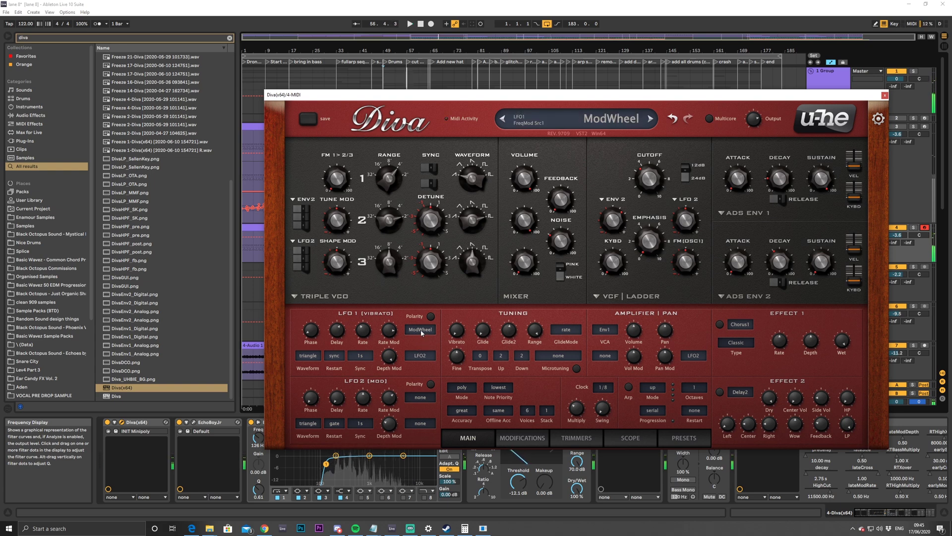
Set both the rate and depth modulation sources of LFO 1 to LFO1 and resume playback
left_click(421, 331)
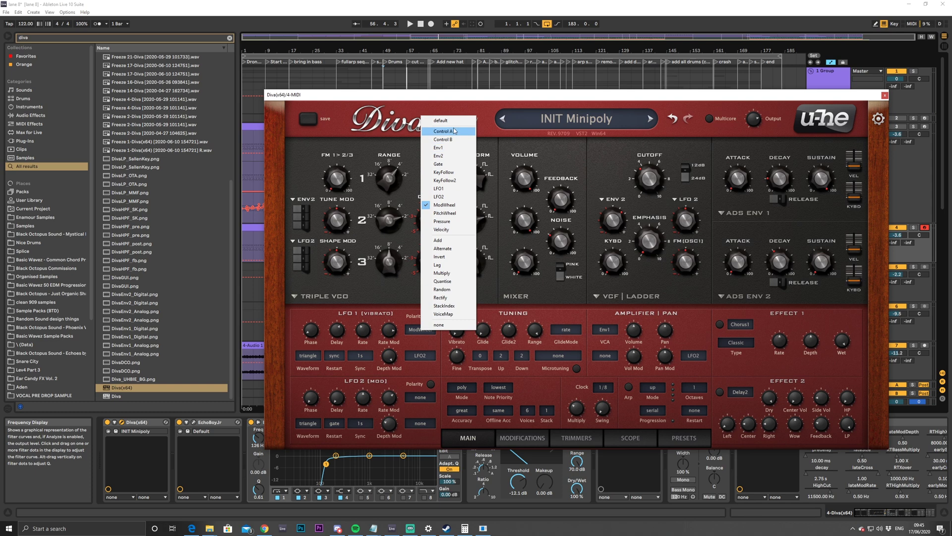
left_click(452, 193)
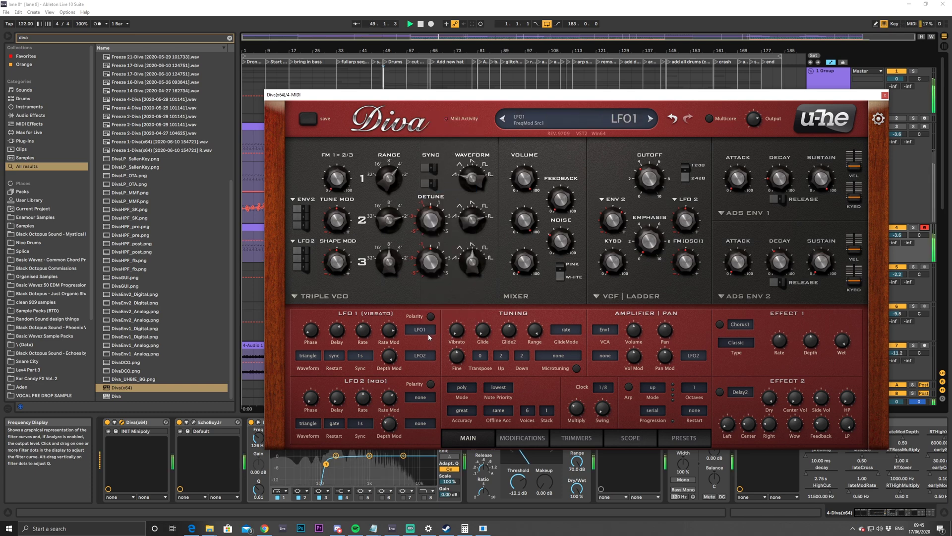
left_click(424, 357)
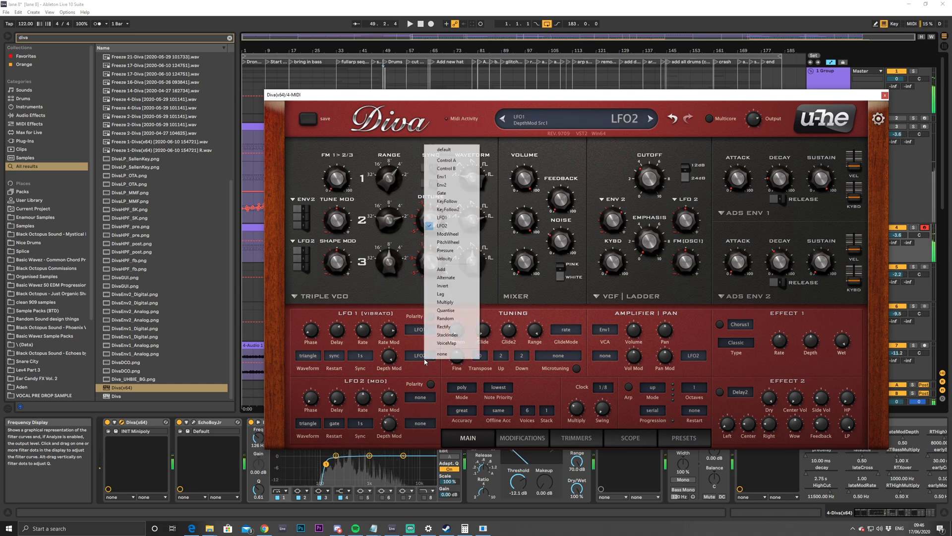
left_click(441, 217)
key("space")
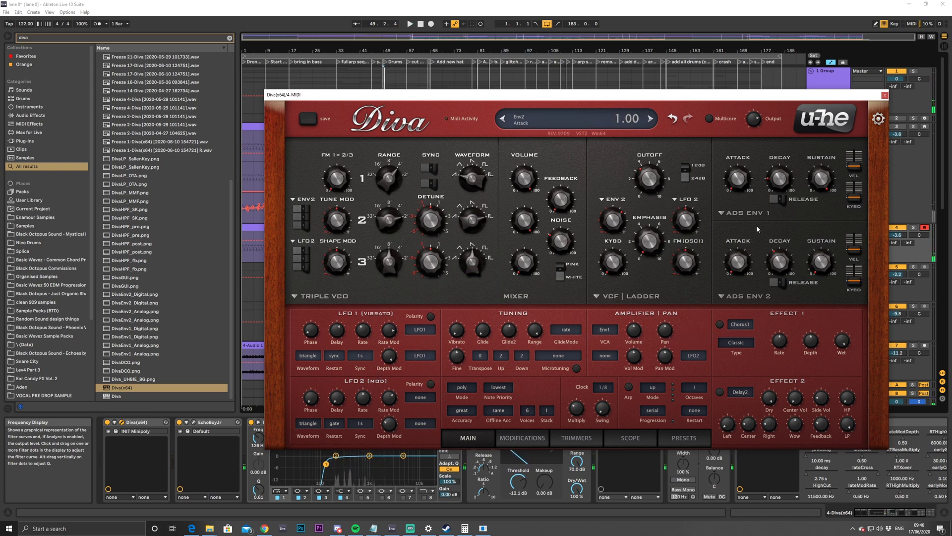
Fine-tune Diva's filter emphasis and cutoff during playback, keeping the device chain below in view
mouse_move(648, 242)
left_mouse_down()
mouse_move(647, 214)
mouse_move(646, 247)
left_mouse_up()
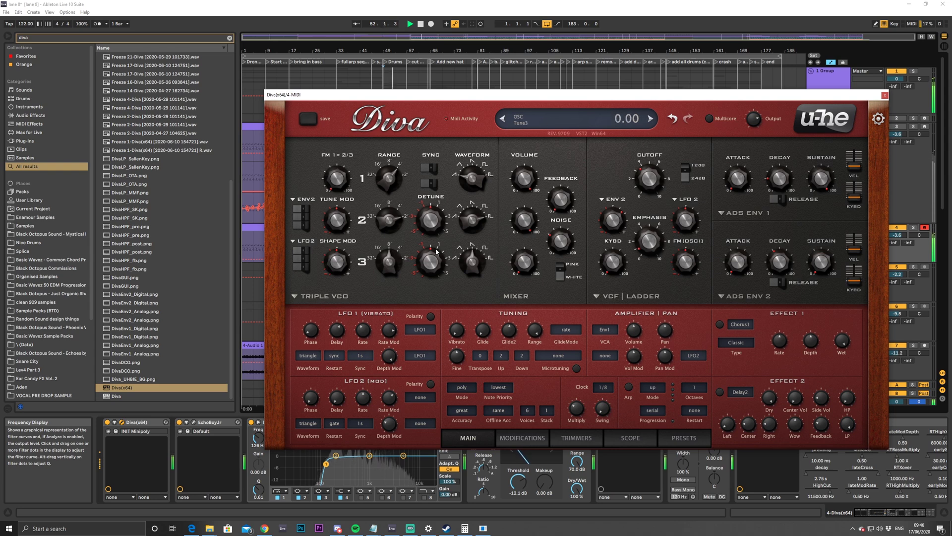
mouse_move(649, 178)
left_mouse_down()
mouse_move(634, 109)
mouse_move(633, 179)
left_mouse_up()
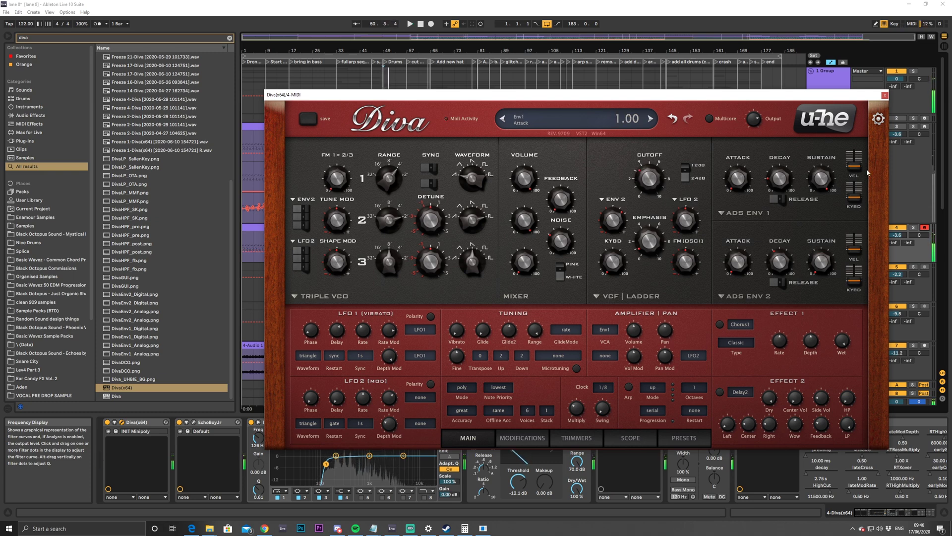
left_click_drag(556, 95, 550, 39)
key("space")
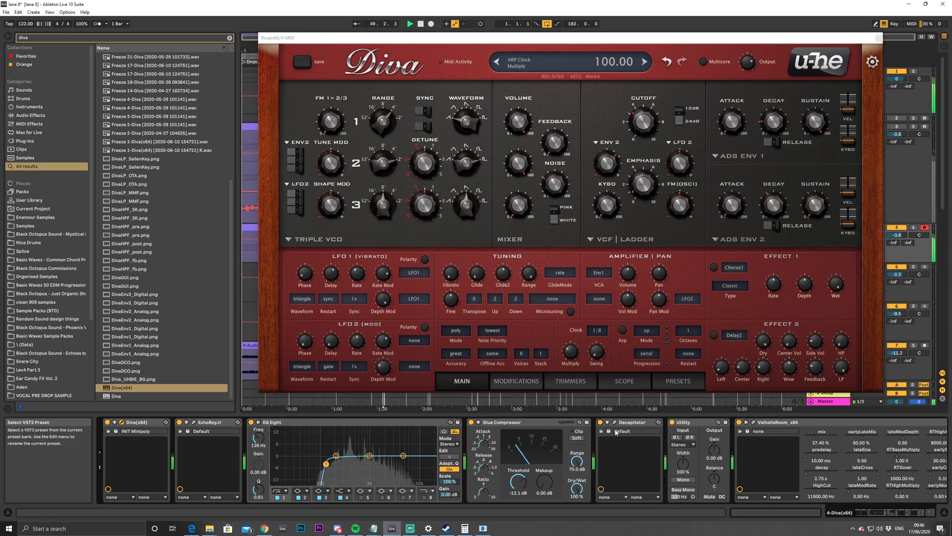
Audition Decapitator's Punish mode on the Diva track by toggling it on and back off
left_click(615, 423)
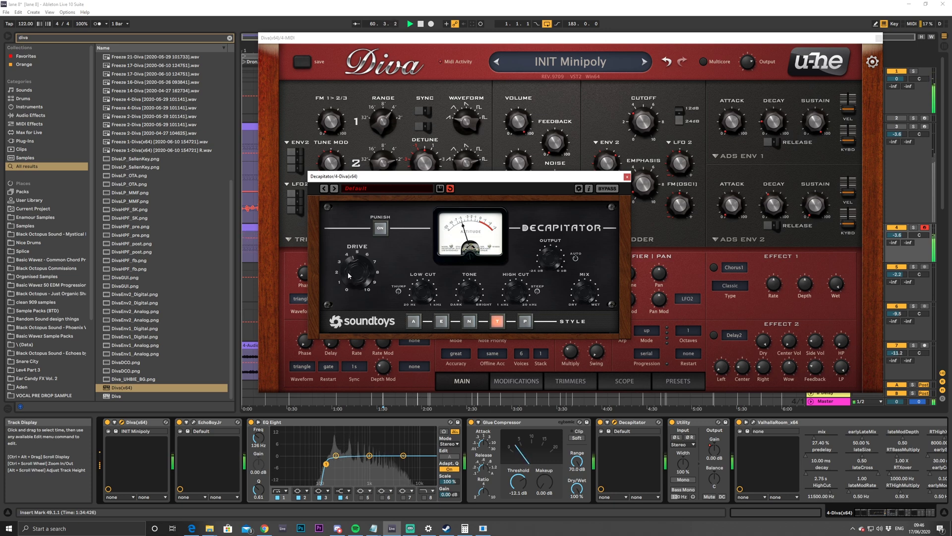
left_click(381, 228)
left_click(380, 231)
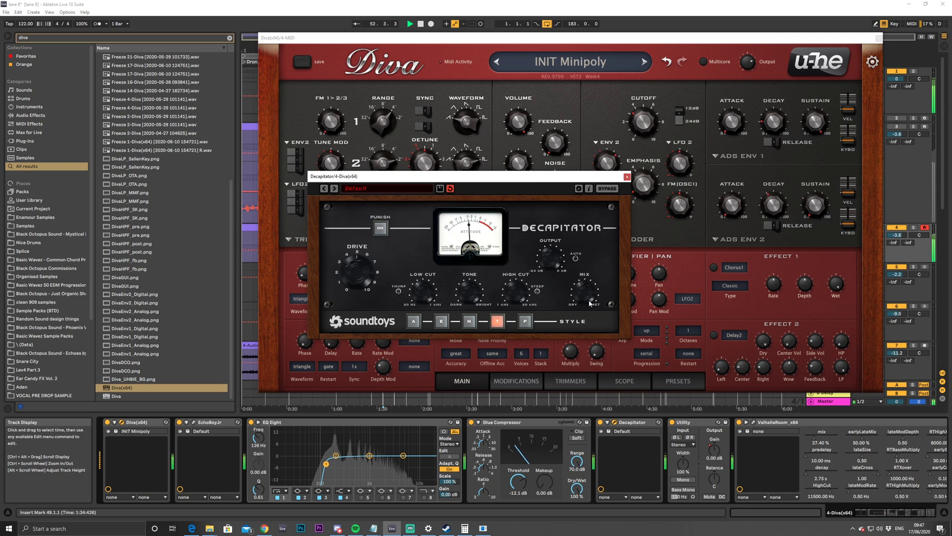
left_click(627, 177)
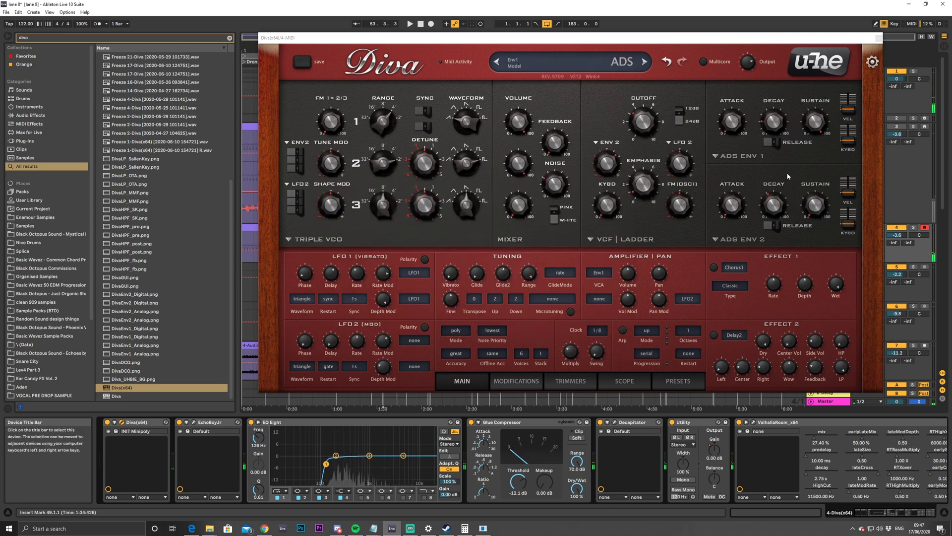
Adjust the decay of Diva's envelope 1 and set the filter cutoff to 62.50 during playback
key("space")
left_click_drag(771, 111, 773, 73)
mouse_move(650, 127)
left_mouse_down()
mouse_move(661, 43)
mouse_move(646, 153)
mouse_move(646, 138)
left_mouse_up()
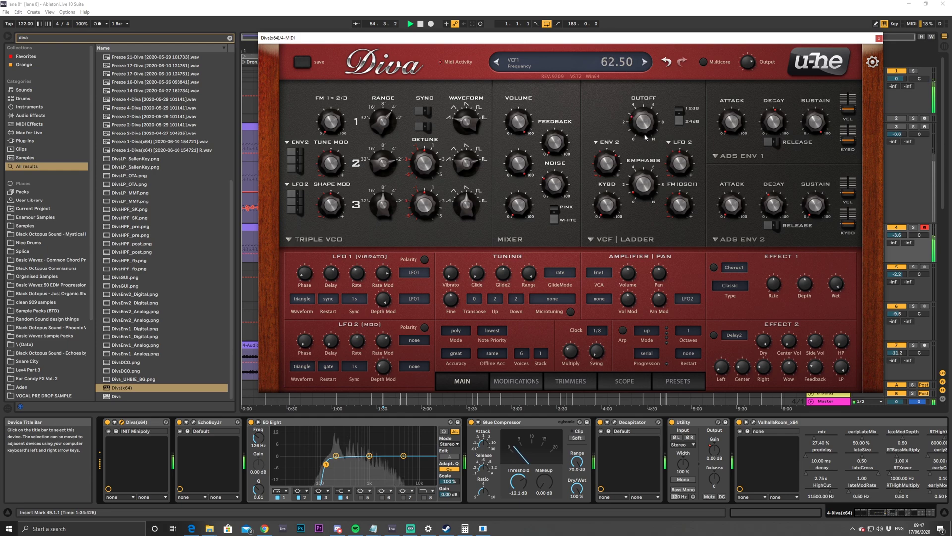
Start arrangement recording from the beginning of the song, with Diva's cutoff control accessible over the arrangement
left_click_drag(820, 40, 788, 323)
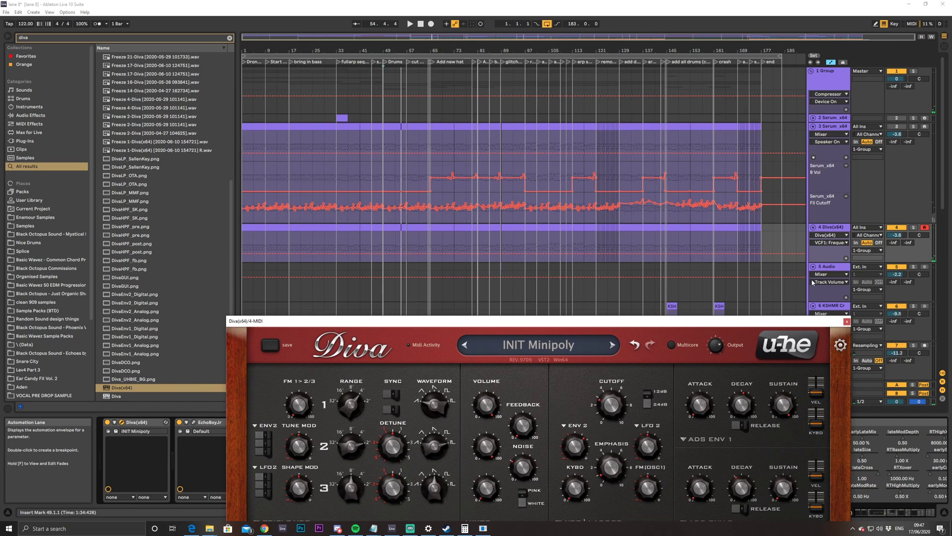
left_click(387, 268)
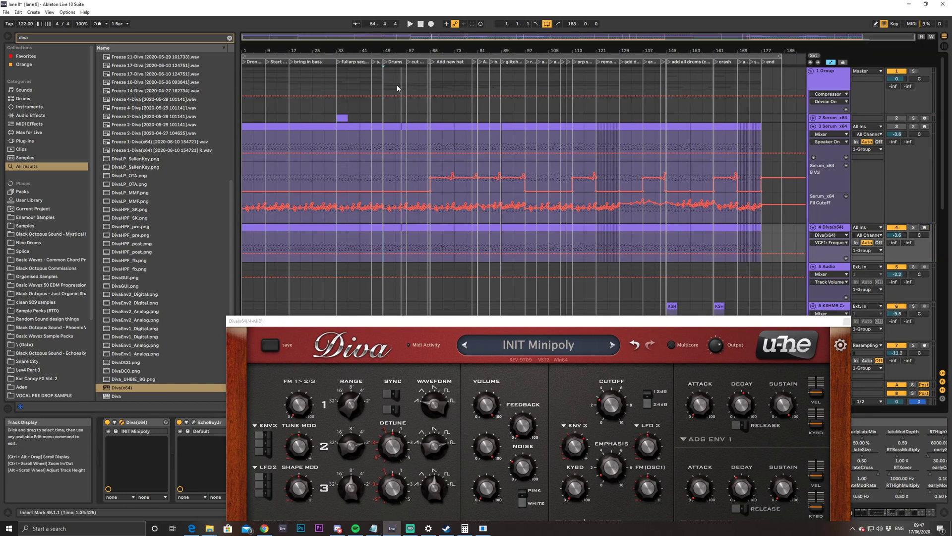
left_click_drag(566, 322, 545, 295)
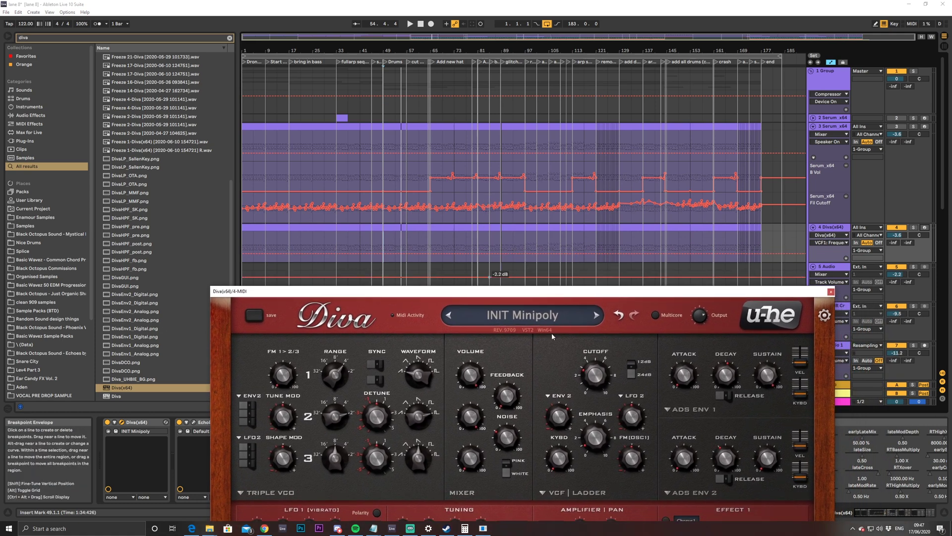
mouse_move(606, 360)
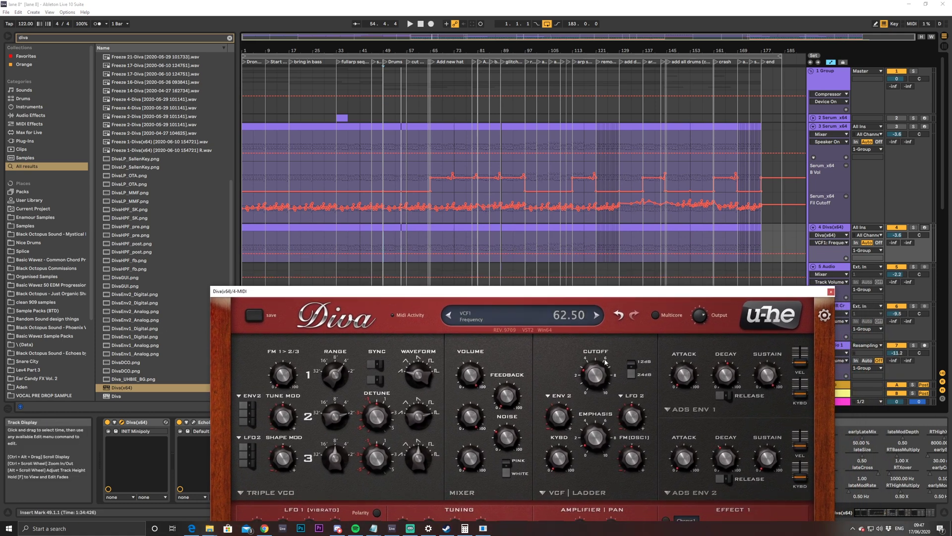
left_click_drag(599, 312, 595, 281)
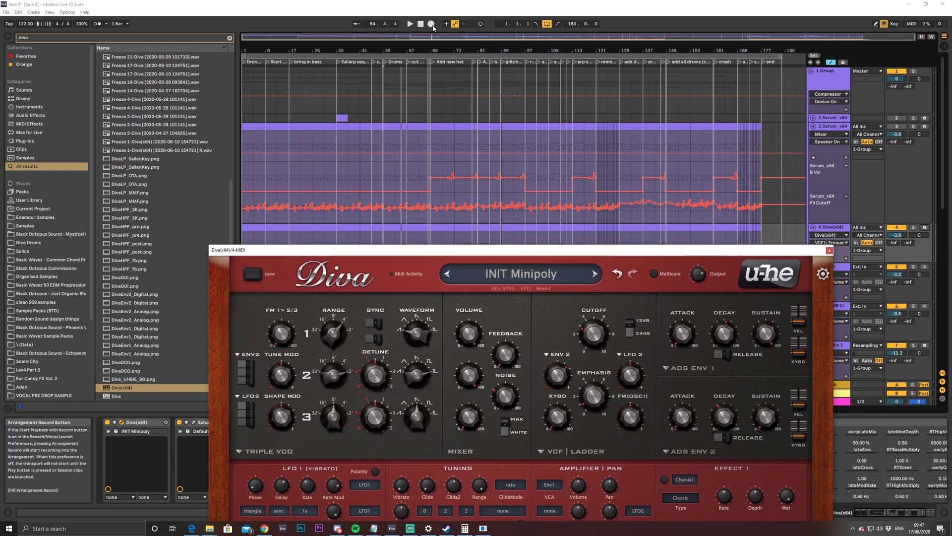
left_click(431, 24)
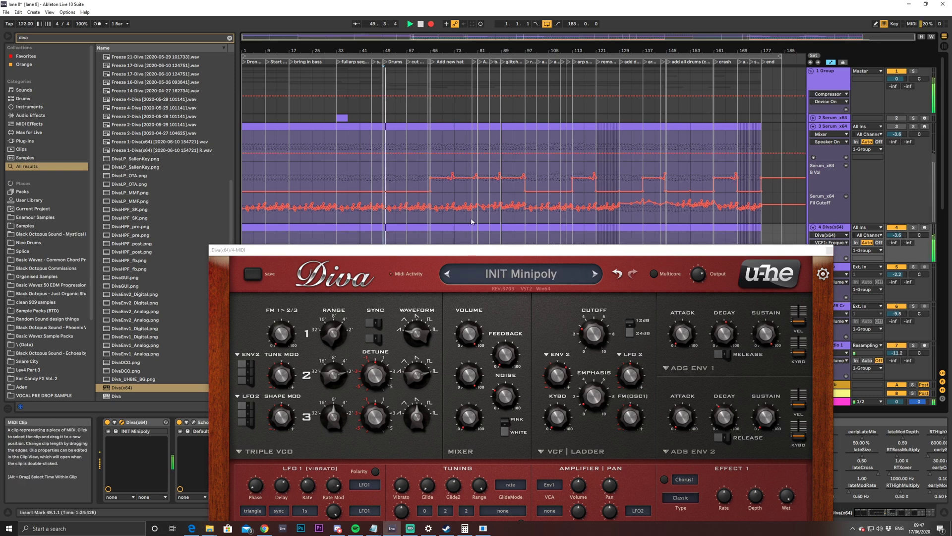
left_click(420, 24)
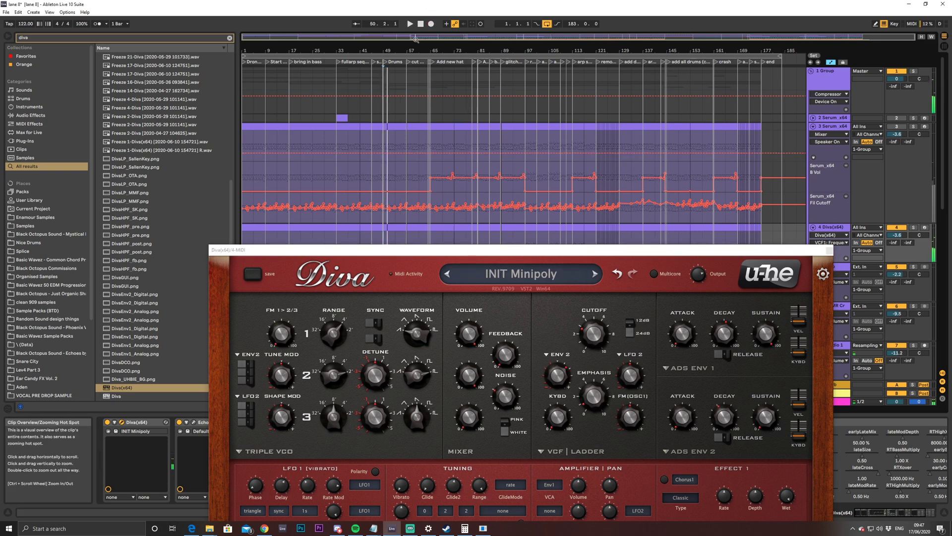
left_click(421, 23)
left_click(432, 25)
Record Diva's cutoff lowered to 51.00 over the opening bars, keeping its automation lane in view
left_click_drag(596, 339, 595, 346)
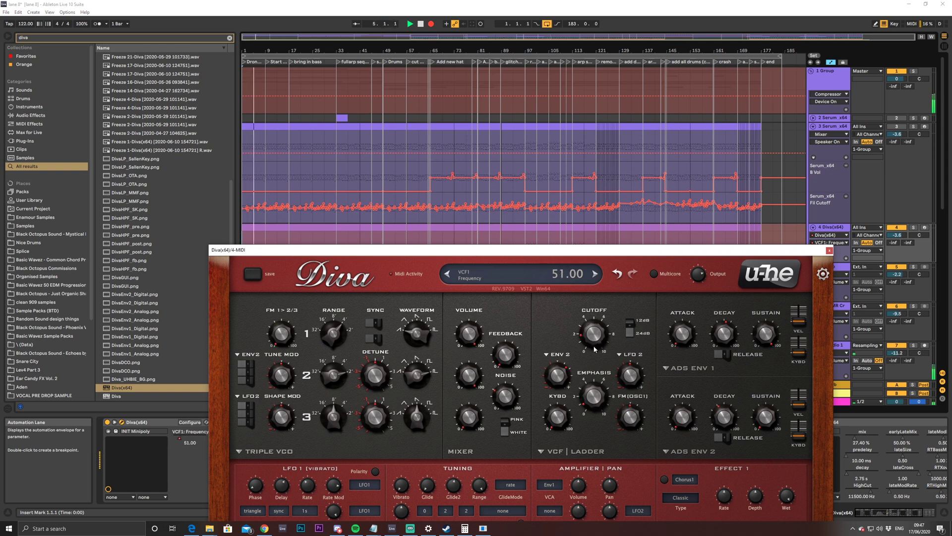
left_click_drag(480, 250, 502, 146)
scroll(557, 125, "down", 3)
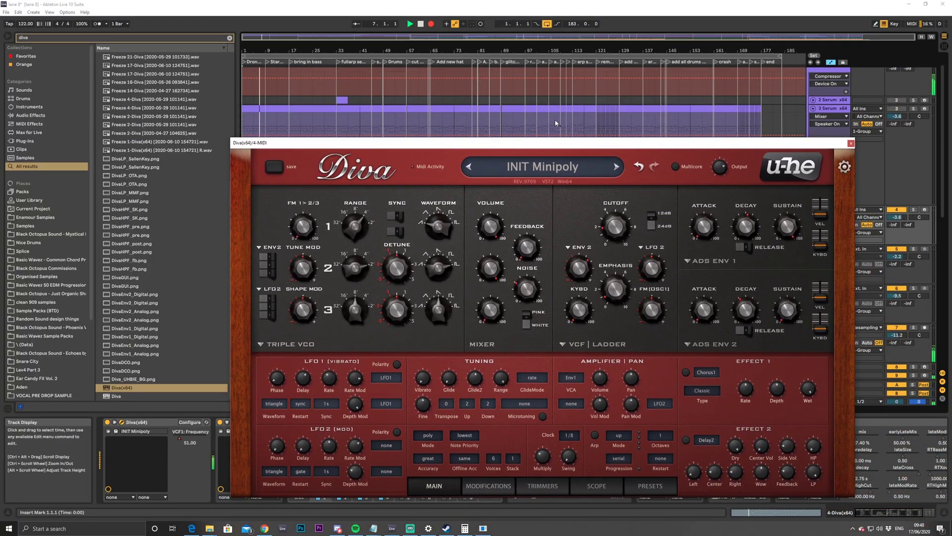
scroll(557, 126, "down", 3)
mouse_move(632, 229)
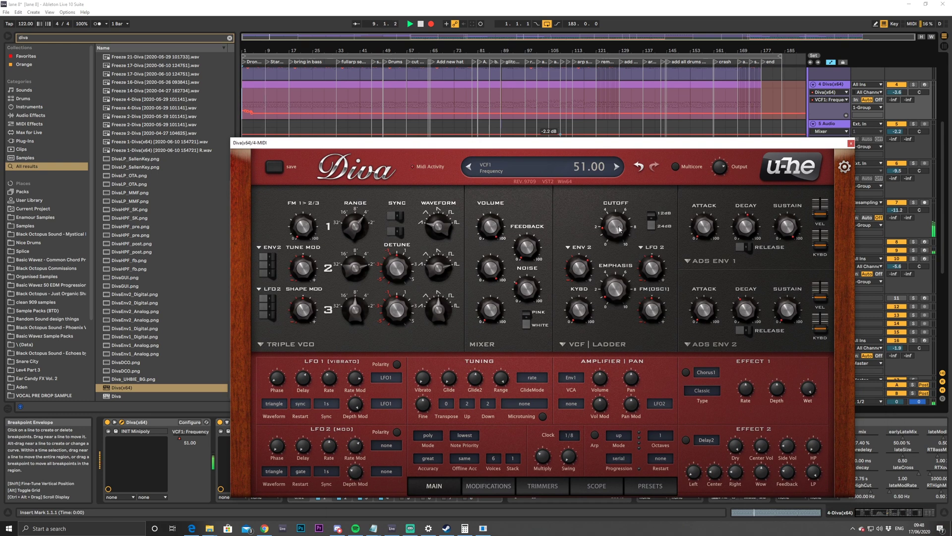
Record a cutoff rise through 57.00 to 65.00 by bar 20, falling to 59.00 by bar 28
mouse_move(617, 231)
left_mouse_down()
mouse_move(614, 211)
mouse_move(612, 226)
left_mouse_up()
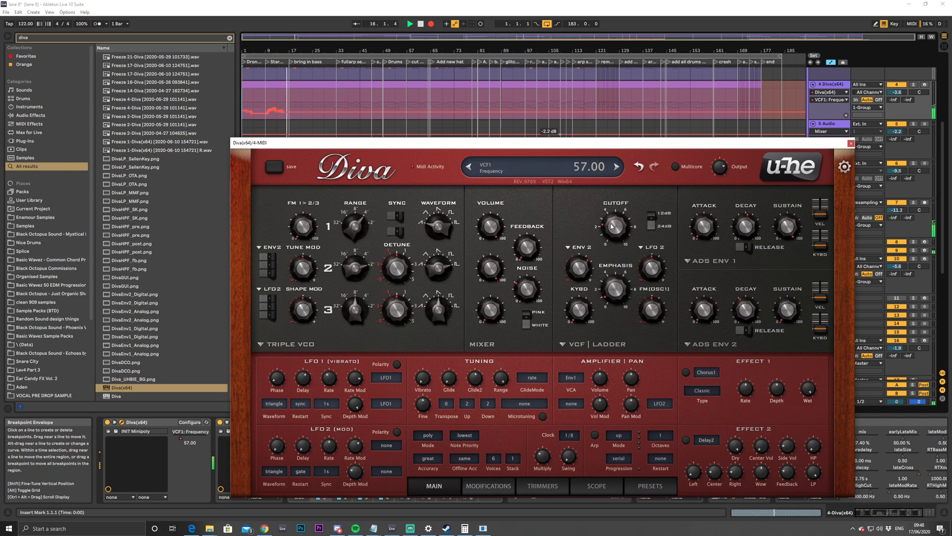
left_click_drag(611, 223, 610, 217)
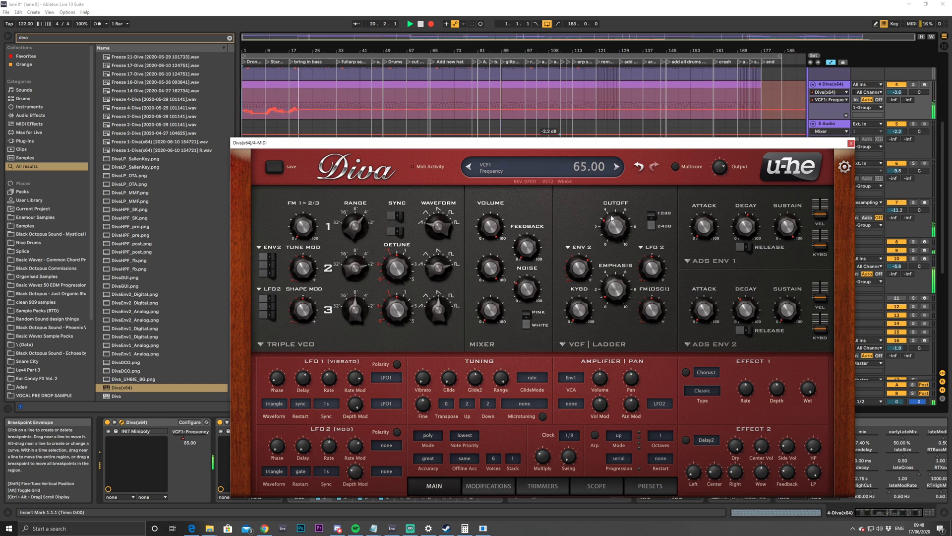
mouse_move(618, 145)
left_mouse_down()
mouse_move(390, 441)
mouse_move(306, 314)
mouse_move(610, 146)
left_mouse_up()
left_click_drag(607, 227, 609, 240)
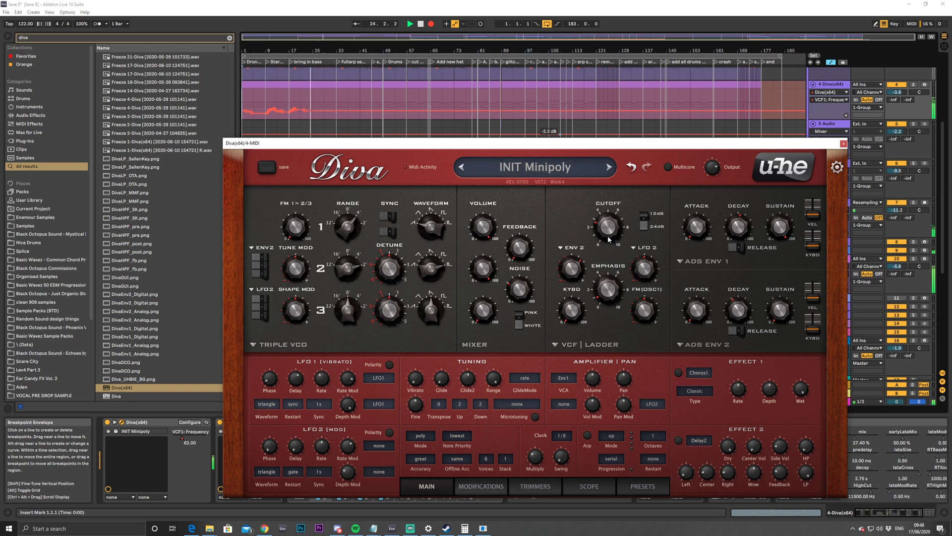
left_click_drag(609, 239, 610, 241)
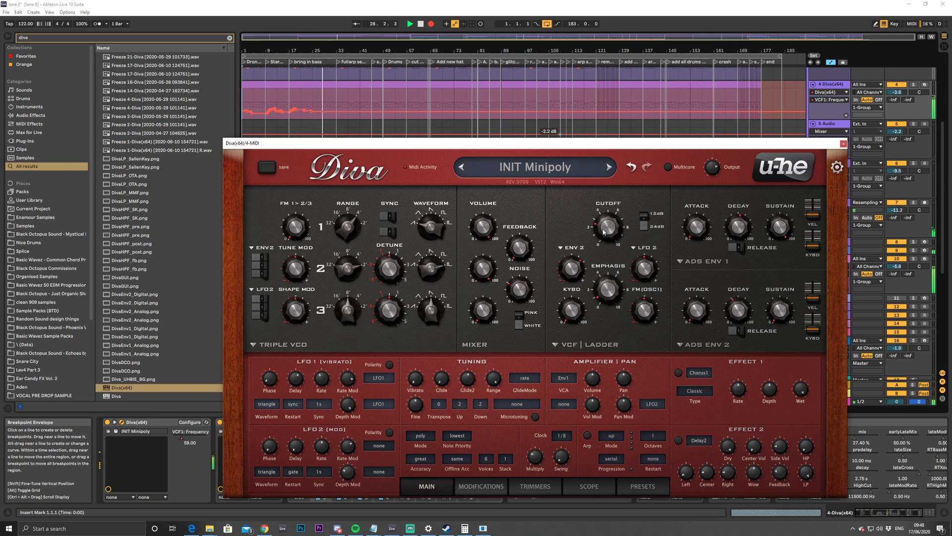
Record the cutoff rising to about 63.50 by bar 38 and on to 66.00 by bar 46
mouse_move(605, 232)
left_click_drag(604, 231, 605, 229)
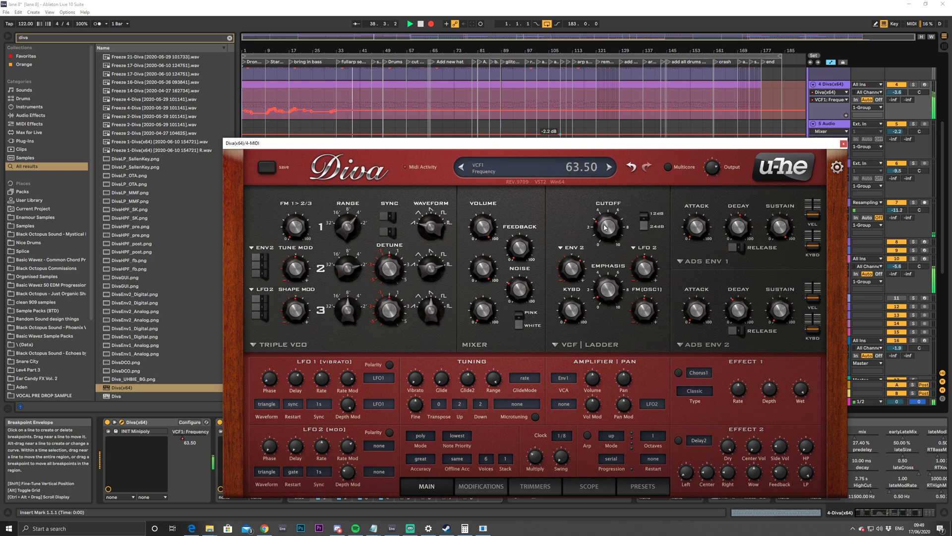
left_click_drag(604, 224, 604, 228)
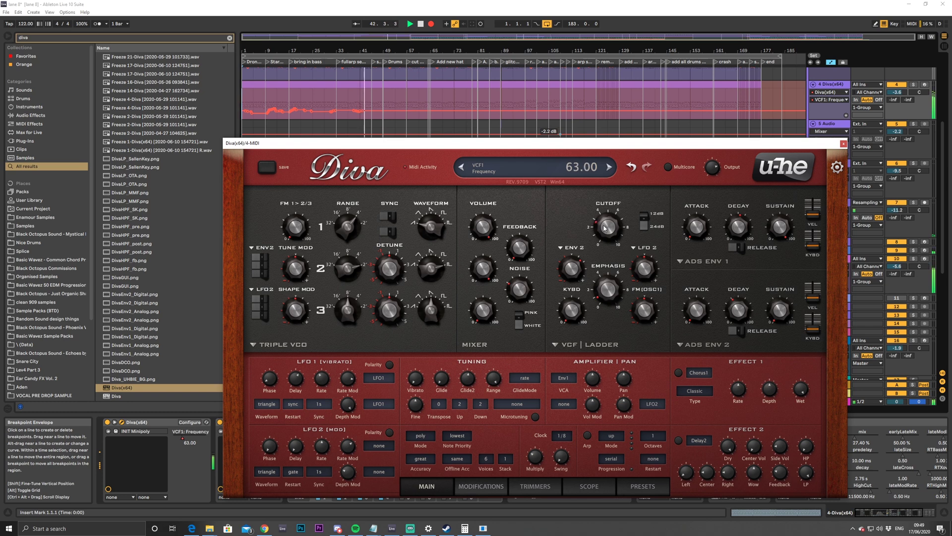
scroll(604, 227, "up", 1)
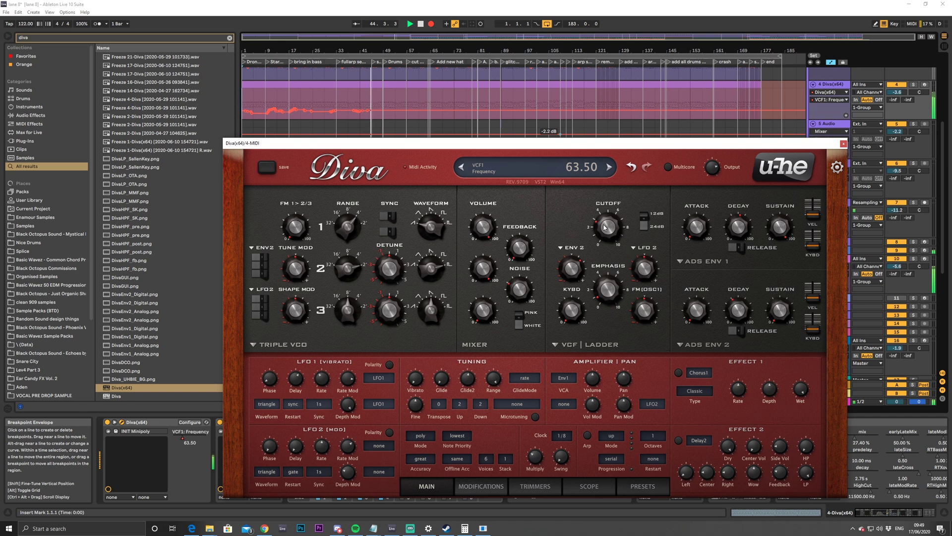
scroll(605, 227, "up", 1)
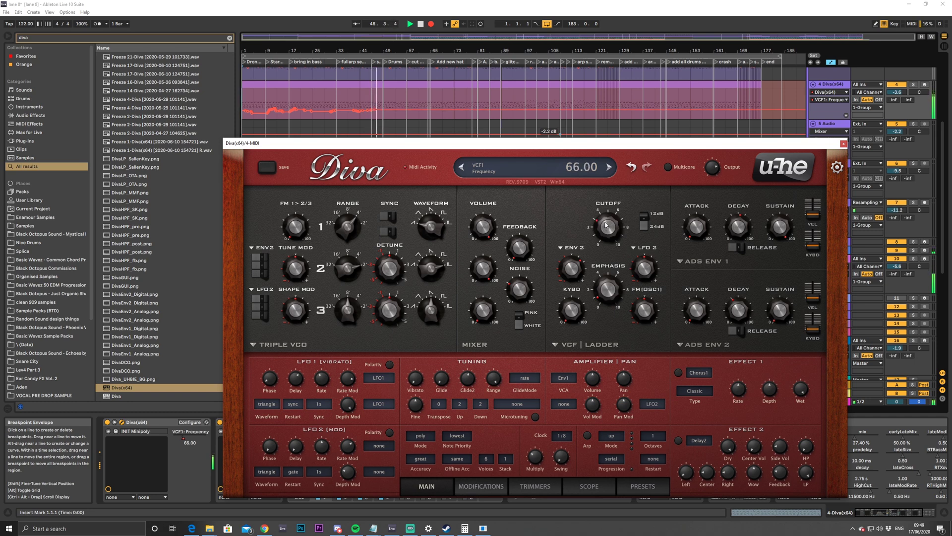
Record the cutoff dipping to 59.50 around bar 53 and climbing back to 64.00 by bar 59
left_click_drag(605, 225, 607, 233)
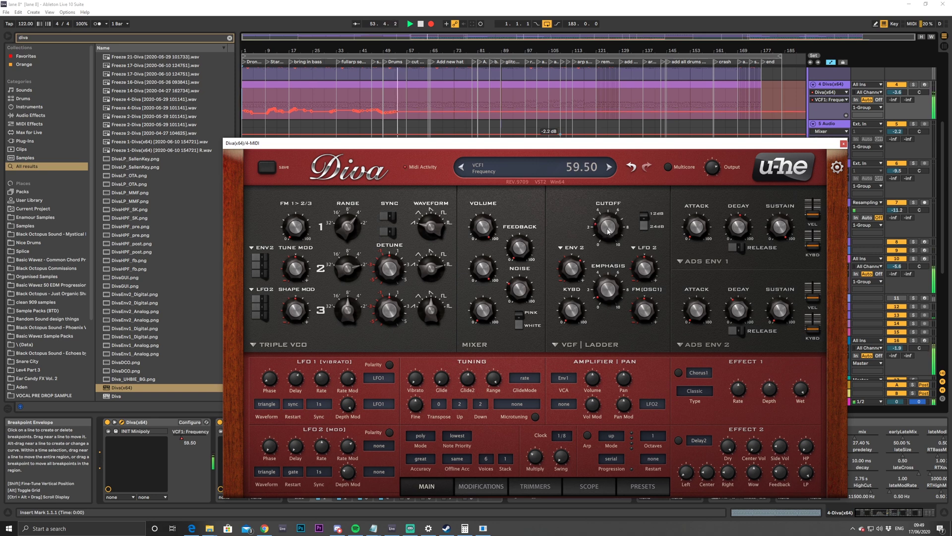
left_click_drag(608, 231, 609, 229)
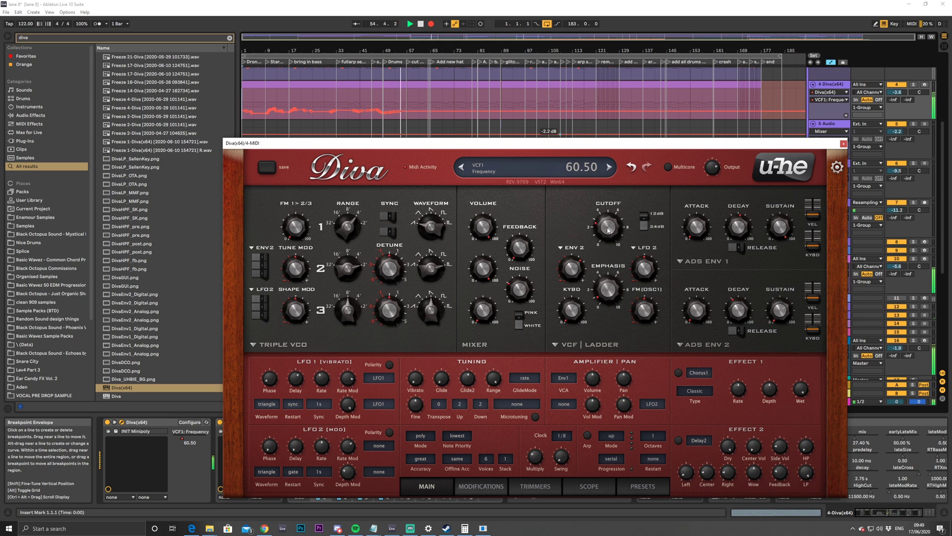
left_click_drag(608, 229, 608, 229)
left_click_drag(607, 227, 608, 225)
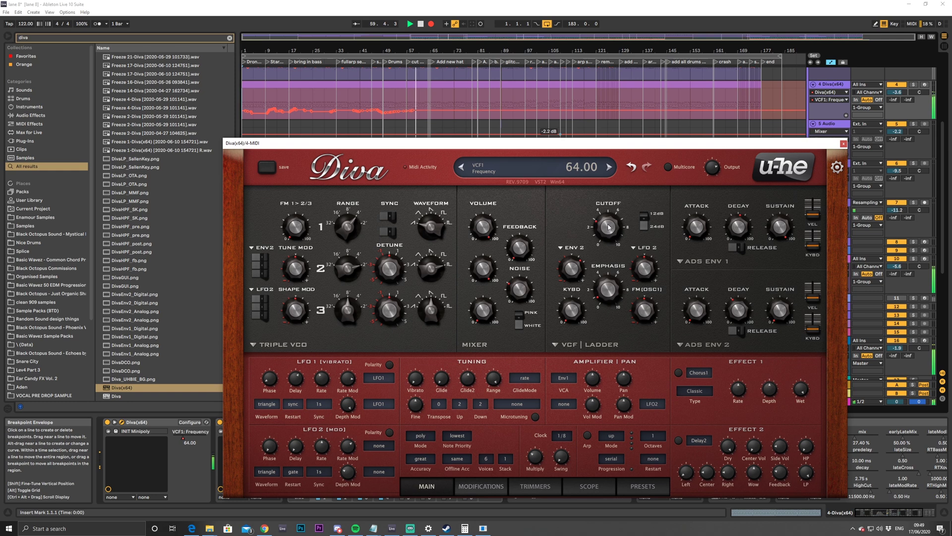
Record the cutoff rising to 71.00 by bar 86 and falling through 59.00 at bar 111 to 55.50 by bar 113
mouse_move(609, 227)
left_mouse_down()
mouse_move(614, 197)
mouse_move(617, 216)
left_mouse_up()
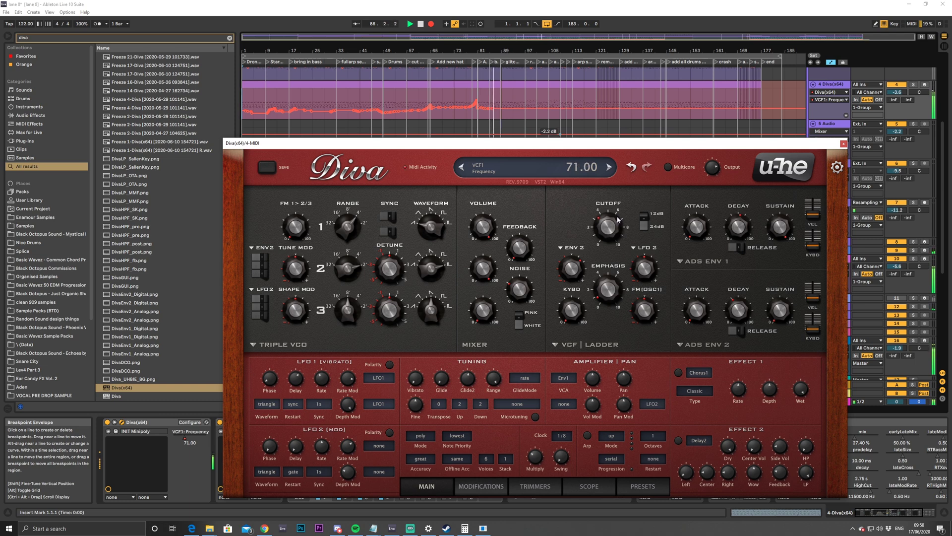
mouse_move(619, 216)
left_mouse_down()
mouse_move(620, 227)
mouse_move(625, 215)
left_mouse_up()
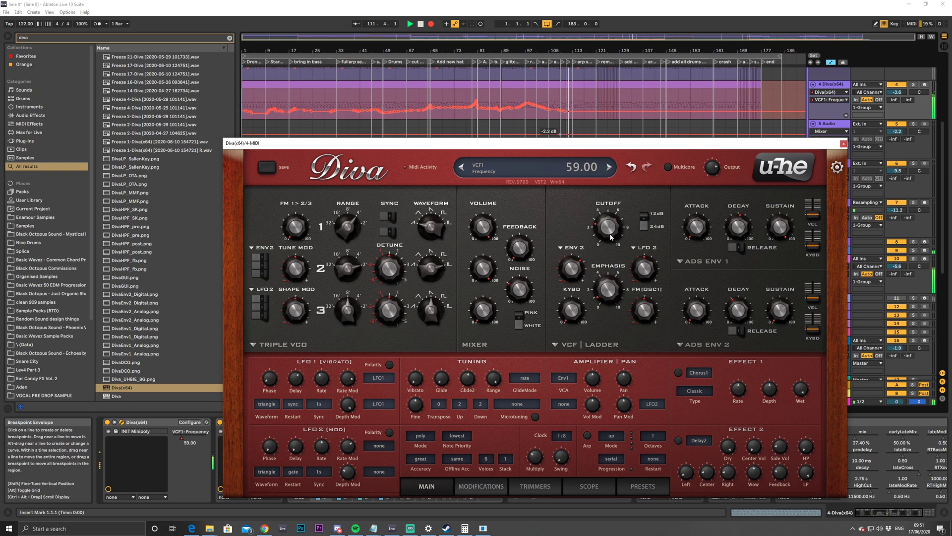
left_click_drag(612, 237, 612, 241)
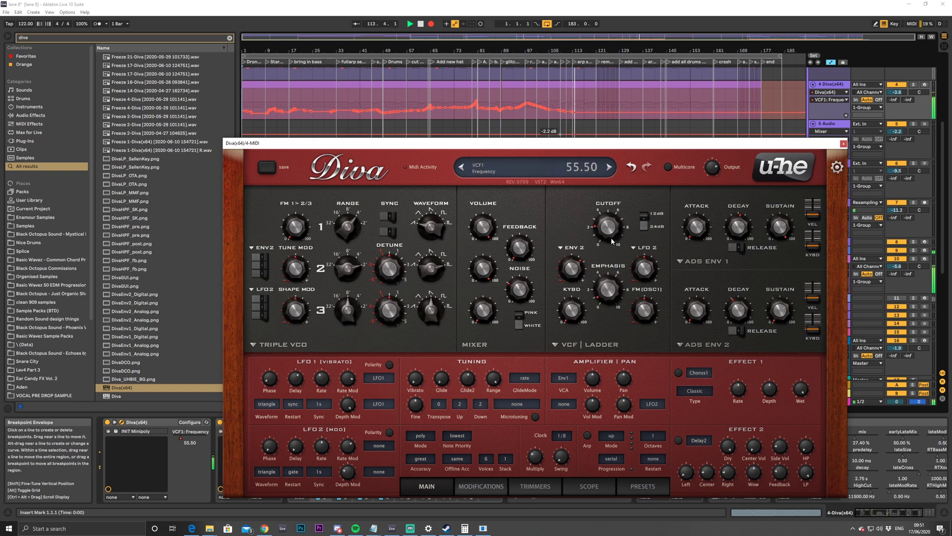
Record a resonance change up to 14.50 and a cutoff climb to 89.00 by bar 132
left_click_drag(612, 241, 612, 241)
mouse_move(613, 291)
left_mouse_down()
mouse_move(614, 272)
mouse_move(613, 286)
left_mouse_up()
left_click_drag(616, 230, 637, 207)
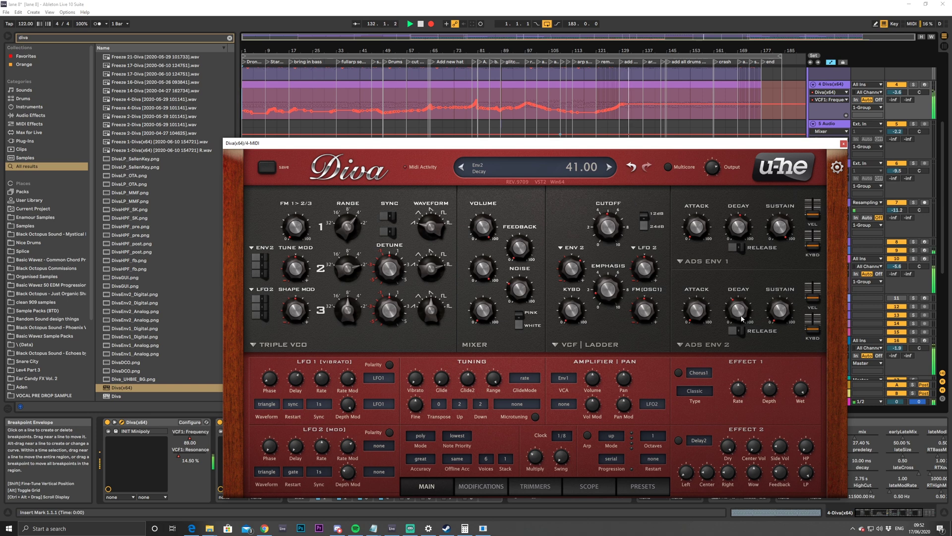
Record envelope 1 decay moving through 65.50 at bar 137 to 48.50, and envelope 2 decay reaching 38.00 by bar 145
left_click_drag(741, 224, 746, 215)
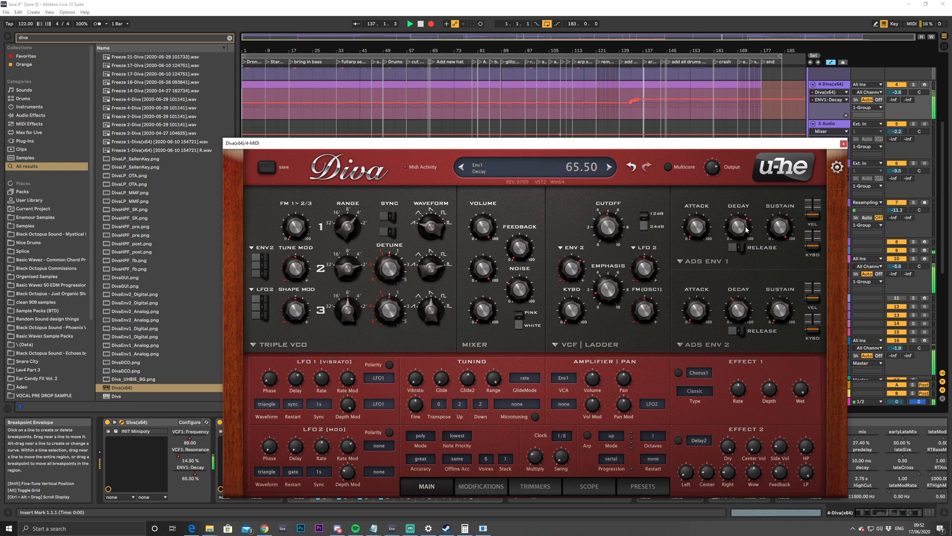
left_click_drag(738, 226, 736, 243)
mouse_move(738, 312)
left_mouse_down()
mouse_move(741, 297)
mouse_move(737, 323)
left_mouse_up()
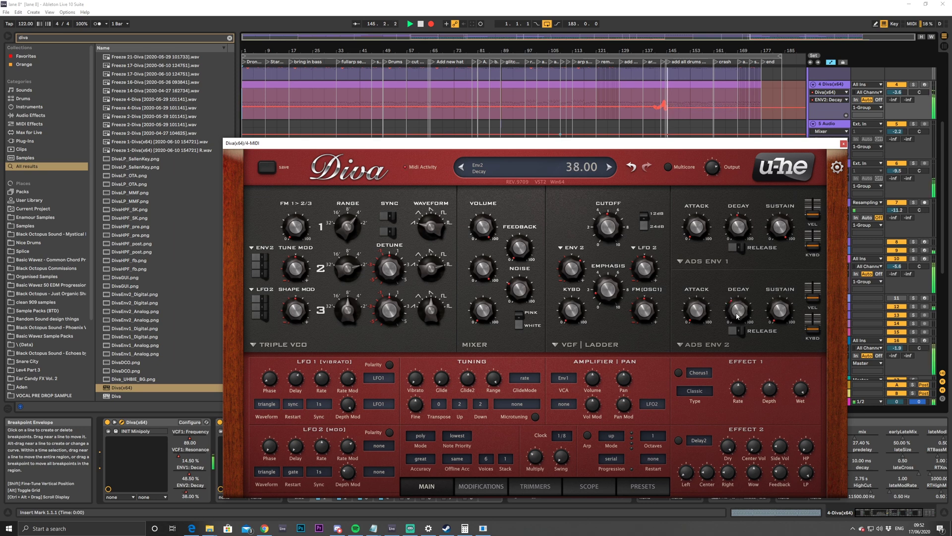
Record the cutoff at 91.00 around bar 148 and bring it down to 73.00 by bar 168
left_click(615, 229)
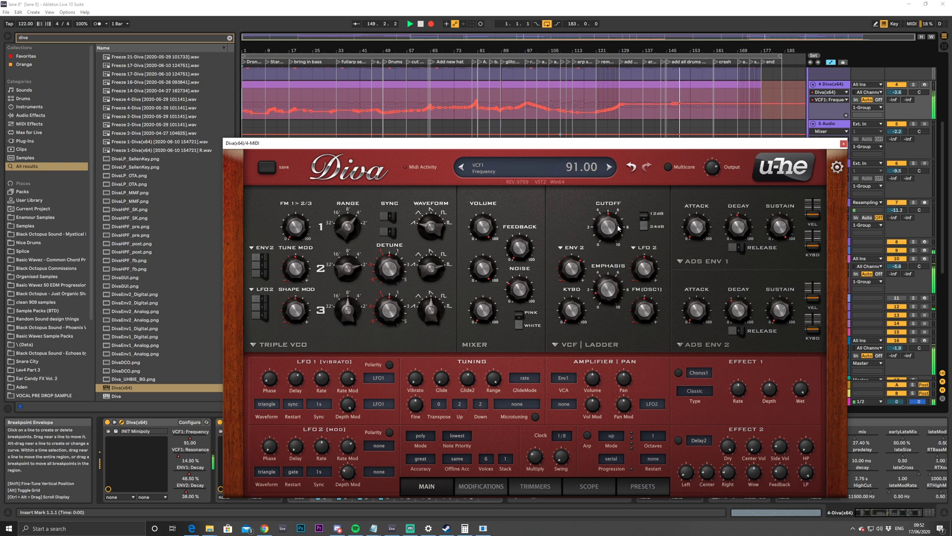
scroll(619, 226, "up", 1)
scroll(619, 226, "down", 3)
mouse_move(619, 227)
left_mouse_down()
mouse_move(623, 213)
mouse_move(625, 225)
left_mouse_up()
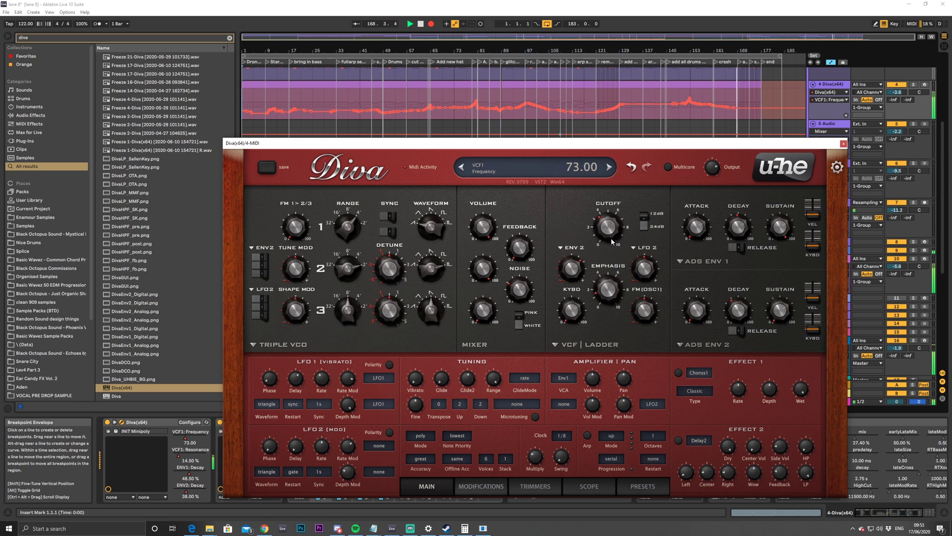
Record resonance lowered to 4.50 and cutoff to 56.00 by the song's end, stopping playback and closing Diva
left_click(613, 295)
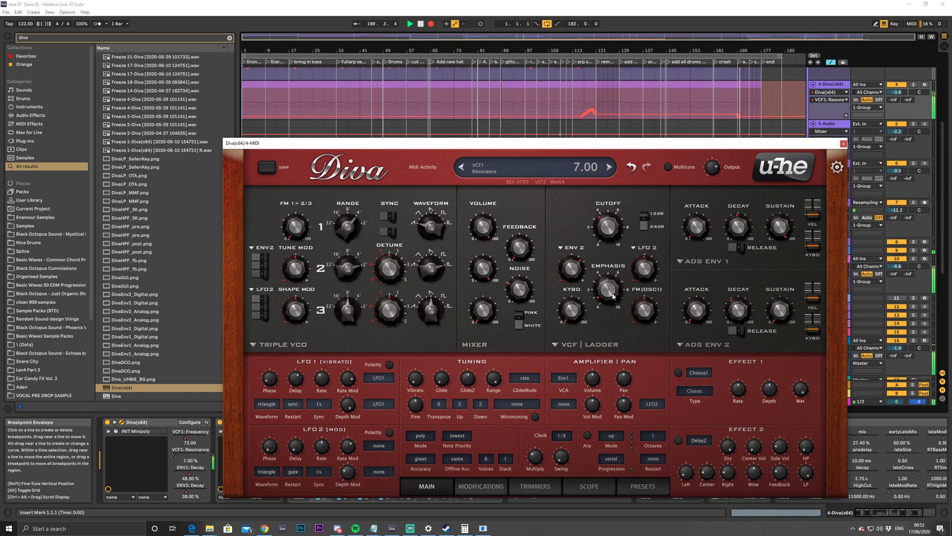
left_click(614, 238)
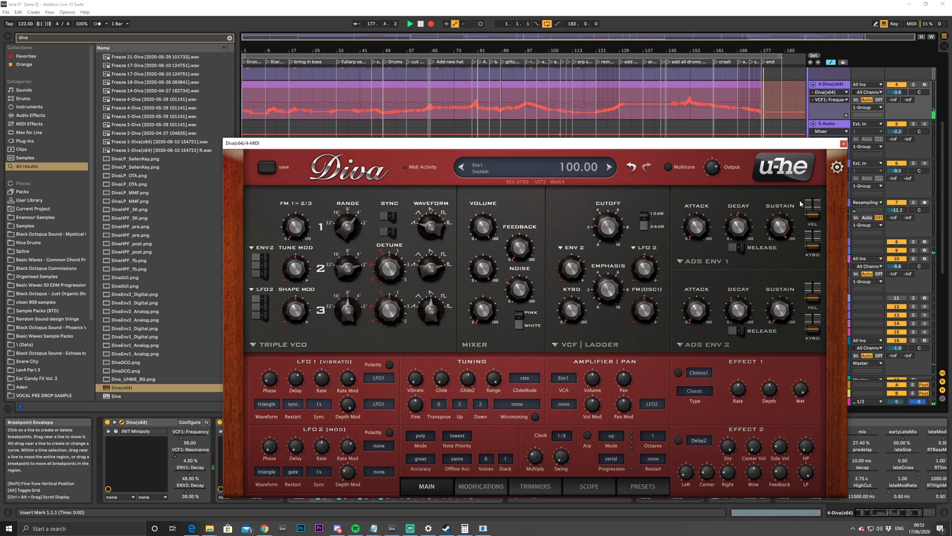
key("space")
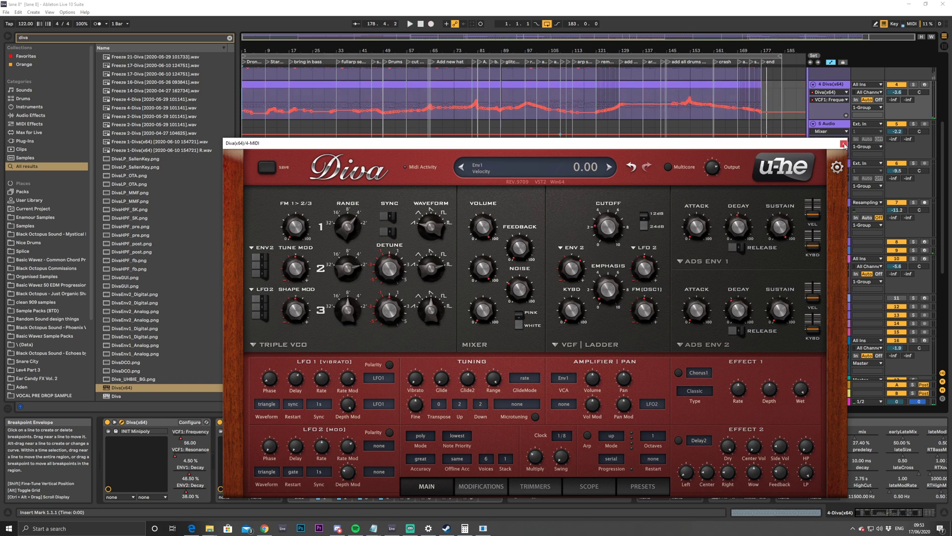
left_click(843, 144)
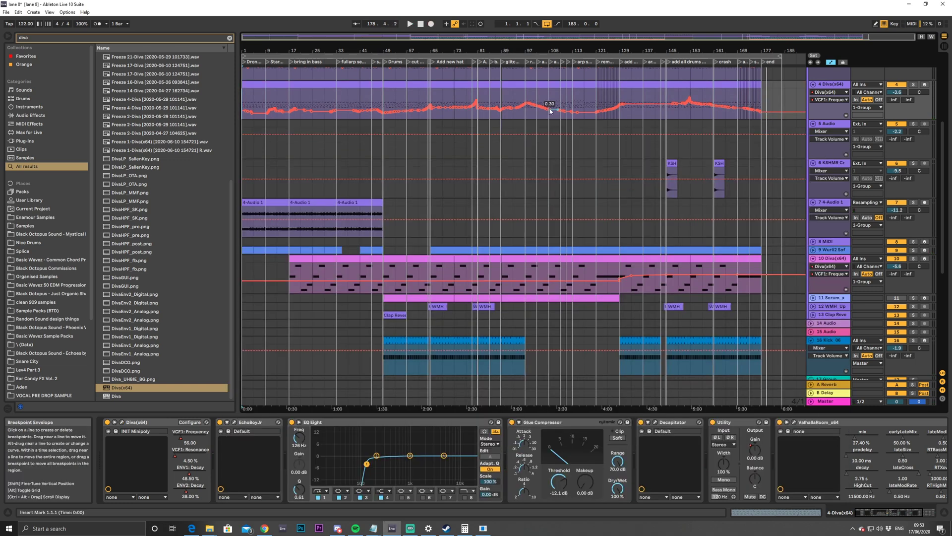
Audition the transition around bar 97 and delete the cutoff automation points between bars 97 and 101
left_click_drag(550, 37, 549, 74)
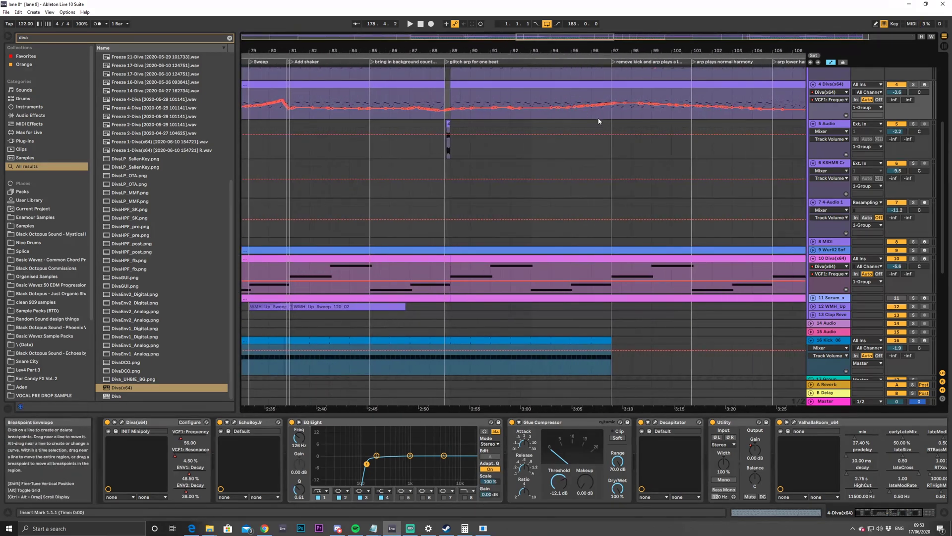
left_click(592, 115)
key("space")
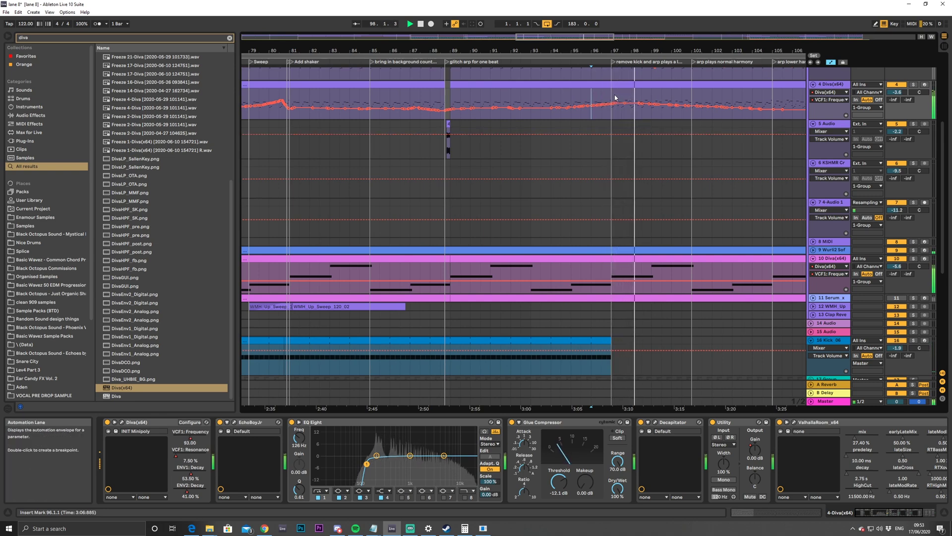
key("space")
left_click_drag(613, 99, 689, 117)
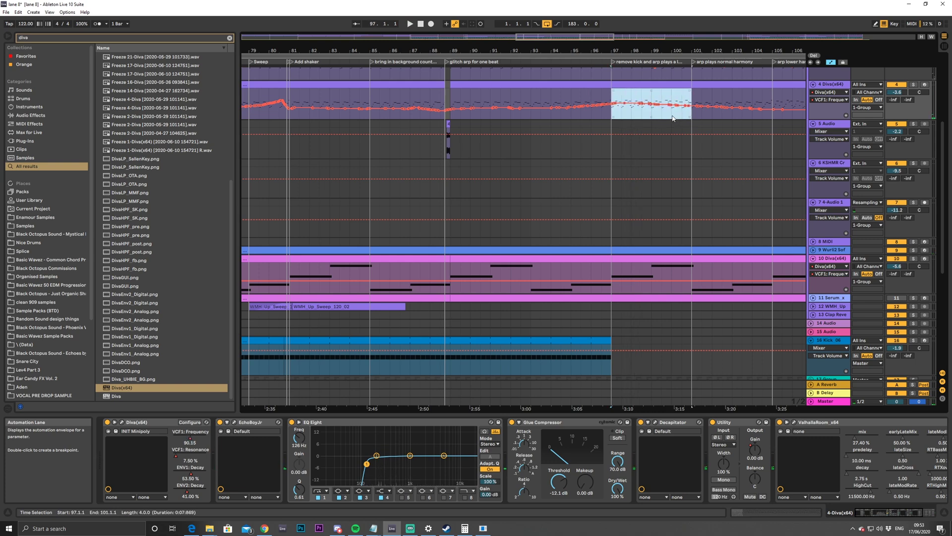
key("Delete")
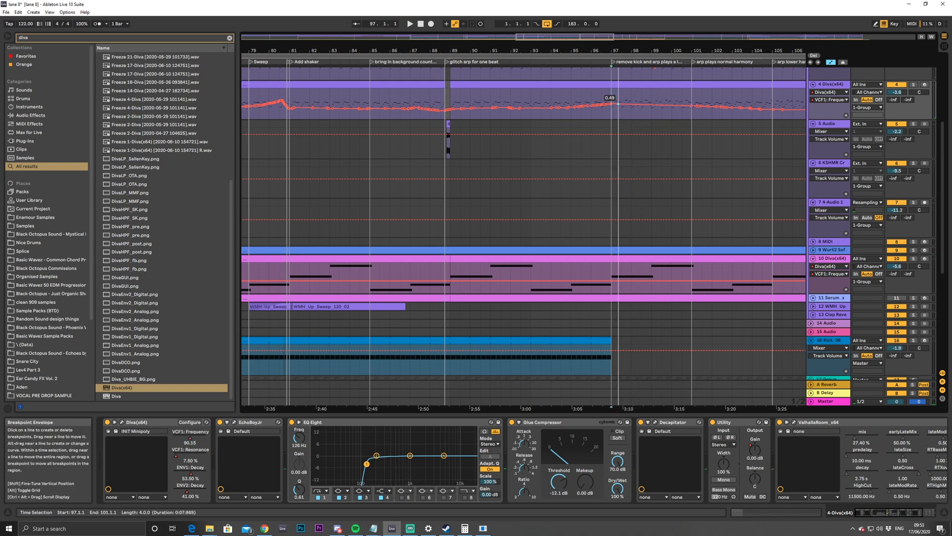
Make the cutoff drop abruptly at bar 97, level its line to bar 101, and play back the passage
left_click(601, 115)
key("space")
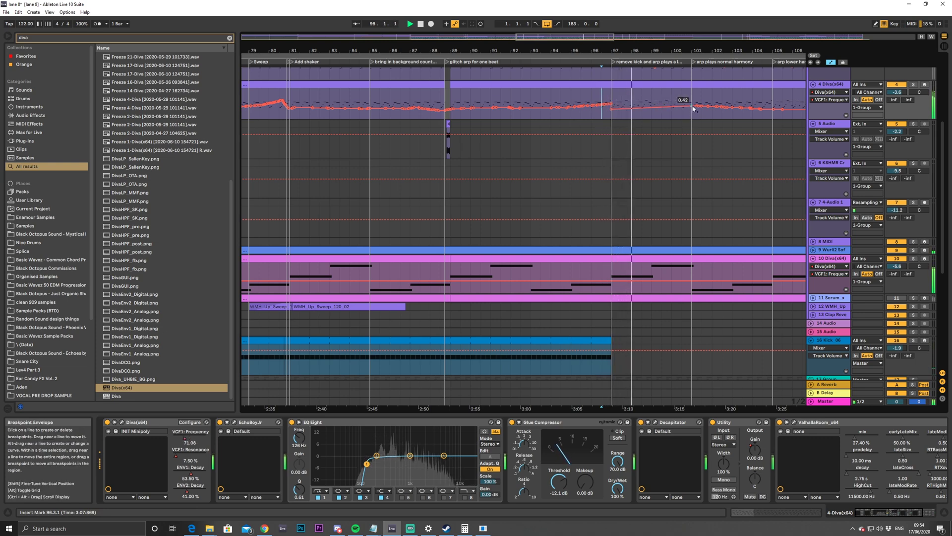
left_click_drag(694, 109, 717, 113)
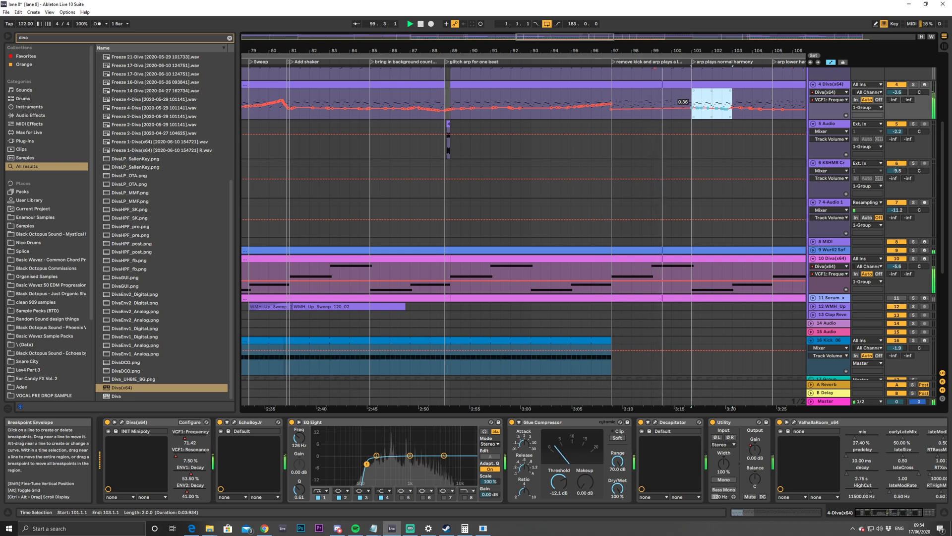
left_click(732, 112)
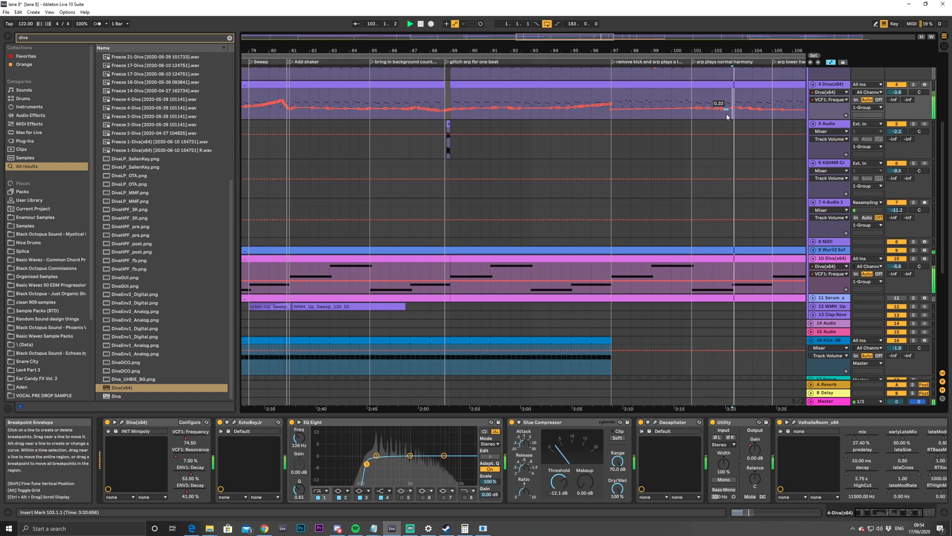
Compare Diva's cutoff automation with the Serum track's B Vol and Fil Cutoff lanes across the whole arrangement
left_click_drag(605, 38, 605, 41)
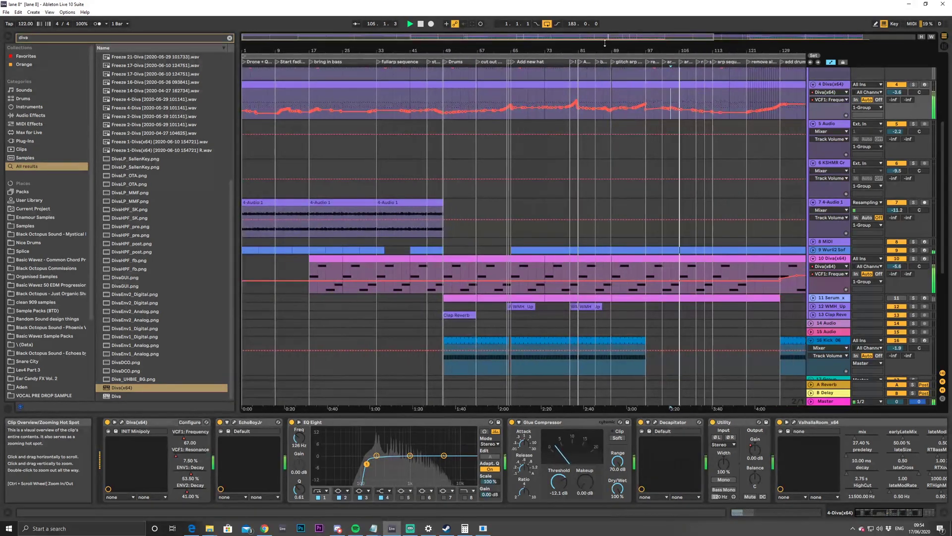
double_click(605, 40)
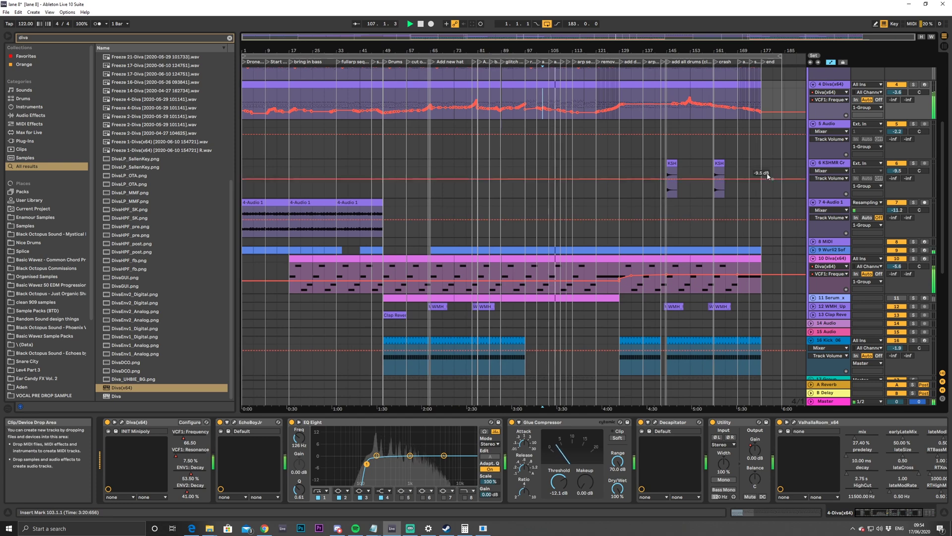
scroll(766, 172, "up", 3)
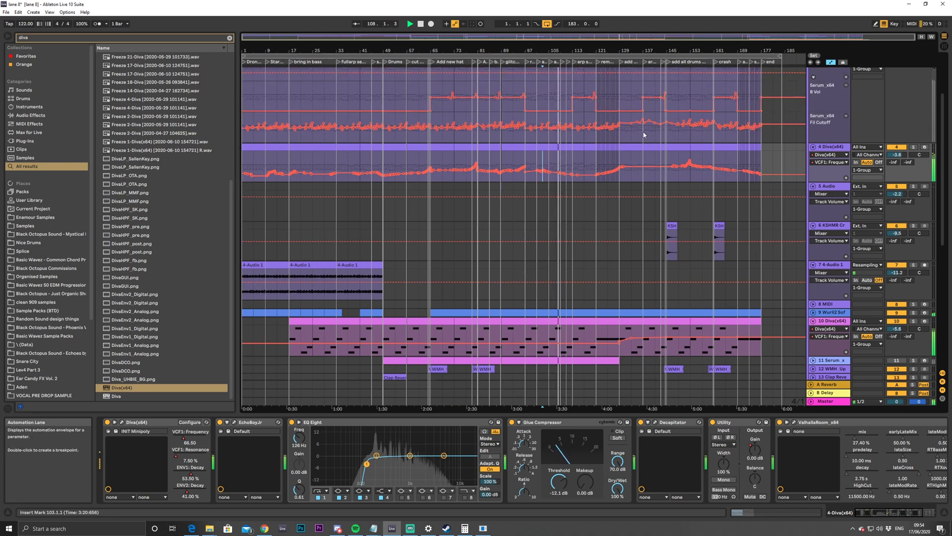
scroll(644, 149, "up", 2)
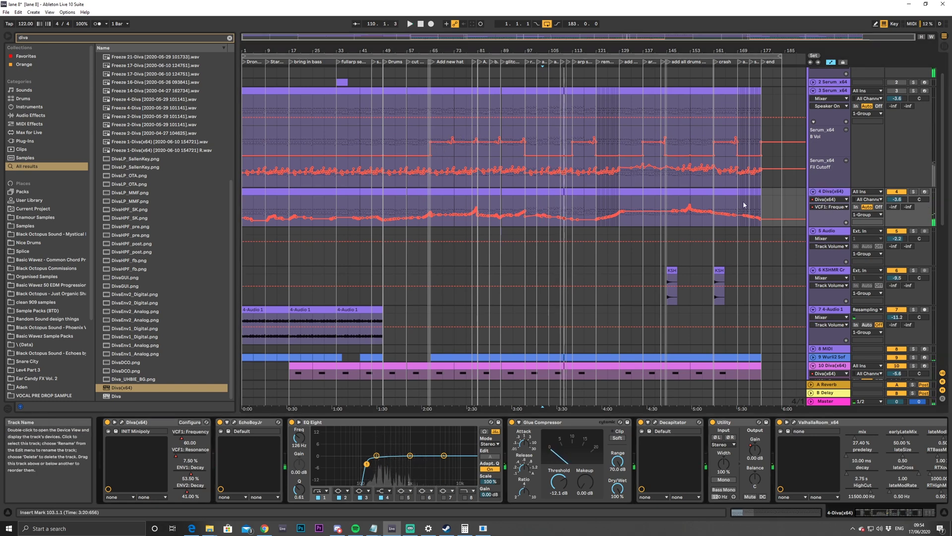
key("plus")
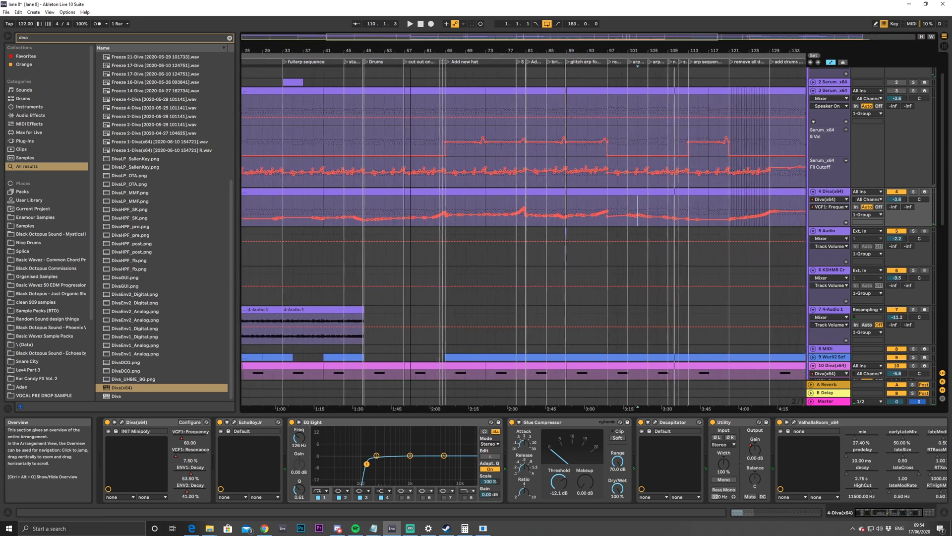
key("minus")
key("minus")
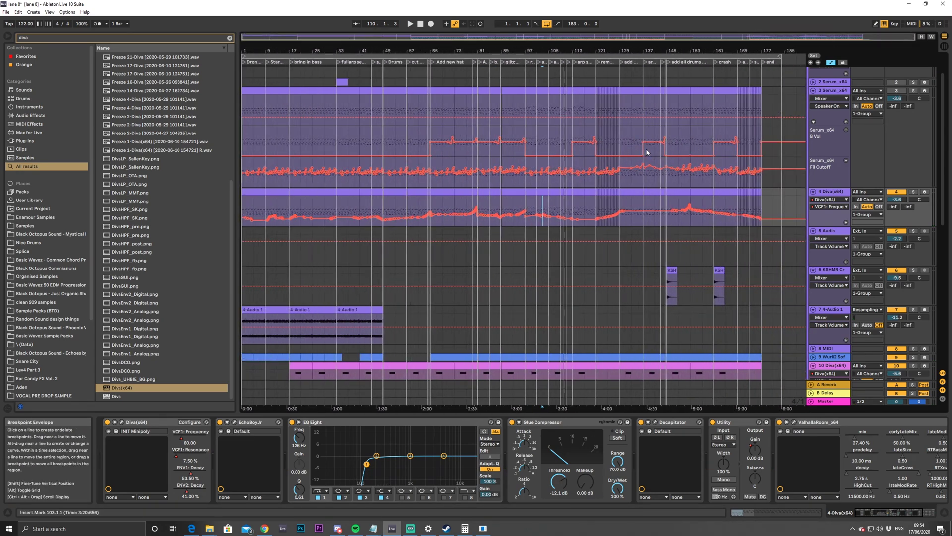
Play from bar 65 with Diva open and try oscillator 2 with different waveform settings and its volume at 75.50
left_click(442, 229)
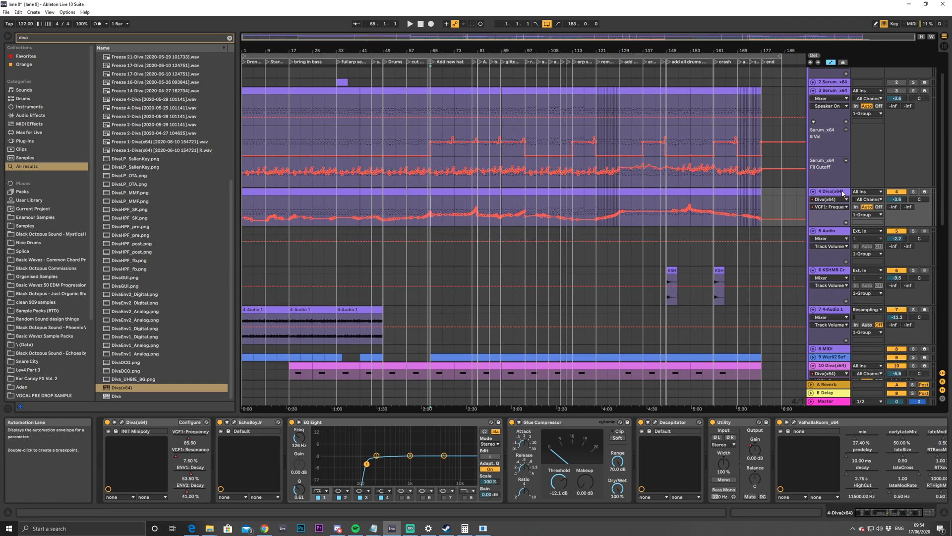
left_click(122, 422)
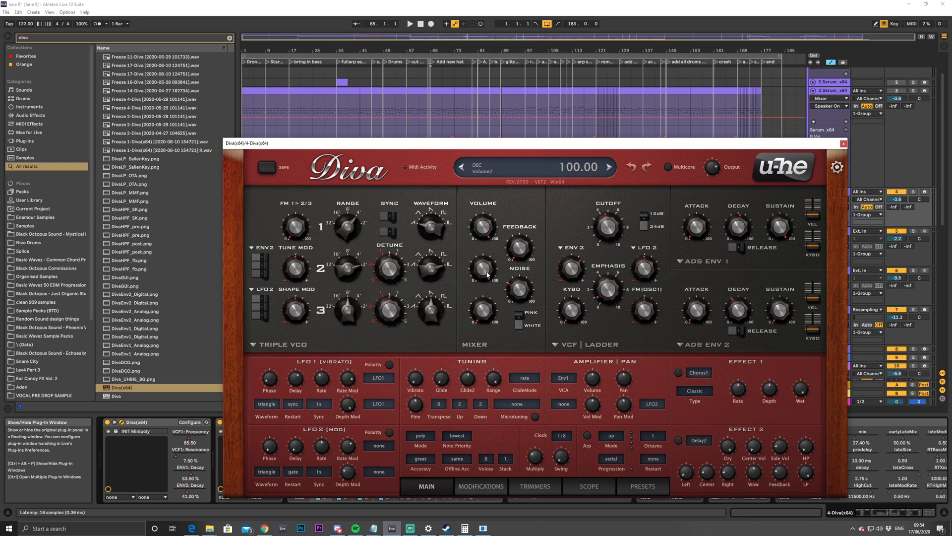
left_click_drag(488, 268, 469, 331)
key("space")
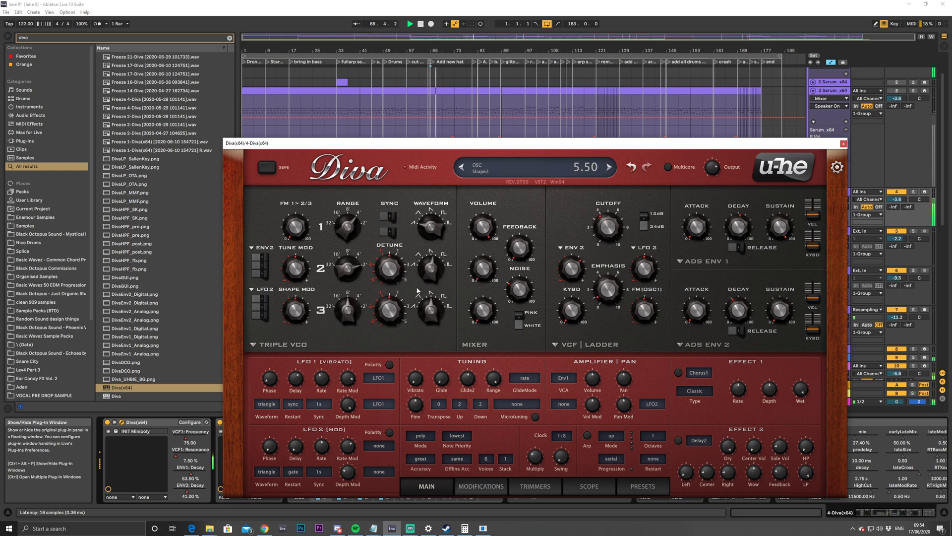
mouse_move(494, 181)
left_mouse_down()
mouse_move(498, 167)
mouse_move(487, 197)
left_mouse_up()
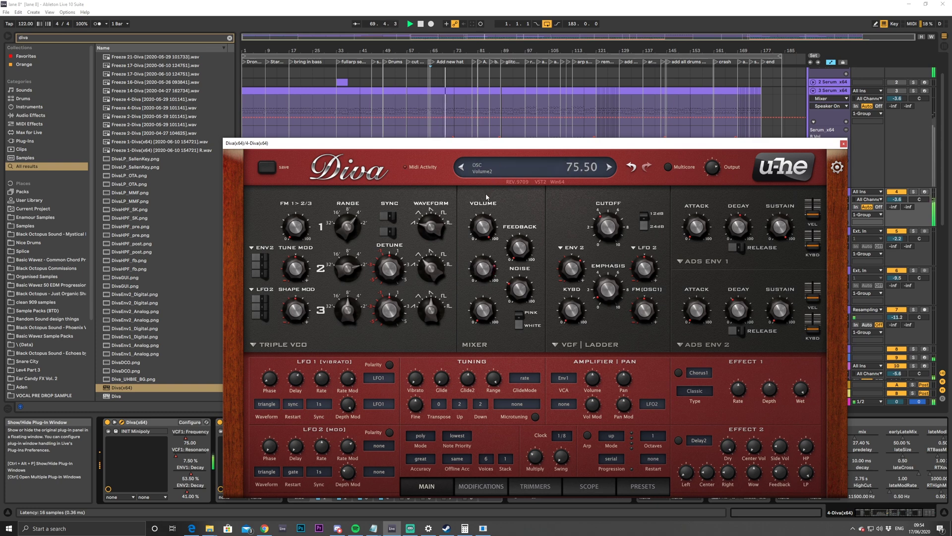
Change oscillator 2's waveform, compare its volume at 61.50 and 100.00, and set it to 0.00 with its automation lane in view
left_click_drag(432, 259, 479, 282)
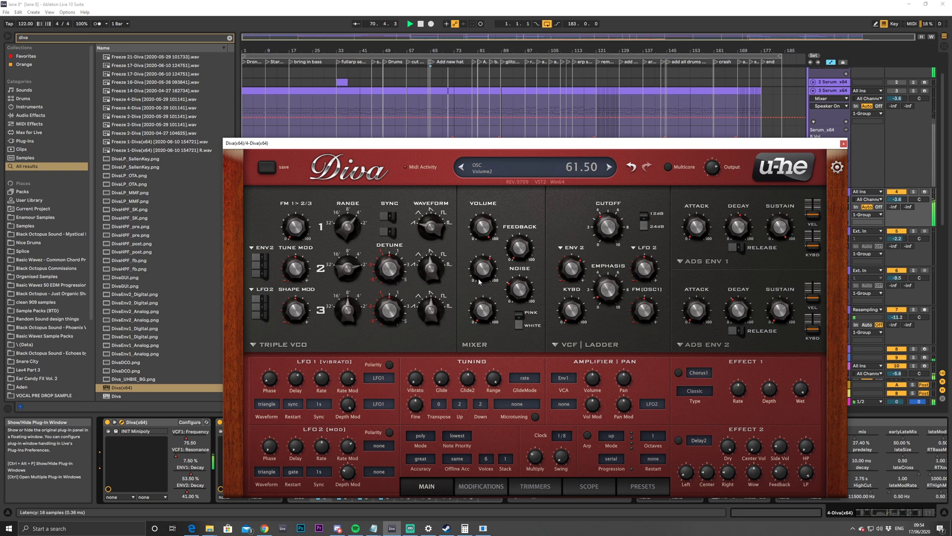
left_click_drag(485, 238, 485, 274)
left_click_drag(475, 337, 480, 300)
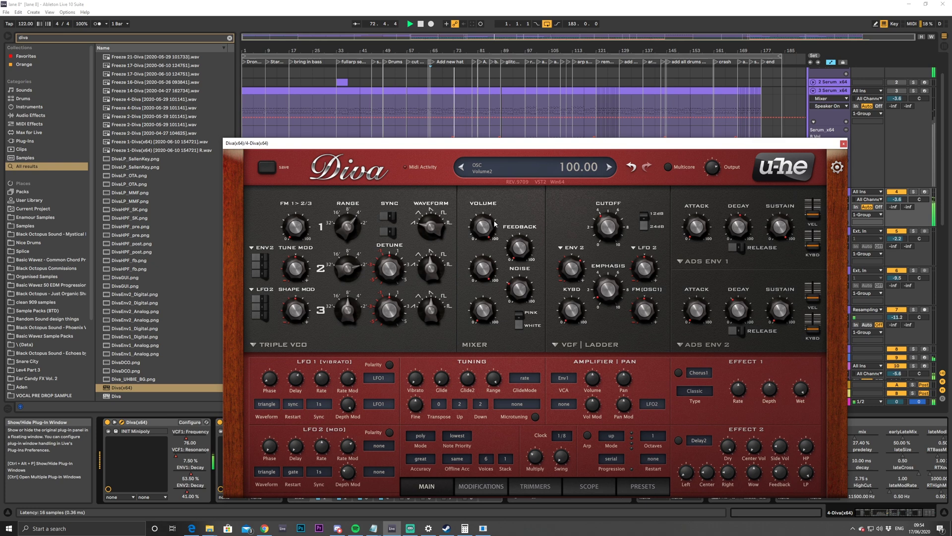
left_click_drag(494, 224, 485, 286)
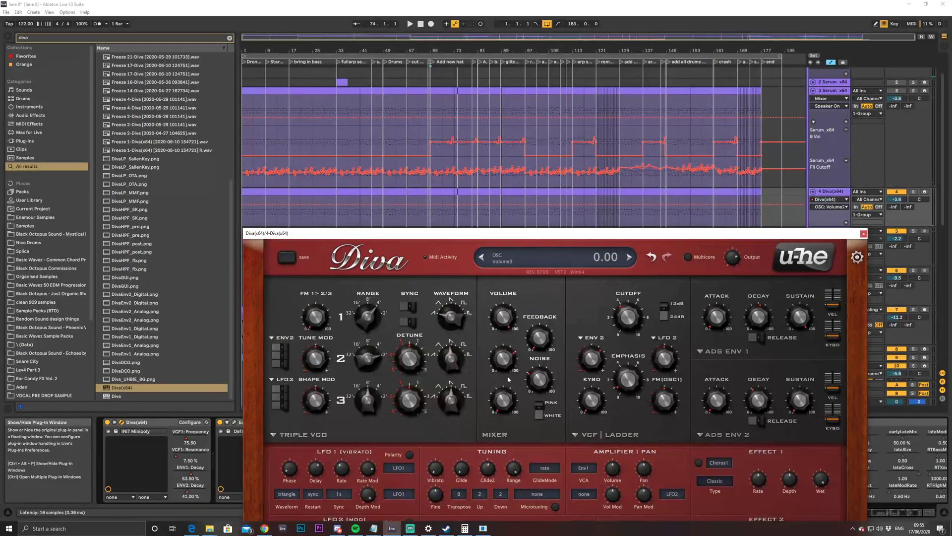
left_click_drag(503, 358, 450, 489)
Draw oscillator 2 volume automation at 1.00 from bar 65 to bar 97 and play it back
left_click(442, 218)
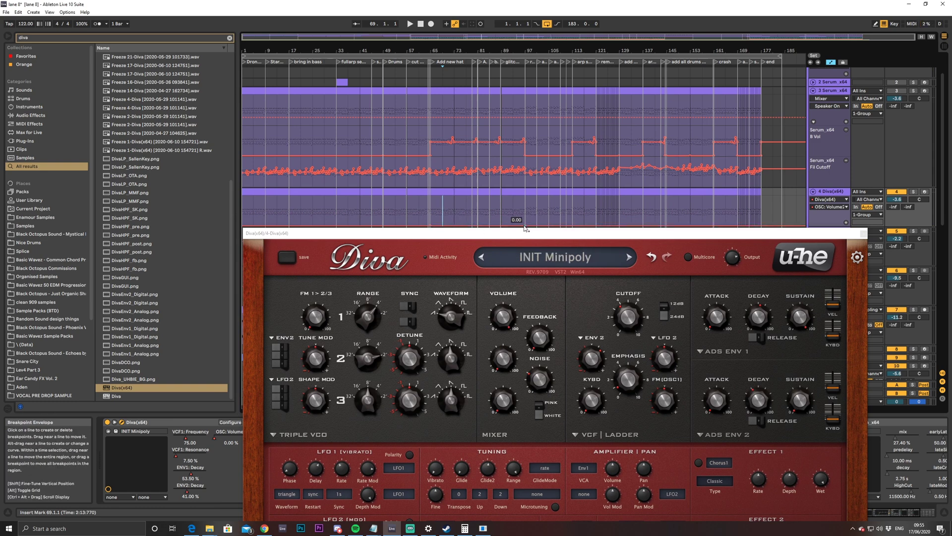
left_click_drag(515, 228, 521, 212)
left_click_drag(447, 226, 431, 197)
key("space")
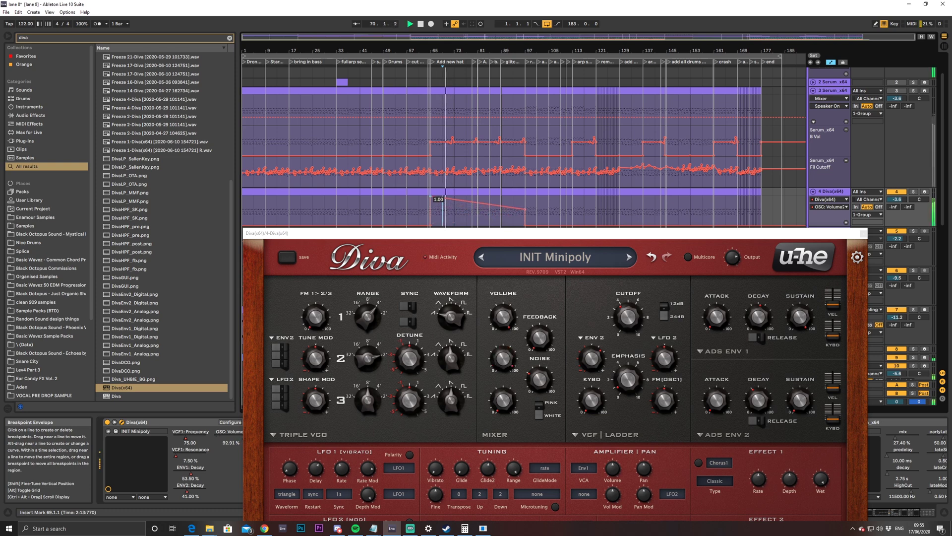
left_click_drag(525, 209, 525, 196)
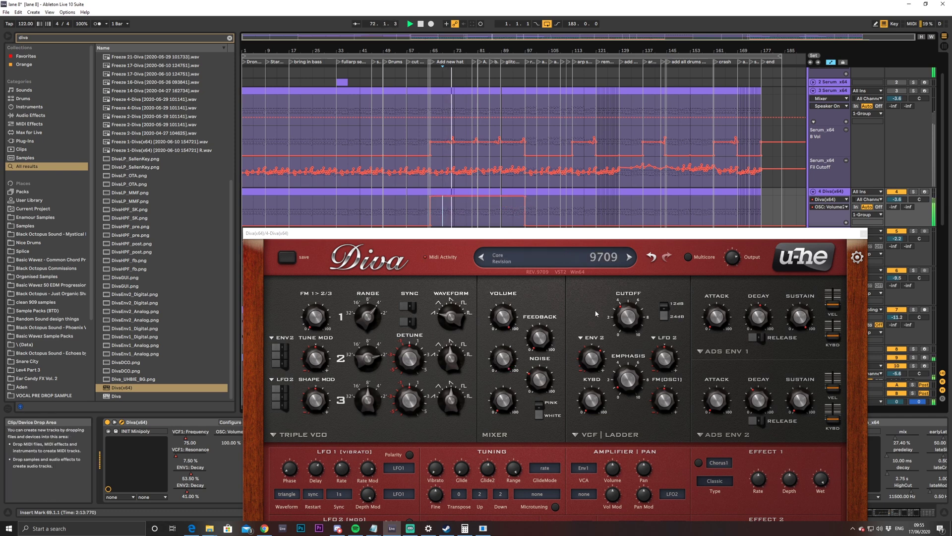
Try Diva's oscillator FM and filter FM amounts during playback from around bar 72 and check the oscillator FM lane
mouse_move(624, 400)
mouse_move(317, 319)
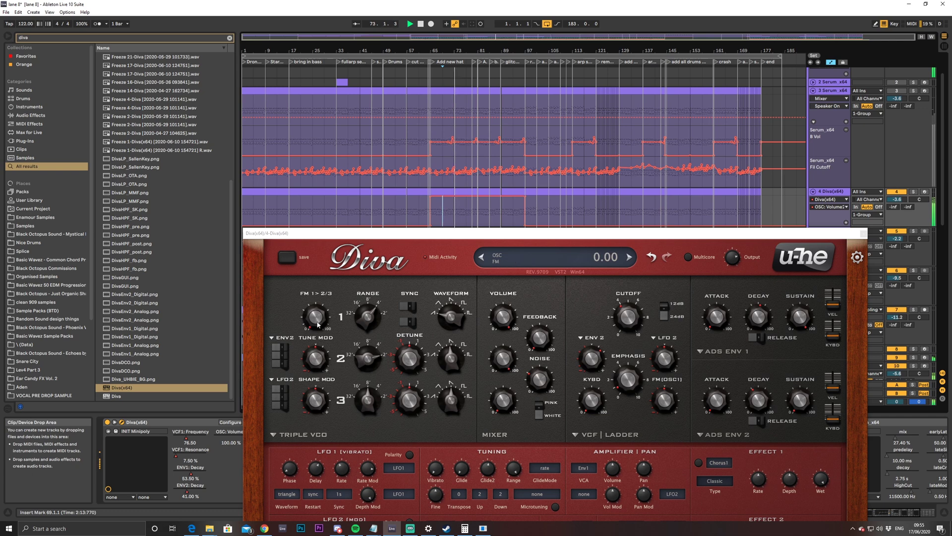
mouse_move(663, 418)
mouse_move(662, 418)
left_mouse_down()
mouse_move(660, 335)
mouse_move(661, 417)
left_mouse_up()
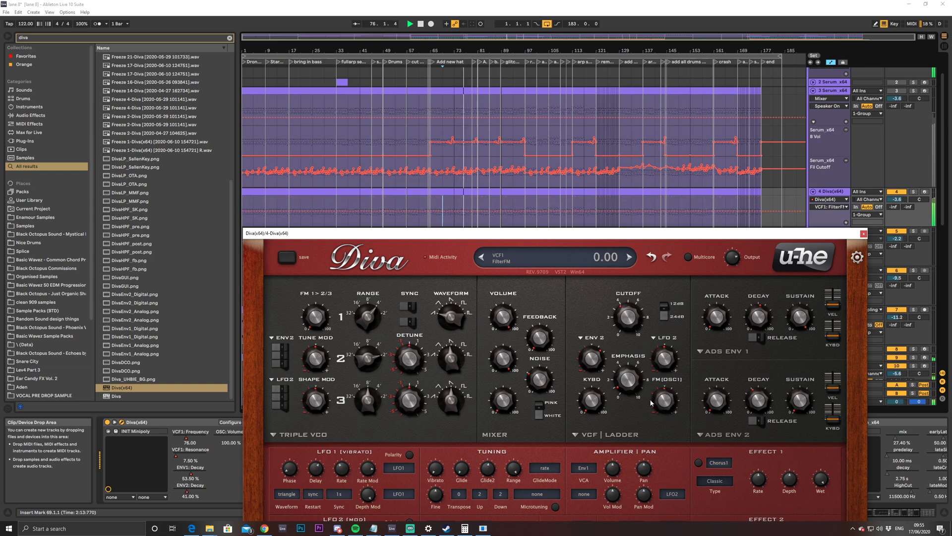
mouse_move(304, 326)
left_mouse_down()
mouse_move(307, 290)
mouse_move(306, 329)
left_mouse_up()
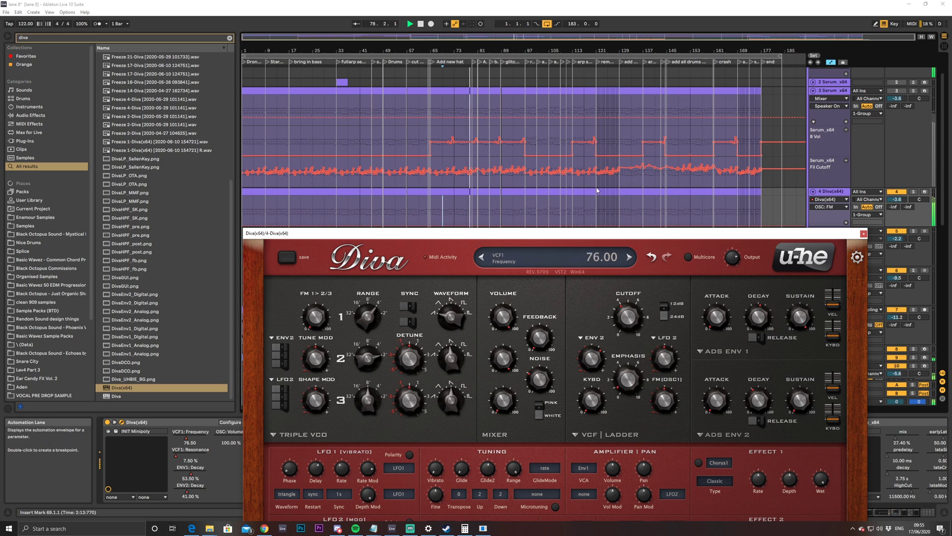
scroll(614, 182, "down", 2)
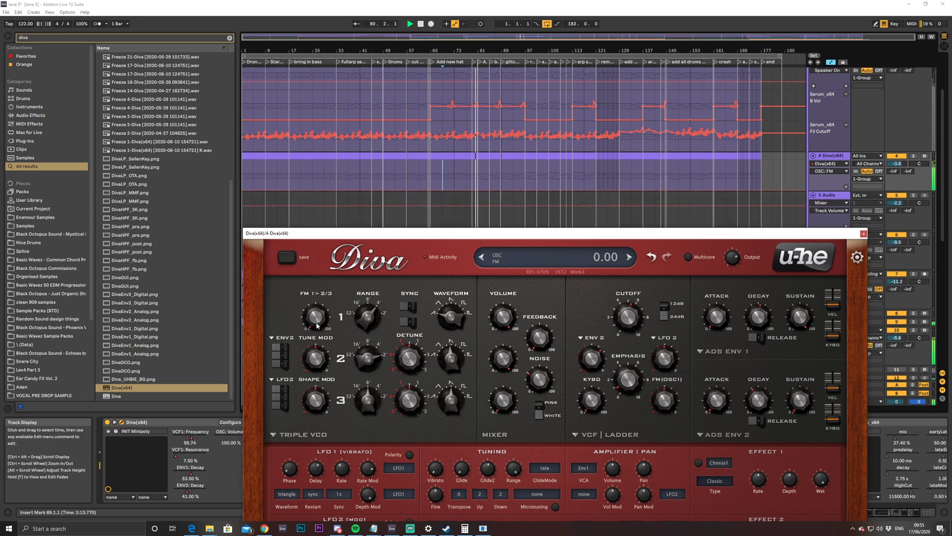
left_click_drag(463, 51, 542, 189)
key("space")
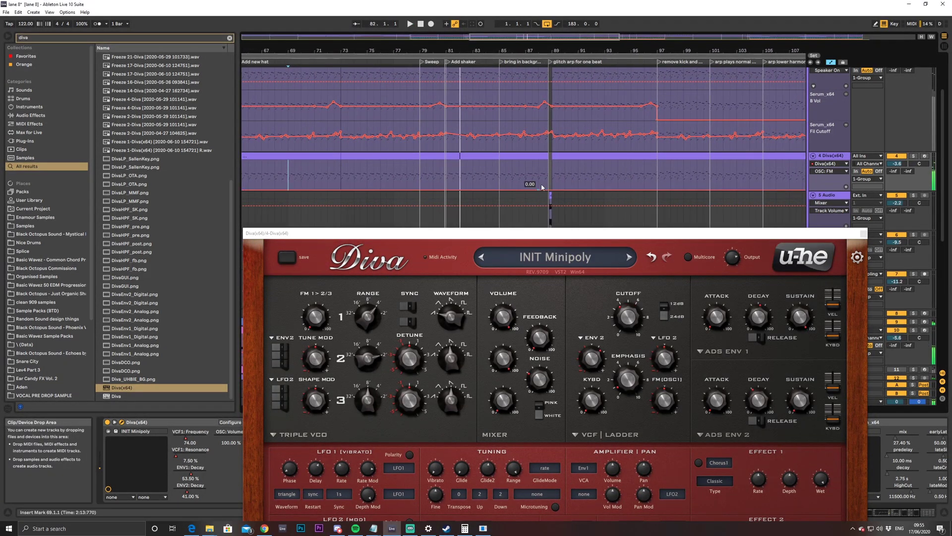
Bring up Diva's oscillator 2 volume lane, close the plugin window and play the one-beat glitch around bar 88
left_click(507, 356)
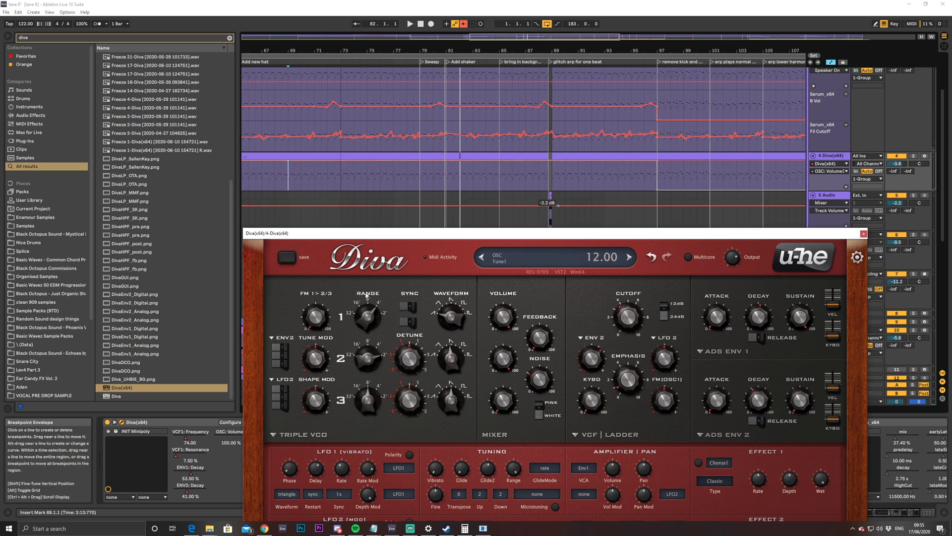
left_click(864, 233)
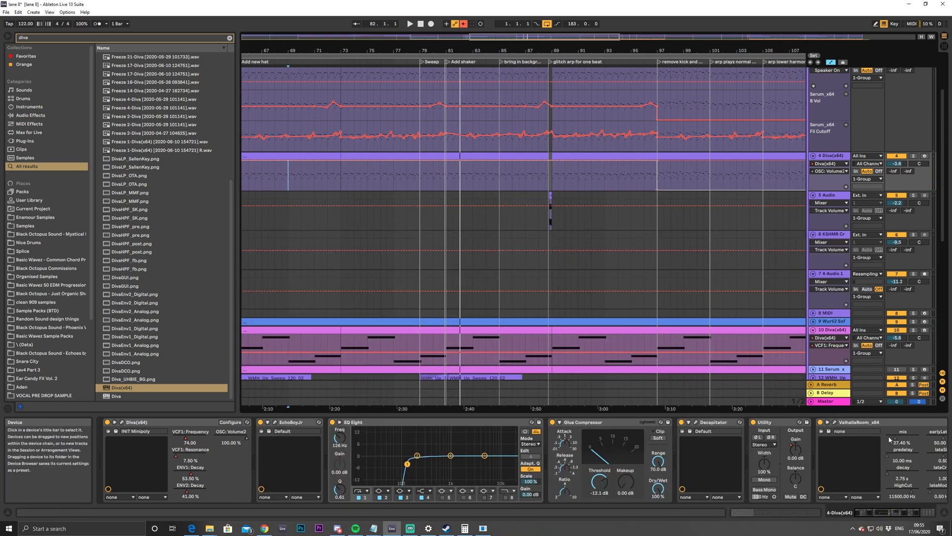
key("space")
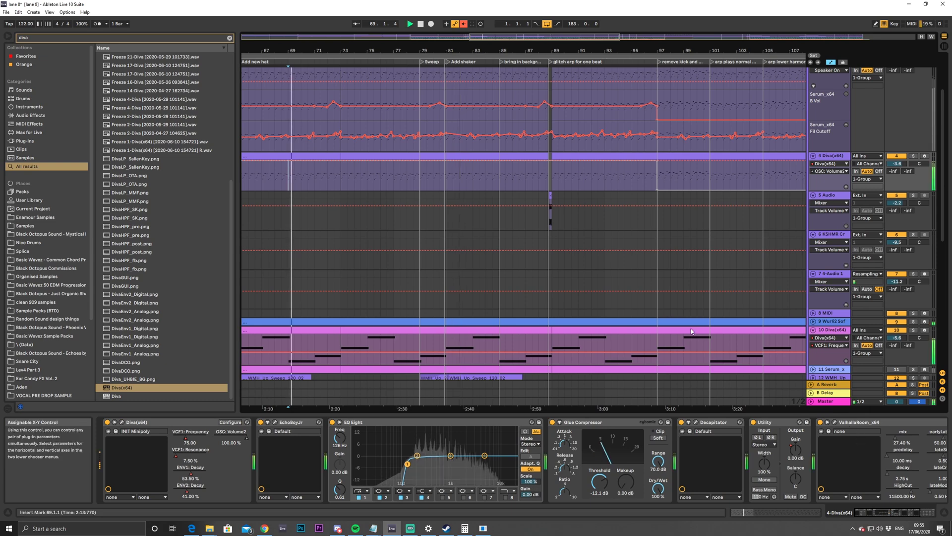
left_click(548, 223)
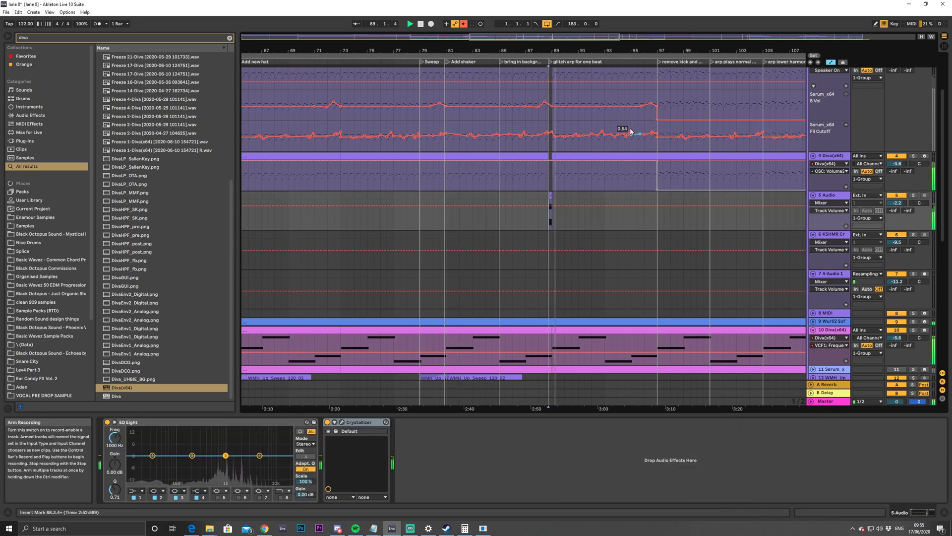
scroll(623, 131, "up", 2)
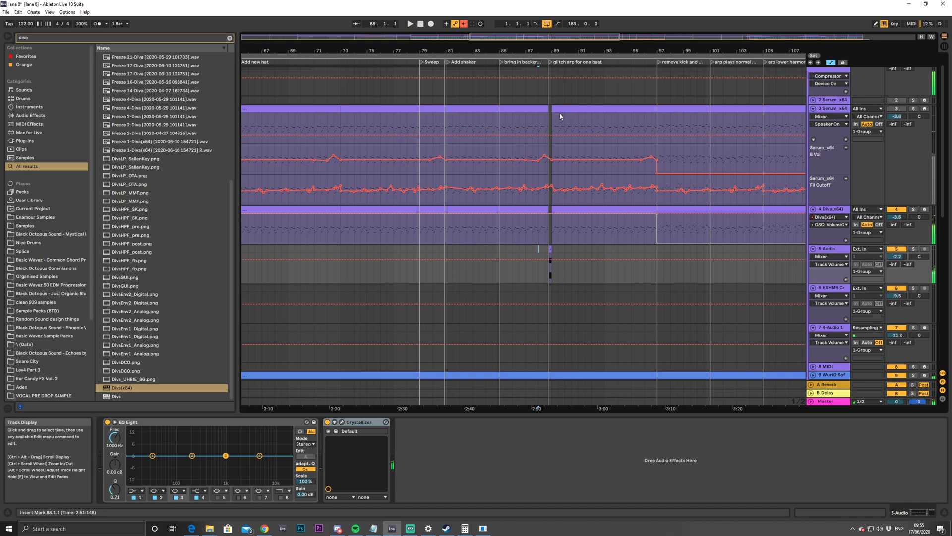
Extend the Serum and Diva clips before the arp glitch up to bar 89, closing the one-beat gap
left_click(546, 108)
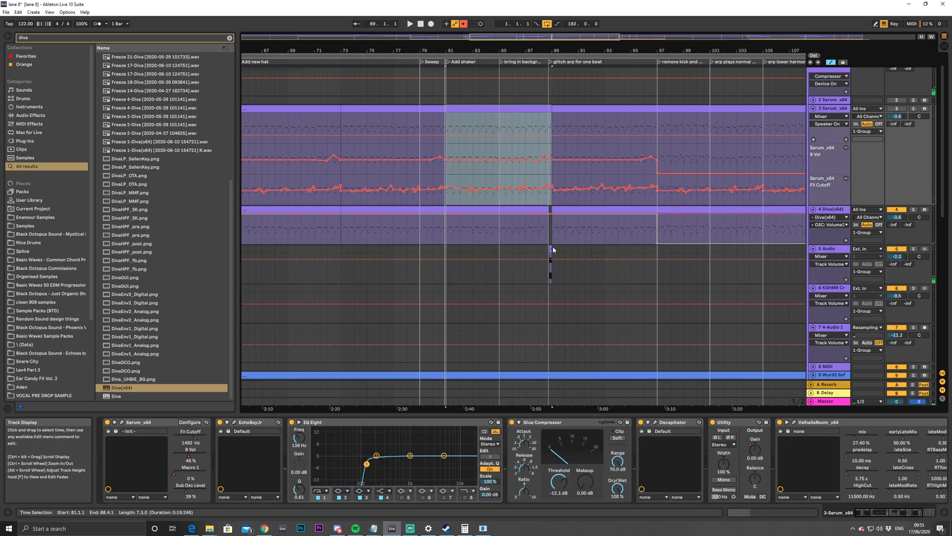
left_click_drag(564, 34, 571, 60)
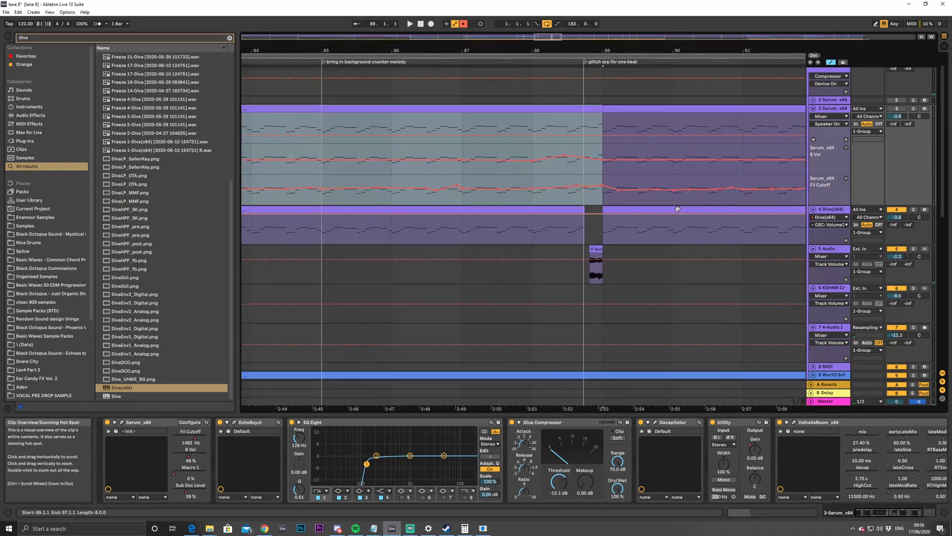
left_click(584, 210)
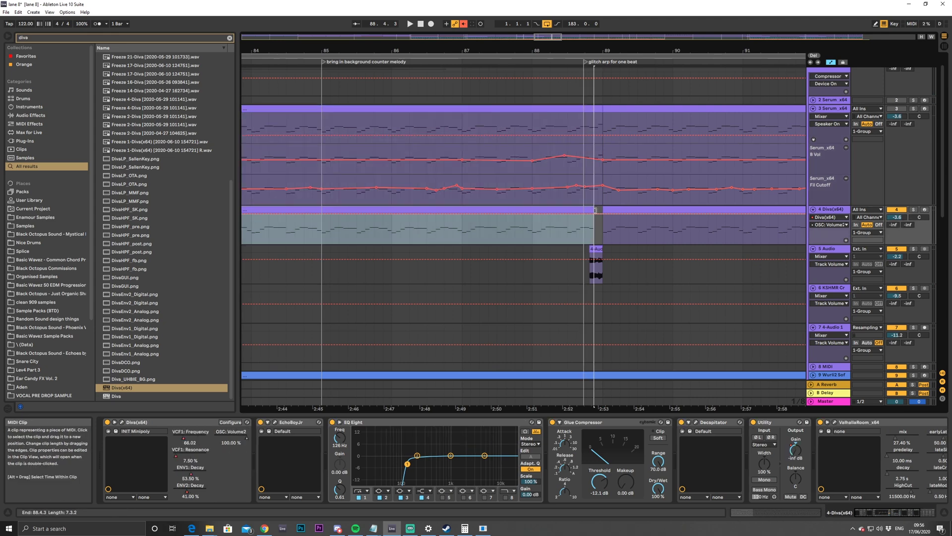
Freeze and flatten the glitch audio track, and delete its short clip just before bar 89
left_click(818, 256)
right_click(819, 257)
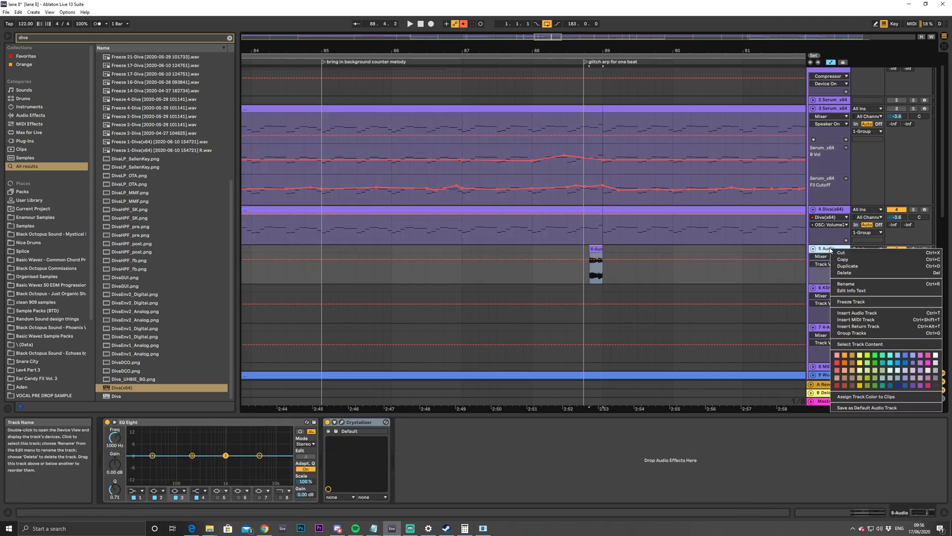
left_click(844, 305)
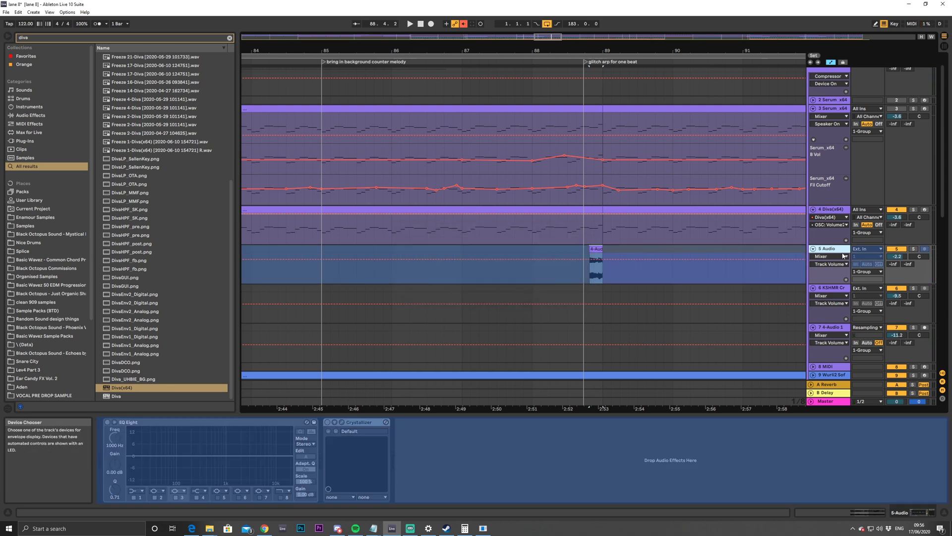
right_click(838, 249)
left_click(631, 296)
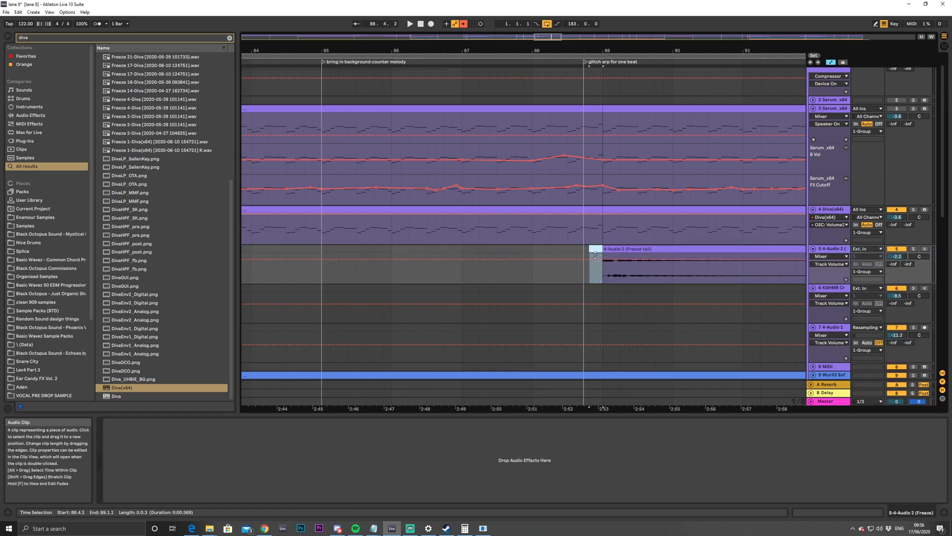
left_click(541, 251)
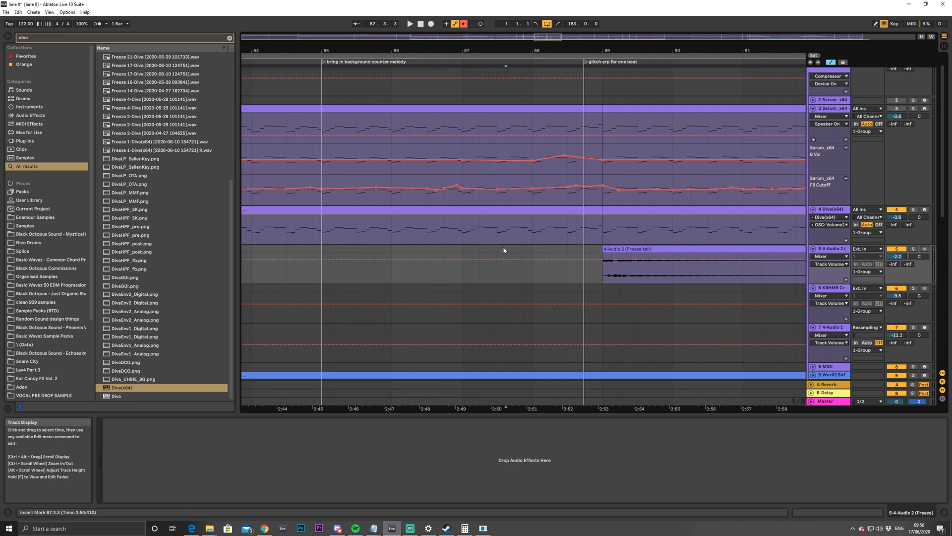
Remove the Serum track's Utility gain dip just before bar 89 and play the passage from bar 87
key("space")
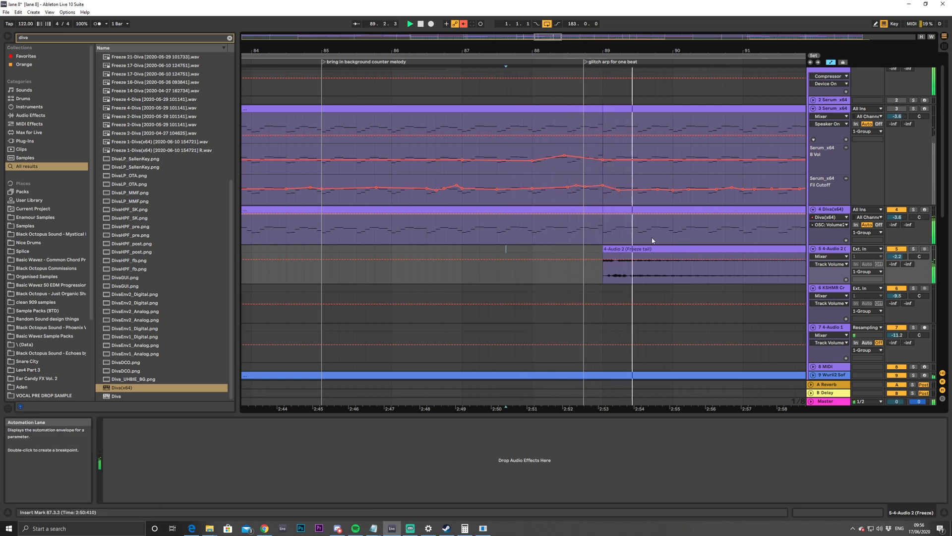
key("Up")
key("Up")
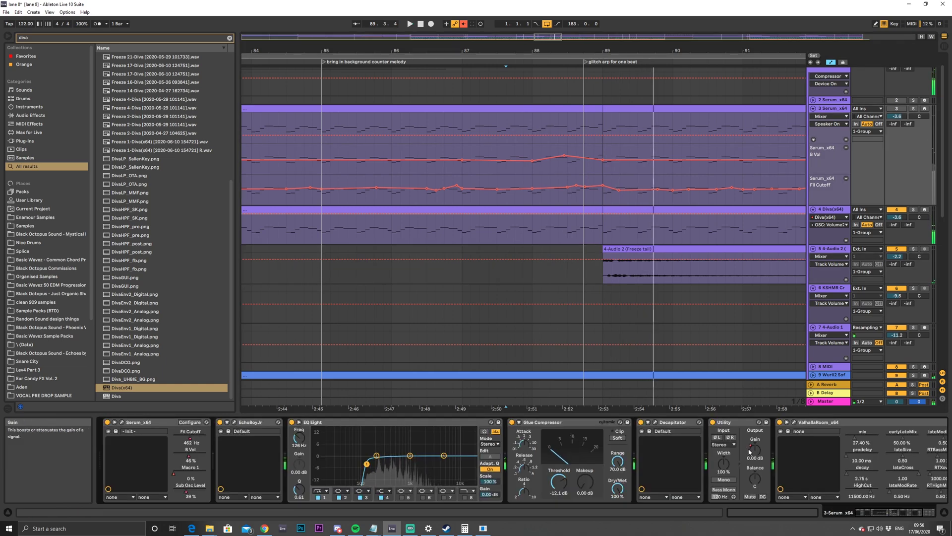
left_click(755, 450)
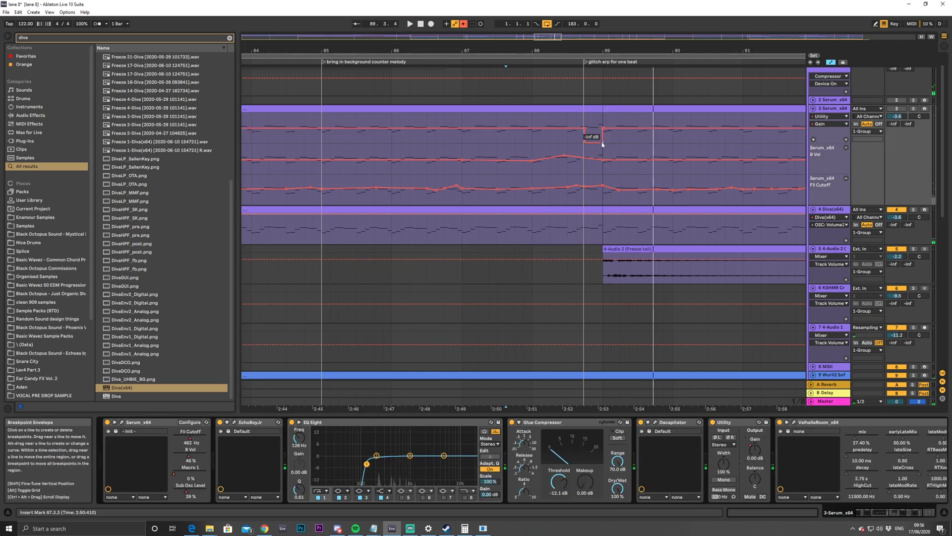
left_click_drag(600, 145, 589, 144)
left_click(587, 145)
left_click(488, 142)
key("space")
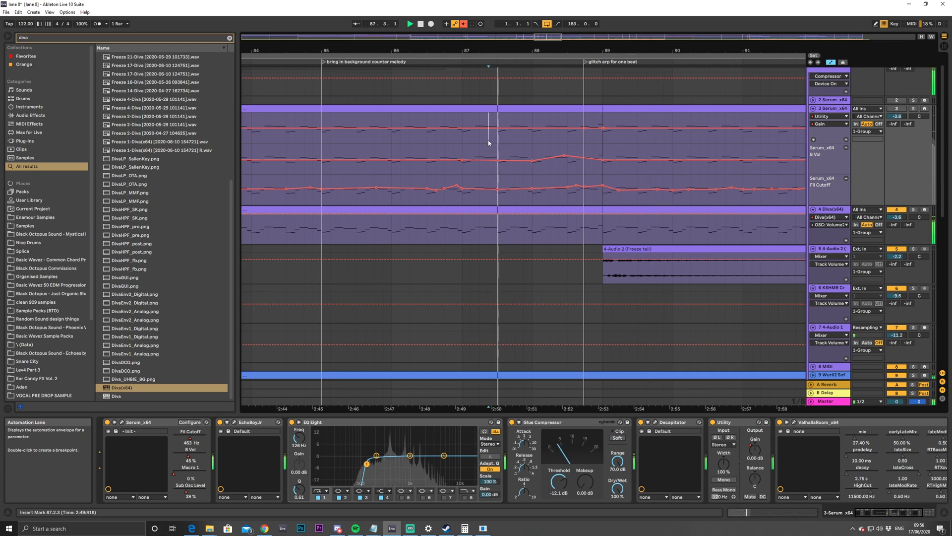
left_click_drag(554, 37, 552, 226)
key("space")
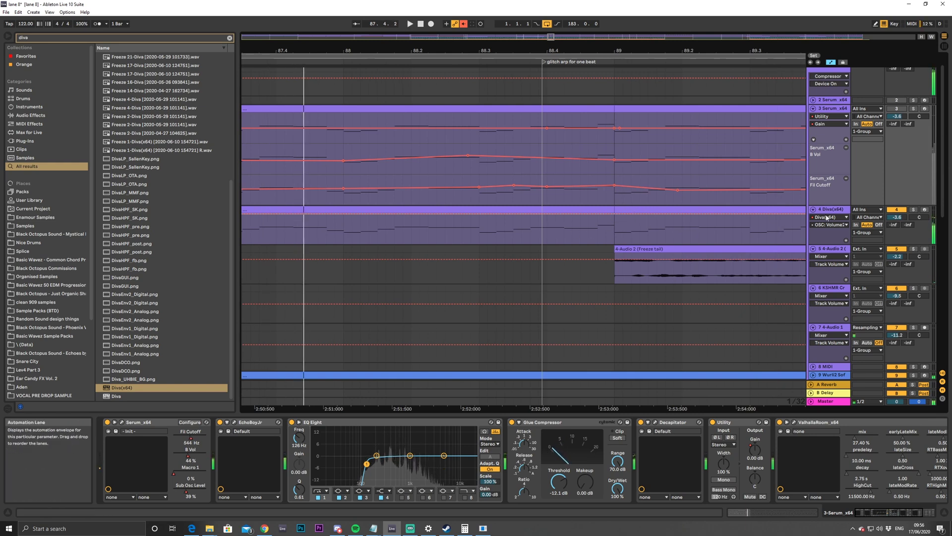
Fold the Serum track and re-enable oscillator 2's volume automation on the Diva track
left_click(830, 224)
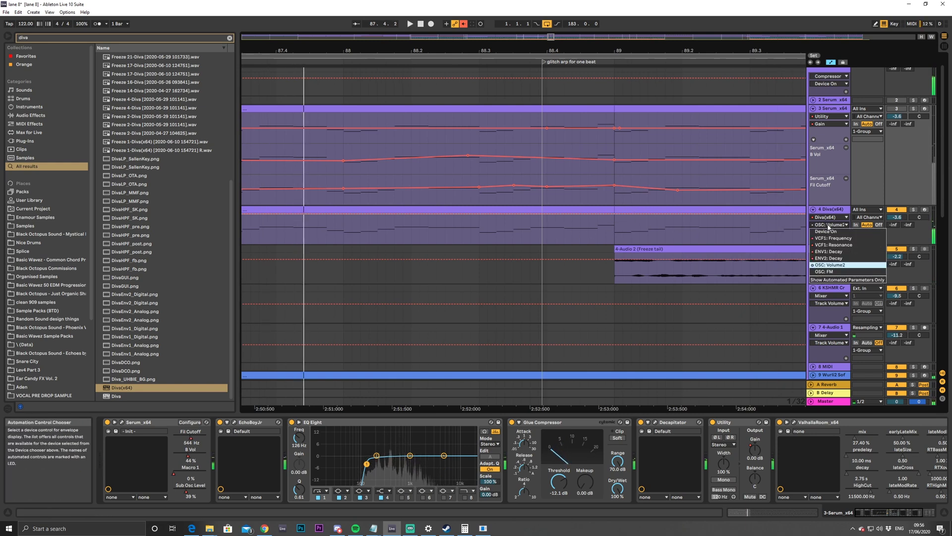
left_click(839, 265)
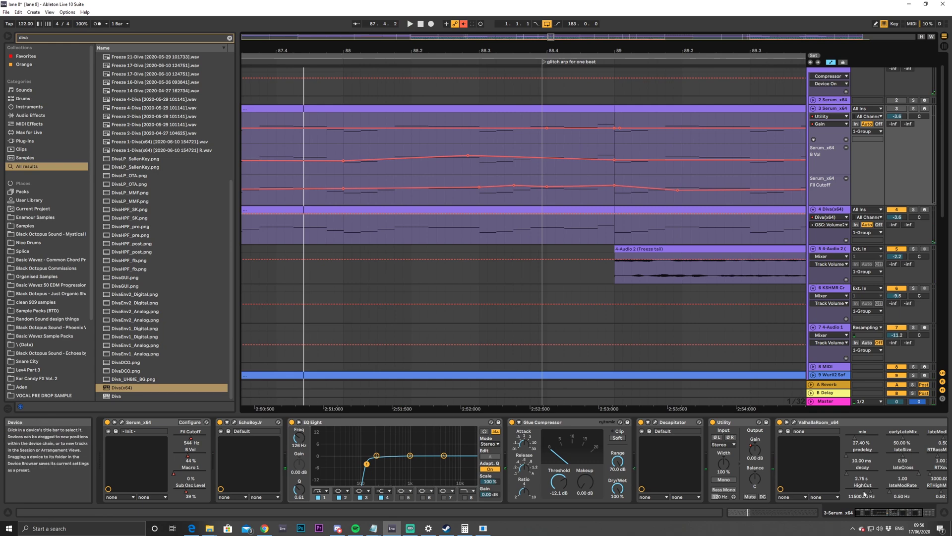
scroll(837, 467, "right", 3)
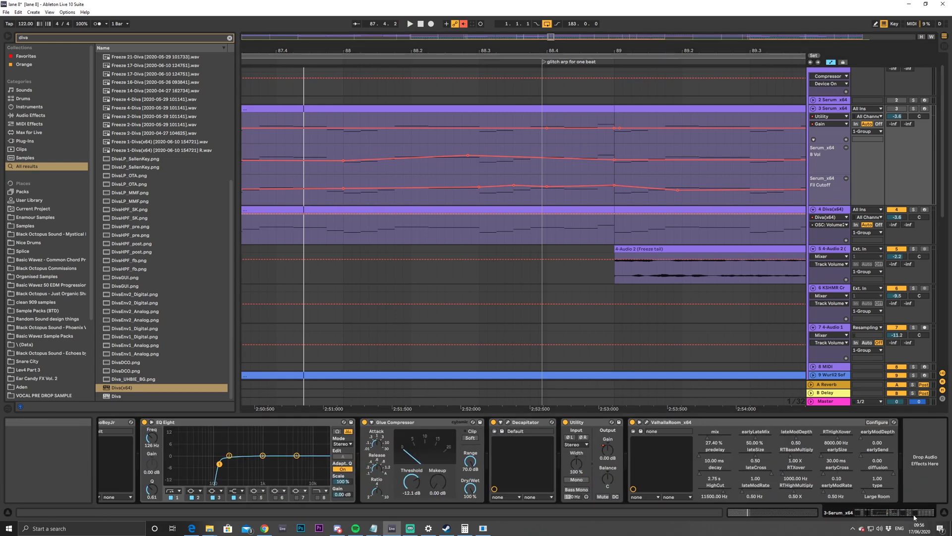
scroll(265, 483, "left", 3)
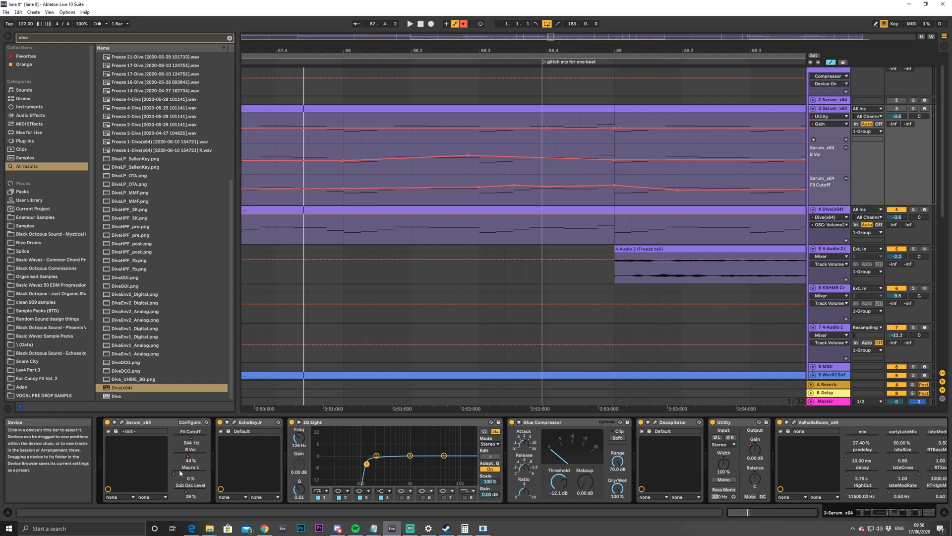
left_click(833, 209)
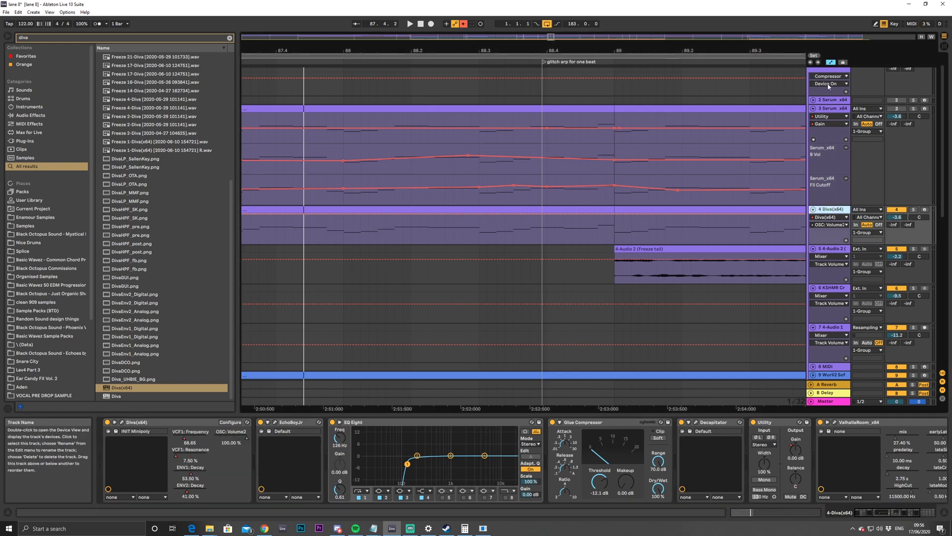
left_click(813, 108)
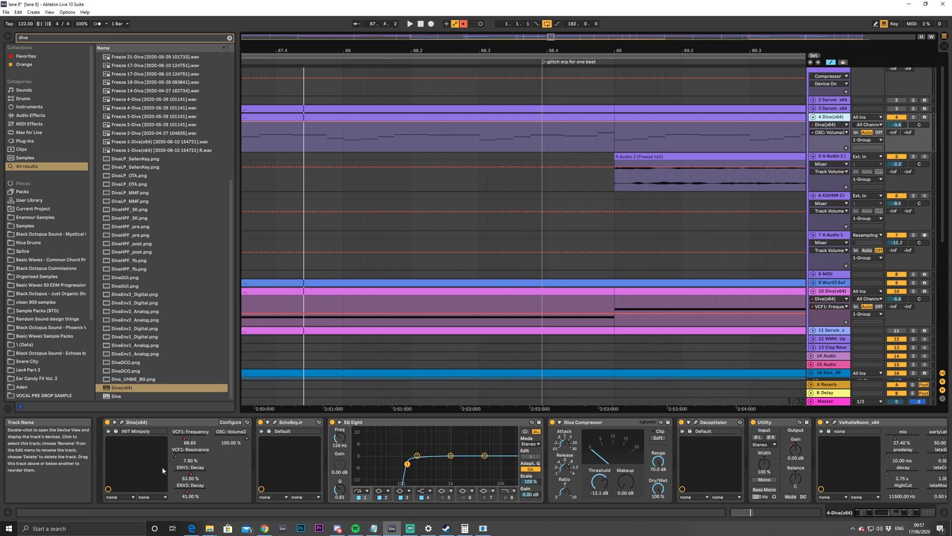
right_click(240, 440)
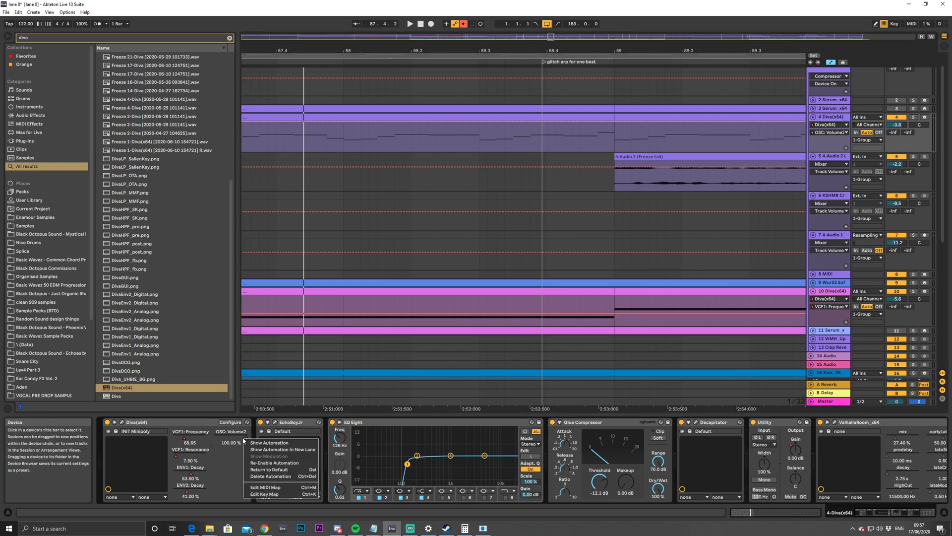
left_click(274, 463)
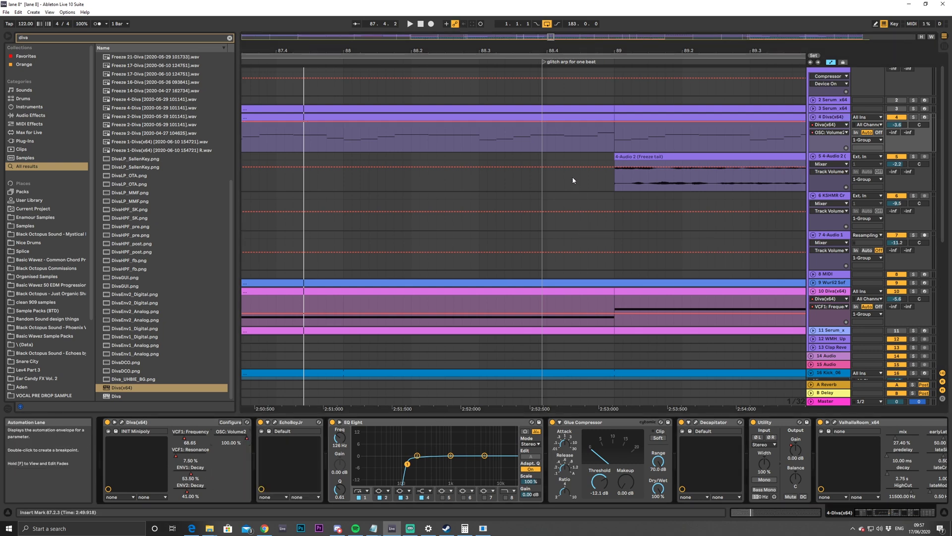
Remove the Diva track's Utility gain dip just before bar 89 and play the passage from bar 88
left_click(795, 449)
left_click_drag(547, 137, 550, 151)
left_click(547, 150)
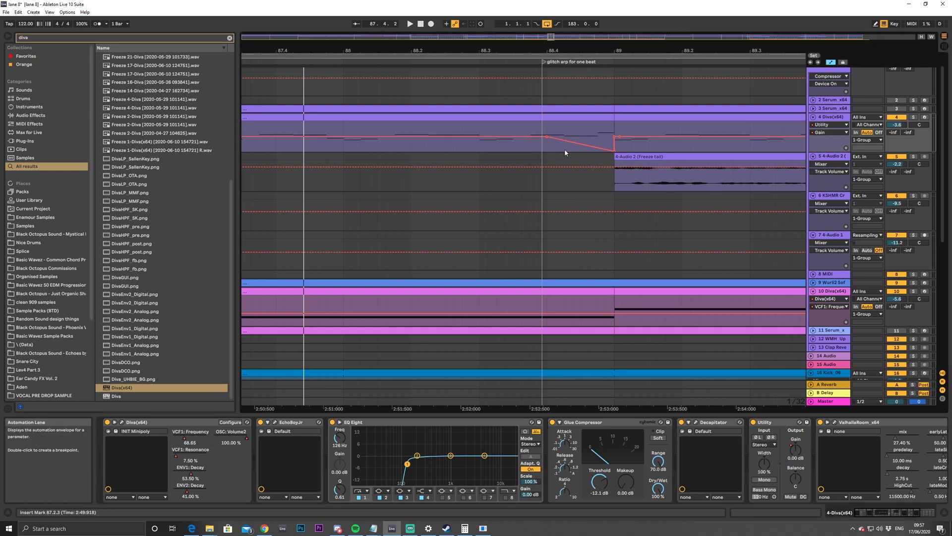
left_click(614, 152)
left_click(462, 144)
key("space")
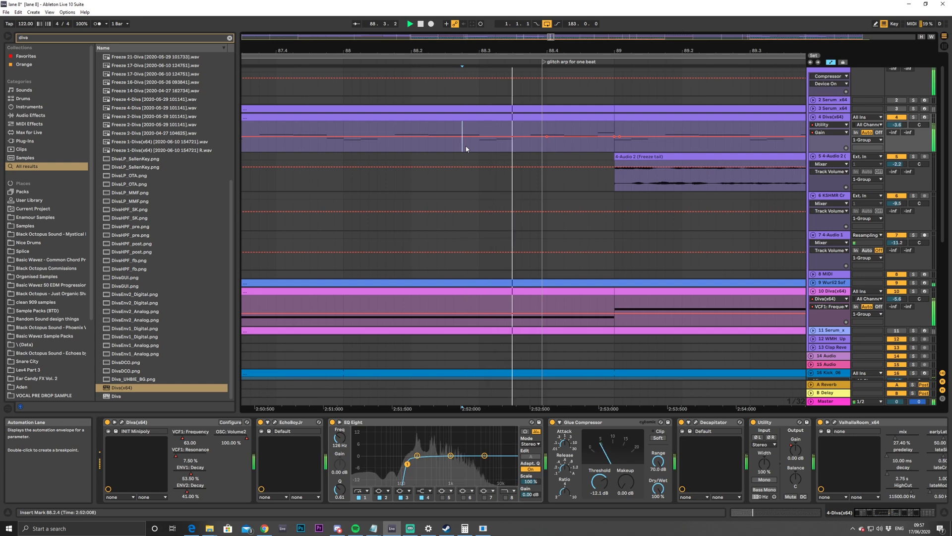
left_click_drag(422, 37, 422, 14)
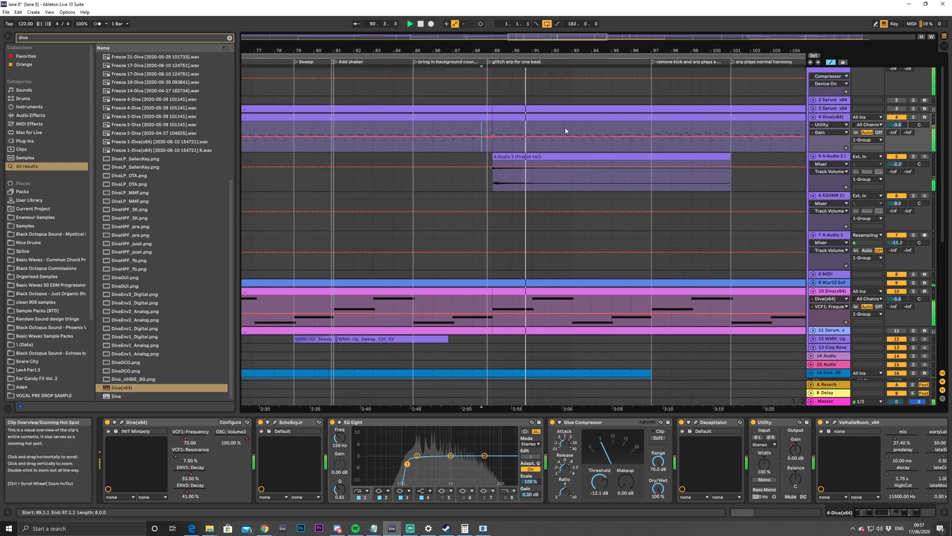
left_click(472, 184)
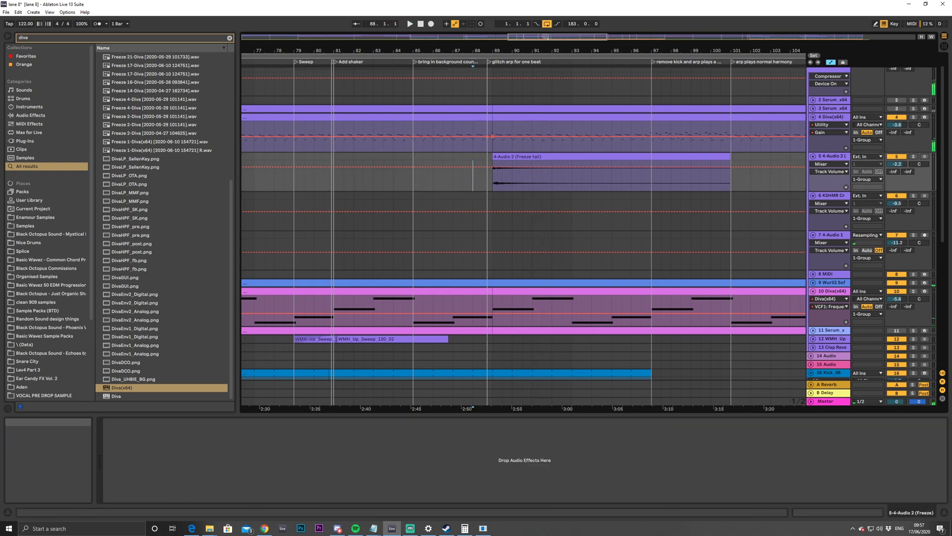
key("plus")
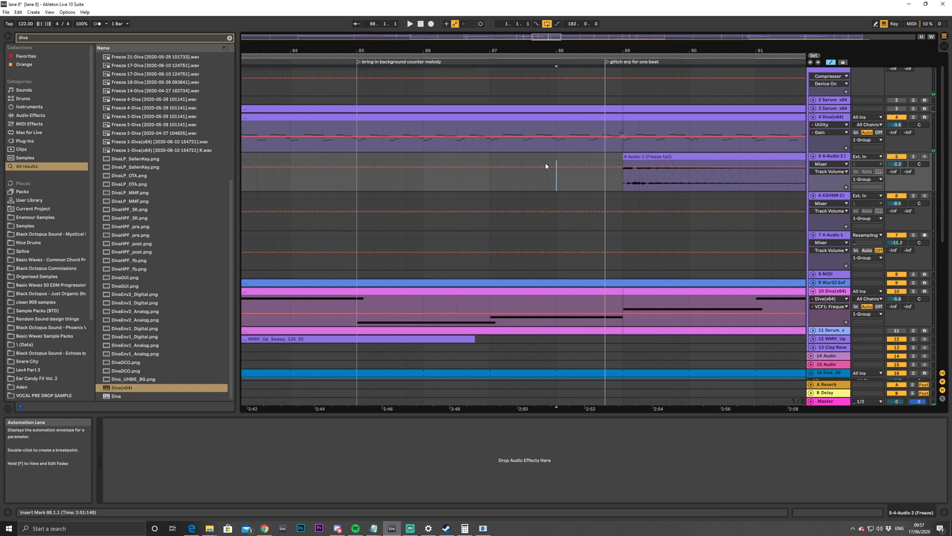
left_click_drag(610, 43, 609, 35)
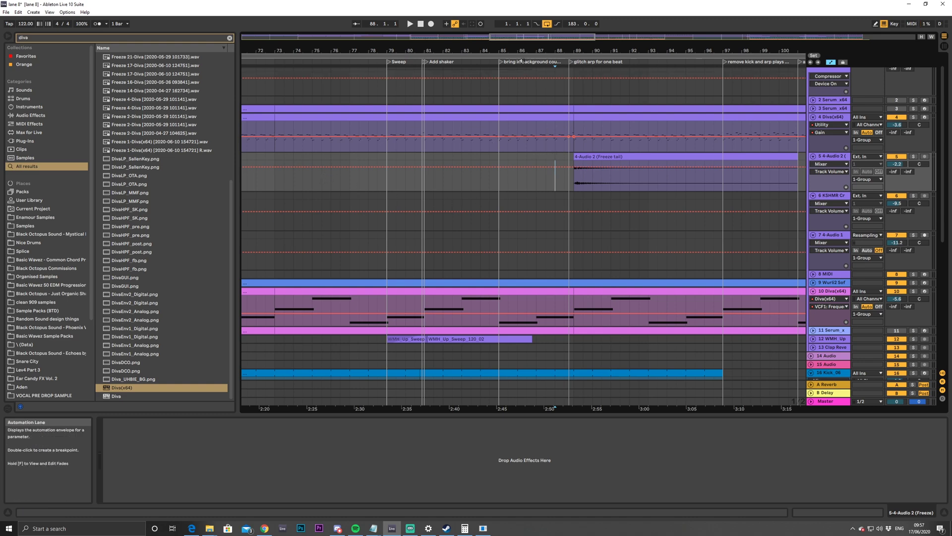
Raise the Diva arp track's Utility gain automation point at bar 9, where the fade-in begins
double_click(526, 36)
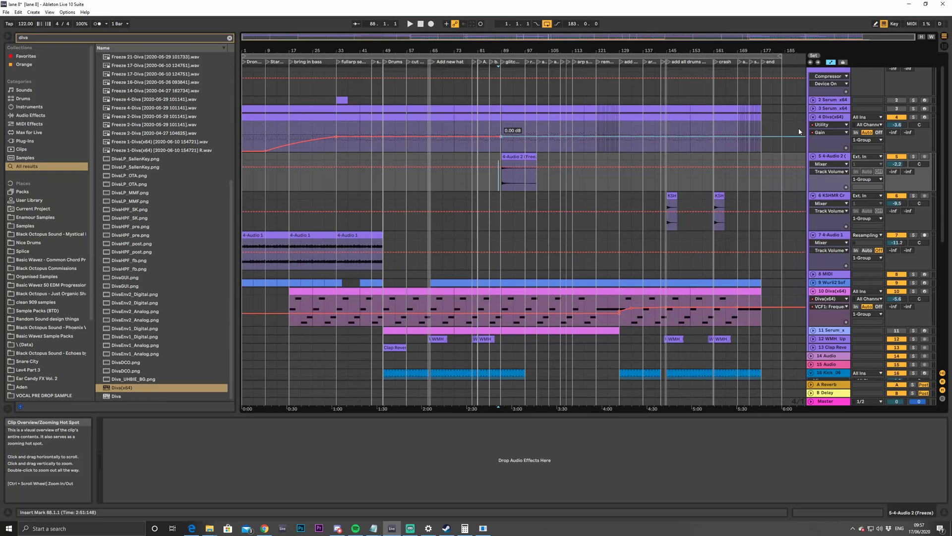
left_click(798, 137)
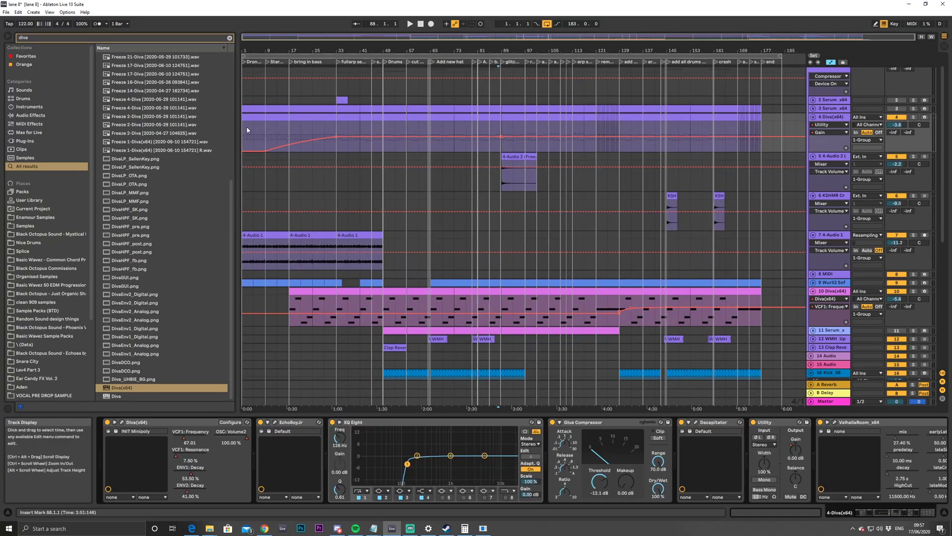
mouse_move(269, 154)
left_click_drag(266, 153, 266, 150)
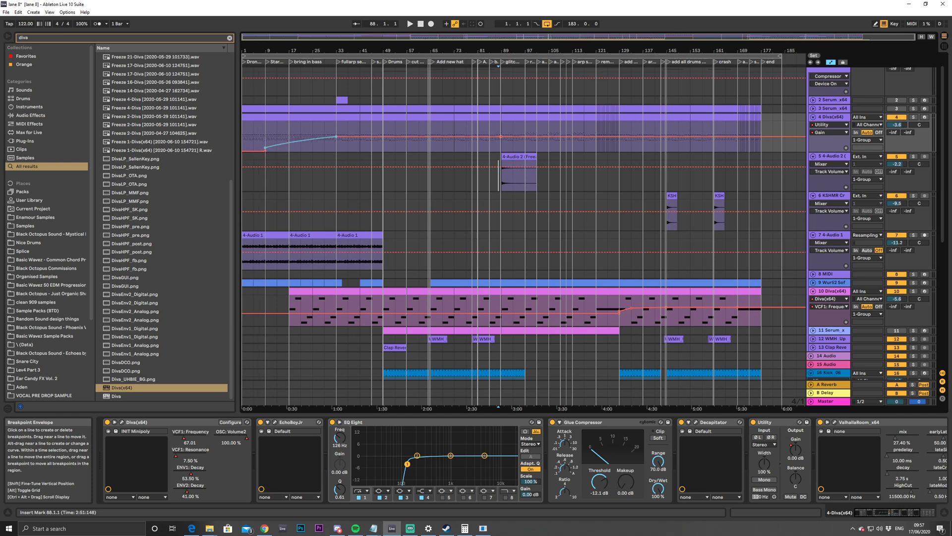
left_click(266, 141)
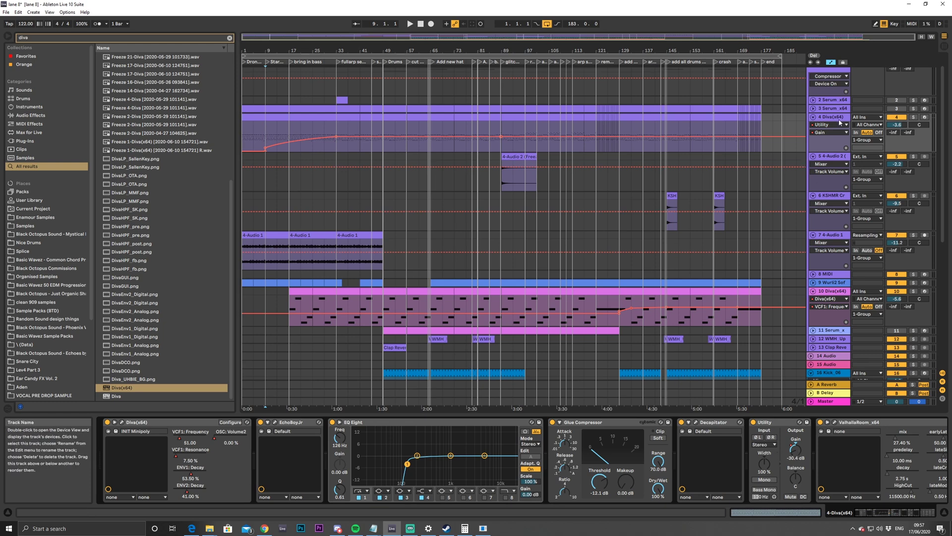
Raise the Diva arp's oscillator 2 volume automation to full across bars 113–121, 137–145 and 161–169, matching the Serum track
left_click(920, 515)
left_click(920, 514)
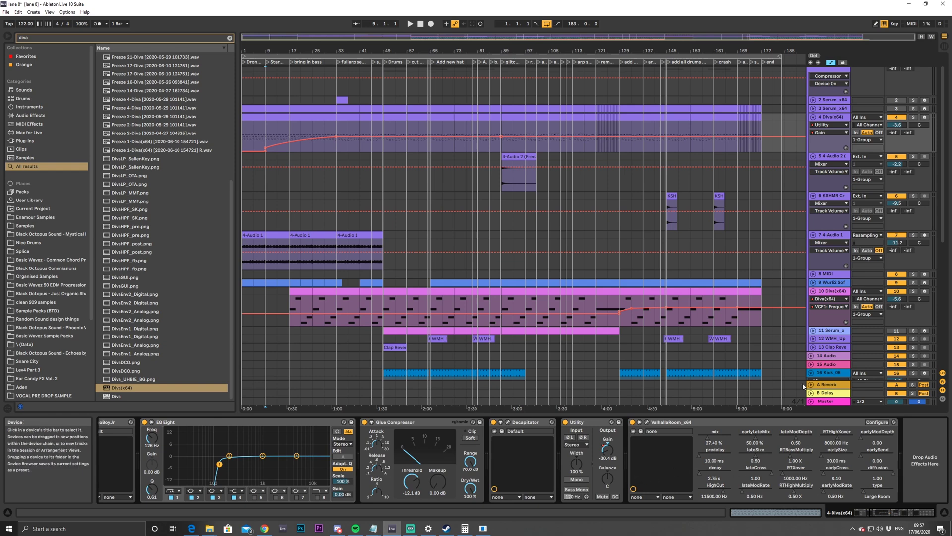
left_click(825, 126)
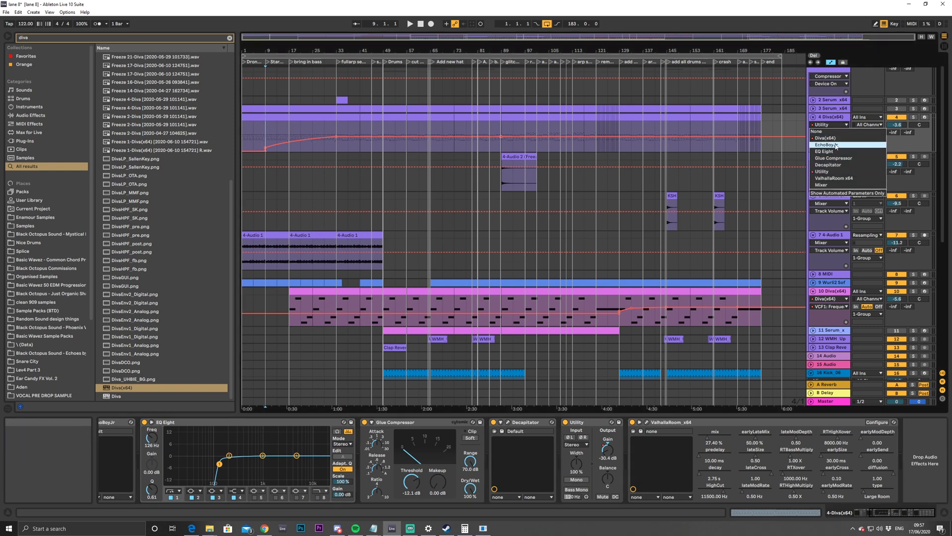
left_click(826, 137)
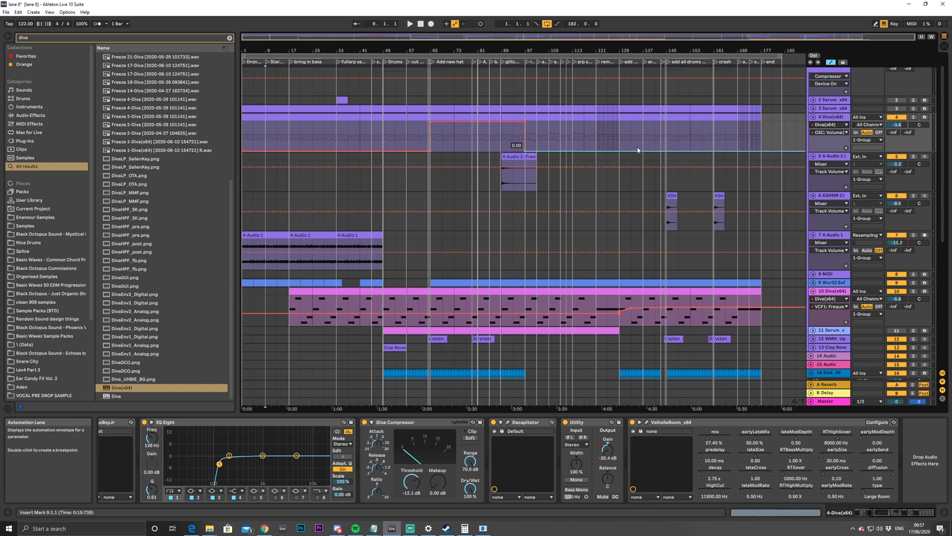
left_click(813, 108)
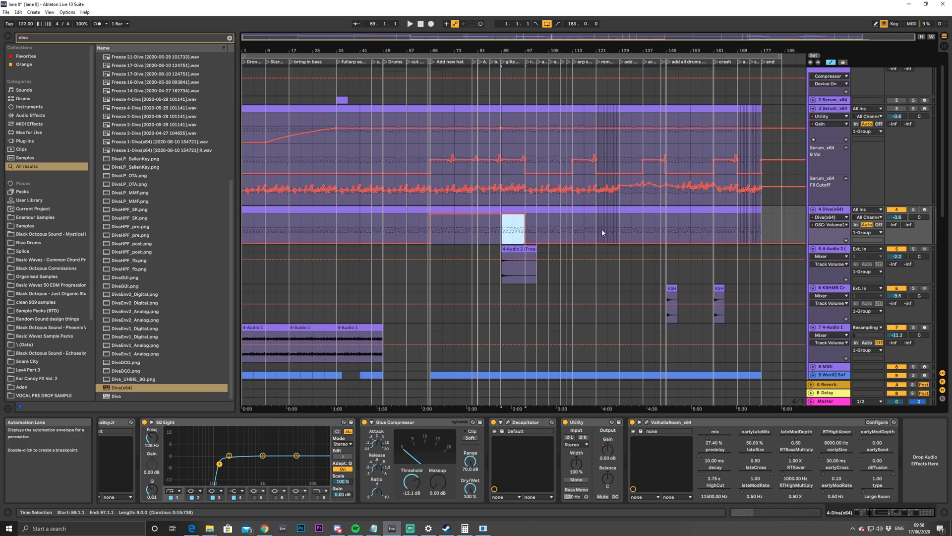
left_click_drag(573, 233, 595, 235)
left_click(644, 236)
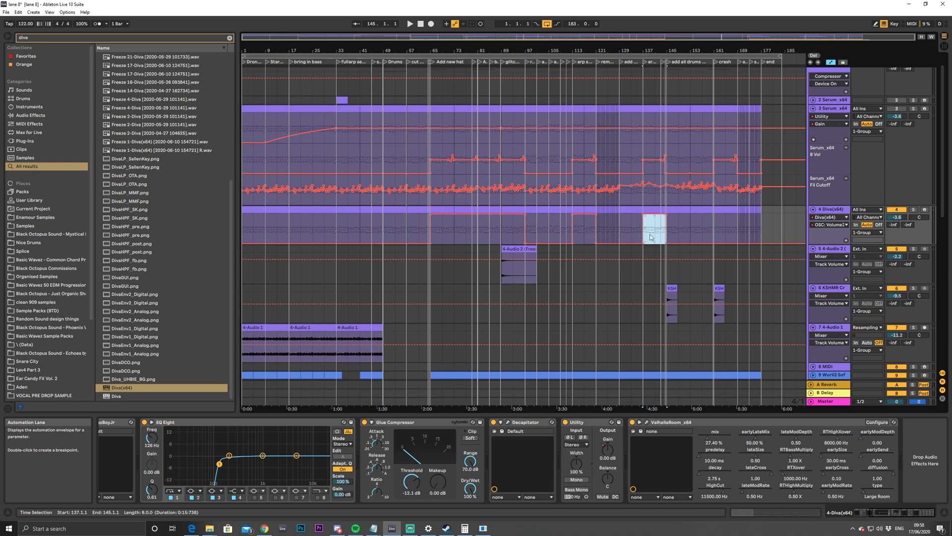
left_click(714, 232)
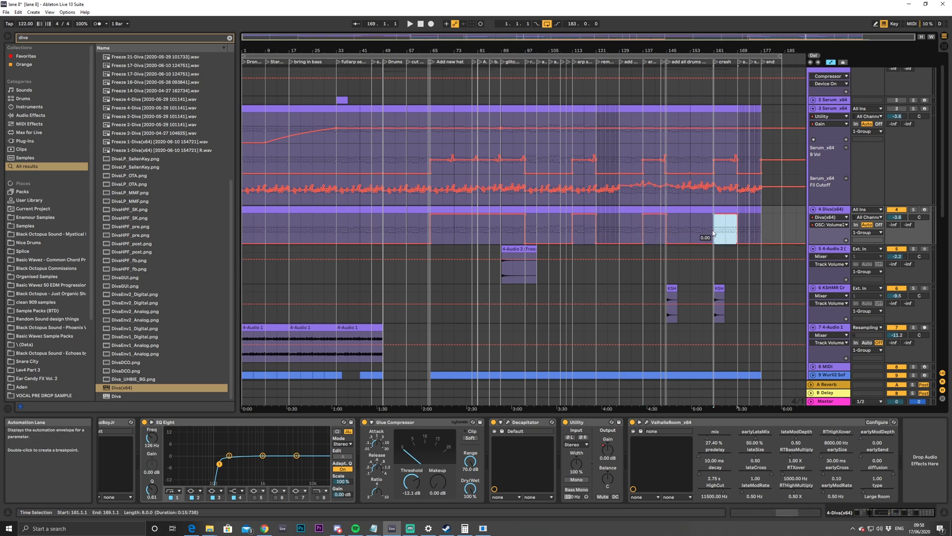
Play the arrangement from bar 97 and check the Diva arp's device chain
left_click(525, 236)
key("space")
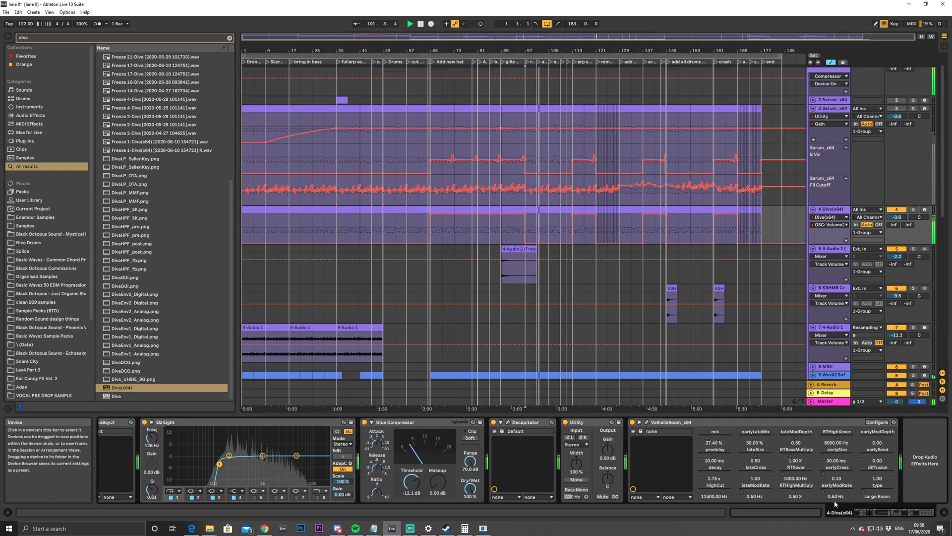
left_click_drag(880, 516, 871, 512)
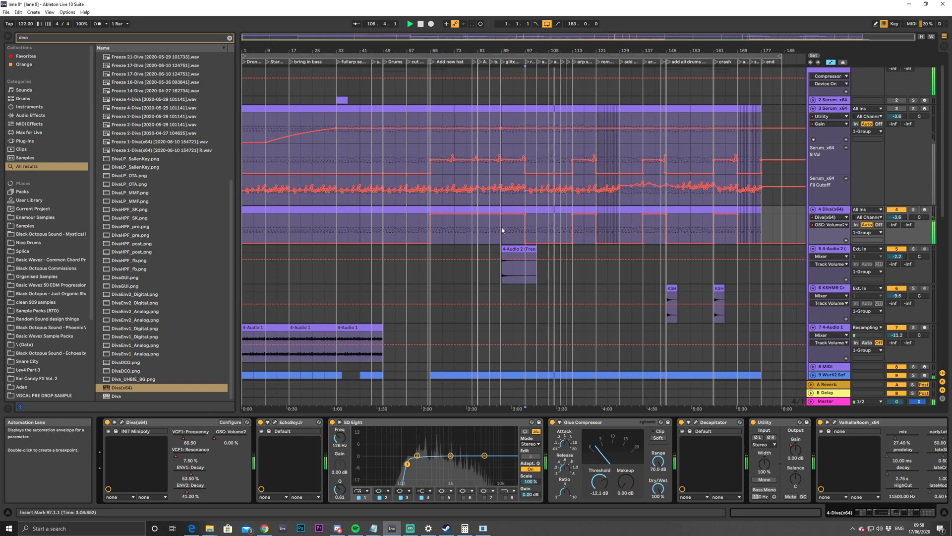
Open the Diva arp's MIDI clip at bars 109–113 and compare its playback with the passage from bar 97
left_click(566, 226)
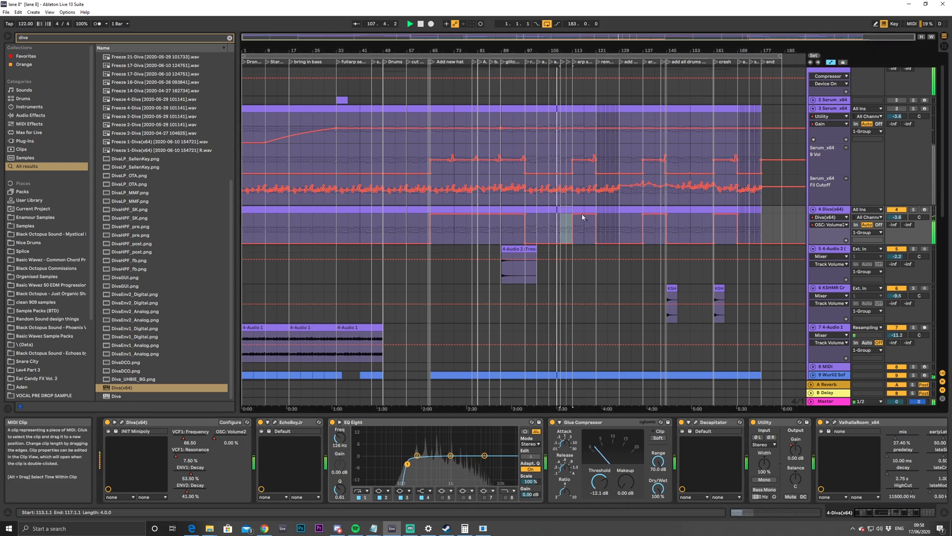
key("space")
left_click_drag(486, 36, 595, 218)
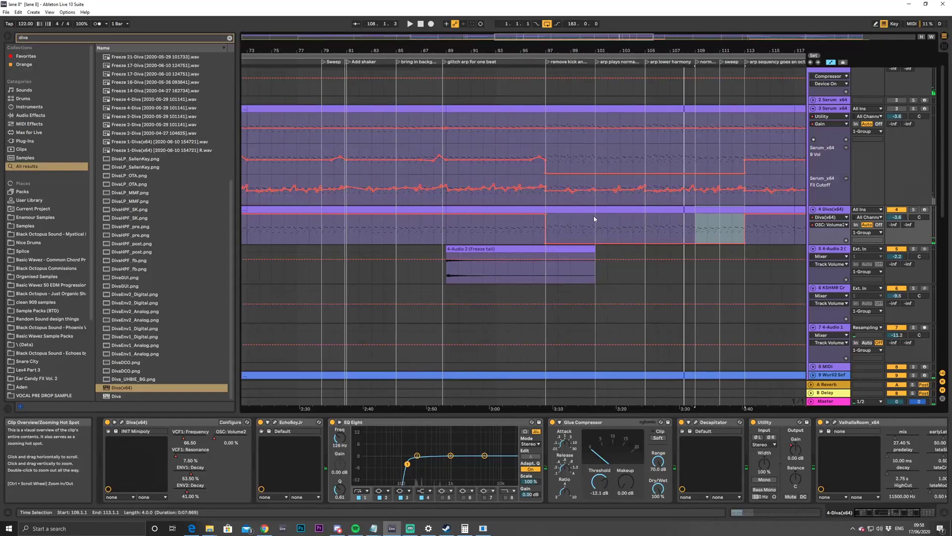
left_click_drag(447, 50, 604, 94)
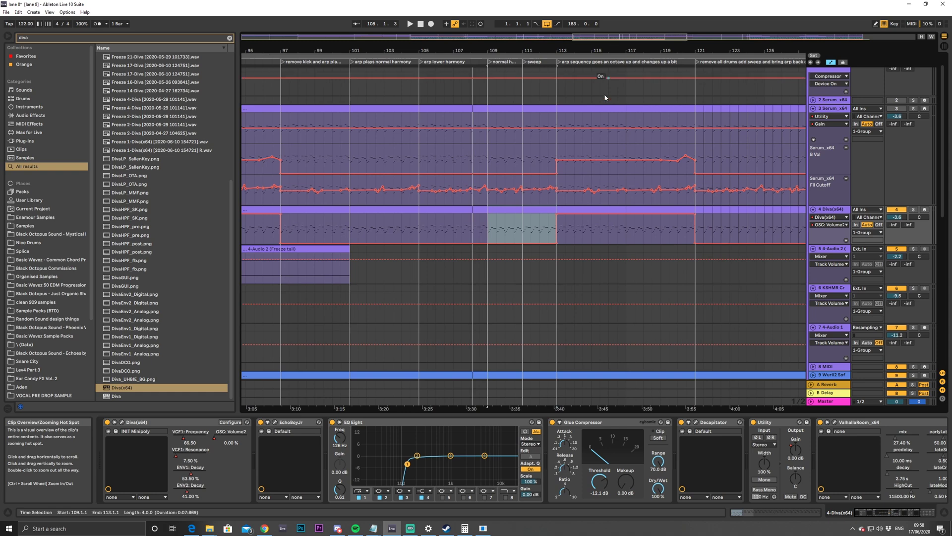
double_click(511, 209)
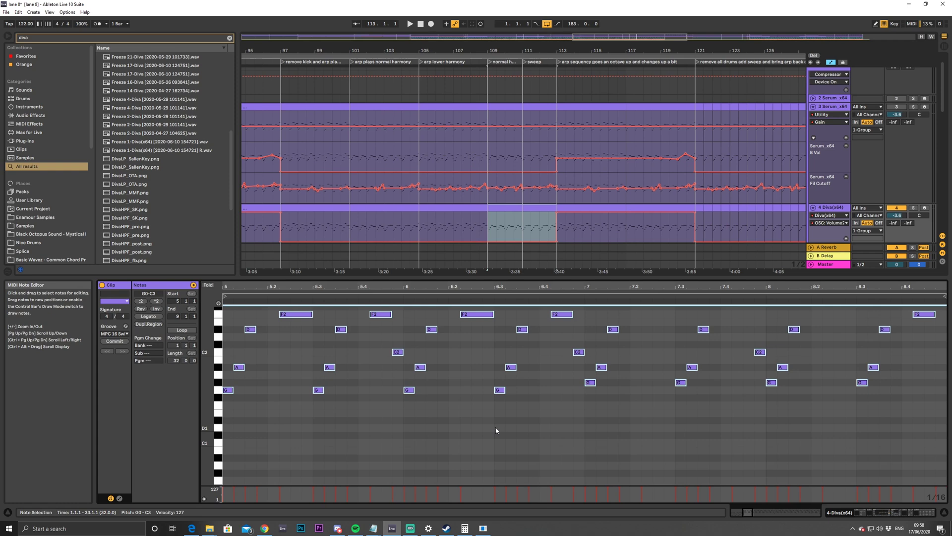
scroll(496, 430, "up", 3)
key("space")
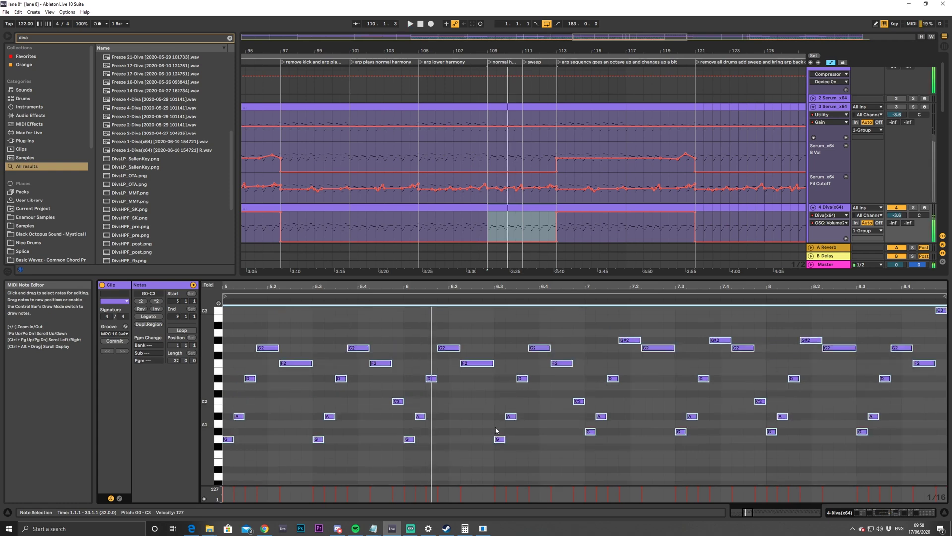
left_click(282, 230)
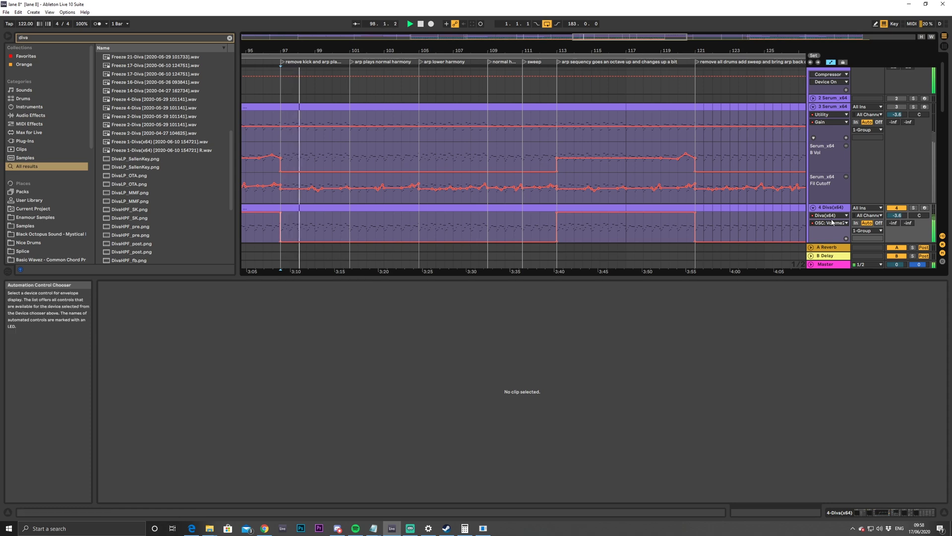
key("shift+Tab")
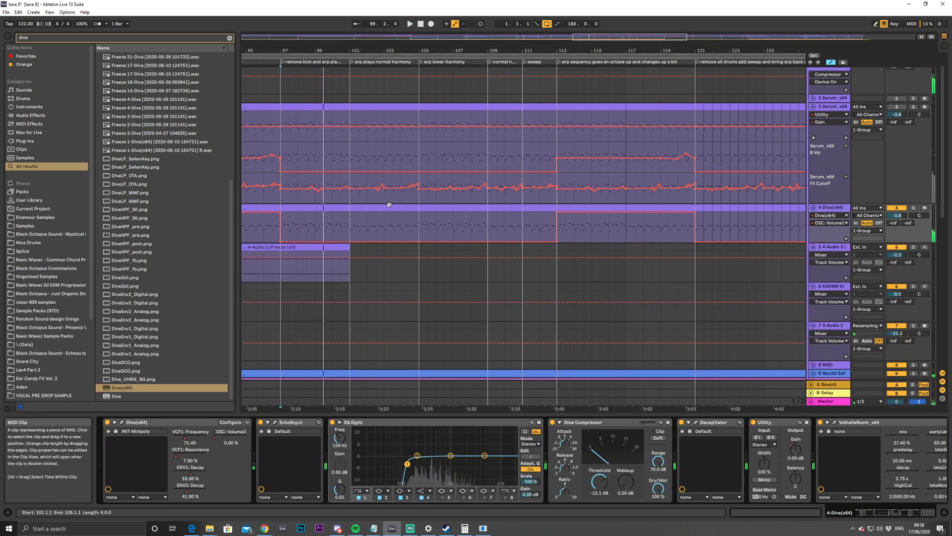
Try transposing the Diva arp clip at bars 113–117 up an octave while listening from bar 113
double_click(585, 212)
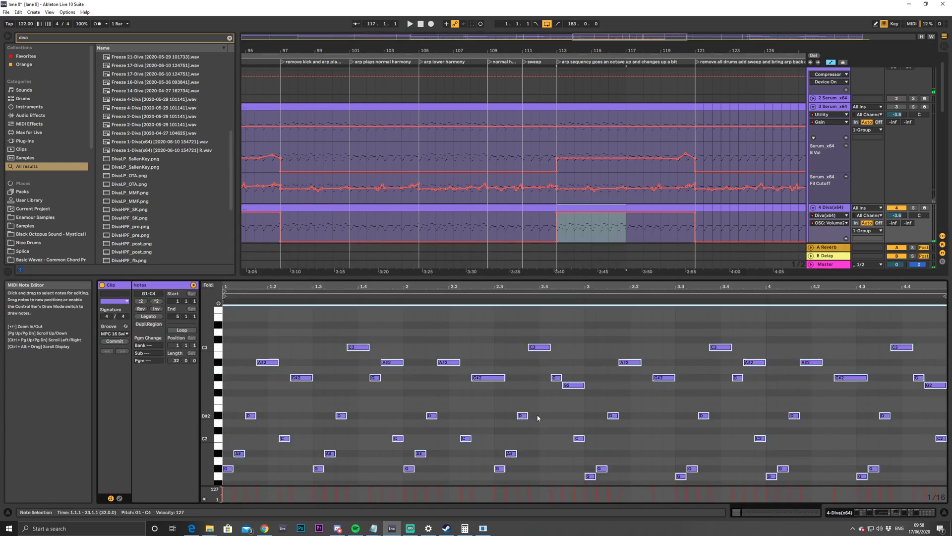
key("shift+Up")
key("space")
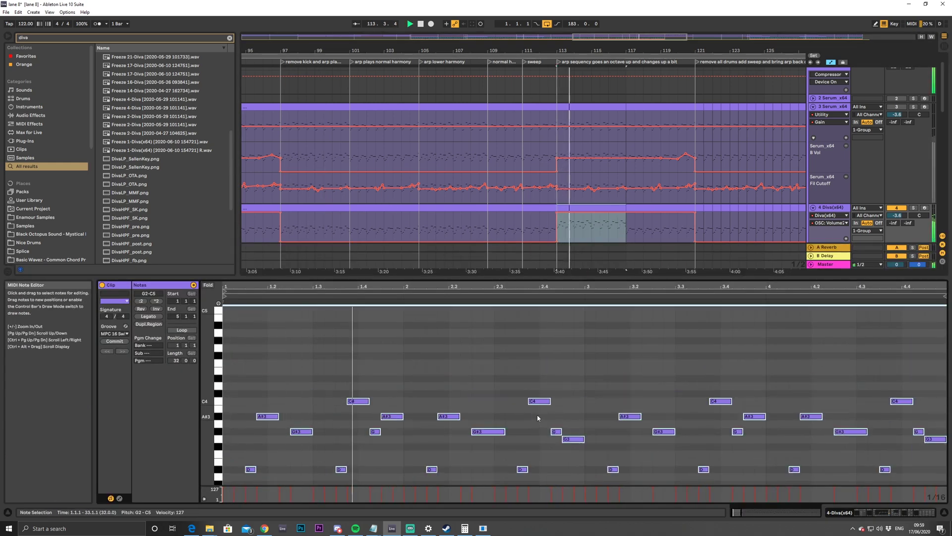
key("shift+Down")
key("space")
key("space")
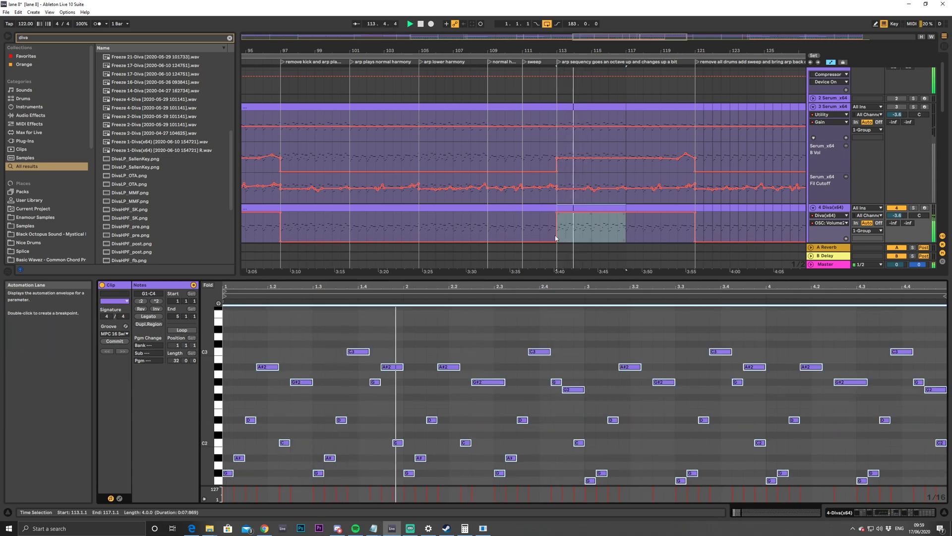
Try transposing the Diva arp clip at bars 97–101 up an octave while listening from bar 97
left_click(315, 215)
key("space")
scroll(421, 372, "down", 1)
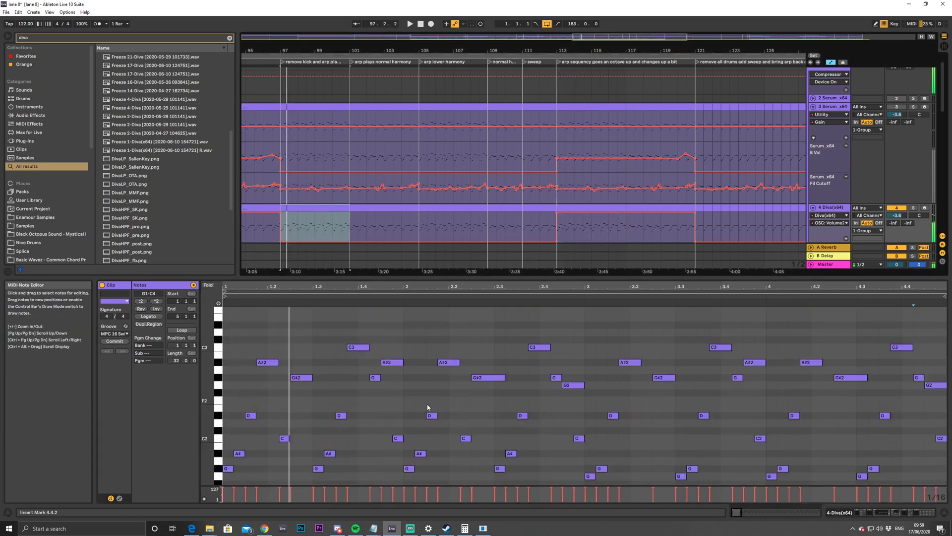
key("shift+Up")
key("space")
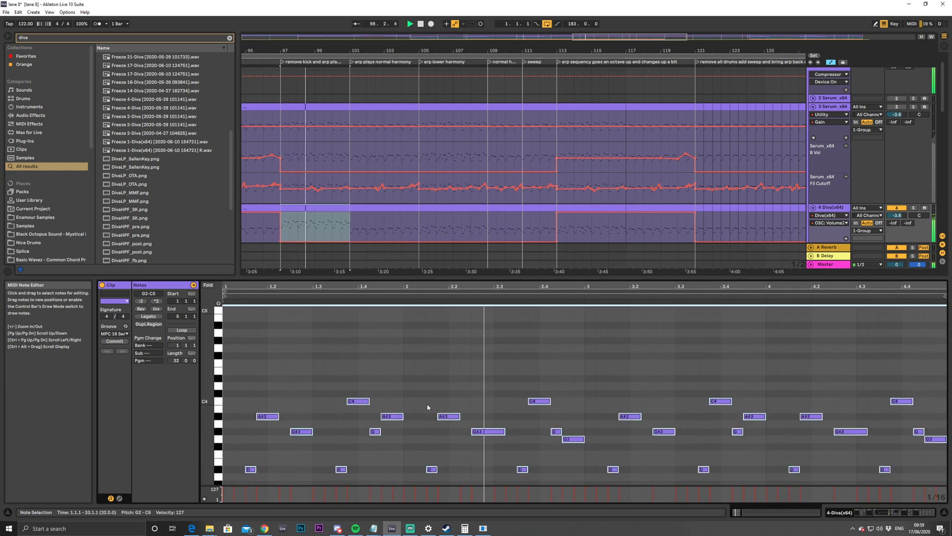
key("shift+Down")
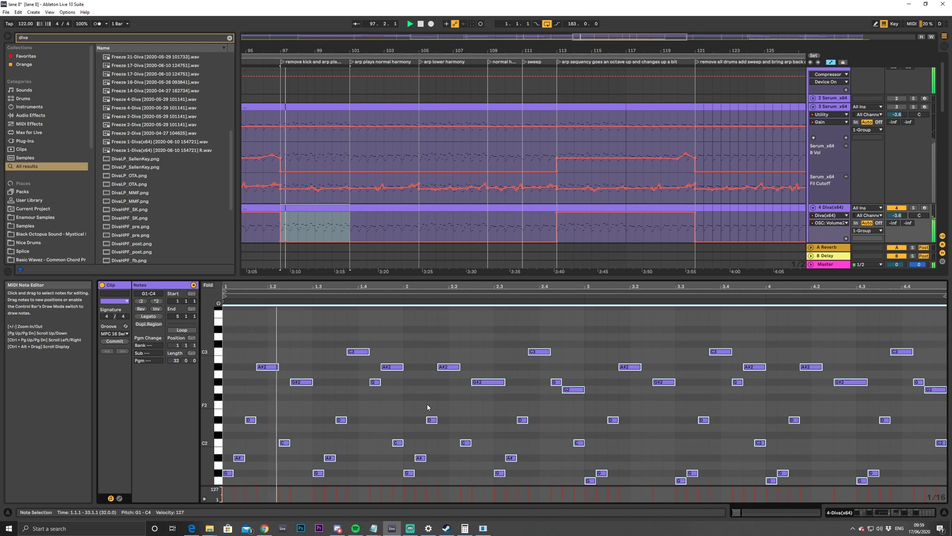
Stop playback and fold the pink Diva track, number 10
double_click(630, 36)
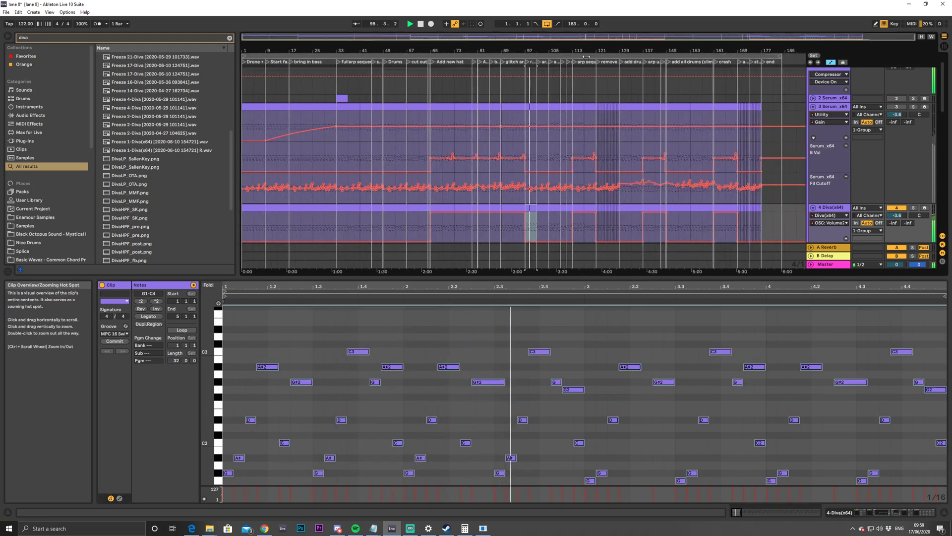
left_click(831, 207)
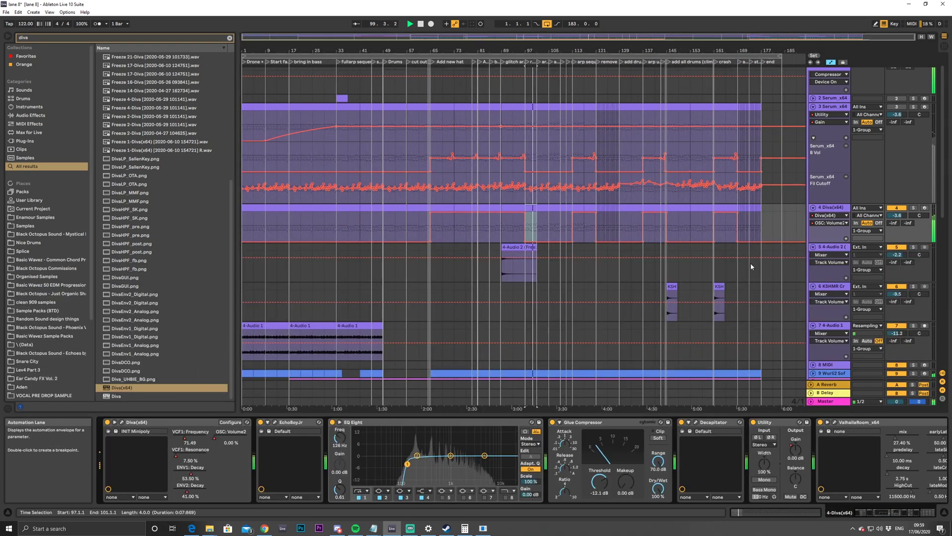
scroll(750, 257, "down", 5)
left_click(821, 266)
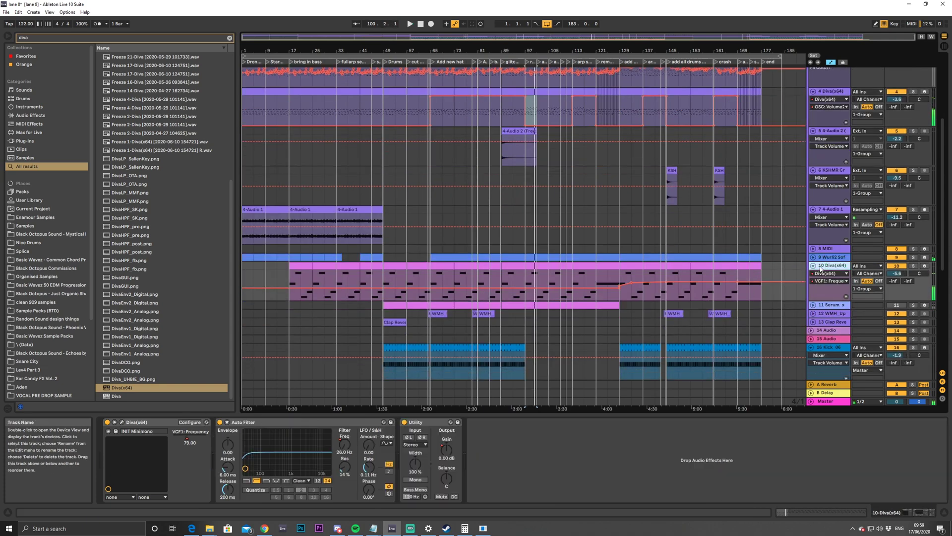
left_click(813, 265)
scroll(796, 223, "up", 5)
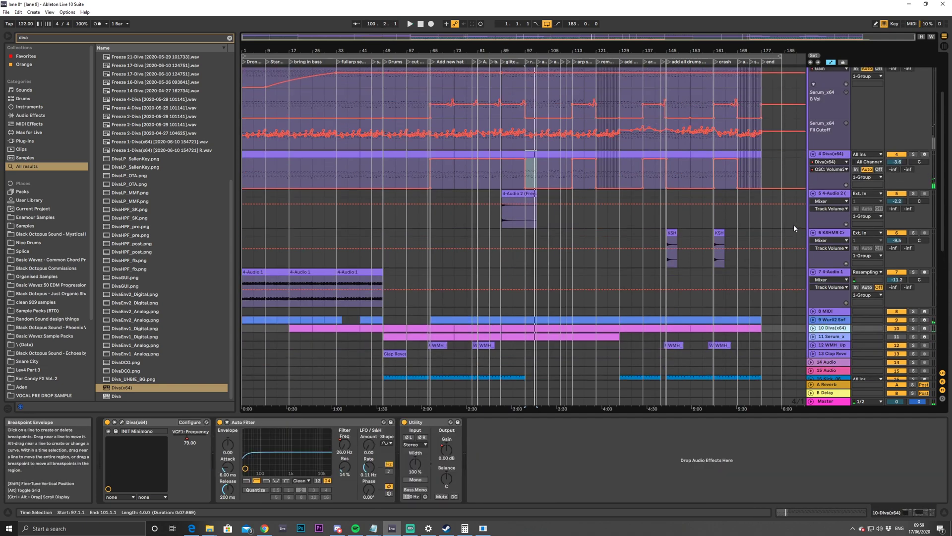
left_click_drag(379, 37, 558, 135)
scroll(561, 142, "down", 3)
scroll(561, 138, "down", 3)
scroll(561, 138, "up", 5)
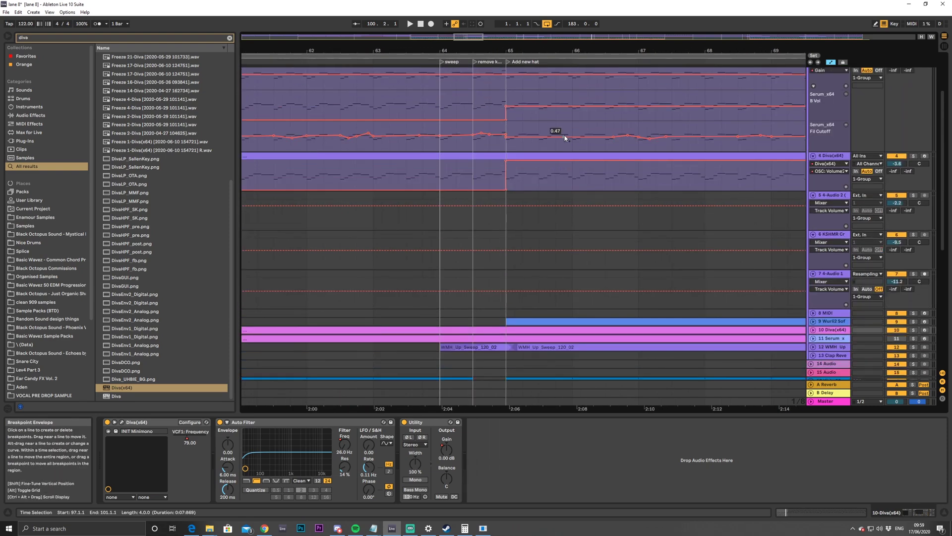
left_click_drag(474, 37, 530, 35)
scroll(516, 245, "down", 5)
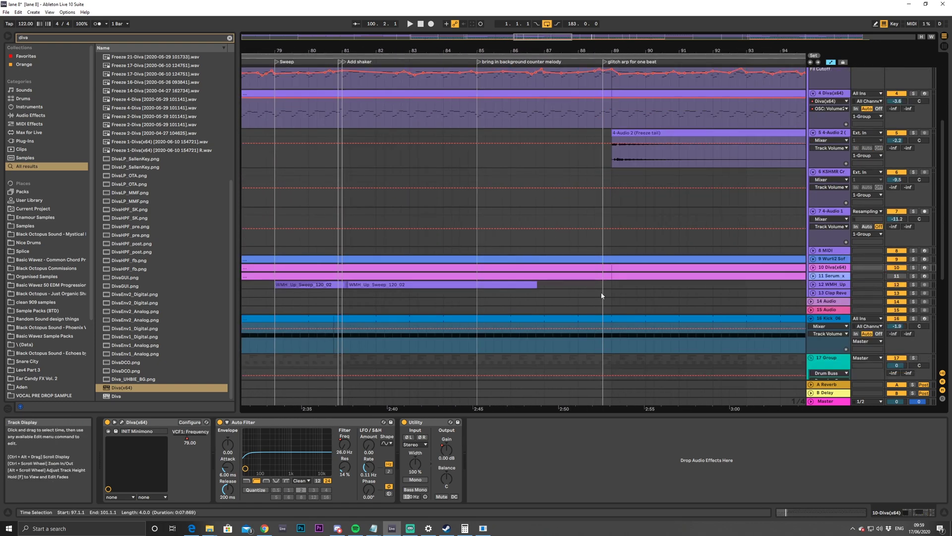
Unfold the Wurli2 Soft Piano track and listen to it soloed from bar 85
left_click(812, 259)
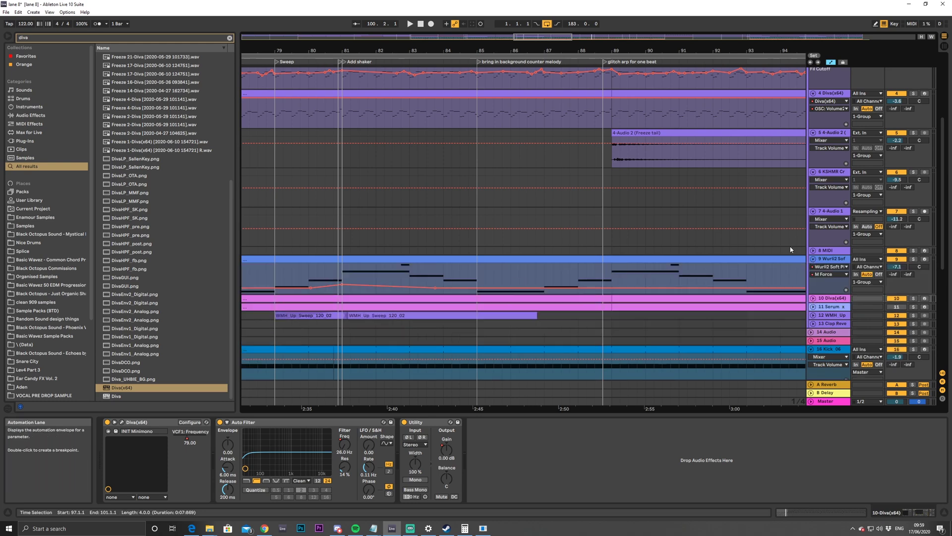
left_click(483, 292)
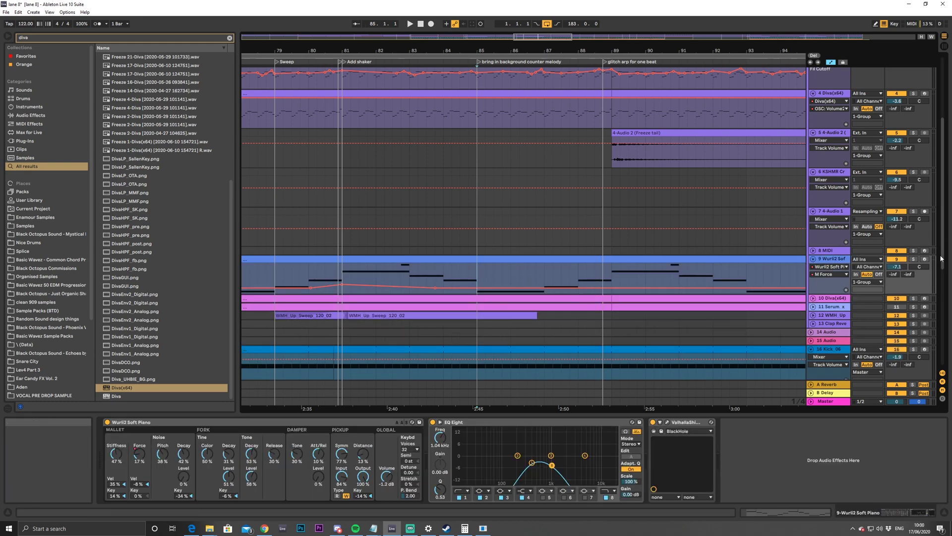
left_click(914, 259)
key("space")
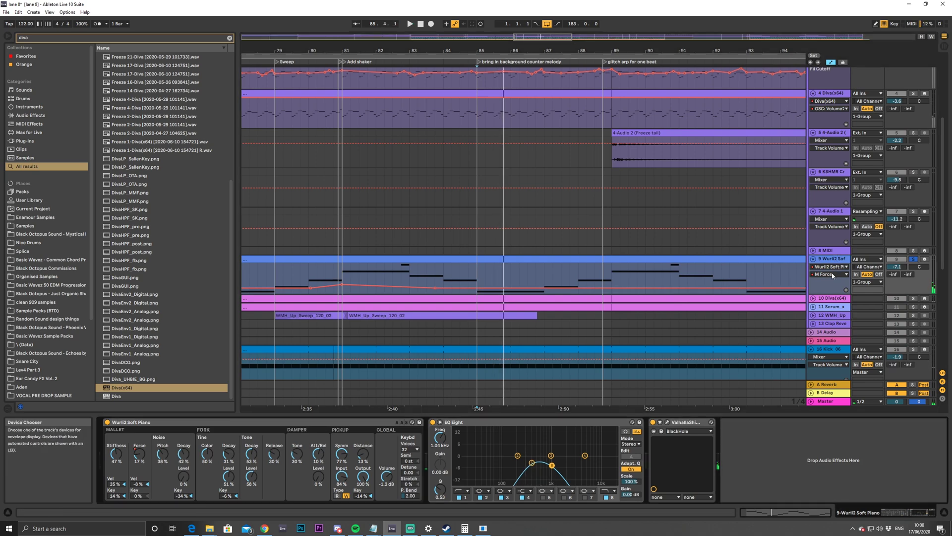
Add a MIDI track below the Wurli2 Soft Piano track and load Diva(x64) on it
key("ctrl+shift+t")
key("space")
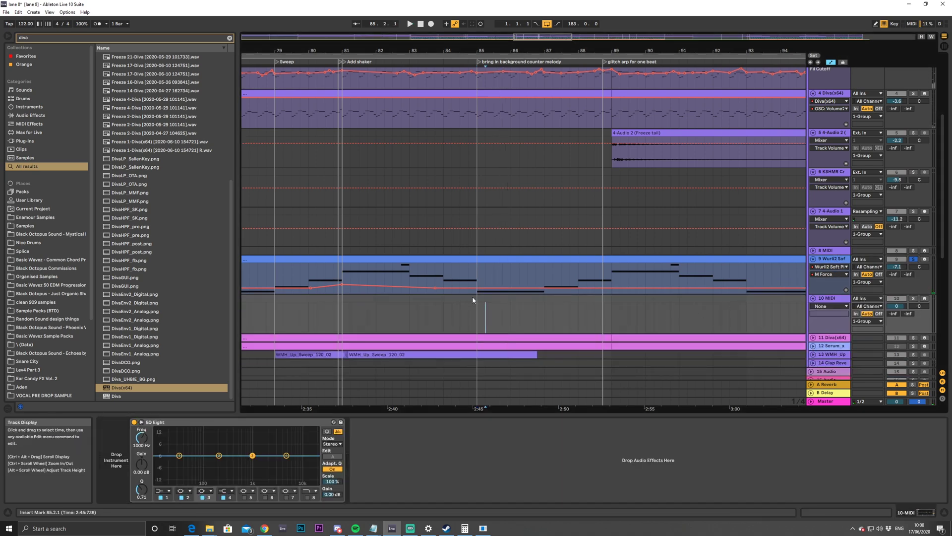
left_click_drag(471, 296, 622, 321)
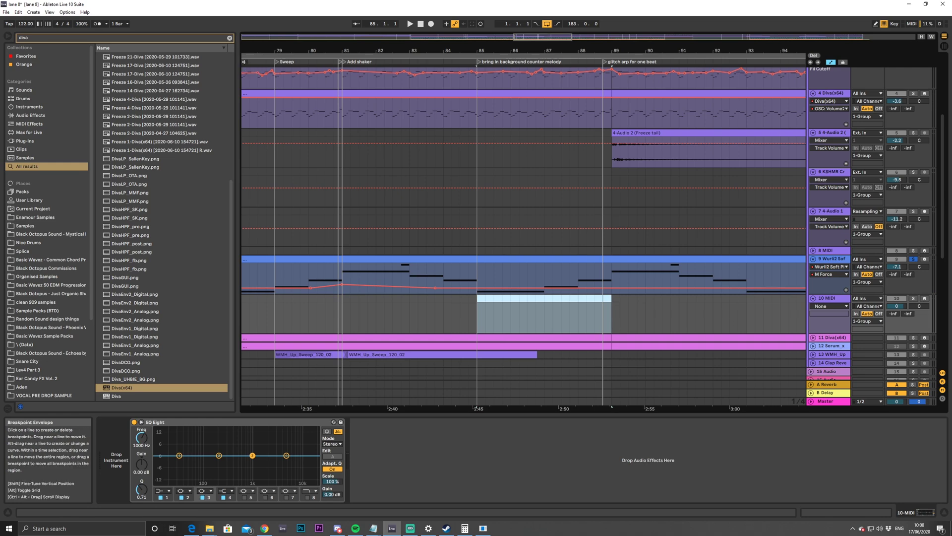
double_click(130, 387)
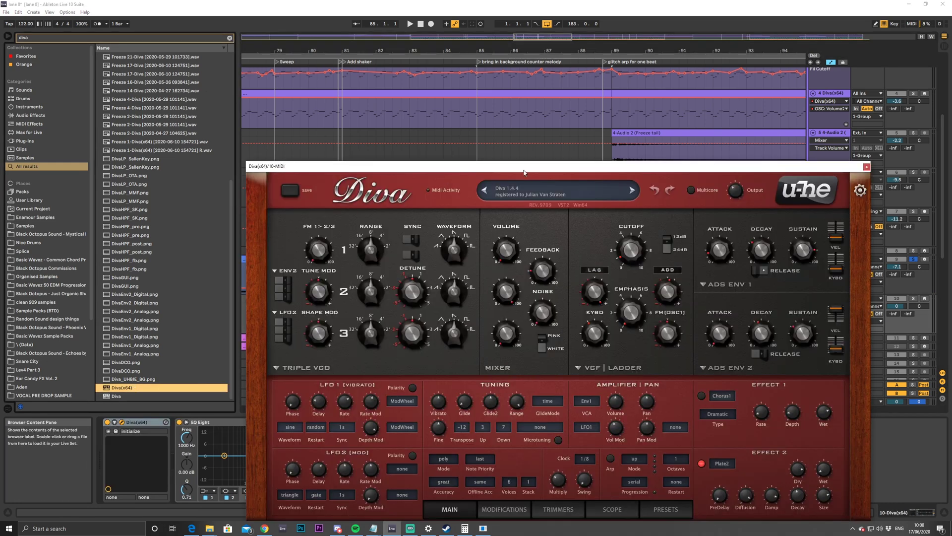
left_click_drag(524, 172, 342, 114)
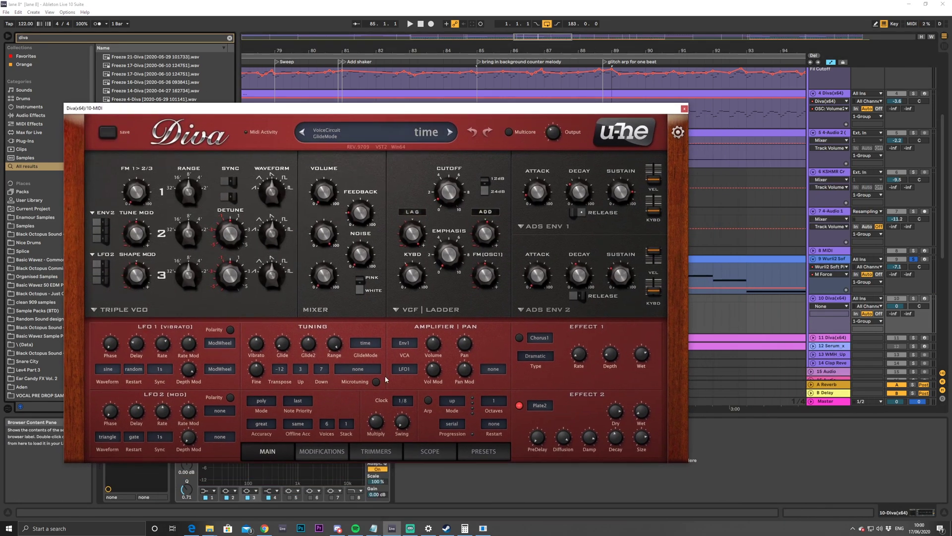
Browse Diva's local preset folders through to 3 POLY SYNTH and arm the new track for playing
left_click(483, 451)
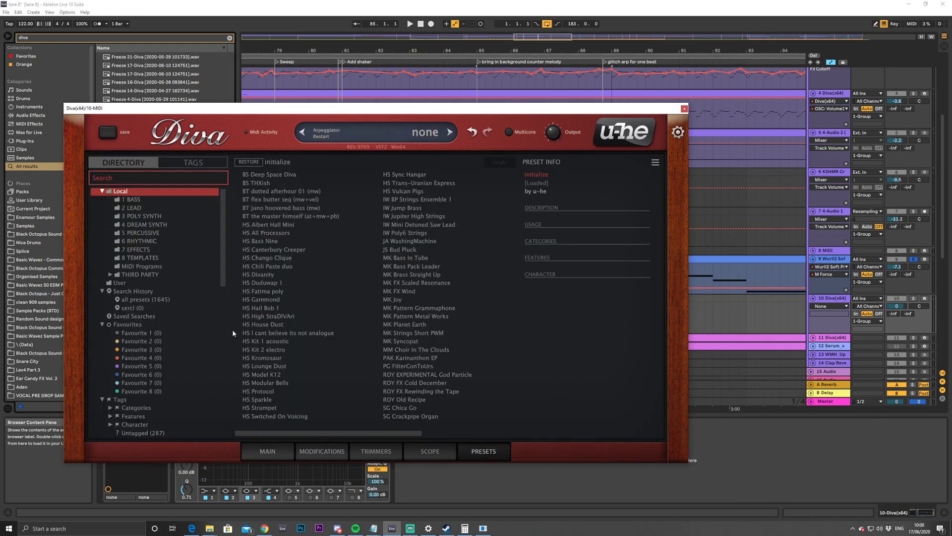
left_click(130, 267)
left_click(137, 249)
left_click(144, 225)
left_click(147, 217)
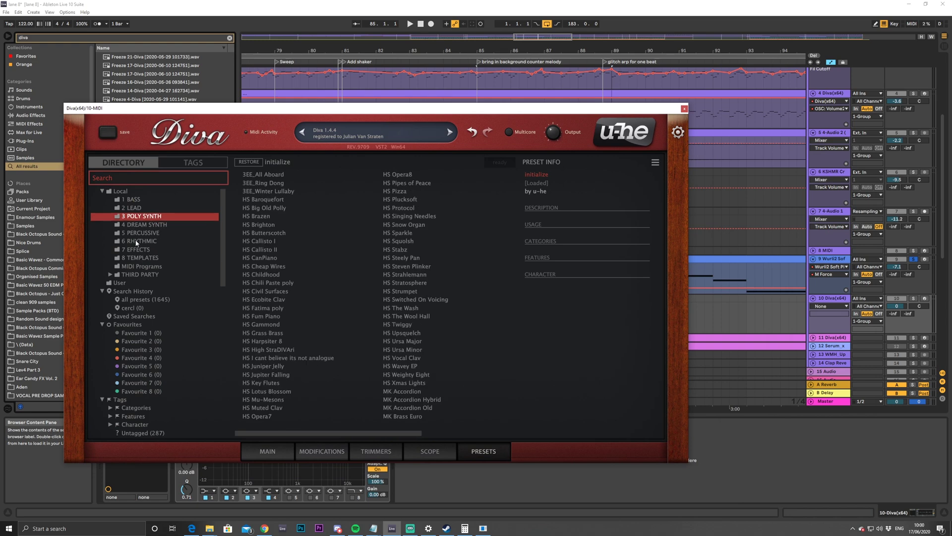
left_click(139, 208)
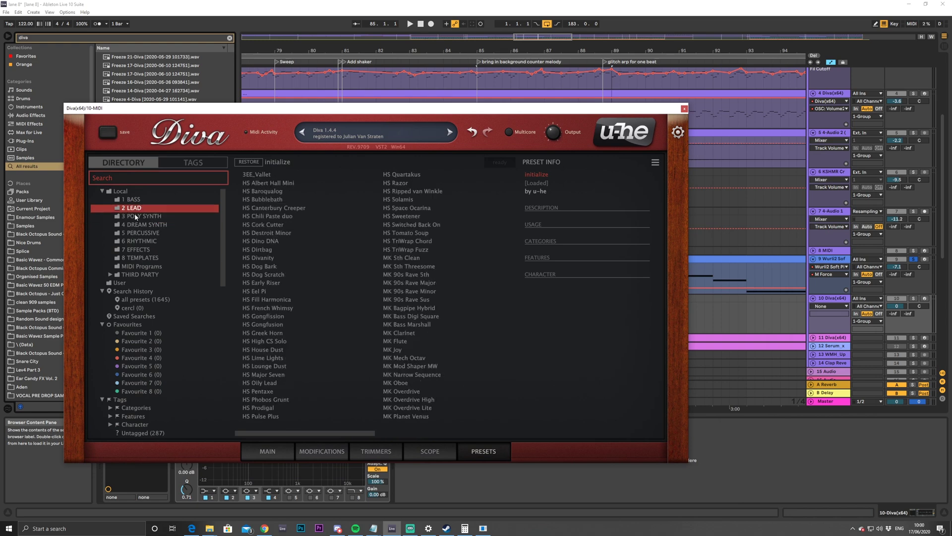
left_click(695, 285)
left_click(134, 233)
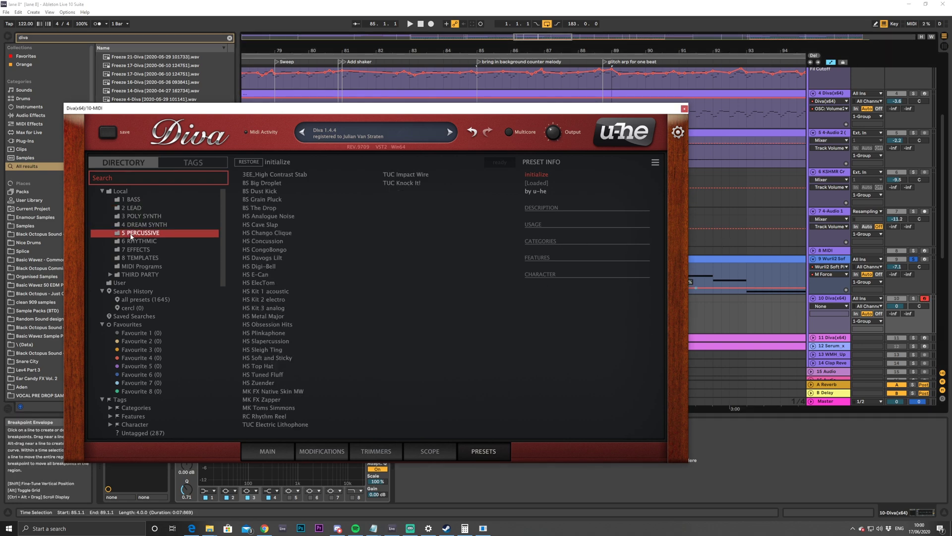
left_click(144, 217)
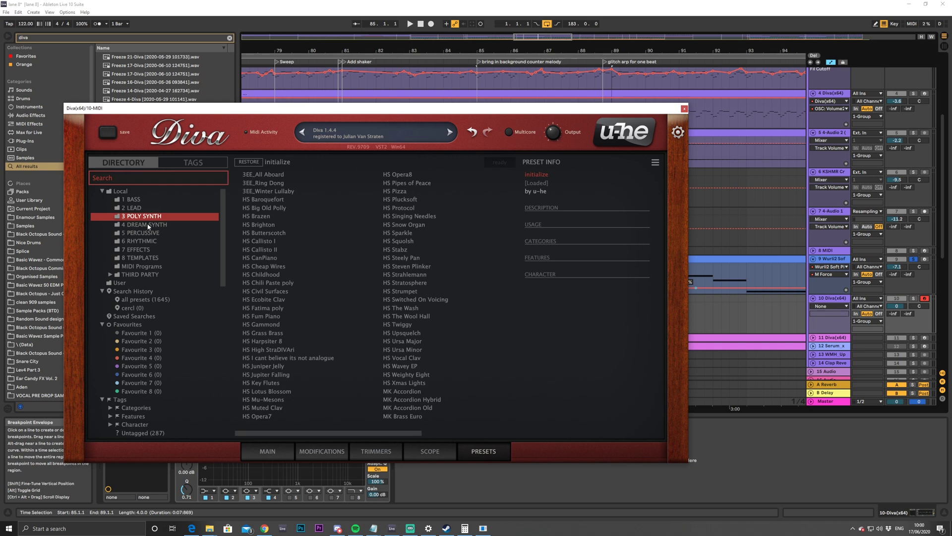
Audition poly synth presets on the soloed new Diva track, including HS Childhood and HS CanPiano
left_click(307, 275)
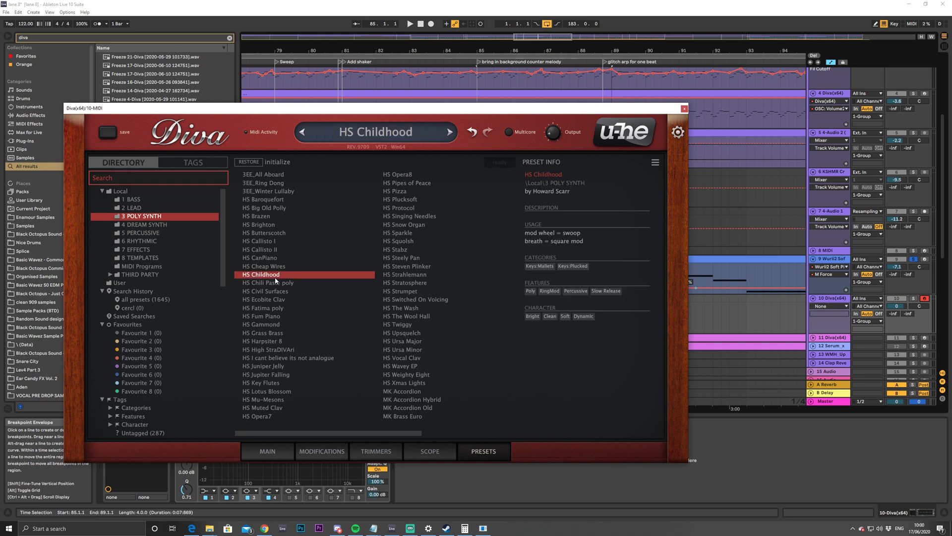
left_click(913, 298)
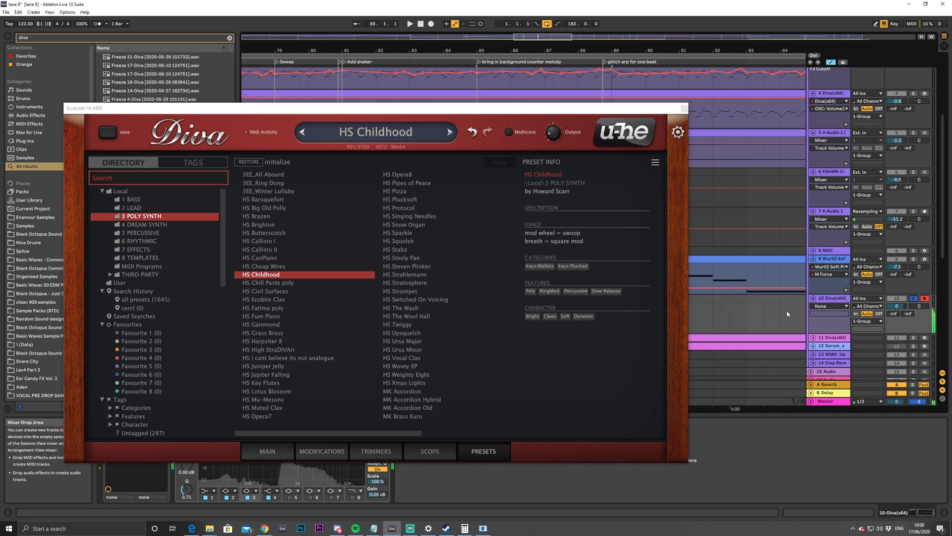
left_click(279, 233)
left_click(255, 259)
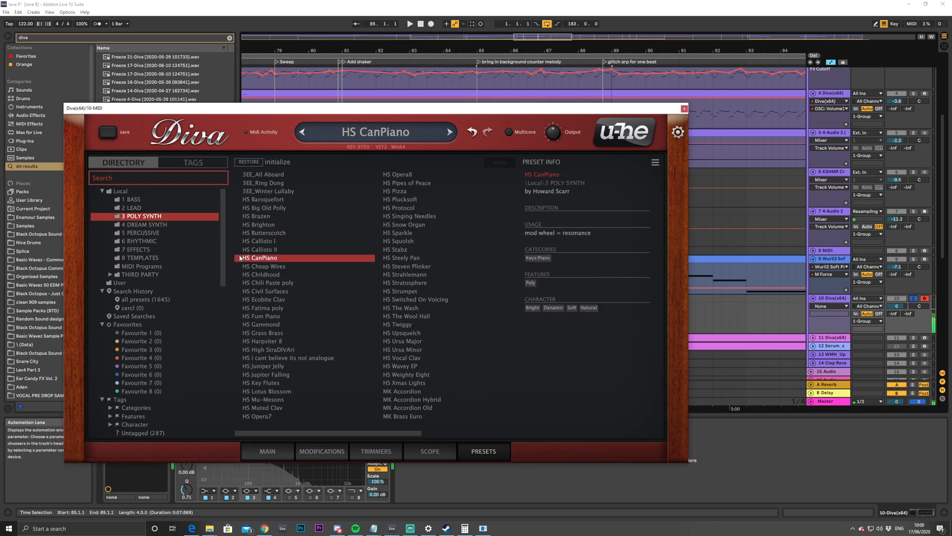
Audition presets from 4 DREAM SYNTH, settle on HS Ganymede, and unsolo the track to hear it in the mix
left_click(145, 225)
left_click(366, 216)
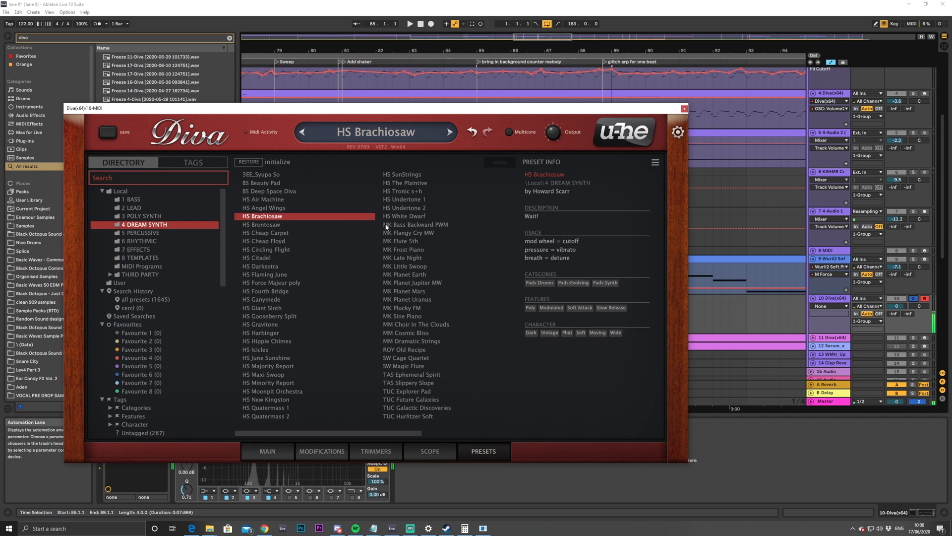
left_click(270, 275)
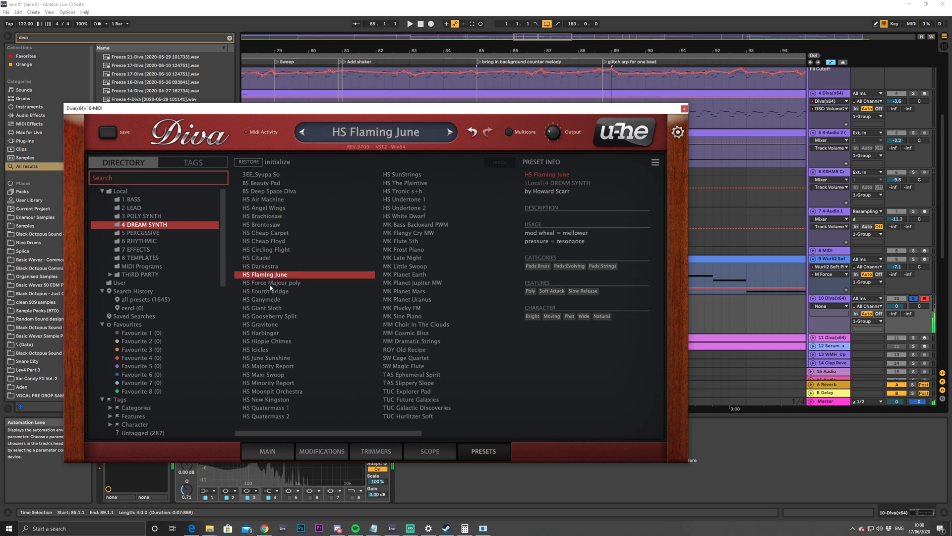
left_click(265, 309)
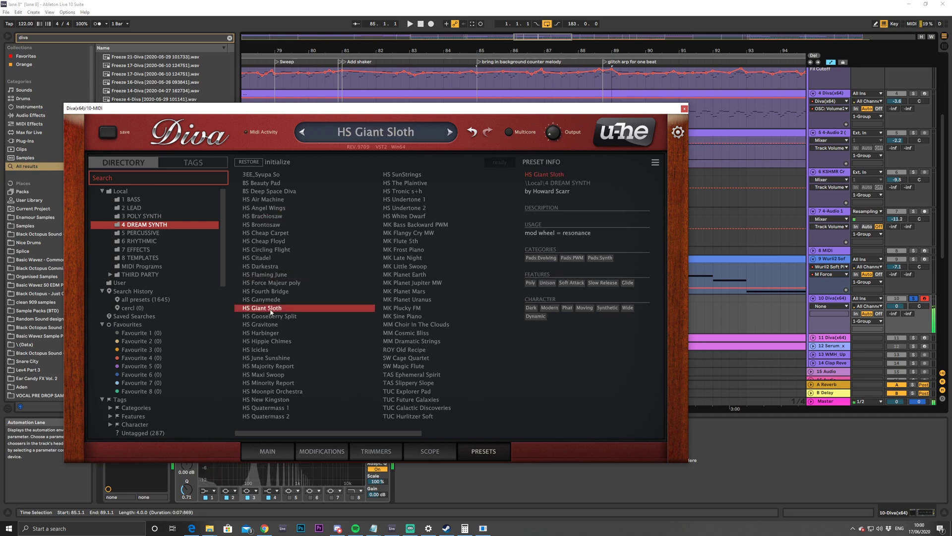
left_click(260, 301)
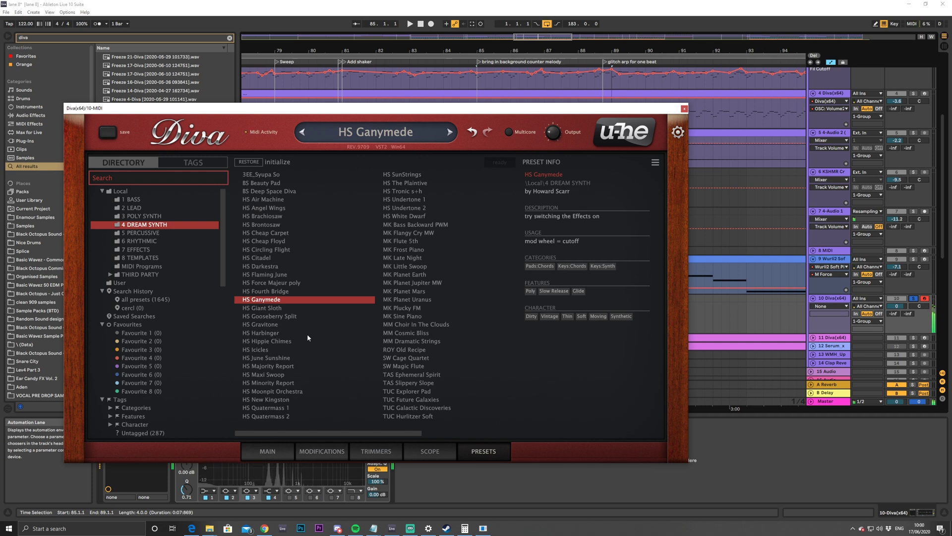
left_click(914, 299)
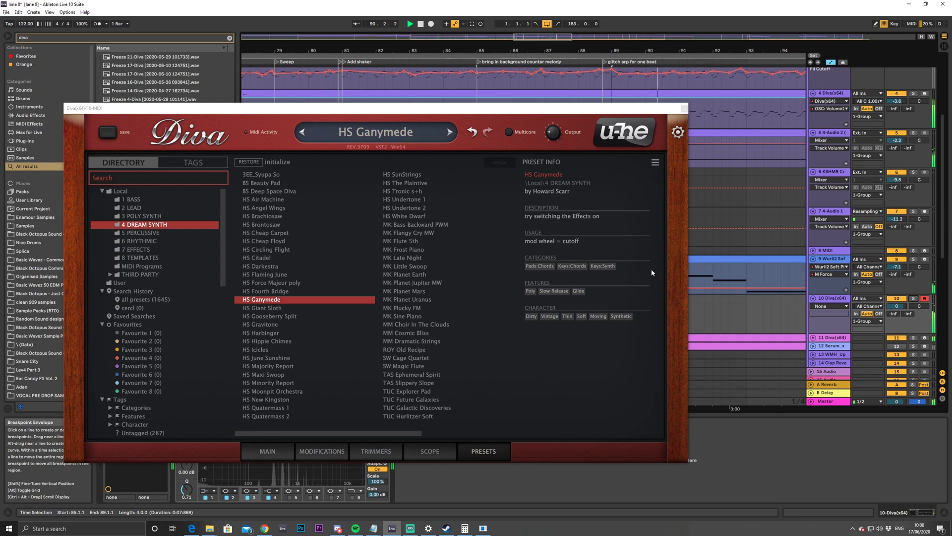
Create an empty MIDI clip at bars 85–89 on the new Diva track and move the plugin window clear of the note editor
left_click_drag(492, 112, 281, 76)
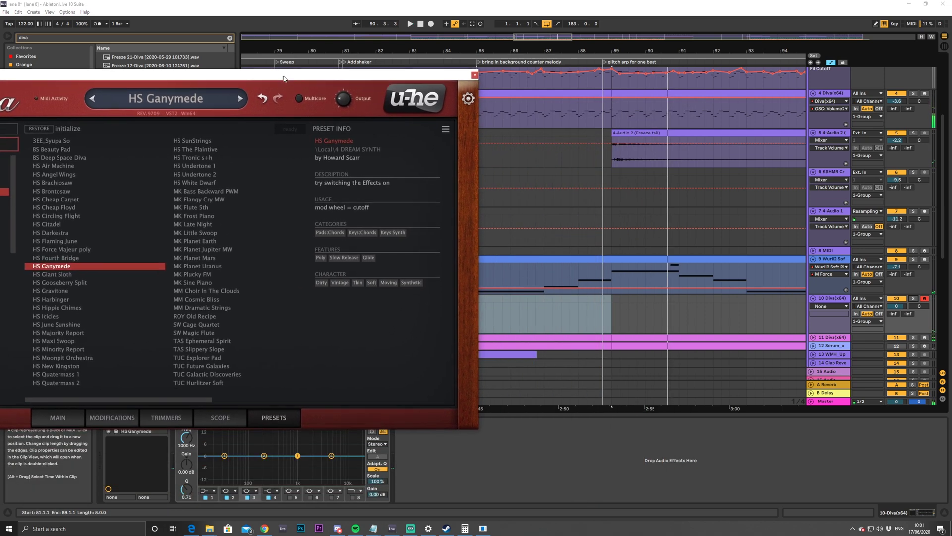
left_click_drag(414, 73, 318, 265)
left_click_drag(478, 299, 597, 305)
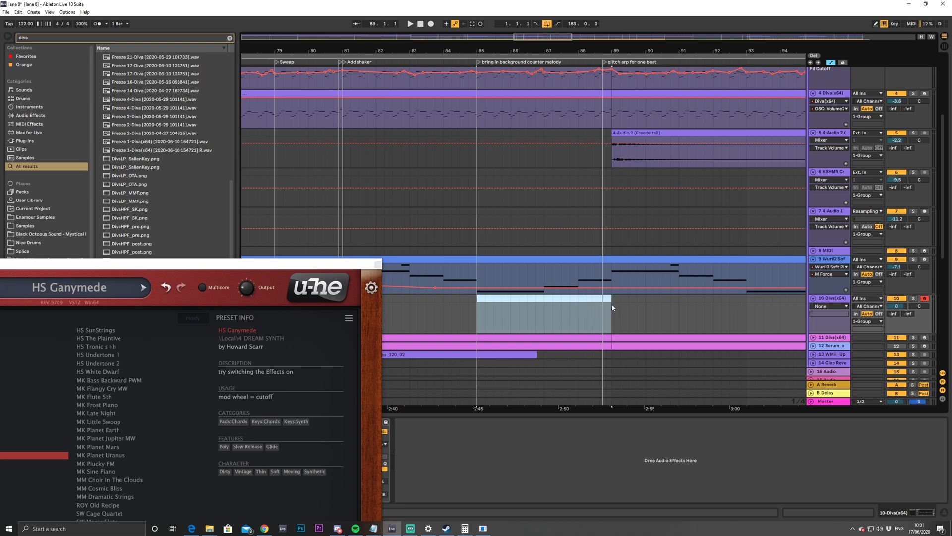
key("ctrl+shift+m")
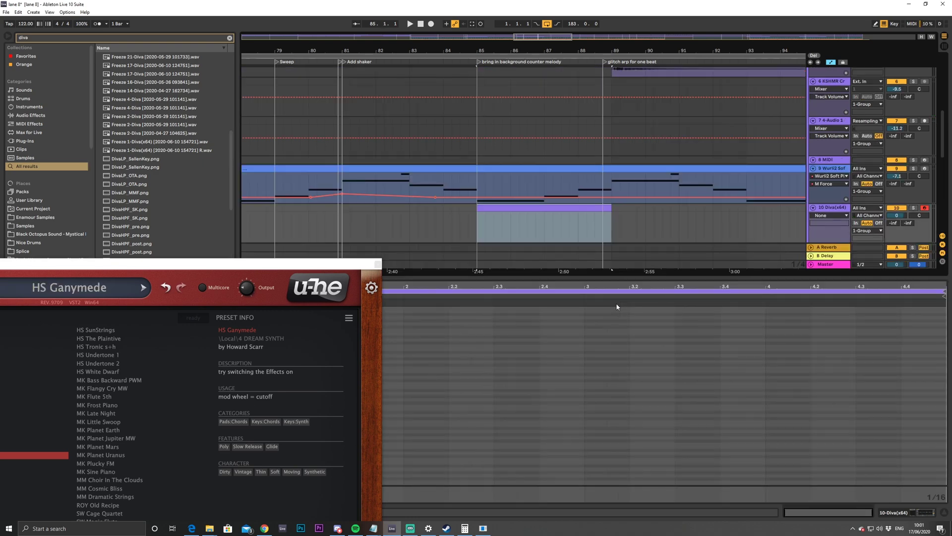
left_click_drag(332, 270, 95, 268)
Insert a note at the start of the new clip and raise it to C4 while checking playback
key("space")
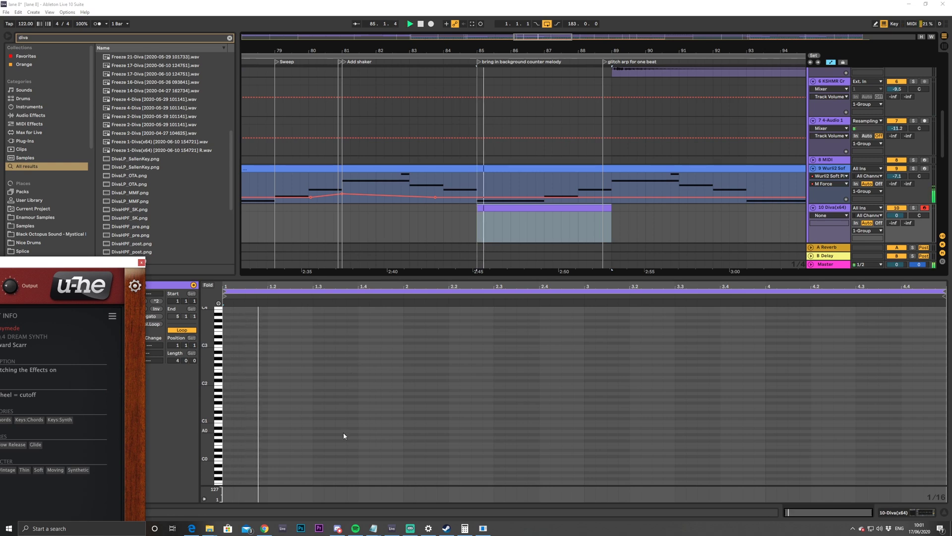
key("space")
double_click(225, 360)
double_click(226, 361)
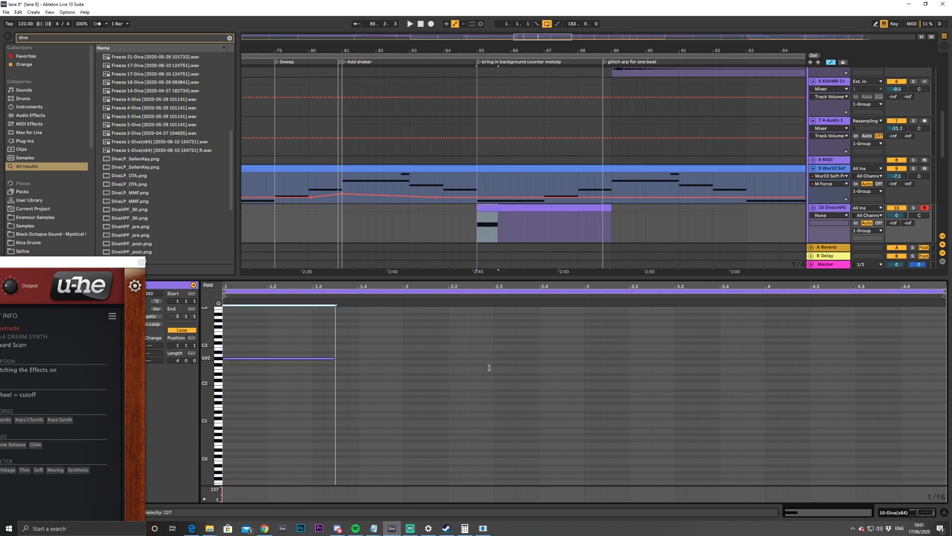
key("shift+Up")
key("space")
scroll(291, 360, "up", 4)
left_click_drag(251, 377, 251, 368)
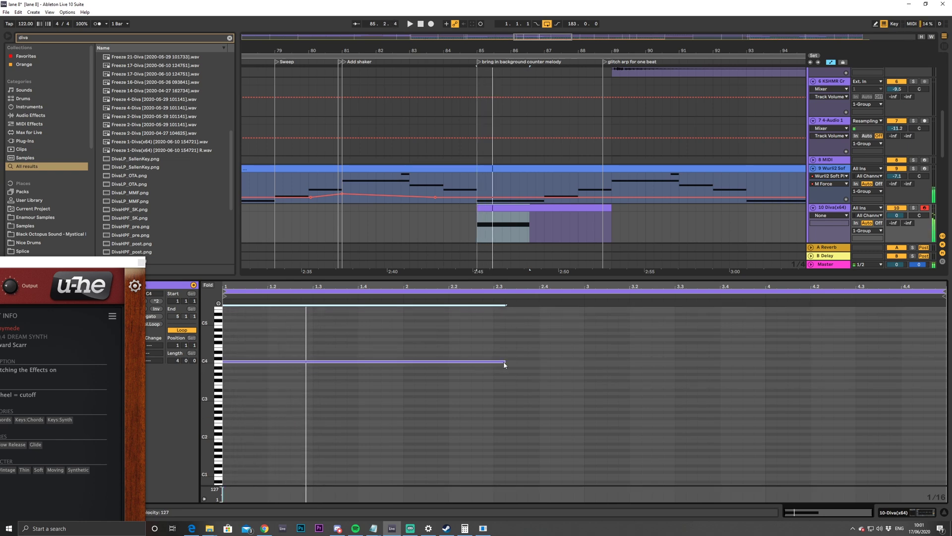
Trim the opening C4 note to end at beat 1.3 and place a second note on D#4 just before the clip's bar 3
left_click_drag(505, 360, 248, 367)
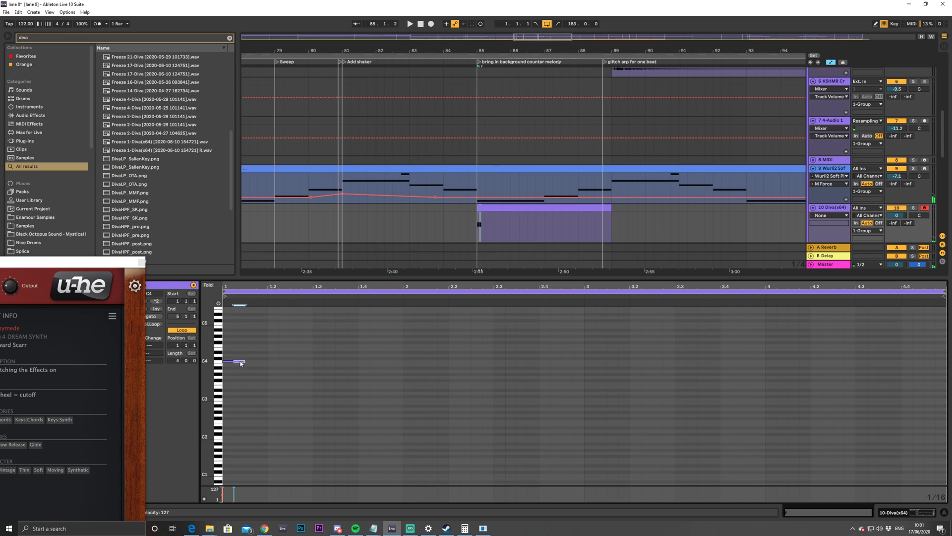
left_click_drag(323, 359, 437, 359)
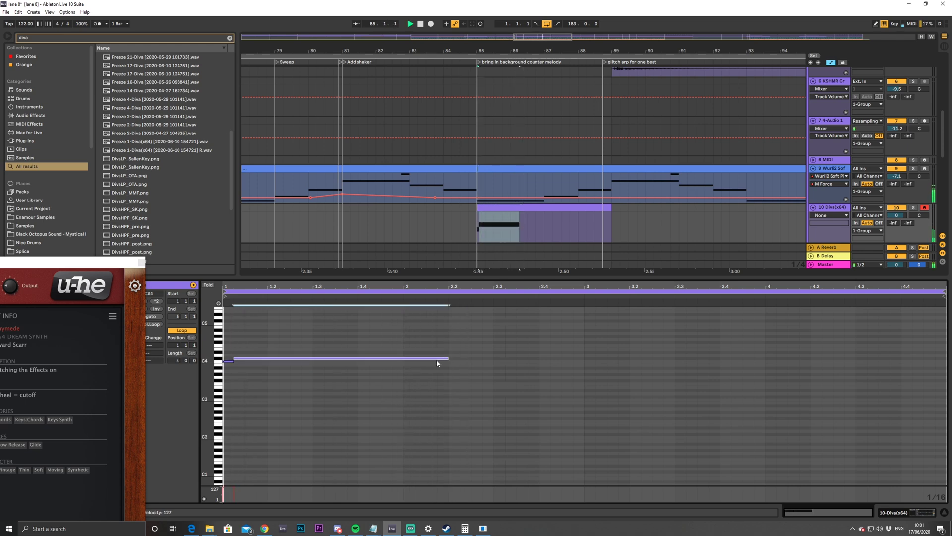
left_click_drag(245, 360, 321, 377)
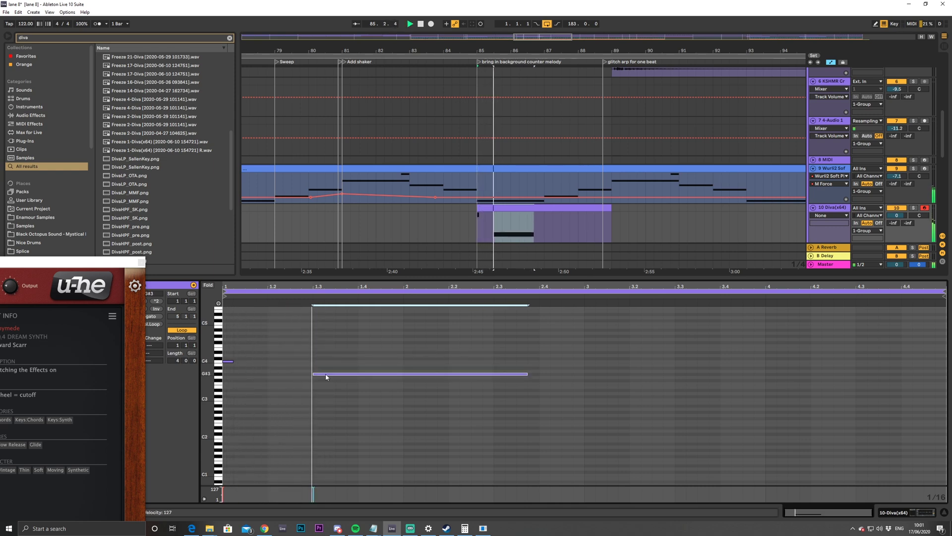
left_click_drag(235, 361, 576, 354)
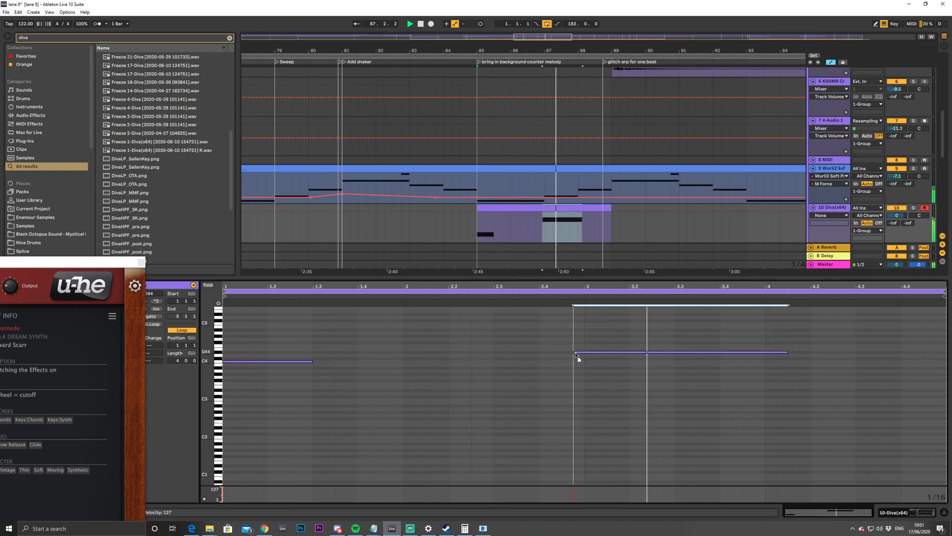
Move the D#4 note to start at bar 3 of the clip and shorten it to end at 3.2
left_click(583, 356)
left_click_drag(584, 353, 608, 358)
left_click_drag(799, 352, 630, 356)
Add an eighth-note C4 leading into the D#4 note and lengthen the D#4 to about 3.2.4
double_click(565, 359)
key("space")
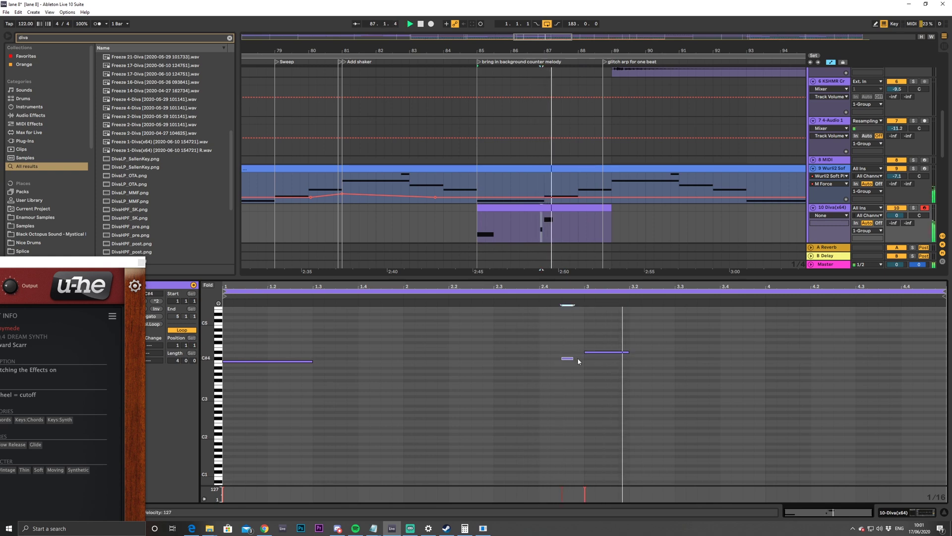
key("shift+Right")
key("Down")
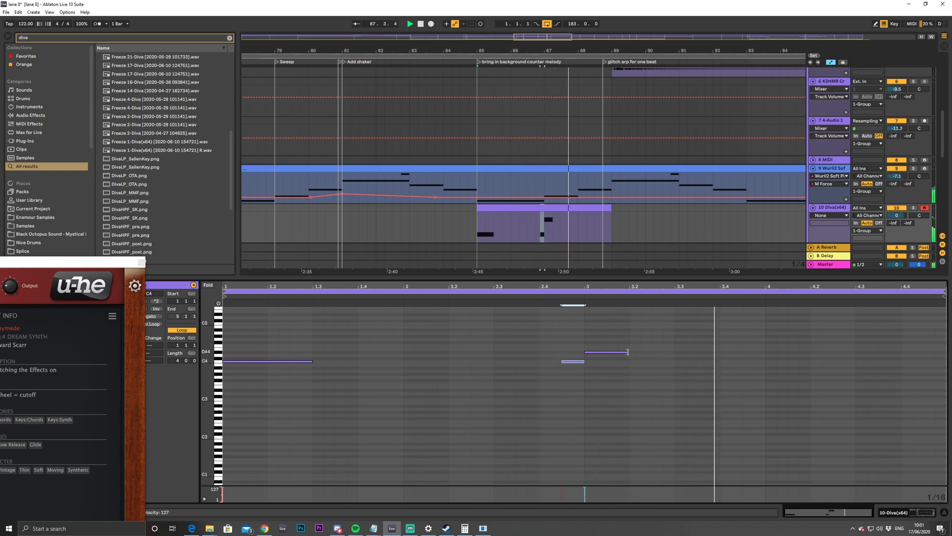
left_click_drag(628, 353, 664, 352)
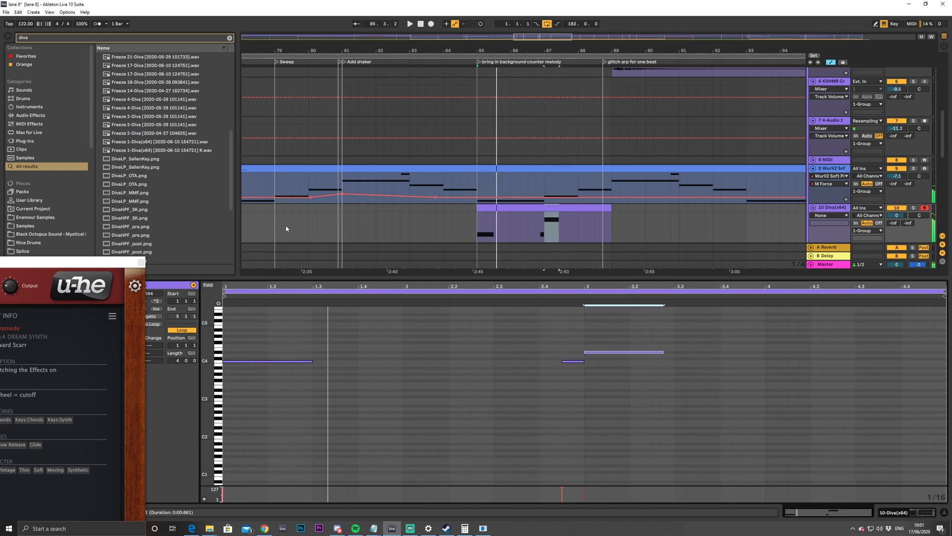
Extend the new Diva clip back to bar 81 so its melody repeats, and play from just before it
left_click_drag(480, 207, 337, 208)
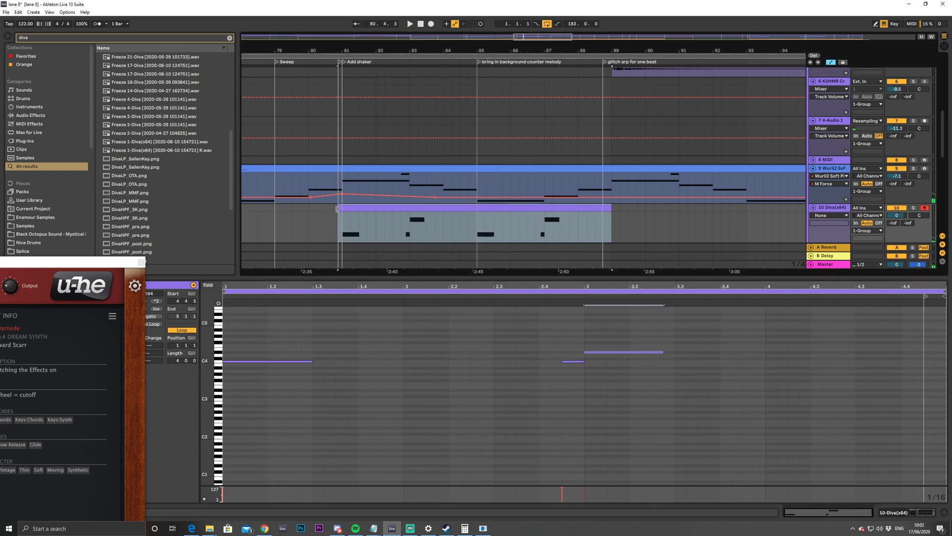
left_click(332, 219)
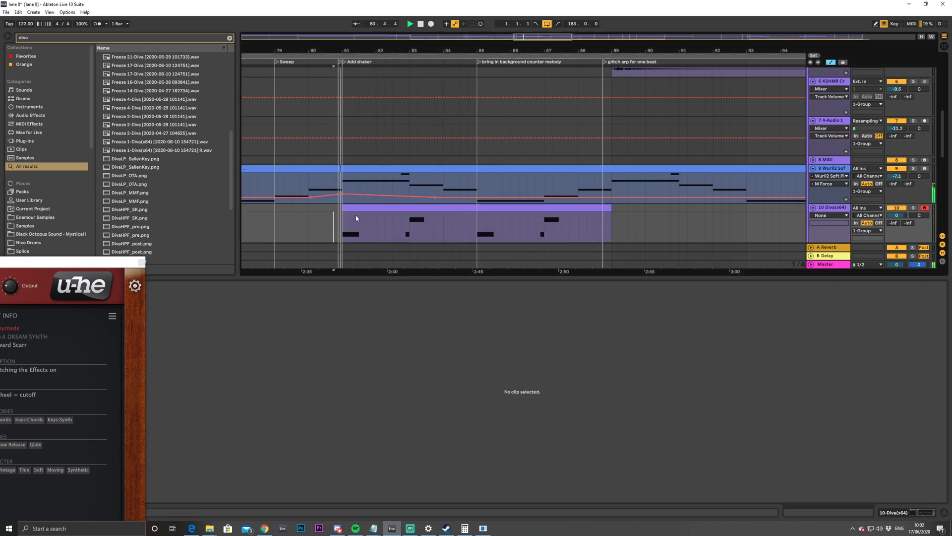
Consolidate the looped Diva clip spanning bars 81 to 89 into a single eight-bar clip
left_click(387, 209)
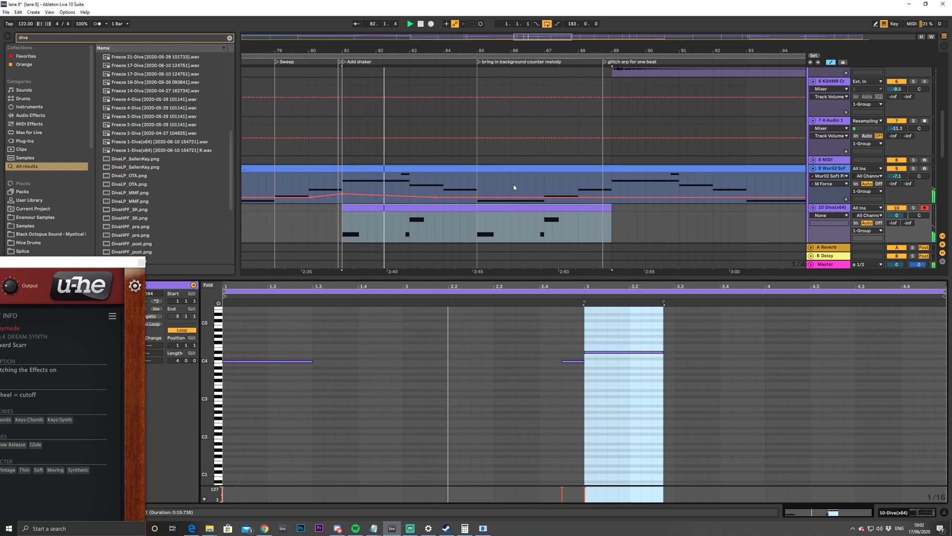
left_click(607, 397)
left_click(630, 410)
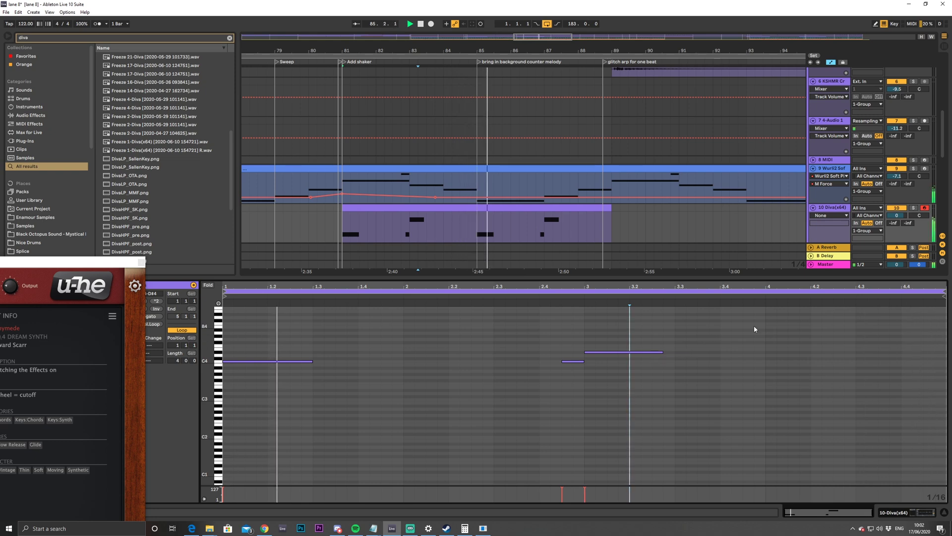
left_click(483, 210)
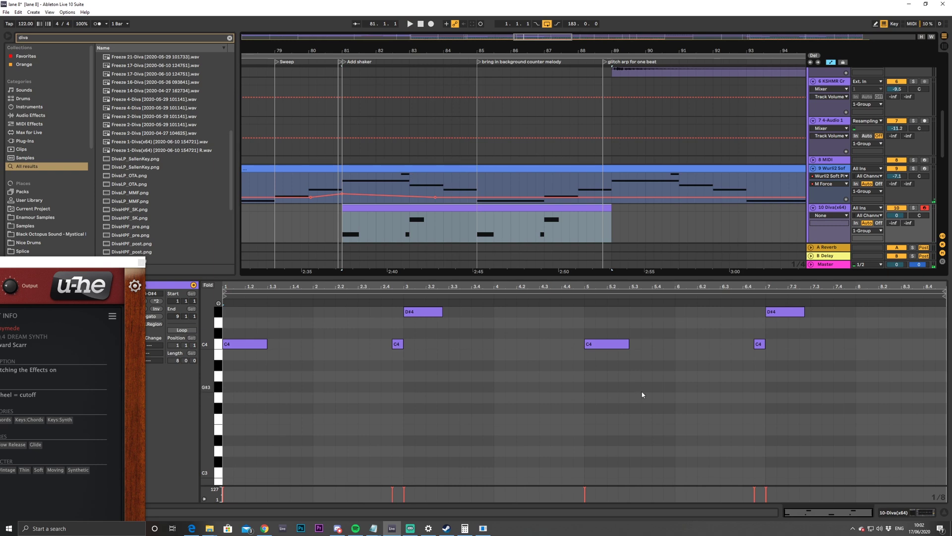
Lower the C4 note at bar 5 of the Diva clip to A#3 and play the melody from bar 81
left_click_drag(610, 344, 611, 366)
key("space")
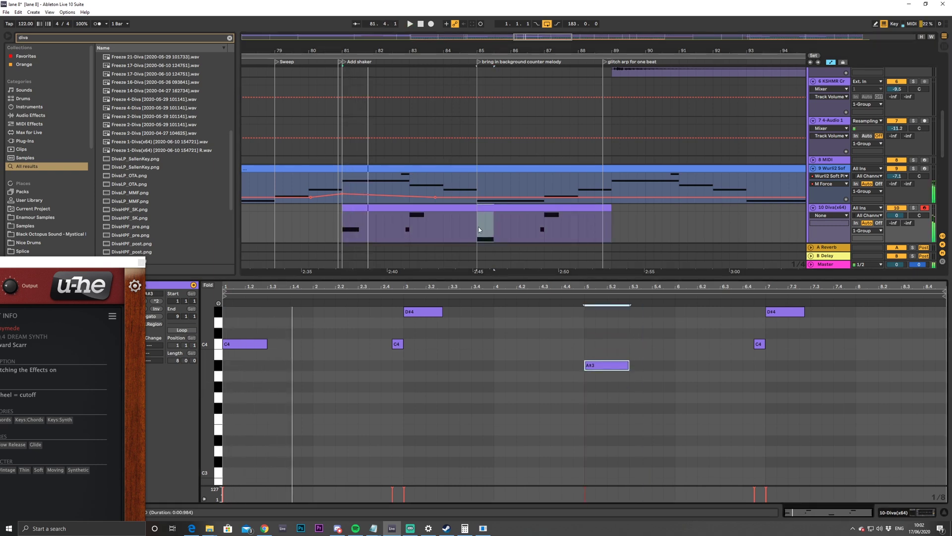
mouse_move(602, 366)
left_mouse_down()
mouse_move(609, 392)
mouse_move(601, 346)
left_mouse_up()
scroll(604, 351, "up", 1)
left_click_drag(604, 380, 602, 406)
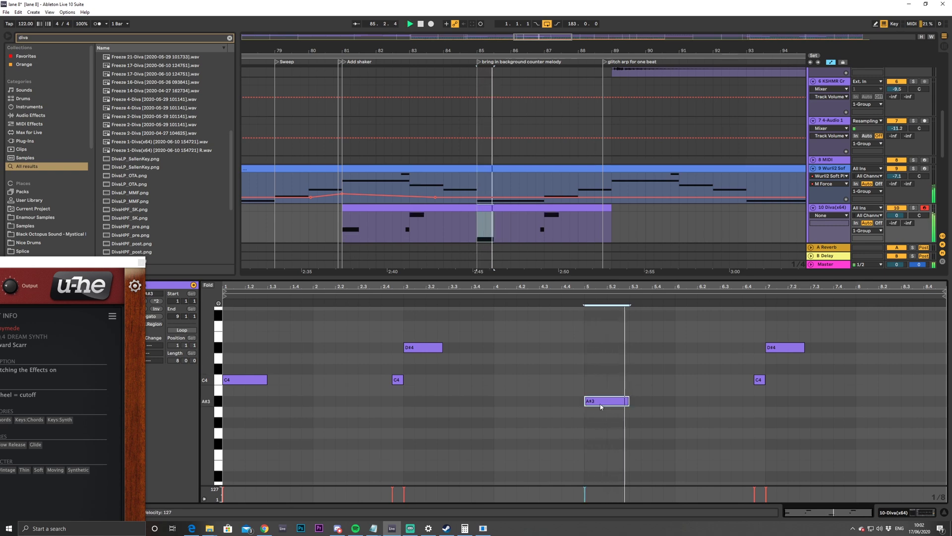
left_click(356, 235)
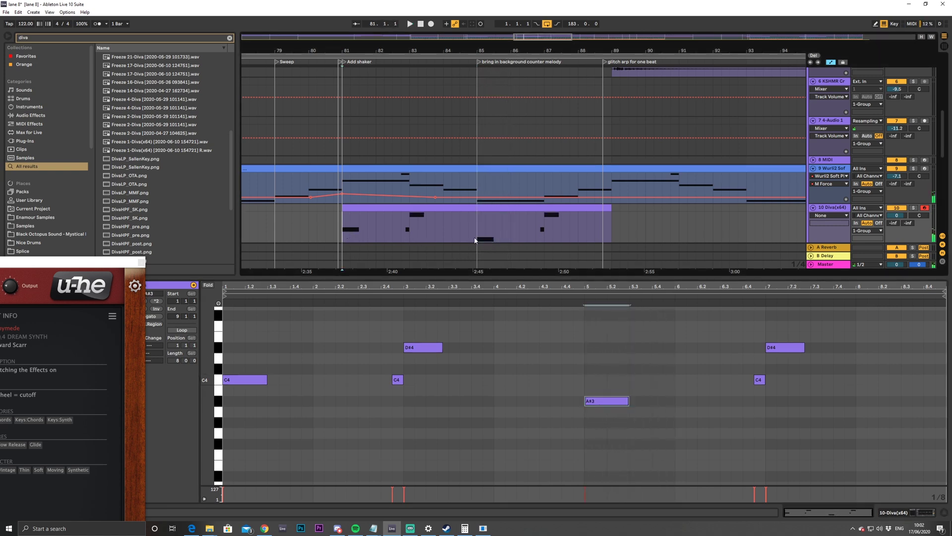
Solo the new Diva track, audition the Dream Synth presets after HS Ganymede, and load HS June Sunshine
left_click(834, 208)
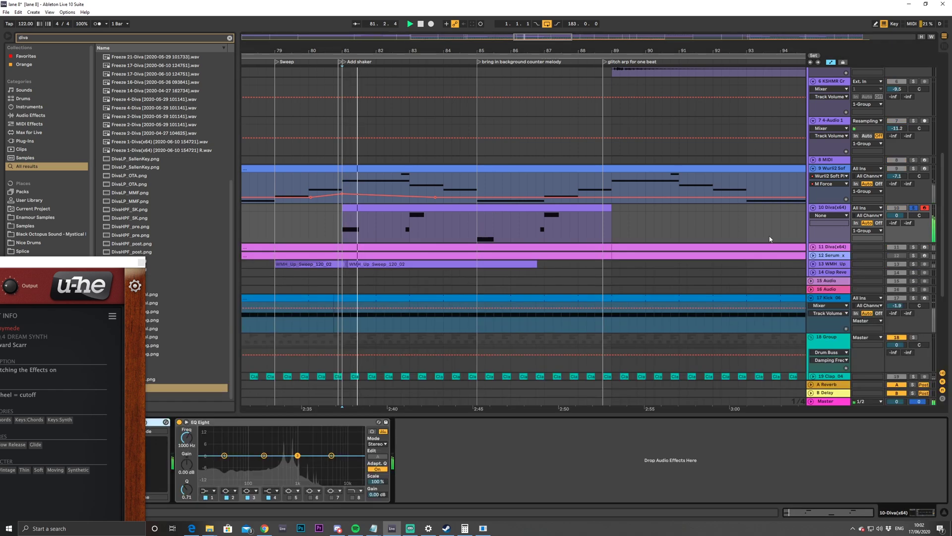
left_click_drag(851, 158, 843, 156)
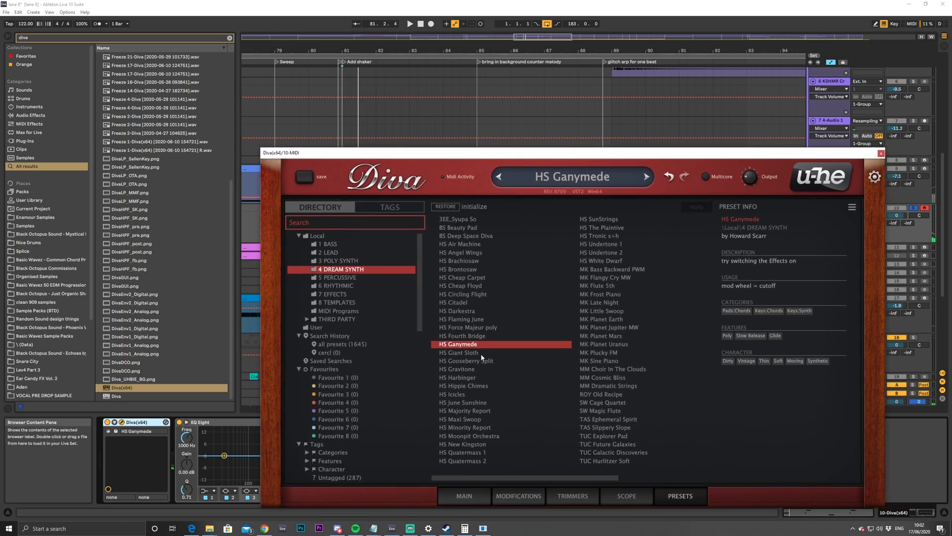
left_click(474, 354)
left_click(475, 361)
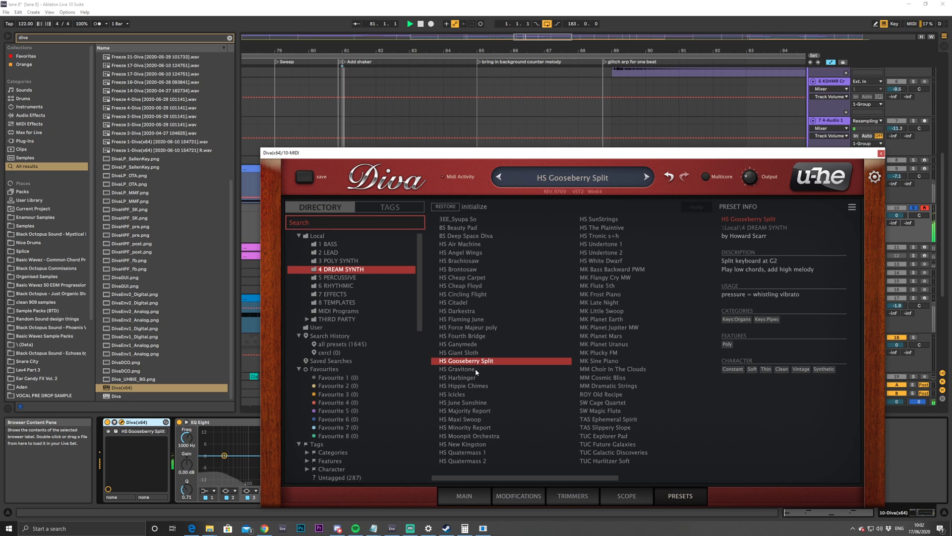
left_click(468, 369)
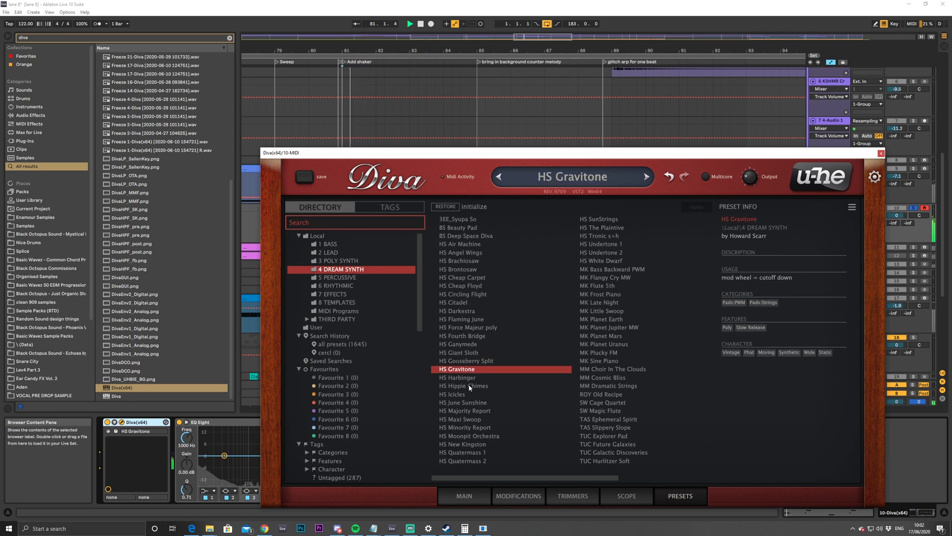
left_click(469, 386)
left_click(457, 394)
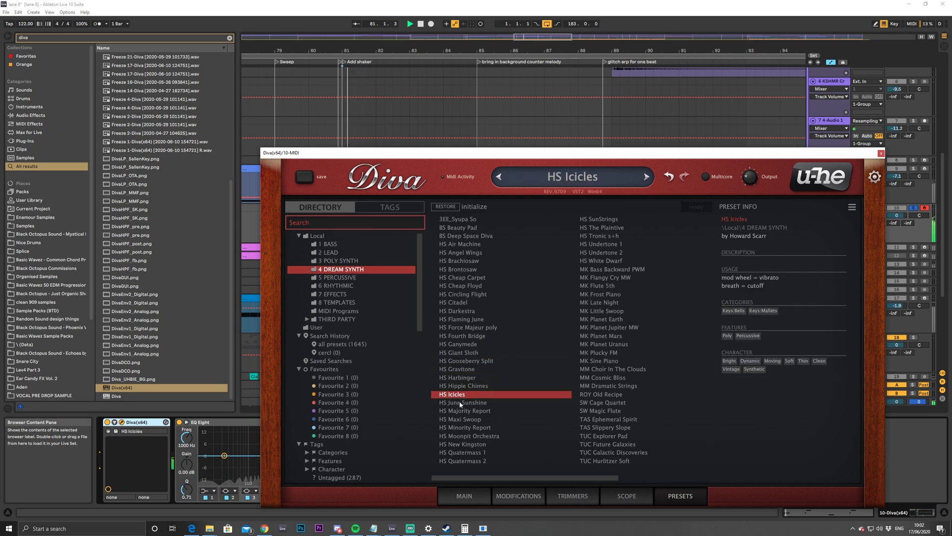
left_click(466, 403)
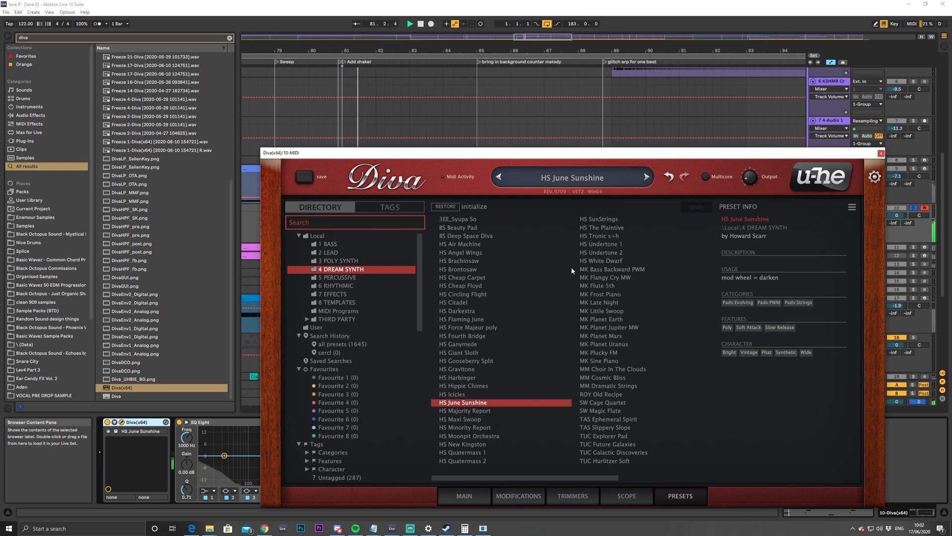
Unsolo the Diva track, set the synth's Envelope 1 release to 88 during playback, and close the plug-in window
left_click_drag(651, 153, 521, 96)
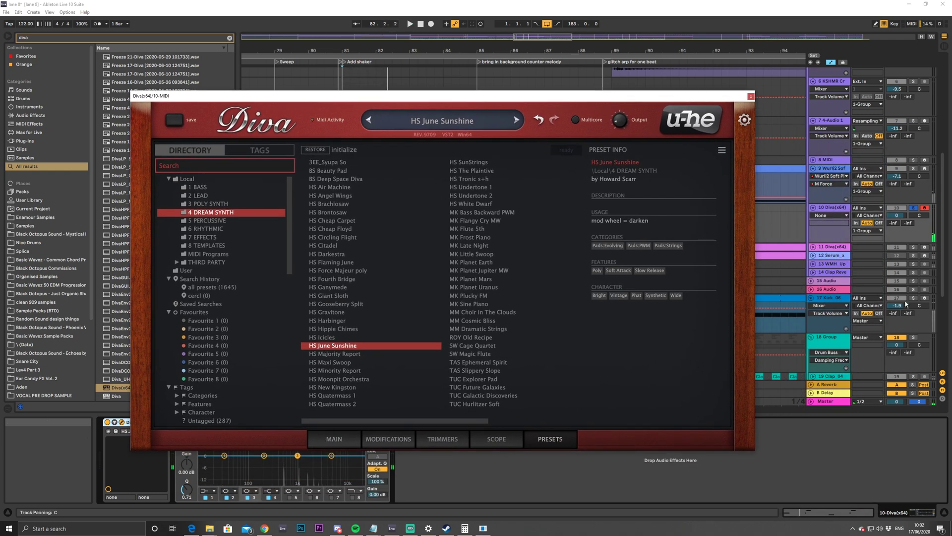
left_click(913, 210)
key("space")
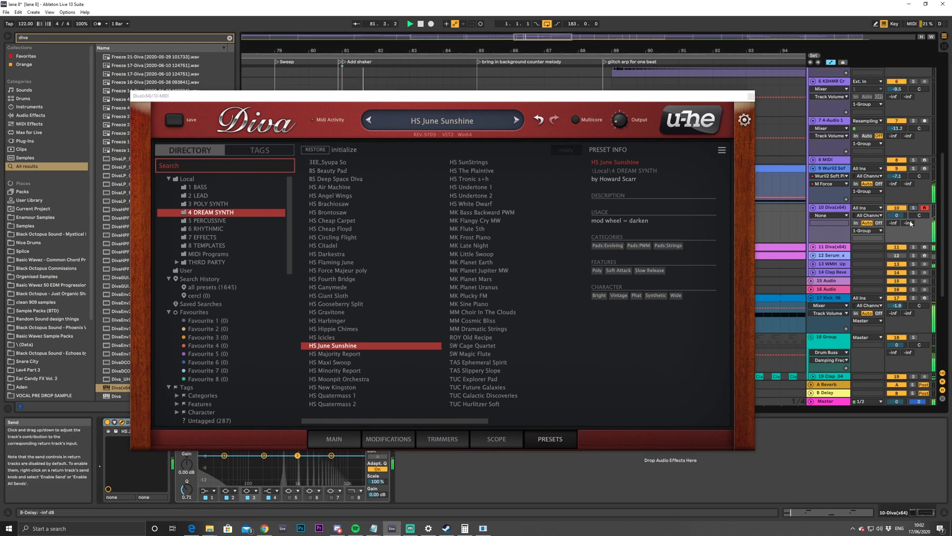
left_click(334, 438)
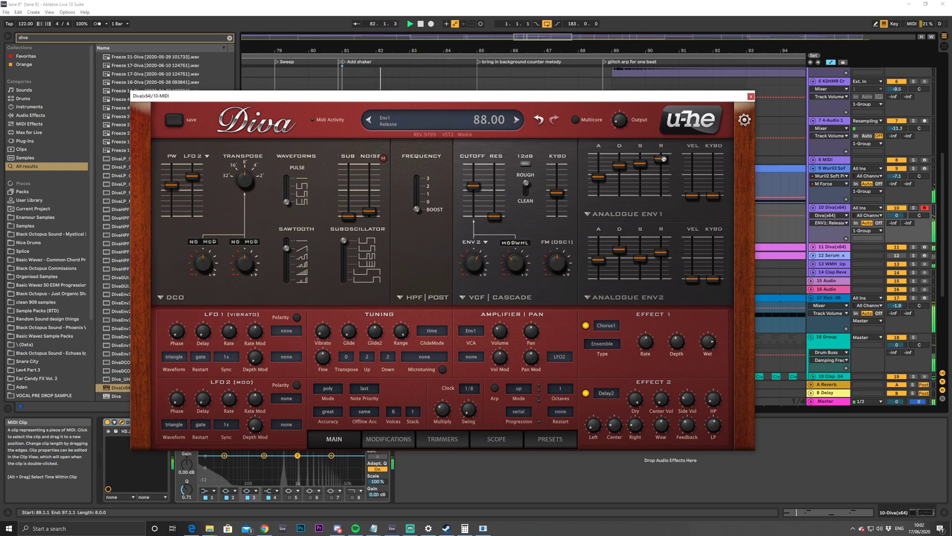
left_click_drag(640, 96, 688, 132)
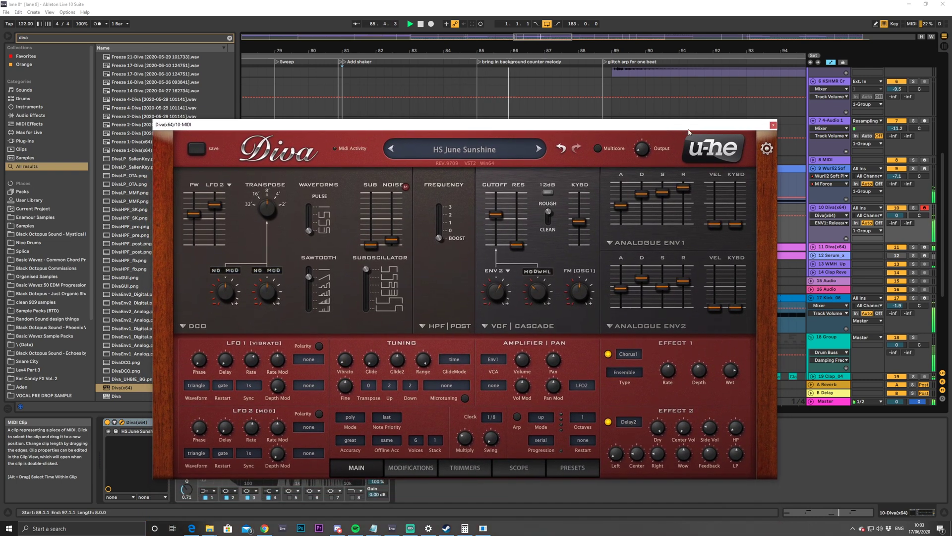
left_click(774, 125)
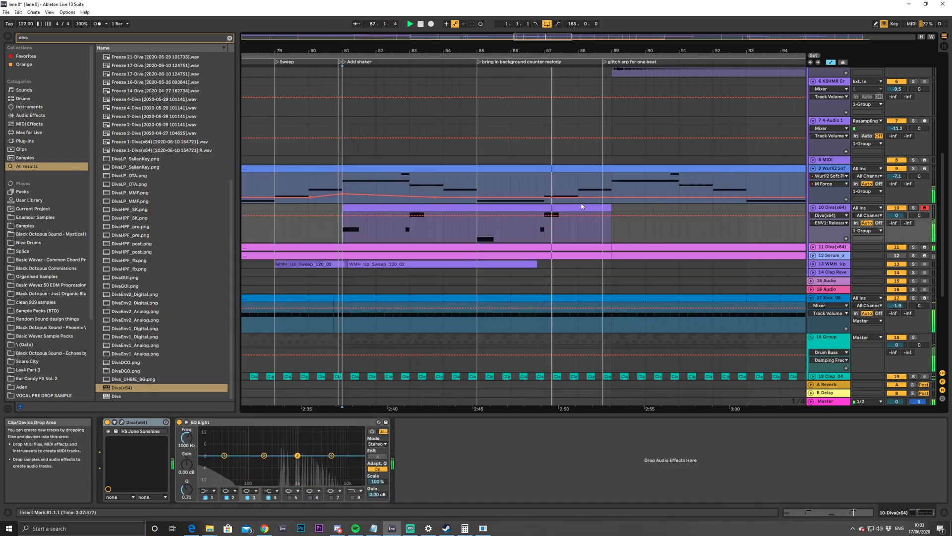
Try the D#4 note at bar 7 of the Diva clip on C#4 and play that passage
double_click(566, 209)
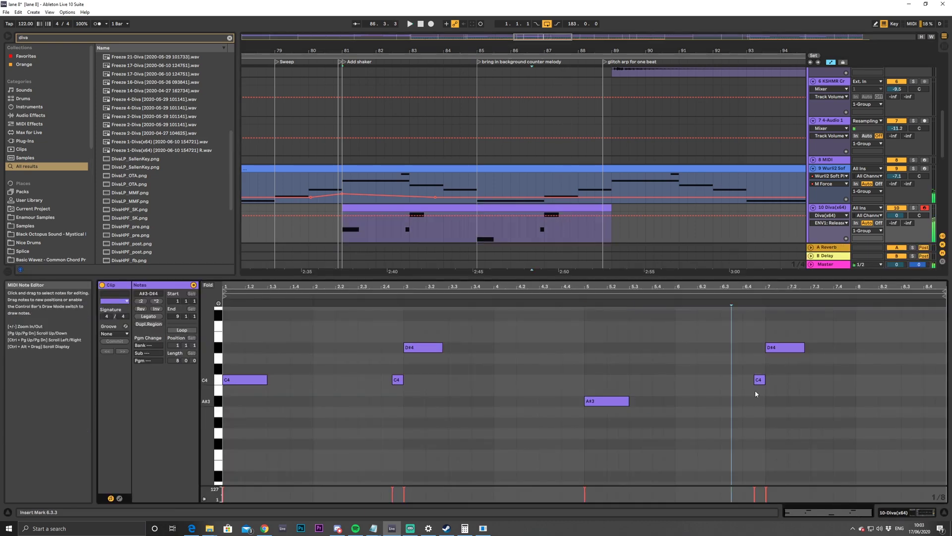
left_click_drag(764, 347, 763, 369)
key("space")
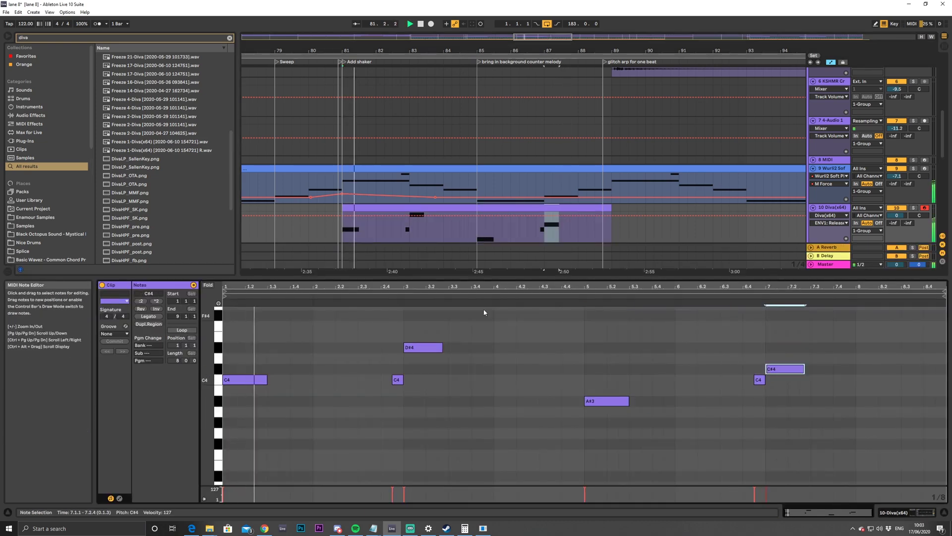
key("space")
key("space")
left_click(769, 370)
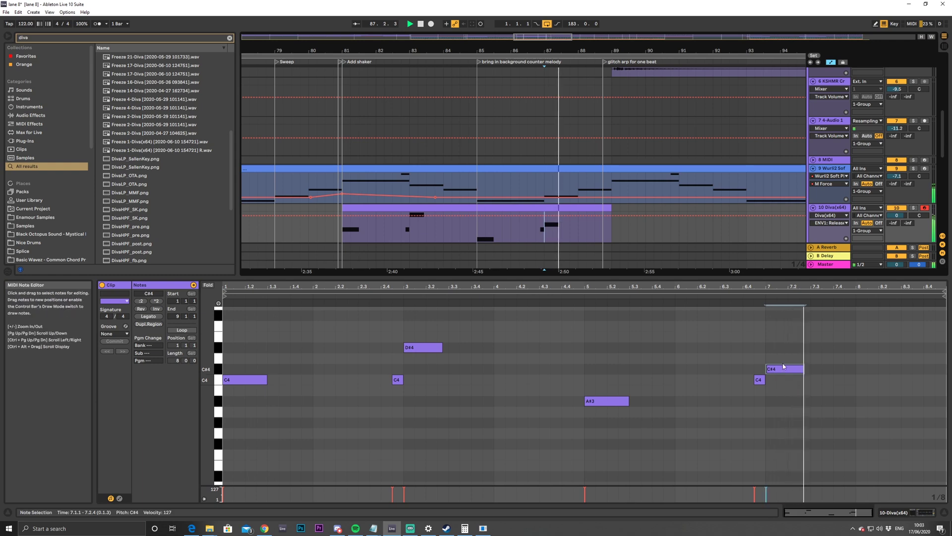
key("space")
Put the bar 7 note back on D#4 at the start of the bar while playing the clip from bar 81
mouse_move(769, 371)
left_mouse_down()
mouse_move(762, 383)
mouse_move(783, 372)
left_mouse_up()
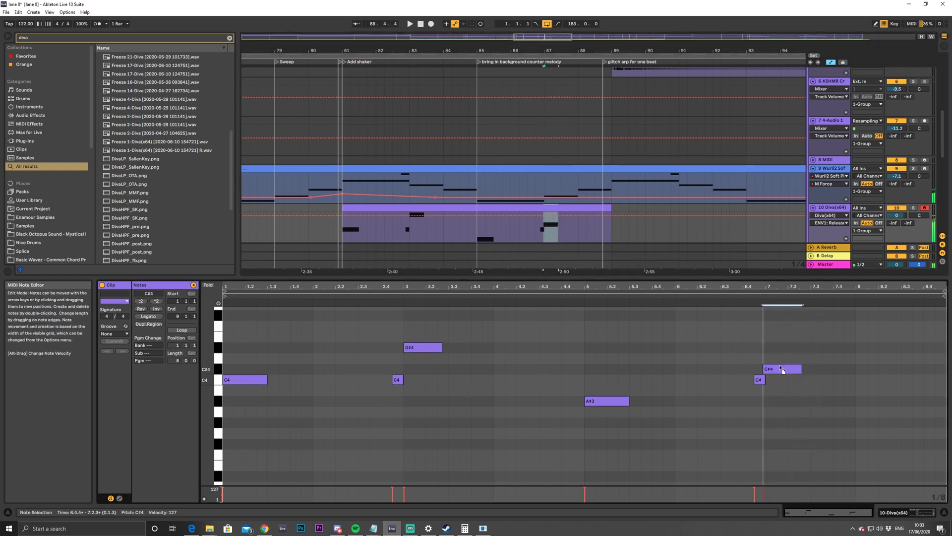
left_click(340, 236)
key("space")
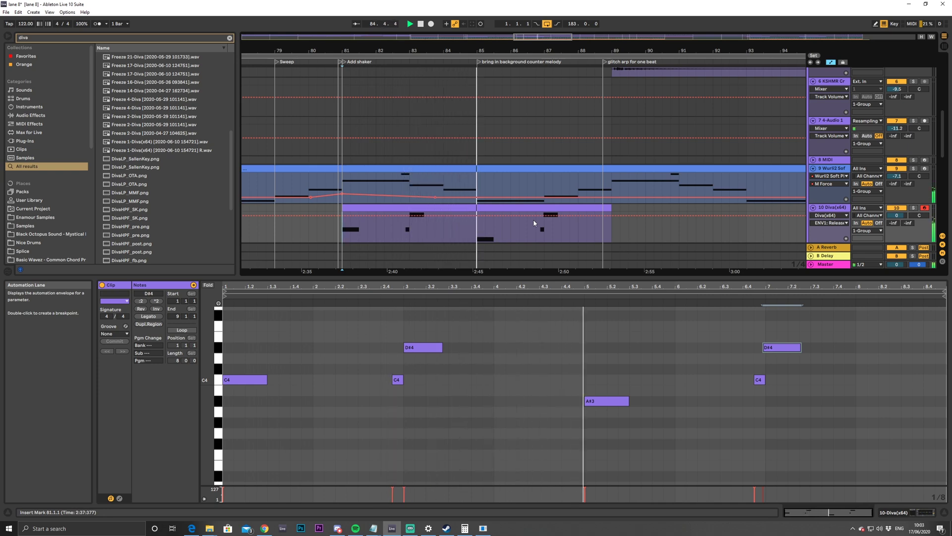
left_click_drag(782, 348, 787, 350)
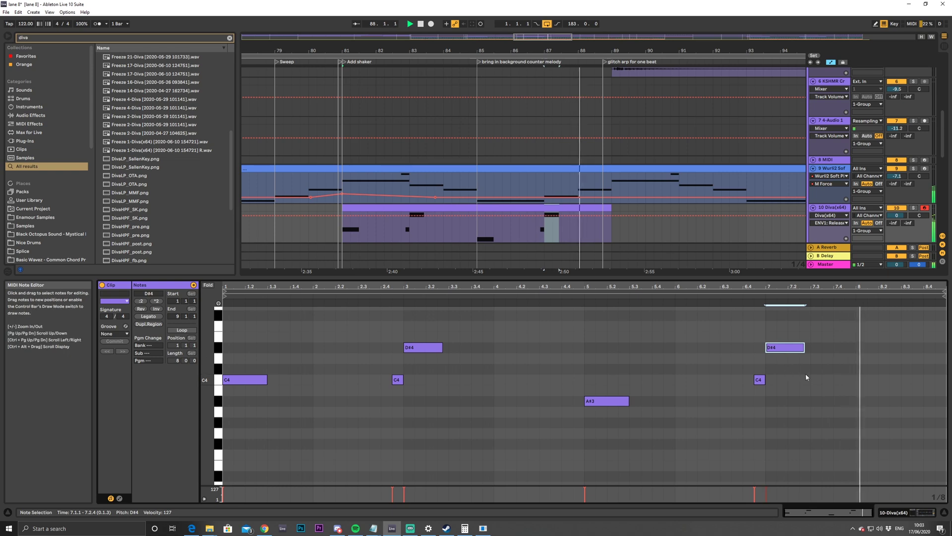
Copy the bar 7 note to the end of bar 8, trying it on C#4 and at 8.3 on F4
left_click_drag(801, 348, 929, 380)
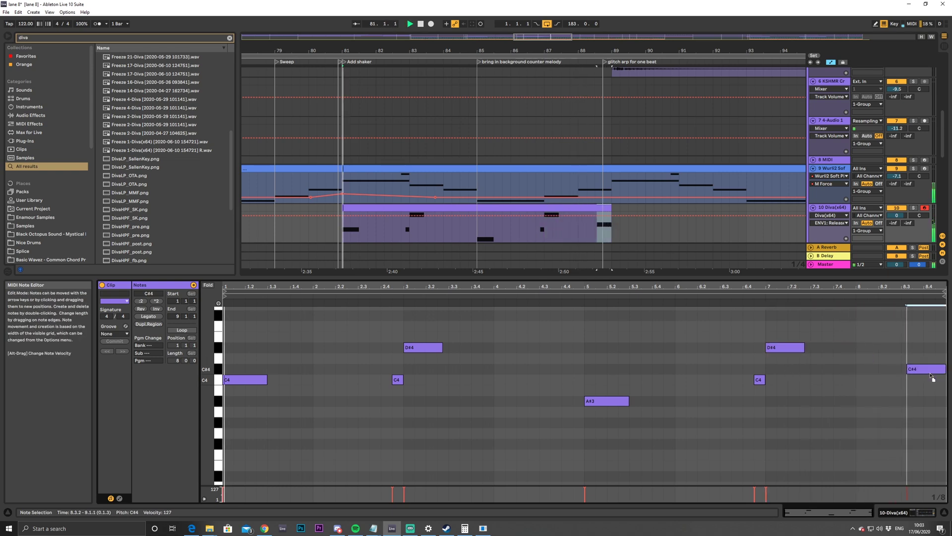
left_click(594, 240)
key("space")
key("space")
left_click_drag(924, 371, 914, 331)
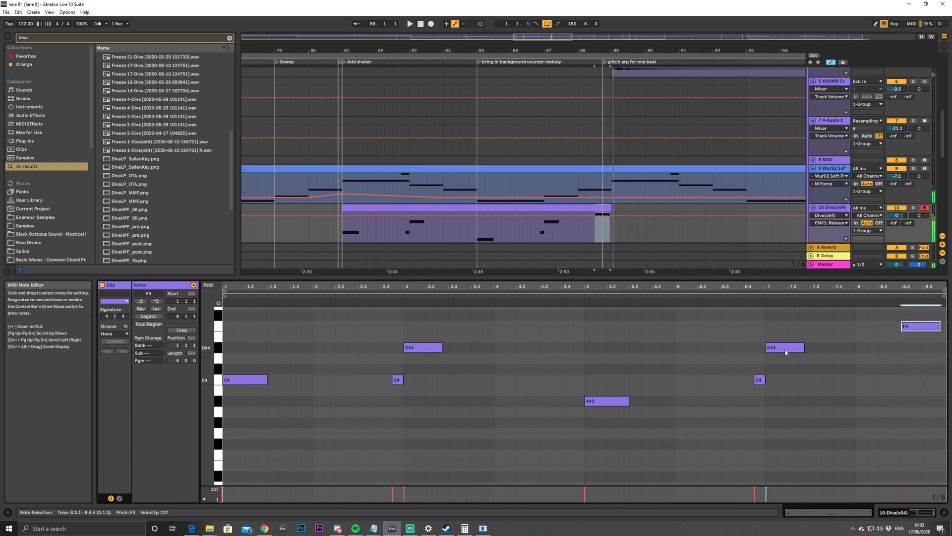
Raise the bar 7 D#4 note to F4, delete the extra F4 in bar 8, and play from bar 81
left_click_drag(802, 343, 805, 322)
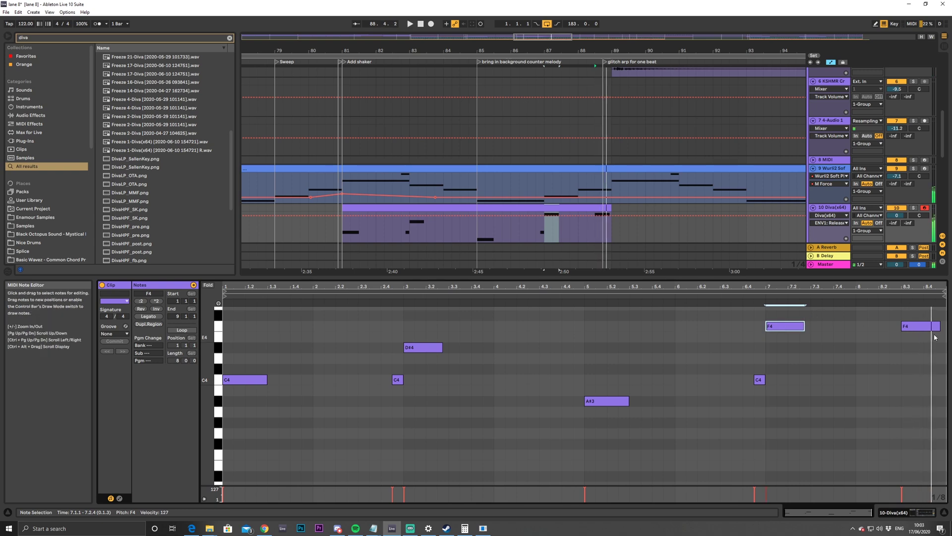
key("space")
left_click(347, 238)
key("space")
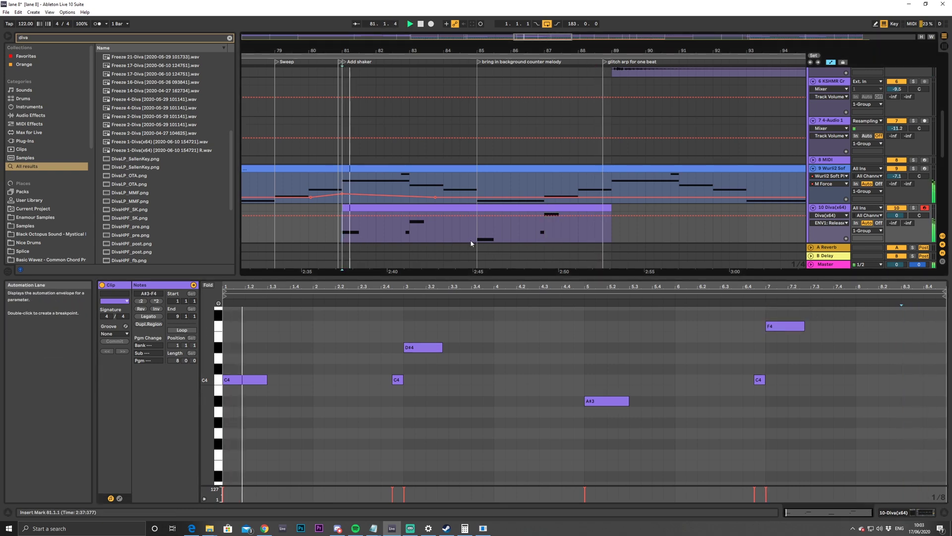
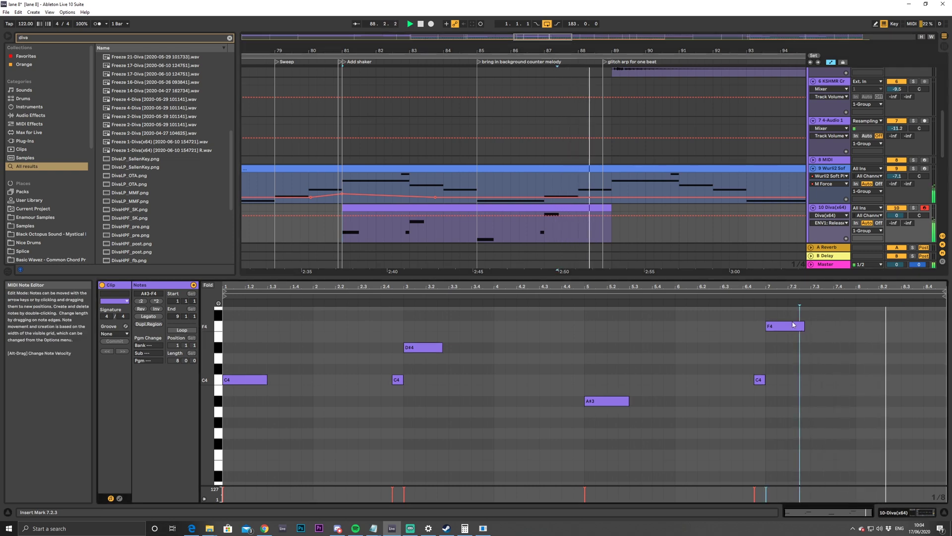
Lower the bar 7 note to G#3, delete the short C4 leading into it, and play the clip's ending
key("space")
left_click_drag(783, 332, 784, 368)
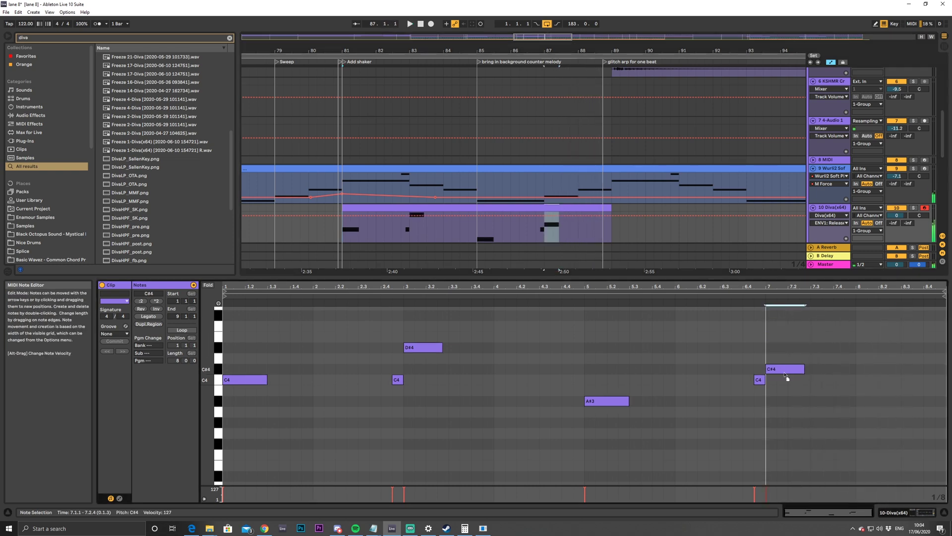
double_click(759, 380)
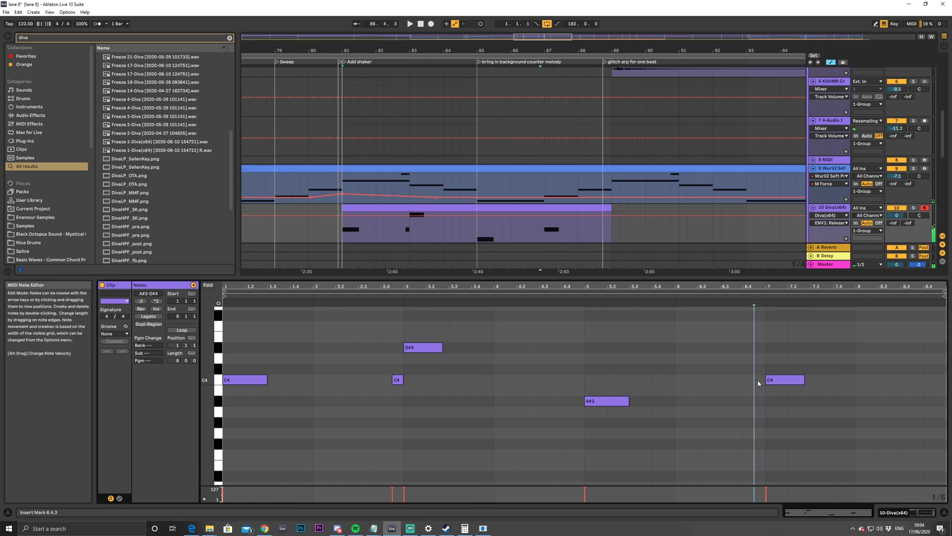
left_click_drag(783, 382, 785, 423)
left_click(536, 237)
key("space")
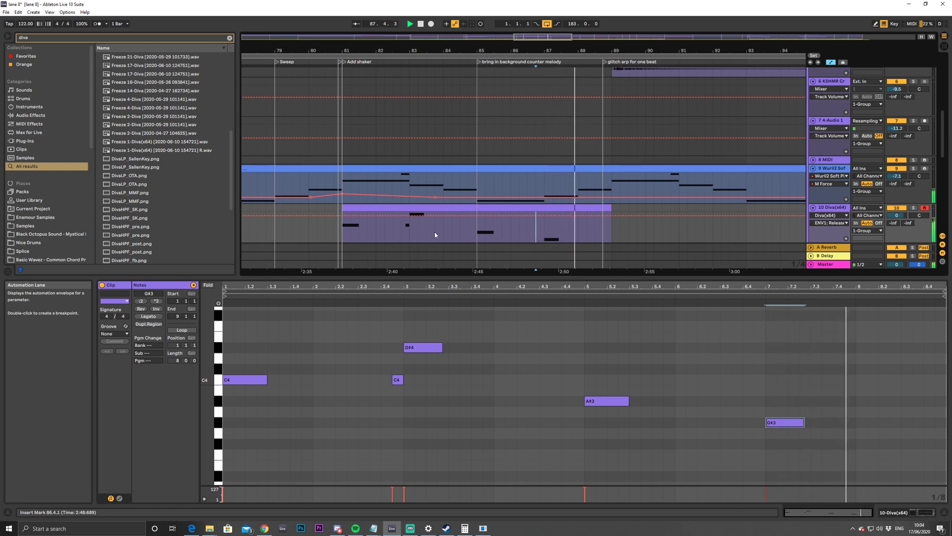
key("space")
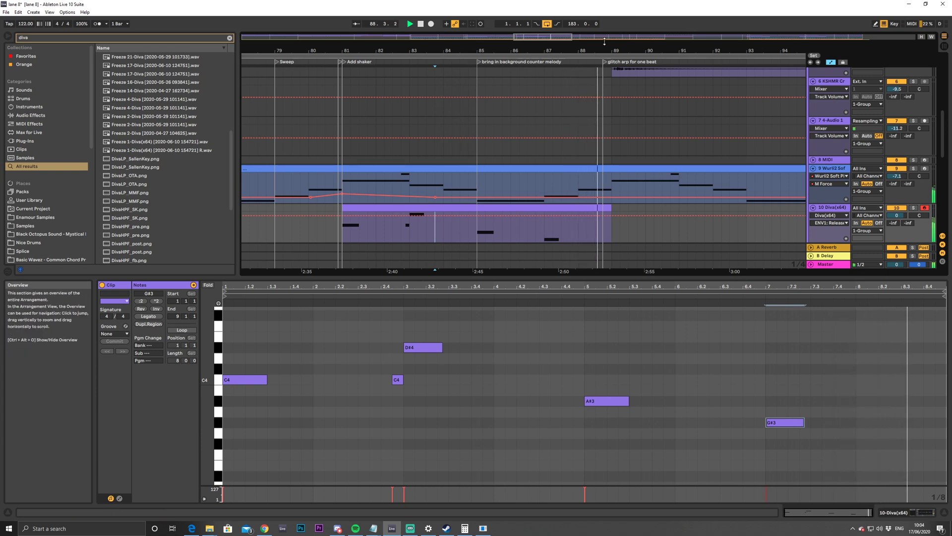
key("space")
Duplicate the eight-bar Diva counter melody clip so a copy follows from bar 89
left_click_drag(604, 41, 621, 187)
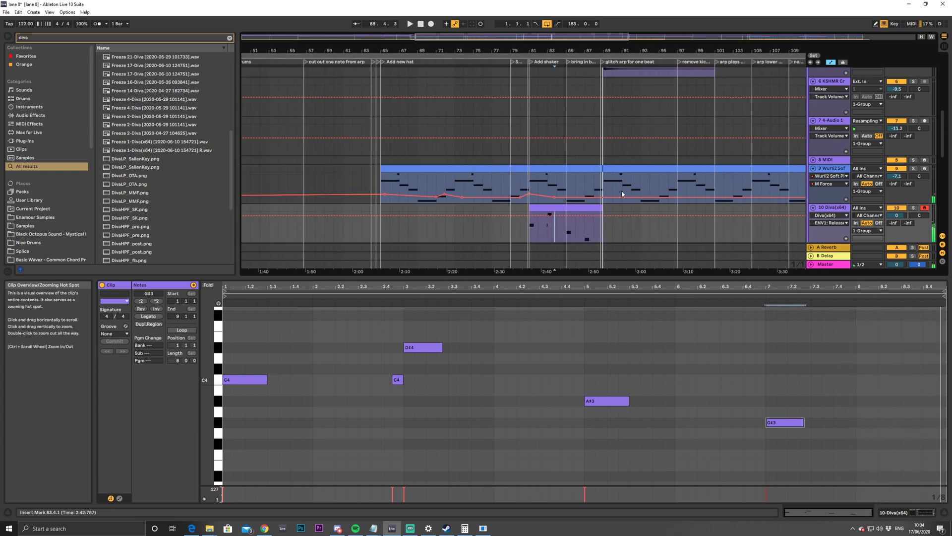
left_click(570, 228)
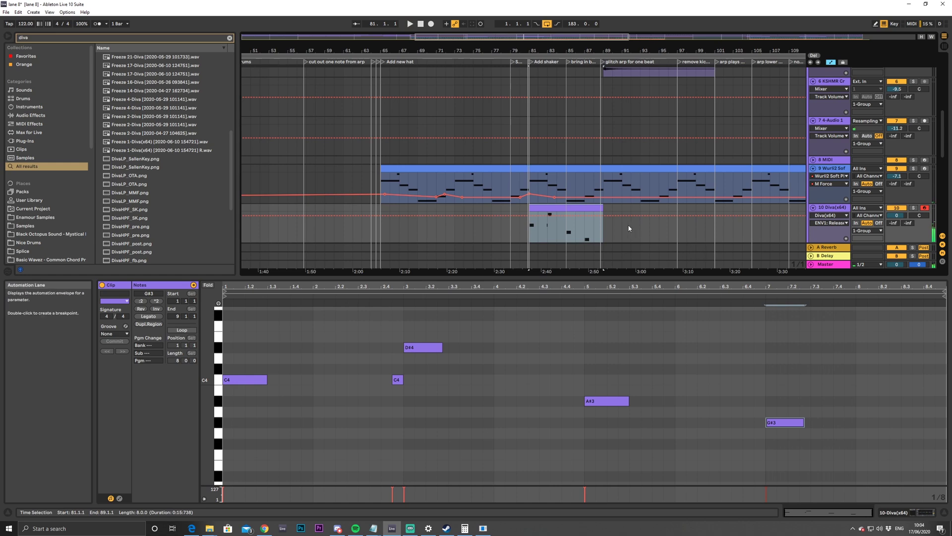
key("ctrl+d")
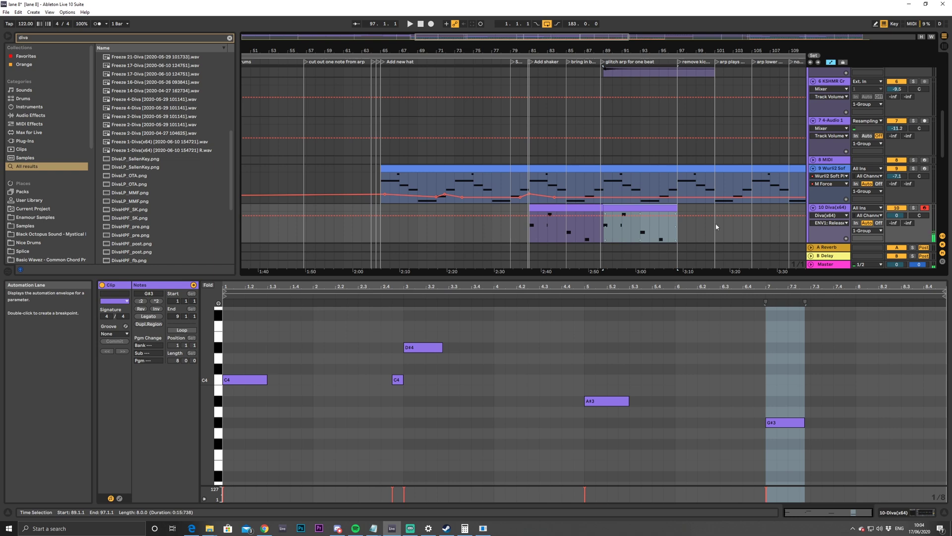
Enable band 8 of the Diva track's EQ Eight as a high cut and set its frequency to 1.41 kHz
left_click(829, 208)
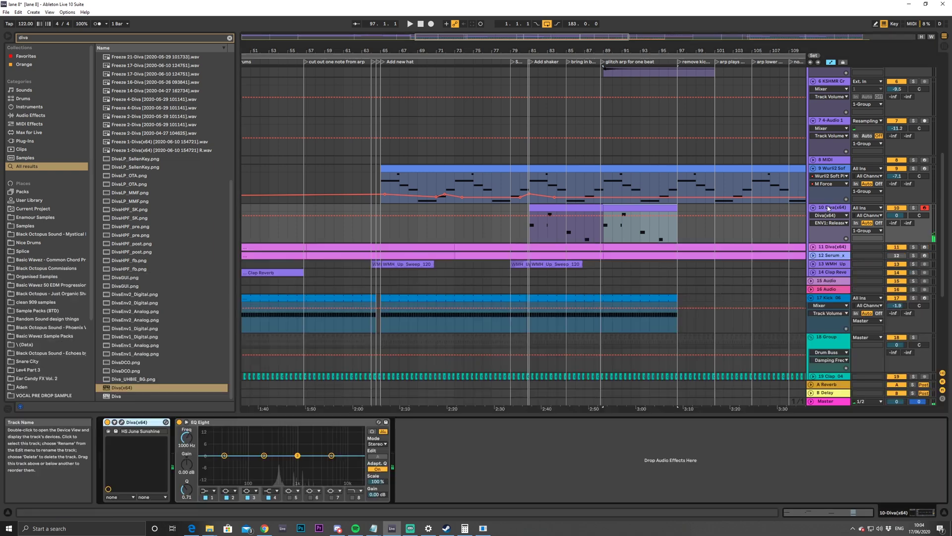
left_click(352, 498)
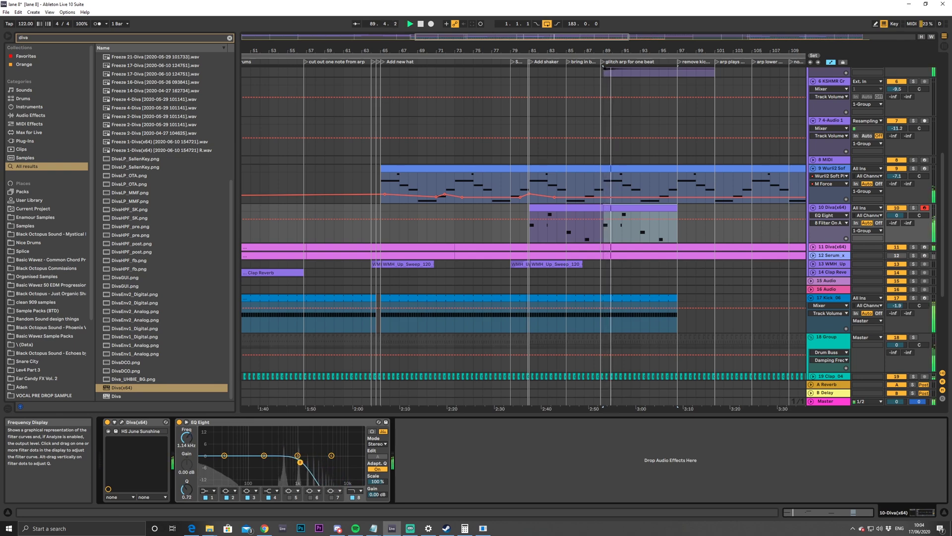
double_click(640, 209)
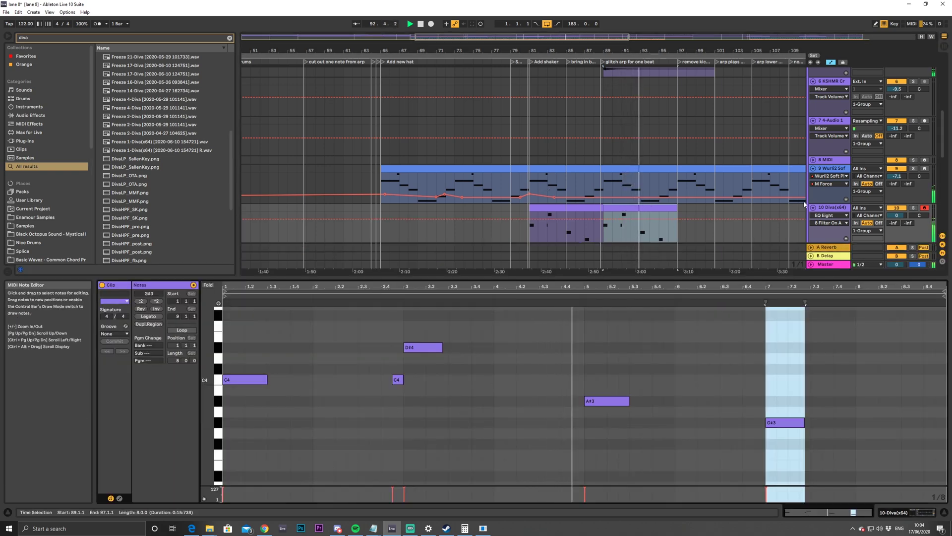
double_click(833, 207)
left_click_drag(302, 463, 306, 463)
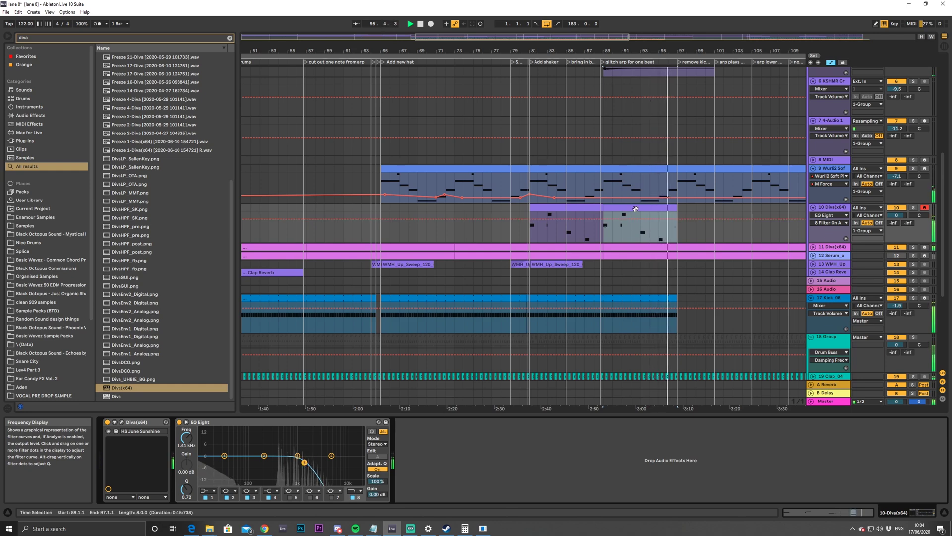
Raise the bar 7 note of the first Diva clip from G#3 to C4 while playing from bar 81
key("space")
double_click(591, 238)
key("space")
left_click_drag(787, 422, 786, 391)
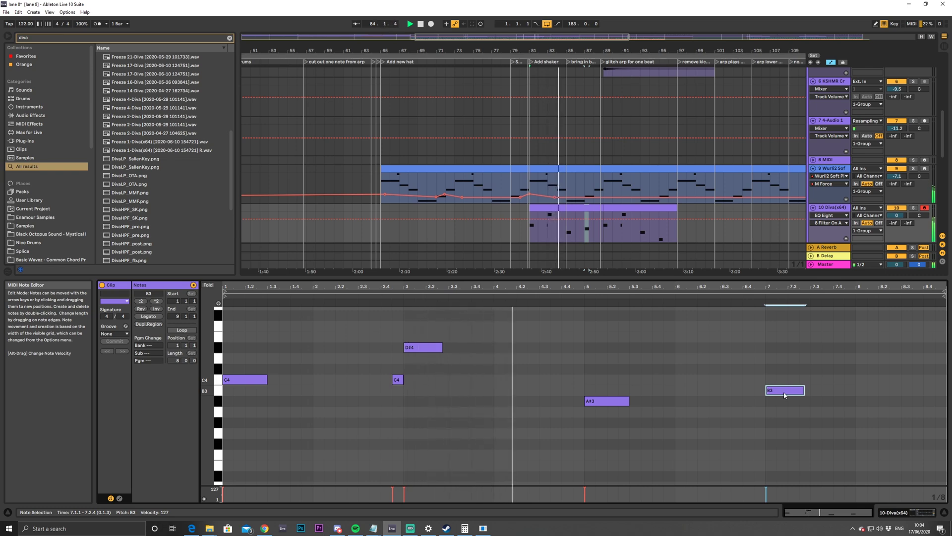
mouse_move(785, 396)
left_mouse_down()
mouse_move(784, 381)
mouse_move(901, 380)
mouse_move(782, 382)
left_mouse_up()
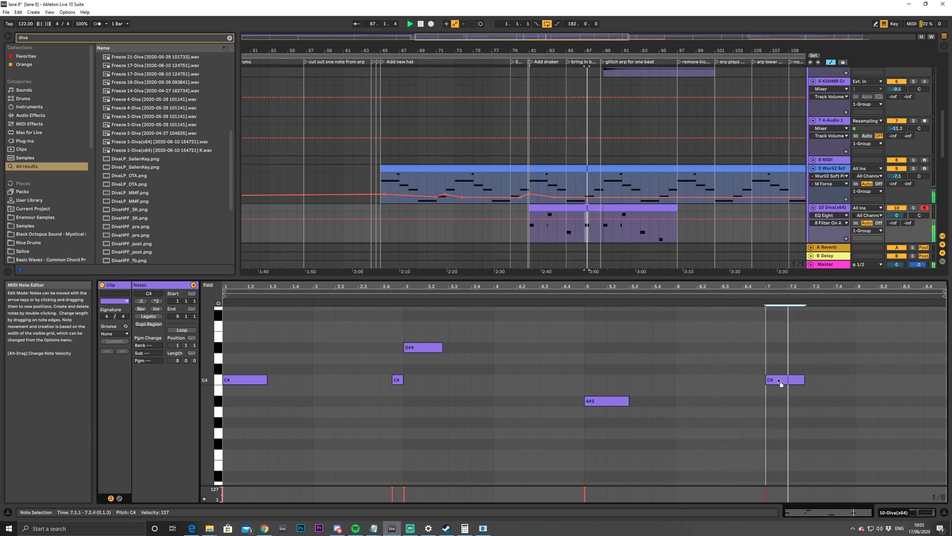
Copy both Diva counter melody clips from bars 81 to 97 and paste them at bar 145, where all drums enter
left_click(603, 209)
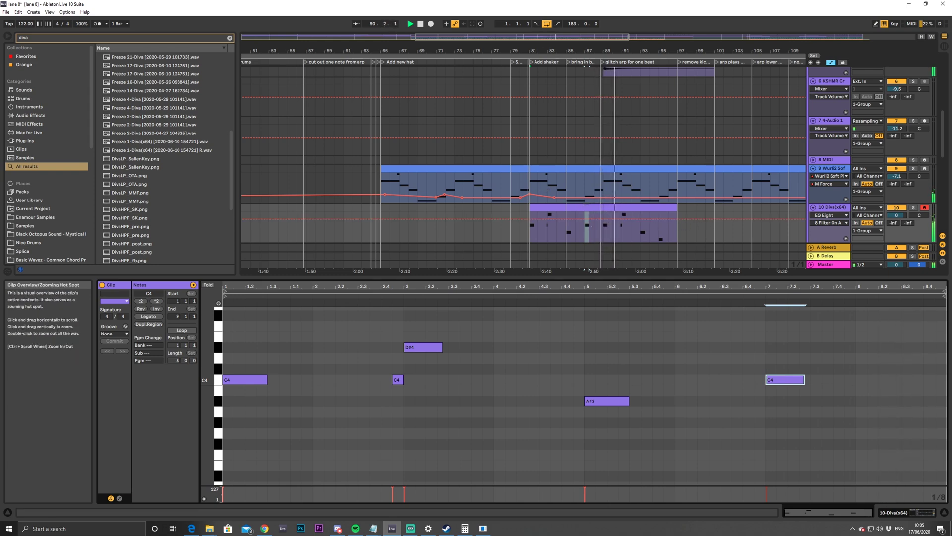
key("minus")
key("minus")
scroll(704, 223, "down", 3)
scroll(717, 252, "down", 2)
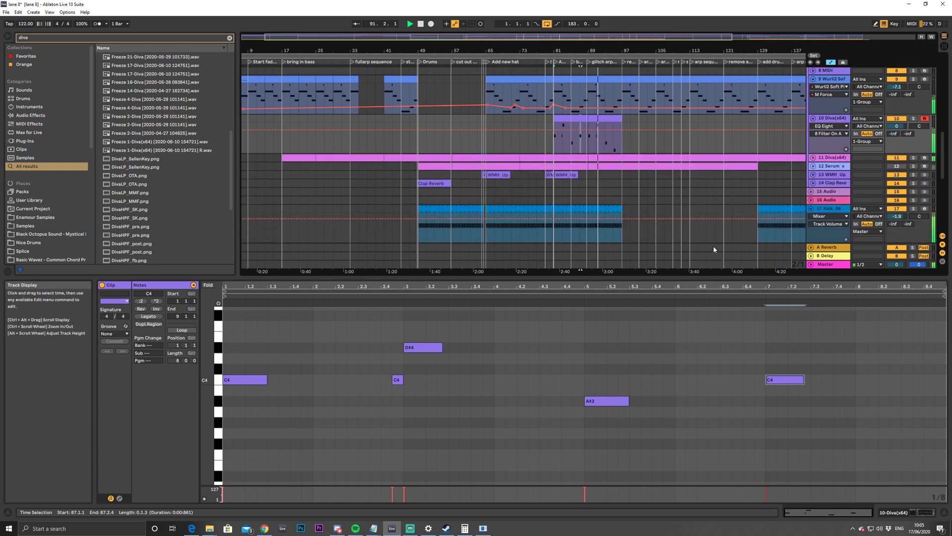
left_click(606, 119)
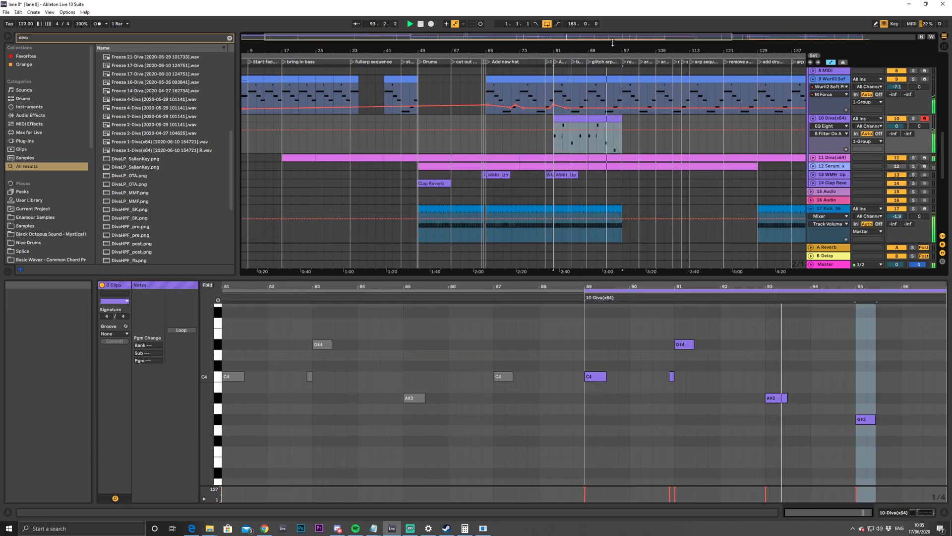
left_click_drag(613, 42, 724, 49)
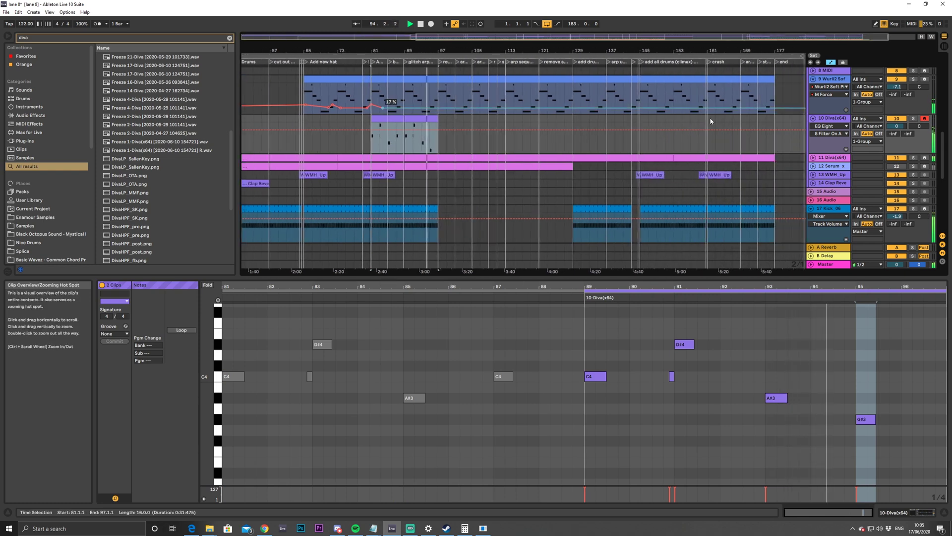
left_click(641, 118)
key("space")
key("ctrl+v")
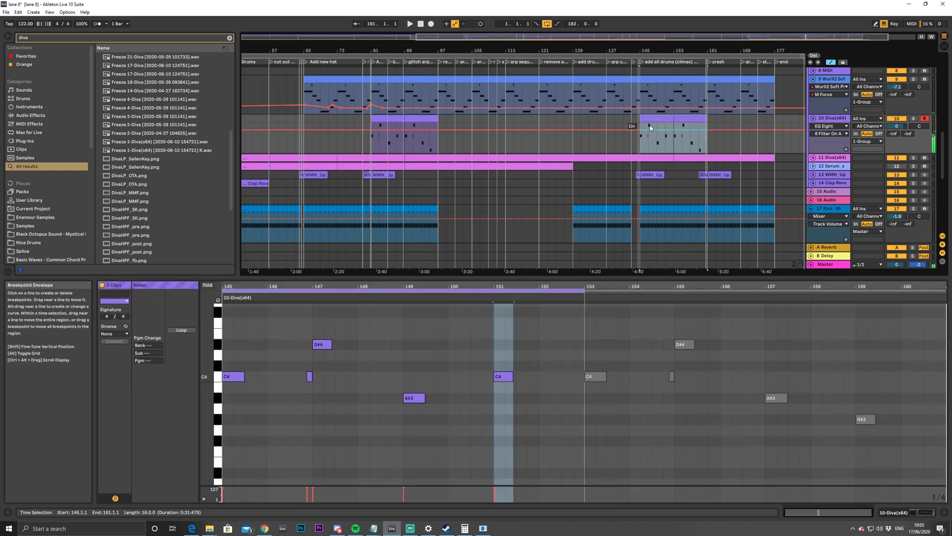
Automate the Diva EQ's high-cut frequency to jump to 22.0 kHz at bar 145, and add a band 1 low cut at 297 Hz
double_click(808, 134)
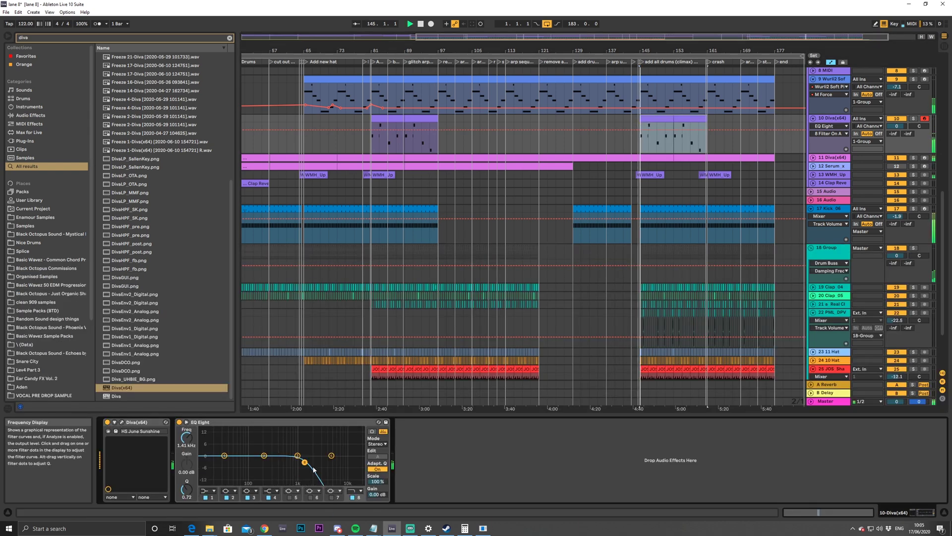
left_click_drag(305, 462, 332, 462)
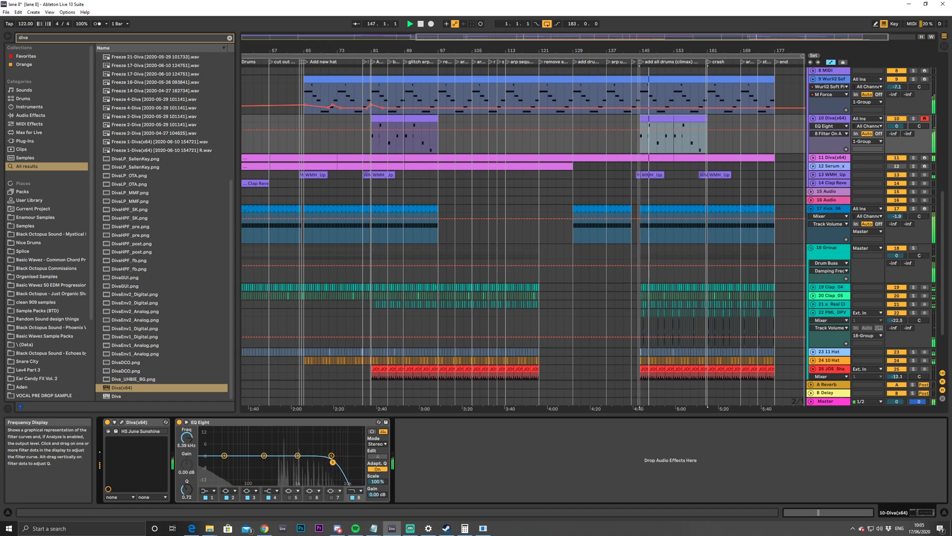
left_click(187, 438)
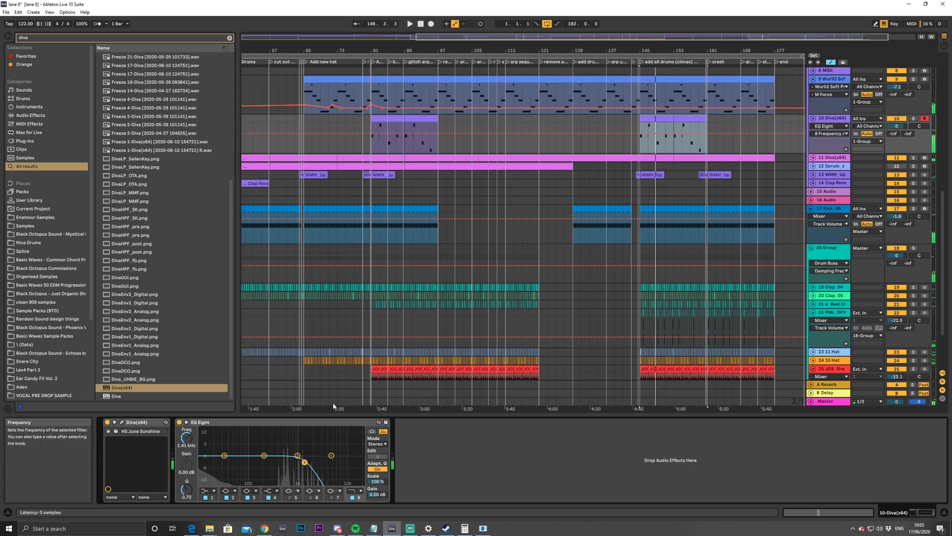
left_click_drag(646, 134, 640, 122)
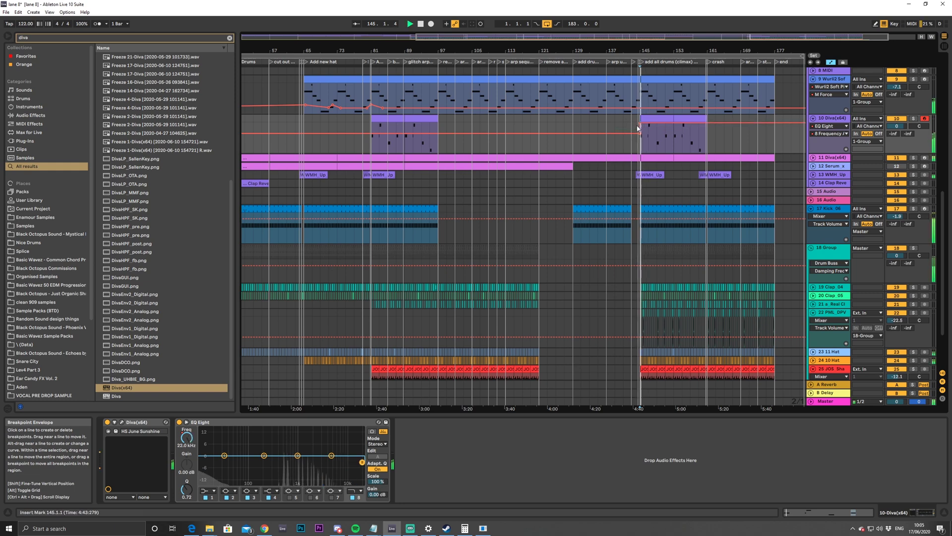
double_click(224, 456)
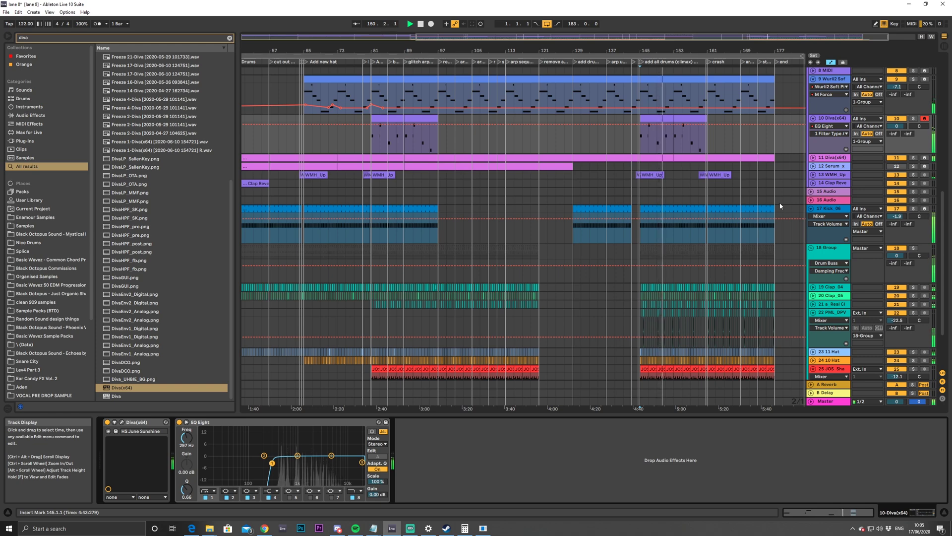
Try layering a copy of all notes one octave higher in the Diva clip at bar 153
left_click(686, 118)
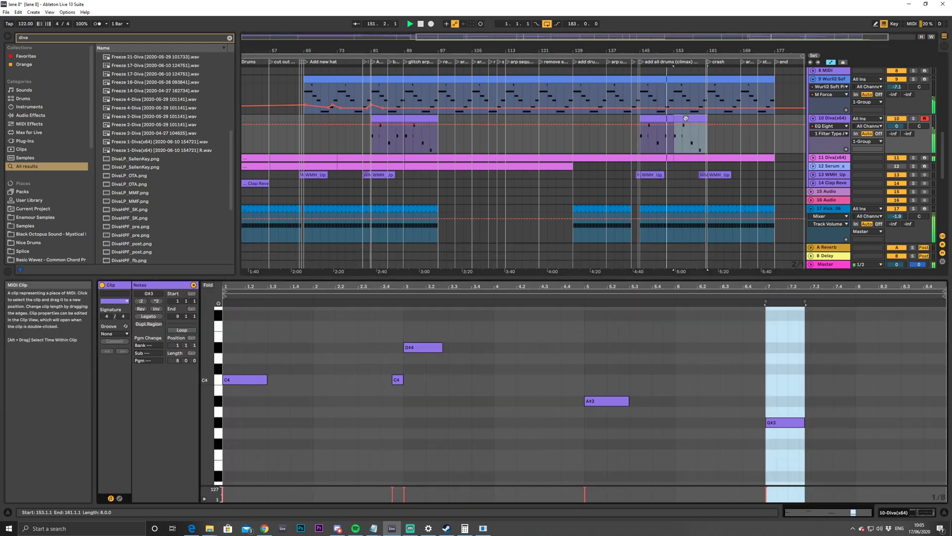
key("ctrl+a")
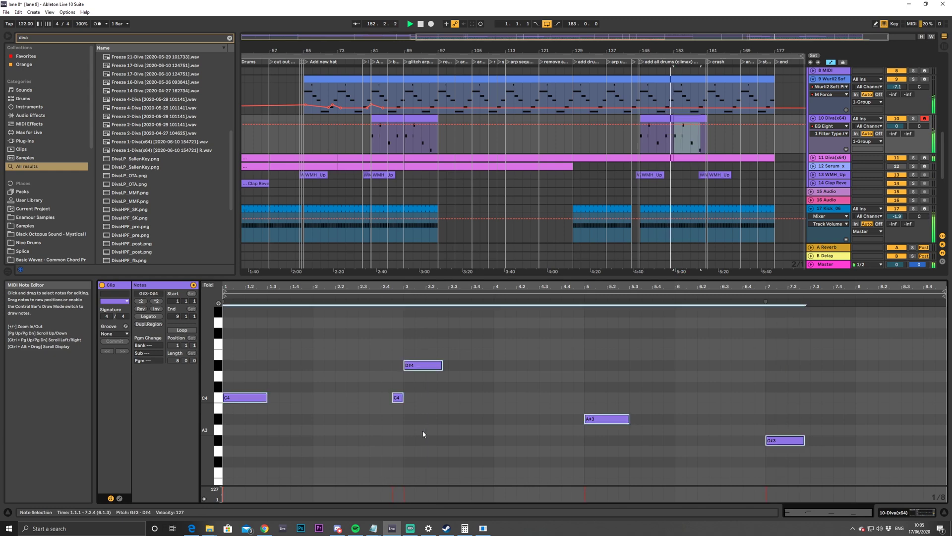
key("shift+Up")
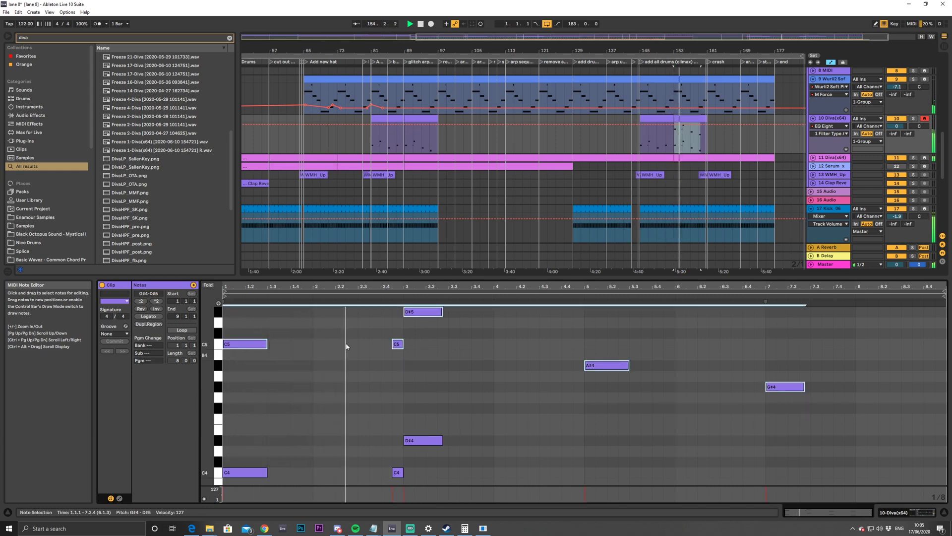
scroll(480, 326, "up", 2)
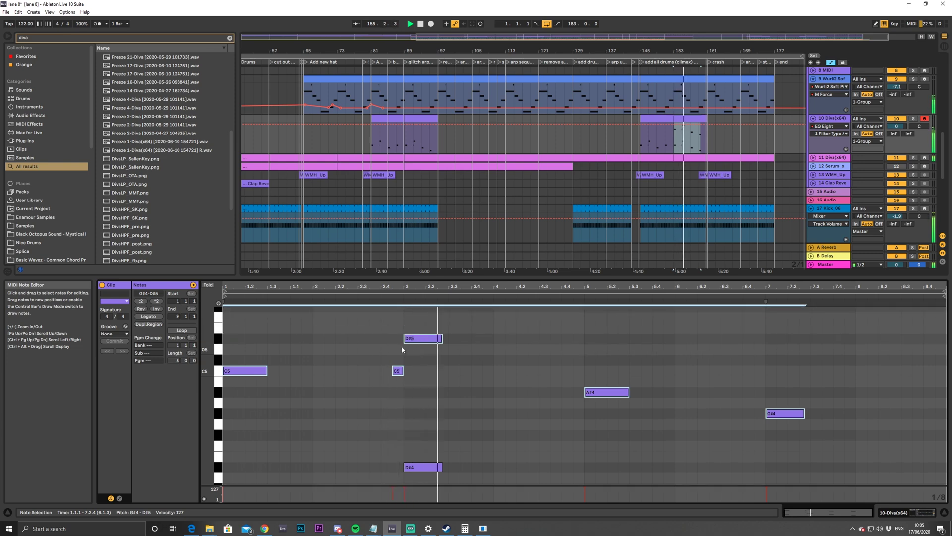
Add an F5 note at 4.3 in the bar 153 clip and move the higher notes of its first four bars down one octave
double_click(545, 317)
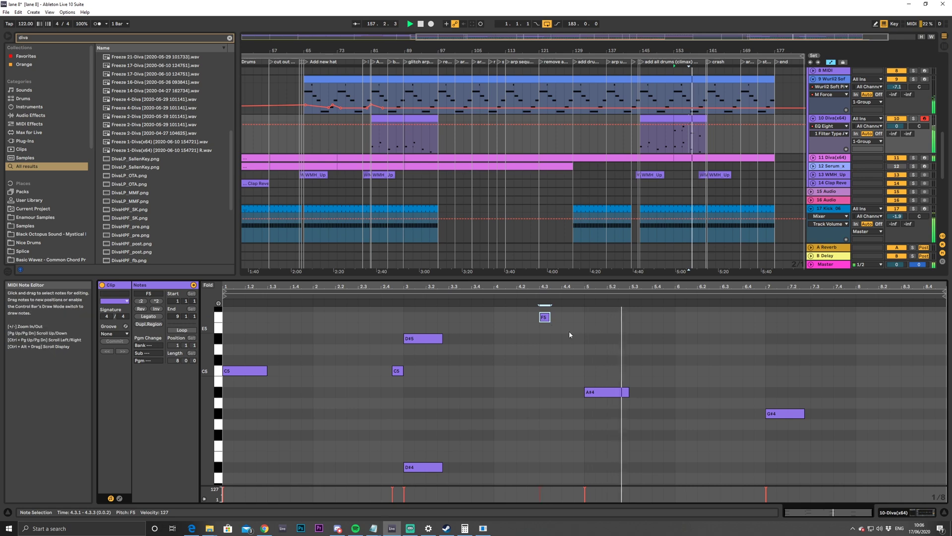
key("space")
left_click_drag(240, 328, 552, 404)
left_click(386, 325)
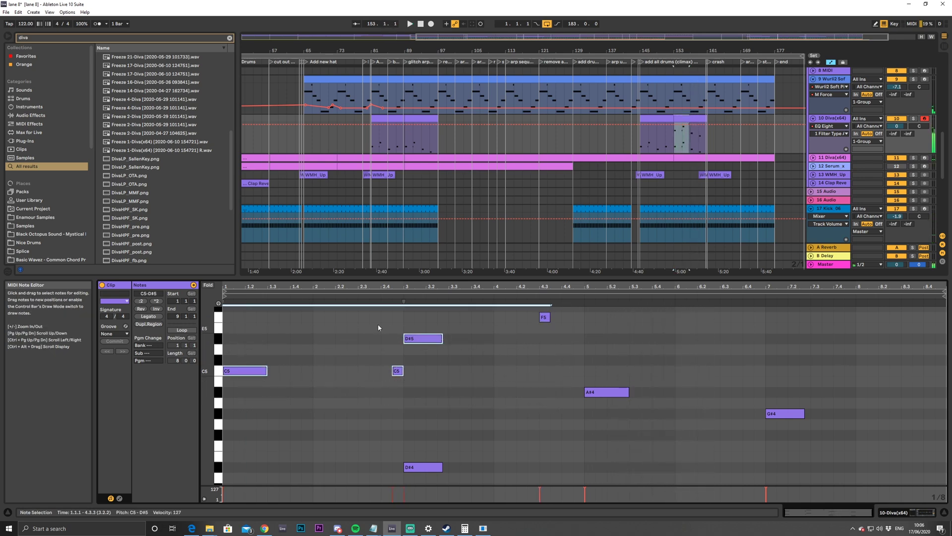
left_click_drag(251, 327, 384, 350)
left_click_drag(223, 308, 549, 427)
key("shift+Down")
left_click(544, 413)
scroll(570, 387, "down", 2)
Delete the A#4 and G#4 notes and lengthen the F4 note at 4.3 to the start of bar 5
key("space")
left_click(606, 336)
left_click(786, 358, "shift")
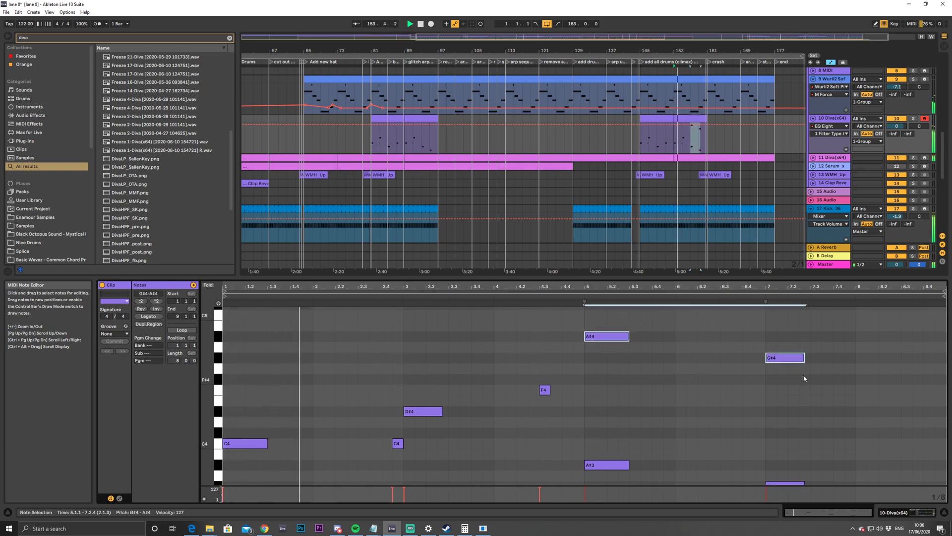
key("Delete")
left_click_drag(549, 391, 584, 394)
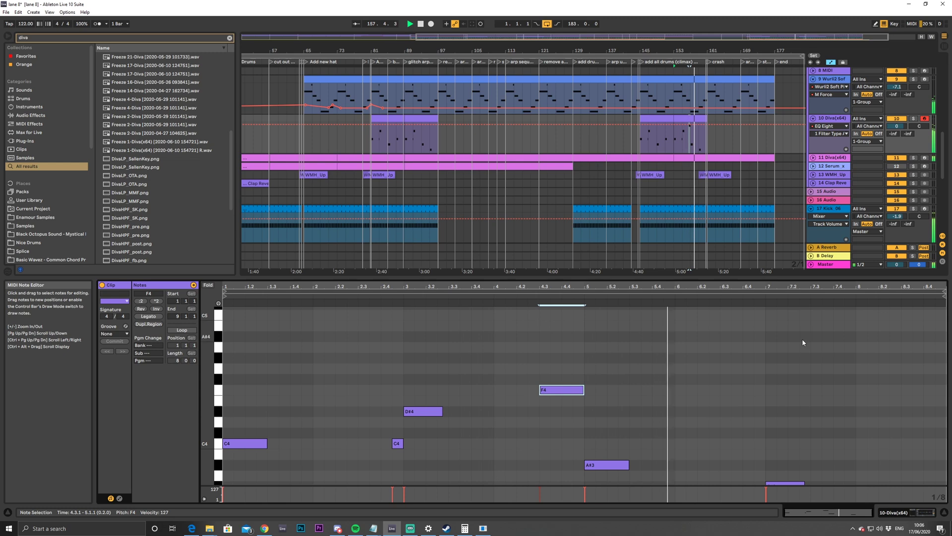
Duplicate both Diva clips from bars 145 to 161 so a copy follows from bar 161
scroll(791, 443, "down", 2)
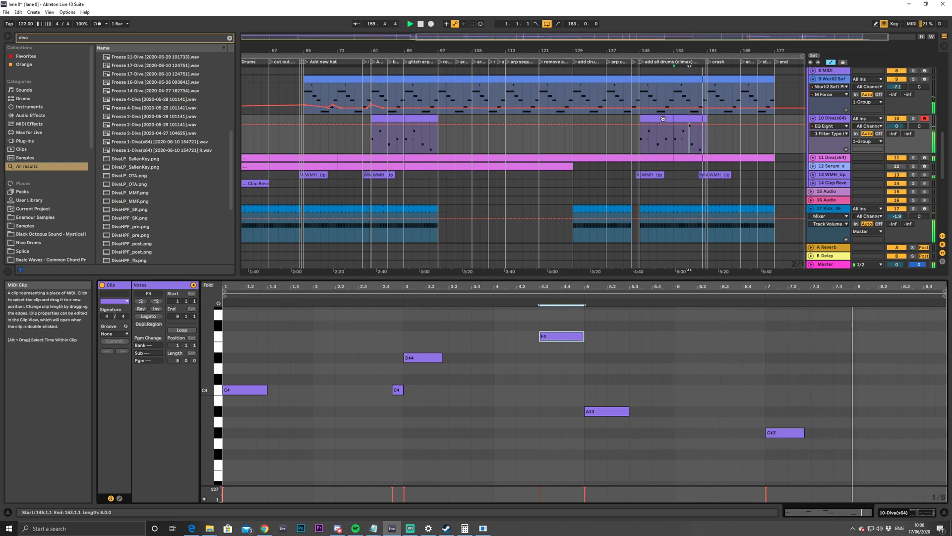
left_click(699, 122)
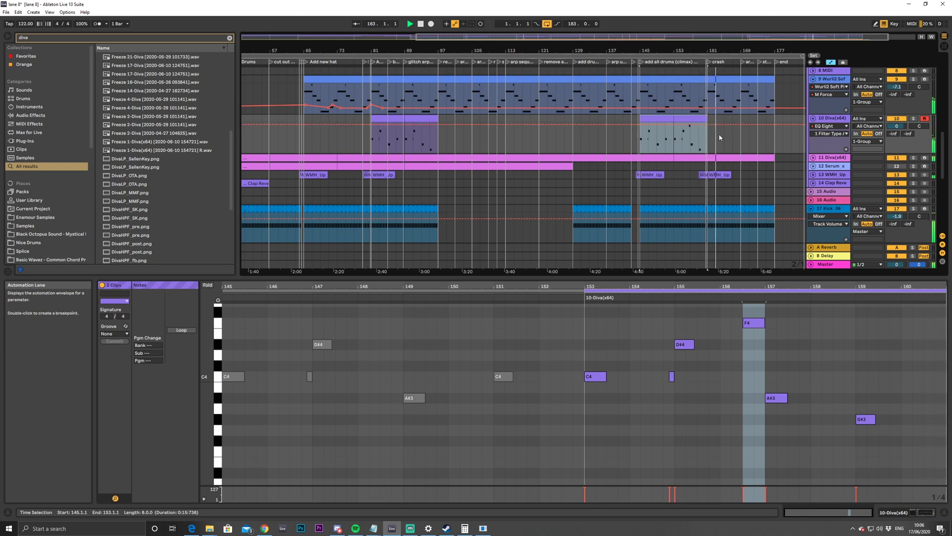
key("ctrl+d")
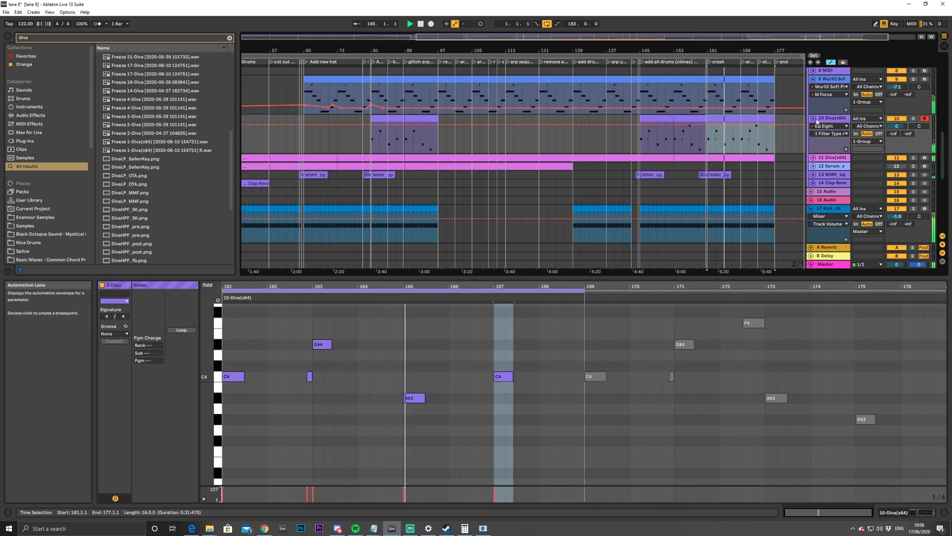
Automate the Diva EQ's band 8 high-cut frequency to drop at bar 161 and fall to 587 Hz by bar 177
left_click(832, 118)
left_click(187, 438)
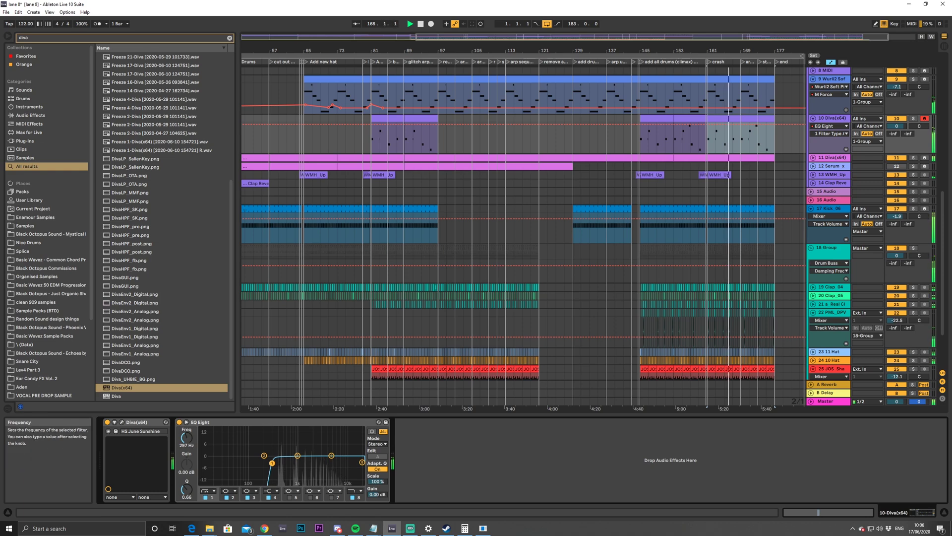
left_click(354, 498)
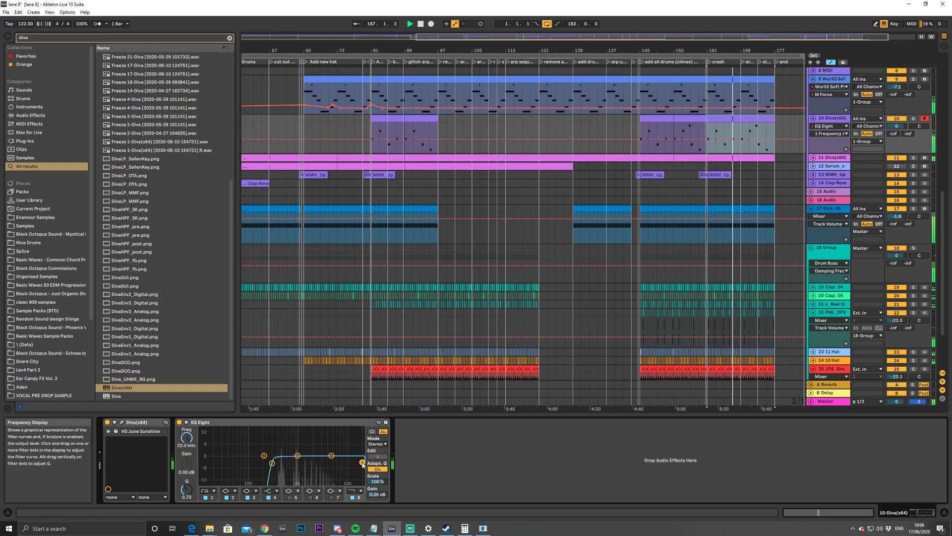
left_click_drag(714, 123, 785, 149)
key("space")
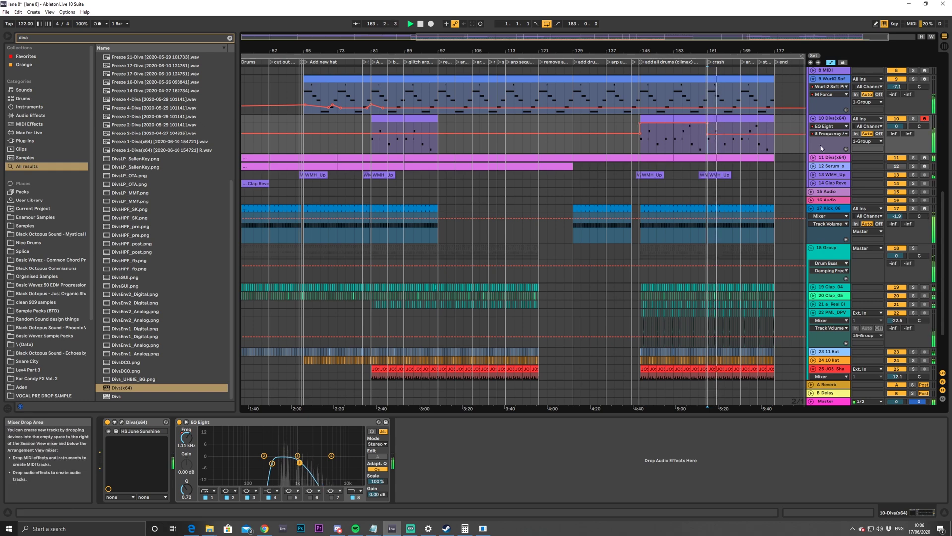
left_click_drag(774, 135, 776, 138)
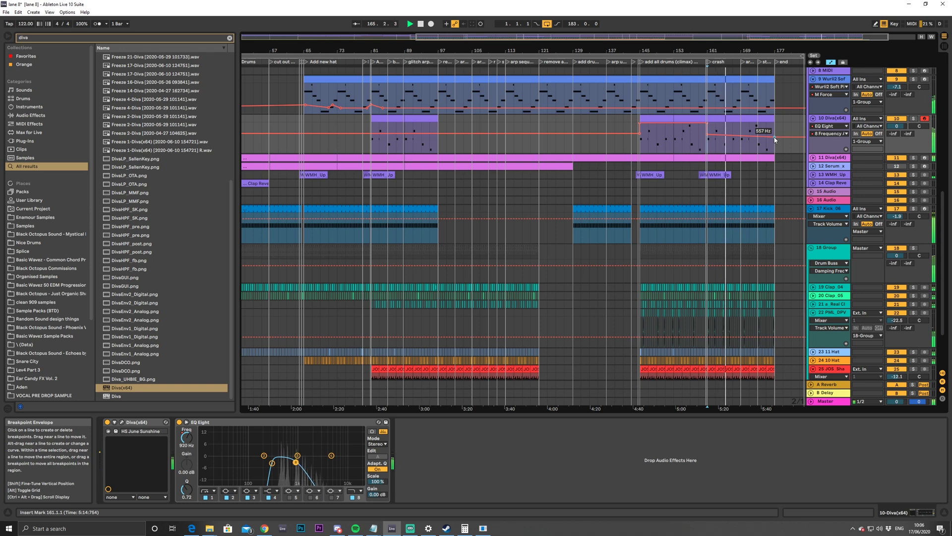
Stop playback and play the song again from bar 1
left_click_drag(392, 39, 291, 40)
key("space")
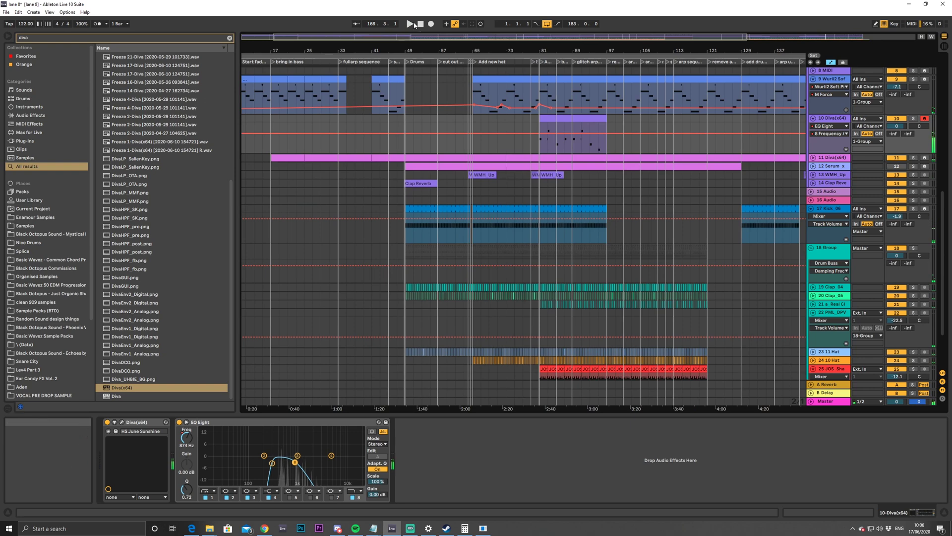
left_click_drag(424, 38, 382, 62)
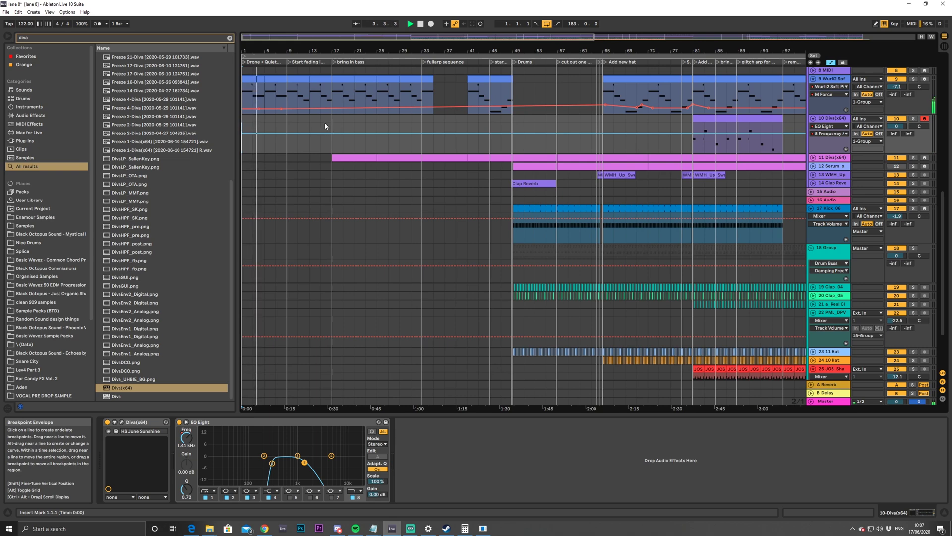
scroll(312, 134, "up", 3)
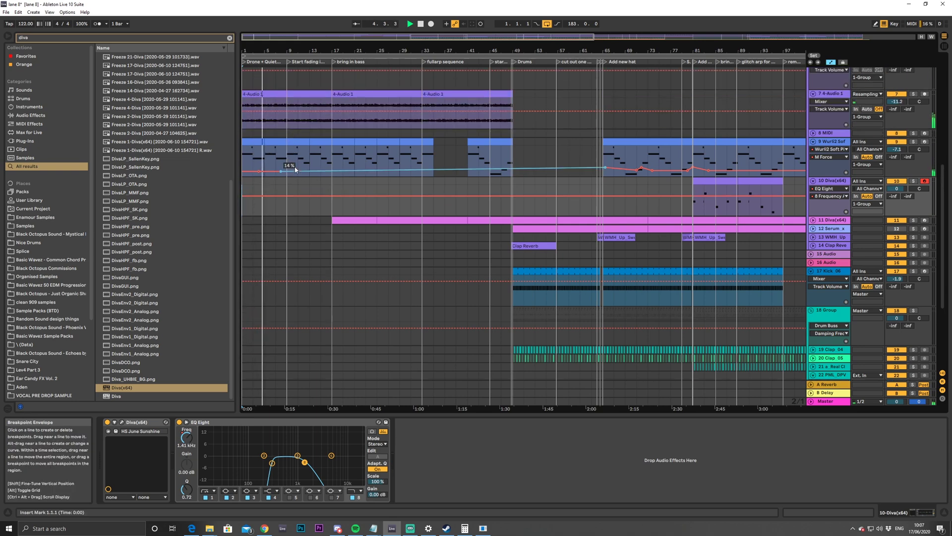
Deactivate the Wurli Soft Piano clip at bars 5 to 9 and stop playback
left_click(277, 155)
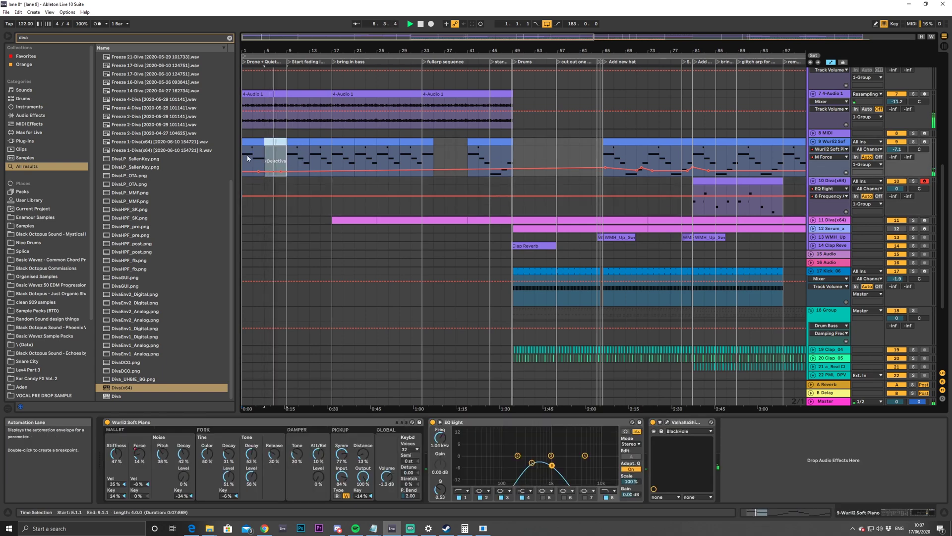
key("0")
key("space")
Solo the 4-Audio 1 track and play its first clip from bar 1
left_click(835, 96)
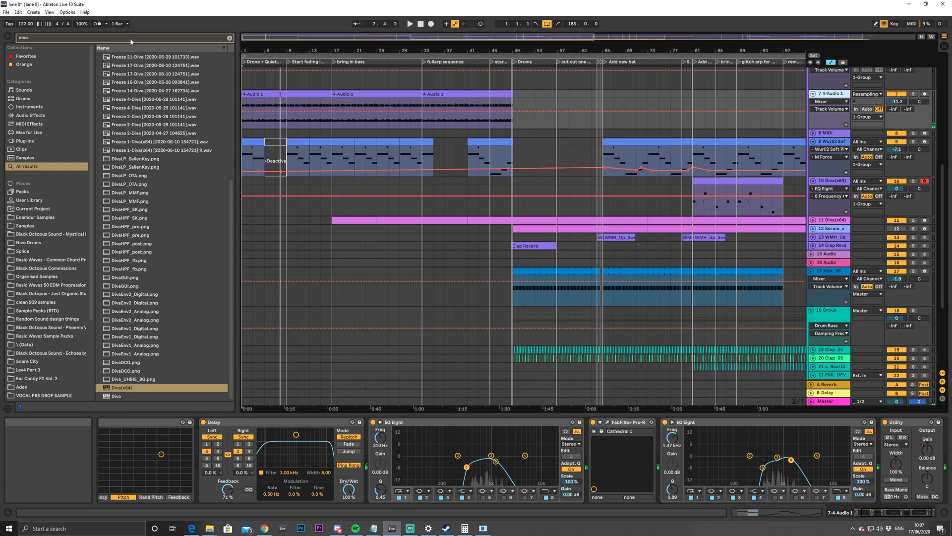
left_click(266, 103)
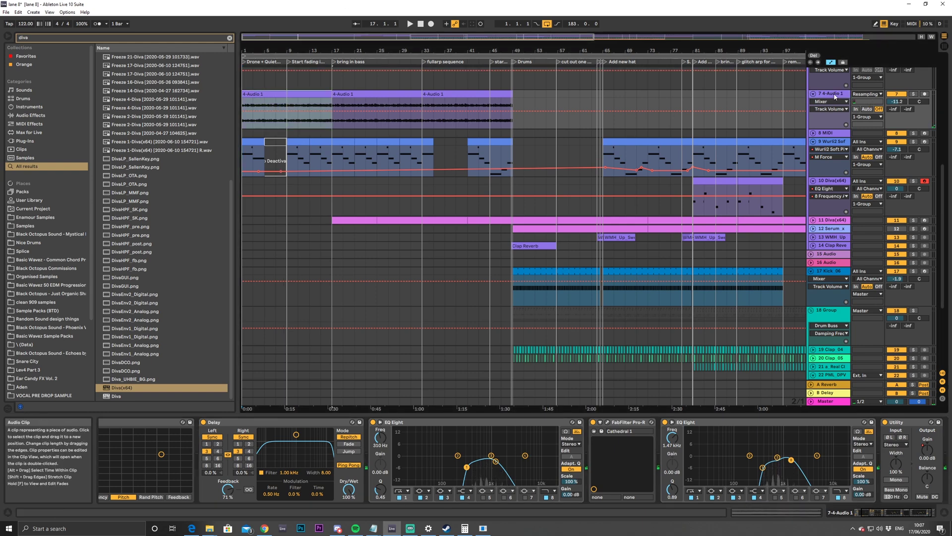
left_click(913, 94)
key("space")
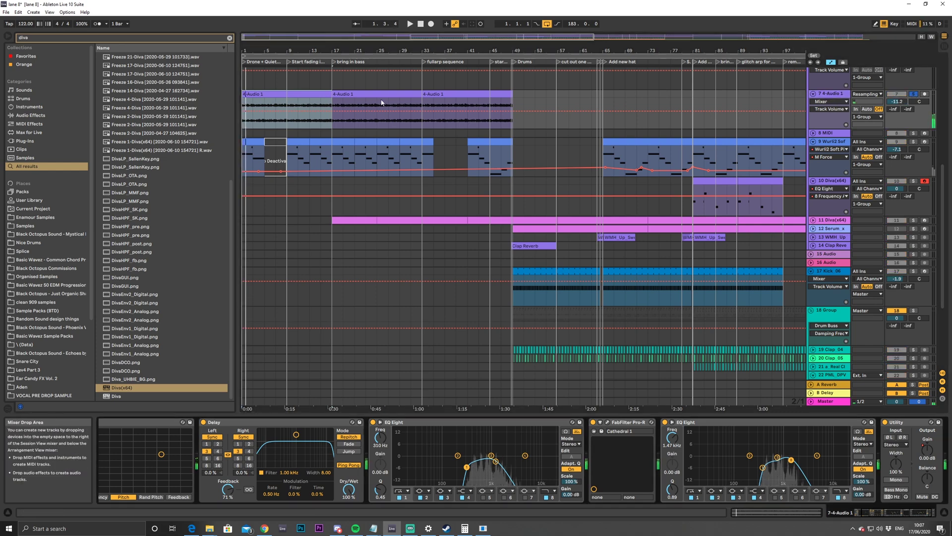
Insert a new MIDI track below 4-Audio 1, search the browser for "kontakt" and load Kontakt 5 onto it
key("ctrl+shift+t")
left_click(230, 37)
type("kontakt")
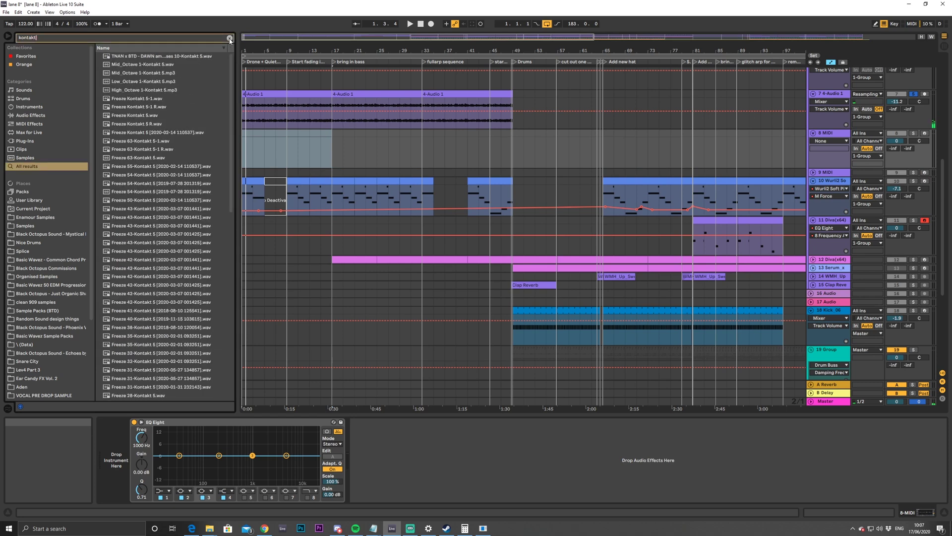
scroll(178, 198, "down", 6)
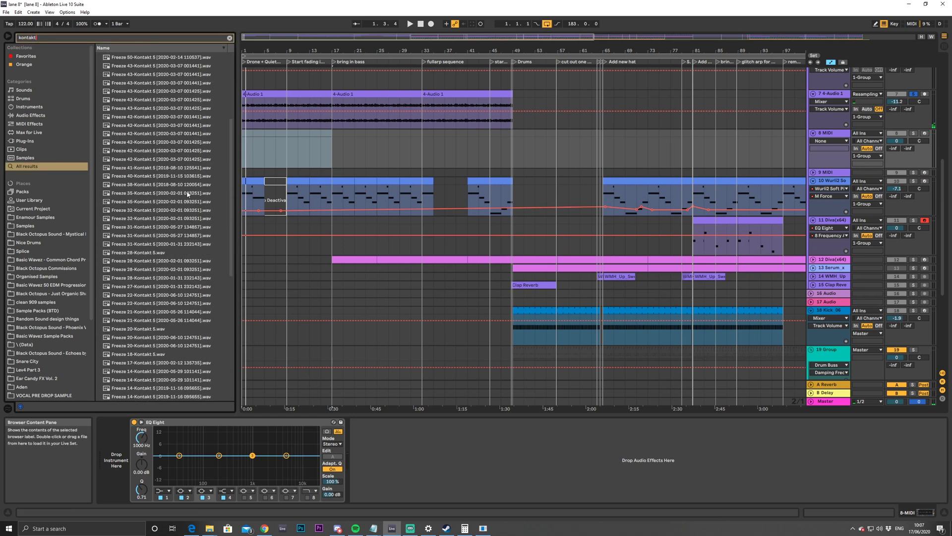
left_click_drag(231, 198, 235, 341)
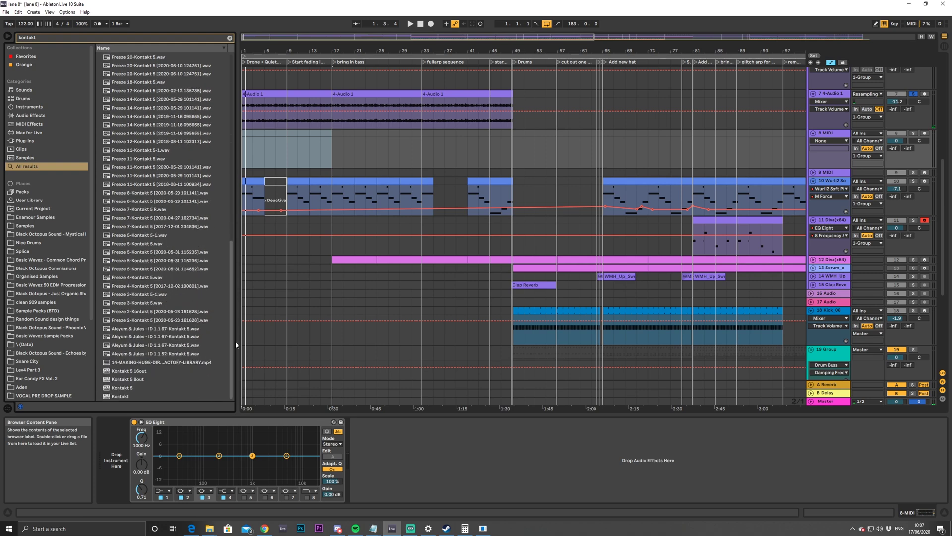
left_click(128, 387)
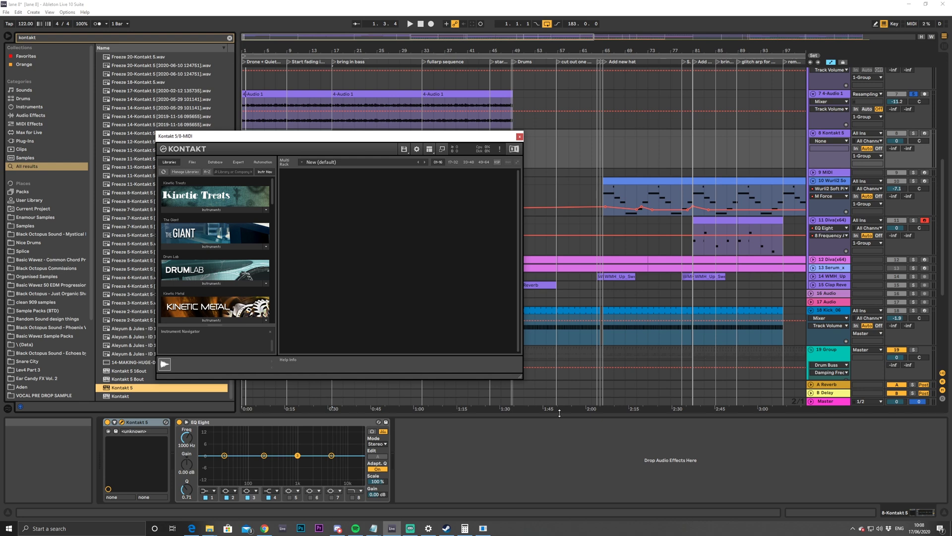
Load Broken Clock.nki from Kontakt's Kinetic Metal library and solo the Kontakt track to audition it
scroll(229, 288, "down", 3)
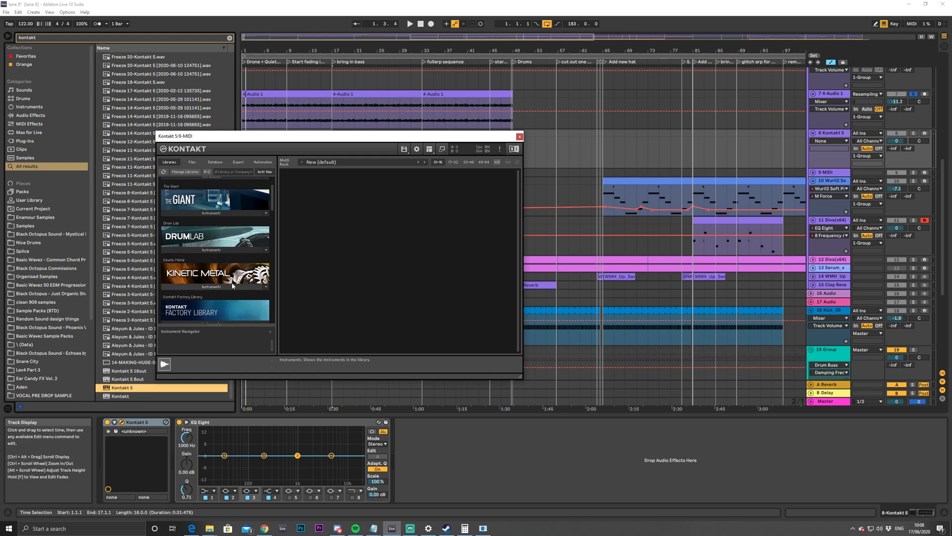
scroll(228, 287, "down", 3)
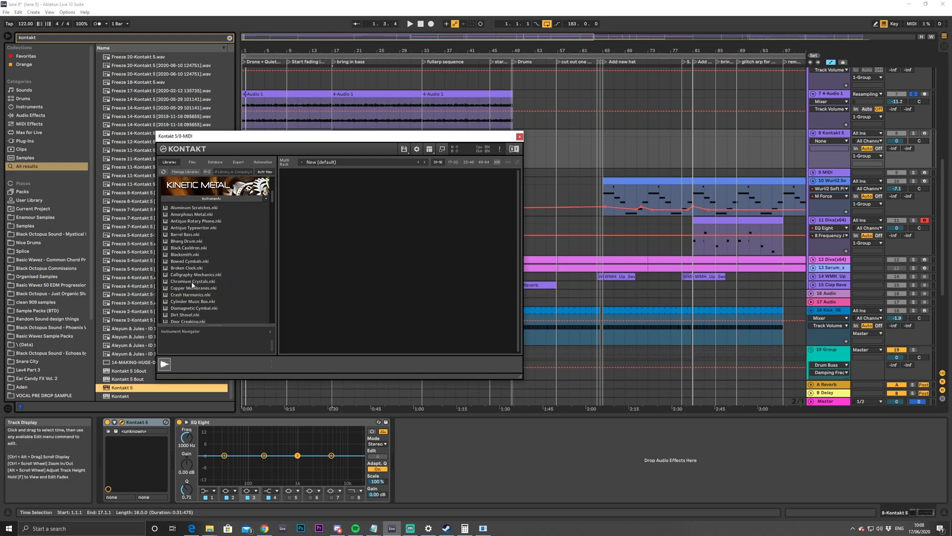
scroll(193, 284, "down", 1)
left_click(200, 247)
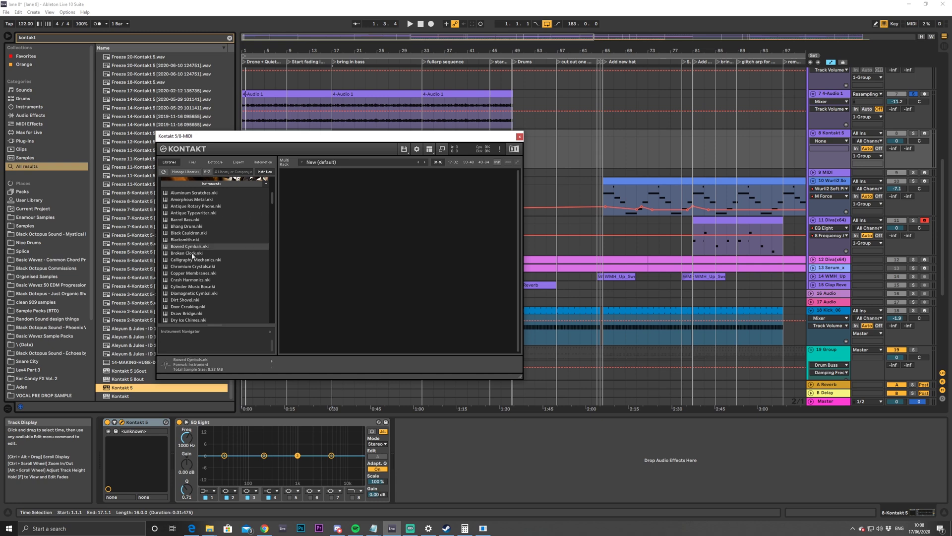
scroll(193, 268, "down", 5)
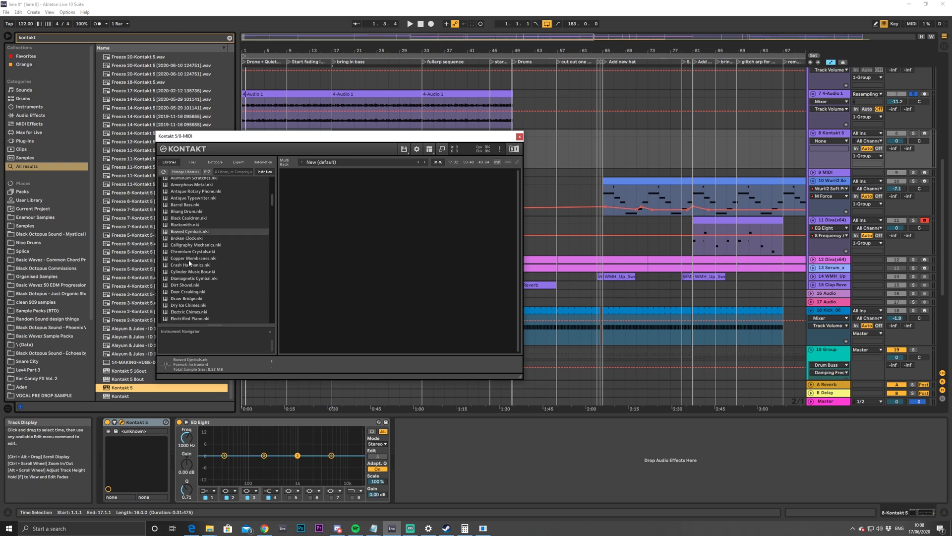
scroll(198, 268, "up", 6)
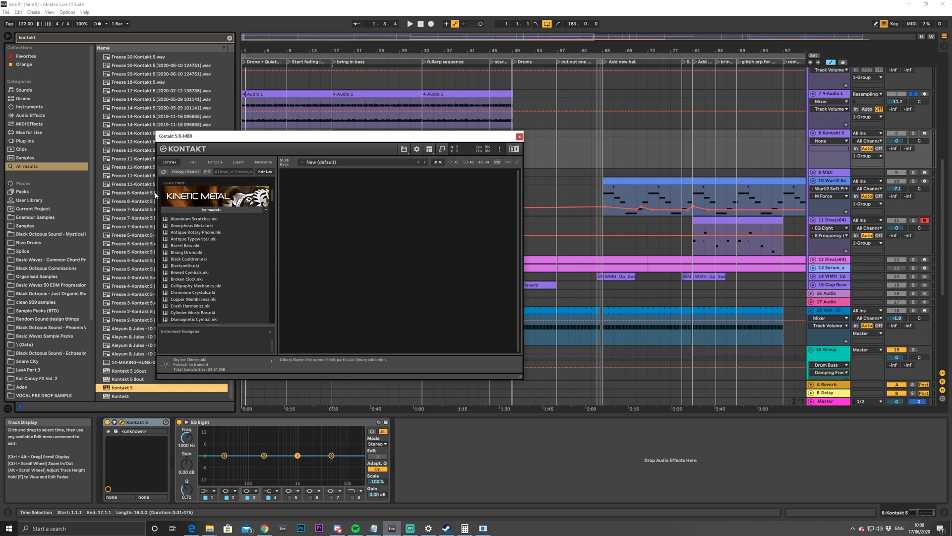
scroll(201, 299, "down", 1)
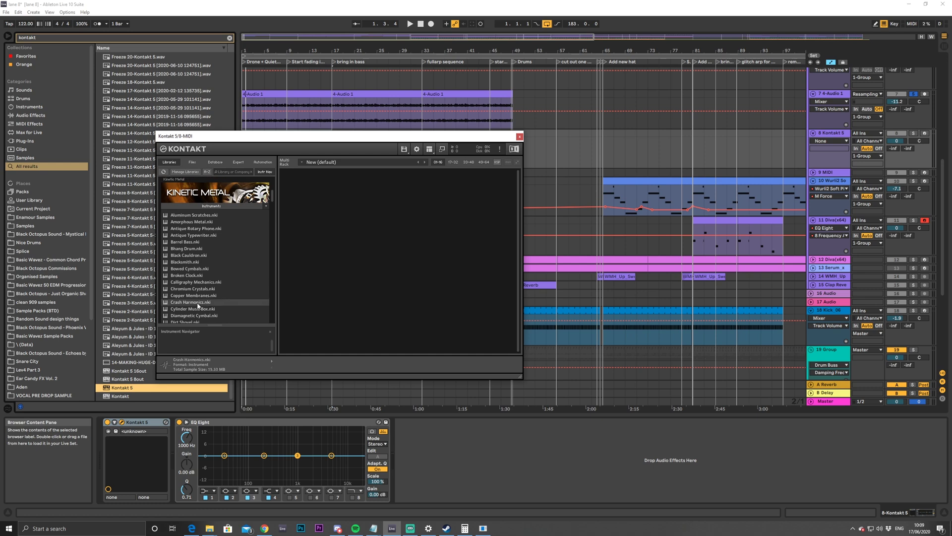
left_click(184, 275)
double_click(180, 279)
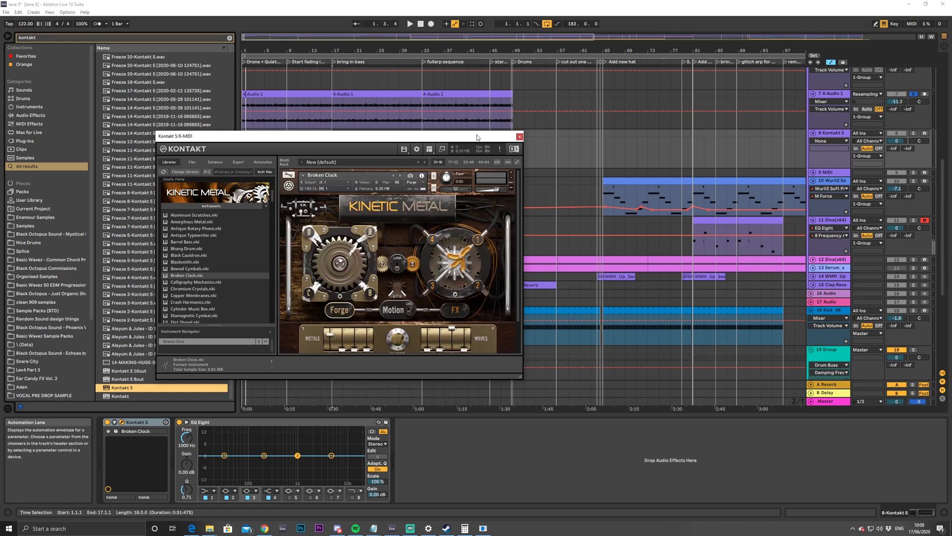
left_click(914, 134)
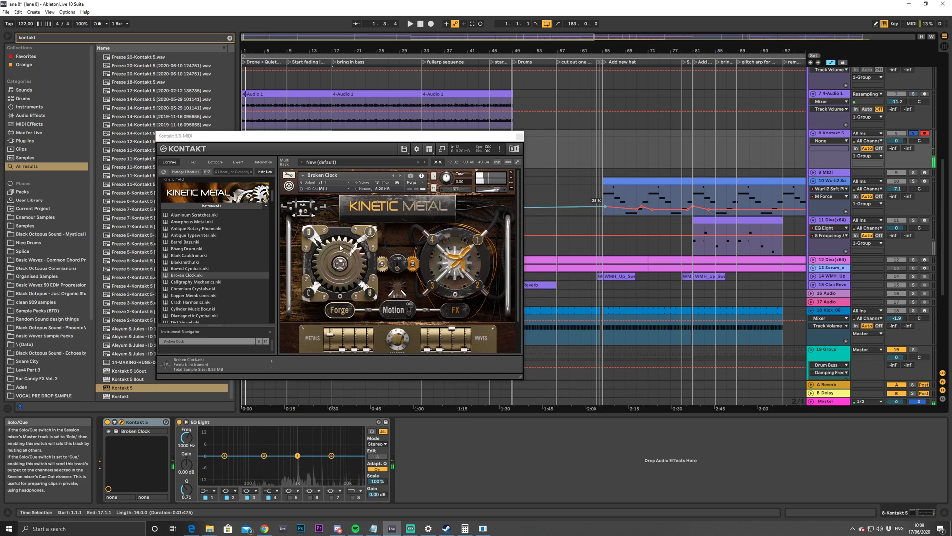
left_click(327, 238)
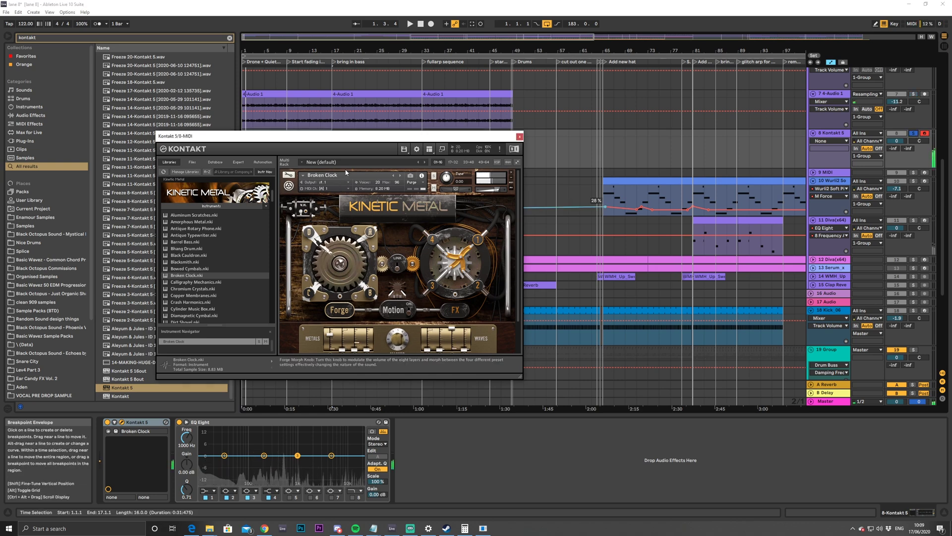
Replace the Kontakt instrument with Calligraphy Mechanics, Chromium Crystals and Bhang Drum in turn, auditioning each
double_click(189, 282)
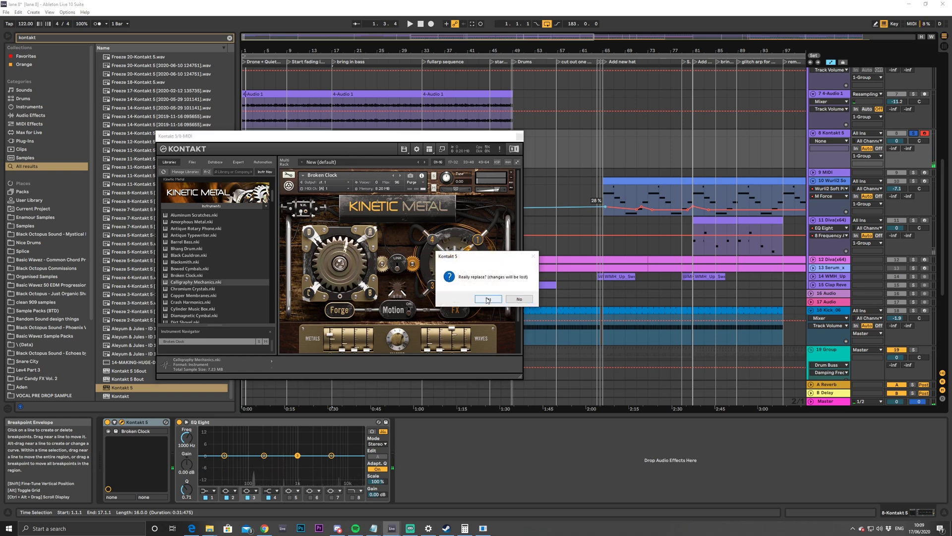
left_click(487, 299)
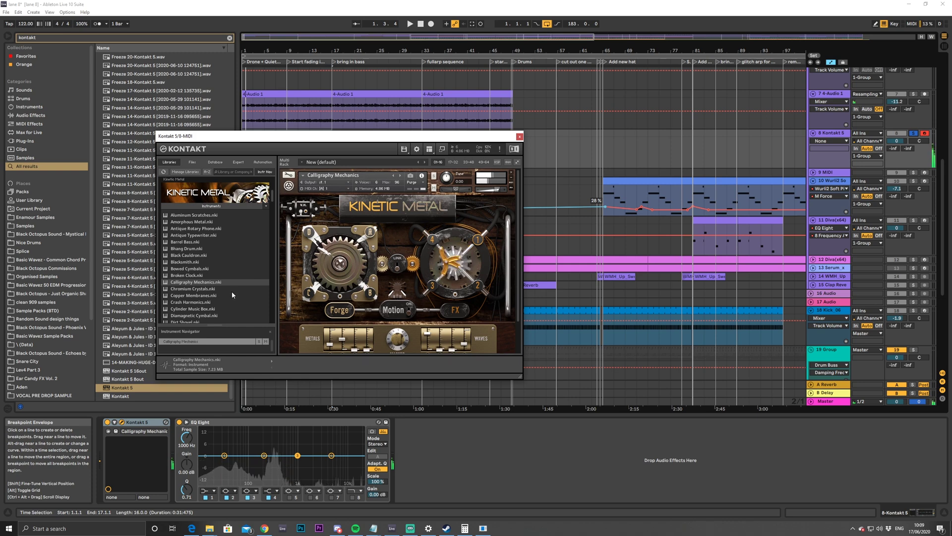
double_click(190, 289)
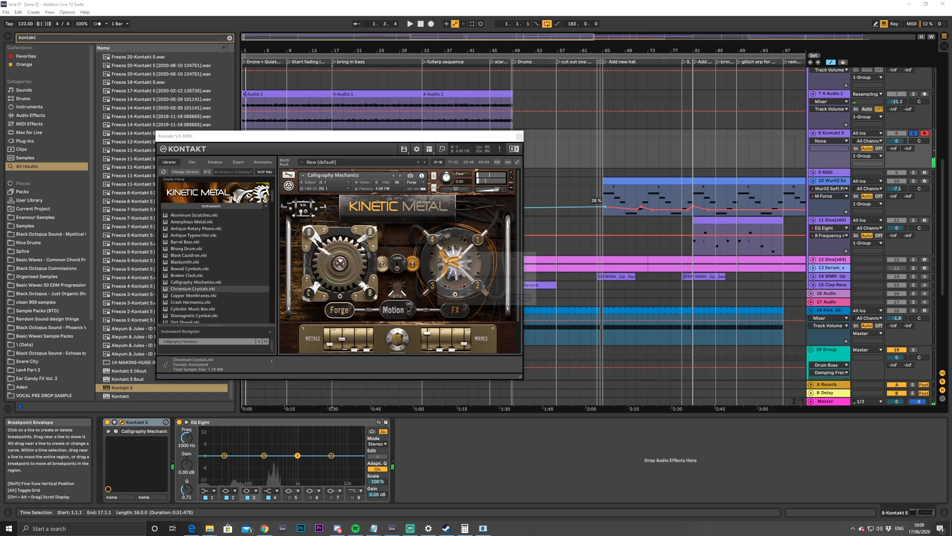
left_click(484, 300)
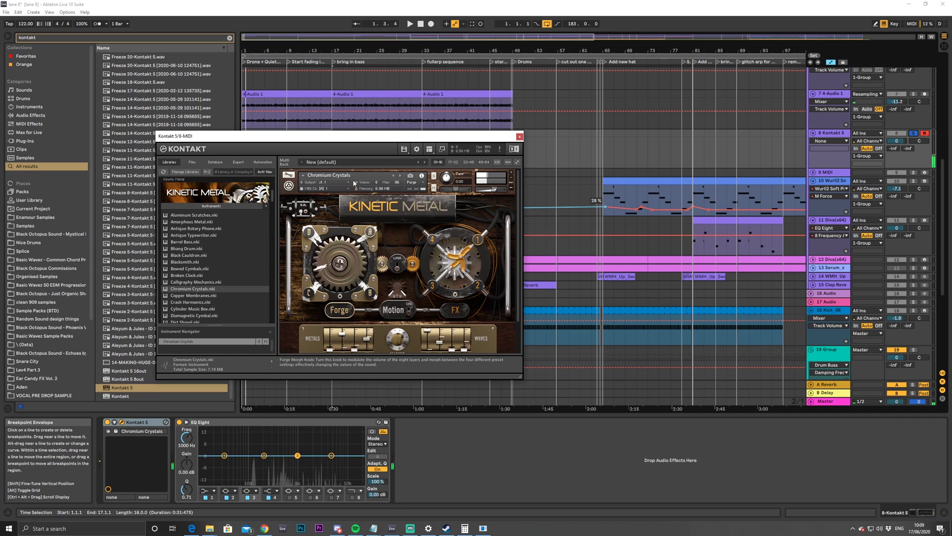
left_click(182, 251)
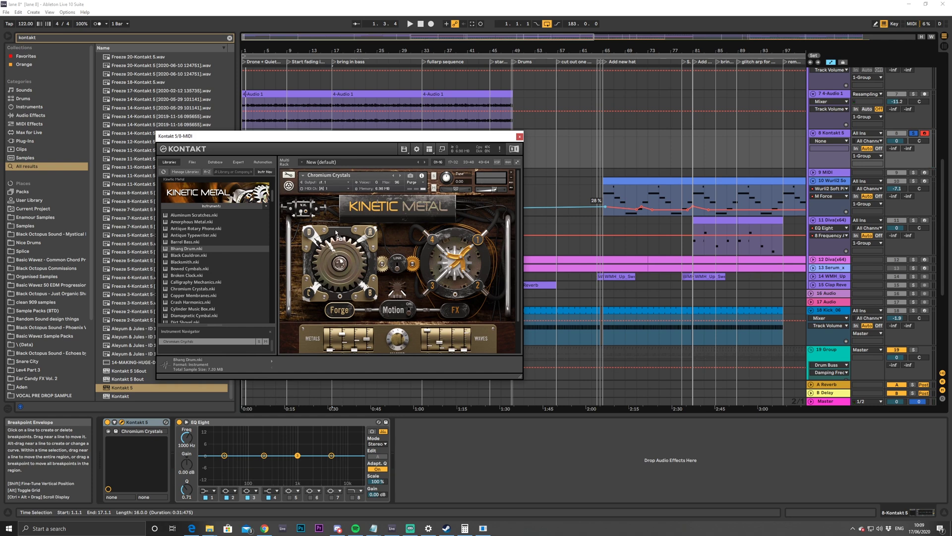
left_click_drag(315, 235, 317, 237)
left_click(483, 299)
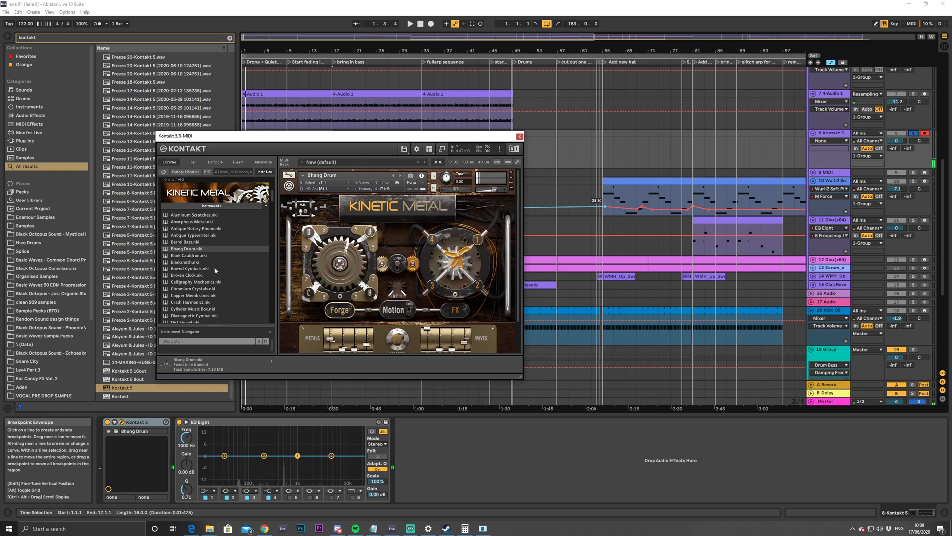
Replace the Kontakt instrument with Draw Bridge.nki and move the Kontakt window clear of its track lane
scroll(217, 268, "down", 2)
double_click(188, 287)
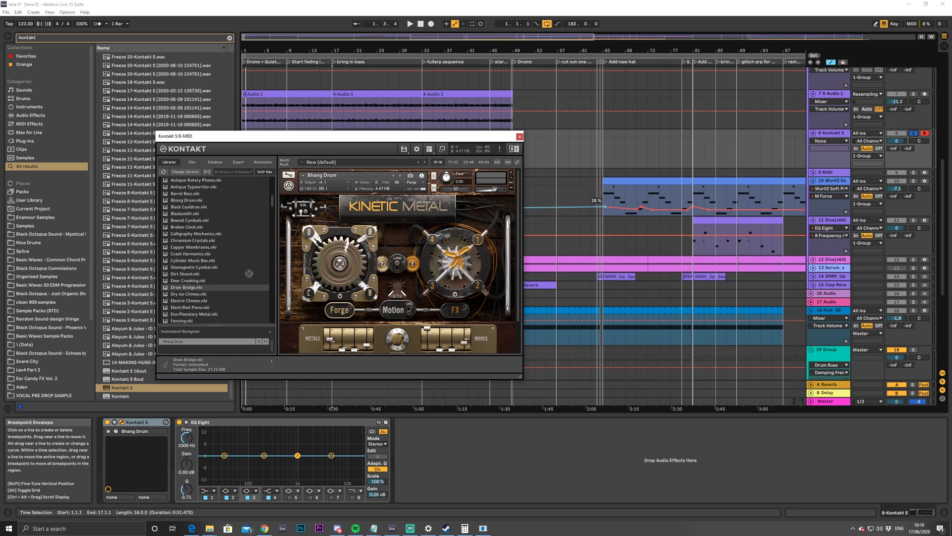
left_click(494, 300)
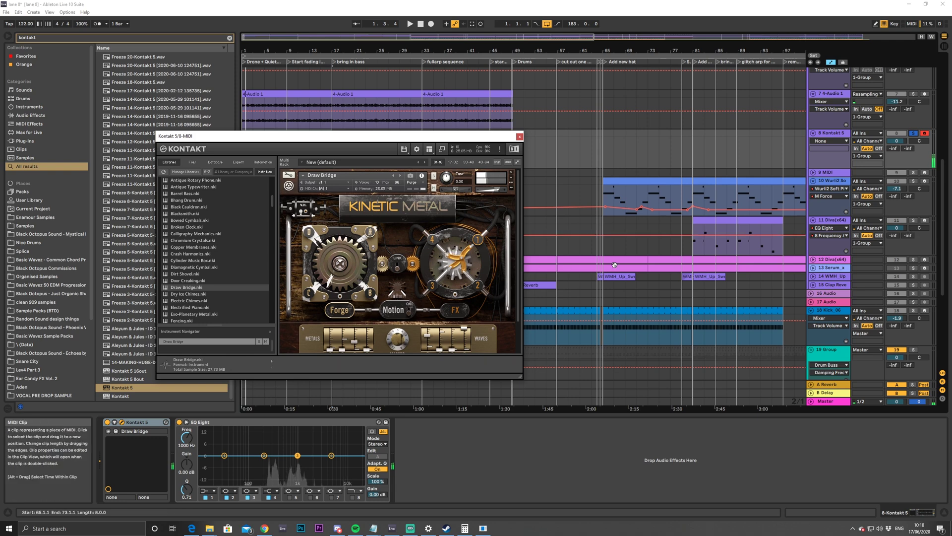
left_click_drag(328, 136, 440, 224)
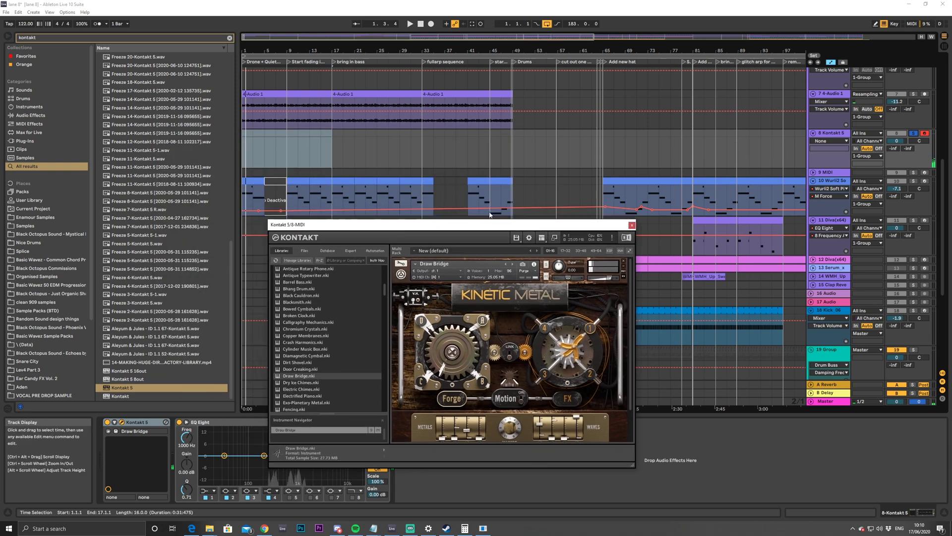
Create an empty MIDI clip on the Kontakt track from bar 1 to bar 17
left_click(253, 149)
left_click_drag(243, 140, 340, 143)
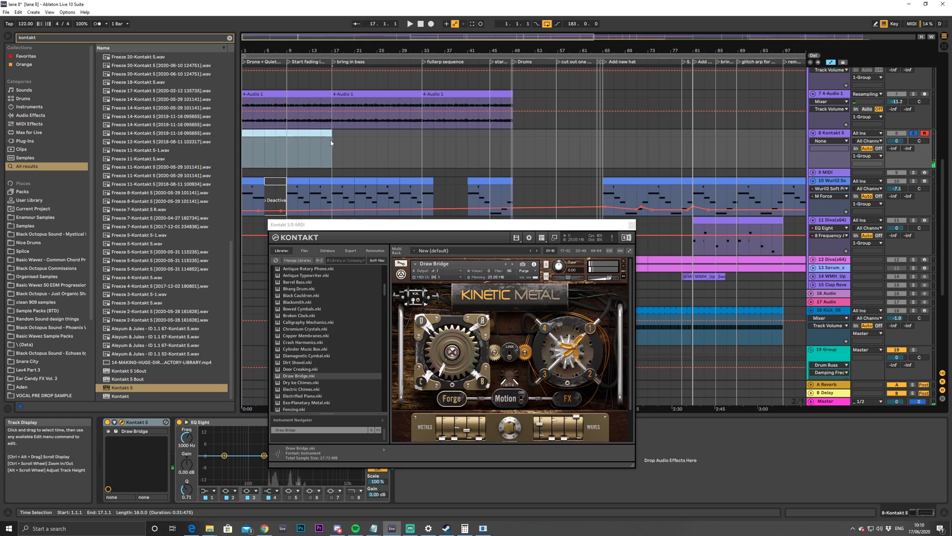
key("ctrl+shift+m")
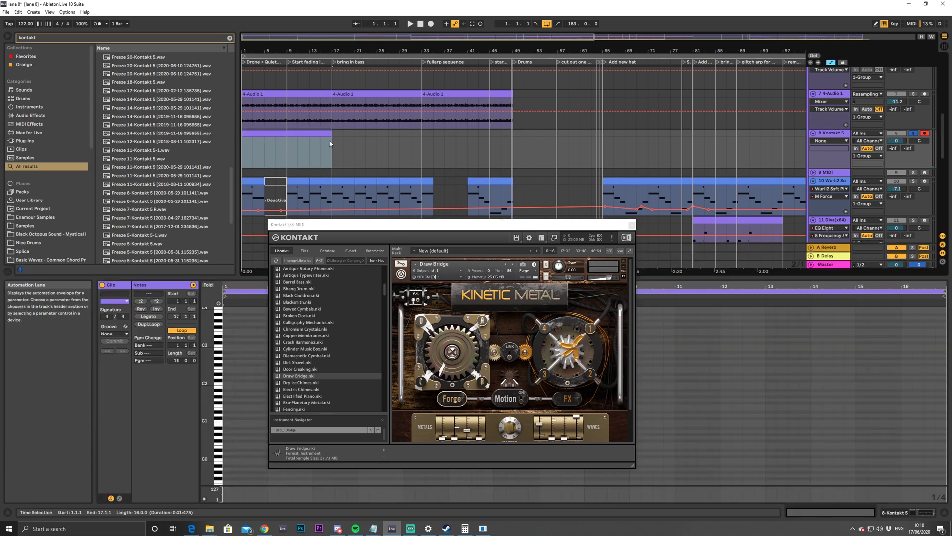
Add a G#2 note at the clip's start, extend it with Legato across all 16 bars, and raise it one octave to G#3
double_click(224, 357)
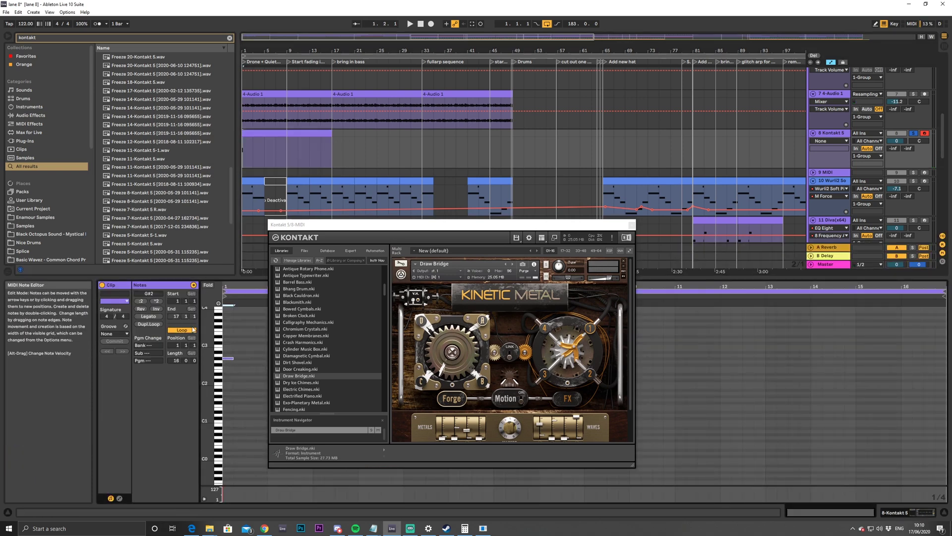
left_click(148, 316)
key("space")
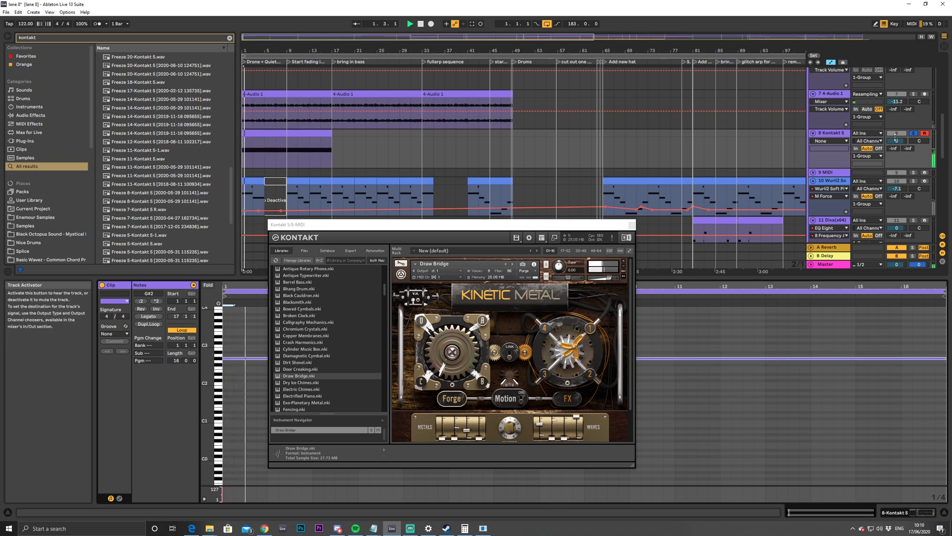
left_click(238, 362)
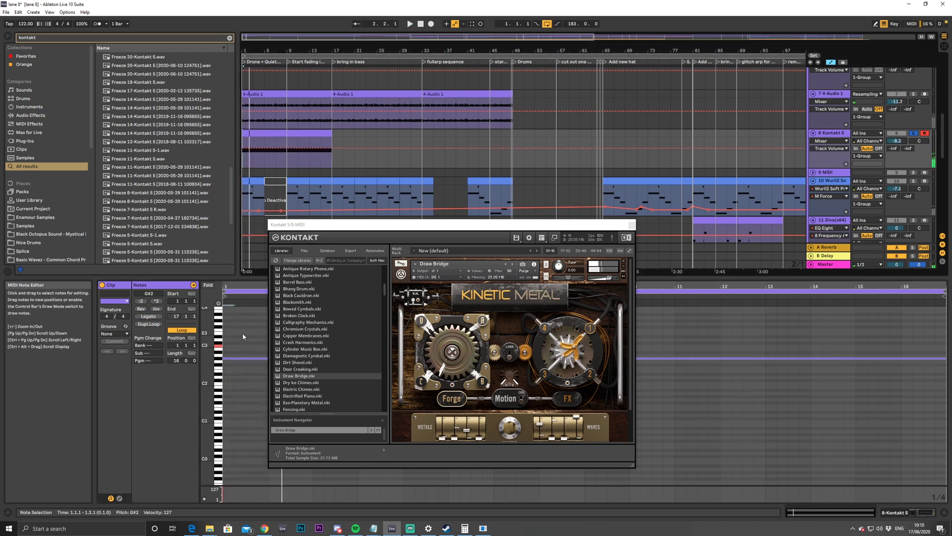
key("shift+Up")
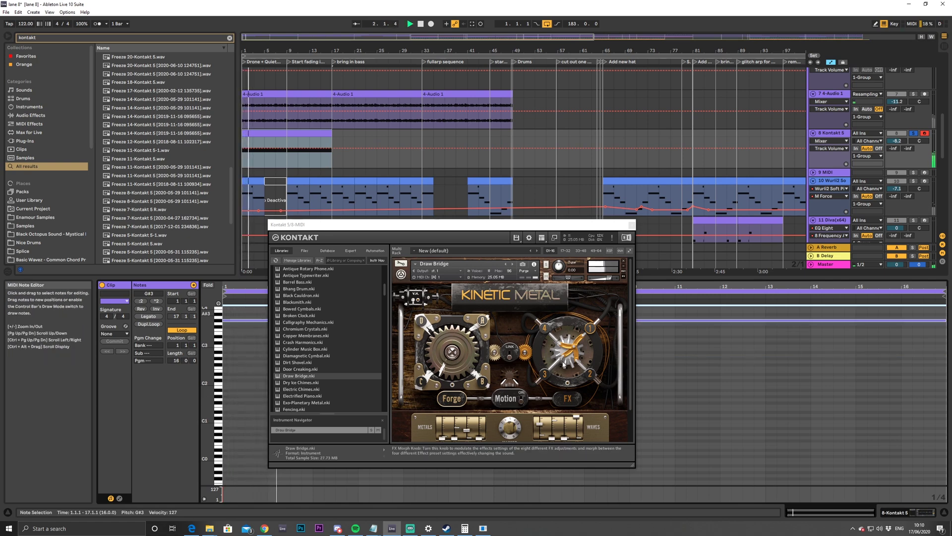
Rebalance Draw Bridge's Metals and Waves layer faders, replaying the soloed Kontakt clip from the start to hear each adjustment
left_click(575, 428)
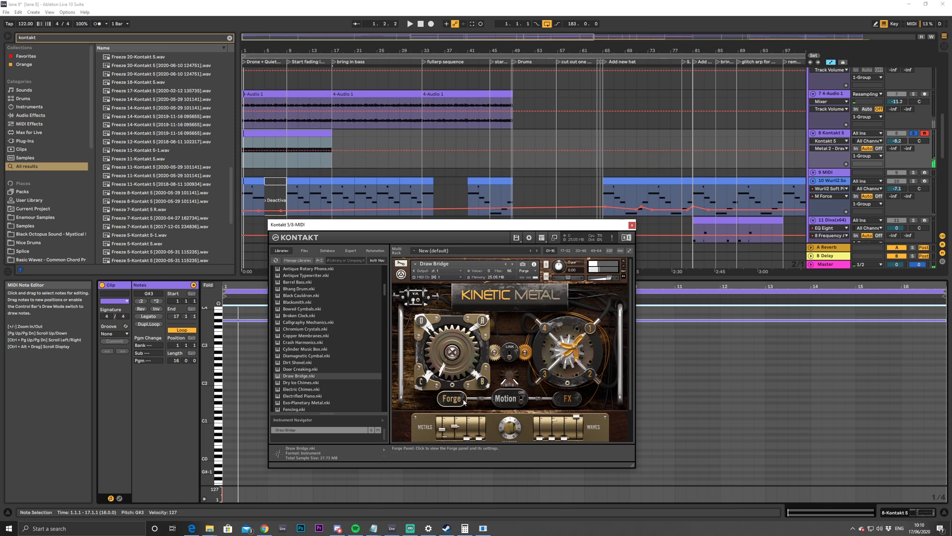
key("space")
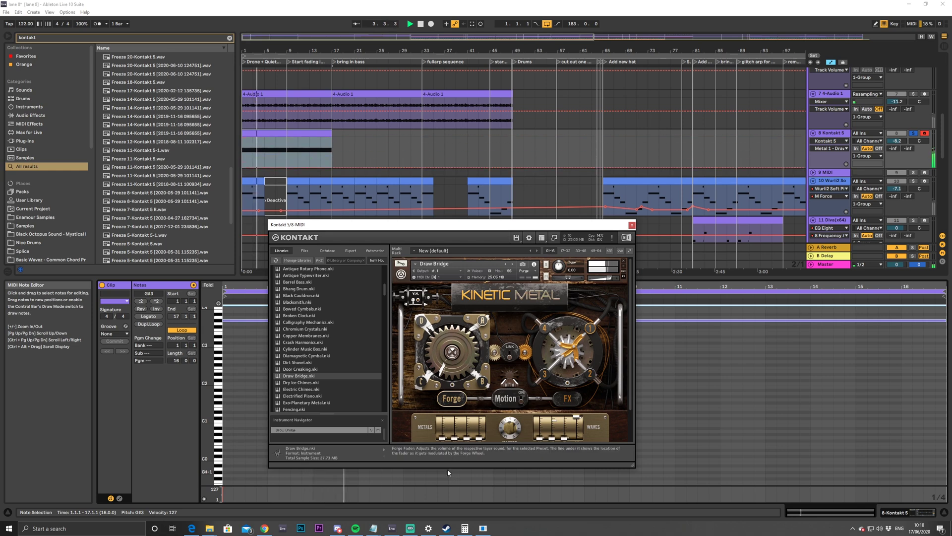
key("space")
key("space")
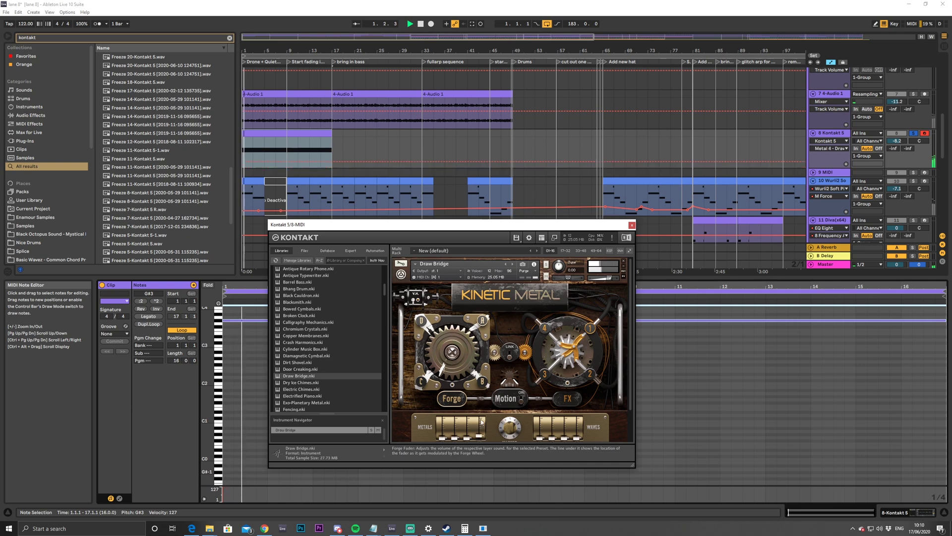
key("space")
key("space")
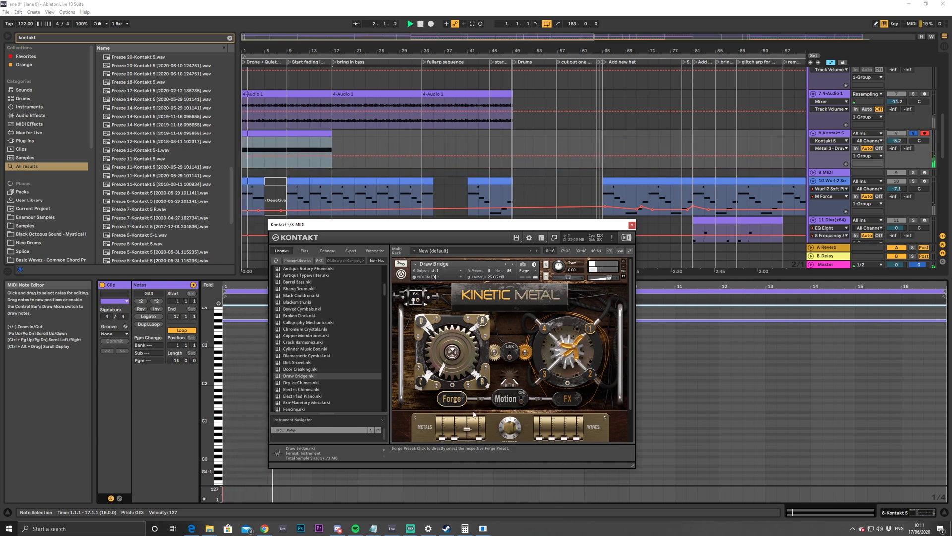
key("space")
key("space")
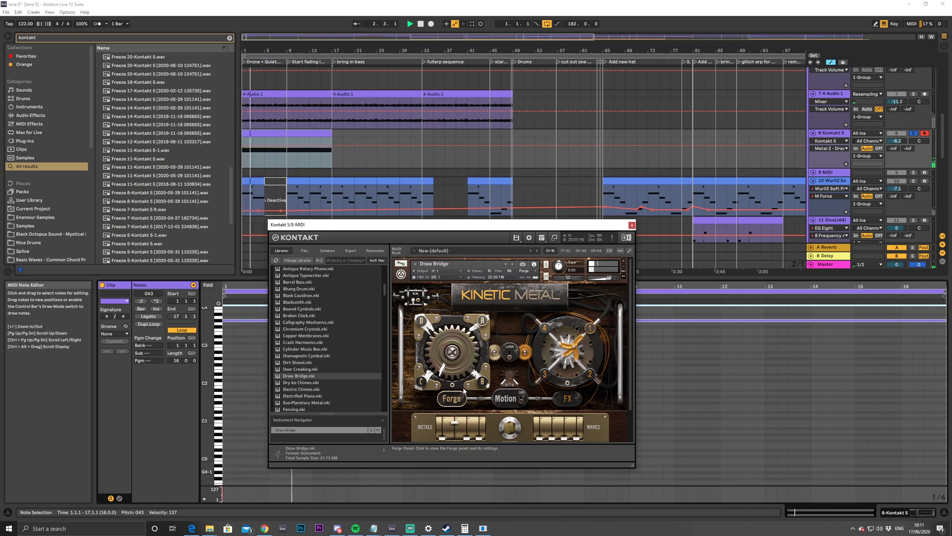
left_click_drag(444, 440, 441, 409)
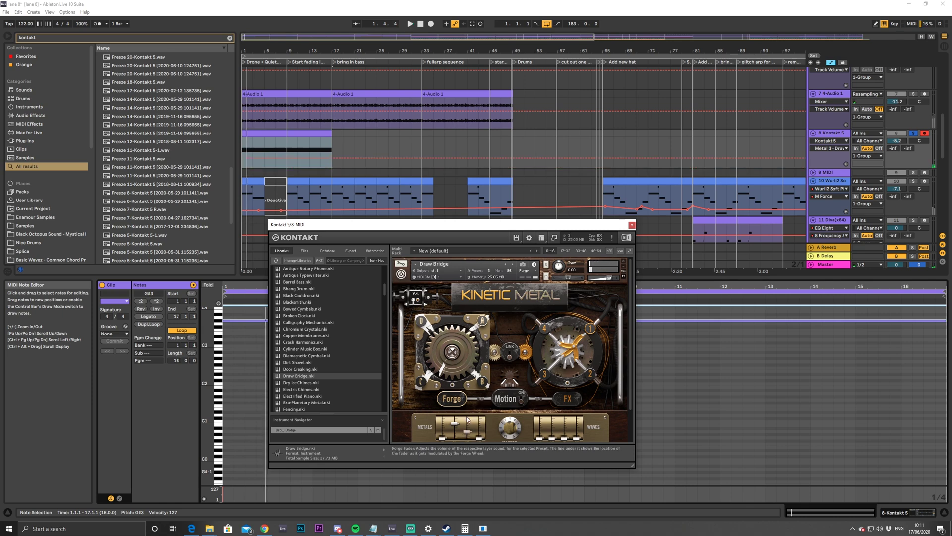
key("space")
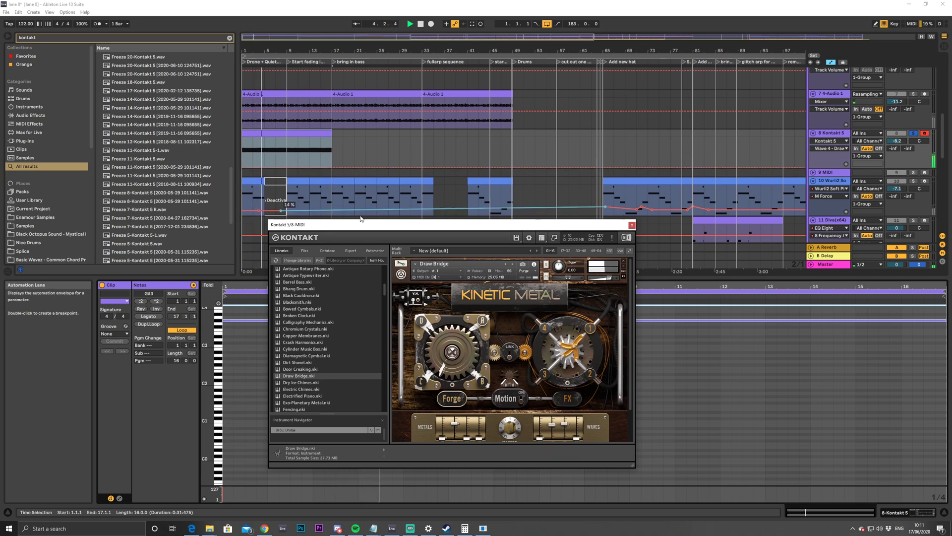
Unsolo the Draw Bridge Kontakt track and duplicate it together with its 16-bar clip
left_click(912, 134)
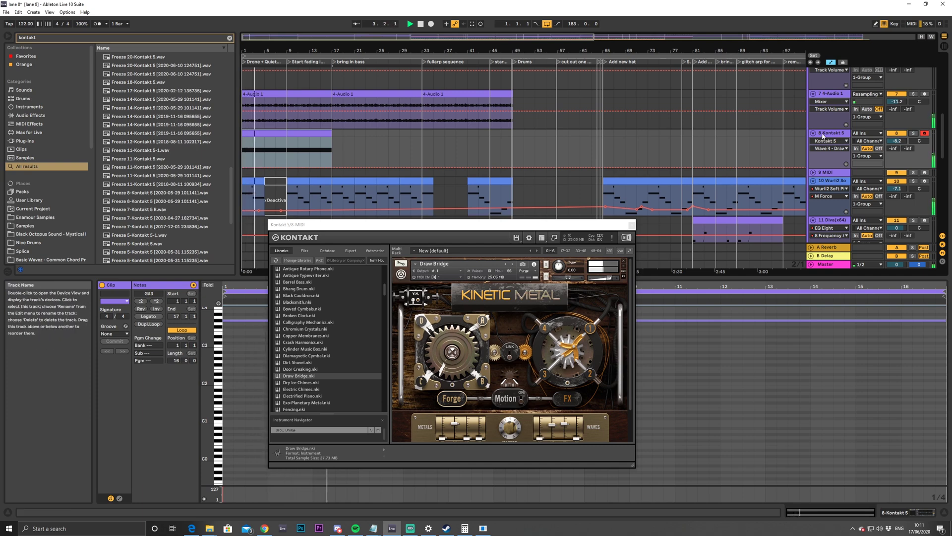
left_click(820, 190)
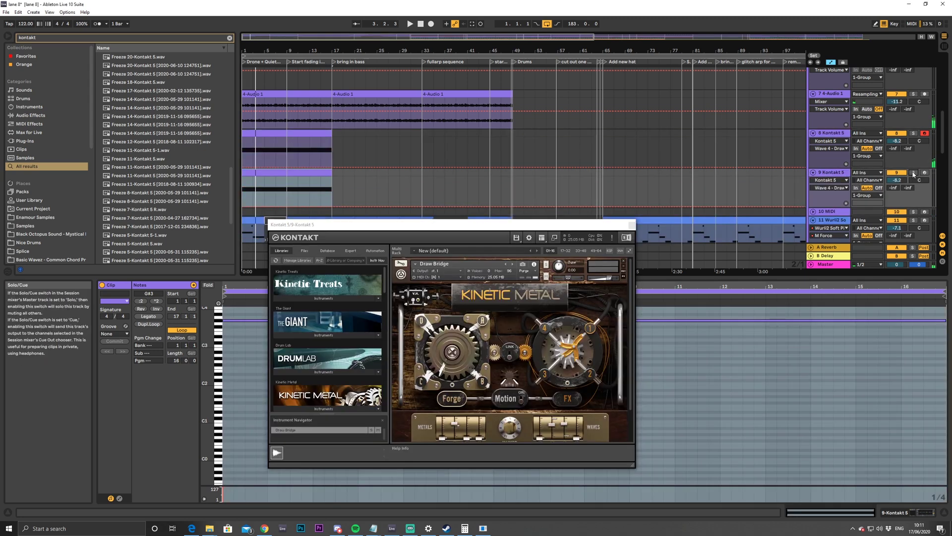
Load Dry Ice Chimes.nki from the Kinetic Metal library on the duplicated track, audition it soloed with adjusted layer faders, and unsolo it
scroll(337, 387, "down", 3)
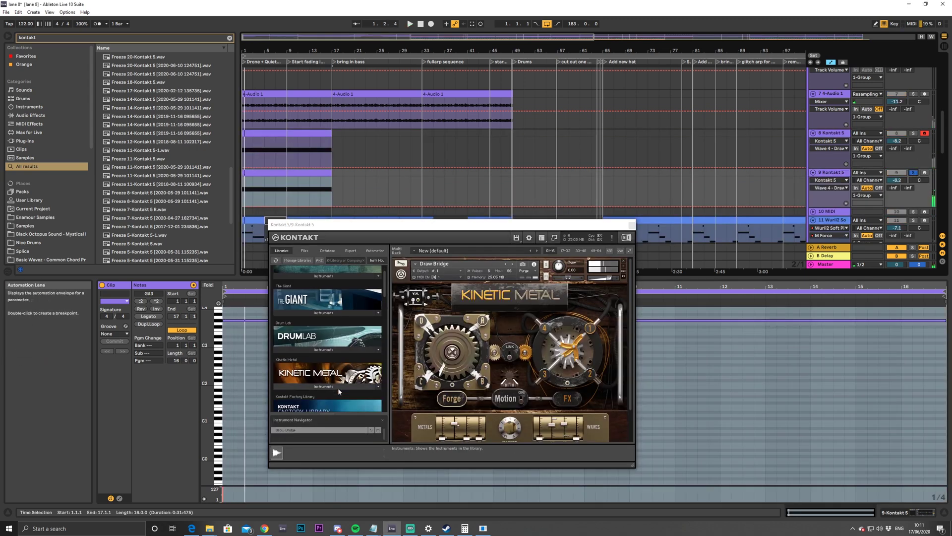
scroll(337, 387, "down", 2)
left_click(331, 342)
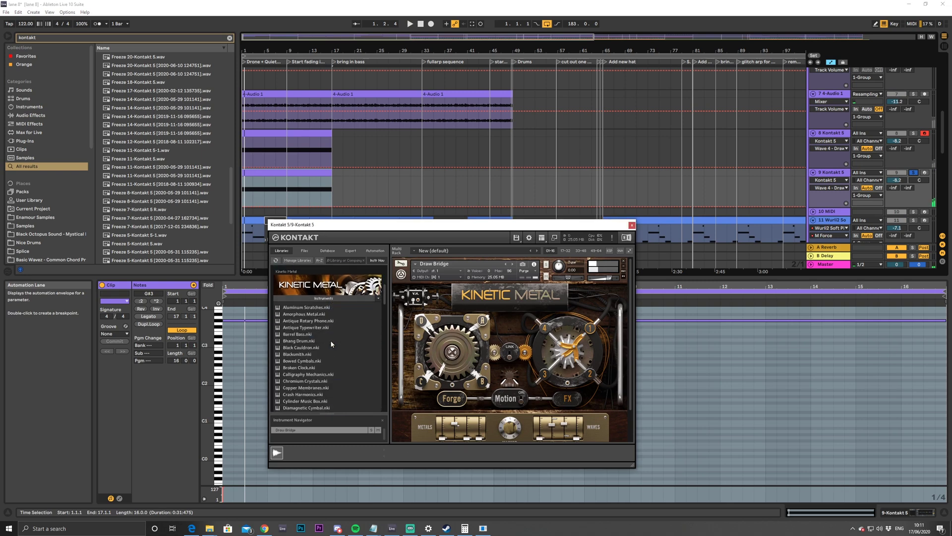
scroll(328, 348, "down", 3)
left_click_drag(300, 345, 419, 347)
key("space")
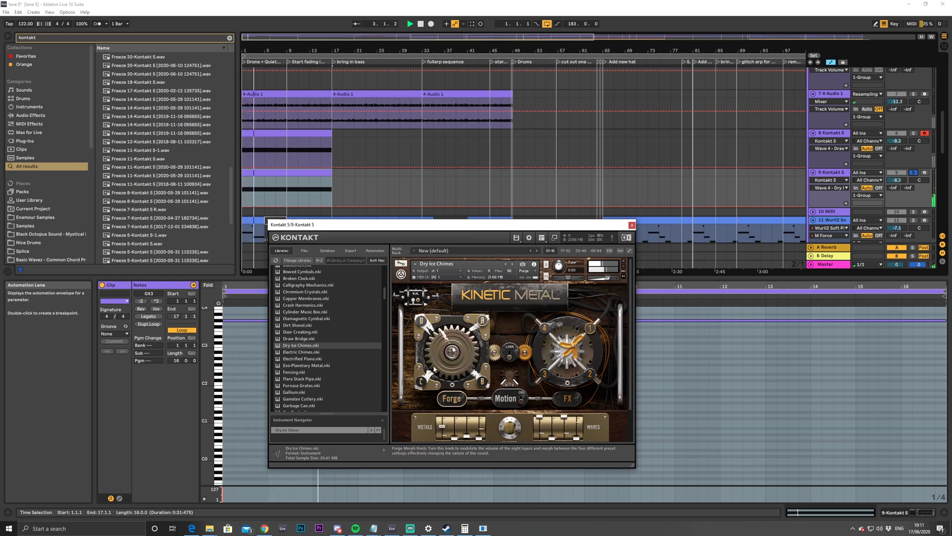
key("space")
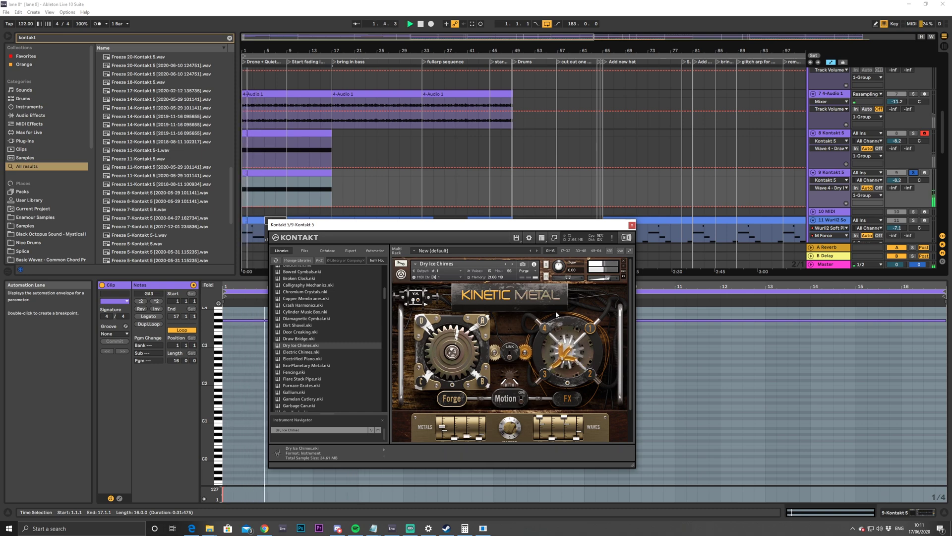
key("space")
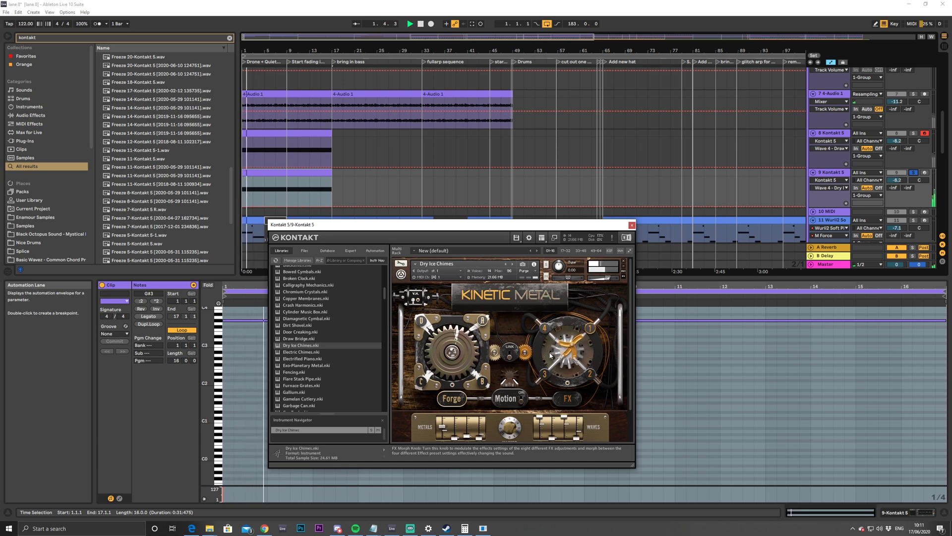
left_click(914, 175)
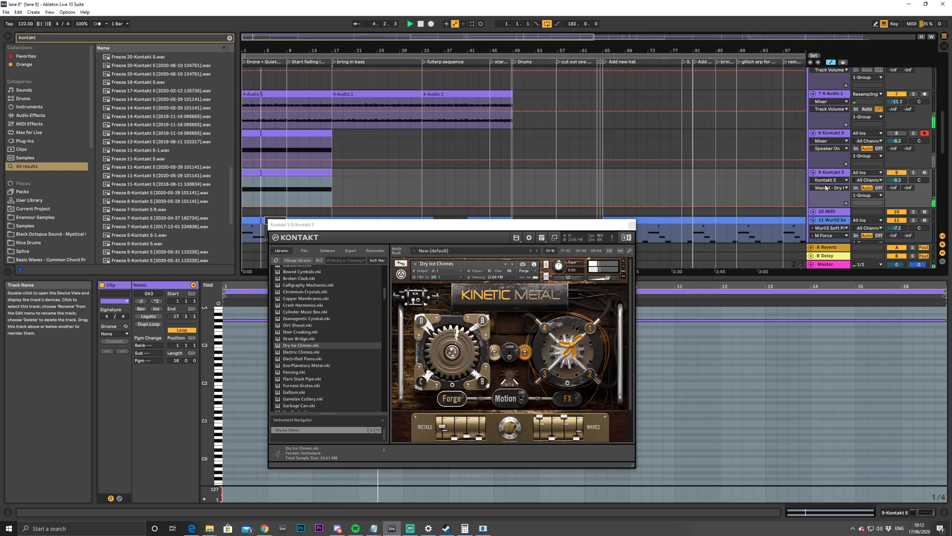
Replace Dry Ice Chimes on the duplicated Kontakt track with Exo-Planetary Metal.nki
left_click(305, 366)
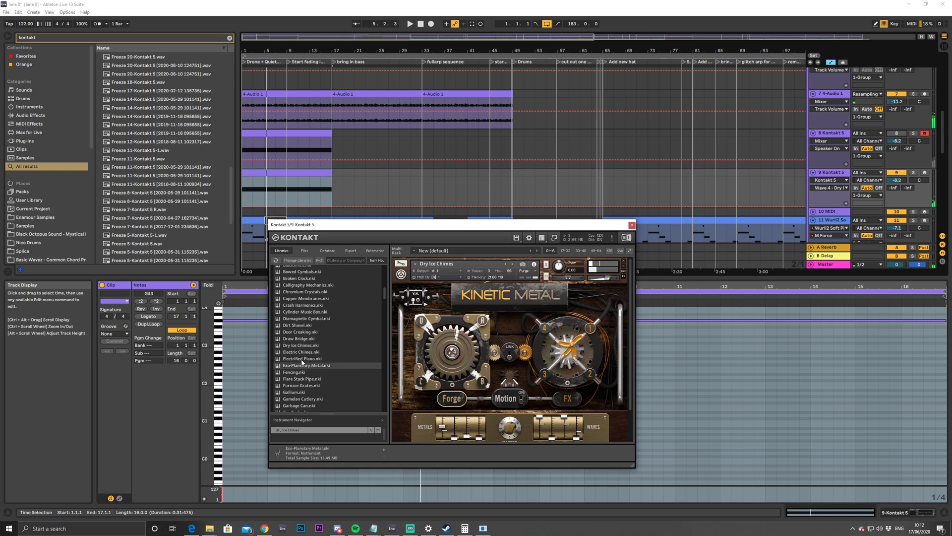
left_click_drag(303, 366, 496, 356)
left_click(485, 300)
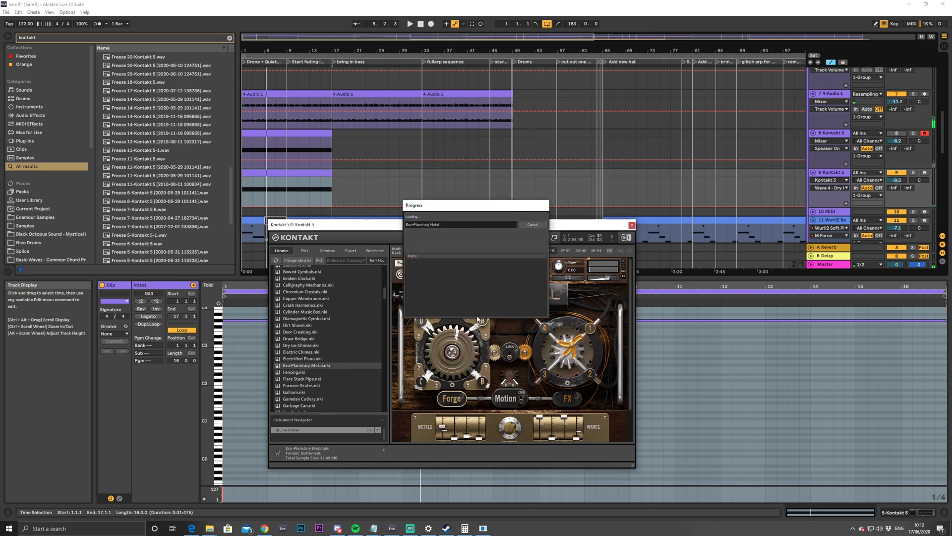
Play the loop with the Exo-Planetary Metal patch and rebalance its Metals and Waves layer faders
key("space")
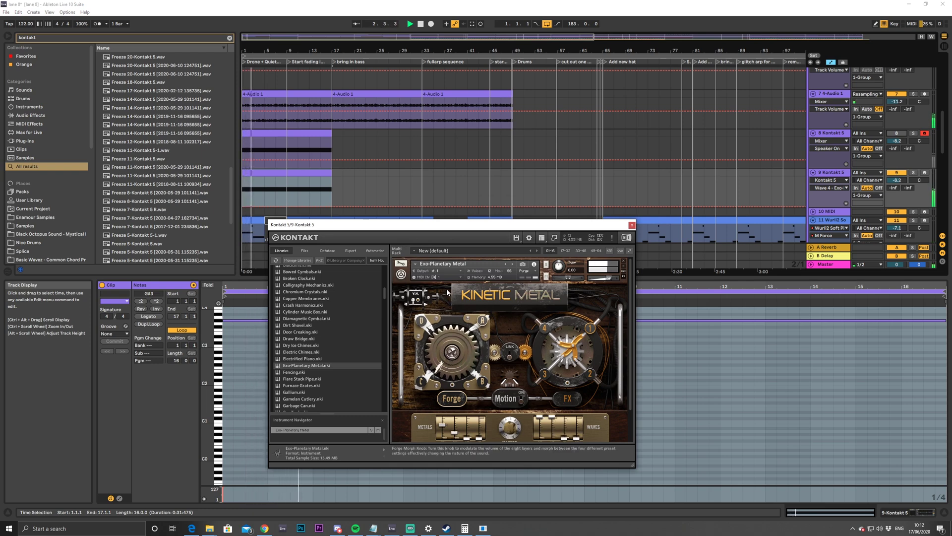
scroll(350, 331, "down", 1)
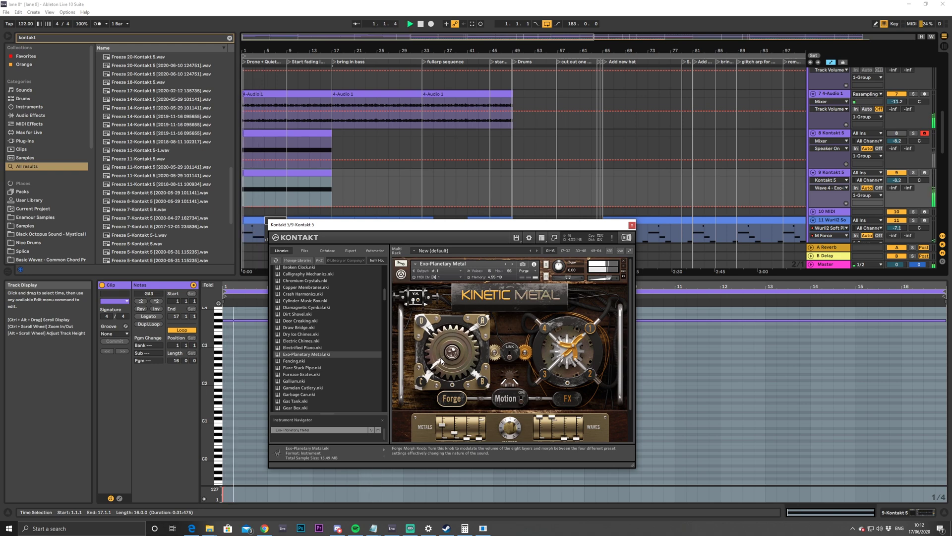
left_click(442, 425)
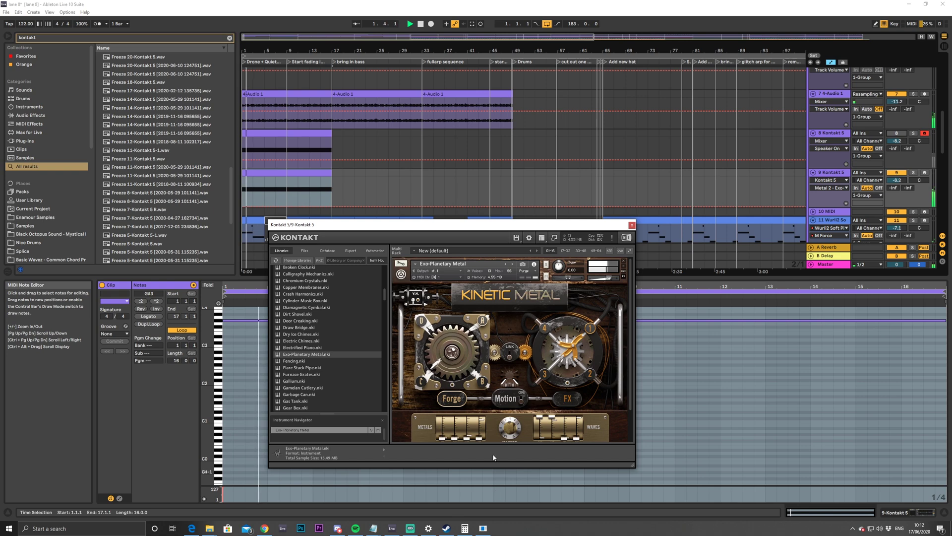
key("space")
key("space")
left_click_drag(540, 419, 548, 443)
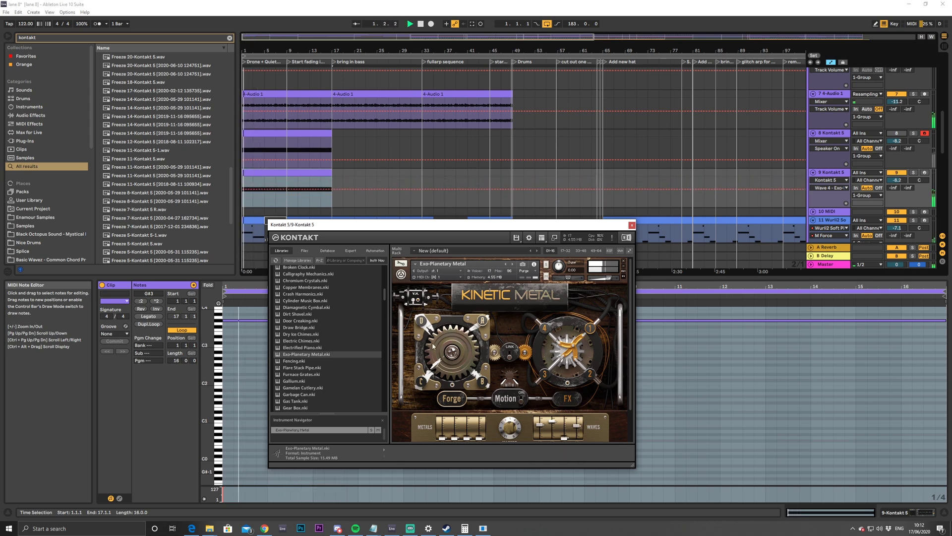
Show the device chain of track 9 and close the Exo-Planetary Metal and Draw Bridge instrument windows
double_click(824, 174)
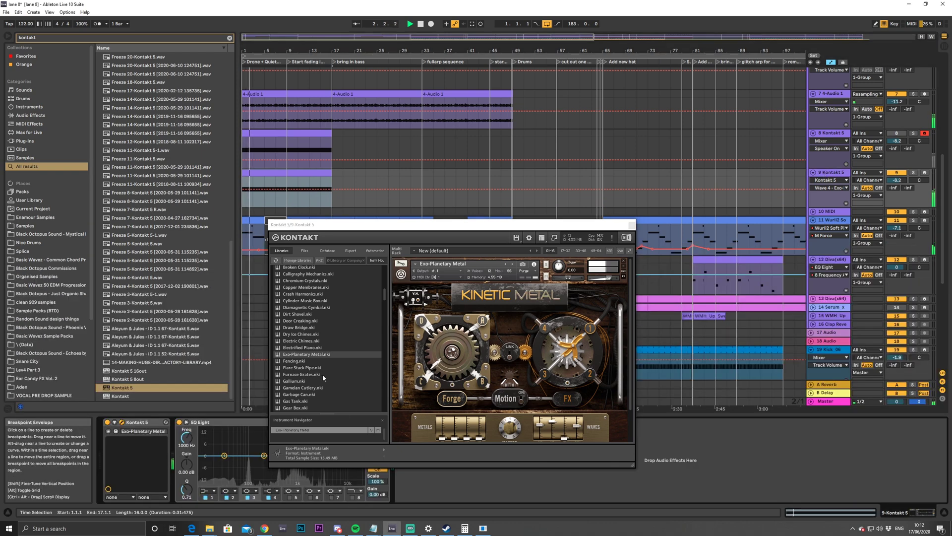
left_click(241, 425)
left_click_drag(326, 244, 446, 133)
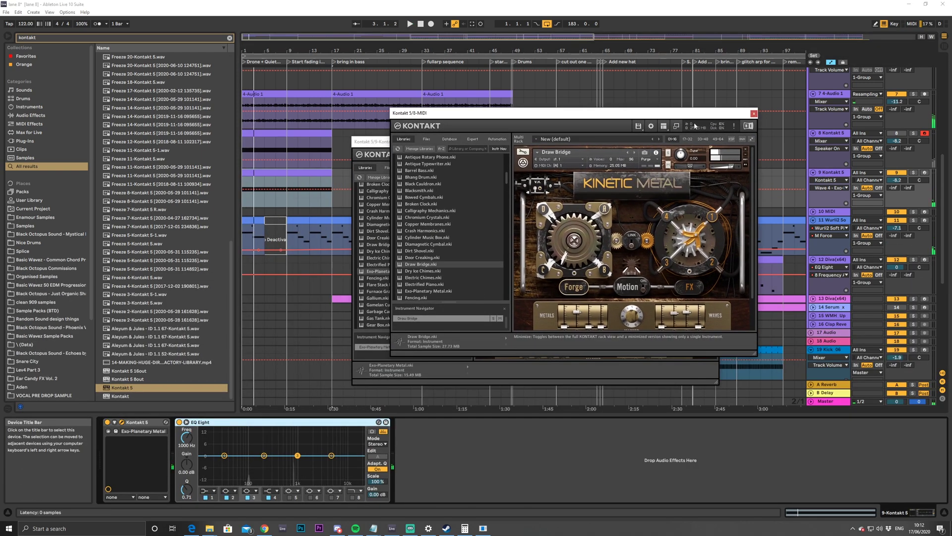
left_click(754, 113)
left_click(715, 141)
On track 9's EQ Eight, enable filter 8 as a steep low-pass at about 1.70 kHz
key("space")
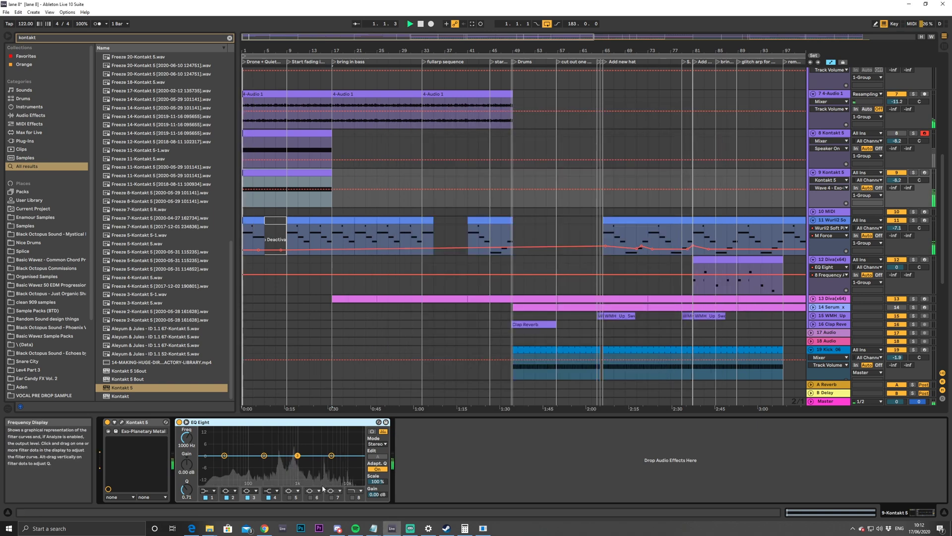
left_click(352, 497)
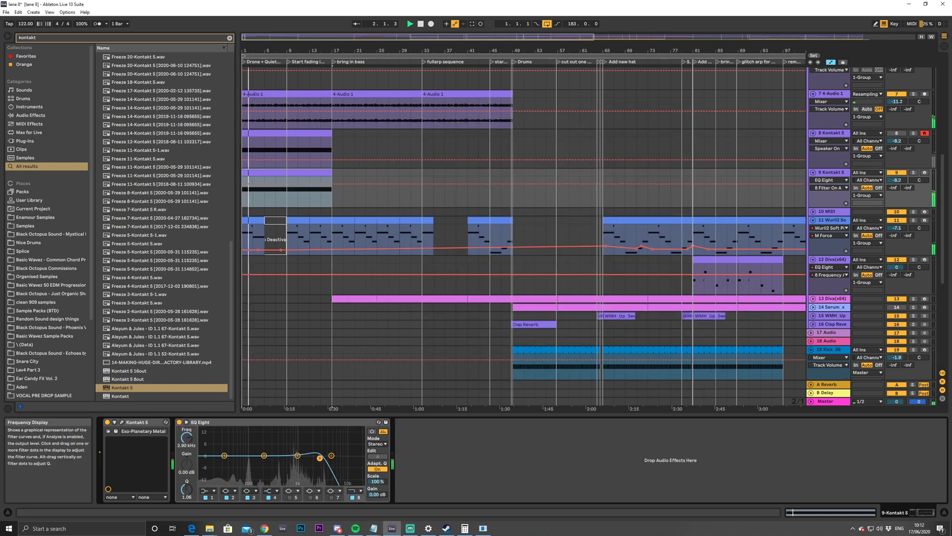
left_click_drag(306, 463, 309, 462)
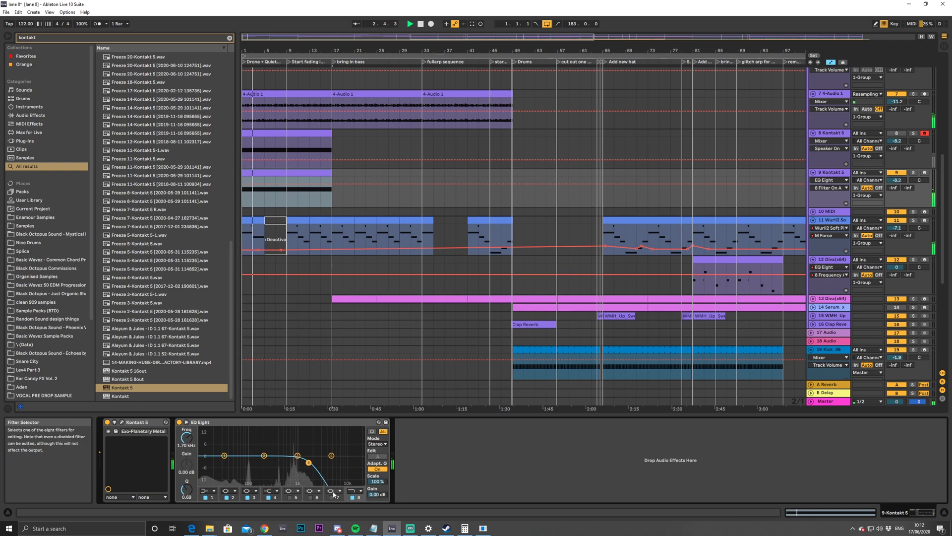
left_click(360, 490)
left_click(357, 485)
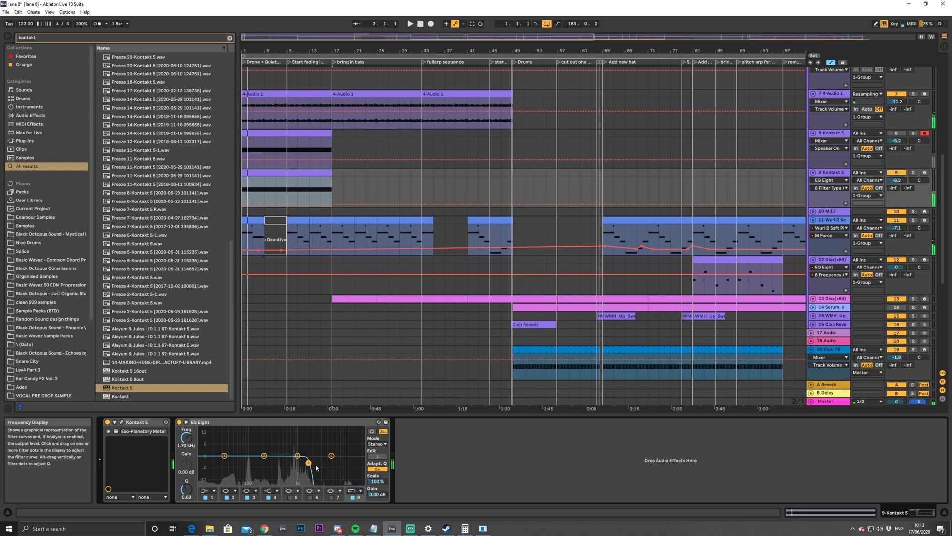
Set filter 1 of track 9's EQ Eight to a 48 dB high-pass at about 245 Hz
left_click(214, 491)
left_click(207, 438)
left_click(214, 490)
left_click(209, 441)
left_click_drag(232, 463, 256, 467)
key("space")
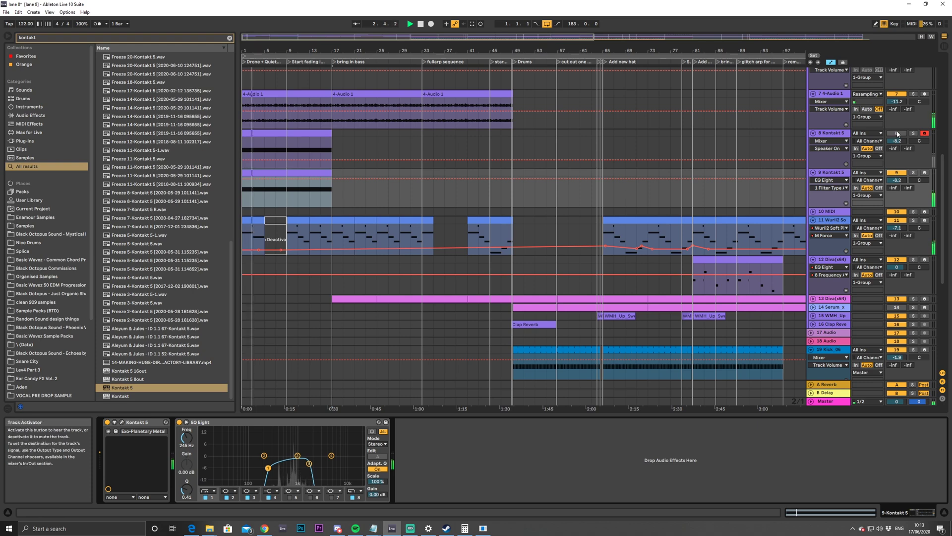
Reactivate track 8 and change filter 1 of its EQ Eight to a high-pass that cuts the low end
left_click(830, 133)
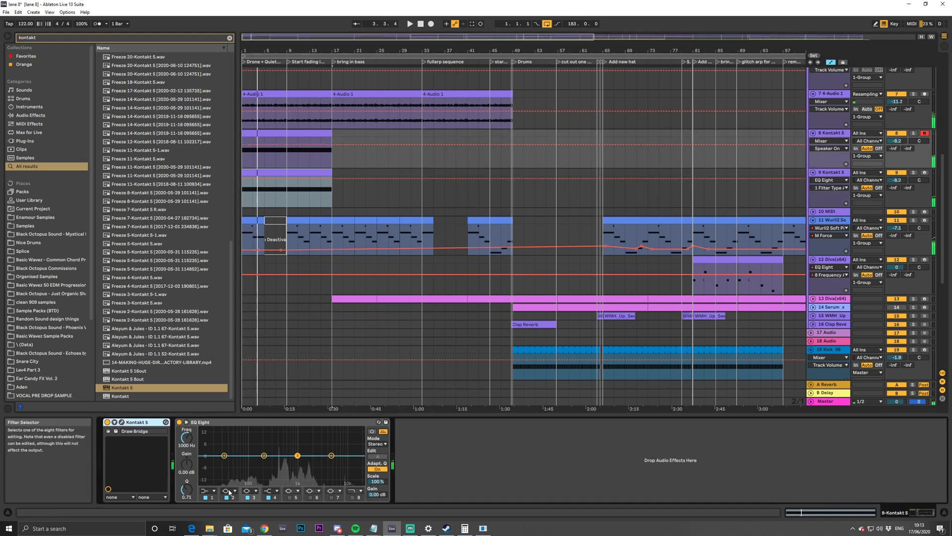
left_click(208, 491)
left_click(208, 437)
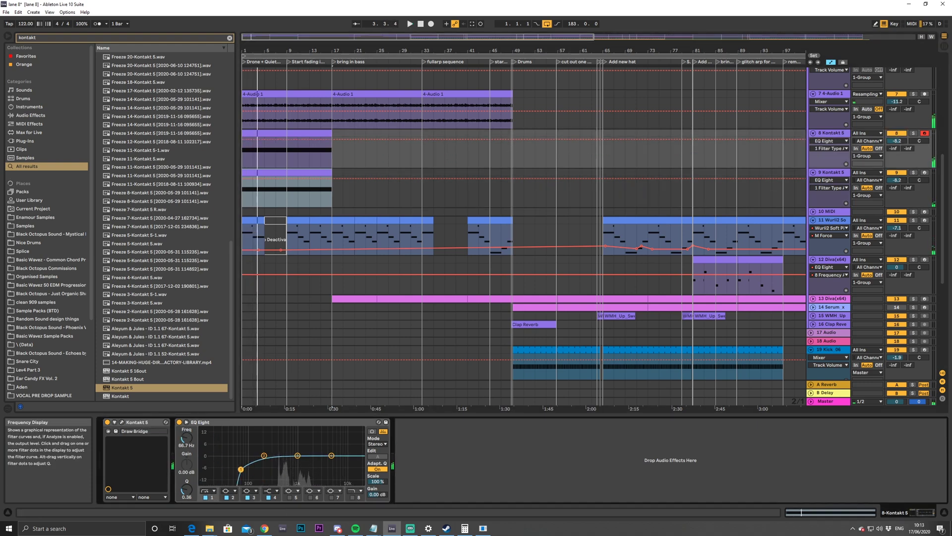
left_click_drag(236, 467, 266, 472)
key("space")
Enable filter 8 of track 8's EQ Eight as a low-pass at about 2.90 kHz and add a Utility device after it
left_click(352, 497)
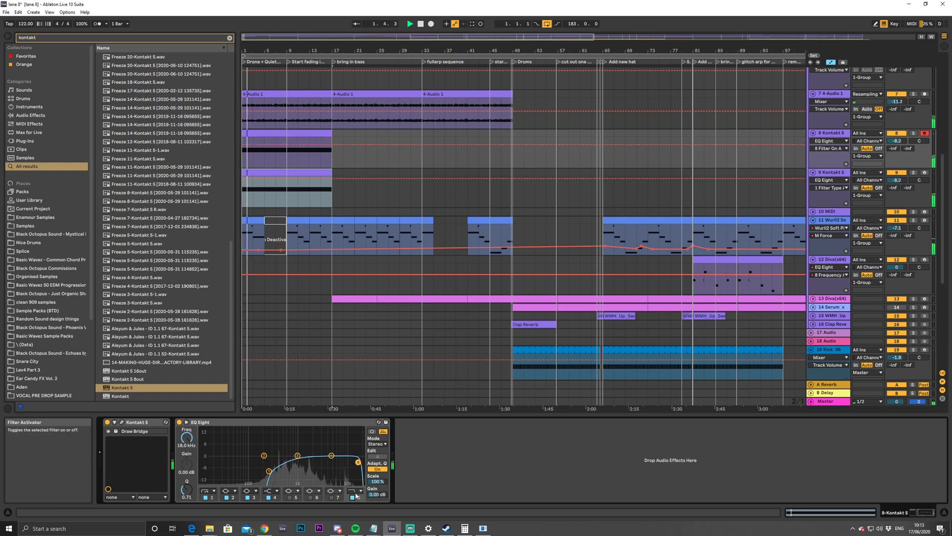
left_click(355, 491)
left_click(360, 485)
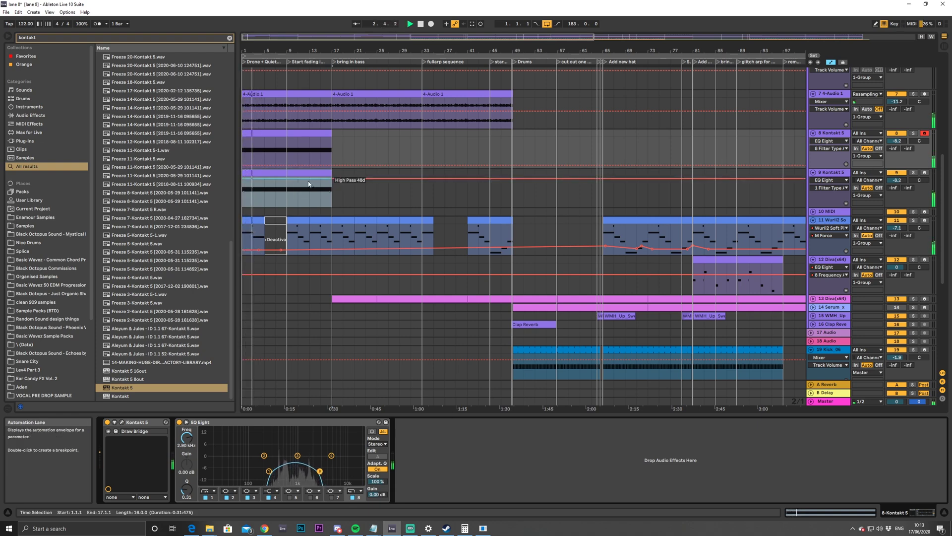
left_click(814, 119)
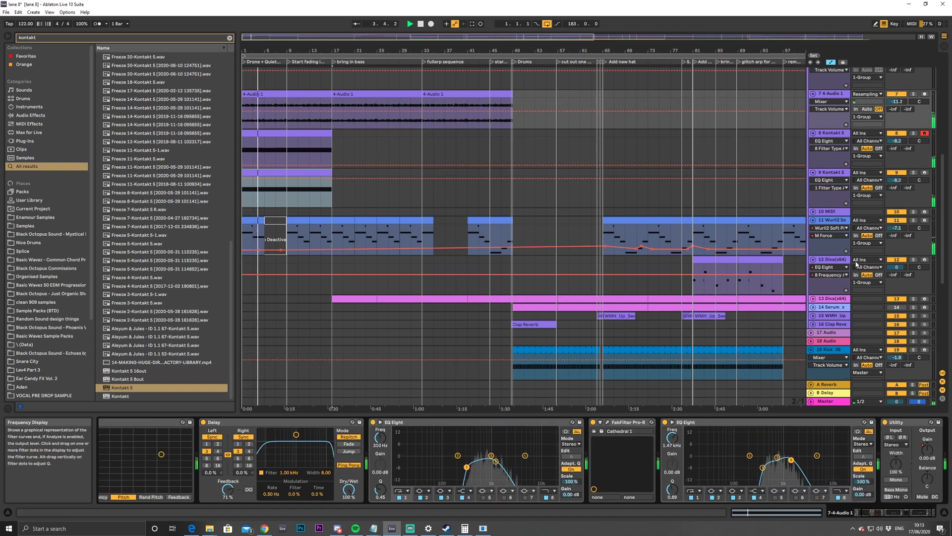
left_click(818, 130)
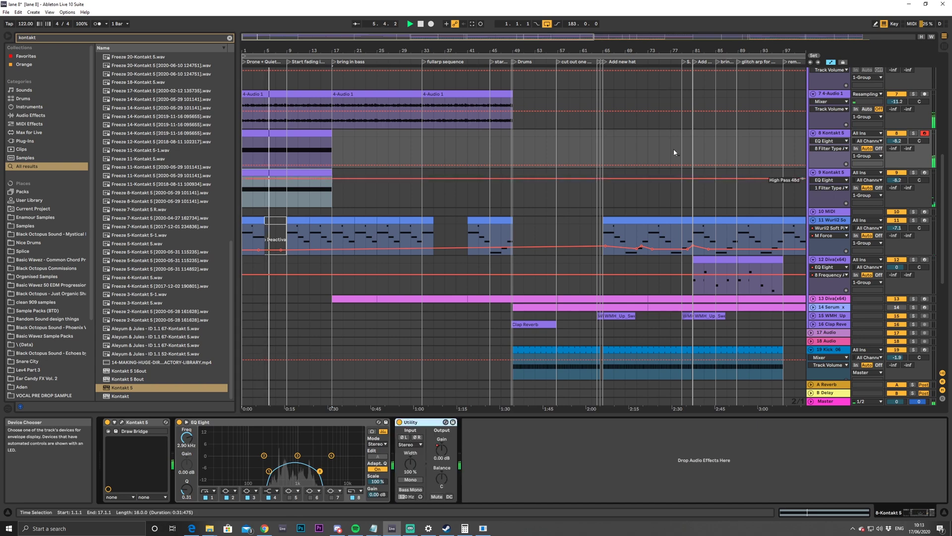
Lock the automation envelopes and duplicate the Kontakt clips on tracks 8 and 9 into bars 17 to 33
left_click(305, 174)
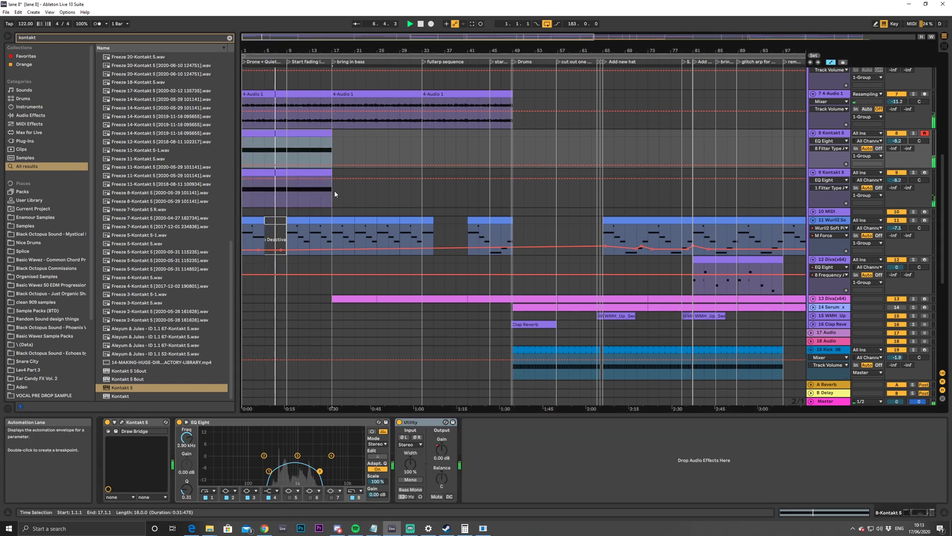
left_click(843, 62)
key("ctrl+d")
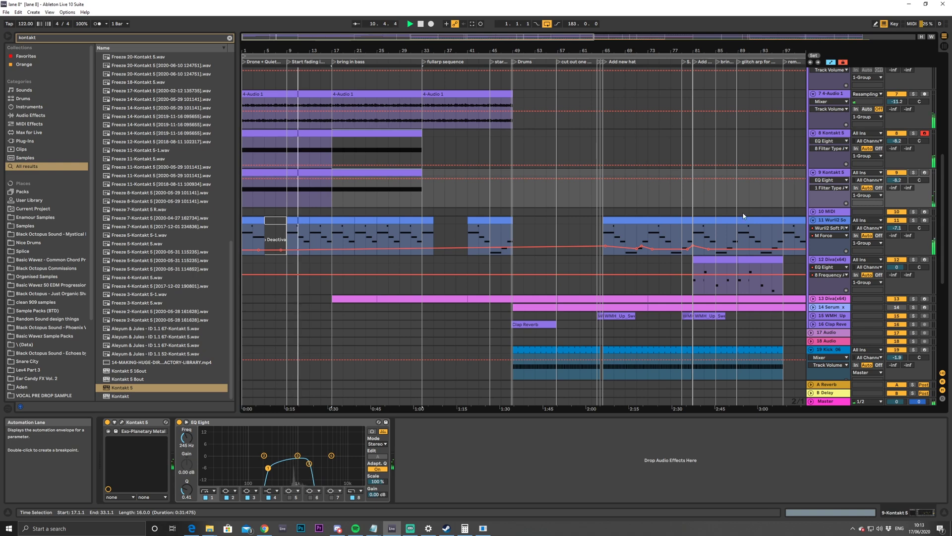
Show the devices of the Diva track 4 and display its VCF1 Frequency automation in the arrangement
left_click(832, 221)
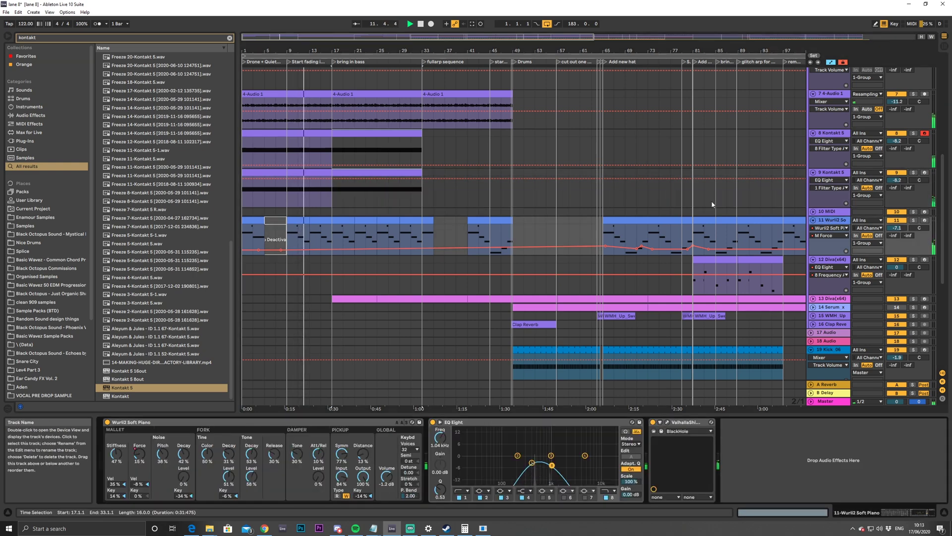
scroll(819, 295, "down", 2)
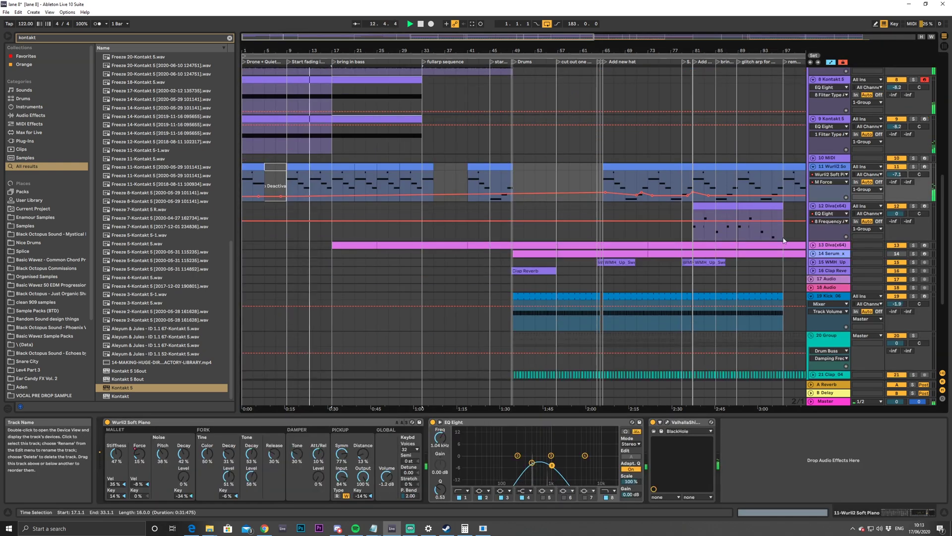
scroll(784, 235, "up", 10)
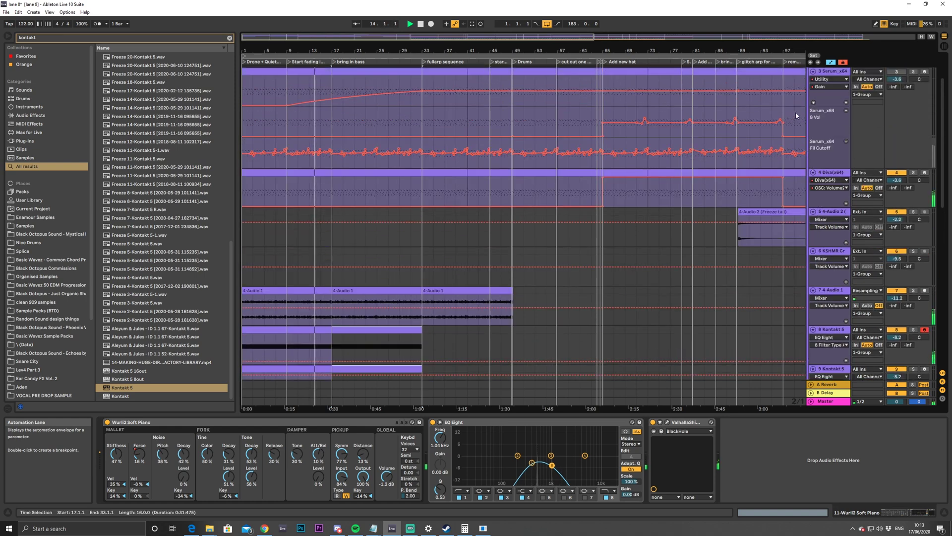
left_click(818, 174)
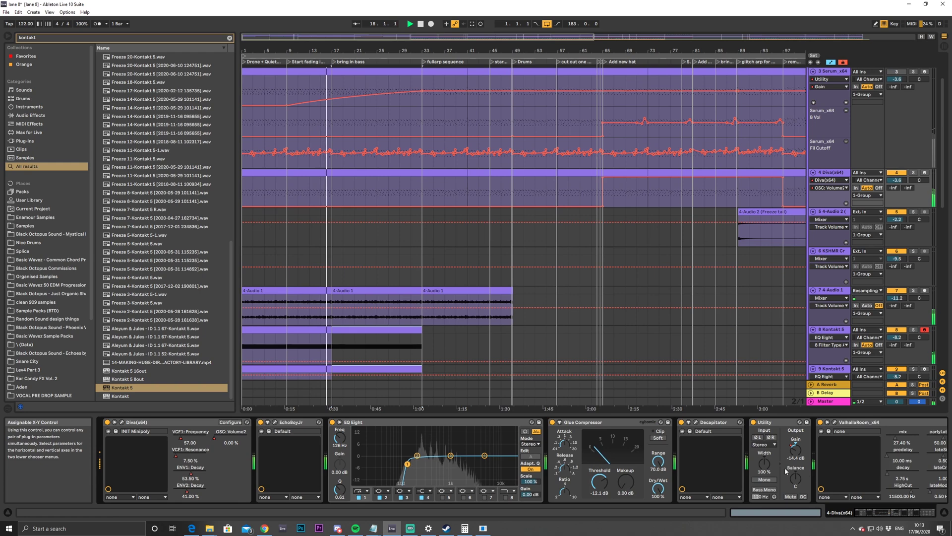
left_click(915, 510)
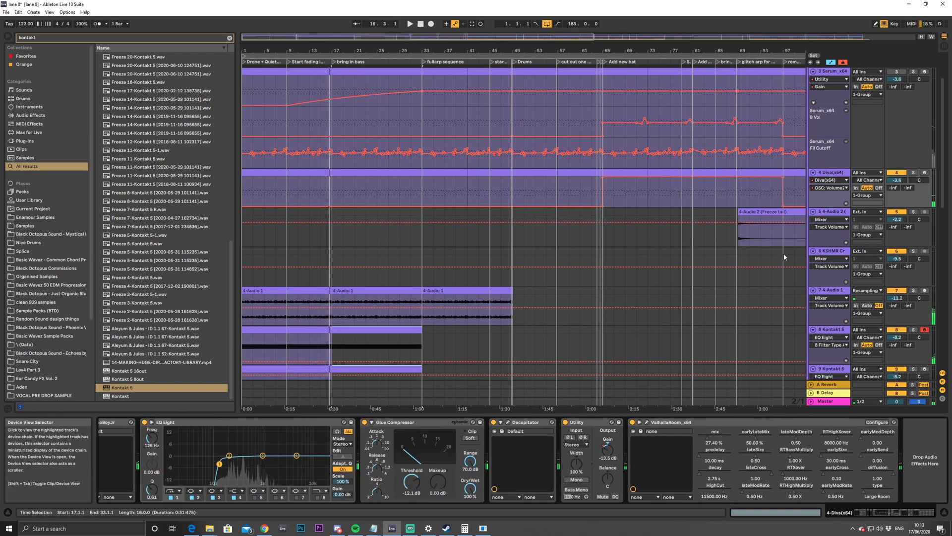
left_click(838, 183)
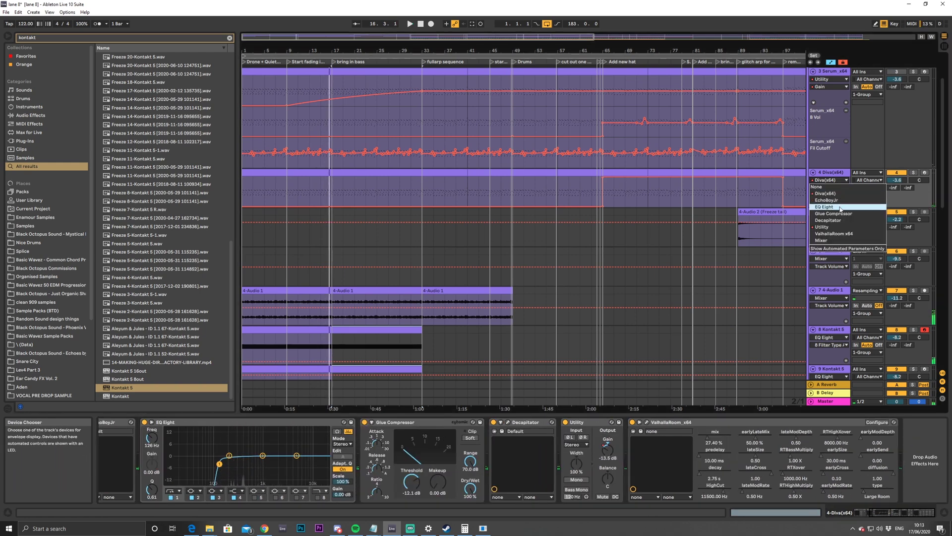
left_click(838, 199)
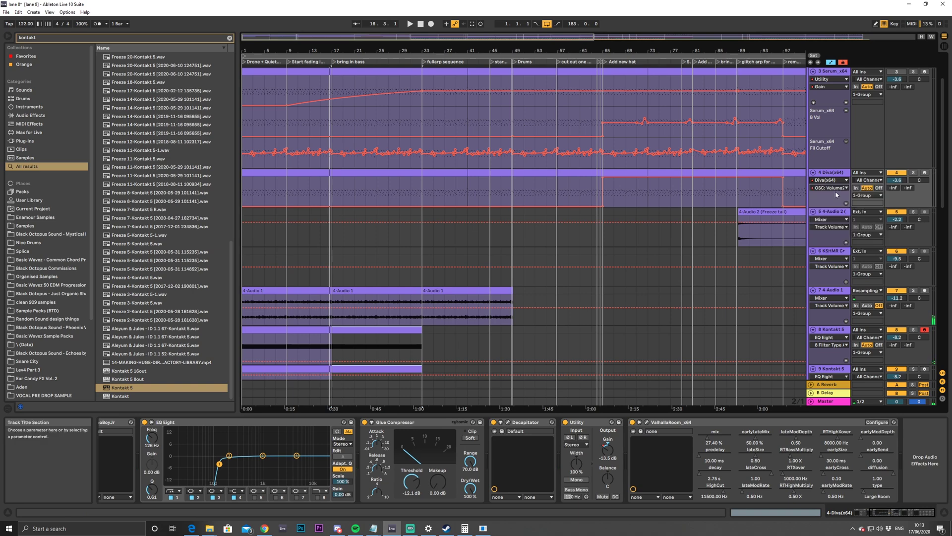
left_click(837, 188)
left_click(828, 220)
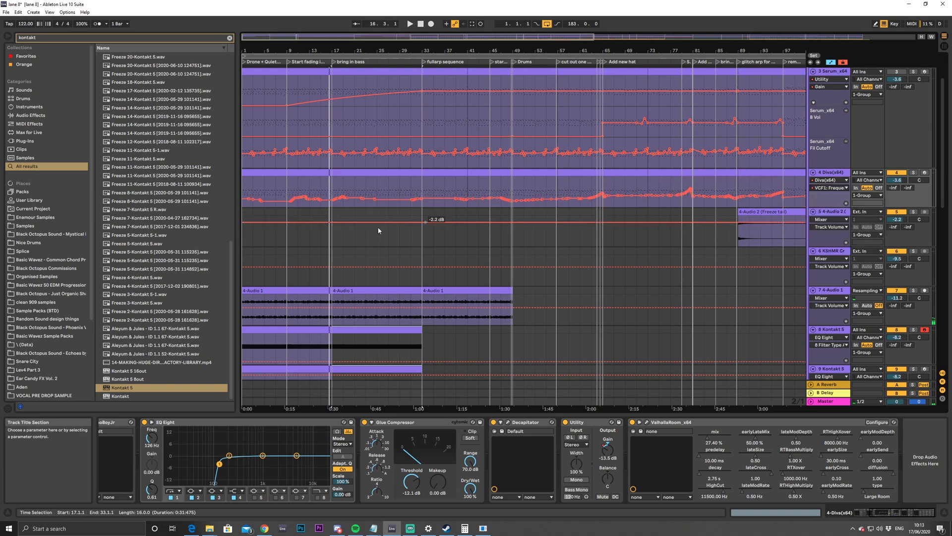
Reshape the Diva VCF1 Frequency automation across bars 9 to 17 into a smooth rise from about 0.17 to 0.23
left_click(289, 193)
key("space")
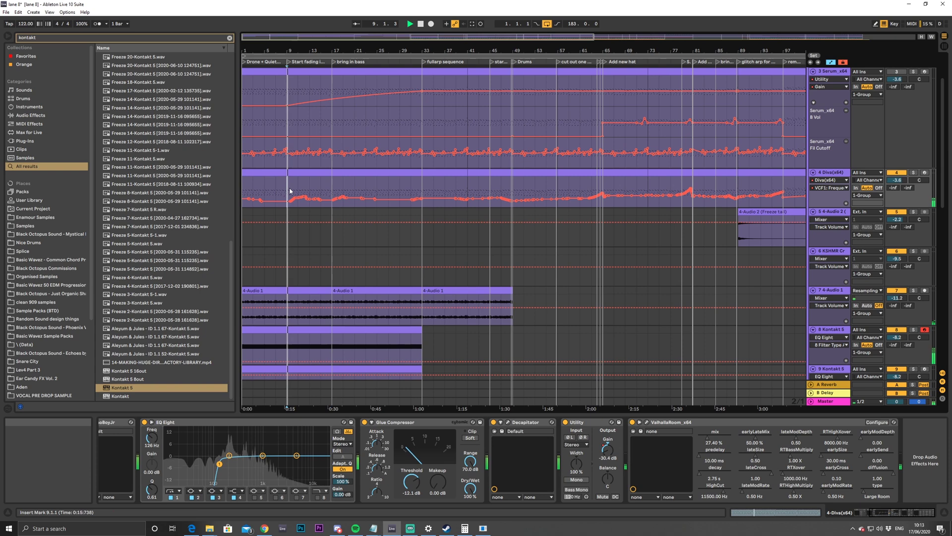
left_click_drag(289, 193, 331, 198)
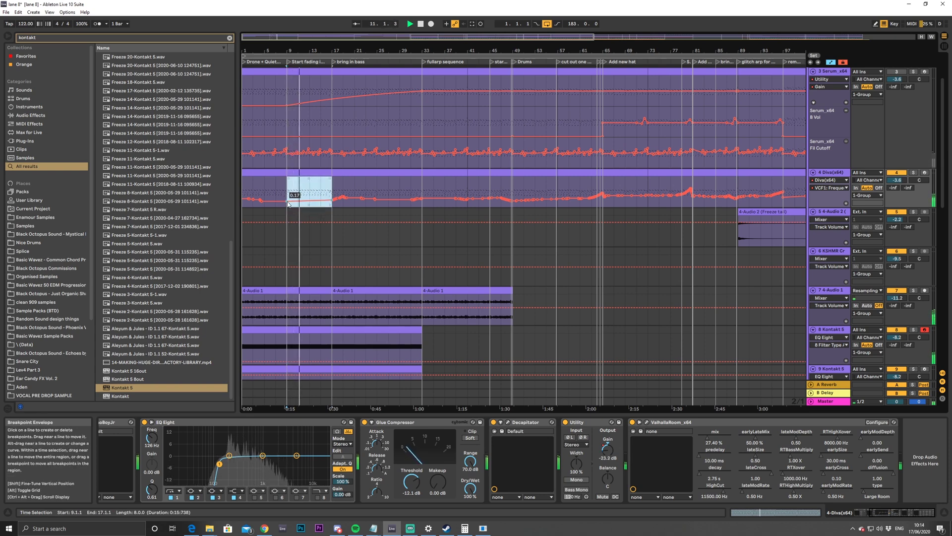
left_click_drag(298, 200, 332, 201)
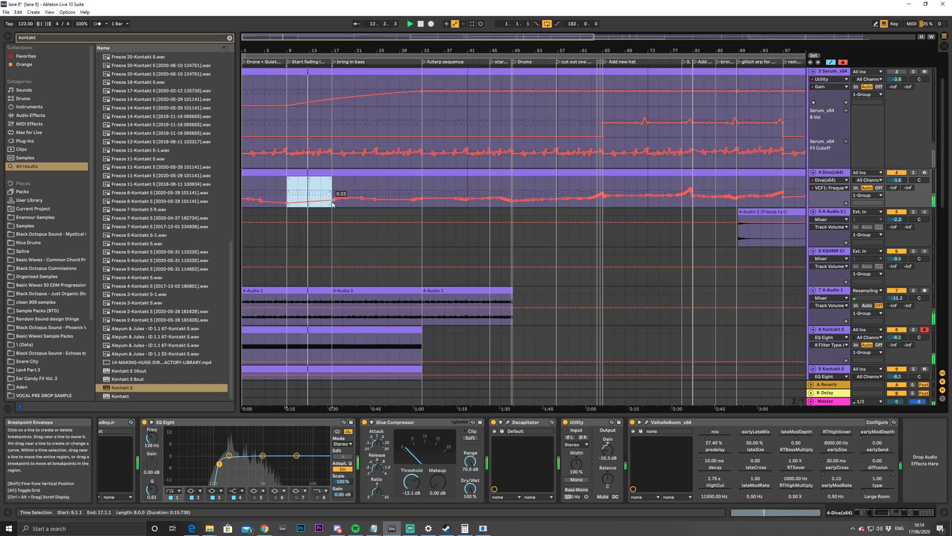
left_click(827, 175)
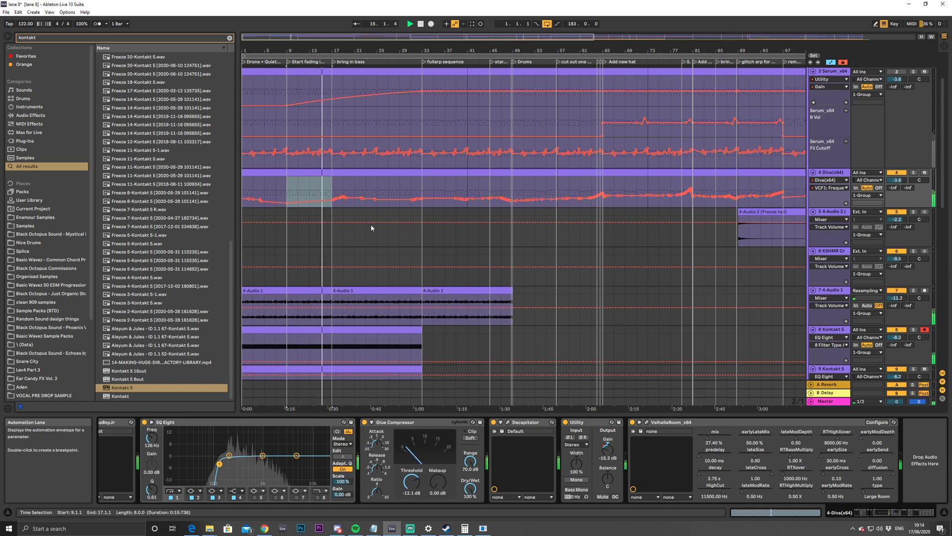
left_click_drag(335, 193, 366, 196)
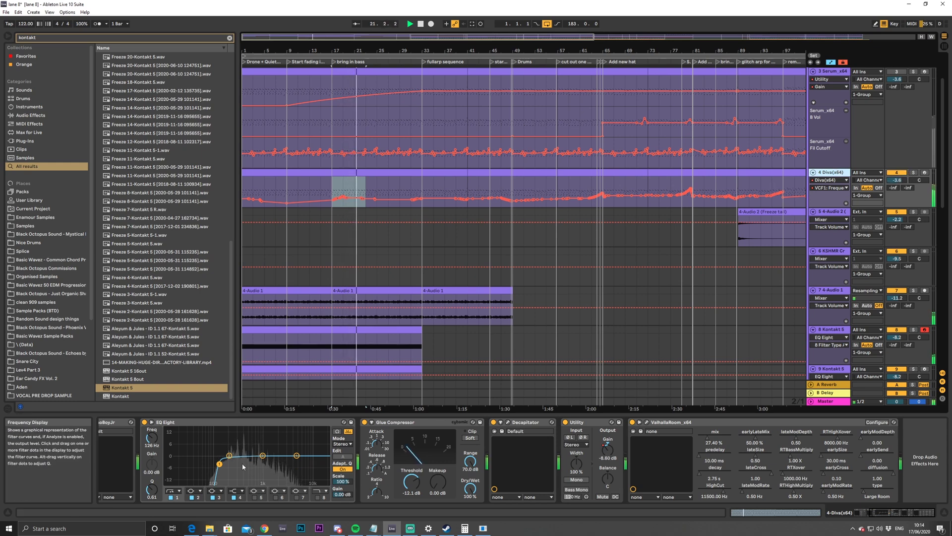
Set the low cut of the Diva track's EQ Eight to about 119 Hz and lower the ValhallaRoom mix
left_click_drag(229, 455, 228, 442)
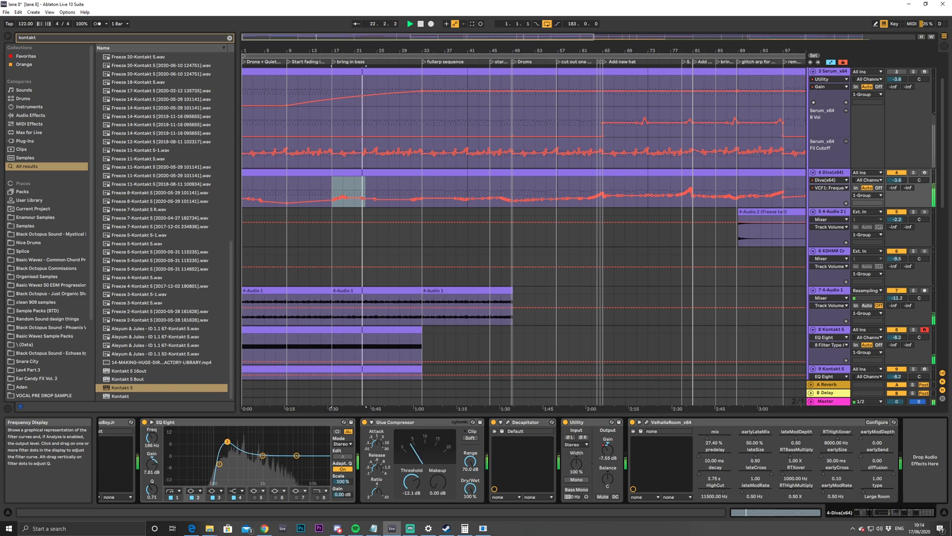
left_click_drag(248, 438, 231, 456)
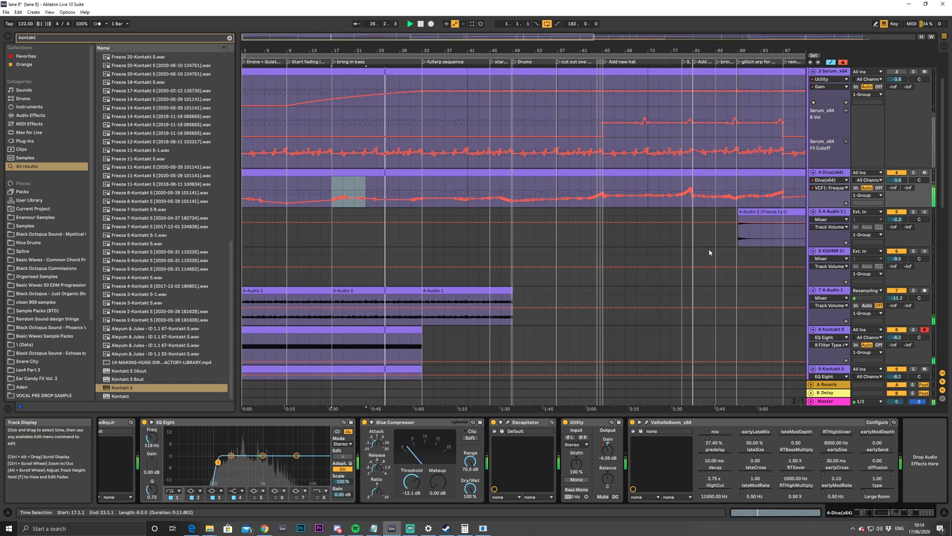
mouse_move(715, 443)
left_mouse_down()
mouse_move(714, 428)
mouse_move(715, 441)
left_mouse_up()
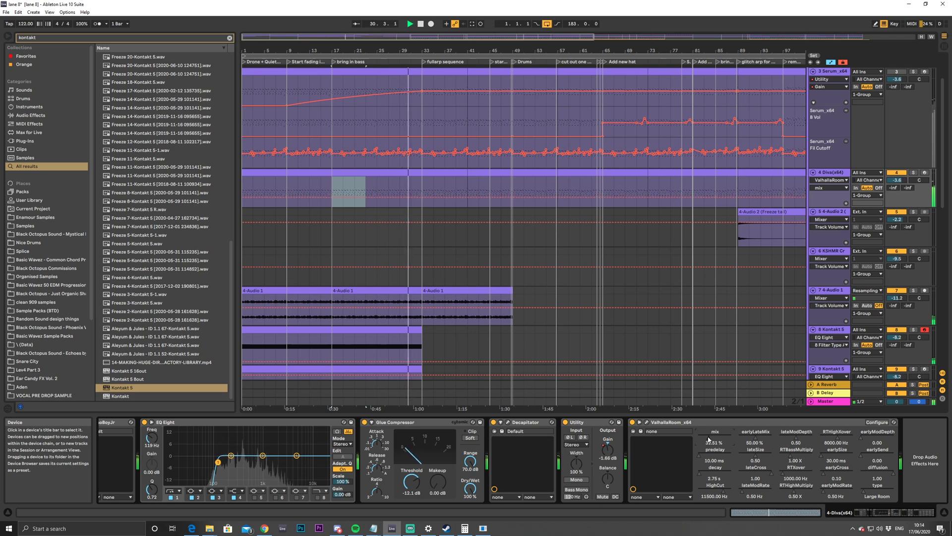
Open EchoBoy Jr. on the Diva track, nudge its Mix up slightly, and close the plugin window
left_click_drag(908, 517, 868, 516)
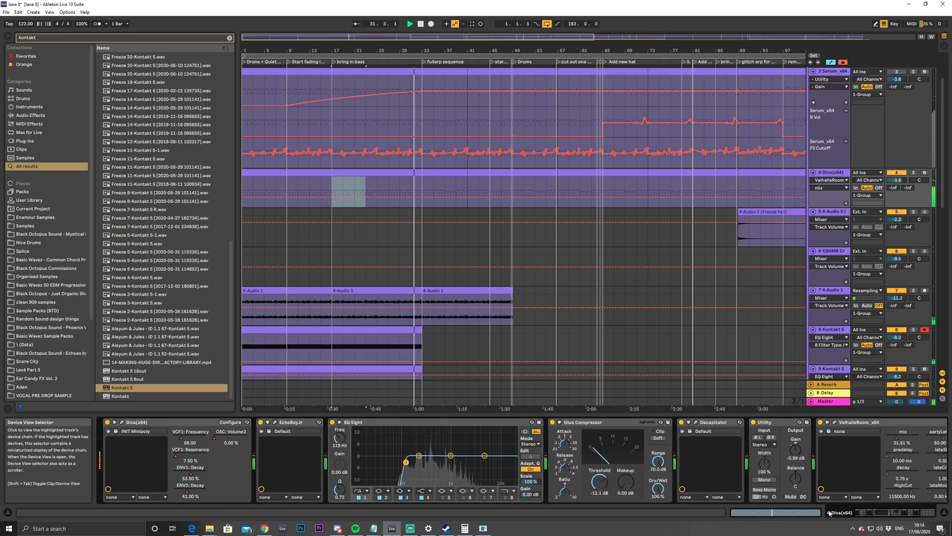
left_click(275, 422)
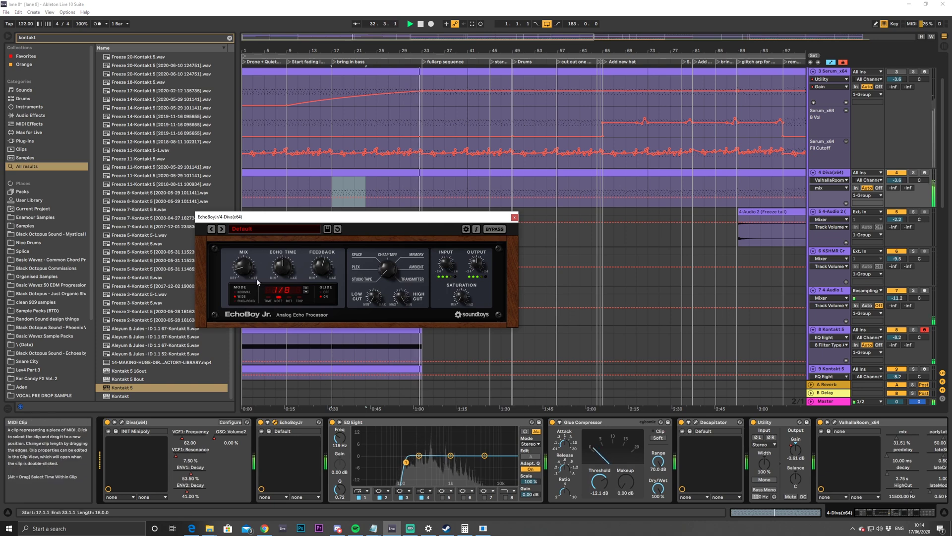
left_click_drag(243, 266, 243, 264)
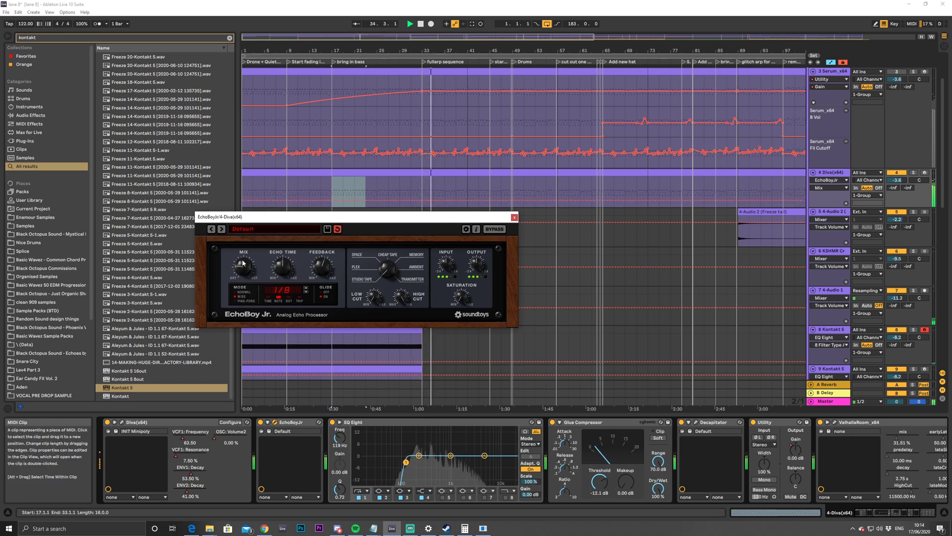
left_click_drag(446, 217, 764, 335)
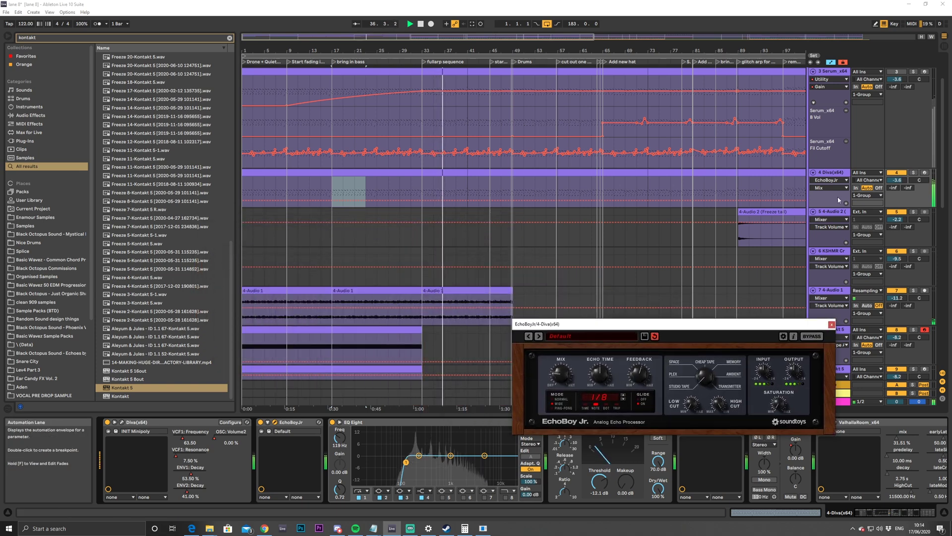
left_click(833, 325)
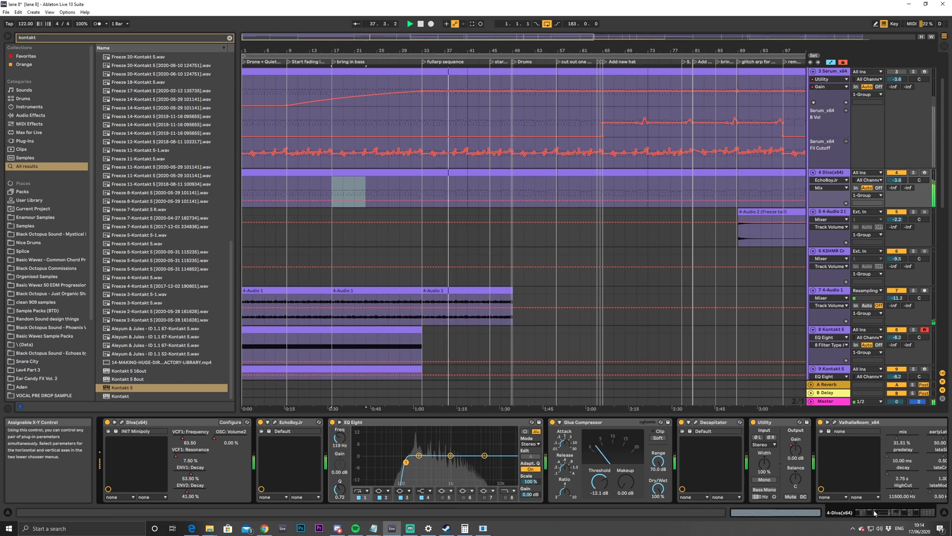
Show the Diva VCF1 Frequency automation on track 4 again and play the section from bar 39
scroll(447, 461, "down", 5)
left_click_drag(508, 36, 524, 59)
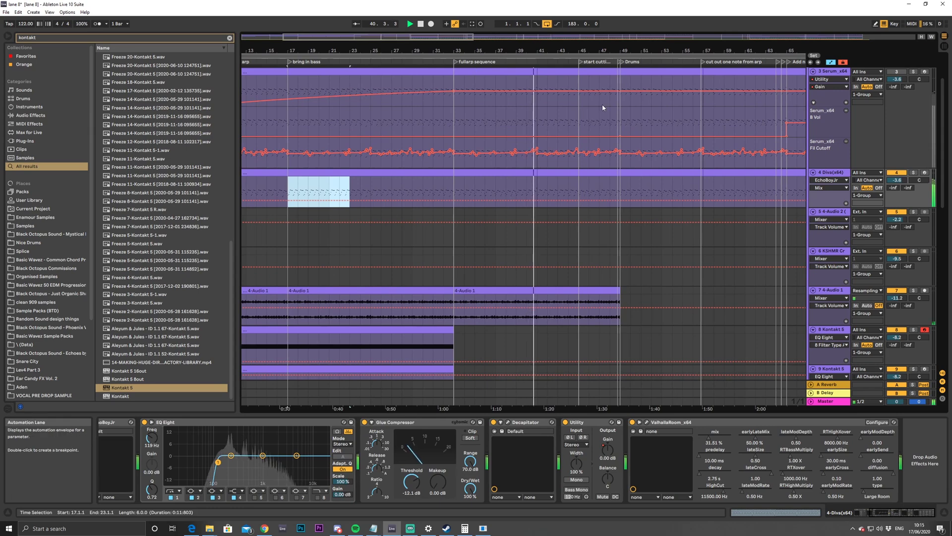
scroll(587, 234, "down", 8)
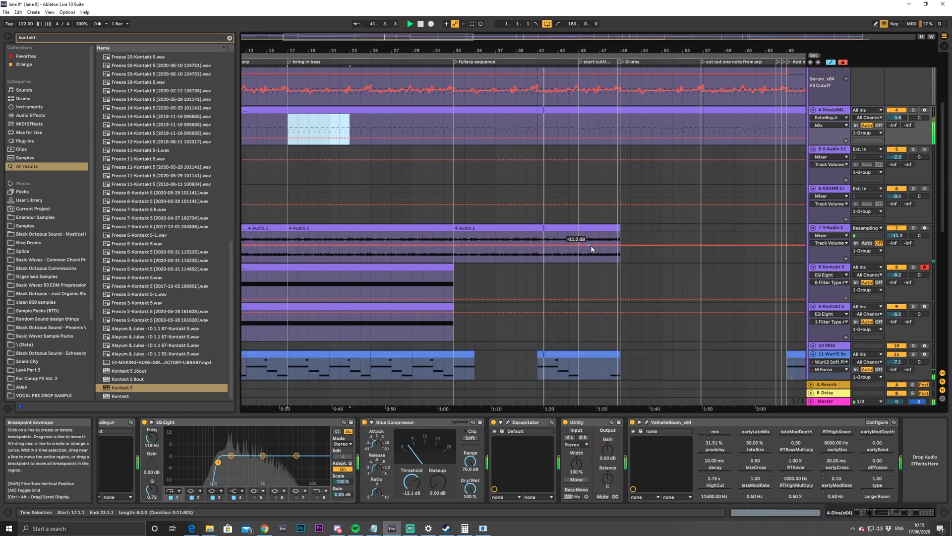
scroll(590, 199, "up", 12)
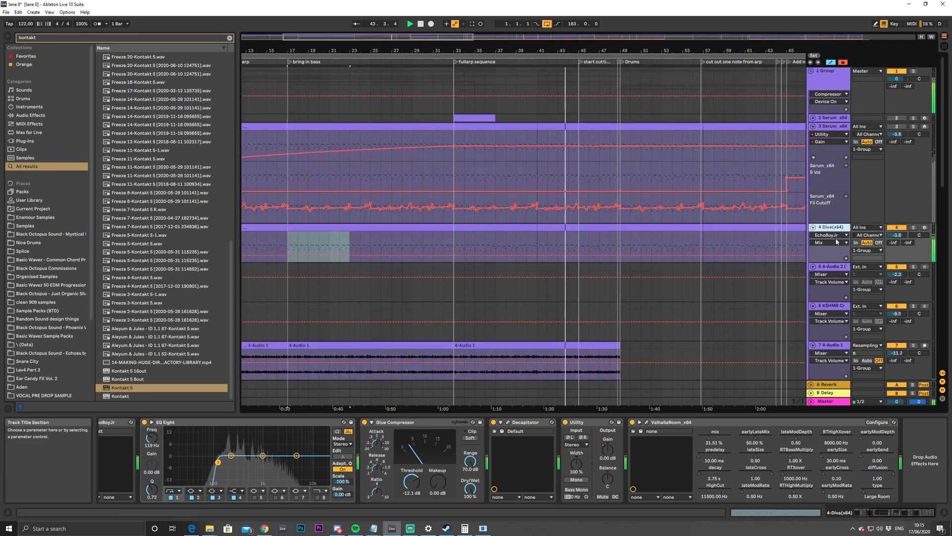
left_click(833, 235)
left_click(824, 248)
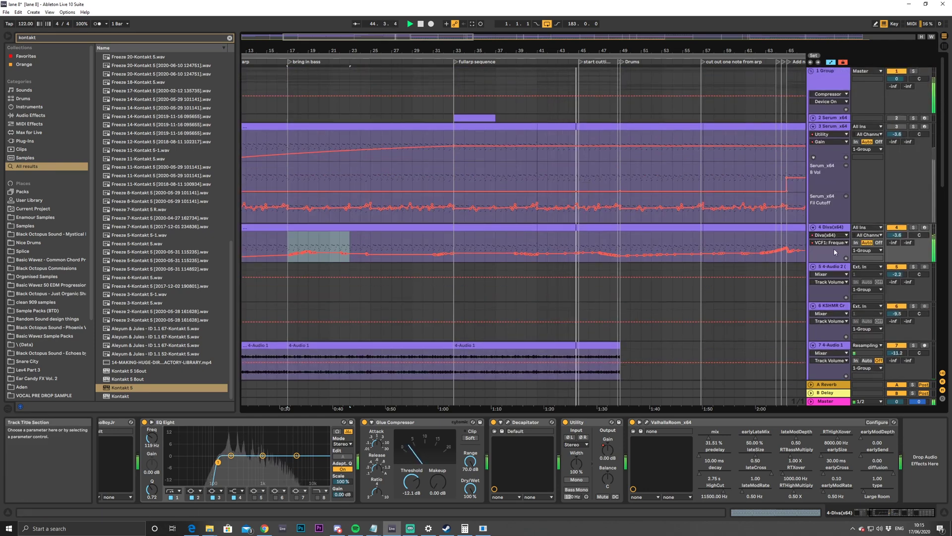
key("space")
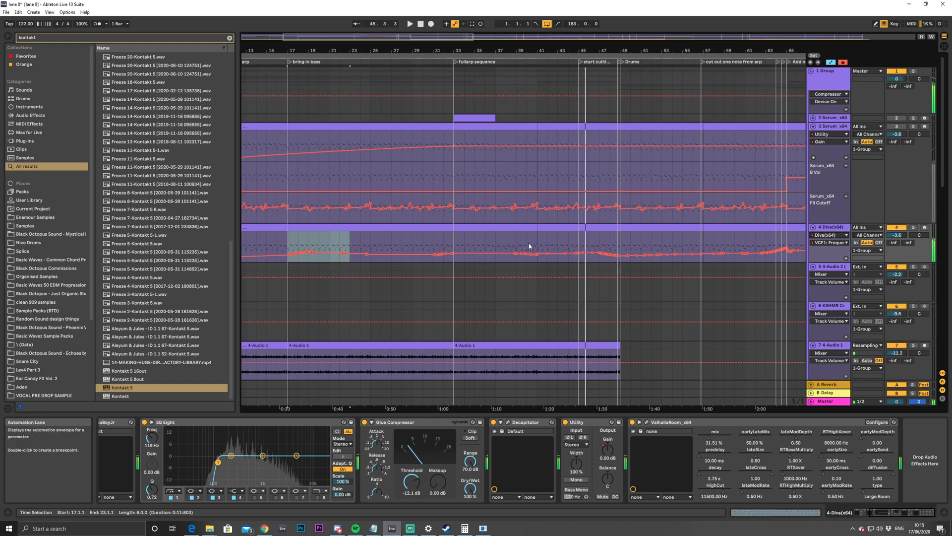
left_click(527, 252)
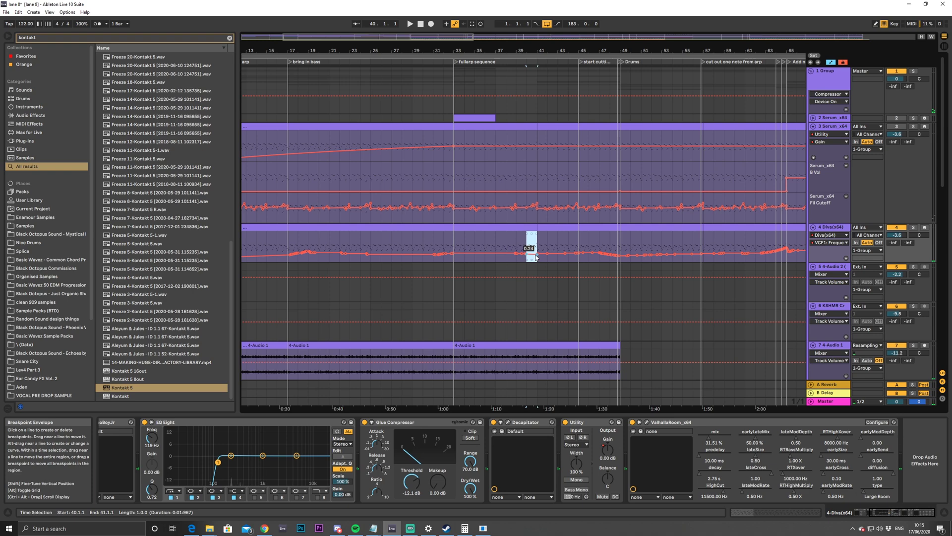
left_click(520, 240)
key("space")
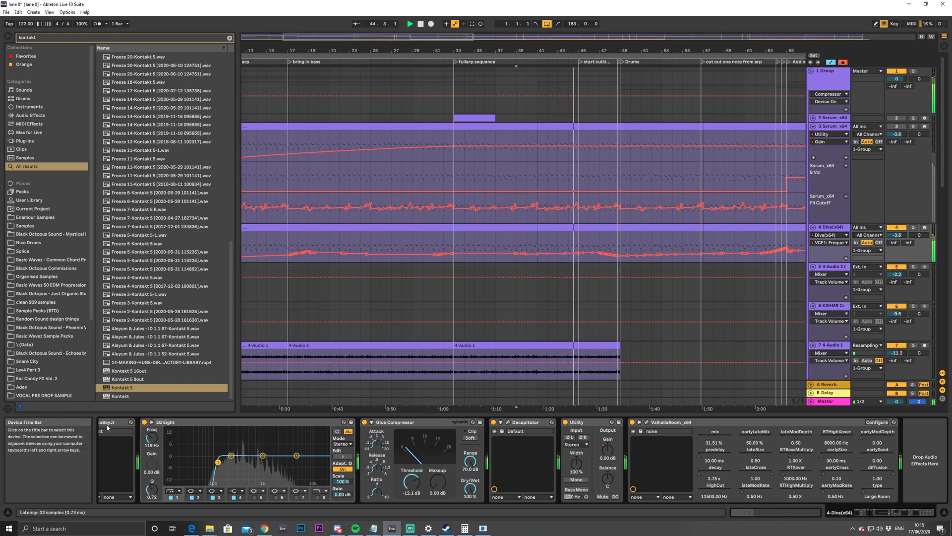
Automate the Diva track's EchoBoy Jr. Mix to ramp up from about 0.21 between bars 47 and 49, dropping back at the Drums marker
left_click_drag(893, 513, 873, 513)
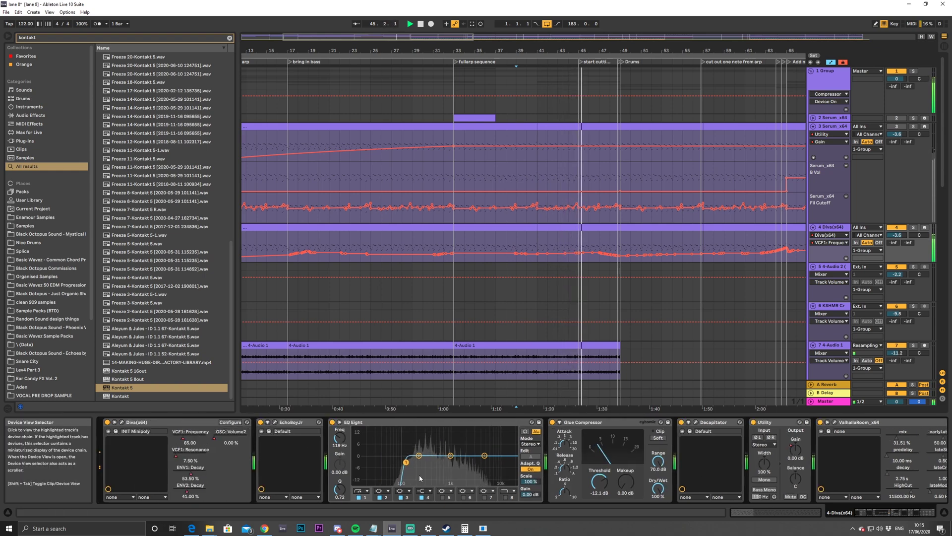
left_click(275, 422)
left_click(552, 378)
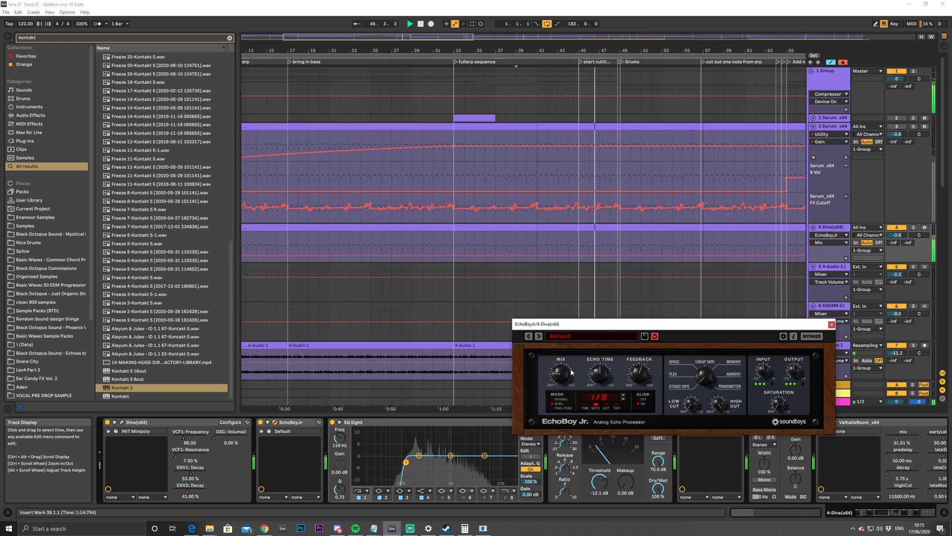
left_click(602, 255)
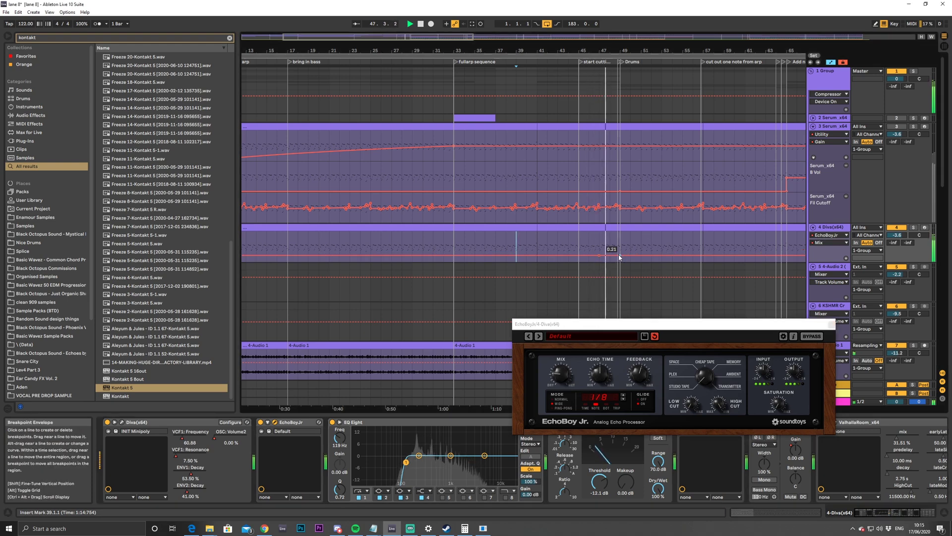
left_click_drag(620, 256, 620, 249)
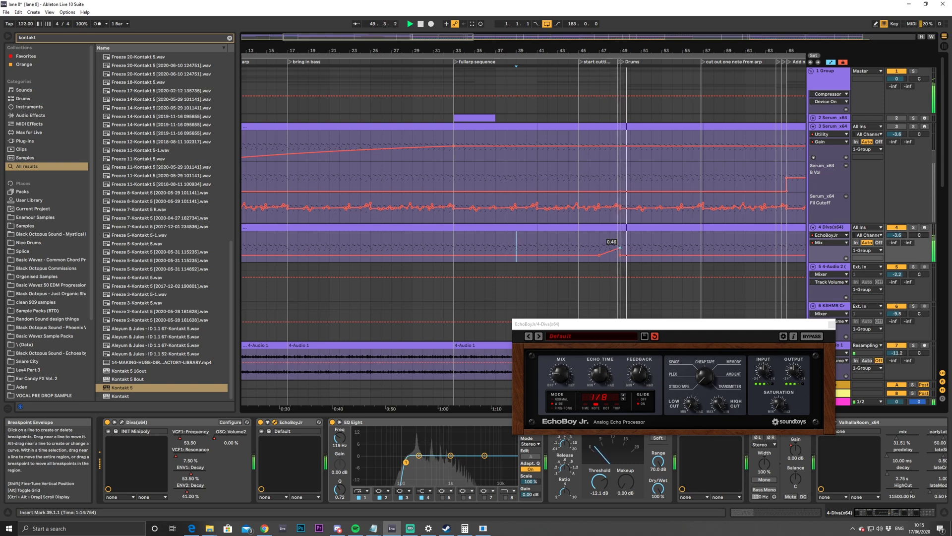
left_click_drag(623, 251, 620, 248)
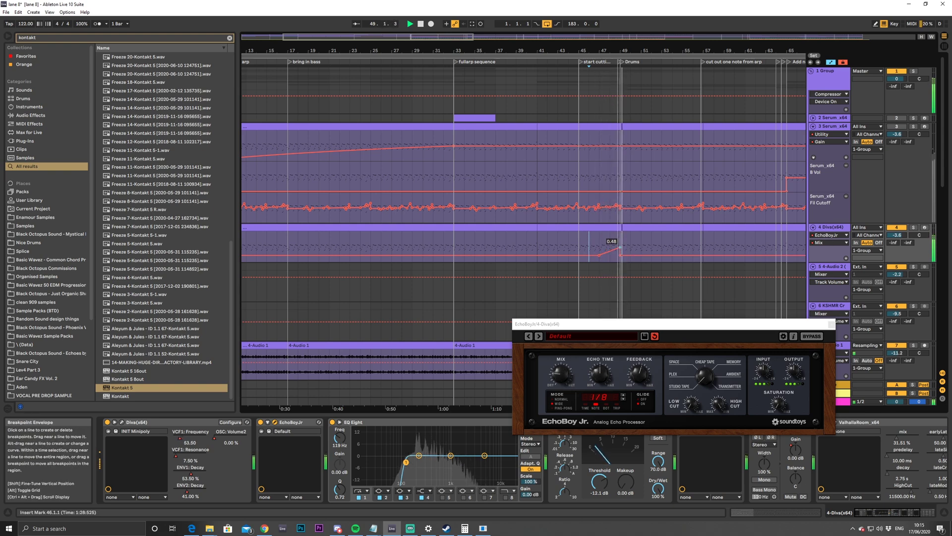
left_click(620, 250)
left_click(596, 247)
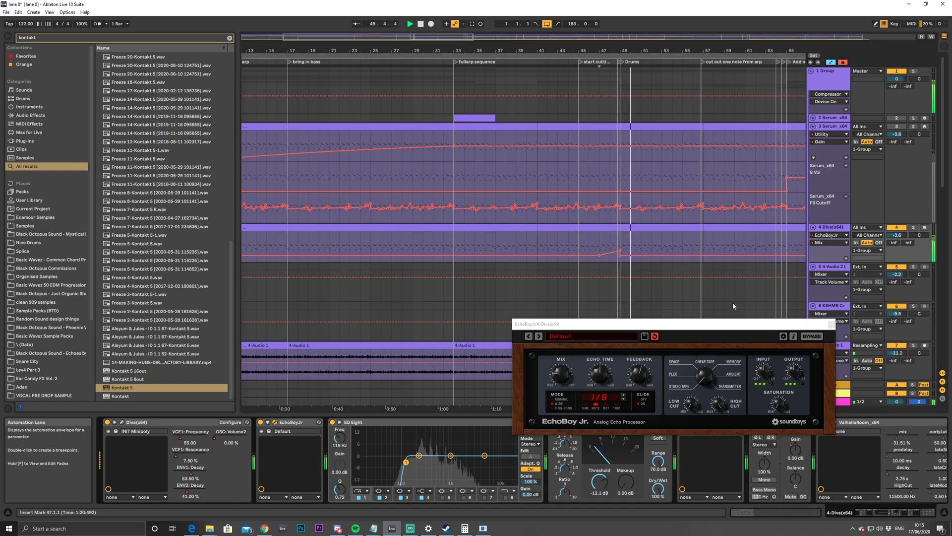
Switch the Diva lane back to VCF1 Frequency, adjust the breakpoint just after the Drums marker, and play from bar 48
left_click_drag(715, 323, 586, 340)
left_click(841, 242)
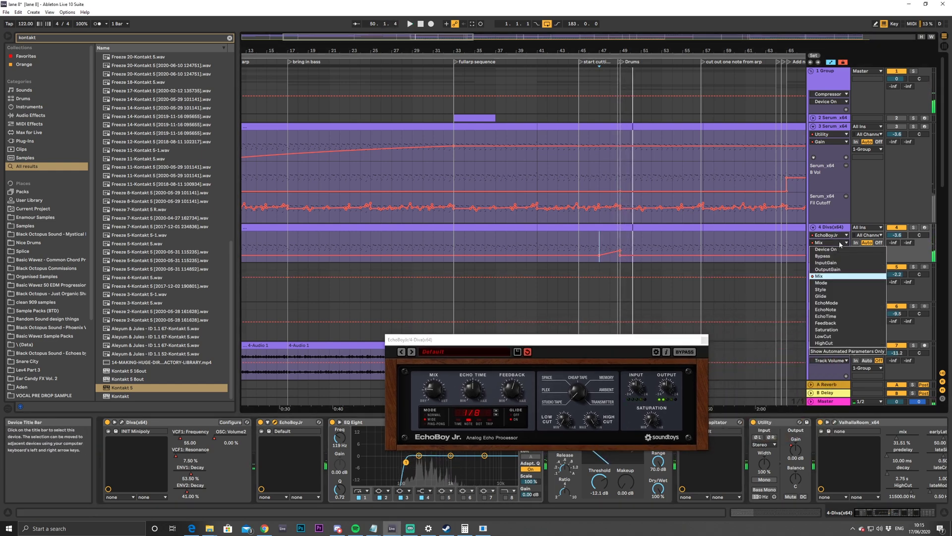
left_click(834, 235)
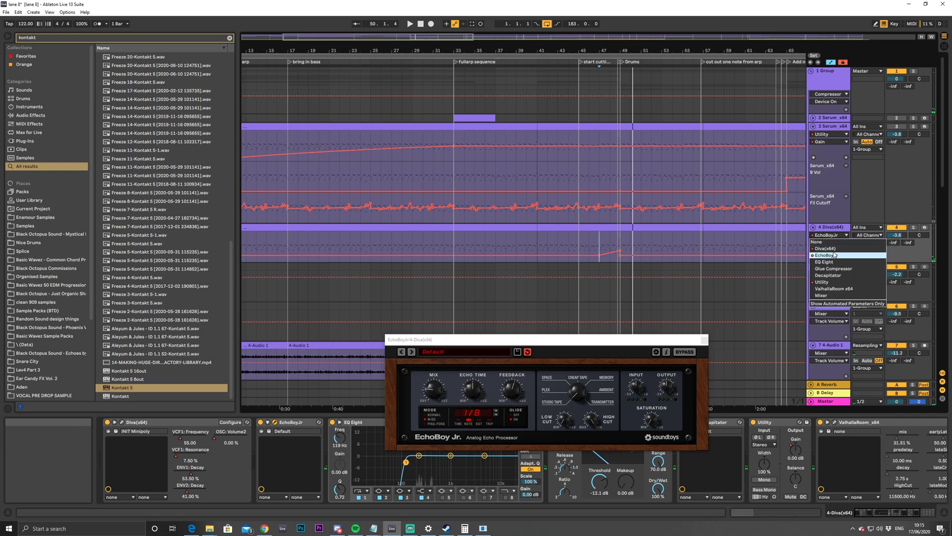
left_click(825, 248)
left_click_drag(624, 257, 627, 258)
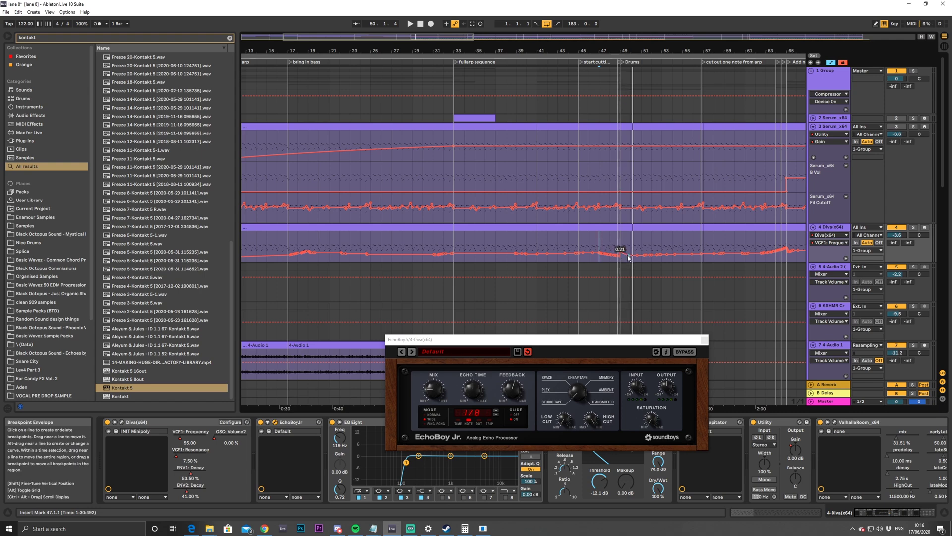
key("space")
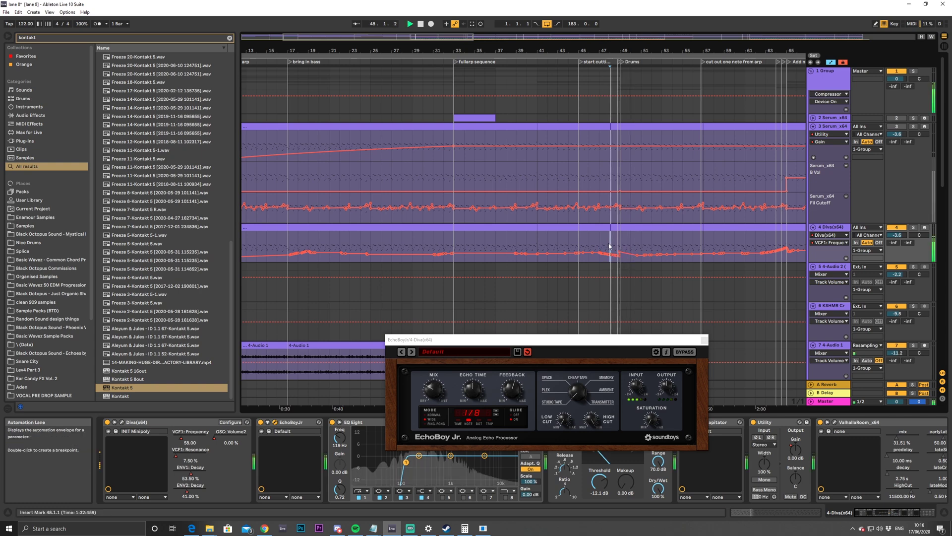
Reshape the VCF1 Frequency automation so the dip before bar 49 steps up at the Drums marker and stays level after it, checking by playback
left_click_drag(448, 35, 510, 198)
mouse_move(589, 256)
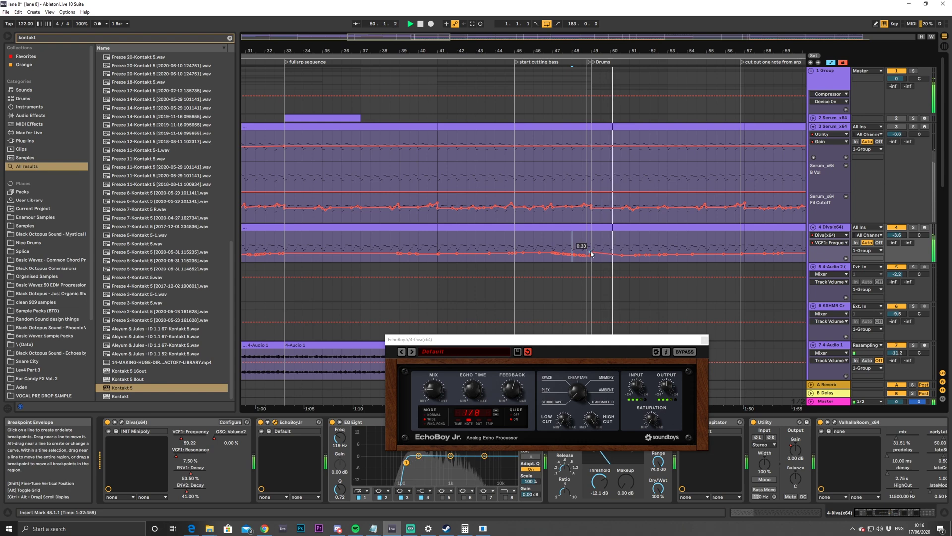
left_click_drag(590, 256, 689, 253)
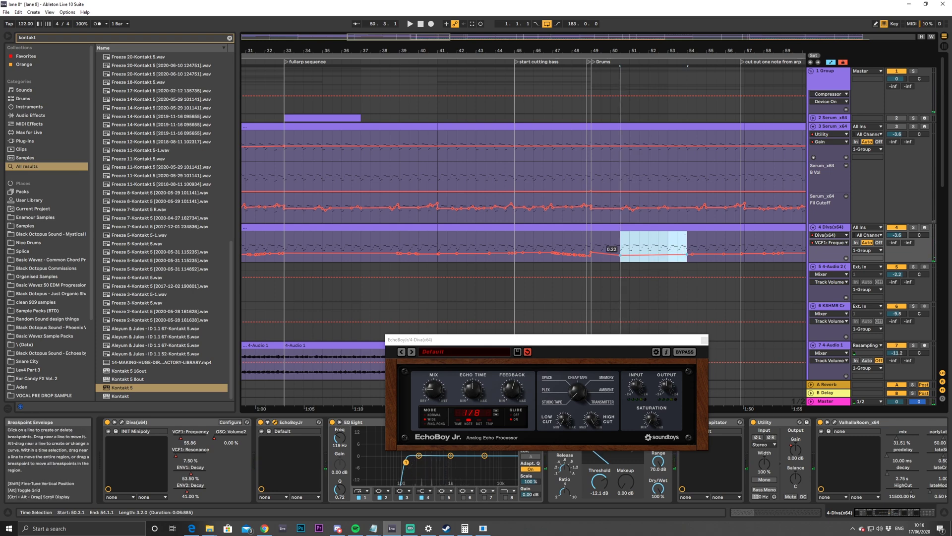
left_click(572, 237)
key("space")
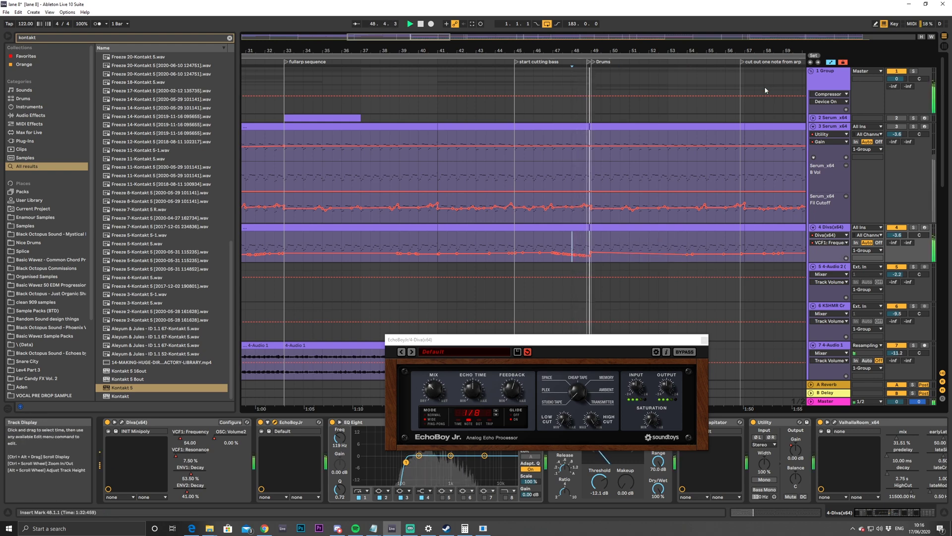
mouse_move(590, 253)
left_click_drag(591, 253, 587, 258)
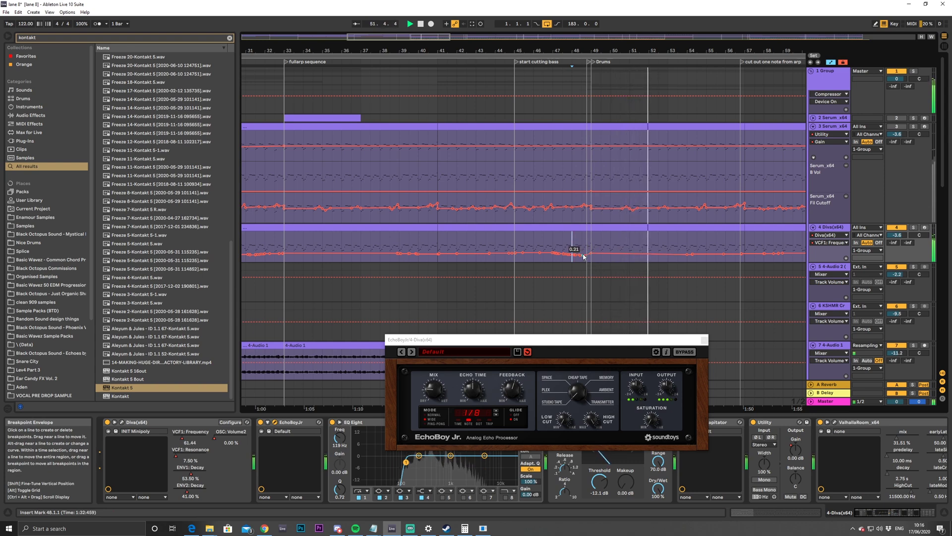
key("space")
key("space")
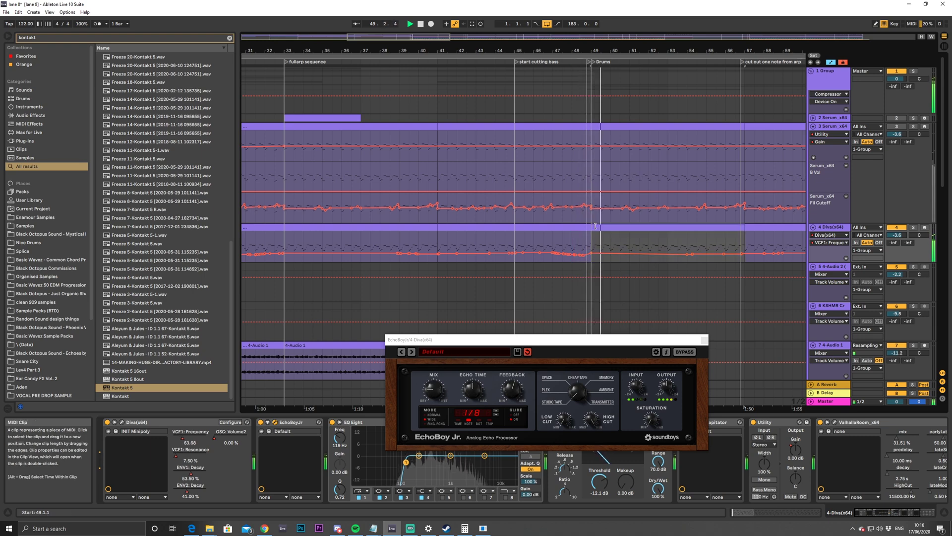
Open the Diva MIDI clip before the Drums marker, delete its final C3 note, and play from bar 48
double_click(596, 227)
left_click(945, 327)
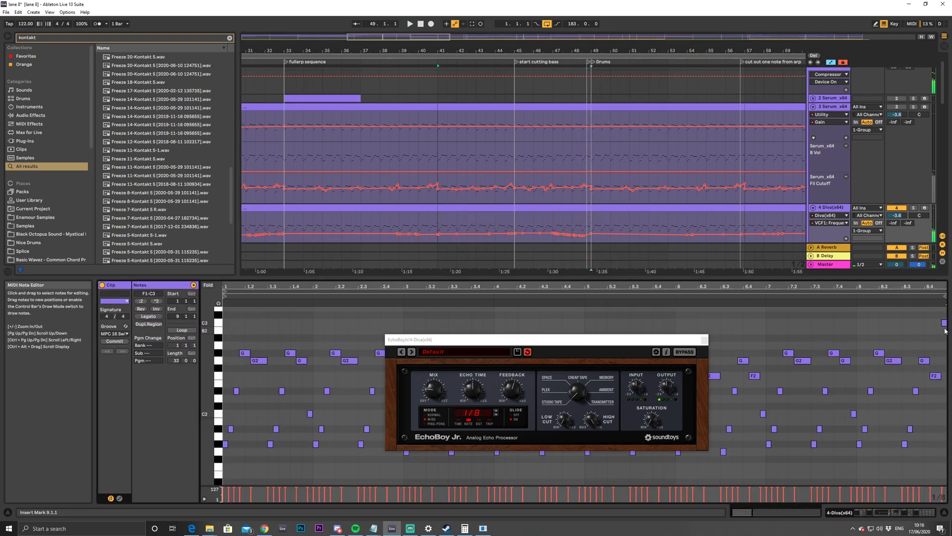
double_click(944, 323)
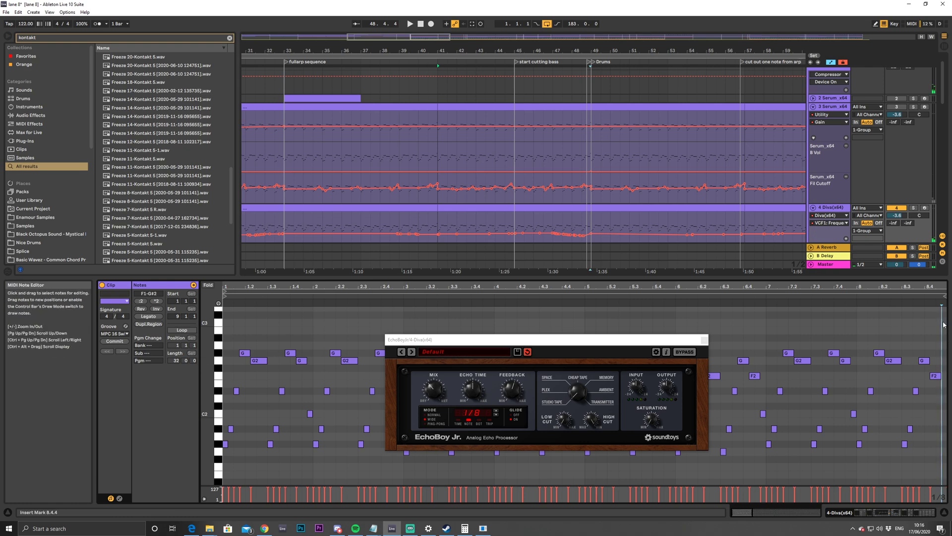
left_click(572, 225)
key("space")
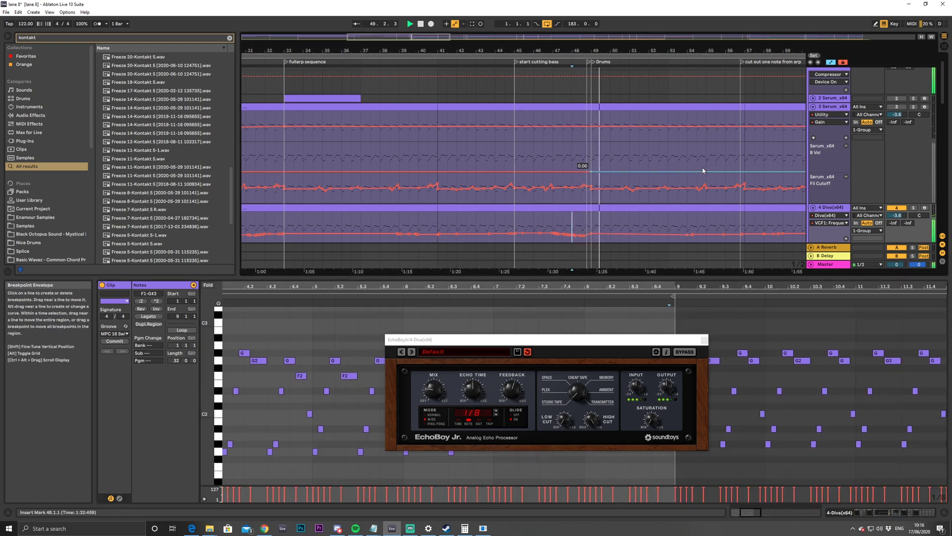
Add a D#2 note at 8.4.3 in the Diva clip, close EchoBoy Jr., and move the note down to C2 at the clip's end
left_click(578, 207)
key("space")
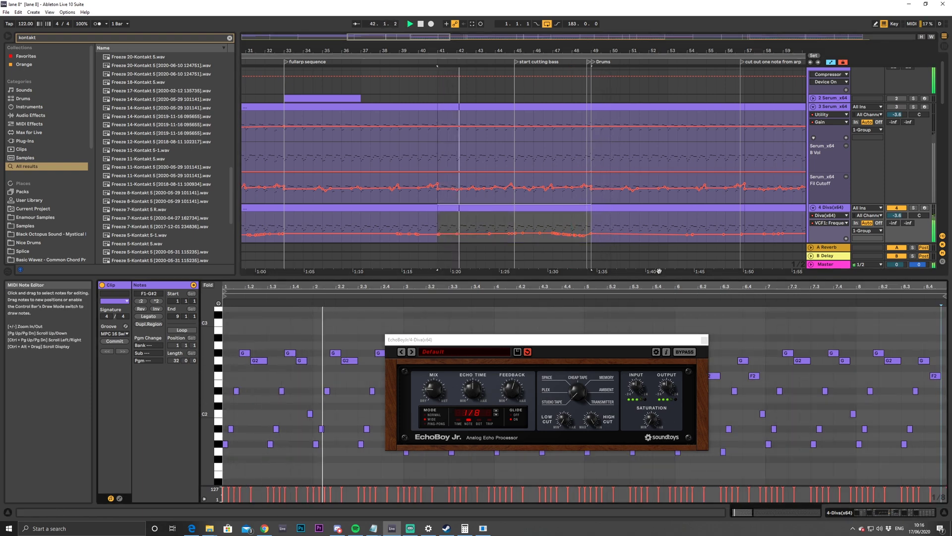
left_click(939, 392)
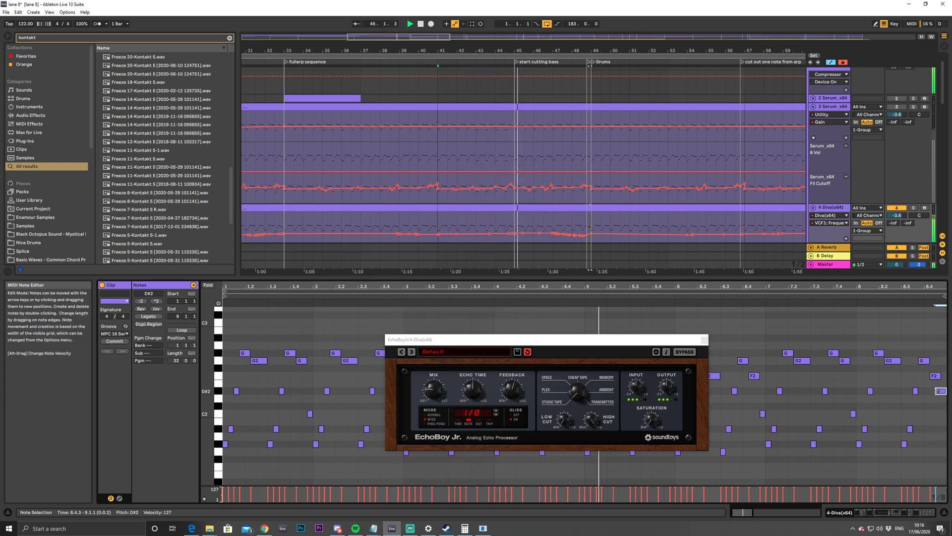
left_click_drag(657, 341, 543, 429)
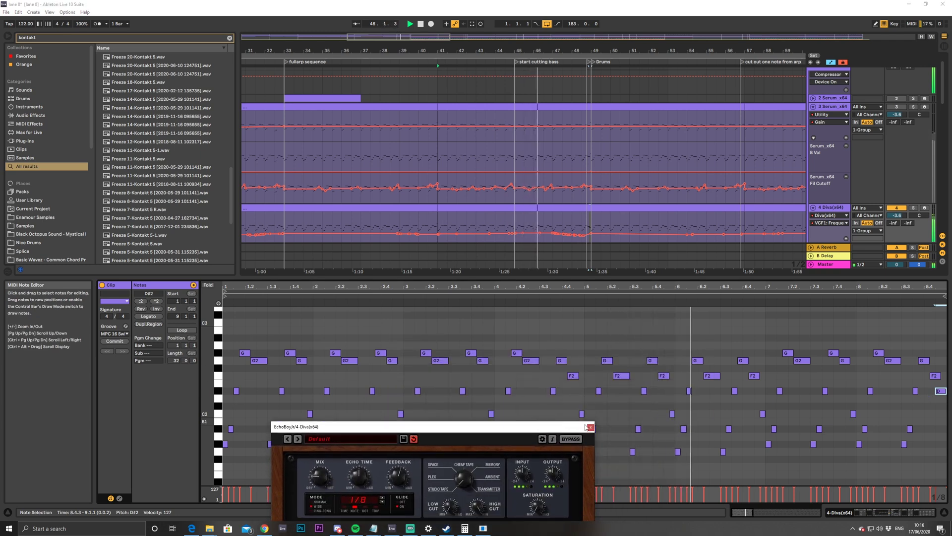
left_click(591, 427)
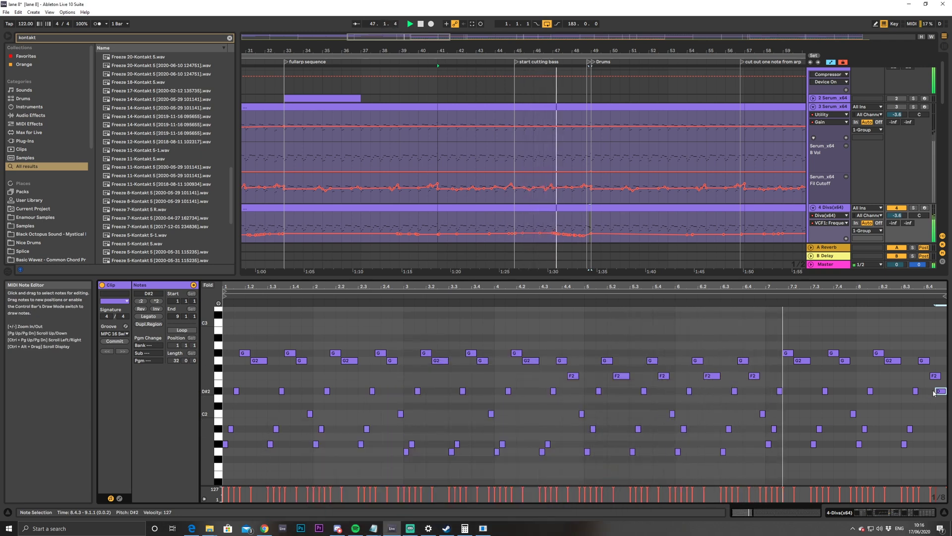
left_click_drag(940, 397, 942, 415)
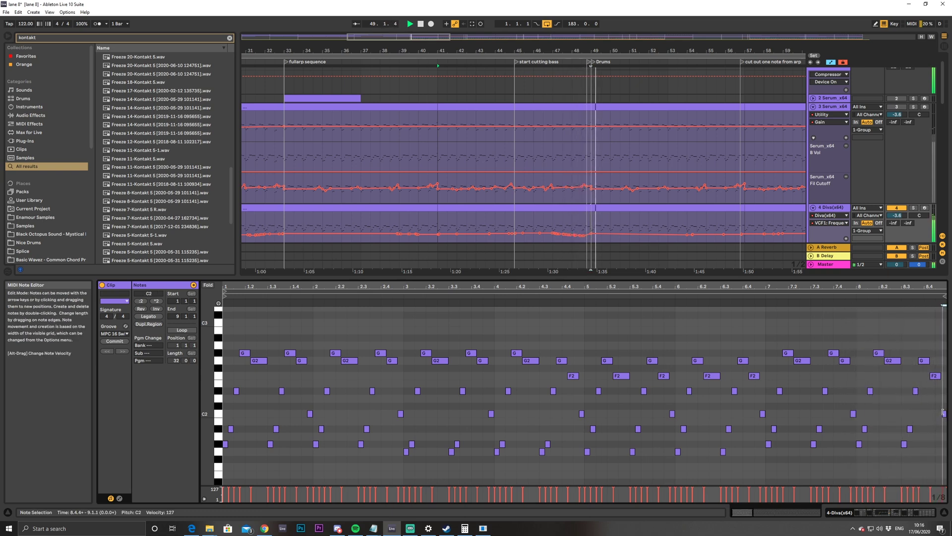
Undo the last edit in the Diva clip and play the build-up towards the Drums marker
left_click_drag(562, 412, 588, 415)
key("ctrl+z")
key("space")
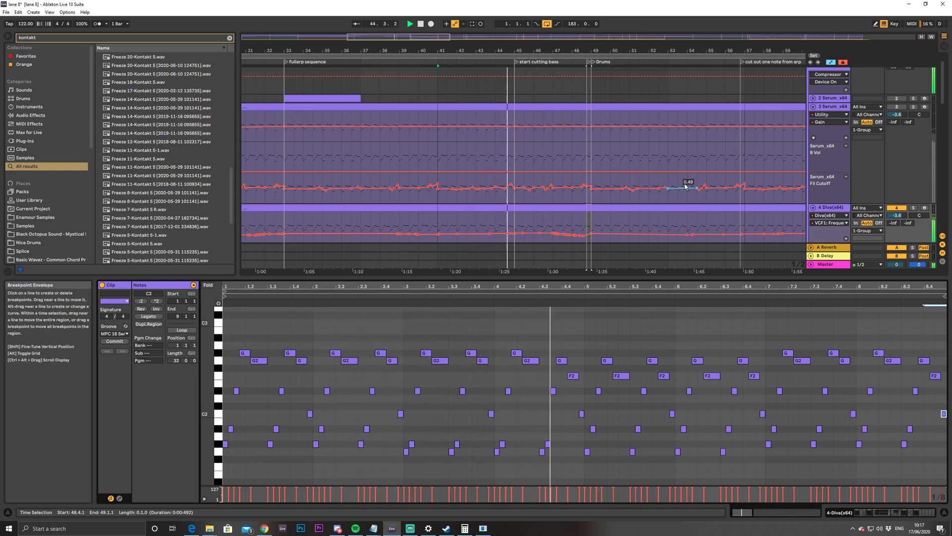
Open the Diva synth on track 4 during playback, set oscillator 2's shape to 9.00, adjust oscillator 1's waveform, and close the synth
left_click(813, 107)
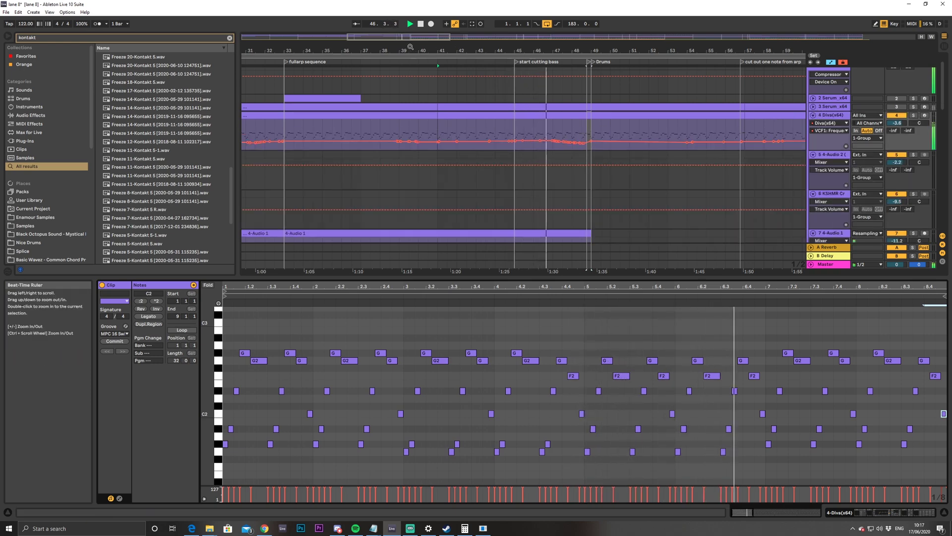
left_click_drag(523, 37, 429, 62)
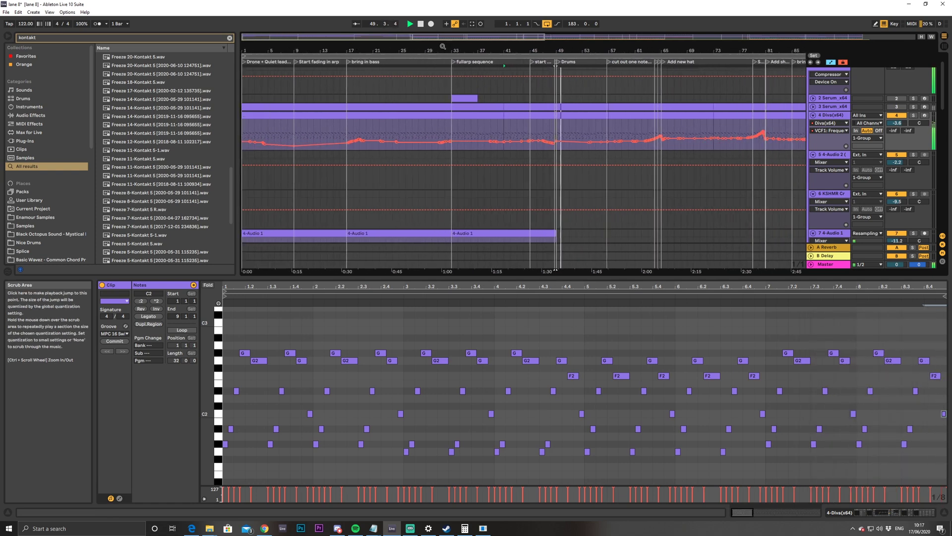
scroll(562, 143, "down", 1)
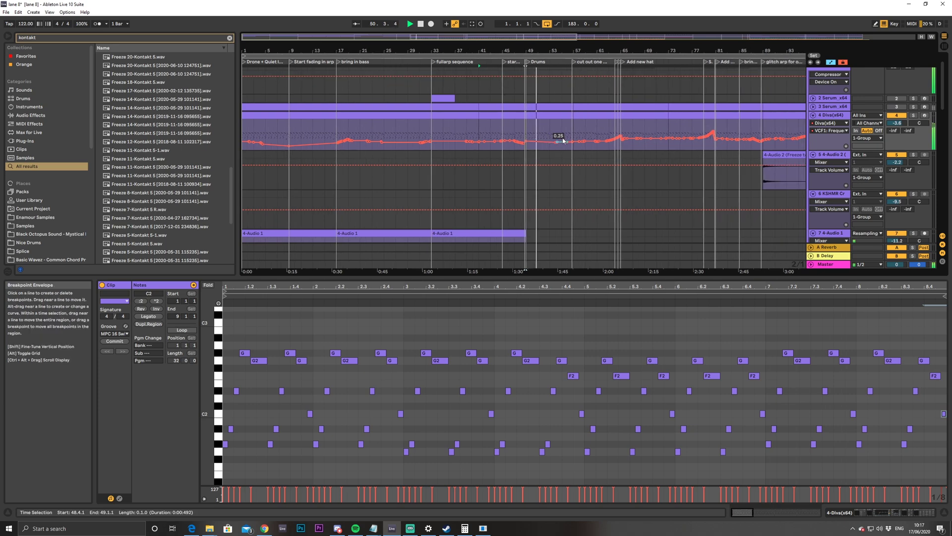
double_click(832, 115)
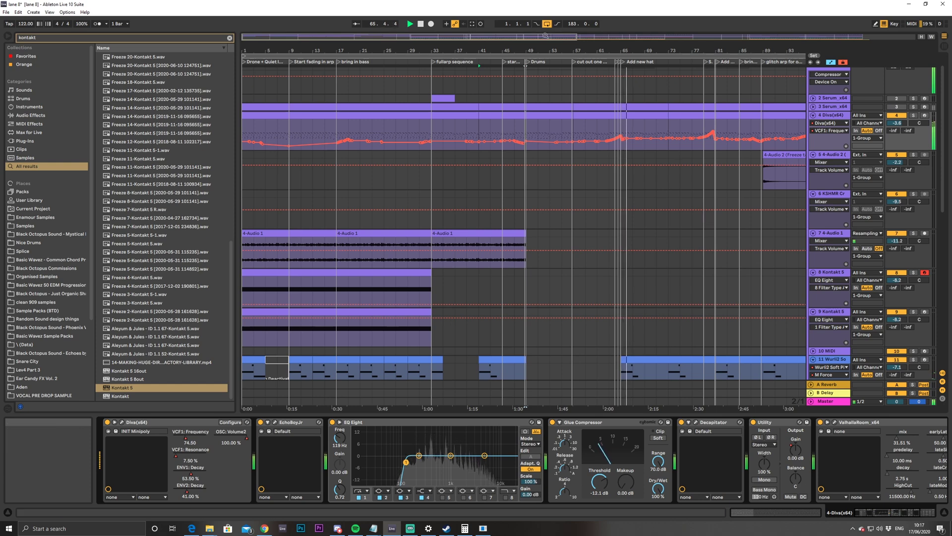
left_click_drag(528, 40, 546, 40)
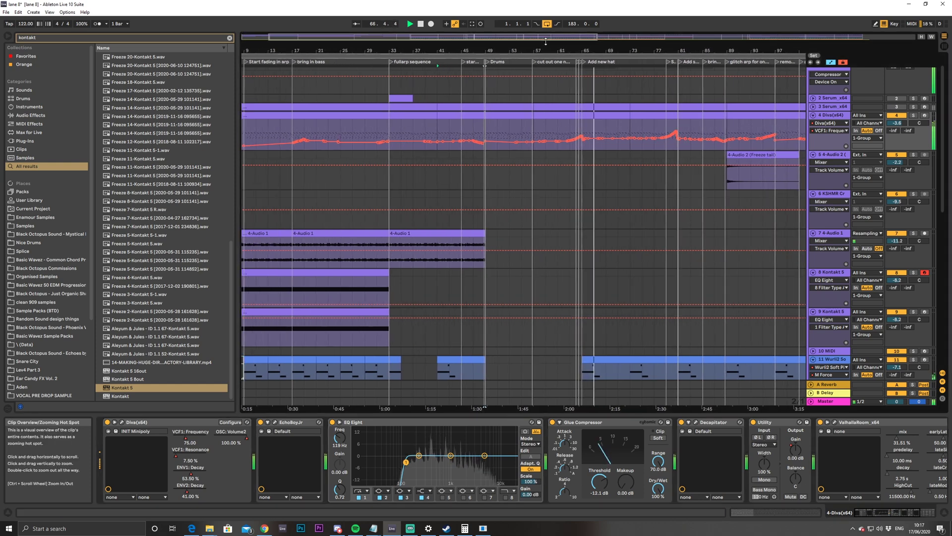
left_click(833, 116)
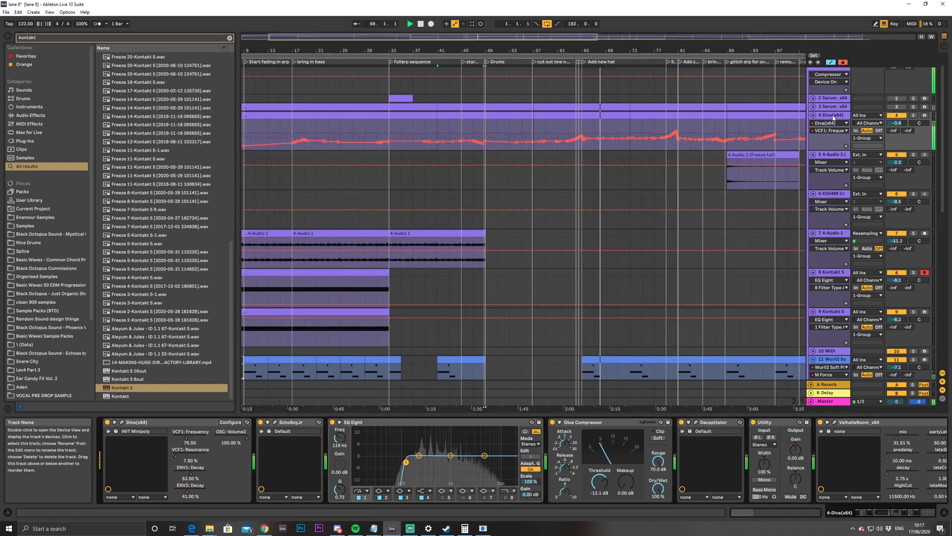
left_click(123, 423)
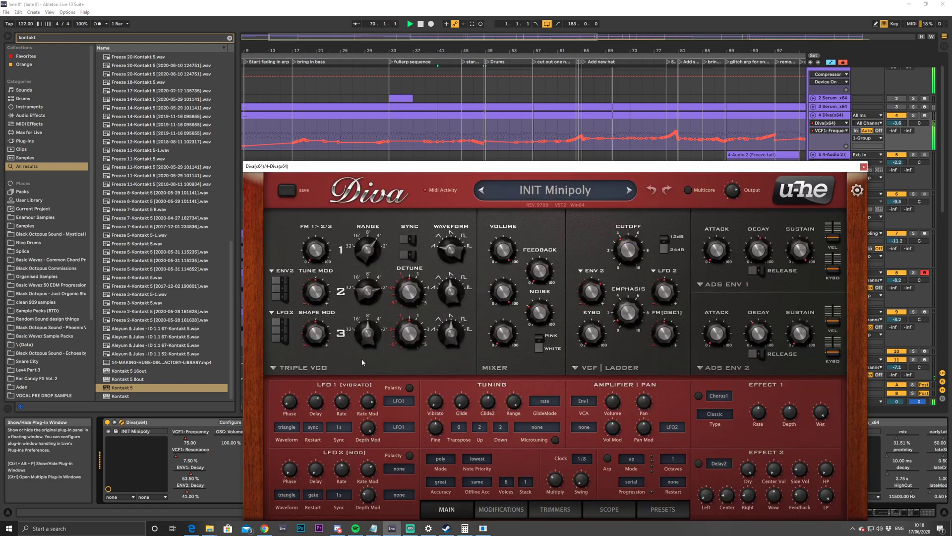
left_click_drag(450, 287, 450, 294)
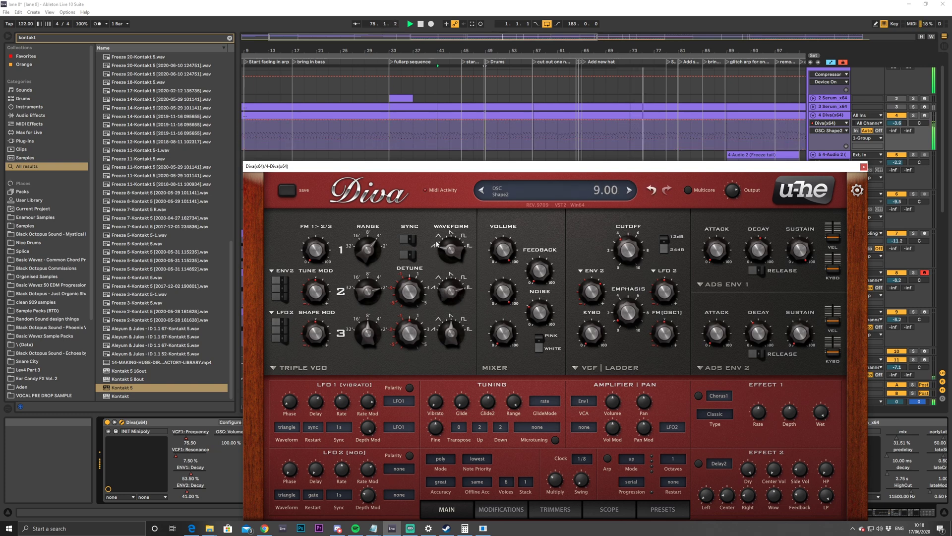
left_click_drag(437, 244, 440, 266)
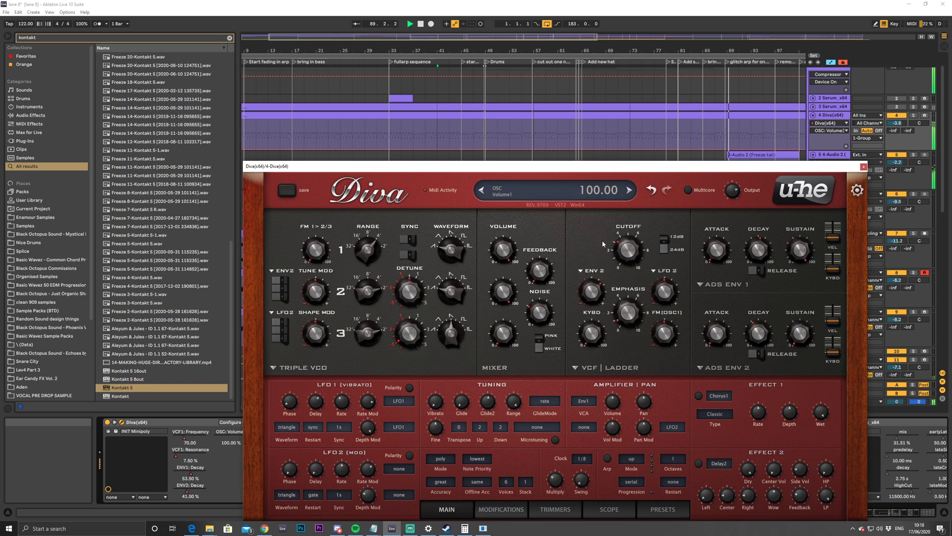
left_click(864, 167)
Place the insert marker at bar 121 on the Diva track and add the Dada Life Endless Smile x64 effect to that track
double_click(659, 37)
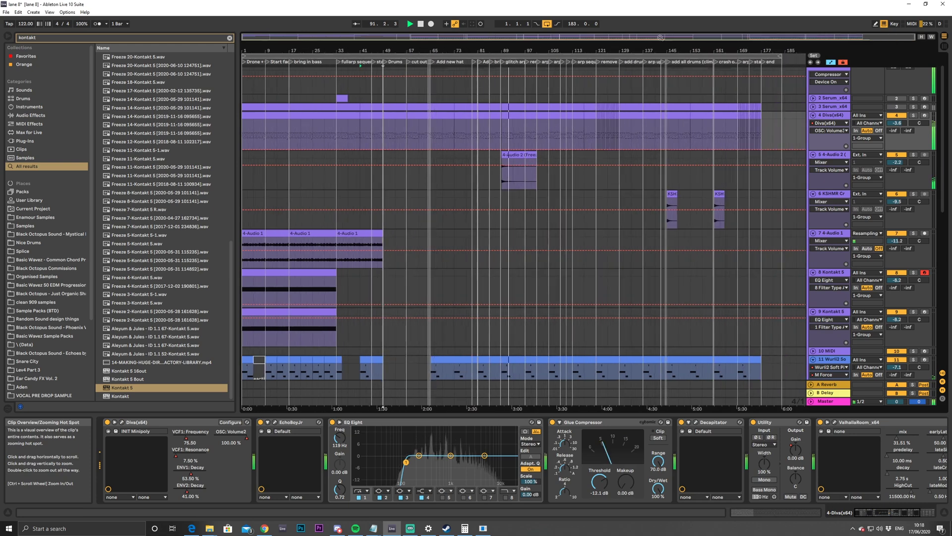
scroll(496, 249, "down", 5)
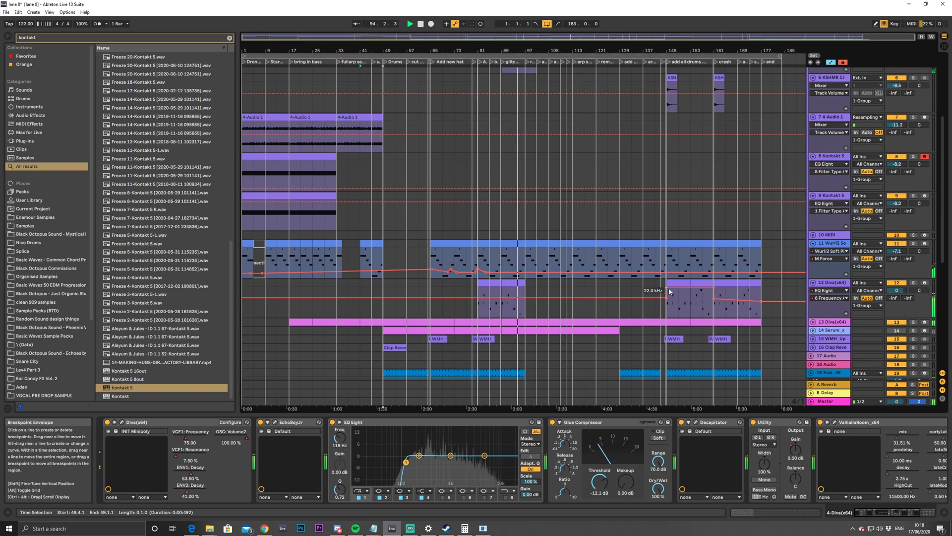
scroll(613, 266, "up", 3)
scroll(611, 266, "up", 2)
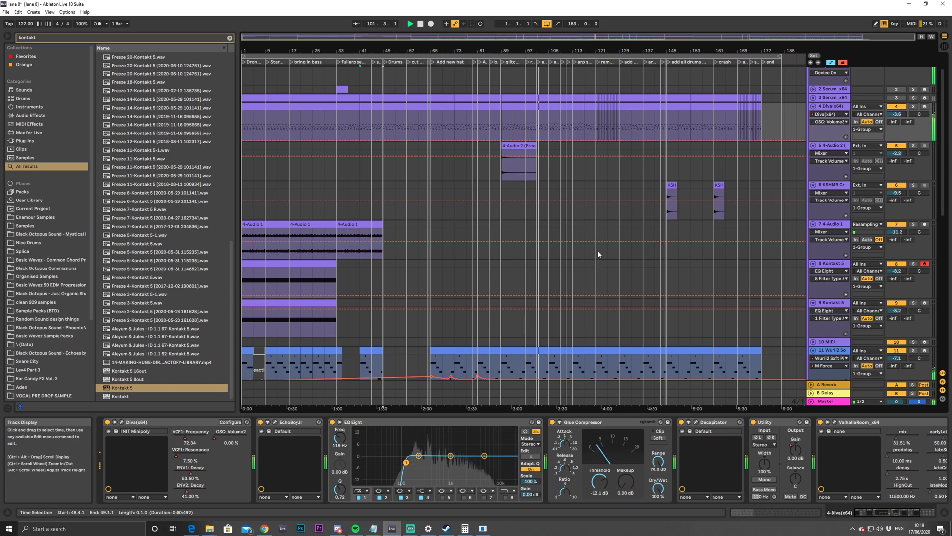
left_click_drag(595, 39, 632, 117)
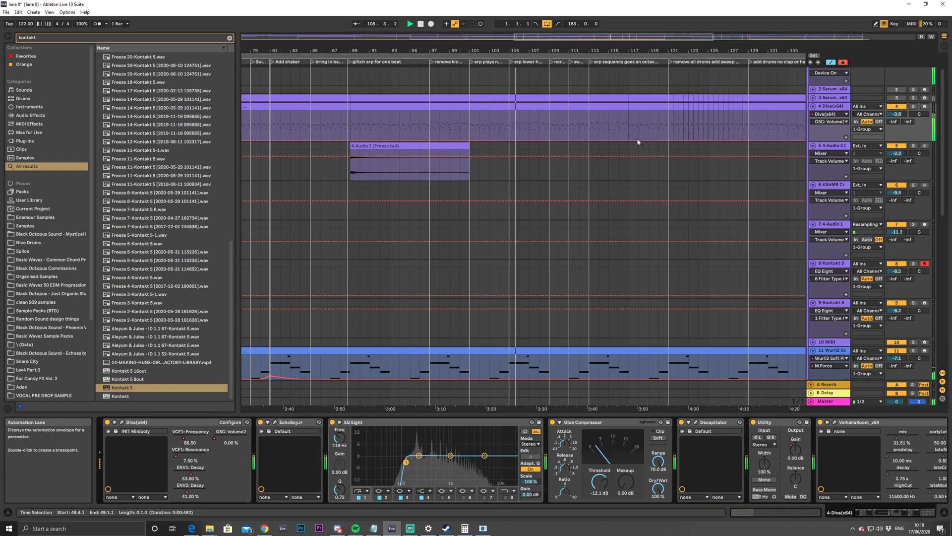
left_click(590, 126)
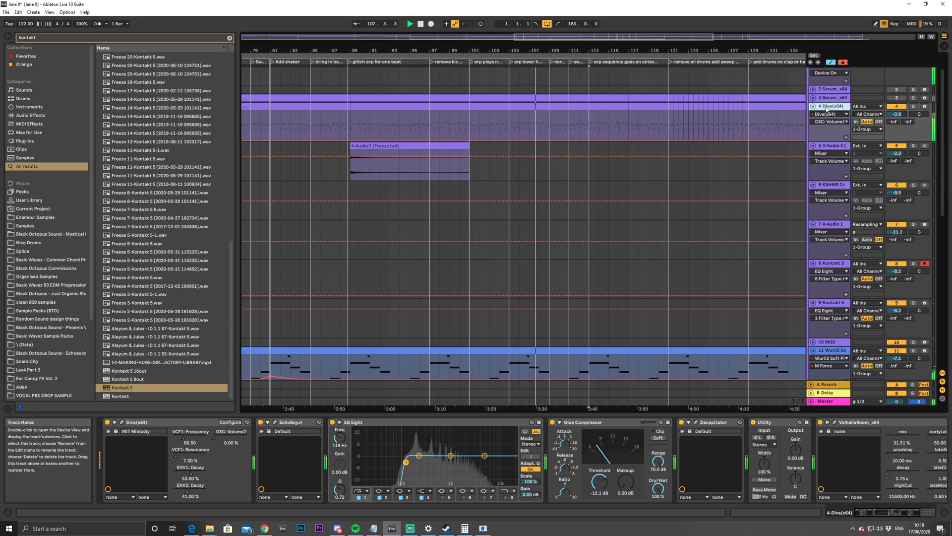
left_click(668, 116)
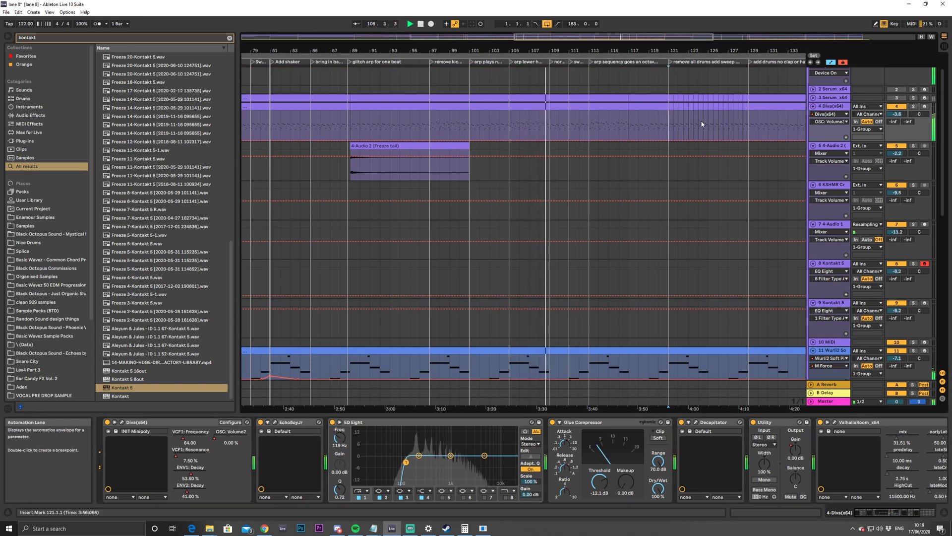
left_click(230, 38)
type("endless")
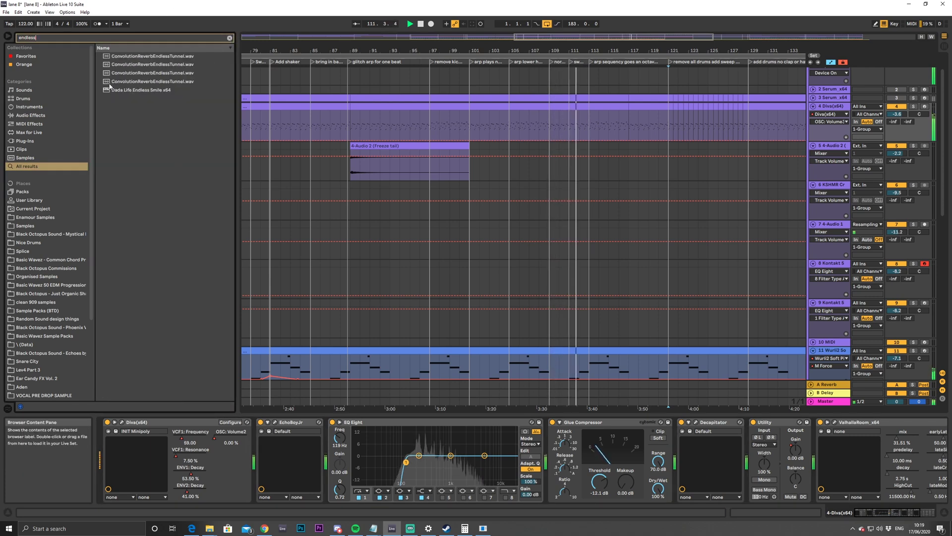
left_click(134, 90)
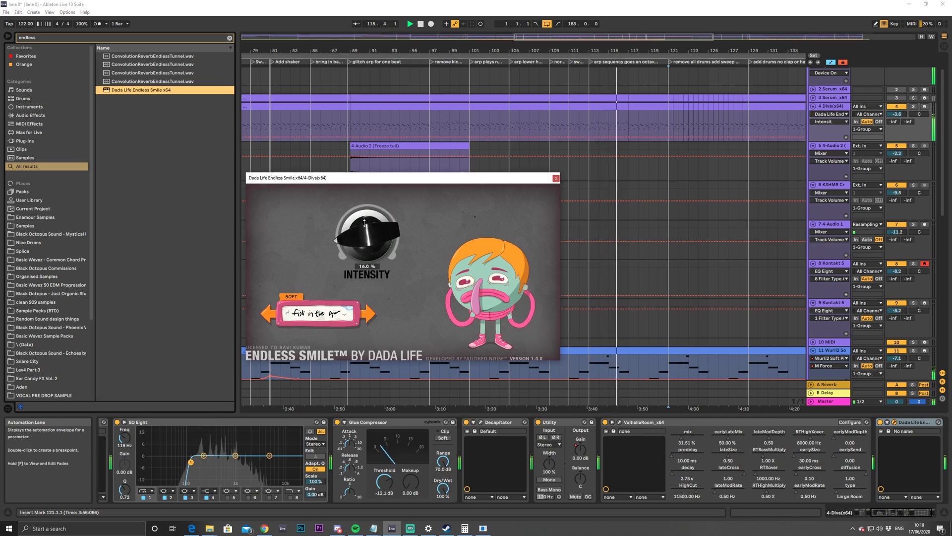
Automate Endless Smile's Intensity on the Diva track to ramp up from bar 121 and drop back to zero at bar 129, hiding the plug-in
left_click(665, 141)
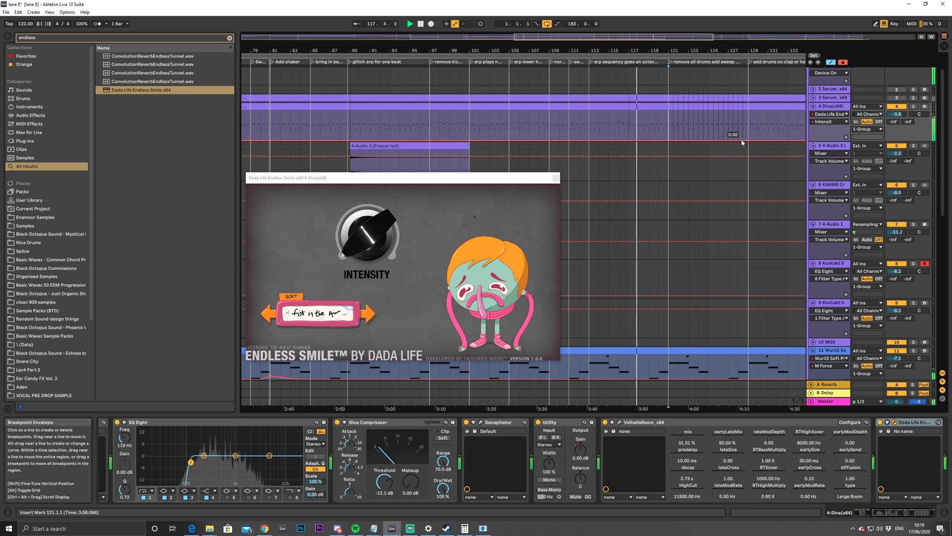
left_click_drag(744, 141, 748, 124)
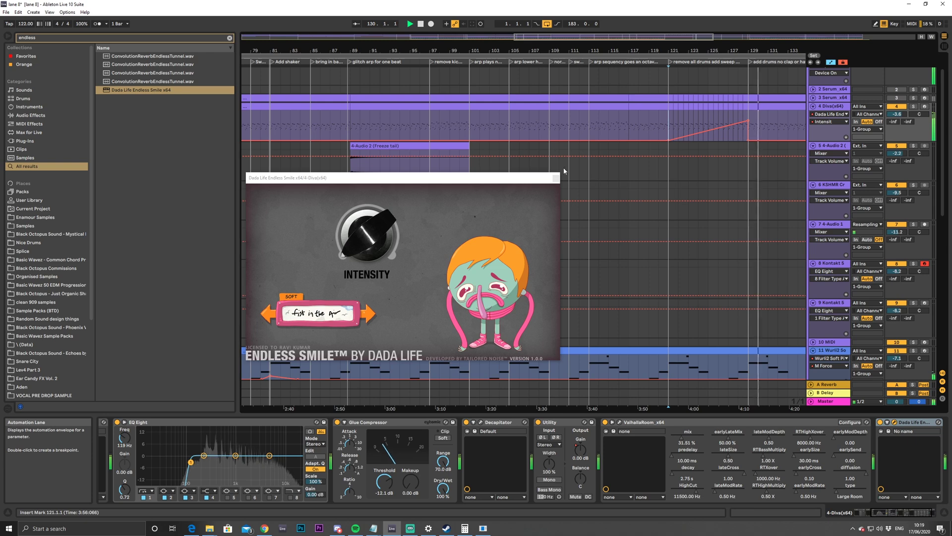
key("ctrl+alt+p")
Insert a new audio track below 4-Audio 2 and search the browser for "riser" samples
left_click_drag(615, 57, 615, 37)
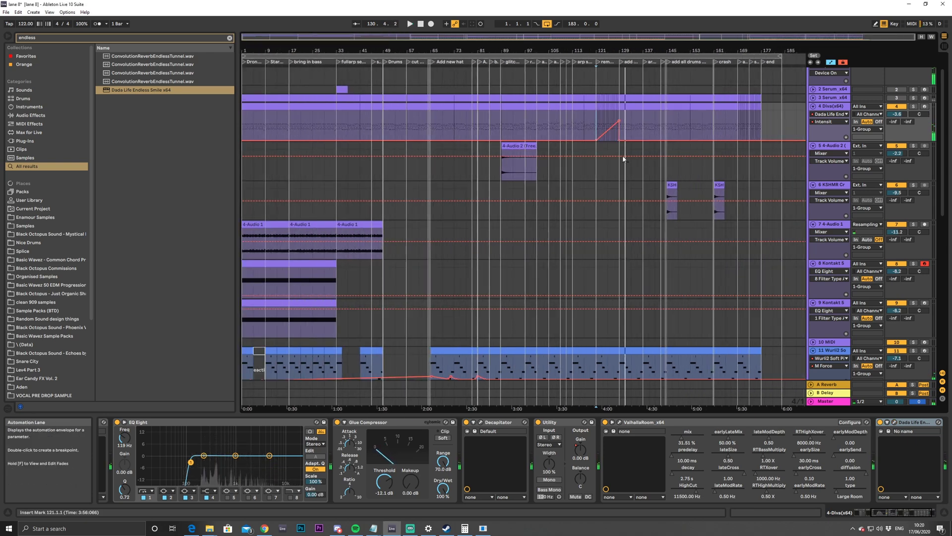
left_click(825, 153)
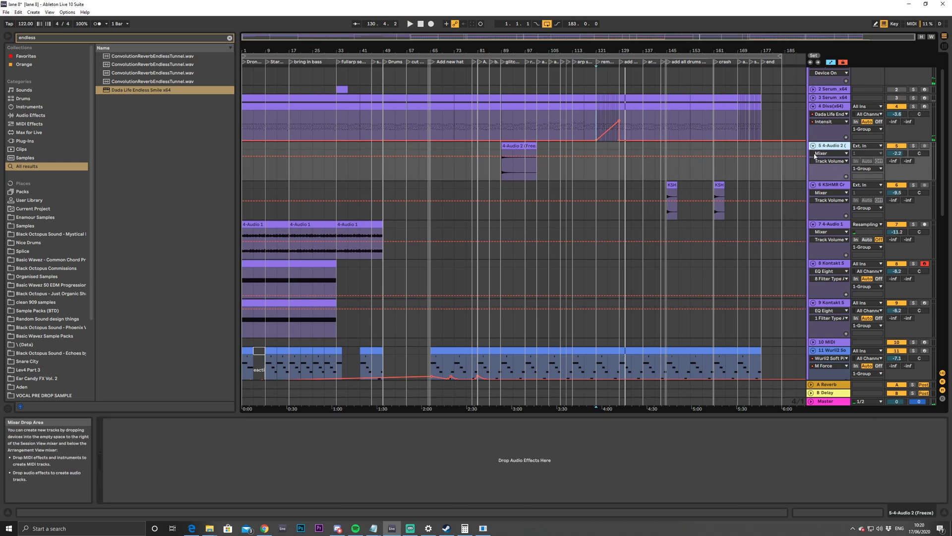
key("ctrl+t")
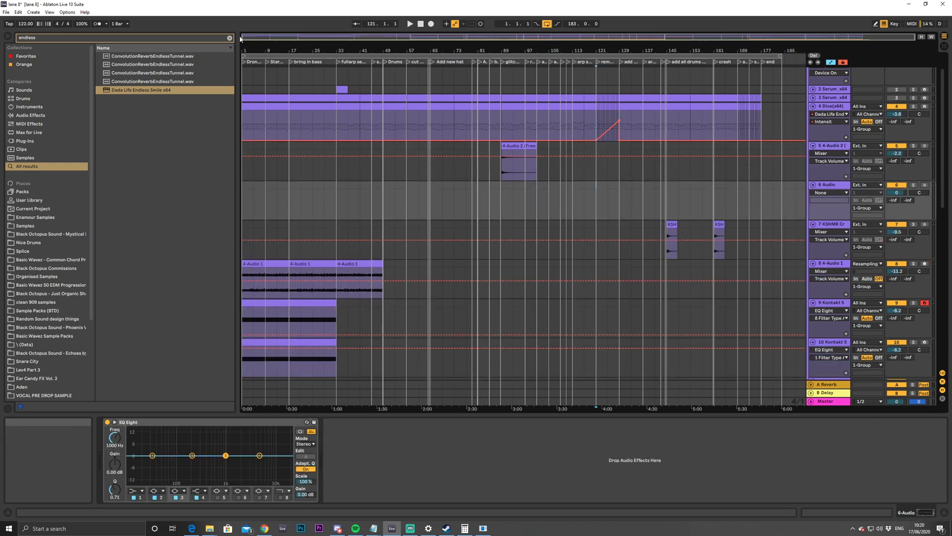
left_click(231, 37)
type("riser")
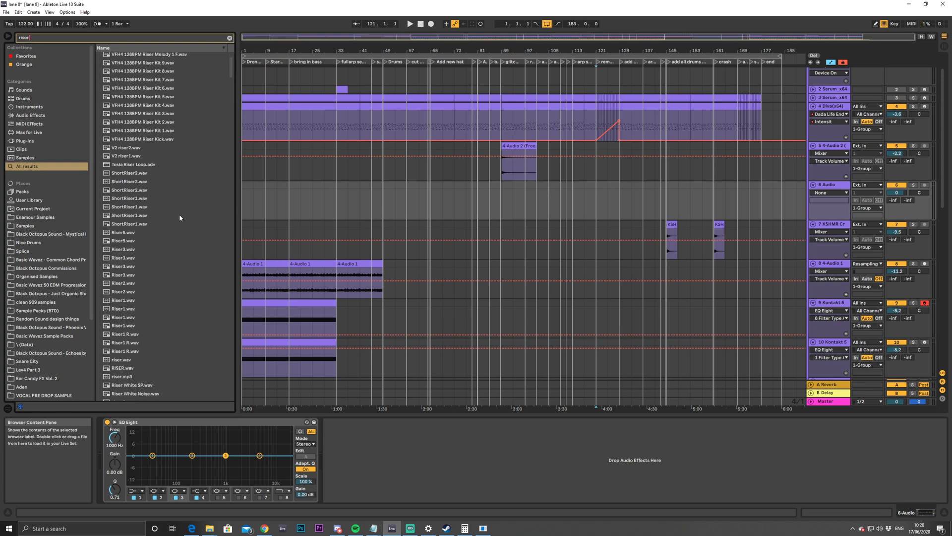
scroll(177, 206, "down", 3)
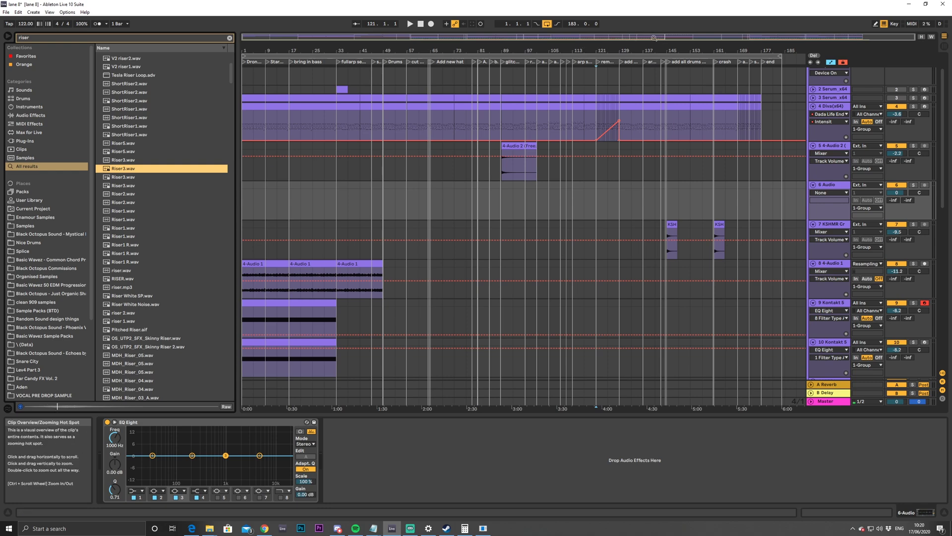
Copy the 4-Audio 1 clip starting at bar 33 to bar 113 on the same track, ending at bar 129
left_click_drag(649, 38, 522, 254)
left_click(620, 265)
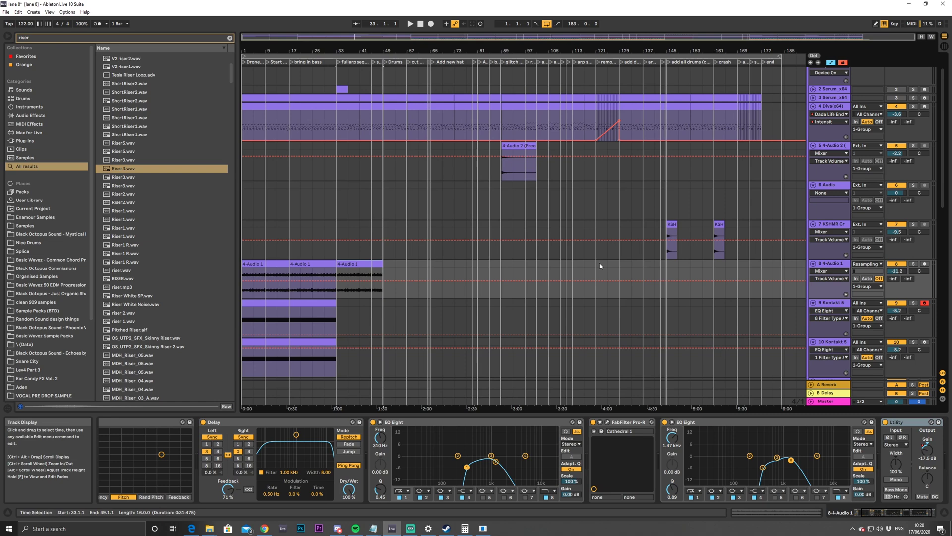
left_click(574, 261)
key("ctrl+v")
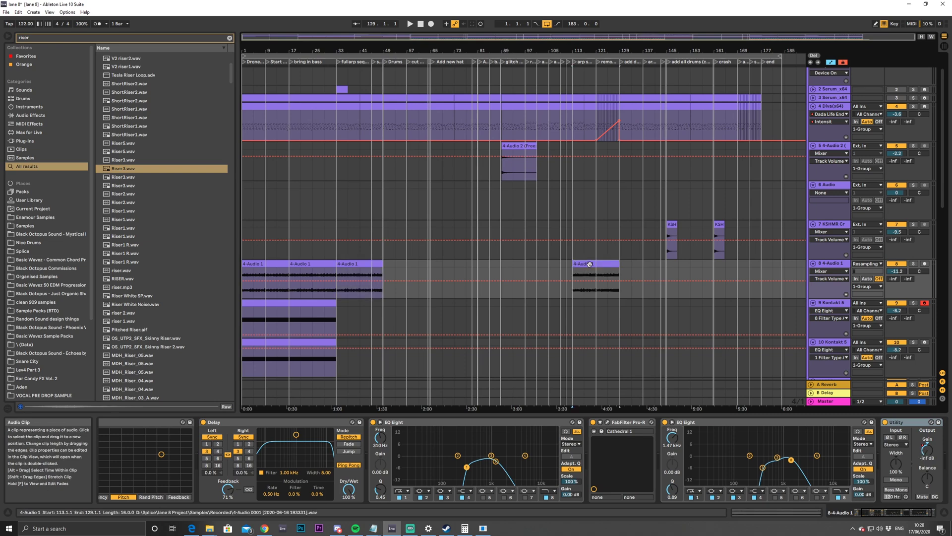
Inspect the copied clip and its track's effects, and freeze and flatten the 4-Audio 1 track
double_click(608, 265)
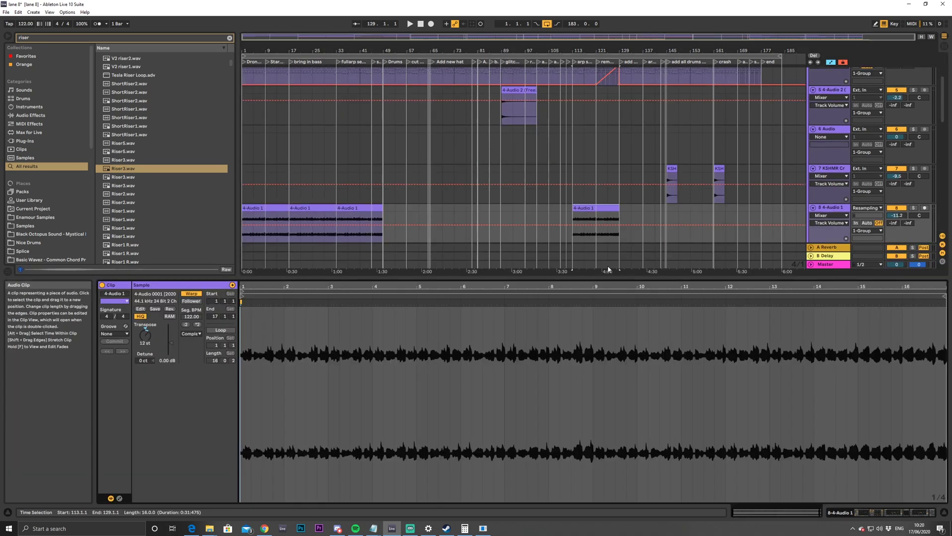
left_click(828, 217)
left_click(898, 515)
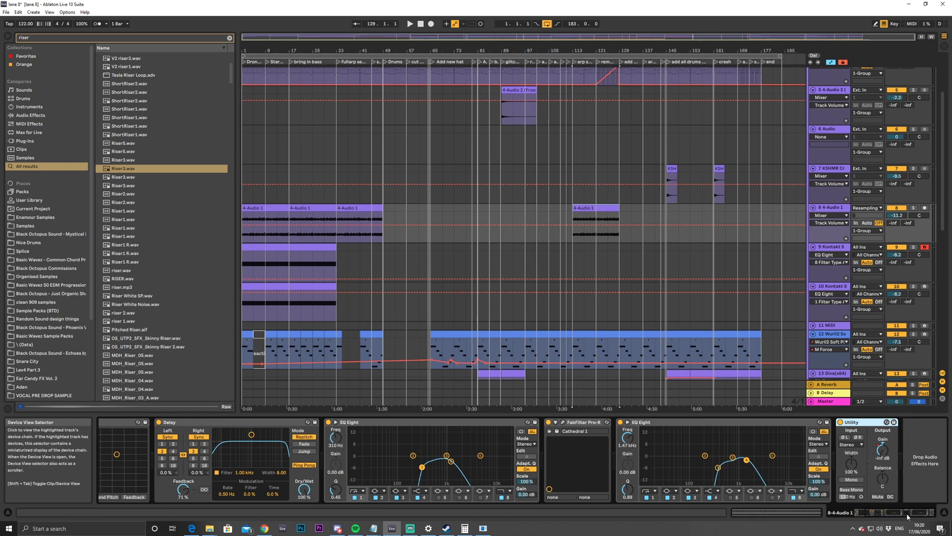
right_click(835, 211)
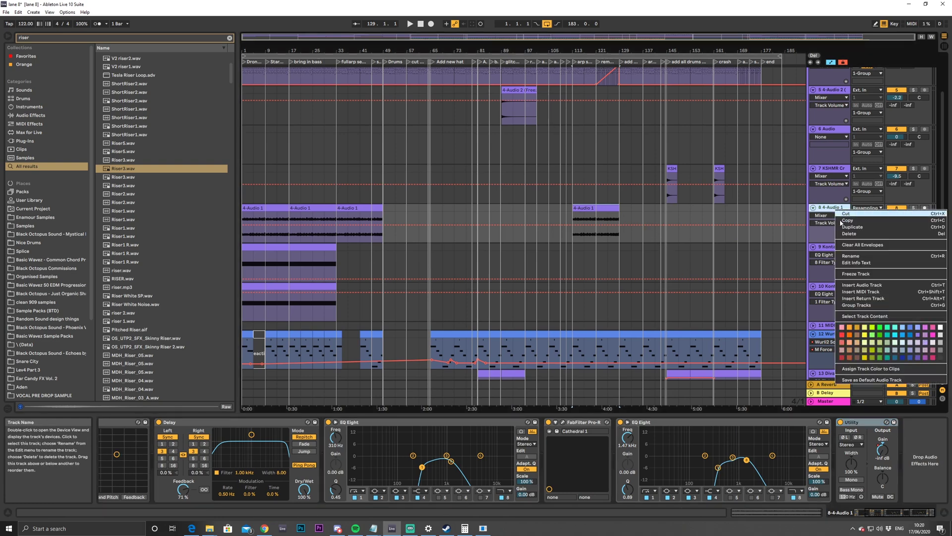
left_click(861, 276)
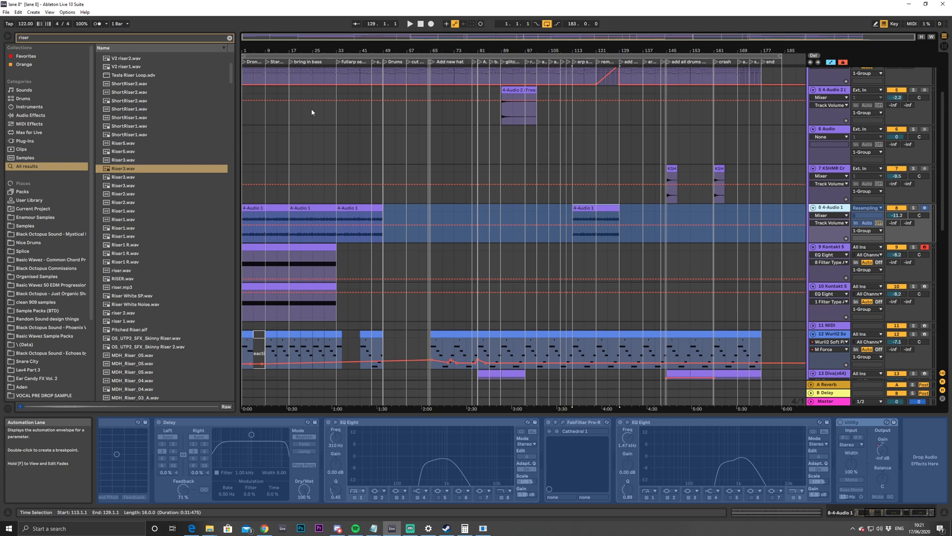
right_click(831, 209)
left_click(867, 272)
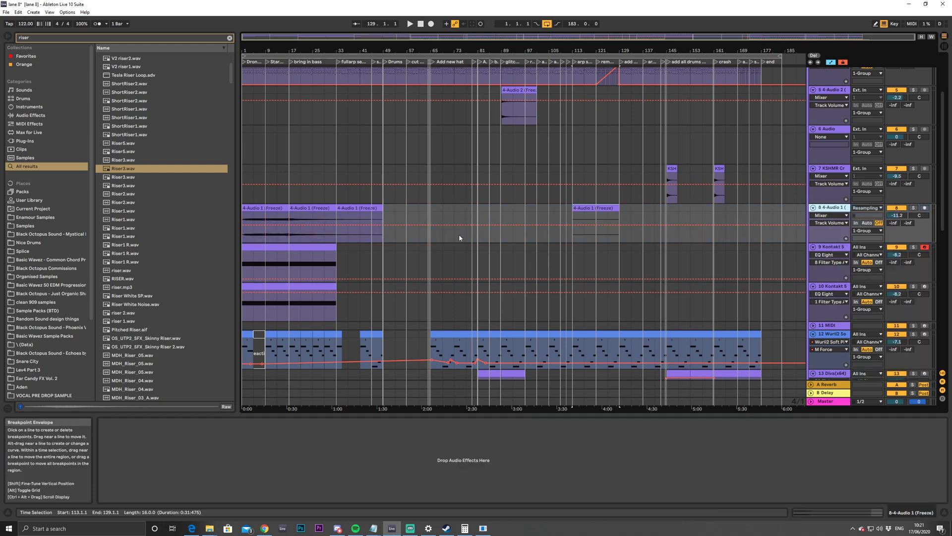
Trim the start of the flattened clip at bar 113 so that it begins at bar 121
left_click(296, 206)
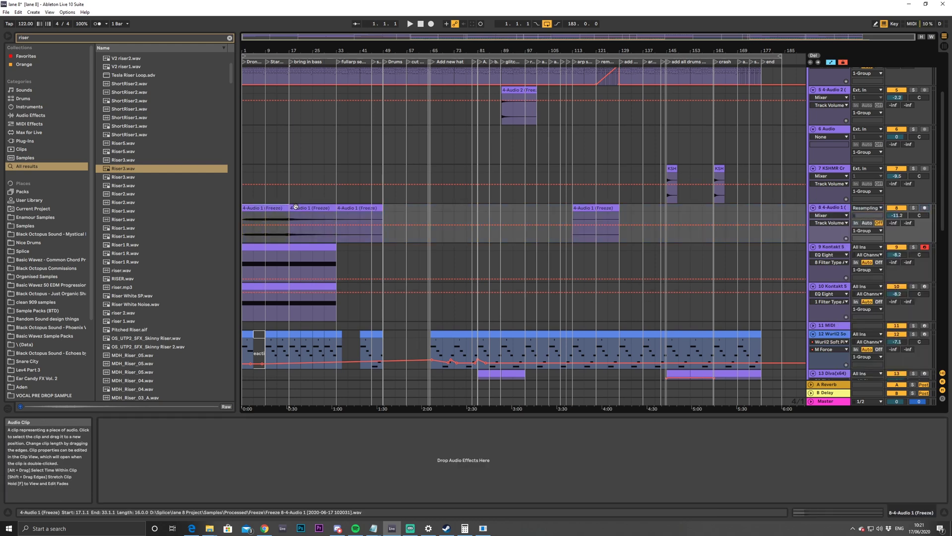
mouse_move(576, 213)
left_mouse_down()
mouse_move(621, 215)
mouse_move(582, 208)
left_mouse_up()
left_click(592, 206)
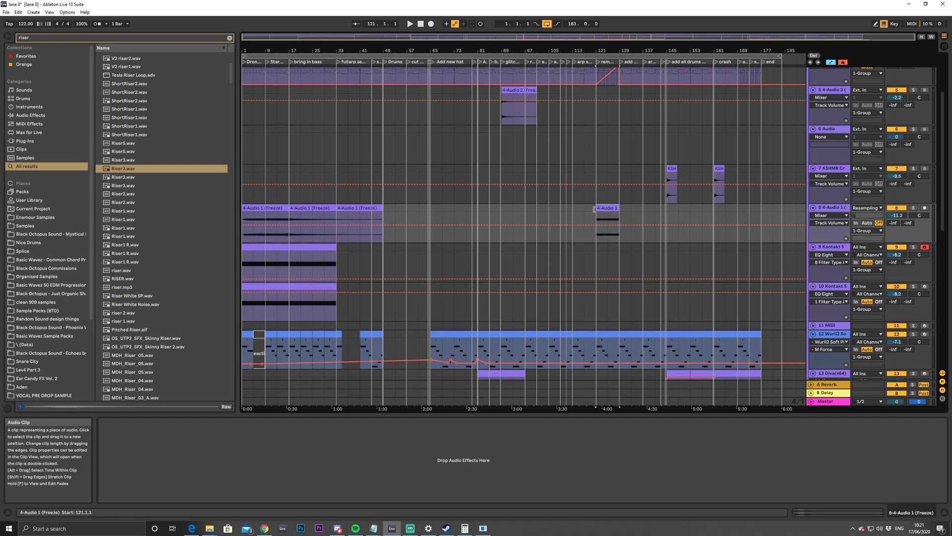
Solo the 4-Audio 1 track, show the trimmed clip's sample, and play it from bar 121
left_click_drag(660, 34, 689, 41)
key("ctrl+alt+l")
left_click(914, 207)
key("space")
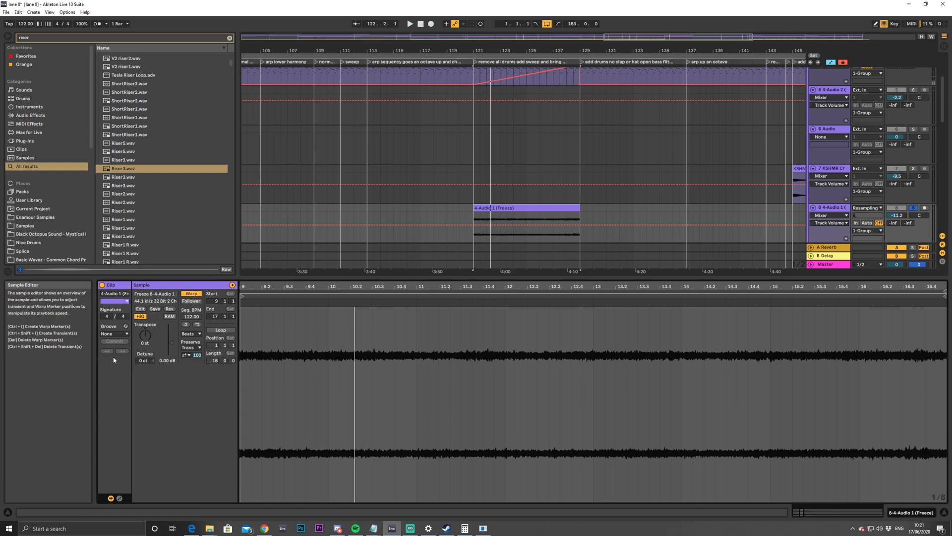
Draw a transposition envelope in the 4-Audio 1 clip, rising from about -10 st at its start to 0 st near bar 16.3, and play it
left_click(120, 498)
left_click(256, 293)
left_click(257, 300)
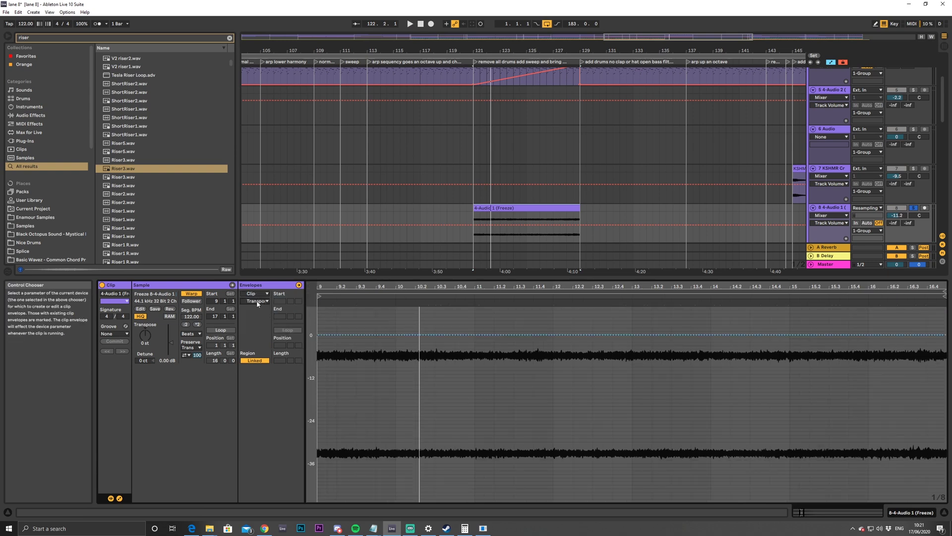
left_click(912, 337)
left_click(318, 335)
left_click_drag(319, 334, 319, 370)
key("space")
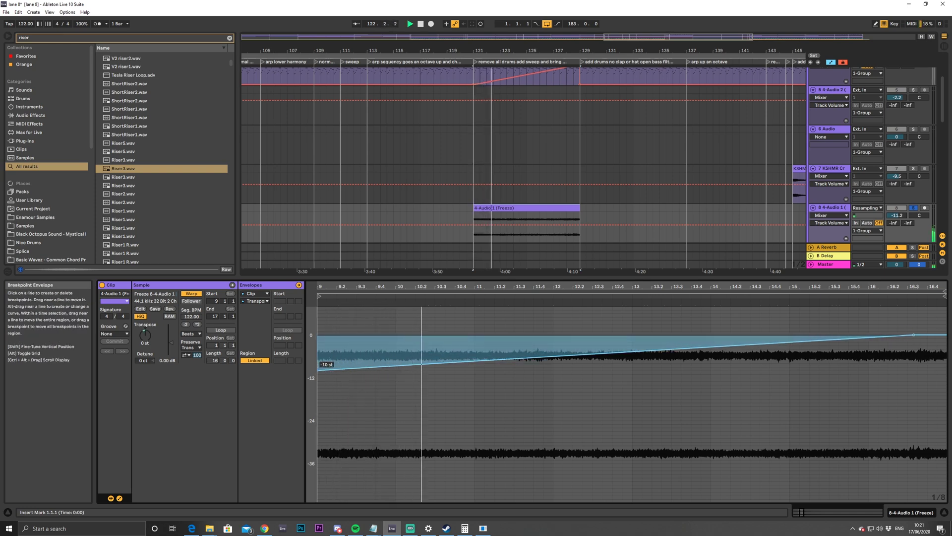
Set the clip's warp mode to Complex Pro with formants at 0 and envelope at 8
left_click(191, 333)
left_click(199, 375)
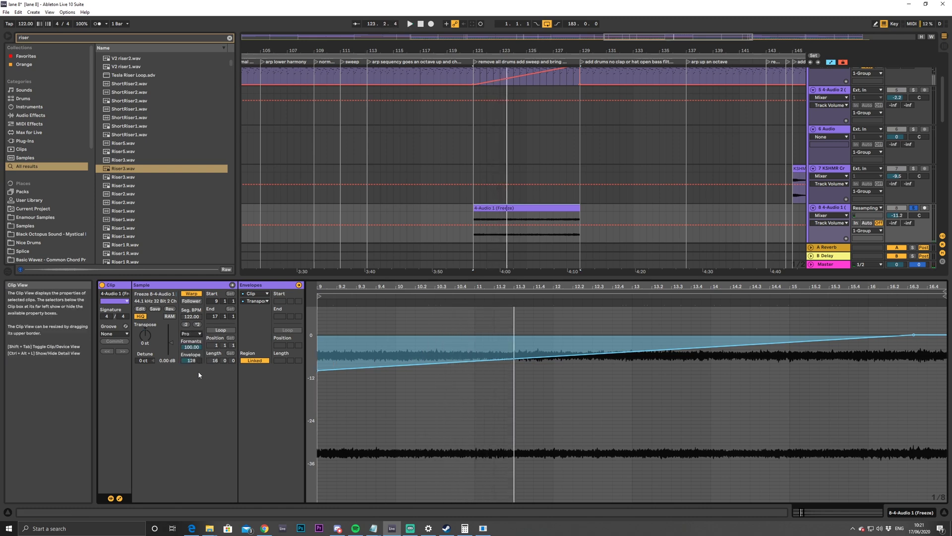
type("8")
key("Return")
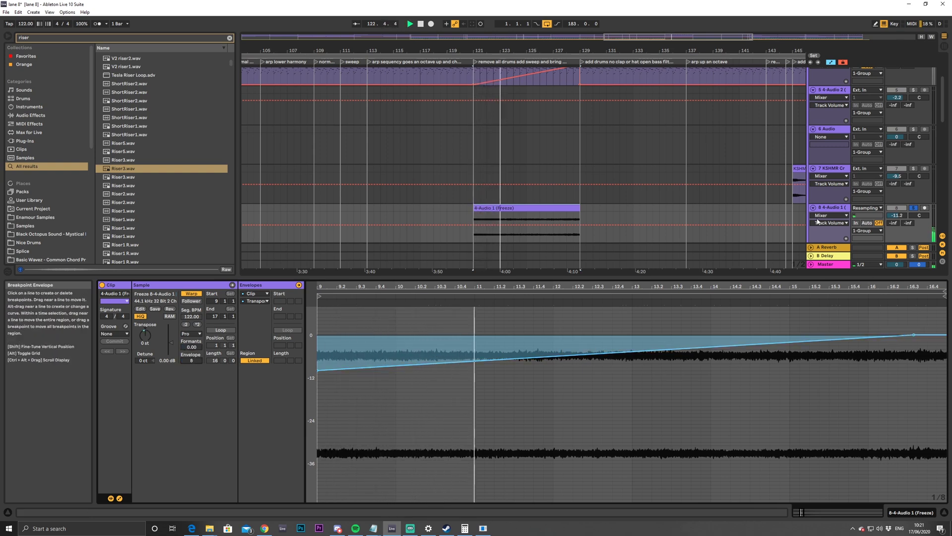
Search the browser for "lfo" and load LFOTool_x64 onto the 4-Audio 1 track
key("shift+Tab")
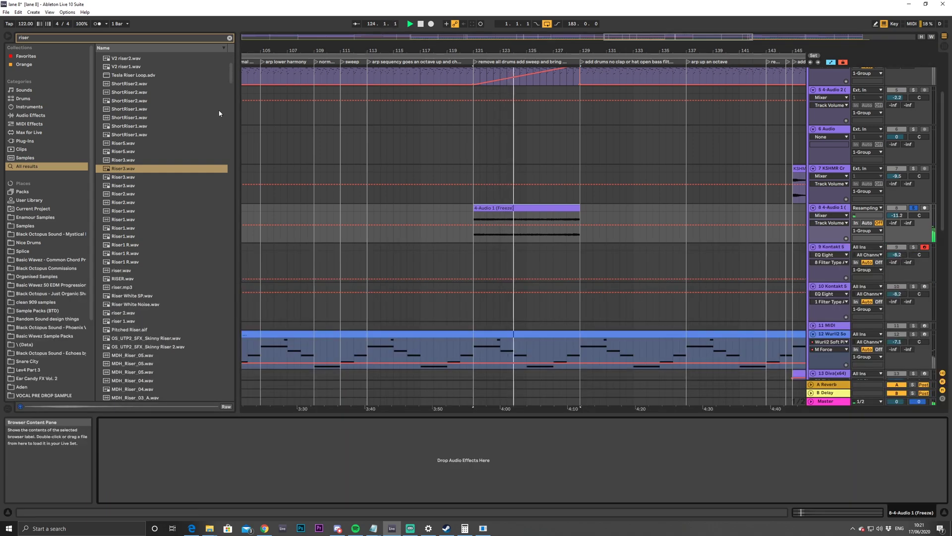
left_click(229, 39)
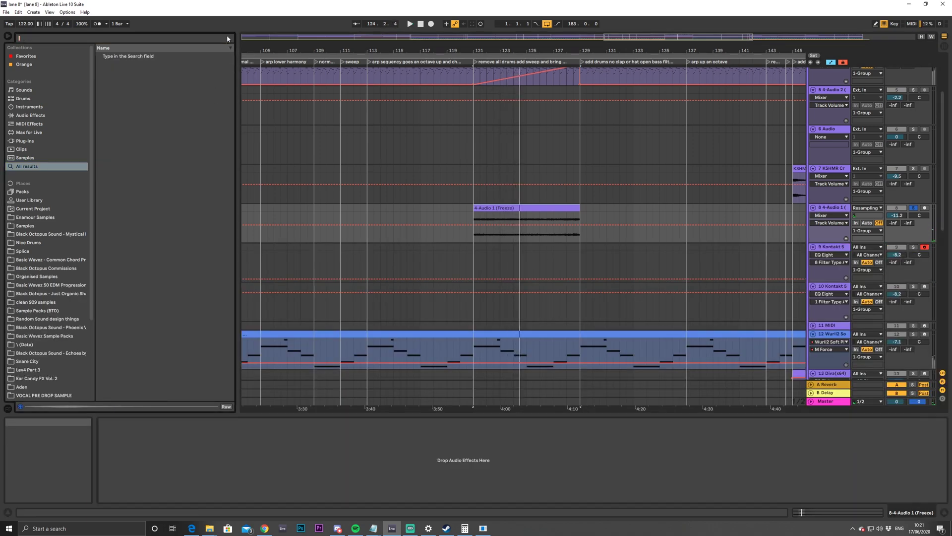
type("lfo")
scroll(133, 297, "down", 6)
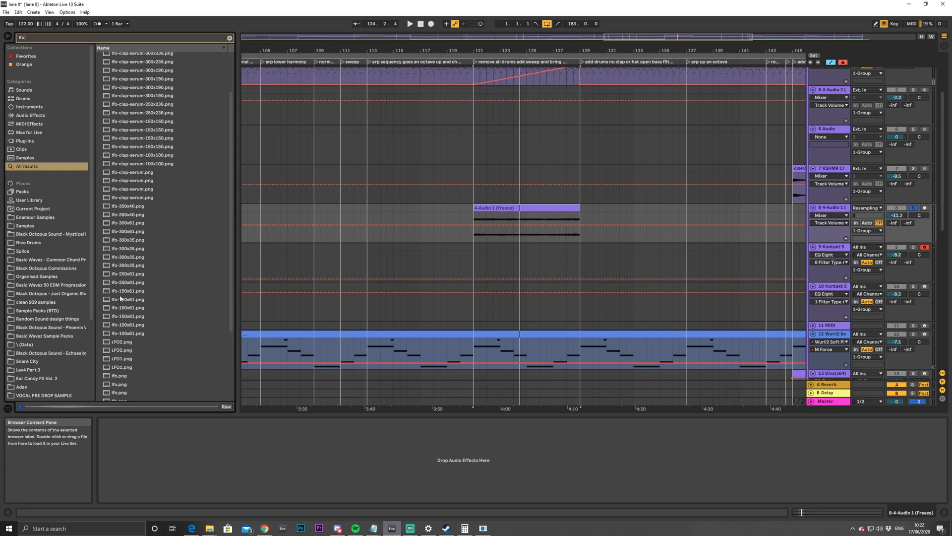
left_click(141, 397)
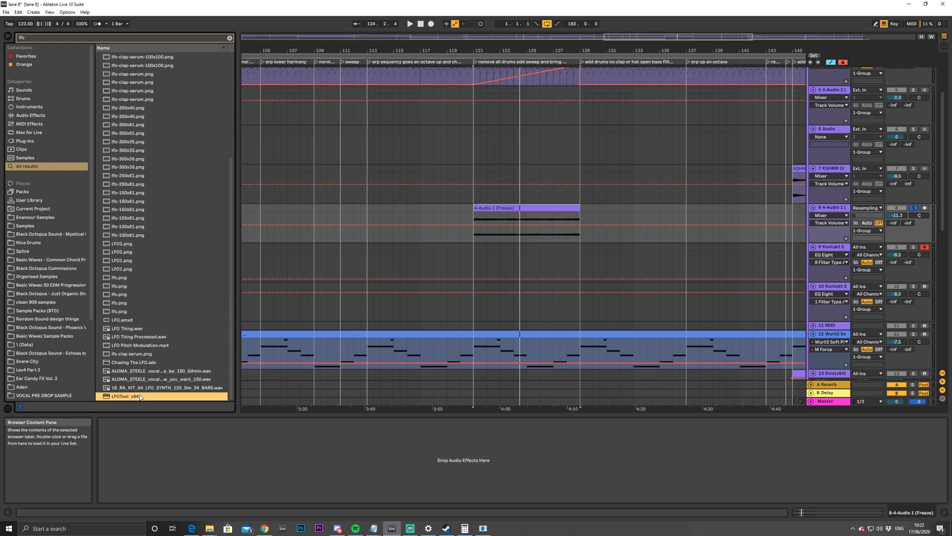
double_click(141, 396)
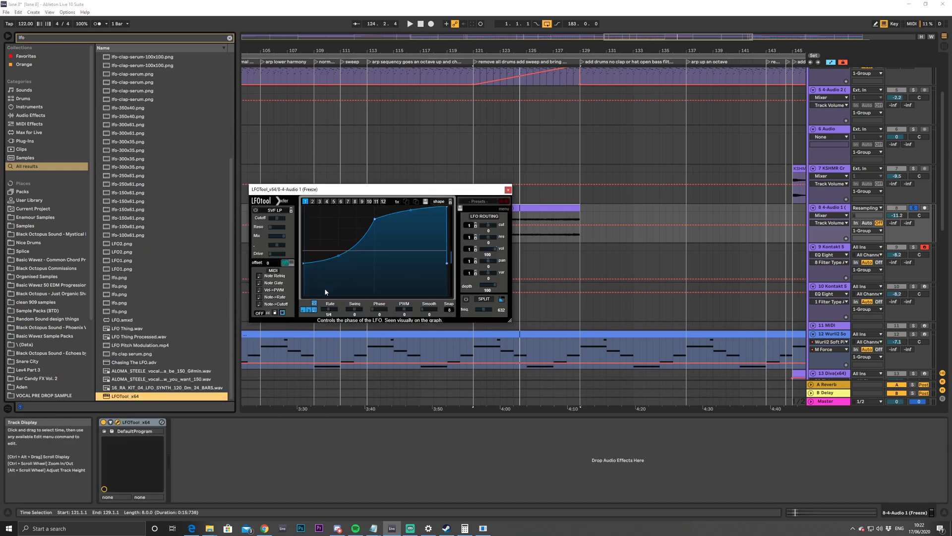
Reshape the LFOTool curve so it starts at the maximum and falls to the minimum at its end, and play the track
left_click_drag(304, 263, 304, 208)
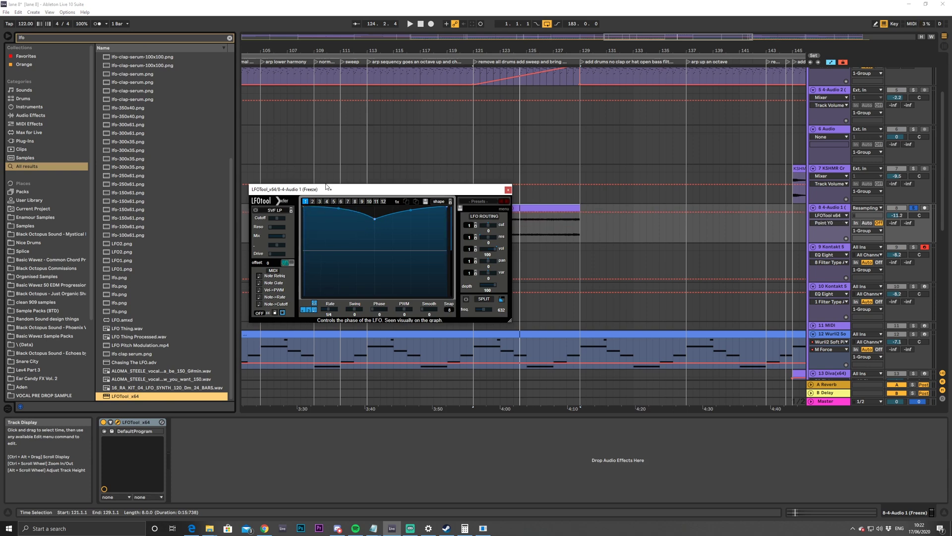
left_click_drag(384, 266, 398, 303)
left_click_drag(425, 236, 446, 295)
key("space")
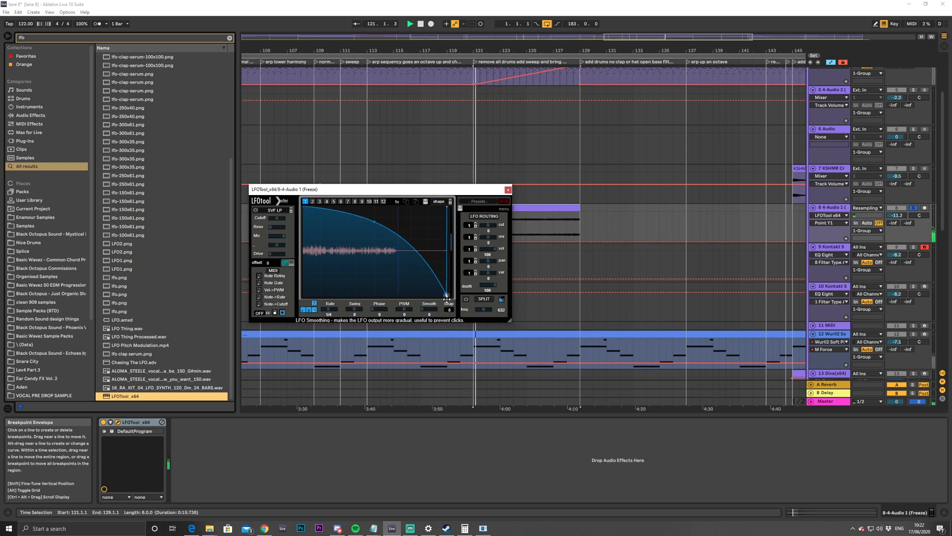
Speed up the LFOTool rate to 1/16 and bend its curve into a steep early fall with a rounded rise at the end
left_click(329, 311)
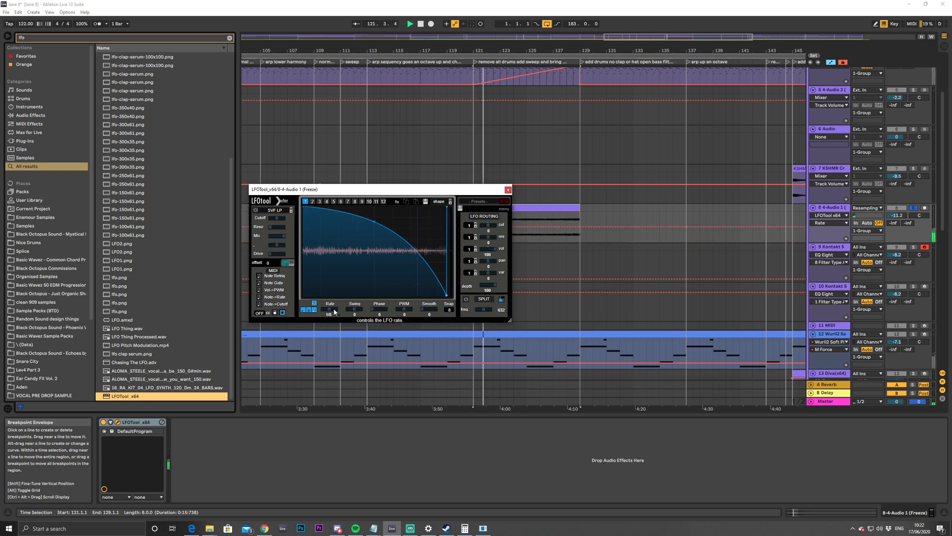
left_click_drag(374, 222, 374, 279)
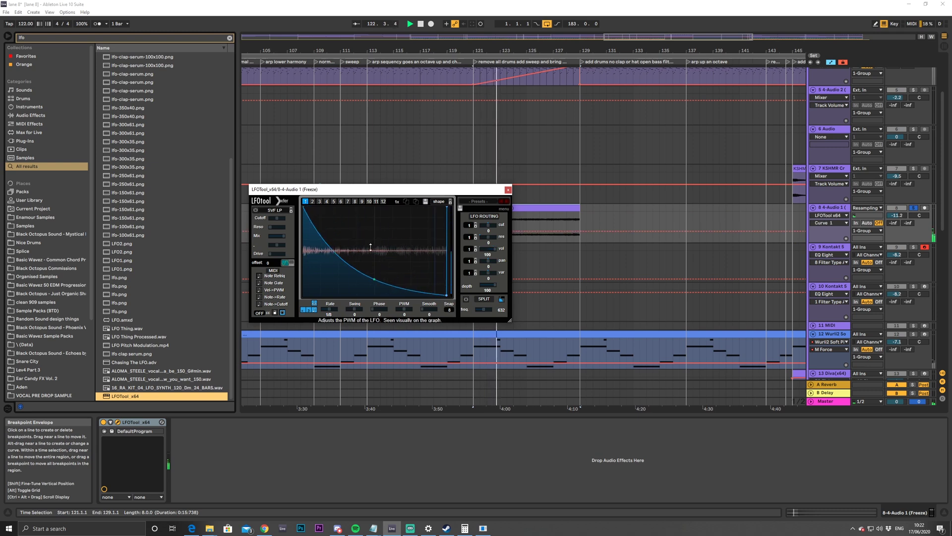
left_click_drag(447, 297, 432, 276)
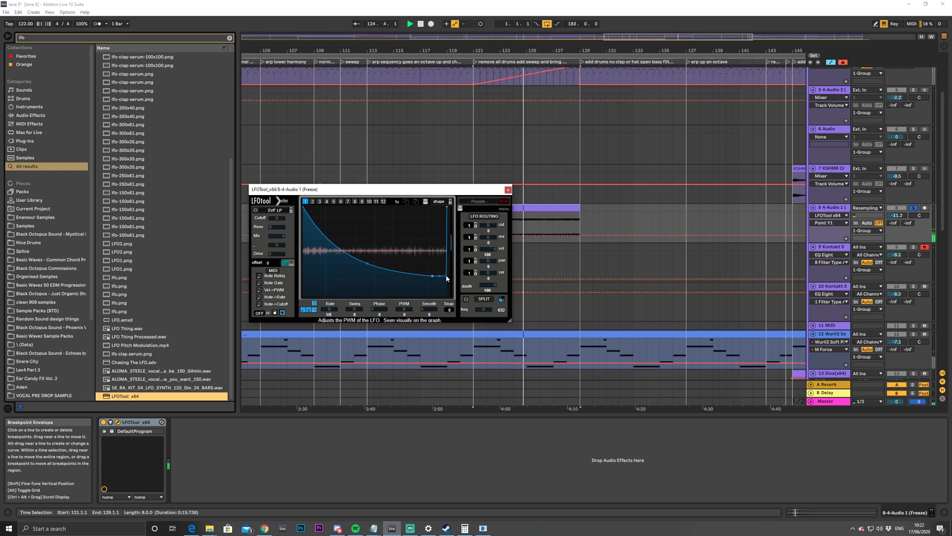
left_click_drag(444, 275, 440, 269)
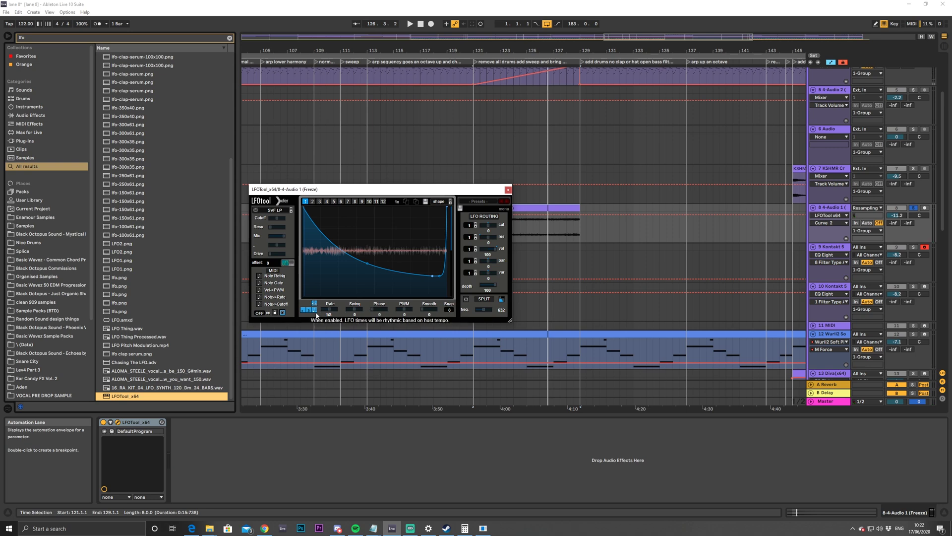
left_click_drag(477, 188, 455, 199)
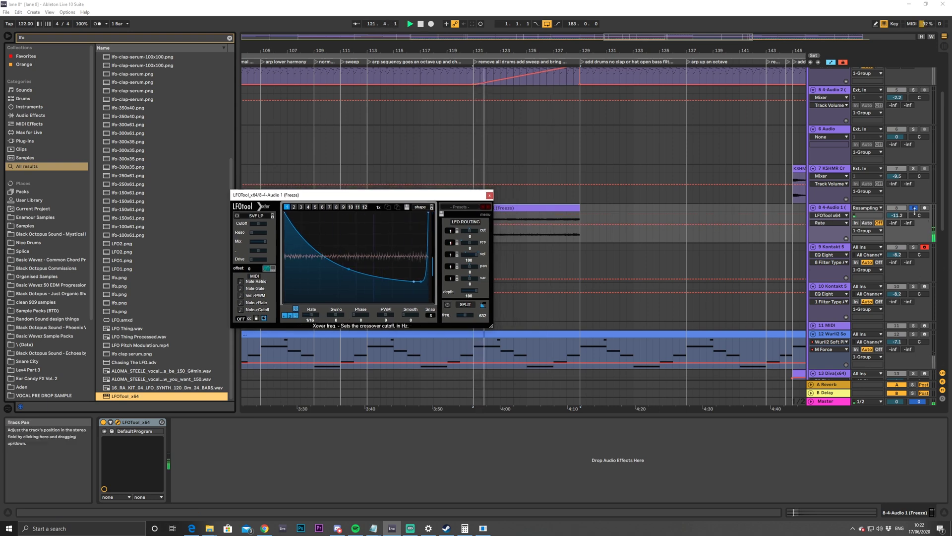
Unsolo the 4-Audio 1 track and try raising its track volume to 3.3 dB
left_click(897, 215)
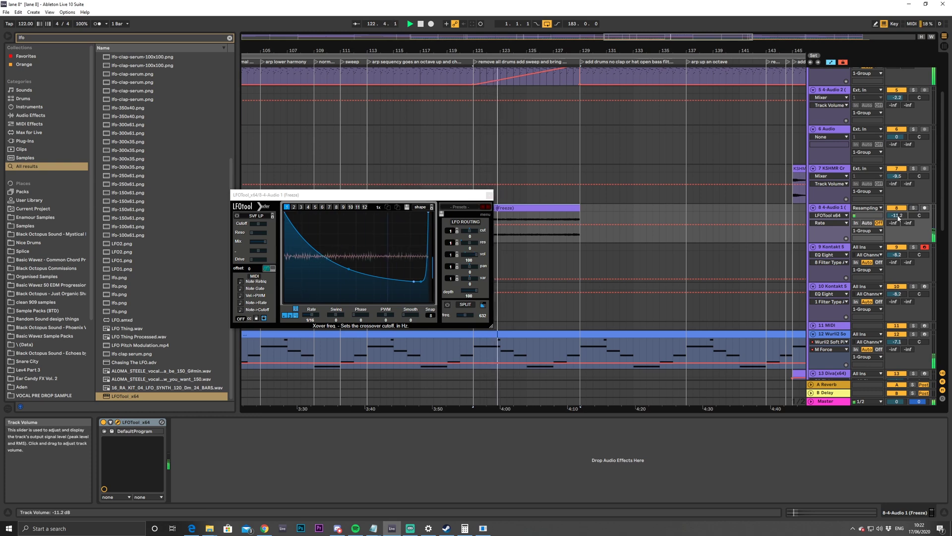
left_click(897, 216)
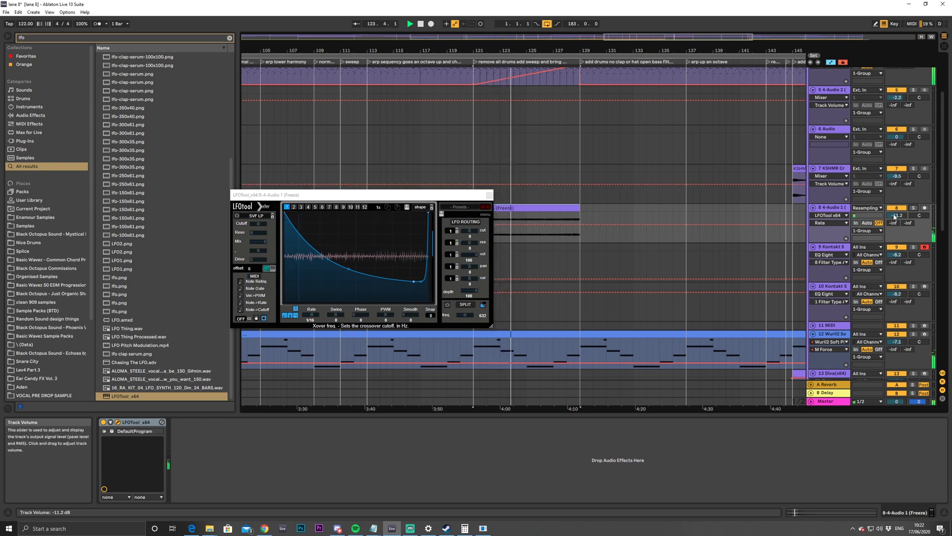
left_click_drag(898, 217, 897, 211)
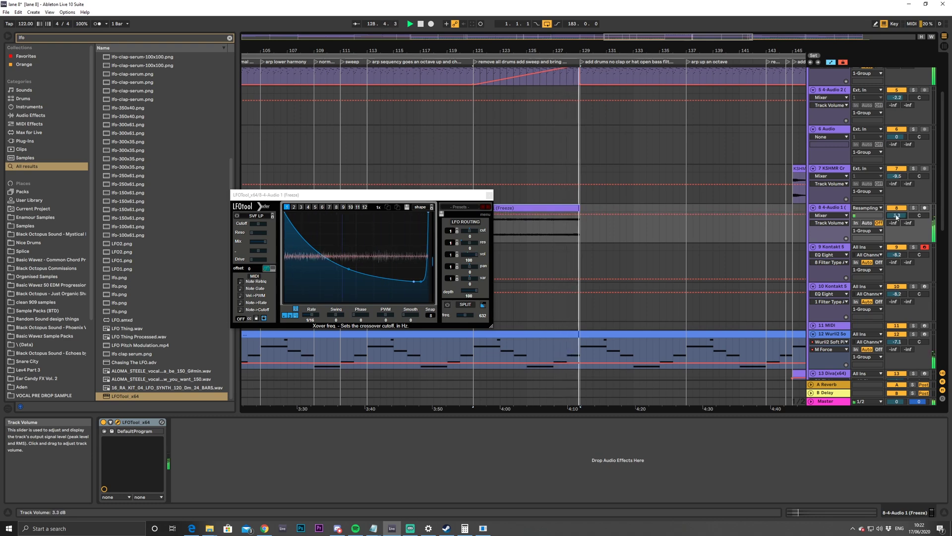
Raise the gain of the 4-Audio 1 clip to about 17 dB and move the LFOTool window clear of the clip's envelope settings
key("shift+Tab")
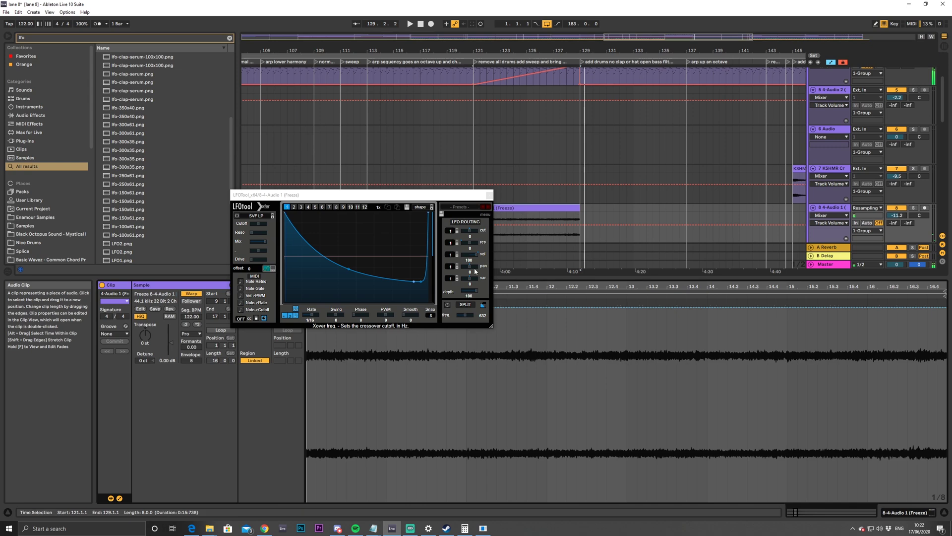
left_click_drag(171, 343, 171, 331)
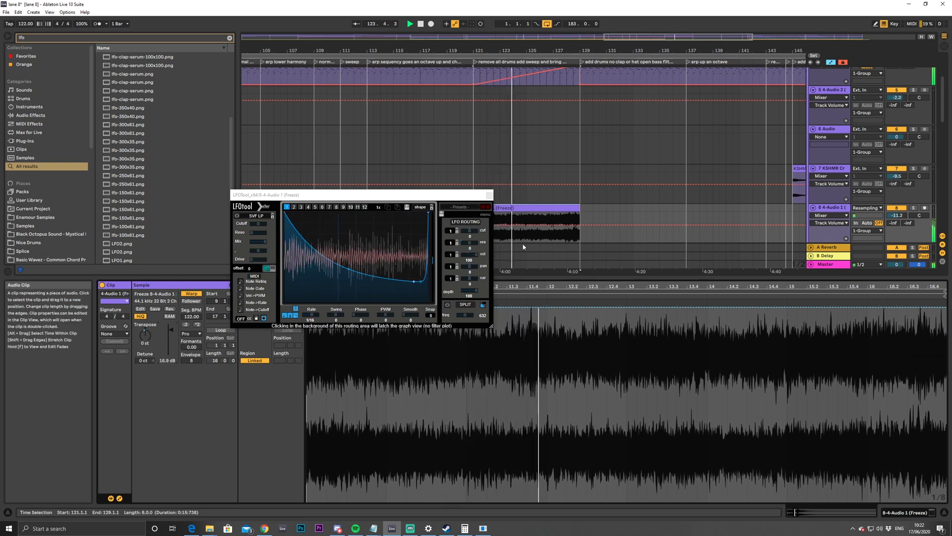
left_click_drag(357, 194, 165, 156)
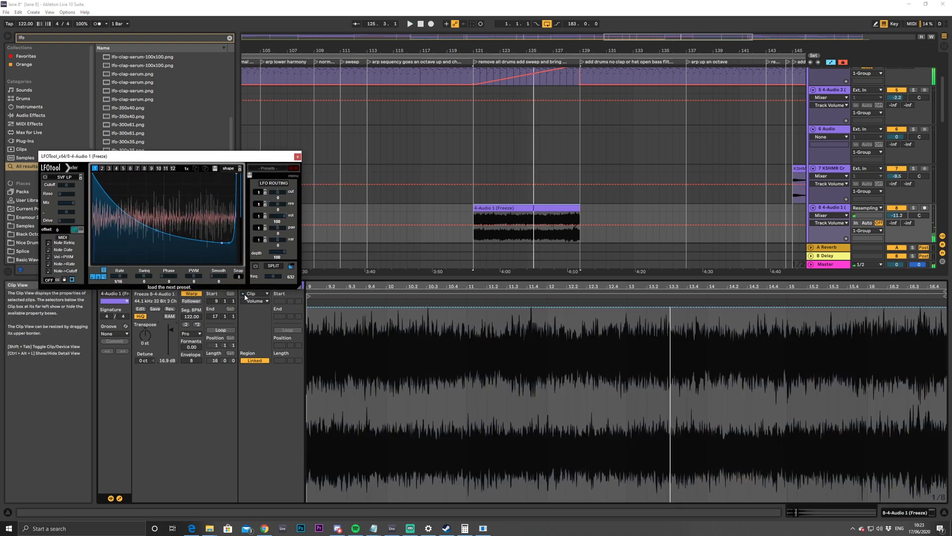
Reshape the clip's transposition envelope to rise from 0 st at its start to +12 st at about bar 16, and play the result
left_click(256, 301)
left_click(259, 314)
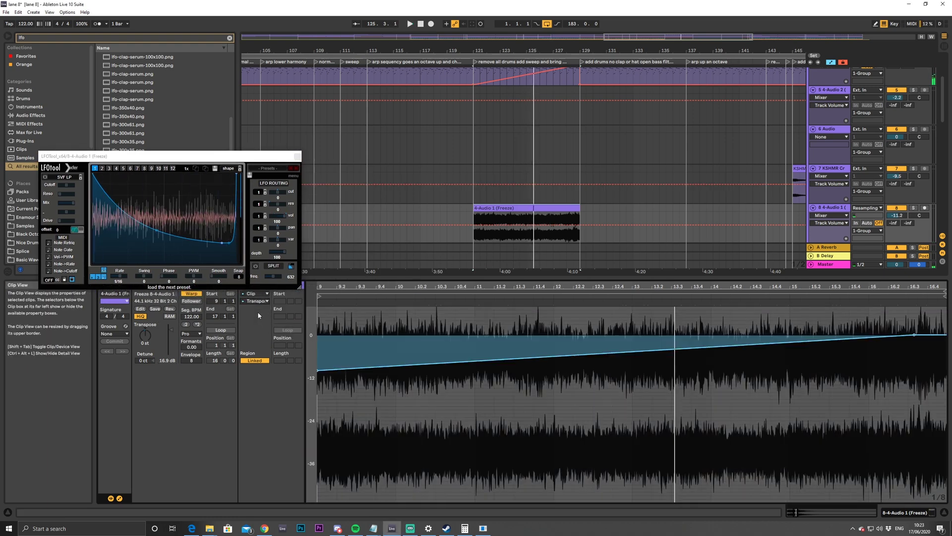
left_click(318, 371)
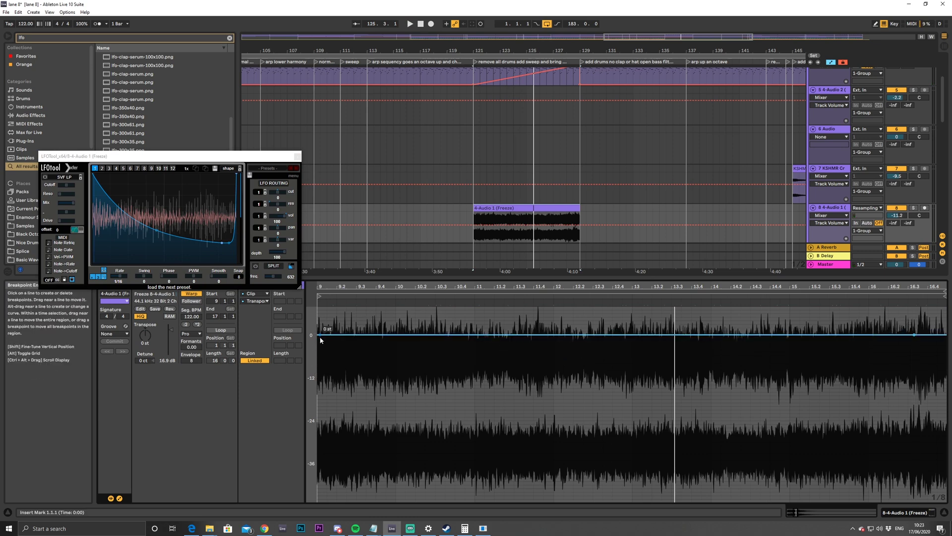
left_click_drag(914, 334, 879, 337)
key("space")
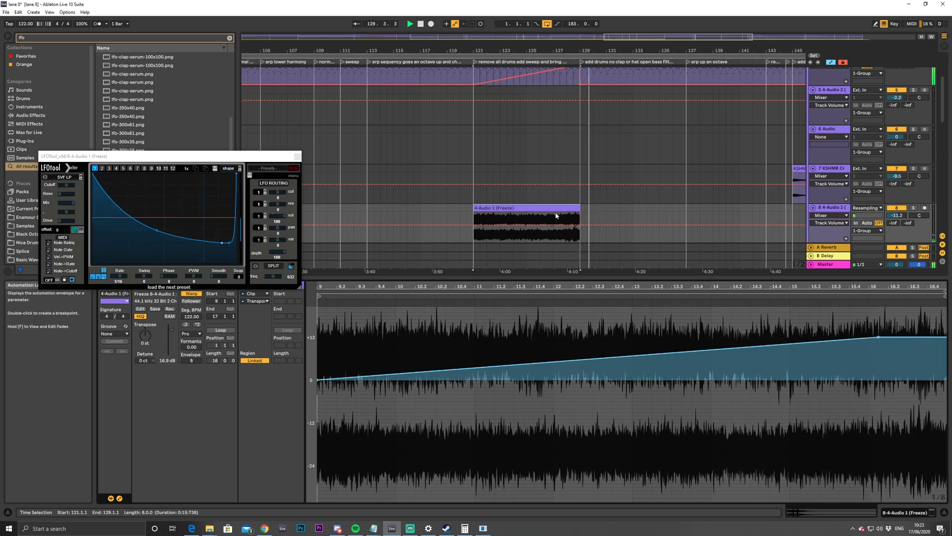
key("space")
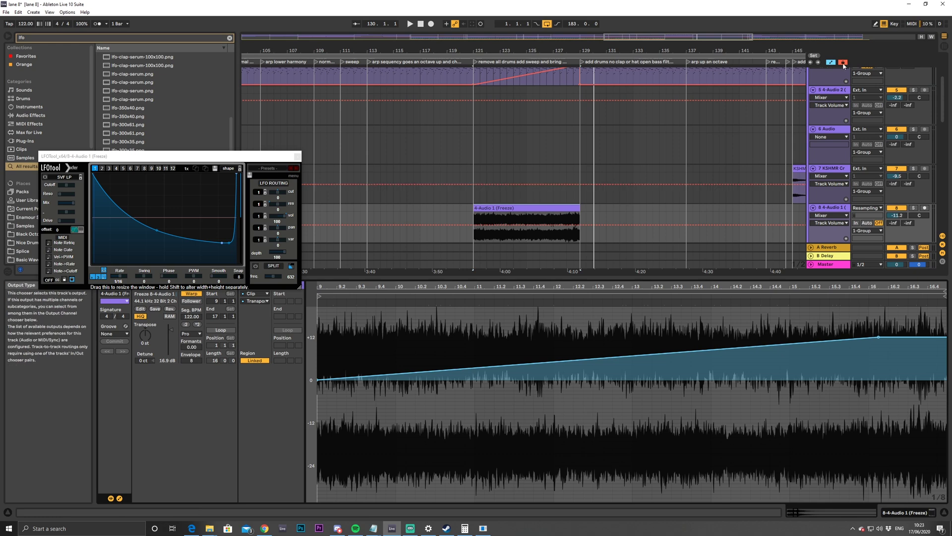
Hide the automation lanes, add a fade-in across the whole 4-Audio 1 clip from bar 121 to 129, and play it
key("a")
left_click_drag(474, 214, 580, 213)
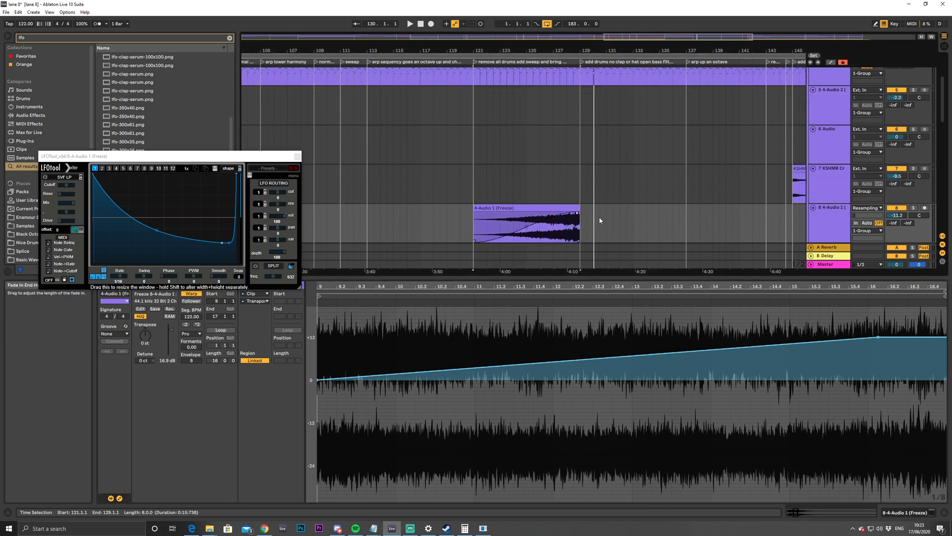
key("space")
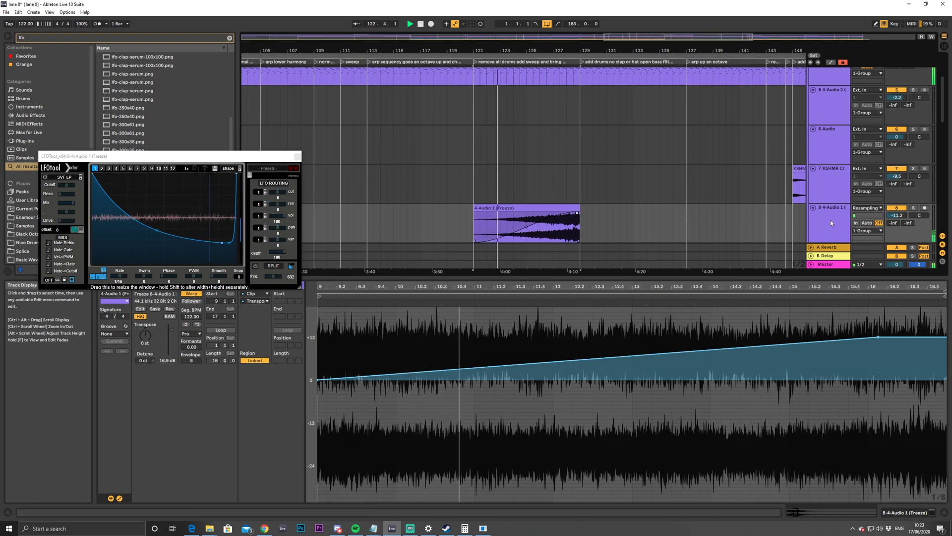
left_click(820, 231)
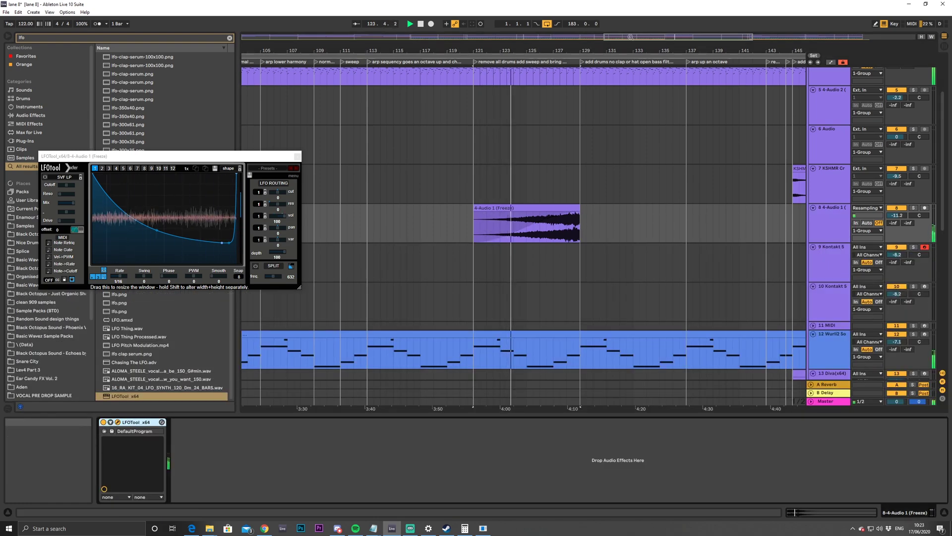
Copy the WMH_Up_Sweep_120_02 clips starting at bar 79 to bar 127 on the same track, so that the first sweep leads into bar 129
double_click(695, 36)
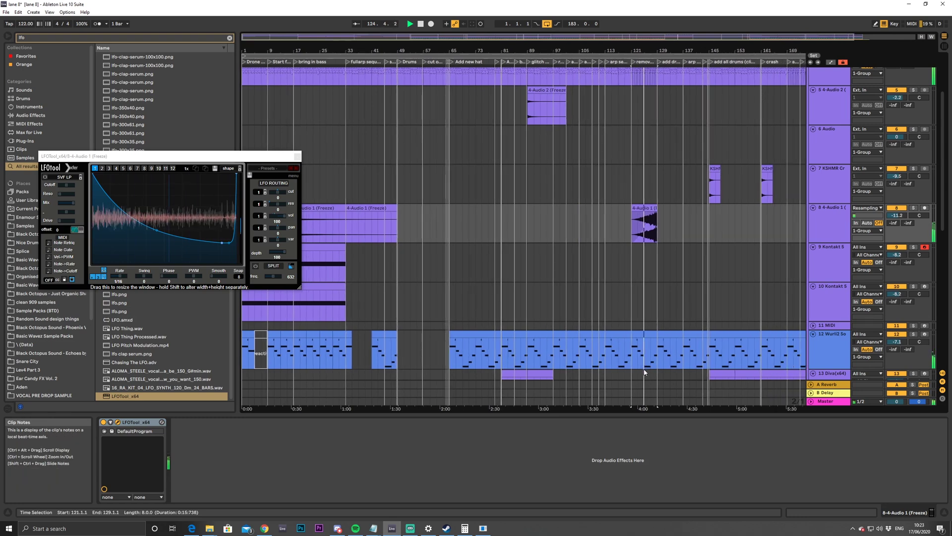
scroll(706, 301, "down", 5)
scroll(706, 302, "down", 1)
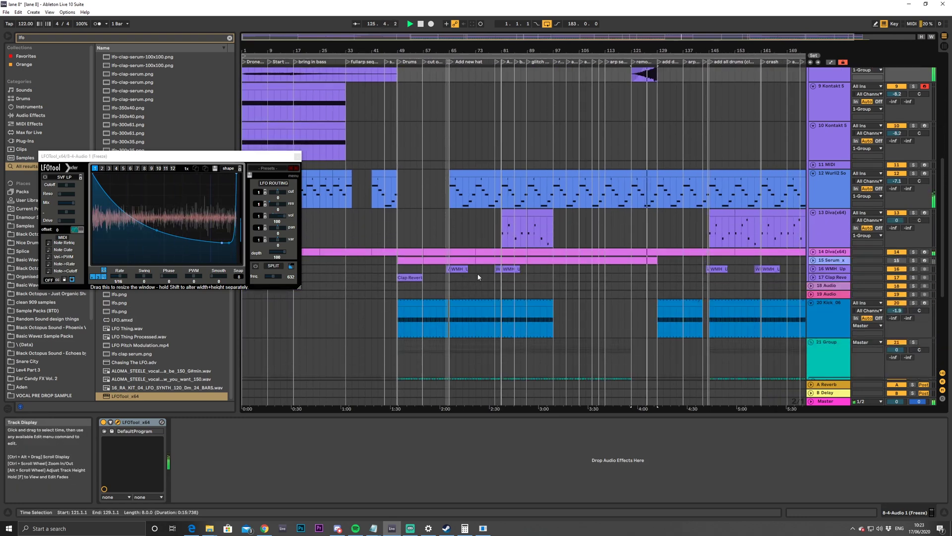
left_click(506, 270)
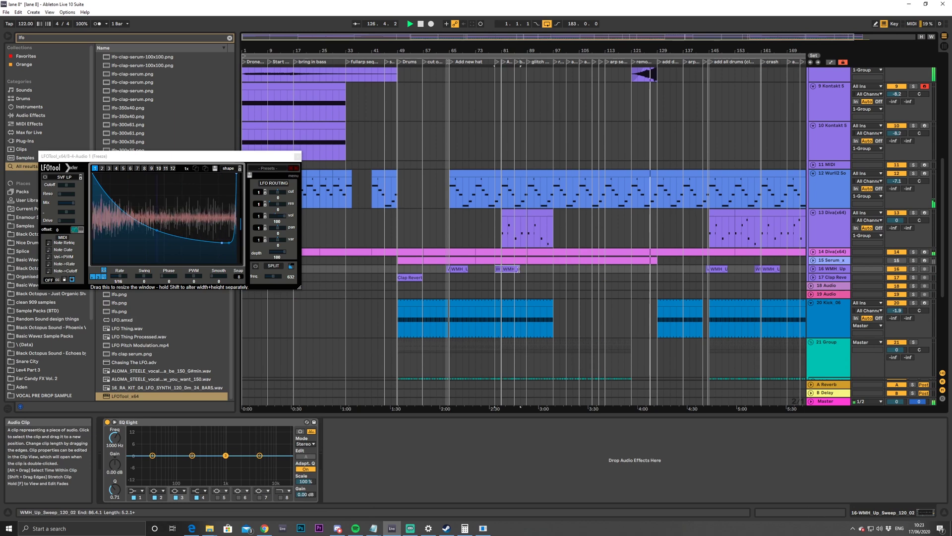
scroll(659, 173, "up", 1)
scroll(660, 172, "up", 1)
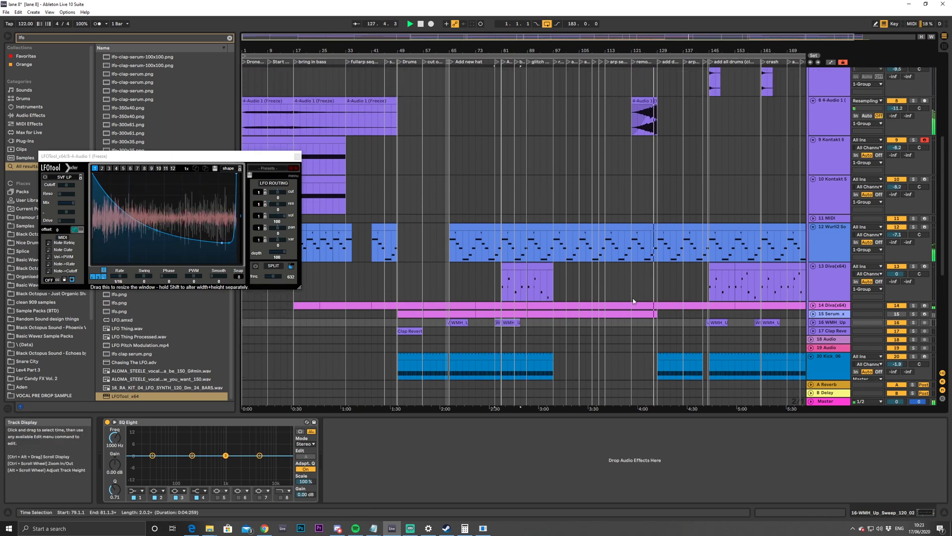
left_click(643, 321)
key("ctrl+v")
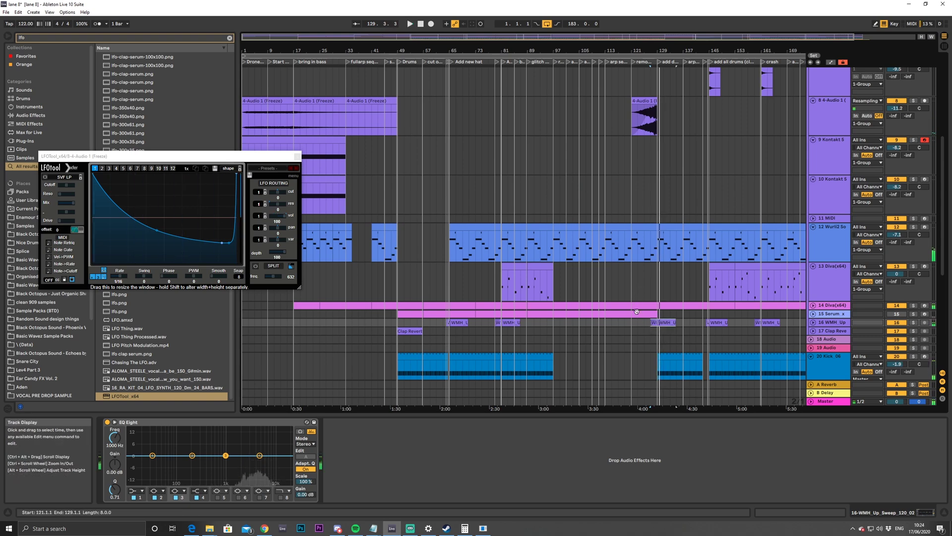
Duplicate the 4-Audio 1 clip at bar 121 so that the copy follows it from bar 129 to 137
left_click_drag(654, 35, 651, 67)
left_click(591, 101)
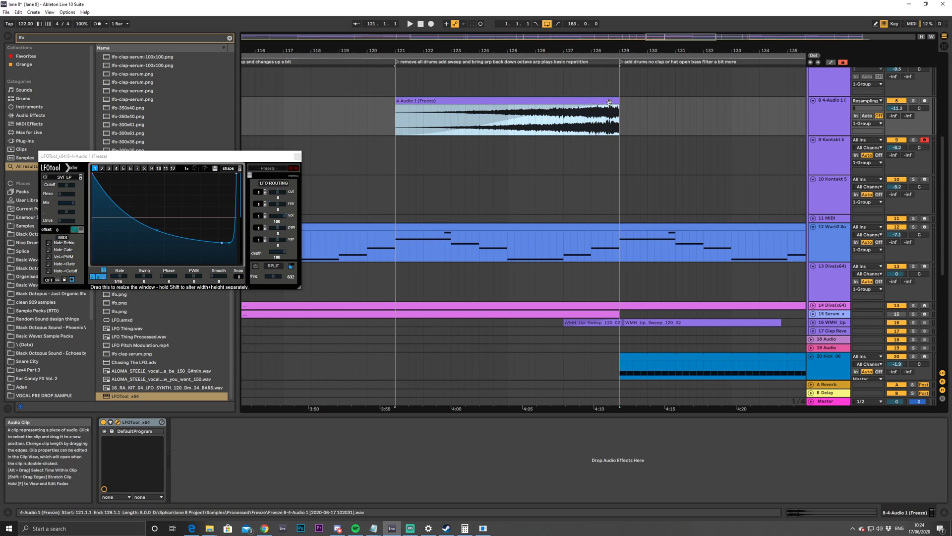
key("ctrl+d")
left_click_drag(581, 120, 472, 93)
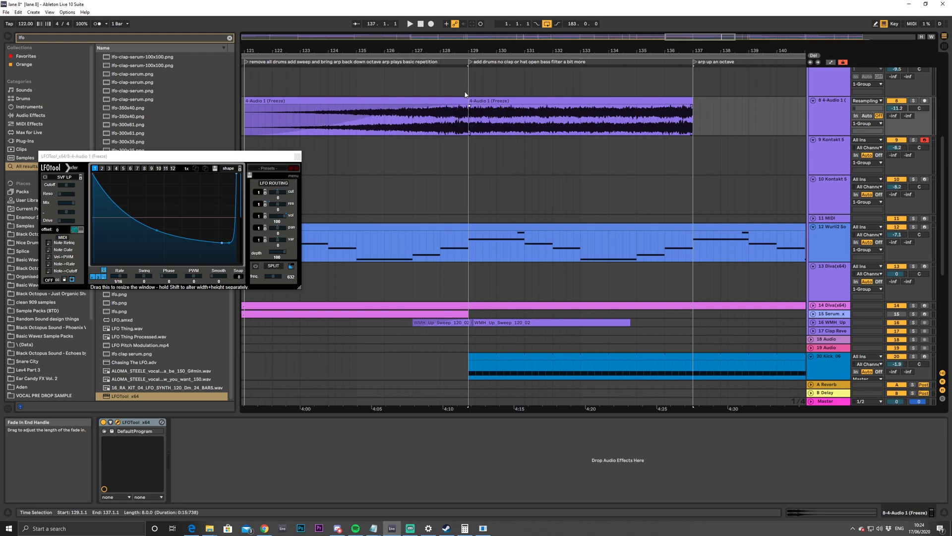
Flatten the duplicated clip's transposition envelope so that it holds +12 st throughout
double_click(479, 98)
left_click_drag(701, 338, 883, 341)
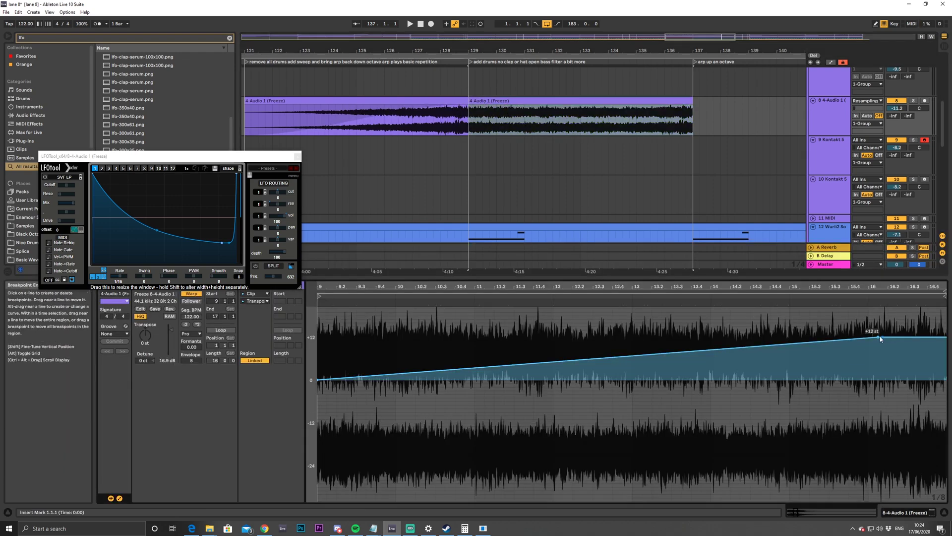
left_click(319, 383)
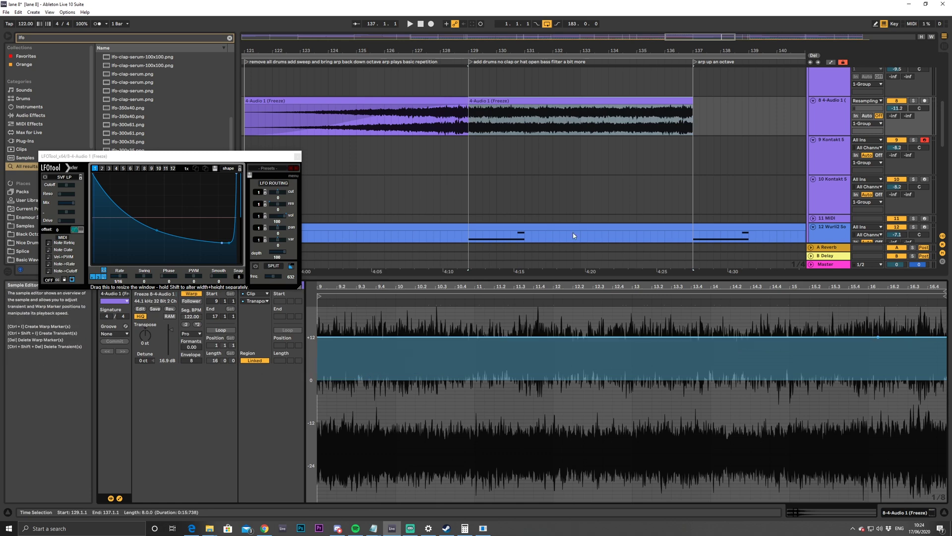
Fade the duplicated clip out across bars 129 to 137, and play the arrangement from about bar 122
left_click(831, 62)
left_click(832, 62)
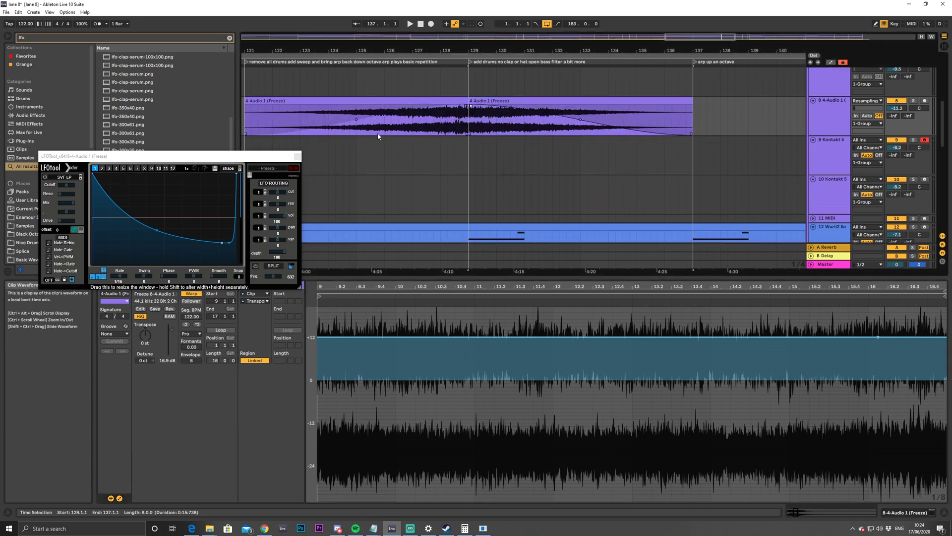
left_click(296, 116)
key("space")
Unfold track 16 and extend the start of the WMH_Up_Sweep_120_02 clip leading into bar 129 back to about bar 123
scroll(666, 181, "down", 5)
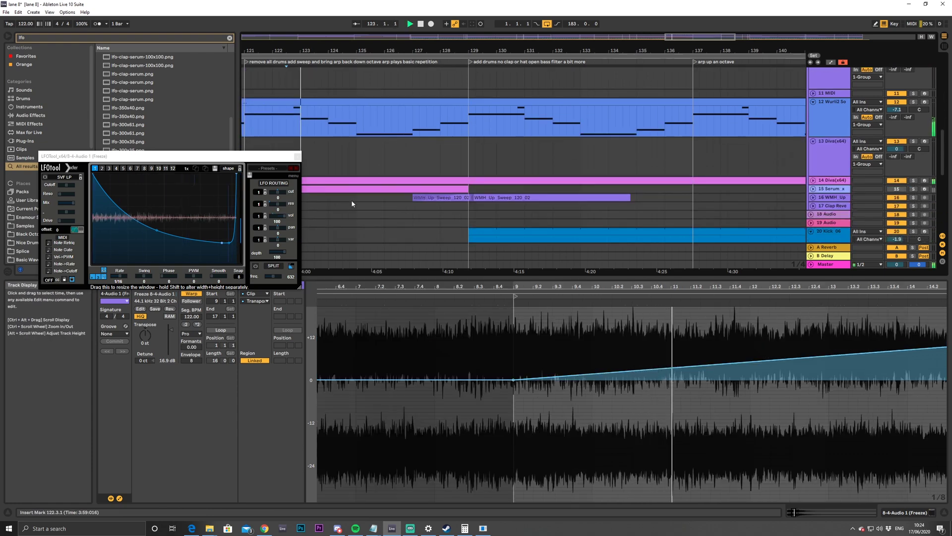
left_click(813, 126)
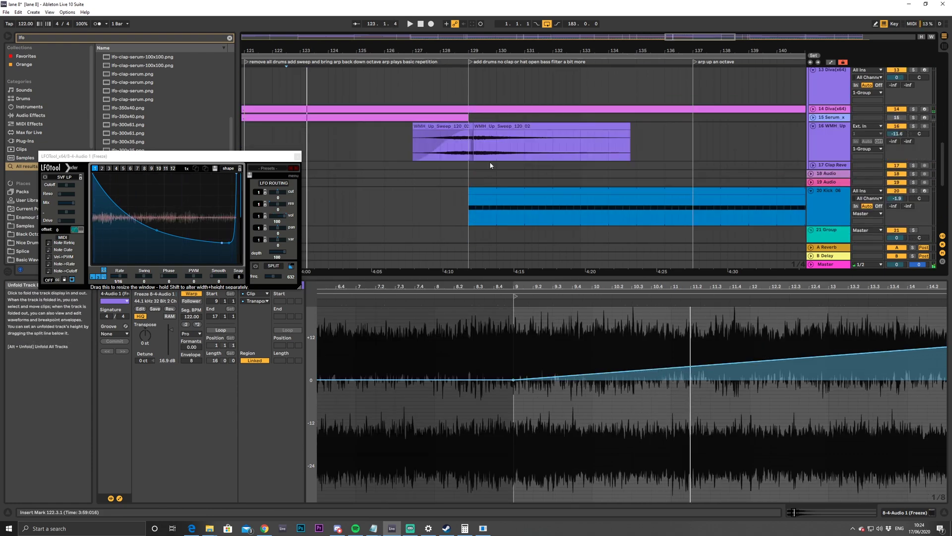
left_click_drag(414, 128, 298, 123)
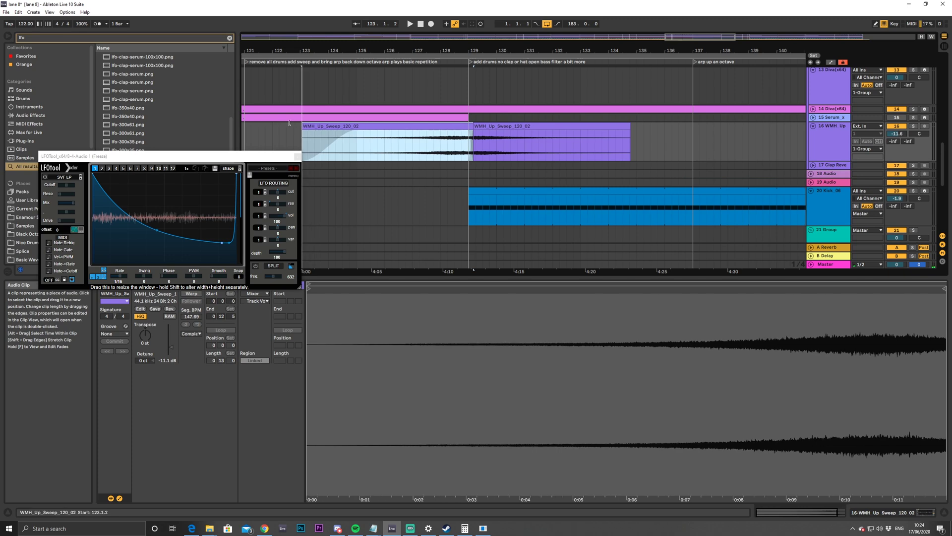
Listen to the arrangement from bar 123 into the climax at bar 145, with track 16 folded
key("space")
left_click_drag(701, 37, 665, 37)
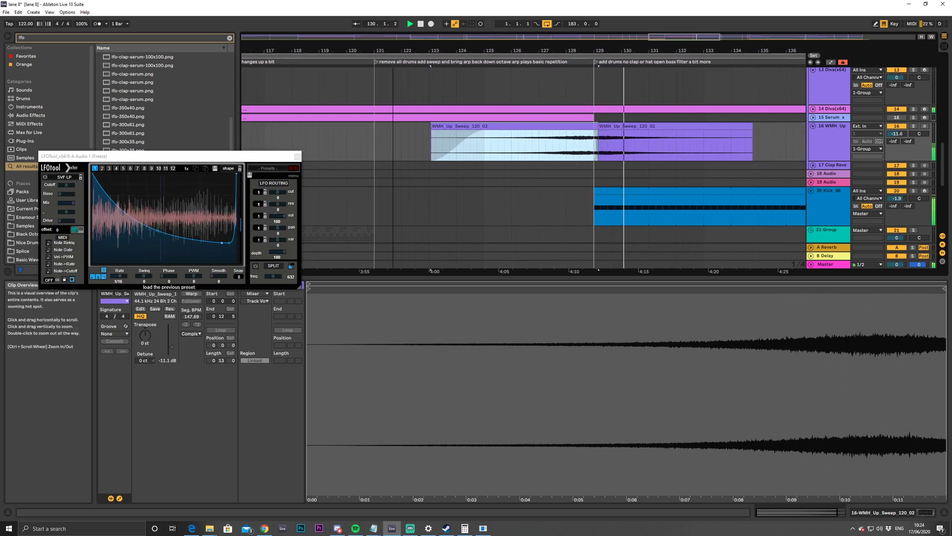
scroll(645, 149, "down", 1, "ctrl")
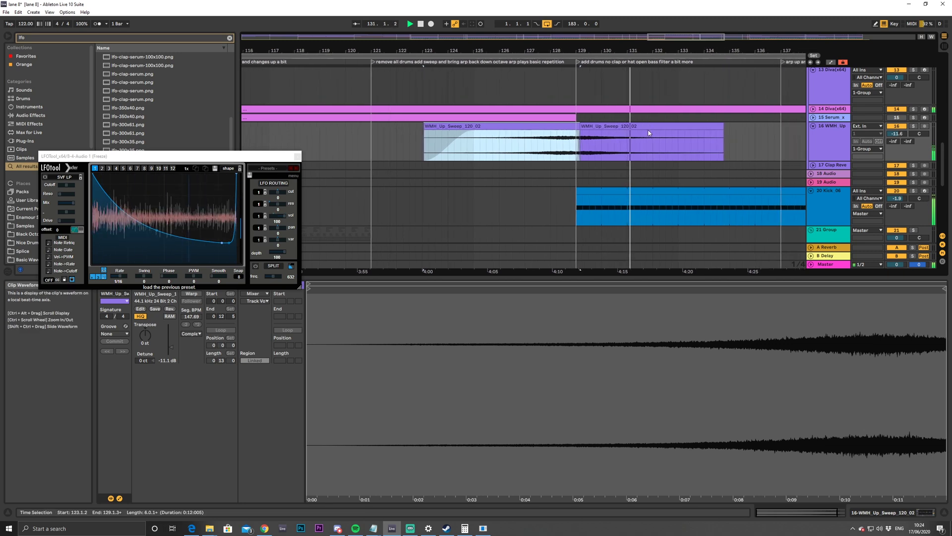
scroll(648, 149, "up", 3)
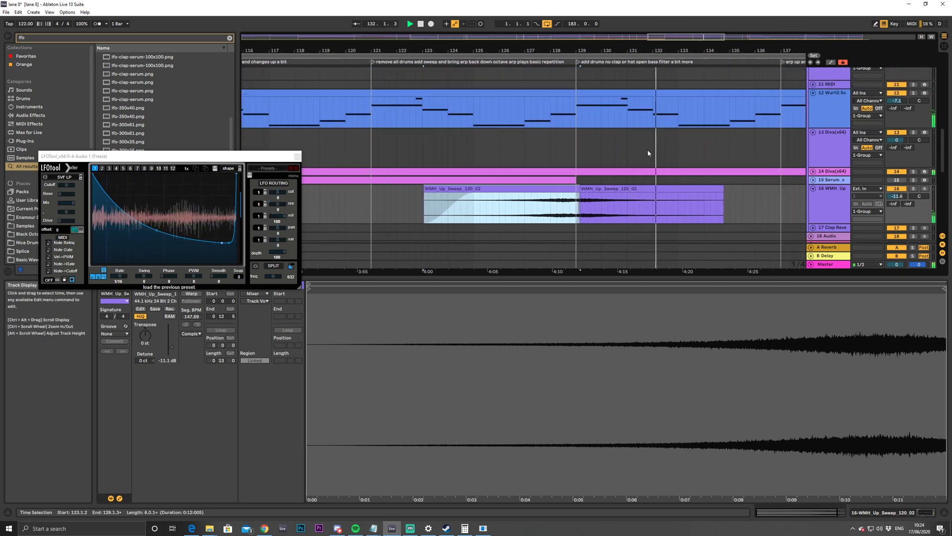
left_click(817, 189)
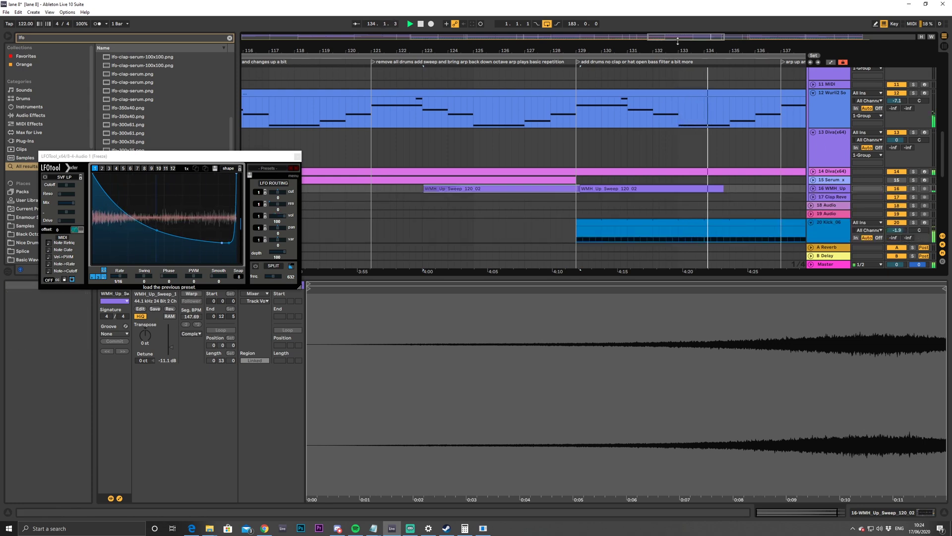
left_click_drag(680, 37, 680, 22)
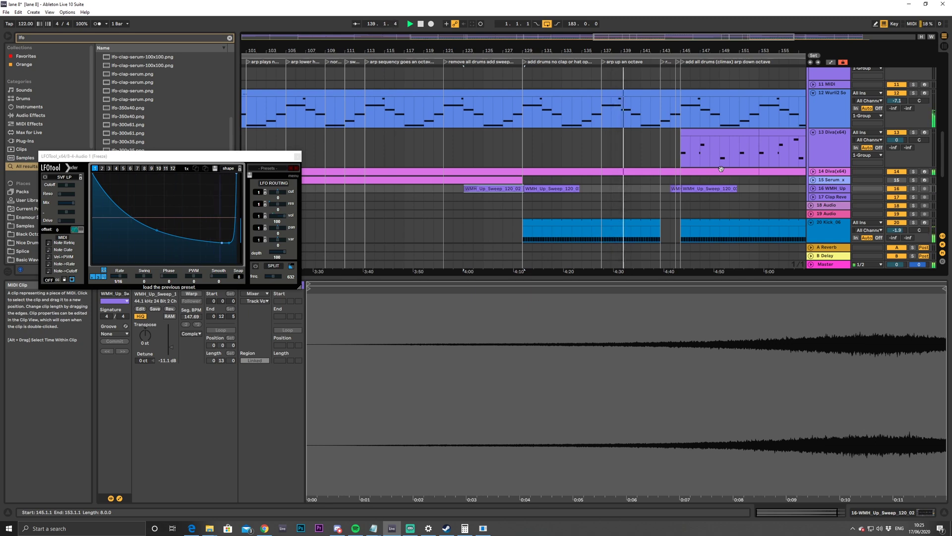
scroll(721, 169, "down", 3)
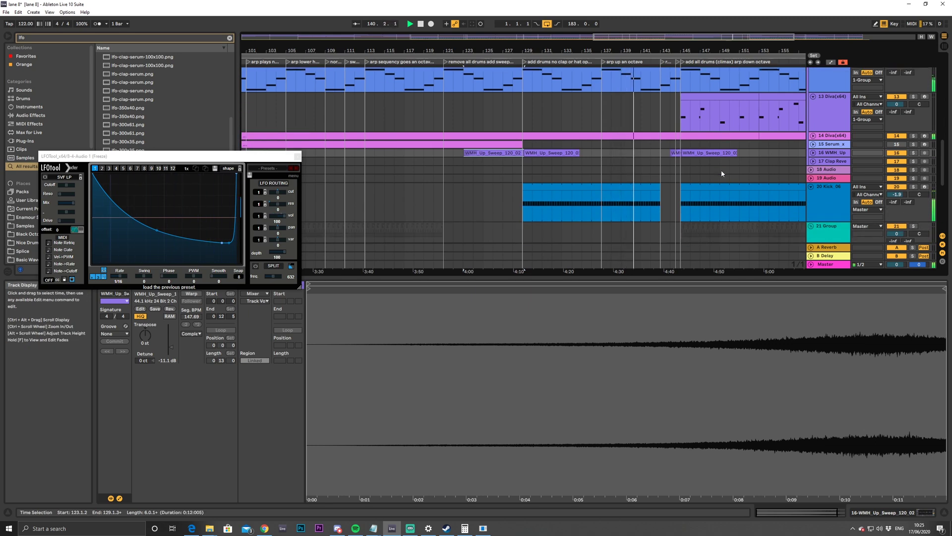
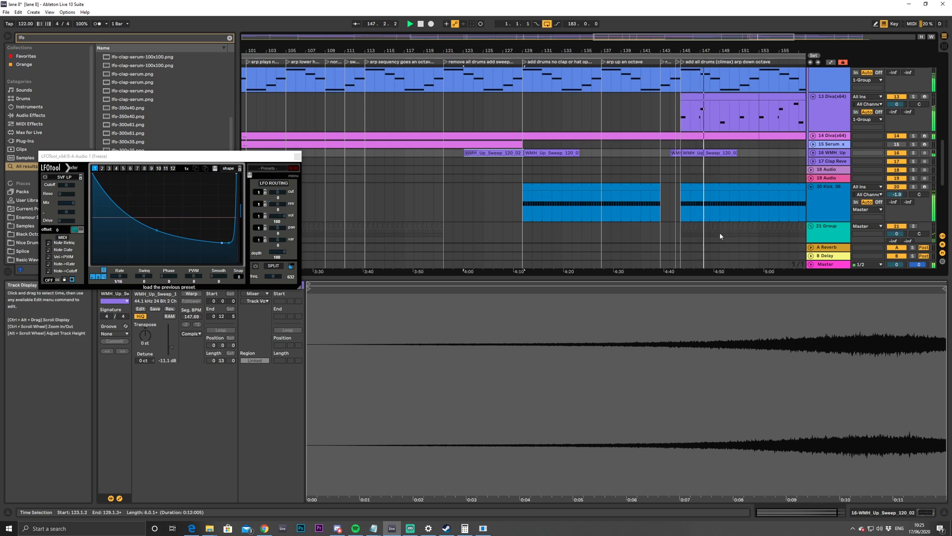
Stop playback, unfold the WMH Up Sweep track 16 and insert a new audio track directly below it
left_click(814, 153)
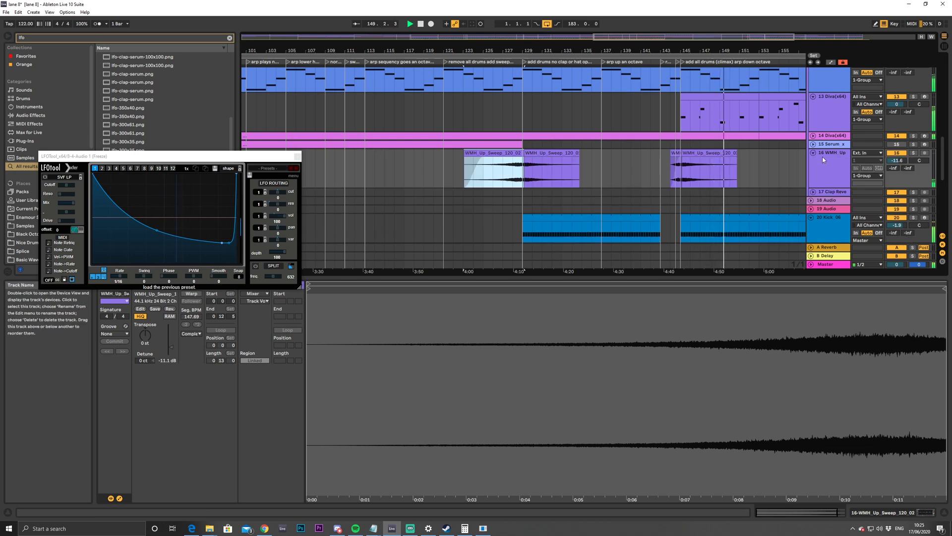
left_click(822, 159)
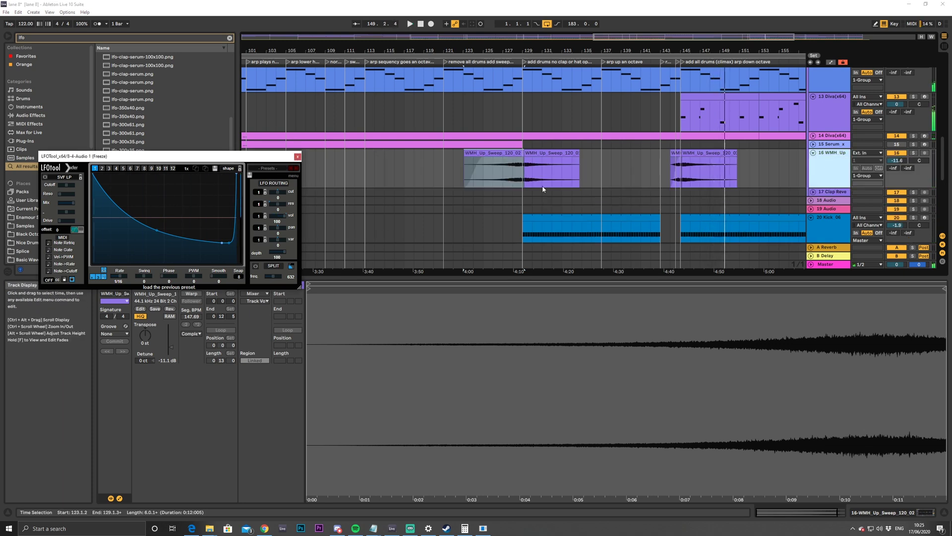
left_click(526, 185)
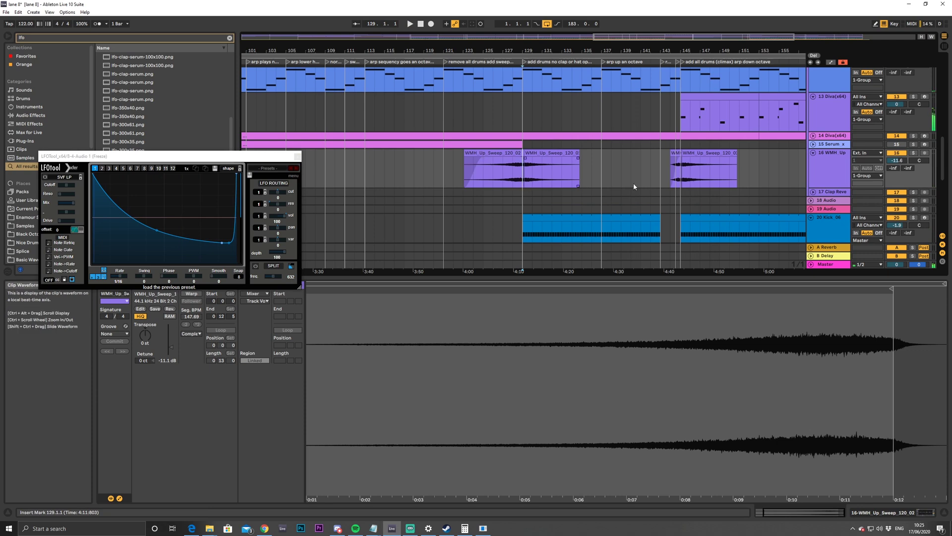
left_click(840, 180)
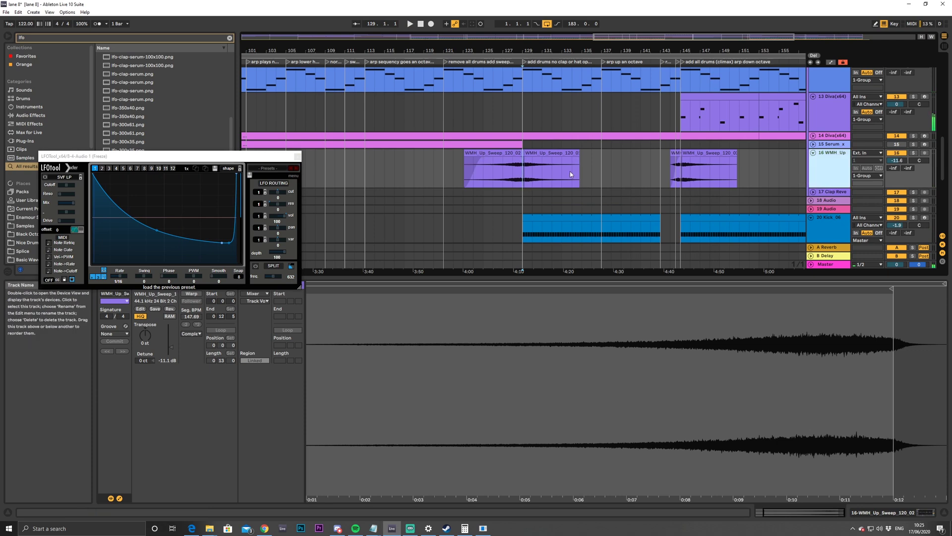
key("ctrl+t")
Search the browser for "desire white" and load 01 Desire White Noise.wav onto the new track at bar 129
left_click(521, 199)
left_click_drag(532, 199, 706, 216)
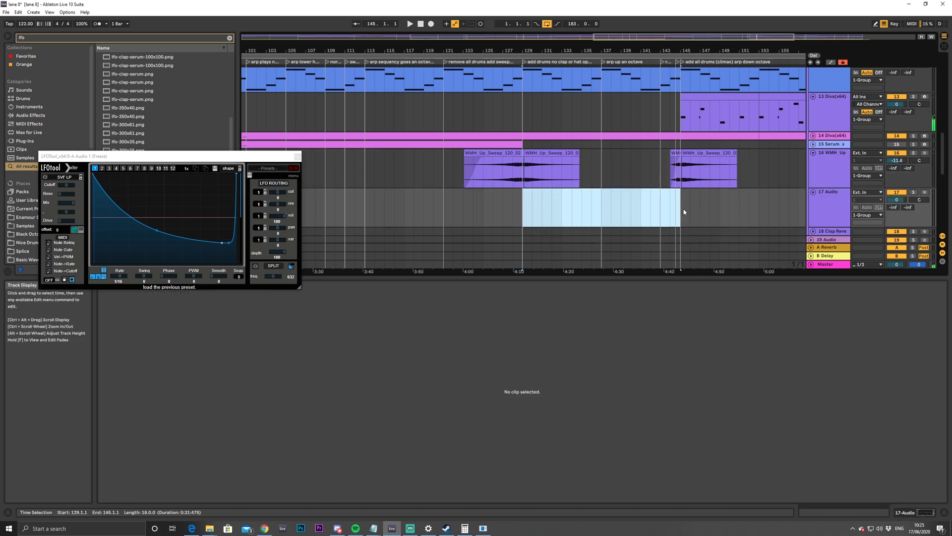
left_click(230, 38)
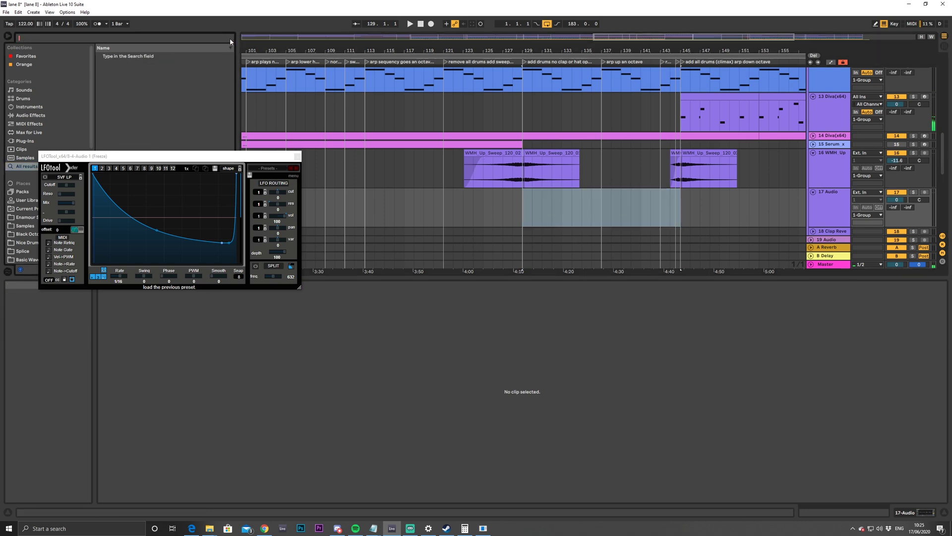
type("desire")
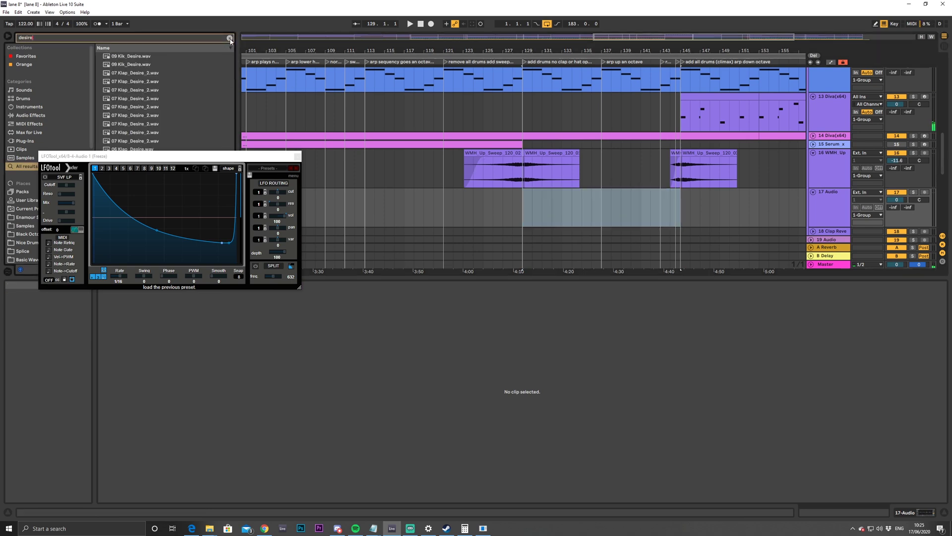
type(" white")
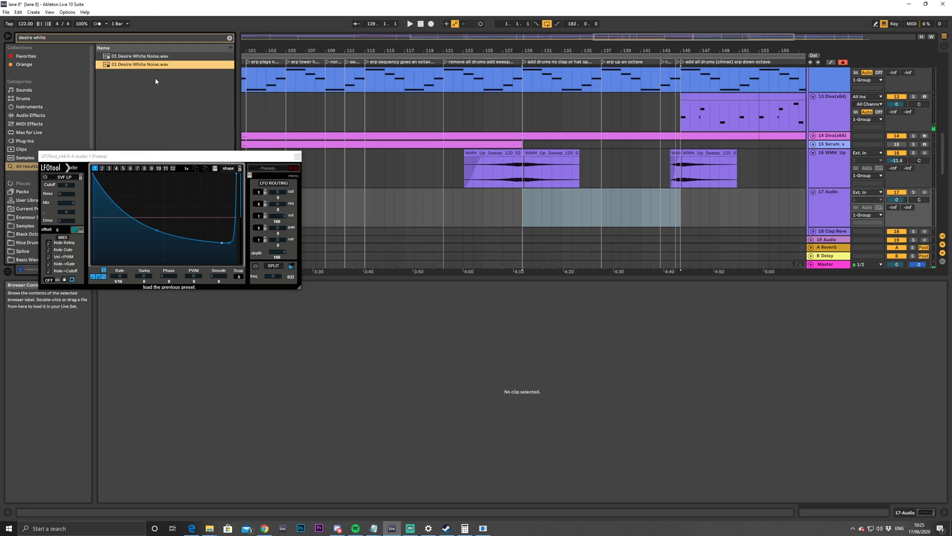
left_click(638, 217)
key("Return")
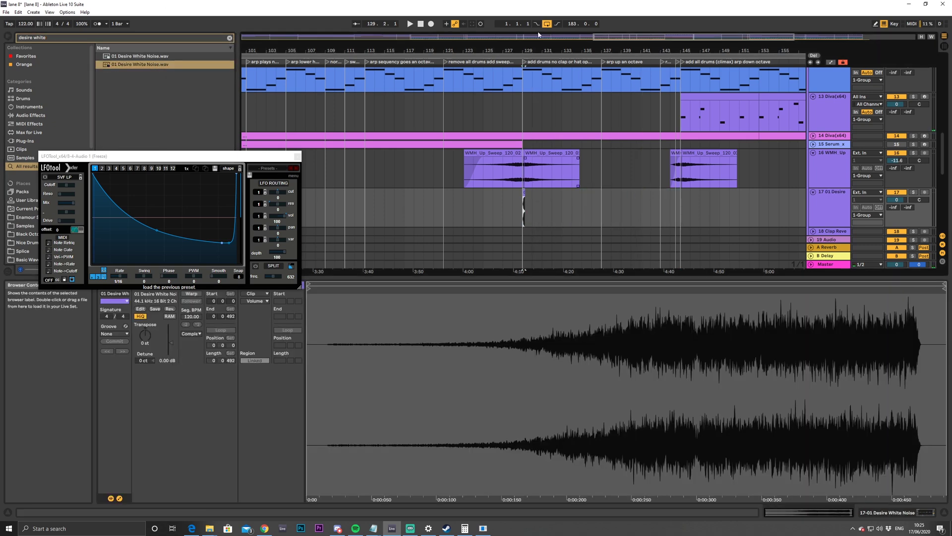
Move the LFOTool window clear of the clip settings, and warp the Desire White Noise clip with a segment BPM of 129
key("plus")
key("plus")
key("plus")
key("plus")
key("plus")
key("plus")
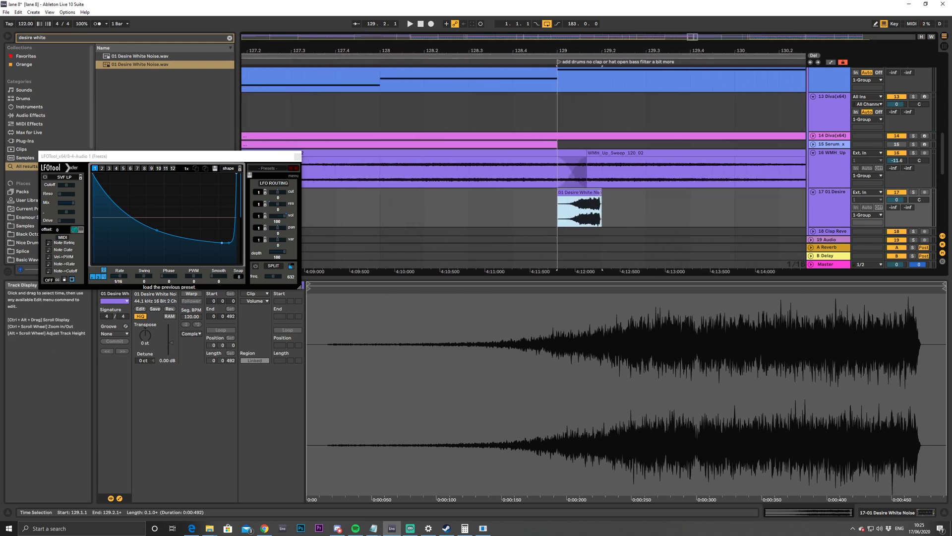
left_click(917, 201)
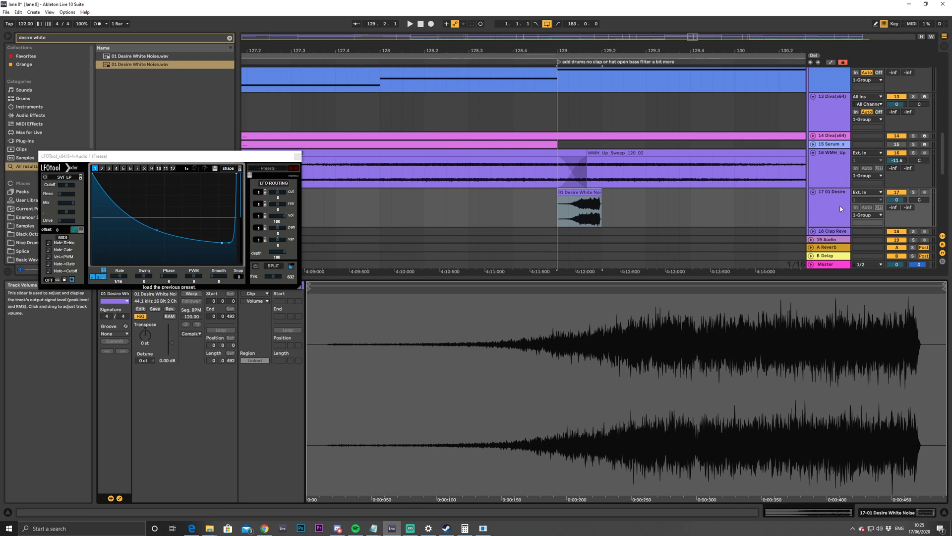
left_click(579, 206)
left_click_drag(230, 158, 228, 86)
left_click(191, 293)
left_click_drag(192, 316, 191, 311)
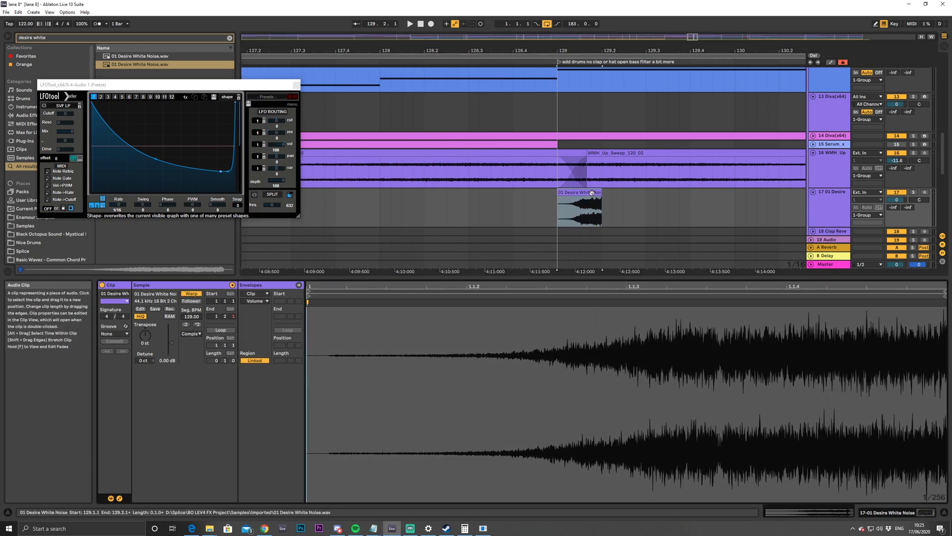
During playback, lower the white noise clip's gain to -16.4 dB and its track volume to -18.4 dB
key("space")
left_click_drag(171, 342, 171, 365)
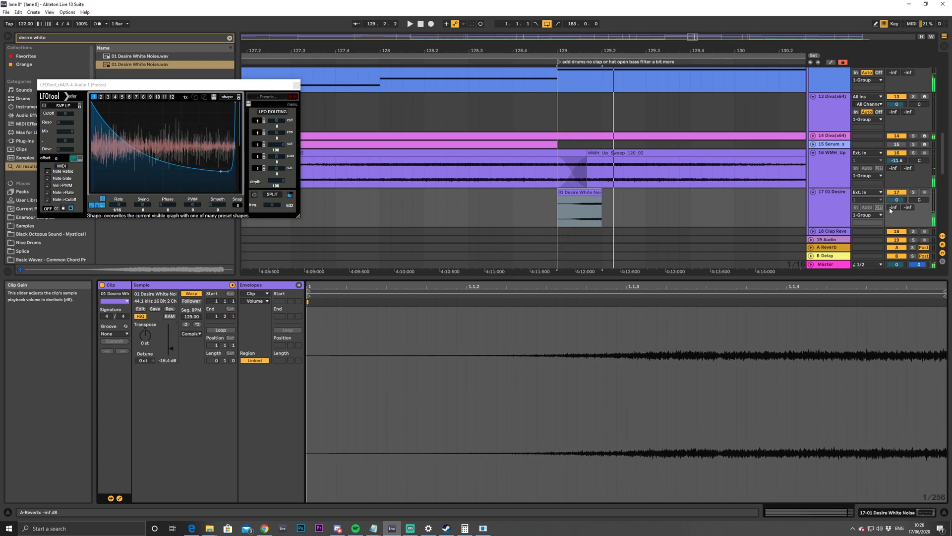
left_click_drag(897, 200, 897, 219)
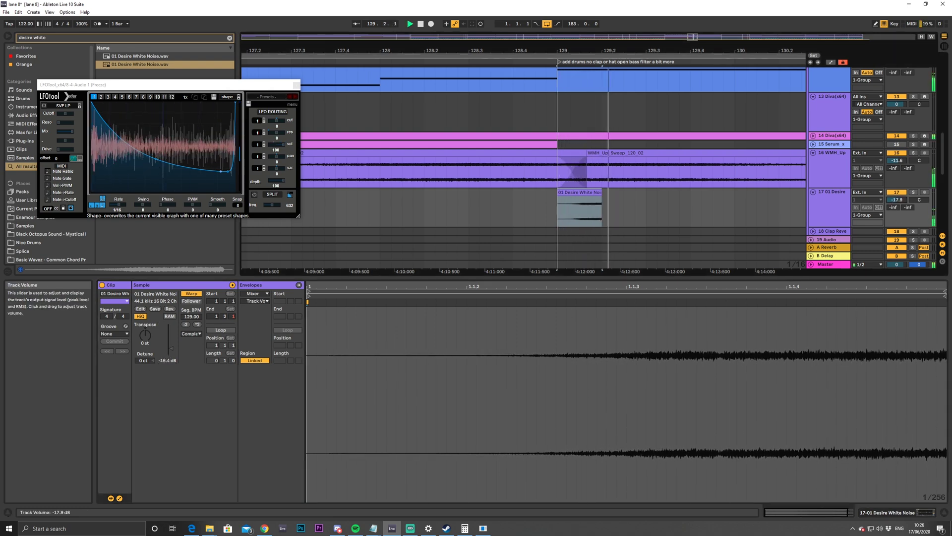
key("space")
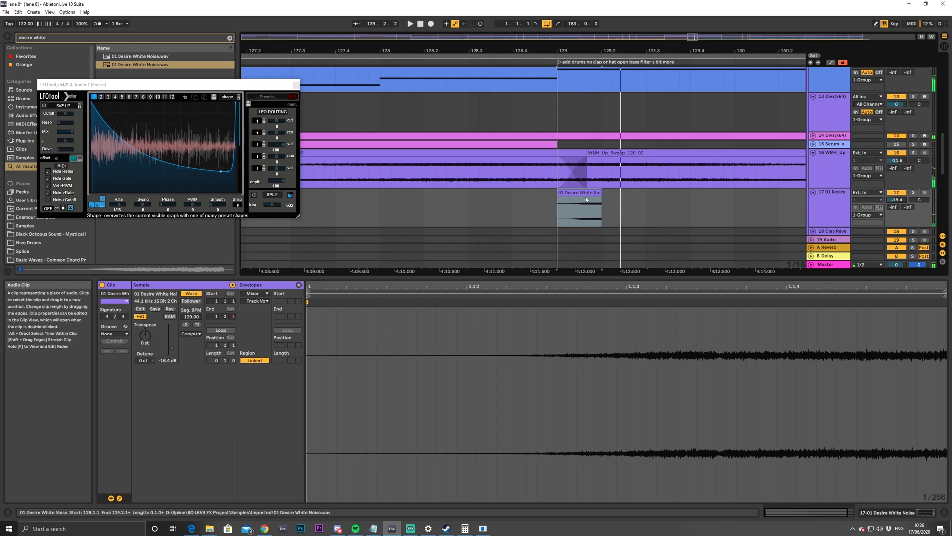
Duplicate the white noise clip five times in a row from bar 129, and play the repeats from just before that bar
left_click(586, 198)
key("ctrl+d")
key("ctrl+d")
key("ctrl+d")
key("ctrl+d")
key("ctrl+d")
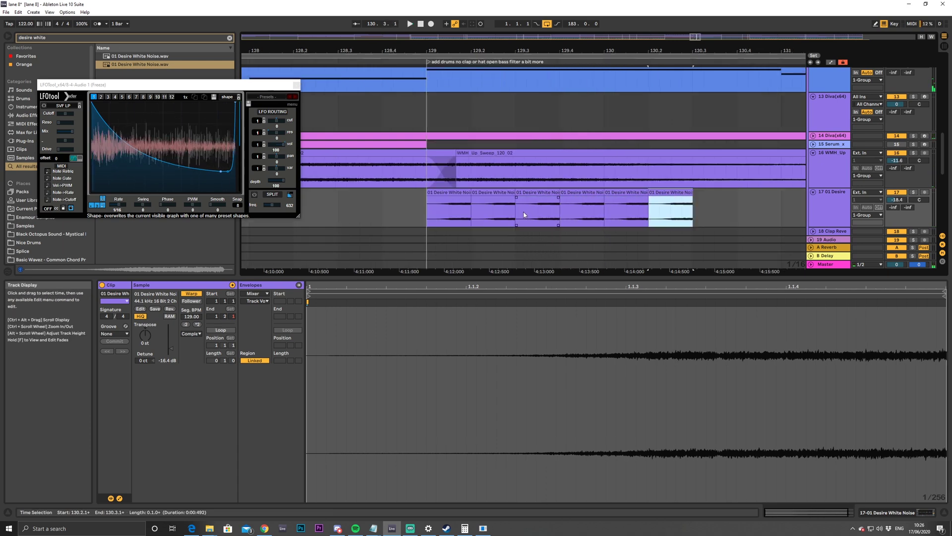
left_click(381, 214)
key("space")
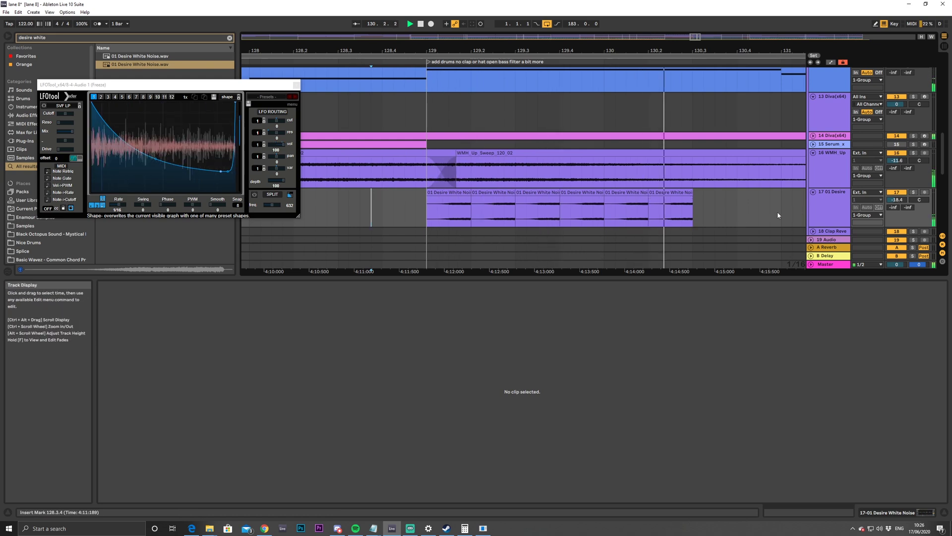
Select all six white noise clips and duplicate the block repeatedly until the repeats reach bar 144
left_click(449, 193)
left_click(667, 191, "shift")
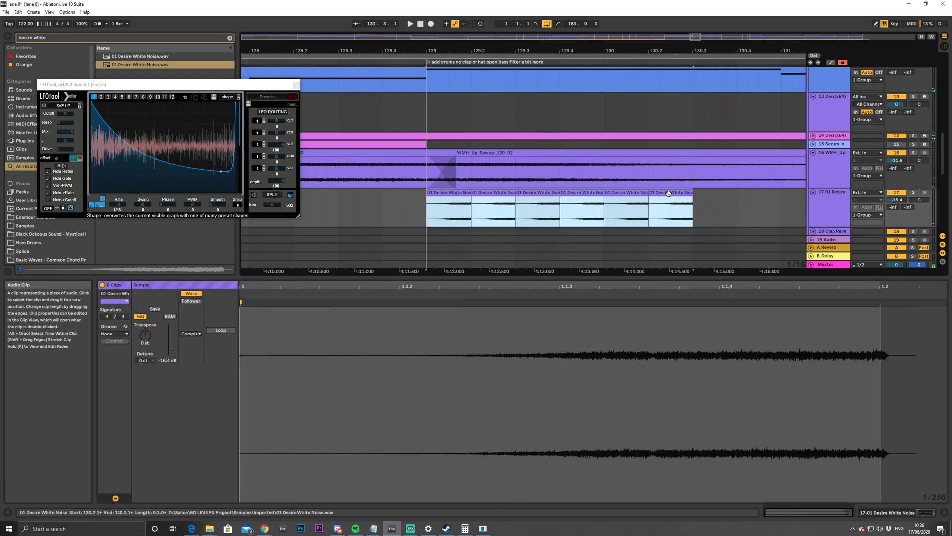
key("ctrl+d")
key("ctrl+d")
key("ctrl+d")
key("ctrl+d")
key("minus")
left_click_drag(713, 39, 713, 40)
key("ctrl+d")
key("ctrl+d")
key("ctrl+d")
key("ctrl+d")
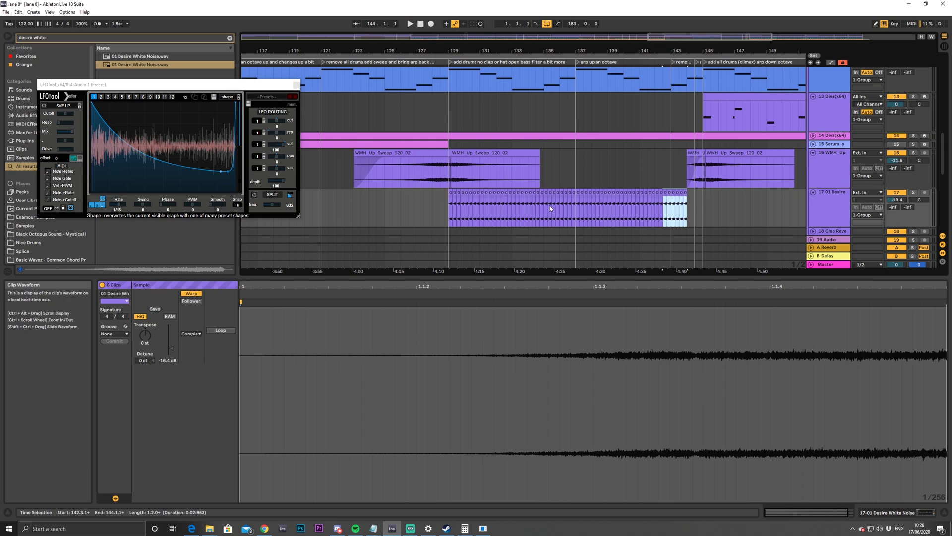
Delete the white noise clips beyond bar 145 and clear the remaining repeats between bars 137 and 145
key("space")
left_click(710, 196)
mouse_move(716, 197)
left_mouse_down()
mouse_move(703, 194)
mouse_move(707, 205)
left_mouse_up()
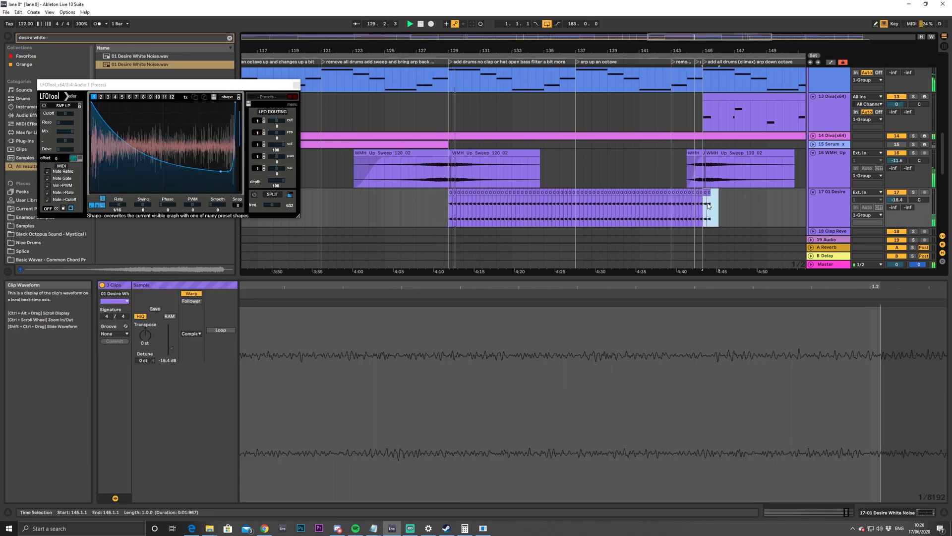
left_click(708, 193)
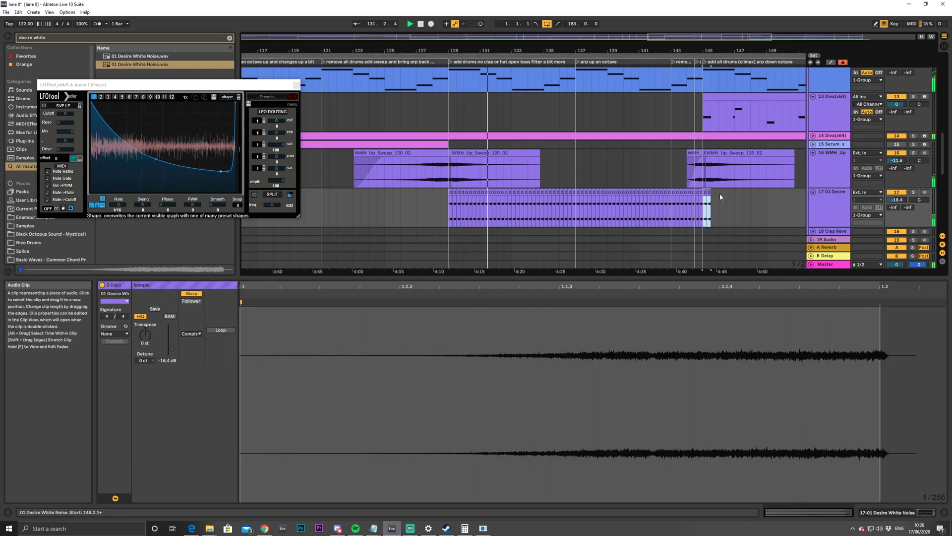
left_click(838, 204)
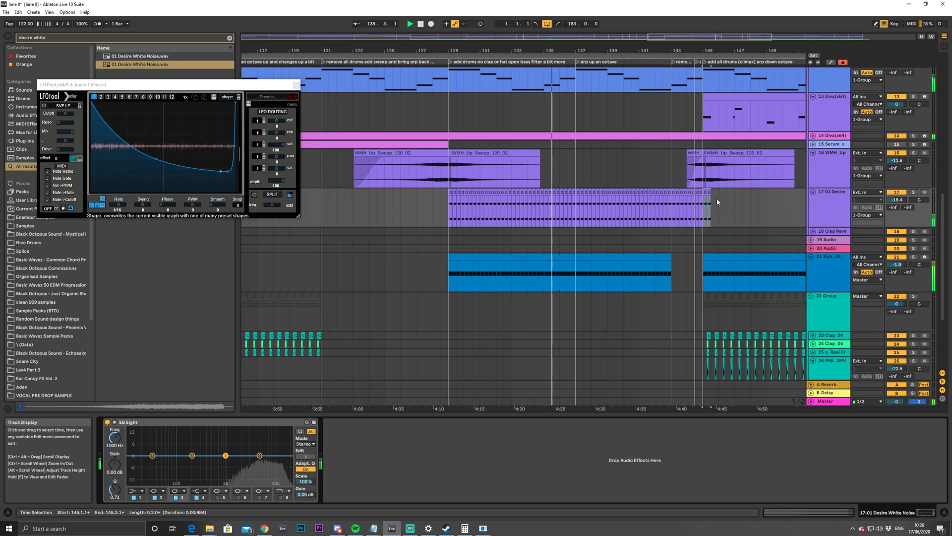
mouse_move(715, 197)
left_mouse_down()
mouse_move(580, 218)
mouse_move(712, 213)
left_mouse_up()
left_click(576, 218)
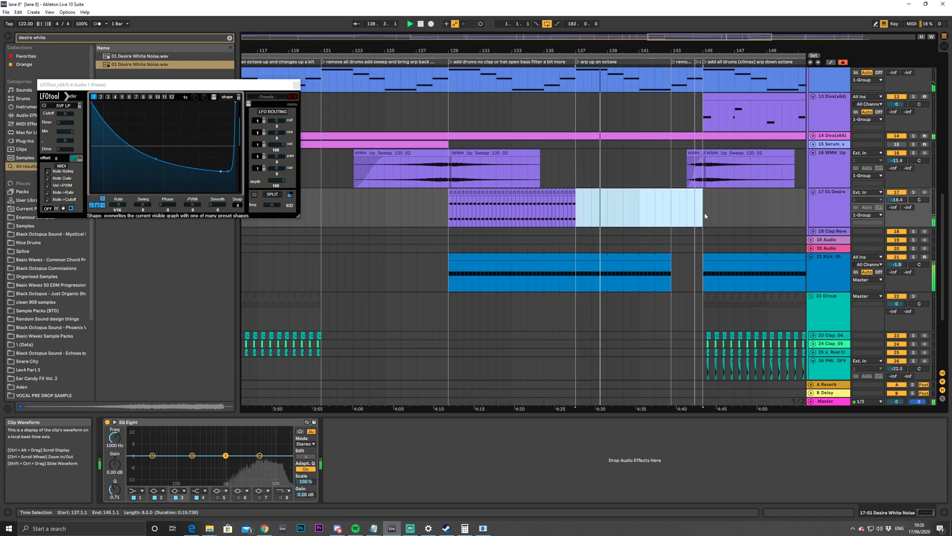
key("Delete")
Automate the EQ Eight output gain on the white noise track down to -4.66 dB between bars 133 and 137, and play the fade
key("space")
left_click(441, 217)
key("space")
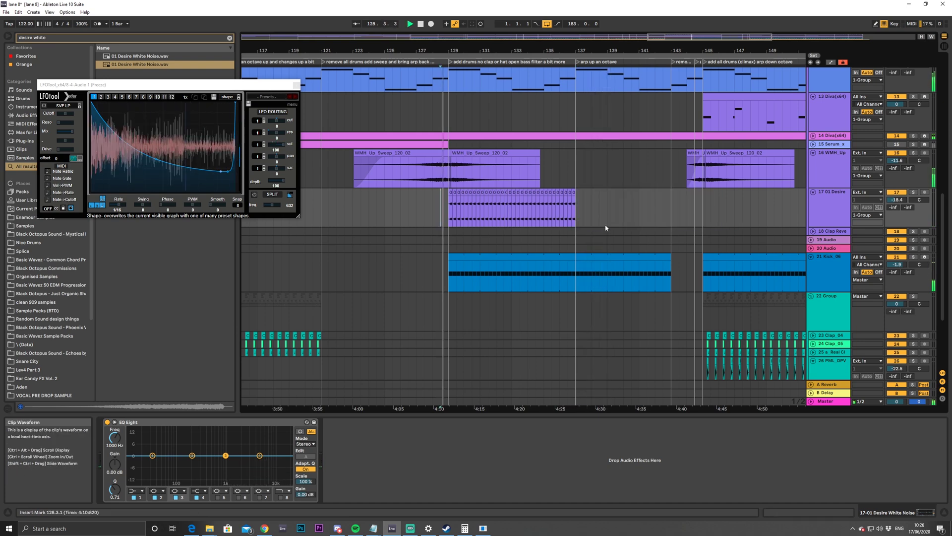
mouse_move(600, 33)
left_mouse_down()
mouse_move(601, 50)
mouse_move(586, 39)
mouse_move(590, 47)
left_mouse_up()
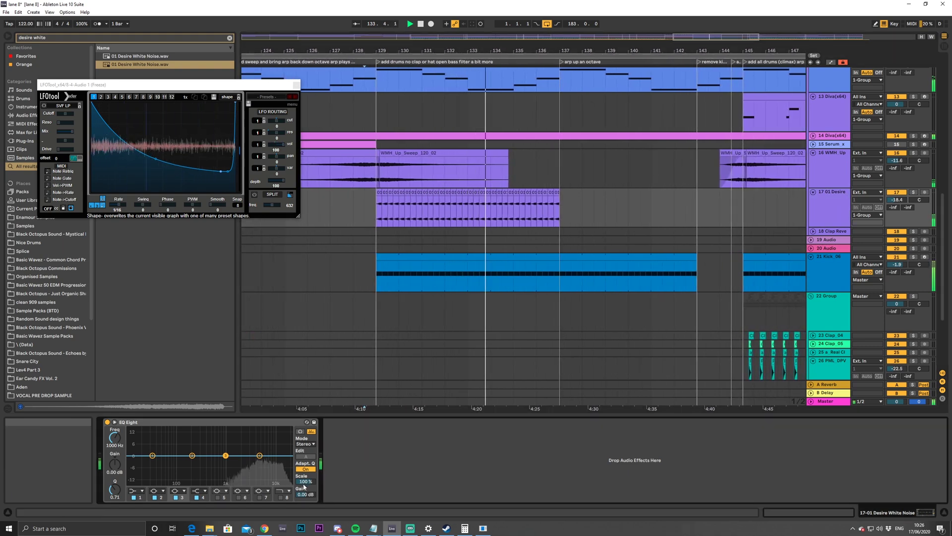
key("a")
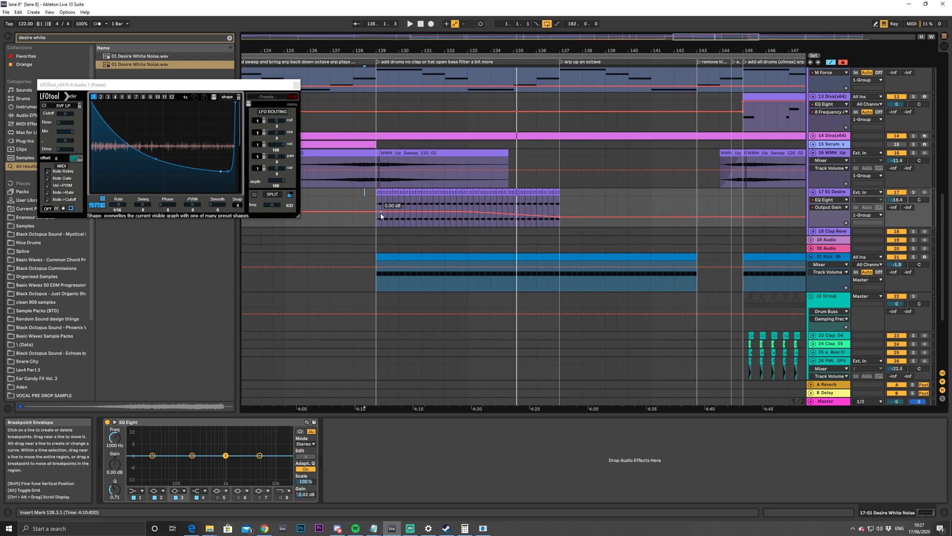
left_click(469, 201)
key("space")
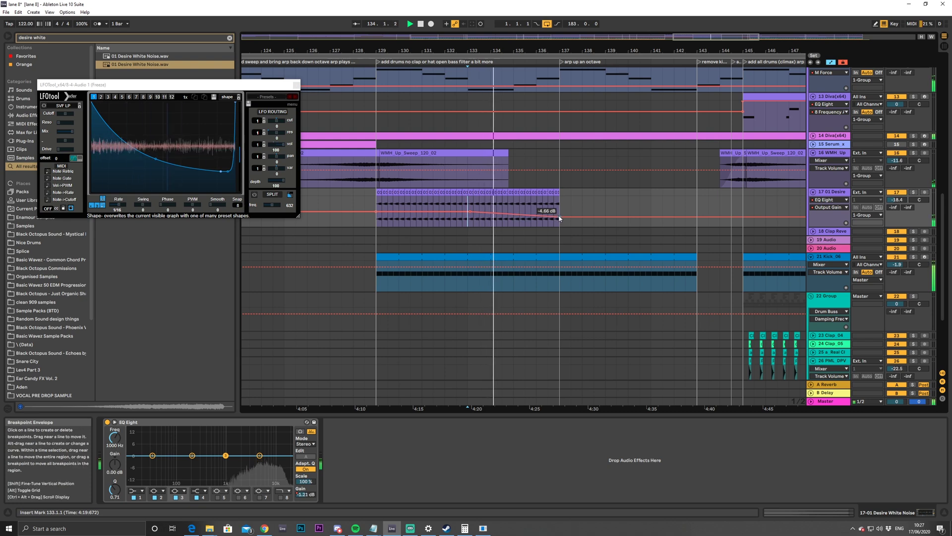
Listen on from the white noise fade into the climax section, checking the arrangement around it and the drum tracks below
left_click_drag(671, 44, 670, 68)
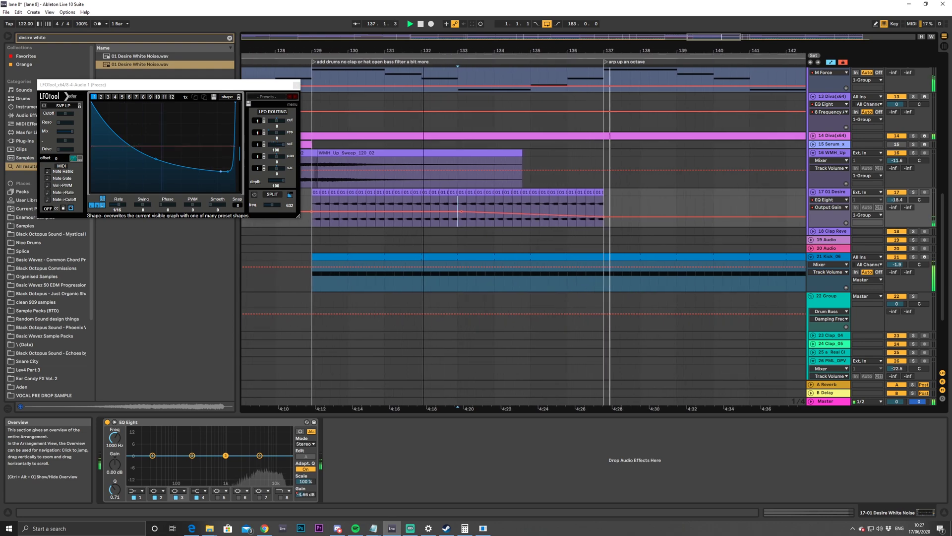
key("minus")
key("minus")
key("minus")
key("minus")
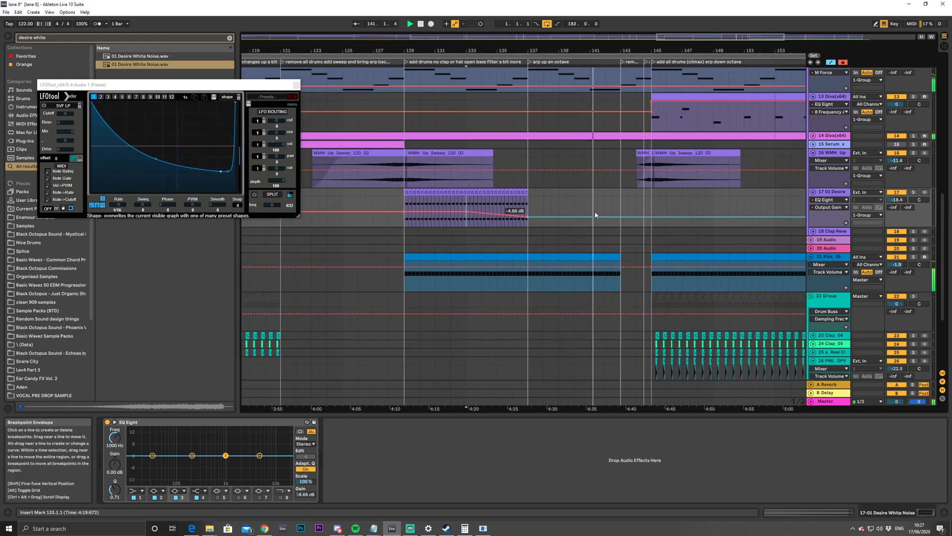
scroll(595, 214, "down", 2)
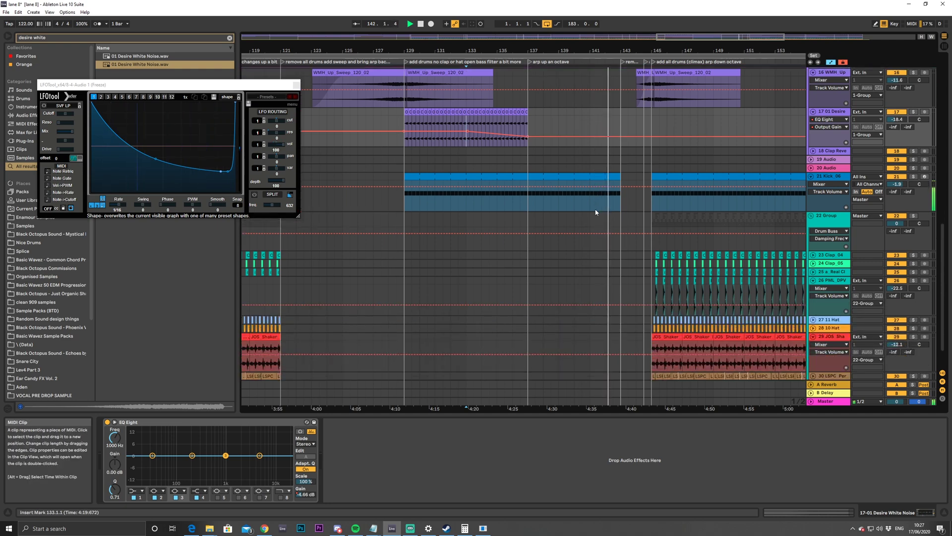
scroll(596, 212, "down", 2)
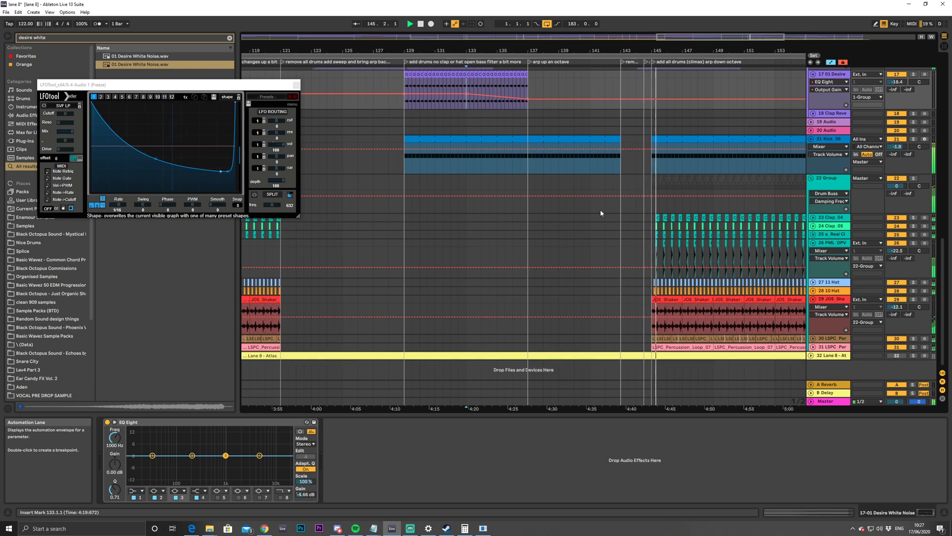
scroll(590, 205, "up", 4)
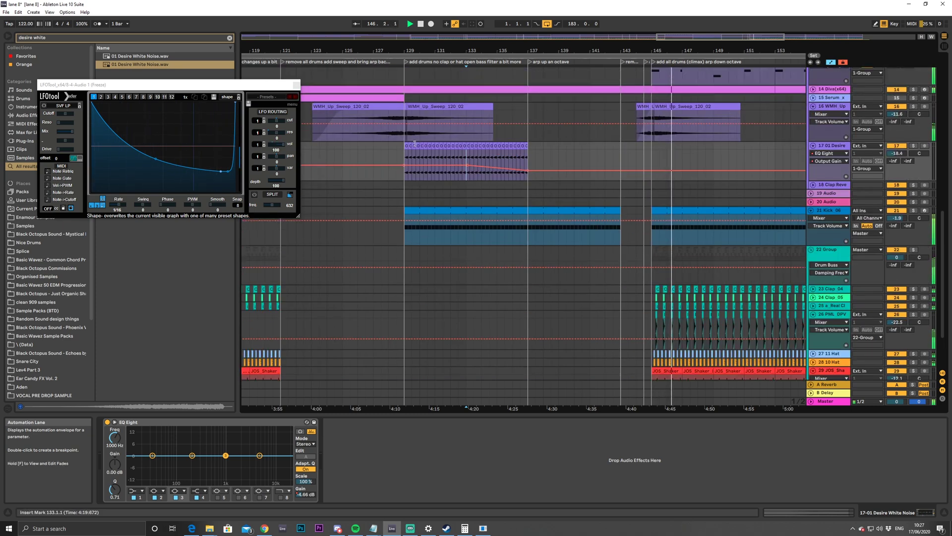
Unlock the envelopes and repeat the white noise of bars 129 to 133, including its automation, from bar 145 up to bar 177
left_click_drag(406, 147, 471, 159)
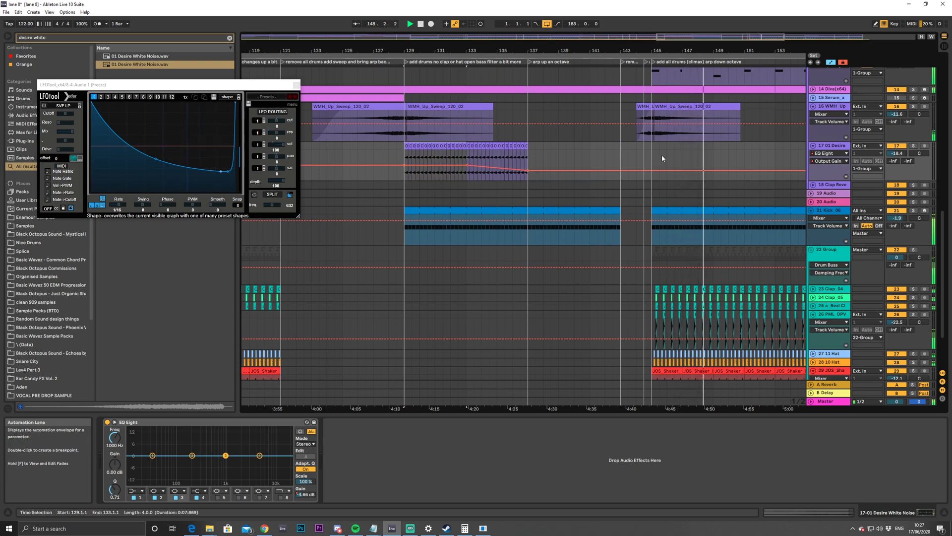
left_click(842, 62)
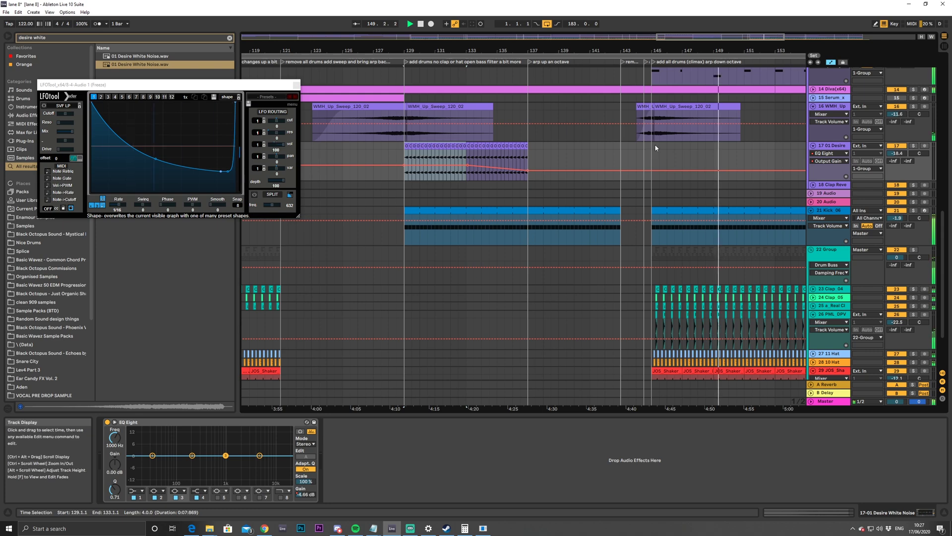
left_click(651, 146)
key("ctrl+v")
key("ctrl+v")
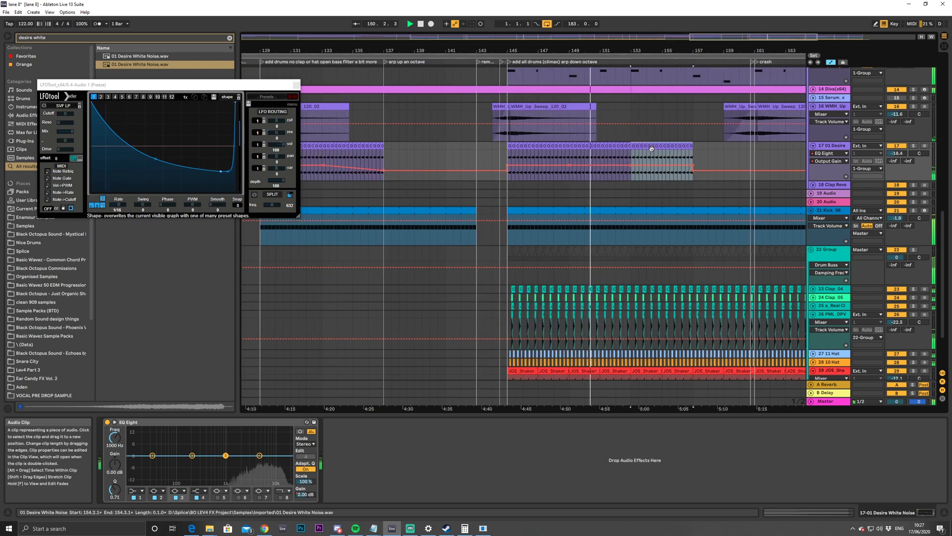
key("ctrl+v")
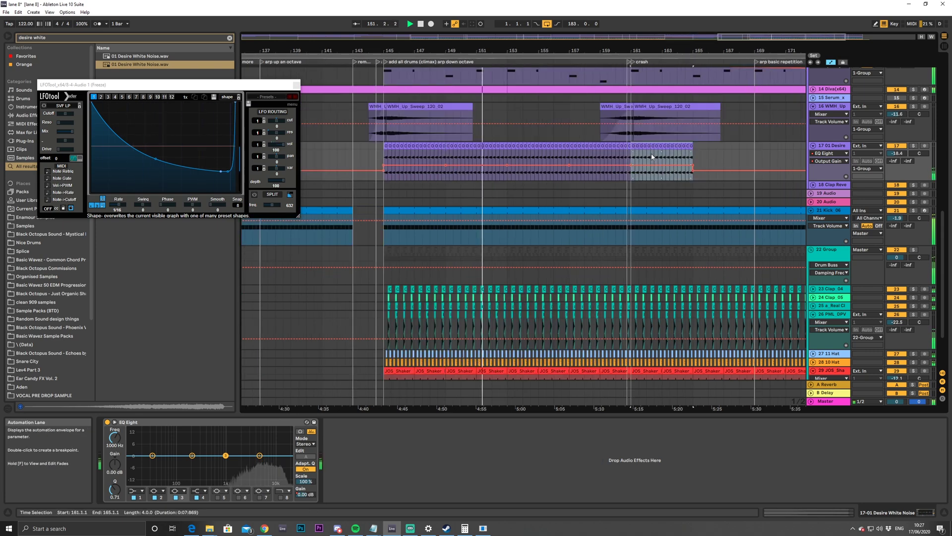
left_click_drag(754, 36, 793, 44)
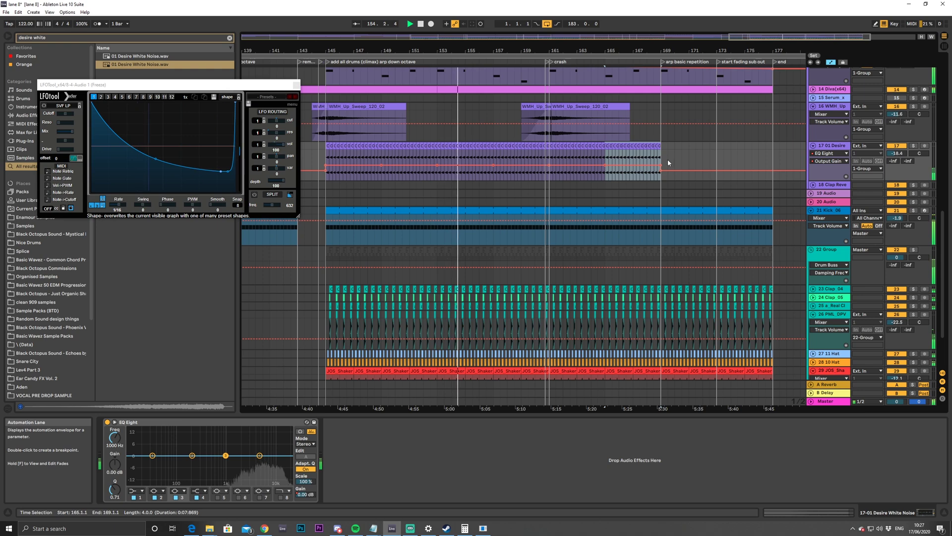
key("ctrl+d")
key("ctrl+d")
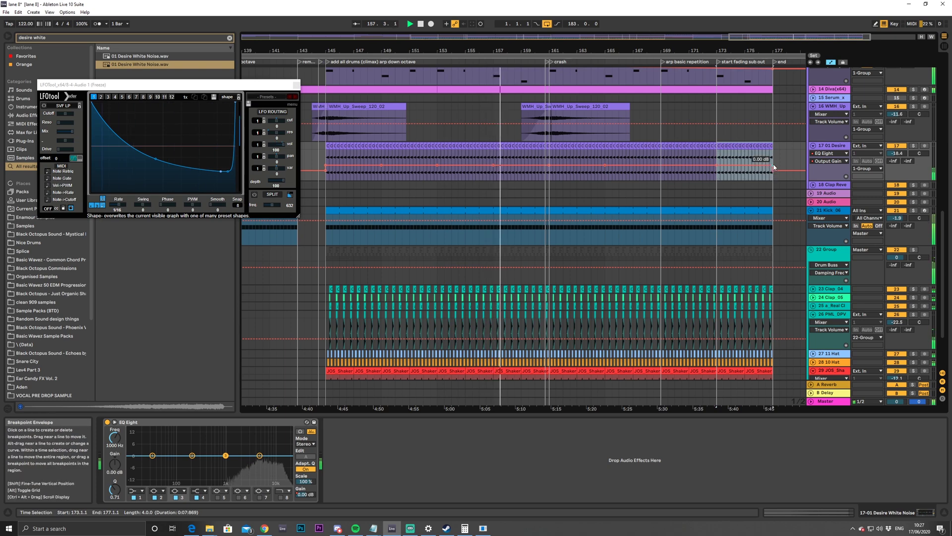
Shape the white noise track's output gain automation into a fade from about bar 165 to bar 177, and close the LFOTool window
left_click_drag(711, 166, 719, 172)
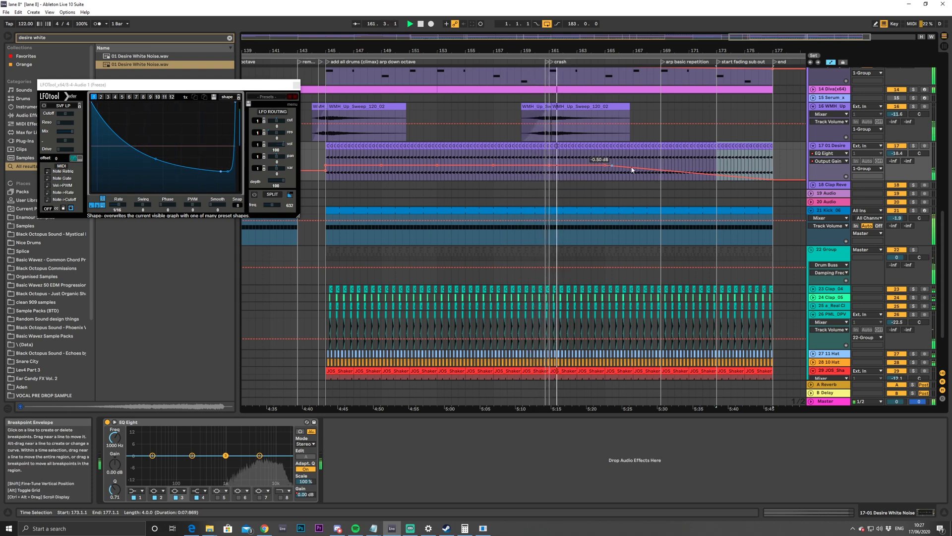
left_click(296, 86)
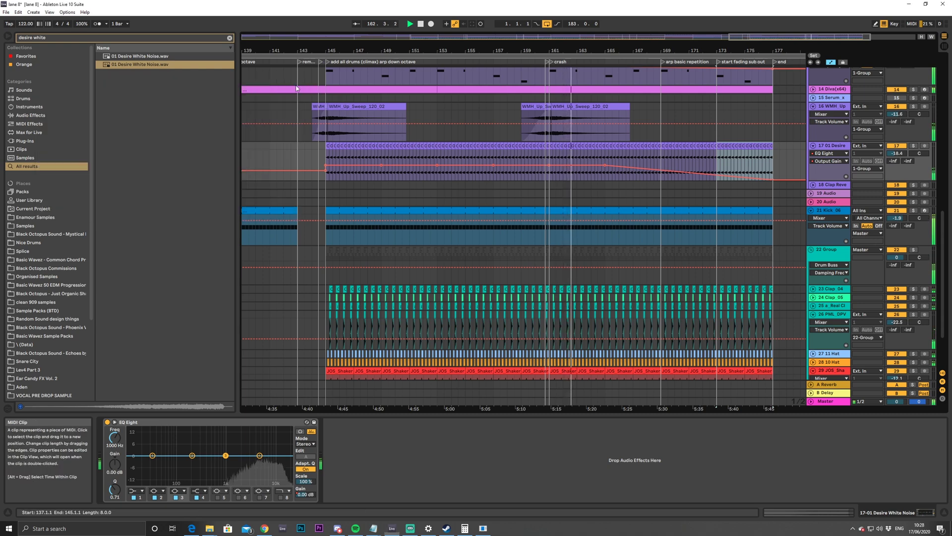
Play on toward the end with the whole arrangement in view, enlarge the overview and stop playback
left_click_drag(799, 47, 774, 37)
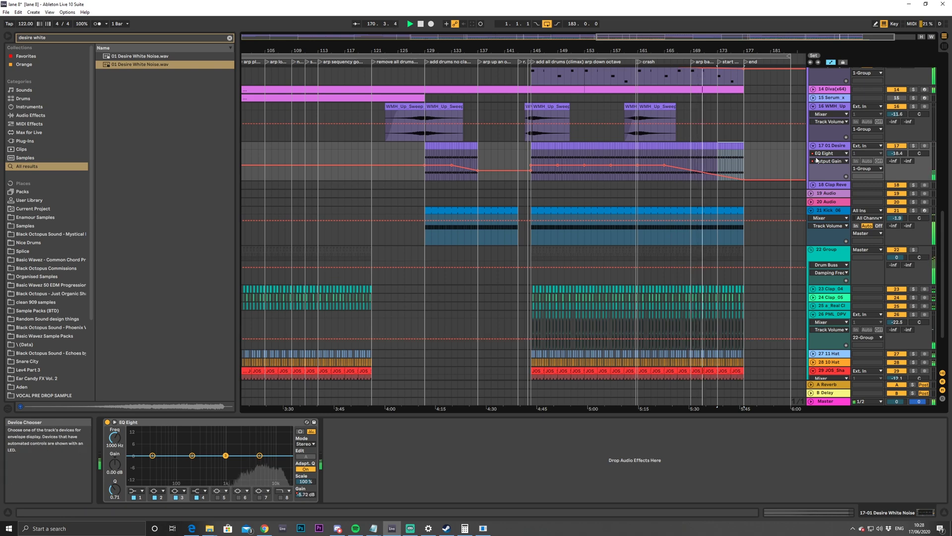
scroll(788, 266, "down", 3)
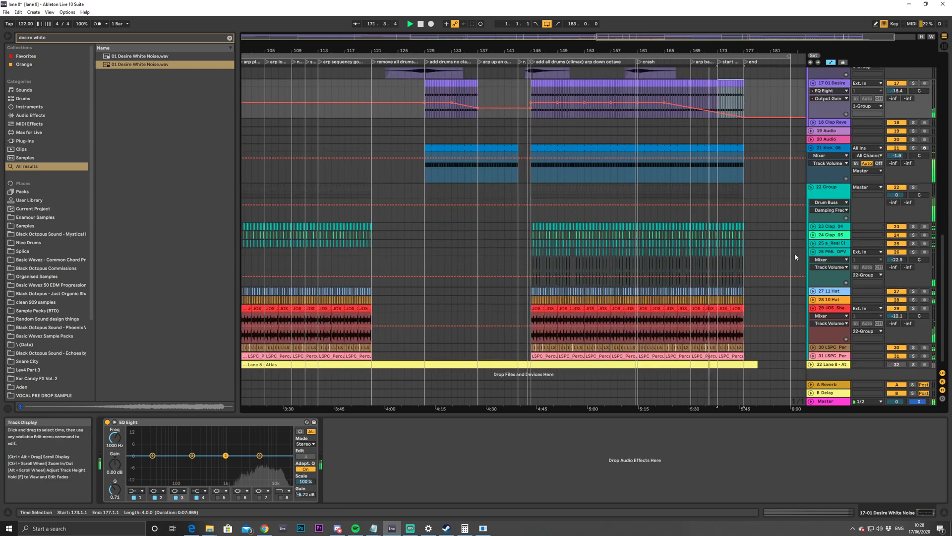
scroll(793, 221, "up", 3)
scroll(793, 222, "up", 2)
left_click_drag(719, 37, 704, 24)
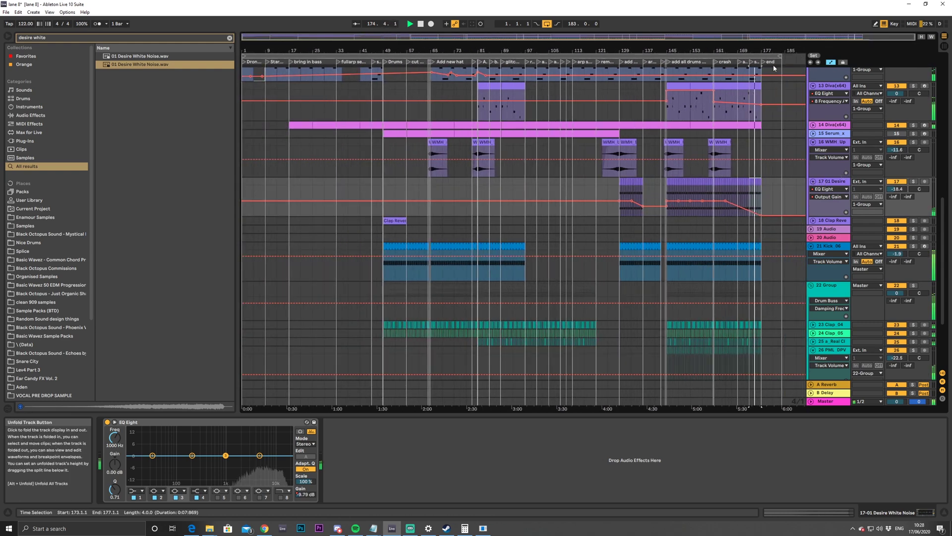
left_click_drag(785, 42, 799, 64)
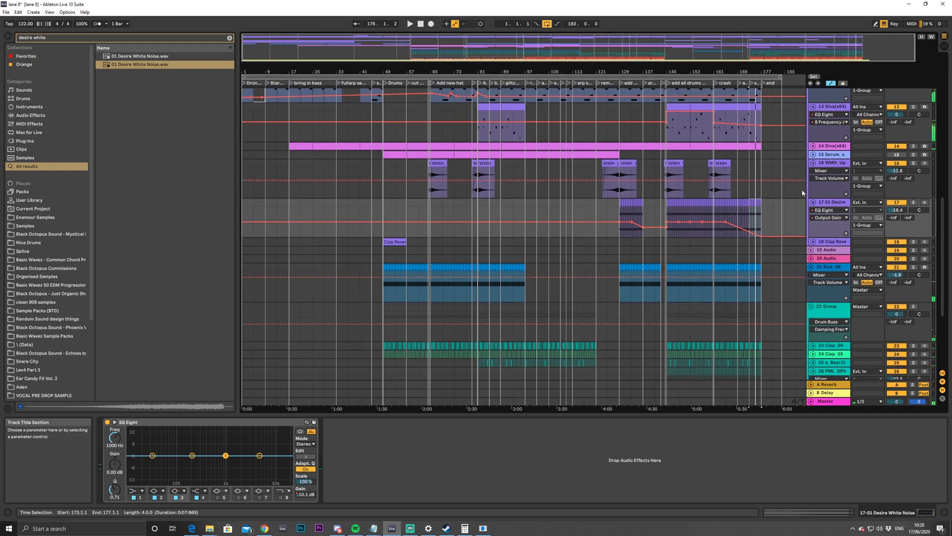
Unfold the 14 Diva track to show its notes and VCF1 frequency automation
scroll(804, 186, "up", 3)
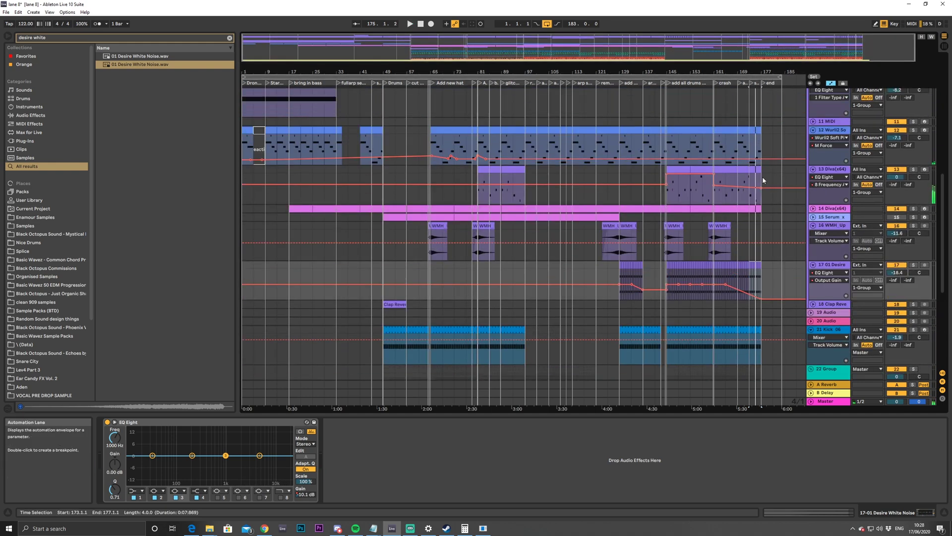
scroll(774, 188, "up", 2)
scroll(794, 209, "down", 1)
left_click(813, 217)
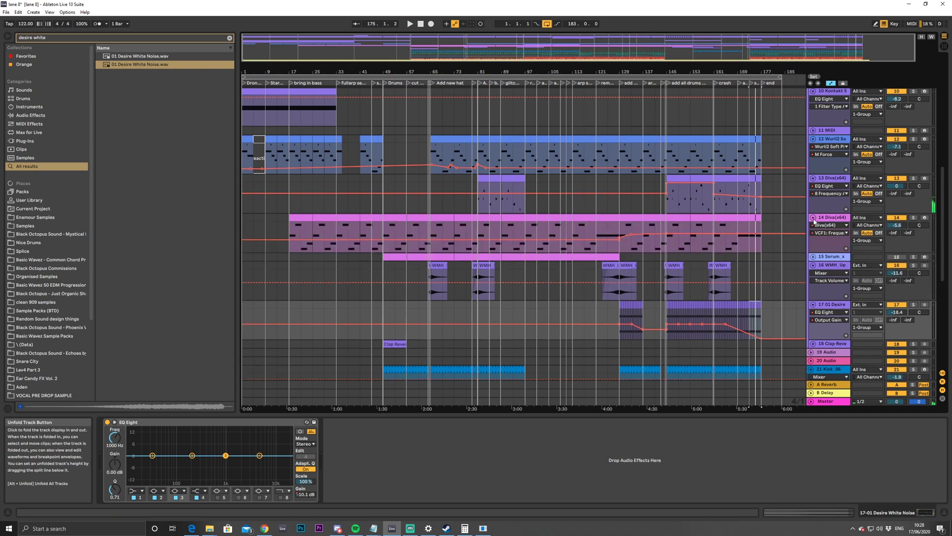
Collect all and save the set, copying files from elsewhere, other projects and the User Library but not from Factory Packs
scroll(798, 218, "up", 8)
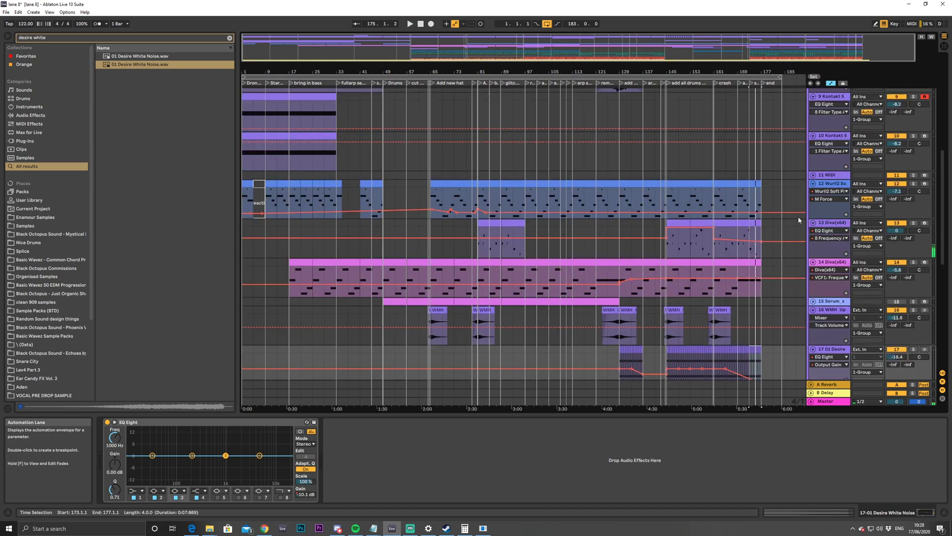
scroll(778, 197, "up", 1)
left_click(6, 13)
left_click(23, 103)
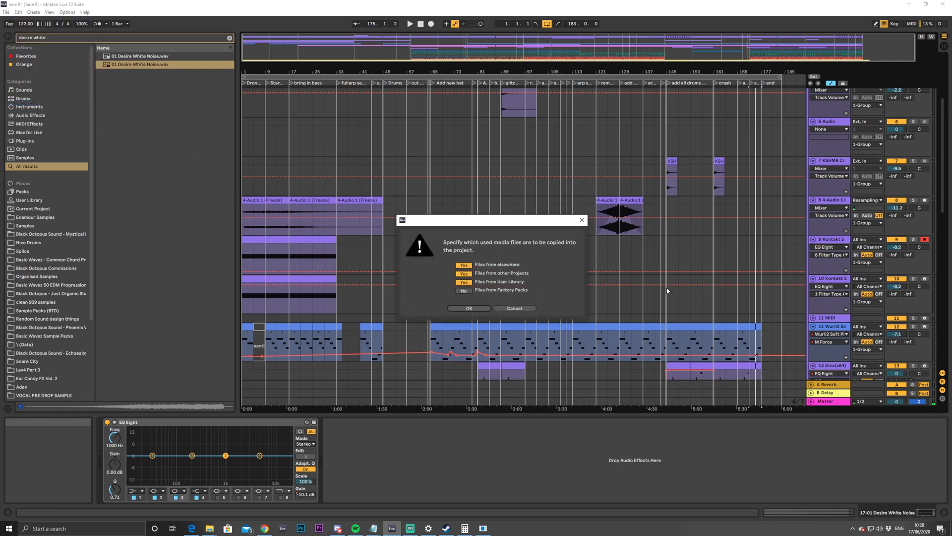
left_click(469, 308)
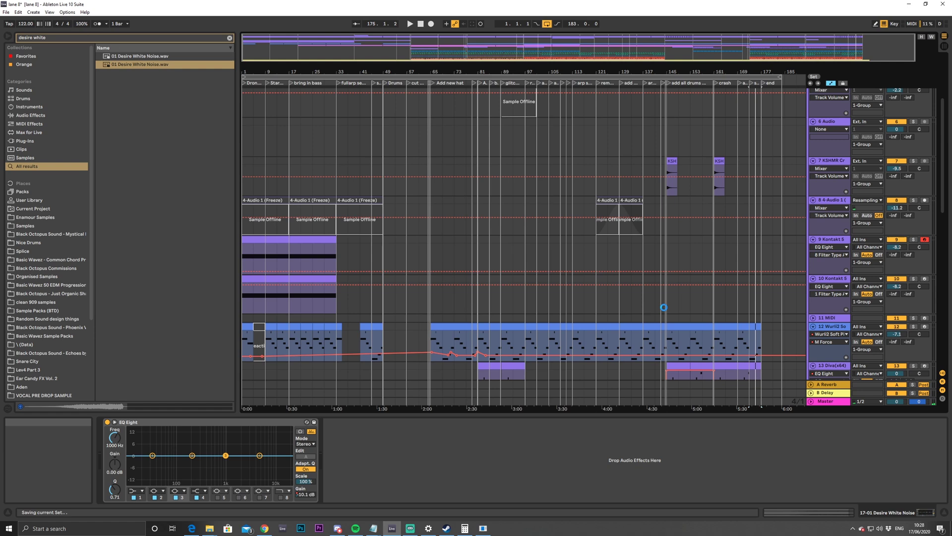
Show the device chain of the 4 Diva track and display the synth's ENV1 Decay automation
scroll(787, 243, "up", 5)
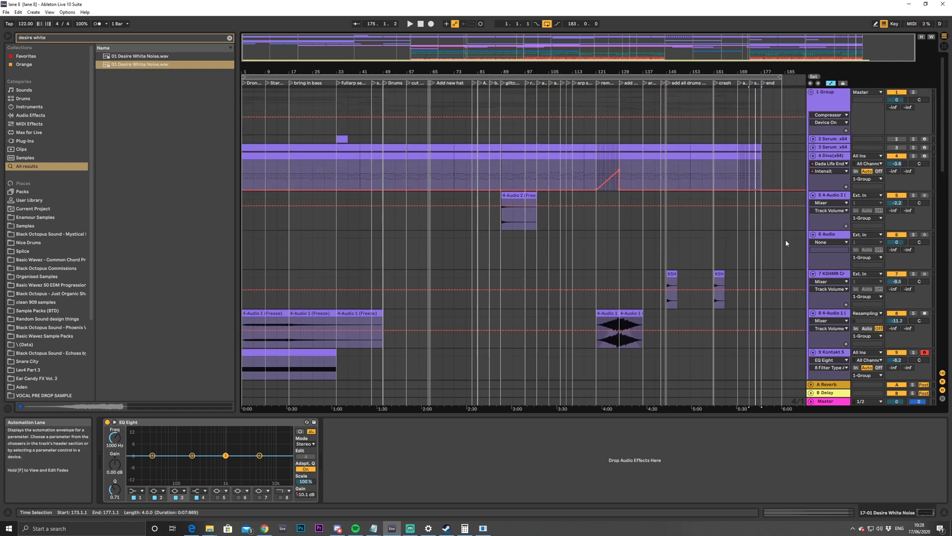
left_click(818, 185)
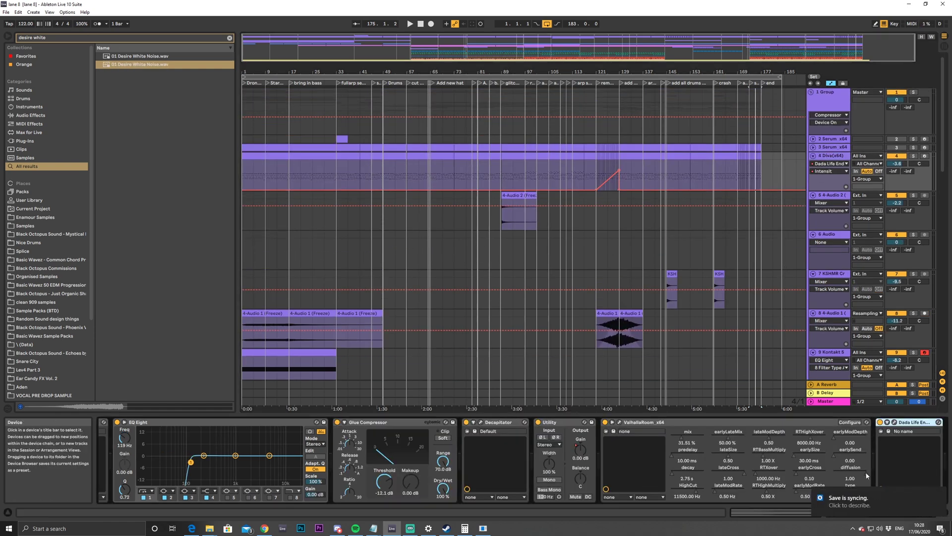
left_click(939, 494)
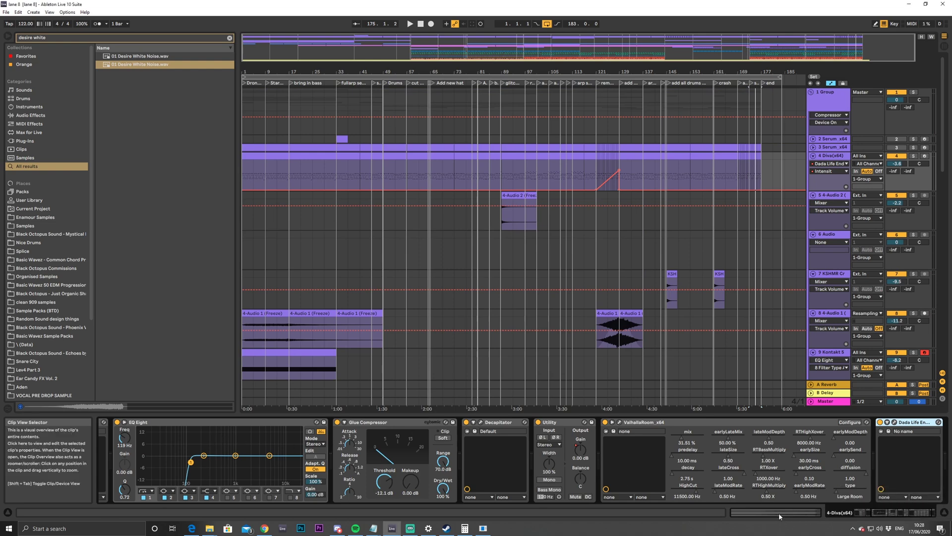
left_click(881, 514)
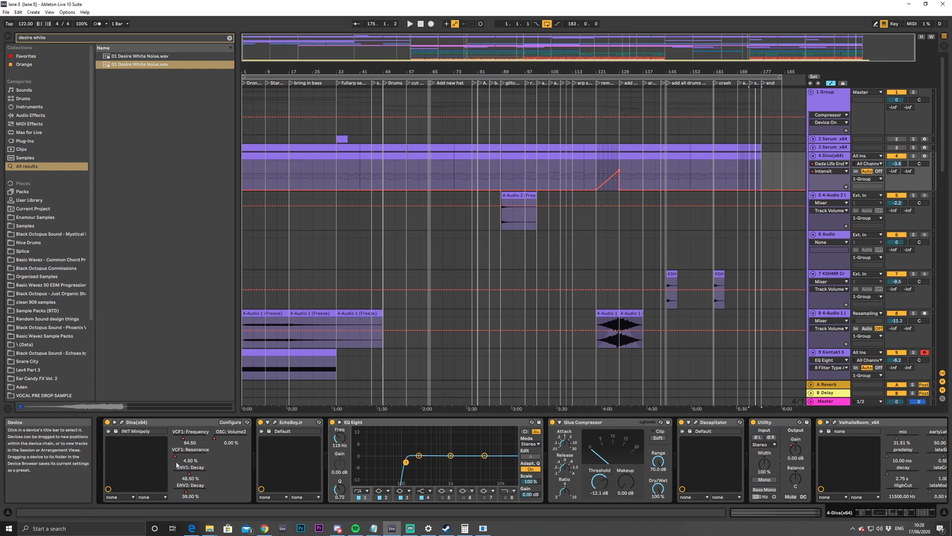
left_click(190, 476)
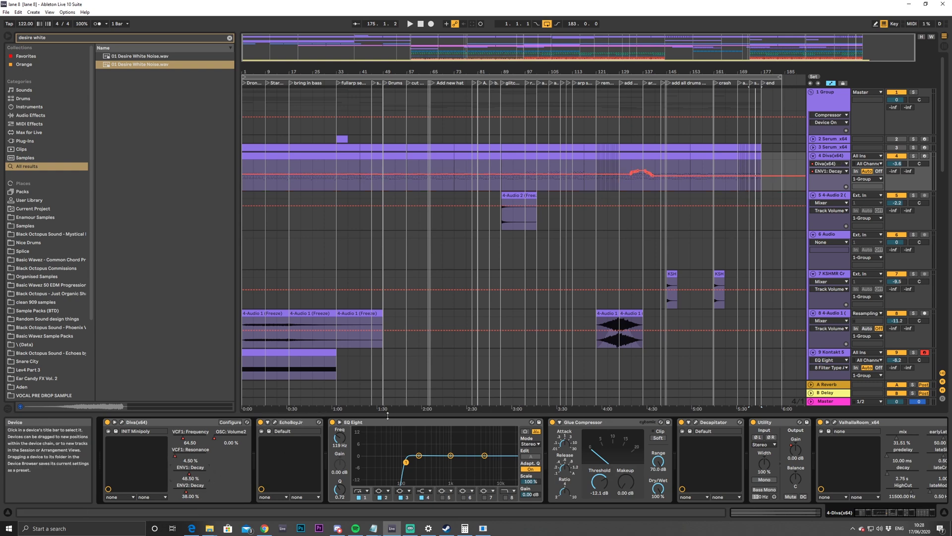
Ramp the 4 Diva track's ENV1 Decay automation upward from about bar 169 to bar 177 while playing from bar 173
left_click(742, 177)
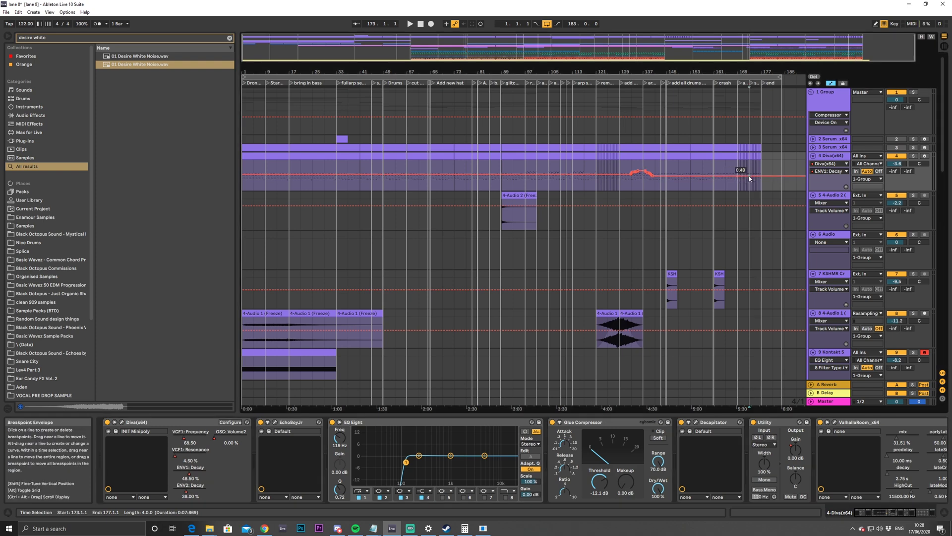
key("space")
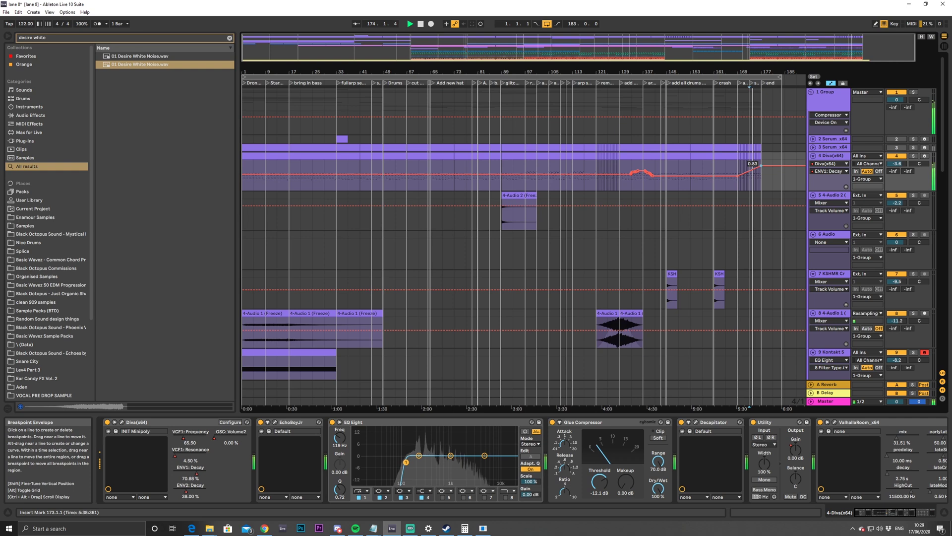
left_click_drag(759, 167, 756, 164)
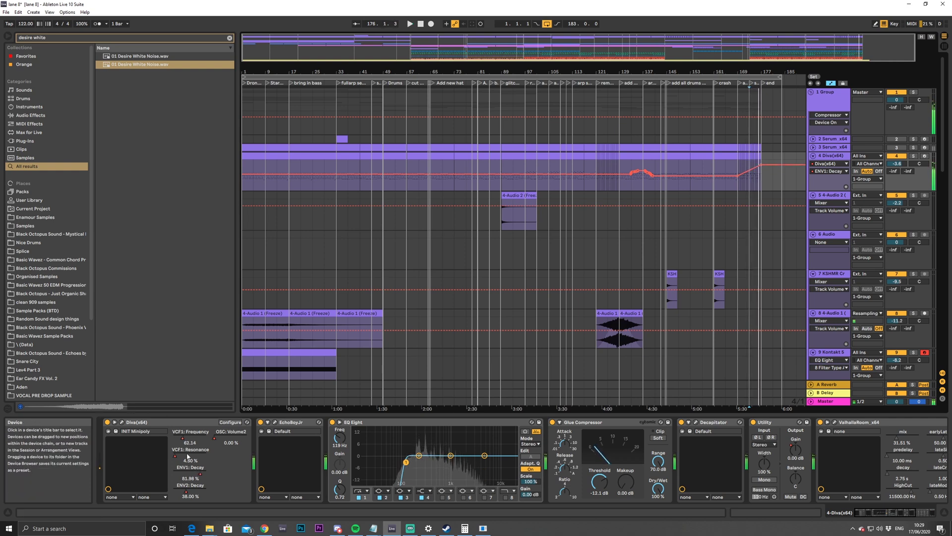
Shape the 4 Diva track's ENV2 Decay automation into a rise from about bar 175 to bar 177 while listening
left_click(189, 493)
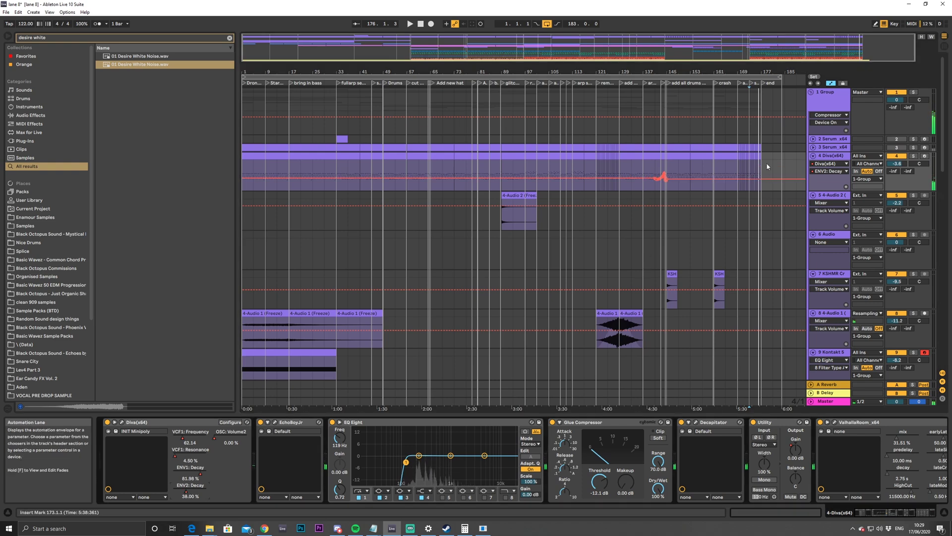
key("space")
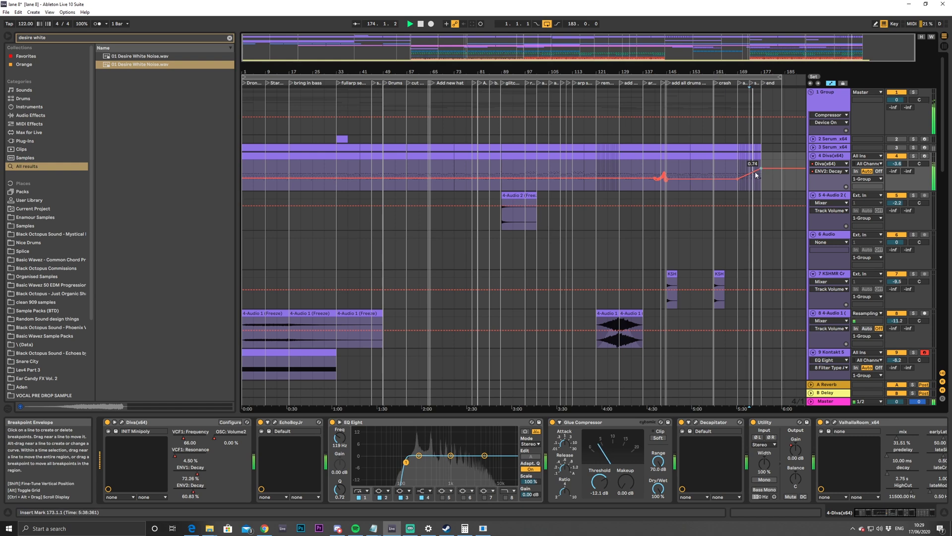
left_click_drag(761, 171, 755, 176)
left_click_drag(796, 50, 848, 93)
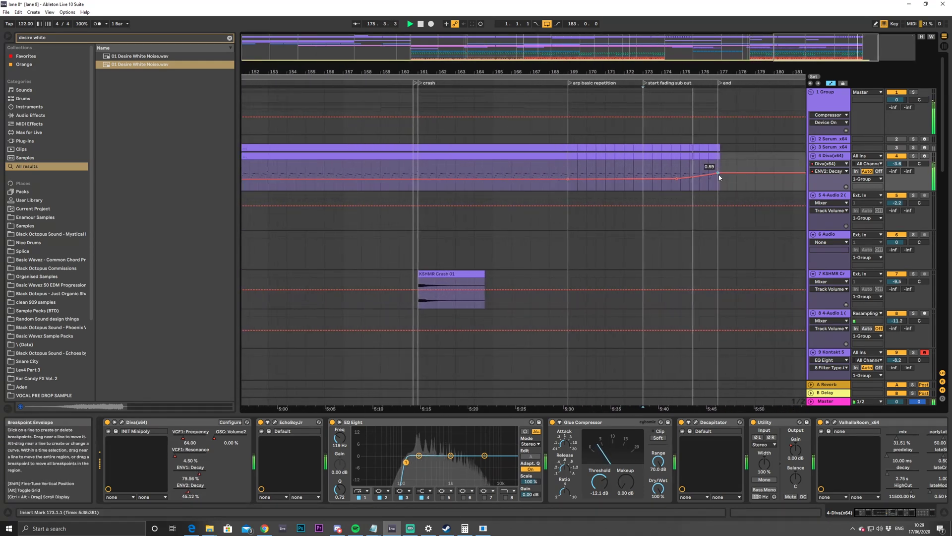
left_click_drag(719, 177, 720, 168)
key("space")
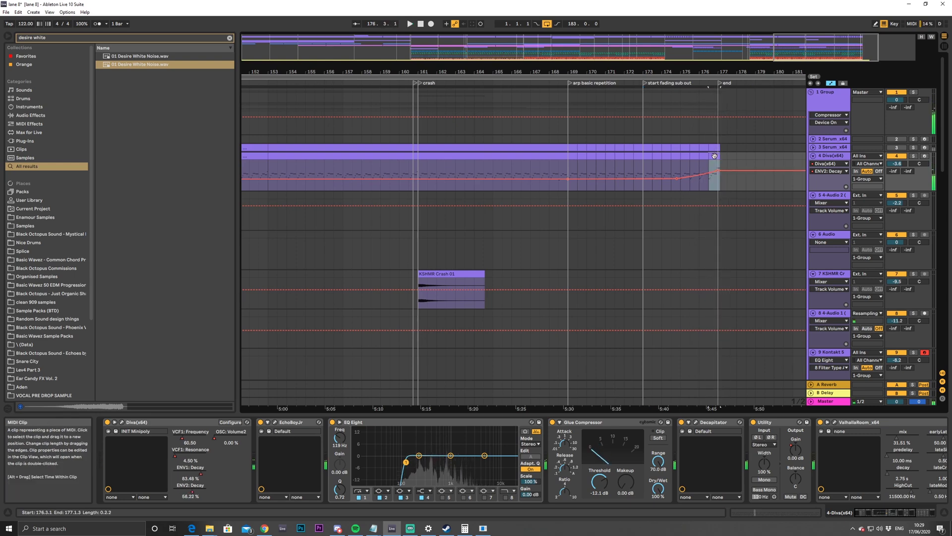
Open the last clip on the 4 Diva track and delete its long final A3 note
double_click(715, 156)
left_click(778, 346)
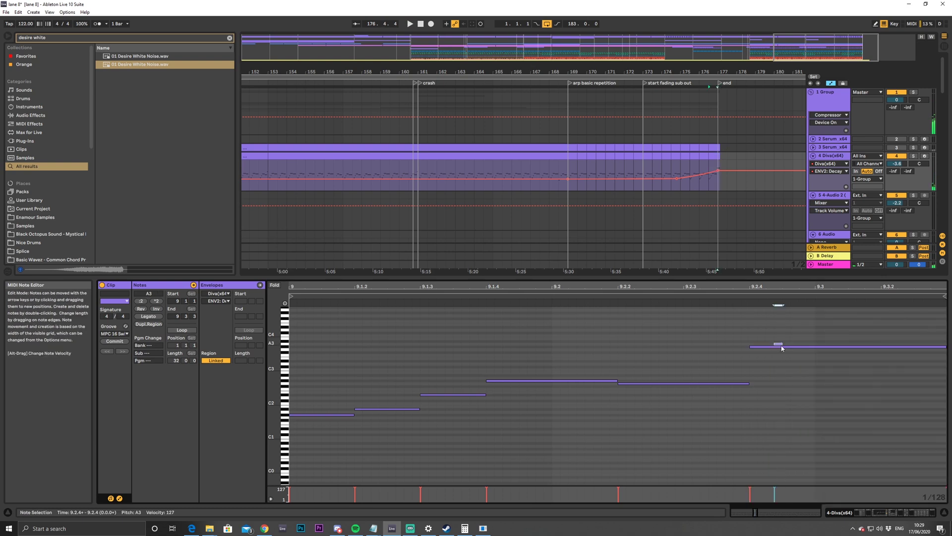
key("Delete")
left_click(777, 353)
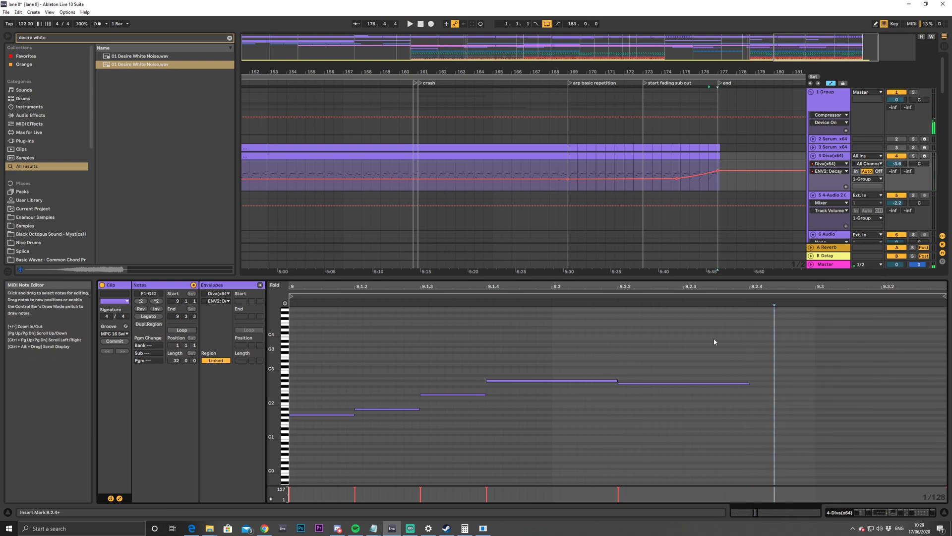
Raise the end of the ENV2 Decay ramp at bar 177 to about 0.74 while playing from bar 175.3
left_click(691, 178)
key("space")
left_click_drag(719, 172, 718, 169)
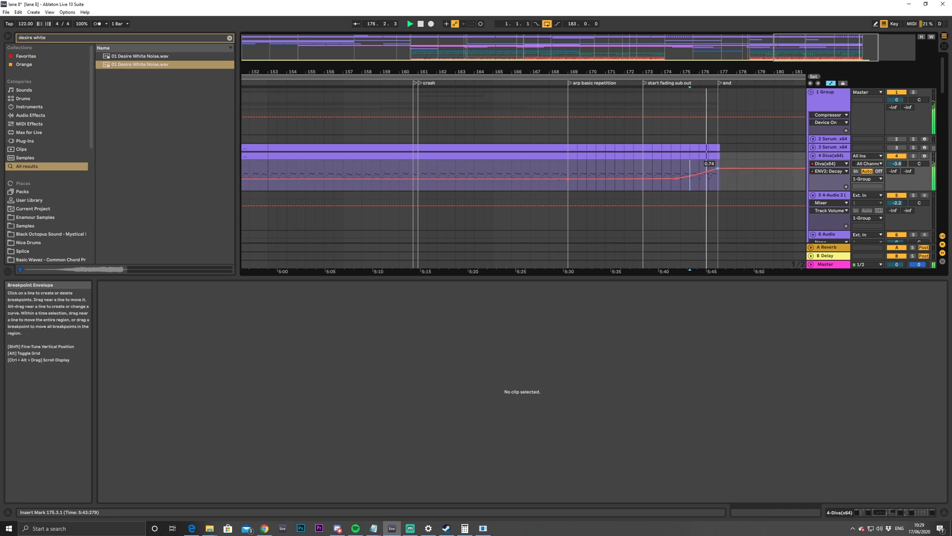
key("space")
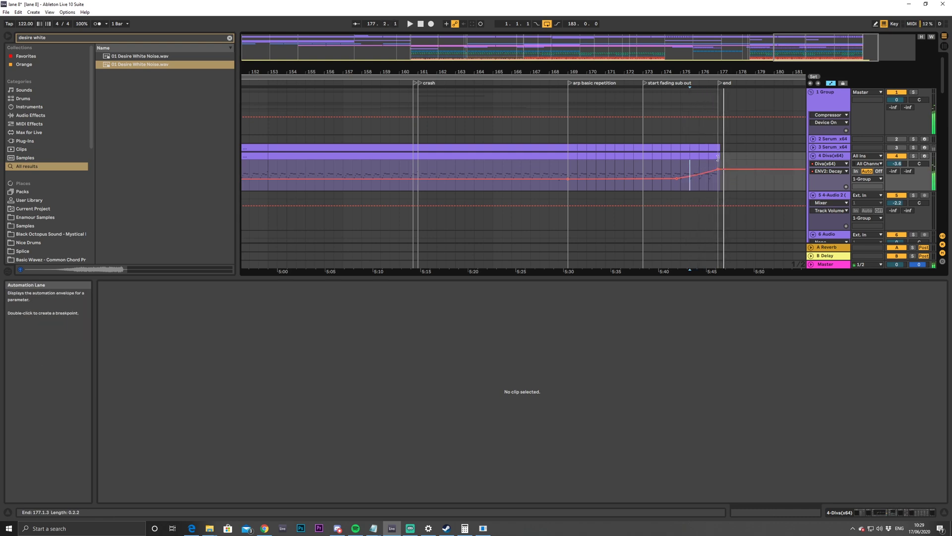
Lengthen the final note in the last 4 Diva clip and extend the clip to about bar 179
left_click(714, 156)
left_click_drag(618, 379, 945, 386)
left_click_drag(722, 156, 751, 156)
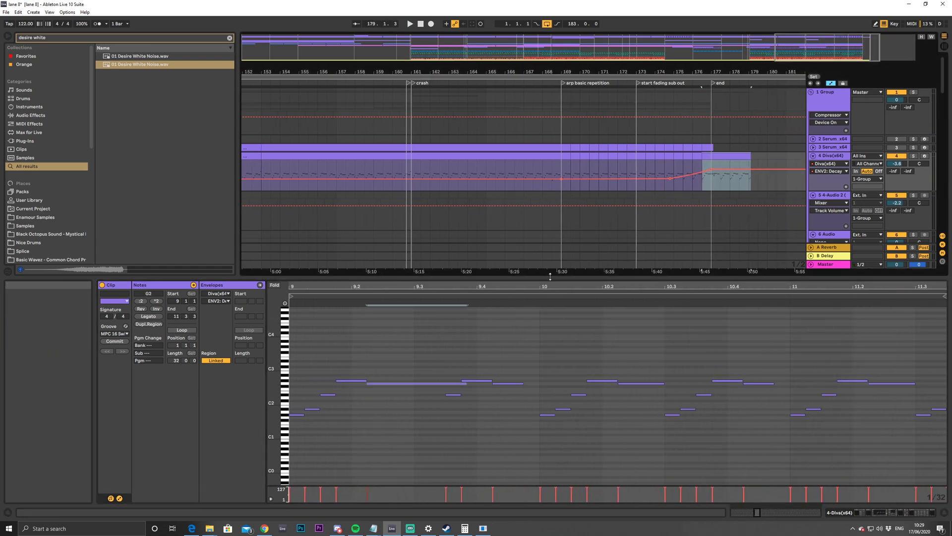
Delete the repeated arp notes that follow the long note in the extended 4 Diva clip
left_click_drag(486, 360, 908, 430)
key("Delete")
left_click(465, 395)
key("Delete")
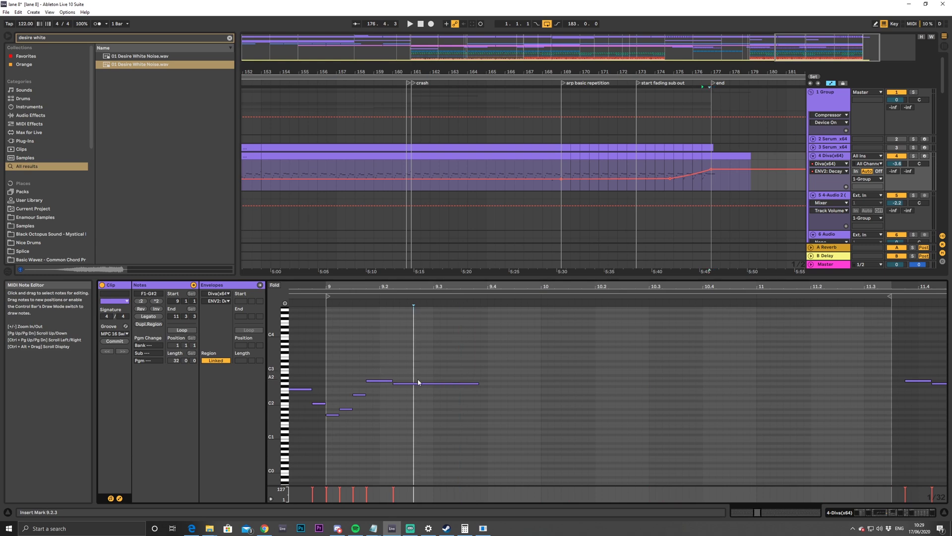
Hold the 4 Diva clip's ending on a G#2 note out to about clip bar 11 and listen to the ending
left_click_drag(479, 383, 764, 381)
key("space")
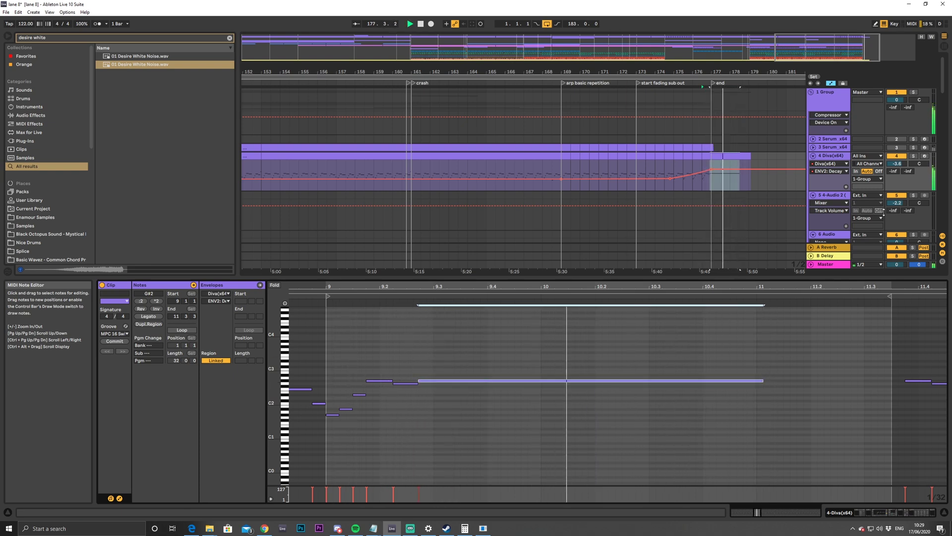
key("space")
Fade the 4 Diva track's Utility Gain automation down to -inf dB from bar 177 to about bar 178.3 and play the ending
double_click(828, 157)
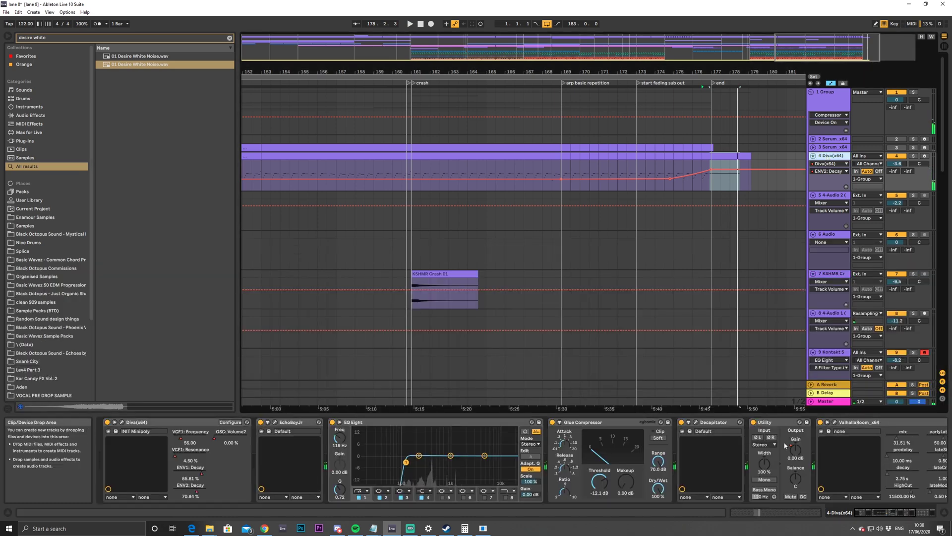
left_click(796, 448)
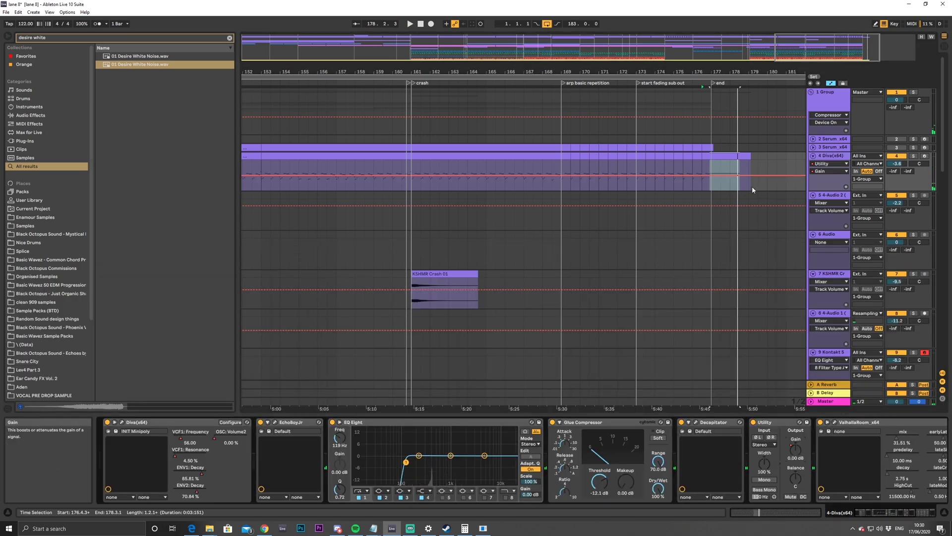
left_click(711, 180)
mouse_move(735, 176)
left_mouse_down()
mouse_move(748, 181)
mouse_move(739, 189)
left_mouse_up()
key("space")
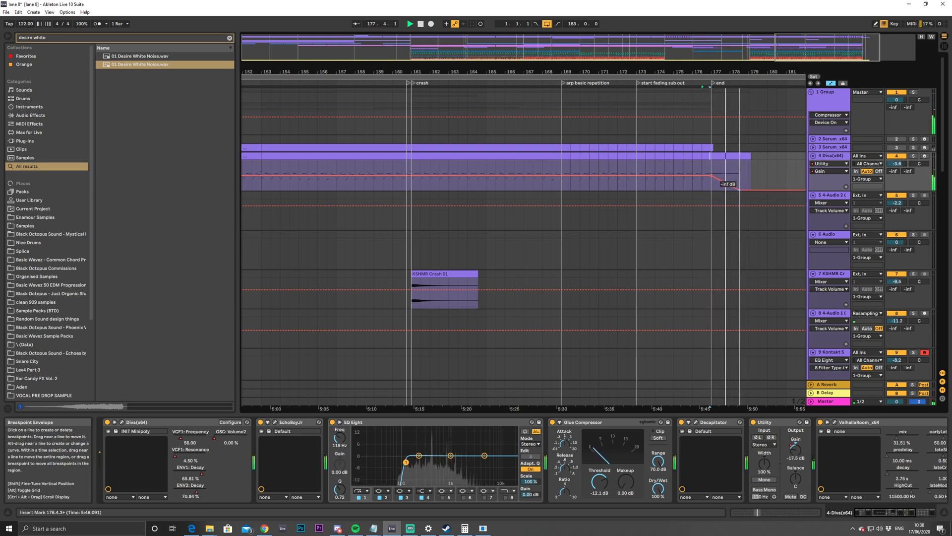
key("space")
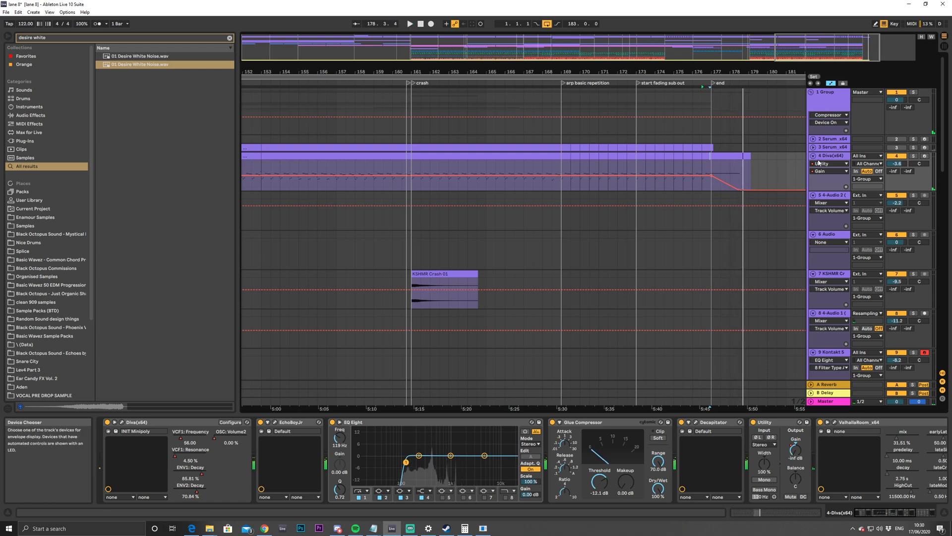
Fold the 4 Diva track and the first group, show the whole arrangement and play it from the start
left_click(813, 156)
left_click(811, 92)
left_click_drag(818, 47, 268, 147)
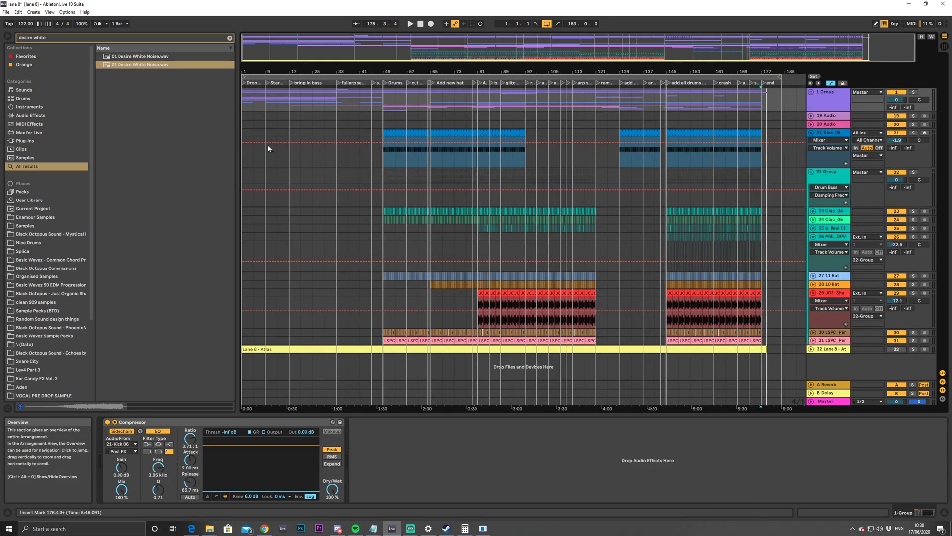
left_click(243, 111)
key("space")
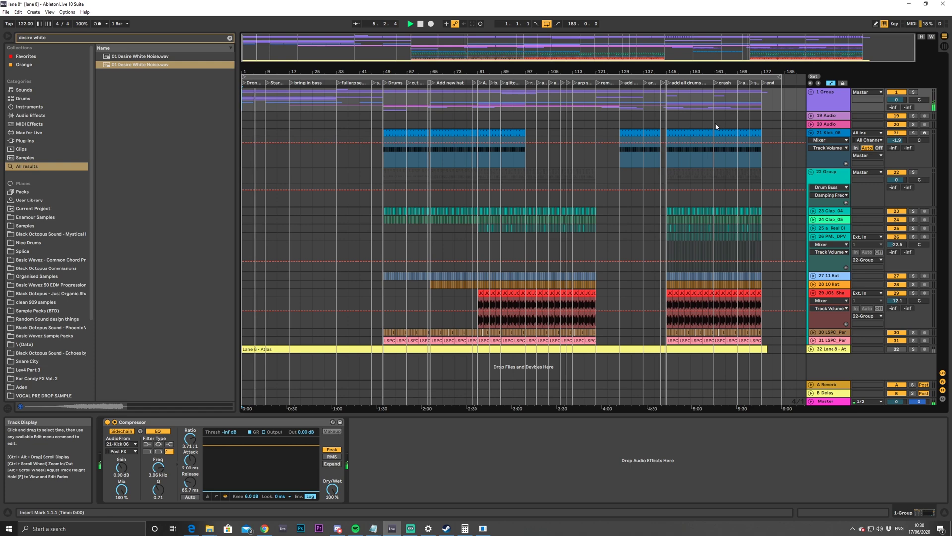
Unfold the first group and collapse its expanded tracks to single rows
left_click(811, 93)
left_click(811, 93)
left_click(811, 93)
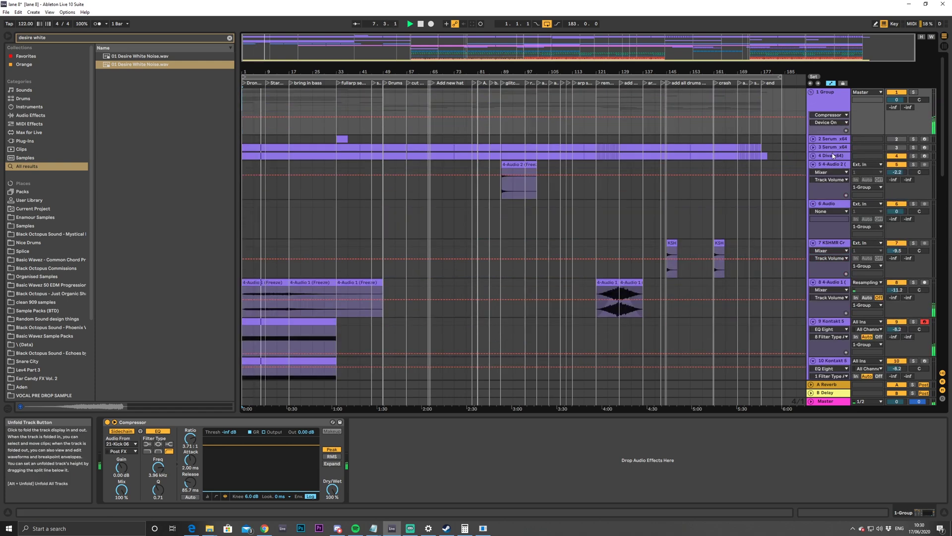
left_click(813, 165)
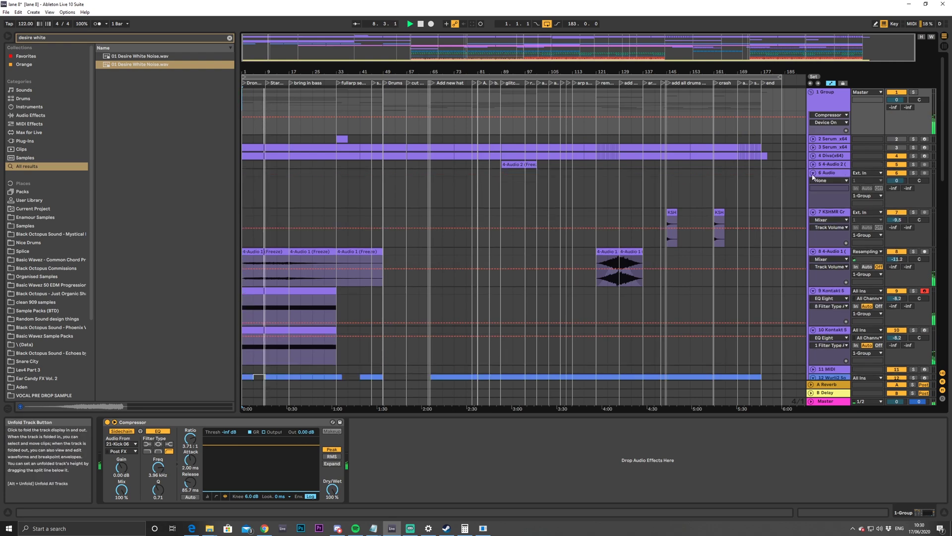
left_click(813, 174)
left_click(813, 181)
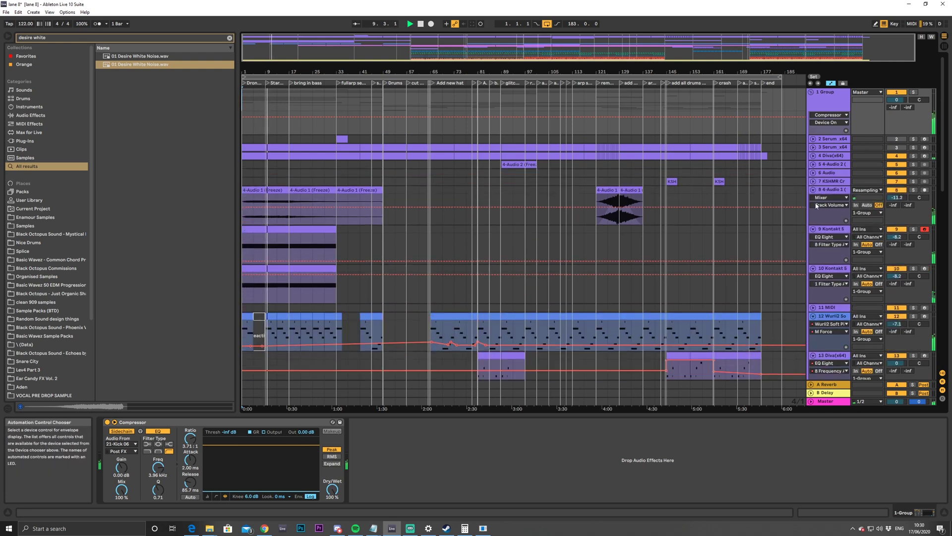
left_click(814, 190)
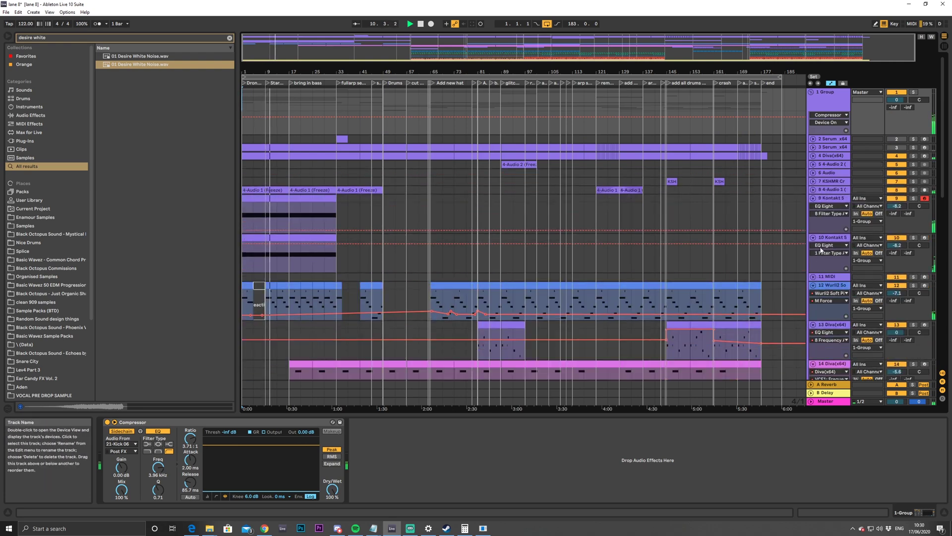
left_click(814, 238)
left_click(813, 198)
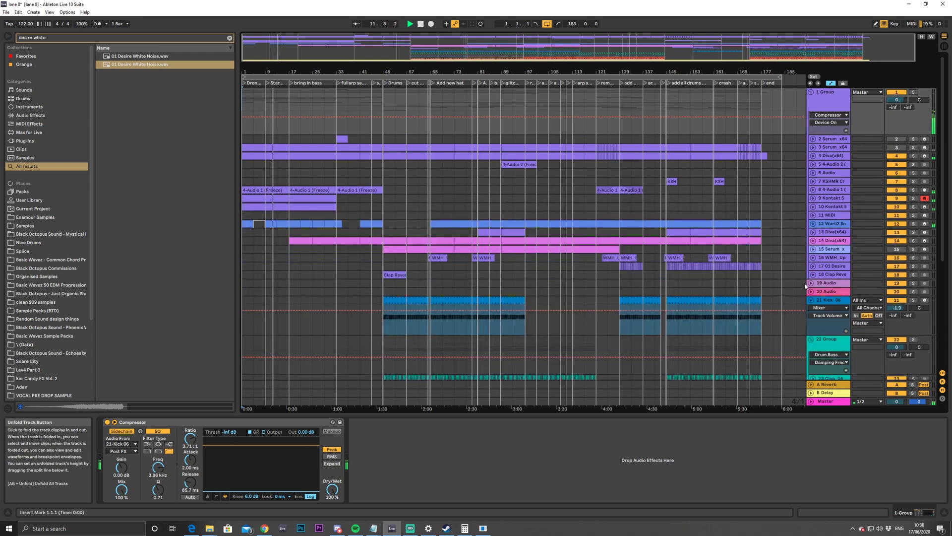
Unfold the 15 Serum track and move its first clip from bar 49 to bar 169
left_click(813, 249)
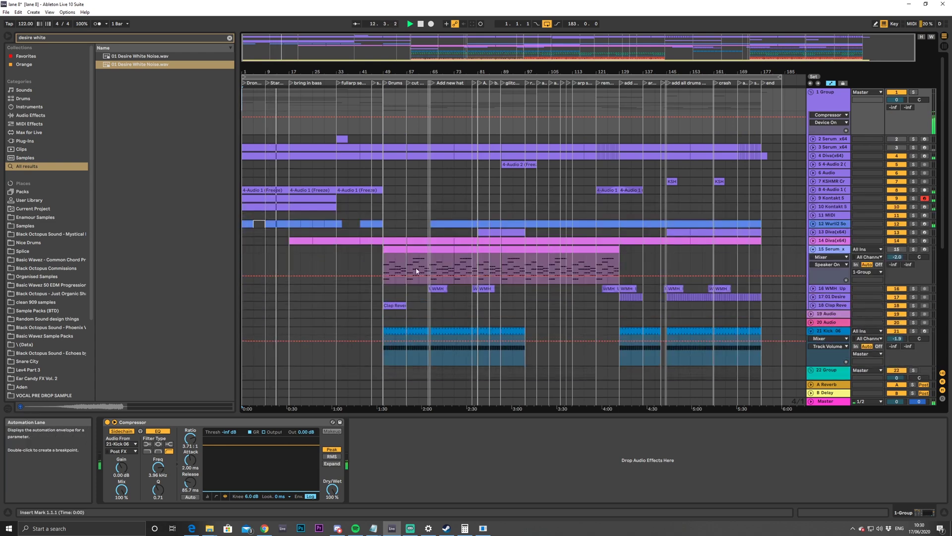
left_click(393, 251)
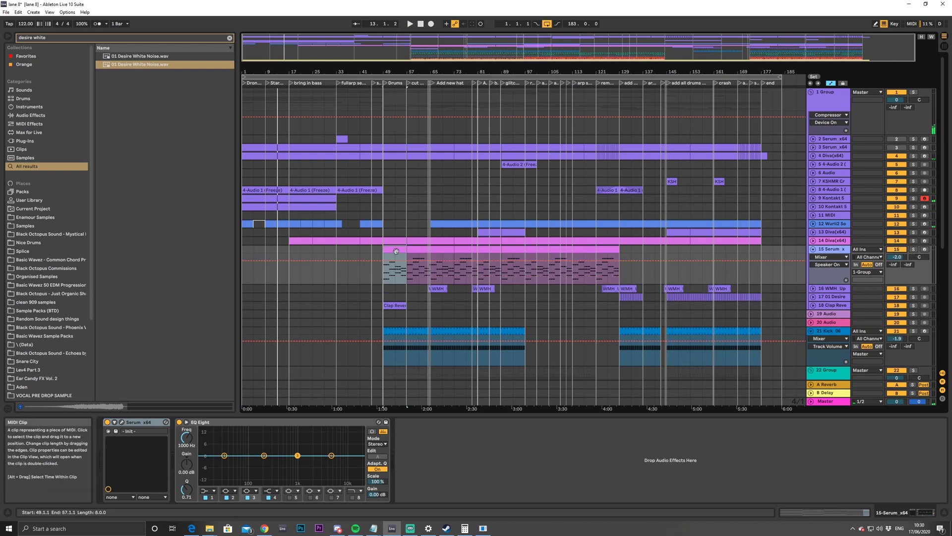
left_click_drag(396, 251, 749, 261)
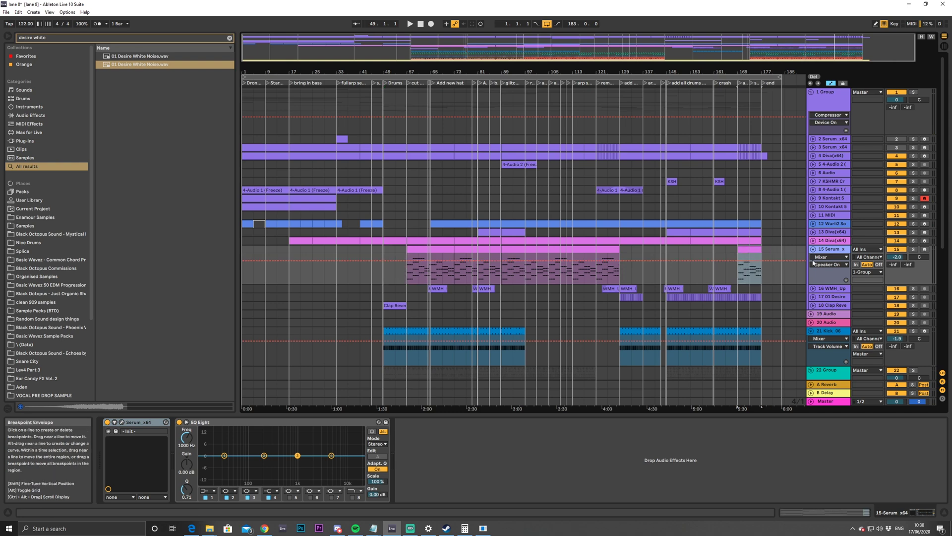
Deactivate the 15 Serum clips from bar 57 to bar 129 and start playback there
left_click(421, 252)
left_click(604, 250, "shift")
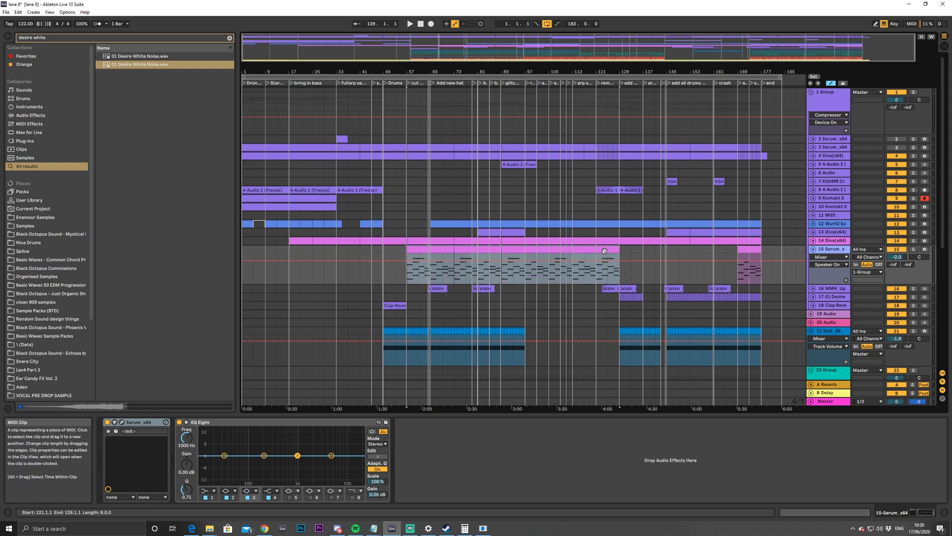
key("0")
key("space")
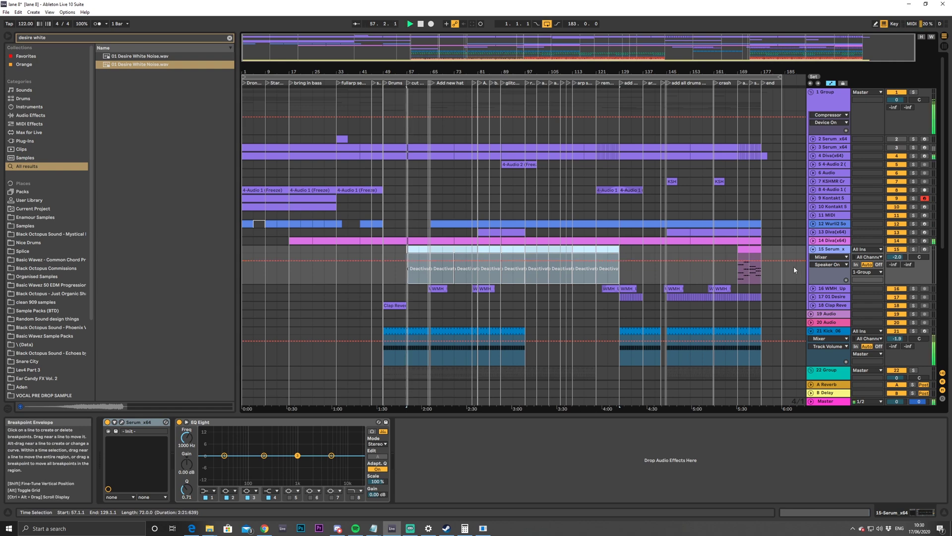
Audition the 15 Serum clip at bar 169, move it to bar 1 and duplicate it to bar 9
left_click(744, 276)
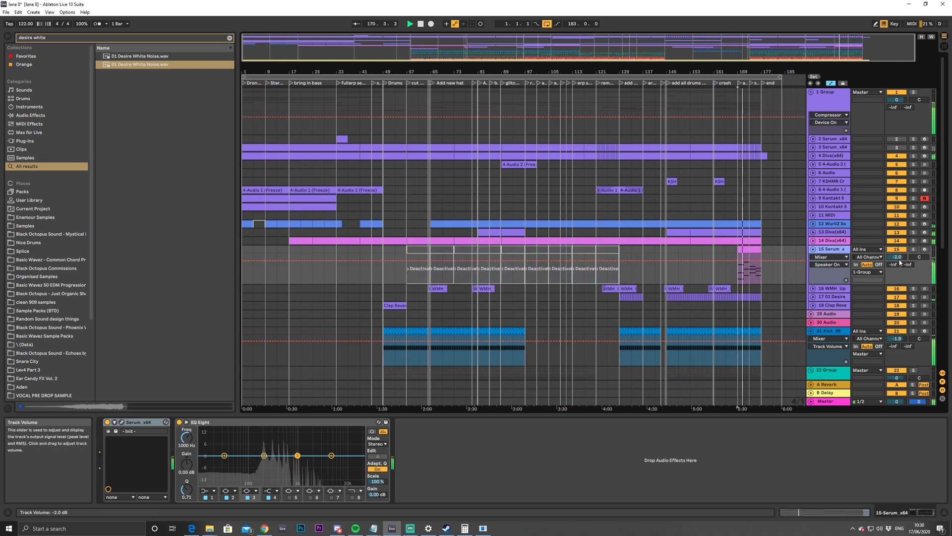
left_click(750, 249)
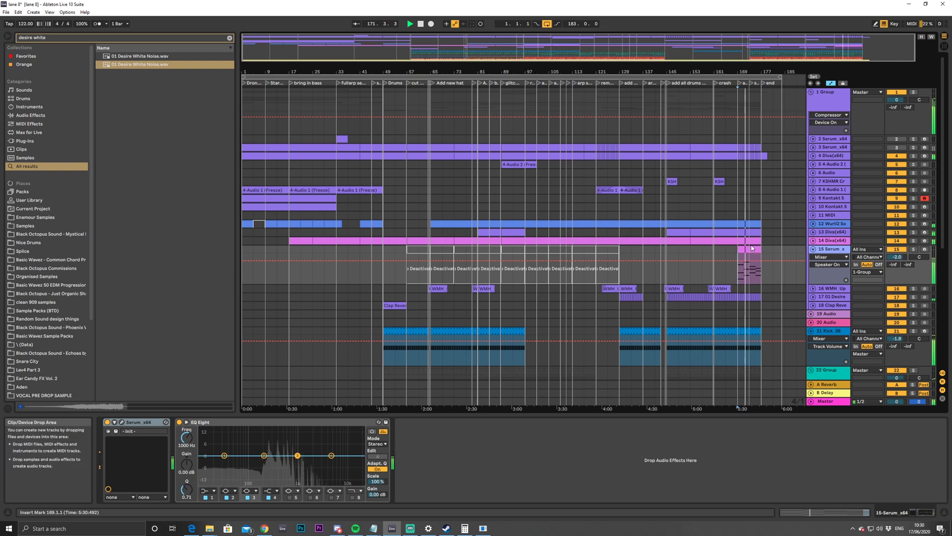
left_click_drag(750, 249, 247, 270)
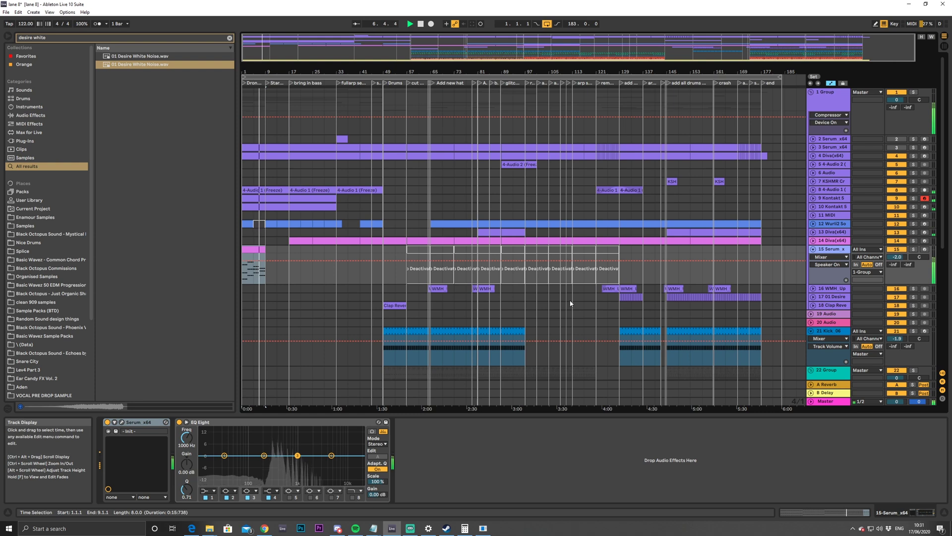
key("ctrl+d")
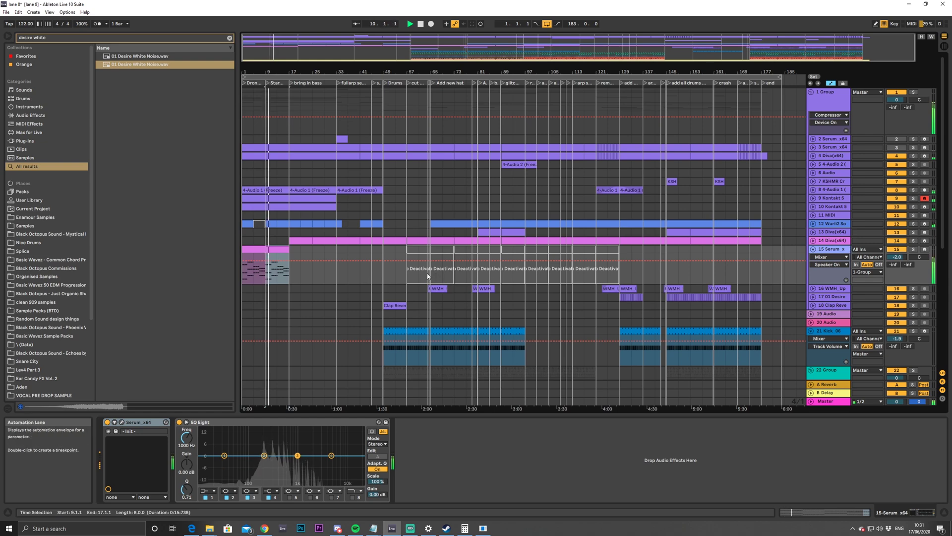
left_click_drag(277, 40, 278, 58)
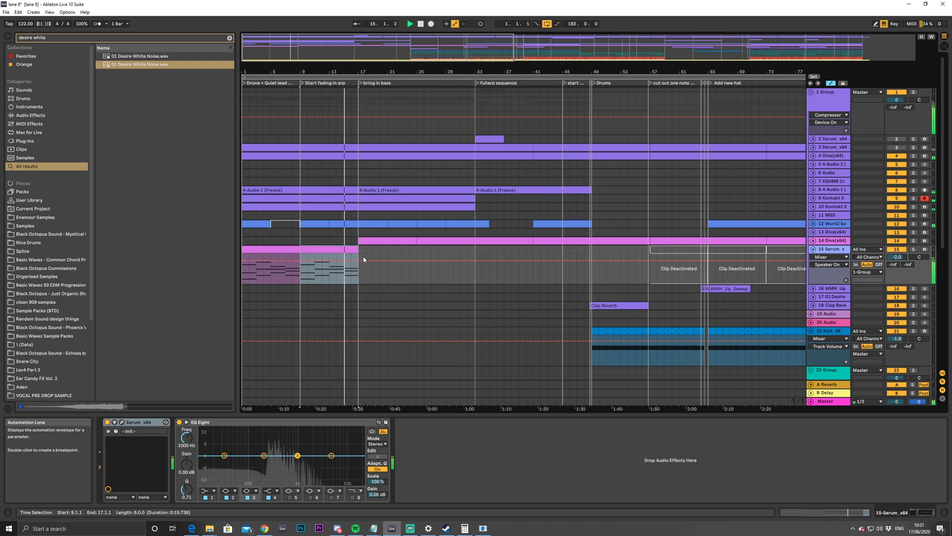
Duplicate the 15 Serum clip to bar 17, audition the result, and remove that copy
key("ctrl+d")
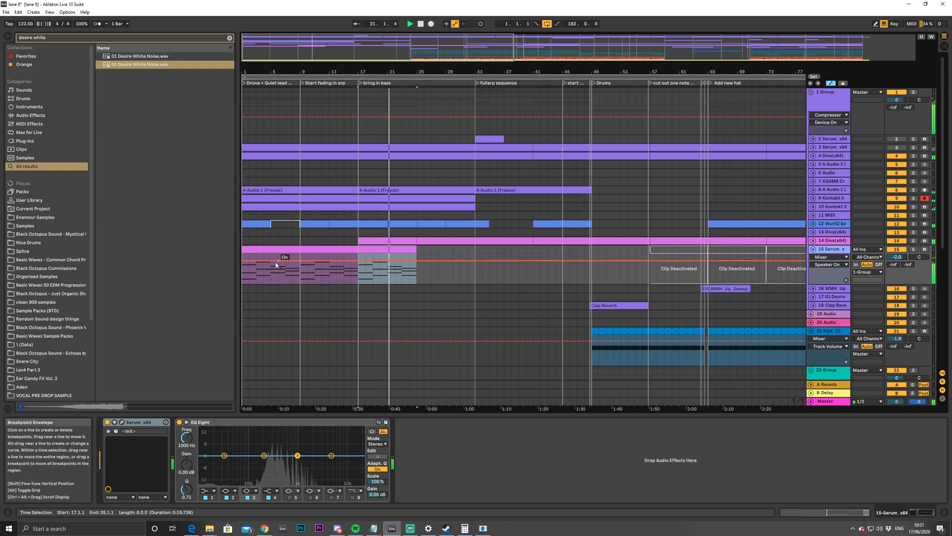
left_click(259, 258)
key("space")
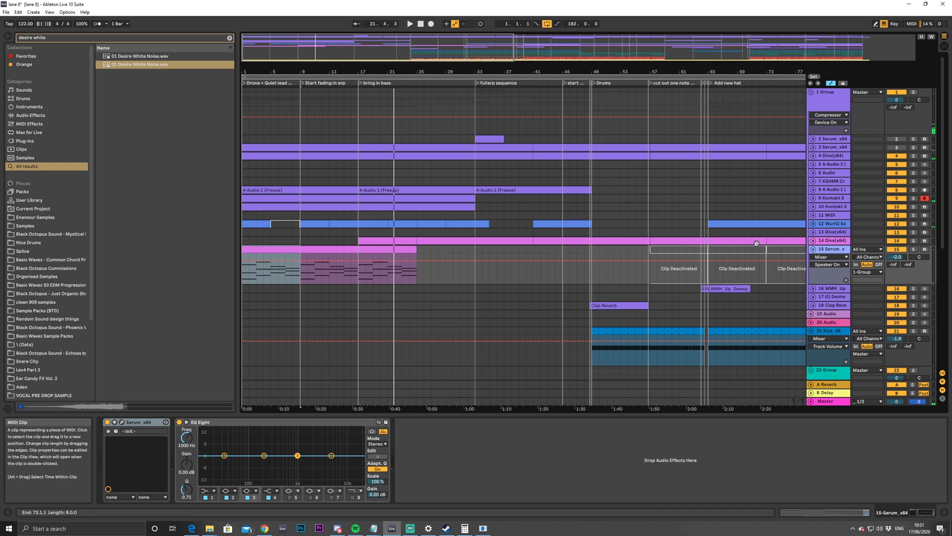
left_click(379, 248)
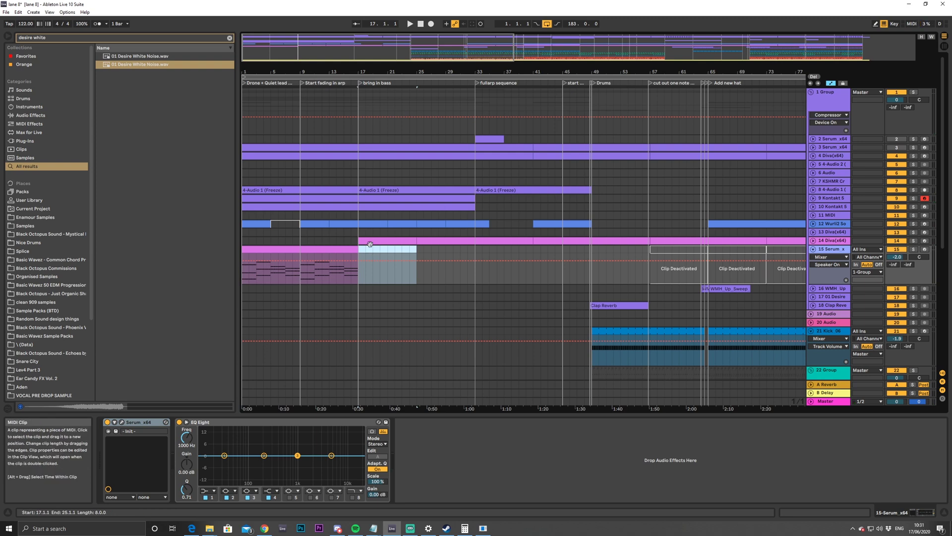
In the bar 1 Serum clip, shorten the opening chord to sixteenth notes, duplicate it thirteen times and play it back
double_click(261, 257)
left_click_drag(295, 320, 304, 397)
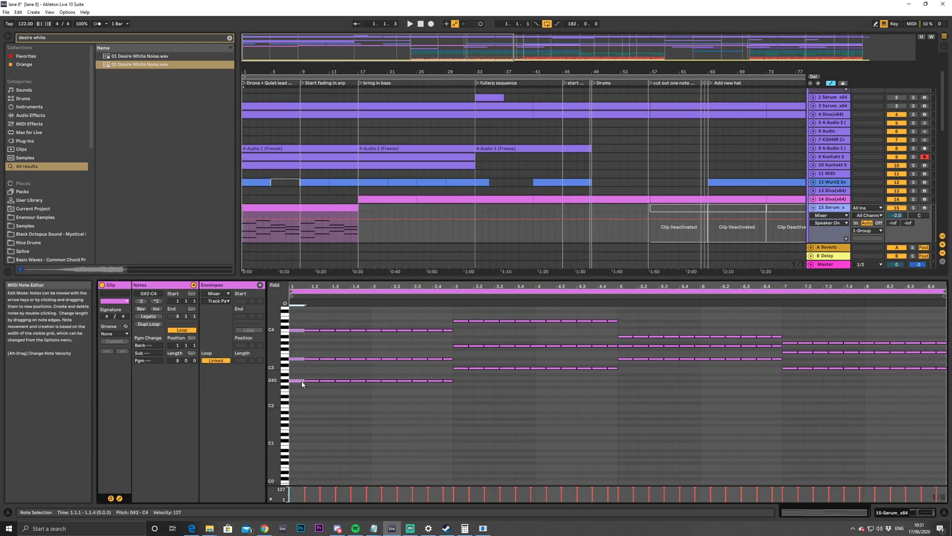
left_click_drag(290, 283, 293, 328)
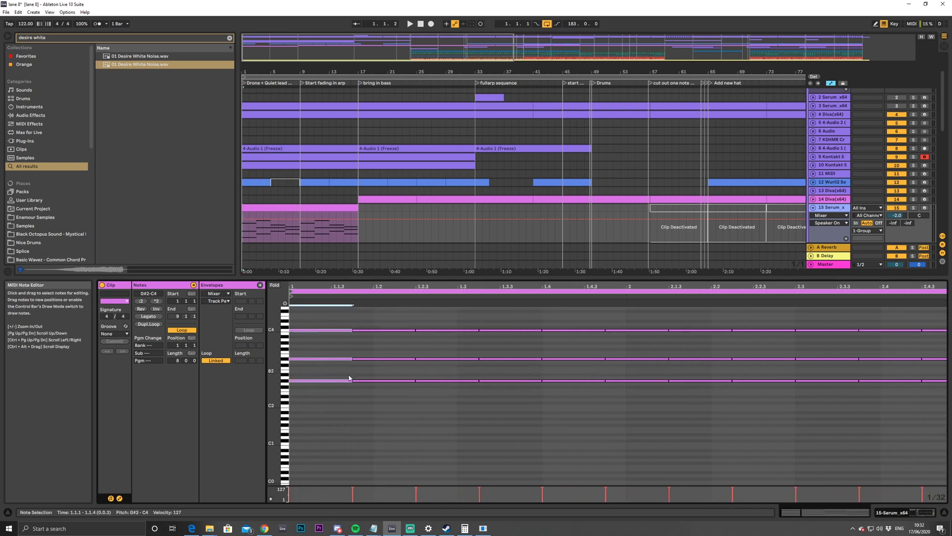
left_click_drag(352, 380, 319, 380)
key("ctrl+d")
key("ctrl+d")
key("ctrl+d")
key("ctrl+d")
key("ctrl+d")
key("ctrl+d")
key("ctrl+d")
key("ctrl+d")
key("ctrl+d")
key("ctrl+d")
key("ctrl+d")
key("ctrl+d")
key("ctrl+d")
key("space")
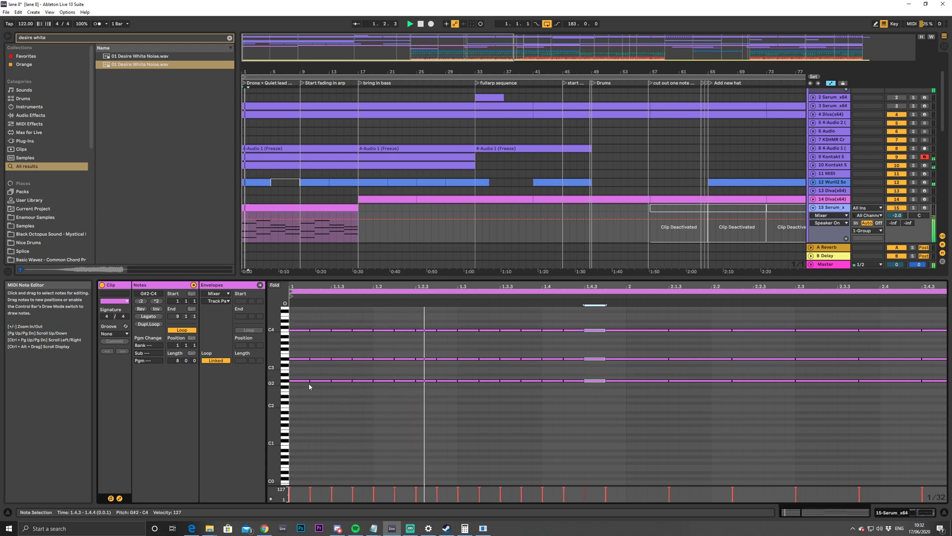
Open the Serum plug-in of the 15 Serum track and adjust LFO 1's curve during playback
left_click(820, 211)
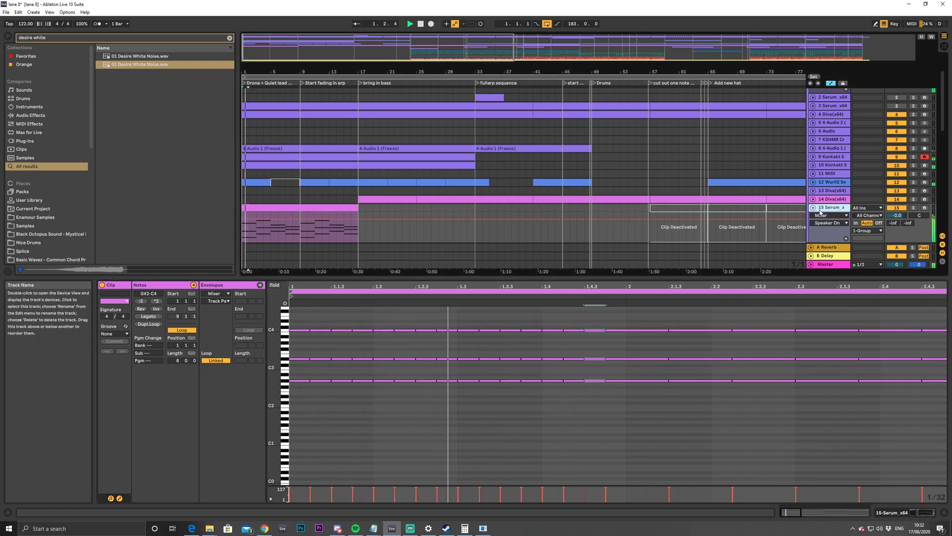
double_click(820, 211)
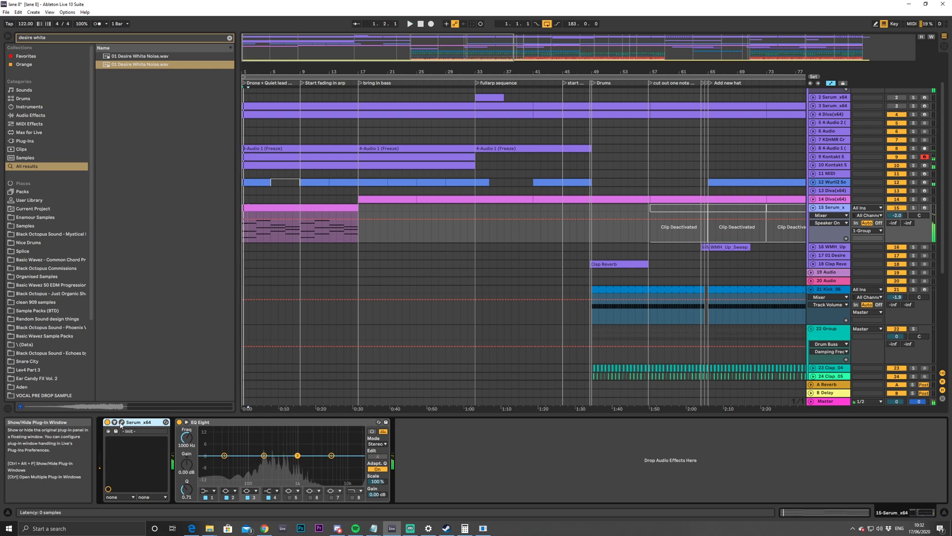
left_click(121, 422)
key("space")
left_click_drag(517, 328, 506, 367)
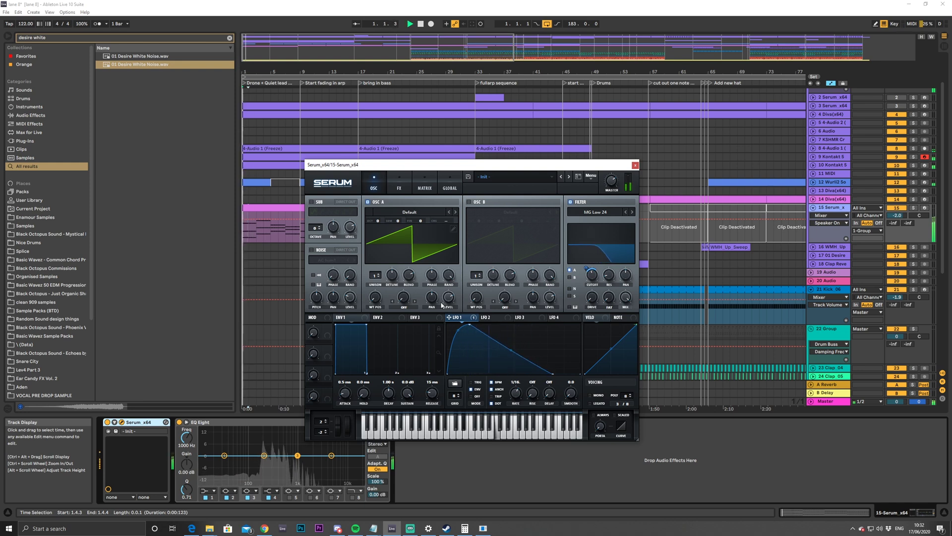
Assign Env 1 to Osc A's level and shape it with 41 ms attack, 269 ms decay and minimum sustain
left_click(493, 319)
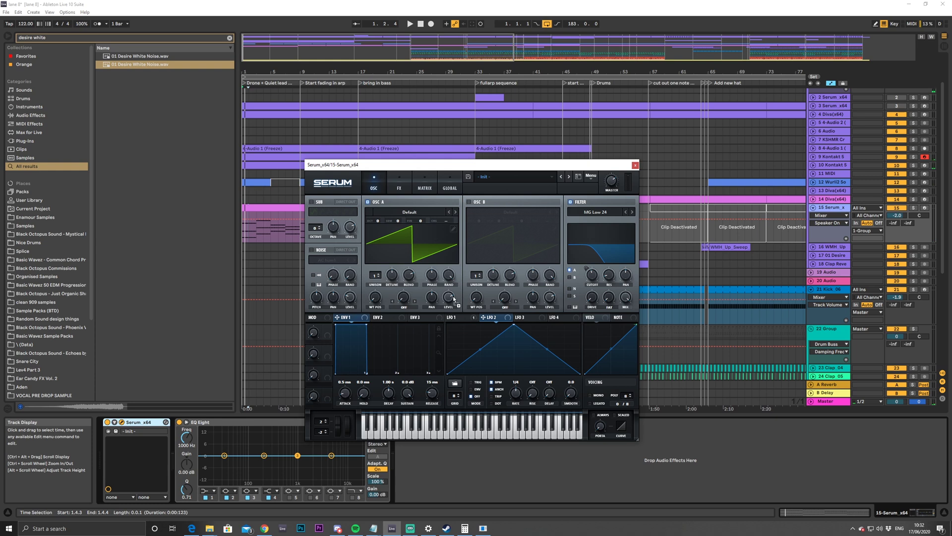
key("space")
left_click_drag(443, 293, 443, 265)
left_click_drag(367, 330, 353, 375)
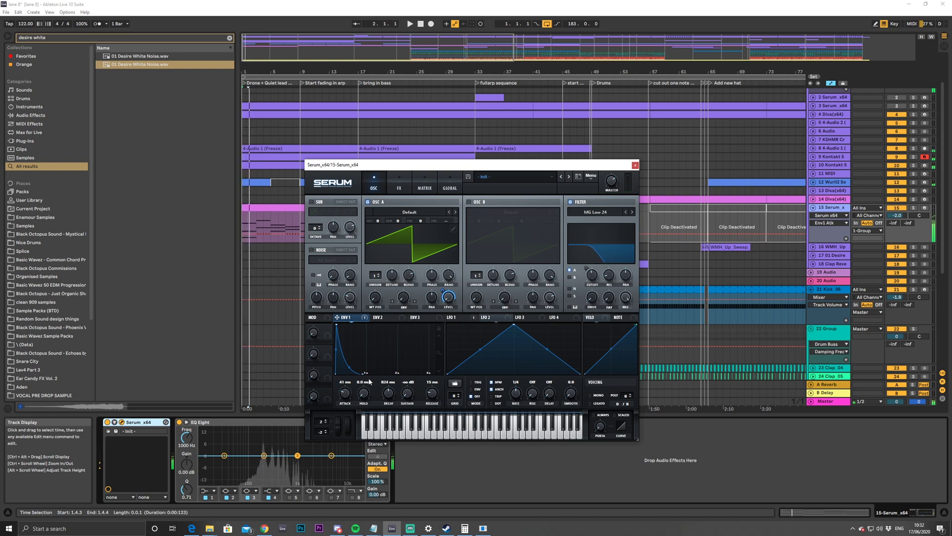
left_click_drag(386, 395, 389, 403)
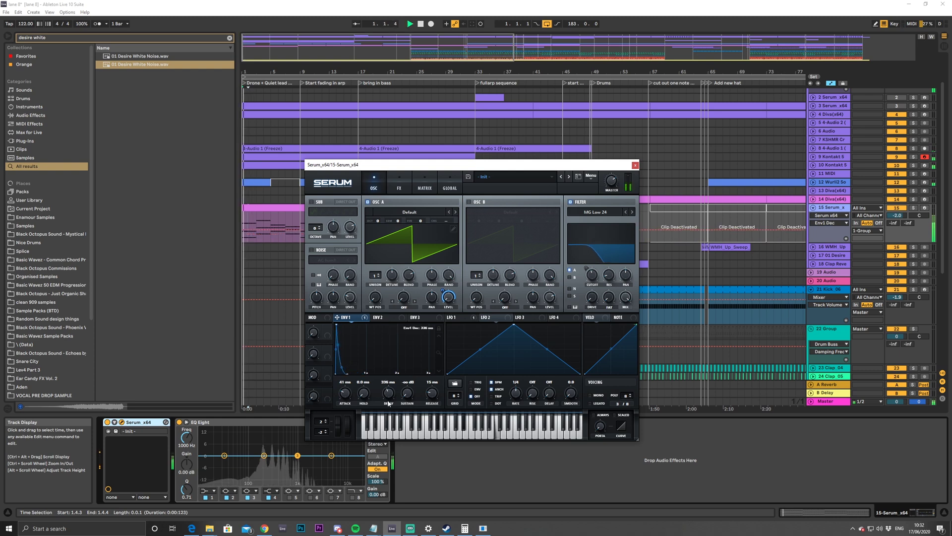
In the bar 1 Serum clip, lengthen the opening chord to eighth notes, repeat it four times and play it back
double_click(270, 223)
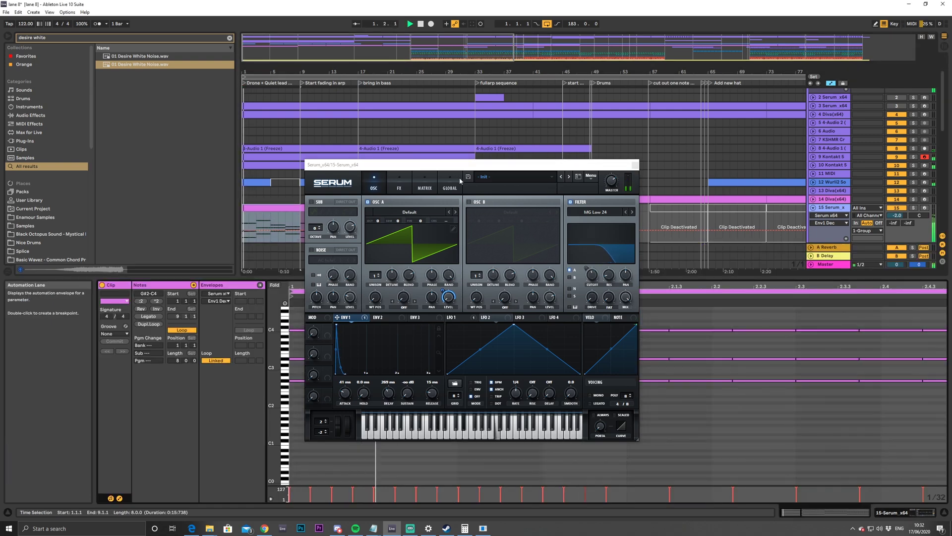
left_click_drag(443, 164, 730, 32)
left_click_drag(290, 342, 336, 380)
key("Right")
key("Right")
key("Right")
key("Right")
key("space")
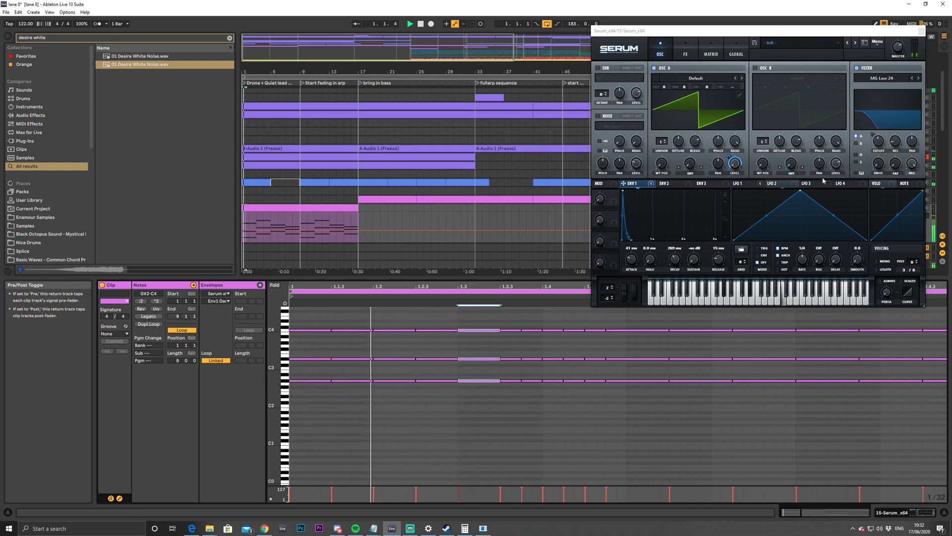
Set LFO 1's rate to 1/8 with a fuller, longer falling curve, and lengthen Env 1's decay to just under one second
left_click(744, 183)
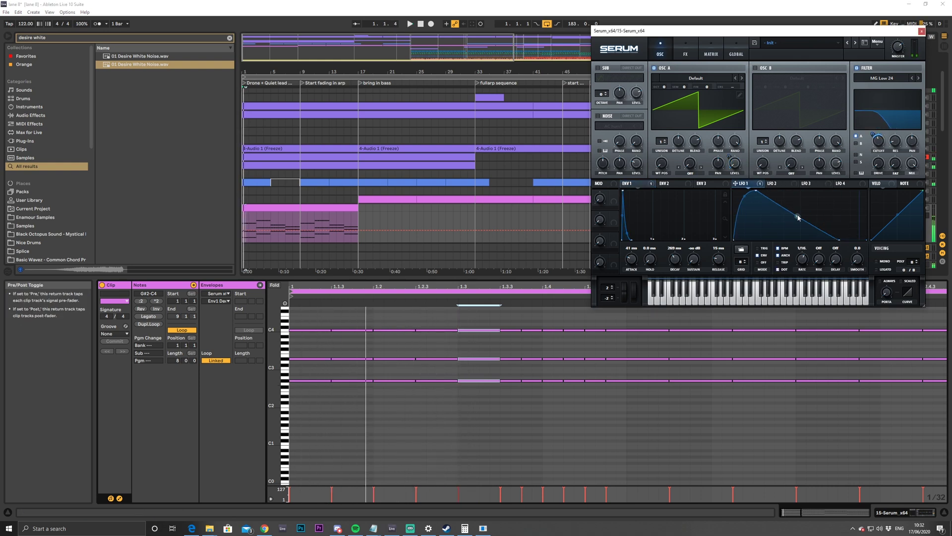
left_click_drag(803, 259, 805, 275)
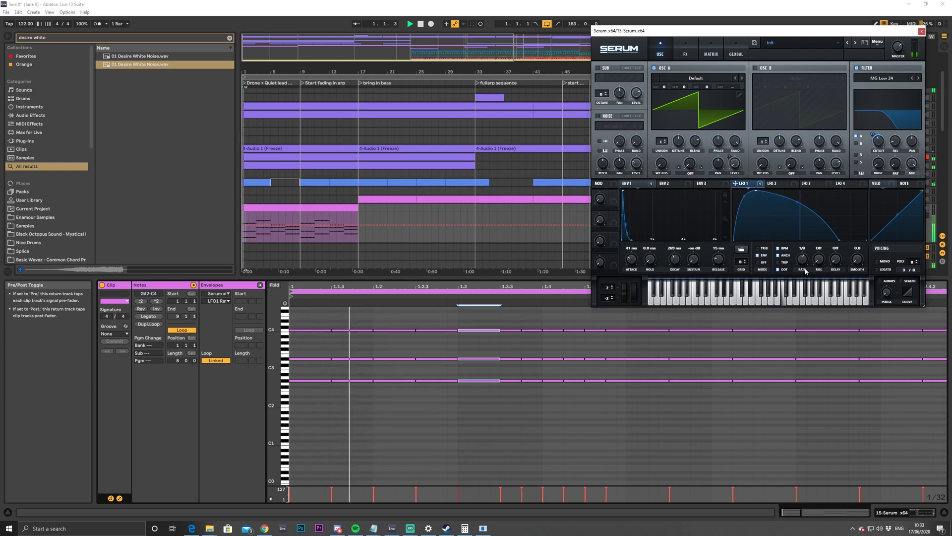
key("space")
left_click_drag(843, 239, 863, 245)
key("space")
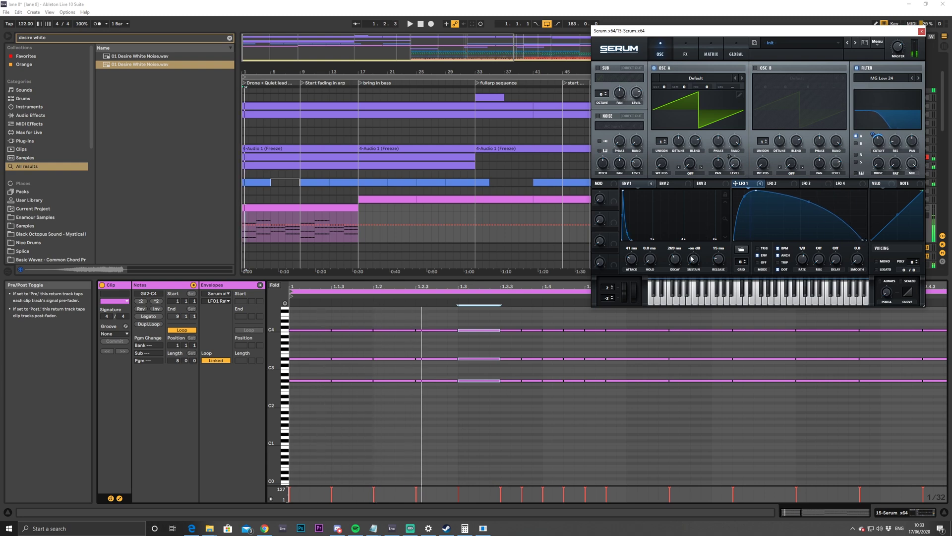
left_click_drag(675, 259, 676, 257)
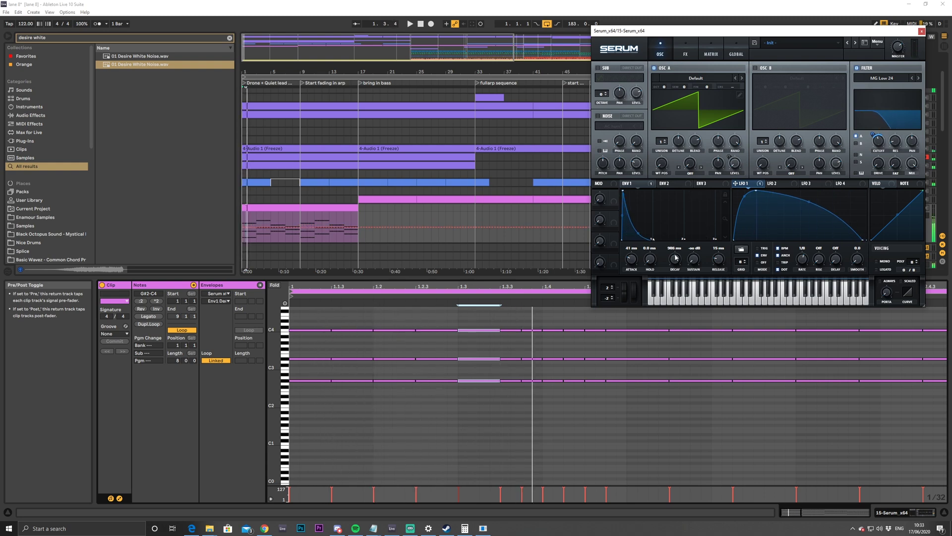
key("space")
Duplicate a pair of eighth-note chords repeatedly until they fill the first two bars of the Serum clip
left_click_drag(318, 316, 339, 358)
key("ctrl+d")
key("ctrl+d")
key("ctrl+d")
key("ctrl+d")
key("ctrl+d")
key("ctrl+d")
key("ctrl+d")
left_click_drag(793, 514, 792, 486)
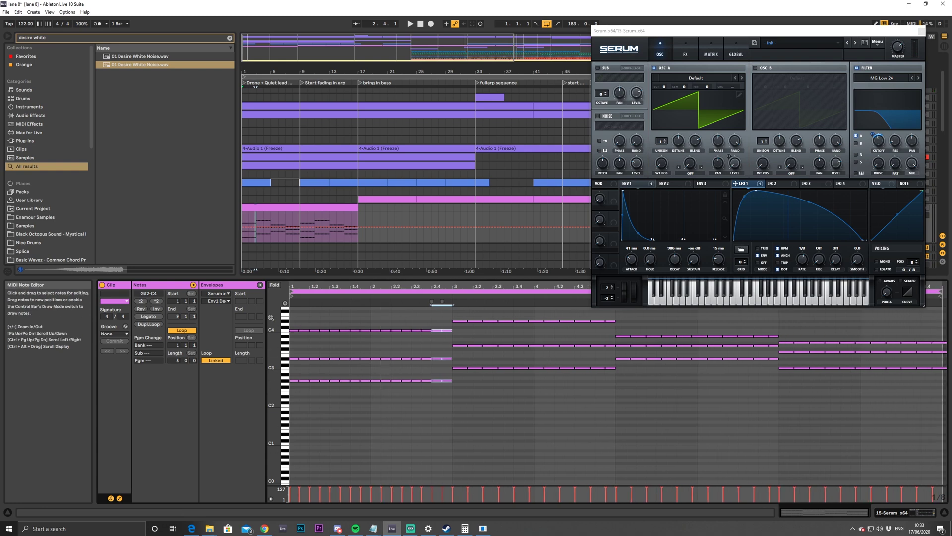
Copy the eighth-note rows onto the pitches of the remaining chords from bar 3 through bar 8, and play the clip
left_click(297, 326)
key("space")
left_click_drag(297, 327, 443, 340)
left_click_drag(295, 322, 420, 343)
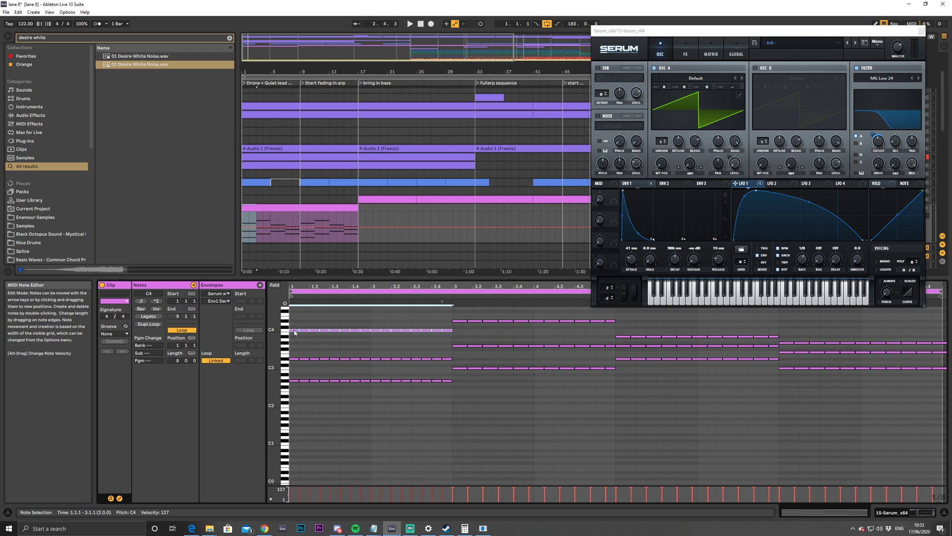
left_click(460, 355)
left_click_drag(460, 355, 623, 339)
left_click(789, 343)
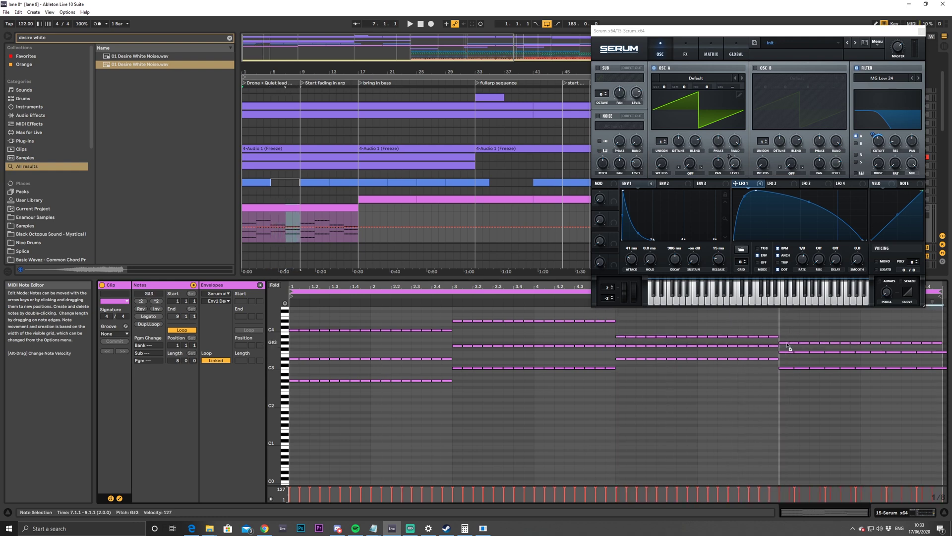
left_click_drag(784, 344, 788, 367)
key("space")
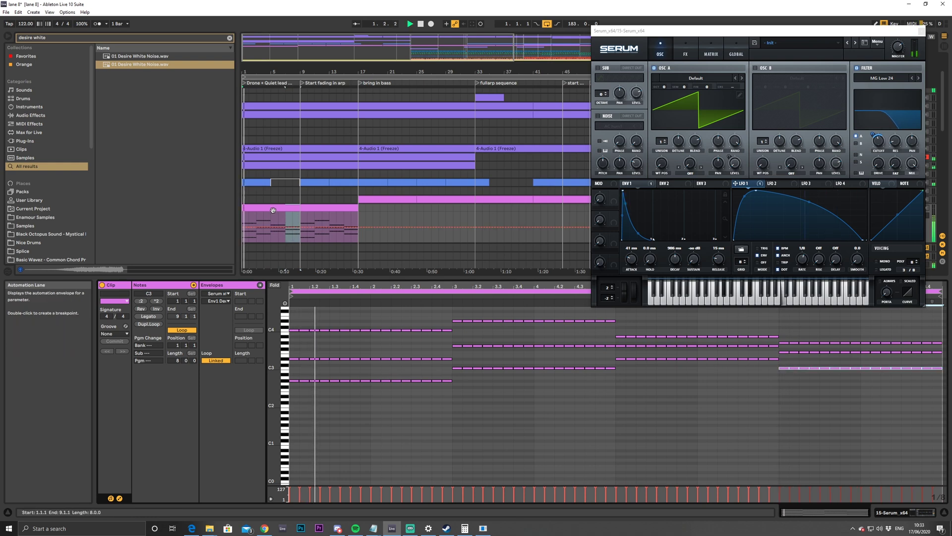
Replace the bar 9 clip with a copy of the revised bar 1 clip, and set Serum's master volume to about 62%
left_click(329, 207)
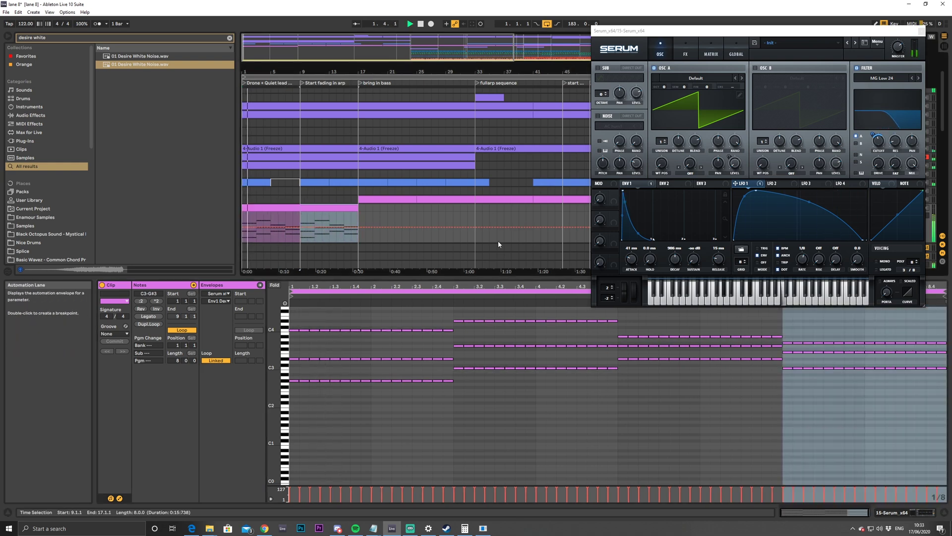
left_click(904, 52)
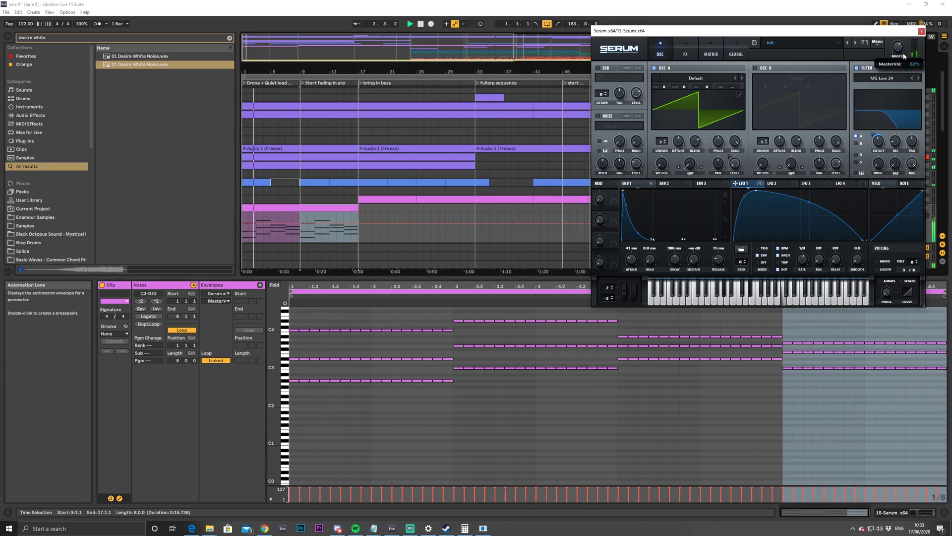
left_click(921, 31)
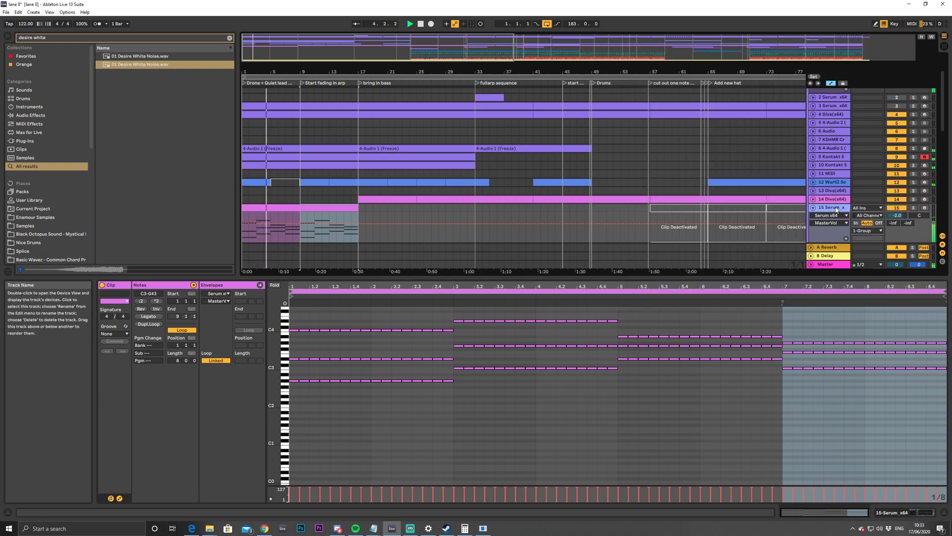
Change band 1 of the 15 Serum track's EQ Eight to a low cut at 198 Hz with a Q of 0.39
left_click(812, 214)
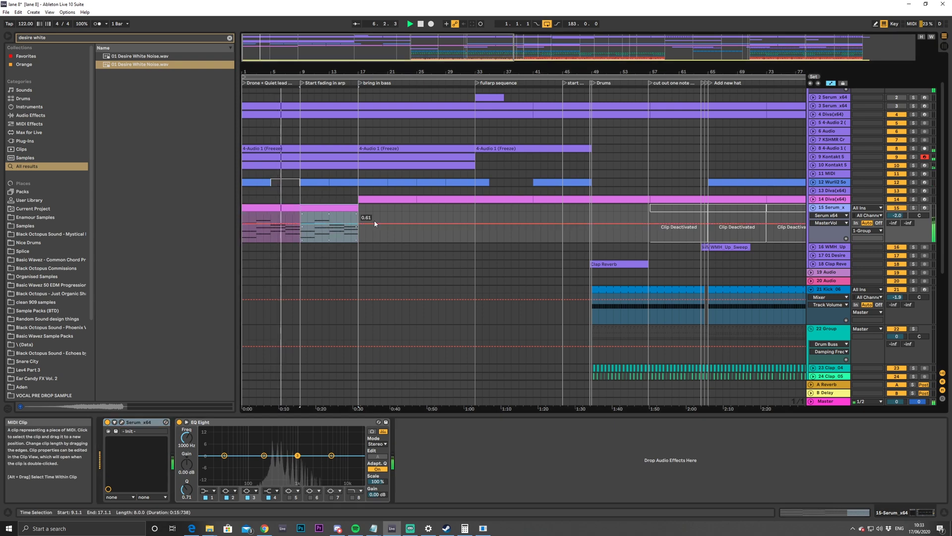
left_click(224, 455)
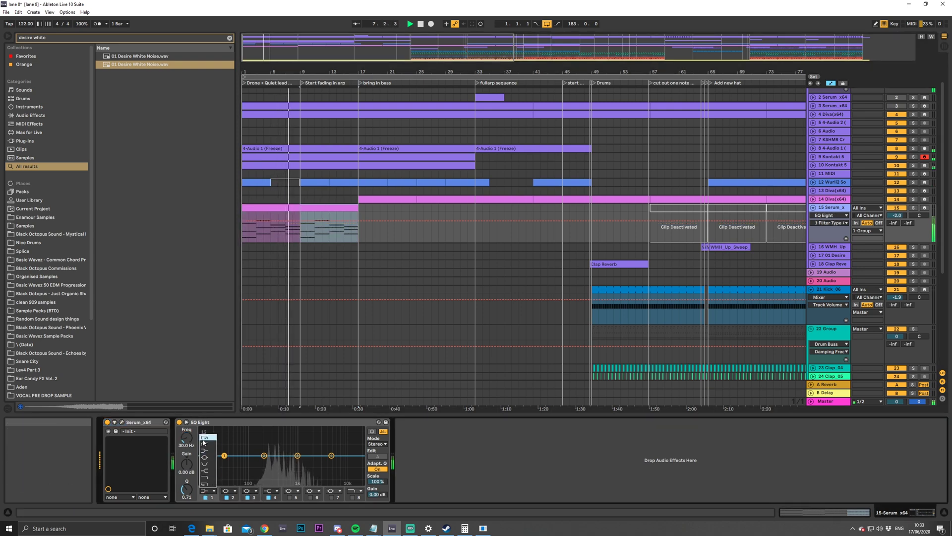
left_click_drag(224, 461, 264, 469)
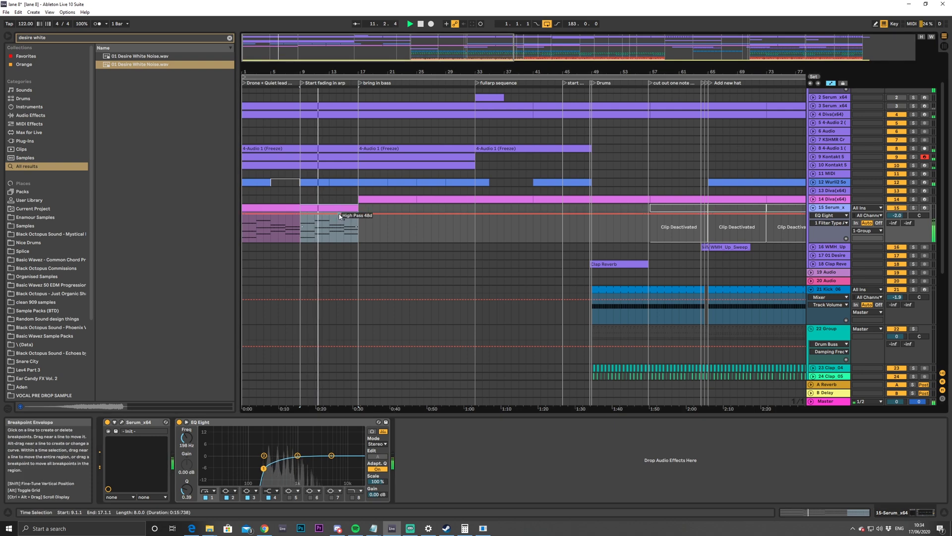
Duplicate the 15 Serum clip to bars 17 and 25, and set the EQ Eight output gain to -0.19 dB
key("ctrl+d")
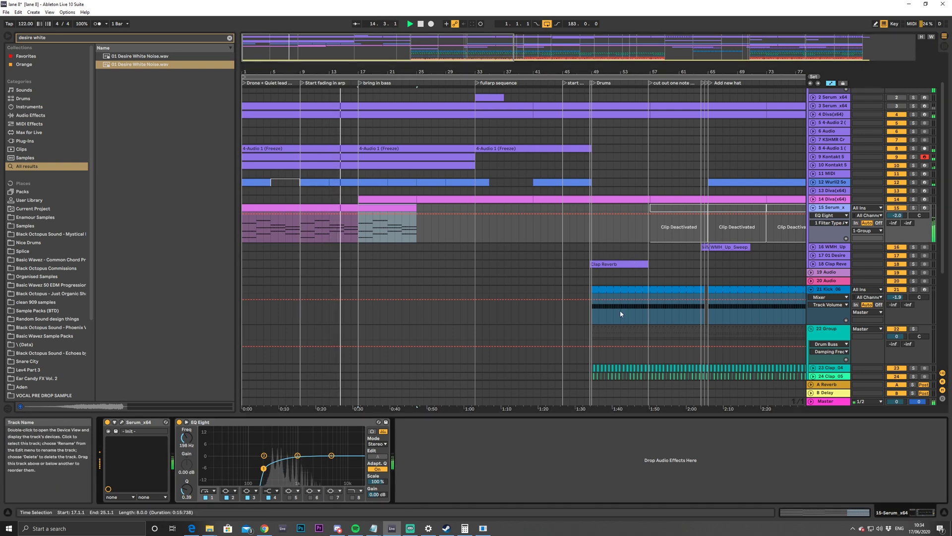
left_click_drag(377, 494, 377, 496)
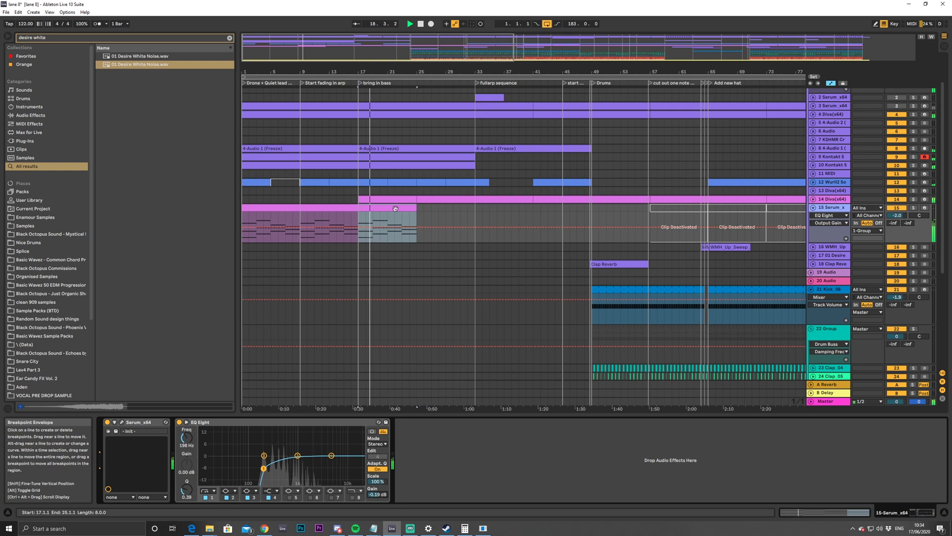
key("ctrl+d")
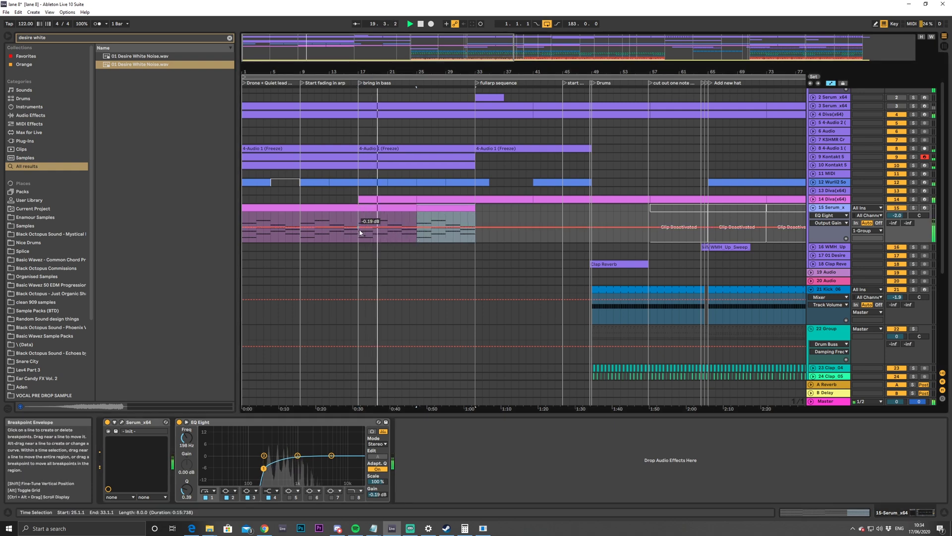
Automate the EQ Eight output gain to fade the Serum part down to -9.14 dB at bar 33
left_click(467, 227)
left_click_drag(468, 227, 475, 231)
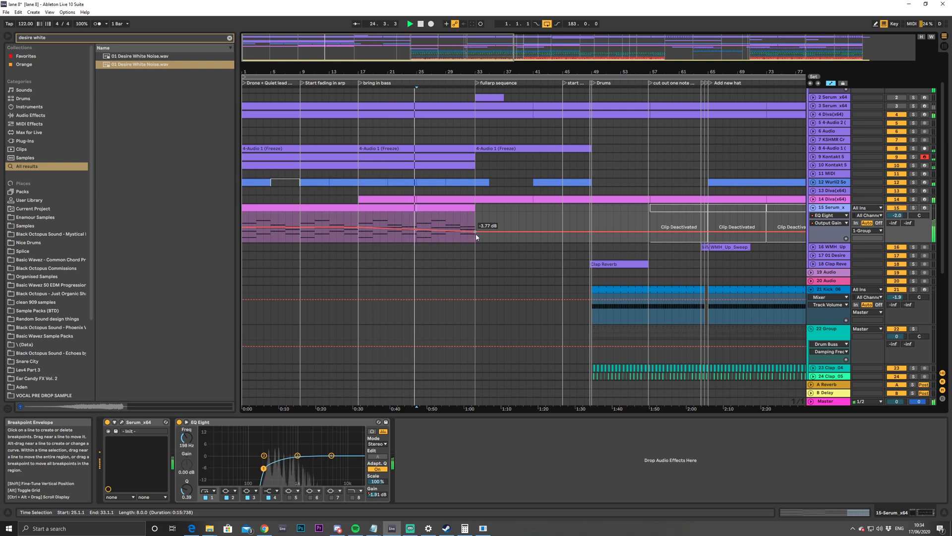
left_click_drag(475, 232, 475, 233)
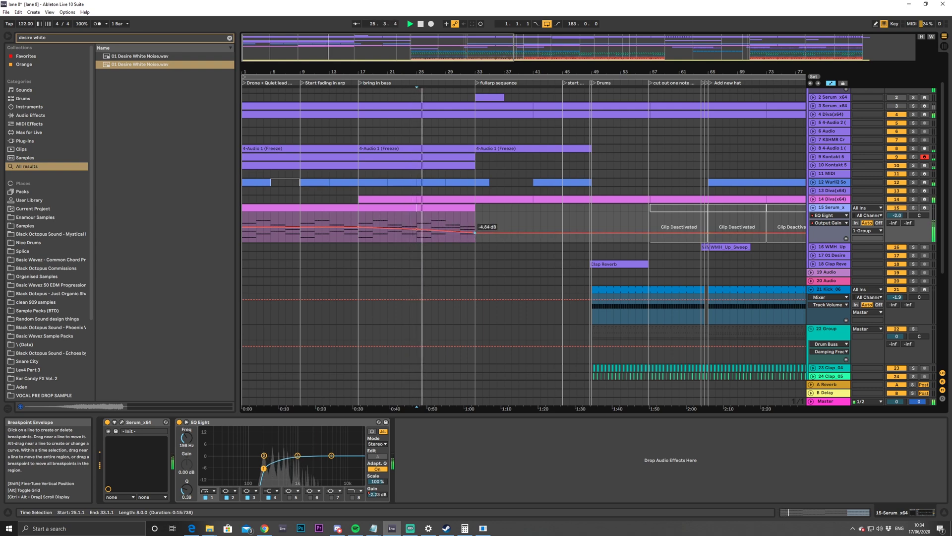
left_click_drag(475, 232, 475, 236)
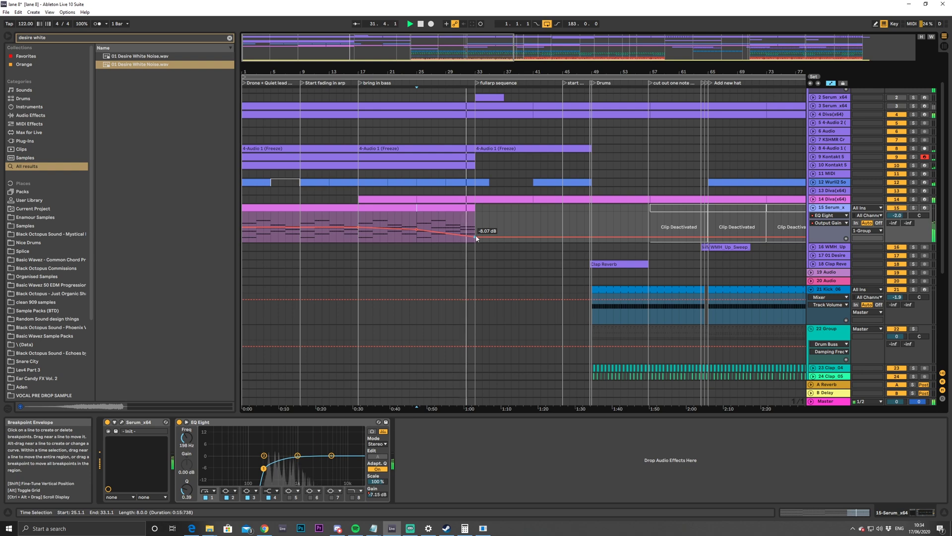
left_click_drag(476, 240, 477, 242)
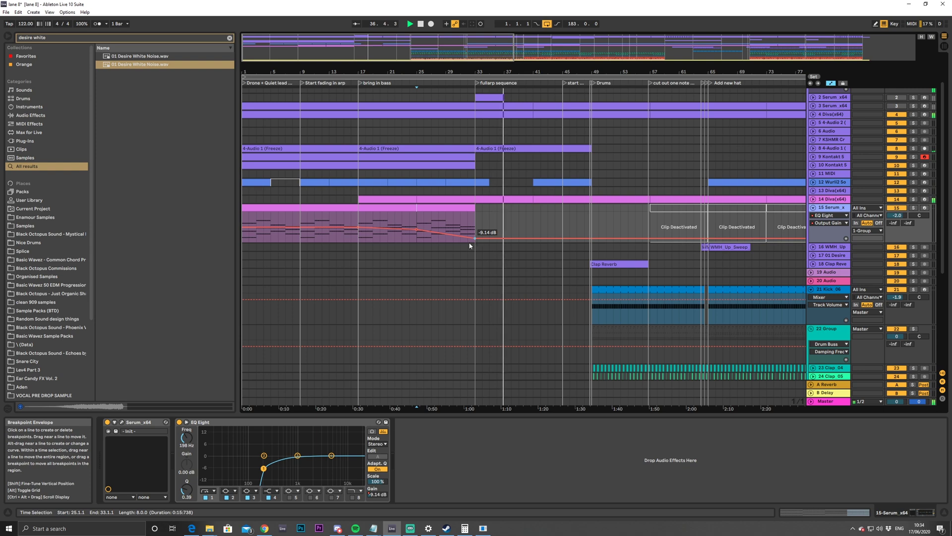
Extend the EQ Eight output gain fade to -12.0 dB near bar 49 and duplicate the bar 25 Serum clip to bars 33 and 41
left_click(380, 211)
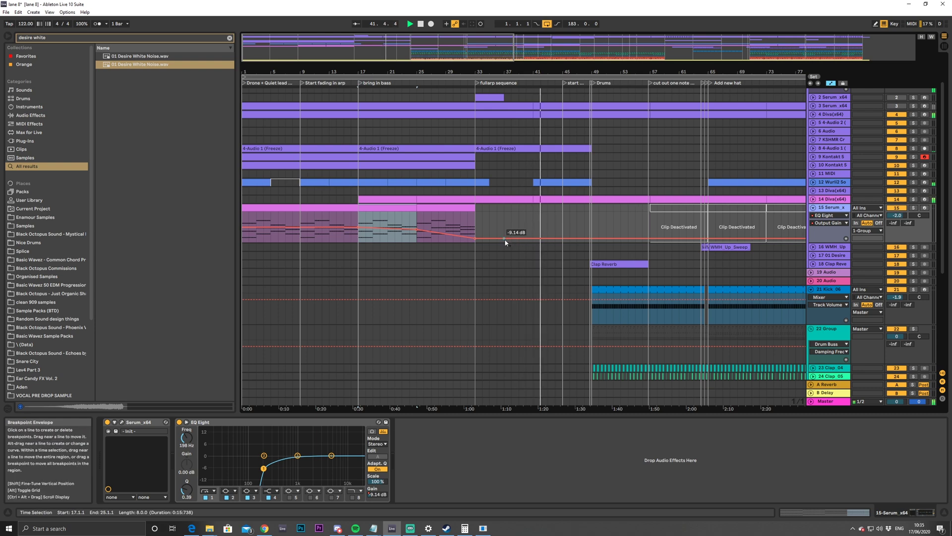
left_click_drag(475, 238, 584, 241)
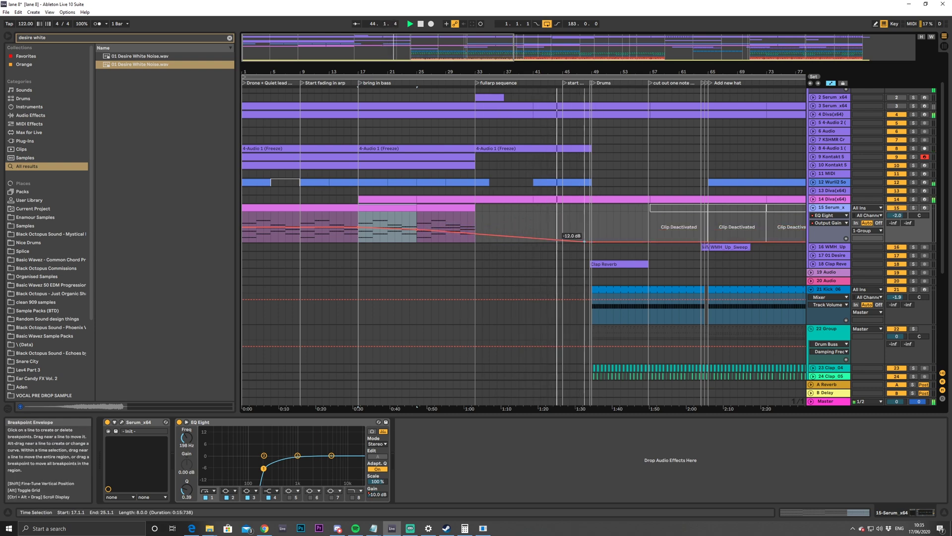
left_click(418, 212)
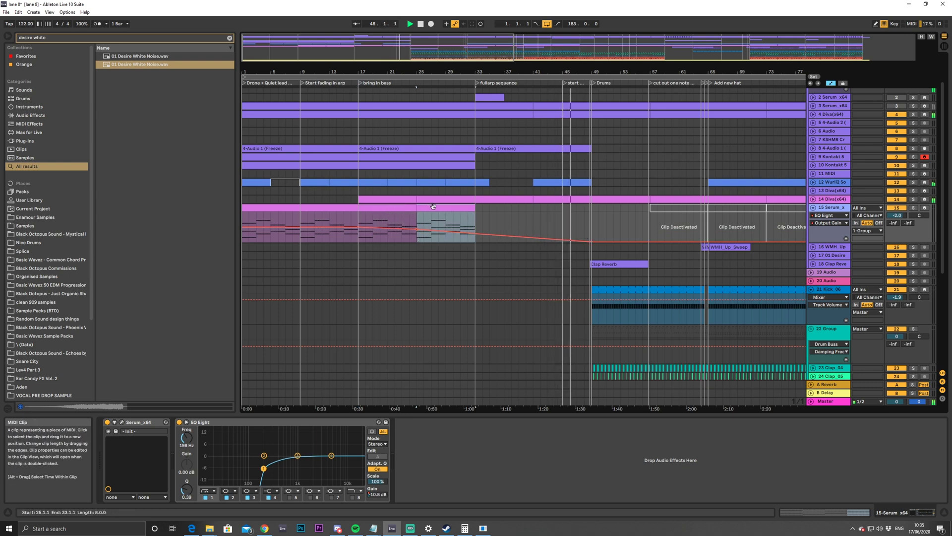
key("ctrl+d")
key("ctrl+d")
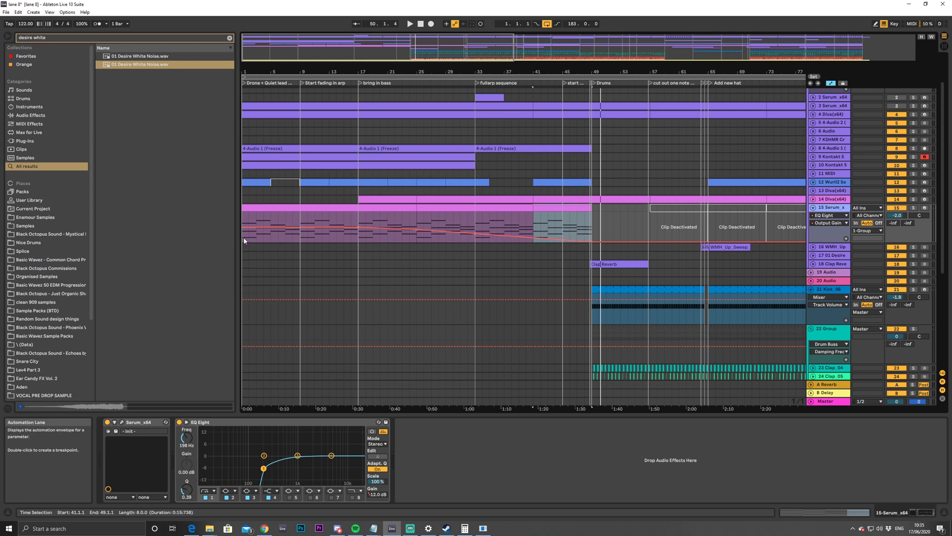
Reactivate the bar 57 clip on the 15 Serum track, move it to bar 9, and play from bar 1
left_click(710, 208)
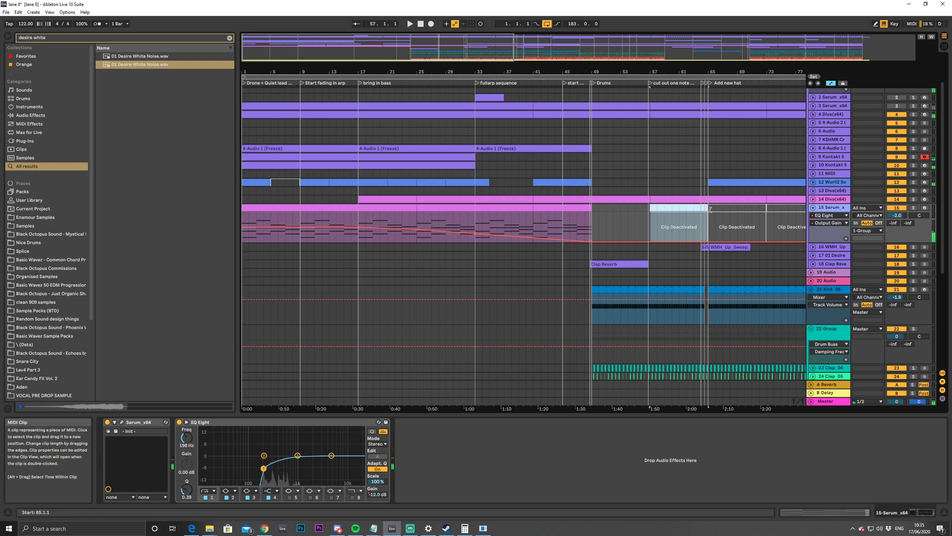
key("0")
left_click_drag(679, 207, 329, 235)
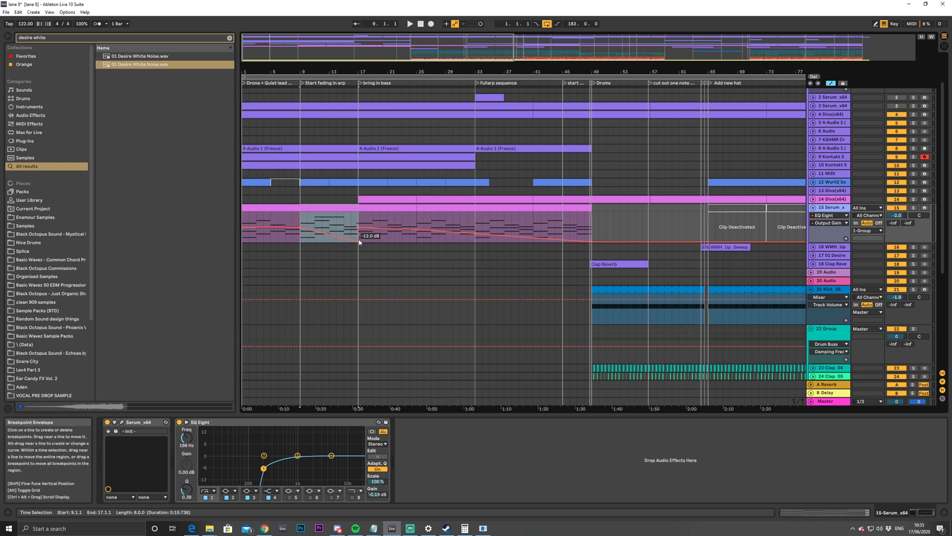
left_click(248, 239)
left_click(243, 238)
key("space")
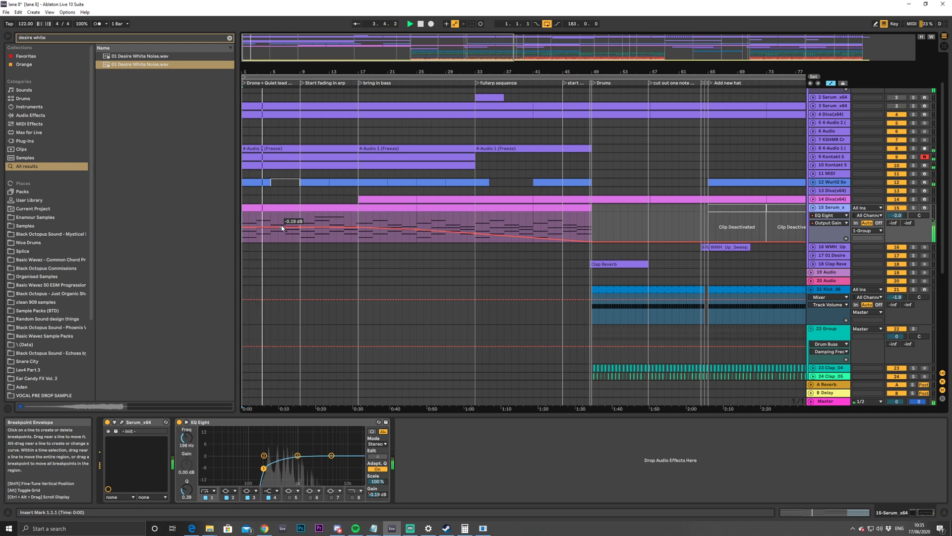
Consolidate the Serum clips at bars 1 and 9 into one 16-bar clip
key("minus")
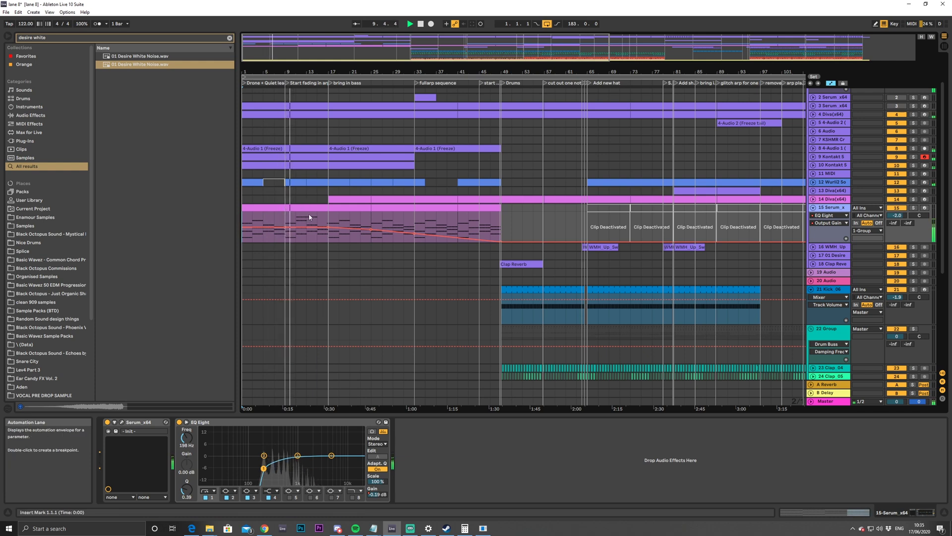
left_click(265, 208)
key("space")
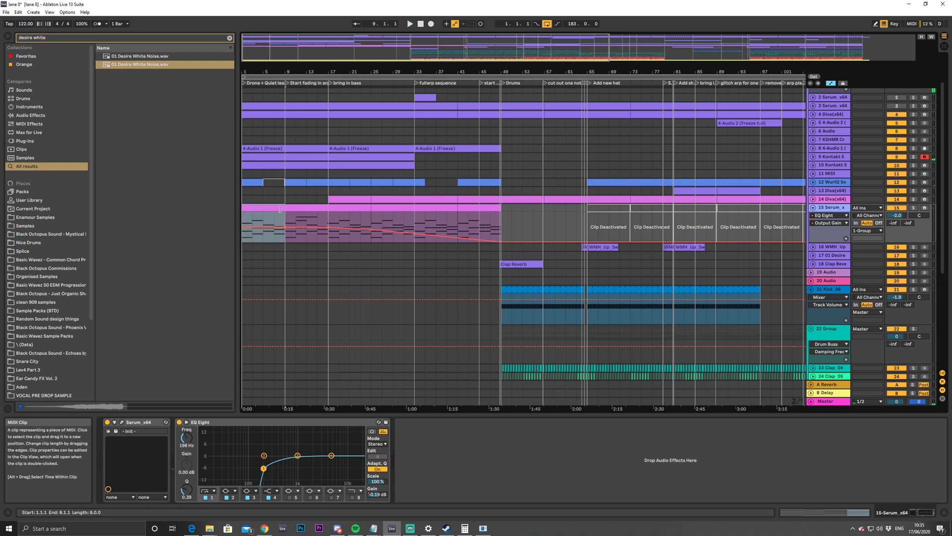
left_click(301, 207, "shift")
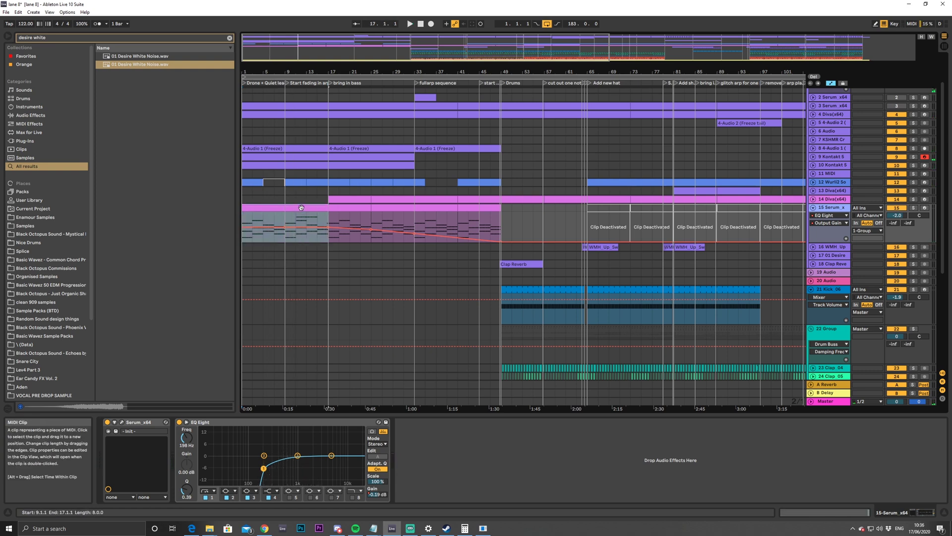
double_click(277, 207)
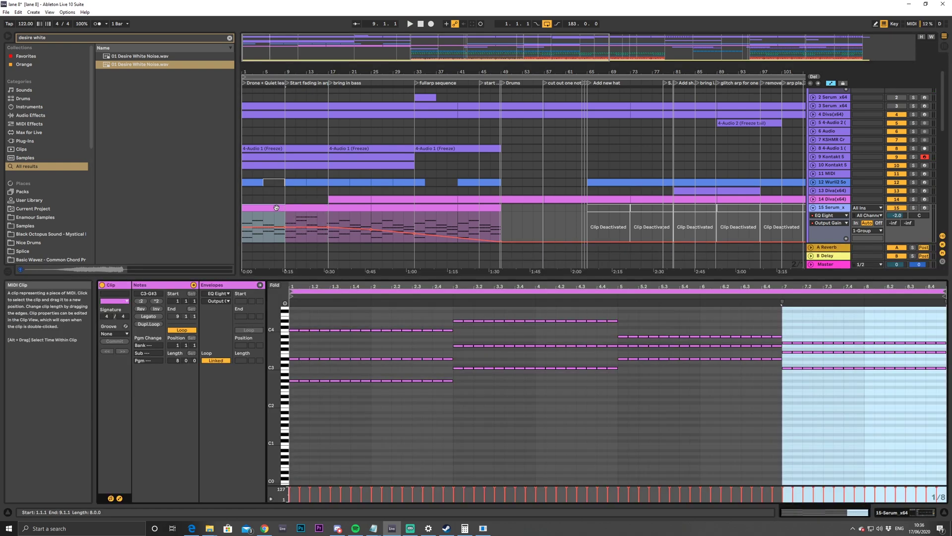
left_click(309, 209, "shift")
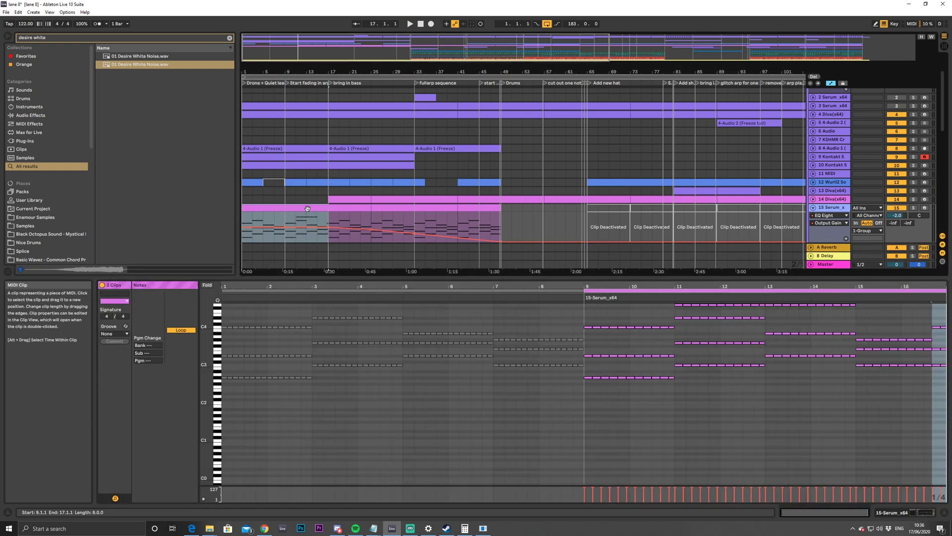
key("ctrl+j")
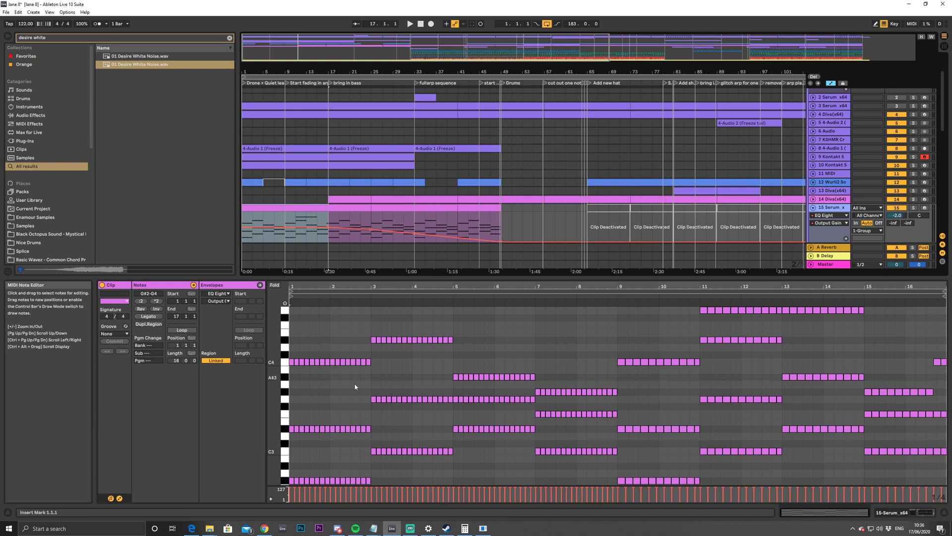
Duplicate the eighth-note chords of bars 1–9 onto bars 9–17 of the consolidated clip and play it back
left_click_drag(293, 339, 612, 519)
left_click_drag(290, 330, 616, 530)
key("ctrl+d")
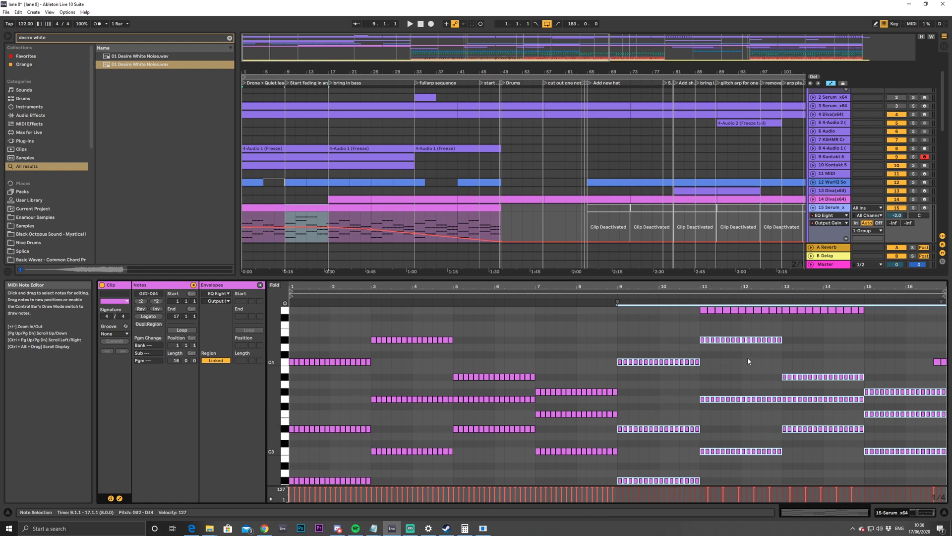
scroll(747, 387, "down", 2)
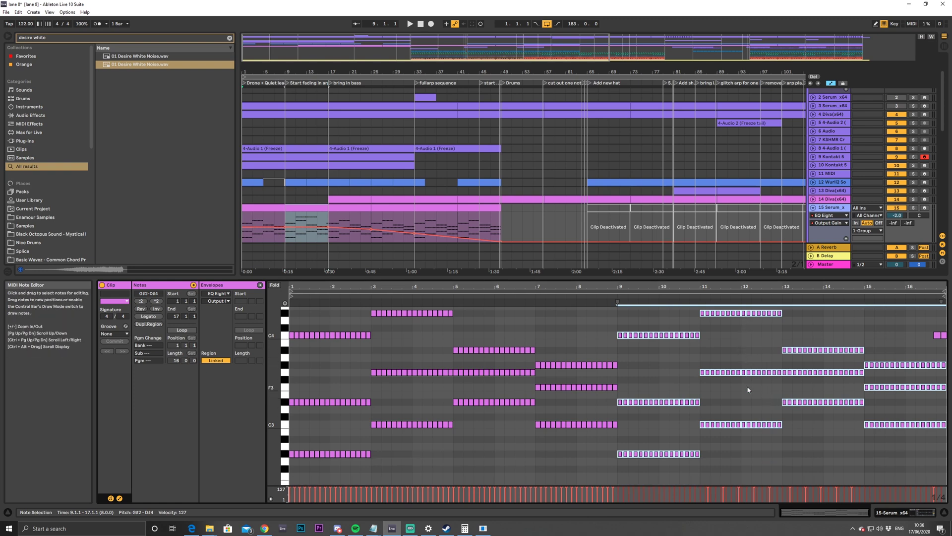
key("space")
scroll(724, 369, "up", 4)
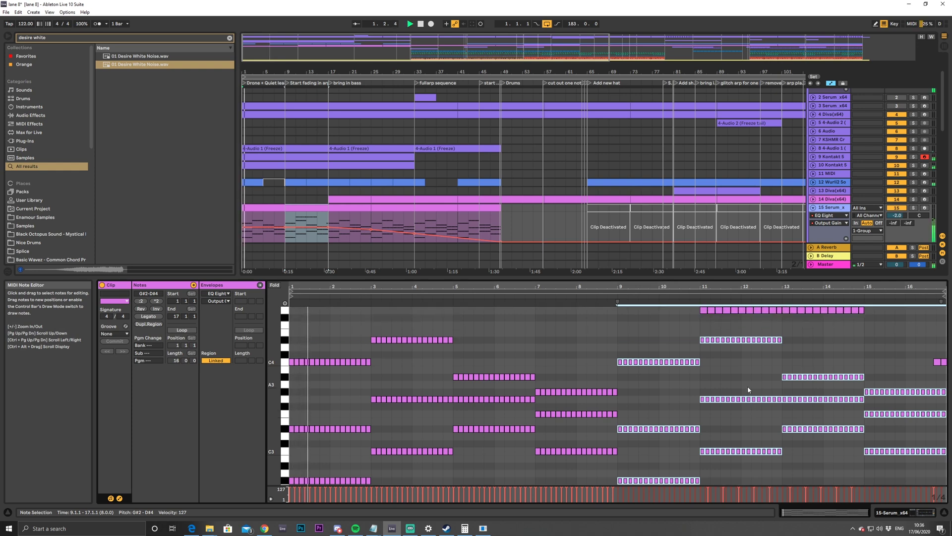
Replace the G4 notes across bars 11–15 with copies of the bar 11 D#4 eighth notes raised to G4
left_click(703, 357)
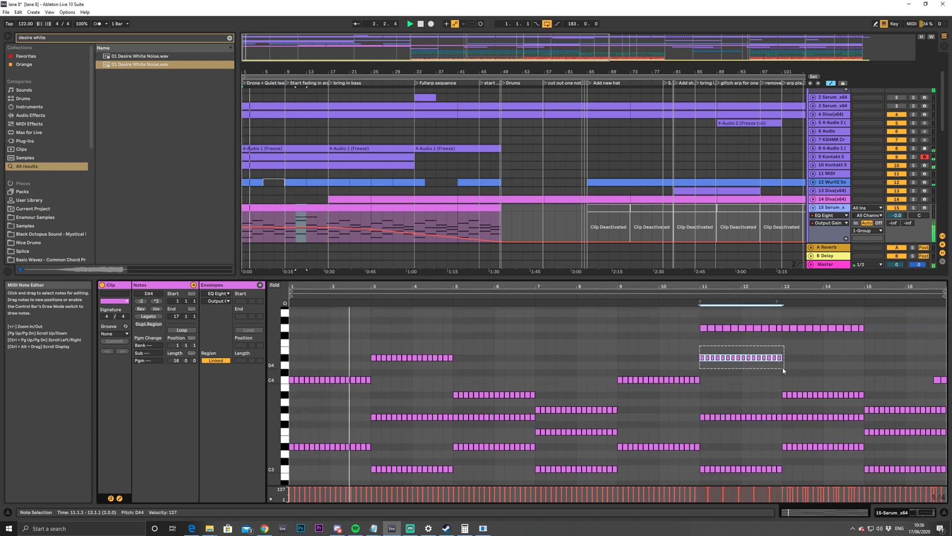
key("alt+Up")
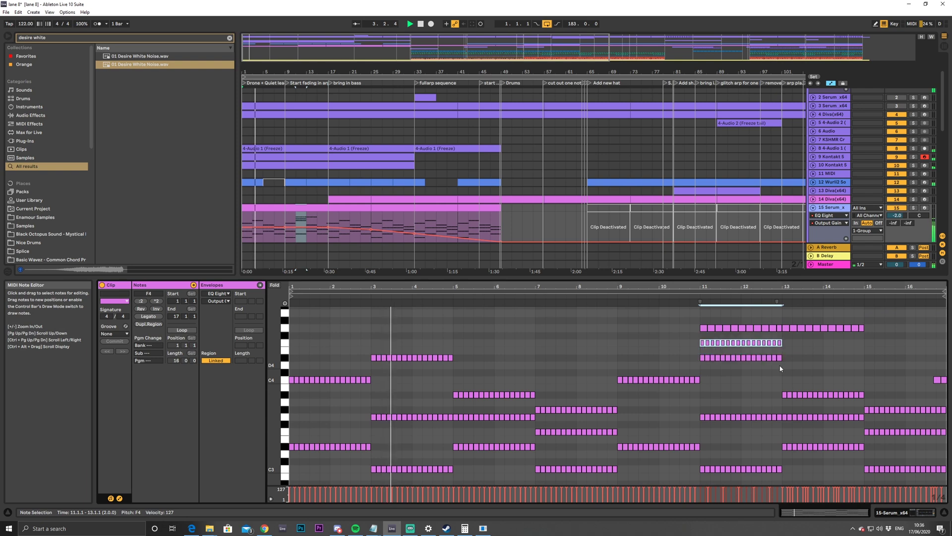
key("alt+Right")
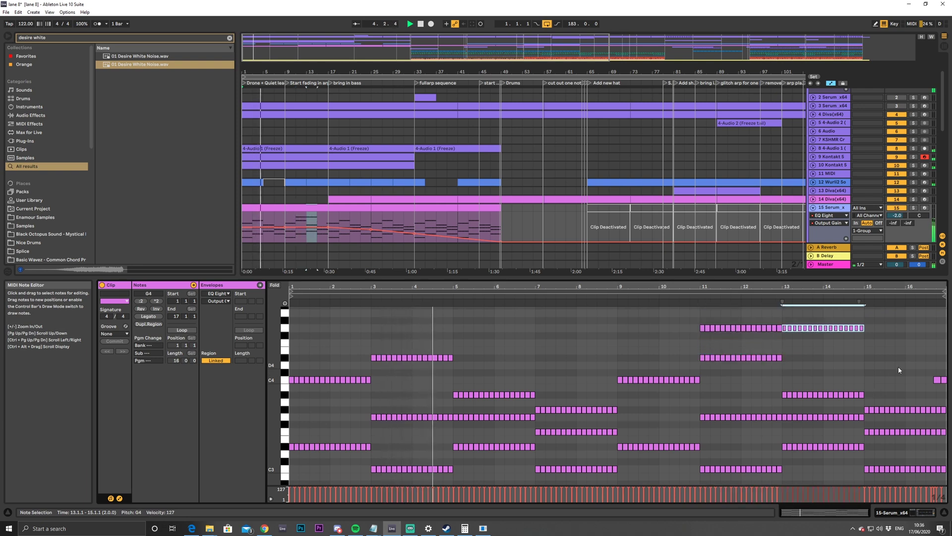
Replace the C4 notes at 16.4 by raising the last two G#3 notes to C4, and listen to the revised clip
double_click(940, 394)
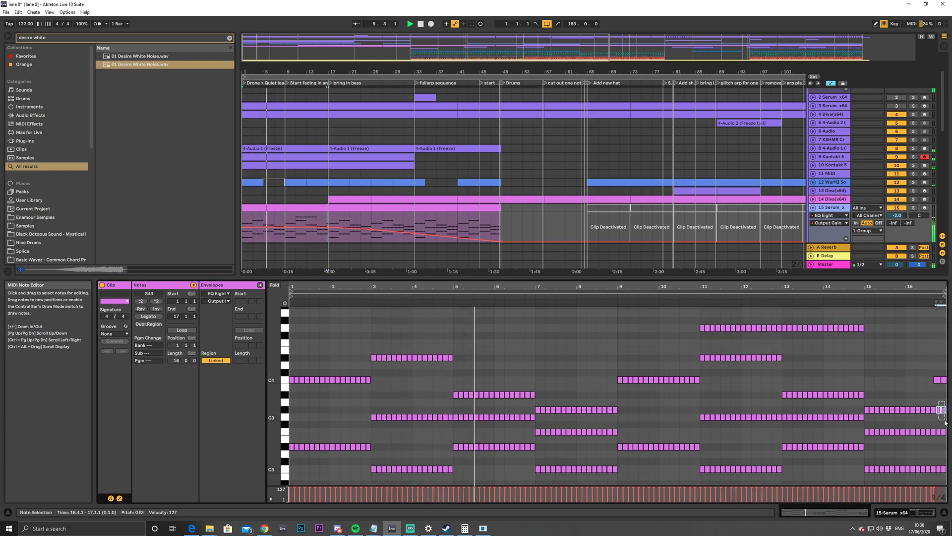
left_click_drag(941, 395, 936, 381)
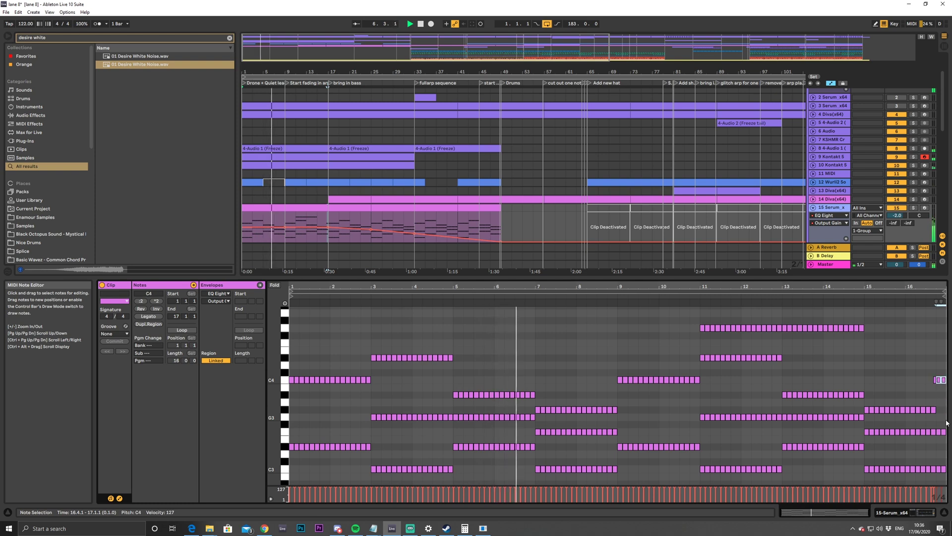
left_click(933, 389)
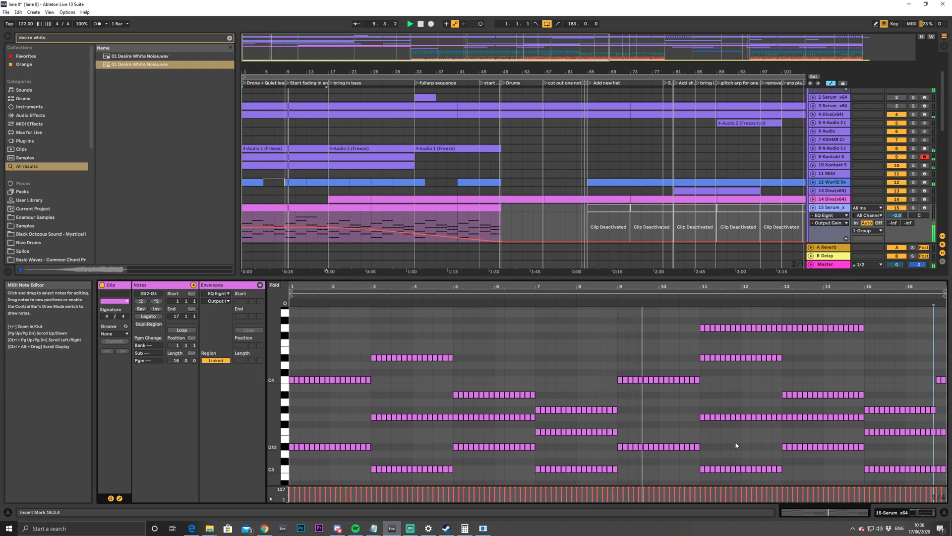
scroll(649, 385, "down", 2)
scroll(647, 387, "up", 3)
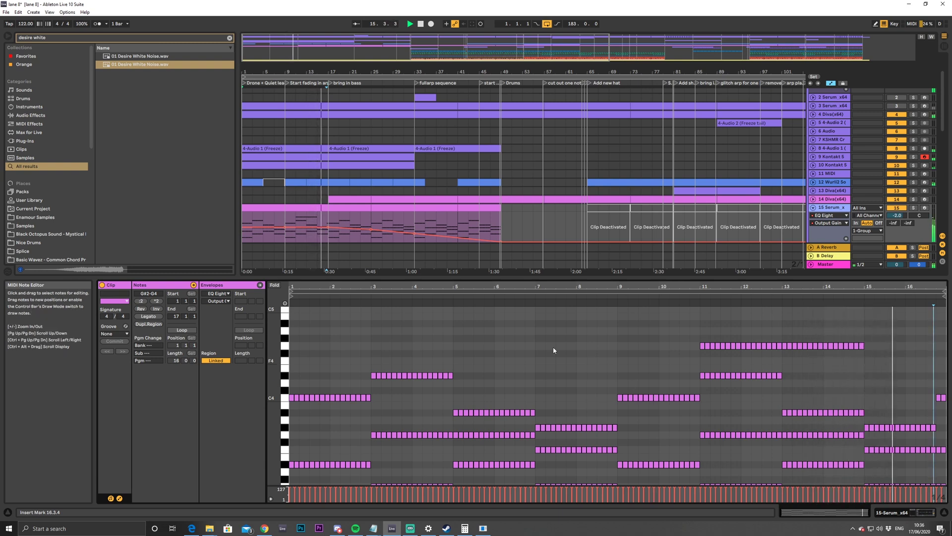
Fold the 15 Serum and 21 Kick tracks and collapse 1 Group and 22 Group to show the whole arrangement
left_click(304, 208)
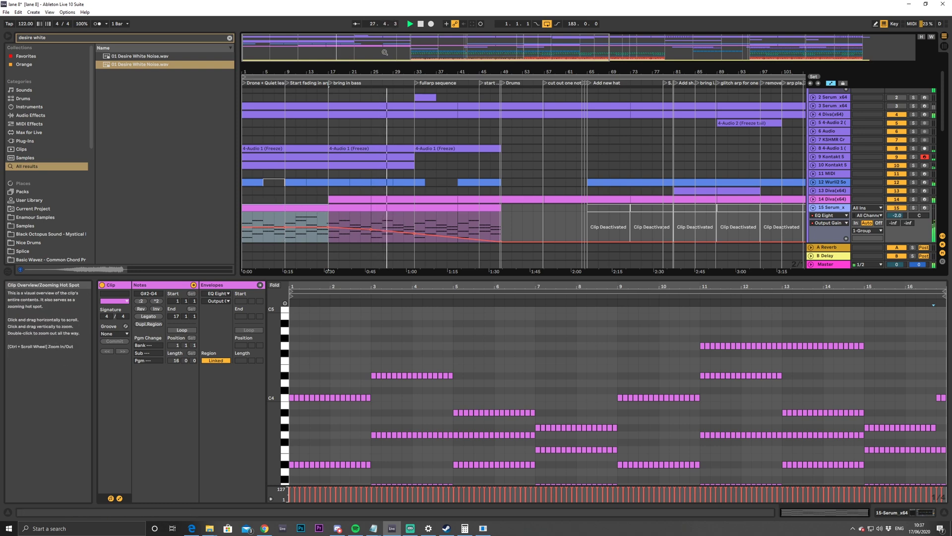
key("plus")
key("plus")
left_click(814, 208)
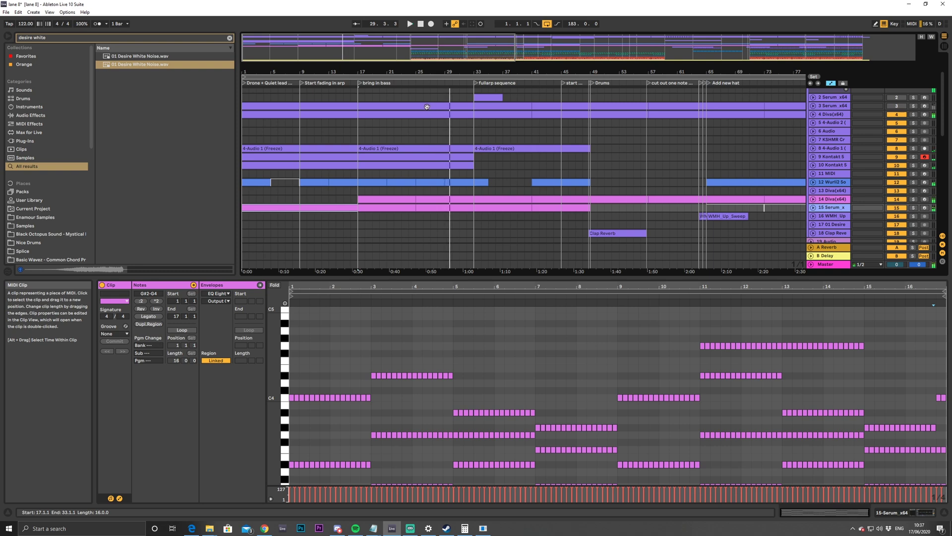
key("minus")
key("minus")
key("minus")
key("minus")
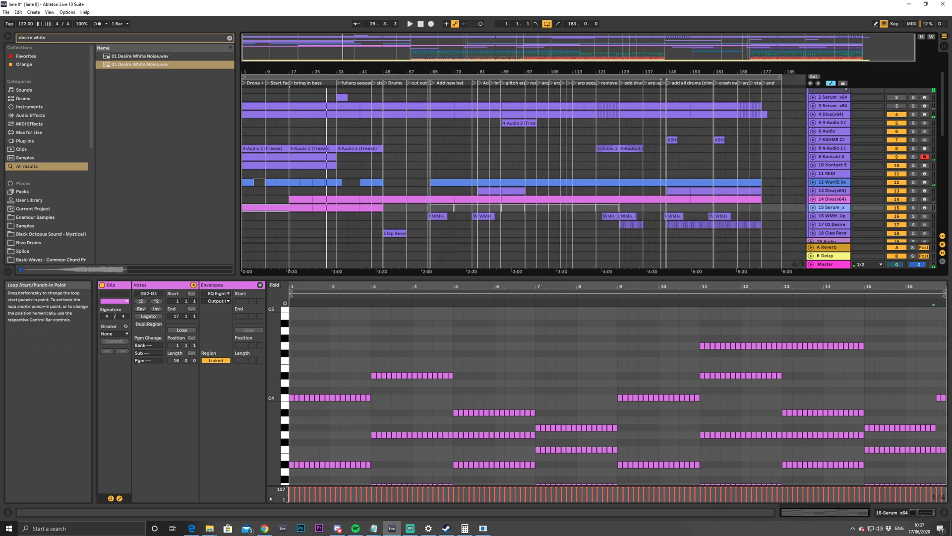
scroll(814, 175, "up", 2)
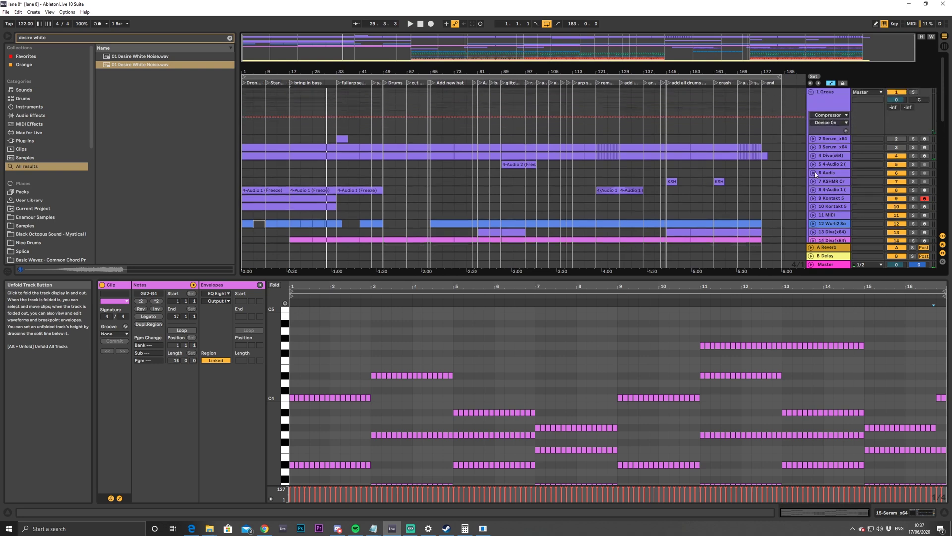
left_click(810, 93)
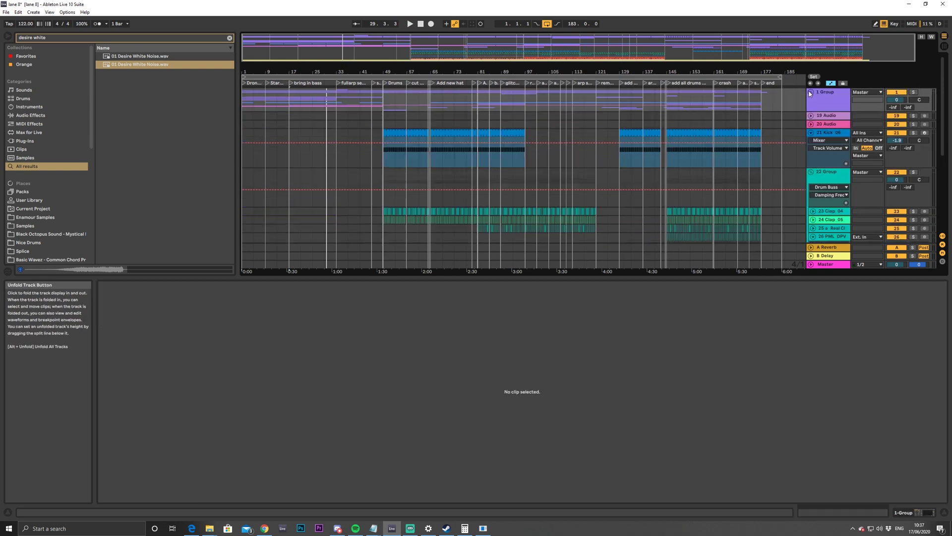
left_click(812, 133)
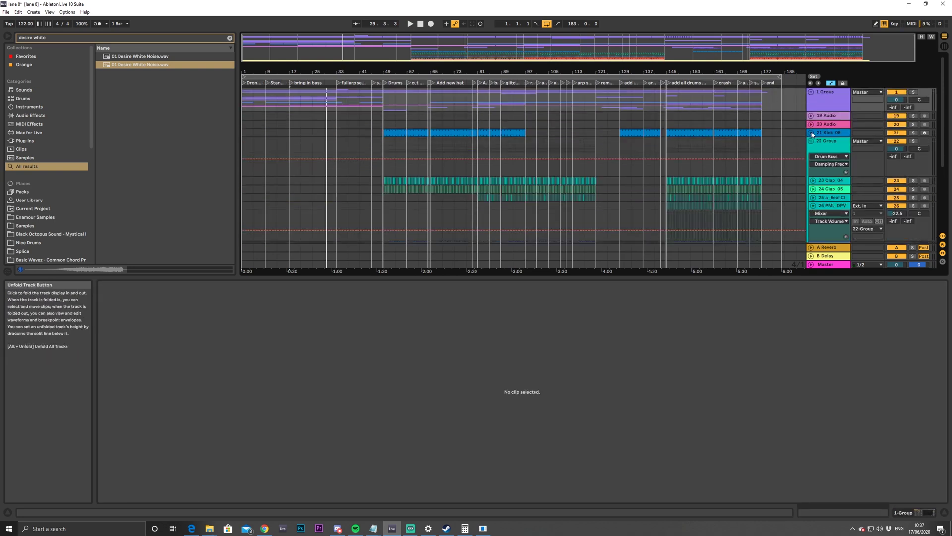
left_click(811, 143)
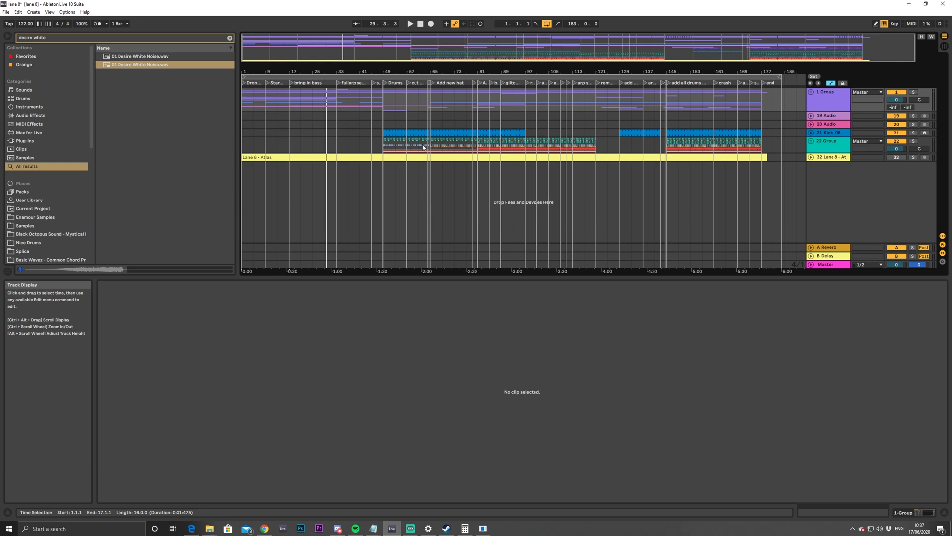
Play the Drums section from bar 49 and expand 1 Group to examine its tracks there
left_click(345, 107)
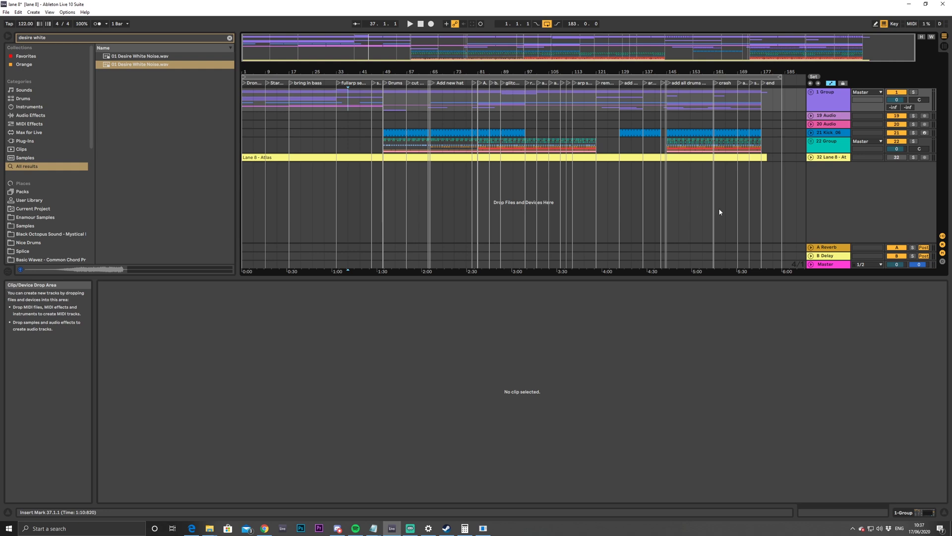
left_click(833, 264)
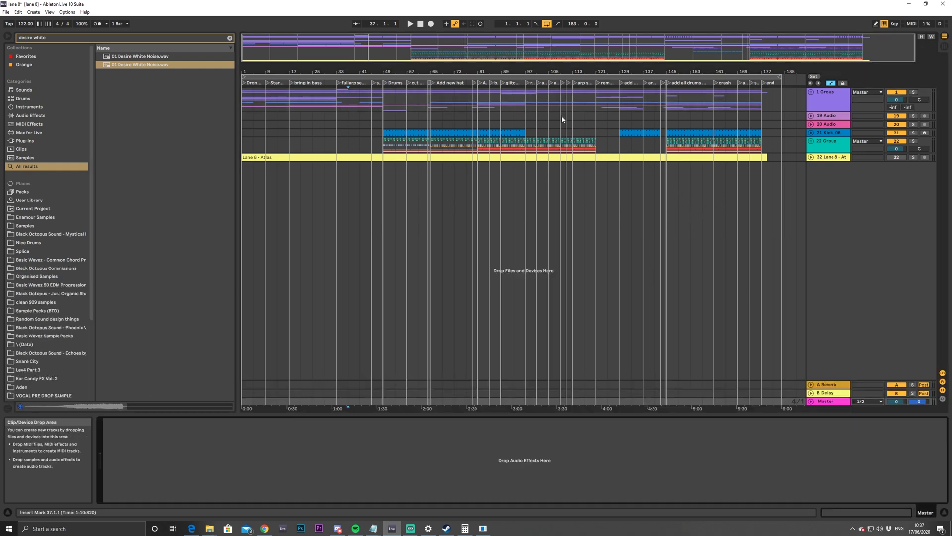
left_click(386, 132)
key("space")
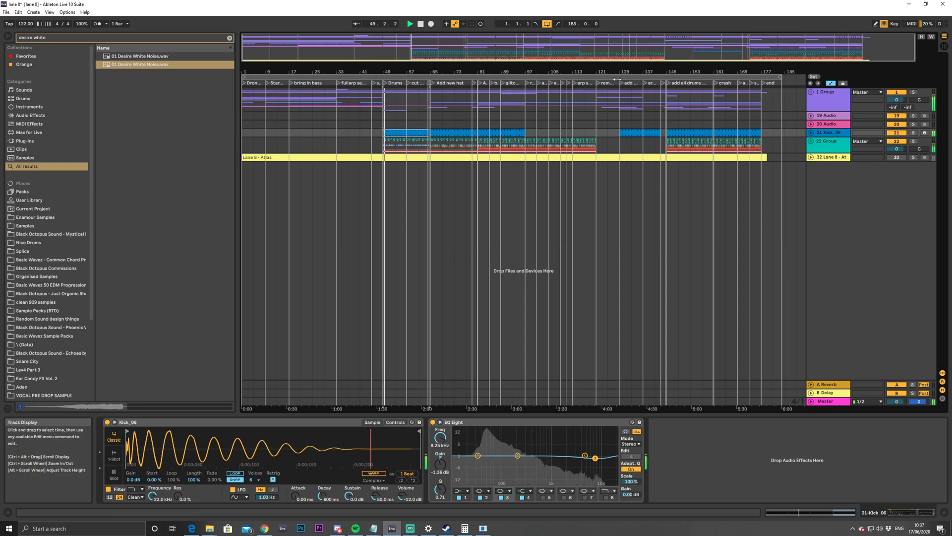
left_click_drag(375, 47, 376, 65)
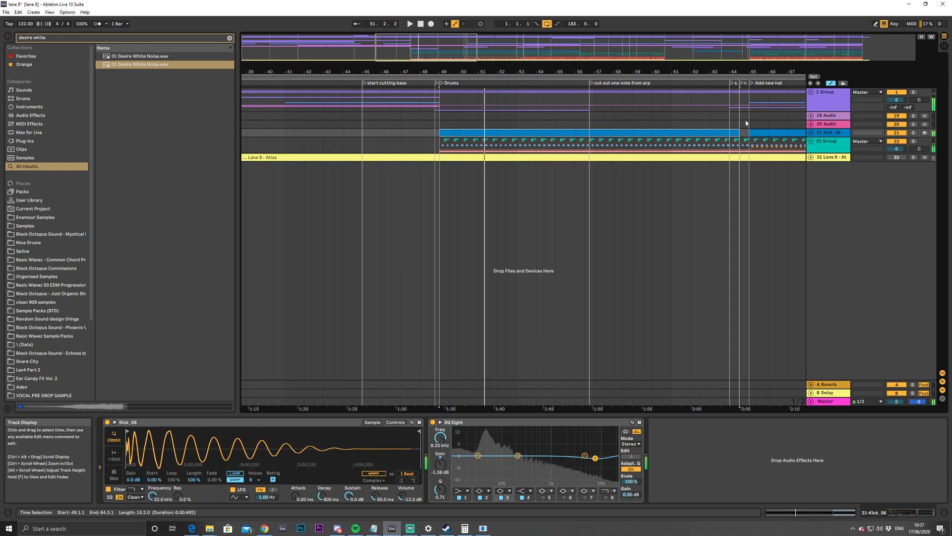
left_click(811, 92)
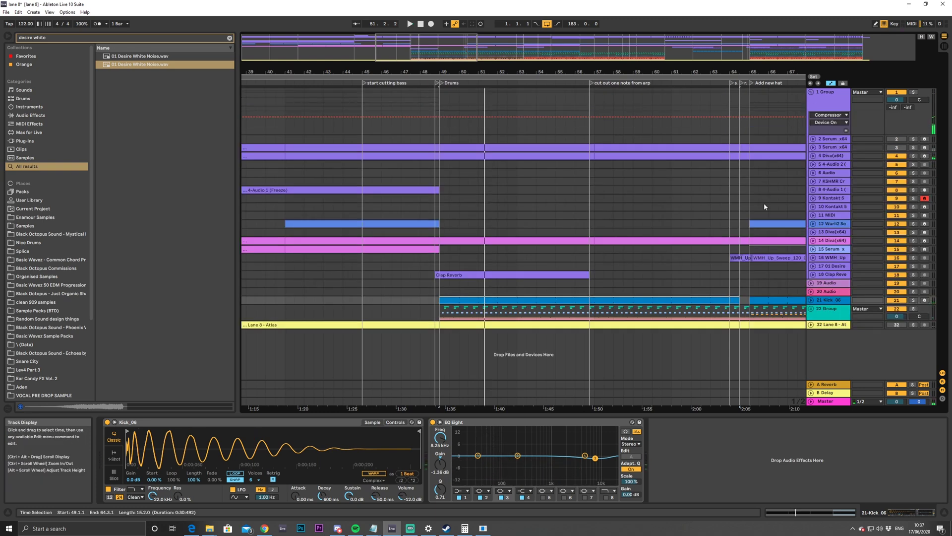
Unfold the 4 Diva track and examine its device chain through to the last effects
left_click(813, 156)
left_click(829, 158)
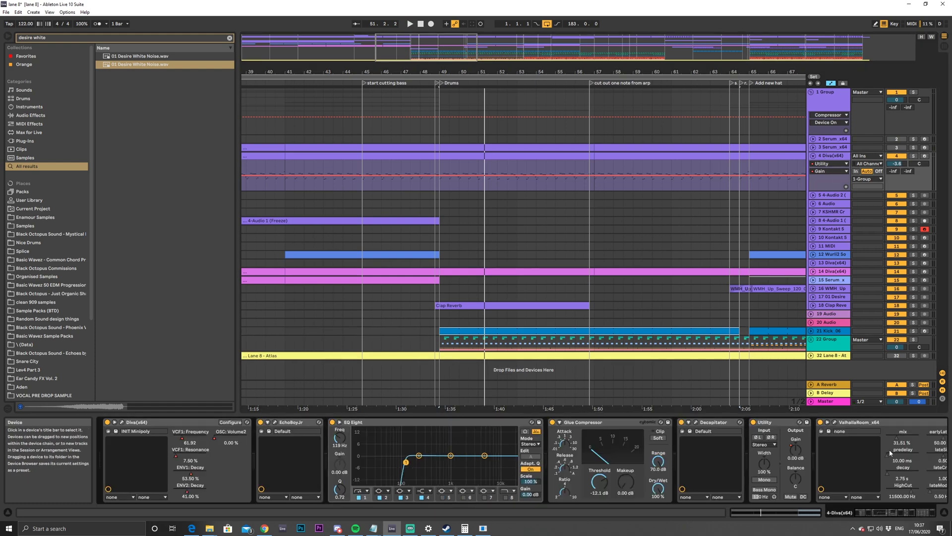
left_click(924, 515)
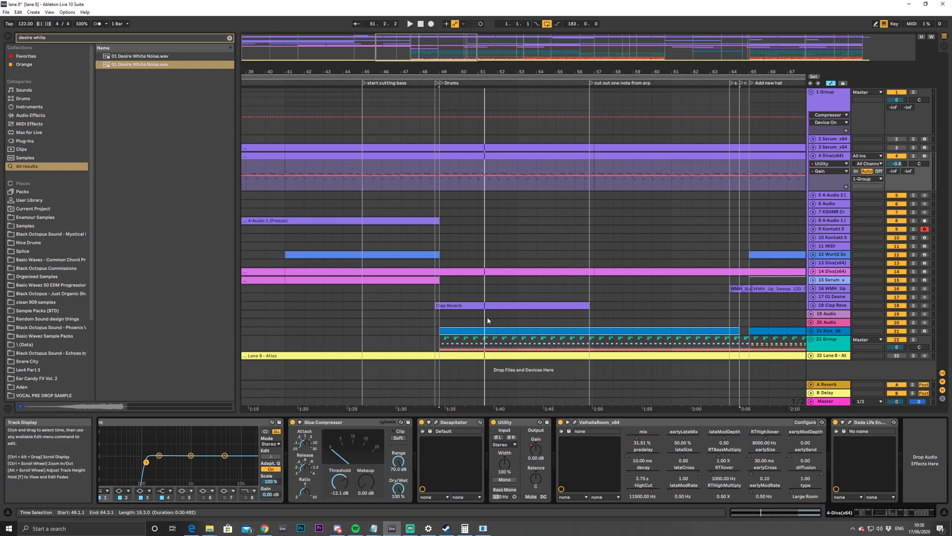
Expand 22 Group, check the devices on its clap and snare tracks, and play the group soloed from bar 49
left_click(429, 298)
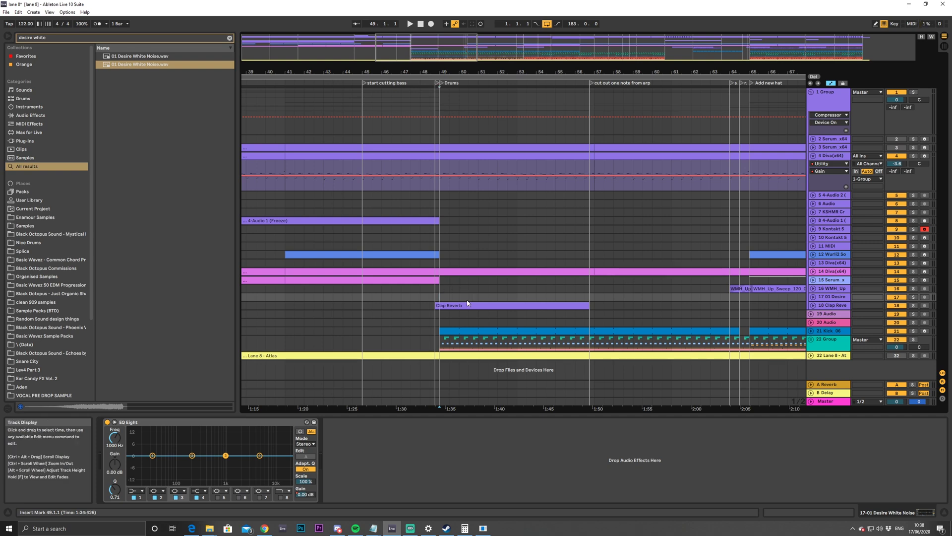
left_click(812, 340)
scroll(824, 317, "down", 3)
left_click(827, 291)
left_click(829, 299)
left_click(825, 307)
left_click(826, 317)
left_click(836, 271)
key("space")
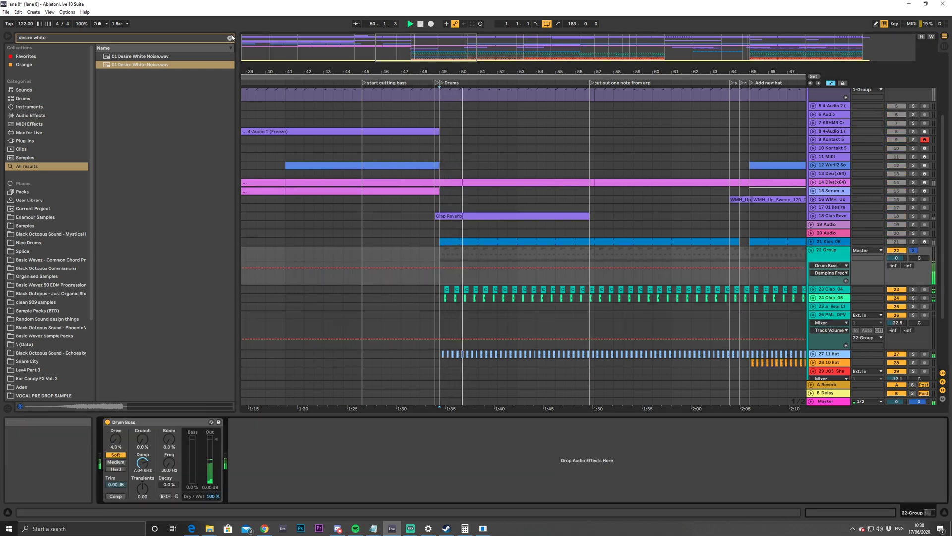
key("space")
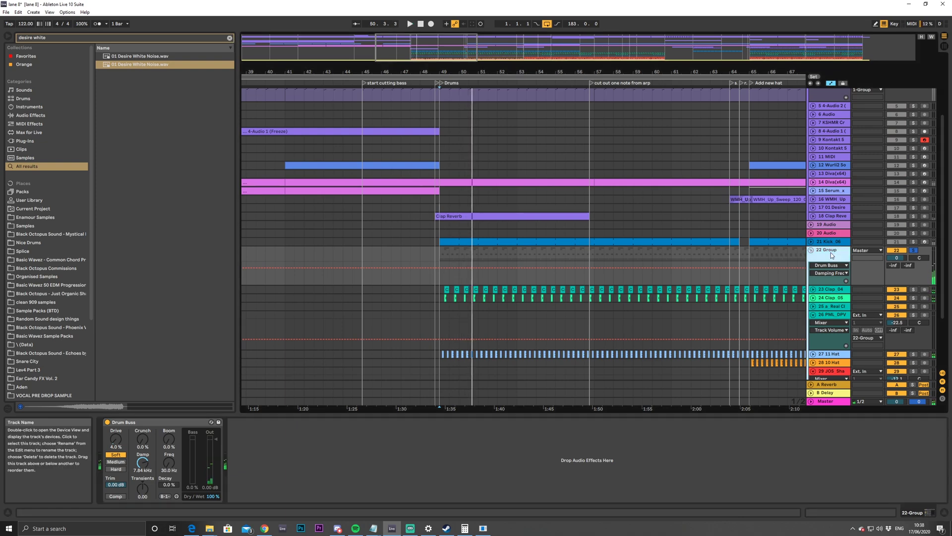
Clear the browser search and fold the 26 PML snare track within 22 Group
left_click(227, 37)
left_click(823, 297)
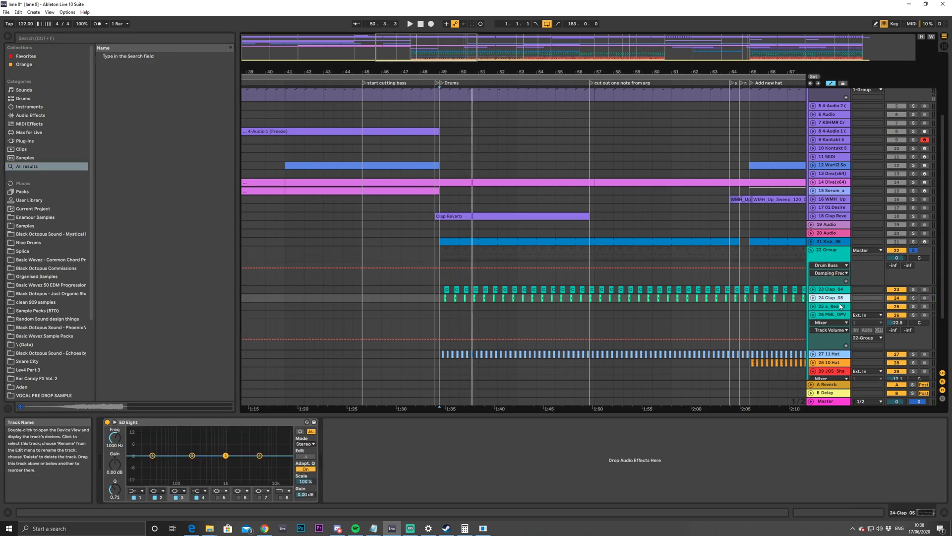
scroll(839, 303, "down", 5)
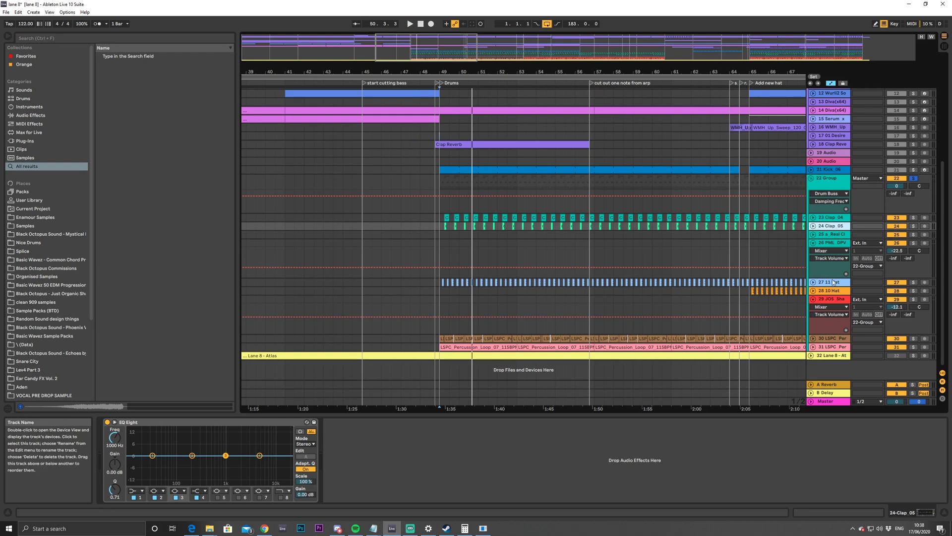
left_click(833, 282)
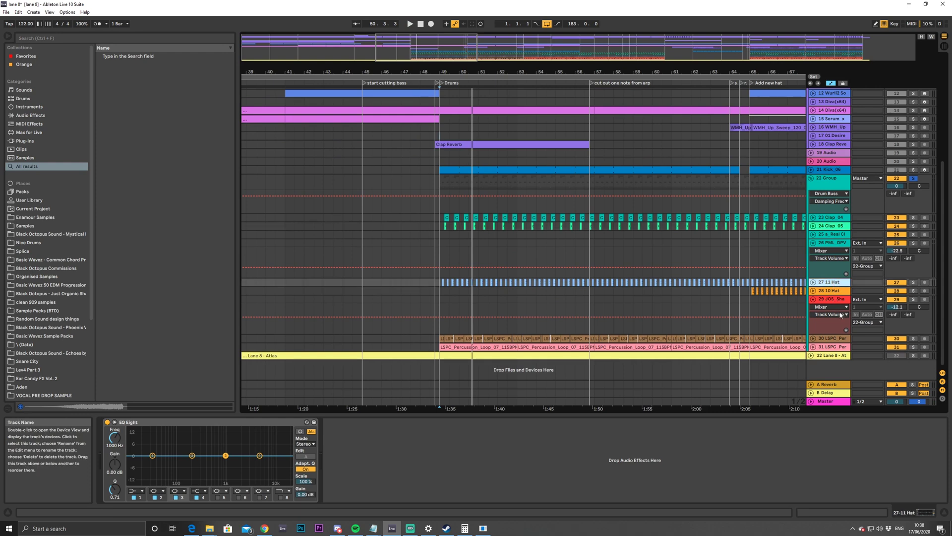
left_click(829, 349)
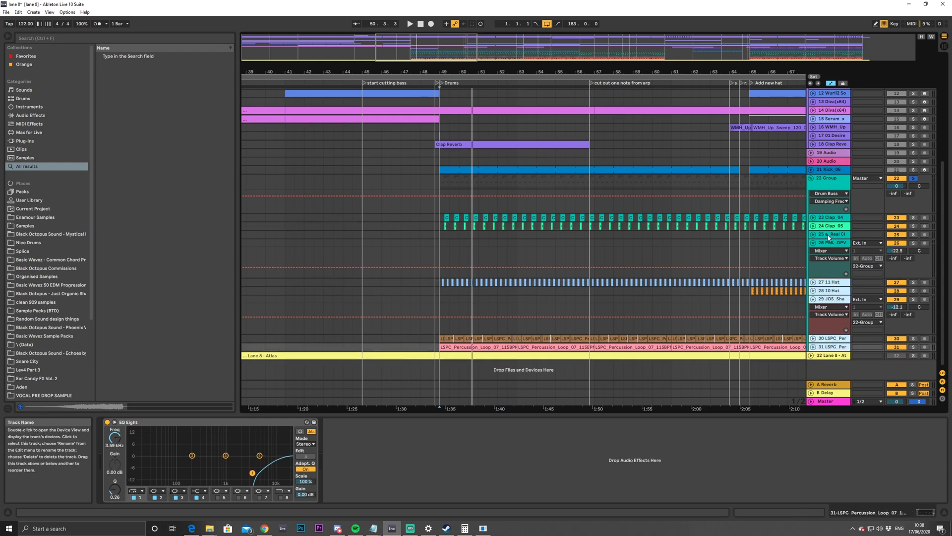
left_click(813, 243)
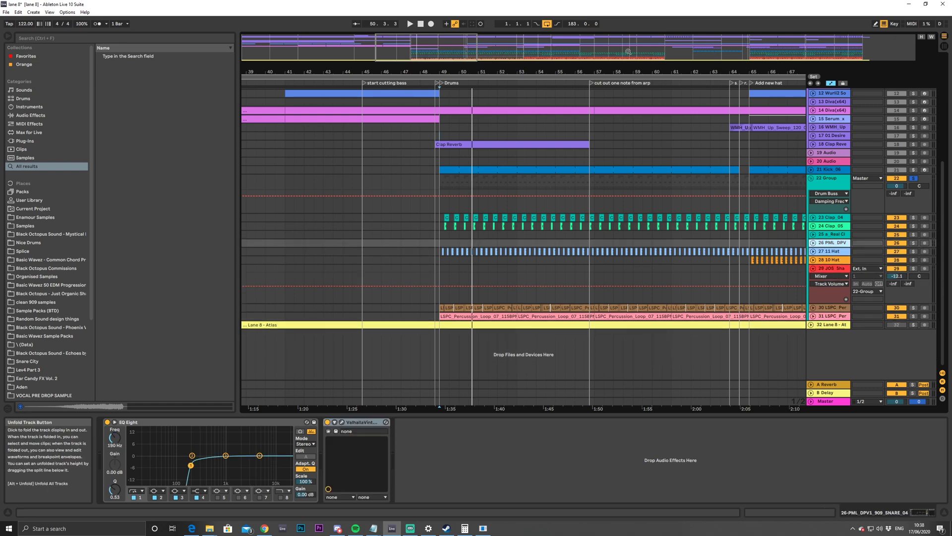
Group the hat, shaker and percussion loop tracks 27 to 31 into a subgroup inside 22 Group
double_click(626, 52)
left_click_drag(626, 52, 626, 62)
left_click(832, 251)
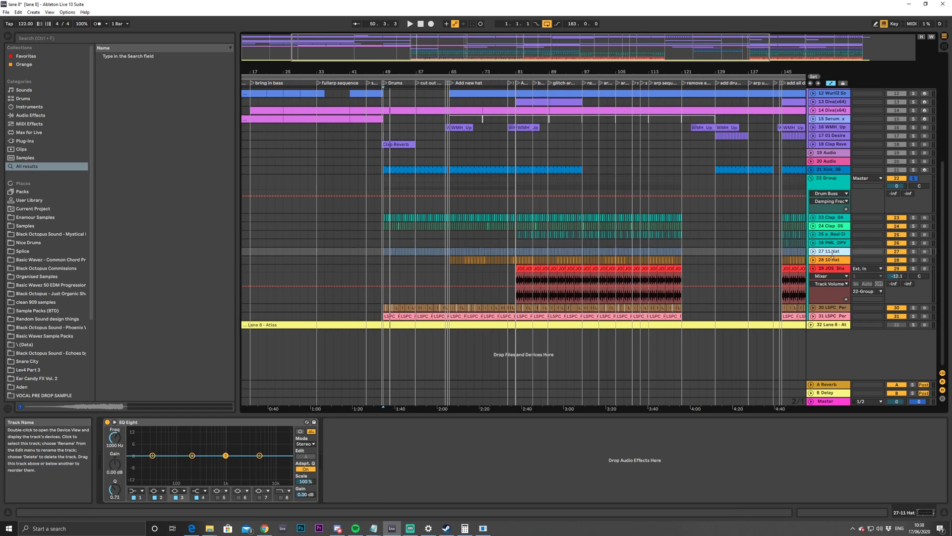
left_click(828, 317)
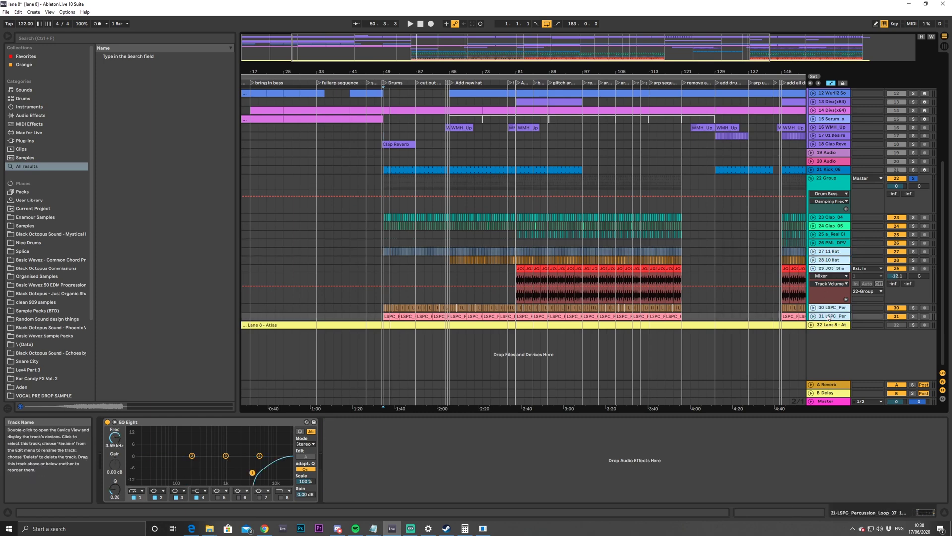
key("ctrl+g")
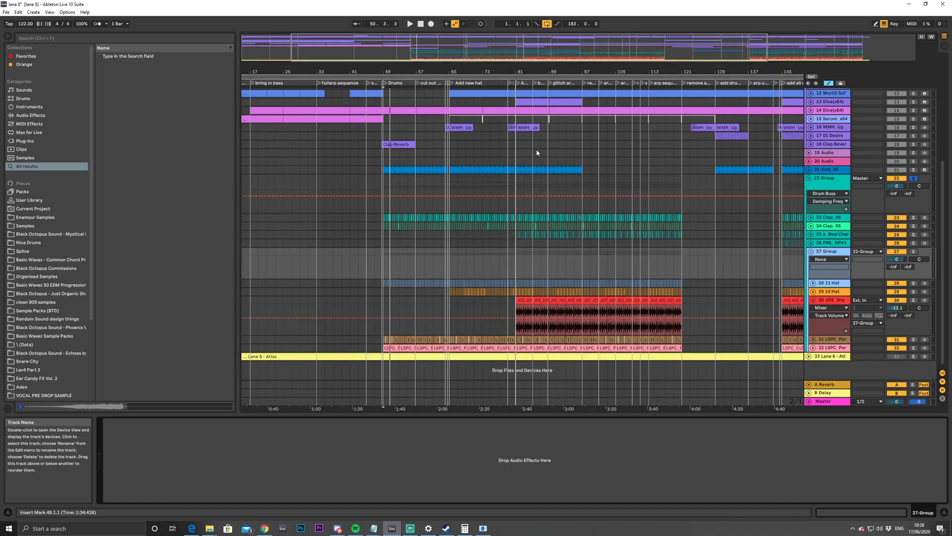
Copy the sidechain Compressor from 1 Group onto the new 27 Group
left_click(178, 39)
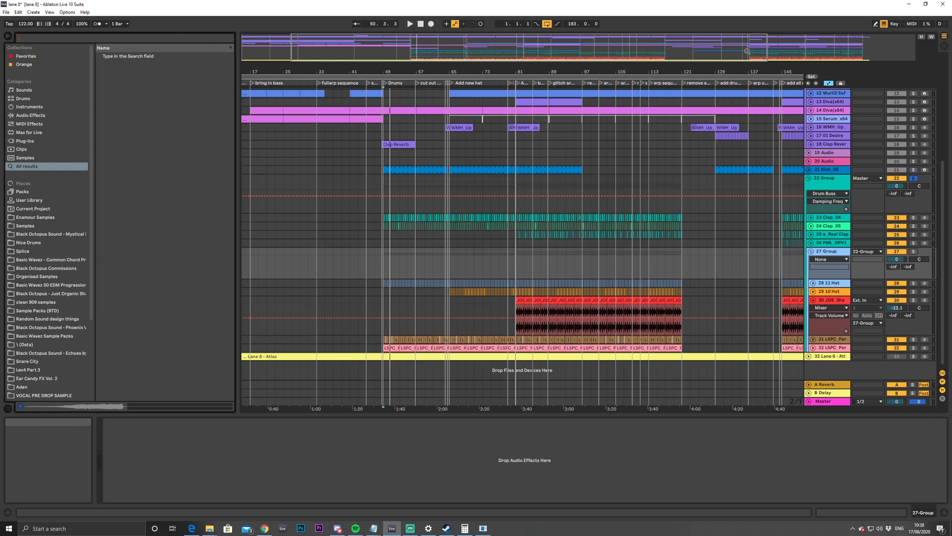
scroll(876, 133, "up", 10)
left_click(832, 107)
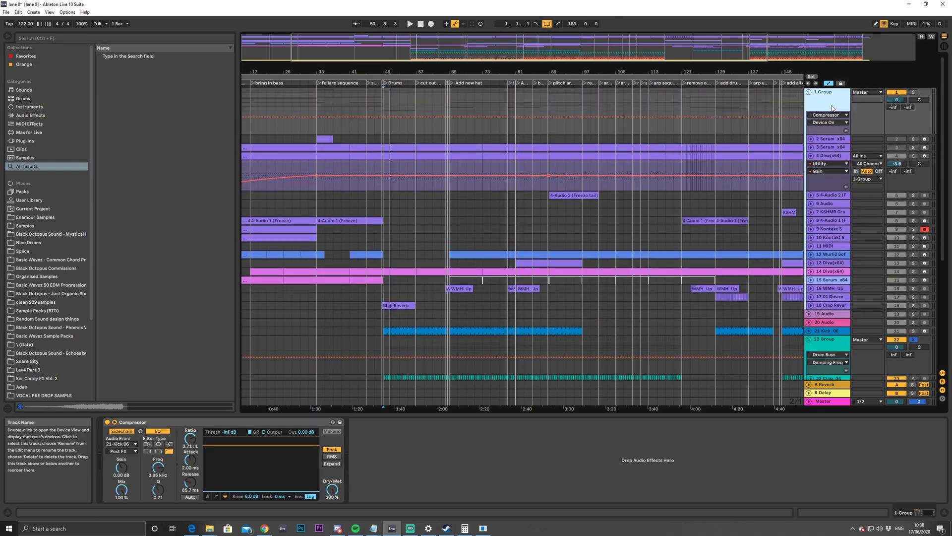
scroll(786, 308, "down", 5)
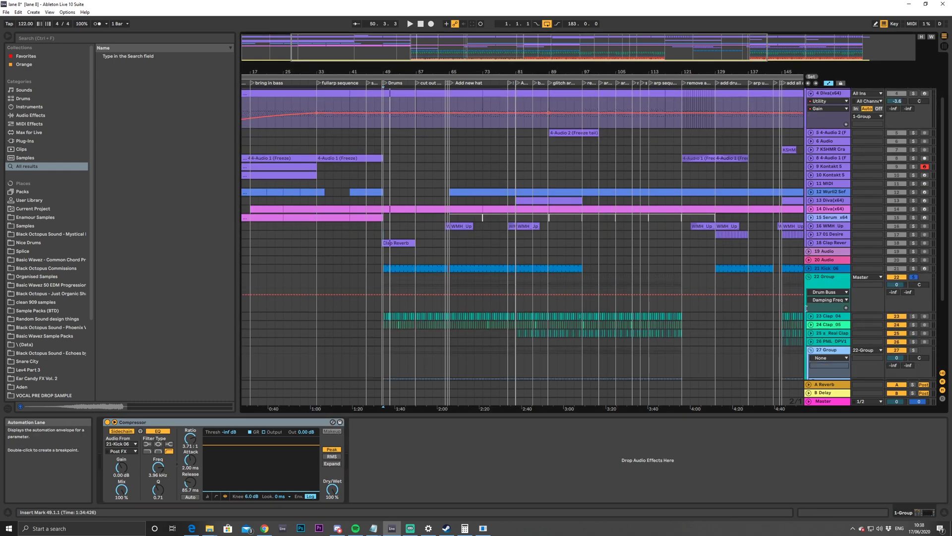
scroll(853, 296, "down", 2)
left_click(864, 263)
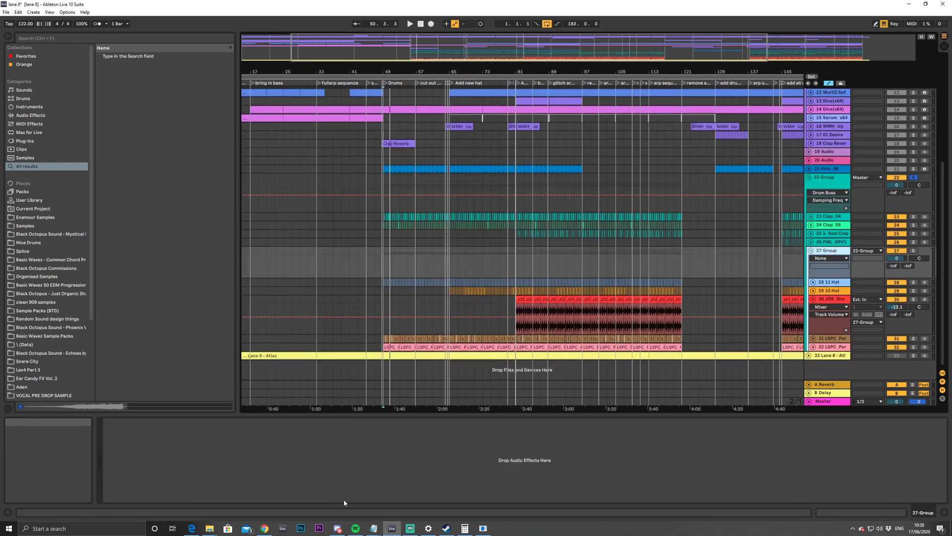
key("ctrl+v")
During playback, set the 27 Group Compressor's release to 1.79 ms, sidechain filter frequency to 5.59 kHz and ratio to 2.00:1
key("space")
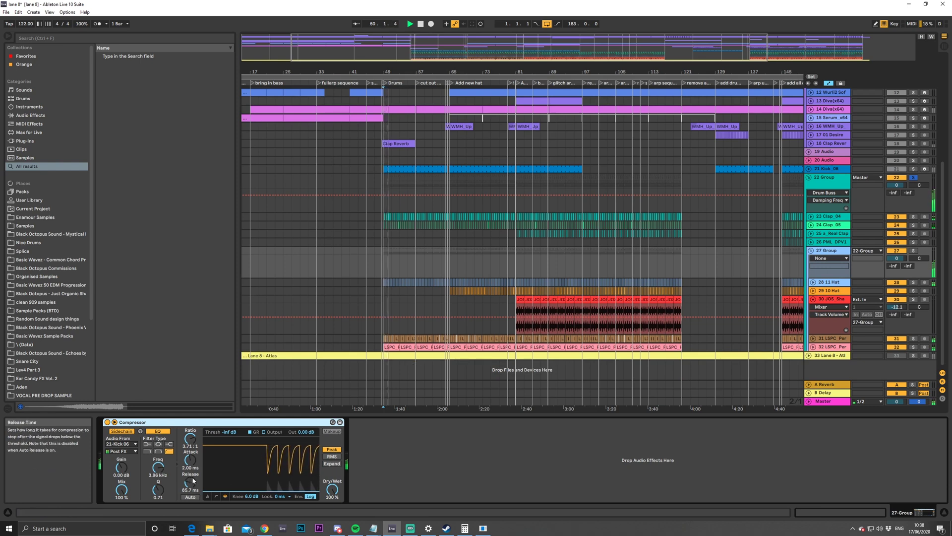
left_click_drag(190, 482, 190, 508)
left_click_drag(158, 468, 190, 447)
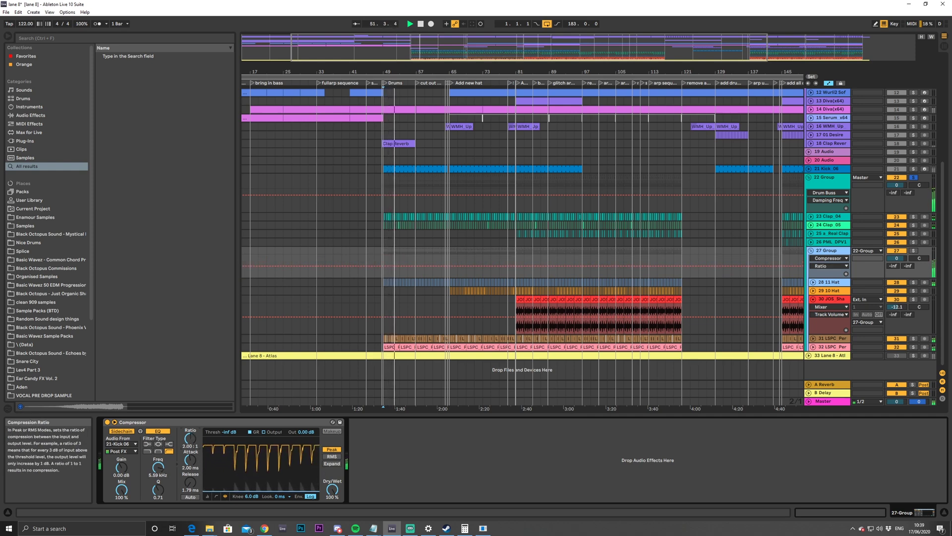
Replay the drums from bar 49 and set the Compressor's threshold to -58.9 dB, release to 15.6 ms and ratio to inf:1
key("space")
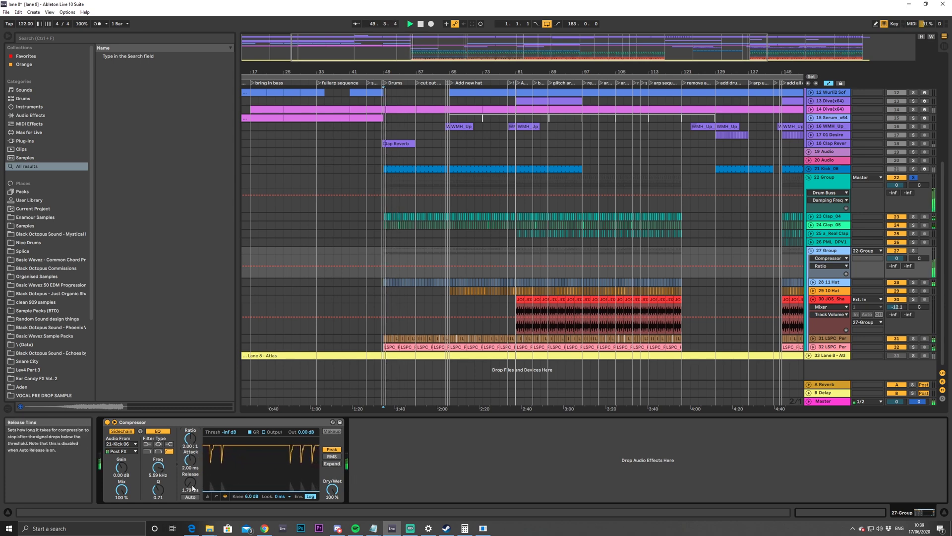
mouse_move(190, 482)
left_mouse_down()
mouse_move(190, 474)
mouse_move(190, 486)
left_mouse_up()
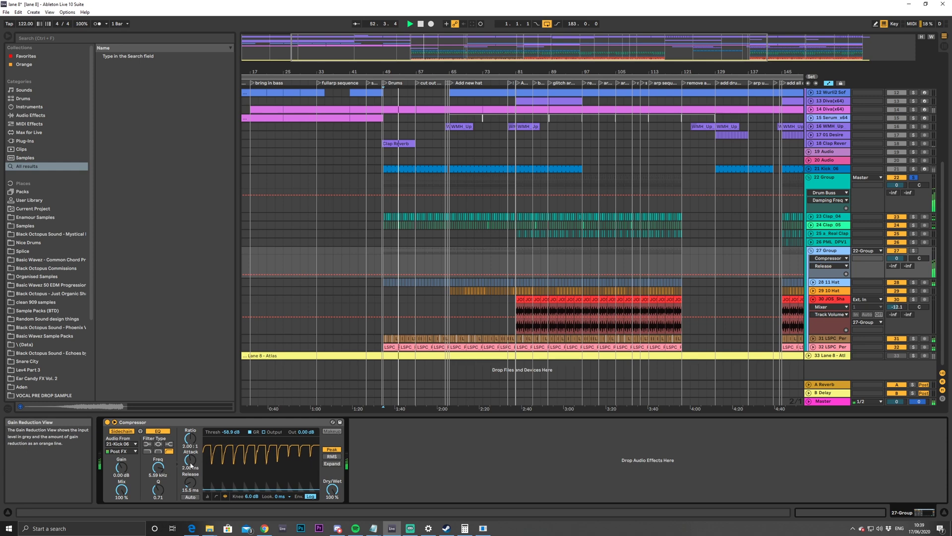
left_click_drag(193, 441, 192, 417)
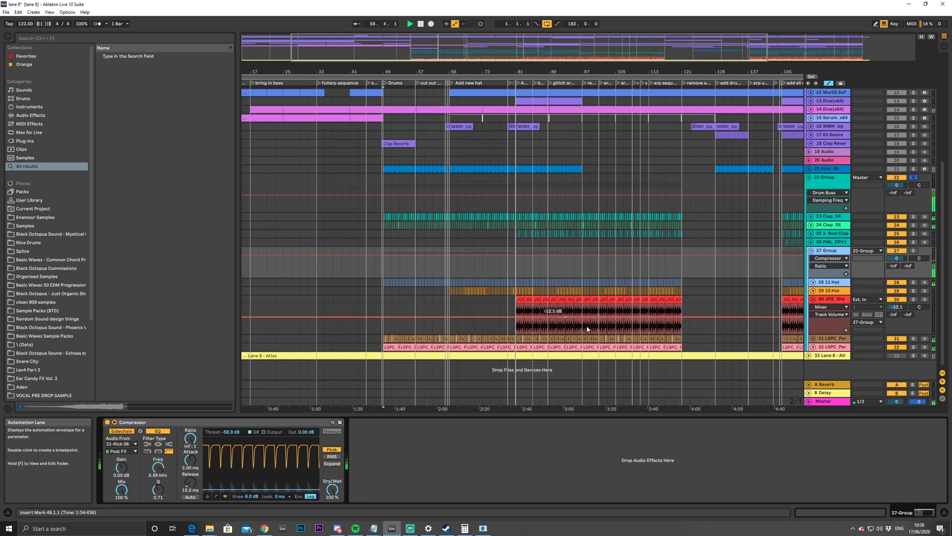
Play the full mix unsoloed from bar 81, and fold the 30 shaker track and collapse 22 Group
left_click(515, 331)
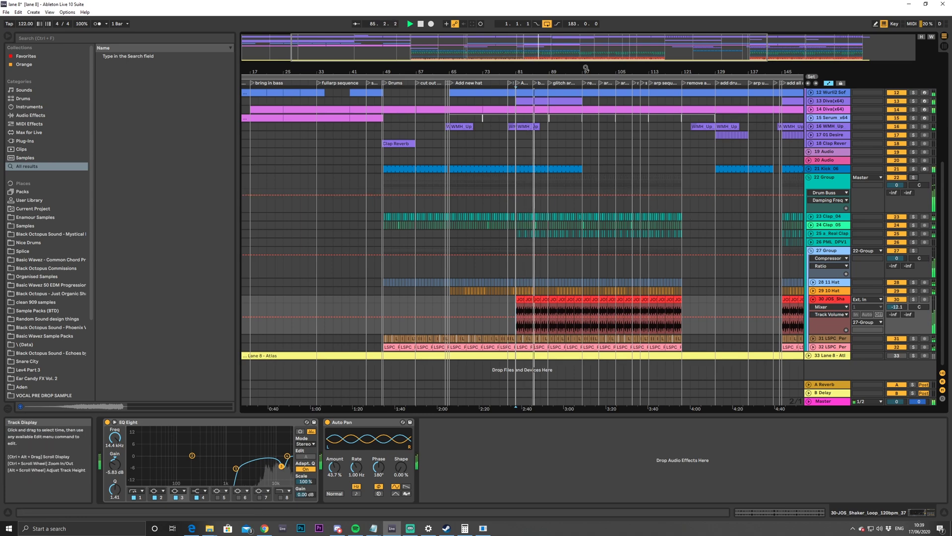
double_click(553, 58)
key("space")
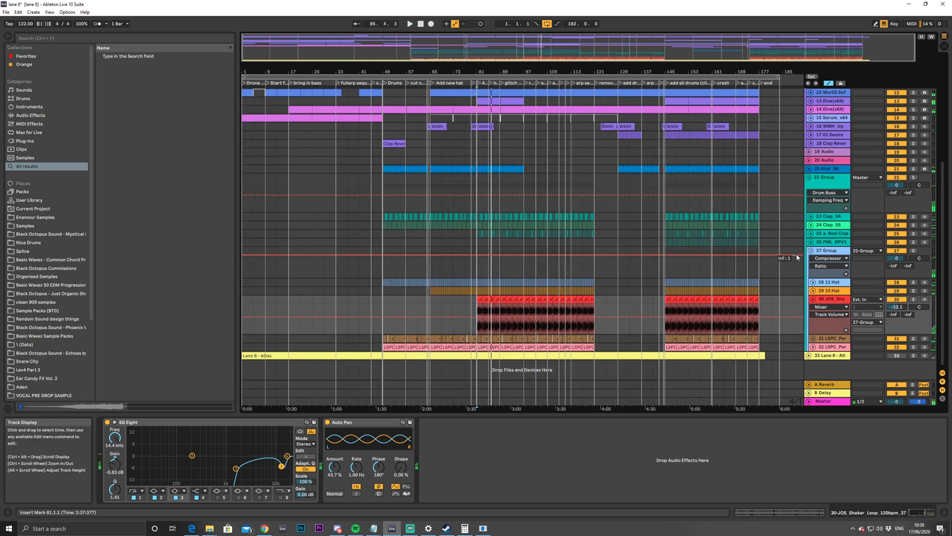
left_click(813, 299)
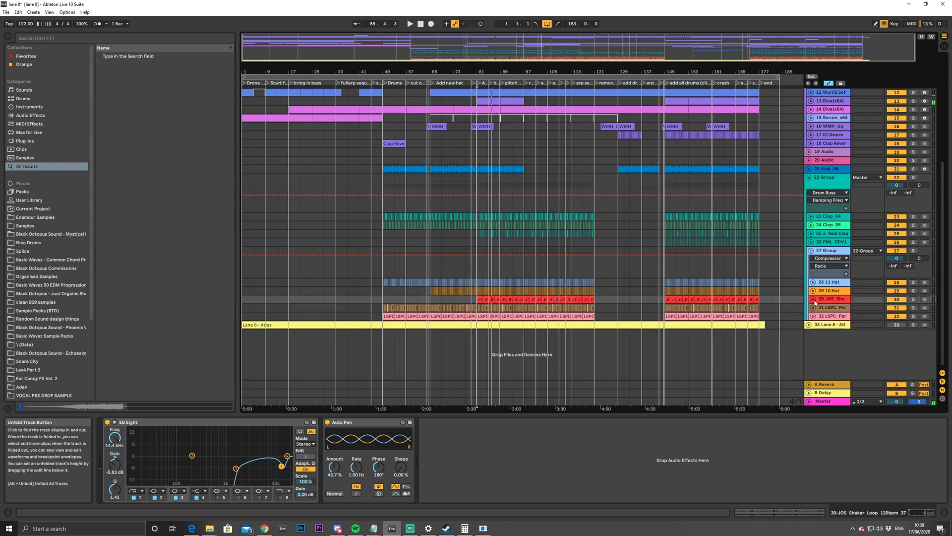
left_click(809, 178)
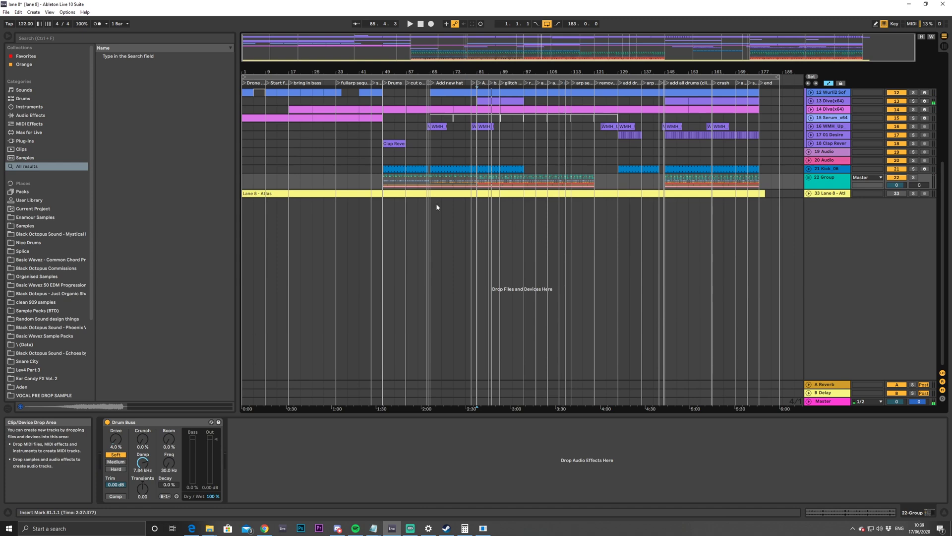
Search the browser for "max" and load Ozone 9 Maximizer onto the Master track
left_click(827, 402)
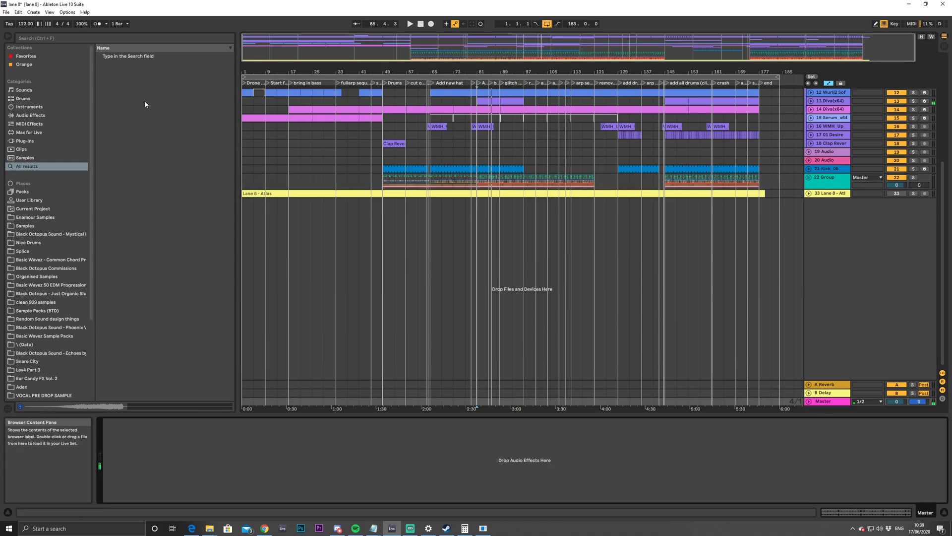
left_click(164, 38)
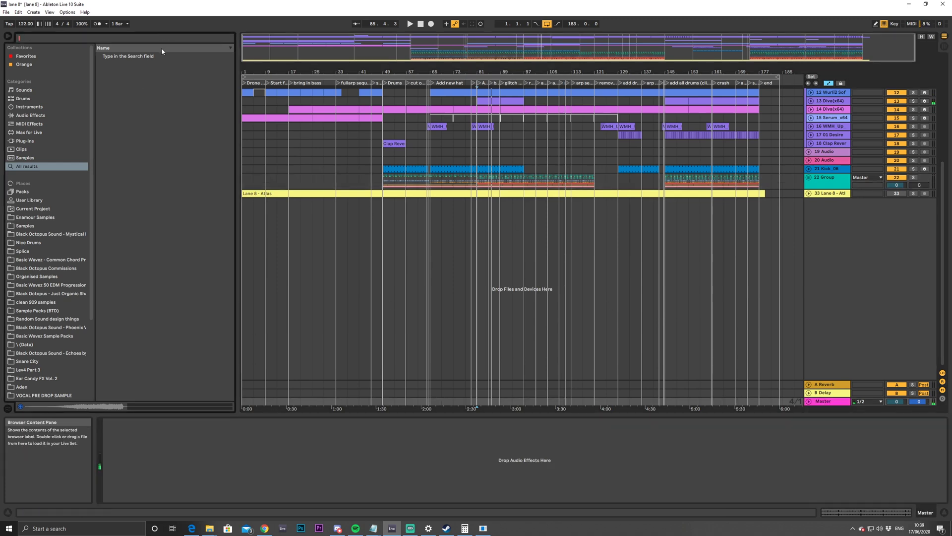
type("max")
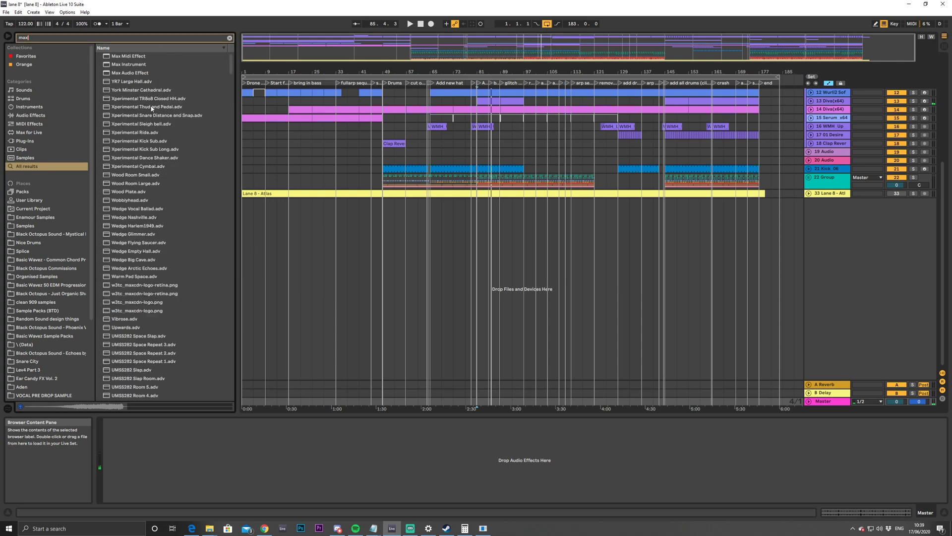
scroll(164, 240, "down", 3)
scroll(163, 240, "down", 6)
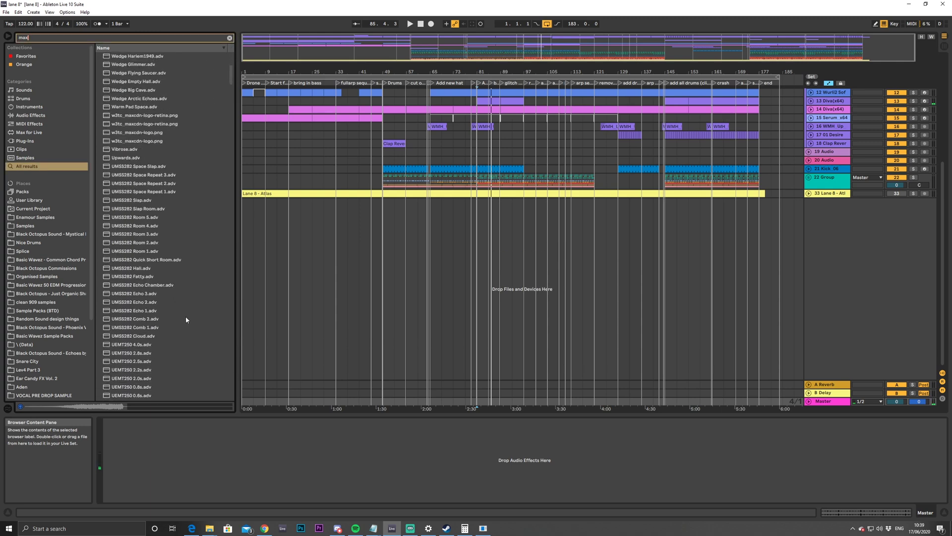
left_click_drag(233, 89, 121, 392)
left_click(124, 380)
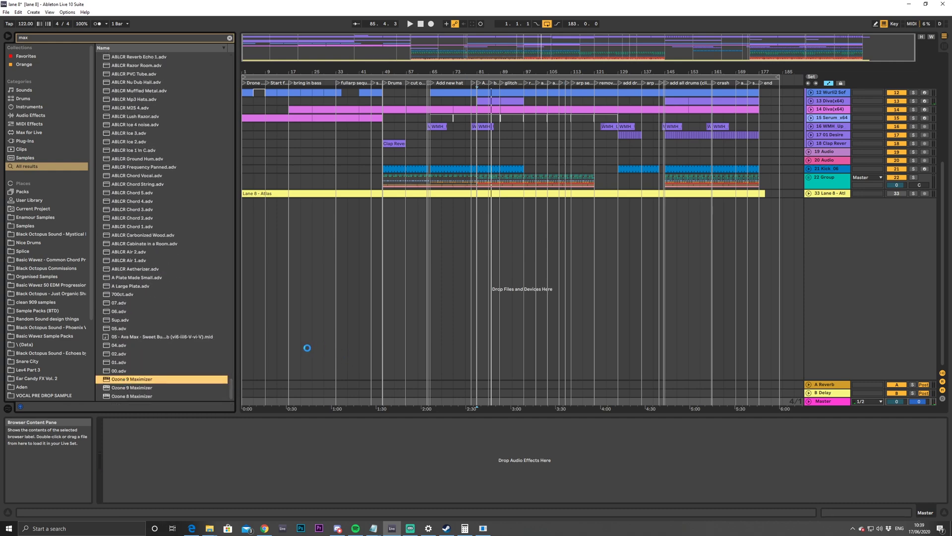
key("Return")
Move the Maximizer window aside and set its threshold to -7.8 dB while playing from bar 81
left_click_drag(631, 35, 413, 61)
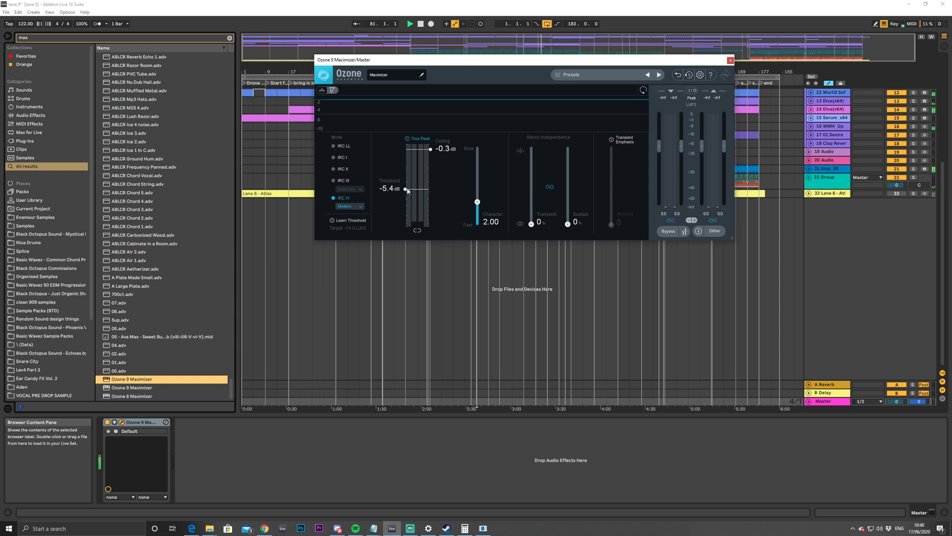
left_click_drag(408, 190, 405, 199)
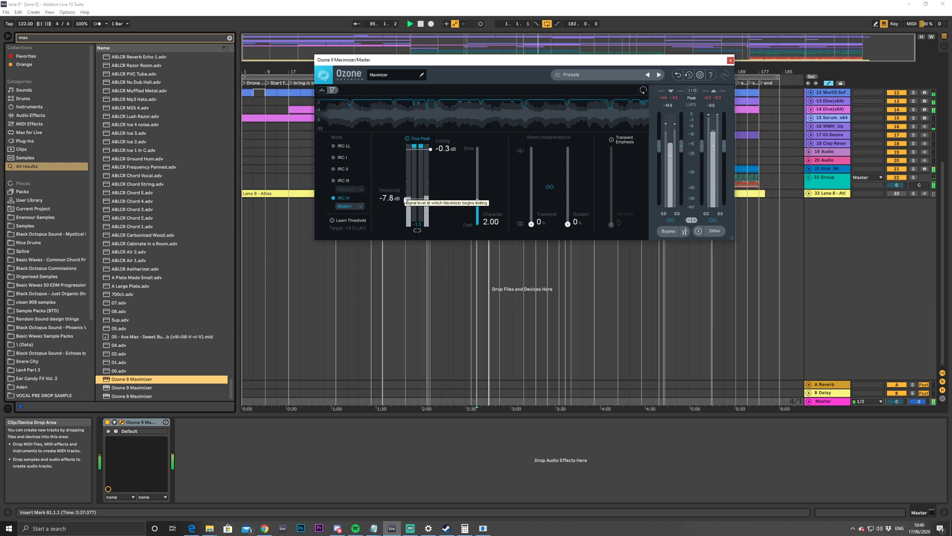
Search the browser for "span" and load the SPAN analyser onto the Master track after the Maximizer
left_click(230, 39)
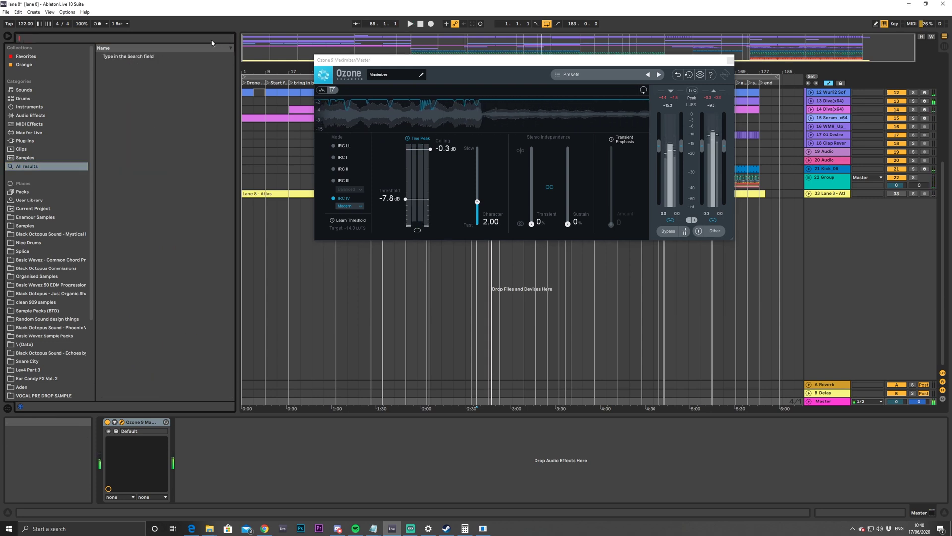
type("span")
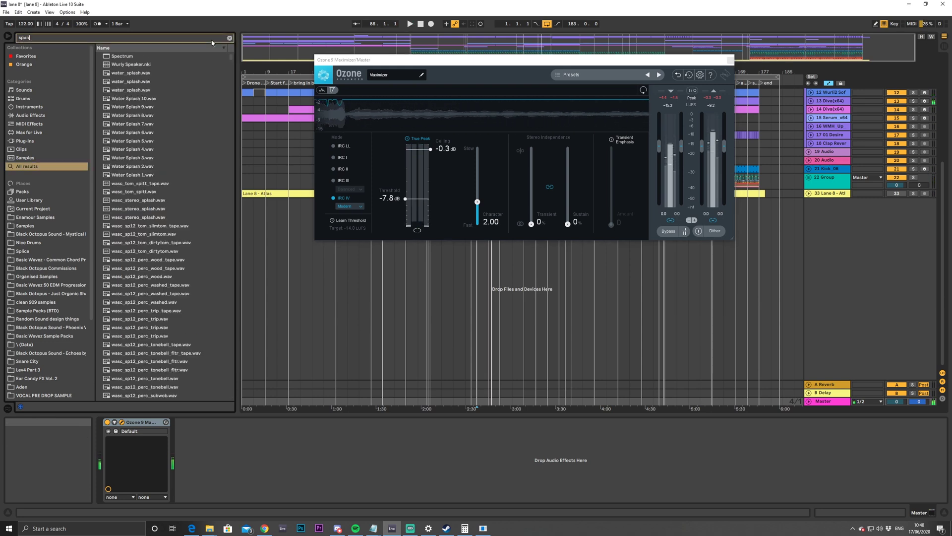
double_click(125, 92)
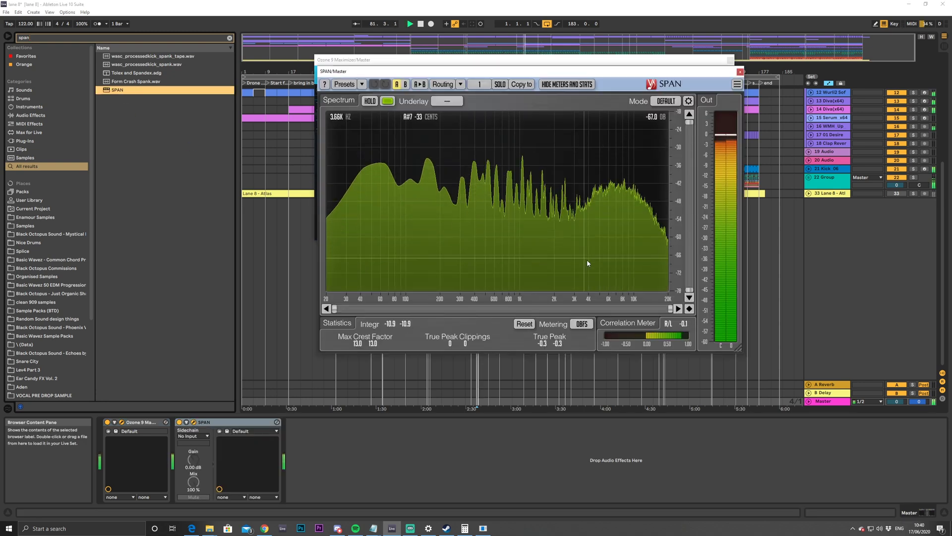
Set SPAN's metering mode to LUFS-ML and play the mix to check its loudness
left_click(583, 324)
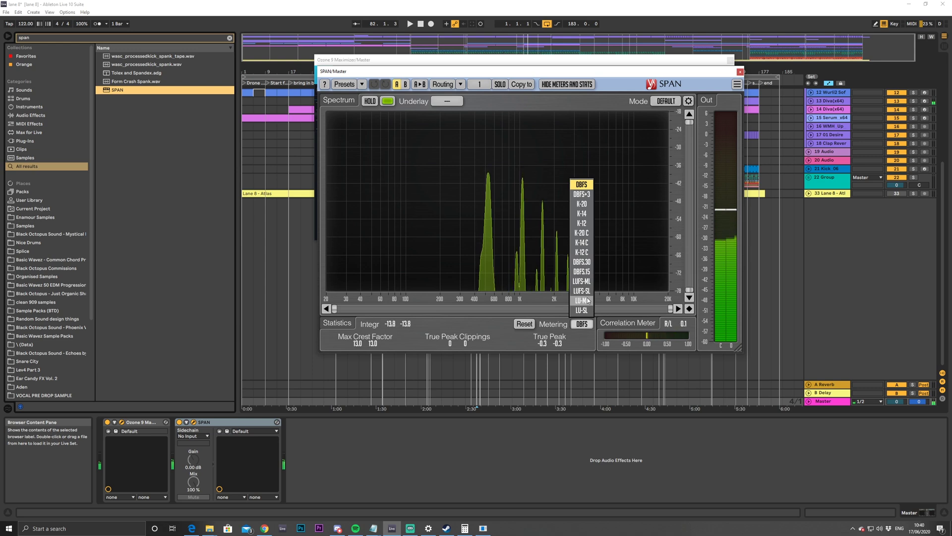
left_click(581, 281)
key("space")
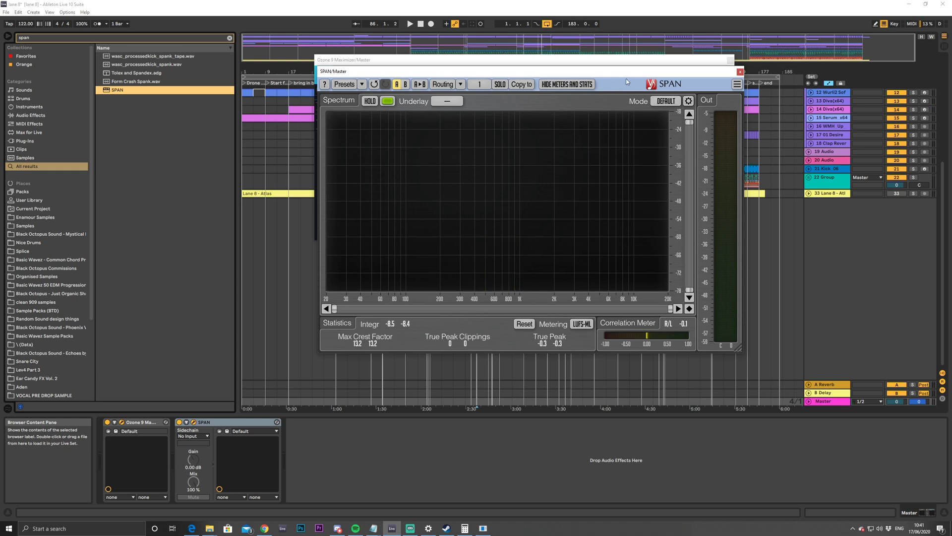
Arrange the SPAN and Maximizer windows clear of the final drum section and play the mix from bar 149
left_click_drag(637, 72, 626, 195)
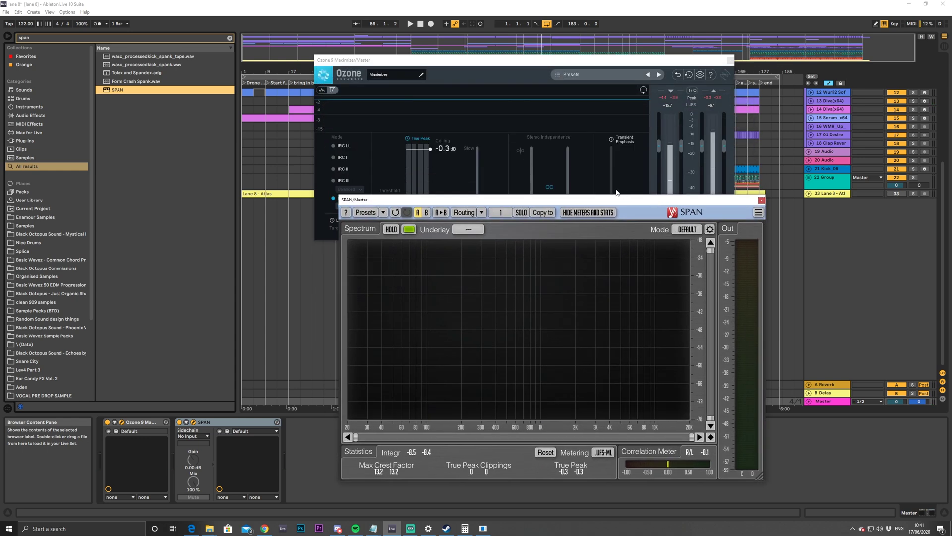
left_click_drag(620, 60, 355, 125)
left_click_drag(661, 202, 496, 219)
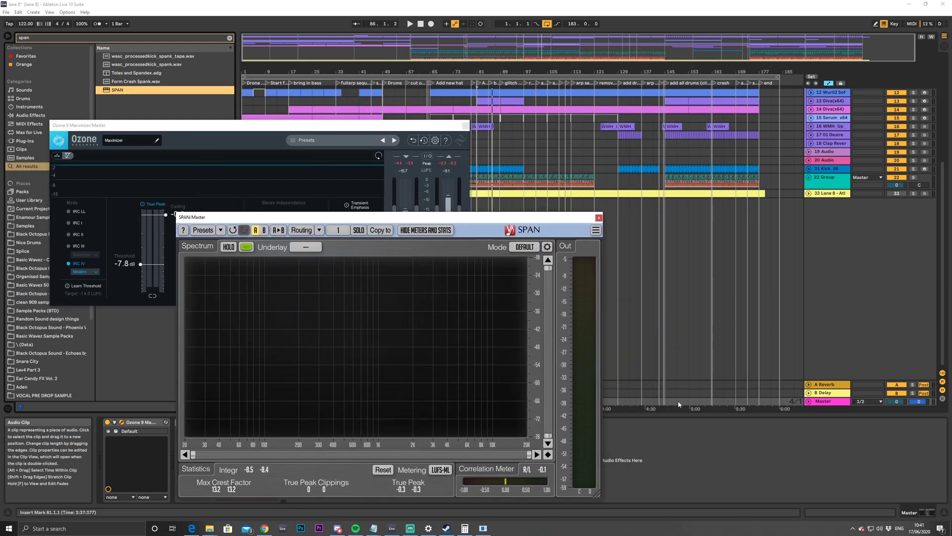
left_click(671, 404)
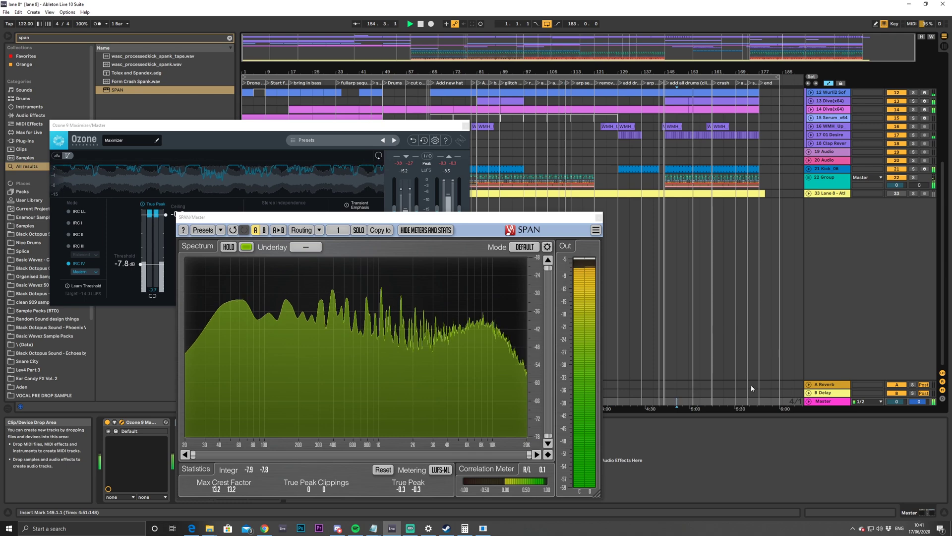
Close the SPAN and Maximizer windows and collapse 1 Group in the arrangement
left_click(598, 218)
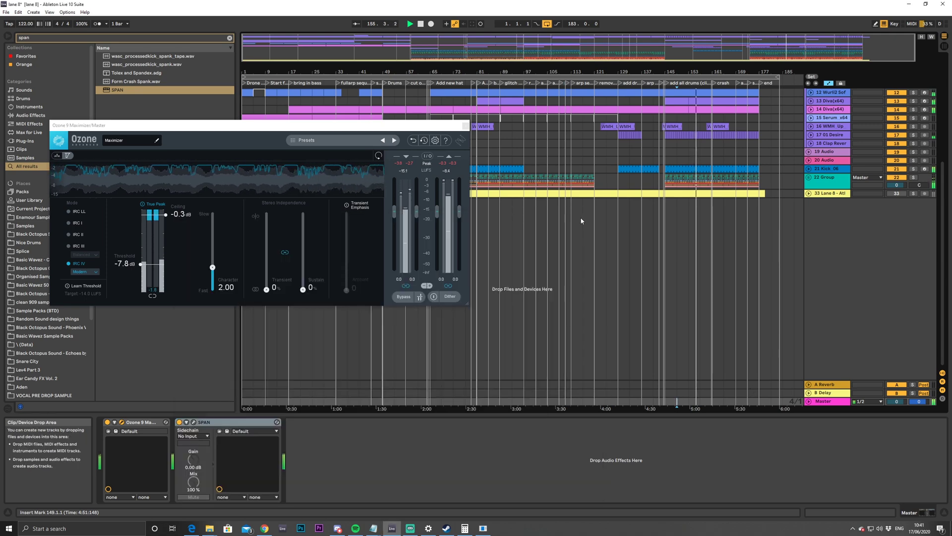
left_click(465, 126)
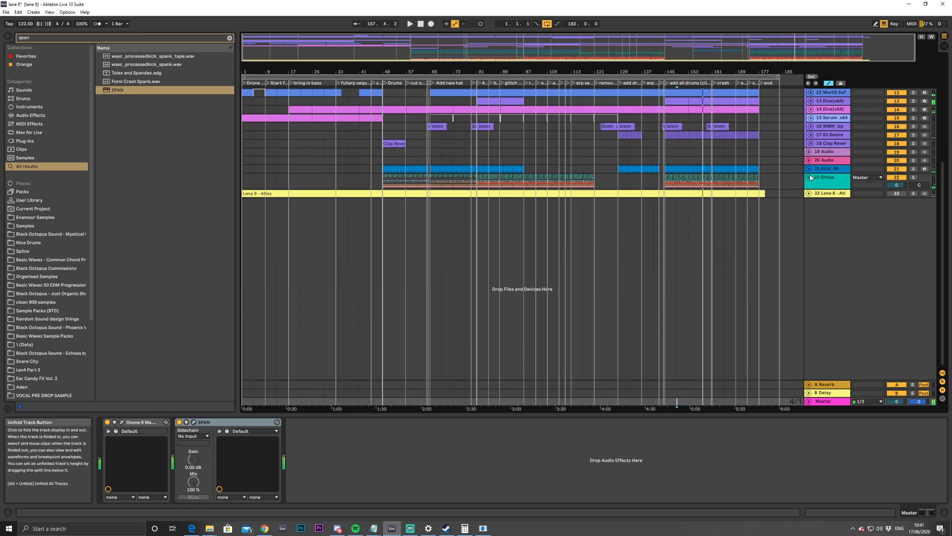
scroll(810, 179, "up", 5)
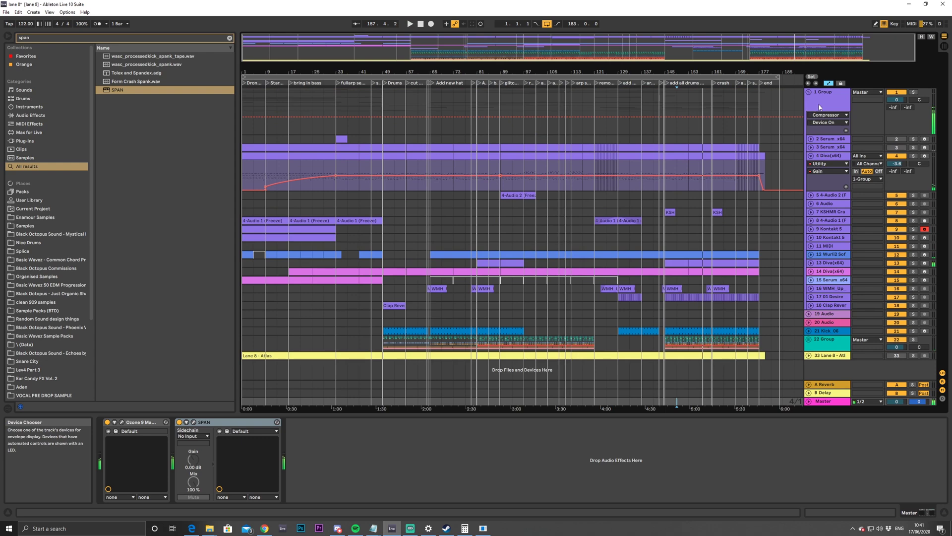
left_click(816, 108)
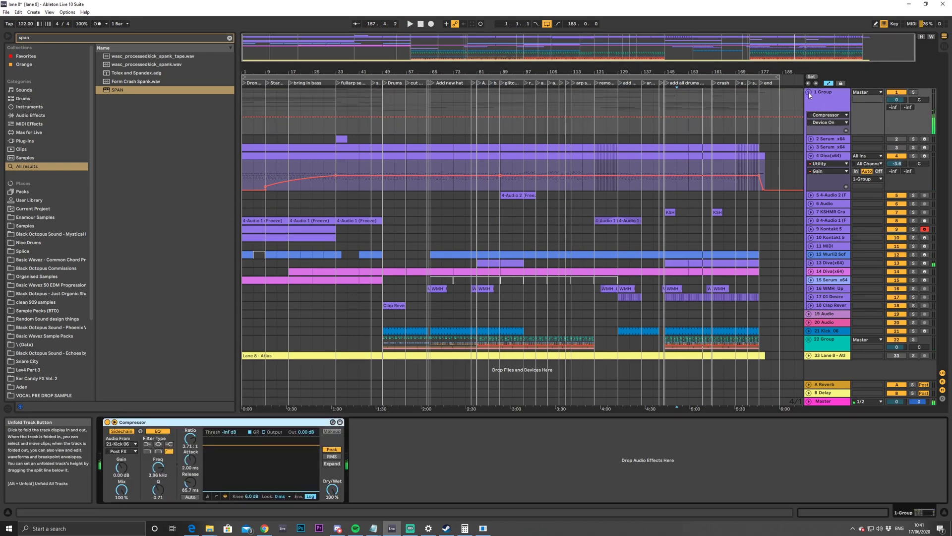
left_click(809, 92)
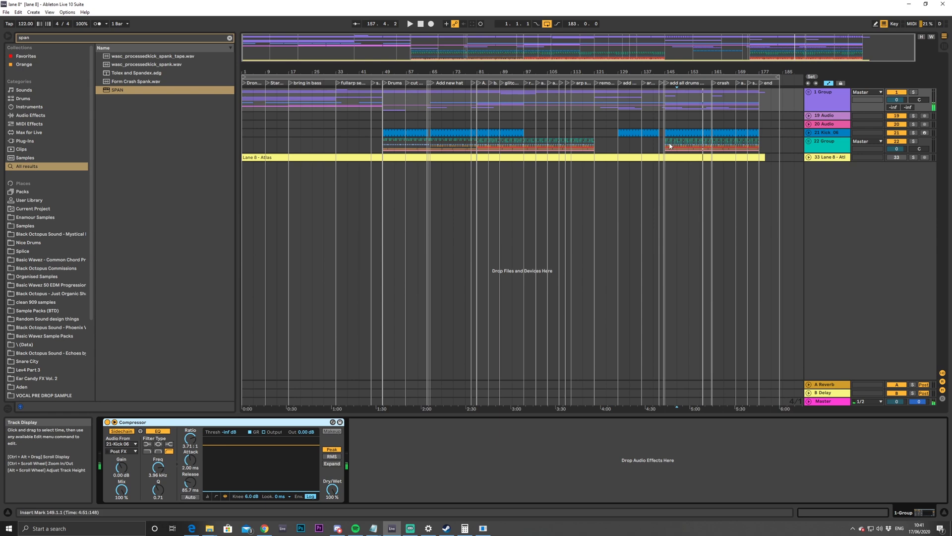
Search the browser for "mb", load FabFilter Pro-MB onto the Master and place it before Ozone 9 Maximizer
left_click(823, 401)
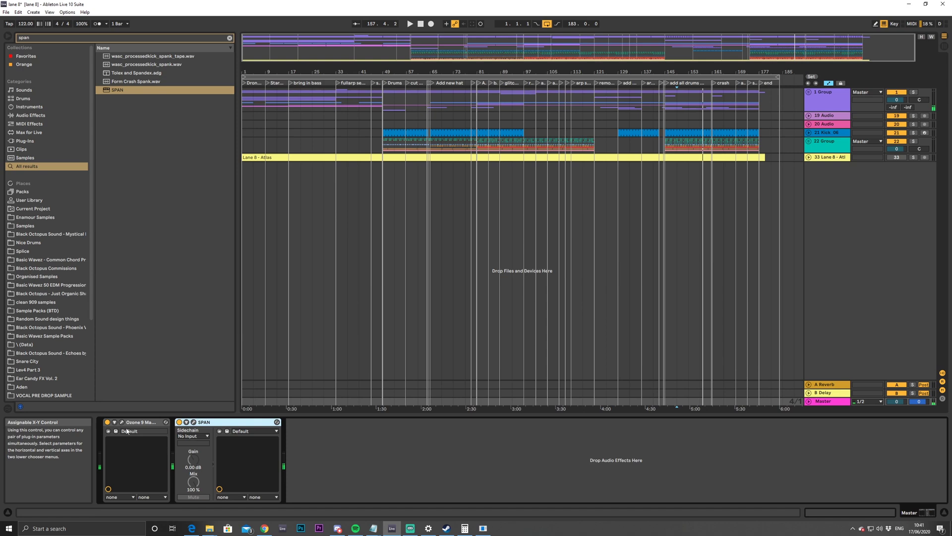
left_click(229, 38)
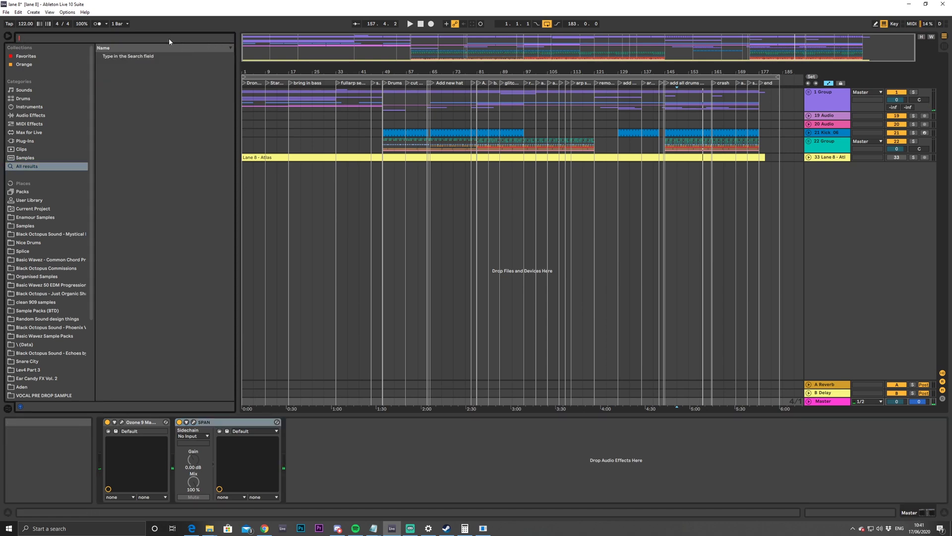
type("mb")
scroll(208, 110, "down", 10)
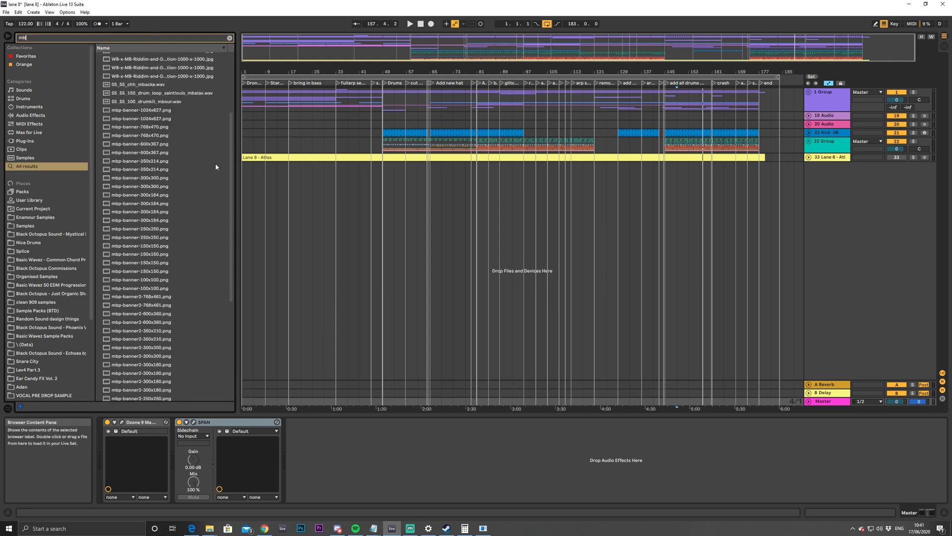
double_click(130, 396)
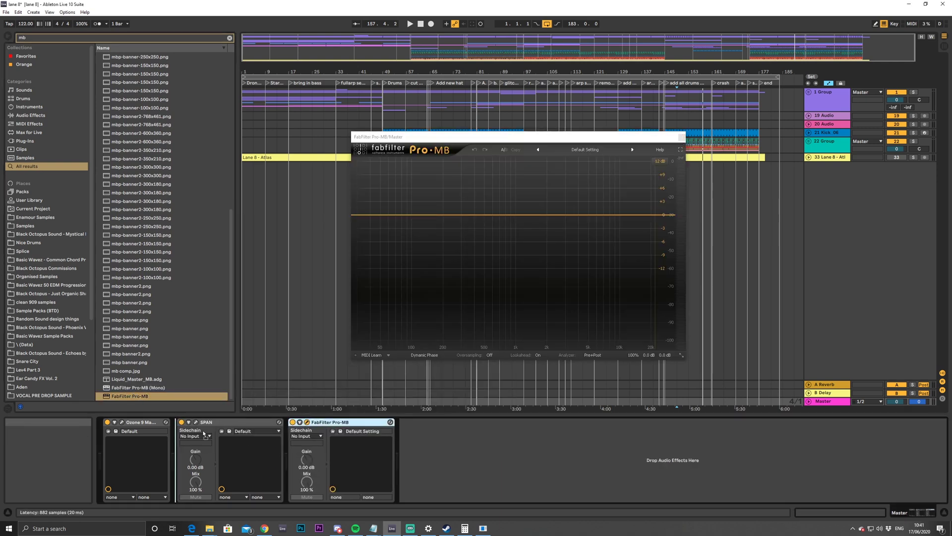
left_click_drag(108, 437, 109, 437)
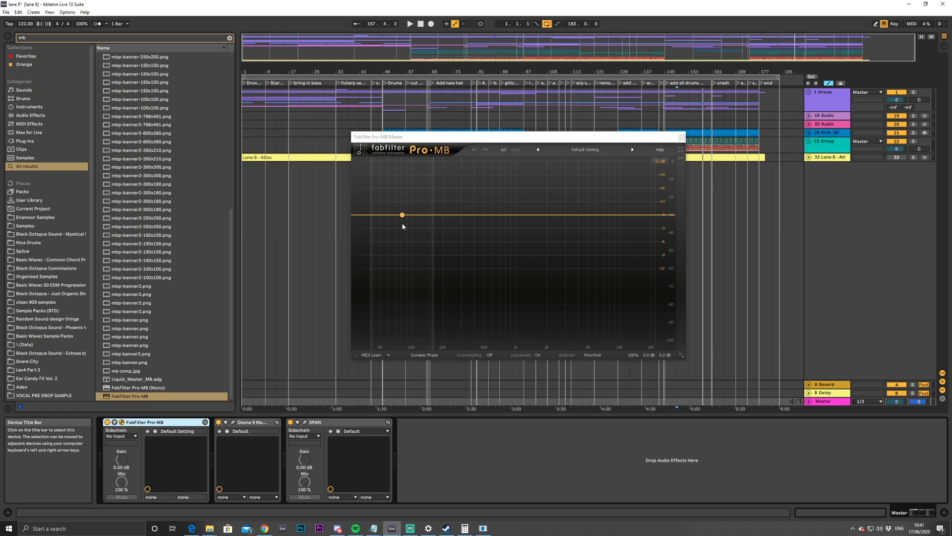
Create a low band in Pro-MB, shape its crossover, range and level while soloed, and replay unsoloed from bar 149
left_click(379, 168)
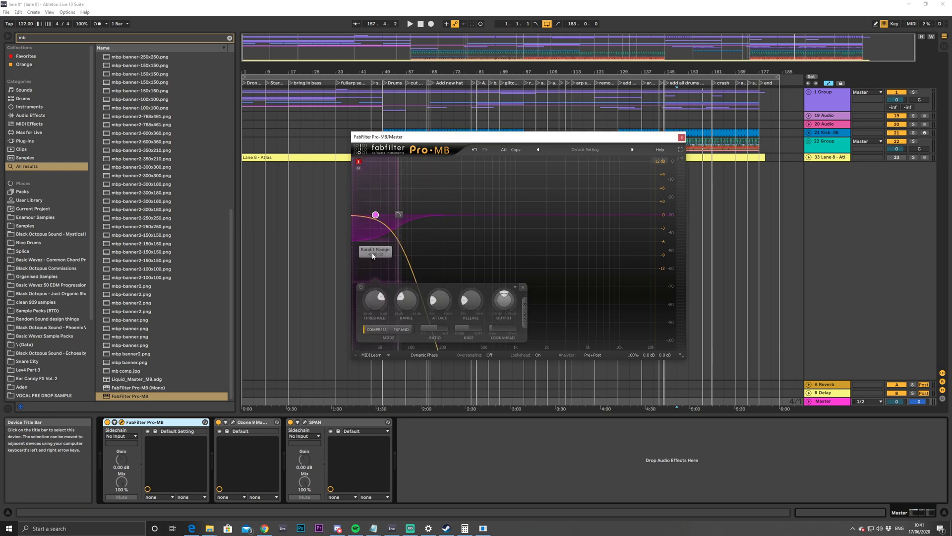
key("space")
left_click_drag(403, 200, 417, 215)
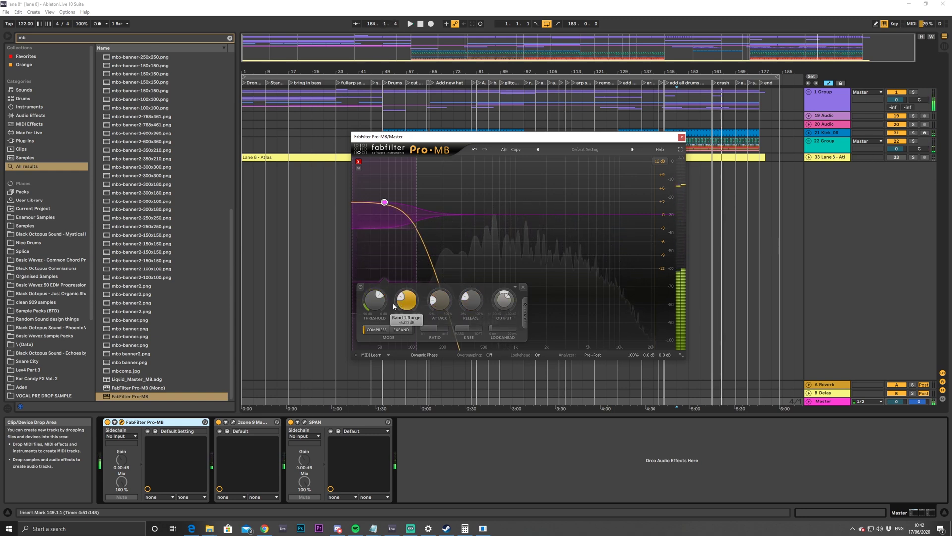
left_click(359, 162)
key("space")
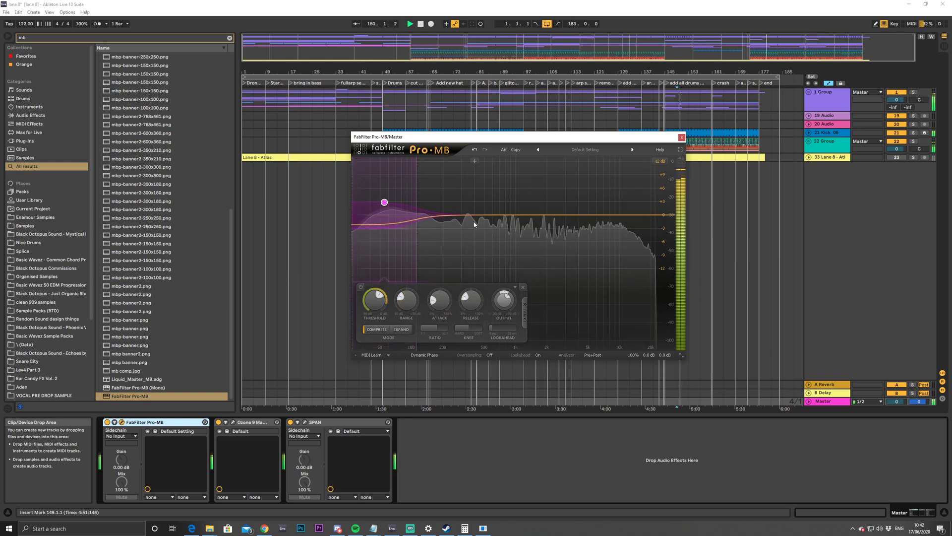
Add a low-mid Pro-MB band beside band 1, widen its upper crossover and raise its level to +0.50 dB while soloed
left_click(450, 162)
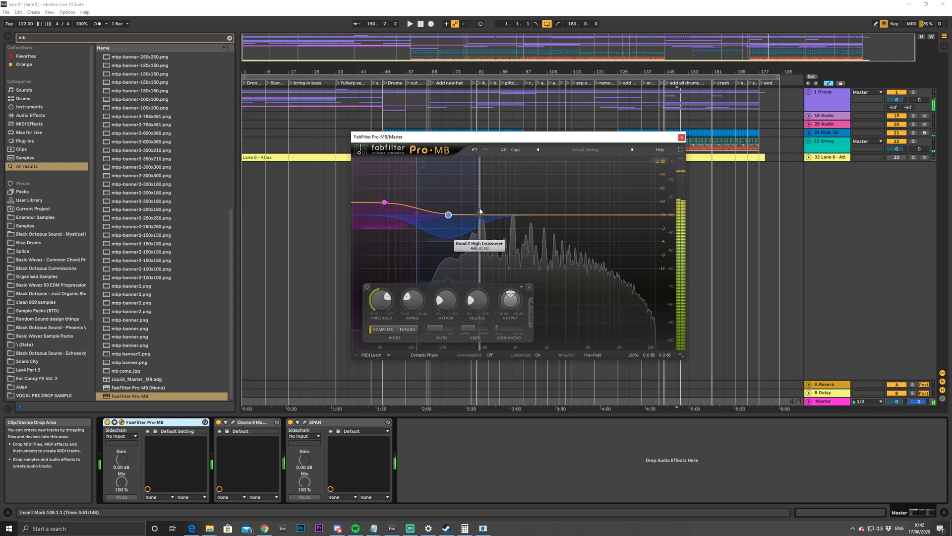
left_click_drag(484, 215, 461, 235)
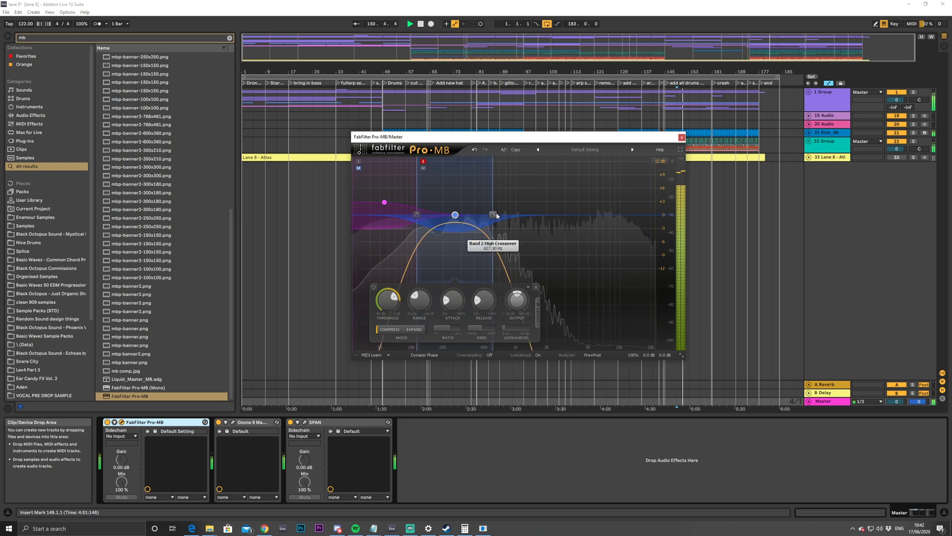
left_click_drag(493, 215, 500, 215)
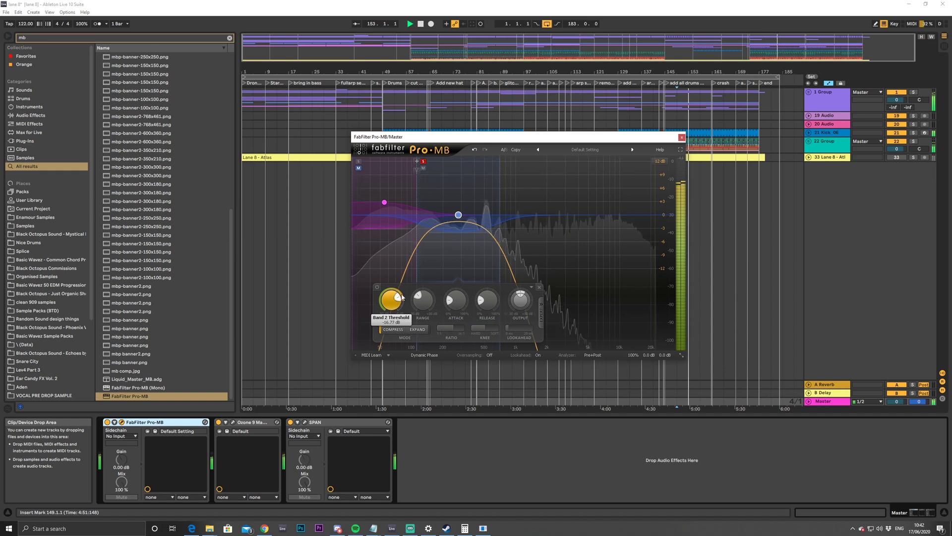
left_click_drag(459, 215, 464, 214)
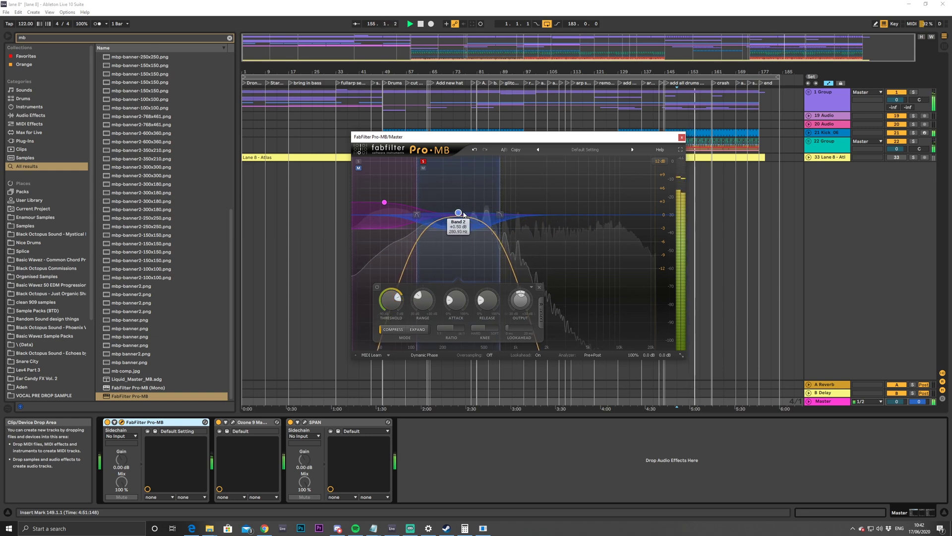
left_click(423, 161)
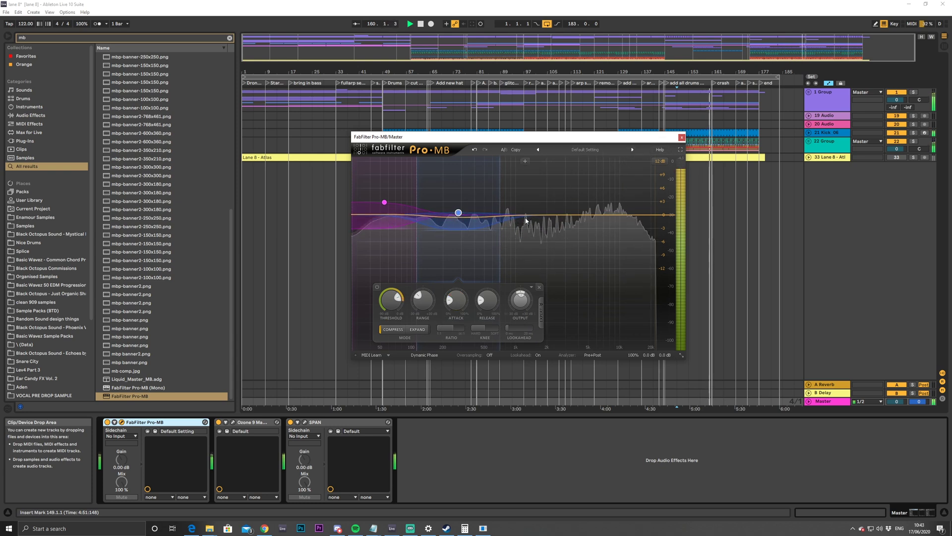
Add a third Pro-MB band over the upper mids, adjust its crossovers and raise its level to +0.75 dB
left_click(546, 218)
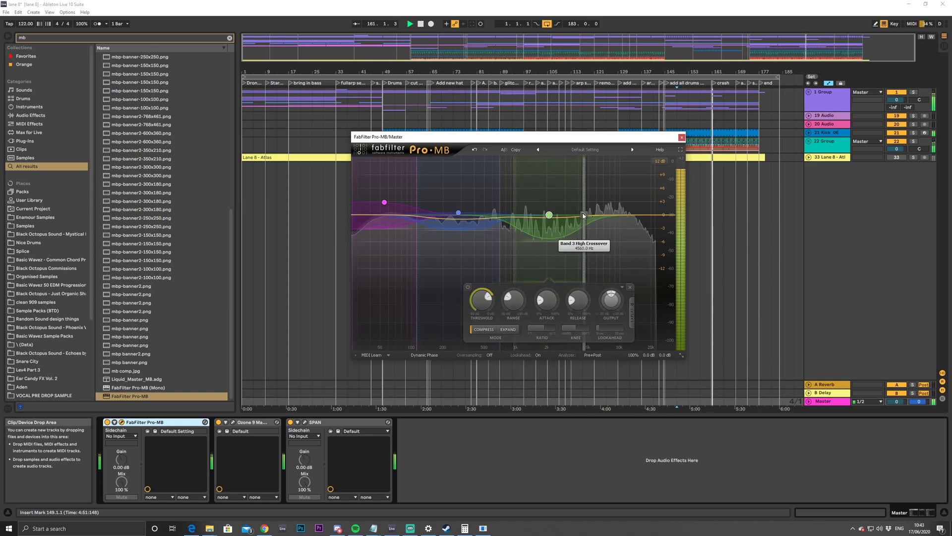
scroll(550, 217, "up", 3)
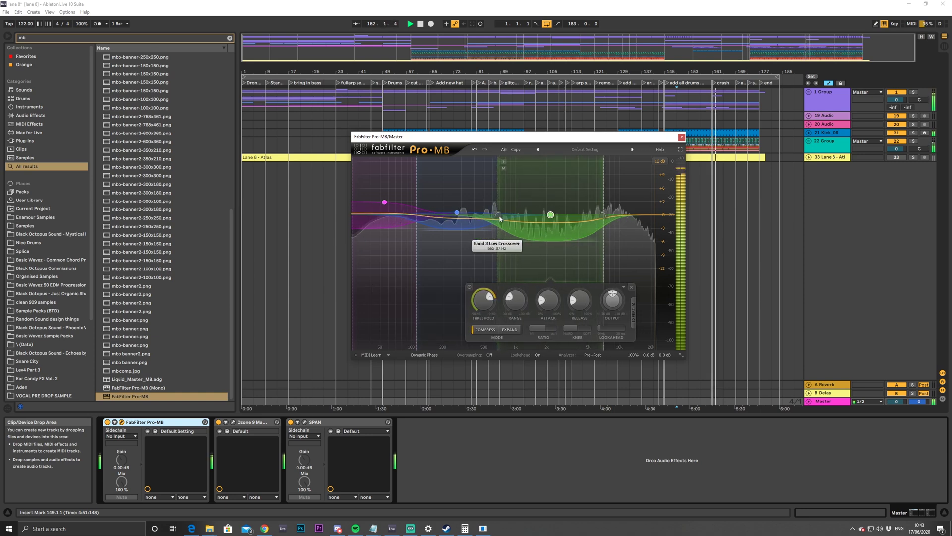
left_click_drag(500, 218, 505, 214)
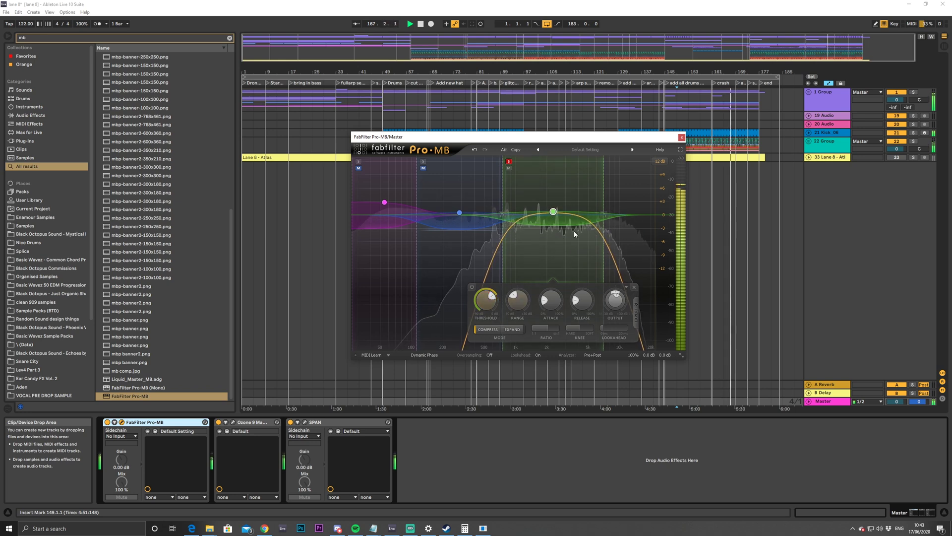
scroll(570, 215, "up", 3)
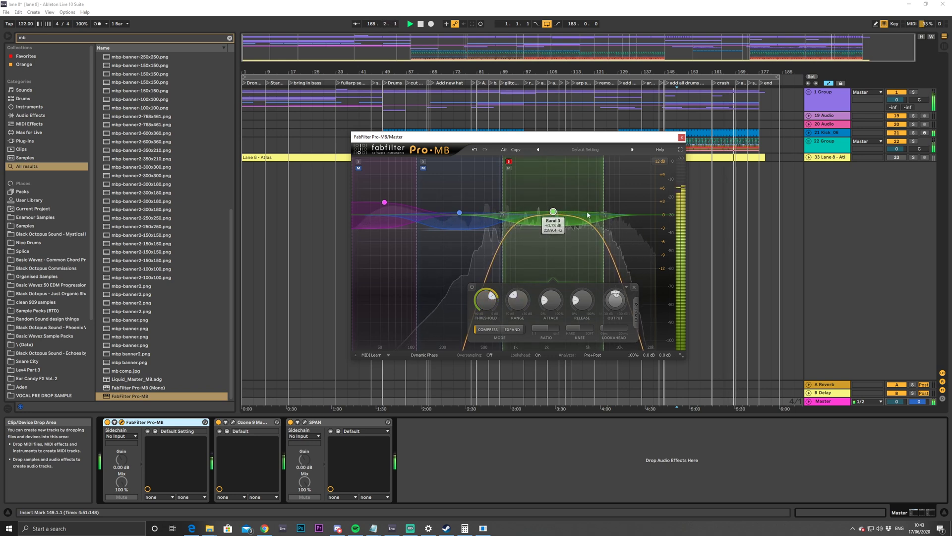
Add a fourth Pro-MB band over the highs, solo it instead of band 3 and raise its low crossover slightly
left_click(620, 215)
left_click_drag(638, 214, 667, 214)
left_click(610, 161)
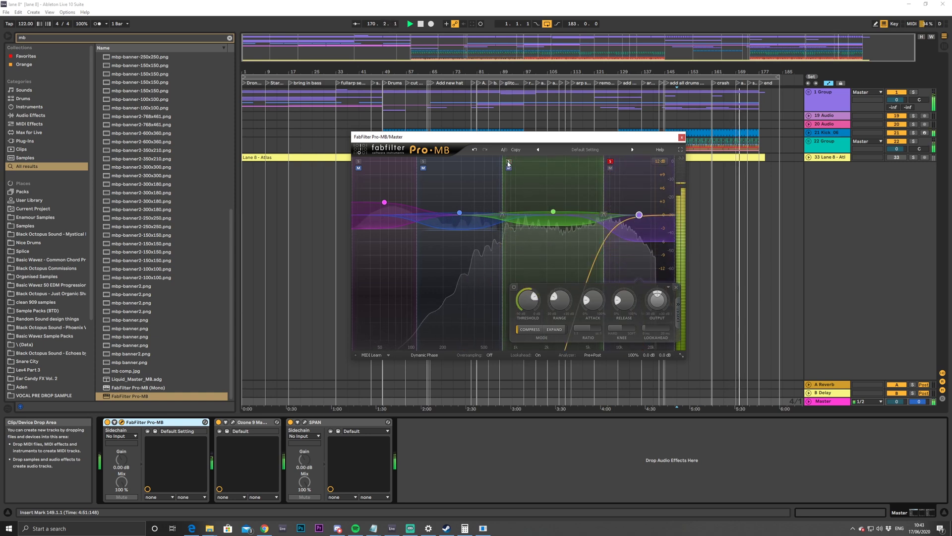
left_click(508, 162)
left_click_drag(604, 215, 611, 217)
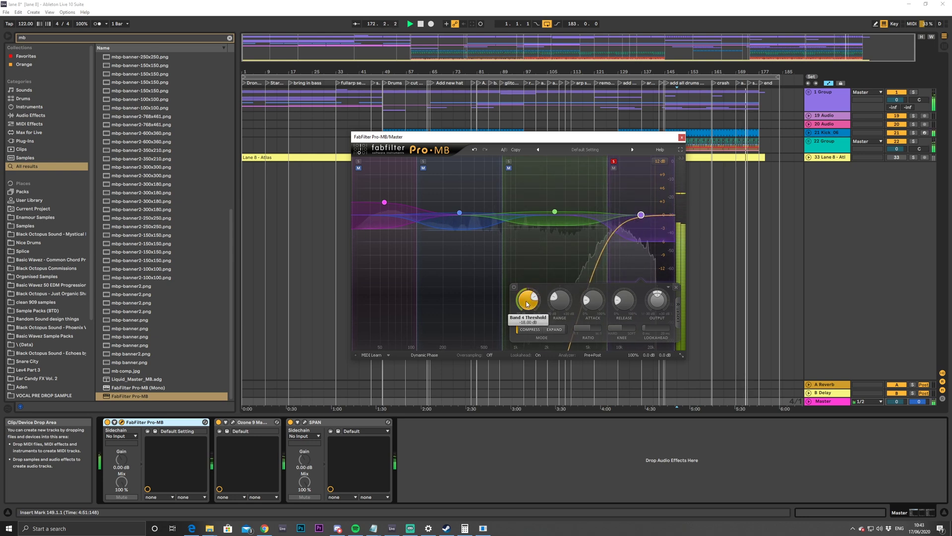
Set band 4's range to +3.50 dB, adjust its threshold and set its attack to 55.3% while replaying from bar 149
left_click_drag(640, 213, 646, 202)
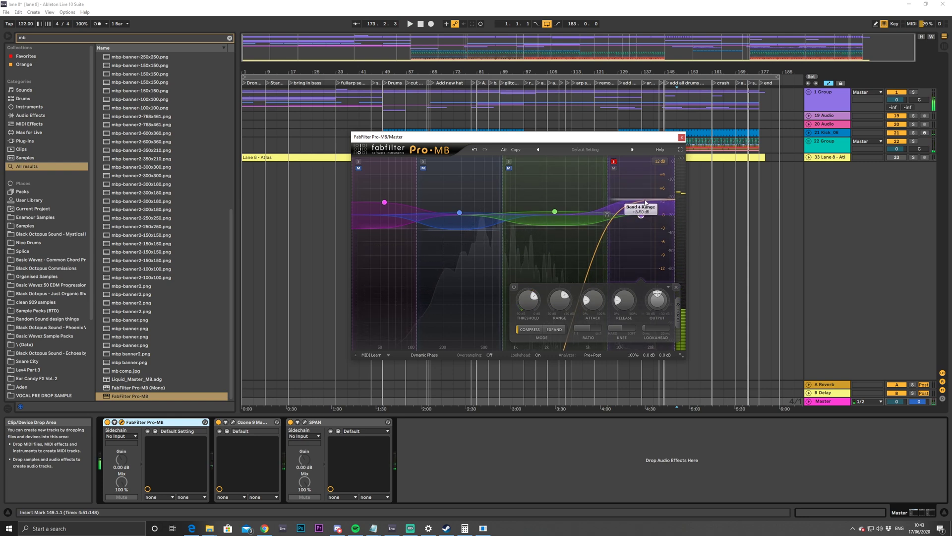
key("space")
left_click_drag(530, 303, 530, 301)
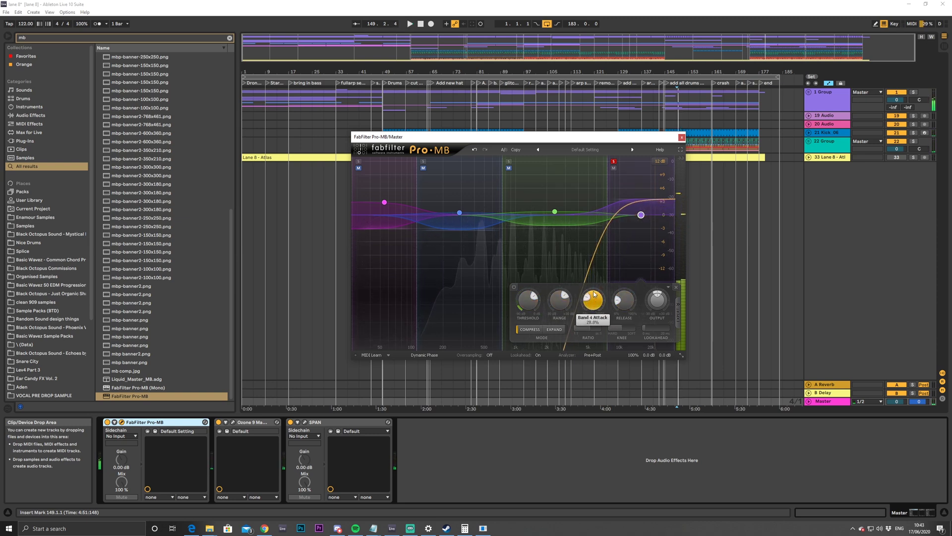
left_click_drag(594, 276, 601, 257)
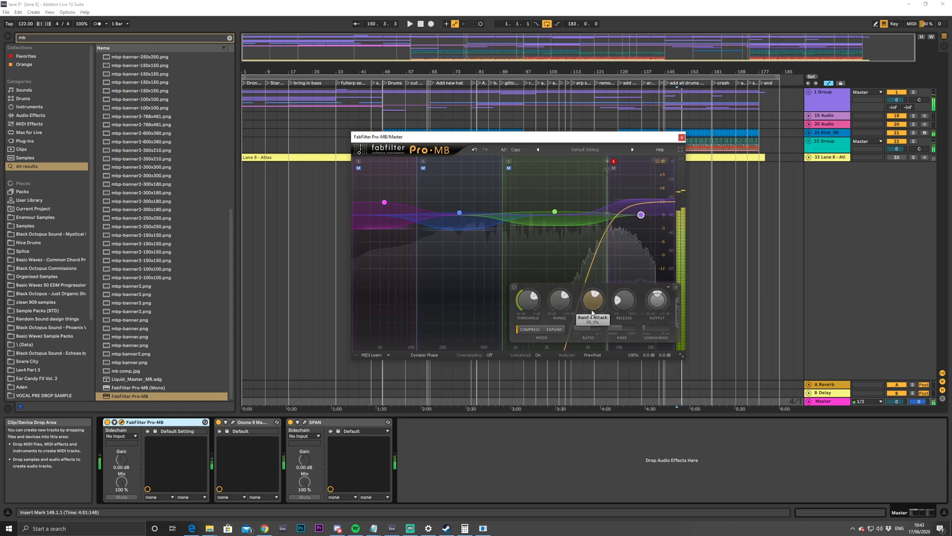
Unsolo Pro-MB band 4 and compare the full mix with the Pro-MB device switched off and back on
left_click(614, 161)
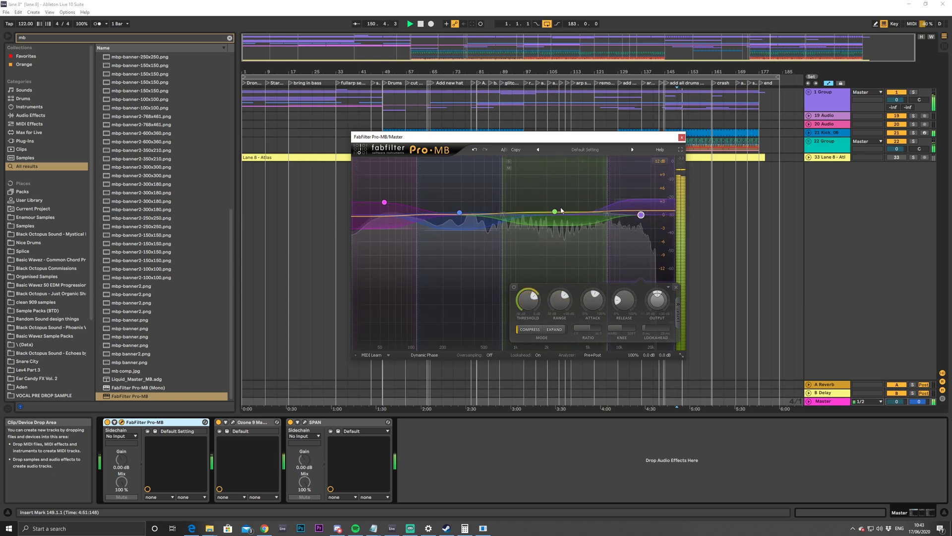
left_click(108, 422)
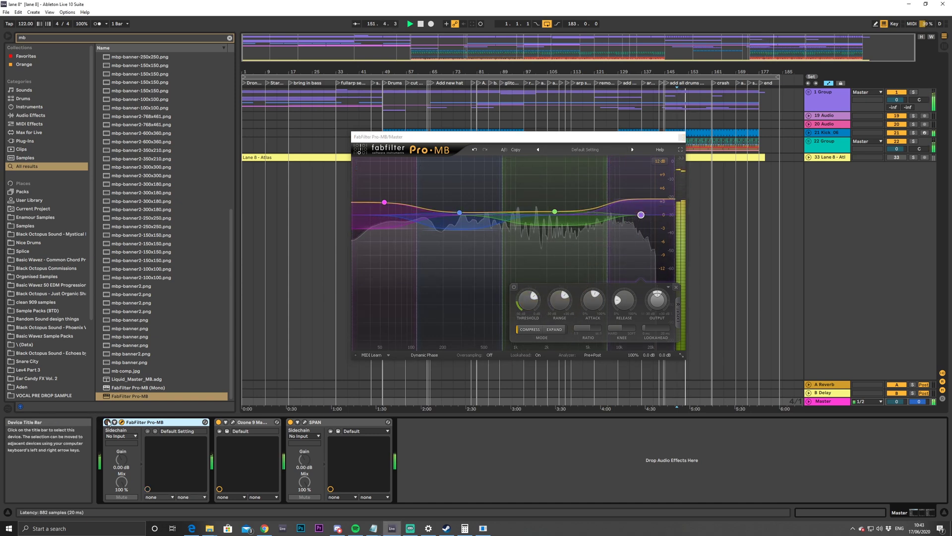
left_click(107, 422)
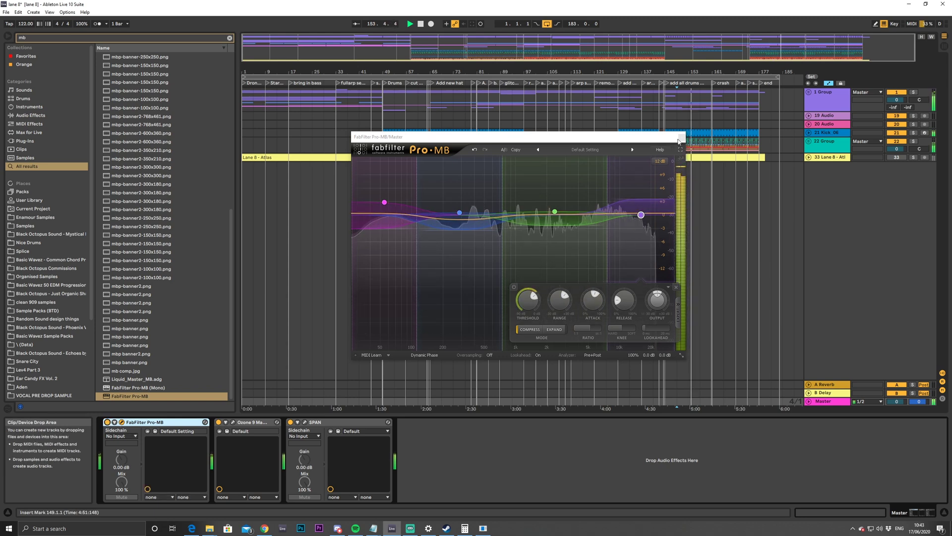
Close the Pro-MB window and play the whole arrangement from bar 1
left_click(682, 138)
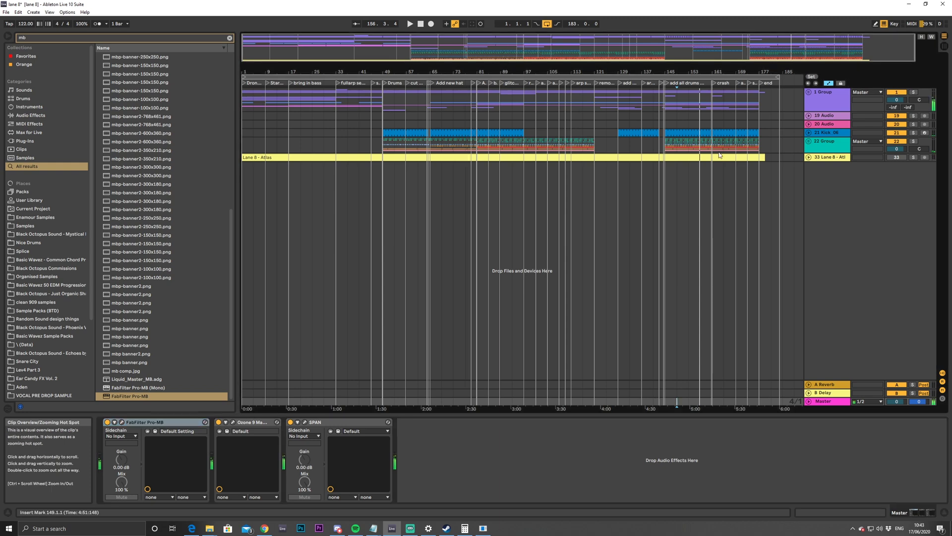
left_click(770, 135)
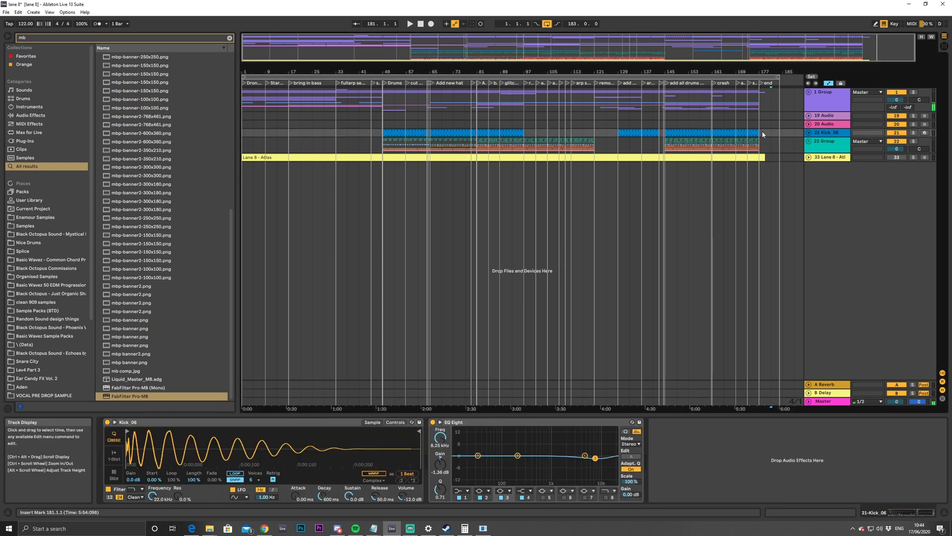
left_click(770, 111)
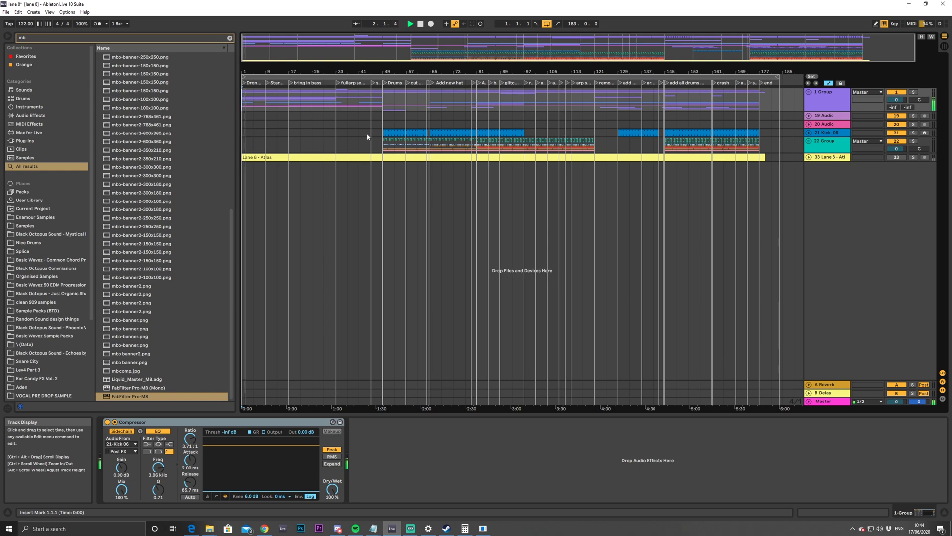
Unfold 1 Group and display the Diva VCF1: Frequency automation on track 4
left_click(808, 92)
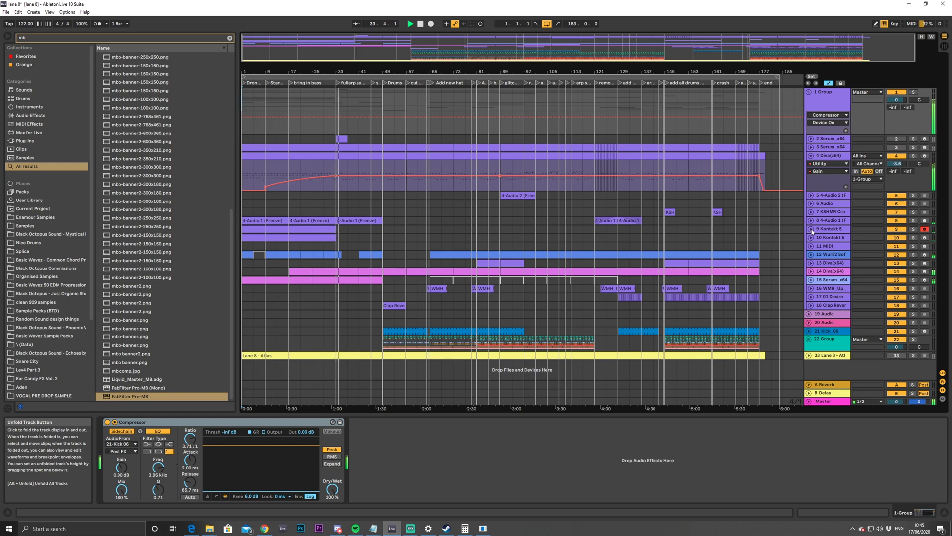
left_click(828, 163)
left_click(825, 177)
left_click(828, 171)
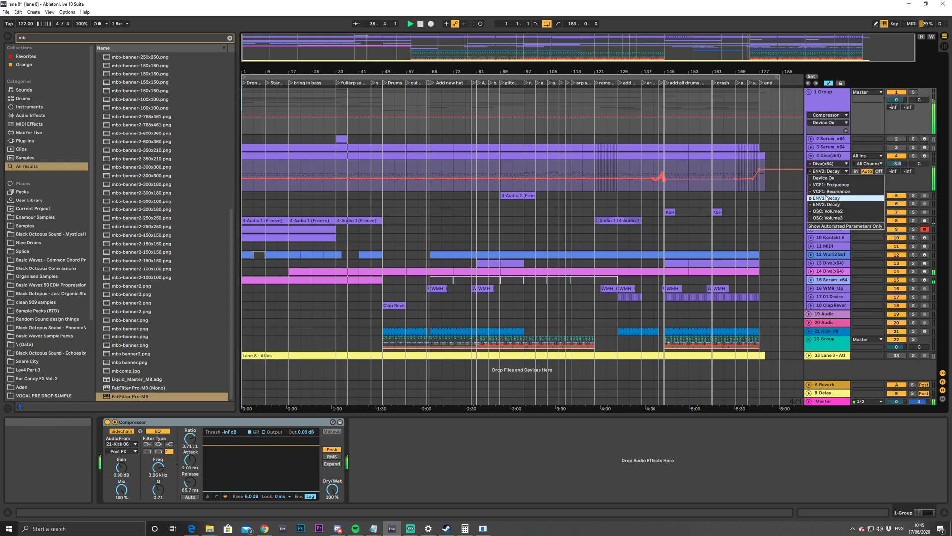
left_click(837, 185)
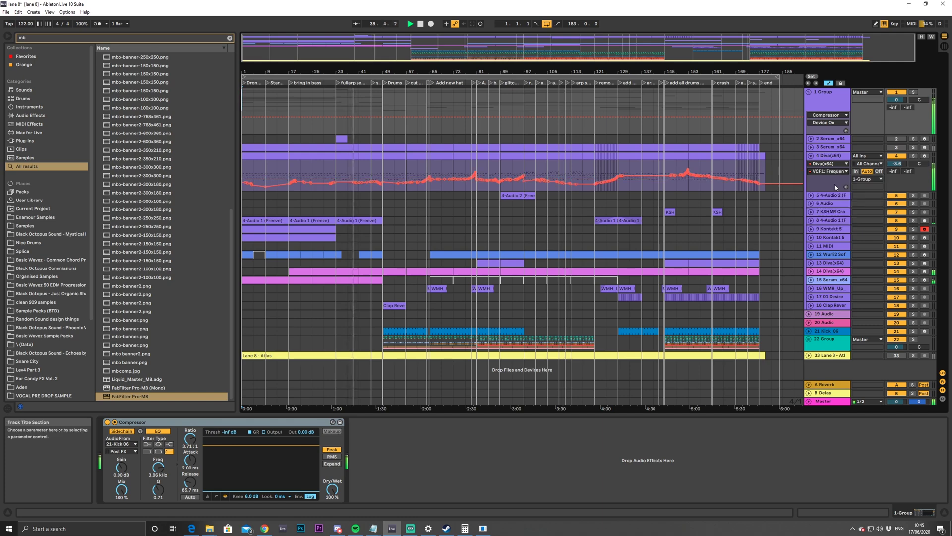
Unfold 22 Group and look over its clap and hat tracks during playback
left_click(809, 340)
scroll(804, 317, "down", 4)
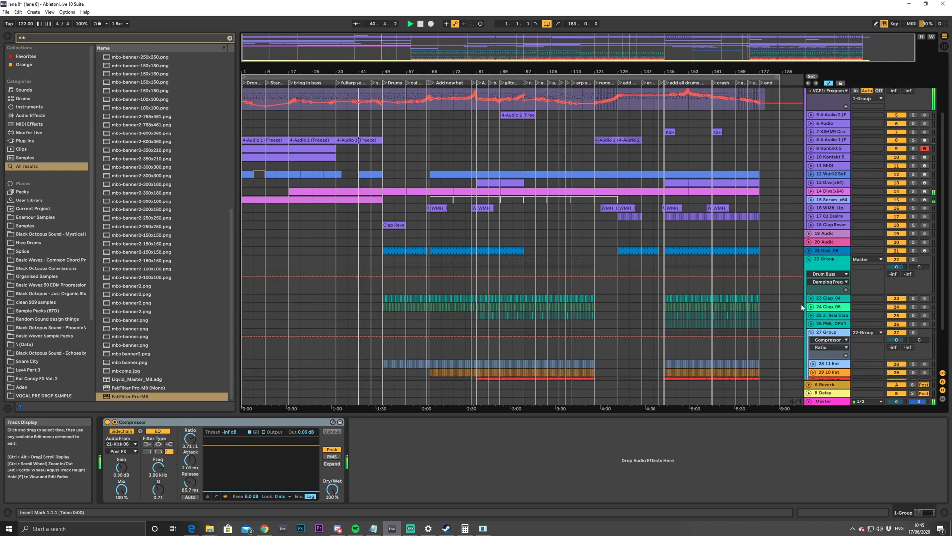
scroll(802, 307, "up", 2)
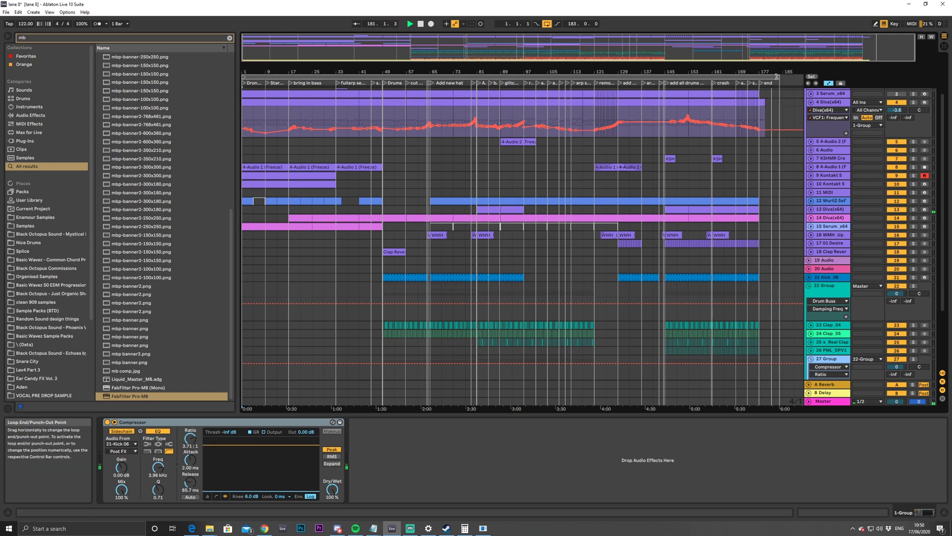
Extend the end of the arrangement loop so its length is 192 bars
left_click_drag(788, 77, 794, 74)
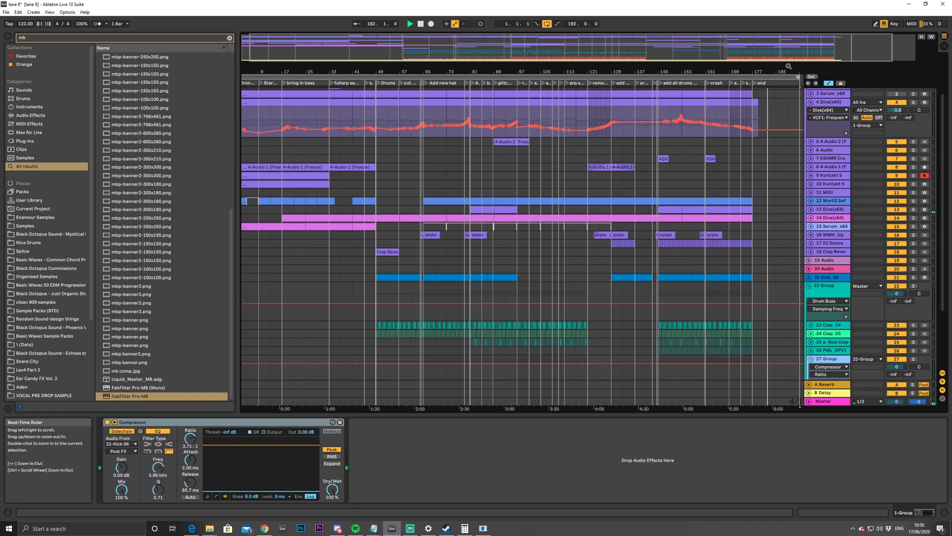